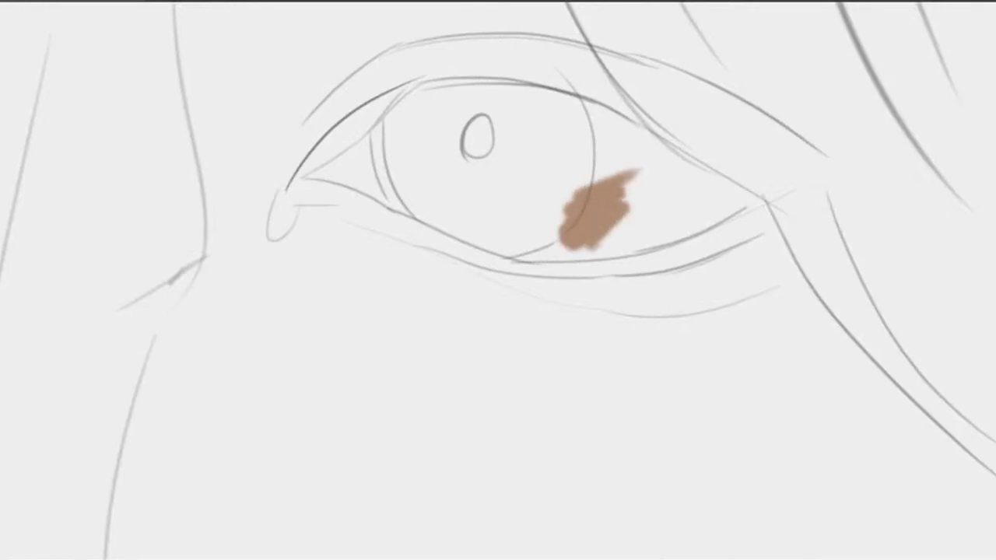
Undo the brown test strokes at the lower outer edge of the iris
{"action": "key", "text": "ctrl+z"}
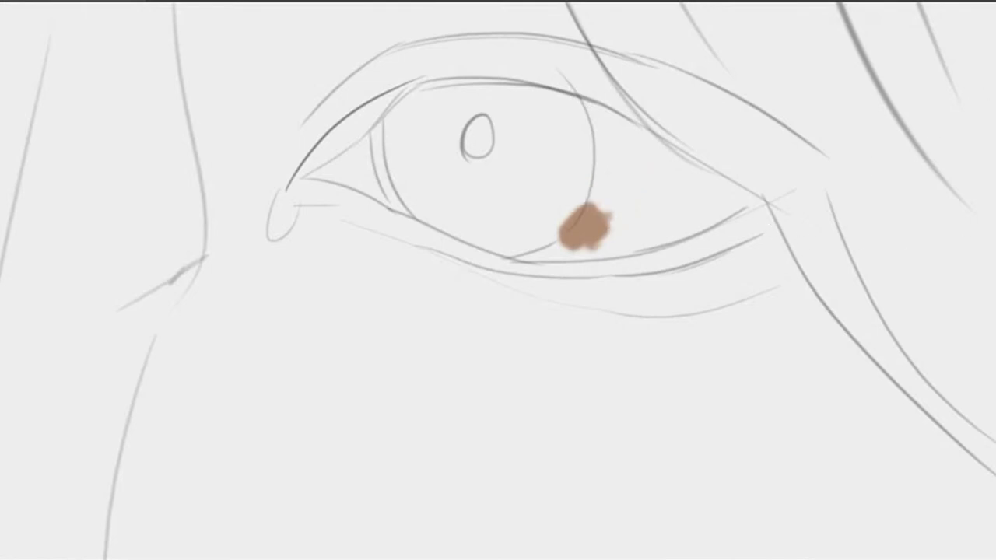
{"action": "key", "text": "ctrl+z"}
{"action": "key", "text": "ctrl+z"}
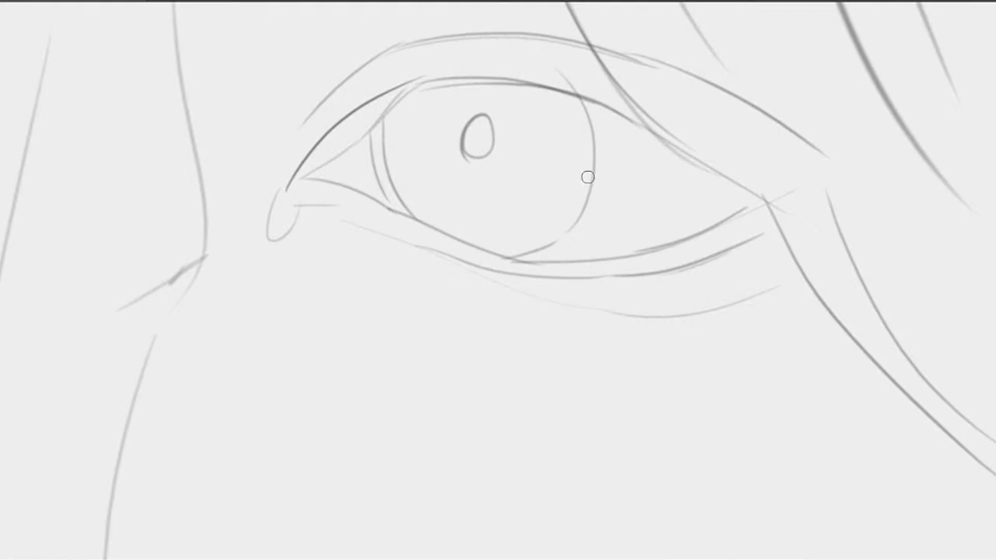
Block in the inner and outer parts of the eye with flat light brown, leaving the middle of the iris unpainted
{"action": "mouse_move", "coordinate": [599, 165]}
{"action": "left_mouse_down"}
{"action": "mouse_move", "coordinate": [631, 173]}
{"action": "mouse_move", "coordinate": [605, 181]}
{"action": "mouse_move", "coordinate": [605, 161]}
{"action": "mouse_move", "coordinate": [630, 140]}
{"action": "mouse_move", "coordinate": [619, 180]}
{"action": "mouse_move", "coordinate": [591, 177]}
{"action": "mouse_move", "coordinate": [636, 146]}
{"action": "mouse_move", "coordinate": [590, 143]}
{"action": "mouse_move", "coordinate": [631, 122]}
{"action": "mouse_move", "coordinate": [611, 114]}
{"action": "mouse_move", "coordinate": [613, 65]}
{"action": "mouse_move", "coordinate": [622, 126]}
{"action": "mouse_move", "coordinate": [612, 126]}
{"action": "mouse_move", "coordinate": [620, 104]}
{"action": "mouse_move", "coordinate": [637, 137]}
{"action": "mouse_move", "coordinate": [624, 144]}
{"action": "mouse_move", "coordinate": [676, 168]}
{"action": "left_mouse_up"}
{"action": "mouse_move", "coordinate": [708, 138]}
{"action": "left_mouse_down"}
{"action": "mouse_move", "coordinate": [615, 143]}
{"action": "mouse_move", "coordinate": [674, 133]}
{"action": "mouse_move", "coordinate": [638, 165]}
{"action": "mouse_move", "coordinate": [638, 117]}
{"action": "mouse_move", "coordinate": [630, 175]}
{"action": "mouse_move", "coordinate": [610, 169]}
{"action": "mouse_move", "coordinate": [631, 124]}
{"action": "mouse_move", "coordinate": [600, 108]}
{"action": "mouse_move", "coordinate": [607, 223]}
{"action": "mouse_move", "coordinate": [603, 203]}
{"action": "mouse_move", "coordinate": [577, 224]}
{"action": "mouse_move", "coordinate": [591, 232]}
{"action": "mouse_move", "coordinate": [542, 252]}
{"action": "mouse_move", "coordinate": [646, 218]}
{"action": "mouse_move", "coordinate": [679, 237]}
{"action": "mouse_move", "coordinate": [607, 264]}
{"action": "mouse_move", "coordinate": [685, 215]}
{"action": "mouse_move", "coordinate": [633, 197]}
{"action": "mouse_move", "coordinate": [728, 153]}
{"action": "mouse_move", "coordinate": [673, 200]}
{"action": "mouse_move", "coordinate": [700, 220]}
{"action": "mouse_move", "coordinate": [728, 204]}
{"action": "mouse_move", "coordinate": [685, 167]}
{"action": "mouse_move", "coordinate": [707, 208]}
{"action": "mouse_move", "coordinate": [761, 188]}
{"action": "mouse_move", "coordinate": [667, 249]}
{"action": "mouse_move", "coordinate": [740, 204]}
{"action": "mouse_move", "coordinate": [661, 157]}
{"action": "mouse_move", "coordinate": [689, 238]}
{"action": "left_mouse_up"}
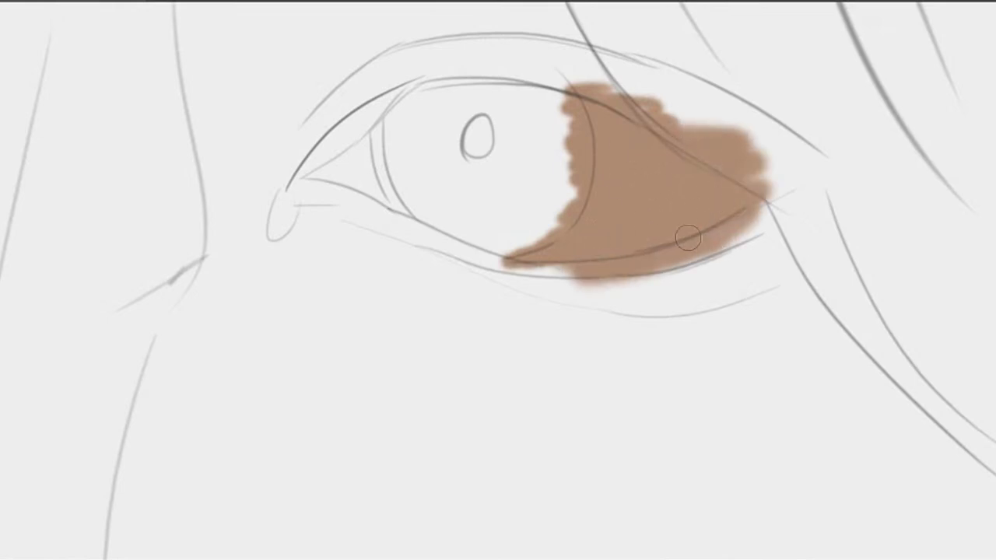
{"action": "left_click_drag", "start_coordinate": [578, 172], "coordinate": [547, 224]}
{"action": "mouse_move", "coordinate": [476, 215]}
{"action": "left_mouse_down"}
{"action": "mouse_move", "coordinate": [431, 229]}
{"action": "mouse_move", "coordinate": [524, 168]}
{"action": "mouse_move", "coordinate": [394, 176]}
{"action": "mouse_move", "coordinate": [525, 92]}
{"action": "mouse_move", "coordinate": [521, 189]}
{"action": "mouse_move", "coordinate": [425, 185]}
{"action": "mouse_move", "coordinate": [462, 120]}
{"action": "mouse_move", "coordinate": [459, 204]}
{"action": "mouse_move", "coordinate": [490, 148]}
{"action": "mouse_move", "coordinate": [520, 129]}
{"action": "left_mouse_up"}
Reduce the brush size and paint a darker brown shadow over the iris edge nearest the inner eye corner
{"action": "key", "text": "bracketleft"}
{"action": "key", "text": "bracketleft"}
{"action": "key", "text": "bracketleft"}
{"action": "key", "text": "bracketleft"}
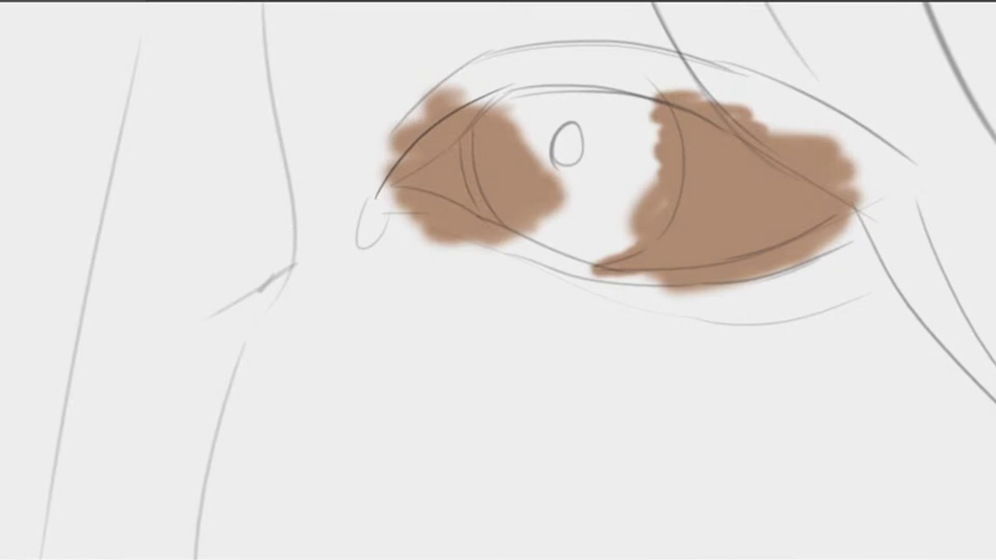
{"action": "mouse_move", "coordinate": [465, 166]}
{"action": "left_mouse_down"}
{"action": "mouse_move", "coordinate": [478, 143]}
{"action": "mouse_move", "coordinate": [479, 161]}
{"action": "mouse_move", "coordinate": [463, 134]}
{"action": "mouse_move", "coordinate": [489, 223]}
{"action": "mouse_move", "coordinate": [517, 251]}
{"action": "left_mouse_up"}
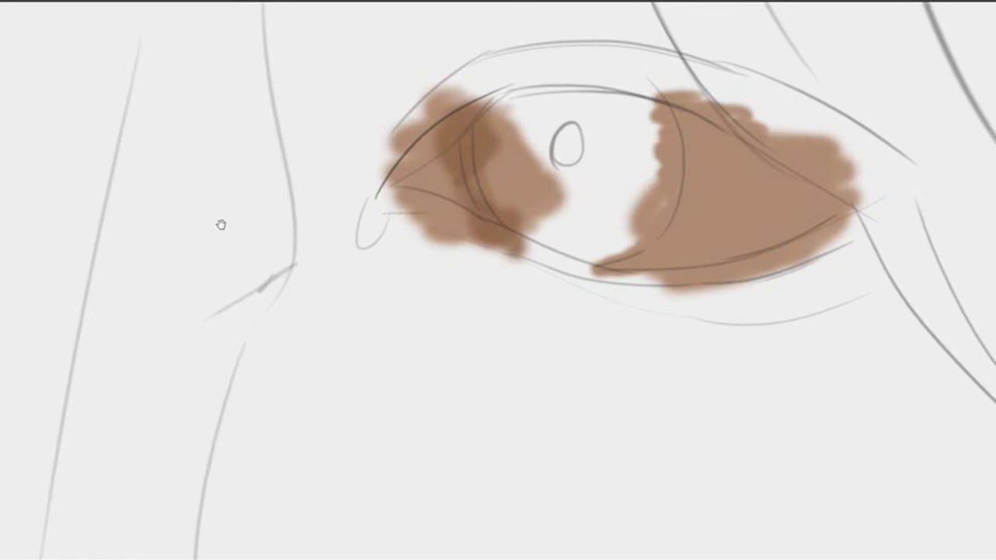
Dab a dark red and a lighter reddish-brown swatch onto the brown area inside the iris
{"action": "scroll", "coordinate": [507, 197], "scroll_direction": "up", "scroll_amount": 5}
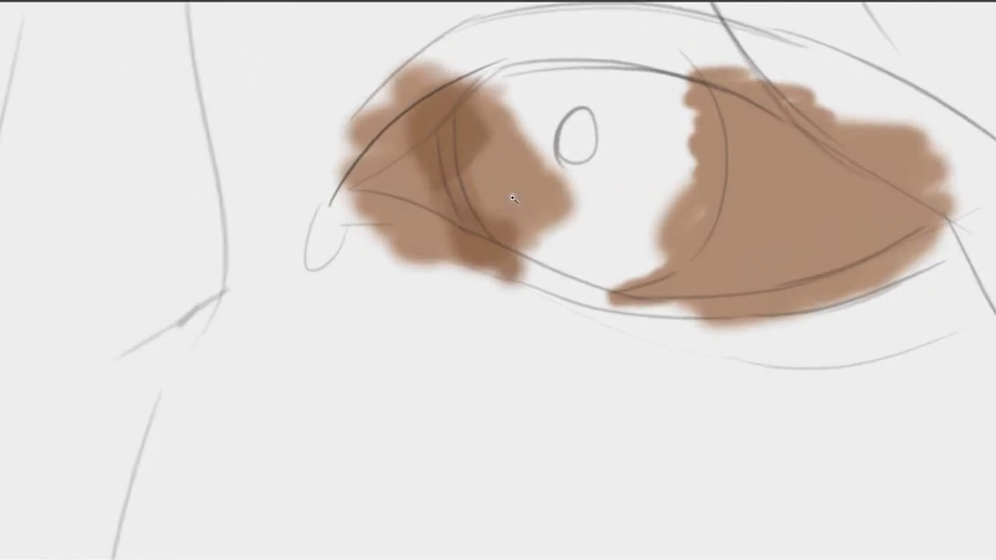
{"action": "left_click_drag", "start_coordinate": [467, 218], "coordinate": [578, 256]}
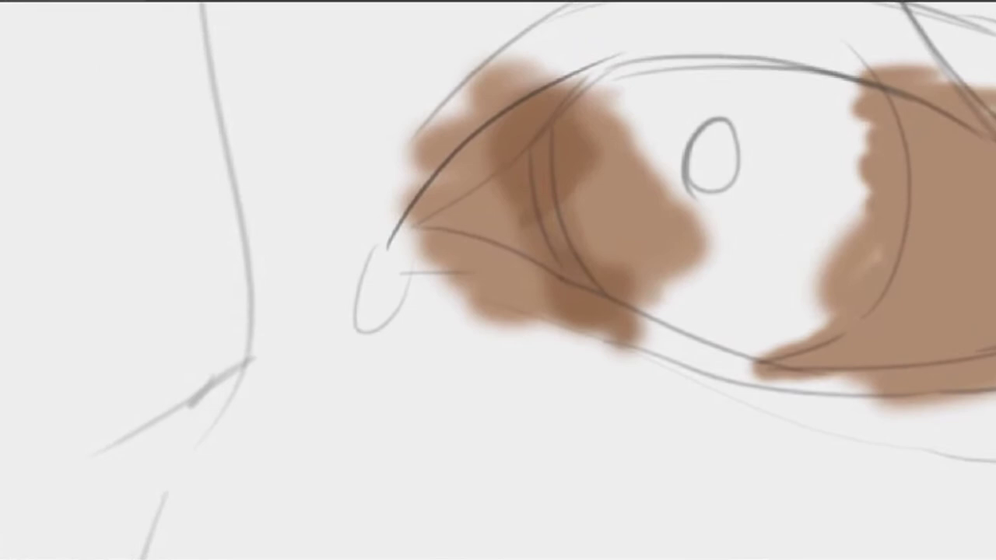
{"action": "left_click_drag", "start_coordinate": [464, 264], "coordinate": [476, 224]}
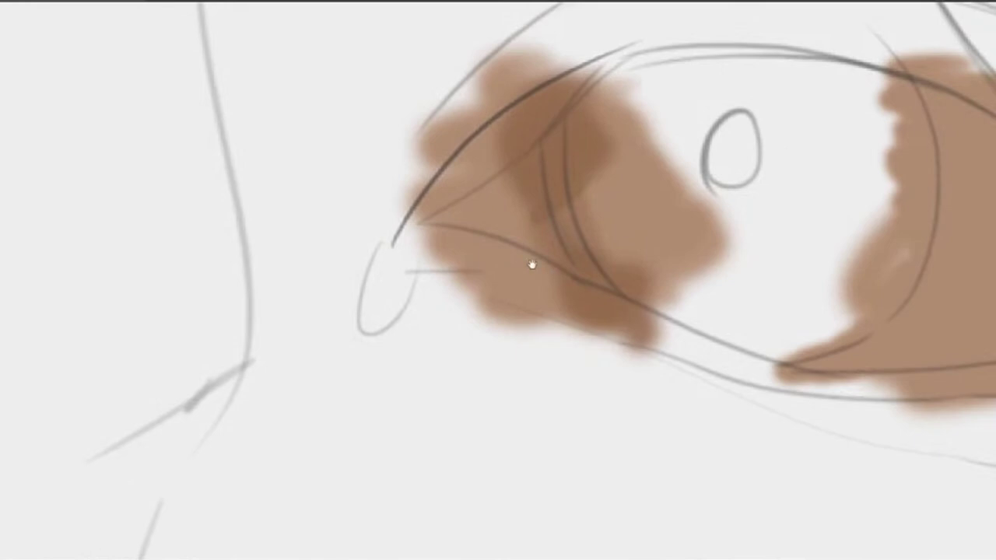
{"action": "left_click_drag", "start_coordinate": [532, 265], "coordinate": [484, 233]}
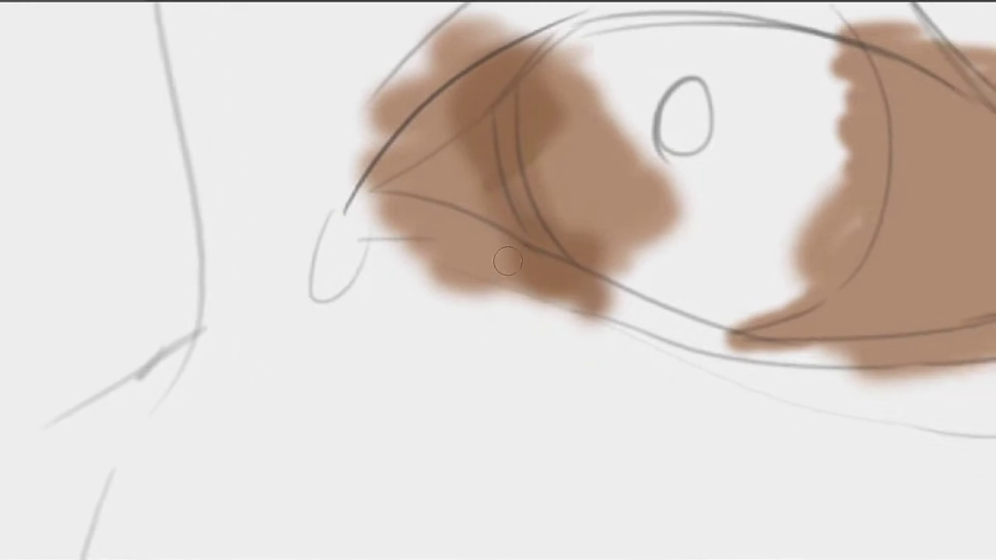
{"action": "mouse_move", "coordinate": [474, 154]}
{"action": "left_mouse_down"}
{"action": "mouse_move", "coordinate": [511, 209]}
{"action": "mouse_move", "coordinate": [503, 197]}
{"action": "mouse_move", "coordinate": [484, 238]}
{"action": "mouse_move", "coordinate": [468, 210]}
{"action": "left_mouse_up"}
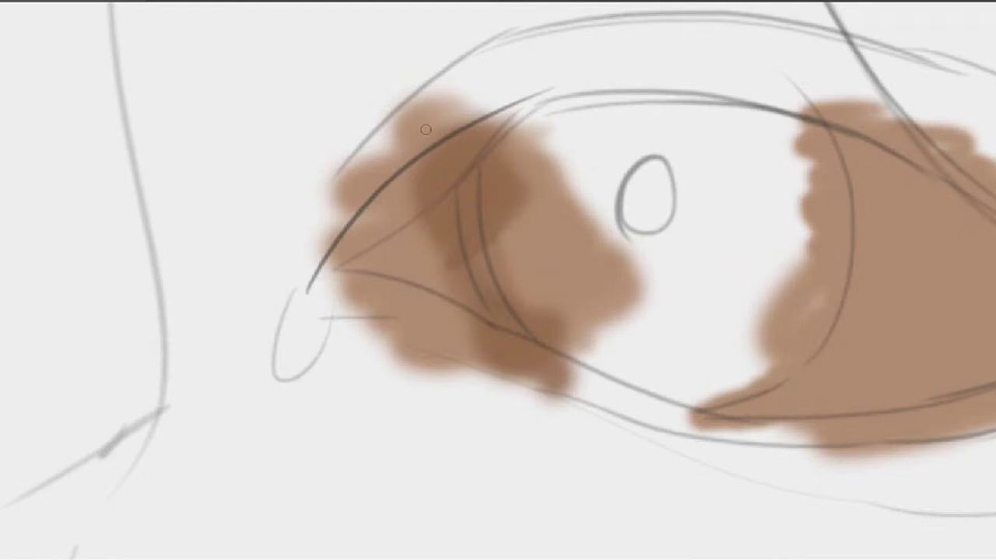
{"action": "mouse_move", "coordinate": [426, 205]}
{"action": "left_mouse_down"}
{"action": "mouse_move", "coordinate": [504, 195]}
{"action": "mouse_move", "coordinate": [466, 218]}
{"action": "mouse_move", "coordinate": [479, 215]}
{"action": "left_mouse_up"}
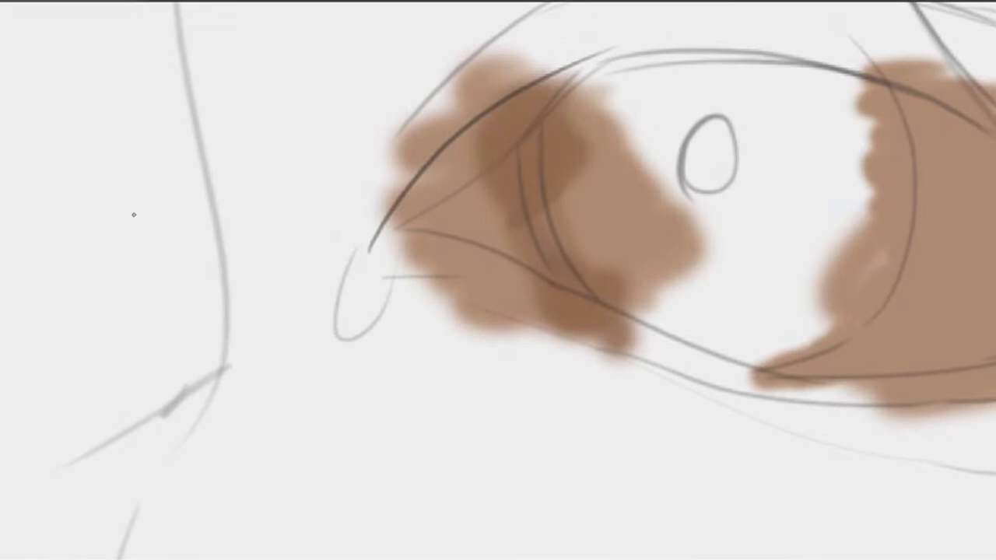
{"action": "left_click_drag", "start_coordinate": [432, 292], "coordinate": [459, 265]}
{"action": "left_click_drag", "start_coordinate": [402, 225], "coordinate": [481, 198]}
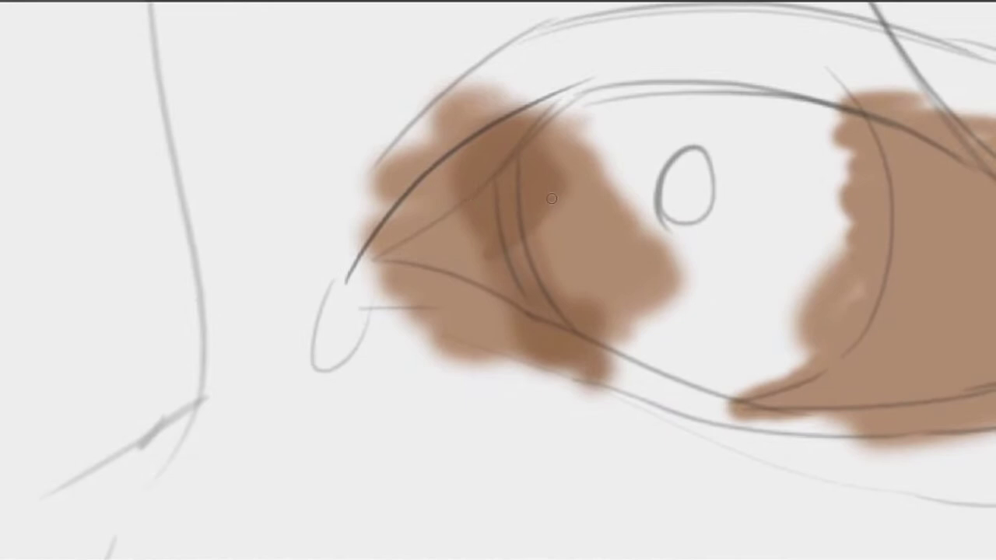
{"action": "mouse_move", "coordinate": [556, 206]}
{"action": "left_mouse_down"}
{"action": "mouse_move", "coordinate": [569, 197]}
{"action": "mouse_move", "coordinate": [569, 207]}
{"action": "left_mouse_up"}
{"action": "key", "text": "ctrl+z"}
{"action": "left_click_drag", "start_coordinate": [581, 223], "coordinate": [577, 245]}
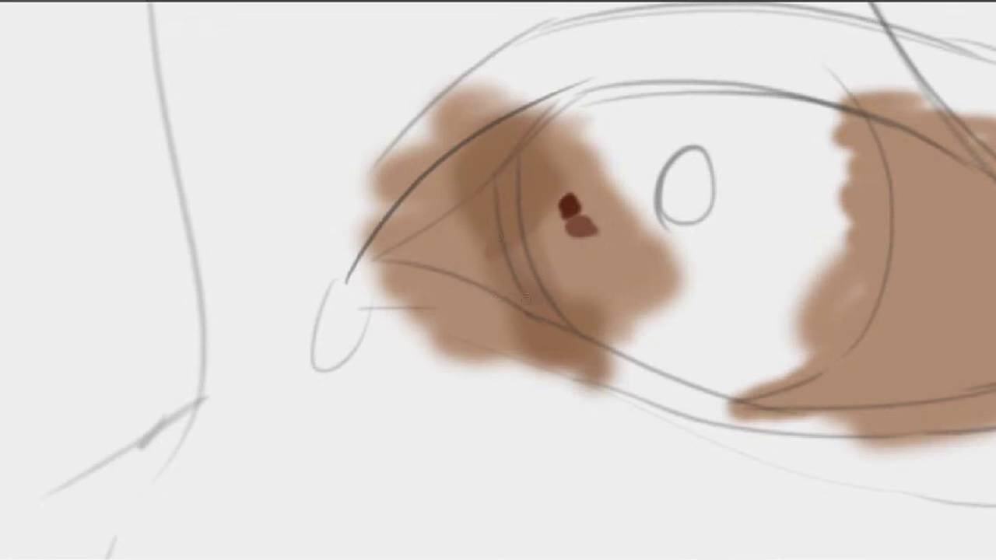
Paint a thin dark red line along the lower lid edge near the inner eye corner
{"action": "left_click_drag", "start_coordinate": [476, 278], "coordinate": [538, 314]}
{"action": "key", "text": "ctrl+z"}
{"action": "mouse_move", "coordinate": [471, 276]}
{"action": "left_mouse_down"}
{"action": "mouse_move", "coordinate": [515, 304]}
{"action": "mouse_move", "coordinate": [493, 291]}
{"action": "left_mouse_up"}
{"action": "mouse_move", "coordinate": [440, 272]}
{"action": "left_mouse_down"}
{"action": "mouse_move", "coordinate": [491, 292]}
{"action": "mouse_move", "coordinate": [395, 257]}
{"action": "left_mouse_up"}
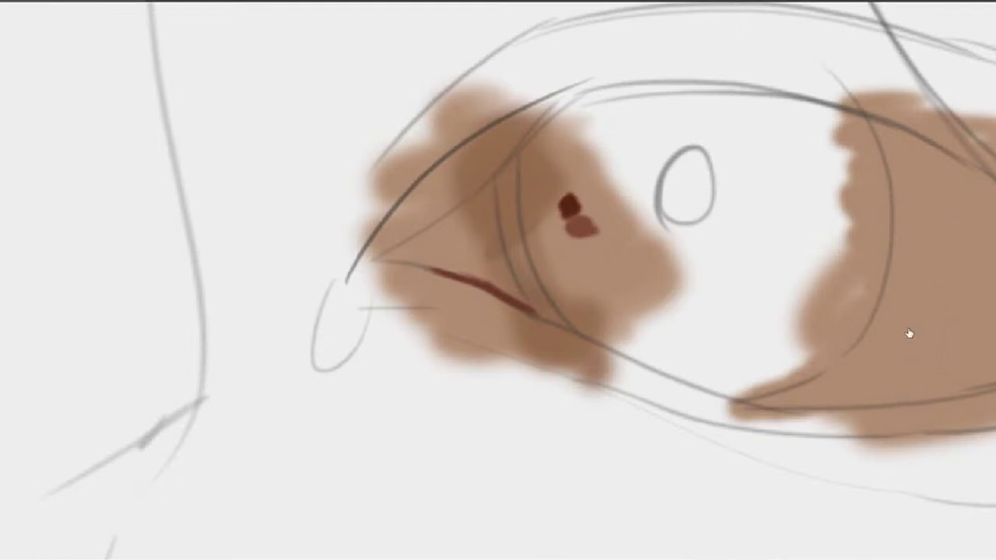
Switch to a textured brush, shrink it, and thicken the dark red lower lid line toward the inner corner
{"action": "right_click", "coordinate": [664, 311]}
{"action": "left_click", "coordinate": [919, 320]}
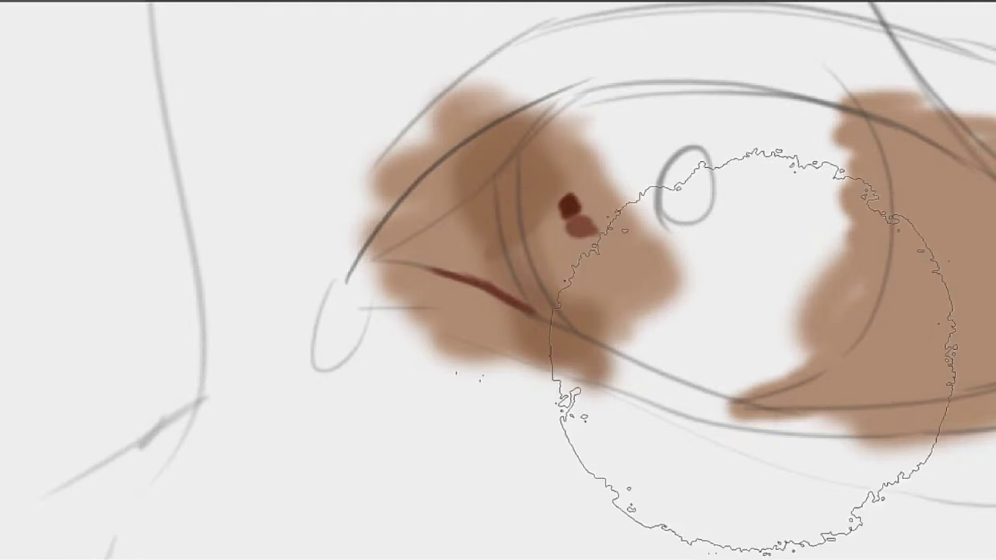
{"action": "key", "text": "bracketleft"}
{"action": "key", "text": "bracketleft"}
{"action": "key", "text": "bracketleft"}
{"action": "key", "text": "bracketleft"}
{"action": "key", "text": "bracketleft"}
{"action": "key", "text": "bracketleft"}
{"action": "key", "text": "bracketleft"}
{"action": "key", "text": "bracketleft"}
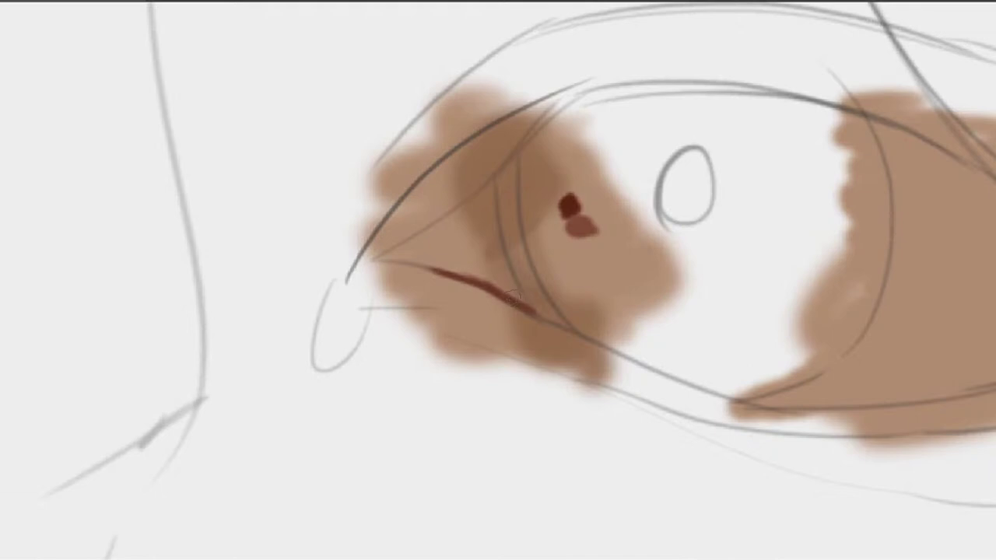
{"action": "mouse_move", "coordinate": [521, 299]}
{"action": "left_mouse_down"}
{"action": "mouse_move", "coordinate": [425, 274]}
{"action": "mouse_move", "coordinate": [493, 287]}
{"action": "mouse_move", "coordinate": [471, 275]}
{"action": "left_mouse_up"}
{"action": "key", "text": "ctrl+z"}
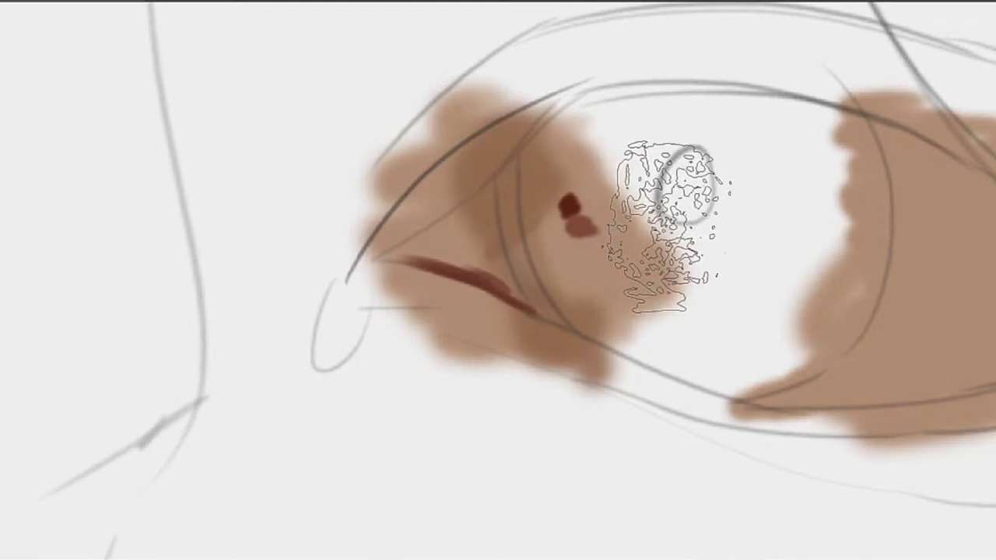
Reduce the rough textured brush to a small tip for painting around the lower lid
{"action": "key", "text": "bracketleft"}
{"action": "key", "text": "bracketleft"}
{"action": "key", "text": "bracketleft"}
{"action": "key", "text": "bracketleft"}
{"action": "key", "text": "bracketleft"}
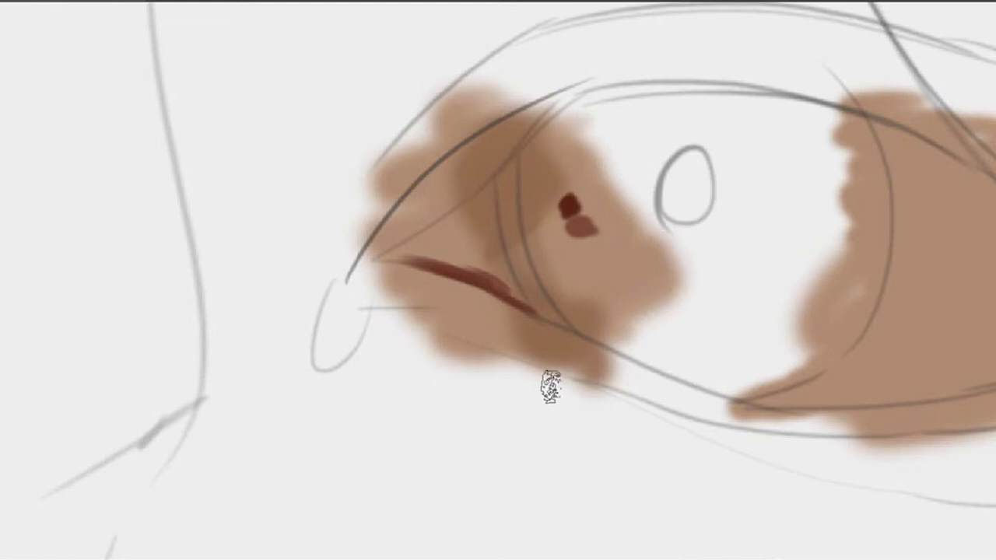
{"action": "left_click_drag", "start_coordinate": [526, 400], "coordinate": [436, 371]}
{"action": "key", "text": "ctrl+z"}
{"action": "mouse_move", "coordinate": [516, 388]}
{"action": "left_mouse_down"}
{"action": "mouse_move", "coordinate": [524, 300]}
{"action": "mouse_move", "coordinate": [632, 331]}
{"action": "left_mouse_up"}
{"action": "key", "text": "ctrl+z"}
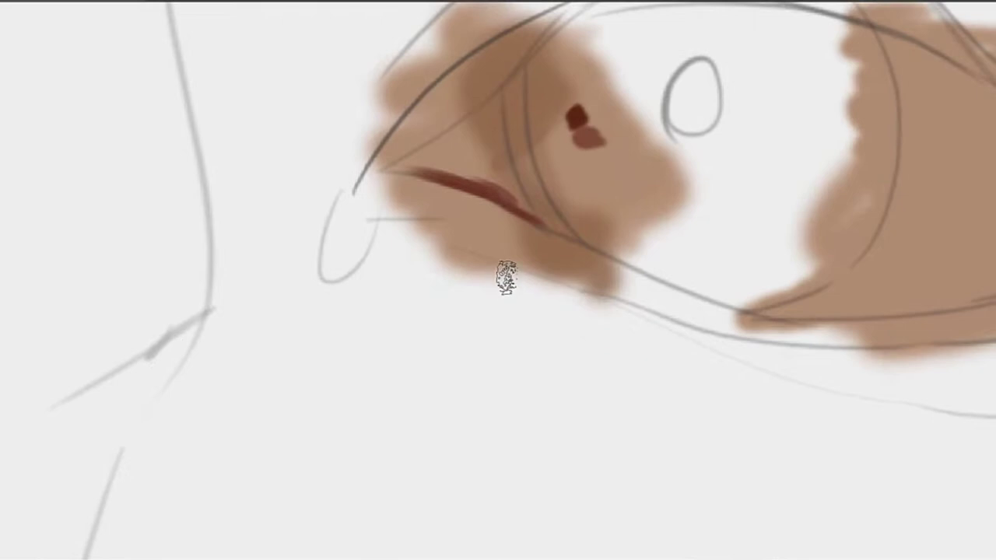
Paint a muted red-brown band beneath the inner lower lid and a dark red line on the inner end of the upper lash line
{"action": "left_click_drag", "start_coordinate": [502, 274], "coordinate": [636, 334]}
{"action": "key", "text": "ctrl+z"}
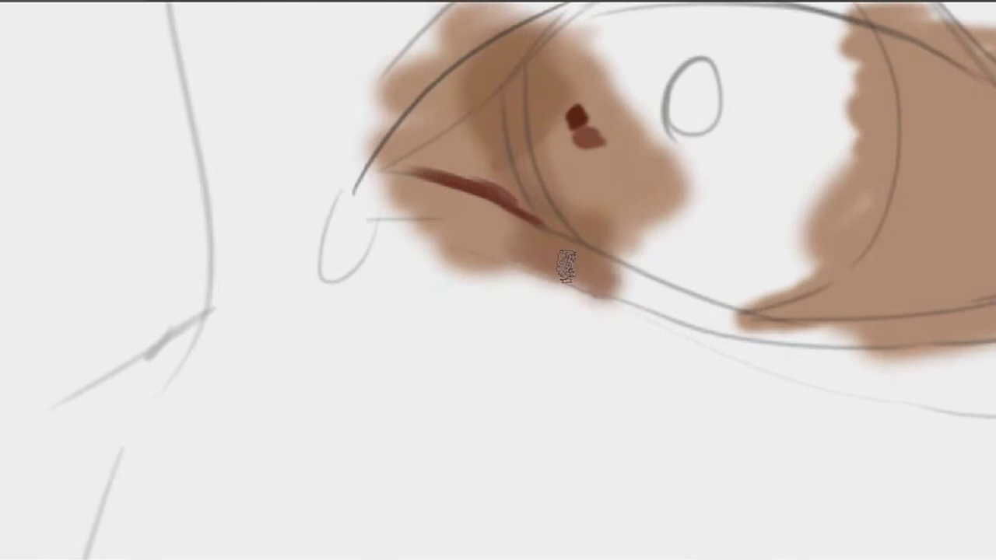
{"action": "left_click_drag", "start_coordinate": [406, 253], "coordinate": [475, 248]}
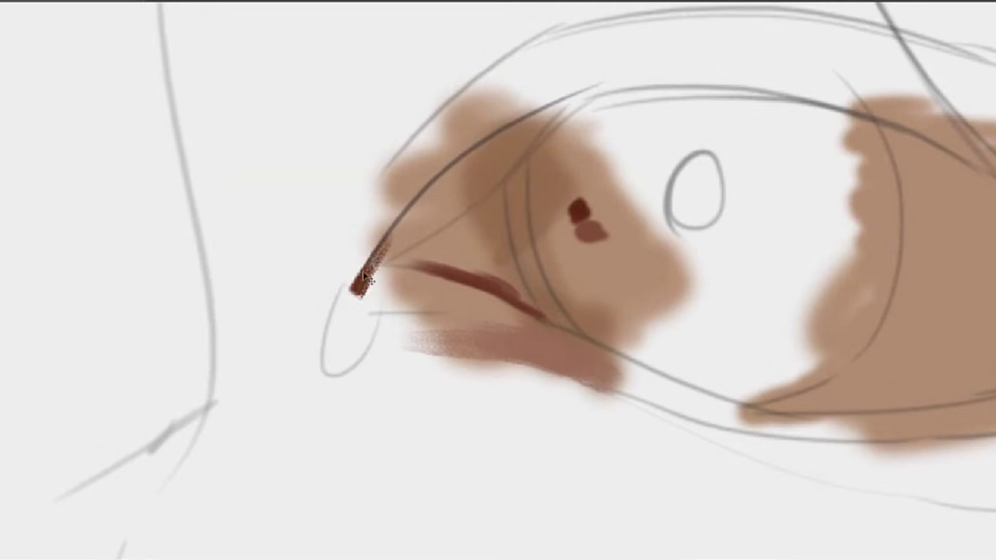
{"action": "left_click_drag", "start_coordinate": [362, 279], "coordinate": [407, 207]}
{"action": "left_click_drag", "start_coordinate": [379, 249], "coordinate": [420, 194]}
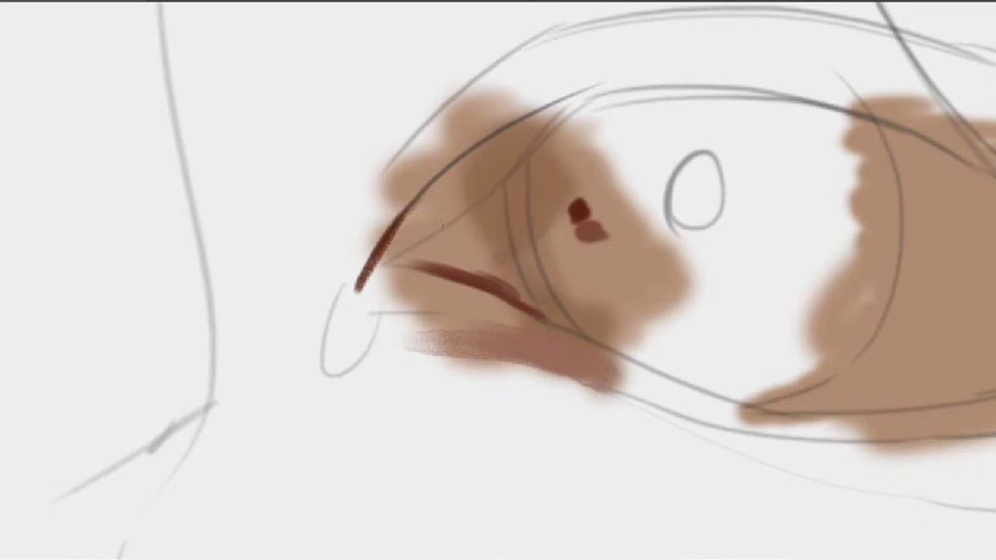
{"action": "left_click_drag", "start_coordinate": [420, 231], "coordinate": [504, 177]}
{"action": "key", "text": "ctrl+z"}
{"action": "left_click_drag", "start_coordinate": [734, 331], "coordinate": [522, 351]}
{"action": "key", "text": "ctrl+z"}
{"action": "left_click_drag", "start_coordinate": [596, 428], "coordinate": [480, 462]}
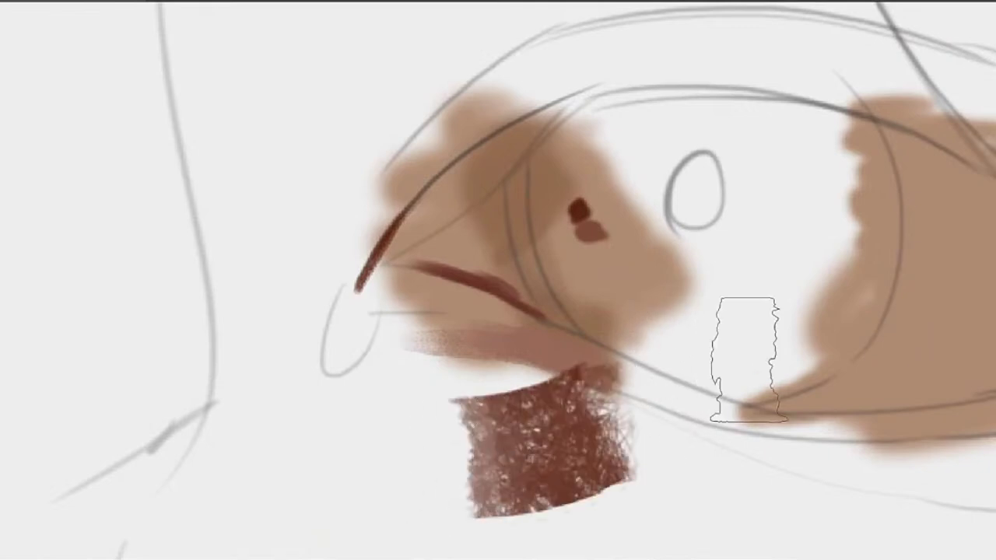
{"action": "key", "text": "ctrl+z"}
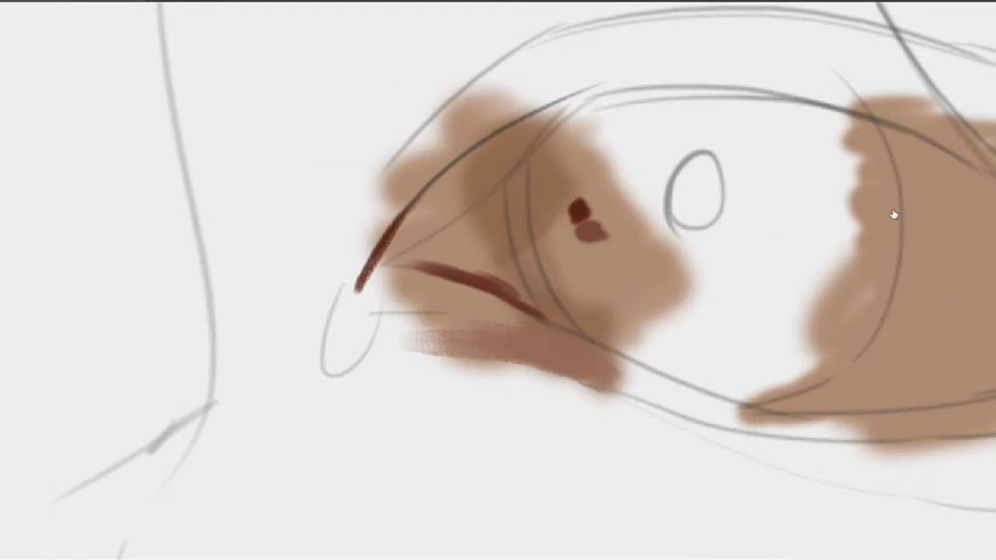
{"action": "left_click_drag", "start_coordinate": [544, 358], "coordinate": [381, 413]}
{"action": "key", "text": "ctrl+z"}
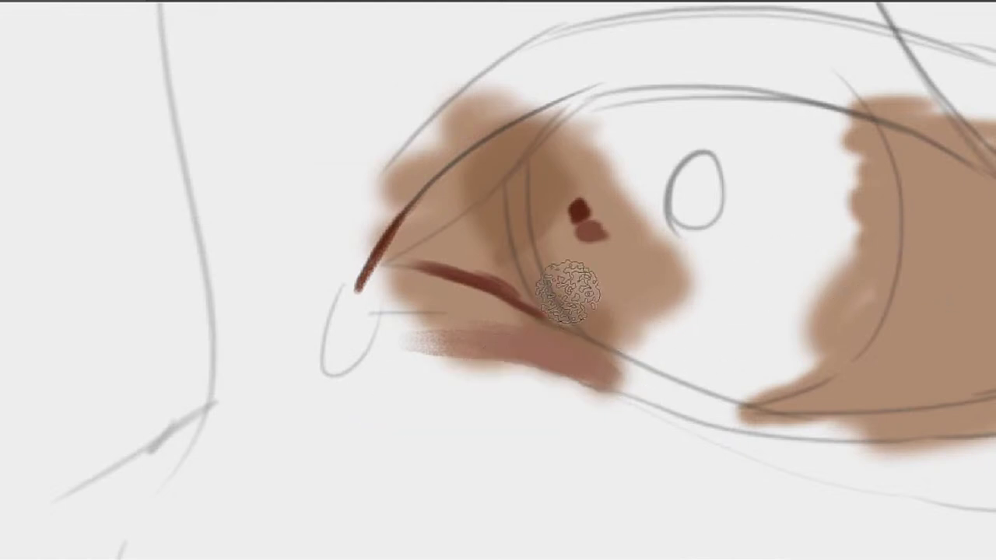
Paint textured dark brown strokes just above the inner lower lid line and across the red-brown band beneath it
{"action": "mouse_move", "coordinate": [510, 267]}
{"action": "left_mouse_down", "text": "shift"}
{"action": "mouse_move", "coordinate": [566, 267]}
{"action": "mouse_move", "coordinate": [456, 253]}
{"action": "left_mouse_up", "text": "shift"}
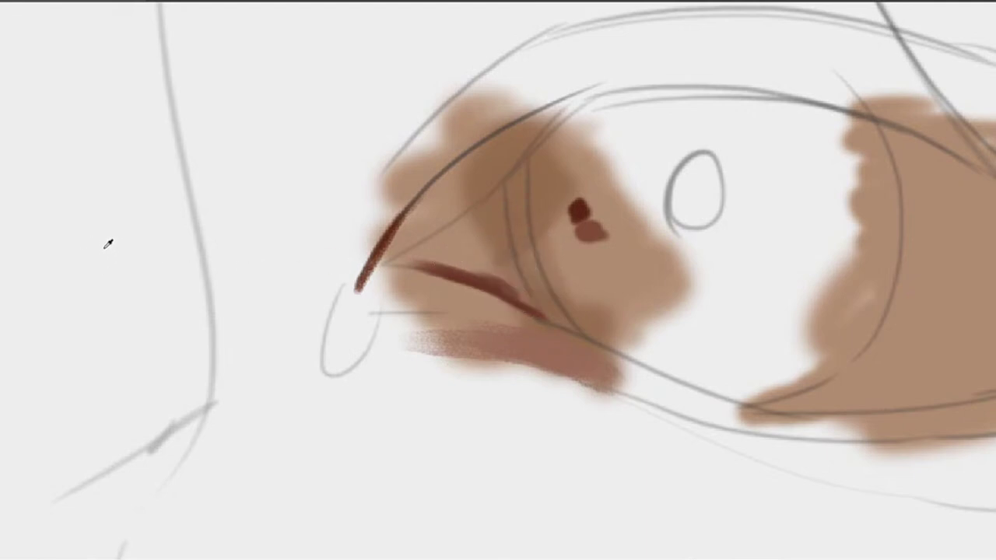
{"action": "left_click_drag", "start_coordinate": [454, 240], "coordinate": [481, 269]}
{"action": "key", "text": "ctrl+z"}
{"action": "key", "text": "ctrl+z"}
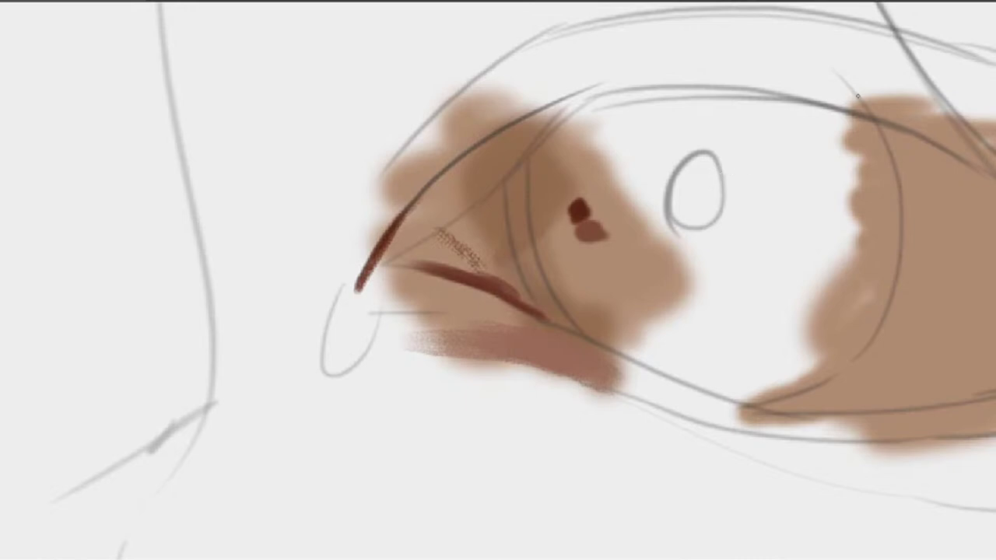
{"action": "mouse_move", "coordinate": [435, 229]}
{"action": "left_mouse_down"}
{"action": "mouse_move", "coordinate": [501, 300]}
{"action": "mouse_move", "coordinate": [443, 239]}
{"action": "mouse_move", "coordinate": [503, 288]}
{"action": "left_mouse_up"}
{"action": "mouse_move", "coordinate": [477, 359]}
{"action": "left_mouse_down"}
{"action": "mouse_move", "coordinate": [533, 264]}
{"action": "mouse_move", "coordinate": [506, 282]}
{"action": "mouse_move", "coordinate": [543, 274]}
{"action": "left_mouse_up"}
{"action": "left_click_drag", "start_coordinate": [586, 306], "coordinate": [471, 282]}
{"action": "mouse_move", "coordinate": [541, 309]}
{"action": "left_mouse_down"}
{"action": "mouse_move", "coordinate": [426, 299]}
{"action": "mouse_move", "coordinate": [443, 302]}
{"action": "left_mouse_up"}
{"action": "left_click_drag", "start_coordinate": [513, 300], "coordinate": [452, 299]}
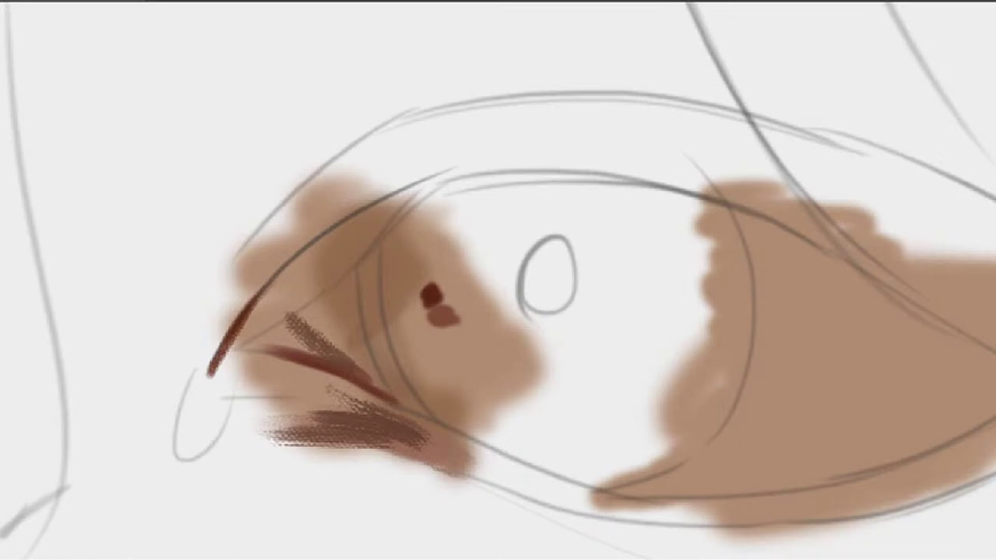
Shrink the brush and draw a thin dark red line from the textured brown stroke to the inner eye corner
{"action": "left_click_drag", "start_coordinate": [556, 333], "coordinate": [735, 236]}
{"action": "key", "text": "bracketleft"}
{"action": "key", "text": "bracketleft"}
{"action": "key", "text": "bracketleft"}
{"action": "key", "text": "bracketleft"}
{"action": "key", "text": "bracketleft"}
{"action": "key", "text": "bracketleft"}
{"action": "key", "text": "bracketleft"}
{"action": "key", "text": "bracketleft"}
{"action": "key", "text": "bracketleft"}
{"action": "key", "text": "bracketleft"}
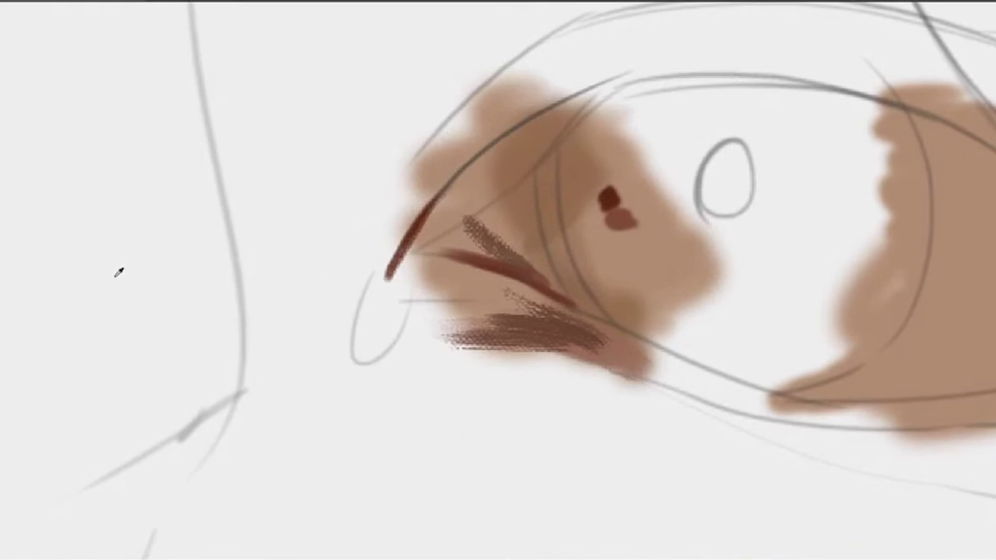
{"action": "left_click_drag", "start_coordinate": [488, 283], "coordinate": [549, 281]}
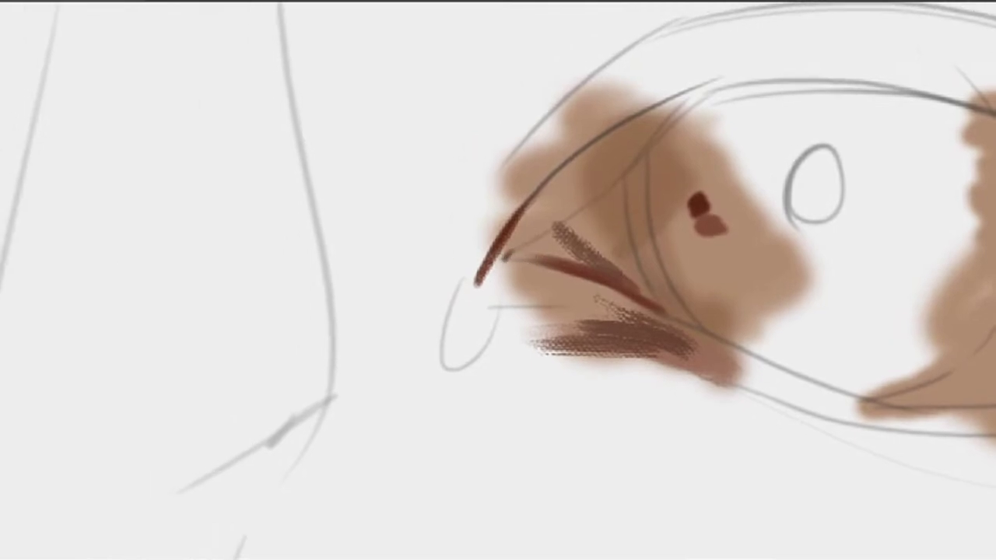
{"action": "left_click_drag", "start_coordinate": [555, 225], "coordinate": [504, 255]}
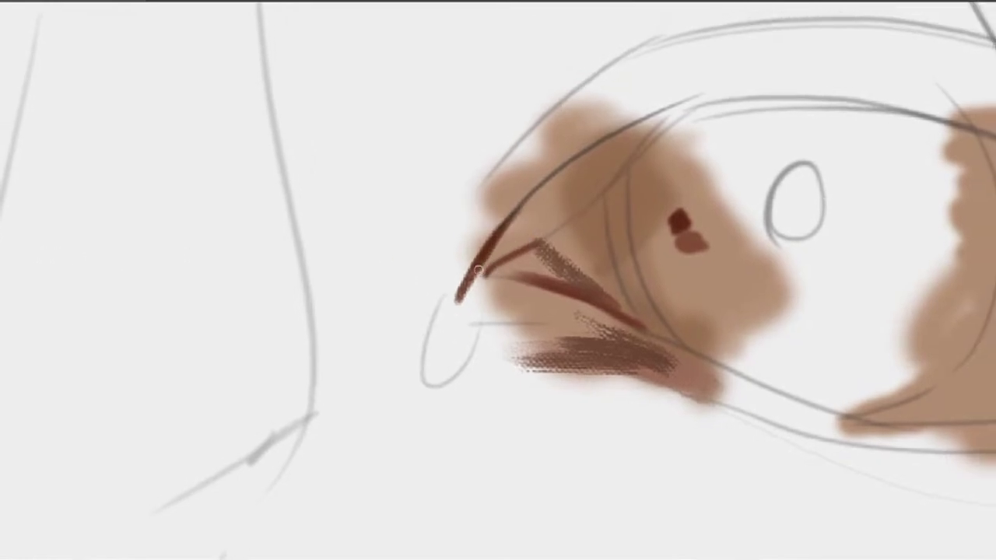
Thicken the dark red upper lash line and extend it up along the sketched lid curve over the iris edge
{"action": "left_click_drag", "start_coordinate": [477, 270], "coordinate": [529, 202]}
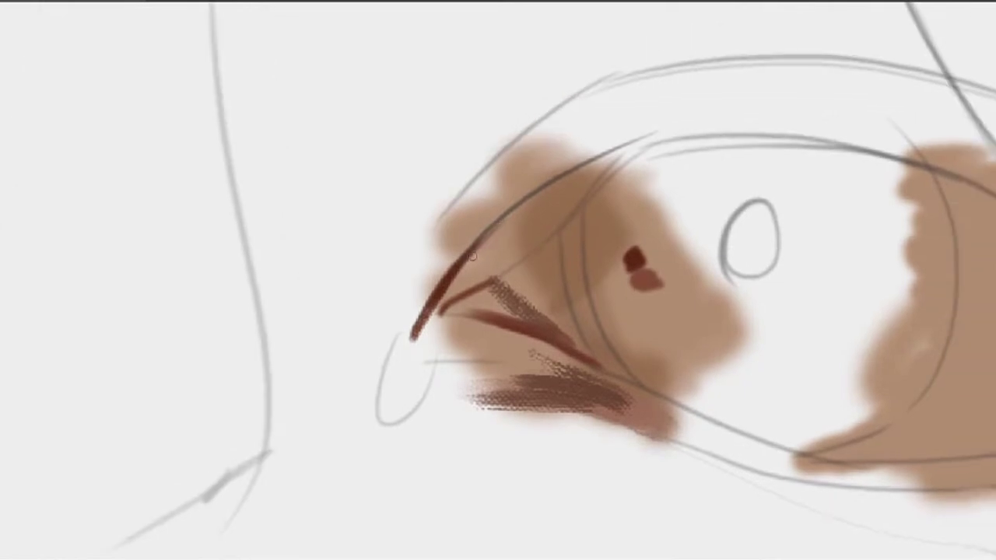
{"action": "left_click_drag", "start_coordinate": [472, 256], "coordinate": [563, 173]}
{"action": "left_click_drag", "start_coordinate": [516, 206], "coordinate": [552, 182]}
{"action": "left_click_drag", "start_coordinate": [487, 237], "coordinate": [556, 179]}
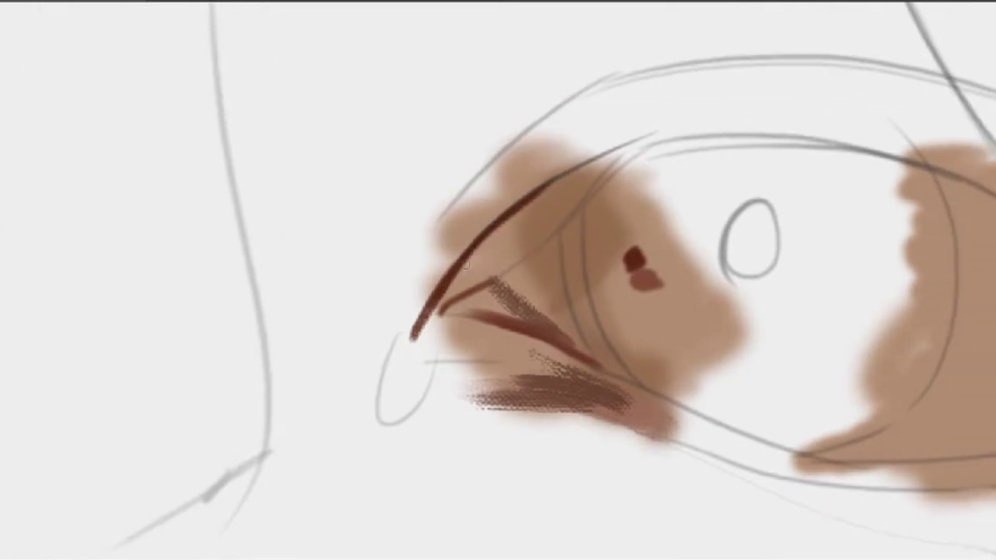
{"action": "mouse_move", "coordinate": [465, 264]}
{"action": "left_mouse_down"}
{"action": "mouse_move", "coordinate": [509, 213]}
{"action": "mouse_move", "coordinate": [495, 209]}
{"action": "left_mouse_up"}
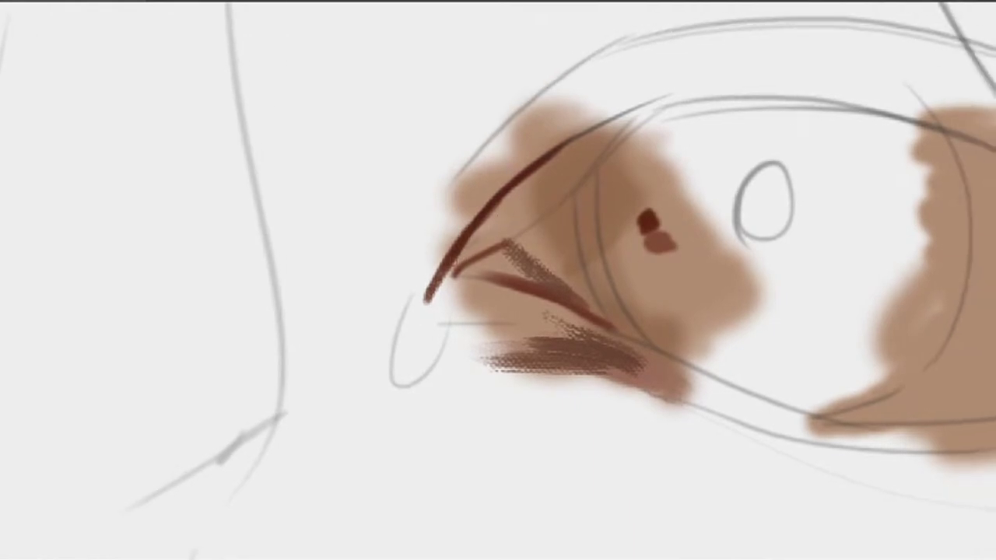
Paint a second dark red line beneath the upper lash line, from the inner corner toward the iris
{"action": "left_click_drag", "start_coordinate": [462, 253], "coordinate": [518, 215]}
{"action": "left_click_drag", "start_coordinate": [473, 251], "coordinate": [566, 185]}
{"action": "left_click_drag", "start_coordinate": [503, 233], "coordinate": [549, 200]}
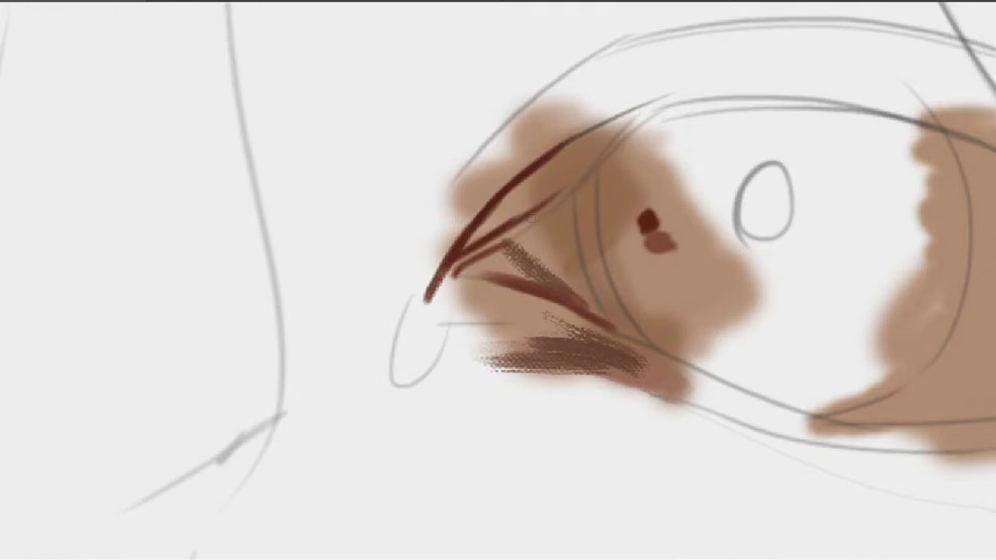
{"action": "left_click_drag", "start_coordinate": [500, 223], "coordinate": [509, 243]}
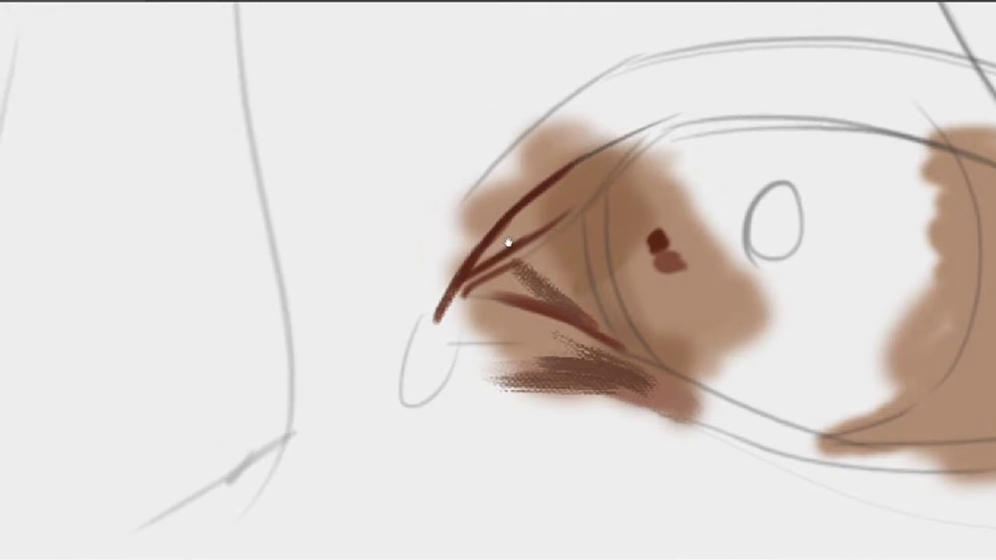
{"action": "left_click_drag", "start_coordinate": [469, 277], "coordinate": [494, 260]}
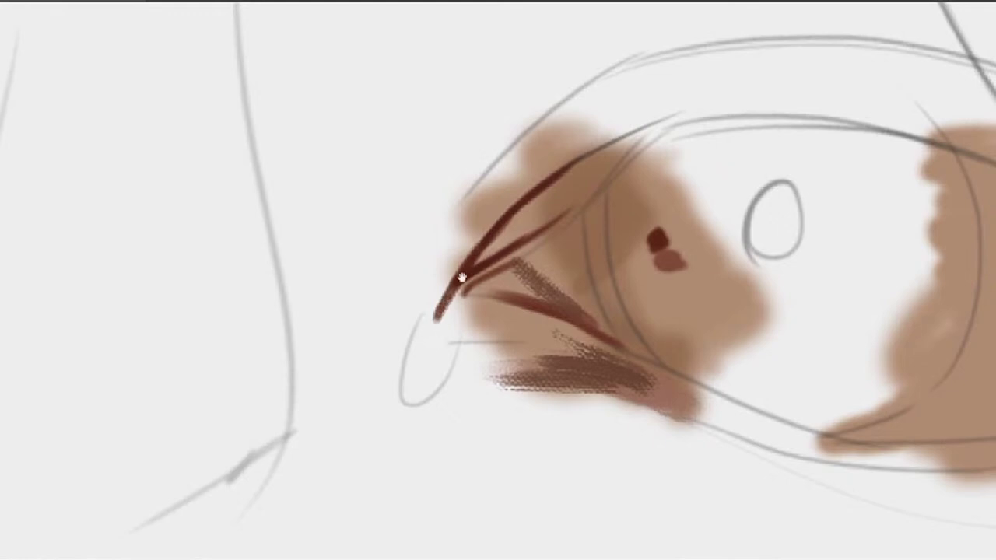
{"action": "mouse_move", "coordinate": [470, 317]}
{"action": "left_mouse_down"}
{"action": "mouse_move", "coordinate": [482, 251]}
{"action": "mouse_move", "coordinate": [456, 271]}
{"action": "left_mouse_up"}
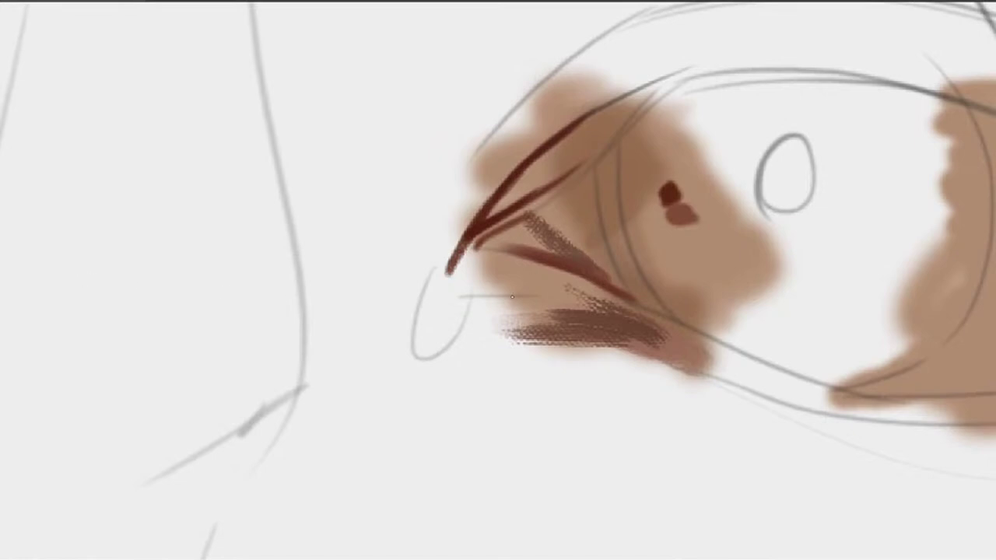
{"action": "left_click_drag", "start_coordinate": [524, 277], "coordinate": [485, 264]}
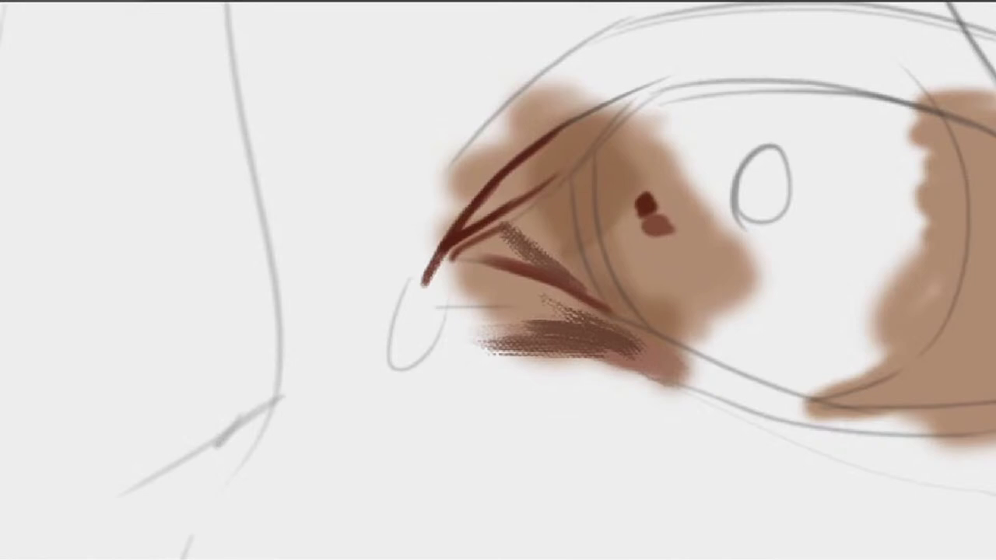
{"action": "left_click_drag", "start_coordinate": [486, 290], "coordinate": [448, 307]}
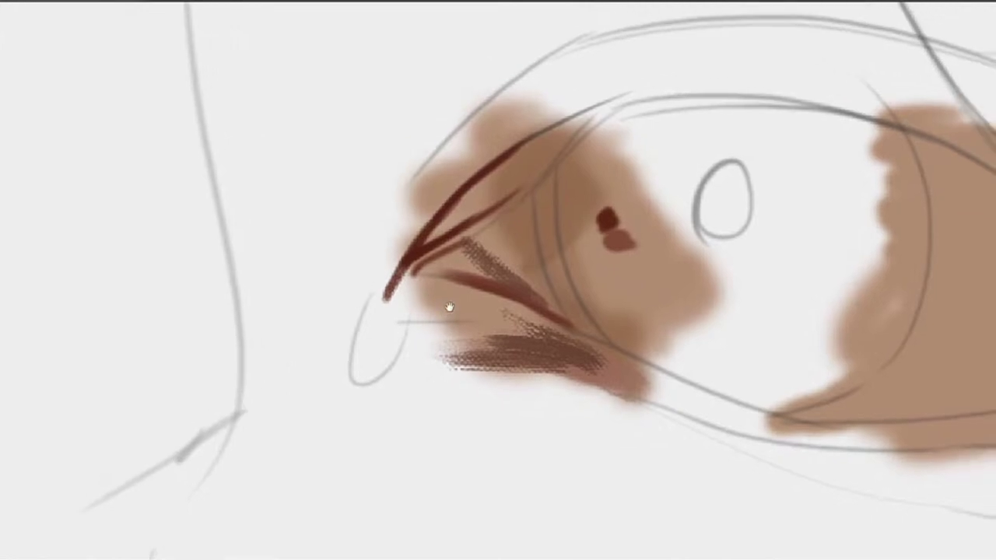
{"action": "left_click_drag", "start_coordinate": [489, 244], "coordinate": [468, 266]}
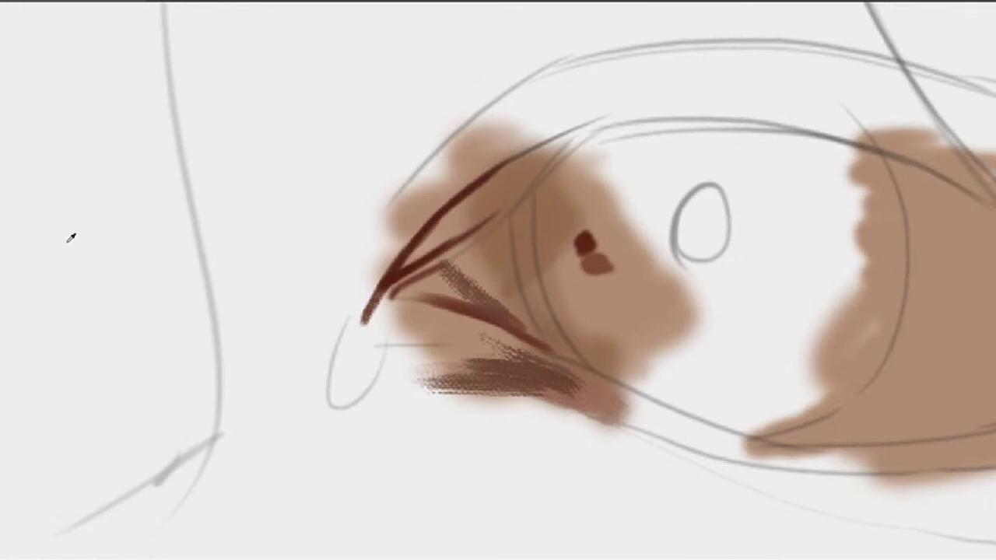
Paint a lighter muted red line along the underside of the second lid line, extending it to the iris edge
{"action": "mouse_move", "coordinate": [421, 273]}
{"action": "left_mouse_down"}
{"action": "mouse_move", "coordinate": [396, 287]}
{"action": "mouse_move", "coordinate": [430, 269]}
{"action": "left_mouse_up"}
{"action": "left_click", "coordinate": [414, 277], "text": "alt"}
{"action": "mouse_move", "coordinate": [472, 254]}
{"action": "left_mouse_down"}
{"action": "mouse_move", "coordinate": [511, 238]}
{"action": "mouse_move", "coordinate": [500, 258]}
{"action": "left_mouse_up"}
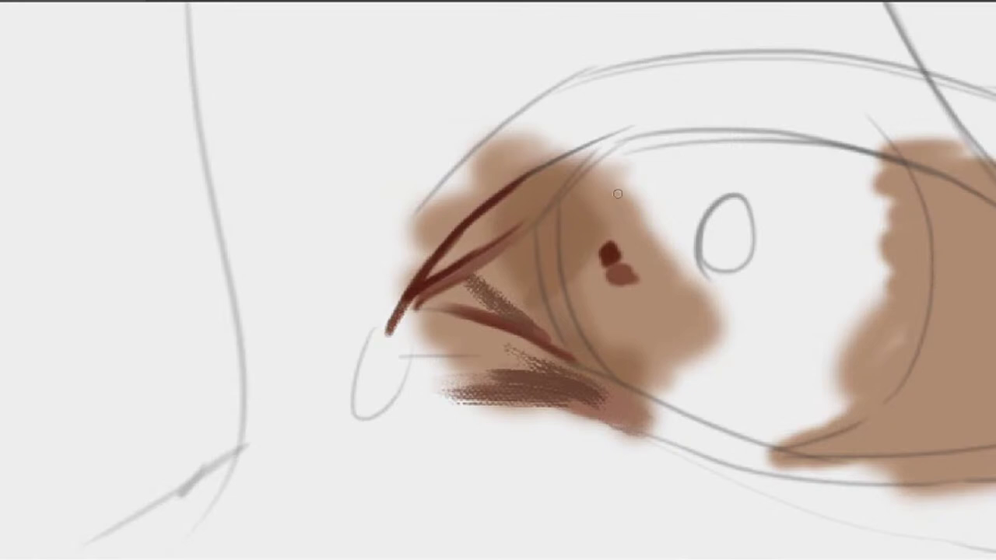
{"action": "left_click_drag", "start_coordinate": [568, 229], "coordinate": [548, 253]}
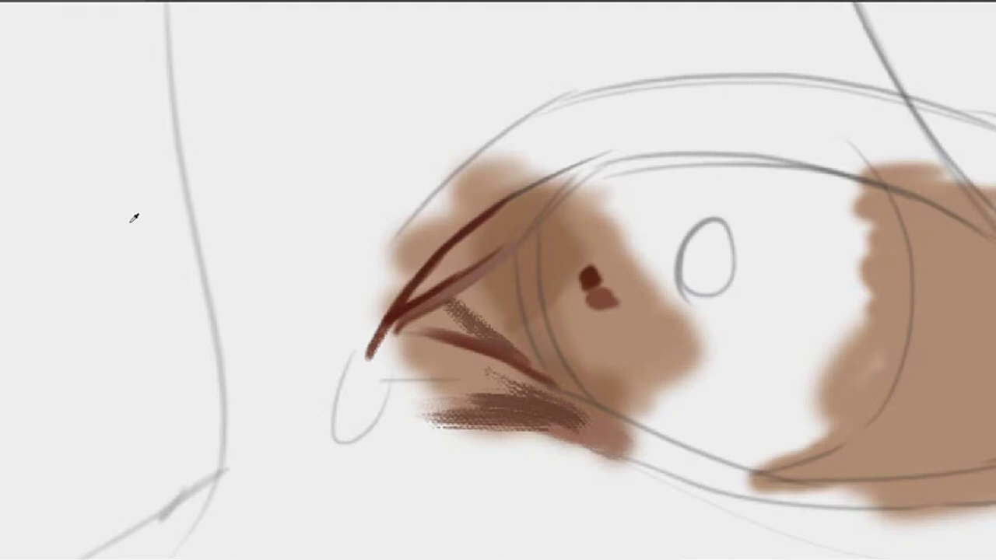
Paint a solid dark red patch in the inner eye corner, between the second lid line and the iris outline
{"action": "mouse_move", "coordinate": [502, 300]}
{"action": "left_mouse_down"}
{"action": "mouse_move", "coordinate": [460, 280]}
{"action": "mouse_move", "coordinate": [456, 263]}
{"action": "left_mouse_up"}
{"action": "mouse_move", "coordinate": [417, 293]}
{"action": "left_mouse_down"}
{"action": "mouse_move", "coordinate": [484, 235]}
{"action": "mouse_move", "coordinate": [418, 295]}
{"action": "mouse_move", "coordinate": [433, 285]}
{"action": "mouse_move", "coordinate": [429, 301]}
{"action": "mouse_move", "coordinate": [439, 288]}
{"action": "mouse_move", "coordinate": [443, 299]}
{"action": "mouse_move", "coordinate": [472, 297]}
{"action": "mouse_move", "coordinate": [434, 299]}
{"action": "mouse_move", "coordinate": [451, 323]}
{"action": "mouse_move", "coordinate": [437, 292]}
{"action": "mouse_move", "coordinate": [468, 278]}
{"action": "left_mouse_up"}
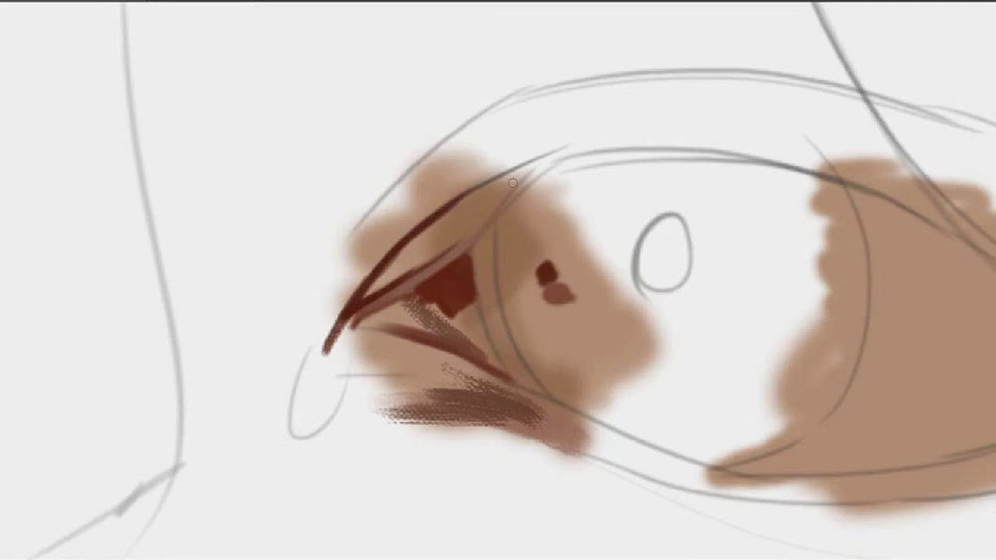
{"action": "key", "text": "space"}
{"action": "mouse_move", "coordinate": [480, 241]}
{"action": "left_mouse_down"}
{"action": "mouse_move", "coordinate": [511, 253]}
{"action": "mouse_move", "coordinate": [482, 257]}
{"action": "left_mouse_up"}
Paint a muted red line down the iris's inner edge to the lower lid and fill the strip beside it with red-brown
{"action": "left_click_drag", "start_coordinate": [453, 327], "coordinate": [498, 314]}
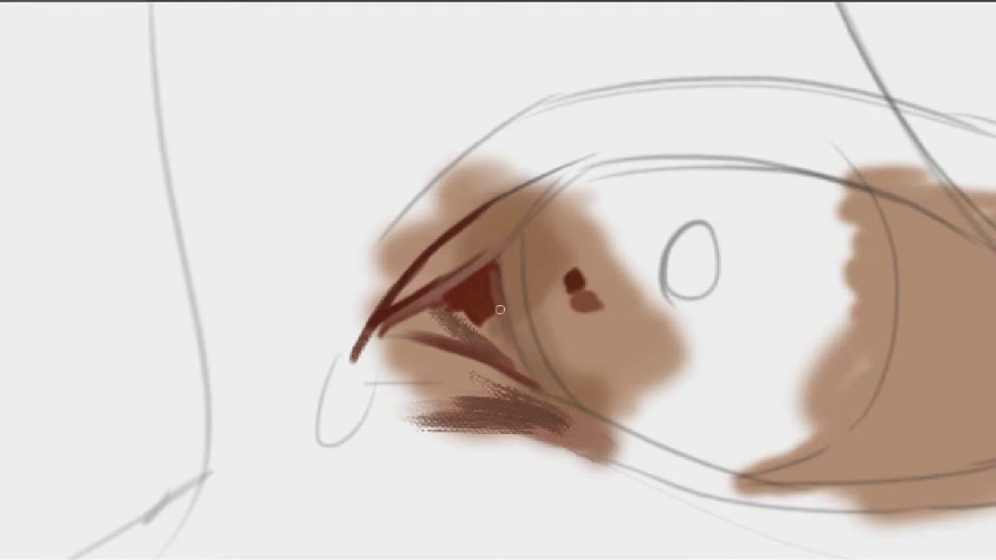
{"action": "left_click_drag", "start_coordinate": [508, 317], "coordinate": [516, 347]}
{"action": "left_click_drag", "start_coordinate": [513, 326], "coordinate": [541, 383]}
{"action": "left_click_drag", "start_coordinate": [526, 350], "coordinate": [540, 384]}
{"action": "left_click", "coordinate": [490, 311], "text": "ctrl"}
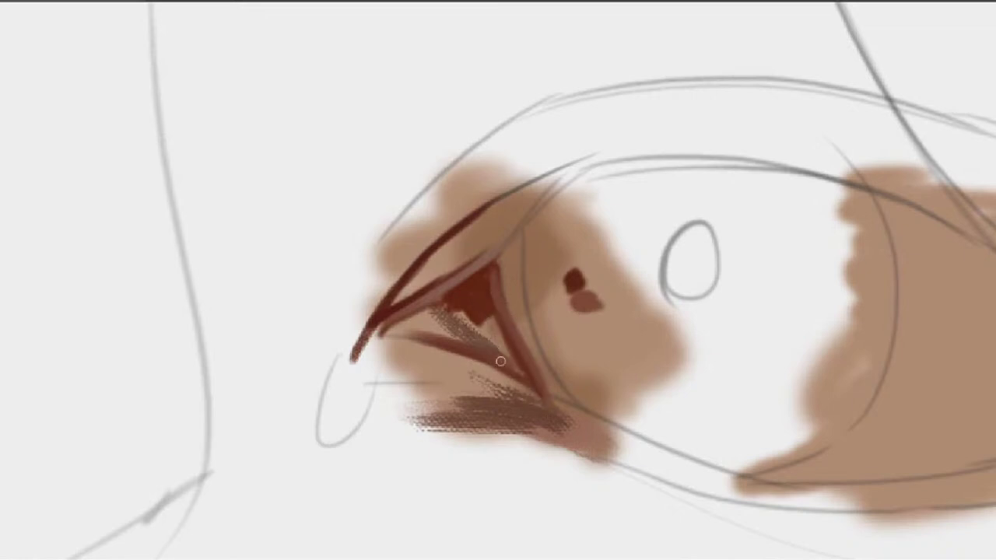
{"action": "left_click_drag", "start_coordinate": [488, 330], "coordinate": [517, 384]}
{"action": "left_click_drag", "start_coordinate": [491, 325], "coordinate": [543, 411]}
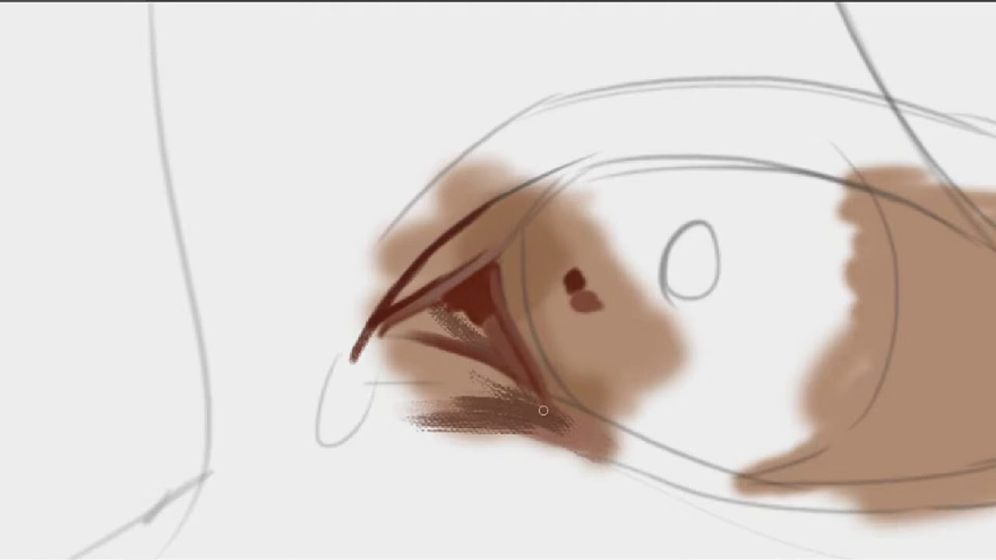
Extend the dark red patch downward in streaks over the red-brown strip, using reds sampled from the painted corner
{"action": "mouse_move", "coordinate": [476, 322]}
{"action": "left_mouse_down"}
{"action": "mouse_move", "coordinate": [463, 318]}
{"action": "mouse_move", "coordinate": [472, 345]}
{"action": "left_mouse_up"}
{"action": "left_click", "coordinate": [466, 320], "text": "alt"}
{"action": "left_click", "coordinate": [474, 324], "text": "alt"}
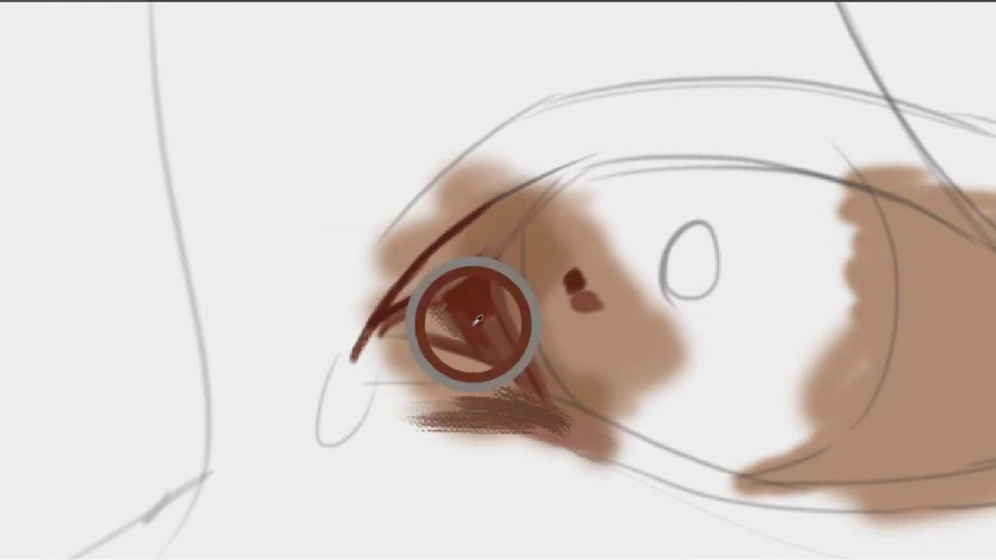
{"action": "left_click", "coordinate": [504, 349], "text": "alt"}
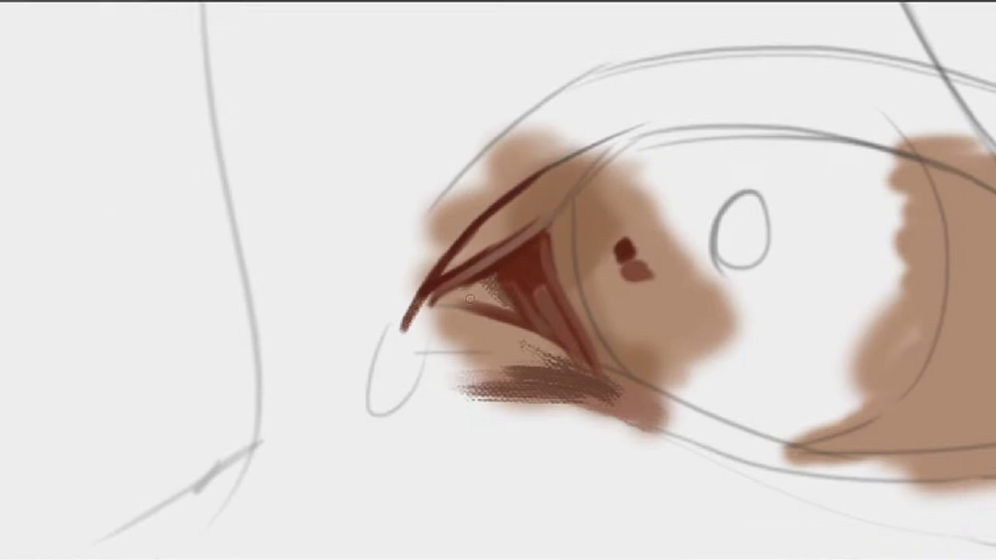
Fill the rest of the inner corner with sampled dark brown, covering the textured stroke and the inner lower lid line
{"action": "mouse_move", "coordinate": [466, 290]}
{"action": "left_mouse_down"}
{"action": "mouse_move", "coordinate": [485, 316]}
{"action": "mouse_move", "coordinate": [484, 294]}
{"action": "mouse_move", "coordinate": [498, 314]}
{"action": "mouse_move", "coordinate": [481, 289]}
{"action": "left_mouse_up"}
{"action": "left_click", "coordinate": [483, 282], "text": "alt"}
{"action": "left_click_drag", "start_coordinate": [465, 292], "coordinate": [459, 294]}
{"action": "left_click_drag", "start_coordinate": [513, 336], "coordinate": [601, 319]}
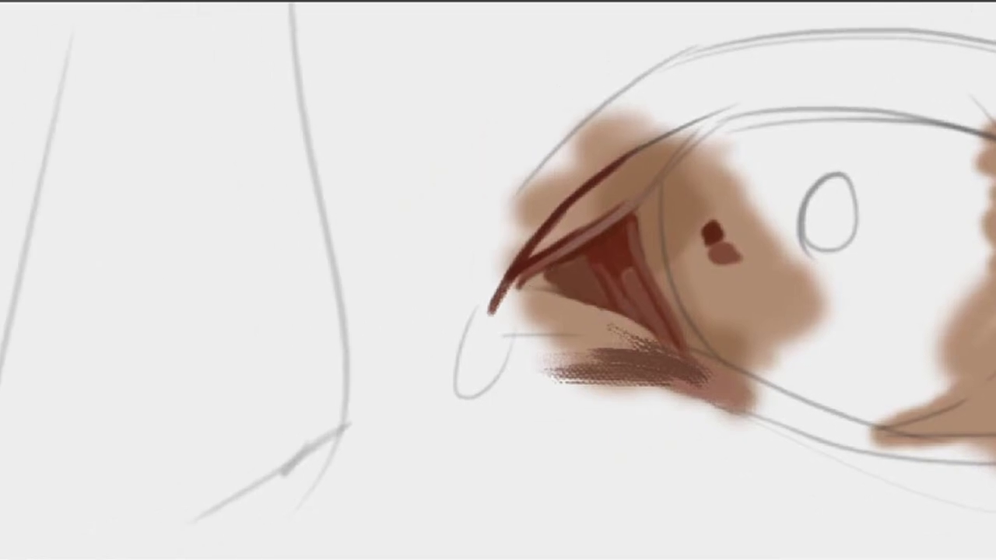
Paint textured dark red-brown strokes along the lower edge of the inner corner with a smaller brush
{"action": "left_click_drag", "start_coordinate": [522, 285], "coordinate": [574, 298]}
{"action": "key", "text": "bracketleft"}
{"action": "key", "text": "bracketleft"}
{"action": "key", "text": "bracketleft"}
{"action": "mouse_move", "coordinate": [547, 304]}
{"action": "left_mouse_down"}
{"action": "mouse_move", "coordinate": [526, 297]}
{"action": "mouse_move", "coordinate": [604, 312]}
{"action": "left_mouse_up"}
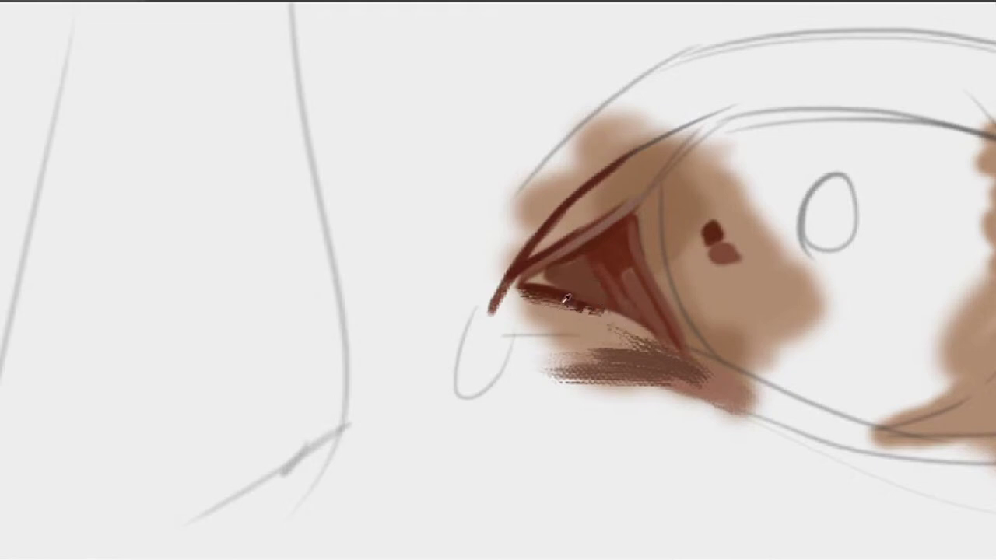
{"action": "left_click_drag", "start_coordinate": [593, 241], "coordinate": [556, 274]}
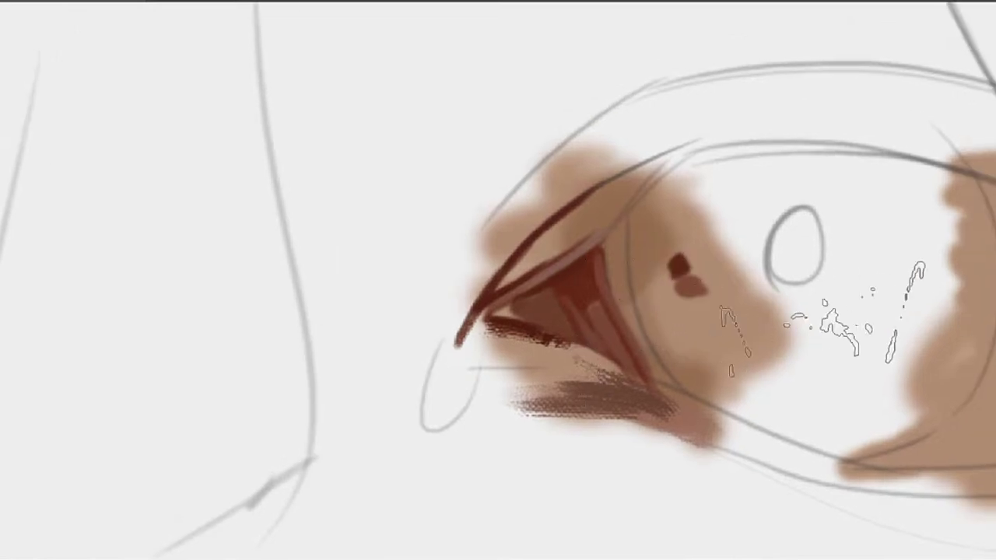
{"action": "key", "text": "period"}
{"action": "key", "text": "period"}
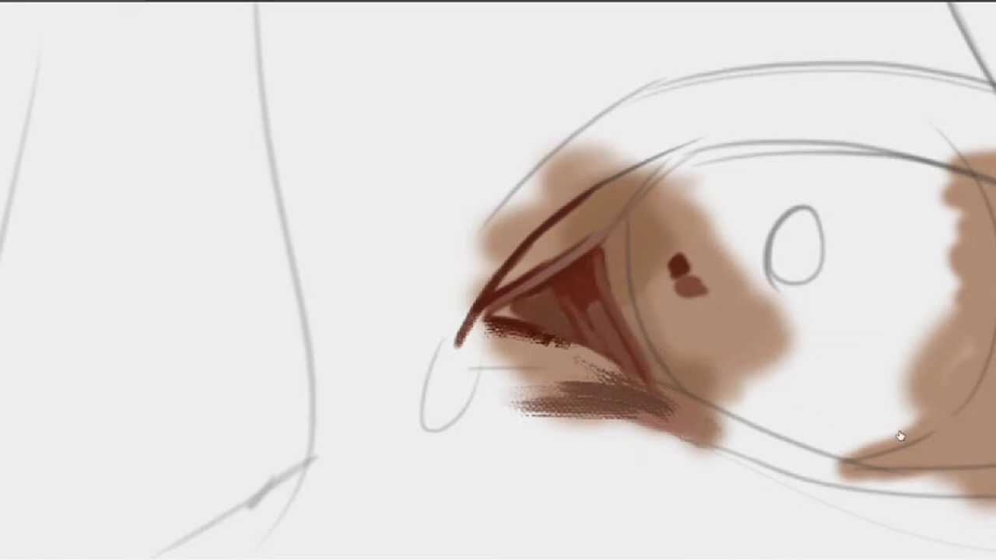
{"action": "left_click", "coordinate": [899, 436]}
{"action": "key", "text": "bracketright"}
{"action": "key", "text": "bracketright"}
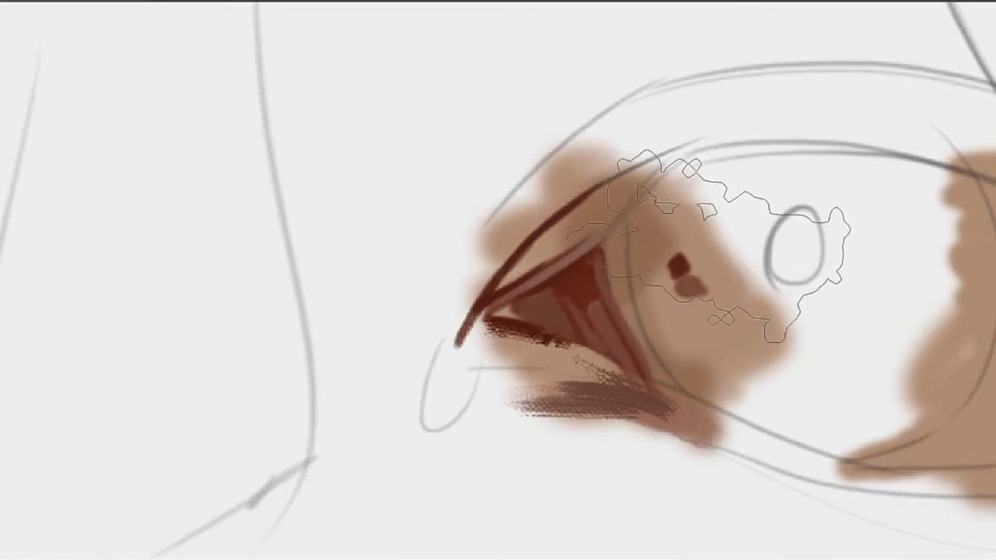
{"action": "key", "text": "bracketright"}
{"action": "key", "text": "bracketright"}
{"action": "key", "text": "bracketright"}
{"action": "key", "text": "bracketleft"}
{"action": "key", "text": "bracketleft"}
{"action": "key", "text": "bracketleft"}
{"action": "key", "text": "bracketleft"}
{"action": "key", "text": "bracketleft"}
{"action": "key", "text": "bracketleft"}
{"action": "key", "text": "bracketleft"}
{"action": "key", "text": "bracketleft"}
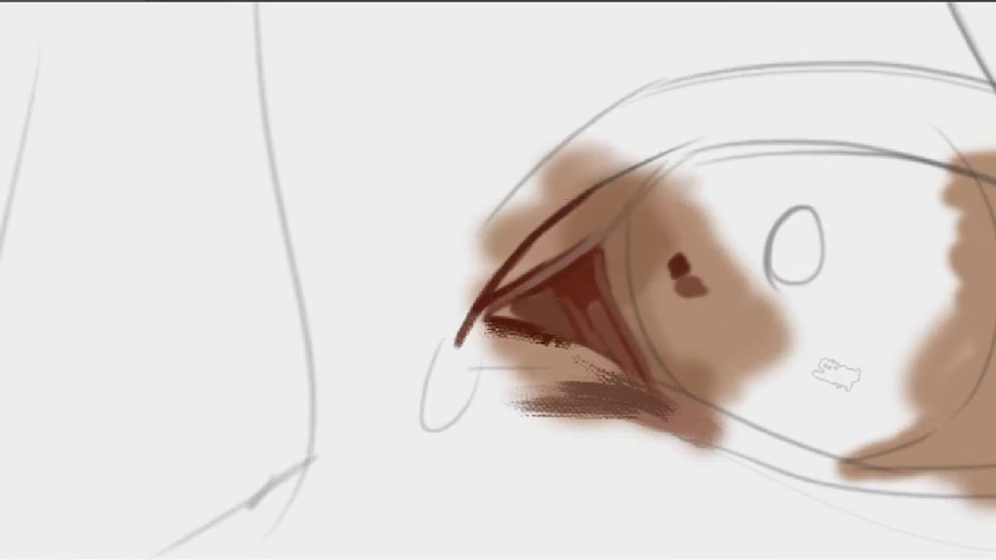
{"action": "key", "text": "bracketleft"}
{"action": "key", "text": "bracketleft"}
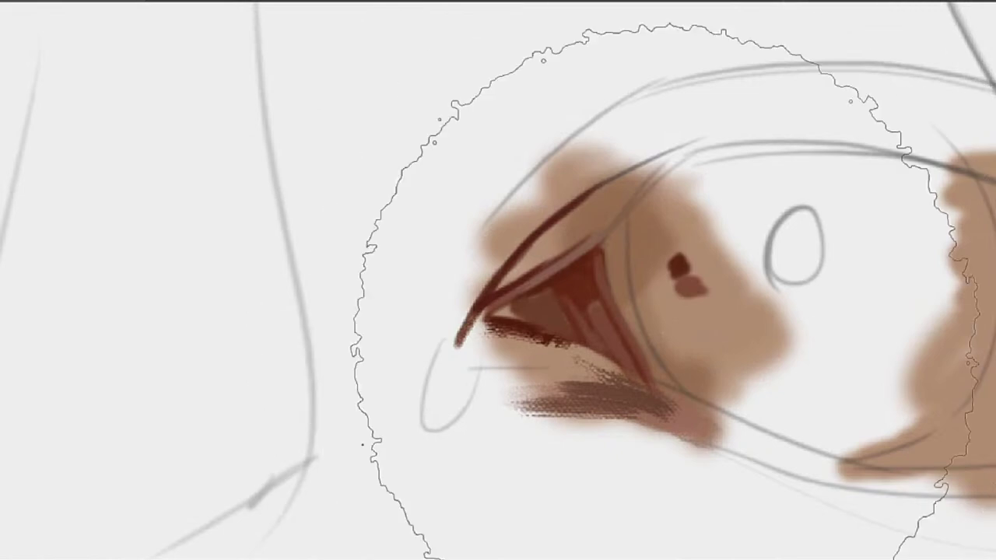
Return to a small round brush and shade the wedge between the two upper lid lines with sampled dark red near the inner corner
{"action": "key", "text": "b"}
{"action": "key", "text": "bracketleft"}
{"action": "key", "text": "bracketleft"}
{"action": "key", "text": "bracketleft"}
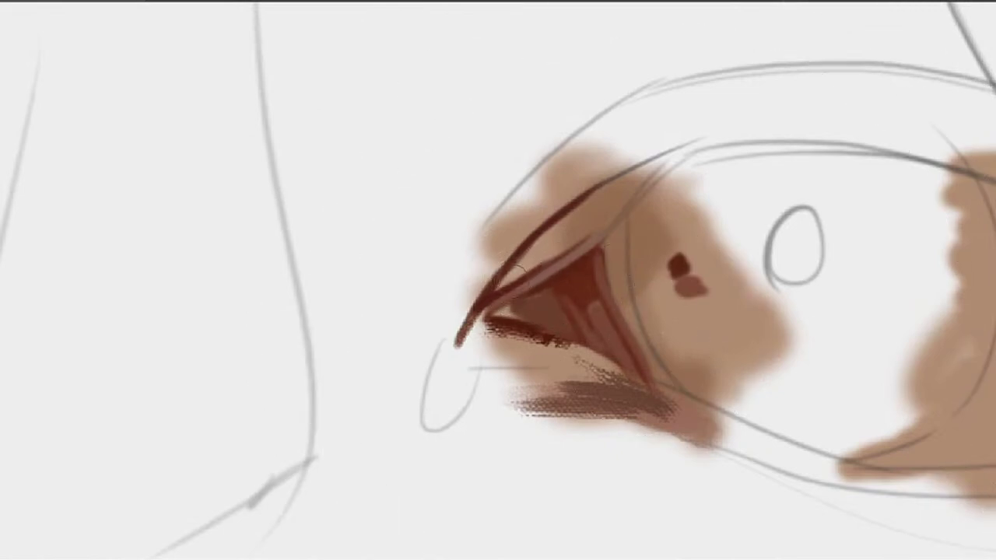
{"action": "left_click_drag", "start_coordinate": [549, 262], "coordinate": [511, 274]}
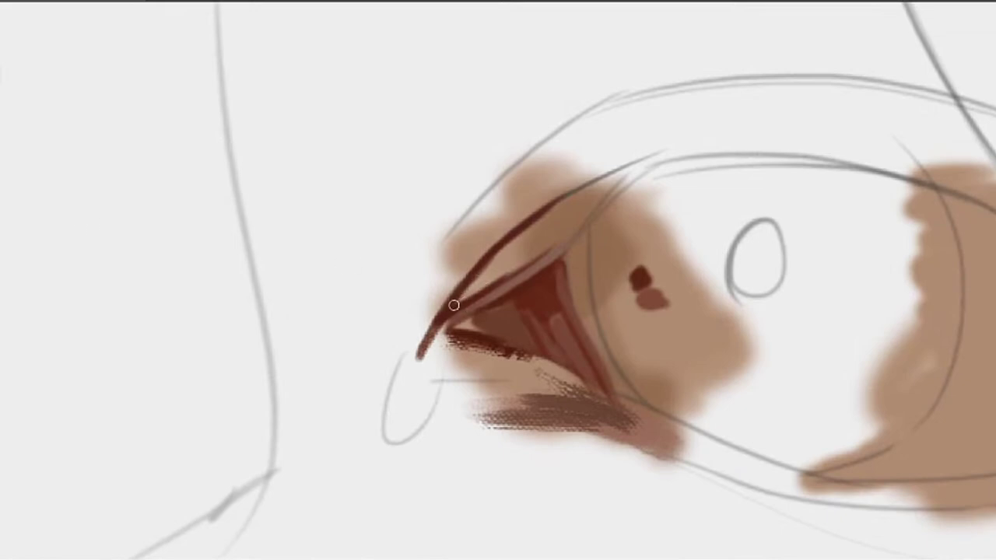
{"action": "mouse_move", "coordinate": [454, 305]}
{"action": "left_mouse_down"}
{"action": "mouse_move", "coordinate": [496, 274]}
{"action": "mouse_move", "coordinate": [431, 305]}
{"action": "mouse_move", "coordinate": [440, 286]}
{"action": "left_mouse_up"}
{"action": "left_click", "coordinate": [435, 329], "text": "alt"}
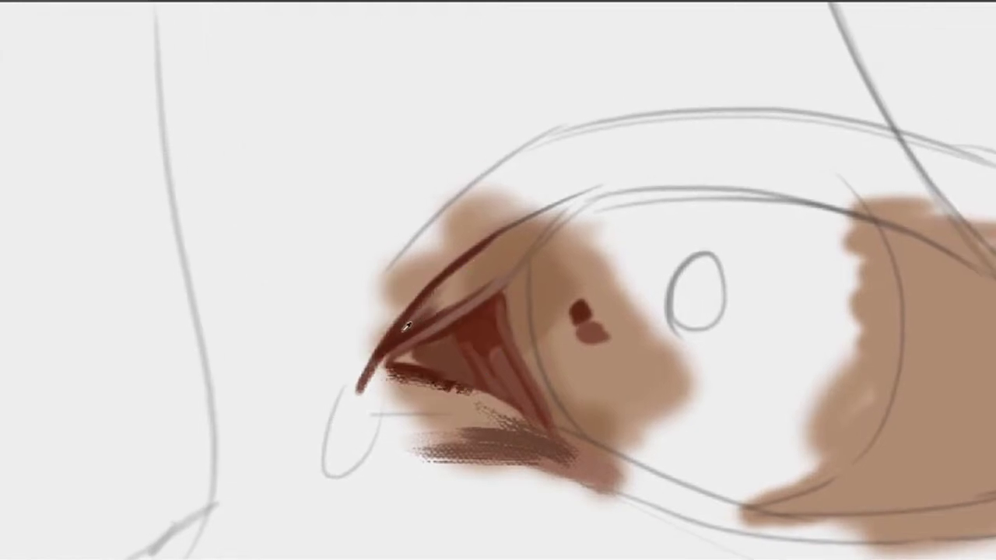
{"action": "left_click_drag", "start_coordinate": [402, 335], "coordinate": [452, 280]}
{"action": "mouse_move", "coordinate": [390, 342]}
{"action": "left_mouse_down"}
{"action": "mouse_move", "coordinate": [476, 252]}
{"action": "mouse_move", "coordinate": [424, 216]}
{"action": "left_mouse_up"}
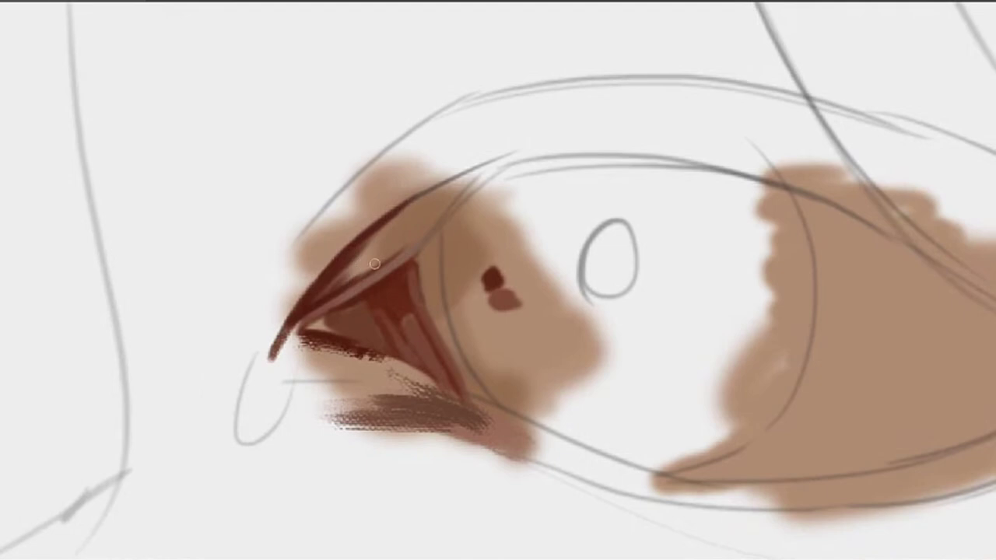
Extend the upper lash line to the top of the iris in dark brown and shade the lid area beneath it
{"action": "left_click_drag", "start_coordinate": [403, 265], "coordinate": [493, 251]}
{"action": "left_click", "coordinate": [469, 262], "text": "alt"}
{"action": "left_click_drag", "start_coordinate": [509, 217], "coordinate": [478, 266]}
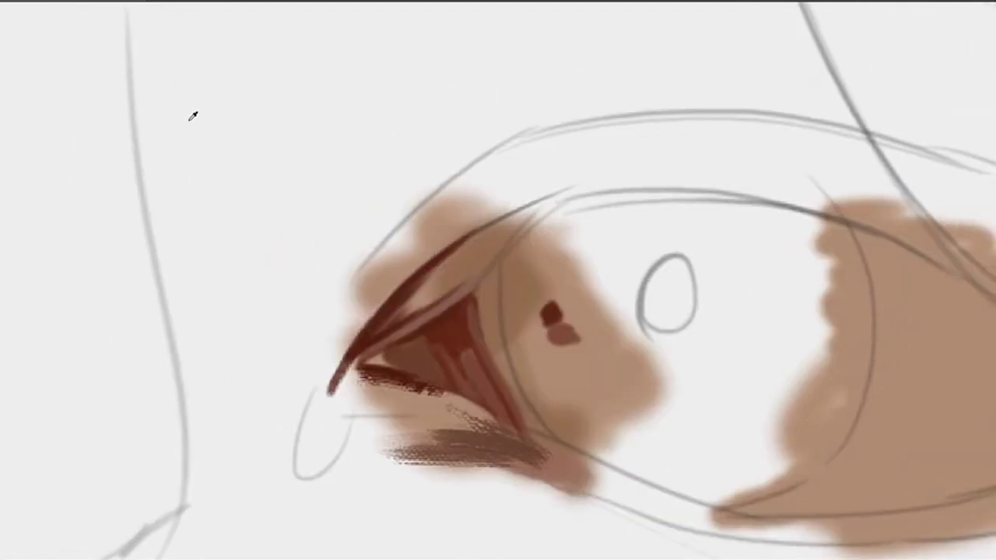
{"action": "mouse_move", "coordinate": [533, 208]}
{"action": "left_mouse_down"}
{"action": "mouse_move", "coordinate": [445, 261]}
{"action": "mouse_move", "coordinate": [527, 215]}
{"action": "mouse_move", "coordinate": [441, 290]}
{"action": "left_mouse_up"}
{"action": "key", "text": "bracketright"}
{"action": "key", "text": "ctrl+z"}
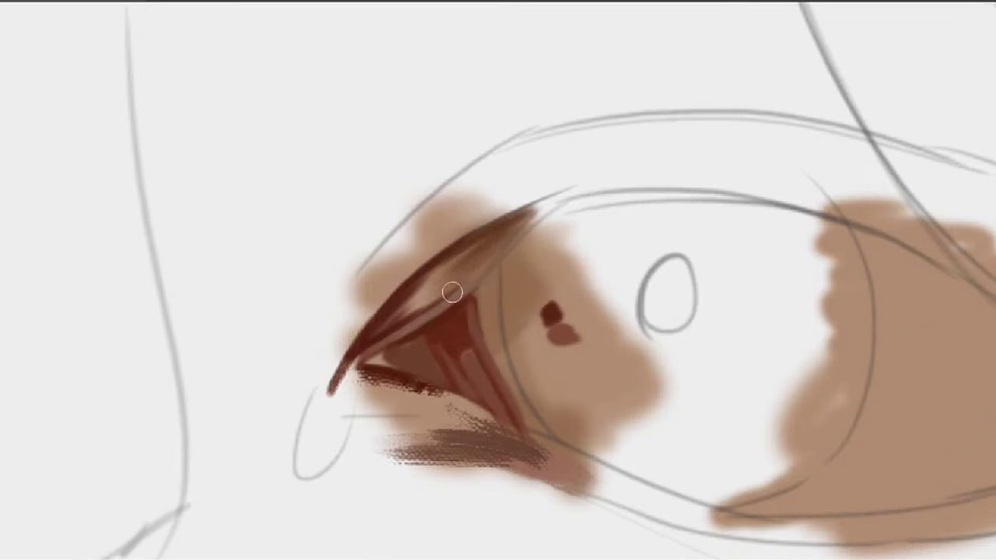
{"action": "mouse_move", "coordinate": [502, 315]}
{"action": "left_mouse_down"}
{"action": "mouse_move", "coordinate": [560, 253]}
{"action": "mouse_move", "coordinate": [577, 269]}
{"action": "left_mouse_up"}
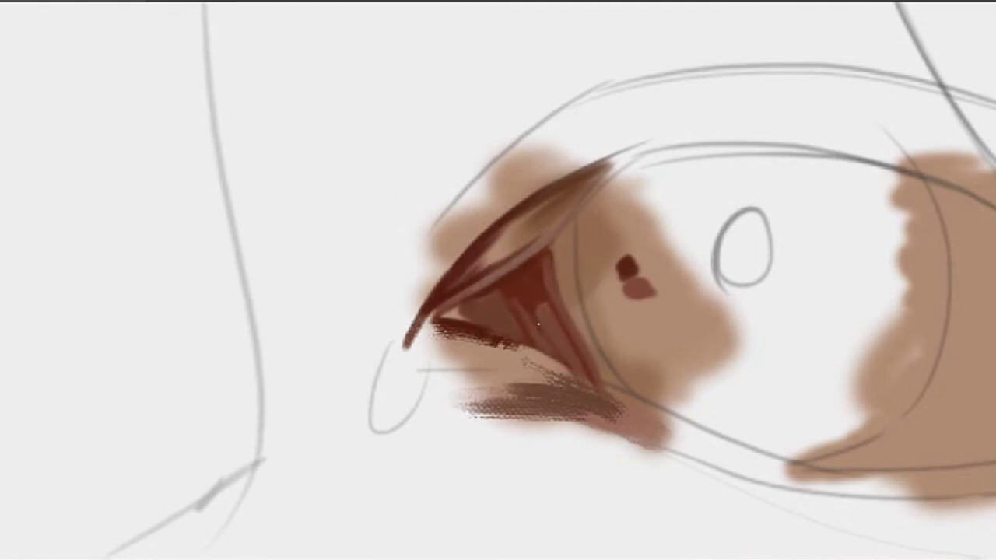
Soften the red streaks in the inner corner by painting muted red over them beside the iris edge
{"action": "left_click_drag", "start_coordinate": [562, 339], "coordinate": [514, 311]}
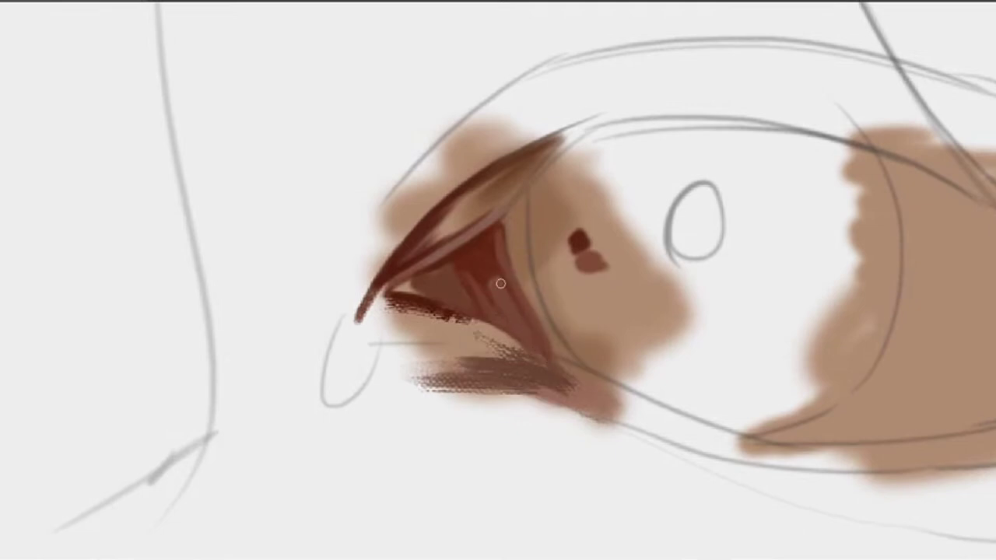
{"action": "left_click_drag", "start_coordinate": [490, 269], "coordinate": [512, 312]}
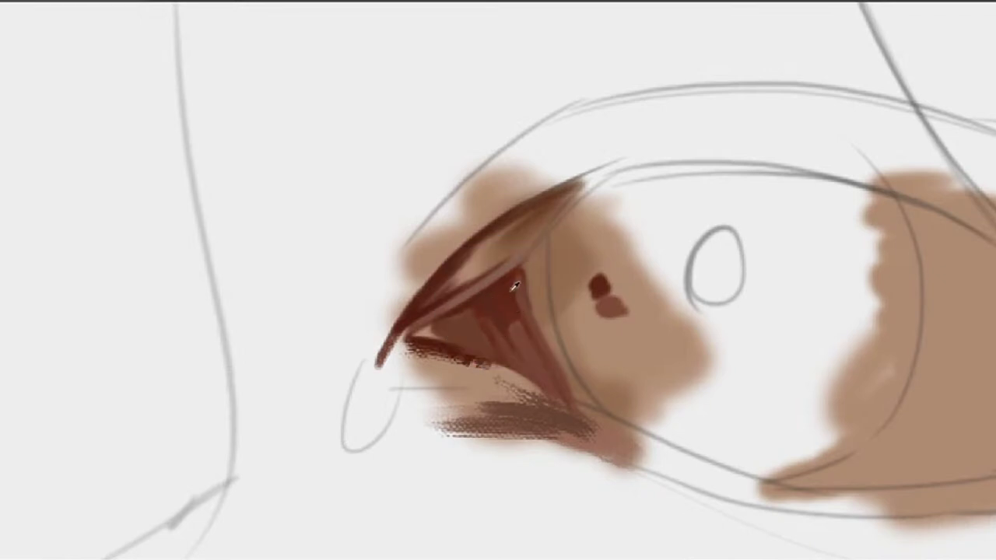
{"action": "left_click_drag", "start_coordinate": [547, 293], "coordinate": [513, 283]}
Blend sampled red and brown tones across the inner corner's outer edge into the iris, covering the sketched lines there
{"action": "left_click", "coordinate": [476, 273], "text": "alt"}
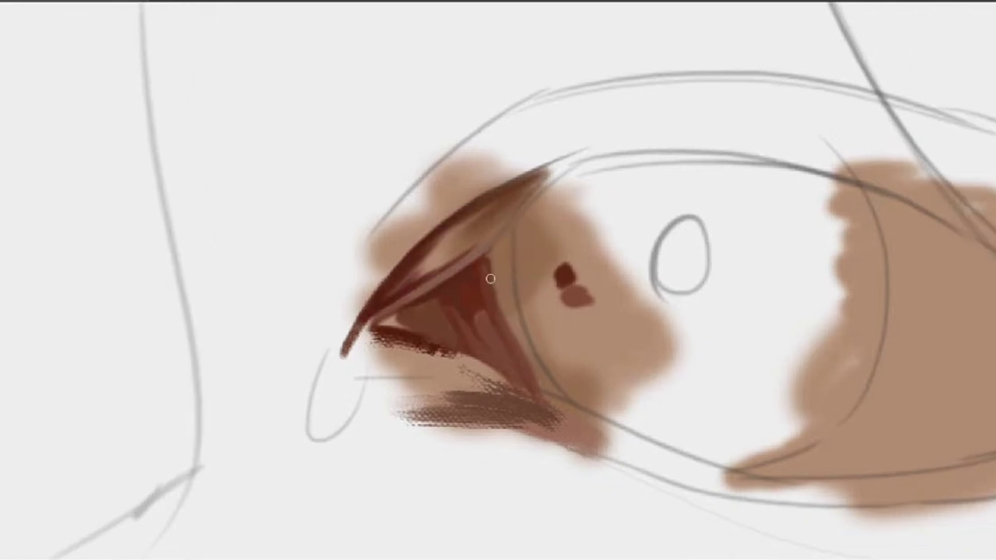
{"action": "left_click", "coordinate": [502, 308], "text": "alt"}
{"action": "left_click", "coordinate": [483, 297], "text": "alt"}
{"action": "left_click_drag", "start_coordinate": [486, 266], "coordinate": [509, 324]}
{"action": "left_click_drag", "start_coordinate": [505, 257], "coordinate": [498, 276]}
{"action": "left_click_drag", "start_coordinate": [531, 247], "coordinate": [506, 268]}
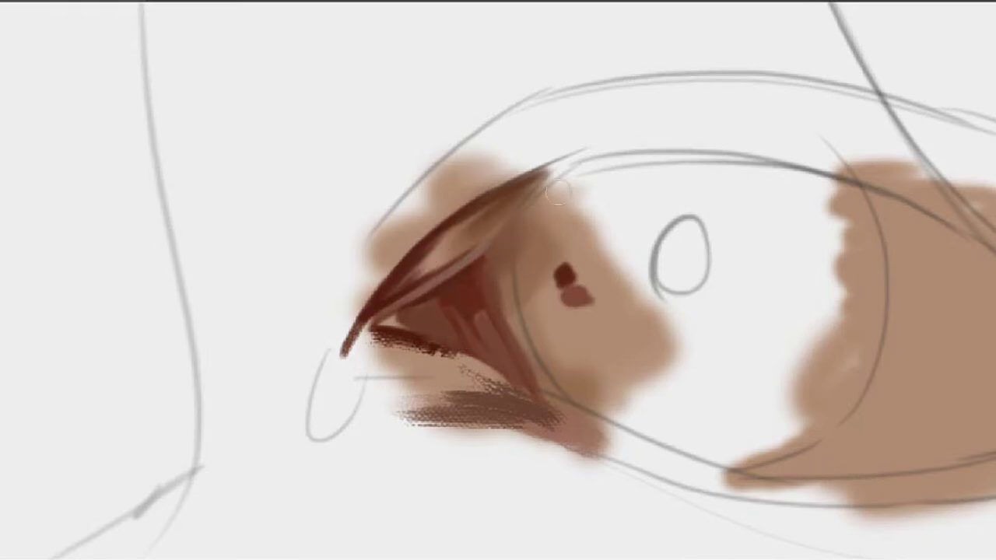
Refine the inner corner with a smaller brush, covering the light gap above the textured lower stroke with dark brown
{"action": "key", "text": "["}
{"action": "key", "text": "["}
{"action": "key", "text": "["}
{"action": "mouse_move", "coordinate": [540, 299]}
{"action": "left_mouse_down"}
{"action": "mouse_move", "coordinate": [487, 276]}
{"action": "mouse_move", "coordinate": [445, 283]}
{"action": "left_mouse_up"}
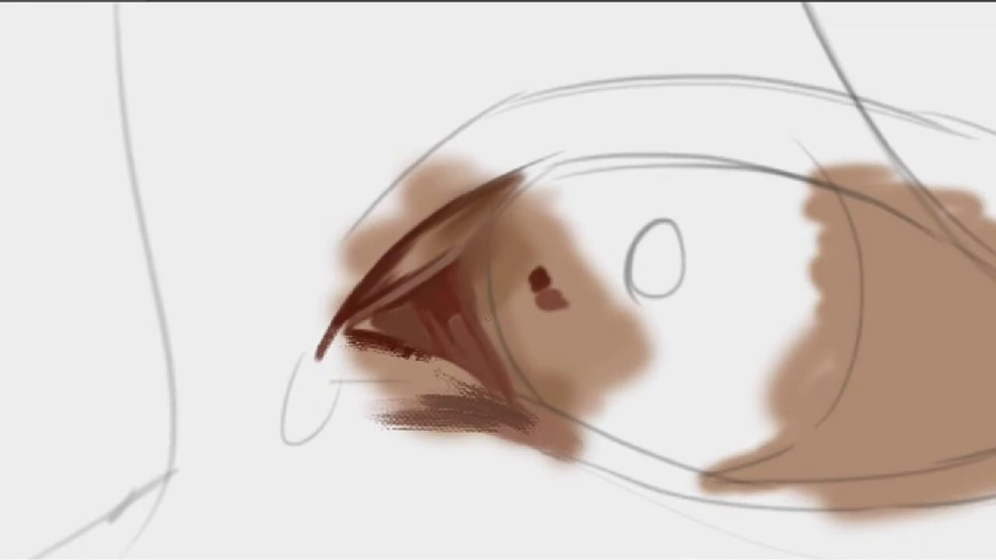
{"action": "left_click_drag", "start_coordinate": [487, 319], "coordinate": [615, 224]}
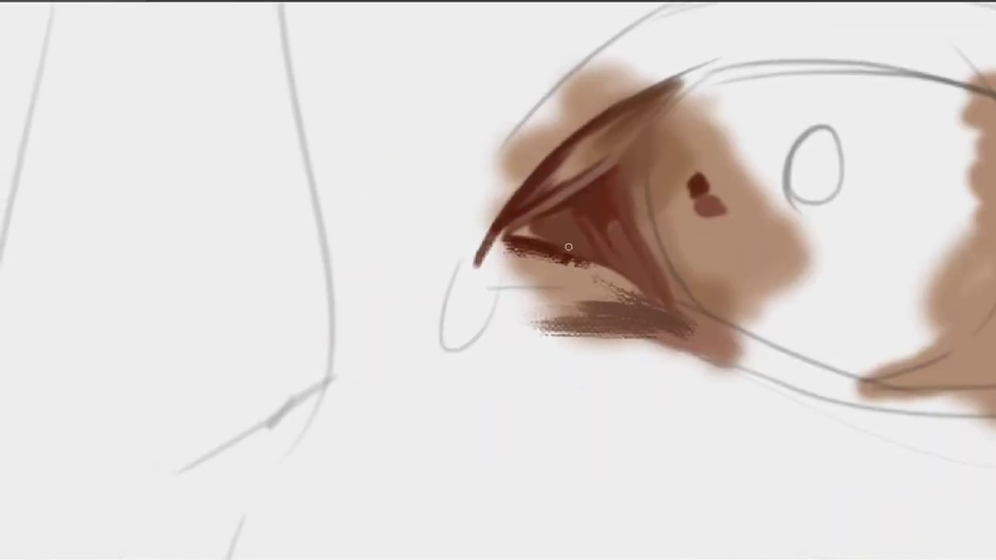
{"action": "mouse_move", "coordinate": [568, 246]}
{"action": "left_mouse_down"}
{"action": "mouse_move", "coordinate": [545, 260]}
{"action": "mouse_move", "coordinate": [540, 277]}
{"action": "left_mouse_up"}
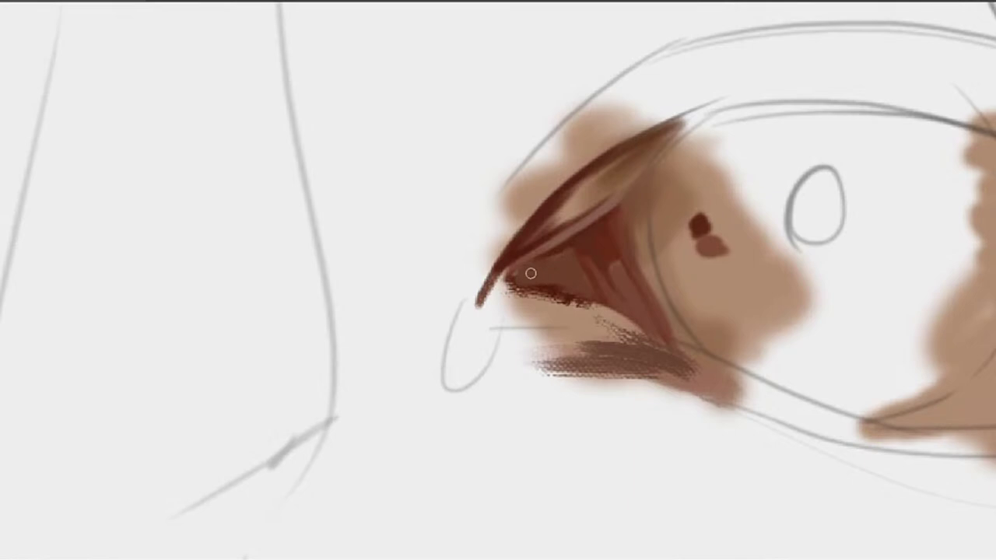
Thicken the pointed tip of the inner corner with dark red, just below the upper lash line
{"action": "mouse_move", "coordinate": [552, 273]}
{"action": "left_mouse_down"}
{"action": "mouse_move", "coordinate": [493, 271]}
{"action": "mouse_move", "coordinate": [507, 257]}
{"action": "left_mouse_up"}
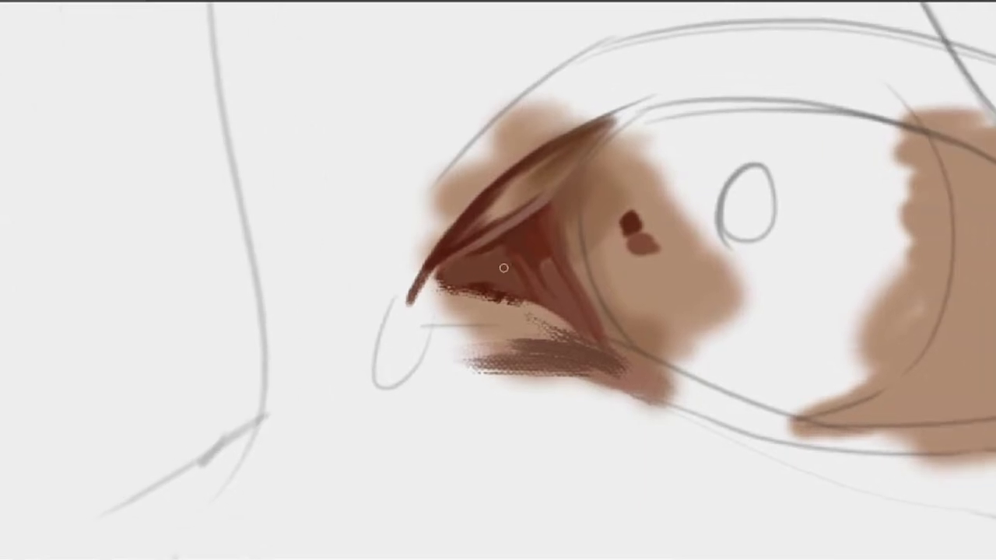
{"action": "mouse_move", "coordinate": [511, 292]}
{"action": "left_mouse_down"}
{"action": "mouse_move", "coordinate": [493, 251]}
{"action": "mouse_move", "coordinate": [474, 240]}
{"action": "mouse_move", "coordinate": [438, 245]}
{"action": "left_mouse_up"}
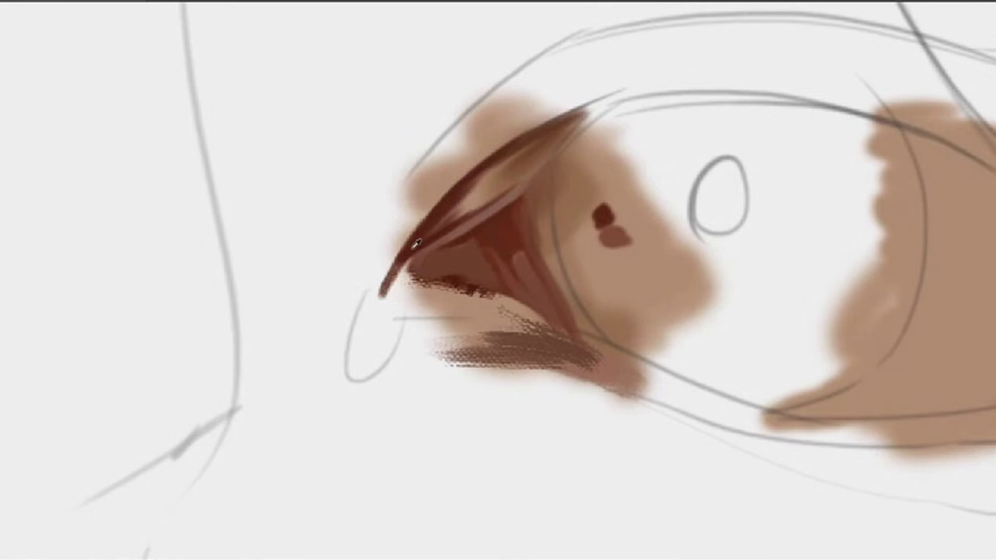
{"action": "mouse_move", "coordinate": [406, 265]}
{"action": "left_mouse_down"}
{"action": "mouse_move", "coordinate": [400, 284]}
{"action": "mouse_move", "coordinate": [411, 260]}
{"action": "mouse_move", "coordinate": [399, 286]}
{"action": "left_mouse_up"}
{"action": "left_click", "coordinate": [414, 242], "text": "alt"}
{"action": "mouse_move", "coordinate": [509, 247]}
{"action": "left_mouse_down"}
{"action": "mouse_move", "coordinate": [531, 313]}
{"action": "mouse_move", "coordinate": [478, 275]}
{"action": "left_mouse_up"}
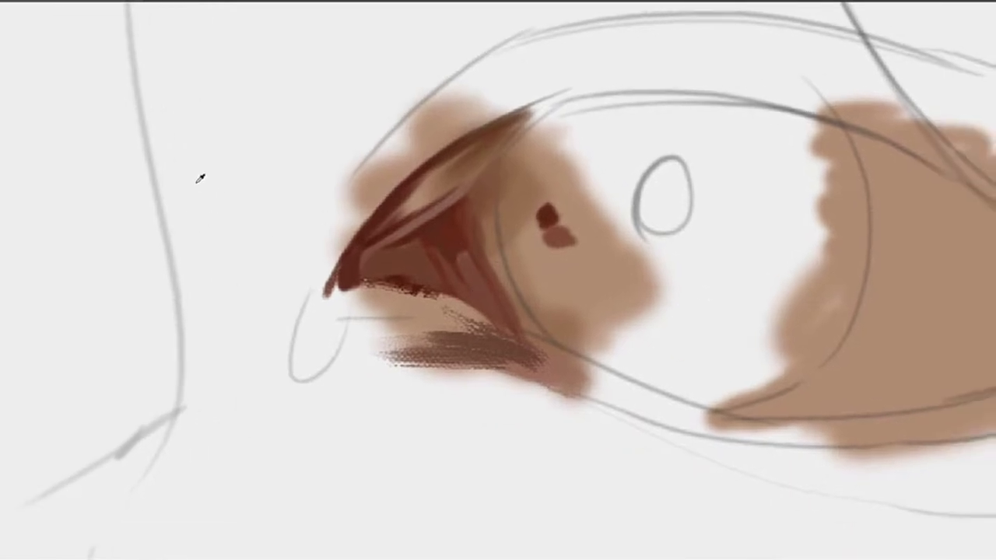
Test dark strokes down the iris's inner edge and place a short near-black mark on the sketched line
{"action": "left_click_drag", "start_coordinate": [531, 240], "coordinate": [509, 278]}
{"action": "left_click_drag", "start_coordinate": [486, 231], "coordinate": [485, 293]}
{"action": "key", "text": "ctrl+z"}
{"action": "key", "text": "ctrl+z"}
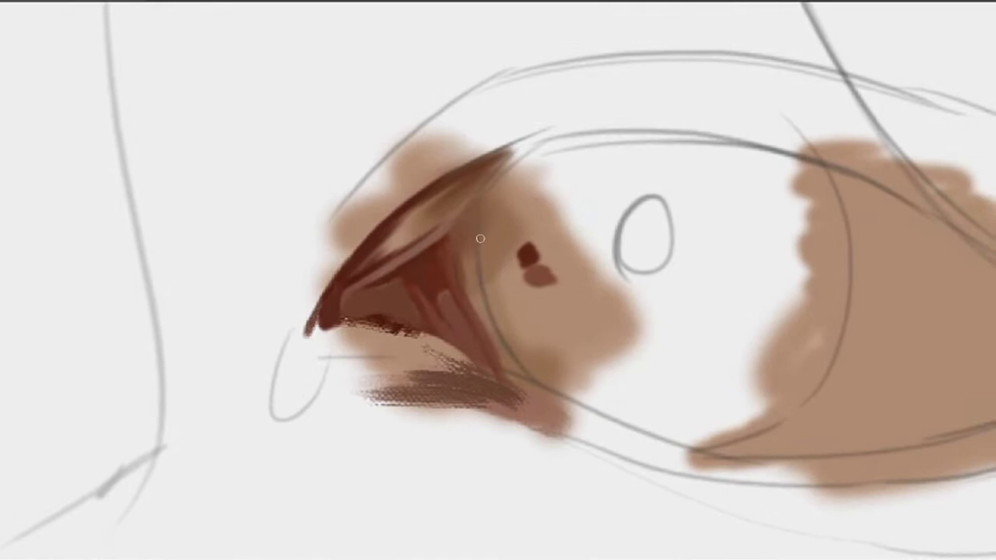
{"action": "left_click_drag", "start_coordinate": [482, 223], "coordinate": [496, 313]}
{"action": "key", "text": "ctrl+z"}
{"action": "key", "text": "ctrl+z"}
{"action": "mouse_move", "coordinate": [482, 252]}
{"action": "left_mouse_down"}
{"action": "mouse_move", "coordinate": [477, 240]}
{"action": "mouse_move", "coordinate": [482, 258]}
{"action": "left_mouse_up"}
{"action": "left_click_drag", "start_coordinate": [520, 213], "coordinate": [499, 252]}
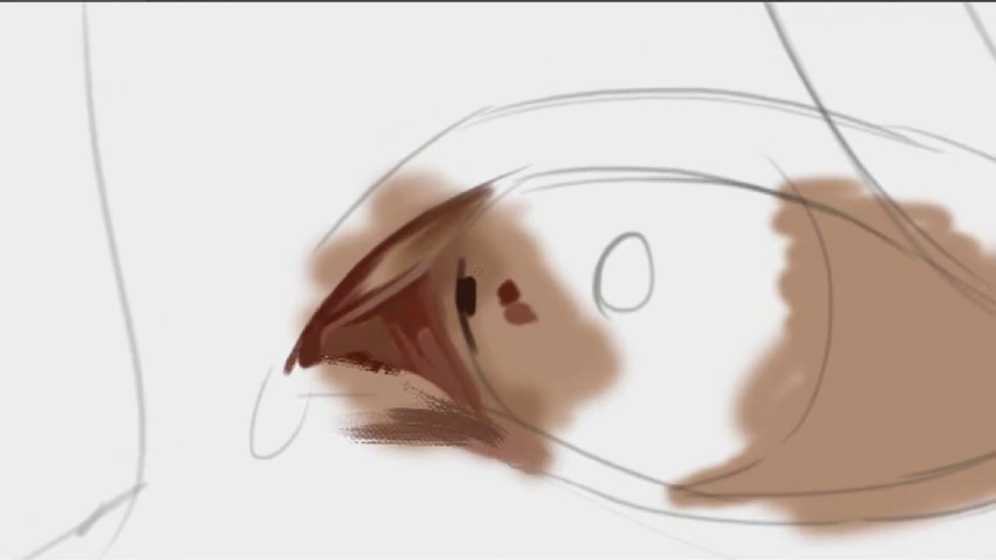
Try several strokes that extend the near-black mark up and down the iris's inner edge
{"action": "left_click_drag", "start_coordinate": [461, 294], "coordinate": [472, 249]}
{"action": "key", "text": "ctrl+z"}
{"action": "left_click_drag", "start_coordinate": [461, 293], "coordinate": [472, 229]}
{"action": "key", "text": "ctrl+z"}
{"action": "mouse_move", "coordinate": [478, 337]}
{"action": "left_mouse_down"}
{"action": "mouse_move", "coordinate": [476, 248]}
{"action": "mouse_move", "coordinate": [477, 335]}
{"action": "left_mouse_up"}
{"action": "key", "text": "ctrl+z"}
{"action": "left_click_drag", "start_coordinate": [472, 254], "coordinate": [470, 302]}
{"action": "key", "text": "ctrl+z"}
Block in the upper inner edge of the iris in near-black, from the small mark up toward the lid line
{"action": "left_click_drag", "start_coordinate": [470, 234], "coordinate": [465, 280]}
{"action": "left_click_drag", "start_coordinate": [470, 231], "coordinate": [467, 263]}
{"action": "left_click_drag", "start_coordinate": [475, 219], "coordinate": [469, 246]}
{"action": "mouse_move", "coordinate": [481, 254]}
{"action": "left_mouse_down"}
{"action": "mouse_move", "coordinate": [474, 230]}
{"action": "mouse_move", "coordinate": [462, 315]}
{"action": "left_mouse_up"}
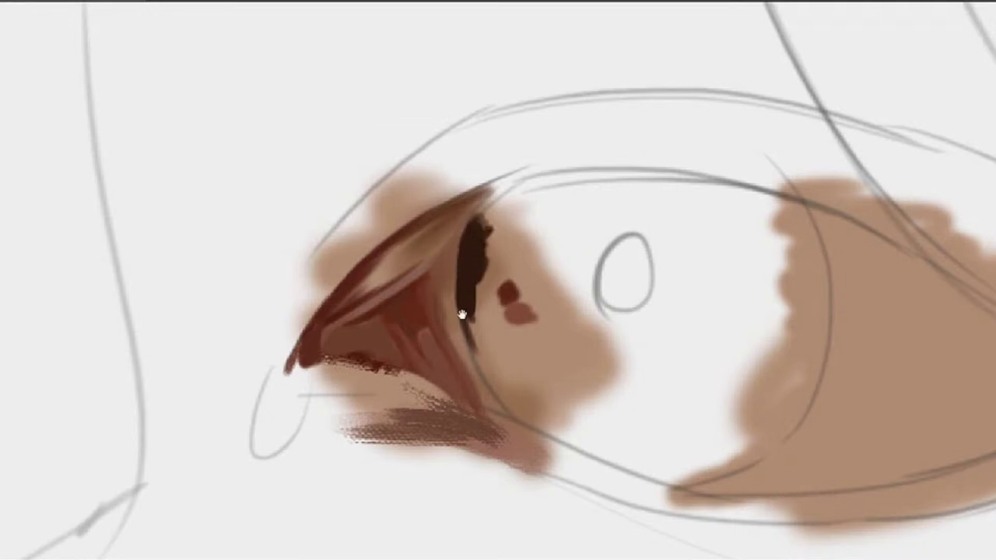
Sample the dark red at the inner corner's tip and fill in dark red-brown below it
{"action": "mouse_move", "coordinate": [416, 352]}
{"action": "left_mouse_down"}
{"action": "mouse_move", "coordinate": [513, 298]}
{"action": "mouse_move", "coordinate": [510, 318]}
{"action": "left_mouse_up"}
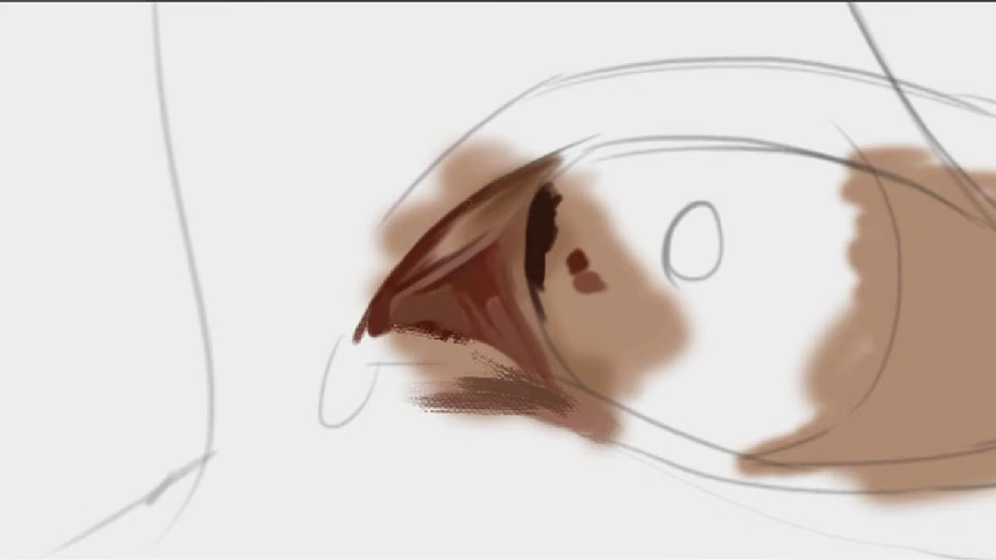
{"action": "mouse_move", "coordinate": [460, 237]}
{"action": "left_mouse_down"}
{"action": "mouse_move", "coordinate": [480, 240]}
{"action": "mouse_move", "coordinate": [526, 212]}
{"action": "left_mouse_up"}
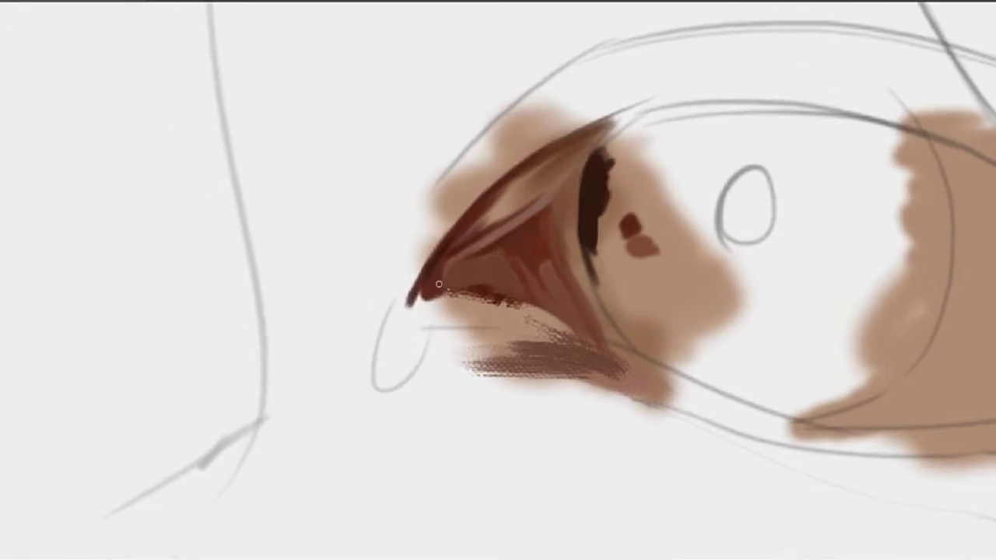
{"action": "left_click", "coordinate": [430, 296], "text": "alt"}
{"action": "left_click_drag", "start_coordinate": [413, 333], "coordinate": [446, 275]}
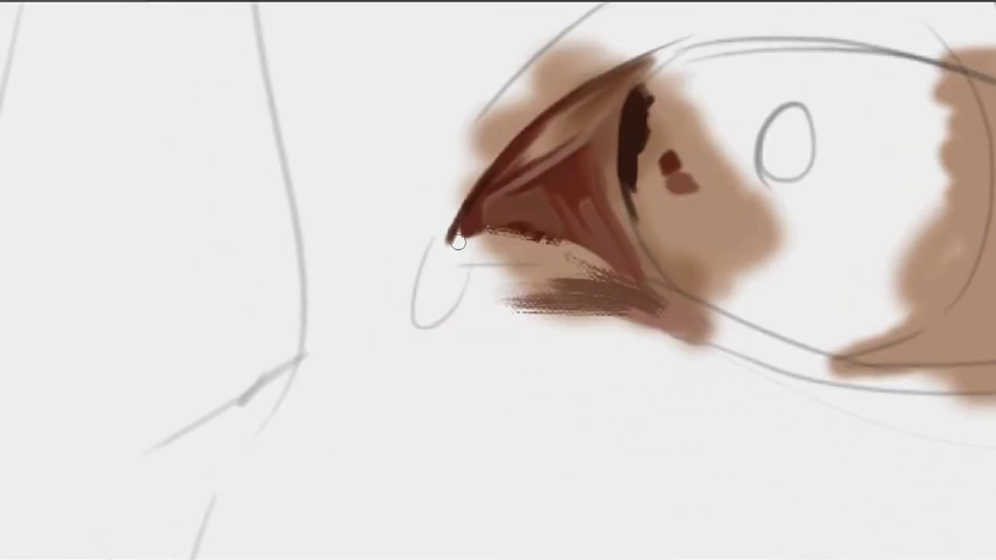
{"action": "key", "text": "ctrl+z"}
{"action": "mouse_move", "coordinate": [460, 232]}
{"action": "left_mouse_down"}
{"action": "mouse_move", "coordinate": [452, 270]}
{"action": "mouse_move", "coordinate": [467, 249]}
{"action": "mouse_move", "coordinate": [539, 261]}
{"action": "mouse_move", "coordinate": [536, 250]}
{"action": "mouse_move", "coordinate": [472, 272]}
{"action": "mouse_move", "coordinate": [444, 256]}
{"action": "mouse_move", "coordinate": [449, 271]}
{"action": "left_mouse_up"}
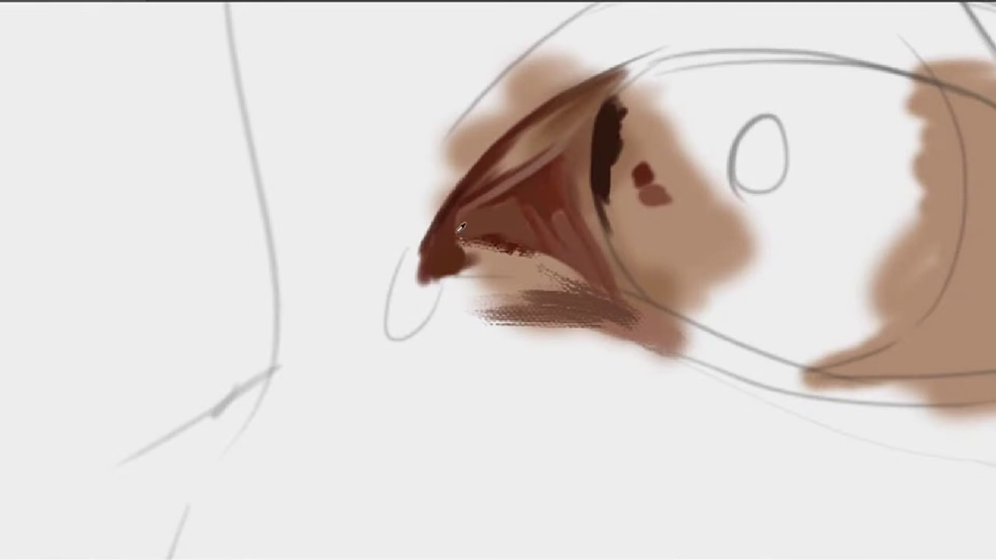
Define the inner corner's lower edge with a dark red line from the tip to the iris, using sampled reds
{"action": "mouse_move", "coordinate": [452, 238]}
{"action": "left_mouse_down"}
{"action": "mouse_move", "coordinate": [496, 243]}
{"action": "mouse_move", "coordinate": [469, 240]}
{"action": "left_mouse_up"}
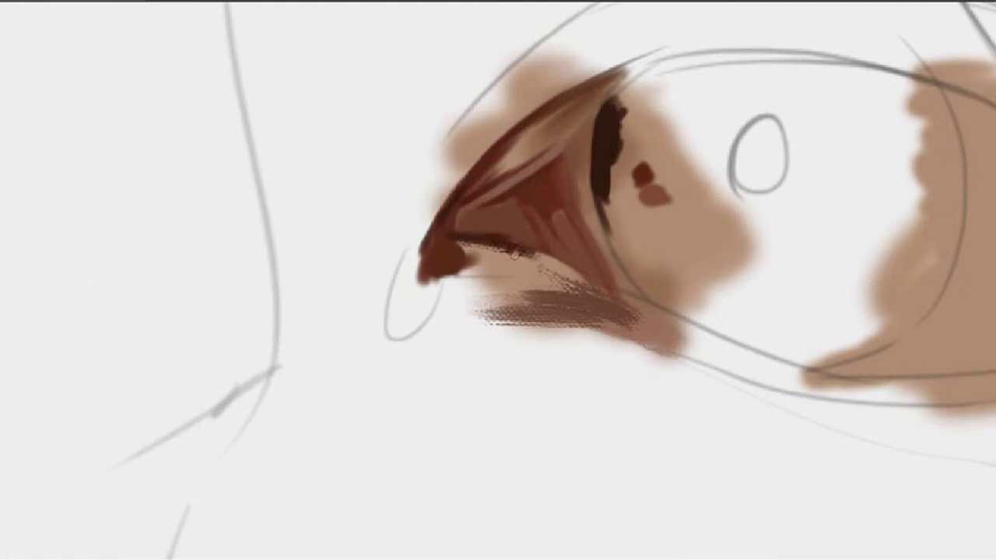
{"action": "mouse_move", "coordinate": [514, 253]}
{"action": "left_mouse_down"}
{"action": "mouse_move", "coordinate": [566, 270]}
{"action": "mouse_move", "coordinate": [508, 248]}
{"action": "mouse_move", "coordinate": [553, 266]}
{"action": "mouse_move", "coordinate": [595, 270]}
{"action": "left_mouse_up"}
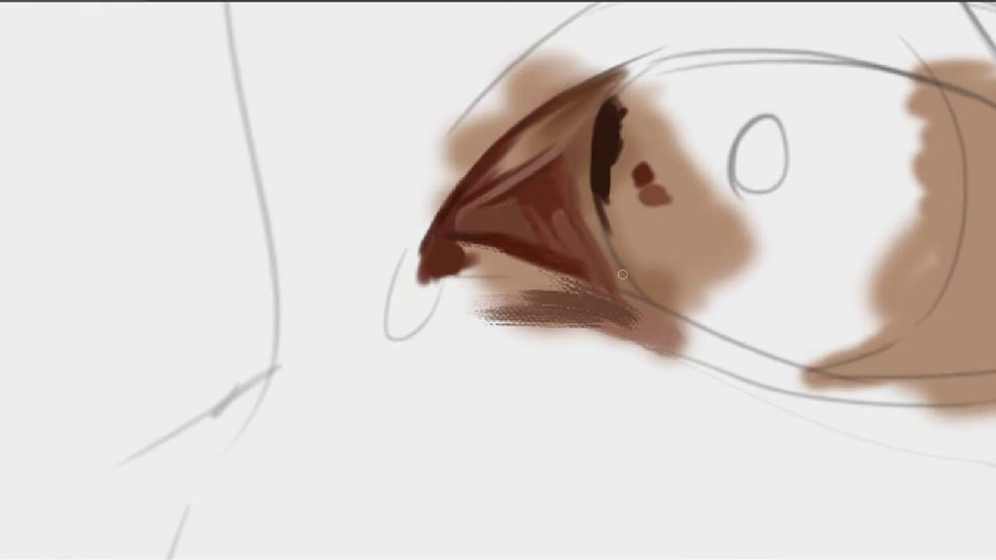
{"action": "left_click", "coordinate": [577, 246], "text": "alt"}
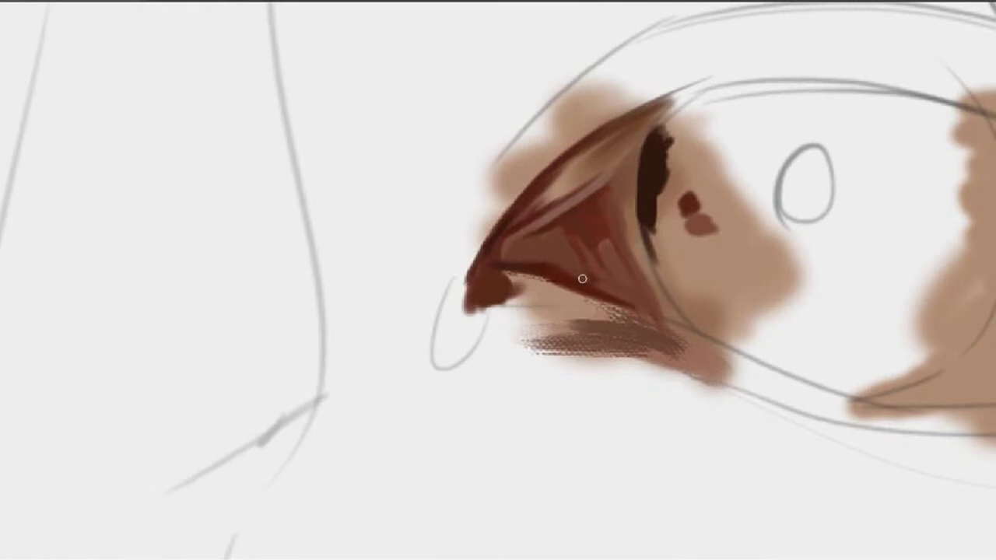
{"action": "left_click", "coordinate": [553, 268], "text": "alt"}
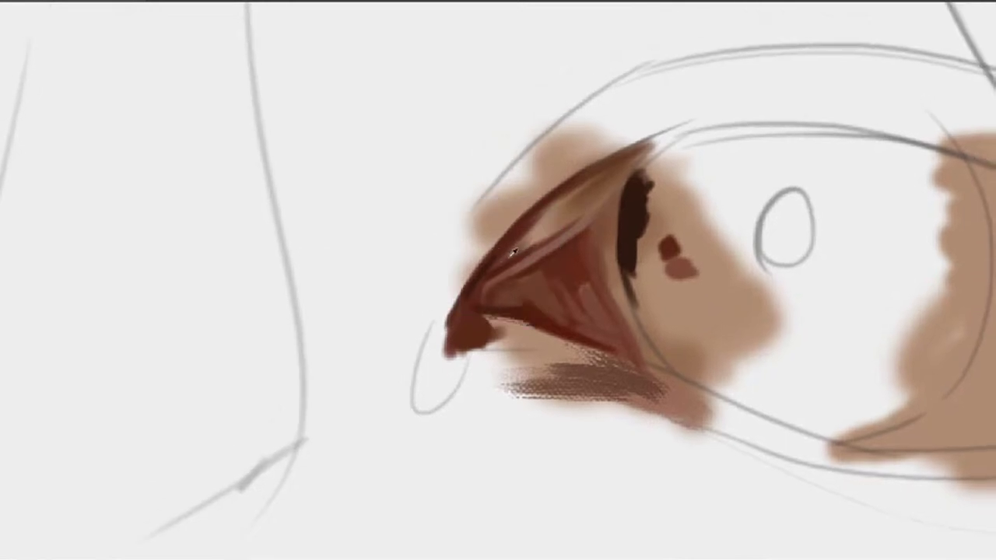
Shade dark brown along the upper side of the pink ridge, up toward the near-black iris edge
{"action": "left_click_drag", "start_coordinate": [580, 214], "coordinate": [514, 260]}
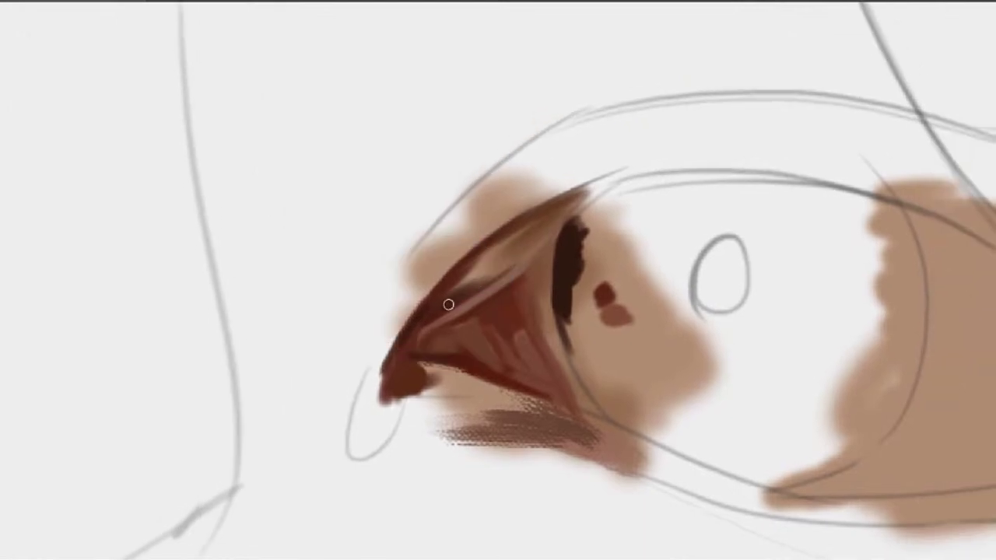
{"action": "left_click_drag", "start_coordinate": [449, 303], "coordinate": [533, 239]}
{"action": "mouse_move", "coordinate": [464, 300]}
{"action": "left_mouse_down"}
{"action": "mouse_move", "coordinate": [543, 241]}
{"action": "mouse_move", "coordinate": [529, 259]}
{"action": "mouse_move", "coordinate": [498, 282]}
{"action": "mouse_move", "coordinate": [547, 234]}
{"action": "mouse_move", "coordinate": [507, 260]}
{"action": "left_mouse_up"}
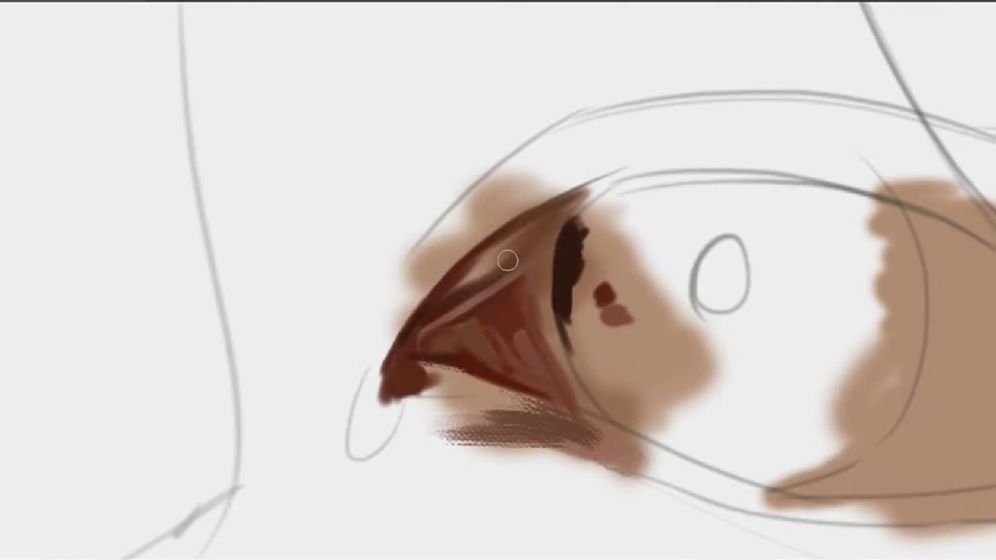
{"action": "left_click_drag", "start_coordinate": [556, 237], "coordinate": [493, 283]}
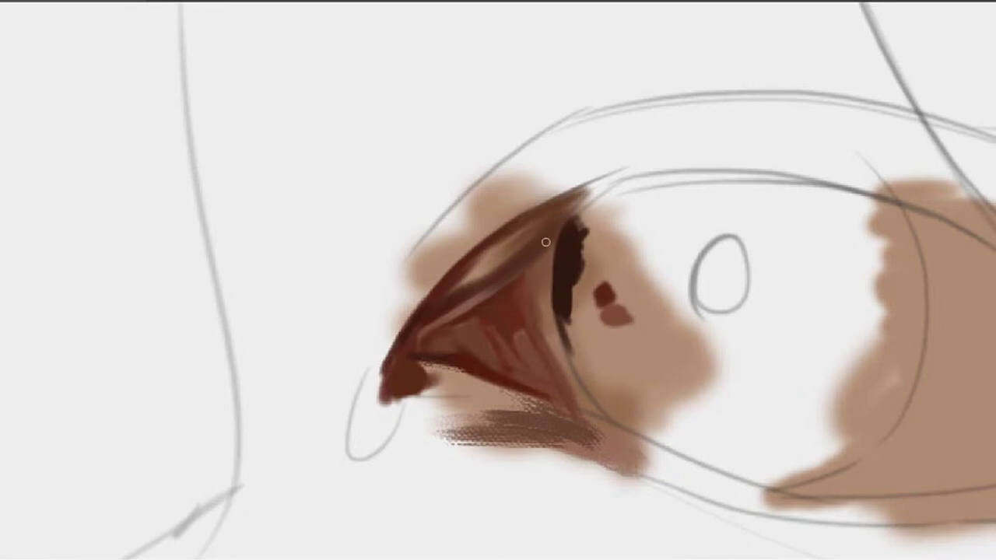
Fill the light area between the upper lash line and the pink ridge with sampled dark reddish brown
{"action": "left_click", "coordinate": [474, 289], "text": "alt"}
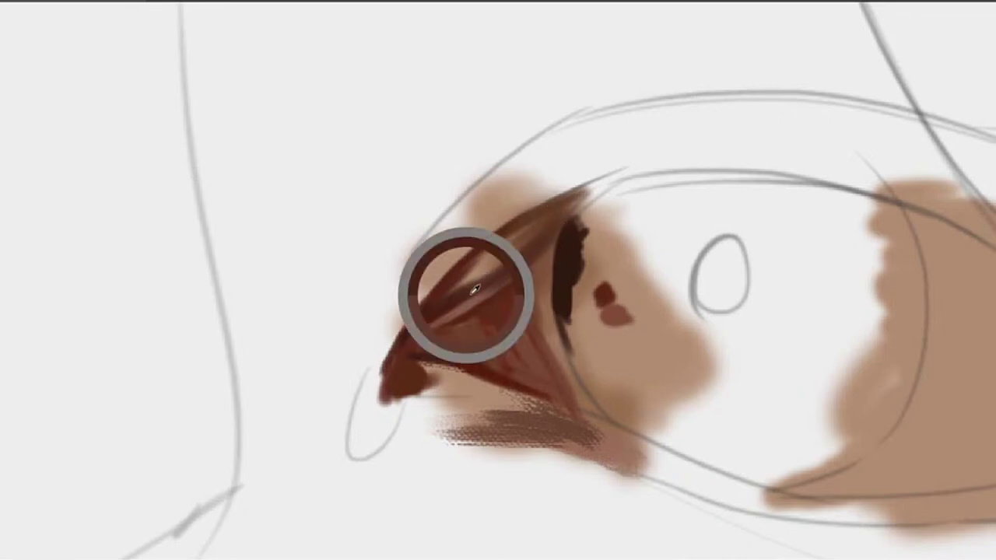
{"action": "left_click_drag", "start_coordinate": [466, 282], "coordinate": [502, 263]}
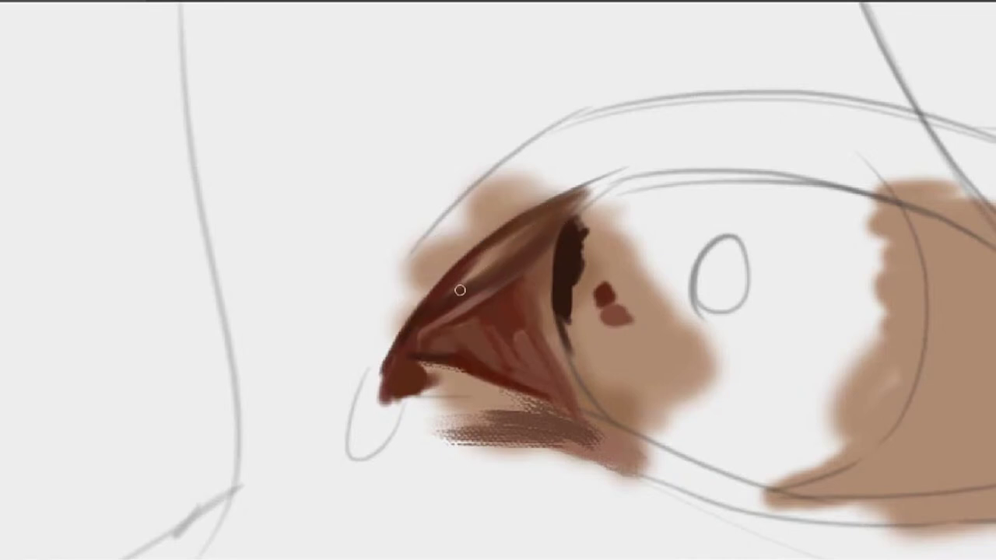
{"action": "mouse_move", "coordinate": [460, 290]}
{"action": "left_mouse_down"}
{"action": "mouse_move", "coordinate": [509, 242]}
{"action": "mouse_move", "coordinate": [495, 255]}
{"action": "left_mouse_up"}
{"action": "left_click_drag", "start_coordinate": [538, 220], "coordinate": [446, 291]}
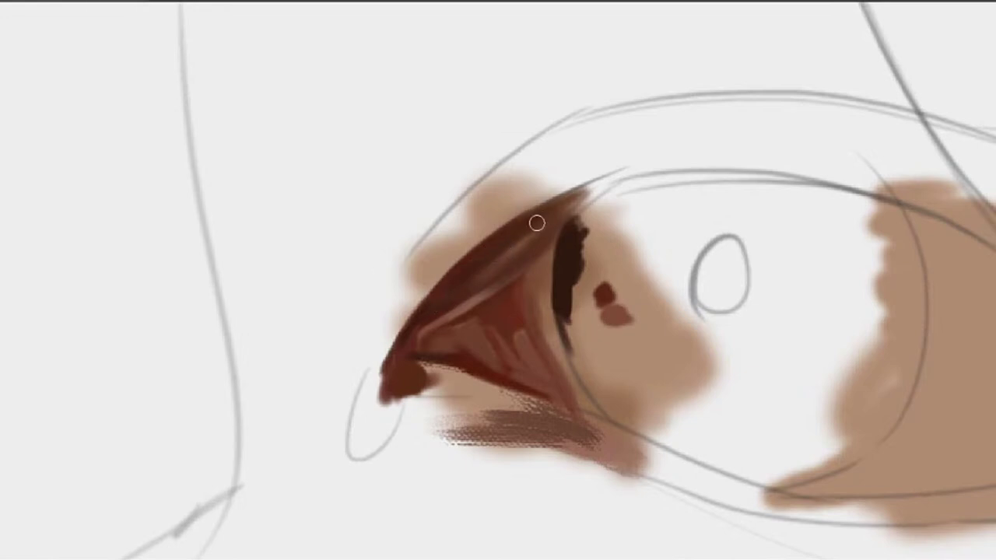
{"action": "mouse_move", "coordinate": [536, 223]}
{"action": "left_mouse_down"}
{"action": "mouse_move", "coordinate": [469, 281]}
{"action": "mouse_move", "coordinate": [577, 197]}
{"action": "mouse_move", "coordinate": [420, 330]}
{"action": "mouse_move", "coordinate": [534, 247]}
{"action": "mouse_move", "coordinate": [486, 276]}
{"action": "mouse_move", "coordinate": [553, 211]}
{"action": "mouse_move", "coordinate": [424, 319]}
{"action": "left_mouse_up"}
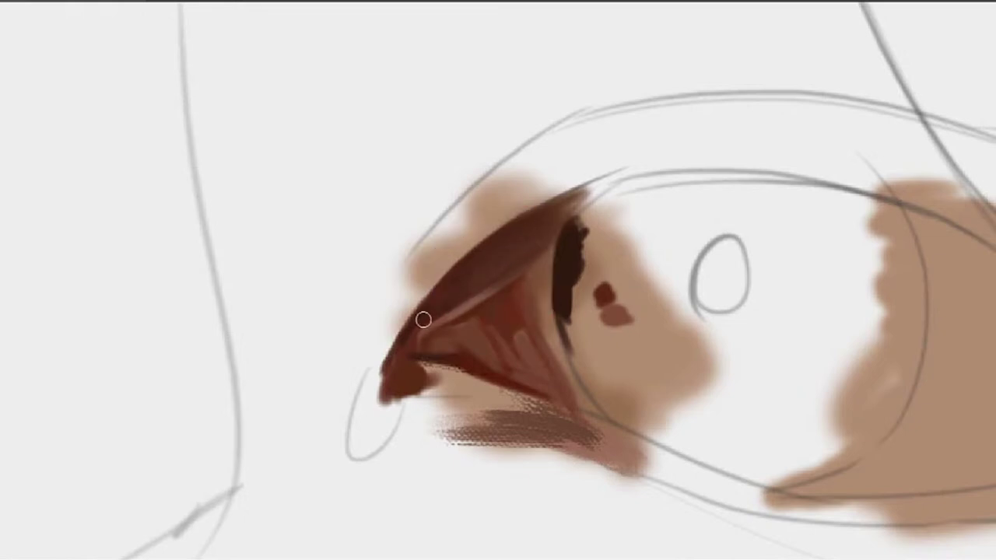
Touch up the red area of the inner corner beneath the pink ridge with a smaller brush
{"action": "key", "text": "["}
{"action": "mouse_move", "coordinate": [482, 314]}
{"action": "left_mouse_down"}
{"action": "mouse_move", "coordinate": [529, 251]}
{"action": "mouse_move", "coordinate": [540, 266]}
{"action": "left_mouse_up"}
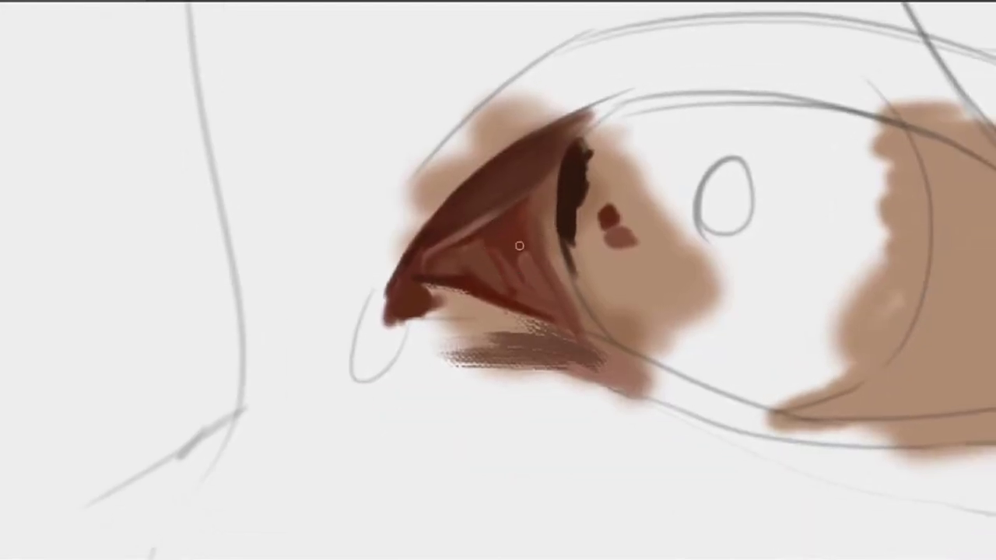
{"action": "left_click_drag", "start_coordinate": [501, 229], "coordinate": [486, 255]}
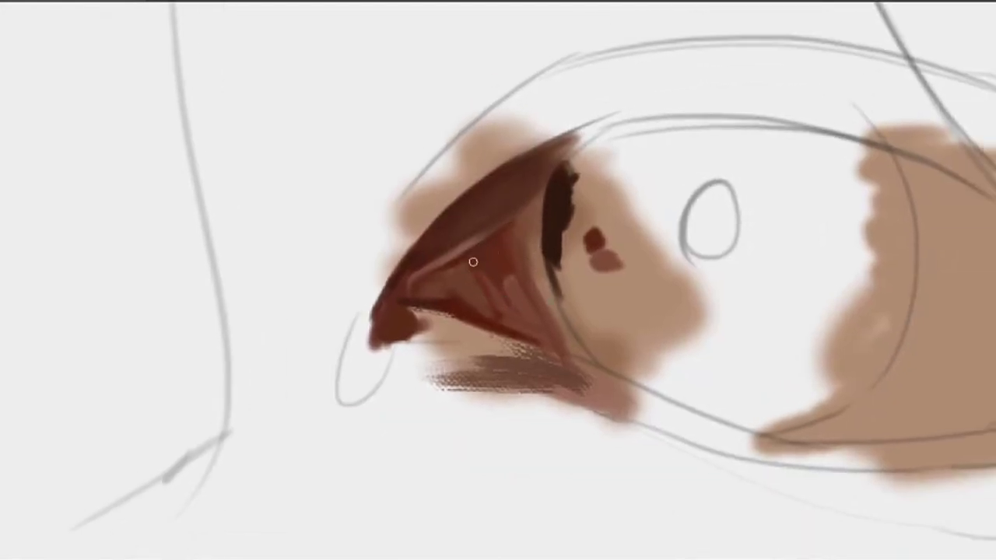
{"action": "left_click_drag", "start_coordinate": [484, 262], "coordinate": [601, 202]}
{"action": "left_click_drag", "start_coordinate": [582, 124], "coordinate": [591, 151]}
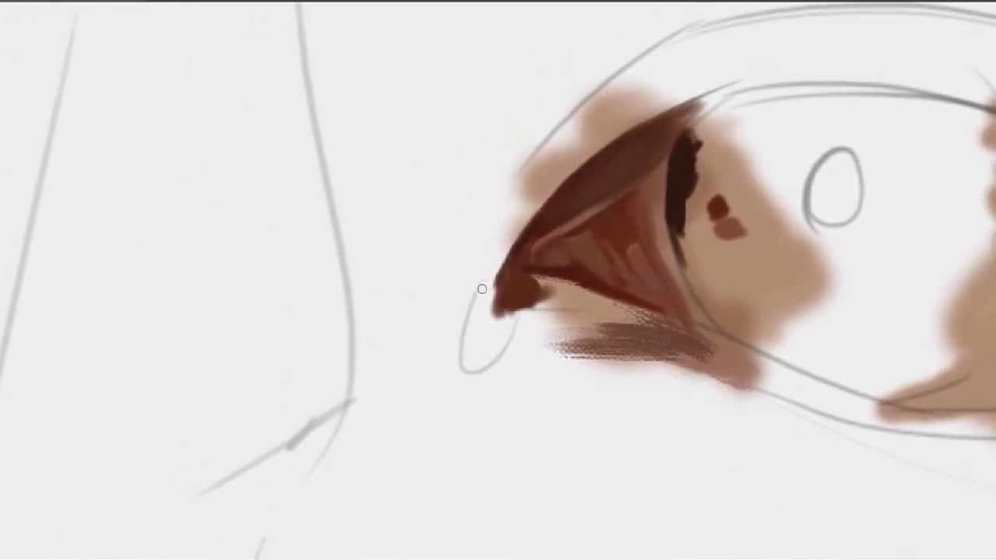
Paint an orange patch beside the inner corner's tip over the sketched tear duct, and darken its boundary with sampled red-brown
{"action": "mouse_move", "coordinate": [485, 286]}
{"action": "left_mouse_down"}
{"action": "mouse_move", "coordinate": [488, 318]}
{"action": "mouse_move", "coordinate": [487, 269]}
{"action": "mouse_move", "coordinate": [485, 325]}
{"action": "left_mouse_up"}
{"action": "left_click", "coordinate": [511, 283], "text": "alt"}
{"action": "left_click_drag", "start_coordinate": [499, 277], "coordinate": [499, 317]}
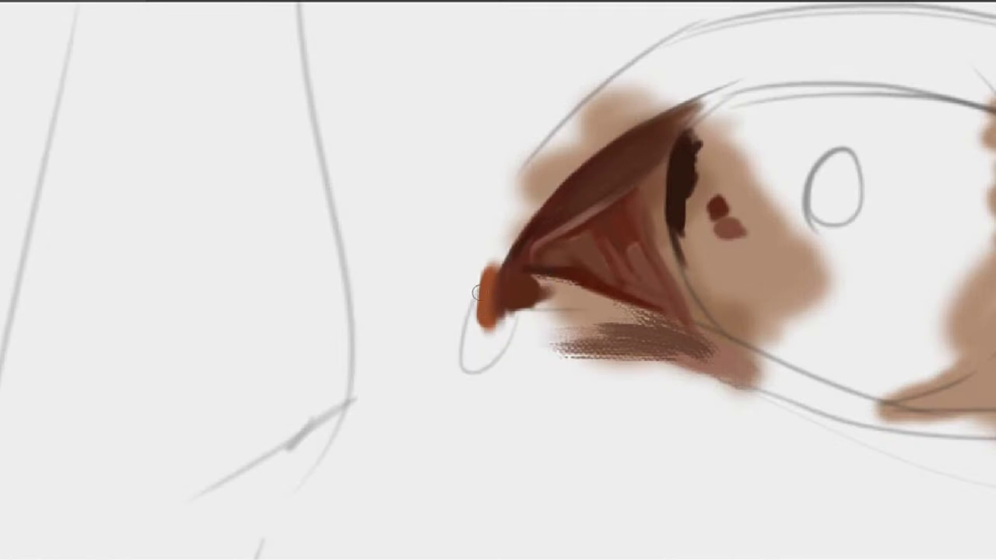
{"action": "mouse_move", "coordinate": [487, 287]}
{"action": "left_mouse_down"}
{"action": "mouse_move", "coordinate": [482, 322]}
{"action": "mouse_move", "coordinate": [493, 272]}
{"action": "left_mouse_up"}
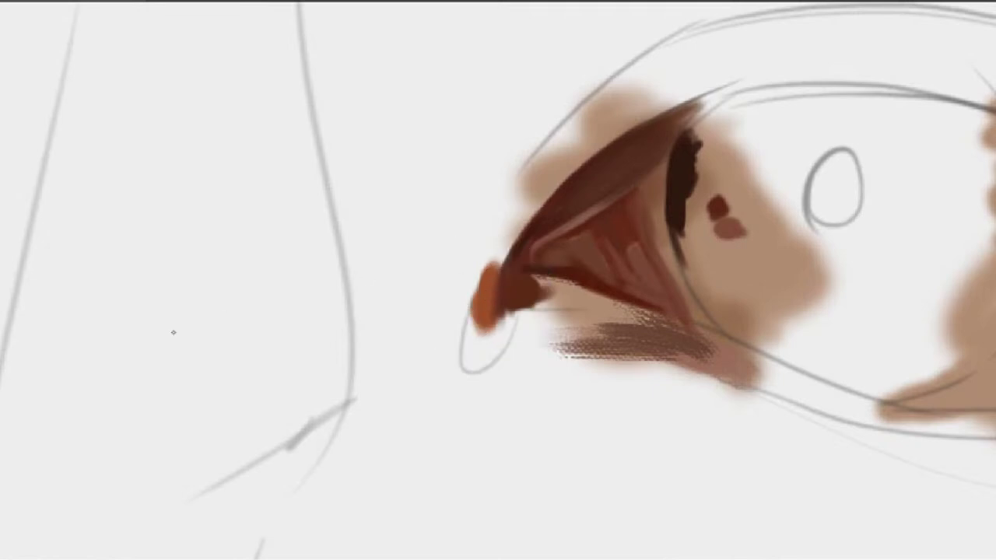
Mix a small muted brown swatch on the blank canvas below the inner corner and sample its colour
{"action": "mouse_move", "coordinate": [533, 208]}
{"action": "left_mouse_down"}
{"action": "mouse_move", "coordinate": [477, 204]}
{"action": "mouse_move", "coordinate": [436, 177]}
{"action": "mouse_move", "coordinate": [441, 208]}
{"action": "mouse_move", "coordinate": [404, 194]}
{"action": "mouse_move", "coordinate": [447, 205]}
{"action": "mouse_move", "coordinate": [428, 196]}
{"action": "left_mouse_up"}
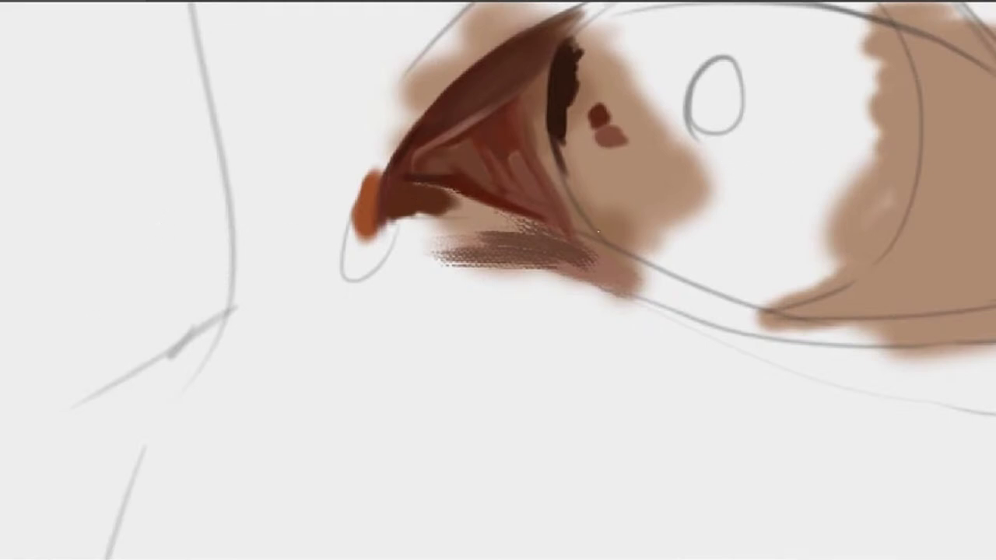
{"action": "left_click_drag", "start_coordinate": [497, 296], "coordinate": [507, 288]}
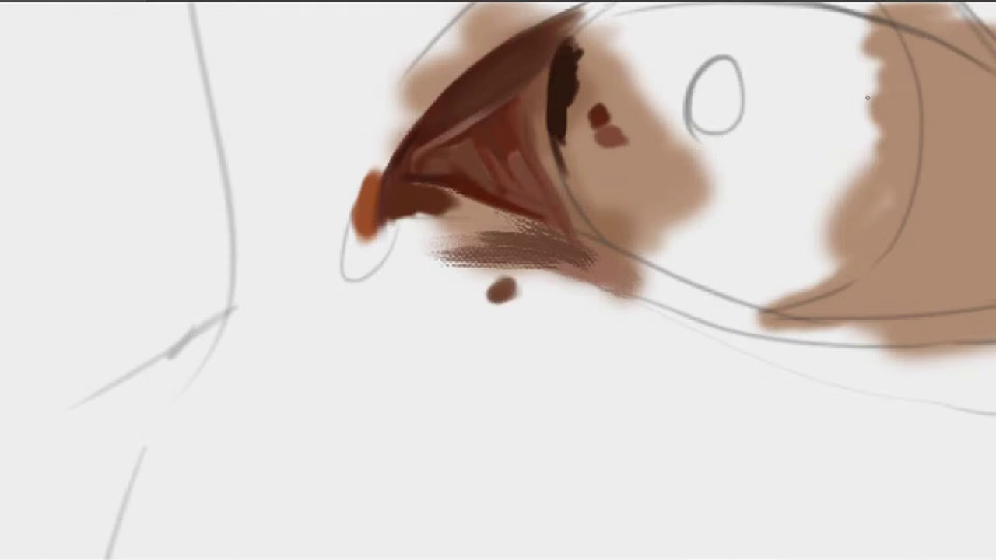
{"action": "left_click_drag", "start_coordinate": [507, 290], "coordinate": [514, 296]}
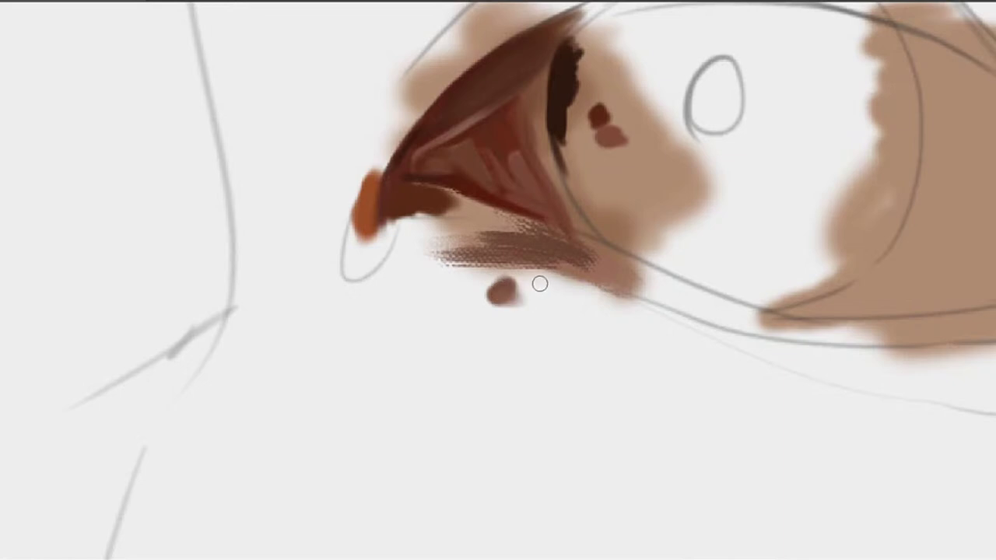
{"action": "left_click", "coordinate": [504, 293], "text": "alt"}
Blend muted brown from the tip along the underside of the inner corner's lower edge, using a smaller brush and sampled tones
{"action": "left_click_drag", "start_coordinate": [448, 205], "coordinate": [485, 213]}
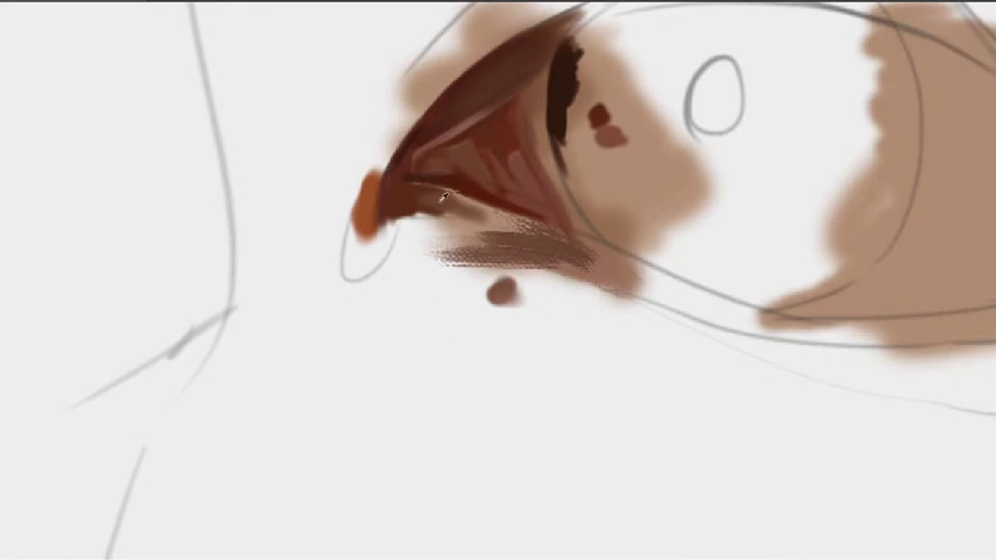
{"action": "key", "text": "["}
{"action": "key", "text": "["}
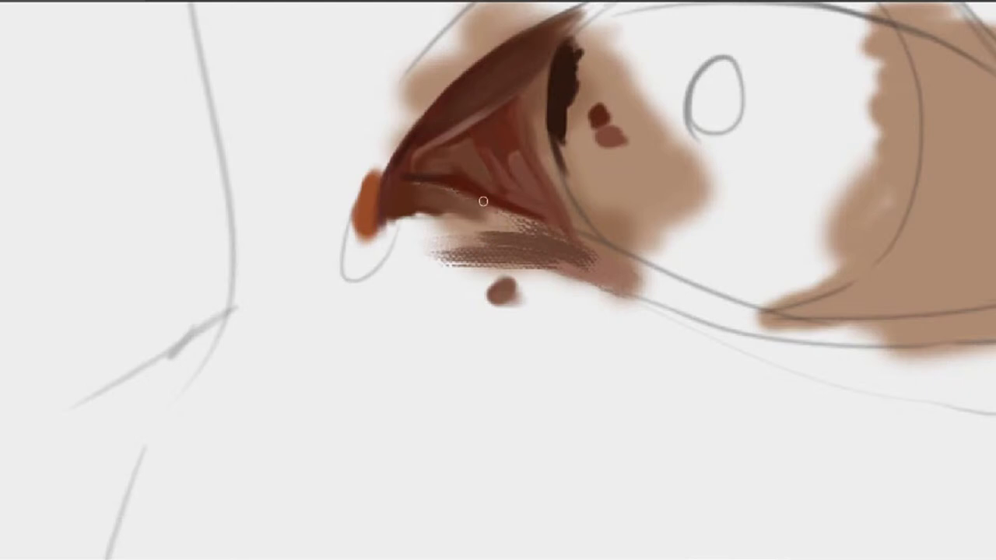
{"action": "left_click", "coordinate": [443, 191], "text": "alt"}
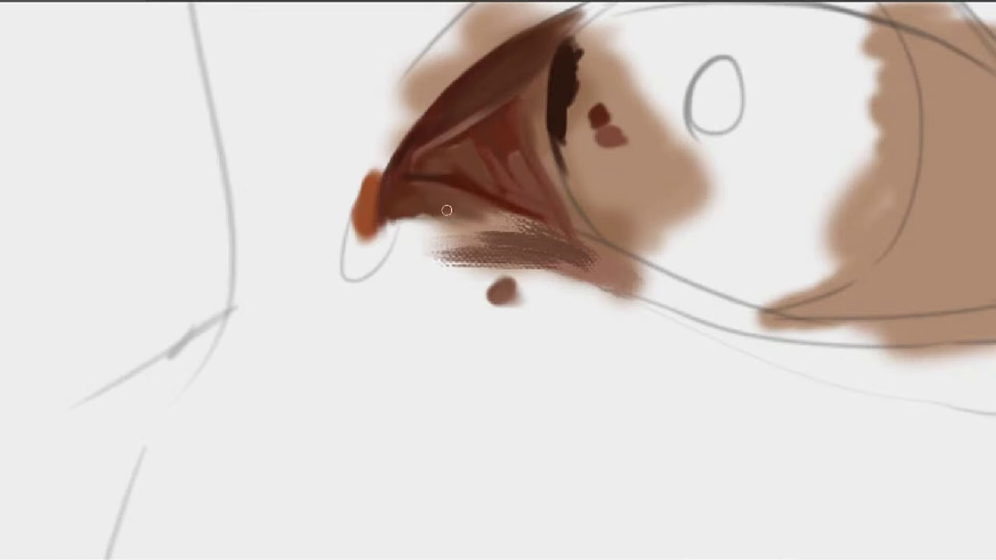
{"action": "left_click_drag", "start_coordinate": [447, 211], "coordinate": [571, 239]}
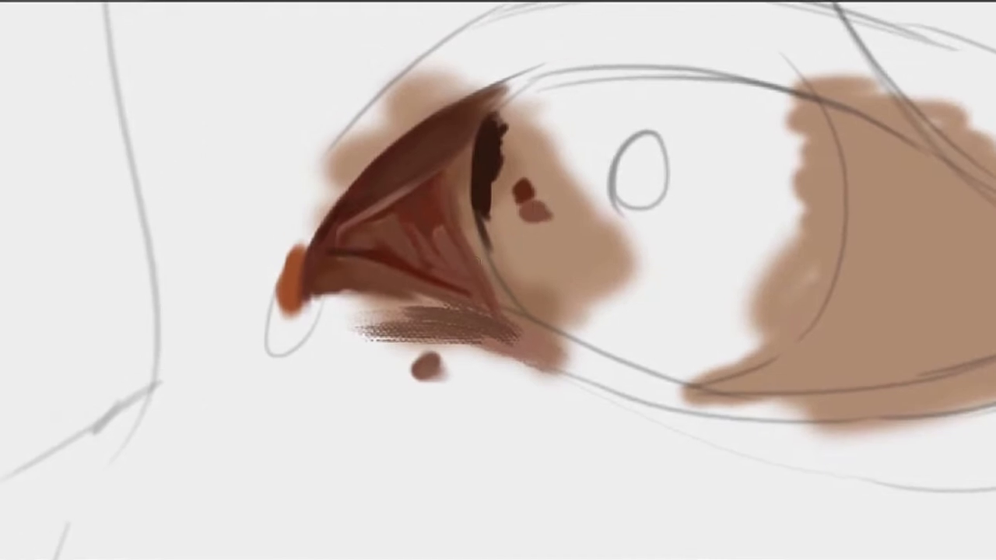
Paint a light pinkish-brown rim between the red inner corner and the dark iris edge
{"action": "mouse_move", "coordinate": [500, 300]}
{"action": "left_mouse_down"}
{"action": "mouse_move", "coordinate": [482, 235]}
{"action": "mouse_move", "coordinate": [501, 295]}
{"action": "left_mouse_up"}
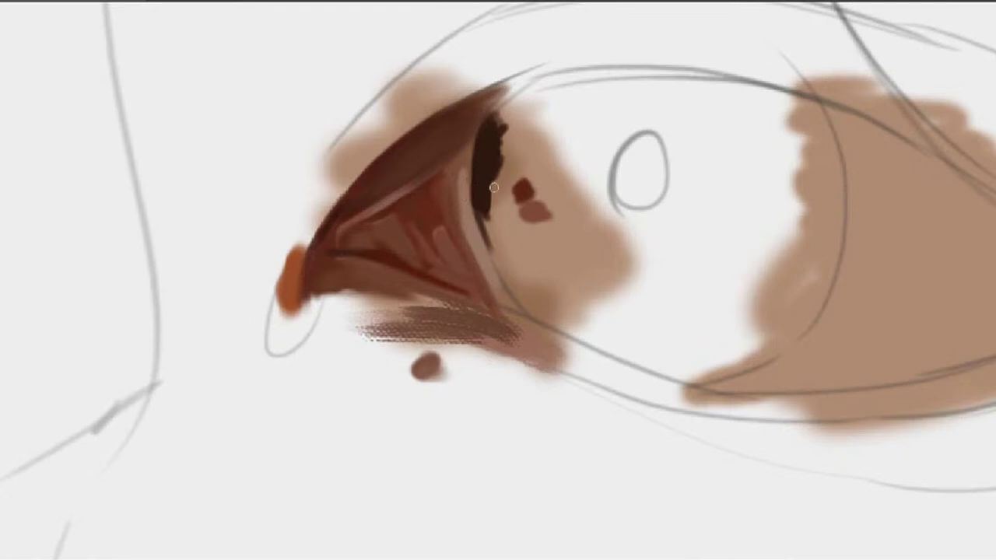
{"action": "left_click_drag", "start_coordinate": [540, 247], "coordinate": [493, 209]}
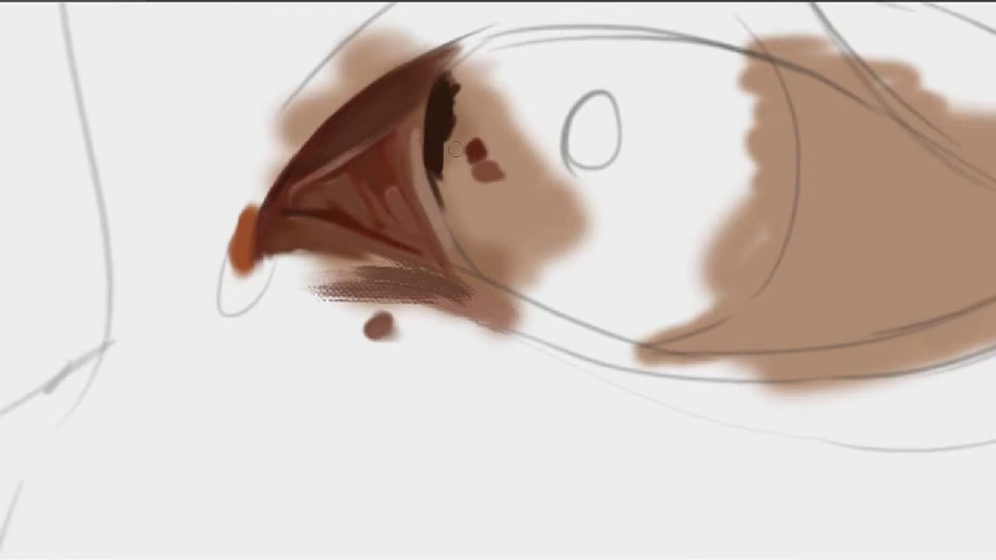
Extend the dark brown iris edge down along its sketched curve to the lower lid line using colour sampled from it
{"action": "left_click_drag", "start_coordinate": [437, 160], "coordinate": [472, 249]}
{"action": "left_click", "coordinate": [438, 167], "text": "alt"}
{"action": "left_click_drag", "start_coordinate": [440, 187], "coordinate": [479, 263]}
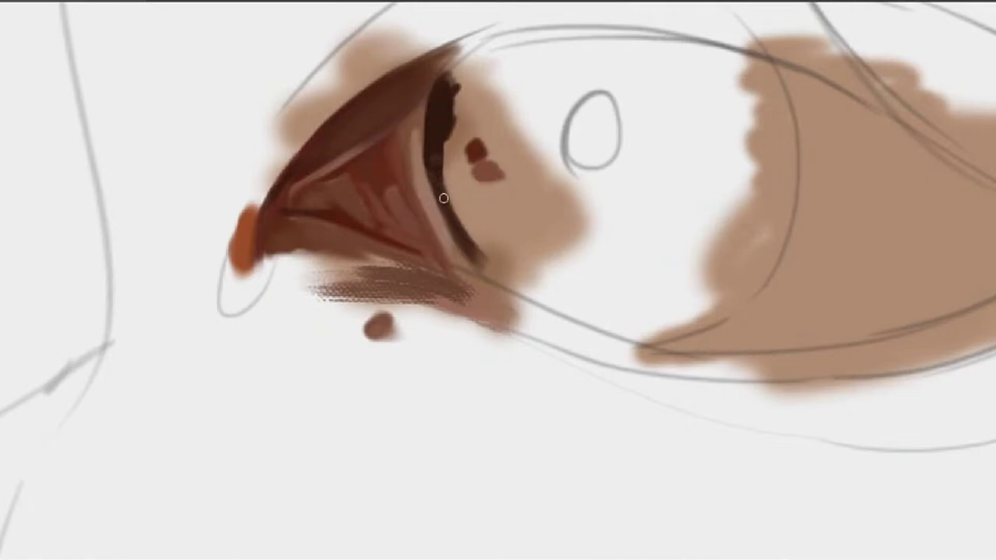
{"action": "left_click_drag", "start_coordinate": [447, 218], "coordinate": [483, 269]}
{"action": "left_click_drag", "start_coordinate": [440, 201], "coordinate": [493, 280]}
{"action": "key", "text": "ctrl+z"}
{"action": "left_click_drag", "start_coordinate": [444, 197], "coordinate": [489, 278]}
{"action": "left_click_drag", "start_coordinate": [439, 176], "coordinate": [493, 281]}
{"action": "mouse_move", "coordinate": [443, 138]}
{"action": "left_mouse_down"}
{"action": "mouse_move", "coordinate": [470, 163]}
{"action": "mouse_move", "coordinate": [476, 137]}
{"action": "mouse_move", "coordinate": [526, 177]}
{"action": "mouse_move", "coordinate": [493, 184]}
{"action": "mouse_move", "coordinate": [485, 209]}
{"action": "left_mouse_up"}
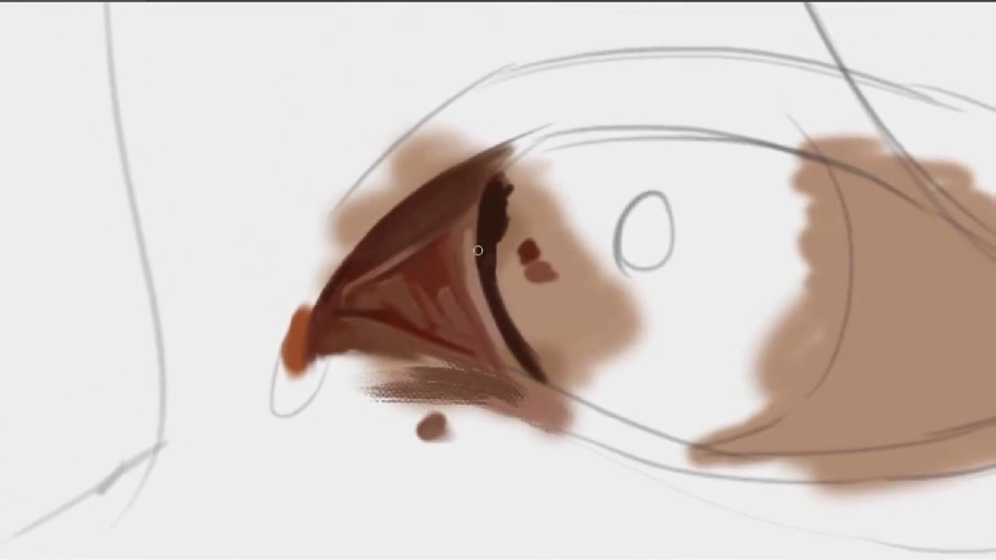
{"action": "mouse_move", "coordinate": [482, 254]}
{"action": "left_mouse_down"}
{"action": "mouse_move", "coordinate": [492, 198]}
{"action": "mouse_move", "coordinate": [482, 220]}
{"action": "left_mouse_up"}
Paint a thick dark brown line along the sketched lower lid, from the iris's inner edge to its outer edge
{"action": "mouse_move", "coordinate": [567, 406]}
{"action": "left_mouse_down"}
{"action": "mouse_move", "coordinate": [598, 224]}
{"action": "mouse_move", "coordinate": [589, 215]}
{"action": "mouse_move", "coordinate": [675, 230]}
{"action": "left_mouse_up"}
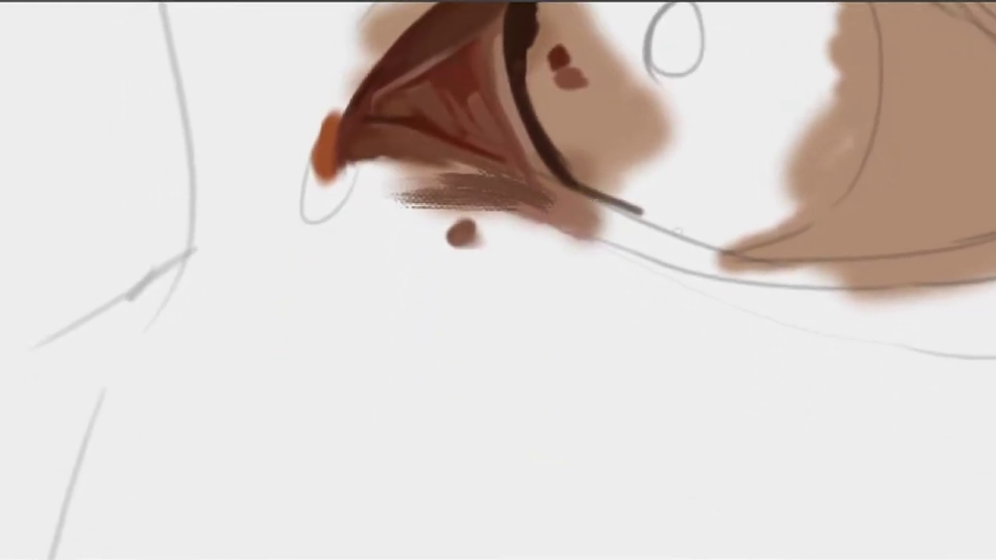
{"action": "key", "text": "ctrl+z"}
{"action": "left_click_drag", "start_coordinate": [575, 188], "coordinate": [690, 233]}
{"action": "left_click_drag", "start_coordinate": [576, 188], "coordinate": [708, 238]}
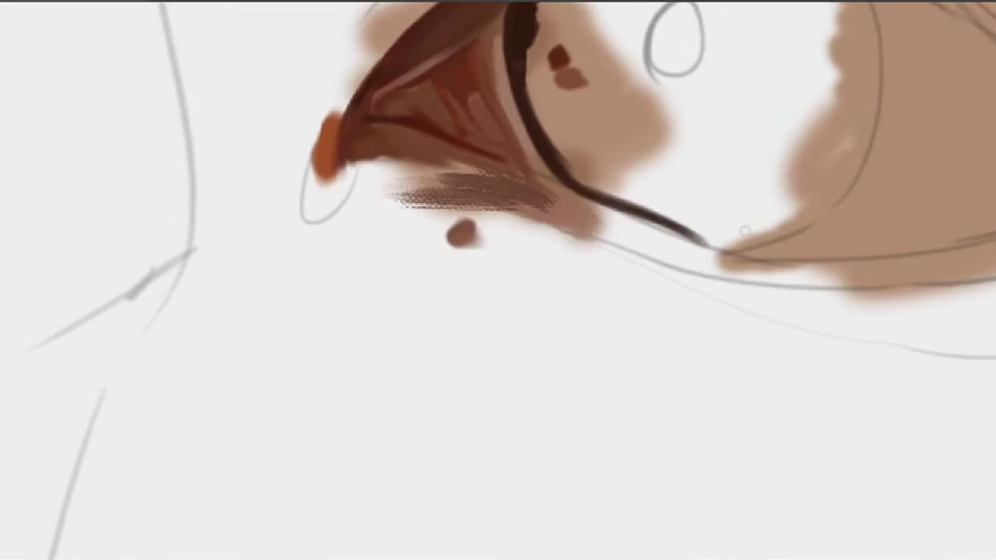
{"action": "left_click_drag", "start_coordinate": [571, 182], "coordinate": [724, 243]}
{"action": "left_click_drag", "start_coordinate": [637, 217], "coordinate": [727, 253]}
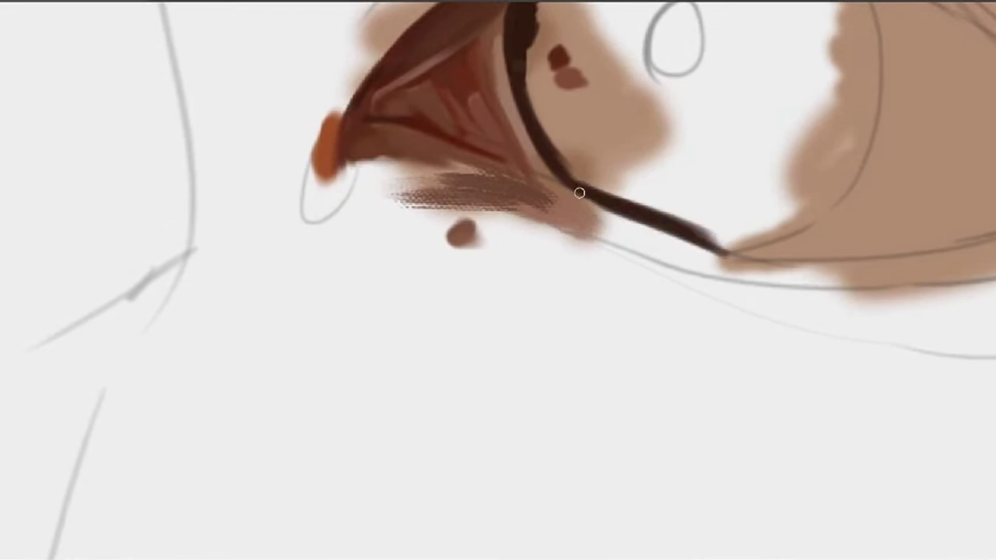
{"action": "left_click_drag", "start_coordinate": [580, 191], "coordinate": [718, 250]}
{"action": "key", "text": "ctrl+z"}
{"action": "left_click_drag", "start_coordinate": [581, 188], "coordinate": [708, 233]}
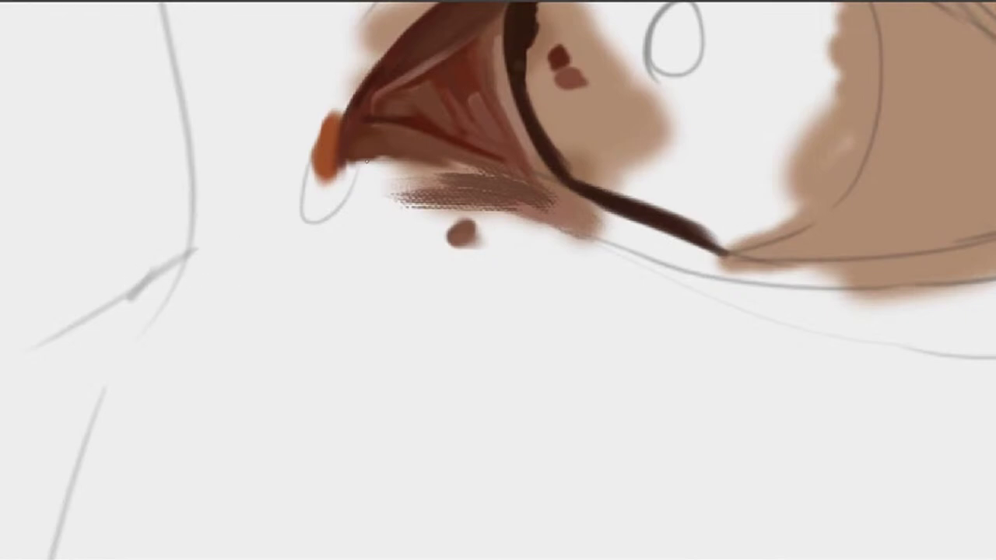
Paint a pale beige patch on the lower part of the eye white, beside the outer iris curve
{"action": "left_click_drag", "start_coordinate": [780, 250], "coordinate": [587, 275]}
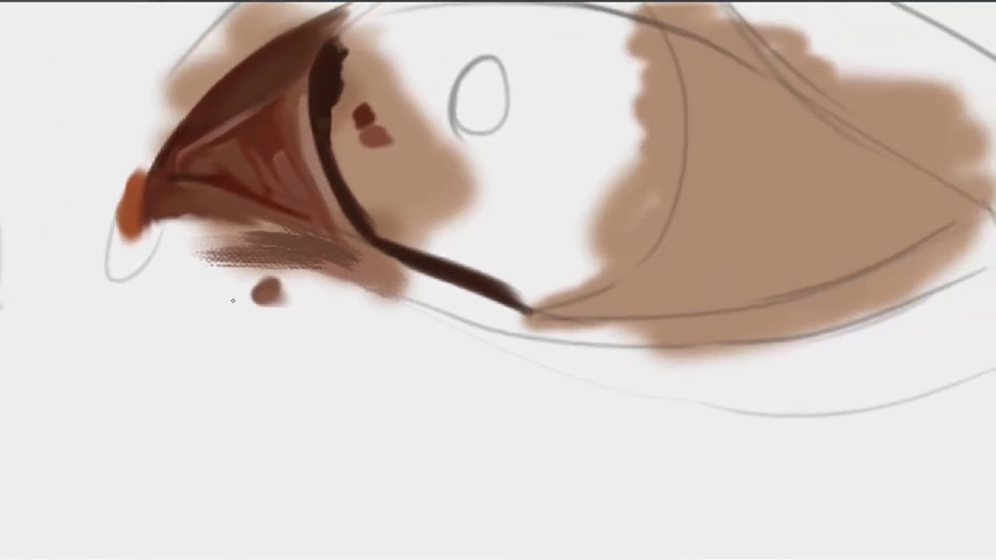
{"action": "mouse_move", "coordinate": [667, 269]}
{"action": "left_mouse_down"}
{"action": "mouse_move", "coordinate": [599, 305]}
{"action": "mouse_move", "coordinate": [665, 265]}
{"action": "mouse_move", "coordinate": [635, 304]}
{"action": "mouse_move", "coordinate": [720, 262]}
{"action": "mouse_move", "coordinate": [668, 280]}
{"action": "left_mouse_up"}
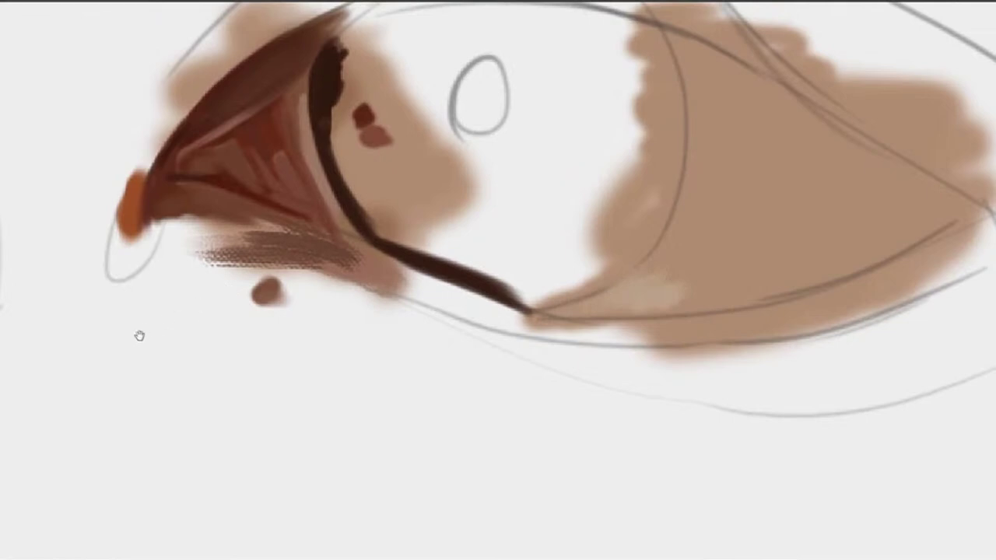
{"action": "left_click_drag", "start_coordinate": [744, 267], "coordinate": [681, 281]}
{"action": "mouse_move", "coordinate": [616, 268]}
{"action": "left_mouse_down"}
{"action": "mouse_move", "coordinate": [589, 284]}
{"action": "mouse_move", "coordinate": [697, 272]}
{"action": "mouse_move", "coordinate": [651, 282]}
{"action": "mouse_move", "coordinate": [662, 295]}
{"action": "mouse_move", "coordinate": [693, 280]}
{"action": "left_mouse_up"}
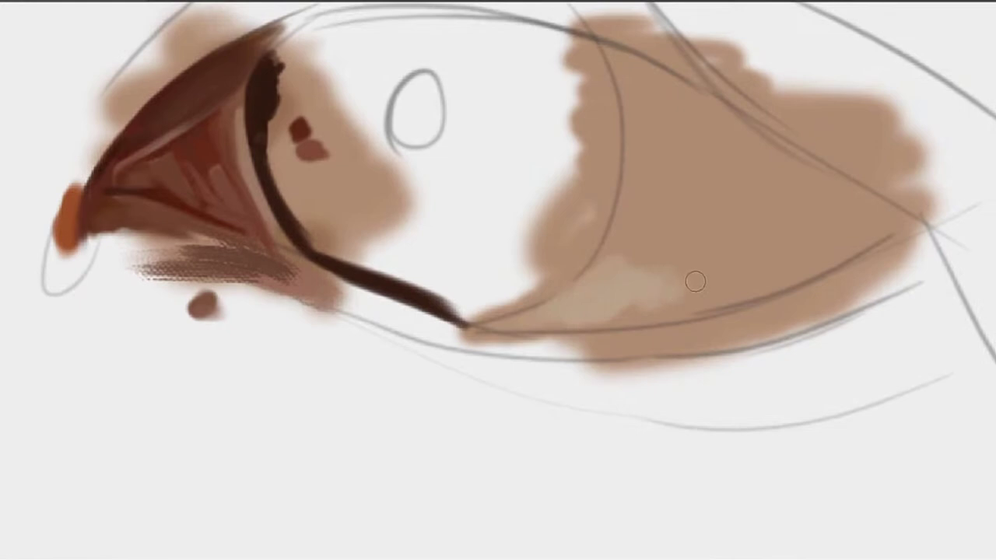
{"action": "left_click", "coordinate": [646, 296], "text": "alt"}
Shade the eye white above the lower lid with muted brown towards the outer corner, and blend it into the pale beige
{"action": "mouse_move", "coordinate": [666, 296]}
{"action": "left_mouse_down"}
{"action": "mouse_move", "coordinate": [735, 300]}
{"action": "mouse_move", "coordinate": [722, 291]}
{"action": "mouse_move", "coordinate": [742, 282]}
{"action": "left_mouse_up"}
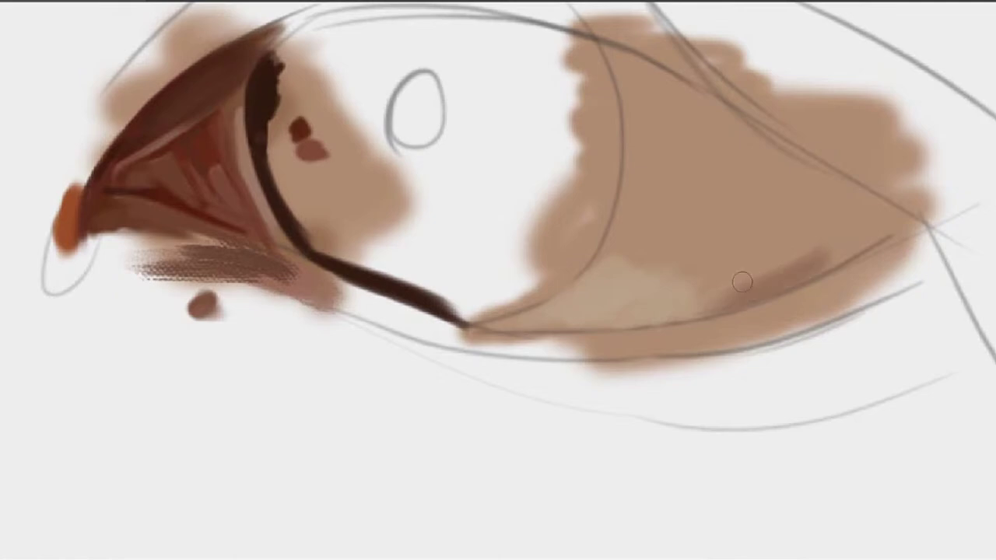
{"action": "left_click_drag", "start_coordinate": [805, 269], "coordinate": [837, 263]}
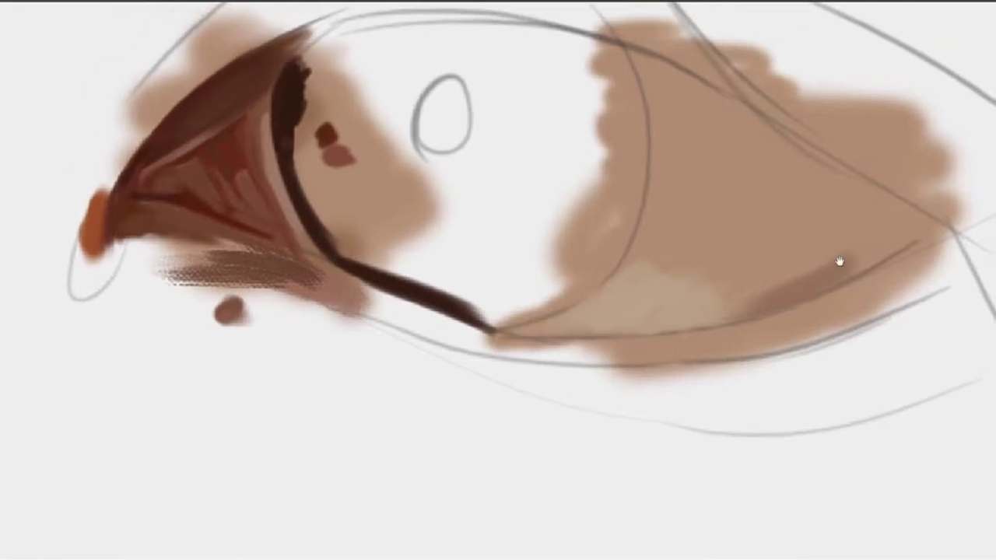
{"action": "mouse_move", "coordinate": [901, 211]}
{"action": "left_mouse_down"}
{"action": "mouse_move", "coordinate": [863, 238]}
{"action": "mouse_move", "coordinate": [915, 222]}
{"action": "mouse_move", "coordinate": [816, 265]}
{"action": "left_mouse_up"}
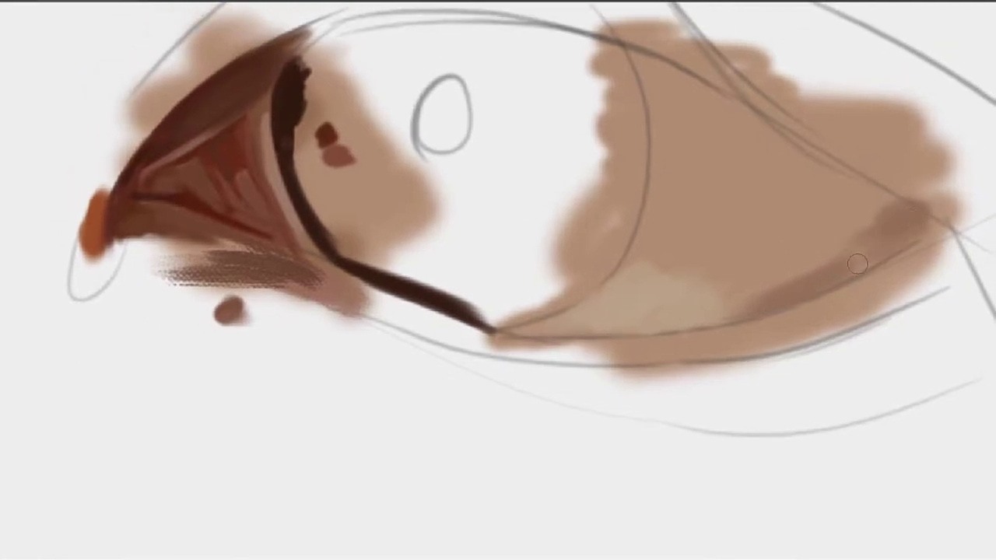
{"action": "left_click_drag", "start_coordinate": [907, 240], "coordinate": [755, 294]}
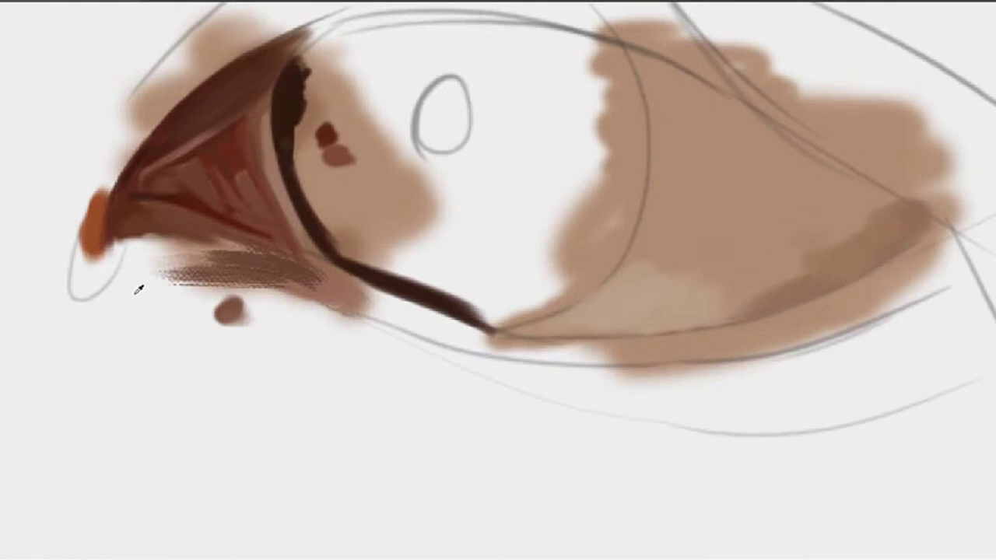
{"action": "mouse_move", "coordinate": [851, 225]}
{"action": "left_mouse_down"}
{"action": "mouse_move", "coordinate": [709, 286]}
{"action": "mouse_move", "coordinate": [807, 264]}
{"action": "mouse_move", "coordinate": [722, 298]}
{"action": "mouse_move", "coordinate": [809, 274]}
{"action": "mouse_move", "coordinate": [741, 289]}
{"action": "left_mouse_up"}
{"action": "left_click", "coordinate": [820, 265], "text": "alt"}
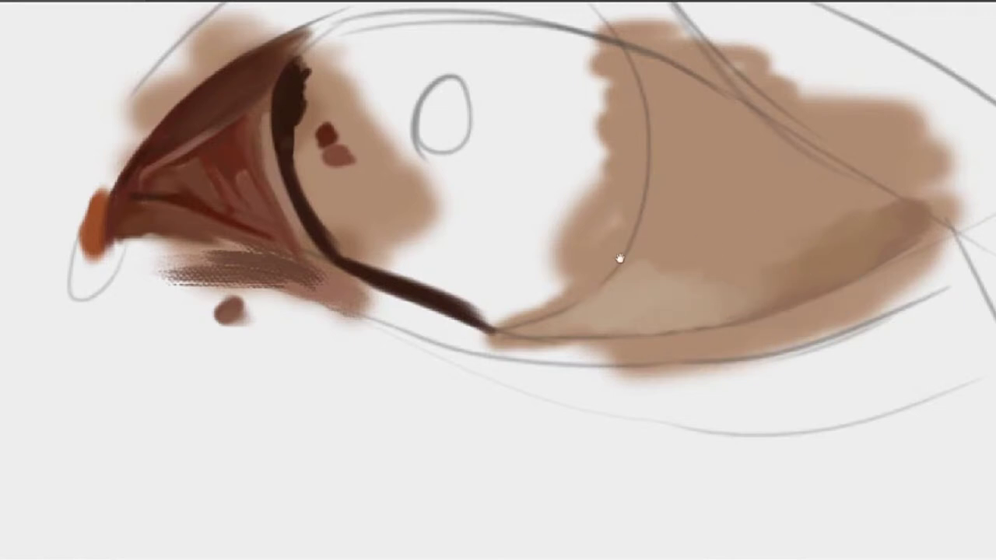
Dab pale yellowish-beige highlight patches onto the middle and upper part of the eye white
{"action": "left_click_drag", "start_coordinate": [709, 119], "coordinate": [687, 184]}
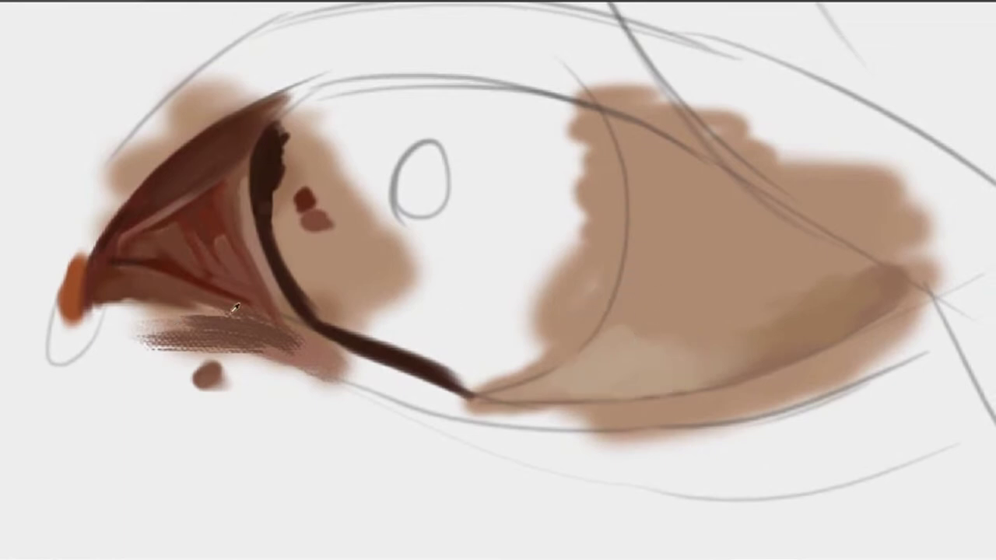
{"action": "mouse_move", "coordinate": [682, 273]}
{"action": "left_mouse_down"}
{"action": "mouse_move", "coordinate": [697, 275]}
{"action": "mouse_move", "coordinate": [677, 290]}
{"action": "left_mouse_up"}
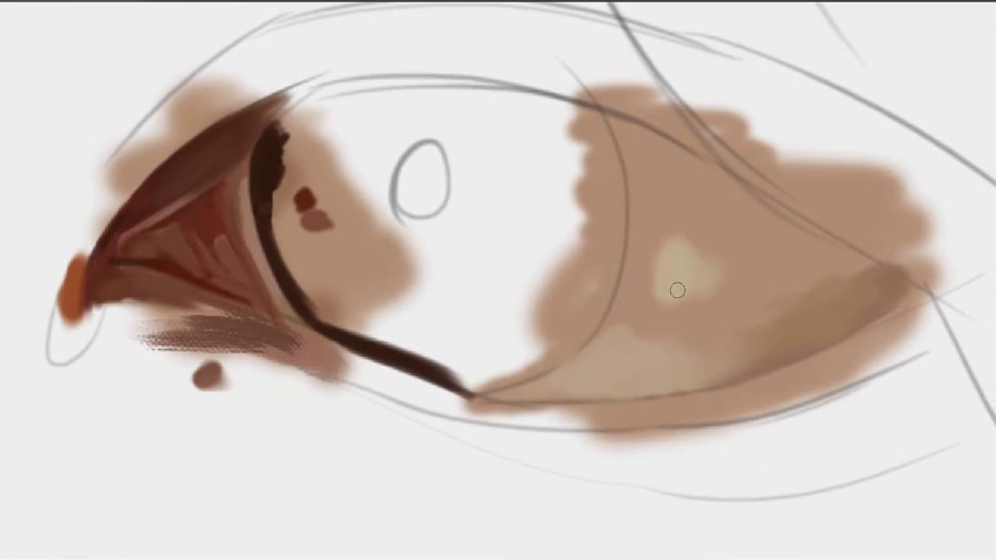
{"action": "left_click_drag", "start_coordinate": [687, 231], "coordinate": [709, 221]}
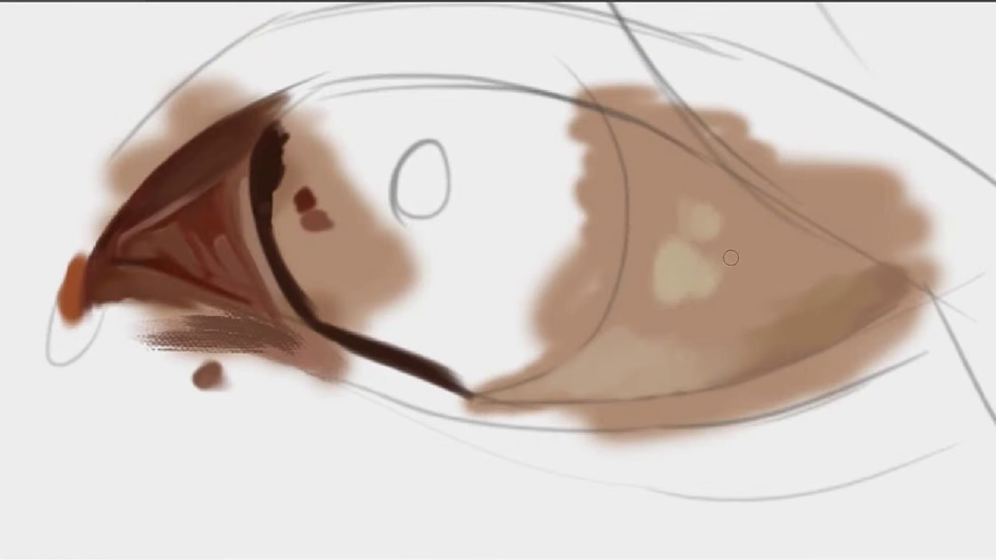
{"action": "mouse_move", "coordinate": [731, 257]}
{"action": "left_mouse_down"}
{"action": "mouse_move", "coordinate": [704, 228]}
{"action": "mouse_move", "coordinate": [741, 235]}
{"action": "mouse_move", "coordinate": [741, 225]}
{"action": "mouse_move", "coordinate": [738, 239]}
{"action": "mouse_move", "coordinate": [745, 227]}
{"action": "mouse_move", "coordinate": [734, 224]}
{"action": "mouse_move", "coordinate": [754, 228]}
{"action": "mouse_move", "coordinate": [707, 209]}
{"action": "mouse_move", "coordinate": [723, 185]}
{"action": "mouse_move", "coordinate": [697, 169]}
{"action": "mouse_move", "coordinate": [644, 210]}
{"action": "mouse_move", "coordinate": [676, 182]}
{"action": "mouse_move", "coordinate": [648, 190]}
{"action": "left_mouse_up"}
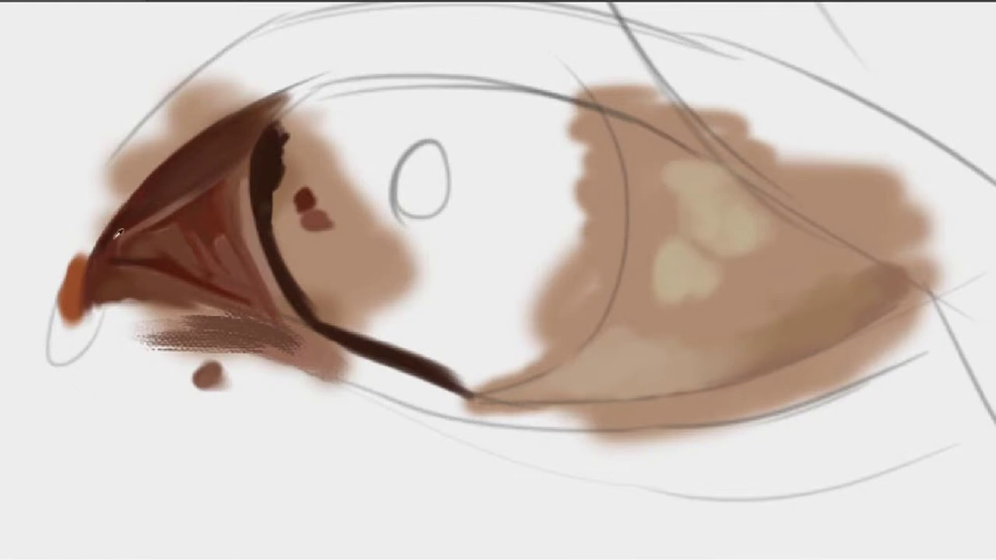
Paint grey-beige shading below the upper lid line beside the iris, and add a thin darker crease between the pale patches
{"action": "left_click", "coordinate": [663, 149]}
{"action": "left_click", "coordinate": [664, 177], "text": "alt"}
{"action": "mouse_move", "coordinate": [666, 144]}
{"action": "left_mouse_down"}
{"action": "mouse_move", "coordinate": [676, 162]}
{"action": "mouse_move", "coordinate": [659, 150]}
{"action": "mouse_move", "coordinate": [667, 160]}
{"action": "left_mouse_up"}
{"action": "left_click", "coordinate": [652, 151], "text": "alt"}
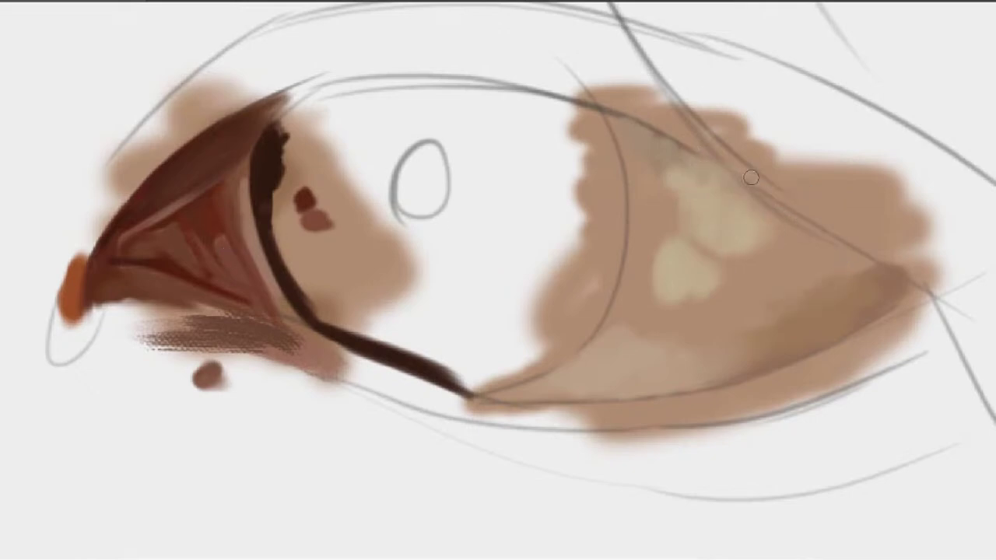
{"action": "mouse_move", "coordinate": [751, 181]}
{"action": "left_mouse_down"}
{"action": "mouse_move", "coordinate": [723, 202]}
{"action": "mouse_move", "coordinate": [736, 195]}
{"action": "mouse_move", "coordinate": [695, 194]}
{"action": "mouse_move", "coordinate": [707, 211]}
{"action": "mouse_move", "coordinate": [686, 204]}
{"action": "mouse_move", "coordinate": [741, 196]}
{"action": "left_mouse_up"}
{"action": "left_click", "coordinate": [713, 218], "text": "alt"}
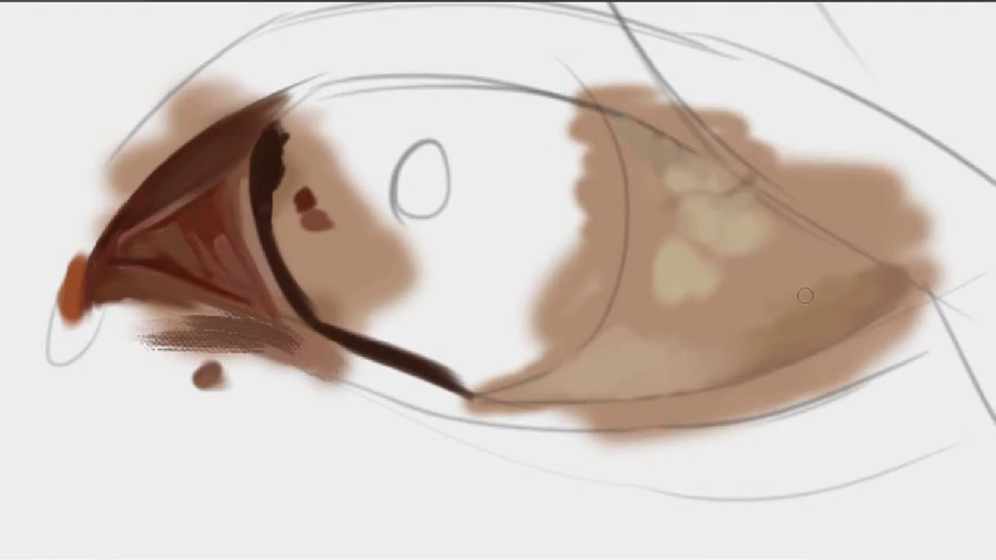
Paint soft pinkish veins across the outer half of the eye white, and blend the pale patches with sampled tones
{"action": "mouse_move", "coordinate": [805, 296]}
{"action": "left_mouse_down"}
{"action": "mouse_move", "coordinate": [743, 274]}
{"action": "mouse_move", "coordinate": [749, 297]}
{"action": "mouse_move", "coordinate": [762, 286]}
{"action": "mouse_move", "coordinate": [697, 283]}
{"action": "mouse_move", "coordinate": [736, 282]}
{"action": "left_mouse_up"}
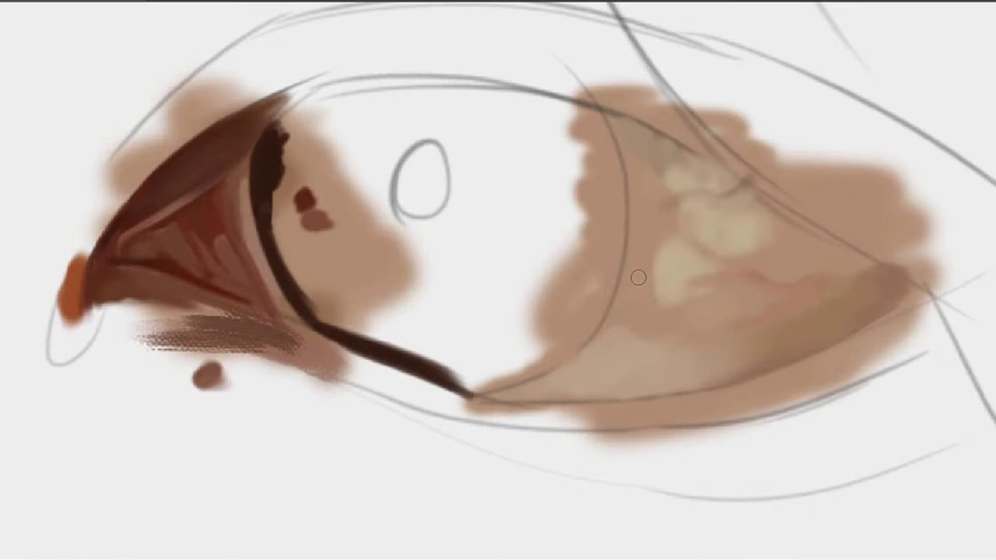
{"action": "left_click", "coordinate": [664, 282], "text": "alt"}
{"action": "left_click_drag", "start_coordinate": [651, 227], "coordinate": [675, 263]}
{"action": "left_click_drag", "start_coordinate": [745, 307], "coordinate": [707, 249]}
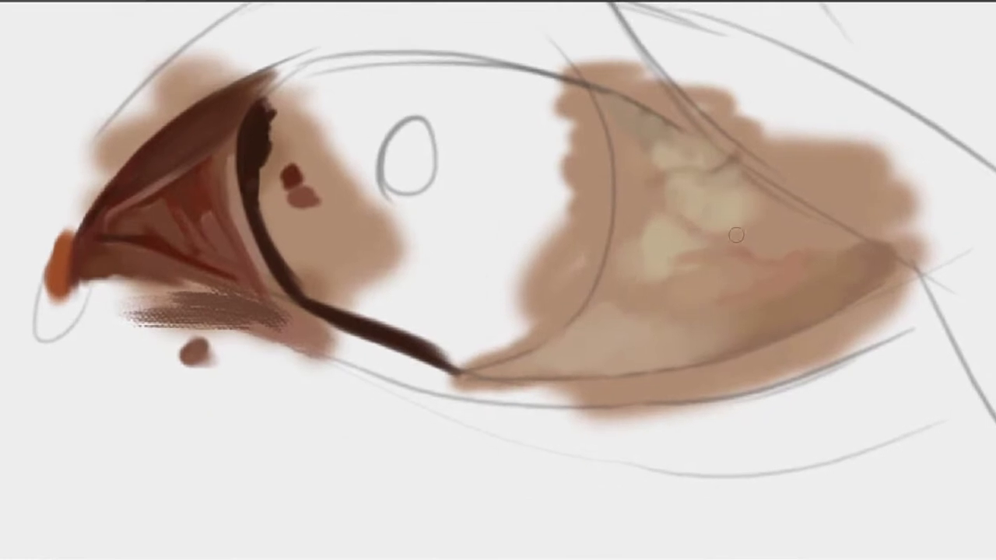
{"action": "left_click", "coordinate": [743, 230], "text": "alt"}
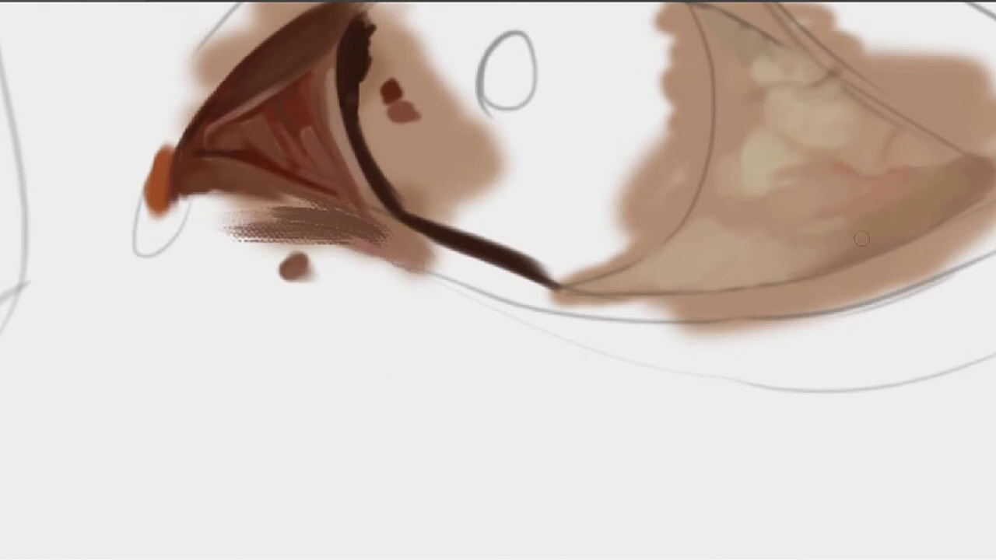
Blend a cool grey-brown shadow along the lower edge of the eye white, above the lower lid line
{"action": "left_click_drag", "start_coordinate": [887, 217], "coordinate": [840, 224]}
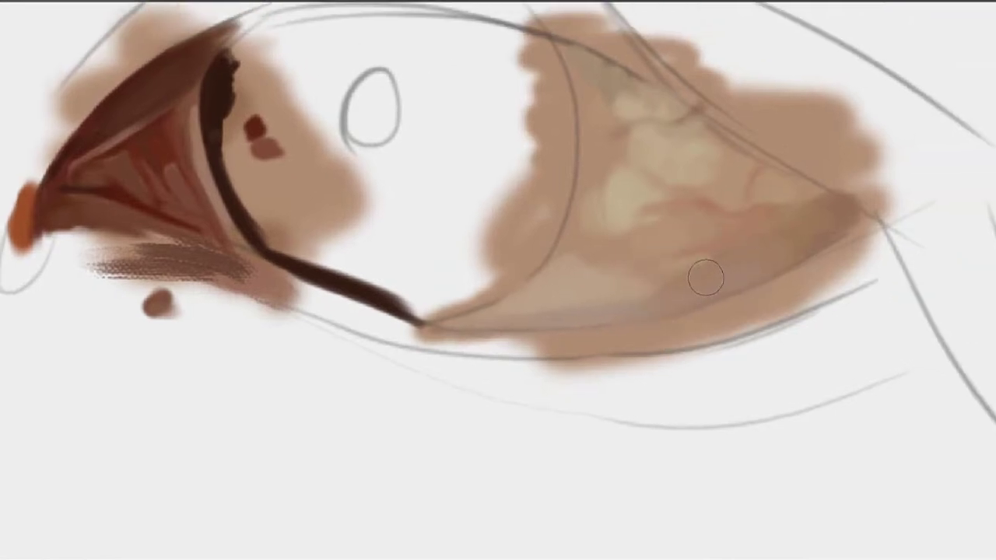
{"action": "left_click", "coordinate": [578, 295], "text": "alt"}
{"action": "left_click", "coordinate": [750, 270], "text": "alt"}
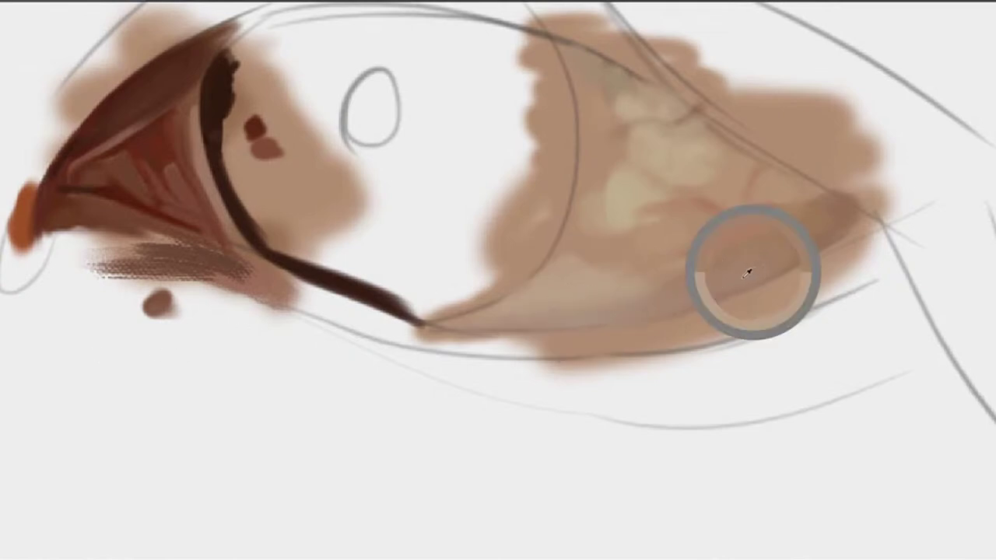
{"action": "left_click_drag", "start_coordinate": [680, 242], "coordinate": [766, 270]}
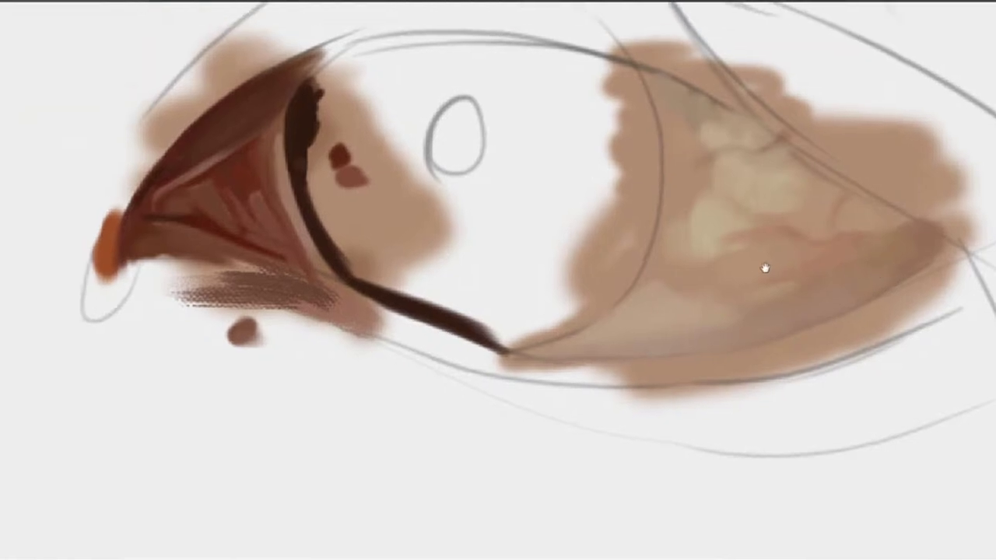
{"action": "left_click", "coordinate": [736, 319], "text": "alt"}
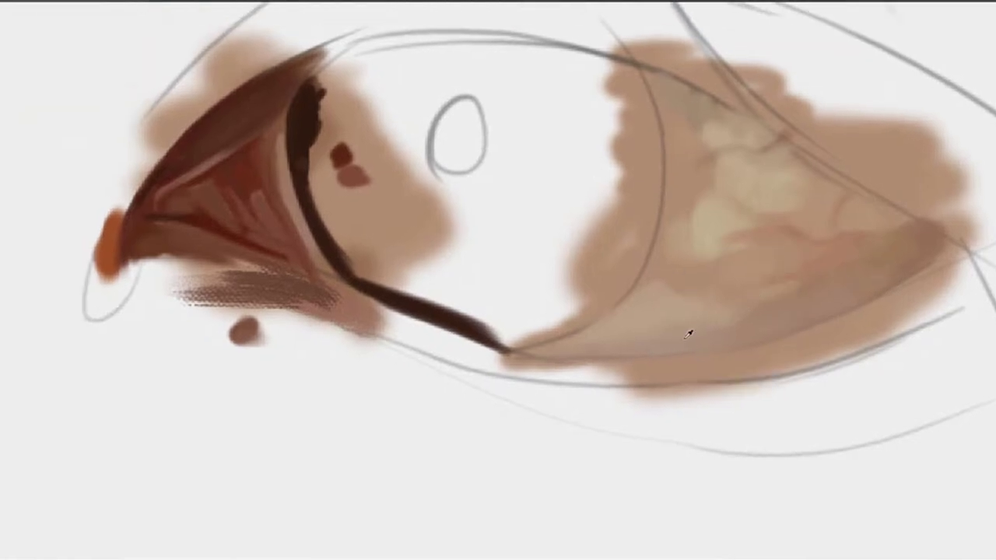
Fill and blend the strip of eye white along the outer iris curve with sampled pale beige tones, varying the brush size
{"action": "mouse_move", "coordinate": [707, 245]}
{"action": "left_mouse_down"}
{"action": "mouse_move", "coordinate": [751, 238]}
{"action": "mouse_move", "coordinate": [827, 276]}
{"action": "left_mouse_up"}
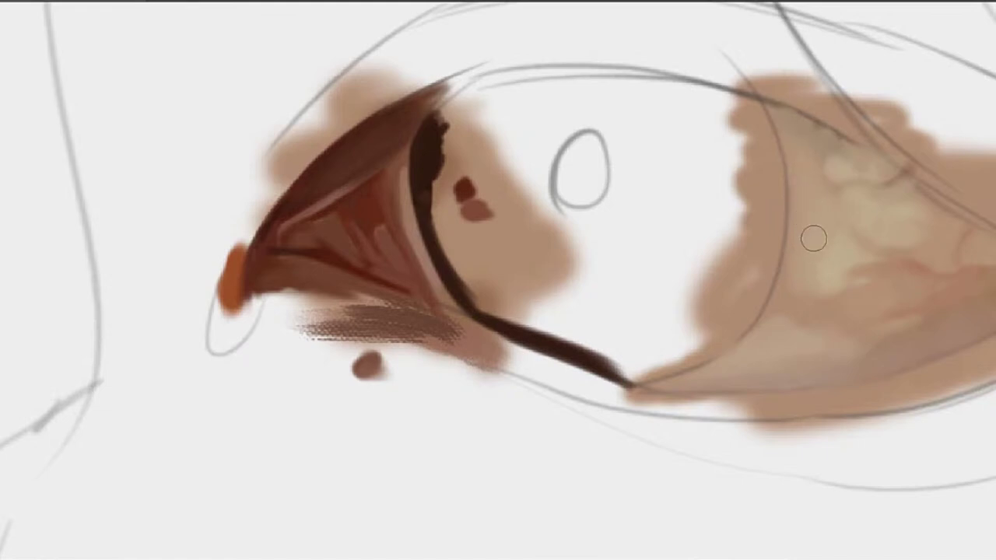
{"action": "left_click_drag", "start_coordinate": [776, 315], "coordinate": [825, 208]}
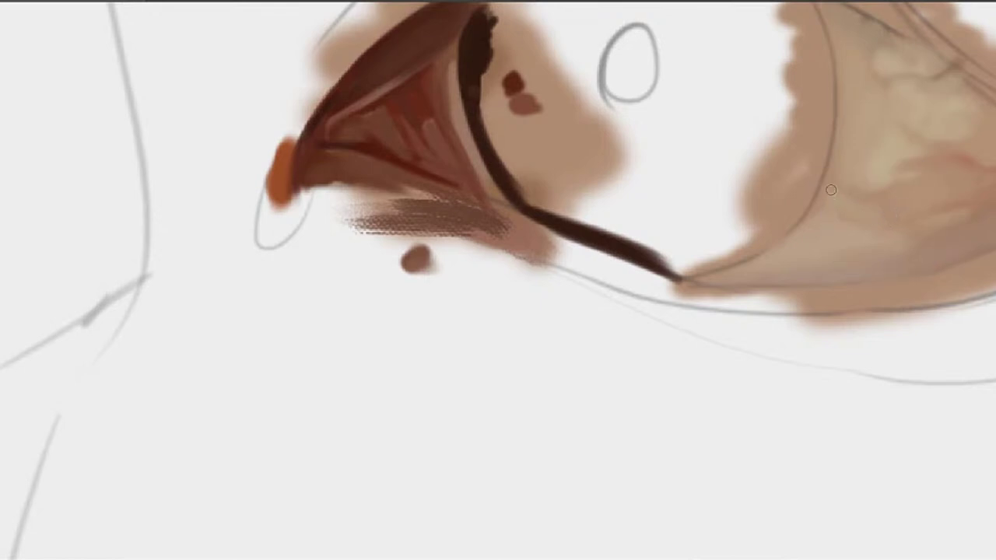
{"action": "left_click", "coordinate": [853, 232], "text": "alt"}
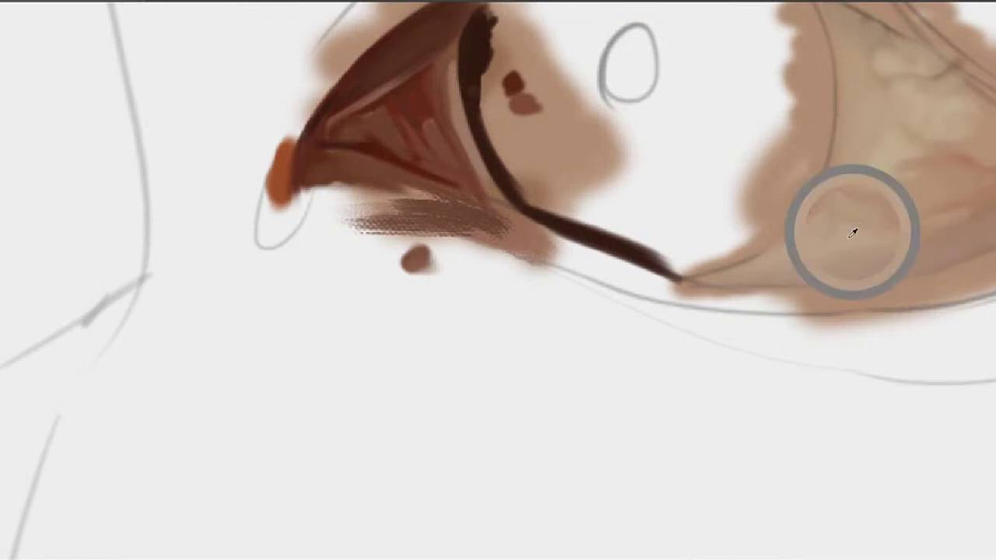
{"action": "left_click_drag", "start_coordinate": [852, 232], "coordinate": [739, 249]}
{"action": "key", "text": "bracketright"}
{"action": "key", "text": "bracketright"}
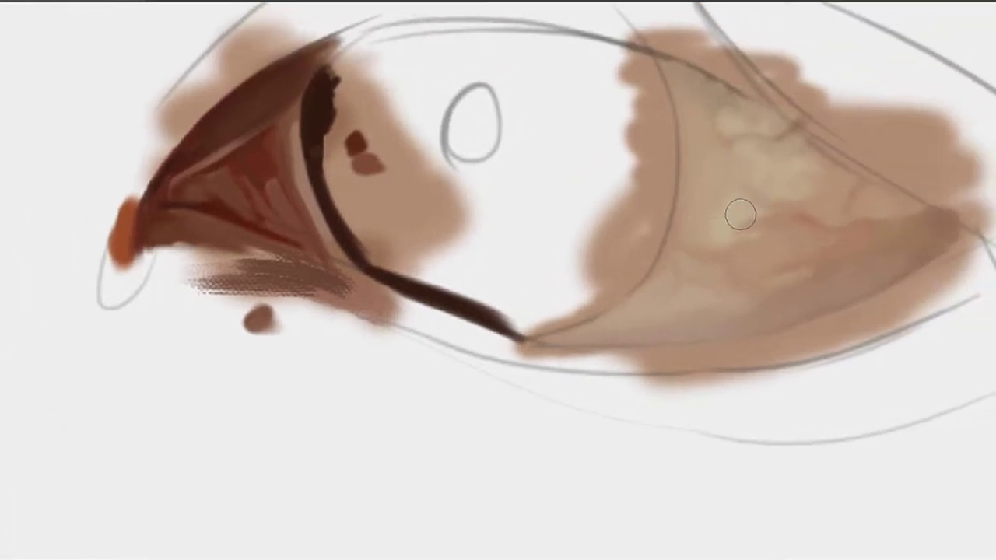
{"action": "left_click", "coordinate": [722, 227], "text": "alt"}
{"action": "left_click_drag", "start_coordinate": [760, 197], "coordinate": [720, 226]}
{"action": "key", "text": "bracketleft"}
{"action": "key", "text": "bracketleft"}
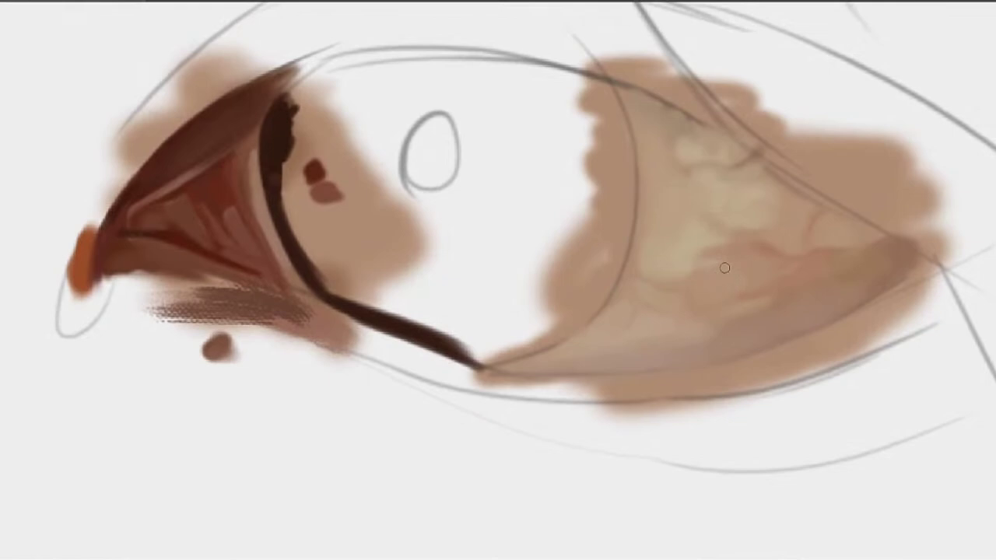
Soften the pinkish veins and creases in the outer half of the eye white with a larger brush and sampled beige-brown
{"action": "key", "text": "bracketright"}
{"action": "key", "text": "bracketright"}
{"action": "left_click_drag", "start_coordinate": [748, 273], "coordinate": [723, 289]}
{"action": "left_click", "coordinate": [745, 272], "text": "alt"}
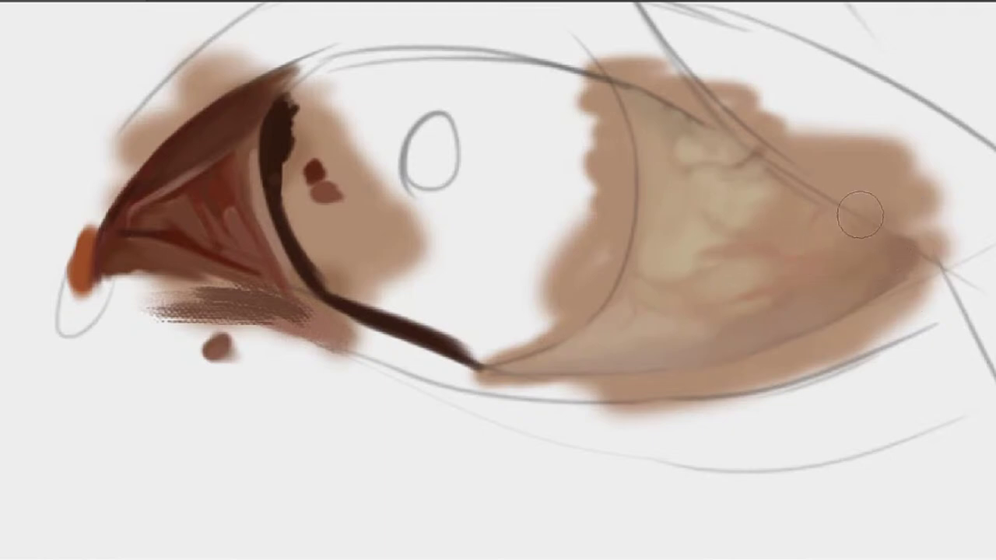
{"action": "left_click_drag", "start_coordinate": [677, 292], "coordinate": [870, 244]}
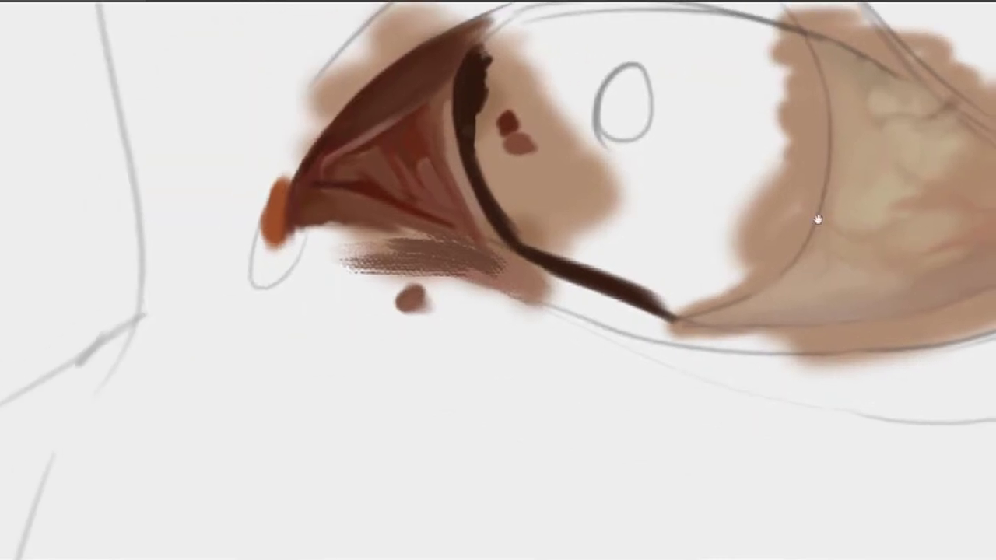
{"action": "left_click_drag", "start_coordinate": [716, 215], "coordinate": [727, 267]}
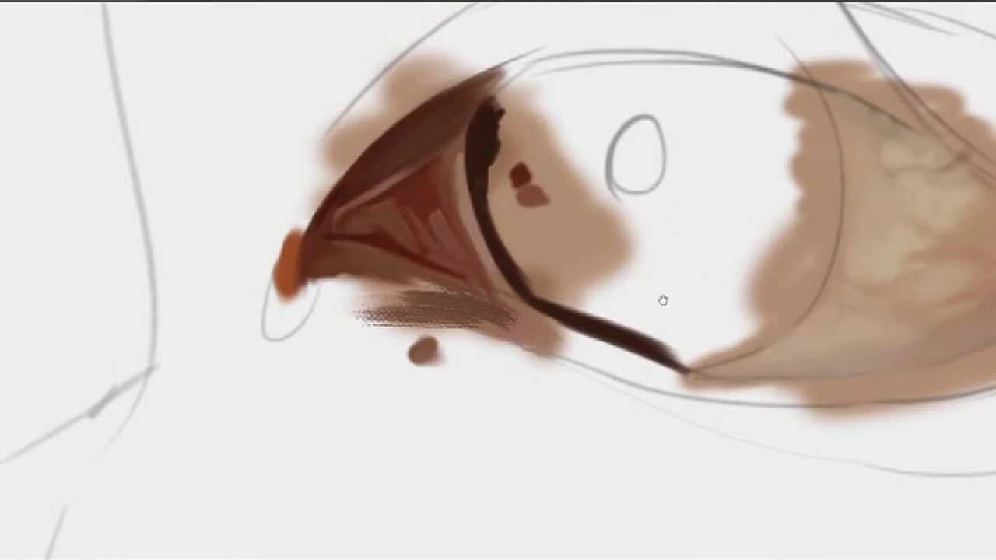
Paint the dark brown iris outline from its lowest point up along the lower outer curve
{"action": "mouse_move", "coordinate": [663, 301]}
{"action": "left_mouse_down"}
{"action": "mouse_move", "coordinate": [662, 285]}
{"action": "mouse_move", "coordinate": [585, 286]}
{"action": "left_mouse_up"}
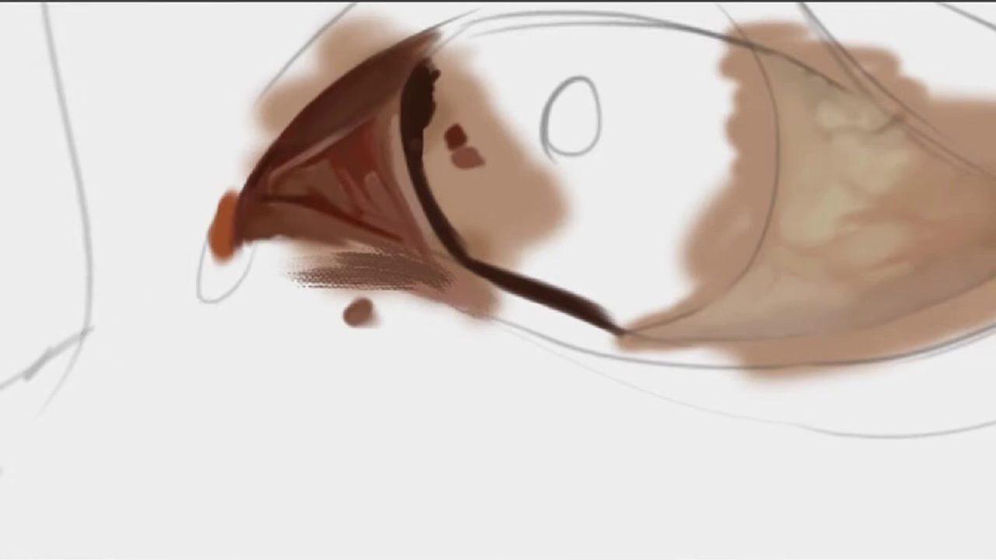
{"action": "mouse_move", "coordinate": [662, 306]}
{"action": "left_mouse_down"}
{"action": "mouse_move", "coordinate": [752, 284]}
{"action": "mouse_move", "coordinate": [653, 324]}
{"action": "mouse_move", "coordinate": [689, 318]}
{"action": "mouse_move", "coordinate": [708, 305]}
{"action": "mouse_move", "coordinate": [676, 318]}
{"action": "mouse_move", "coordinate": [731, 301]}
{"action": "mouse_move", "coordinate": [643, 326]}
{"action": "mouse_move", "coordinate": [689, 324]}
{"action": "left_mouse_up"}
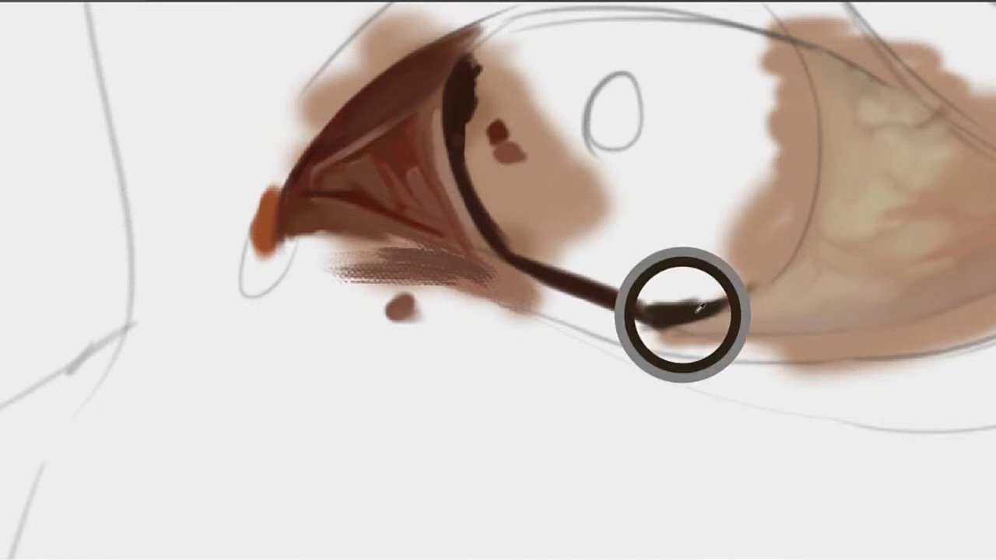
{"action": "left_click_drag", "start_coordinate": [760, 269], "coordinate": [701, 303]}
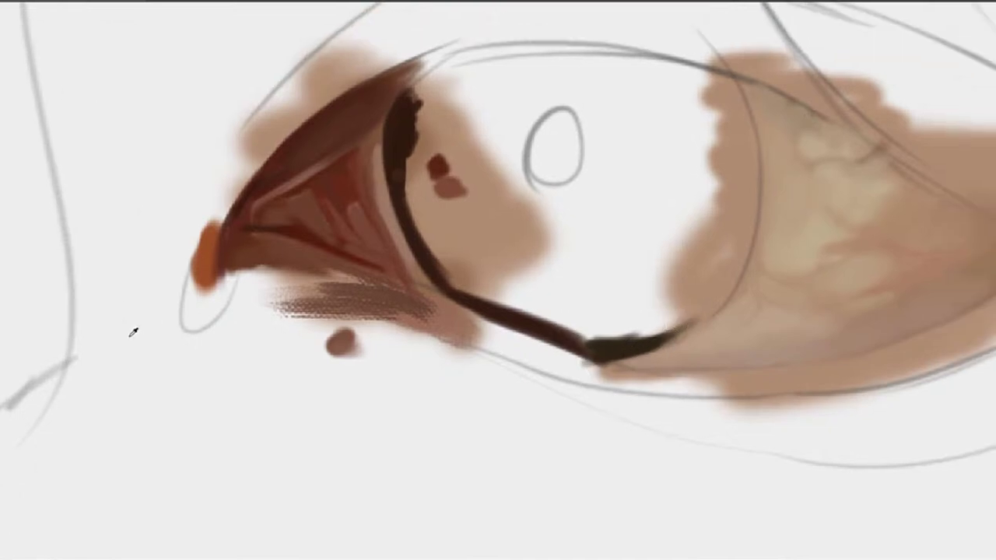
{"action": "mouse_move", "coordinate": [630, 319]}
{"action": "left_mouse_down"}
{"action": "mouse_move", "coordinate": [671, 316]}
{"action": "mouse_move", "coordinate": [637, 334]}
{"action": "mouse_move", "coordinate": [690, 307]}
{"action": "mouse_move", "coordinate": [639, 343]}
{"action": "mouse_move", "coordinate": [695, 310]}
{"action": "mouse_move", "coordinate": [640, 346]}
{"action": "mouse_move", "coordinate": [735, 281]}
{"action": "mouse_move", "coordinate": [664, 334]}
{"action": "mouse_move", "coordinate": [741, 265]}
{"action": "mouse_move", "coordinate": [685, 322]}
{"action": "mouse_move", "coordinate": [719, 274]}
{"action": "mouse_move", "coordinate": [691, 323]}
{"action": "mouse_move", "coordinate": [728, 276]}
{"action": "mouse_move", "coordinate": [719, 287]}
{"action": "mouse_move", "coordinate": [684, 301]}
{"action": "left_mouse_up"}
{"action": "mouse_move", "coordinate": [768, 225]}
{"action": "left_mouse_down"}
{"action": "mouse_move", "coordinate": [746, 287]}
{"action": "mouse_move", "coordinate": [694, 336]}
{"action": "left_mouse_up"}
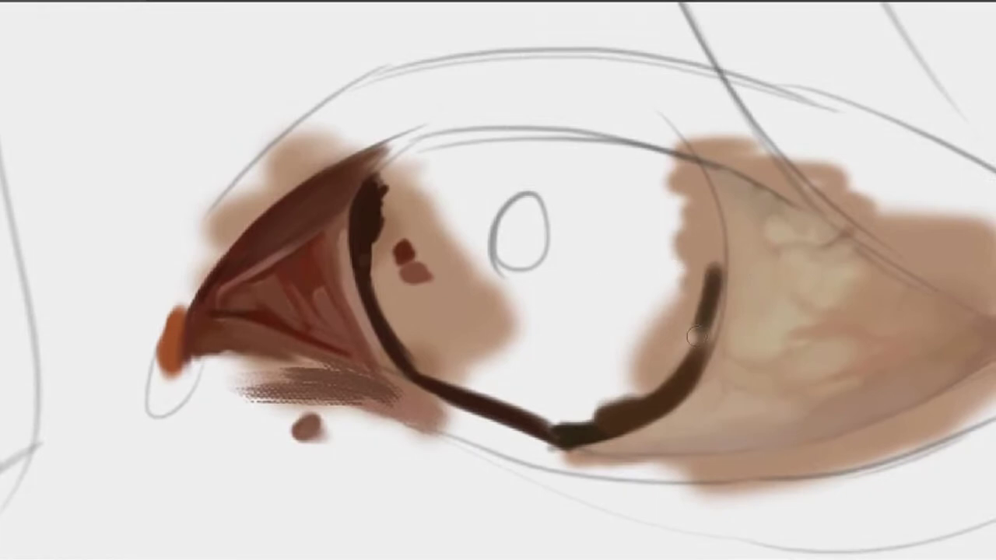
Extend and thicken the dark iris outline along the outer side up to the upper lid line
{"action": "mouse_move", "coordinate": [713, 272]}
{"action": "left_mouse_down"}
{"action": "mouse_move", "coordinate": [702, 320]}
{"action": "mouse_move", "coordinate": [717, 314]}
{"action": "mouse_move", "coordinate": [712, 334]}
{"action": "mouse_move", "coordinate": [724, 268]}
{"action": "mouse_move", "coordinate": [716, 304]}
{"action": "left_mouse_up"}
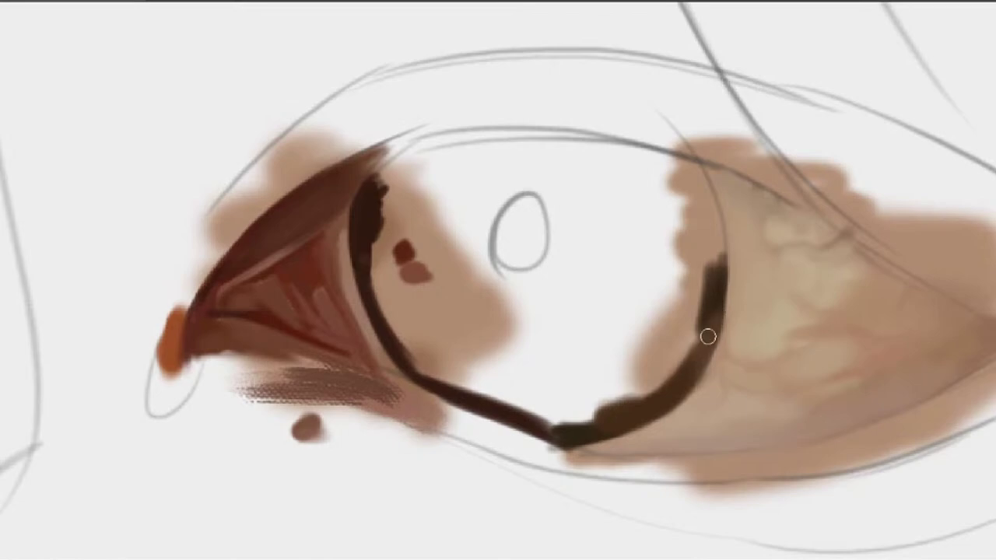
{"action": "left_click_drag", "start_coordinate": [709, 318], "coordinate": [698, 400]}
{"action": "mouse_move", "coordinate": [706, 354]}
{"action": "left_mouse_down"}
{"action": "mouse_move", "coordinate": [700, 298]}
{"action": "mouse_move", "coordinate": [704, 353]}
{"action": "mouse_move", "coordinate": [685, 303]}
{"action": "mouse_move", "coordinate": [690, 272]}
{"action": "left_mouse_up"}
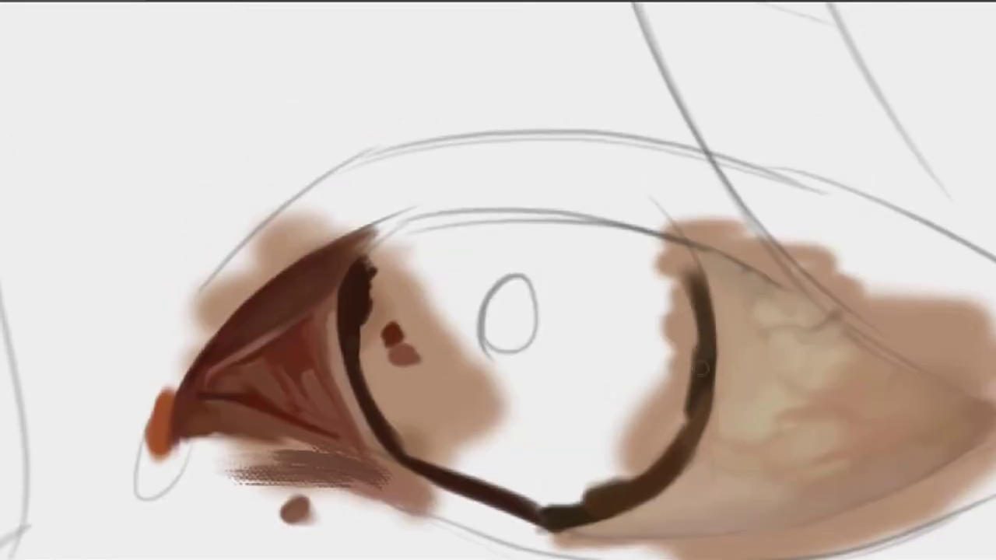
{"action": "left_click_drag", "start_coordinate": [704, 349], "coordinate": [670, 234]}
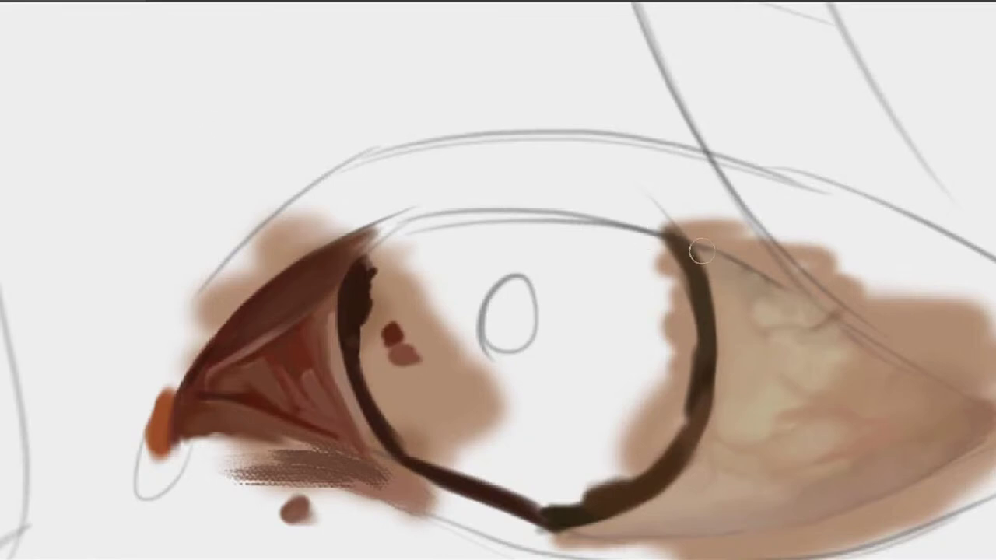
Shade the upper eye white beside the iris grey-brown, and block a sampled dark brown patch inside the iris's upper outer edge
{"action": "left_click_drag", "start_coordinate": [746, 284], "coordinate": [694, 235]}
{"action": "mouse_move", "coordinate": [712, 282]}
{"action": "left_mouse_down"}
{"action": "mouse_move", "coordinate": [702, 232]}
{"action": "mouse_move", "coordinate": [728, 279]}
{"action": "left_mouse_up"}
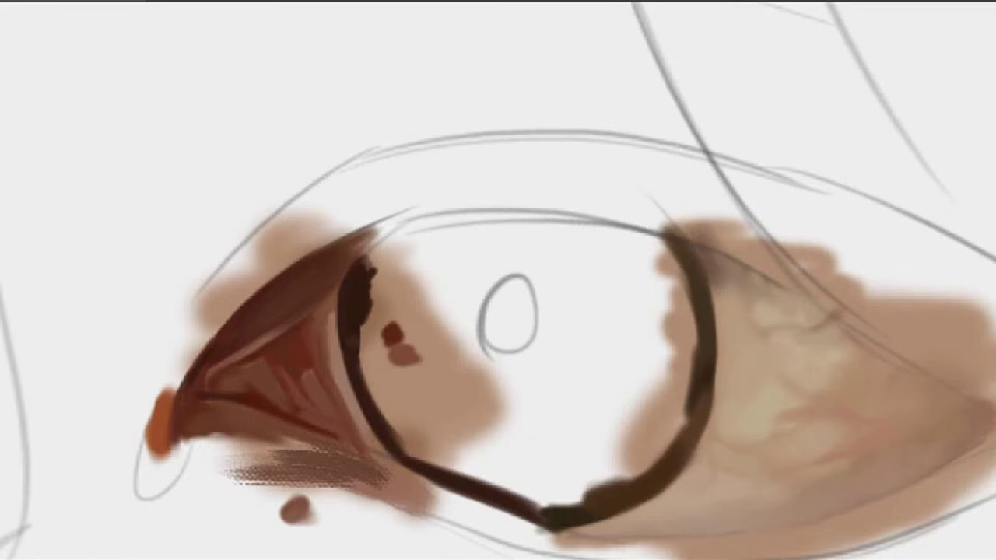
{"action": "left_click", "coordinate": [685, 267], "text": "alt"}
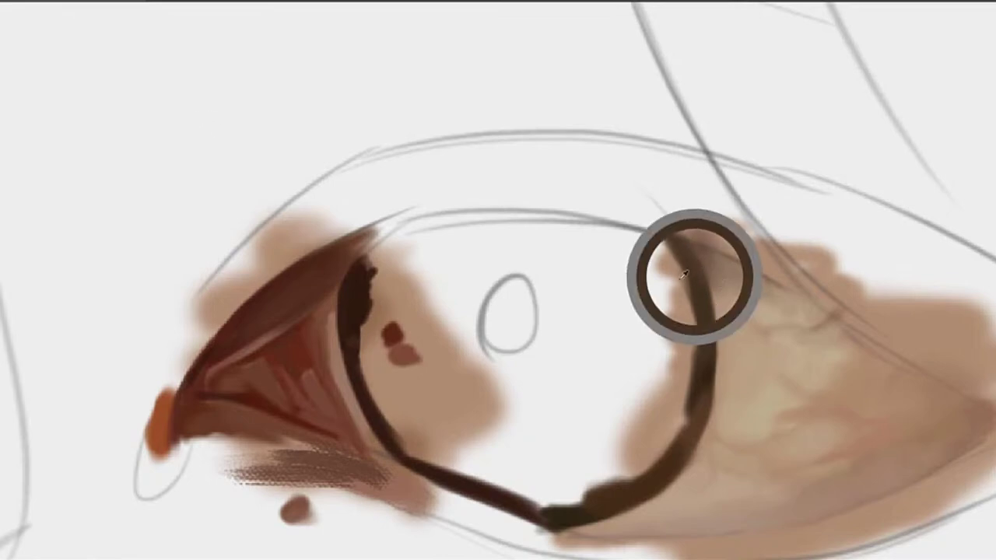
{"action": "mouse_move", "coordinate": [670, 270]}
{"action": "left_mouse_down"}
{"action": "mouse_move", "coordinate": [722, 249]}
{"action": "mouse_move", "coordinate": [704, 253]}
{"action": "mouse_move", "coordinate": [706, 273]}
{"action": "mouse_move", "coordinate": [723, 244]}
{"action": "mouse_move", "coordinate": [735, 256]}
{"action": "left_mouse_up"}
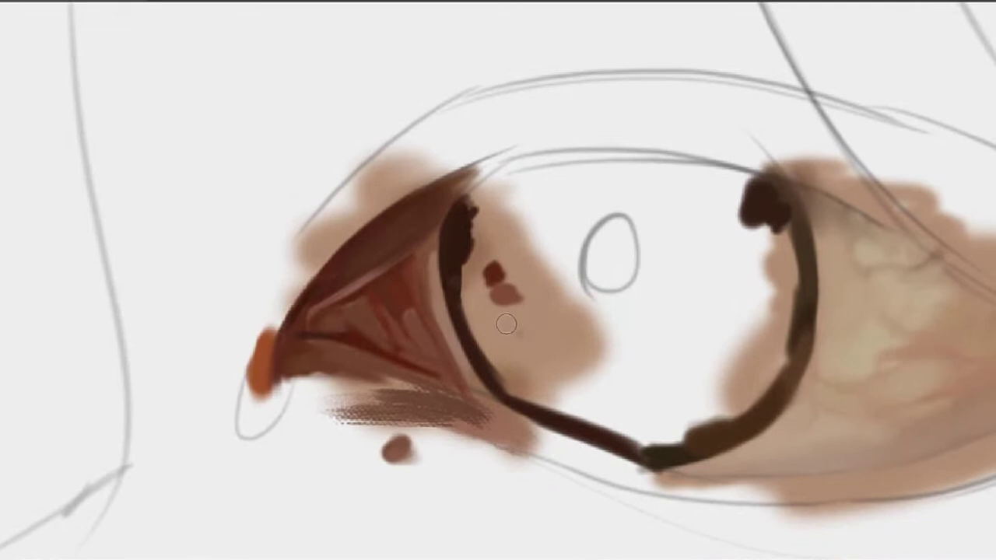
Block dark grey-brown and deep brown patches into the inner side of the iris, and fill the pupil with near-black
{"action": "mouse_move", "coordinate": [503, 356]}
{"action": "left_mouse_down"}
{"action": "mouse_move", "coordinate": [491, 322]}
{"action": "mouse_move", "coordinate": [508, 372]}
{"action": "mouse_move", "coordinate": [473, 307]}
{"action": "mouse_move", "coordinate": [513, 390]}
{"action": "left_mouse_up"}
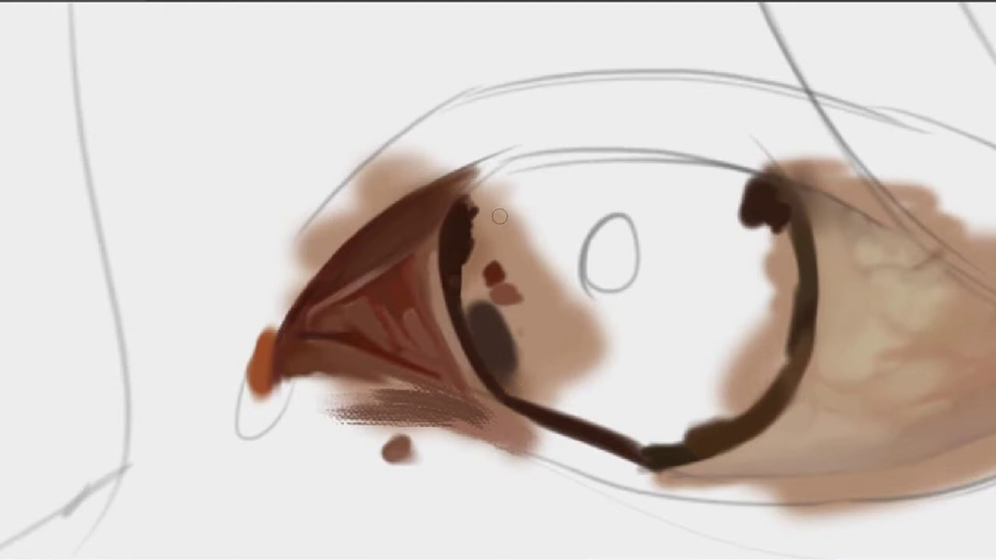
{"action": "left_click", "coordinate": [466, 275], "text": "alt"}
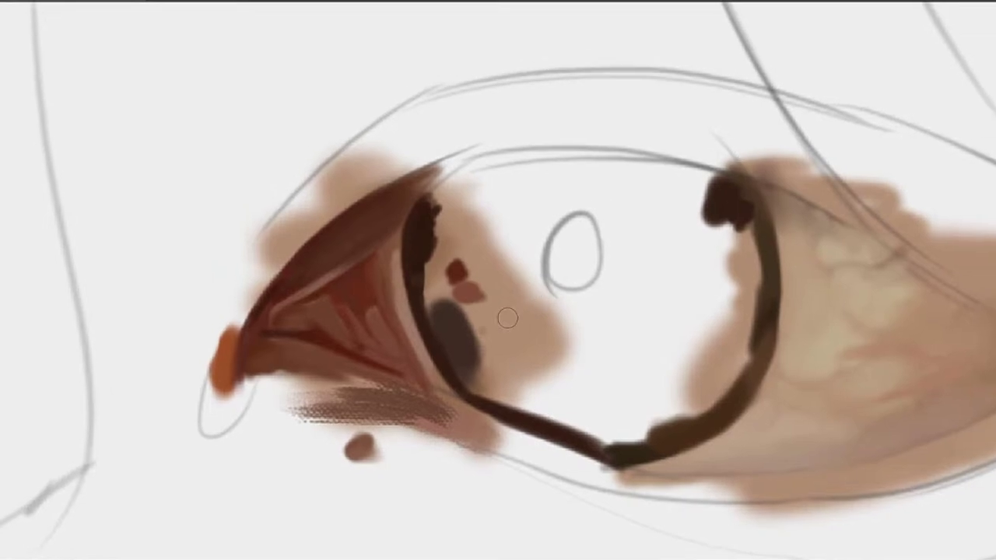
{"action": "mouse_move", "coordinate": [507, 317]}
{"action": "left_mouse_down"}
{"action": "mouse_move", "coordinate": [484, 327]}
{"action": "mouse_move", "coordinate": [486, 289]}
{"action": "mouse_move", "coordinate": [523, 326]}
{"action": "mouse_move", "coordinate": [517, 279]}
{"action": "left_mouse_up"}
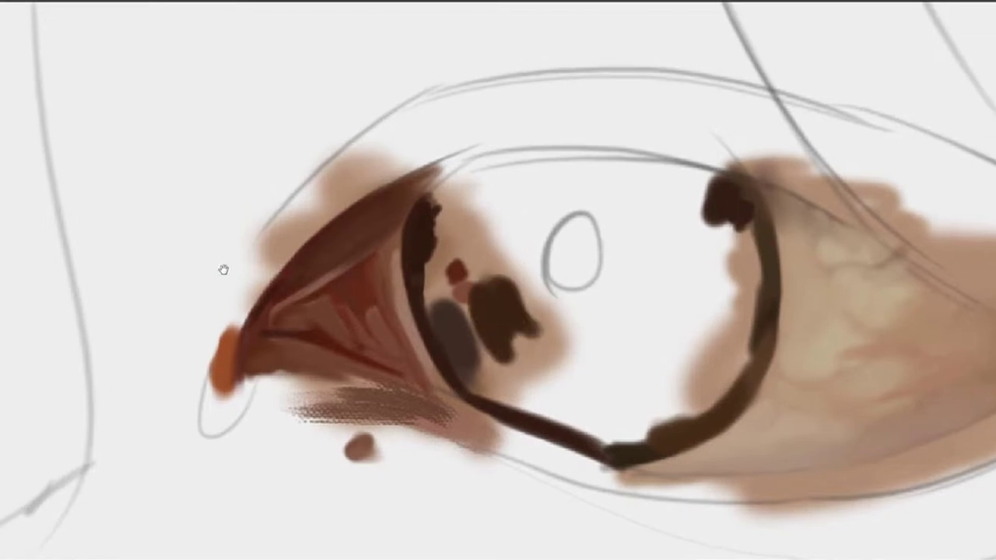
{"action": "mouse_move", "coordinate": [549, 241]}
{"action": "left_mouse_down"}
{"action": "mouse_move", "coordinate": [522, 263]}
{"action": "mouse_move", "coordinate": [532, 272]}
{"action": "mouse_move", "coordinate": [521, 289]}
{"action": "mouse_move", "coordinate": [538, 279]}
{"action": "mouse_move", "coordinate": [526, 304]}
{"action": "mouse_move", "coordinate": [543, 305]}
{"action": "mouse_move", "coordinate": [517, 304]}
{"action": "mouse_move", "coordinate": [545, 307]}
{"action": "mouse_move", "coordinate": [518, 307]}
{"action": "mouse_move", "coordinate": [527, 293]}
{"action": "mouse_move", "coordinate": [560, 291]}
{"action": "mouse_move", "coordinate": [564, 302]}
{"action": "mouse_move", "coordinate": [556, 308]}
{"action": "mouse_move", "coordinate": [547, 265]}
{"action": "mouse_move", "coordinate": [559, 296]}
{"action": "mouse_move", "coordinate": [532, 263]}
{"action": "mouse_move", "coordinate": [558, 290]}
{"action": "mouse_move", "coordinate": [535, 264]}
{"action": "mouse_move", "coordinate": [550, 304]}
{"action": "mouse_move", "coordinate": [530, 279]}
{"action": "mouse_move", "coordinate": [555, 283]}
{"action": "left_mouse_up"}
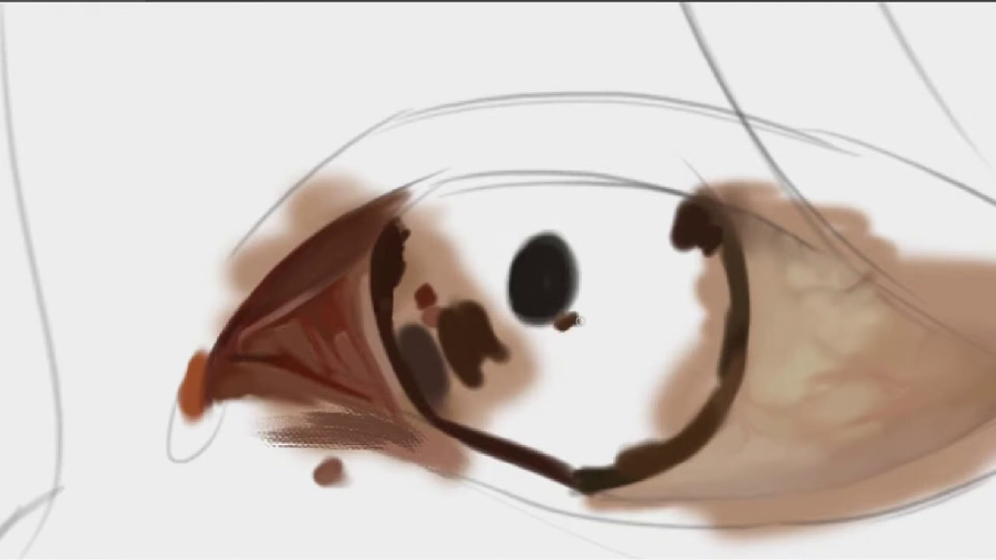
Lay in warm brown and dark reddish-brown patches around the lower side of the pupil
{"action": "mouse_move", "coordinate": [561, 321]}
{"action": "left_mouse_down"}
{"action": "mouse_move", "coordinate": [587, 321]}
{"action": "mouse_move", "coordinate": [632, 296]}
{"action": "mouse_move", "coordinate": [601, 306]}
{"action": "mouse_move", "coordinate": [612, 276]}
{"action": "mouse_move", "coordinate": [631, 282]}
{"action": "mouse_move", "coordinate": [608, 287]}
{"action": "mouse_move", "coordinate": [574, 331]}
{"action": "mouse_move", "coordinate": [584, 350]}
{"action": "mouse_move", "coordinate": [569, 332]}
{"action": "mouse_move", "coordinate": [582, 367]}
{"action": "mouse_move", "coordinate": [557, 340]}
{"action": "mouse_move", "coordinate": [573, 340]}
{"action": "mouse_move", "coordinate": [544, 342]}
{"action": "mouse_move", "coordinate": [542, 325]}
{"action": "mouse_move", "coordinate": [525, 333]}
{"action": "left_mouse_up"}
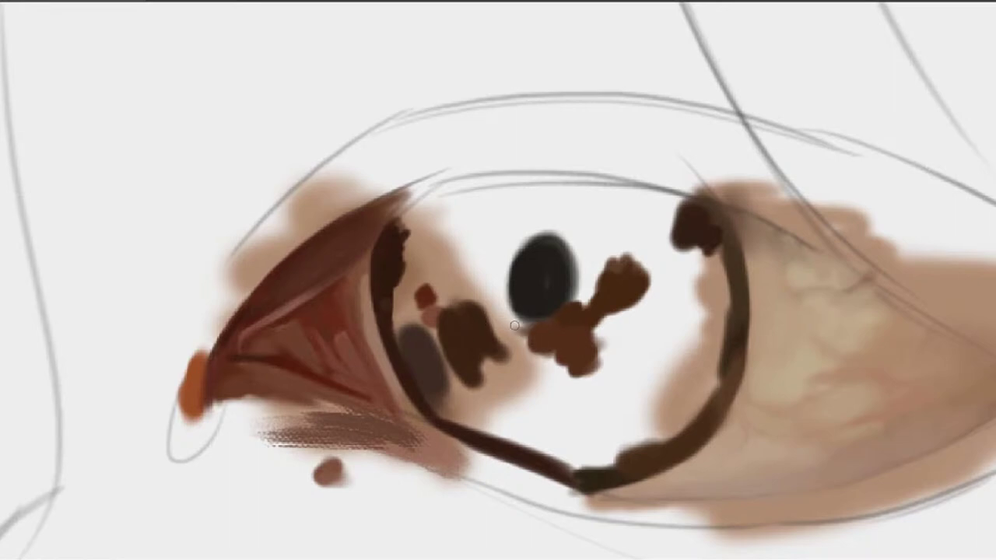
{"action": "mouse_move", "coordinate": [514, 325]}
{"action": "left_mouse_down"}
{"action": "mouse_move", "coordinate": [523, 353]}
{"action": "mouse_move", "coordinate": [515, 331]}
{"action": "mouse_move", "coordinate": [524, 355]}
{"action": "mouse_move", "coordinate": [515, 340]}
{"action": "mouse_move", "coordinate": [505, 352]}
{"action": "mouse_move", "coordinate": [534, 364]}
{"action": "mouse_move", "coordinate": [528, 356]}
{"action": "mouse_move", "coordinate": [514, 356]}
{"action": "mouse_move", "coordinate": [545, 393]}
{"action": "left_mouse_up"}
{"action": "mouse_move", "coordinate": [479, 329]}
{"action": "left_mouse_down"}
{"action": "mouse_move", "coordinate": [513, 301]}
{"action": "mouse_move", "coordinate": [472, 354]}
{"action": "mouse_move", "coordinate": [438, 325]}
{"action": "mouse_move", "coordinate": [436, 309]}
{"action": "mouse_move", "coordinate": [473, 380]}
{"action": "mouse_move", "coordinate": [439, 328]}
{"action": "mouse_move", "coordinate": [516, 389]}
{"action": "mouse_move", "coordinate": [465, 356]}
{"action": "mouse_move", "coordinate": [481, 338]}
{"action": "mouse_move", "coordinate": [469, 319]}
{"action": "mouse_move", "coordinate": [516, 368]}
{"action": "mouse_move", "coordinate": [495, 371]}
{"action": "mouse_move", "coordinate": [615, 382]}
{"action": "left_mouse_up"}
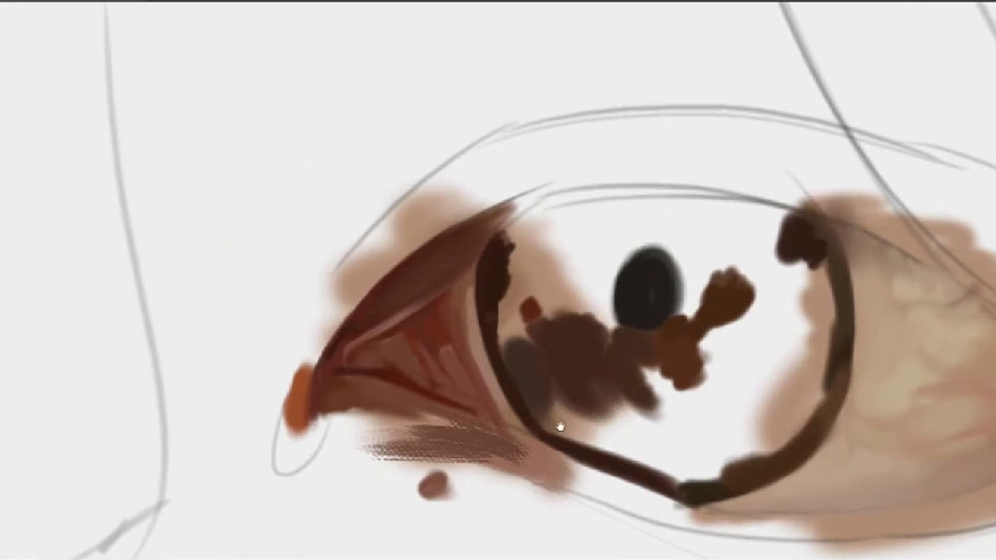
Fill the lower lid rim with dusty pinkish brown from the inner corner to below the iris
{"action": "left_click_drag", "start_coordinate": [560, 426], "coordinate": [584, 355]}
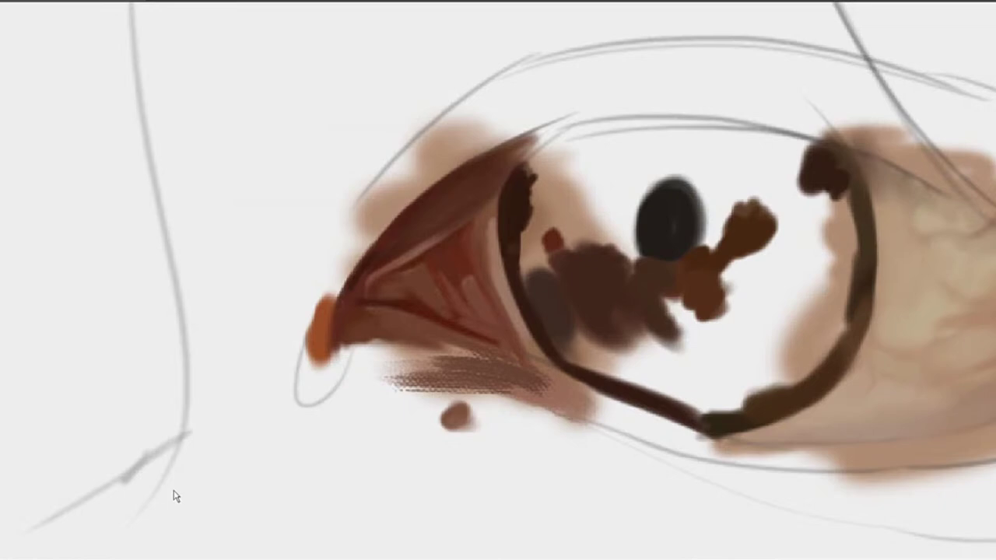
{"action": "left_click_drag", "start_coordinate": [532, 325], "coordinate": [544, 255]}
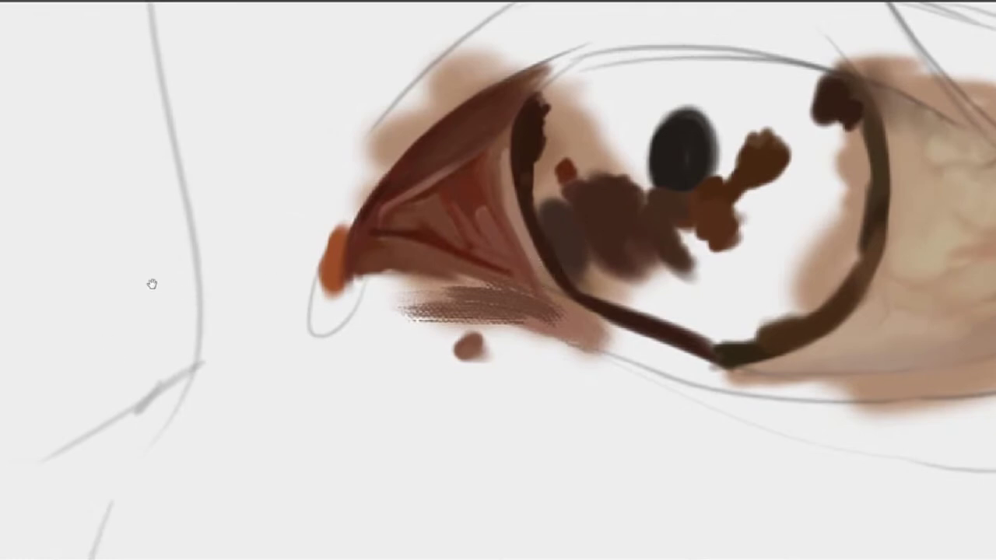
{"action": "left_click_drag", "start_coordinate": [608, 331], "coordinate": [534, 271]}
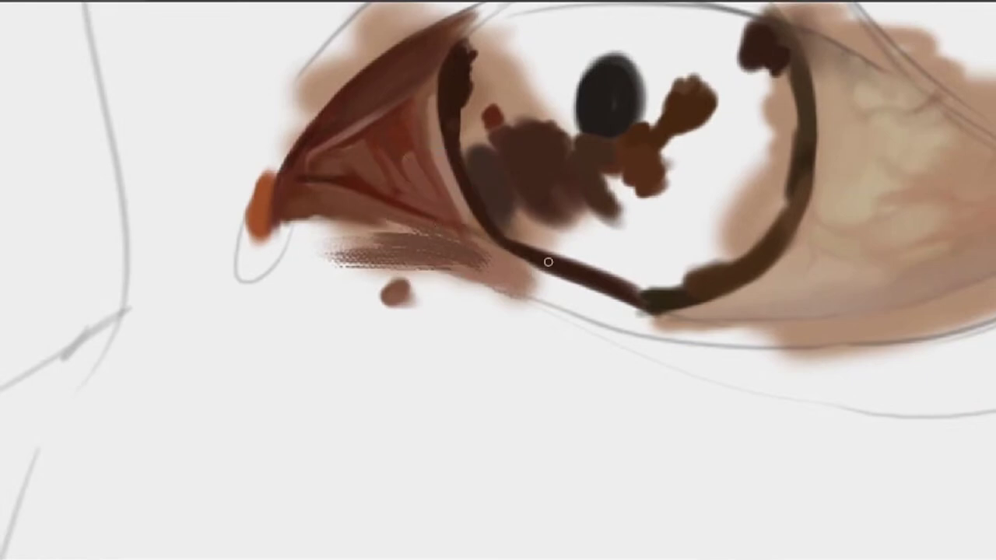
{"action": "left_click_drag", "start_coordinate": [549, 291], "coordinate": [501, 248]}
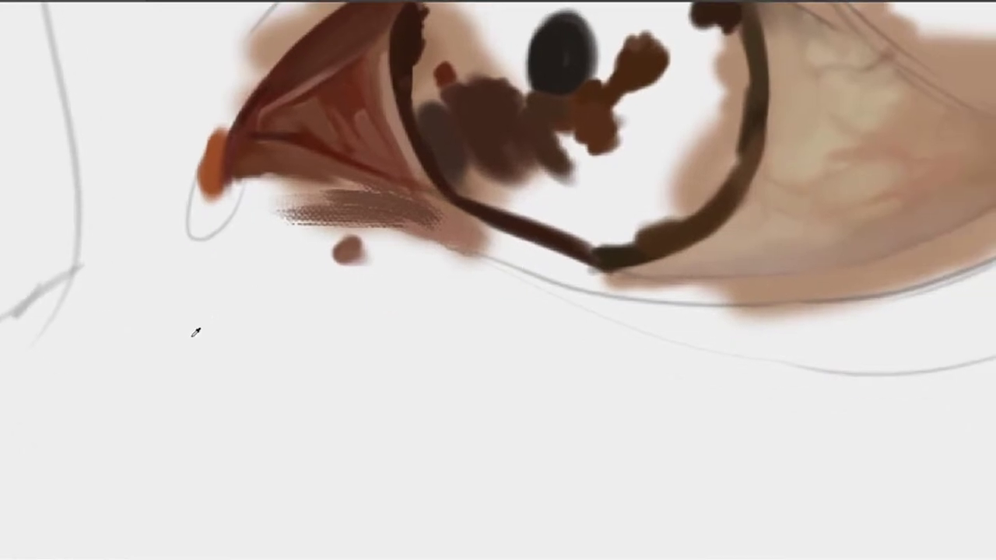
{"action": "mouse_move", "coordinate": [527, 251]}
{"action": "left_mouse_down"}
{"action": "mouse_move", "coordinate": [562, 262]}
{"action": "mouse_move", "coordinate": [466, 223]}
{"action": "mouse_move", "coordinate": [585, 267]}
{"action": "left_mouse_up"}
{"action": "mouse_move", "coordinate": [585, 268]}
{"action": "left_mouse_down"}
{"action": "mouse_move", "coordinate": [459, 217]}
{"action": "mouse_move", "coordinate": [647, 271]}
{"action": "mouse_move", "coordinate": [489, 228]}
{"action": "left_mouse_up"}
{"action": "mouse_move", "coordinate": [489, 228]}
{"action": "left_mouse_down"}
{"action": "mouse_move", "coordinate": [602, 269]}
{"action": "mouse_move", "coordinate": [522, 252]}
{"action": "mouse_move", "coordinate": [553, 257]}
{"action": "mouse_move", "coordinate": [531, 257]}
{"action": "mouse_move", "coordinate": [492, 237]}
{"action": "mouse_move", "coordinate": [678, 298]}
{"action": "mouse_move", "coordinate": [474, 237]}
{"action": "mouse_move", "coordinate": [670, 295]}
{"action": "left_mouse_up"}
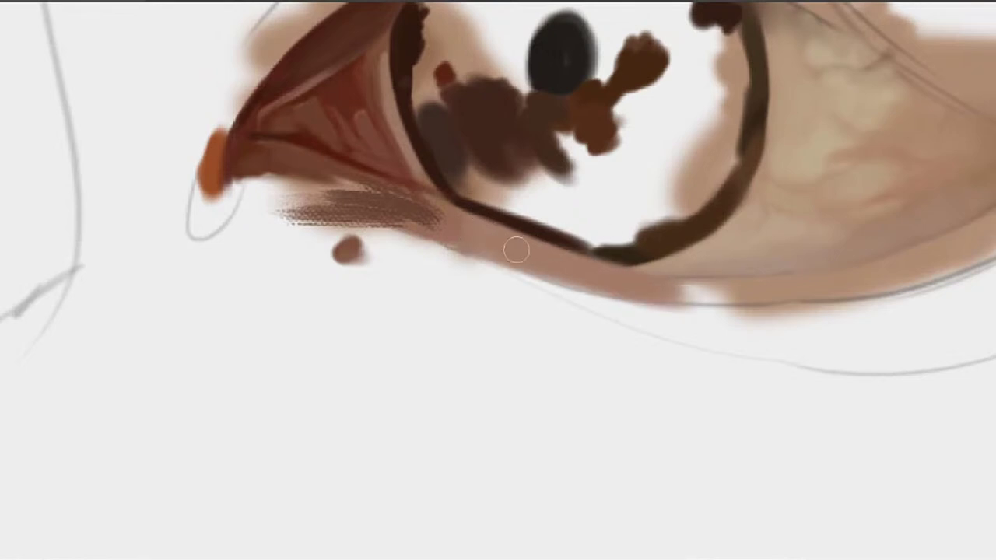
Paint a darker reddish-brown crease along the inner part of the lower lid rim with a smaller brush
{"action": "key", "text": "bracketleft"}
{"action": "key", "text": "bracketleft"}
{"action": "key", "text": "bracketleft"}
{"action": "key", "text": "bracketleft"}
{"action": "left_click_drag", "start_coordinate": [479, 229], "coordinate": [582, 251]}
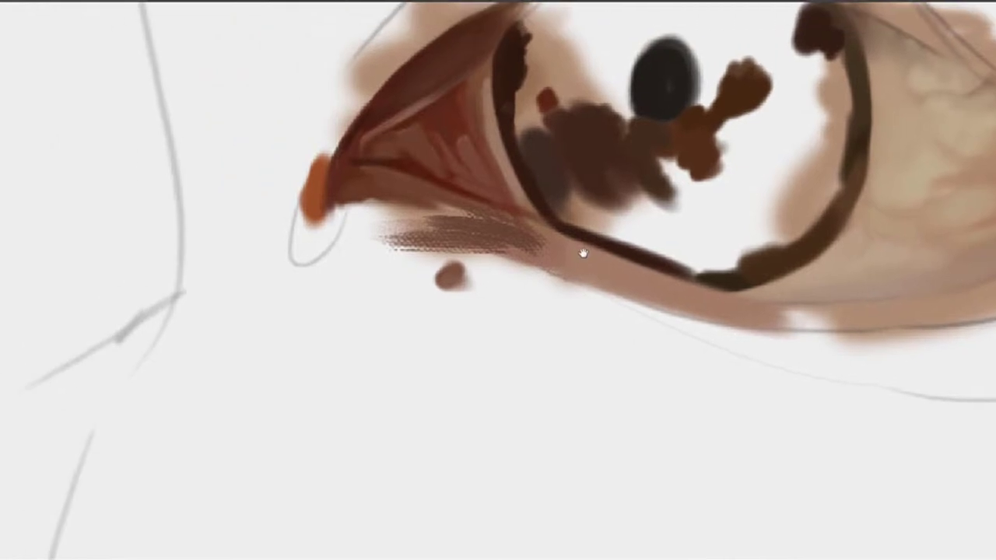
{"action": "left_click_drag", "start_coordinate": [518, 231], "coordinate": [679, 291]}
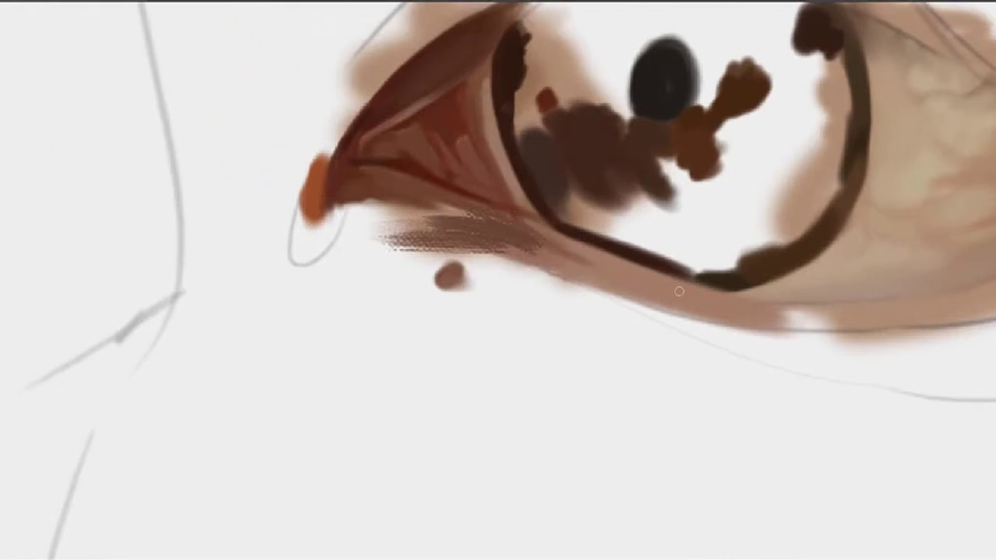
{"action": "mouse_move", "coordinate": [597, 263]}
{"action": "left_mouse_down"}
{"action": "mouse_move", "coordinate": [538, 225]}
{"action": "mouse_move", "coordinate": [554, 235]}
{"action": "left_mouse_up"}
{"action": "left_click", "coordinate": [539, 226], "text": "alt"}
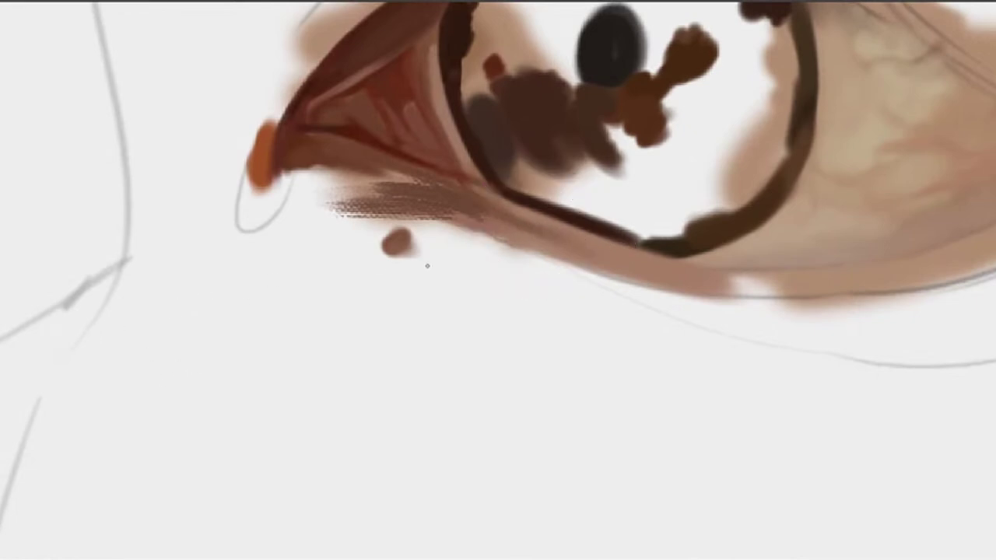
Paint a thin dark reddish-brown line under the iris along the lower edge of the eye white, redoing the stroke once
{"action": "mouse_move", "coordinate": [813, 272]}
{"action": "left_mouse_down"}
{"action": "mouse_move", "coordinate": [689, 256]}
{"action": "mouse_move", "coordinate": [562, 267]}
{"action": "left_mouse_up"}
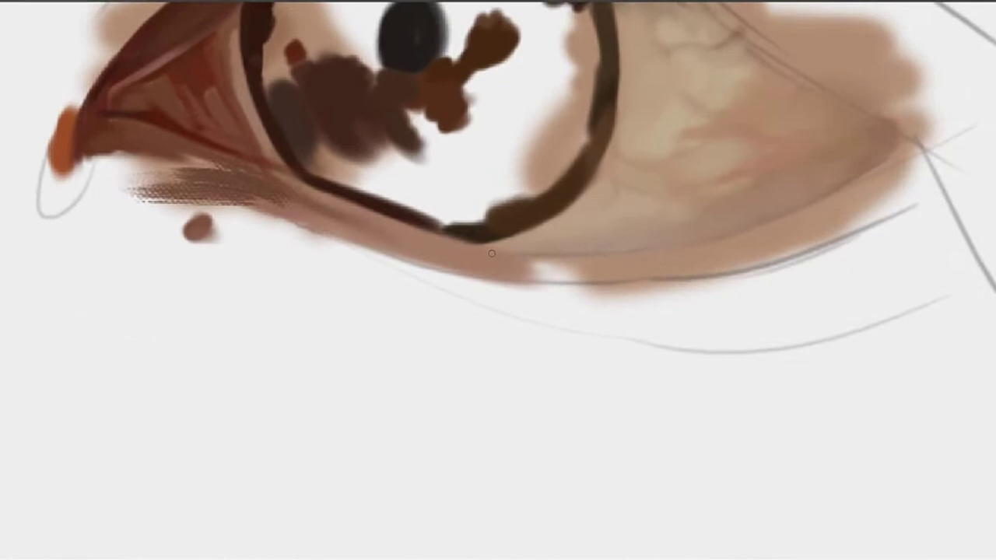
{"action": "mouse_move", "coordinate": [474, 246]}
{"action": "left_mouse_down"}
{"action": "mouse_move", "coordinate": [625, 248]}
{"action": "mouse_move", "coordinate": [468, 248]}
{"action": "mouse_move", "coordinate": [595, 255]}
{"action": "left_mouse_up"}
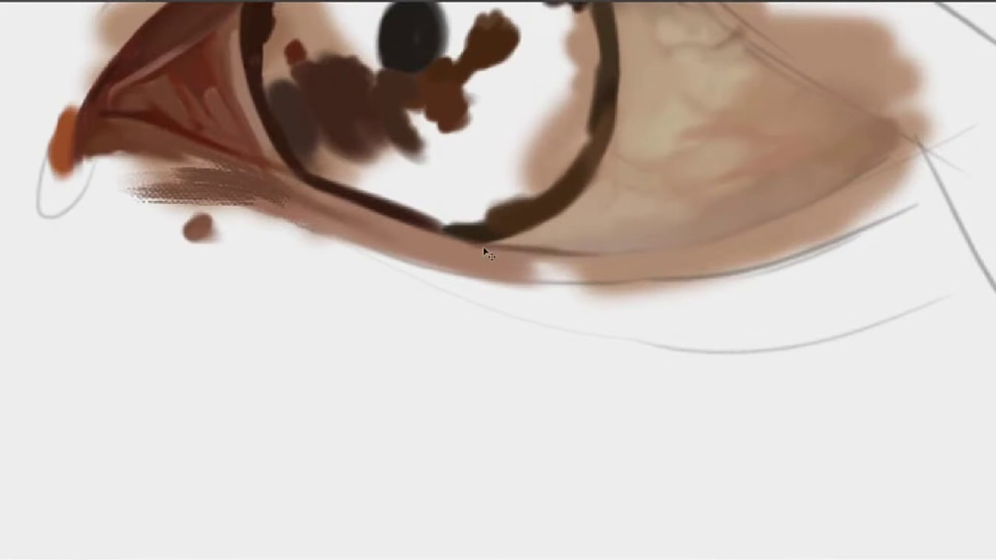
{"action": "left_click_drag", "start_coordinate": [487, 251], "coordinate": [589, 256]}
{"action": "key", "text": "ctrl+z"}
{"action": "left_click_drag", "start_coordinate": [495, 246], "coordinate": [605, 253]}
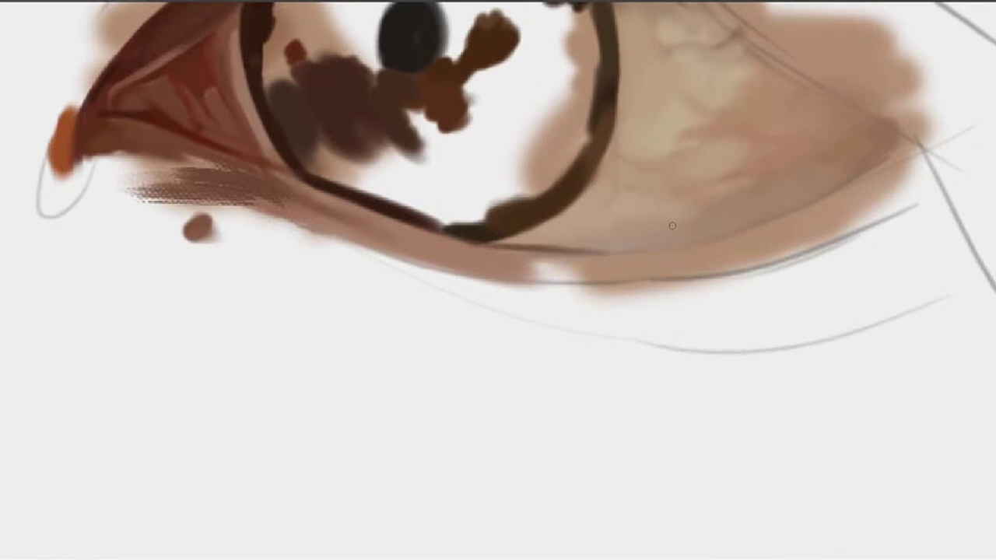
{"action": "left_click_drag", "start_coordinate": [472, 244], "coordinate": [558, 254]}
{"action": "left_click_drag", "start_coordinate": [479, 248], "coordinate": [509, 252]}
{"action": "mouse_move", "coordinate": [609, 243]}
{"action": "left_mouse_down"}
{"action": "mouse_move", "coordinate": [534, 256]}
{"action": "mouse_move", "coordinate": [540, 262]}
{"action": "left_mouse_up"}
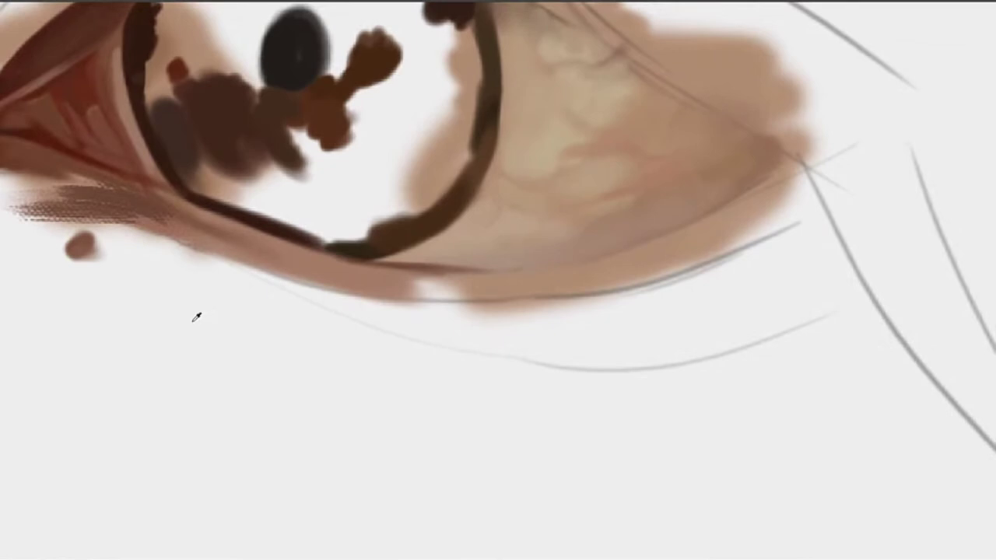
Extend the reddish-brown line along the lower edge of the eye white to the outer corner
{"action": "left_click_drag", "start_coordinate": [639, 260], "coordinate": [704, 236]}
{"action": "left_click_drag", "start_coordinate": [827, 161], "coordinate": [734, 211]}
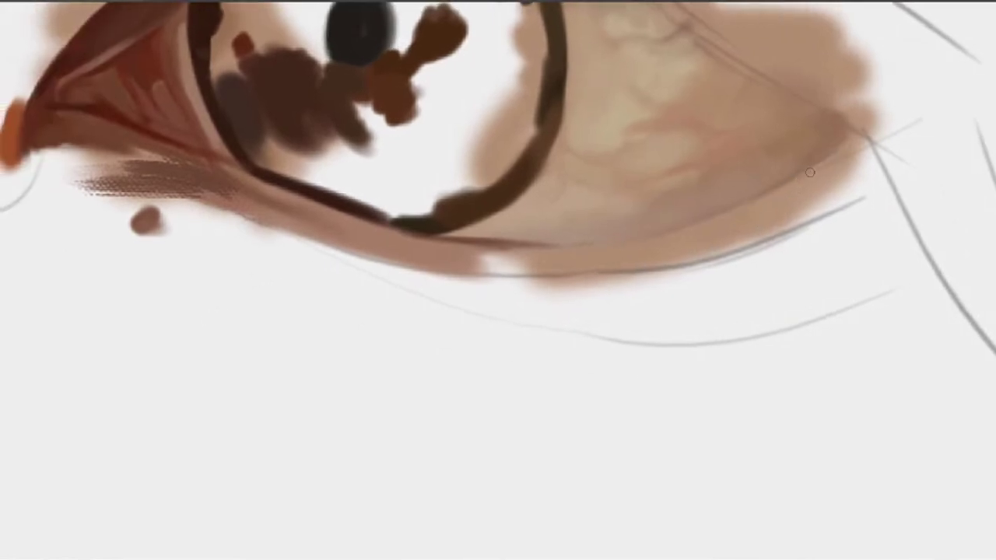
{"action": "mouse_move", "coordinate": [846, 143]}
{"action": "left_mouse_down"}
{"action": "mouse_move", "coordinate": [732, 217]}
{"action": "mouse_move", "coordinate": [817, 169]}
{"action": "mouse_move", "coordinate": [697, 214]}
{"action": "left_mouse_up"}
{"action": "mouse_move", "coordinate": [844, 166]}
{"action": "left_mouse_down"}
{"action": "mouse_move", "coordinate": [755, 199]}
{"action": "mouse_move", "coordinate": [769, 206]}
{"action": "mouse_move", "coordinate": [724, 199]}
{"action": "left_mouse_up"}
{"action": "mouse_move", "coordinate": [653, 199]}
{"action": "left_mouse_down"}
{"action": "mouse_move", "coordinate": [776, 187]}
{"action": "mouse_move", "coordinate": [704, 200]}
{"action": "left_mouse_up"}
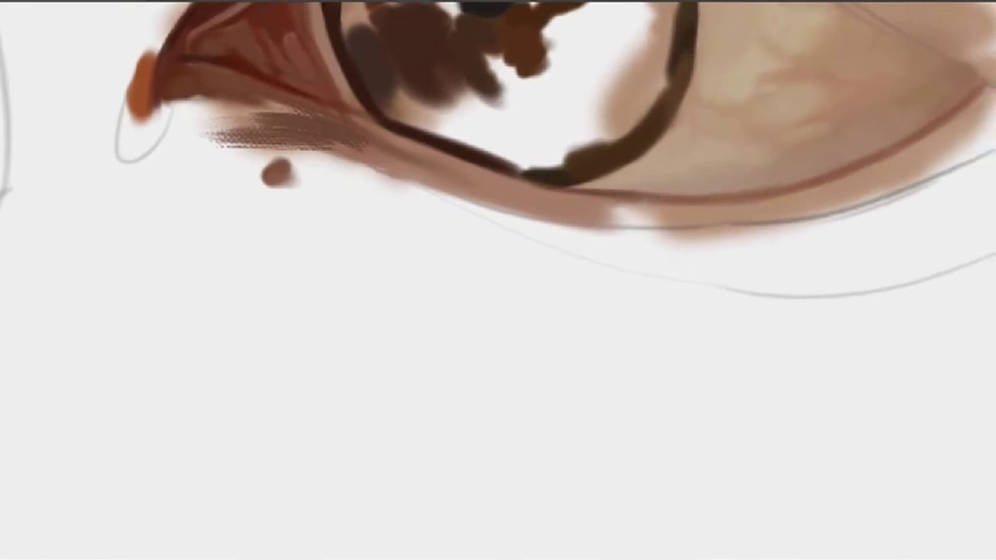
{"action": "left_click_drag", "start_coordinate": [844, 172], "coordinate": [762, 210]}
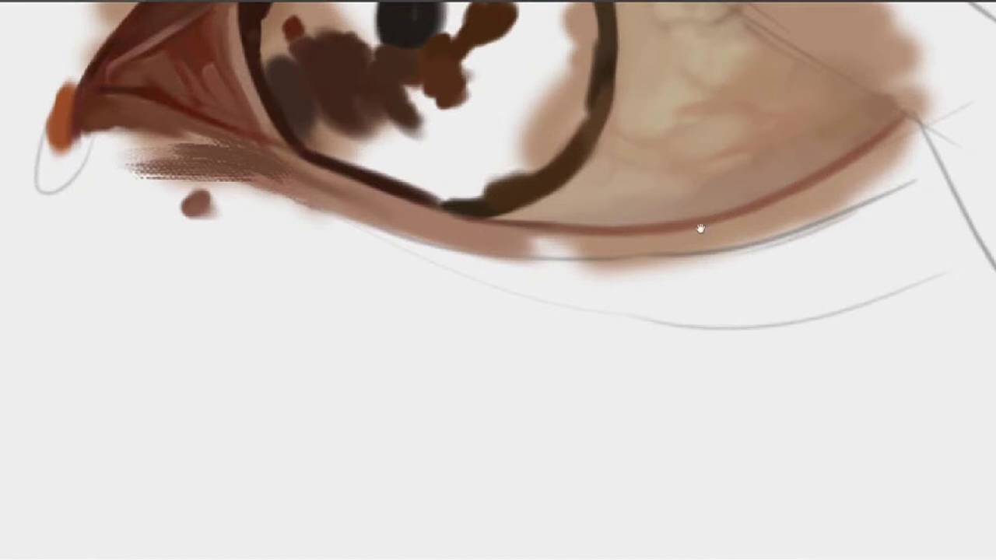
{"action": "left_click_drag", "start_coordinate": [700, 228], "coordinate": [767, 207]}
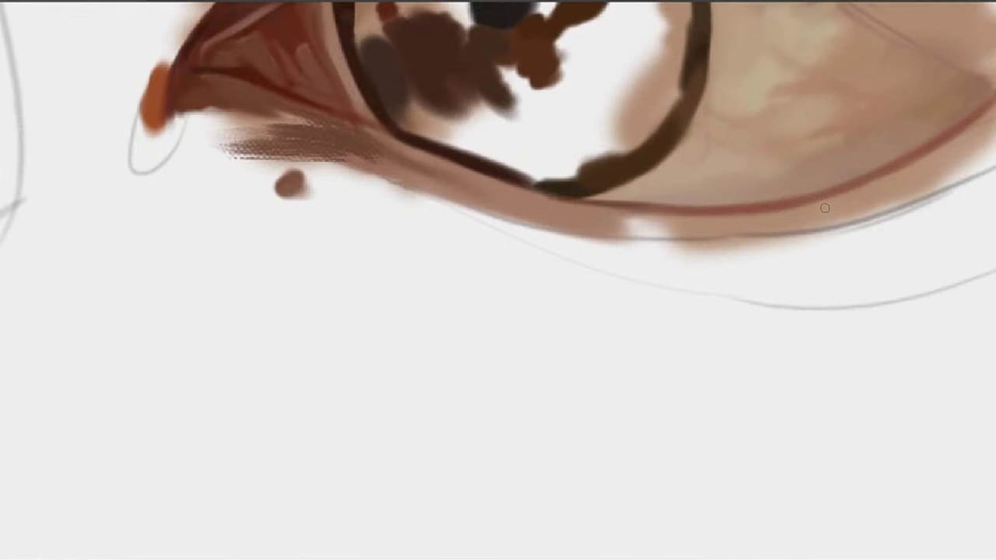
Fill the outer part of the lower lid rim with dusty rose strokes up to the outer corner
{"action": "left_click_drag", "start_coordinate": [833, 215], "coordinate": [775, 225]}
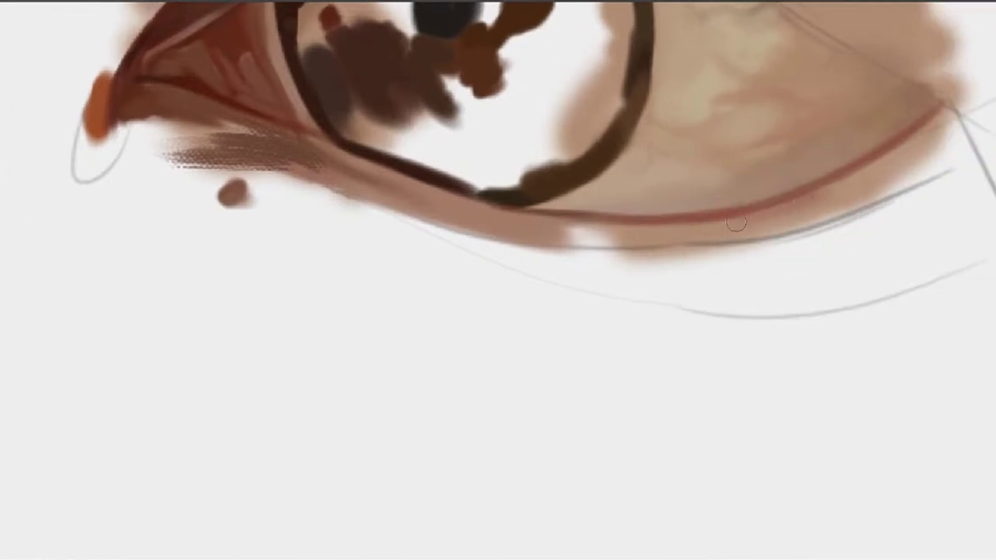
{"action": "mouse_move", "coordinate": [691, 230]}
{"action": "left_mouse_down"}
{"action": "mouse_move", "coordinate": [804, 218]}
{"action": "mouse_move", "coordinate": [782, 215]}
{"action": "left_mouse_up"}
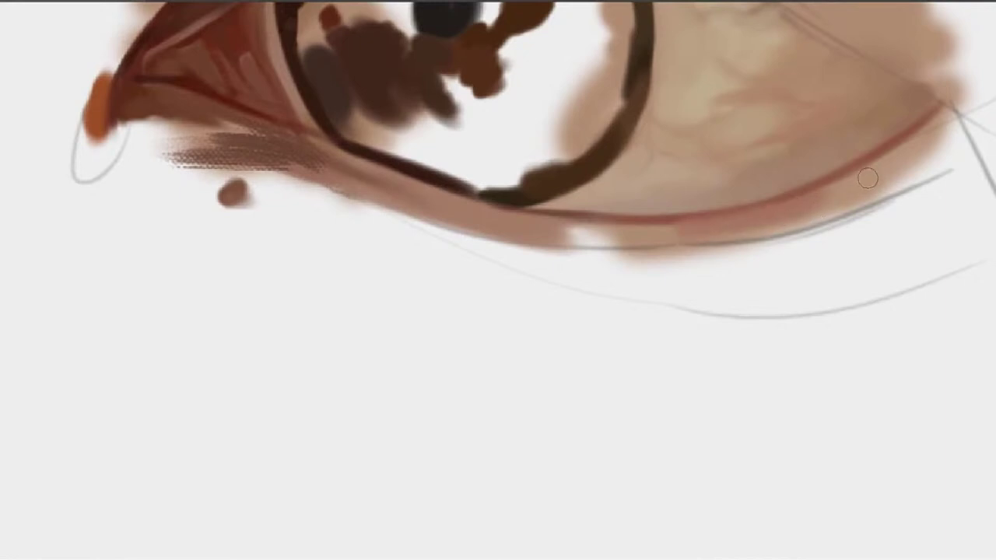
{"action": "mouse_move", "coordinate": [690, 239]}
{"action": "left_mouse_down"}
{"action": "mouse_move", "coordinate": [854, 208]}
{"action": "mouse_move", "coordinate": [738, 241]}
{"action": "mouse_move", "coordinate": [780, 194]}
{"action": "left_mouse_up"}
{"action": "left_click_drag", "start_coordinate": [674, 253], "coordinate": [807, 170]}
{"action": "left_click_drag", "start_coordinate": [719, 240], "coordinate": [822, 157]}
{"action": "left_click_drag", "start_coordinate": [771, 213], "coordinate": [836, 185]}
{"action": "mouse_move", "coordinate": [756, 233]}
{"action": "left_mouse_down"}
{"action": "mouse_move", "coordinate": [824, 200]}
{"action": "mouse_move", "coordinate": [834, 176]}
{"action": "left_mouse_up"}
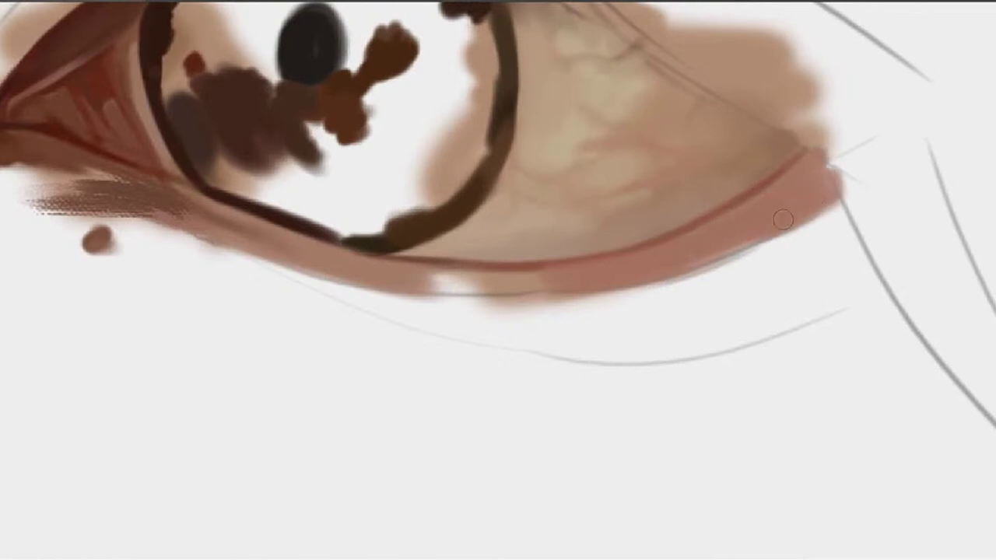
Extend the dusty rose lower lid rim around the outer corner, following the sketched lid edge
{"action": "left_click_drag", "start_coordinate": [787, 218], "coordinate": [846, 161]}
{"action": "left_click_drag", "start_coordinate": [738, 238], "coordinate": [815, 221]}
{"action": "left_click_drag", "start_coordinate": [611, 291], "coordinate": [863, 200]}
{"action": "left_click_drag", "start_coordinate": [754, 207], "coordinate": [845, 214]}
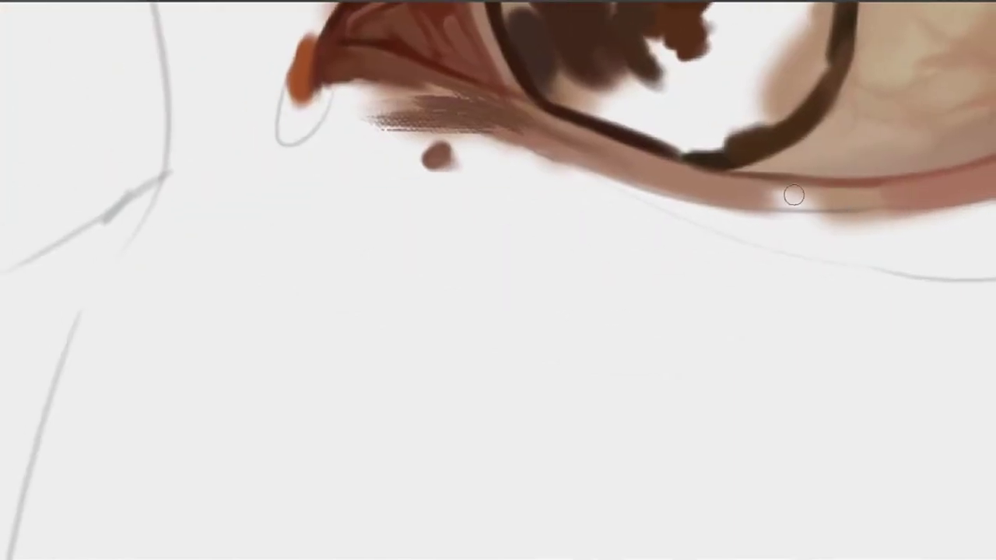
Fill the pale gap in the lower lid rim beneath the iris with dusty rose, joining the inner and outer parts
{"action": "left_click_drag", "start_coordinate": [793, 194], "coordinate": [848, 197]}
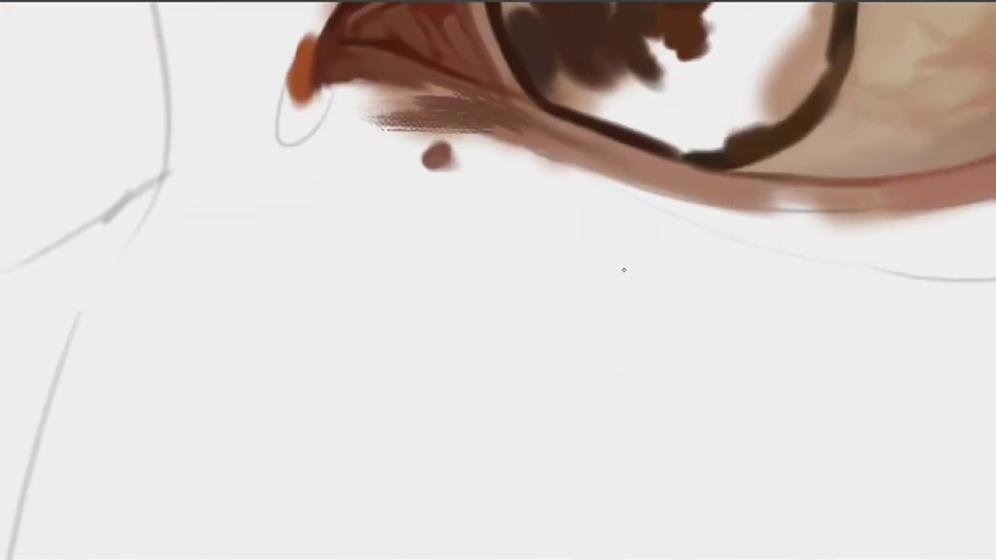
{"action": "mouse_move", "coordinate": [691, 254]}
{"action": "left_mouse_down"}
{"action": "mouse_move", "coordinate": [663, 273]}
{"action": "mouse_move", "coordinate": [673, 275]}
{"action": "left_mouse_up"}
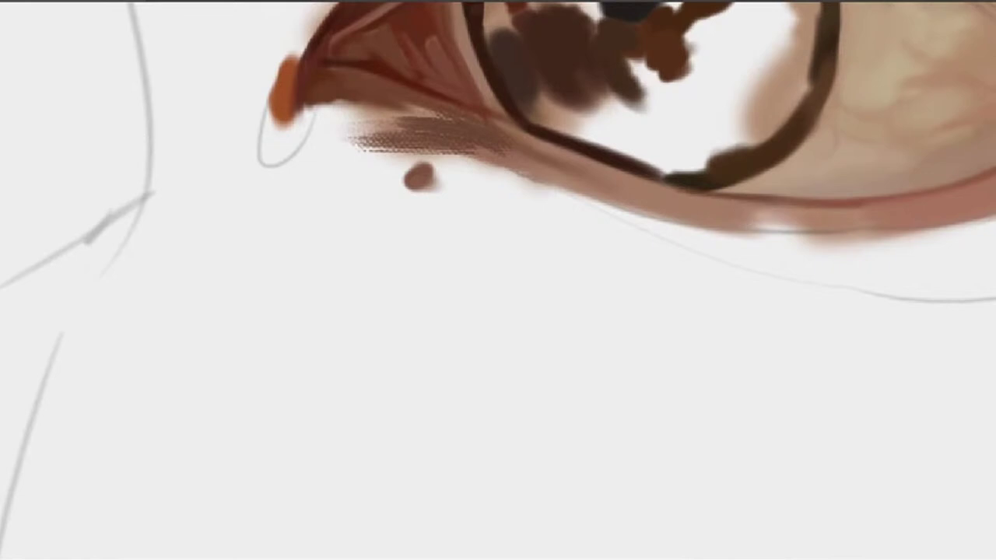
{"action": "left_click_drag", "start_coordinate": [753, 218], "coordinate": [854, 211]}
{"action": "mouse_move", "coordinate": [721, 214]}
{"action": "left_mouse_down"}
{"action": "mouse_move", "coordinate": [791, 217]}
{"action": "mouse_move", "coordinate": [724, 214]}
{"action": "mouse_move", "coordinate": [755, 223]}
{"action": "mouse_move", "coordinate": [703, 226]}
{"action": "mouse_move", "coordinate": [910, 230]}
{"action": "left_mouse_up"}
{"action": "left_click_drag", "start_coordinate": [977, 196], "coordinate": [734, 227]}
{"action": "left_click_drag", "start_coordinate": [813, 211], "coordinate": [759, 222]}
{"action": "left_click_drag", "start_coordinate": [682, 262], "coordinate": [791, 221]}
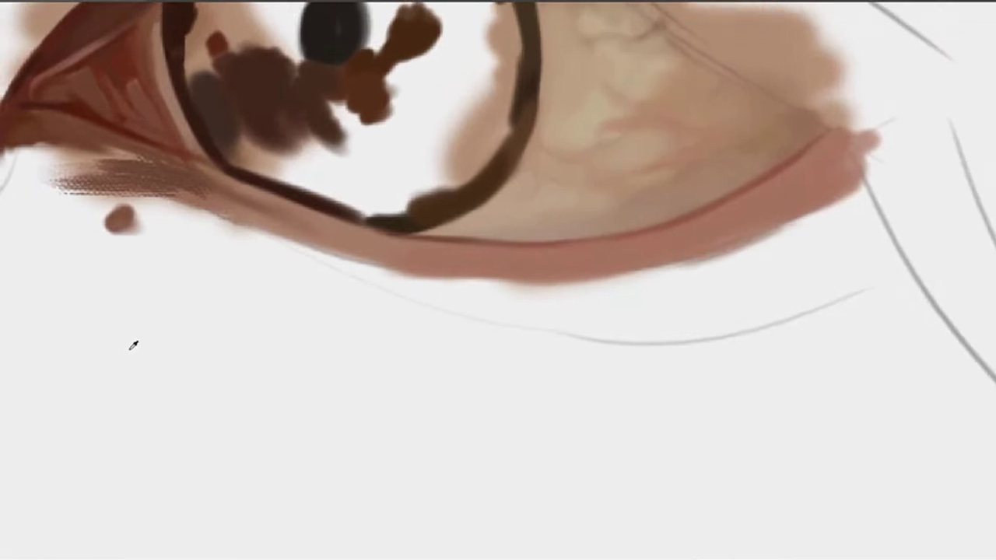
Blend lighter pink strokes along the middle of the lower lid rim towards the outer corner
{"action": "mouse_move", "coordinate": [512, 263]}
{"action": "left_mouse_down"}
{"action": "mouse_move", "coordinate": [558, 255]}
{"action": "mouse_move", "coordinate": [514, 269]}
{"action": "left_mouse_up"}
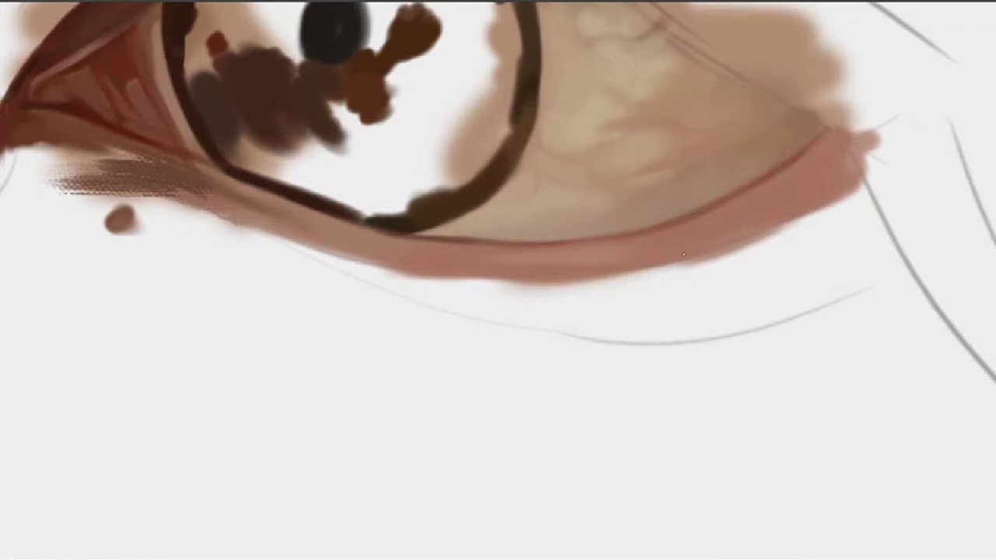
{"action": "left_click_drag", "start_coordinate": [727, 246], "coordinate": [676, 254]}
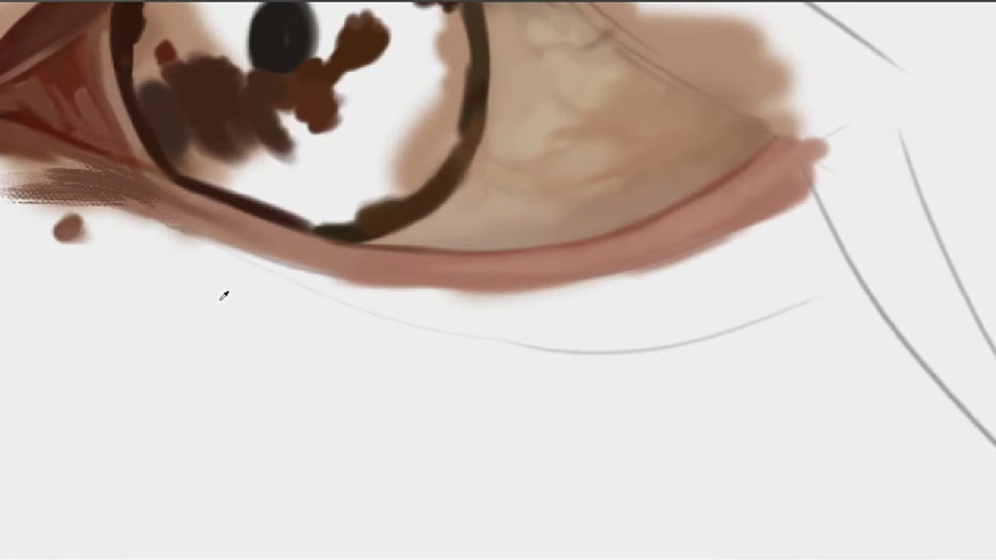
{"action": "left_click_drag", "start_coordinate": [756, 157], "coordinate": [700, 202]}
{"action": "left_click_drag", "start_coordinate": [777, 158], "coordinate": [720, 180]}
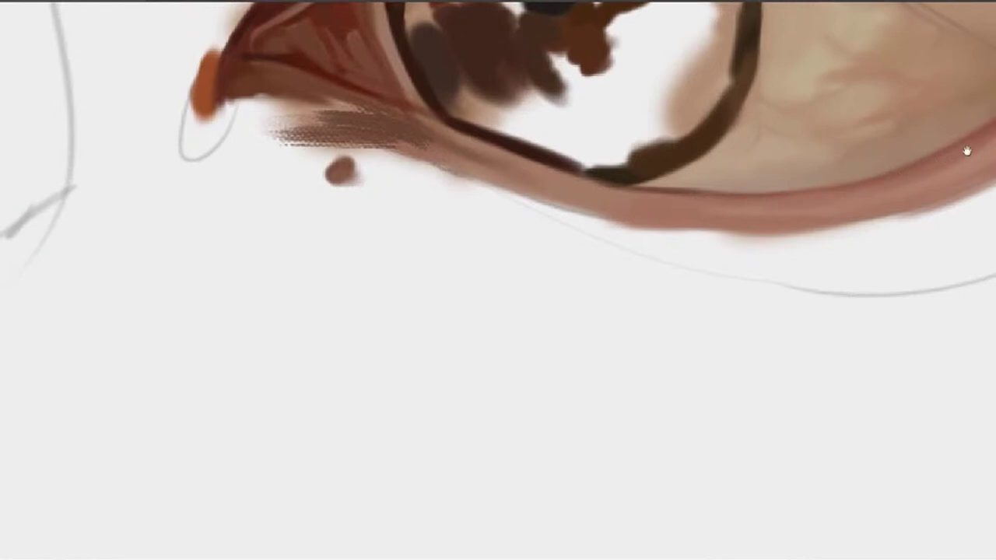
Paint a reddish-brown patch below the outer end of the lower lid rim and blend it into the rim's lower edge
{"action": "left_click_drag", "start_coordinate": [967, 151], "coordinate": [795, 214]}
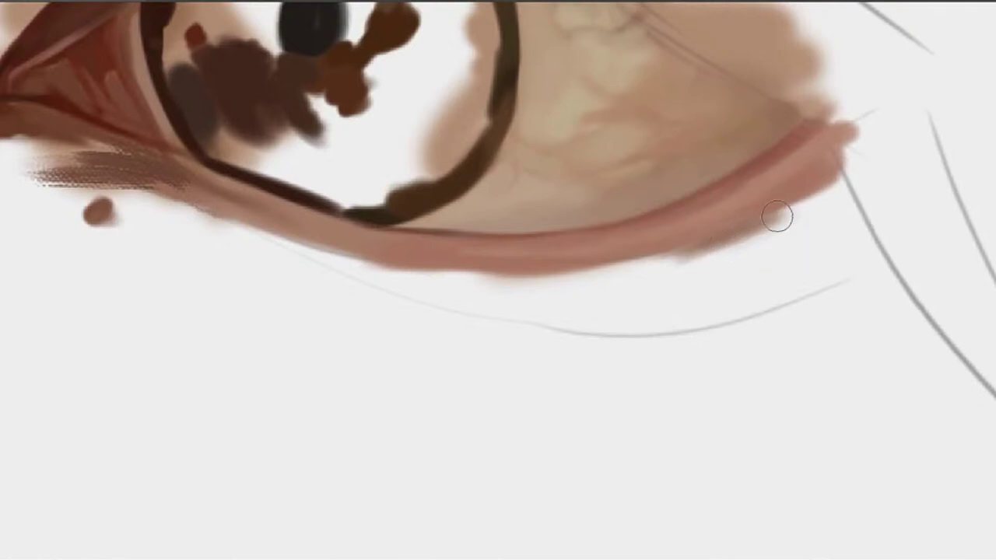
{"action": "mouse_move", "coordinate": [808, 202]}
{"action": "left_mouse_down"}
{"action": "mouse_move", "coordinate": [766, 221]}
{"action": "mouse_move", "coordinate": [837, 174]}
{"action": "left_mouse_up"}
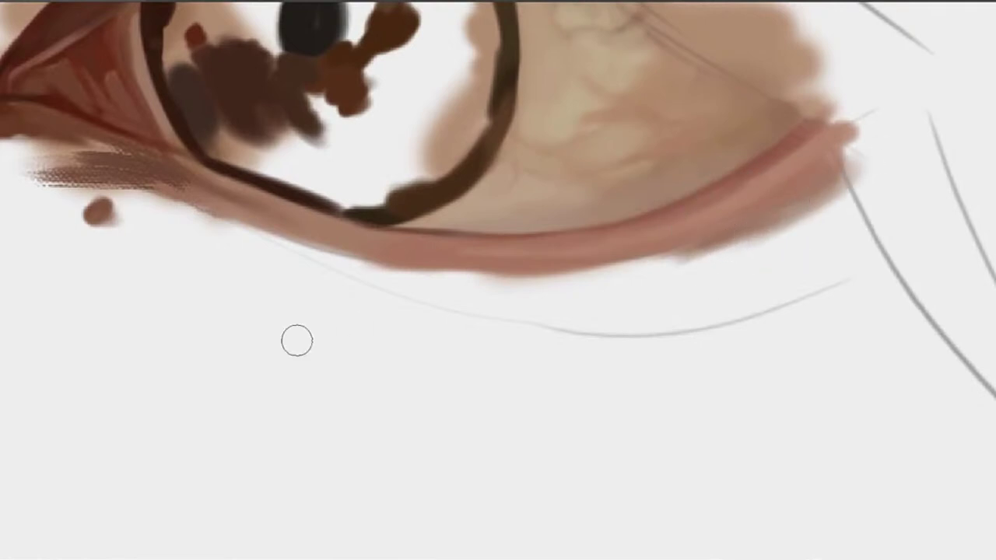
{"action": "mouse_move", "coordinate": [819, 251]}
{"action": "left_mouse_down"}
{"action": "mouse_move", "coordinate": [736, 266]}
{"action": "mouse_move", "coordinate": [818, 257]}
{"action": "mouse_move", "coordinate": [781, 233]}
{"action": "mouse_move", "coordinate": [698, 266]}
{"action": "mouse_move", "coordinate": [805, 224]}
{"action": "mouse_move", "coordinate": [877, 175]}
{"action": "left_mouse_up"}
{"action": "mouse_move", "coordinate": [833, 220]}
{"action": "left_mouse_down"}
{"action": "mouse_move", "coordinate": [733, 203]}
{"action": "mouse_move", "coordinate": [687, 200]}
{"action": "left_mouse_up"}
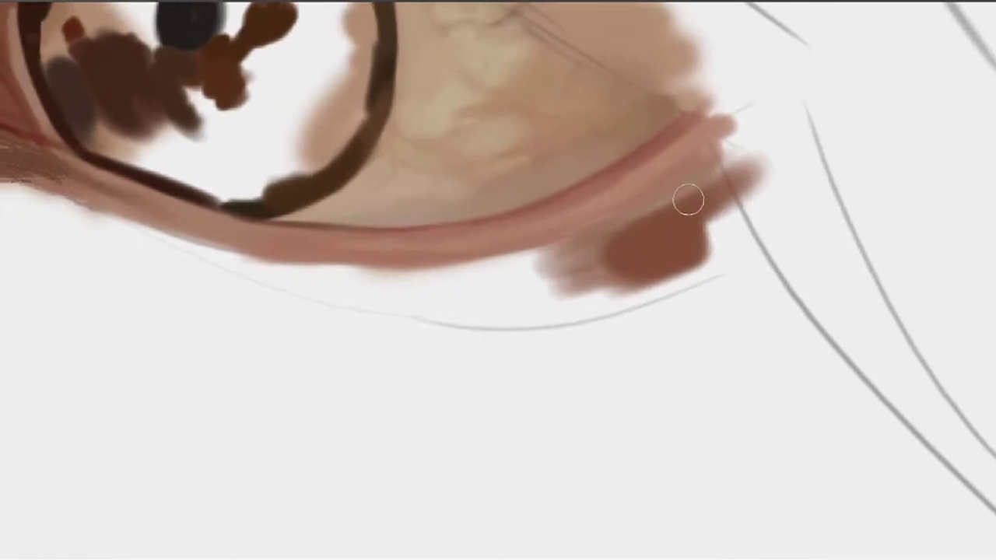
{"action": "left_click_drag", "start_coordinate": [599, 234], "coordinate": [688, 201]}
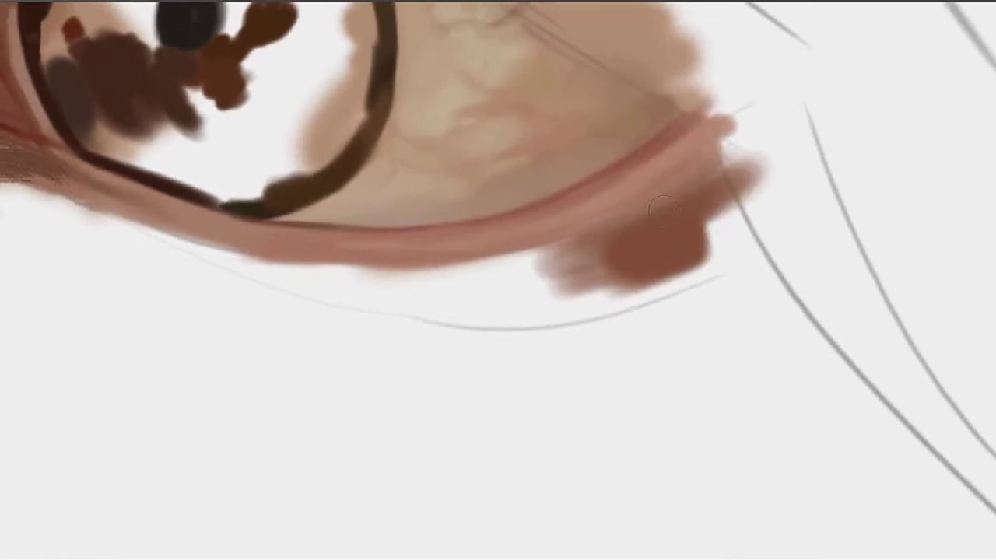
Extend the reddish-brown skin shading down from the outer corner and add orange-brown strokes beneath it, blending the two
{"action": "mouse_move", "coordinate": [673, 258]}
{"action": "left_mouse_down"}
{"action": "mouse_move", "coordinate": [654, 222]}
{"action": "mouse_move", "coordinate": [719, 248]}
{"action": "left_mouse_up"}
{"action": "mouse_move", "coordinate": [681, 185]}
{"action": "left_mouse_down"}
{"action": "mouse_move", "coordinate": [667, 192]}
{"action": "mouse_move", "coordinate": [700, 226]}
{"action": "mouse_move", "coordinate": [738, 245]}
{"action": "mouse_move", "coordinate": [756, 239]}
{"action": "mouse_move", "coordinate": [702, 174]}
{"action": "mouse_move", "coordinate": [814, 283]}
{"action": "mouse_move", "coordinate": [736, 173]}
{"action": "mouse_move", "coordinate": [775, 261]}
{"action": "left_mouse_up"}
{"action": "mouse_move", "coordinate": [709, 256]}
{"action": "left_mouse_down"}
{"action": "mouse_move", "coordinate": [812, 206]}
{"action": "mouse_move", "coordinate": [796, 228]}
{"action": "mouse_move", "coordinate": [707, 238]}
{"action": "left_mouse_up"}
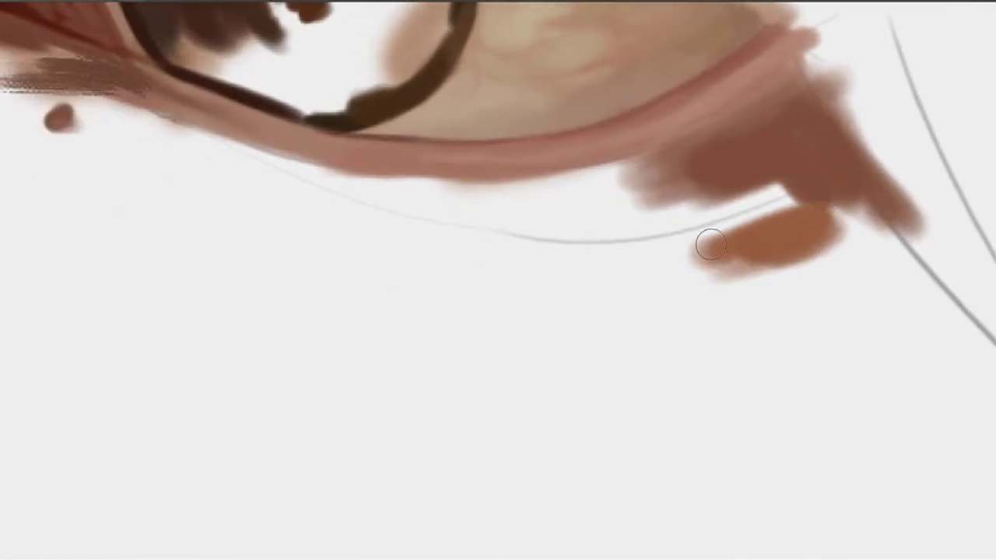
{"action": "mouse_move", "coordinate": [780, 224]}
{"action": "left_mouse_down"}
{"action": "mouse_move", "coordinate": [748, 224]}
{"action": "mouse_move", "coordinate": [825, 204]}
{"action": "mouse_move", "coordinate": [722, 218]}
{"action": "mouse_move", "coordinate": [807, 196]}
{"action": "mouse_move", "coordinate": [729, 221]}
{"action": "mouse_move", "coordinate": [782, 201]}
{"action": "mouse_move", "coordinate": [735, 205]}
{"action": "left_mouse_up"}
{"action": "mouse_move", "coordinate": [791, 173]}
{"action": "left_mouse_down"}
{"action": "mouse_move", "coordinate": [812, 187]}
{"action": "mouse_move", "coordinate": [746, 204]}
{"action": "mouse_move", "coordinate": [630, 208]}
{"action": "left_mouse_up"}
{"action": "mouse_move", "coordinate": [801, 177]}
{"action": "left_mouse_down"}
{"action": "mouse_move", "coordinate": [624, 229]}
{"action": "mouse_move", "coordinate": [769, 178]}
{"action": "mouse_move", "coordinate": [696, 184]}
{"action": "mouse_move", "coordinate": [596, 224]}
{"action": "mouse_move", "coordinate": [675, 211]}
{"action": "left_mouse_up"}
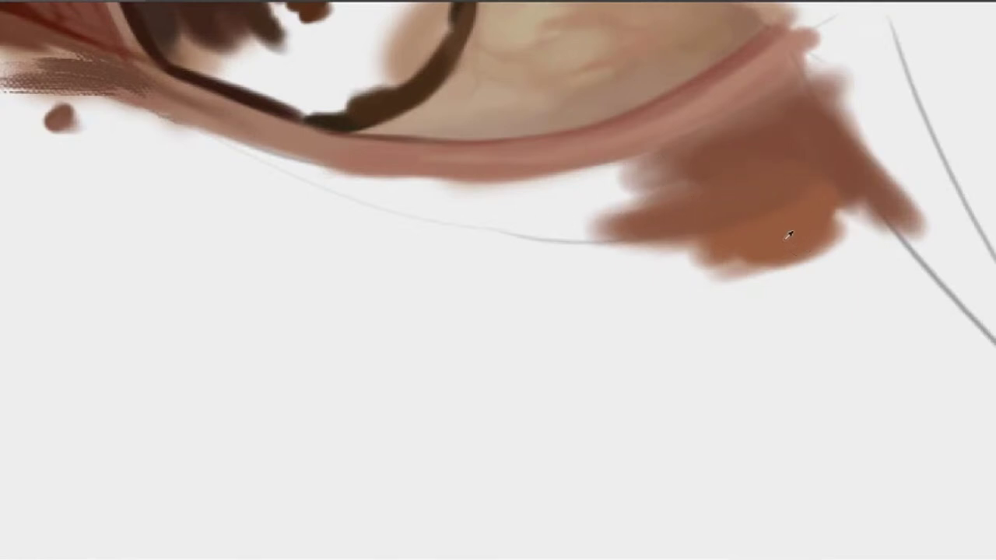
{"action": "mouse_move", "coordinate": [788, 235]}
{"action": "left_mouse_down"}
{"action": "mouse_move", "coordinate": [810, 263]}
{"action": "mouse_move", "coordinate": [800, 259]}
{"action": "mouse_move", "coordinate": [780, 287]}
{"action": "mouse_move", "coordinate": [781, 249]}
{"action": "mouse_move", "coordinate": [824, 311]}
{"action": "left_mouse_up"}
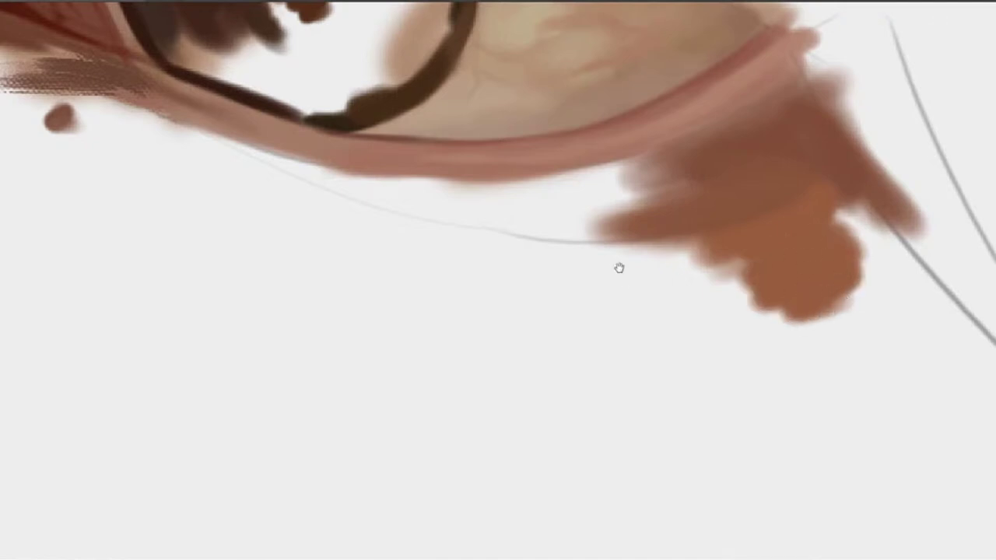
Paint a dark brown curved band around the inner side and top of the pupil with a smaller brush
{"action": "left_click_drag", "start_coordinate": [451, 85], "coordinate": [762, 238]}
{"action": "left_click_drag", "start_coordinate": [744, 67], "coordinate": [840, 106]}
{"action": "left_click_drag", "start_coordinate": [435, 176], "coordinate": [615, 186]}
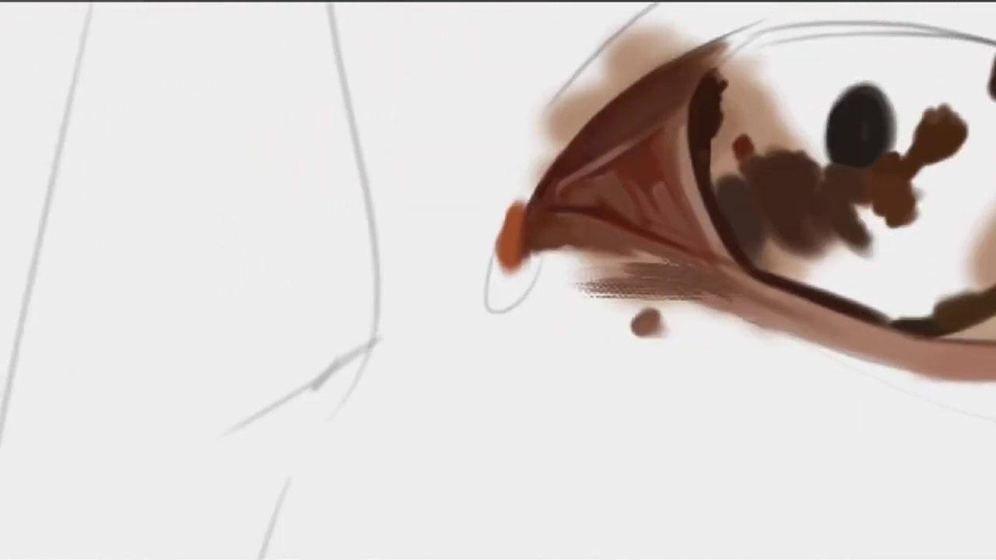
{"action": "left_click_drag", "start_coordinate": [699, 293], "coordinate": [549, 311]}
{"action": "left_click_drag", "start_coordinate": [716, 168], "coordinate": [526, 223]}
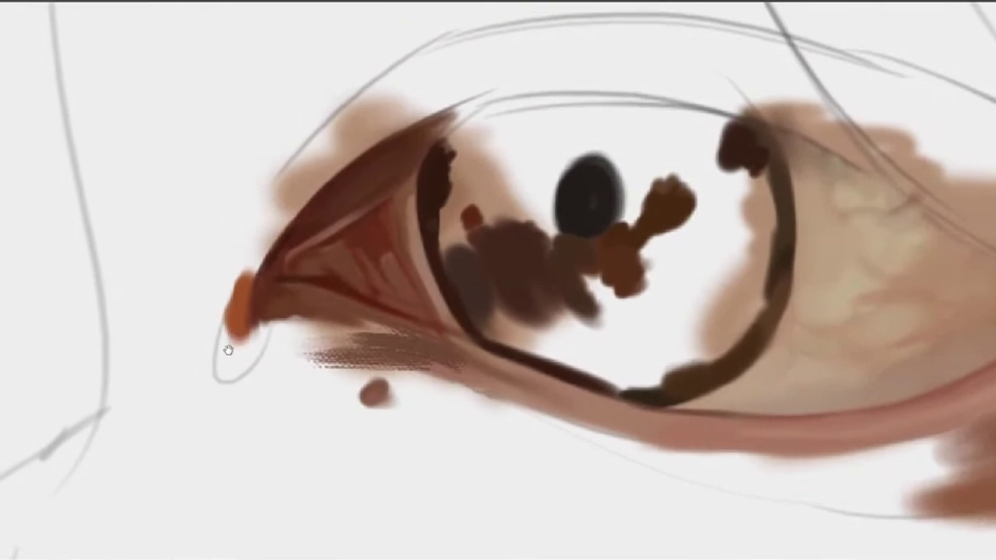
{"action": "left_click_drag", "start_coordinate": [545, 256], "coordinate": [545, 303]}
{"action": "key", "text": "bracketleft"}
{"action": "key", "text": "bracketleft"}
{"action": "key", "text": "bracketleft"}
{"action": "key", "text": "bracketleft"}
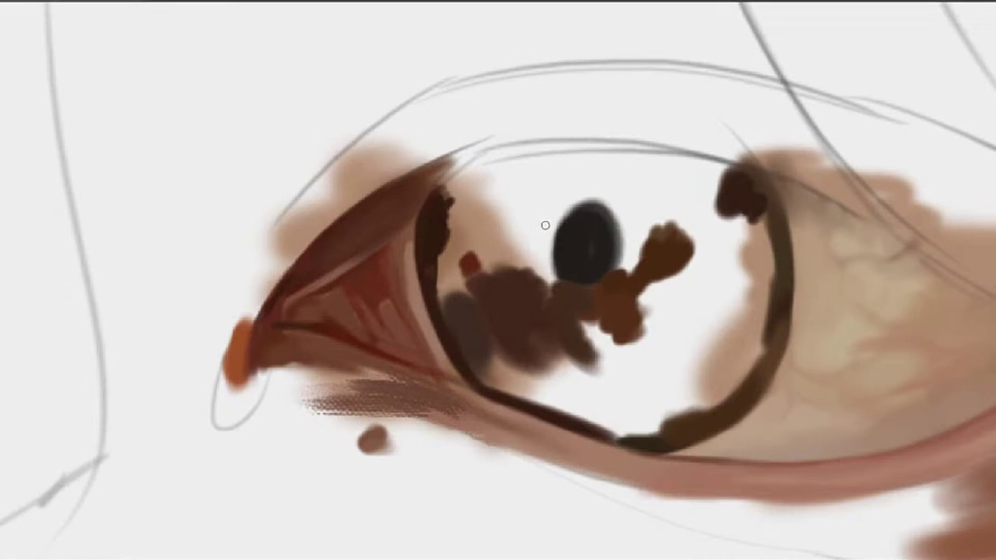
{"action": "mouse_move", "coordinate": [532, 212]}
{"action": "left_mouse_down"}
{"action": "mouse_move", "coordinate": [535, 270]}
{"action": "mouse_move", "coordinate": [569, 290]}
{"action": "left_mouse_up"}
{"action": "mouse_move", "coordinate": [517, 221]}
{"action": "left_mouse_down"}
{"action": "mouse_move", "coordinate": [513, 268]}
{"action": "mouse_move", "coordinate": [562, 297]}
{"action": "left_mouse_up"}
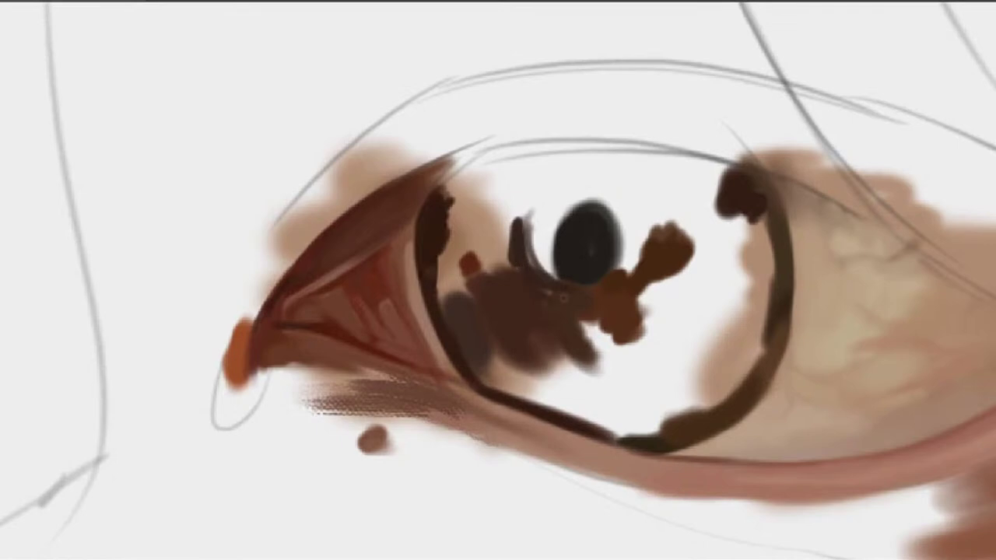
{"action": "left_click_drag", "start_coordinate": [520, 199], "coordinate": [507, 264]}
{"action": "mouse_move", "coordinate": [519, 193]}
{"action": "left_mouse_down"}
{"action": "mouse_move", "coordinate": [549, 161]}
{"action": "mouse_move", "coordinate": [513, 205]}
{"action": "mouse_move", "coordinate": [580, 159]}
{"action": "mouse_move", "coordinate": [519, 184]}
{"action": "mouse_move", "coordinate": [556, 150]}
{"action": "left_mouse_up"}
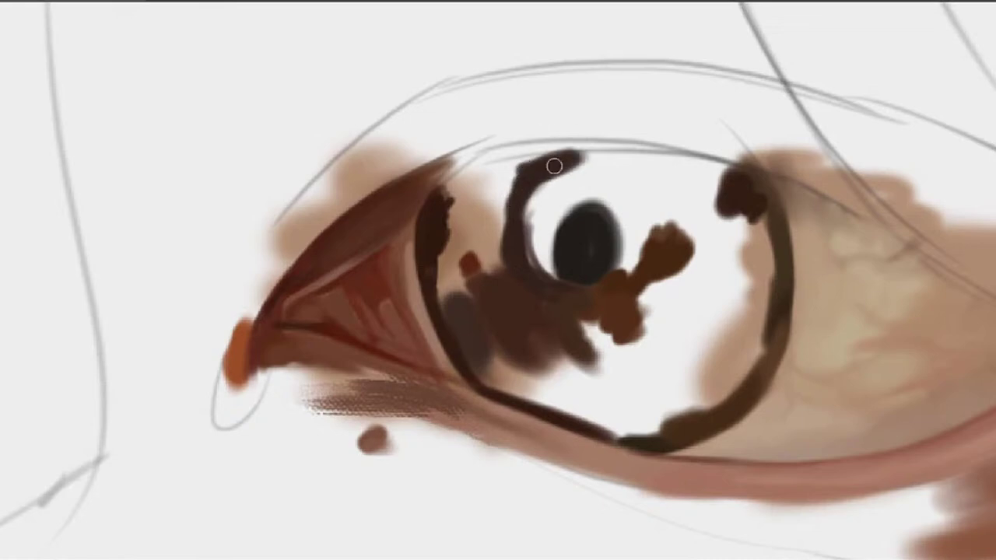
{"action": "mouse_move", "coordinate": [556, 191]}
{"action": "left_mouse_down"}
{"action": "mouse_move", "coordinate": [614, 207]}
{"action": "mouse_move", "coordinate": [657, 183]}
{"action": "mouse_move", "coordinate": [574, 191]}
{"action": "left_mouse_up"}
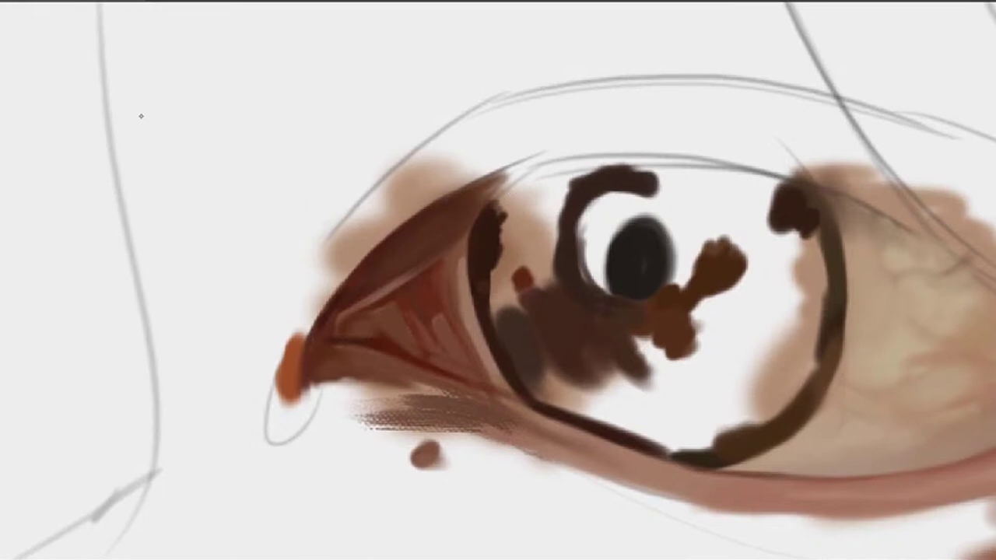
Paint the dark brown upper iris outline from its inner edge to the band above the pupil
{"action": "mouse_move", "coordinate": [535, 208]}
{"action": "left_mouse_down"}
{"action": "mouse_move", "coordinate": [585, 192]}
{"action": "mouse_move", "coordinate": [584, 229]}
{"action": "mouse_move", "coordinate": [593, 232]}
{"action": "left_mouse_up"}
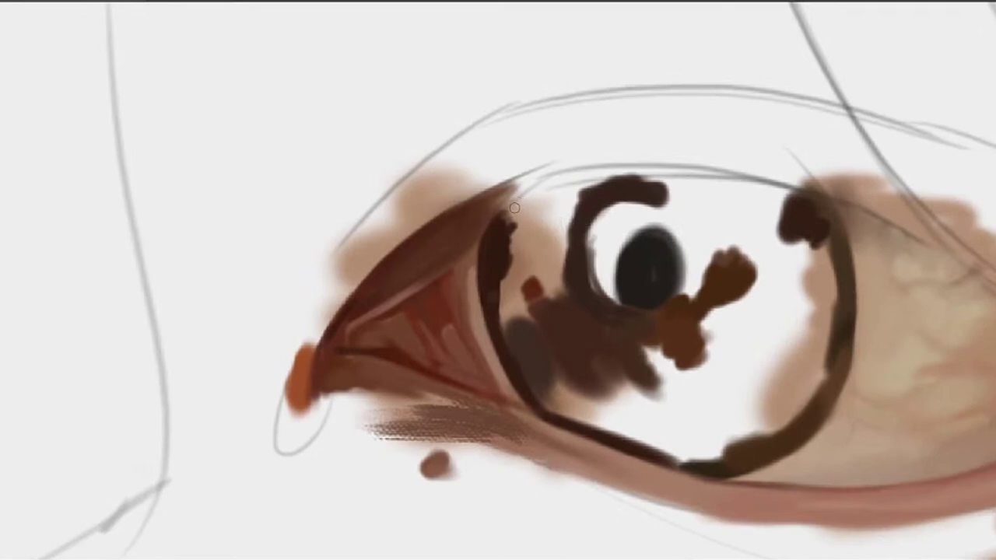
{"action": "mouse_move", "coordinate": [514, 207]}
{"action": "left_mouse_down"}
{"action": "mouse_move", "coordinate": [537, 189]}
{"action": "mouse_move", "coordinate": [523, 198]}
{"action": "mouse_move", "coordinate": [634, 178]}
{"action": "left_mouse_up"}
{"action": "mouse_move", "coordinate": [558, 192]}
{"action": "left_mouse_down"}
{"action": "mouse_move", "coordinate": [588, 191]}
{"action": "mouse_move", "coordinate": [533, 214]}
{"action": "left_mouse_up"}
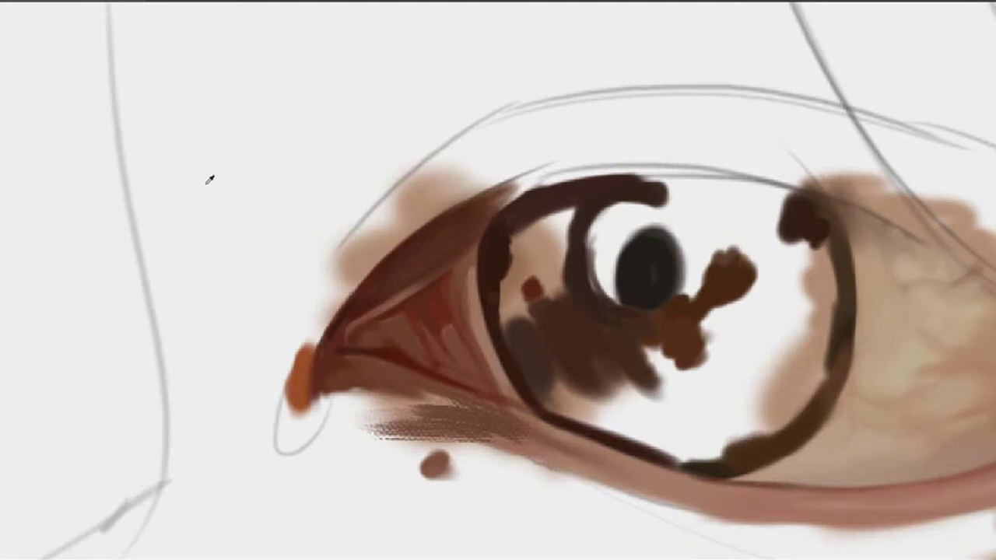
{"action": "left_click_drag", "start_coordinate": [500, 247], "coordinate": [509, 231]}
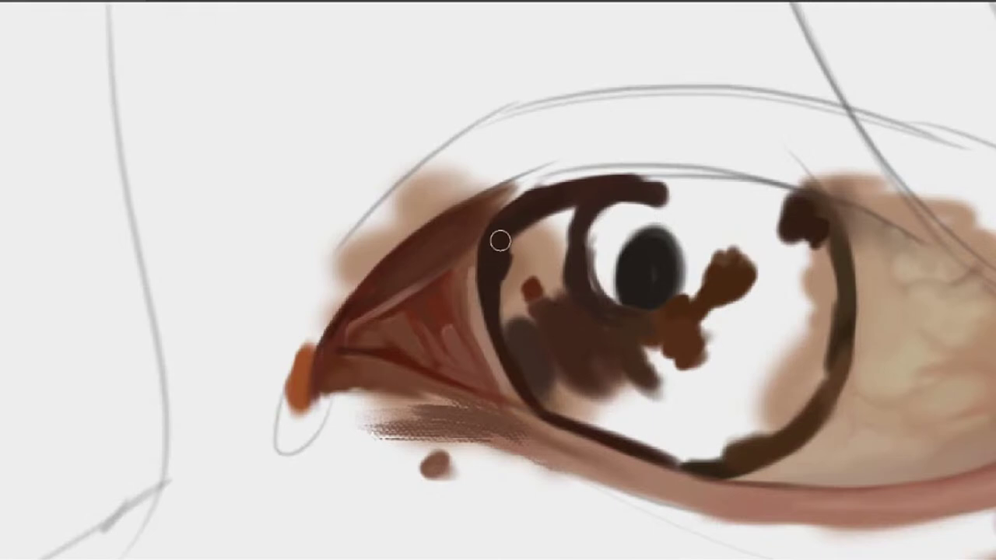
Widen the dark inner edge of the iris with grey-brown strokes running down to the lower base colour
{"action": "left_click_drag", "start_coordinate": [517, 237], "coordinate": [513, 305]}
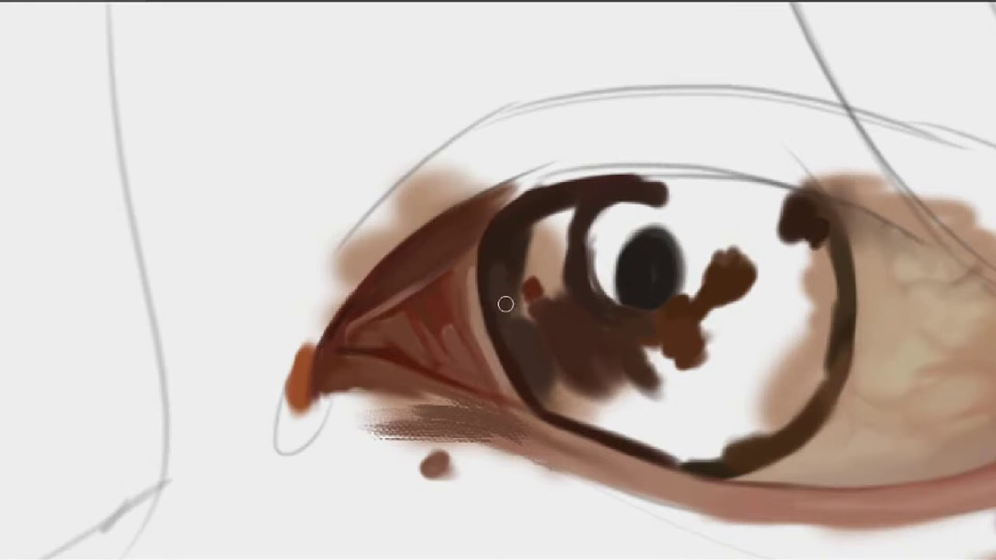
{"action": "left_click", "coordinate": [520, 245], "text": "alt"}
{"action": "left_click_drag", "start_coordinate": [524, 261], "coordinate": [526, 326]}
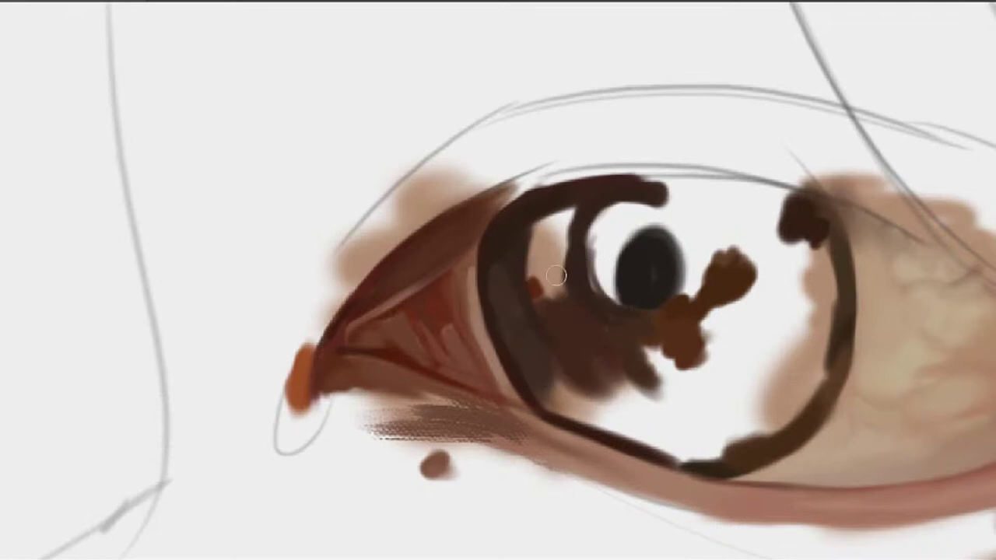
Fill the skin-coloured gap in the inner half of the iris with dark reddish-brown, sampling neighbouring browns to blend it
{"action": "mouse_move", "coordinate": [547, 264]}
{"action": "left_mouse_down"}
{"action": "mouse_move", "coordinate": [533, 272]}
{"action": "mouse_move", "coordinate": [545, 259]}
{"action": "left_mouse_up"}
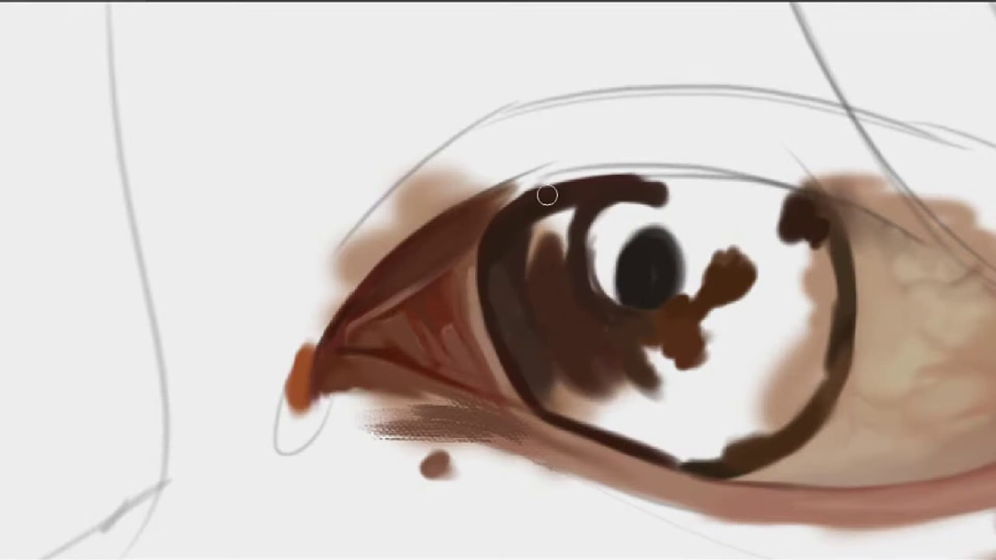
{"action": "left_click", "coordinate": [519, 255], "text": "alt"}
{"action": "mouse_move", "coordinate": [531, 227]}
{"action": "left_mouse_down"}
{"action": "mouse_move", "coordinate": [519, 258]}
{"action": "mouse_move", "coordinate": [556, 221]}
{"action": "mouse_move", "coordinate": [548, 224]}
{"action": "left_mouse_up"}
{"action": "mouse_move", "coordinate": [544, 260]}
{"action": "left_mouse_down"}
{"action": "mouse_move", "coordinate": [583, 206]}
{"action": "mouse_move", "coordinate": [563, 276]}
{"action": "left_mouse_up"}
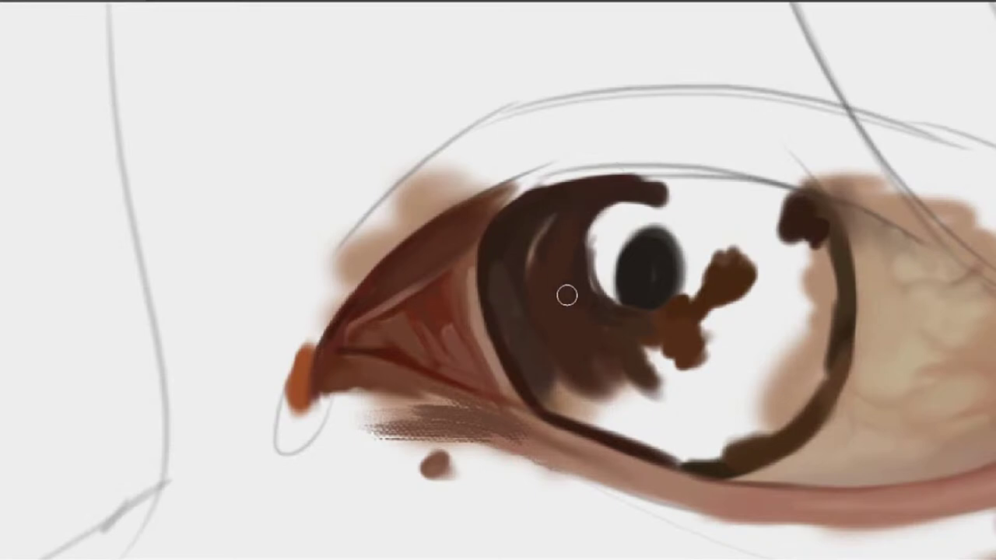
{"action": "left_click", "coordinate": [550, 252], "text": "alt"}
{"action": "left_click_drag", "start_coordinate": [555, 222], "coordinate": [539, 252]}
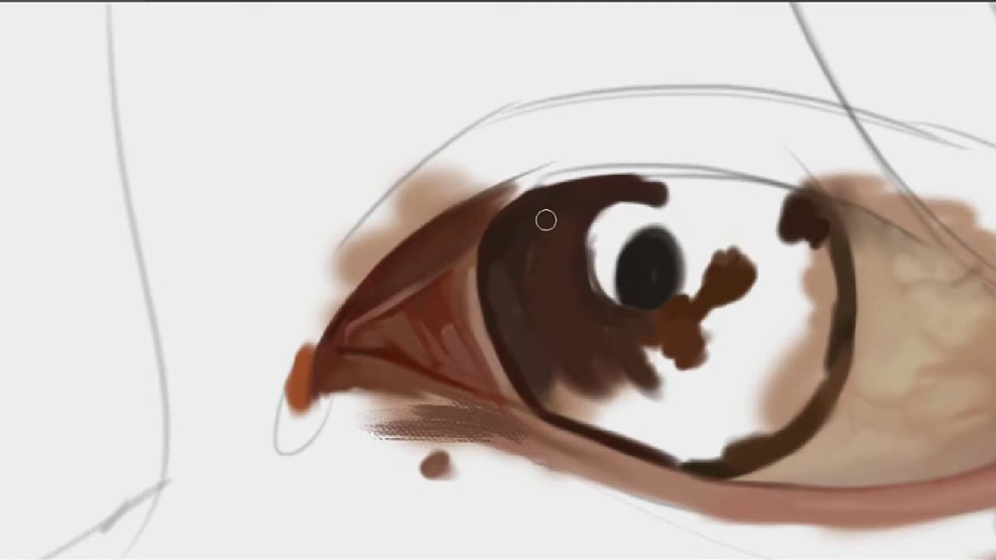
{"action": "left_click", "coordinate": [556, 264], "text": "alt"}
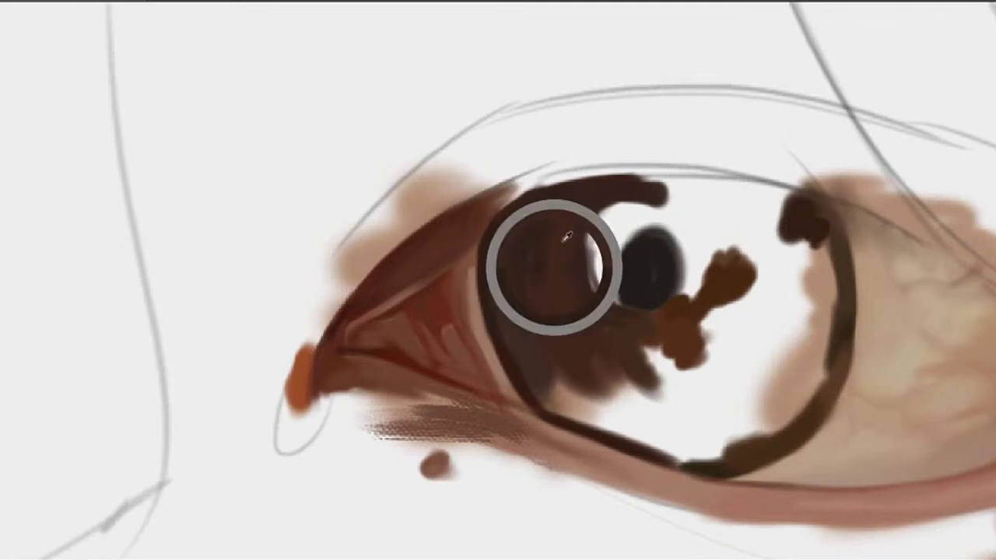
{"action": "left_click_drag", "start_coordinate": [560, 243], "coordinate": [552, 290]}
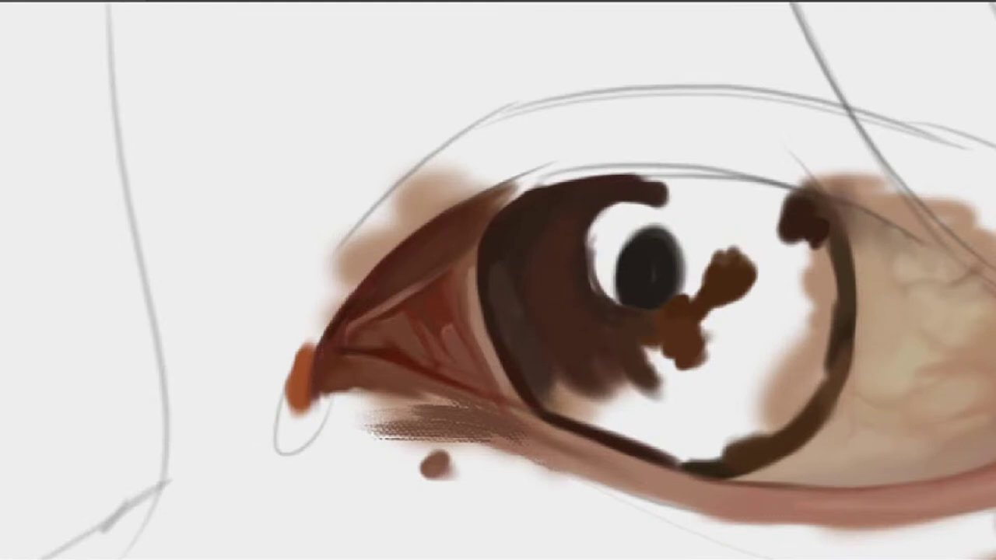
Paint a thin grey-brown arc around the inner side and underside of the pupil
{"action": "left_click_drag", "start_coordinate": [661, 266], "coordinate": [601, 235]}
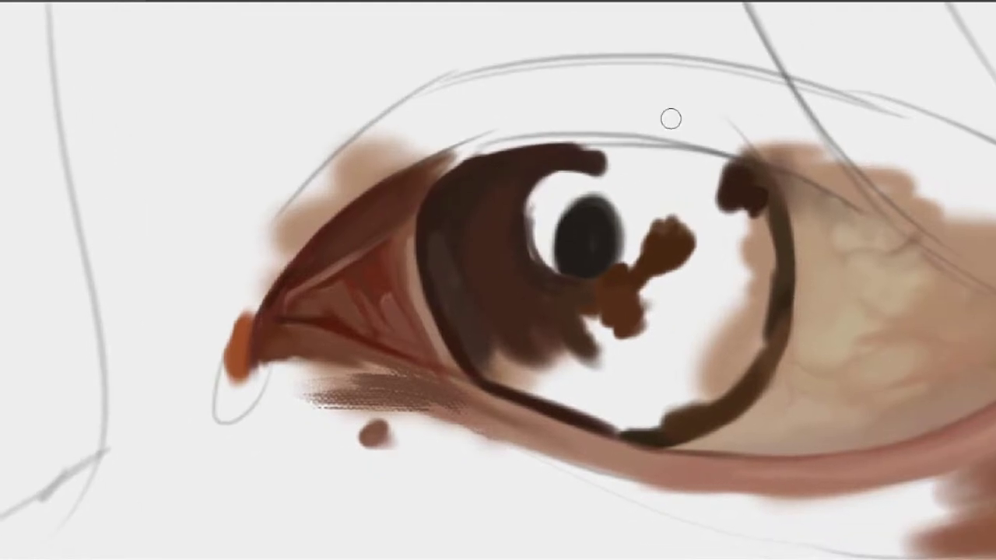
{"action": "key", "text": "]"}
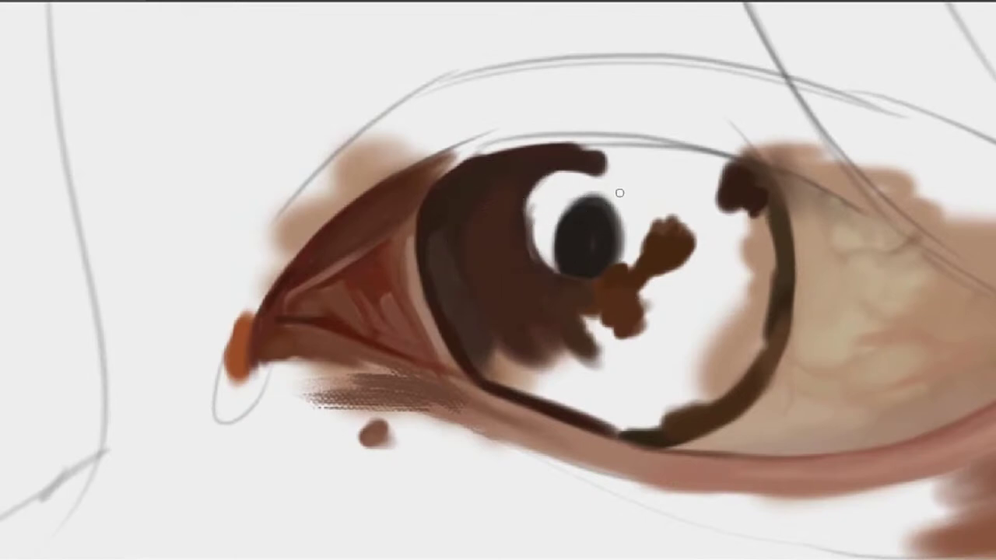
{"action": "left_click_drag", "start_coordinate": [622, 234], "coordinate": [568, 251]}
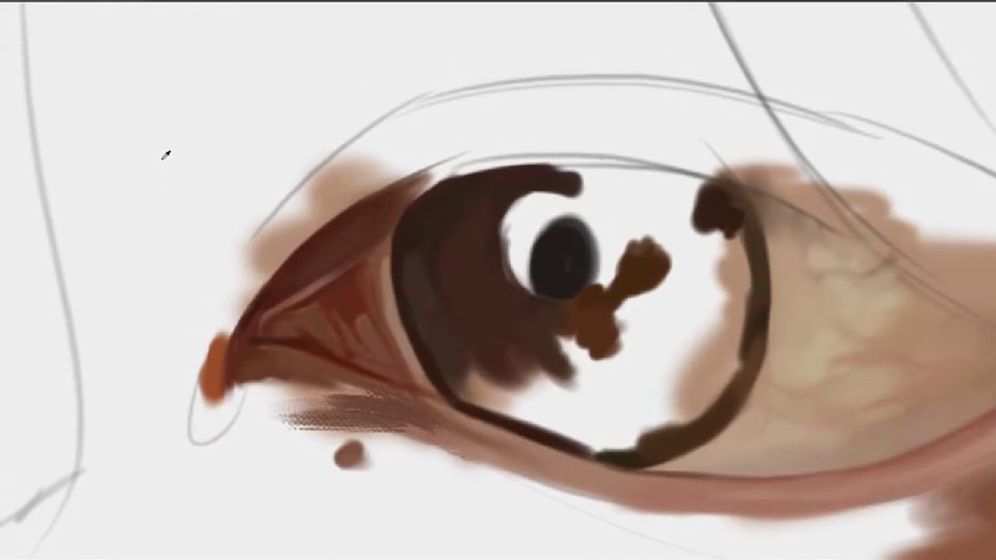
{"action": "mouse_move", "coordinate": [510, 248]}
{"action": "left_mouse_down"}
{"action": "mouse_move", "coordinate": [539, 299]}
{"action": "mouse_move", "coordinate": [508, 302]}
{"action": "mouse_move", "coordinate": [536, 264]}
{"action": "mouse_move", "coordinate": [515, 254]}
{"action": "mouse_move", "coordinate": [508, 262]}
{"action": "mouse_move", "coordinate": [554, 303]}
{"action": "mouse_move", "coordinate": [510, 247]}
{"action": "mouse_move", "coordinate": [526, 308]}
{"action": "mouse_move", "coordinate": [568, 303]}
{"action": "mouse_move", "coordinate": [580, 322]}
{"action": "mouse_move", "coordinate": [522, 315]}
{"action": "mouse_move", "coordinate": [609, 296]}
{"action": "mouse_move", "coordinate": [587, 313]}
{"action": "mouse_move", "coordinate": [536, 314]}
{"action": "mouse_move", "coordinate": [508, 330]}
{"action": "mouse_move", "coordinate": [539, 332]}
{"action": "mouse_move", "coordinate": [426, 300]}
{"action": "left_mouse_up"}
{"action": "key", "text": "]"}
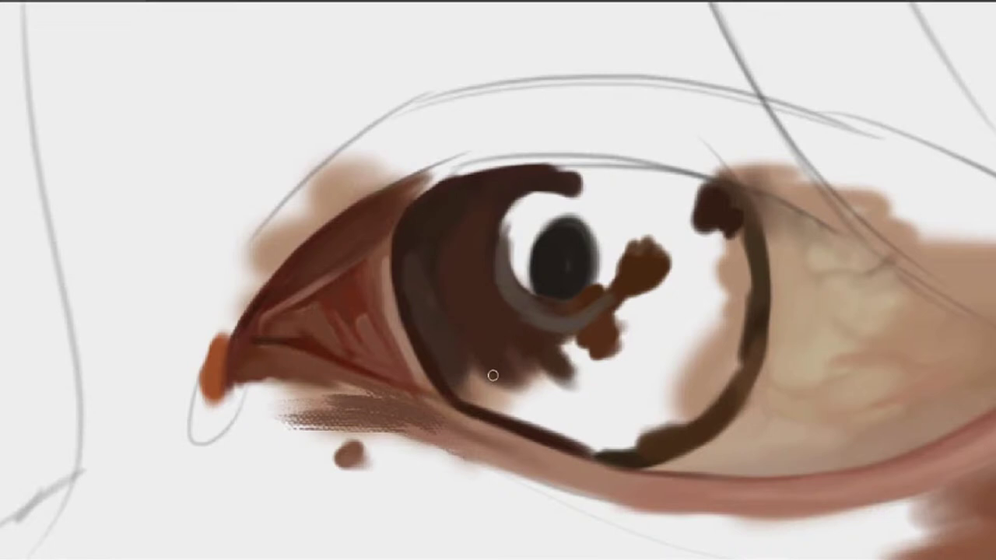
{"action": "left_click_drag", "start_coordinate": [492, 375], "coordinate": [522, 284]}
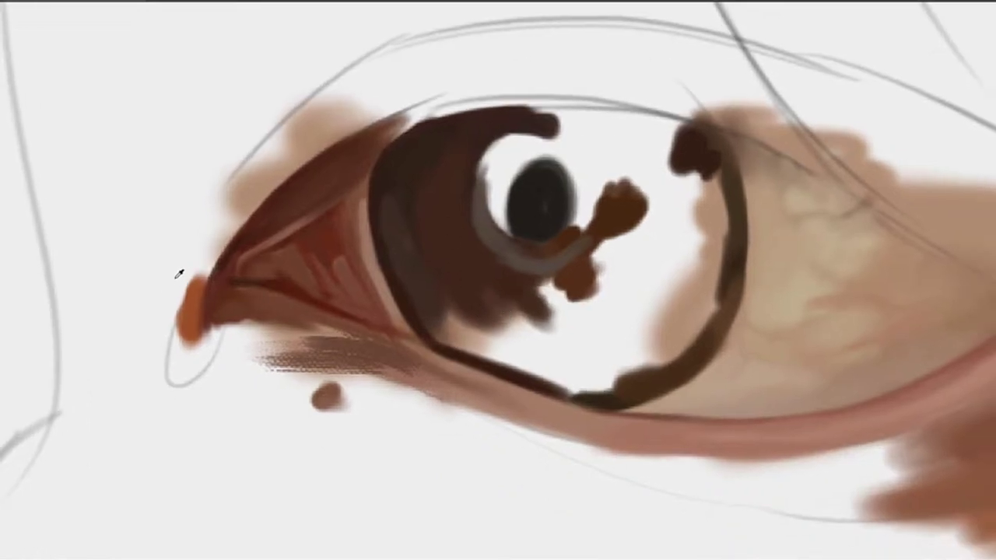
Extend the grey-brown inner edge of the iris along its lower inner side, sampling the neighbouring dark browns
{"action": "mouse_move", "coordinate": [451, 328]}
{"action": "left_mouse_down"}
{"action": "mouse_move", "coordinate": [530, 353]}
{"action": "mouse_move", "coordinate": [470, 331]}
{"action": "mouse_move", "coordinate": [443, 311]}
{"action": "left_mouse_up"}
{"action": "left_click_drag", "start_coordinate": [480, 347], "coordinate": [443, 337]}
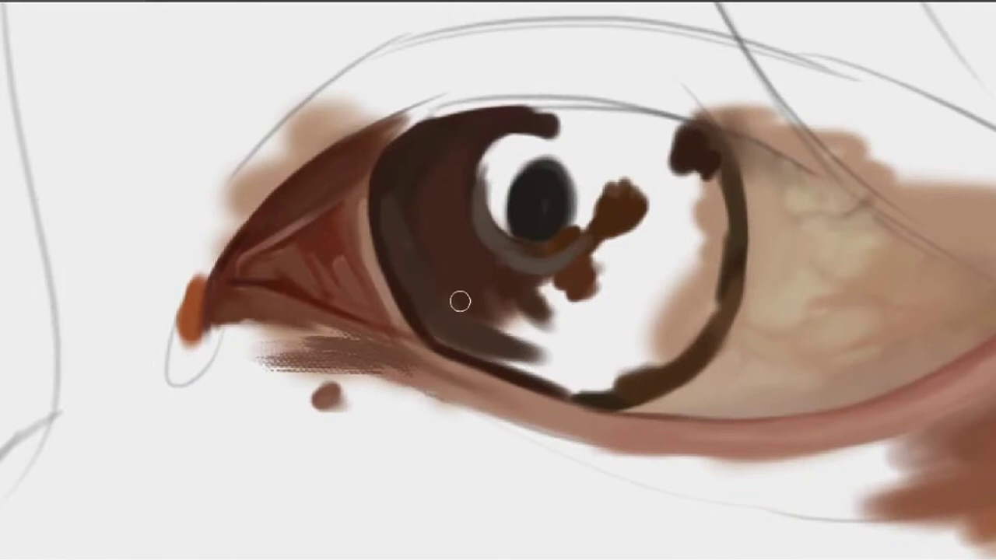
{"action": "left_click", "coordinate": [412, 259], "text": "alt"}
{"action": "left_click", "coordinate": [392, 212], "text": "alt"}
{"action": "left_click", "coordinate": [397, 172], "text": "alt"}
{"action": "left_click_drag", "start_coordinate": [506, 361], "coordinate": [453, 319]}
{"action": "left_click_drag", "start_coordinate": [383, 288], "coordinate": [470, 321]}
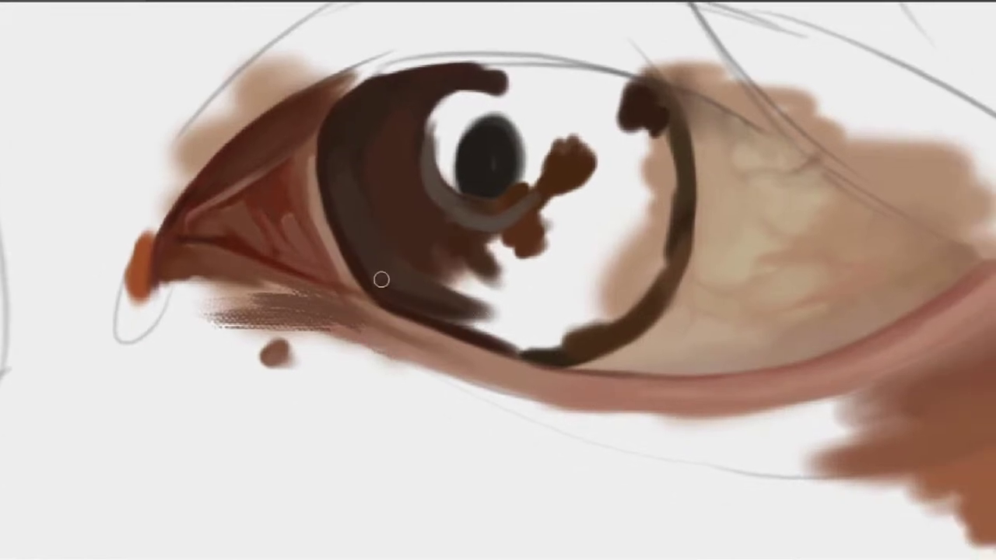
Thicken the dark outline along the lower inner iris until it joins the base of the outer outline
{"action": "mouse_move", "coordinate": [381, 279]}
{"action": "left_mouse_down"}
{"action": "mouse_move", "coordinate": [425, 312]}
{"action": "mouse_move", "coordinate": [504, 343]}
{"action": "left_mouse_up"}
{"action": "left_click_drag", "start_coordinate": [401, 298], "coordinate": [508, 339]}
{"action": "mouse_move", "coordinate": [467, 316]}
{"action": "left_mouse_down"}
{"action": "mouse_move", "coordinate": [572, 355]}
{"action": "mouse_move", "coordinate": [456, 318]}
{"action": "mouse_move", "coordinate": [528, 333]}
{"action": "mouse_move", "coordinate": [533, 350]}
{"action": "mouse_move", "coordinate": [524, 350]}
{"action": "mouse_move", "coordinate": [571, 342]}
{"action": "left_mouse_up"}
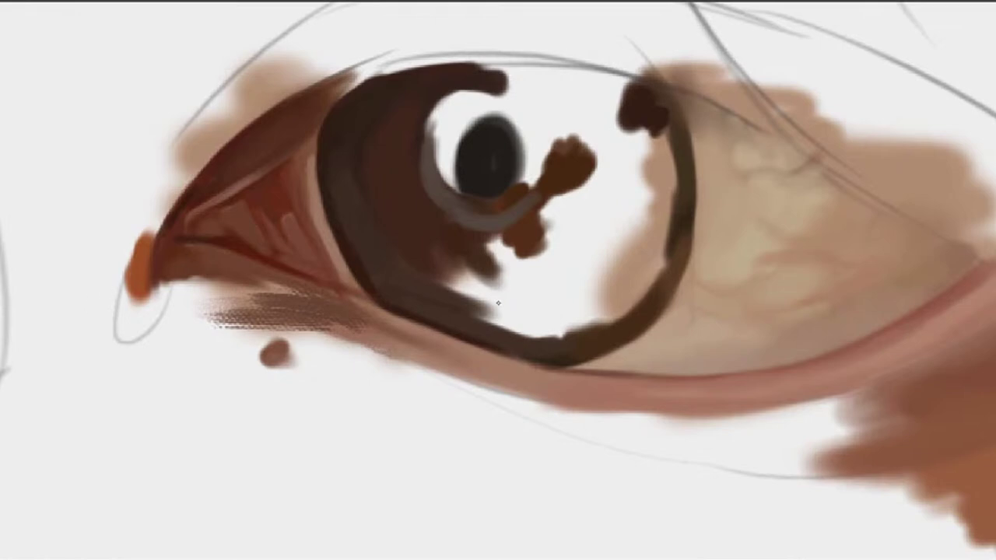
Fill the lower part of the iris beneath the pupil with dark and reddish-brown strokes, sampling the adjacent browns
{"action": "mouse_move", "coordinate": [507, 312]}
{"action": "left_mouse_down"}
{"action": "mouse_move", "coordinate": [504, 288]}
{"action": "mouse_move", "coordinate": [519, 318]}
{"action": "mouse_move", "coordinate": [512, 243]}
{"action": "mouse_move", "coordinate": [505, 293]}
{"action": "mouse_move", "coordinate": [514, 312]}
{"action": "mouse_move", "coordinate": [484, 254]}
{"action": "mouse_move", "coordinate": [526, 320]}
{"action": "mouse_move", "coordinate": [506, 323]}
{"action": "mouse_move", "coordinate": [461, 292]}
{"action": "mouse_move", "coordinate": [501, 324]}
{"action": "mouse_move", "coordinate": [452, 280]}
{"action": "mouse_move", "coordinate": [454, 248]}
{"action": "mouse_move", "coordinate": [468, 288]}
{"action": "mouse_move", "coordinate": [456, 289]}
{"action": "mouse_move", "coordinate": [481, 311]}
{"action": "mouse_move", "coordinate": [471, 269]}
{"action": "mouse_move", "coordinate": [489, 310]}
{"action": "mouse_move", "coordinate": [458, 294]}
{"action": "mouse_move", "coordinate": [450, 300]}
{"action": "mouse_move", "coordinate": [460, 273]}
{"action": "left_mouse_up"}
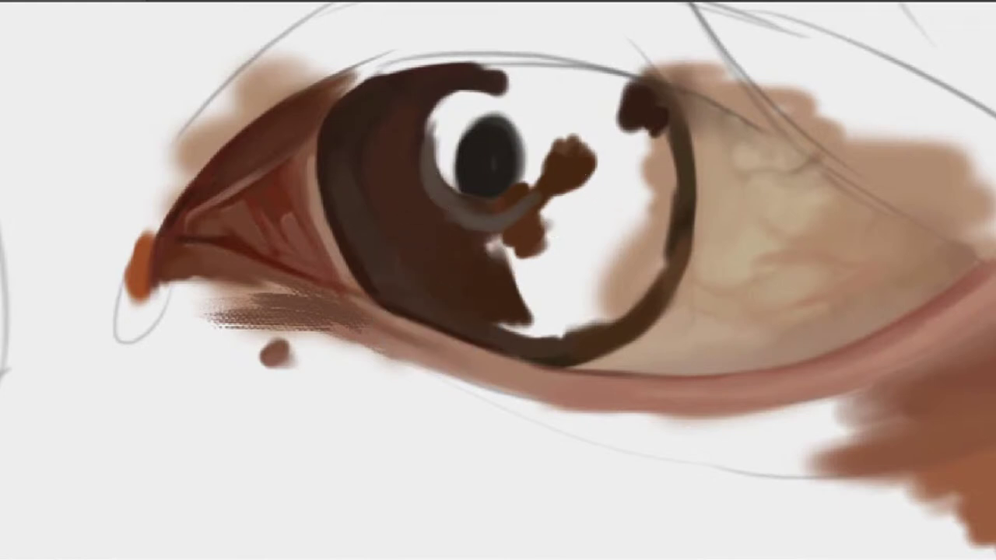
{"action": "left_click", "coordinate": [511, 287], "text": "alt"}
{"action": "mouse_move", "coordinate": [514, 253]}
{"action": "left_mouse_down"}
{"action": "mouse_move", "coordinate": [476, 257]}
{"action": "mouse_move", "coordinate": [535, 236]}
{"action": "mouse_move", "coordinate": [552, 262]}
{"action": "mouse_move", "coordinate": [565, 263]}
{"action": "mouse_move", "coordinate": [571, 223]}
{"action": "mouse_move", "coordinate": [551, 276]}
{"action": "left_mouse_up"}
{"action": "mouse_move", "coordinate": [558, 240]}
{"action": "left_mouse_down"}
{"action": "mouse_move", "coordinate": [529, 232]}
{"action": "mouse_move", "coordinate": [524, 270]}
{"action": "left_mouse_up"}
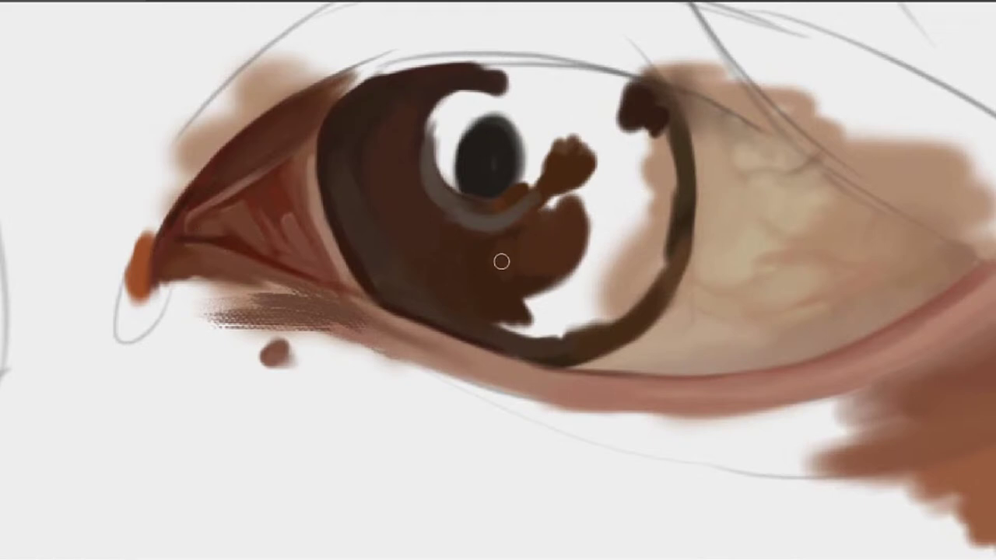
{"action": "left_click", "coordinate": [515, 265], "text": "alt"}
{"action": "mouse_move", "coordinate": [563, 260]}
{"action": "left_mouse_down"}
{"action": "mouse_move", "coordinate": [549, 289]}
{"action": "mouse_move", "coordinate": [584, 276]}
{"action": "mouse_move", "coordinate": [535, 312]}
{"action": "mouse_move", "coordinate": [634, 258]}
{"action": "mouse_move", "coordinate": [554, 235]}
{"action": "left_mouse_up"}
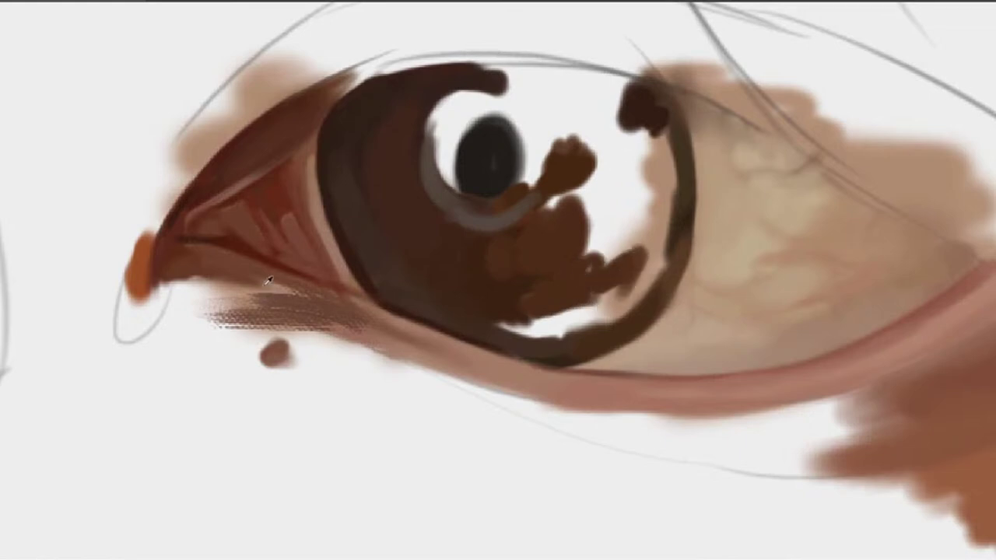
Thicken the lower outer iris outline in dark brown and fill the remaining white gap at the iris base
{"action": "mouse_move", "coordinate": [639, 304]}
{"action": "left_mouse_down"}
{"action": "mouse_move", "coordinate": [631, 319]}
{"action": "mouse_move", "coordinate": [665, 276]}
{"action": "mouse_move", "coordinate": [632, 225]}
{"action": "left_mouse_up"}
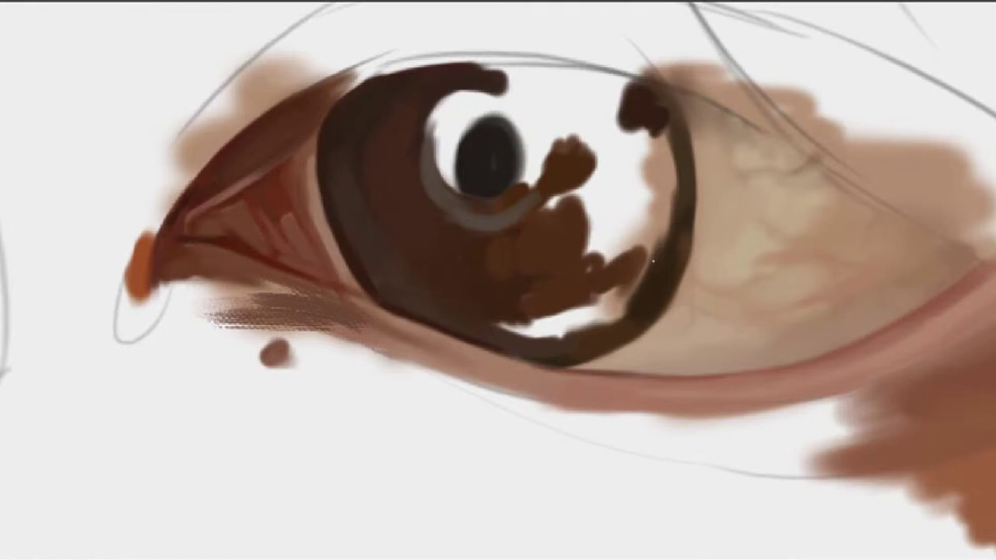
{"action": "left_click", "coordinate": [630, 326], "text": "alt"}
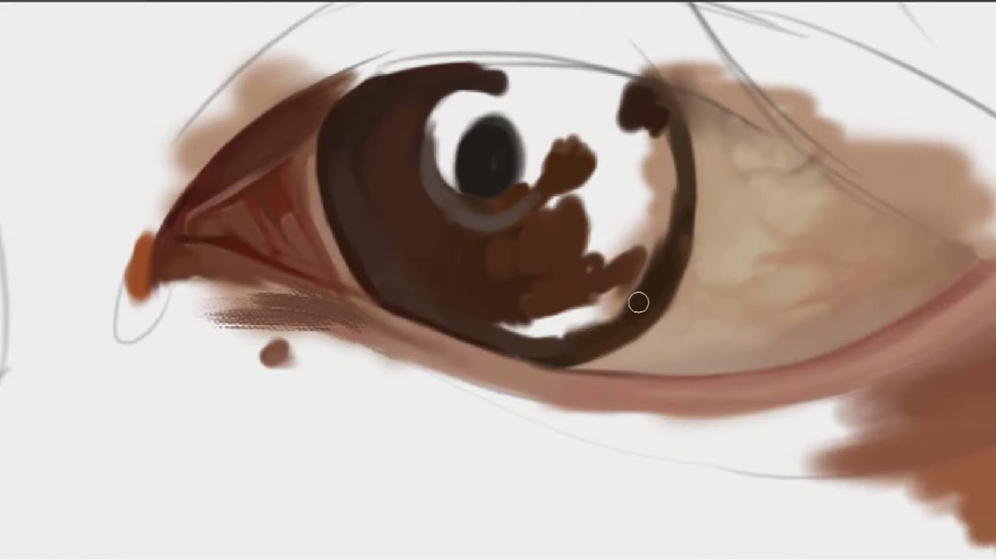
{"action": "mouse_move", "coordinate": [534, 318]}
{"action": "left_mouse_down"}
{"action": "mouse_move", "coordinate": [552, 325]}
{"action": "mouse_move", "coordinate": [524, 319]}
{"action": "mouse_move", "coordinate": [574, 318]}
{"action": "mouse_move", "coordinate": [540, 328]}
{"action": "mouse_move", "coordinate": [587, 343]}
{"action": "mouse_move", "coordinate": [598, 287]}
{"action": "mouse_move", "coordinate": [571, 329]}
{"action": "mouse_move", "coordinate": [627, 288]}
{"action": "mouse_move", "coordinate": [603, 295]}
{"action": "left_mouse_up"}
{"action": "left_click", "coordinate": [546, 305], "text": "alt"}
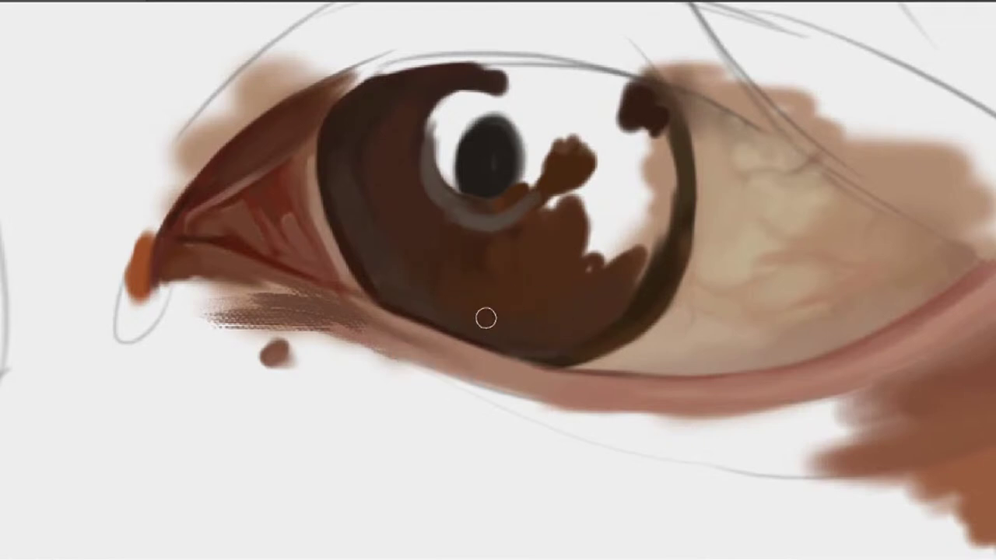
Widen the dark outer edge of the iris with a larger brush, covering the skin tone up to the upper dark patch
{"action": "left_click_drag", "start_coordinate": [629, 236], "coordinate": [575, 265]}
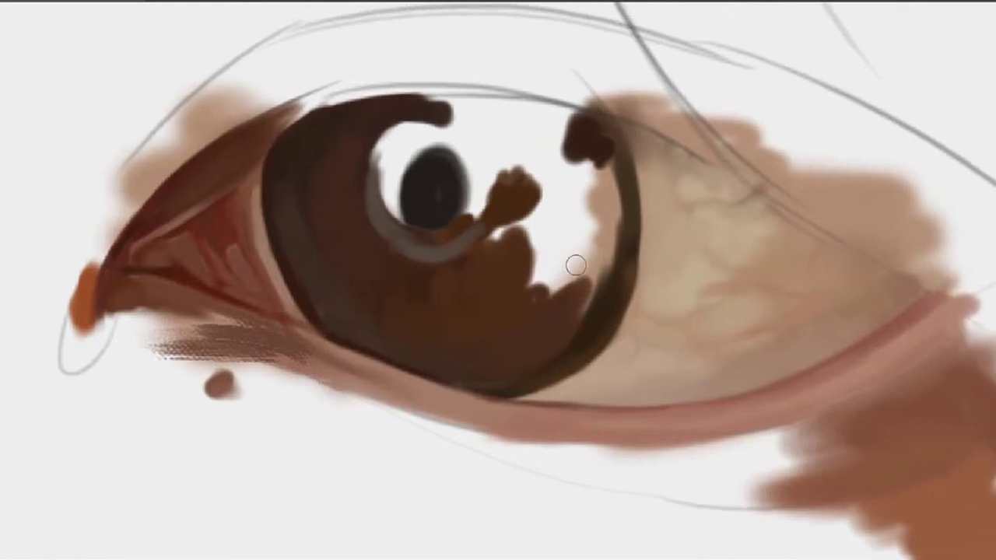
{"action": "left_click", "coordinate": [597, 317], "text": "alt"}
{"action": "mouse_move", "coordinate": [579, 342]}
{"action": "left_mouse_down"}
{"action": "mouse_move", "coordinate": [565, 315]}
{"action": "mouse_move", "coordinate": [544, 265]}
{"action": "mouse_move", "coordinate": [579, 319]}
{"action": "mouse_move", "coordinate": [563, 326]}
{"action": "mouse_move", "coordinate": [593, 222]}
{"action": "left_mouse_up"}
{"action": "key", "text": "bracketright"}
{"action": "key", "text": "bracketright"}
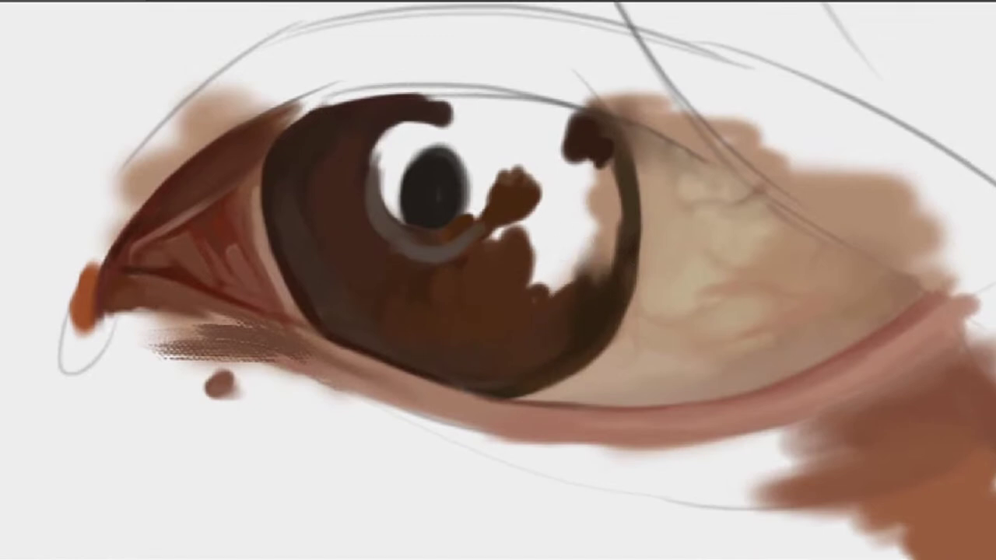
{"action": "left_click", "coordinate": [569, 327], "text": "alt"}
{"action": "mouse_move", "coordinate": [595, 268]}
{"action": "left_mouse_down"}
{"action": "mouse_move", "coordinate": [603, 240]}
{"action": "mouse_move", "coordinate": [540, 371]}
{"action": "left_mouse_up"}
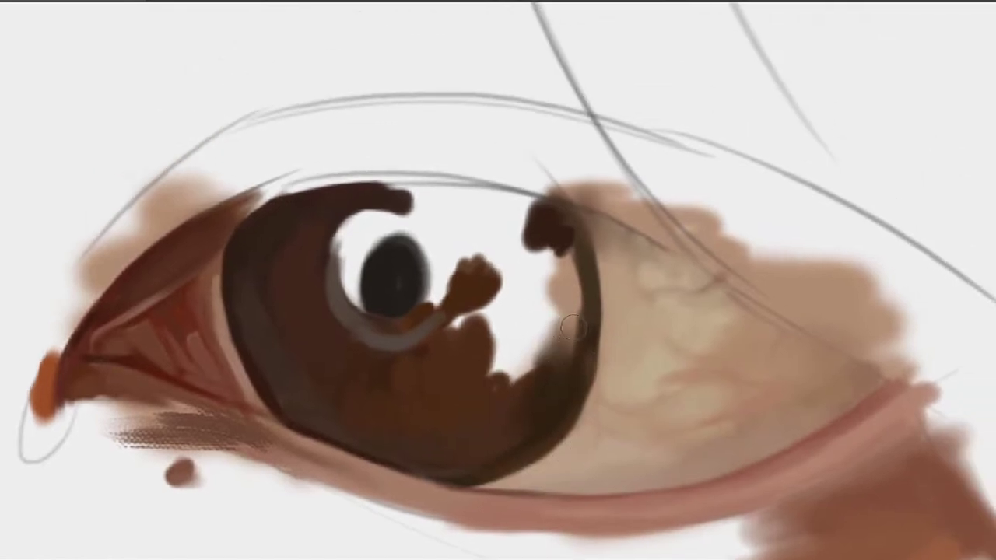
{"action": "mouse_move", "coordinate": [577, 292]}
{"action": "left_mouse_down"}
{"action": "mouse_move", "coordinate": [550, 348]}
{"action": "mouse_move", "coordinate": [570, 332]}
{"action": "mouse_move", "coordinate": [572, 361]}
{"action": "mouse_move", "coordinate": [565, 295]}
{"action": "mouse_move", "coordinate": [573, 292]}
{"action": "mouse_move", "coordinate": [571, 336]}
{"action": "mouse_move", "coordinate": [576, 300]}
{"action": "mouse_move", "coordinate": [590, 284]}
{"action": "mouse_move", "coordinate": [557, 235]}
{"action": "mouse_move", "coordinate": [581, 283]}
{"action": "mouse_move", "coordinate": [562, 247]}
{"action": "left_mouse_up"}
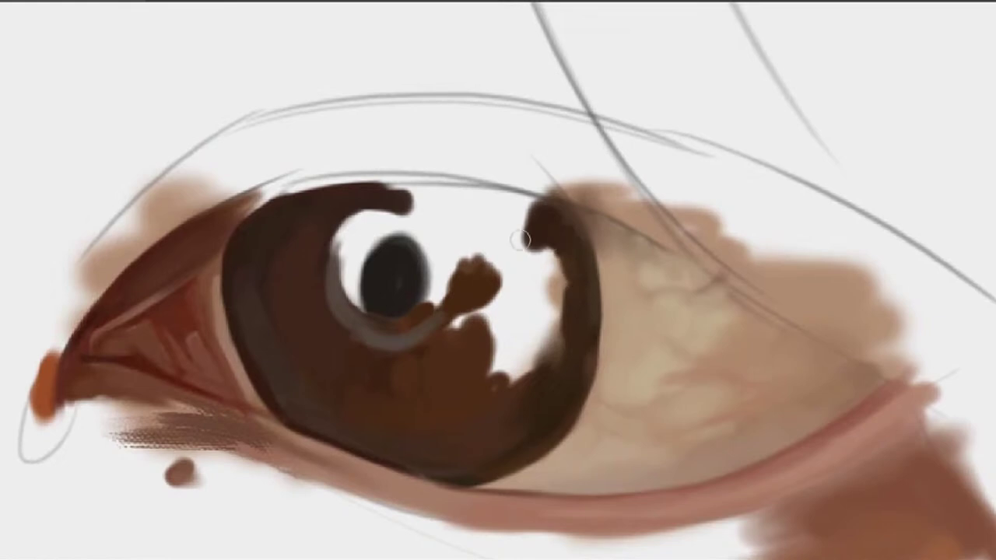
Paint a dark brown band across the top of the iris, joining the inner and outer edges
{"action": "mouse_move", "coordinate": [513, 211]}
{"action": "left_mouse_down"}
{"action": "mouse_move", "coordinate": [668, 210]}
{"action": "mouse_move", "coordinate": [630, 187]}
{"action": "mouse_move", "coordinate": [510, 195]}
{"action": "mouse_move", "coordinate": [695, 202]}
{"action": "mouse_move", "coordinate": [502, 191]}
{"action": "mouse_move", "coordinate": [697, 210]}
{"action": "mouse_move", "coordinate": [685, 210]}
{"action": "mouse_move", "coordinate": [700, 217]}
{"action": "mouse_move", "coordinate": [585, 205]}
{"action": "mouse_move", "coordinate": [644, 213]}
{"action": "mouse_move", "coordinate": [658, 250]}
{"action": "left_mouse_up"}
{"action": "mouse_move", "coordinate": [636, 212]}
{"action": "left_mouse_down"}
{"action": "mouse_move", "coordinate": [658, 215]}
{"action": "mouse_move", "coordinate": [655, 236]}
{"action": "mouse_move", "coordinate": [613, 249]}
{"action": "mouse_move", "coordinate": [599, 239]}
{"action": "left_mouse_up"}
{"action": "left_click", "coordinate": [641, 221], "text": "alt"}
{"action": "left_click", "coordinate": [577, 193], "text": "alt"}
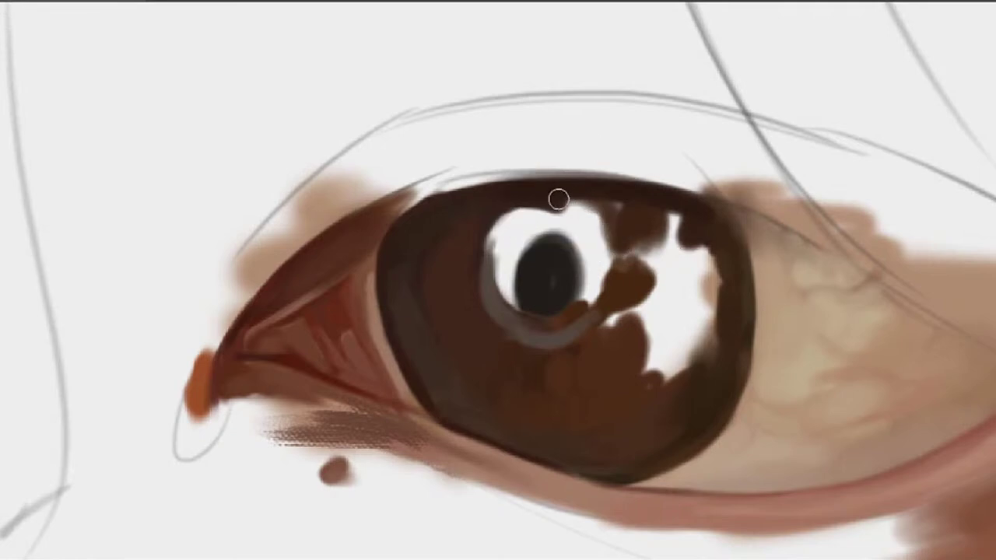
Fill the upper outer iris beneath the top band with sampled dark browns, covering the white gaps between patches
{"action": "left_click_drag", "start_coordinate": [555, 199], "coordinate": [593, 210]}
{"action": "mouse_move", "coordinate": [567, 179]}
{"action": "left_mouse_down"}
{"action": "mouse_move", "coordinate": [565, 200]}
{"action": "mouse_move", "coordinate": [605, 231]}
{"action": "mouse_move", "coordinate": [618, 211]}
{"action": "left_mouse_up"}
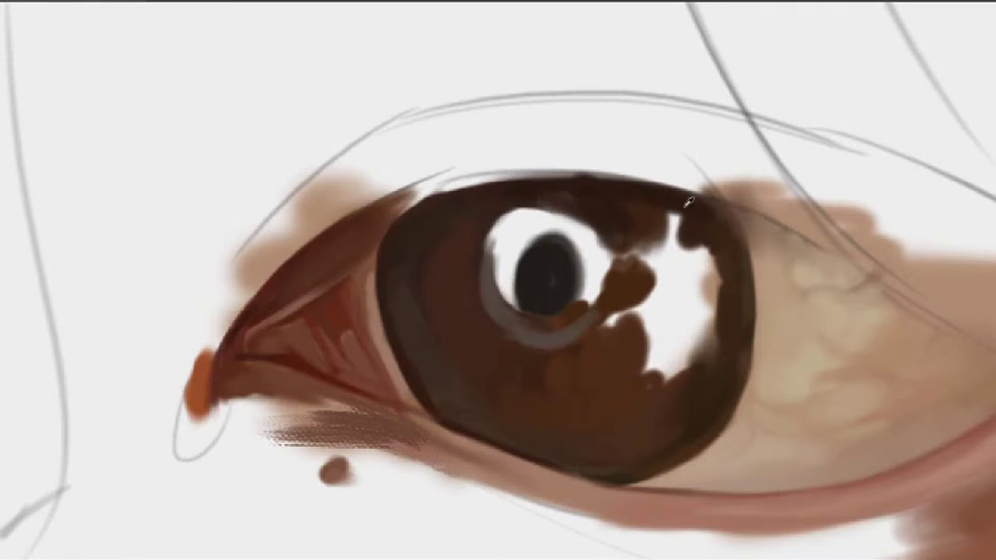
{"action": "mouse_move", "coordinate": [673, 237]}
{"action": "left_mouse_down"}
{"action": "mouse_move", "coordinate": [660, 227]}
{"action": "mouse_move", "coordinate": [662, 256]}
{"action": "left_mouse_up"}
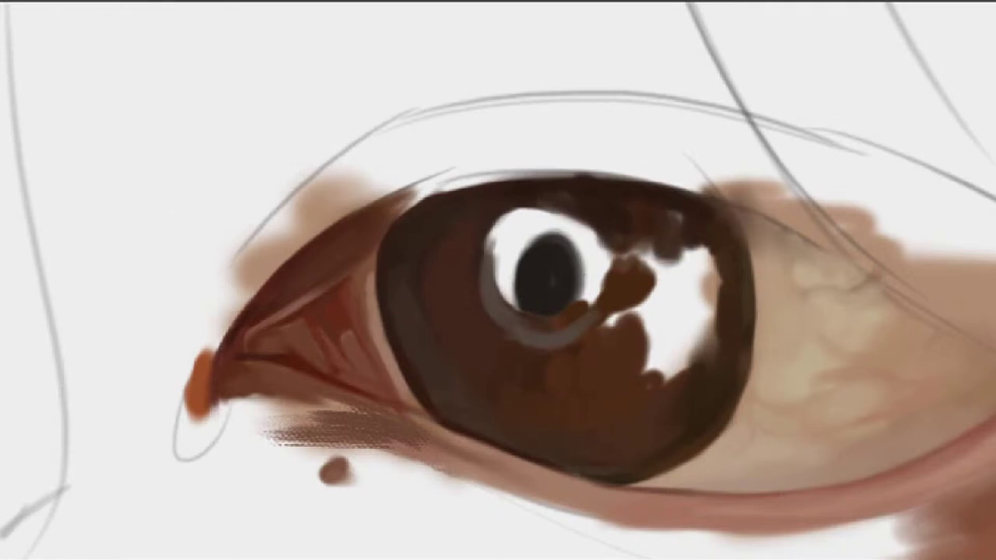
{"action": "mouse_move", "coordinate": [685, 253]}
{"action": "left_mouse_down"}
{"action": "mouse_move", "coordinate": [680, 220]}
{"action": "mouse_move", "coordinate": [676, 245]}
{"action": "mouse_move", "coordinate": [627, 278]}
{"action": "left_mouse_up"}
{"action": "left_click", "coordinate": [688, 225], "text": "alt"}
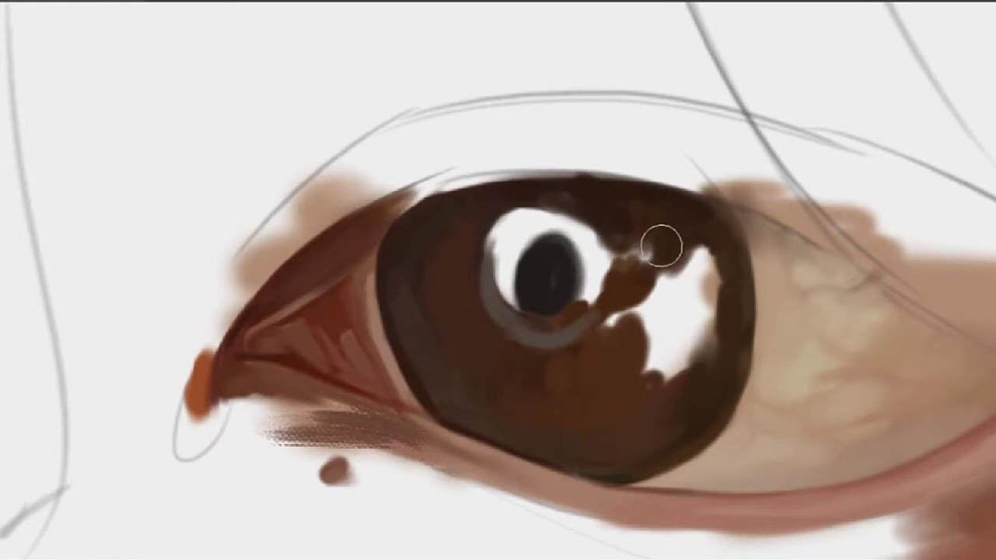
Cover the light specks between the upper iris and the brown patch beside the pupil using a smaller brush
{"action": "key", "text": "bracketleft"}
{"action": "key", "text": "bracketleft"}
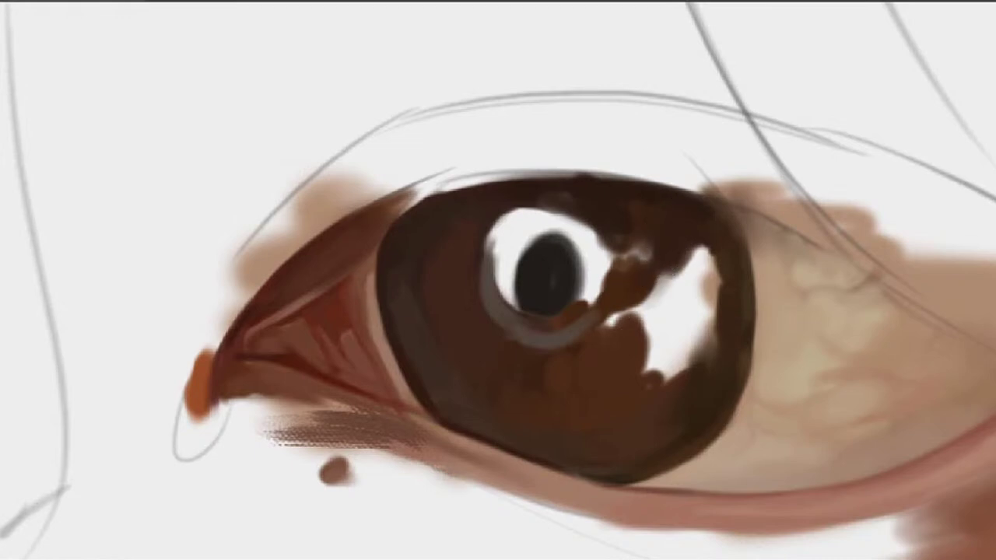
{"action": "mouse_move", "coordinate": [644, 254]}
{"action": "left_mouse_down"}
{"action": "mouse_move", "coordinate": [624, 269]}
{"action": "mouse_move", "coordinate": [638, 266]}
{"action": "mouse_move", "coordinate": [596, 260]}
{"action": "left_mouse_up"}
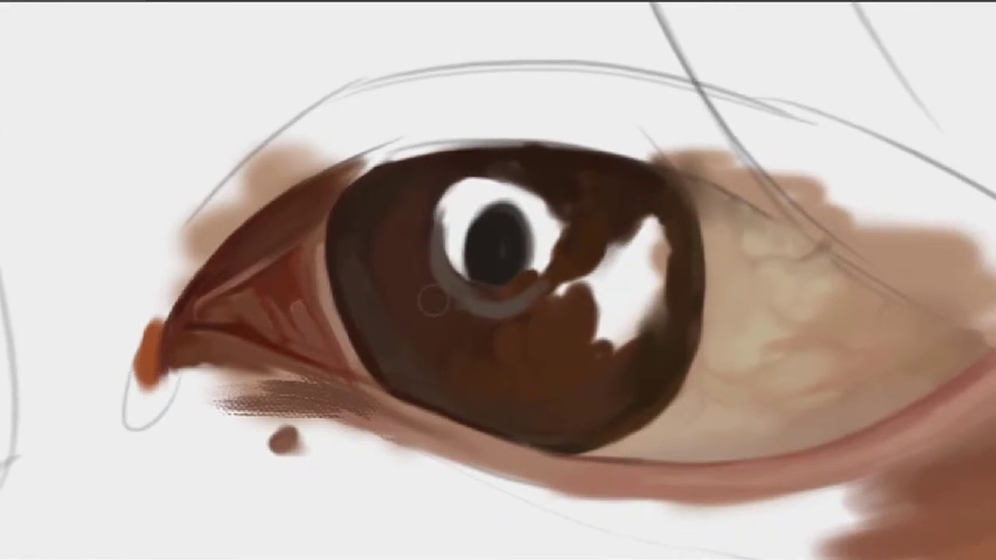
{"action": "left_click_drag", "start_coordinate": [552, 278], "coordinate": [566, 296]}
{"action": "left_click", "coordinate": [554, 310], "text": "alt"}
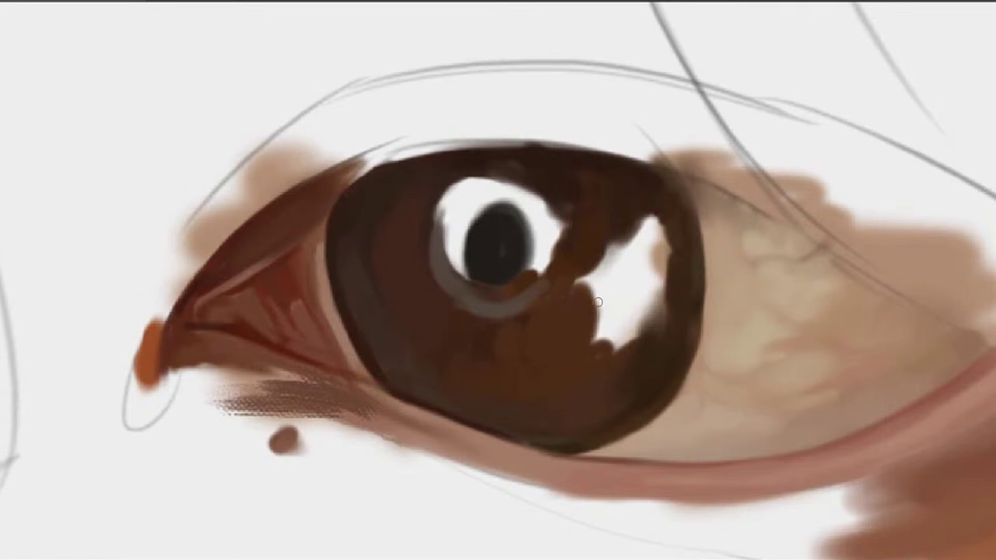
Narrow the white gap in the outer half of the iris with reddish-brown strokes along its inner side
{"action": "mouse_move", "coordinate": [573, 318]}
{"action": "left_mouse_down"}
{"action": "mouse_move", "coordinate": [599, 256]}
{"action": "mouse_move", "coordinate": [589, 304]}
{"action": "left_mouse_up"}
{"action": "left_click_drag", "start_coordinate": [653, 269], "coordinate": [578, 286]}
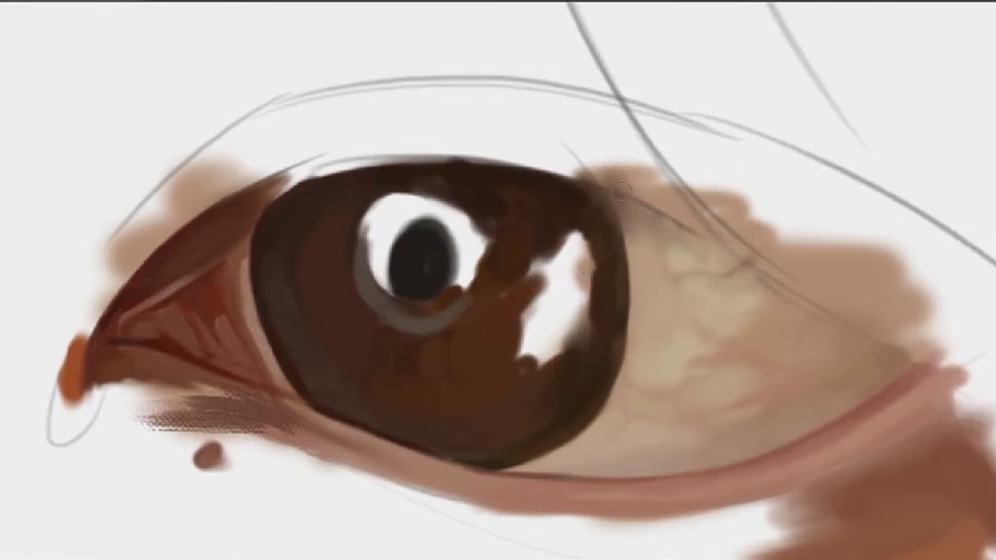
{"action": "key", "text": "bracketleft"}
{"action": "key", "text": "bracketleft"}
{"action": "mouse_move", "coordinate": [528, 340]}
{"action": "left_mouse_down"}
{"action": "mouse_move", "coordinate": [525, 315]}
{"action": "mouse_move", "coordinate": [524, 350]}
{"action": "left_mouse_up"}
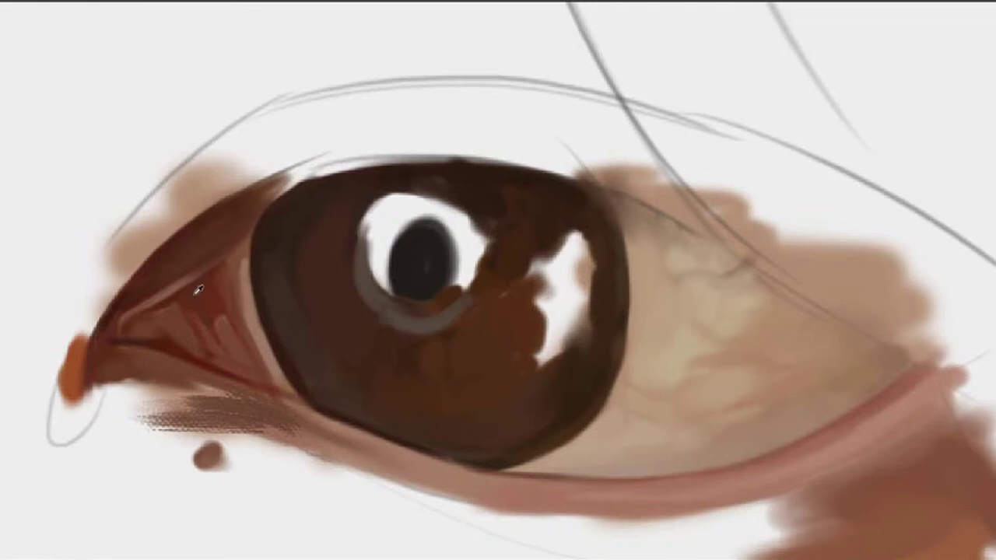
Paint a grey-brown reflection patch along the inner and lower sides of the white gap in the outer iris
{"action": "mouse_move", "coordinate": [535, 306]}
{"action": "left_mouse_down"}
{"action": "mouse_move", "coordinate": [543, 342]}
{"action": "mouse_move", "coordinate": [550, 314]}
{"action": "mouse_move", "coordinate": [535, 347]}
{"action": "mouse_move", "coordinate": [569, 325]}
{"action": "mouse_move", "coordinate": [560, 355]}
{"action": "mouse_move", "coordinate": [521, 381]}
{"action": "mouse_move", "coordinate": [570, 363]}
{"action": "mouse_move", "coordinate": [529, 368]}
{"action": "left_mouse_up"}
{"action": "left_click", "coordinate": [520, 381], "text": "alt"}
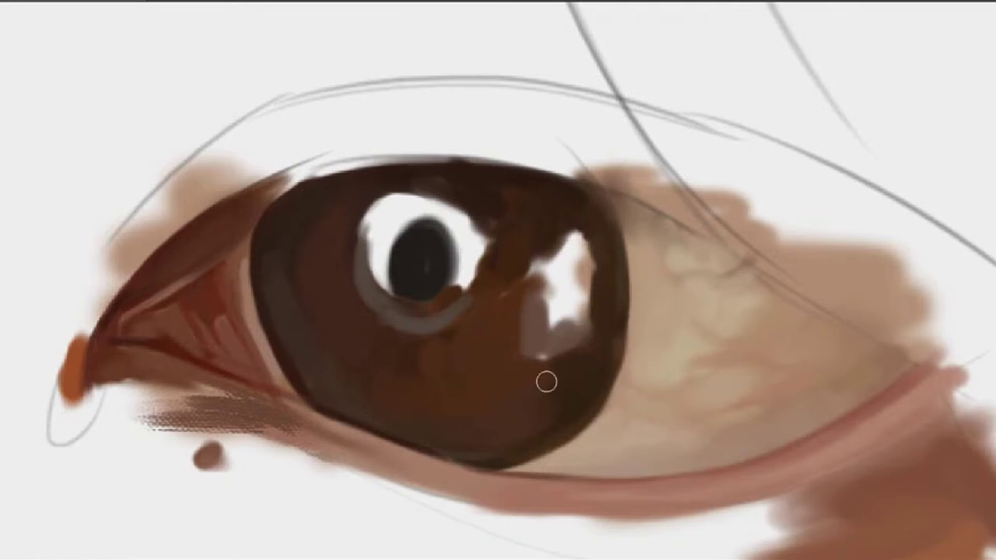
{"action": "left_click", "coordinate": [547, 340], "text": "alt"}
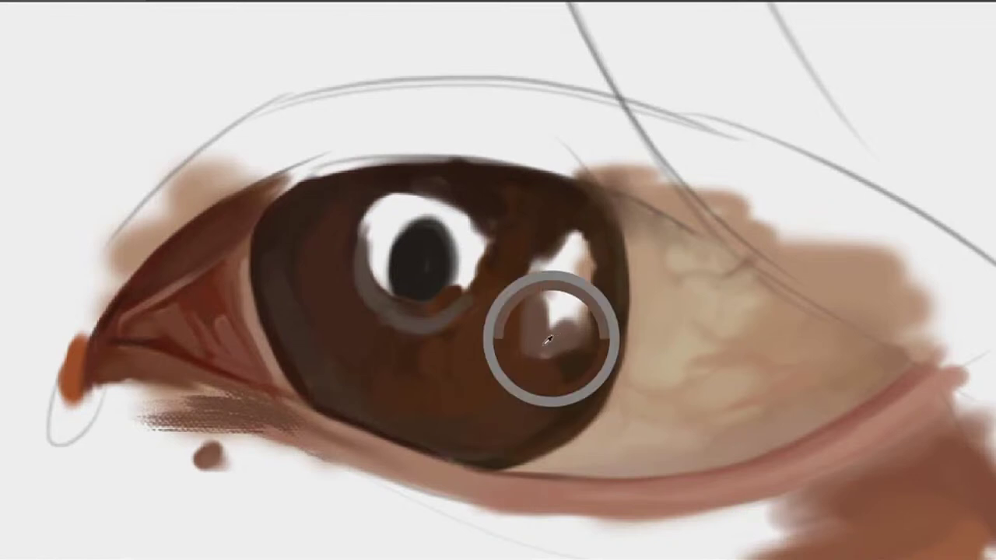
{"action": "left_click_drag", "start_coordinate": [581, 323], "coordinate": [575, 340]}
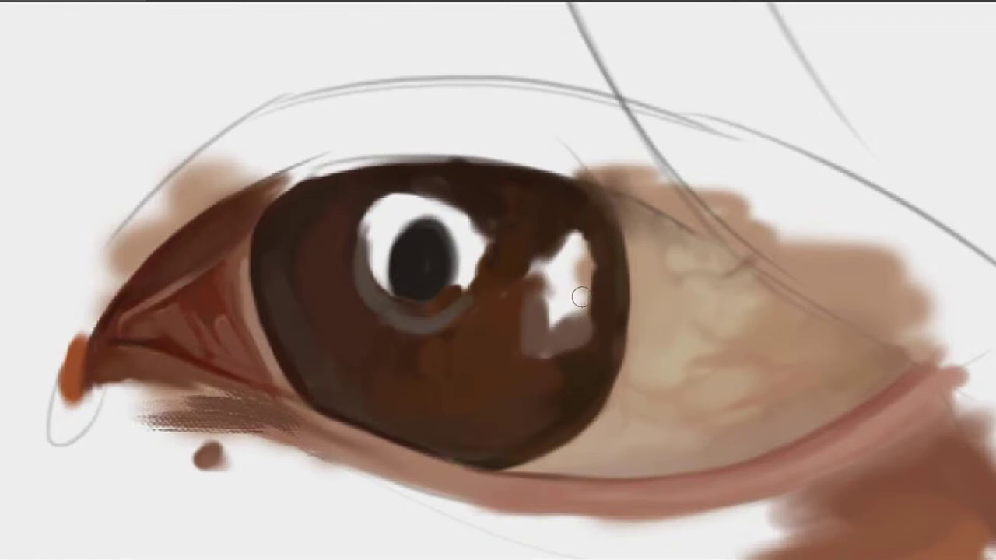
Extend the grey-brown reflection into the white gap and add soft grey-brown strokes beside the pupil's outer side
{"action": "mouse_move", "coordinate": [580, 297]}
{"action": "left_mouse_down"}
{"action": "mouse_move", "coordinate": [553, 323]}
{"action": "mouse_move", "coordinate": [597, 296]}
{"action": "mouse_move", "coordinate": [558, 315]}
{"action": "mouse_move", "coordinate": [554, 288]}
{"action": "mouse_move", "coordinate": [529, 314]}
{"action": "mouse_move", "coordinate": [517, 310]}
{"action": "mouse_move", "coordinate": [567, 228]}
{"action": "mouse_move", "coordinate": [511, 260]}
{"action": "mouse_move", "coordinate": [485, 293]}
{"action": "mouse_move", "coordinate": [499, 246]}
{"action": "left_mouse_up"}
{"action": "mouse_move", "coordinate": [491, 283]}
{"action": "left_mouse_down"}
{"action": "mouse_move", "coordinate": [505, 229]}
{"action": "mouse_move", "coordinate": [507, 255]}
{"action": "mouse_move", "coordinate": [501, 235]}
{"action": "mouse_move", "coordinate": [520, 230]}
{"action": "mouse_move", "coordinate": [518, 255]}
{"action": "mouse_move", "coordinate": [525, 231]}
{"action": "mouse_move", "coordinate": [521, 249]}
{"action": "mouse_move", "coordinate": [526, 240]}
{"action": "mouse_move", "coordinate": [519, 218]}
{"action": "mouse_move", "coordinate": [515, 259]}
{"action": "left_mouse_up"}
{"action": "key", "text": "]"}
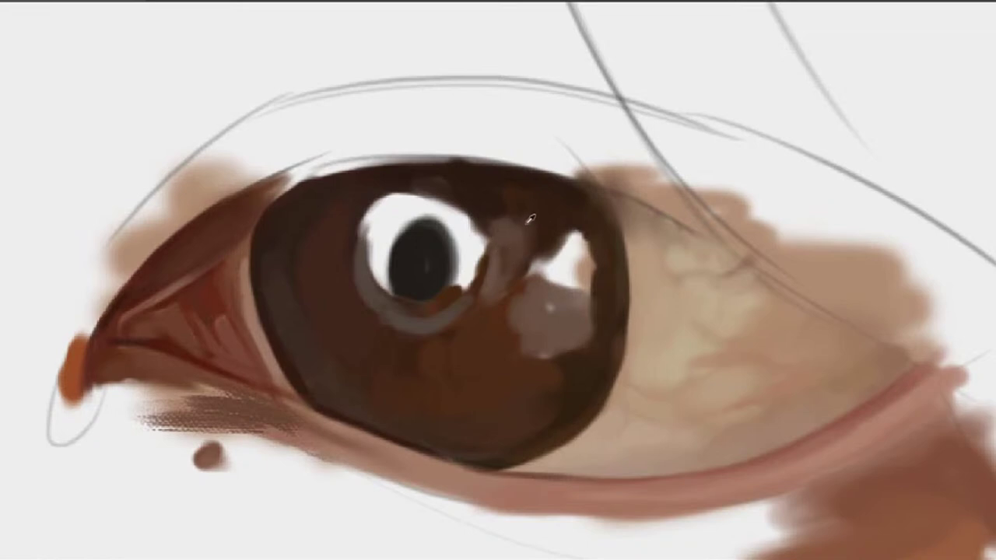
{"action": "left_click_drag", "start_coordinate": [524, 214], "coordinate": [578, 225]}
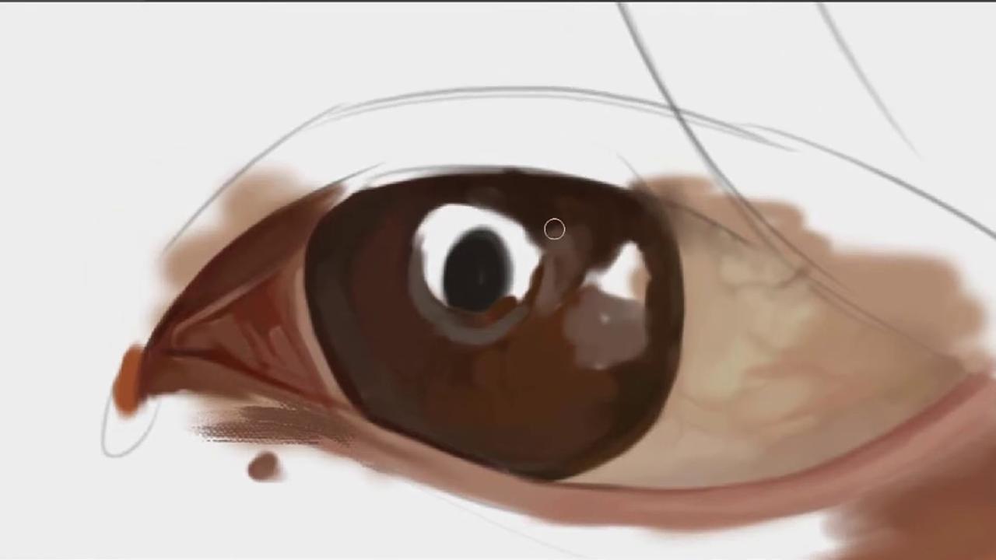
{"action": "mouse_move", "coordinate": [550, 274]}
{"action": "left_mouse_down"}
{"action": "mouse_move", "coordinate": [574, 247]}
{"action": "mouse_move", "coordinate": [561, 249]}
{"action": "mouse_move", "coordinate": [572, 227]}
{"action": "mouse_move", "coordinate": [551, 203]}
{"action": "mouse_move", "coordinate": [533, 240]}
{"action": "mouse_move", "coordinate": [552, 219]}
{"action": "left_mouse_up"}
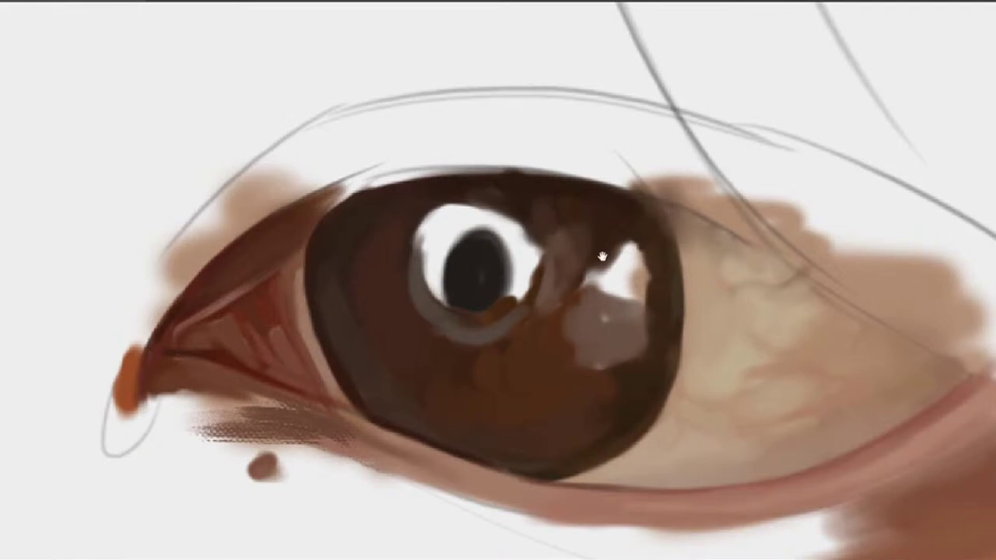
{"action": "left_click_drag", "start_coordinate": [642, 224], "coordinate": [553, 222]}
{"action": "left_click", "coordinate": [469, 297], "text": "alt"}
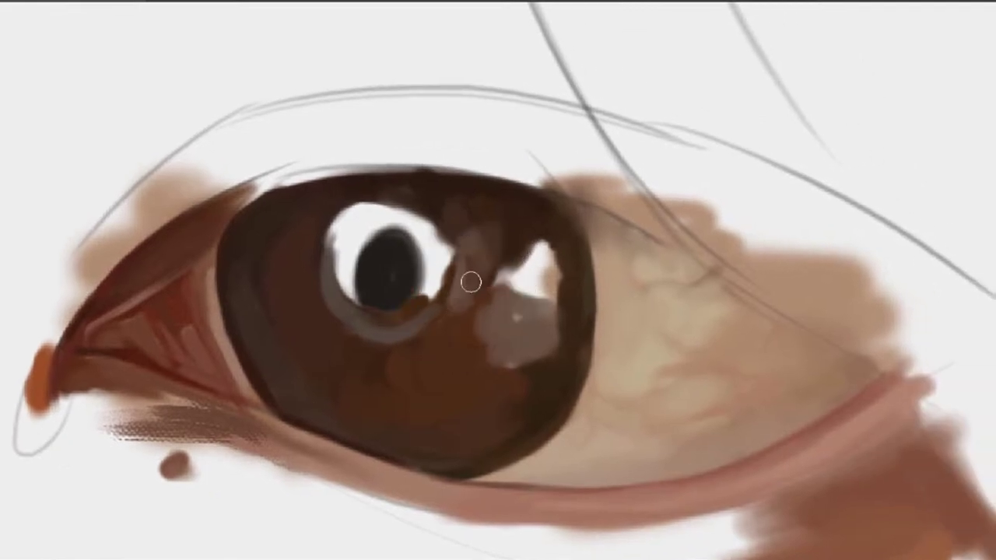
Cover the rest of the white and skin-coloured gap in the outer iris with sampled dark and grey-brown tones
{"action": "mouse_move", "coordinate": [498, 294]}
{"action": "left_mouse_down"}
{"action": "mouse_move", "coordinate": [550, 278]}
{"action": "mouse_move", "coordinate": [472, 290]}
{"action": "mouse_move", "coordinate": [531, 280]}
{"action": "mouse_move", "coordinate": [502, 277]}
{"action": "mouse_move", "coordinate": [519, 264]}
{"action": "mouse_move", "coordinate": [539, 270]}
{"action": "mouse_move", "coordinate": [514, 268]}
{"action": "mouse_move", "coordinate": [505, 294]}
{"action": "mouse_move", "coordinate": [543, 270]}
{"action": "mouse_move", "coordinate": [529, 273]}
{"action": "mouse_move", "coordinate": [540, 258]}
{"action": "mouse_move", "coordinate": [544, 290]}
{"action": "left_mouse_up"}
{"action": "left_click", "coordinate": [566, 258], "text": "alt"}
{"action": "mouse_move", "coordinate": [567, 251]}
{"action": "left_mouse_down"}
{"action": "mouse_move", "coordinate": [544, 232]}
{"action": "mouse_move", "coordinate": [543, 258]}
{"action": "mouse_move", "coordinate": [509, 288]}
{"action": "mouse_move", "coordinate": [511, 277]}
{"action": "mouse_move", "coordinate": [529, 273]}
{"action": "mouse_move", "coordinate": [521, 309]}
{"action": "left_mouse_up"}
{"action": "left_click", "coordinate": [512, 278], "text": "alt"}
{"action": "left_click", "coordinate": [525, 313], "text": "alt"}
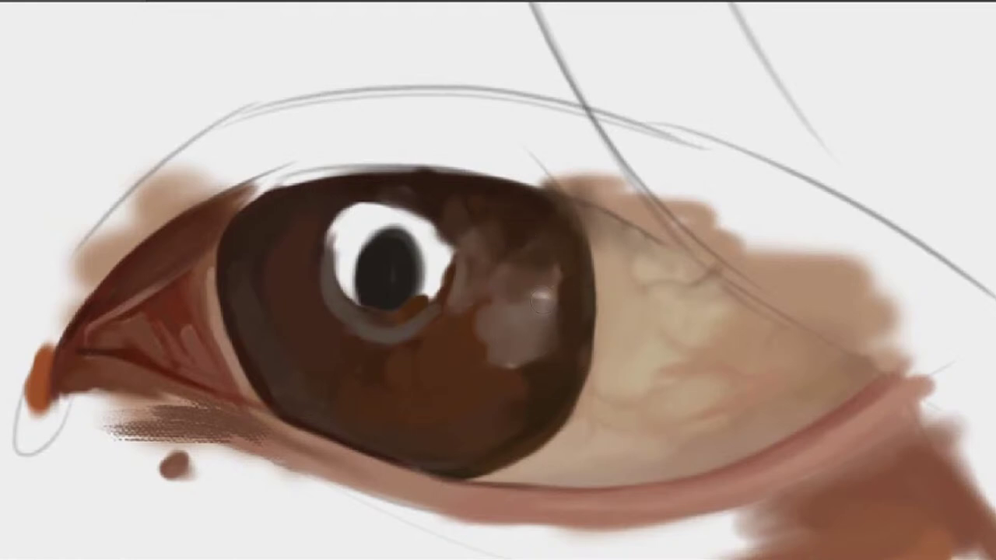
Blend the outer side of the grey-brown reflection into the dark iris rim, covering its light specks
{"action": "left_click", "coordinate": [560, 306], "text": "alt"}
{"action": "left_click_drag", "start_coordinate": [559, 289], "coordinate": [555, 272]}
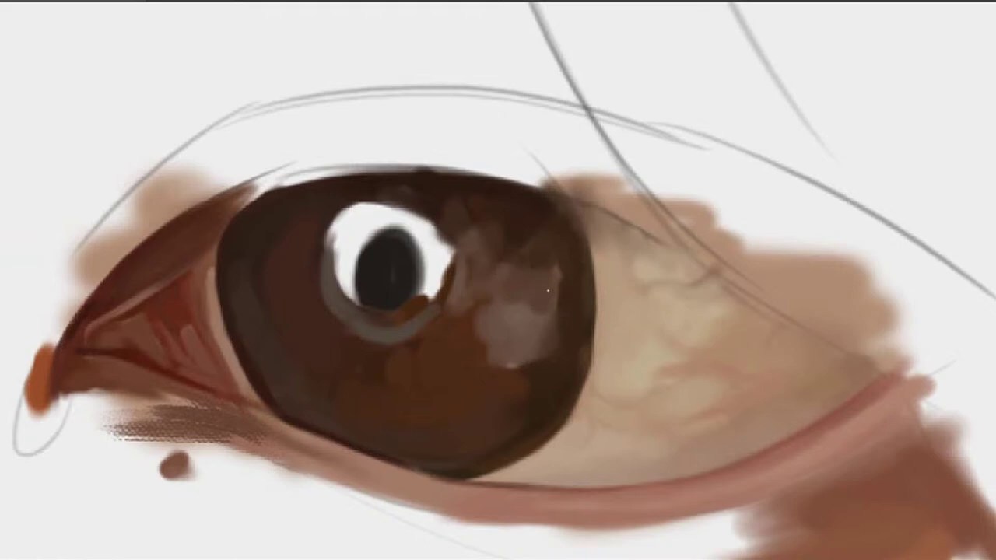
{"action": "left_click", "coordinate": [532, 326], "text": "alt"}
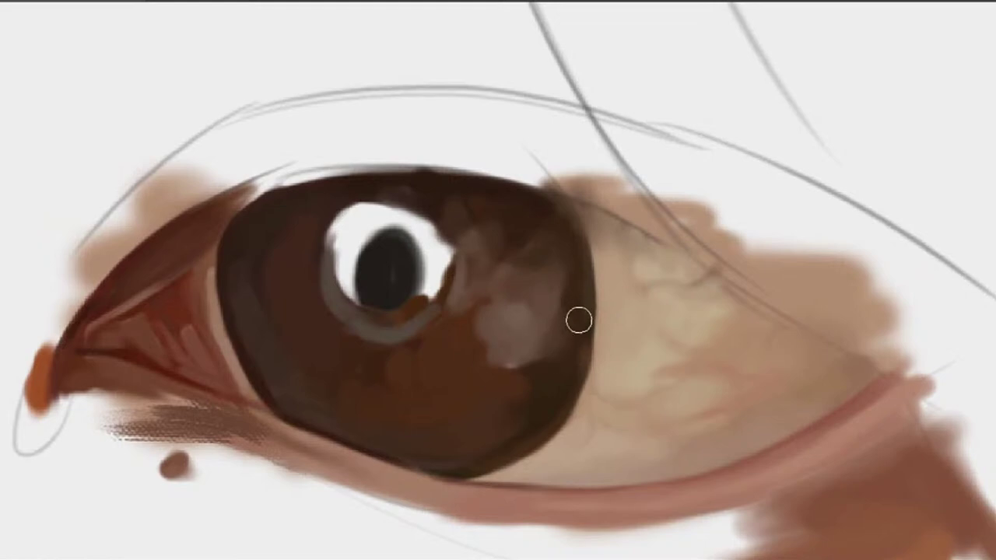
{"action": "left_click_drag", "start_coordinate": [529, 358], "coordinate": [613, 330]}
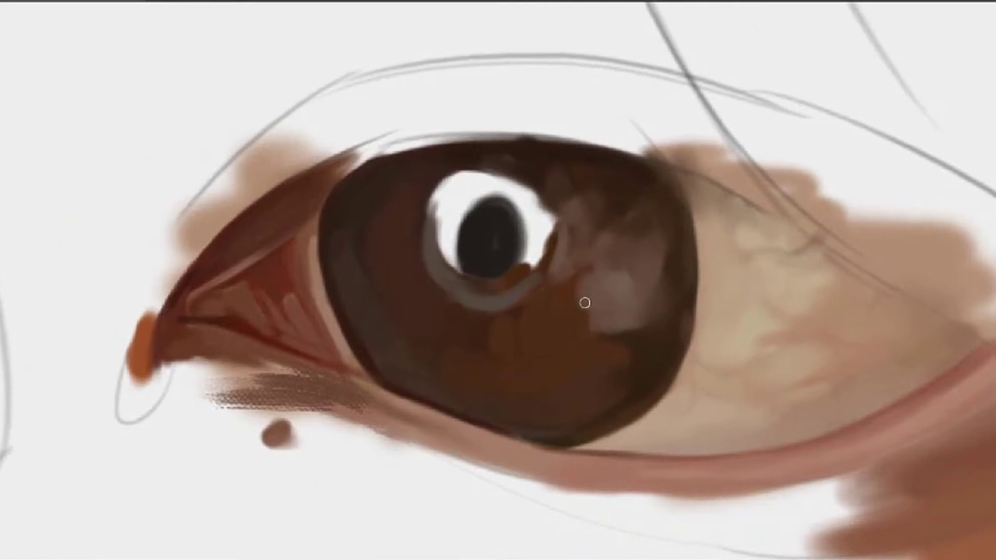
Adjust the brush size and square off the inner edge of the grey-brown reflection patch
{"action": "key", "text": "]"}
{"action": "key", "text": "]"}
{"action": "key", "text": "]"}
{"action": "left_click", "coordinate": [611, 352], "text": "alt"}
{"action": "key", "text": "bracketleft"}
{"action": "key", "text": "bracketleft"}
{"action": "key", "text": "bracketleft"}
{"action": "key", "text": "bracketleft"}
{"action": "mouse_move", "coordinate": [579, 297]}
{"action": "left_mouse_down"}
{"action": "mouse_move", "coordinate": [583, 309]}
{"action": "mouse_move", "coordinate": [598, 304]}
{"action": "left_mouse_up"}
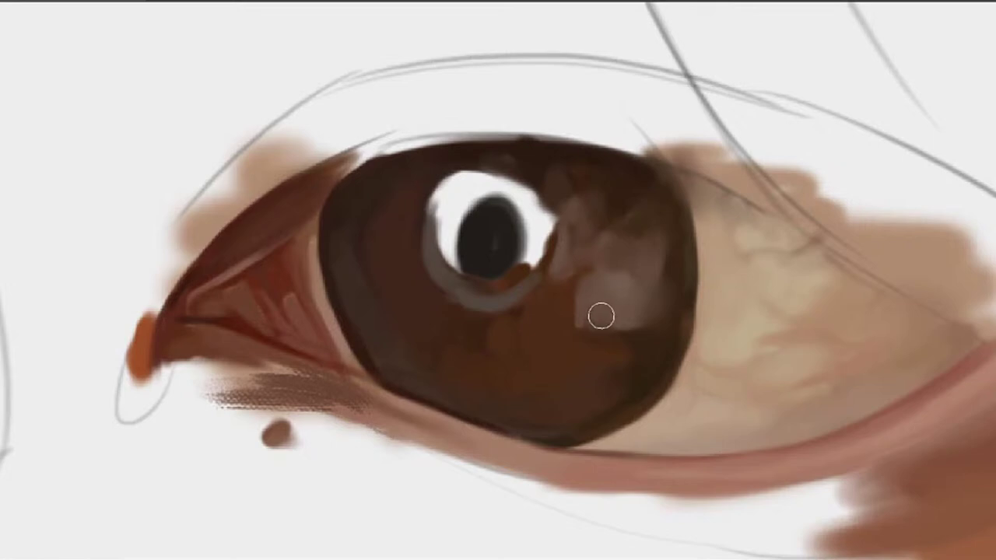
Resize the brush and work sampled reddish-brown into the iris beside the inner lower corner of the grey-brown reflection
{"action": "key", "text": "bracketleft"}
{"action": "key", "text": "bracketleft"}
{"action": "left_click", "coordinate": [573, 336], "text": "ctrl"}
{"action": "key", "text": "]"}
{"action": "left_click", "coordinate": [556, 346], "text": "alt"}
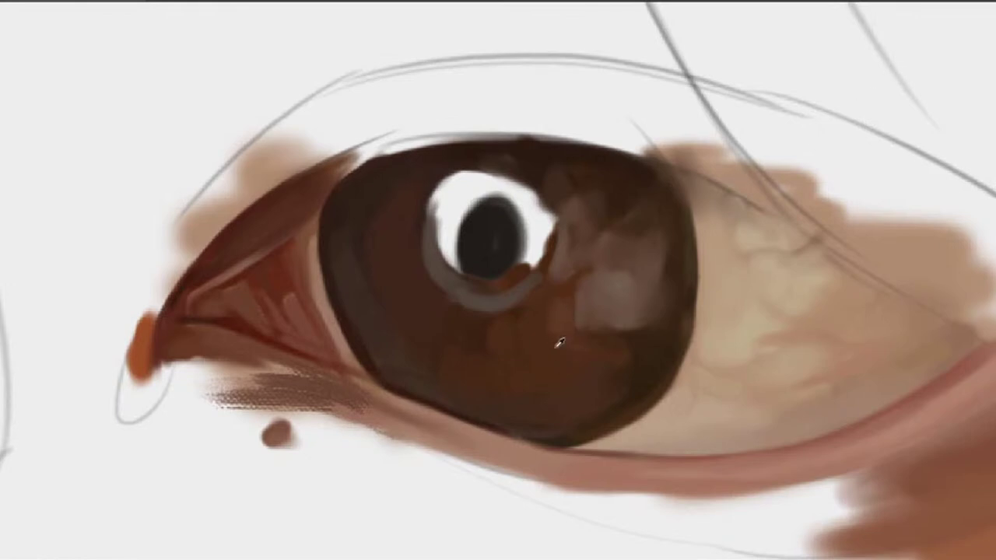
{"action": "left_click_drag", "start_coordinate": [561, 325], "coordinate": [574, 319]}
Soften the grey-brown reflection's upper and inner parts with sampled brown and grey-brown strokes
{"action": "left_click", "coordinate": [582, 270], "text": "alt"}
{"action": "left_click_drag", "start_coordinate": [584, 266], "coordinate": [574, 278]}
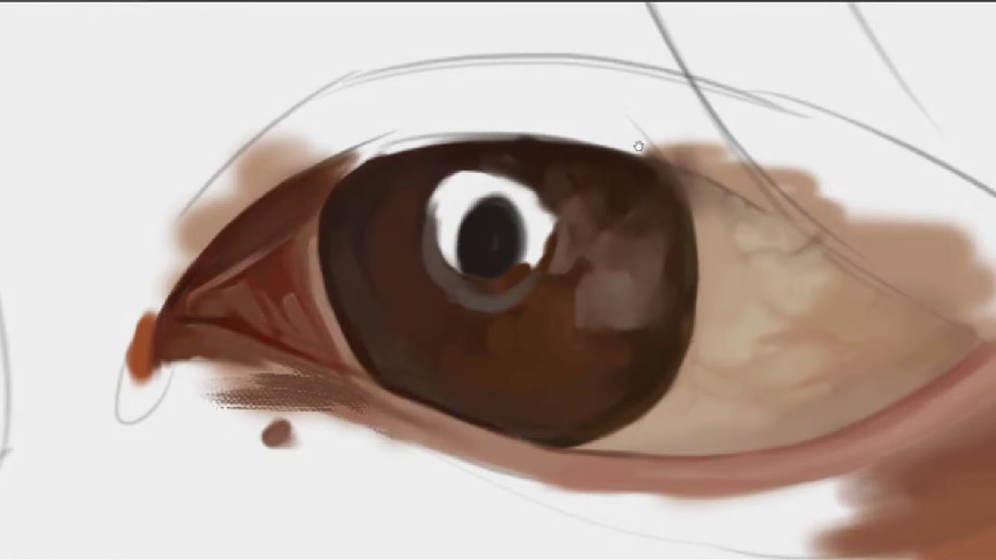
{"action": "left_click_drag", "start_coordinate": [588, 225], "coordinate": [594, 271]}
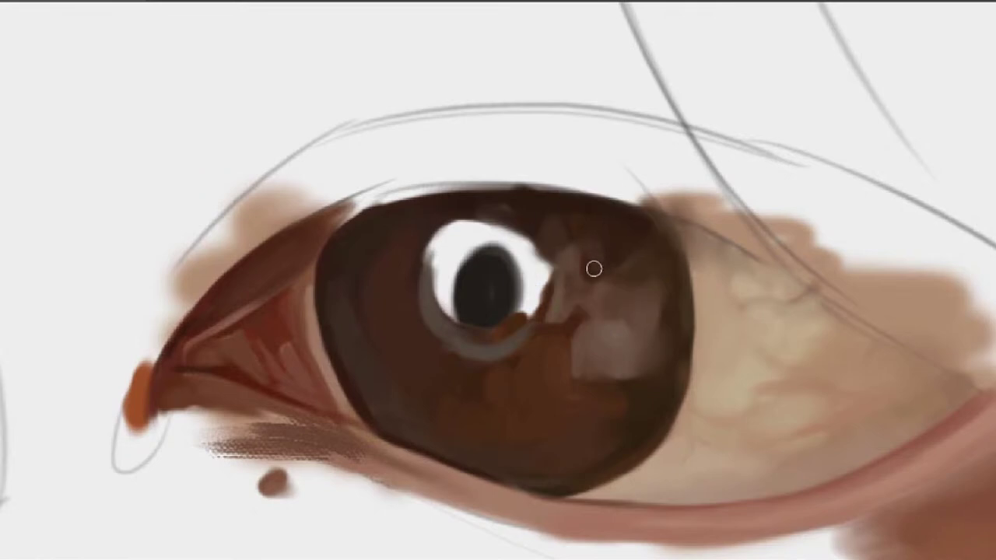
{"action": "left_click", "coordinate": [601, 259], "text": "alt"}
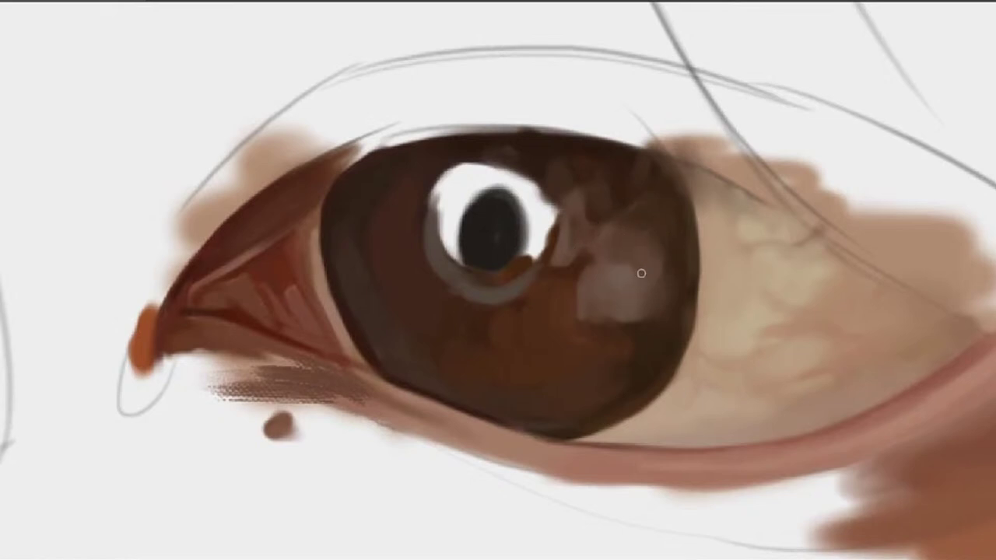
{"action": "mouse_move", "coordinate": [619, 289]}
{"action": "left_mouse_down"}
{"action": "mouse_move", "coordinate": [646, 260]}
{"action": "mouse_move", "coordinate": [652, 280]}
{"action": "left_mouse_up"}
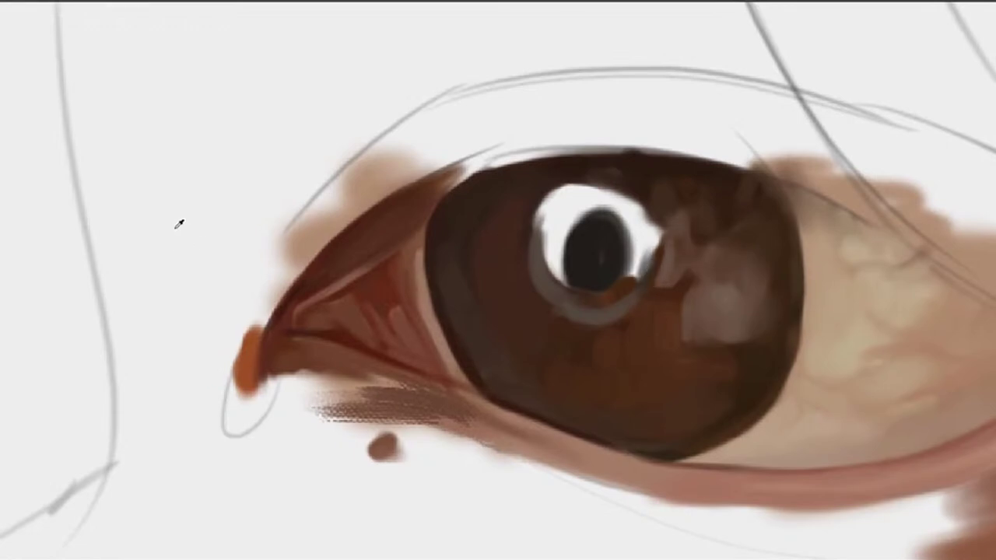
Cover the outer edge of the white ring around the pupil with dark blue-grey and sampled brown strokes
{"action": "left_click_drag", "start_coordinate": [655, 235], "coordinate": [646, 285]}
{"action": "key", "text": "ctrl+z"}
{"action": "mouse_move", "coordinate": [655, 236]}
{"action": "left_mouse_down"}
{"action": "mouse_move", "coordinate": [646, 287]}
{"action": "mouse_move", "coordinate": [658, 231]}
{"action": "left_mouse_up"}
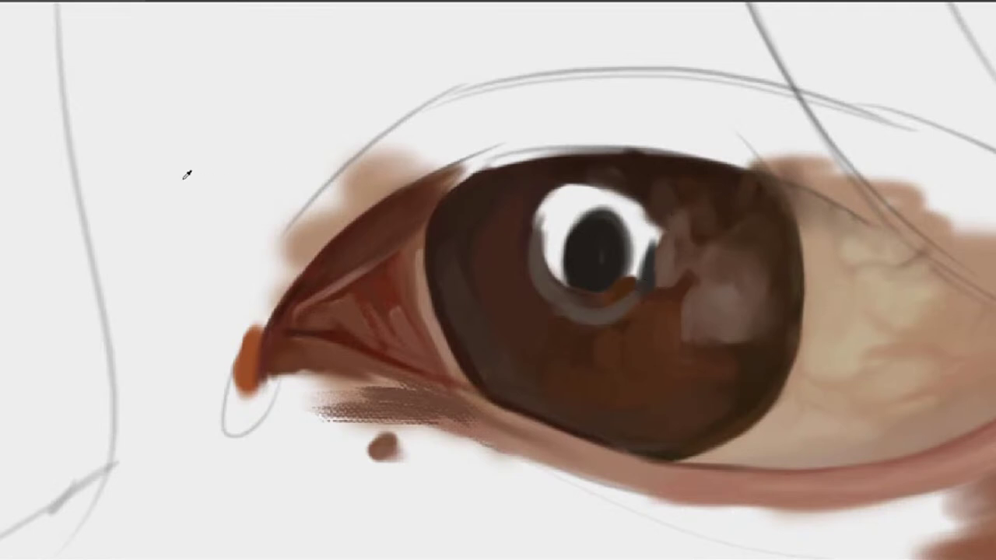
{"action": "left_click_drag", "start_coordinate": [652, 222], "coordinate": [663, 225]}
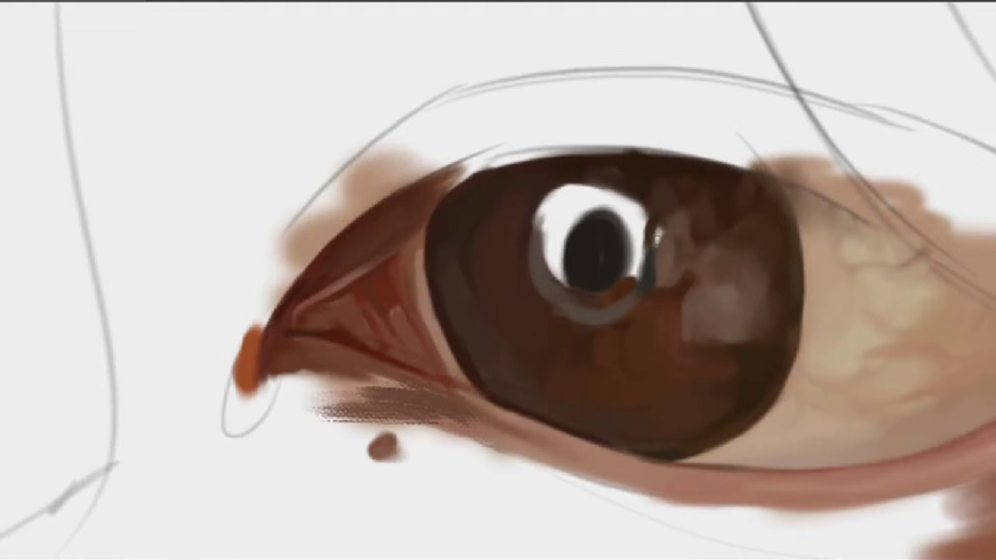
{"action": "left_click", "coordinate": [662, 245], "text": "alt"}
{"action": "mouse_move", "coordinate": [661, 240]}
{"action": "left_mouse_down"}
{"action": "mouse_move", "coordinate": [661, 225]}
{"action": "mouse_move", "coordinate": [650, 247]}
{"action": "mouse_move", "coordinate": [650, 225]}
{"action": "mouse_move", "coordinate": [677, 227]}
{"action": "left_mouse_up"}
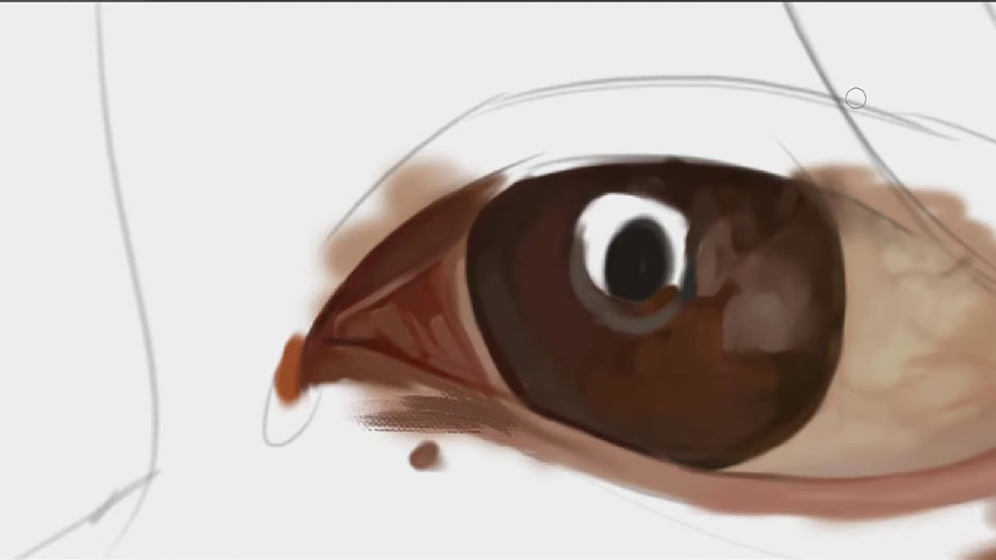
Paint a muted teal reflection over the pupil's outer side and a thin horizontal bar across its lower part
{"action": "left_click_drag", "start_coordinate": [561, 225], "coordinate": [547, 177]}
{"action": "left_click", "coordinate": [477, 294], "text": "alt"}
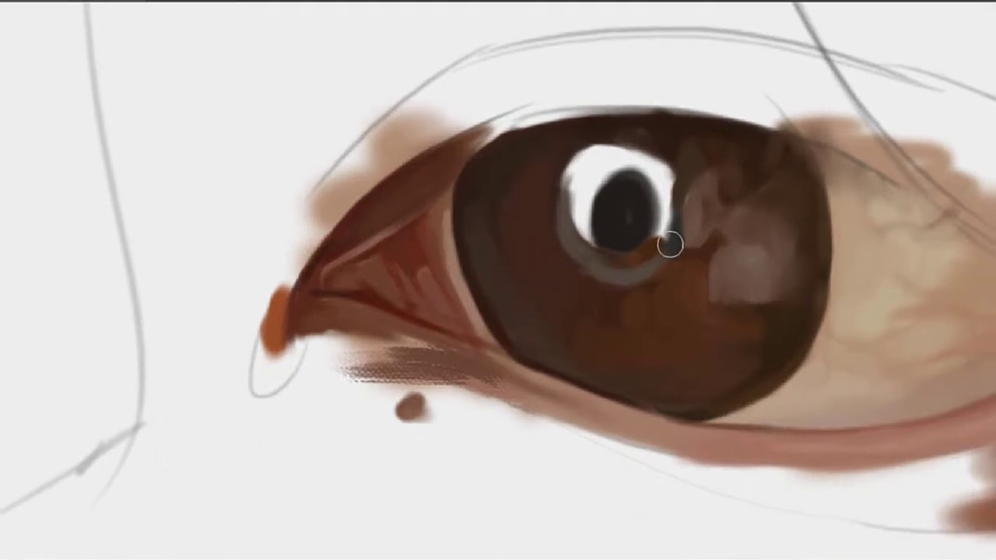
{"action": "left_click_drag", "start_coordinate": [638, 221], "coordinate": [640, 255]}
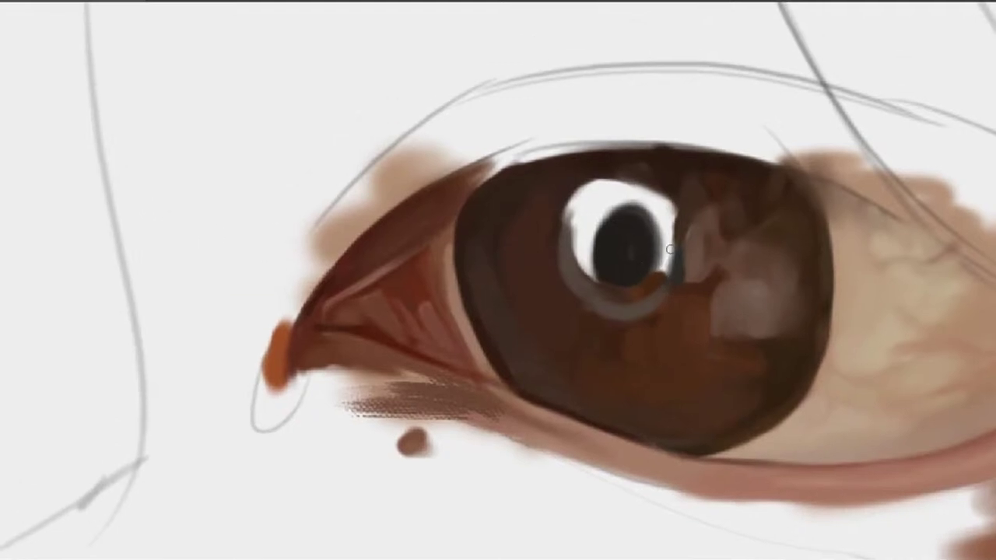
{"action": "mouse_move", "coordinate": [649, 254]}
{"action": "left_mouse_down"}
{"action": "mouse_move", "coordinate": [636, 251]}
{"action": "mouse_move", "coordinate": [639, 267]}
{"action": "mouse_move", "coordinate": [651, 267]}
{"action": "mouse_move", "coordinate": [668, 232]}
{"action": "mouse_move", "coordinate": [662, 272]}
{"action": "mouse_move", "coordinate": [664, 257]}
{"action": "mouse_move", "coordinate": [683, 272]}
{"action": "mouse_move", "coordinate": [671, 278]}
{"action": "mouse_move", "coordinate": [673, 243]}
{"action": "left_mouse_up"}
{"action": "key", "text": "ctrl+z"}
{"action": "mouse_move", "coordinate": [599, 274]}
{"action": "left_mouse_down"}
{"action": "mouse_move", "coordinate": [645, 272]}
{"action": "mouse_move", "coordinate": [597, 272]}
{"action": "left_mouse_up"}
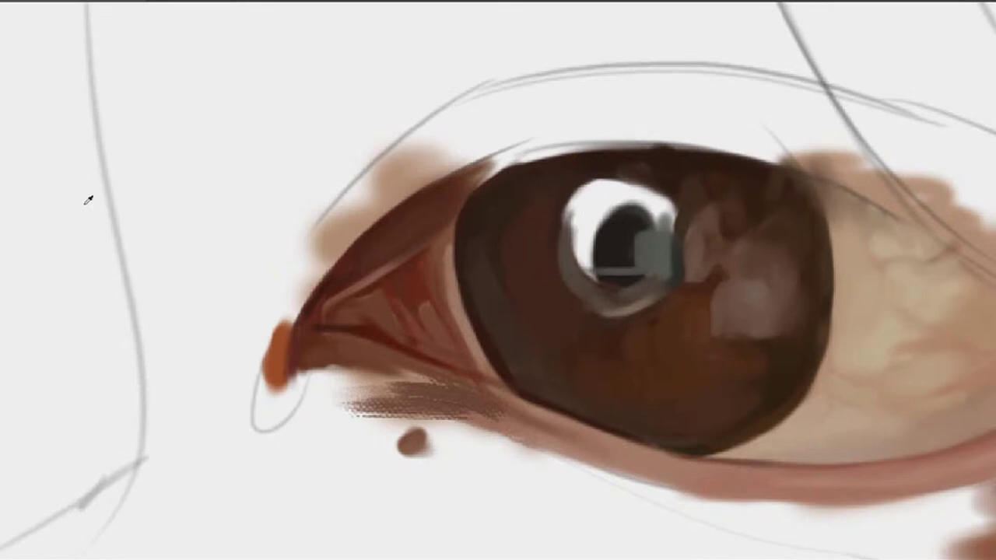
Fill the white ring's inner side with grey-brown and add light grey reflection shapes on the pupil's outer side
{"action": "mouse_move", "coordinate": [589, 235]}
{"action": "left_mouse_down"}
{"action": "mouse_move", "coordinate": [585, 265]}
{"action": "mouse_move", "coordinate": [597, 247]}
{"action": "mouse_move", "coordinate": [589, 241]}
{"action": "mouse_move", "coordinate": [605, 238]}
{"action": "mouse_move", "coordinate": [592, 262]}
{"action": "mouse_move", "coordinate": [591, 229]}
{"action": "mouse_move", "coordinate": [581, 257]}
{"action": "mouse_move", "coordinate": [575, 237]}
{"action": "mouse_move", "coordinate": [581, 269]}
{"action": "mouse_move", "coordinate": [583, 243]}
{"action": "mouse_move", "coordinate": [589, 253]}
{"action": "mouse_move", "coordinate": [568, 256]}
{"action": "mouse_move", "coordinate": [570, 234]}
{"action": "mouse_move", "coordinate": [563, 264]}
{"action": "mouse_move", "coordinate": [574, 249]}
{"action": "mouse_move", "coordinate": [579, 273]}
{"action": "mouse_move", "coordinate": [580, 221]}
{"action": "left_mouse_up"}
{"action": "left_click", "coordinate": [592, 248], "text": "alt"}
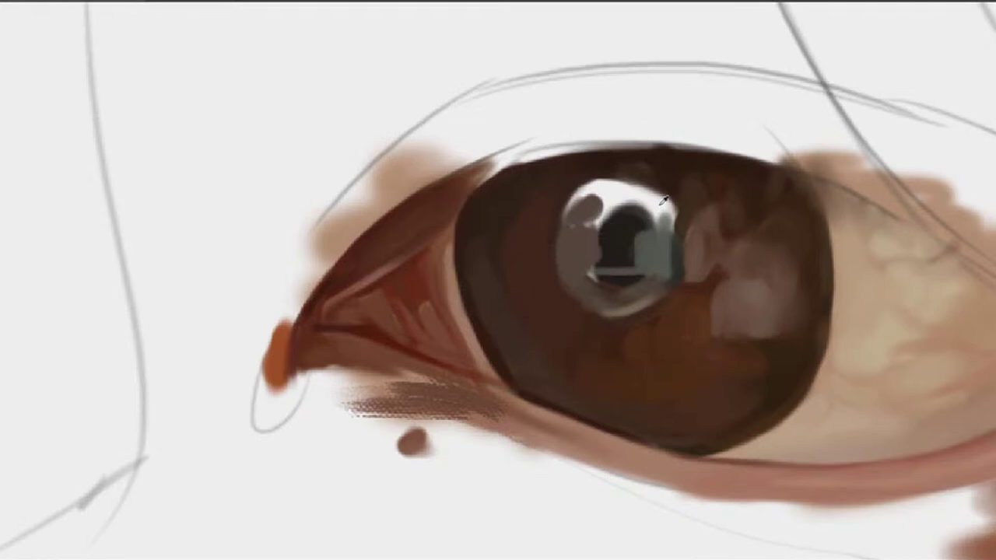
{"action": "mouse_move", "coordinate": [639, 203]}
{"action": "left_mouse_down"}
{"action": "mouse_move", "coordinate": [627, 224]}
{"action": "mouse_move", "coordinate": [637, 204]}
{"action": "mouse_move", "coordinate": [639, 212]}
{"action": "mouse_move", "coordinate": [623, 221]}
{"action": "mouse_move", "coordinate": [637, 200]}
{"action": "mouse_move", "coordinate": [648, 226]}
{"action": "left_mouse_up"}
{"action": "left_click", "coordinate": [655, 247], "text": "alt"}
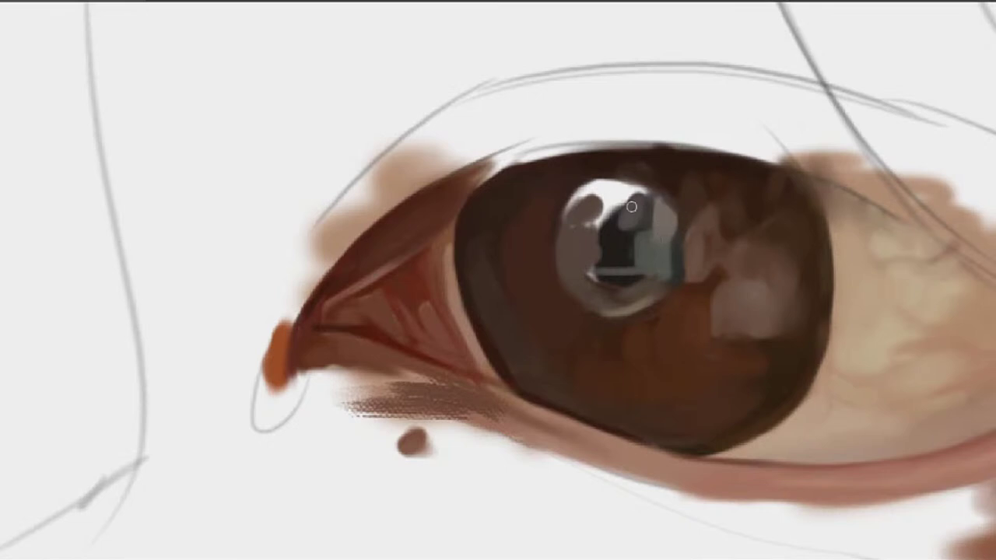
Cover the white above the pupil's outer side with sampled dark brown around the small grey reflections
{"action": "left_click", "coordinate": [672, 188], "text": "alt"}
{"action": "mouse_move", "coordinate": [676, 206]}
{"action": "left_mouse_down"}
{"action": "mouse_move", "coordinate": [606, 195]}
{"action": "mouse_move", "coordinate": [612, 185]}
{"action": "mouse_move", "coordinate": [627, 203]}
{"action": "left_mouse_up"}
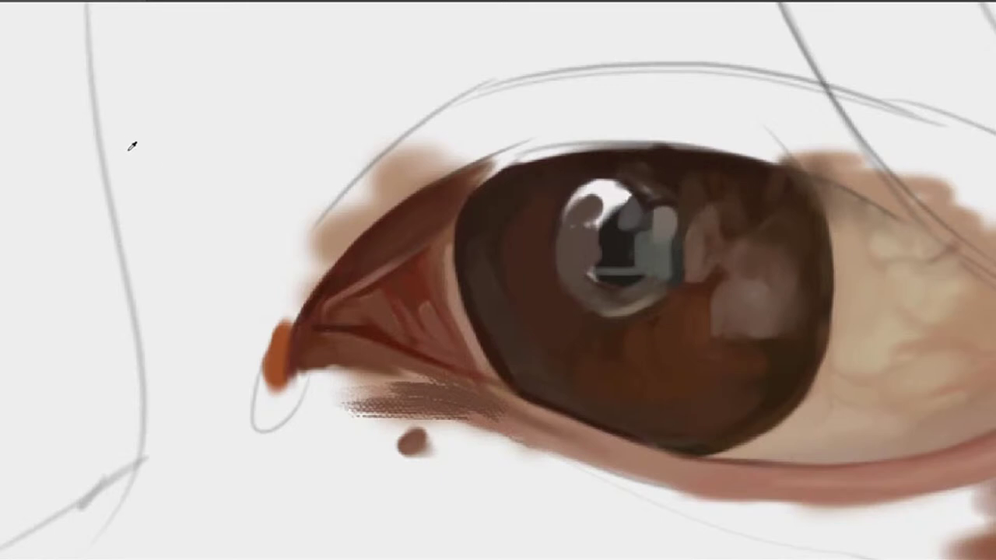
{"action": "left_click_drag", "start_coordinate": [637, 193], "coordinate": [630, 188]}
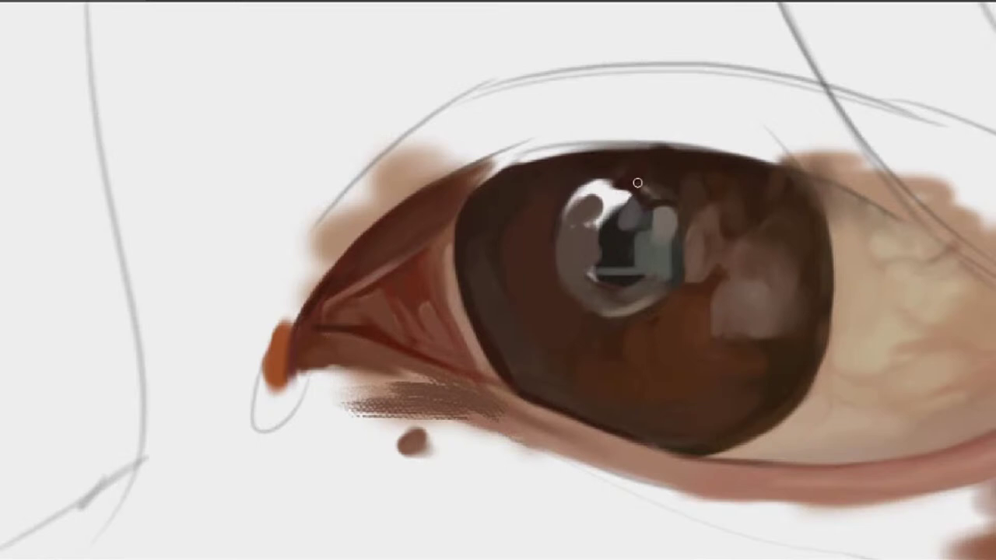
{"action": "left_click", "coordinate": [633, 221], "text": "alt"}
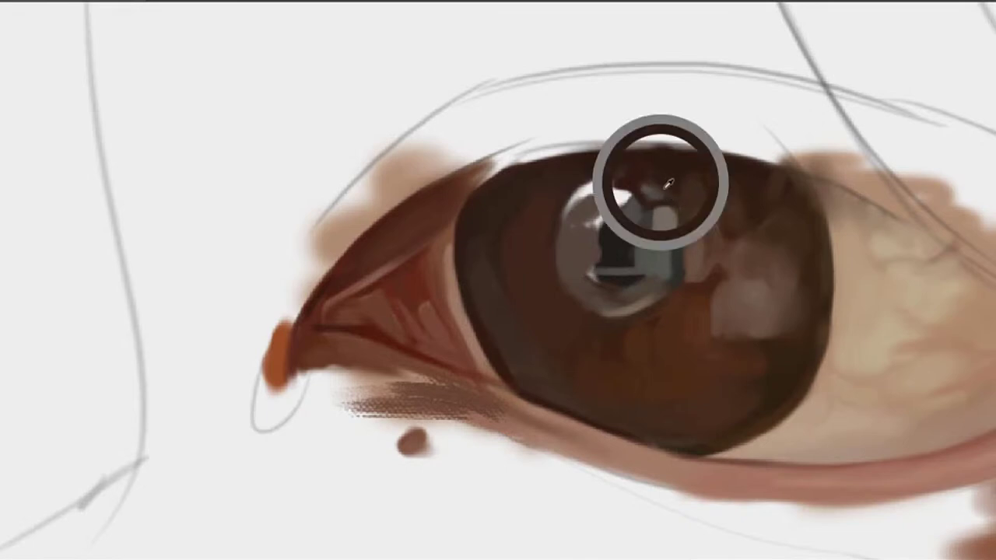
{"action": "left_click_drag", "start_coordinate": [605, 205], "coordinate": [668, 203]}
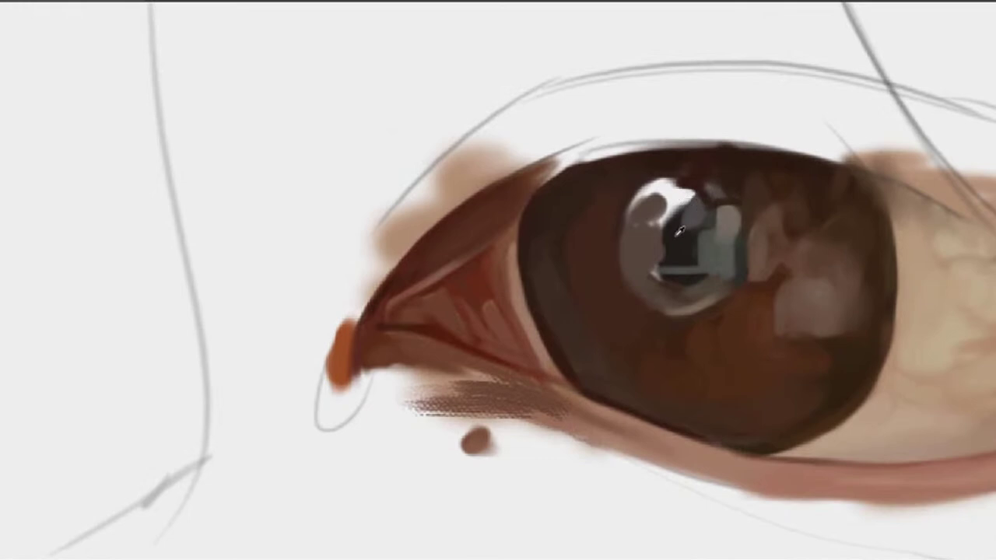
Paint the remaining white at the pupil's upper inner edge light blue and tidy the grey-brown shape beneath it
{"action": "mouse_move", "coordinate": [679, 217]}
{"action": "left_mouse_down"}
{"action": "mouse_move", "coordinate": [681, 189]}
{"action": "mouse_move", "coordinate": [683, 208]}
{"action": "left_mouse_up"}
{"action": "mouse_move", "coordinate": [666, 185]}
{"action": "left_mouse_down"}
{"action": "mouse_move", "coordinate": [668, 201]}
{"action": "mouse_move", "coordinate": [654, 184]}
{"action": "left_mouse_up"}
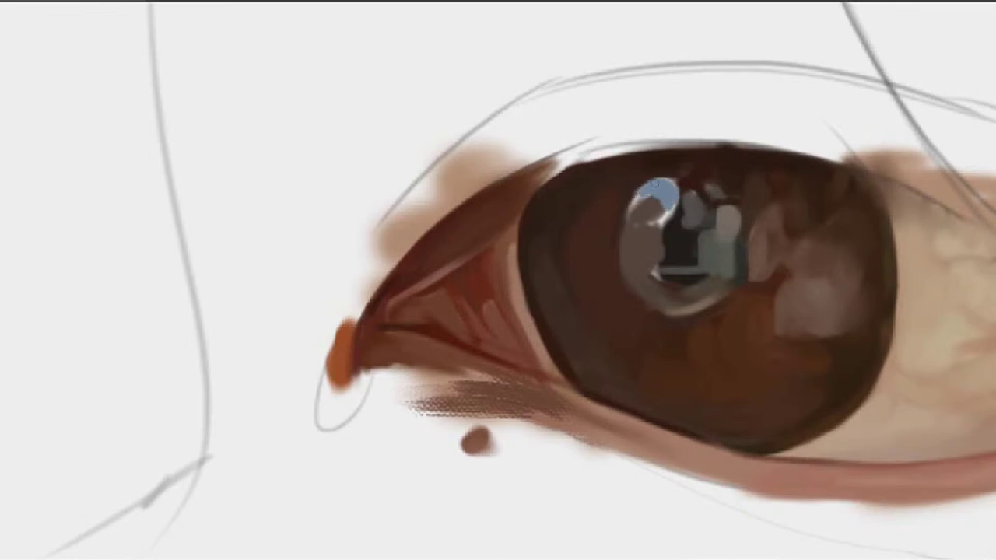
{"action": "left_click", "coordinate": [694, 185], "text": "alt"}
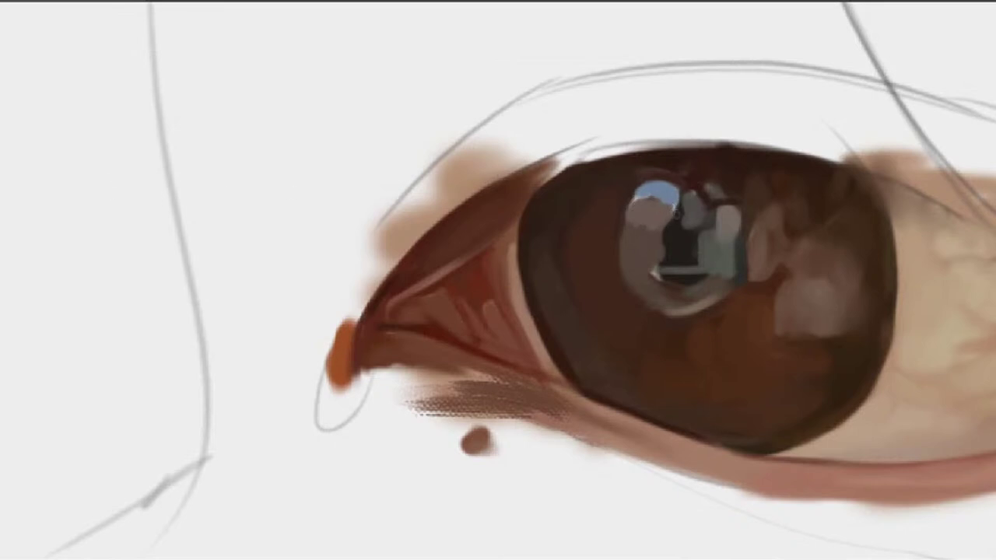
{"action": "left_click", "coordinate": [677, 200], "text": "alt"}
{"action": "left_click", "coordinate": [684, 194]}
Add dark spots and fine dark lines to the grey-brown reflection at the pupil's lower inner side
{"action": "left_click", "coordinate": [660, 216], "text": "alt"}
{"action": "left_click_drag", "start_coordinate": [664, 253], "coordinate": [664, 248]}
{"action": "left_click", "coordinate": [675, 271], "text": "alt"}
{"action": "mouse_move", "coordinate": [655, 276]}
{"action": "left_mouse_down"}
{"action": "mouse_move", "coordinate": [658, 287]}
{"action": "mouse_move", "coordinate": [650, 280]}
{"action": "left_mouse_up"}
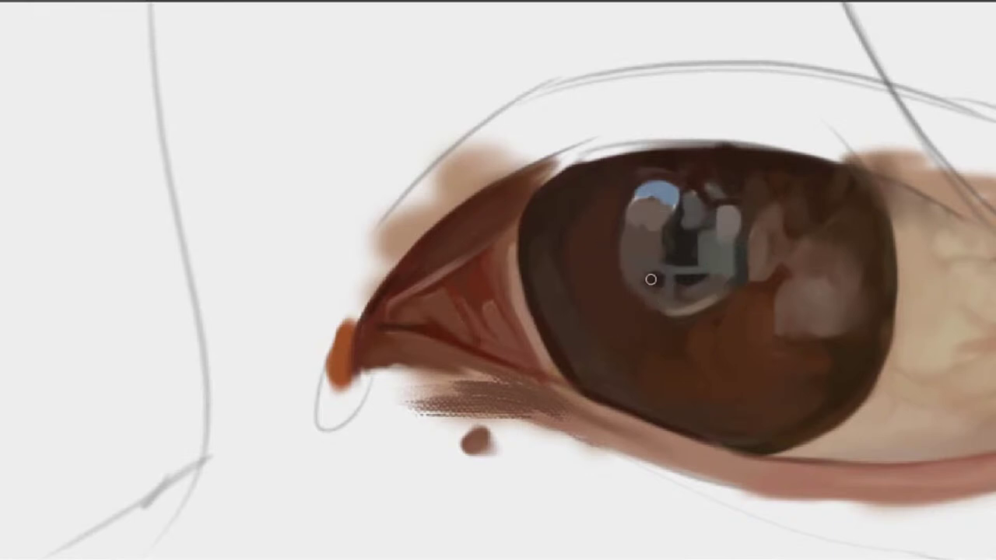
{"action": "left_click_drag", "start_coordinate": [650, 279], "coordinate": [636, 274]}
{"action": "left_click_drag", "start_coordinate": [660, 254], "coordinate": [647, 263]}
{"action": "left_click", "coordinate": [656, 250], "text": "alt"}
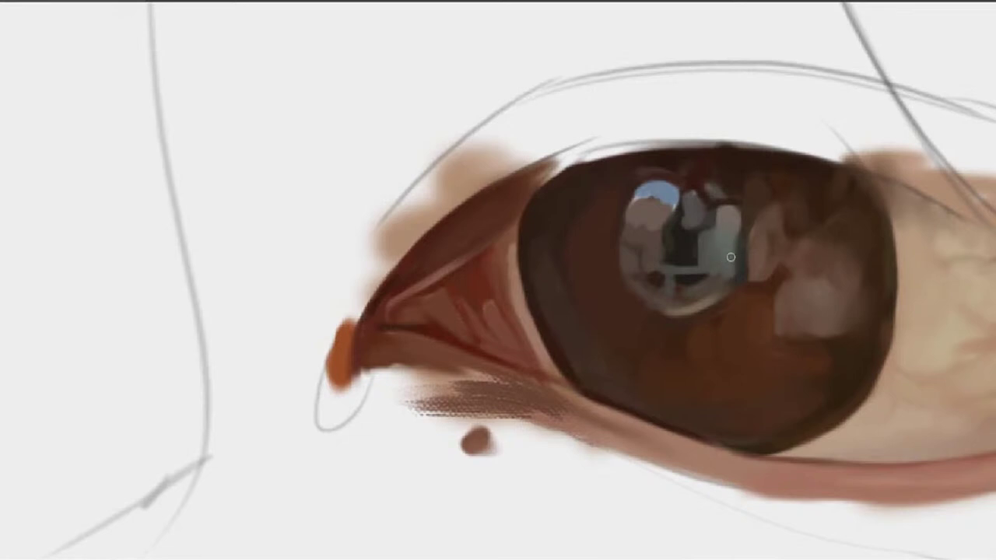
Refine the teal and grey-brown pupil reflections with sampled tones and darken the area above them
{"action": "left_click", "coordinate": [689, 271], "text": "alt"}
{"action": "left_click_drag", "start_coordinate": [724, 252], "coordinate": [685, 278]}
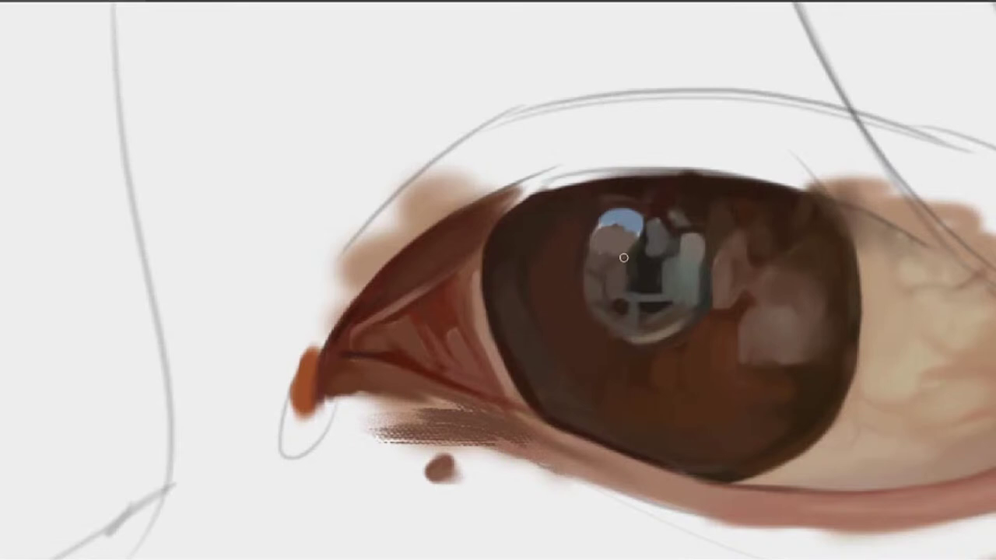
{"action": "left_click", "coordinate": [631, 259], "text": "alt"}
{"action": "left_click", "coordinate": [630, 261], "text": "alt"}
{"action": "left_click_drag", "start_coordinate": [628, 246], "coordinate": [629, 266]}
{"action": "left_click_drag", "start_coordinate": [664, 204], "coordinate": [659, 210]}
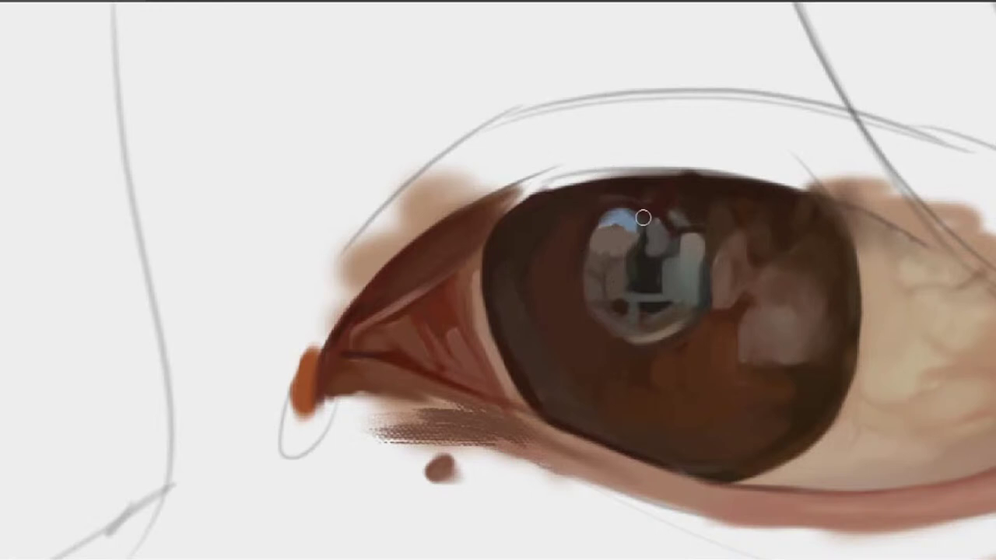
Detail the pupil reflection's rim and add bright white highlights along and just below its lower edge
{"action": "left_click_drag", "start_coordinate": [643, 216], "coordinate": [714, 201]}
{"action": "left_click_drag", "start_coordinate": [733, 259], "coordinate": [714, 236]}
{"action": "left_click_drag", "start_coordinate": [797, 249], "coordinate": [777, 268]}
{"action": "mouse_move", "coordinate": [864, 371]}
{"action": "left_mouse_down"}
{"action": "mouse_move", "coordinate": [839, 311]}
{"action": "mouse_move", "coordinate": [860, 327]}
{"action": "left_mouse_up"}
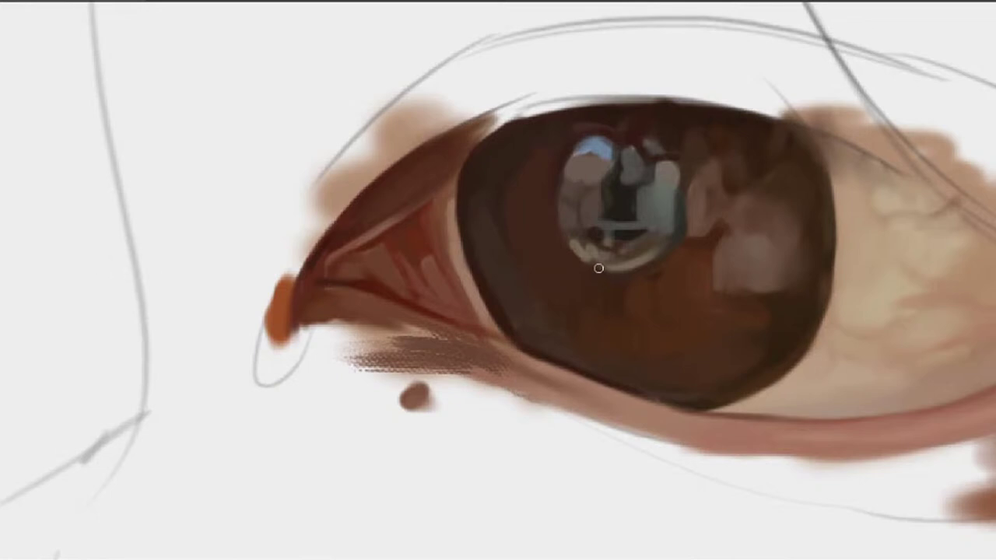
{"action": "left_click_drag", "start_coordinate": [592, 265], "coordinate": [607, 269]}
{"action": "left_click", "coordinate": [605, 263], "text": "alt"}
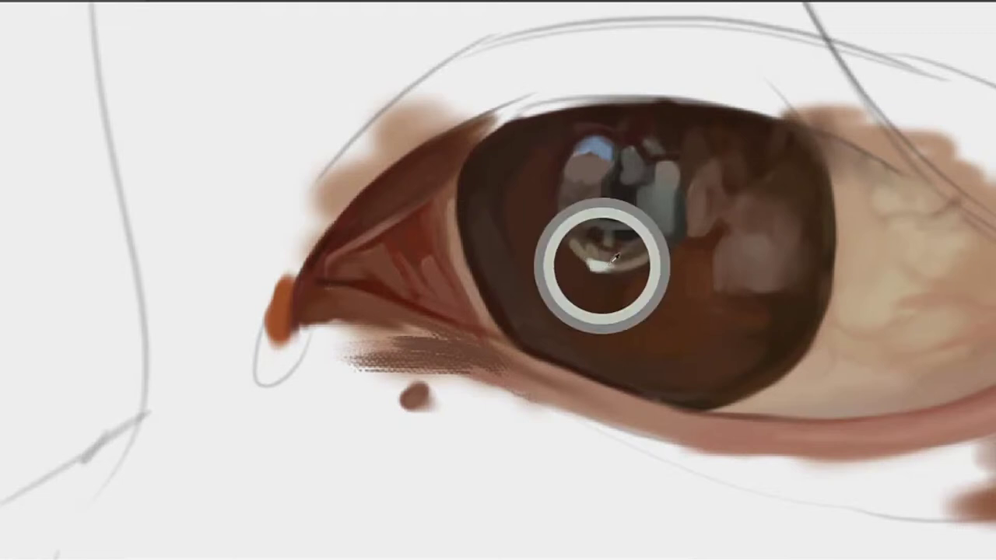
{"action": "left_click_drag", "start_coordinate": [660, 270], "coordinate": [665, 269]}
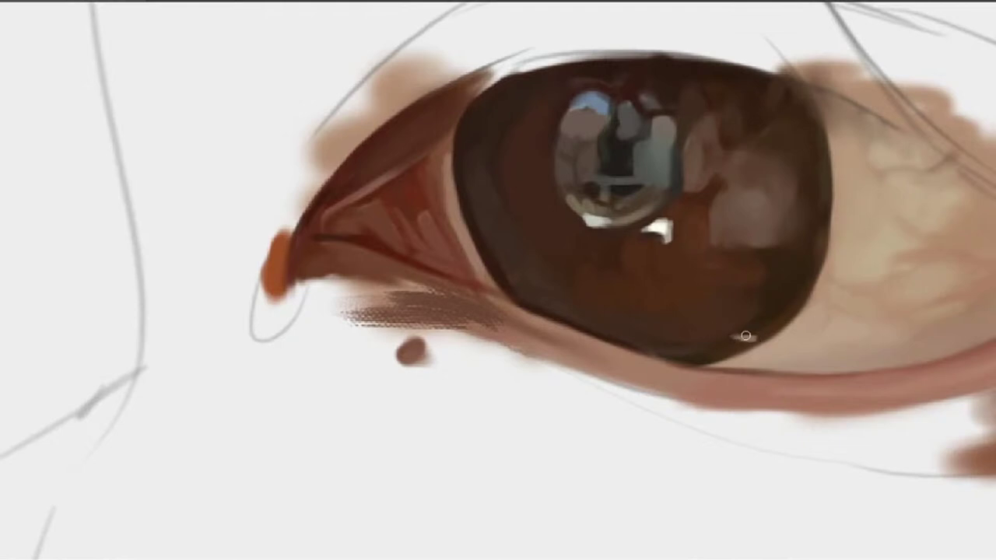
Paint a diagonal beige highlight in the lower outer iris and trim it with sampled dark and reddish browns
{"action": "mouse_move", "coordinate": [725, 324]}
{"action": "left_mouse_down"}
{"action": "mouse_move", "coordinate": [675, 302]}
{"action": "mouse_move", "coordinate": [696, 297]}
{"action": "mouse_move", "coordinate": [693, 305]}
{"action": "mouse_move", "coordinate": [686, 295]}
{"action": "mouse_move", "coordinate": [695, 293]}
{"action": "mouse_move", "coordinate": [660, 270]}
{"action": "mouse_move", "coordinate": [703, 287]}
{"action": "left_mouse_up"}
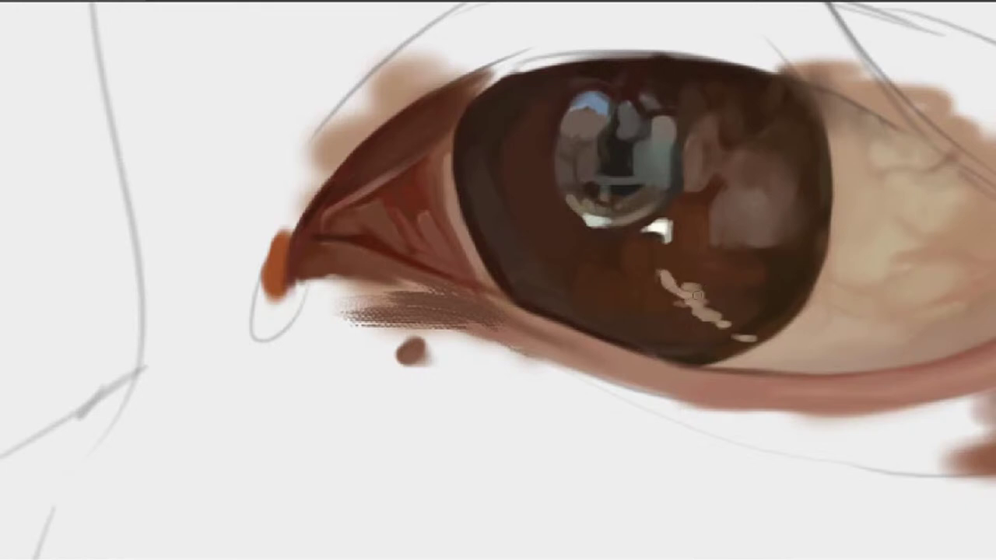
{"action": "left_click", "coordinate": [689, 301], "text": "alt"}
{"action": "left_click", "coordinate": [666, 302], "text": "alt"}
{"action": "left_click", "coordinate": [666, 278], "text": "alt"}
{"action": "mouse_move", "coordinate": [653, 274]}
{"action": "left_mouse_down"}
{"action": "mouse_move", "coordinate": [690, 300]}
{"action": "mouse_move", "coordinate": [680, 303]}
{"action": "mouse_move", "coordinate": [681, 271]}
{"action": "mouse_move", "coordinate": [726, 322]}
{"action": "mouse_move", "coordinate": [688, 278]}
{"action": "left_mouse_up"}
{"action": "left_click", "coordinate": [692, 293], "text": "alt"}
{"action": "left_click", "coordinate": [685, 291], "text": "alt"}
{"action": "left_click", "coordinate": [701, 311], "text": "alt"}
{"action": "left_click", "coordinate": [704, 276], "text": "alt"}
{"action": "left_click", "coordinate": [692, 264], "text": "alt"}
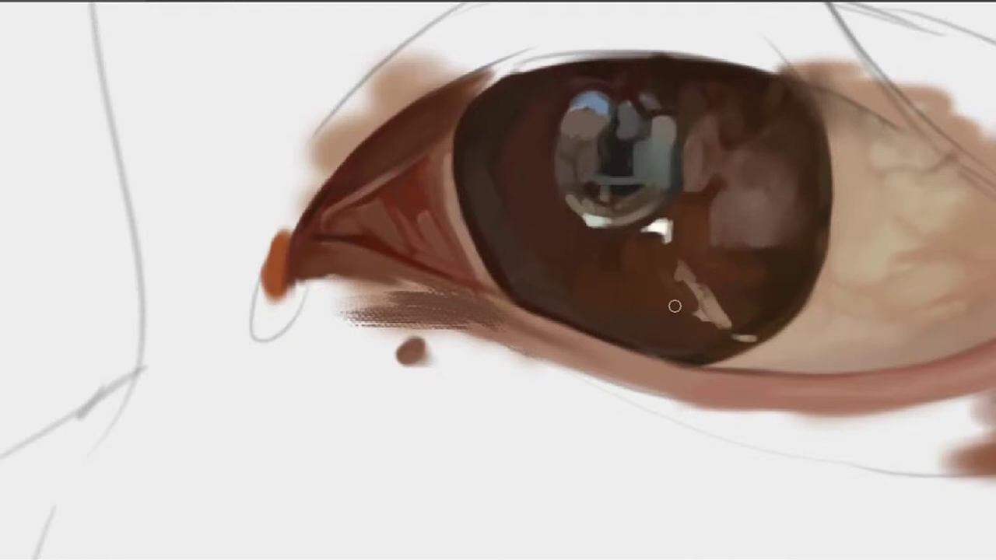
Extend the beige highlight toward the inner iris as a second arm and brighten it with lighter cream dabs
{"action": "left_click", "coordinate": [708, 309], "text": "alt"}
{"action": "mouse_move", "coordinate": [699, 313]}
{"action": "left_mouse_down"}
{"action": "mouse_move", "coordinate": [621, 297]}
{"action": "mouse_move", "coordinate": [669, 303]}
{"action": "left_mouse_up"}
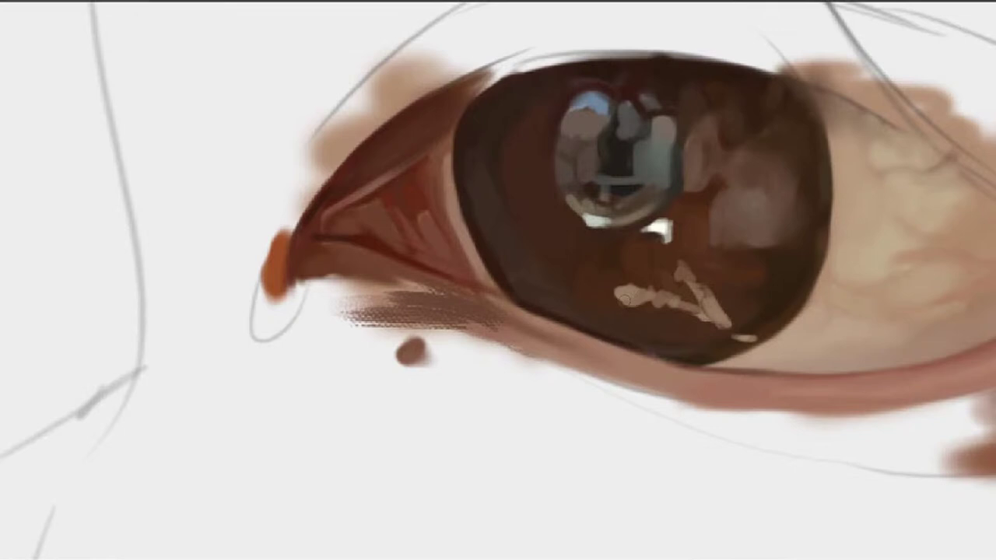
{"action": "mouse_move", "coordinate": [621, 291]}
{"action": "left_mouse_down"}
{"action": "mouse_move", "coordinate": [681, 308]}
{"action": "mouse_move", "coordinate": [648, 298]}
{"action": "mouse_move", "coordinate": [673, 307]}
{"action": "left_mouse_up"}
{"action": "key", "text": "ctrl+z"}
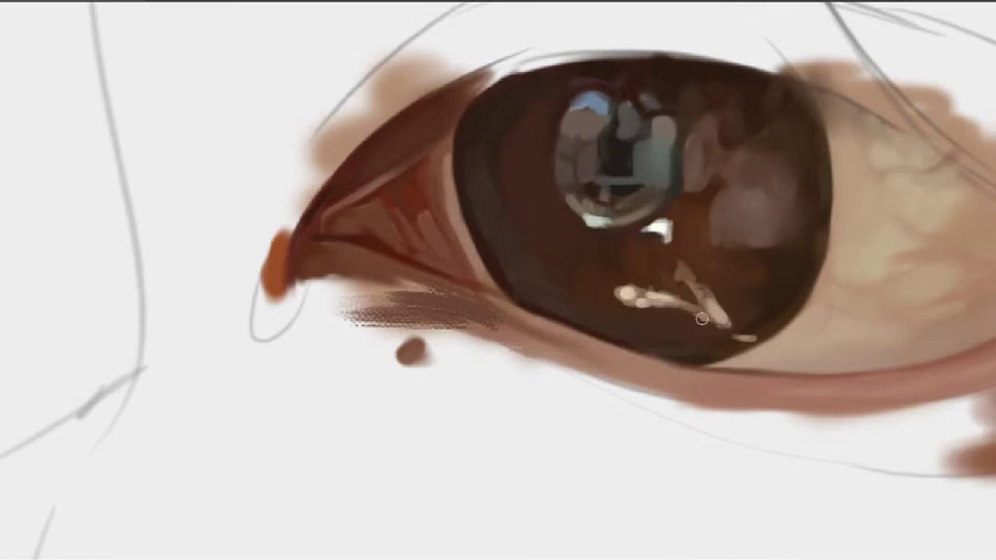
{"action": "left_click_drag", "start_coordinate": [700, 309], "coordinate": [713, 320]}
Add a deeper blue arc to the blue pupil reflection and touch up the dark details near its lower rim
{"action": "mouse_move", "coordinate": [701, 259]}
{"action": "left_mouse_down"}
{"action": "mouse_move", "coordinate": [691, 319]}
{"action": "mouse_move", "coordinate": [755, 240]}
{"action": "left_mouse_up"}
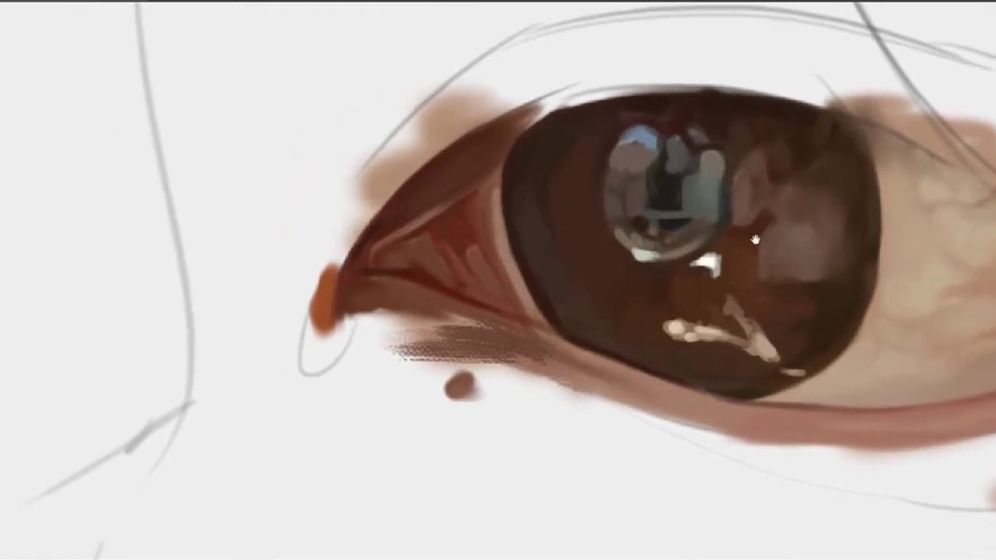
{"action": "left_click_drag", "start_coordinate": [697, 150], "coordinate": [736, 185]}
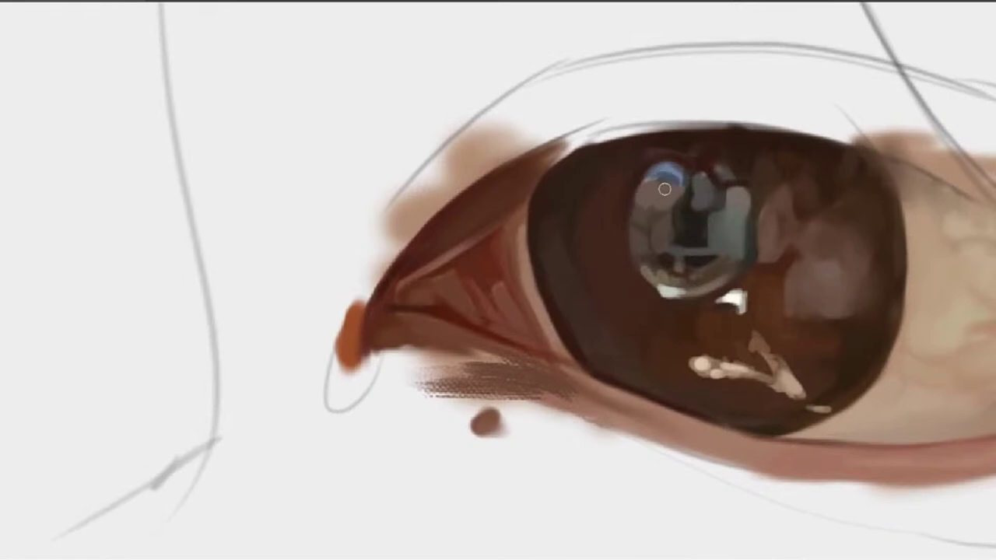
{"action": "mouse_move", "coordinate": [668, 181]}
{"action": "left_mouse_down"}
{"action": "mouse_move", "coordinate": [646, 185]}
{"action": "mouse_move", "coordinate": [675, 180]}
{"action": "left_mouse_up"}
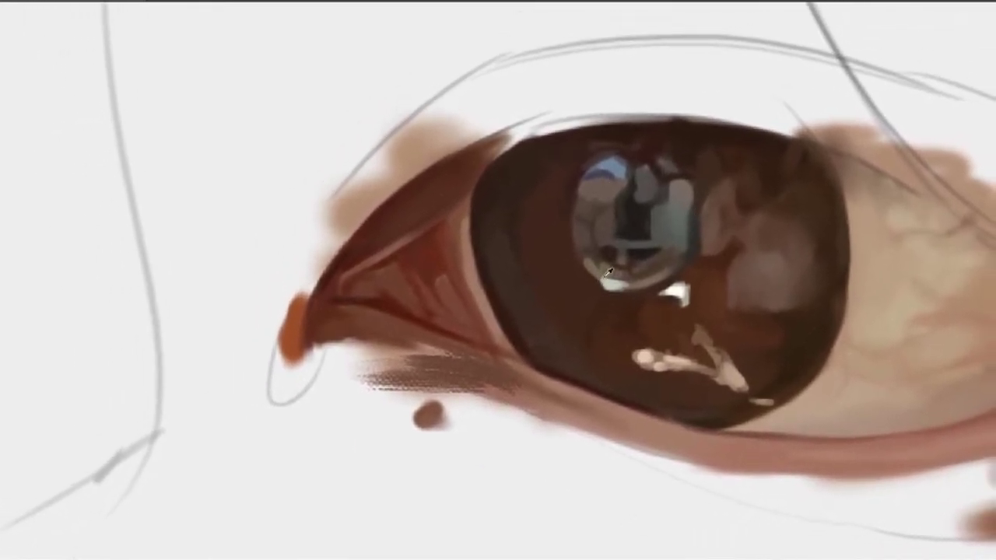
{"action": "left_click", "coordinate": [606, 270], "text": "alt"}
{"action": "mouse_move", "coordinate": [606, 272]}
{"action": "left_mouse_down"}
{"action": "mouse_move", "coordinate": [613, 262]}
{"action": "mouse_move", "coordinate": [601, 261]}
{"action": "left_mouse_up"}
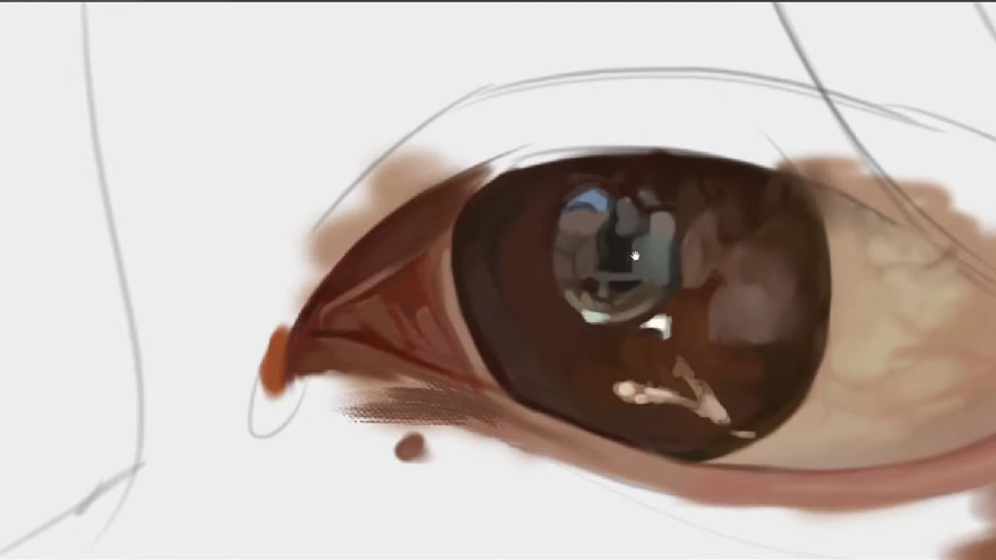
{"action": "left_click_drag", "start_coordinate": [635, 255], "coordinate": [584, 217]}
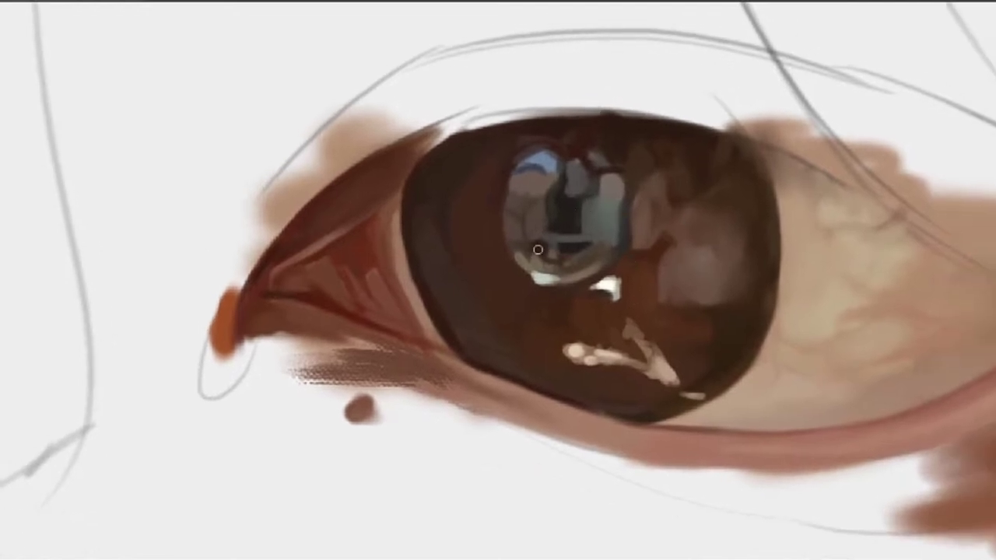
Dab a small reddish-brown detail just inside the lower rim of the pupil reflection, on the tear-duct side
{"action": "left_click_drag", "start_coordinate": [537, 250], "coordinate": [539, 246]}
{"action": "left_click_drag", "start_coordinate": [612, 140], "coordinate": [590, 204]}
{"action": "left_click_drag", "start_coordinate": [579, 296], "coordinate": [591, 238]}
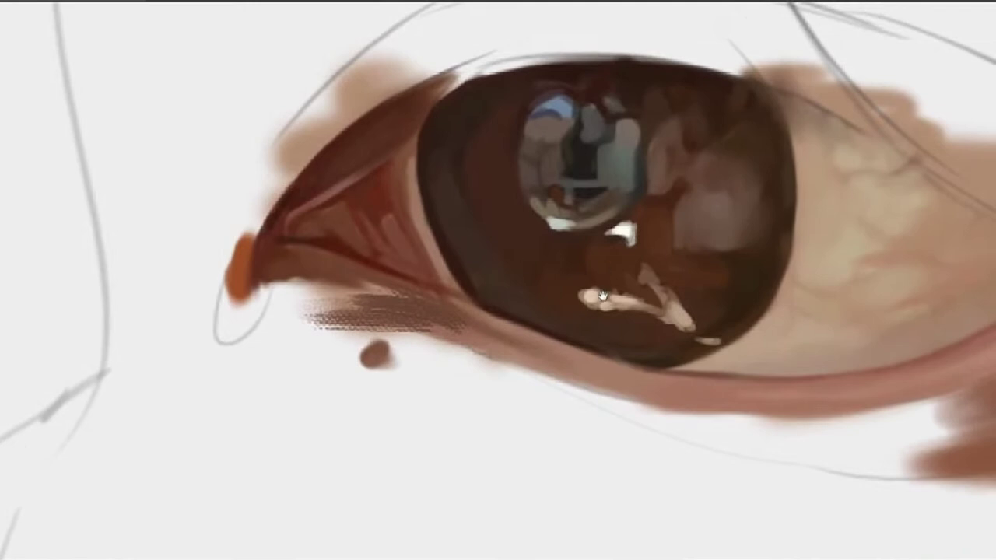
Trim the inner tip of the beige highlight in the lower iris with a much smaller eraser
{"action": "key", "text": "e"}
{"action": "key", "text": "bracketleft"}
{"action": "key", "text": "bracketleft"}
{"action": "key", "text": "bracketleft"}
{"action": "key", "text": "bracketleft"}
{"action": "key", "text": "bracketleft"}
{"action": "key", "text": "bracketleft"}
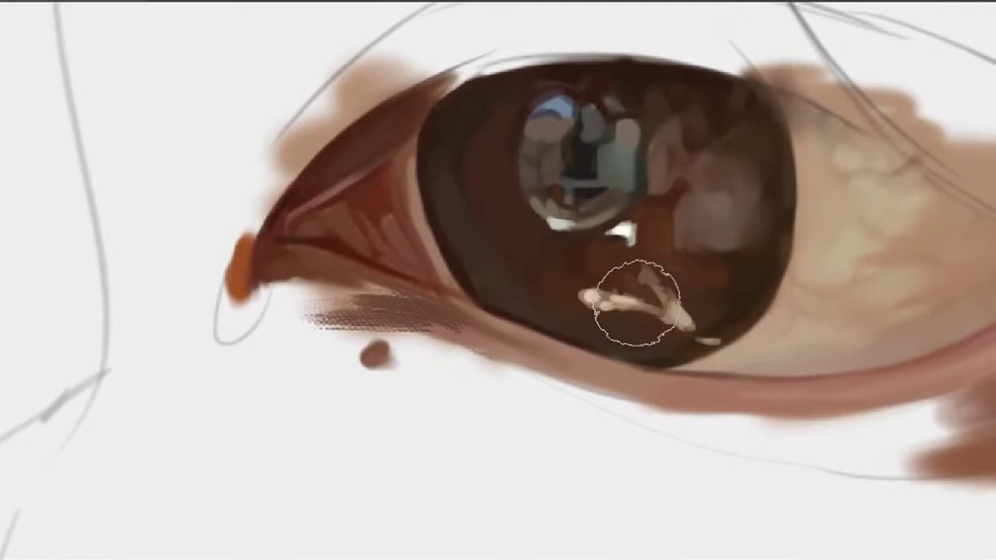
{"action": "key", "text": "bracketleft"}
{"action": "key", "text": "bracketleft"}
{"action": "mouse_move", "coordinate": [587, 295]}
{"action": "left_mouse_down"}
{"action": "mouse_move", "coordinate": [640, 310]}
{"action": "mouse_move", "coordinate": [597, 315]}
{"action": "mouse_move", "coordinate": [597, 300]}
{"action": "mouse_move", "coordinate": [614, 291]}
{"action": "mouse_move", "coordinate": [599, 301]}
{"action": "mouse_move", "coordinate": [592, 276]}
{"action": "left_mouse_up"}
{"action": "left_click_drag", "start_coordinate": [601, 291], "coordinate": [569, 258]}
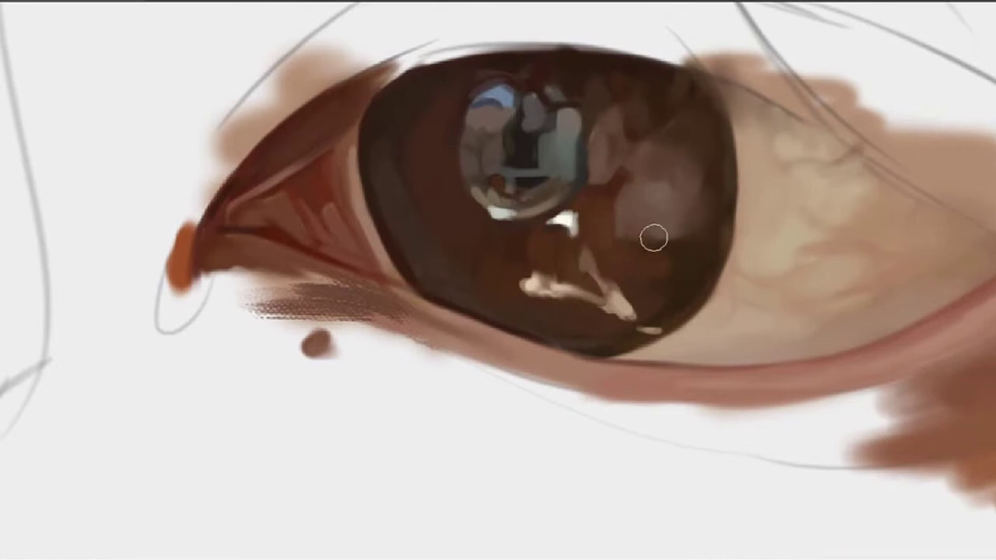
Examine the pupil reflection, the beige highlight and the surrounding iris for areas that need refinement
{"action": "left_click_drag", "start_coordinate": [616, 287], "coordinate": [635, 291]}
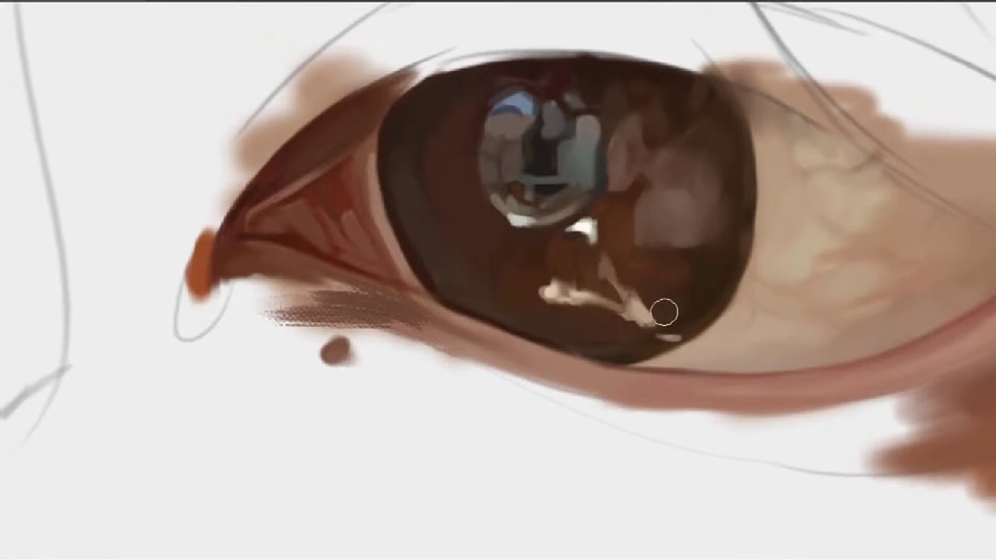
{"action": "left_click_drag", "start_coordinate": [600, 257], "coordinate": [630, 311]}
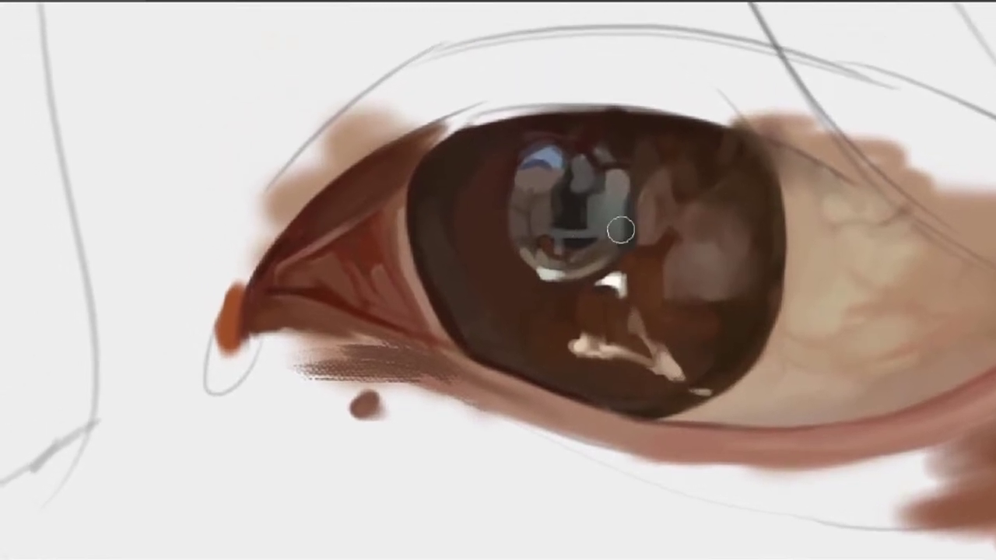
{"action": "left_click_drag", "start_coordinate": [678, 276], "coordinate": [637, 270]}
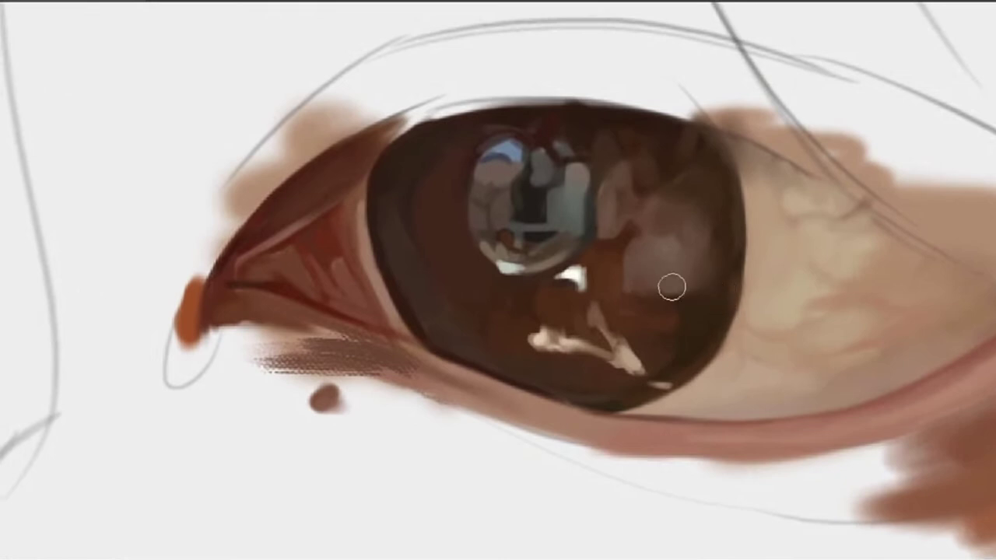
{"action": "left_click_drag", "start_coordinate": [558, 242], "coordinate": [513, 254]}
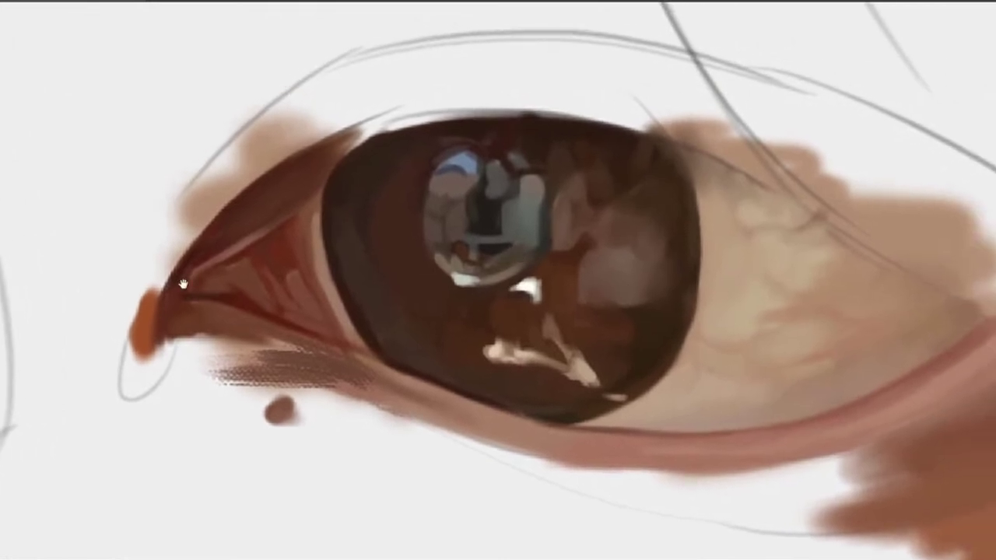
{"action": "left_click_drag", "start_coordinate": [602, 255], "coordinate": [593, 274]}
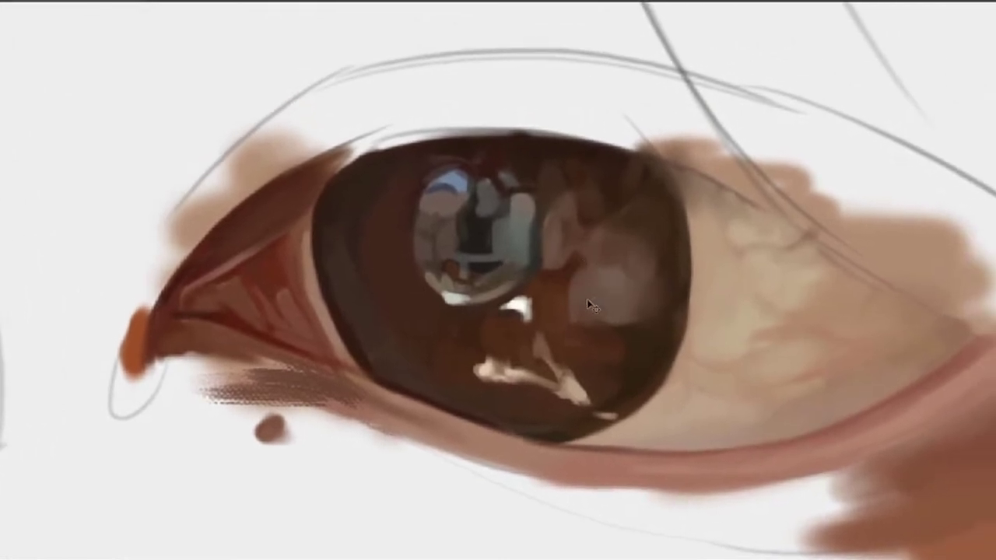
{"action": "left_click_drag", "start_coordinate": [544, 297], "coordinate": [629, 261]}
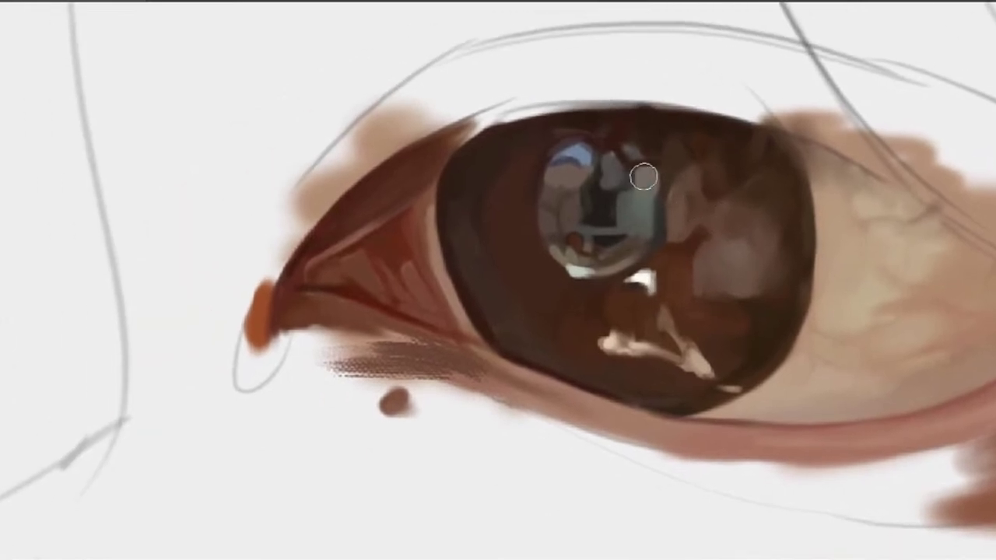
{"action": "left_click_drag", "start_coordinate": [512, 285], "coordinate": [581, 261]}
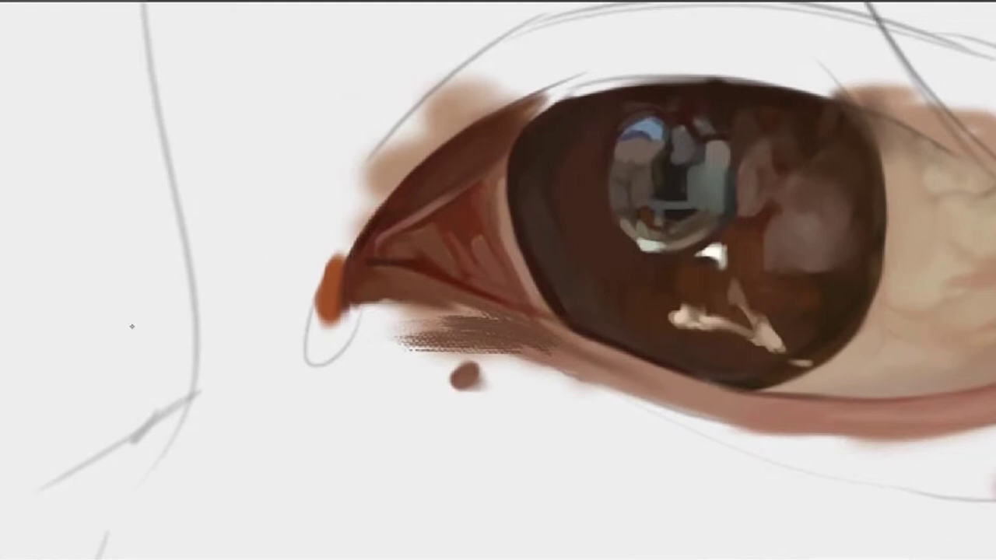
{"action": "left_click_drag", "start_coordinate": [585, 235], "coordinate": [558, 270]}
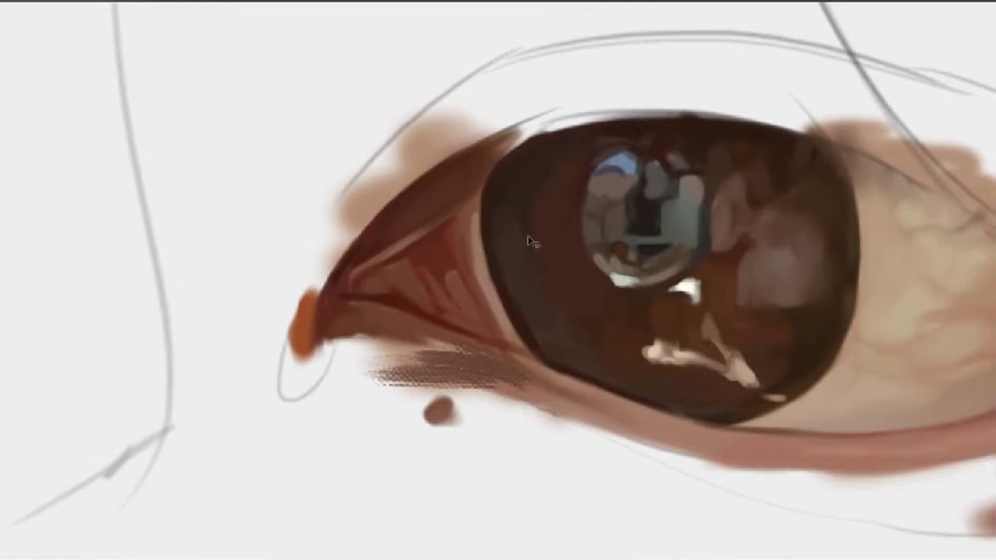
{"action": "left_click_drag", "start_coordinate": [611, 253], "coordinate": [528, 231]}
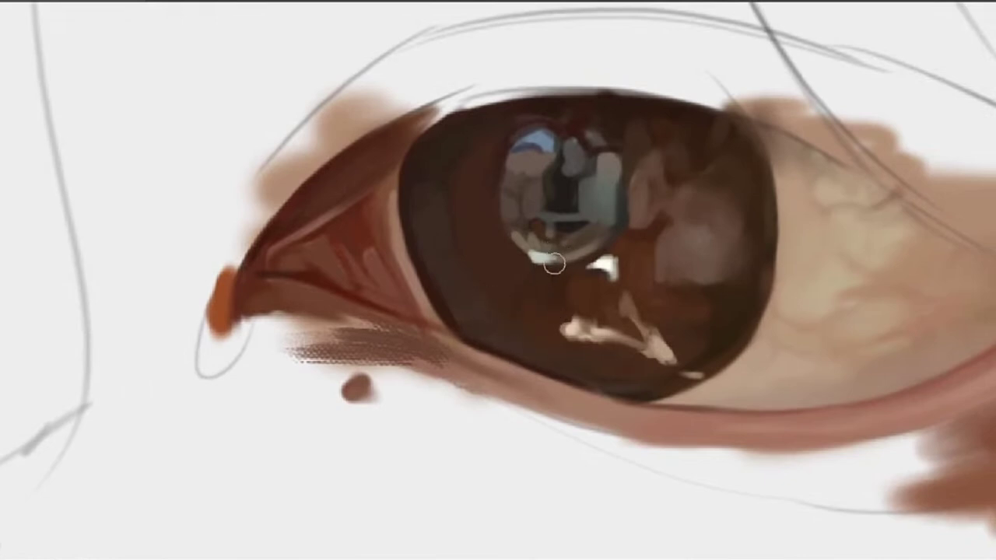
{"action": "left_click_drag", "start_coordinate": [489, 276], "coordinate": [487, 312]}
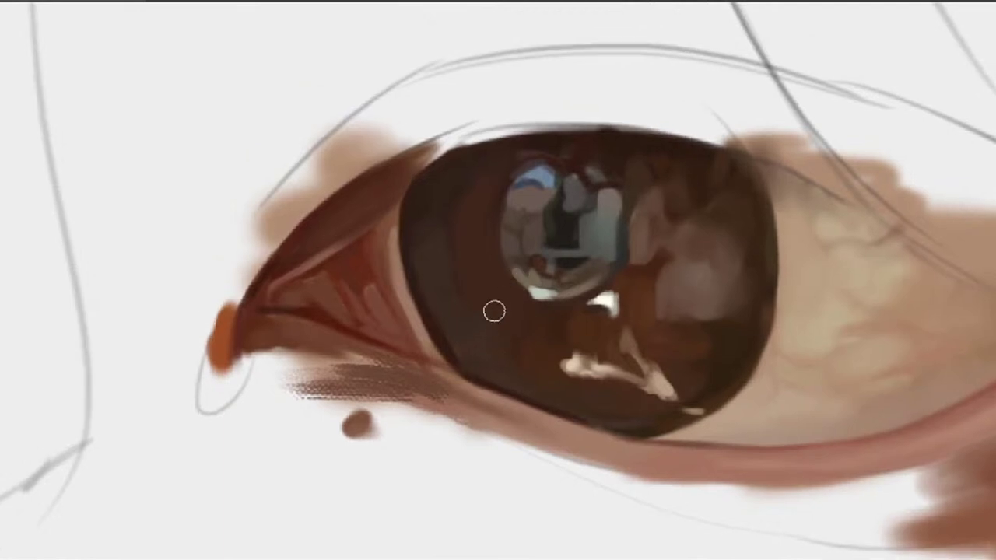
{"action": "mouse_move", "coordinate": [615, 264]}
{"action": "left_mouse_down"}
{"action": "mouse_move", "coordinate": [573, 272]}
{"action": "mouse_move", "coordinate": [572, 281]}
{"action": "left_mouse_up"}
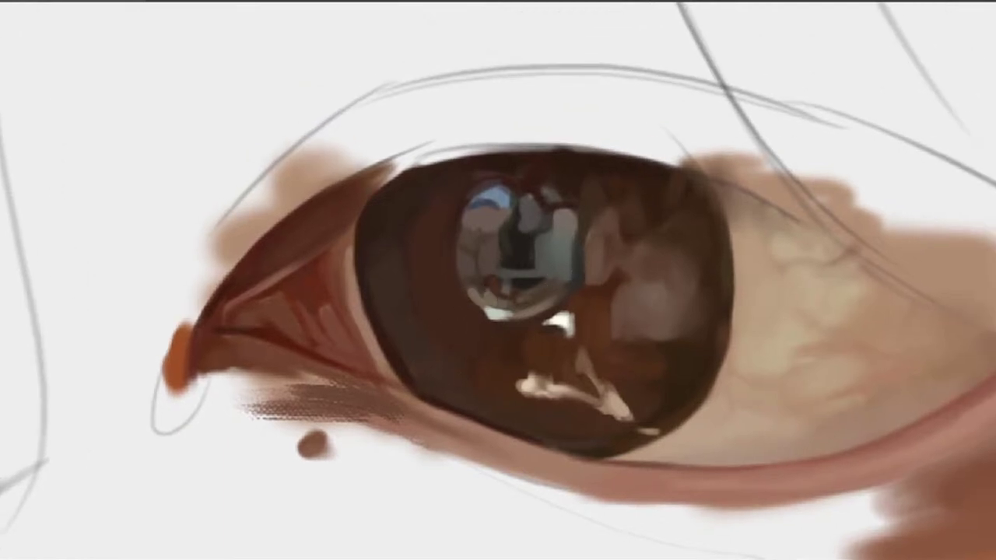
{"action": "left_click_drag", "start_coordinate": [564, 224], "coordinate": [547, 244]}
{"action": "left_click_drag", "start_coordinate": [622, 312], "coordinate": [591, 260]}
Soften the greyish-brown patches in the outer iris with a slightly larger brush
{"action": "key", "text": "bracketright"}
{"action": "key", "text": "bracketright"}
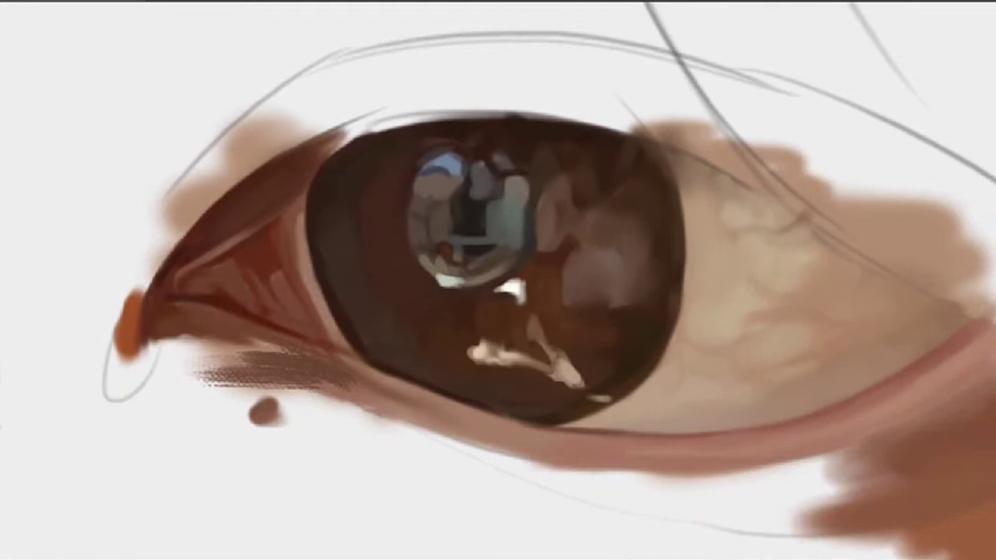
{"action": "left_click_drag", "start_coordinate": [647, 259], "coordinate": [626, 289]}
{"action": "left_click_drag", "start_coordinate": [660, 245], "coordinate": [656, 283]}
{"action": "left_click_drag", "start_coordinate": [602, 225], "coordinate": [672, 247]}
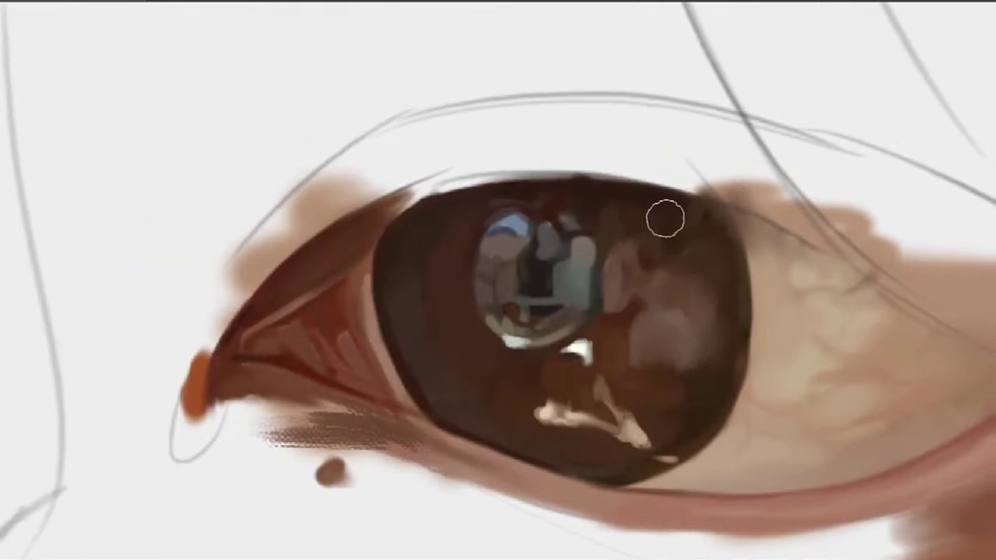
{"action": "scroll", "coordinate": [547, 228], "scroll_direction": "left", "scroll_amount": 2}
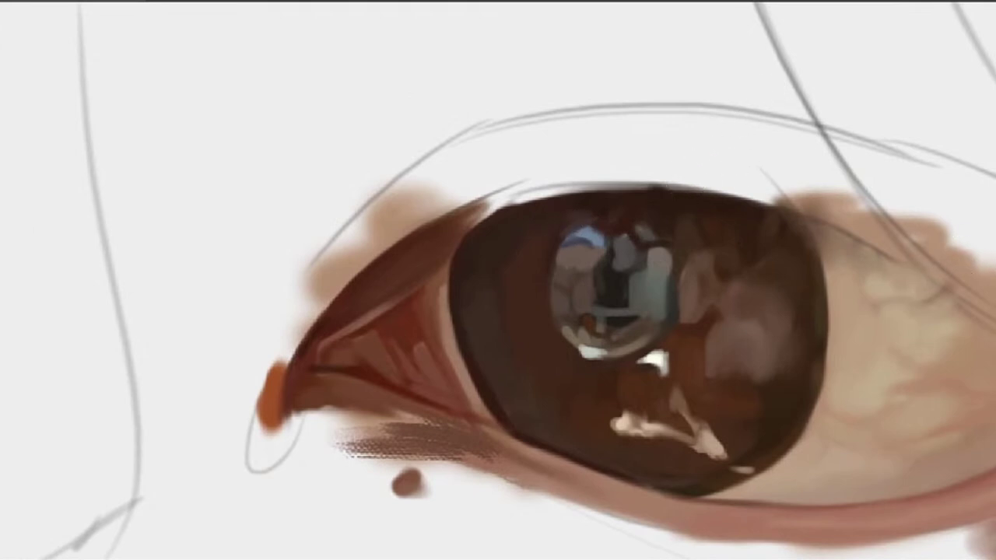
{"action": "left_click_drag", "start_coordinate": [691, 334], "coordinate": [671, 337]}
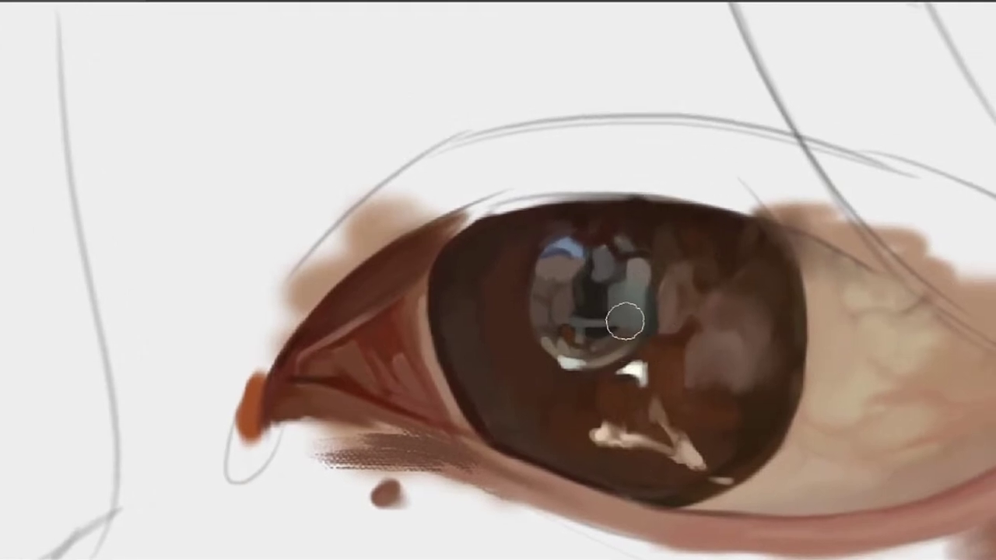
Refine the horizontal bar, dark details and lower outline of the pupil reflection with a smaller brush
{"action": "key", "text": "bracketleft"}
{"action": "key", "text": "bracketleft"}
{"action": "key", "text": "bracketleft"}
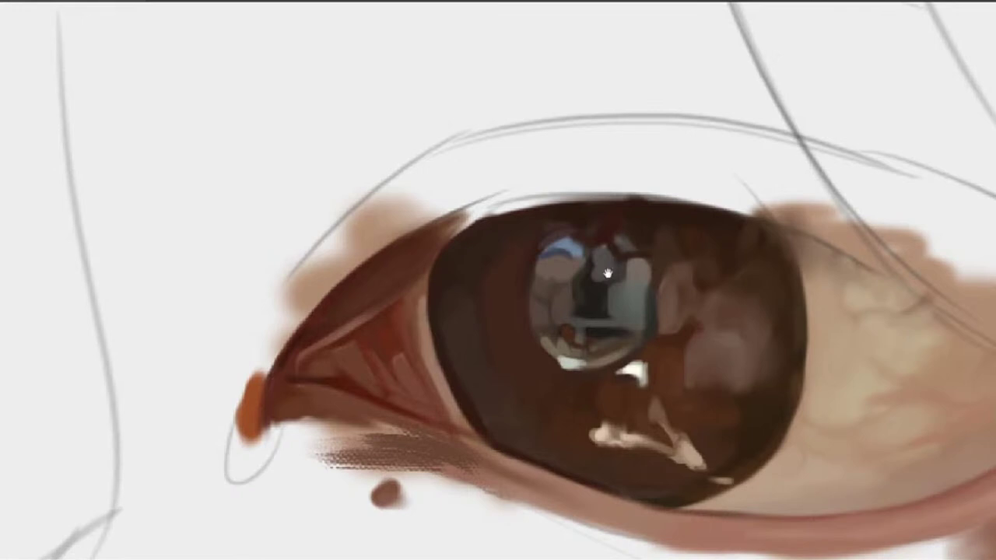
{"action": "left_click_drag", "start_coordinate": [607, 272], "coordinate": [545, 155]}
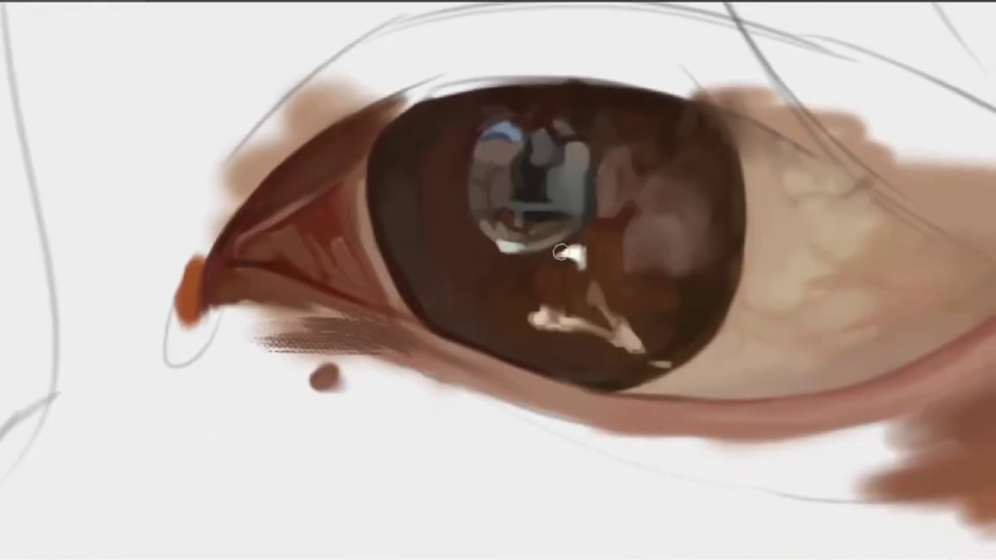
{"action": "left_click_drag", "start_coordinate": [537, 242], "coordinate": [552, 254]}
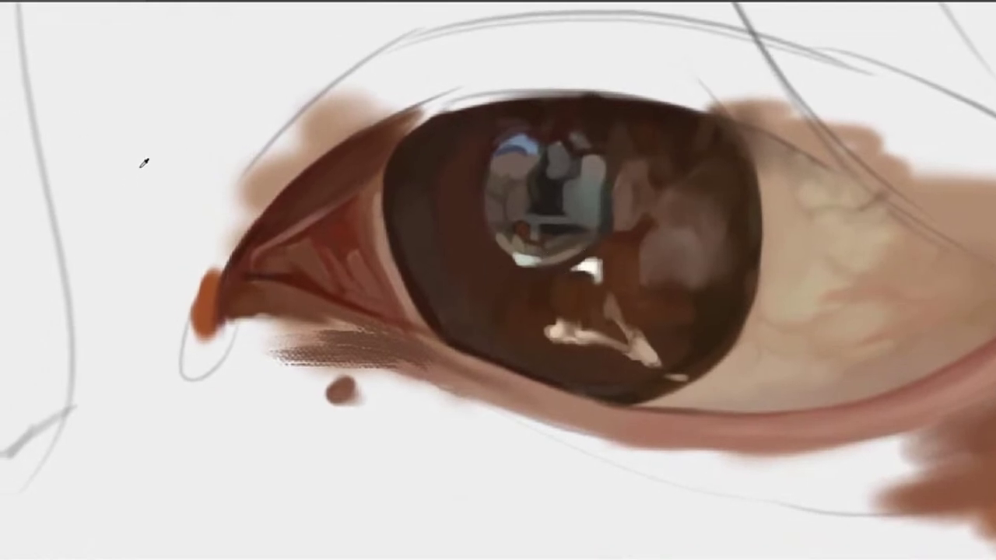
{"action": "left_click_drag", "start_coordinate": [515, 161], "coordinate": [507, 205]}
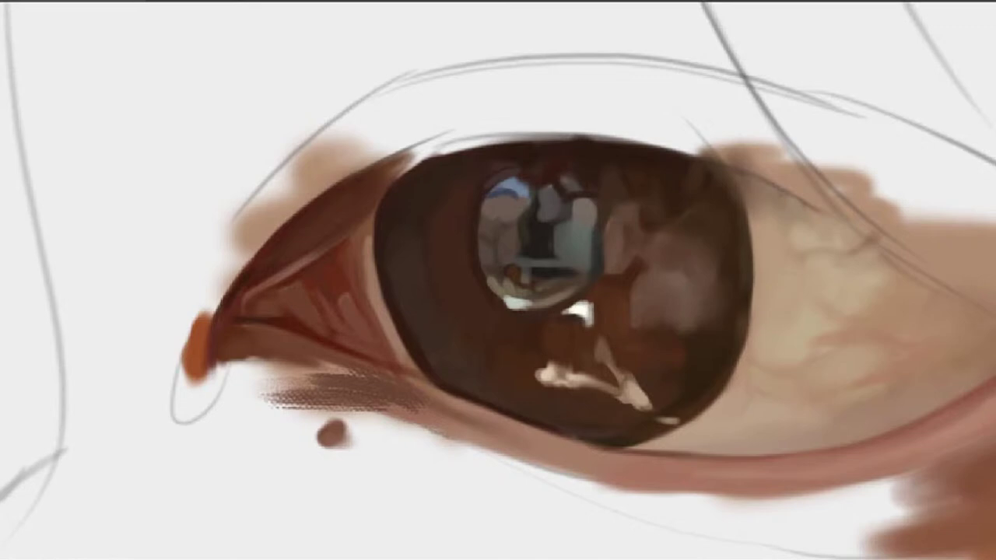
{"action": "left_click_drag", "start_coordinate": [511, 189], "coordinate": [559, 193]}
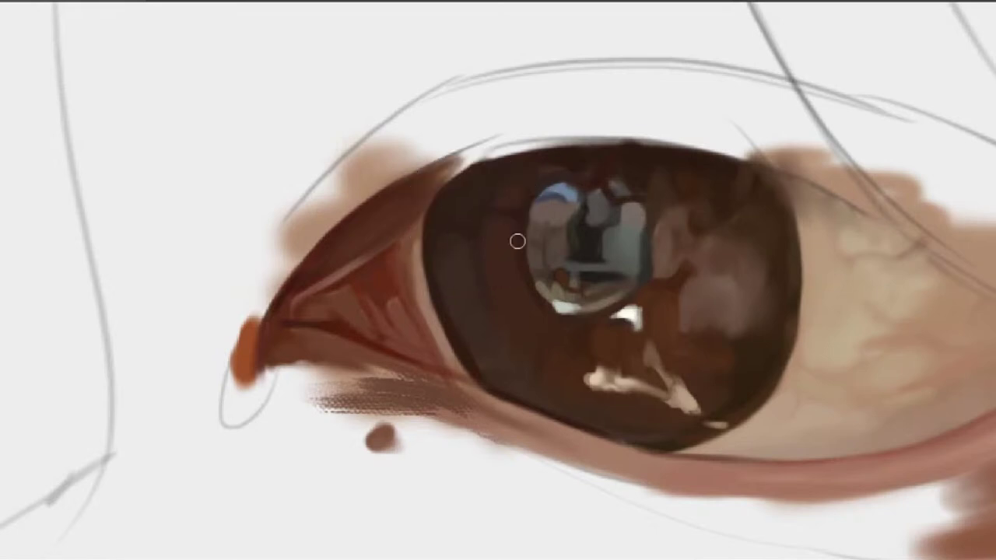
Break up the reddish inner iris beside the pupil reflection with darker brown strokes
{"action": "mouse_move", "coordinate": [538, 271]}
{"action": "left_mouse_down"}
{"action": "mouse_move", "coordinate": [501, 218]}
{"action": "mouse_move", "coordinate": [515, 220]}
{"action": "left_mouse_up"}
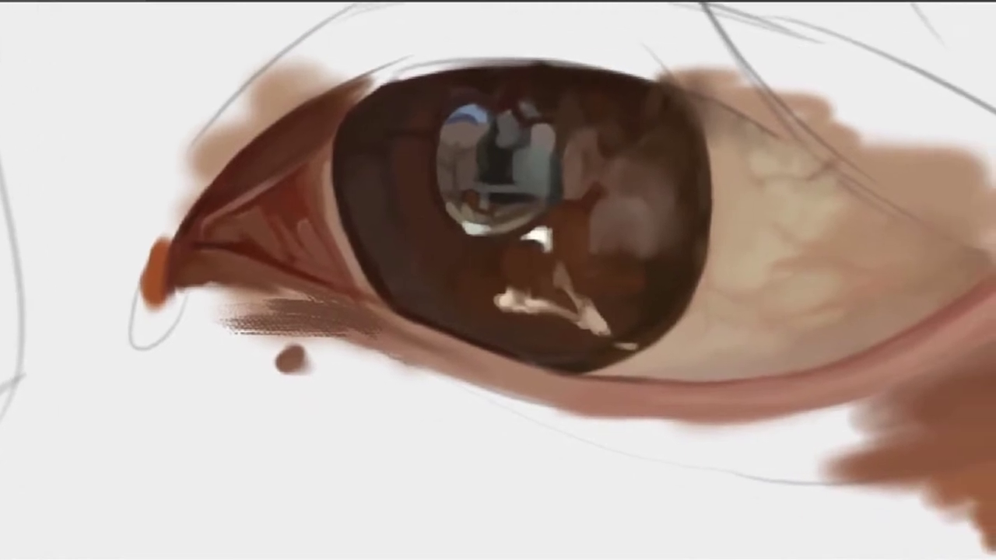
{"action": "left_click_drag", "start_coordinate": [596, 165], "coordinate": [637, 204]}
{"action": "left_click_drag", "start_coordinate": [602, 245], "coordinate": [603, 256]}
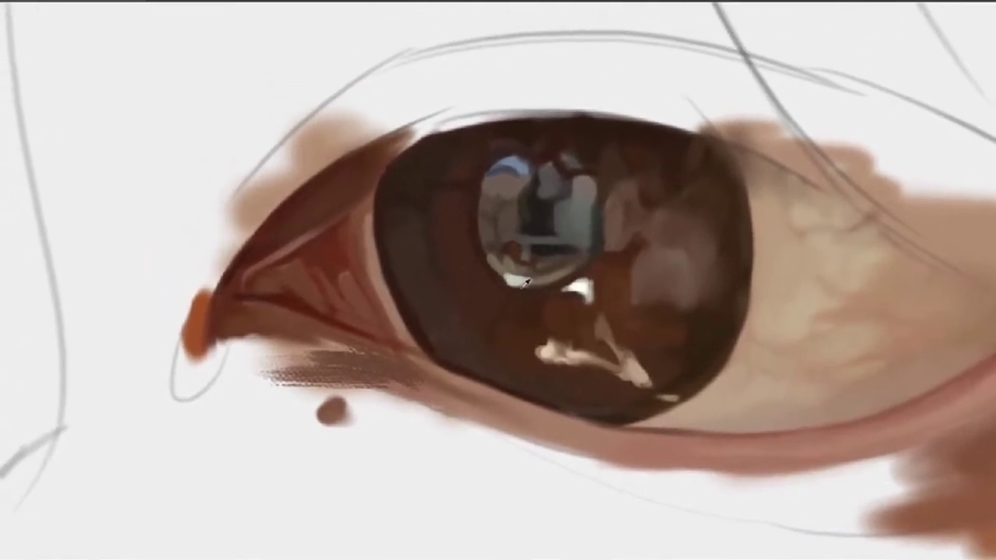
Sample the pale highlight on the pupil reflection's lower rim and extend it along the edge
{"action": "left_click", "coordinate": [516, 283], "text": "alt"}
{"action": "left_click_drag", "start_coordinate": [514, 282], "coordinate": [535, 285]}
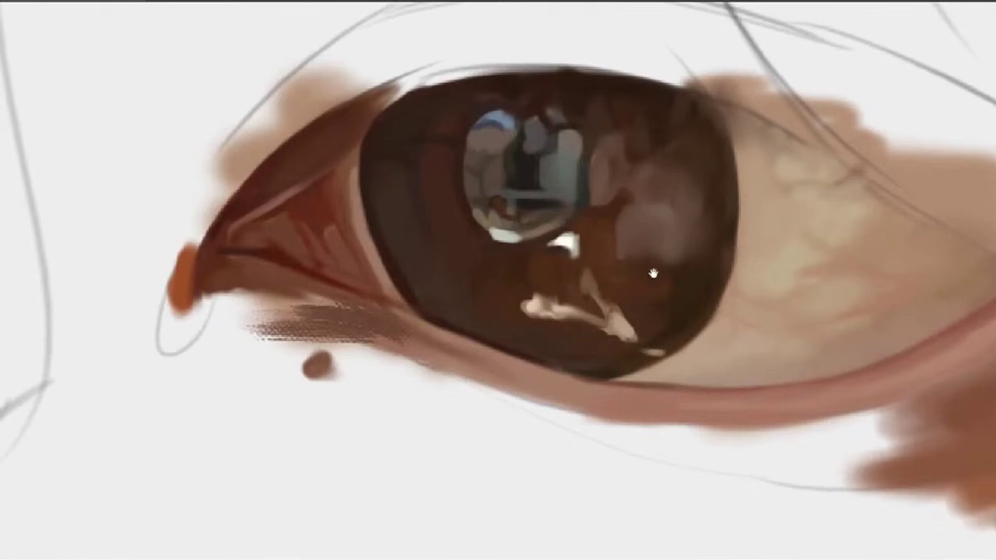
{"action": "left_click_drag", "start_coordinate": [653, 273], "coordinate": [659, 292]}
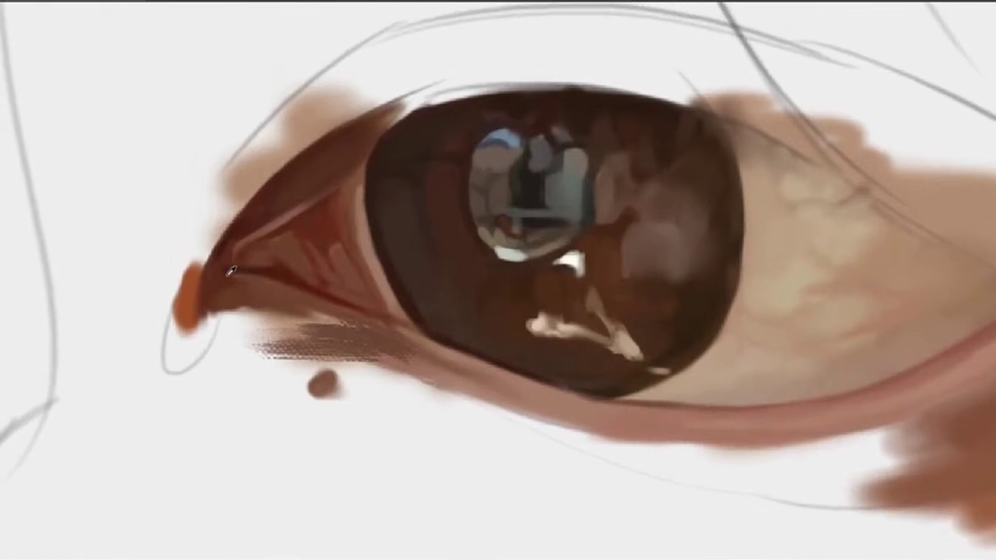
Undo the grey stroke below the small white highlight and sharpen the inner tip of the beige highlight
{"action": "mouse_move", "coordinate": [553, 282]}
{"action": "left_mouse_down"}
{"action": "mouse_move", "coordinate": [544, 280]}
{"action": "mouse_move", "coordinate": [579, 299]}
{"action": "left_mouse_up"}
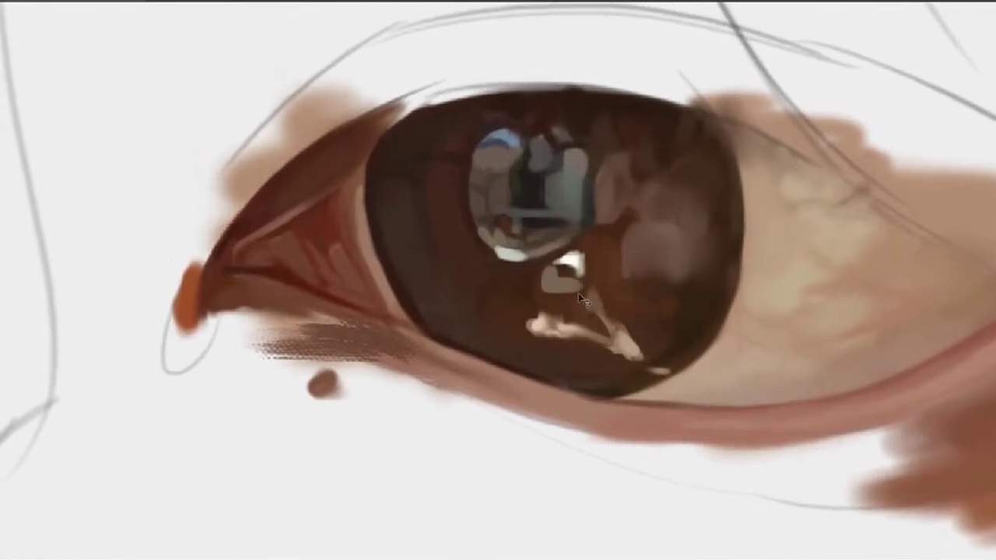
{"action": "key", "text": "ctrl+z"}
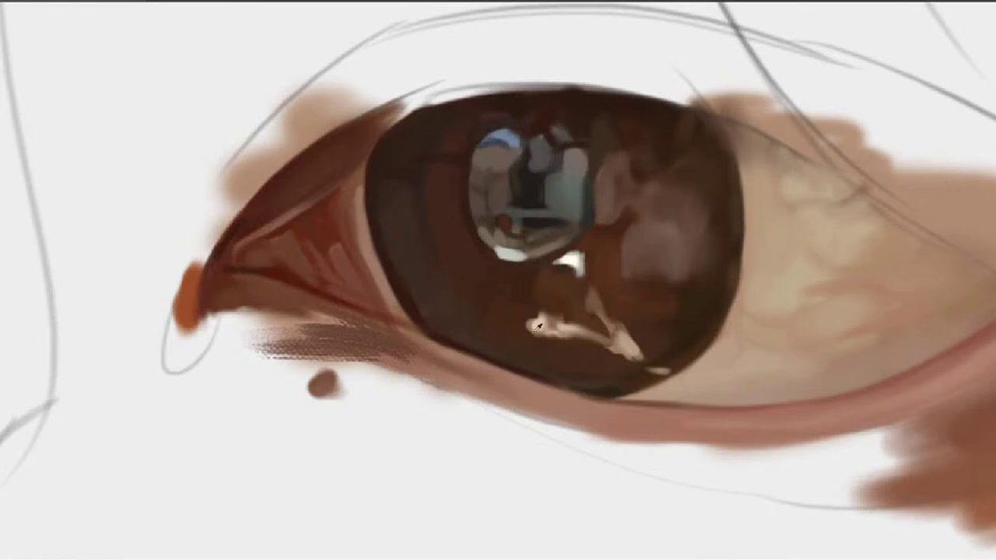
{"action": "left_click_drag", "start_coordinate": [526, 329], "coordinate": [529, 335]}
{"action": "mouse_move", "coordinate": [642, 164]}
{"action": "left_mouse_down"}
{"action": "mouse_move", "coordinate": [570, 170]}
{"action": "mouse_move", "coordinate": [545, 208]}
{"action": "mouse_move", "coordinate": [535, 190]}
{"action": "mouse_move", "coordinate": [531, 223]}
{"action": "left_mouse_up"}
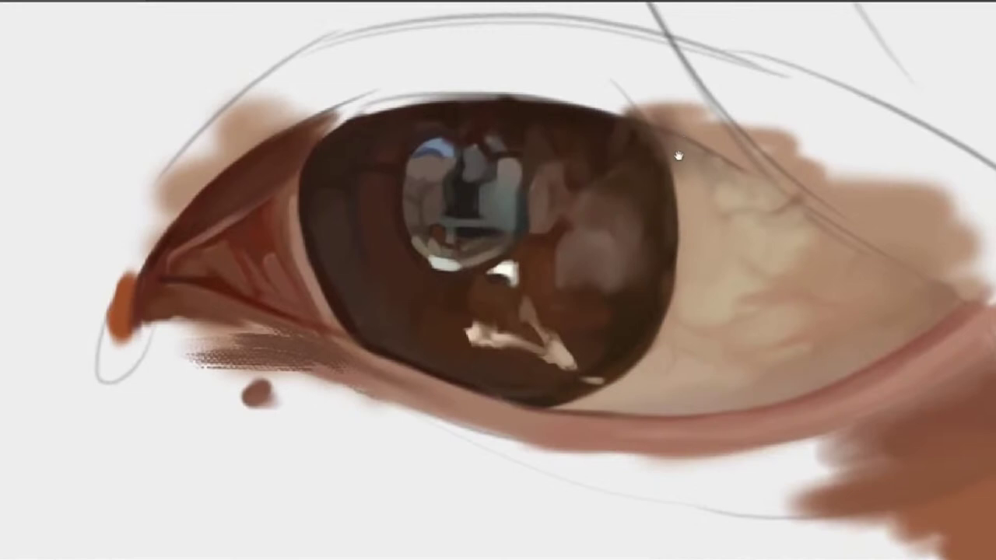
{"action": "mouse_move", "coordinate": [678, 156]}
{"action": "left_mouse_down"}
{"action": "mouse_move", "coordinate": [718, 120]}
{"action": "mouse_move", "coordinate": [740, 129]}
{"action": "left_mouse_up"}
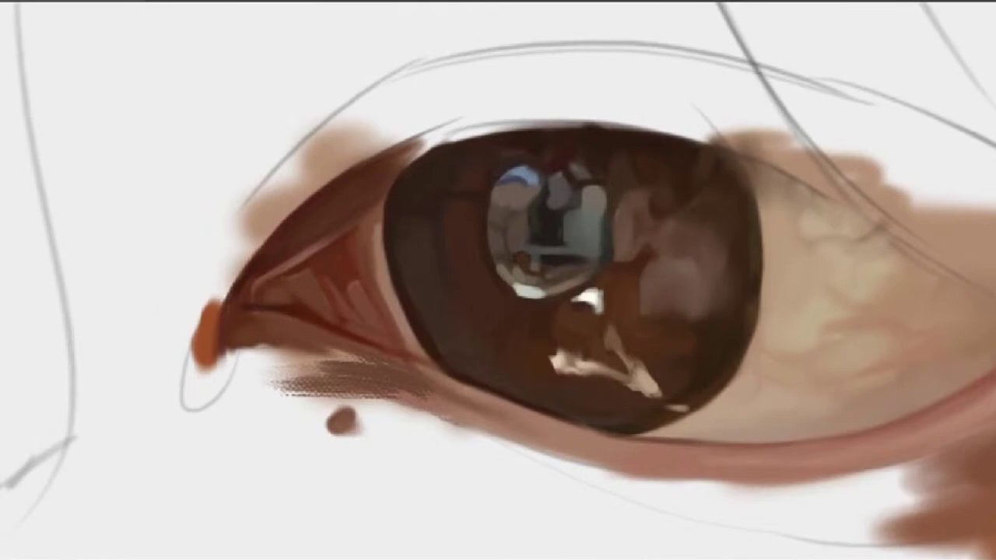
{"action": "left_click_drag", "start_coordinate": [633, 212], "coordinate": [564, 248]}
{"action": "scroll", "coordinate": [563, 248], "scroll_direction": "up", "scroll_amount": 5}
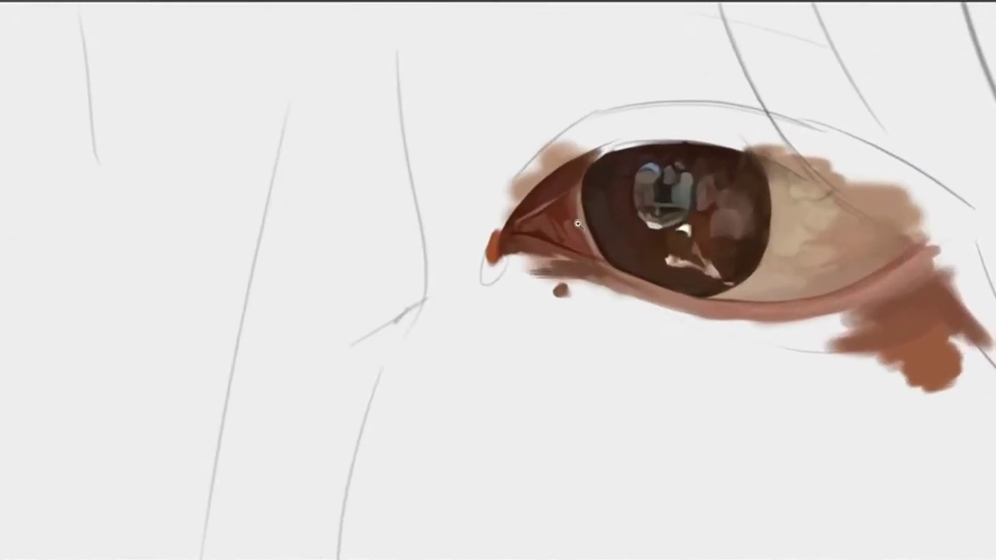
{"action": "scroll", "coordinate": [561, 258], "scroll_direction": "up", "scroll_amount": 1}
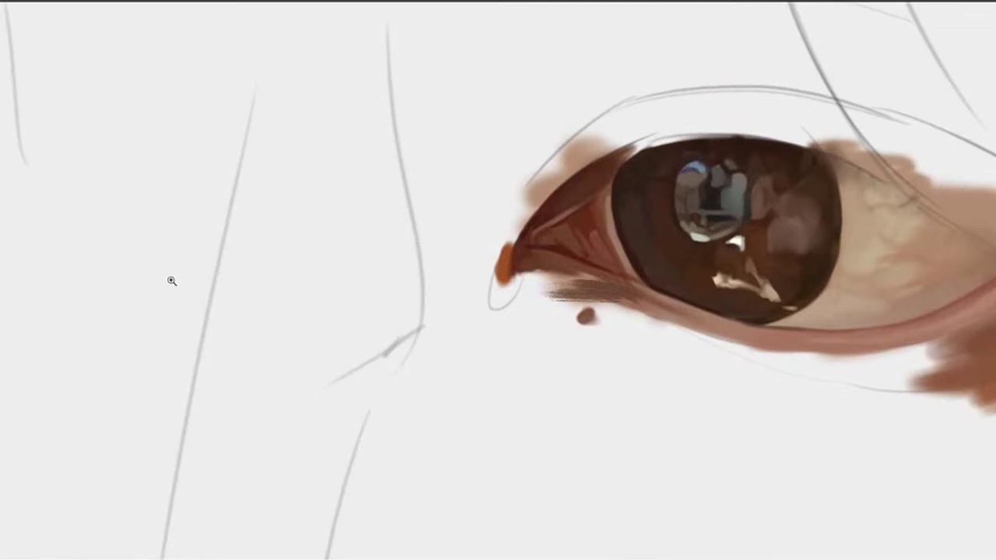
{"action": "scroll", "coordinate": [555, 261], "scroll_direction": "up", "scroll_amount": 4}
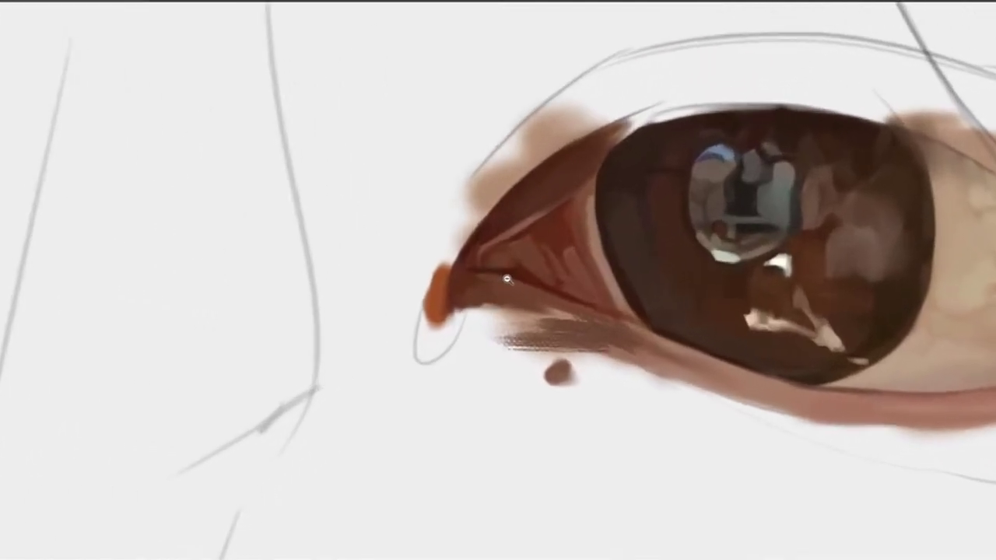
{"action": "left_click_drag", "start_coordinate": [581, 288], "coordinate": [578, 285]}
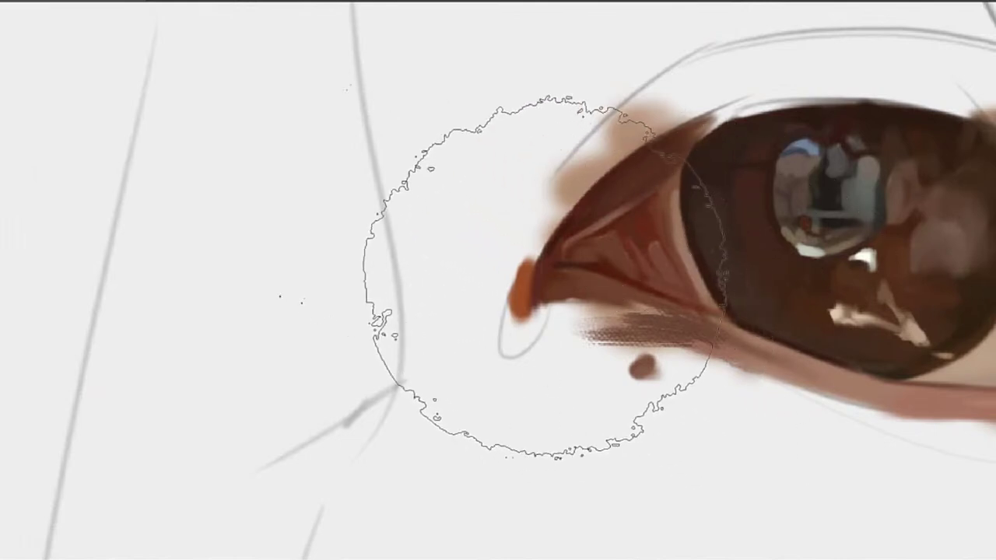
Fill the gap below the tear duct with reddish-brown strokes, extending the lower lid's inner end to the eye corner's tip
{"action": "key", "text": "]"}
{"action": "key", "text": "]"}
{"action": "key", "text": "]"}
{"action": "key", "text": "]"}
{"action": "key", "text": "]"}
{"action": "key", "text": "]"}
{"action": "key", "text": "]"}
{"action": "key", "text": "]"}
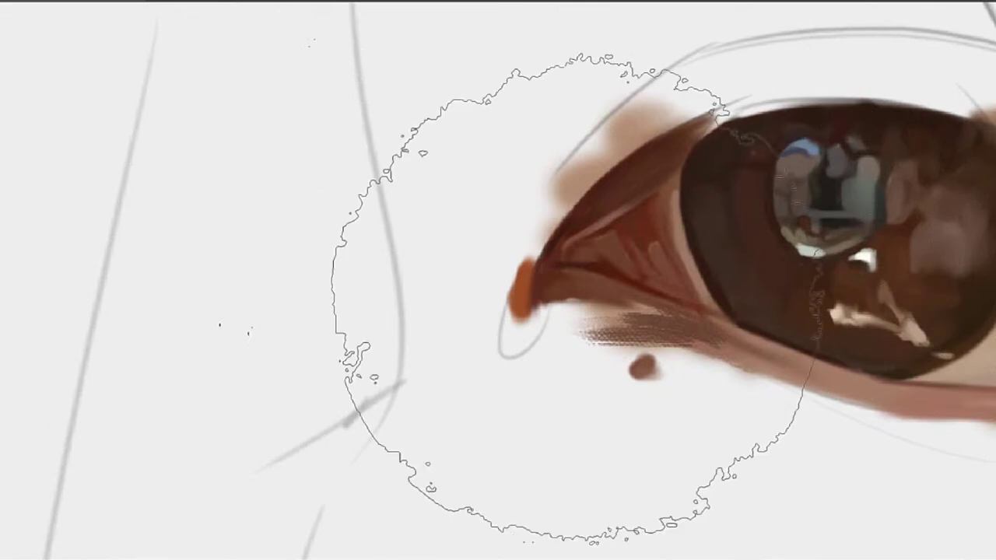
{"action": "key", "text": "bracketleft"}
{"action": "key", "text": "bracketleft"}
{"action": "key", "text": "bracketleft"}
{"action": "key", "text": "bracketleft"}
{"action": "key", "text": "bracketleft"}
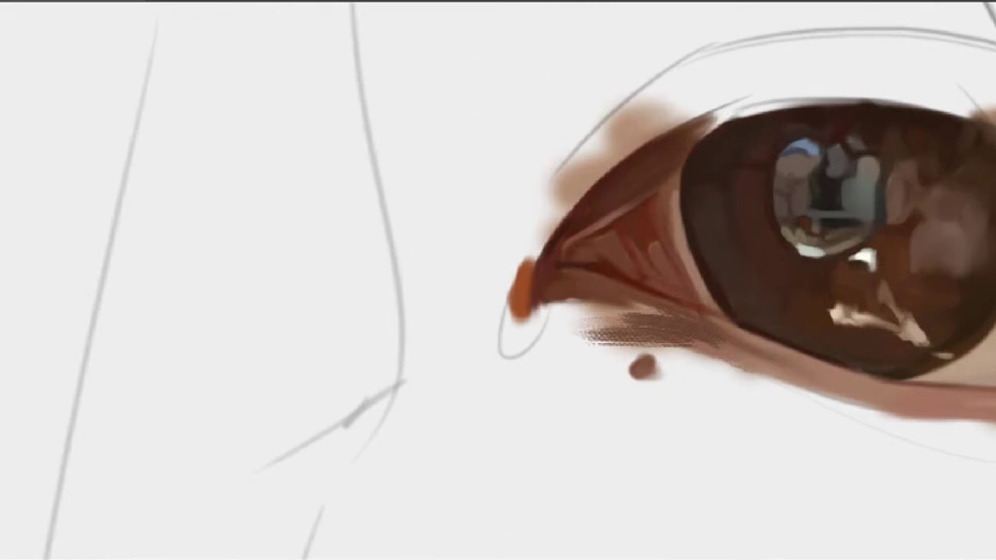
{"action": "left_click_drag", "start_coordinate": [650, 349], "coordinate": [640, 215]}
{"action": "key", "text": "bracketright"}
{"action": "key", "text": "bracketright"}
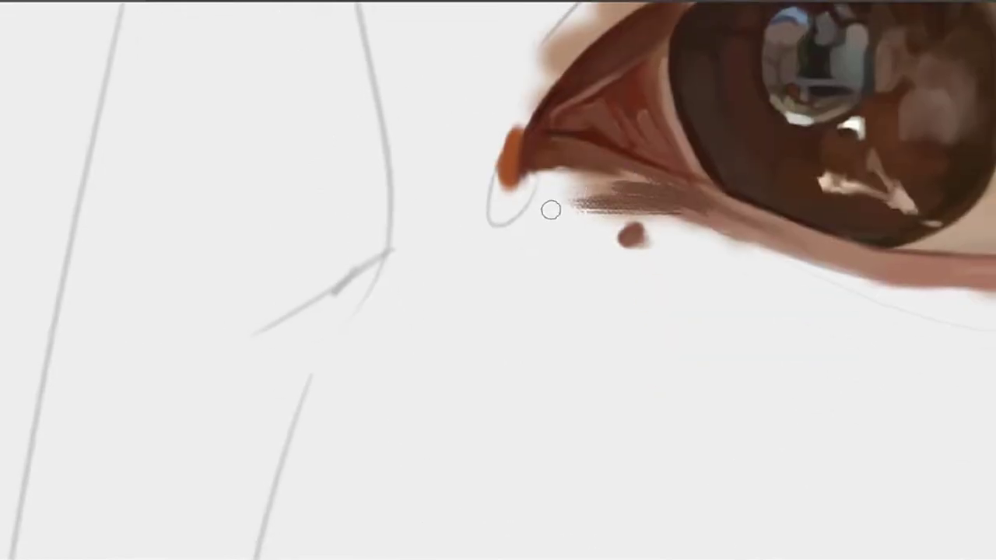
{"action": "left_click_drag", "start_coordinate": [572, 215], "coordinate": [537, 233]}
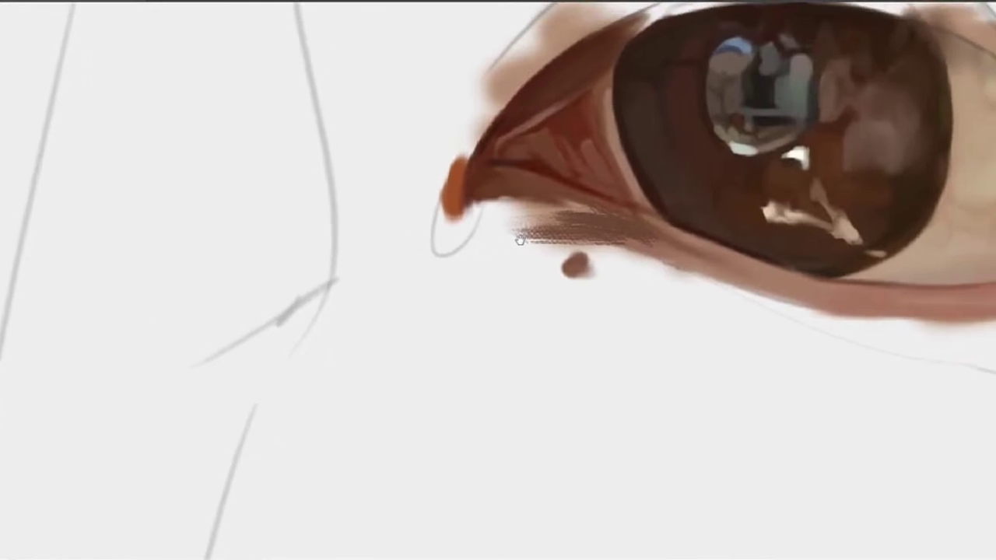
{"action": "left_click_drag", "start_coordinate": [510, 212], "coordinate": [551, 210]}
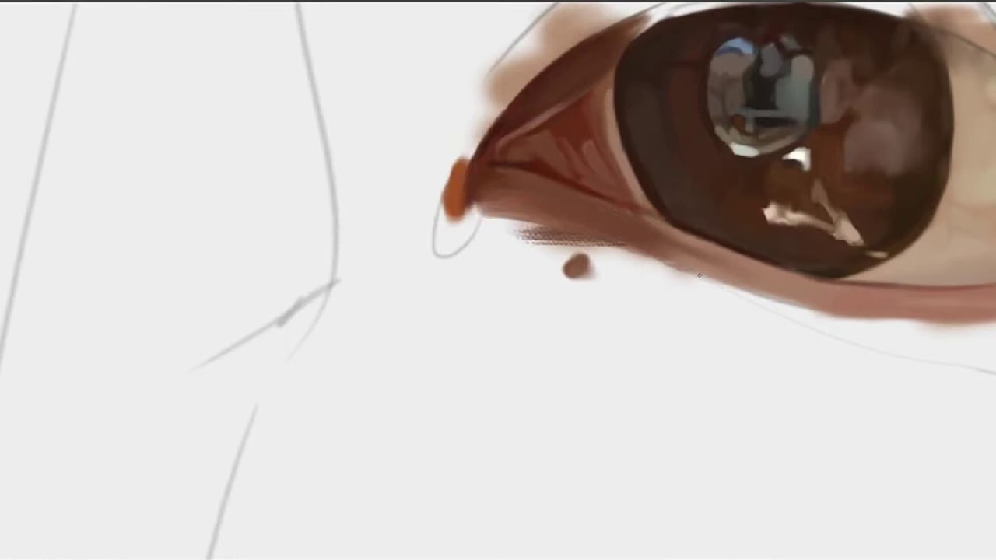
Darken the lower edge of the inner lower lid with a diagonal brown stroke running outward below the lid
{"action": "left_click_drag", "start_coordinate": [699, 276], "coordinate": [644, 246]}
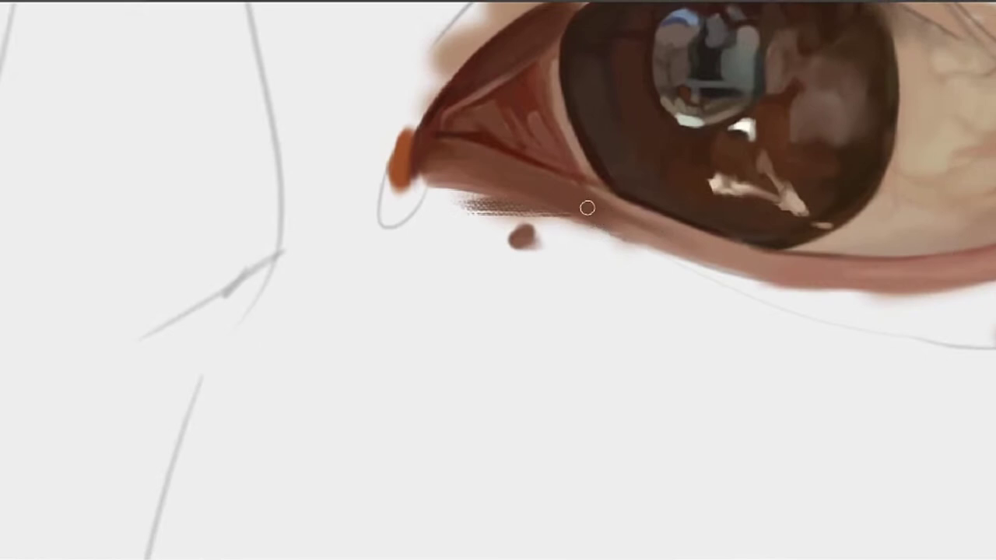
{"action": "left_click_drag", "start_coordinate": [580, 218], "coordinate": [661, 264]}
{"action": "left_click_drag", "start_coordinate": [575, 216], "coordinate": [680, 276]}
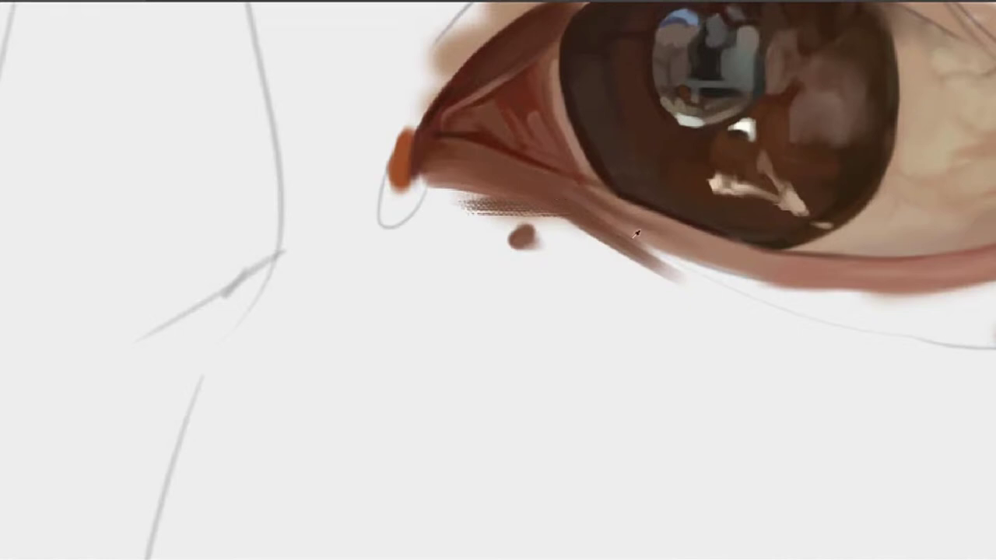
{"action": "left_click_drag", "start_coordinate": [596, 214], "coordinate": [574, 207]}
Sample the dark red-brown at the inner corner's tip and extend it downward beside the orange patch
{"action": "left_click_drag", "start_coordinate": [436, 202], "coordinate": [549, 311]}
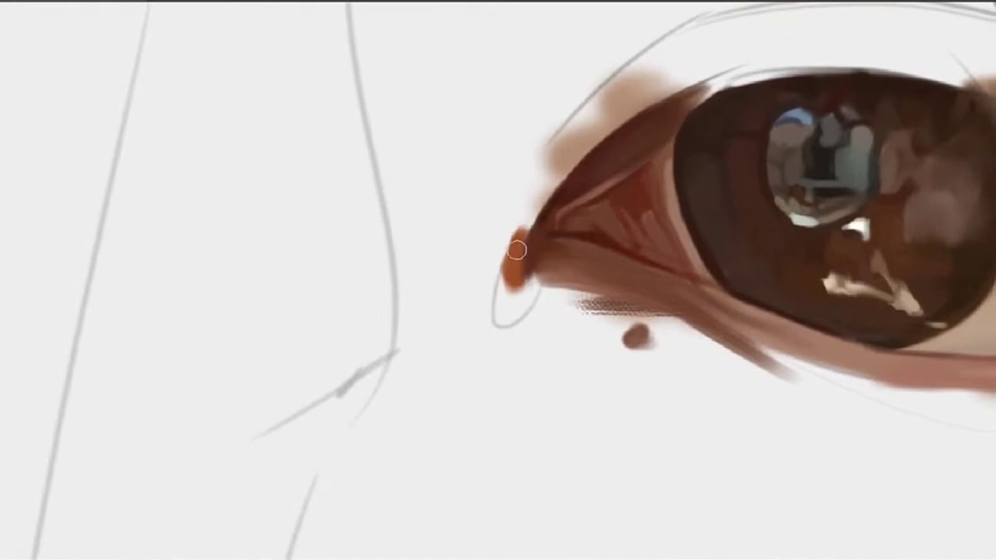
{"action": "mouse_move", "coordinate": [510, 252]}
{"action": "left_mouse_down"}
{"action": "mouse_move", "coordinate": [479, 297]}
{"action": "mouse_move", "coordinate": [486, 302]}
{"action": "left_mouse_up"}
{"action": "left_click", "coordinate": [472, 308], "text": "alt"}
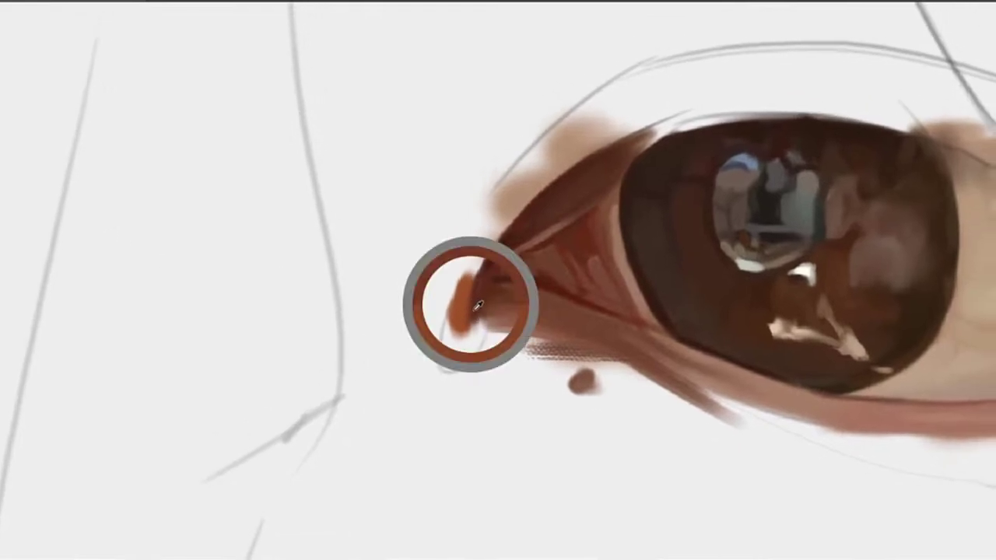
{"action": "left_click", "coordinate": [480, 297], "text": "alt"}
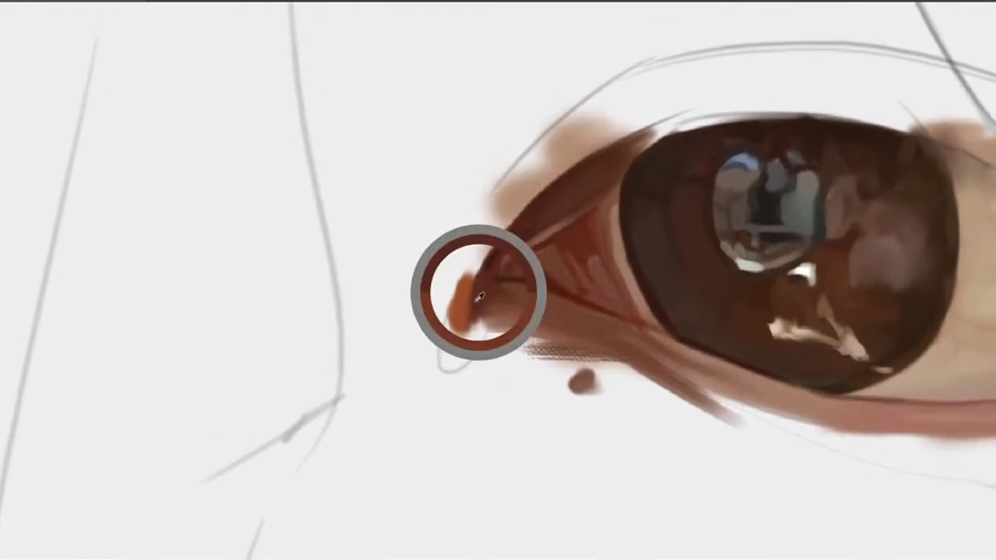
{"action": "mouse_move", "coordinate": [476, 298]}
{"action": "left_mouse_down"}
{"action": "mouse_move", "coordinate": [504, 327]}
{"action": "mouse_move", "coordinate": [482, 311]}
{"action": "mouse_move", "coordinate": [476, 343]}
{"action": "left_mouse_up"}
{"action": "key", "text": "ctrl+z"}
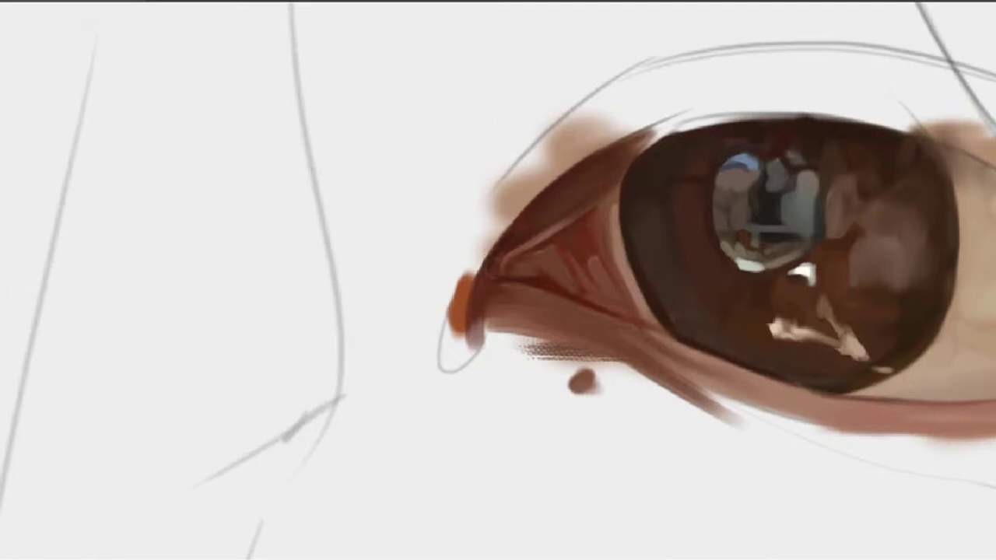
{"action": "left_click_drag", "start_coordinate": [495, 276], "coordinate": [467, 267]}
Extend the orange patch at the inner corner down into the sketched loop with a lighter orange stroke
{"action": "left_click_drag", "start_coordinate": [307, 226], "coordinate": [350, 230]}
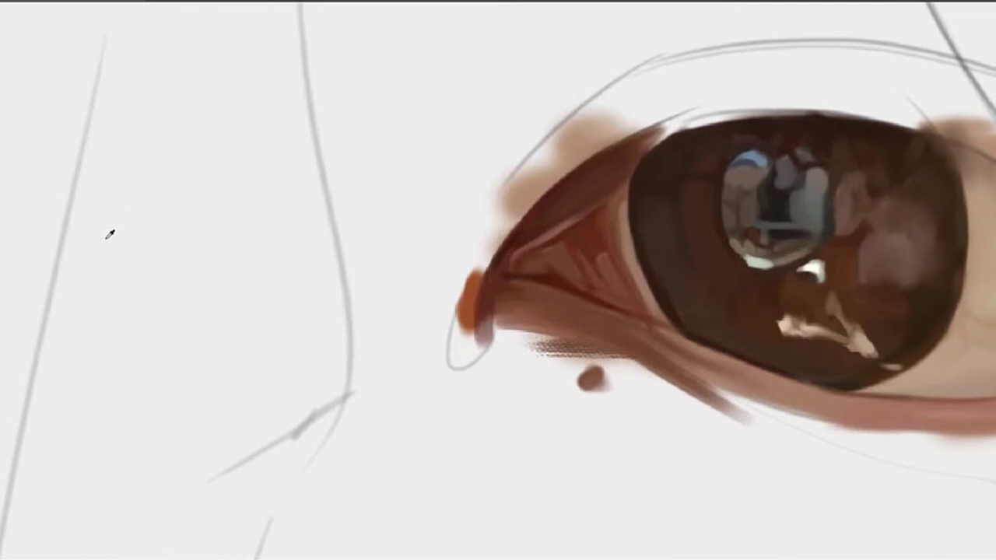
{"action": "mouse_move", "coordinate": [522, 280]}
{"action": "left_mouse_down"}
{"action": "mouse_move", "coordinate": [529, 314]}
{"action": "mouse_move", "coordinate": [468, 383]}
{"action": "left_mouse_up"}
{"action": "key", "text": "ctrl+z"}
{"action": "left_click_drag", "start_coordinate": [478, 323], "coordinate": [468, 379]}
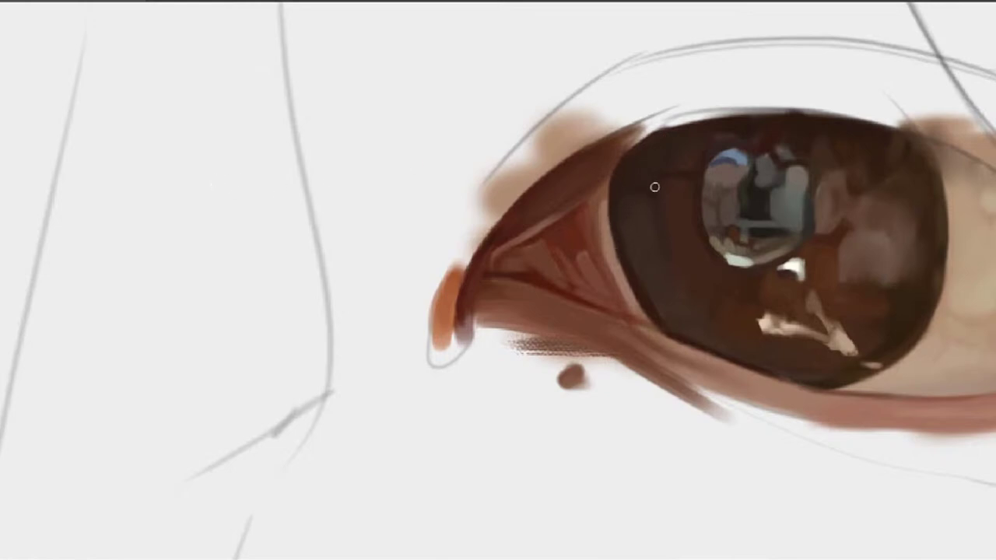
{"action": "key", "text": "bracketright"}
{"action": "key", "text": "bracketright"}
{"action": "key", "text": "bracketright"}
{"action": "key", "text": "bracketright"}
{"action": "key", "text": "bracketright"}
{"action": "key", "text": "bracketright"}
{"action": "key", "text": "bracketleft"}
{"action": "key", "text": "bracketleft"}
{"action": "key", "text": "bracketleft"}
{"action": "key", "text": "bracketleft"}
{"action": "key", "text": "bracketleft"}
{"action": "key", "text": "bracketleft"}
{"action": "key", "text": "bracketleft"}
{"action": "left_click_drag", "start_coordinate": [541, 182], "coordinate": [529, 233]}
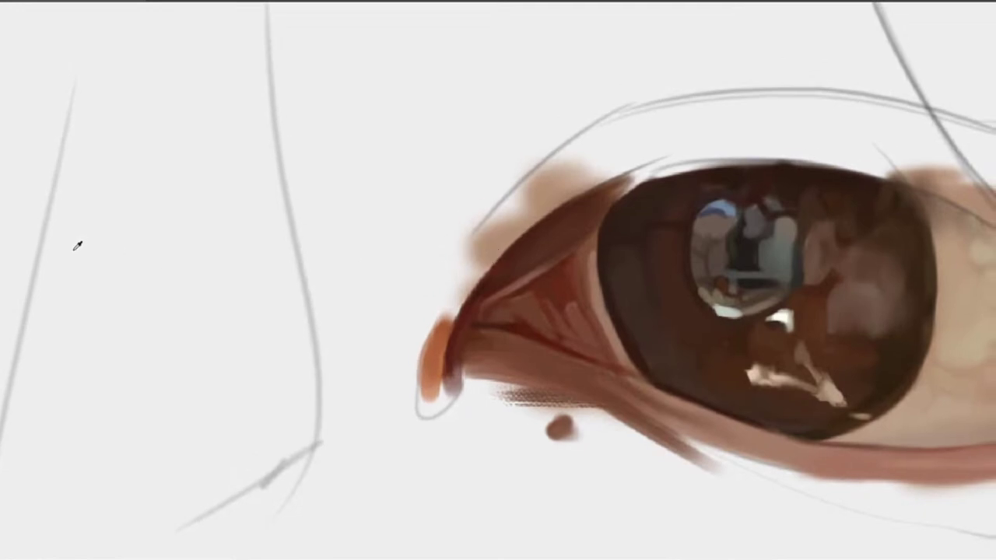
{"action": "mouse_move", "coordinate": [437, 324]}
{"action": "left_mouse_down"}
{"action": "mouse_move", "coordinate": [514, 208]}
{"action": "mouse_move", "coordinate": [454, 300]}
{"action": "mouse_move", "coordinate": [495, 239]}
{"action": "left_mouse_up"}
{"action": "key", "text": "ctrl+z"}
{"action": "key", "text": "ctrl+z"}
{"action": "key", "text": "ctrl+z"}
{"action": "key", "text": "ctrl+z"}
{"action": "key", "text": "ctrl+z"}
Paint a light orange band along the outer edge of the upper lid, from the inner corner's tip up toward the iris
{"action": "left_click_drag", "start_coordinate": [444, 321], "coordinate": [515, 222]}
{"action": "key", "text": "ctrl+z"}
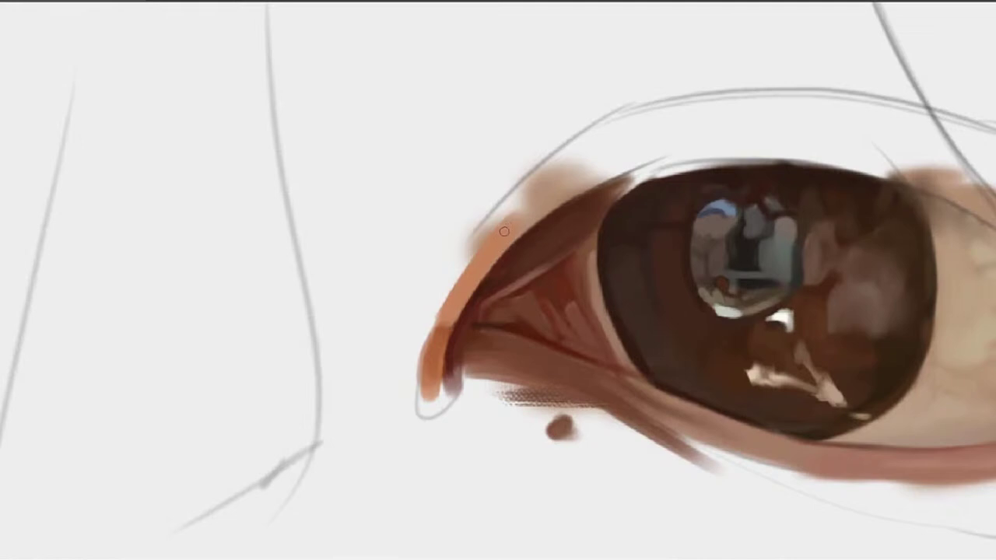
{"action": "left_click_drag", "start_coordinate": [491, 256], "coordinate": [585, 183]}
{"action": "key", "text": "ctrl+z"}
{"action": "left_click_drag", "start_coordinate": [508, 235], "coordinate": [621, 155]}
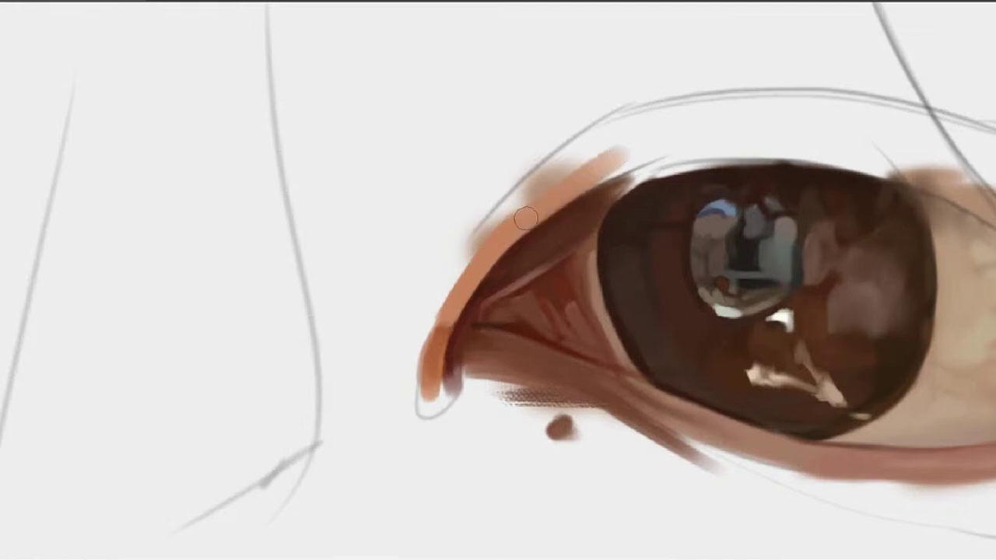
Fill the area between the upper lid edge and the sketched crease line with light orange strokes
{"action": "left_click_drag", "start_coordinate": [556, 190], "coordinate": [607, 161]}
{"action": "mouse_move", "coordinate": [534, 192]}
{"action": "left_mouse_down"}
{"action": "mouse_move", "coordinate": [550, 176]}
{"action": "mouse_move", "coordinate": [476, 248]}
{"action": "left_mouse_up"}
{"action": "mouse_move", "coordinate": [557, 165]}
{"action": "left_mouse_down"}
{"action": "mouse_move", "coordinate": [486, 227]}
{"action": "mouse_move", "coordinate": [432, 294]}
{"action": "left_mouse_up"}
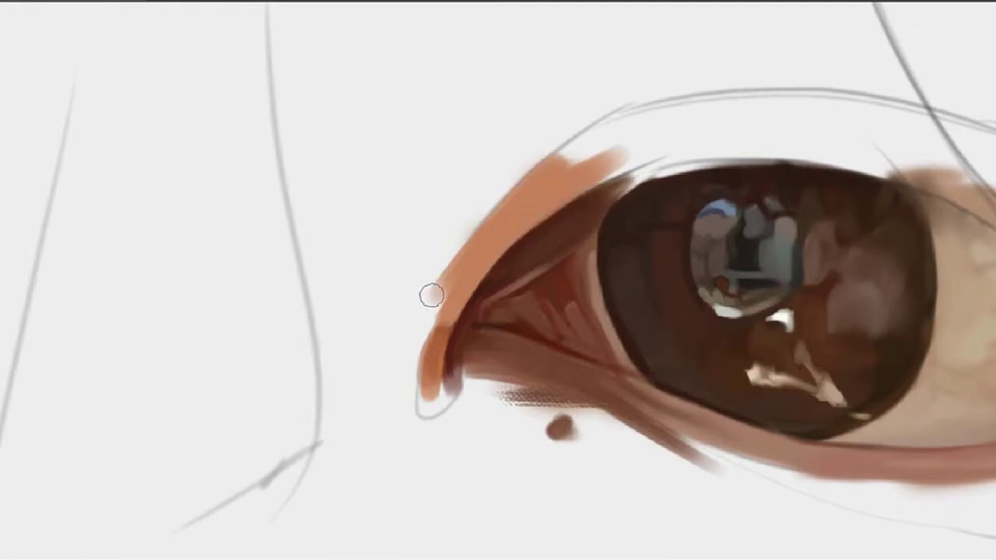
{"action": "mouse_move", "coordinate": [519, 180]}
{"action": "left_mouse_down"}
{"action": "mouse_move", "coordinate": [424, 312]}
{"action": "mouse_move", "coordinate": [446, 281]}
{"action": "left_mouse_up"}
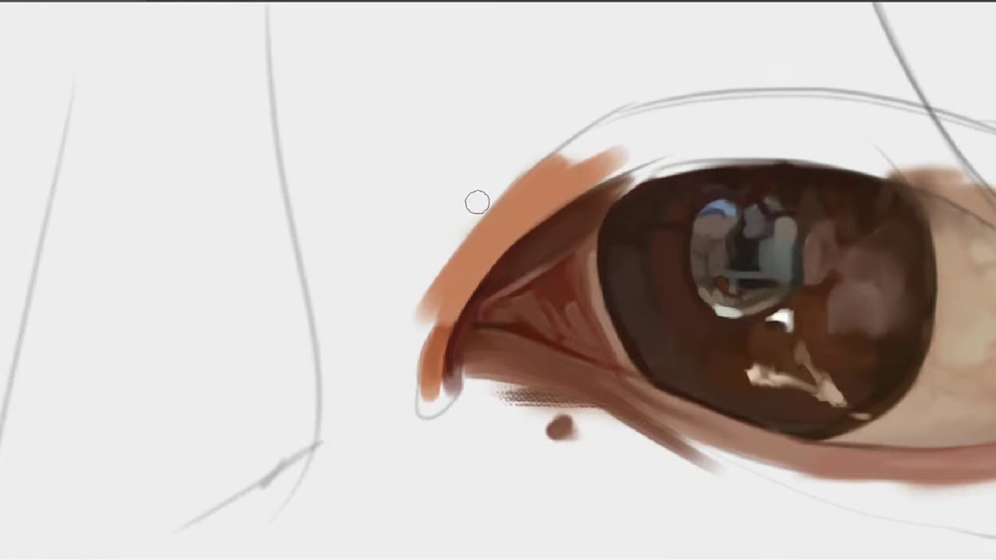
Spread the orange skin tone past the crease line toward the nose bridge with broad parallel strokes
{"action": "mouse_move", "coordinate": [504, 171]}
{"action": "left_mouse_down"}
{"action": "mouse_move", "coordinate": [412, 327]}
{"action": "mouse_move", "coordinate": [497, 171]}
{"action": "left_mouse_up"}
{"action": "mouse_move", "coordinate": [472, 180]}
{"action": "left_mouse_down"}
{"action": "mouse_move", "coordinate": [416, 272]}
{"action": "mouse_move", "coordinate": [472, 182]}
{"action": "mouse_move", "coordinate": [539, 213]}
{"action": "left_mouse_up"}
{"action": "mouse_move", "coordinate": [481, 228]}
{"action": "left_mouse_down"}
{"action": "mouse_move", "coordinate": [455, 301]}
{"action": "mouse_move", "coordinate": [469, 233]}
{"action": "mouse_move", "coordinate": [456, 296]}
{"action": "mouse_move", "coordinate": [451, 285]}
{"action": "mouse_move", "coordinate": [498, 186]}
{"action": "left_mouse_up"}
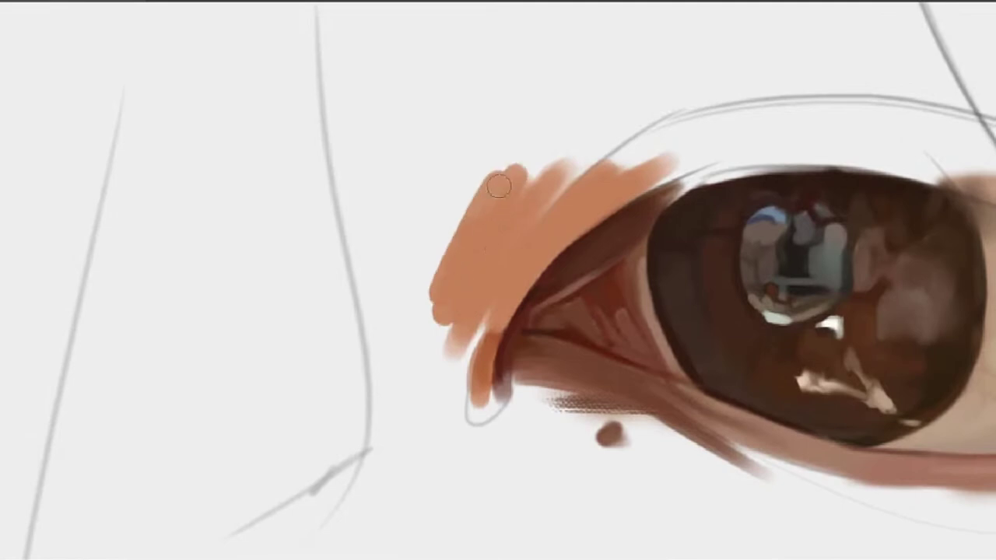
{"action": "left_click_drag", "start_coordinate": [462, 367], "coordinate": [494, 262]}
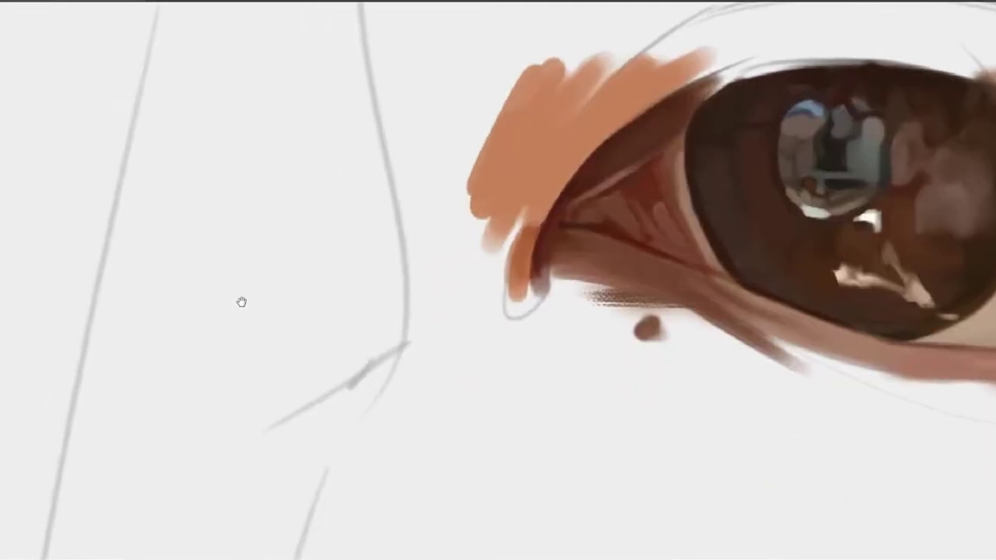
{"action": "left_click_drag", "start_coordinate": [382, 171], "coordinate": [362, 258]}
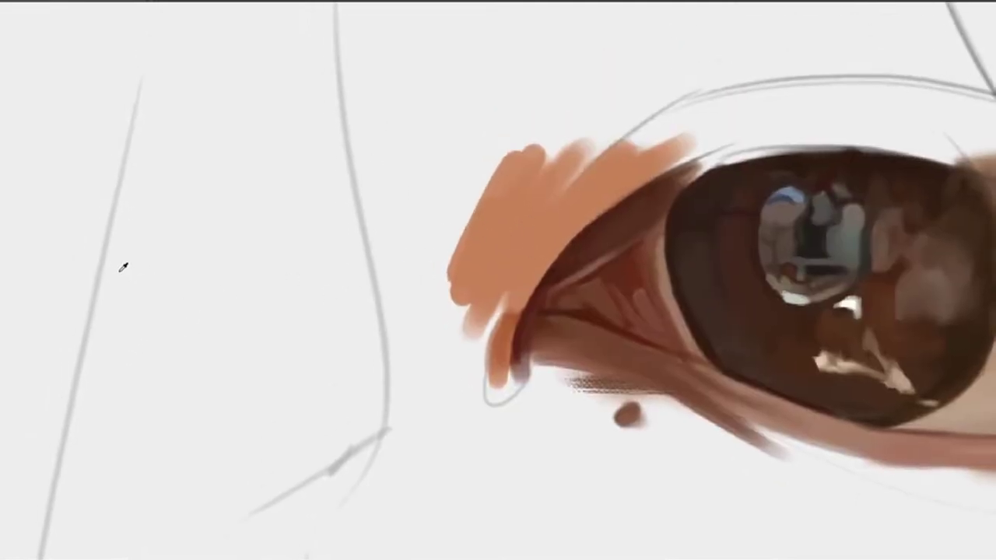
Extend the skin patch downward beside the inner corner with slightly lighter peach-orange strokes
{"action": "mouse_move", "coordinate": [487, 297]}
{"action": "left_mouse_down"}
{"action": "mouse_move", "coordinate": [471, 249]}
{"action": "mouse_move", "coordinate": [448, 376]}
{"action": "left_mouse_up"}
{"action": "key", "text": "ctrl+z"}
{"action": "mouse_move", "coordinate": [464, 266]}
{"action": "left_mouse_down"}
{"action": "mouse_move", "coordinate": [449, 375]}
{"action": "mouse_move", "coordinate": [464, 282]}
{"action": "mouse_move", "coordinate": [446, 355]}
{"action": "mouse_move", "coordinate": [495, 232]}
{"action": "mouse_move", "coordinate": [440, 313]}
{"action": "left_mouse_up"}
{"action": "left_click_drag", "start_coordinate": [469, 229], "coordinate": [433, 322]}
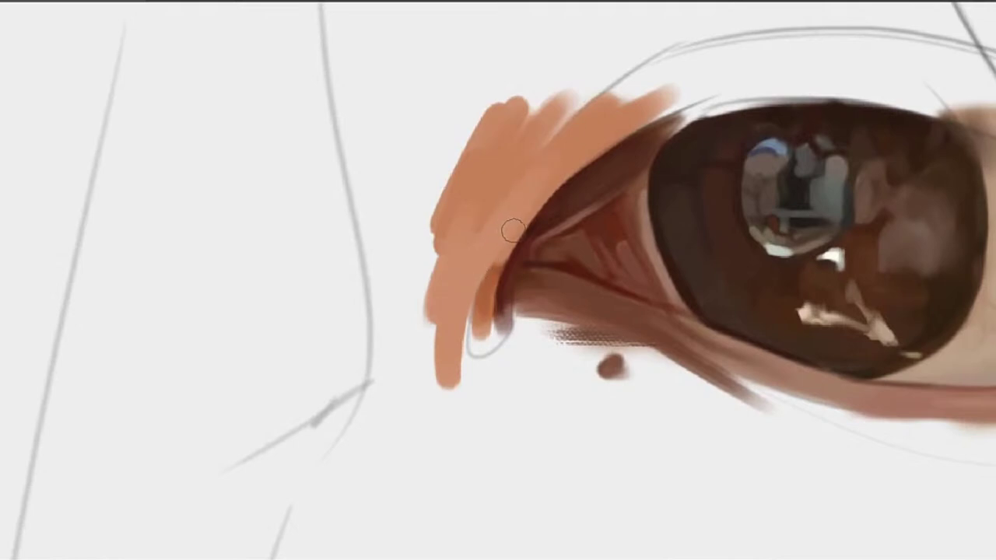
Try a darker orange stroke with a smaller brush along the edge between the skin patch and the inner corner, and undo it
{"action": "key", "text": "bracketleft"}
{"action": "key", "text": "bracketleft"}
{"action": "key", "text": "bracketleft"}
{"action": "mouse_move", "coordinate": [520, 224]}
{"action": "left_mouse_down"}
{"action": "mouse_move", "coordinate": [439, 293]}
{"action": "mouse_move", "coordinate": [443, 251]}
{"action": "mouse_move", "coordinate": [448, 260]}
{"action": "left_mouse_up"}
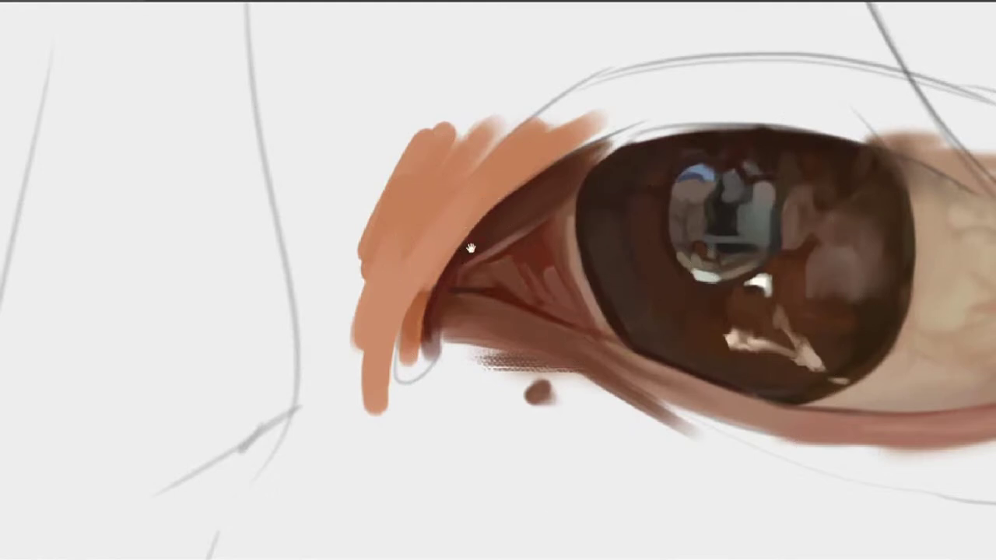
{"action": "left_click_drag", "start_coordinate": [470, 248], "coordinate": [436, 283]}
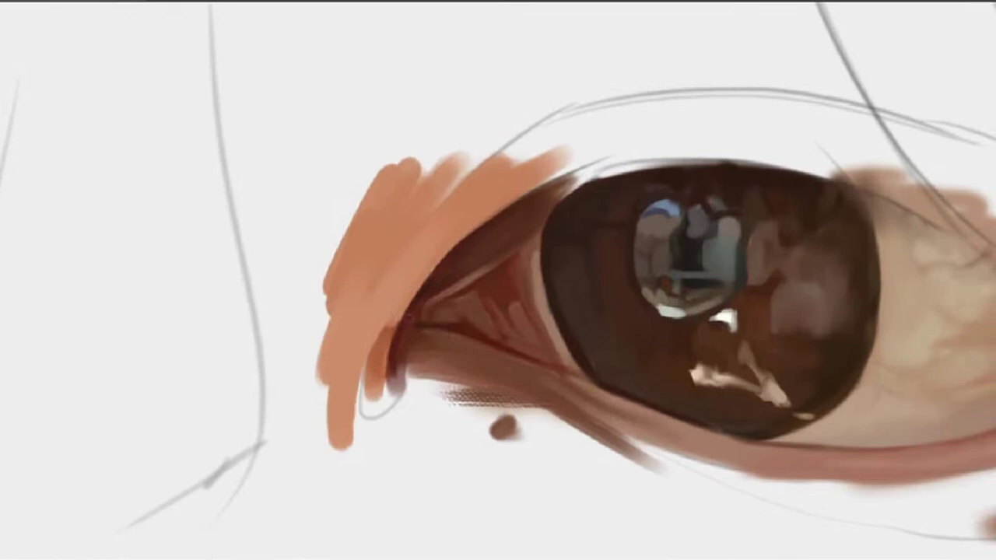
{"action": "left_click_drag", "start_coordinate": [416, 323], "coordinate": [437, 280]}
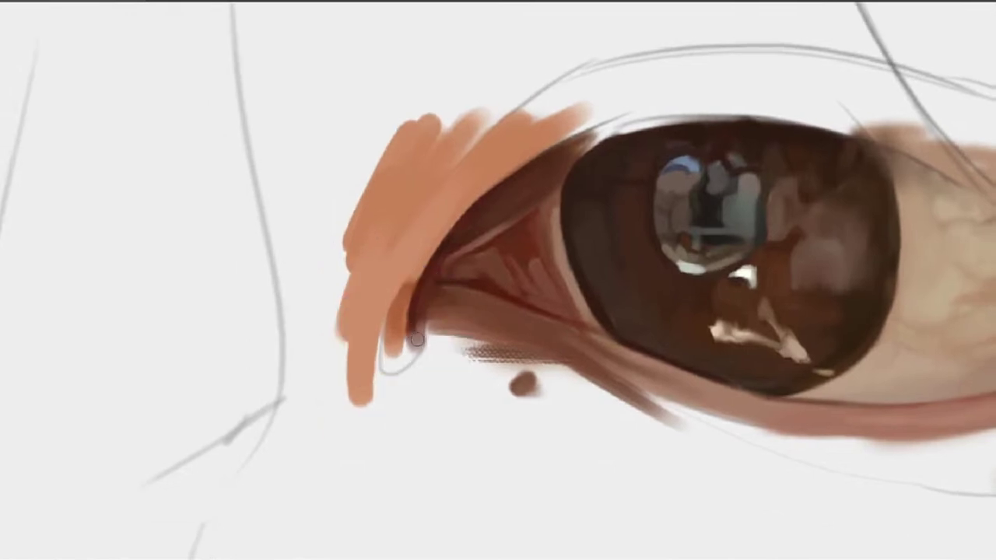
{"action": "left_click_drag", "start_coordinate": [417, 339], "coordinate": [440, 254]}
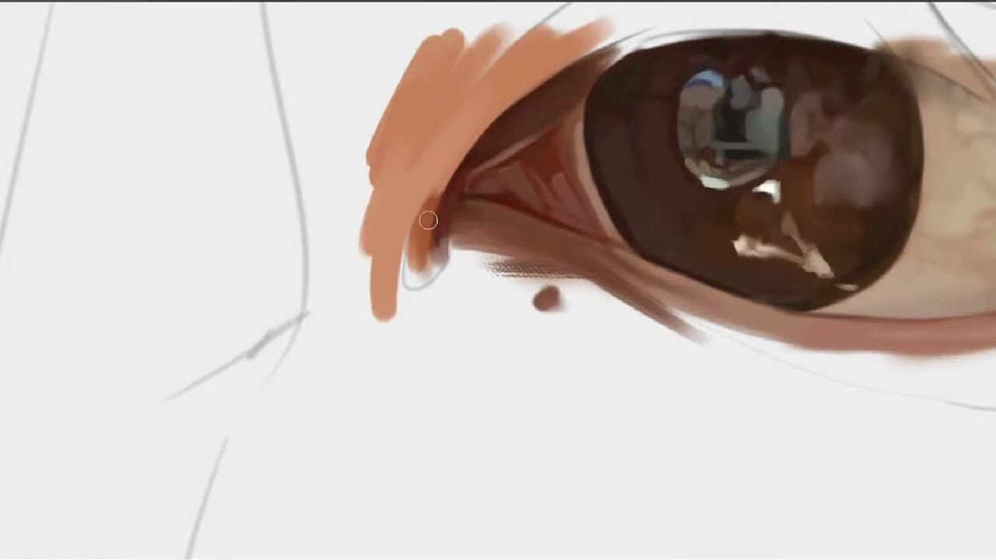
{"action": "mouse_move", "coordinate": [434, 222]}
{"action": "left_mouse_down"}
{"action": "mouse_move", "coordinate": [417, 283]}
{"action": "mouse_move", "coordinate": [438, 221]}
{"action": "left_mouse_up"}
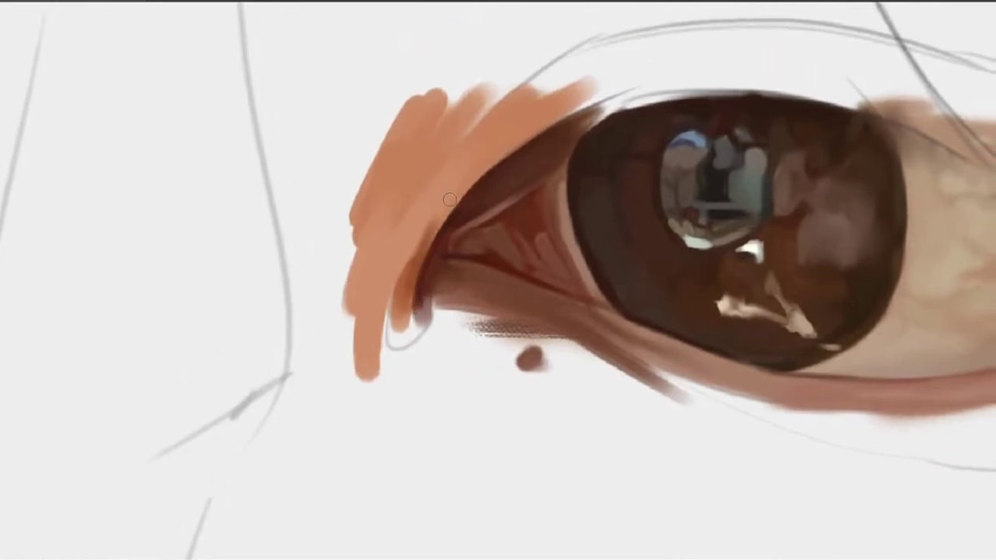
{"action": "key", "text": "ctrl+z"}
Paint a thin burnt-orange edge along the upper lid contour and around the inner corner's tip
{"action": "left_click_drag", "start_coordinate": [419, 255], "coordinate": [436, 220]}
{"action": "left_click_drag", "start_coordinate": [415, 272], "coordinate": [453, 202]}
{"action": "mouse_move", "coordinate": [408, 291]}
{"action": "left_mouse_down"}
{"action": "mouse_move", "coordinate": [406, 265]}
{"action": "mouse_move", "coordinate": [405, 325]}
{"action": "left_mouse_up"}
{"action": "left_click", "coordinate": [407, 285], "text": "alt"}
{"action": "left_click_drag", "start_coordinate": [466, 175], "coordinate": [420, 276]}
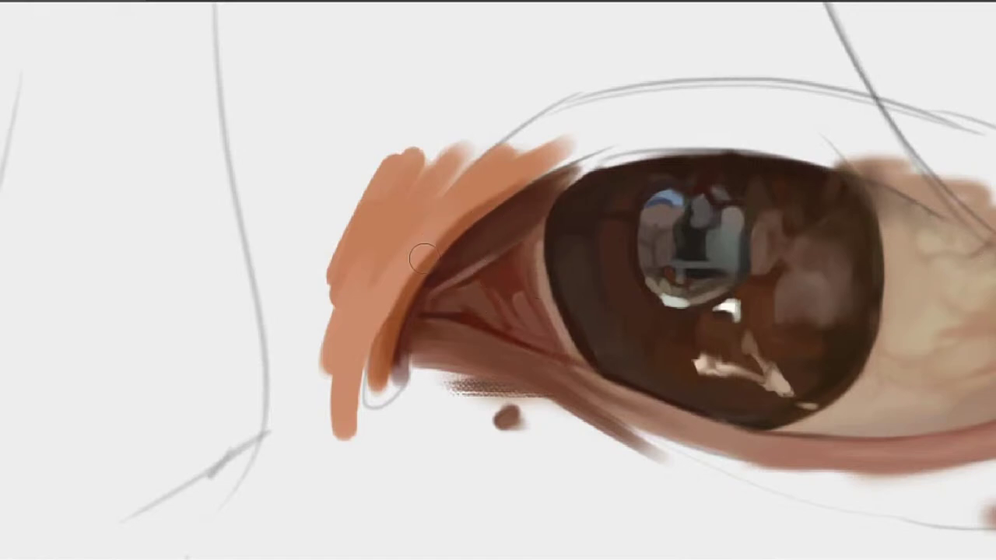
Blend the burnt-orange edge into the lighter skin tone and fill the bare gap beside the sketched loop with orange
{"action": "left_click_drag", "start_coordinate": [430, 243], "coordinate": [393, 311]}
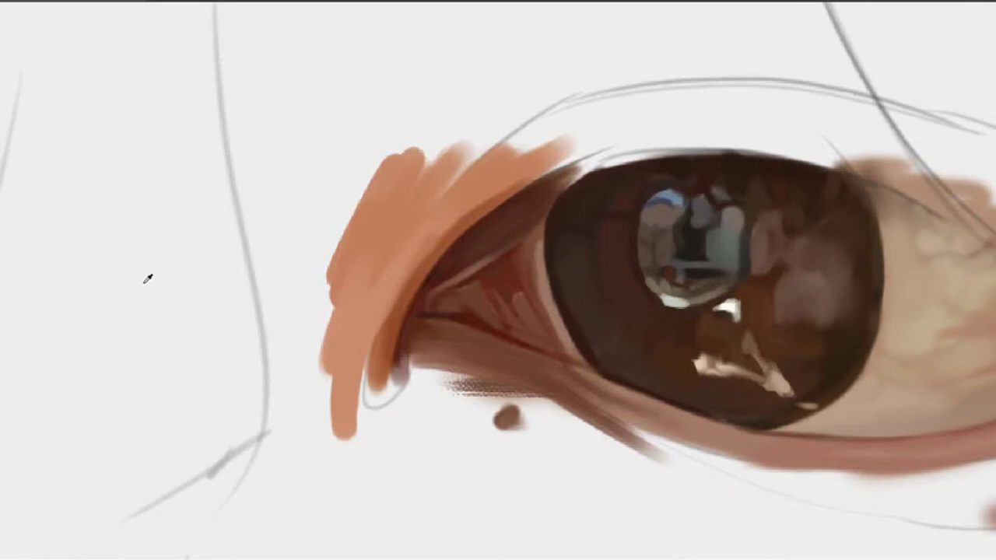
{"action": "mouse_move", "coordinate": [426, 364]}
{"action": "left_mouse_down"}
{"action": "mouse_move", "coordinate": [475, 290]}
{"action": "mouse_move", "coordinate": [416, 316]}
{"action": "mouse_move", "coordinate": [409, 328]}
{"action": "left_mouse_up"}
{"action": "left_click_drag", "start_coordinate": [421, 280], "coordinate": [406, 321]}
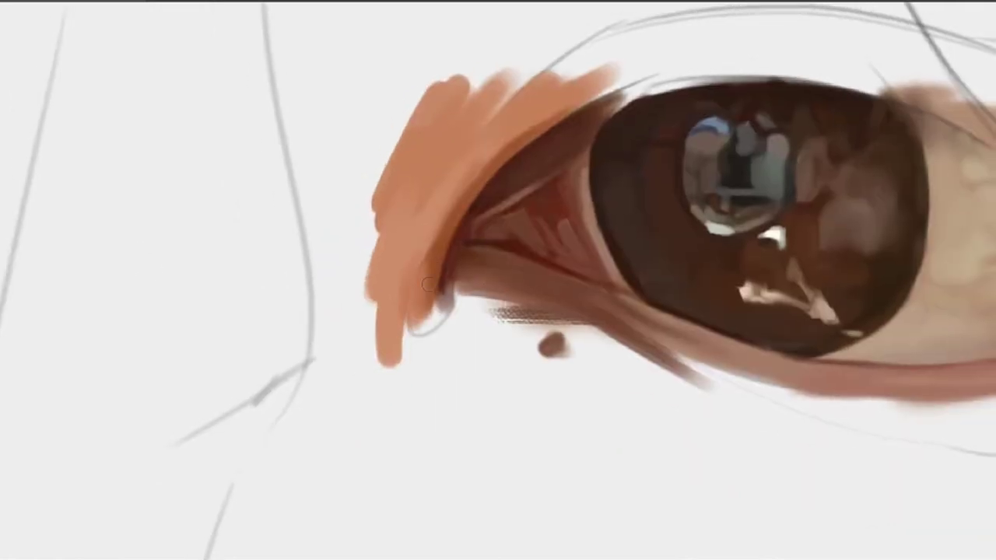
{"action": "left_click_drag", "start_coordinate": [433, 272], "coordinate": [424, 317]}
{"action": "left_click_drag", "start_coordinate": [409, 277], "coordinate": [394, 361]}
Sample the brown of the upper lid's inner fold and soften the fold and the pinkish line above the tear duct
{"action": "key", "text": "]"}
{"action": "key", "text": "]"}
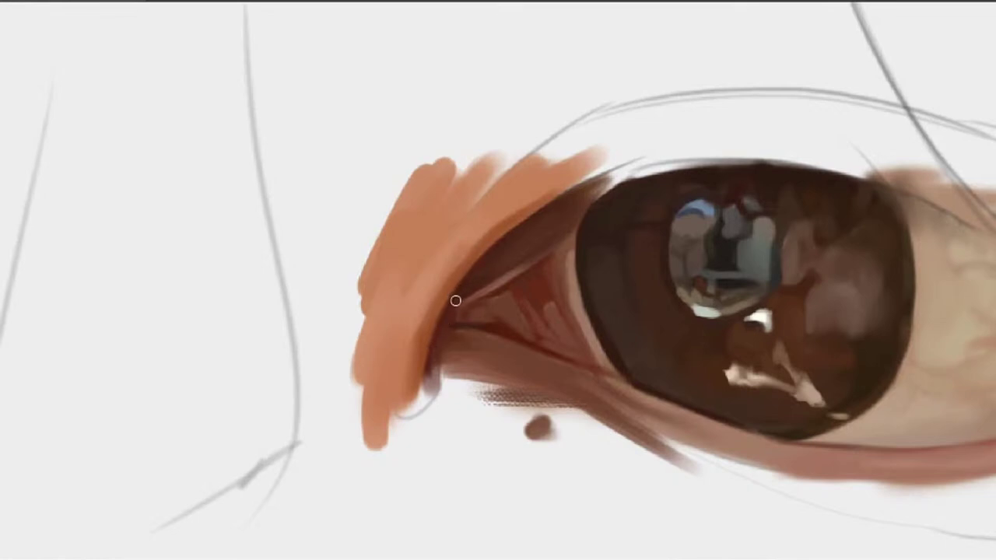
{"action": "key", "text": "bracketright"}
{"action": "key", "text": "bracketright"}
{"action": "key", "text": "bracketright"}
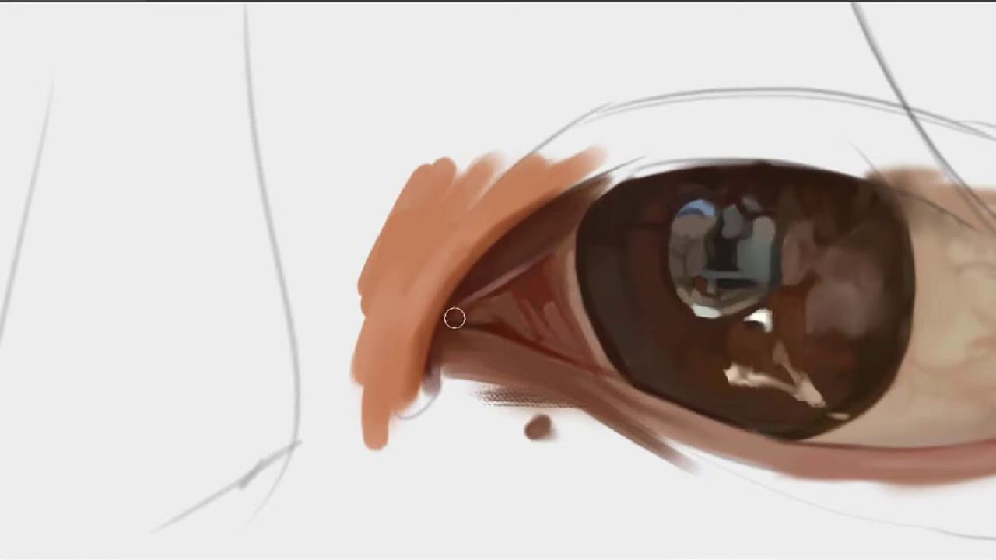
{"action": "left_click_drag", "start_coordinate": [510, 254], "coordinate": [461, 259]}
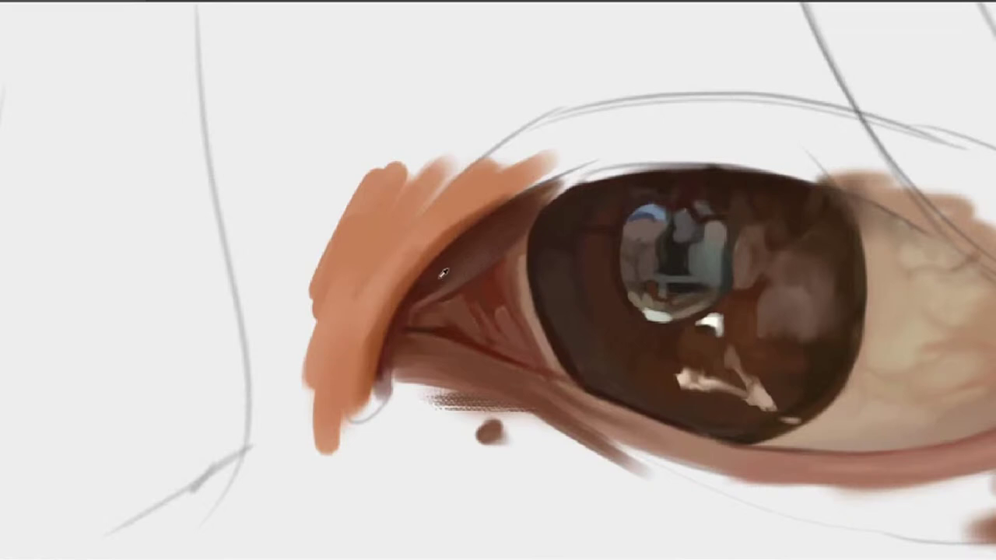
{"action": "left_click", "coordinate": [467, 263], "text": "alt"}
{"action": "mouse_move", "coordinate": [514, 220]}
{"action": "left_mouse_down"}
{"action": "mouse_move", "coordinate": [498, 225]}
{"action": "mouse_move", "coordinate": [527, 208]}
{"action": "left_mouse_up"}
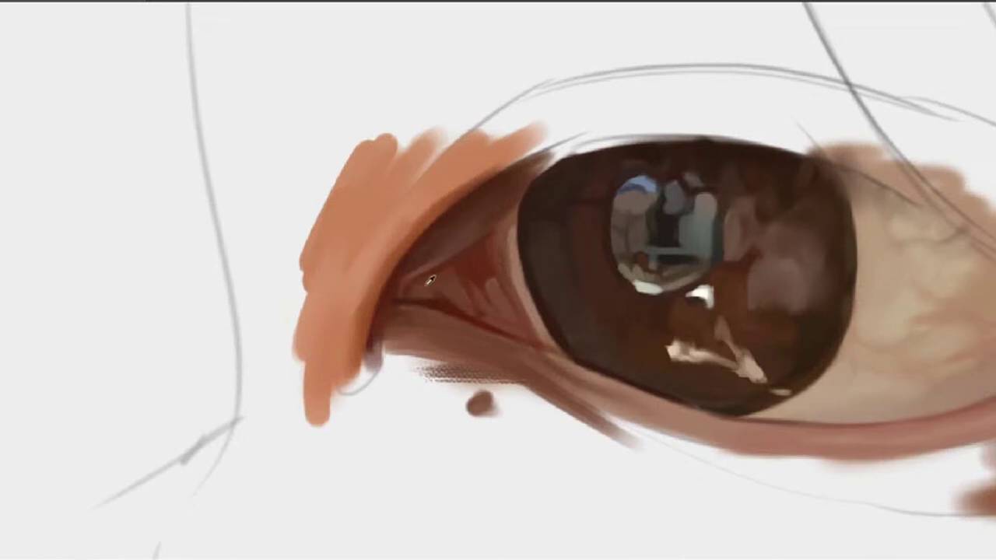
{"action": "left_click_drag", "start_coordinate": [413, 292], "coordinate": [443, 292]}
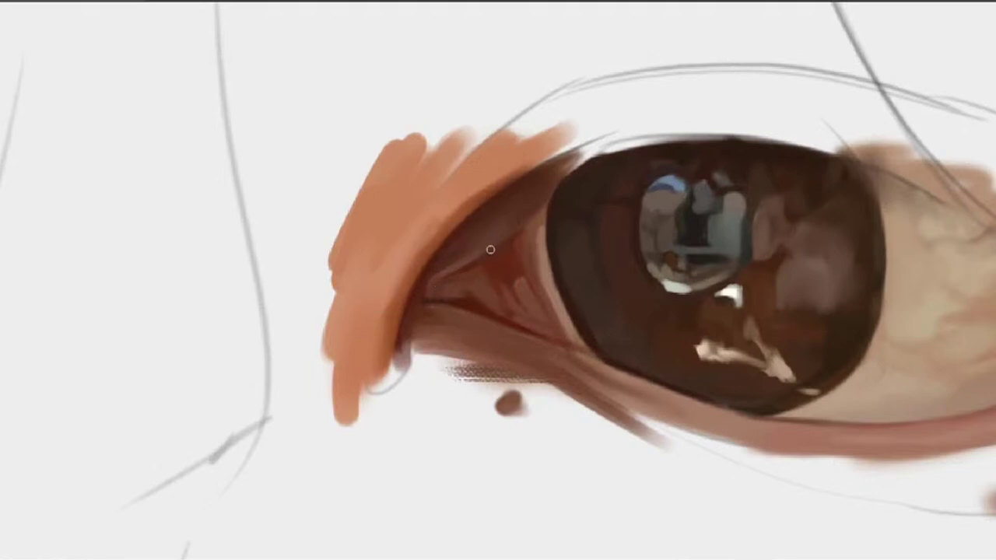
Deepen the reddish-brown line along the tear duct's lower edge where it runs toward the iris
{"action": "left_click_drag", "start_coordinate": [556, 127], "coordinate": [497, 197]}
{"action": "left_click_drag", "start_coordinate": [502, 301], "coordinate": [531, 199]}
{"action": "left_click_drag", "start_coordinate": [482, 242], "coordinate": [473, 204]}
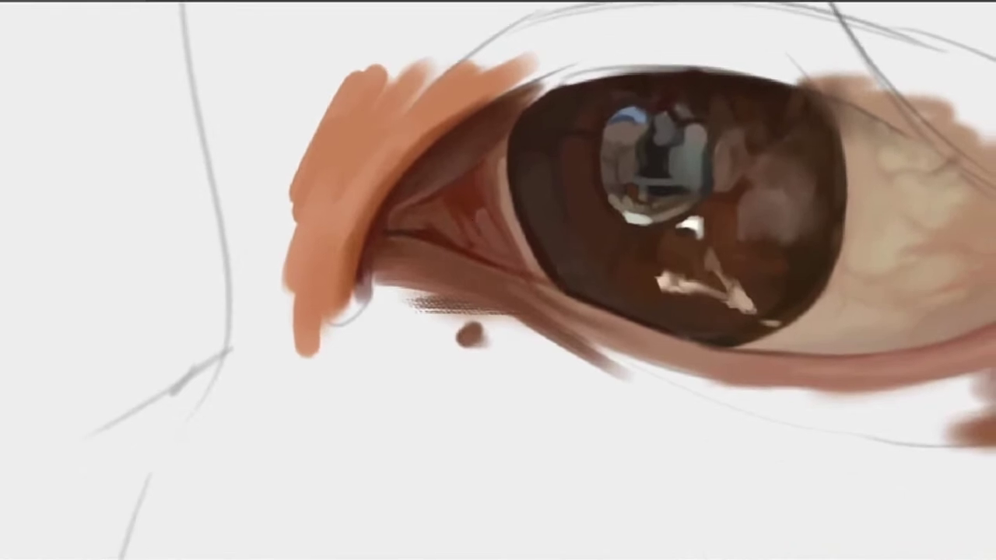
{"action": "mouse_move", "coordinate": [491, 273]}
{"action": "left_mouse_down"}
{"action": "mouse_move", "coordinate": [539, 236]}
{"action": "mouse_move", "coordinate": [524, 226]}
{"action": "left_mouse_up"}
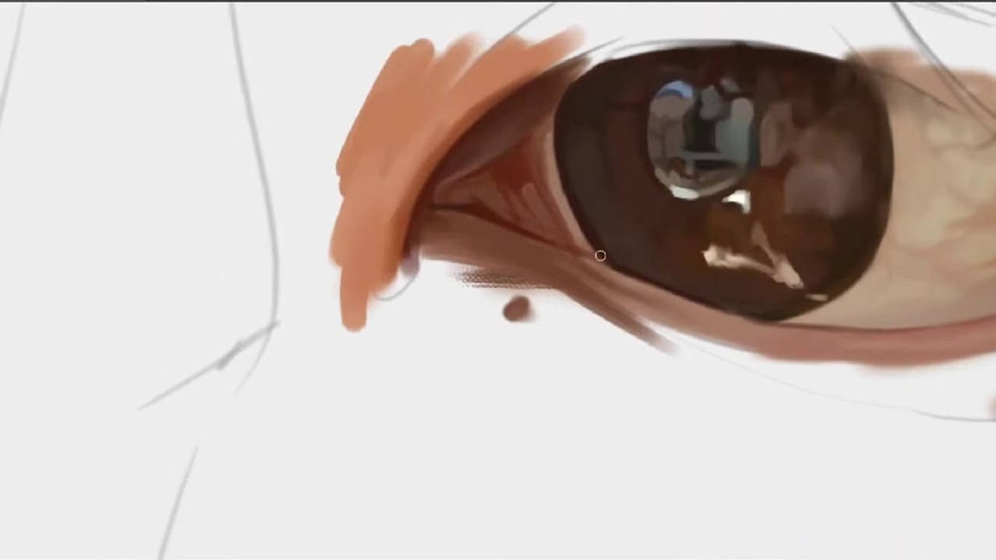
{"action": "left_click_drag", "start_coordinate": [589, 250], "coordinate": [570, 241]}
Try several sampled brown strokes over the bare edge below the inner corner and undo them
{"action": "left_click", "coordinate": [473, 211], "text": "alt"}
{"action": "mouse_move", "coordinate": [562, 278]}
{"action": "left_mouse_down"}
{"action": "mouse_move", "coordinate": [445, 264]}
{"action": "mouse_move", "coordinate": [574, 302]}
{"action": "left_mouse_up"}
{"action": "key", "text": "ctrl+z"}
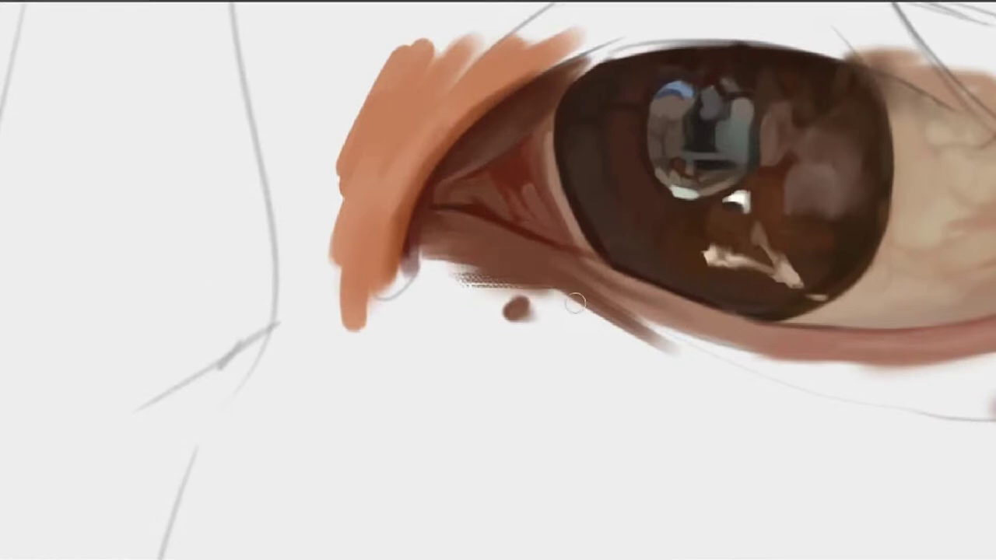
{"action": "key", "text": "ctrl+z"}
{"action": "left_click_drag", "start_coordinate": [445, 263], "coordinate": [552, 300]}
{"action": "key", "text": "ctrl+z"}
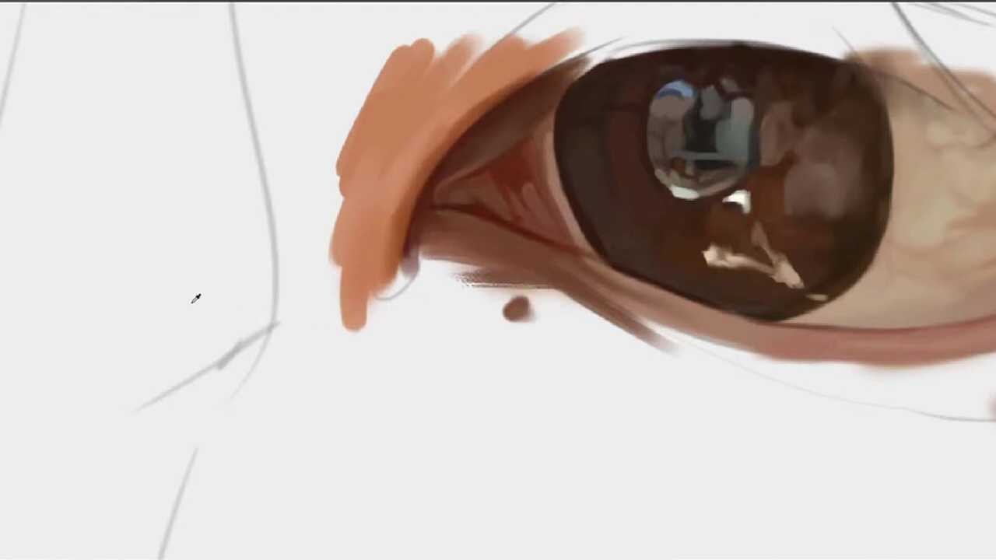
{"action": "mouse_move", "coordinate": [443, 269]}
{"action": "left_mouse_down"}
{"action": "mouse_move", "coordinate": [476, 275]}
{"action": "mouse_move", "coordinate": [441, 262]}
{"action": "mouse_move", "coordinate": [449, 255]}
{"action": "mouse_move", "coordinate": [498, 269]}
{"action": "left_mouse_up"}
{"action": "key", "text": "ctrl+z"}
Fill the bare area below the inner corner with sampled brown and cover the sketched loop with burnt orange
{"action": "left_click", "coordinate": [496, 258], "text": "alt"}
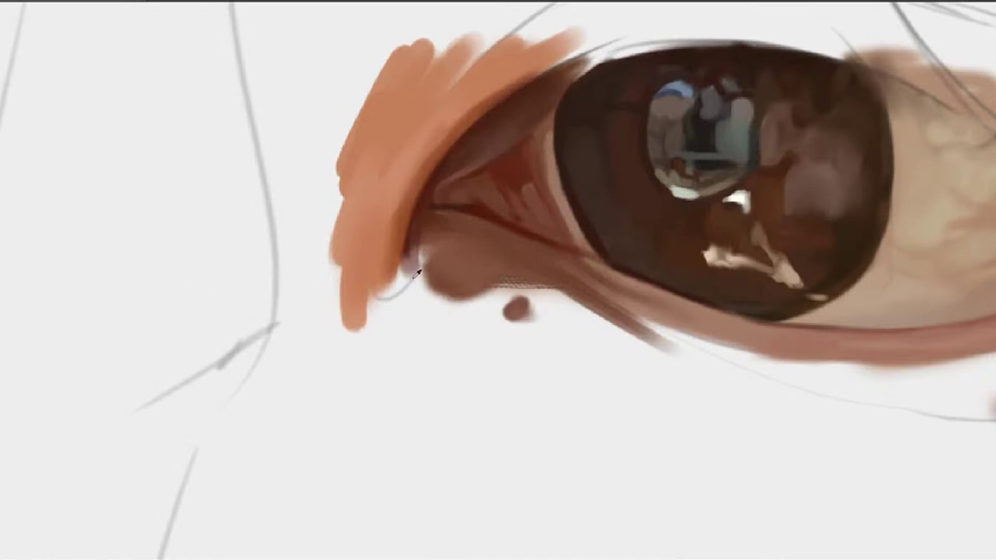
{"action": "mouse_move", "coordinate": [420, 264]}
{"action": "left_mouse_down"}
{"action": "mouse_move", "coordinate": [431, 258]}
{"action": "mouse_move", "coordinate": [420, 268]}
{"action": "mouse_move", "coordinate": [459, 272]}
{"action": "left_mouse_up"}
{"action": "left_click", "coordinate": [426, 264], "text": "alt"}
{"action": "left_click", "coordinate": [456, 256], "text": "alt"}
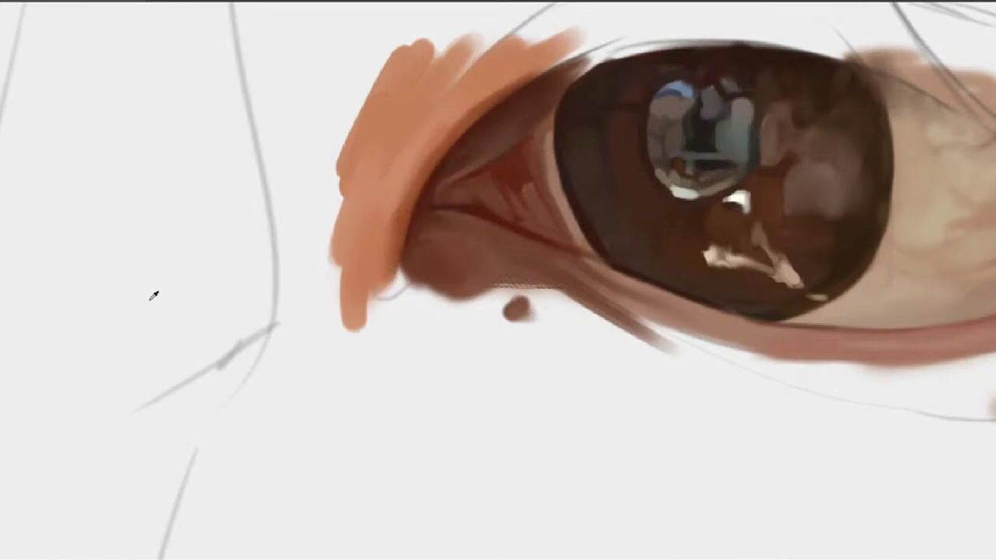
{"action": "mouse_move", "coordinate": [385, 269]}
{"action": "left_mouse_down"}
{"action": "mouse_move", "coordinate": [393, 284]}
{"action": "mouse_move", "coordinate": [395, 267]}
{"action": "mouse_move", "coordinate": [389, 273]}
{"action": "mouse_move", "coordinate": [420, 267]}
{"action": "left_mouse_up"}
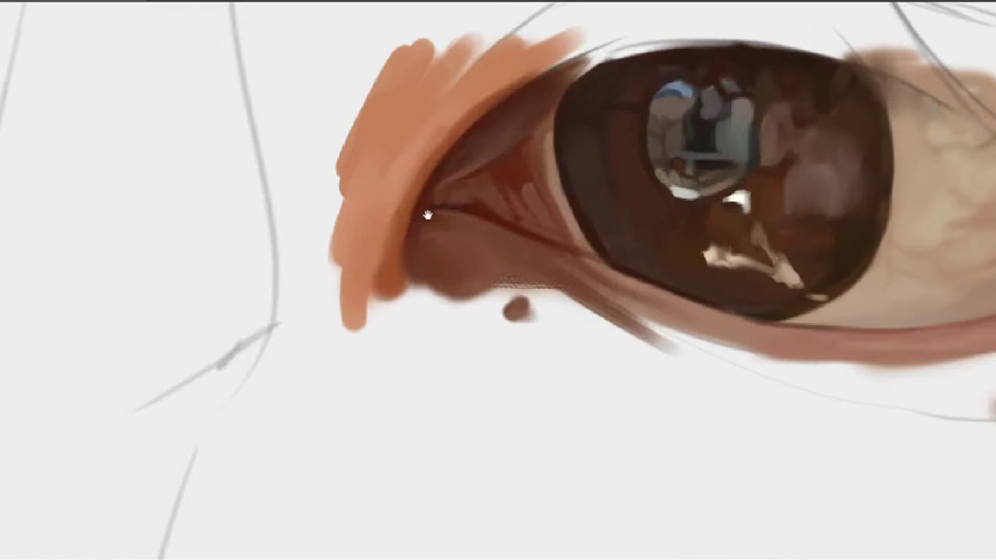
Enlarge the brush and extend the brown patch below the inner corner across to the orange skin and the stray brown dab
{"action": "left_click_drag", "start_coordinate": [428, 215], "coordinate": [416, 228]}
{"action": "key", "text": "]"}
{"action": "key", "text": "]"}
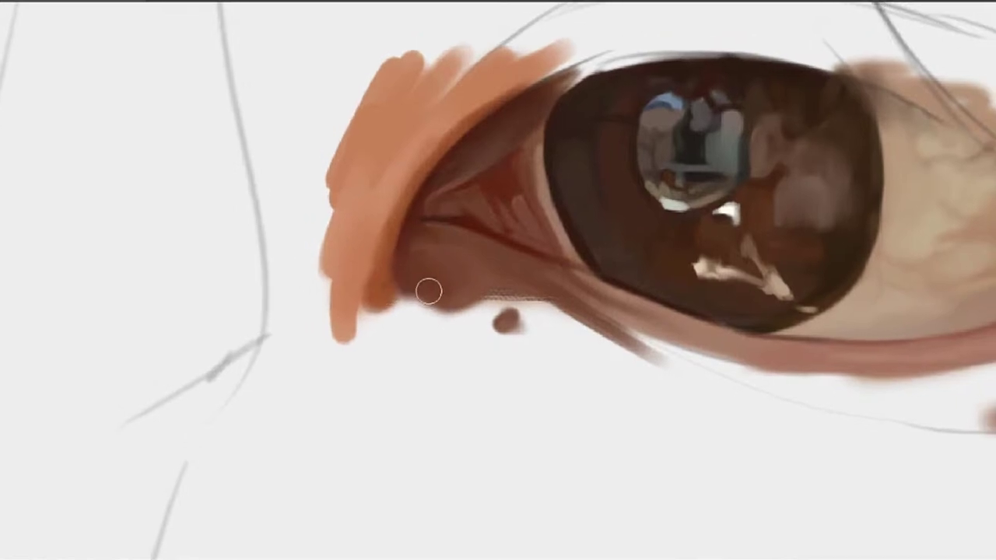
{"action": "mouse_move", "coordinate": [455, 291]}
{"action": "left_mouse_down"}
{"action": "mouse_move", "coordinate": [422, 305]}
{"action": "mouse_move", "coordinate": [497, 302]}
{"action": "mouse_move", "coordinate": [422, 295]}
{"action": "mouse_move", "coordinate": [464, 294]}
{"action": "mouse_move", "coordinate": [470, 309]}
{"action": "mouse_move", "coordinate": [494, 289]}
{"action": "mouse_move", "coordinate": [402, 299]}
{"action": "mouse_move", "coordinate": [466, 307]}
{"action": "mouse_move", "coordinate": [457, 325]}
{"action": "mouse_move", "coordinate": [420, 305]}
{"action": "mouse_move", "coordinate": [509, 303]}
{"action": "mouse_move", "coordinate": [374, 303]}
{"action": "mouse_move", "coordinate": [355, 290]}
{"action": "mouse_move", "coordinate": [410, 321]}
{"action": "mouse_move", "coordinate": [361, 302]}
{"action": "left_mouse_up"}
Widen the lower end of the orange skin patch and blend its burnt-orange edge into the brown using sampled colors
{"action": "left_click", "coordinate": [474, 270], "text": "alt"}
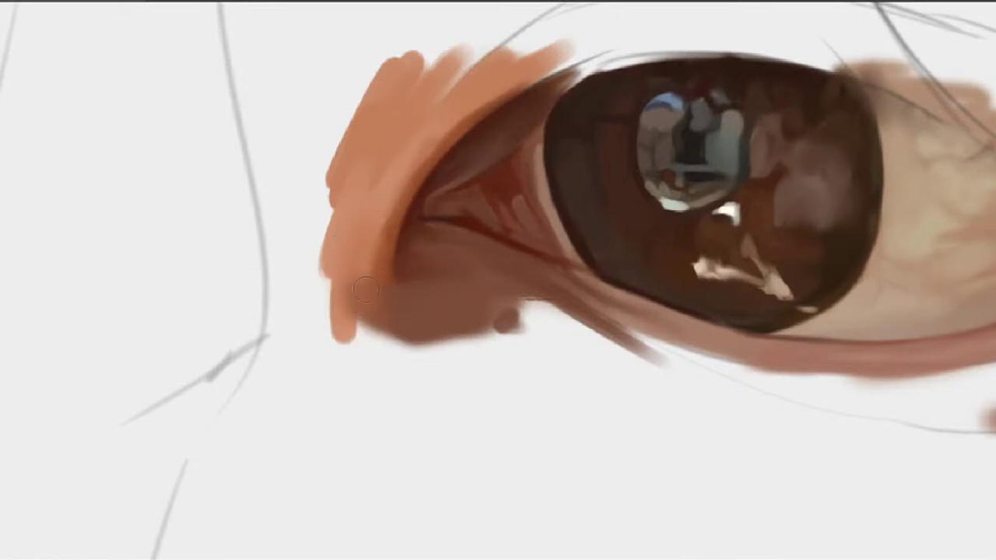
{"action": "mouse_move", "coordinate": [355, 277]}
{"action": "left_mouse_down"}
{"action": "mouse_move", "coordinate": [406, 284]}
{"action": "mouse_move", "coordinate": [382, 299]}
{"action": "mouse_move", "coordinate": [369, 334]}
{"action": "mouse_move", "coordinate": [380, 269]}
{"action": "mouse_move", "coordinate": [371, 319]}
{"action": "mouse_move", "coordinate": [356, 333]}
{"action": "left_mouse_up"}
{"action": "left_click", "coordinate": [397, 256], "text": "alt"}
{"action": "left_click_drag", "start_coordinate": [387, 285], "coordinate": [405, 338]}
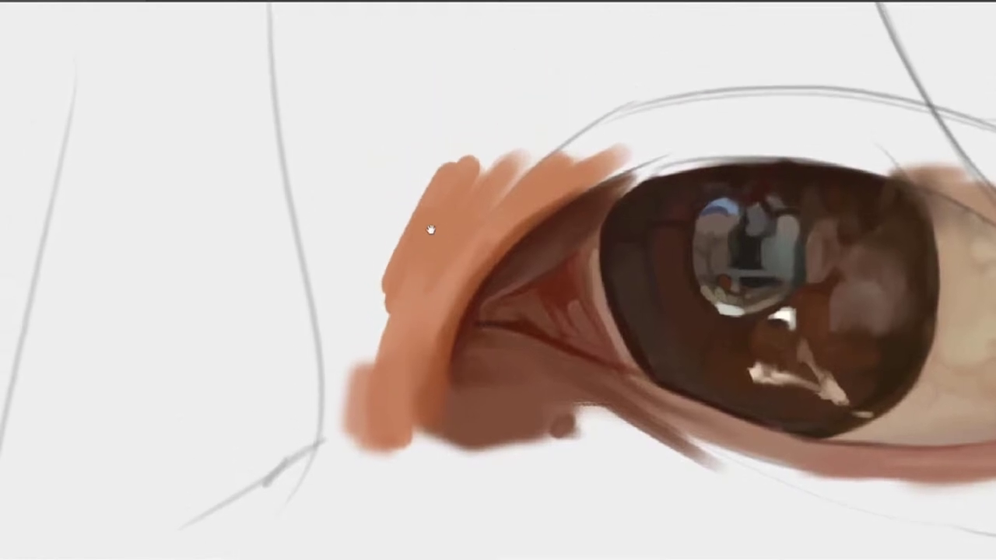
Lay a light orange patch of textured brush strokes just above the middle of the upper lid crease
{"action": "left_click_drag", "start_coordinate": [482, 227], "coordinate": [484, 215]}
{"action": "left_click_drag", "start_coordinate": [617, 137], "coordinate": [492, 207]}
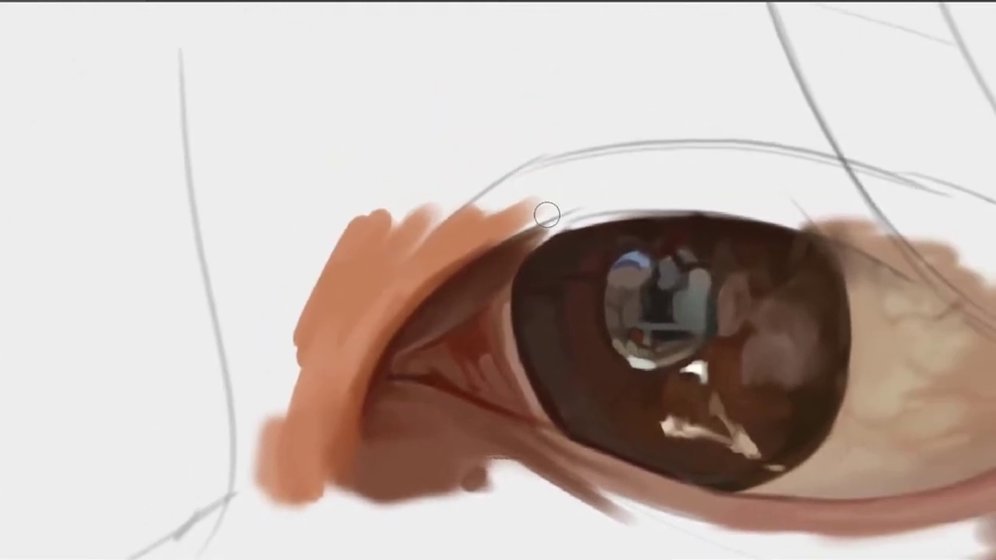
{"action": "left_click_drag", "start_coordinate": [584, 192], "coordinate": [529, 202]}
{"action": "left_click_drag", "start_coordinate": [553, 274], "coordinate": [550, 190]}
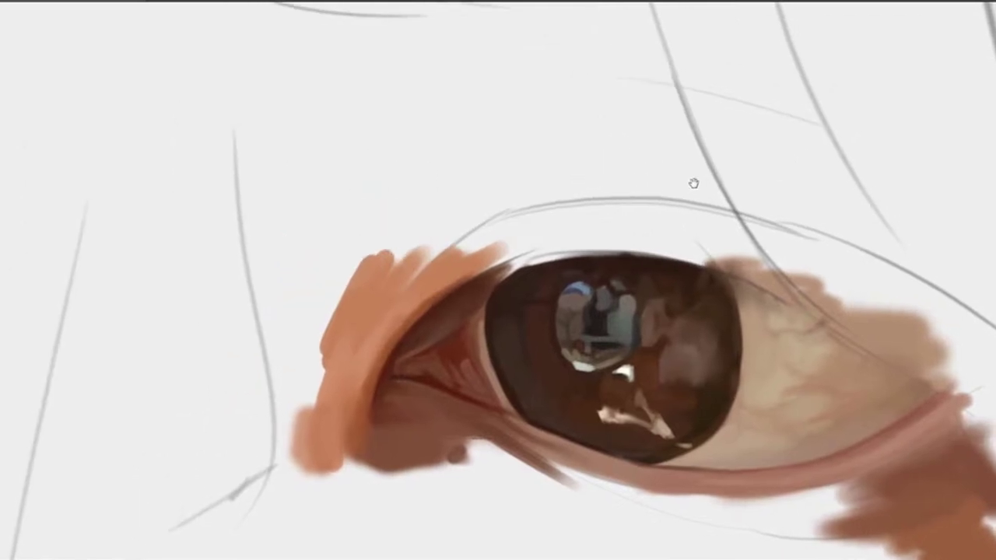
{"action": "mouse_move", "coordinate": [645, 165]}
{"action": "left_mouse_down"}
{"action": "mouse_move", "coordinate": [758, 185]}
{"action": "mouse_move", "coordinate": [636, 173]}
{"action": "left_mouse_up"}
{"action": "key", "text": "ctrl+z"}
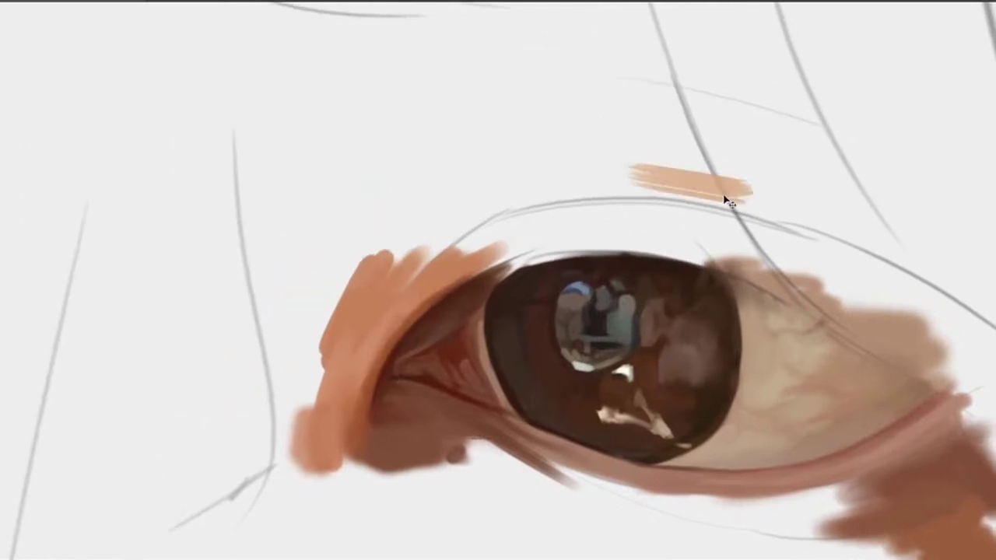
{"action": "left_click_drag", "start_coordinate": [727, 196], "coordinate": [625, 176]}
{"action": "mouse_move", "coordinate": [711, 189]}
{"action": "left_mouse_down"}
{"action": "mouse_move", "coordinate": [574, 168]}
{"action": "mouse_move", "coordinate": [724, 164]}
{"action": "mouse_move", "coordinate": [552, 154]}
{"action": "left_mouse_up"}
{"action": "mouse_move", "coordinate": [633, 172]}
{"action": "left_mouse_down"}
{"action": "mouse_move", "coordinate": [566, 209]}
{"action": "mouse_move", "coordinate": [627, 202]}
{"action": "mouse_move", "coordinate": [537, 174]}
{"action": "left_mouse_up"}
{"action": "left_click_drag", "start_coordinate": [508, 259], "coordinate": [592, 221]}
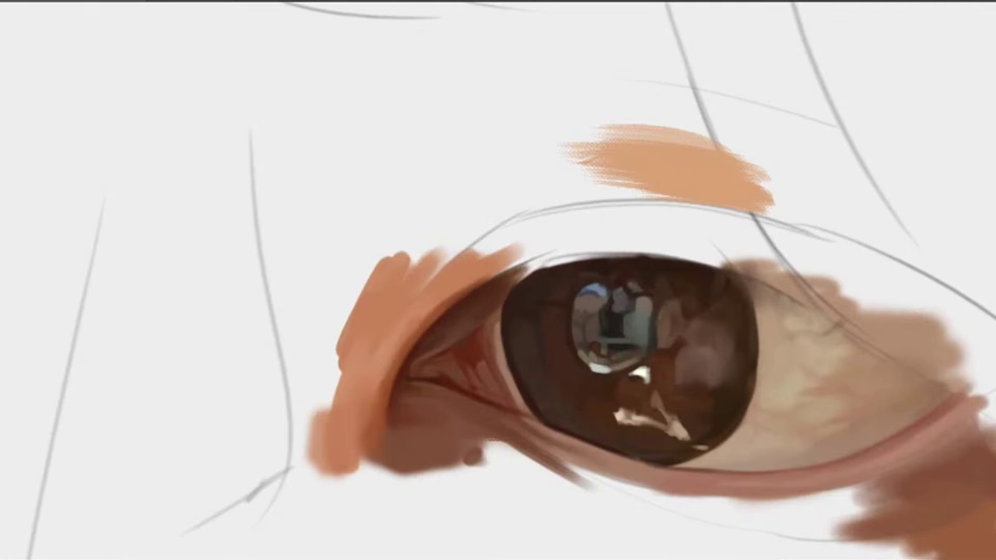
Paint a pinkish-brown band from the orange skin patch along the inner part of the upper lid
{"action": "left_click_drag", "start_coordinate": [415, 192], "coordinate": [433, 169]}
{"action": "left_click_drag", "start_coordinate": [465, 240], "coordinate": [446, 226]}
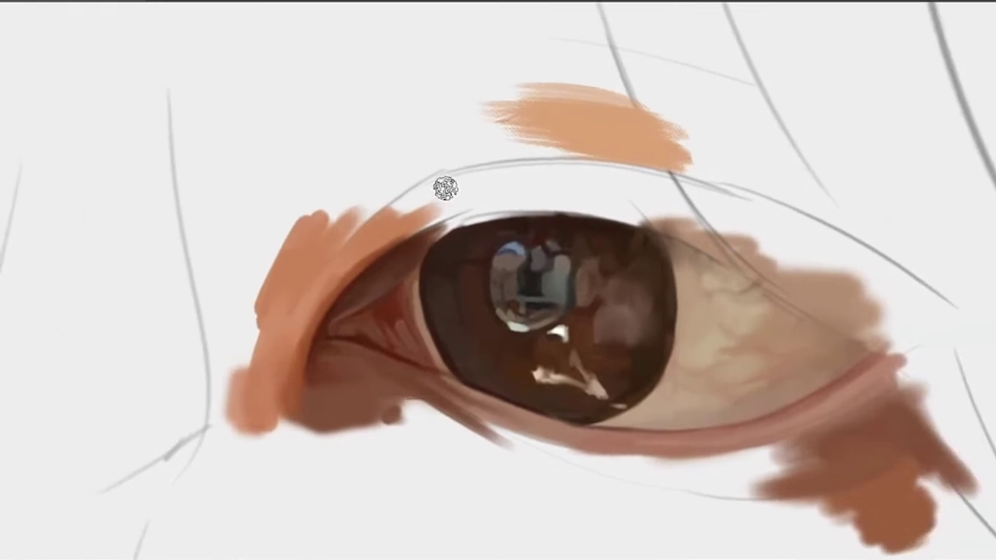
{"action": "left_click_drag", "start_coordinate": [404, 206], "coordinate": [543, 179]}
{"action": "key", "text": "ctrl+z"}
{"action": "mouse_move", "coordinate": [403, 206]}
{"action": "left_mouse_down"}
{"action": "mouse_move", "coordinate": [380, 226]}
{"action": "mouse_move", "coordinate": [488, 181]}
{"action": "left_mouse_up"}
{"action": "left_click_drag", "start_coordinate": [383, 234], "coordinate": [516, 194]}
{"action": "left_click_drag", "start_coordinate": [439, 211], "coordinate": [521, 201]}
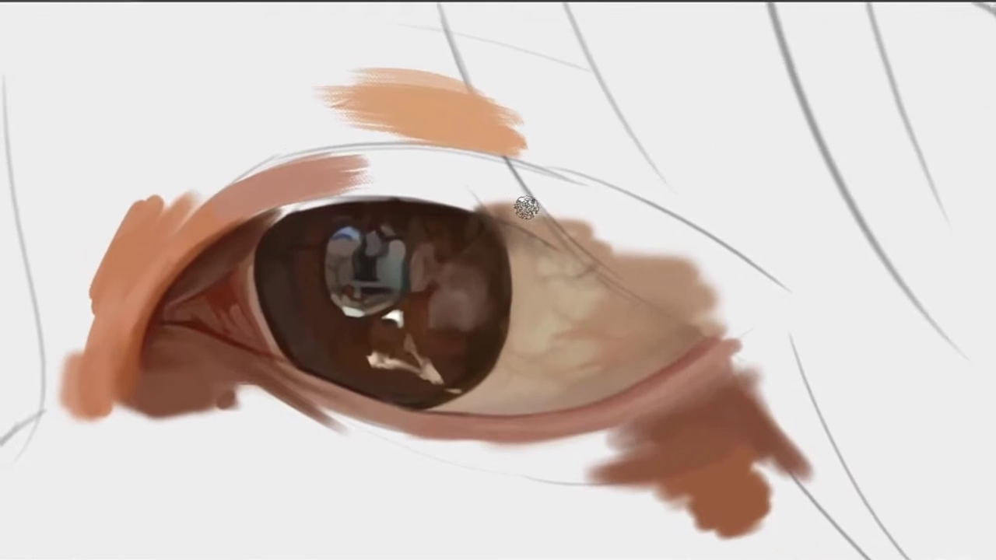
Try pinkish-brown strokes on the outer part of the upper lid and undo them
{"action": "left_click_drag", "start_coordinate": [526, 206], "coordinate": [649, 246]}
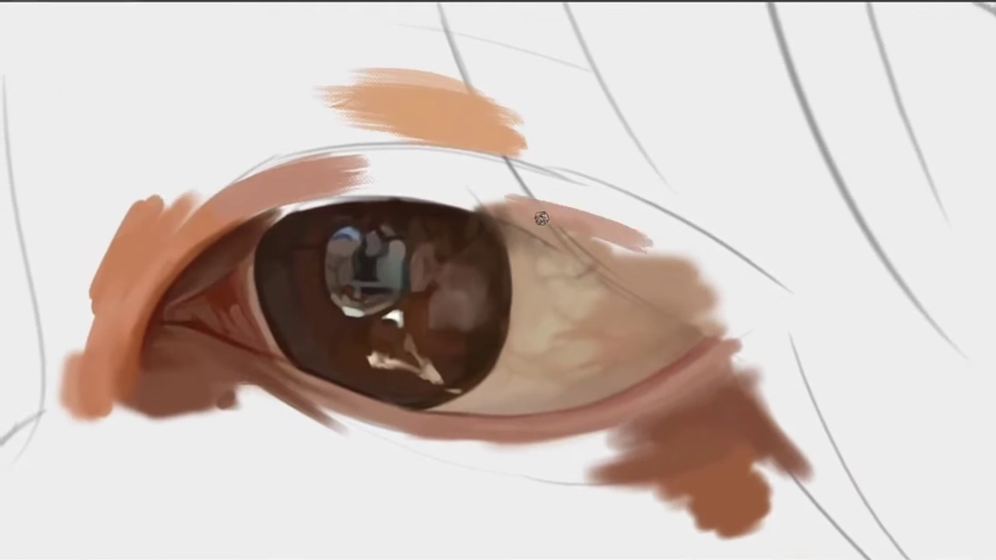
{"action": "mouse_move", "coordinate": [504, 203]}
{"action": "left_mouse_down"}
{"action": "mouse_move", "coordinate": [631, 250]}
{"action": "mouse_move", "coordinate": [542, 206]}
{"action": "mouse_move", "coordinate": [640, 239]}
{"action": "left_mouse_up"}
{"action": "key", "text": "ctrl+z"}
{"action": "key", "text": "ctrl+z"}
Block in a dark reddish-brown patch on the upper lid just beyond the iris
{"action": "left_click_drag", "start_coordinate": [525, 193], "coordinate": [650, 247]}
{"action": "mouse_move", "coordinate": [543, 207]}
{"action": "left_mouse_down"}
{"action": "mouse_move", "coordinate": [652, 248]}
{"action": "mouse_move", "coordinate": [544, 198]}
{"action": "left_mouse_up"}
{"action": "mouse_move", "coordinate": [625, 221]}
{"action": "left_mouse_down"}
{"action": "mouse_move", "coordinate": [560, 185]}
{"action": "mouse_move", "coordinate": [641, 220]}
{"action": "mouse_move", "coordinate": [647, 227]}
{"action": "mouse_move", "coordinate": [578, 204]}
{"action": "mouse_move", "coordinate": [657, 259]}
{"action": "mouse_move", "coordinate": [580, 225]}
{"action": "left_mouse_up"}
{"action": "left_click_drag", "start_coordinate": [624, 251], "coordinate": [551, 210]}
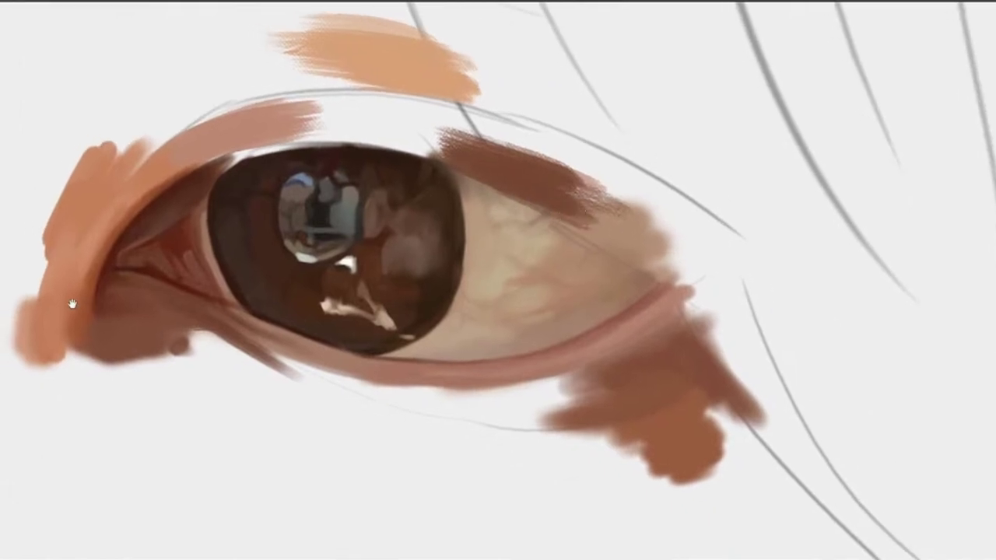
{"action": "mouse_move", "coordinate": [644, 242]}
{"action": "left_mouse_down"}
{"action": "mouse_move", "coordinate": [605, 236]}
{"action": "mouse_move", "coordinate": [616, 240]}
{"action": "left_mouse_up"}
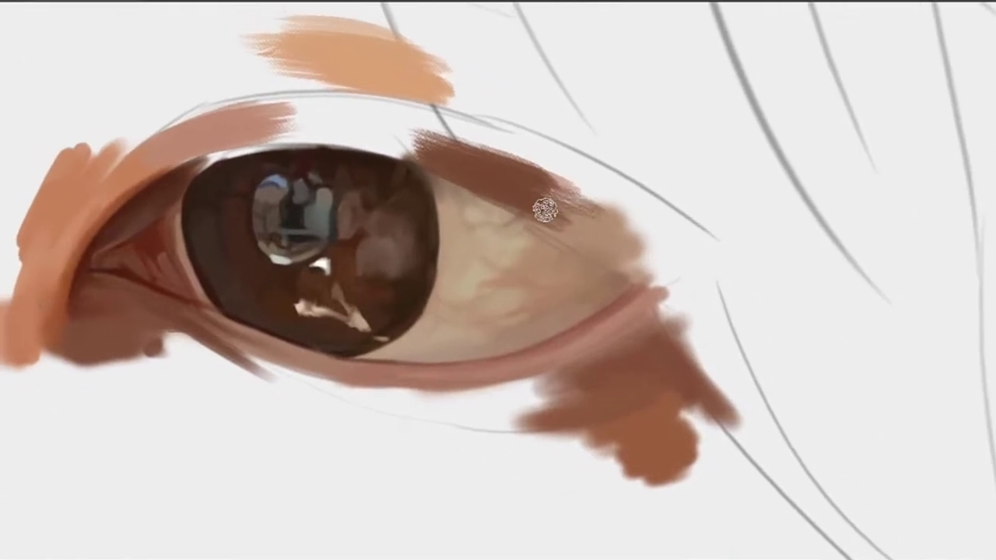
Extend the dark brown upper lid band down to the outer corner and thicken it along its upper side
{"action": "left_click_drag", "start_coordinate": [546, 208], "coordinate": [677, 281]}
{"action": "mouse_move", "coordinate": [565, 229]}
{"action": "left_mouse_down"}
{"action": "mouse_move", "coordinate": [592, 215]}
{"action": "mouse_move", "coordinate": [540, 208]}
{"action": "mouse_move", "coordinate": [693, 253]}
{"action": "left_mouse_up"}
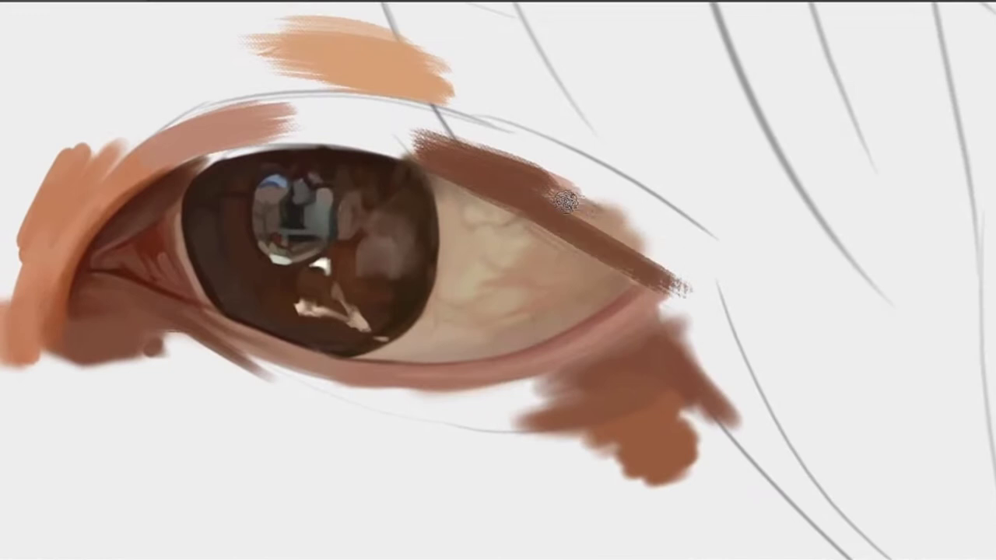
{"action": "left_click_drag", "start_coordinate": [566, 204], "coordinate": [648, 245]}
{"action": "mouse_move", "coordinate": [551, 180]}
{"action": "left_mouse_down"}
{"action": "mouse_move", "coordinate": [667, 231]}
{"action": "mouse_move", "coordinate": [652, 226]}
{"action": "left_mouse_up"}
{"action": "mouse_move", "coordinate": [693, 251]}
{"action": "left_mouse_down"}
{"action": "mouse_move", "coordinate": [671, 247]}
{"action": "mouse_move", "coordinate": [666, 231]}
{"action": "left_mouse_up"}
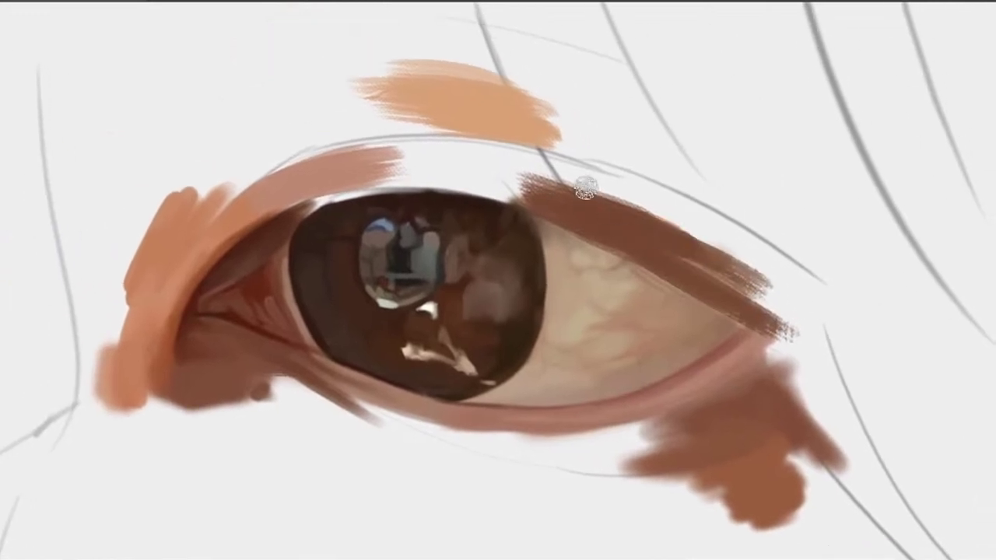
{"action": "left_click_drag", "start_coordinate": [585, 189], "coordinate": [672, 222]}
Sample the brown tones below the outer corner and extend them in textured strokes under the lower lid, undoing a soft dab
{"action": "left_click_drag", "start_coordinate": [555, 361], "coordinate": [516, 192]}
{"action": "mouse_move", "coordinate": [642, 237]}
{"action": "left_mouse_down"}
{"action": "mouse_move", "coordinate": [578, 269]}
{"action": "mouse_move", "coordinate": [651, 255]}
{"action": "mouse_move", "coordinate": [519, 279]}
{"action": "mouse_move", "coordinate": [635, 248]}
{"action": "mouse_move", "coordinate": [628, 258]}
{"action": "mouse_move", "coordinate": [498, 280]}
{"action": "mouse_move", "coordinate": [661, 266]}
{"action": "mouse_move", "coordinate": [658, 279]}
{"action": "mouse_move", "coordinate": [685, 264]}
{"action": "left_mouse_up"}
{"action": "left_click", "coordinate": [679, 271], "text": "alt"}
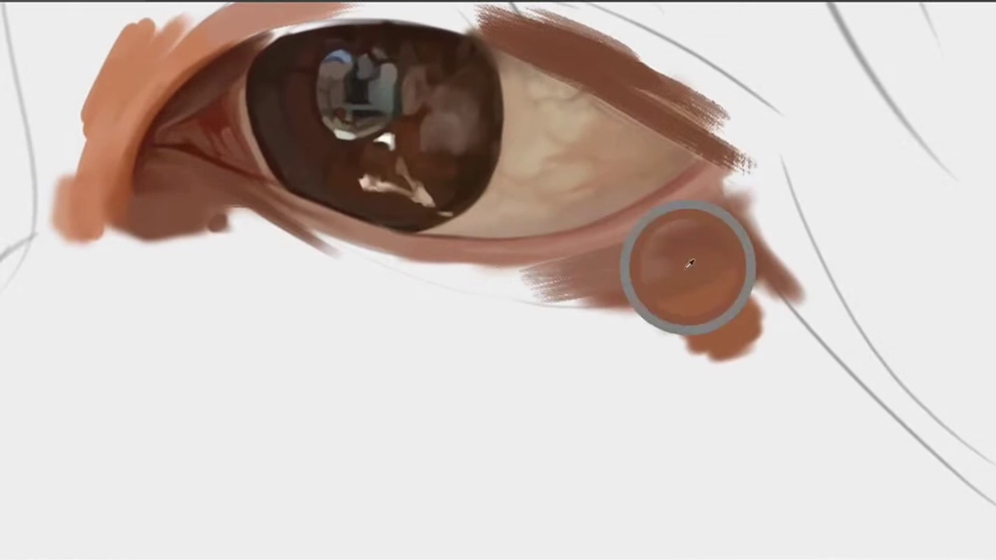
{"action": "left_click", "coordinate": [644, 270], "text": "alt"}
{"action": "mouse_move", "coordinate": [622, 289]}
{"action": "left_mouse_down"}
{"action": "mouse_move", "coordinate": [557, 313]}
{"action": "mouse_move", "coordinate": [598, 302]}
{"action": "left_mouse_up"}
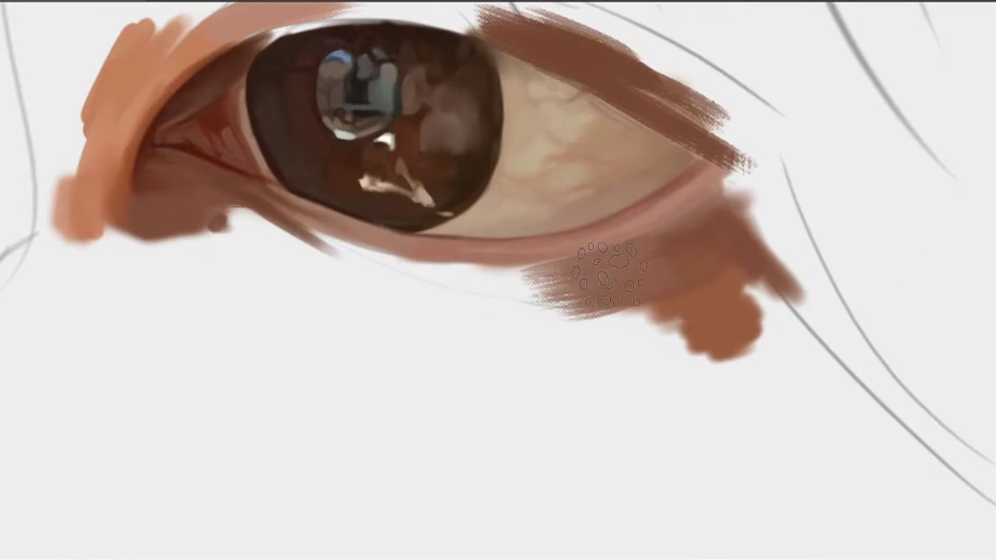
{"action": "left_click_drag", "start_coordinate": [580, 330], "coordinate": [585, 352]}
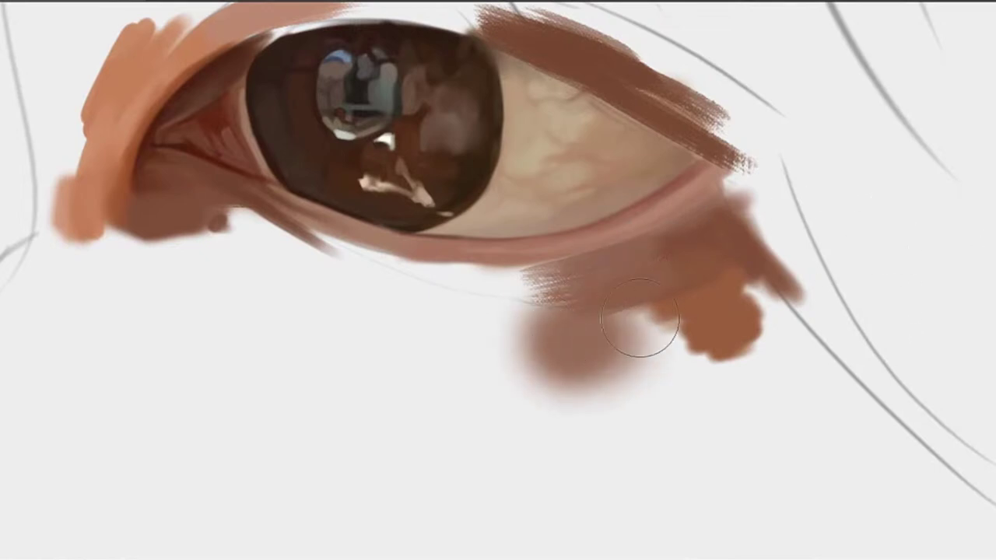
{"action": "key", "text": "ctrl+z"}
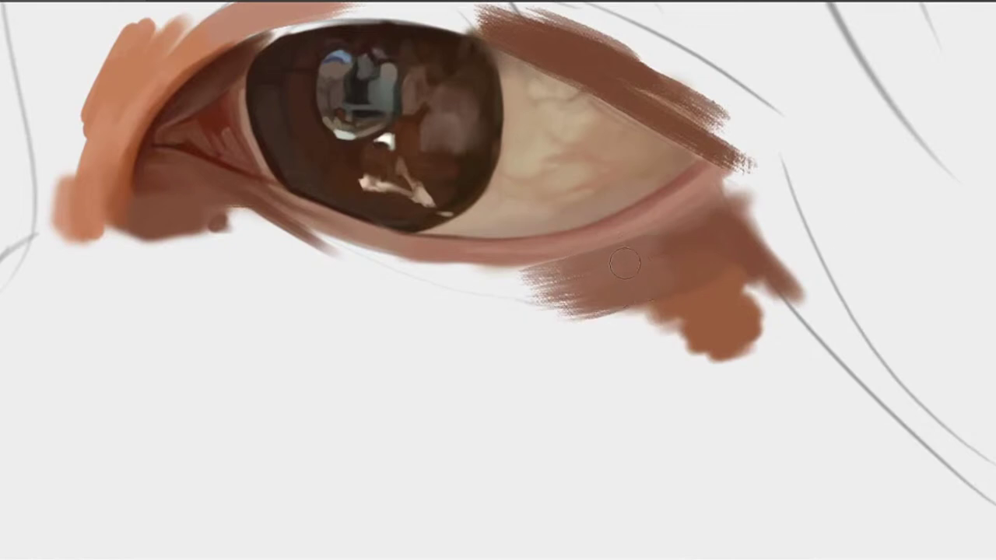
Reduce the brush size and blend the brown shadow into the pink edge of the lower lid
{"action": "key", "text": "bracketleft"}
{"action": "key", "text": "bracketleft"}
{"action": "key", "text": "bracketleft"}
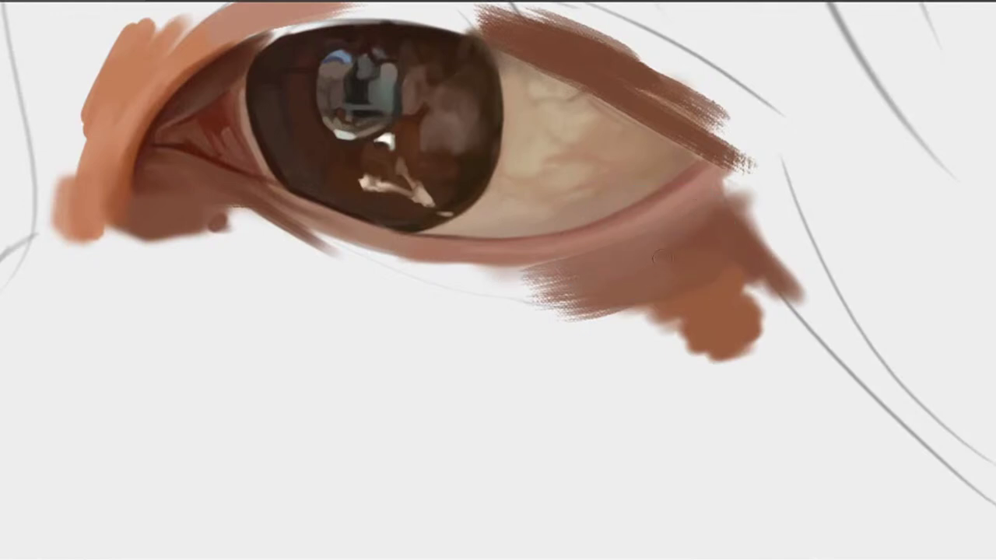
{"action": "mouse_move", "coordinate": [534, 293]}
{"action": "left_mouse_down"}
{"action": "mouse_move", "coordinate": [676, 249]}
{"action": "mouse_move", "coordinate": [630, 273]}
{"action": "mouse_move", "coordinate": [665, 268]}
{"action": "left_mouse_up"}
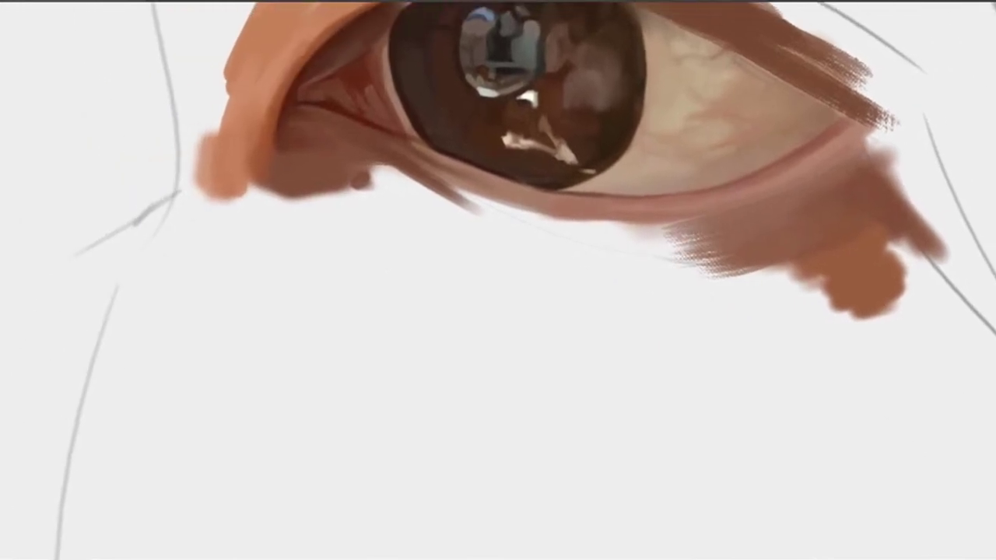
{"action": "mouse_move", "coordinate": [731, 161]}
{"action": "left_mouse_down"}
{"action": "mouse_move", "coordinate": [740, 244]}
{"action": "mouse_move", "coordinate": [766, 213]}
{"action": "left_mouse_up"}
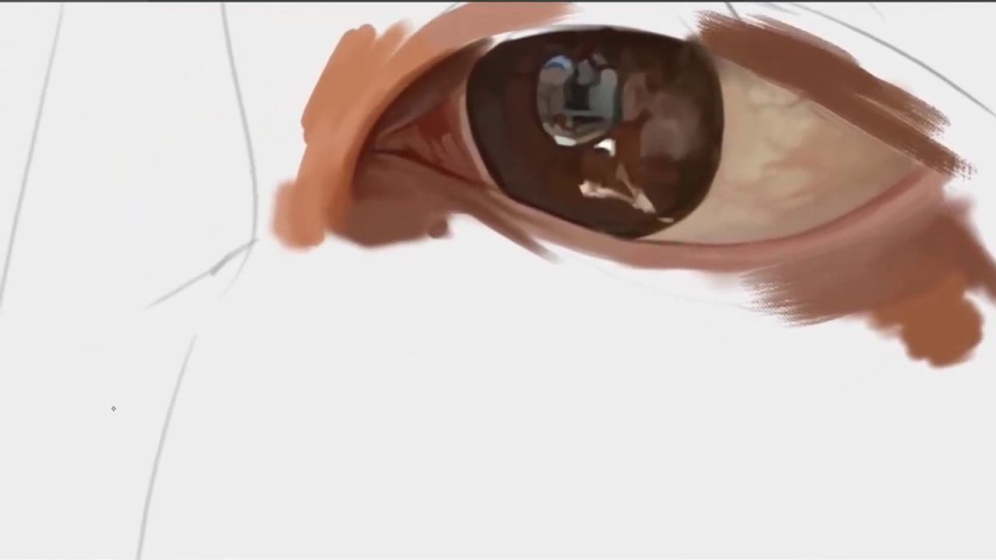
{"action": "left_click_drag", "start_coordinate": [620, 323], "coordinate": [735, 285]}
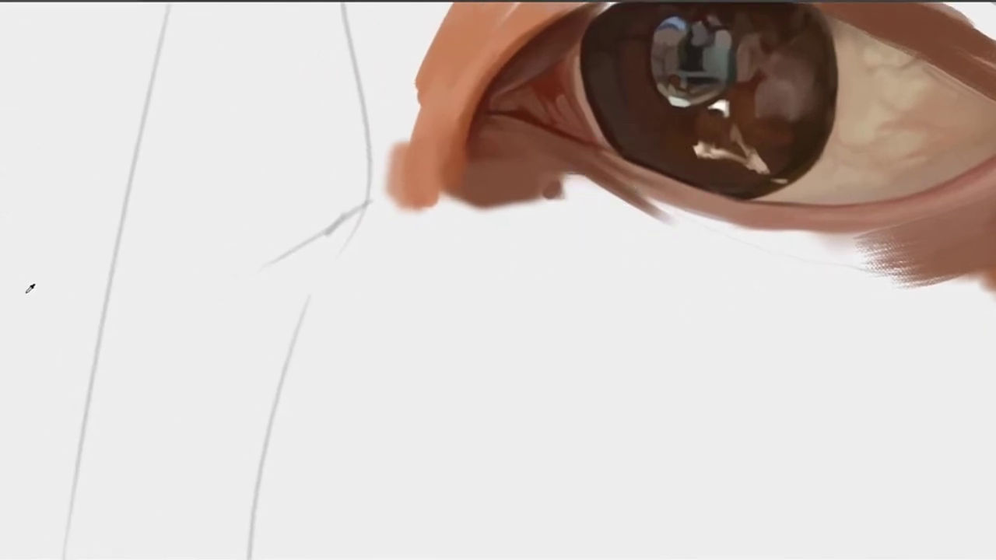
Cover the dark brown streak below the lower lid's inner half with a pinkish skin tone following the rim
{"action": "mouse_move", "coordinate": [636, 200]}
{"action": "left_mouse_down"}
{"action": "mouse_move", "coordinate": [670, 202]}
{"action": "mouse_move", "coordinate": [634, 190]}
{"action": "mouse_move", "coordinate": [730, 225]}
{"action": "left_mouse_up"}
{"action": "left_click_drag", "start_coordinate": [582, 171], "coordinate": [647, 203]}
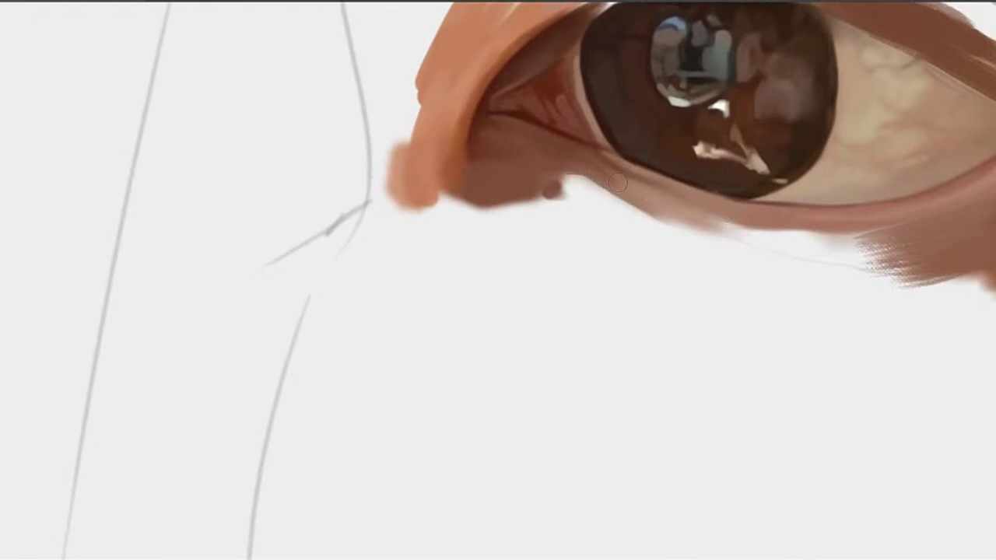
{"action": "mouse_move", "coordinate": [723, 226]}
{"action": "left_mouse_down"}
{"action": "mouse_move", "coordinate": [803, 219]}
{"action": "mouse_move", "coordinate": [812, 230]}
{"action": "mouse_move", "coordinate": [867, 230]}
{"action": "mouse_move", "coordinate": [801, 235]}
{"action": "left_mouse_up"}
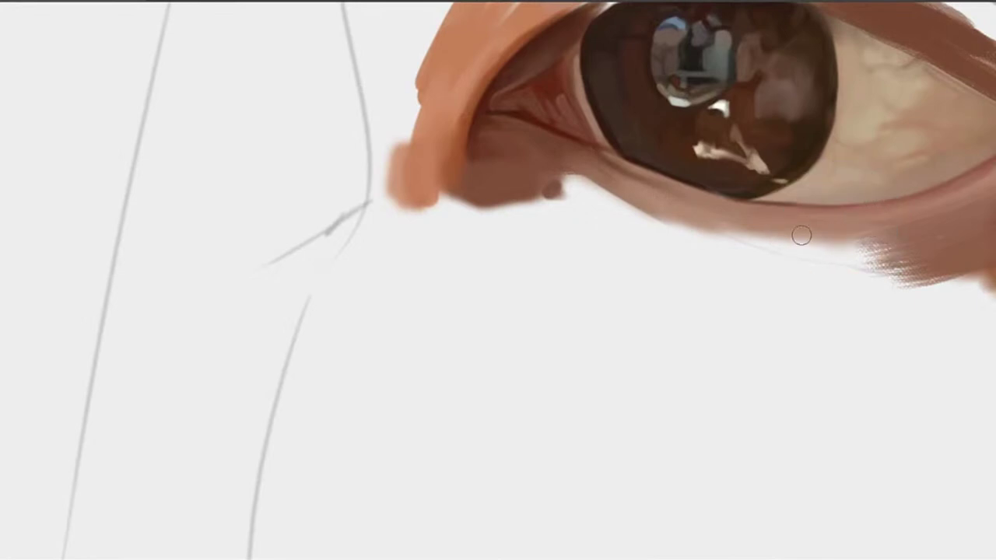
Widen the lower lid below the iris with muted pinkish brown and cover the ragged textured strokes beside it
{"action": "left_click_drag", "start_coordinate": [888, 242], "coordinate": [729, 235]}
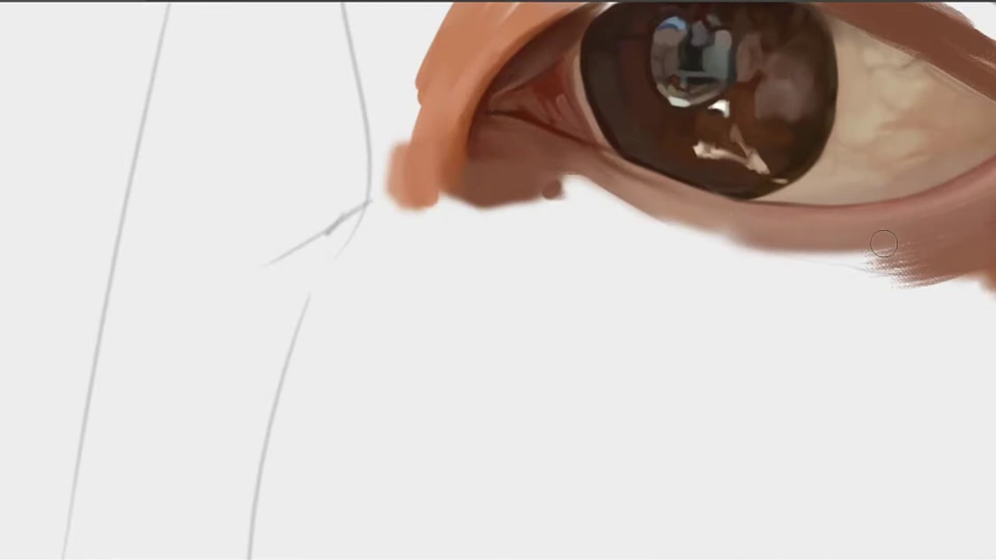
{"action": "left_click_drag", "start_coordinate": [883, 237], "coordinate": [735, 251]}
{"action": "mouse_move", "coordinate": [735, 250]}
{"action": "left_mouse_down"}
{"action": "mouse_move", "coordinate": [871, 252]}
{"action": "mouse_move", "coordinate": [805, 268]}
{"action": "mouse_move", "coordinate": [843, 253]}
{"action": "left_mouse_up"}
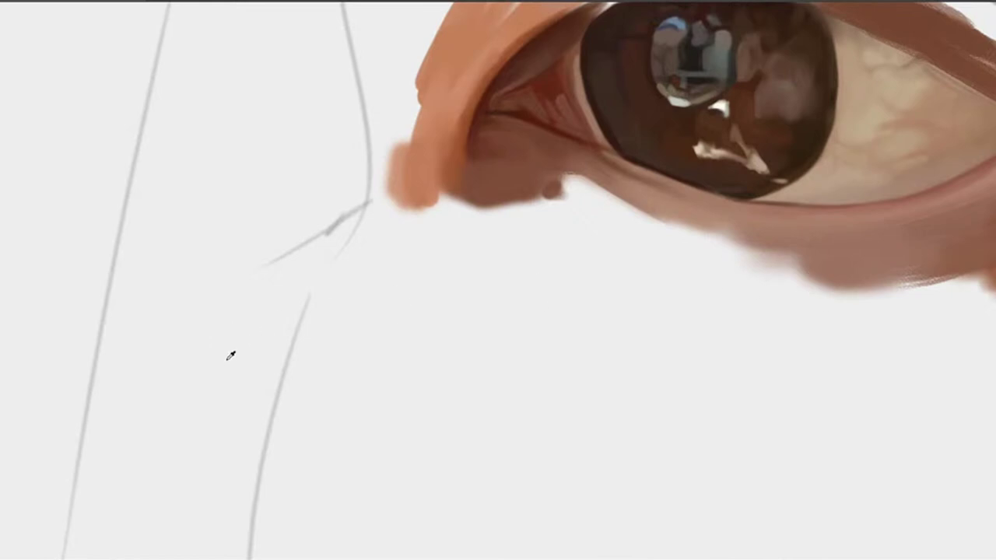
Paint a soft salmon-orange skin patch beneath the lower lid, reaching the burnt-orange area below the outer corner
{"action": "mouse_move", "coordinate": [900, 264]}
{"action": "left_mouse_down"}
{"action": "mouse_move", "coordinate": [869, 298]}
{"action": "mouse_move", "coordinate": [917, 269]}
{"action": "mouse_move", "coordinate": [733, 258]}
{"action": "mouse_move", "coordinate": [752, 269]}
{"action": "mouse_move", "coordinate": [892, 259]}
{"action": "mouse_move", "coordinate": [798, 267]}
{"action": "mouse_move", "coordinate": [797, 281]}
{"action": "mouse_move", "coordinate": [746, 256]}
{"action": "mouse_move", "coordinate": [721, 275]}
{"action": "mouse_move", "coordinate": [764, 266]}
{"action": "mouse_move", "coordinate": [706, 287]}
{"action": "mouse_move", "coordinate": [663, 283]}
{"action": "mouse_move", "coordinate": [731, 307]}
{"action": "mouse_move", "coordinate": [704, 308]}
{"action": "mouse_move", "coordinate": [778, 309]}
{"action": "mouse_move", "coordinate": [739, 324]}
{"action": "left_mouse_up"}
{"action": "key", "text": "ctrl+z"}
{"action": "left_click_drag", "start_coordinate": [692, 262], "coordinate": [763, 455]}
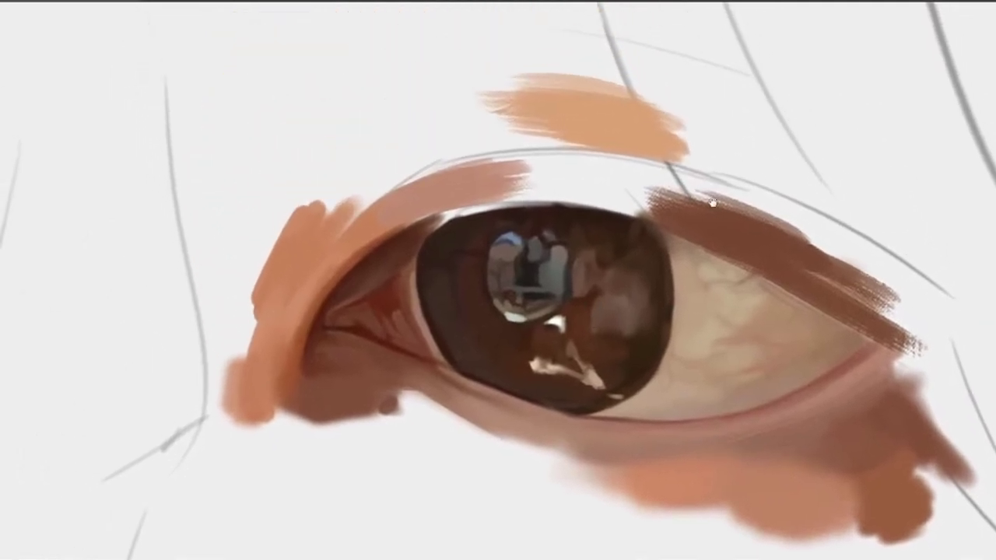
{"action": "mouse_move", "coordinate": [519, 338]}
{"action": "left_mouse_down"}
{"action": "mouse_move", "coordinate": [646, 231]}
{"action": "mouse_move", "coordinate": [672, 274]}
{"action": "left_mouse_up"}
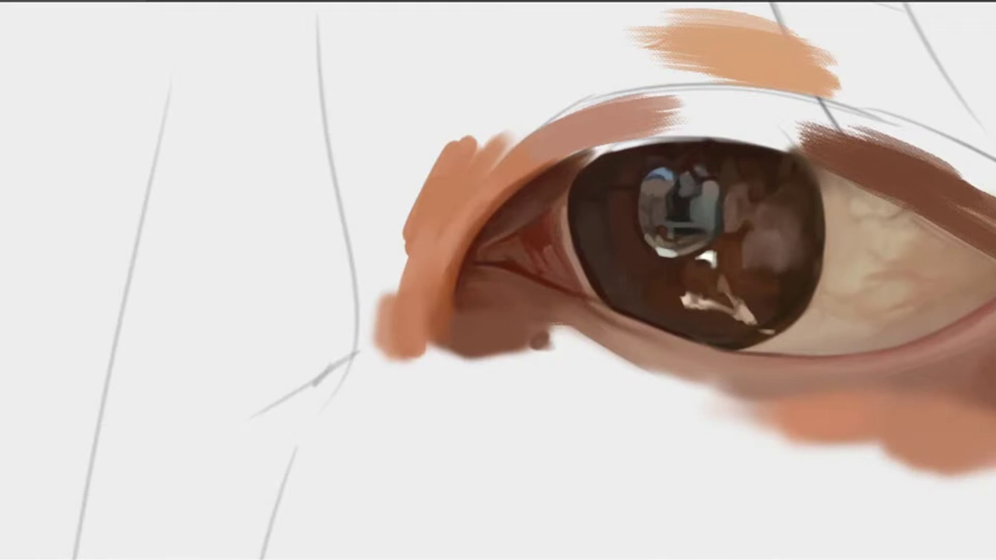
Paint a pale pink band below the inner corner, add a muted pink patch beneath it, and blend toward the lower lid
{"action": "left_click_drag", "start_coordinate": [506, 218], "coordinate": [556, 158]}
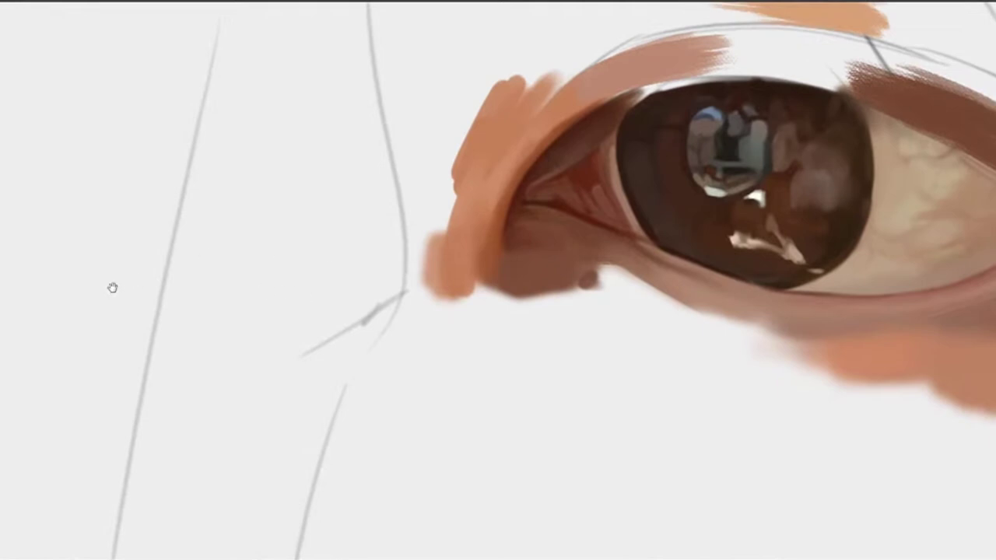
{"action": "left_click_drag", "start_coordinate": [468, 251], "coordinate": [427, 183]}
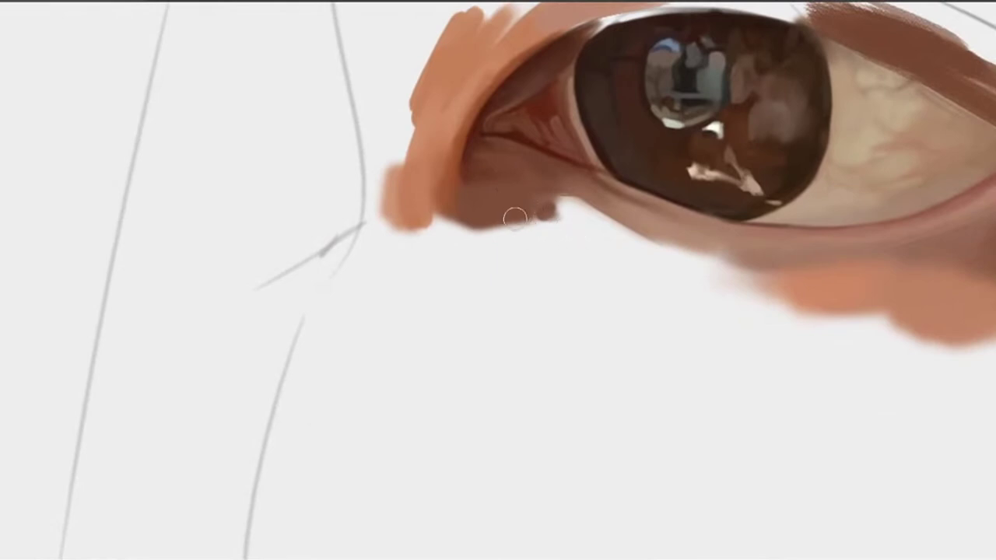
{"action": "mouse_move", "coordinate": [476, 203]}
{"action": "left_mouse_down"}
{"action": "mouse_move", "coordinate": [647, 246]}
{"action": "mouse_move", "coordinate": [544, 203]}
{"action": "mouse_move", "coordinate": [613, 224]}
{"action": "mouse_move", "coordinate": [662, 254]}
{"action": "left_mouse_up"}
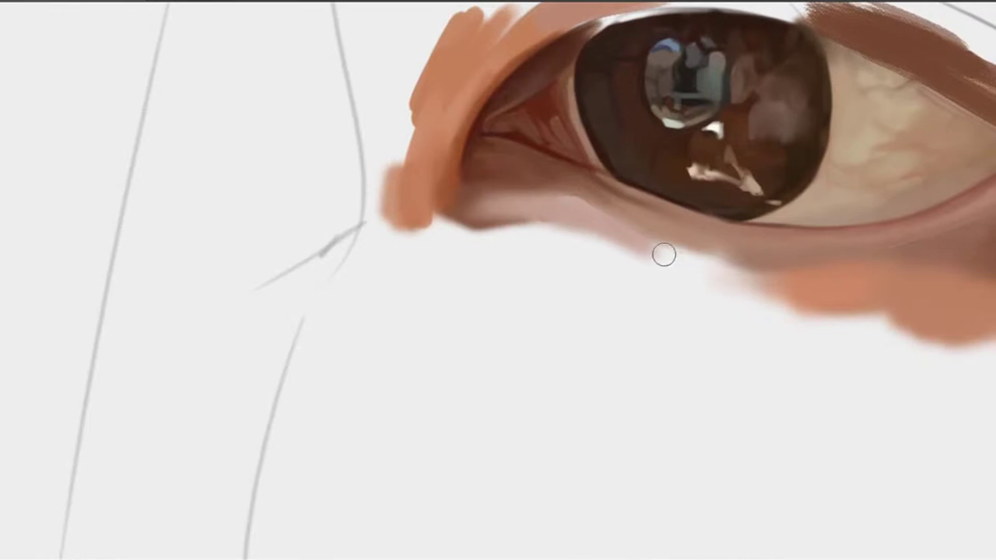
{"action": "left_click", "coordinate": [541, 183], "text": "alt"}
{"action": "mouse_move", "coordinate": [540, 202]}
{"action": "left_mouse_down"}
{"action": "mouse_move", "coordinate": [483, 212]}
{"action": "mouse_move", "coordinate": [506, 202]}
{"action": "mouse_move", "coordinate": [489, 236]}
{"action": "mouse_move", "coordinate": [540, 217]}
{"action": "left_mouse_up"}
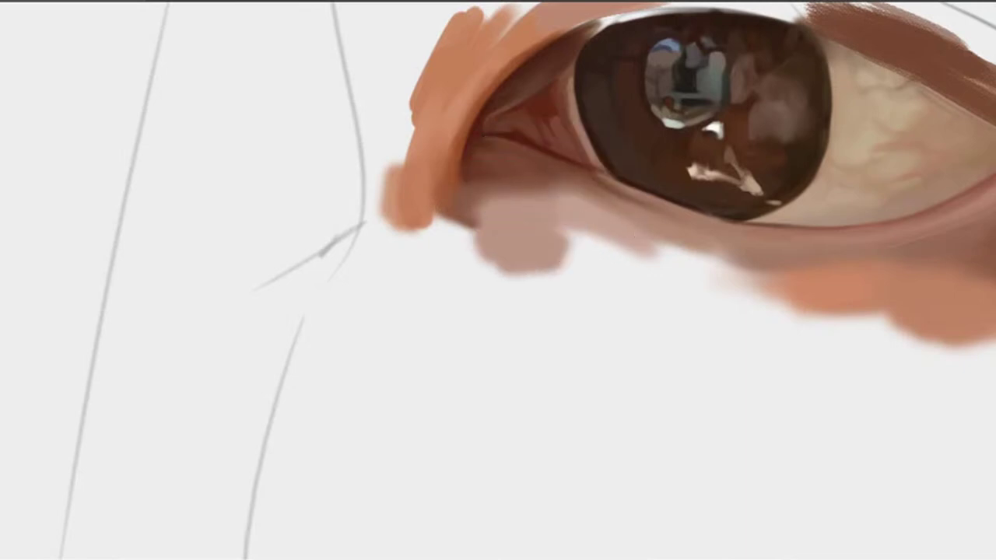
{"action": "left_click_drag", "start_coordinate": [574, 200], "coordinate": [626, 220]}
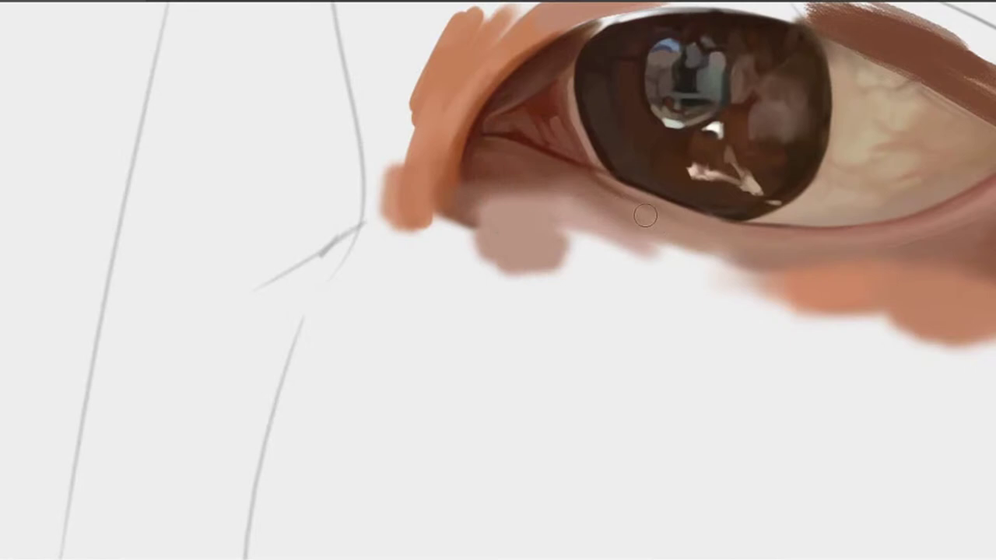
Paint a burnt-orange skin patch on the nose side of the eye's inner corner, covering the bare canvas there
{"action": "left_click_drag", "start_coordinate": [639, 236], "coordinate": [574, 215]}
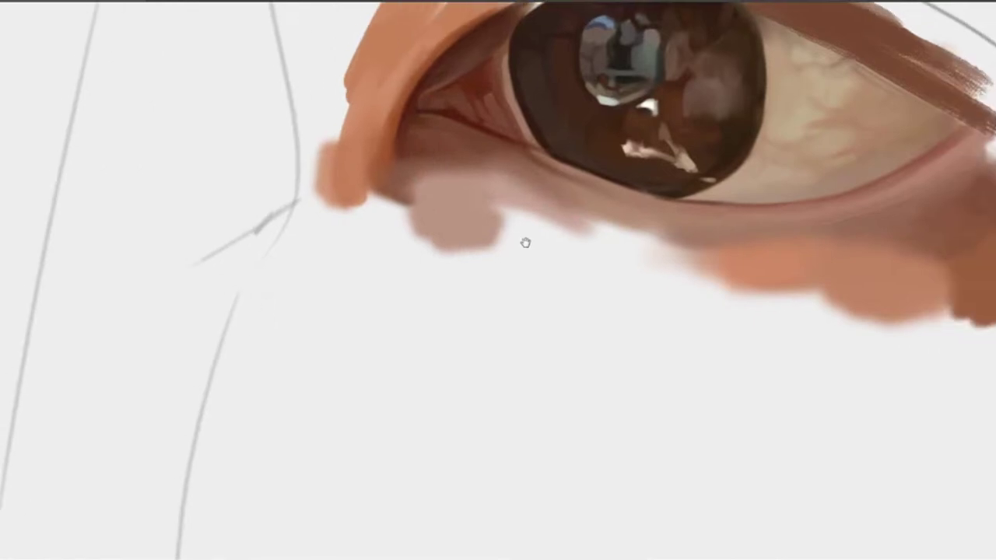
{"action": "left_click_drag", "start_coordinate": [525, 242], "coordinate": [558, 282]}
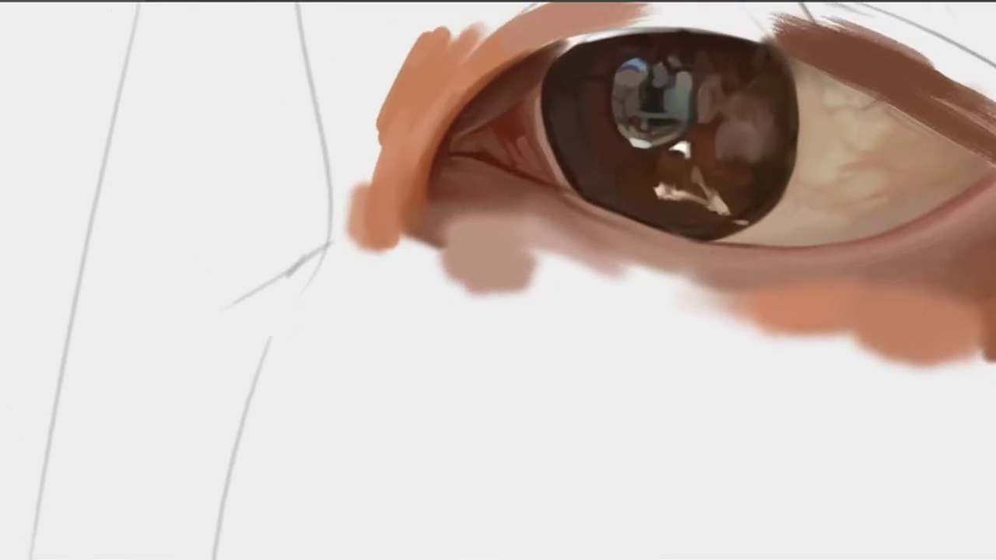
{"action": "left_click_drag", "start_coordinate": [447, 282], "coordinate": [553, 309]}
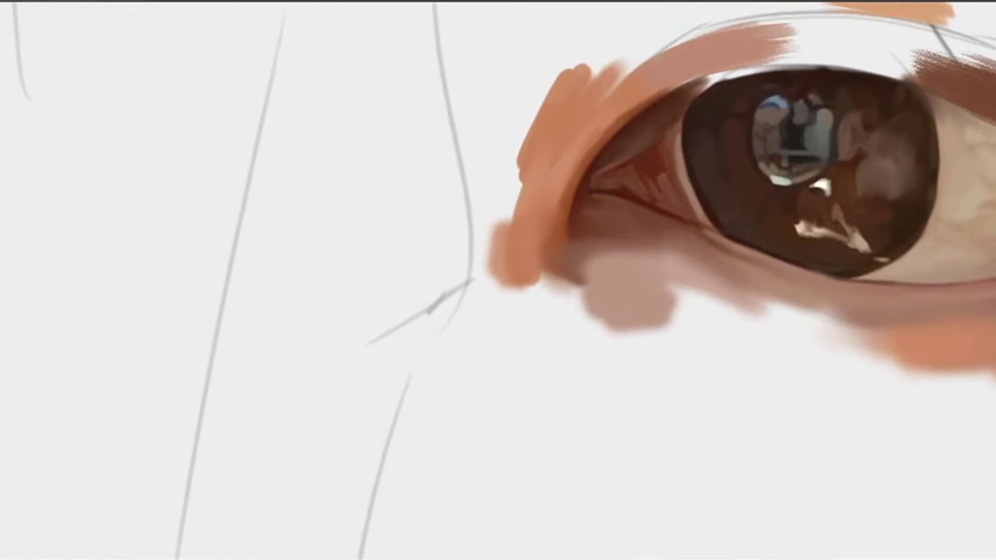
{"action": "mouse_move", "coordinate": [542, 257]}
{"action": "left_mouse_down"}
{"action": "mouse_move", "coordinate": [519, 281]}
{"action": "mouse_move", "coordinate": [513, 253]}
{"action": "mouse_move", "coordinate": [510, 268]}
{"action": "mouse_move", "coordinate": [515, 257]}
{"action": "mouse_move", "coordinate": [464, 292]}
{"action": "left_mouse_up"}
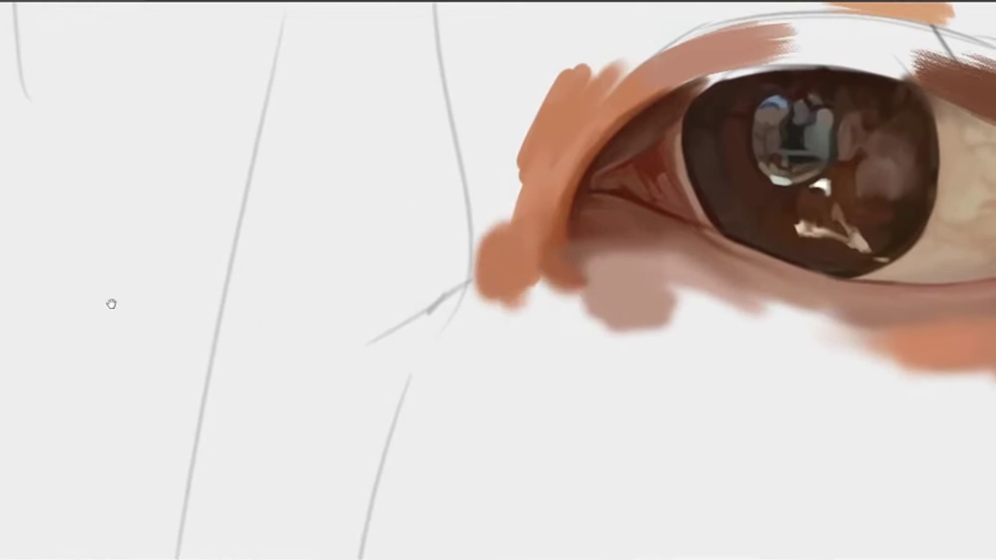
{"action": "left_click_drag", "start_coordinate": [483, 224], "coordinate": [466, 406]}
{"action": "left_click", "coordinate": [495, 347], "text": "alt"}
{"action": "mouse_move", "coordinate": [493, 310]}
{"action": "left_mouse_down"}
{"action": "mouse_move", "coordinate": [489, 345]}
{"action": "mouse_move", "coordinate": [506, 249]}
{"action": "left_mouse_up"}
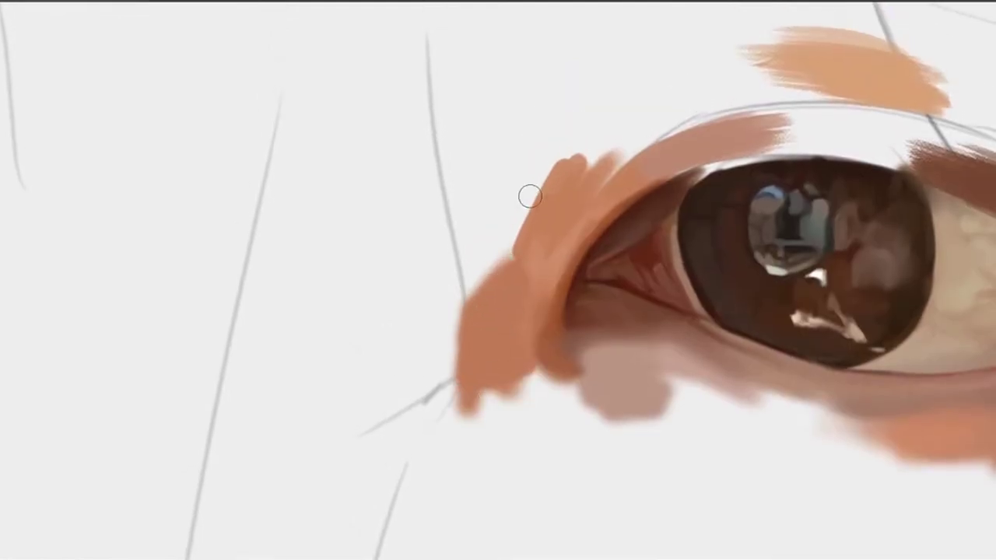
Brush soft peach over the middle of the burnt-orange patch and carry it upward along the side of the nose
{"action": "mouse_move", "coordinate": [444, 316]}
{"action": "left_mouse_down"}
{"action": "mouse_move", "coordinate": [490, 333]}
{"action": "mouse_move", "coordinate": [502, 318]}
{"action": "left_mouse_up"}
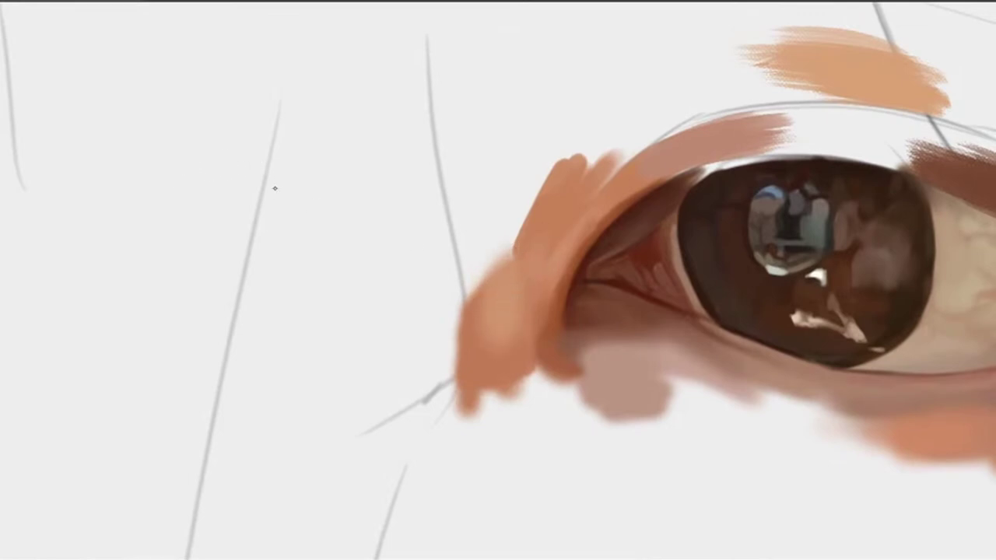
{"action": "left_click_drag", "start_coordinate": [462, 204], "coordinate": [441, 238]}
{"action": "left_click_drag", "start_coordinate": [469, 333], "coordinate": [475, 266]}
{"action": "key", "text": "ctrl+z"}
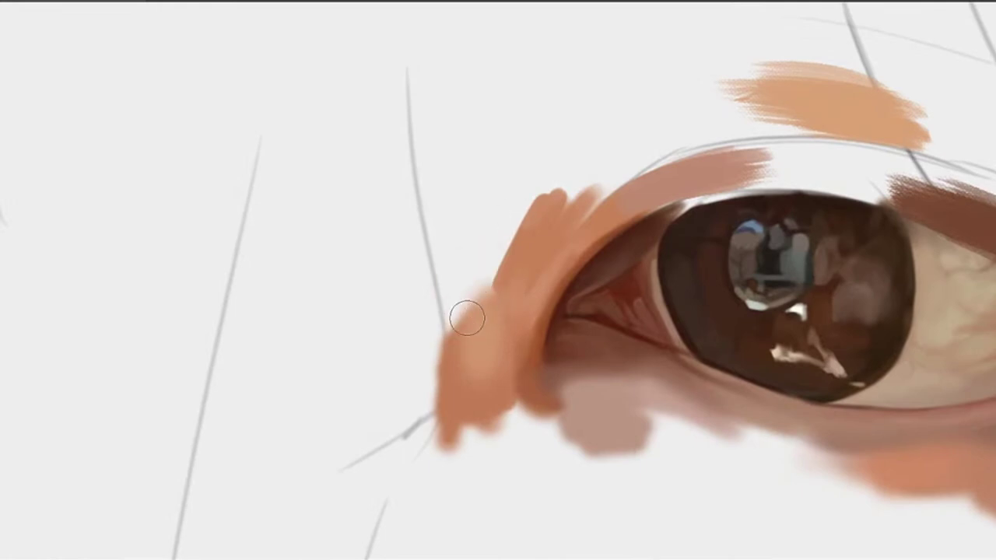
{"action": "mouse_move", "coordinate": [471, 318]}
{"action": "left_mouse_down"}
{"action": "mouse_move", "coordinate": [481, 266]}
{"action": "mouse_move", "coordinate": [536, 160]}
{"action": "mouse_move", "coordinate": [475, 304]}
{"action": "mouse_move", "coordinate": [483, 255]}
{"action": "mouse_move", "coordinate": [436, 260]}
{"action": "left_mouse_up"}
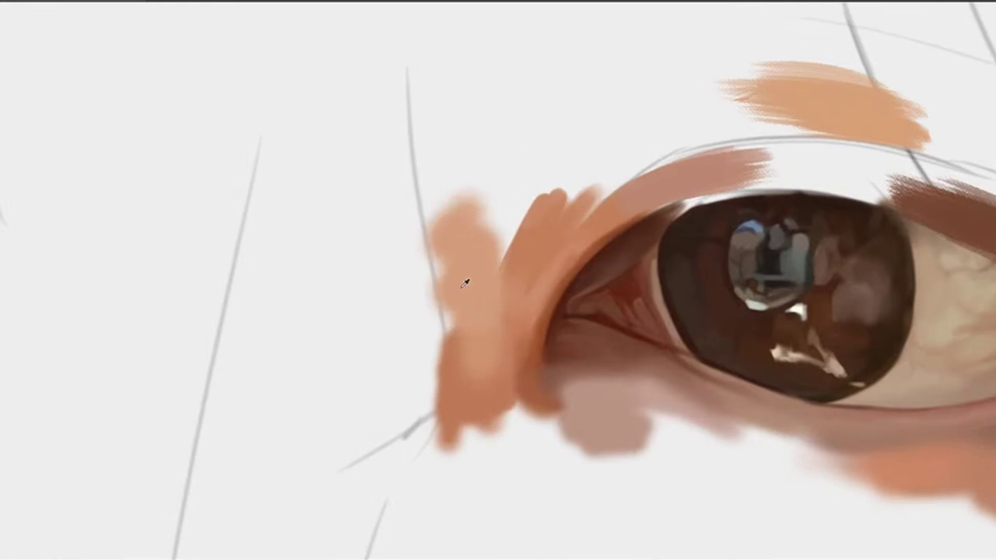
Sample the patch's darker orange and paint it along the nose-side edge of the peach area
{"action": "left_click", "coordinate": [449, 350], "text": "alt"}
{"action": "left_click_drag", "start_coordinate": [451, 329], "coordinate": [434, 221]}
{"action": "left_click_drag", "start_coordinate": [448, 388], "coordinate": [449, 251]}
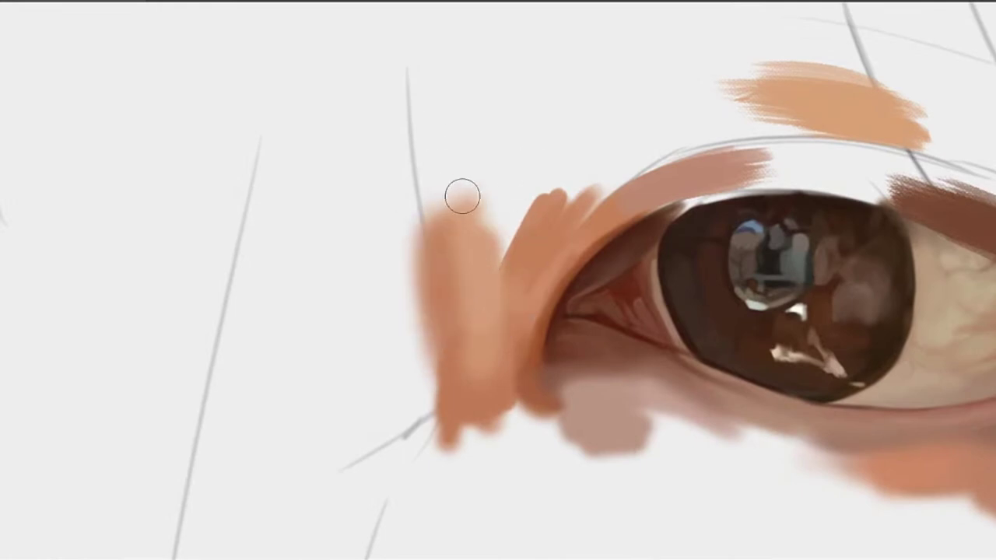
Fill the gap between the nose patch and the upper inner eyelid with angled soft peach strokes
{"action": "mouse_move", "coordinate": [521, 206]}
{"action": "left_mouse_down"}
{"action": "mouse_move", "coordinate": [460, 253]}
{"action": "mouse_move", "coordinate": [466, 260]}
{"action": "left_mouse_up"}
{"action": "mouse_move", "coordinate": [438, 329]}
{"action": "left_mouse_down"}
{"action": "mouse_move", "coordinate": [449, 288]}
{"action": "mouse_move", "coordinate": [476, 254]}
{"action": "left_mouse_up"}
{"action": "left_click_drag", "start_coordinate": [447, 307], "coordinate": [484, 232]}
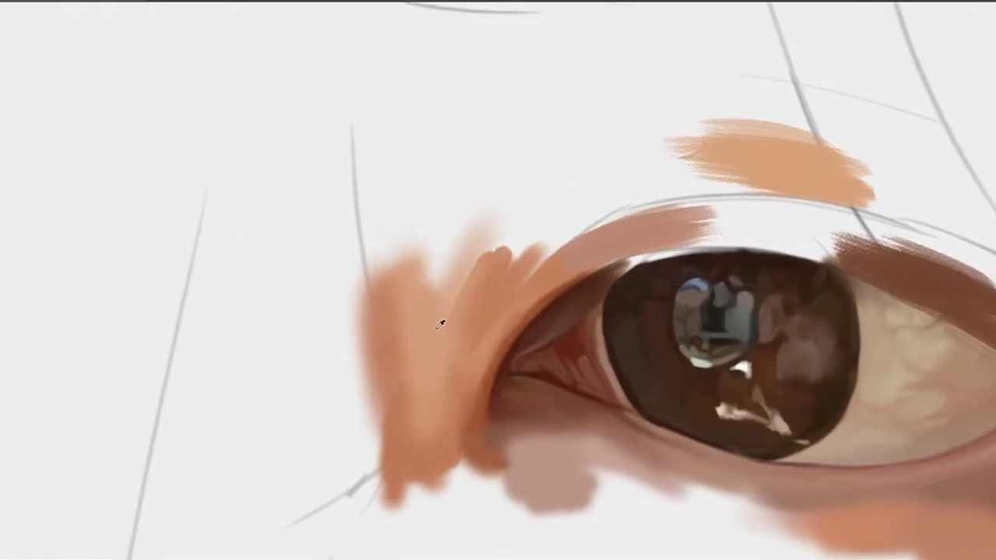
{"action": "left_click_drag", "start_coordinate": [439, 323], "coordinate": [495, 213]}
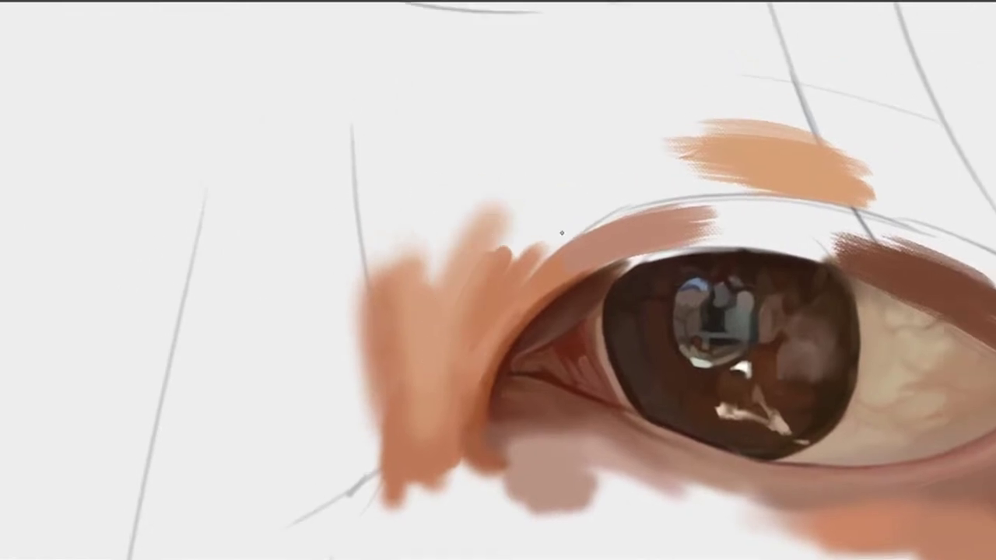
{"action": "left_click_drag", "start_coordinate": [561, 232], "coordinate": [513, 226]}
Sample deeper orange from the inner eyelid and add an upward stroke of it beside the peach strokes
{"action": "left_click", "coordinate": [473, 280], "text": "alt"}
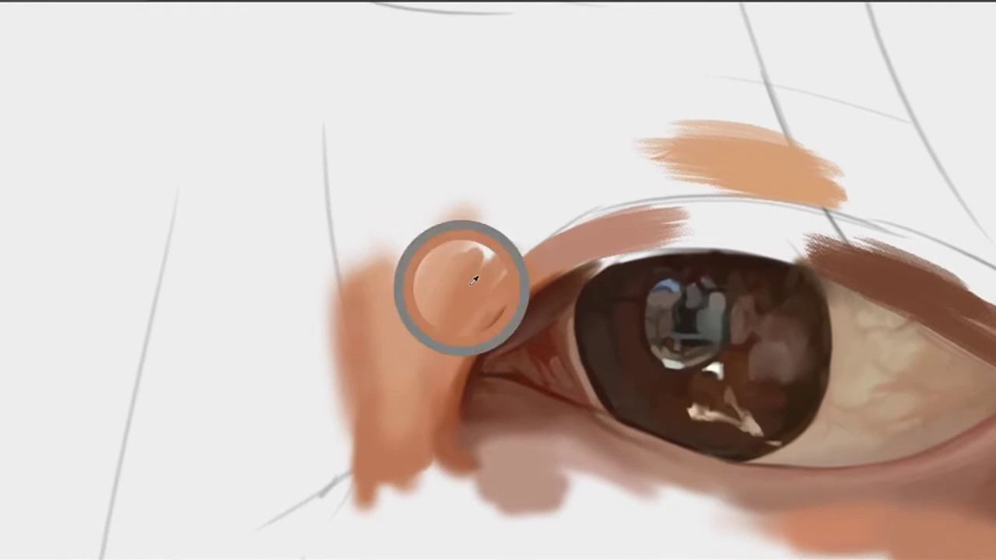
{"action": "mouse_move", "coordinate": [473, 280]}
{"action": "left_mouse_down"}
{"action": "mouse_move", "coordinate": [549, 196]}
{"action": "mouse_move", "coordinate": [454, 304]}
{"action": "mouse_move", "coordinate": [474, 278]}
{"action": "mouse_move", "coordinate": [444, 301]}
{"action": "left_mouse_up"}
{"action": "left_click", "coordinate": [416, 375], "text": "alt"}
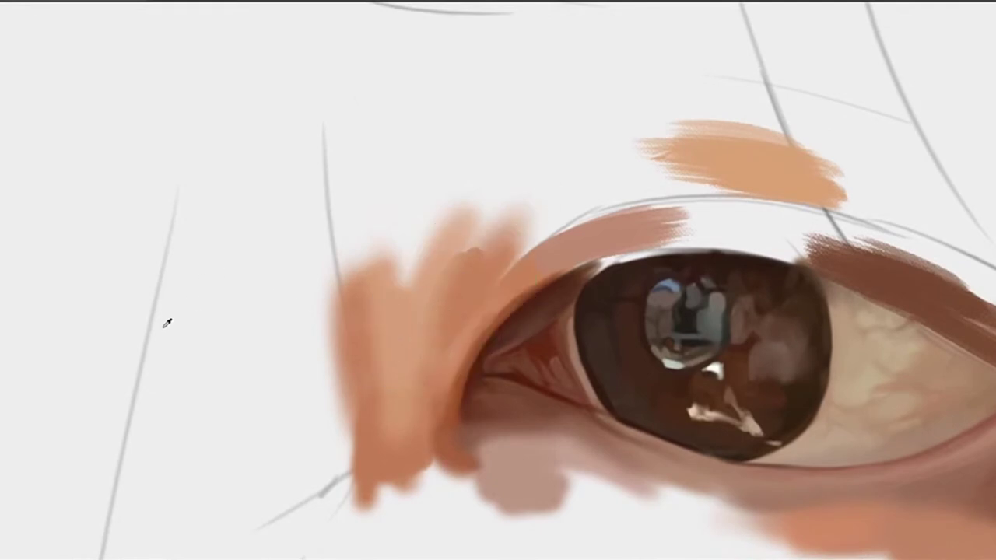
{"action": "left_click_drag", "start_coordinate": [476, 410], "coordinate": [503, 322]}
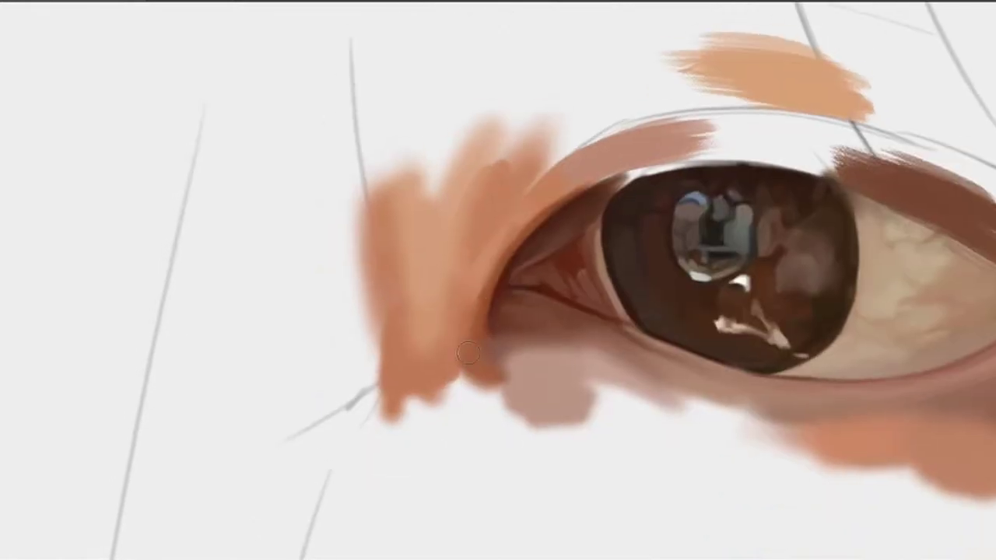
Paint light peach down the side of the nose and around below the inner corner to the mauve patch
{"action": "left_click", "coordinate": [473, 349], "text": "alt"}
{"action": "left_click", "coordinate": [444, 322], "text": "alt"}
{"action": "mouse_move", "coordinate": [433, 360]}
{"action": "left_mouse_down"}
{"action": "mouse_move", "coordinate": [458, 252]}
{"action": "mouse_move", "coordinate": [445, 272]}
{"action": "mouse_move", "coordinate": [460, 320]}
{"action": "left_mouse_up"}
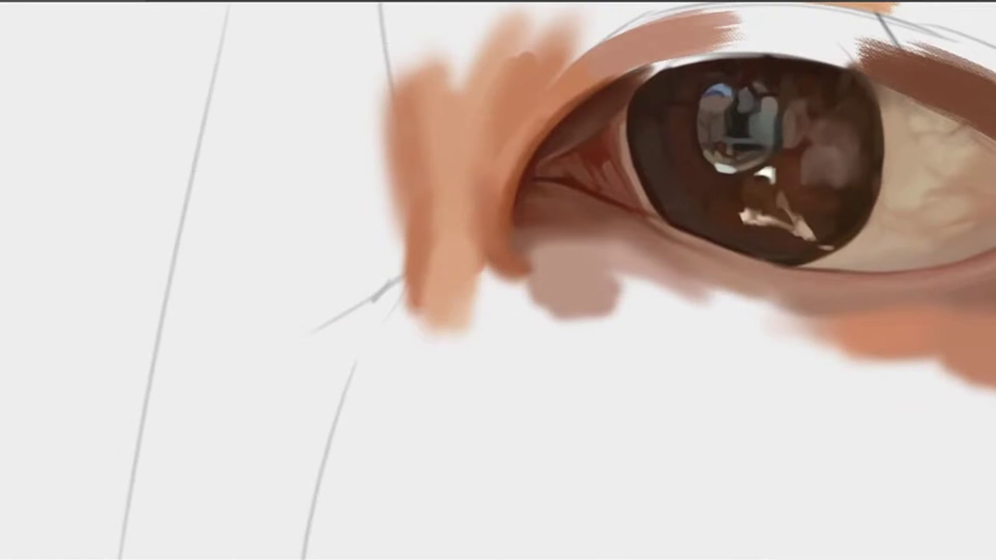
{"action": "mouse_move", "coordinate": [431, 326]}
{"action": "left_mouse_down"}
{"action": "mouse_move", "coordinate": [494, 307]}
{"action": "mouse_move", "coordinate": [537, 327]}
{"action": "mouse_move", "coordinate": [484, 285]}
{"action": "mouse_move", "coordinate": [555, 301]}
{"action": "mouse_move", "coordinate": [505, 269]}
{"action": "mouse_move", "coordinate": [515, 278]}
{"action": "mouse_move", "coordinate": [499, 253]}
{"action": "mouse_move", "coordinate": [502, 261]}
{"action": "left_mouse_up"}
{"action": "left_click", "coordinate": [505, 258], "text": "alt"}
{"action": "key", "text": "ctrl+z"}
{"action": "mouse_move", "coordinate": [491, 210]}
{"action": "left_mouse_down"}
{"action": "mouse_move", "coordinate": [484, 318]}
{"action": "mouse_move", "coordinate": [481, 289]}
{"action": "left_mouse_up"}
{"action": "left_click", "coordinate": [479, 312], "text": "alt"}
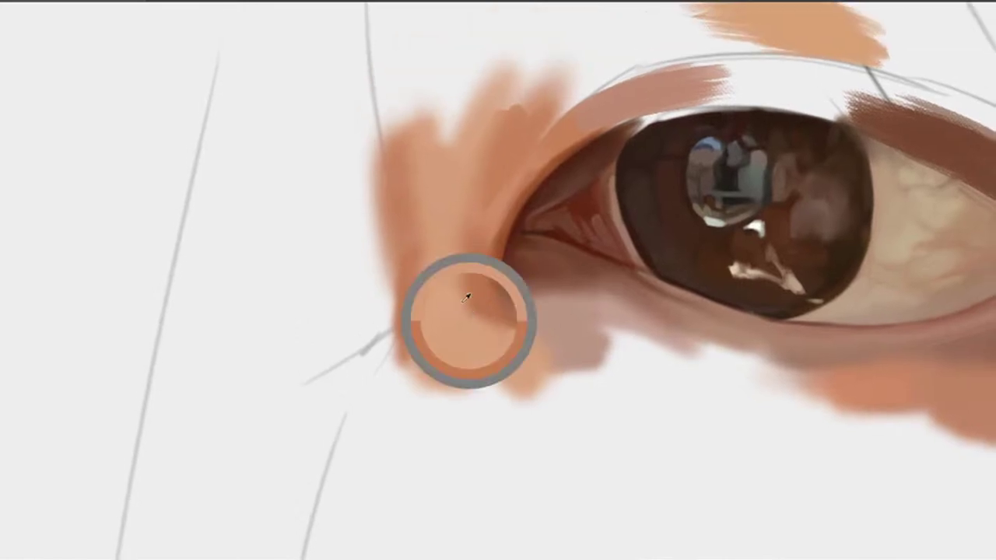
{"action": "left_click_drag", "start_coordinate": [490, 181], "coordinate": [487, 347]}
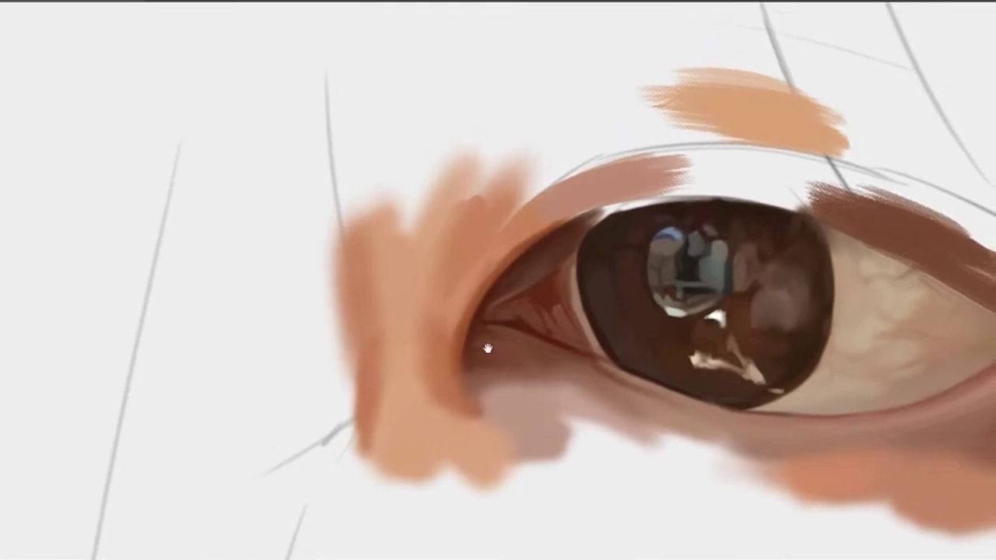
Block in a broad soft peach area above the inner corner, reaching up toward the brow
{"action": "left_click_drag", "start_coordinate": [502, 213], "coordinate": [524, 370]}
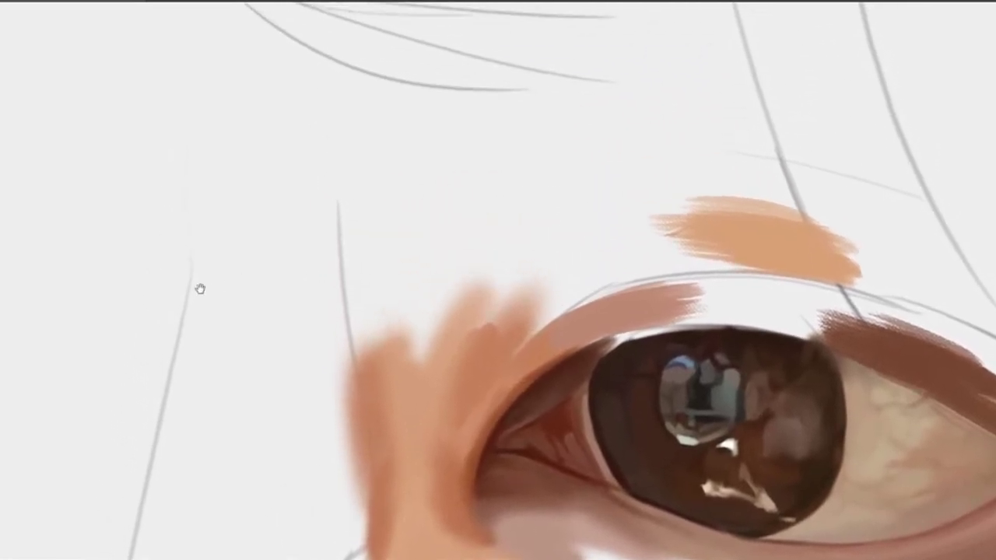
{"action": "left_click_drag", "start_coordinate": [439, 275], "coordinate": [441, 285]}
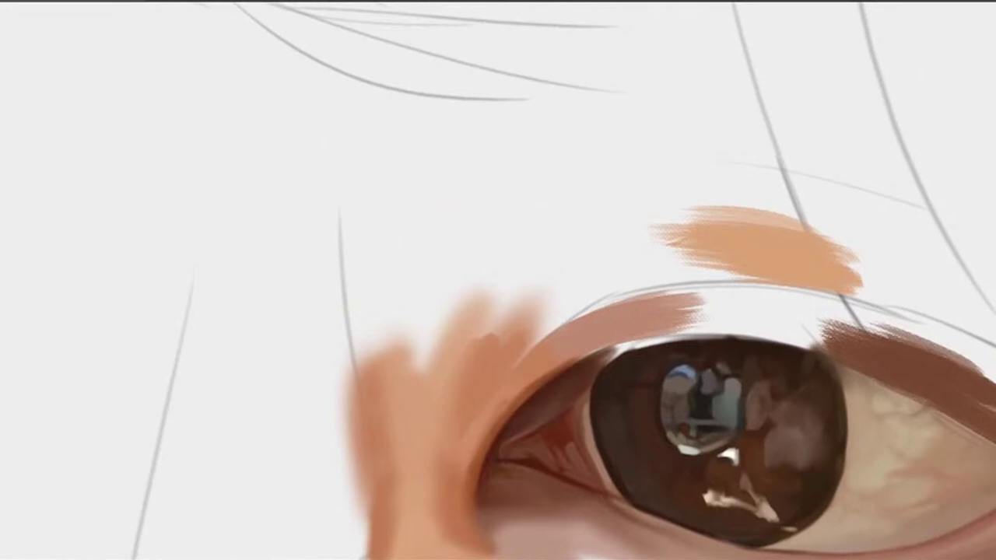
{"action": "left_click", "coordinate": [585, 224]}
{"action": "mouse_move", "coordinate": [478, 274]}
{"action": "left_mouse_down"}
{"action": "mouse_move", "coordinate": [520, 109]}
{"action": "mouse_move", "coordinate": [538, 103]}
{"action": "left_mouse_up"}
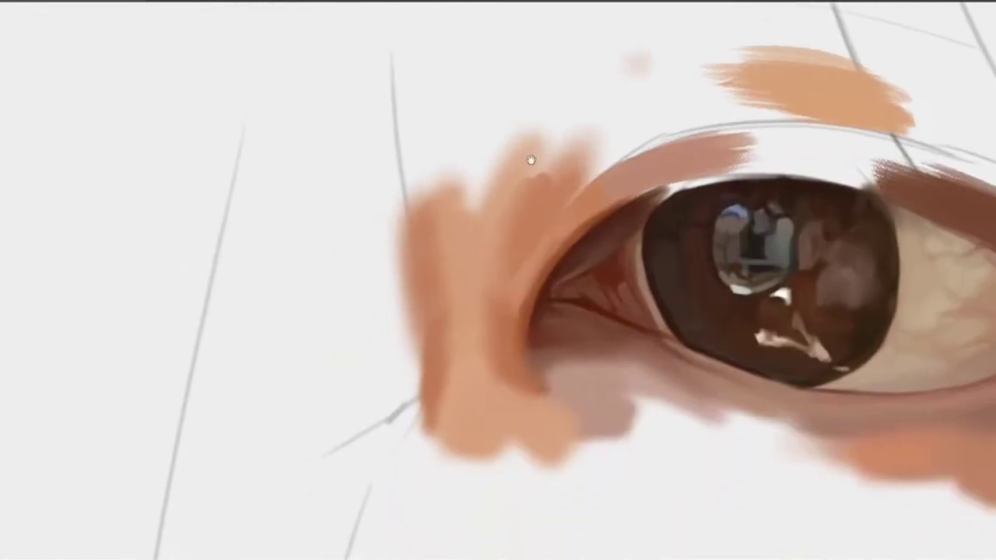
{"action": "left_click_drag", "start_coordinate": [531, 160], "coordinate": [478, 224]}
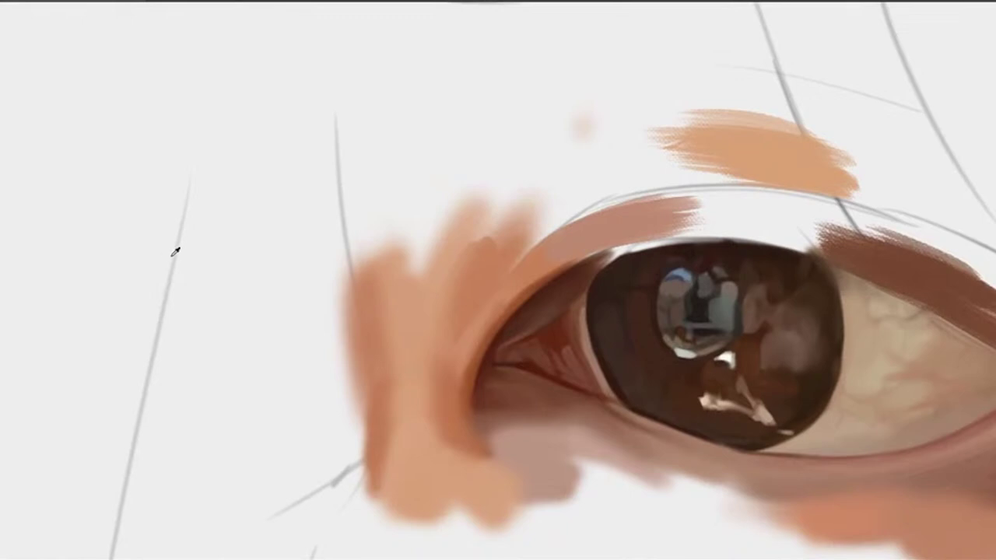
{"action": "mouse_move", "coordinate": [503, 196]}
{"action": "left_mouse_down"}
{"action": "mouse_move", "coordinate": [581, 171]}
{"action": "mouse_move", "coordinate": [548, 198]}
{"action": "left_mouse_up"}
{"action": "key", "text": "ctrl+z"}
{"action": "mouse_move", "coordinate": [599, 148]}
{"action": "left_mouse_down"}
{"action": "mouse_move", "coordinate": [504, 211]}
{"action": "mouse_move", "coordinate": [502, 240]}
{"action": "mouse_move", "coordinate": [485, 251]}
{"action": "mouse_move", "coordinate": [491, 191]}
{"action": "mouse_move", "coordinate": [526, 194]}
{"action": "mouse_move", "coordinate": [524, 127]}
{"action": "mouse_move", "coordinate": [474, 194]}
{"action": "mouse_move", "coordinate": [462, 180]}
{"action": "left_mouse_up"}
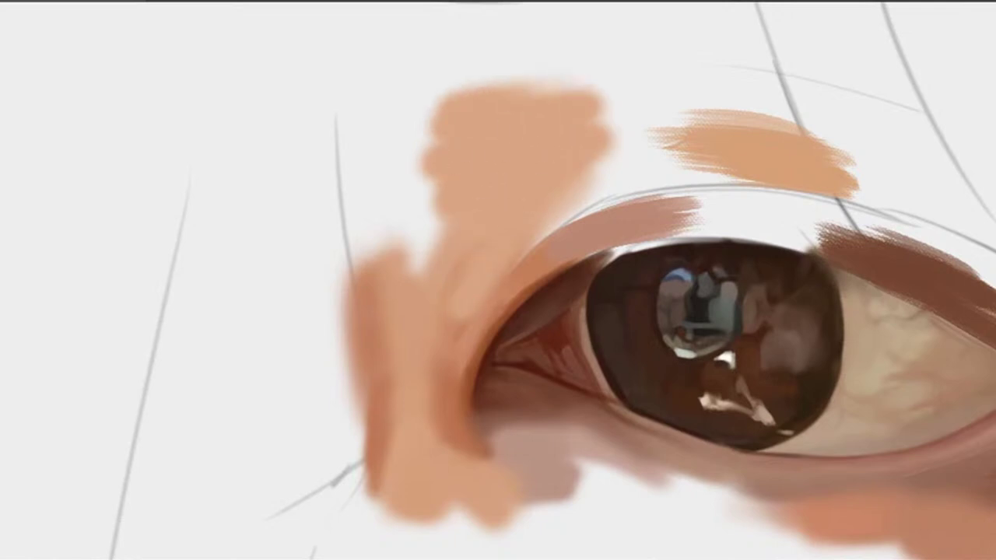
With a sampled skin tone and a resized textured brush, paint a pinkish-peach band above the eyelid crease to the ochre patch
{"action": "left_click", "coordinate": [451, 334], "text": "alt"}
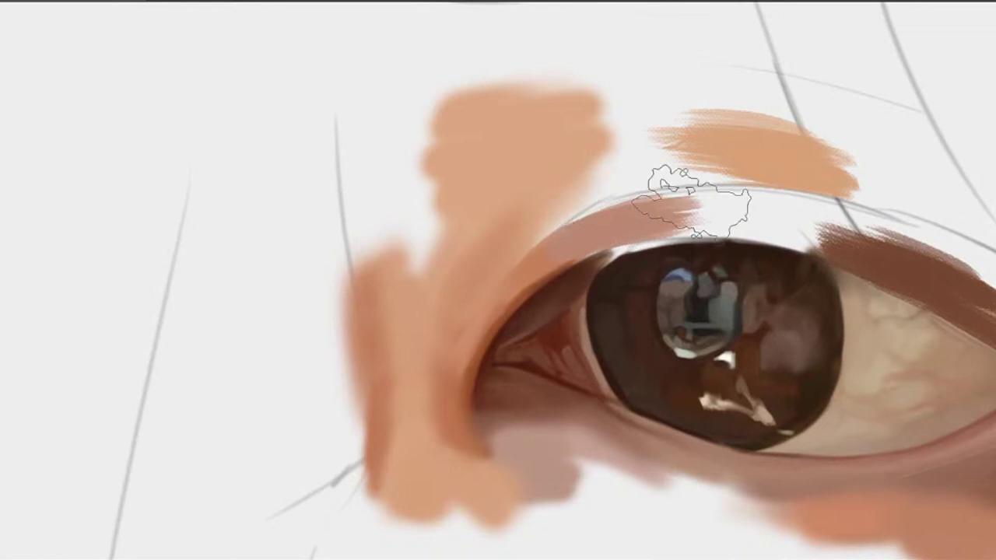
{"action": "key", "text": "["}
{"action": "key", "text": "["}
{"action": "key", "text": "["}
{"action": "key", "text": "["}
{"action": "key", "text": "["}
{"action": "key", "text": "["}
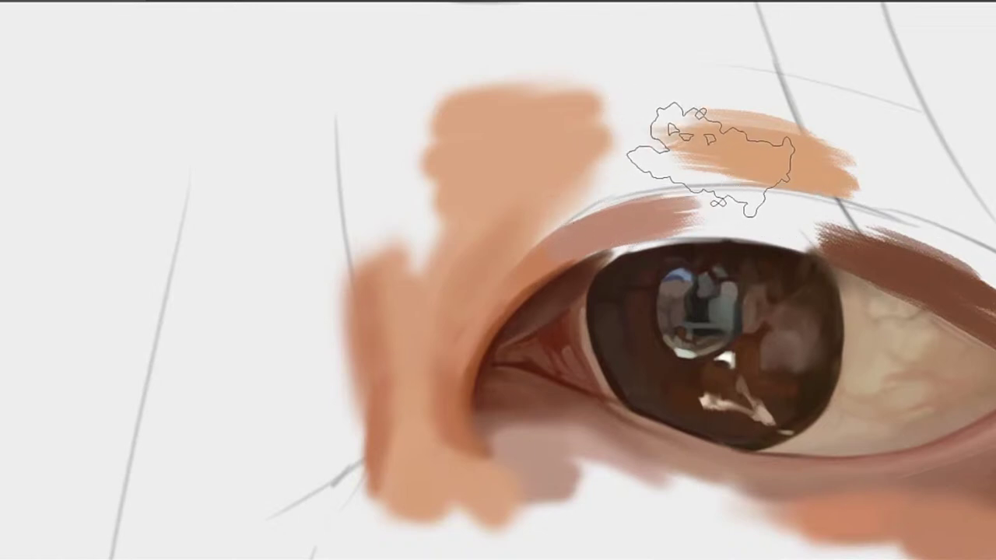
{"action": "mouse_move", "coordinate": [684, 159]}
{"action": "left_mouse_down"}
{"action": "mouse_move", "coordinate": [592, 195]}
{"action": "mouse_move", "coordinate": [639, 184]}
{"action": "mouse_move", "coordinate": [584, 171]}
{"action": "left_mouse_up"}
{"action": "key", "text": "ctrl+z"}
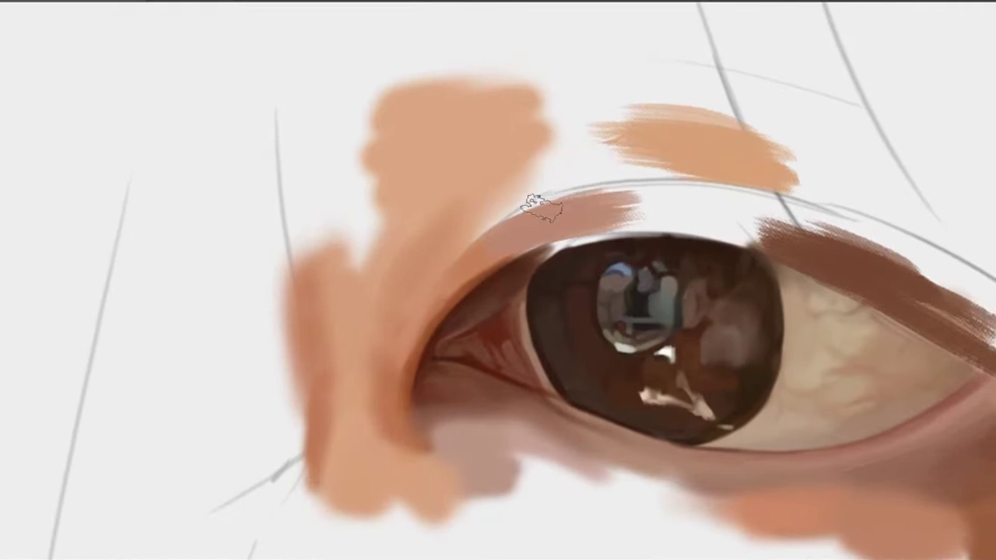
{"action": "mouse_move", "coordinate": [498, 208]}
{"action": "left_mouse_down"}
{"action": "mouse_move", "coordinate": [608, 161]}
{"action": "mouse_move", "coordinate": [687, 168]}
{"action": "left_mouse_up"}
{"action": "key", "text": "ctrl+z"}
{"action": "left_click_drag", "start_coordinate": [534, 193], "coordinate": [641, 176]}
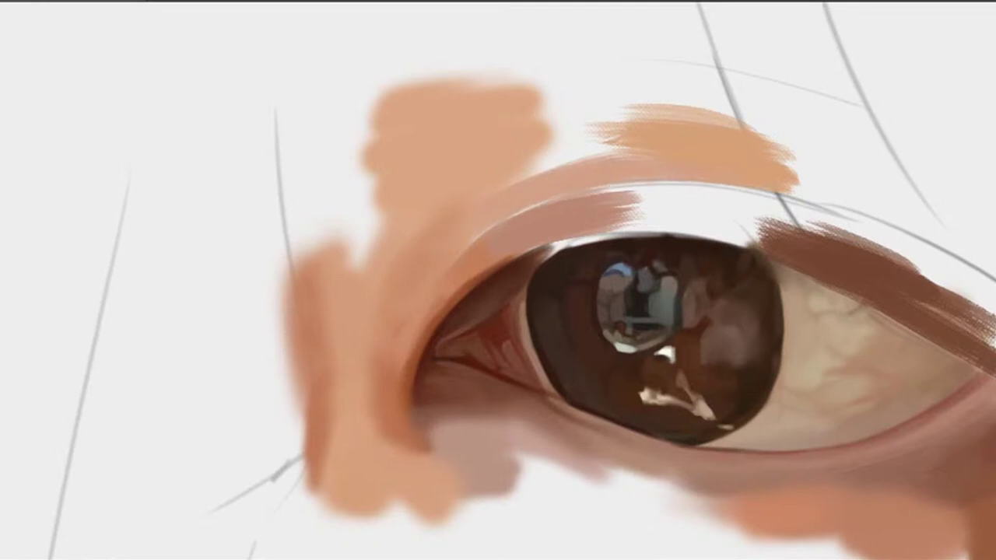
Extend the pinkish-peach band down along the eyelid crease toward the inner corner of the eye
{"action": "mouse_move", "coordinate": [539, 220]}
{"action": "left_mouse_down"}
{"action": "mouse_move", "coordinate": [662, 211]}
{"action": "mouse_move", "coordinate": [585, 236]}
{"action": "left_mouse_up"}
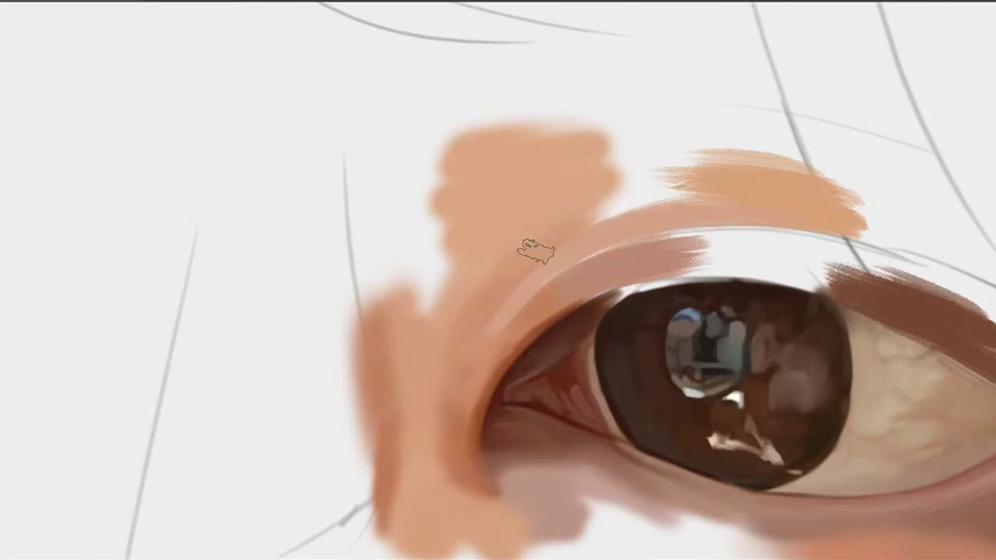
{"action": "left_click_drag", "start_coordinate": [454, 272], "coordinate": [487, 298]}
{"action": "left_click_drag", "start_coordinate": [583, 282], "coordinate": [525, 207]}
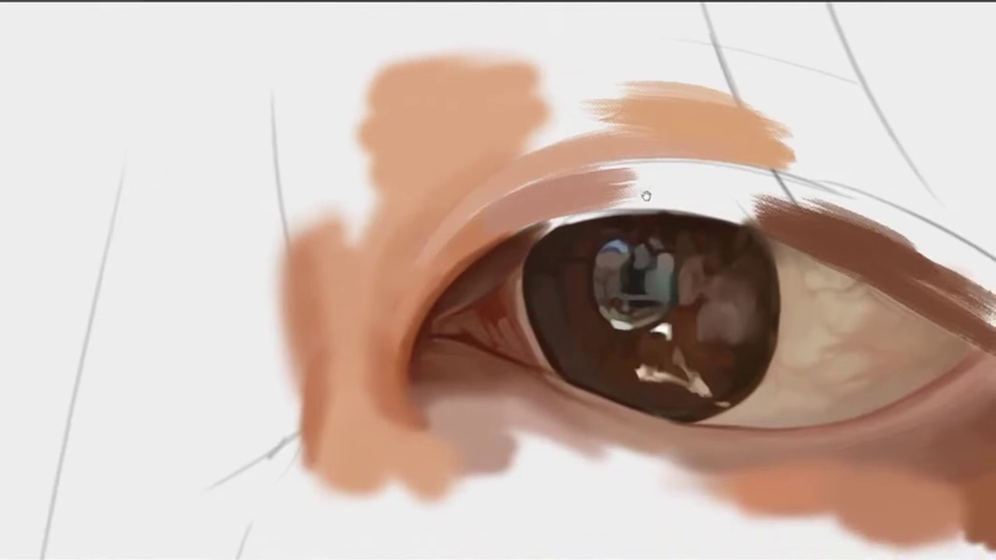
Paint a thin orange and dark brown rim on the upper lid edge above the inner side of the iris
{"action": "left_click", "coordinate": [534, 232]}
{"action": "left_click", "coordinate": [465, 247]}
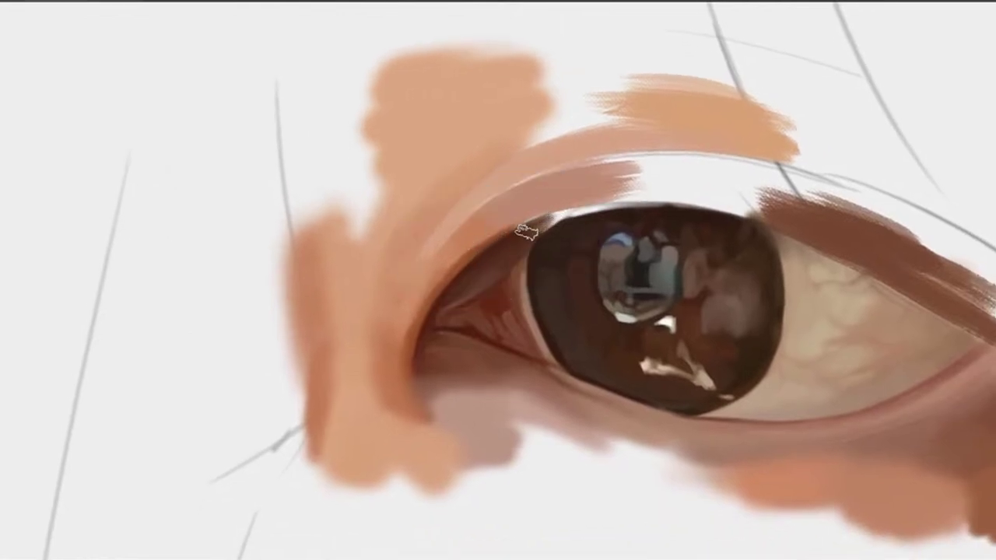
{"action": "mouse_move", "coordinate": [526, 232]}
{"action": "left_mouse_down"}
{"action": "mouse_move", "coordinate": [590, 203]}
{"action": "mouse_move", "coordinate": [550, 223]}
{"action": "left_mouse_up"}
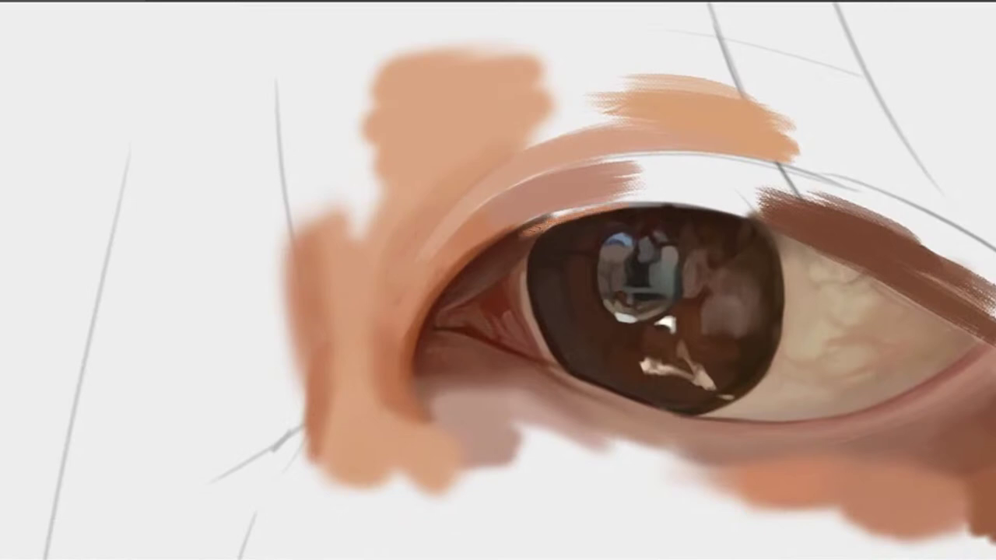
{"action": "left_click_drag", "start_coordinate": [549, 222], "coordinate": [551, 211]}
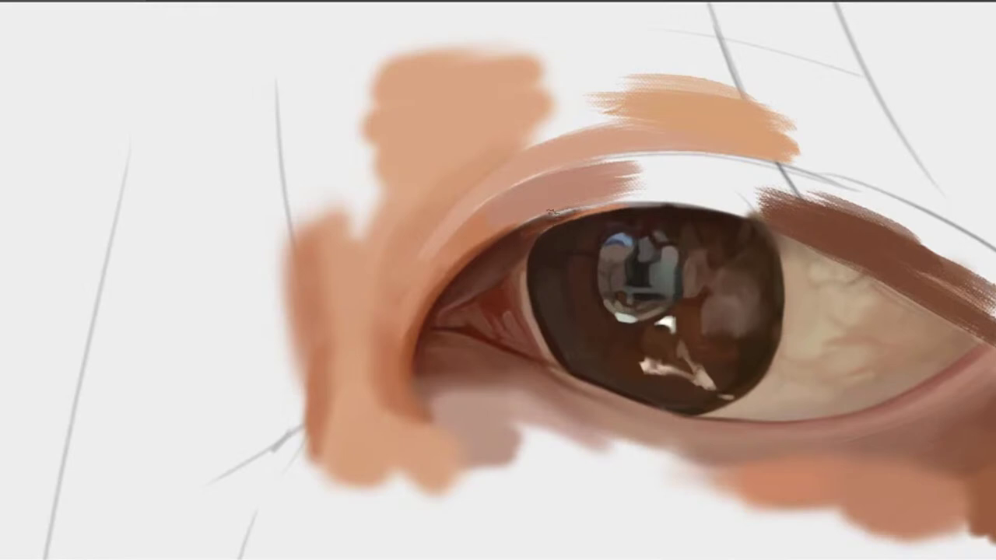
Paint a thin reddish-brown line along the upper lid edge over the iris, joining the dark brown outer lid
{"action": "left_click", "coordinate": [563, 200], "text": "alt"}
{"action": "left_click_drag", "start_coordinate": [790, 200], "coordinate": [593, 194]}
{"action": "key", "text": "ctrl+z"}
{"action": "mouse_move", "coordinate": [697, 210]}
{"action": "left_mouse_down"}
{"action": "mouse_move", "coordinate": [619, 209]}
{"action": "mouse_move", "coordinate": [710, 211]}
{"action": "mouse_move", "coordinate": [574, 194]}
{"action": "left_mouse_up"}
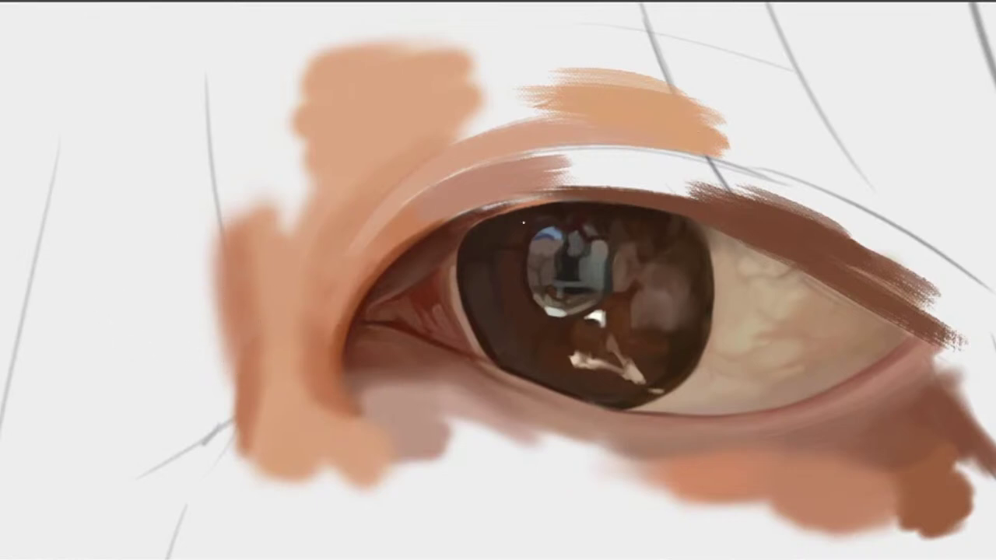
Extend the brown outer-lid area inward over the iris with short reddish-brown textured strokes
{"action": "left_click_drag", "start_coordinate": [748, 214], "coordinate": [660, 188]}
{"action": "left_click_drag", "start_coordinate": [749, 215], "coordinate": [652, 185]}
{"action": "left_click_drag", "start_coordinate": [738, 202], "coordinate": [650, 177]}
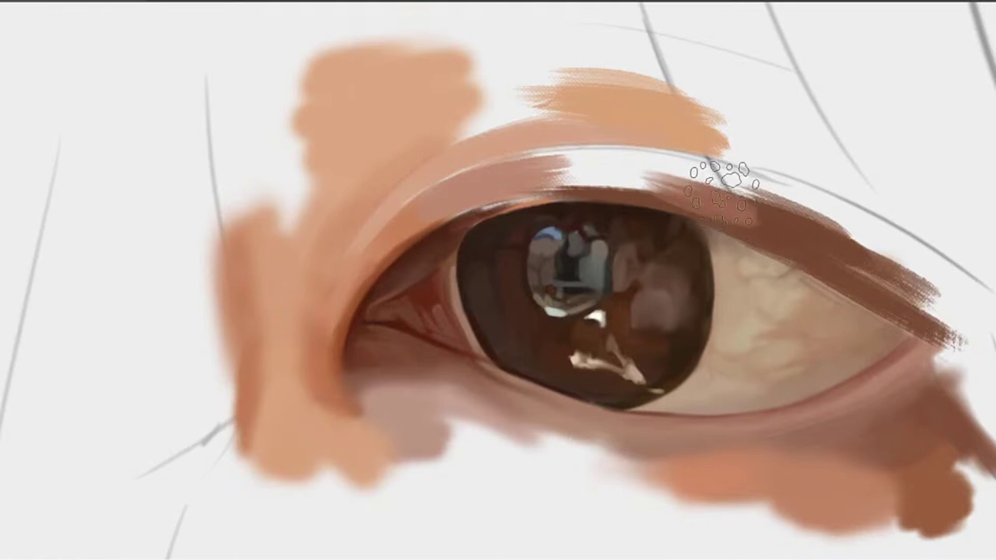
Resize the brush and add a lighter reddish-brown stroke on the upper lid above the outer edge of the iris
{"action": "key", "text": "bracketleft"}
{"action": "key", "text": "bracketleft"}
{"action": "key", "text": "bracketleft"}
{"action": "key", "text": "bracketleft"}
{"action": "key", "text": "bracketleft"}
{"action": "key", "text": "bracketleft"}
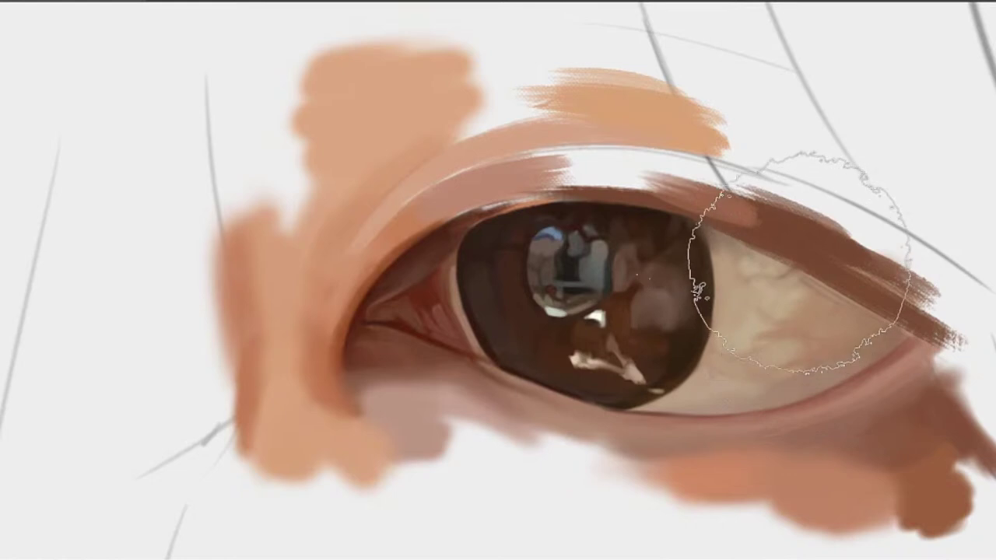
{"action": "left_click_drag", "start_coordinate": [762, 218], "coordinate": [676, 211]}
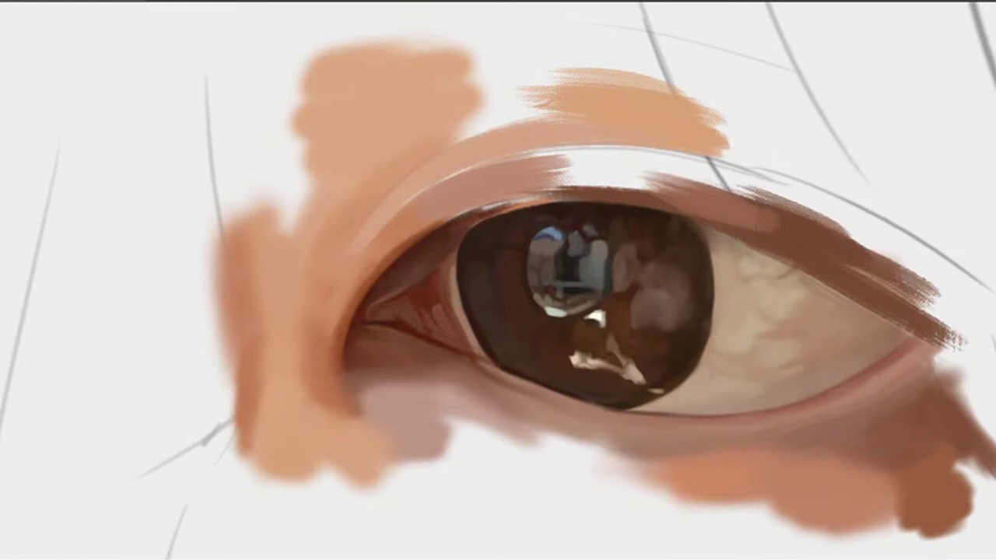
Fill the bare gap on the upper lid above the iris with muted pink strokes reaching toward the brown outer lid
{"action": "left_click_drag", "start_coordinate": [791, 227], "coordinate": [858, 255]}
{"action": "mouse_move", "coordinate": [753, 225]}
{"action": "left_mouse_down"}
{"action": "mouse_move", "coordinate": [853, 266]}
{"action": "mouse_move", "coordinate": [811, 237]}
{"action": "left_mouse_up"}
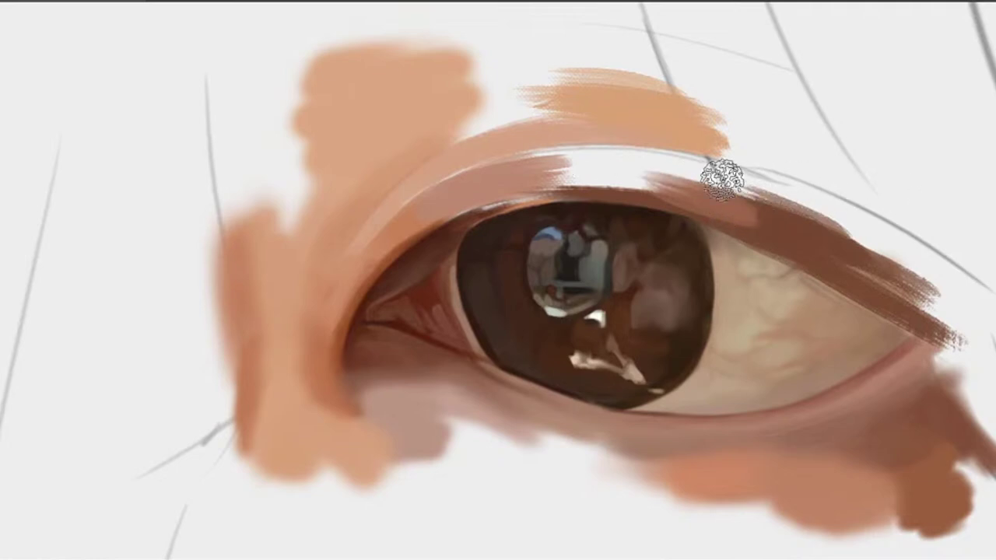
{"action": "left_click_drag", "start_coordinate": [622, 167], "coordinate": [838, 218]}
{"action": "key", "text": "ctrl+z"}
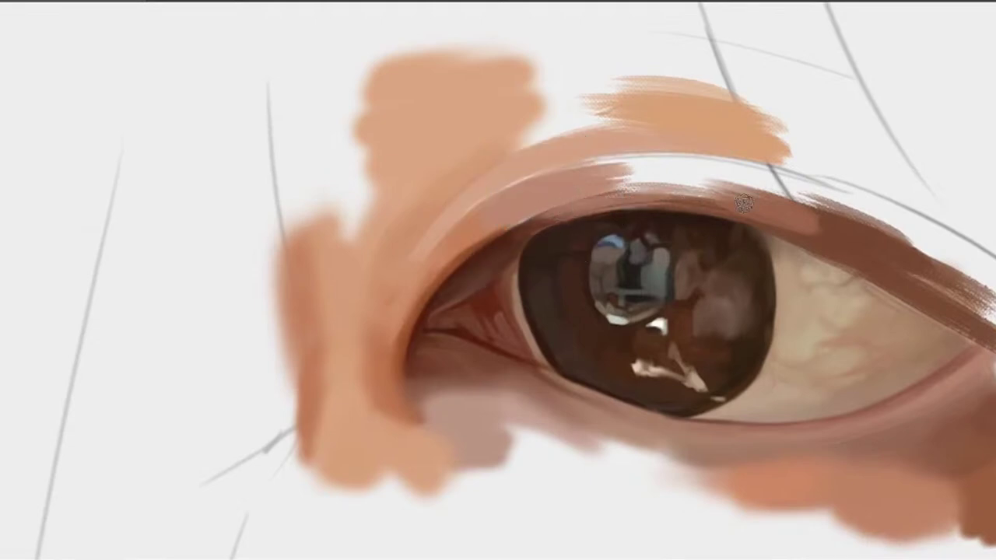
{"action": "mouse_move", "coordinate": [684, 188]}
{"action": "left_mouse_down"}
{"action": "mouse_move", "coordinate": [669, 179]}
{"action": "mouse_move", "coordinate": [754, 176]}
{"action": "mouse_move", "coordinate": [682, 178]}
{"action": "mouse_move", "coordinate": [823, 188]}
{"action": "mouse_move", "coordinate": [626, 180]}
{"action": "left_mouse_up"}
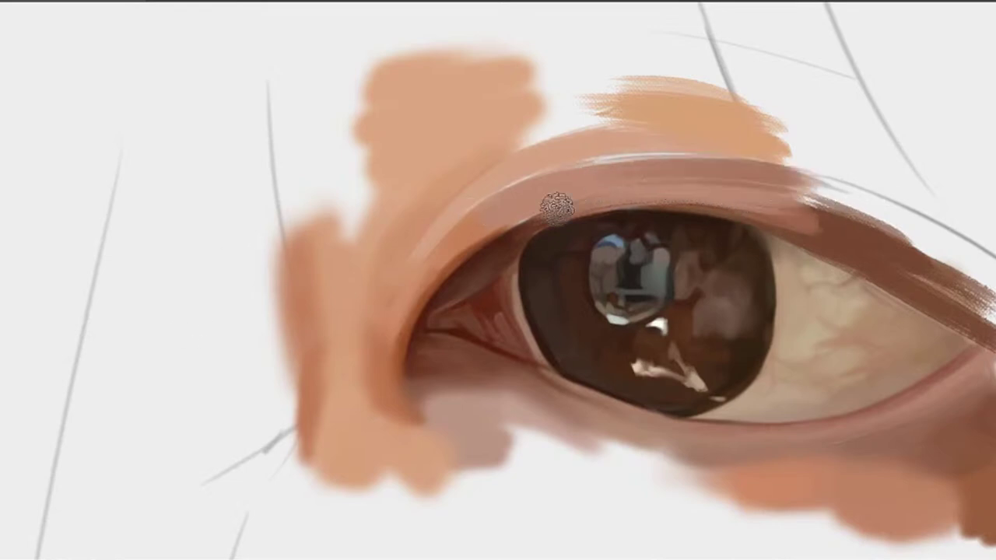
{"action": "key", "text": "ctrl+z"}
Shrink the brush and paint a thin dark crease line along the upper lid fold above the inner half of the iris
{"action": "key", "text": "bracketleft"}
{"action": "key", "text": "bracketleft"}
{"action": "key", "text": "bracketleft"}
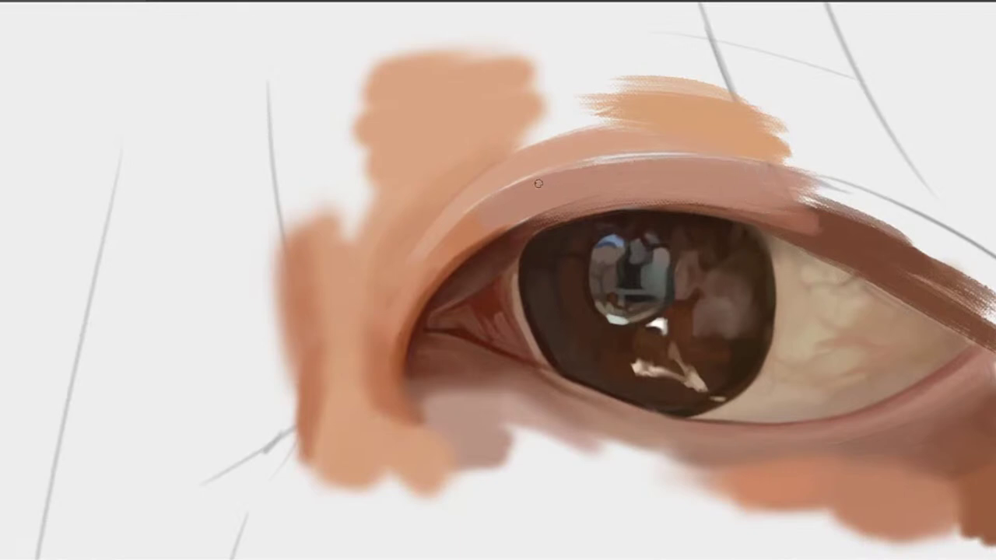
{"action": "left_click_drag", "start_coordinate": [599, 165], "coordinate": [476, 209]}
{"action": "left_click_drag", "start_coordinate": [582, 165], "coordinate": [653, 160]}
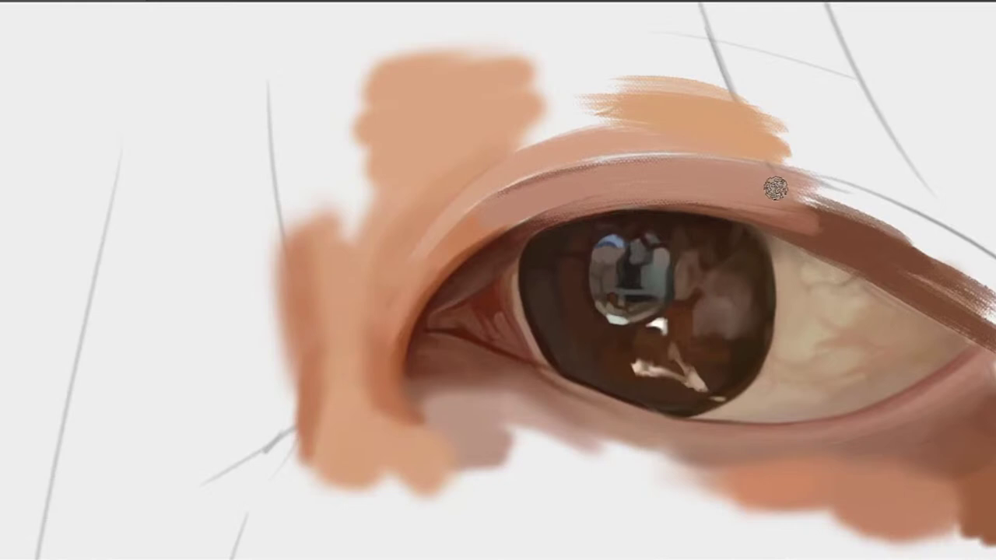
Blend the pink upper lid into the brown outer lid with sampled reddish-brown and pink strokes beneath the crease
{"action": "left_click", "coordinate": [797, 219], "text": "alt"}
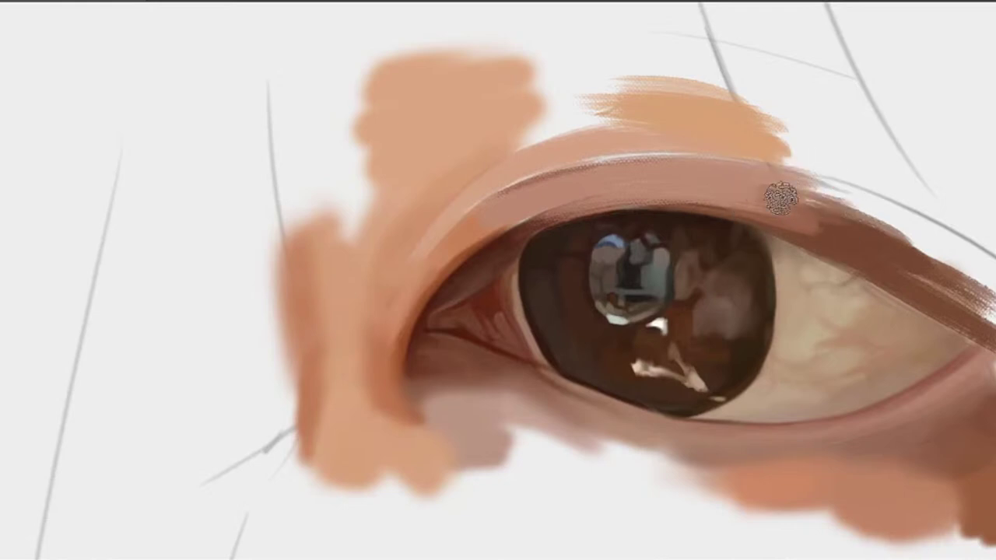
{"action": "left_click_drag", "start_coordinate": [778, 196], "coordinate": [865, 209]}
{"action": "left_click_drag", "start_coordinate": [748, 189], "coordinate": [865, 202]}
{"action": "left_click", "coordinate": [697, 184], "text": "alt"}
{"action": "left_click_drag", "start_coordinate": [735, 183], "coordinate": [810, 196]}
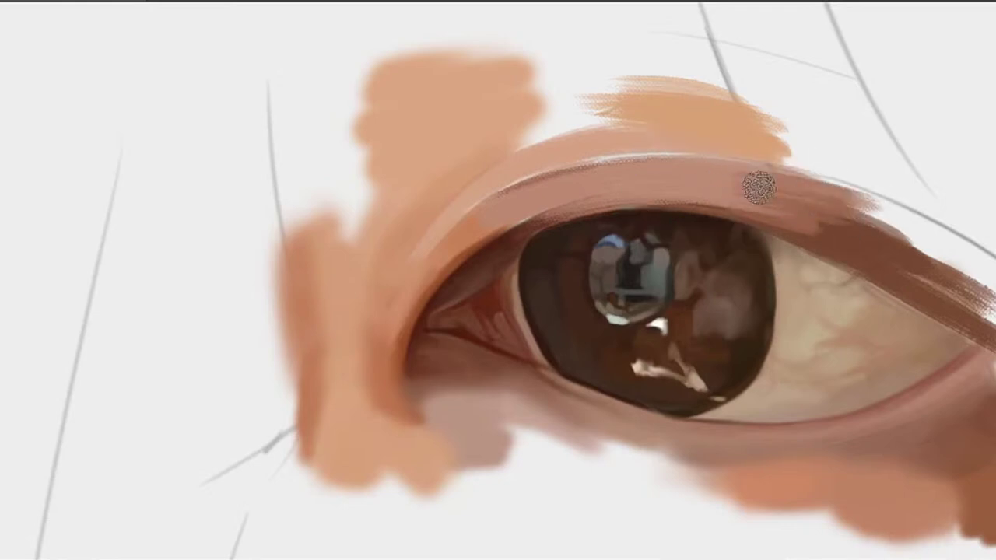
Sample the light orange skin tone and fill the area above the lid crease, joining the two separate skin patches
{"action": "left_click_drag", "start_coordinate": [620, 122], "coordinate": [693, 167]}
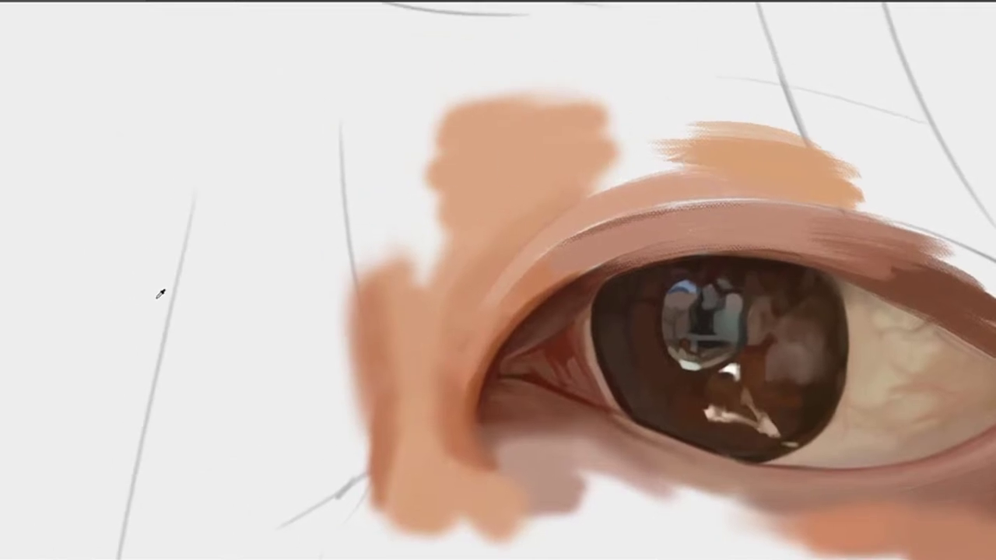
{"action": "left_click", "coordinate": [803, 181], "text": "alt"}
{"action": "left_click_drag", "start_coordinate": [687, 201], "coordinate": [743, 248]}
{"action": "left_click", "coordinate": [757, 203], "text": "alt"}
{"action": "mouse_move", "coordinate": [757, 201]}
{"action": "left_mouse_down"}
{"action": "mouse_move", "coordinate": [631, 230]}
{"action": "mouse_move", "coordinate": [770, 206]}
{"action": "mouse_move", "coordinate": [669, 225]}
{"action": "mouse_move", "coordinate": [739, 198]}
{"action": "mouse_move", "coordinate": [739, 181]}
{"action": "mouse_move", "coordinate": [708, 192]}
{"action": "mouse_move", "coordinate": [765, 163]}
{"action": "mouse_move", "coordinate": [736, 152]}
{"action": "mouse_move", "coordinate": [591, 153]}
{"action": "left_mouse_up"}
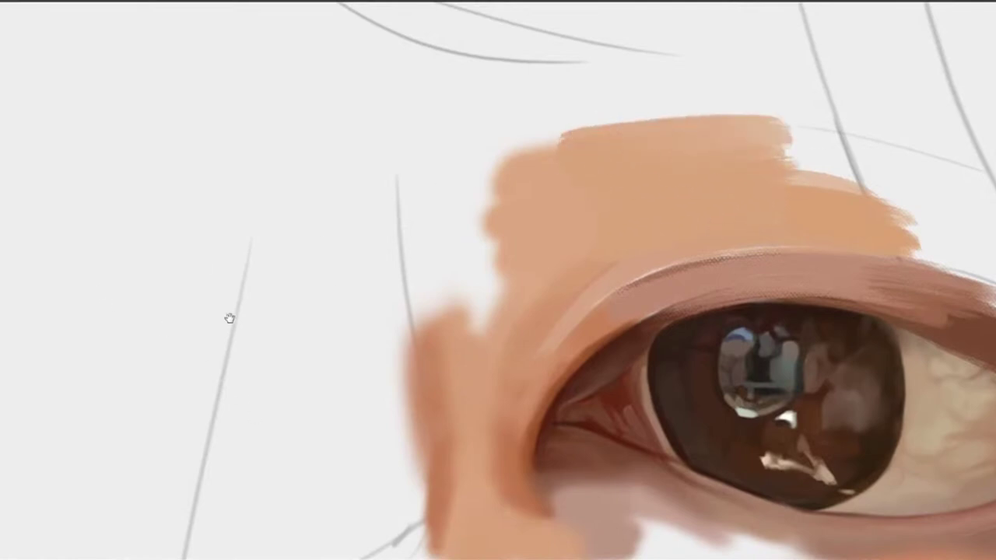
{"action": "mouse_move", "coordinate": [601, 197]}
{"action": "left_mouse_down"}
{"action": "mouse_move", "coordinate": [632, 242]}
{"action": "mouse_move", "coordinate": [726, 297]}
{"action": "left_mouse_up"}
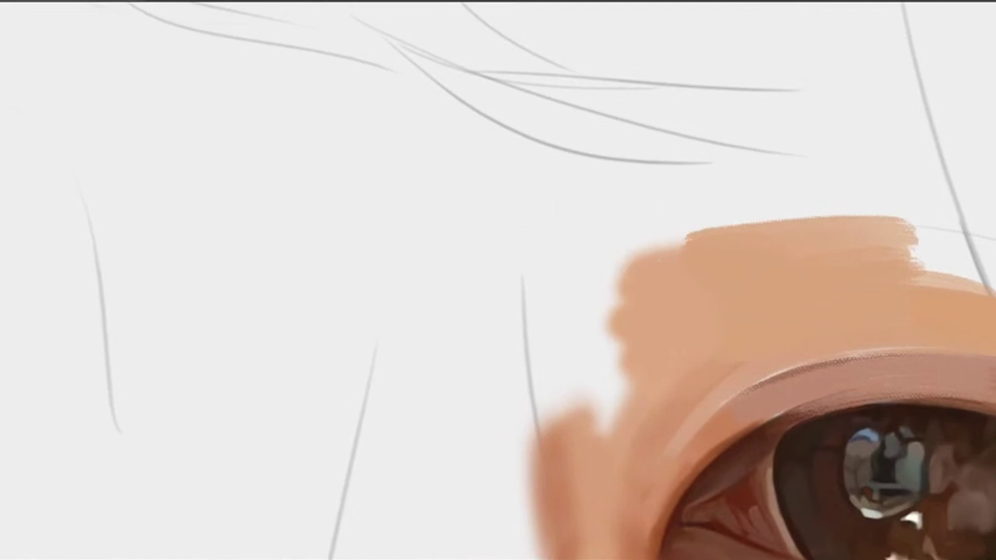
Extend the orange skin tone up from the inner eye socket along the underside of the sketched inner brow
{"action": "mouse_move", "coordinate": [642, 267]}
{"action": "left_mouse_down"}
{"action": "mouse_move", "coordinate": [690, 231]}
{"action": "mouse_move", "coordinate": [582, 212]}
{"action": "mouse_move", "coordinate": [715, 155]}
{"action": "left_mouse_up"}
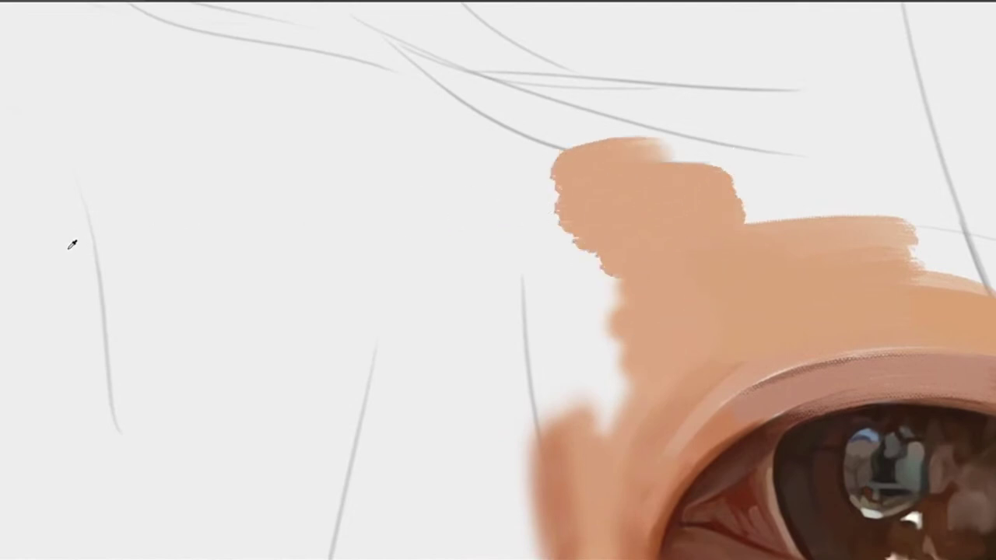
{"action": "mouse_move", "coordinate": [682, 202]}
{"action": "left_mouse_down"}
{"action": "mouse_move", "coordinate": [550, 173]}
{"action": "mouse_move", "coordinate": [656, 161]}
{"action": "mouse_move", "coordinate": [597, 159]}
{"action": "left_mouse_up"}
{"action": "left_click_drag", "start_coordinate": [468, 156], "coordinate": [589, 153]}
{"action": "left_click_drag", "start_coordinate": [457, 98], "coordinate": [790, 196]}
{"action": "left_click_drag", "start_coordinate": [552, 162], "coordinate": [693, 193]}
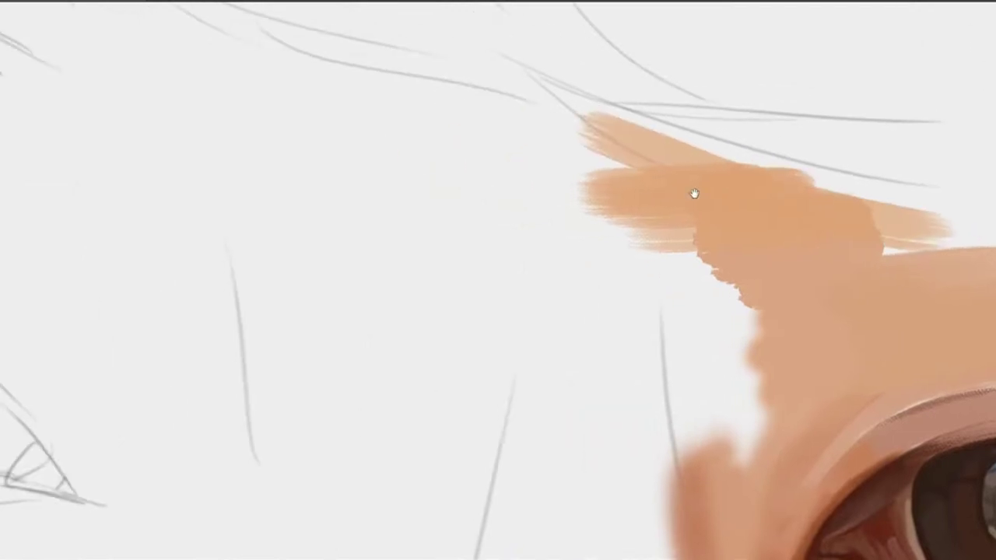
{"action": "left_click_drag", "start_coordinate": [556, 124], "coordinate": [694, 173]}
{"action": "left_click_drag", "start_coordinate": [604, 139], "coordinate": [885, 207]}
{"action": "mouse_move", "coordinate": [839, 200]}
{"action": "left_mouse_down"}
{"action": "mouse_move", "coordinate": [614, 169]}
{"action": "mouse_move", "coordinate": [626, 170]}
{"action": "left_mouse_up"}
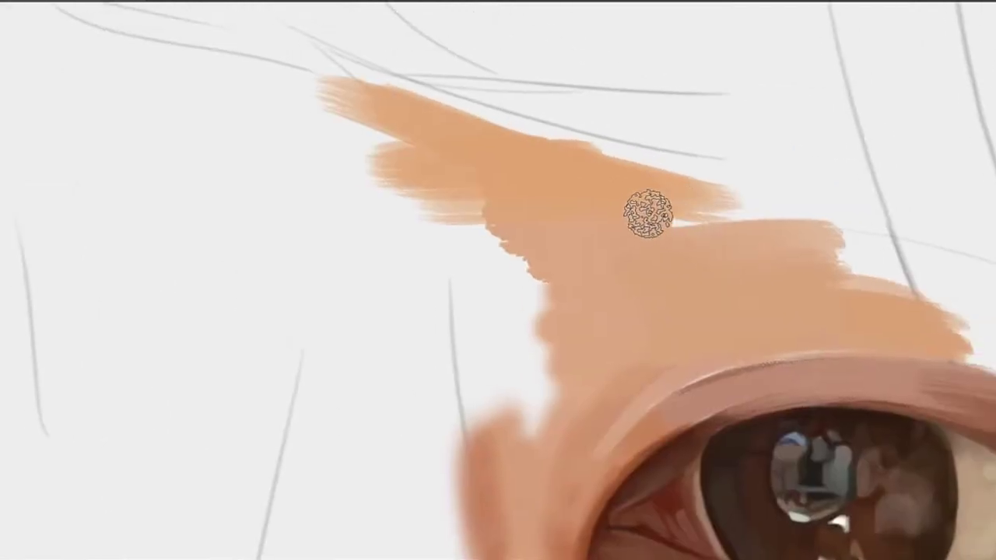
Paint broad orange strokes below the brow line, extending the skin tone across the upper lid area toward the outer eye
{"action": "left_click_drag", "start_coordinate": [646, 213], "coordinate": [855, 226]}
{"action": "left_click_drag", "start_coordinate": [684, 244], "coordinate": [986, 273]}
{"action": "left_click_drag", "start_coordinate": [842, 272], "coordinate": [936, 277]}
{"action": "mouse_move", "coordinate": [791, 259]}
{"action": "left_mouse_down"}
{"action": "mouse_move", "coordinate": [902, 277]}
{"action": "mouse_move", "coordinate": [933, 296]}
{"action": "left_mouse_up"}
{"action": "mouse_move", "coordinate": [510, 137]}
{"action": "left_mouse_down"}
{"action": "mouse_move", "coordinate": [901, 196]}
{"action": "mouse_move", "coordinate": [519, 104]}
{"action": "left_mouse_up"}
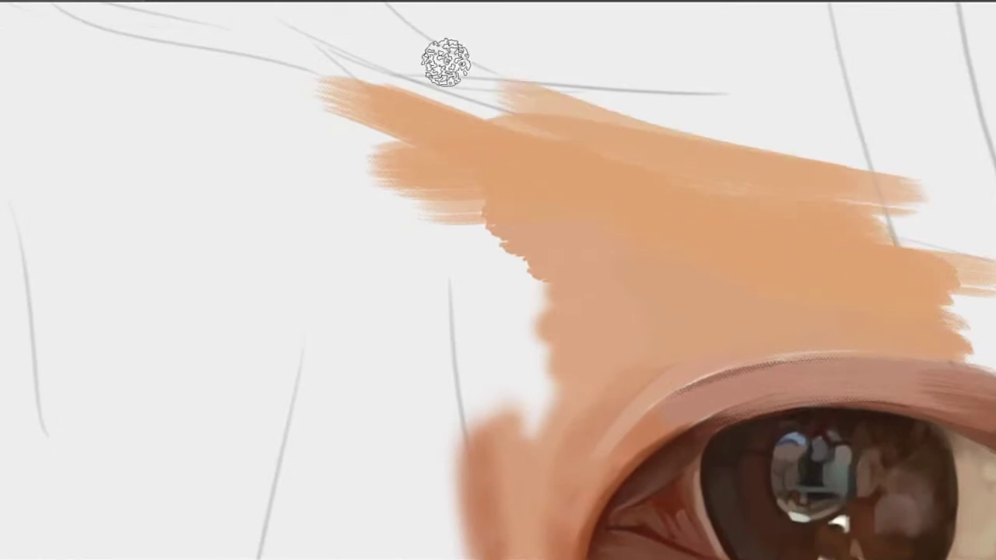
Fill the notch between the inner socket and the side of the nose with light orange, giving it a rounded edge
{"action": "mouse_move", "coordinate": [586, 309]}
{"action": "left_mouse_down"}
{"action": "mouse_move", "coordinate": [749, 247]}
{"action": "mouse_move", "coordinate": [732, 239]}
{"action": "left_mouse_up"}
{"action": "mouse_move", "coordinate": [680, 344]}
{"action": "left_mouse_down"}
{"action": "mouse_move", "coordinate": [656, 274]}
{"action": "mouse_move", "coordinate": [738, 194]}
{"action": "left_mouse_up"}
{"action": "mouse_move", "coordinate": [642, 319]}
{"action": "left_mouse_down"}
{"action": "mouse_move", "coordinate": [666, 259]}
{"action": "mouse_move", "coordinate": [748, 148]}
{"action": "left_mouse_up"}
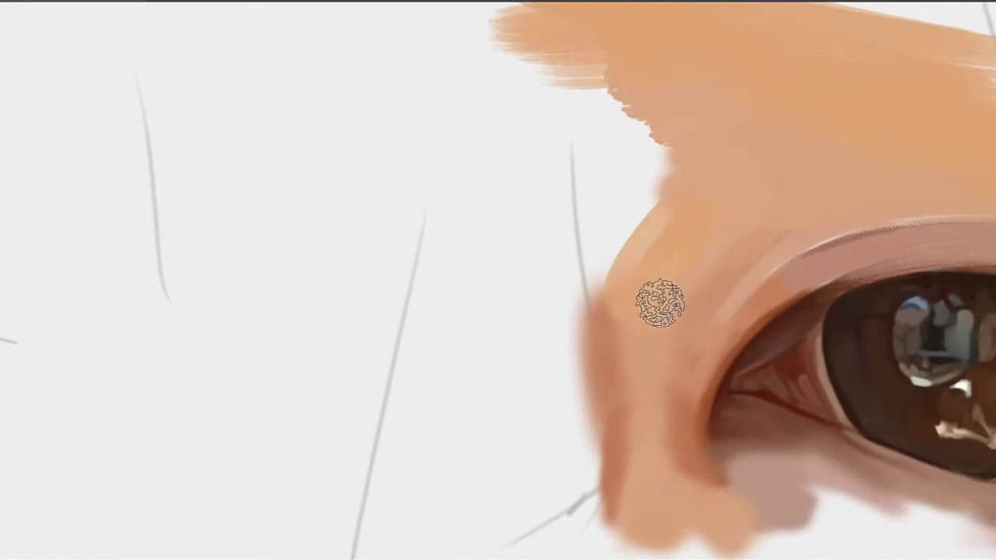
{"action": "left_click", "coordinate": [640, 338], "text": "alt"}
{"action": "mouse_move", "coordinate": [640, 322]}
{"action": "left_mouse_down"}
{"action": "mouse_move", "coordinate": [614, 284]}
{"action": "mouse_move", "coordinate": [662, 151]}
{"action": "mouse_move", "coordinate": [600, 289]}
{"action": "left_mouse_up"}
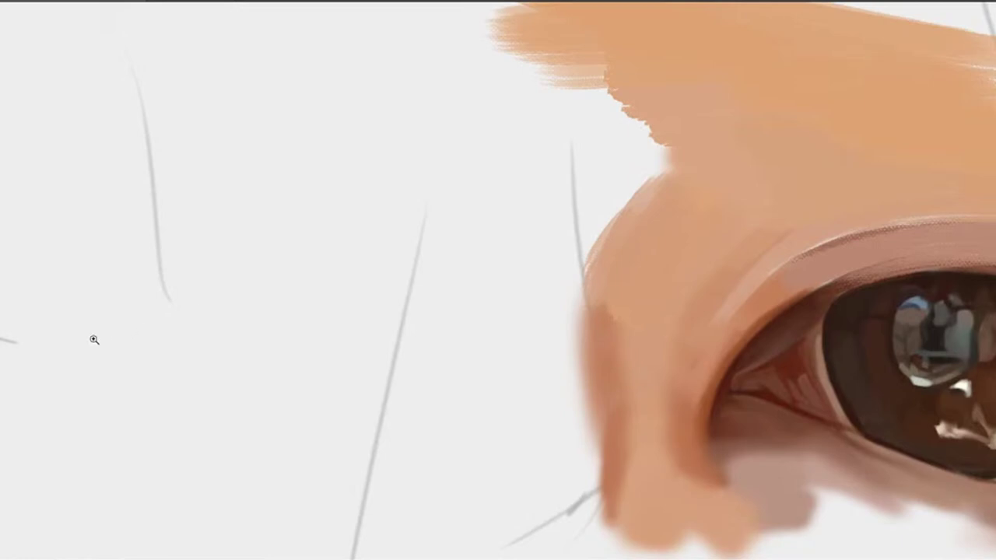
{"action": "left_click_drag", "start_coordinate": [574, 206], "coordinate": [533, 166]}
{"action": "mouse_move", "coordinate": [594, 140]}
{"action": "left_mouse_down"}
{"action": "mouse_move", "coordinate": [579, 198]}
{"action": "mouse_move", "coordinate": [630, 157]}
{"action": "mouse_move", "coordinate": [676, 202]}
{"action": "mouse_move", "coordinate": [677, 217]}
{"action": "left_mouse_up"}
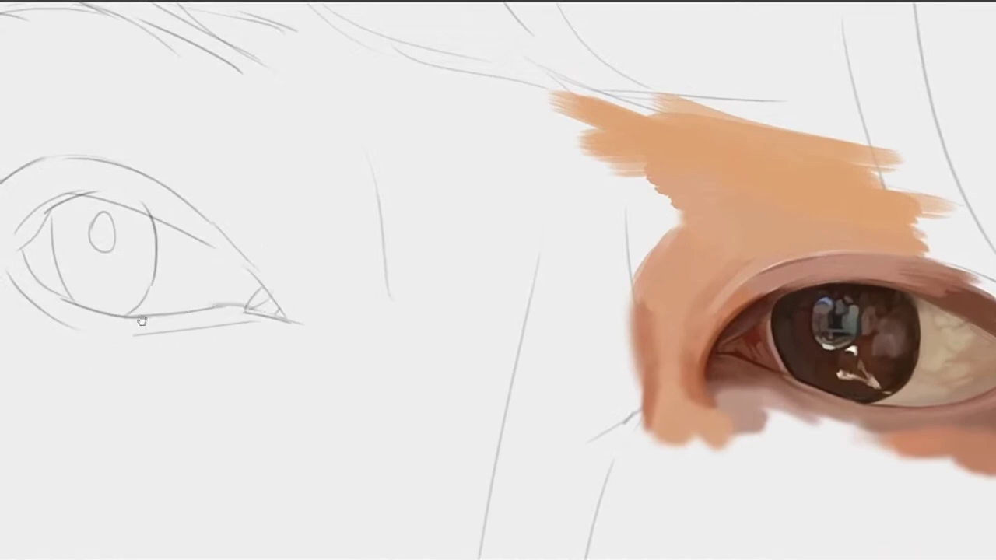
Sample the brow-area orange and smooth the ragged edge between the inner brow and the side of the nose
{"action": "left_click_drag", "start_coordinate": [673, 189], "coordinate": [614, 245]}
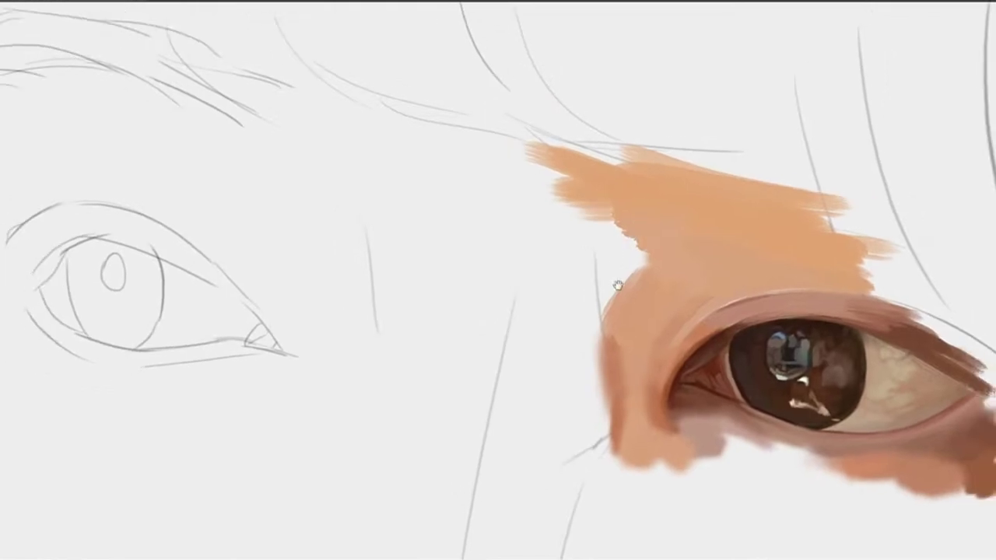
{"action": "left_click_drag", "start_coordinate": [617, 285], "coordinate": [609, 235]}
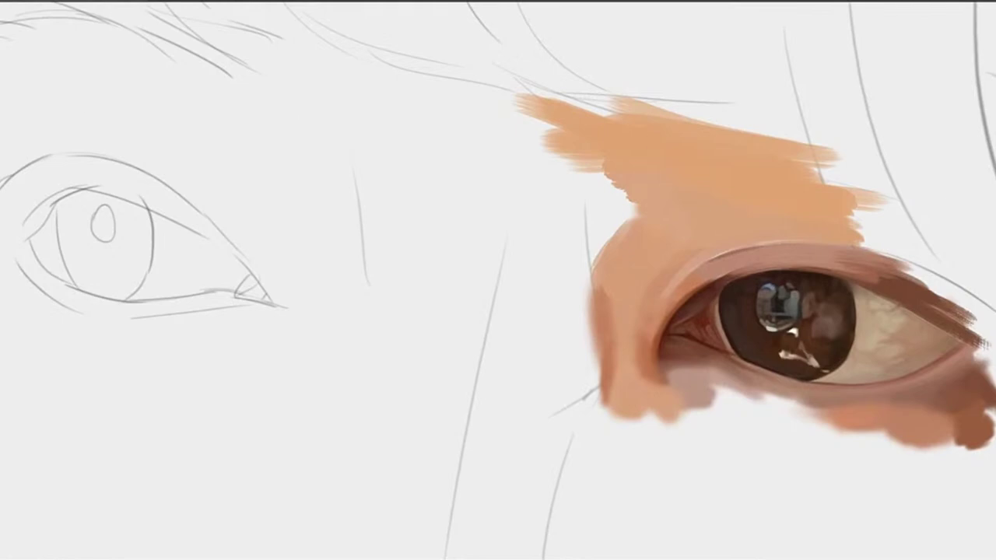
{"action": "left_click_drag", "start_coordinate": [557, 141], "coordinate": [633, 210]}
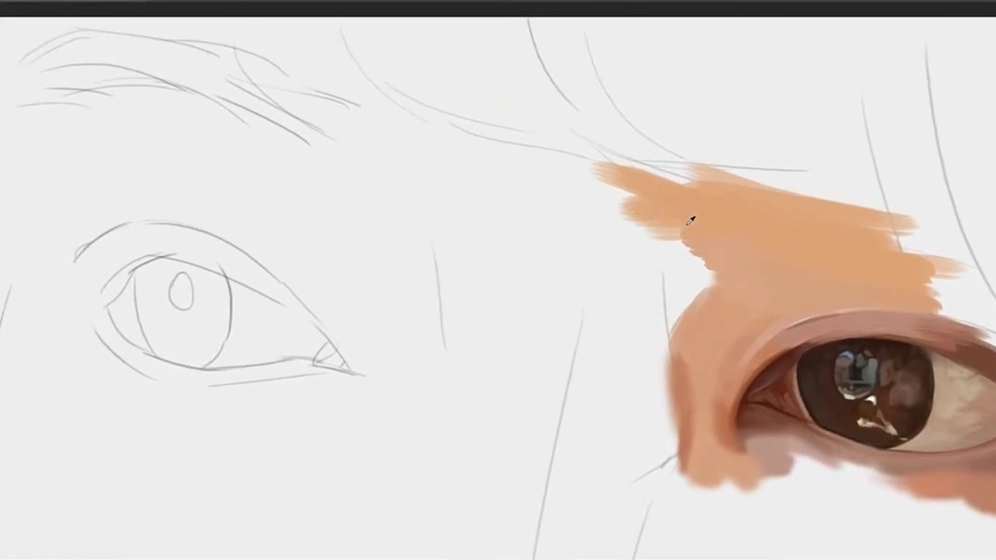
{"action": "left_click", "coordinate": [689, 221], "text": "alt"}
{"action": "mouse_move", "coordinate": [705, 249]}
{"action": "left_mouse_down"}
{"action": "mouse_move", "coordinate": [686, 273]}
{"action": "mouse_move", "coordinate": [713, 280]}
{"action": "mouse_move", "coordinate": [672, 227]}
{"action": "mouse_move", "coordinate": [680, 251]}
{"action": "mouse_move", "coordinate": [702, 227]}
{"action": "mouse_move", "coordinate": [668, 211]}
{"action": "left_mouse_up"}
{"action": "mouse_move", "coordinate": [651, 281]}
{"action": "left_mouse_down"}
{"action": "mouse_move", "coordinate": [623, 286]}
{"action": "mouse_move", "coordinate": [621, 310]}
{"action": "left_mouse_up"}
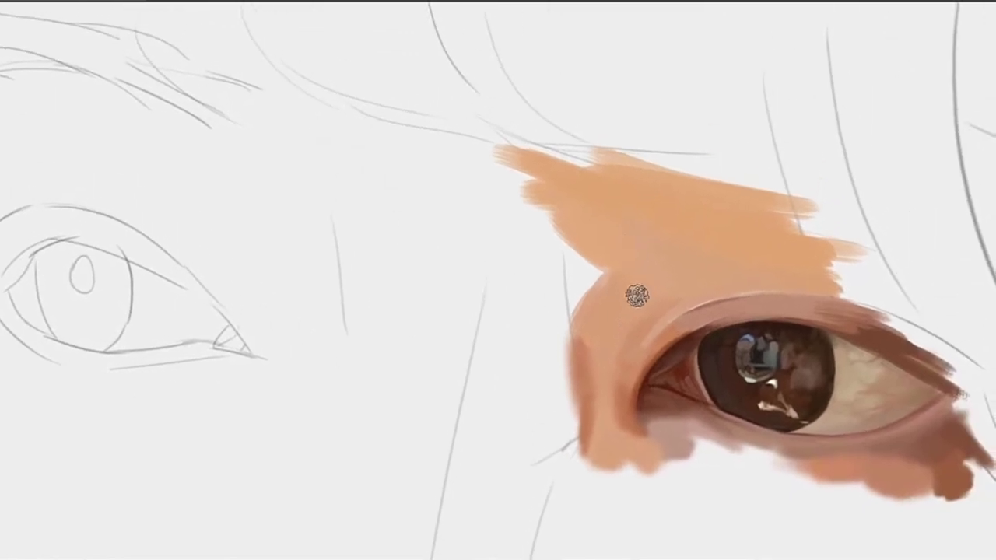
Blend the brown patch beside the inner eye corner into the surrounding skin with sampled orange-brown tones
{"action": "left_click", "coordinate": [588, 405], "text": "alt"}
{"action": "left_click_drag", "start_coordinate": [595, 412], "coordinate": [556, 319]}
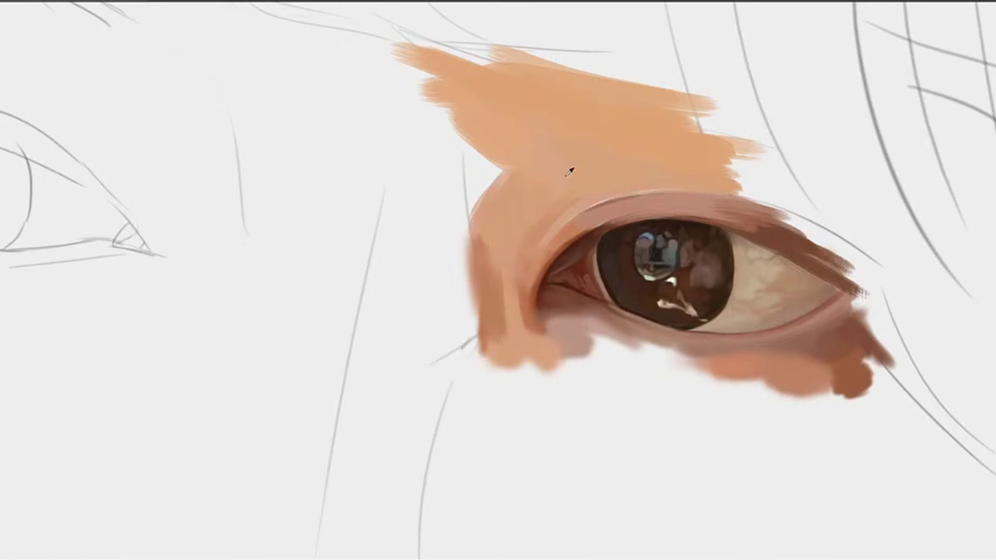
{"action": "left_click", "coordinate": [667, 159]}
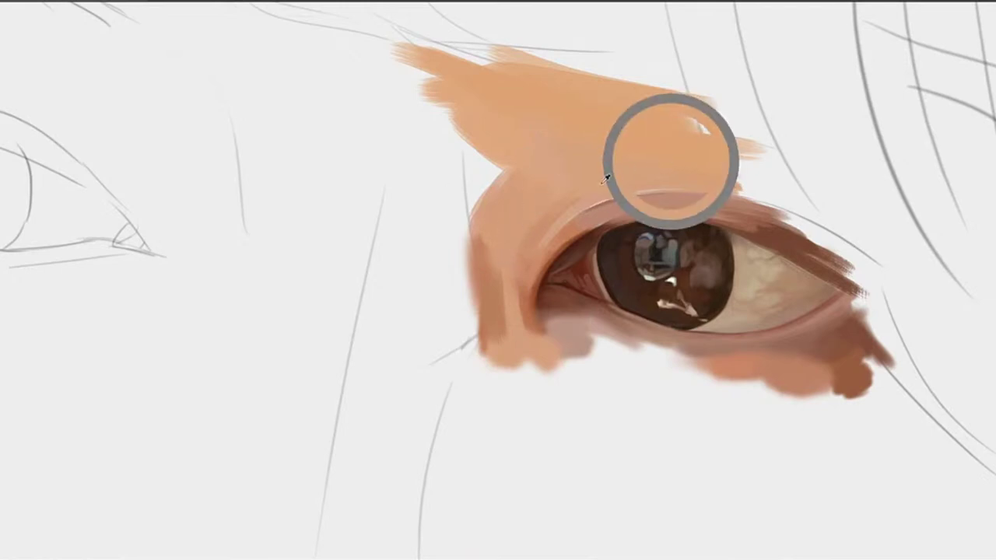
{"action": "left_click", "coordinate": [528, 289]}
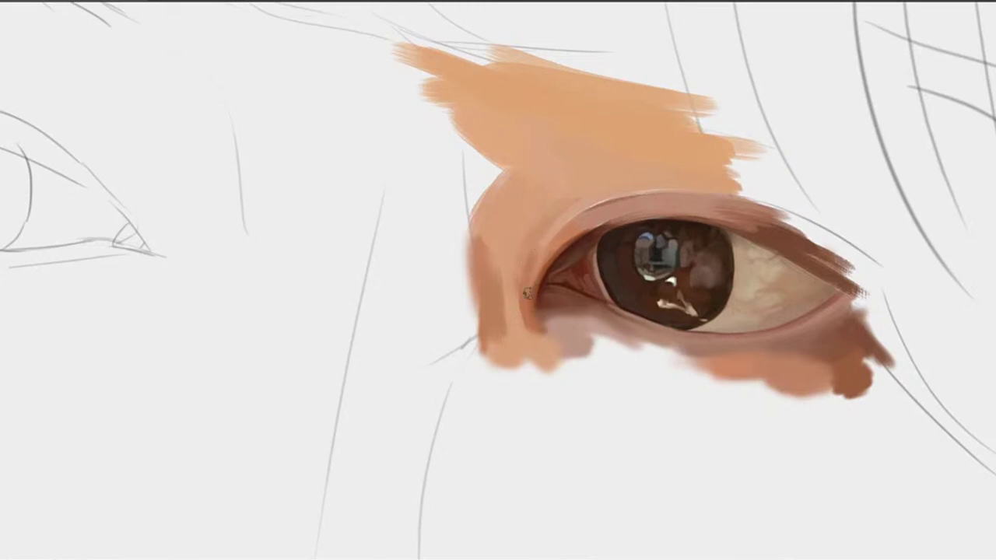
{"action": "left_click_drag", "start_coordinate": [532, 210], "coordinate": [549, 253]}
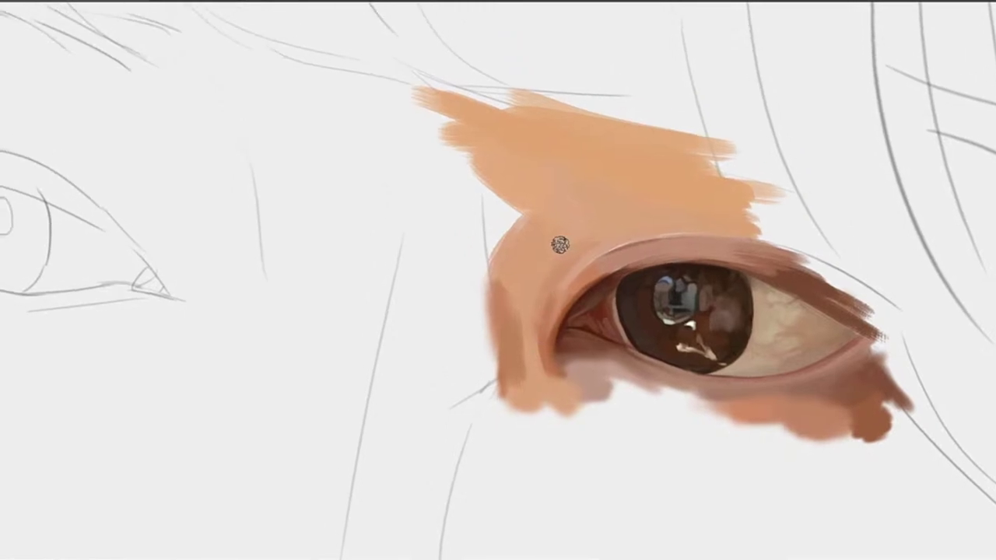
Block in brown skin tone down the side of the nose and join it to the patch beside the inner eye corner
{"action": "mouse_move", "coordinate": [471, 317]}
{"action": "left_mouse_down"}
{"action": "mouse_move", "coordinate": [504, 270]}
{"action": "mouse_move", "coordinate": [518, 214]}
{"action": "left_mouse_up"}
{"action": "left_click_drag", "start_coordinate": [428, 321], "coordinate": [411, 398]}
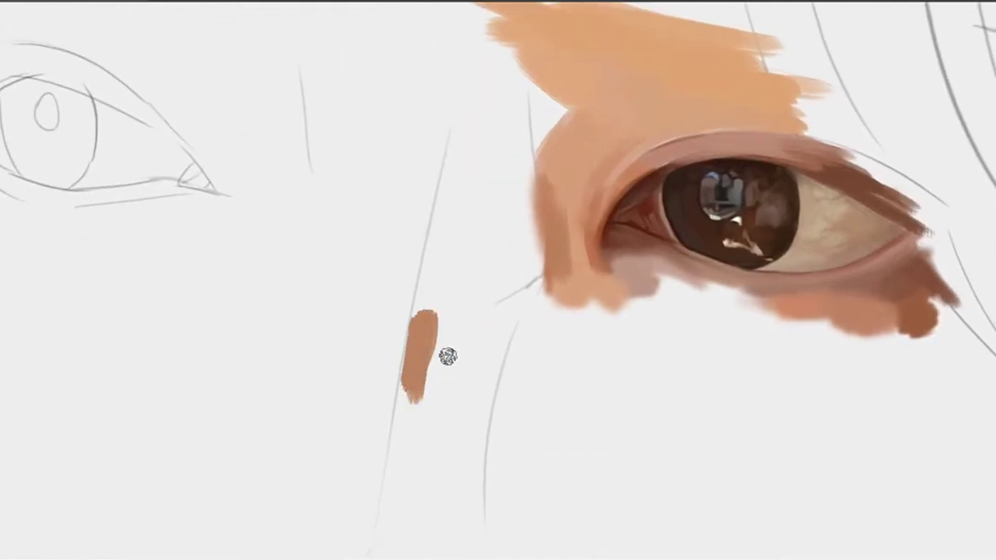
{"action": "mouse_move", "coordinate": [459, 338]}
{"action": "left_mouse_down"}
{"action": "mouse_move", "coordinate": [444, 407]}
{"action": "mouse_move", "coordinate": [474, 419]}
{"action": "mouse_move", "coordinate": [484, 391]}
{"action": "mouse_move", "coordinate": [477, 334]}
{"action": "mouse_move", "coordinate": [469, 384]}
{"action": "mouse_move", "coordinate": [482, 312]}
{"action": "left_mouse_up"}
{"action": "mouse_move", "coordinate": [462, 373]}
{"action": "left_mouse_down"}
{"action": "mouse_move", "coordinate": [479, 319]}
{"action": "mouse_move", "coordinate": [504, 337]}
{"action": "mouse_move", "coordinate": [487, 356]}
{"action": "mouse_move", "coordinate": [539, 278]}
{"action": "mouse_move", "coordinate": [526, 269]}
{"action": "mouse_move", "coordinate": [555, 267]}
{"action": "left_mouse_up"}
{"action": "left_click", "coordinate": [533, 290], "text": "alt"}
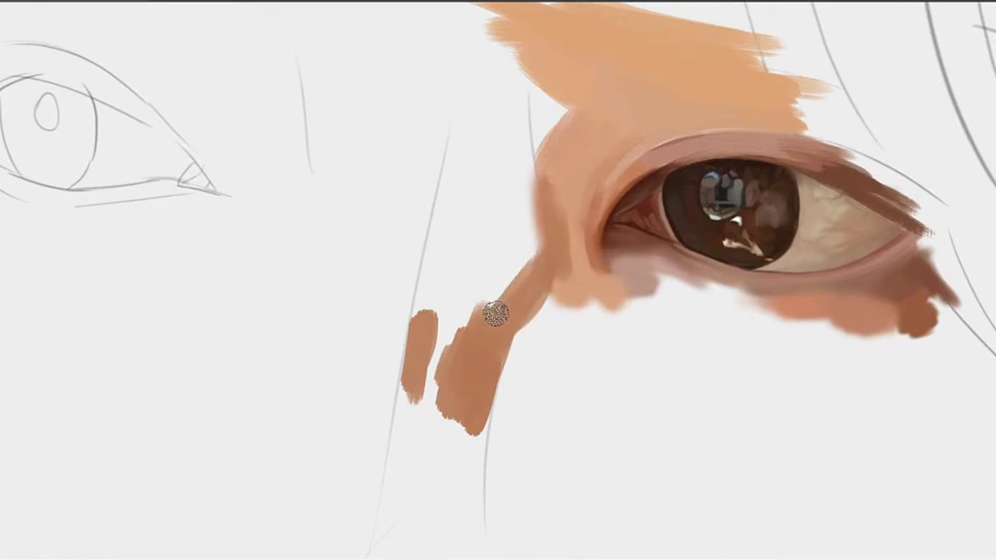
{"action": "mouse_move", "coordinate": [495, 313]}
{"action": "left_mouse_down"}
{"action": "mouse_move", "coordinate": [541, 256]}
{"action": "mouse_move", "coordinate": [533, 244]}
{"action": "mouse_move", "coordinate": [546, 261]}
{"action": "mouse_move", "coordinate": [489, 341]}
{"action": "left_mouse_up"}
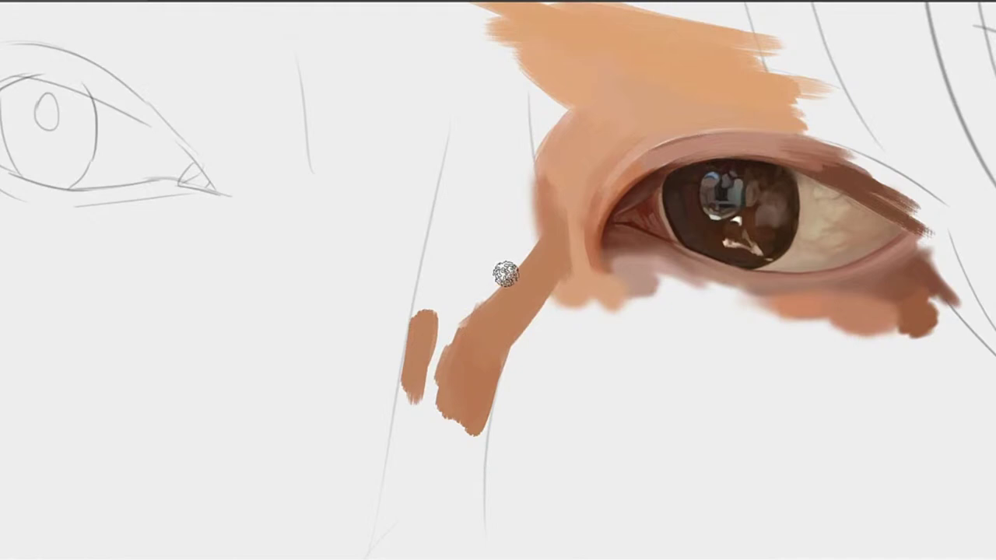
Widen the brown nose-side area toward the nose bridge with lighter orange-brown strokes above the existing patch
{"action": "mouse_move", "coordinate": [503, 271]}
{"action": "left_mouse_down"}
{"action": "mouse_move", "coordinate": [467, 309]}
{"action": "mouse_move", "coordinate": [511, 254]}
{"action": "mouse_move", "coordinate": [441, 211]}
{"action": "left_mouse_up"}
{"action": "left_click_drag", "start_coordinate": [515, 184], "coordinate": [501, 251]}
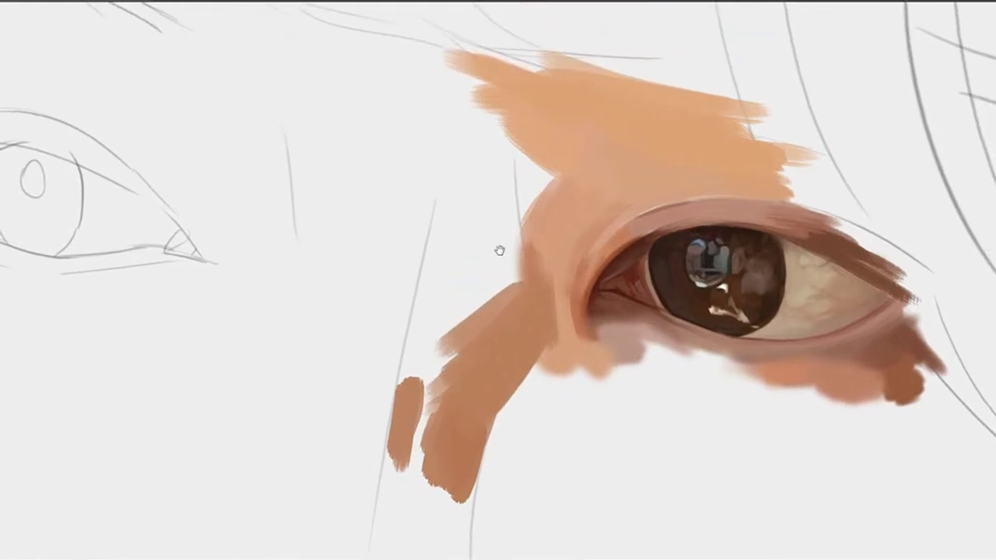
{"action": "left_click_drag", "start_coordinate": [473, 340], "coordinate": [509, 285]}
{"action": "left_click_drag", "start_coordinate": [510, 182], "coordinate": [482, 239]}
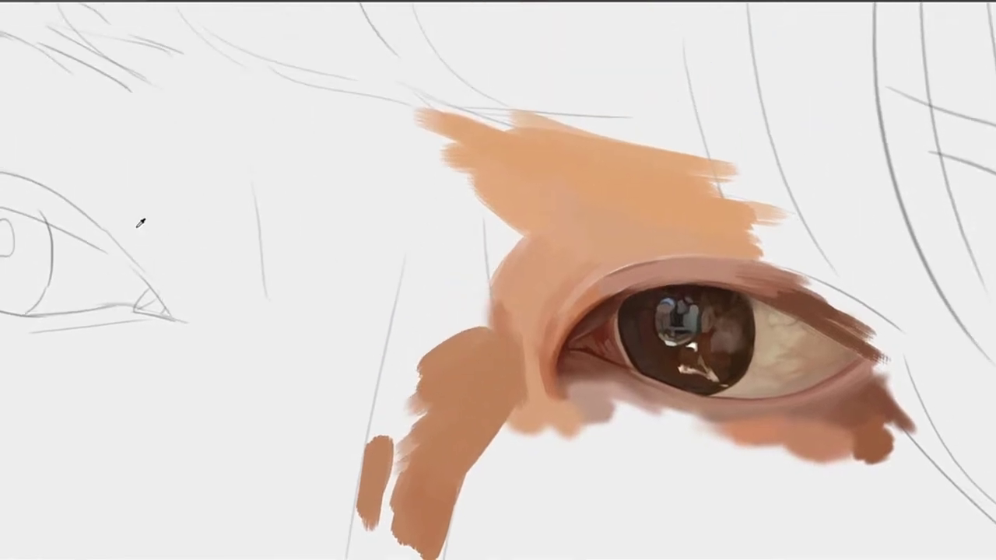
Paint an orange-brown patch on the upper nose bridge beneath the inner brow and fill the gap beside the eye socket
{"action": "left_click_drag", "start_coordinate": [499, 203], "coordinate": [501, 250]}
{"action": "left_click_drag", "start_coordinate": [474, 332], "coordinate": [447, 267]}
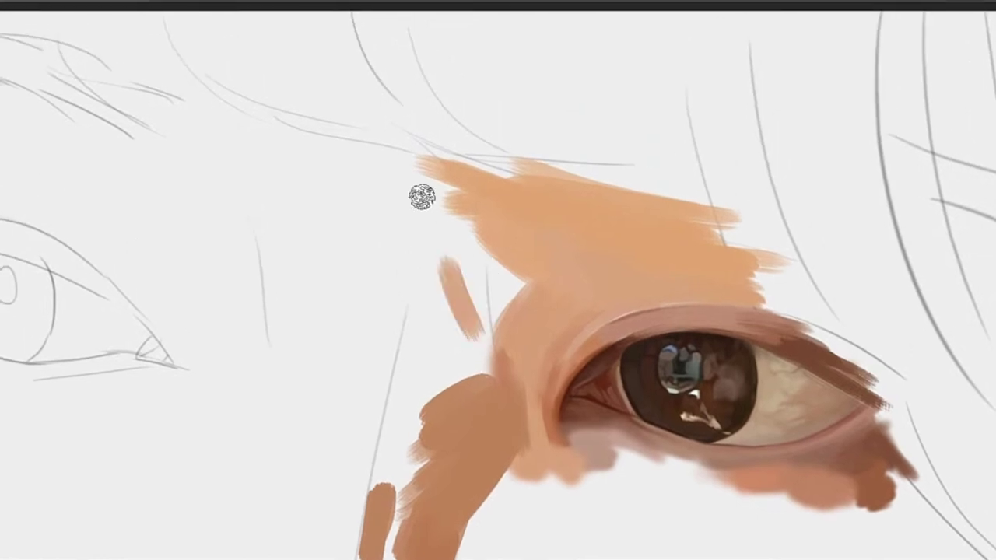
{"action": "key", "text": "ctrl+z"}
{"action": "mouse_move", "coordinate": [458, 325]}
{"action": "left_mouse_down"}
{"action": "mouse_move", "coordinate": [438, 210]}
{"action": "mouse_move", "coordinate": [471, 316]}
{"action": "mouse_move", "coordinate": [460, 241]}
{"action": "mouse_move", "coordinate": [473, 214]}
{"action": "mouse_move", "coordinate": [476, 333]}
{"action": "mouse_move", "coordinate": [465, 300]}
{"action": "mouse_move", "coordinate": [467, 214]}
{"action": "mouse_move", "coordinate": [489, 302]}
{"action": "mouse_move", "coordinate": [476, 296]}
{"action": "mouse_move", "coordinate": [461, 179]}
{"action": "mouse_move", "coordinate": [488, 293]}
{"action": "mouse_move", "coordinate": [515, 294]}
{"action": "mouse_move", "coordinate": [522, 309]}
{"action": "mouse_move", "coordinate": [514, 301]}
{"action": "mouse_move", "coordinate": [506, 315]}
{"action": "mouse_move", "coordinate": [490, 229]}
{"action": "mouse_move", "coordinate": [519, 307]}
{"action": "left_mouse_up"}
{"action": "left_click", "coordinate": [522, 306], "text": "alt"}
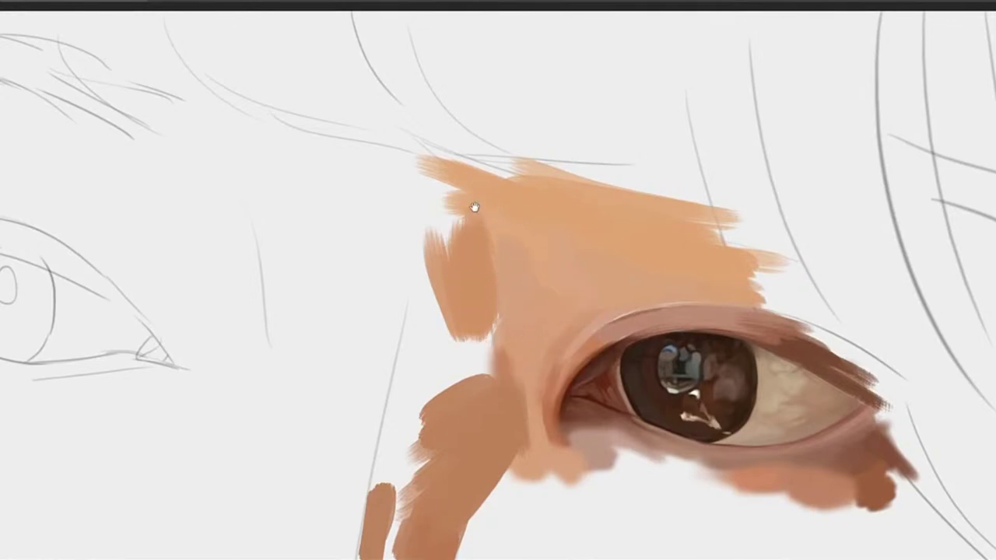
Extend the orange skin tone from the nose bridge patch up past the sketched inner brow line
{"action": "mouse_move", "coordinate": [475, 207]}
{"action": "left_mouse_down"}
{"action": "mouse_move", "coordinate": [544, 268]}
{"action": "mouse_move", "coordinate": [603, 294]}
{"action": "mouse_move", "coordinate": [564, 215]}
{"action": "left_mouse_up"}
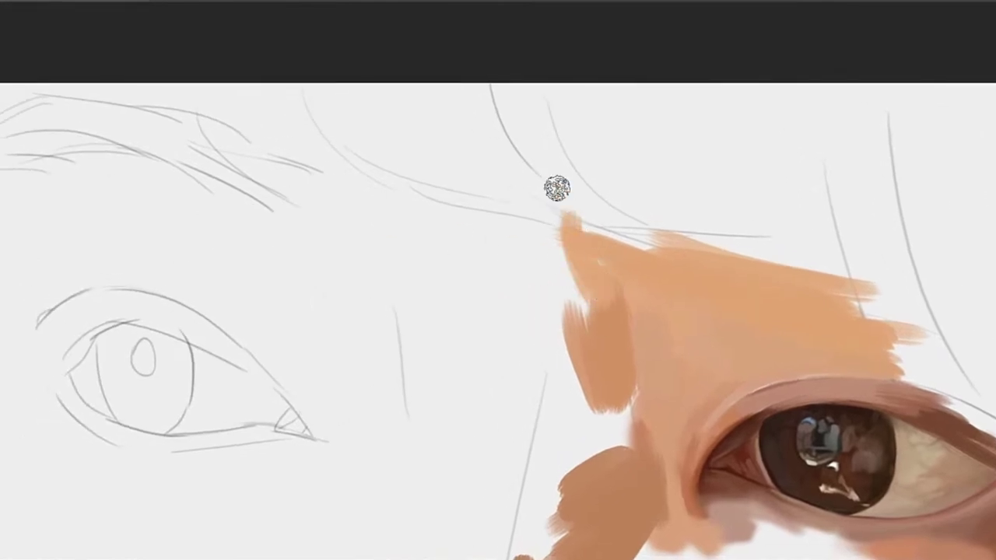
{"action": "mouse_move", "coordinate": [585, 295]}
{"action": "left_mouse_down"}
{"action": "mouse_move", "coordinate": [557, 242]}
{"action": "mouse_move", "coordinate": [560, 206]}
{"action": "left_mouse_up"}
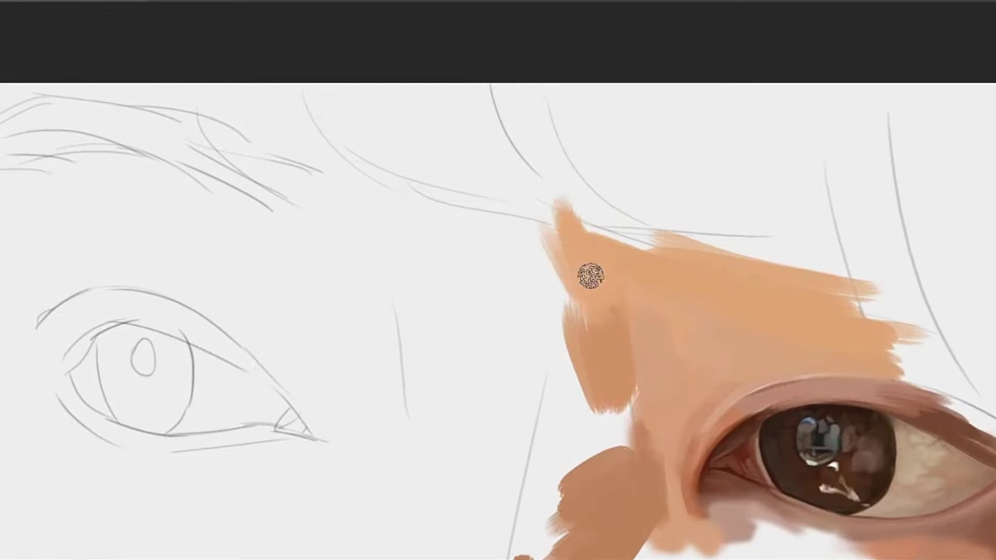
{"action": "left_click_drag", "start_coordinate": [590, 276], "coordinate": [542, 221]}
{"action": "mouse_move", "coordinate": [526, 182]}
{"action": "left_mouse_down"}
{"action": "mouse_move", "coordinate": [564, 241]}
{"action": "mouse_move", "coordinate": [617, 229]}
{"action": "mouse_move", "coordinate": [596, 189]}
{"action": "left_mouse_up"}
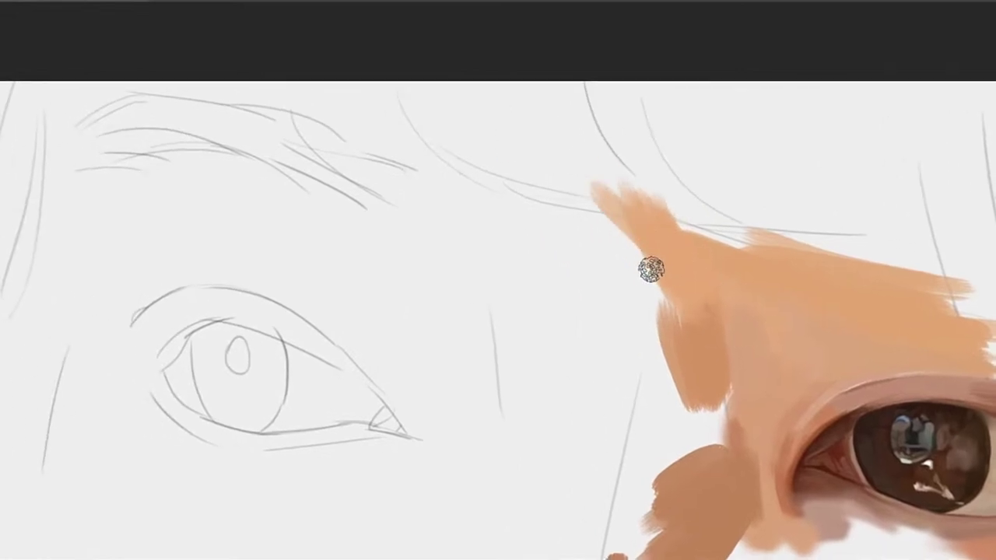
Fill the inner brow area with overlapping orange strokes, extending the skin tone over the sketched brow line and toward the opposite brow
{"action": "left_click_drag", "start_coordinate": [651, 269], "coordinate": [584, 206]}
{"action": "left_click_drag", "start_coordinate": [719, 248], "coordinate": [667, 208]}
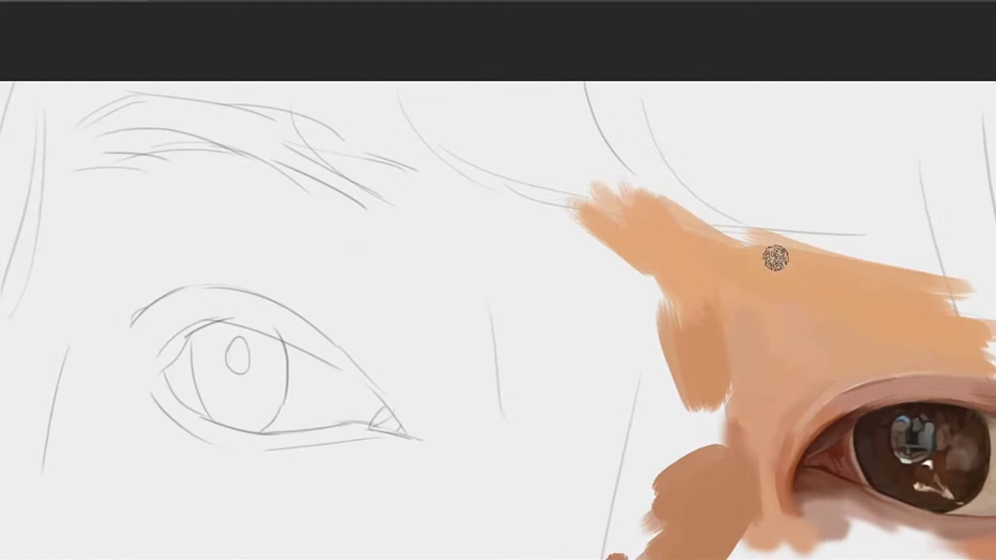
{"action": "left_click_drag", "start_coordinate": [776, 258], "coordinate": [700, 218]}
{"action": "left_click_drag", "start_coordinate": [785, 235], "coordinate": [683, 200]}
{"action": "left_click_drag", "start_coordinate": [801, 238], "coordinate": [739, 203]}
{"action": "key", "text": "bracketright"}
{"action": "key", "text": "bracketright"}
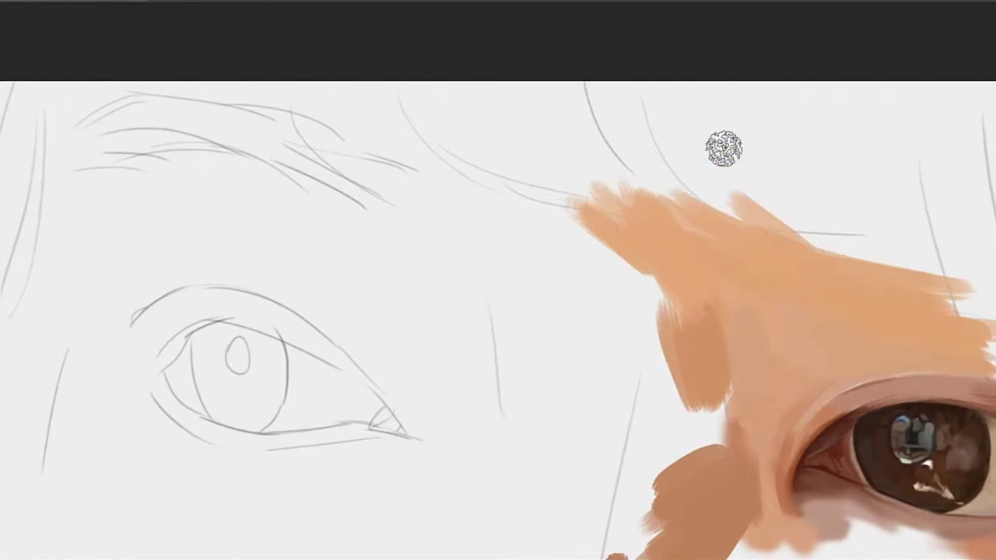
{"action": "left_click_drag", "start_coordinate": [873, 255], "coordinate": [772, 194]}
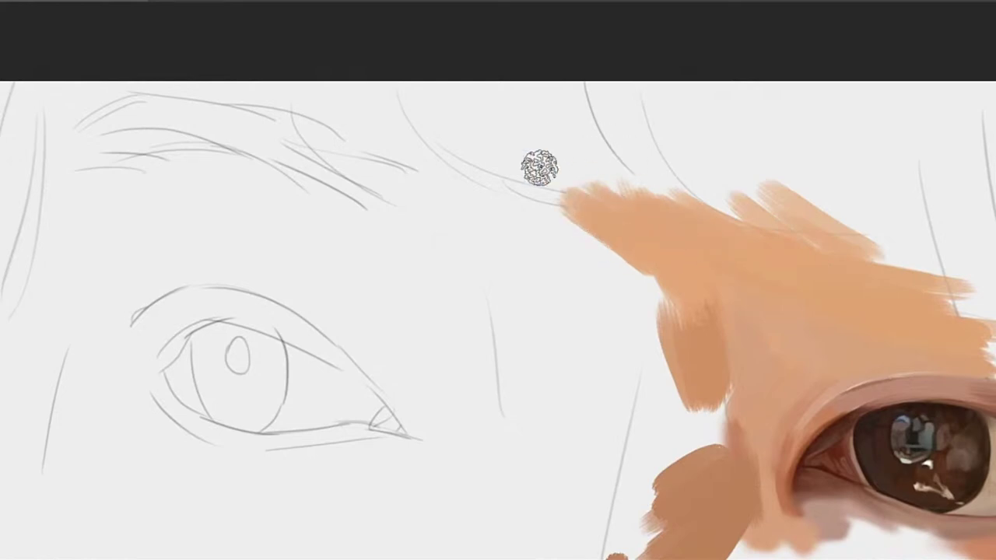
{"action": "left_click_drag", "start_coordinate": [537, 167], "coordinate": [608, 225]}
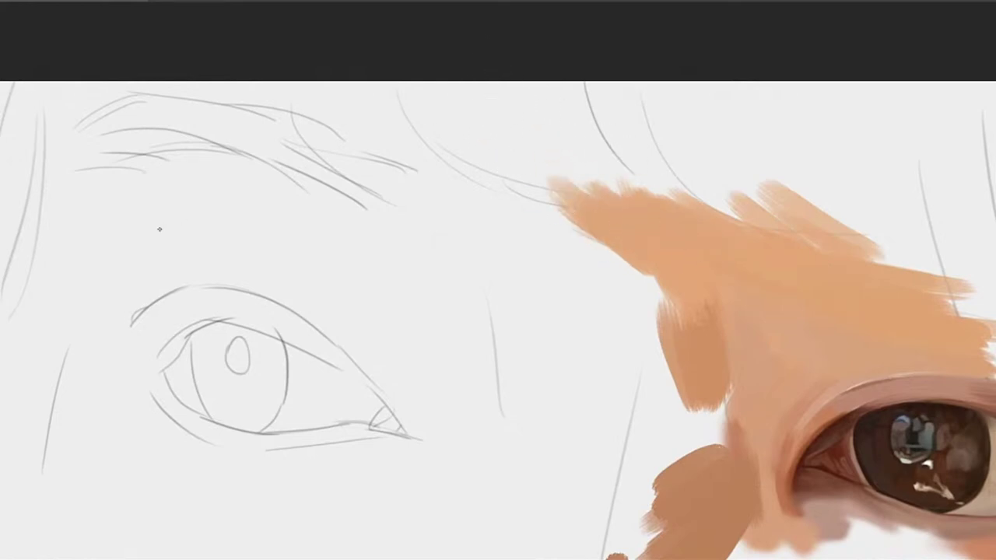
Paint a light peach patch on the forehead between the brows and join it to the orange inner brow area
{"action": "left_click_drag", "start_coordinate": [610, 152], "coordinate": [624, 207]}
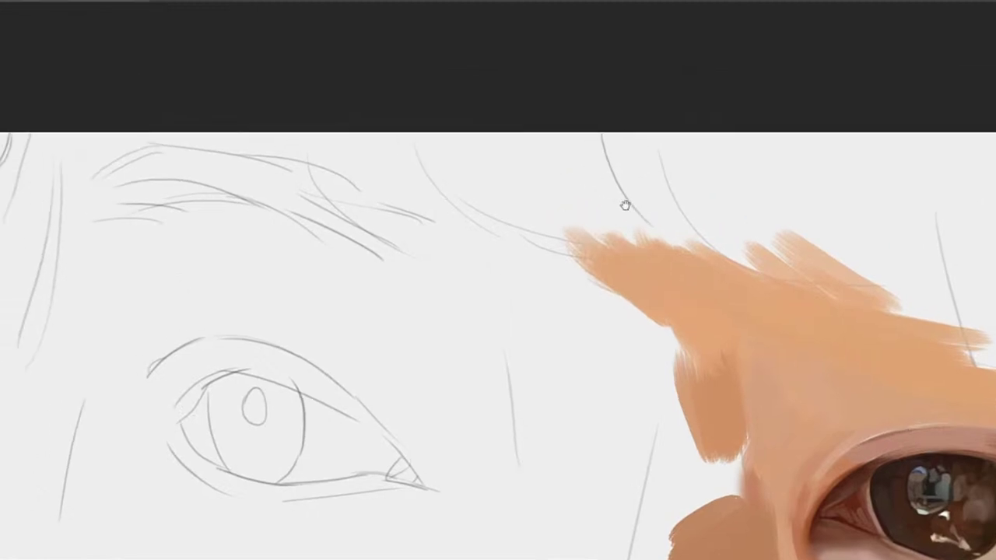
{"action": "left_click_drag", "start_coordinate": [525, 212], "coordinate": [632, 220]}
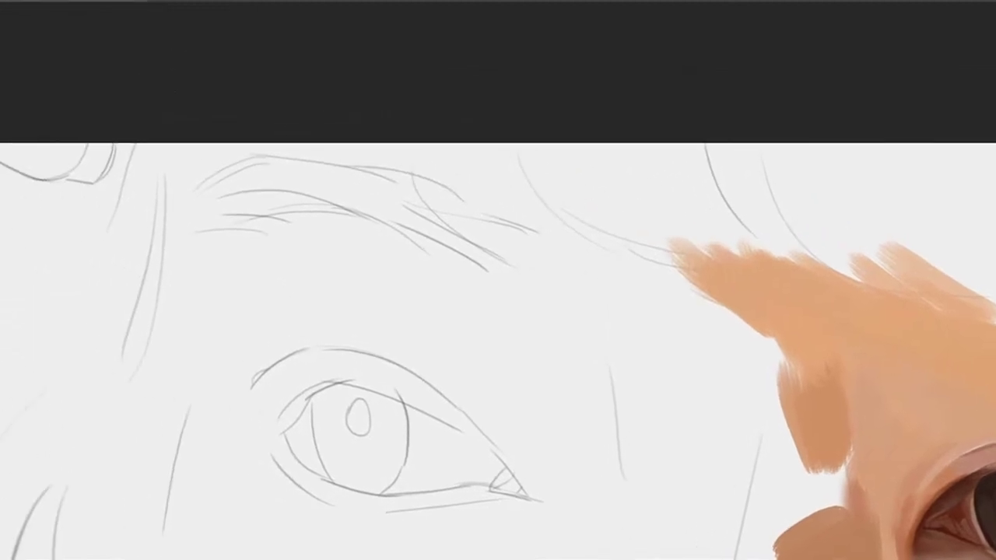
{"action": "left_click_drag", "start_coordinate": [668, 247], "coordinate": [535, 149]}
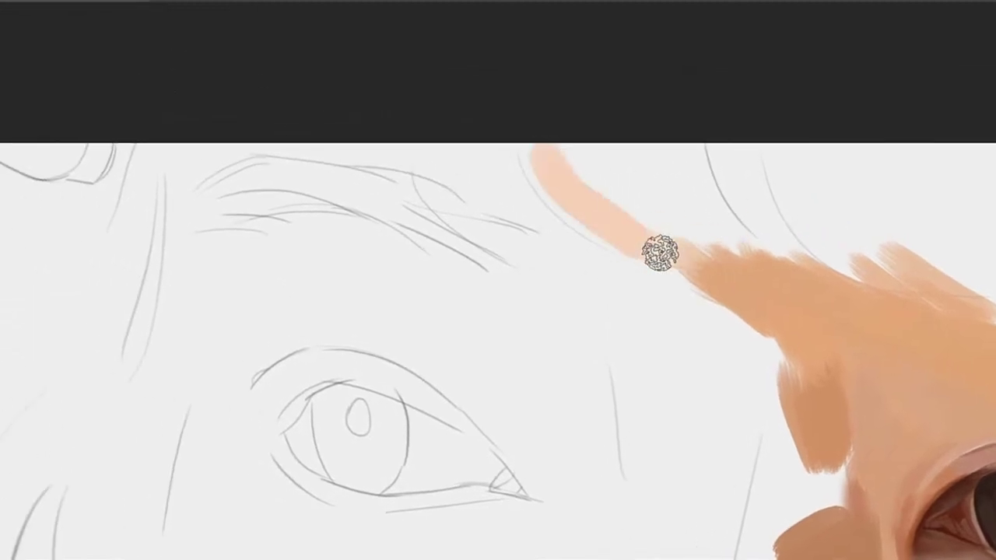
{"action": "mouse_move", "coordinate": [532, 215]}
{"action": "left_mouse_down"}
{"action": "mouse_move", "coordinate": [573, 231]}
{"action": "mouse_move", "coordinate": [516, 151]}
{"action": "mouse_move", "coordinate": [469, 149]}
{"action": "mouse_move", "coordinate": [458, 169]}
{"action": "mouse_move", "coordinate": [527, 218]}
{"action": "mouse_move", "coordinate": [521, 161]}
{"action": "mouse_move", "coordinate": [498, 158]}
{"action": "mouse_move", "coordinate": [522, 161]}
{"action": "mouse_move", "coordinate": [557, 205]}
{"action": "left_mouse_up"}
{"action": "mouse_move", "coordinate": [449, 154]}
{"action": "left_mouse_down"}
{"action": "mouse_move", "coordinate": [447, 180]}
{"action": "mouse_move", "coordinate": [425, 172]}
{"action": "left_mouse_up"}
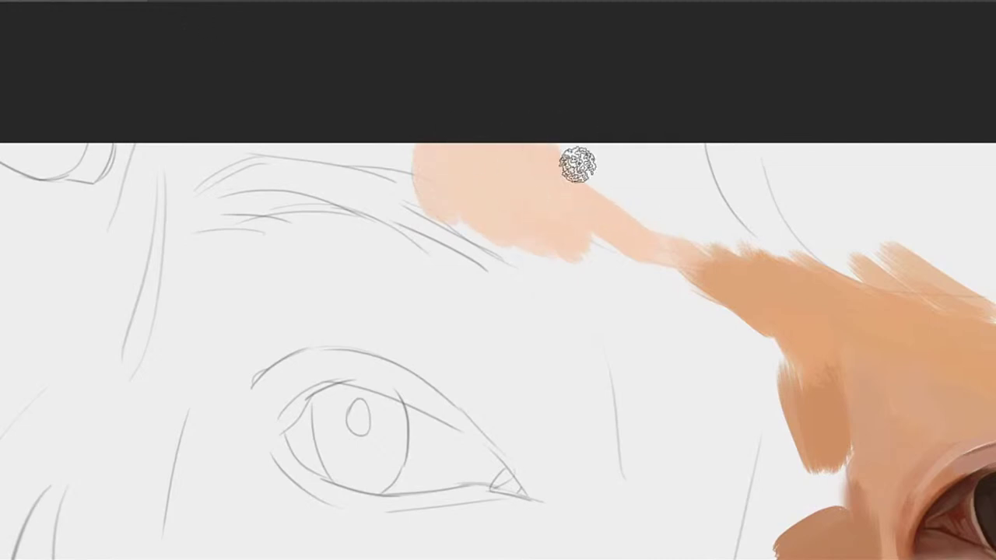
{"action": "mouse_move", "coordinate": [578, 164]}
{"action": "left_mouse_down"}
{"action": "mouse_move", "coordinate": [567, 115]}
{"action": "mouse_move", "coordinate": [609, 117]}
{"action": "mouse_move", "coordinate": [655, 152]}
{"action": "mouse_move", "coordinate": [633, 145]}
{"action": "mouse_move", "coordinate": [688, 197]}
{"action": "mouse_move", "coordinate": [598, 149]}
{"action": "mouse_move", "coordinate": [613, 201]}
{"action": "mouse_move", "coordinate": [695, 181]}
{"action": "mouse_move", "coordinate": [637, 202]}
{"action": "mouse_move", "coordinate": [697, 213]}
{"action": "left_mouse_up"}
{"action": "left_click_drag", "start_coordinate": [717, 206], "coordinate": [590, 153]}
{"action": "mouse_move", "coordinate": [588, 106]}
{"action": "left_mouse_down"}
{"action": "mouse_move", "coordinate": [615, 167]}
{"action": "mouse_move", "coordinate": [664, 222]}
{"action": "mouse_move", "coordinate": [575, 102]}
{"action": "mouse_move", "coordinate": [623, 194]}
{"action": "mouse_move", "coordinate": [574, 153]}
{"action": "mouse_move", "coordinate": [598, 151]}
{"action": "left_mouse_up"}
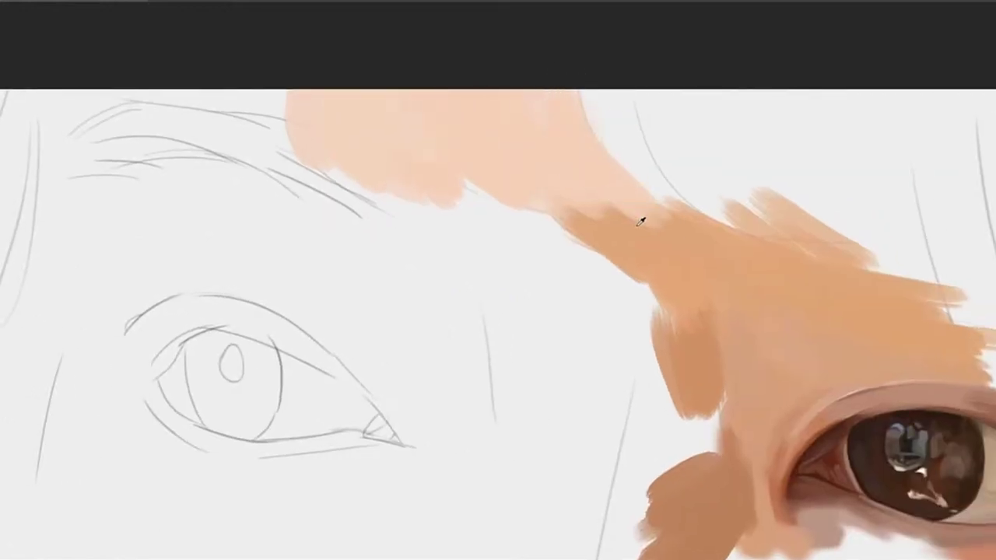
Blend the edge between the peach forehead patch and the orange brow area with mid-tone orange strokes
{"action": "left_click", "coordinate": [583, 144], "text": "alt"}
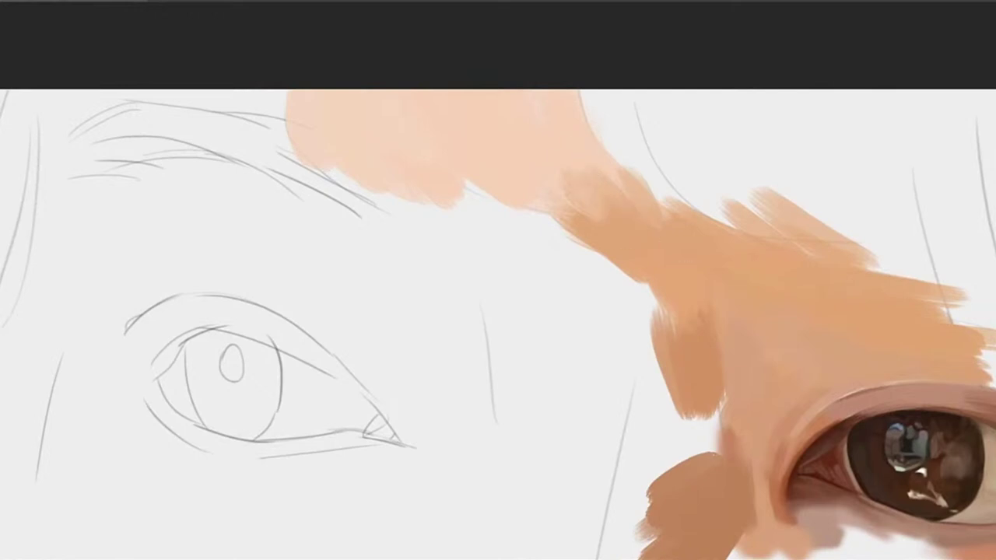
{"action": "left_click_drag", "start_coordinate": [751, 283], "coordinate": [817, 168]}
{"action": "mouse_move", "coordinate": [792, 224]}
{"action": "left_mouse_down"}
{"action": "mouse_move", "coordinate": [711, 181]}
{"action": "mouse_move", "coordinate": [632, 187]}
{"action": "left_mouse_up"}
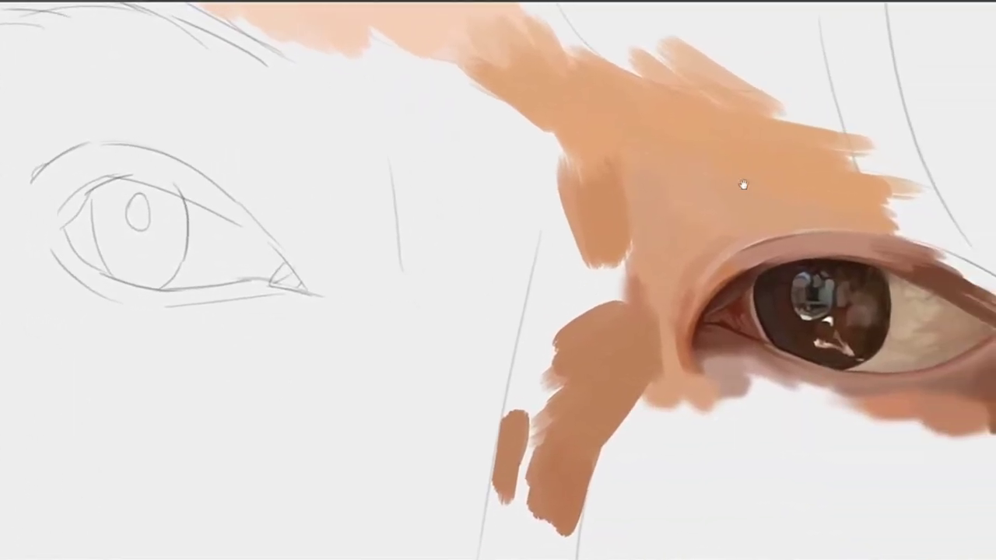
Widen the reddish-orange patch beneath the outer lower eyelid with colours sampled from the existing skin
{"action": "left_click_drag", "start_coordinate": [742, 185], "coordinate": [594, 156]}
{"action": "left_click_drag", "start_coordinate": [848, 350], "coordinate": [848, 196]}
{"action": "left_click", "coordinate": [854, 200], "text": "alt"}
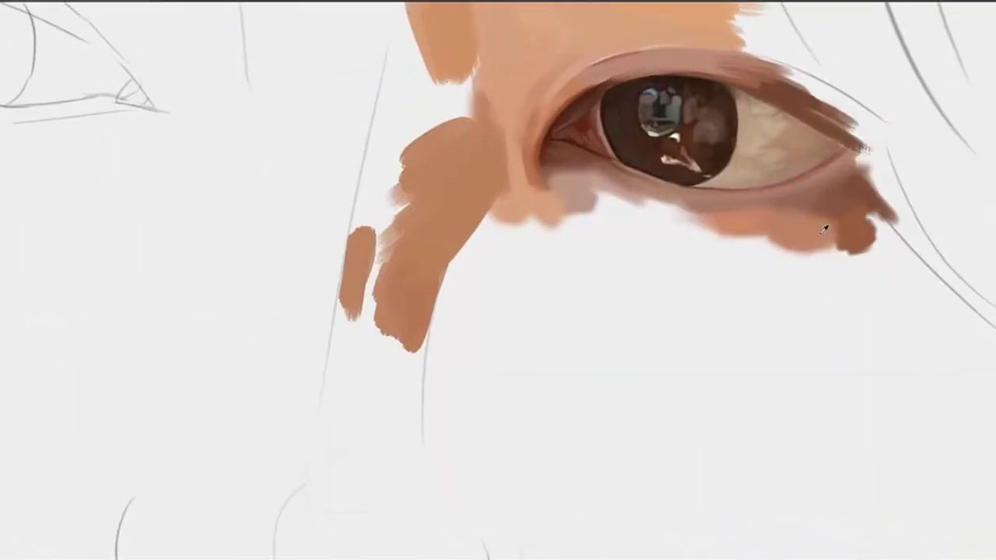
{"action": "mouse_move", "coordinate": [789, 259]}
{"action": "left_mouse_down"}
{"action": "mouse_move", "coordinate": [862, 239]}
{"action": "mouse_move", "coordinate": [725, 259]}
{"action": "mouse_move", "coordinate": [669, 252]}
{"action": "mouse_move", "coordinate": [803, 247]}
{"action": "mouse_move", "coordinate": [788, 259]}
{"action": "mouse_move", "coordinate": [760, 227]}
{"action": "mouse_move", "coordinate": [695, 237]}
{"action": "mouse_move", "coordinate": [758, 247]}
{"action": "left_mouse_up"}
{"action": "left_click", "coordinate": [757, 220], "text": "alt"}
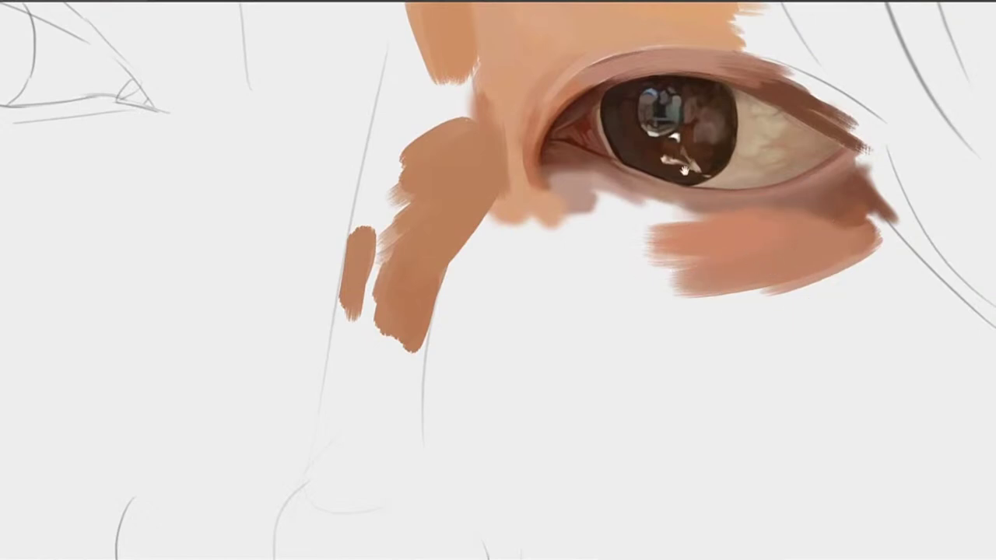
Soften the mauve shadow under the inner eye corner into the neighbouring orange skin with sampled in-between tones
{"action": "left_click_drag", "start_coordinate": [704, 112], "coordinate": [682, 219]}
{"action": "left_click_drag", "start_coordinate": [734, 241], "coordinate": [708, 220]}
{"action": "left_click_drag", "start_coordinate": [891, 195], "coordinate": [856, 230]}
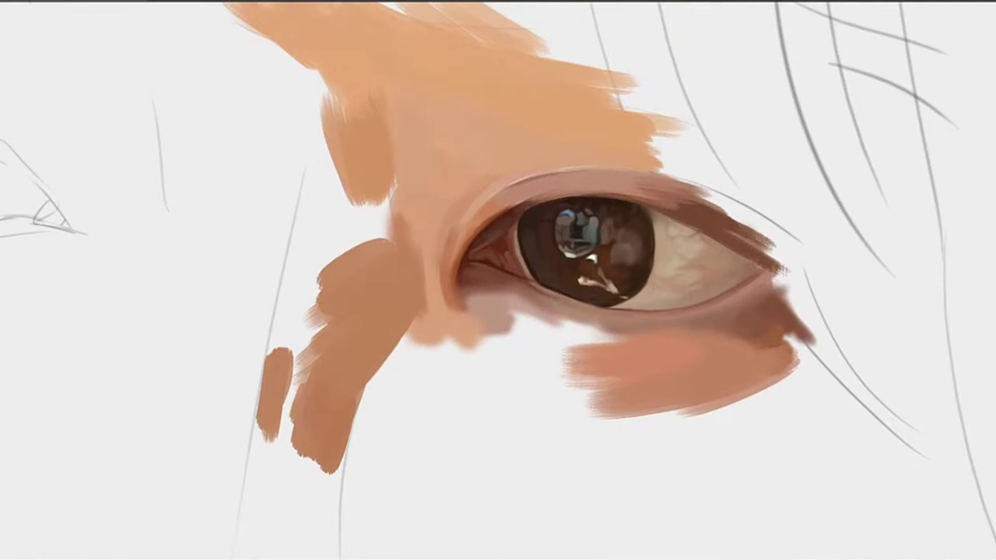
{"action": "left_click_drag", "start_coordinate": [551, 298], "coordinate": [668, 147]}
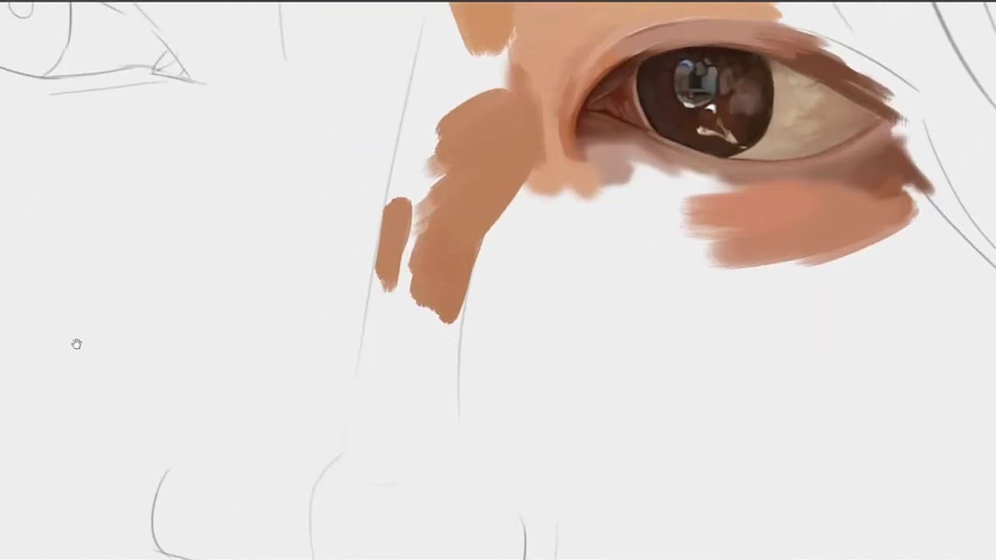
{"action": "left_click_drag", "start_coordinate": [596, 185], "coordinate": [606, 218]}
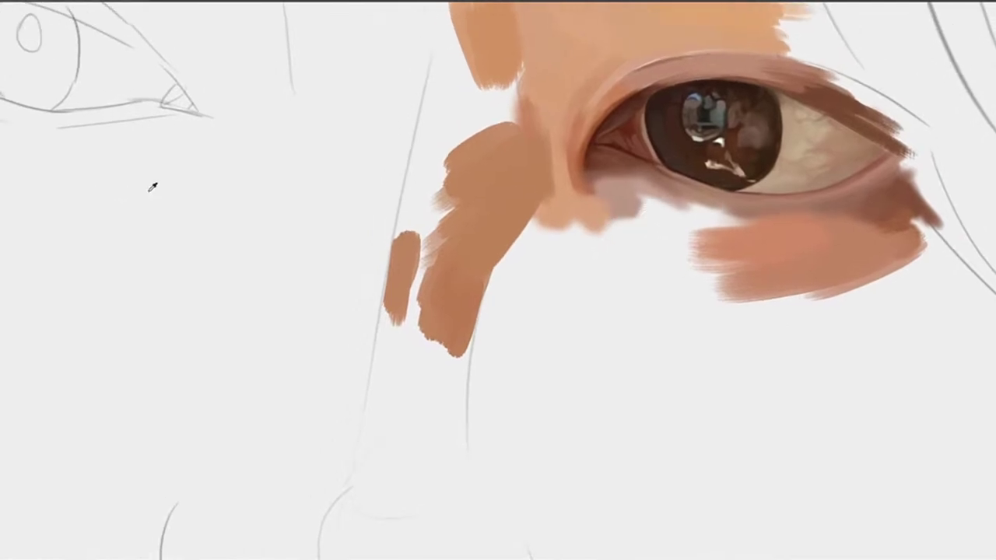
{"action": "mouse_move", "coordinate": [626, 222]}
{"action": "left_mouse_down"}
{"action": "mouse_move", "coordinate": [607, 209]}
{"action": "mouse_move", "coordinate": [628, 226]}
{"action": "left_mouse_up"}
{"action": "left_click", "coordinate": [605, 196], "text": "alt"}
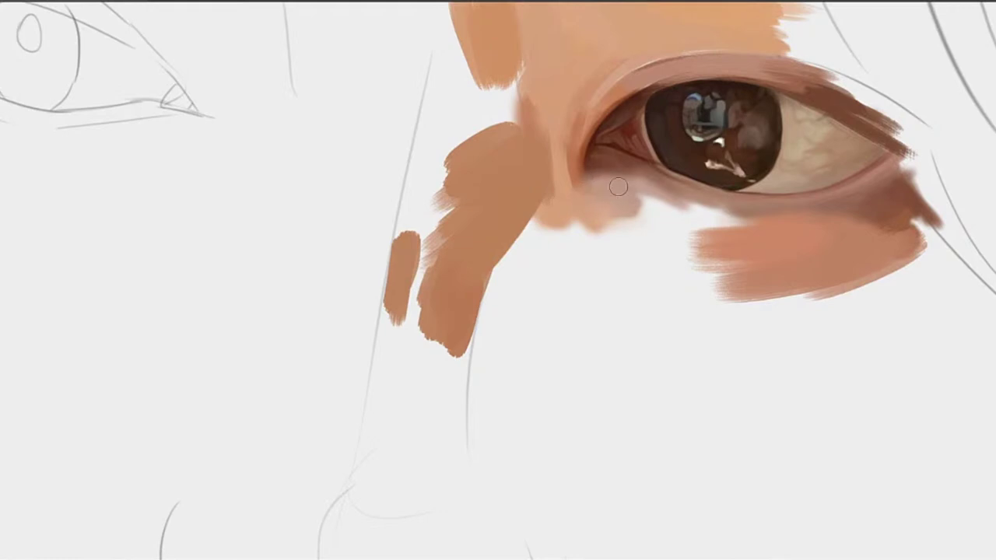
{"action": "left_click", "coordinate": [598, 191], "text": "alt"}
{"action": "left_click_drag", "start_coordinate": [614, 191], "coordinate": [574, 188]}
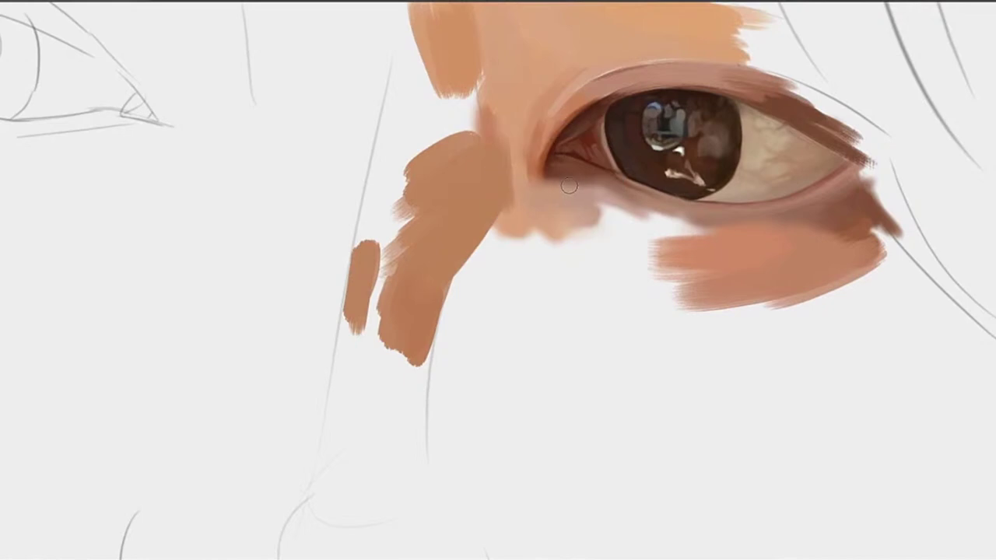
Extend the mauve shadow along the lower eyelid to connect the inner corner with the reddish-orange patch
{"action": "left_click", "coordinate": [587, 184], "text": "alt"}
{"action": "mouse_move", "coordinate": [679, 225]}
{"action": "left_mouse_down"}
{"action": "mouse_move", "coordinate": [605, 198]}
{"action": "mouse_move", "coordinate": [694, 222]}
{"action": "left_mouse_up"}
{"action": "left_click_drag", "start_coordinate": [630, 210], "coordinate": [691, 217]}
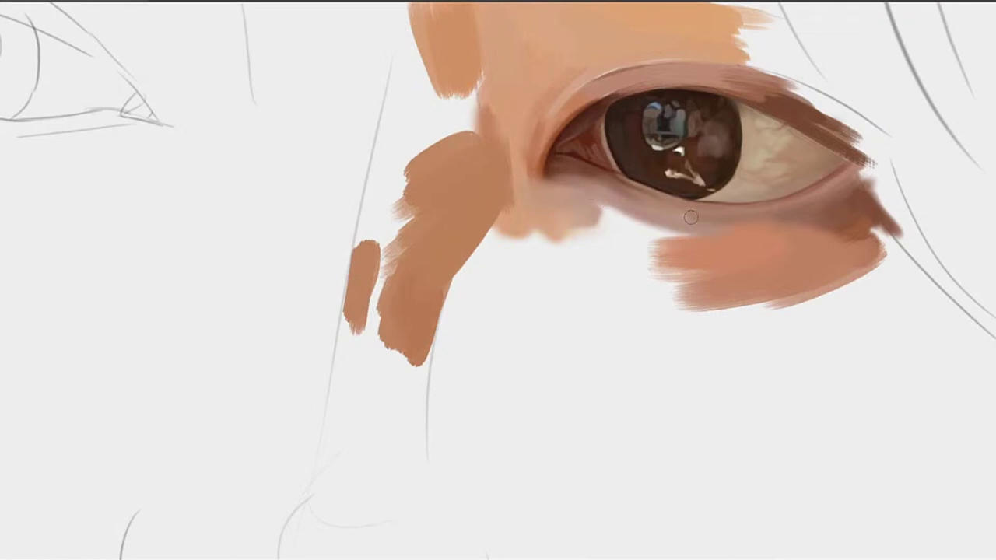
{"action": "mouse_move", "coordinate": [616, 219]}
{"action": "left_mouse_down"}
{"action": "mouse_move", "coordinate": [731, 251]}
{"action": "mouse_move", "coordinate": [624, 219]}
{"action": "mouse_move", "coordinate": [745, 230]}
{"action": "mouse_move", "coordinate": [599, 210]}
{"action": "mouse_move", "coordinate": [641, 223]}
{"action": "mouse_move", "coordinate": [555, 195]}
{"action": "mouse_move", "coordinate": [621, 206]}
{"action": "mouse_move", "coordinate": [564, 217]}
{"action": "mouse_move", "coordinate": [706, 230]}
{"action": "left_mouse_up"}
{"action": "left_click", "coordinate": [613, 199], "text": "alt"}
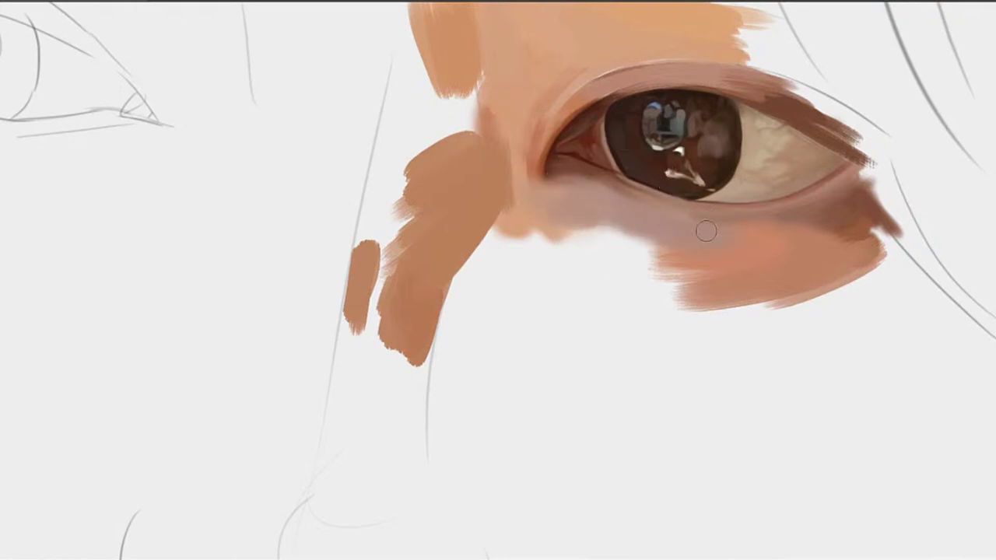
Cover the middle of the reddish under-eye patch with lighter orange and spread it downward and toward the inner corner
{"action": "left_click", "coordinate": [638, 223], "text": "alt"}
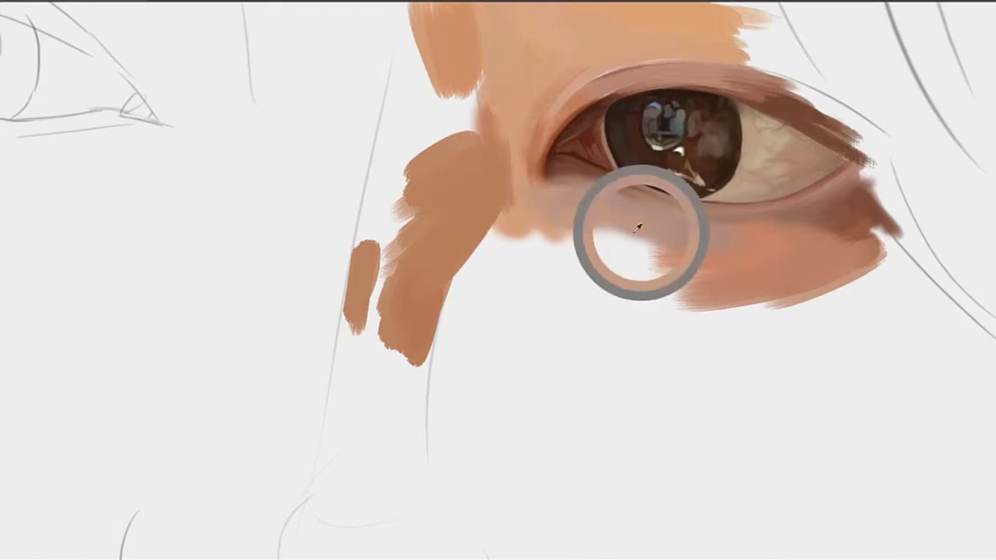
{"action": "left_click", "coordinate": [785, 232], "text": "alt"}
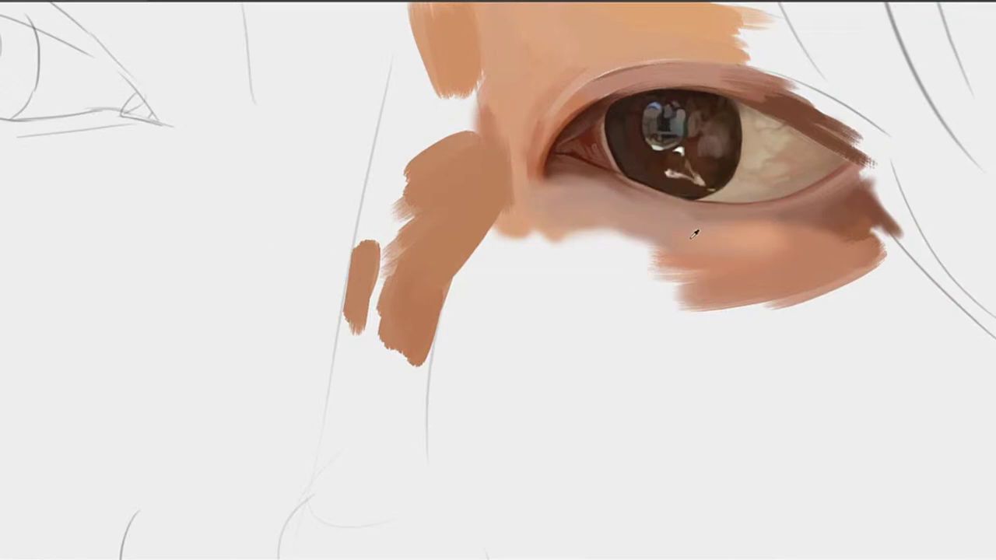
{"action": "left_click", "coordinate": [751, 240], "text": "alt"}
{"action": "mouse_move", "coordinate": [728, 258]}
{"action": "left_mouse_down"}
{"action": "mouse_move", "coordinate": [758, 269]}
{"action": "mouse_move", "coordinate": [672, 265]}
{"action": "mouse_move", "coordinate": [690, 243]}
{"action": "mouse_move", "coordinate": [674, 267]}
{"action": "mouse_move", "coordinate": [695, 282]}
{"action": "mouse_move", "coordinate": [720, 273]}
{"action": "mouse_move", "coordinate": [702, 316]}
{"action": "mouse_move", "coordinate": [670, 273]}
{"action": "mouse_move", "coordinate": [670, 255]}
{"action": "mouse_move", "coordinate": [695, 255]}
{"action": "mouse_move", "coordinate": [623, 247]}
{"action": "mouse_move", "coordinate": [597, 233]}
{"action": "left_mouse_up"}
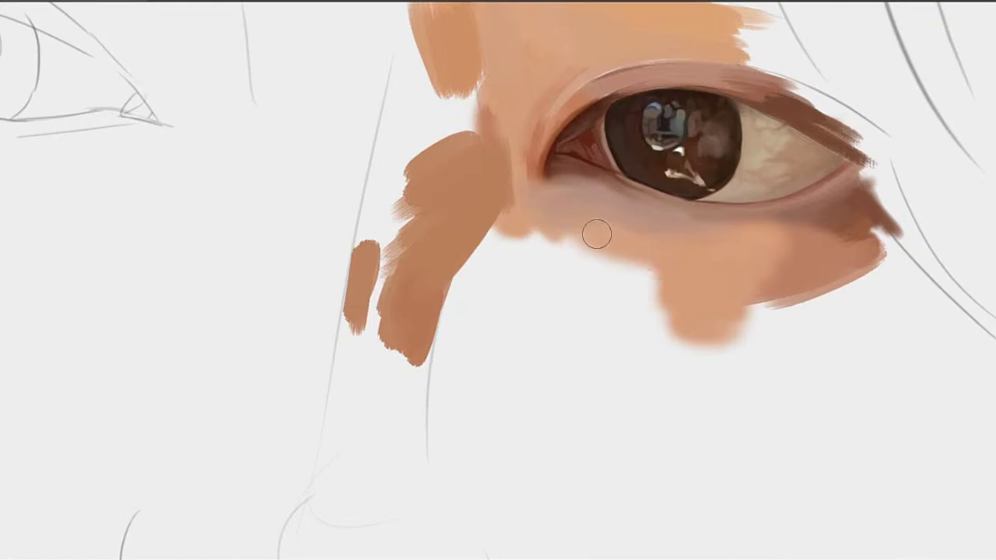
Add soft peach-orange skin below the inner eye corner and along the lower edge of the outer under-eye patch
{"action": "left_click", "coordinate": [640, 211], "text": "alt"}
{"action": "mouse_move", "coordinate": [485, 220]}
{"action": "left_mouse_down"}
{"action": "mouse_move", "coordinate": [557, 271]}
{"action": "mouse_move", "coordinate": [558, 257]}
{"action": "mouse_move", "coordinate": [580, 242]}
{"action": "mouse_move", "coordinate": [627, 249]}
{"action": "mouse_move", "coordinate": [604, 271]}
{"action": "left_mouse_up"}
{"action": "mouse_move", "coordinate": [662, 207]}
{"action": "left_mouse_down"}
{"action": "mouse_move", "coordinate": [605, 259]}
{"action": "mouse_move", "coordinate": [618, 313]}
{"action": "left_mouse_up"}
{"action": "mouse_move", "coordinate": [711, 195]}
{"action": "left_mouse_down"}
{"action": "mouse_move", "coordinate": [660, 236]}
{"action": "mouse_move", "coordinate": [754, 128]}
{"action": "left_mouse_up"}
{"action": "mouse_move", "coordinate": [693, 245]}
{"action": "left_mouse_down"}
{"action": "mouse_move", "coordinate": [684, 196]}
{"action": "mouse_move", "coordinate": [645, 209]}
{"action": "mouse_move", "coordinate": [658, 194]}
{"action": "mouse_move", "coordinate": [818, 191]}
{"action": "mouse_move", "coordinate": [662, 200]}
{"action": "mouse_move", "coordinate": [738, 203]}
{"action": "left_mouse_up"}
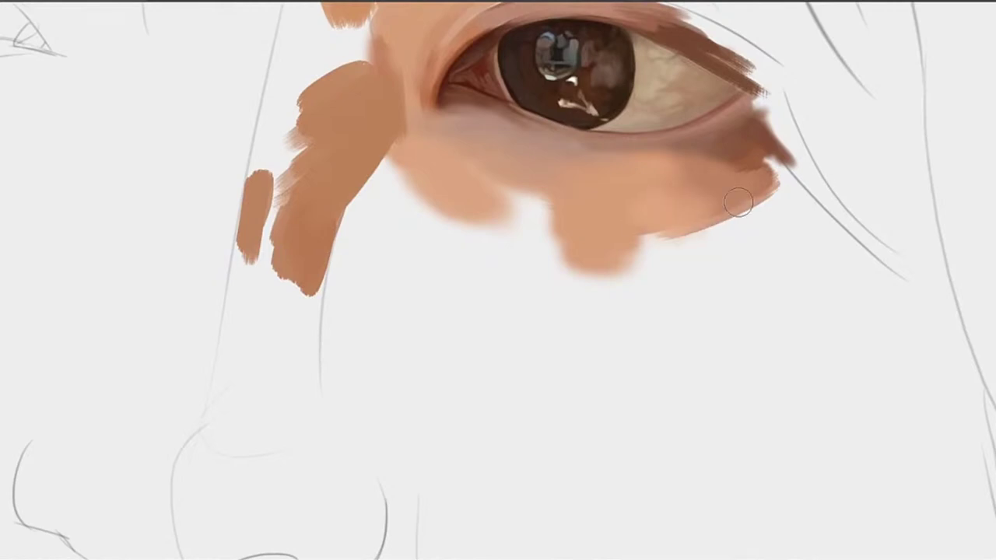
{"action": "mouse_move", "coordinate": [629, 222]}
{"action": "left_mouse_down"}
{"action": "mouse_move", "coordinate": [717, 220]}
{"action": "mouse_move", "coordinate": [684, 241]}
{"action": "mouse_move", "coordinate": [598, 253]}
{"action": "mouse_move", "coordinate": [573, 300]}
{"action": "left_mouse_up"}
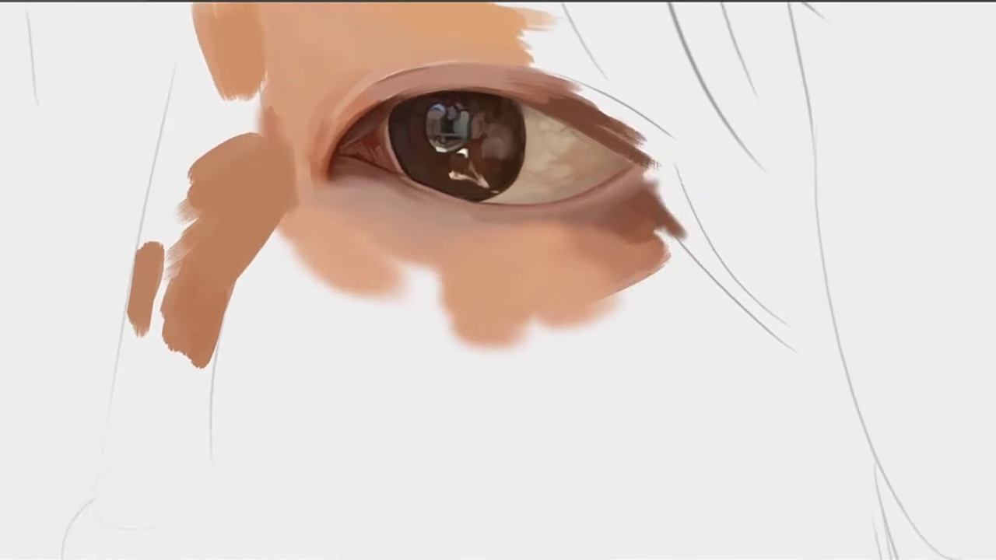
Paint a soft reddish-brown band from the outer eye corner diagonally down to the sketched edge of the face
{"action": "mouse_move", "coordinate": [657, 225]}
{"action": "left_mouse_down"}
{"action": "mouse_move", "coordinate": [778, 335]}
{"action": "mouse_move", "coordinate": [700, 300]}
{"action": "left_mouse_up"}
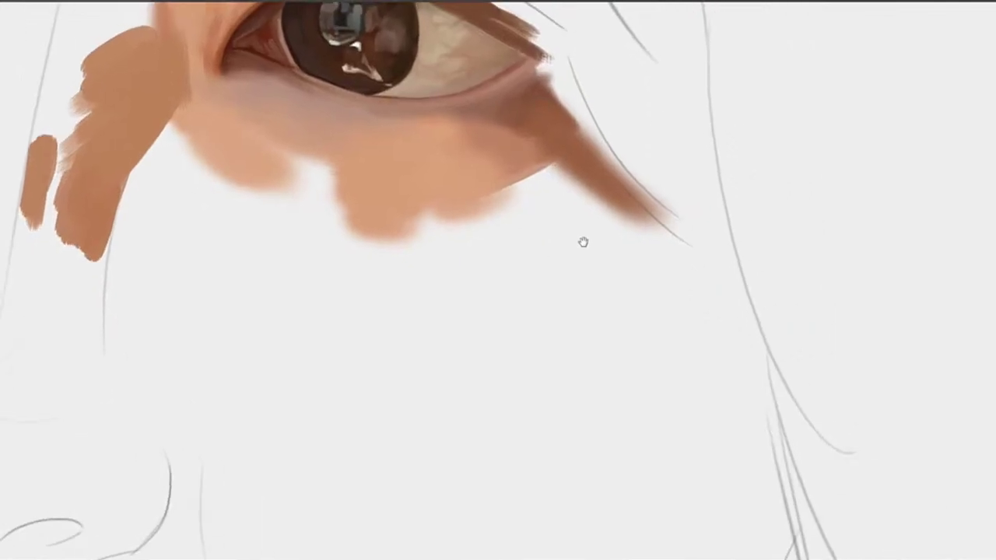
{"action": "mouse_move", "coordinate": [646, 225]}
{"action": "left_mouse_down"}
{"action": "mouse_move", "coordinate": [718, 309]}
{"action": "mouse_move", "coordinate": [726, 288]}
{"action": "mouse_move", "coordinate": [738, 346]}
{"action": "mouse_move", "coordinate": [762, 346]}
{"action": "mouse_move", "coordinate": [731, 277]}
{"action": "left_mouse_up"}
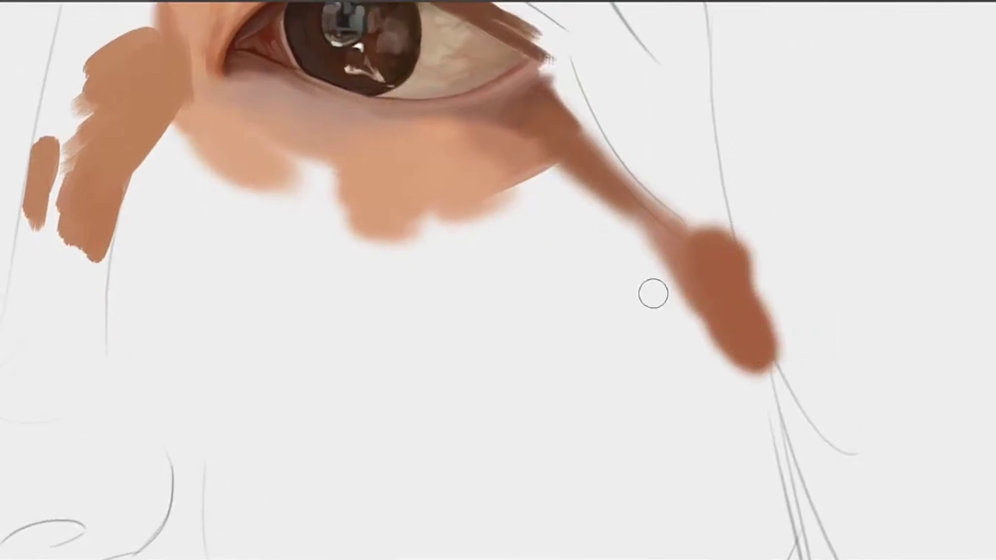
{"action": "mouse_move", "coordinate": [651, 291]}
{"action": "left_mouse_down"}
{"action": "mouse_move", "coordinate": [692, 265]}
{"action": "mouse_move", "coordinate": [650, 242]}
{"action": "mouse_move", "coordinate": [670, 262]}
{"action": "mouse_move", "coordinate": [544, 174]}
{"action": "mouse_move", "coordinate": [653, 295]}
{"action": "mouse_move", "coordinate": [634, 263]}
{"action": "mouse_move", "coordinate": [544, 179]}
{"action": "left_mouse_up"}
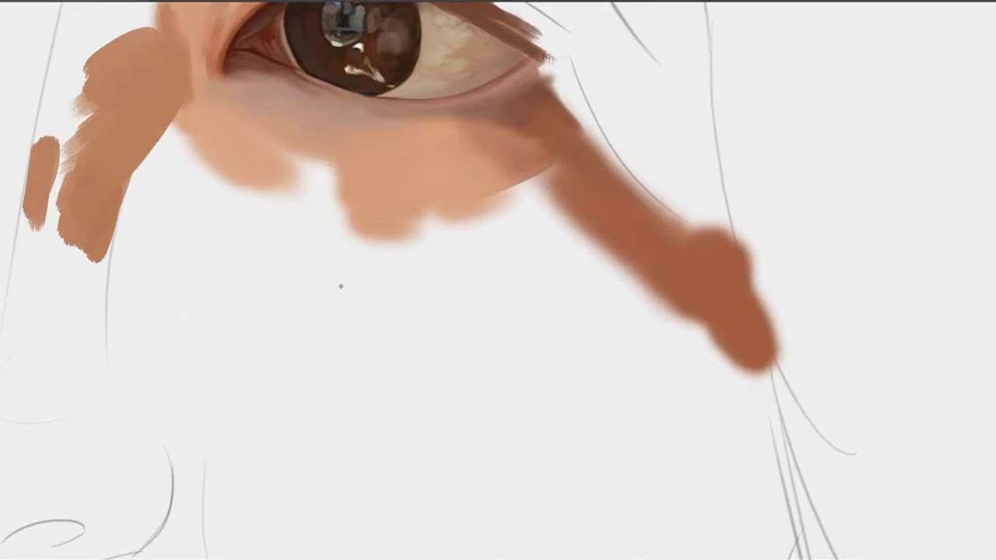
Blend the reddish-brown cheek band into the under-eye skin with lighter orange strokes
{"action": "left_click_drag", "start_coordinate": [604, 214], "coordinate": [655, 257]}
{"action": "mouse_move", "coordinate": [545, 205]}
{"action": "left_mouse_down"}
{"action": "mouse_move", "coordinate": [602, 238]}
{"action": "mouse_move", "coordinate": [526, 200]}
{"action": "mouse_move", "coordinate": [583, 195]}
{"action": "mouse_move", "coordinate": [467, 171]}
{"action": "mouse_move", "coordinate": [525, 203]}
{"action": "mouse_move", "coordinate": [594, 268]}
{"action": "mouse_move", "coordinate": [588, 284]}
{"action": "left_mouse_up"}
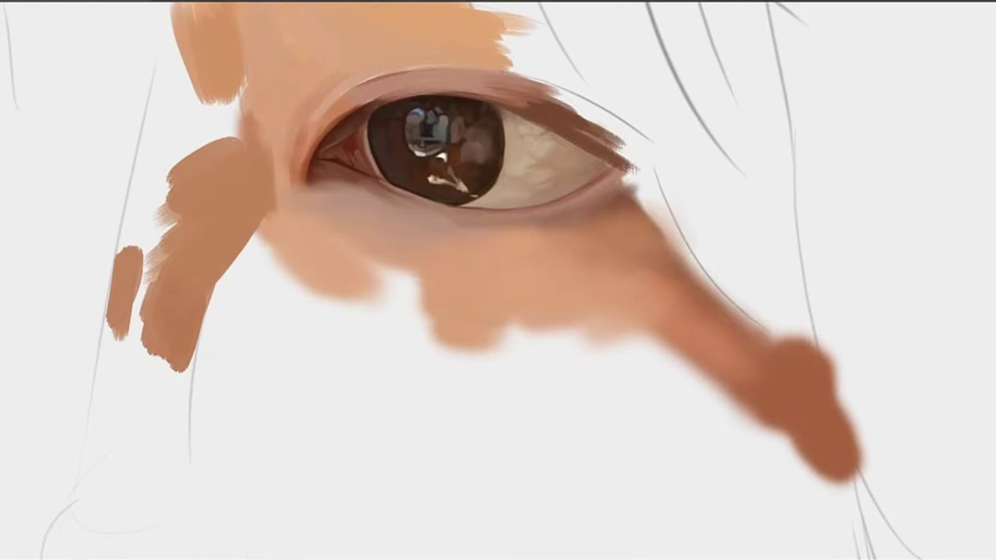
{"action": "left_click_drag", "start_coordinate": [589, 262], "coordinate": [773, 236]}
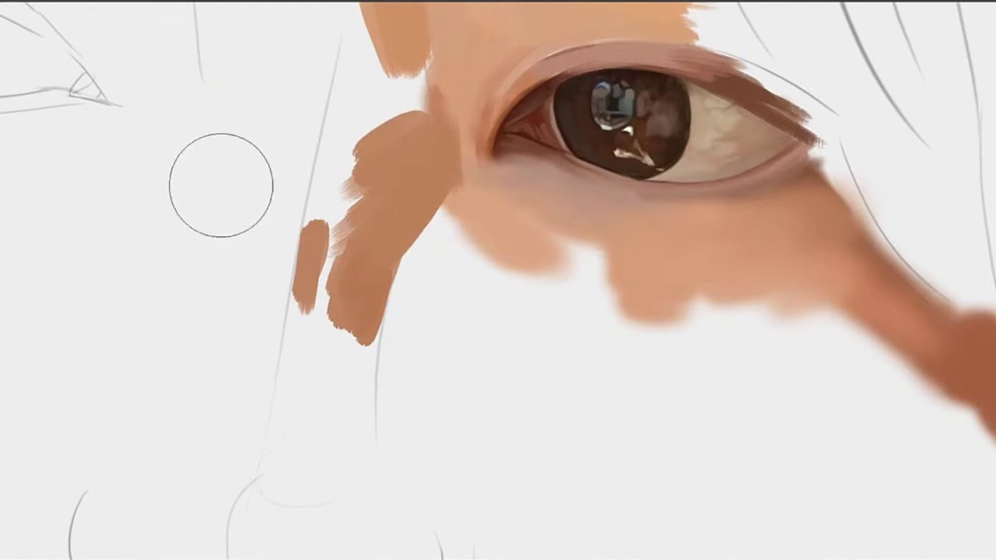
Soften the skin below the outer eye corner and extend a sampled brownish-mauve tone just past the corner
{"action": "left_click_drag", "start_coordinate": [785, 251], "coordinate": [722, 220]}
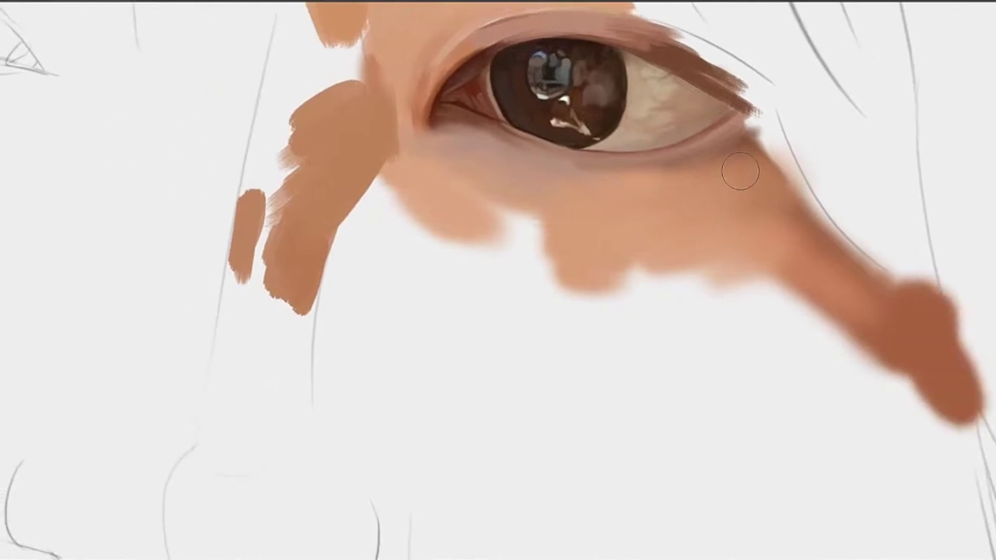
{"action": "left_click_drag", "start_coordinate": [743, 160], "coordinate": [695, 186]}
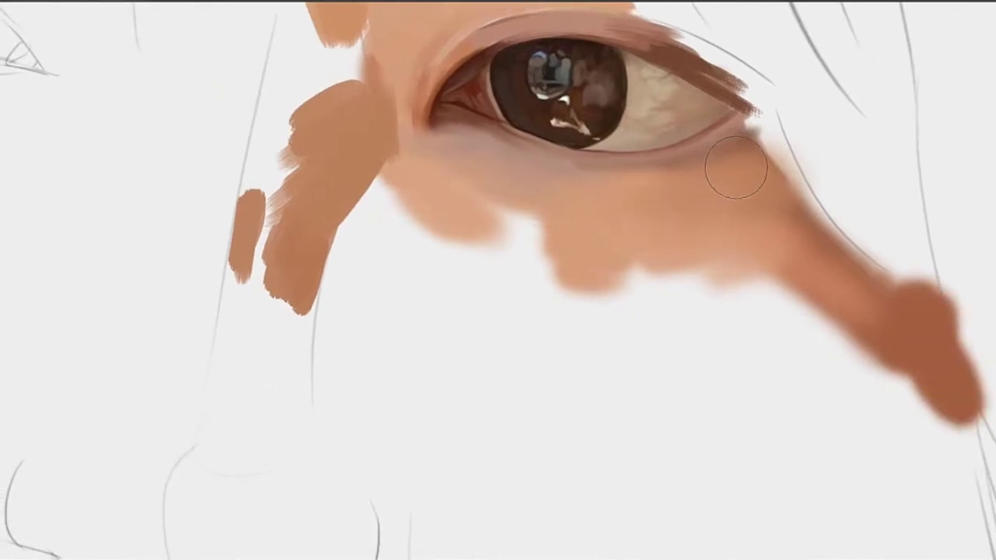
{"action": "key", "text": "bracketleft"}
{"action": "key", "text": "bracketright"}
{"action": "key", "text": "bracketright"}
{"action": "left_click_drag", "start_coordinate": [741, 135], "coordinate": [780, 105]}
{"action": "mouse_move", "coordinate": [743, 137]}
{"action": "left_mouse_down"}
{"action": "mouse_move", "coordinate": [727, 144]}
{"action": "mouse_move", "coordinate": [747, 145]}
{"action": "left_mouse_up"}
{"action": "key", "text": "ctrl+z"}
{"action": "left_click", "coordinate": [742, 140], "text": "alt"}
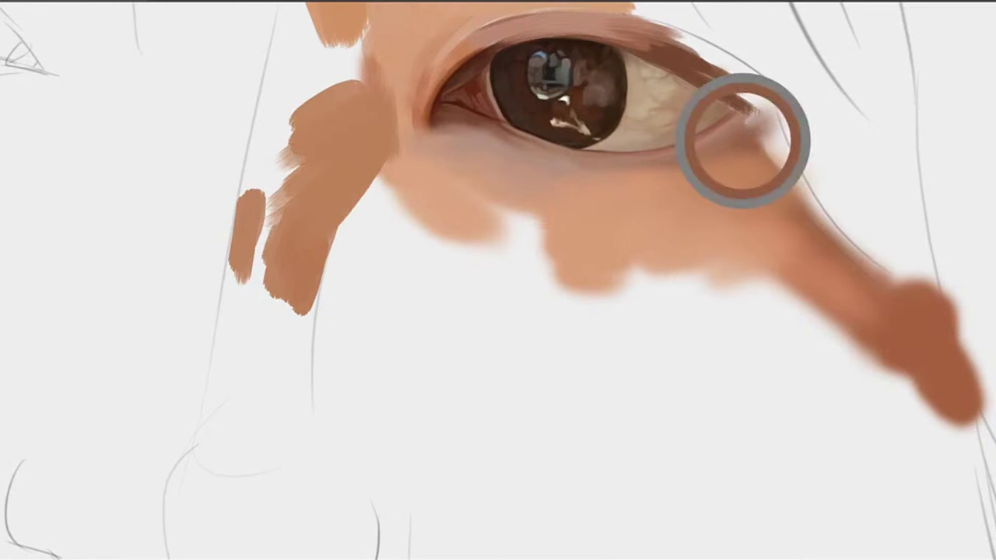
{"action": "mouse_move", "coordinate": [789, 111]}
{"action": "left_mouse_down"}
{"action": "mouse_move", "coordinate": [752, 142]}
{"action": "mouse_move", "coordinate": [709, 148]}
{"action": "left_mouse_up"}
{"action": "left_click_drag", "start_coordinate": [638, 36], "coordinate": [675, 151]}
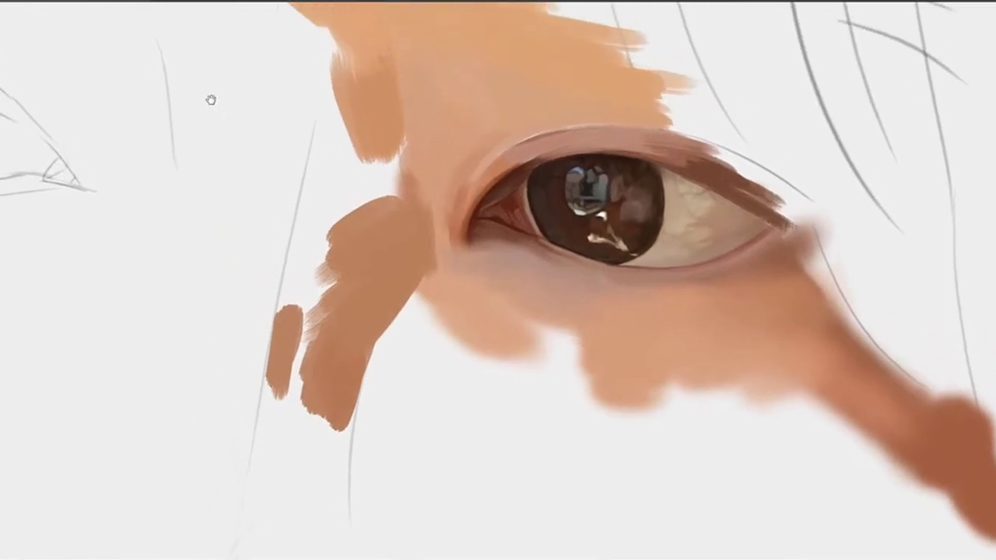
{"action": "left_click_drag", "start_coordinate": [129, 64], "coordinate": [133, 68]}
{"action": "mouse_move", "coordinate": [646, 151]}
{"action": "left_mouse_down"}
{"action": "mouse_move", "coordinate": [677, 167]}
{"action": "mouse_move", "coordinate": [682, 155]}
{"action": "left_mouse_up"}
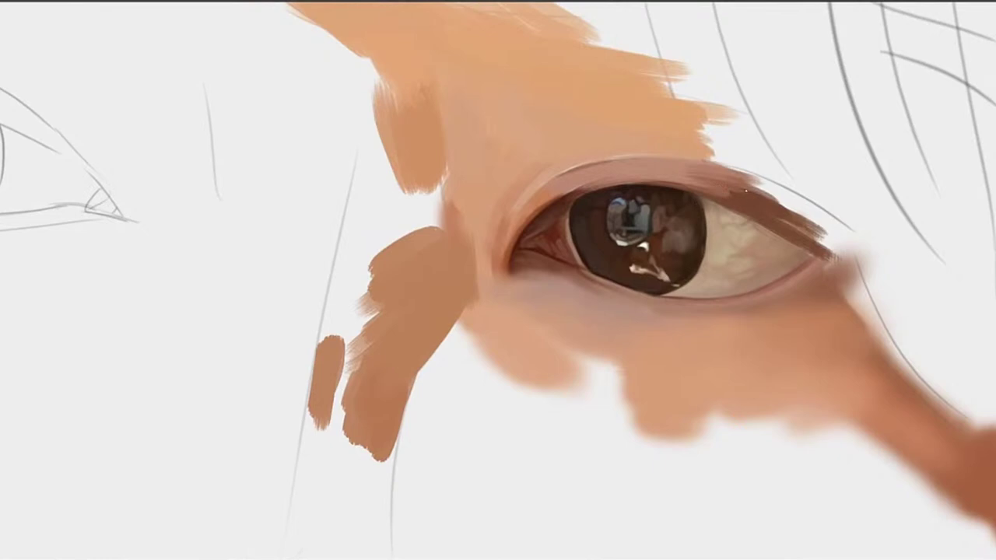
Paint sampled mauve-brown along the outer upper eyelid to the eye corner and smooth it back over the iris
{"action": "left_click", "coordinate": [728, 183], "text": "alt"}
{"action": "mouse_move", "coordinate": [731, 196]}
{"action": "left_mouse_down"}
{"action": "mouse_move", "coordinate": [706, 184]}
{"action": "mouse_move", "coordinate": [736, 187]}
{"action": "mouse_move", "coordinate": [708, 179]}
{"action": "mouse_move", "coordinate": [718, 175]}
{"action": "mouse_move", "coordinate": [710, 178]}
{"action": "mouse_move", "coordinate": [771, 193]}
{"action": "mouse_move", "coordinate": [853, 239]}
{"action": "mouse_move", "coordinate": [787, 218]}
{"action": "left_mouse_up"}
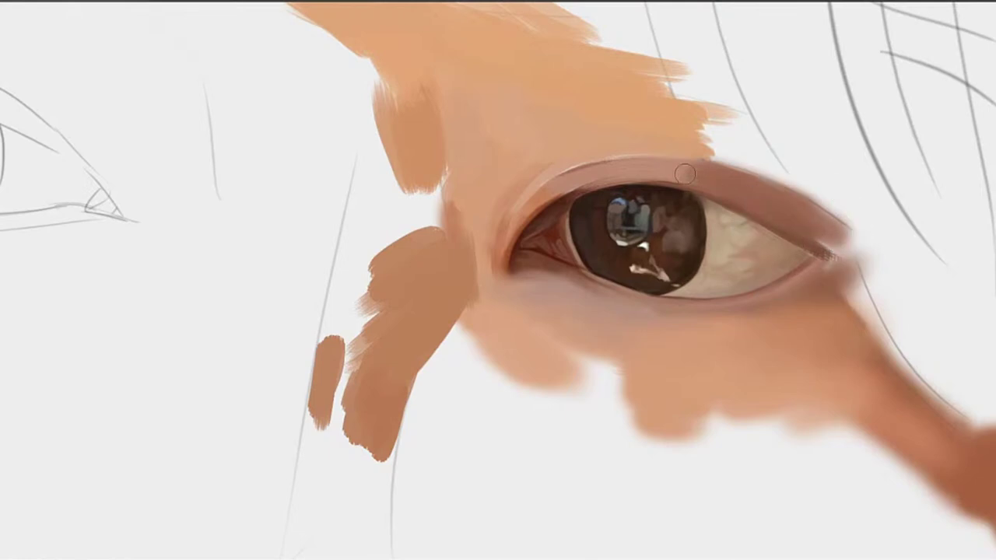
{"action": "left_click", "coordinate": [716, 182], "text": "alt"}
{"action": "left_click_drag", "start_coordinate": [733, 175], "coordinate": [580, 180]}
{"action": "left_click", "coordinate": [627, 169], "text": "alt"}
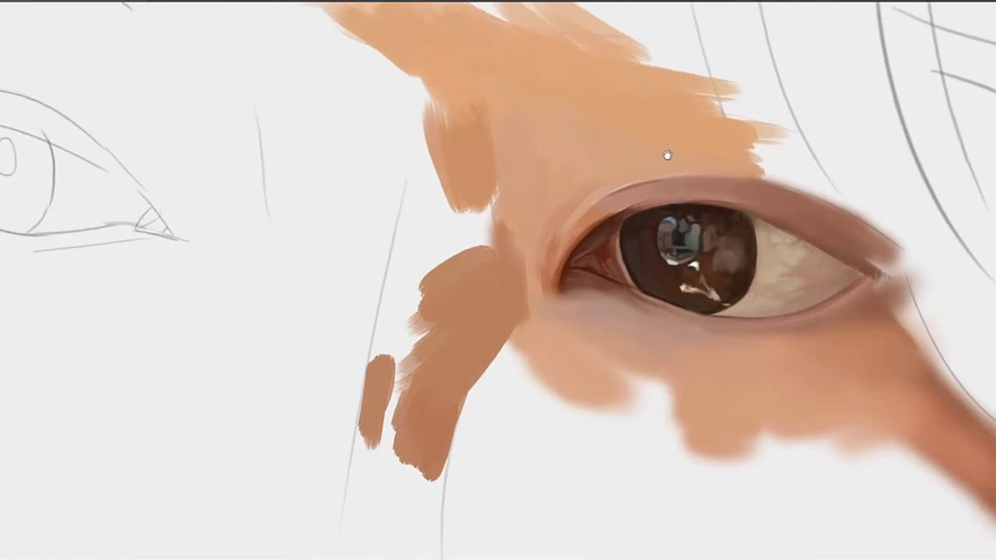
Smooth the skin above the inner eye corner and spread a soft deeper tan over the area beneath the brow
{"action": "left_click", "coordinate": [542, 286], "text": "alt"}
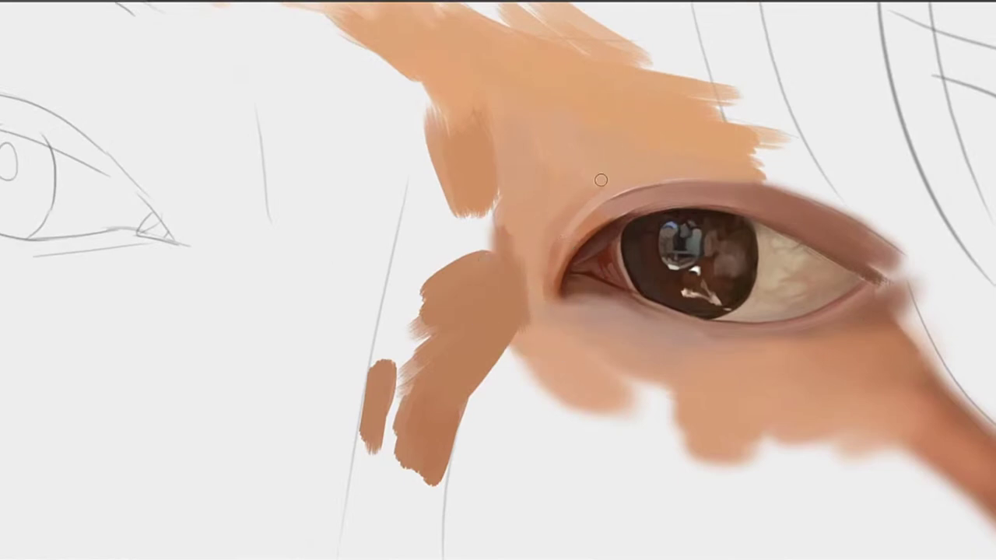
{"action": "left_click", "coordinate": [578, 202], "text": "alt"}
{"action": "left_click_drag", "start_coordinate": [605, 192], "coordinate": [589, 239]}
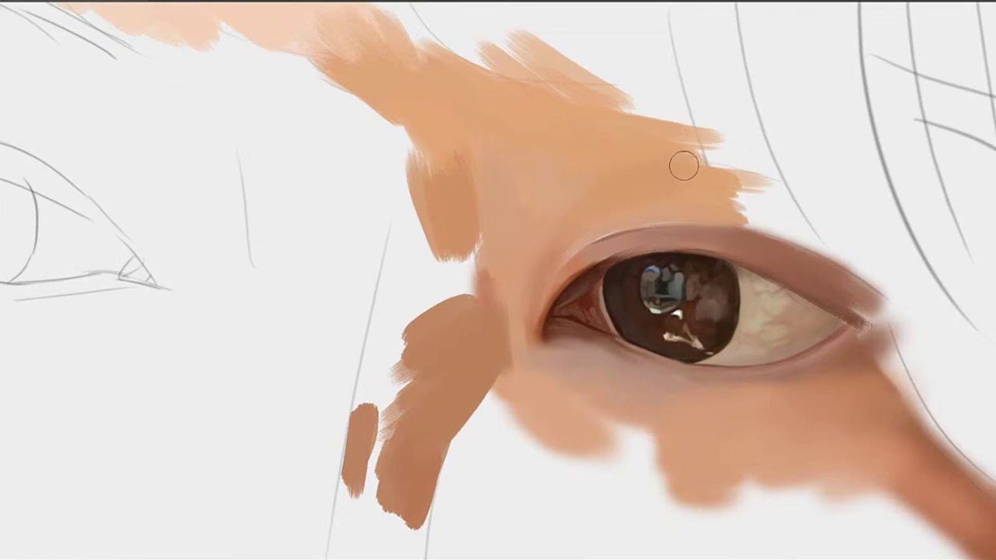
{"action": "left_click_drag", "start_coordinate": [687, 151], "coordinate": [644, 170]}
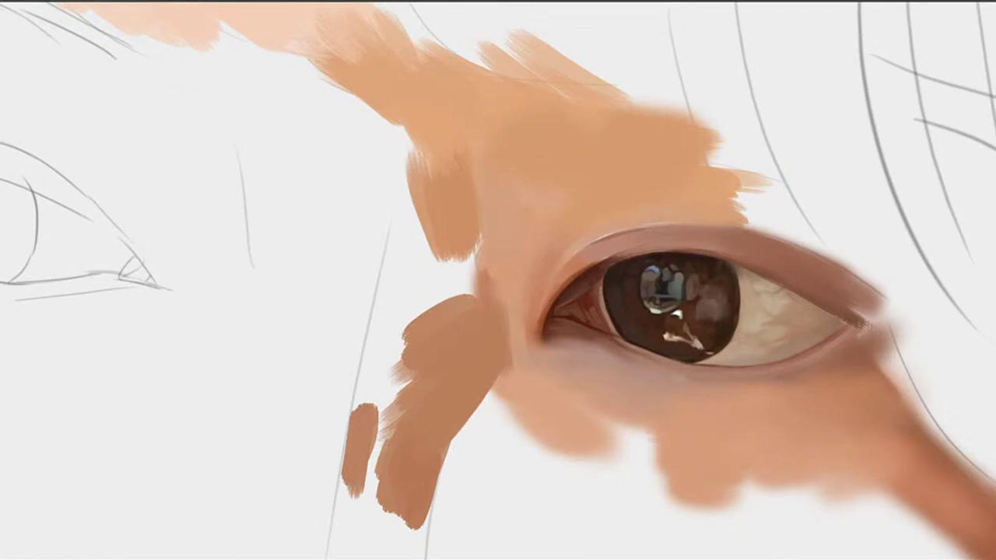
{"action": "left_click_drag", "start_coordinate": [548, 165], "coordinate": [560, 204]}
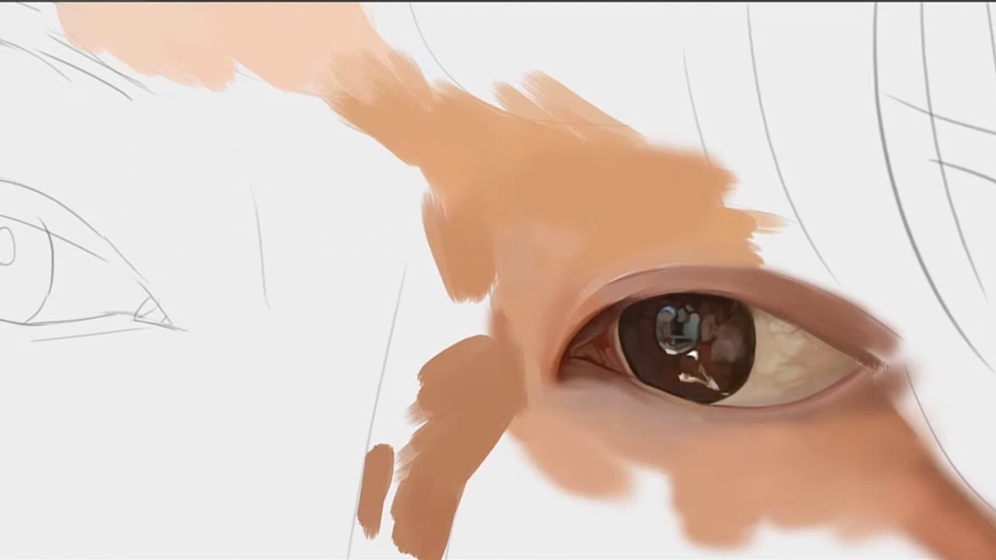
Blend the side of the nose bridge with sampled golden tan and soft orange strokes, joining the separate skin patches
{"action": "left_click_drag", "start_coordinate": [436, 185], "coordinate": [447, 194]}
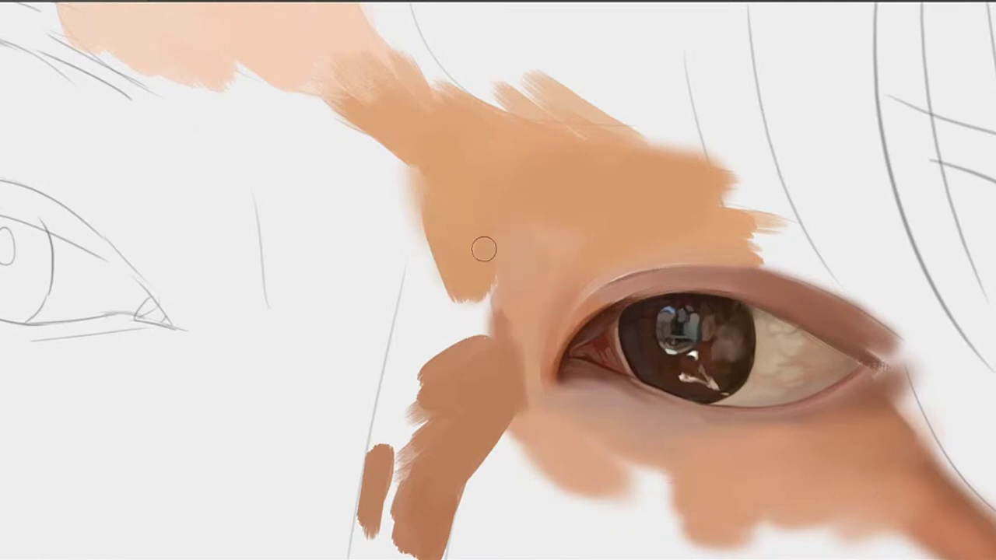
{"action": "left_click_drag", "start_coordinate": [481, 254], "coordinate": [488, 311]}
{"action": "mouse_move", "coordinate": [476, 271]}
{"action": "left_mouse_down"}
{"action": "mouse_move", "coordinate": [451, 261]}
{"action": "mouse_move", "coordinate": [479, 251]}
{"action": "mouse_move", "coordinate": [466, 308]}
{"action": "mouse_move", "coordinate": [434, 253]}
{"action": "mouse_move", "coordinate": [454, 324]}
{"action": "left_mouse_up"}
{"action": "left_click", "coordinate": [476, 279], "text": "alt"}
{"action": "left_click_drag", "start_coordinate": [455, 317], "coordinate": [512, 290]}
{"action": "left_click", "coordinate": [502, 273], "text": "alt"}
{"action": "mouse_move", "coordinate": [503, 250]}
{"action": "left_mouse_down"}
{"action": "mouse_move", "coordinate": [516, 291]}
{"action": "mouse_move", "coordinate": [536, 301]}
{"action": "left_mouse_up"}
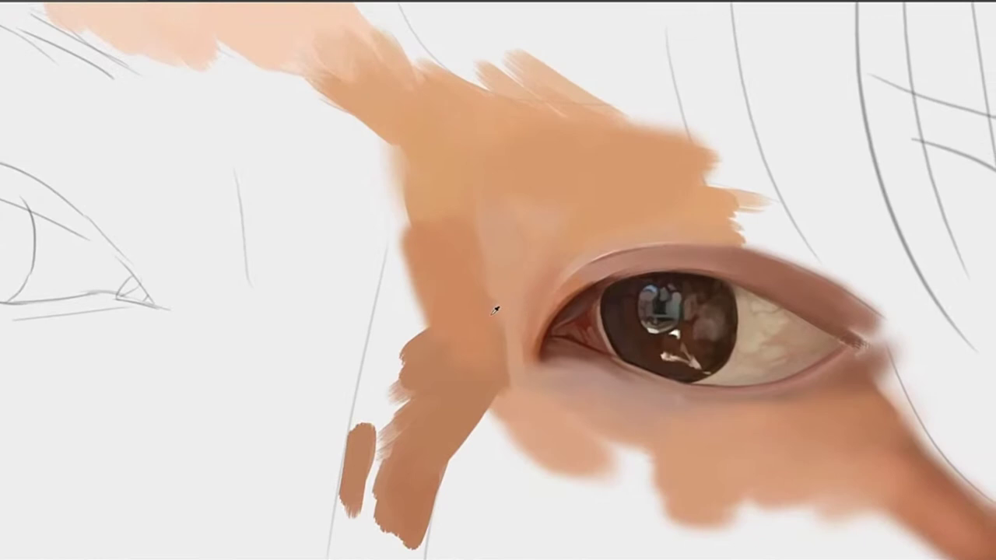
{"action": "left_click", "coordinate": [487, 319], "text": "alt"}
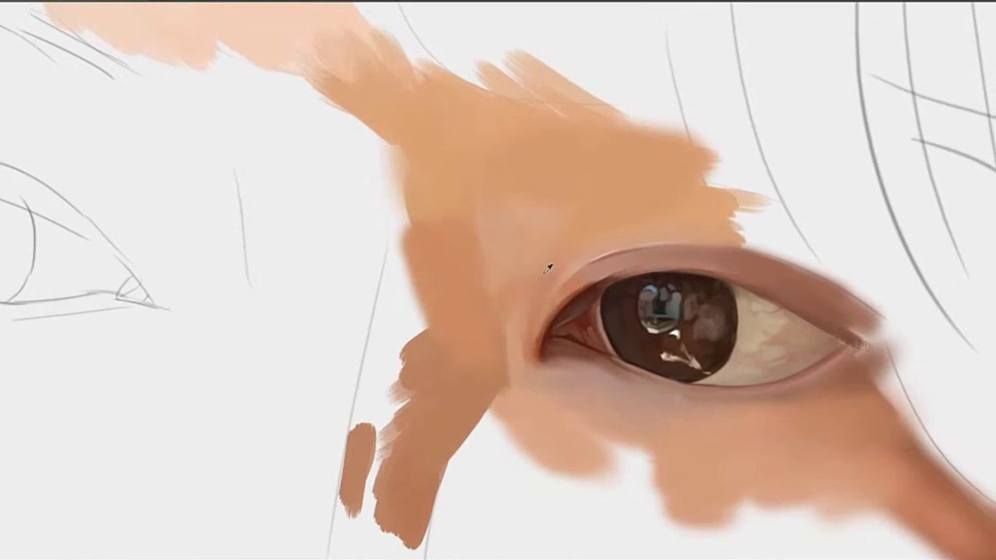
Extend soft tan-orange skin above the outer upper eyelid toward the temple using sampled colours
{"action": "left_click", "coordinate": [545, 267], "text": "alt"}
{"action": "left_click", "coordinate": [576, 197], "text": "alt"}
{"action": "left_click_drag", "start_coordinate": [640, 180], "coordinate": [585, 154]}
{"action": "mouse_move", "coordinate": [680, 187]}
{"action": "left_mouse_down"}
{"action": "mouse_move", "coordinate": [649, 161]}
{"action": "mouse_move", "coordinate": [656, 174]}
{"action": "left_mouse_up"}
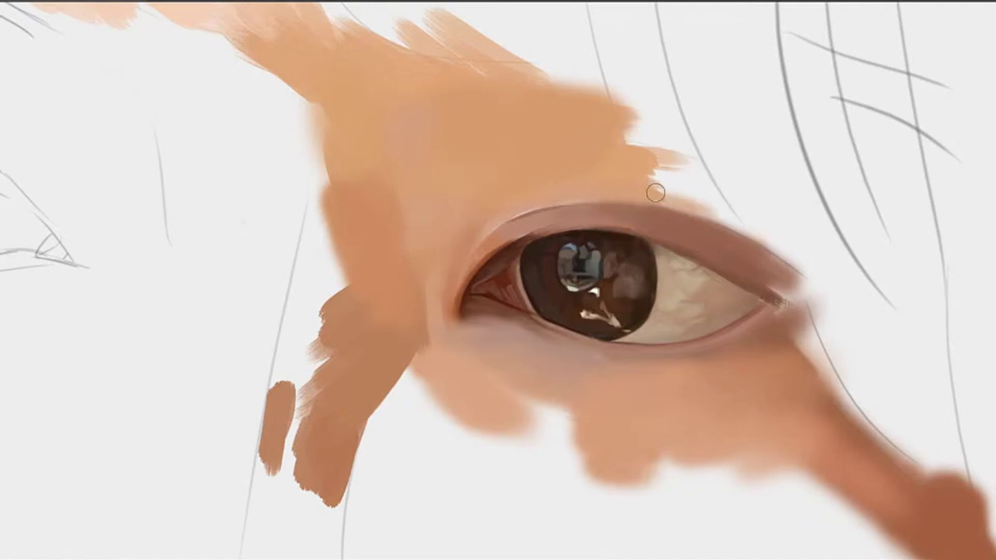
{"action": "mouse_move", "coordinate": [655, 193]}
{"action": "left_mouse_down"}
{"action": "mouse_move", "coordinate": [715, 191]}
{"action": "mouse_move", "coordinate": [627, 154]}
{"action": "left_mouse_up"}
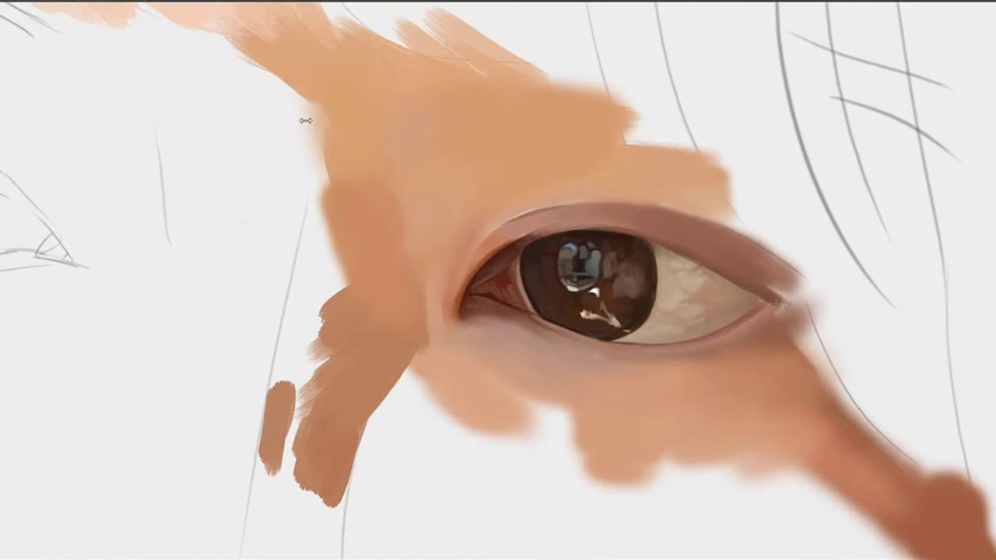
{"action": "mouse_move", "coordinate": [826, 219]}
{"action": "left_mouse_down"}
{"action": "mouse_move", "coordinate": [629, 196]}
{"action": "mouse_move", "coordinate": [607, 206]}
{"action": "mouse_move", "coordinate": [627, 228]}
{"action": "left_mouse_up"}
{"action": "mouse_move", "coordinate": [563, 222]}
{"action": "left_mouse_down"}
{"action": "mouse_move", "coordinate": [620, 252]}
{"action": "mouse_move", "coordinate": [509, 159]}
{"action": "left_mouse_up"}
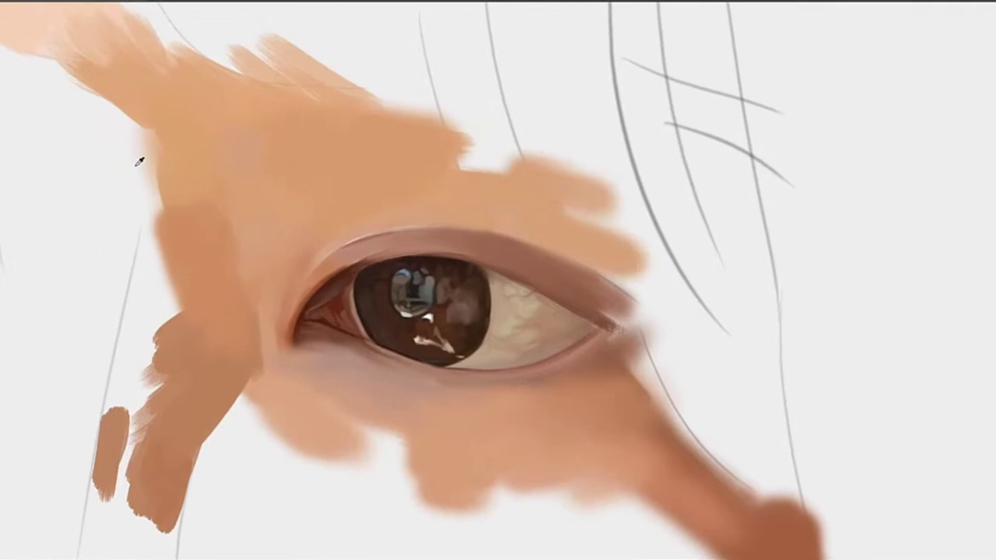
Paint a soft dark brown patch at the temple over the sketched hair lines
{"action": "mouse_move", "coordinate": [641, 139]}
{"action": "left_mouse_down"}
{"action": "mouse_move", "coordinate": [747, 175]}
{"action": "mouse_move", "coordinate": [755, 169]}
{"action": "mouse_move", "coordinate": [715, 153]}
{"action": "mouse_move", "coordinate": [712, 191]}
{"action": "mouse_move", "coordinate": [727, 221]}
{"action": "left_mouse_up"}
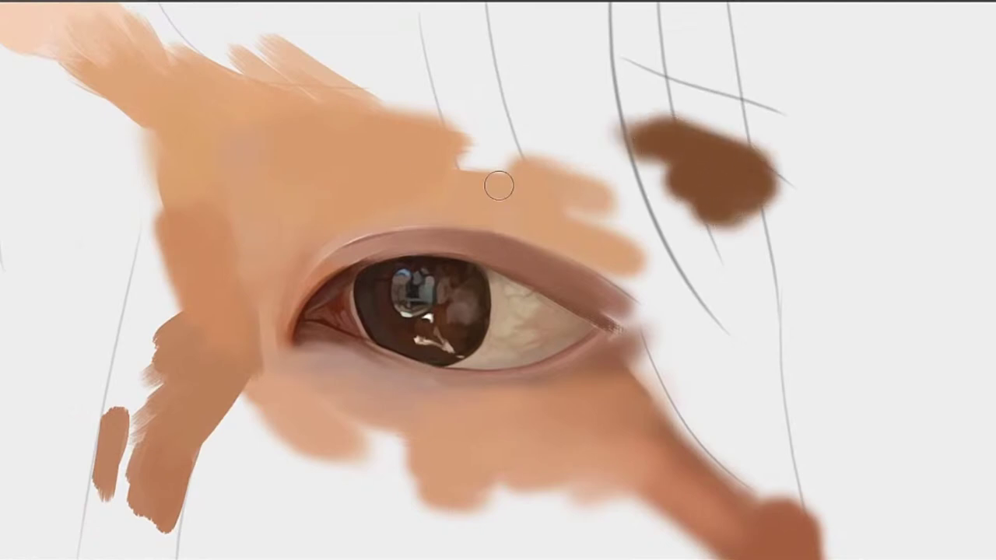
{"action": "mouse_move", "coordinate": [742, 181]}
{"action": "left_mouse_down"}
{"action": "mouse_move", "coordinate": [677, 143]}
{"action": "mouse_move", "coordinate": [721, 147]}
{"action": "left_mouse_up"}
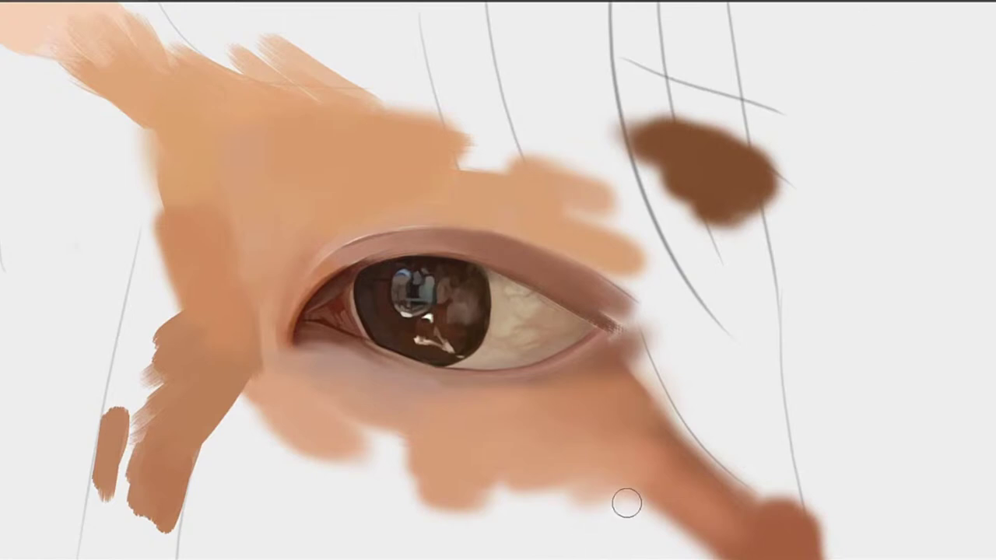
{"action": "left_click_drag", "start_coordinate": [484, 239], "coordinate": [665, 203]}
{"action": "left_click_drag", "start_coordinate": [611, 112], "coordinate": [669, 129]}
{"action": "left_click_drag", "start_coordinate": [607, 268], "coordinate": [633, 189]}
{"action": "left_click_drag", "start_coordinate": [632, 148], "coordinate": [613, 165]}
{"action": "left_click_drag", "start_coordinate": [672, 215], "coordinate": [643, 191]}
{"action": "mouse_move", "coordinate": [684, 141]}
{"action": "left_mouse_down"}
{"action": "mouse_move", "coordinate": [618, 189]}
{"action": "mouse_move", "coordinate": [614, 219]}
{"action": "left_mouse_up"}
{"action": "left_click_drag", "start_coordinate": [829, 208], "coordinate": [783, 216]}
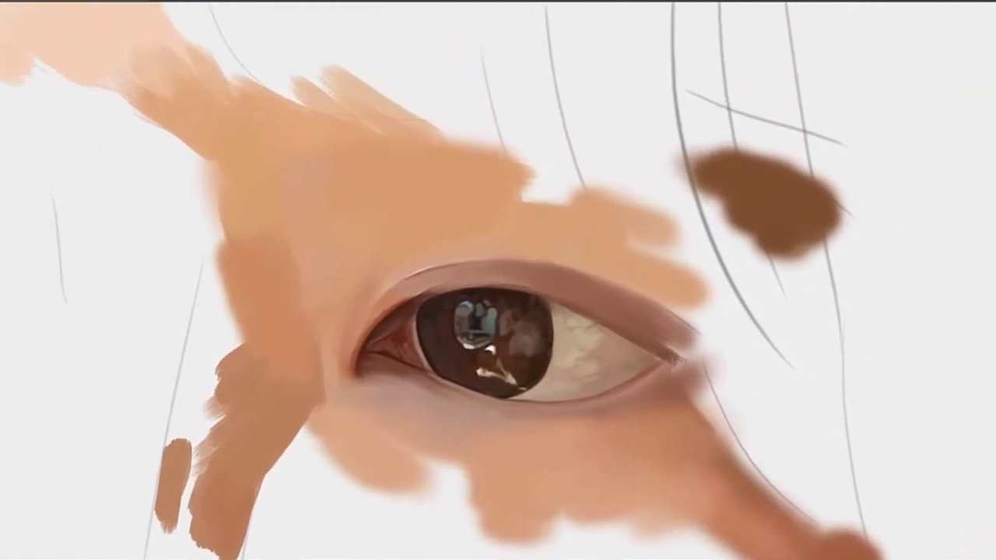
{"action": "mouse_move", "coordinate": [716, 252]}
{"action": "left_mouse_down"}
{"action": "mouse_move", "coordinate": [672, 201]}
{"action": "mouse_move", "coordinate": [738, 164]}
{"action": "mouse_move", "coordinate": [778, 206]}
{"action": "left_mouse_up"}
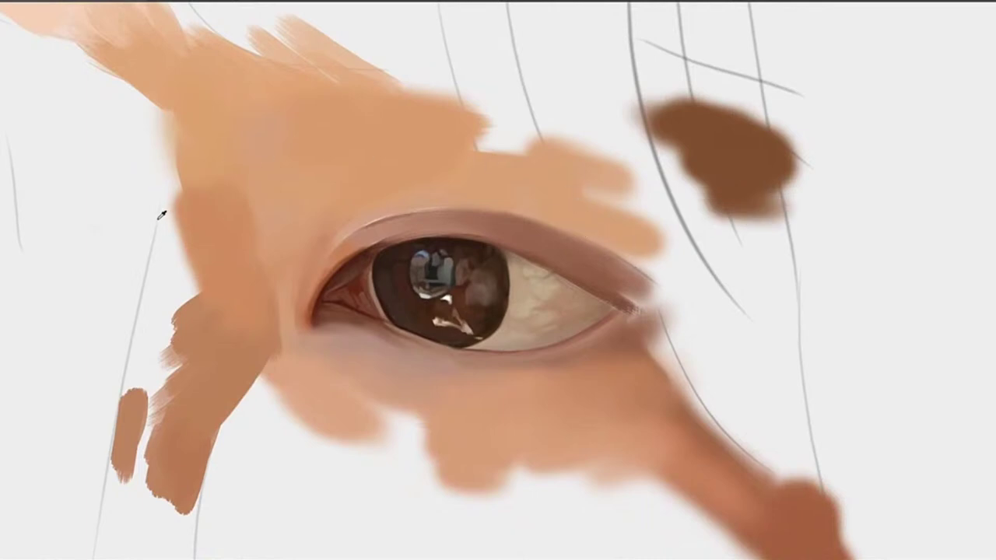
{"action": "left_click_drag", "start_coordinate": [695, 175], "coordinate": [742, 214]}
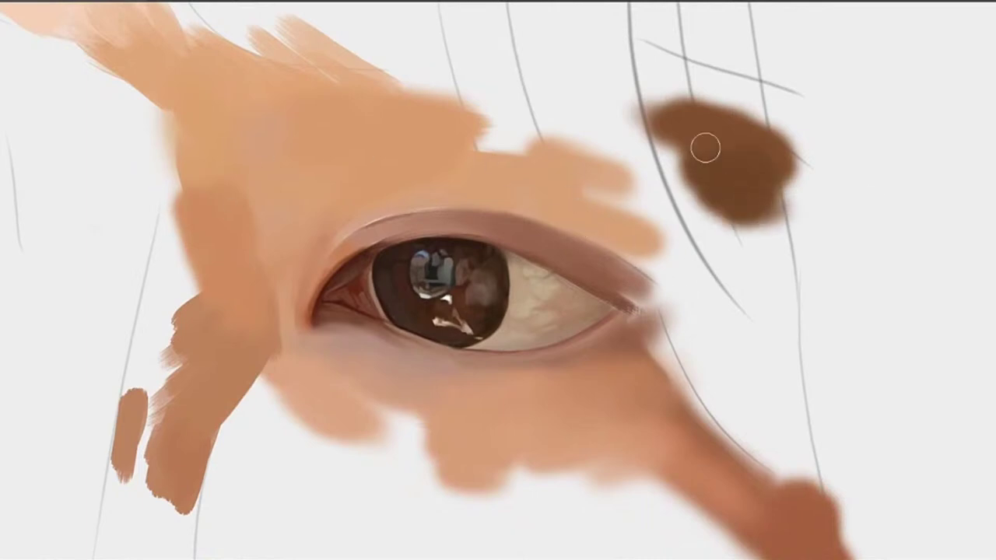
{"action": "key", "text": "ctrl+z"}
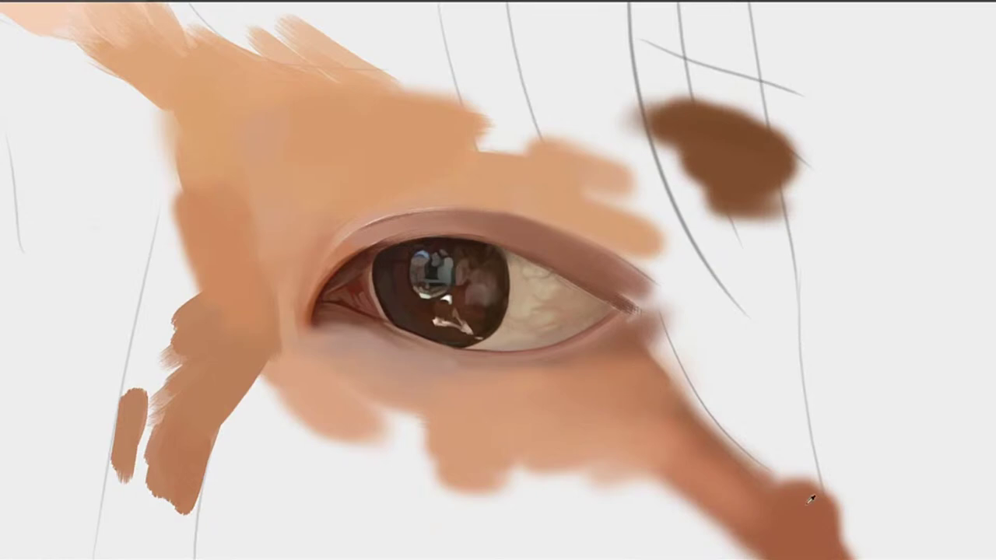
Paint sampled reddish-brown over the dark temple patch and extend it downward beside the face outline
{"action": "left_click", "coordinate": [808, 504], "text": "alt"}
{"action": "mouse_move", "coordinate": [724, 165]}
{"action": "left_mouse_down"}
{"action": "mouse_move", "coordinate": [674, 133]}
{"action": "mouse_move", "coordinate": [755, 162]}
{"action": "mouse_move", "coordinate": [739, 198]}
{"action": "mouse_move", "coordinate": [704, 168]}
{"action": "mouse_move", "coordinate": [765, 191]}
{"action": "mouse_move", "coordinate": [800, 184]}
{"action": "mouse_move", "coordinate": [738, 189]}
{"action": "mouse_move", "coordinate": [774, 211]}
{"action": "left_mouse_up"}
{"action": "mouse_move", "coordinate": [768, 170]}
{"action": "left_mouse_down"}
{"action": "mouse_move", "coordinate": [793, 275]}
{"action": "mouse_move", "coordinate": [751, 288]}
{"action": "left_mouse_up"}
{"action": "left_click_drag", "start_coordinate": [735, 225], "coordinate": [766, 303]}
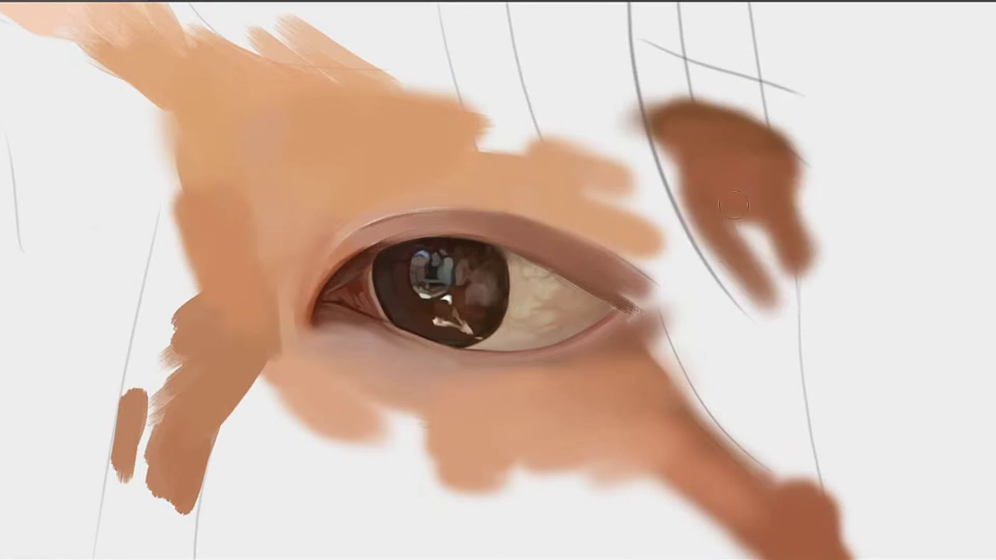
{"action": "left_click_drag", "start_coordinate": [734, 204], "coordinate": [811, 291]}
{"action": "left_click_drag", "start_coordinate": [751, 233], "coordinate": [784, 297]}
{"action": "mouse_move", "coordinate": [707, 261]}
{"action": "left_mouse_down"}
{"action": "mouse_move", "coordinate": [764, 308]}
{"action": "mouse_move", "coordinate": [700, 276]}
{"action": "mouse_move", "coordinate": [672, 206]}
{"action": "mouse_move", "coordinate": [642, 171]}
{"action": "left_mouse_up"}
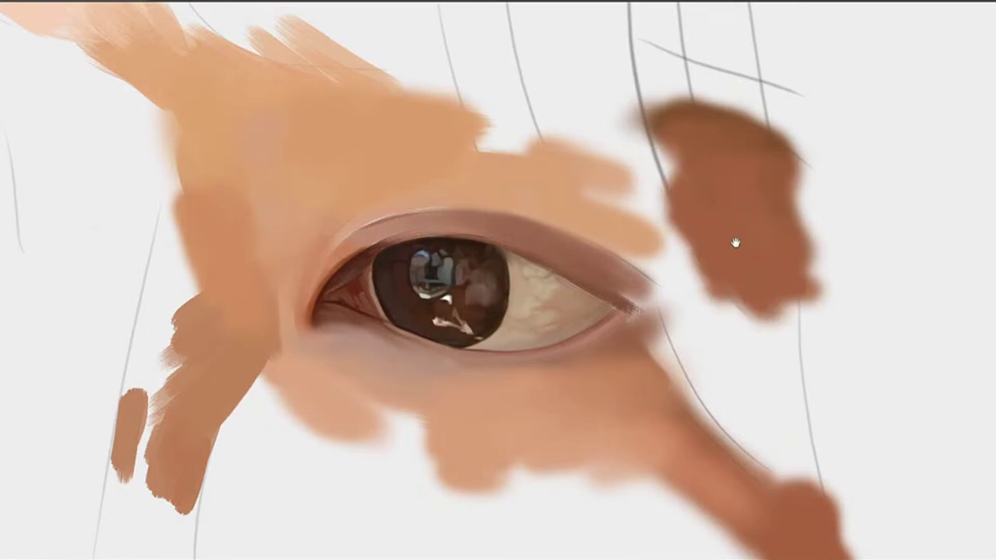
Darken the lower end of the temple patch with soft brown and glaze brown over the outer end of the upper eyelid
{"action": "left_click_drag", "start_coordinate": [735, 243], "coordinate": [805, 196]}
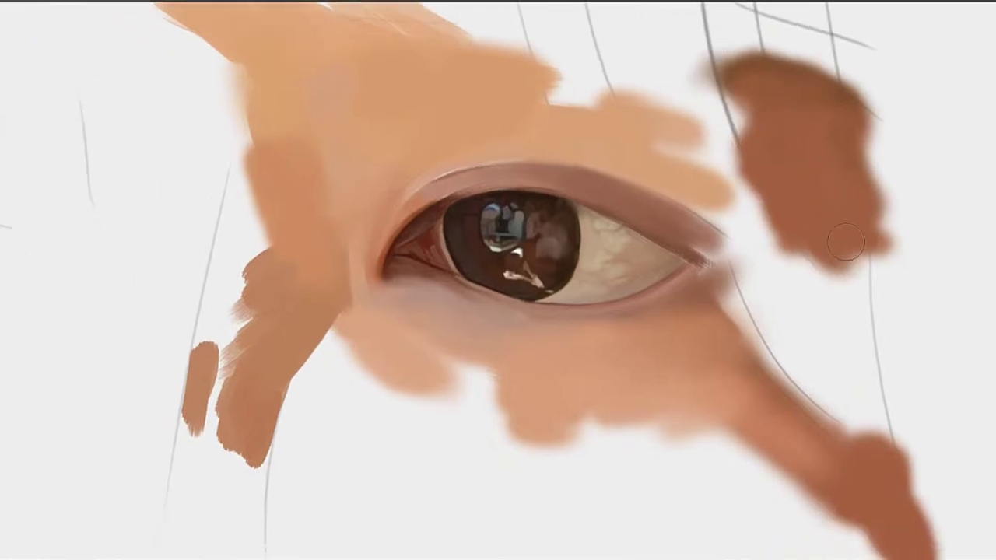
{"action": "mouse_move", "coordinate": [845, 242]}
{"action": "left_mouse_down"}
{"action": "mouse_move", "coordinate": [882, 238]}
{"action": "mouse_move", "coordinate": [740, 238]}
{"action": "mouse_move", "coordinate": [866, 234]}
{"action": "mouse_move", "coordinate": [656, 156]}
{"action": "left_mouse_up"}
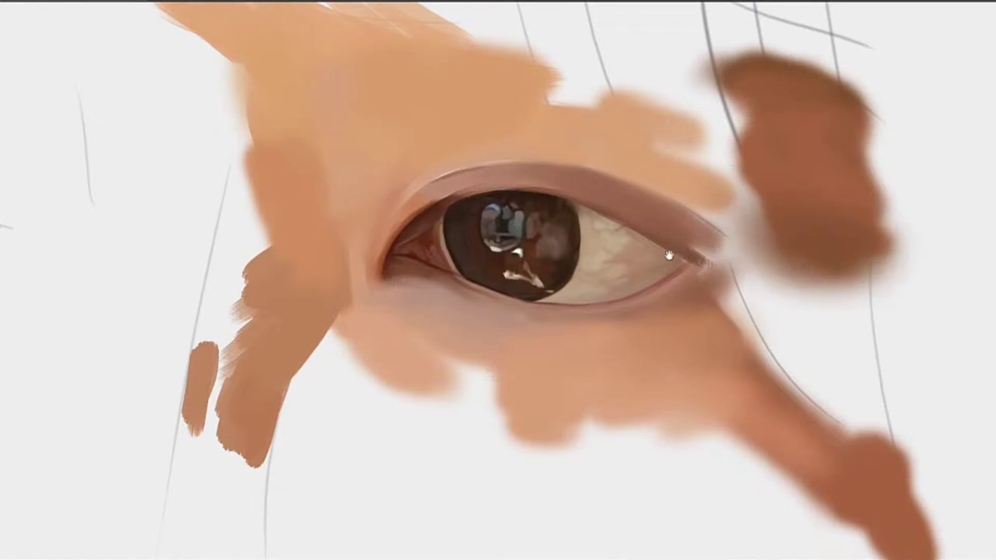
{"action": "left_click_drag", "start_coordinate": [668, 255], "coordinate": [729, 260]}
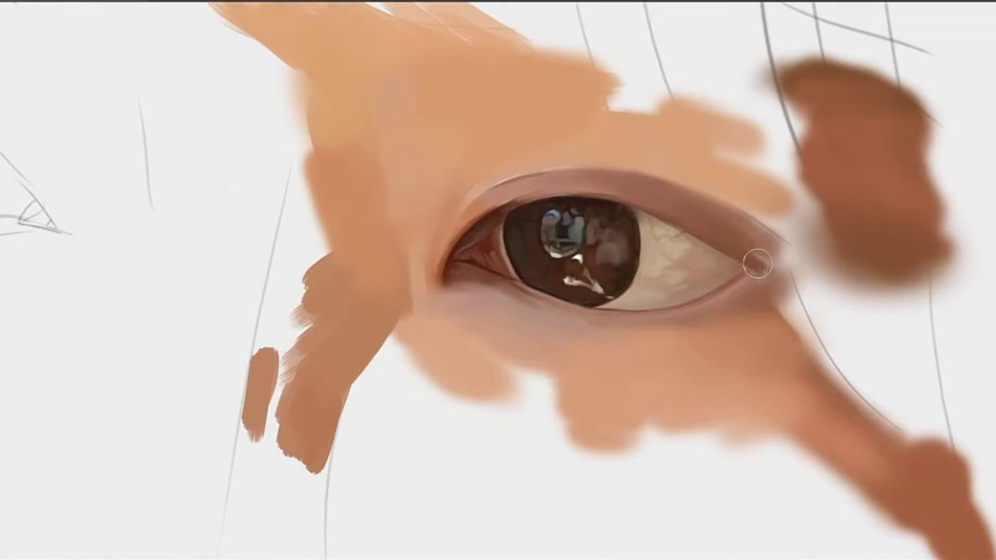
{"action": "mouse_move", "coordinate": [758, 264]}
{"action": "left_mouse_down"}
{"action": "mouse_move", "coordinate": [755, 223]}
{"action": "mouse_move", "coordinate": [657, 185]}
{"action": "left_mouse_up"}
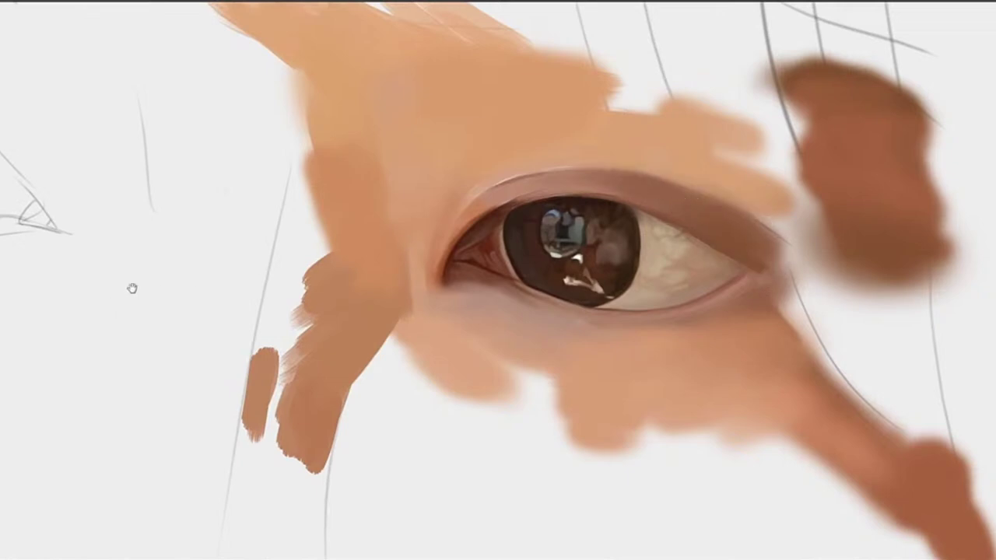
{"action": "left_click_drag", "start_coordinate": [783, 262], "coordinate": [616, 206]}
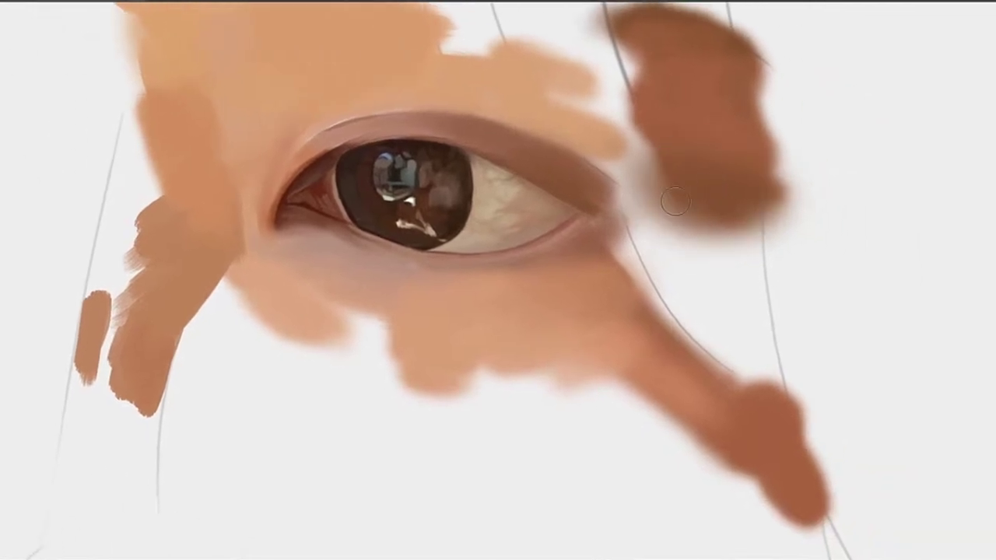
Paint soft brown just beyond the outer eye corner and fill the skin below the temple patch with lighter orange
{"action": "mouse_move", "coordinate": [655, 229]}
{"action": "left_mouse_down"}
{"action": "mouse_move", "coordinate": [632, 206]}
{"action": "mouse_move", "coordinate": [660, 257]}
{"action": "mouse_move", "coordinate": [646, 223]}
{"action": "mouse_move", "coordinate": [650, 249]}
{"action": "left_mouse_up"}
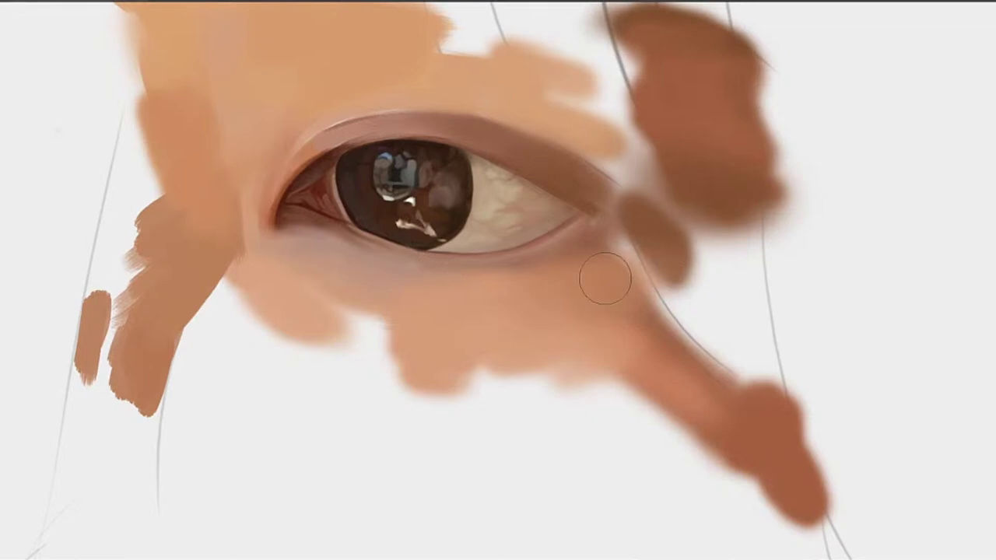
{"action": "mouse_move", "coordinate": [675, 280]}
{"action": "left_mouse_down"}
{"action": "mouse_move", "coordinate": [576, 323]}
{"action": "mouse_move", "coordinate": [600, 288]}
{"action": "mouse_move", "coordinate": [606, 298]}
{"action": "mouse_move", "coordinate": [646, 285]}
{"action": "mouse_move", "coordinate": [617, 315]}
{"action": "mouse_move", "coordinate": [678, 260]}
{"action": "mouse_move", "coordinate": [609, 282]}
{"action": "left_mouse_up"}
{"action": "left_click", "coordinate": [540, 294], "text": "alt"}
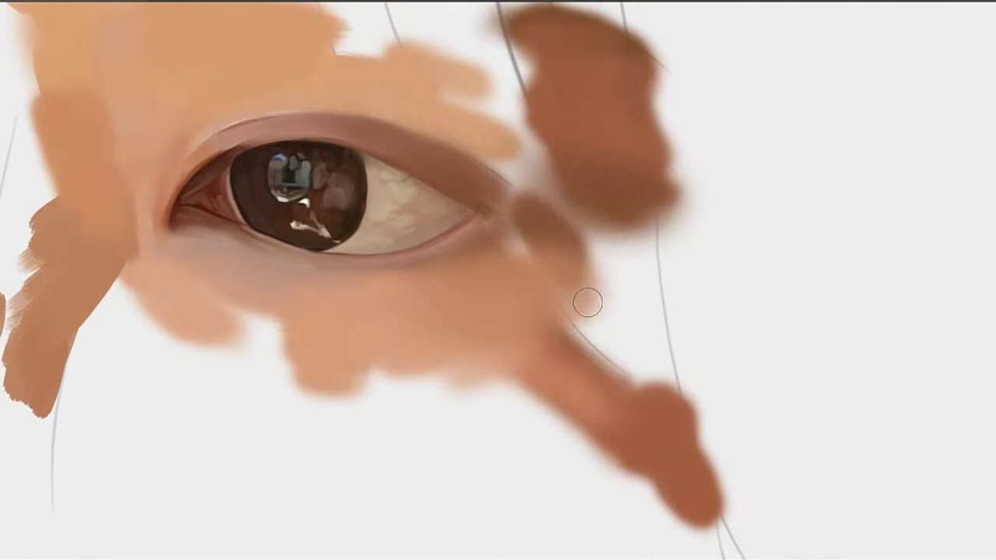
{"action": "mouse_move", "coordinate": [545, 311]}
{"action": "left_mouse_down"}
{"action": "mouse_move", "coordinate": [579, 270]}
{"action": "mouse_move", "coordinate": [600, 316]}
{"action": "mouse_move", "coordinate": [610, 273]}
{"action": "mouse_move", "coordinate": [602, 280]}
{"action": "mouse_move", "coordinate": [616, 307]}
{"action": "mouse_move", "coordinate": [650, 262]}
{"action": "mouse_move", "coordinate": [627, 235]}
{"action": "mouse_move", "coordinate": [635, 246]}
{"action": "mouse_move", "coordinate": [576, 247]}
{"action": "mouse_move", "coordinate": [631, 239]}
{"action": "mouse_move", "coordinate": [695, 285]}
{"action": "left_mouse_up"}
{"action": "left_click", "coordinate": [576, 236], "text": "alt"}
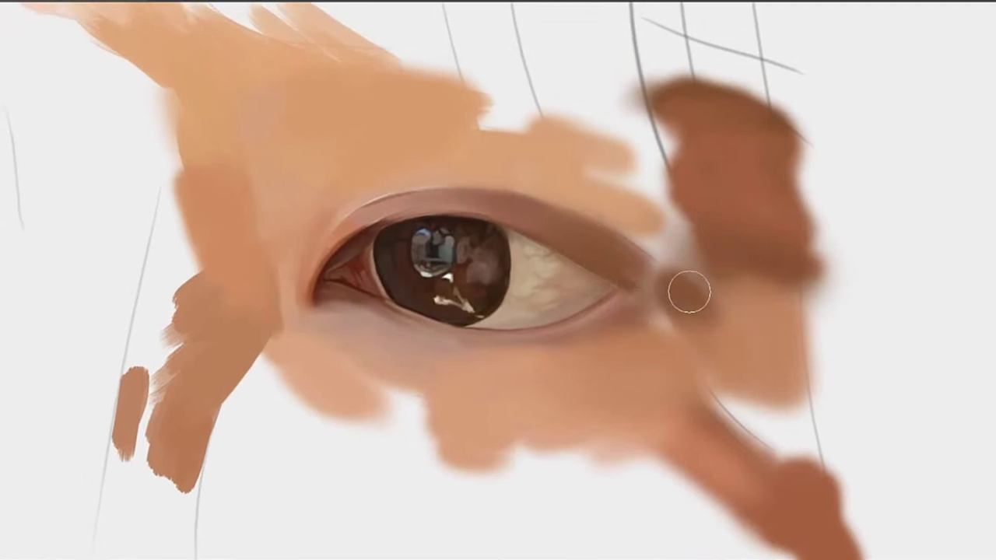
Smooth the skin above the outer upper eyelid with sampled tan using a smaller brush
{"action": "key", "text": "bracketleft"}
{"action": "left_click_drag", "start_coordinate": [655, 236], "coordinate": [731, 268]}
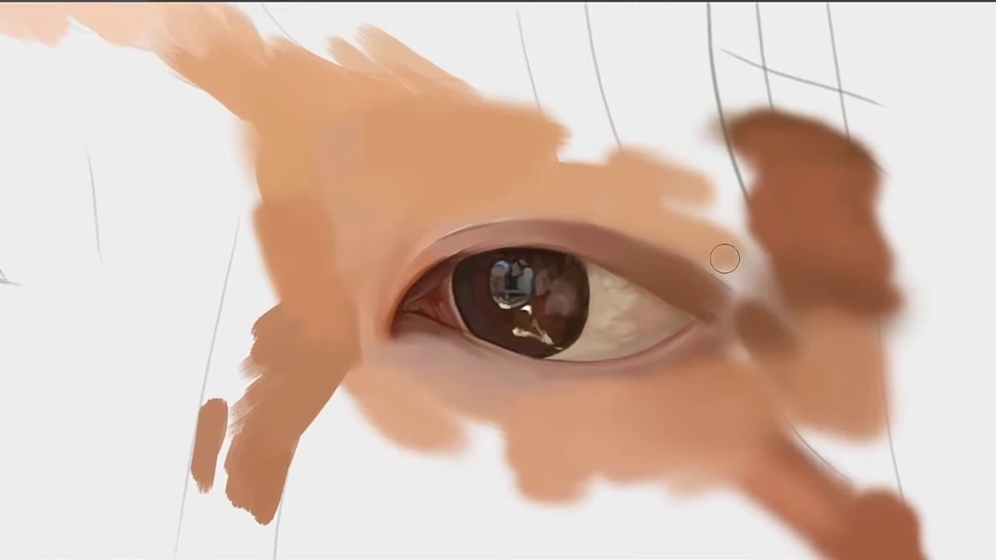
{"action": "left_click", "coordinate": [710, 243], "text": "alt"}
{"action": "left_click_drag", "start_coordinate": [651, 198], "coordinate": [709, 254]}
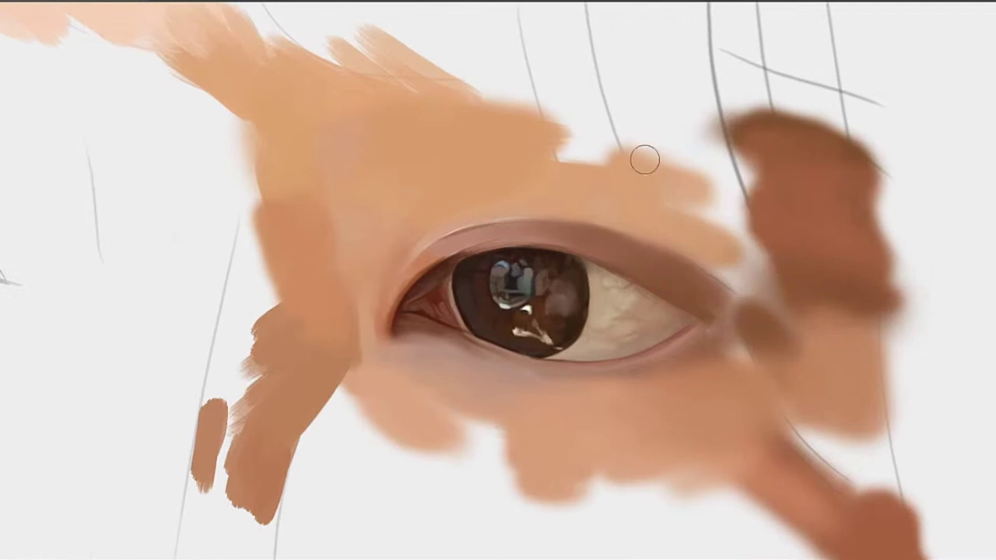
{"action": "left_click_drag", "start_coordinate": [477, 174], "coordinate": [695, 207]}
Block in the upper part of the sketched nostril with dark reddish-brown
{"action": "mouse_move", "coordinate": [604, 191]}
{"action": "left_mouse_down"}
{"action": "mouse_move", "coordinate": [638, 248]}
{"action": "mouse_move", "coordinate": [553, 187]}
{"action": "mouse_move", "coordinate": [678, 147]}
{"action": "mouse_move", "coordinate": [511, 267]}
{"action": "mouse_move", "coordinate": [528, 225]}
{"action": "left_mouse_up"}
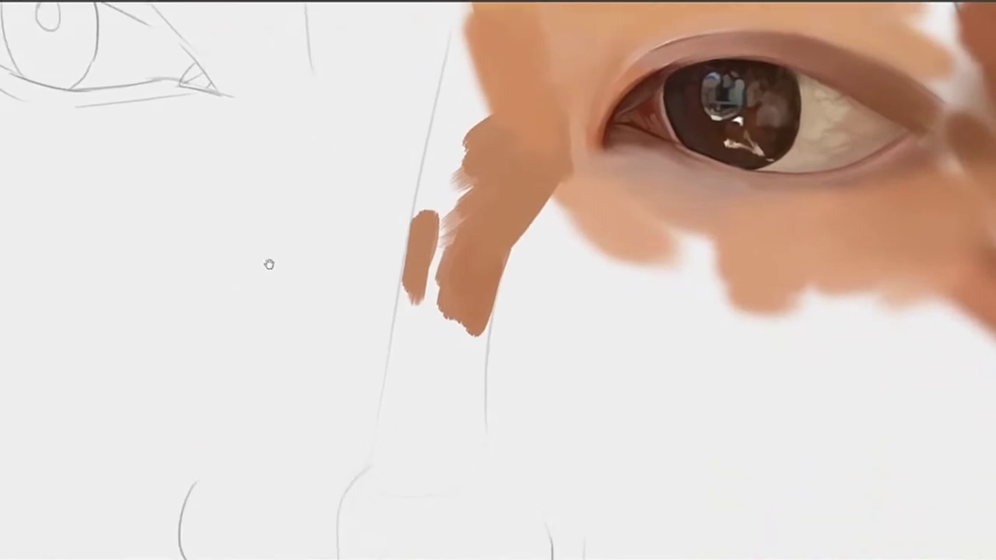
{"action": "mouse_move", "coordinate": [473, 351]}
{"action": "left_mouse_down"}
{"action": "mouse_move", "coordinate": [573, 150]}
{"action": "mouse_move", "coordinate": [548, 110]}
{"action": "left_mouse_up"}
{"action": "mouse_move", "coordinate": [519, 379]}
{"action": "left_mouse_down"}
{"action": "mouse_move", "coordinate": [570, 238]}
{"action": "mouse_move", "coordinate": [570, 249]}
{"action": "left_mouse_up"}
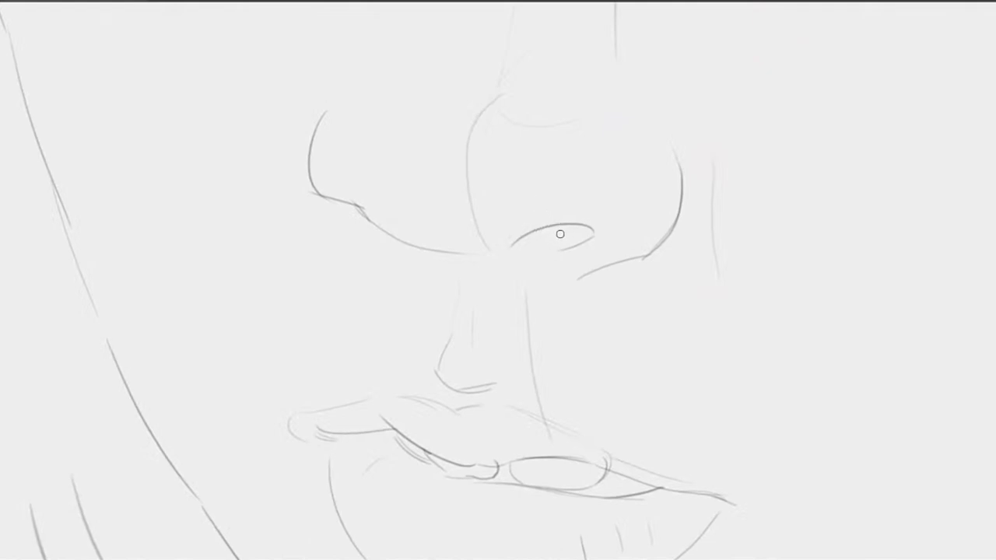
{"action": "left_click_drag", "start_coordinate": [110, 251], "coordinate": [151, 246]}
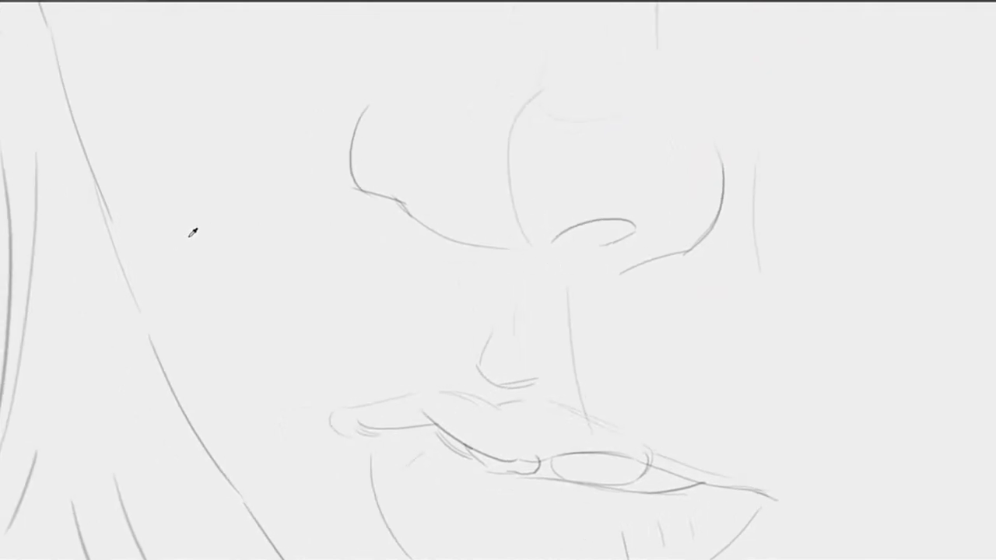
{"action": "mouse_move", "coordinate": [639, 247]}
{"action": "left_mouse_down"}
{"action": "mouse_move", "coordinate": [670, 234]}
{"action": "mouse_move", "coordinate": [632, 212]}
{"action": "mouse_move", "coordinate": [645, 209]}
{"action": "mouse_move", "coordinate": [586, 221]}
{"action": "mouse_move", "coordinate": [657, 213]}
{"action": "mouse_move", "coordinate": [627, 227]}
{"action": "mouse_move", "coordinate": [651, 217]}
{"action": "left_mouse_up"}
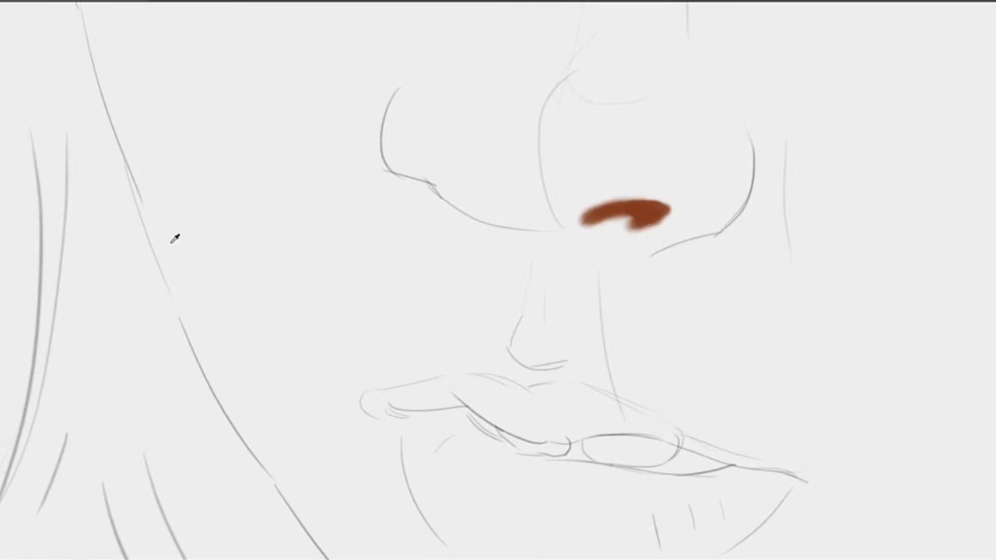
Paint lighter orange-brown below the nostril and around the nose wing, undoing the last two strokes
{"action": "mouse_move", "coordinate": [611, 218]}
{"action": "left_mouse_down"}
{"action": "mouse_move", "coordinate": [591, 227]}
{"action": "mouse_move", "coordinate": [631, 224]}
{"action": "mouse_move", "coordinate": [606, 228]}
{"action": "mouse_move", "coordinate": [642, 234]}
{"action": "mouse_move", "coordinate": [658, 223]}
{"action": "mouse_move", "coordinate": [677, 242]}
{"action": "mouse_move", "coordinate": [662, 252]}
{"action": "left_mouse_up"}
{"action": "mouse_move", "coordinate": [740, 217]}
{"action": "left_mouse_down"}
{"action": "mouse_move", "coordinate": [647, 251]}
{"action": "mouse_move", "coordinate": [670, 220]}
{"action": "left_mouse_up"}
{"action": "left_click_drag", "start_coordinate": [634, 267], "coordinate": [668, 202]}
{"action": "mouse_move", "coordinate": [649, 213]}
{"action": "left_mouse_down"}
{"action": "mouse_move", "coordinate": [643, 249]}
{"action": "mouse_move", "coordinate": [654, 279]}
{"action": "mouse_move", "coordinate": [670, 244]}
{"action": "mouse_move", "coordinate": [672, 285]}
{"action": "mouse_move", "coordinate": [647, 277]}
{"action": "mouse_move", "coordinate": [667, 302]}
{"action": "mouse_move", "coordinate": [646, 330]}
{"action": "mouse_move", "coordinate": [662, 316]}
{"action": "mouse_move", "coordinate": [647, 305]}
{"action": "mouse_move", "coordinate": [662, 314]}
{"action": "mouse_move", "coordinate": [652, 332]}
{"action": "mouse_move", "coordinate": [660, 275]}
{"action": "mouse_move", "coordinate": [671, 277]}
{"action": "mouse_move", "coordinate": [656, 280]}
{"action": "mouse_move", "coordinate": [661, 328]}
{"action": "mouse_move", "coordinate": [677, 326]}
{"action": "mouse_move", "coordinate": [672, 317]}
{"action": "mouse_move", "coordinate": [677, 345]}
{"action": "mouse_move", "coordinate": [659, 319]}
{"action": "mouse_move", "coordinate": [608, 348]}
{"action": "mouse_move", "coordinate": [639, 342]}
{"action": "mouse_move", "coordinate": [654, 316]}
{"action": "mouse_move", "coordinate": [609, 329]}
{"action": "left_mouse_up"}
{"action": "key", "text": "ctrl+z"}
{"action": "key", "text": "ctrl+z"}
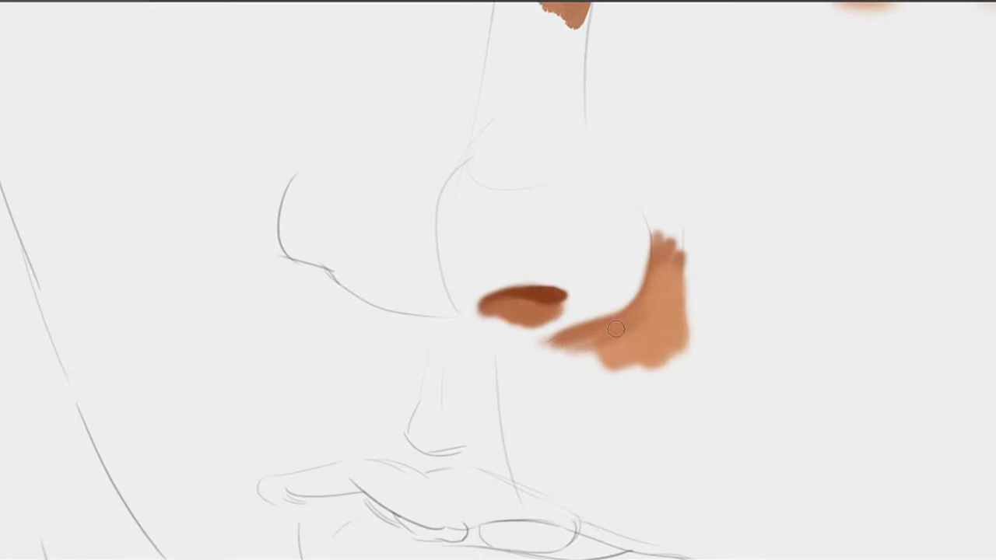
Extend the orange-brown skin down the side of the upper nose bridge to the sketched outline, using sampled tones and undoing one stroke
{"action": "mouse_move", "coordinate": [602, 337]}
{"action": "left_mouse_down"}
{"action": "mouse_move", "coordinate": [540, 347]}
{"action": "mouse_move", "coordinate": [614, 330]}
{"action": "left_mouse_up"}
{"action": "left_click_drag", "start_coordinate": [660, 172], "coordinate": [624, 357]}
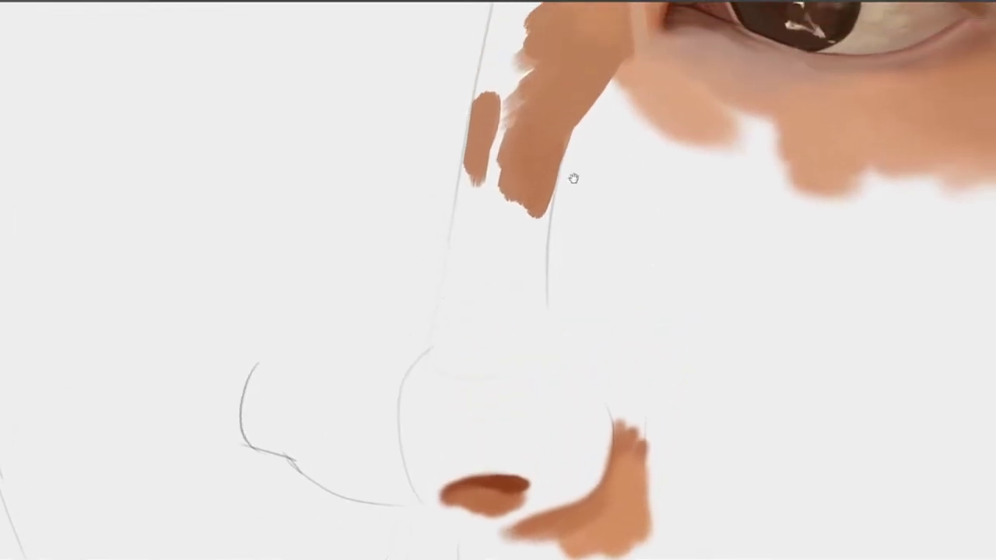
{"action": "left_click_drag", "start_coordinate": [573, 178], "coordinate": [588, 225]}
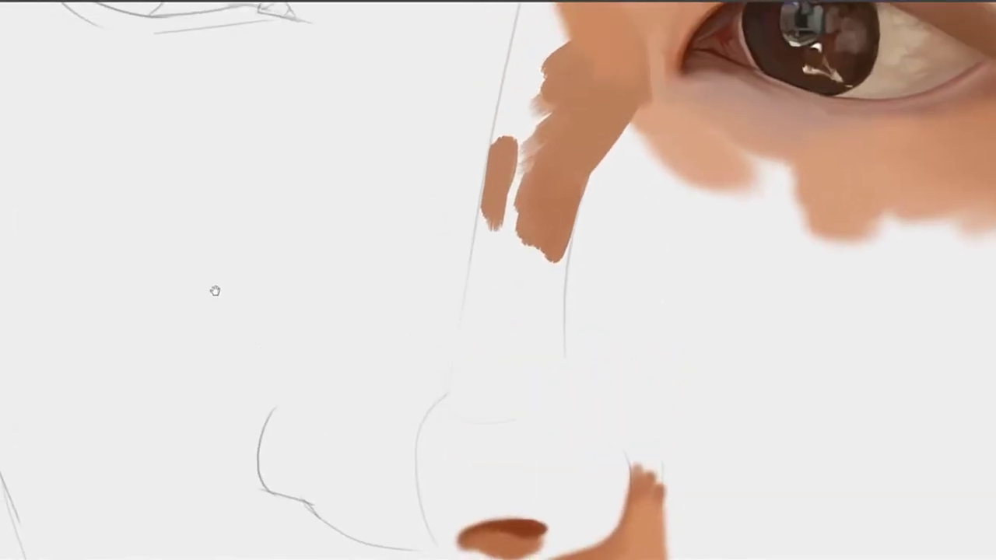
{"action": "left_click_drag", "start_coordinate": [542, 212], "coordinate": [521, 278]}
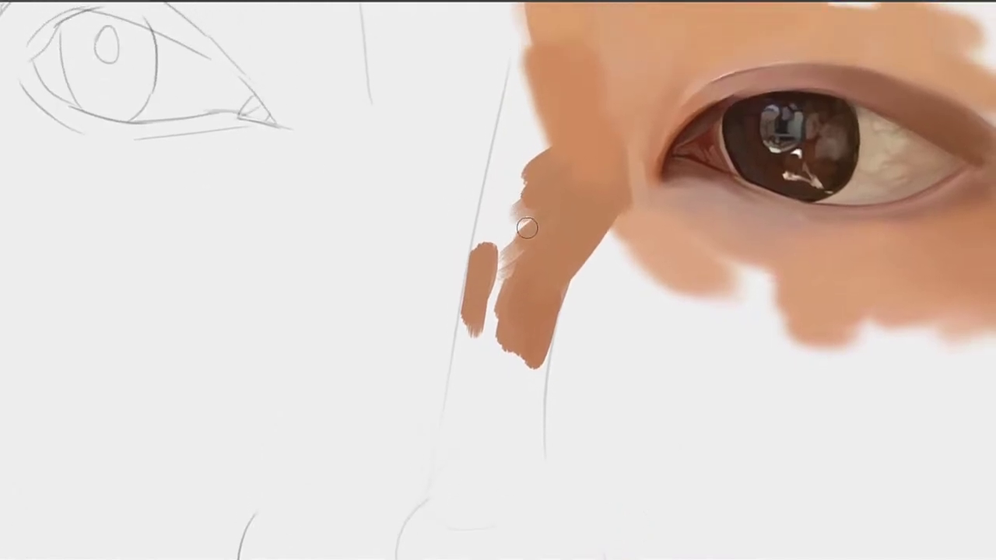
{"action": "left_click_drag", "start_coordinate": [524, 166], "coordinate": [528, 281]}
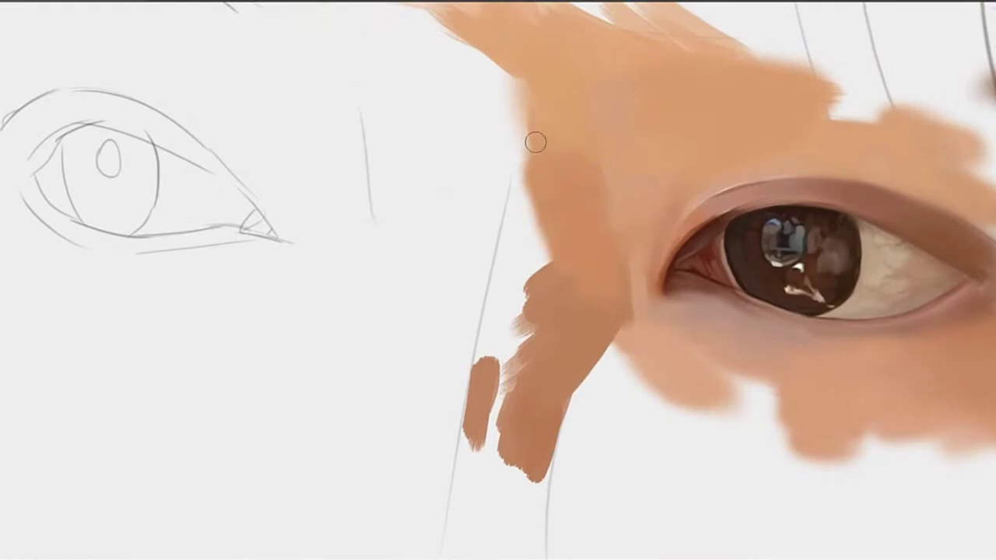
{"action": "mouse_move", "coordinate": [535, 142]}
{"action": "left_mouse_down"}
{"action": "mouse_move", "coordinate": [498, 252]}
{"action": "mouse_move", "coordinate": [537, 152]}
{"action": "mouse_move", "coordinate": [498, 257]}
{"action": "mouse_move", "coordinate": [518, 180]}
{"action": "mouse_move", "coordinate": [489, 296]}
{"action": "mouse_move", "coordinate": [529, 165]}
{"action": "mouse_move", "coordinate": [509, 273]}
{"action": "mouse_move", "coordinate": [524, 230]}
{"action": "mouse_move", "coordinate": [530, 242]}
{"action": "mouse_move", "coordinate": [525, 253]}
{"action": "mouse_move", "coordinate": [533, 194]}
{"action": "mouse_move", "coordinate": [518, 202]}
{"action": "mouse_move", "coordinate": [532, 220]}
{"action": "mouse_move", "coordinate": [525, 263]}
{"action": "mouse_move", "coordinate": [523, 250]}
{"action": "mouse_move", "coordinate": [547, 234]}
{"action": "mouse_move", "coordinate": [557, 282]}
{"action": "left_mouse_up"}
{"action": "left_click", "coordinate": [546, 185], "text": "alt"}
{"action": "key", "text": "ctrl+z"}
{"action": "left_click", "coordinate": [532, 250], "text": "alt"}
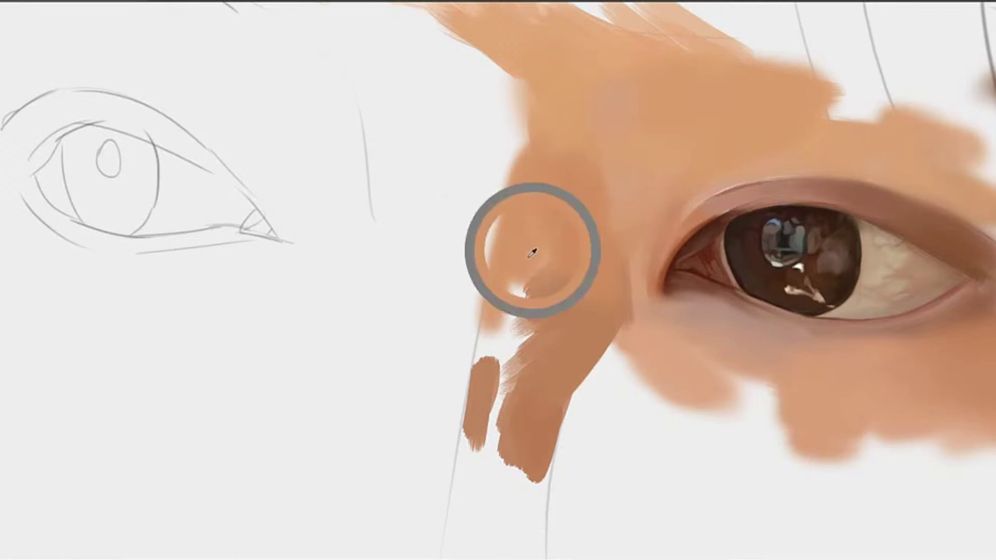
{"action": "left_click", "coordinate": [561, 287], "text": "alt"}
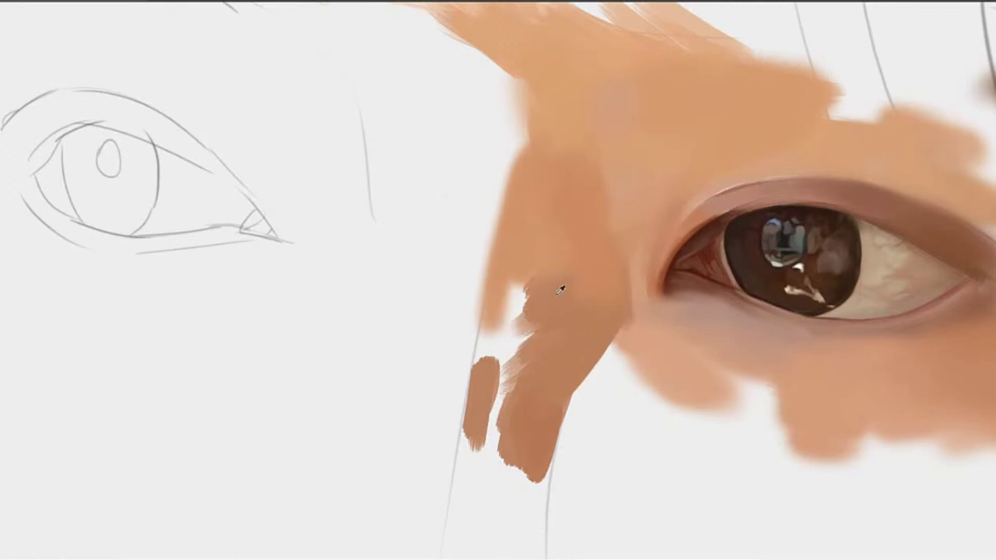
{"action": "left_click", "coordinate": [549, 303], "text": "alt"}
Build a soft, muted mauve-brown shadow between the upper nose bridge and the inner eye corner with sampled colours
{"action": "mouse_move", "coordinate": [566, 213]}
{"action": "left_mouse_down"}
{"action": "mouse_move", "coordinate": [544, 301]}
{"action": "mouse_move", "coordinate": [563, 290]}
{"action": "left_mouse_up"}
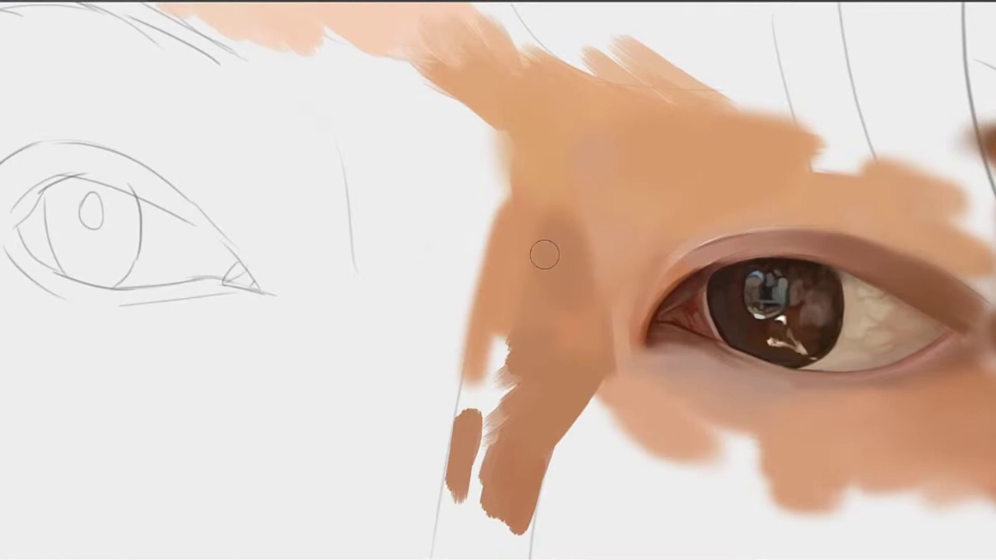
{"action": "left_click_drag", "start_coordinate": [544, 247], "coordinate": [552, 277]}
{"action": "left_click", "coordinate": [568, 282], "text": "alt"}
{"action": "left_click_drag", "start_coordinate": [559, 242], "coordinate": [564, 331]}
{"action": "left_click", "coordinate": [562, 274], "text": "alt"}
{"action": "mouse_move", "coordinate": [563, 273]}
{"action": "left_mouse_down"}
{"action": "mouse_move", "coordinate": [564, 255]}
{"action": "mouse_move", "coordinate": [538, 239]}
{"action": "left_mouse_up"}
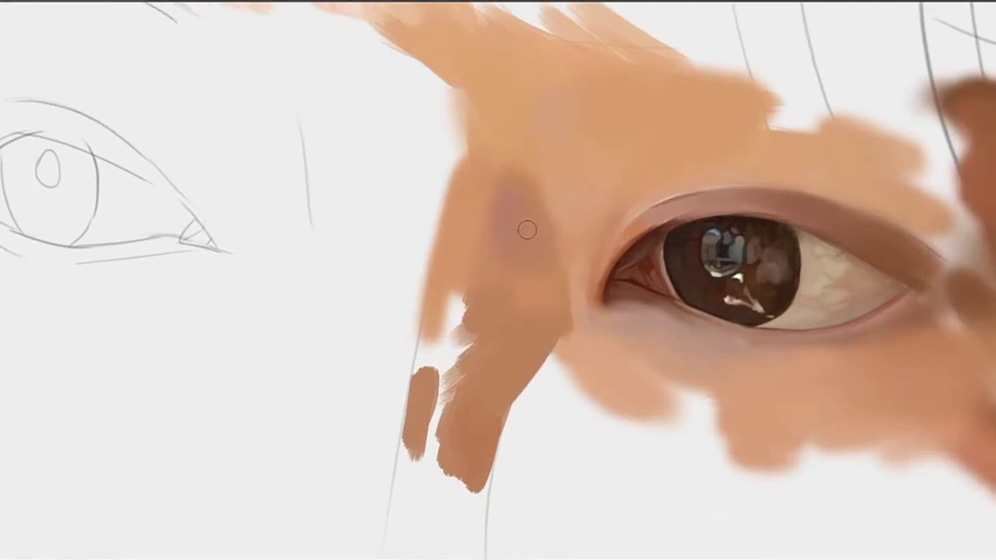
{"action": "left_click_drag", "start_coordinate": [524, 176], "coordinate": [525, 241]}
{"action": "left_click_drag", "start_coordinate": [537, 184], "coordinate": [525, 235]}
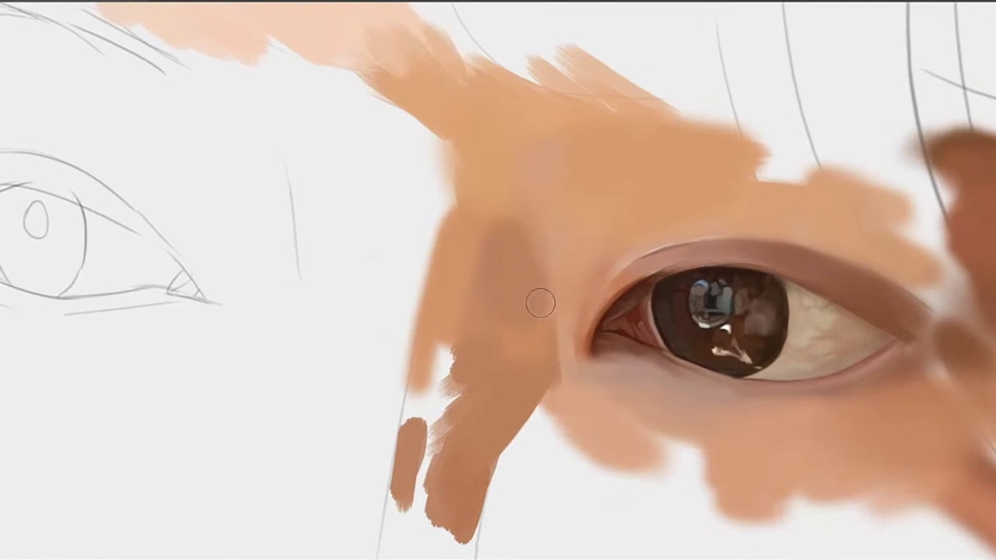
Blend the nose-bridge shadow into the surrounding brow and inner eye corner skin with sampled browns
{"action": "left_click_drag", "start_coordinate": [566, 184], "coordinate": [611, 167]}
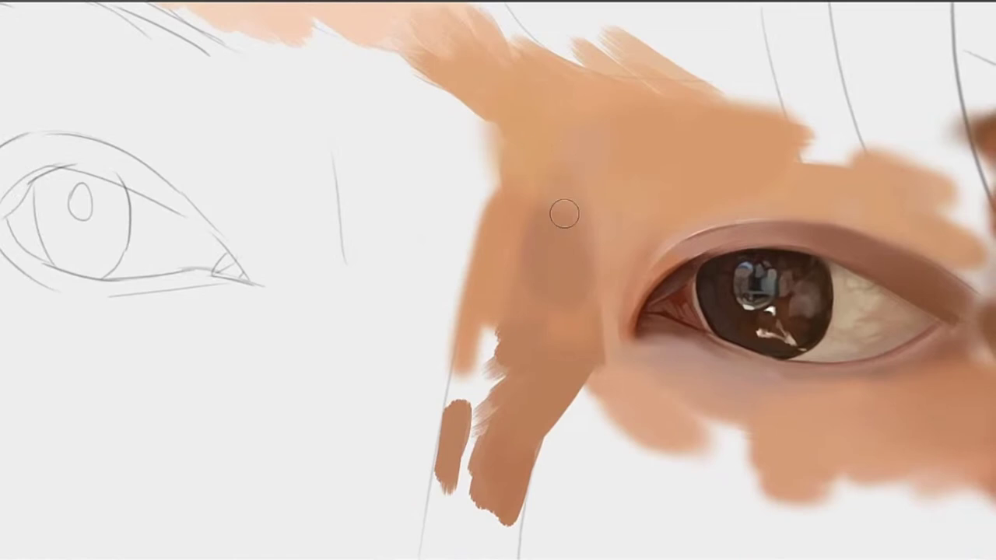
{"action": "mouse_move", "coordinate": [533, 199]}
{"action": "left_mouse_down"}
{"action": "mouse_move", "coordinate": [560, 238]}
{"action": "mouse_move", "coordinate": [541, 300]}
{"action": "left_mouse_up"}
{"action": "left_click", "coordinate": [561, 237], "text": "alt"}
{"action": "left_click", "coordinate": [547, 319], "text": "alt"}
{"action": "scroll", "coordinate": [529, 249], "scroll_direction": "down", "scroll_amount": 3}
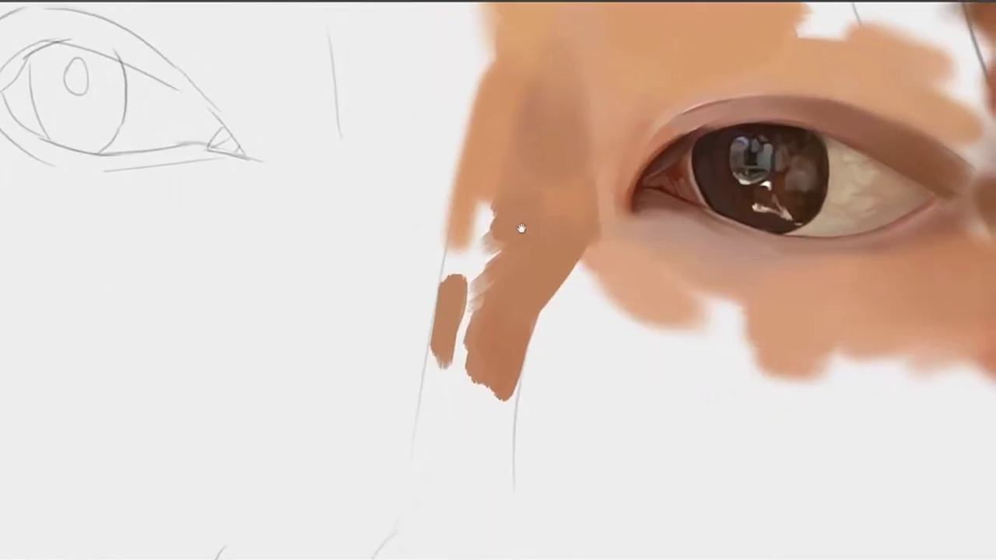
{"action": "left_click", "coordinate": [583, 172], "text": "alt"}
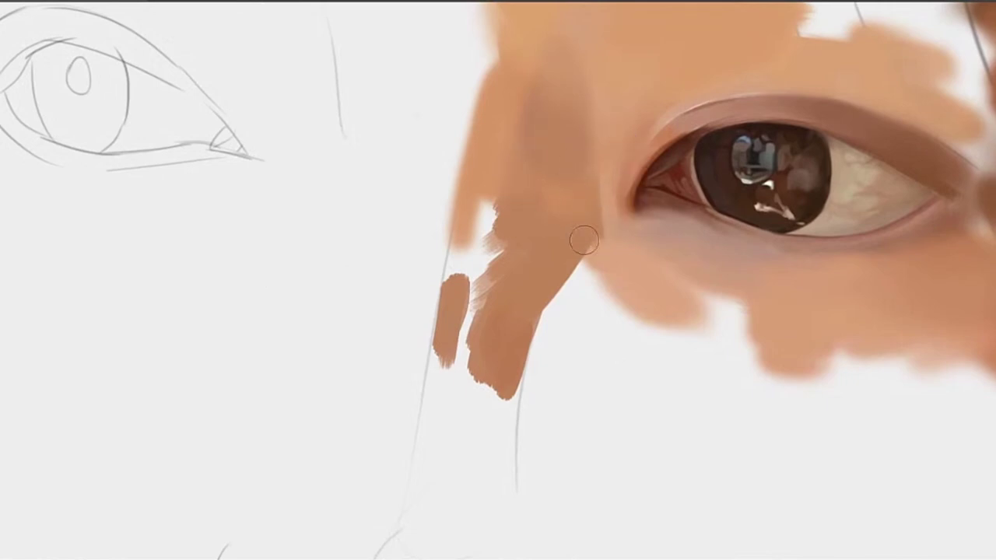
{"action": "left_click", "coordinate": [581, 160], "text": "alt"}
{"action": "left_click_drag", "start_coordinate": [594, 159], "coordinate": [566, 209]}
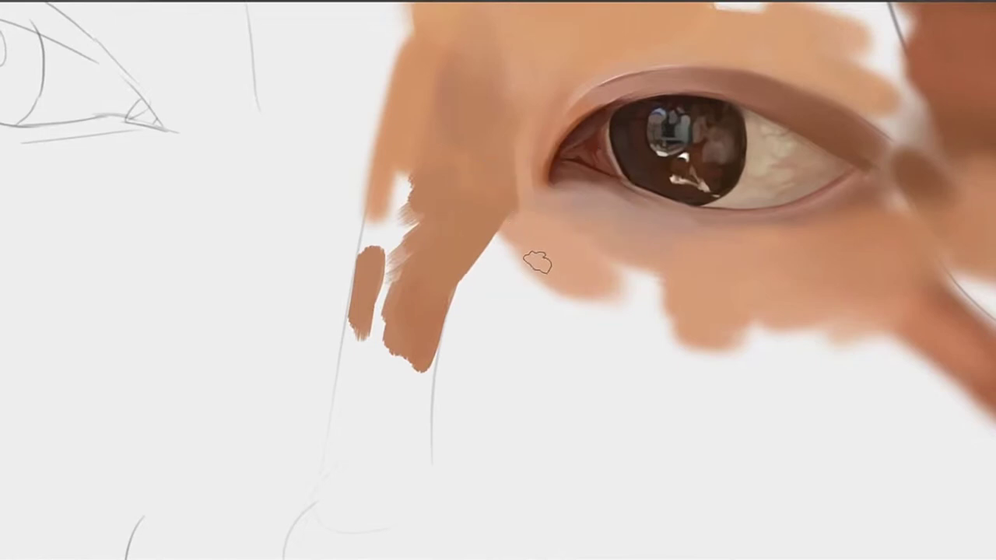
Fill the skin below the inner half of the eye with light tan, extending it down onto the upper cheek
{"action": "left_click_drag", "start_coordinate": [528, 263], "coordinate": [605, 348]}
{"action": "key", "text": "ctrl+z"}
{"action": "mouse_move", "coordinate": [518, 259]}
{"action": "left_mouse_down"}
{"action": "mouse_move", "coordinate": [543, 260]}
{"action": "mouse_move", "coordinate": [584, 301]}
{"action": "mouse_move", "coordinate": [607, 298]}
{"action": "mouse_move", "coordinate": [630, 316]}
{"action": "mouse_move", "coordinate": [651, 309]}
{"action": "mouse_move", "coordinate": [648, 294]}
{"action": "left_mouse_up"}
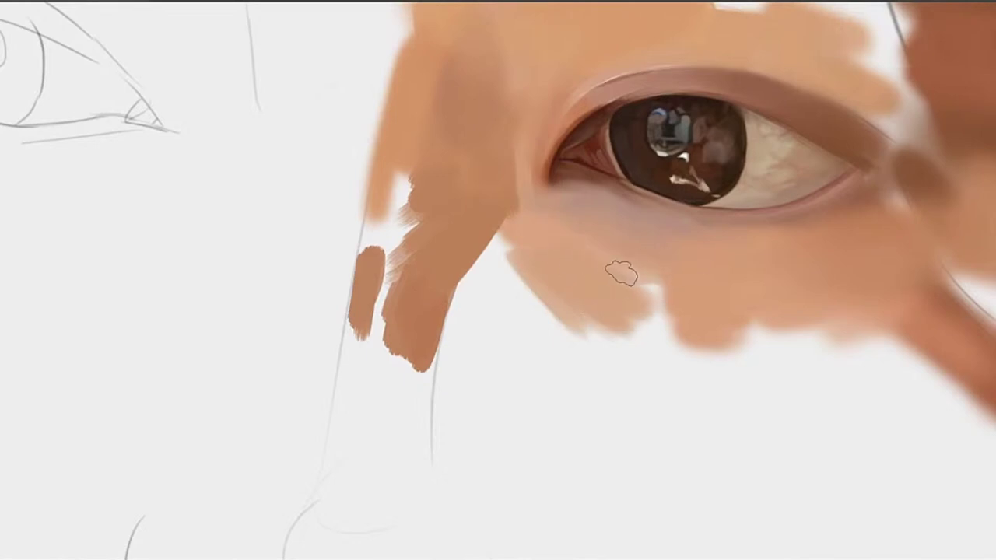
{"action": "mouse_move", "coordinate": [576, 311]}
{"action": "left_mouse_down"}
{"action": "mouse_move", "coordinate": [662, 296]}
{"action": "mouse_move", "coordinate": [660, 282]}
{"action": "mouse_move", "coordinate": [556, 340]}
{"action": "mouse_move", "coordinate": [686, 338]}
{"action": "mouse_move", "coordinate": [614, 370]}
{"action": "left_mouse_up"}
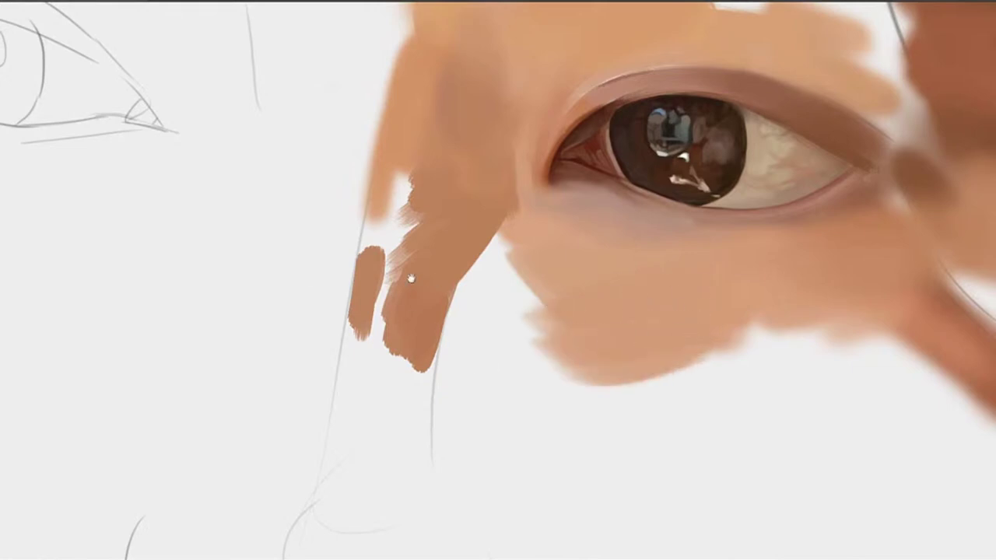
Paint a soft brown shadow under the outer half of the lower eyelid, undoing the stroke that reaches past the eye corner
{"action": "left_click_drag", "start_coordinate": [701, 254], "coordinate": [633, 223]}
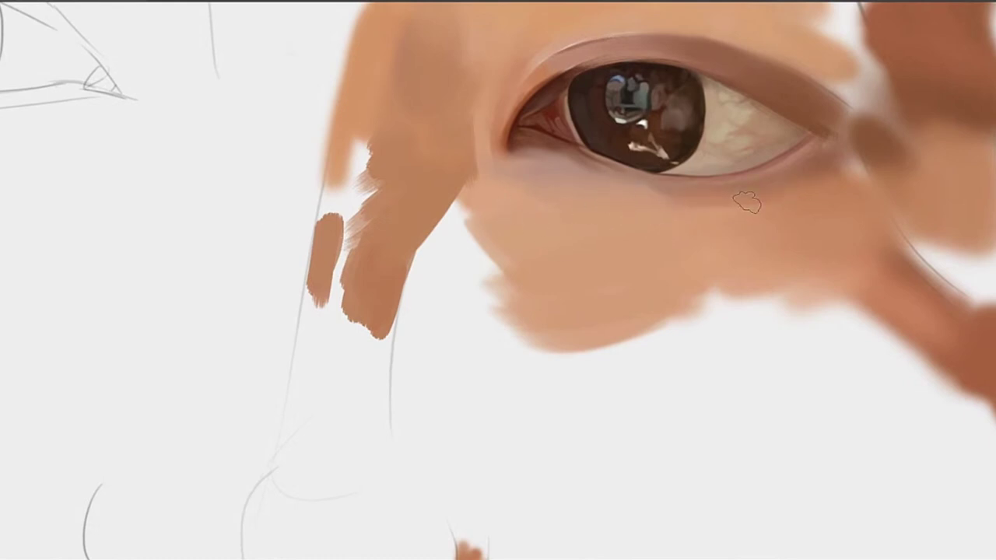
{"action": "left_click_drag", "start_coordinate": [739, 198], "coordinate": [634, 192]}
{"action": "left_click_drag", "start_coordinate": [787, 191], "coordinate": [731, 210]}
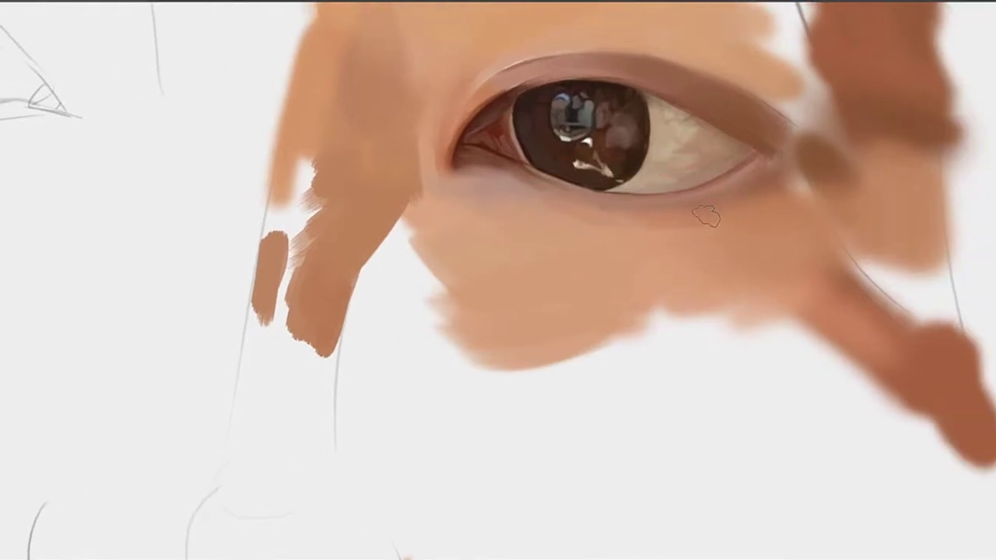
{"action": "left_click_drag", "start_coordinate": [756, 201], "coordinate": [815, 181]}
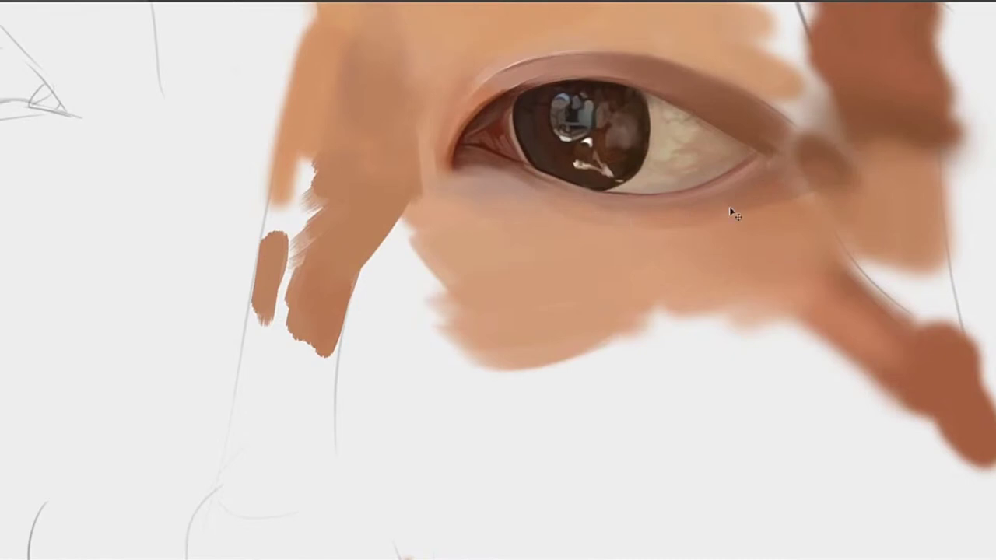
{"action": "key", "text": "ctrl+z"}
{"action": "mouse_move", "coordinate": [726, 208]}
{"action": "left_mouse_down"}
{"action": "mouse_move", "coordinate": [804, 189]}
{"action": "mouse_move", "coordinate": [747, 209]}
{"action": "left_mouse_up"}
{"action": "left_click", "coordinate": [780, 203], "text": "alt"}
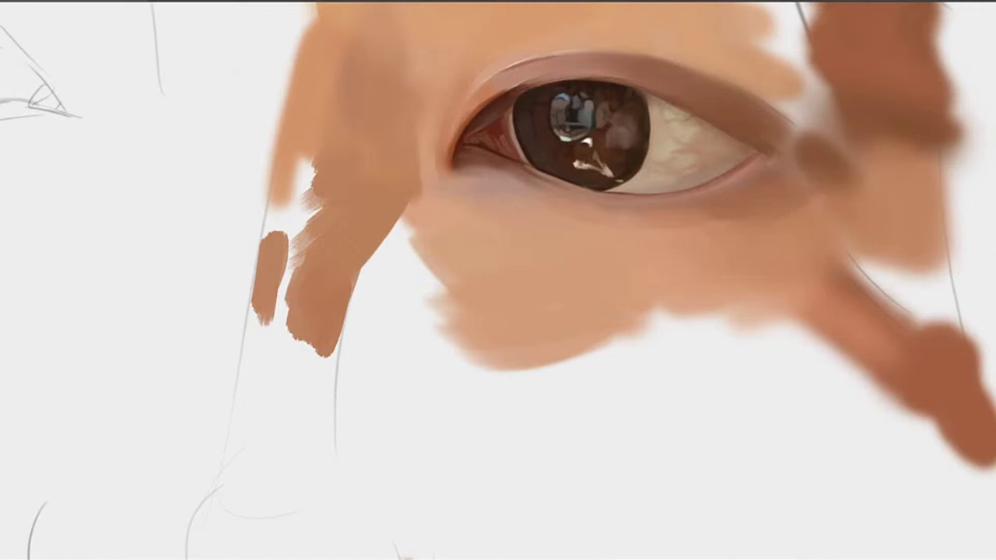
Darken the upper eyelid crease above the iris with a thin line of sampled mauve-brown
{"action": "left_click_drag", "start_coordinate": [576, 207], "coordinate": [616, 283]}
{"action": "left_click_drag", "start_coordinate": [661, 182], "coordinate": [537, 205]}
{"action": "left_click", "coordinate": [525, 216]}
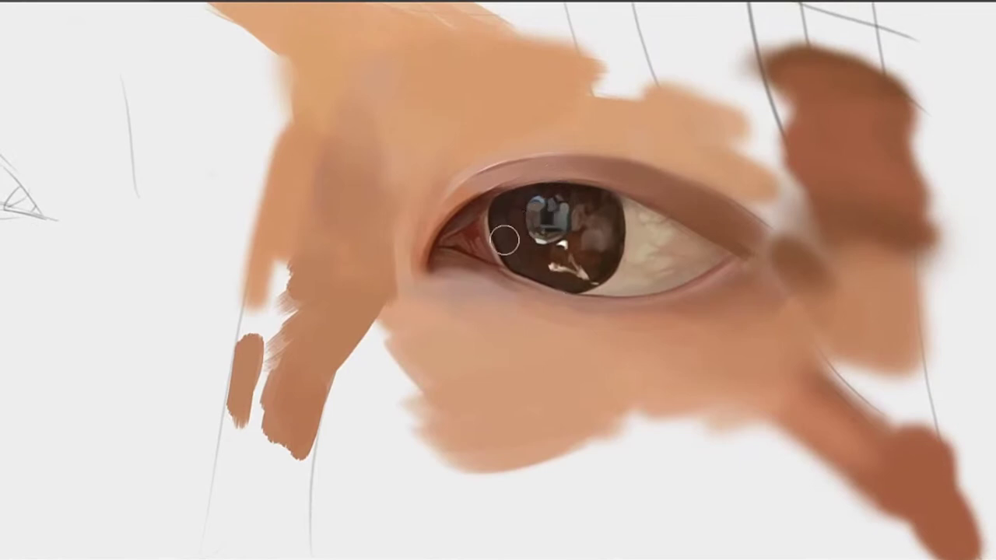
{"action": "left_click", "coordinate": [543, 245]}
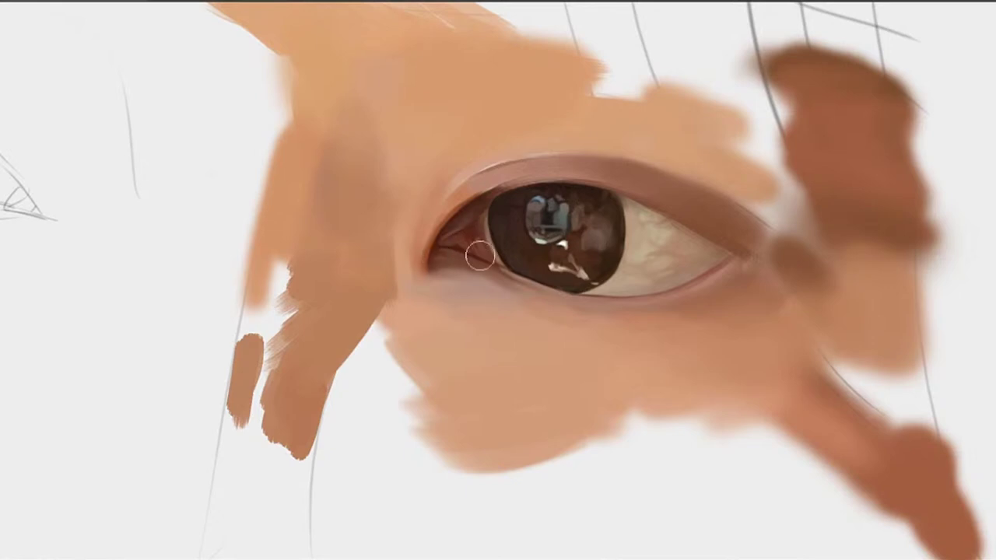
{"action": "left_click_drag", "start_coordinate": [764, 255], "coordinate": [773, 240]}
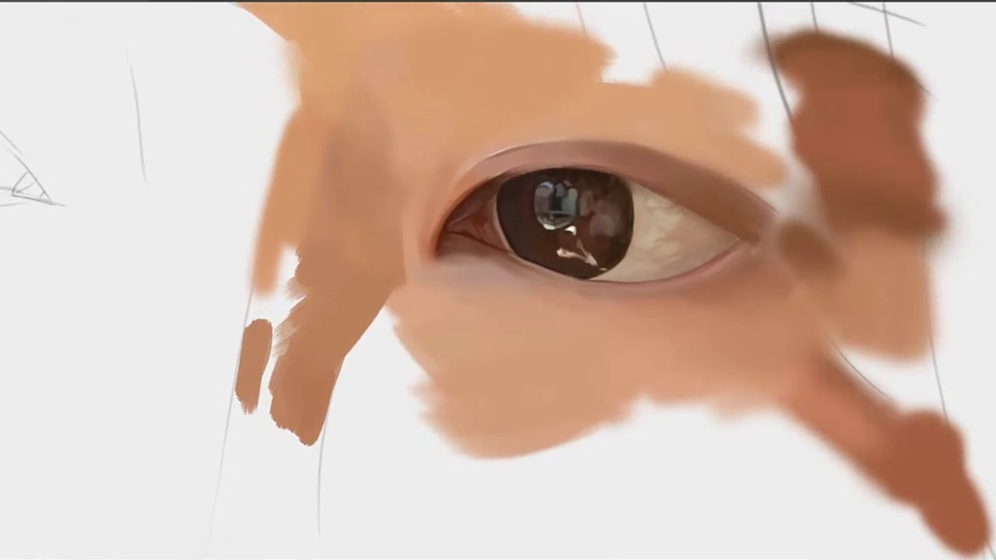
{"action": "left_click_drag", "start_coordinate": [690, 166], "coordinate": [699, 192]}
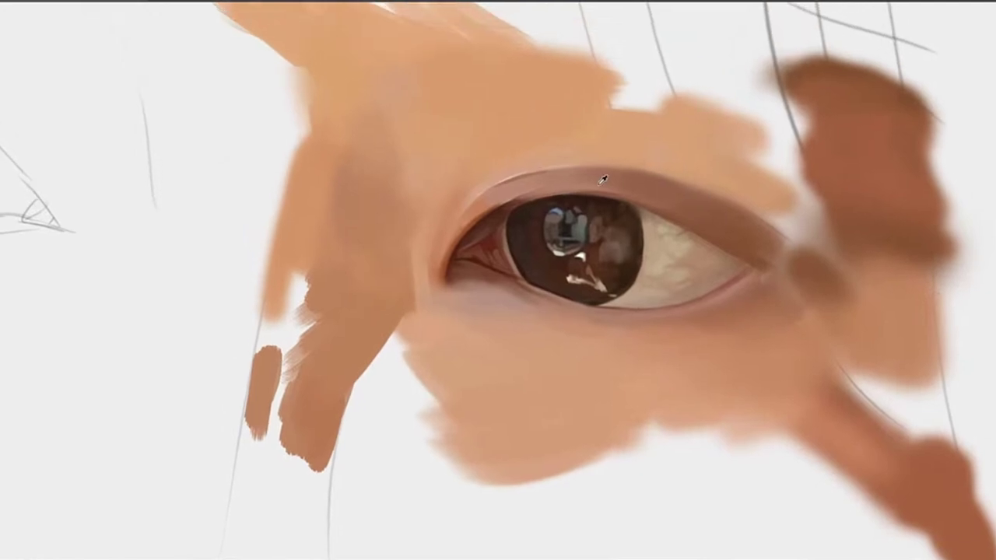
{"action": "left_click", "coordinate": [566, 179], "text": "alt"}
{"action": "left_click_drag", "start_coordinate": [581, 186], "coordinate": [514, 187]}
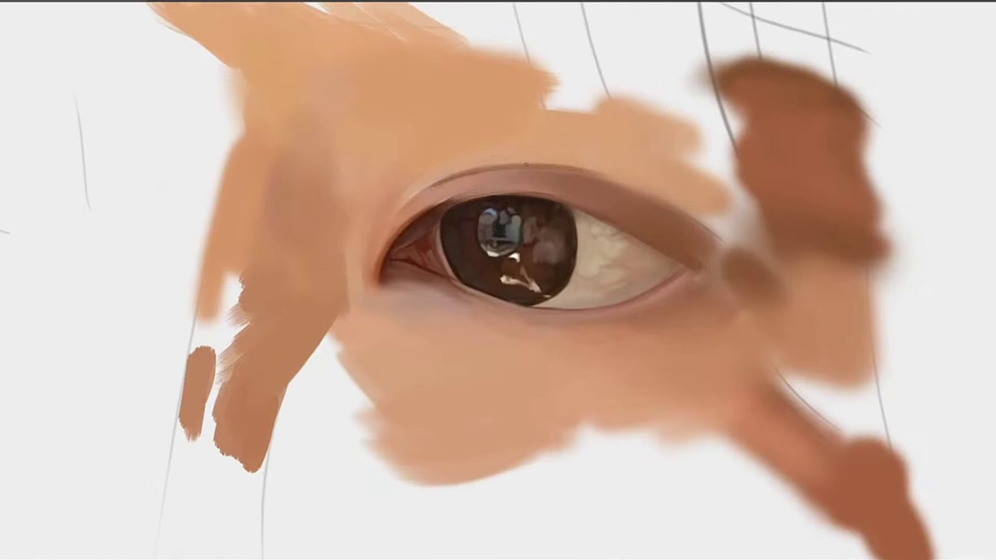
Continue the thin brown crease line along the outer half of the upper eyelid, undoing and redrawing strokes to refine its curve
{"action": "left_click_drag", "start_coordinate": [588, 176], "coordinate": [685, 209]}
{"action": "left_click_drag", "start_coordinate": [583, 169], "coordinate": [654, 200]}
{"action": "key", "text": "ctrl+z"}
{"action": "mouse_move", "coordinate": [585, 174]}
{"action": "left_mouse_down"}
{"action": "mouse_move", "coordinate": [639, 193]}
{"action": "mouse_move", "coordinate": [587, 169]}
{"action": "mouse_move", "coordinate": [602, 180]}
{"action": "mouse_move", "coordinate": [588, 181]}
{"action": "mouse_move", "coordinate": [688, 214]}
{"action": "left_mouse_up"}
{"action": "key", "text": "ctrl+z"}
{"action": "key", "text": "ctrl+z"}
{"action": "left_click_drag", "start_coordinate": [568, 166], "coordinate": [691, 202]}
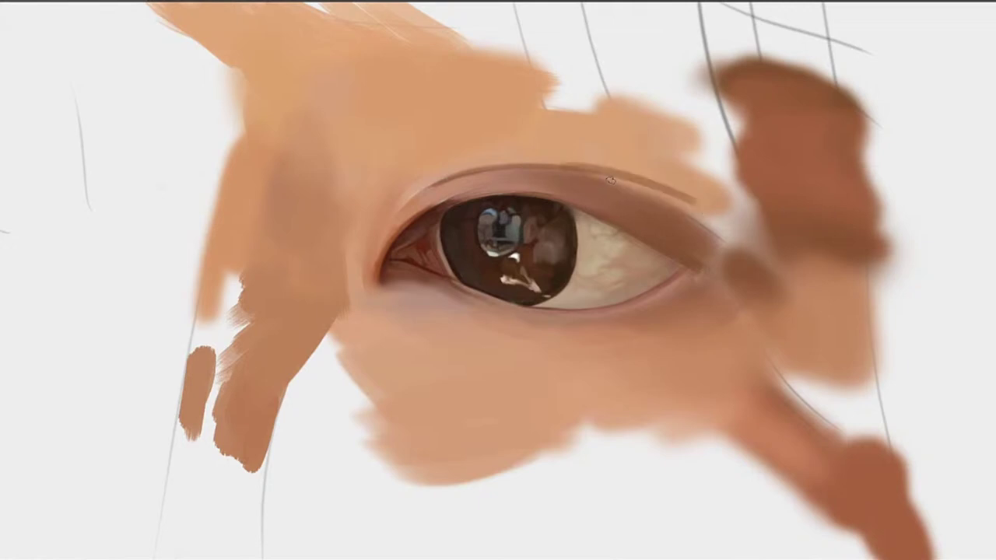
{"action": "key", "text": "ctrl+z"}
{"action": "left_click_drag", "start_coordinate": [560, 166], "coordinate": [685, 200]}
{"action": "key", "text": "ctrl+z"}
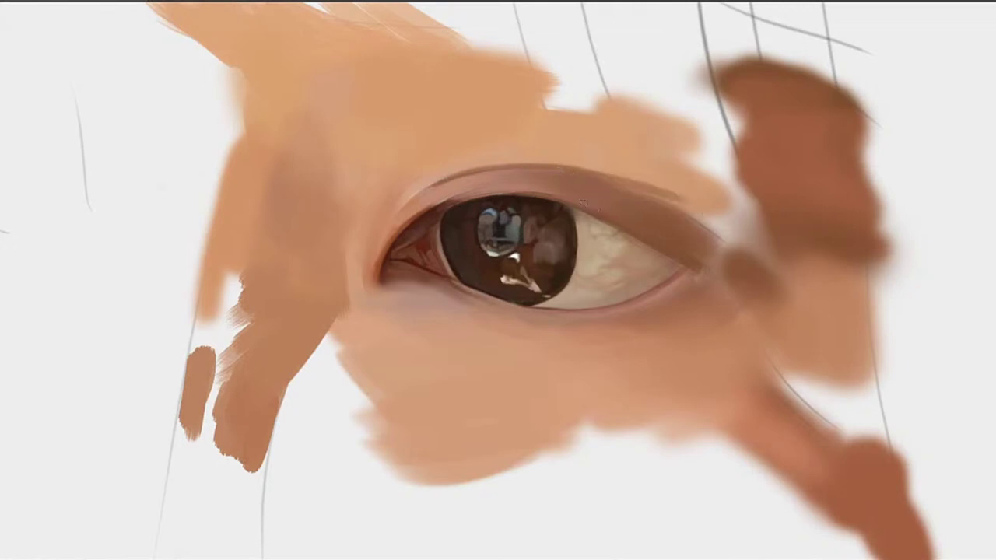
Extend the thin dark crease line down toward the inner eye corner with a sampled tone, undoing the stray strokes
{"action": "left_click_drag", "start_coordinate": [444, 150], "coordinate": [559, 128]}
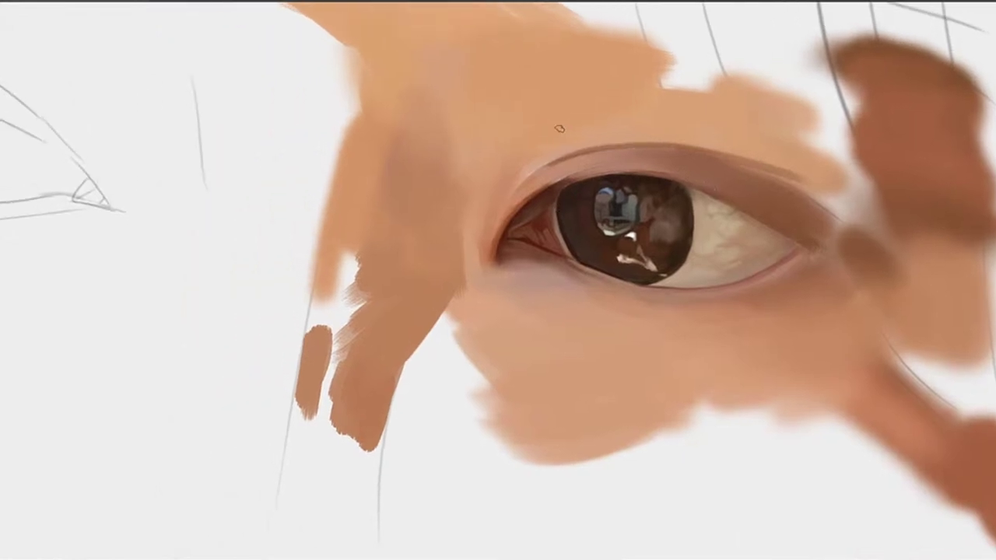
{"action": "left_click", "coordinate": [584, 203], "text": "alt"}
{"action": "left_click_drag", "start_coordinate": [481, 243], "coordinate": [554, 160]}
{"action": "key", "text": "ctrl+z"}
{"action": "left_click_drag", "start_coordinate": [504, 214], "coordinate": [541, 170]}
{"action": "left_click_drag", "start_coordinate": [556, 163], "coordinate": [498, 230]}
{"action": "key", "text": "ctrl+z"}
{"action": "left_click_drag", "start_coordinate": [551, 172], "coordinate": [560, 202]}
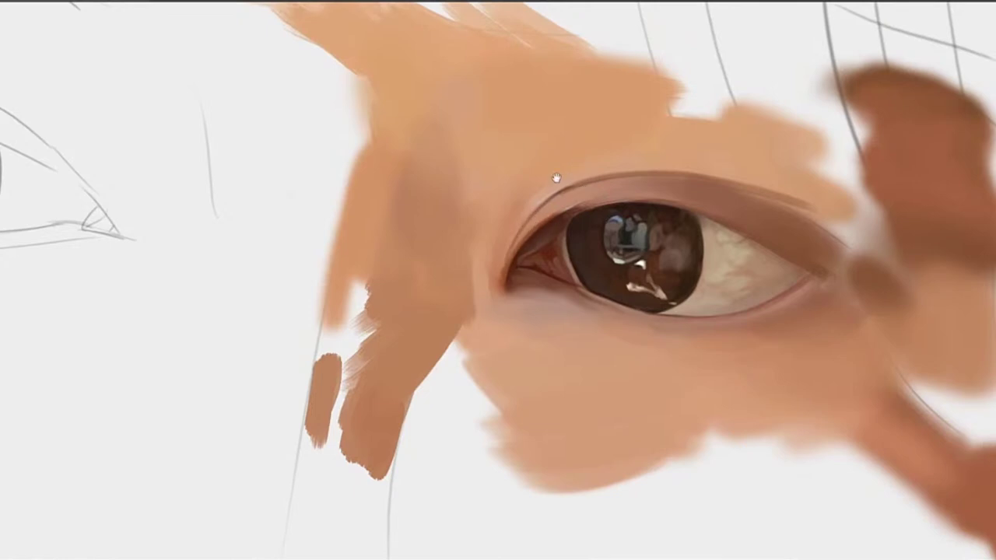
{"action": "mouse_move", "coordinate": [556, 178]}
{"action": "left_mouse_down"}
{"action": "mouse_move", "coordinate": [508, 214]}
{"action": "mouse_move", "coordinate": [515, 225]}
{"action": "left_mouse_up"}
{"action": "left_click", "coordinate": [498, 233], "text": "alt"}
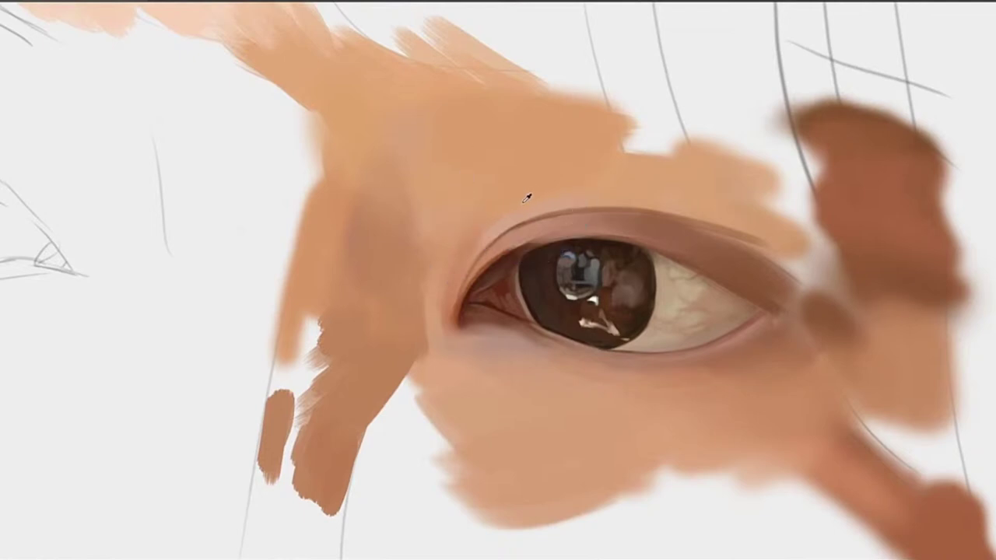
{"action": "mouse_move", "coordinate": [602, 187]}
{"action": "left_mouse_down"}
{"action": "mouse_move", "coordinate": [596, 174]}
{"action": "mouse_move", "coordinate": [567, 183]}
{"action": "left_mouse_up"}
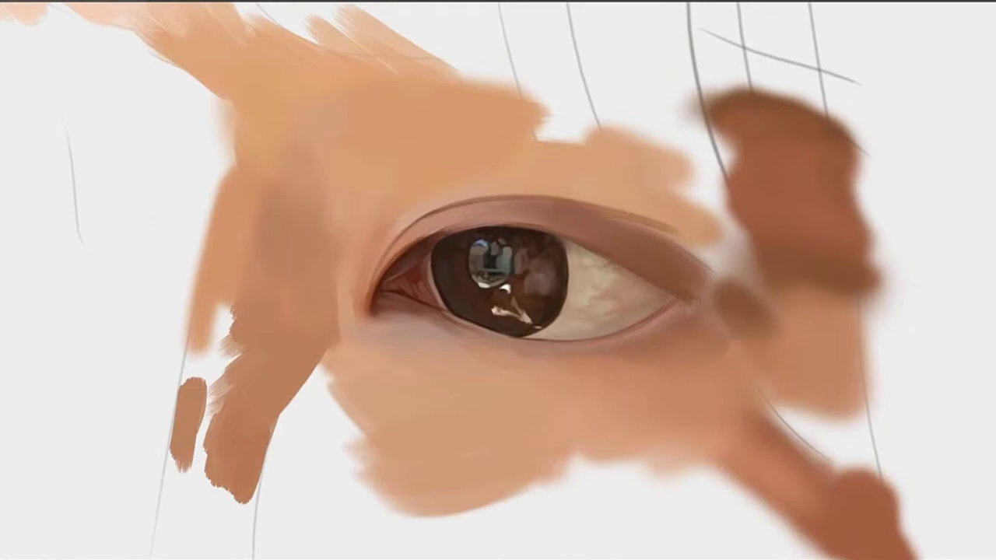
Paint light orange beside the nostril at the nose base with a smaller brush and soften the nostril's lower edge with sampled colour
{"action": "mouse_move", "coordinate": [541, 158]}
{"action": "left_mouse_down"}
{"action": "mouse_move", "coordinate": [640, 69]}
{"action": "mouse_move", "coordinate": [570, 158]}
{"action": "mouse_move", "coordinate": [568, 195]}
{"action": "left_mouse_up"}
{"action": "left_click_drag", "start_coordinate": [510, 307], "coordinate": [568, 273]}
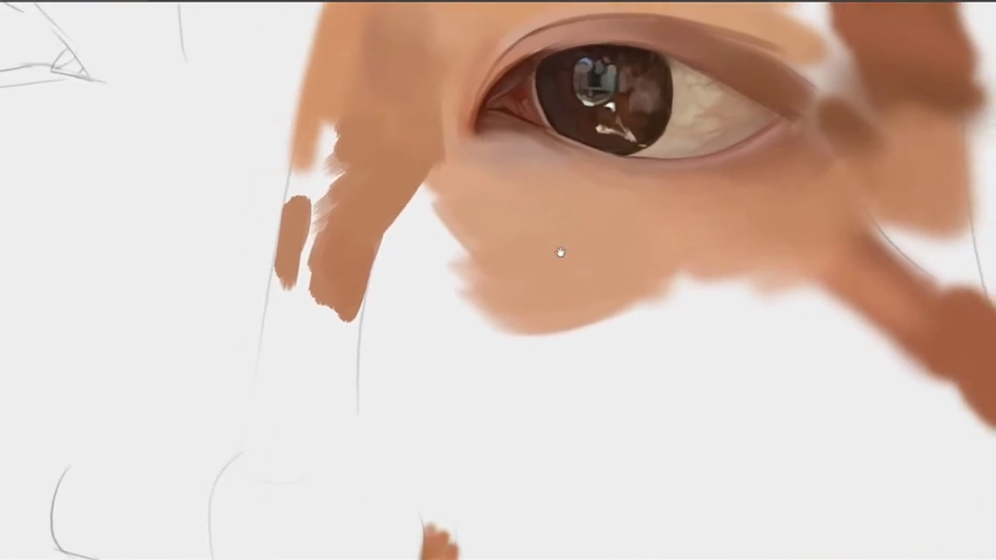
{"action": "mouse_move", "coordinate": [490, 324]}
{"action": "left_mouse_down"}
{"action": "mouse_move", "coordinate": [611, 210]}
{"action": "mouse_move", "coordinate": [482, 238]}
{"action": "left_mouse_up"}
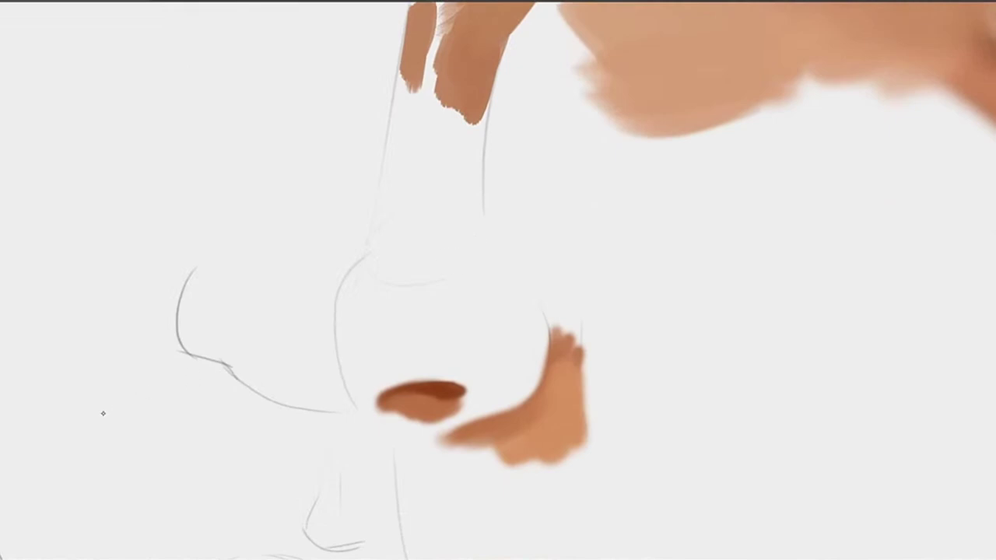
{"action": "mouse_move", "coordinate": [443, 400]}
{"action": "left_mouse_down"}
{"action": "mouse_move", "coordinate": [563, 242]}
{"action": "mouse_move", "coordinate": [609, 239]}
{"action": "left_mouse_up"}
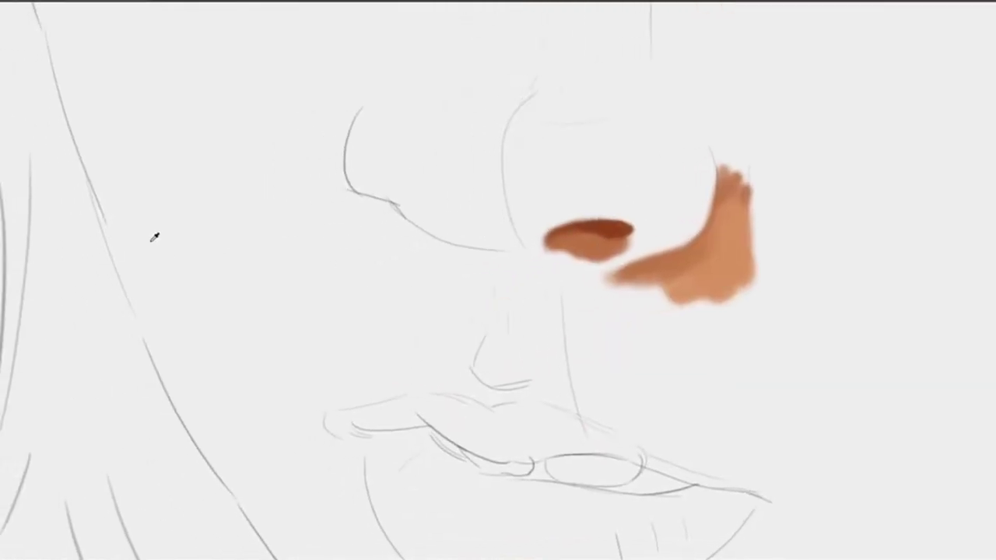
{"action": "key", "text": "bracketleft"}
{"action": "key", "text": "bracketleft"}
{"action": "key", "text": "bracketleft"}
{"action": "mouse_move", "coordinate": [576, 283]}
{"action": "left_mouse_down"}
{"action": "mouse_move", "coordinate": [542, 243]}
{"action": "mouse_move", "coordinate": [476, 255]}
{"action": "left_mouse_up"}
{"action": "key", "text": "ctrl+z"}
{"action": "mouse_move", "coordinate": [533, 238]}
{"action": "left_mouse_down"}
{"action": "mouse_move", "coordinate": [470, 250]}
{"action": "mouse_move", "coordinate": [495, 254]}
{"action": "left_mouse_up"}
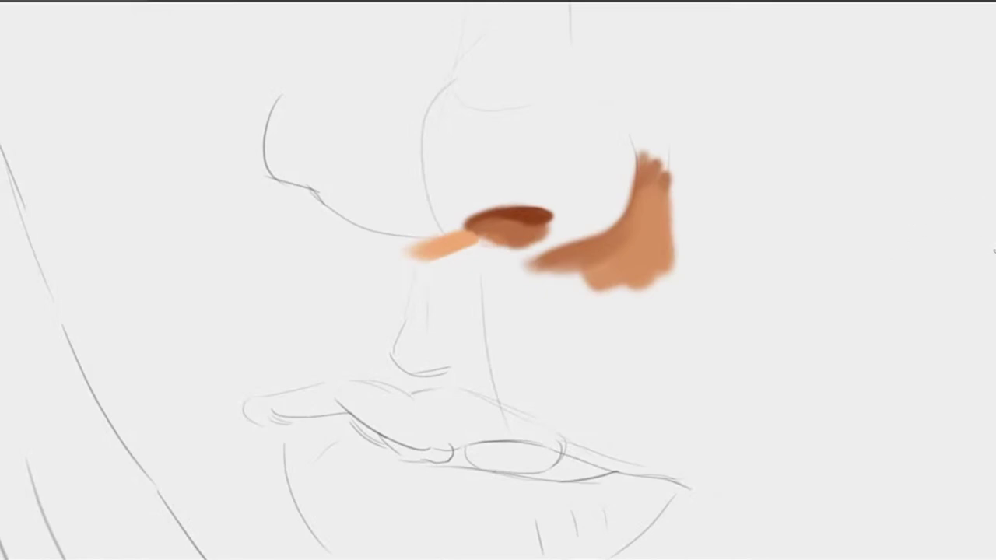
{"action": "left_click", "coordinate": [465, 244], "text": "alt"}
{"action": "left_click_drag", "start_coordinate": [474, 244], "coordinate": [535, 243]}
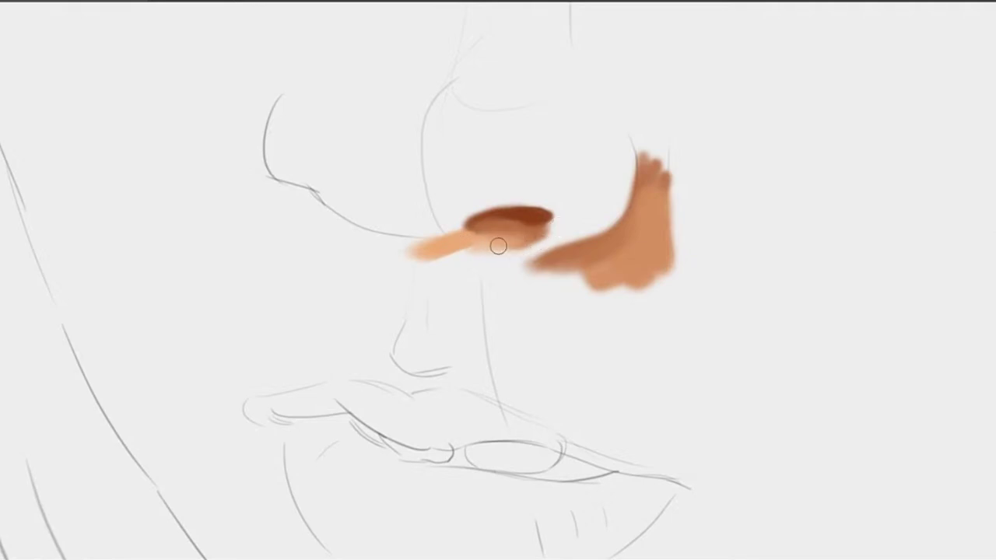
Paint peach below the nostril and draw a thin dark brown crease along the nostril wing's lower edge, undoing stray strokes
{"action": "mouse_move", "coordinate": [543, 231]}
{"action": "left_mouse_down"}
{"action": "mouse_move", "coordinate": [595, 246]}
{"action": "mouse_move", "coordinate": [423, 282]}
{"action": "mouse_move", "coordinate": [608, 238]}
{"action": "mouse_move", "coordinate": [503, 280]}
{"action": "mouse_move", "coordinate": [558, 239]}
{"action": "left_mouse_up"}
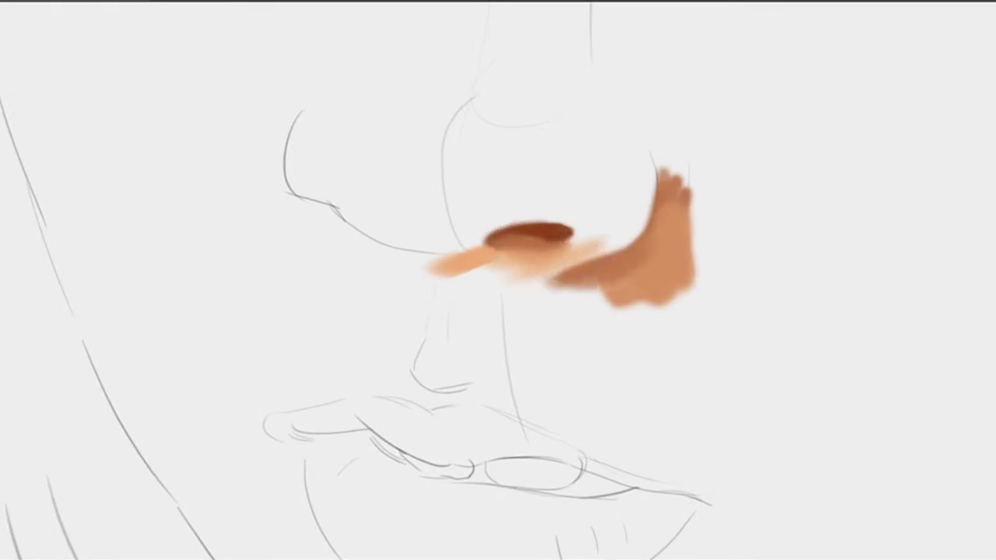
{"action": "mouse_move", "coordinate": [614, 250]}
{"action": "left_mouse_down"}
{"action": "mouse_move", "coordinate": [608, 269]}
{"action": "mouse_move", "coordinate": [564, 281]}
{"action": "left_mouse_up"}
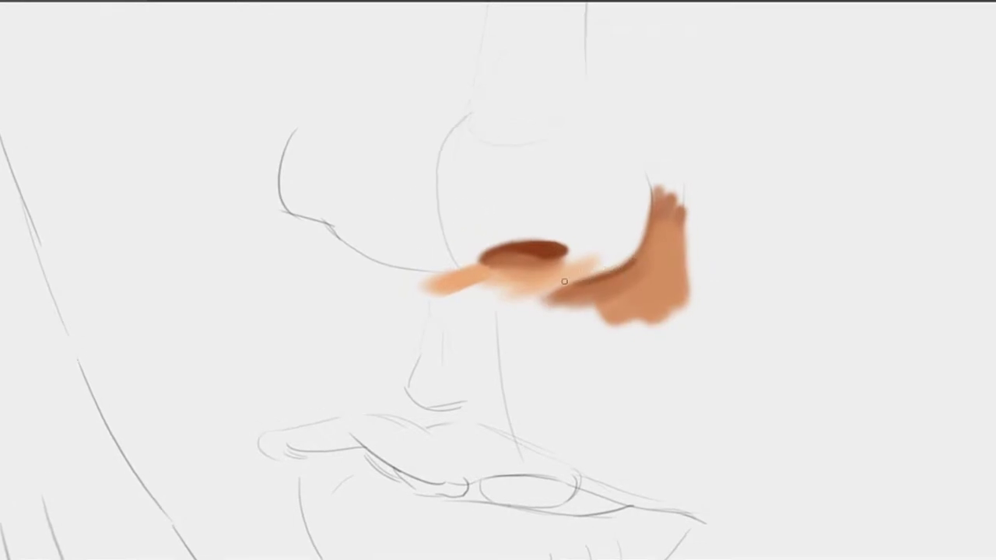
{"action": "key", "text": "ctrl+z"}
{"action": "left_click_drag", "start_coordinate": [634, 260], "coordinate": [577, 279]}
{"action": "key", "text": "ctrl+z"}
{"action": "left_click_drag", "start_coordinate": [634, 258], "coordinate": [578, 278]}
{"action": "key", "text": "ctrl+z"}
{"action": "left_click_drag", "start_coordinate": [633, 262], "coordinate": [576, 282]}
{"action": "mouse_move", "coordinate": [631, 261]}
{"action": "left_mouse_down"}
{"action": "mouse_move", "coordinate": [572, 293]}
{"action": "mouse_move", "coordinate": [558, 323]}
{"action": "mouse_move", "coordinate": [572, 279]}
{"action": "left_mouse_up"}
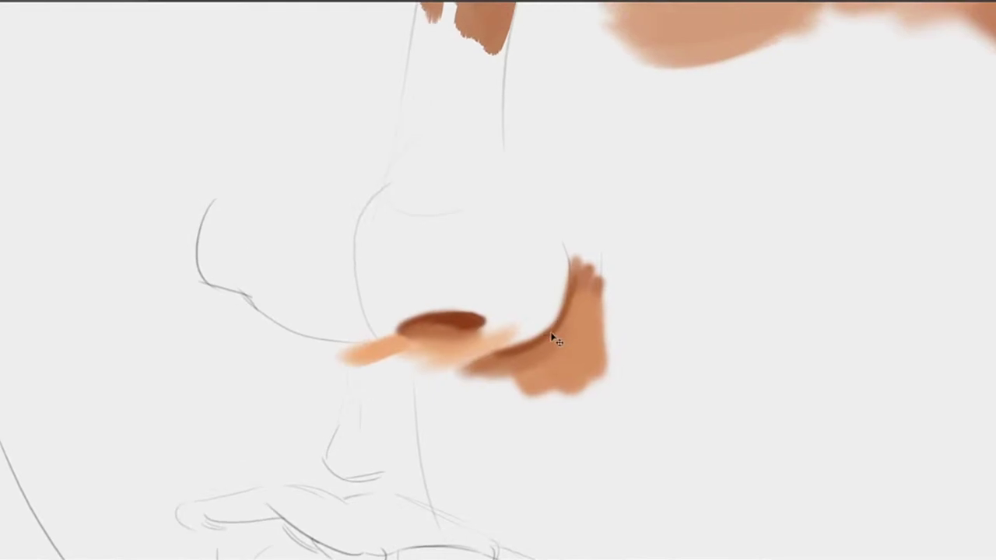
Extend the dark brown crease up the outer edge of the nostril wing, undoing the misplaced stroke
{"action": "left_click_drag", "start_coordinate": [553, 336], "coordinate": [572, 243]}
{"action": "left_click_drag", "start_coordinate": [558, 328], "coordinate": [561, 227]}
{"action": "key", "text": "ctrl+z"}
Block in a saturated orange patch inside the nostril wing, with lighter strokes at its upper edge
{"action": "mouse_move", "coordinate": [548, 309]}
{"action": "left_mouse_down"}
{"action": "mouse_move", "coordinate": [615, 275]}
{"action": "mouse_move", "coordinate": [661, 268]}
{"action": "left_mouse_up"}
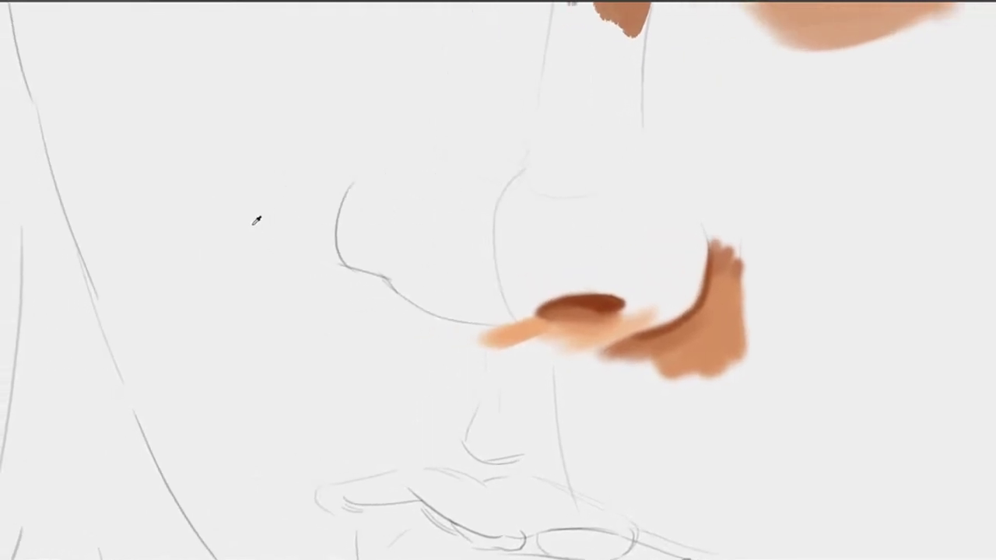
{"action": "mouse_move", "coordinate": [655, 233]}
{"action": "left_mouse_down"}
{"action": "mouse_move", "coordinate": [575, 275]}
{"action": "mouse_move", "coordinate": [587, 317]}
{"action": "mouse_move", "coordinate": [608, 323]}
{"action": "left_mouse_up"}
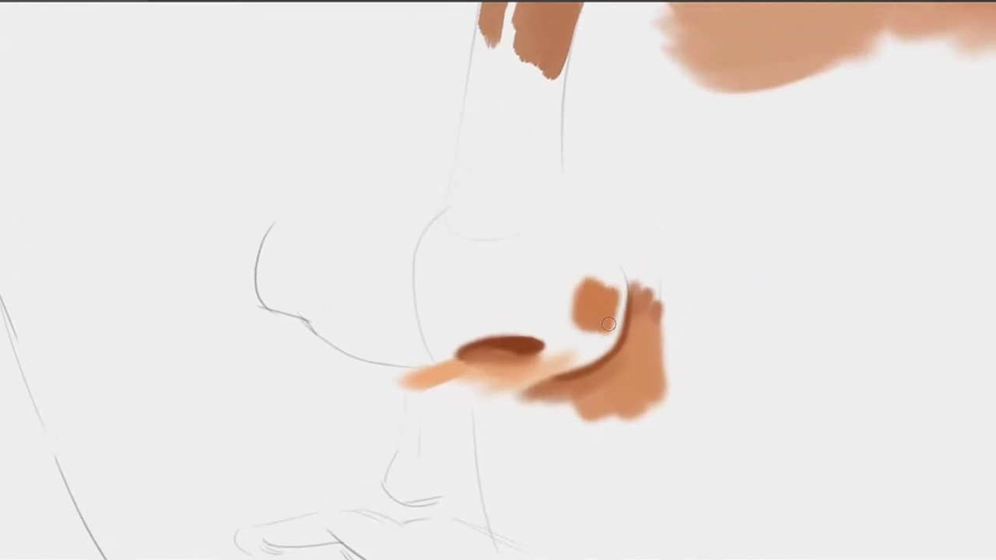
{"action": "mouse_move", "coordinate": [600, 272]}
{"action": "left_mouse_down"}
{"action": "mouse_move", "coordinate": [614, 309]}
{"action": "mouse_move", "coordinate": [605, 265]}
{"action": "left_mouse_up"}
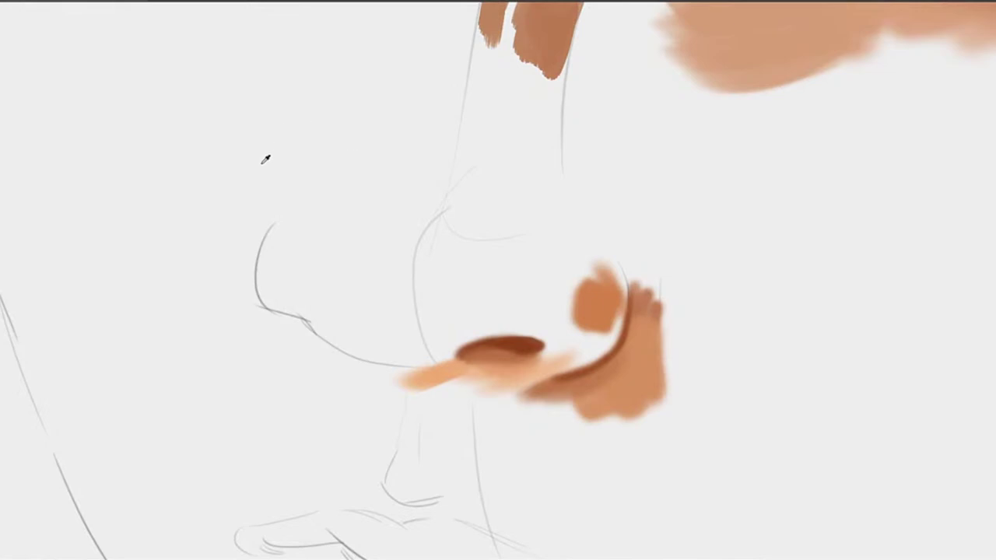
Continue the crease over the top of the nostril wing with sampled brown and widen it into a soft shadow
{"action": "left_click_drag", "start_coordinate": [621, 298], "coordinate": [614, 251]}
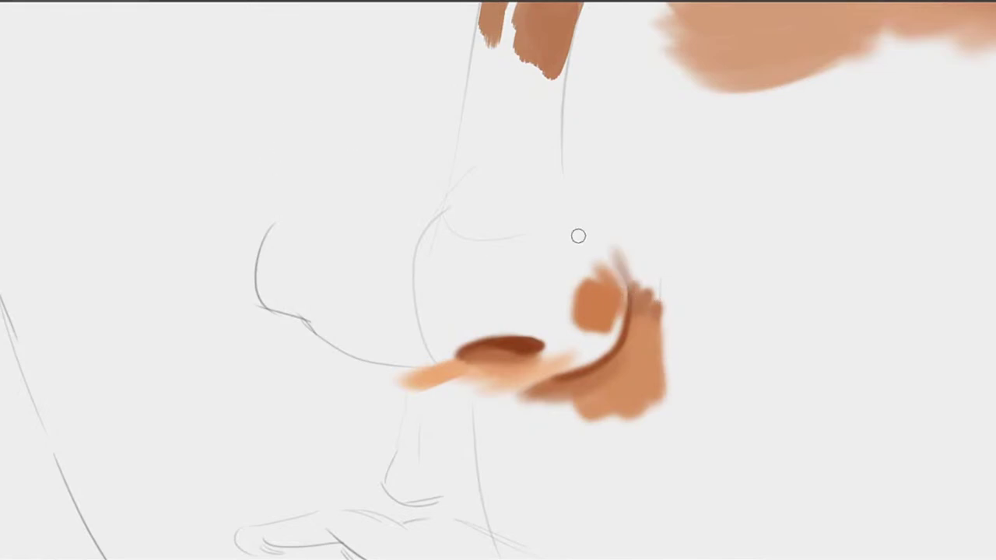
{"action": "mouse_move", "coordinate": [625, 294]}
{"action": "left_mouse_down"}
{"action": "mouse_move", "coordinate": [598, 240]}
{"action": "mouse_move", "coordinate": [626, 294]}
{"action": "left_mouse_up"}
{"action": "left_click_drag", "start_coordinate": [613, 245], "coordinate": [630, 294]}
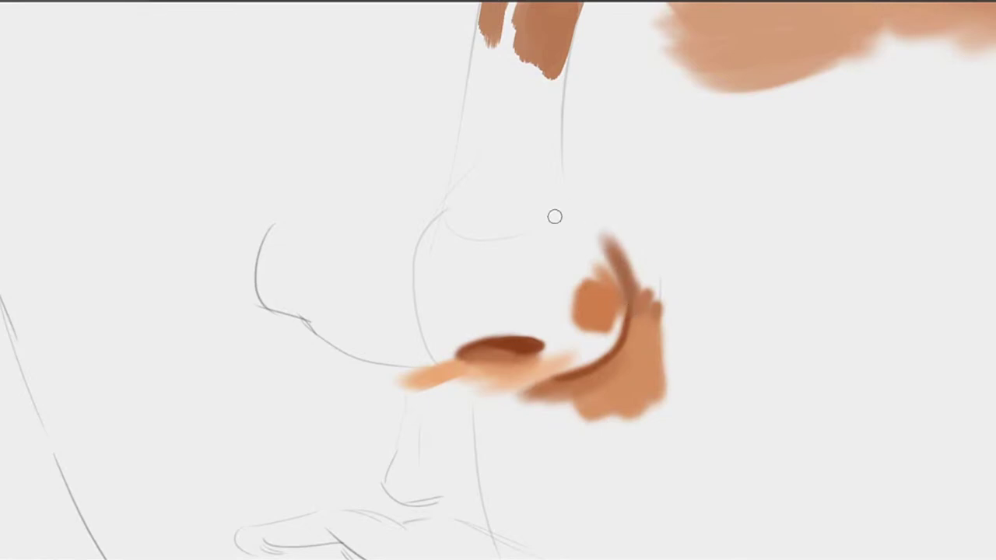
{"action": "left_click_drag", "start_coordinate": [571, 251], "coordinate": [627, 267]}
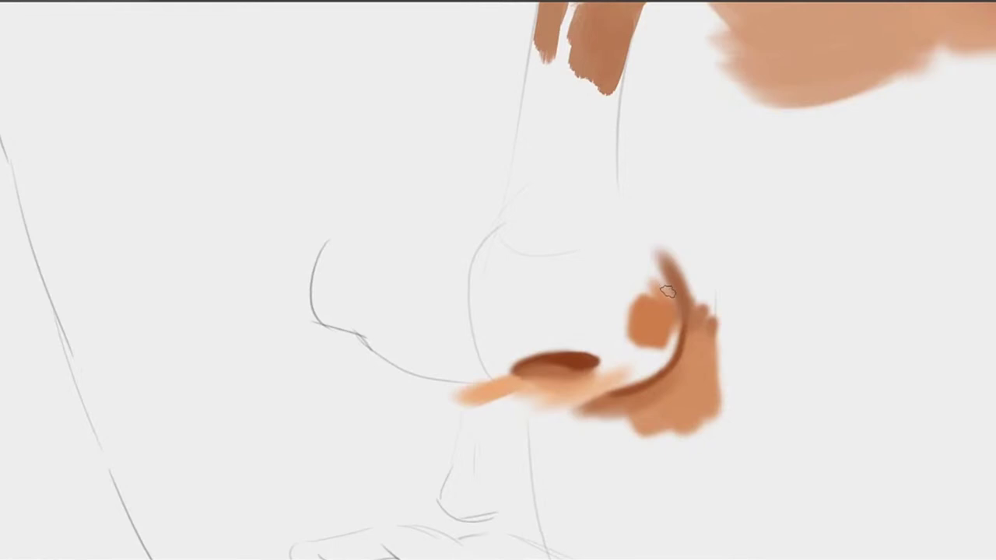
{"action": "mouse_move", "coordinate": [670, 303]}
{"action": "left_mouse_down"}
{"action": "mouse_move", "coordinate": [658, 269]}
{"action": "mouse_move", "coordinate": [658, 295]}
{"action": "mouse_move", "coordinate": [635, 251]}
{"action": "mouse_move", "coordinate": [646, 289]}
{"action": "mouse_move", "coordinate": [661, 288]}
{"action": "mouse_move", "coordinate": [628, 241]}
{"action": "mouse_move", "coordinate": [657, 276]}
{"action": "left_mouse_up"}
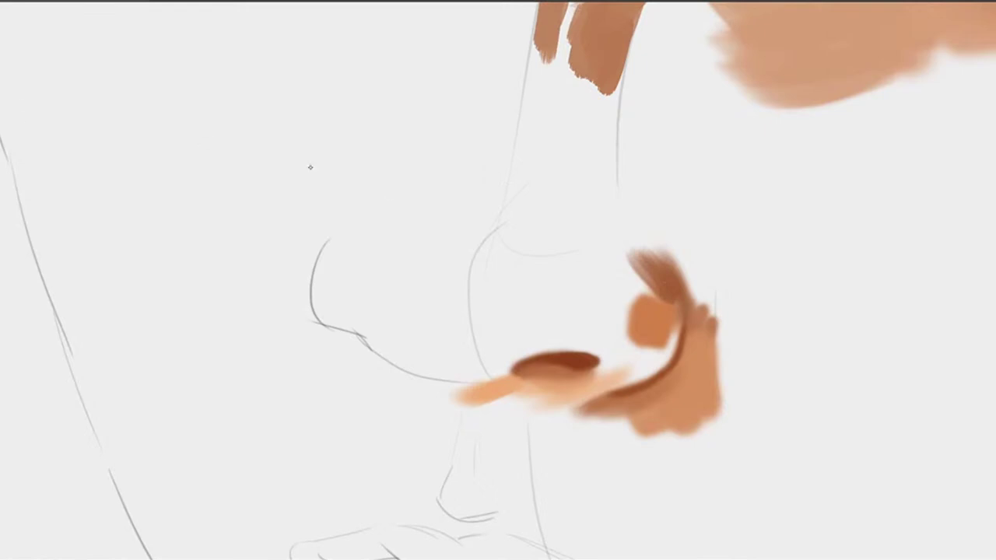
Block in reddish-brown skin tone on the lower side of the nose bridge above the nostril wing, undoing the first stroke
{"action": "mouse_move", "coordinate": [649, 213]}
{"action": "left_mouse_down"}
{"action": "mouse_move", "coordinate": [594, 247]}
{"action": "mouse_move", "coordinate": [588, 281]}
{"action": "left_mouse_up"}
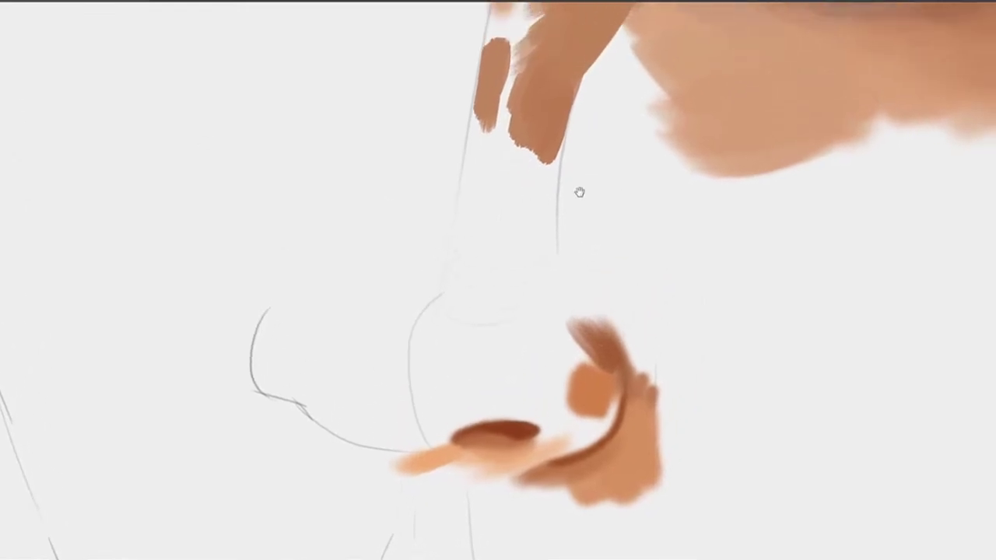
{"action": "left_click_drag", "start_coordinate": [579, 192], "coordinate": [558, 221]}
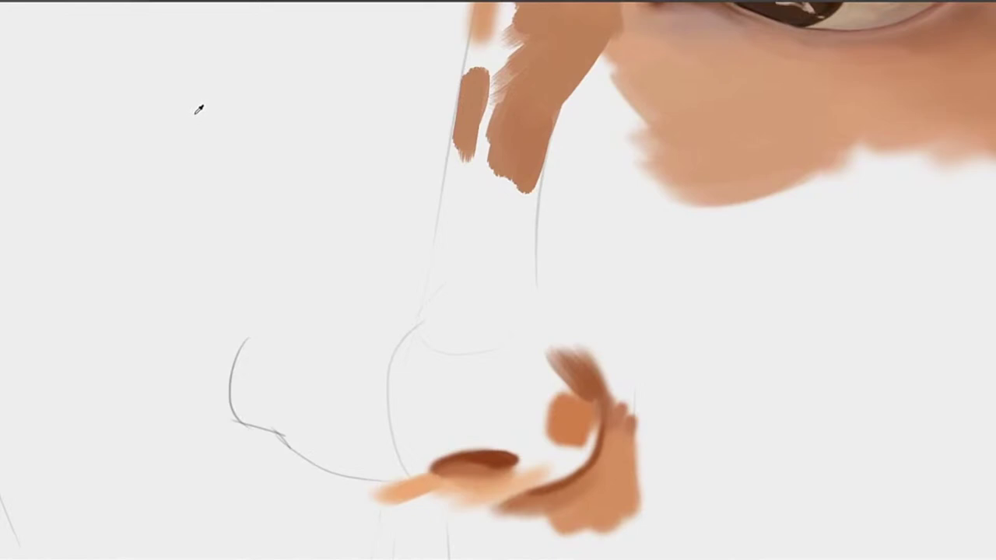
{"action": "left_click_drag", "start_coordinate": [496, 268], "coordinate": [474, 320]}
{"action": "key", "text": "ctrl+z"}
{"action": "mouse_move", "coordinate": [487, 283]}
{"action": "left_mouse_down"}
{"action": "mouse_move", "coordinate": [518, 303]}
{"action": "mouse_move", "coordinate": [517, 273]}
{"action": "mouse_move", "coordinate": [505, 318]}
{"action": "mouse_move", "coordinate": [514, 272]}
{"action": "mouse_move", "coordinate": [511, 332]}
{"action": "mouse_move", "coordinate": [491, 304]}
{"action": "mouse_move", "coordinate": [469, 314]}
{"action": "mouse_move", "coordinate": [487, 238]}
{"action": "mouse_move", "coordinate": [493, 276]}
{"action": "left_mouse_up"}
{"action": "mouse_move", "coordinate": [463, 348]}
{"action": "left_mouse_down"}
{"action": "mouse_move", "coordinate": [474, 245]}
{"action": "mouse_move", "coordinate": [482, 353]}
{"action": "left_mouse_up"}
{"action": "left_click_drag", "start_coordinate": [492, 236], "coordinate": [487, 373]}
{"action": "left_click_drag", "start_coordinate": [506, 245], "coordinate": [493, 326]}
{"action": "left_click_drag", "start_coordinate": [620, 285], "coordinate": [487, 382]}
Paint a light pink patch on the cheek below the eye and extend it over the reddish-brown outer cheek
{"action": "left_click_drag", "start_coordinate": [548, 400], "coordinate": [511, 216]}
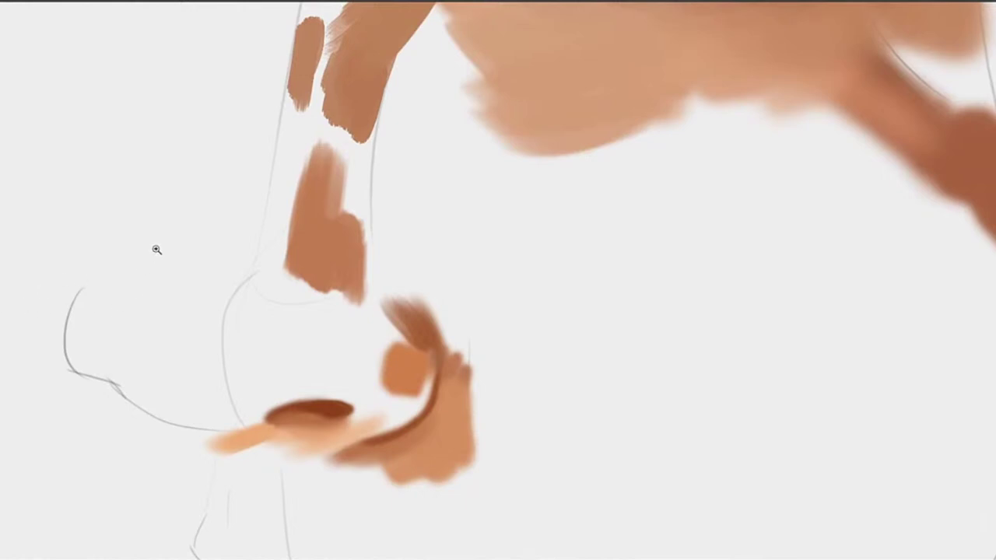
{"action": "mouse_move", "coordinate": [617, 254]}
{"action": "left_mouse_down"}
{"action": "mouse_move", "coordinate": [467, 248]}
{"action": "mouse_move", "coordinate": [472, 271]}
{"action": "mouse_move", "coordinate": [584, 280]}
{"action": "mouse_move", "coordinate": [542, 335]}
{"action": "mouse_move", "coordinate": [560, 282]}
{"action": "mouse_move", "coordinate": [578, 284]}
{"action": "left_mouse_up"}
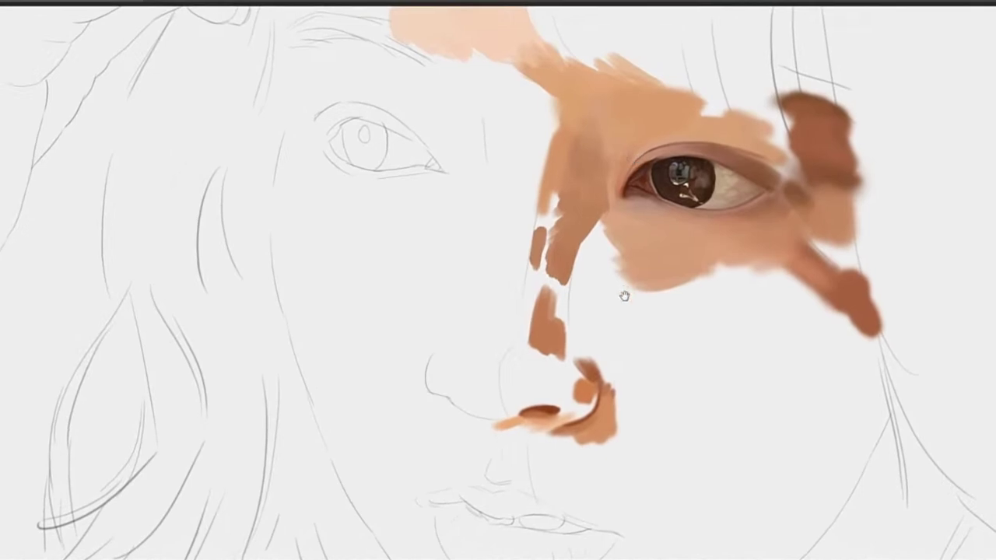
{"action": "left_click_drag", "start_coordinate": [625, 296], "coordinate": [591, 257]}
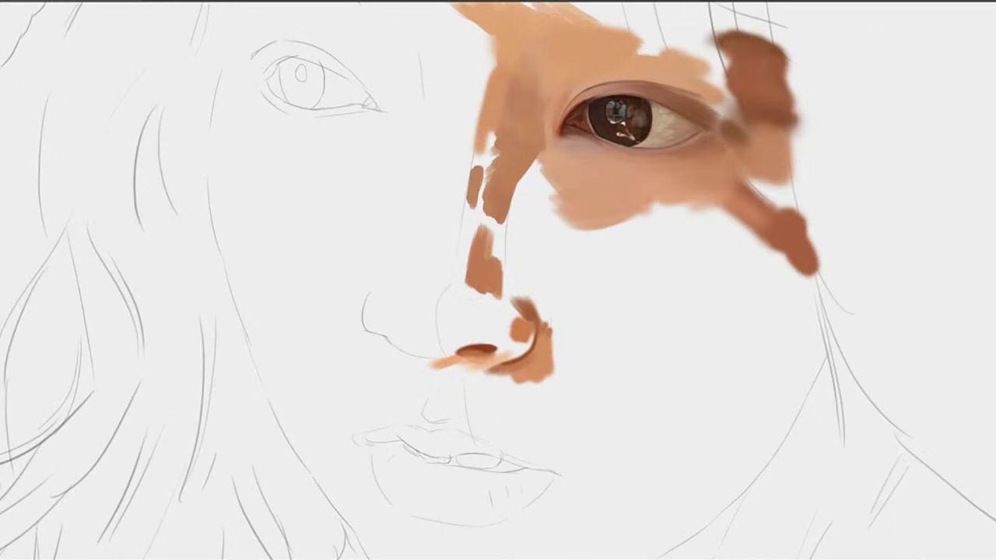
{"action": "left_click_drag", "start_coordinate": [583, 246], "coordinate": [533, 219]}
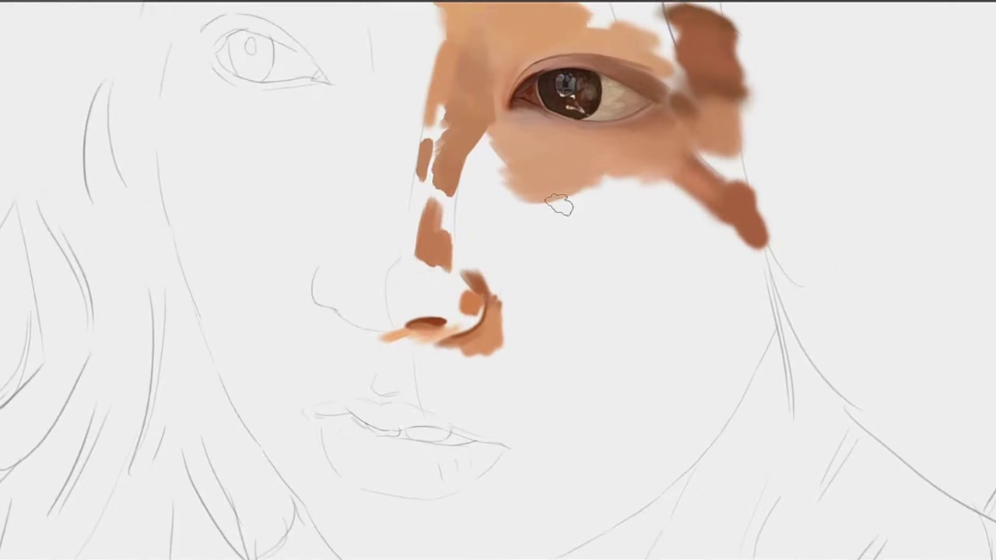
{"action": "mouse_move", "coordinate": [607, 220]}
{"action": "left_mouse_down"}
{"action": "mouse_move", "coordinate": [622, 233]}
{"action": "mouse_move", "coordinate": [655, 220]}
{"action": "mouse_move", "coordinate": [622, 265]}
{"action": "mouse_move", "coordinate": [627, 223]}
{"action": "mouse_move", "coordinate": [696, 160]}
{"action": "left_mouse_up"}
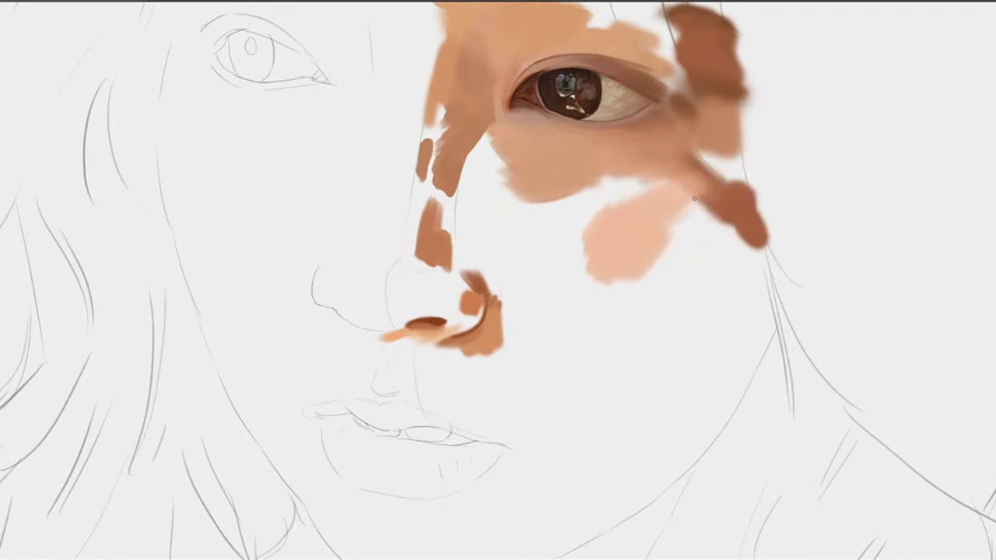
{"action": "mouse_move", "coordinate": [695, 200]}
{"action": "left_mouse_down"}
{"action": "mouse_move", "coordinate": [700, 226]}
{"action": "mouse_move", "coordinate": [727, 206]}
{"action": "mouse_move", "coordinate": [746, 210]}
{"action": "mouse_move", "coordinate": [669, 221]}
{"action": "mouse_move", "coordinate": [672, 246]}
{"action": "left_mouse_up"}
Blend the pink cheek patch's upper edge into the under-eye skin with sampled intermediate tones
{"action": "left_click", "coordinate": [651, 206], "text": "alt"}
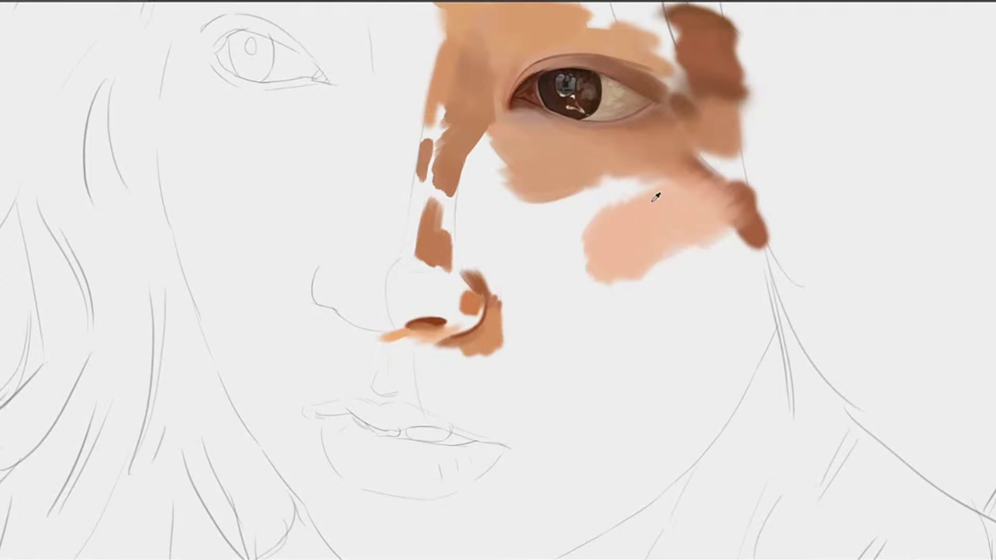
{"action": "left_click", "coordinate": [651, 203], "text": "alt"}
{"action": "mouse_move", "coordinate": [572, 214]}
{"action": "left_mouse_down"}
{"action": "mouse_move", "coordinate": [571, 200]}
{"action": "mouse_move", "coordinate": [662, 231]}
{"action": "mouse_move", "coordinate": [653, 233]}
{"action": "left_mouse_up"}
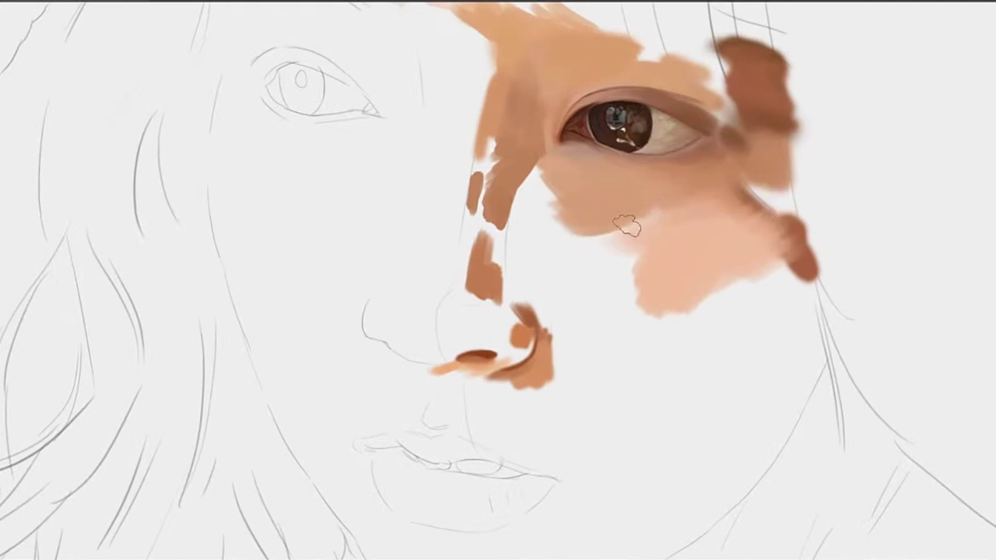
{"action": "left_click_drag", "start_coordinate": [576, 218], "coordinate": [619, 214]}
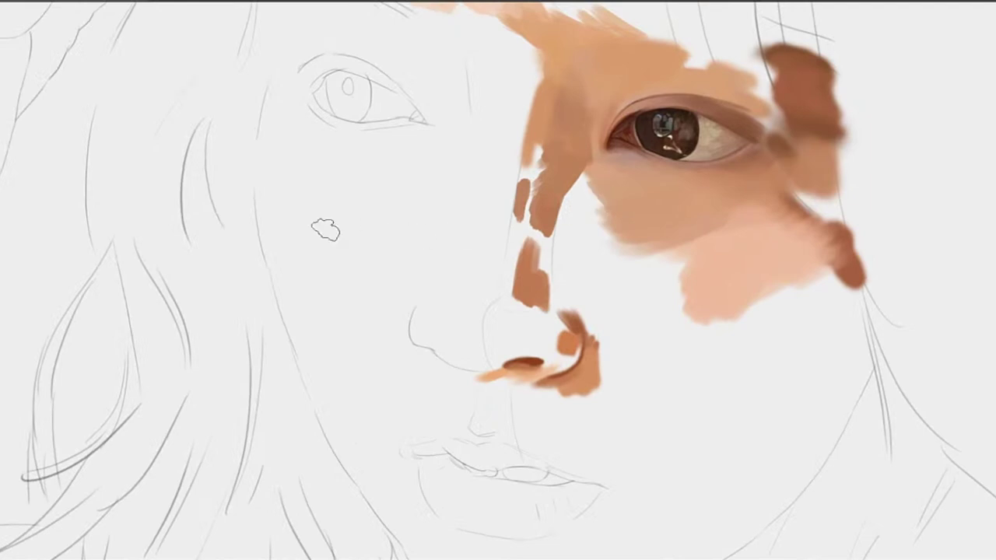
Paint a tan patch on the cheek beside the nose bridge and merge it into the skin below the eye
{"action": "mouse_move", "coordinate": [607, 272]}
{"action": "left_mouse_down"}
{"action": "mouse_move", "coordinate": [548, 244]}
{"action": "mouse_move", "coordinate": [507, 239]}
{"action": "mouse_move", "coordinate": [522, 263]}
{"action": "mouse_move", "coordinate": [513, 267]}
{"action": "mouse_move", "coordinate": [529, 249]}
{"action": "mouse_move", "coordinate": [539, 301]}
{"action": "left_mouse_up"}
{"action": "scroll", "coordinate": [539, 255], "scroll_direction": "up", "scroll_amount": 1}
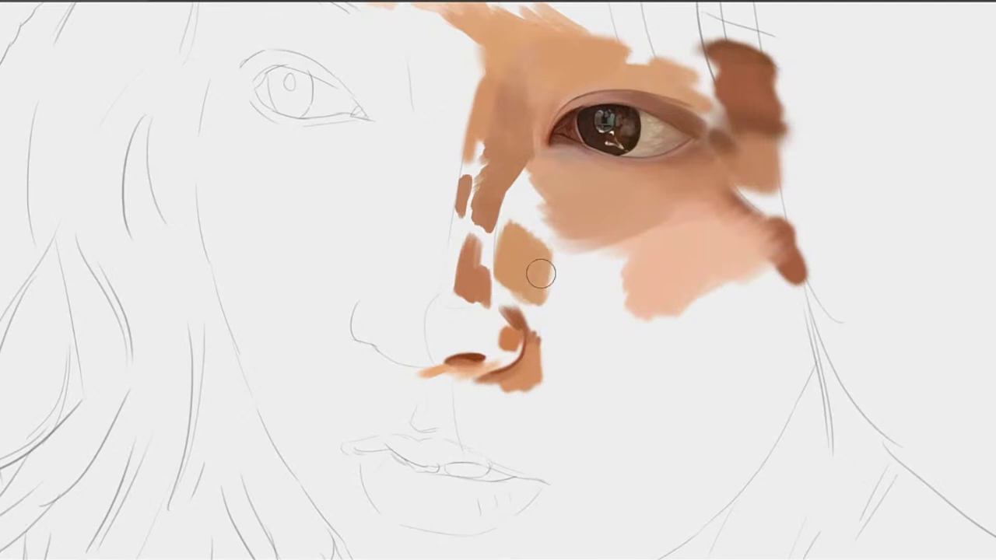
{"action": "left_click_drag", "start_coordinate": [538, 272], "coordinate": [563, 262]}
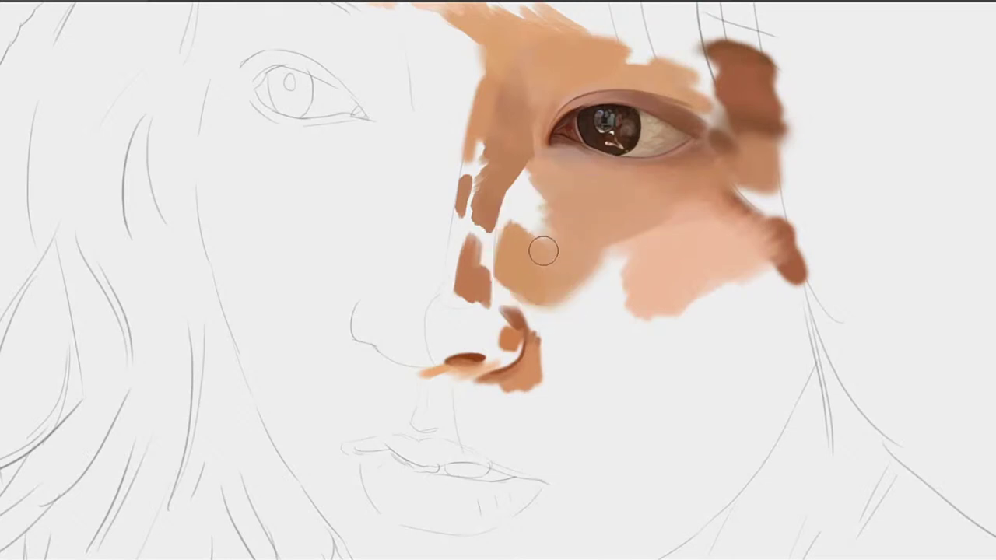
{"action": "mouse_move", "coordinate": [540, 249]}
{"action": "left_mouse_down"}
{"action": "mouse_move", "coordinate": [516, 251]}
{"action": "mouse_move", "coordinate": [559, 198]}
{"action": "left_mouse_up"}
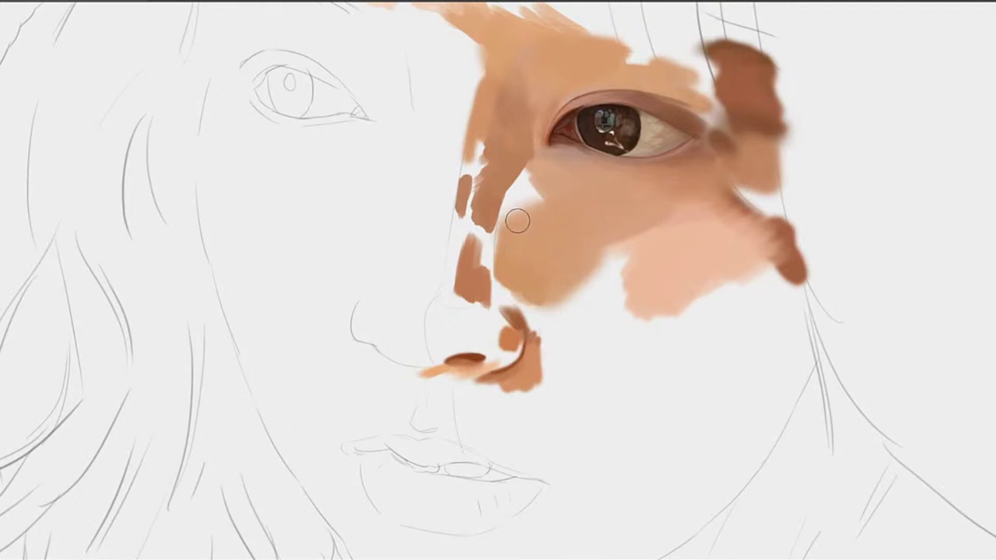
Fill the gap between the nose bridge and the tan cheek below the inner eye corner, blending with sampled tones
{"action": "key", "text": "bracketleft"}
{"action": "mouse_move", "coordinate": [506, 230]}
{"action": "left_mouse_down"}
{"action": "mouse_move", "coordinate": [508, 216]}
{"action": "mouse_move", "coordinate": [502, 249]}
{"action": "mouse_move", "coordinate": [521, 191]}
{"action": "mouse_move", "coordinate": [533, 195]}
{"action": "mouse_move", "coordinate": [543, 179]}
{"action": "mouse_move", "coordinate": [552, 186]}
{"action": "mouse_move", "coordinate": [536, 188]}
{"action": "left_mouse_up"}
{"action": "left_click", "coordinate": [518, 209], "text": "alt"}
{"action": "left_click", "coordinate": [548, 199], "text": "alt"}
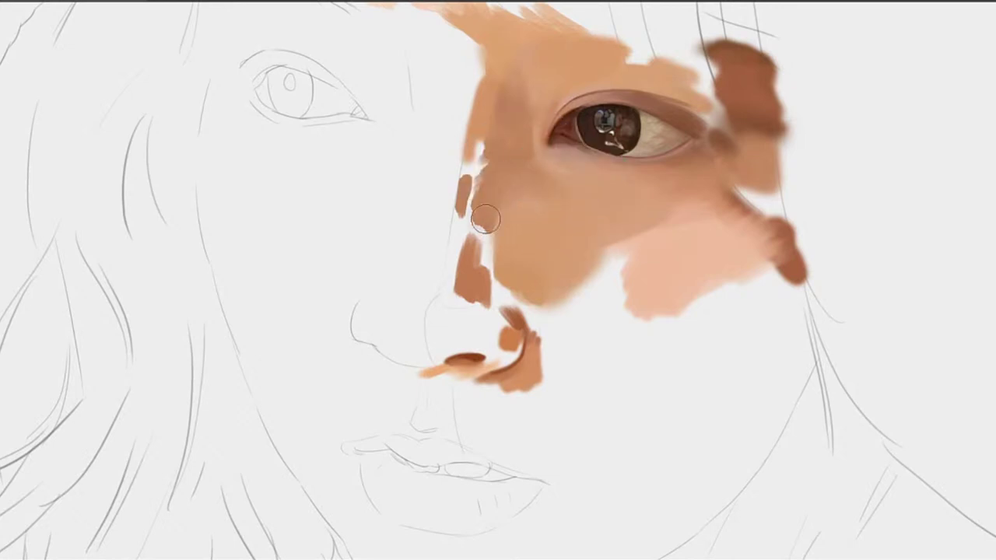
{"action": "left_click", "coordinate": [548, 223], "text": "alt"}
{"action": "left_click", "coordinate": [516, 168]}
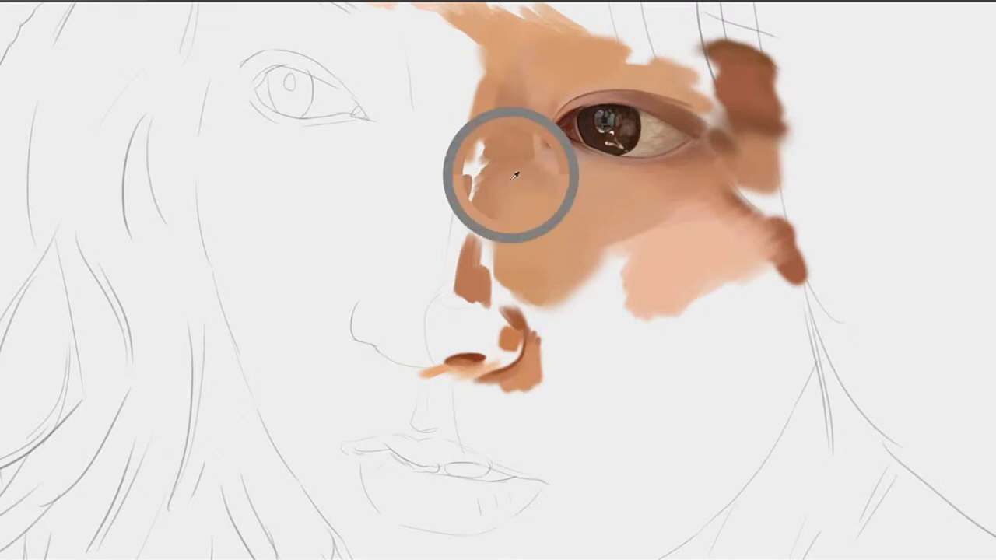
{"action": "left_click_drag", "start_coordinate": [487, 217], "coordinate": [498, 211]}
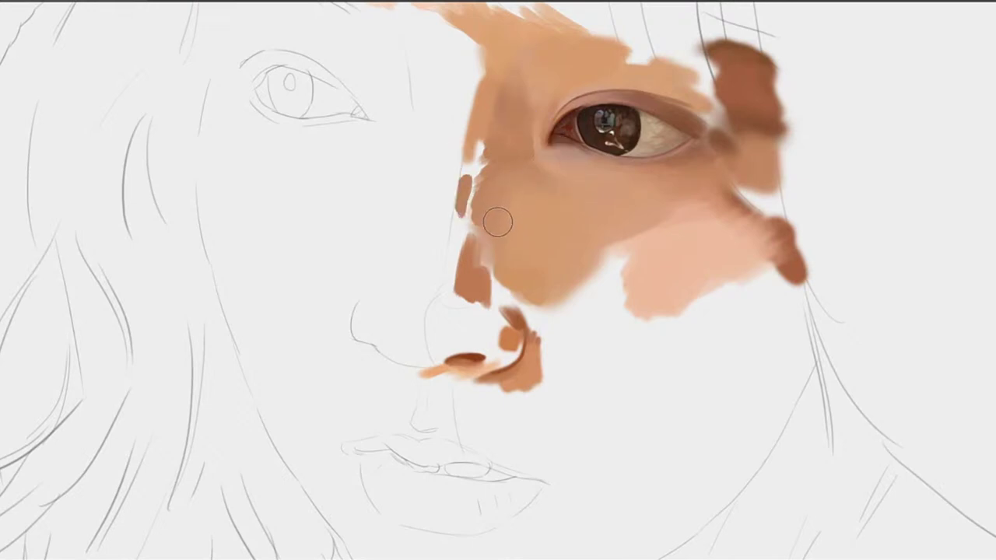
{"action": "left_click", "coordinate": [573, 225]}
Add a light orange patch on the cheek beside the nostril and blend the tan skin down to the nostril wing
{"action": "mouse_move", "coordinate": [573, 324]}
{"action": "left_mouse_down"}
{"action": "mouse_move", "coordinate": [561, 369]}
{"action": "mouse_move", "coordinate": [555, 332]}
{"action": "mouse_move", "coordinate": [548, 371]}
{"action": "mouse_move", "coordinate": [559, 327]}
{"action": "mouse_move", "coordinate": [563, 380]}
{"action": "mouse_move", "coordinate": [567, 336]}
{"action": "mouse_move", "coordinate": [578, 359]}
{"action": "mouse_move", "coordinate": [561, 324]}
{"action": "mouse_move", "coordinate": [584, 391]}
{"action": "mouse_move", "coordinate": [553, 398]}
{"action": "mouse_move", "coordinate": [580, 391]}
{"action": "left_mouse_up"}
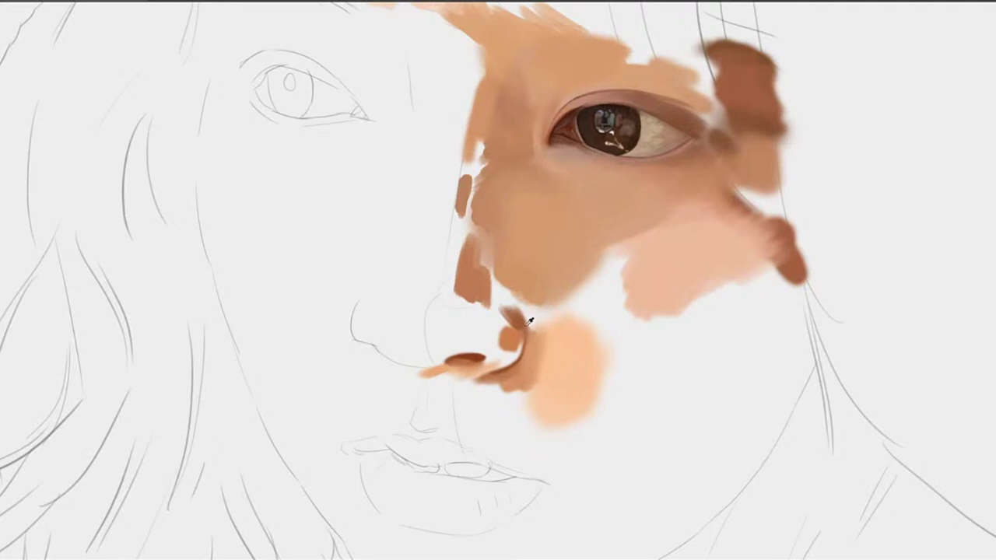
{"action": "mouse_move", "coordinate": [521, 324]}
{"action": "left_mouse_down"}
{"action": "mouse_move", "coordinate": [500, 311]}
{"action": "mouse_move", "coordinate": [520, 332]}
{"action": "mouse_move", "coordinate": [506, 336]}
{"action": "mouse_move", "coordinate": [525, 303]}
{"action": "mouse_move", "coordinate": [541, 343]}
{"action": "mouse_move", "coordinate": [504, 277]}
{"action": "mouse_move", "coordinate": [535, 338]}
{"action": "mouse_move", "coordinate": [522, 333]}
{"action": "mouse_move", "coordinate": [510, 279]}
{"action": "mouse_move", "coordinate": [534, 325]}
{"action": "left_mouse_up"}
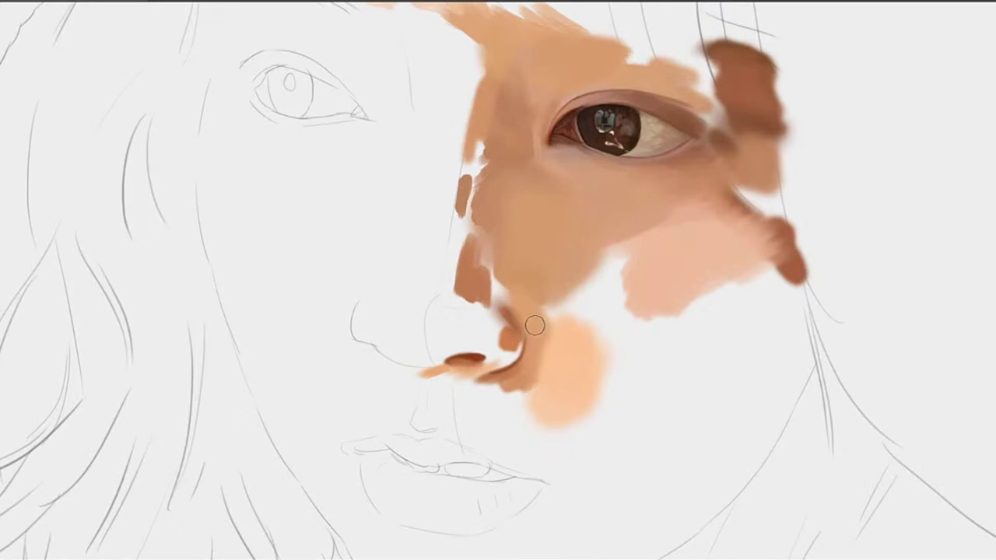
{"action": "left_click_drag", "start_coordinate": [500, 266], "coordinate": [545, 318]}
{"action": "left_click", "coordinate": [542, 278], "text": "alt"}
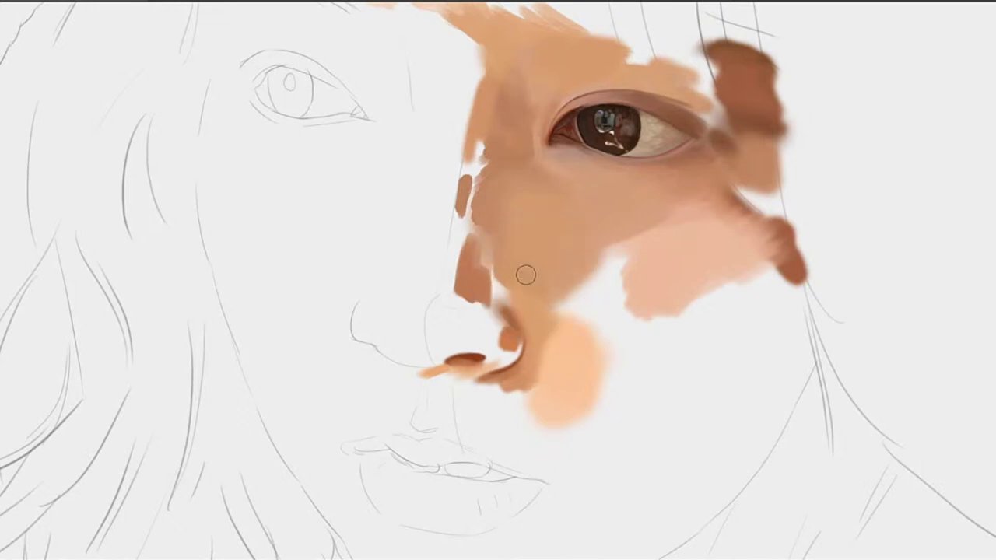
{"action": "left_click_drag", "start_coordinate": [526, 275], "coordinate": [534, 312]}
Deepen the lower part of the pink cheek patch with salmon, undoing a stroke and resampling the pink
{"action": "mouse_move", "coordinate": [658, 321]}
{"action": "left_mouse_down"}
{"action": "mouse_move", "coordinate": [730, 308]}
{"action": "mouse_move", "coordinate": [693, 310]}
{"action": "mouse_move", "coordinate": [724, 279]}
{"action": "mouse_move", "coordinate": [744, 284]}
{"action": "mouse_move", "coordinate": [680, 317]}
{"action": "mouse_move", "coordinate": [720, 276]}
{"action": "mouse_move", "coordinate": [732, 300]}
{"action": "left_mouse_up"}
{"action": "key", "text": "ctrl+z"}
{"action": "left_click", "coordinate": [702, 267], "text": "alt"}
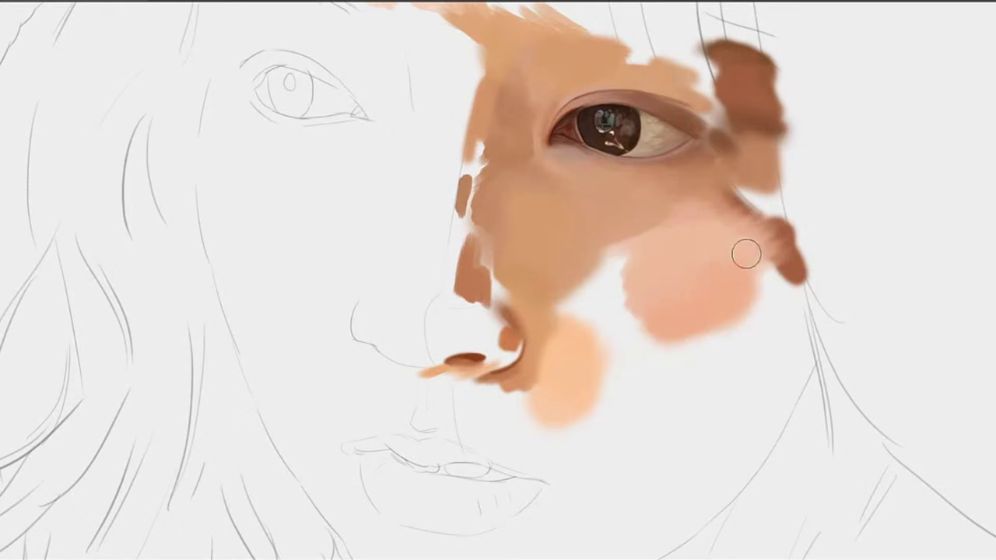
Blend the upper edge of the pink cheek patch into the tan skin below the eye with sampled tones
{"action": "left_click", "coordinate": [667, 218], "text": "alt"}
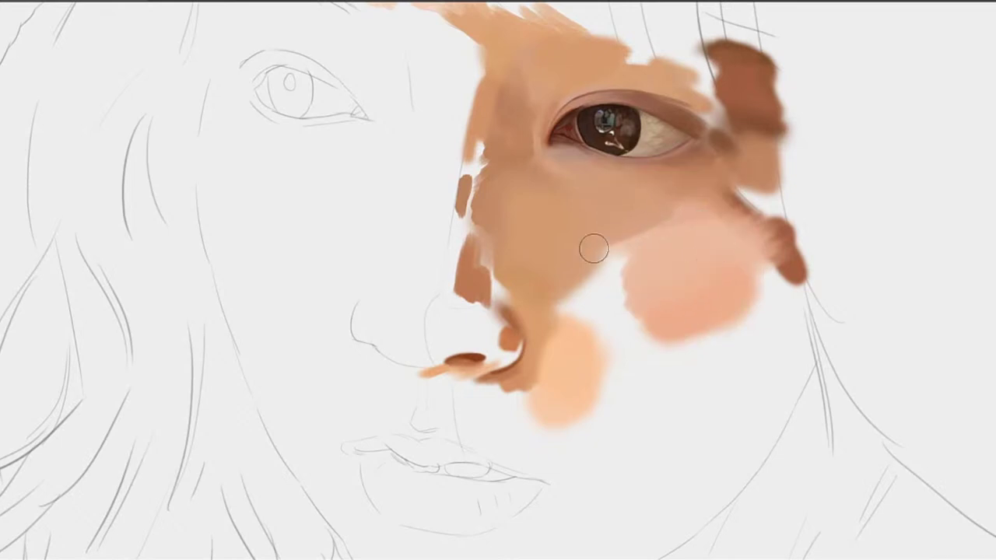
{"action": "left_click", "coordinate": [659, 224], "text": "alt"}
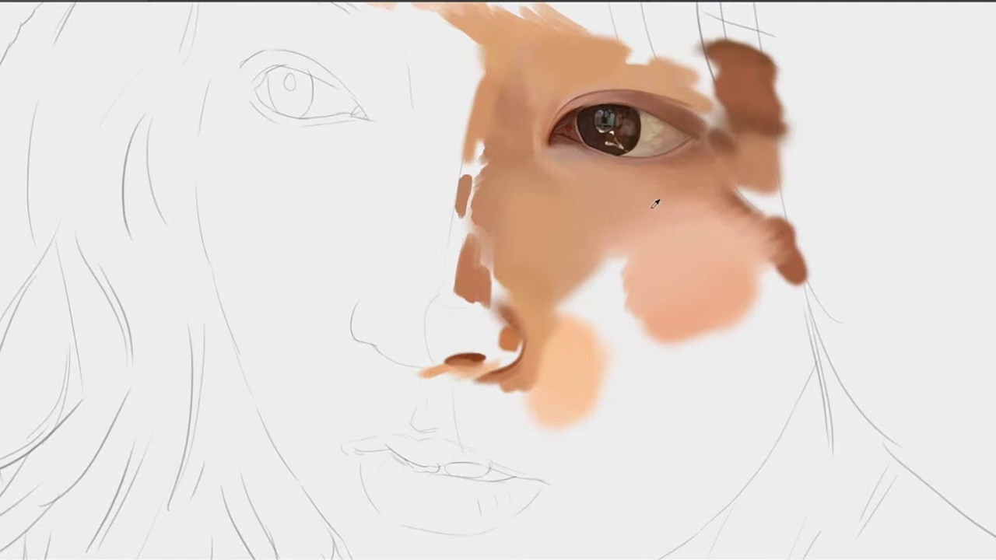
{"action": "left_click", "coordinate": [652, 209], "text": "alt"}
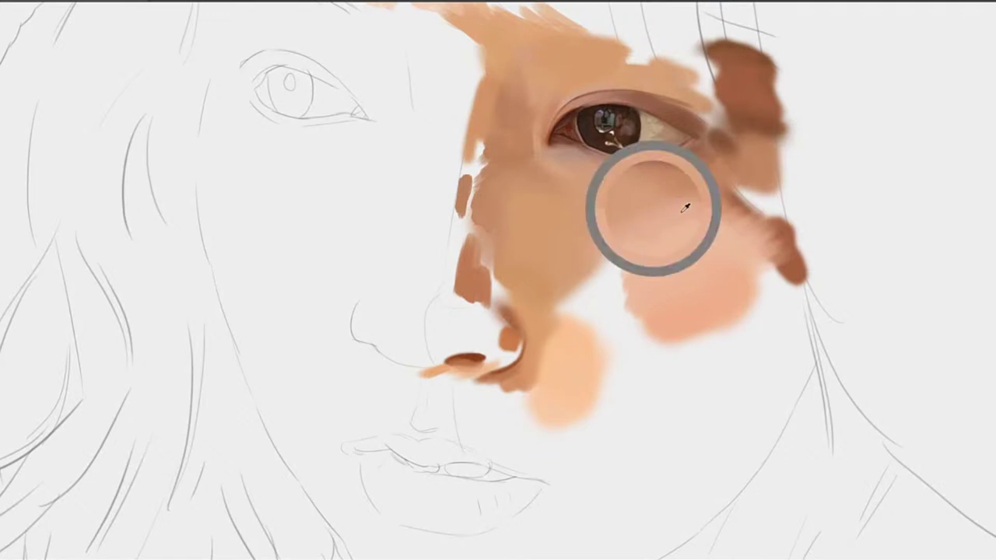
{"action": "left_click", "coordinate": [687, 228], "text": "alt"}
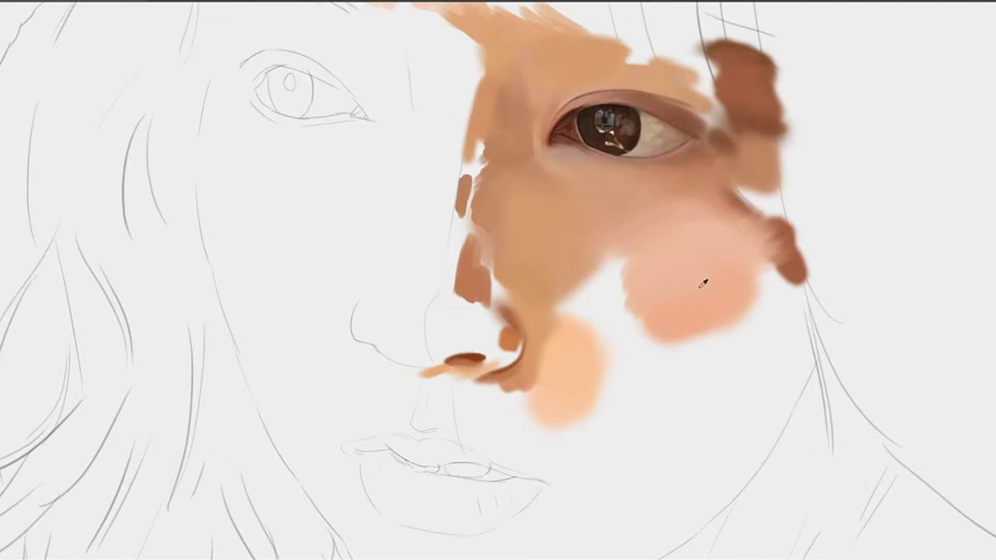
{"action": "left_click", "coordinate": [696, 191], "text": "alt"}
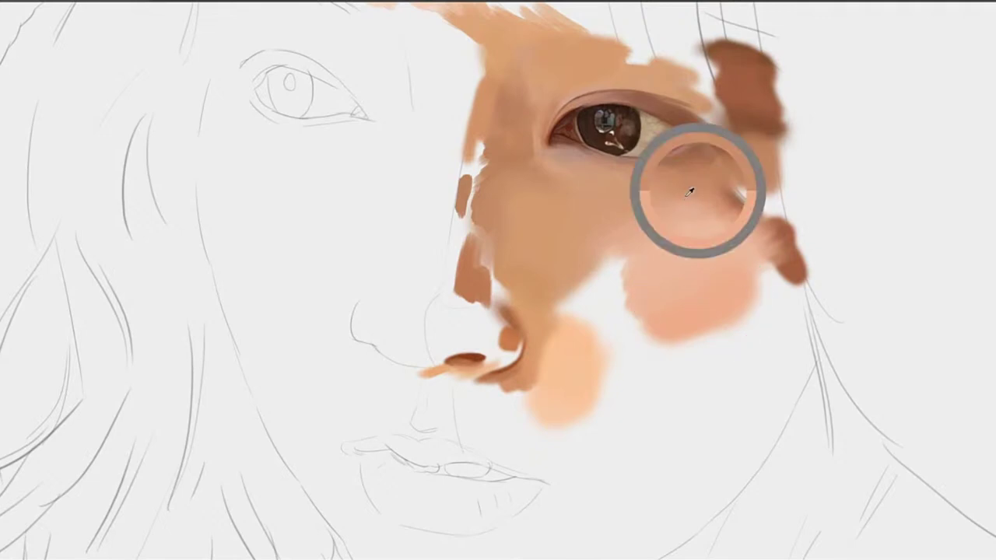
Refine the skin below the lower eyelid and around the inner eye corner with a smaller brush
{"action": "key", "text": "bracketleft"}
{"action": "key", "text": "bracketleft"}
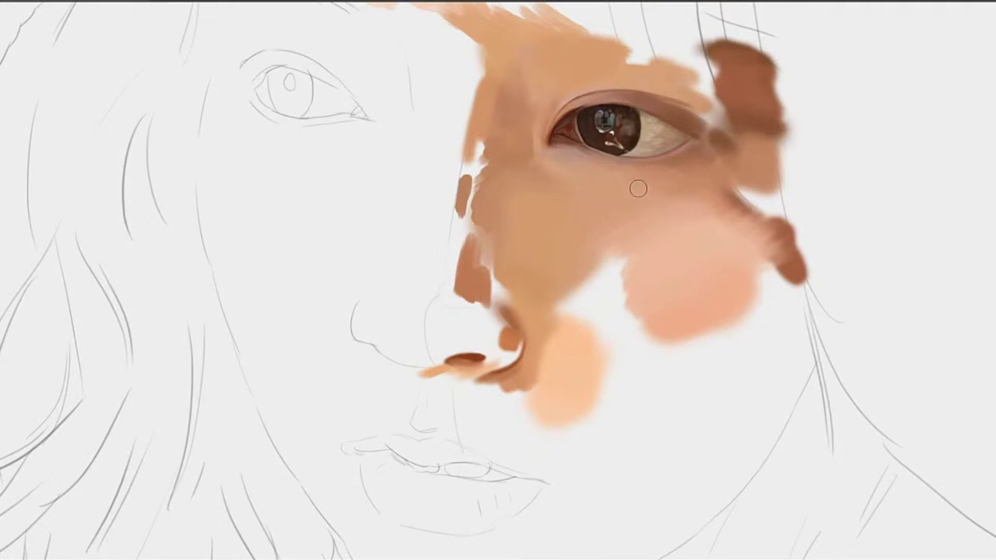
{"action": "left_click_drag", "start_coordinate": [580, 192], "coordinate": [615, 243]}
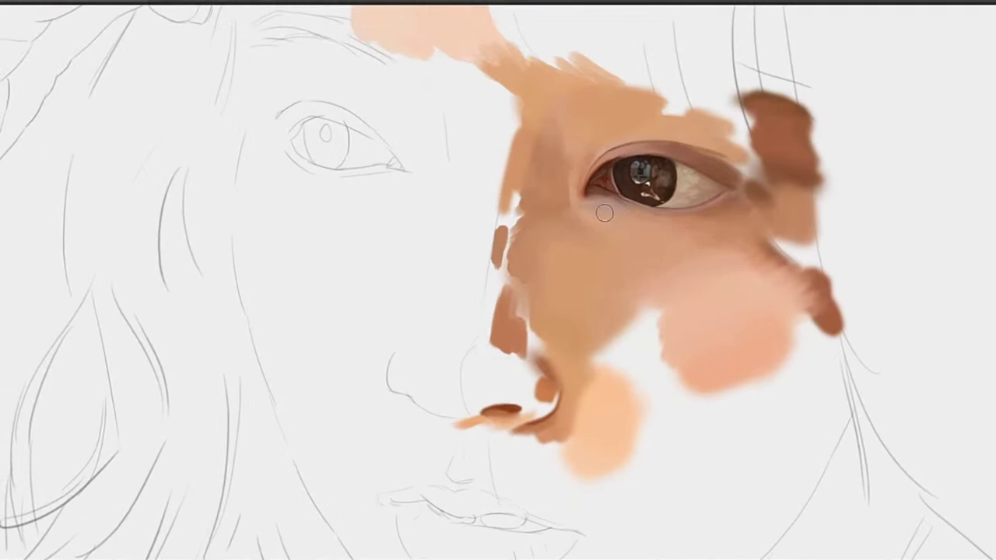
{"action": "left_click_drag", "start_coordinate": [576, 209], "coordinate": [571, 242]}
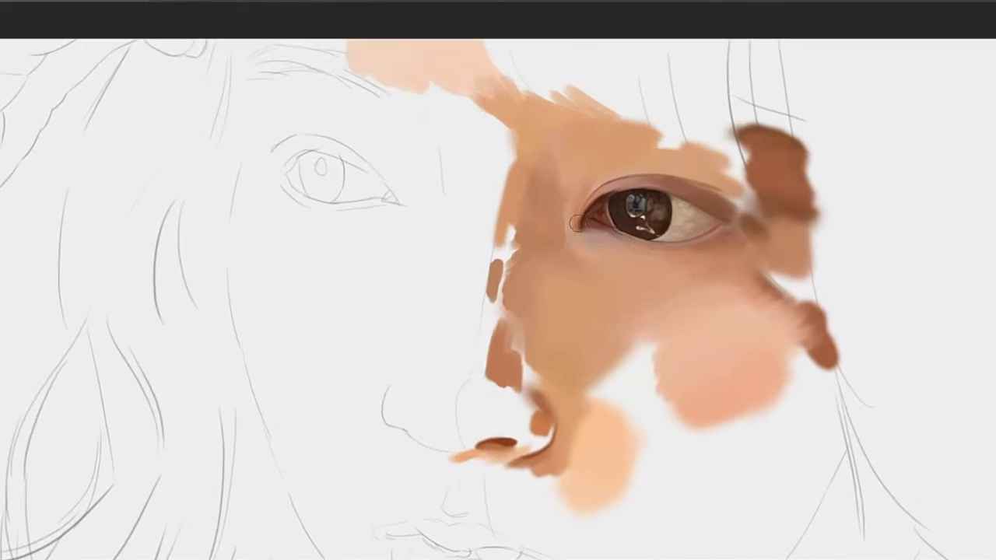
{"action": "left_click_drag", "start_coordinate": [570, 193], "coordinate": [578, 229]}
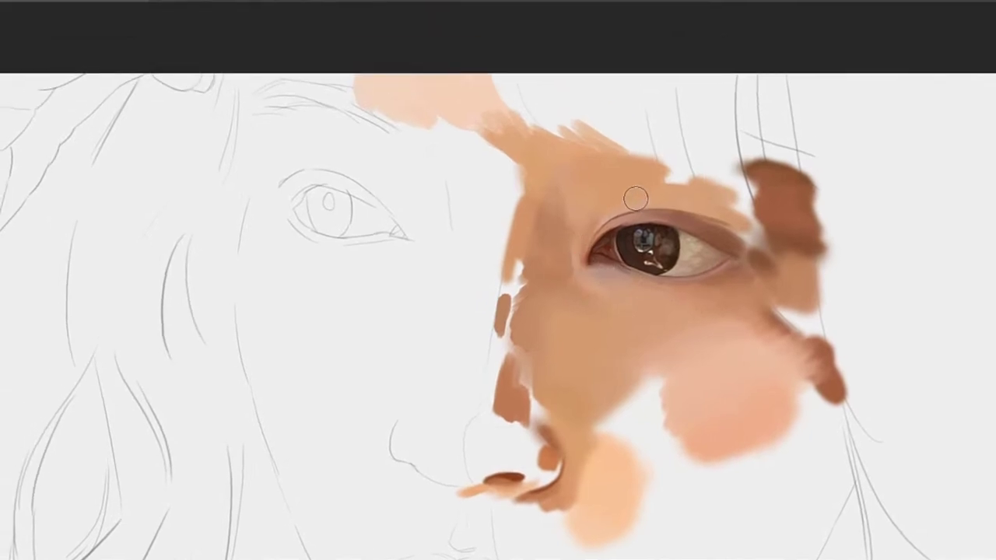
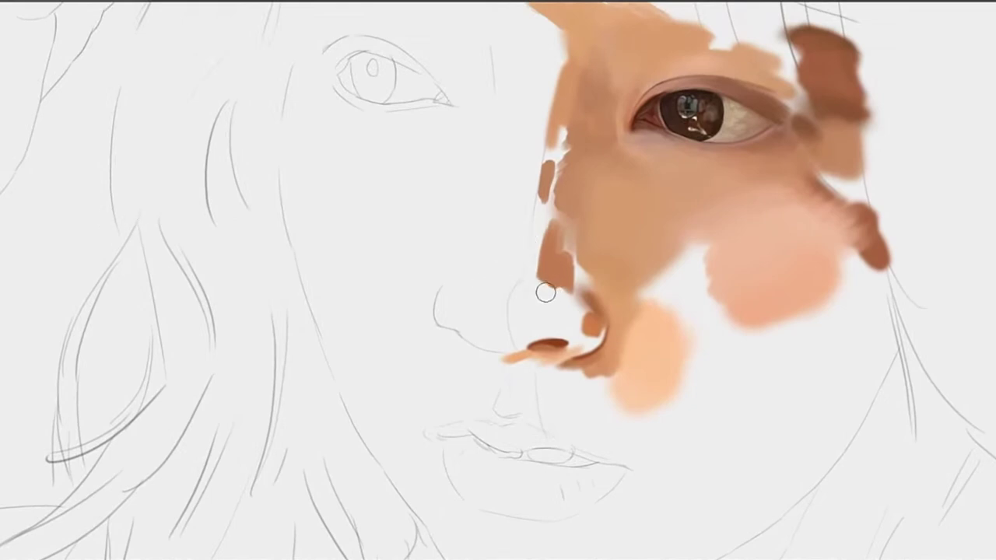
Widen the brown shading on the lower side of the nose and extend it to the nostril wing, undoing one stroke
{"action": "mouse_move", "coordinate": [532, 288]}
{"action": "left_mouse_down"}
{"action": "mouse_move", "coordinate": [549, 265]}
{"action": "mouse_move", "coordinate": [535, 262]}
{"action": "mouse_move", "coordinate": [547, 244]}
{"action": "mouse_move", "coordinate": [509, 312]}
{"action": "mouse_move", "coordinate": [523, 317]}
{"action": "mouse_move", "coordinate": [504, 320]}
{"action": "mouse_move", "coordinate": [502, 303]}
{"action": "mouse_move", "coordinate": [507, 269]}
{"action": "mouse_move", "coordinate": [542, 315]}
{"action": "left_mouse_up"}
{"action": "key", "text": "ctrl+z"}
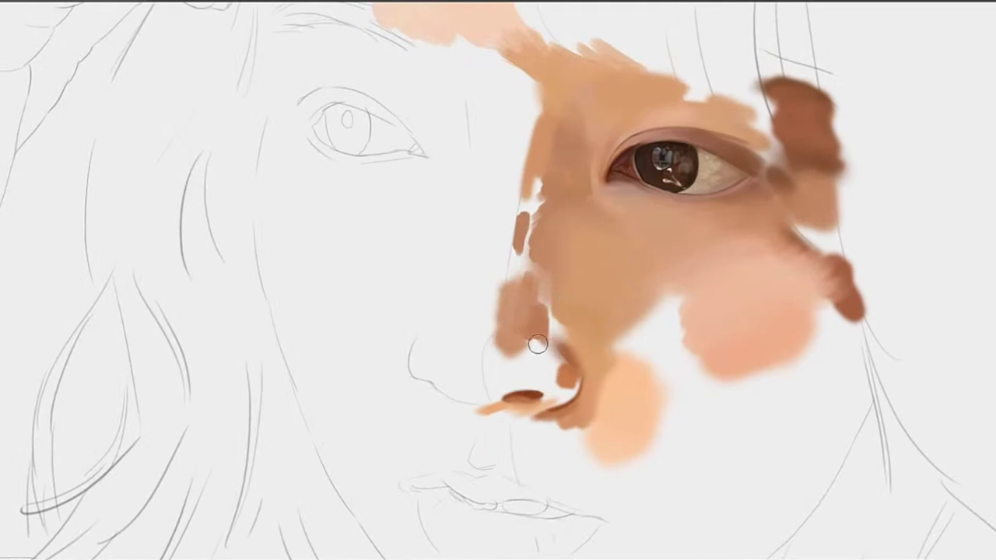
{"action": "mouse_move", "coordinate": [549, 352]}
{"action": "left_mouse_down"}
{"action": "mouse_move", "coordinate": [515, 358]}
{"action": "mouse_move", "coordinate": [546, 340]}
{"action": "mouse_move", "coordinate": [525, 328]}
{"action": "left_mouse_up"}
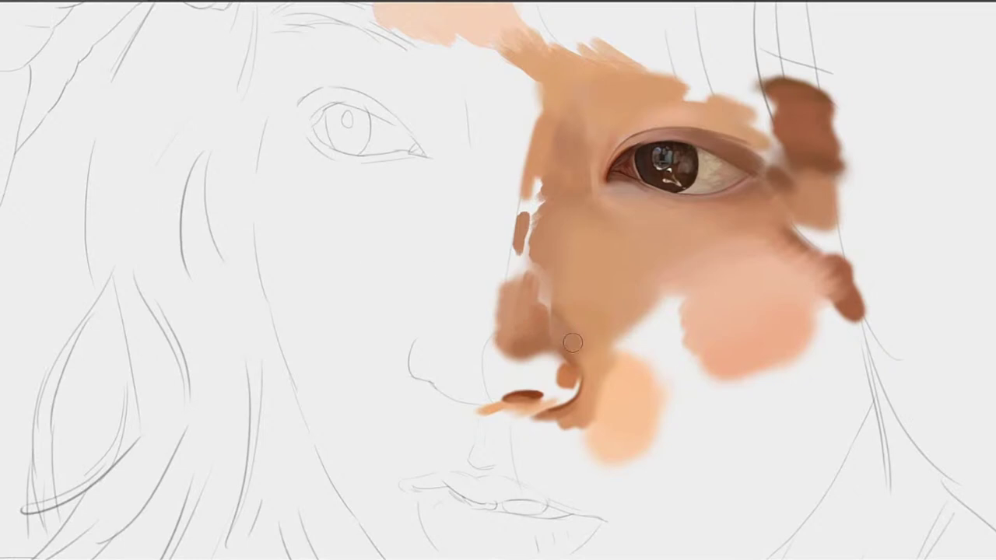
{"action": "left_click_drag", "start_coordinate": [588, 350], "coordinate": [566, 328]}
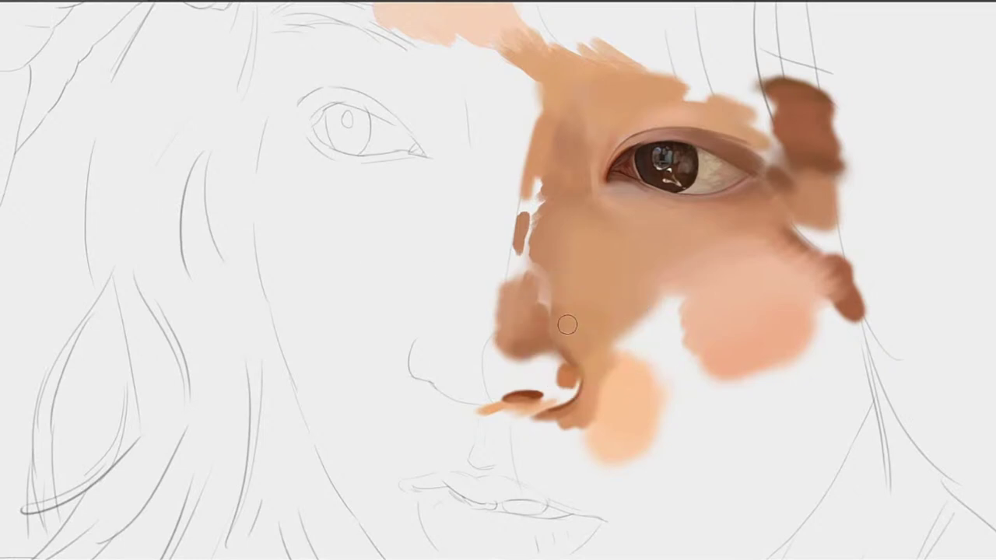
Smooth the brown side of the nose into the tan cheek with sampled tones, covering the pale gap between them
{"action": "key", "text": "alt"}
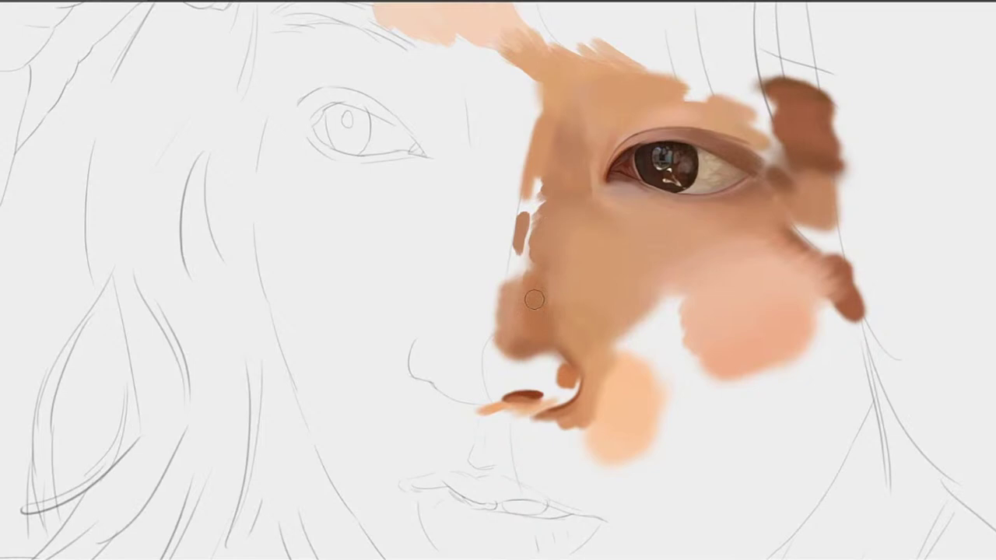
{"action": "left_click", "coordinate": [566, 301], "text": "alt"}
{"action": "mouse_move", "coordinate": [530, 291]}
{"action": "left_mouse_down"}
{"action": "mouse_move", "coordinate": [533, 265]}
{"action": "mouse_move", "coordinate": [505, 332]}
{"action": "left_mouse_up"}
{"action": "left_click", "coordinate": [525, 306], "text": "alt"}
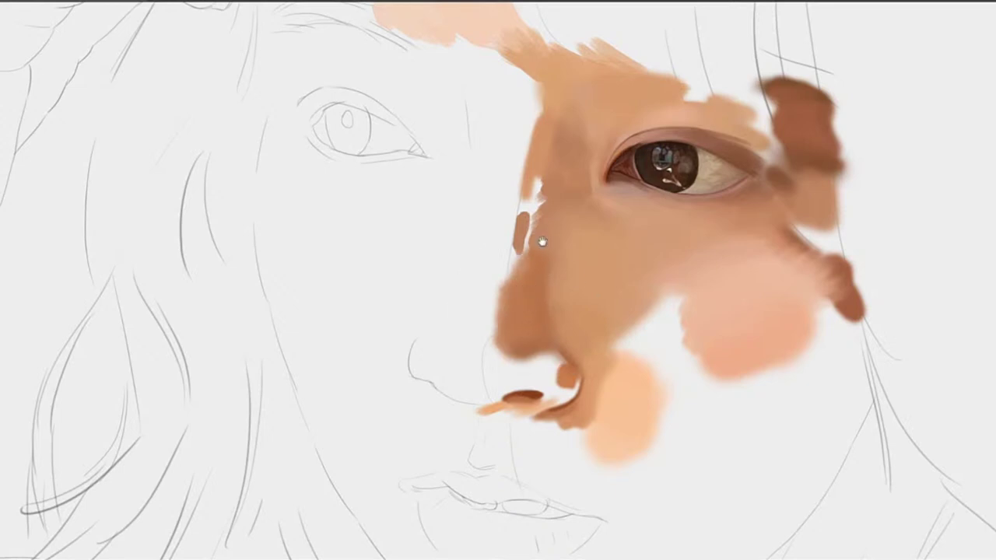
Fill the white gaps along the nose bridge with brown and blend the shading up towards the inner eye corner
{"action": "mouse_move", "coordinate": [542, 242]}
{"action": "left_mouse_down"}
{"action": "mouse_move", "coordinate": [516, 315]}
{"action": "mouse_move", "coordinate": [527, 263]}
{"action": "mouse_move", "coordinate": [495, 287]}
{"action": "mouse_move", "coordinate": [470, 392]}
{"action": "mouse_move", "coordinate": [496, 276]}
{"action": "mouse_move", "coordinate": [472, 412]}
{"action": "mouse_move", "coordinate": [494, 299]}
{"action": "left_mouse_up"}
{"action": "left_click", "coordinate": [495, 377], "text": "alt"}
{"action": "left_click_drag", "start_coordinate": [485, 339], "coordinate": [498, 278]}
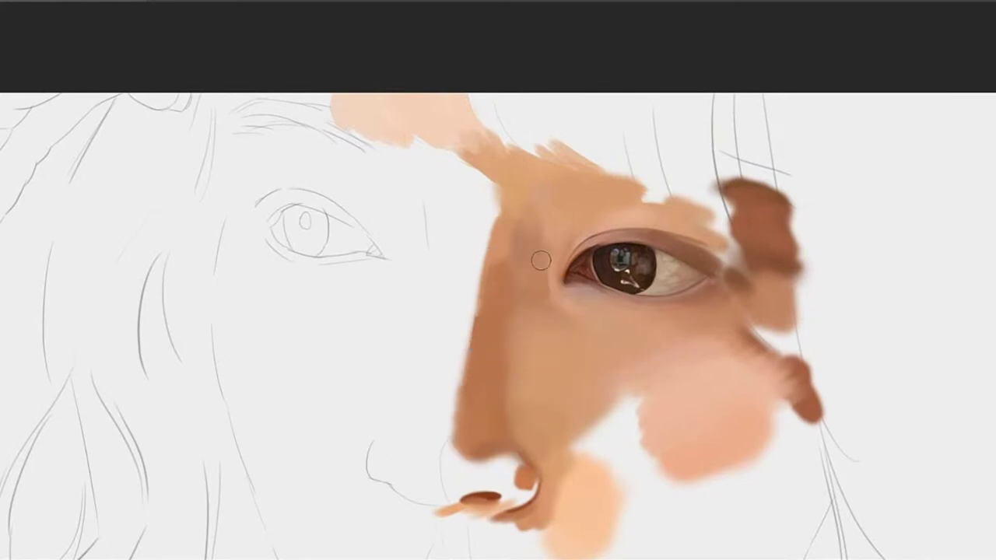
{"action": "left_click", "coordinate": [506, 292], "text": "alt"}
{"action": "left_click", "coordinate": [516, 272], "text": "alt"}
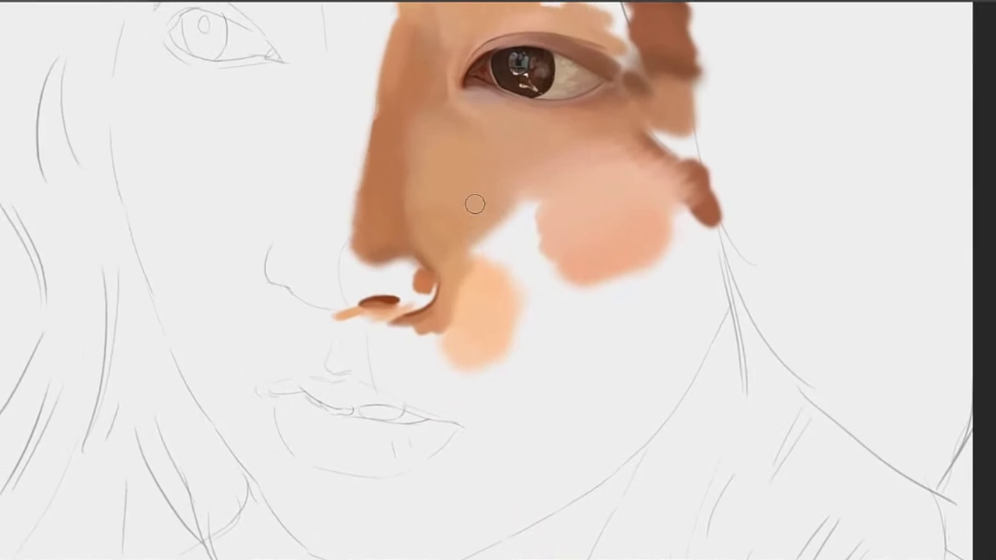
Fill the gap between the tan cheek, pink patch and light orange patch with muted beige, blending it up below the eye
{"action": "mouse_move", "coordinate": [474, 219]}
{"action": "left_mouse_down"}
{"action": "mouse_move", "coordinate": [465, 257]}
{"action": "mouse_move", "coordinate": [487, 222]}
{"action": "left_mouse_up"}
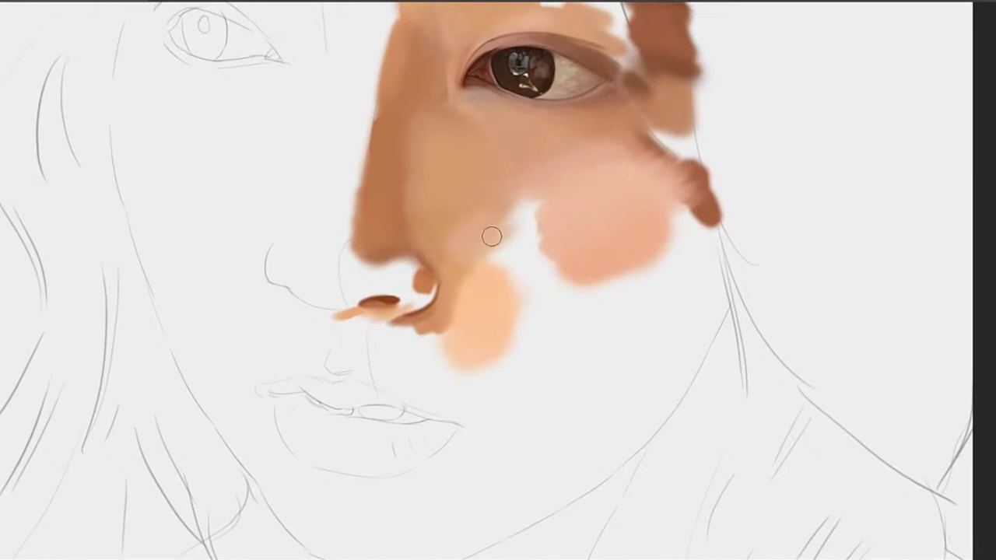
{"action": "left_click_drag", "start_coordinate": [493, 236], "coordinate": [498, 250]}
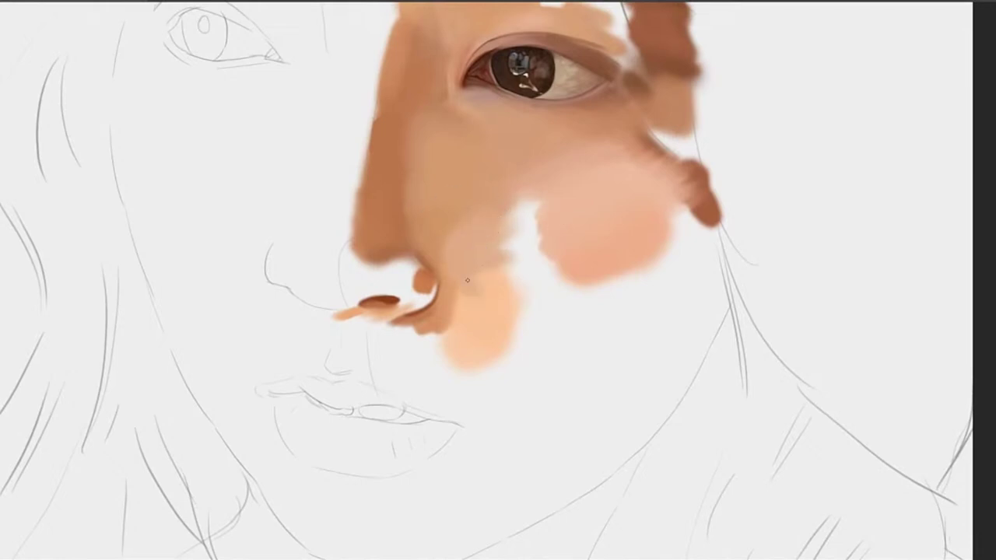
{"action": "mouse_move", "coordinate": [468, 280]}
{"action": "left_mouse_down"}
{"action": "mouse_move", "coordinate": [537, 250]}
{"action": "mouse_move", "coordinate": [545, 227]}
{"action": "mouse_move", "coordinate": [513, 207]}
{"action": "left_mouse_up"}
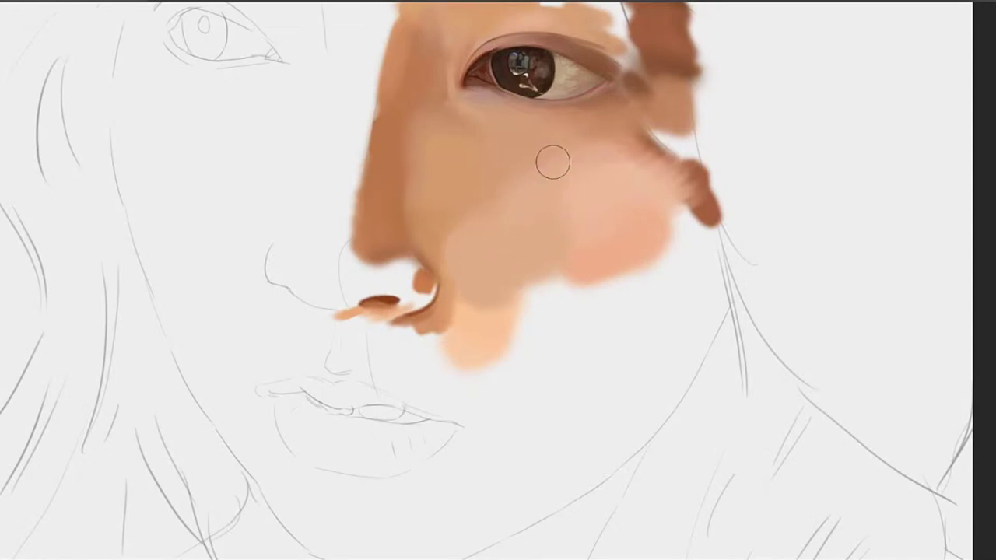
{"action": "left_click", "coordinate": [507, 180], "text": "alt"}
{"action": "left_click", "coordinate": [522, 189], "text": "alt"}
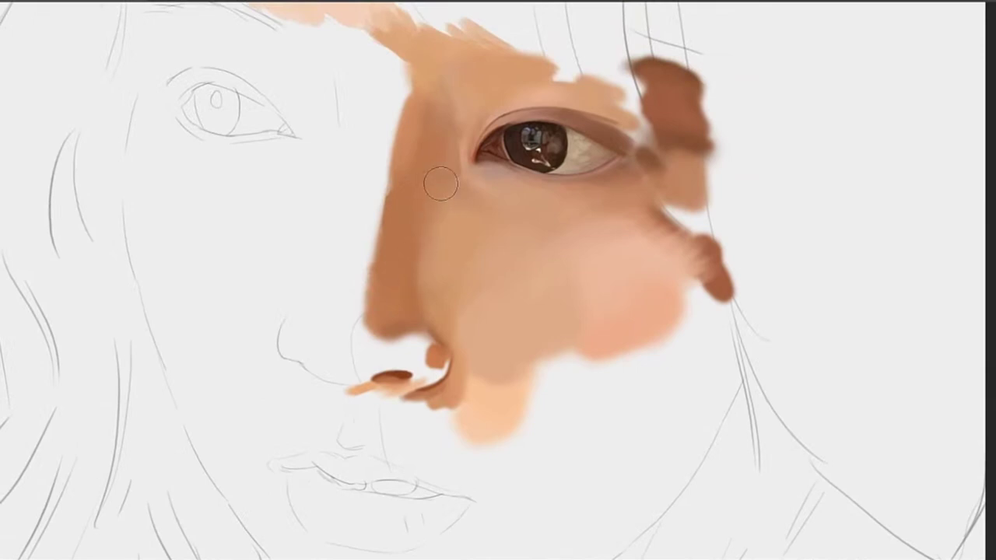
{"action": "left_click_drag", "start_coordinate": [484, 158], "coordinate": [592, 217]}
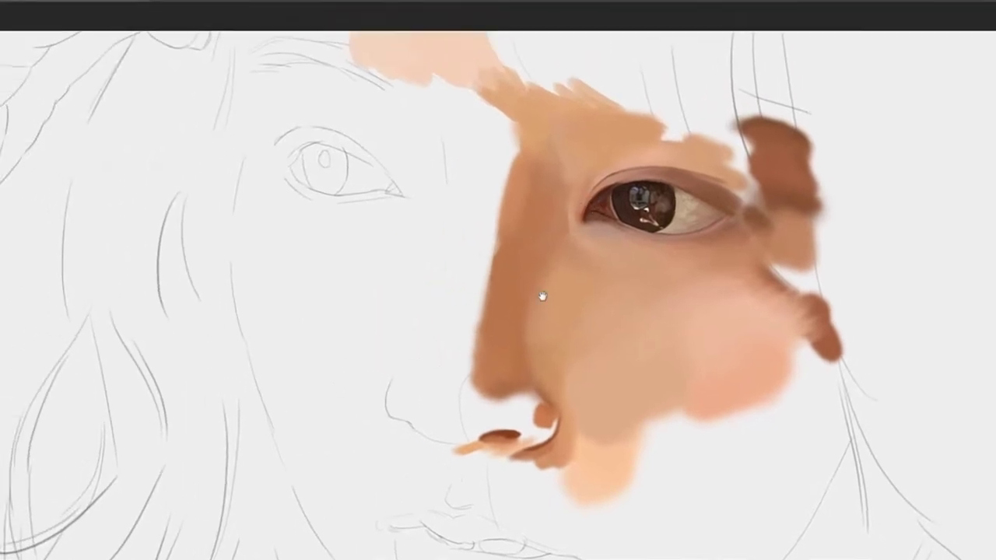
{"action": "left_click_drag", "start_coordinate": [542, 297], "coordinate": [542, 195]}
{"action": "left_click_drag", "start_coordinate": [545, 259], "coordinate": [503, 207]}
{"action": "mouse_move", "coordinate": [491, 296]}
{"action": "left_mouse_down"}
{"action": "mouse_move", "coordinate": [473, 224]}
{"action": "mouse_move", "coordinate": [478, 234]}
{"action": "left_mouse_up"}
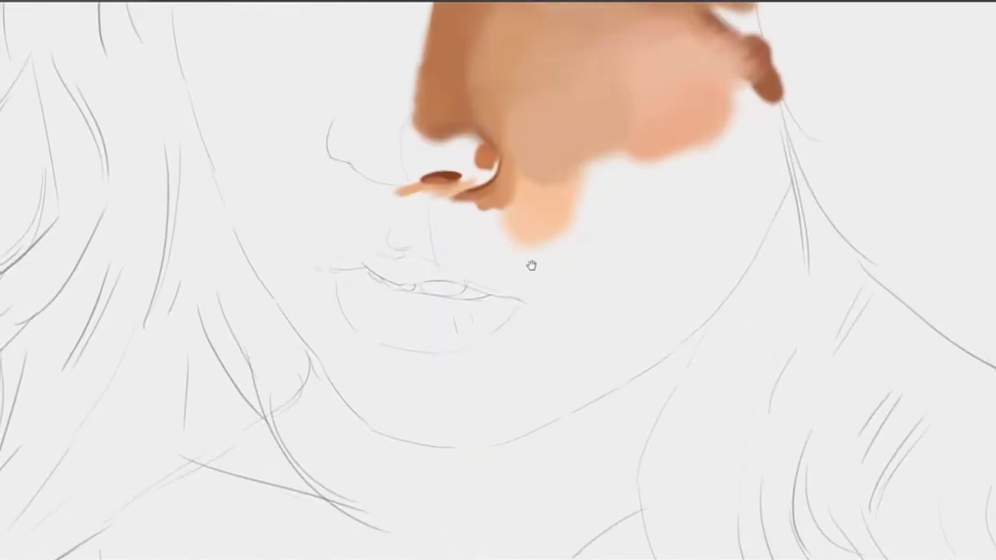
{"action": "left_click_drag", "start_coordinate": [532, 265], "coordinate": [522, 235]}
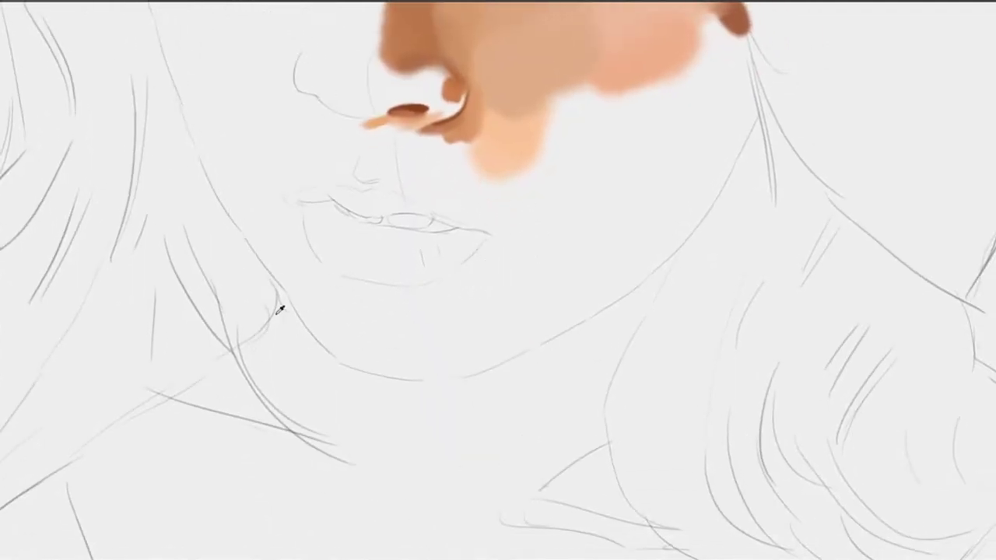
{"action": "left_click_drag", "start_coordinate": [509, 352], "coordinate": [534, 226]}
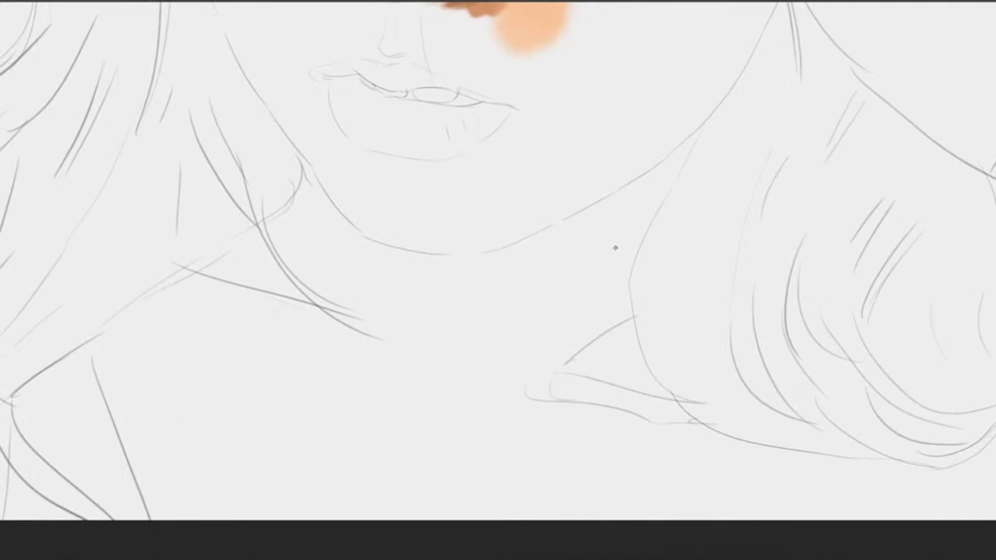
{"action": "left_click_drag", "start_coordinate": [698, 142], "coordinate": [573, 214]}
{"action": "key", "text": "ctrl+z"}
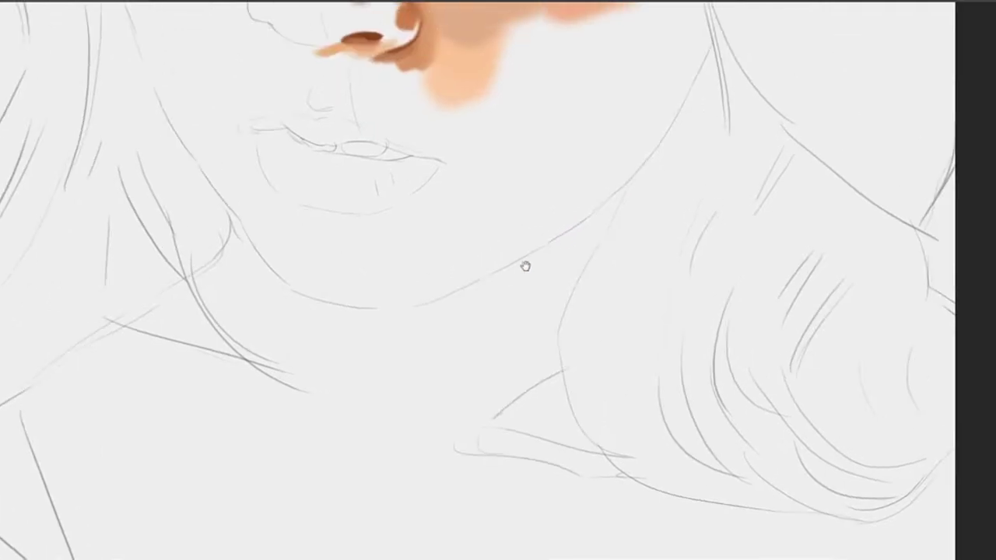
{"action": "mouse_move", "coordinate": [498, 283]}
{"action": "left_mouse_down"}
{"action": "mouse_move", "coordinate": [644, 177]}
{"action": "mouse_move", "coordinate": [493, 276]}
{"action": "left_mouse_up"}
{"action": "key", "text": "ctrl+z"}
{"action": "key", "text": "ctrl+z"}
{"action": "key", "text": "ctrl+z"}
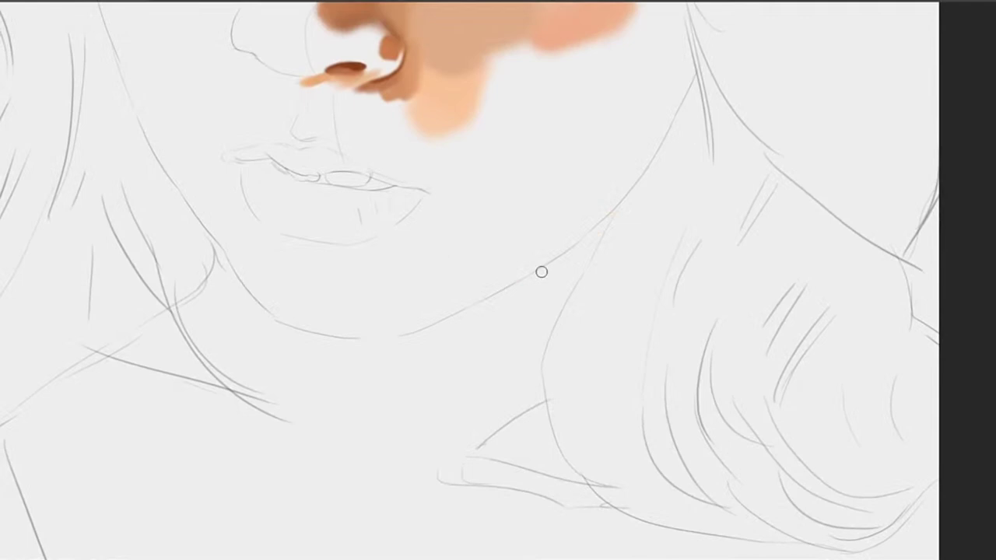
Paint a dark grey-brown stroke along the jawline below the cheek and lay a warm brown band along its inner side
{"action": "left_click_drag", "start_coordinate": [627, 200], "coordinate": [502, 292]}
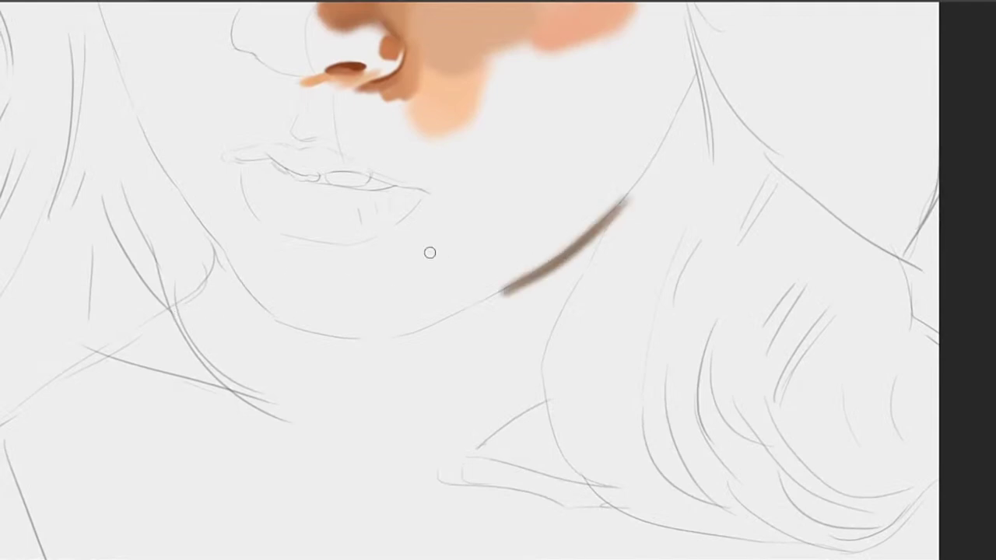
{"action": "left_click_drag", "start_coordinate": [602, 202], "coordinate": [544, 248]}
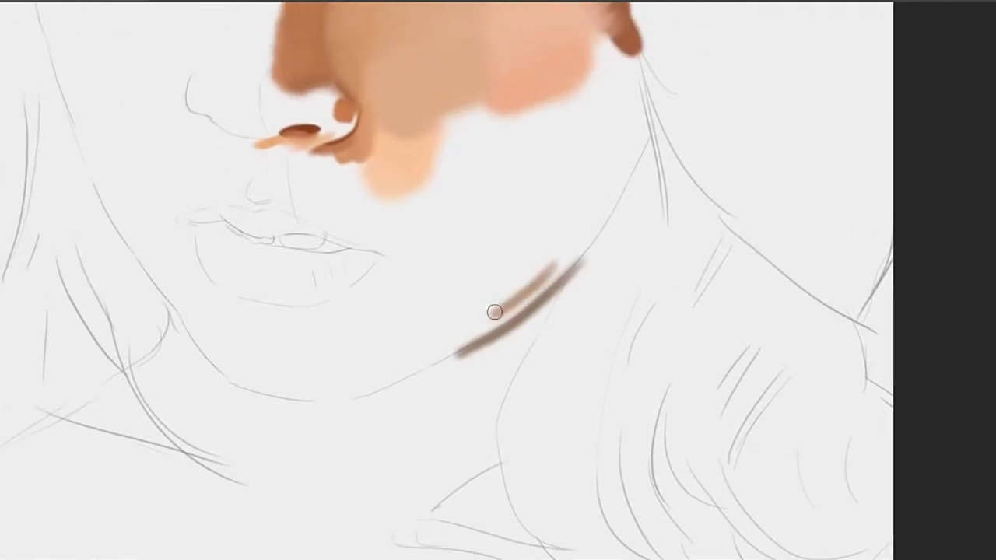
{"action": "left_click_drag", "start_coordinate": [495, 312], "coordinate": [482, 329]}
{"action": "mouse_move", "coordinate": [557, 272]}
{"action": "left_mouse_down"}
{"action": "mouse_move", "coordinate": [483, 328]}
{"action": "mouse_move", "coordinate": [525, 285]}
{"action": "mouse_move", "coordinate": [531, 292]}
{"action": "mouse_move", "coordinate": [502, 322]}
{"action": "mouse_move", "coordinate": [567, 246]}
{"action": "left_mouse_up"}
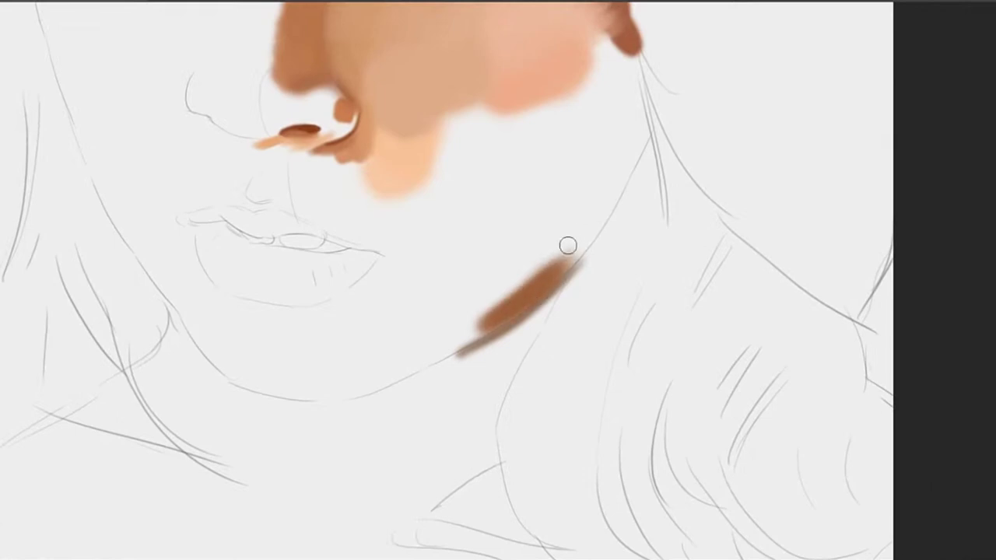
Extend the brown jaw shadow along the jawline towards the chin, undoing one stroke
{"action": "mouse_move", "coordinate": [517, 294]}
{"action": "left_mouse_down"}
{"action": "mouse_move", "coordinate": [565, 252]}
{"action": "mouse_move", "coordinate": [563, 268]}
{"action": "mouse_move", "coordinate": [434, 359]}
{"action": "left_mouse_up"}
{"action": "left_click_drag", "start_coordinate": [469, 333], "coordinate": [425, 358]}
{"action": "key", "text": "ctrl+z"}
{"action": "left_click_drag", "start_coordinate": [476, 327], "coordinate": [401, 361]}
{"action": "left_click_drag", "start_coordinate": [459, 345], "coordinate": [427, 357]}
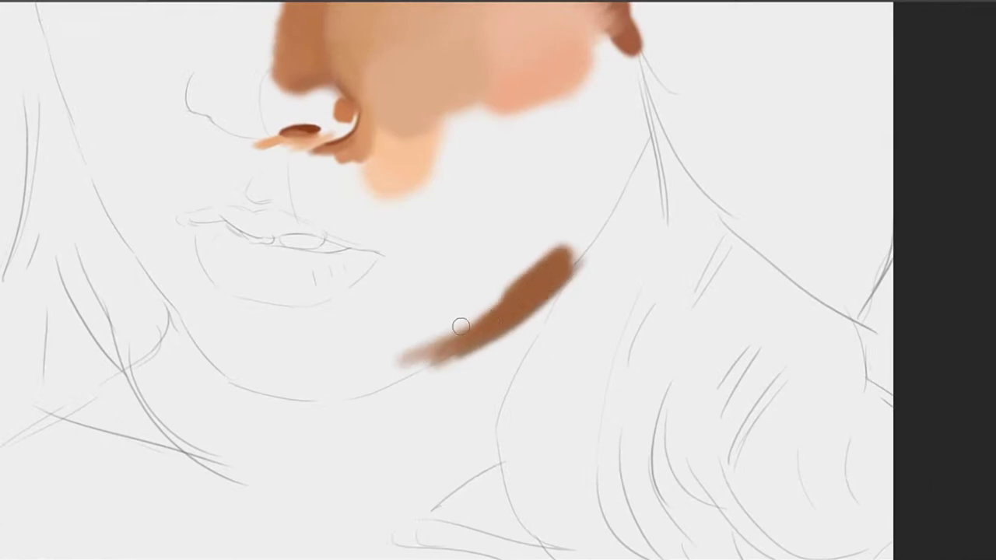
Add muted brown patches under the pink cheek and a sampled reddish-brown area down the outer edge of the cheek
{"action": "left_click_drag", "start_coordinate": [562, 231], "coordinate": [538, 291]}
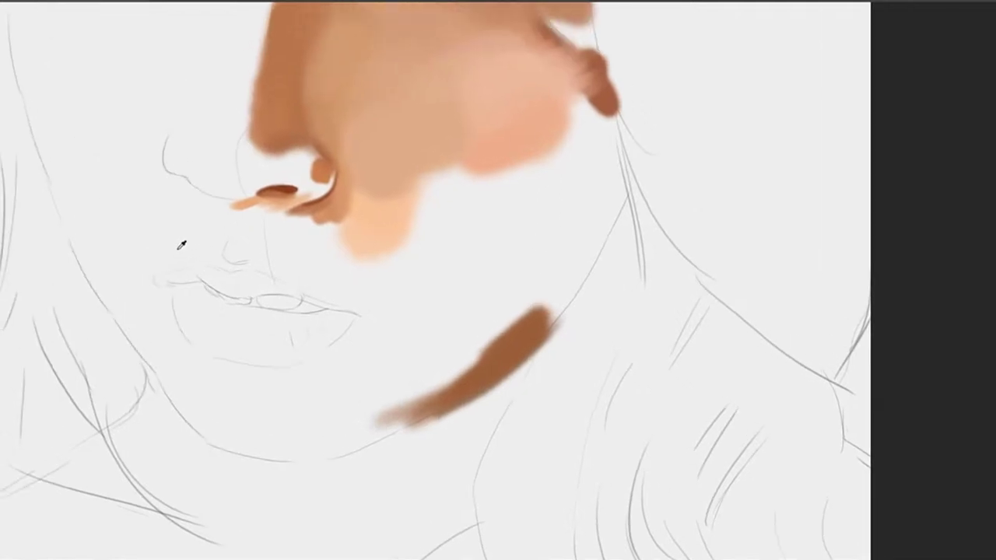
{"action": "mouse_move", "coordinate": [509, 172]}
{"action": "left_mouse_down"}
{"action": "mouse_move", "coordinate": [517, 257]}
{"action": "mouse_move", "coordinate": [534, 238]}
{"action": "mouse_move", "coordinate": [537, 256]}
{"action": "mouse_move", "coordinate": [556, 212]}
{"action": "mouse_move", "coordinate": [536, 282]}
{"action": "left_mouse_up"}
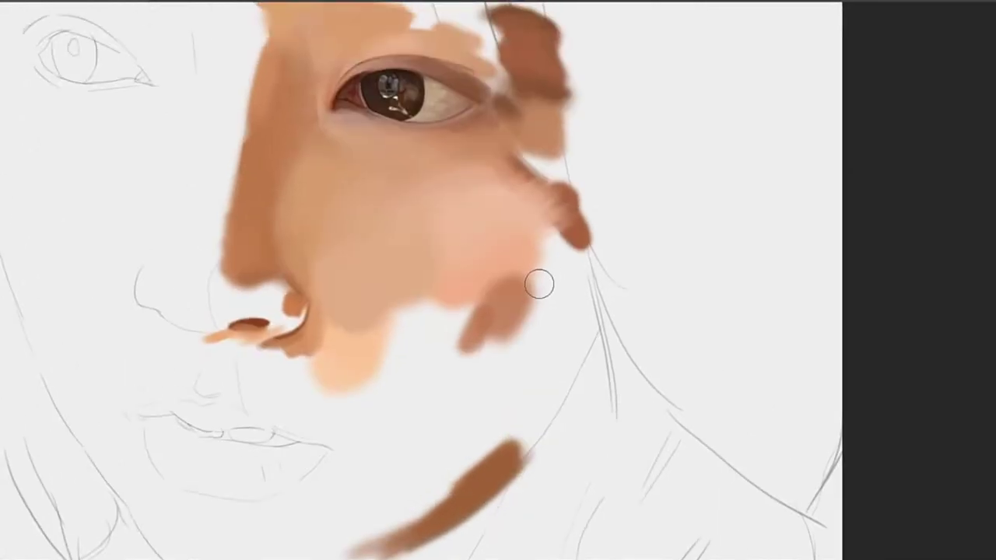
{"action": "left_click", "coordinate": [569, 233], "text": "alt"}
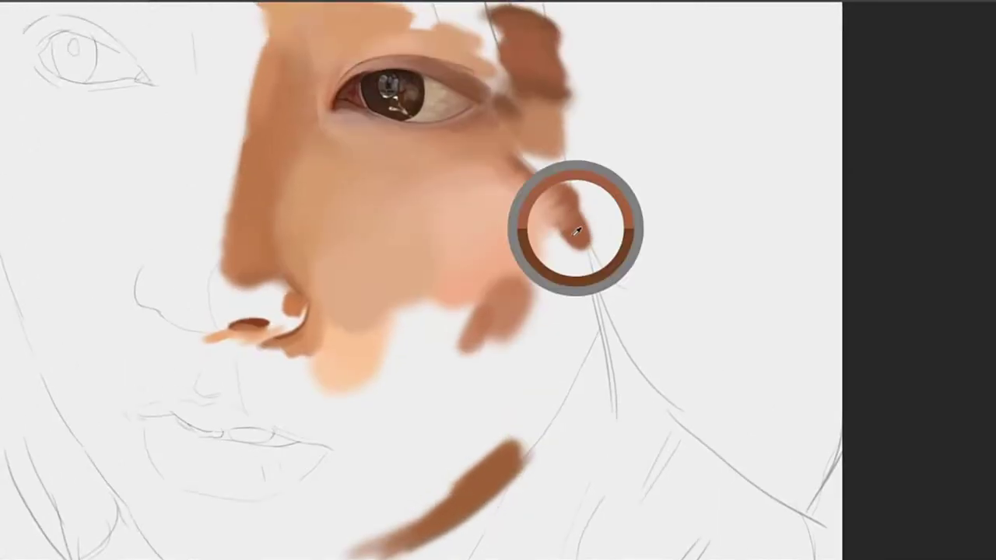
{"action": "mouse_move", "coordinate": [548, 321]}
{"action": "left_mouse_down"}
{"action": "mouse_move", "coordinate": [566, 256]}
{"action": "mouse_move", "coordinate": [563, 304]}
{"action": "mouse_move", "coordinate": [581, 163]}
{"action": "mouse_move", "coordinate": [547, 228]}
{"action": "mouse_move", "coordinate": [577, 193]}
{"action": "mouse_move", "coordinate": [557, 298]}
{"action": "mouse_move", "coordinate": [577, 227]}
{"action": "mouse_move", "coordinate": [549, 259]}
{"action": "mouse_move", "coordinate": [544, 323]}
{"action": "mouse_move", "coordinate": [554, 328]}
{"action": "mouse_move", "coordinate": [592, 267]}
{"action": "mouse_move", "coordinate": [581, 274]}
{"action": "mouse_move", "coordinate": [546, 233]}
{"action": "mouse_move", "coordinate": [565, 239]}
{"action": "mouse_move", "coordinate": [568, 221]}
{"action": "mouse_move", "coordinate": [490, 296]}
{"action": "mouse_move", "coordinate": [542, 238]}
{"action": "left_mouse_up"}
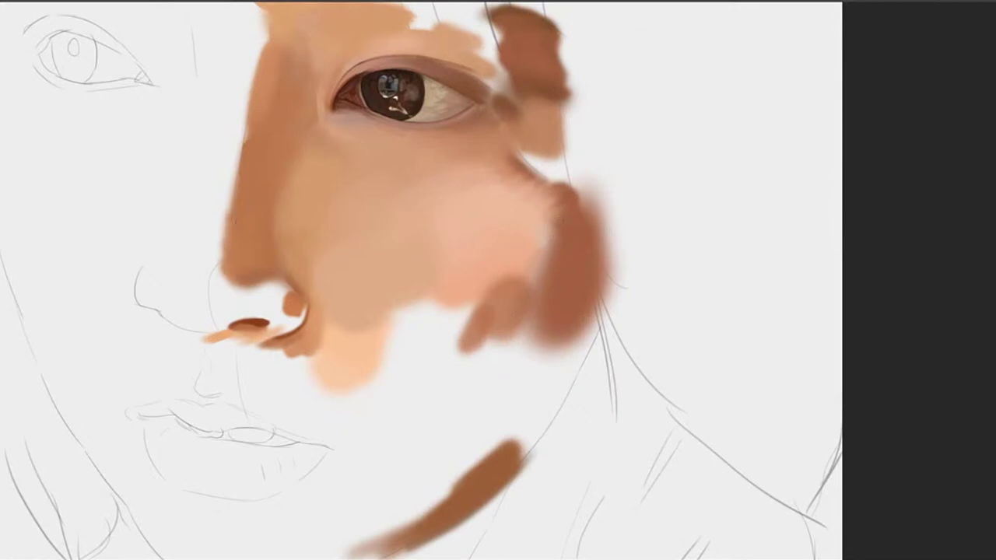
Blend the reddish-brown outer cheek area into the pink cheek with colours sampled from the transition between them
{"action": "mouse_move", "coordinate": [586, 212]}
{"action": "left_mouse_down"}
{"action": "mouse_move", "coordinate": [540, 240]}
{"action": "mouse_move", "coordinate": [559, 245]}
{"action": "left_mouse_up"}
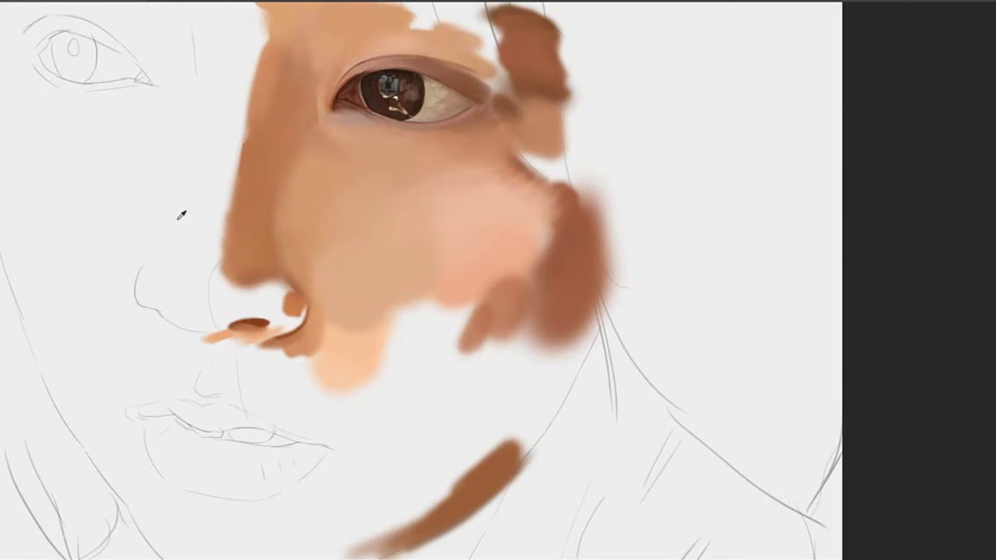
{"action": "left_click", "coordinate": [522, 283], "text": "alt"}
{"action": "left_click_drag", "start_coordinate": [549, 258], "coordinate": [560, 207]}
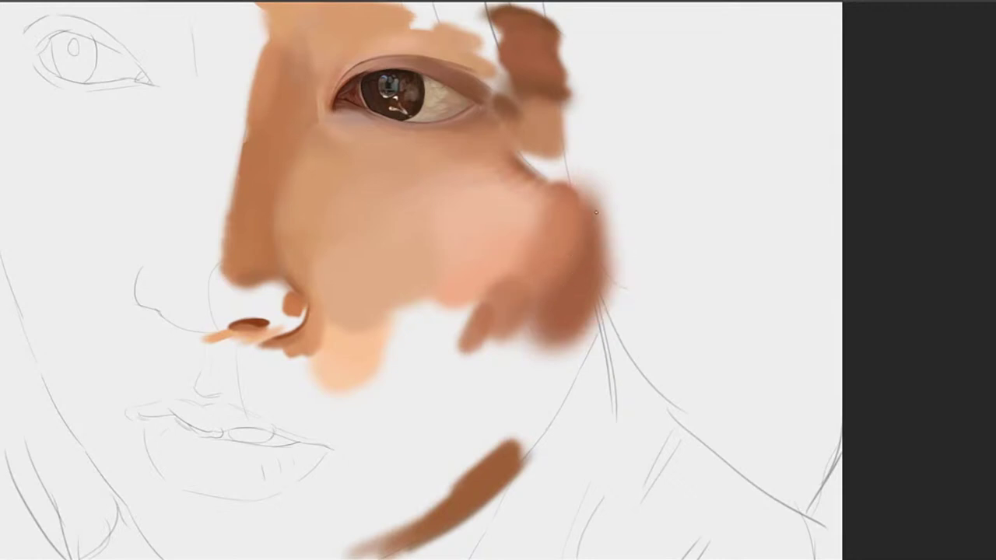
{"action": "left_click", "coordinate": [555, 224], "text": "alt"}
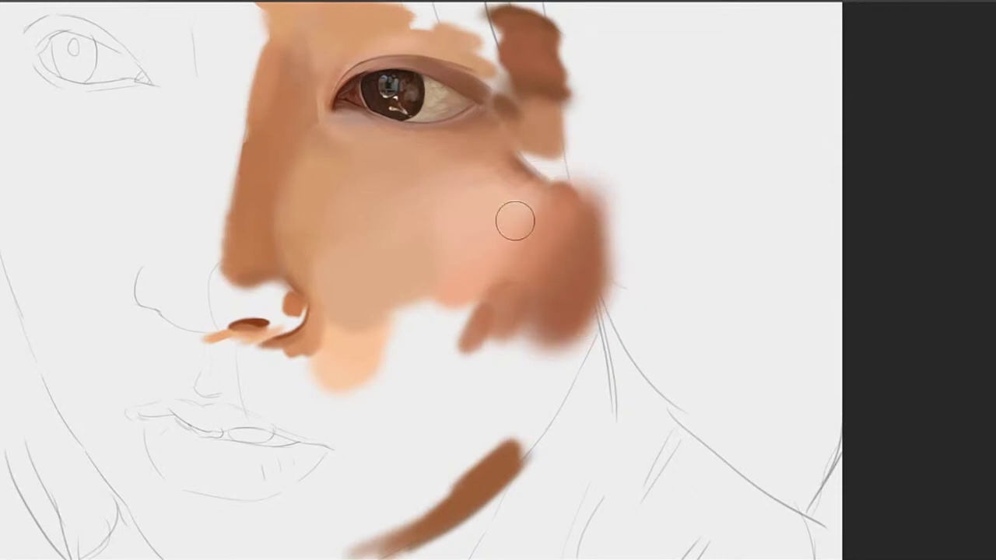
{"action": "mouse_move", "coordinate": [495, 282]}
{"action": "left_mouse_down"}
{"action": "mouse_move", "coordinate": [530, 215]}
{"action": "mouse_move", "coordinate": [504, 252]}
{"action": "left_mouse_up"}
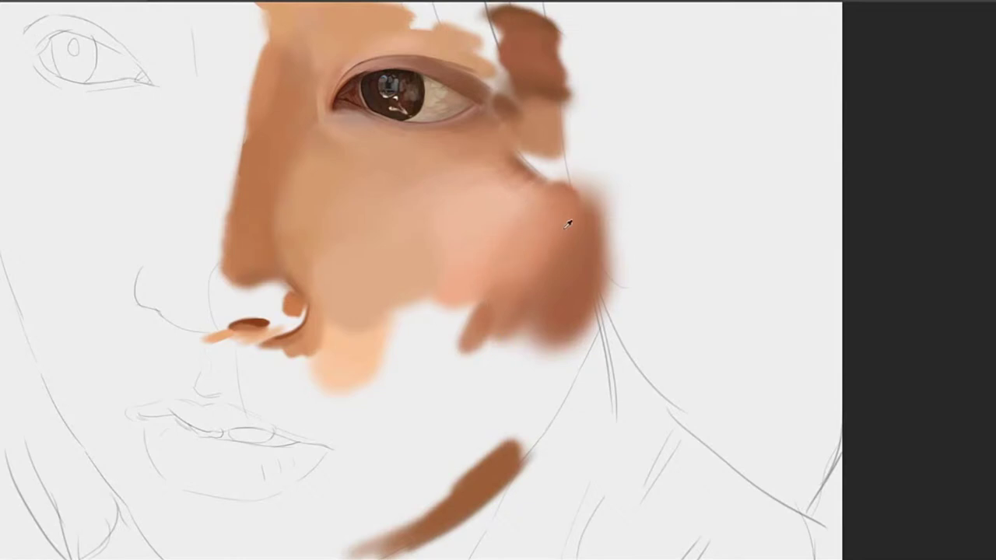
{"action": "left_click", "coordinate": [564, 236], "text": "alt"}
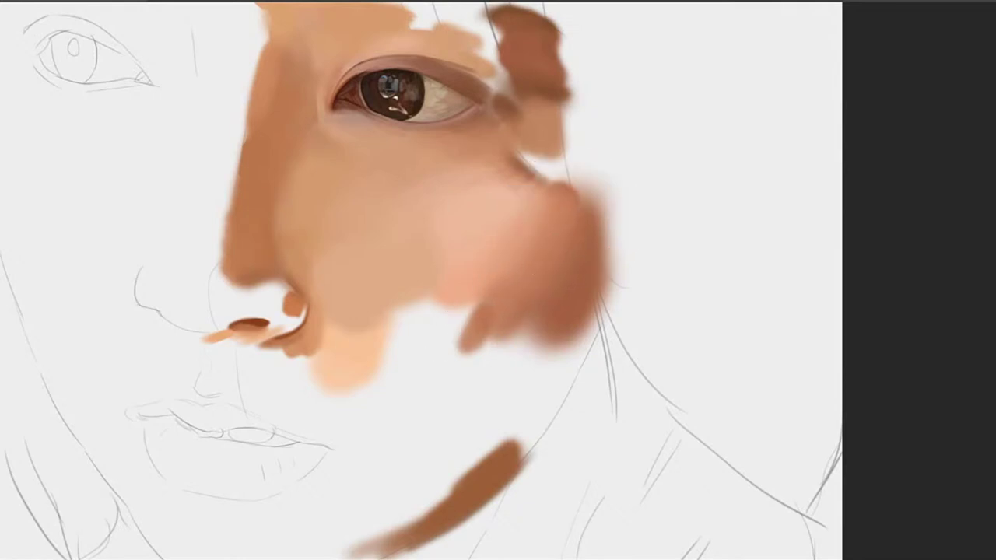
{"action": "left_click_drag", "start_coordinate": [482, 242], "coordinate": [552, 309]}
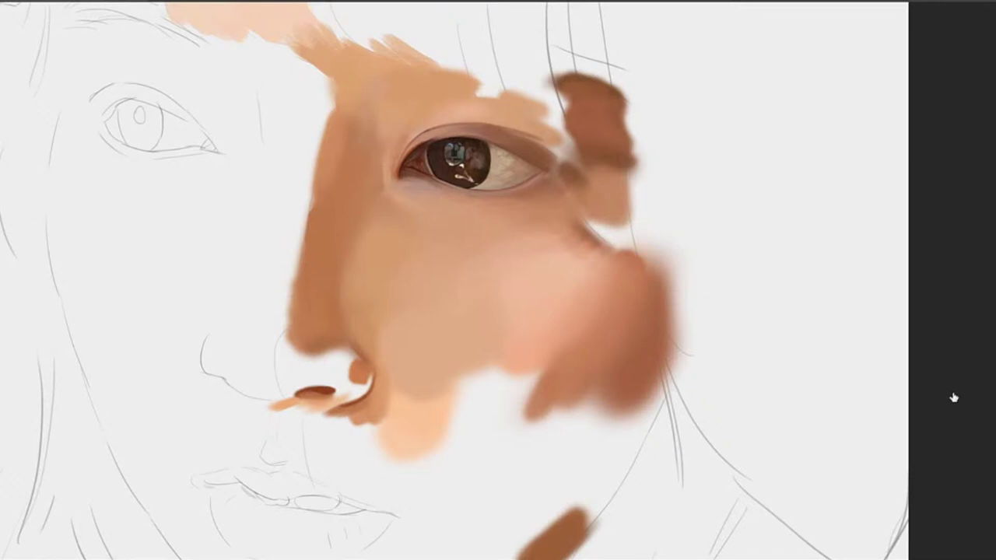
Glaze a rosy pink tint over the outer cheek between the light pink area and the reddish-brown edge, undoing one stroke
{"action": "left_click_drag", "start_coordinate": [623, 295], "coordinate": [530, 381]}
{"action": "key", "text": "ctrl+z"}
{"action": "left_click_drag", "start_coordinate": [615, 298], "coordinate": [573, 331]}
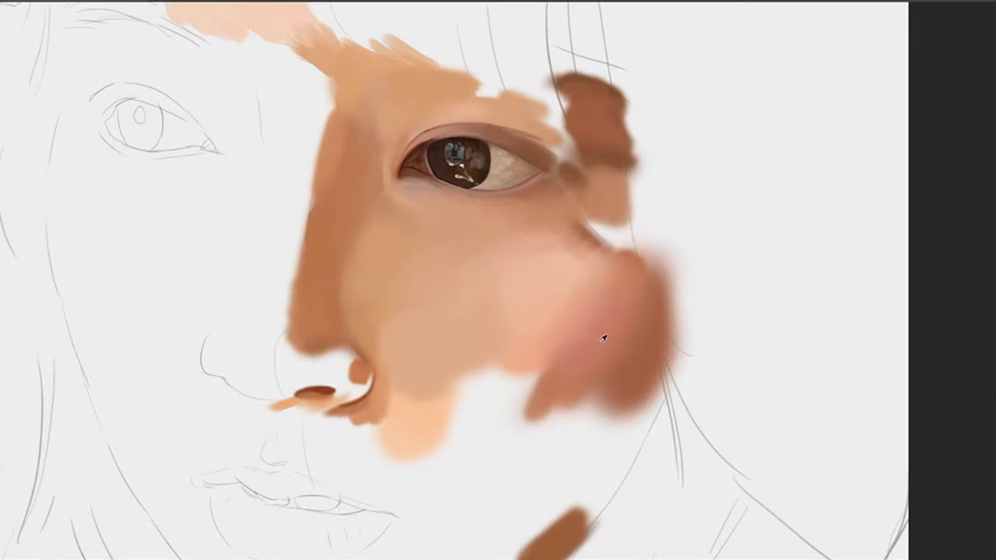
{"action": "left_click", "coordinate": [573, 373], "text": "alt"}
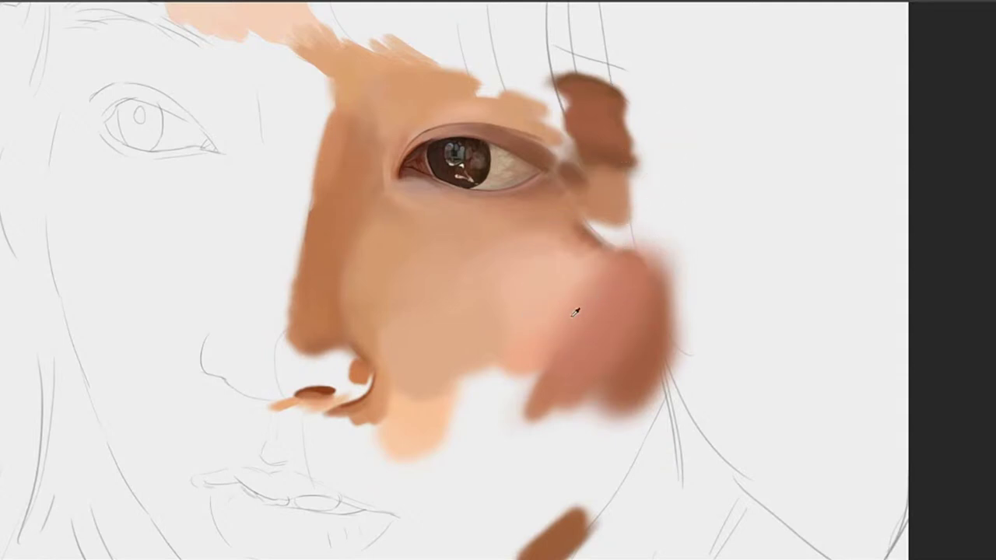
{"action": "left_click_drag", "start_coordinate": [500, 378], "coordinate": [598, 246]}
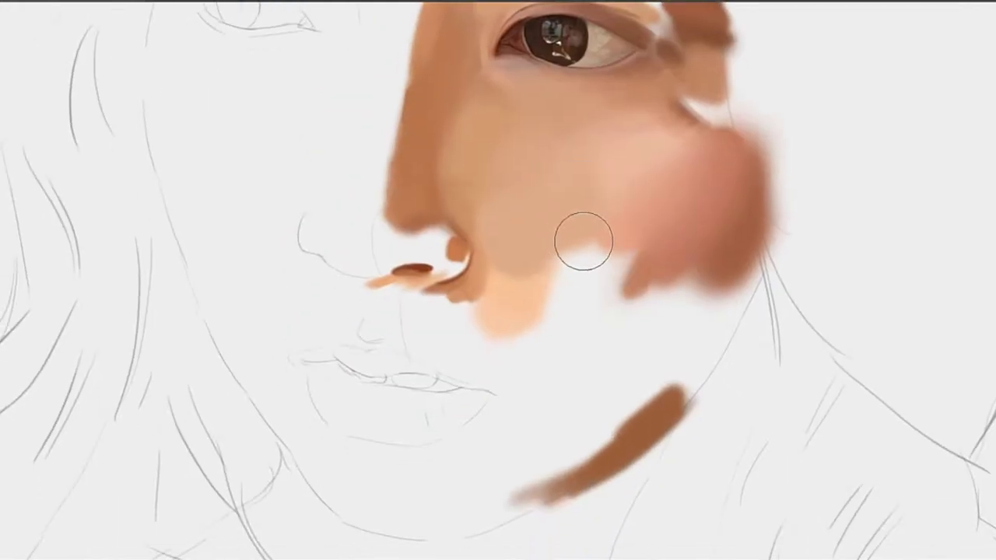
Extend the beige cheek tone downward into the white gap and spread the light orange patch up beside the nostril
{"action": "mouse_move", "coordinate": [573, 241]}
{"action": "left_mouse_down"}
{"action": "mouse_move", "coordinate": [595, 262]}
{"action": "mouse_move", "coordinate": [584, 269]}
{"action": "left_mouse_up"}
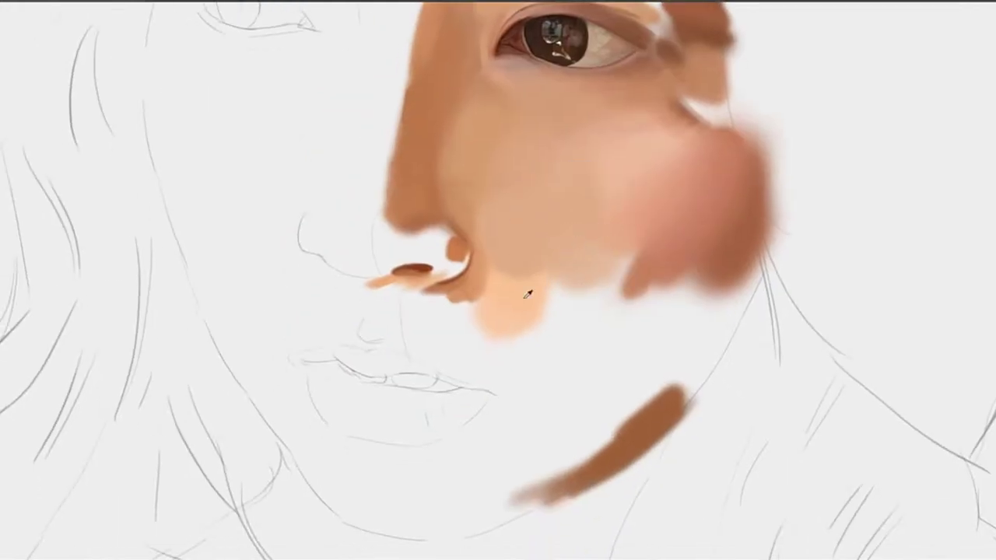
{"action": "left_click", "coordinate": [520, 284]}
{"action": "left_click_drag", "start_coordinate": [533, 232], "coordinate": [594, 237]}
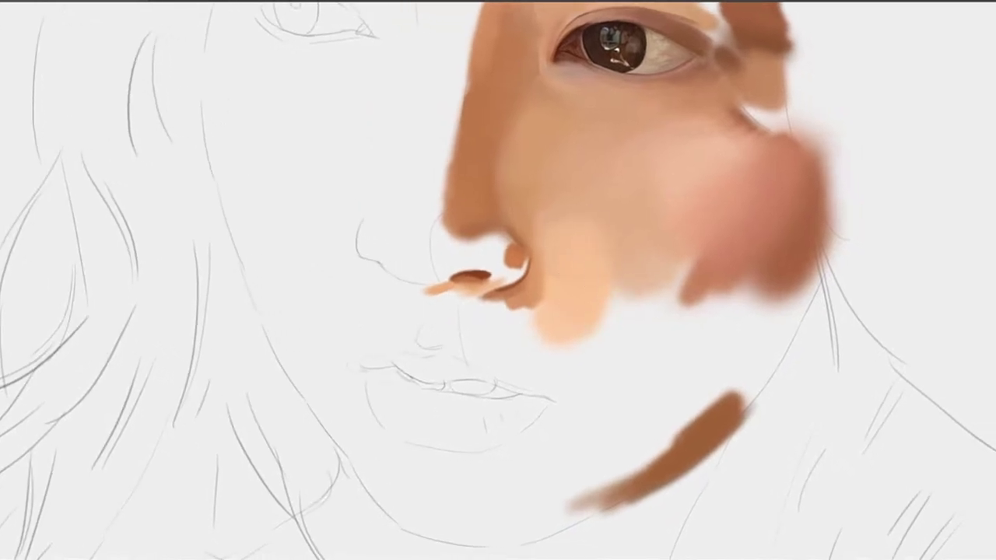
{"action": "mouse_move", "coordinate": [635, 240]}
{"action": "left_mouse_down"}
{"action": "mouse_move", "coordinate": [591, 271]}
{"action": "mouse_move", "coordinate": [591, 284]}
{"action": "left_mouse_up"}
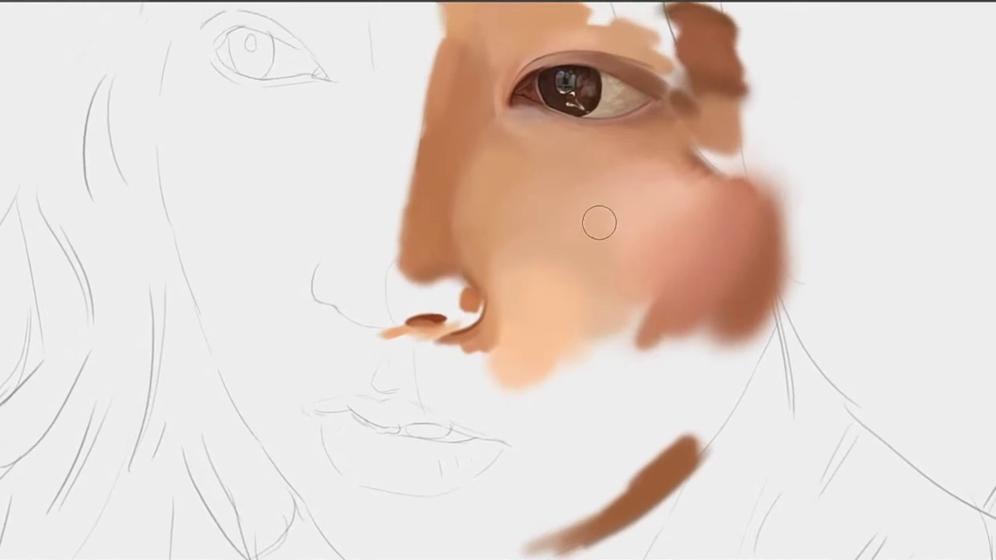
Blend sampled pinkish beige over the middle of the cheek below the eye and down towards the light orange patch
{"action": "left_click", "coordinate": [639, 211], "text": "alt"}
{"action": "left_click_drag", "start_coordinate": [585, 198], "coordinate": [628, 235]}
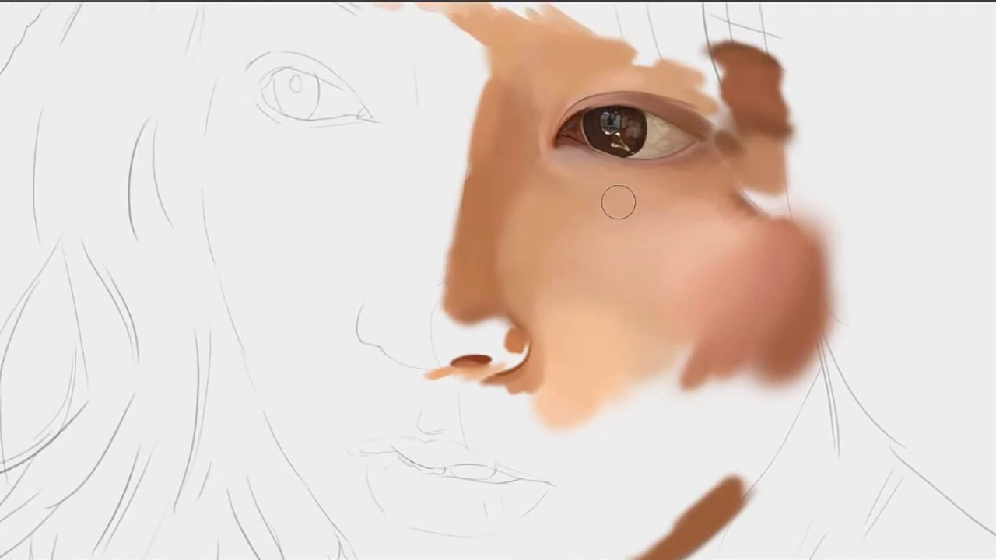
{"action": "mouse_move", "coordinate": [588, 199]}
{"action": "left_mouse_down"}
{"action": "mouse_move", "coordinate": [605, 228]}
{"action": "mouse_move", "coordinate": [633, 241]}
{"action": "left_mouse_up"}
{"action": "left_click_drag", "start_coordinate": [583, 324], "coordinate": [524, 211]}
{"action": "mouse_move", "coordinate": [599, 202]}
{"action": "left_mouse_down"}
{"action": "mouse_move", "coordinate": [535, 219]}
{"action": "mouse_move", "coordinate": [524, 247]}
{"action": "mouse_move", "coordinate": [526, 199]}
{"action": "mouse_move", "coordinate": [530, 275]}
{"action": "mouse_move", "coordinate": [546, 225]}
{"action": "mouse_move", "coordinate": [541, 359]}
{"action": "mouse_move", "coordinate": [547, 250]}
{"action": "left_mouse_up"}
{"action": "key", "text": "bracketright"}
{"action": "key", "text": "bracketright"}
{"action": "key", "text": "bracketright"}
{"action": "key", "text": "bracketright"}
{"action": "key", "text": "bracketright"}
{"action": "key", "text": "bracketleft"}
{"action": "key", "text": "bracketleft"}
{"action": "key", "text": "bracketleft"}
{"action": "key", "text": "bracketleft"}
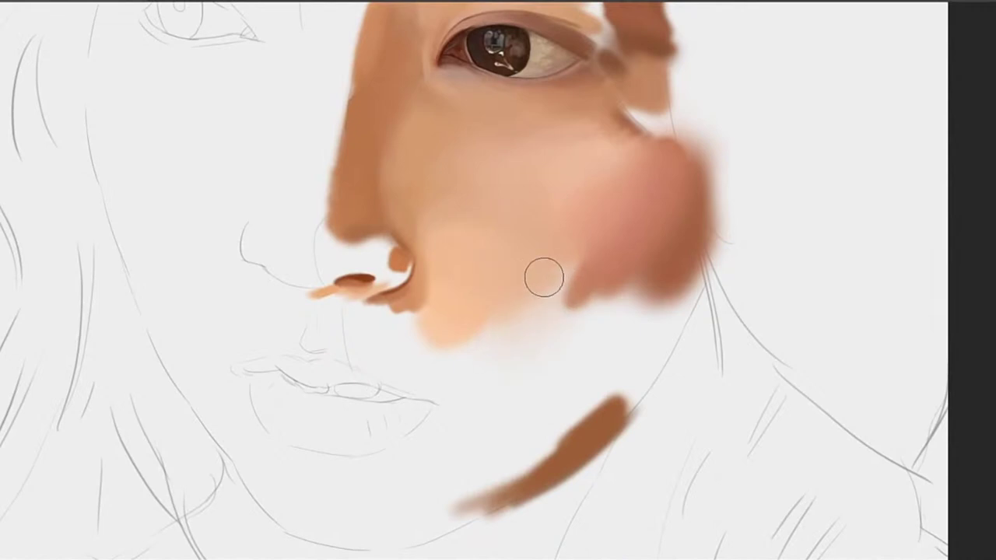
Paint a warm orange area on the lower cheek beneath the rosy patch and soften its lower edge
{"action": "left_click_drag", "start_coordinate": [515, 367], "coordinate": [604, 373]}
{"action": "left_click_drag", "start_coordinate": [509, 189], "coordinate": [535, 304]}
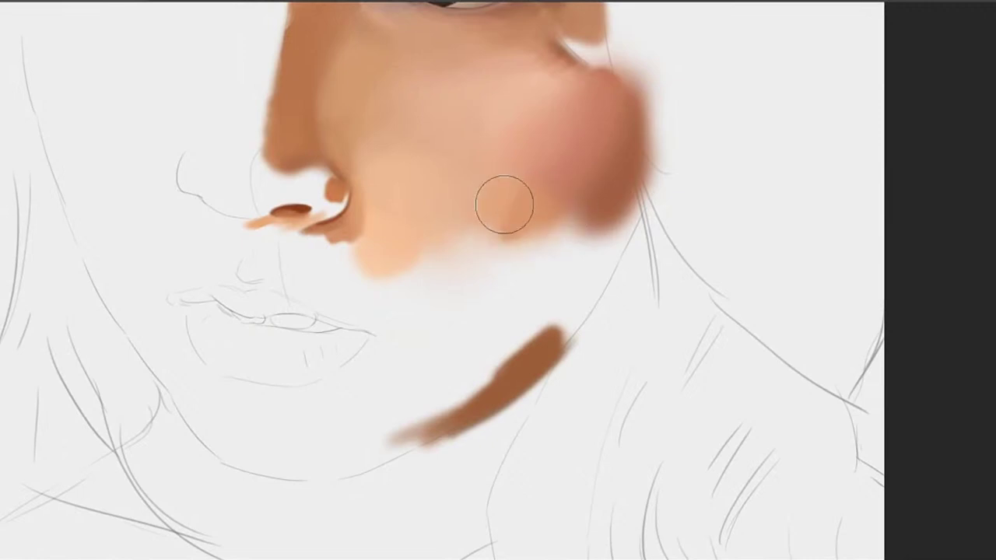
{"action": "mouse_move", "coordinate": [558, 229]}
{"action": "left_mouse_down"}
{"action": "mouse_move", "coordinate": [559, 203]}
{"action": "mouse_move", "coordinate": [515, 208]}
{"action": "mouse_move", "coordinate": [490, 239]}
{"action": "mouse_move", "coordinate": [552, 252]}
{"action": "mouse_move", "coordinate": [549, 195]}
{"action": "left_mouse_up"}
{"action": "left_click", "coordinate": [542, 194], "text": "alt"}
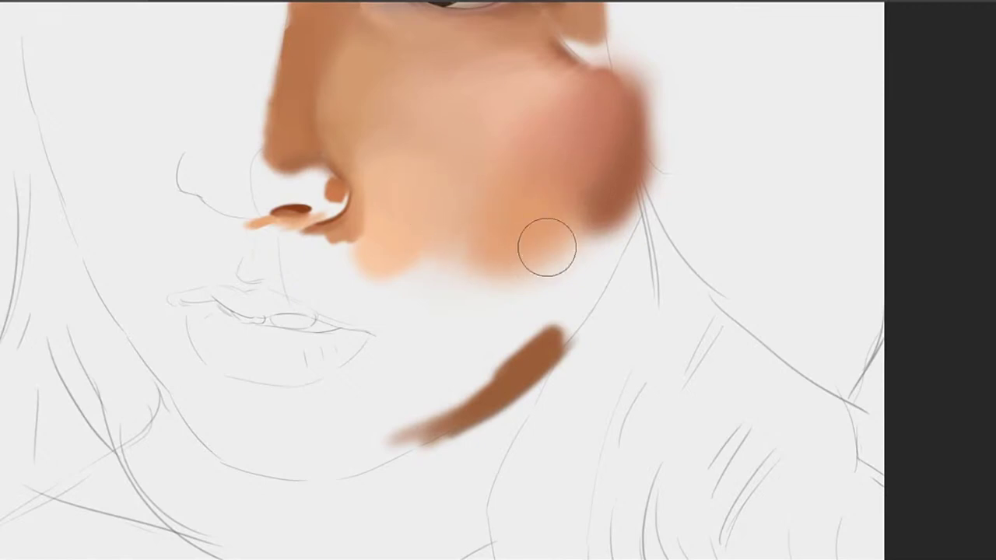
{"action": "left_click_drag", "start_coordinate": [499, 190], "coordinate": [645, 272]}
Blend the orange lower cheek into the rosy cheek using tones sampled from both areas
{"action": "left_click", "coordinate": [638, 262], "text": "alt"}
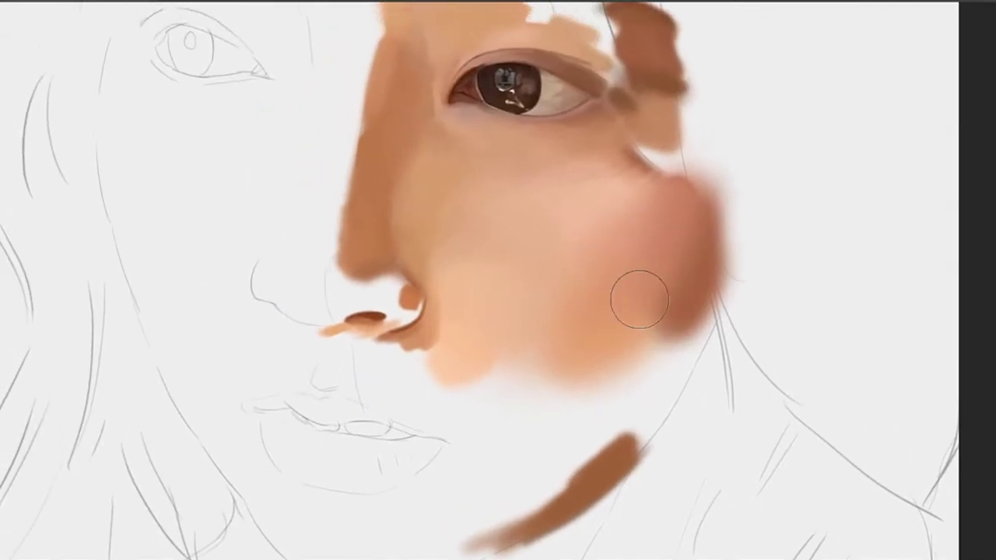
{"action": "left_click", "coordinate": [566, 283], "text": "alt"}
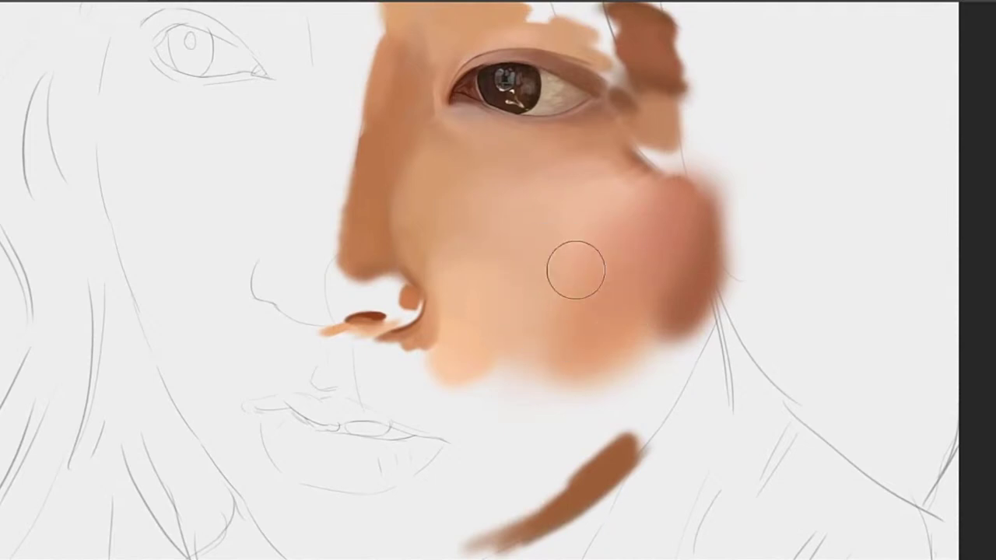
{"action": "mouse_move", "coordinate": [575, 270]}
{"action": "left_mouse_down"}
{"action": "mouse_move", "coordinate": [617, 231]}
{"action": "mouse_move", "coordinate": [602, 295]}
{"action": "left_mouse_up"}
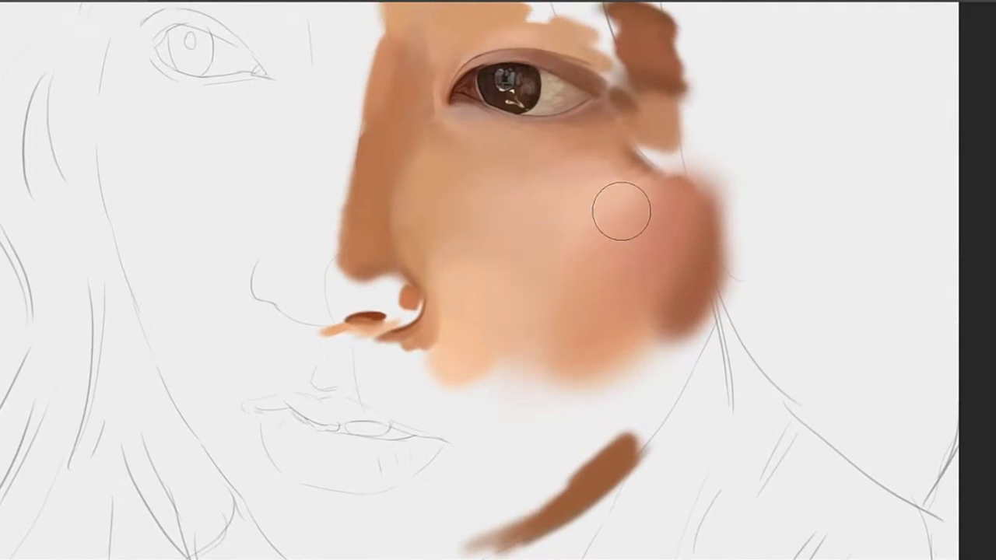
{"action": "left_click", "coordinate": [596, 216], "text": "alt"}
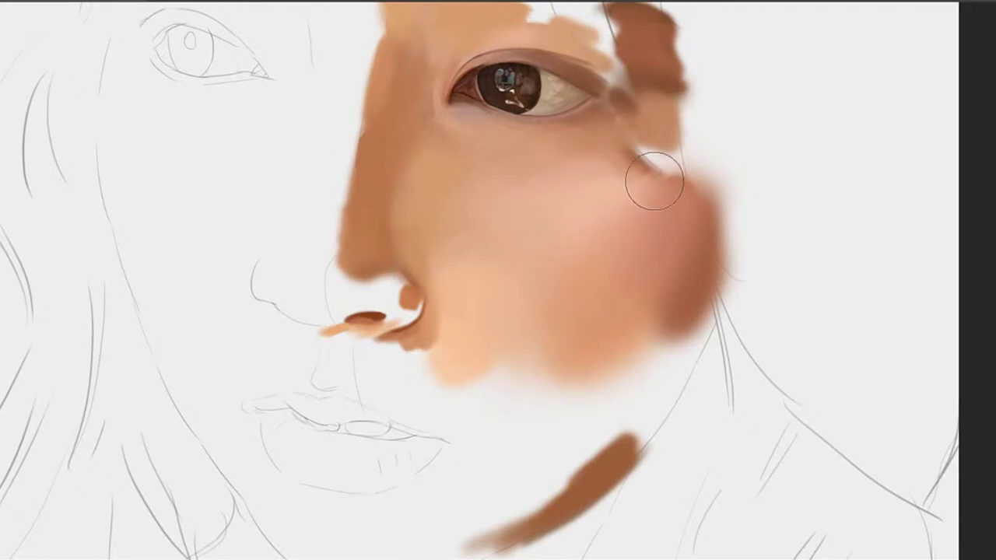
Fill the white gap between the eye's outer corner and the cheek with light pink using a smaller brush
{"action": "key", "text": "bracketleft"}
{"action": "key", "text": "bracketleft"}
{"action": "key", "text": "bracketleft"}
{"action": "left_click_drag", "start_coordinate": [586, 196], "coordinate": [523, 255]}
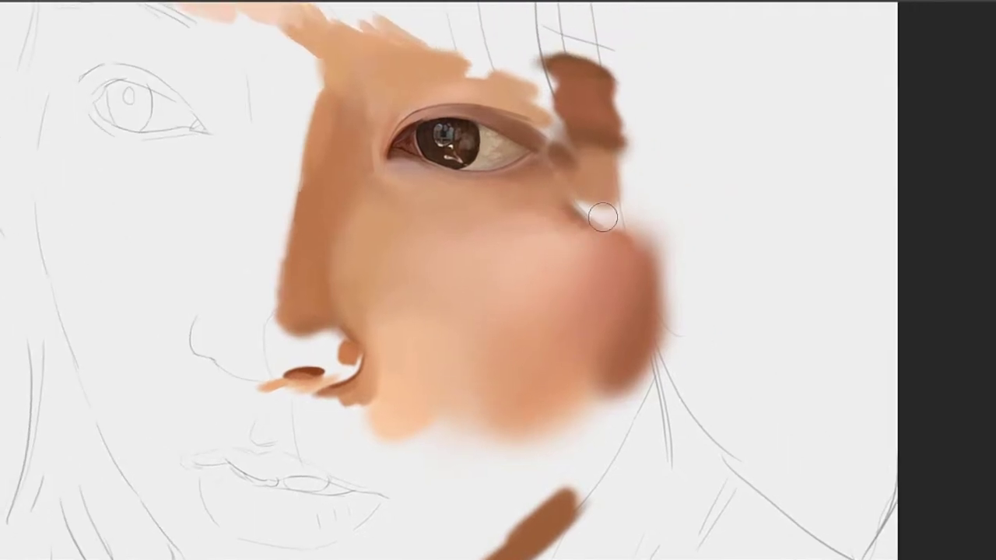
{"action": "left_click_drag", "start_coordinate": [602, 217], "coordinate": [540, 260]}
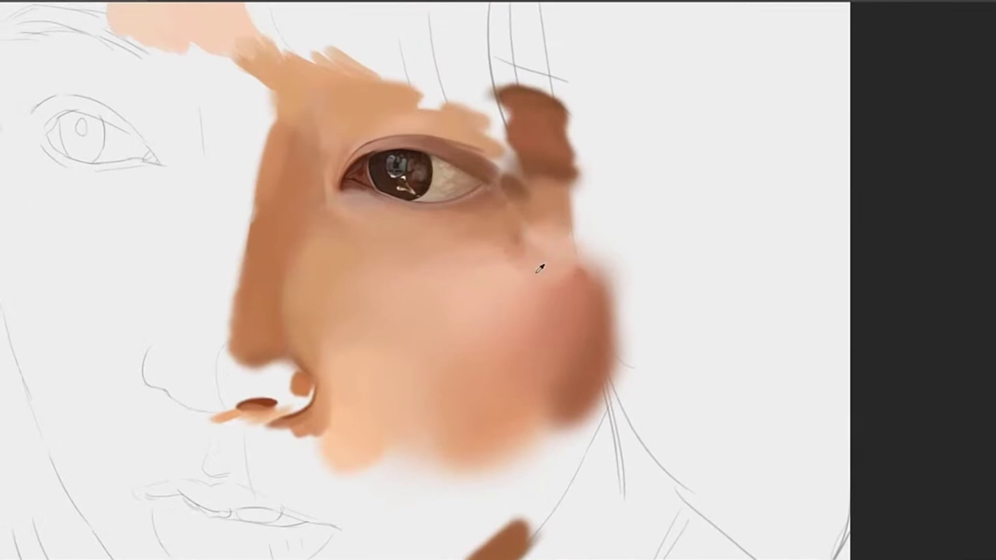
Extend the pink up the outer edge of the cheek with a larger brush and smooth the rosy and orange transitions
{"action": "key", "text": "bracketright"}
{"action": "key", "text": "bracketright"}
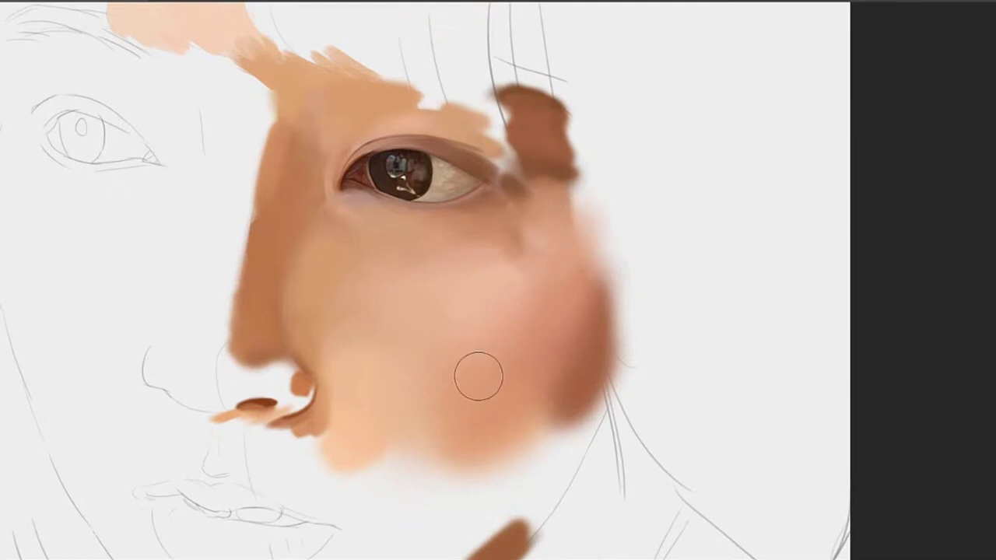
{"action": "left_click_drag", "start_coordinate": [478, 377], "coordinate": [592, 284]}
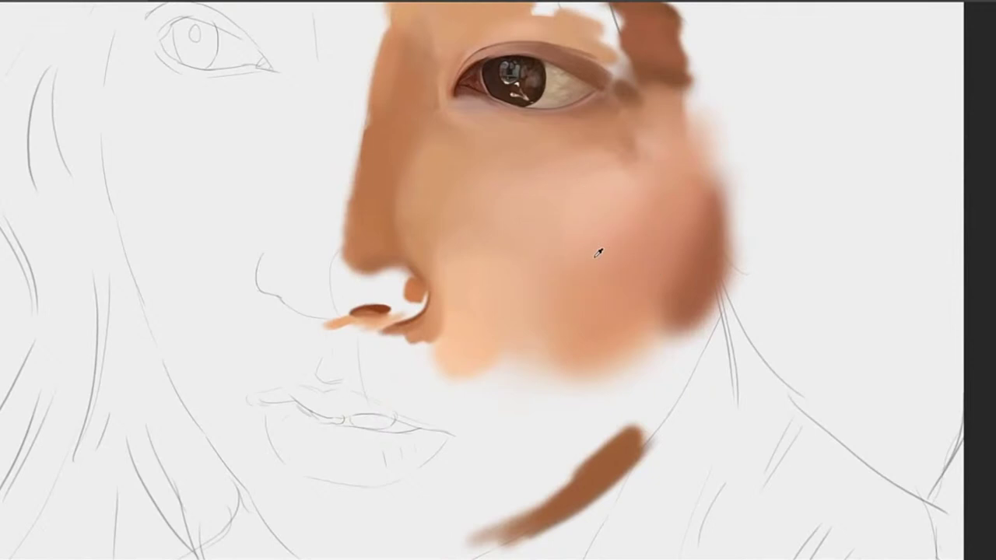
{"action": "left_click", "coordinate": [599, 216], "text": "alt"}
{"action": "left_click_drag", "start_coordinate": [522, 261], "coordinate": [580, 361]}
{"action": "left_click_drag", "start_coordinate": [497, 233], "coordinate": [558, 286]}
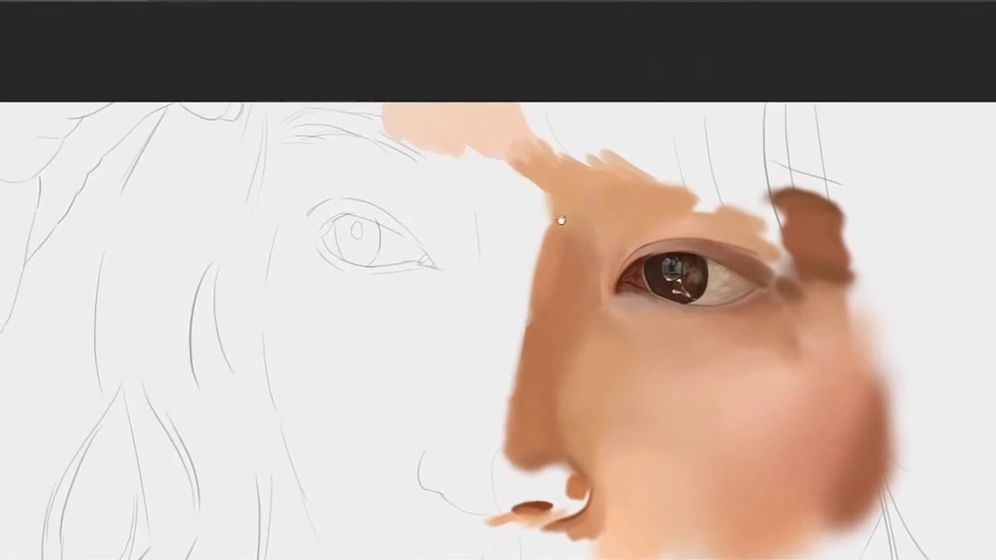
{"action": "mouse_move", "coordinate": [543, 169]}
{"action": "left_mouse_down"}
{"action": "mouse_move", "coordinate": [584, 172]}
{"action": "mouse_move", "coordinate": [624, 213]}
{"action": "mouse_move", "coordinate": [692, 210]}
{"action": "mouse_move", "coordinate": [558, 204]}
{"action": "left_mouse_up"}
{"action": "left_click", "coordinate": [636, 220], "text": "alt"}
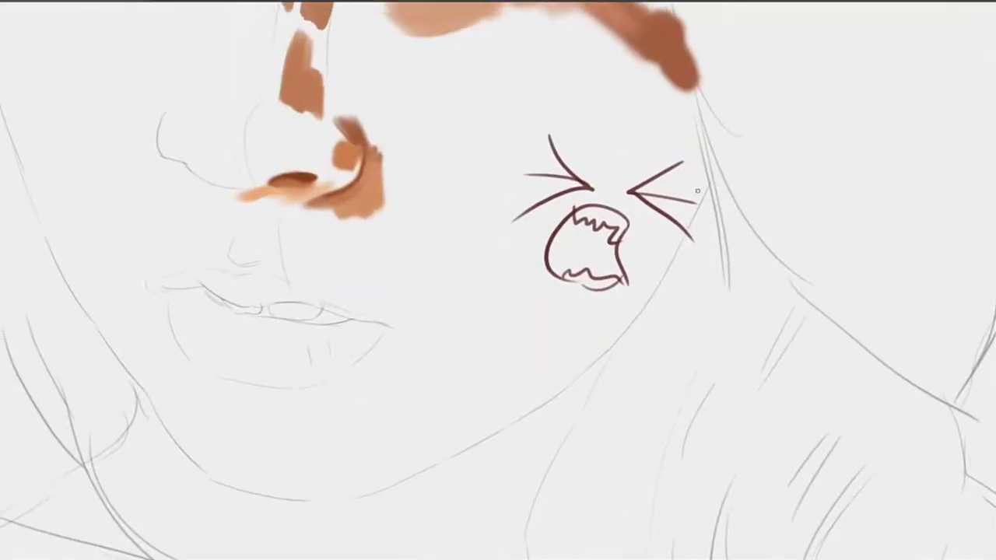
Draw the rounded dark red outline around the screaming doodle face on the unpainted cheek
{"action": "mouse_move", "coordinate": [700, 177]}
{"action": "left_mouse_down"}
{"action": "mouse_move", "coordinate": [670, 252]}
{"action": "mouse_move", "coordinate": [556, 303]}
{"action": "mouse_move", "coordinate": [511, 250]}
{"action": "left_mouse_up"}
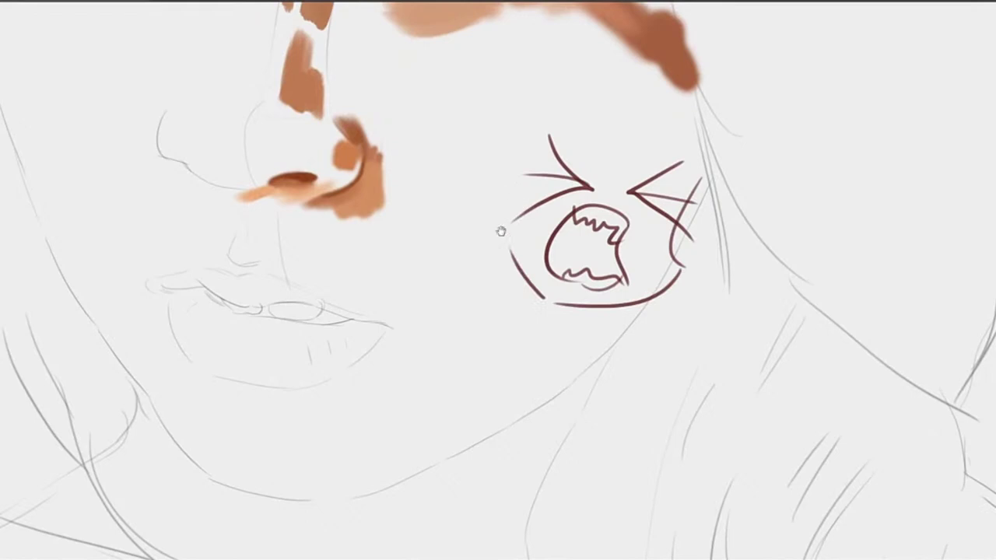
{"action": "mouse_move", "coordinate": [590, 136]}
{"action": "left_mouse_down"}
{"action": "mouse_move", "coordinate": [570, 199]}
{"action": "mouse_move", "coordinate": [551, 184]}
{"action": "mouse_move", "coordinate": [542, 229]}
{"action": "mouse_move", "coordinate": [553, 241]}
{"action": "left_mouse_up"}
{"action": "mouse_move", "coordinate": [503, 222]}
{"action": "left_mouse_down"}
{"action": "mouse_move", "coordinate": [535, 252]}
{"action": "mouse_move", "coordinate": [502, 262]}
{"action": "left_mouse_up"}
Handwrite "ХВАТИТ ВЫЛЕТАТЬ ФОТОШОП" in dark red on three lines beside the screaming doodle face
{"action": "mouse_move", "coordinate": [542, 221]}
{"action": "left_mouse_down"}
{"action": "mouse_move", "coordinate": [542, 256]}
{"action": "mouse_move", "coordinate": [587, 256]}
{"action": "mouse_move", "coordinate": [589, 243]}
{"action": "left_mouse_up"}
{"action": "mouse_move", "coordinate": [598, 221]}
{"action": "left_mouse_down"}
{"action": "mouse_move", "coordinate": [597, 261]}
{"action": "mouse_move", "coordinate": [628, 226]}
{"action": "left_mouse_up"}
{"action": "mouse_move", "coordinate": [622, 224]}
{"action": "left_mouse_down"}
{"action": "mouse_move", "coordinate": [627, 249]}
{"action": "mouse_move", "coordinate": [652, 219]}
{"action": "left_mouse_up"}
{"action": "mouse_move", "coordinate": [670, 218]}
{"action": "left_mouse_down"}
{"action": "mouse_move", "coordinate": [669, 243]}
{"action": "mouse_move", "coordinate": [699, 206]}
{"action": "left_mouse_up"}
{"action": "mouse_move", "coordinate": [677, 271]}
{"action": "left_mouse_down"}
{"action": "mouse_move", "coordinate": [606, 242]}
{"action": "mouse_move", "coordinate": [559, 273]}
{"action": "left_mouse_up"}
{"action": "mouse_move", "coordinate": [558, 239]}
{"action": "left_mouse_down"}
{"action": "mouse_move", "coordinate": [575, 265]}
{"action": "mouse_move", "coordinate": [564, 266]}
{"action": "left_mouse_up"}
{"action": "mouse_move", "coordinate": [602, 226]}
{"action": "left_mouse_down"}
{"action": "mouse_move", "coordinate": [596, 264]}
{"action": "mouse_move", "coordinate": [616, 268]}
{"action": "mouse_move", "coordinate": [640, 224]}
{"action": "mouse_move", "coordinate": [659, 256]}
{"action": "mouse_move", "coordinate": [684, 243]}
{"action": "left_mouse_up"}
{"action": "mouse_move", "coordinate": [698, 221]}
{"action": "left_mouse_down"}
{"action": "mouse_move", "coordinate": [702, 245]}
{"action": "mouse_move", "coordinate": [724, 210]}
{"action": "left_mouse_up"}
{"action": "mouse_move", "coordinate": [724, 208]}
{"action": "left_mouse_down"}
{"action": "mouse_move", "coordinate": [711, 243]}
{"action": "mouse_move", "coordinate": [740, 238]}
{"action": "left_mouse_up"}
{"action": "mouse_move", "coordinate": [716, 227]}
{"action": "left_mouse_down"}
{"action": "mouse_move", "coordinate": [737, 224]}
{"action": "mouse_move", "coordinate": [751, 238]}
{"action": "left_mouse_up"}
{"action": "mouse_move", "coordinate": [750, 201]}
{"action": "left_mouse_down"}
{"action": "mouse_move", "coordinate": [787, 191]}
{"action": "mouse_move", "coordinate": [779, 234]}
{"action": "left_mouse_up"}
{"action": "left_click_drag", "start_coordinate": [678, 276], "coordinate": [690, 225]}
{"action": "left_click_drag", "start_coordinate": [614, 250], "coordinate": [626, 267]}
{"action": "mouse_move", "coordinate": [625, 251]}
{"action": "left_mouse_down"}
{"action": "mouse_move", "coordinate": [623, 289]}
{"action": "mouse_move", "coordinate": [683, 255]}
{"action": "mouse_move", "coordinate": [682, 278]}
{"action": "left_mouse_up"}
{"action": "mouse_move", "coordinate": [664, 255]}
{"action": "left_mouse_down"}
{"action": "mouse_move", "coordinate": [697, 250]}
{"action": "mouse_move", "coordinate": [735, 269]}
{"action": "mouse_move", "coordinate": [752, 260]}
{"action": "mouse_move", "coordinate": [800, 264]}
{"action": "left_mouse_up"}
{"action": "left_click_drag", "start_coordinate": [800, 232], "coordinate": [818, 256]}
{"action": "left_click_drag", "start_coordinate": [576, 322], "coordinate": [633, 340]}
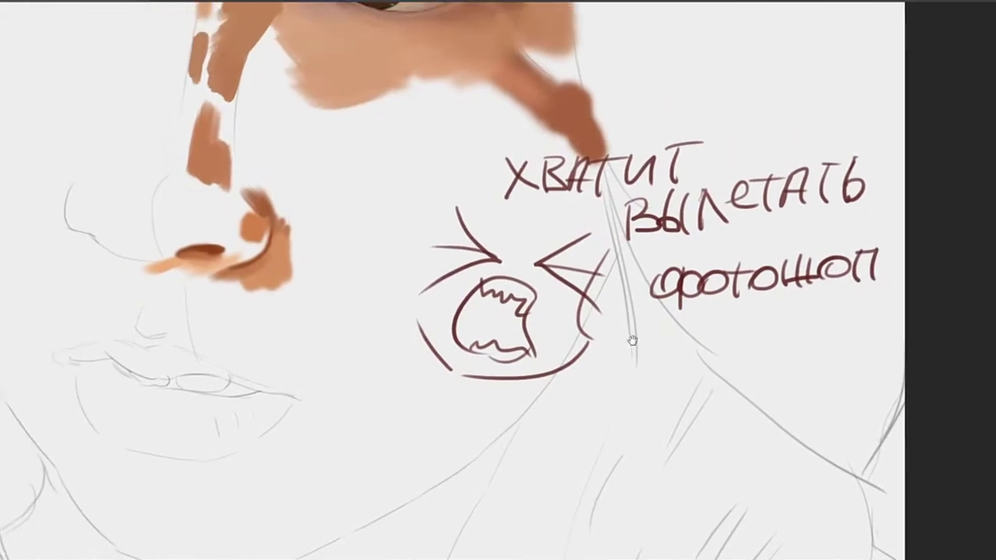
Scale down the doodle face with its handwriting and move it onto the unpainted far side of the portrait, beside the nose
{"action": "left_click_drag", "start_coordinate": [598, 287], "coordinate": [618, 347]}
{"action": "mouse_move", "coordinate": [357, 371]}
{"action": "left_mouse_down"}
{"action": "mouse_move", "coordinate": [435, 269]}
{"action": "mouse_move", "coordinate": [449, 274]}
{"action": "left_mouse_up"}
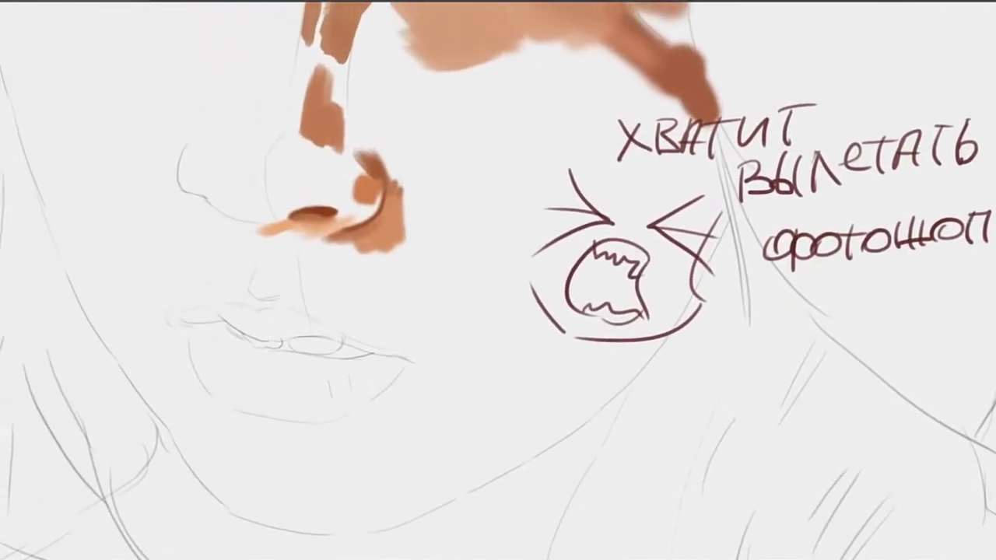
{"action": "scroll", "coordinate": [575, 233], "scroll_direction": "up", "scroll_amount": 1}
{"action": "scroll", "coordinate": [575, 233], "scroll_direction": "right", "scroll_amount": 1}
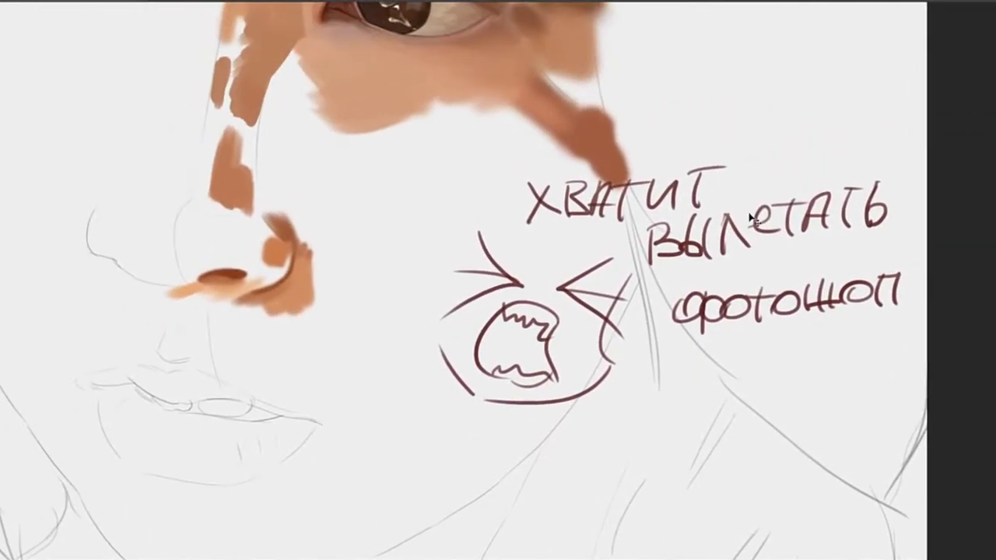
{"action": "key", "text": "ctrl+t"}
{"action": "left_click_drag", "start_coordinate": [900, 162], "coordinate": [726, 255]}
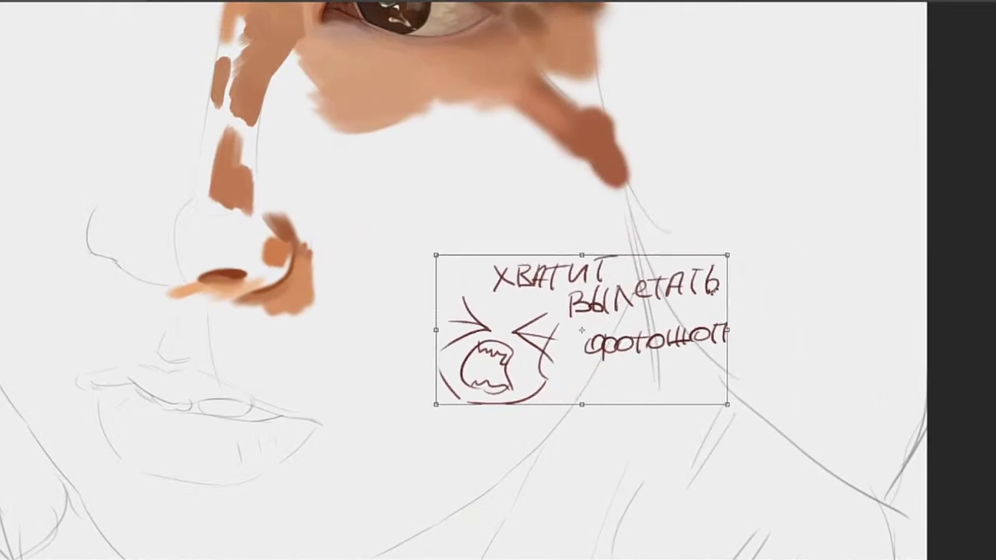
{"action": "mouse_move", "coordinate": [586, 355]}
{"action": "left_mouse_down"}
{"action": "mouse_move", "coordinate": [686, 312]}
{"action": "mouse_move", "coordinate": [218, 149]}
{"action": "mouse_move", "coordinate": [130, 105]}
{"action": "left_mouse_up"}
{"action": "left_click_drag", "start_coordinate": [496, 189], "coordinate": [661, 340]}
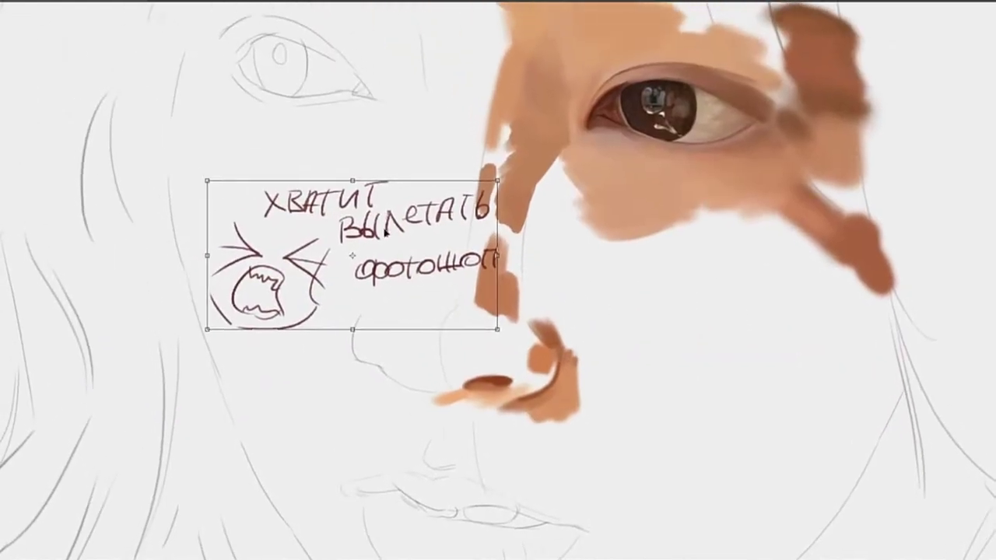
{"action": "left_click_drag", "start_coordinate": [374, 235], "coordinate": [216, 221]}
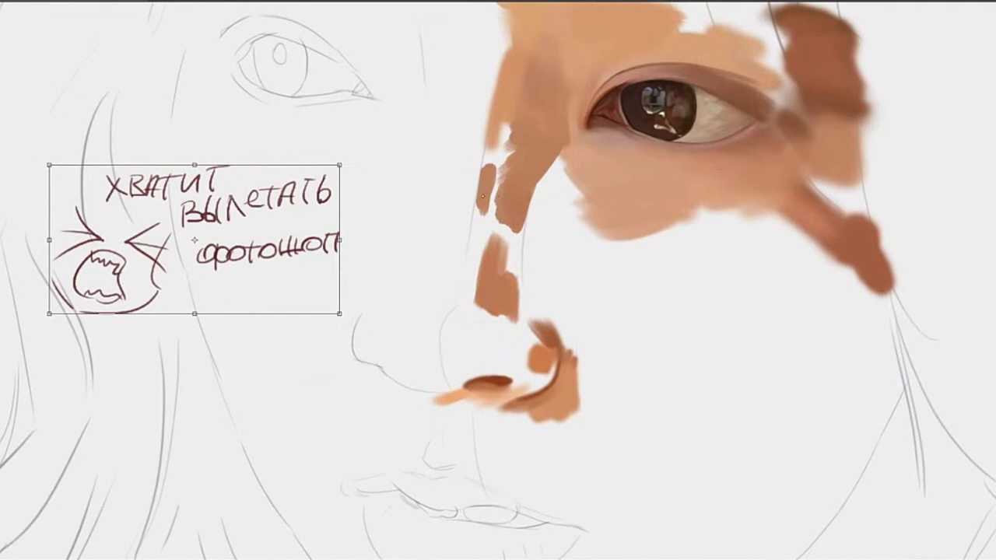
{"action": "key", "text": "Return"}
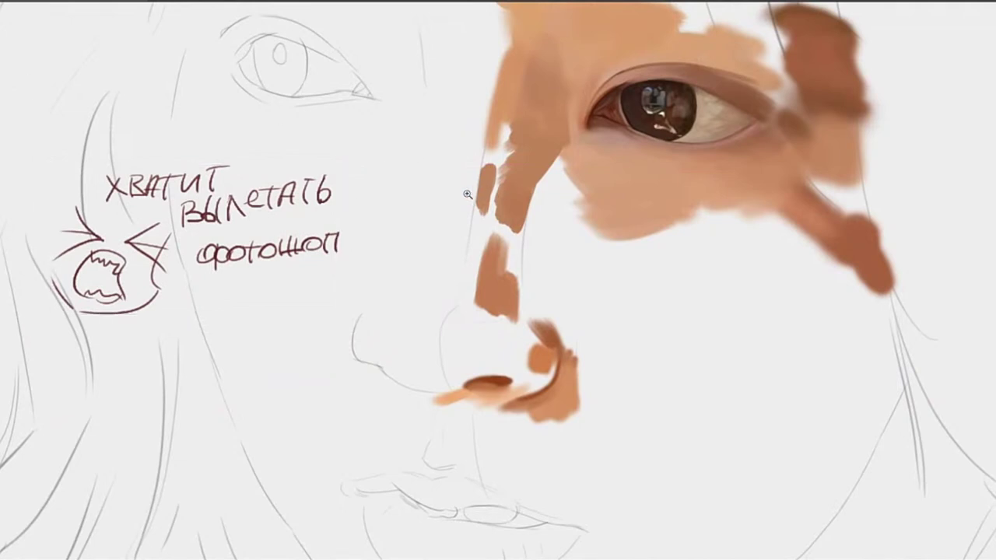
{"action": "left_click_drag", "start_coordinate": [606, 233], "coordinate": [535, 233]}
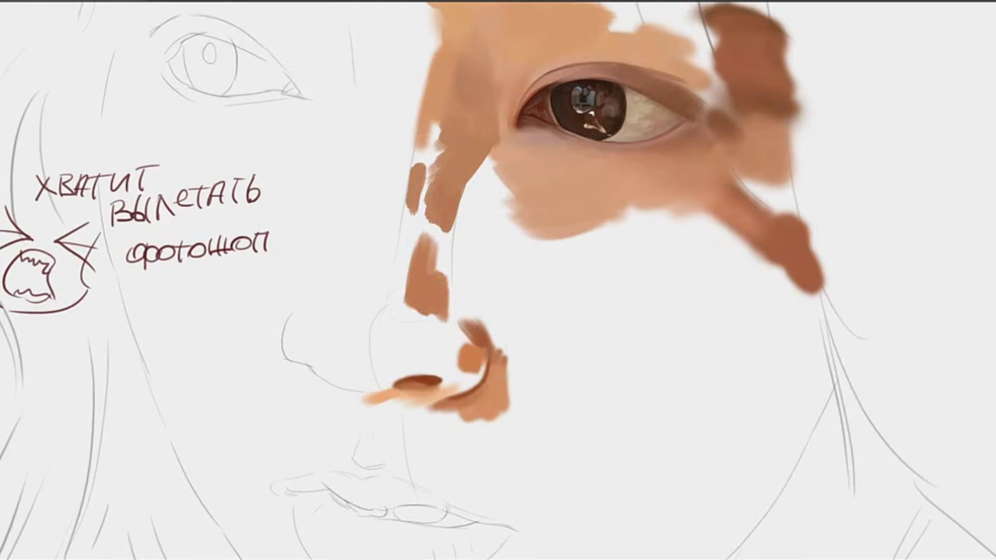
{"action": "left_click_drag", "start_coordinate": [510, 192], "coordinate": [522, 259]}
{"action": "left_click", "coordinate": [556, 260], "text": "alt"}
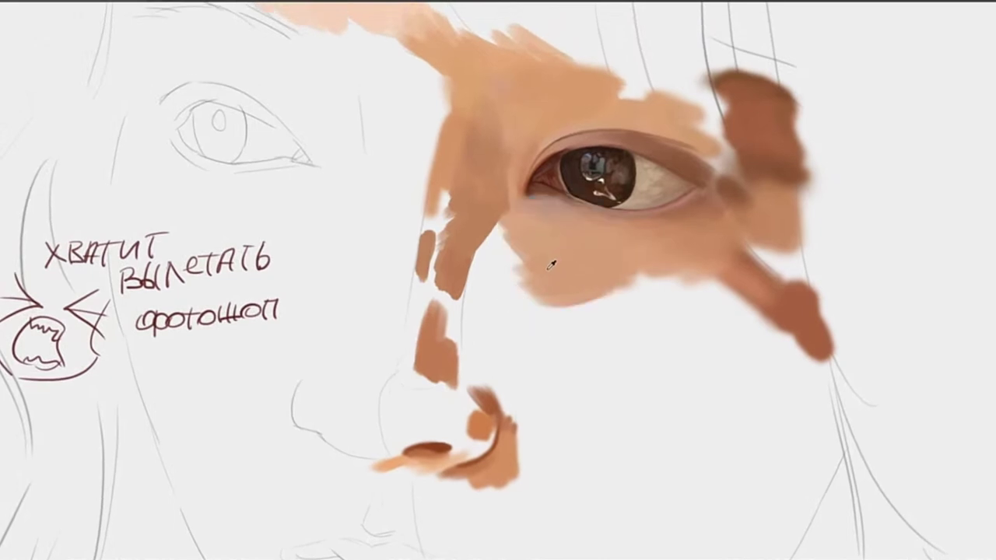
{"action": "left_click_drag", "start_coordinate": [694, 271], "coordinate": [660, 197]}
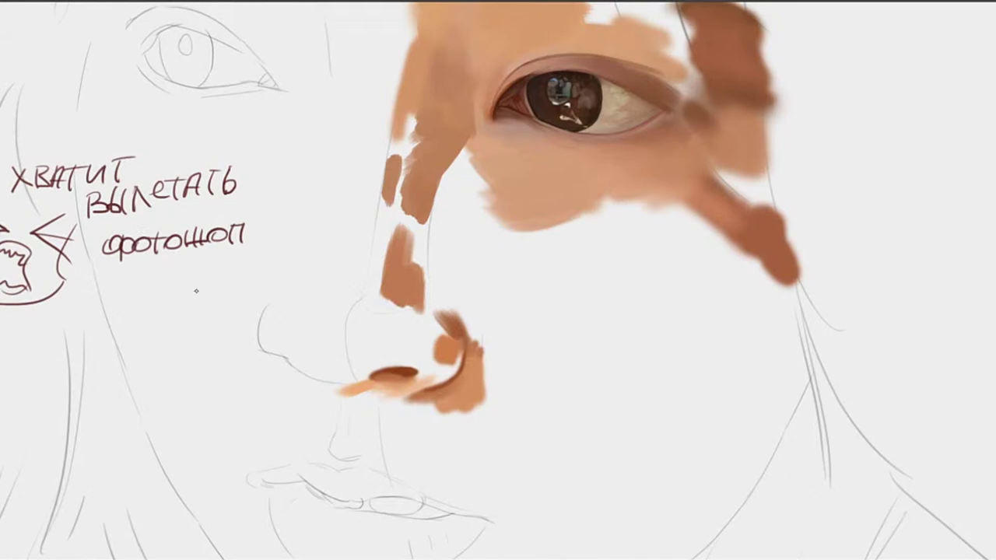
{"action": "left_click_drag", "start_coordinate": [196, 291], "coordinate": [193, 289]}
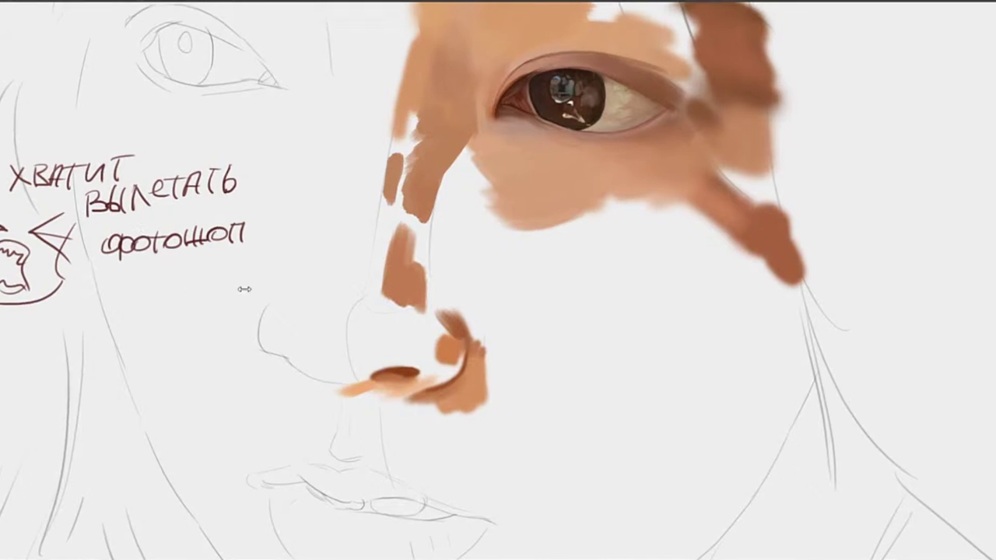
{"action": "left_click_drag", "start_coordinate": [458, 370], "coordinate": [504, 343]}
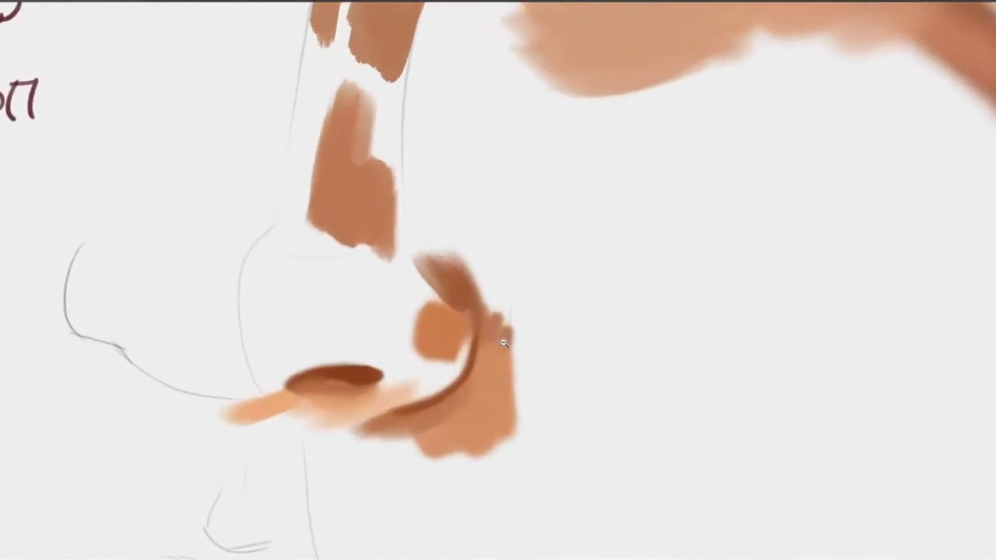
{"action": "left_click", "coordinate": [503, 343], "text": "alt"}
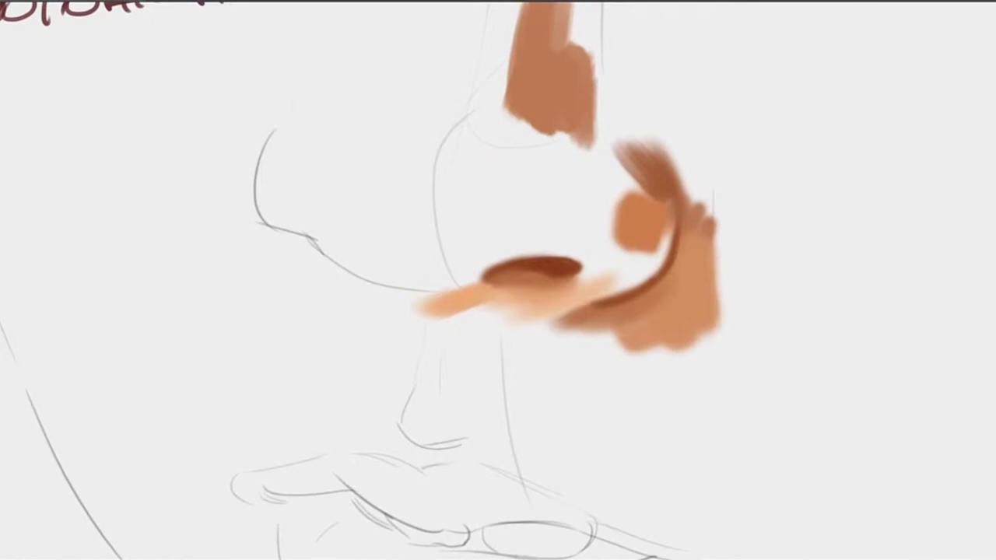
Try a light brown stroke with a smaller textured brush across the nose wing above the nostril
{"action": "left_click_drag", "start_coordinate": [451, 238], "coordinate": [513, 210]}
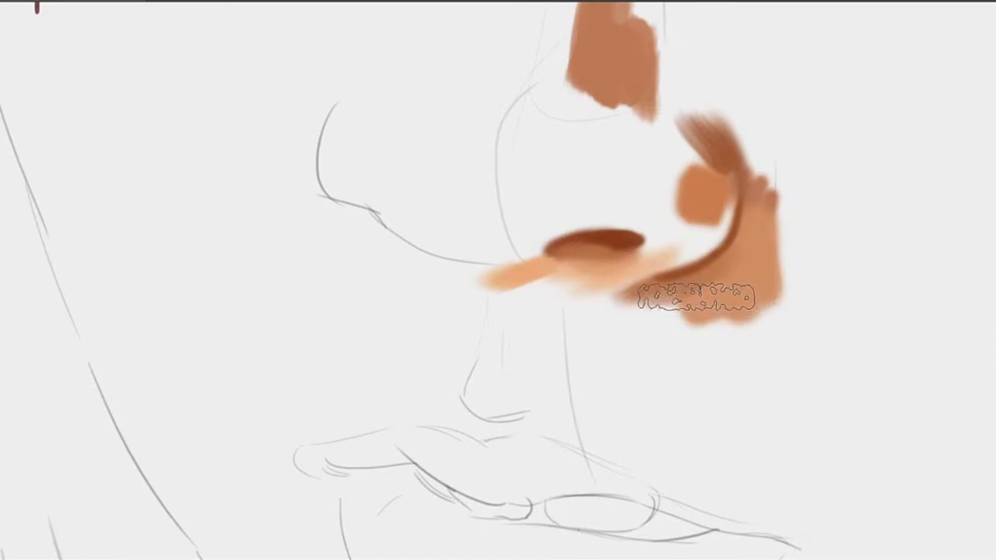
{"action": "key", "text": "bracketleft"}
{"action": "key", "text": "bracketleft"}
{"action": "key", "text": "bracketleft"}
{"action": "key", "text": "bracketleft"}
{"action": "key", "text": "bracketleft"}
{"action": "key", "text": "bracketleft"}
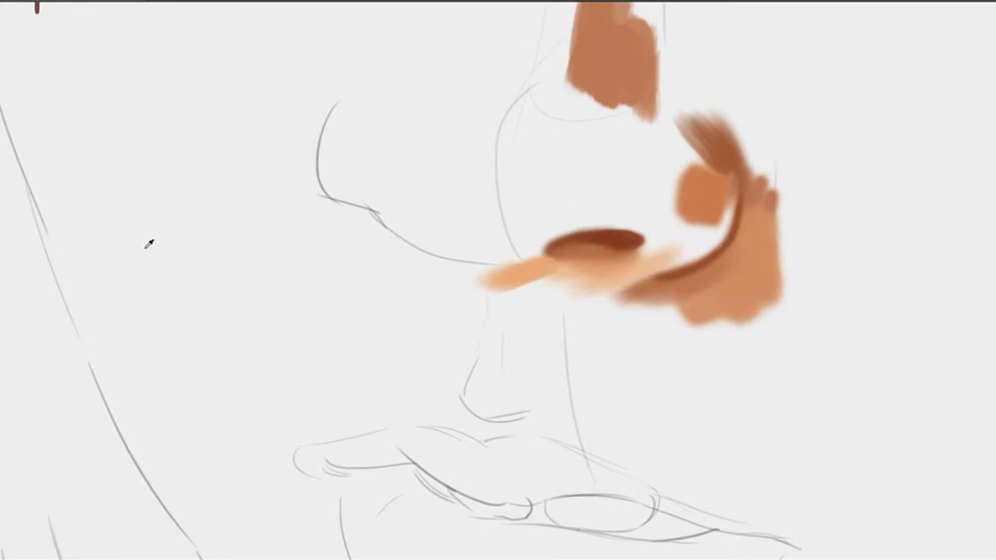
{"action": "mouse_move", "coordinate": [711, 239]}
{"action": "left_mouse_down"}
{"action": "mouse_move", "coordinate": [624, 265]}
{"action": "mouse_move", "coordinate": [637, 269]}
{"action": "mouse_move", "coordinate": [558, 235]}
{"action": "mouse_move", "coordinate": [611, 266]}
{"action": "left_mouse_up"}
{"action": "key", "text": "ctrl+z"}
{"action": "key", "text": "ctrl+z"}
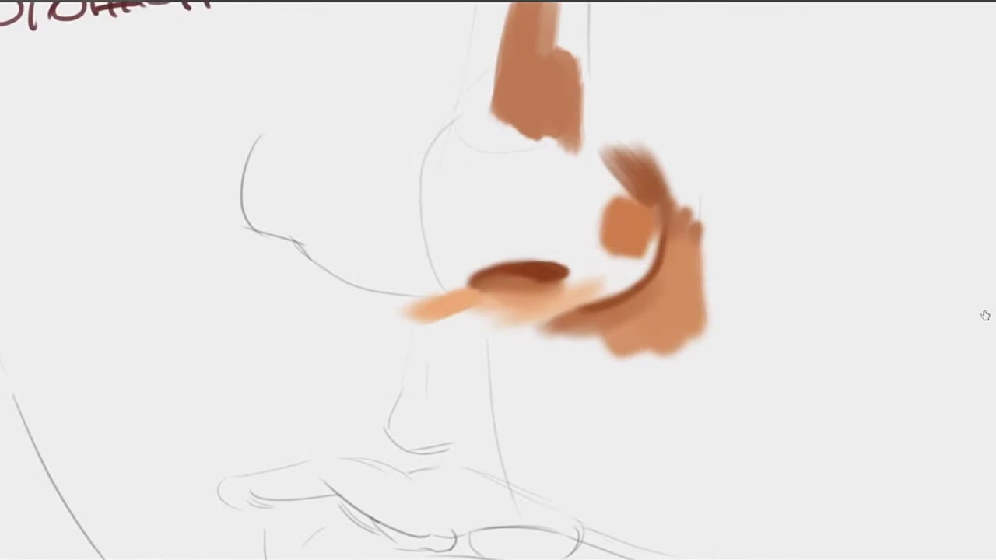
{"action": "left_click_drag", "start_coordinate": [509, 223], "coordinate": [599, 262]}
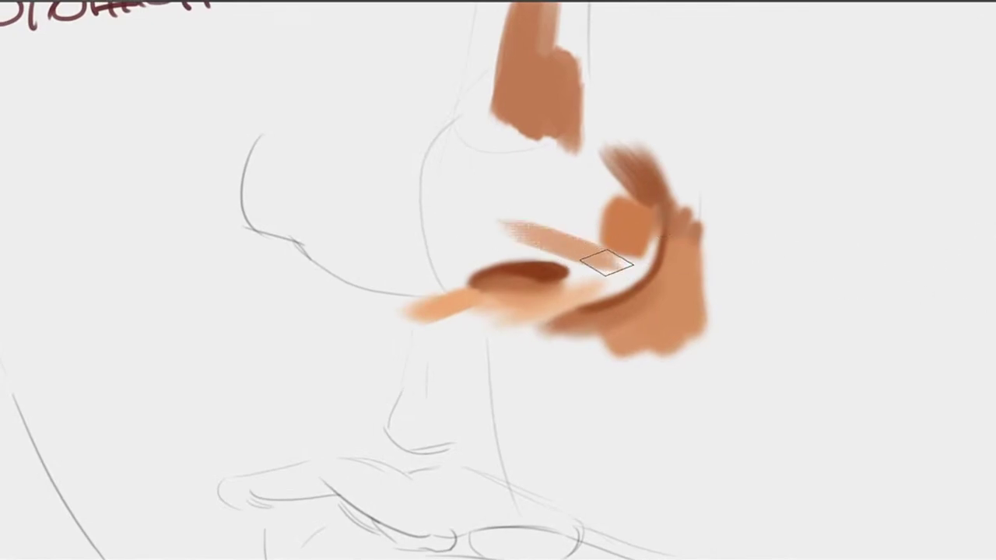
{"action": "key", "text": "ctrl+z"}
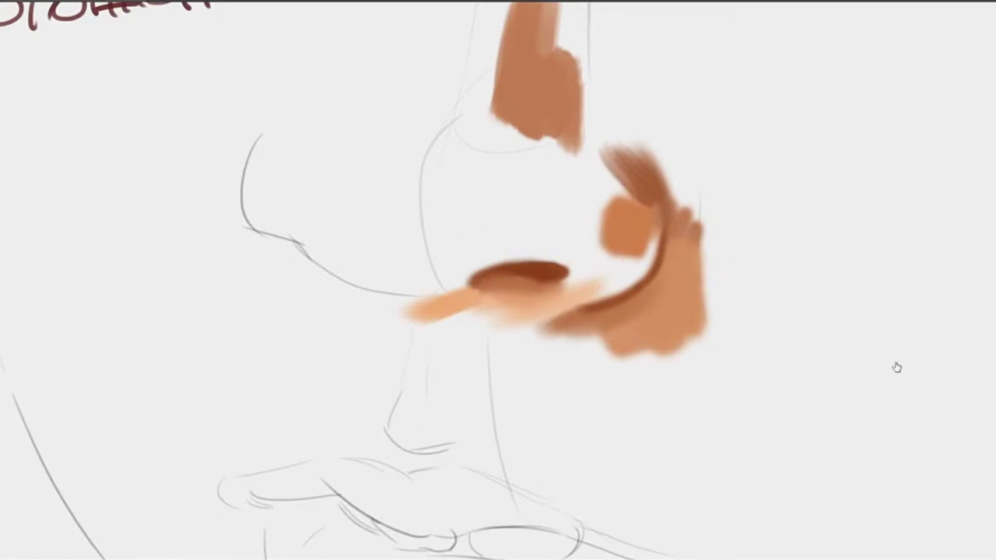
Paint an orange-brown band arching over the nostril from the nose base to the orange patch on the wing
{"action": "key", "text": "["}
{"action": "key", "text": "["}
{"action": "key", "text": "["}
{"action": "key", "text": "["}
{"action": "key", "text": "["}
{"action": "key", "text": "["}
{"action": "key", "text": "["}
{"action": "key", "text": "["}
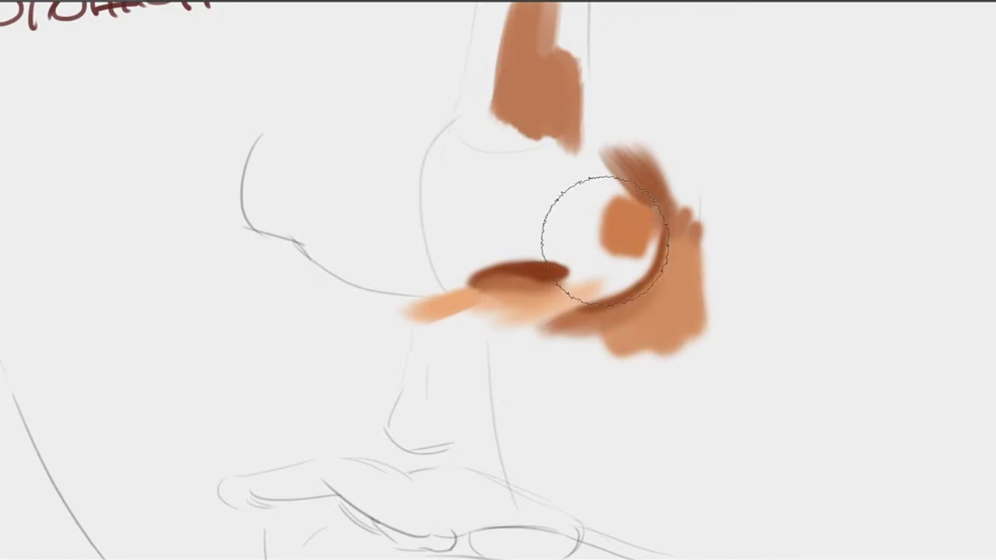
{"action": "left_click_drag", "start_coordinate": [602, 255], "coordinate": [502, 225]}
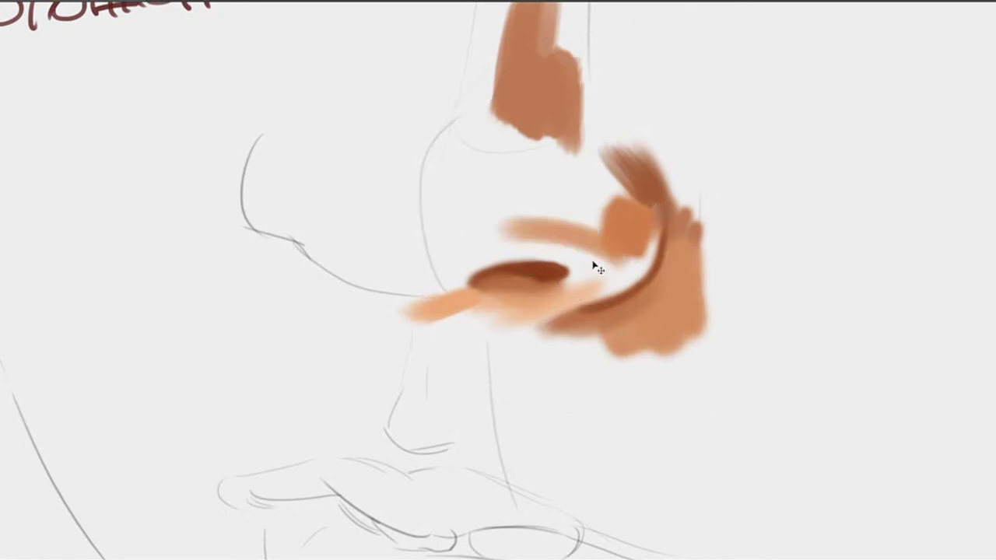
{"action": "key", "text": "ctrl+z"}
{"action": "mouse_move", "coordinate": [508, 270]}
{"action": "left_mouse_down"}
{"action": "mouse_move", "coordinate": [582, 267]}
{"action": "mouse_move", "coordinate": [602, 219]}
{"action": "mouse_move", "coordinate": [590, 236]}
{"action": "mouse_move", "coordinate": [596, 225]}
{"action": "left_mouse_up"}
{"action": "key", "text": "ctrl+z"}
{"action": "left_click", "coordinate": [542, 260], "text": "alt"}
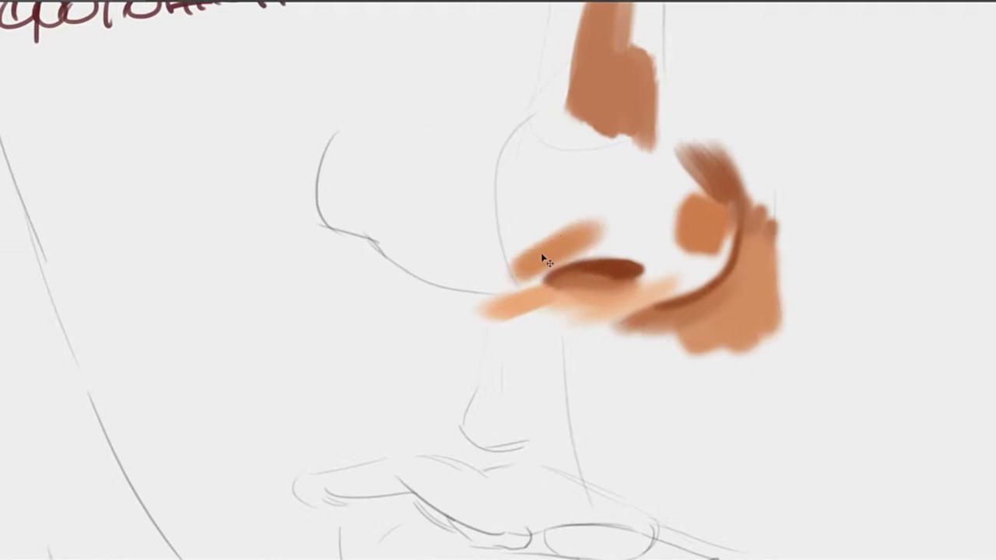
{"action": "mouse_move", "coordinate": [517, 267]}
{"action": "left_mouse_down"}
{"action": "mouse_move", "coordinate": [558, 237]}
{"action": "mouse_move", "coordinate": [609, 231]}
{"action": "mouse_move", "coordinate": [584, 222]}
{"action": "mouse_move", "coordinate": [682, 255]}
{"action": "mouse_move", "coordinate": [682, 271]}
{"action": "mouse_move", "coordinate": [706, 269]}
{"action": "mouse_move", "coordinate": [671, 285]}
{"action": "left_mouse_up"}
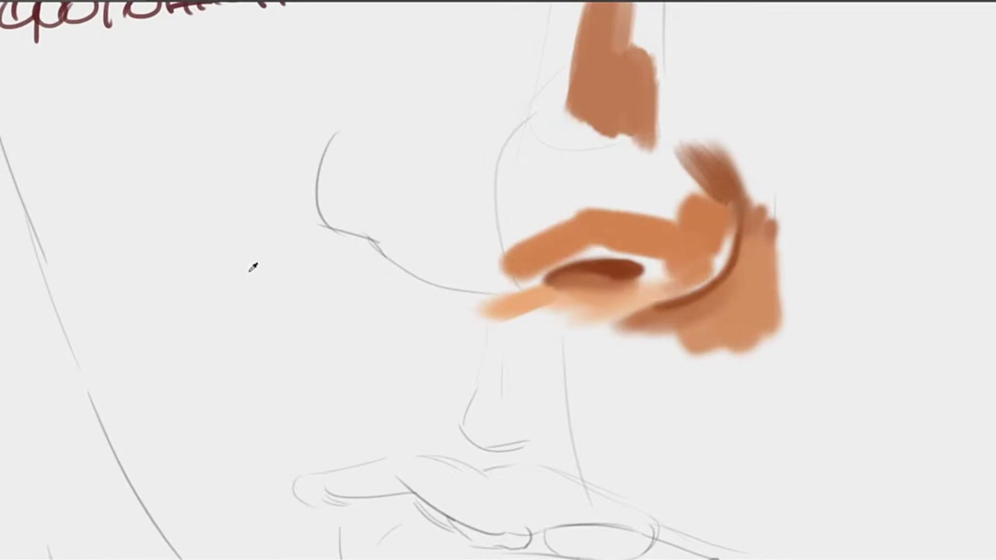
Extend the brown crease under the nose wing toward the upper lip and fill the area below it with tan skin tone
{"action": "mouse_move", "coordinate": [634, 323]}
{"action": "left_mouse_down"}
{"action": "mouse_move", "coordinate": [694, 301]}
{"action": "mouse_move", "coordinate": [644, 330]}
{"action": "left_mouse_up"}
{"action": "mouse_move", "coordinate": [714, 284]}
{"action": "left_mouse_down"}
{"action": "mouse_move", "coordinate": [653, 339]}
{"action": "mouse_move", "coordinate": [679, 332]}
{"action": "left_mouse_up"}
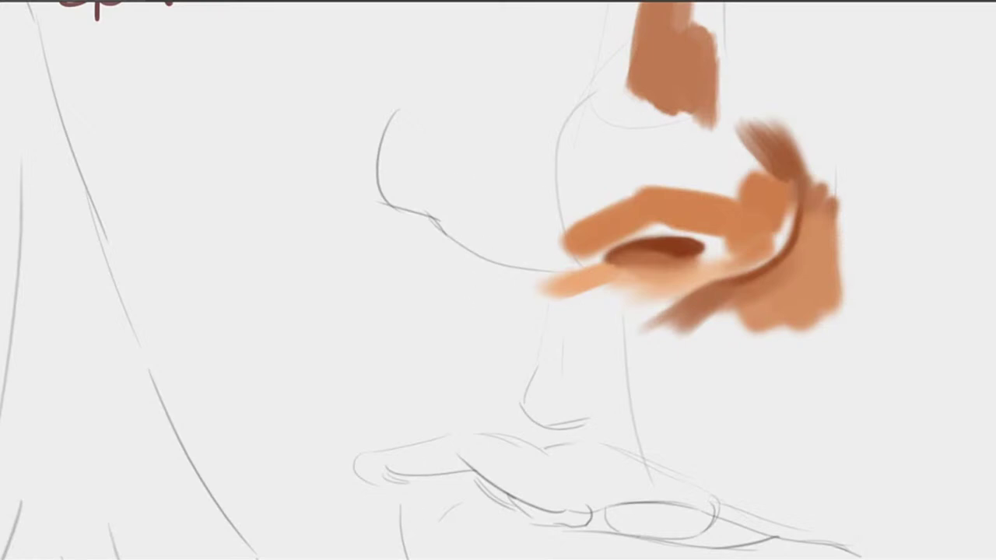
{"action": "left_click_drag", "start_coordinate": [573, 251], "coordinate": [562, 192]}
{"action": "left_click_drag", "start_coordinate": [661, 252], "coordinate": [642, 206]}
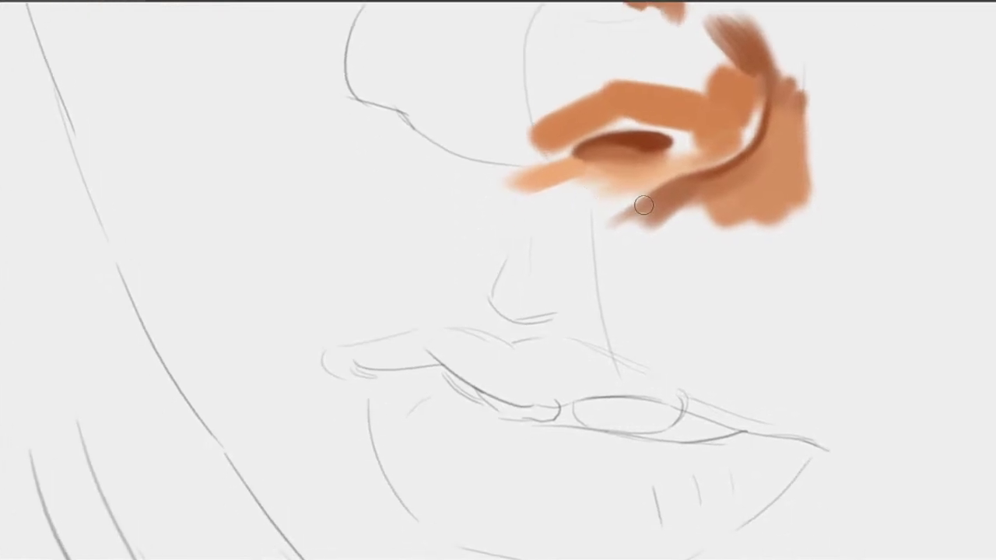
{"action": "scroll", "coordinate": [550, 238], "scroll_direction": "right", "scroll_amount": 3}
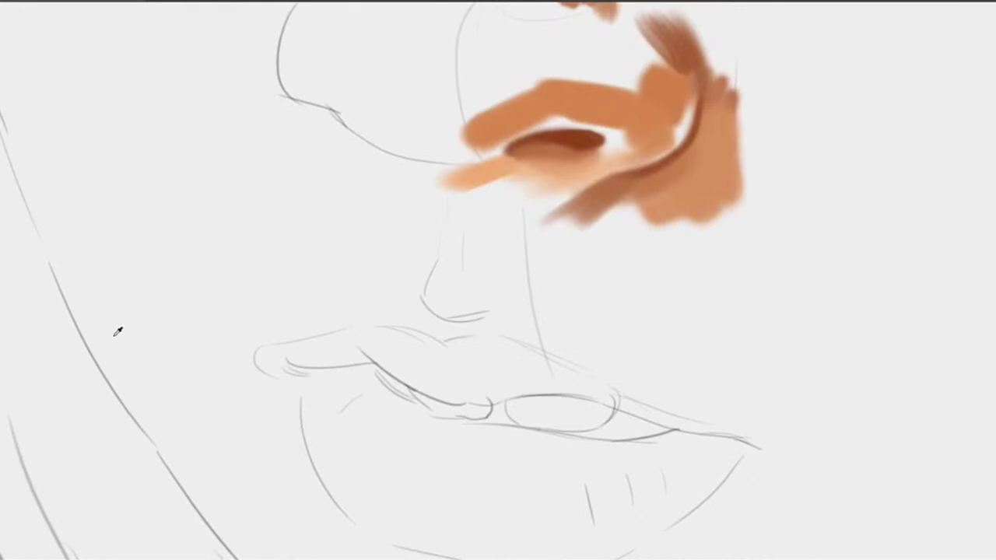
{"action": "left_click_drag", "start_coordinate": [557, 237], "coordinate": [632, 178]}
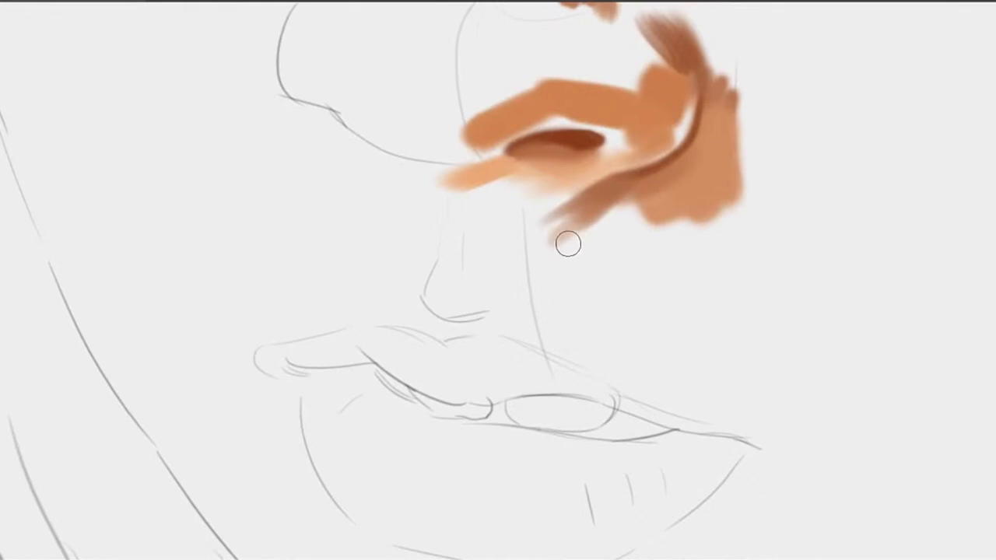
{"action": "mouse_move", "coordinate": [567, 244]}
{"action": "left_mouse_down"}
{"action": "mouse_move", "coordinate": [611, 210]}
{"action": "mouse_move", "coordinate": [551, 246]}
{"action": "mouse_move", "coordinate": [556, 227]}
{"action": "mouse_move", "coordinate": [565, 225]}
{"action": "mouse_move", "coordinate": [563, 244]}
{"action": "mouse_move", "coordinate": [627, 225]}
{"action": "mouse_move", "coordinate": [593, 235]}
{"action": "mouse_move", "coordinate": [628, 212]}
{"action": "mouse_move", "coordinate": [585, 265]}
{"action": "mouse_move", "coordinate": [656, 205]}
{"action": "mouse_move", "coordinate": [606, 215]}
{"action": "mouse_move", "coordinate": [729, 191]}
{"action": "left_mouse_up"}
{"action": "mouse_move", "coordinate": [585, 219]}
{"action": "left_mouse_down"}
{"action": "mouse_move", "coordinate": [647, 188]}
{"action": "mouse_move", "coordinate": [591, 227]}
{"action": "left_mouse_up"}
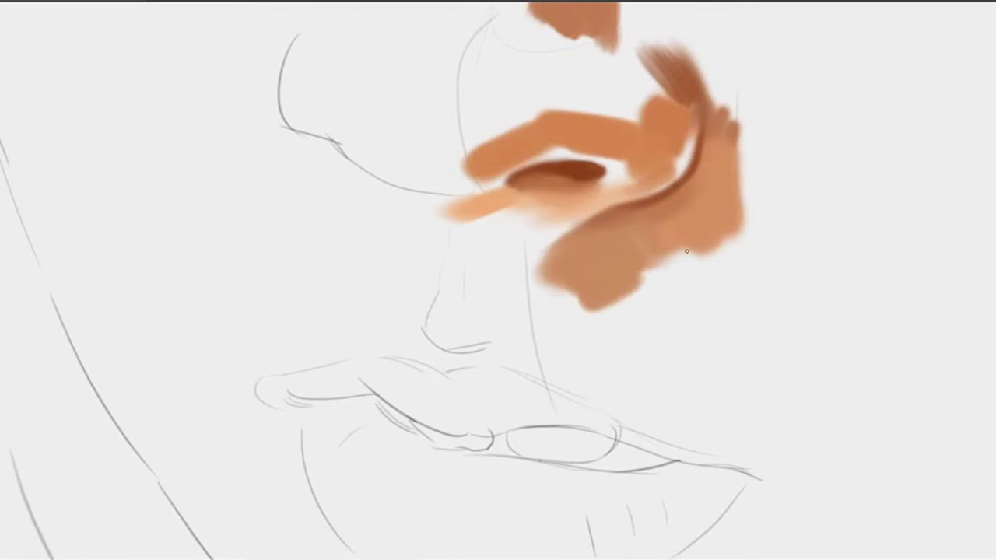
Paint a light orange highlight around the nostril's outer corner and upper rim, and soften the inner end of the orange-brown band
{"action": "mouse_move", "coordinate": [620, 195]}
{"action": "left_mouse_down"}
{"action": "mouse_move", "coordinate": [635, 290]}
{"action": "mouse_move", "coordinate": [665, 201]}
{"action": "left_mouse_up"}
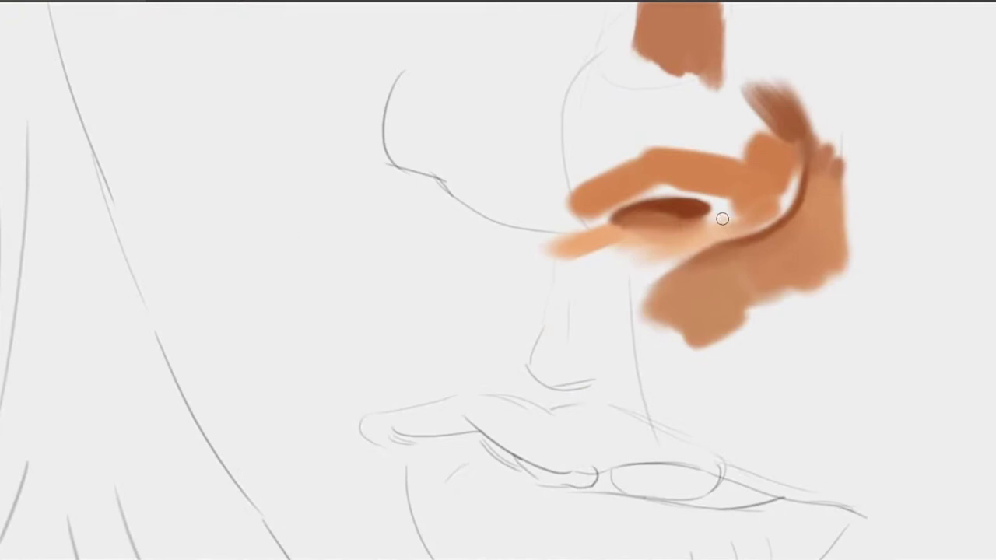
{"action": "mouse_move", "coordinate": [723, 210]}
{"action": "left_mouse_down"}
{"action": "mouse_move", "coordinate": [706, 227]}
{"action": "mouse_move", "coordinate": [713, 246]}
{"action": "mouse_move", "coordinate": [722, 235]}
{"action": "mouse_move", "coordinate": [710, 238]}
{"action": "mouse_move", "coordinate": [734, 234]}
{"action": "mouse_move", "coordinate": [708, 246]}
{"action": "left_mouse_up"}
{"action": "key", "text": "ctrl+z"}
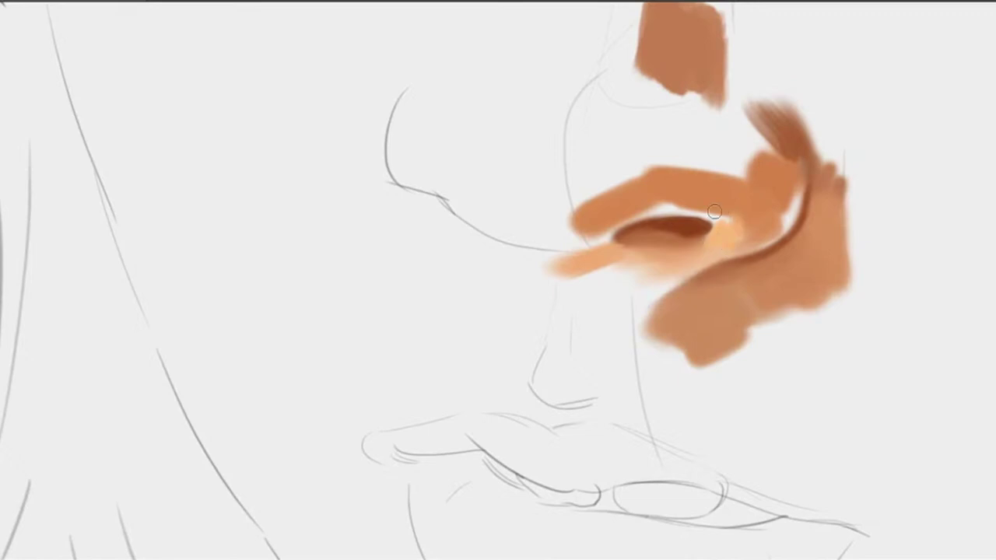
{"action": "mouse_move", "coordinate": [714, 211]}
{"action": "left_mouse_down"}
{"action": "mouse_move", "coordinate": [717, 238]}
{"action": "mouse_move", "coordinate": [705, 241]}
{"action": "mouse_move", "coordinate": [742, 216]}
{"action": "mouse_move", "coordinate": [724, 190]}
{"action": "mouse_move", "coordinate": [754, 197]}
{"action": "left_mouse_up"}
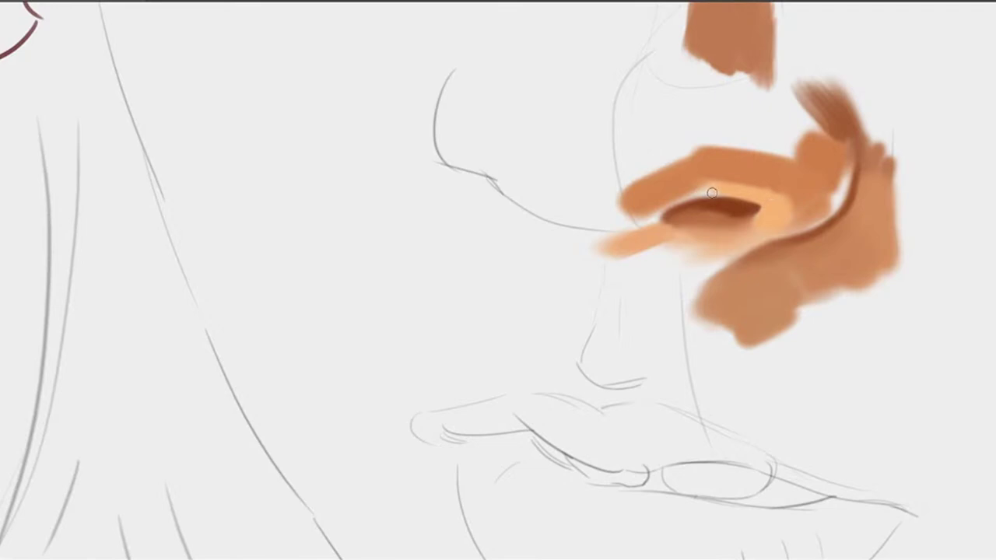
{"action": "mouse_move", "coordinate": [645, 222]}
{"action": "left_mouse_down"}
{"action": "mouse_move", "coordinate": [717, 187]}
{"action": "mouse_move", "coordinate": [699, 189]}
{"action": "mouse_move", "coordinate": [692, 196]}
{"action": "mouse_move", "coordinate": [720, 192]}
{"action": "mouse_move", "coordinate": [642, 214]}
{"action": "left_mouse_up"}
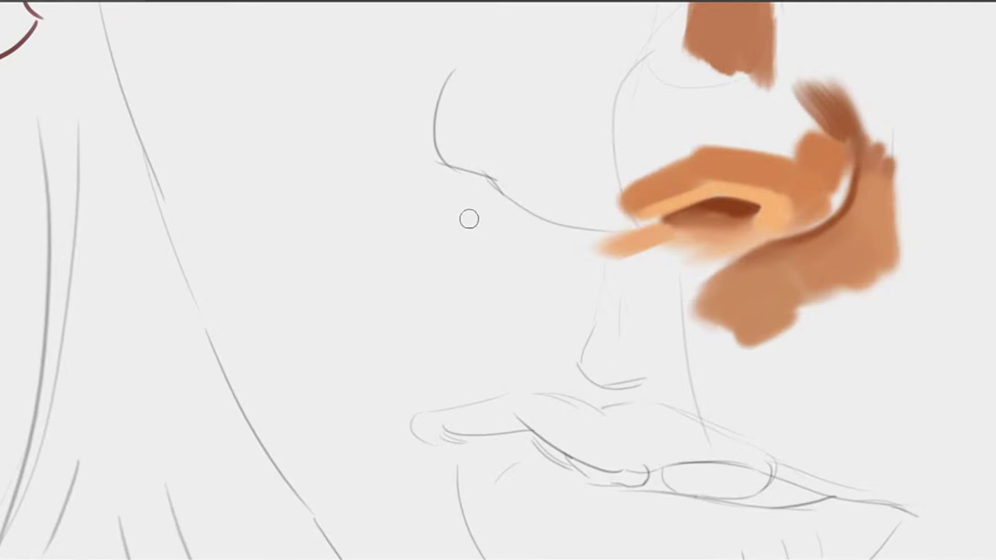
{"action": "mouse_move", "coordinate": [652, 219]}
{"action": "left_mouse_down"}
{"action": "mouse_move", "coordinate": [679, 232]}
{"action": "mouse_move", "coordinate": [658, 225]}
{"action": "mouse_move", "coordinate": [713, 190]}
{"action": "mouse_move", "coordinate": [640, 227]}
{"action": "left_mouse_up"}
{"action": "mouse_move", "coordinate": [691, 206]}
{"action": "left_mouse_down"}
{"action": "mouse_move", "coordinate": [648, 222]}
{"action": "mouse_move", "coordinate": [681, 233]}
{"action": "mouse_move", "coordinate": [640, 263]}
{"action": "mouse_move", "coordinate": [677, 256]}
{"action": "left_mouse_up"}
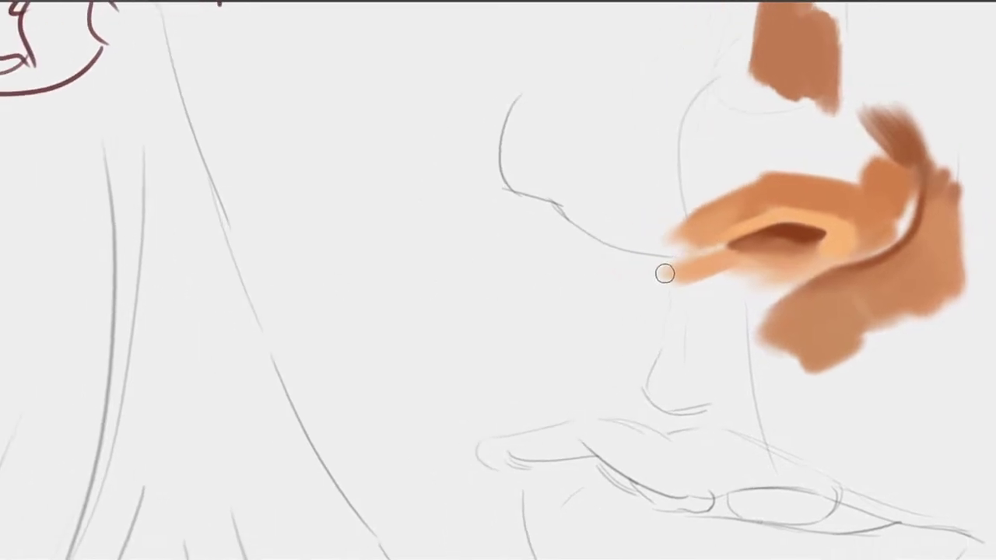
Paint pale pink skin below the underside of the nose, from the nostril base out to the far nose wing
{"action": "left_click_drag", "start_coordinate": [575, 259], "coordinate": [630, 269]}
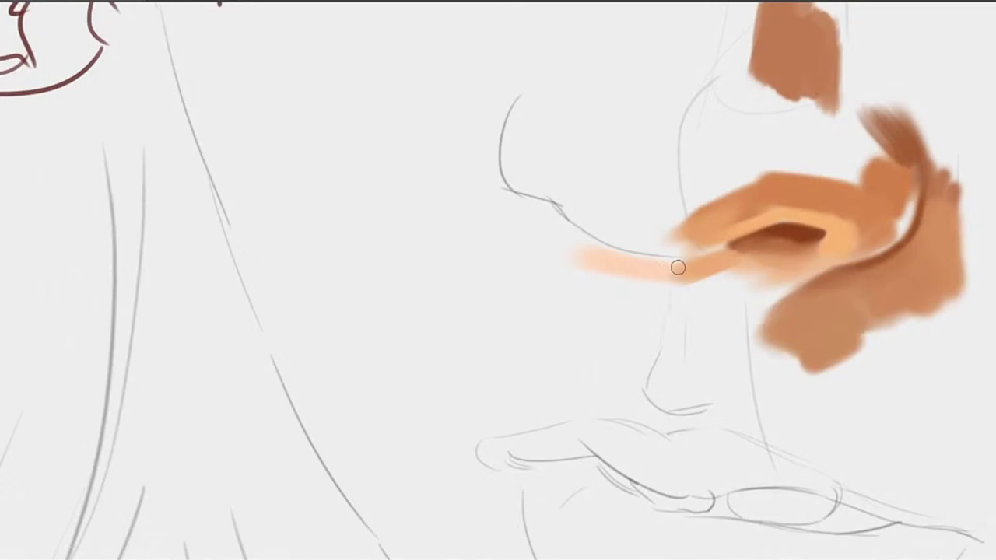
{"action": "left_click_drag", "start_coordinate": [555, 246], "coordinate": [646, 260]}
{"action": "mouse_move", "coordinate": [542, 238]}
{"action": "left_mouse_down"}
{"action": "mouse_move", "coordinate": [643, 261]}
{"action": "mouse_move", "coordinate": [613, 252]}
{"action": "left_mouse_up"}
{"action": "left_click_drag", "start_coordinate": [537, 204], "coordinate": [601, 259]}
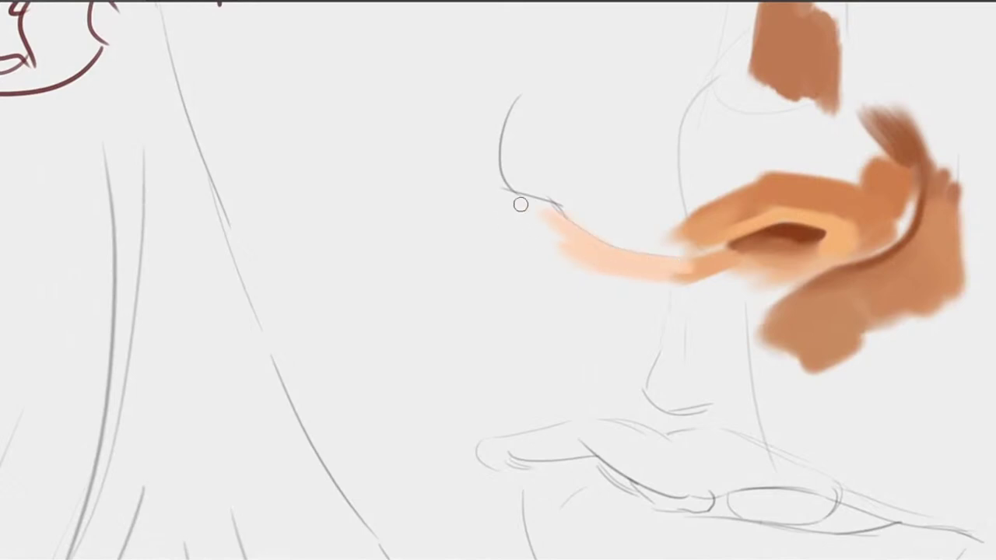
{"action": "mouse_move", "coordinate": [551, 211]}
{"action": "left_mouse_down"}
{"action": "mouse_move", "coordinate": [480, 197]}
{"action": "mouse_move", "coordinate": [546, 207]}
{"action": "mouse_move", "coordinate": [535, 205]}
{"action": "mouse_move", "coordinate": [541, 239]}
{"action": "mouse_move", "coordinate": [567, 231]}
{"action": "mouse_move", "coordinate": [490, 212]}
{"action": "mouse_move", "coordinate": [590, 258]}
{"action": "mouse_move", "coordinate": [537, 232]}
{"action": "mouse_move", "coordinate": [546, 226]}
{"action": "mouse_move", "coordinate": [570, 271]}
{"action": "mouse_move", "coordinate": [562, 257]}
{"action": "mouse_move", "coordinate": [643, 277]}
{"action": "mouse_move", "coordinate": [621, 283]}
{"action": "mouse_move", "coordinate": [573, 241]}
{"action": "left_mouse_up"}
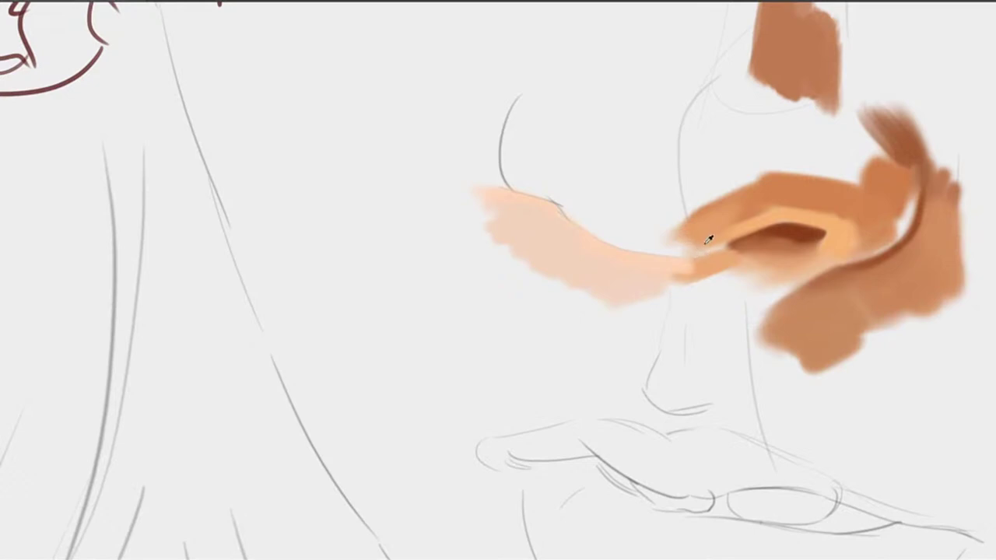
Extend sampled orange-brown from the nostril along the nose's lower edge toward the far wing
{"action": "mouse_move", "coordinate": [721, 247]}
{"action": "left_mouse_down"}
{"action": "mouse_move", "coordinate": [650, 266]}
{"action": "mouse_move", "coordinate": [739, 243]}
{"action": "mouse_move", "coordinate": [671, 258]}
{"action": "left_mouse_up"}
{"action": "left_click", "coordinate": [702, 237], "text": "alt"}
{"action": "mouse_move", "coordinate": [701, 236]}
{"action": "left_mouse_down"}
{"action": "mouse_move", "coordinate": [620, 238]}
{"action": "mouse_move", "coordinate": [642, 249]}
{"action": "mouse_move", "coordinate": [596, 254]}
{"action": "mouse_move", "coordinate": [551, 205]}
{"action": "left_mouse_up"}
{"action": "left_click", "coordinate": [622, 240], "text": "alt"}
{"action": "left_click_drag", "start_coordinate": [613, 240], "coordinate": [544, 215]}
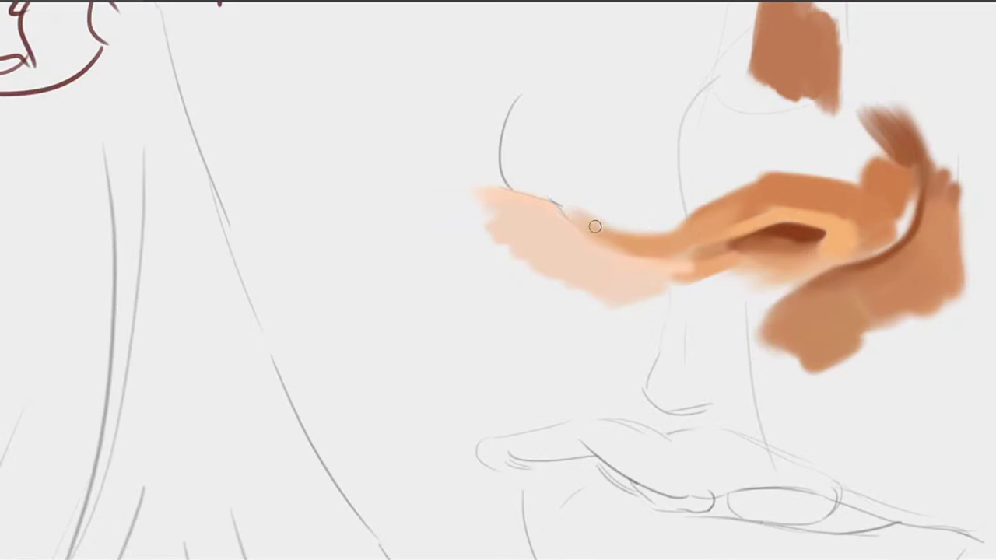
Paint a peach skin patch along the outside of the far nose wing's contour, overlapping the pale pink area
{"action": "left_click_drag", "start_coordinate": [512, 184], "coordinate": [479, 236]}
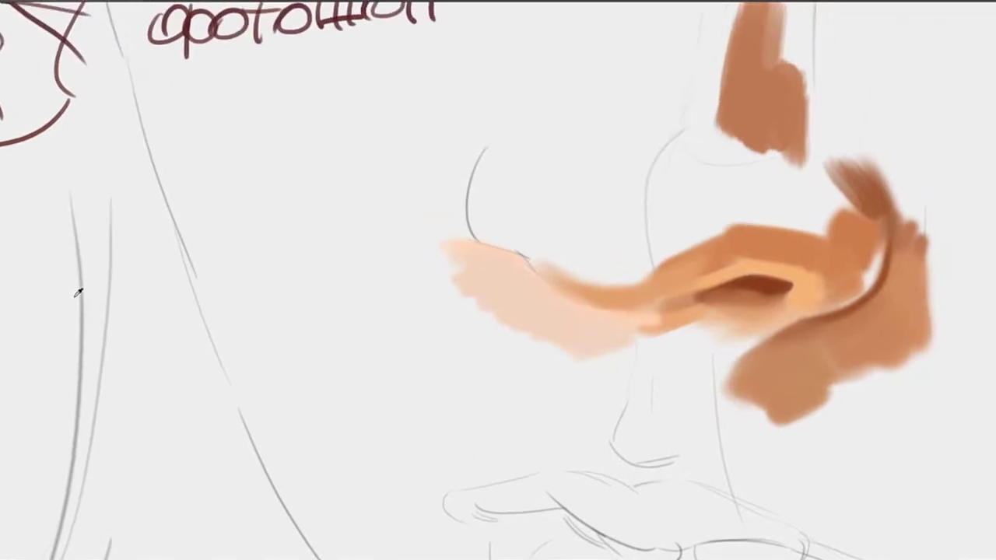
{"action": "mouse_move", "coordinate": [451, 196]}
{"action": "left_mouse_down"}
{"action": "mouse_move", "coordinate": [469, 246]}
{"action": "mouse_move", "coordinate": [475, 133]}
{"action": "left_mouse_up"}
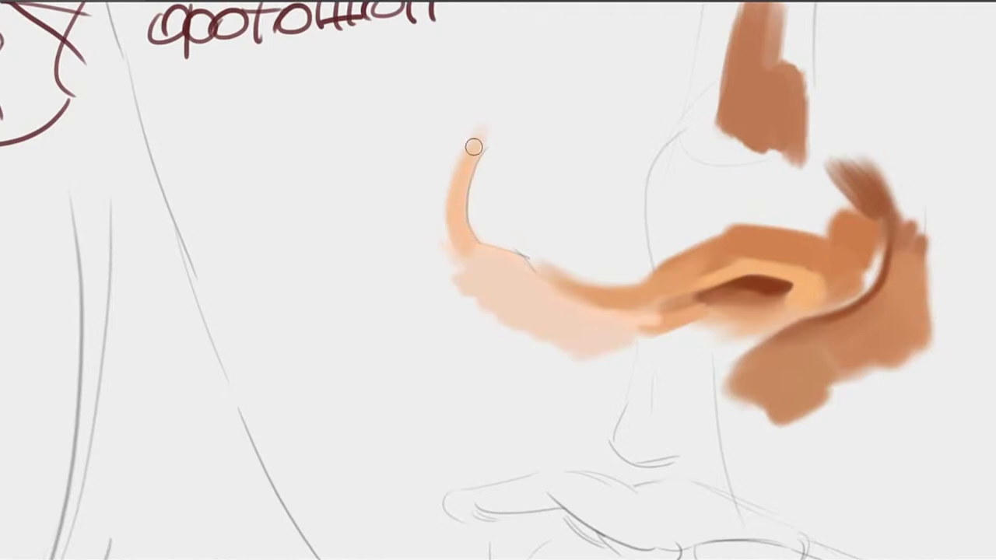
{"action": "mouse_move", "coordinate": [462, 236]}
{"action": "left_mouse_down"}
{"action": "mouse_move", "coordinate": [451, 253]}
{"action": "mouse_move", "coordinate": [444, 210]}
{"action": "mouse_move", "coordinate": [436, 231]}
{"action": "mouse_move", "coordinate": [451, 149]}
{"action": "mouse_move", "coordinate": [424, 226]}
{"action": "mouse_move", "coordinate": [454, 303]}
{"action": "mouse_move", "coordinate": [446, 251]}
{"action": "left_mouse_up"}
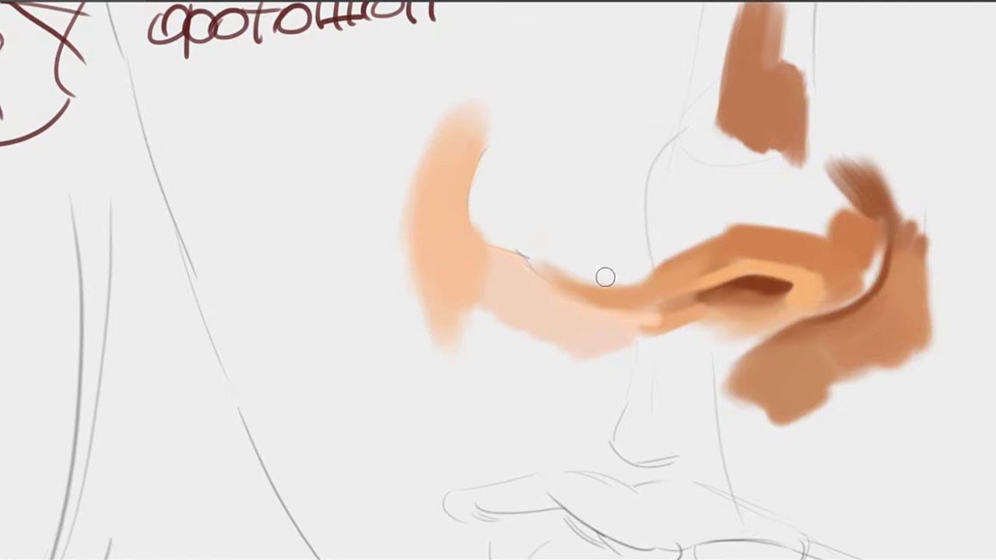
Undo the last stroke and paint a soft light brown stroke along the curved contour line of the nose tip above the nostril band
{"action": "left_click_drag", "start_coordinate": [589, 200], "coordinate": [580, 248]}
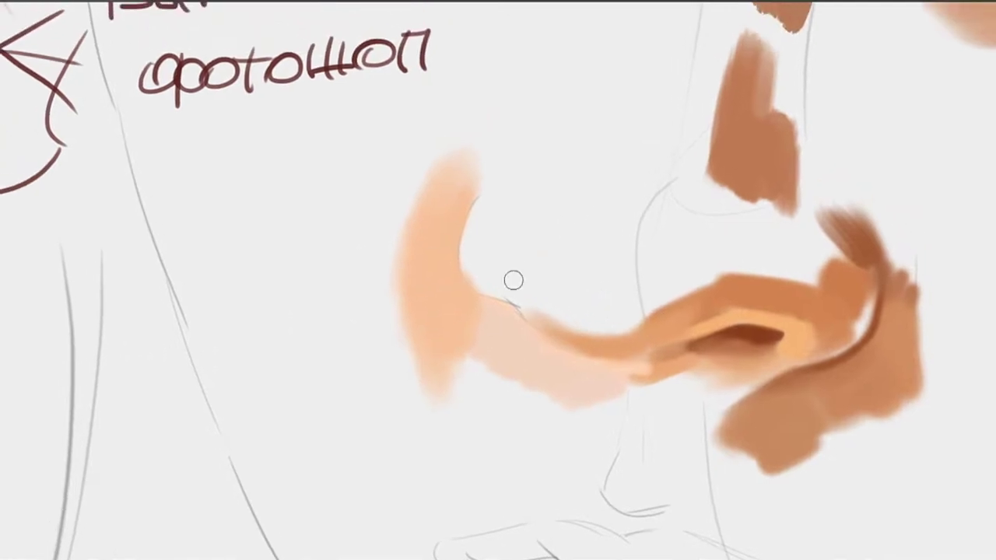
{"action": "mouse_move", "coordinate": [513, 243]}
{"action": "left_mouse_down"}
{"action": "mouse_move", "coordinate": [539, 246]}
{"action": "mouse_move", "coordinate": [514, 241]}
{"action": "left_mouse_up"}
{"action": "key", "text": "ctrl+z"}
{"action": "left_click_drag", "start_coordinate": [700, 254], "coordinate": [604, 238]}
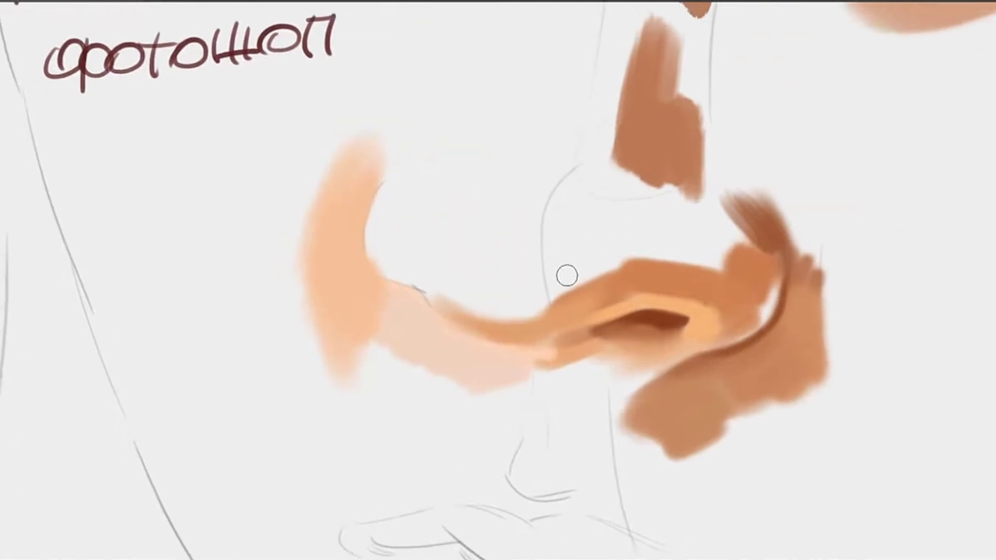
{"action": "mouse_move", "coordinate": [546, 241]}
{"action": "left_mouse_down"}
{"action": "mouse_move", "coordinate": [539, 300]}
{"action": "mouse_move", "coordinate": [542, 272]}
{"action": "mouse_move", "coordinate": [555, 284]}
{"action": "mouse_move", "coordinate": [564, 200]}
{"action": "left_mouse_up"}
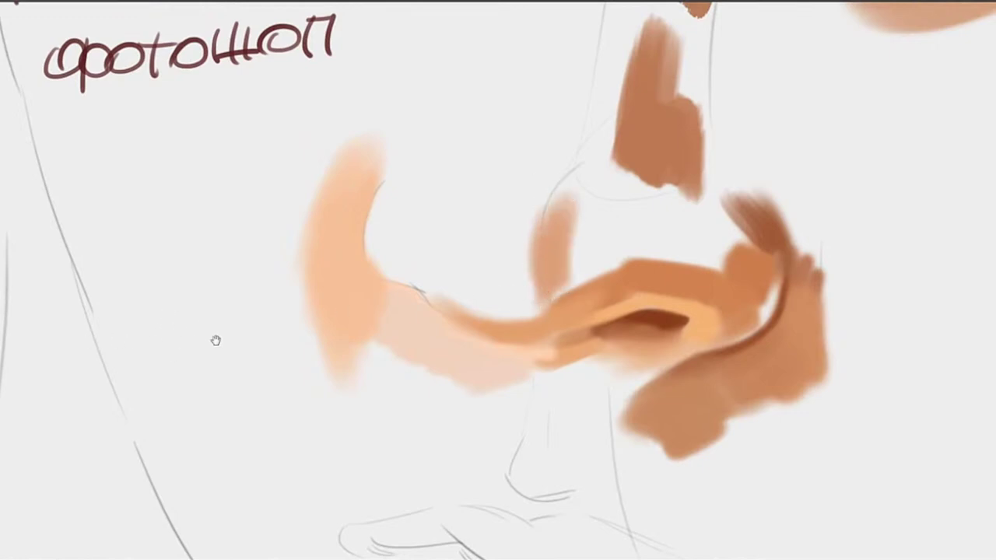
{"action": "left_click_drag", "start_coordinate": [644, 276], "coordinate": [601, 286]}
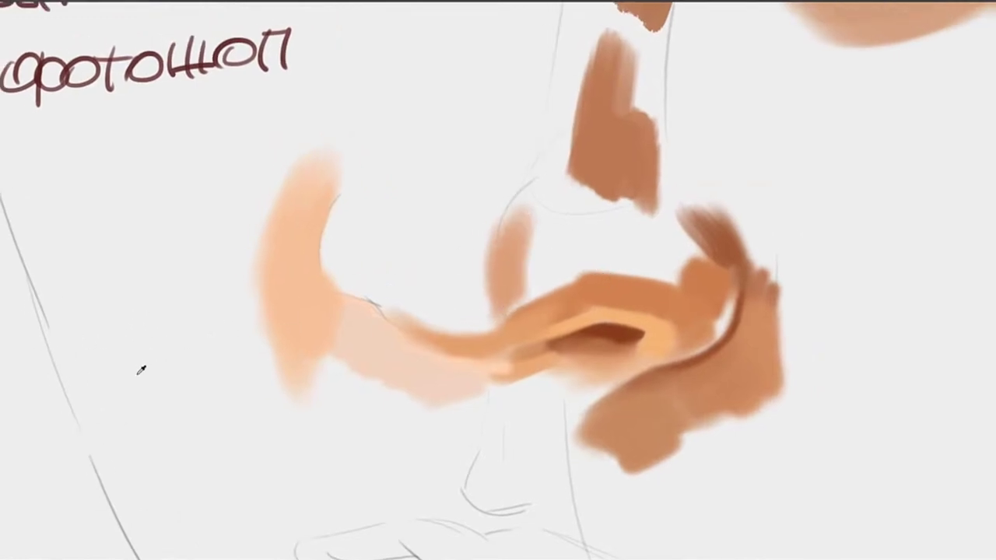
Fill the near nose wing above the nostril with sampled orange-brown skin tones, blending them into the dark upper crease
{"action": "left_click_drag", "start_coordinate": [518, 291], "coordinate": [603, 263]}
{"action": "left_click", "coordinate": [502, 280], "text": "alt"}
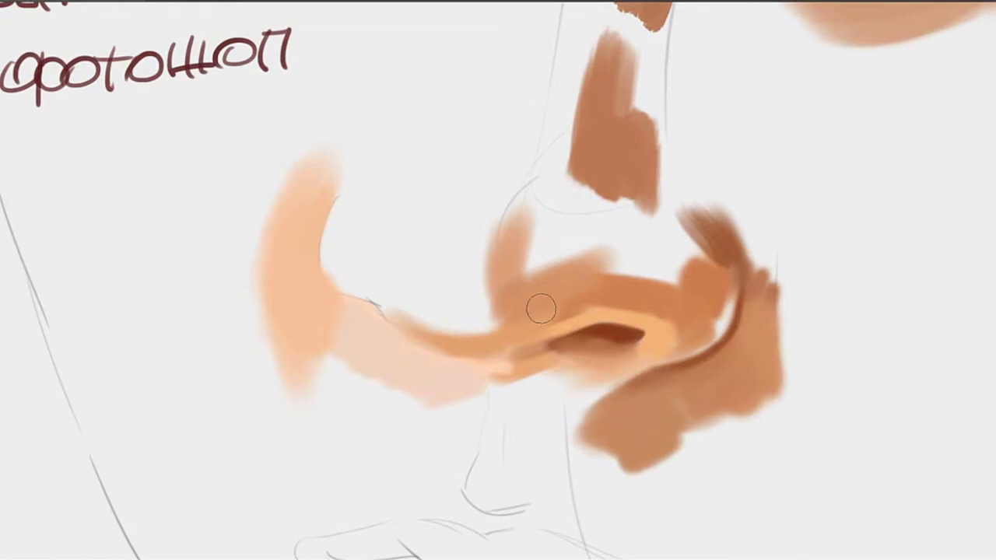
{"action": "mouse_move", "coordinate": [670, 286]}
{"action": "left_mouse_down"}
{"action": "mouse_move", "coordinate": [623, 271]}
{"action": "mouse_move", "coordinate": [676, 284]}
{"action": "mouse_move", "coordinate": [654, 301]}
{"action": "mouse_move", "coordinate": [632, 275]}
{"action": "mouse_move", "coordinate": [686, 292]}
{"action": "mouse_move", "coordinate": [646, 255]}
{"action": "mouse_move", "coordinate": [703, 269]}
{"action": "mouse_move", "coordinate": [686, 240]}
{"action": "mouse_move", "coordinate": [702, 274]}
{"action": "mouse_move", "coordinate": [630, 253]}
{"action": "mouse_move", "coordinate": [710, 254]}
{"action": "mouse_move", "coordinate": [622, 214]}
{"action": "mouse_move", "coordinate": [706, 242]}
{"action": "mouse_move", "coordinate": [661, 252]}
{"action": "mouse_move", "coordinate": [710, 245]}
{"action": "mouse_move", "coordinate": [613, 247]}
{"action": "left_mouse_up"}
{"action": "left_click", "coordinate": [668, 279], "text": "alt"}
{"action": "left_click", "coordinate": [685, 250], "text": "alt"}
{"action": "left_click_drag", "start_coordinate": [685, 249], "coordinate": [606, 258]}
{"action": "left_click", "coordinate": [674, 270], "text": "alt"}
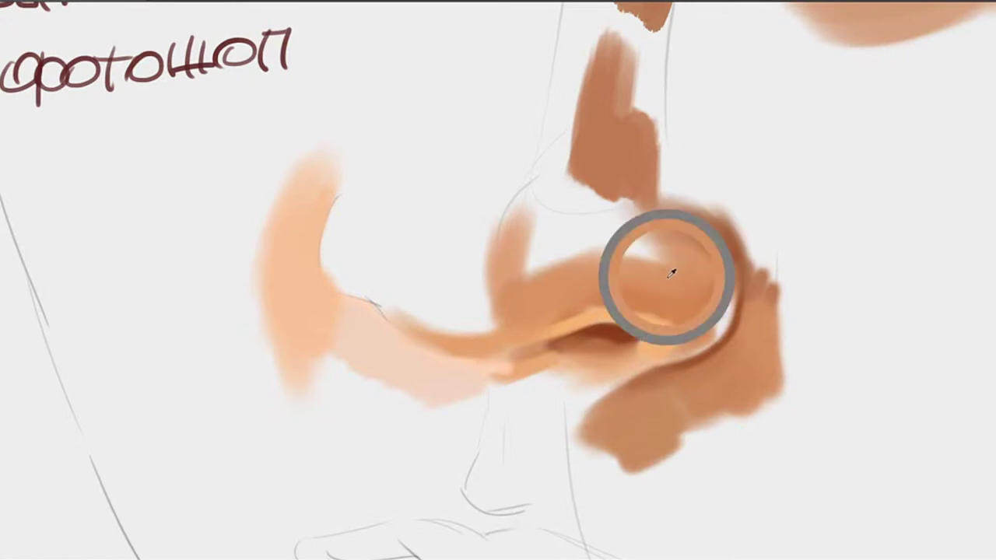
{"action": "mouse_move", "coordinate": [678, 270]}
{"action": "left_mouse_down"}
{"action": "mouse_move", "coordinate": [680, 256]}
{"action": "mouse_move", "coordinate": [687, 282]}
{"action": "left_mouse_up"}
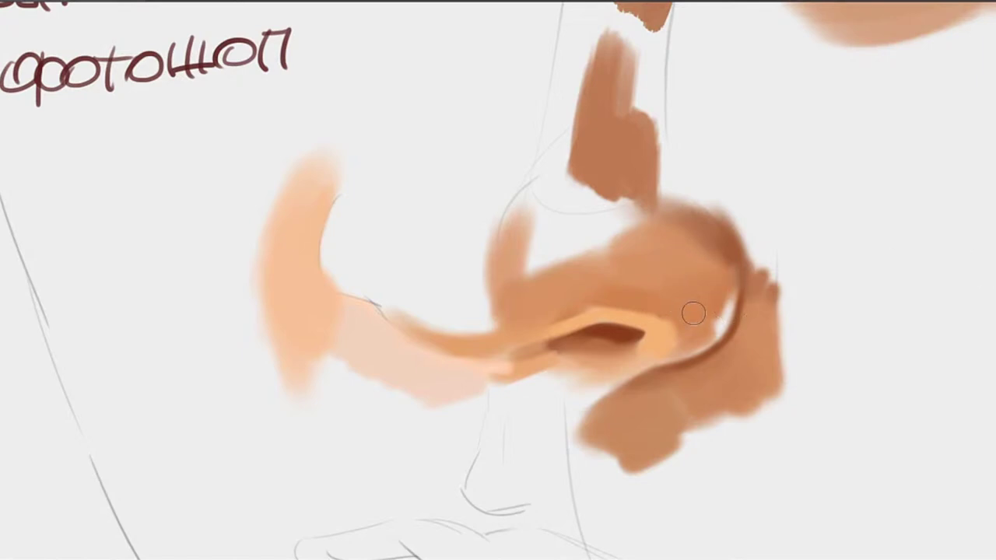
{"action": "left_click_drag", "start_coordinate": [725, 321], "coordinate": [640, 302]}
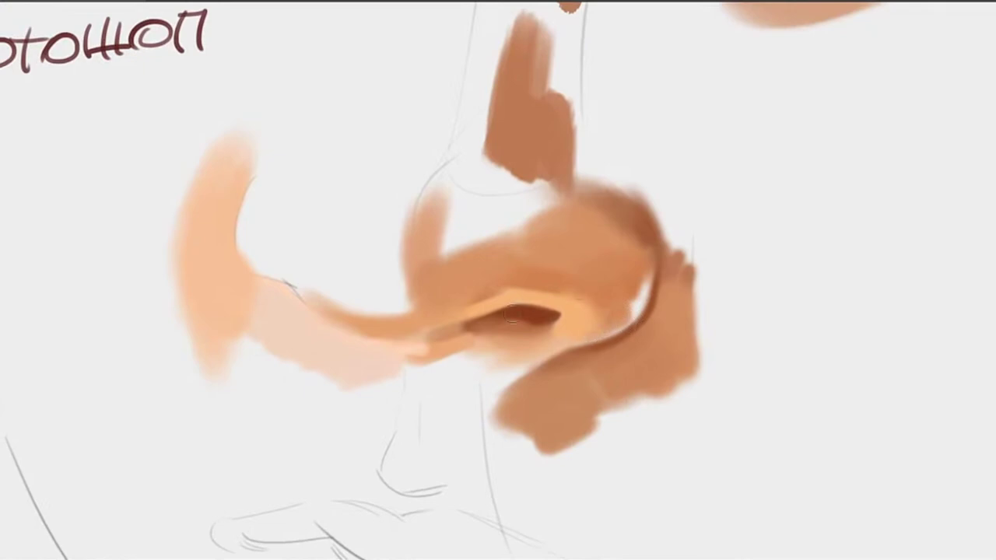
Cover the white gap on the near nose wing's outer rim with sampled light orange, following the crease curve
{"action": "left_click", "coordinate": [590, 329], "text": "alt"}
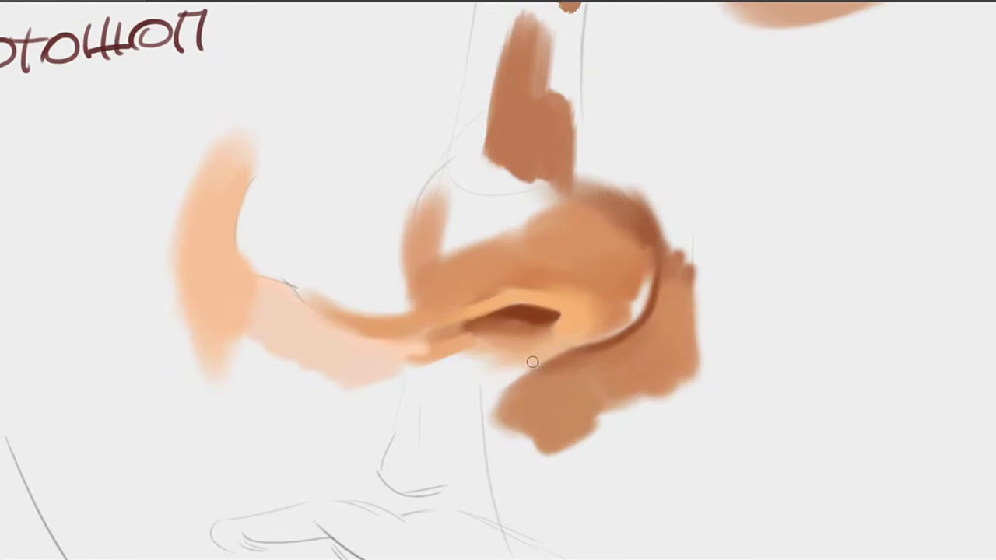
{"action": "left_click", "coordinate": [622, 313], "text": "alt"}
{"action": "left_click", "coordinate": [630, 309], "text": "alt"}
{"action": "mouse_move", "coordinate": [630, 309]}
{"action": "left_mouse_down"}
{"action": "mouse_move", "coordinate": [645, 282]}
{"action": "mouse_move", "coordinate": [613, 306]}
{"action": "mouse_move", "coordinate": [623, 321]}
{"action": "left_mouse_up"}
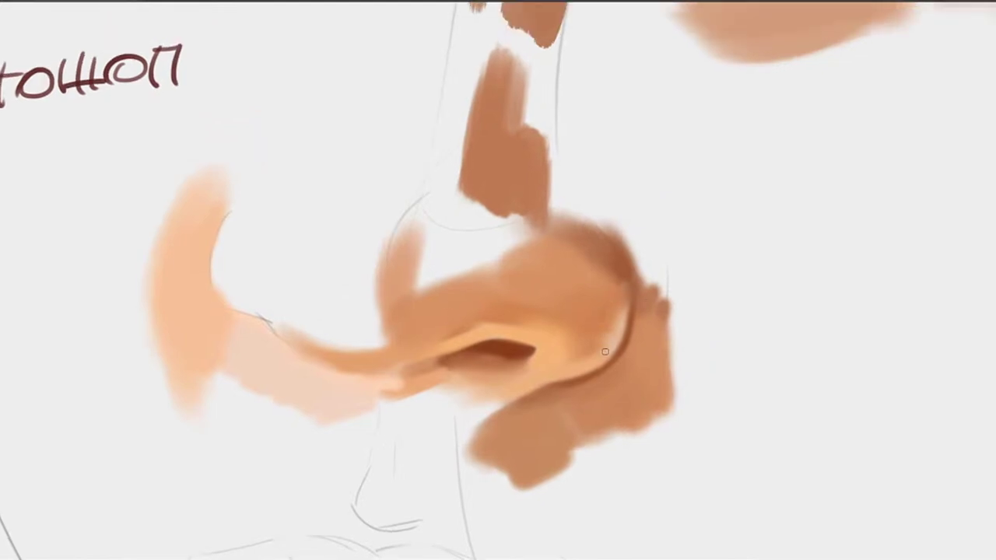
{"action": "left_click_drag", "start_coordinate": [617, 343], "coordinate": [627, 286]}
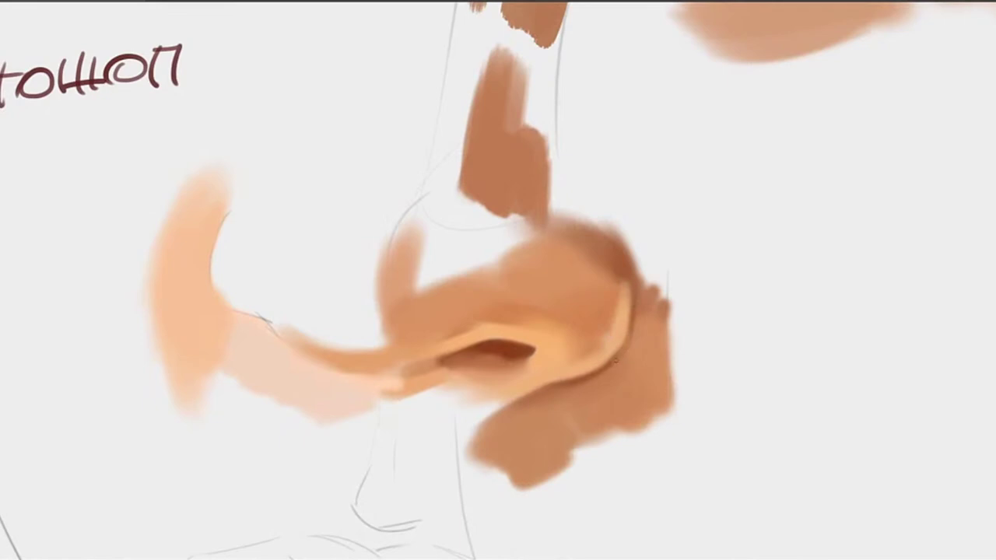
Darken the crease around the near nose wing's outer rim with curved dark brown strokes
{"action": "left_click", "coordinate": [543, 346], "text": "alt"}
{"action": "left_click_drag", "start_coordinate": [622, 342], "coordinate": [639, 276]}
{"action": "mouse_move", "coordinate": [620, 352]}
{"action": "left_mouse_down"}
{"action": "mouse_move", "coordinate": [621, 266]}
{"action": "mouse_move", "coordinate": [617, 353]}
{"action": "mouse_move", "coordinate": [618, 290]}
{"action": "left_mouse_up"}
{"action": "left_click_drag", "start_coordinate": [619, 354], "coordinate": [636, 265]}
{"action": "left_click_drag", "start_coordinate": [628, 334], "coordinate": [630, 286]}
{"action": "left_click_drag", "start_coordinate": [626, 316], "coordinate": [619, 283]}
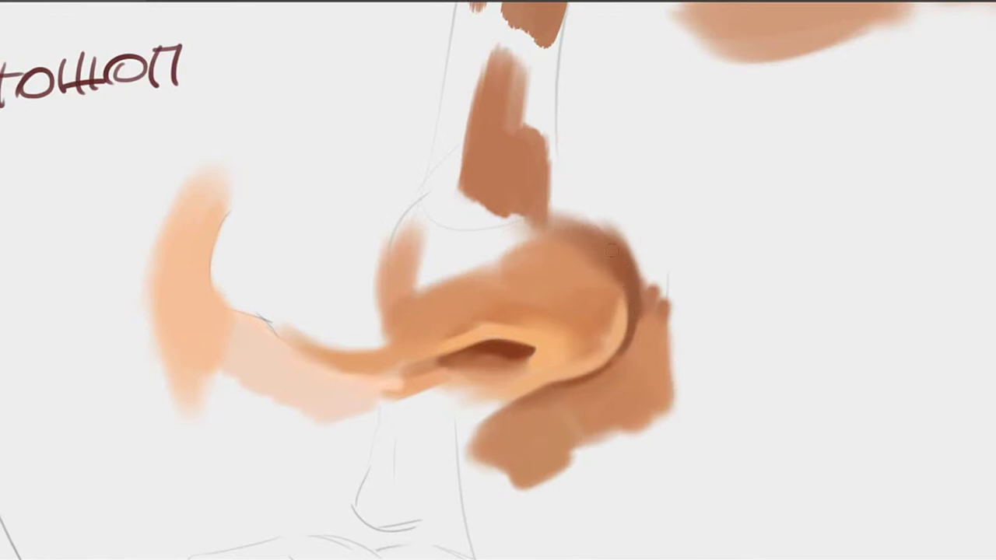
Blend the near nose wing's rim and upper edge into the dark crease with sampled orange-brown
{"action": "left_click", "coordinate": [618, 294], "text": "alt"}
{"action": "left_click_drag", "start_coordinate": [614, 290], "coordinate": [637, 319]}
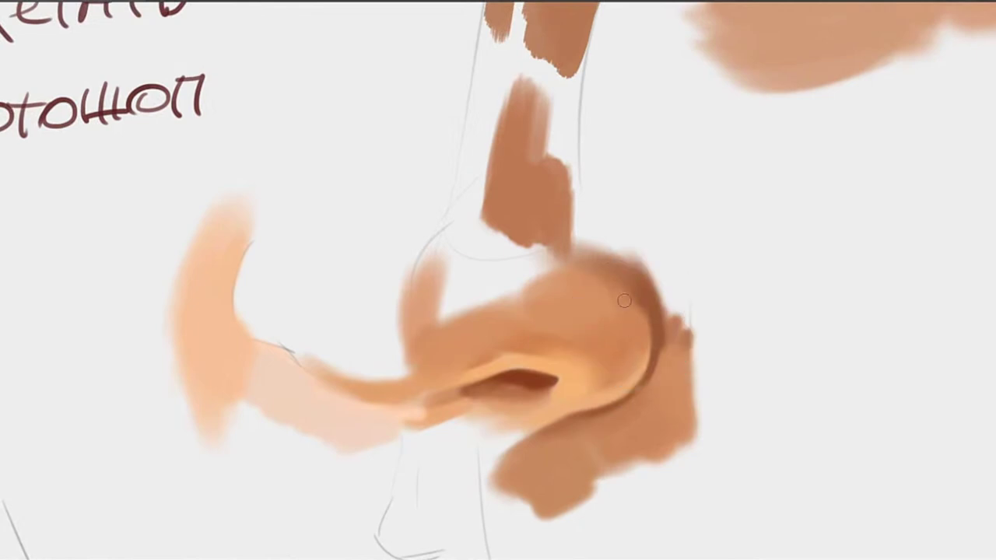
{"action": "left_click_drag", "start_coordinate": [642, 272], "coordinate": [588, 274]}
{"action": "left_click_drag", "start_coordinate": [307, 360], "coordinate": [375, 335]}
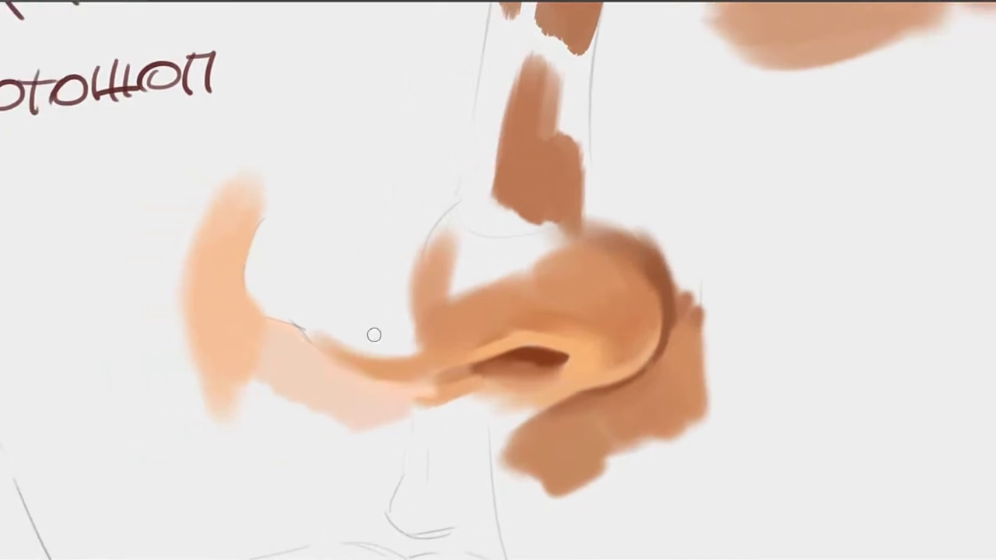
{"action": "left_click_drag", "start_coordinate": [664, 256], "coordinate": [588, 262]}
{"action": "left_click_drag", "start_coordinate": [658, 183], "coordinate": [633, 272]}
Undo a trial stroke above the brown eye and extend sampled light orange skin over the upper eyelid toward the temple
{"action": "left_click_drag", "start_coordinate": [599, 343], "coordinate": [580, 284]}
{"action": "left_click_drag", "start_coordinate": [577, 374], "coordinate": [580, 286]}
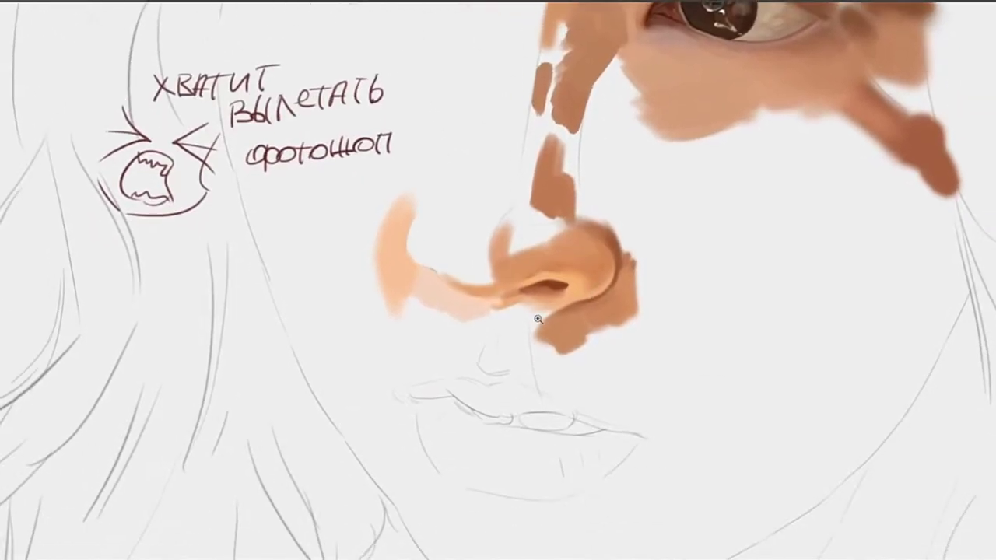
{"action": "left_click_drag", "start_coordinate": [535, 317], "coordinate": [564, 313]}
{"action": "left_click_drag", "start_coordinate": [545, 379], "coordinate": [542, 304]}
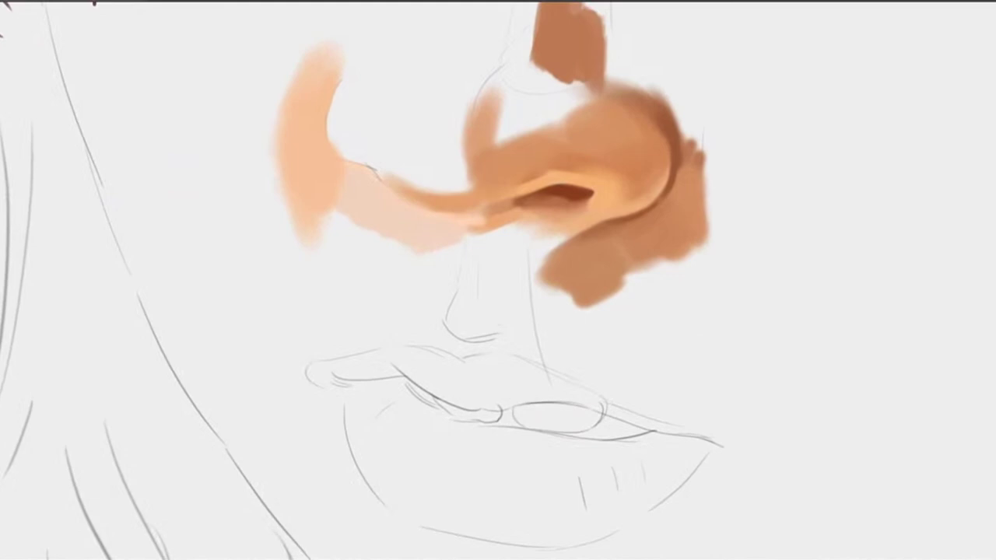
{"action": "left_click_drag", "start_coordinate": [642, 195], "coordinate": [502, 423]}
{"action": "left_click_drag", "start_coordinate": [644, 93], "coordinate": [564, 249]}
{"action": "left_click_drag", "start_coordinate": [610, 211], "coordinate": [597, 211]}
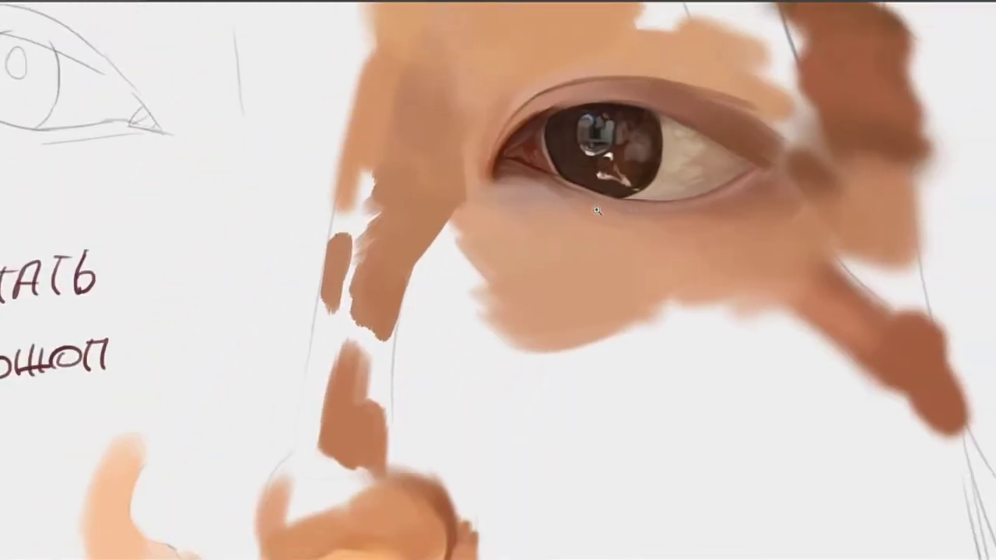
{"action": "scroll", "coordinate": [597, 210], "scroll_direction": "down", "scroll_amount": 1}
{"action": "scroll", "coordinate": [944, 256], "scroll_direction": "up", "scroll_amount": 5}
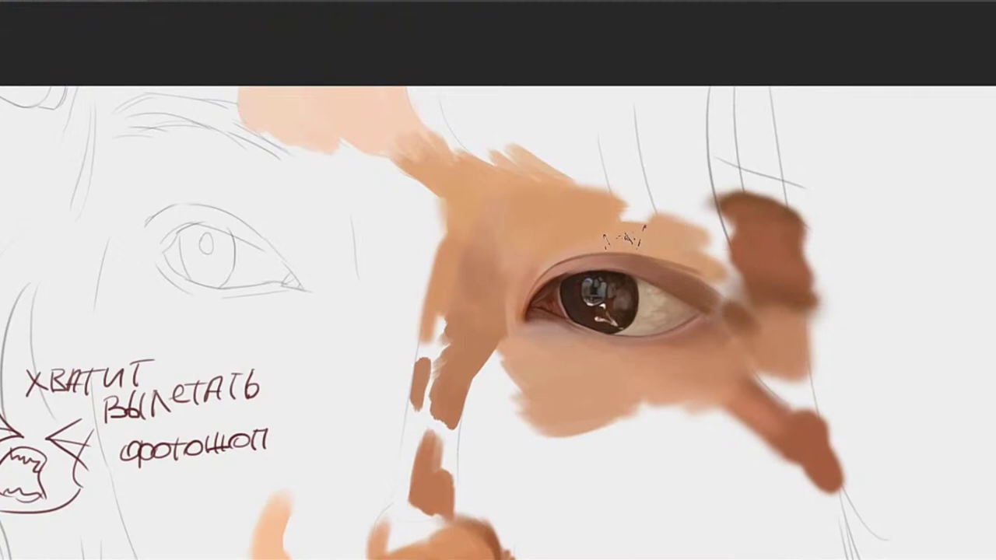
{"action": "mouse_move", "coordinate": [658, 206]}
{"action": "left_mouse_down"}
{"action": "mouse_move", "coordinate": [567, 209]}
{"action": "mouse_move", "coordinate": [685, 230]}
{"action": "mouse_move", "coordinate": [667, 215]}
{"action": "mouse_move", "coordinate": [612, 208]}
{"action": "mouse_move", "coordinate": [576, 175]}
{"action": "mouse_move", "coordinate": [643, 194]}
{"action": "mouse_move", "coordinate": [636, 127]}
{"action": "left_mouse_up"}
{"action": "key", "text": "ctrl+z"}
{"action": "left_click", "coordinate": [599, 221], "text": "alt"}
{"action": "left_click_drag", "start_coordinate": [707, 246], "coordinate": [656, 146]}
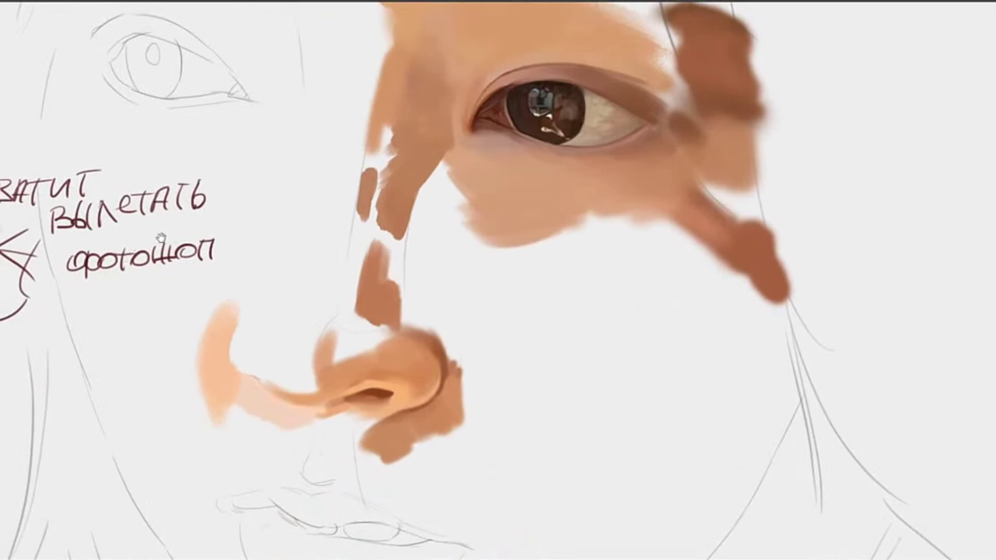
Undo the first cheek stroke and extend the skin below the brown eye onto the cheek with textured peach-brown strokes
{"action": "left_click_drag", "start_coordinate": [695, 255], "coordinate": [658, 194]}
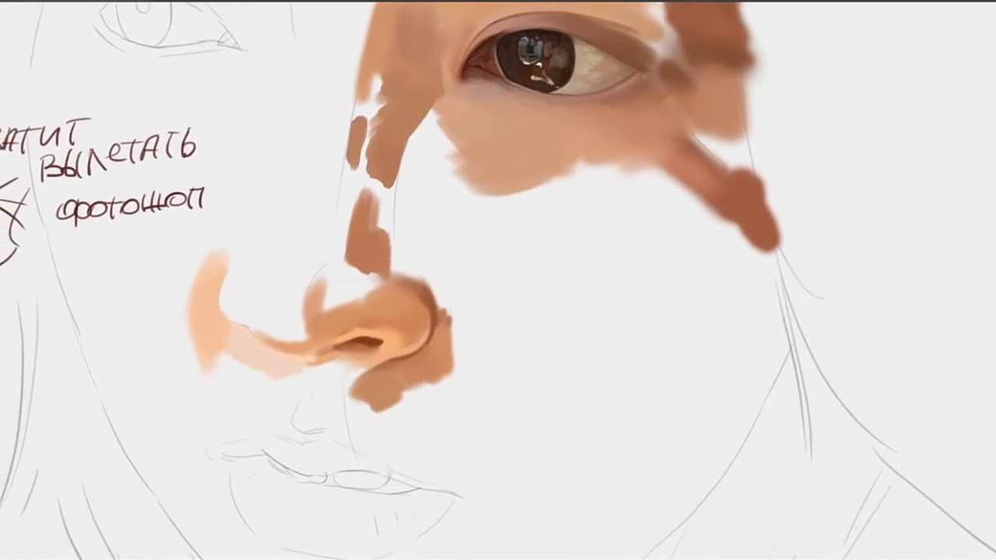
{"action": "left_click_drag", "start_coordinate": [552, 200], "coordinate": [568, 259]}
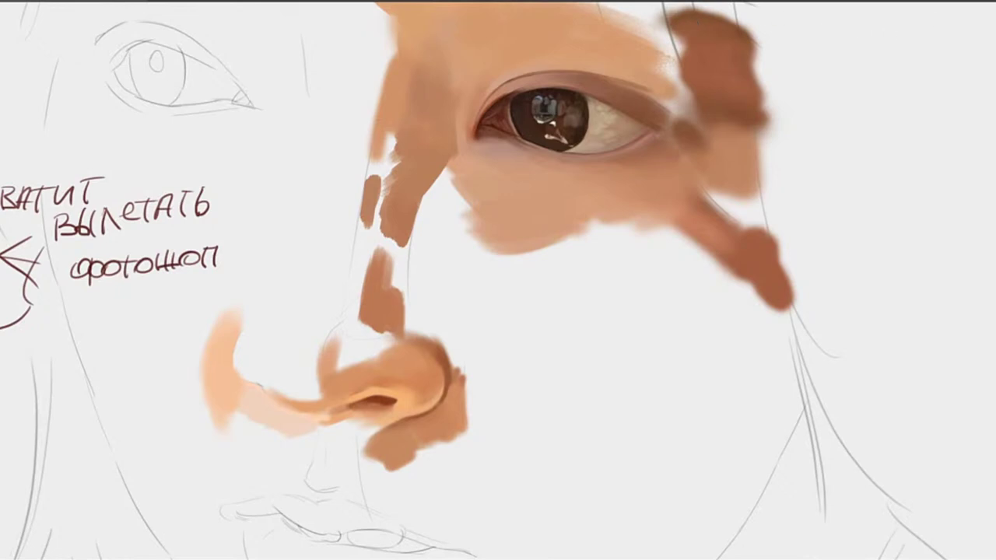
{"action": "mouse_move", "coordinate": [608, 231]}
{"action": "left_mouse_down"}
{"action": "mouse_move", "coordinate": [598, 173]}
{"action": "mouse_move", "coordinate": [607, 174]}
{"action": "left_mouse_up"}
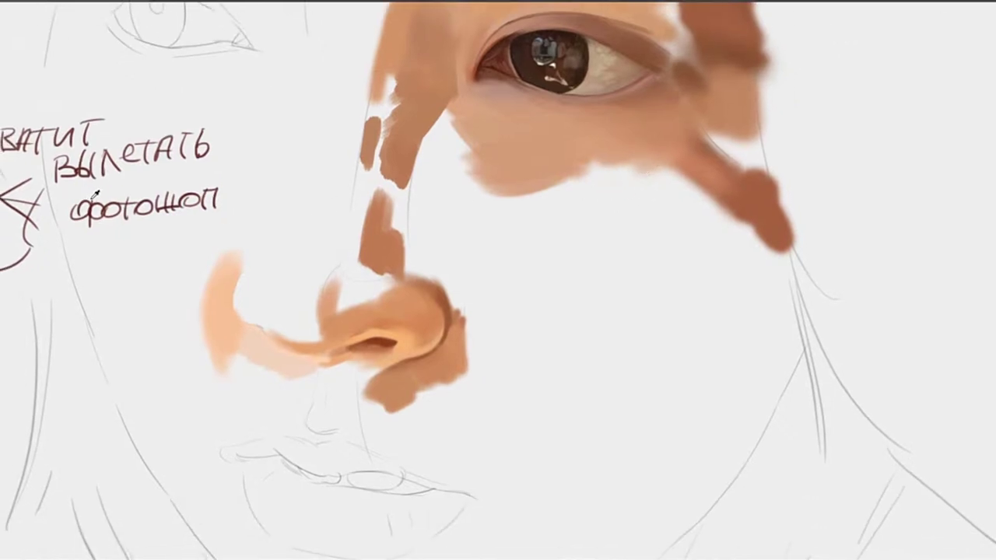
{"action": "left_click_drag", "start_coordinate": [535, 190], "coordinate": [591, 240]}
{"action": "key", "text": "ctrl+z"}
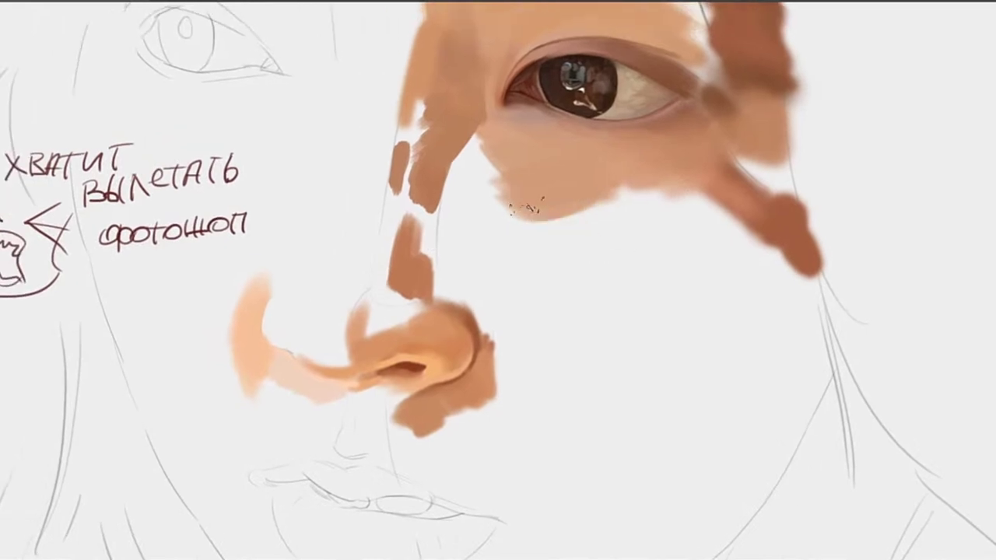
{"action": "mouse_move", "coordinate": [529, 207]}
{"action": "left_mouse_down"}
{"action": "mouse_move", "coordinate": [601, 252]}
{"action": "mouse_move", "coordinate": [661, 234]}
{"action": "mouse_move", "coordinate": [599, 175]}
{"action": "mouse_move", "coordinate": [683, 232]}
{"action": "left_mouse_up"}
{"action": "left_click_drag", "start_coordinate": [554, 173], "coordinate": [602, 231]}
{"action": "left_click_drag", "start_coordinate": [539, 198], "coordinate": [624, 256]}
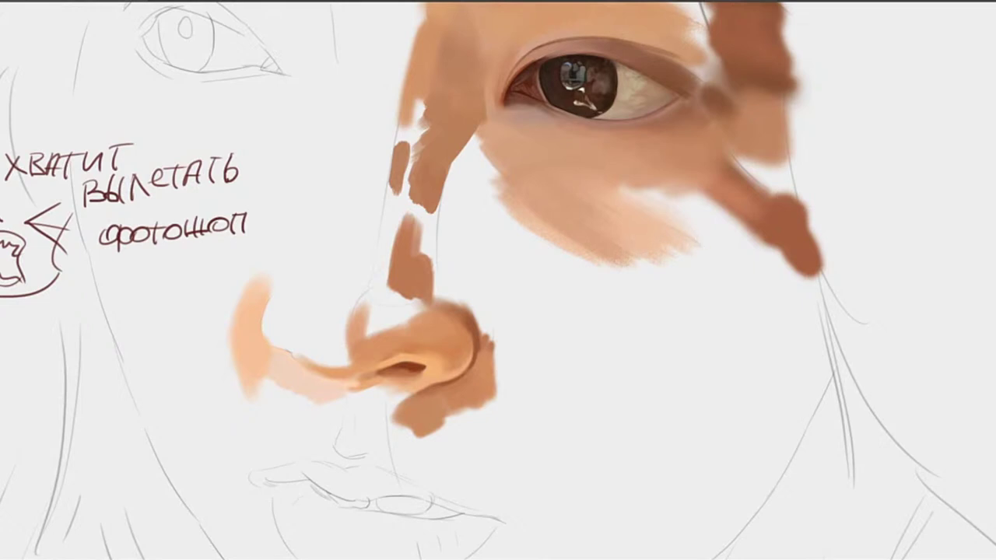
{"action": "left_click_drag", "start_coordinate": [618, 233], "coordinate": [693, 211]}
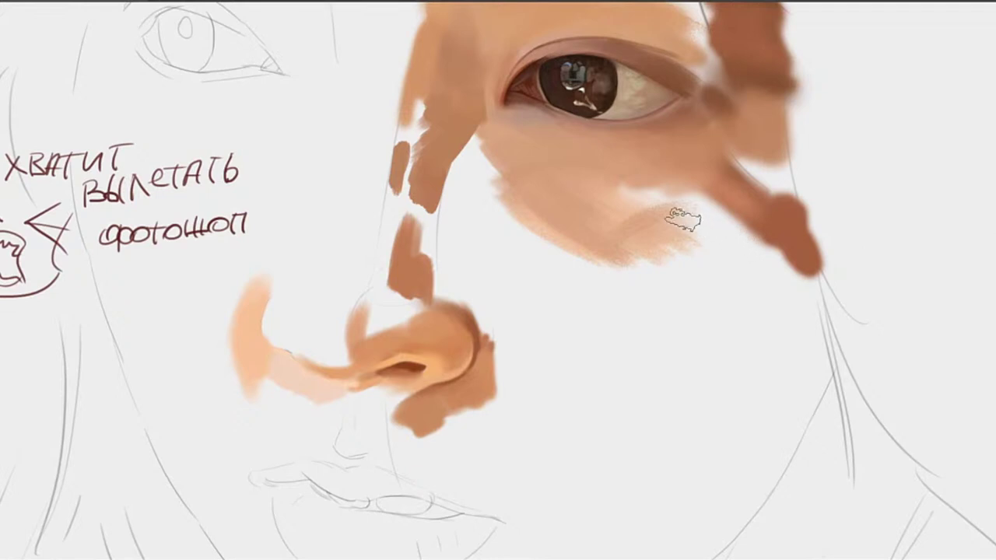
Widen the reddish-brown cheekbone shadow below the eye's outer corner with diagonal strokes, undoing the first two tries
{"action": "left_click_drag", "start_coordinate": [678, 216], "coordinate": [722, 250]}
{"action": "key", "text": "ctrl+z"}
{"action": "left_click_drag", "start_coordinate": [710, 219], "coordinate": [778, 272]}
{"action": "key", "text": "ctrl+z"}
{"action": "left_click_drag", "start_coordinate": [717, 222], "coordinate": [787, 273]}
{"action": "mouse_move", "coordinate": [778, 229]}
{"action": "left_mouse_down"}
{"action": "mouse_move", "coordinate": [794, 270]}
{"action": "mouse_move", "coordinate": [720, 210]}
{"action": "mouse_move", "coordinate": [799, 264]}
{"action": "mouse_move", "coordinate": [785, 284]}
{"action": "mouse_move", "coordinate": [700, 243]}
{"action": "mouse_move", "coordinate": [767, 289]}
{"action": "mouse_move", "coordinate": [769, 302]}
{"action": "mouse_move", "coordinate": [741, 285]}
{"action": "left_mouse_up"}
{"action": "mouse_move", "coordinate": [782, 230]}
{"action": "left_mouse_down"}
{"action": "mouse_move", "coordinate": [751, 262]}
{"action": "mouse_move", "coordinate": [738, 201]}
{"action": "mouse_move", "coordinate": [752, 196]}
{"action": "mouse_move", "coordinate": [712, 200]}
{"action": "left_mouse_up"}
{"action": "left_click", "coordinate": [744, 247], "text": "alt"}
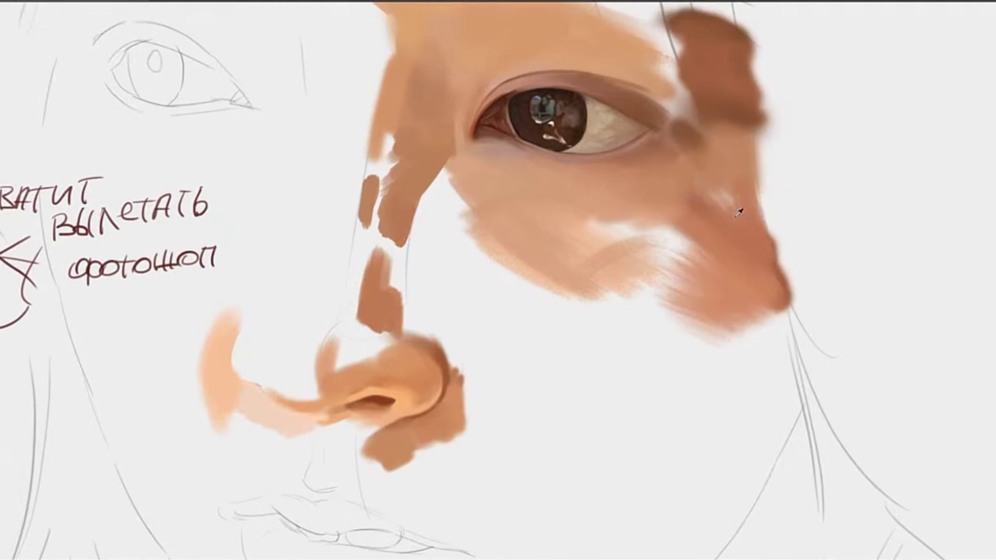
{"action": "left_click", "coordinate": [747, 230], "text": "alt"}
Fill the gap between the upper eyelid and the temple with brown strokes above the eye's outer corner
{"action": "left_click_drag", "start_coordinate": [692, 25], "coordinate": [732, 129]}
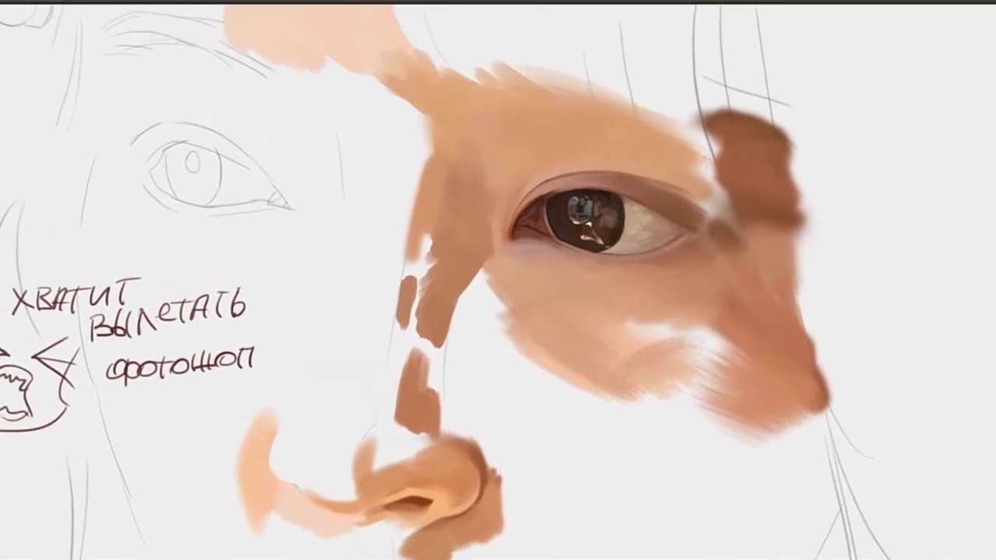
{"action": "left_click_drag", "start_coordinate": [716, 193], "coordinate": [751, 213]}
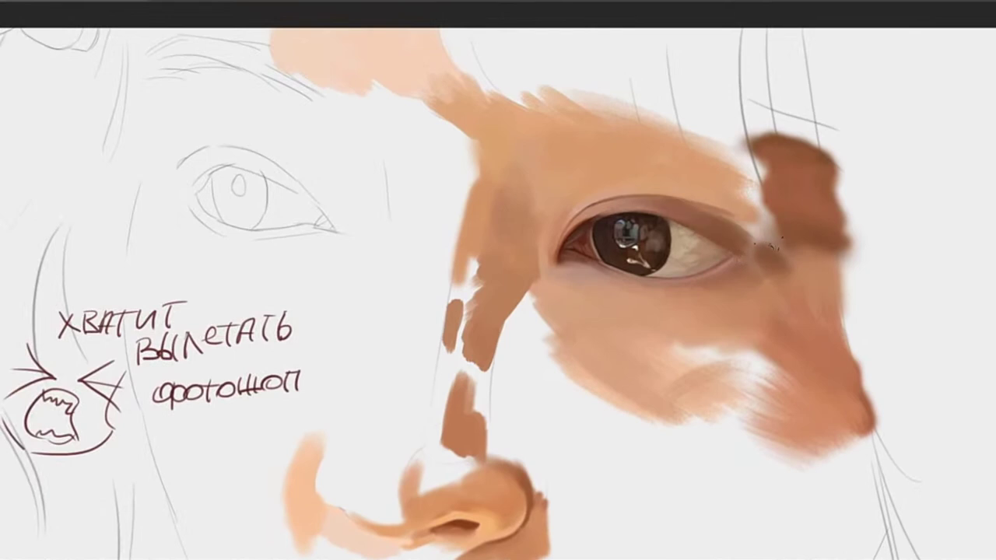
{"action": "mouse_move", "coordinate": [768, 233]}
{"action": "left_mouse_down"}
{"action": "mouse_move", "coordinate": [704, 201]}
{"action": "mouse_move", "coordinate": [767, 258]}
{"action": "mouse_move", "coordinate": [733, 240]}
{"action": "left_mouse_up"}
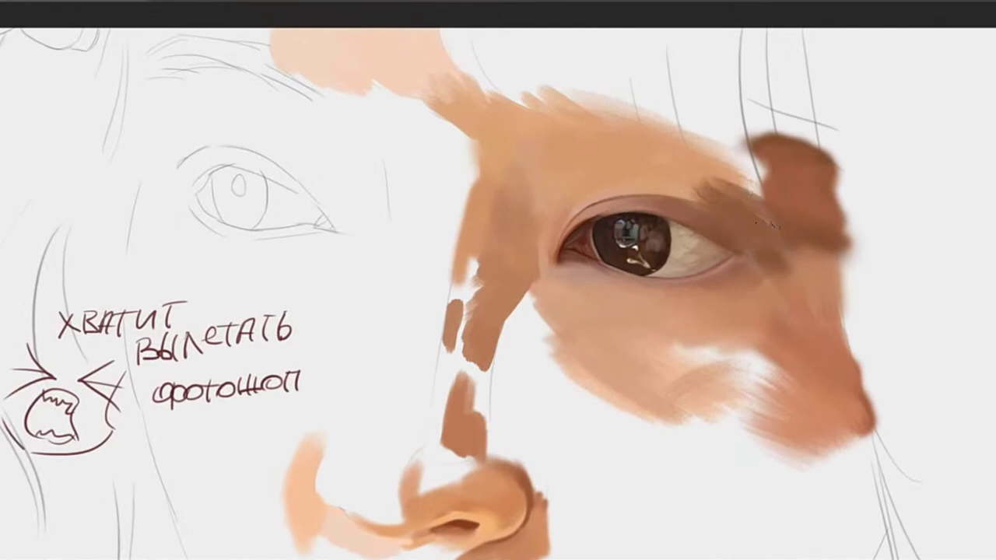
{"action": "left_click_drag", "start_coordinate": [757, 187], "coordinate": [751, 135]}
{"action": "mouse_move", "coordinate": [745, 207]}
{"action": "left_mouse_down"}
{"action": "mouse_move", "coordinate": [794, 198]}
{"action": "mouse_move", "coordinate": [767, 216]}
{"action": "mouse_move", "coordinate": [711, 139]}
{"action": "left_mouse_up"}
{"action": "left_click_drag", "start_coordinate": [722, 185], "coordinate": [700, 139]}
{"action": "mouse_move", "coordinate": [714, 184]}
{"action": "left_mouse_down"}
{"action": "mouse_move", "coordinate": [690, 141]}
{"action": "mouse_move", "coordinate": [727, 191]}
{"action": "left_mouse_up"}
{"action": "left_click_drag", "start_coordinate": [756, 161], "coordinate": [765, 199]}
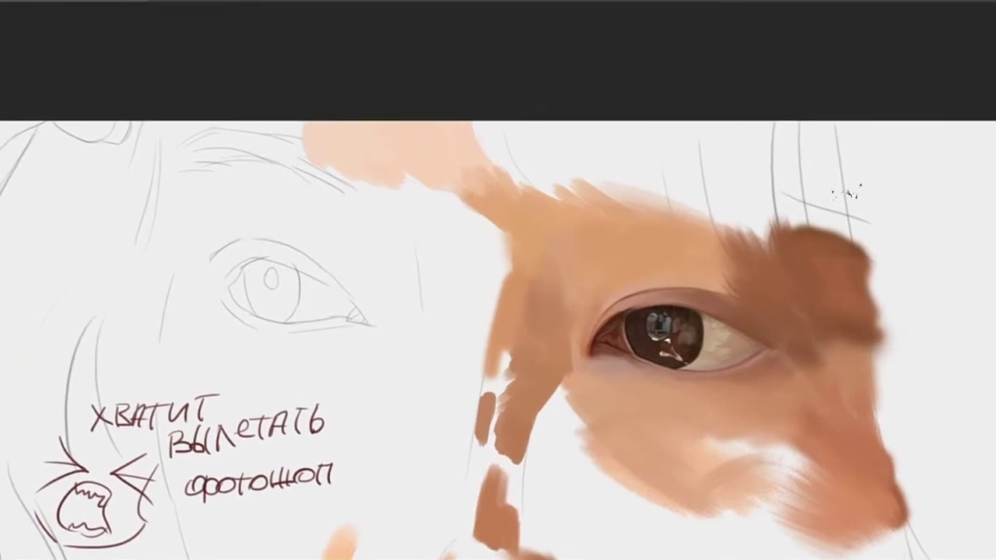
Paint a textured reddish-brown temple patch at the canvas's upper edge, and add soft pinkish shading beside it with a larger brush
{"action": "mouse_move", "coordinate": [844, 213]}
{"action": "left_mouse_down"}
{"action": "mouse_move", "coordinate": [766, 159]}
{"action": "mouse_move", "coordinate": [856, 186]}
{"action": "mouse_move", "coordinate": [746, 136]}
{"action": "mouse_move", "coordinate": [817, 144]}
{"action": "mouse_move", "coordinate": [840, 129]}
{"action": "left_mouse_up"}
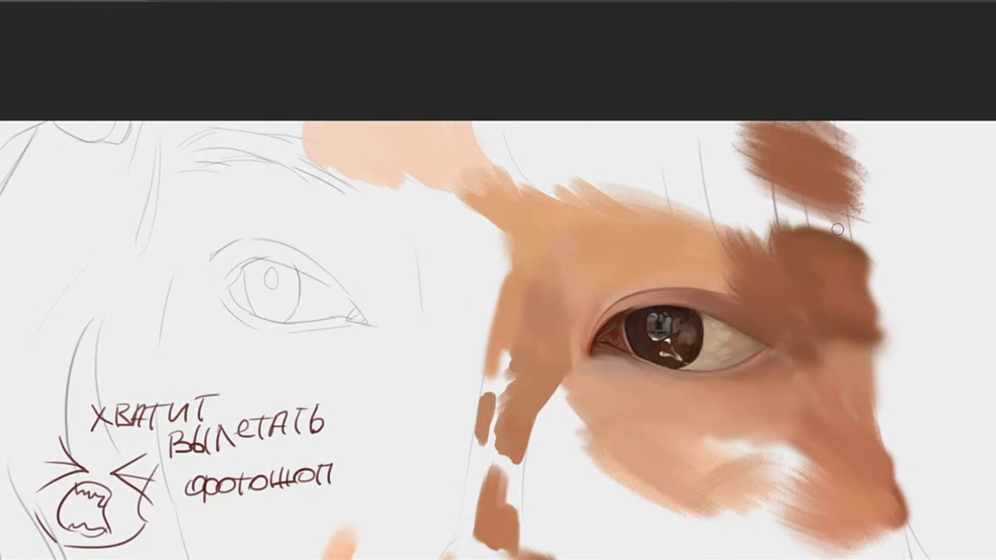
{"action": "key", "text": "bracketright"}
{"action": "key", "text": "bracketright"}
{"action": "key", "text": "bracketright"}
{"action": "key", "text": "bracketright"}
{"action": "key", "text": "bracketright"}
{"action": "key", "text": "bracketright"}
{"action": "key", "text": "bracketright"}
{"action": "key", "text": "bracketright"}
{"action": "left_click_drag", "start_coordinate": [837, 232], "coordinate": [711, 189]}
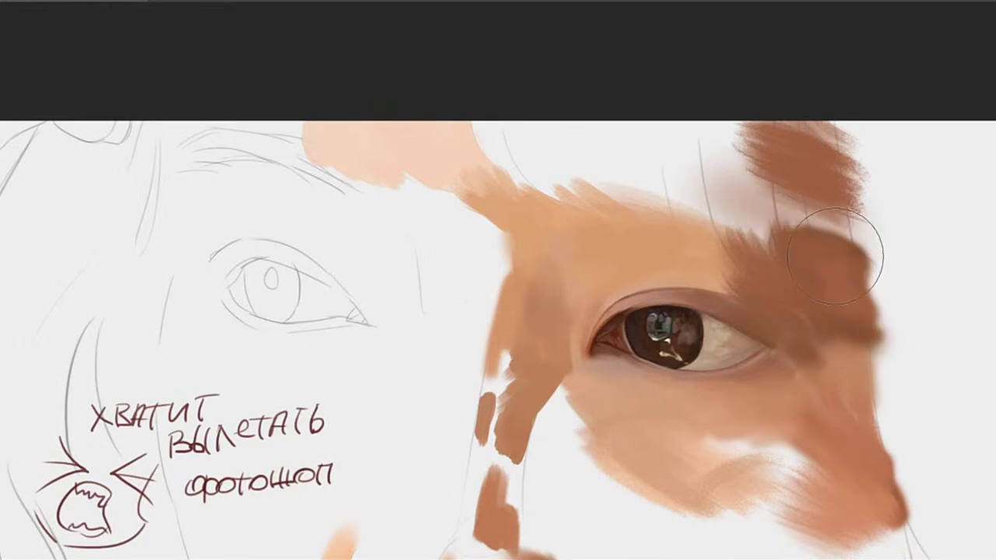
Smooth the upper temple patch with a smaller brush and sampled browns, extending it along the canvas's upper edge
{"action": "key", "text": "bracketleft"}
{"action": "key", "text": "bracketleft"}
{"action": "key", "text": "bracketleft"}
{"action": "key", "text": "bracketleft"}
{"action": "key", "text": "bracketleft"}
{"action": "left_click", "coordinate": [830, 256], "text": "alt"}
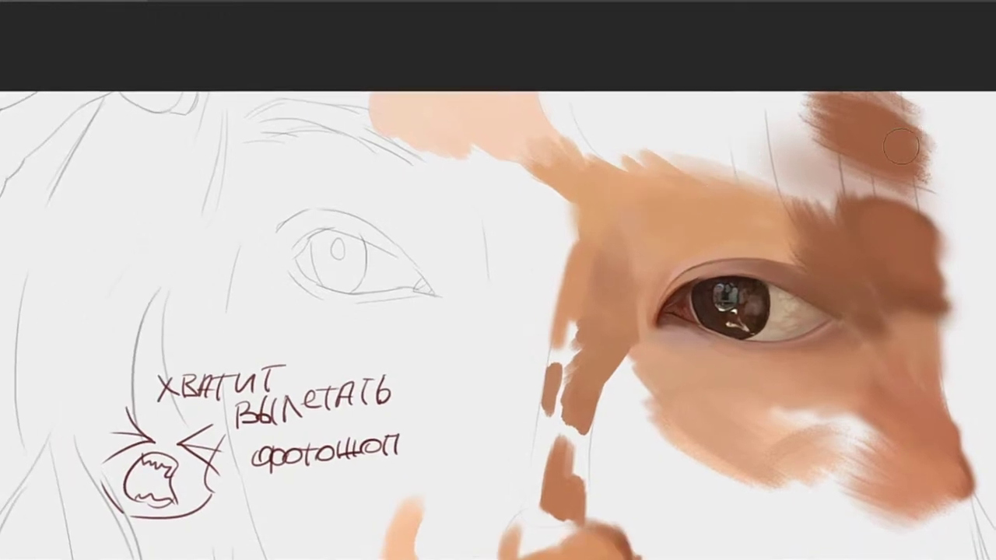
{"action": "left_click_drag", "start_coordinate": [897, 144], "coordinate": [865, 154]}
{"action": "left_click", "coordinate": [876, 138], "text": "alt"}
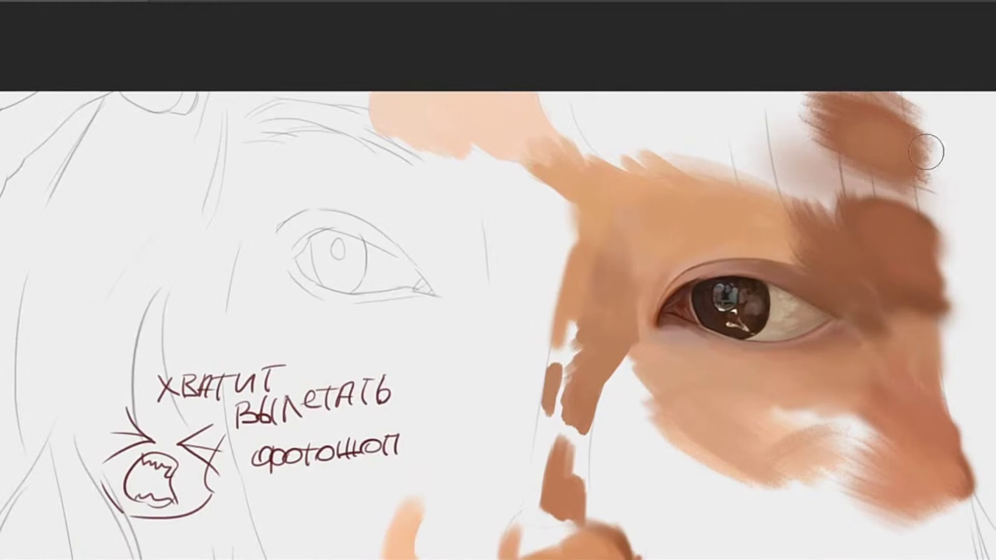
{"action": "left_click", "coordinate": [850, 111], "text": "alt"}
{"action": "mouse_move", "coordinate": [871, 107]}
{"action": "left_mouse_down"}
{"action": "mouse_move", "coordinate": [882, 83]}
{"action": "mouse_move", "coordinate": [920, 91]}
{"action": "left_mouse_up"}
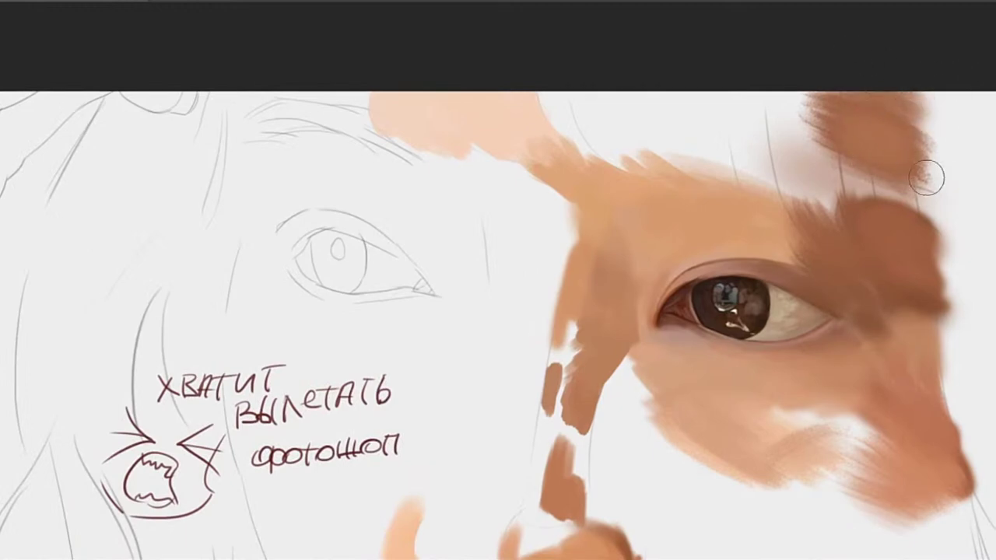
{"action": "left_click", "coordinate": [888, 154], "text": "alt"}
Soften the cheek skin below the brown eye with sampled peach-brown, closing part of the gap toward the cheekbone shadow
{"action": "left_click_drag", "start_coordinate": [629, 307], "coordinate": [676, 239]}
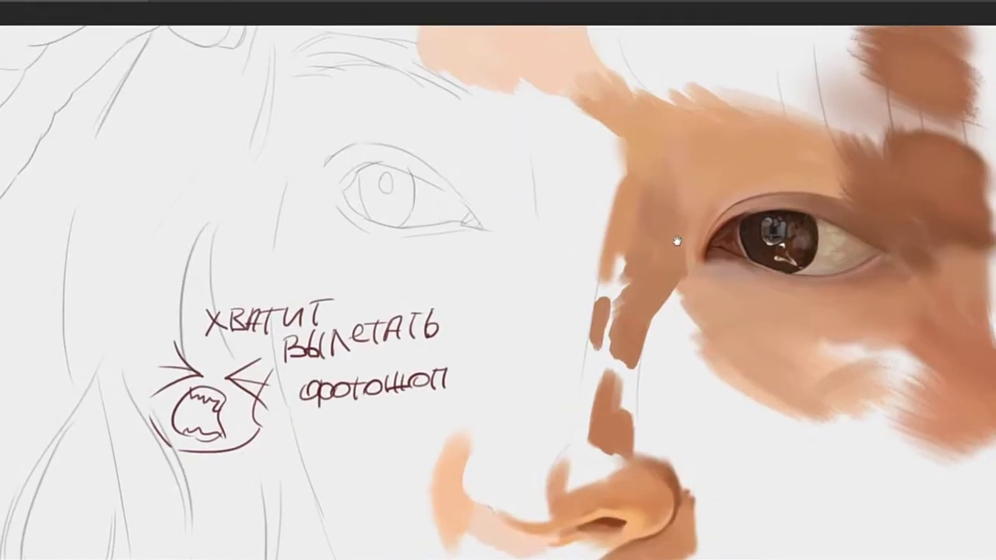
{"action": "left_click_drag", "start_coordinate": [675, 283], "coordinate": [676, 195]}
{"action": "left_click_drag", "start_coordinate": [650, 262], "coordinate": [574, 199]}
{"action": "mouse_move", "coordinate": [742, 252]}
{"action": "left_mouse_down"}
{"action": "mouse_move", "coordinate": [694, 211]}
{"action": "mouse_move", "coordinate": [689, 217]}
{"action": "left_mouse_up"}
{"action": "left_click", "coordinate": [714, 146], "text": "alt"}
{"action": "mouse_move", "coordinate": [767, 159]}
{"action": "left_mouse_down"}
{"action": "mouse_move", "coordinate": [706, 157]}
{"action": "mouse_move", "coordinate": [756, 162]}
{"action": "left_mouse_up"}
{"action": "key", "text": "ctrl+z"}
{"action": "left_click", "coordinate": [705, 130], "text": "alt"}
{"action": "mouse_move", "coordinate": [705, 130]}
{"action": "left_mouse_down"}
{"action": "mouse_move", "coordinate": [769, 169]}
{"action": "mouse_move", "coordinate": [636, 158]}
{"action": "mouse_move", "coordinate": [801, 165]}
{"action": "left_mouse_up"}
{"action": "left_click", "coordinate": [620, 128], "text": "alt"}
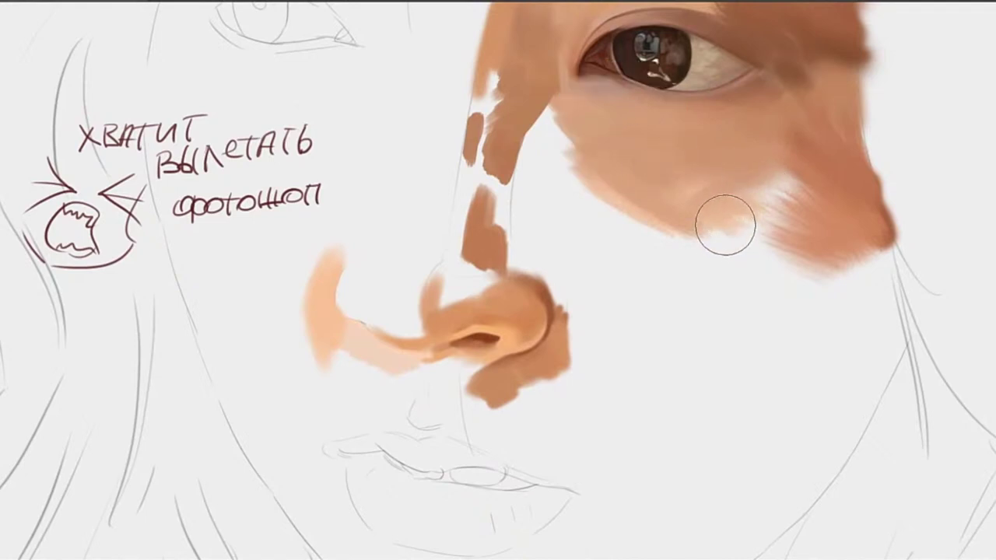
Try soft tan strokes extending the cheek skin down toward the near nose wing
{"action": "left_click_drag", "start_coordinate": [751, 247], "coordinate": [625, 311]}
{"action": "key", "text": "ctrl+z"}
{"action": "left_click", "coordinate": [707, 199], "text": "alt"}
{"action": "left_click_drag", "start_coordinate": [677, 211], "coordinate": [676, 223]}
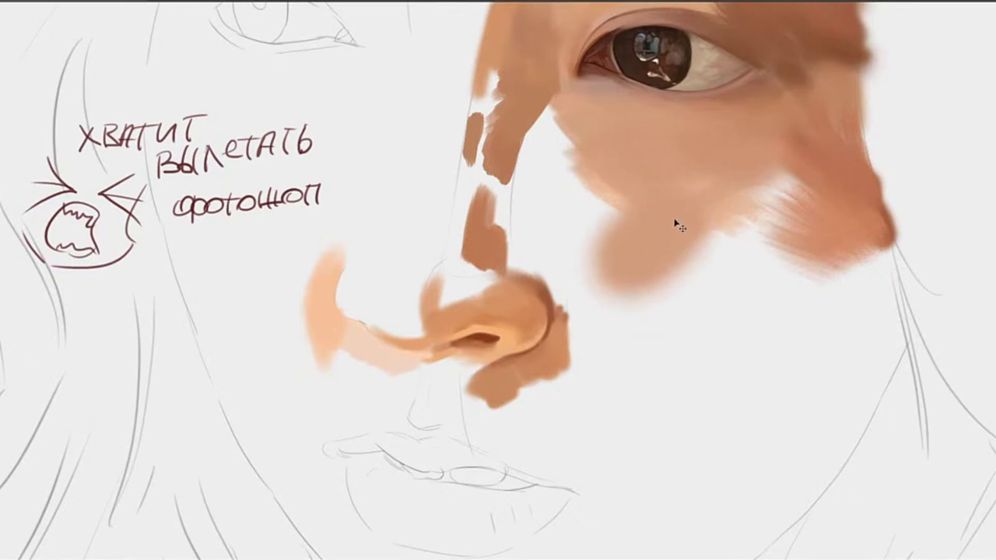
{"action": "key", "text": "ctrl+z"}
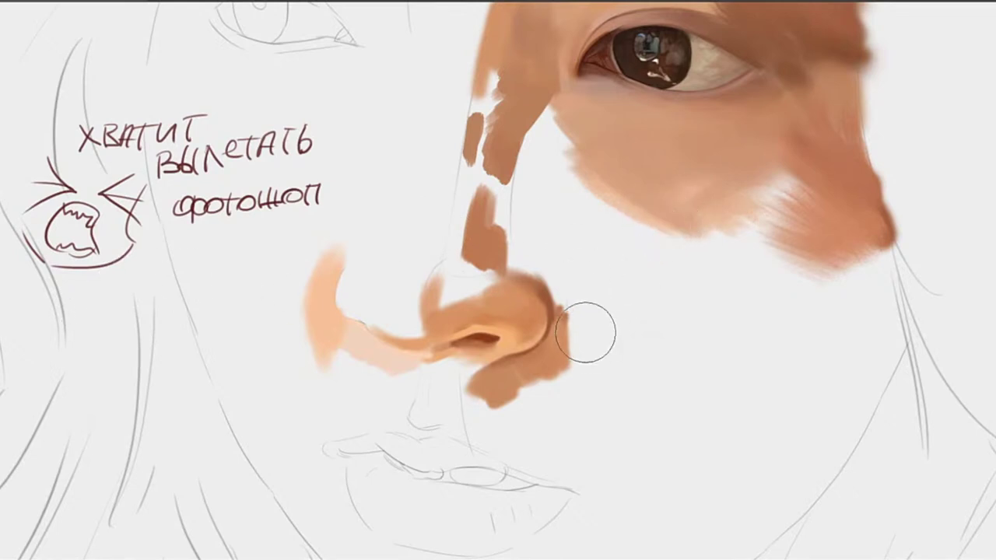
{"action": "left_click_drag", "start_coordinate": [587, 334], "coordinate": [633, 343]}
{"action": "key", "text": "ctrl+z"}
{"action": "mouse_move", "coordinate": [593, 315]}
{"action": "left_mouse_down"}
{"action": "mouse_move", "coordinate": [631, 373]}
{"action": "mouse_move", "coordinate": [652, 383]}
{"action": "left_mouse_up"}
{"action": "key", "text": "ctrl+z"}
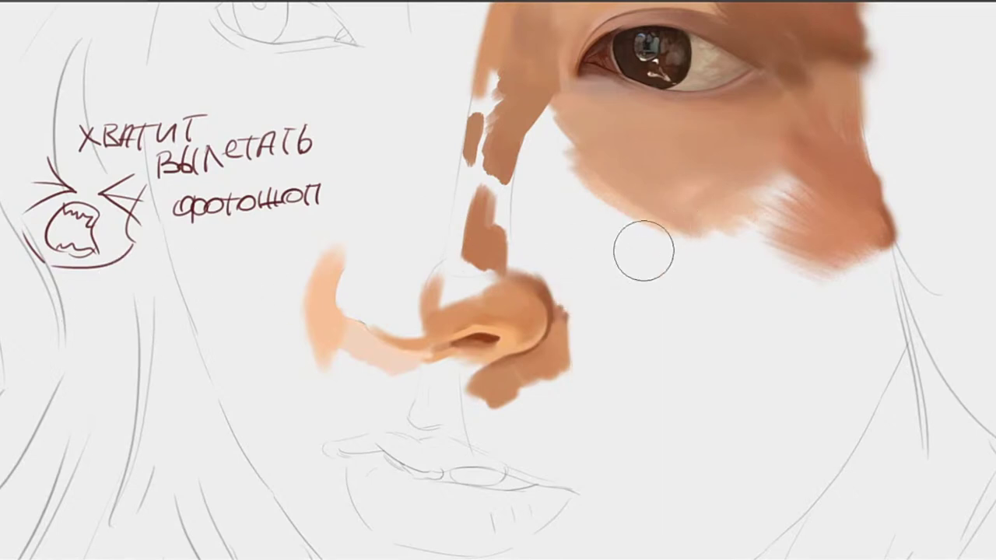
Fill the pale gap in the cheek skin below the brown eye and blend soft pink blush patches over it
{"action": "key", "text": "space"}
{"action": "left_click_drag", "start_coordinate": [741, 257], "coordinate": [687, 206]}
{"action": "key", "text": "space"}
{"action": "left_click_drag", "start_coordinate": [691, 156], "coordinate": [756, 207]}
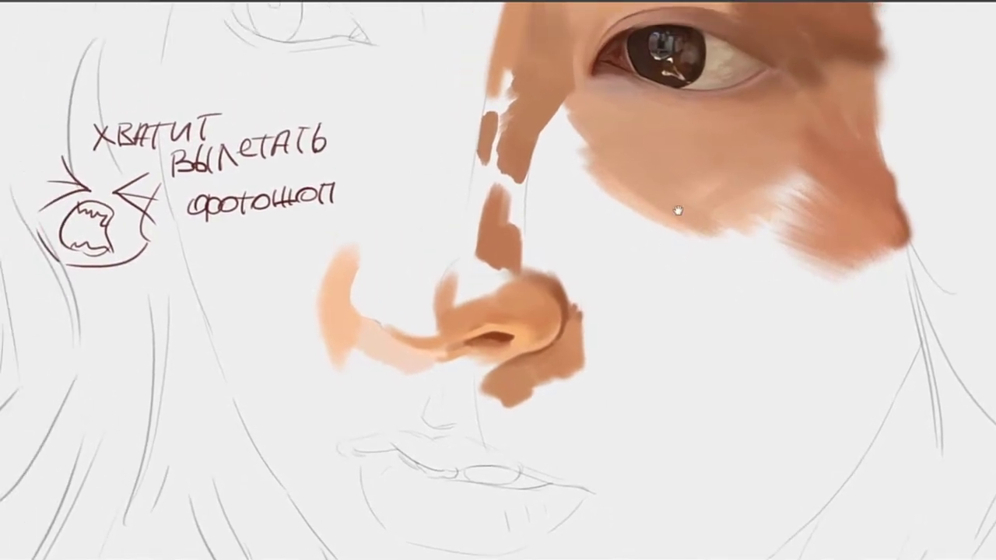
{"action": "left_click_drag", "start_coordinate": [677, 208], "coordinate": [670, 230]}
{"action": "mouse_move", "coordinate": [804, 225]}
{"action": "left_mouse_down"}
{"action": "mouse_move", "coordinate": [747, 254]}
{"action": "mouse_move", "coordinate": [814, 211]}
{"action": "mouse_move", "coordinate": [691, 240]}
{"action": "left_mouse_up"}
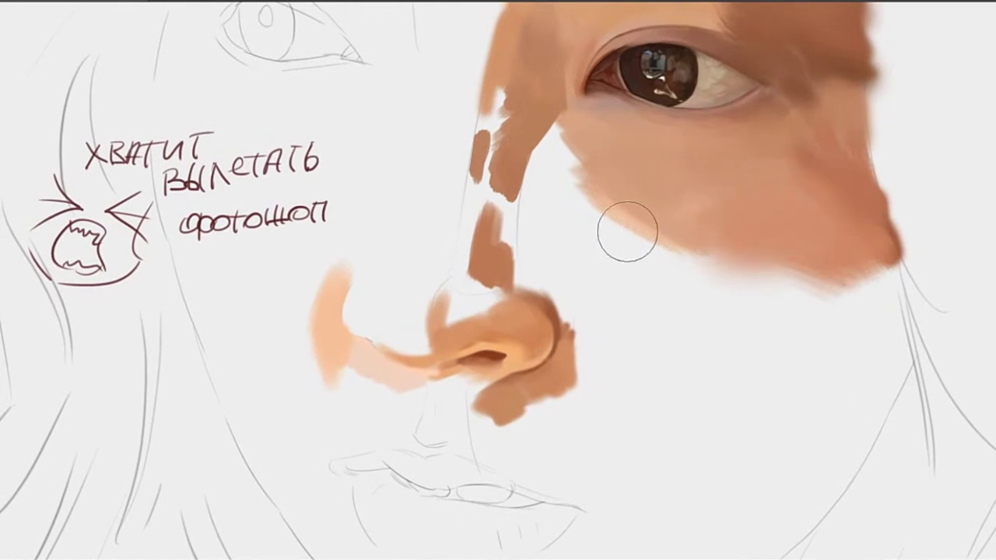
{"action": "left_click", "coordinate": [793, 162], "text": "alt"}
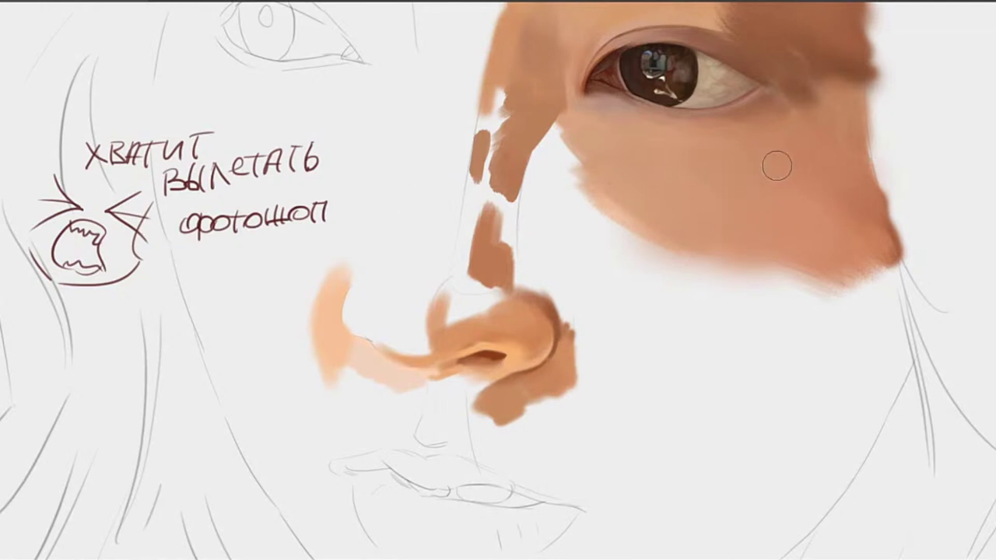
{"action": "mouse_move", "coordinate": [783, 165]}
{"action": "left_mouse_down"}
{"action": "mouse_move", "coordinate": [802, 164]}
{"action": "mouse_move", "coordinate": [715, 200]}
{"action": "mouse_move", "coordinate": [703, 222]}
{"action": "mouse_move", "coordinate": [724, 241]}
{"action": "mouse_move", "coordinate": [741, 221]}
{"action": "mouse_move", "coordinate": [759, 237]}
{"action": "mouse_move", "coordinate": [738, 251]}
{"action": "left_mouse_up"}
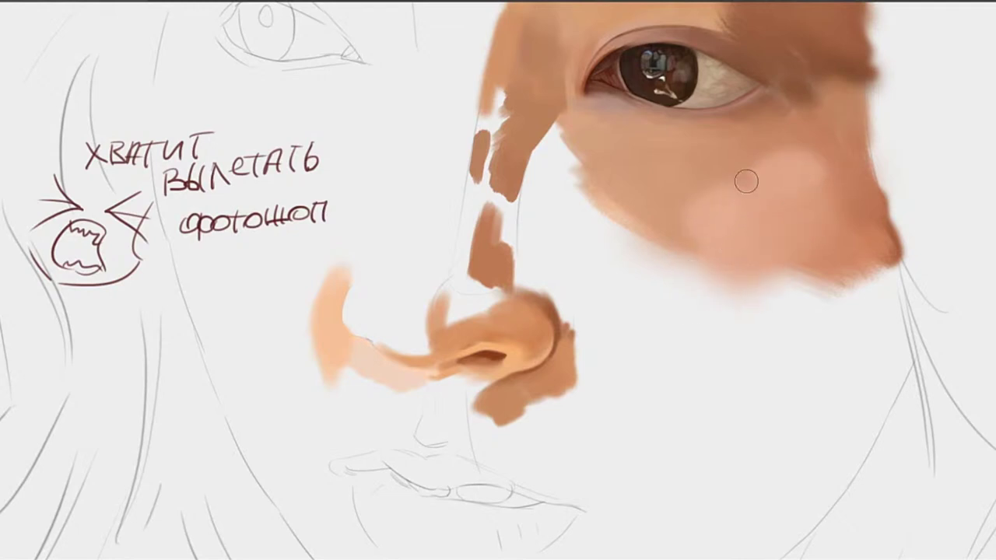
{"action": "left_click_drag", "start_coordinate": [672, 183], "coordinate": [759, 216]}
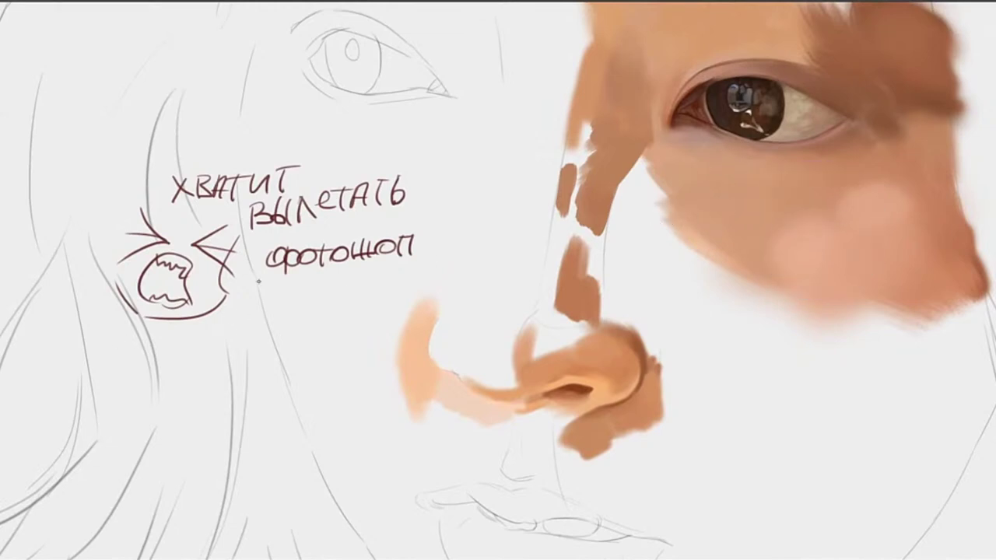
Cover the gaps along the nose bridge with reddish brown and add an olive-tan patch on its cheek side
{"action": "mouse_move", "coordinate": [667, 182]}
{"action": "left_mouse_down"}
{"action": "mouse_move", "coordinate": [636, 151]}
{"action": "mouse_move", "coordinate": [602, 149]}
{"action": "left_mouse_up"}
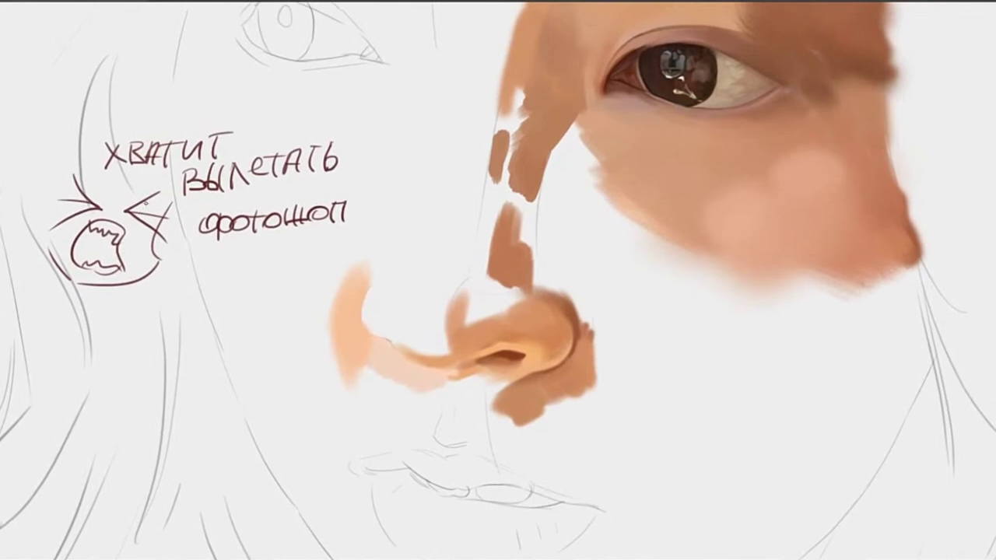
{"action": "mouse_move", "coordinate": [509, 178]}
{"action": "left_mouse_down"}
{"action": "mouse_move", "coordinate": [514, 207]}
{"action": "mouse_move", "coordinate": [527, 197]}
{"action": "mouse_move", "coordinate": [510, 282]}
{"action": "mouse_move", "coordinate": [528, 253]}
{"action": "mouse_move", "coordinate": [522, 237]}
{"action": "mouse_move", "coordinate": [546, 283]}
{"action": "mouse_move", "coordinate": [535, 268]}
{"action": "mouse_move", "coordinate": [570, 250]}
{"action": "left_mouse_up"}
{"action": "mouse_move", "coordinate": [593, 156]}
{"action": "left_mouse_down"}
{"action": "mouse_move", "coordinate": [558, 216]}
{"action": "mouse_move", "coordinate": [558, 261]}
{"action": "mouse_move", "coordinate": [550, 252]}
{"action": "mouse_move", "coordinate": [547, 263]}
{"action": "mouse_move", "coordinate": [547, 250]}
{"action": "mouse_move", "coordinate": [555, 232]}
{"action": "mouse_move", "coordinate": [551, 311]}
{"action": "left_mouse_up"}
{"action": "key", "text": "ctrl+z"}
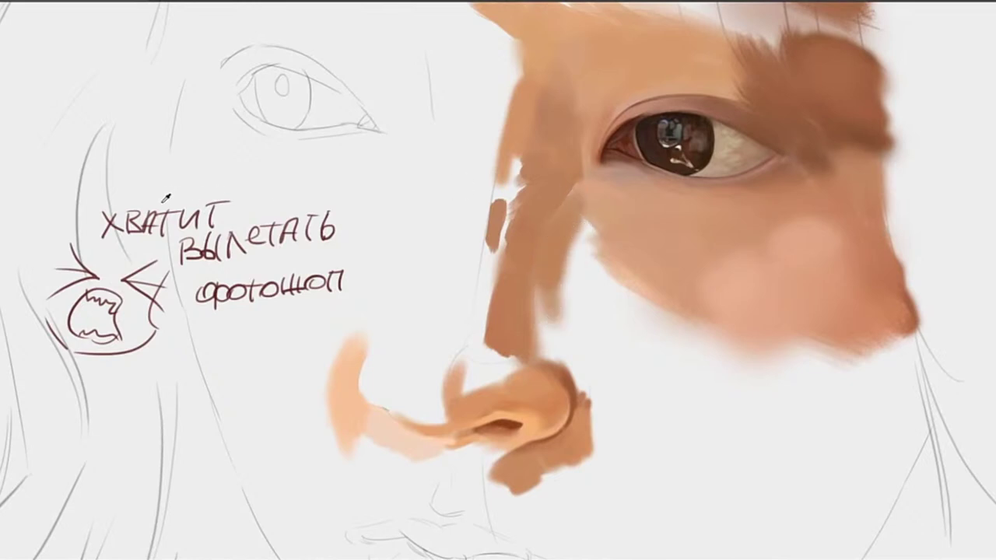
{"action": "mouse_move", "coordinate": [584, 258]}
{"action": "left_mouse_down"}
{"action": "mouse_move", "coordinate": [553, 269]}
{"action": "mouse_move", "coordinate": [544, 318]}
{"action": "mouse_move", "coordinate": [552, 269]}
{"action": "mouse_move", "coordinate": [552, 333]}
{"action": "mouse_move", "coordinate": [545, 325]}
{"action": "left_mouse_up"}
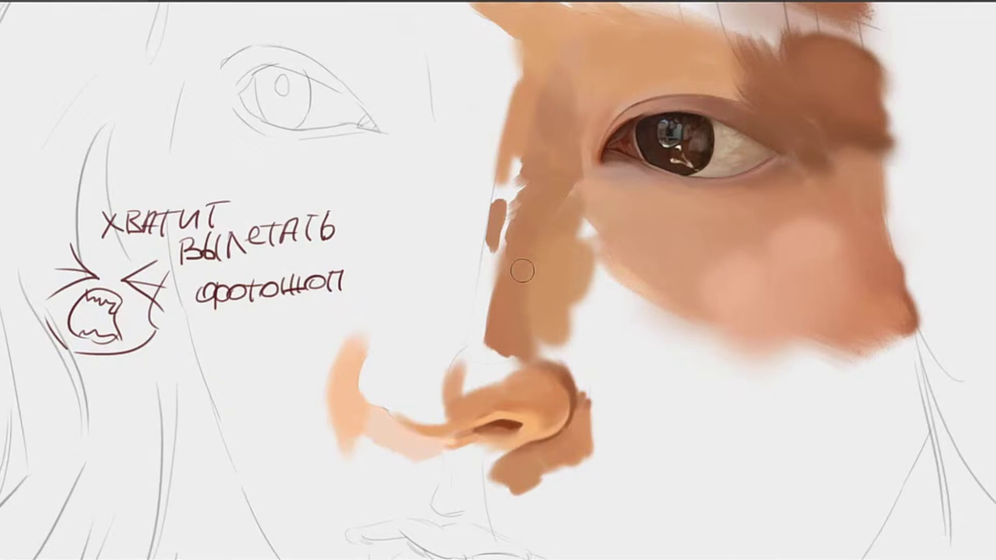
{"action": "mouse_move", "coordinate": [517, 231]}
{"action": "left_mouse_down"}
{"action": "mouse_move", "coordinate": [506, 257]}
{"action": "mouse_move", "coordinate": [509, 198]}
{"action": "mouse_move", "coordinate": [483, 299]}
{"action": "left_mouse_up"}
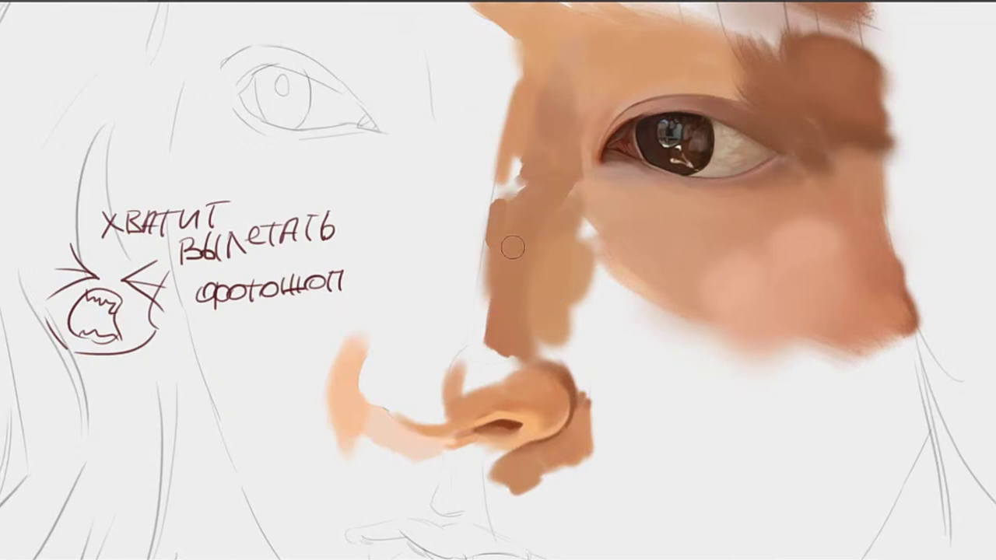
{"action": "mouse_move", "coordinate": [512, 248]}
{"action": "left_mouse_down"}
{"action": "mouse_move", "coordinate": [494, 335]}
{"action": "mouse_move", "coordinate": [501, 218]}
{"action": "mouse_move", "coordinate": [478, 348]}
{"action": "mouse_move", "coordinate": [498, 226]}
{"action": "left_mouse_up"}
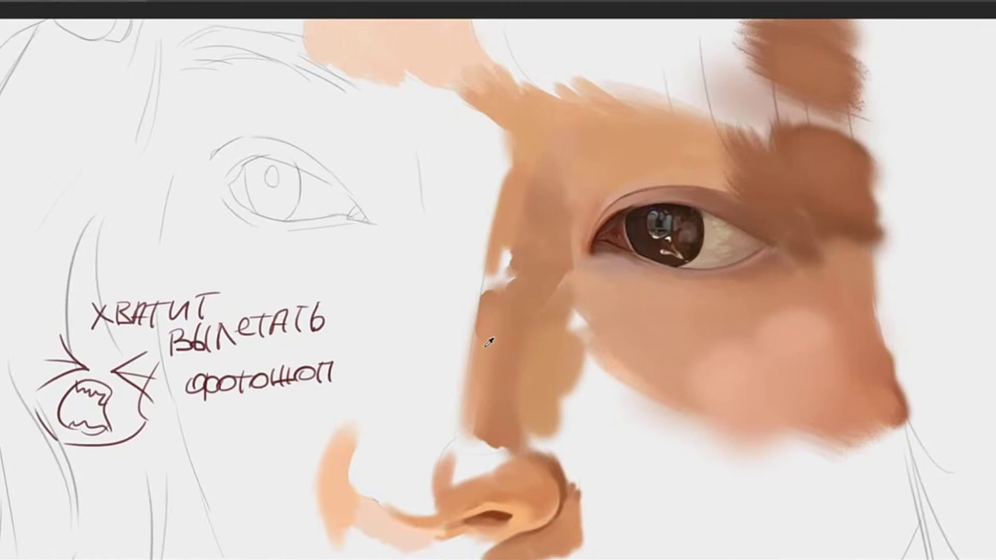
{"action": "mouse_move", "coordinate": [507, 211]}
{"action": "left_mouse_down"}
{"action": "mouse_move", "coordinate": [491, 321]}
{"action": "mouse_move", "coordinate": [501, 265]}
{"action": "mouse_move", "coordinate": [519, 277]}
{"action": "mouse_move", "coordinate": [520, 296]}
{"action": "mouse_move", "coordinate": [519, 271]}
{"action": "left_mouse_up"}
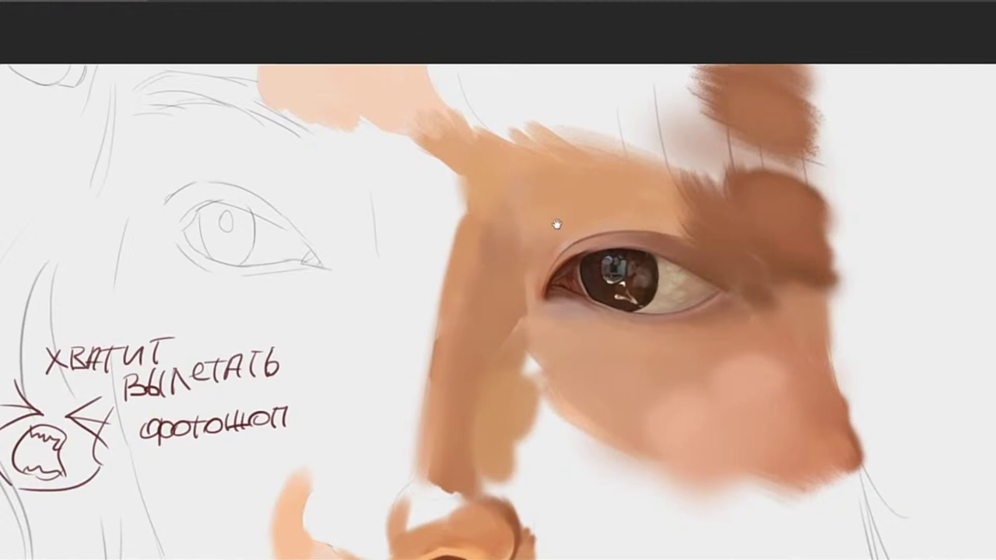
Paint a soft tan-brown shadow under the inner end of the far sketched eyebrow
{"action": "left_click_drag", "start_coordinate": [557, 224], "coordinate": [545, 276]}
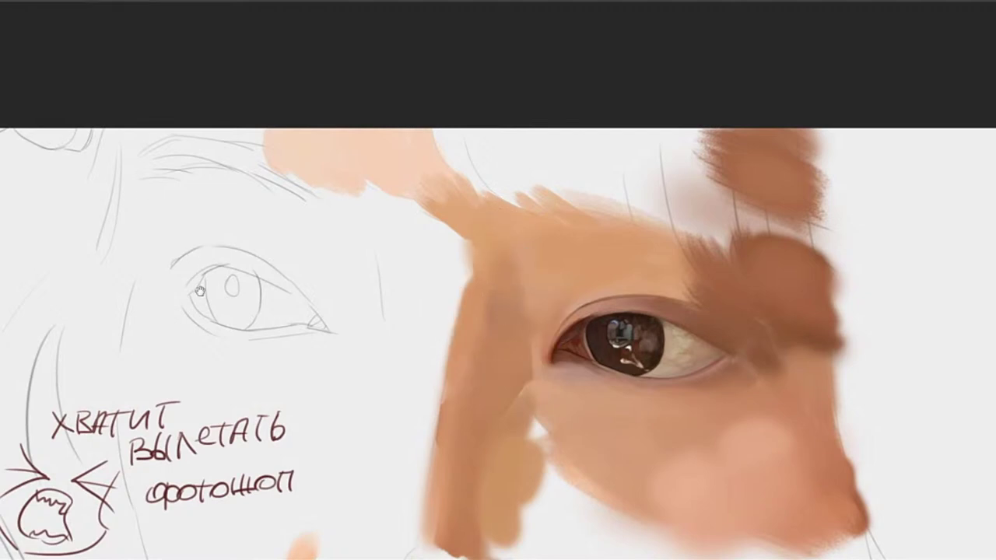
{"action": "mouse_move", "coordinate": [538, 162]}
{"action": "left_mouse_down"}
{"action": "mouse_move", "coordinate": [544, 195]}
{"action": "mouse_move", "coordinate": [566, 213]}
{"action": "left_mouse_up"}
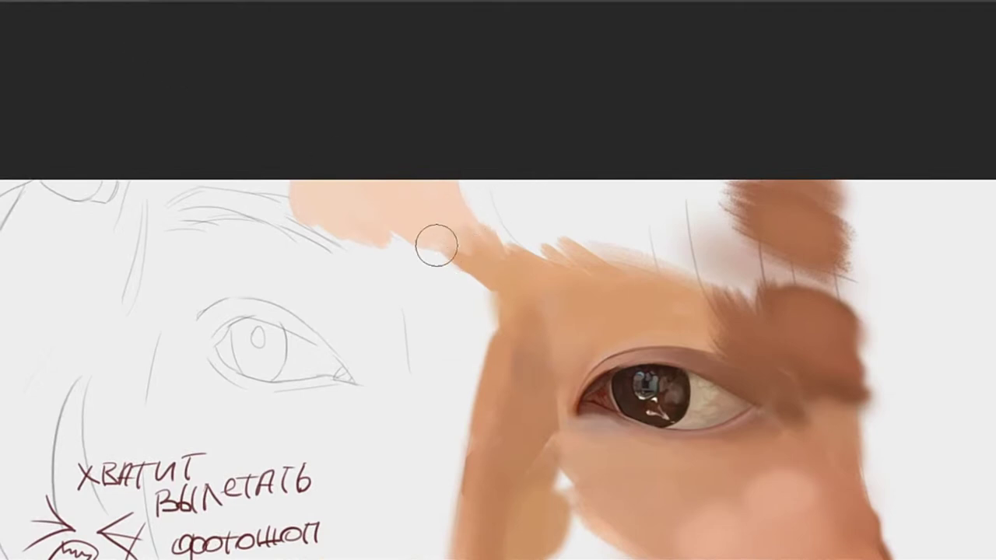
{"action": "left_click_drag", "start_coordinate": [435, 246], "coordinate": [475, 269]}
{"action": "key", "text": "ctrl+z"}
{"action": "left_click_drag", "start_coordinate": [413, 267], "coordinate": [533, 246]}
{"action": "left_click_drag", "start_coordinate": [449, 209], "coordinate": [529, 238]}
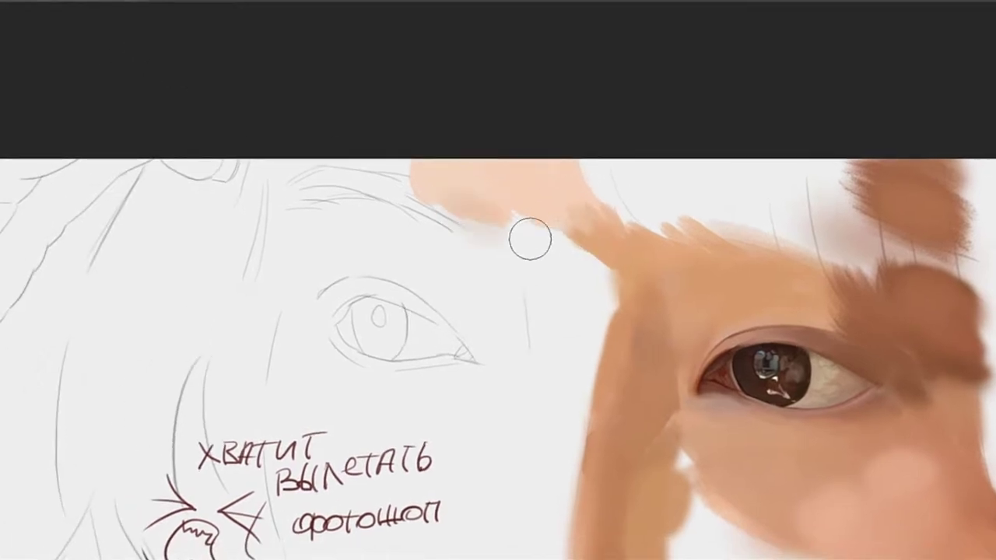
{"action": "left_click_drag", "start_coordinate": [449, 211], "coordinate": [520, 233]}
{"action": "left_click", "coordinate": [633, 289], "text": "alt"}
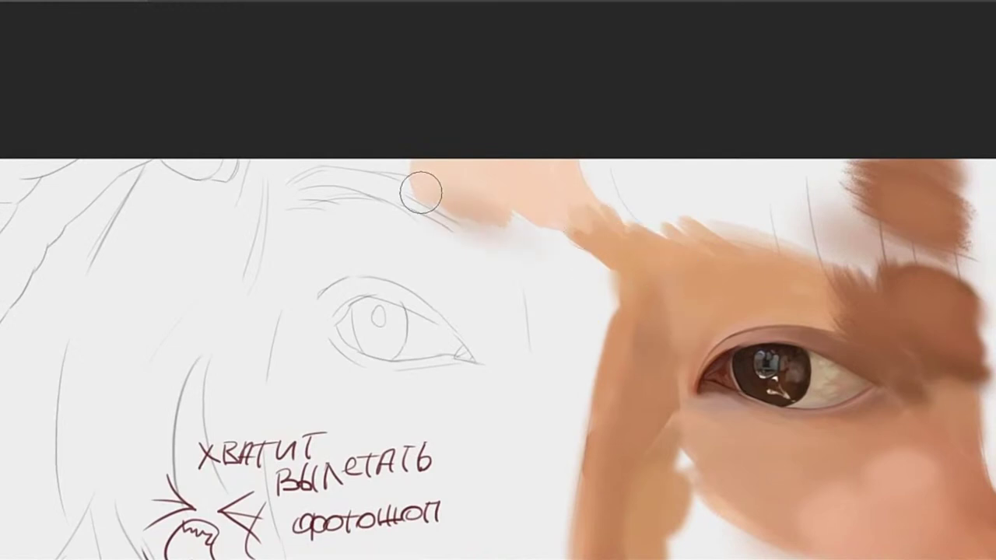
{"action": "left_click_drag", "start_coordinate": [421, 193], "coordinate": [532, 246]}
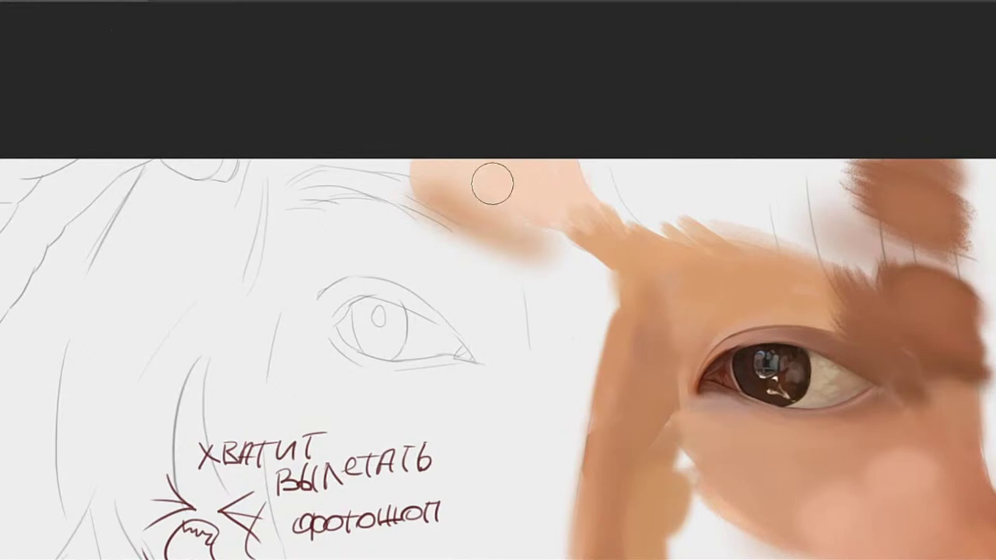
Extend the peach forehead skin along the canvas's upper edge and blend sampled tan over the area between the brows
{"action": "mouse_move", "coordinate": [436, 163]}
{"action": "left_mouse_down"}
{"action": "mouse_move", "coordinate": [550, 176]}
{"action": "mouse_move", "coordinate": [420, 158]}
{"action": "left_mouse_up"}
{"action": "mouse_move", "coordinate": [735, 123]}
{"action": "left_mouse_down"}
{"action": "mouse_move", "coordinate": [561, 100]}
{"action": "mouse_move", "coordinate": [502, 153]}
{"action": "left_mouse_up"}
{"action": "mouse_move", "coordinate": [540, 189]}
{"action": "left_mouse_down"}
{"action": "mouse_move", "coordinate": [488, 174]}
{"action": "mouse_move", "coordinate": [520, 210]}
{"action": "left_mouse_up"}
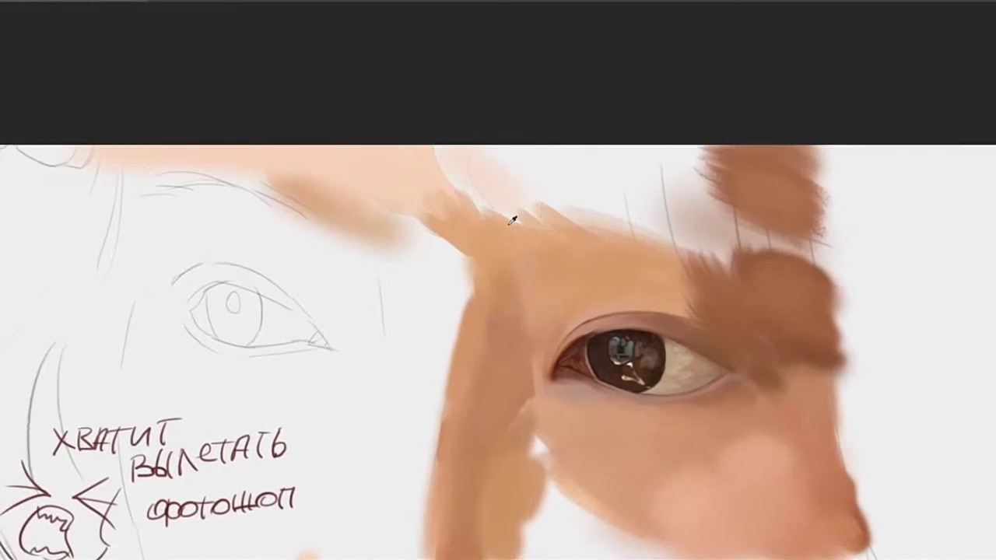
{"action": "left_click", "coordinate": [511, 227], "text": "alt"}
{"action": "mouse_move", "coordinate": [471, 184]}
{"action": "left_mouse_down"}
{"action": "mouse_move", "coordinate": [454, 137]}
{"action": "mouse_move", "coordinate": [491, 188]}
{"action": "left_mouse_up"}
{"action": "left_click_drag", "start_coordinate": [520, 225], "coordinate": [456, 152]}
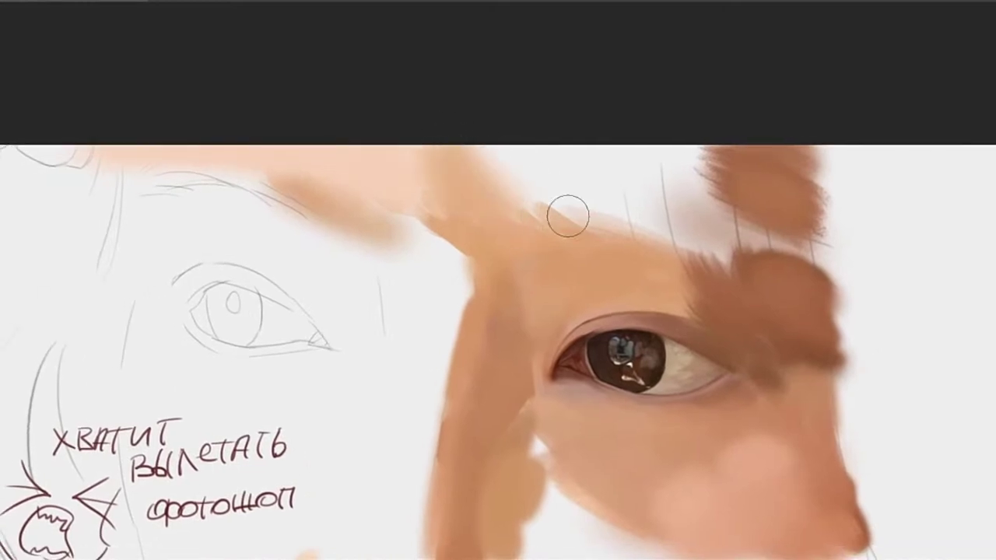
Spread sampled tan across the forehead above the brown eye toward the temple patch, adjusting the brush size
{"action": "left_click", "coordinate": [566, 236], "text": "alt"}
{"action": "mouse_move", "coordinate": [565, 204]}
{"action": "left_mouse_down"}
{"action": "mouse_move", "coordinate": [513, 216]}
{"action": "mouse_move", "coordinate": [565, 207]}
{"action": "mouse_move", "coordinate": [500, 191]}
{"action": "mouse_move", "coordinate": [535, 173]}
{"action": "left_mouse_up"}
{"action": "left_click", "coordinate": [511, 244], "text": "alt"}
{"action": "key", "text": "bracketleft"}
{"action": "key", "text": "bracketleft"}
{"action": "key", "text": "bracketleft"}
{"action": "key", "text": "bracketleft"}
{"action": "key", "text": "bracketleft"}
{"action": "key", "text": "bracketleft"}
{"action": "key", "text": "bracketleft"}
{"action": "key", "text": "bracketleft"}
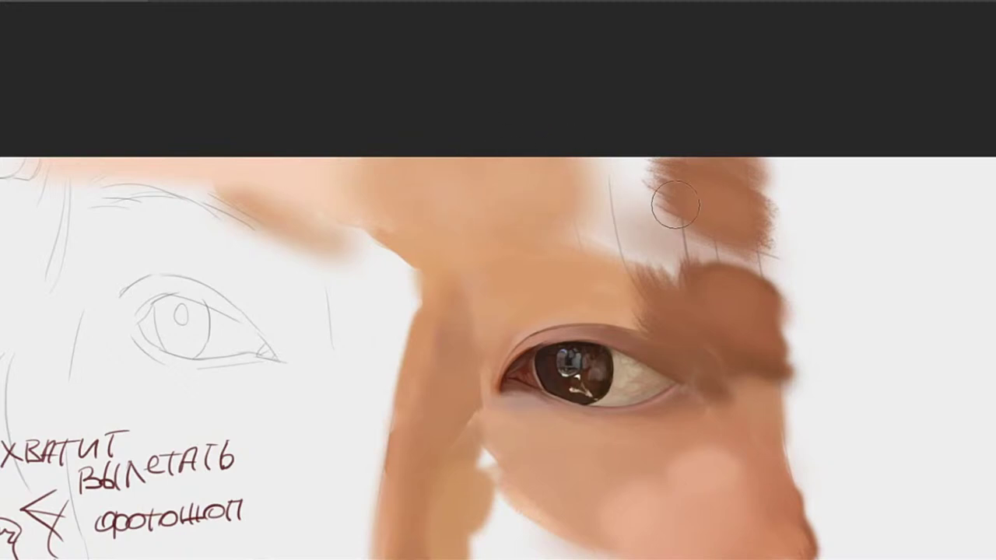
Paint a soft greyish-brown brow shadow above the brown eye, running from the inner brow toward the temple
{"action": "left_click_drag", "start_coordinate": [670, 199], "coordinate": [591, 143]}
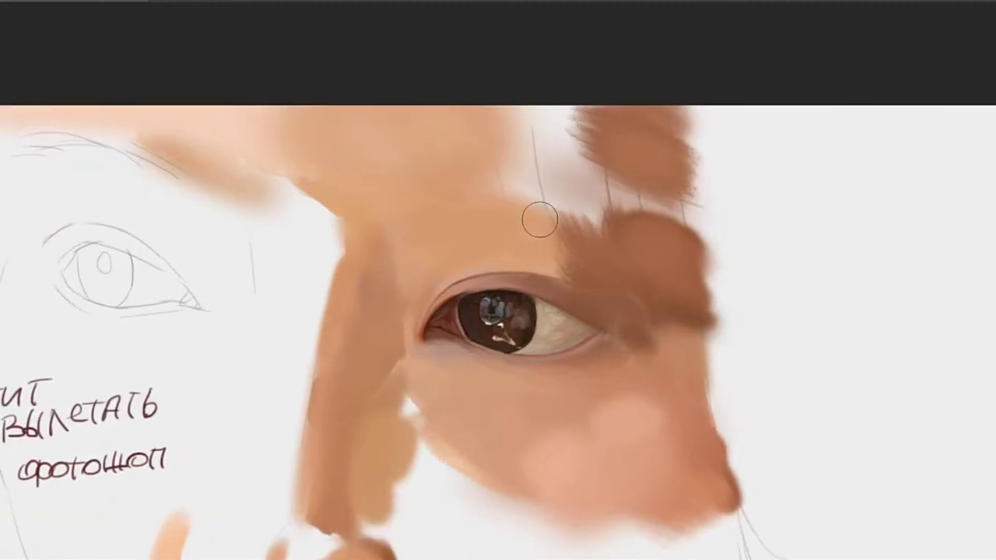
{"action": "mouse_move", "coordinate": [541, 215]}
{"action": "left_mouse_down"}
{"action": "mouse_move", "coordinate": [606, 212]}
{"action": "mouse_move", "coordinate": [599, 202]}
{"action": "mouse_move", "coordinate": [637, 217]}
{"action": "mouse_move", "coordinate": [563, 204]}
{"action": "left_mouse_up"}
{"action": "key", "text": "]"}
{"action": "key", "text": "]"}
{"action": "key", "text": "]"}
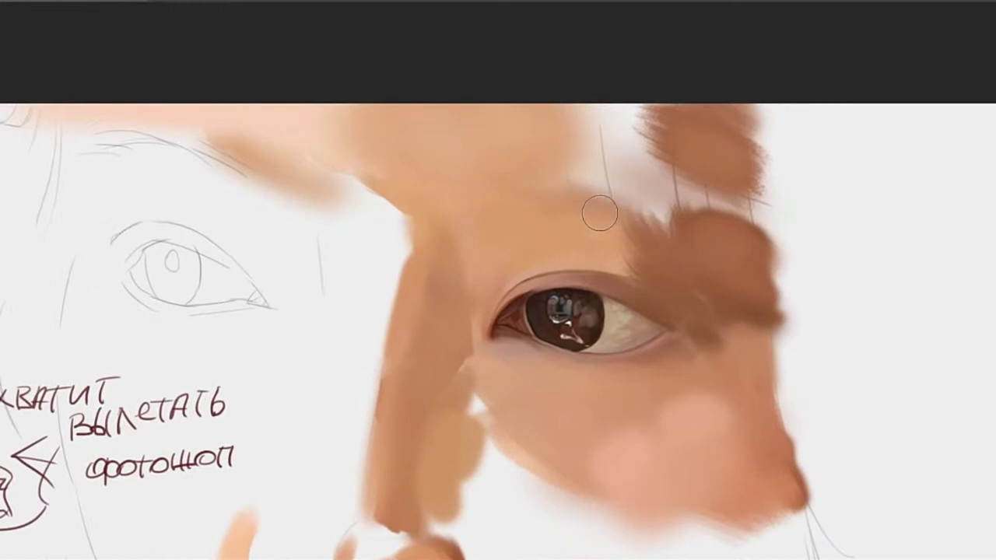
{"action": "left_click", "coordinate": [561, 214], "text": "alt"}
{"action": "key", "text": "["}
{"action": "key", "text": "["}
{"action": "key", "text": "["}
{"action": "key", "text": "["}
{"action": "left_click_drag", "start_coordinate": [548, 207], "coordinate": [644, 214]}
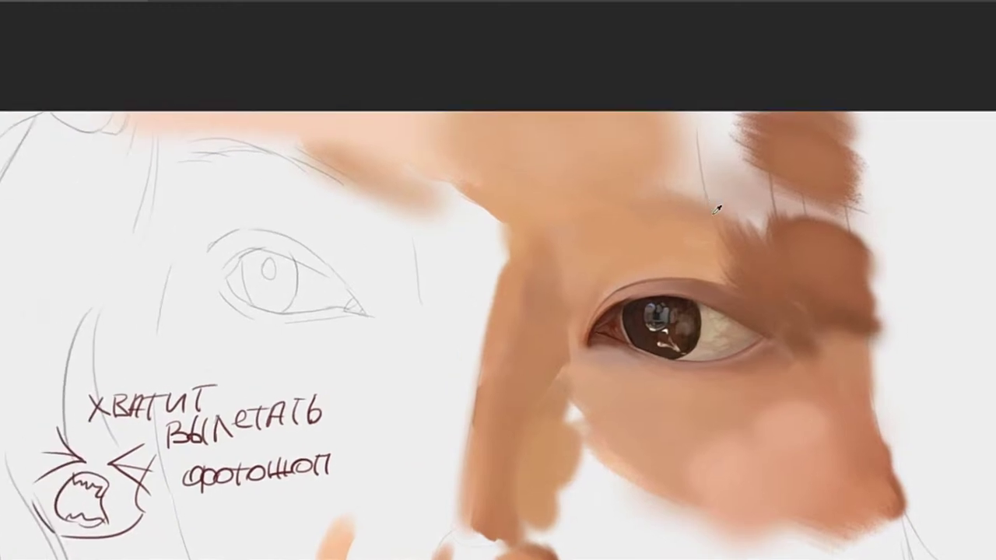
{"action": "left_click", "coordinate": [715, 209], "text": "alt"}
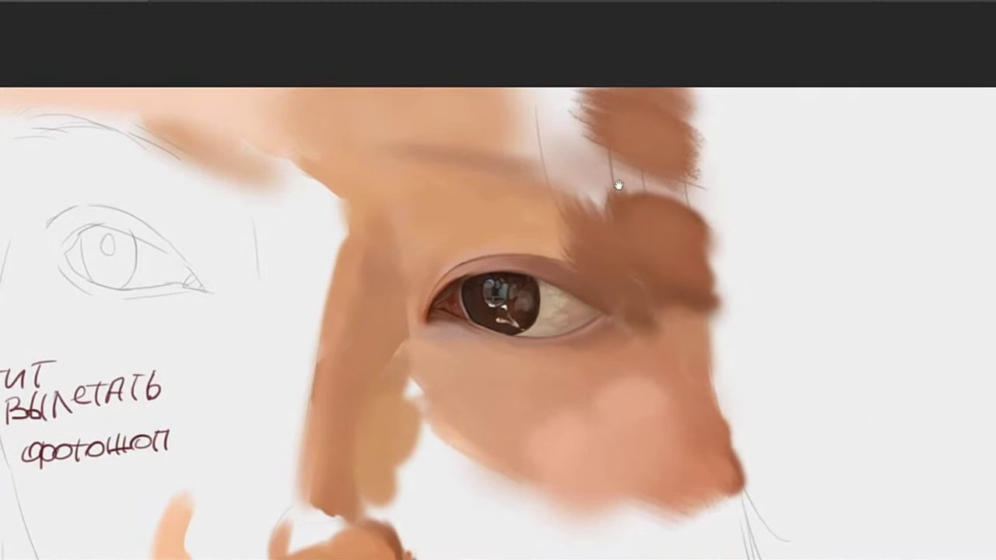
Extend tan skin from the nose root into the far brow shadow and smooth the upper nose bridge with sampled browns
{"action": "mouse_move", "coordinate": [577, 297]}
{"action": "left_mouse_down"}
{"action": "mouse_move", "coordinate": [682, 187]}
{"action": "mouse_move", "coordinate": [605, 180]}
{"action": "left_mouse_up"}
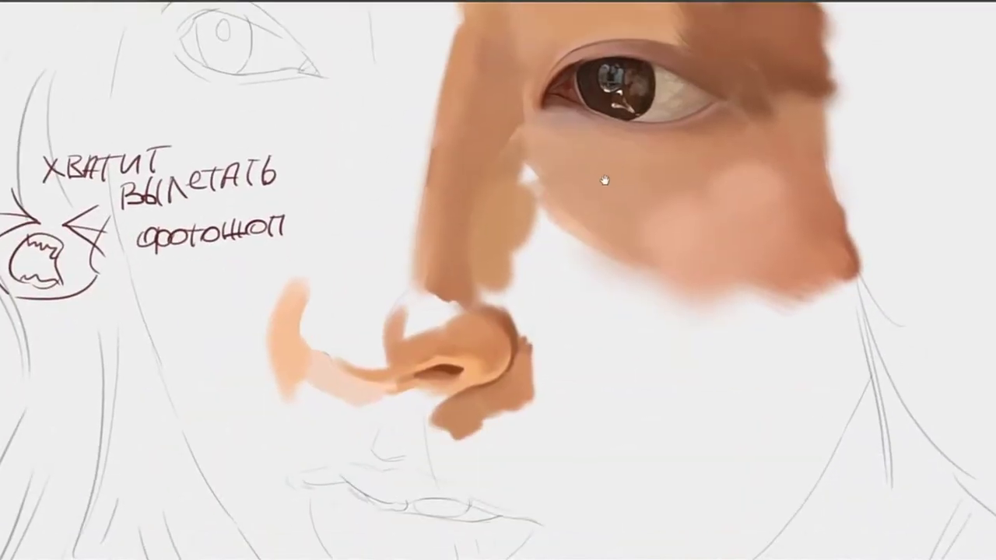
{"action": "left_click_drag", "start_coordinate": [546, 210], "coordinate": [533, 254]}
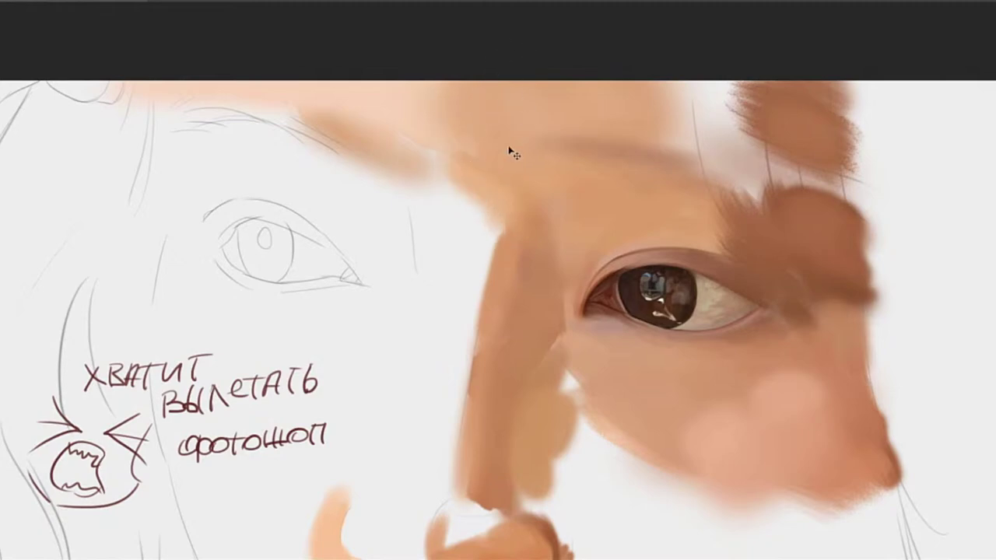
{"action": "key", "text": "ctrl+z"}
{"action": "mouse_move", "coordinate": [468, 140]}
{"action": "left_mouse_down"}
{"action": "mouse_move", "coordinate": [512, 164]}
{"action": "mouse_move", "coordinate": [535, 224]}
{"action": "left_mouse_up"}
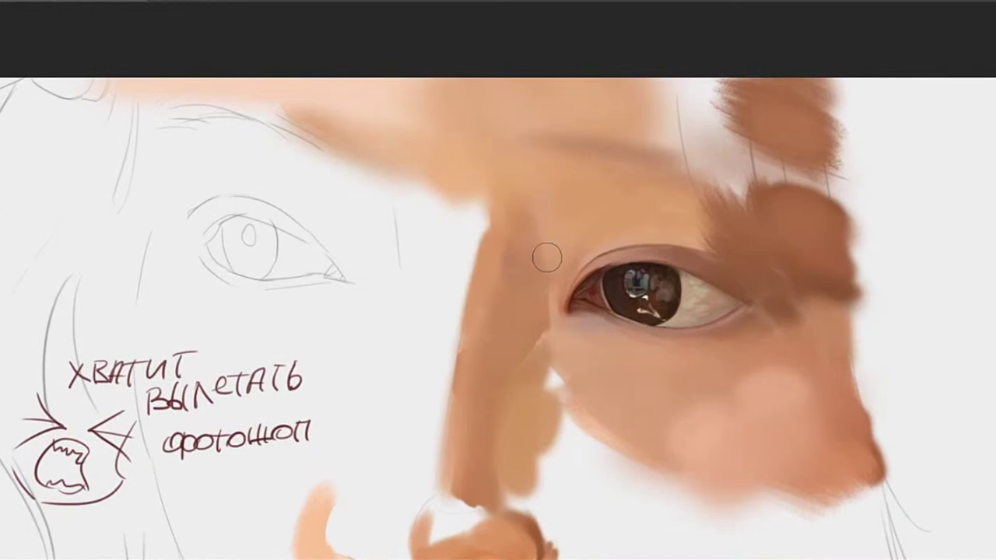
{"action": "left_click_drag", "start_coordinate": [545, 257], "coordinate": [508, 183]}
{"action": "left_click", "coordinate": [482, 192], "text": "alt"}
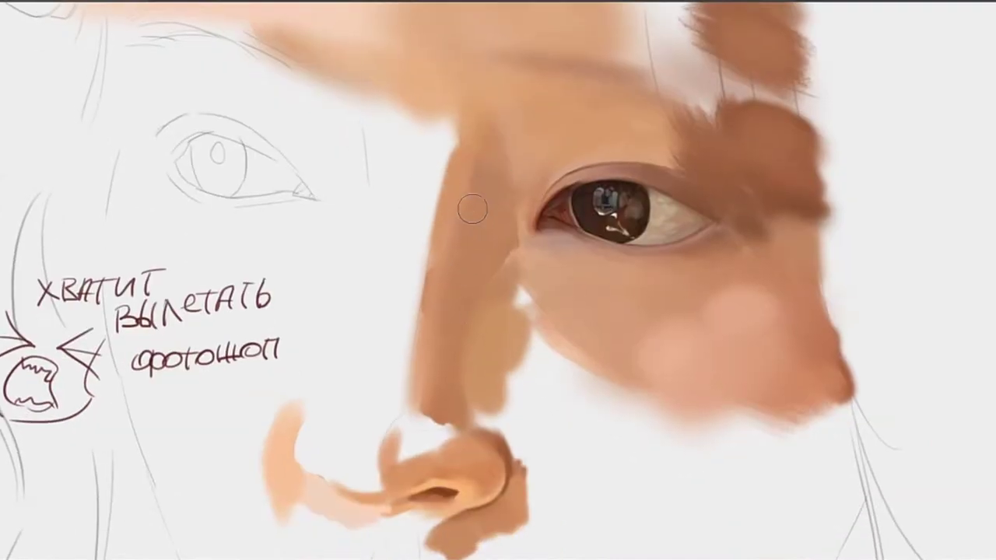
{"action": "left_click", "coordinate": [452, 231], "text": "alt"}
{"action": "left_click_drag", "start_coordinate": [432, 369], "coordinate": [500, 222]}
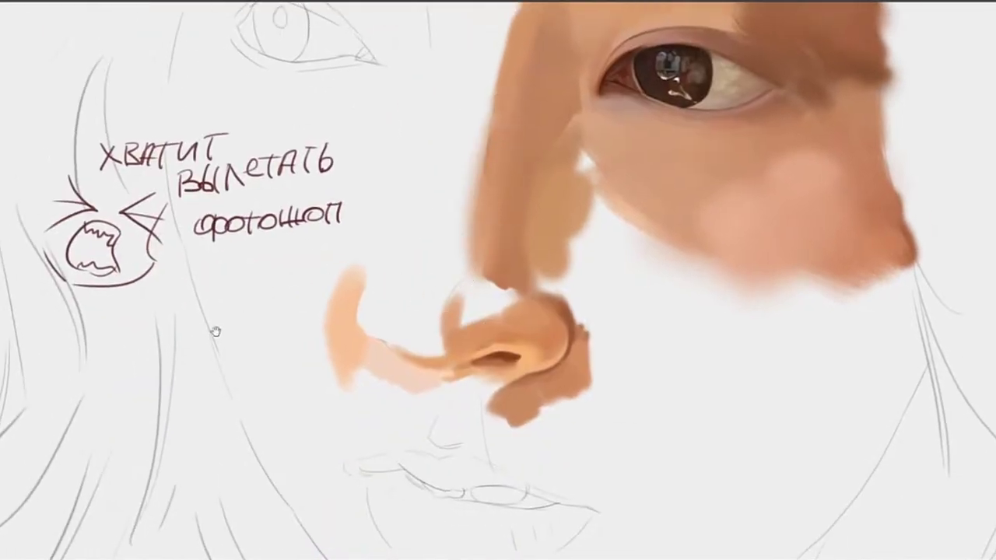
Paint a tan-brown stroke from below the near nostril along the upper lip line to the mouth corner
{"action": "mouse_move", "coordinate": [591, 320]}
{"action": "left_mouse_down"}
{"action": "mouse_move", "coordinate": [498, 273]}
{"action": "mouse_move", "coordinate": [463, 304]}
{"action": "left_mouse_up"}
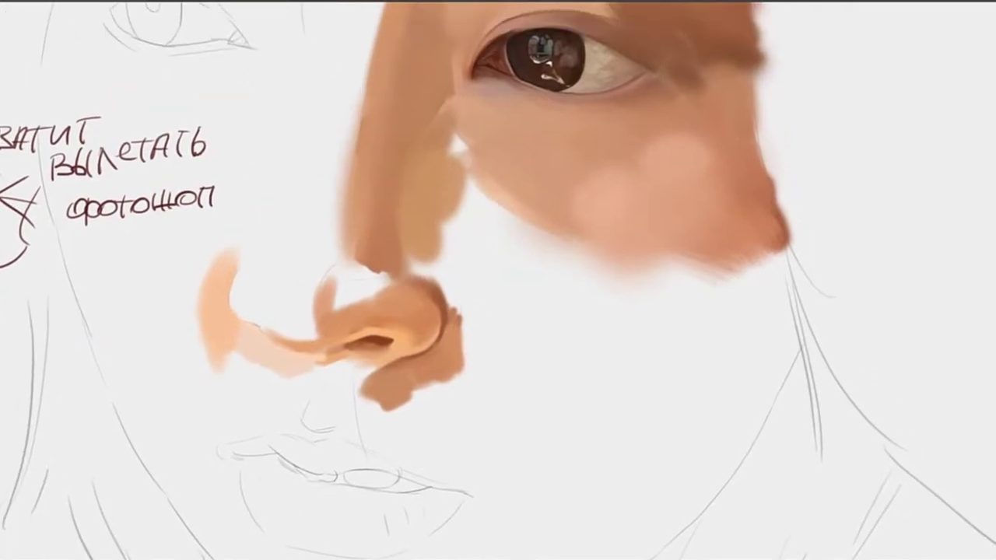
{"action": "left_click_drag", "start_coordinate": [452, 396], "coordinate": [478, 258]}
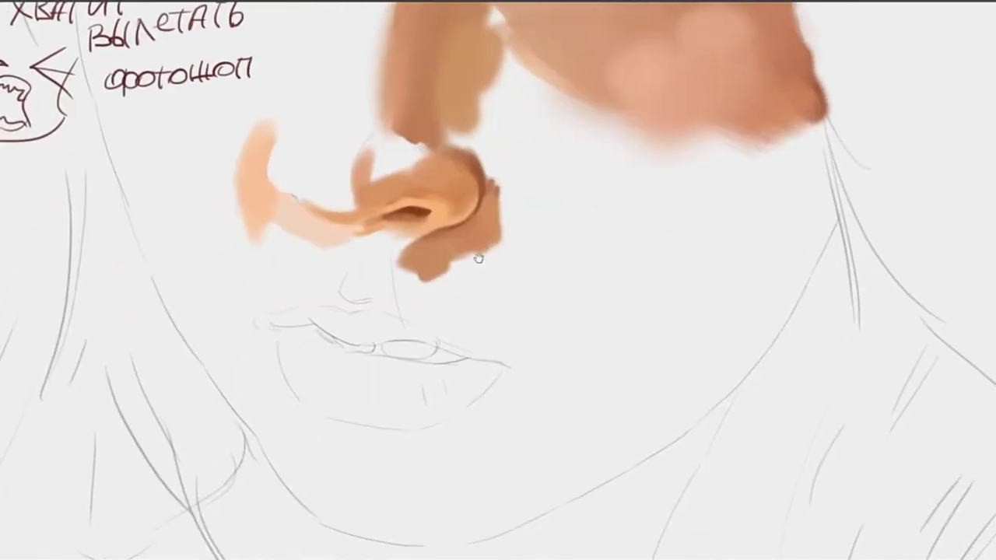
{"action": "mouse_move", "coordinate": [455, 312]}
{"action": "left_mouse_down"}
{"action": "mouse_move", "coordinate": [459, 263]}
{"action": "mouse_move", "coordinate": [428, 238]}
{"action": "mouse_move", "coordinate": [467, 277]}
{"action": "mouse_move", "coordinate": [402, 251]}
{"action": "mouse_move", "coordinate": [402, 234]}
{"action": "mouse_move", "coordinate": [420, 267]}
{"action": "mouse_move", "coordinate": [502, 284]}
{"action": "mouse_move", "coordinate": [519, 299]}
{"action": "left_mouse_up"}
{"action": "key", "text": "]"}
{"action": "left_click_drag", "start_coordinate": [434, 210], "coordinate": [446, 250]}
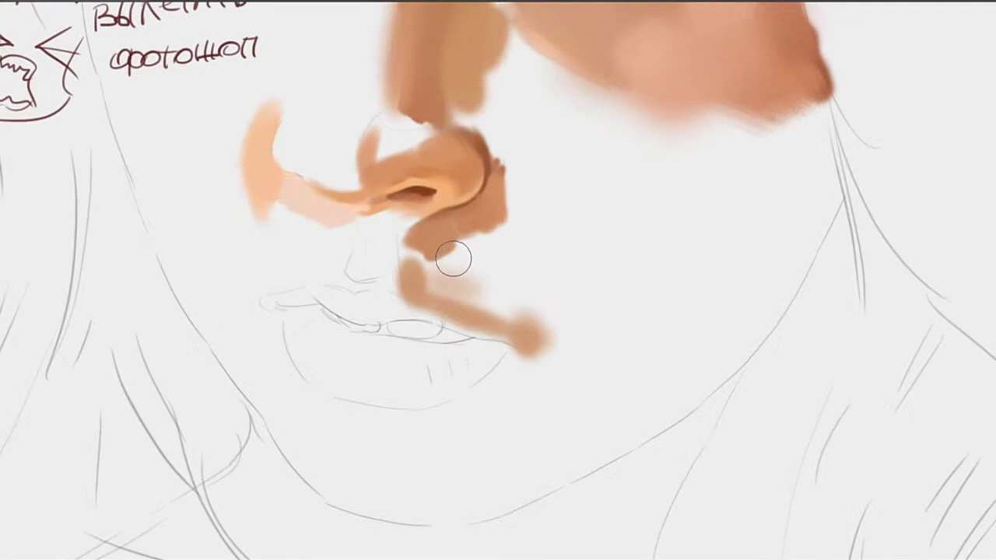
Fill the skin between nose and upper lip with sampled browns and extend lighter tan past the mouth corner onto the cheek
{"action": "left_click", "coordinate": [449, 244], "text": "alt"}
{"action": "mouse_move", "coordinate": [435, 254]}
{"action": "left_mouse_down"}
{"action": "mouse_move", "coordinate": [458, 261]}
{"action": "mouse_move", "coordinate": [461, 252]}
{"action": "mouse_move", "coordinate": [421, 263]}
{"action": "mouse_move", "coordinate": [418, 238]}
{"action": "mouse_move", "coordinate": [459, 223]}
{"action": "left_mouse_up"}
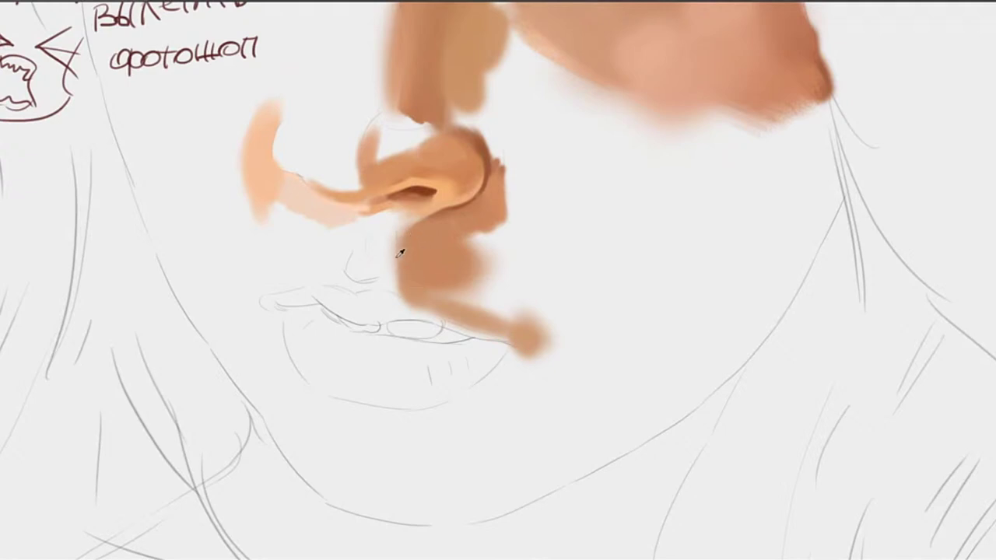
{"action": "left_click_drag", "start_coordinate": [400, 253], "coordinate": [403, 278]}
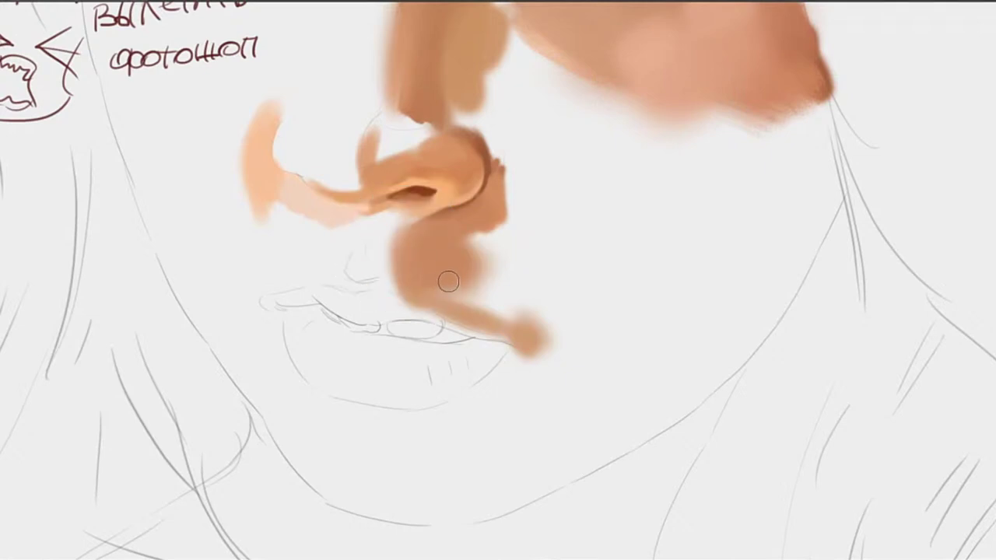
{"action": "mouse_move", "coordinate": [453, 291]}
{"action": "left_mouse_down"}
{"action": "mouse_move", "coordinate": [588, 305]}
{"action": "mouse_move", "coordinate": [519, 299]}
{"action": "mouse_move", "coordinate": [486, 255]}
{"action": "mouse_move", "coordinate": [518, 297]}
{"action": "mouse_move", "coordinate": [556, 283]}
{"action": "mouse_move", "coordinate": [544, 312]}
{"action": "mouse_move", "coordinate": [520, 265]}
{"action": "mouse_move", "coordinate": [492, 266]}
{"action": "mouse_move", "coordinate": [511, 319]}
{"action": "mouse_move", "coordinate": [543, 272]}
{"action": "mouse_move", "coordinate": [524, 276]}
{"action": "mouse_move", "coordinate": [543, 321]}
{"action": "mouse_move", "coordinate": [593, 301]}
{"action": "mouse_move", "coordinate": [559, 291]}
{"action": "mouse_move", "coordinate": [550, 322]}
{"action": "mouse_move", "coordinate": [585, 329]}
{"action": "mouse_move", "coordinate": [587, 303]}
{"action": "mouse_move", "coordinate": [587, 331]}
{"action": "mouse_move", "coordinate": [580, 308]}
{"action": "mouse_move", "coordinate": [610, 270]}
{"action": "left_mouse_up"}
{"action": "left_click_drag", "start_coordinate": [518, 256], "coordinate": [511, 299]}
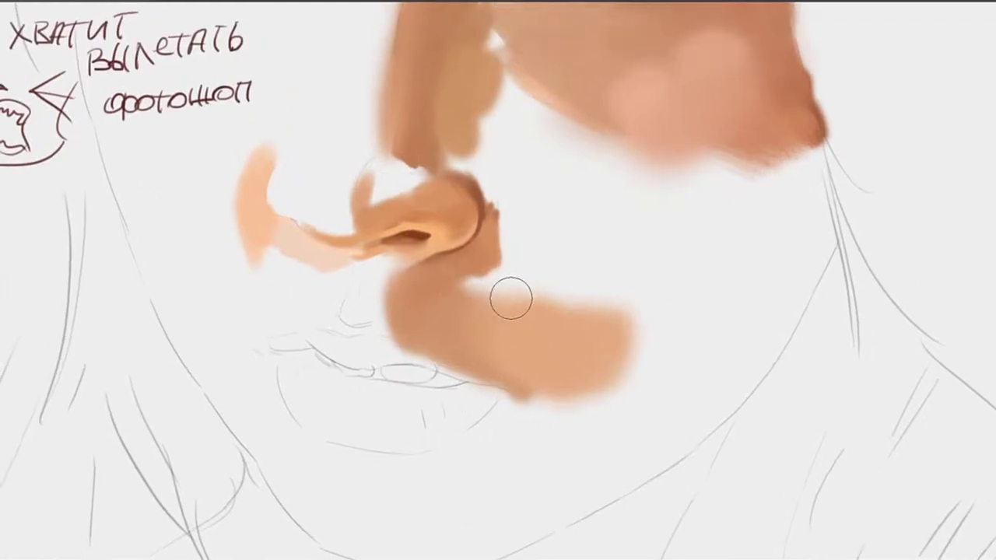
Blend the skin beneath the near nostril and along its wing crease with sampled tan-brown, extending it slightly toward the cheek
{"action": "left_click", "coordinate": [459, 308], "text": "alt"}
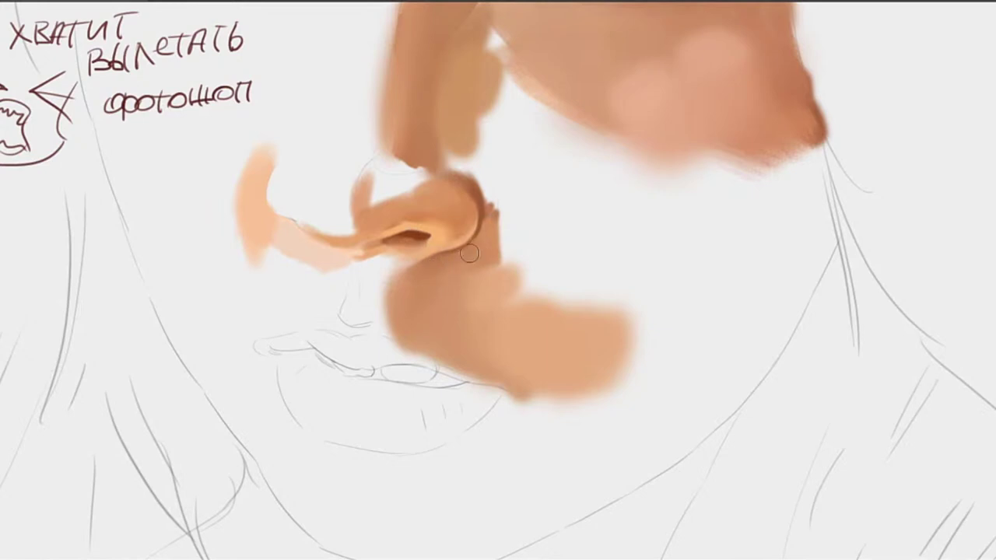
{"action": "left_click_drag", "start_coordinate": [448, 249], "coordinate": [419, 293]}
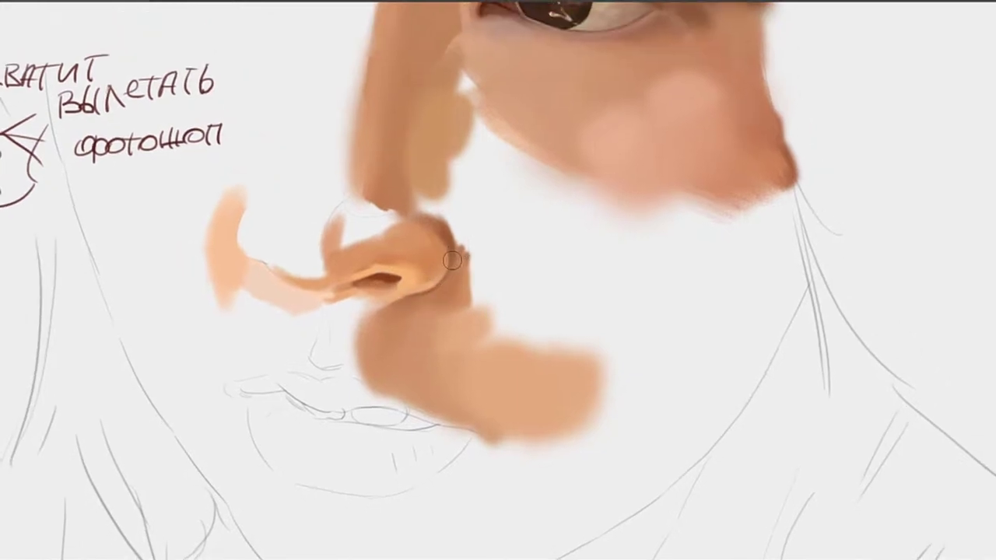
{"action": "left_click_drag", "start_coordinate": [453, 264], "coordinate": [439, 287]}
Paint a lighter tan strip beside the near nostril wing and blend it down into the skin above the upper lip
{"action": "left_click", "coordinate": [445, 284], "text": "alt"}
{"action": "key", "text": "]"}
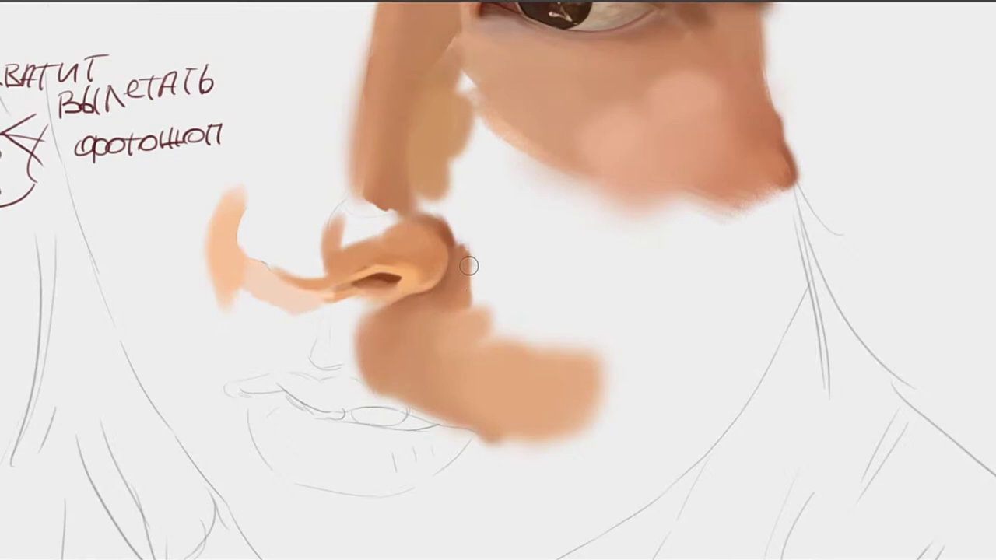
{"action": "mouse_move", "coordinate": [468, 266]}
{"action": "left_mouse_down"}
{"action": "mouse_move", "coordinate": [445, 275]}
{"action": "mouse_move", "coordinate": [451, 262]}
{"action": "mouse_move", "coordinate": [445, 308]}
{"action": "left_mouse_up"}
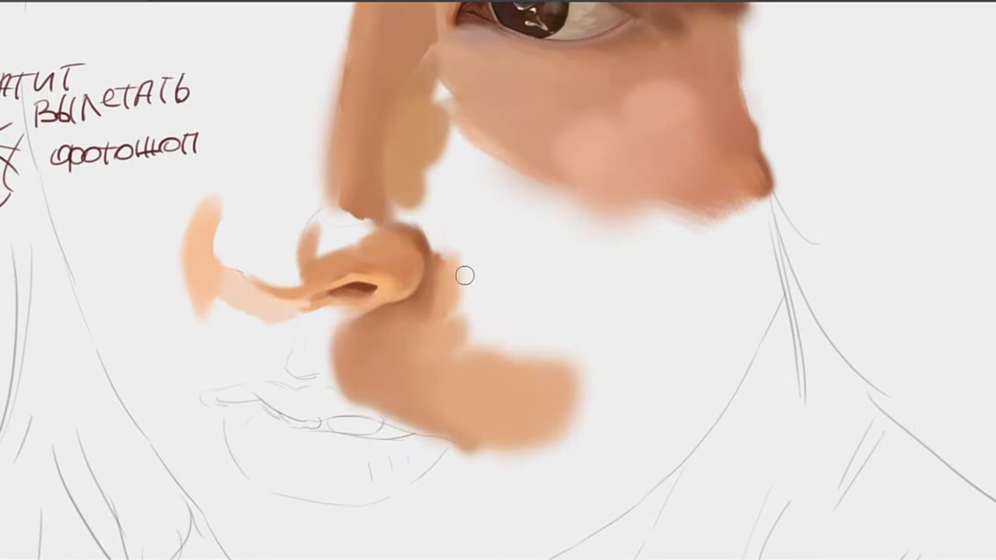
{"action": "mouse_move", "coordinate": [460, 271]}
{"action": "left_mouse_down"}
{"action": "mouse_move", "coordinate": [448, 321]}
{"action": "mouse_move", "coordinate": [461, 279]}
{"action": "mouse_move", "coordinate": [453, 290]}
{"action": "mouse_move", "coordinate": [474, 270]}
{"action": "left_mouse_up"}
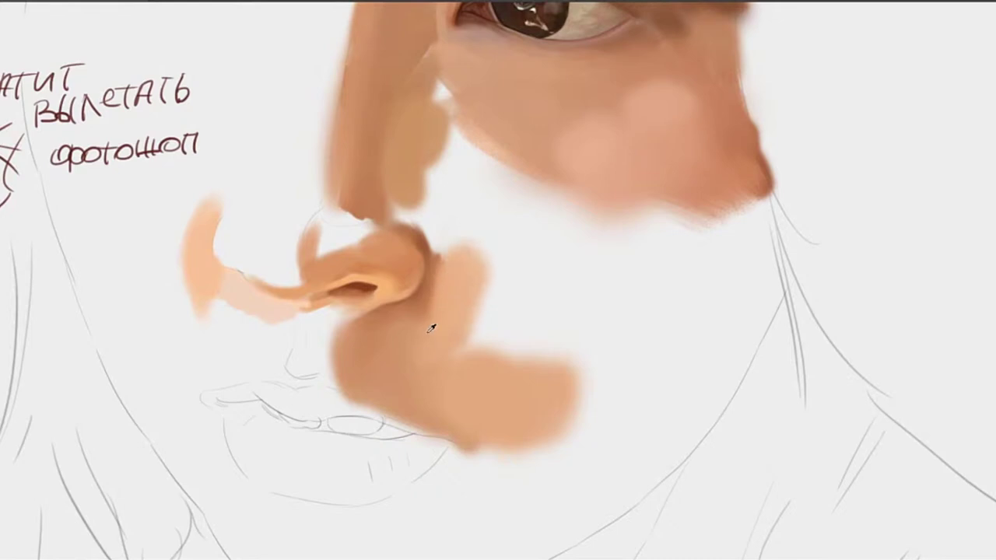
{"action": "left_click", "coordinate": [425, 336], "text": "alt"}
{"action": "mouse_move", "coordinate": [432, 330]}
{"action": "left_mouse_down"}
{"action": "mouse_move", "coordinate": [441, 288]}
{"action": "mouse_move", "coordinate": [420, 317]}
{"action": "left_mouse_up"}
{"action": "left_click", "coordinate": [418, 315], "text": "alt"}
Paint a large, soft, light peach patch on the cheek beside the near nostril, above the tan mouth-corner area
{"action": "left_click_drag", "start_coordinate": [471, 237], "coordinate": [451, 298]}
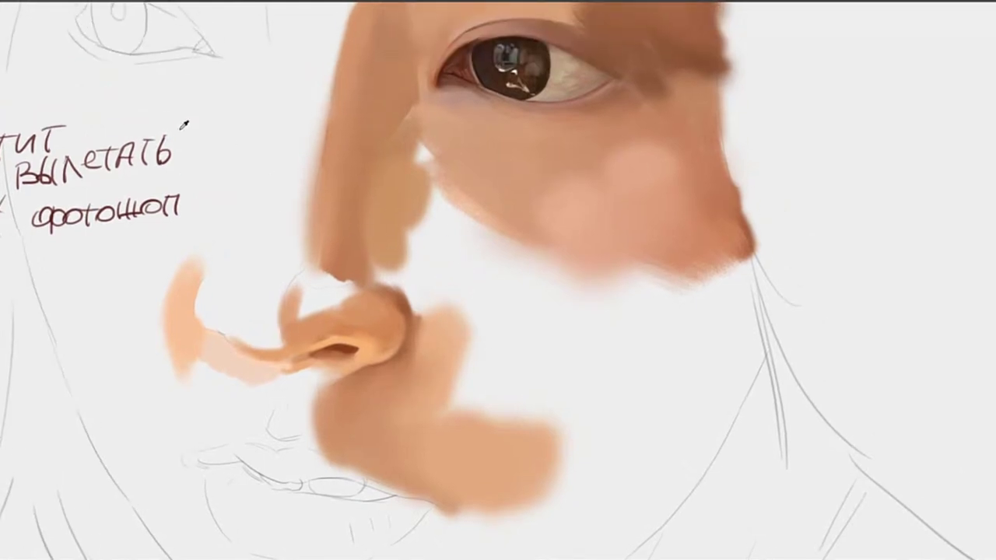
{"action": "mouse_move", "coordinate": [469, 340]}
{"action": "left_mouse_down"}
{"action": "mouse_move", "coordinate": [471, 369]}
{"action": "mouse_move", "coordinate": [472, 306]}
{"action": "mouse_move", "coordinate": [459, 360]}
{"action": "left_mouse_up"}
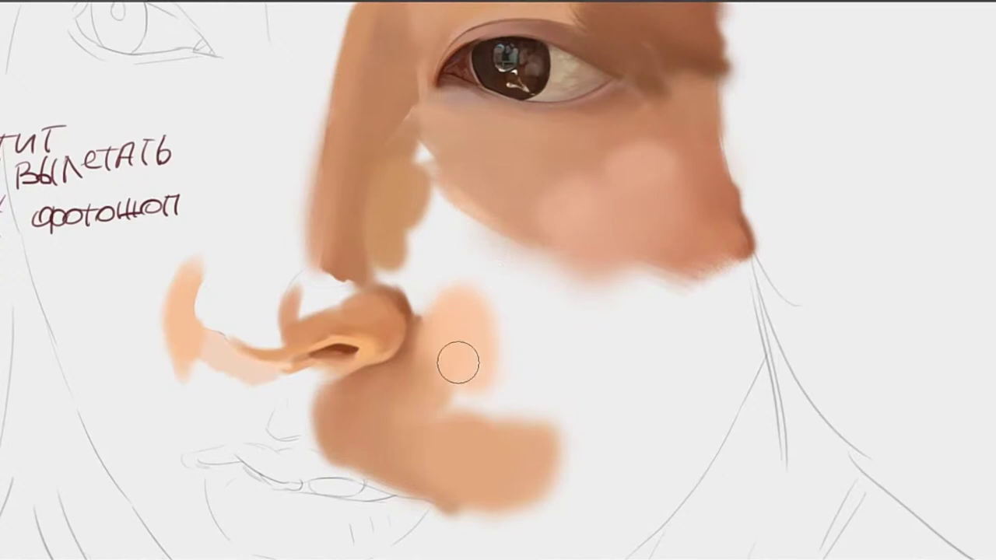
{"action": "mouse_move", "coordinate": [469, 306]}
{"action": "left_mouse_down"}
{"action": "mouse_move", "coordinate": [525, 331]}
{"action": "mouse_move", "coordinate": [468, 313]}
{"action": "mouse_move", "coordinate": [500, 312]}
{"action": "mouse_move", "coordinate": [521, 329]}
{"action": "mouse_move", "coordinate": [507, 334]}
{"action": "mouse_move", "coordinate": [511, 298]}
{"action": "mouse_move", "coordinate": [487, 349]}
{"action": "mouse_move", "coordinate": [524, 345]}
{"action": "mouse_move", "coordinate": [477, 269]}
{"action": "mouse_move", "coordinate": [471, 293]}
{"action": "mouse_move", "coordinate": [455, 302]}
{"action": "mouse_move", "coordinate": [450, 290]}
{"action": "mouse_move", "coordinate": [433, 328]}
{"action": "left_mouse_up"}
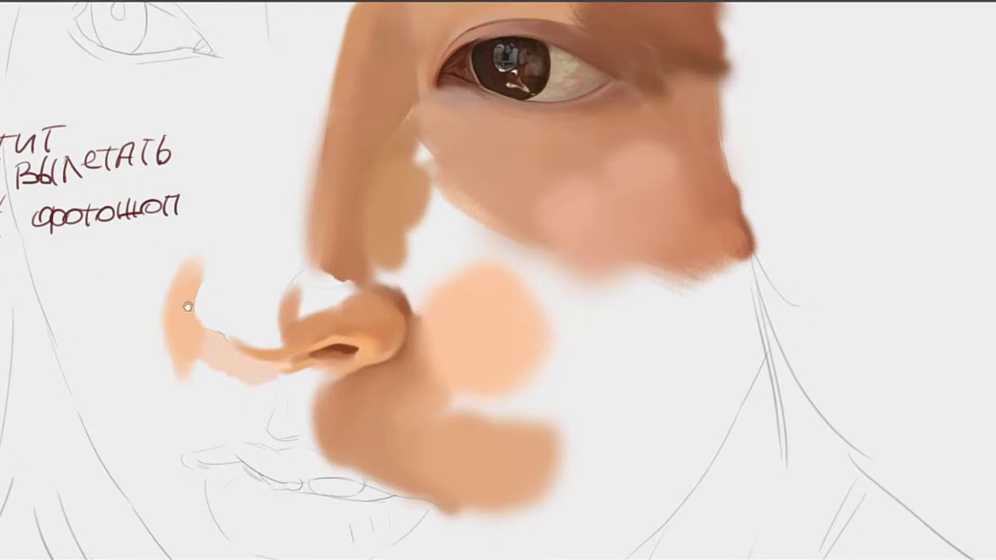
{"action": "left_click_drag", "start_coordinate": [401, 340], "coordinate": [409, 318]}
{"action": "left_click_drag", "start_coordinate": [425, 241], "coordinate": [448, 302]}
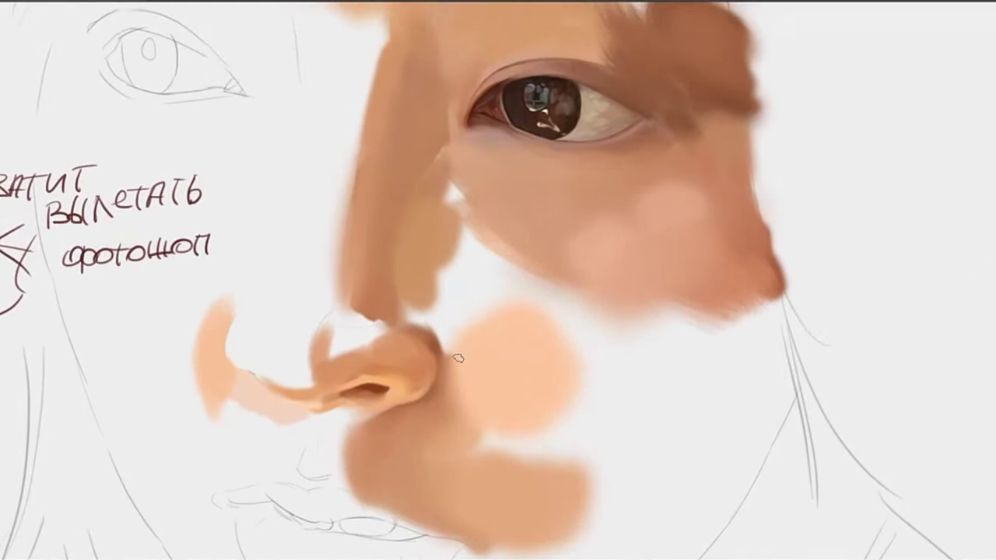
{"action": "left_click_drag", "start_coordinate": [455, 355], "coordinate": [432, 301]}
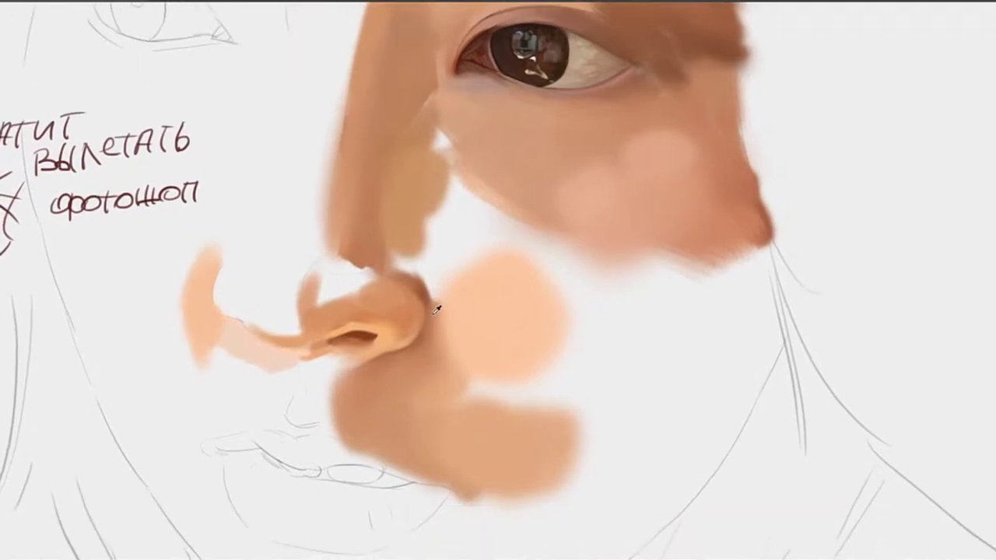
{"action": "left_click", "coordinate": [430, 306], "text": "alt"}
{"action": "left_click", "coordinate": [362, 332], "text": "alt"}
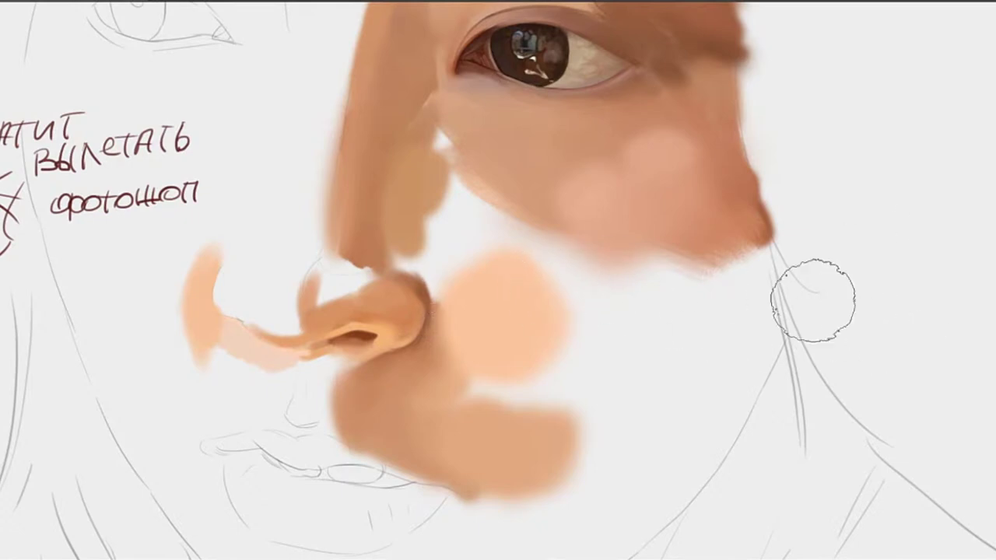
{"action": "key", "text": "bracketleft"}
{"action": "key", "text": "bracketleft"}
{"action": "key", "text": "bracketleft"}
{"action": "key", "text": "bracketleft"}
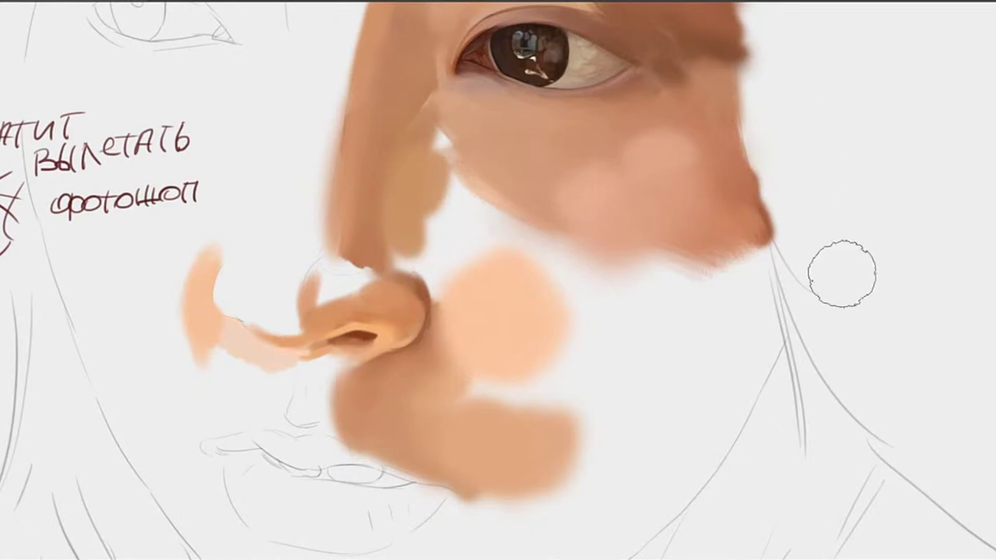
{"action": "key", "text": "bracketright"}
{"action": "key", "text": "bracketright"}
{"action": "key", "text": "bracketright"}
{"action": "key", "text": "bracketright"}
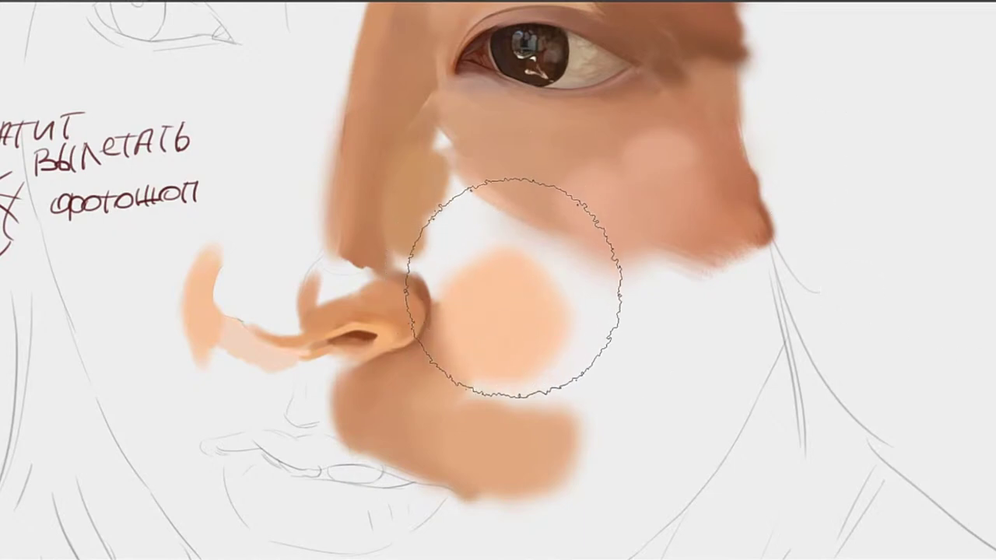
{"action": "key", "text": "["}
{"action": "key", "text": "["}
{"action": "key", "text": "["}
{"action": "key", "text": "["}
{"action": "key", "text": "["}
{"action": "key", "text": "["}
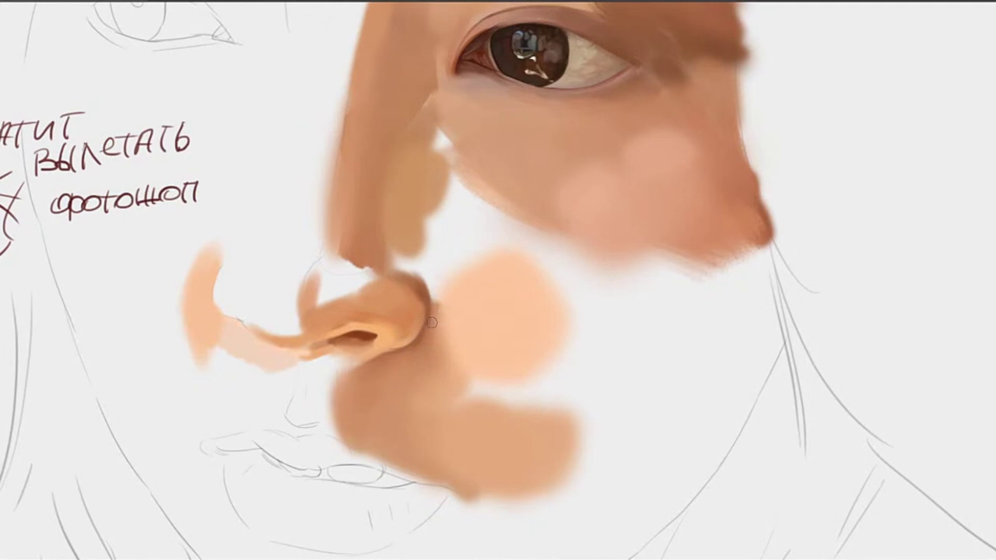
{"action": "left_click_drag", "start_coordinate": [432, 321], "coordinate": [432, 277]}
{"action": "key", "text": "ctrl+z"}
{"action": "key", "text": "ctrl+z"}
Fill the gap between the nose bridge and the nostril wing with sampled brown tones, shading the fold beside the wing
{"action": "left_click_drag", "start_coordinate": [506, 283], "coordinate": [538, 305]}
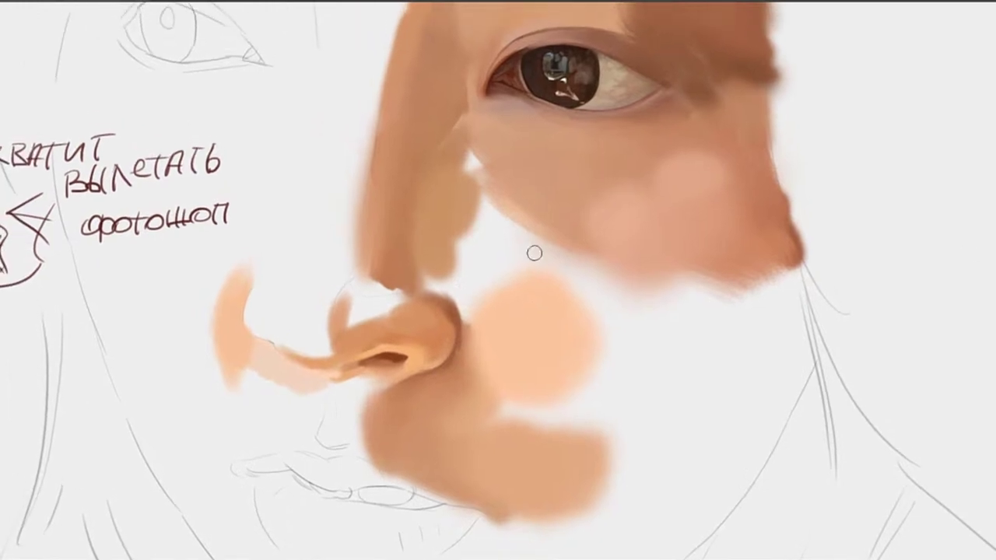
{"action": "left_click", "coordinate": [465, 339], "text": "alt"}
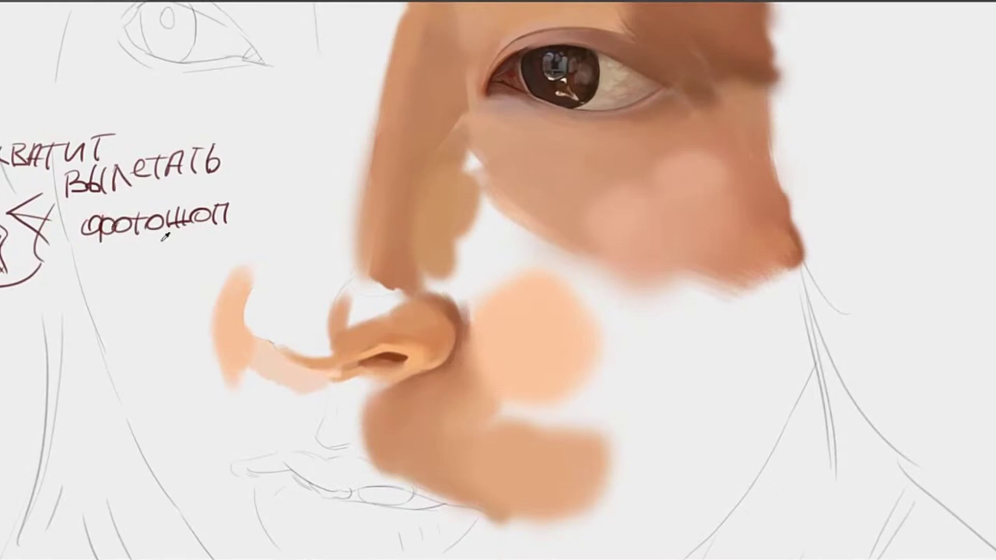
{"action": "mouse_move", "coordinate": [445, 274]}
{"action": "left_mouse_down"}
{"action": "mouse_move", "coordinate": [481, 305]}
{"action": "mouse_move", "coordinate": [473, 310]}
{"action": "mouse_move", "coordinate": [444, 271]}
{"action": "mouse_move", "coordinate": [485, 329]}
{"action": "mouse_move", "coordinate": [434, 267]}
{"action": "left_mouse_up"}
{"action": "key", "text": "ctrl+z"}
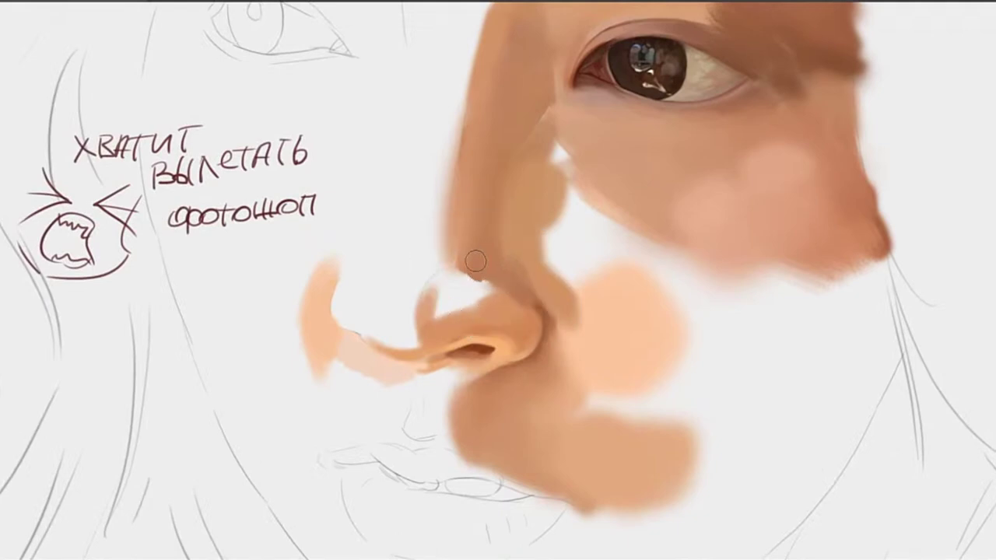
{"action": "mouse_move", "coordinate": [475, 262]}
{"action": "left_mouse_down"}
{"action": "mouse_move", "coordinate": [476, 309]}
{"action": "mouse_move", "coordinate": [483, 272]}
{"action": "mouse_move", "coordinate": [492, 299]}
{"action": "left_mouse_up"}
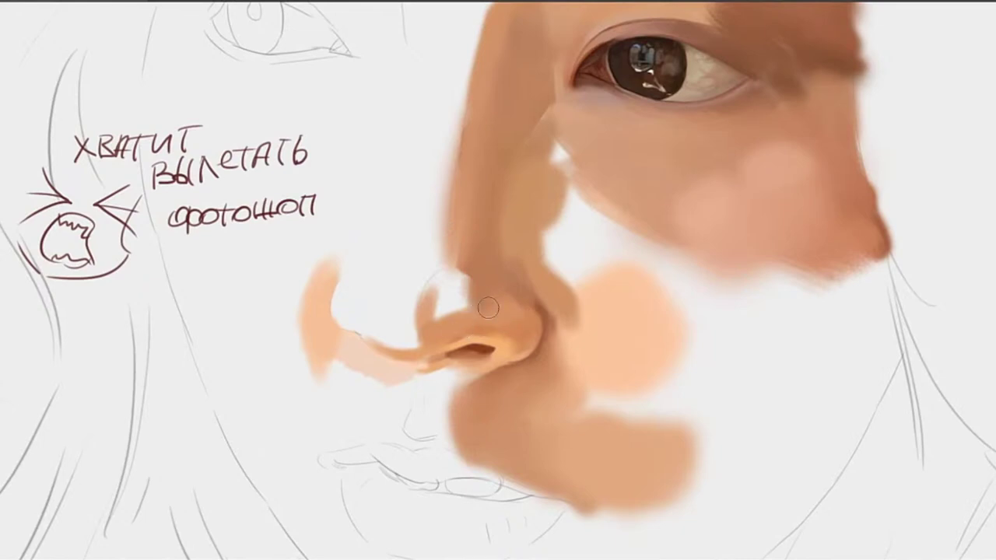
{"action": "left_click_drag", "start_coordinate": [528, 304], "coordinate": [576, 266]}
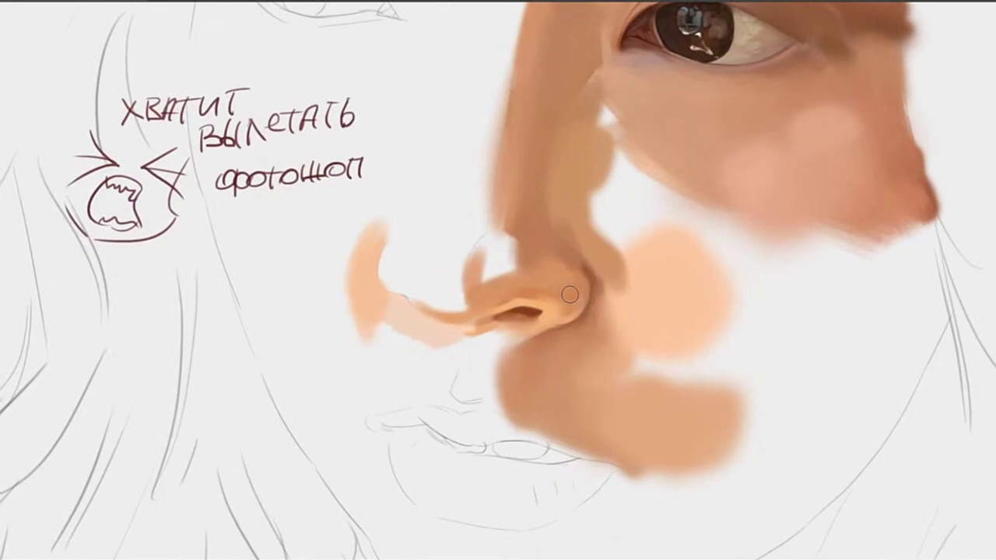
{"action": "left_click", "coordinate": [580, 279], "text": "alt"}
{"action": "left_click", "coordinate": [601, 278], "text": "alt"}
Cover the white gap below the inner eye corner with skin tones sampled from the cheek and side of the nose
{"action": "left_click_drag", "start_coordinate": [597, 242], "coordinate": [499, 263]}
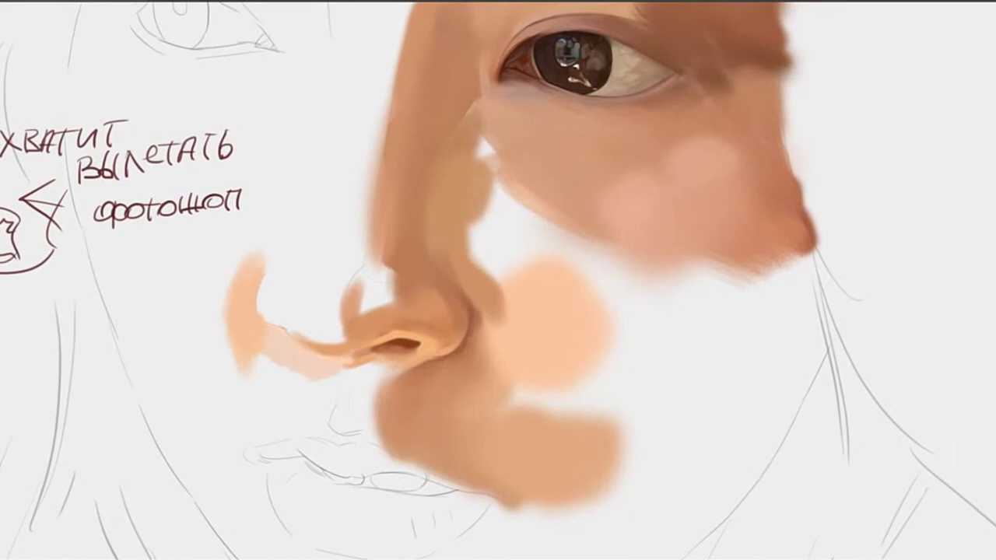
{"action": "left_click_drag", "start_coordinate": [527, 203], "coordinate": [484, 289]}
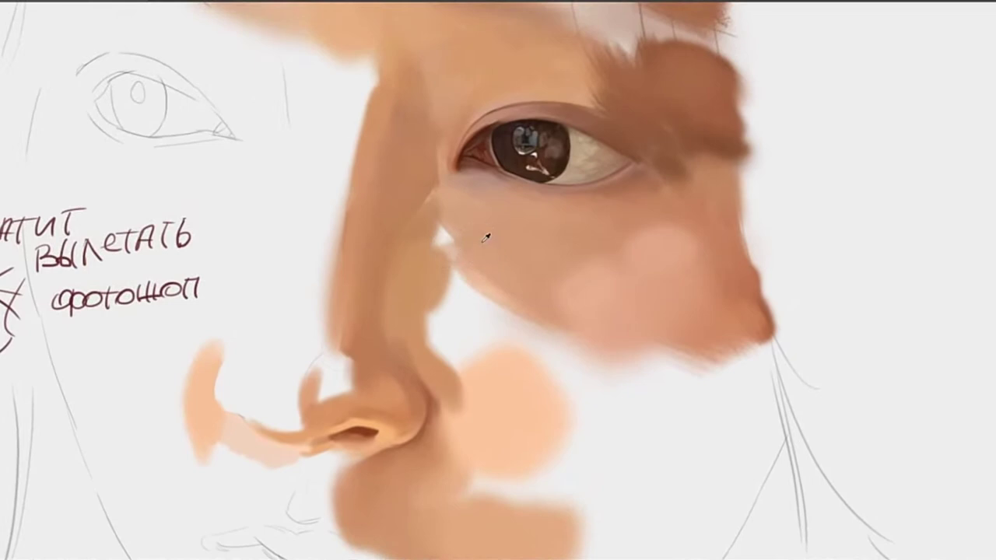
{"action": "left_click", "coordinate": [473, 244], "text": "alt"}
{"action": "left_click_drag", "start_coordinate": [453, 235], "coordinate": [487, 305]}
{"action": "left_click", "coordinate": [459, 259], "text": "alt"}
{"action": "mouse_move", "coordinate": [445, 261]}
{"action": "left_mouse_down"}
{"action": "mouse_move", "coordinate": [435, 232]}
{"action": "mouse_move", "coordinate": [468, 292]}
{"action": "mouse_move", "coordinate": [493, 287]}
{"action": "left_mouse_up"}
{"action": "key", "text": "bracketleft"}
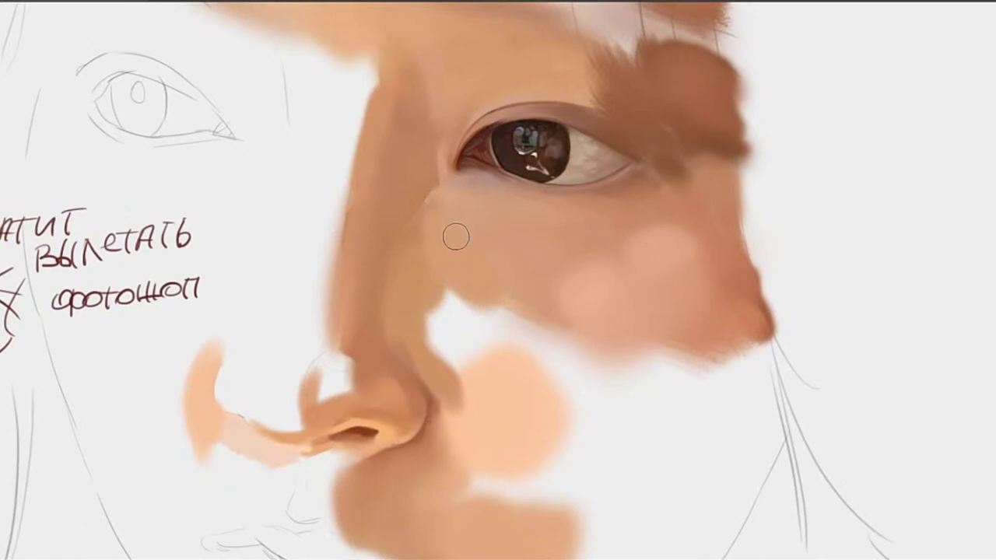
{"action": "left_click_drag", "start_coordinate": [451, 237], "coordinate": [496, 263]}
Blend the patch beneath the inner eye corner into the side of the nose and the upper cheek using sampled tones
{"action": "left_click", "coordinate": [468, 230], "text": "alt"}
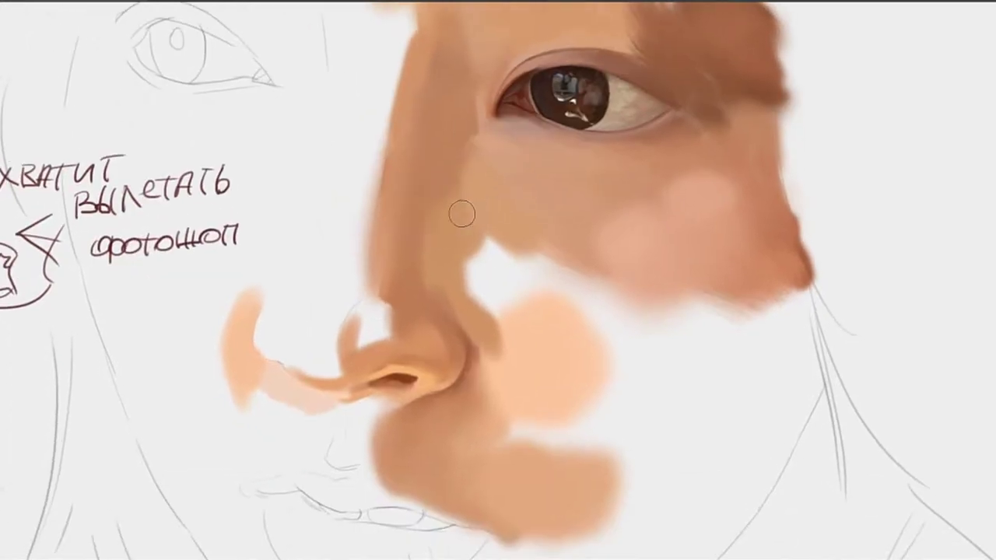
{"action": "left_click", "coordinate": [448, 190], "text": "alt"}
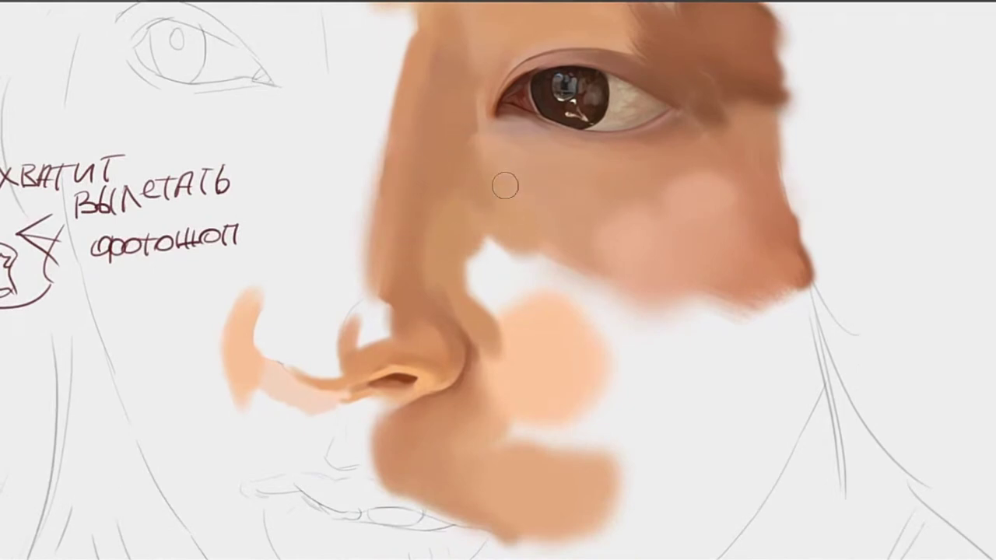
{"action": "key", "text": "]"}
{"action": "key", "text": "]"}
{"action": "key", "text": "]"}
{"action": "left_click", "coordinate": [533, 224], "text": "alt"}
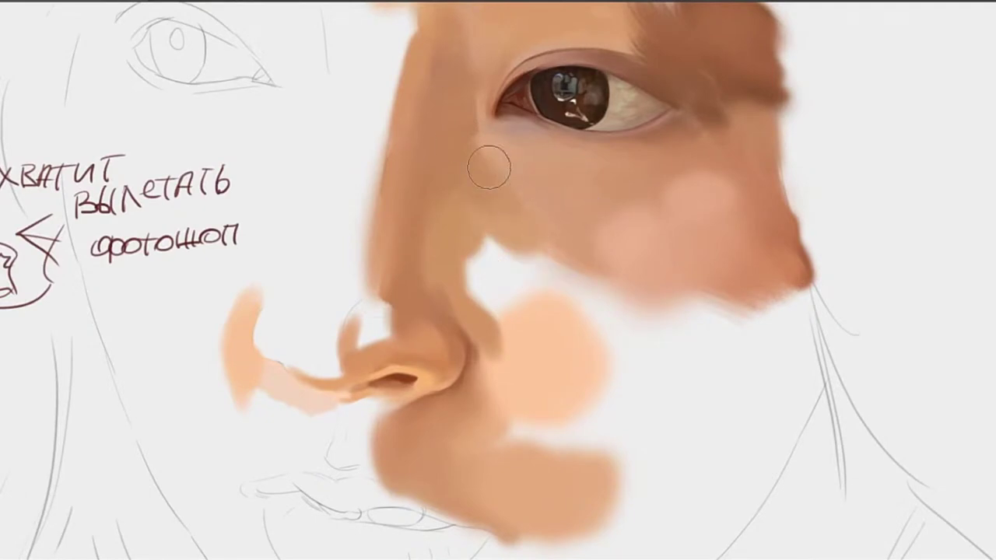
Extend the ochre tone beside the nose over the remaining white gap to the peach cheek patch and soften the nose side
{"action": "left_click", "coordinate": [472, 225], "text": "alt"}
{"action": "mouse_move", "coordinate": [496, 298]}
{"action": "left_mouse_down"}
{"action": "mouse_move", "coordinate": [495, 266]}
{"action": "mouse_move", "coordinate": [499, 287]}
{"action": "mouse_move", "coordinate": [526, 287]}
{"action": "mouse_move", "coordinate": [464, 235]}
{"action": "mouse_move", "coordinate": [501, 235]}
{"action": "mouse_move", "coordinate": [531, 255]}
{"action": "left_mouse_up"}
{"action": "left_click", "coordinate": [418, 268], "text": "alt"}
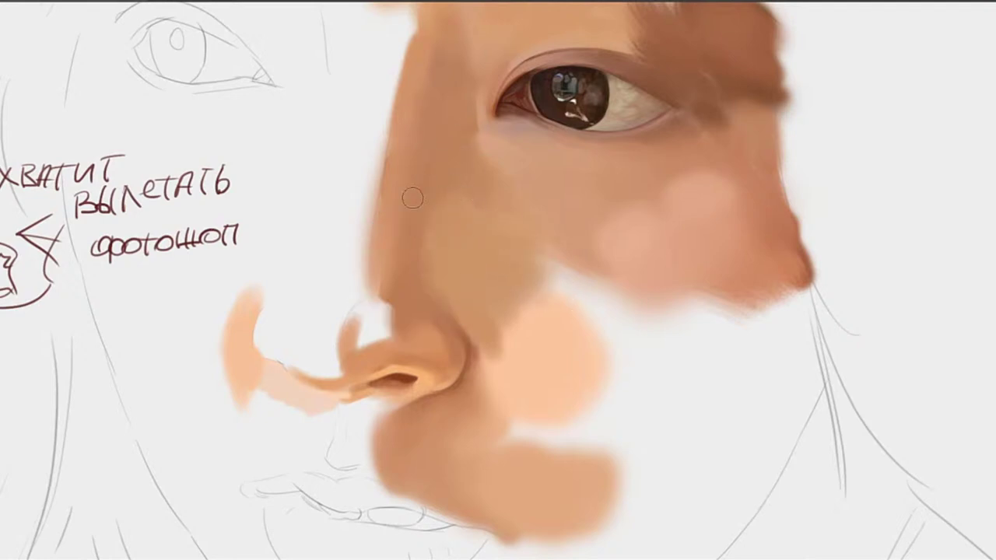
{"action": "mouse_move", "coordinate": [425, 186]}
{"action": "left_mouse_down"}
{"action": "mouse_move", "coordinate": [444, 240]}
{"action": "mouse_move", "coordinate": [527, 282]}
{"action": "mouse_move", "coordinate": [599, 253]}
{"action": "mouse_move", "coordinate": [553, 178]}
{"action": "left_mouse_up"}
{"action": "left_click_drag", "start_coordinate": [580, 215], "coordinate": [616, 332]}
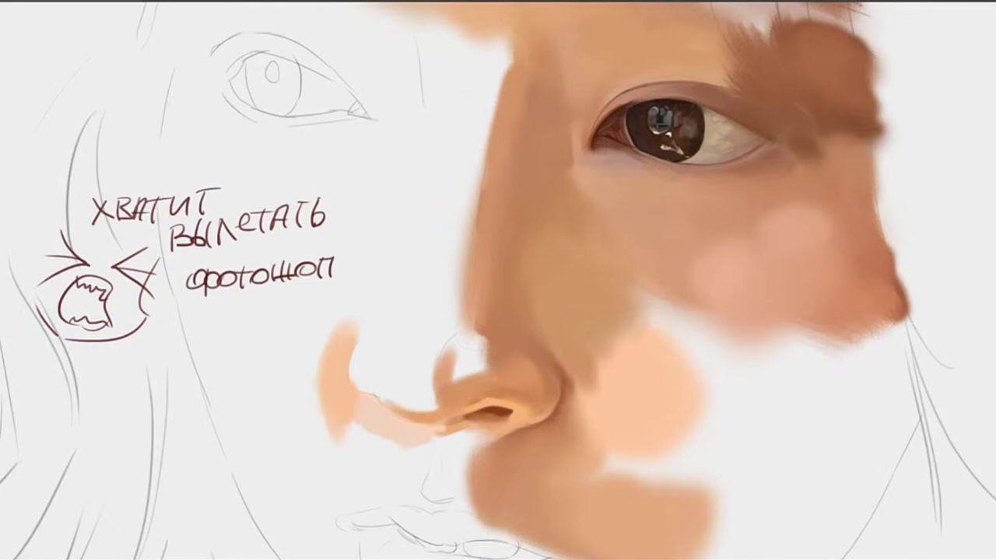
Paint a thick dark brown line along the lower part of the sketched jaw beside the painted cheek
{"action": "left_click_drag", "start_coordinate": [597, 420], "coordinate": [515, 333]}
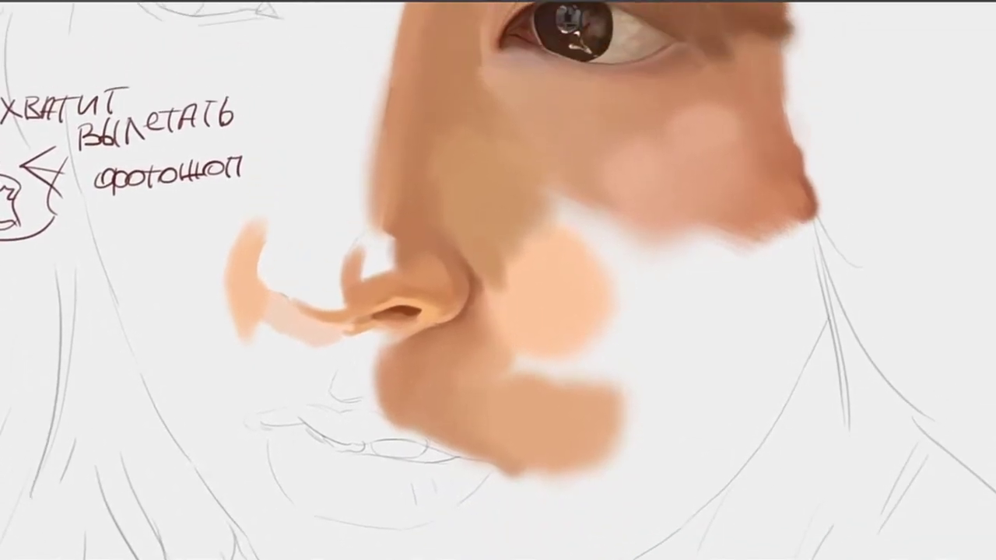
{"action": "left_click_drag", "start_coordinate": [616, 221], "coordinate": [536, 76]}
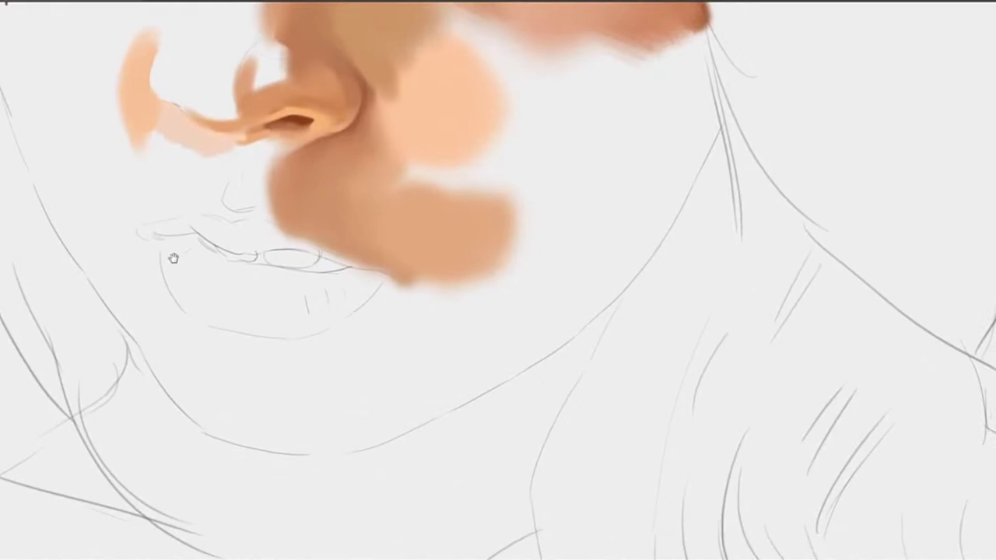
{"action": "mouse_move", "coordinate": [642, 269]}
{"action": "left_mouse_down"}
{"action": "mouse_move", "coordinate": [567, 297]}
{"action": "mouse_move", "coordinate": [502, 298]}
{"action": "left_mouse_up"}
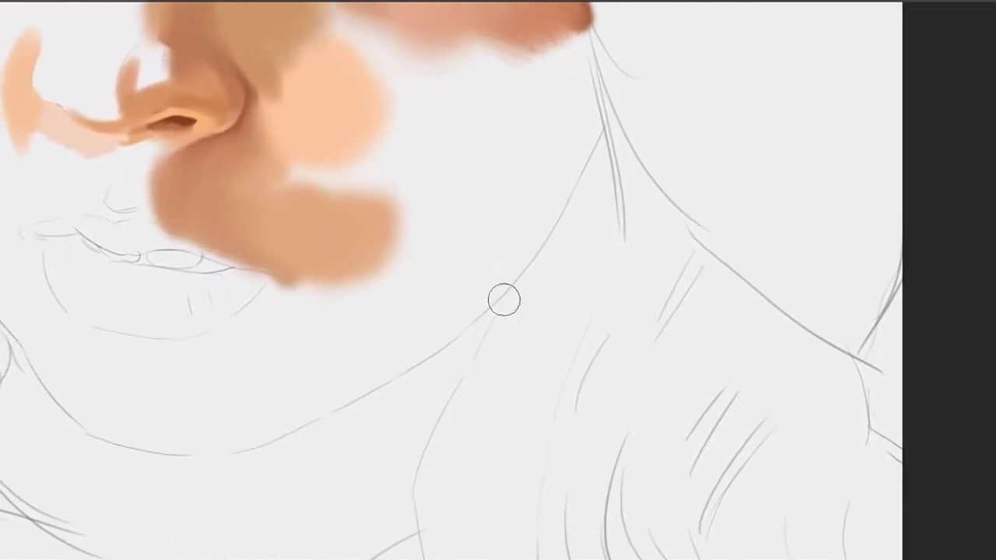
{"action": "left_click_drag", "start_coordinate": [407, 394], "coordinate": [515, 291]}
{"action": "key", "text": "ctrl+z"}
{"action": "left_click_drag", "start_coordinate": [410, 377], "coordinate": [526, 275]}
{"action": "mouse_move", "coordinate": [436, 371]}
{"action": "left_mouse_down"}
{"action": "mouse_move", "coordinate": [471, 342]}
{"action": "mouse_move", "coordinate": [460, 339]}
{"action": "mouse_move", "coordinate": [538, 272]}
{"action": "left_mouse_up"}
Continue the dark jaw contour upward along the sketch to just below the outer edge of the cheek
{"action": "left_click_drag", "start_coordinate": [539, 272], "coordinate": [484, 326]}
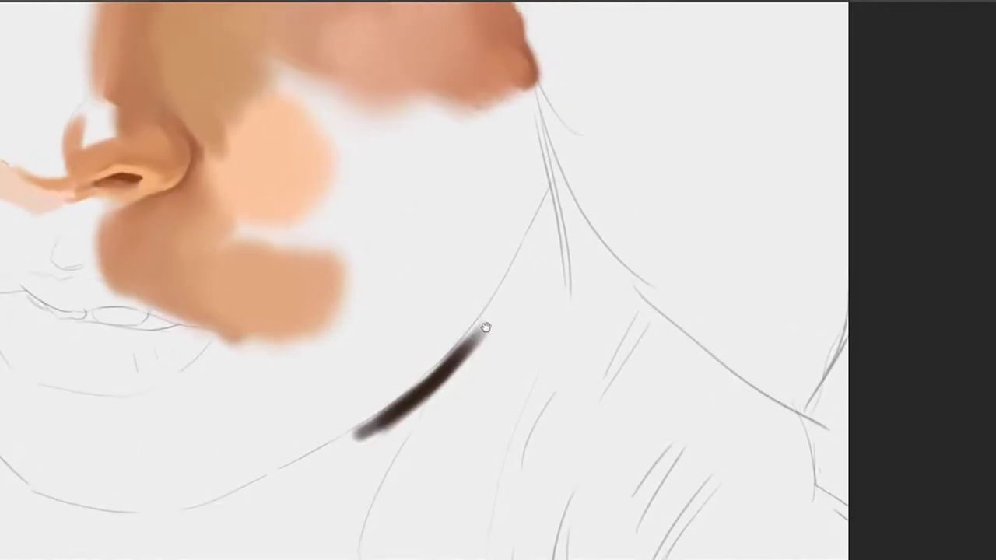
{"action": "left_click_drag", "start_coordinate": [451, 357], "coordinate": [529, 247]}
{"action": "left_click_drag", "start_coordinate": [494, 310], "coordinate": [560, 186]}
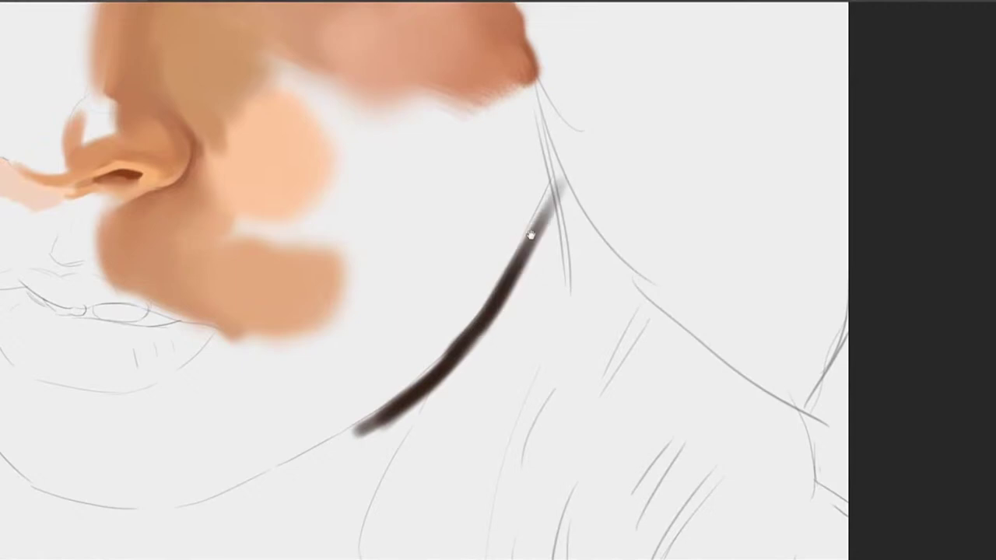
{"action": "mouse_move", "coordinate": [538, 223]}
{"action": "left_mouse_down"}
{"action": "mouse_move", "coordinate": [495, 307]}
{"action": "mouse_move", "coordinate": [529, 225]}
{"action": "left_mouse_up"}
{"action": "left_click_drag", "start_coordinate": [478, 340], "coordinate": [525, 244]}
{"action": "left_click_drag", "start_coordinate": [449, 384], "coordinate": [515, 261]}
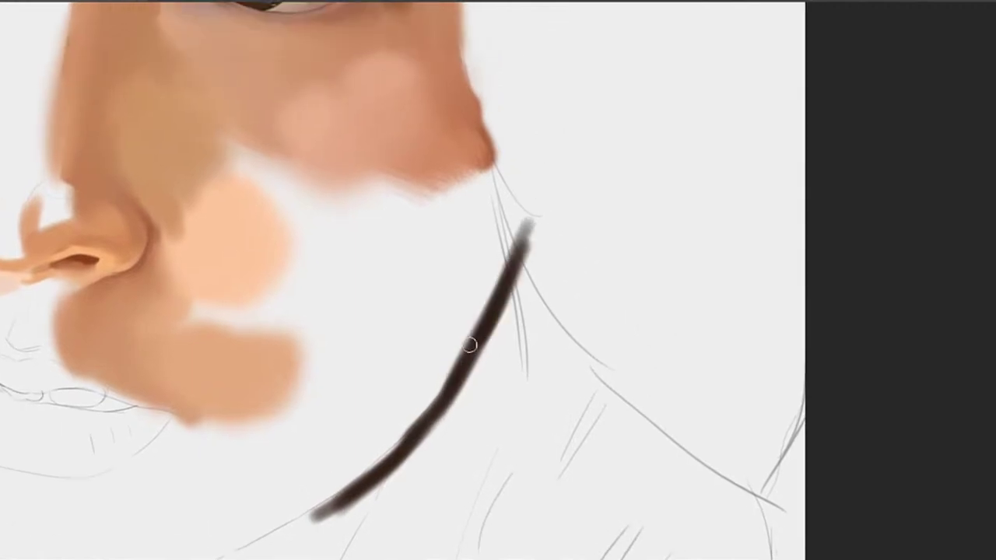
{"action": "mouse_move", "coordinate": [444, 404]}
{"action": "left_mouse_down"}
{"action": "mouse_move", "coordinate": [477, 330]}
{"action": "mouse_move", "coordinate": [424, 422]}
{"action": "mouse_move", "coordinate": [516, 269]}
{"action": "mouse_move", "coordinate": [529, 226]}
{"action": "mouse_move", "coordinate": [514, 208]}
{"action": "left_mouse_up"}
{"action": "mouse_move", "coordinate": [442, 185]}
{"action": "left_mouse_down"}
{"action": "mouse_move", "coordinate": [504, 340]}
{"action": "mouse_move", "coordinate": [615, 180]}
{"action": "mouse_move", "coordinate": [615, 189]}
{"action": "left_mouse_up"}
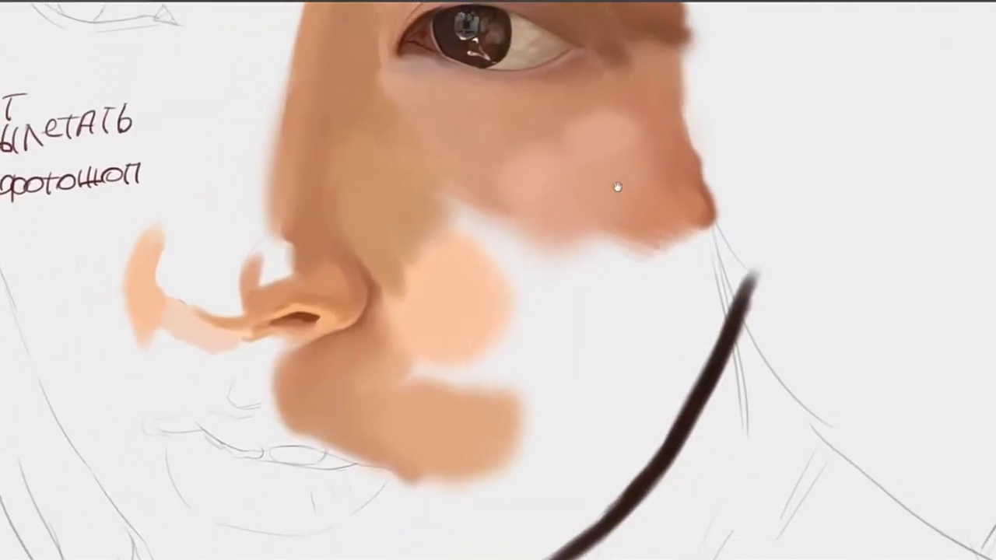
{"action": "left_click_drag", "start_coordinate": [543, 239], "coordinate": [659, 95]}
{"action": "left_click_drag", "start_coordinate": [570, 245], "coordinate": [624, 133]}
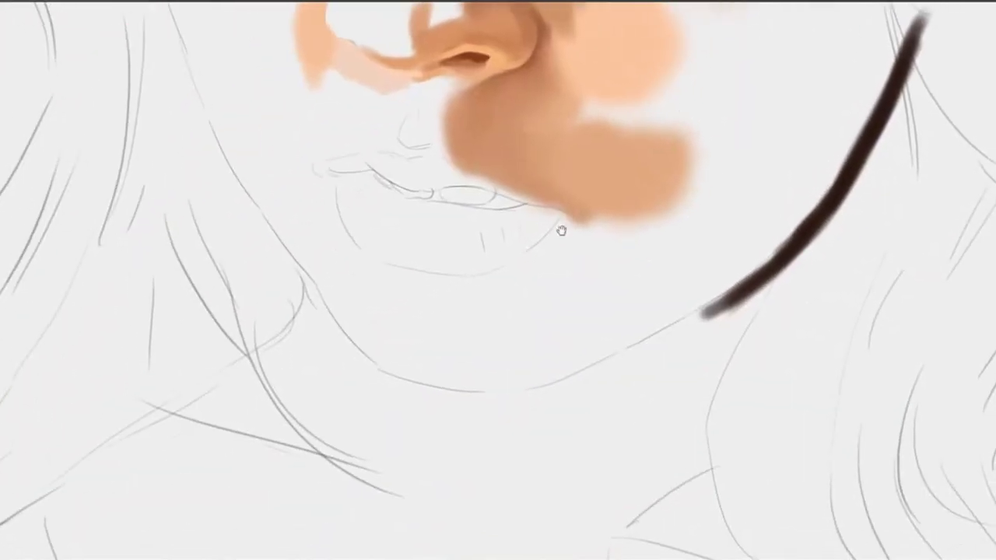
{"action": "left_click_drag", "start_coordinate": [518, 231], "coordinate": [604, 187]}
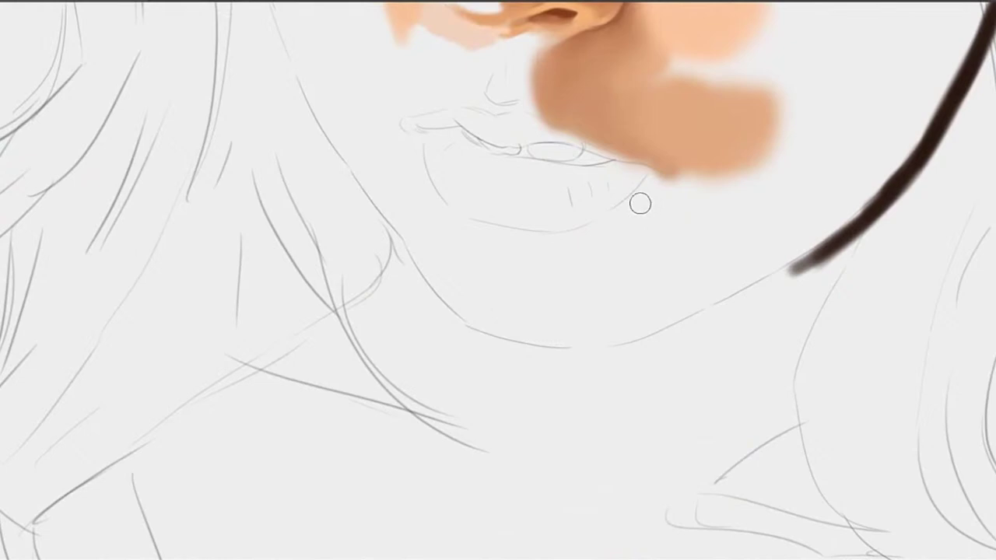
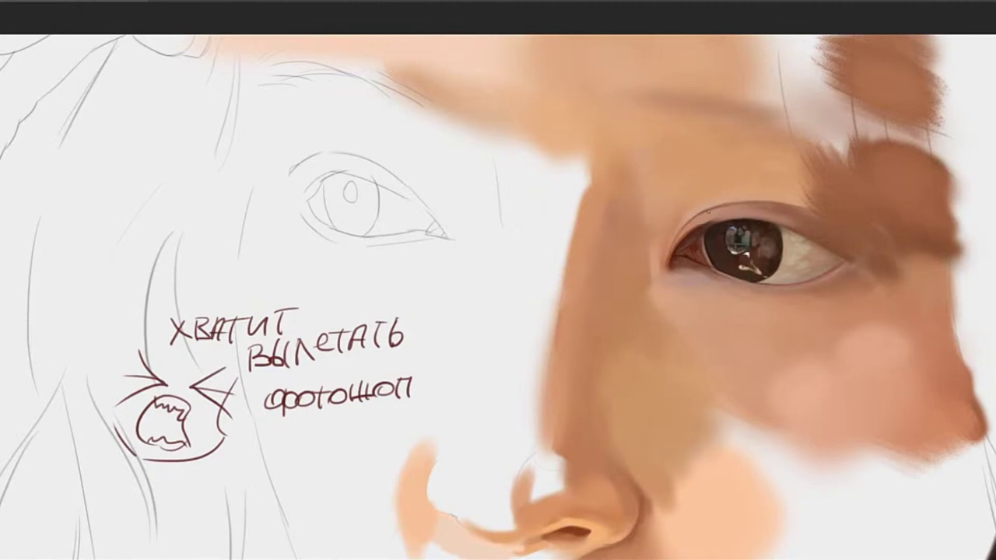
Paint a thin dark crease line along the outer half of the painted eye's upper lid, redoing the stroke until it fits
{"action": "key", "text": "ctrl+z"}
{"action": "left_click_drag", "start_coordinate": [726, 205], "coordinate": [814, 211]}
{"action": "key", "text": "ctrl+z"}
{"action": "mouse_move", "coordinate": [741, 206]}
{"action": "left_mouse_down"}
{"action": "mouse_move", "coordinate": [781, 214]}
{"action": "mouse_move", "coordinate": [755, 205]}
{"action": "mouse_move", "coordinate": [832, 223]}
{"action": "left_mouse_up"}
{"action": "key", "text": "ctrl+z"}
{"action": "left_click_drag", "start_coordinate": [743, 207], "coordinate": [828, 218]}
{"action": "key", "text": "ctrl+z"}
{"action": "key", "text": "ctrl+z"}
{"action": "left_click_drag", "start_coordinate": [731, 206], "coordinate": [817, 216]}
{"action": "key", "text": "ctrl+z"}
{"action": "left_click_drag", "start_coordinate": [726, 203], "coordinate": [828, 220]}
Paint a short reddish-brown shadow stroke beside the inner corner of the unpainted eye, using a smaller brush and a sampled lid tone
{"action": "left_click_drag", "start_coordinate": [667, 143], "coordinate": [703, 224]}
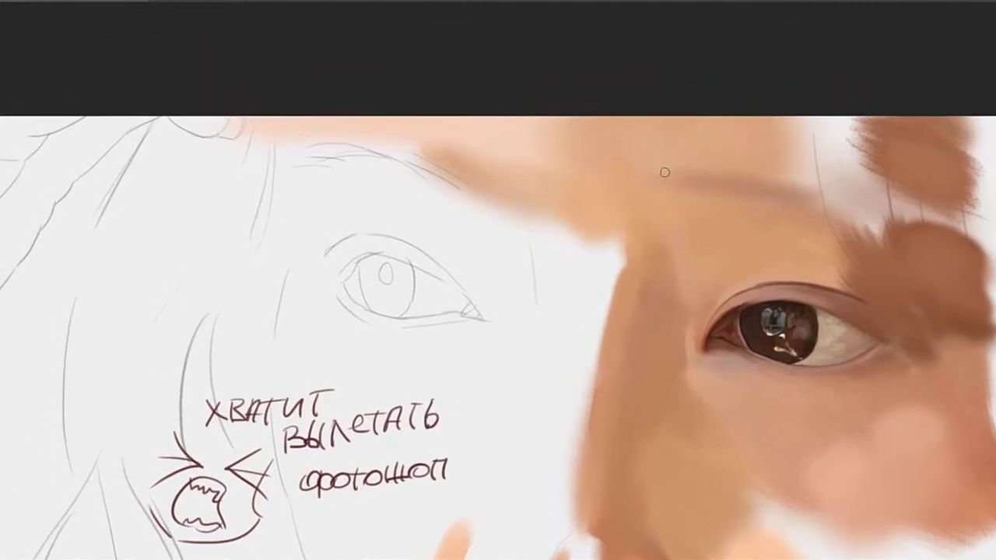
{"action": "key", "text": "bracketleft"}
{"action": "key", "text": "bracketleft"}
{"action": "left_click_drag", "start_coordinate": [529, 281], "coordinate": [587, 234]}
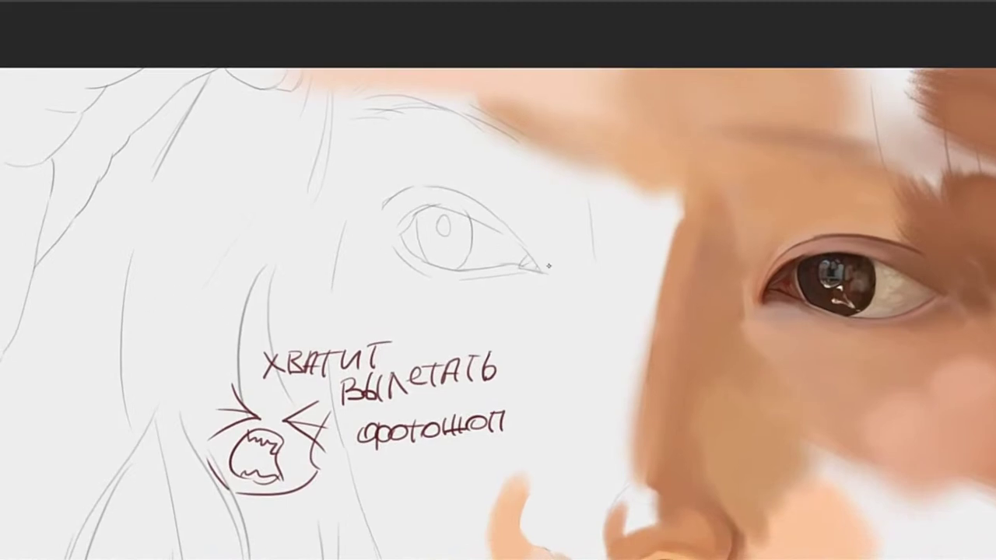
{"action": "mouse_move", "coordinate": [548, 266]}
{"action": "left_mouse_down"}
{"action": "mouse_move", "coordinate": [518, 170]}
{"action": "mouse_move", "coordinate": [563, 249]}
{"action": "mouse_move", "coordinate": [550, 223]}
{"action": "left_mouse_up"}
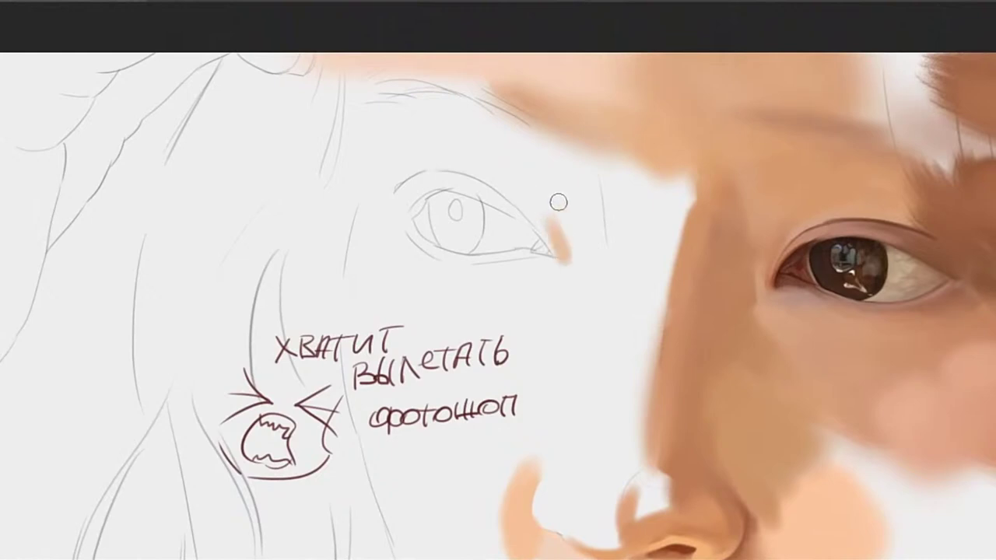
{"action": "key", "text": "ctrl+z"}
{"action": "left_click_drag", "start_coordinate": [564, 263], "coordinate": [539, 207]}
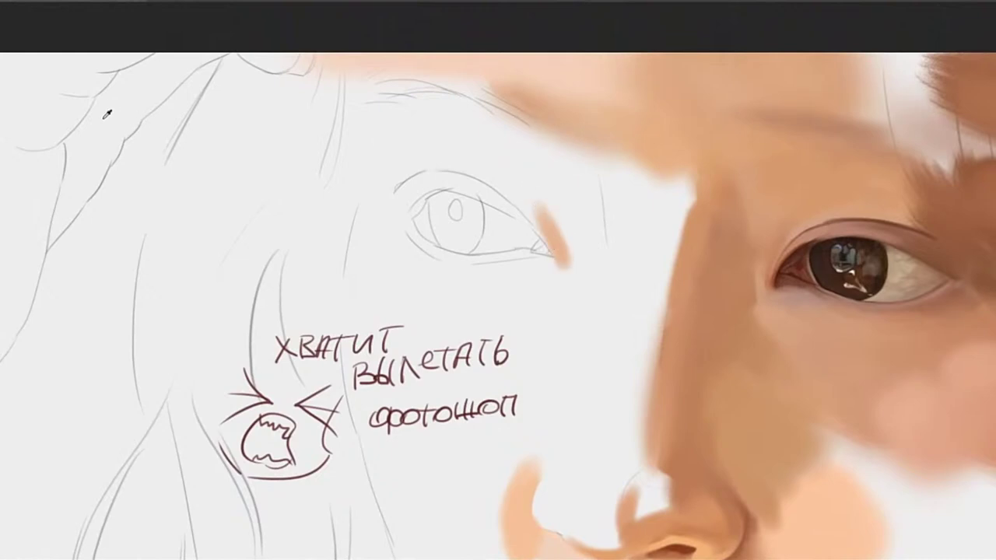
{"action": "left_click_drag", "start_coordinate": [567, 256], "coordinate": [566, 204]}
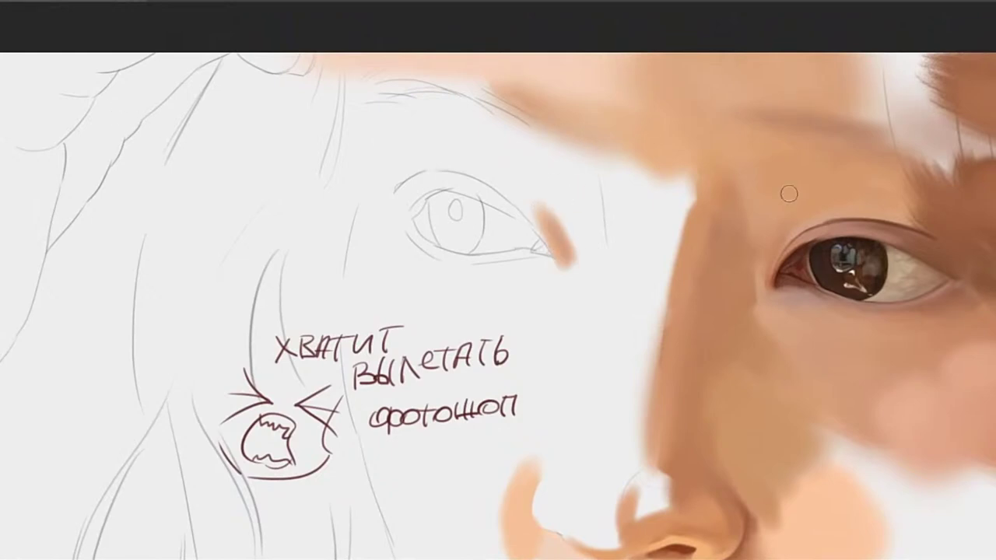
{"action": "left_click", "coordinate": [827, 223], "text": "alt"}
{"action": "mouse_move", "coordinate": [559, 232]}
{"action": "left_mouse_down"}
{"action": "mouse_move", "coordinate": [537, 221]}
{"action": "mouse_move", "coordinate": [568, 254]}
{"action": "mouse_move", "coordinate": [547, 248]}
{"action": "mouse_move", "coordinate": [547, 211]}
{"action": "left_mouse_up"}
{"action": "left_click_drag", "start_coordinate": [616, 228], "coordinate": [574, 142]}
{"action": "left_click_drag", "start_coordinate": [526, 180], "coordinate": [504, 192]}
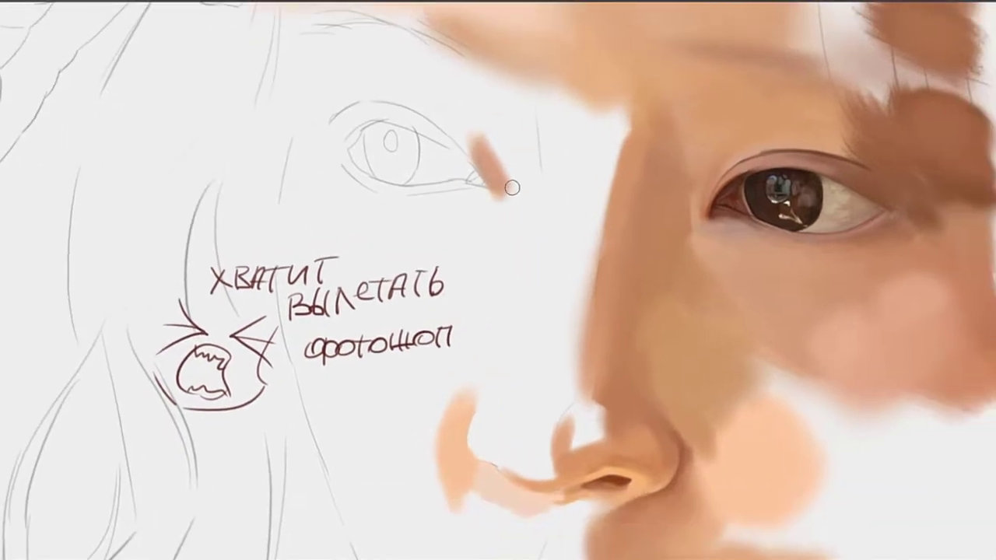
{"action": "mouse_move", "coordinate": [637, 436]}
{"action": "left_mouse_down"}
{"action": "mouse_move", "coordinate": [591, 280]}
{"action": "mouse_move", "coordinate": [563, 242]}
{"action": "mouse_move", "coordinate": [574, 189]}
{"action": "mouse_move", "coordinate": [534, 200]}
{"action": "mouse_move", "coordinate": [501, 270]}
{"action": "mouse_move", "coordinate": [562, 234]}
{"action": "left_mouse_up"}
{"action": "left_click_drag", "start_coordinate": [538, 305], "coordinate": [526, 254]}
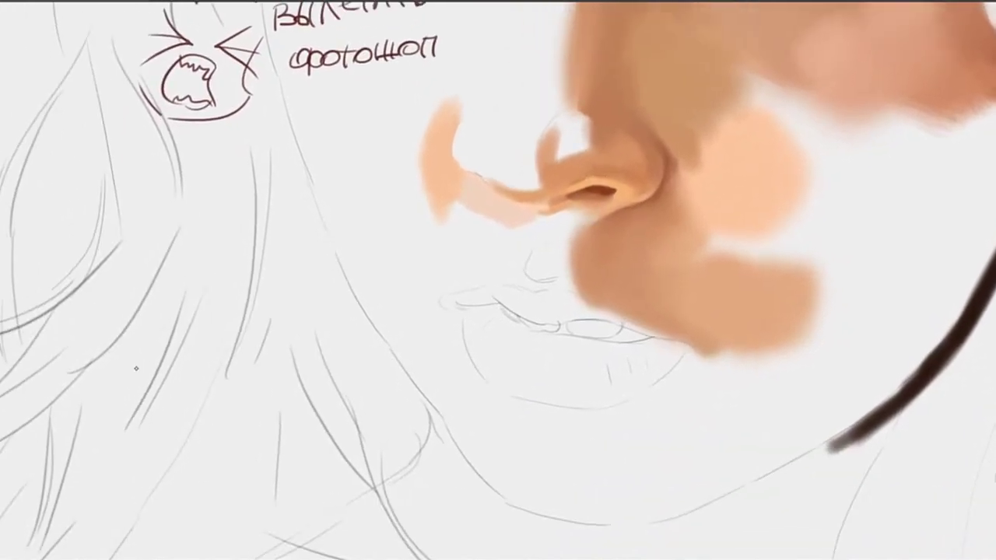
Paint and soften a narrow brown shadow beneath the nostril, extending it toward the nose base with sampled skin tones
{"action": "left_click_drag", "start_coordinate": [633, 239], "coordinate": [613, 255]}
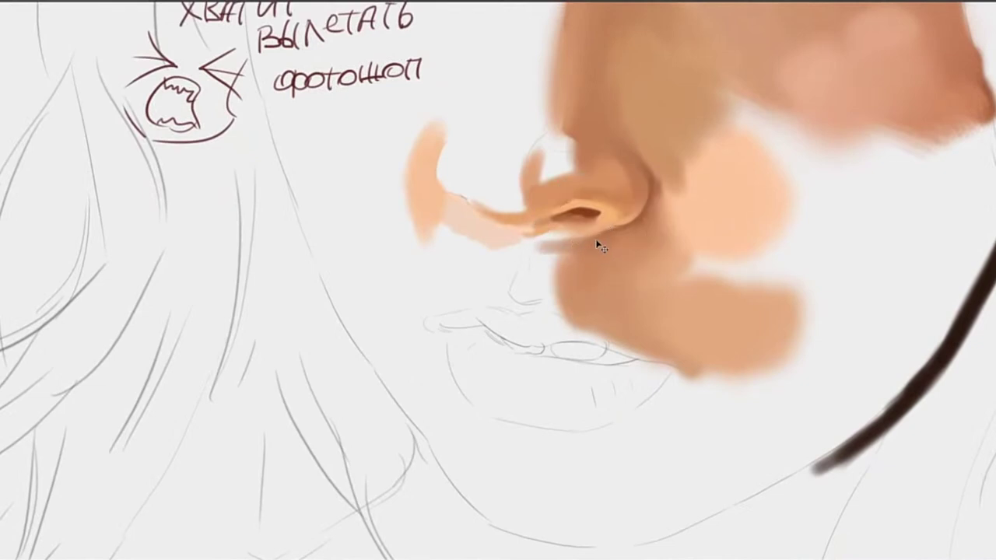
{"action": "left_click_drag", "start_coordinate": [602, 236], "coordinate": [575, 232]}
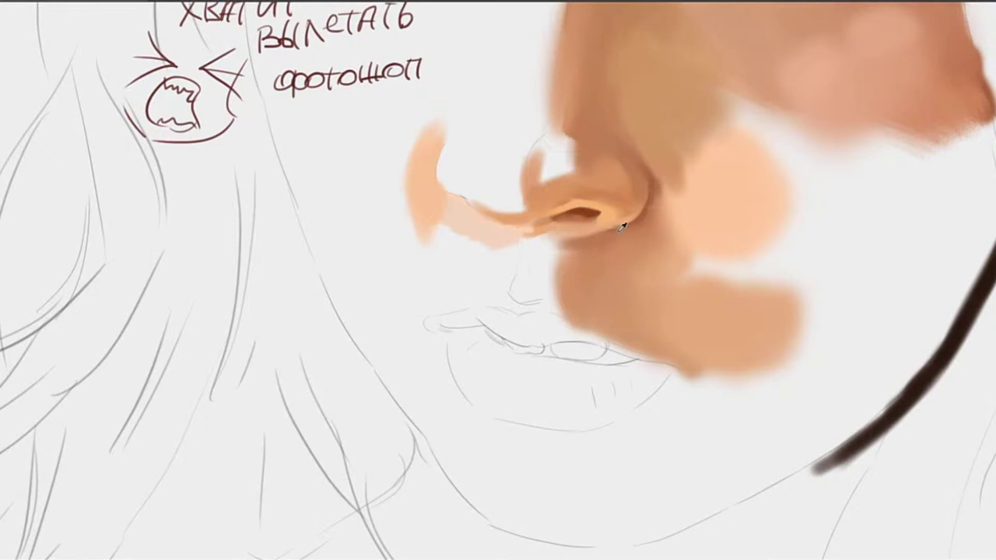
{"action": "left_click_drag", "start_coordinate": [631, 195], "coordinate": [593, 243]}
{"action": "left_click_drag", "start_coordinate": [523, 234], "coordinate": [605, 247]}
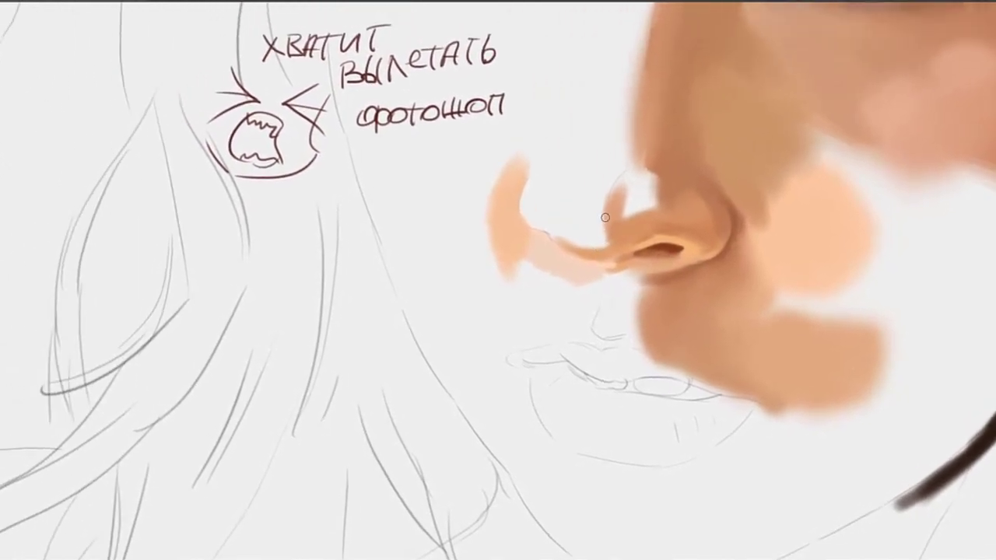
Paint a reddish-brown philtrum groove below the nose and a short pinkish stroke along the upper lip's edge
{"action": "mouse_move", "coordinate": [595, 296]}
{"action": "left_mouse_down"}
{"action": "mouse_move", "coordinate": [567, 251]}
{"action": "mouse_move", "coordinate": [602, 244]}
{"action": "left_mouse_up"}
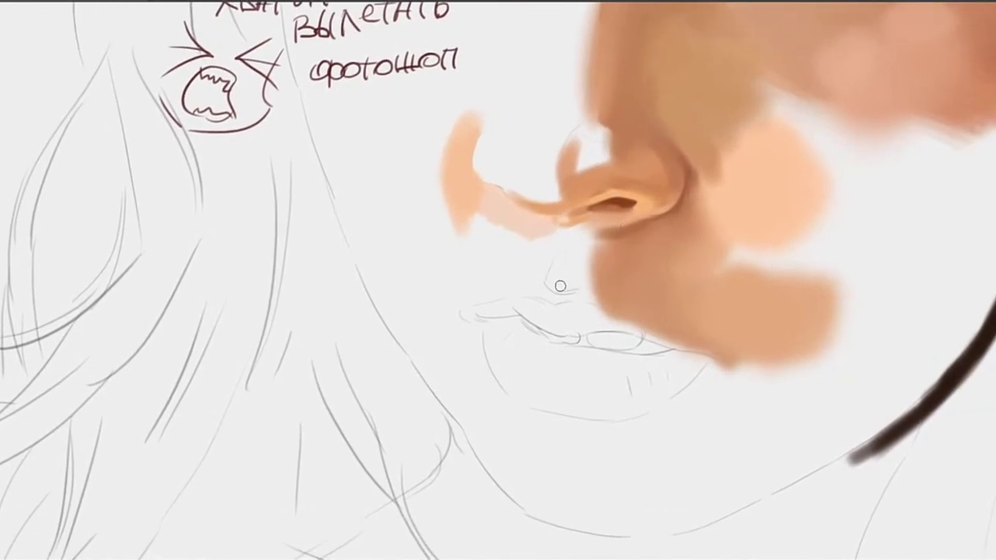
{"action": "mouse_move", "coordinate": [549, 274]}
{"action": "left_mouse_down"}
{"action": "mouse_move", "coordinate": [563, 292]}
{"action": "mouse_move", "coordinate": [565, 241]}
{"action": "left_mouse_up"}
{"action": "mouse_move", "coordinate": [570, 230]}
{"action": "left_mouse_down"}
{"action": "mouse_move", "coordinate": [563, 269]}
{"action": "mouse_move", "coordinate": [547, 240]}
{"action": "mouse_move", "coordinate": [560, 232]}
{"action": "mouse_move", "coordinate": [561, 289]}
{"action": "mouse_move", "coordinate": [554, 271]}
{"action": "mouse_move", "coordinate": [562, 282]}
{"action": "mouse_move", "coordinate": [576, 237]}
{"action": "left_mouse_up"}
{"action": "mouse_move", "coordinate": [503, 290]}
{"action": "left_mouse_down"}
{"action": "mouse_move", "coordinate": [546, 268]}
{"action": "mouse_move", "coordinate": [641, 266]}
{"action": "left_mouse_up"}
{"action": "key", "text": "ctrl+z"}
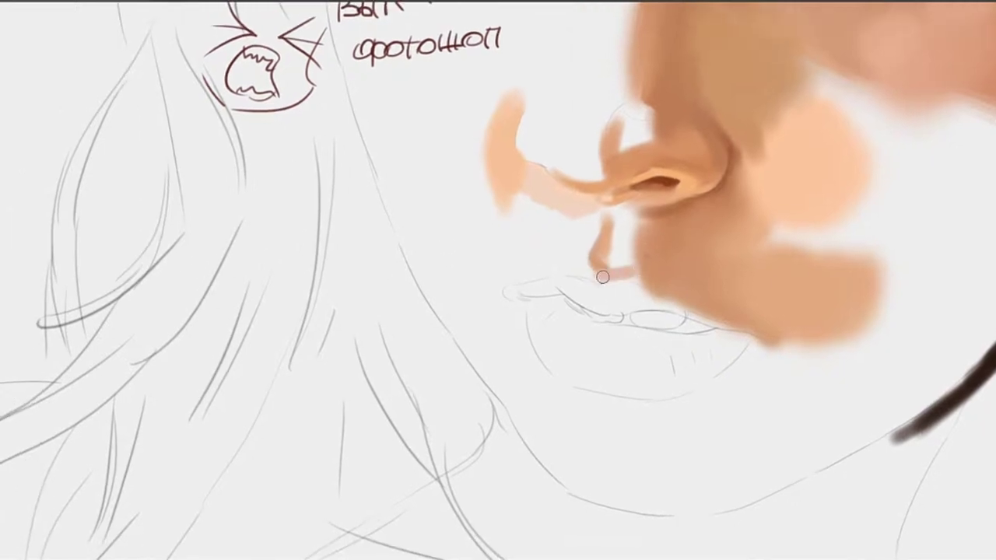
Lay pale pink skin above the unpainted half of the upper lip and soften the philtrum groove into it
{"action": "left_click", "coordinate": [185, 274], "text": "alt"}
{"action": "mouse_move", "coordinate": [626, 274]}
{"action": "left_mouse_down"}
{"action": "mouse_move", "coordinate": [601, 276]}
{"action": "mouse_move", "coordinate": [639, 270]}
{"action": "mouse_move", "coordinate": [583, 274]}
{"action": "mouse_move", "coordinate": [593, 278]}
{"action": "mouse_move", "coordinate": [604, 278]}
{"action": "mouse_move", "coordinate": [543, 264]}
{"action": "mouse_move", "coordinate": [572, 266]}
{"action": "mouse_move", "coordinate": [517, 277]}
{"action": "mouse_move", "coordinate": [563, 240]}
{"action": "mouse_move", "coordinate": [565, 252]}
{"action": "mouse_move", "coordinate": [504, 261]}
{"action": "mouse_move", "coordinate": [560, 233]}
{"action": "left_mouse_up"}
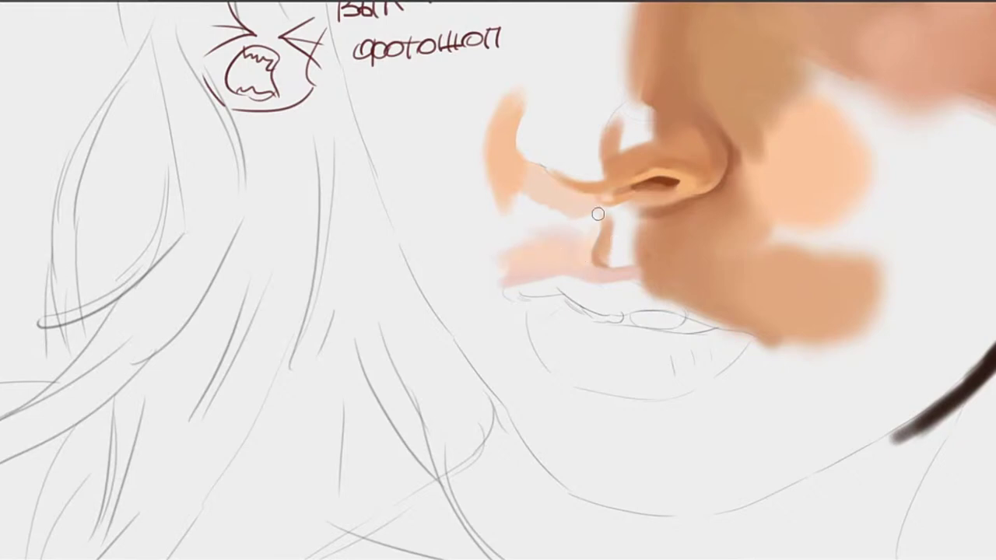
{"action": "left_click_drag", "start_coordinate": [599, 220], "coordinate": [606, 274]}
{"action": "left_click", "coordinate": [602, 253], "text": "alt"}
{"action": "left_click_drag", "start_coordinate": [605, 224], "coordinate": [599, 255]}
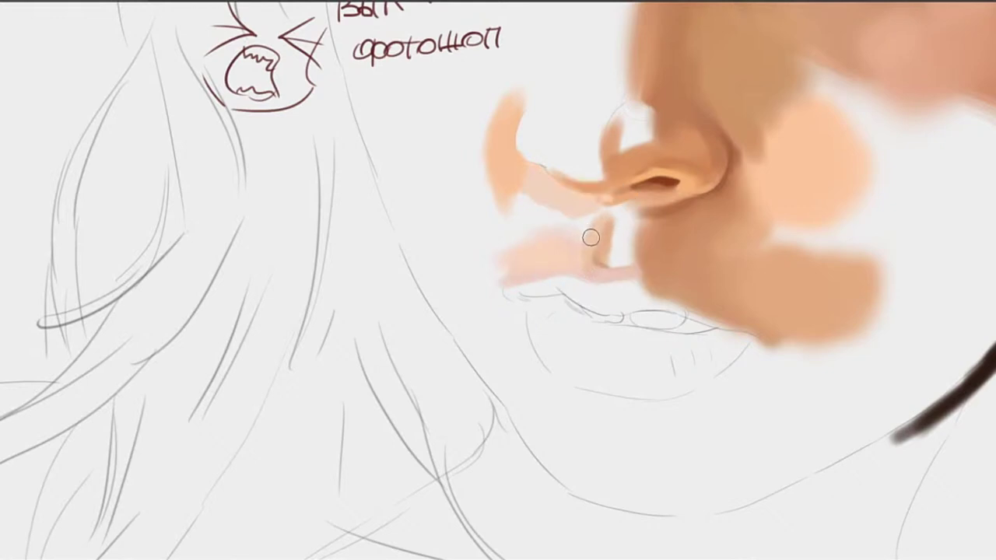
Fill the skin between the nose base and upper lip with pale pink, extending it toward the unpainted cheek
{"action": "mouse_move", "coordinate": [576, 230]}
{"action": "left_mouse_down"}
{"action": "mouse_move", "coordinate": [538, 229]}
{"action": "mouse_move", "coordinate": [593, 217]}
{"action": "mouse_move", "coordinate": [558, 255]}
{"action": "mouse_move", "coordinate": [609, 248]}
{"action": "left_mouse_up"}
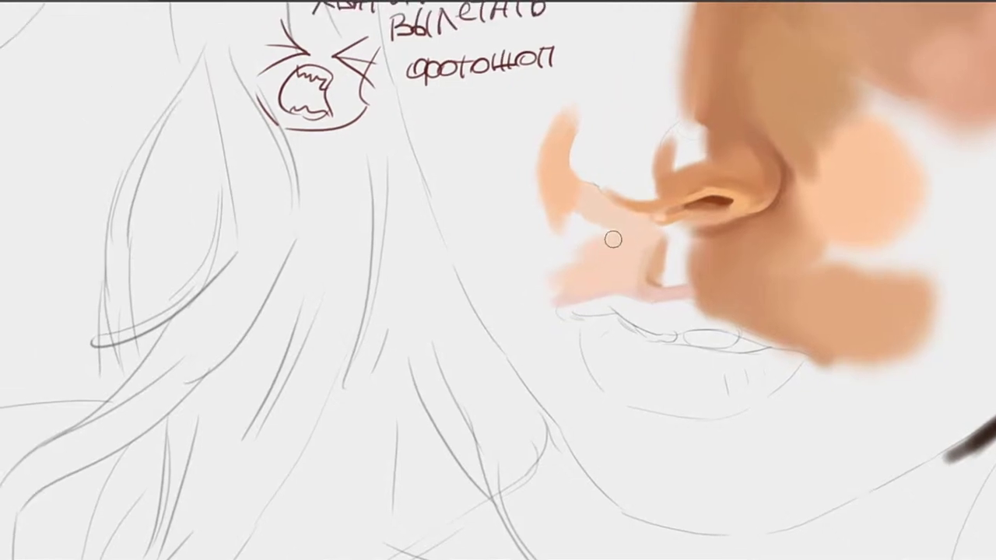
{"action": "mouse_move", "coordinate": [589, 226]}
{"action": "left_mouse_down"}
{"action": "mouse_move", "coordinate": [536, 236]}
{"action": "mouse_move", "coordinate": [593, 225]}
{"action": "mouse_move", "coordinate": [583, 262]}
{"action": "mouse_move", "coordinate": [531, 283]}
{"action": "left_mouse_up"}
{"action": "mouse_move", "coordinate": [570, 197]}
{"action": "left_mouse_down"}
{"action": "mouse_move", "coordinate": [580, 247]}
{"action": "mouse_move", "coordinate": [536, 273]}
{"action": "left_mouse_up"}
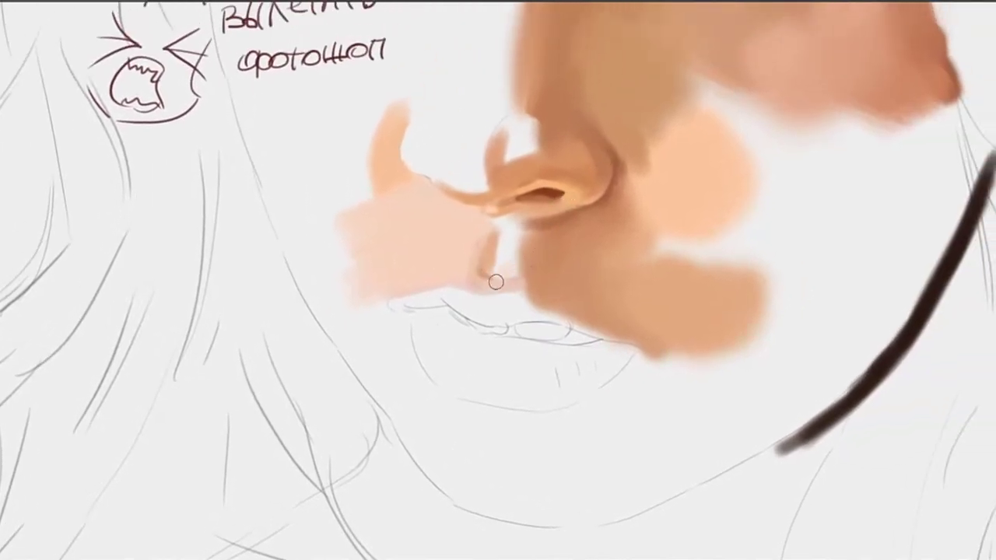
Fill the white gap in the philtrum with light pink and blend the nose base into the surrounding skin using sampled tones
{"action": "mouse_move", "coordinate": [510, 286]}
{"action": "left_mouse_down"}
{"action": "mouse_move", "coordinate": [512, 248]}
{"action": "mouse_move", "coordinate": [502, 274]}
{"action": "left_mouse_up"}
{"action": "left_click", "coordinate": [492, 269], "text": "alt"}
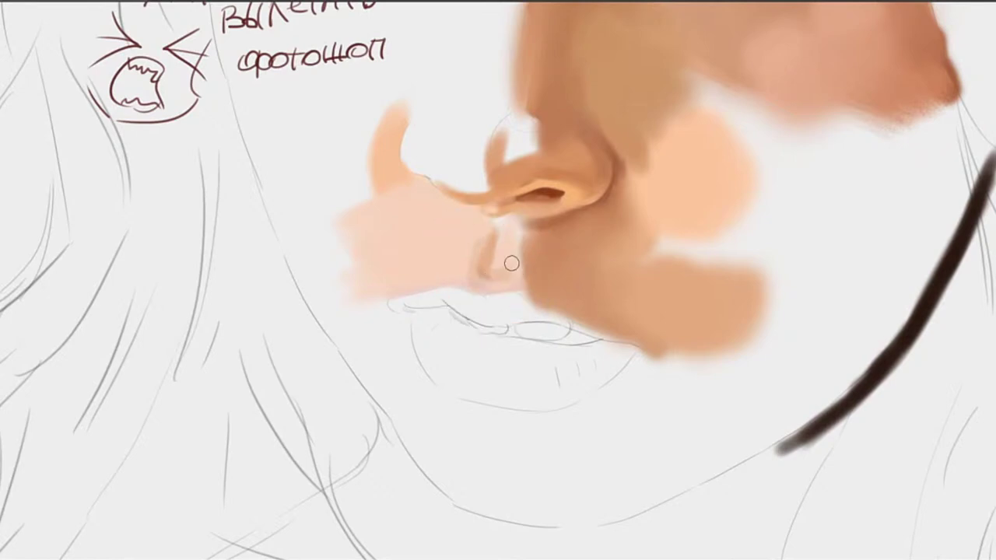
{"action": "left_click_drag", "start_coordinate": [515, 209], "coordinate": [543, 237]}
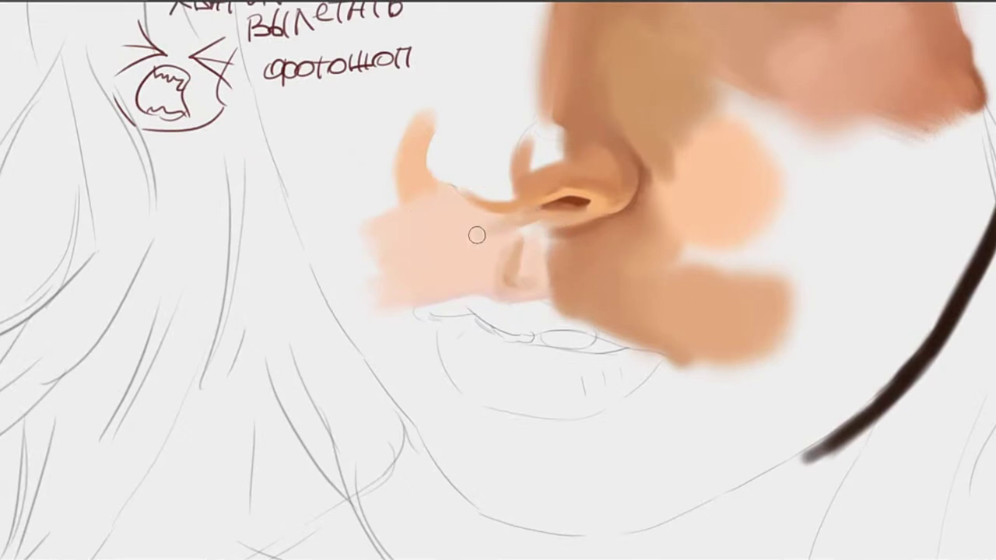
{"action": "left_click", "coordinate": [524, 215], "text": "alt"}
{"action": "left_click", "coordinate": [535, 231], "text": "alt"}
{"action": "left_click", "coordinate": [564, 235], "text": "alt"}
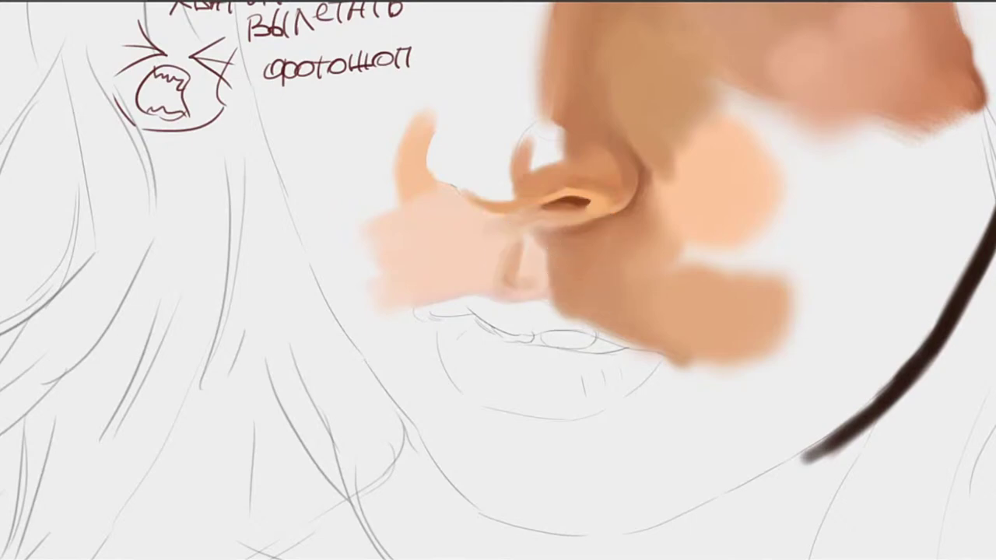
Paint a tapering reddish-brown shadow from the mouth corner along the lower lip's sketched edge toward its middle
{"action": "mouse_move", "coordinate": [549, 74]}
{"action": "left_mouse_down"}
{"action": "mouse_move", "coordinate": [549, 107]}
{"action": "mouse_move", "coordinate": [643, 313]}
{"action": "mouse_move", "coordinate": [582, 208]}
{"action": "left_mouse_up"}
{"action": "mouse_move", "coordinate": [599, 413]}
{"action": "left_mouse_down"}
{"action": "mouse_move", "coordinate": [602, 236]}
{"action": "mouse_move", "coordinate": [563, 237]}
{"action": "left_mouse_up"}
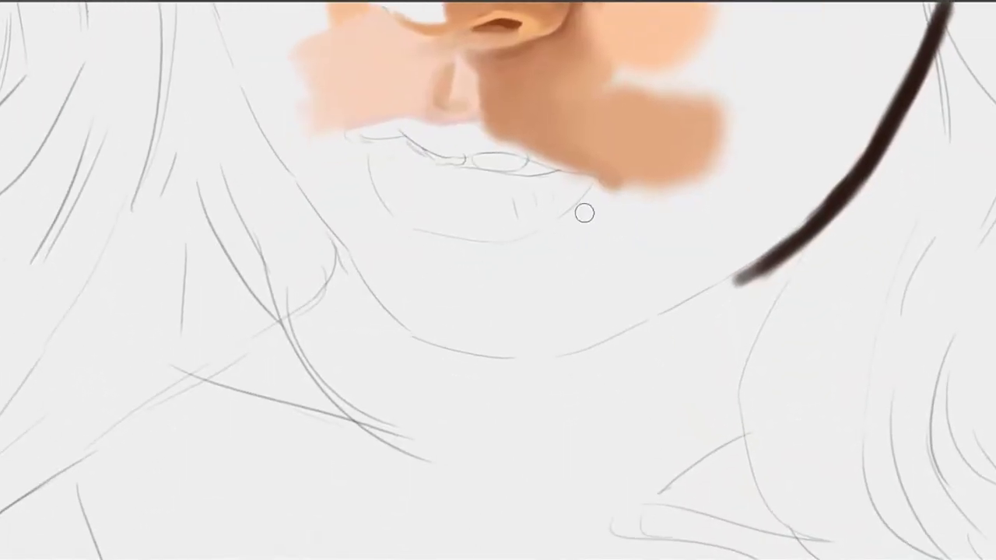
{"action": "mouse_move", "coordinate": [595, 201]}
{"action": "left_mouse_down"}
{"action": "mouse_move", "coordinate": [516, 255]}
{"action": "mouse_move", "coordinate": [613, 188]}
{"action": "left_mouse_up"}
{"action": "key", "text": "ctrl+z"}
{"action": "left_click_drag", "start_coordinate": [543, 243], "coordinate": [612, 187]}
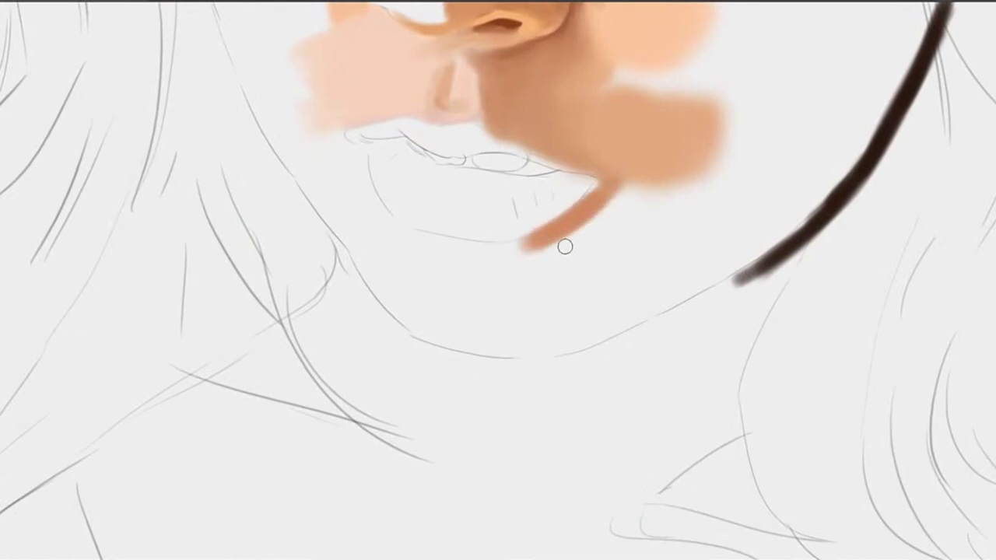
{"action": "mouse_move", "coordinate": [623, 216]}
{"action": "left_mouse_down"}
{"action": "mouse_move", "coordinate": [546, 247]}
{"action": "mouse_move", "coordinate": [632, 197]}
{"action": "mouse_move", "coordinate": [539, 247]}
{"action": "mouse_move", "coordinate": [659, 171]}
{"action": "mouse_move", "coordinate": [606, 198]}
{"action": "left_mouse_up"}
{"action": "left_click_drag", "start_coordinate": [540, 235], "coordinate": [484, 251]}
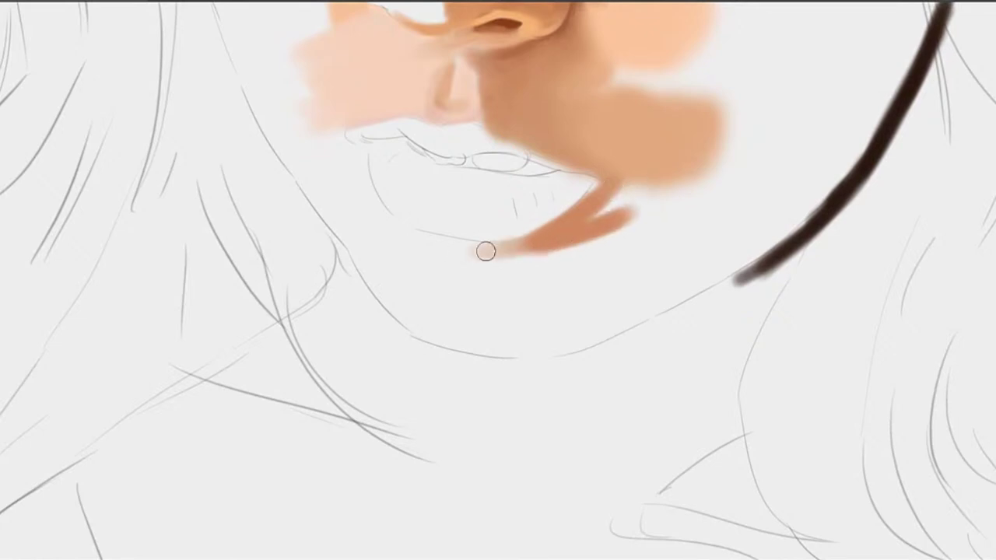
{"action": "left_click_drag", "start_coordinate": [544, 242], "coordinate": [459, 253]}
{"action": "left_click_drag", "start_coordinate": [631, 211], "coordinate": [535, 251]}
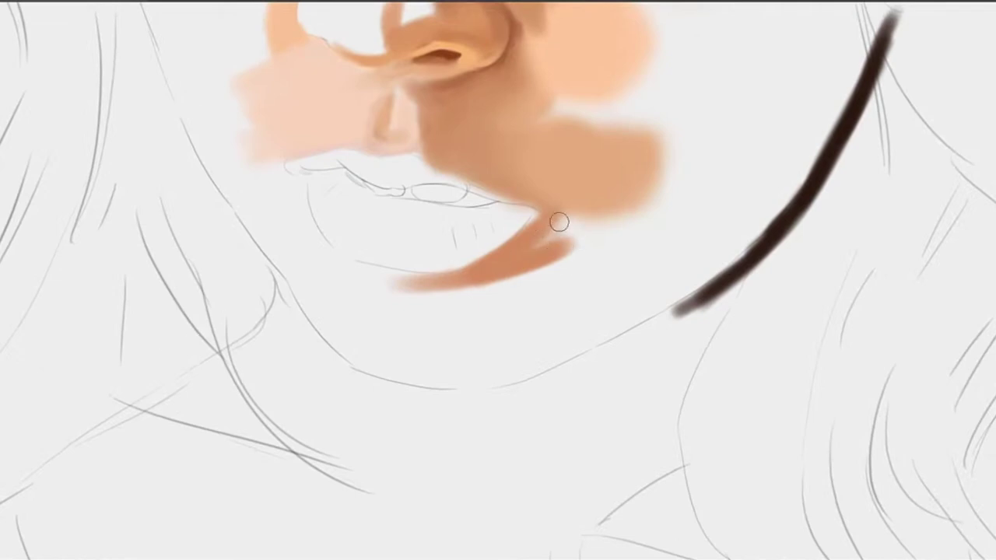
Blend the mouth-corner shadow into the cheek patch with sampled skin tones and touch up the shadow under the lower lip
{"action": "left_click", "coordinate": [571, 204], "text": "alt"}
{"action": "left_click", "coordinate": [552, 161], "text": "alt"}
{"action": "mouse_move", "coordinate": [550, 215]}
{"action": "left_mouse_down"}
{"action": "mouse_move", "coordinate": [555, 241]}
{"action": "mouse_move", "coordinate": [488, 261]}
{"action": "mouse_move", "coordinate": [498, 272]}
{"action": "mouse_move", "coordinate": [574, 244]}
{"action": "left_mouse_up"}
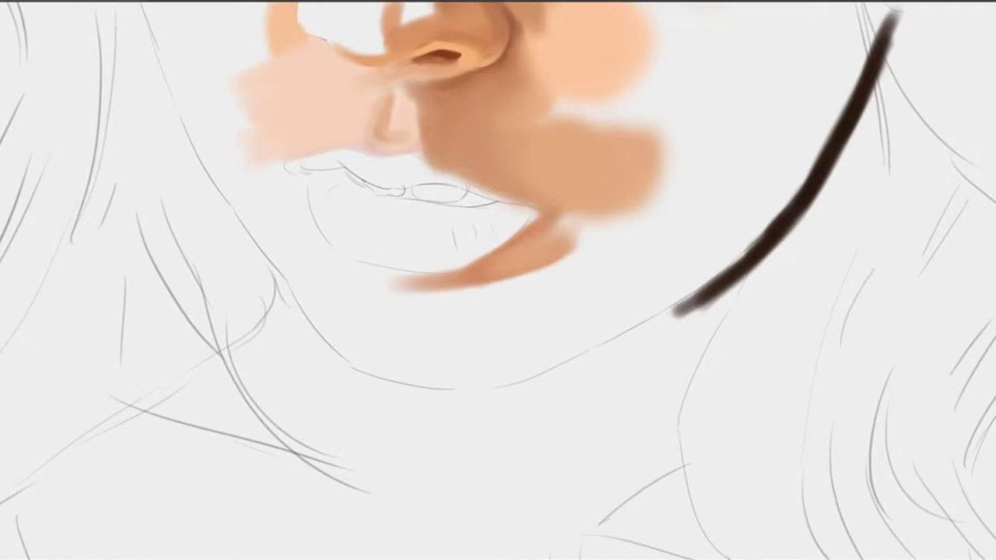
{"action": "left_click", "coordinate": [482, 279], "text": "alt"}
{"action": "left_click_drag", "start_coordinate": [497, 286], "coordinate": [478, 287]}
Smooth the brown shading along the lower nose bridge and soften it into the unpainted gap above the nostril
{"action": "left_click_drag", "start_coordinate": [609, 205], "coordinate": [578, 311]}
{"action": "left_click_drag", "start_coordinate": [606, 156], "coordinate": [642, 315]}
{"action": "left_click_drag", "start_coordinate": [600, 185], "coordinate": [569, 384]}
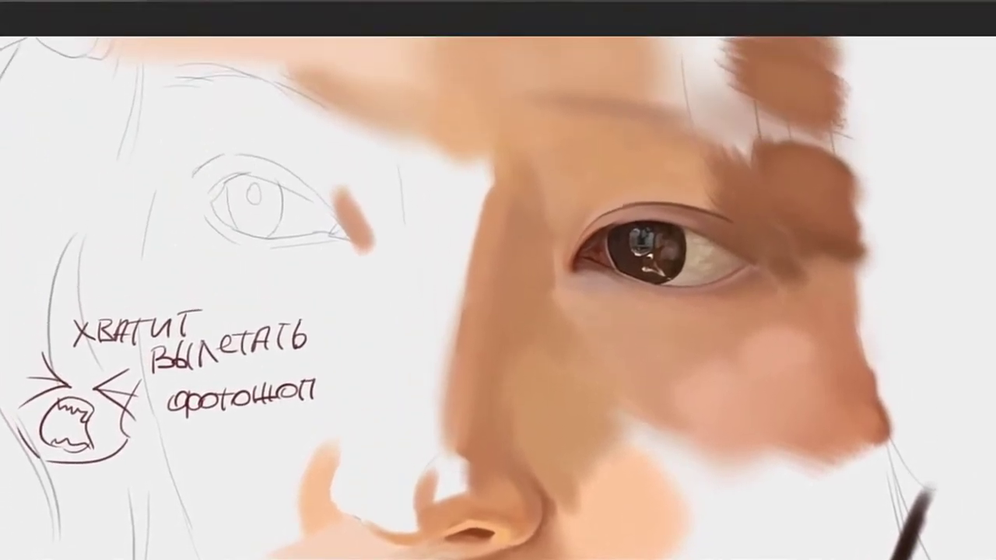
{"action": "left_click_drag", "start_coordinate": [597, 295], "coordinate": [651, 151]}
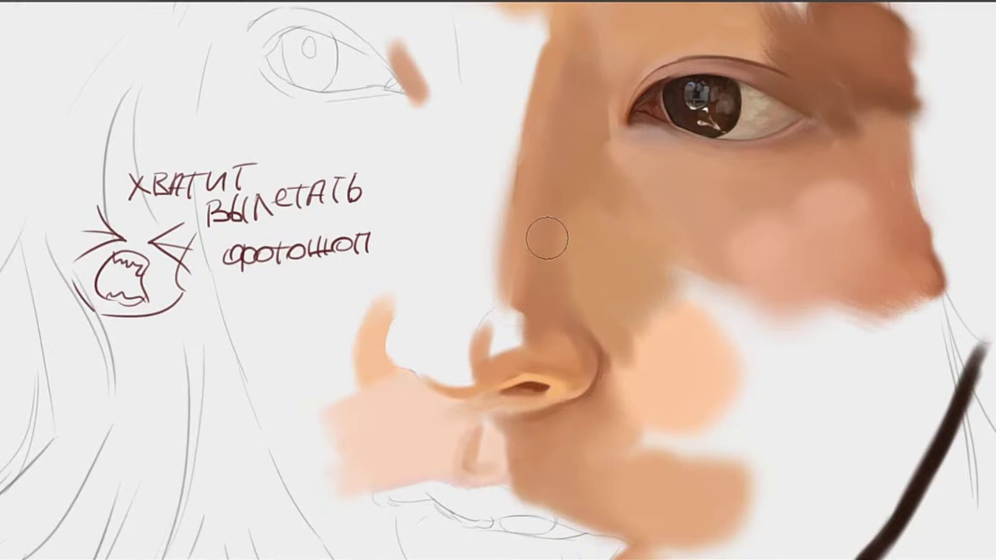
{"action": "left_click_drag", "start_coordinate": [537, 256], "coordinate": [547, 289]}
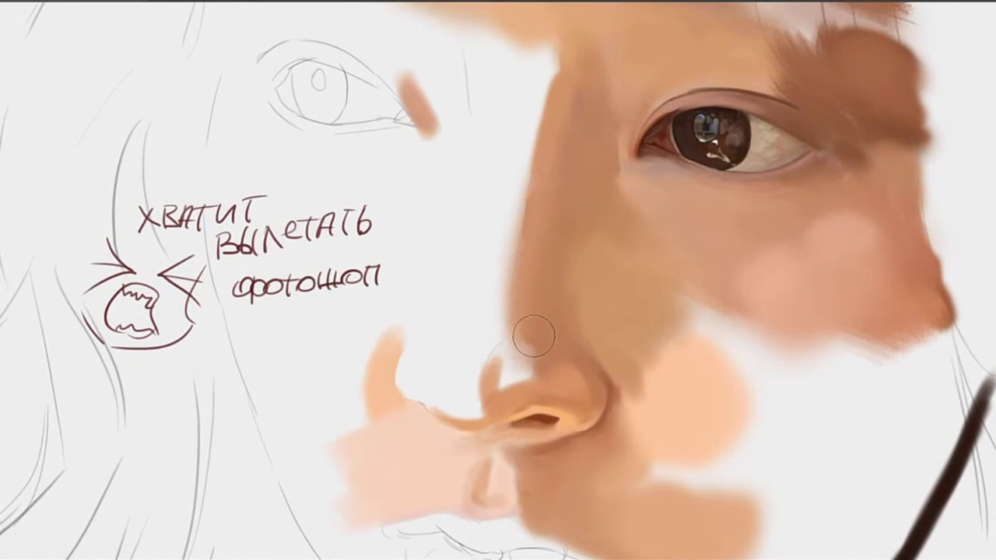
{"action": "left_click_drag", "start_coordinate": [534, 356], "coordinate": [526, 281]}
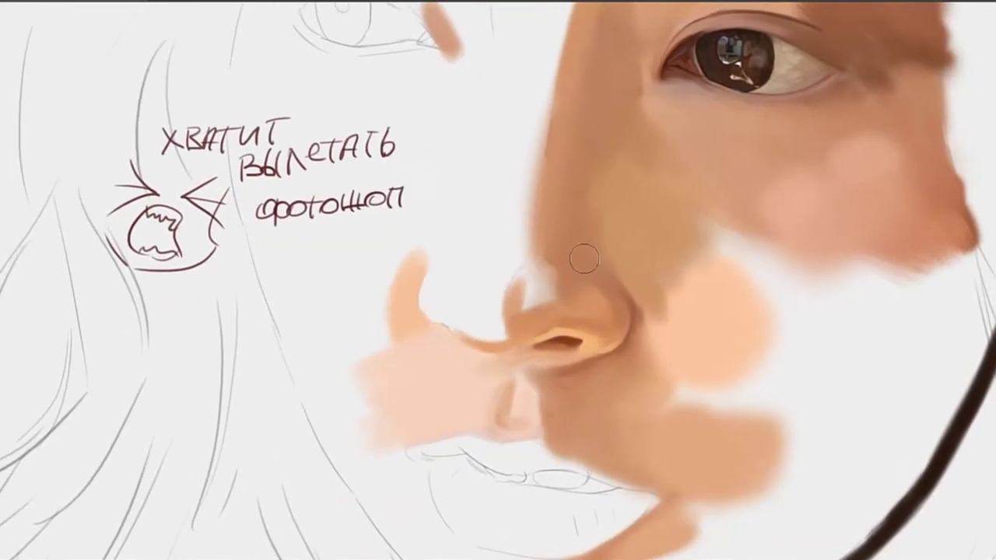
{"action": "left_click_drag", "start_coordinate": [529, 325], "coordinate": [612, 283]}
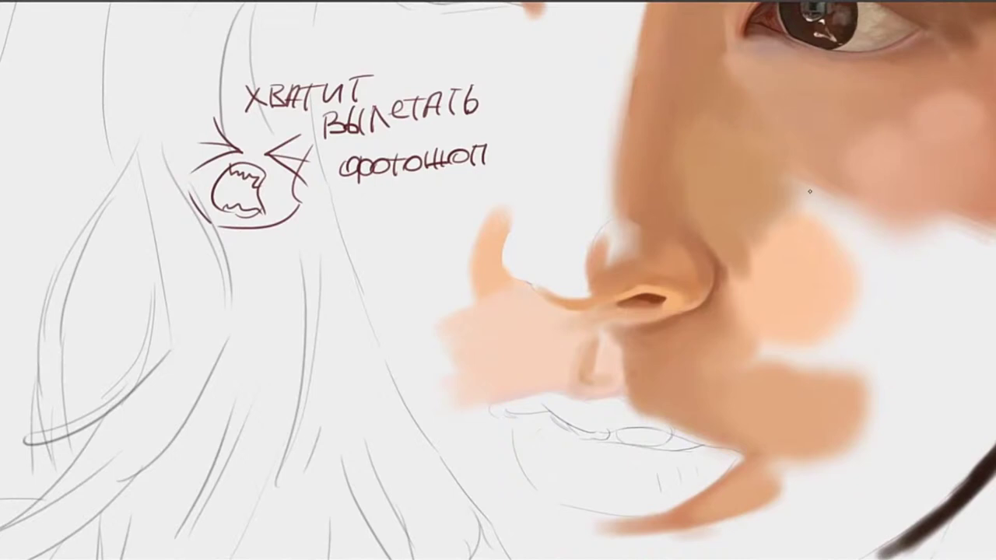
Fill the remaining white gap at the nose tip with sampled brown skin tones
{"action": "left_click_drag", "start_coordinate": [660, 196], "coordinate": [610, 210]}
{"action": "mouse_move", "coordinate": [582, 284]}
{"action": "left_mouse_down"}
{"action": "mouse_move", "coordinate": [544, 312]}
{"action": "mouse_move", "coordinate": [615, 258]}
{"action": "mouse_move", "coordinate": [567, 295]}
{"action": "mouse_move", "coordinate": [567, 283]}
{"action": "mouse_move", "coordinate": [603, 281]}
{"action": "mouse_move", "coordinate": [571, 289]}
{"action": "mouse_move", "coordinate": [611, 262]}
{"action": "mouse_move", "coordinate": [578, 282]}
{"action": "mouse_move", "coordinate": [577, 270]}
{"action": "mouse_move", "coordinate": [553, 265]}
{"action": "left_mouse_up"}
{"action": "left_click", "coordinate": [607, 269], "text": "alt"}
{"action": "left_click", "coordinate": [573, 286], "text": "alt"}
{"action": "left_click", "coordinate": [568, 270], "text": "alt"}
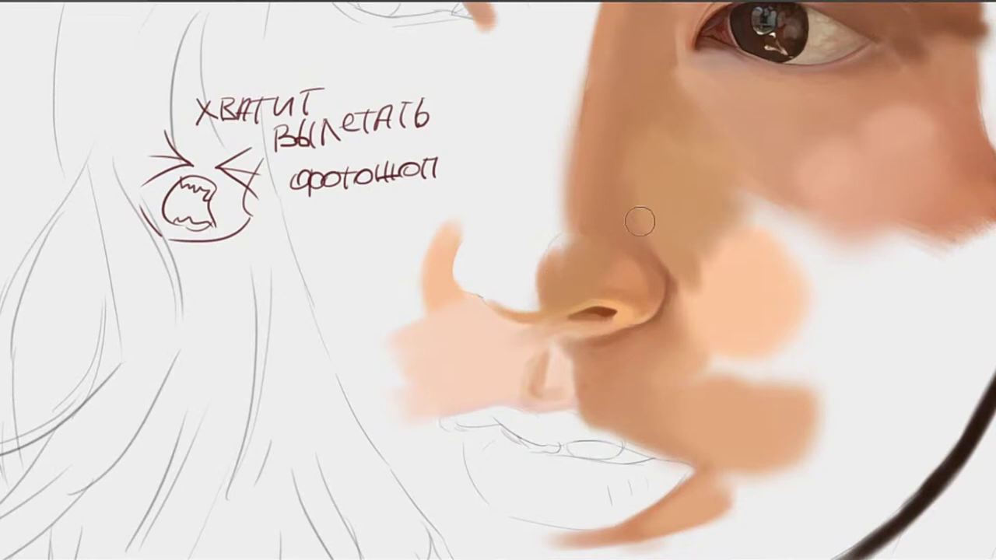
Blend the nose tip with sampled orange-brown tones and smooth its outer edge into the bridge
{"action": "left_click", "coordinate": [575, 264], "text": "alt"}
{"action": "left_click", "coordinate": [568, 247], "text": "alt"}
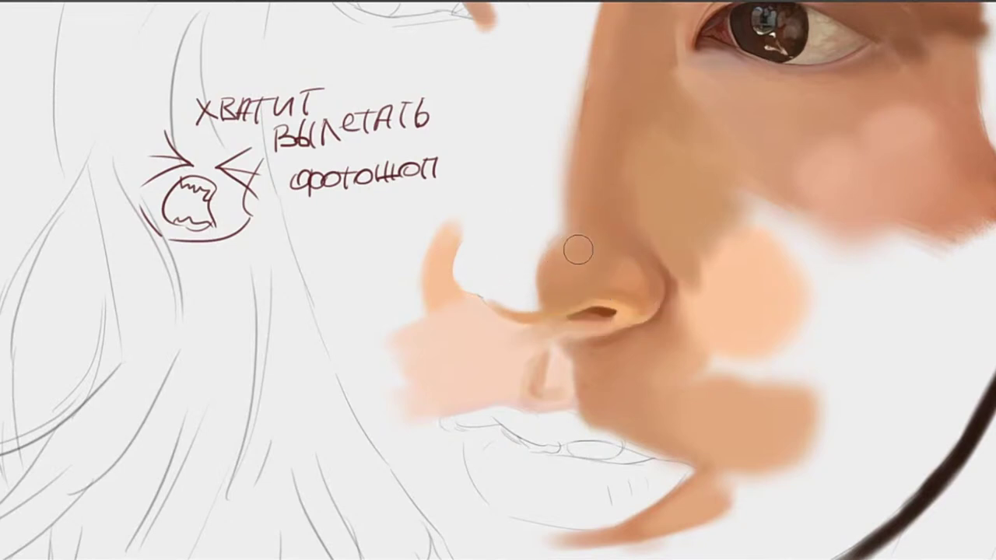
{"action": "left_click", "coordinate": [543, 291], "text": "alt"}
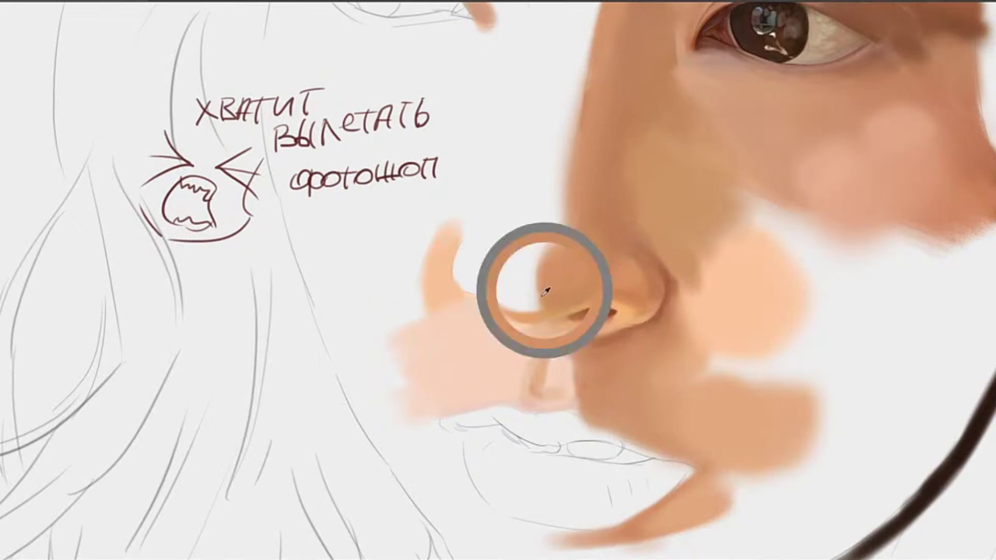
{"action": "left_click_drag", "start_coordinate": [594, 208], "coordinate": [561, 270]}
{"action": "left_click", "coordinate": [531, 305], "text": "alt"}
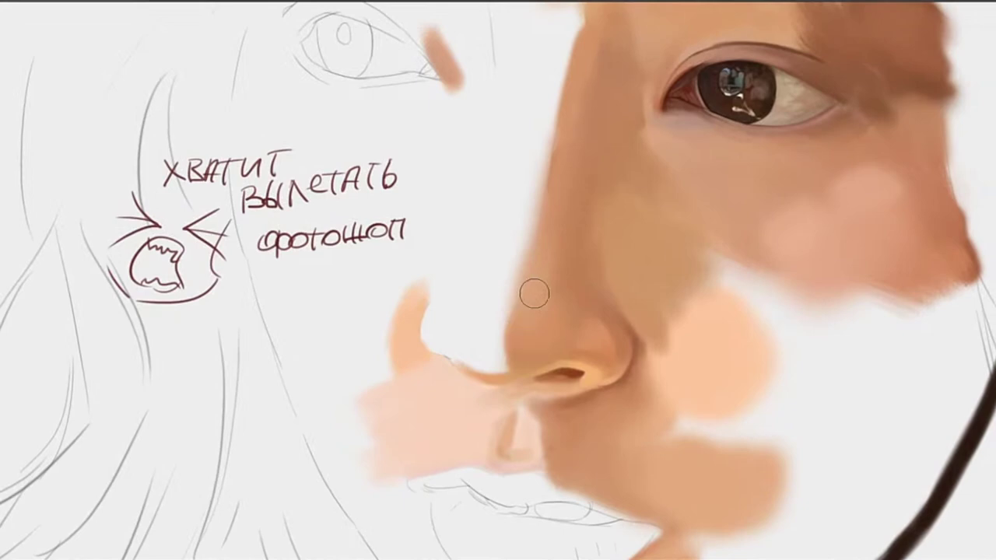
Refine the nose bridge with sampled browns, smoothing its outer edge and side shading down to the tip
{"action": "left_click", "coordinate": [576, 296], "text": "alt"}
{"action": "left_click_drag", "start_coordinate": [570, 285], "coordinate": [561, 293]}
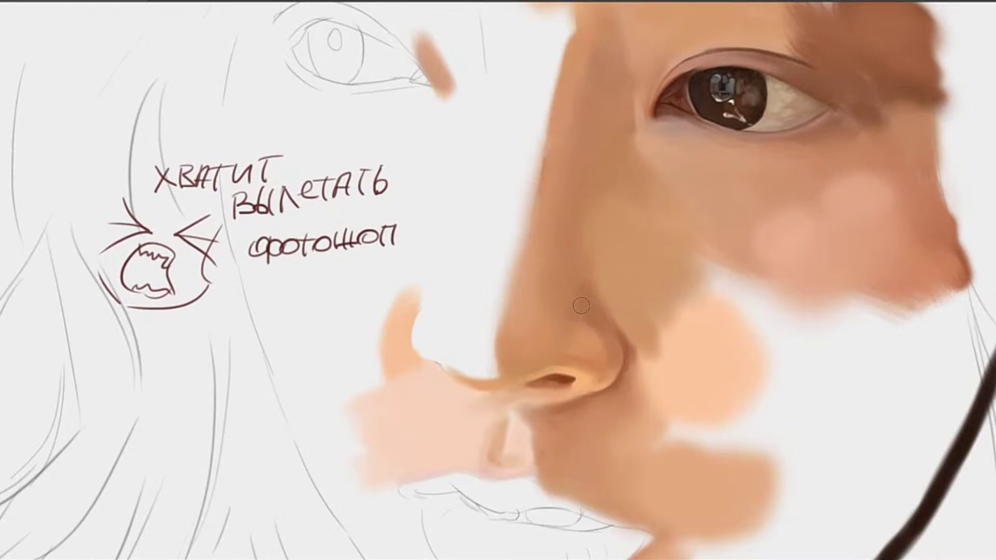
{"action": "left_click_drag", "start_coordinate": [583, 284], "coordinate": [555, 335]}
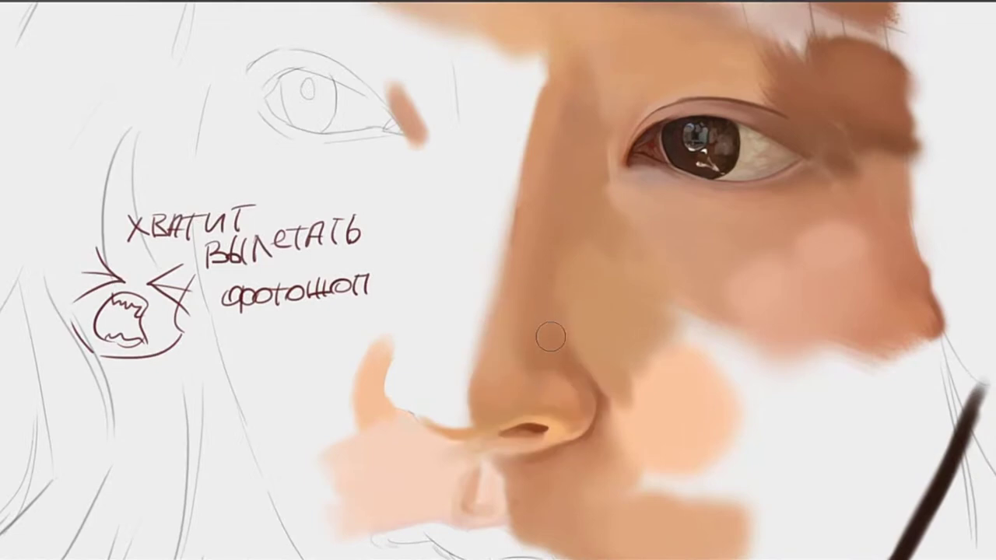
{"action": "left_click_drag", "start_coordinate": [552, 285], "coordinate": [532, 300]}
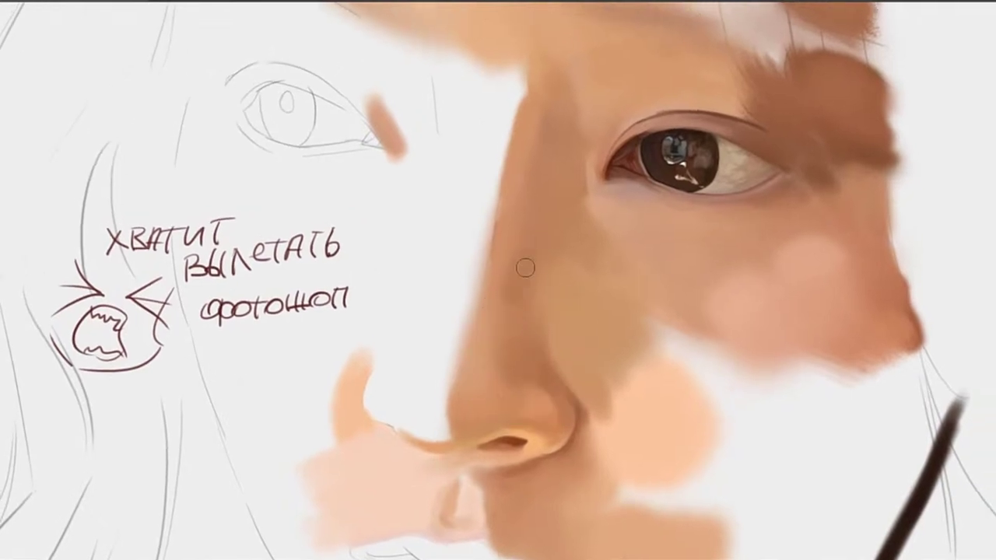
{"action": "left_click_drag", "start_coordinate": [520, 249], "coordinate": [502, 335]}
{"action": "key", "text": "ctrl+z"}
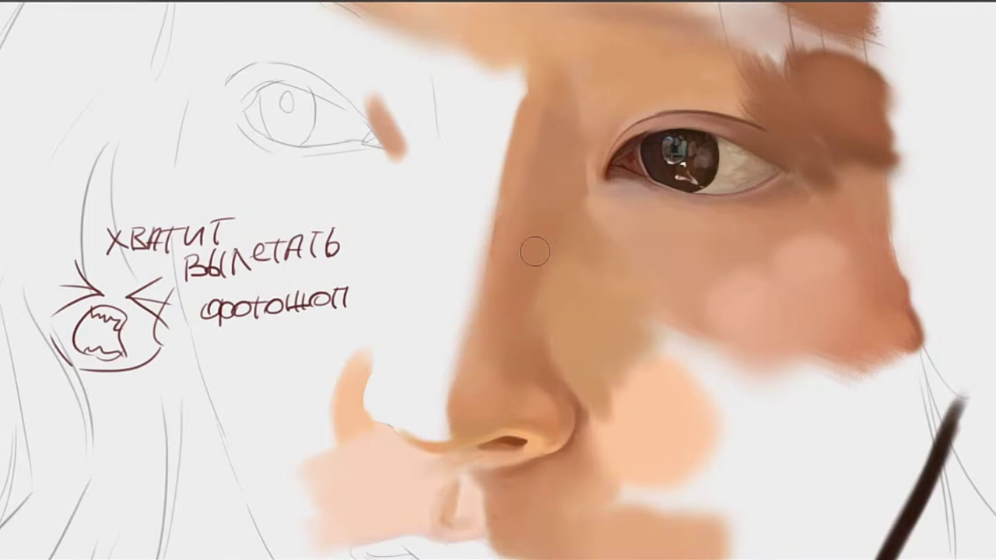
{"action": "left_click_drag", "start_coordinate": [542, 221], "coordinate": [480, 260]}
{"action": "mouse_move", "coordinate": [547, 247]}
{"action": "left_mouse_down"}
{"action": "mouse_move", "coordinate": [594, 147]}
{"action": "mouse_move", "coordinate": [560, 188]}
{"action": "mouse_move", "coordinate": [554, 220]}
{"action": "left_mouse_up"}
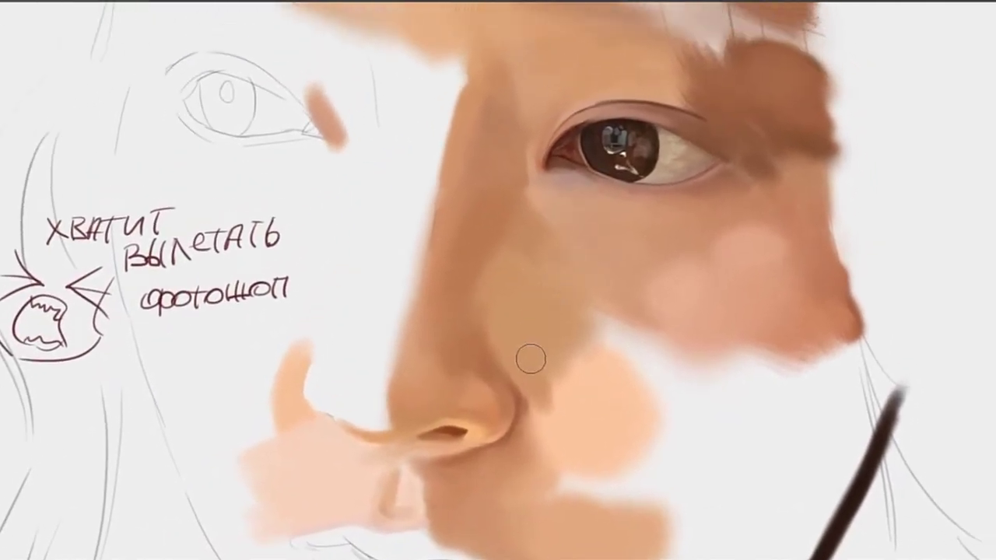
Refine the shading around the nostril and nose wing, blending it into the nose tip and adjoining cheek
{"action": "left_click_drag", "start_coordinate": [513, 368], "coordinate": [559, 267]}
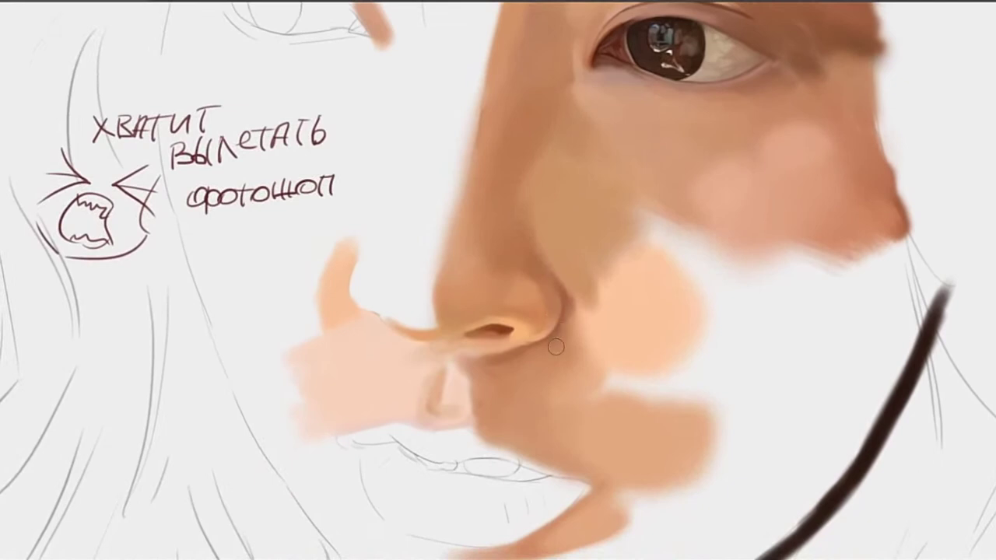
{"action": "left_click_drag", "start_coordinate": [455, 326], "coordinate": [486, 311]}
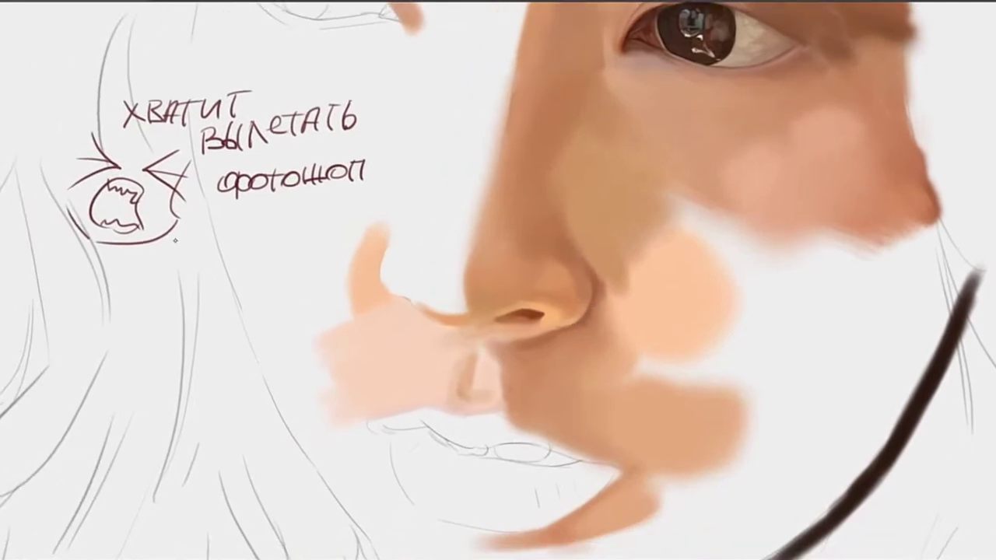
{"action": "left_click_drag", "start_coordinate": [577, 287], "coordinate": [555, 288]}
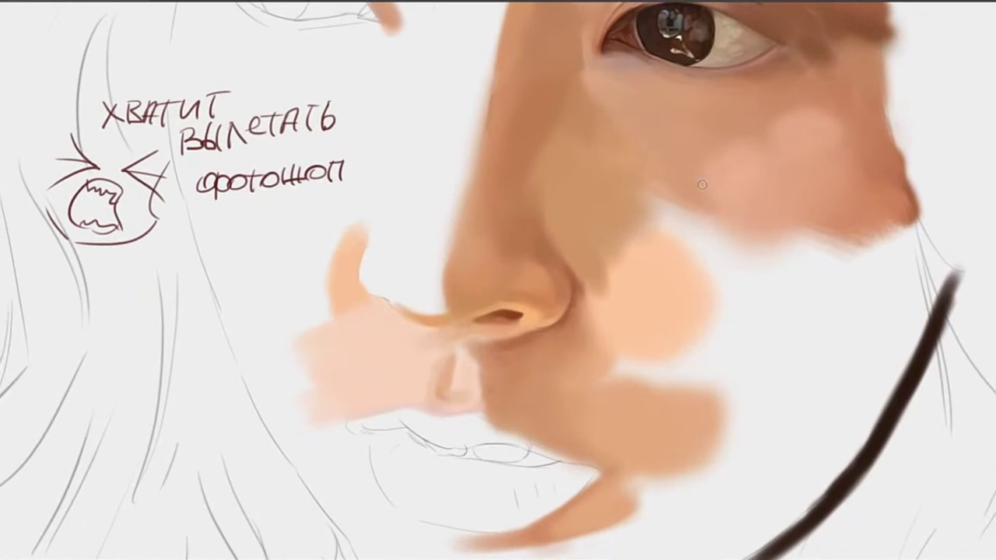
{"action": "left_click_drag", "start_coordinate": [532, 307], "coordinate": [593, 277]}
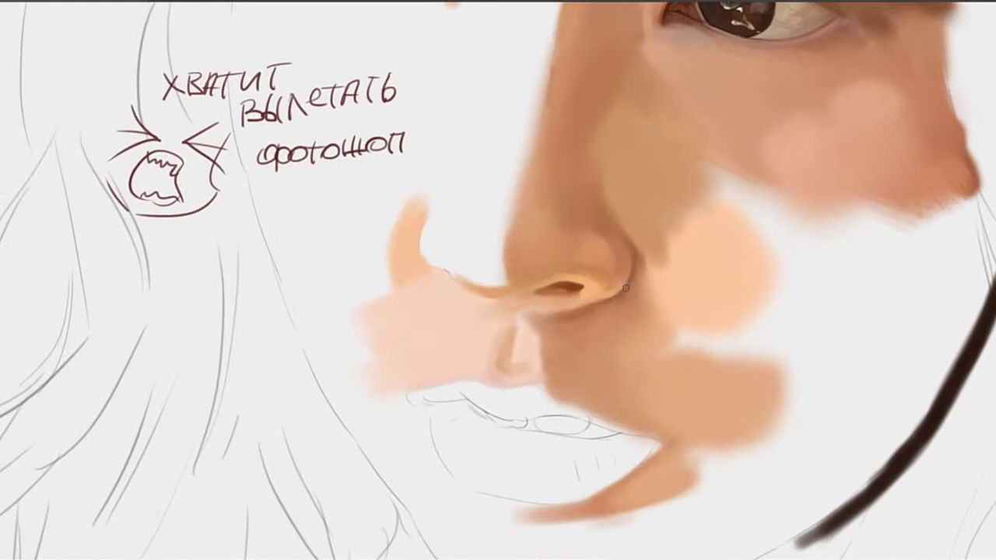
Deepen the shadow along the crease around the nose wing and sample a skin tone beside it
{"action": "mouse_move", "coordinate": [631, 278]}
{"action": "left_mouse_down"}
{"action": "mouse_move", "coordinate": [608, 301]}
{"action": "mouse_move", "coordinate": [596, 288]}
{"action": "mouse_move", "coordinate": [573, 336]}
{"action": "left_mouse_up"}
{"action": "key", "text": "ctrl+z"}
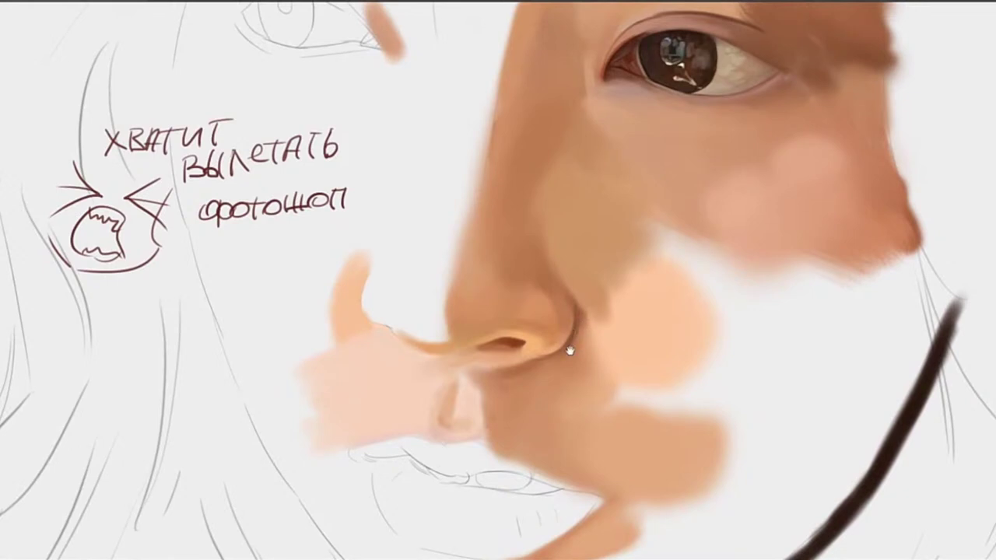
{"action": "mouse_move", "coordinate": [569, 351]}
{"action": "left_mouse_down"}
{"action": "mouse_move", "coordinate": [539, 328]}
{"action": "mouse_move", "coordinate": [591, 311]}
{"action": "left_mouse_up"}
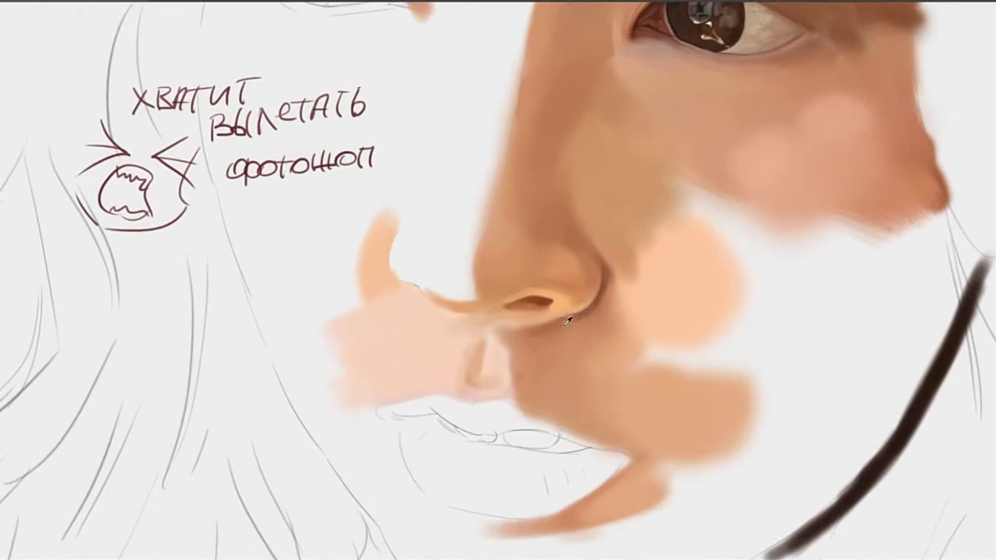
{"action": "mouse_move", "coordinate": [638, 254]}
{"action": "left_mouse_down"}
{"action": "mouse_move", "coordinate": [600, 290]}
{"action": "mouse_move", "coordinate": [590, 317]}
{"action": "left_mouse_up"}
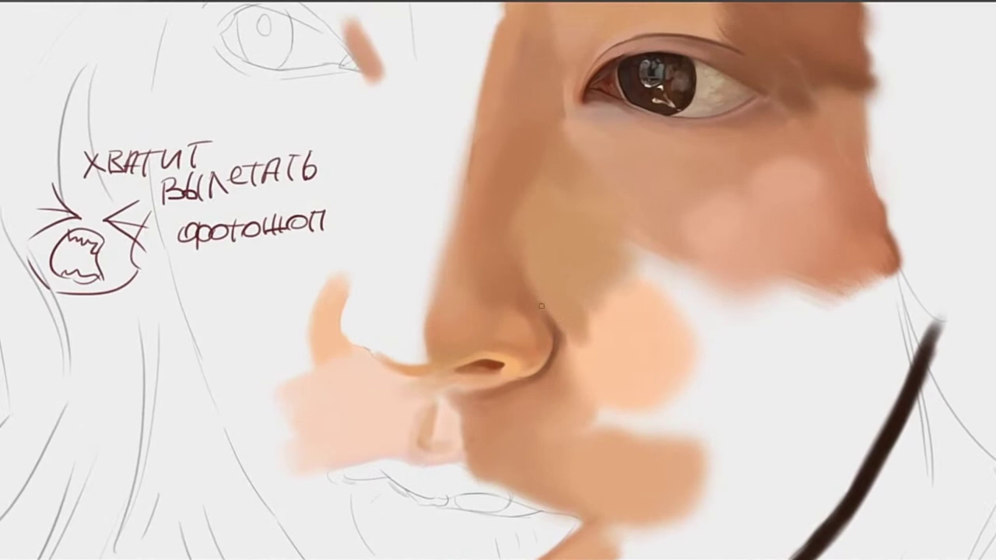
{"action": "left_click", "coordinate": [565, 336], "text": "alt"}
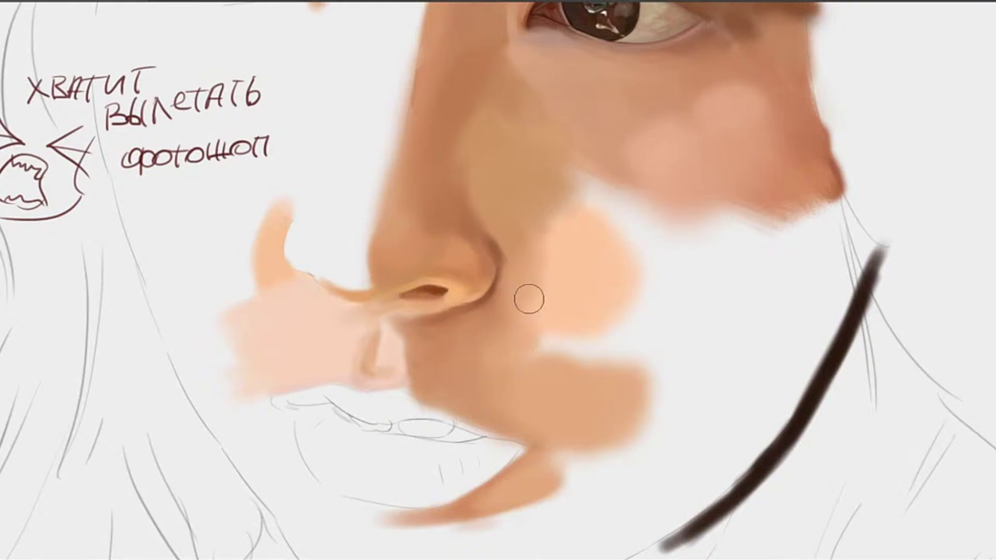
Blend the peach cheek patch into the brown skin beside the nose and extend it down toward the mouth corner with sampled tones
{"action": "left_click", "coordinate": [550, 269], "text": "alt"}
{"action": "mouse_move", "coordinate": [588, 210]}
{"action": "left_mouse_down"}
{"action": "mouse_move", "coordinate": [568, 309]}
{"action": "mouse_move", "coordinate": [578, 251]}
{"action": "left_mouse_up"}
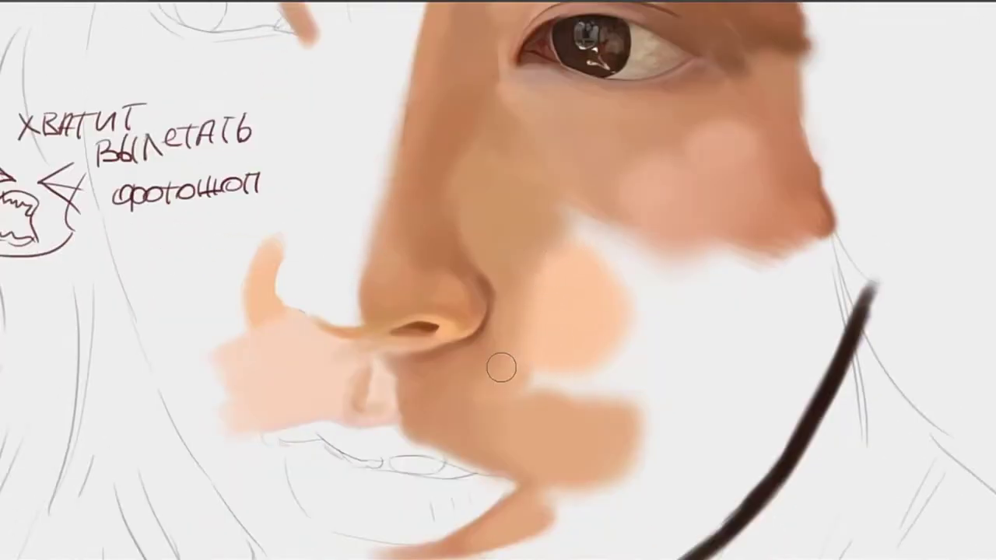
{"action": "mouse_move", "coordinate": [558, 323]}
{"action": "left_mouse_down"}
{"action": "mouse_move", "coordinate": [520, 245]}
{"action": "mouse_move", "coordinate": [520, 302]}
{"action": "mouse_move", "coordinate": [507, 262]}
{"action": "mouse_move", "coordinate": [526, 302]}
{"action": "mouse_move", "coordinate": [496, 276]}
{"action": "mouse_move", "coordinate": [487, 313]}
{"action": "mouse_move", "coordinate": [513, 339]}
{"action": "left_mouse_up"}
{"action": "left_click", "coordinate": [500, 305], "text": "alt"}
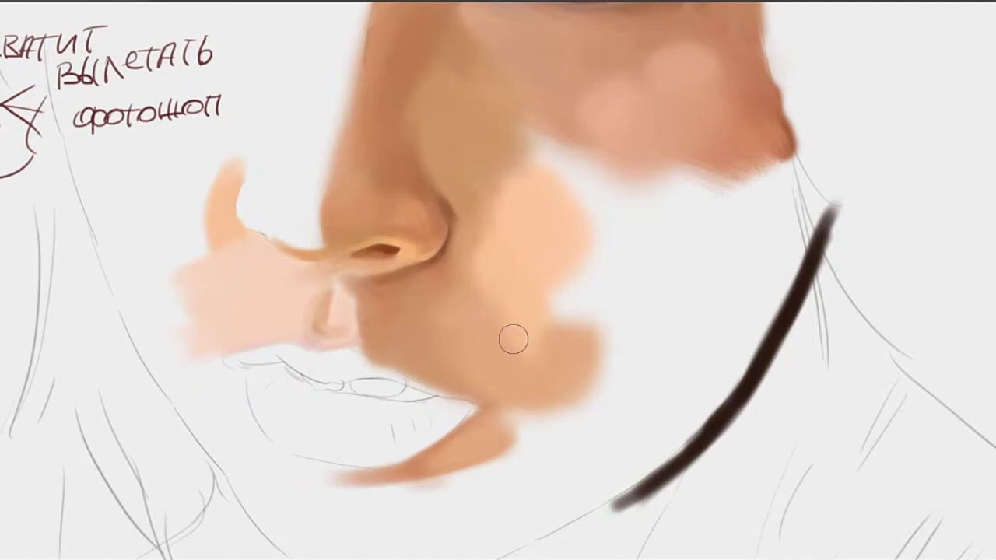
{"action": "left_click", "coordinate": [521, 311], "text": "alt"}
{"action": "left_click_drag", "start_coordinate": [520, 329], "coordinate": [628, 294]}
{"action": "left_click", "coordinate": [572, 288], "text": "alt"}
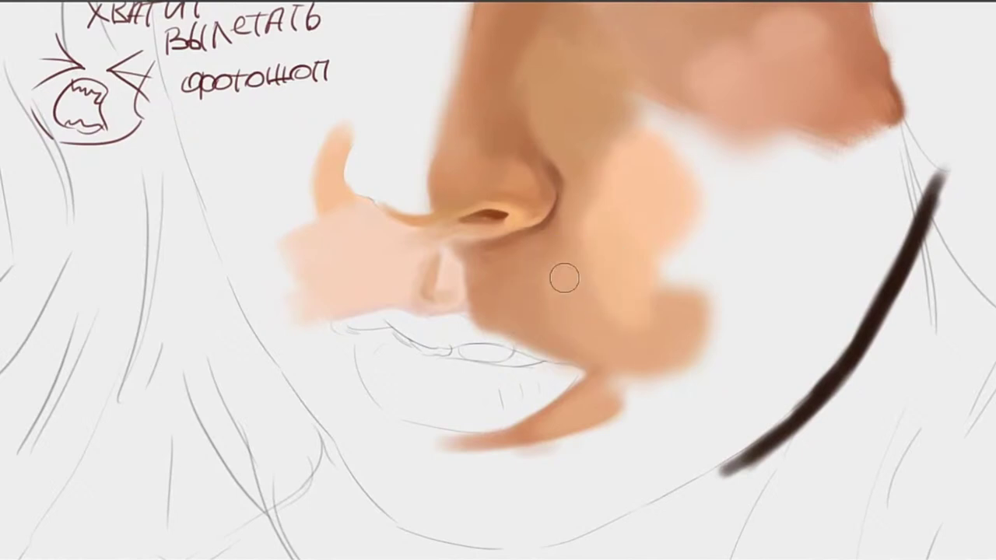
{"action": "left_click", "coordinate": [524, 292], "text": "alt"}
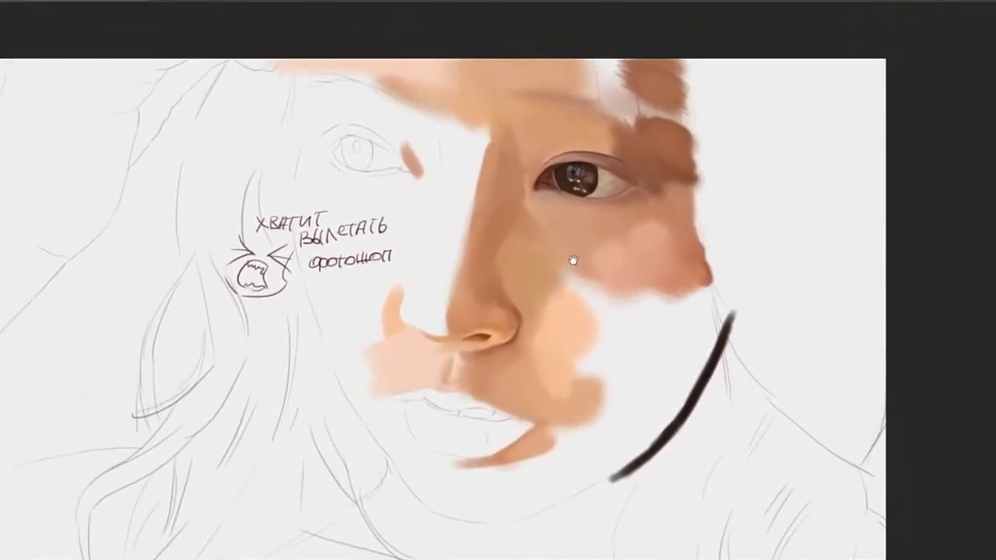
{"action": "left_click_drag", "start_coordinate": [572, 260], "coordinate": [565, 301]}
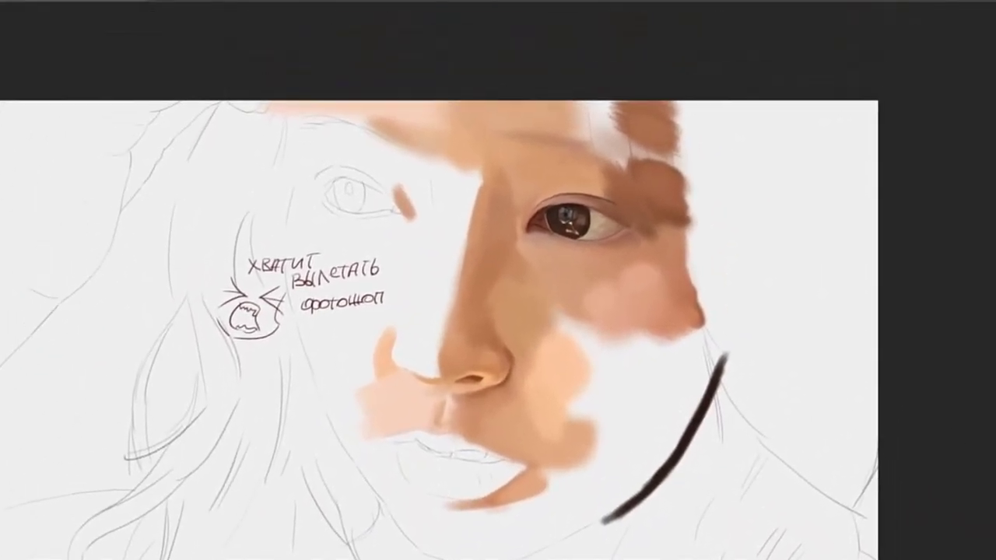
{"action": "left_click_drag", "start_coordinate": [658, 233], "coordinate": [660, 238]}
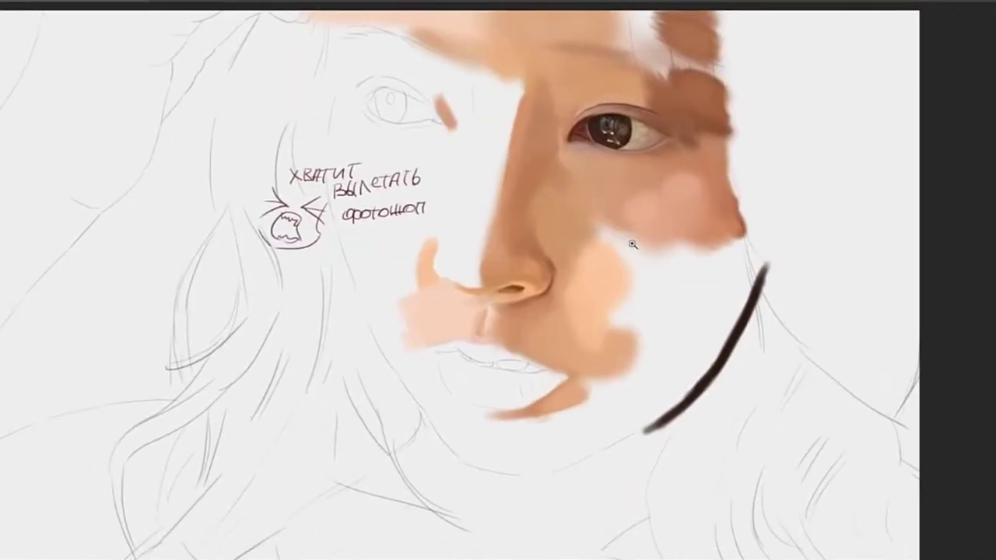
{"action": "left_click_drag", "start_coordinate": [593, 234], "coordinate": [653, 205]}
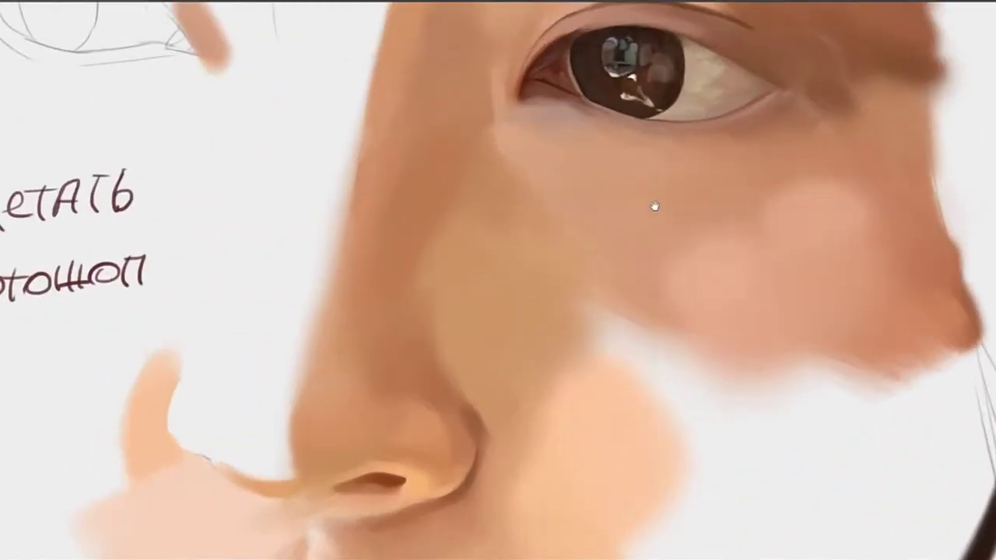
{"action": "left_click_drag", "start_coordinate": [593, 138], "coordinate": [581, 326]}
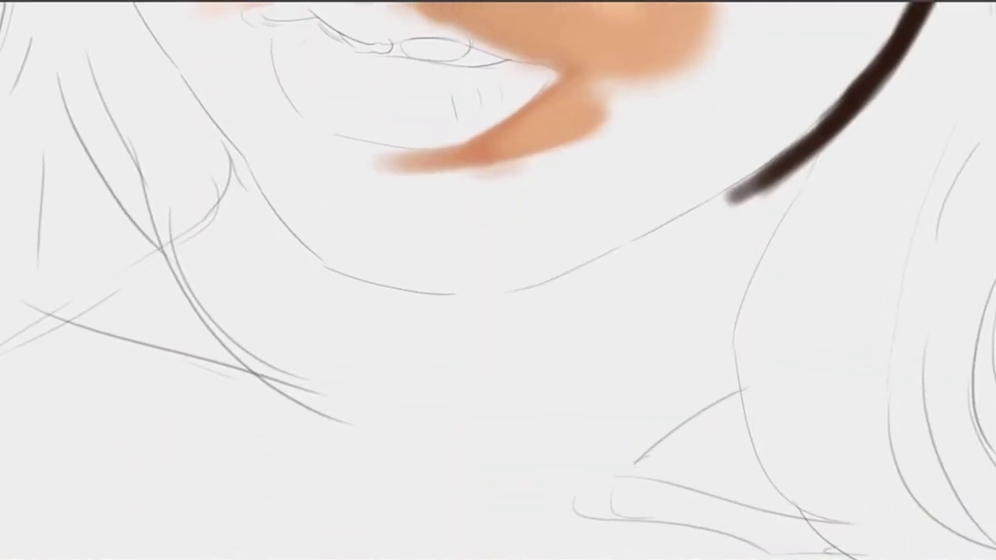
Paint an orange-brown contour along the lower jawline from the chin up over the end of the dark brown stroke
{"action": "left_click_drag", "start_coordinate": [605, 339], "coordinate": [654, 261]}
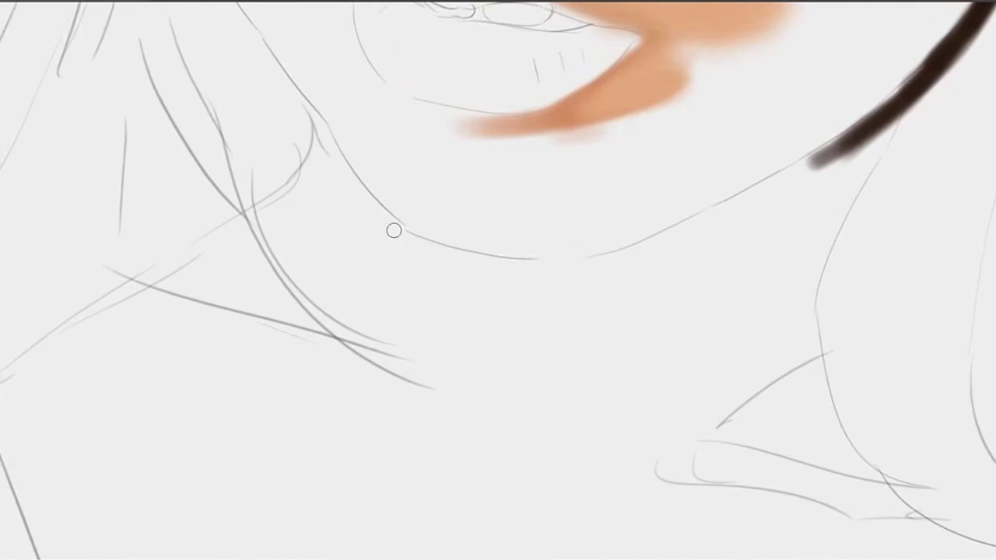
{"action": "left_click_drag", "start_coordinate": [581, 262], "coordinate": [742, 195]}
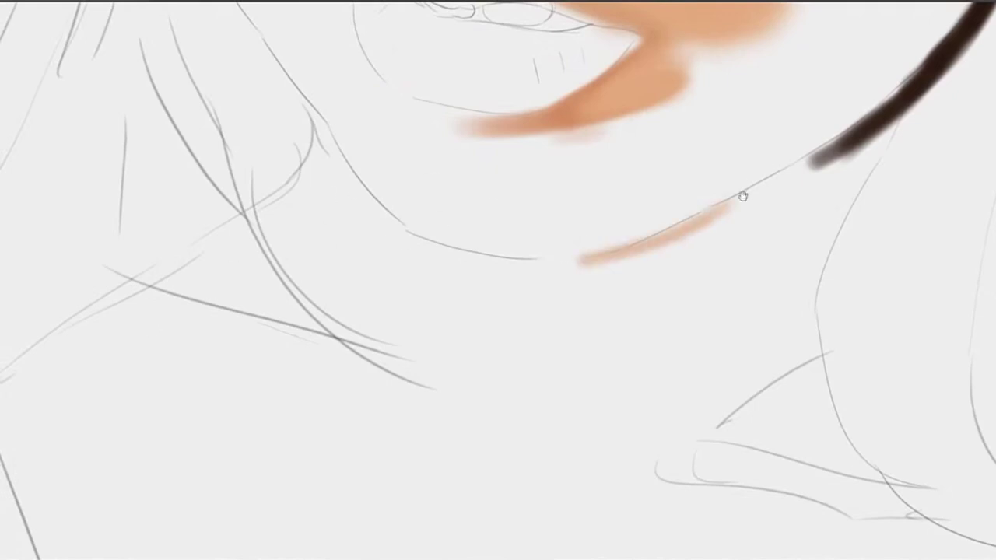
{"action": "left_click_drag", "start_coordinate": [561, 284], "coordinate": [700, 219]}
{"action": "left_click_drag", "start_coordinate": [637, 255], "coordinate": [746, 196]}
{"action": "left_click_drag", "start_coordinate": [669, 239], "coordinate": [835, 146]}
{"action": "left_click_drag", "start_coordinate": [793, 171], "coordinate": [832, 141]}
{"action": "mouse_move", "coordinate": [752, 194]}
{"action": "left_mouse_down"}
{"action": "mouse_move", "coordinate": [595, 267]}
{"action": "mouse_move", "coordinate": [725, 209]}
{"action": "left_mouse_up"}
{"action": "left_click_drag", "start_coordinate": [599, 285], "coordinate": [730, 211]}
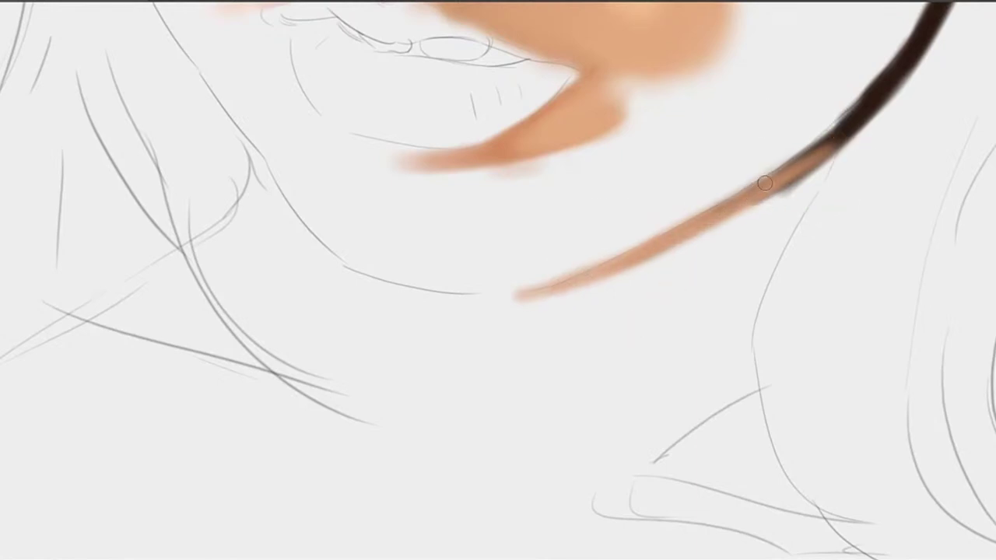
{"action": "left_click", "coordinate": [766, 183], "text": "alt"}
Block in a dark brown shadow patch on the neck just below the far side of the jaw
{"action": "left_click_drag", "start_coordinate": [628, 301], "coordinate": [636, 233]}
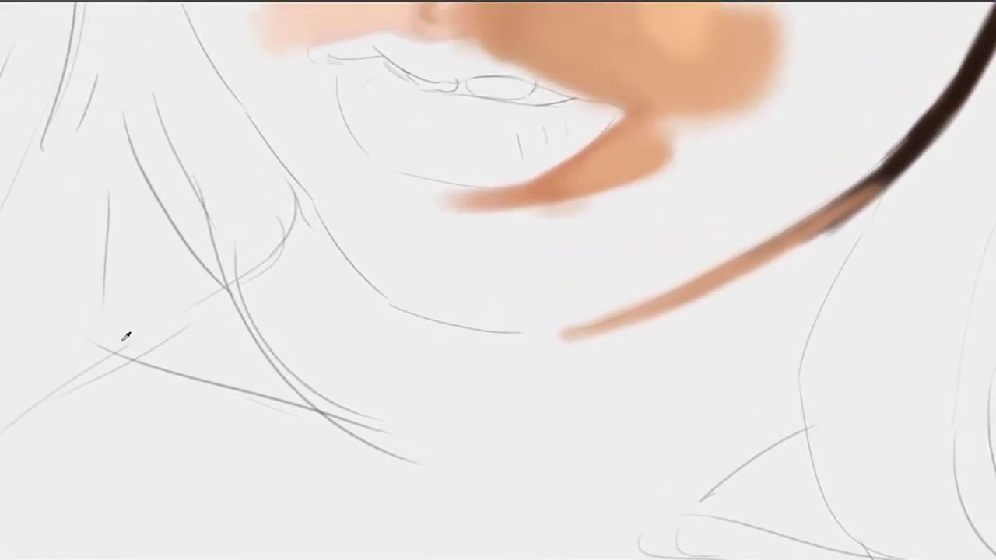
{"action": "left_click_drag", "start_coordinate": [624, 266], "coordinate": [559, 300]}
{"action": "key", "text": "ctrl+z"}
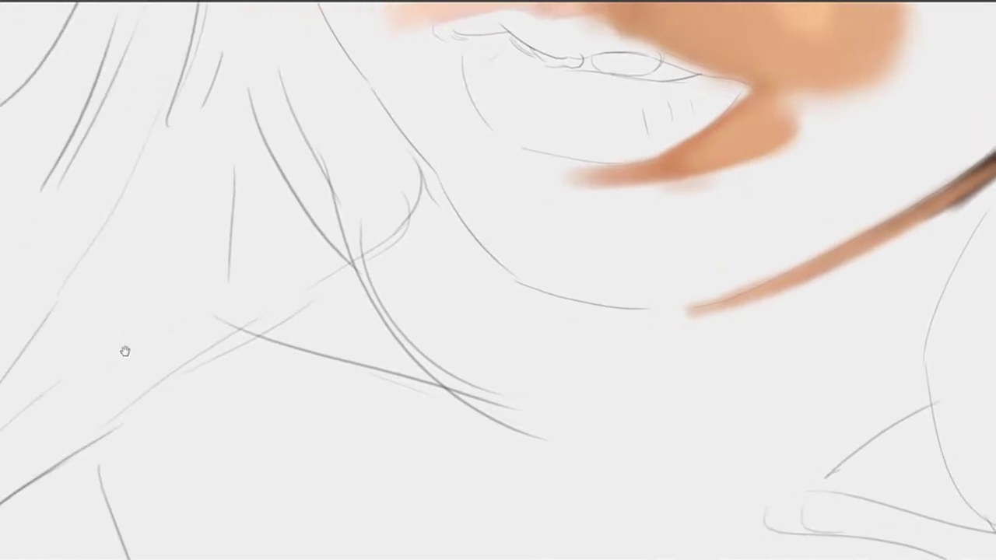
{"action": "left_click_drag", "start_coordinate": [525, 364], "coordinate": [584, 355]}
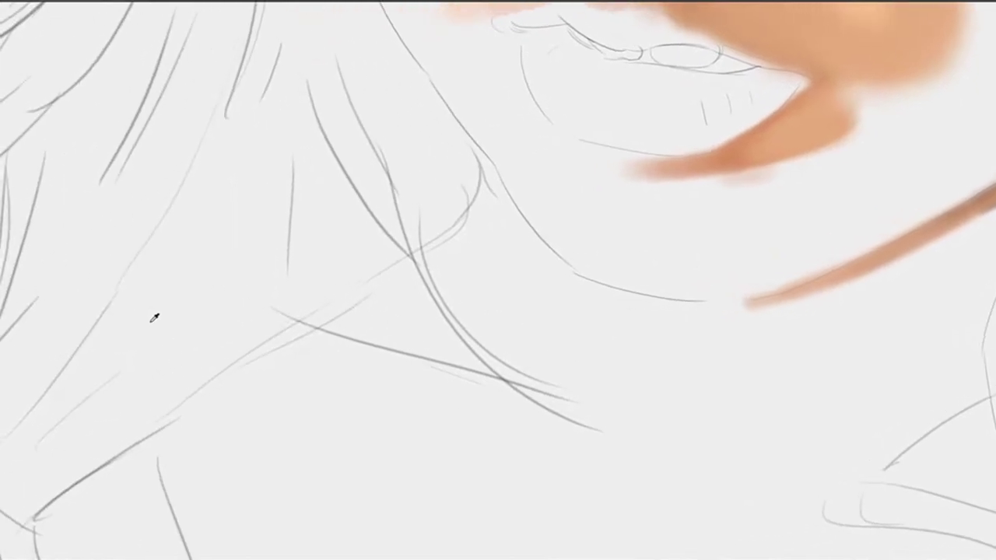
{"action": "mouse_move", "coordinate": [491, 290]}
{"action": "left_mouse_down"}
{"action": "mouse_move", "coordinate": [485, 311]}
{"action": "mouse_move", "coordinate": [485, 282]}
{"action": "mouse_move", "coordinate": [526, 285]}
{"action": "mouse_move", "coordinate": [504, 247]}
{"action": "left_mouse_up"}
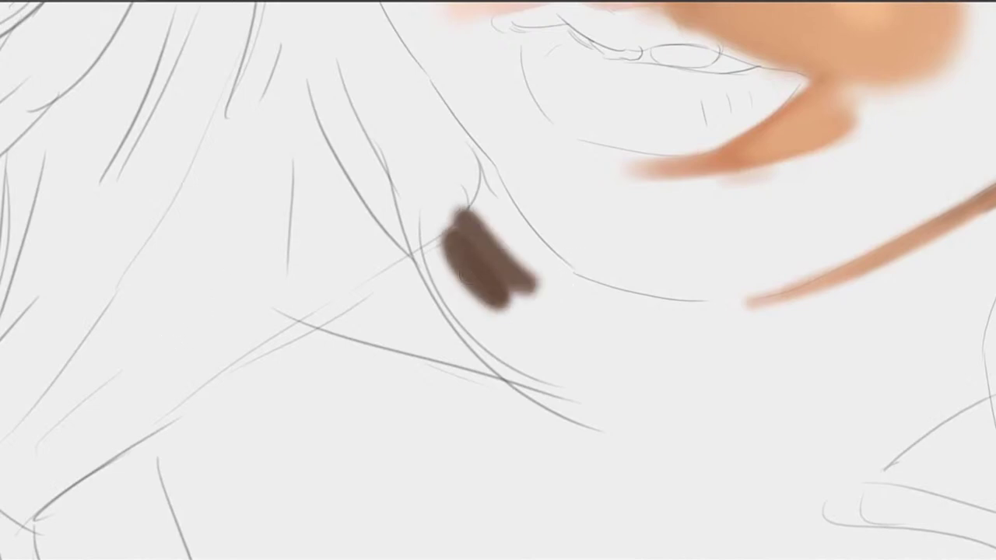
{"action": "mouse_move", "coordinate": [498, 288]}
{"action": "left_mouse_down"}
{"action": "mouse_move", "coordinate": [466, 226]}
{"action": "mouse_move", "coordinate": [549, 276]}
{"action": "left_mouse_up"}
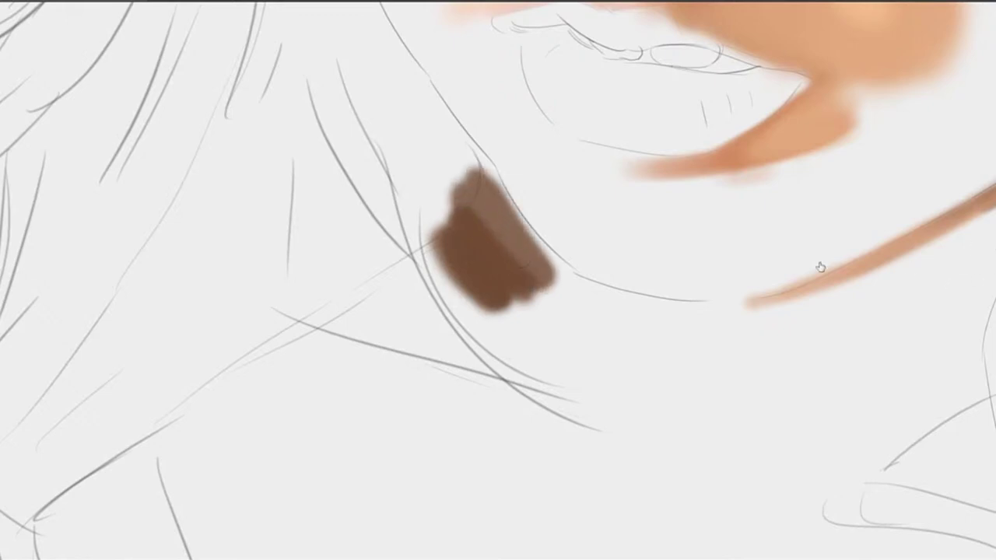
{"action": "left_click_drag", "start_coordinate": [545, 251], "coordinate": [627, 300]}
{"action": "key", "text": "ctrl+z"}
{"action": "mouse_move", "coordinate": [544, 249]}
{"action": "left_mouse_down"}
{"action": "mouse_move", "coordinate": [546, 274]}
{"action": "mouse_move", "coordinate": [567, 301]}
{"action": "left_mouse_up"}
{"action": "key", "text": "ctrl+z"}
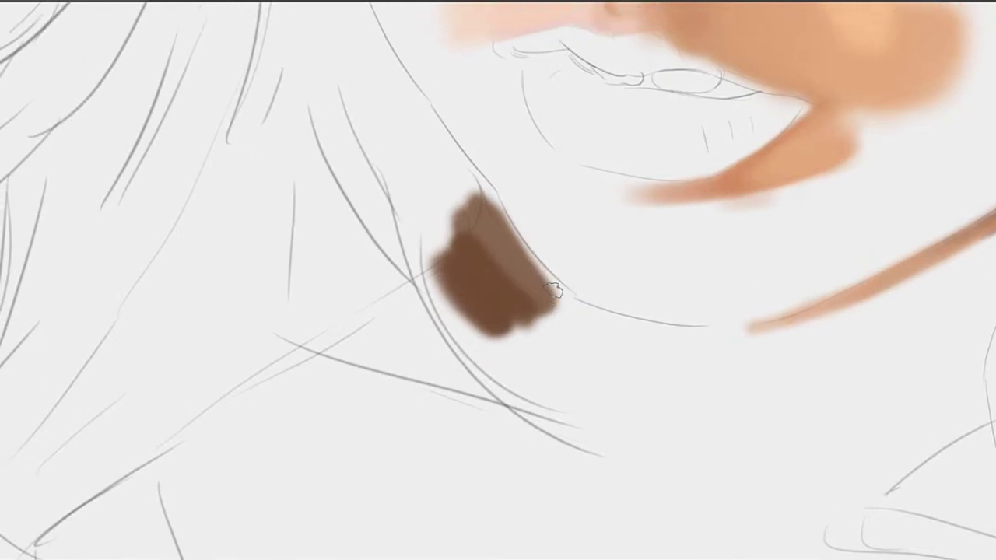
{"action": "mouse_move", "coordinate": [517, 255]}
{"action": "left_mouse_down"}
{"action": "mouse_move", "coordinate": [563, 300]}
{"action": "mouse_move", "coordinate": [504, 264]}
{"action": "left_mouse_up"}
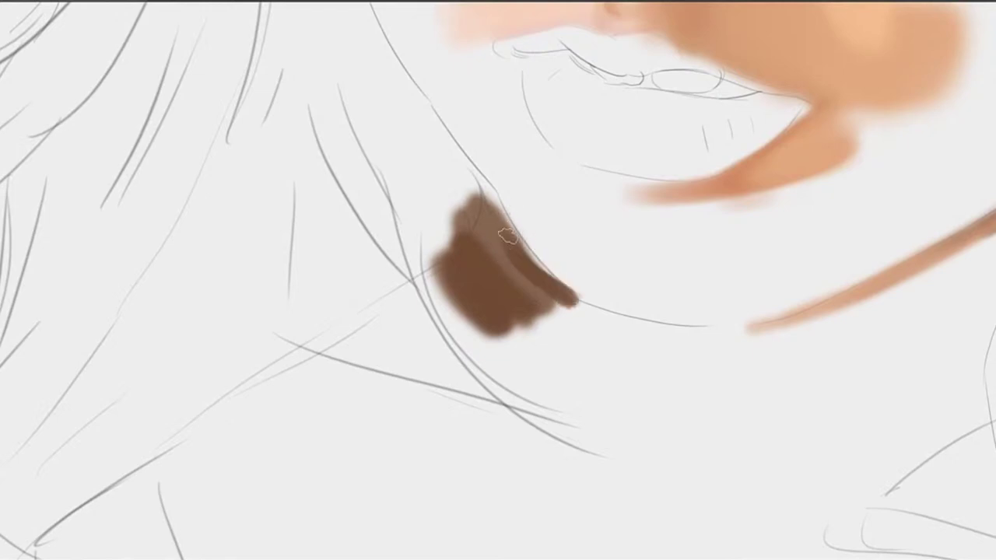
{"action": "key", "text": "ctrl+z"}
Define the far jaw edge with dark brown strokes following the sketch line beside the neck shadow
{"action": "left_click_drag", "start_coordinate": [497, 192], "coordinate": [573, 325]}
{"action": "mouse_move", "coordinate": [494, 197]}
{"action": "left_mouse_down"}
{"action": "mouse_move", "coordinate": [568, 279]}
{"action": "mouse_move", "coordinate": [511, 247]}
{"action": "mouse_move", "coordinate": [600, 320]}
{"action": "left_mouse_up"}
{"action": "left_click_drag", "start_coordinate": [552, 267], "coordinate": [593, 298]}
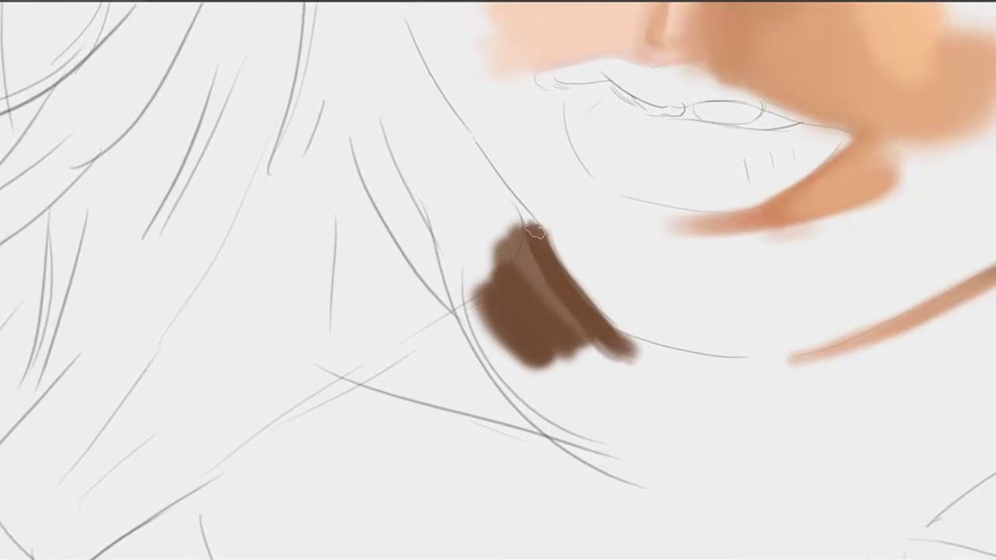
{"action": "mouse_move", "coordinate": [536, 232]}
{"action": "left_mouse_down"}
{"action": "mouse_move", "coordinate": [489, 188]}
{"action": "mouse_move", "coordinate": [491, 171]}
{"action": "left_mouse_up"}
{"action": "key", "text": "ctrl+z"}
{"action": "left_click_drag", "start_coordinate": [534, 223], "coordinate": [478, 162]}
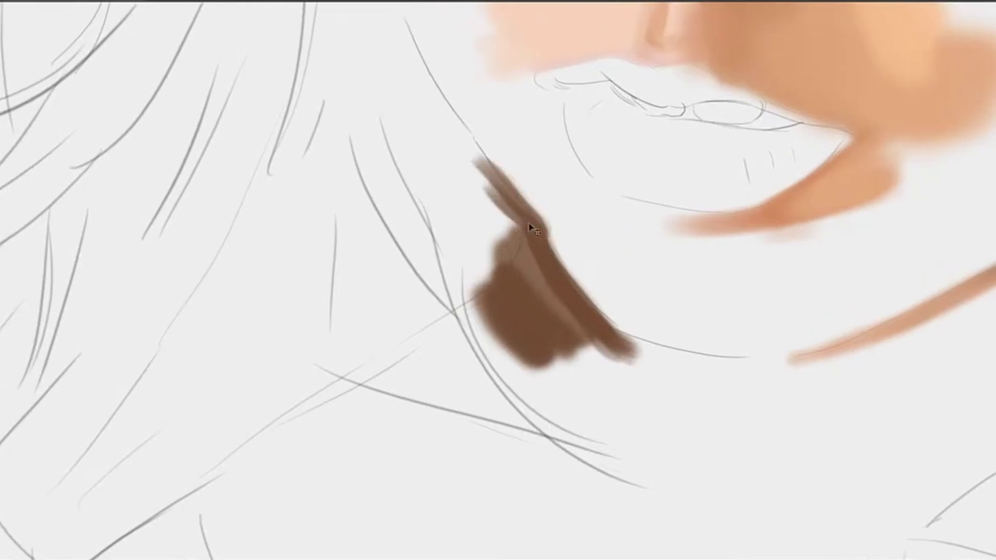
{"action": "key", "text": "ctrl+z"}
Extend the dark brown edge up along the far cheek's sketch line above the neck shadow
{"action": "left_click_drag", "start_coordinate": [542, 232], "coordinate": [490, 183]}
{"action": "left_click_drag", "start_coordinate": [528, 211], "coordinate": [486, 164]}
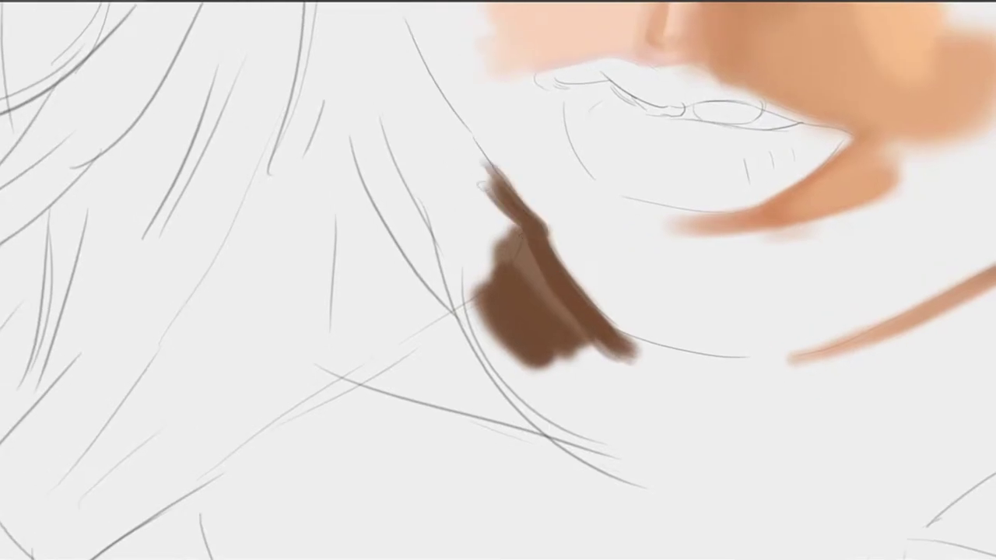
{"action": "left_click_drag", "start_coordinate": [552, 237], "coordinate": [488, 171]}
Paint a light peach band along the inner side of the far jawline, down toward the chin
{"action": "left_click_drag", "start_coordinate": [574, 283], "coordinate": [551, 295]}
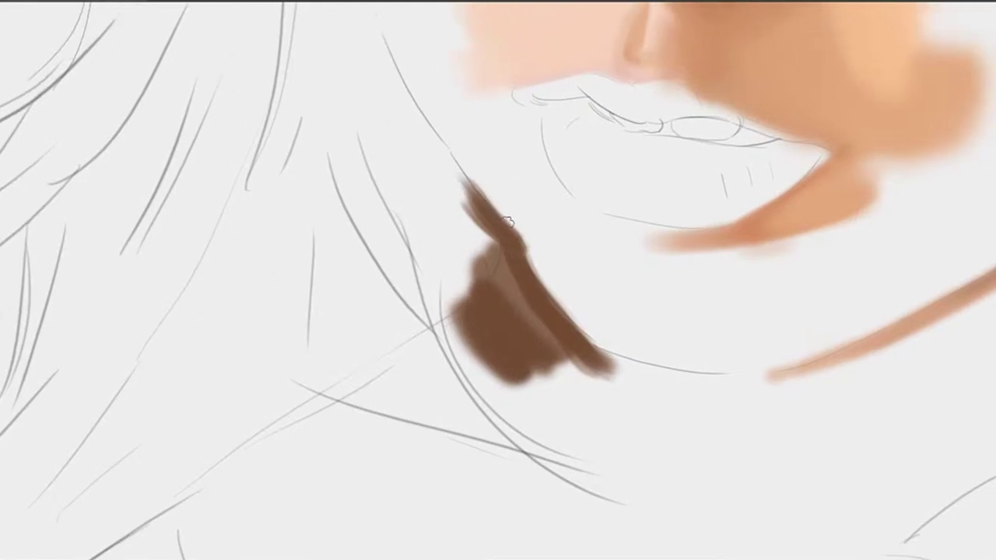
{"action": "left_click_drag", "start_coordinate": [498, 193], "coordinate": [552, 266]}
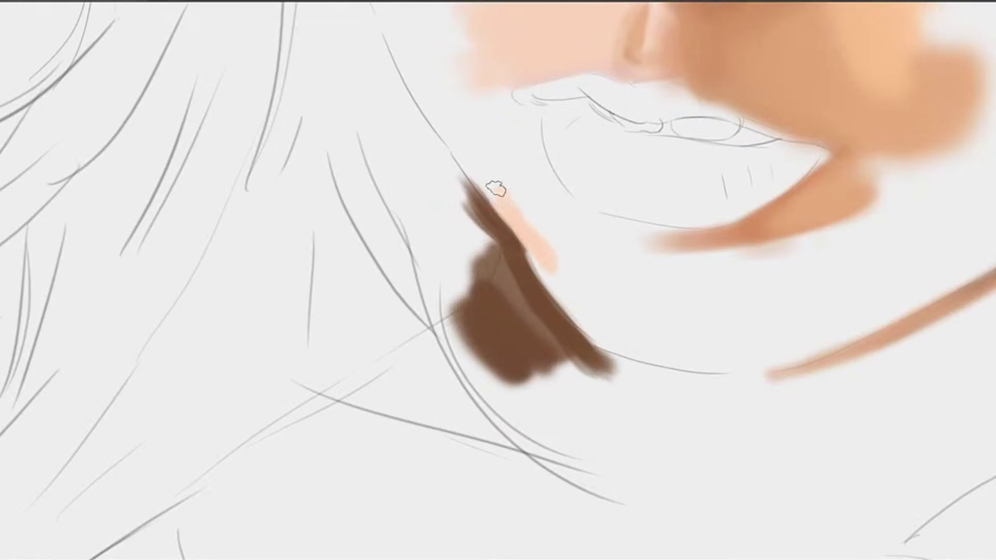
{"action": "left_click_drag", "start_coordinate": [491, 179], "coordinate": [550, 253]}
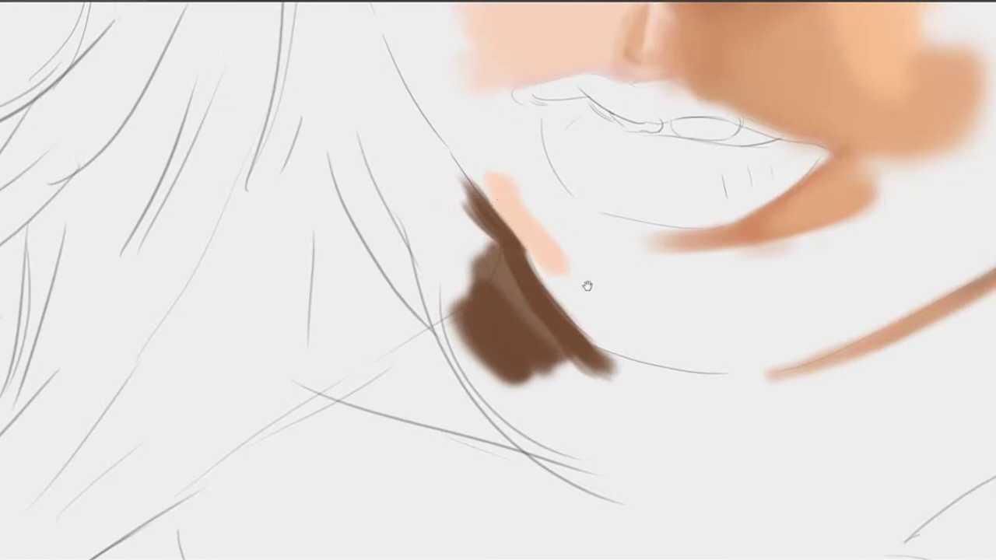
{"action": "mouse_move", "coordinate": [587, 285]}
{"action": "left_mouse_down"}
{"action": "mouse_move", "coordinate": [556, 220]}
{"action": "mouse_move", "coordinate": [550, 247]}
{"action": "left_mouse_up"}
{"action": "mouse_move", "coordinate": [498, 179]}
{"action": "left_mouse_down"}
{"action": "mouse_move", "coordinate": [559, 236]}
{"action": "mouse_move", "coordinate": [523, 225]}
{"action": "mouse_move", "coordinate": [571, 248]}
{"action": "mouse_move", "coordinate": [595, 284]}
{"action": "left_mouse_up"}
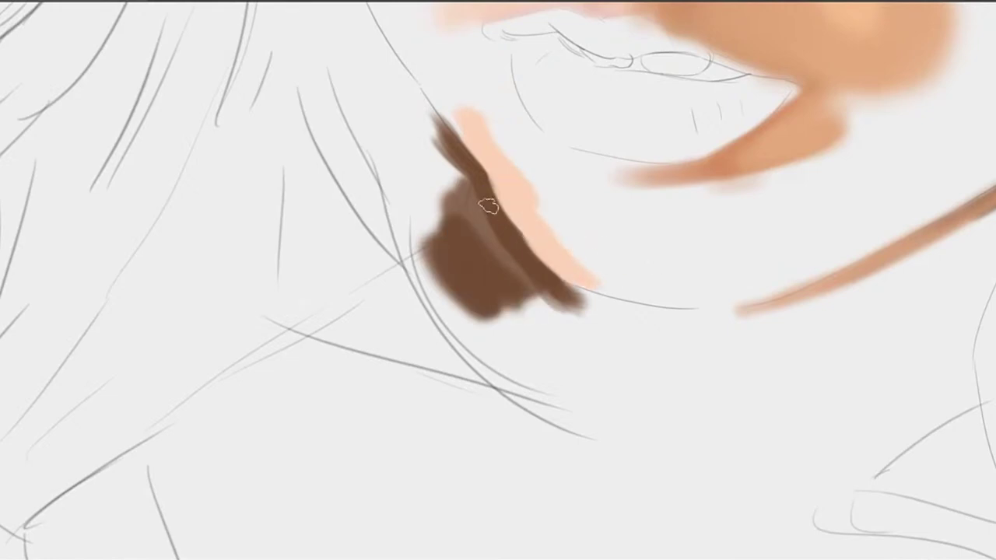
Clean up the jaw contour with dark brown, extending it under the chin and joining it to the neck shadow
{"action": "mouse_move", "coordinate": [487, 204]}
{"action": "left_mouse_down"}
{"action": "mouse_move", "coordinate": [491, 197]}
{"action": "mouse_move", "coordinate": [548, 268]}
{"action": "left_mouse_up"}
{"action": "mouse_move", "coordinate": [486, 210]}
{"action": "left_mouse_down"}
{"action": "mouse_move", "coordinate": [511, 222]}
{"action": "mouse_move", "coordinate": [489, 209]}
{"action": "mouse_move", "coordinate": [607, 309]}
{"action": "left_mouse_up"}
{"action": "left_click_drag", "start_coordinate": [547, 266], "coordinate": [631, 314]}
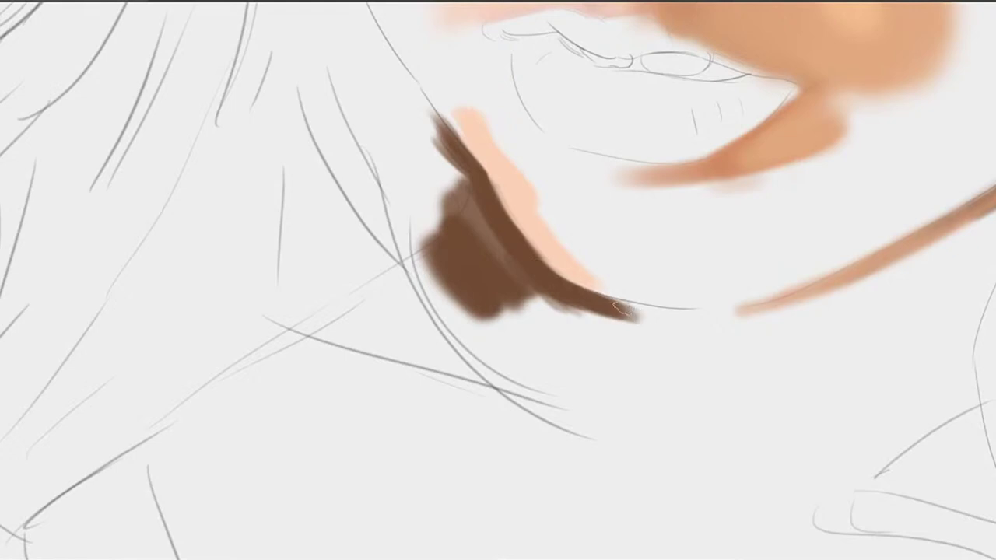
{"action": "left_click_drag", "start_coordinate": [572, 290], "coordinate": [636, 316]}
{"action": "left_click_drag", "start_coordinate": [506, 296], "coordinate": [630, 300]}
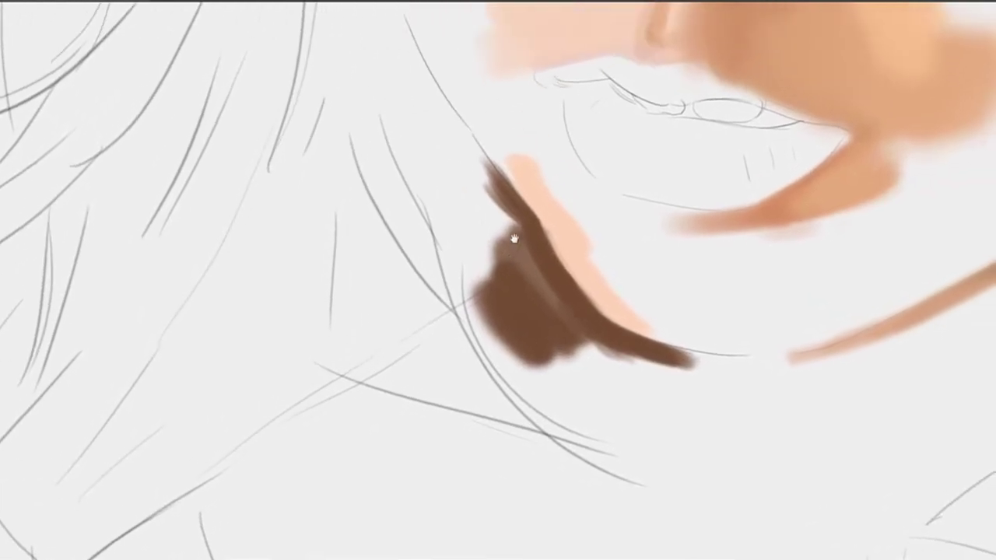
{"action": "mouse_move", "coordinate": [591, 336]}
{"action": "left_mouse_down"}
{"action": "mouse_move", "coordinate": [530, 243]}
{"action": "mouse_move", "coordinate": [622, 373]}
{"action": "mouse_move", "coordinate": [523, 250]}
{"action": "mouse_move", "coordinate": [588, 336]}
{"action": "mouse_move", "coordinate": [540, 245]}
{"action": "left_mouse_up"}
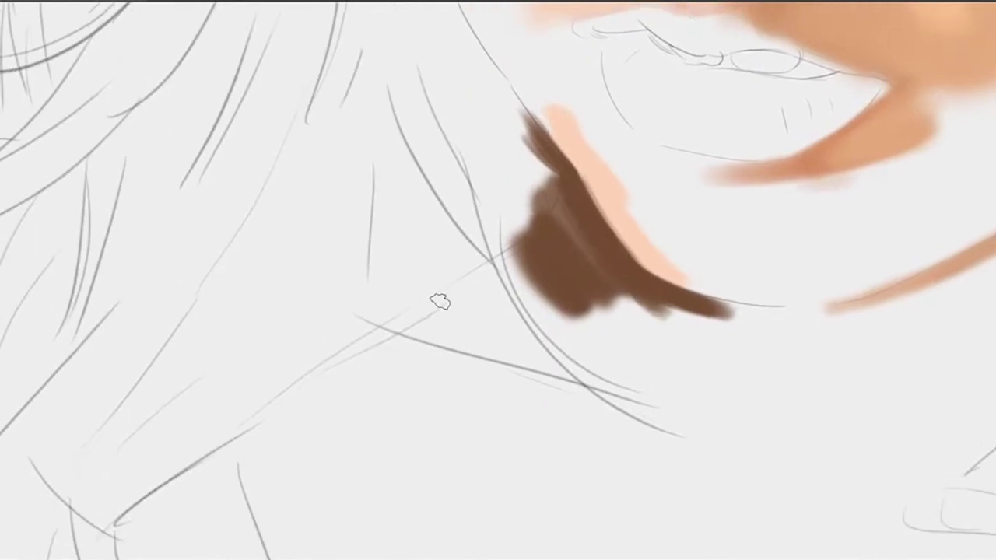
Block in a greyish-brown wedge along the sketched shoulder line beside the dark neck shadow
{"action": "left_click_drag", "start_coordinate": [476, 278], "coordinate": [395, 331]}
{"action": "key", "text": "ctrl+z"}
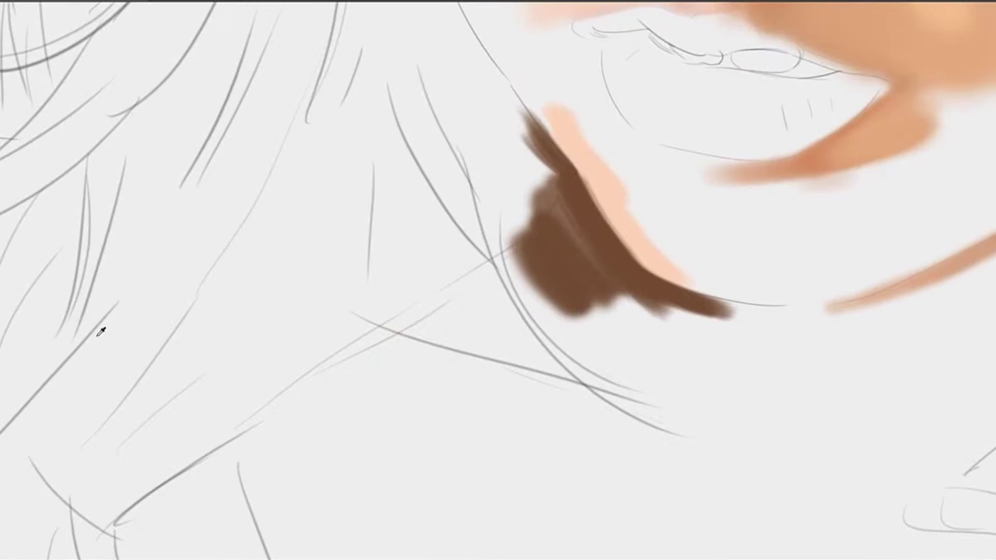
{"action": "mouse_move", "coordinate": [438, 290]}
{"action": "left_mouse_down"}
{"action": "mouse_move", "coordinate": [395, 328]}
{"action": "mouse_move", "coordinate": [488, 273]}
{"action": "mouse_move", "coordinate": [395, 319]}
{"action": "mouse_move", "coordinate": [463, 282]}
{"action": "mouse_move", "coordinate": [431, 322]}
{"action": "mouse_move", "coordinate": [498, 287]}
{"action": "mouse_move", "coordinate": [473, 288]}
{"action": "mouse_move", "coordinate": [490, 273]}
{"action": "mouse_move", "coordinate": [504, 315]}
{"action": "left_mouse_up"}
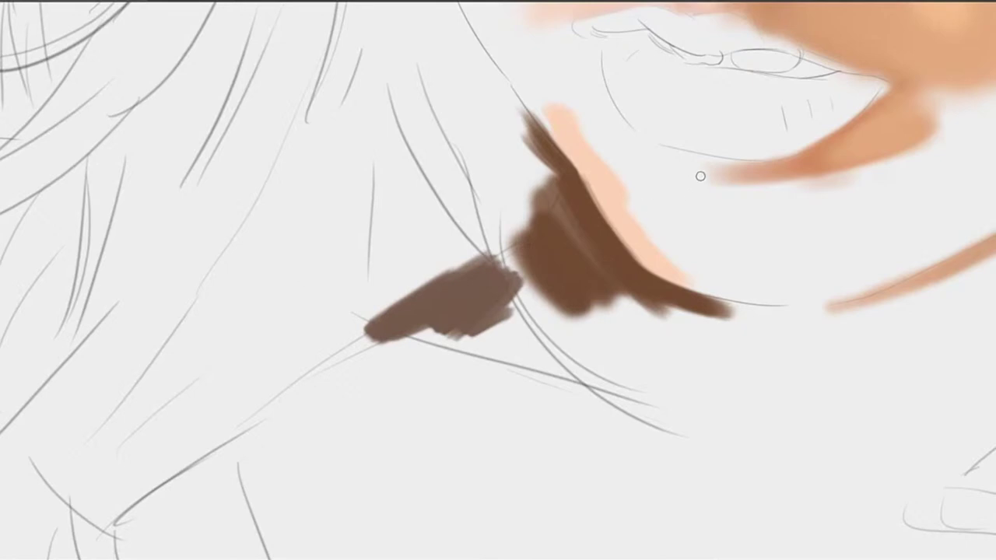
{"action": "mouse_move", "coordinate": [451, 269]}
{"action": "left_mouse_down"}
{"action": "mouse_move", "coordinate": [486, 273]}
{"action": "mouse_move", "coordinate": [466, 288]}
{"action": "mouse_move", "coordinate": [482, 308]}
{"action": "mouse_move", "coordinate": [490, 302]}
{"action": "mouse_move", "coordinate": [395, 323]}
{"action": "mouse_move", "coordinate": [451, 290]}
{"action": "mouse_move", "coordinate": [466, 302]}
{"action": "mouse_move", "coordinate": [443, 325]}
{"action": "mouse_move", "coordinate": [383, 339]}
{"action": "mouse_move", "coordinate": [432, 332]}
{"action": "mouse_move", "coordinate": [441, 344]}
{"action": "mouse_move", "coordinate": [556, 317]}
{"action": "left_mouse_up"}
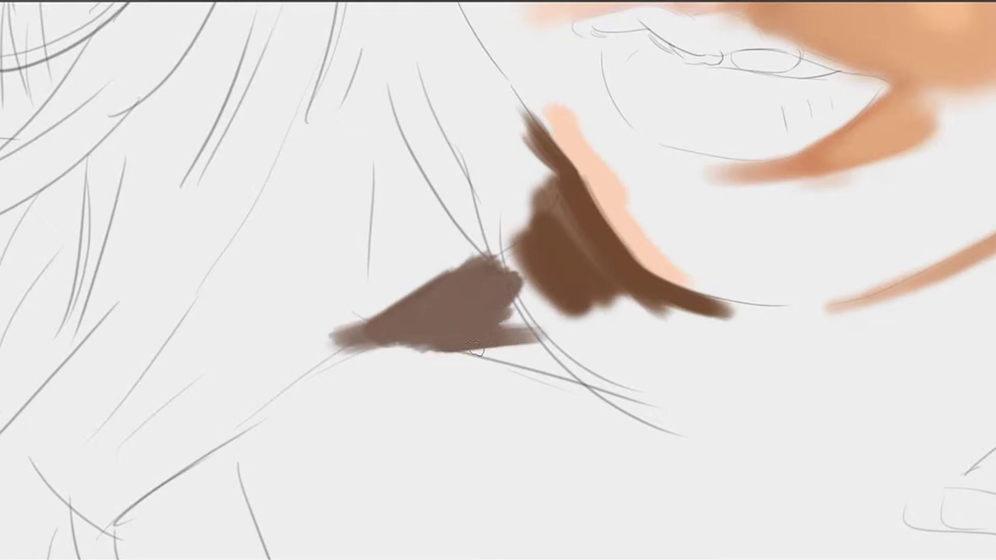
Add dark reddish brown along the wedge's lower edge and soften it into the greyish brown using sampled tones
{"action": "mouse_move", "coordinate": [475, 352]}
{"action": "left_mouse_down"}
{"action": "mouse_move", "coordinate": [514, 356]}
{"action": "mouse_move", "coordinate": [393, 345]}
{"action": "mouse_move", "coordinate": [528, 354]}
{"action": "mouse_move", "coordinate": [494, 349]}
{"action": "mouse_move", "coordinate": [543, 248]}
{"action": "mouse_move", "coordinate": [496, 337]}
{"action": "mouse_move", "coordinate": [497, 318]}
{"action": "mouse_move", "coordinate": [483, 338]}
{"action": "mouse_move", "coordinate": [512, 287]}
{"action": "left_mouse_up"}
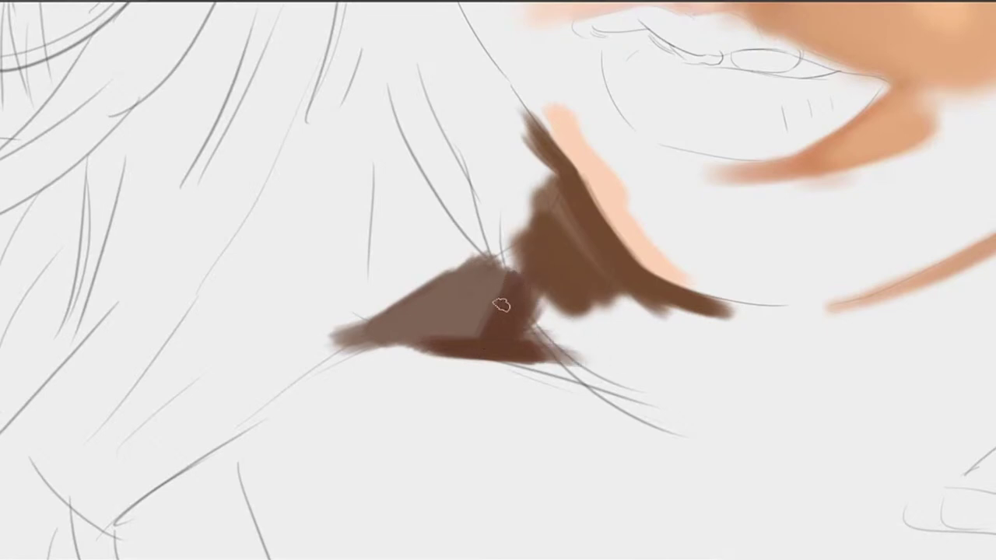
{"action": "mouse_move", "coordinate": [455, 352]}
{"action": "left_mouse_down"}
{"action": "mouse_move", "coordinate": [516, 311]}
{"action": "mouse_move", "coordinate": [504, 311]}
{"action": "left_mouse_up"}
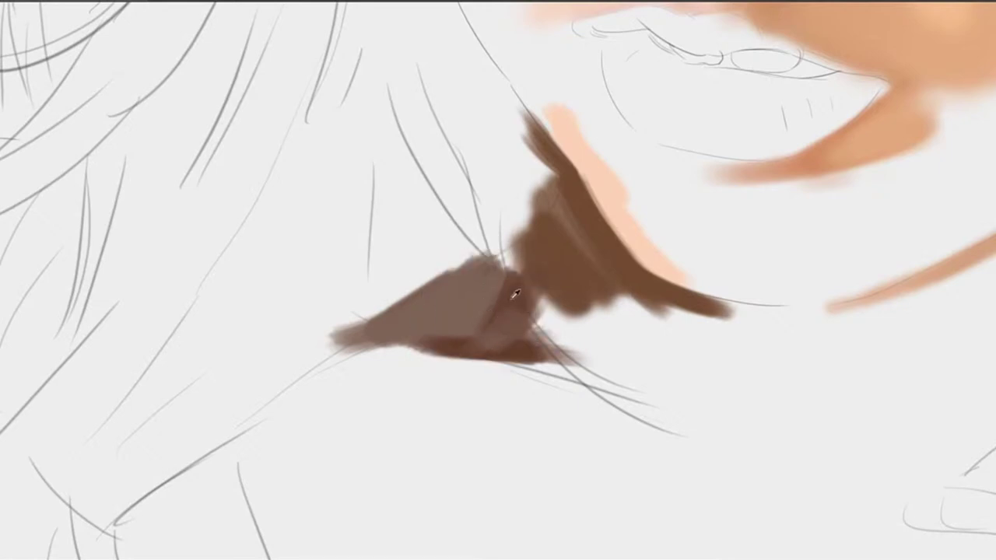
{"action": "left_click", "coordinate": [511, 298], "text": "alt"}
{"action": "left_click_drag", "start_coordinate": [490, 298], "coordinate": [467, 327]}
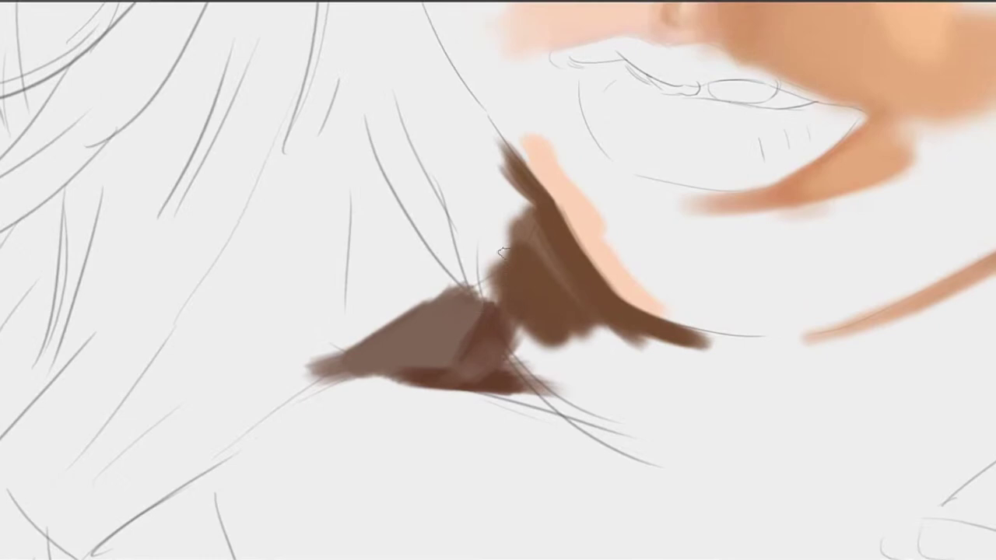
{"action": "left_click", "coordinate": [456, 335], "text": "alt"}
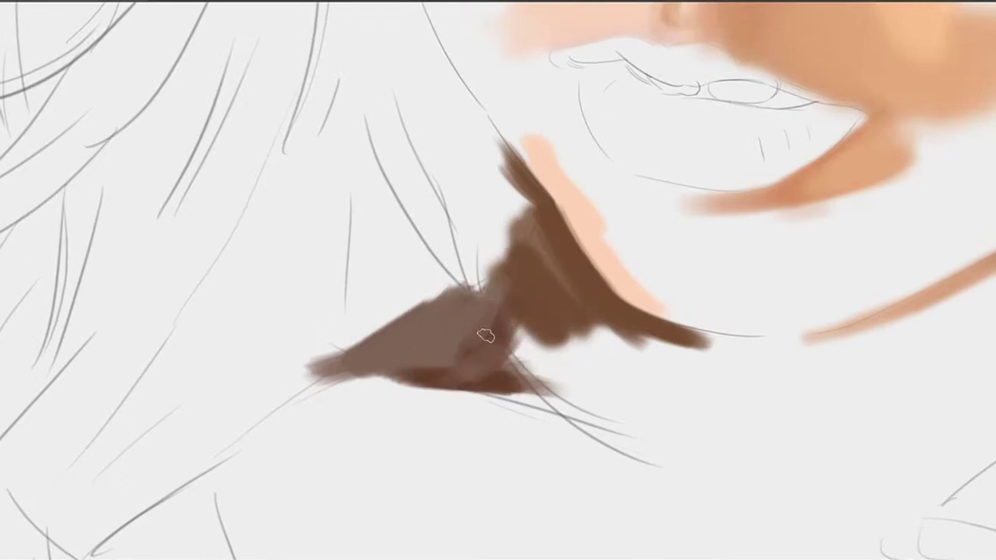
{"action": "left_click", "coordinate": [455, 345], "text": "alt"}
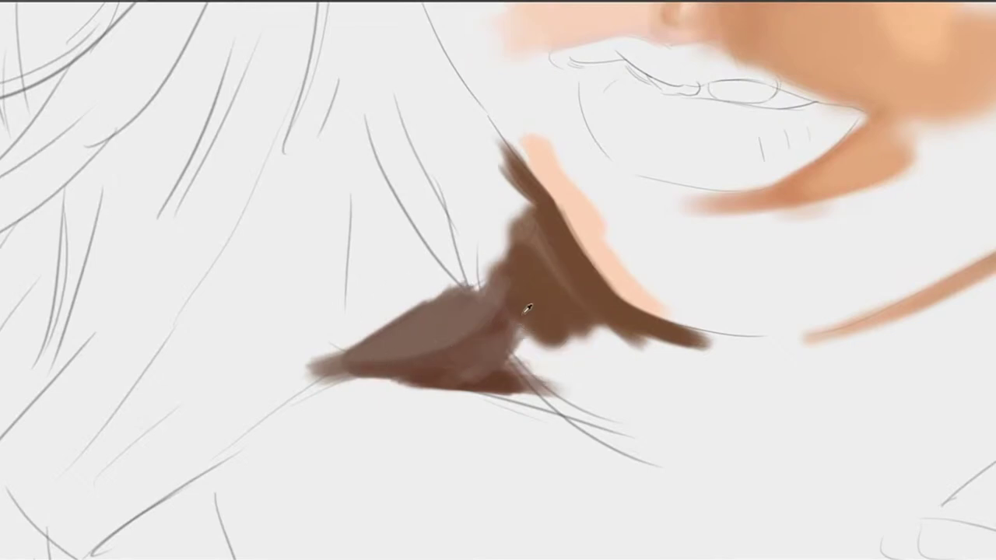
Fill the gap between the wedge and the neck shadow with brown and even out the tones inside the shadow
{"action": "mouse_move", "coordinate": [527, 308]}
{"action": "left_mouse_down"}
{"action": "mouse_move", "coordinate": [493, 353]}
{"action": "mouse_move", "coordinate": [532, 328]}
{"action": "mouse_move", "coordinate": [509, 361]}
{"action": "mouse_move", "coordinate": [496, 346]}
{"action": "mouse_move", "coordinate": [531, 314]}
{"action": "mouse_move", "coordinate": [525, 353]}
{"action": "mouse_move", "coordinate": [512, 330]}
{"action": "mouse_move", "coordinate": [502, 367]}
{"action": "mouse_move", "coordinate": [555, 344]}
{"action": "mouse_move", "coordinate": [505, 347]}
{"action": "left_mouse_up"}
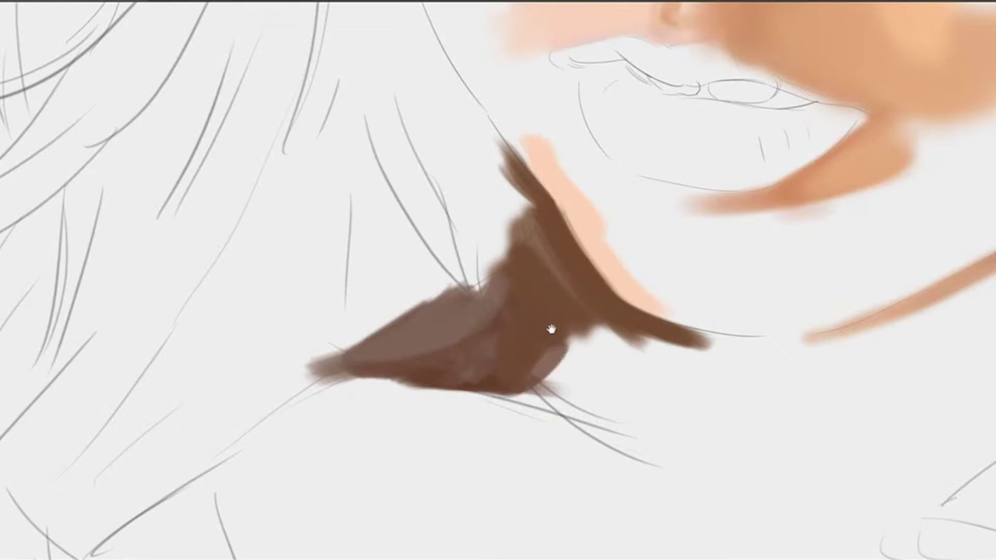
{"action": "left_click_drag", "start_coordinate": [590, 265], "coordinate": [504, 222]}
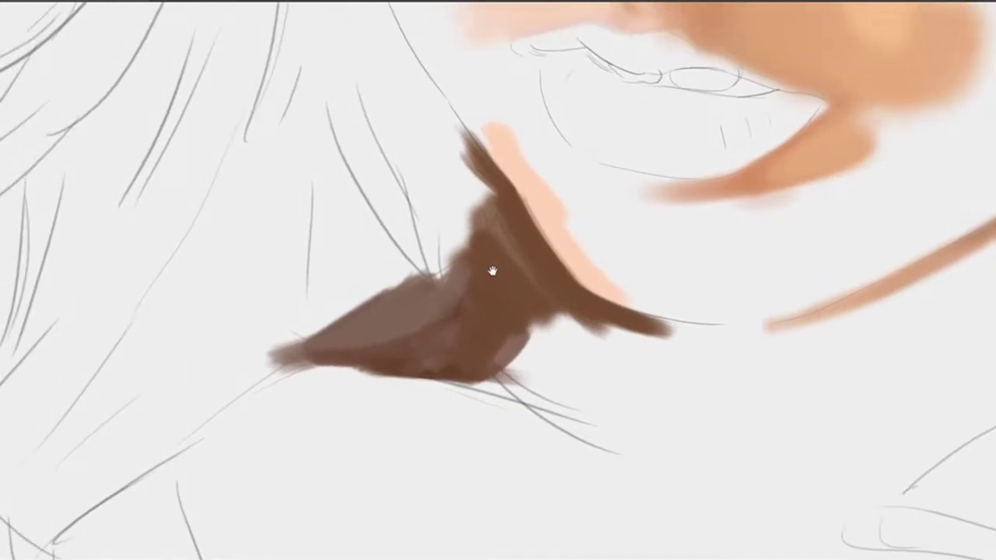
{"action": "left_click", "coordinate": [163, 334]}
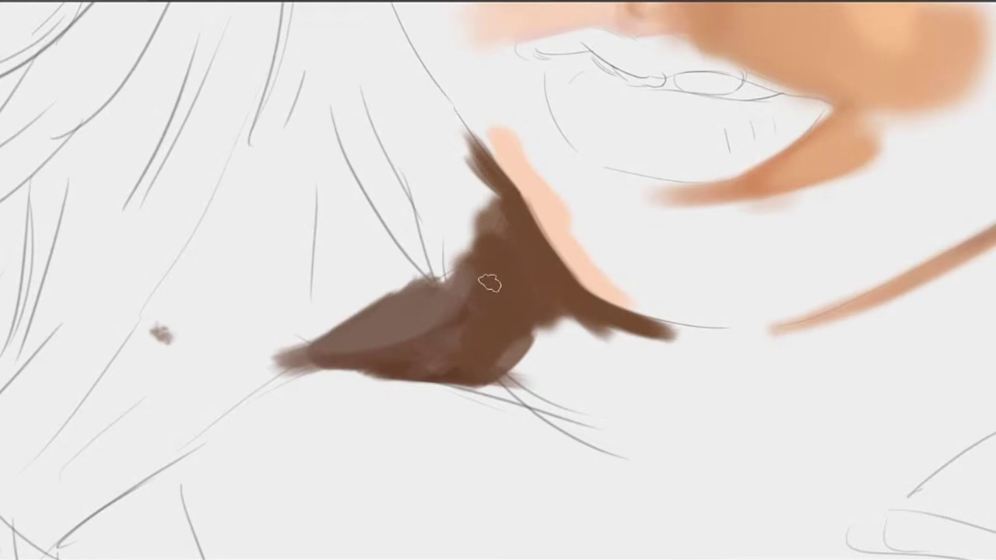
{"action": "left_click", "coordinate": [457, 294], "text": "alt"}
{"action": "left_click_drag", "start_coordinate": [508, 276], "coordinate": [496, 308]}
{"action": "left_click_drag", "start_coordinate": [508, 254], "coordinate": [495, 317]}
Extend the lower corner of the neck shadow with warmer reddish-brown strokes
{"action": "mouse_move", "coordinate": [518, 315]}
{"action": "left_mouse_down"}
{"action": "mouse_move", "coordinate": [527, 235]}
{"action": "mouse_move", "coordinate": [480, 287]}
{"action": "left_mouse_up"}
{"action": "key", "text": "ctrl+z"}
{"action": "left_click_drag", "start_coordinate": [537, 227], "coordinate": [457, 295]}
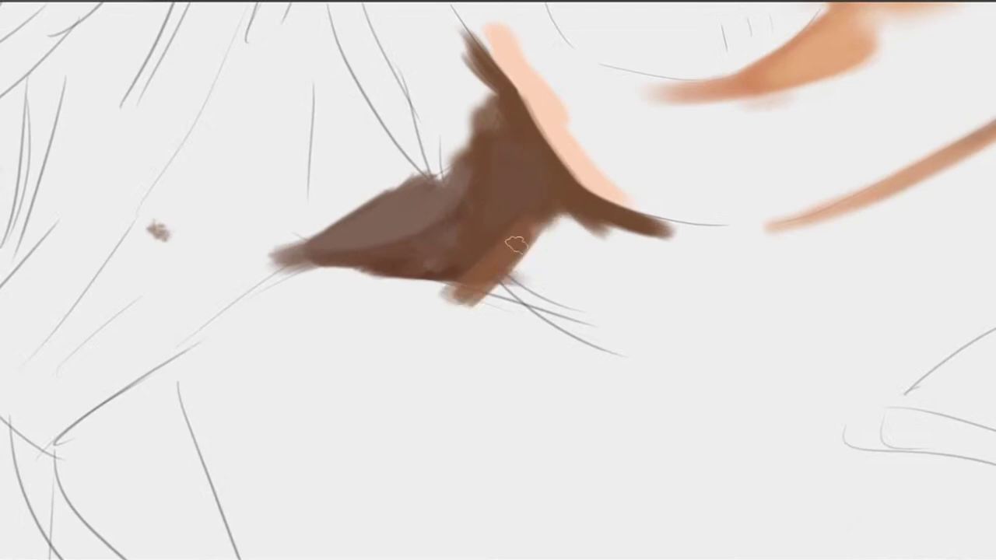
{"action": "mouse_move", "coordinate": [515, 245]}
{"action": "left_mouse_down"}
{"action": "mouse_move", "coordinate": [506, 272]}
{"action": "mouse_move", "coordinate": [475, 249]}
{"action": "mouse_move", "coordinate": [464, 259]}
{"action": "left_mouse_up"}
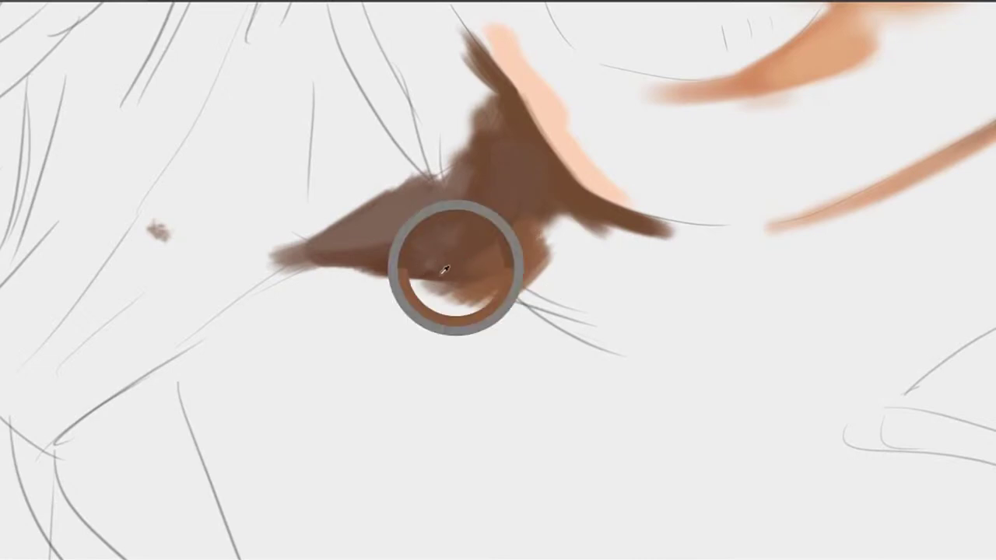
Sample a dark brown from the neck shadow and paint it along the wedge's lower edge out to its tip
{"action": "left_click_drag", "start_coordinate": [508, 251], "coordinate": [640, 232]}
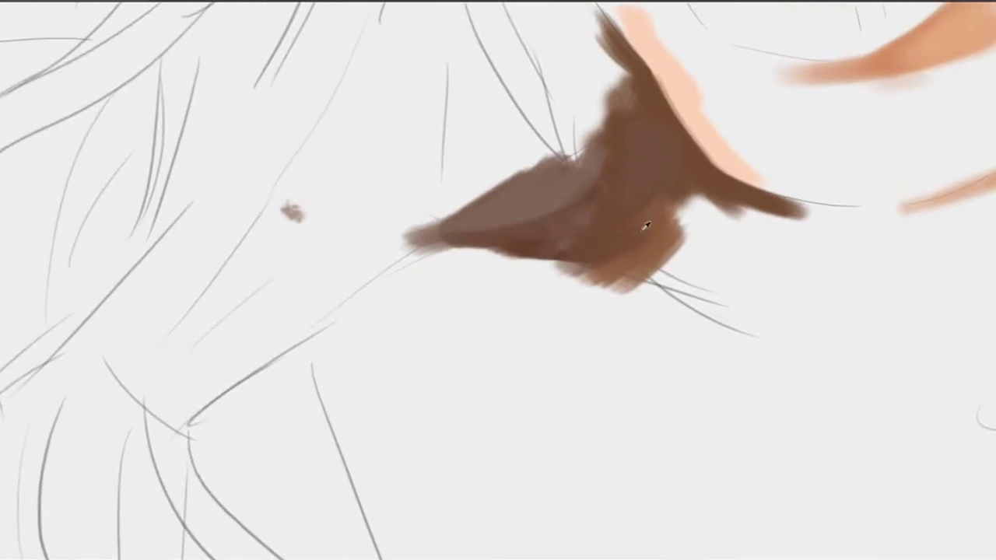
{"action": "left_click", "coordinate": [593, 247], "text": "alt"}
{"action": "left_click_drag", "start_coordinate": [579, 253], "coordinate": [489, 263]}
{"action": "left_click_drag", "start_coordinate": [569, 250], "coordinate": [480, 262]}
{"action": "left_click_drag", "start_coordinate": [571, 247], "coordinate": [447, 250]}
{"action": "left_click_drag", "start_coordinate": [536, 240], "coordinate": [407, 240]}
{"action": "left_click_drag", "start_coordinate": [517, 230], "coordinate": [400, 225]}
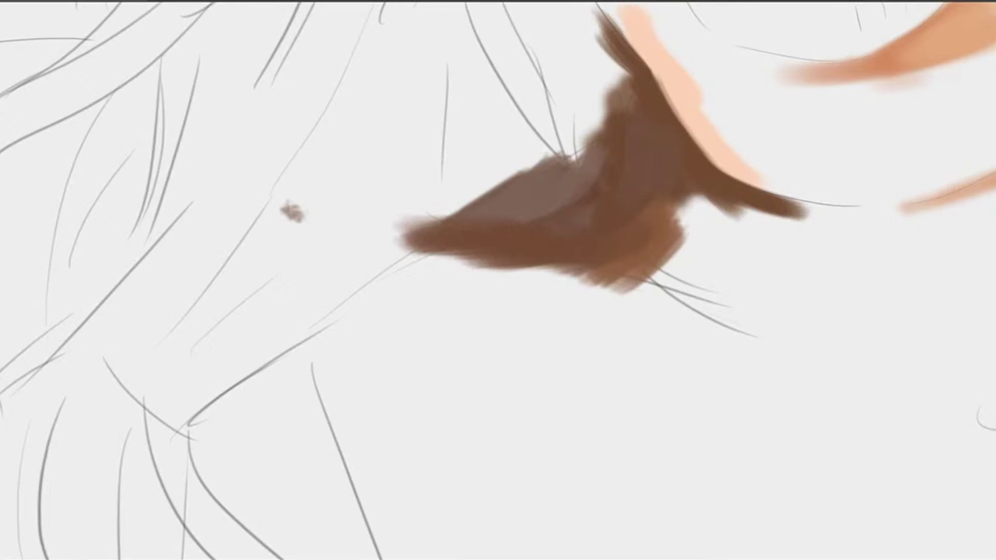
{"action": "mouse_move", "coordinate": [523, 238]}
{"action": "left_mouse_down"}
{"action": "mouse_move", "coordinate": [631, 251]}
{"action": "mouse_move", "coordinate": [470, 258]}
{"action": "left_mouse_up"}
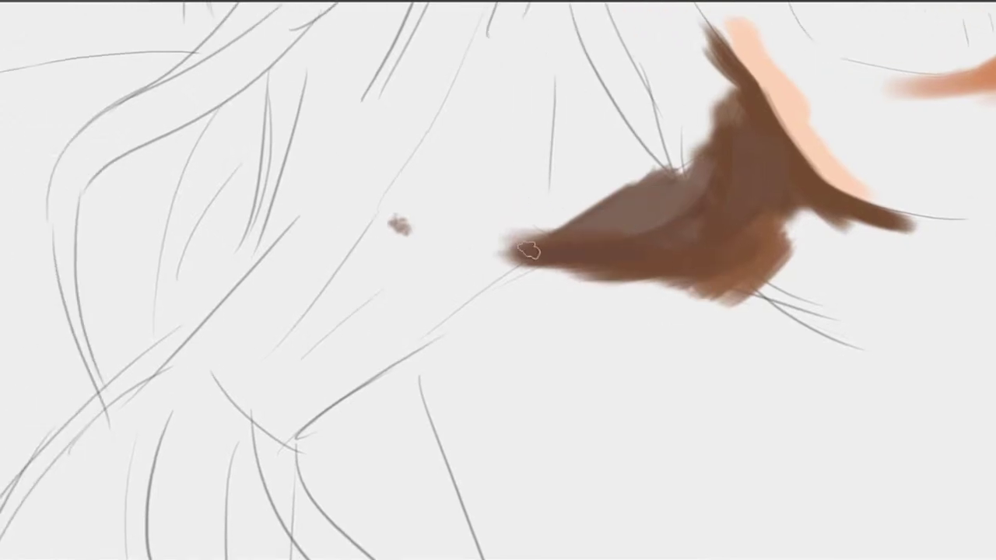
Extend the upper outer edge of the neck shadow with short brown strokes toward the hair sketch lines
{"action": "mouse_move", "coordinate": [631, 213]}
{"action": "left_mouse_down"}
{"action": "mouse_move", "coordinate": [578, 238]}
{"action": "mouse_move", "coordinate": [639, 208]}
{"action": "mouse_move", "coordinate": [487, 311]}
{"action": "mouse_move", "coordinate": [491, 374]}
{"action": "left_mouse_up"}
{"action": "mouse_move", "coordinate": [543, 322]}
{"action": "left_mouse_down"}
{"action": "mouse_move", "coordinate": [489, 284]}
{"action": "mouse_move", "coordinate": [467, 245]}
{"action": "left_mouse_up"}
{"action": "left_click", "coordinate": [509, 270], "text": "alt"}
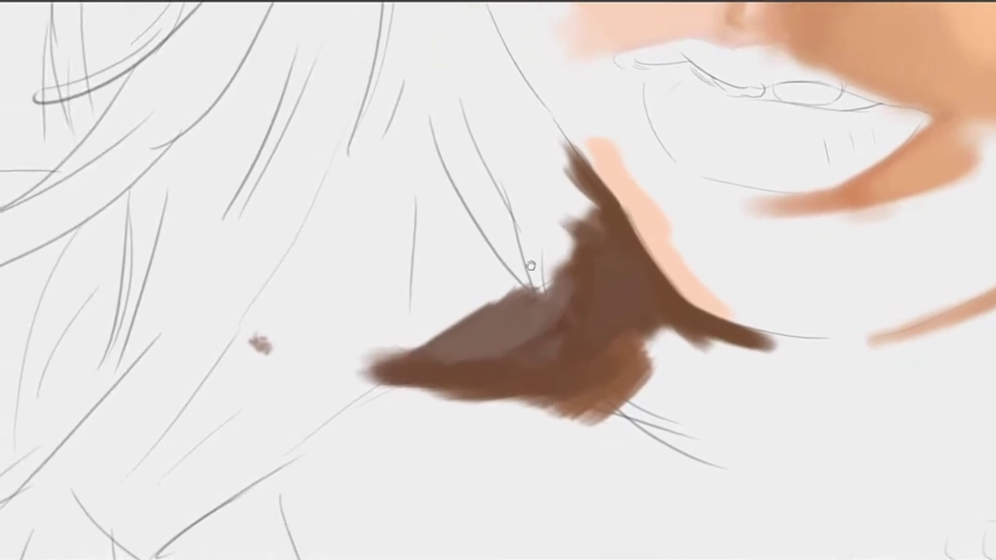
{"action": "left_click_drag", "start_coordinate": [484, 243], "coordinate": [458, 300]}
{"action": "key", "text": "ctrl+z"}
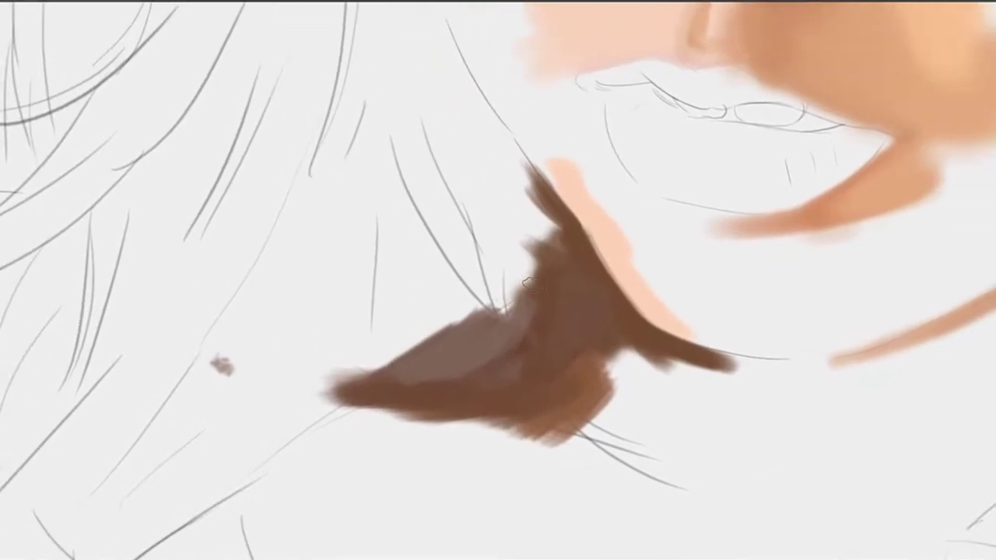
Paint near-black brown hair strokes at the upper corner of the neck shadow and carry them against the far jaw edge
{"action": "left_click_drag", "start_coordinate": [555, 253], "coordinate": [508, 300]}
{"action": "left_click_drag", "start_coordinate": [534, 233], "coordinate": [496, 295]}
{"action": "mouse_move", "coordinate": [510, 216]}
{"action": "left_mouse_down"}
{"action": "mouse_move", "coordinate": [500, 299]}
{"action": "mouse_move", "coordinate": [502, 288]}
{"action": "left_mouse_up"}
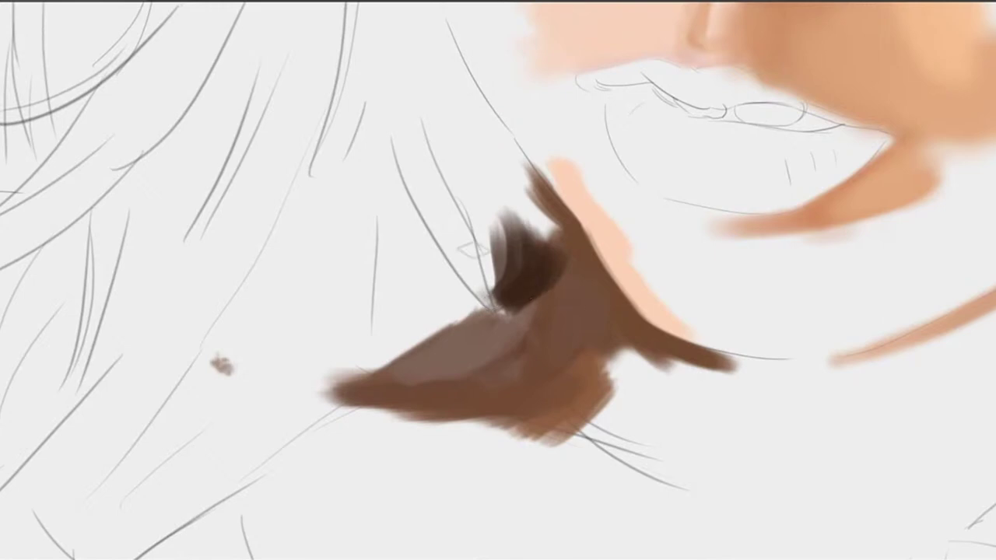
{"action": "left_click_drag", "start_coordinate": [527, 292], "coordinate": [522, 282]}
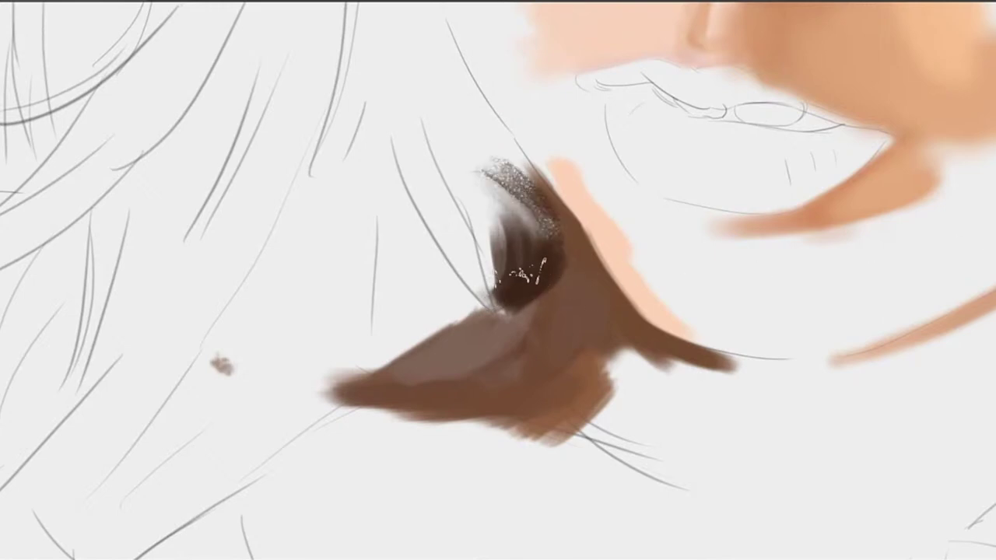
{"action": "key", "text": "ctrl+z"}
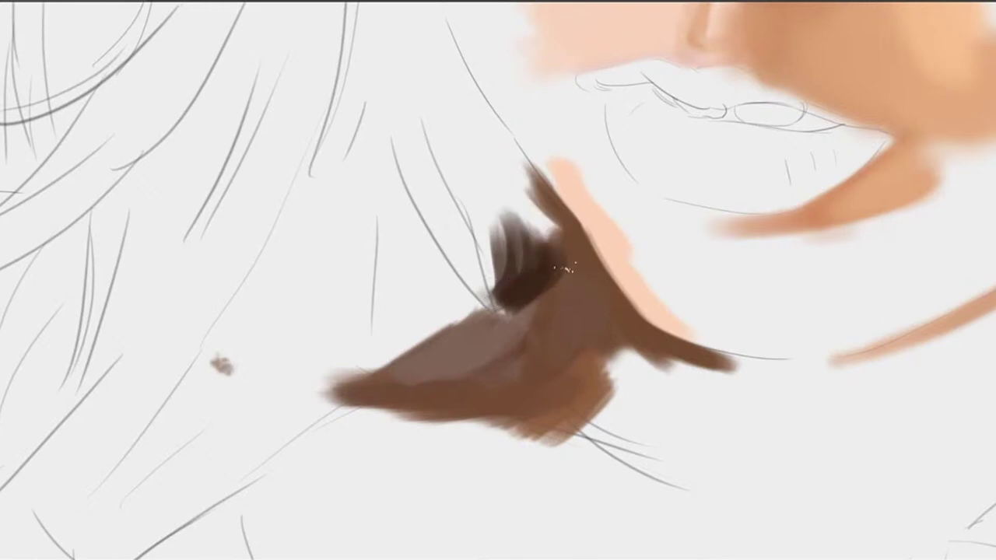
{"action": "mouse_move", "coordinate": [563, 263]}
{"action": "left_mouse_down"}
{"action": "mouse_move", "coordinate": [556, 274]}
{"action": "mouse_move", "coordinate": [554, 229]}
{"action": "mouse_move", "coordinate": [534, 233]}
{"action": "left_mouse_up"}
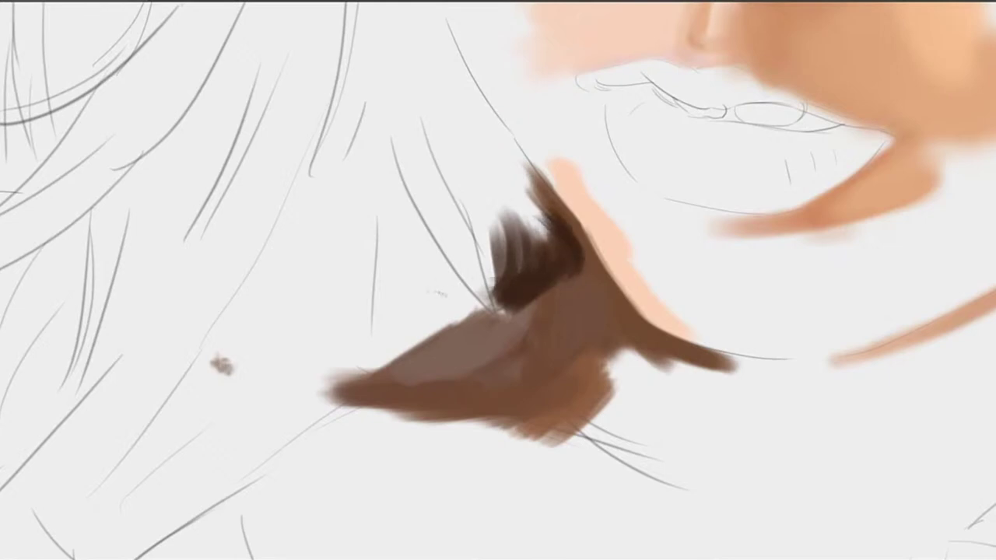
Paint very dark brown along the wedge's upper edge, from the neck shadow out to its tip
{"action": "mouse_move", "coordinate": [480, 287]}
{"action": "left_mouse_down"}
{"action": "mouse_move", "coordinate": [554, 268]}
{"action": "mouse_move", "coordinate": [549, 286]}
{"action": "mouse_move", "coordinate": [521, 292]}
{"action": "mouse_move", "coordinate": [551, 288]}
{"action": "mouse_move", "coordinate": [461, 301]}
{"action": "left_mouse_up"}
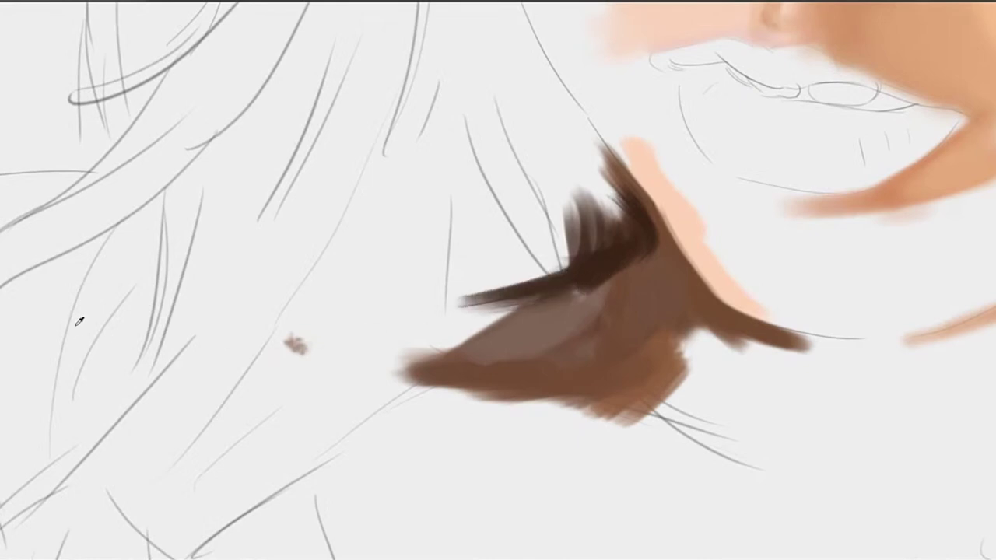
{"action": "mouse_move", "coordinate": [458, 351]}
{"action": "left_mouse_down"}
{"action": "mouse_move", "coordinate": [555, 291]}
{"action": "mouse_move", "coordinate": [425, 364]}
{"action": "left_mouse_up"}
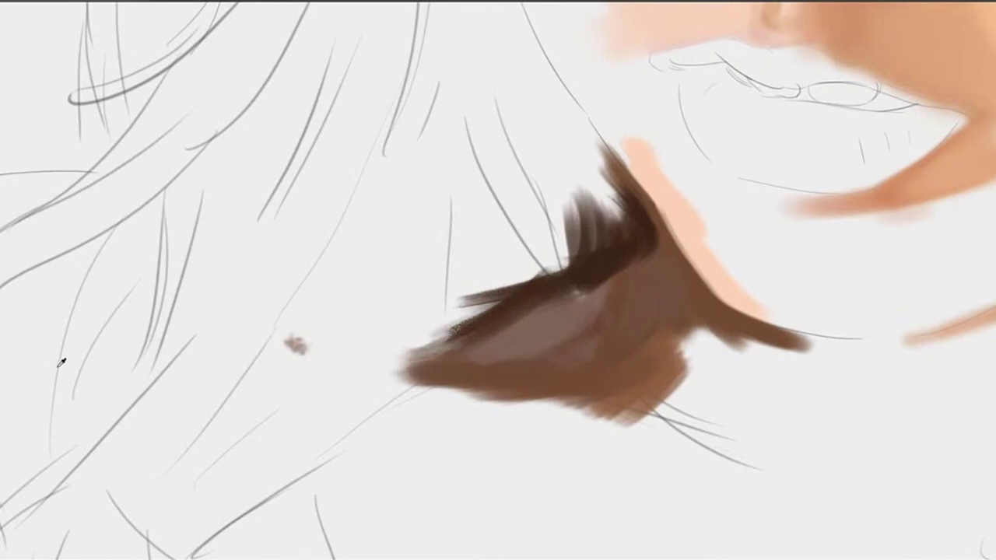
{"action": "left_click_drag", "start_coordinate": [396, 364], "coordinate": [468, 326]}
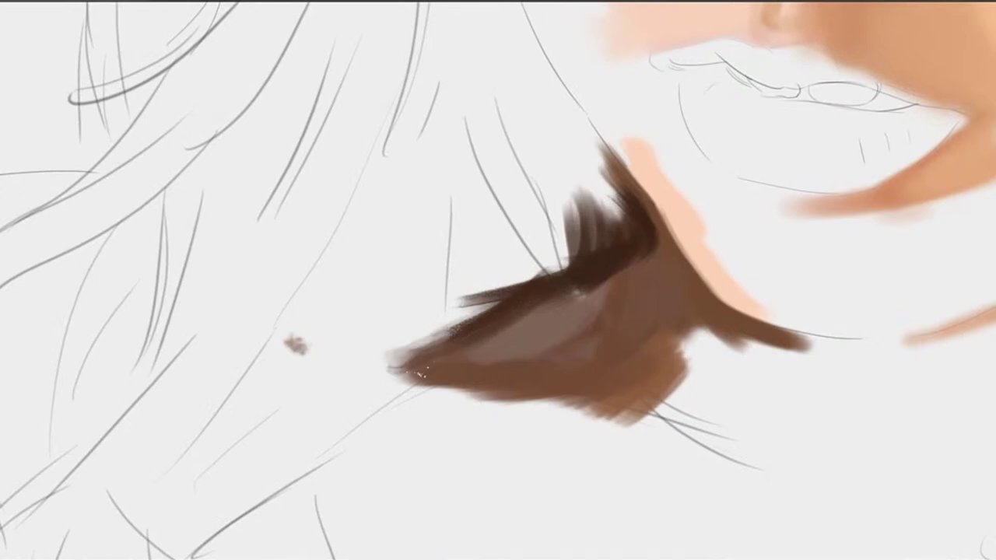
{"action": "mouse_move", "coordinate": [421, 373]}
{"action": "left_mouse_down"}
{"action": "mouse_move", "coordinate": [537, 291]}
{"action": "mouse_move", "coordinate": [561, 255]}
{"action": "left_mouse_up"}
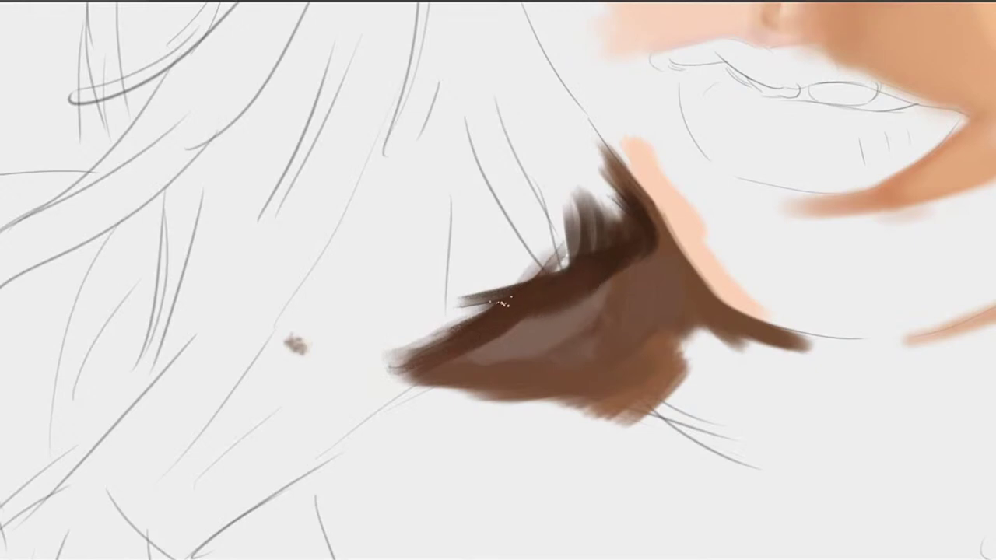
Add dark brown upright hair strokes rising above the wedge beside the neck shadow
{"action": "left_click_drag", "start_coordinate": [503, 263], "coordinate": [507, 304]}
{"action": "mouse_move", "coordinate": [530, 337]}
{"action": "left_mouse_down"}
{"action": "mouse_move", "coordinate": [523, 301]}
{"action": "mouse_move", "coordinate": [535, 264]}
{"action": "mouse_move", "coordinate": [516, 257]}
{"action": "left_mouse_up"}
{"action": "left_click_drag", "start_coordinate": [505, 359], "coordinate": [513, 240]}
{"action": "left_click_drag", "start_coordinate": [510, 339], "coordinate": [523, 240]}
{"action": "mouse_move", "coordinate": [514, 319]}
{"action": "left_mouse_down"}
{"action": "mouse_move", "coordinate": [519, 227]}
{"action": "mouse_move", "coordinate": [532, 232]}
{"action": "left_mouse_up"}
{"action": "left_click_drag", "start_coordinate": [538, 329], "coordinate": [545, 232]}
{"action": "left_click_drag", "start_coordinate": [514, 320], "coordinate": [425, 304]}
{"action": "mouse_move", "coordinate": [470, 349]}
{"action": "left_mouse_down"}
{"action": "mouse_move", "coordinate": [447, 301]}
{"action": "mouse_move", "coordinate": [436, 311]}
{"action": "left_mouse_up"}
{"action": "left_click_drag", "start_coordinate": [551, 243], "coordinate": [448, 256]}
Extend the reddish blush of the near cheek down toward the jawline with soft strokes of a sampled tone
{"action": "mouse_move", "coordinate": [596, 67]}
{"action": "left_mouse_down"}
{"action": "mouse_move", "coordinate": [593, 186]}
{"action": "mouse_move", "coordinate": [645, 184]}
{"action": "mouse_move", "coordinate": [599, 215]}
{"action": "mouse_move", "coordinate": [581, 246]}
{"action": "left_mouse_up"}
{"action": "mouse_move", "coordinate": [619, 186]}
{"action": "left_mouse_down"}
{"action": "mouse_move", "coordinate": [612, 223]}
{"action": "mouse_move", "coordinate": [568, 267]}
{"action": "mouse_move", "coordinate": [614, 194]}
{"action": "mouse_move", "coordinate": [615, 223]}
{"action": "mouse_move", "coordinate": [568, 248]}
{"action": "mouse_move", "coordinate": [534, 188]}
{"action": "left_mouse_up"}
{"action": "mouse_move", "coordinate": [591, 284]}
{"action": "left_mouse_down"}
{"action": "mouse_move", "coordinate": [555, 283]}
{"action": "mouse_move", "coordinate": [575, 287]}
{"action": "mouse_move", "coordinate": [560, 267]}
{"action": "mouse_move", "coordinate": [547, 274]}
{"action": "mouse_move", "coordinate": [574, 273]}
{"action": "left_mouse_up"}
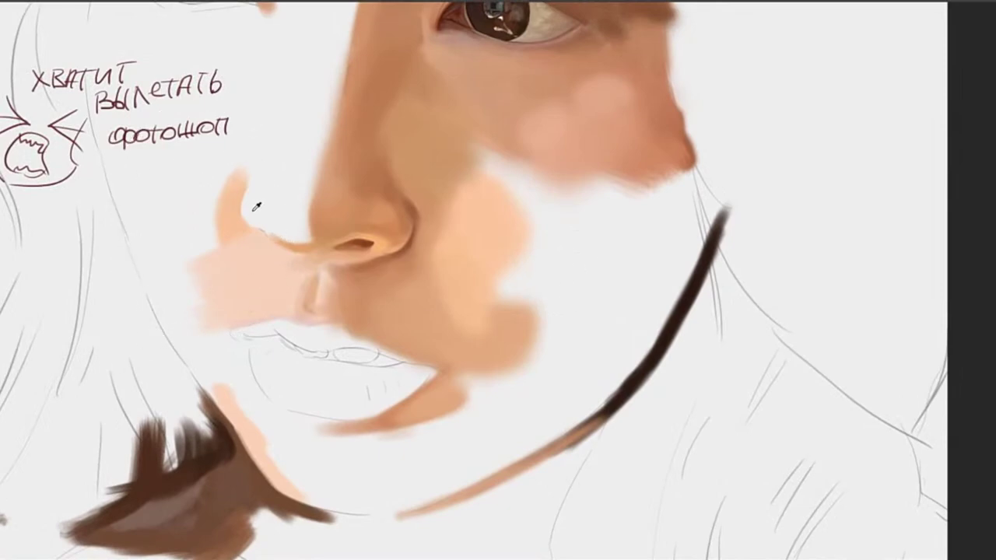
{"action": "left_click_drag", "start_coordinate": [599, 184], "coordinate": [591, 215]}
{"action": "left_click_drag", "start_coordinate": [651, 179], "coordinate": [560, 272]}
{"action": "left_click", "coordinate": [627, 210], "text": "alt"}
{"action": "left_click_drag", "start_coordinate": [622, 226], "coordinate": [574, 268]}
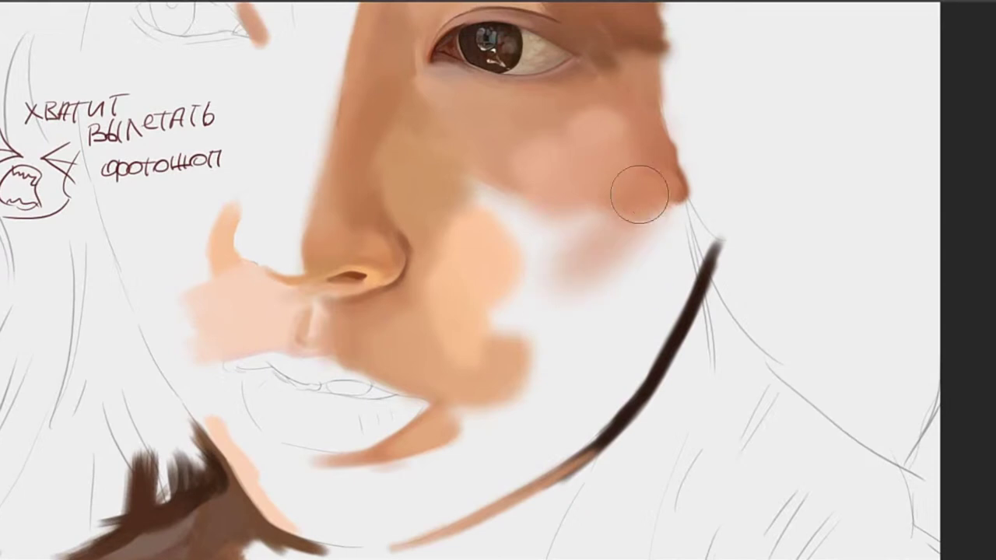
{"action": "mouse_move", "coordinate": [638, 194]}
{"action": "left_mouse_down"}
{"action": "mouse_move", "coordinate": [560, 279]}
{"action": "mouse_move", "coordinate": [622, 188]}
{"action": "mouse_move", "coordinate": [524, 280]}
{"action": "mouse_move", "coordinate": [611, 184]}
{"action": "mouse_move", "coordinate": [611, 167]}
{"action": "mouse_move", "coordinate": [531, 249]}
{"action": "left_mouse_up"}
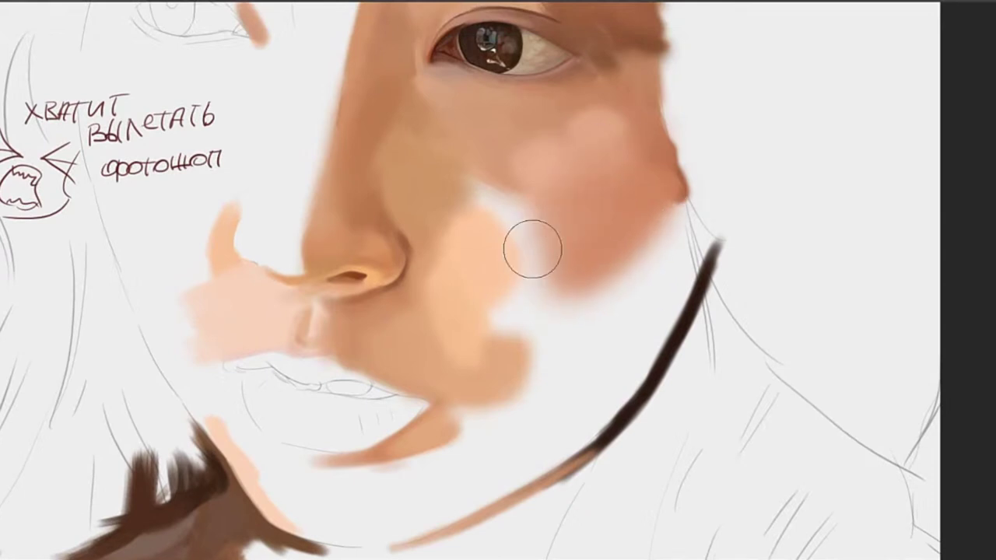
Fill the unpainted gap between the cheek blush and the peach area beside the nose with sampled light pink
{"action": "left_click", "coordinate": [563, 177], "text": "alt"}
{"action": "left_click", "coordinate": [541, 180], "text": "alt"}
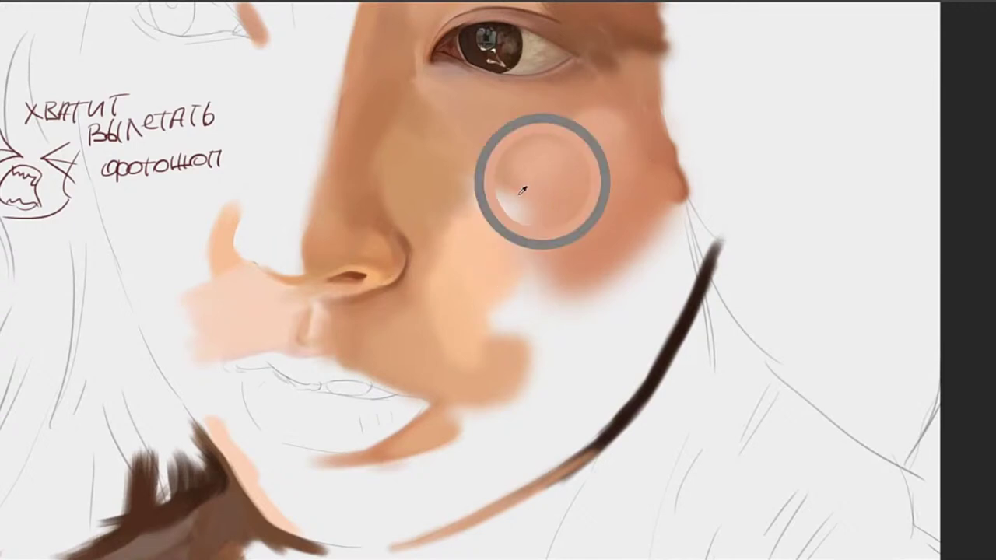
{"action": "left_click", "coordinate": [476, 232], "text": "alt"}
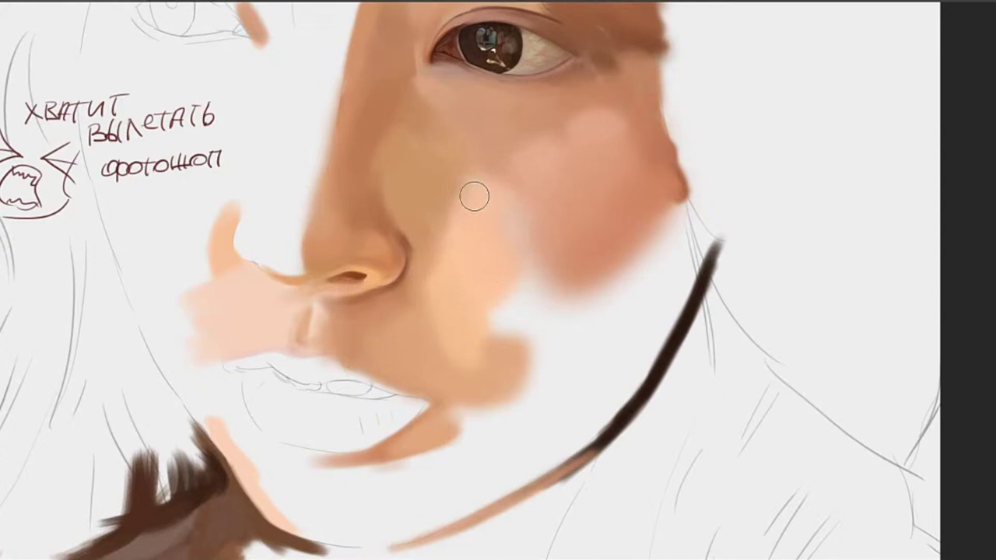
Blend the cheek blush into the peach area beside the nose with soft strokes of sampled pink and reddish tones
{"action": "left_click_drag", "start_coordinate": [462, 205], "coordinate": [484, 257]}
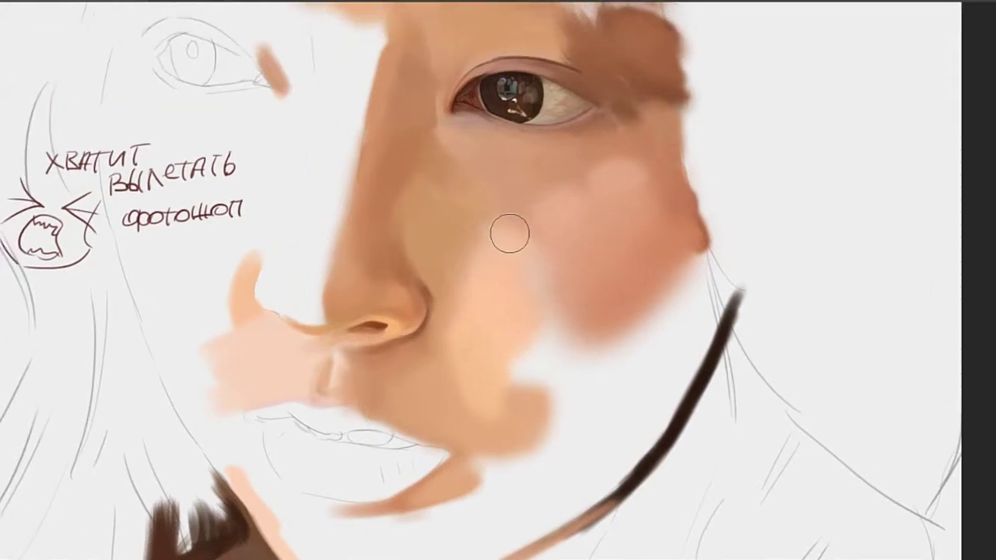
{"action": "left_click", "coordinate": [503, 243], "text": "alt"}
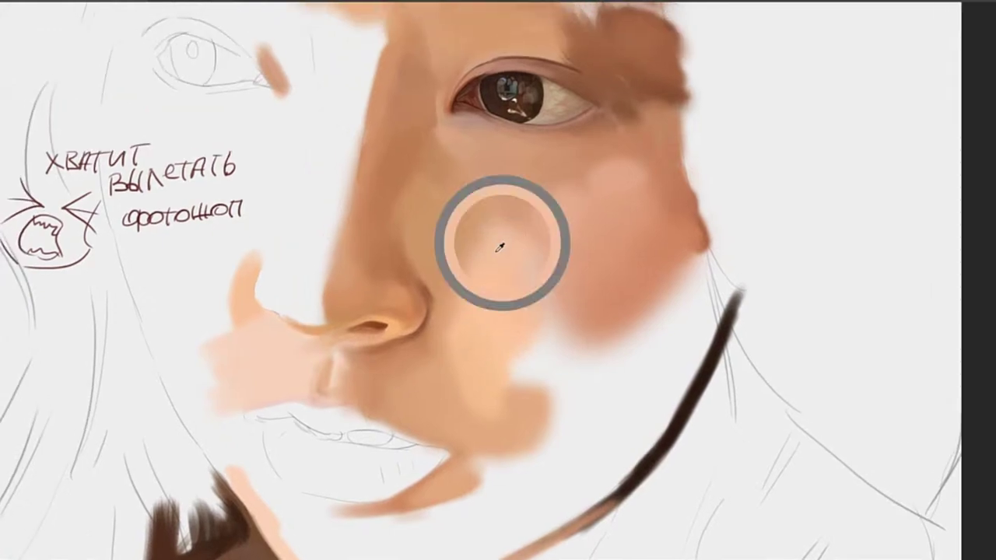
{"action": "left_click", "coordinate": [562, 255], "text": "alt"}
{"action": "left_click", "coordinate": [518, 288], "text": "alt"}
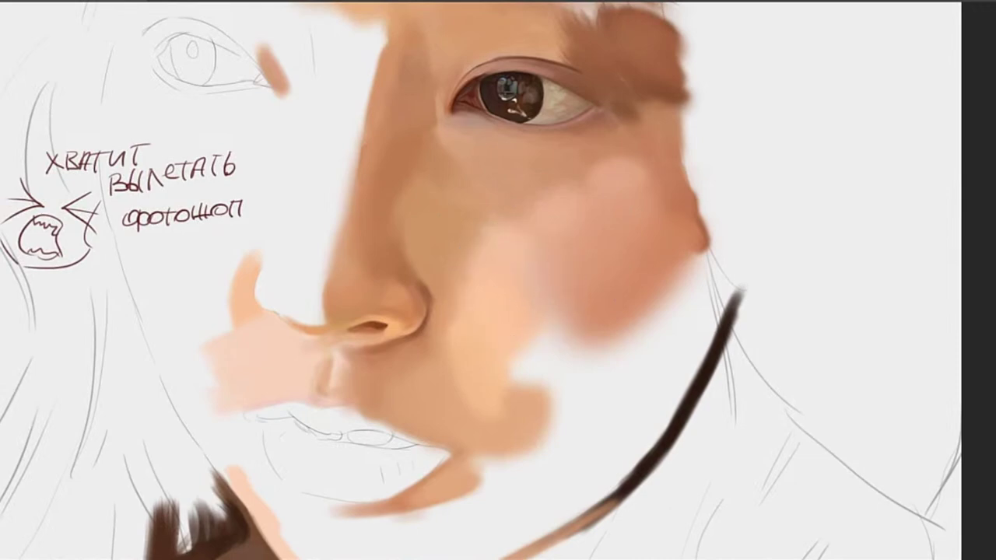
{"action": "left_click", "coordinate": [580, 300], "text": "alt"}
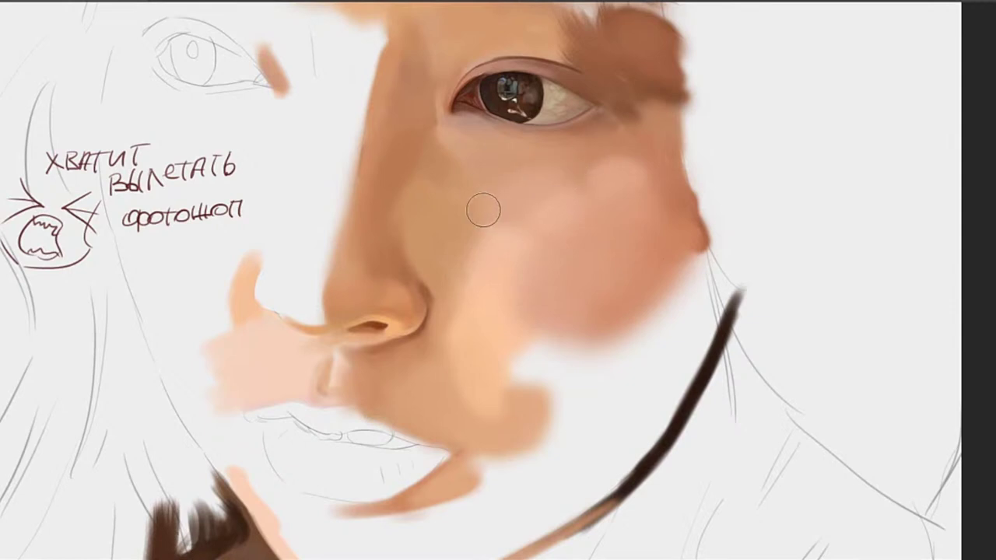
Blend the light pink area below the near eye into the upper cheek with soft strokes of sampled skin tones
{"action": "left_click_drag", "start_coordinate": [539, 182], "coordinate": [615, 159]}
{"action": "left_click", "coordinate": [609, 179], "text": "alt"}
{"action": "left_click_drag", "start_coordinate": [548, 205], "coordinate": [615, 174]}
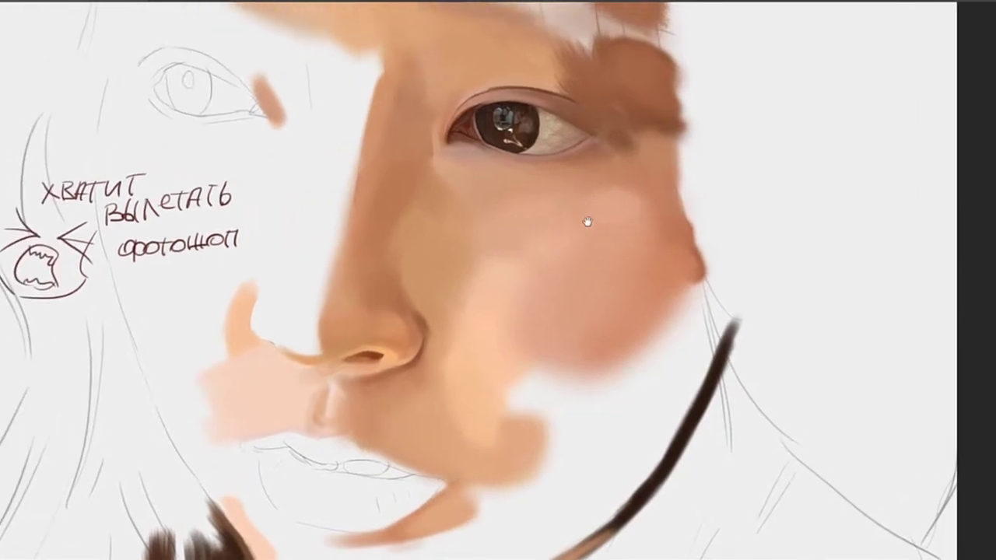
{"action": "left_click", "coordinate": [507, 265], "text": "alt"}
{"action": "left_click_drag", "start_coordinate": [567, 273], "coordinate": [490, 208]}
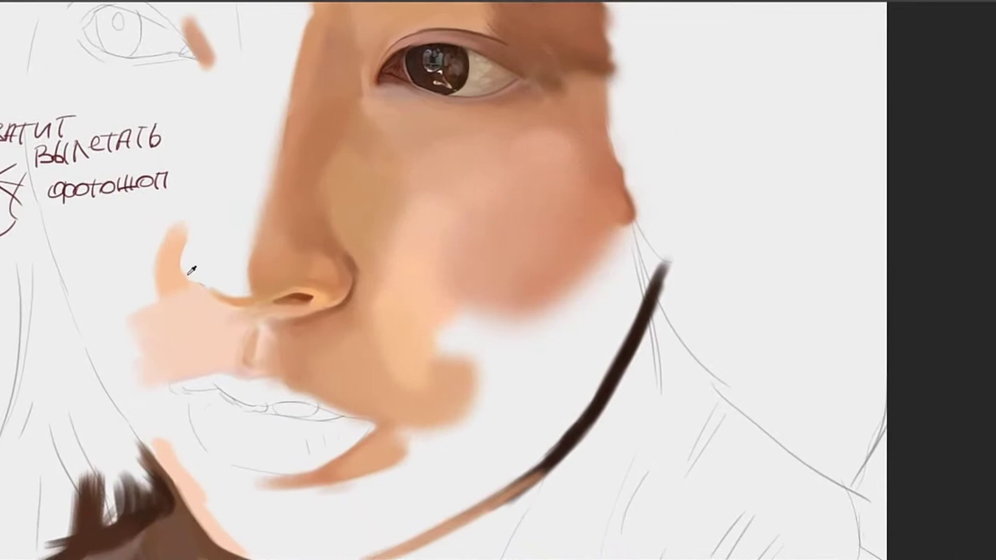
Shade the outer edge of the near cheek with soft dark brown strokes using a larger brush, blending the shadow into the blush
{"action": "mouse_move", "coordinate": [619, 226]}
{"action": "left_mouse_down"}
{"action": "mouse_move", "coordinate": [554, 253]}
{"action": "mouse_move", "coordinate": [507, 326]}
{"action": "left_mouse_up"}
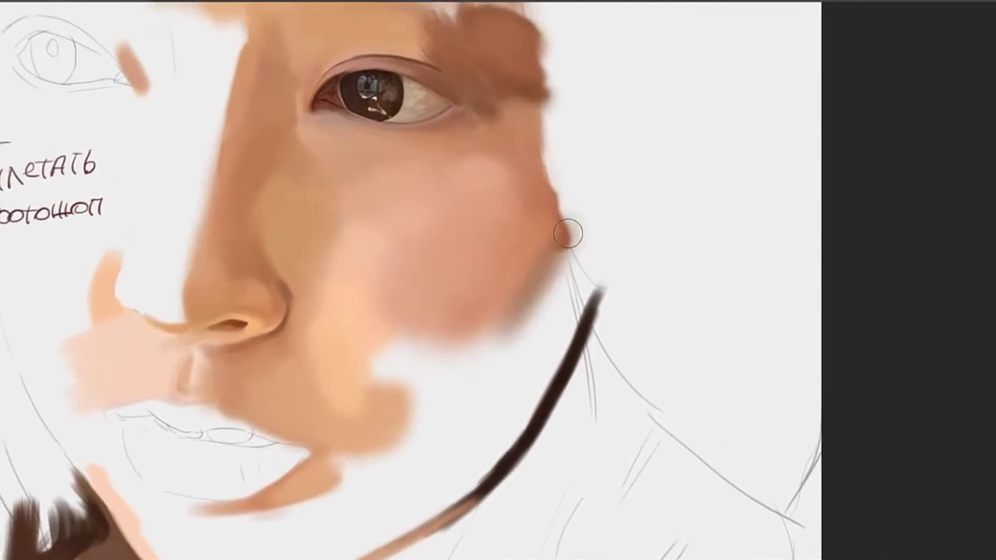
{"action": "key", "text": "ctrl+z"}
{"action": "key", "text": "bracketright"}
{"action": "key", "text": "bracketright"}
{"action": "key", "text": "bracketright"}
{"action": "left_click_drag", "start_coordinate": [582, 212], "coordinate": [531, 302]}
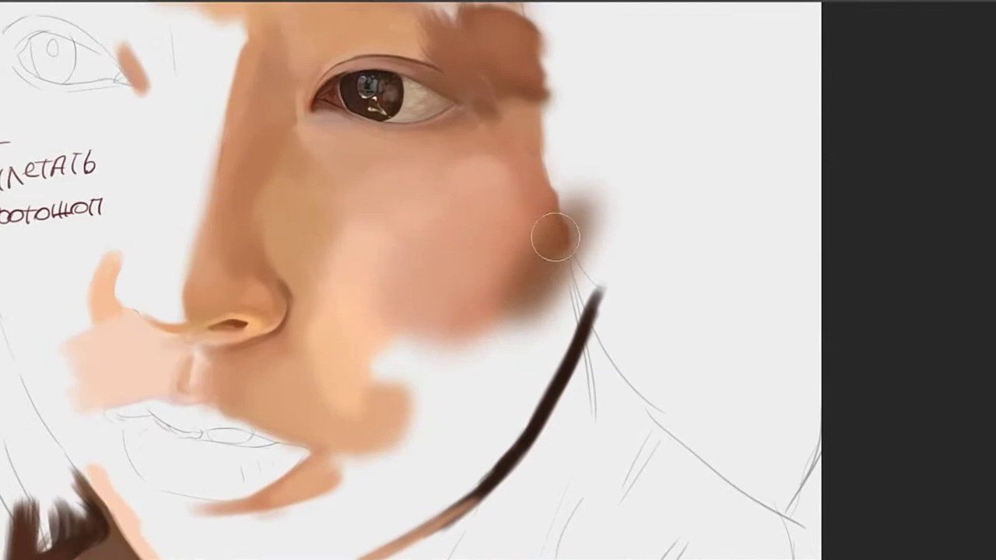
{"action": "mouse_move", "coordinate": [500, 296]}
{"action": "left_mouse_down"}
{"action": "mouse_move", "coordinate": [491, 302]}
{"action": "mouse_move", "coordinate": [515, 241]}
{"action": "left_mouse_up"}
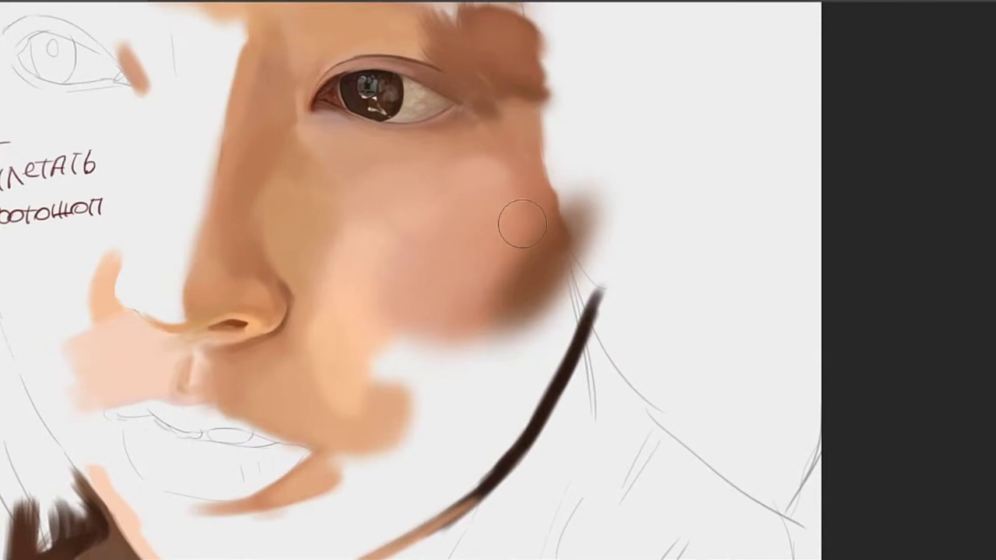
{"action": "left_click_drag", "start_coordinate": [555, 210], "coordinate": [481, 287]}
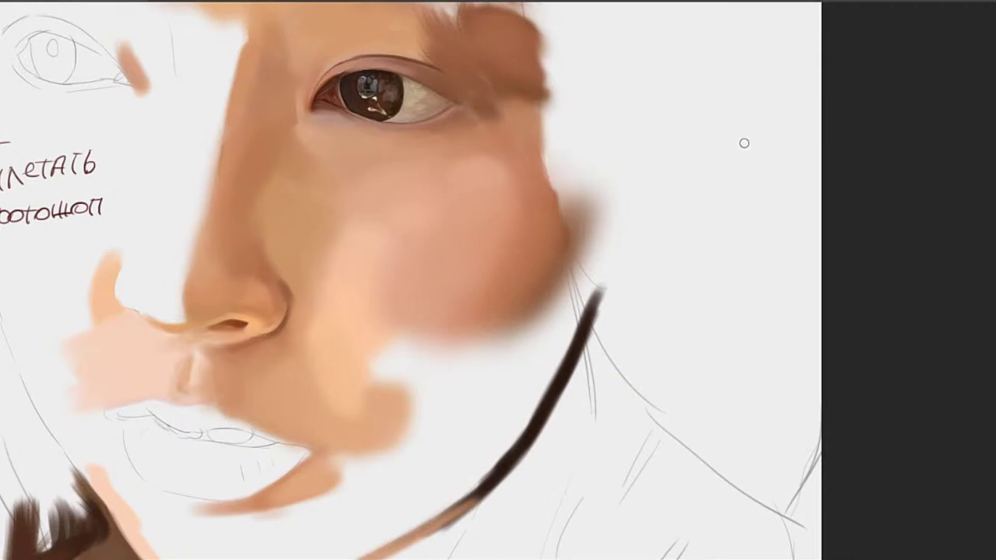
Brush a faint brown tone outside the face edge between the temple and the cheek, and reduce the brush size
{"action": "left_click_drag", "start_coordinate": [596, 212], "coordinate": [614, 256]}
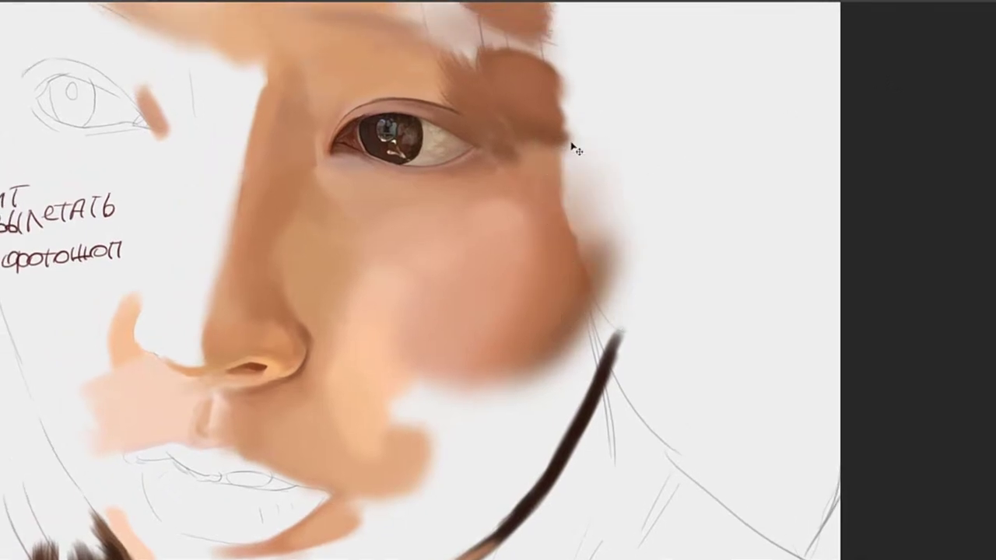
{"action": "key", "text": "bracketleft"}
{"action": "key", "text": "bracketleft"}
{"action": "key", "text": "bracketleft"}
{"action": "key", "text": "bracketleft"}
{"action": "key", "text": "bracketleft"}
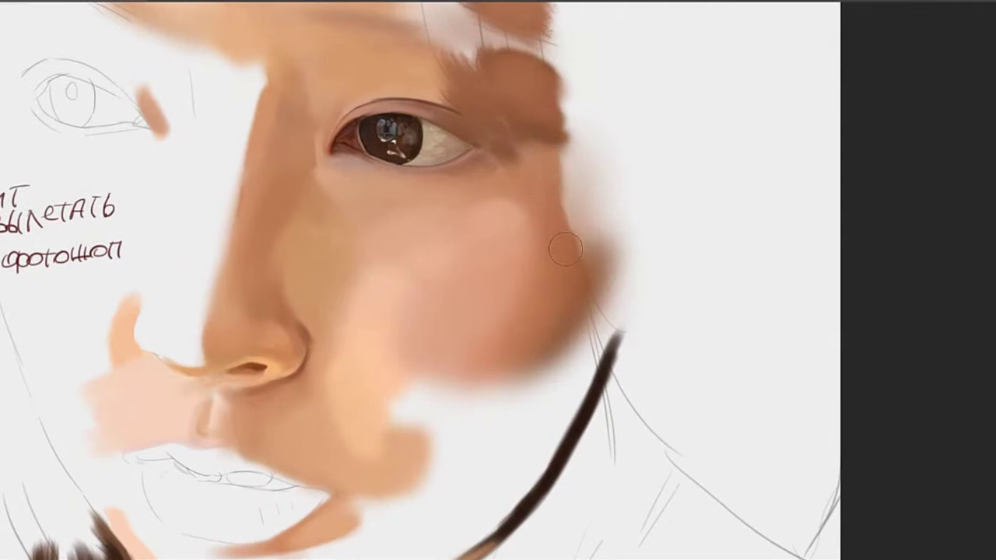
{"action": "mouse_move", "coordinate": [558, 188]}
{"action": "left_mouse_down"}
{"action": "mouse_move", "coordinate": [610, 301]}
{"action": "mouse_move", "coordinate": [608, 341]}
{"action": "left_mouse_up"}
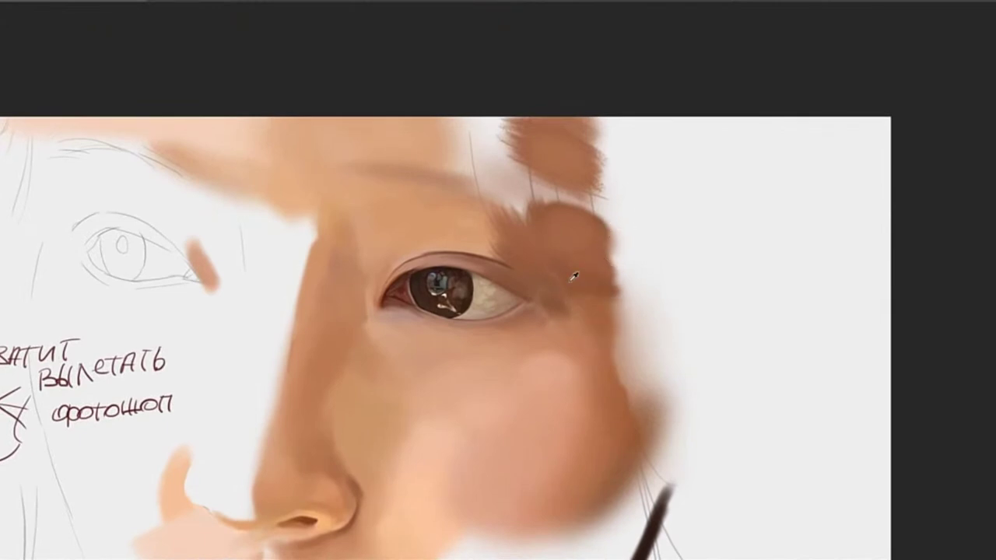
Extend the brown temple shadow down toward the outer corner of the near eye with strokes of sampled brown
{"action": "left_click_drag", "start_coordinate": [604, 344], "coordinate": [655, 293]}
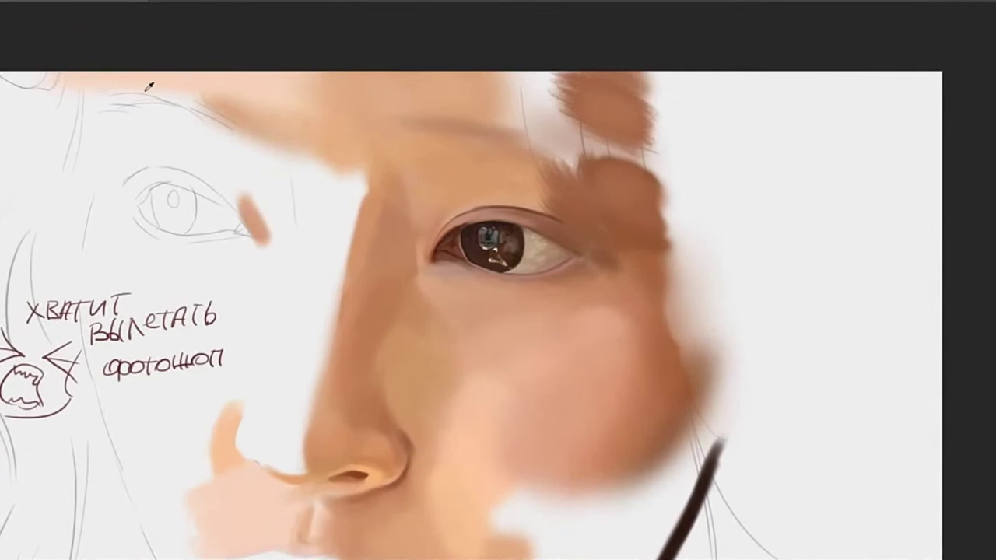
{"action": "left_click_drag", "start_coordinate": [594, 273], "coordinate": [648, 226]}
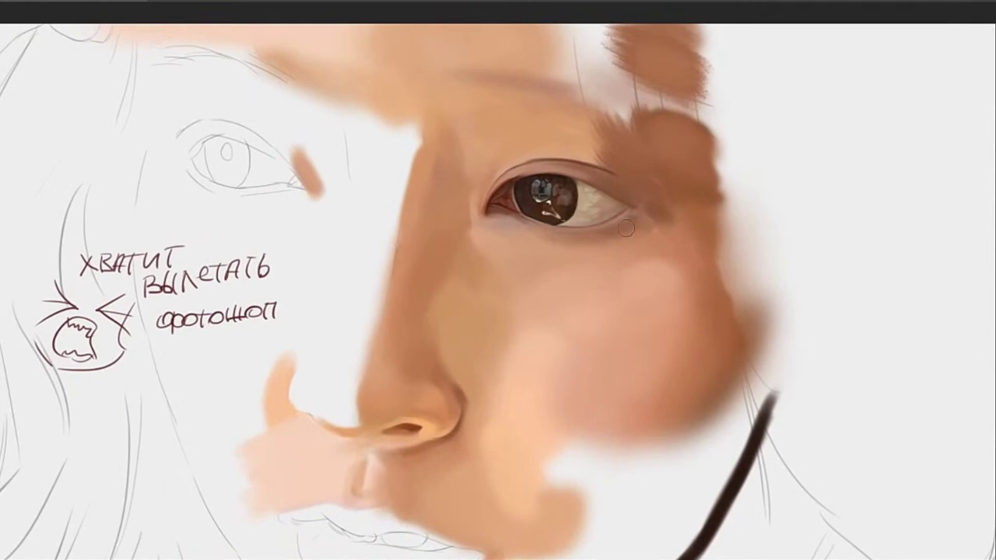
{"action": "key", "text": "ctrl+z"}
{"action": "mouse_move", "coordinate": [575, 237]}
{"action": "left_mouse_down"}
{"action": "mouse_move", "coordinate": [614, 233]}
{"action": "mouse_move", "coordinate": [578, 238]}
{"action": "left_mouse_up"}
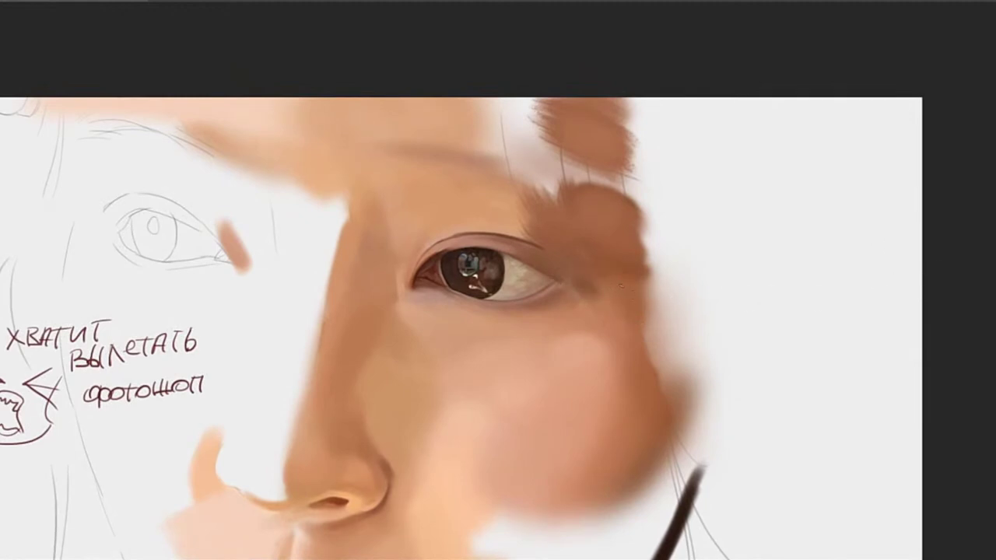
{"action": "left_click_drag", "start_coordinate": [645, 307], "coordinate": [587, 269]}
{"action": "left_click_drag", "start_coordinate": [573, 267], "coordinate": [630, 299]}
{"action": "key", "text": "ctrl+z"}
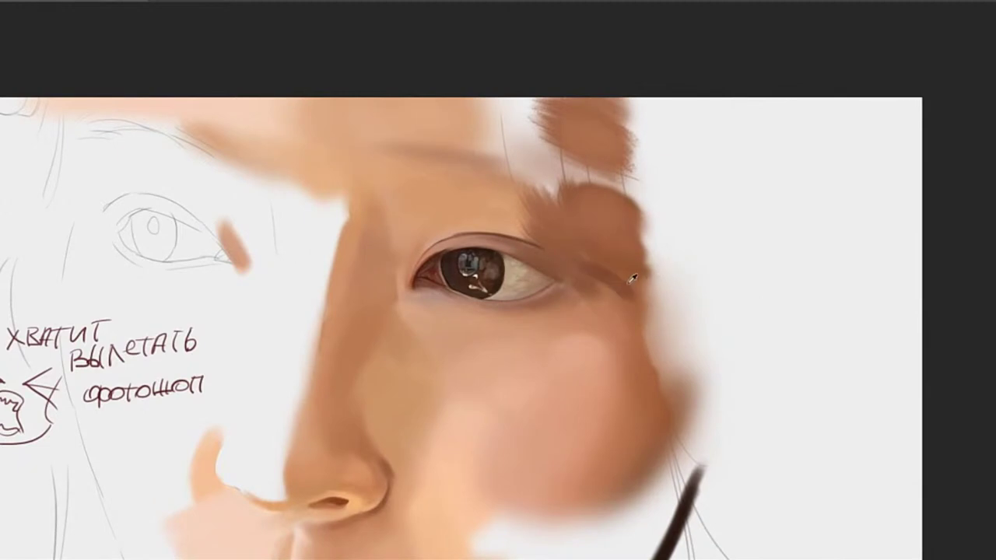
{"action": "left_click", "coordinate": [630, 264], "text": "alt"}
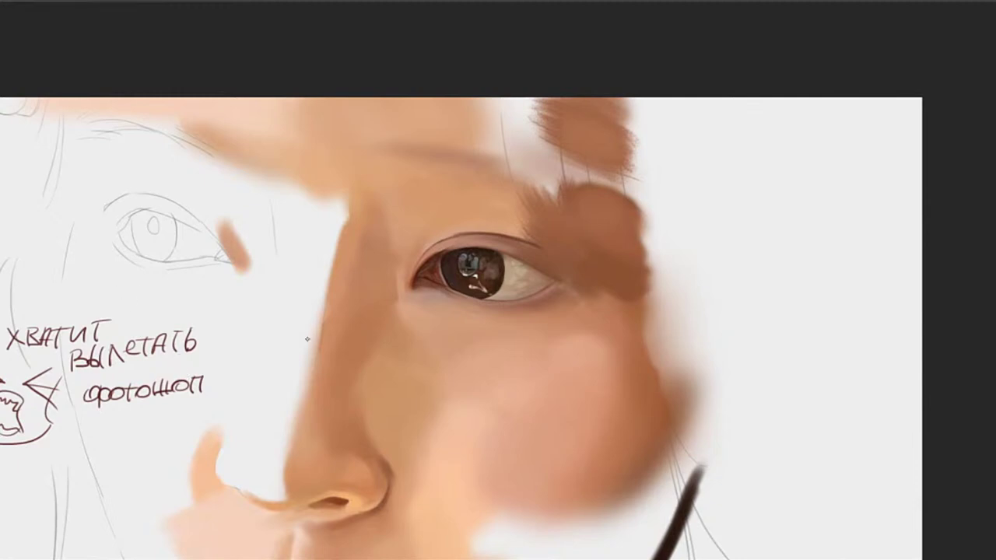
{"action": "left_click_drag", "start_coordinate": [566, 303], "coordinate": [634, 295]}
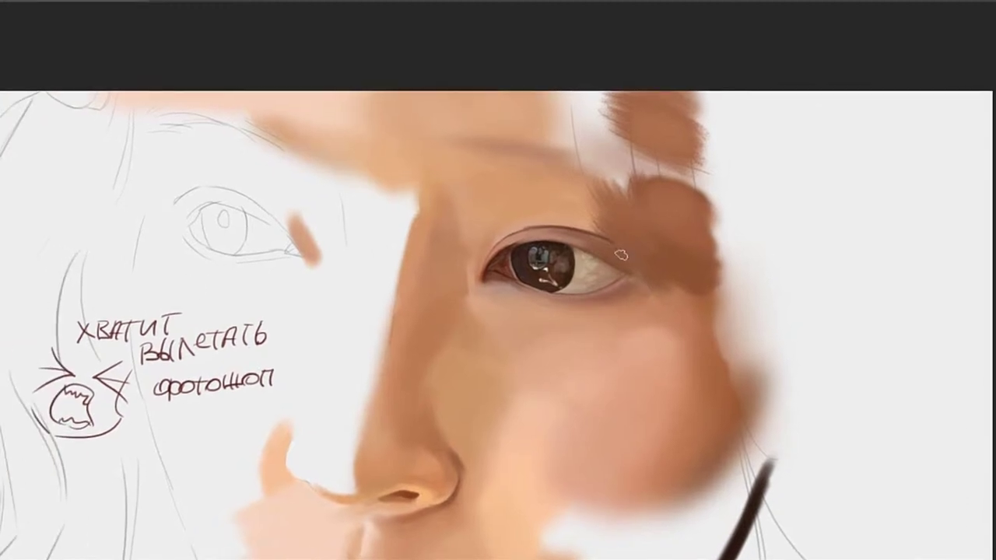
{"action": "left_click_drag", "start_coordinate": [603, 263], "coordinate": [652, 264]}
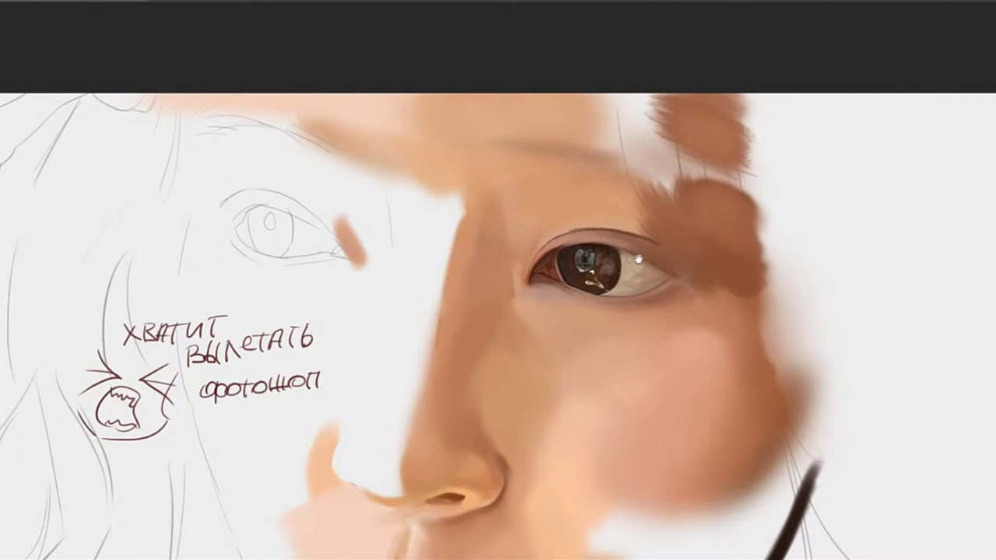
{"action": "left_click_drag", "start_coordinate": [638, 259], "coordinate": [595, 179]}
{"action": "left_click_drag", "start_coordinate": [673, 128], "coordinate": [622, 178]}
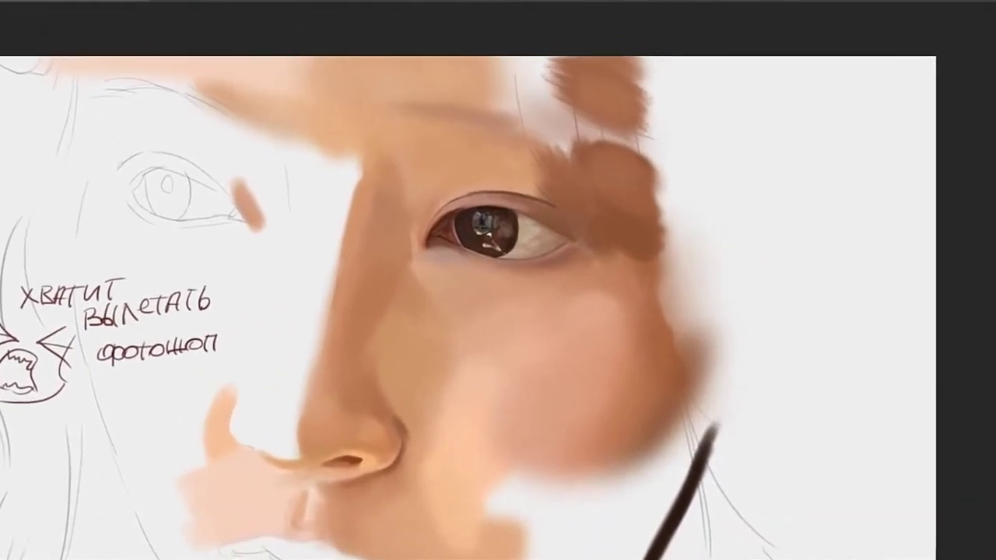
{"action": "mouse_move", "coordinate": [675, 238]}
{"action": "left_mouse_down"}
{"action": "mouse_move", "coordinate": [624, 240]}
{"action": "mouse_move", "coordinate": [707, 114]}
{"action": "left_mouse_up"}
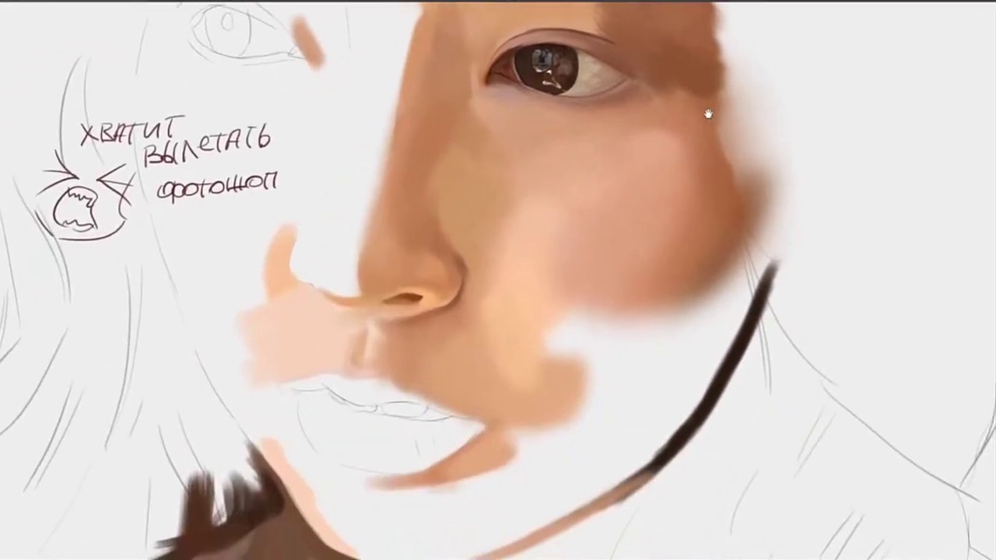
{"action": "left_click_drag", "start_coordinate": [667, 262], "coordinate": [674, 193]}
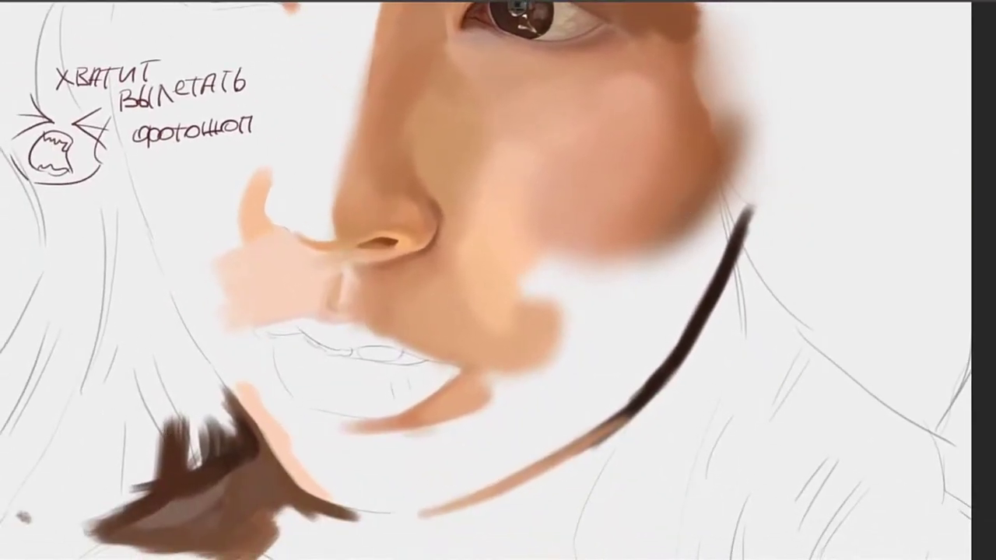
{"action": "left_click_drag", "start_coordinate": [575, 302], "coordinate": [515, 276]}
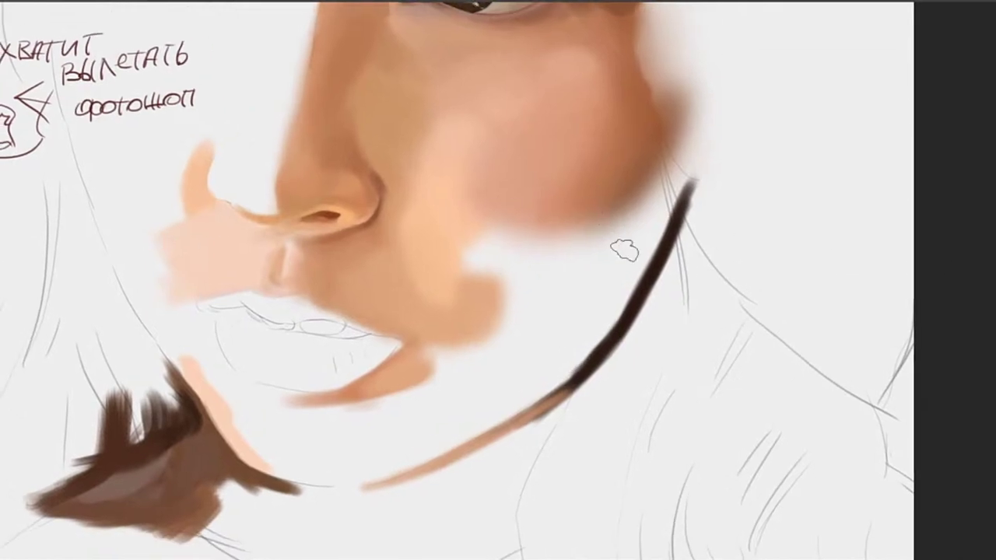
{"action": "mouse_move", "coordinate": [660, 166]}
{"action": "left_mouse_down"}
{"action": "mouse_move", "coordinate": [601, 263]}
{"action": "mouse_move", "coordinate": [660, 173]}
{"action": "mouse_move", "coordinate": [608, 291]}
{"action": "left_mouse_up"}
{"action": "key", "text": "ctrl+z"}
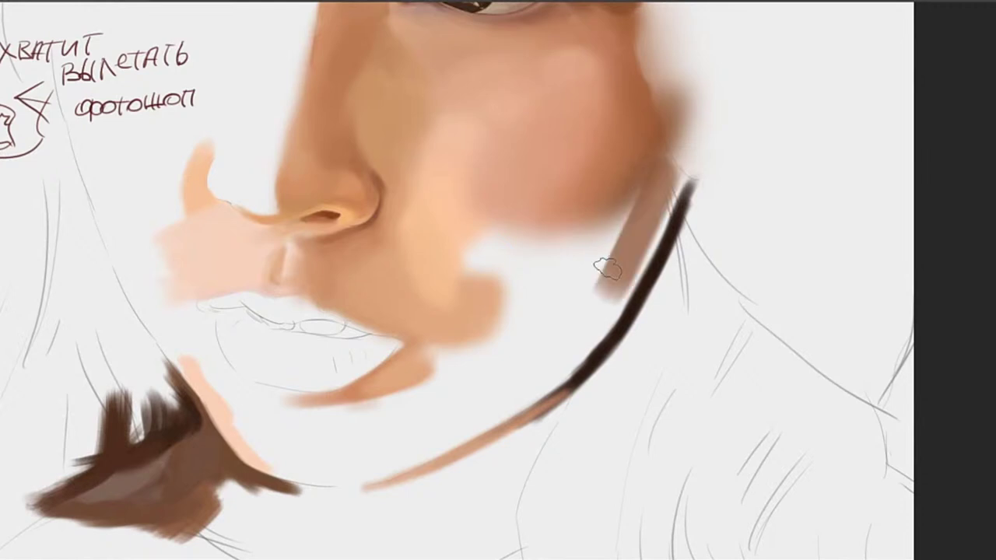
{"action": "key", "text": "ctrl+z"}
{"action": "mouse_move", "coordinate": [668, 175]}
{"action": "left_mouse_down"}
{"action": "mouse_move", "coordinate": [621, 296]}
{"action": "mouse_move", "coordinate": [676, 162]}
{"action": "left_mouse_up"}
{"action": "key", "text": "ctrl+z"}
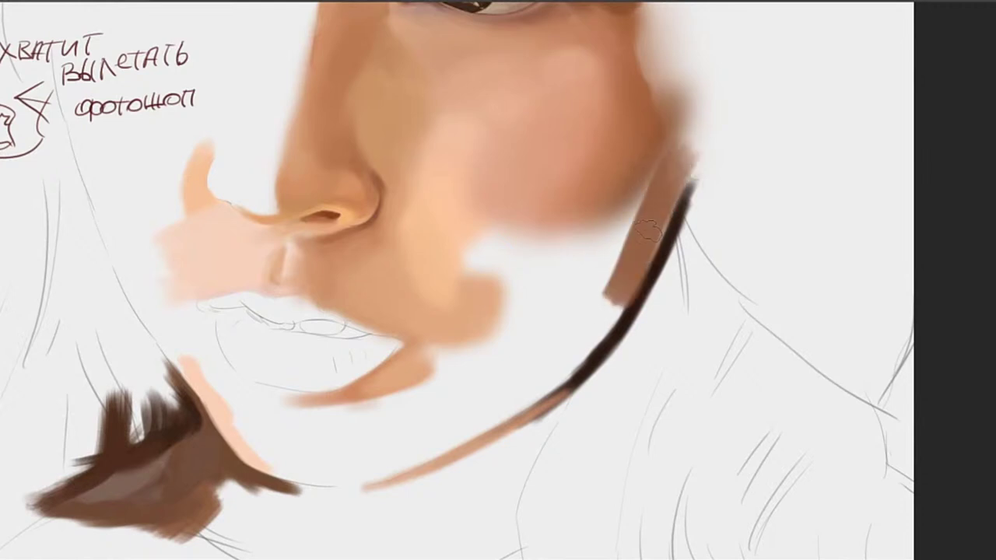
{"action": "key", "text": "ctrl+z"}
Paint a solid brown band along the upper jaw between the cheek shadow and the dark jaw outline
{"action": "left_click_drag", "start_coordinate": [635, 274], "coordinate": [685, 164]}
{"action": "mouse_move", "coordinate": [634, 283]}
{"action": "left_mouse_down"}
{"action": "mouse_move", "coordinate": [687, 168]}
{"action": "mouse_move", "coordinate": [632, 274]}
{"action": "left_mouse_up"}
{"action": "mouse_move", "coordinate": [696, 132]}
{"action": "left_mouse_down"}
{"action": "mouse_move", "coordinate": [636, 261]}
{"action": "mouse_move", "coordinate": [698, 131]}
{"action": "left_mouse_up"}
{"action": "left_click_drag", "start_coordinate": [640, 233], "coordinate": [692, 148]}
{"action": "mouse_move", "coordinate": [646, 195]}
{"action": "left_mouse_down"}
{"action": "mouse_move", "coordinate": [603, 293]}
{"action": "mouse_move", "coordinate": [649, 187]}
{"action": "left_mouse_up"}
{"action": "left_click_drag", "start_coordinate": [639, 199], "coordinate": [595, 293]}
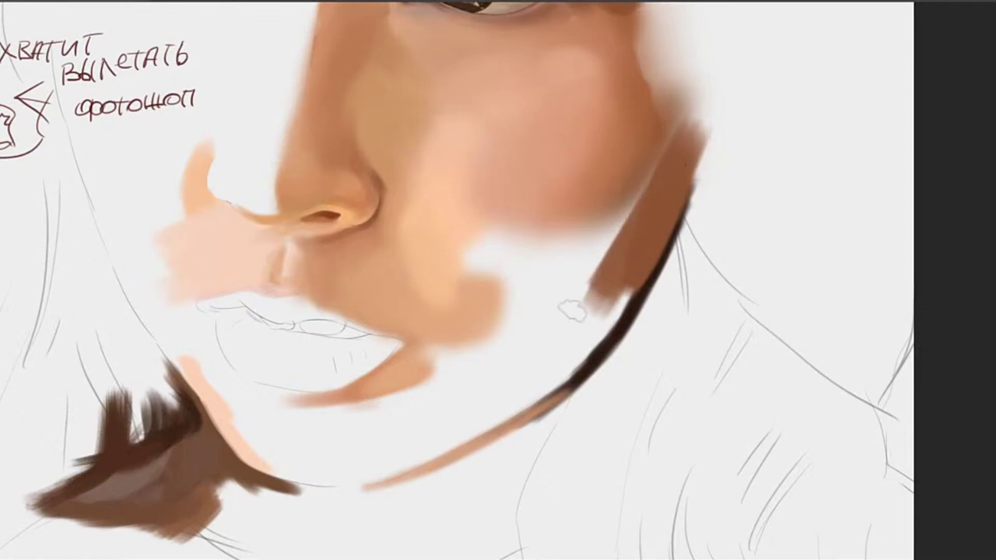
{"action": "left_click_drag", "start_coordinate": [651, 188], "coordinate": [538, 366]}
{"action": "key", "text": "ctrl+z"}
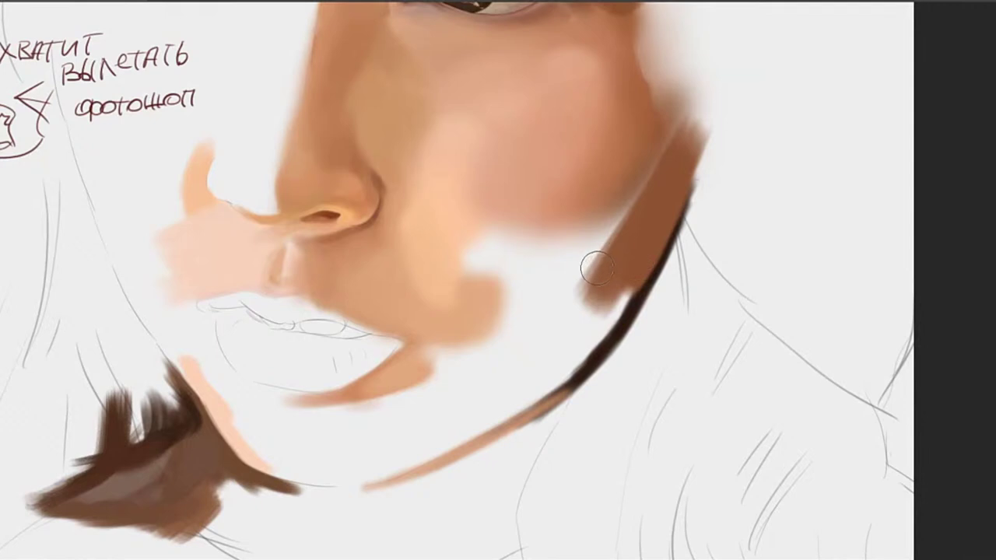
Fill the pale gap between the cheek shadow and the brown jaw band with soft brown strokes
{"action": "left_click_drag", "start_coordinate": [637, 188], "coordinate": [627, 224]}
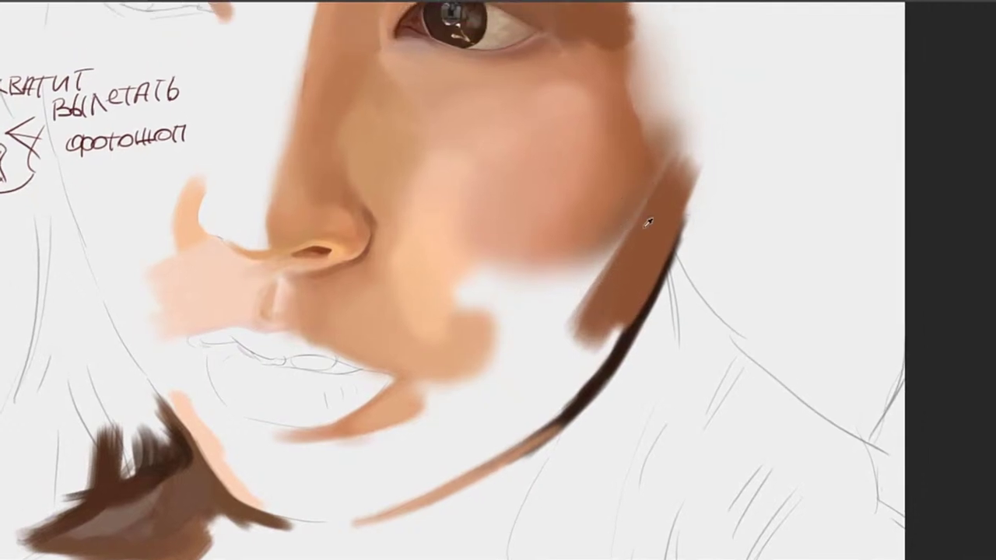
{"action": "left_click_drag", "start_coordinate": [660, 170], "coordinate": [618, 258]}
{"action": "left_click_drag", "start_coordinate": [646, 216], "coordinate": [620, 265]}
{"action": "mouse_move", "coordinate": [620, 266]}
{"action": "left_mouse_down"}
{"action": "mouse_move", "coordinate": [671, 147]}
{"action": "mouse_move", "coordinate": [607, 288]}
{"action": "left_mouse_up"}
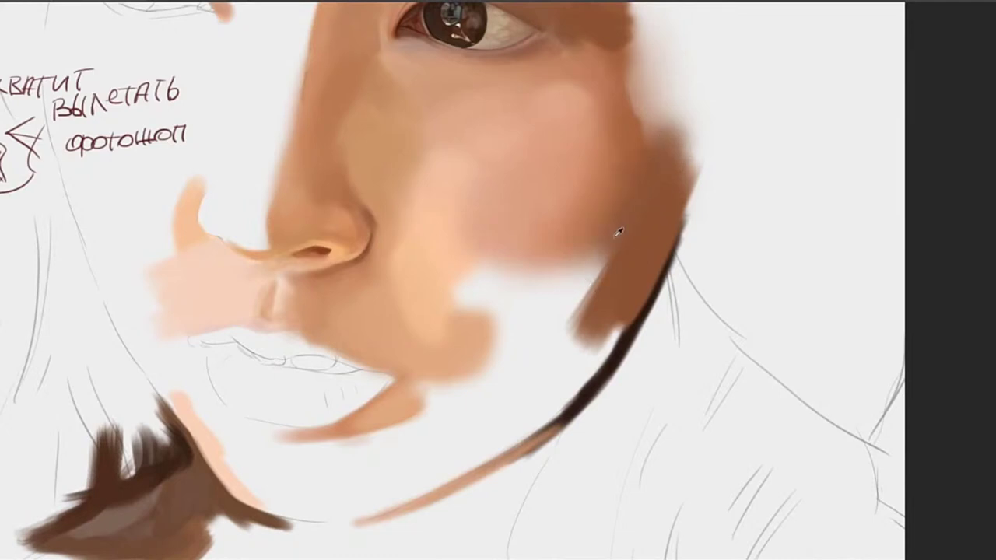
Extend the cheek shadow down into the unpainted lower cheek and bridge it to the peach patch beside the mouth
{"action": "mouse_move", "coordinate": [560, 288]}
{"action": "left_mouse_down"}
{"action": "mouse_move", "coordinate": [592, 233]}
{"action": "mouse_move", "coordinate": [570, 263]}
{"action": "left_mouse_up"}
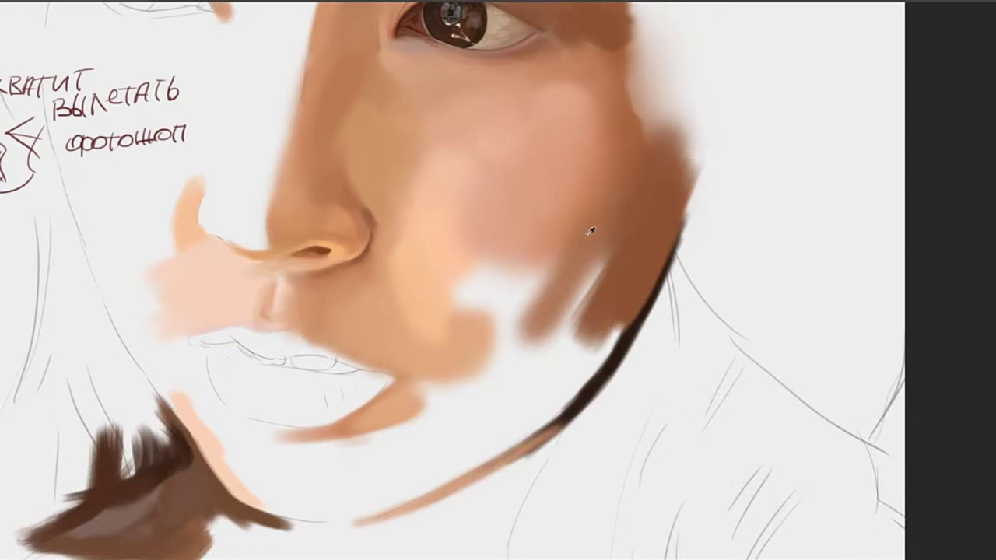
{"action": "left_click_drag", "start_coordinate": [134, 418], "coordinate": [179, 318]}
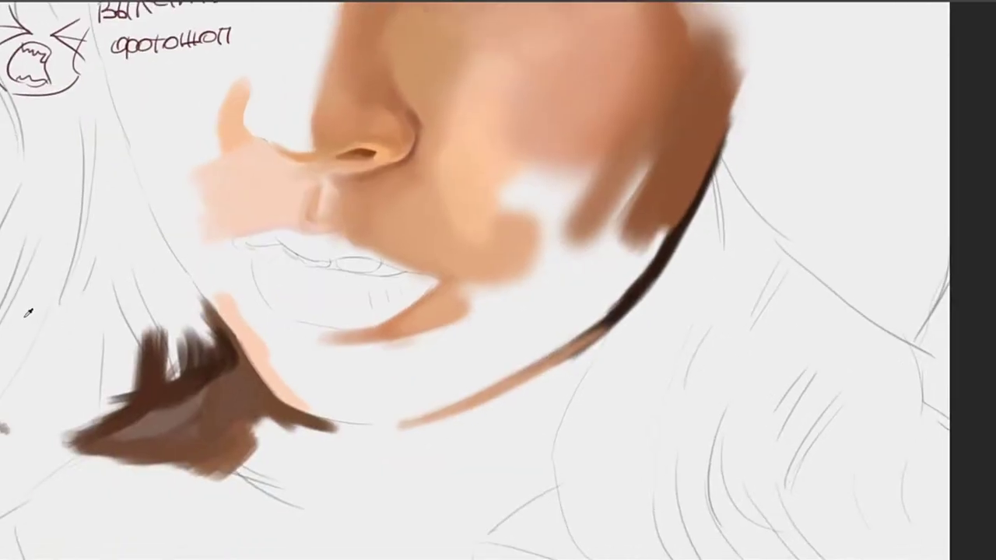
{"action": "left_click_drag", "start_coordinate": [521, 286], "coordinate": [574, 235]}
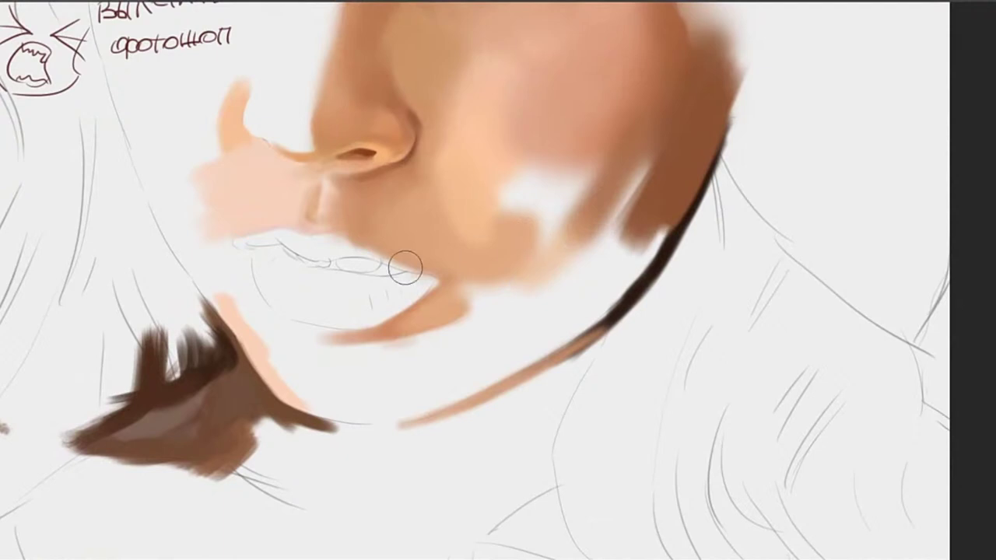
Fill the unpainted lower cheek with sampled peach and pinkish tones, blending them into the blush and the brown shadow
{"action": "left_click", "coordinate": [494, 239], "text": "alt"}
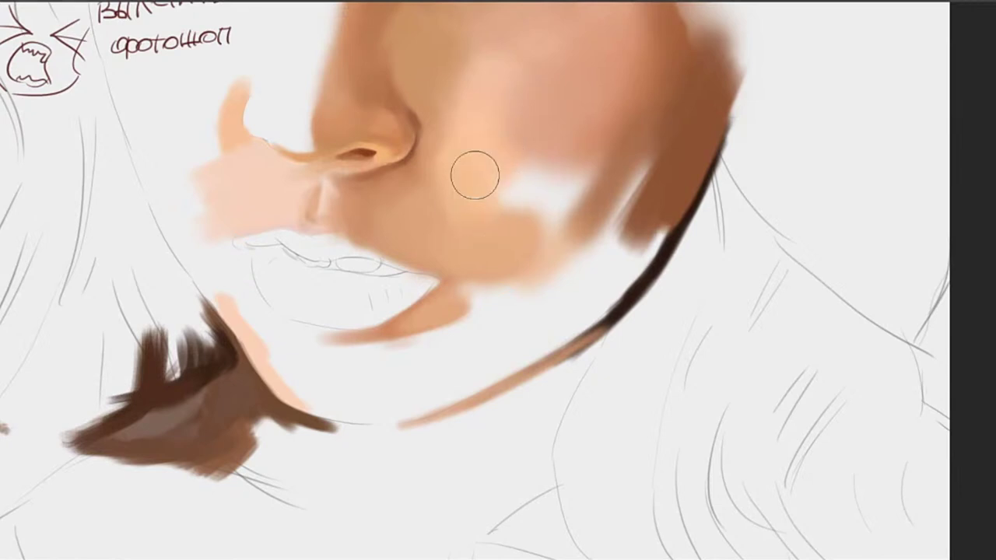
{"action": "mouse_move", "coordinate": [474, 174]}
{"action": "left_mouse_down"}
{"action": "mouse_move", "coordinate": [506, 202]}
{"action": "mouse_move", "coordinate": [511, 186]}
{"action": "mouse_move", "coordinate": [506, 214]}
{"action": "mouse_move", "coordinate": [474, 169]}
{"action": "left_mouse_up"}
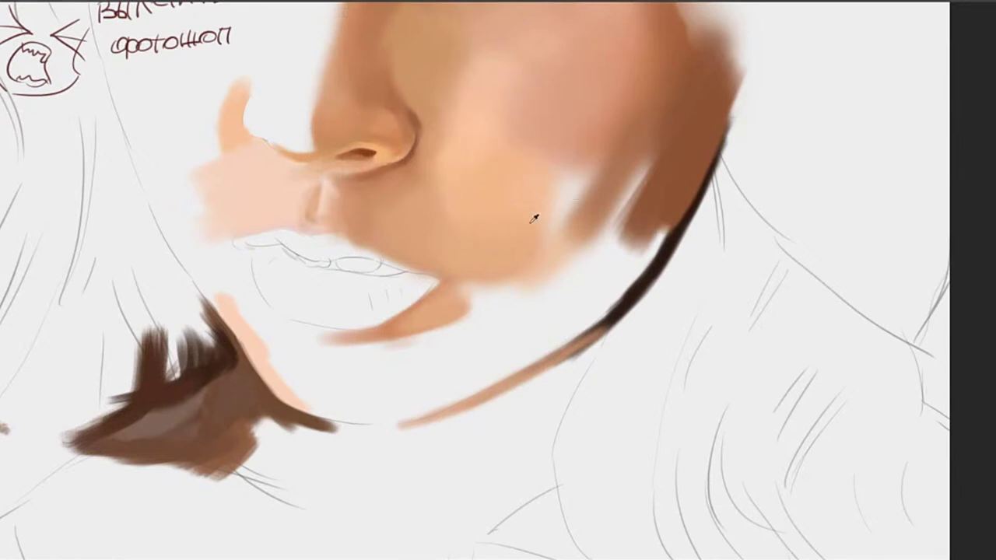
{"action": "mouse_move", "coordinate": [533, 218]}
{"action": "left_mouse_down"}
{"action": "mouse_move", "coordinate": [563, 169]}
{"action": "mouse_move", "coordinate": [528, 230]}
{"action": "mouse_move", "coordinate": [535, 237]}
{"action": "mouse_move", "coordinate": [598, 136]}
{"action": "left_mouse_up"}
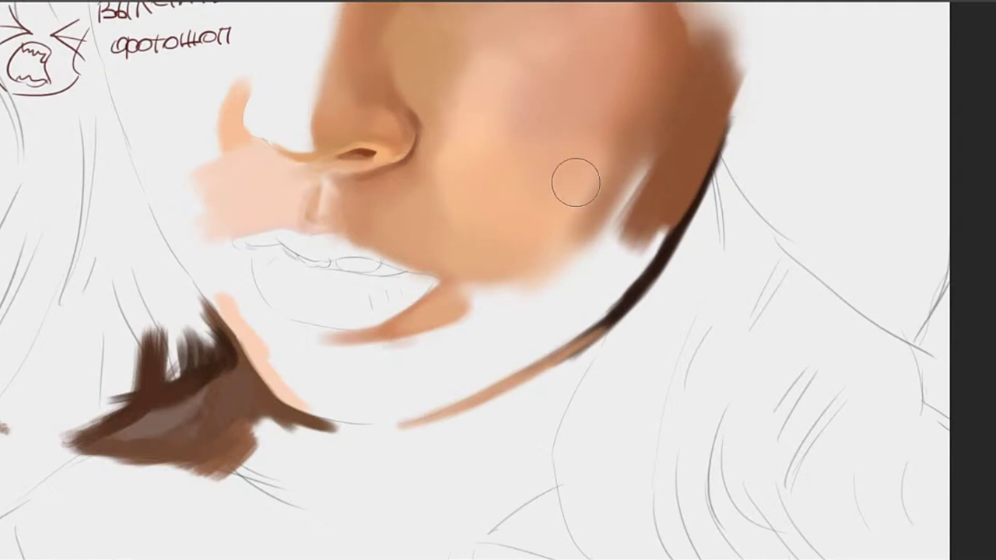
{"action": "left_click_drag", "start_coordinate": [539, 291], "coordinate": [611, 170]}
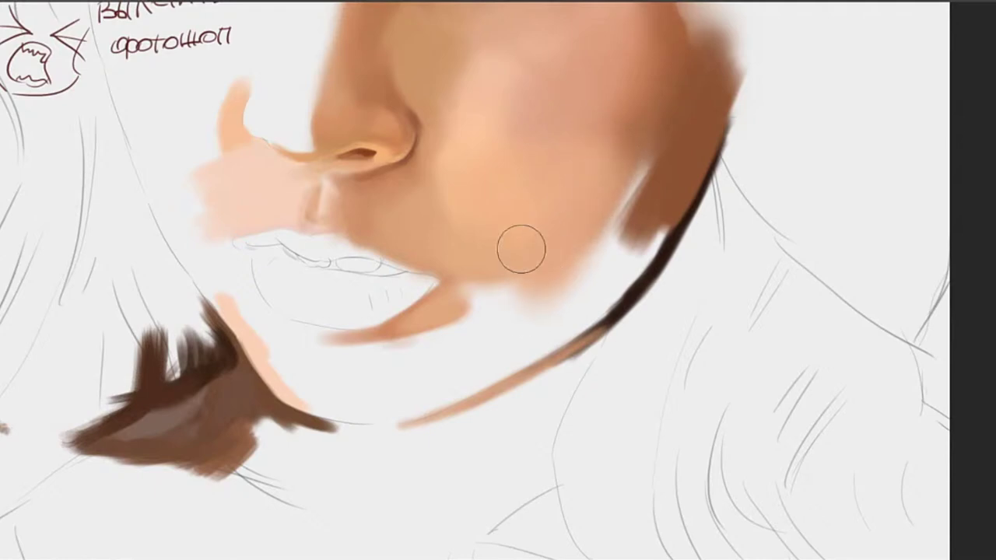
{"action": "mouse_move", "coordinate": [533, 297]}
{"action": "left_mouse_down"}
{"action": "mouse_move", "coordinate": [595, 250]}
{"action": "mouse_move", "coordinate": [579, 276]}
{"action": "left_mouse_up"}
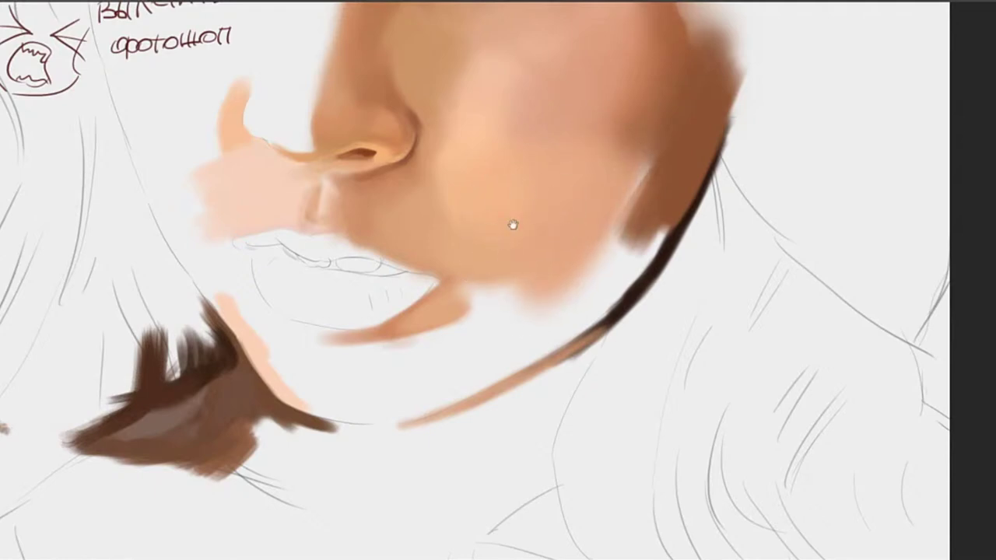
{"action": "left_click_drag", "start_coordinate": [536, 151], "coordinate": [553, 197]}
{"action": "left_click", "coordinate": [523, 182], "text": "alt"}
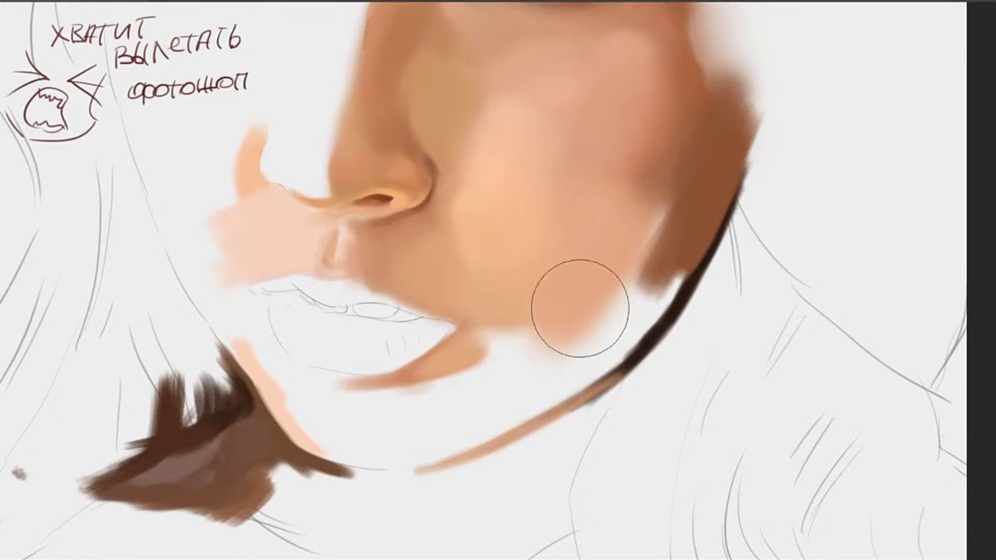
Blend sampled pink and peach skin tones across the lower cheek, softening its edge toward the unpainted jaw
{"action": "left_click", "coordinate": [610, 155], "text": "alt"}
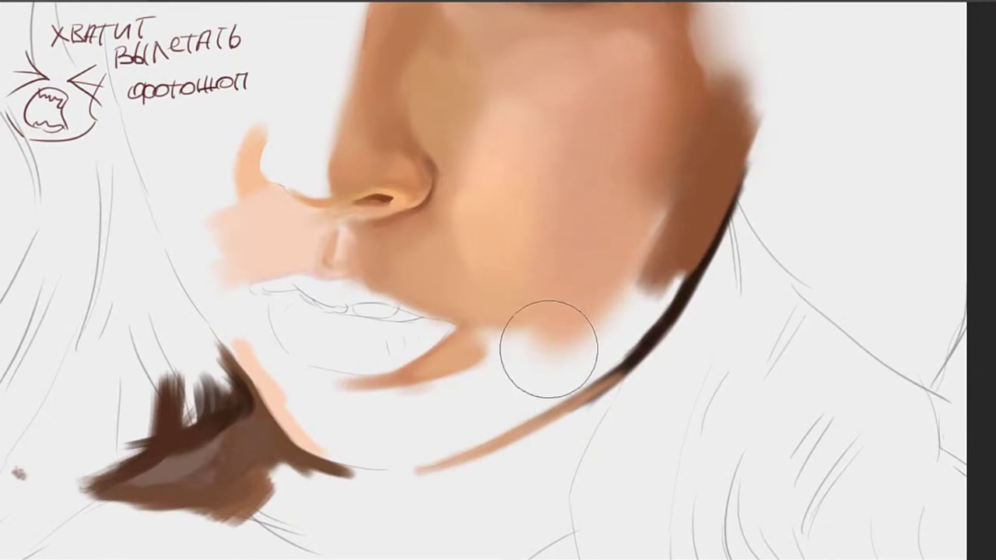
{"action": "left_click", "coordinate": [535, 250], "text": "alt"}
{"action": "key", "text": "]"}
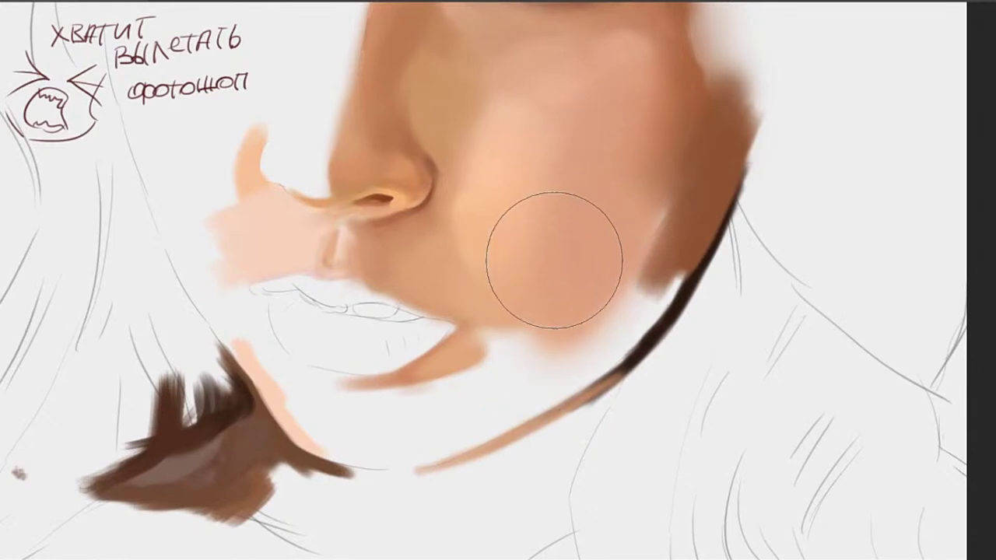
{"action": "key", "text": "["}
{"action": "key", "text": "["}
{"action": "key", "text": "["}
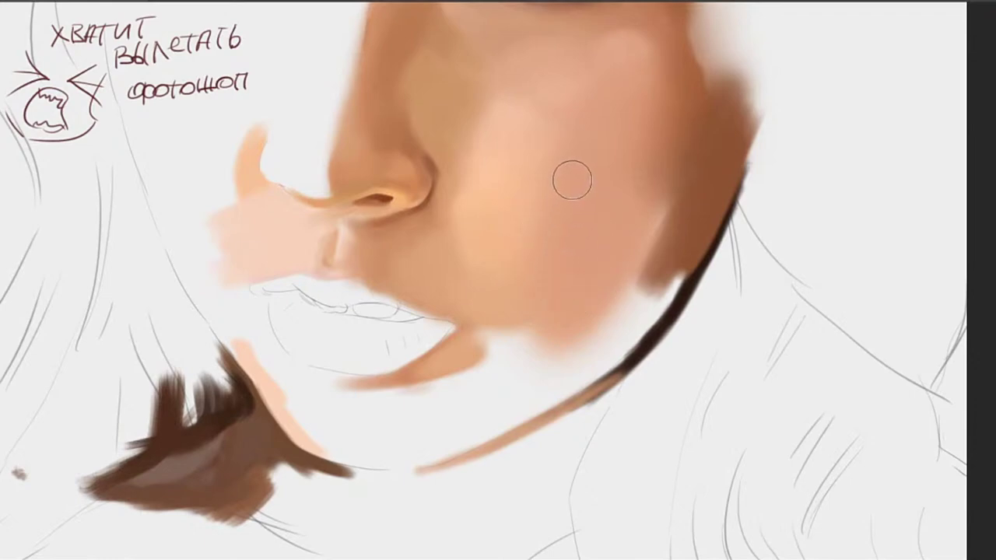
Smooth the transition between the peach highlight and the pink blush in the middle of the cheek
{"action": "key", "text": "]"}
{"action": "key", "text": "]"}
{"action": "key", "text": "]"}
{"action": "key", "text": "space"}
{"action": "left_click_drag", "start_coordinate": [565, 172], "coordinate": [540, 225]}
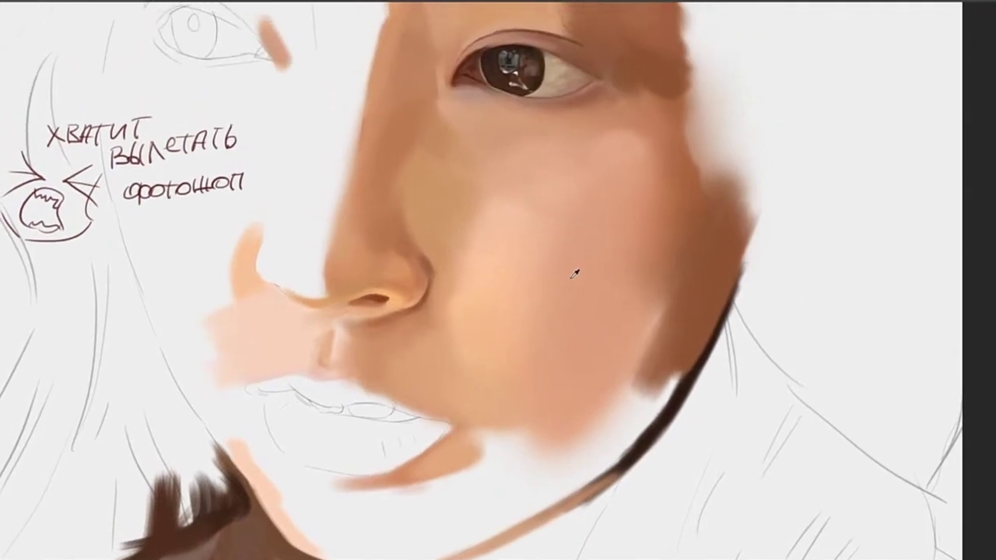
{"action": "key", "text": "["}
{"action": "key", "text": "["}
{"action": "key", "text": "["}
{"action": "left_click", "coordinate": [511, 231], "text": "alt"}
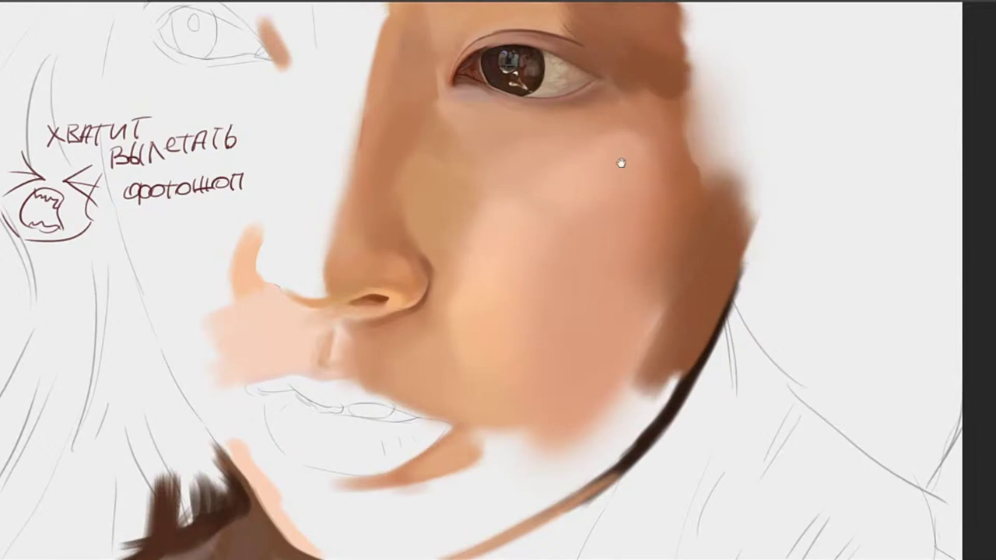
Blend sampled light pink tones over the upper cheek below the eye and its outer corner
{"action": "left_click_drag", "start_coordinate": [621, 163], "coordinate": [666, 187]}
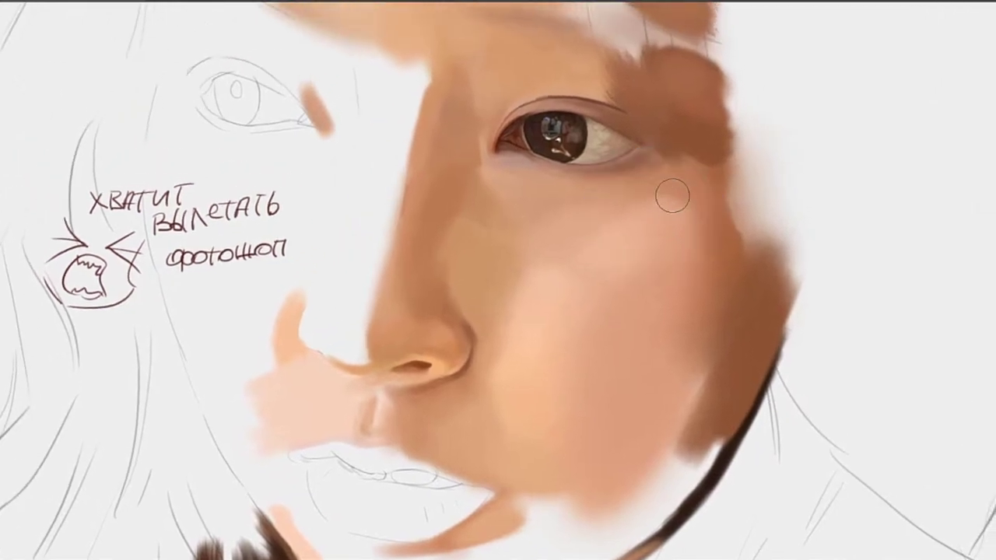
{"action": "left_click", "coordinate": [650, 185], "text": "alt"}
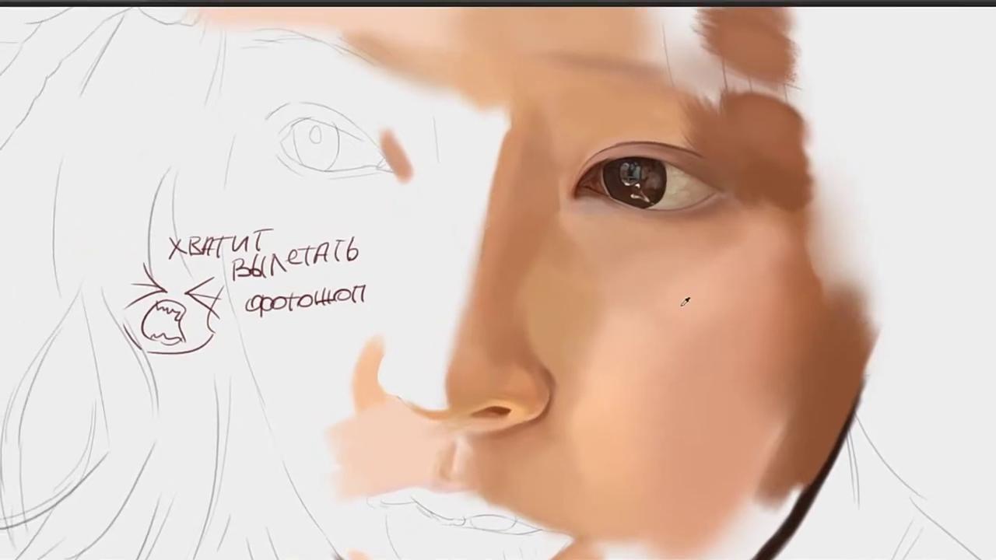
{"action": "left_click", "coordinate": [681, 305], "text": "alt"}
{"action": "key", "text": "]"}
{"action": "key", "text": "]"}
{"action": "left_click_drag", "start_coordinate": [617, 298], "coordinate": [725, 224]}
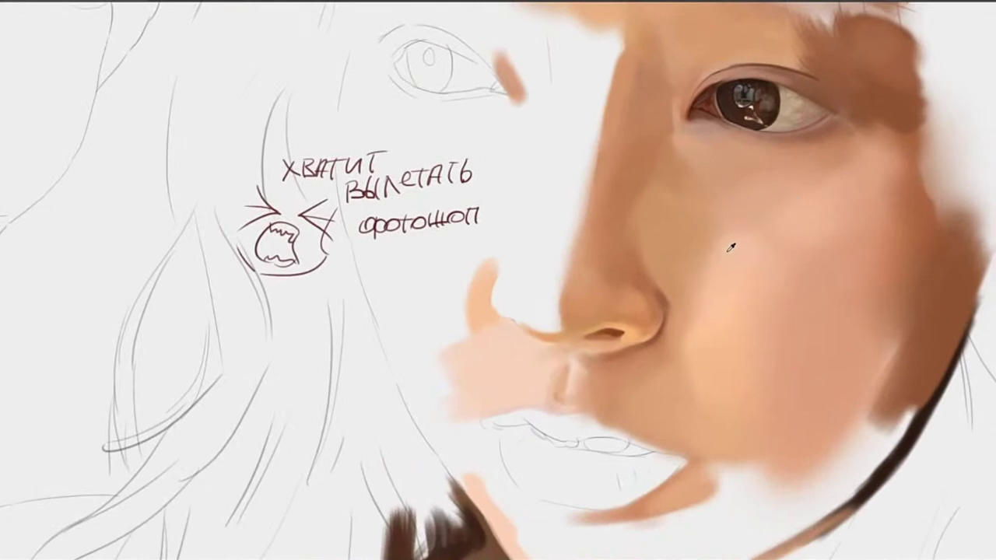
{"action": "left_click", "coordinate": [668, 237], "text": "alt"}
{"action": "left_click_drag", "start_coordinate": [692, 205], "coordinate": [551, 237]}
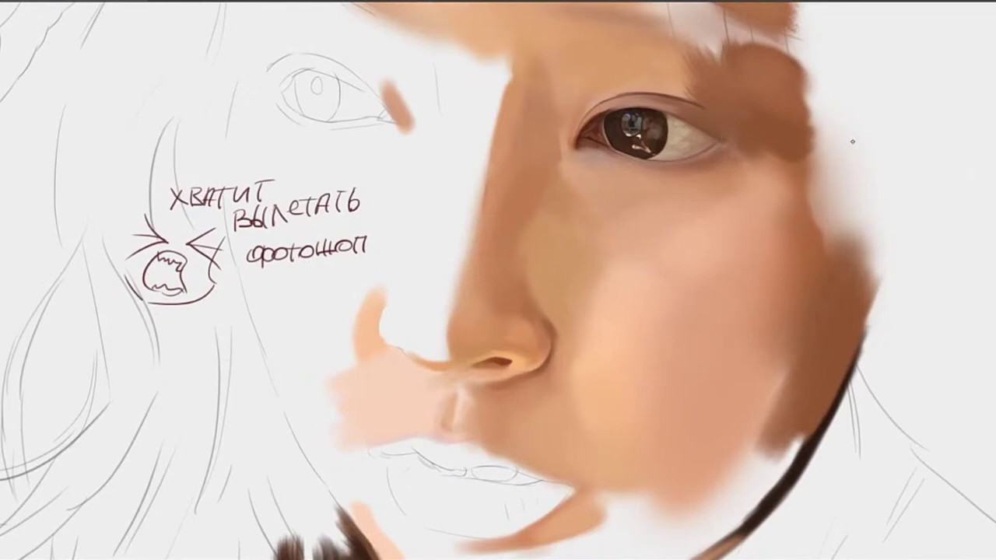
Soften the skin between the side of the nose and the inner eye corner with sampled ochre tones
{"action": "left_click_drag", "start_coordinate": [611, 208], "coordinate": [518, 215]}
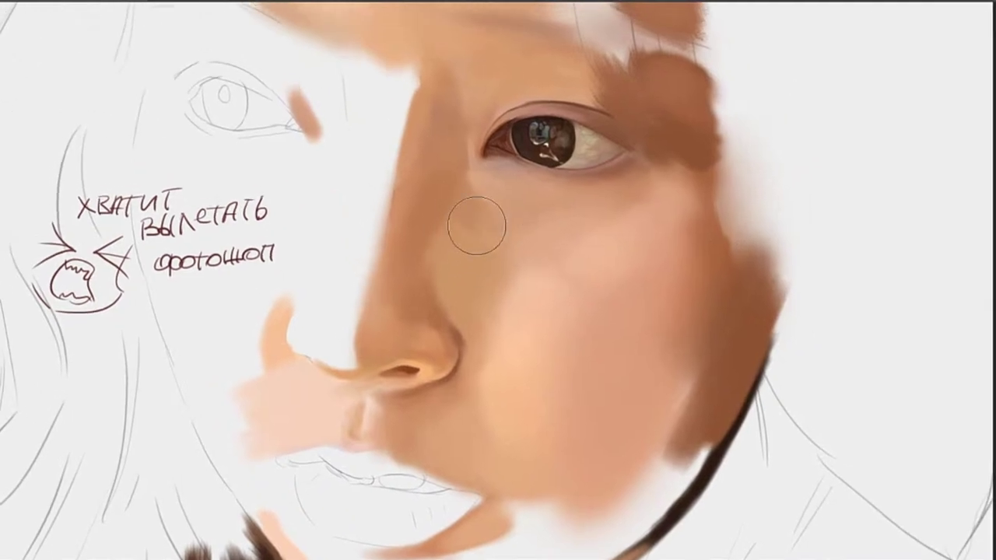
{"action": "key", "text": "bracketleft"}
{"action": "key", "text": "bracketleft"}
{"action": "left_click_drag", "start_coordinate": [465, 178], "coordinate": [473, 232]}
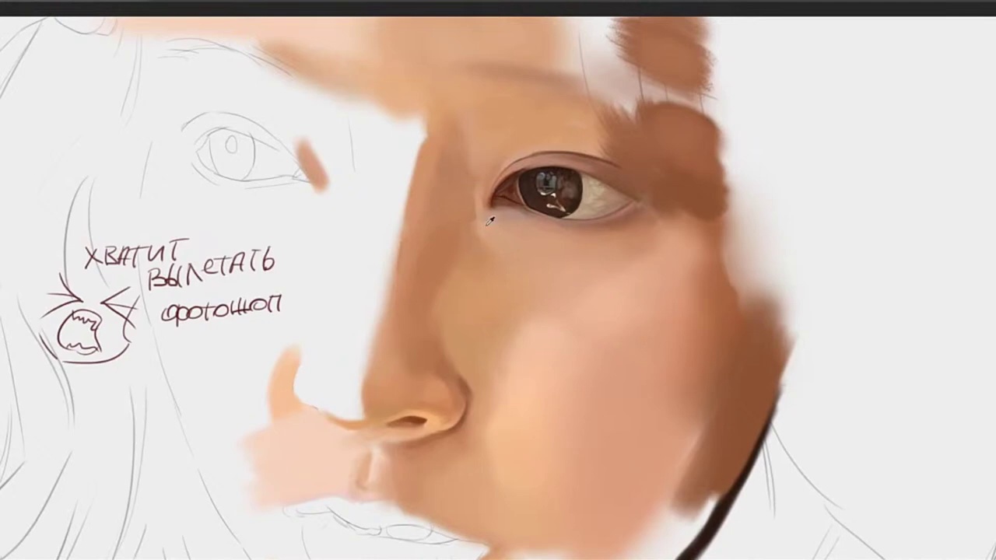
{"action": "left_click", "coordinate": [483, 222], "text": "alt"}
{"action": "left_click", "coordinate": [476, 238], "text": "alt"}
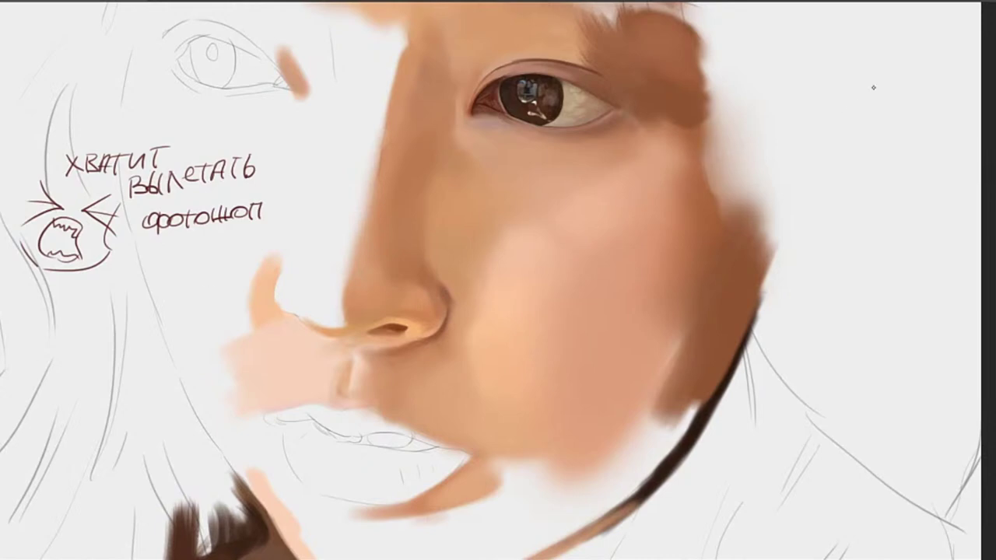
Shade the side of the nose above the nostril wing, blending the brown shadow up toward the bridge
{"action": "left_click_drag", "start_coordinate": [510, 265], "coordinate": [570, 260]}
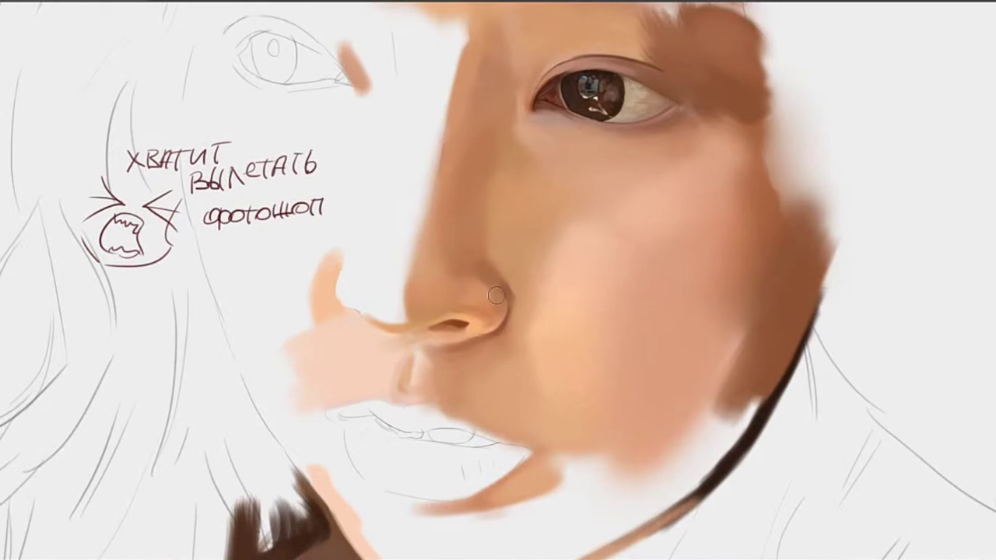
{"action": "left_click_drag", "start_coordinate": [491, 270], "coordinate": [485, 311]}
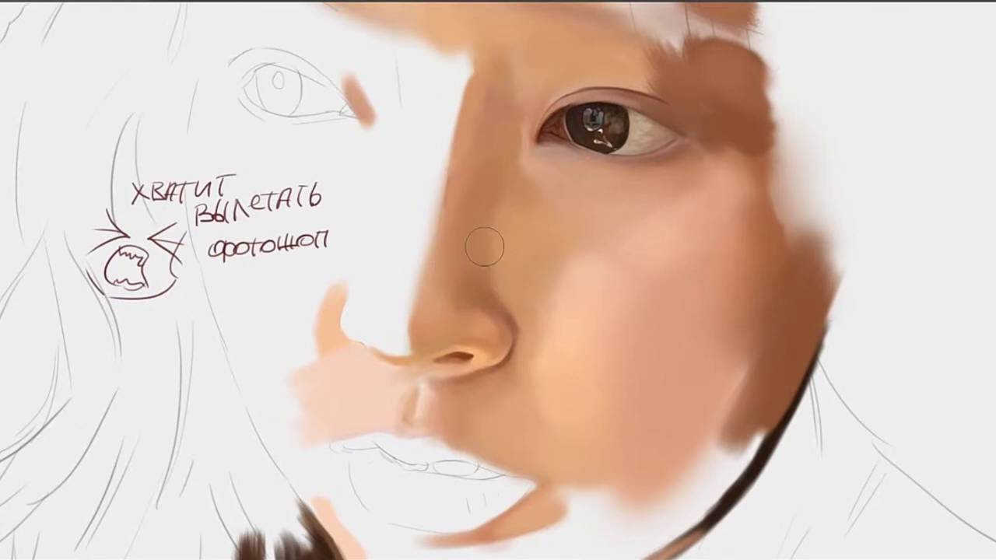
{"action": "left_click_drag", "start_coordinate": [486, 202], "coordinate": [464, 281]}
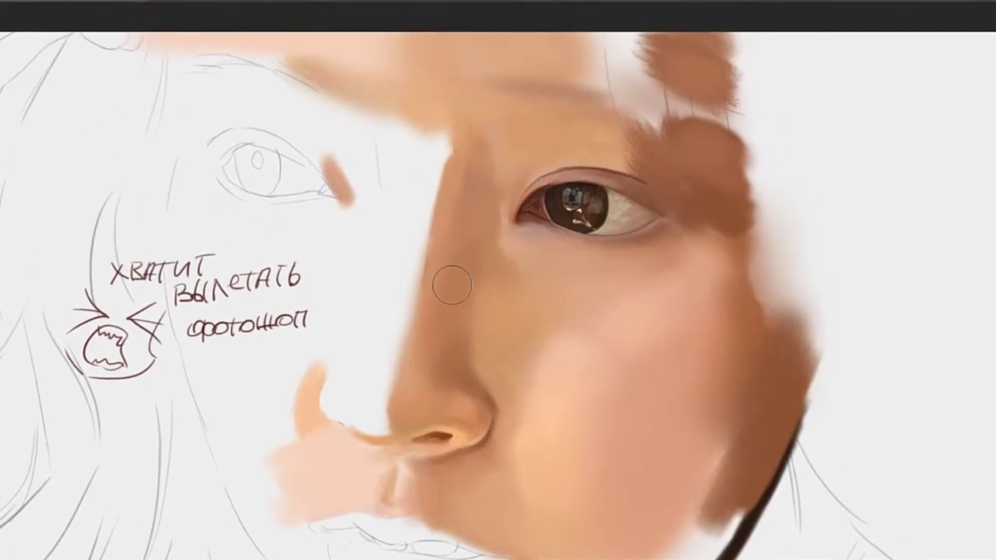
{"action": "key", "text": "["}
{"action": "key", "text": "["}
{"action": "left_click_drag", "start_coordinate": [388, 196], "coordinate": [381, 231]}
{"action": "key", "text": "ctrl+z"}
{"action": "key", "text": "ctrl+z"}
Deepen the reddish-brown shadow along the nose bridge using tones sampled from the side of the nose
{"action": "left_click_drag", "start_coordinate": [460, 238], "coordinate": [460, 291]}
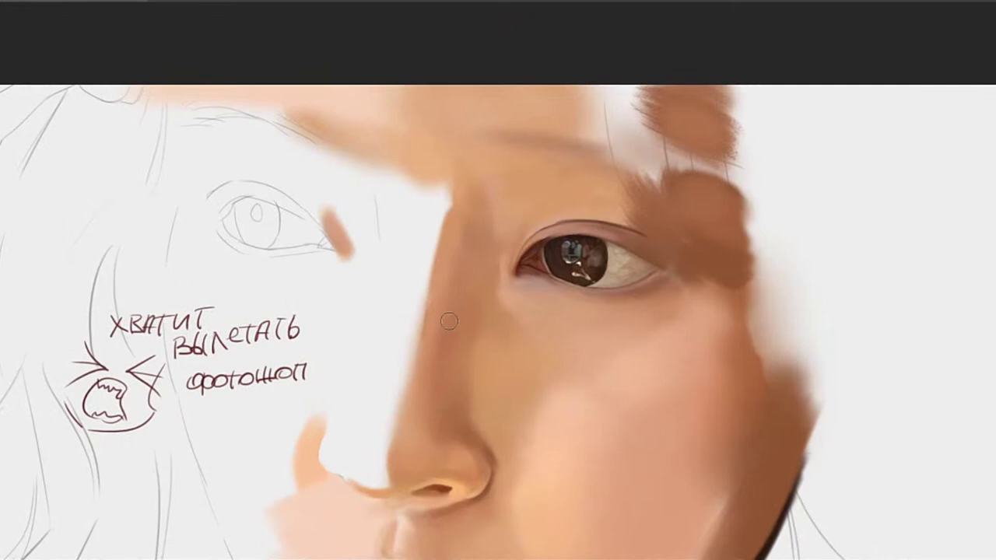
{"action": "left_click", "coordinate": [469, 413], "text": "alt"}
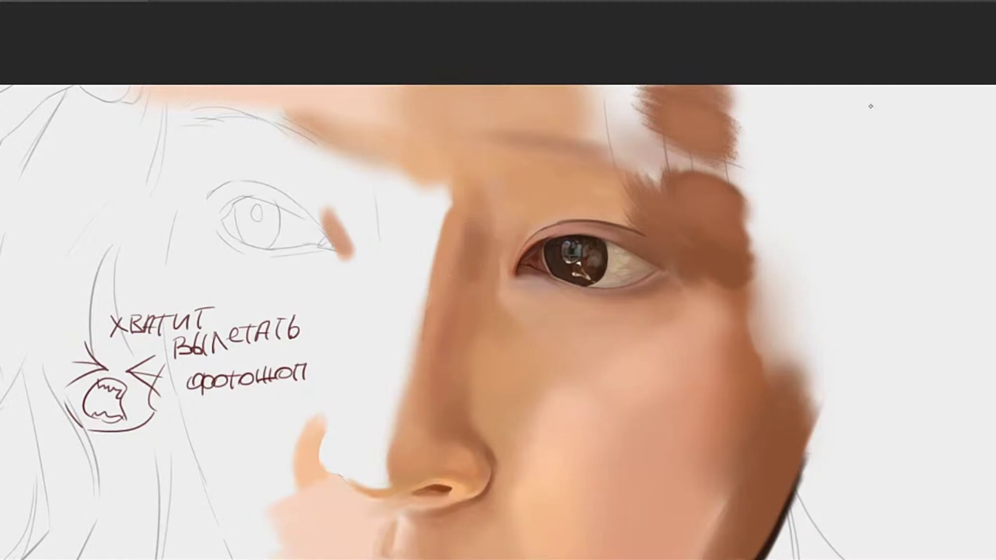
{"action": "left_click", "coordinate": [478, 263], "text": "alt"}
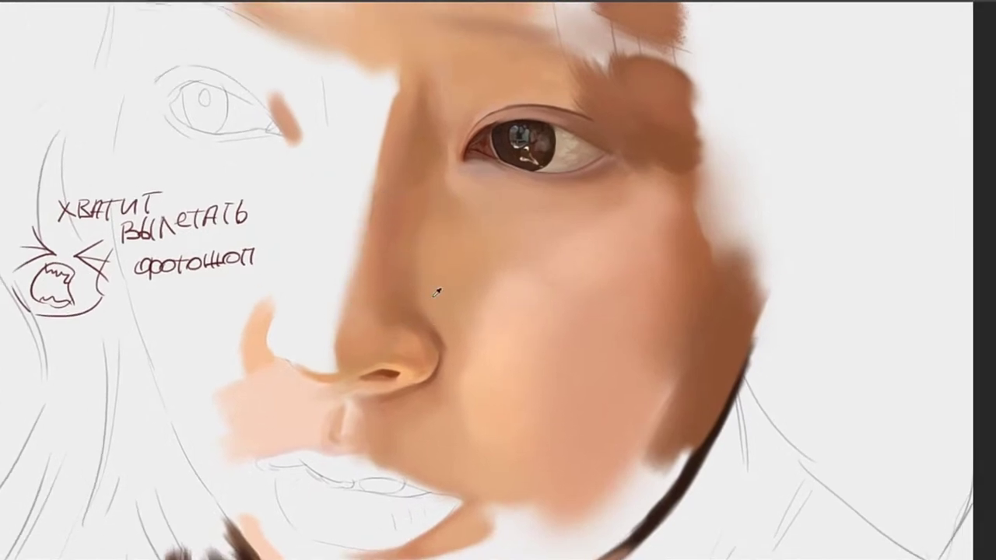
Even out the ochre side plane of the nose and soften the shadow beside the inner eye corner
{"action": "left_click", "coordinate": [436, 291], "text": "alt"}
{"action": "left_click_drag", "start_coordinate": [437, 210], "coordinate": [448, 316]}
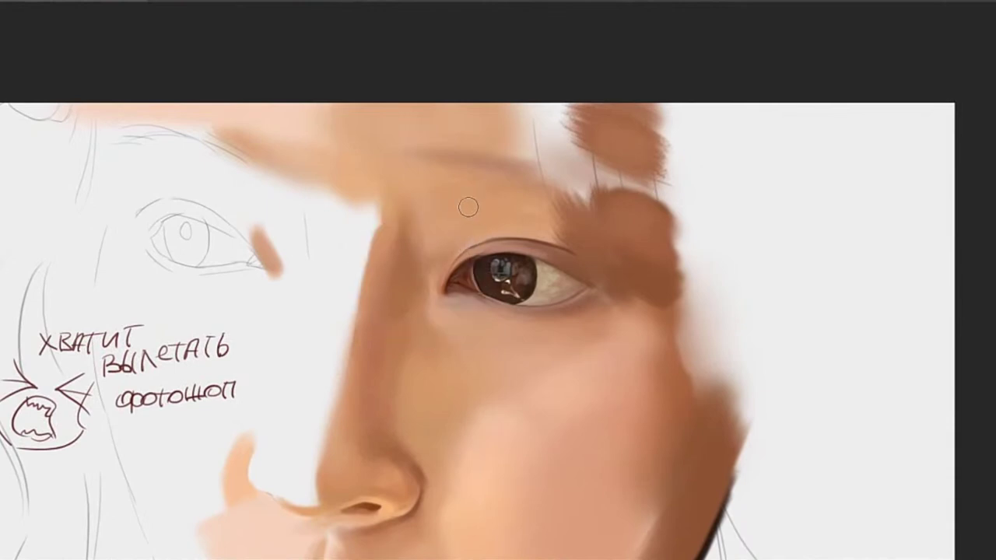
{"action": "left_click_drag", "start_coordinate": [490, 213], "coordinate": [530, 213]}
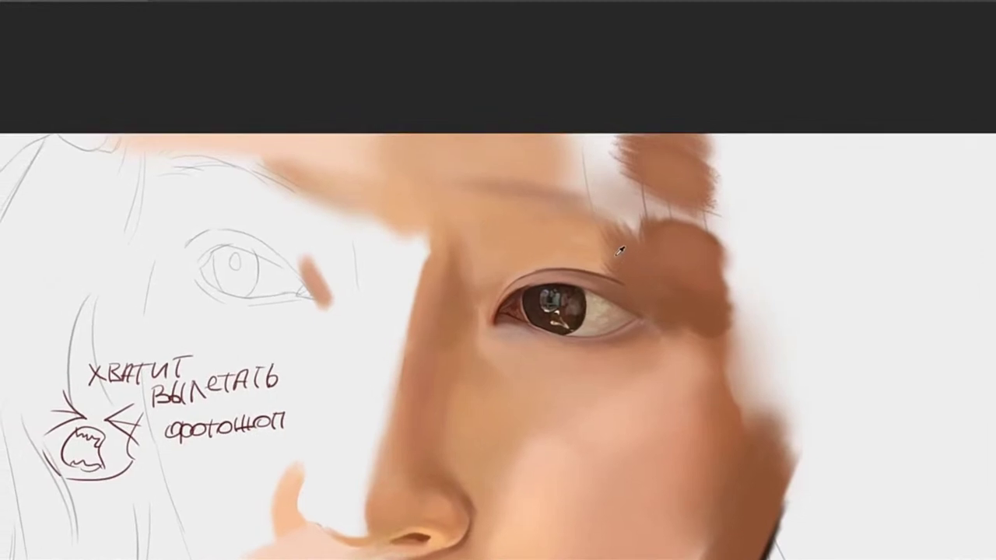
{"action": "left_click_drag", "start_coordinate": [620, 250], "coordinate": [567, 202]}
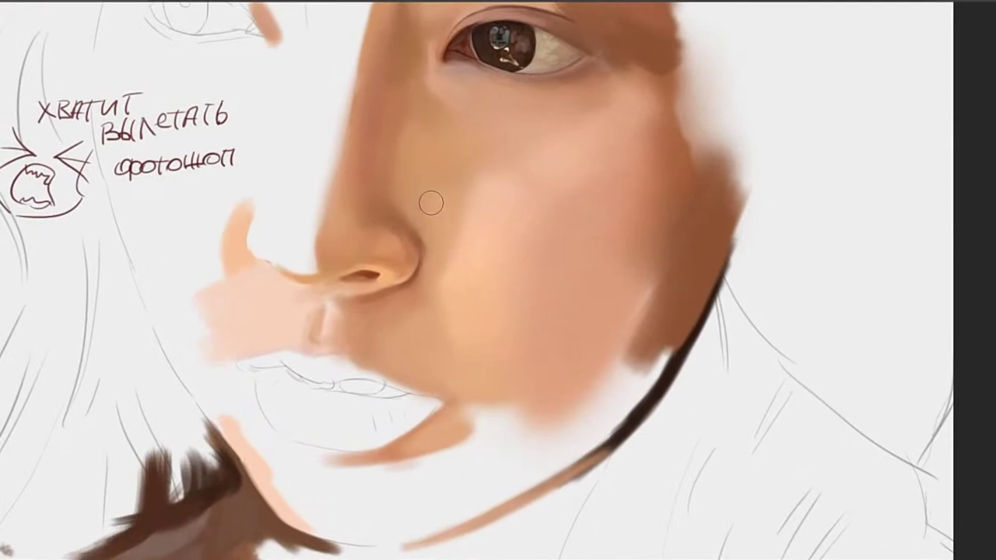
Blend the ochre area beside the nostril wing into the cheek with sampled light peach tones
{"action": "left_click", "coordinate": [468, 230], "text": "alt"}
{"action": "left_click", "coordinate": [453, 238], "text": "alt"}
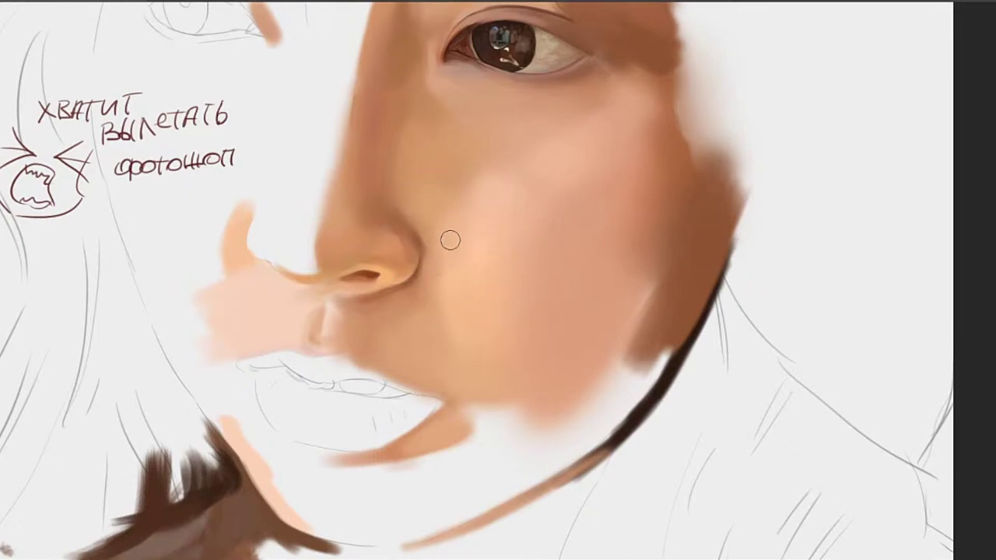
{"action": "left_click", "coordinate": [471, 242], "text": "alt"}
{"action": "left_click_drag", "start_coordinate": [465, 234], "coordinate": [501, 271]}
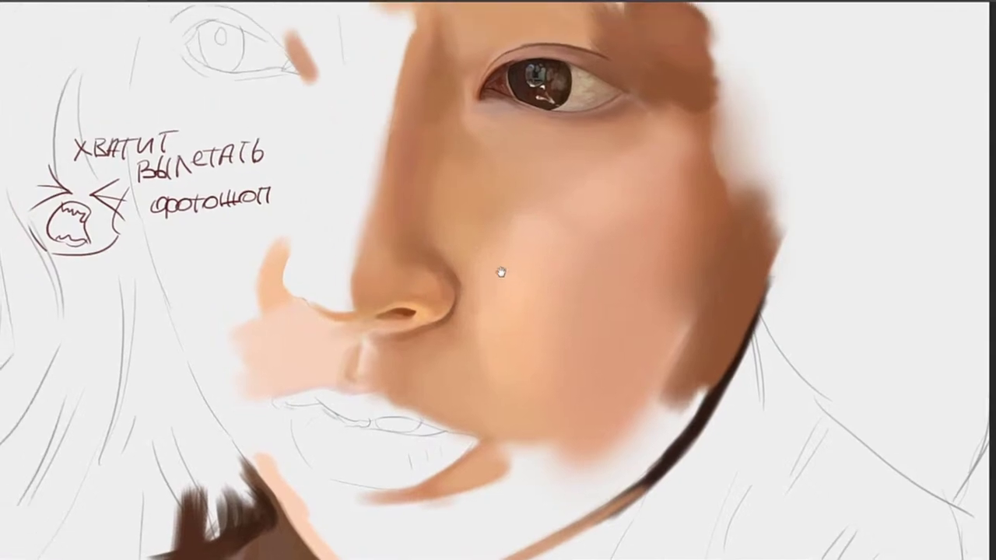
{"action": "left_click", "coordinate": [500, 280], "text": "alt"}
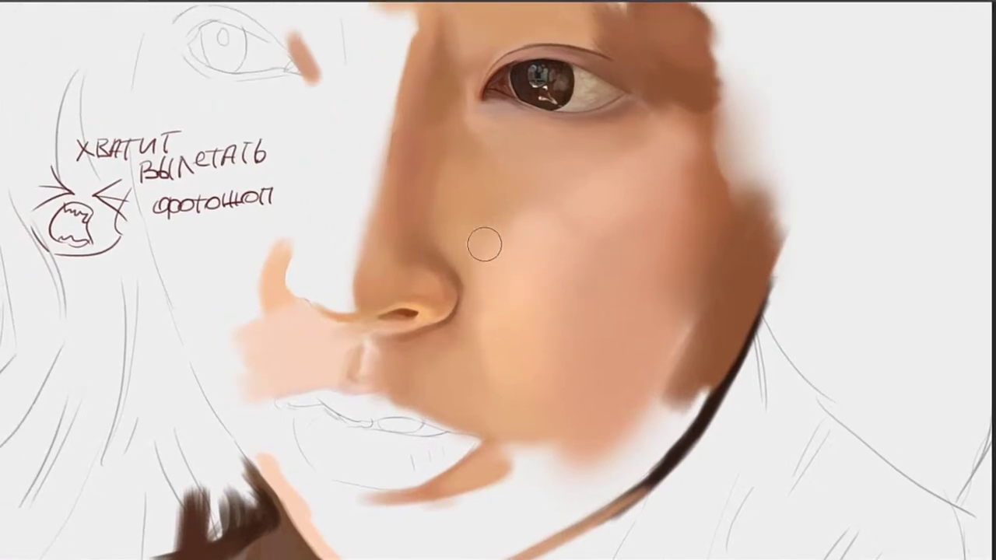
Refine the transition from the nose side to the cheek highlight with a smaller brush
{"action": "key", "text": "bracketleft"}
{"action": "key", "text": "bracketleft"}
{"action": "key", "text": "bracketleft"}
{"action": "key", "text": "bracketleft"}
{"action": "key", "text": "bracketleft"}
{"action": "left_click_drag", "start_coordinate": [487, 257], "coordinate": [481, 270]}
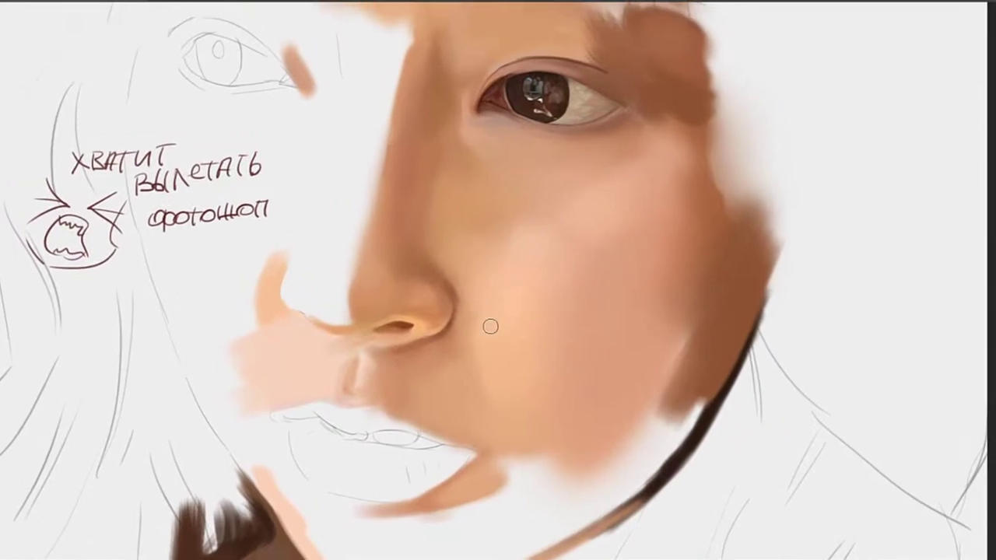
{"action": "left_click_drag", "start_coordinate": [503, 219], "coordinate": [476, 253]}
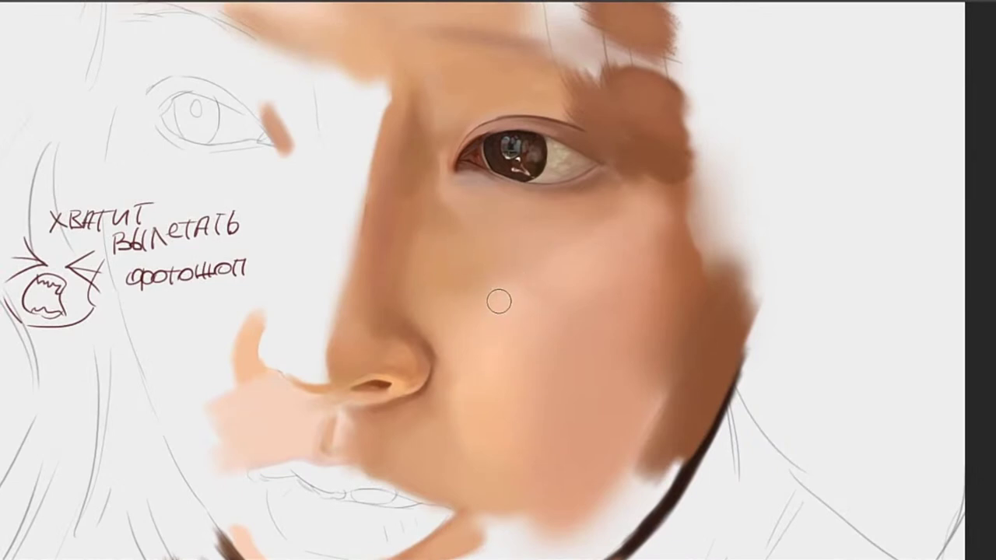
Soften the upper edge of the cheek highlight beside the nose with a larger brush, adding a pinkish tint
{"action": "key", "text": "]"}
{"action": "key", "text": "]"}
{"action": "mouse_move", "coordinate": [496, 302]}
{"action": "left_mouse_down"}
{"action": "mouse_move", "coordinate": [460, 299]}
{"action": "mouse_move", "coordinate": [538, 268]}
{"action": "mouse_move", "coordinate": [453, 288]}
{"action": "mouse_move", "coordinate": [490, 275]}
{"action": "left_mouse_up"}
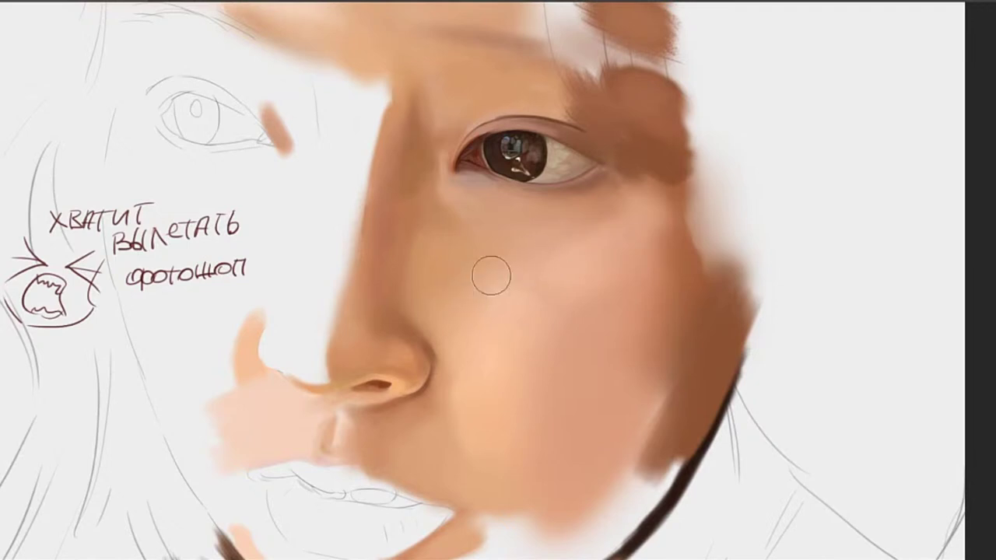
{"action": "key", "text": "bracketright"}
{"action": "key", "text": "bracketright"}
{"action": "key", "text": "bracketright"}
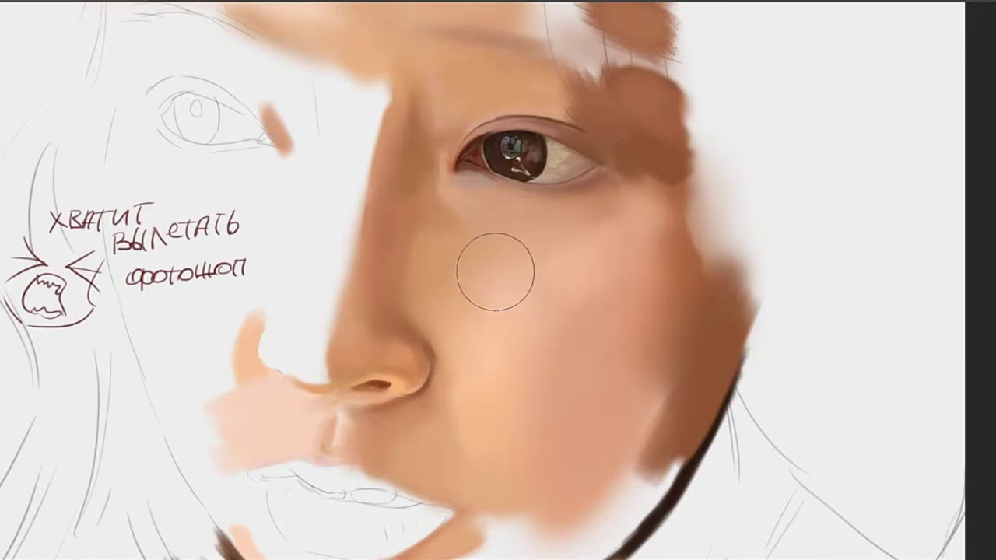
{"action": "key", "text": "bracketleft"}
{"action": "key", "text": "bracketleft"}
{"action": "key", "text": "bracketleft"}
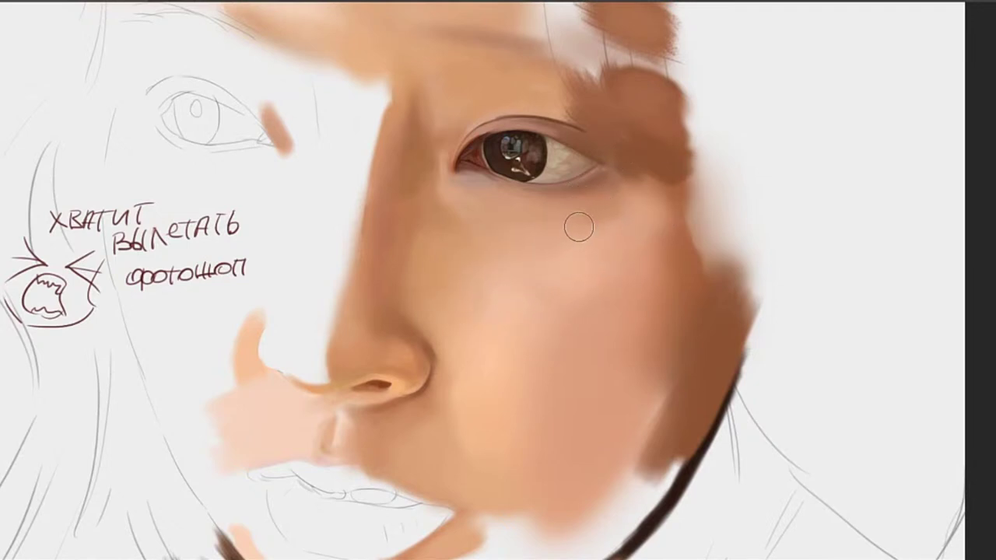
Smooth the light skin tones from the under-eye area down through the cheek highlight with a small brush
{"action": "key", "text": "bracketleft"}
{"action": "key", "text": "bracketleft"}
{"action": "left_click_drag", "start_coordinate": [540, 320], "coordinate": [538, 213]}
{"action": "left_click_drag", "start_coordinate": [515, 258], "coordinate": [560, 223]}
{"action": "mouse_move", "coordinate": [524, 283]}
{"action": "left_mouse_down"}
{"action": "mouse_move", "coordinate": [549, 242]}
{"action": "mouse_move", "coordinate": [516, 369]}
{"action": "mouse_move", "coordinate": [518, 359]}
{"action": "left_mouse_up"}
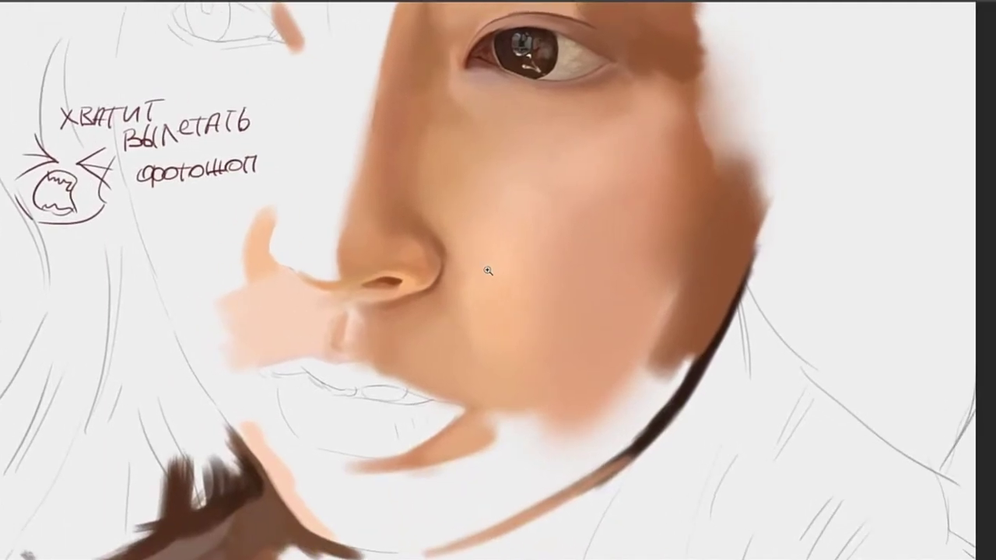
Touch up the reddish inner corner of the painted eye and the adjoining upper eyelid edge
{"action": "left_click_drag", "start_coordinate": [488, 270], "coordinate": [571, 280]}
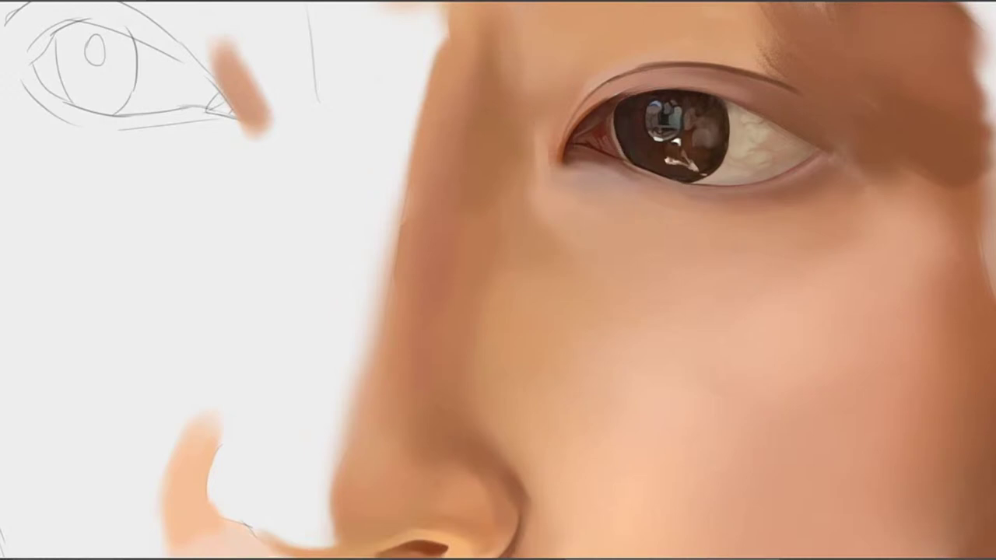
{"action": "left_click_drag", "start_coordinate": [721, 162], "coordinate": [718, 196]}
{"action": "mouse_move", "coordinate": [596, 169]}
{"action": "left_mouse_down"}
{"action": "mouse_move", "coordinate": [627, 163]}
{"action": "mouse_move", "coordinate": [596, 177]}
{"action": "left_mouse_up"}
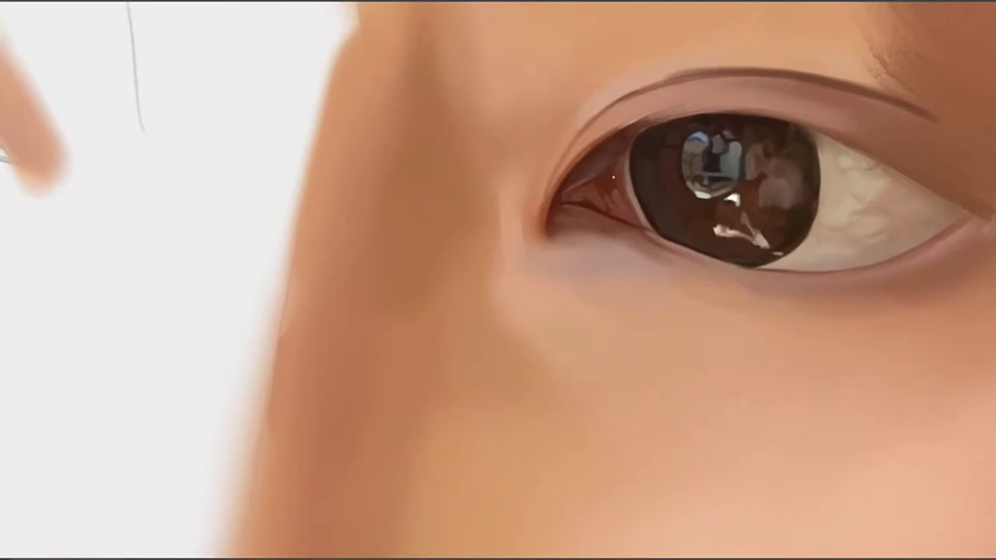
{"action": "left_click_drag", "start_coordinate": [614, 174], "coordinate": [612, 193]}
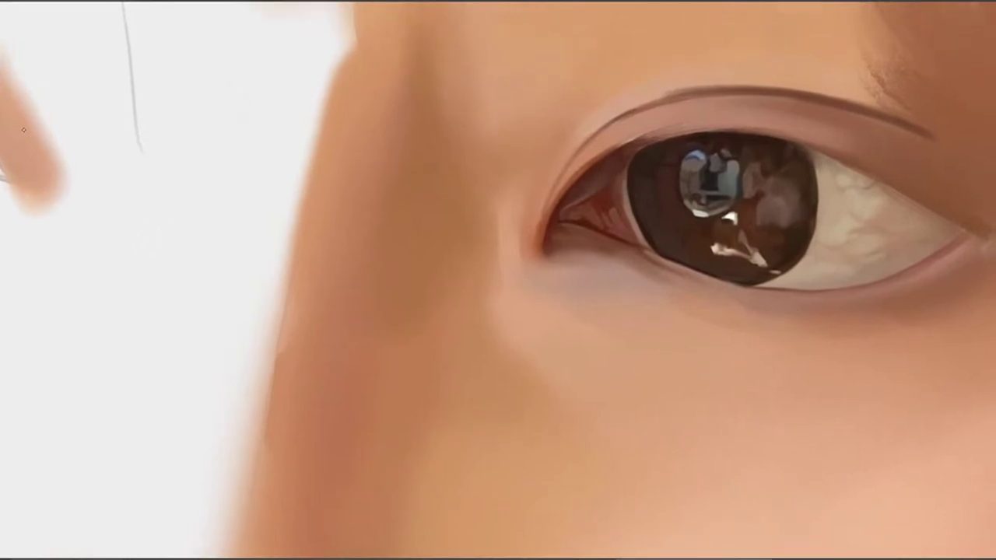
{"action": "left_click_drag", "start_coordinate": [601, 186], "coordinate": [644, 182]}
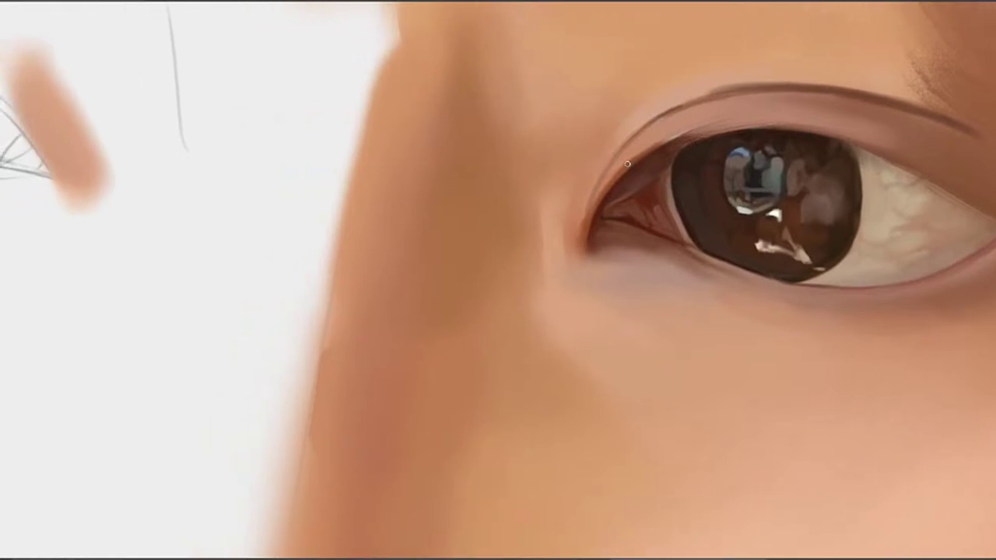
{"action": "left_click", "coordinate": [661, 130]}
Refine the skin tones below the eye's inner corner and along the lower eyelid edge with a smaller brush
{"action": "left_click_drag", "start_coordinate": [701, 235], "coordinate": [706, 223]}
{"action": "key", "text": "bracketleft"}
{"action": "key", "text": "bracketleft"}
{"action": "key", "text": "bracketleft"}
{"action": "mouse_move", "coordinate": [700, 250]}
{"action": "left_mouse_down"}
{"action": "mouse_move", "coordinate": [626, 181]}
{"action": "mouse_move", "coordinate": [625, 166]}
{"action": "mouse_move", "coordinate": [645, 183]}
{"action": "left_mouse_up"}
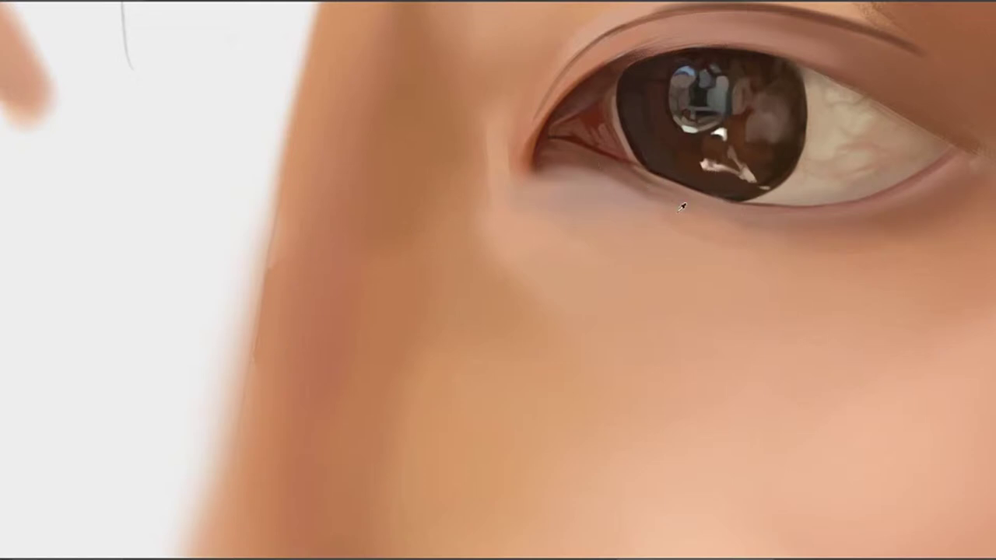
{"action": "mouse_move", "coordinate": [613, 199]}
{"action": "left_mouse_down"}
{"action": "mouse_move", "coordinate": [646, 188]}
{"action": "mouse_move", "coordinate": [583, 205]}
{"action": "mouse_move", "coordinate": [612, 216]}
{"action": "left_mouse_up"}
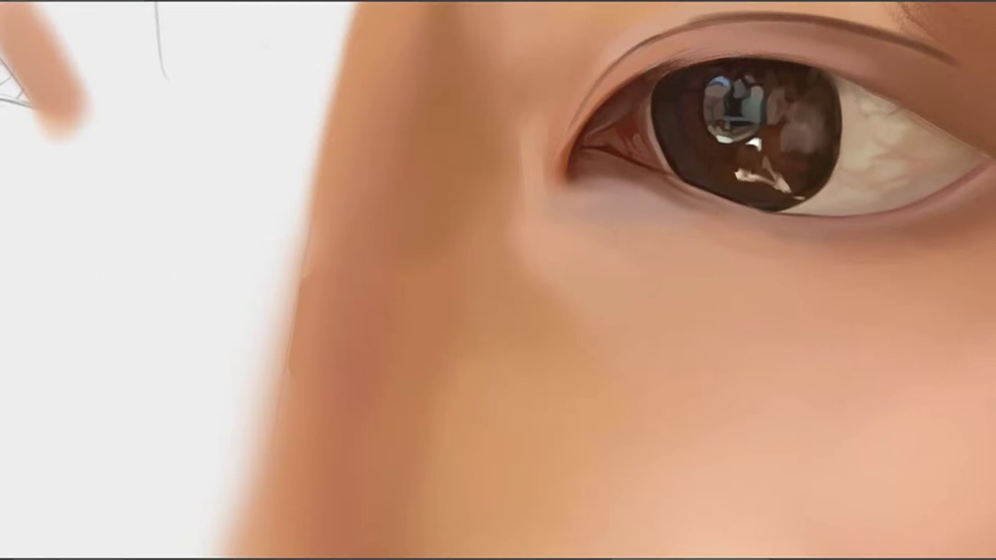
Stipple light pores under the eye's inner corner and darker specks down towards the cheek with a speckled texture brush
{"action": "left_click_drag", "start_coordinate": [641, 251], "coordinate": [689, 185]}
{"action": "key", "text": "ctrl+z"}
{"action": "mouse_move", "coordinate": [620, 199]}
{"action": "left_mouse_down"}
{"action": "mouse_move", "coordinate": [698, 246]}
{"action": "mouse_move", "coordinate": [692, 232]}
{"action": "left_mouse_up"}
{"action": "left_click_drag", "start_coordinate": [616, 199], "coordinate": [662, 233]}
{"action": "key", "text": "ctrl+z"}
{"action": "key", "text": "ctrl+z"}
{"action": "left_click_drag", "start_coordinate": [567, 242], "coordinate": [685, 373]}
{"action": "key", "text": "ctrl+z"}
{"action": "left_click_drag", "start_coordinate": [565, 259], "coordinate": [675, 362]}
{"action": "key", "text": "ctrl+z"}
{"action": "left_click_drag", "start_coordinate": [566, 254], "coordinate": [718, 394]}
{"action": "key", "text": "ctrl+z"}
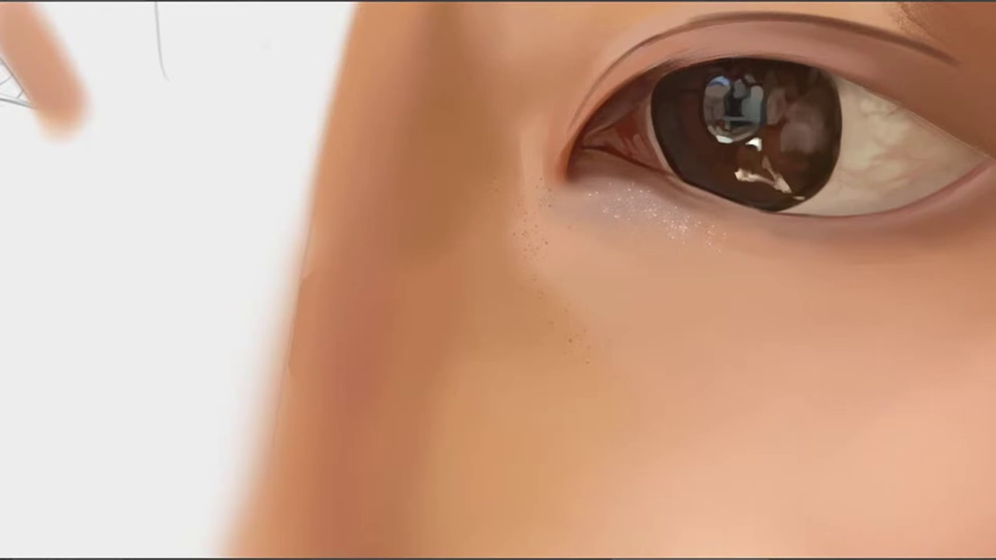
{"action": "left_click_drag", "start_coordinate": [682, 284], "coordinate": [739, 338]}
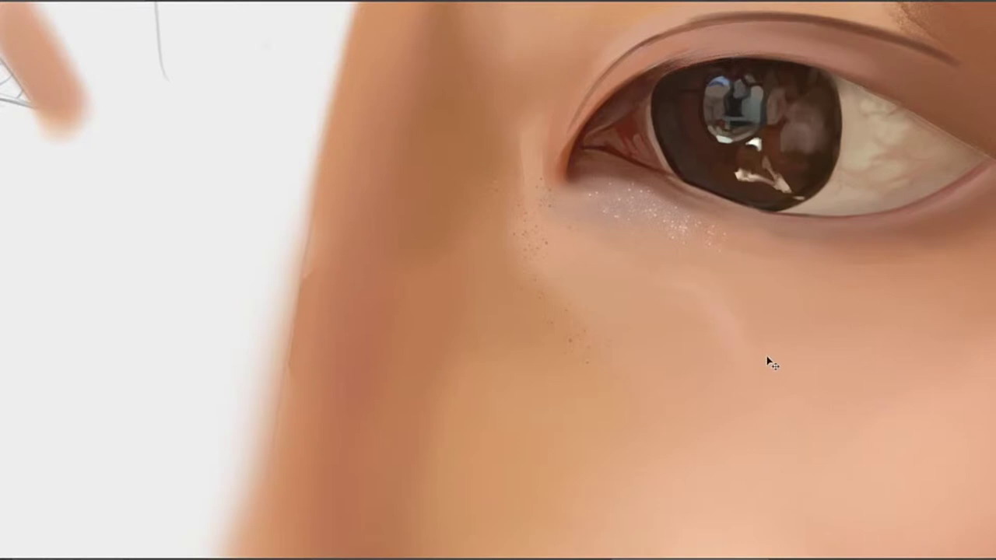
{"action": "key", "text": "ctrl+z"}
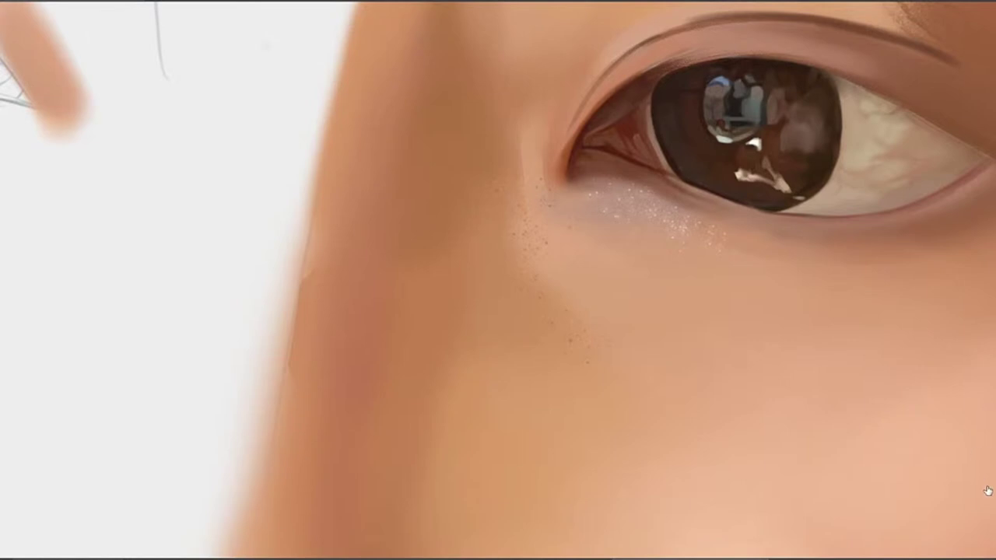
Rework the pore specks below the inner eye corner and beside the nose bridge with a much smaller brush
{"action": "key", "text": "bracketleft"}
{"action": "key", "text": "bracketleft"}
{"action": "key", "text": "bracketleft"}
{"action": "key", "text": "bracketleft"}
{"action": "key", "text": "bracketleft"}
{"action": "key", "text": "bracketleft"}
{"action": "key", "text": "bracketleft"}
{"action": "key", "text": "bracketleft"}
{"action": "key", "text": "ctrl+z"}
{"action": "left_click_drag", "start_coordinate": [640, 206], "coordinate": [667, 223]}
{"action": "key", "text": "ctrl+z"}
{"action": "left_click_drag", "start_coordinate": [601, 205], "coordinate": [619, 207]}
{"action": "left_click_drag", "start_coordinate": [550, 256], "coordinate": [599, 345]}
{"action": "mouse_move", "coordinate": [677, 203]}
{"action": "left_mouse_down"}
{"action": "mouse_move", "coordinate": [529, 262]}
{"action": "mouse_move", "coordinate": [661, 182]}
{"action": "left_mouse_up"}
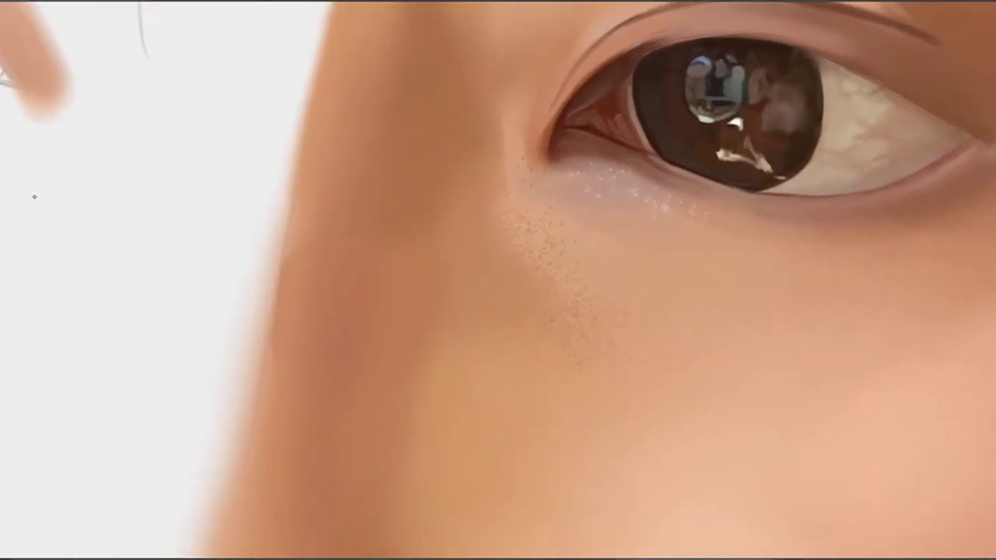
Extend the fine pore texture towards the upper cheek and blend the pale bluish area under the eye
{"action": "left_click_drag", "start_coordinate": [552, 302], "coordinate": [621, 317]}
{"action": "mouse_move", "coordinate": [643, 227]}
{"action": "left_mouse_down"}
{"action": "mouse_move", "coordinate": [653, 254]}
{"action": "mouse_move", "coordinate": [571, 212]}
{"action": "mouse_move", "coordinate": [667, 218]}
{"action": "left_mouse_up"}
{"action": "mouse_move", "coordinate": [616, 200]}
{"action": "left_mouse_down"}
{"action": "mouse_move", "coordinate": [600, 192]}
{"action": "mouse_move", "coordinate": [624, 224]}
{"action": "mouse_move", "coordinate": [597, 245]}
{"action": "mouse_move", "coordinate": [623, 182]}
{"action": "mouse_move", "coordinate": [612, 311]}
{"action": "left_mouse_up"}
{"action": "key", "text": "ctrl+z"}
{"action": "left_click_drag", "start_coordinate": [531, 236], "coordinate": [475, 365]}
{"action": "left_click_drag", "start_coordinate": [595, 138], "coordinate": [537, 214]}
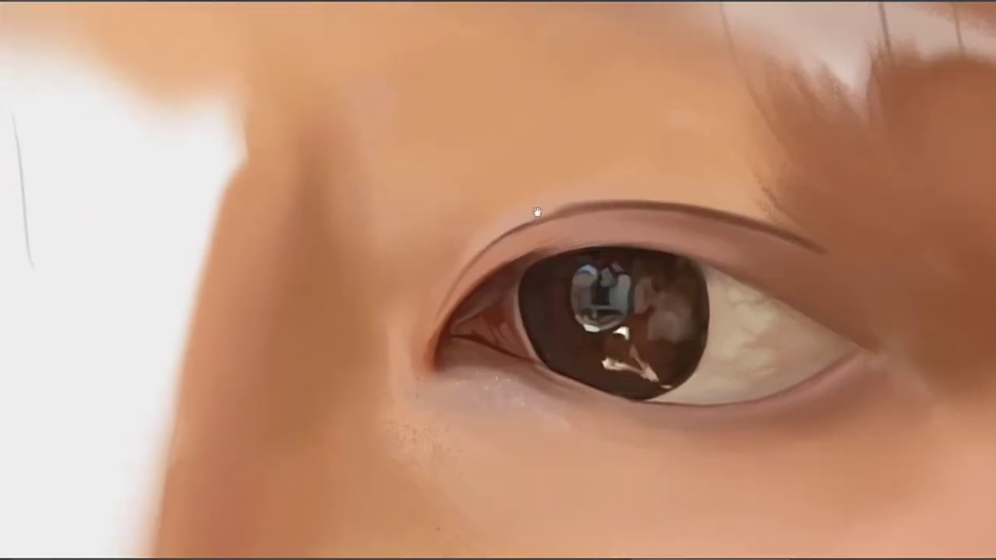
Stipple skin pores around the nostril wing's upper crease, the adjoining cheek and the lower side of the nose
{"action": "mouse_move", "coordinate": [502, 363]}
{"action": "left_mouse_down"}
{"action": "mouse_move", "coordinate": [502, 146]}
{"action": "mouse_move", "coordinate": [545, 253]}
{"action": "mouse_move", "coordinate": [528, 291]}
{"action": "left_mouse_up"}
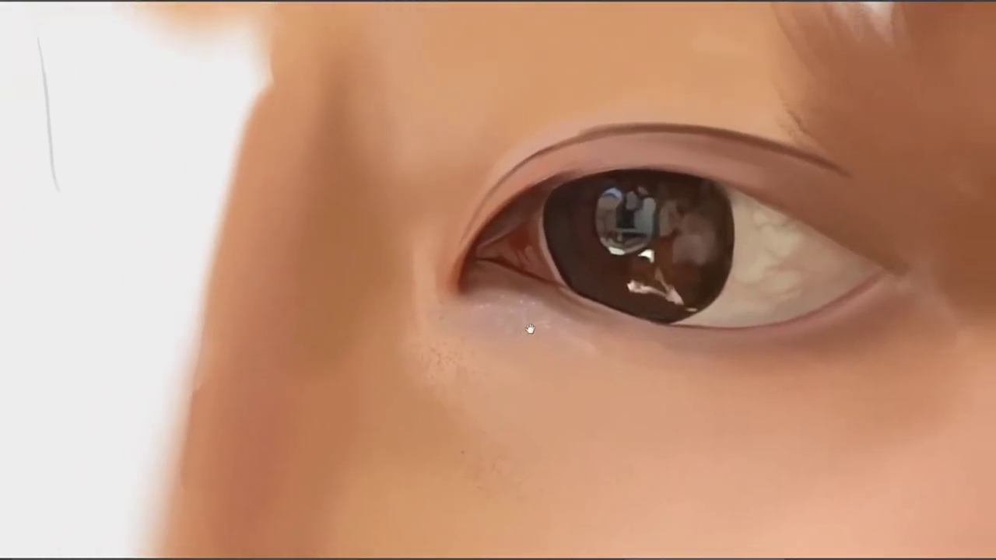
{"action": "mouse_move", "coordinate": [455, 440]}
{"action": "left_mouse_down"}
{"action": "mouse_move", "coordinate": [496, 313]}
{"action": "mouse_move", "coordinate": [507, 195]}
{"action": "left_mouse_up"}
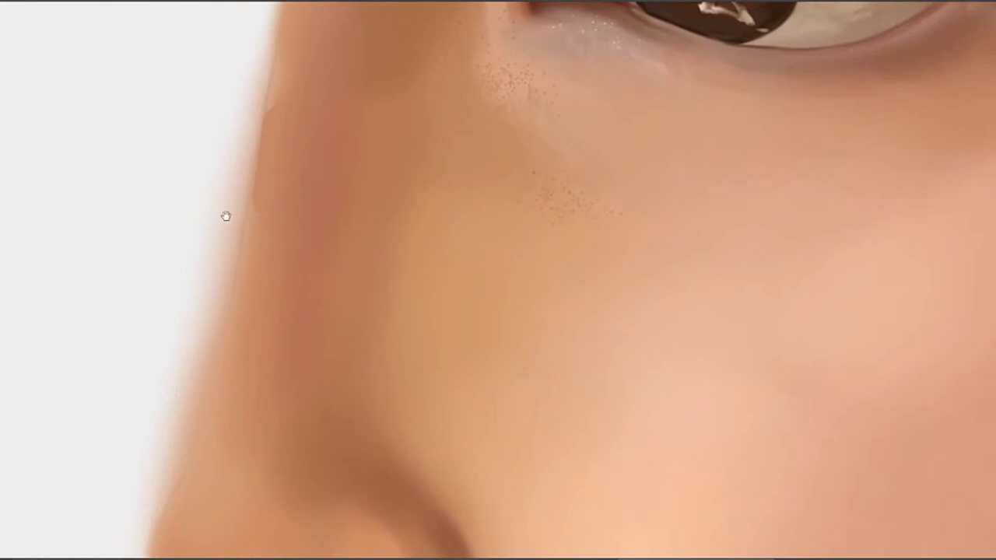
{"action": "mouse_move", "coordinate": [550, 355]}
{"action": "left_mouse_down"}
{"action": "mouse_move", "coordinate": [534, 217]}
{"action": "mouse_move", "coordinate": [496, 126]}
{"action": "left_mouse_up"}
{"action": "left_click", "coordinate": [143, 188], "text": "alt"}
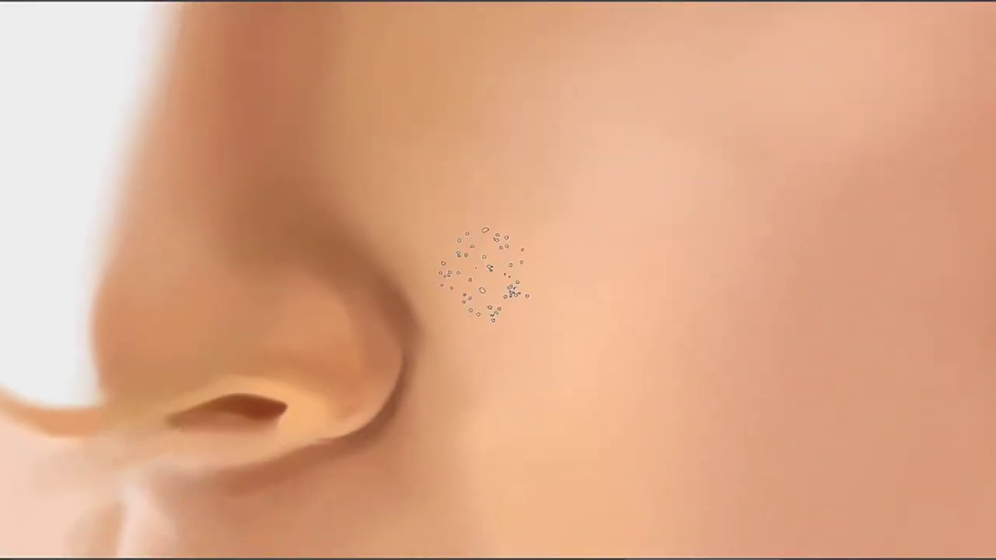
{"action": "left_click_drag", "start_coordinate": [397, 233], "coordinate": [478, 295]}
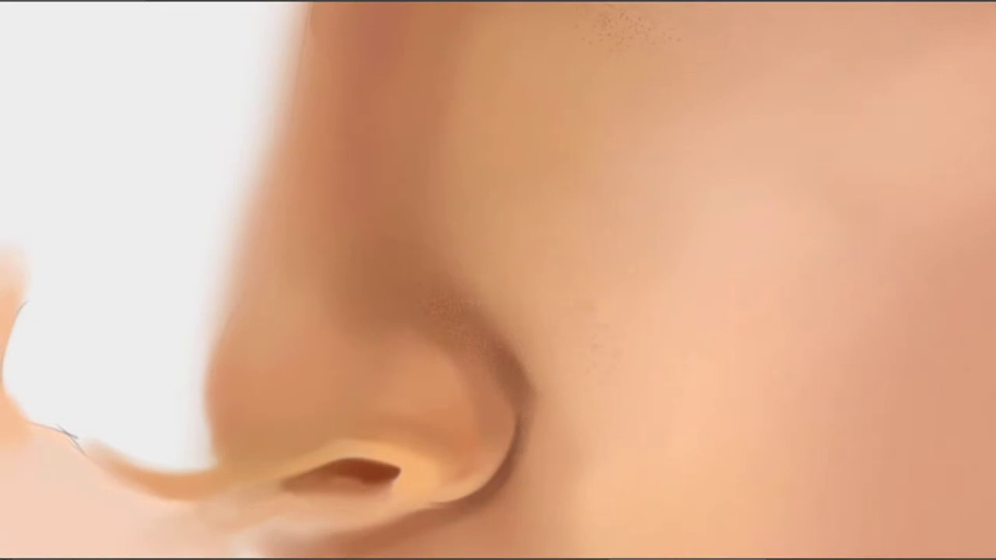
{"action": "left_click", "coordinate": [603, 342]}
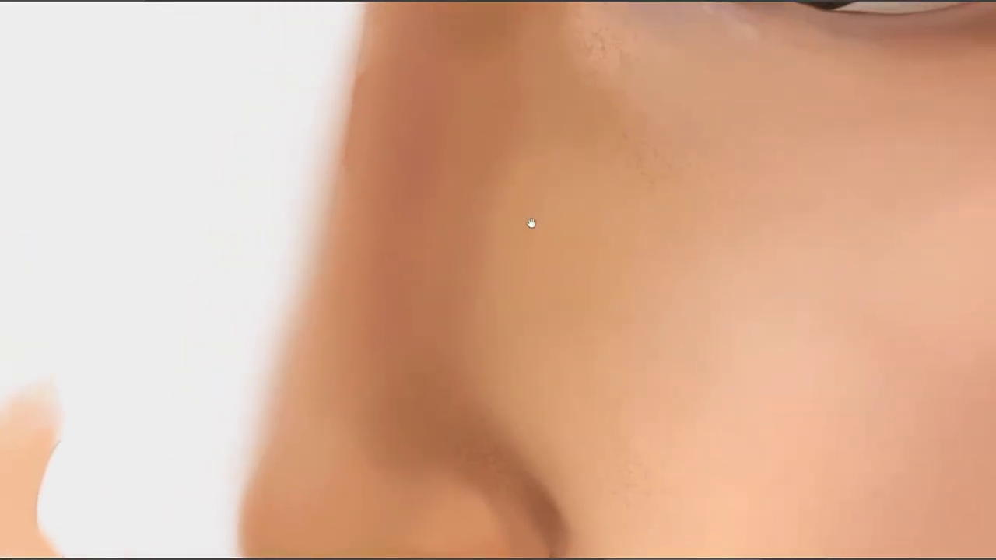
{"action": "left_click", "coordinate": [606, 374]}
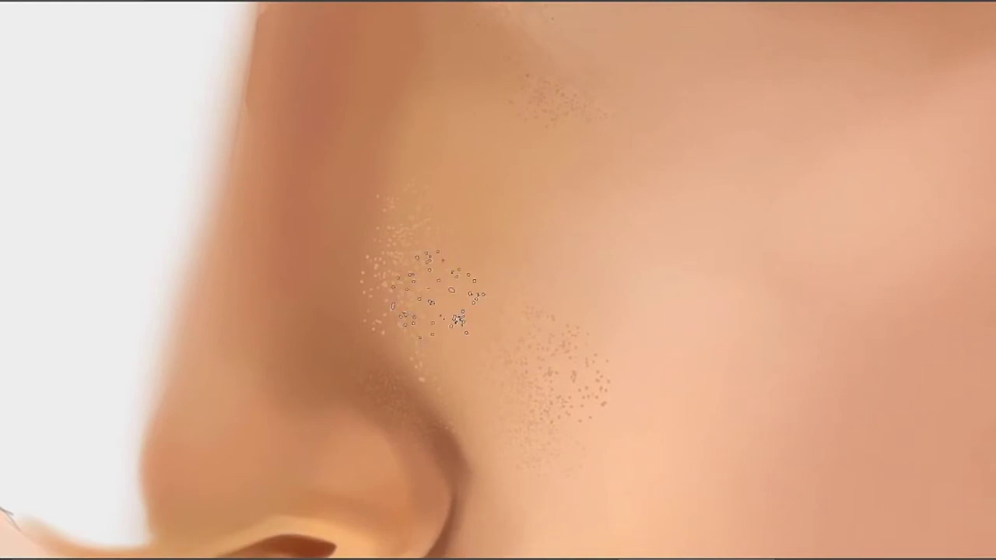
{"action": "left_click_drag", "start_coordinate": [406, 219], "coordinate": [507, 269]}
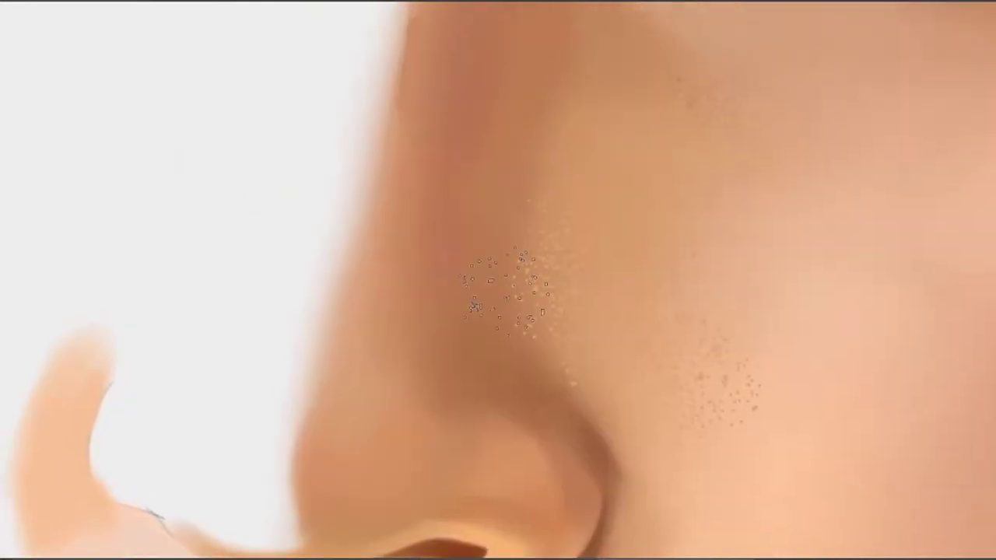
Blend the pores along the side of the nose into the cheek using skin tones sampled from the painting
{"action": "left_click", "coordinate": [511, 318], "text": "alt"}
{"action": "mouse_move", "coordinate": [529, 259]}
{"action": "left_mouse_down"}
{"action": "mouse_move", "coordinate": [526, 162]}
{"action": "mouse_move", "coordinate": [556, 233]}
{"action": "mouse_move", "coordinate": [566, 159]}
{"action": "left_mouse_up"}
{"action": "left_click", "coordinate": [511, 260], "text": "alt"}
{"action": "left_click", "coordinate": [442, 315]}
{"action": "key", "text": "ctrl+z"}
{"action": "mouse_move", "coordinate": [551, 269]}
{"action": "left_mouse_down"}
{"action": "mouse_move", "coordinate": [578, 204]}
{"action": "mouse_move", "coordinate": [585, 233]}
{"action": "mouse_move", "coordinate": [581, 201]}
{"action": "mouse_move", "coordinate": [608, 266]}
{"action": "left_mouse_up"}
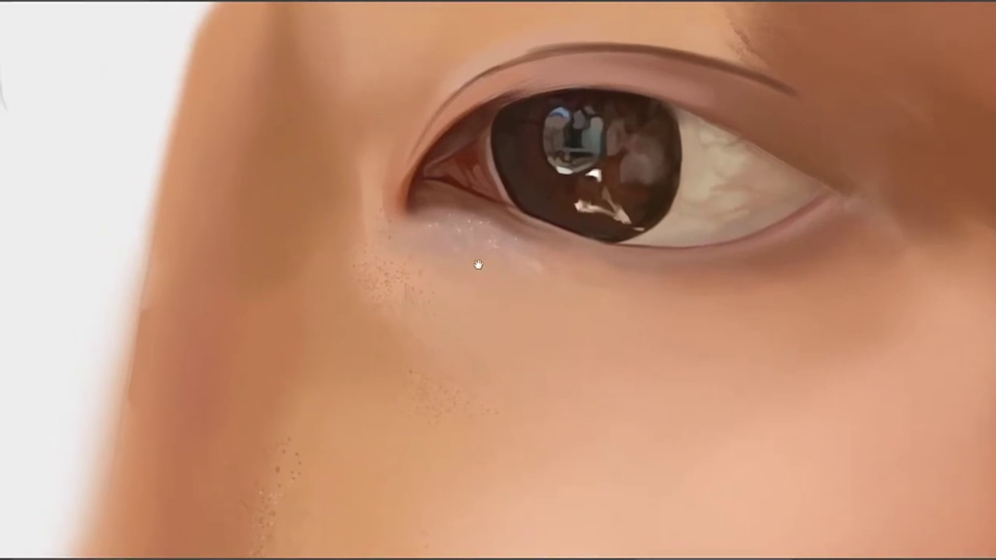
Paint a soft pale pink highlight on the skin just above the upper eyelid crease
{"action": "left_click_drag", "start_coordinate": [477, 264], "coordinate": [445, 264]}
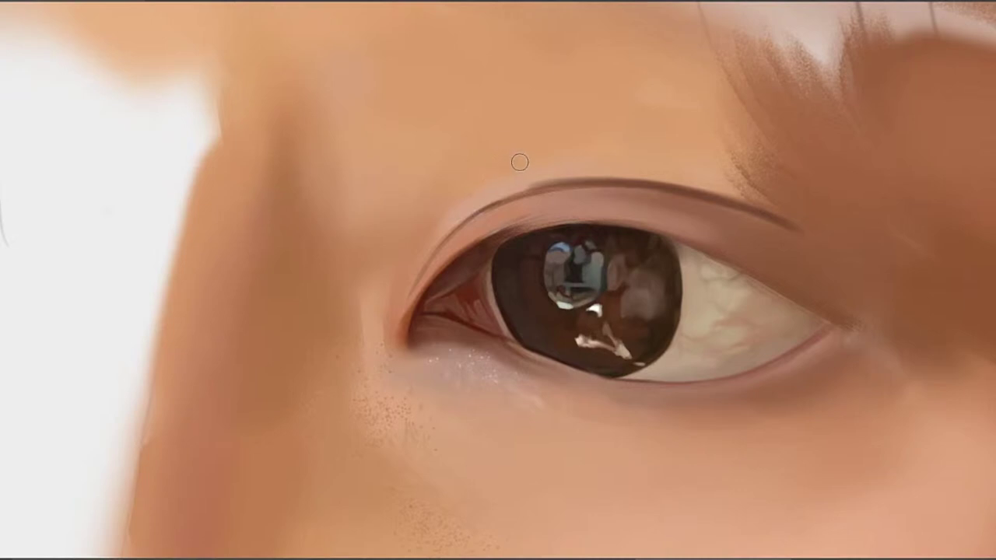
{"action": "left_click_drag", "start_coordinate": [469, 186], "coordinate": [533, 196]}
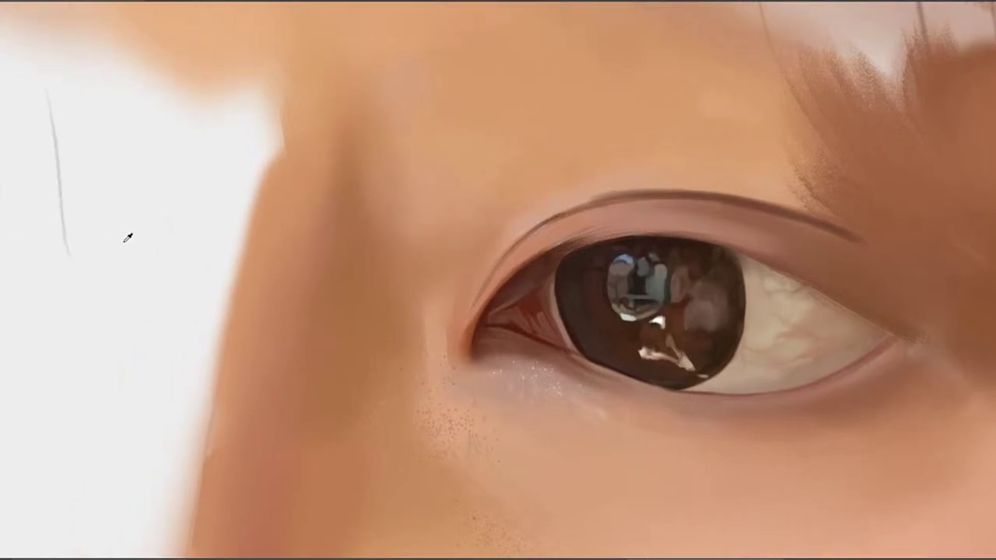
{"action": "mouse_move", "coordinate": [601, 172]}
{"action": "left_mouse_down"}
{"action": "mouse_move", "coordinate": [557, 199]}
{"action": "mouse_move", "coordinate": [679, 169]}
{"action": "left_mouse_up"}
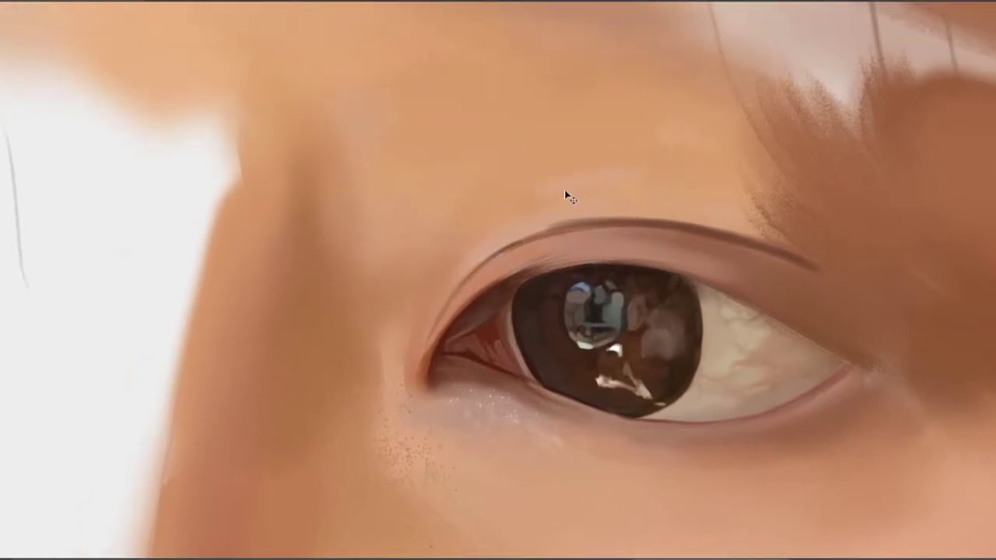
{"action": "mouse_move", "coordinate": [537, 194]}
{"action": "left_mouse_down"}
{"action": "mouse_move", "coordinate": [674, 169]}
{"action": "mouse_move", "coordinate": [662, 180]}
{"action": "left_mouse_up"}
{"action": "mouse_move", "coordinate": [545, 181]}
{"action": "left_mouse_down"}
{"action": "mouse_move", "coordinate": [572, 168]}
{"action": "mouse_move", "coordinate": [657, 169]}
{"action": "left_mouse_up"}
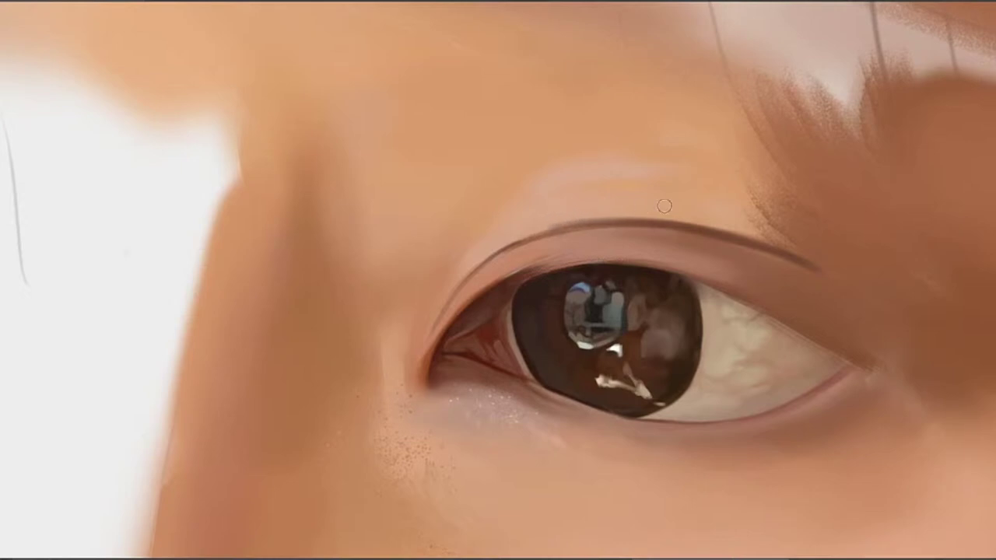
Sharpen the inner part of the upper eyelid crease and the lid edge curving into the eye's inner corner
{"action": "left_click_drag", "start_coordinate": [558, 268], "coordinate": [589, 185]}
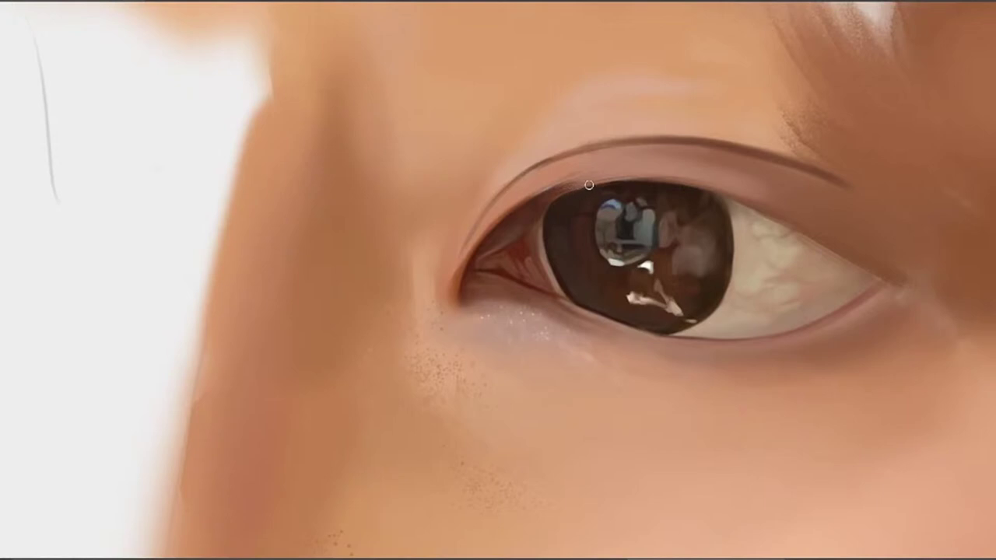
{"action": "mouse_move", "coordinate": [493, 218]}
{"action": "left_mouse_down"}
{"action": "mouse_move", "coordinate": [575, 217]}
{"action": "mouse_move", "coordinate": [556, 241]}
{"action": "left_mouse_up"}
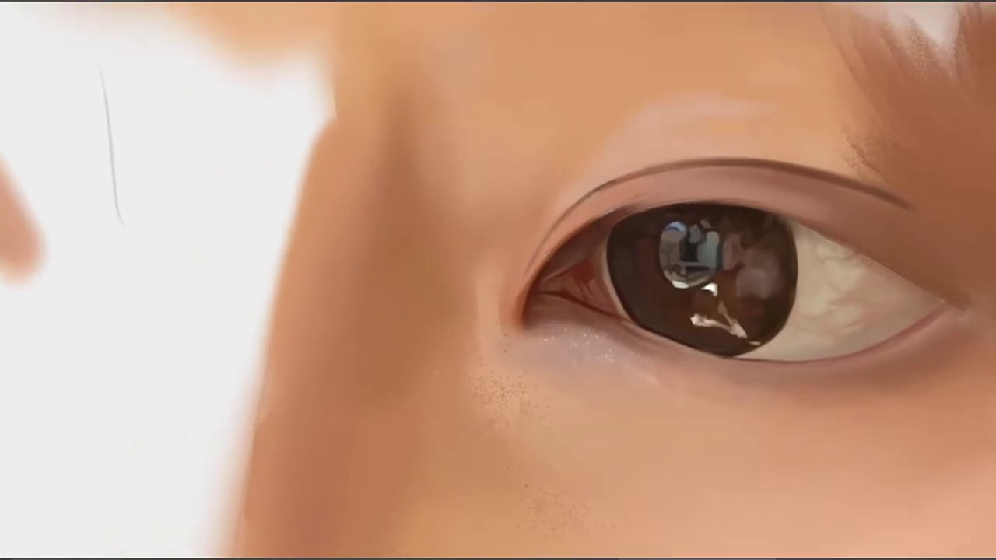
{"action": "mouse_move", "coordinate": [617, 200]}
{"action": "left_mouse_down"}
{"action": "mouse_move", "coordinate": [588, 216]}
{"action": "mouse_move", "coordinate": [643, 192]}
{"action": "left_mouse_up"}
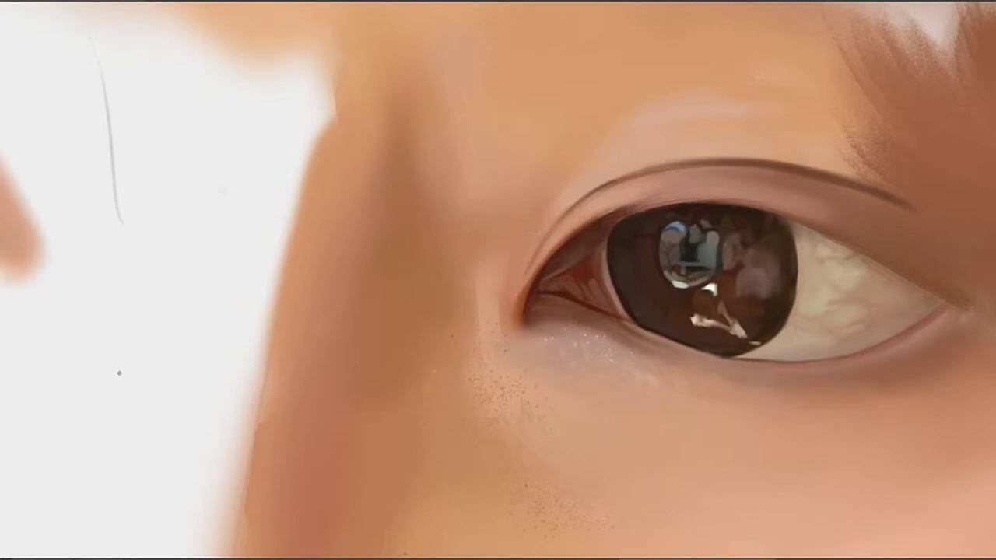
{"action": "left_click_drag", "start_coordinate": [508, 262], "coordinate": [514, 291]}
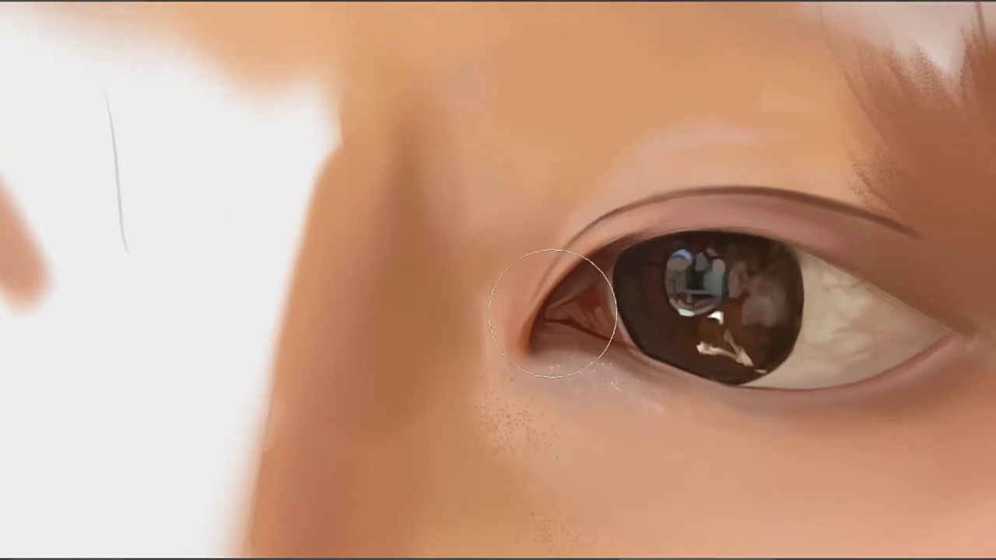
Add tiny white glints and fine light skin streaks below the eye's inner corner with a small brush
{"action": "key", "text": "bracketright"}
{"action": "key", "text": "bracketleft"}
{"action": "key", "text": "bracketleft"}
{"action": "key", "text": "bracketleft"}
{"action": "key", "text": "bracketleft"}
{"action": "key", "text": "bracketleft"}
{"action": "key", "text": "bracketleft"}
{"action": "left_click_drag", "start_coordinate": [565, 400], "coordinate": [504, 237]}
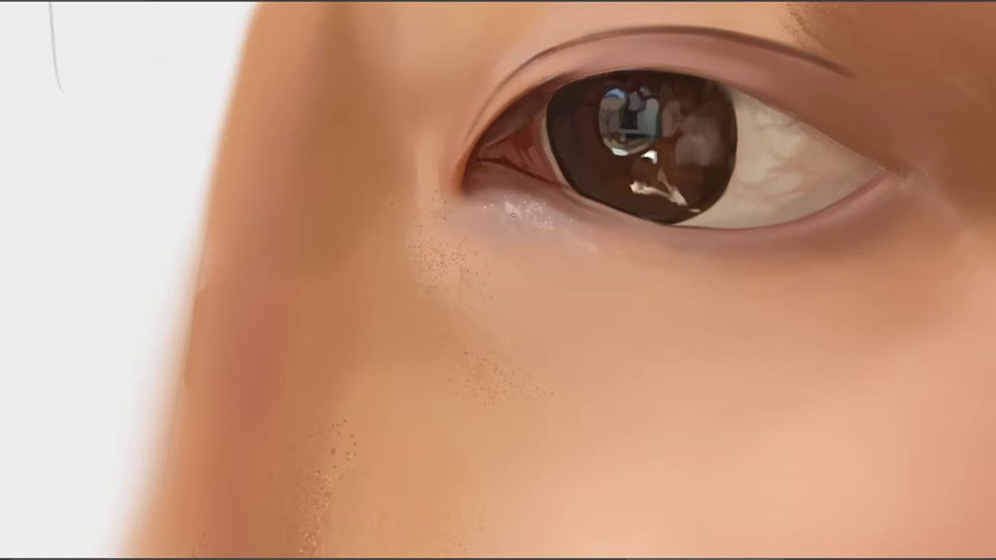
{"action": "key", "text": "ctrl+z"}
{"action": "left_click", "coordinate": [529, 215], "text": "alt"}
{"action": "left_click_drag", "start_coordinate": [468, 276], "coordinate": [470, 272]}
{"action": "left_click", "coordinate": [450, 270], "text": "alt"}
{"action": "left_click", "coordinate": [448, 244]}
{"action": "left_click_drag", "start_coordinate": [441, 216], "coordinate": [432, 255]}
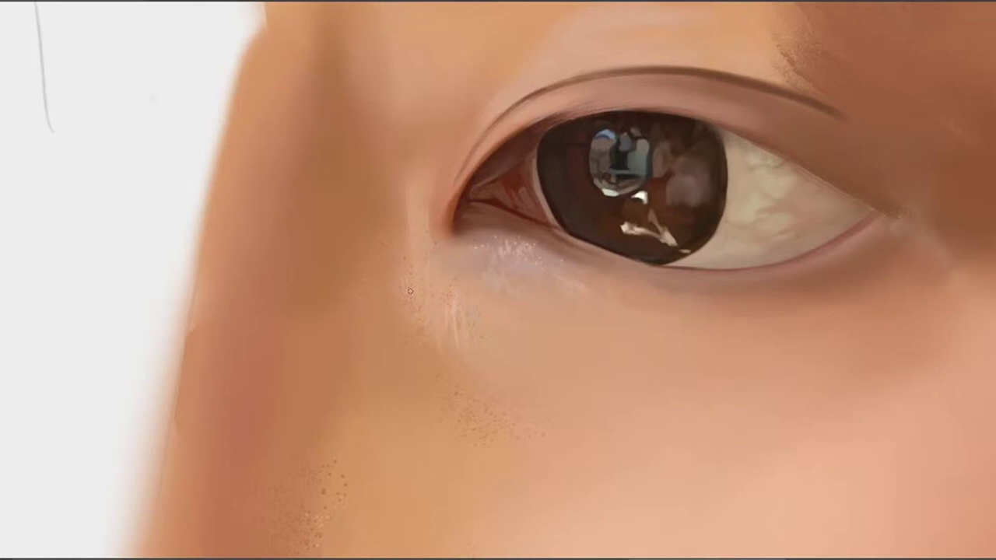
{"action": "left_click_drag", "start_coordinate": [409, 256], "coordinate": [379, 148]}
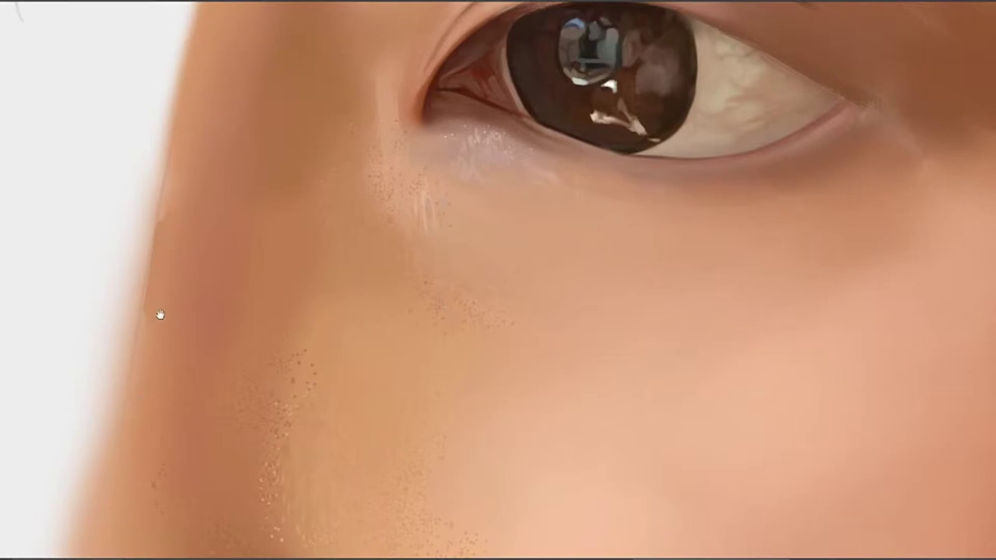
{"action": "left_click_drag", "start_coordinate": [532, 219], "coordinate": [493, 254]}
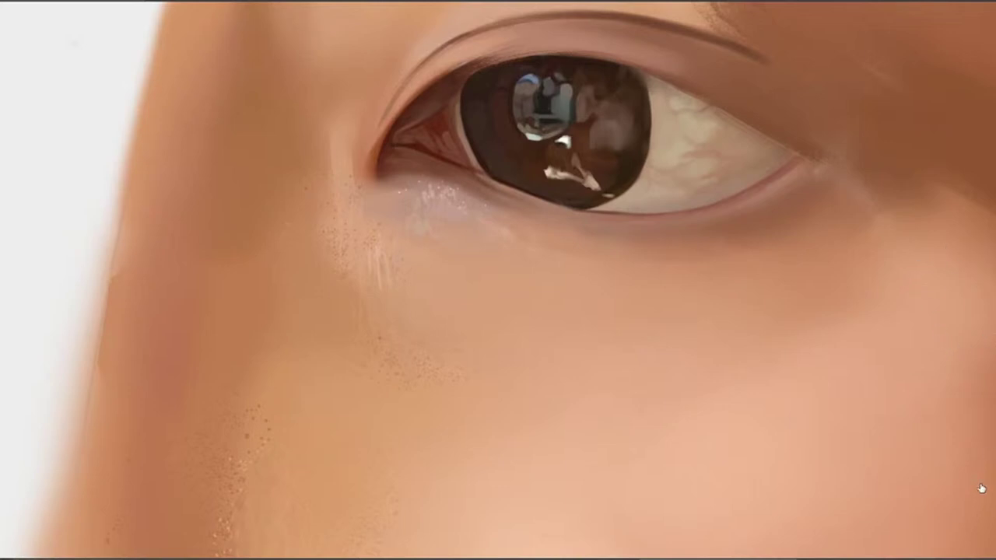
Cover the under-eye skin with fine light pore texture using a reduced speckled brush
{"action": "key", "text": "bracketleft"}
{"action": "key", "text": "bracketleft"}
{"action": "key", "text": "bracketleft"}
{"action": "key", "text": "bracketleft"}
{"action": "key", "text": "bracketleft"}
{"action": "left_click_drag", "start_coordinate": [401, 225], "coordinate": [482, 287]}
{"action": "left_click_drag", "start_coordinate": [411, 233], "coordinate": [536, 256]}
{"action": "mouse_move", "coordinate": [437, 246]}
{"action": "left_mouse_down"}
{"action": "mouse_move", "coordinate": [435, 235]}
{"action": "mouse_move", "coordinate": [607, 298]}
{"action": "mouse_move", "coordinate": [408, 237]}
{"action": "mouse_move", "coordinate": [560, 266]}
{"action": "mouse_move", "coordinate": [413, 245]}
{"action": "left_mouse_up"}
{"action": "mouse_move", "coordinate": [598, 266]}
{"action": "left_mouse_down"}
{"action": "mouse_move", "coordinate": [482, 247]}
{"action": "mouse_move", "coordinate": [578, 273]}
{"action": "left_mouse_up"}
Stipple fine pores on the skin between the nose bridge and the eye's inner corner
{"action": "key", "text": "space"}
{"action": "mouse_move", "coordinate": [598, 304]}
{"action": "left_mouse_down"}
{"action": "mouse_move", "coordinate": [515, 269]}
{"action": "mouse_move", "coordinate": [555, 278]}
{"action": "mouse_move", "coordinate": [540, 293]}
{"action": "mouse_move", "coordinate": [548, 397]}
{"action": "left_mouse_up"}
{"action": "left_click_drag", "start_coordinate": [419, 213], "coordinate": [508, 205]}
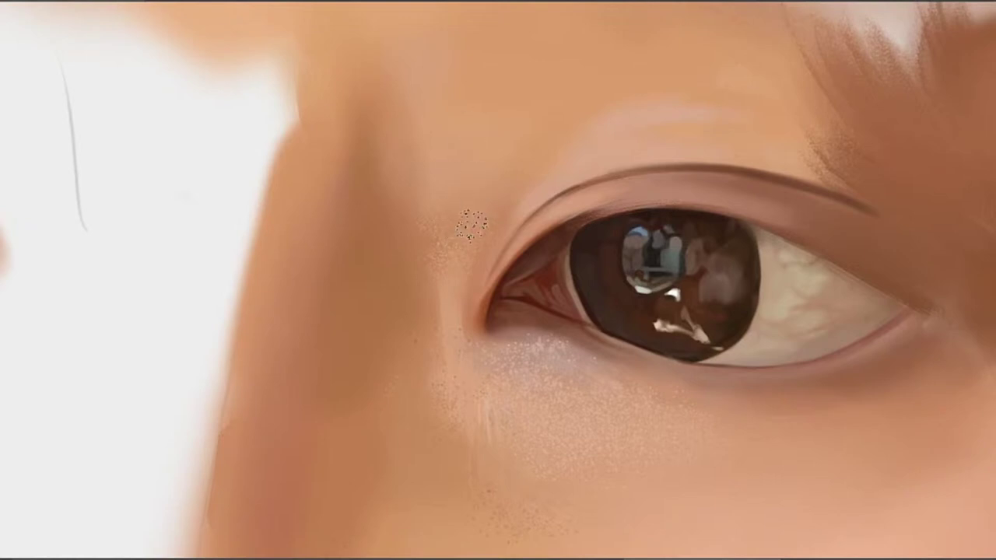
{"action": "left_click_drag", "start_coordinate": [540, 161], "coordinate": [464, 168]}
{"action": "left_click_drag", "start_coordinate": [524, 144], "coordinate": [497, 187]}
{"action": "left_click", "coordinate": [507, 180], "text": "alt"}
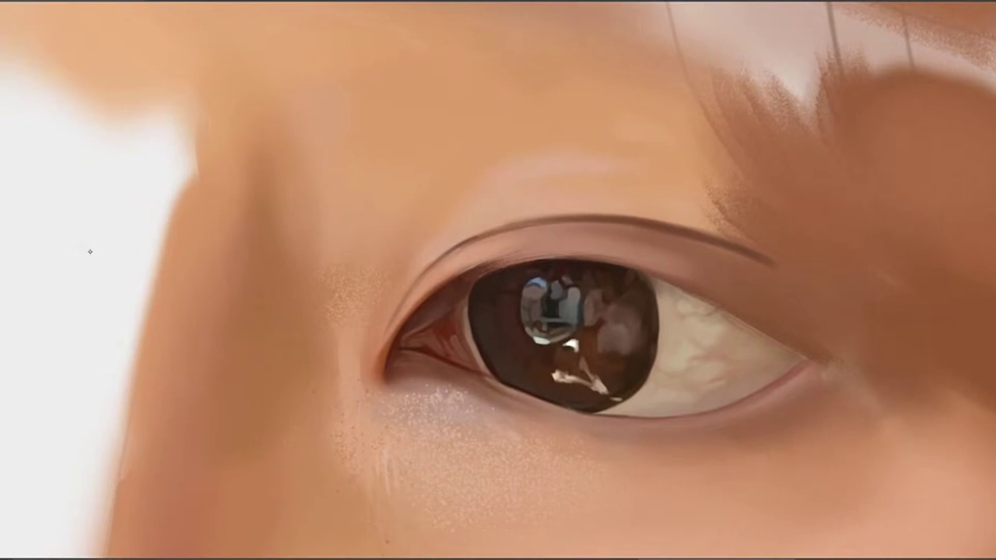
{"action": "left_click_drag", "start_coordinate": [456, 173], "coordinate": [542, 280]}
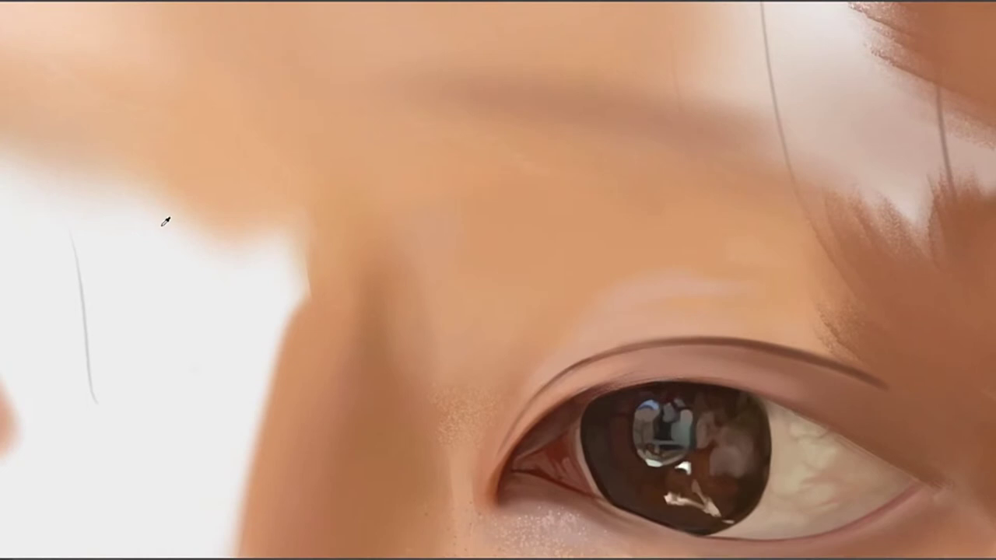
Paint a light warm orange patch below the inner end of the eyebrow, using skin tones sampled from the surrounding area
{"action": "mouse_move", "coordinate": [491, 145]}
{"action": "left_mouse_down"}
{"action": "mouse_move", "coordinate": [512, 172]}
{"action": "mouse_move", "coordinate": [482, 208]}
{"action": "left_mouse_up"}
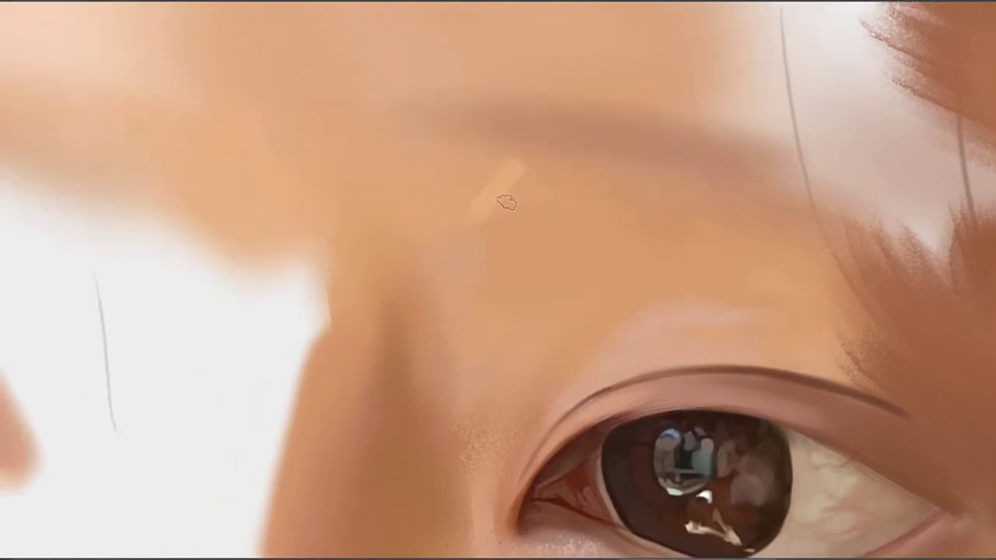
{"action": "key", "text": "ctrl+z"}
{"action": "mouse_move", "coordinate": [517, 178]}
{"action": "left_mouse_down"}
{"action": "mouse_move", "coordinate": [502, 215]}
{"action": "mouse_move", "coordinate": [522, 219]}
{"action": "mouse_move", "coordinate": [502, 231]}
{"action": "mouse_move", "coordinate": [544, 205]}
{"action": "mouse_move", "coordinate": [511, 218]}
{"action": "left_mouse_up"}
{"action": "left_click", "coordinate": [507, 217], "text": "alt"}
{"action": "left_click", "coordinate": [501, 192], "text": "alt"}
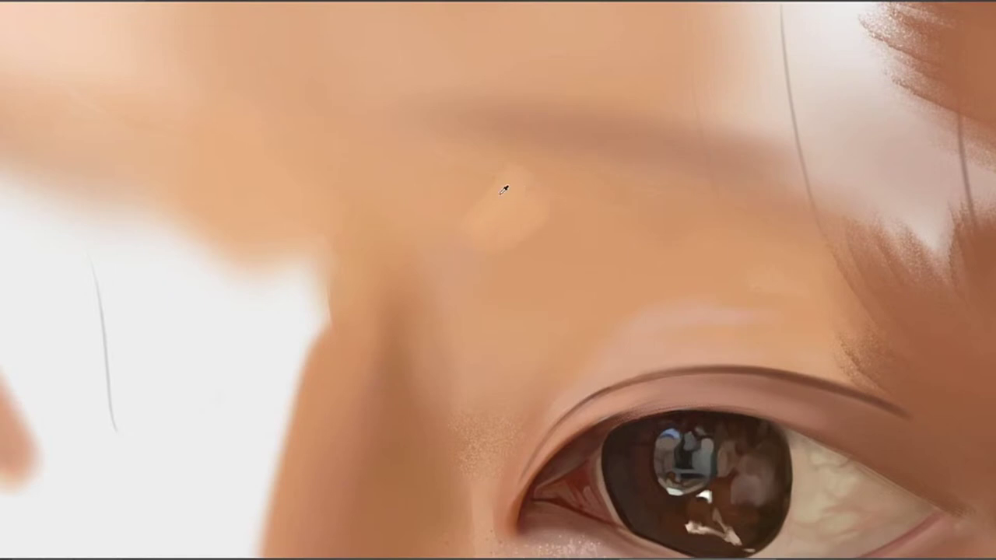
{"action": "left_click_drag", "start_coordinate": [511, 164], "coordinate": [496, 169]}
{"action": "left_click_drag", "start_coordinate": [441, 334], "coordinate": [403, 223]}
Blend the pink highlight above the upper eyelid towards the nose bridge and soften the pore texture under the eye
{"action": "left_click_drag", "start_coordinate": [526, 267], "coordinate": [340, 233]}
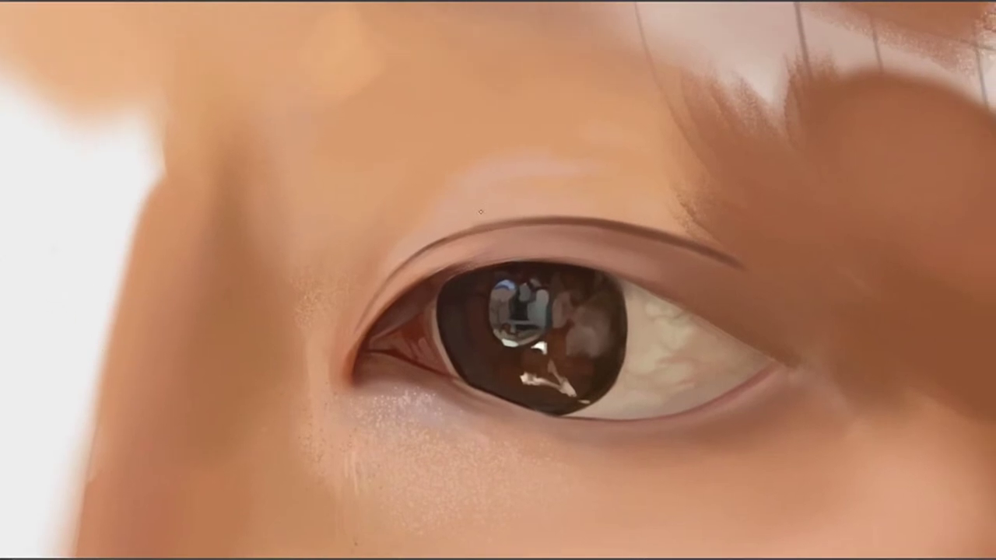
{"action": "left_click_drag", "start_coordinate": [455, 193], "coordinate": [491, 234]}
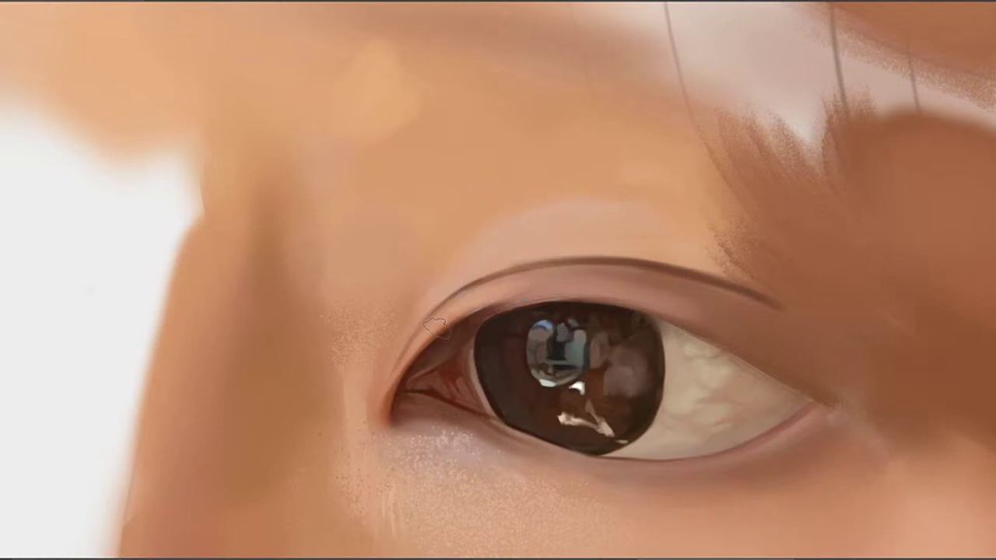
{"action": "left_click_drag", "start_coordinate": [437, 334], "coordinate": [588, 99]}
{"action": "left_click_drag", "start_coordinate": [645, 240], "coordinate": [550, 210]}
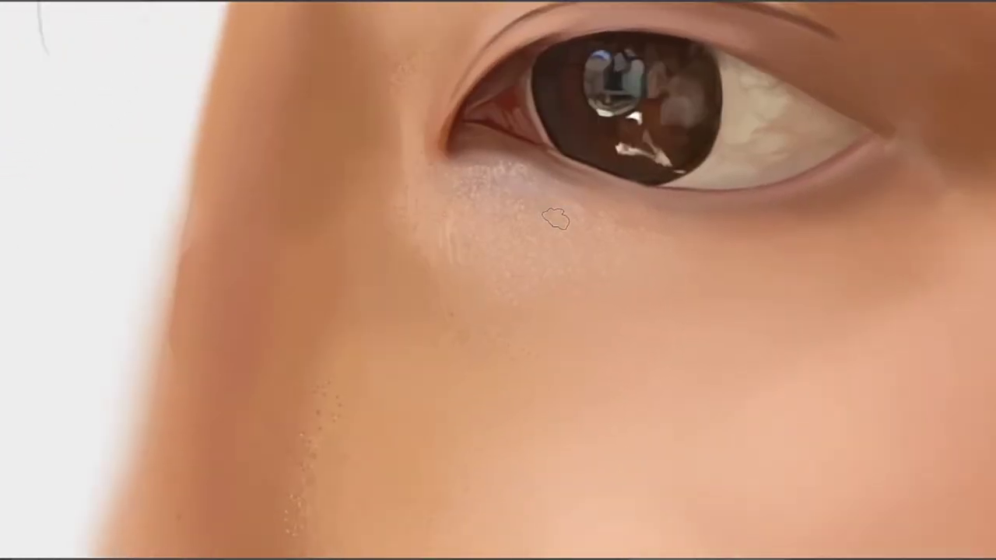
Stipple fine light pores below the eye's inner corner and along the lower eyelid, using tones sampled from the nearby skin
{"action": "left_click", "coordinate": [539, 197], "text": "alt"}
{"action": "left_click_drag", "start_coordinate": [460, 147], "coordinate": [535, 151]}
{"action": "key", "text": "ctrl+z"}
{"action": "left_click_drag", "start_coordinate": [527, 193], "coordinate": [502, 185]}
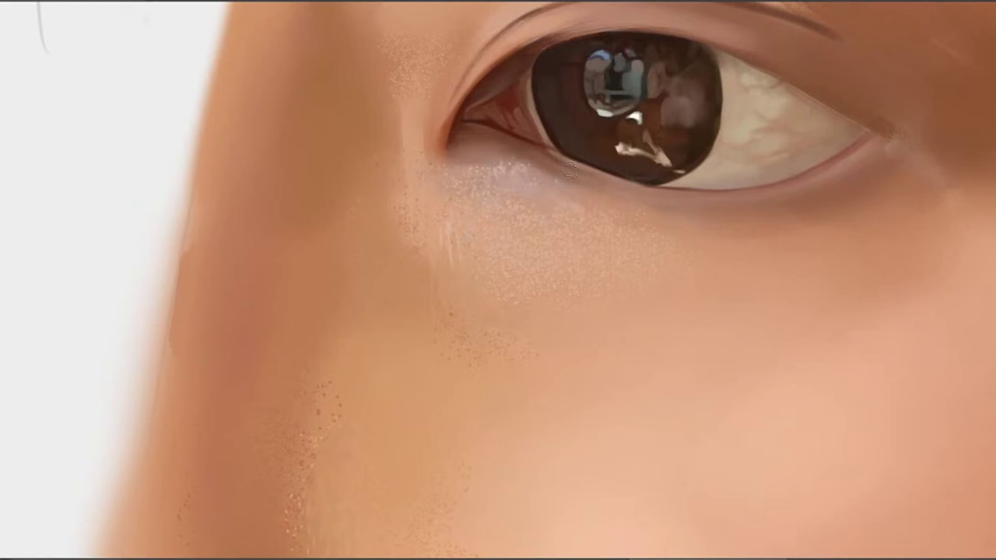
{"action": "left_click", "coordinate": [521, 163], "text": "alt"}
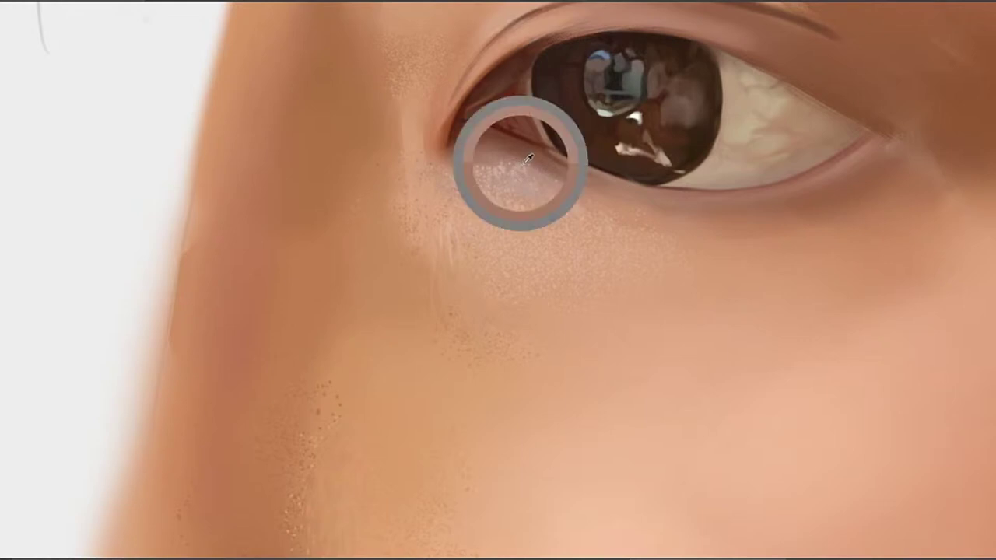
{"action": "left_click_drag", "start_coordinate": [543, 167], "coordinate": [569, 178]}
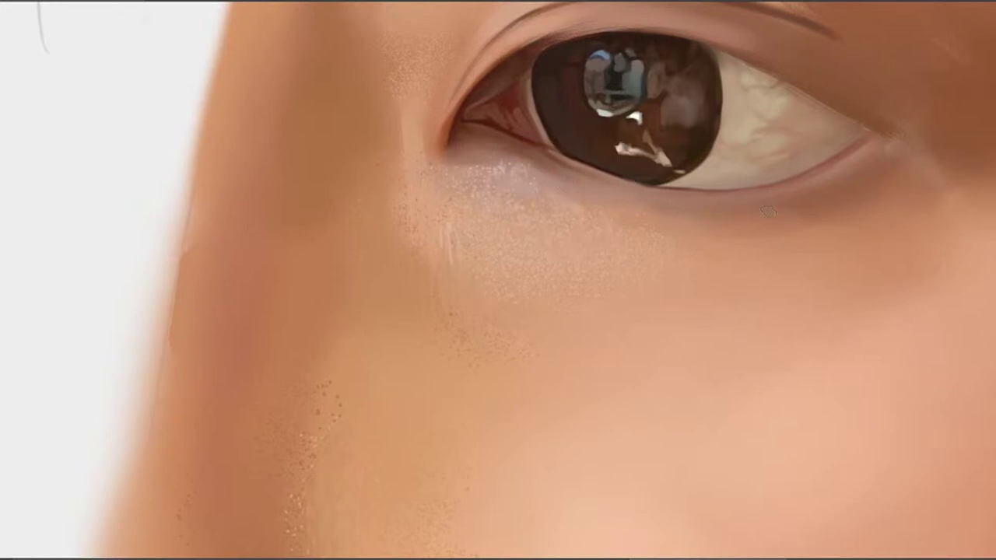
{"action": "mouse_move", "coordinate": [563, 235]}
{"action": "left_mouse_down"}
{"action": "mouse_move", "coordinate": [596, 238]}
{"action": "mouse_move", "coordinate": [620, 218]}
{"action": "left_mouse_up"}
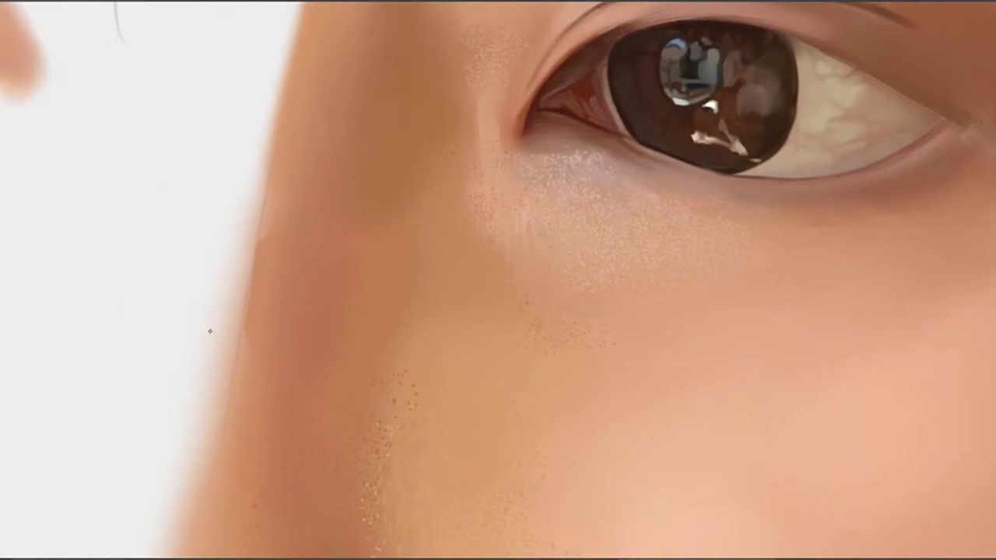
Paint smooth downward strokes of sampled skin tone over the pore texture below the eye's inner corner
{"action": "scroll", "coordinate": [546, 190], "scroll_direction": "right", "scroll_amount": 3}
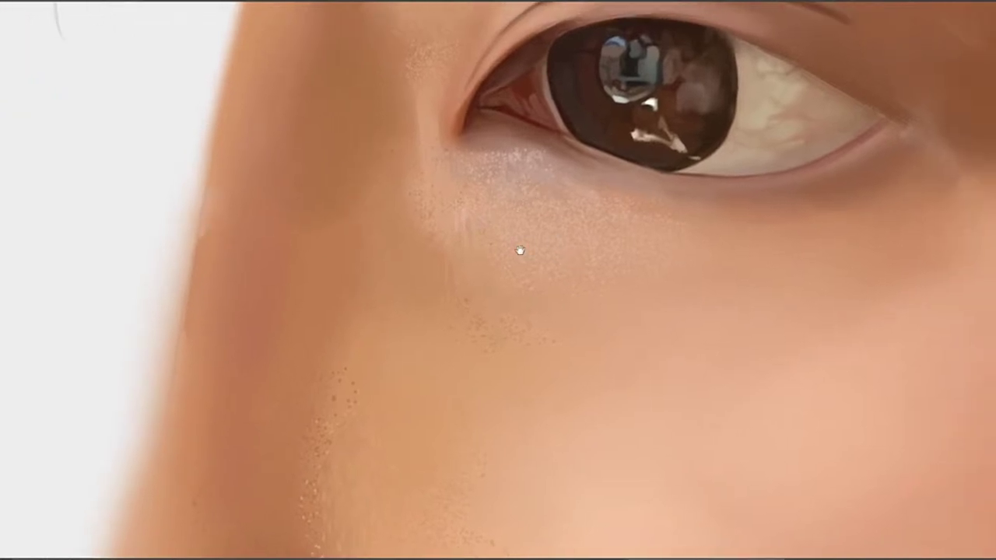
{"action": "left_click_drag", "start_coordinate": [520, 251], "coordinate": [497, 264]}
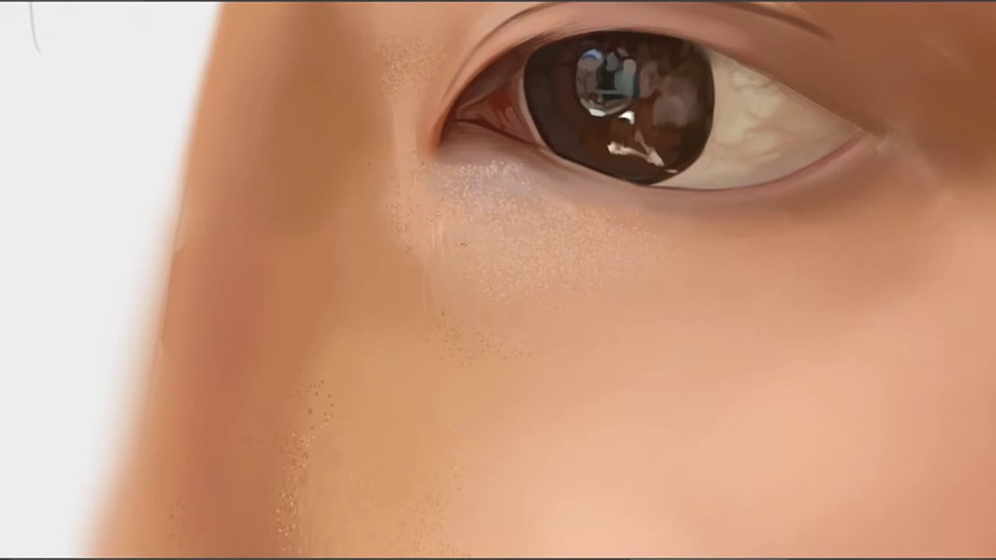
{"action": "left_click", "coordinate": [442, 227], "text": "alt"}
{"action": "left_click_drag", "start_coordinate": [463, 234], "coordinate": [478, 304]}
{"action": "left_click_drag", "start_coordinate": [473, 251], "coordinate": [476, 288]}
{"action": "left_click", "coordinate": [479, 297], "text": "alt"}
{"action": "left_click_drag", "start_coordinate": [480, 278], "coordinate": [473, 300]}
{"action": "left_click_drag", "start_coordinate": [427, 262], "coordinate": [488, 315]}
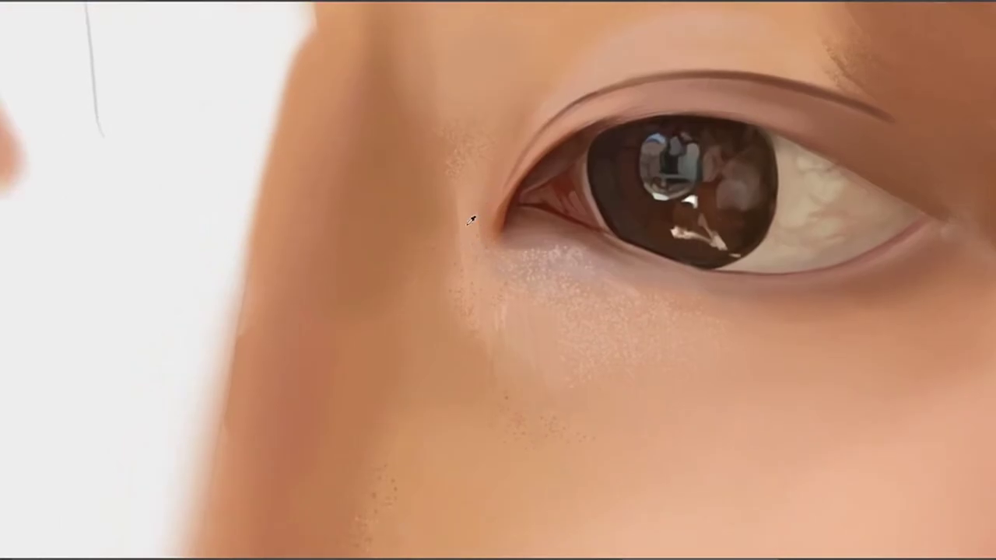
Cover the light streaks at the eye's outer corner with soft brown shadow, using a smaller brush
{"action": "left_click_drag", "start_coordinate": [474, 199], "coordinate": [434, 228]}
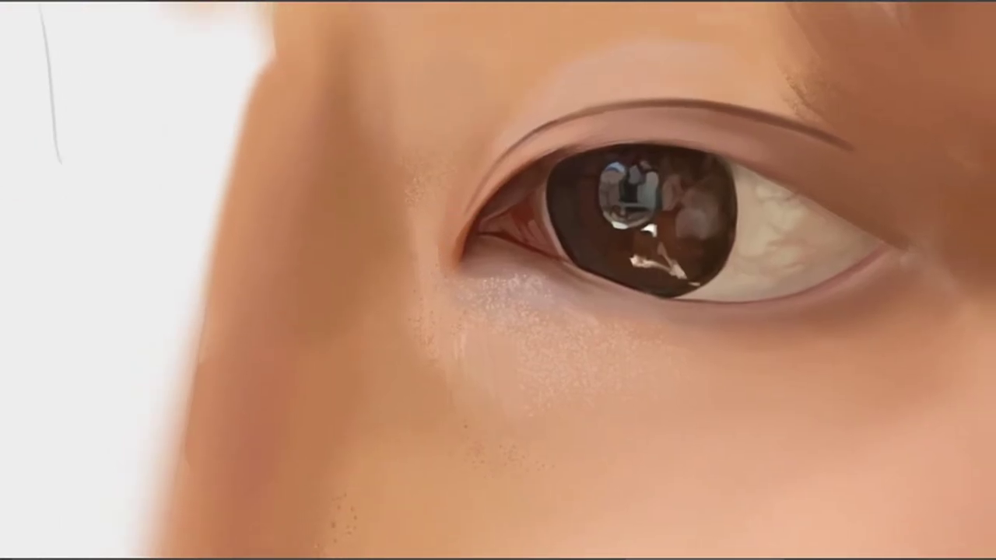
{"action": "left_click_drag", "start_coordinate": [512, 223], "coordinate": [433, 190]}
{"action": "left_click_drag", "start_coordinate": [542, 266], "coordinate": [414, 236]}
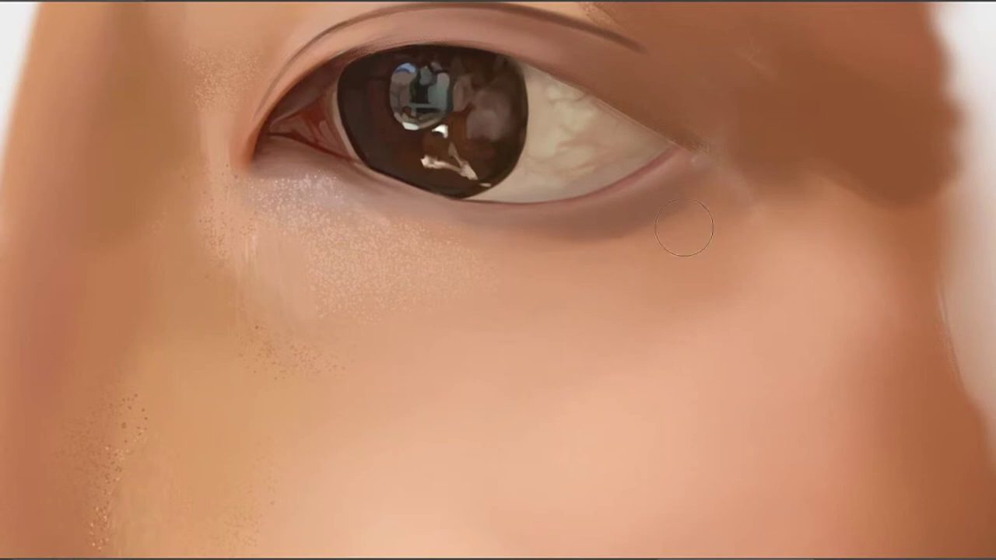
{"action": "key", "text": "bracketleft"}
{"action": "key", "text": "bracketleft"}
{"action": "left_click_drag", "start_coordinate": [675, 238], "coordinate": [615, 234]}
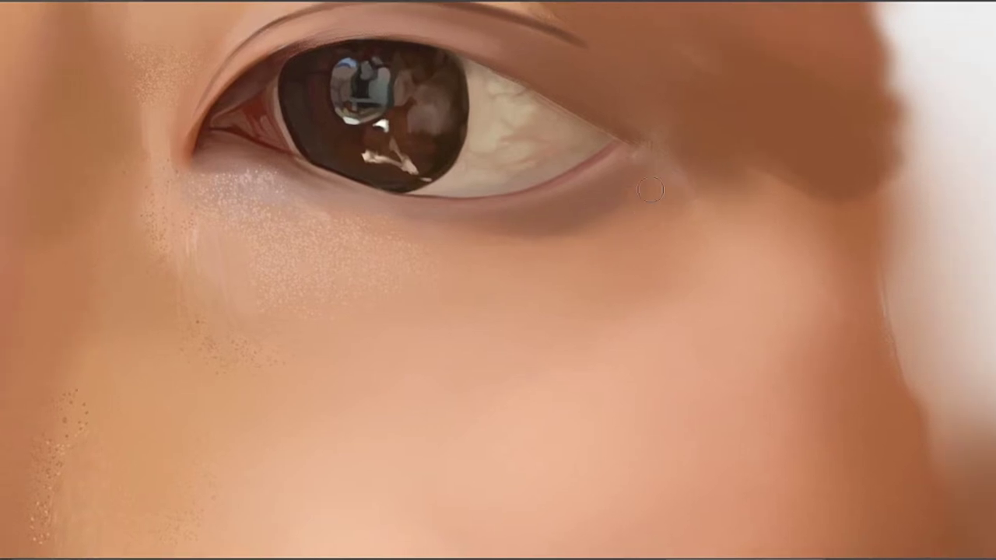
{"action": "mouse_move", "coordinate": [689, 165]}
{"action": "left_mouse_down"}
{"action": "mouse_move", "coordinate": [622, 191]}
{"action": "mouse_move", "coordinate": [596, 244]}
{"action": "left_mouse_up"}
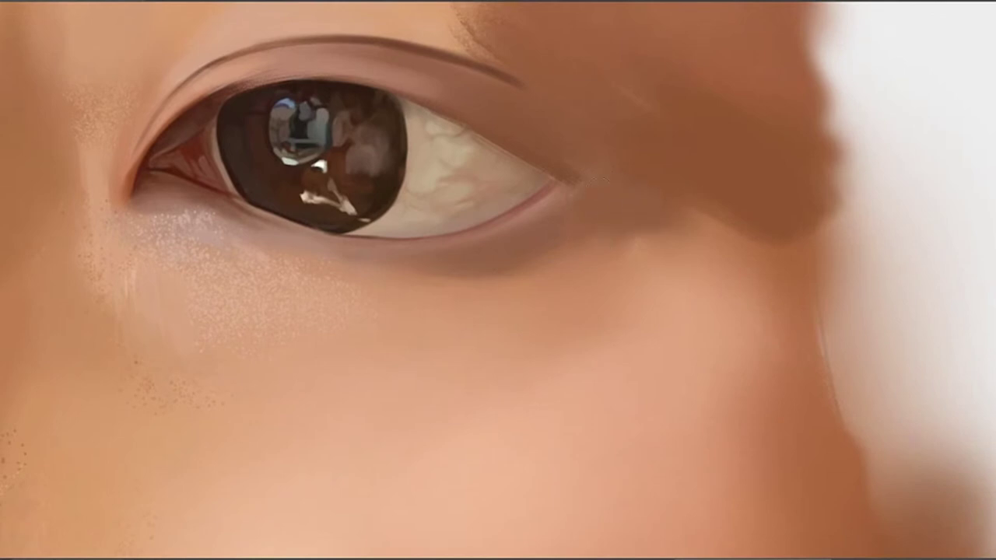
{"action": "left_click_drag", "start_coordinate": [553, 209], "coordinate": [794, 214]}
{"action": "mouse_move", "coordinate": [569, 236]}
{"action": "left_mouse_down"}
{"action": "mouse_move", "coordinate": [675, 187]}
{"action": "mouse_move", "coordinate": [599, 221]}
{"action": "left_mouse_up"}
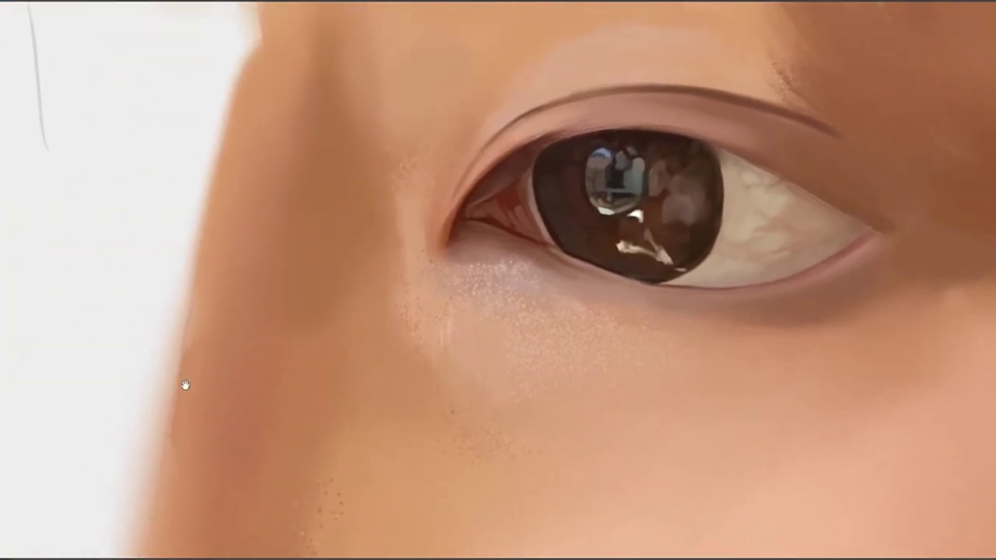
Refine the upper eyelid's shading along the crease and the skin just above it with sampled pink and brown tones
{"action": "left_click_drag", "start_coordinate": [666, 182], "coordinate": [576, 232]}
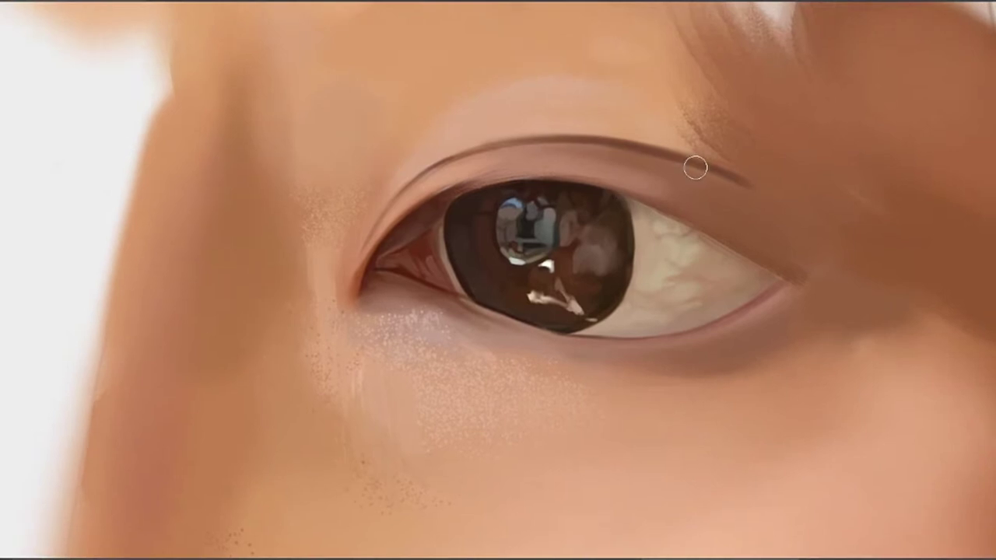
{"action": "left_click", "coordinate": [611, 168], "text": "alt"}
{"action": "left_click_drag", "start_coordinate": [601, 147], "coordinate": [648, 153]}
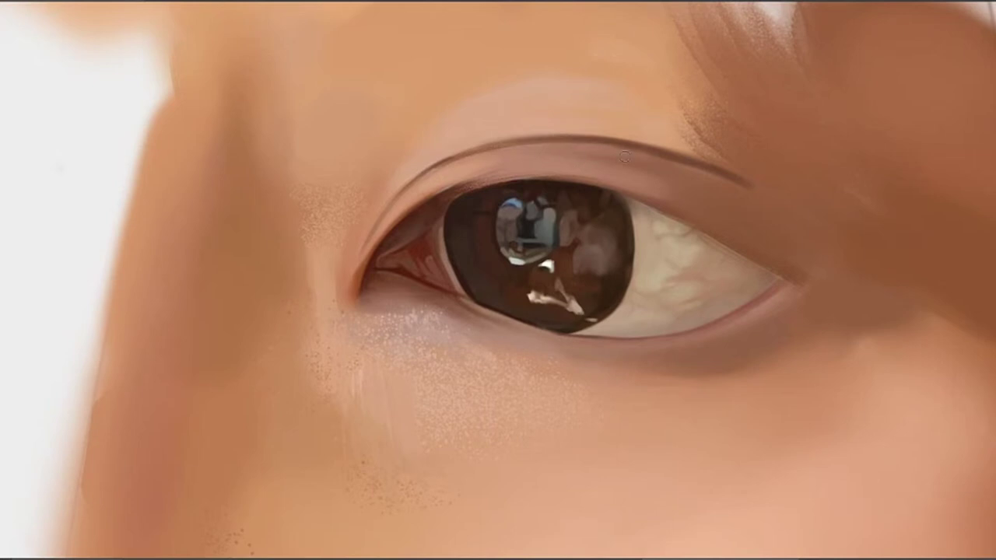
{"action": "left_click", "coordinate": [690, 172], "text": "alt"}
{"action": "left_click", "coordinate": [456, 162], "text": "alt"}
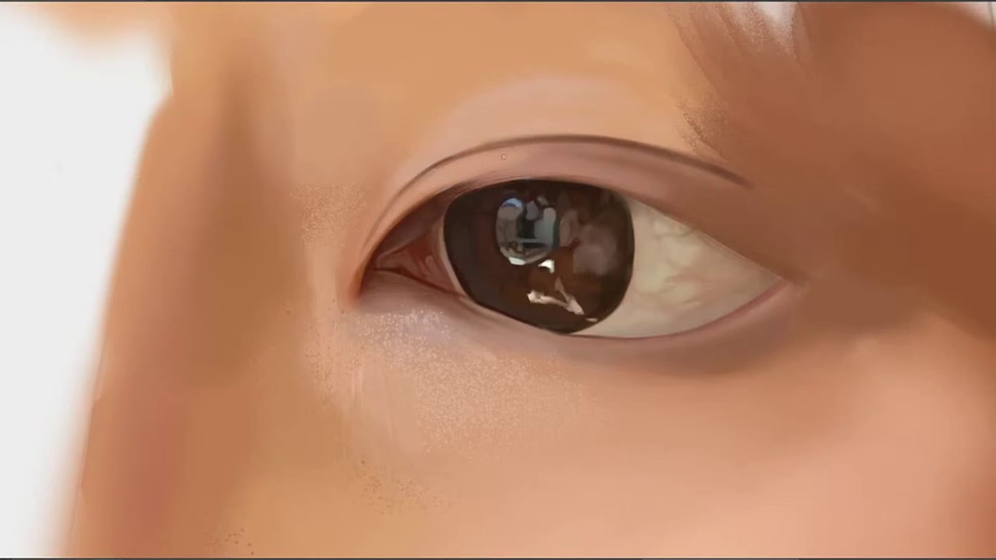
{"action": "left_click_drag", "start_coordinate": [554, 127], "coordinate": [604, 150]}
{"action": "left_click", "coordinate": [546, 146], "text": "alt"}
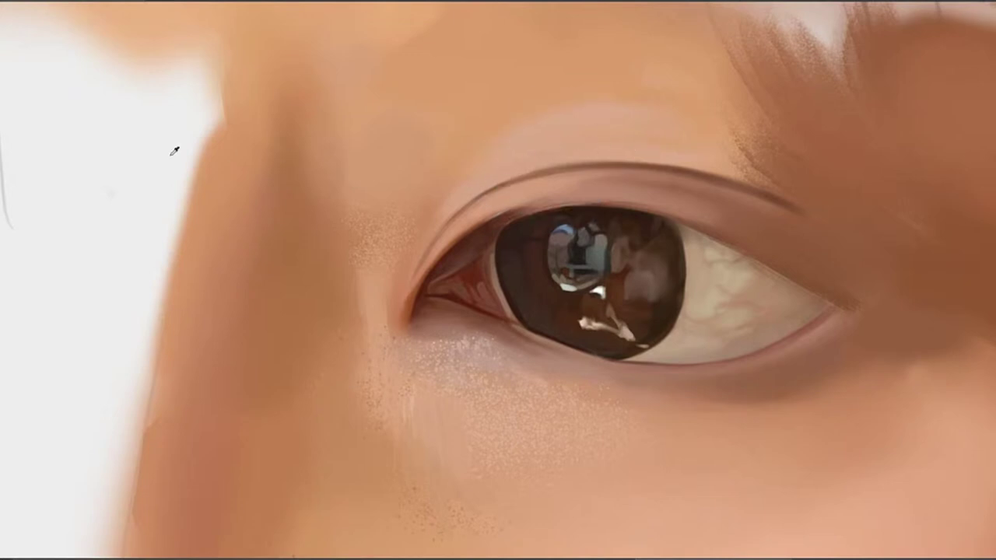
{"action": "left_click_drag", "start_coordinate": [717, 169], "coordinate": [733, 199]}
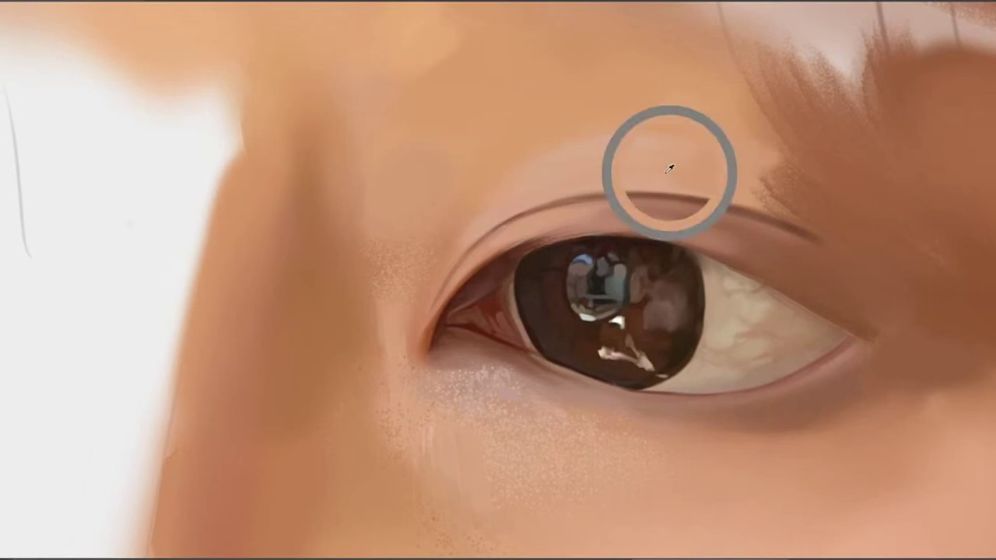
{"action": "left_click_drag", "start_coordinate": [574, 141], "coordinate": [660, 138]}
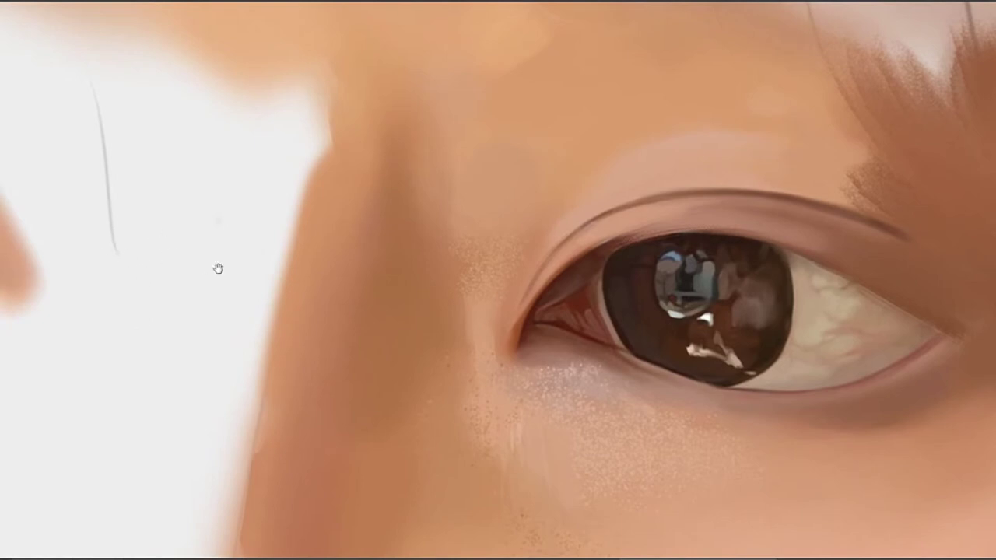
Extend the light orange patch below the inner end of the eyebrow and blend it into the surrounding skin
{"action": "left_click_drag", "start_coordinate": [675, 134], "coordinate": [693, 287]}
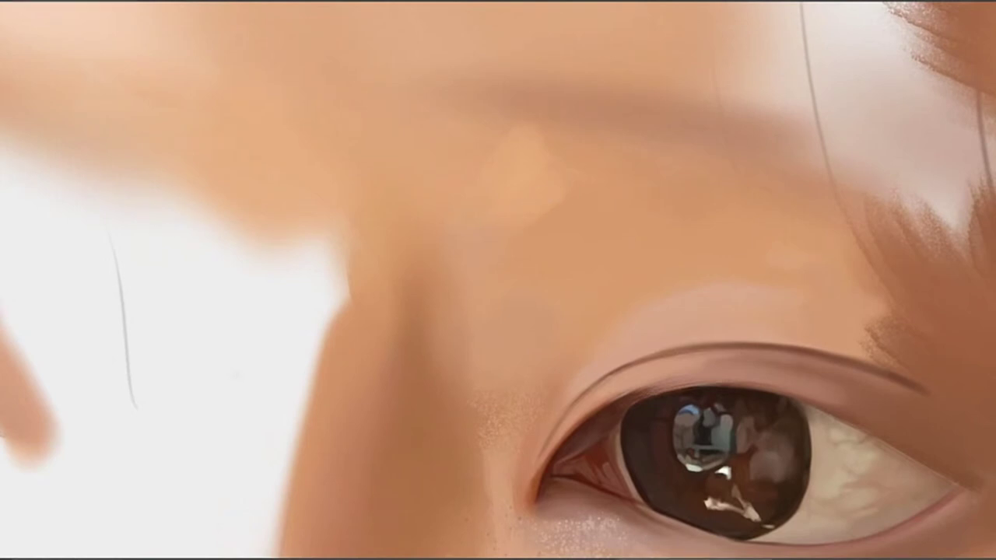
{"action": "mouse_move", "coordinate": [547, 175]}
{"action": "left_mouse_down"}
{"action": "mouse_move", "coordinate": [549, 193]}
{"action": "mouse_move", "coordinate": [559, 189]}
{"action": "left_mouse_up"}
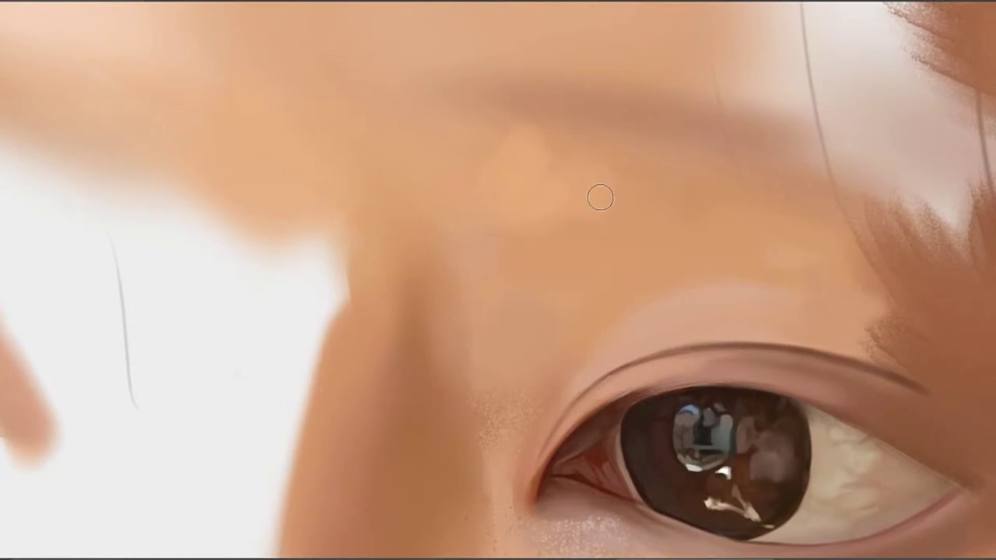
{"action": "left_click_drag", "start_coordinate": [599, 198], "coordinate": [618, 199]}
{"action": "left_click", "coordinate": [519, 202], "text": "alt"}
{"action": "left_click_drag", "start_coordinate": [485, 195], "coordinate": [501, 163]}
Paint a light peach highlight at the top of the nose bridge, on the side of the unpainted eye
{"action": "left_click_drag", "start_coordinate": [362, 247], "coordinate": [570, 198]}
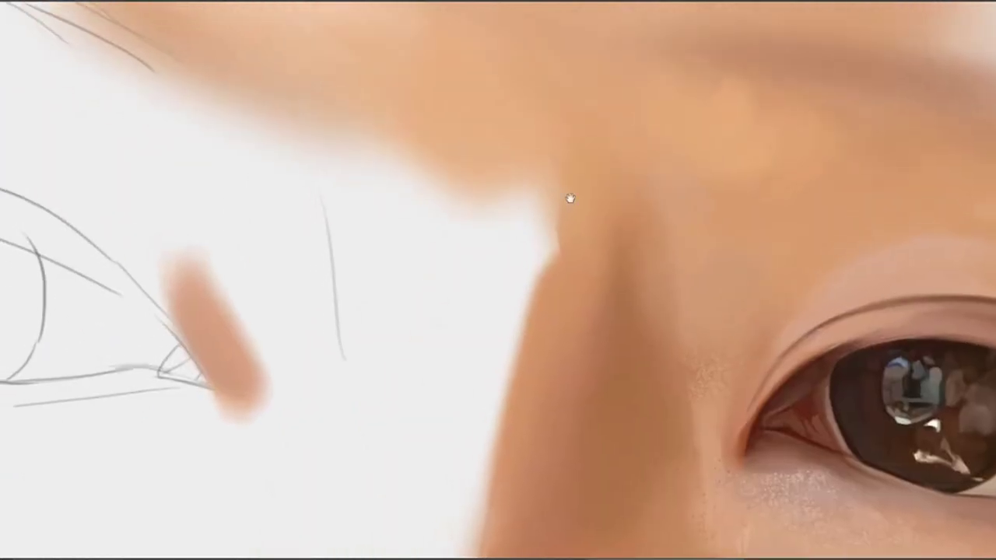
{"action": "left_click_drag", "start_coordinate": [529, 154], "coordinate": [558, 247]}
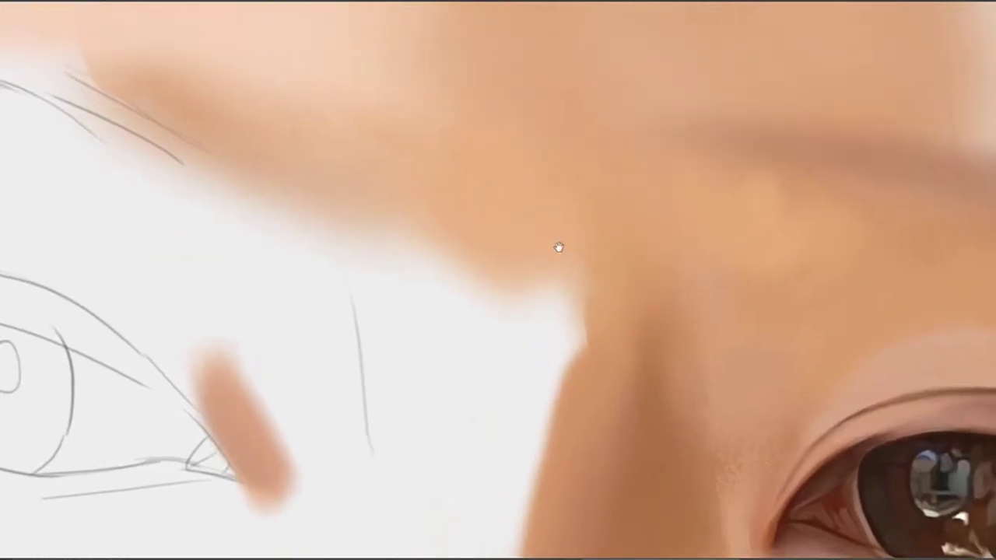
{"action": "mouse_move", "coordinate": [499, 207]}
{"action": "left_mouse_down"}
{"action": "mouse_move", "coordinate": [498, 236]}
{"action": "mouse_move", "coordinate": [474, 225]}
{"action": "mouse_move", "coordinate": [475, 257]}
{"action": "mouse_move", "coordinate": [531, 239]}
{"action": "mouse_move", "coordinate": [538, 269]}
{"action": "left_mouse_up"}
{"action": "mouse_move", "coordinate": [529, 172]}
{"action": "left_mouse_down"}
{"action": "mouse_move", "coordinate": [493, 223]}
{"action": "mouse_move", "coordinate": [510, 261]}
{"action": "left_mouse_up"}
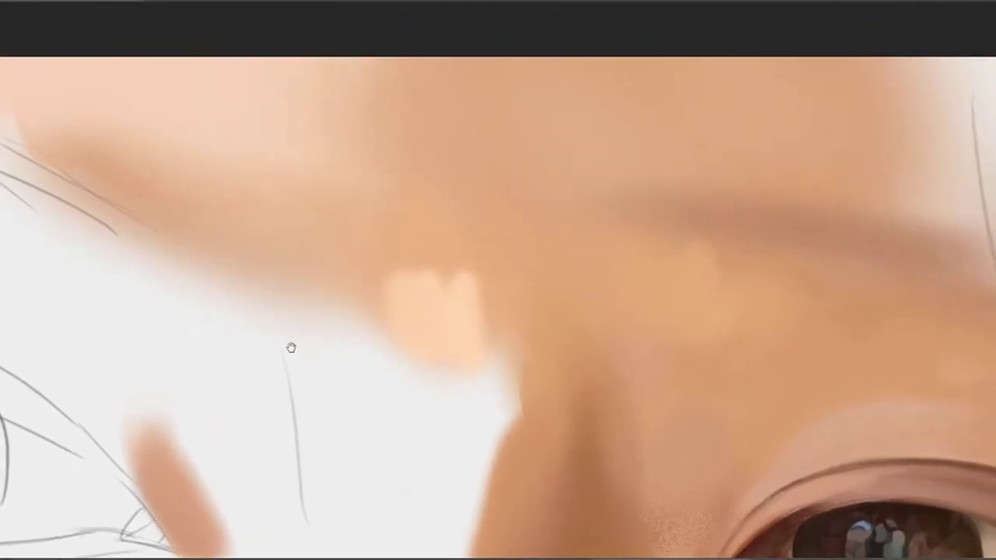
{"action": "left_click_drag", "start_coordinate": [476, 177], "coordinate": [535, 214]}
{"action": "mouse_move", "coordinate": [525, 134]}
{"action": "left_mouse_down"}
{"action": "mouse_move", "coordinate": [582, 111]}
{"action": "mouse_move", "coordinate": [556, 98]}
{"action": "left_mouse_up"}
Examine the unpainted eye's sketch, its eyebrow and the forehead area between the brows
{"action": "left_click_drag", "start_coordinate": [451, 236], "coordinate": [716, 125]}
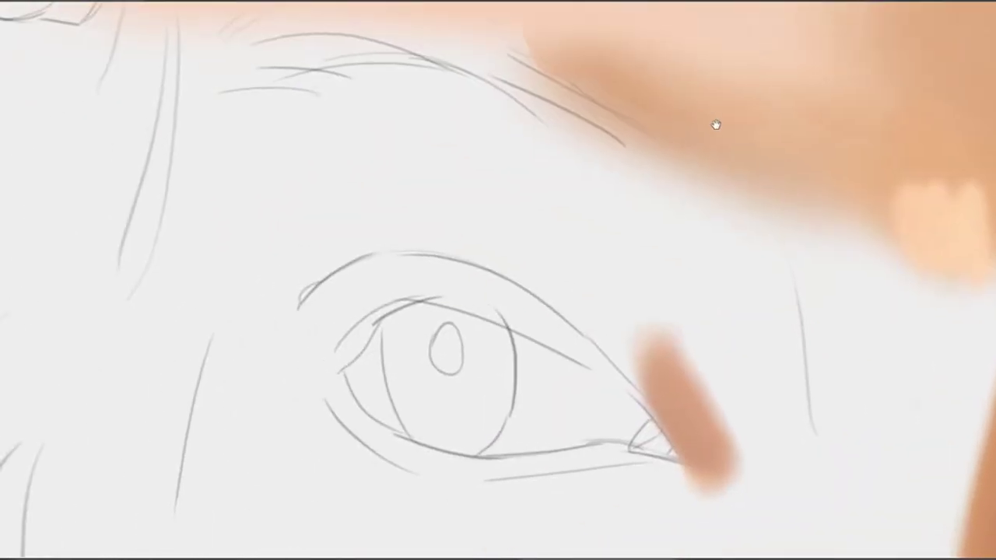
{"action": "left_click_drag", "start_coordinate": [595, 114], "coordinate": [592, 199]}
{"action": "scroll", "coordinate": [237, 224], "scroll_direction": "up", "scroll_amount": 2}
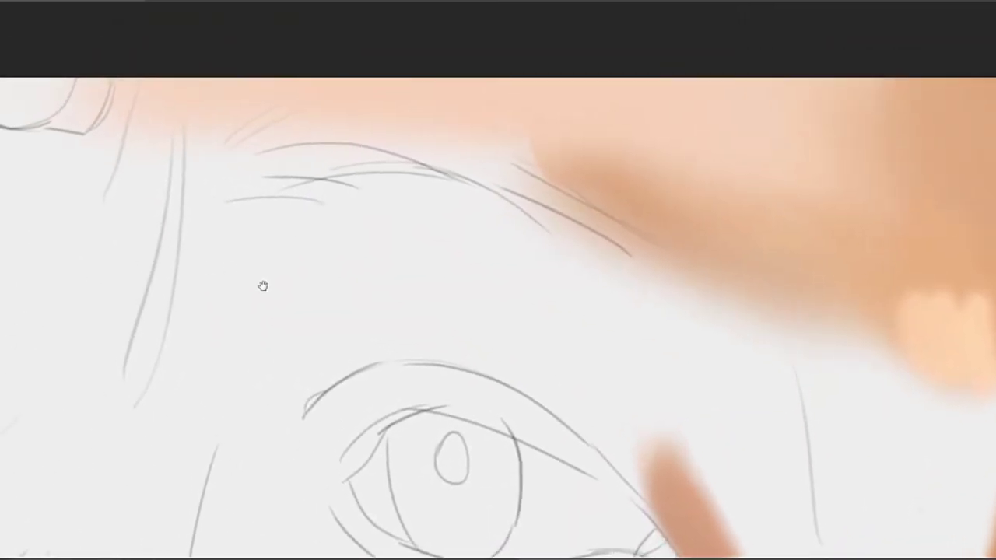
{"action": "left_click_drag", "start_coordinate": [514, 204], "coordinate": [510, 300]}
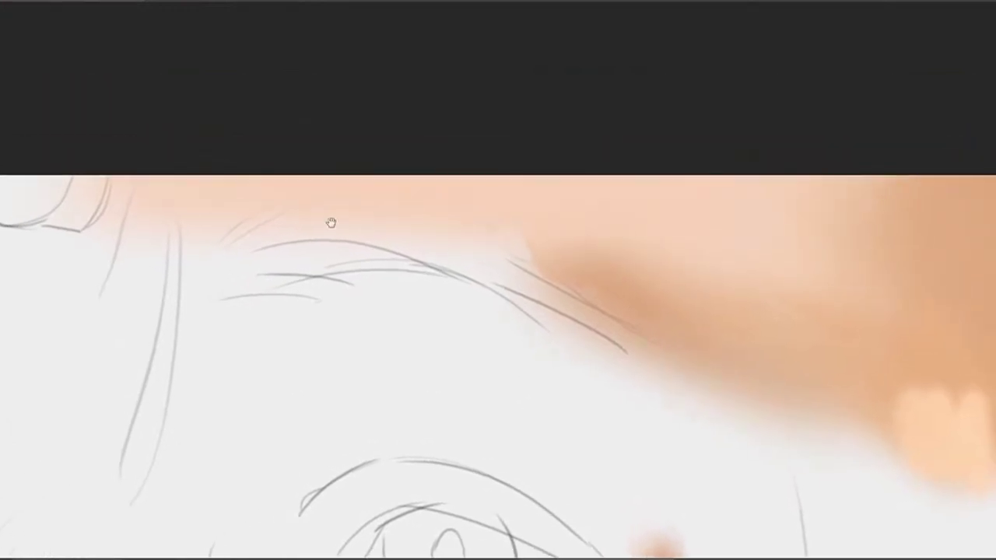
{"action": "mouse_move", "coordinate": [450, 187]}
{"action": "left_mouse_down"}
{"action": "mouse_move", "coordinate": [482, 234]}
{"action": "mouse_move", "coordinate": [520, 232]}
{"action": "mouse_move", "coordinate": [571, 262]}
{"action": "mouse_move", "coordinate": [531, 273]}
{"action": "left_mouse_up"}
{"action": "left_click", "coordinate": [600, 274], "text": "alt"}
{"action": "mouse_move", "coordinate": [992, 287]}
{"action": "left_mouse_down"}
{"action": "mouse_move", "coordinate": [739, 201]}
{"action": "mouse_move", "coordinate": [562, 167]}
{"action": "mouse_move", "coordinate": [472, 134]}
{"action": "left_mouse_up"}
{"action": "left_click_drag", "start_coordinate": [493, 315], "coordinate": [506, 200]}
{"action": "left_click_drag", "start_coordinate": [515, 265], "coordinate": [454, 162]}
{"action": "left_click_drag", "start_coordinate": [555, 225], "coordinate": [418, 186]}
{"action": "left_click_drag", "start_coordinate": [665, 189], "coordinate": [539, 202]}
{"action": "left_click_drag", "start_coordinate": [562, 159], "coordinate": [524, 263]}
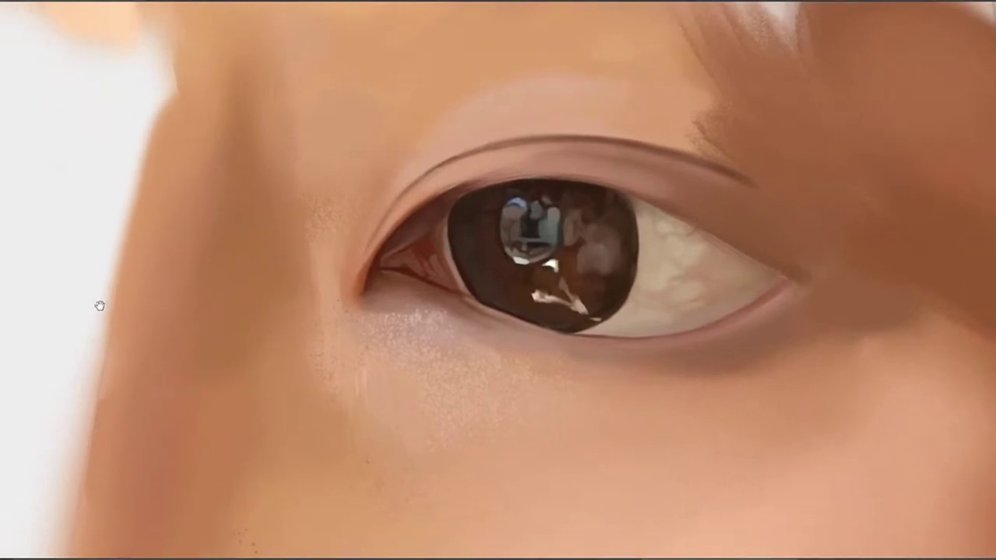
Paint fine brown skin creases in the shadow below the lower eyelid, towards the outer corner
{"action": "left_click_drag", "start_coordinate": [604, 375], "coordinate": [614, 225]}
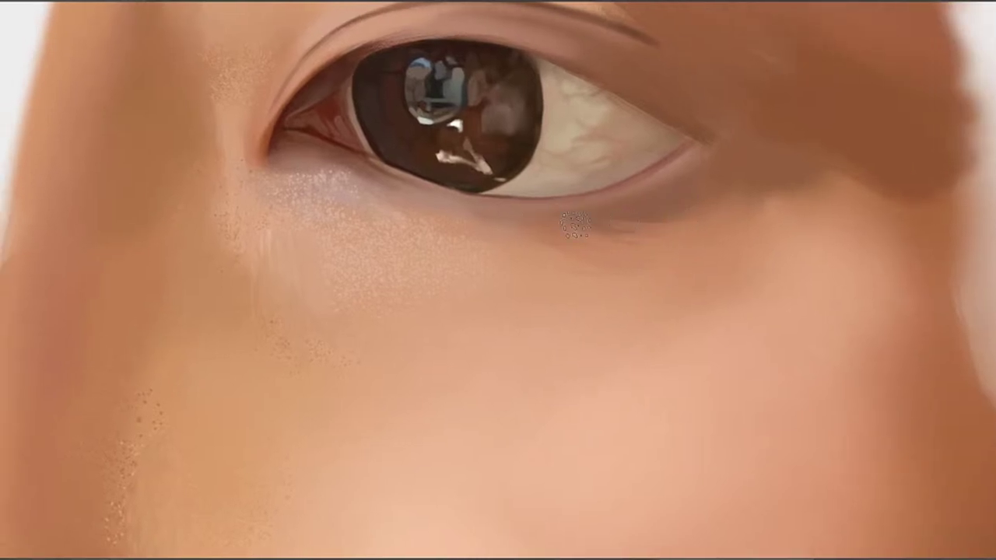
{"action": "left_click", "coordinate": [664, 208], "text": "alt"}
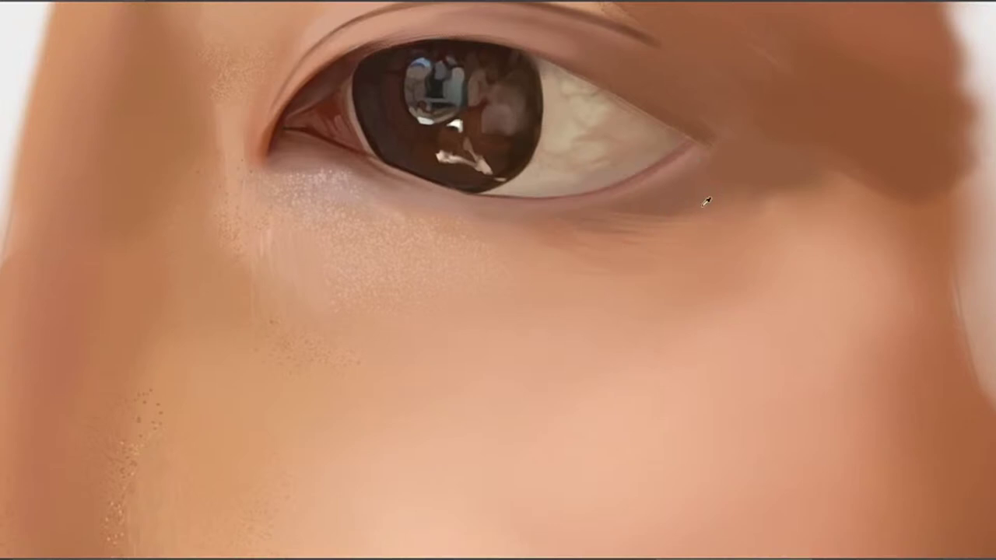
{"action": "left_click_drag", "start_coordinate": [496, 233], "coordinate": [659, 235]}
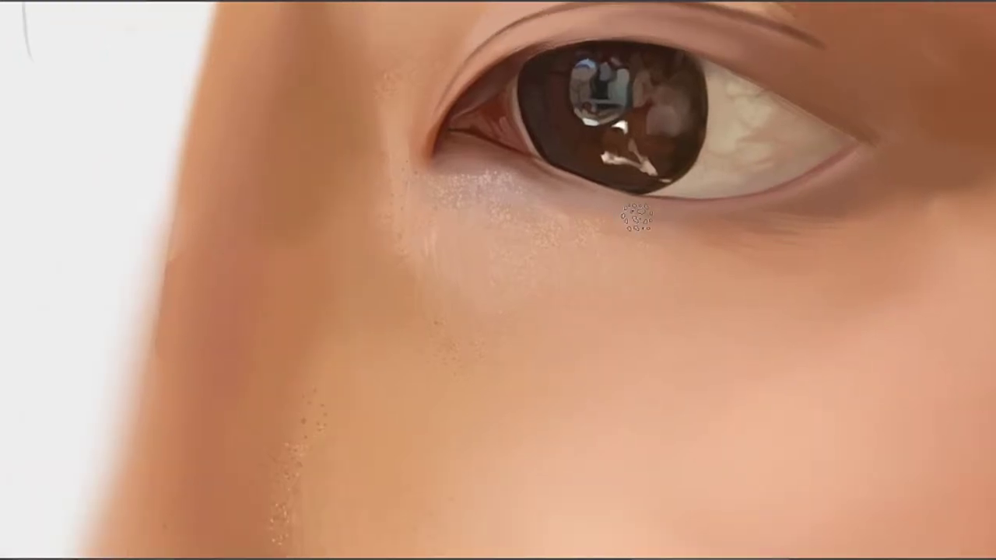
Undo the last two strokes below the eye's inner corner and repaint the patch with sampled skin tone and a larger speckled brush
{"action": "left_click", "coordinate": [701, 201], "text": "alt"}
{"action": "left_click_drag", "start_coordinate": [462, 222], "coordinate": [528, 231]}
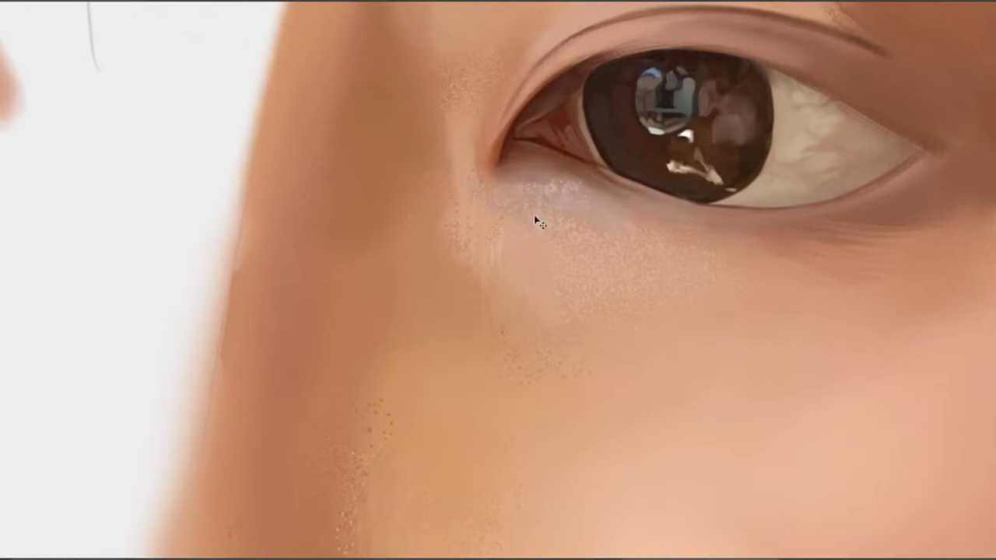
{"action": "key", "text": "ctrl+z"}
{"action": "key", "text": "ctrl+z"}
{"action": "key", "text": "]"}
{"action": "left_click", "coordinate": [504, 257], "text": "alt"}
{"action": "left_click_drag", "start_coordinate": [522, 225], "coordinate": [572, 367]}
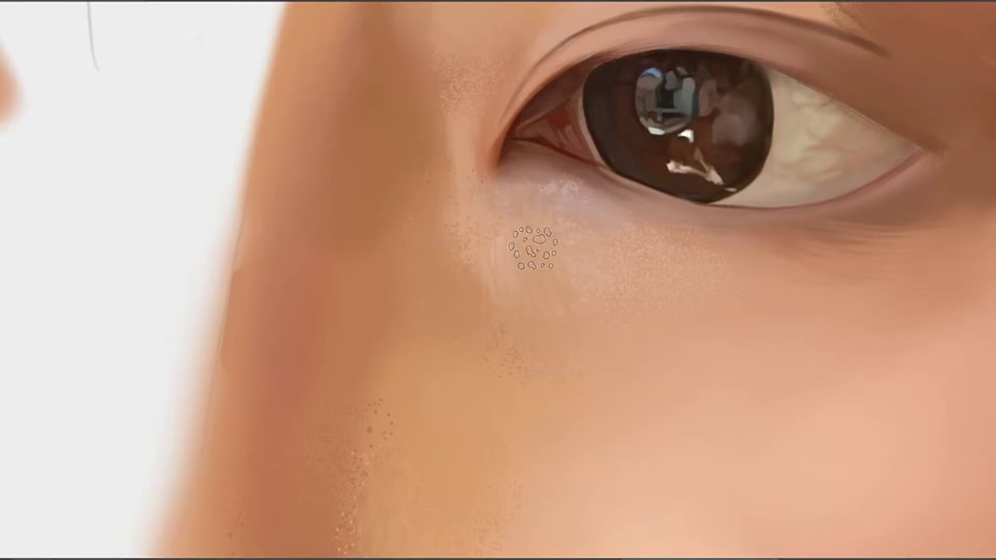
Brush soft diagonal streaks of light skin tone downwards from the under-eye area onto the upper cheek
{"action": "mouse_move", "coordinate": [611, 320]}
{"action": "left_mouse_down"}
{"action": "mouse_move", "coordinate": [521, 277]}
{"action": "mouse_move", "coordinate": [529, 267]}
{"action": "mouse_move", "coordinate": [488, 241]}
{"action": "left_mouse_up"}
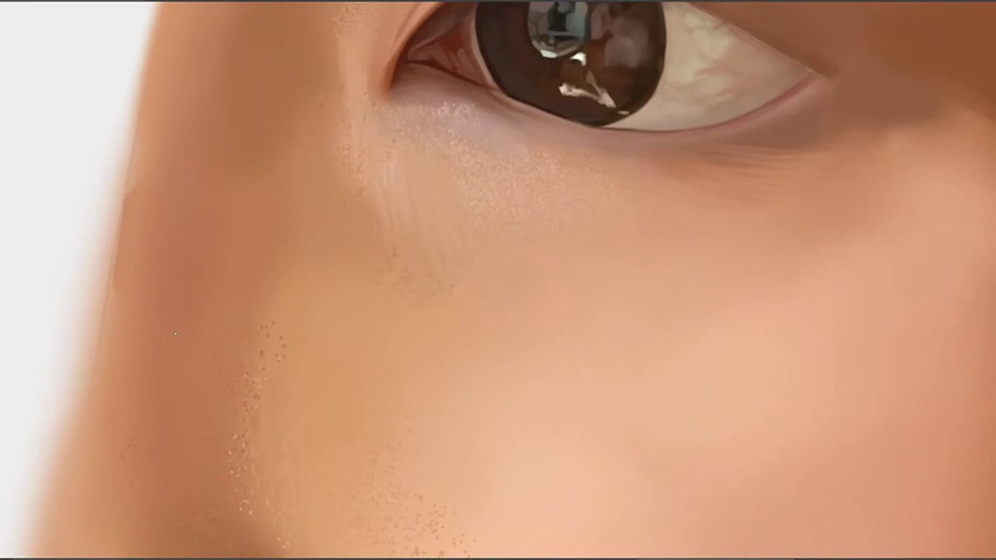
{"action": "left_click_drag", "start_coordinate": [483, 253], "coordinate": [573, 289]}
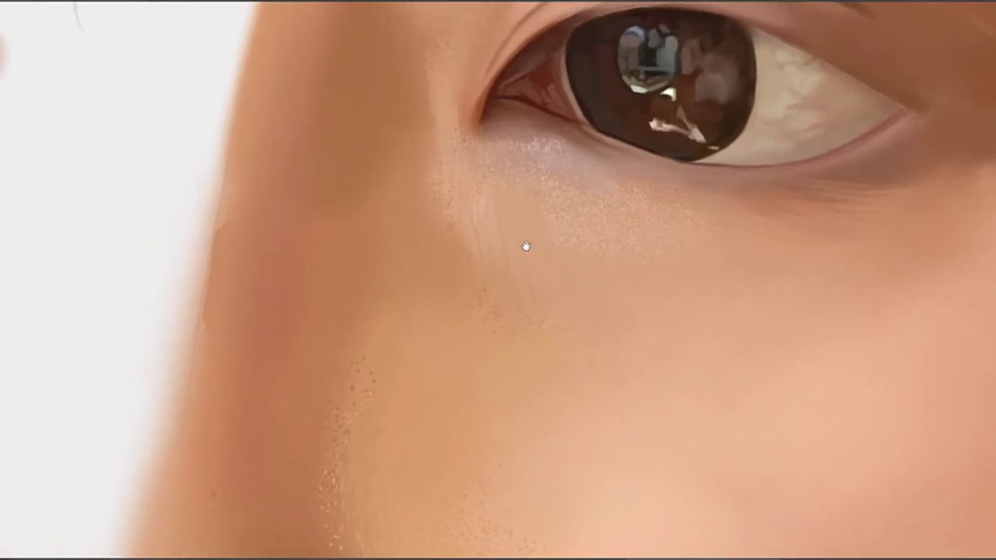
{"action": "mouse_move", "coordinate": [470, 209]}
{"action": "left_mouse_down"}
{"action": "mouse_move", "coordinate": [486, 327]}
{"action": "mouse_move", "coordinate": [499, 284]}
{"action": "mouse_move", "coordinate": [489, 242]}
{"action": "mouse_move", "coordinate": [502, 313]}
{"action": "left_mouse_up"}
{"action": "left_click_drag", "start_coordinate": [531, 231], "coordinate": [604, 345]}
{"action": "left_click_drag", "start_coordinate": [568, 210], "coordinate": [629, 353]}
{"action": "left_click_drag", "start_coordinate": [624, 240], "coordinate": [575, 349]}
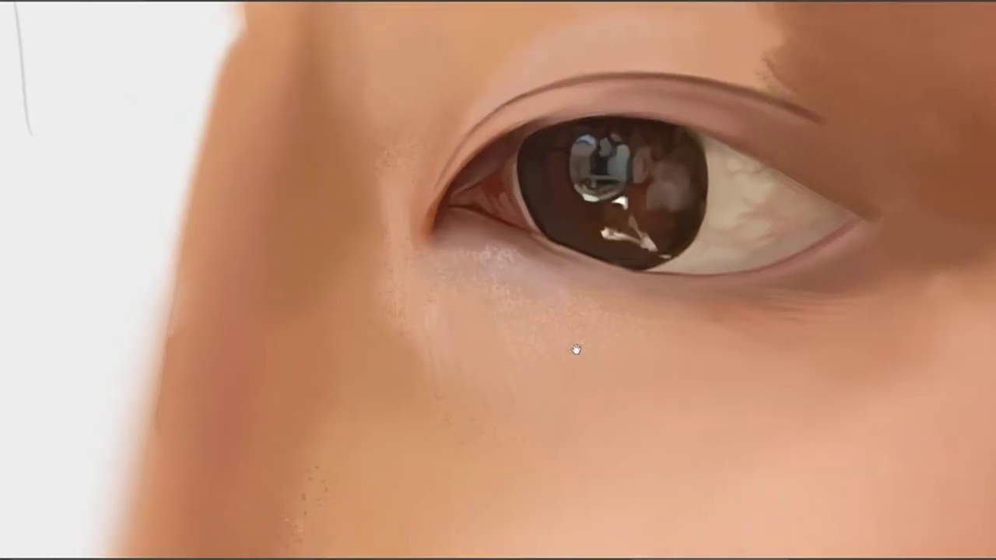
Stipple fine speckled skin texture onto the cheek below the eye's inner corner, extending towards the side of the nose
{"action": "left_click_drag", "start_coordinate": [567, 155], "coordinate": [545, 223]}
{"action": "left_click_drag", "start_coordinate": [434, 144], "coordinate": [436, 98]}
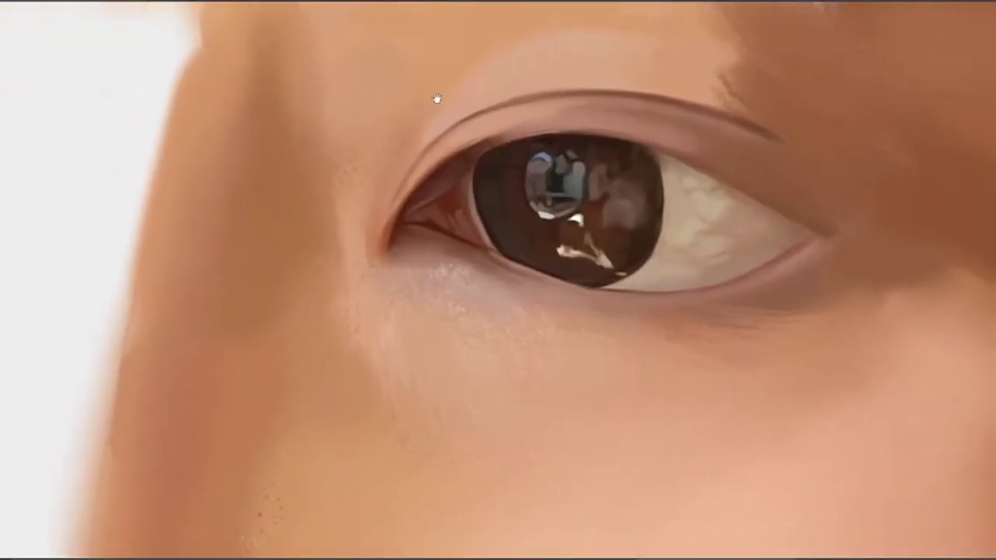
{"action": "left_click_drag", "start_coordinate": [485, 311], "coordinate": [388, 219]}
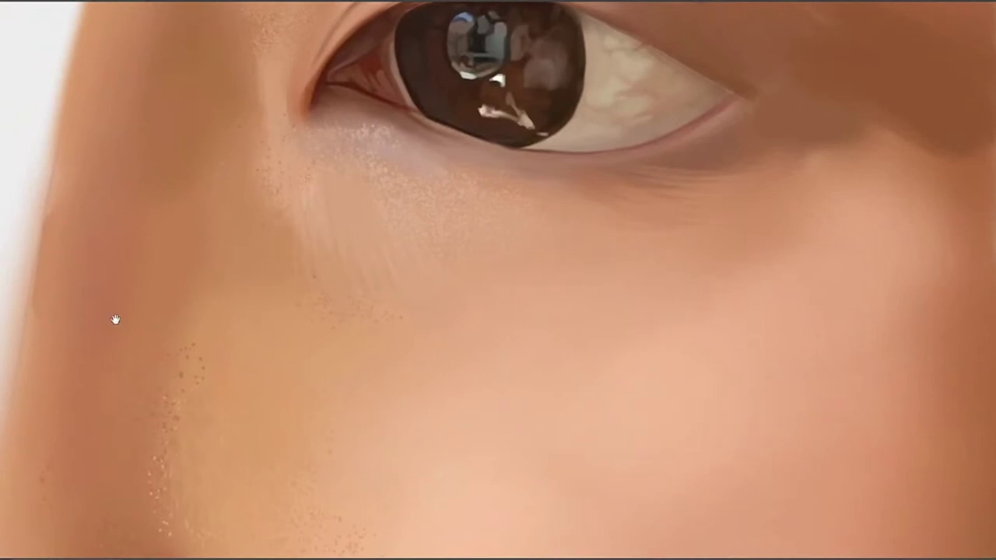
{"action": "left_click_drag", "start_coordinate": [562, 289], "coordinate": [629, 300]}
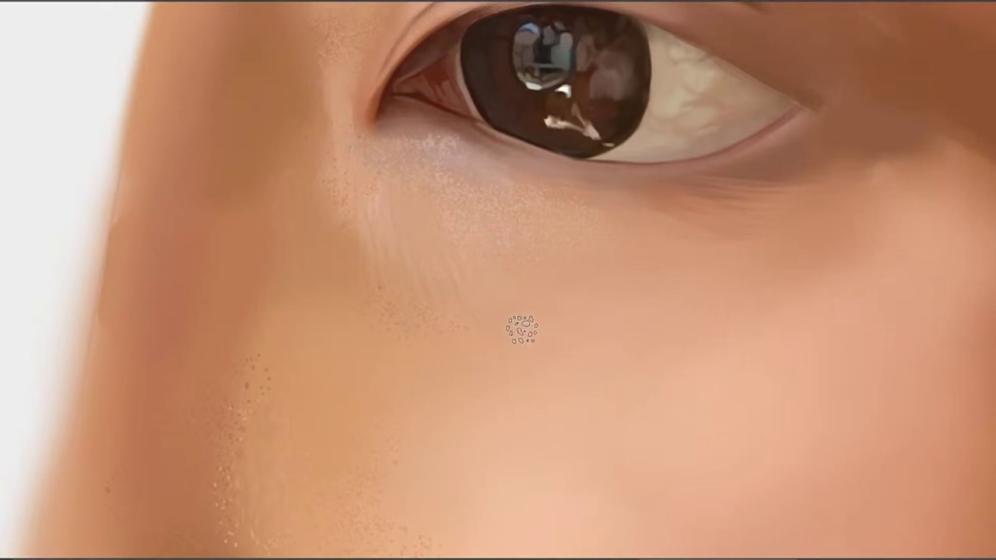
{"action": "left_click_drag", "start_coordinate": [415, 222], "coordinate": [494, 253]}
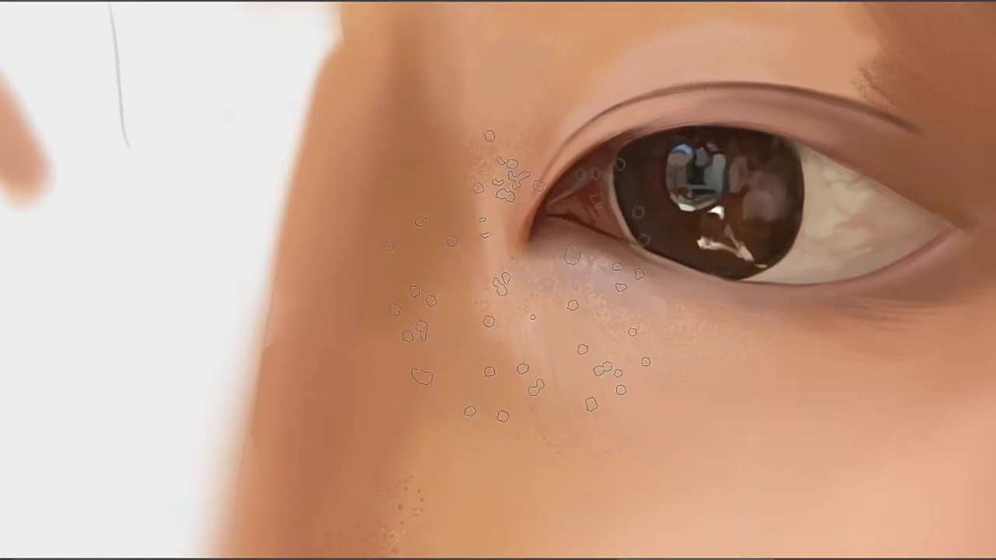
{"action": "mouse_move", "coordinate": [499, 303]}
{"action": "left_mouse_down"}
{"action": "mouse_move", "coordinate": [491, 332]}
{"action": "mouse_move", "coordinate": [509, 355]}
{"action": "mouse_move", "coordinate": [497, 336]}
{"action": "left_mouse_up"}
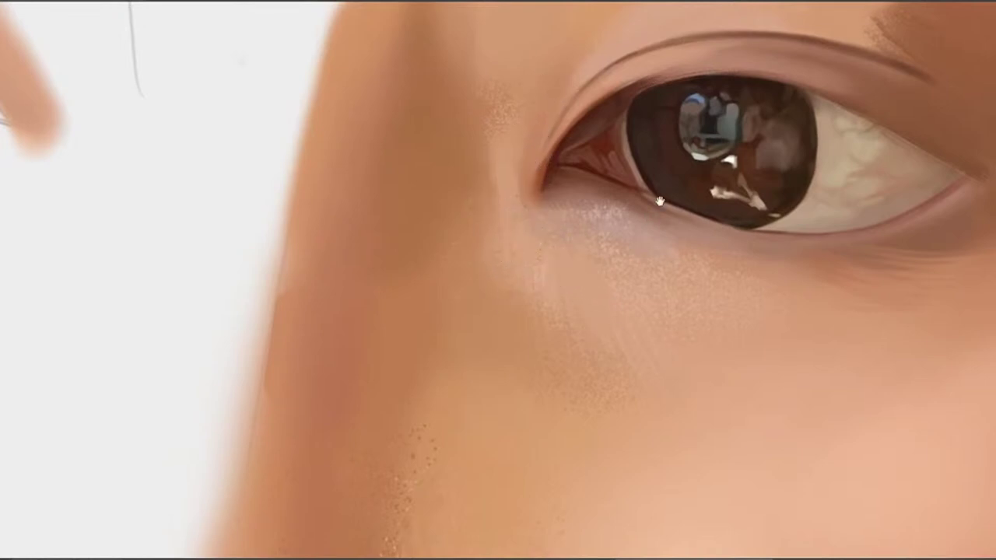
Stipple fine light pore speckles over the shadow and cheek below the eye's outer corner
{"action": "mouse_move", "coordinate": [659, 202]}
{"action": "left_mouse_down"}
{"action": "mouse_move", "coordinate": [465, 216]}
{"action": "mouse_move", "coordinate": [582, 228]}
{"action": "mouse_move", "coordinate": [443, 237]}
{"action": "mouse_move", "coordinate": [389, 257]}
{"action": "left_mouse_up"}
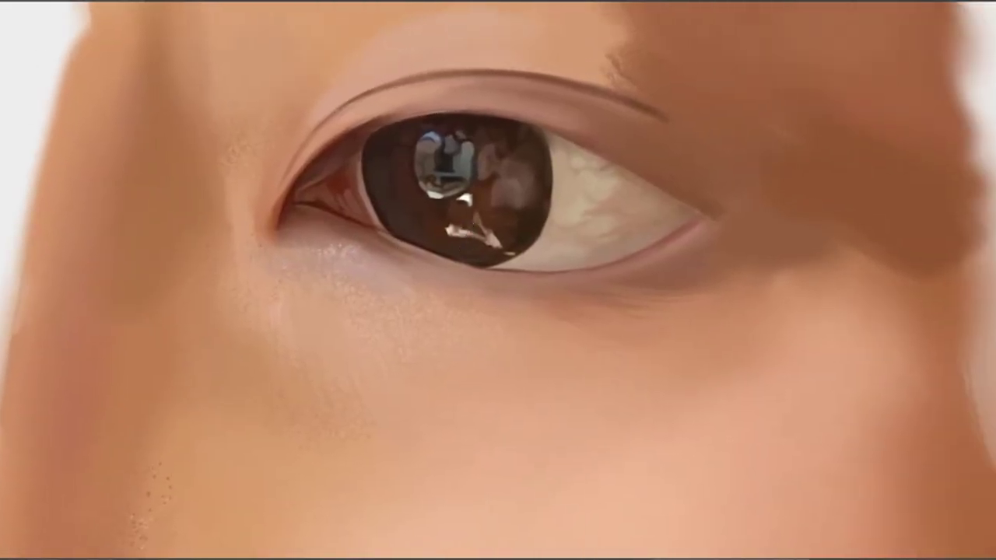
{"action": "left_click_drag", "start_coordinate": [760, 313], "coordinate": [645, 262]}
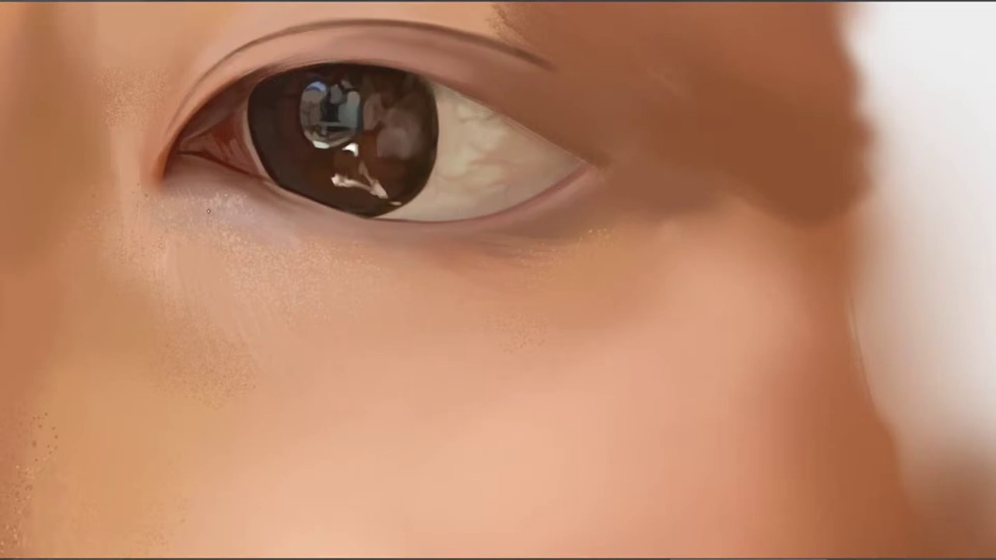
{"action": "mouse_move", "coordinate": [466, 246]}
{"action": "left_mouse_down"}
{"action": "mouse_move", "coordinate": [653, 239]}
{"action": "mouse_move", "coordinate": [642, 228]}
{"action": "mouse_move", "coordinate": [617, 240]}
{"action": "left_mouse_up"}
{"action": "mouse_move", "coordinate": [631, 215]}
{"action": "left_mouse_down"}
{"action": "mouse_move", "coordinate": [480, 277]}
{"action": "mouse_move", "coordinate": [700, 232]}
{"action": "mouse_move", "coordinate": [674, 224]}
{"action": "mouse_move", "coordinate": [513, 264]}
{"action": "mouse_move", "coordinate": [621, 282]}
{"action": "mouse_move", "coordinate": [511, 319]}
{"action": "mouse_move", "coordinate": [667, 264]}
{"action": "mouse_move", "coordinate": [668, 286]}
{"action": "left_mouse_up"}
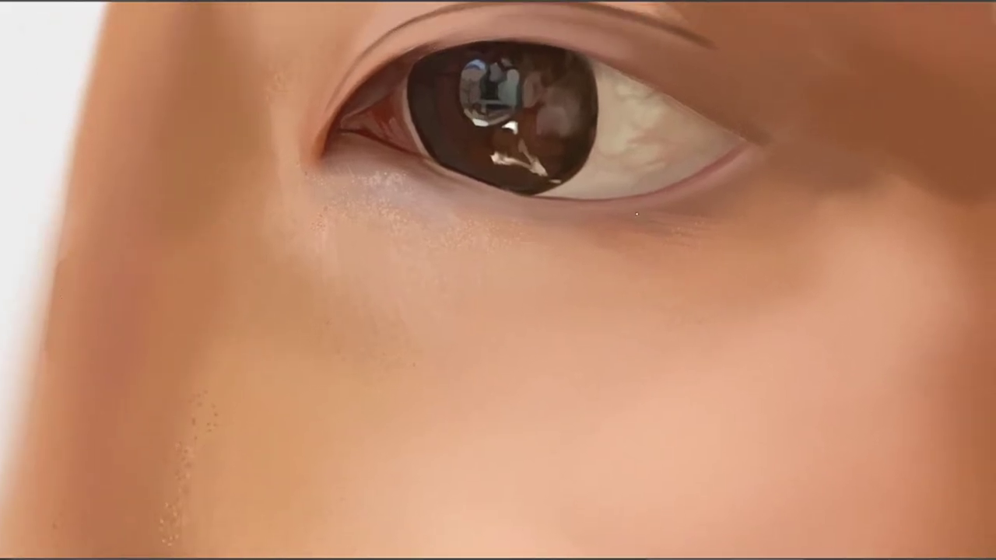
{"action": "left_click_drag", "start_coordinate": [636, 213], "coordinate": [552, 232]}
{"action": "left_click_drag", "start_coordinate": [557, 214], "coordinate": [552, 270]}
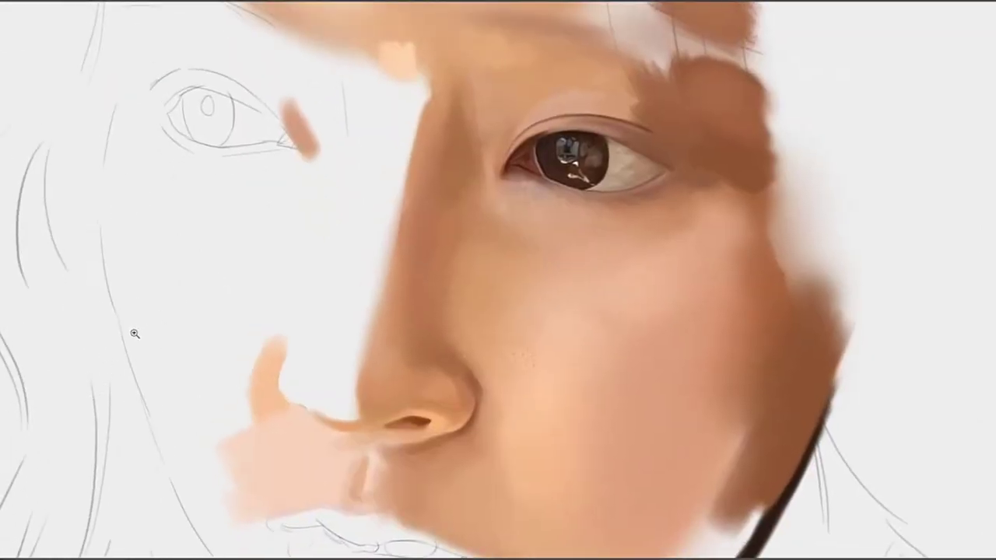
Stipple pore texture onto the cheek beside the nose wing, resize the brush and undo a trial stroke across the cheek
{"action": "scroll", "coordinate": [553, 334], "scroll_direction": "up", "scroll_amount": 4}
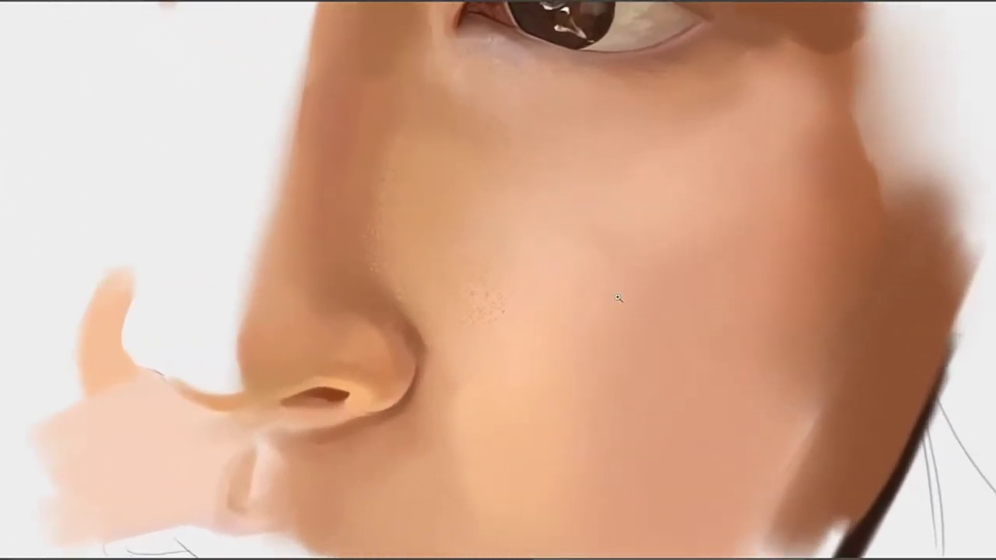
{"action": "left_click_drag", "start_coordinate": [511, 295], "coordinate": [592, 313]}
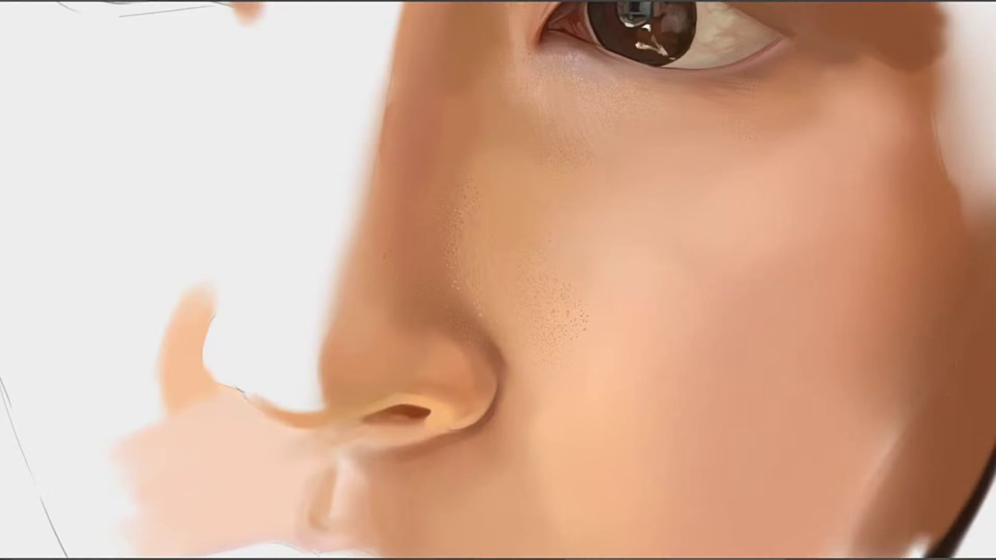
{"action": "key", "text": "bracketleft"}
{"action": "key", "text": "bracketleft"}
{"action": "key", "text": "bracketleft"}
{"action": "key", "text": "bracketleft"}
{"action": "key", "text": "bracketleft"}
{"action": "key", "text": "bracketleft"}
{"action": "key", "text": "bracketleft"}
{"action": "key", "text": "bracketleft"}
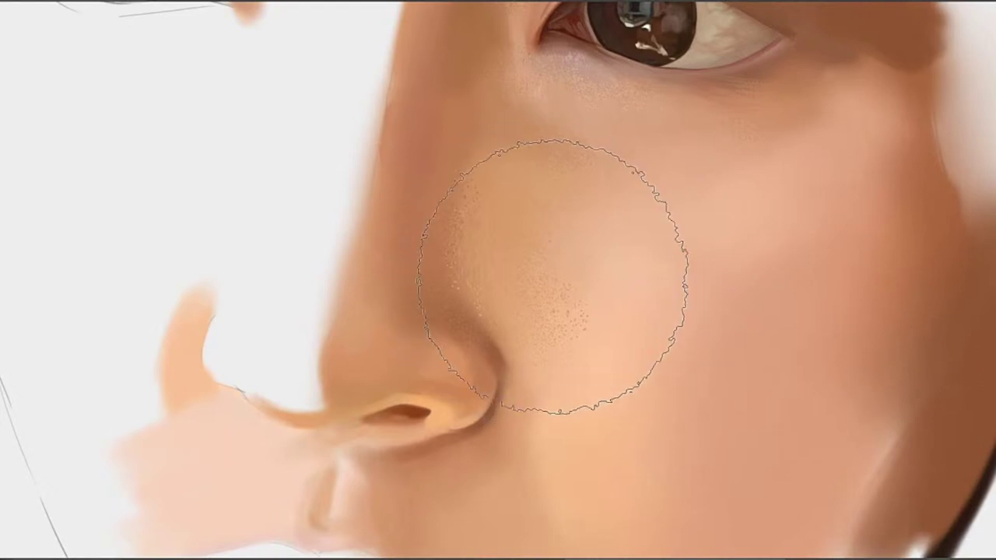
{"action": "left_click_drag", "start_coordinate": [578, 301], "coordinate": [657, 244]}
{"action": "key", "text": "ctrl+z"}
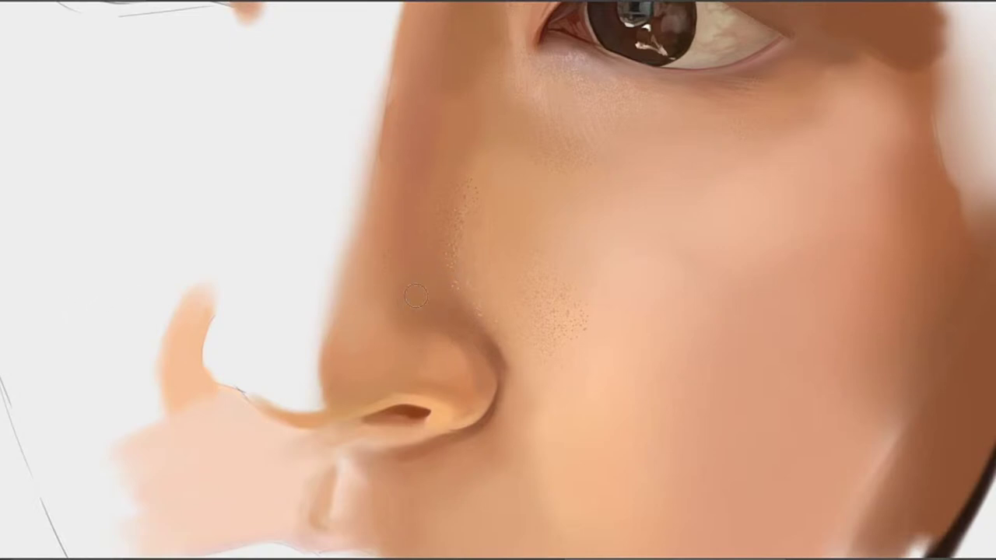
Soften the light speckles along the side of the nose and undo a textured trial stroke above the nose wing
{"action": "left_click_drag", "start_coordinate": [427, 258], "coordinate": [471, 300]}
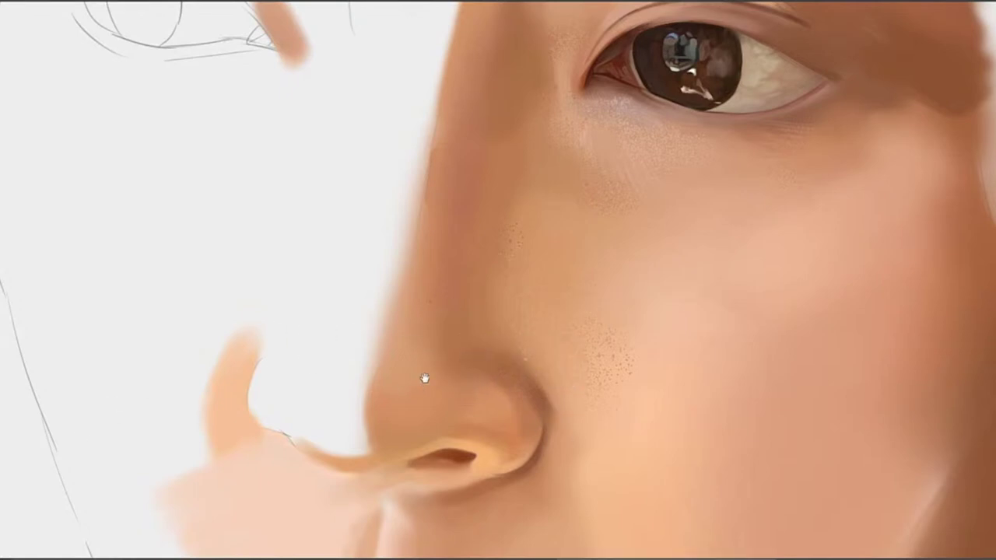
{"action": "left_click_drag", "start_coordinate": [424, 378], "coordinate": [486, 320]}
{"action": "key", "text": "alt"}
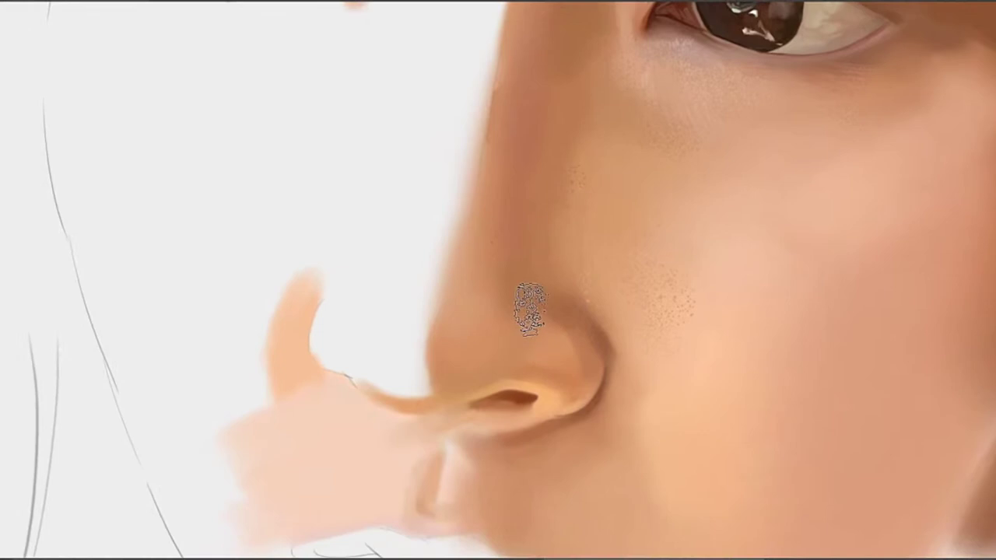
{"action": "key", "text": "["}
{"action": "left_click_drag", "start_coordinate": [543, 330], "coordinate": [484, 336]}
{"action": "key", "text": "ctrl+z"}
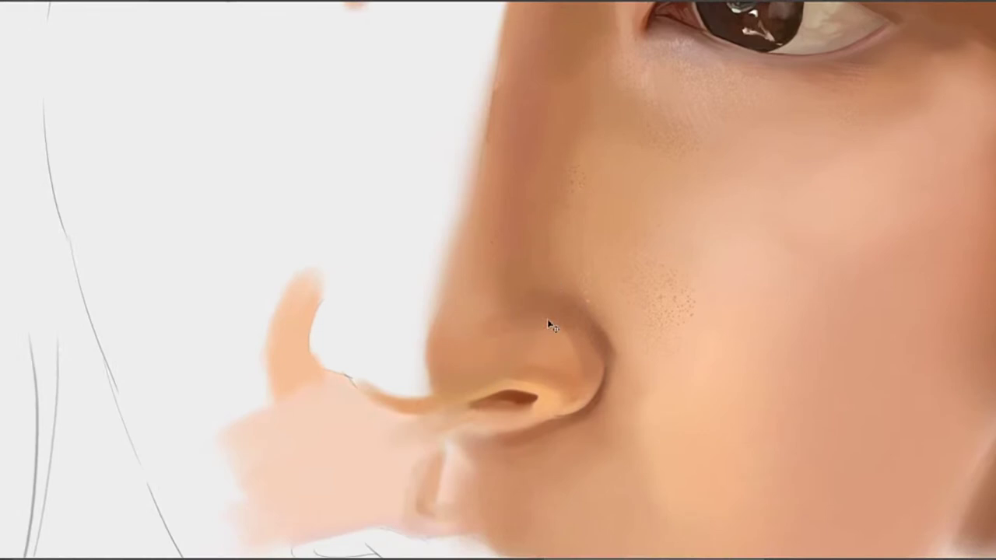
Examine the painted eye, the nose bridge and the unpainted eyebrow area up to the canvas edge
{"action": "mouse_move", "coordinate": [573, 249]}
{"action": "left_mouse_down"}
{"action": "mouse_move", "coordinate": [532, 282]}
{"action": "mouse_move", "coordinate": [513, 329]}
{"action": "left_mouse_up"}
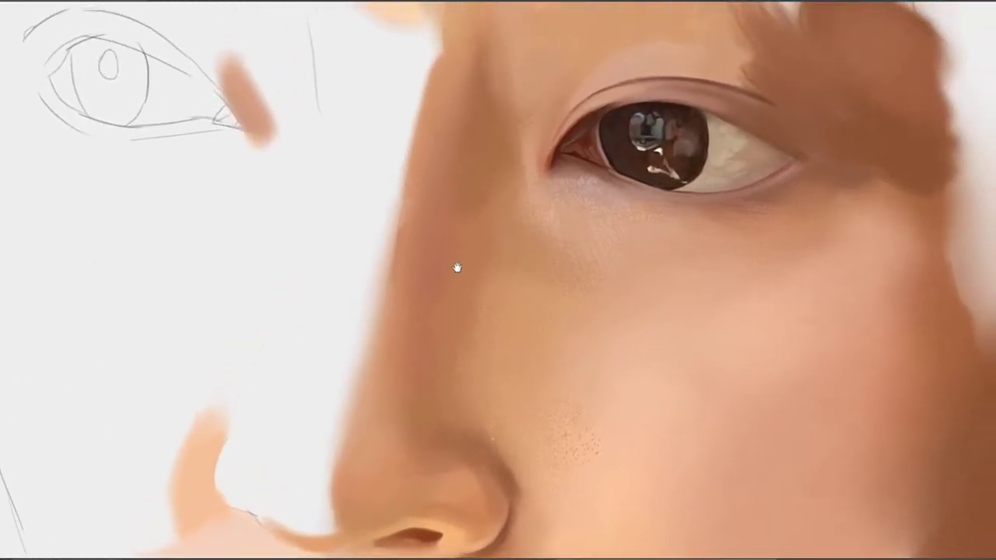
{"action": "left_click_drag", "start_coordinate": [537, 165], "coordinate": [449, 233]}
{"action": "mouse_move", "coordinate": [437, 285]}
{"action": "left_mouse_down"}
{"action": "mouse_move", "coordinate": [465, 264]}
{"action": "mouse_move", "coordinate": [474, 273]}
{"action": "left_mouse_up"}
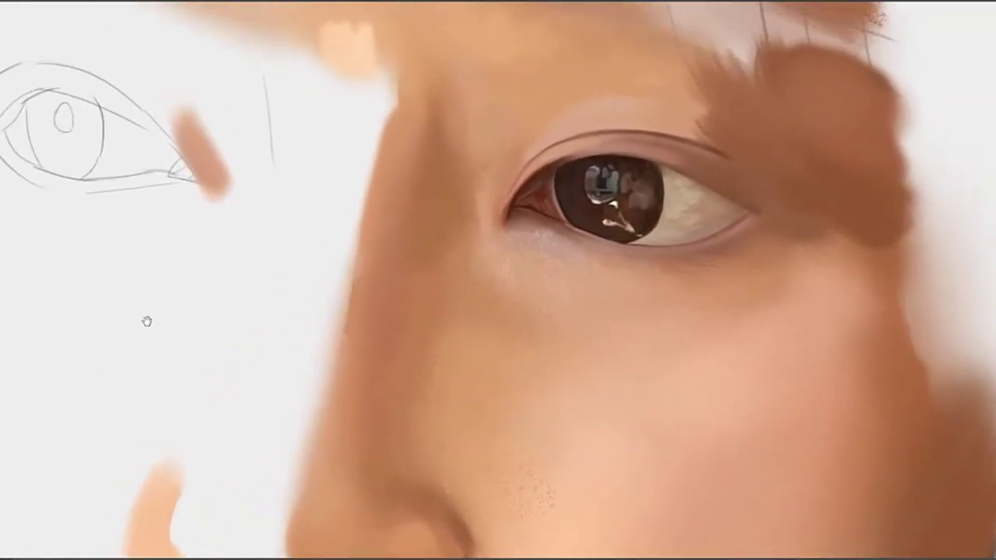
{"action": "left_click_drag", "start_coordinate": [593, 209], "coordinate": [544, 243]}
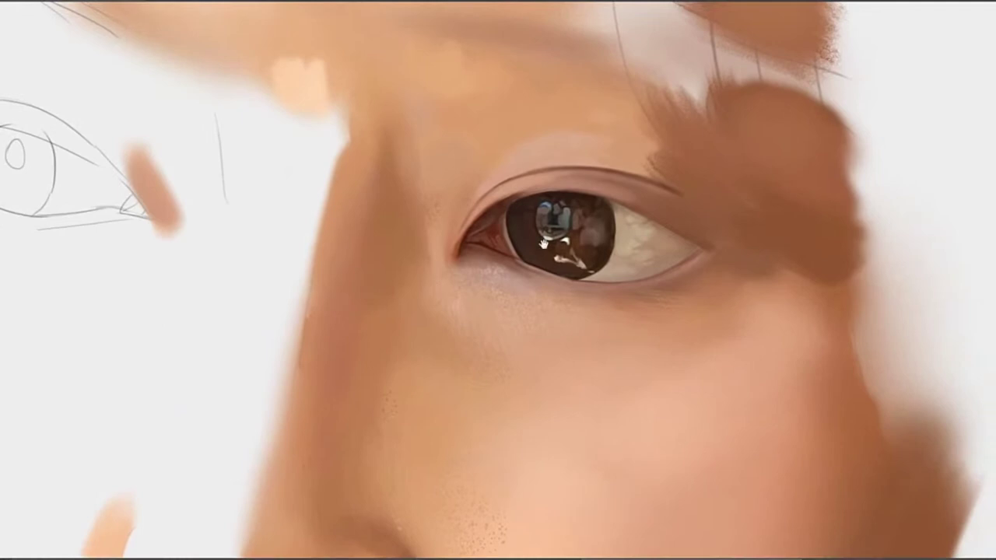
{"action": "mouse_move", "coordinate": [602, 230]}
{"action": "left_mouse_down"}
{"action": "mouse_move", "coordinate": [575, 267]}
{"action": "mouse_move", "coordinate": [574, 301]}
{"action": "left_mouse_up"}
{"action": "left_click_drag", "start_coordinate": [503, 238], "coordinate": [501, 315]}
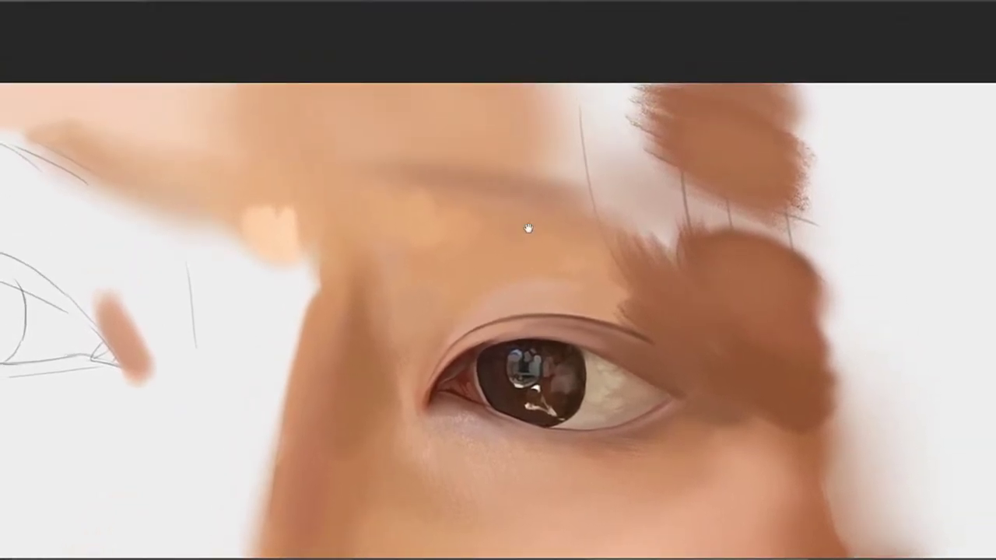
{"action": "left_click_drag", "start_coordinate": [525, 172], "coordinate": [511, 247]}
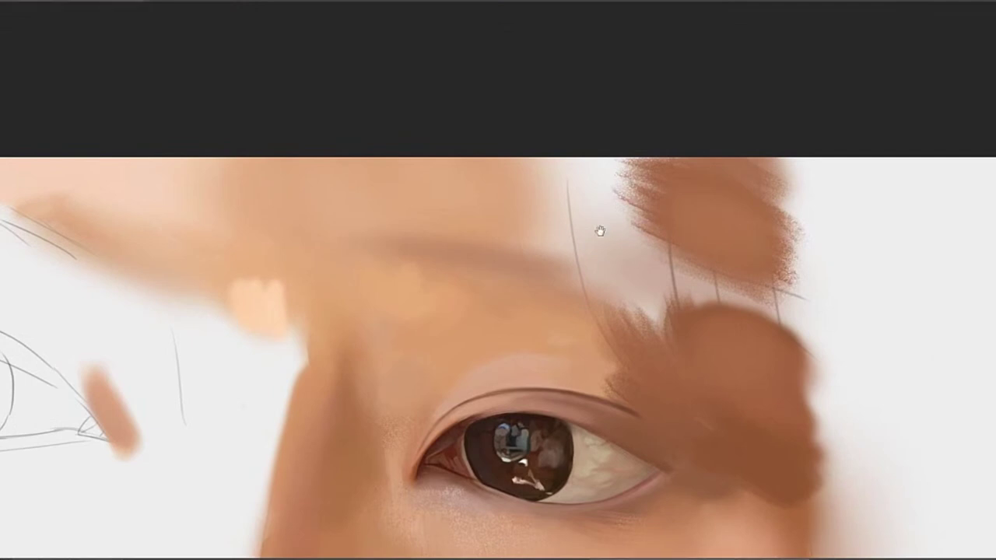
{"action": "mouse_move", "coordinate": [626, 267]}
{"action": "left_mouse_down"}
{"action": "mouse_move", "coordinate": [556, 218]}
{"action": "mouse_move", "coordinate": [591, 218]}
{"action": "left_mouse_up"}
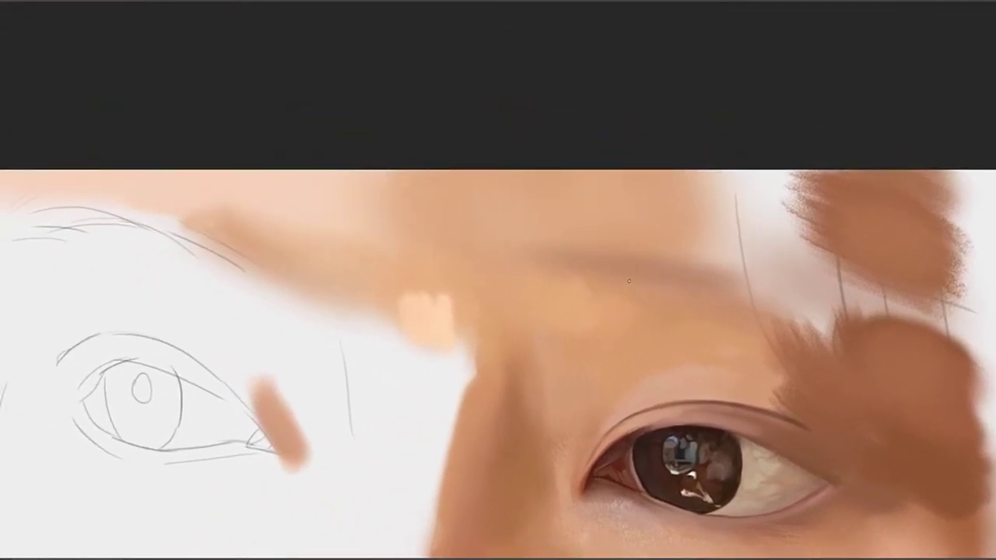
{"action": "left_click_drag", "start_coordinate": [651, 283], "coordinate": [558, 207]}
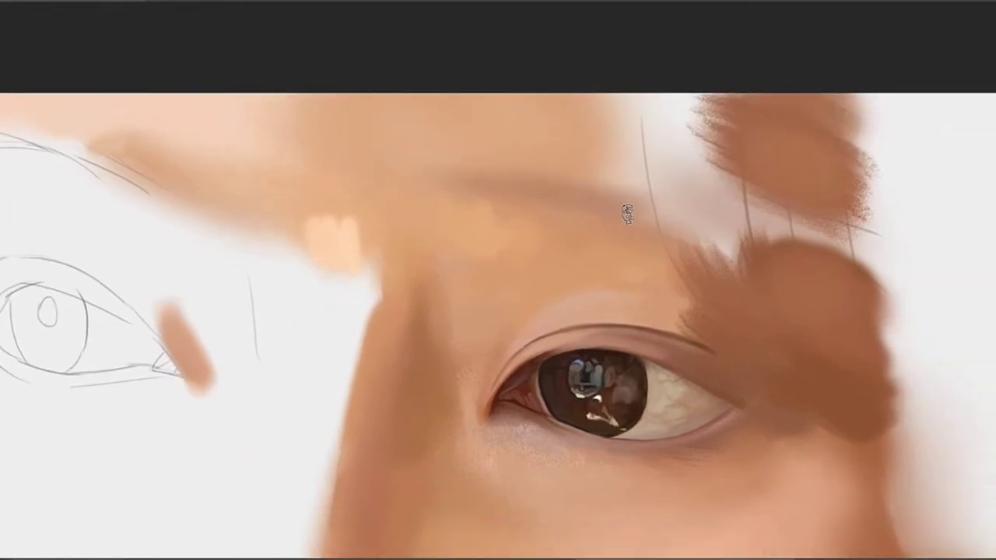
{"action": "left_click_drag", "start_coordinate": [627, 211], "coordinate": [533, 205]}
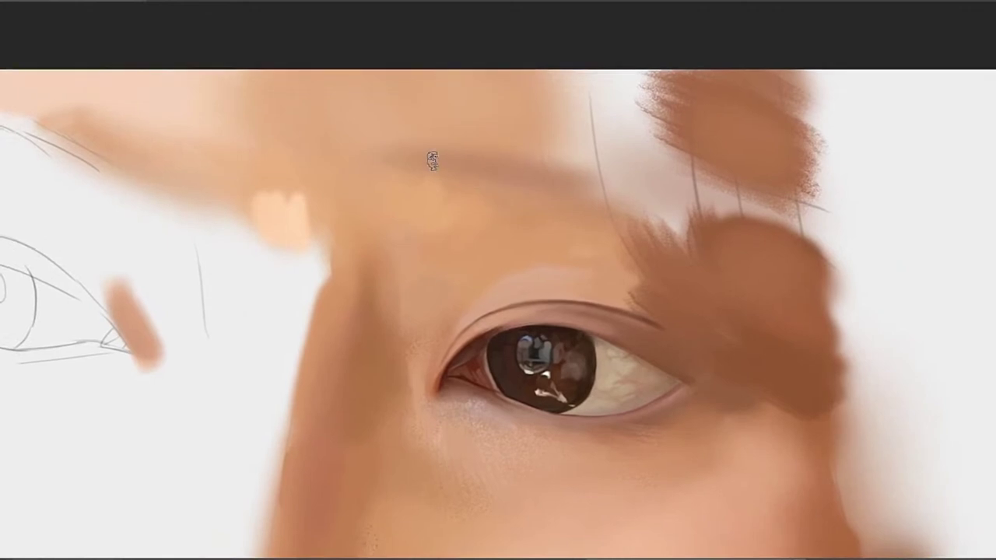
Paint textured brown strokes for the inner half of the eyebrow above the painted eye, undoing and repainting misplaced ones
{"action": "left_click_drag", "start_coordinate": [388, 131], "coordinate": [611, 181]}
{"action": "key", "text": "ctrl+z"}
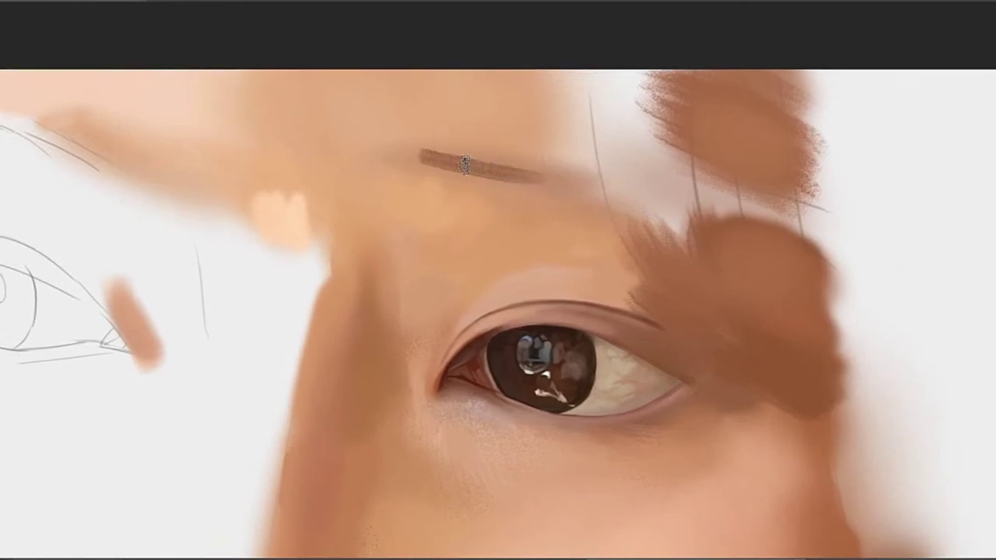
{"action": "left_click_drag", "start_coordinate": [462, 164], "coordinate": [581, 180]}
{"action": "key", "text": "ctrl+z"}
{"action": "left_click_drag", "start_coordinate": [501, 171], "coordinate": [602, 181]}
{"action": "key", "text": "ctrl+z"}
{"action": "left_click_drag", "start_coordinate": [502, 171], "coordinate": [611, 181]}
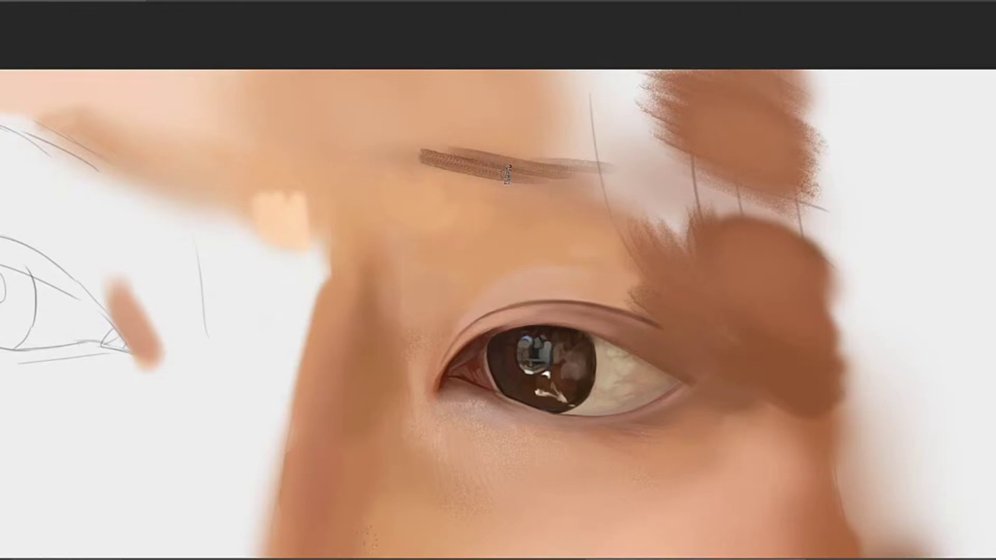
Lay a textured dark brown base stroke for the outer half of the eyebrow, undoing and repainting unsuitable strokes
{"action": "left_click_drag", "start_coordinate": [559, 160], "coordinate": [456, 157]}
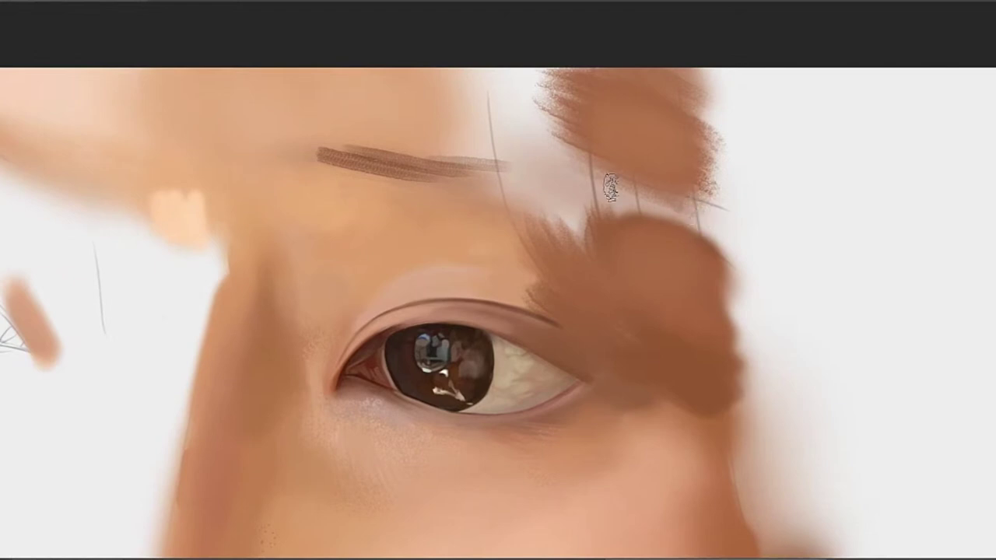
{"action": "left_click_drag", "start_coordinate": [610, 187], "coordinate": [682, 210]}
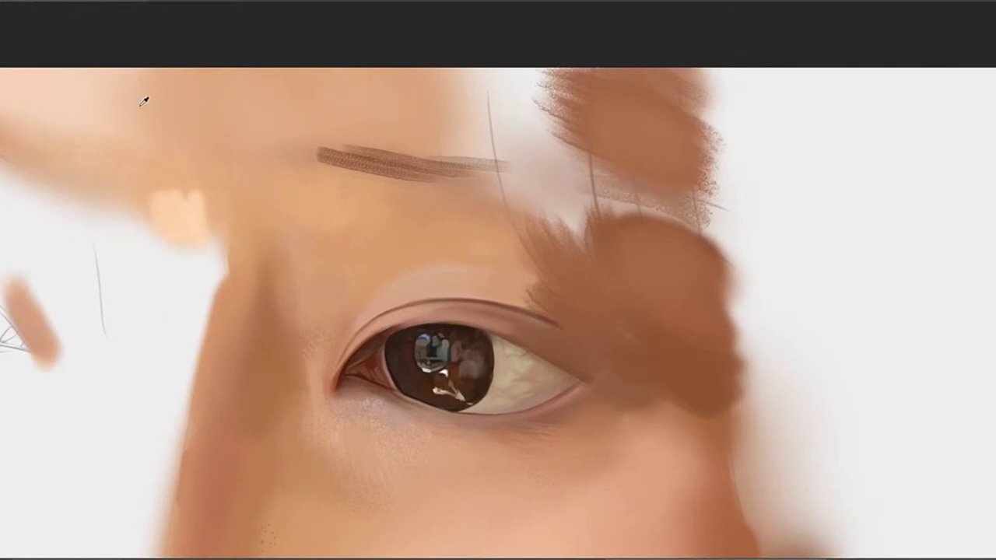
{"action": "mouse_move", "coordinate": [585, 187]}
{"action": "left_mouse_down"}
{"action": "mouse_move", "coordinate": [699, 226]}
{"action": "mouse_move", "coordinate": [587, 198]}
{"action": "left_mouse_up"}
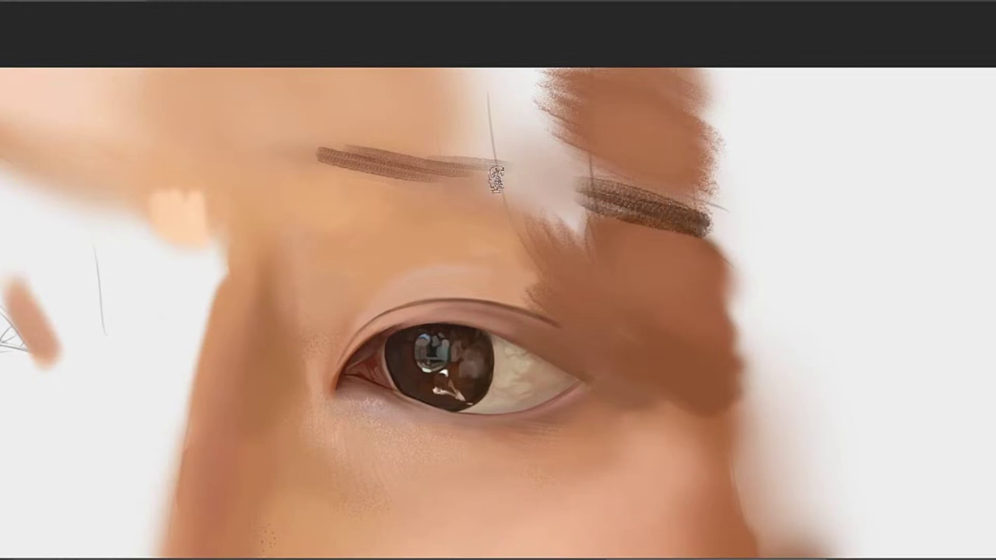
{"action": "key", "text": "ctrl+z"}
{"action": "mouse_move", "coordinate": [710, 213]}
{"action": "left_mouse_down"}
{"action": "mouse_move", "coordinate": [676, 212]}
{"action": "mouse_move", "coordinate": [714, 214]}
{"action": "mouse_move", "coordinate": [689, 221]}
{"action": "left_mouse_up"}
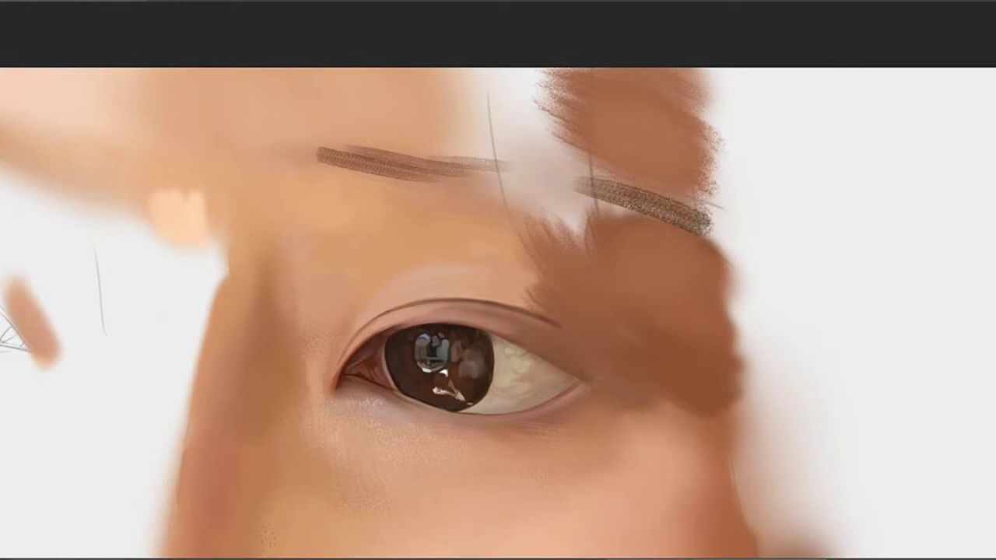
{"action": "left_click_drag", "start_coordinate": [574, 192], "coordinate": [703, 230]}
{"action": "key", "text": "ctrl+z"}
{"action": "key", "text": "ctrl+z"}
Fill the eyebrow's arch with solid dark brown and extend tapered strokes towards its inner half, undoing unsuitable ones
{"action": "left_click_drag", "start_coordinate": [599, 200], "coordinate": [665, 224]}
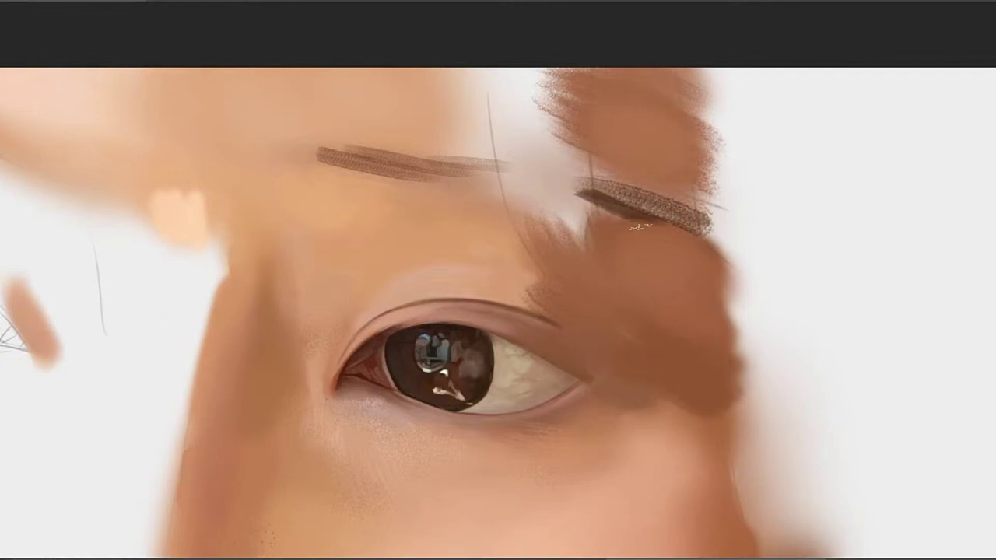
{"action": "mouse_move", "coordinate": [635, 223]}
{"action": "left_mouse_down"}
{"action": "mouse_move", "coordinate": [544, 195]}
{"action": "mouse_move", "coordinate": [584, 204]}
{"action": "mouse_move", "coordinate": [562, 182]}
{"action": "mouse_move", "coordinate": [638, 199]}
{"action": "mouse_move", "coordinate": [554, 172]}
{"action": "mouse_move", "coordinate": [650, 190]}
{"action": "left_mouse_up"}
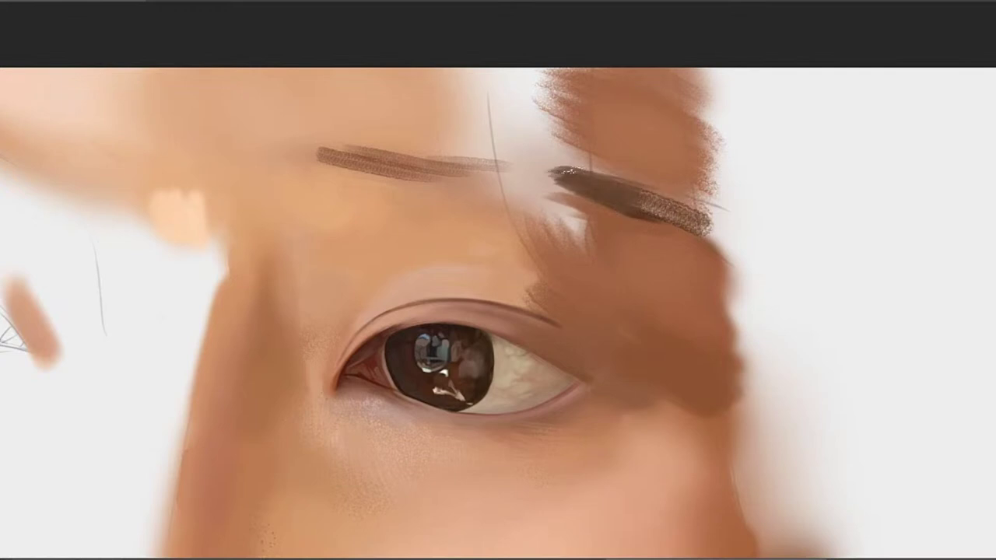
{"action": "mouse_move", "coordinate": [554, 167]}
{"action": "left_mouse_down"}
{"action": "mouse_move", "coordinate": [671, 199]}
{"action": "mouse_move", "coordinate": [484, 157]}
{"action": "left_mouse_up"}
{"action": "mouse_move", "coordinate": [633, 200]}
{"action": "left_mouse_down"}
{"action": "mouse_move", "coordinate": [479, 163]}
{"action": "mouse_move", "coordinate": [602, 190]}
{"action": "mouse_move", "coordinate": [544, 221]}
{"action": "mouse_move", "coordinate": [536, 159]}
{"action": "mouse_move", "coordinate": [567, 218]}
{"action": "mouse_move", "coordinate": [549, 190]}
{"action": "mouse_move", "coordinate": [636, 244]}
{"action": "left_mouse_up"}
{"action": "key", "text": "ctrl+z"}
{"action": "key", "text": "ctrl+z"}
{"action": "mouse_move", "coordinate": [560, 218]}
{"action": "left_mouse_down"}
{"action": "mouse_move", "coordinate": [653, 253]}
{"action": "mouse_move", "coordinate": [660, 266]}
{"action": "left_mouse_up"}
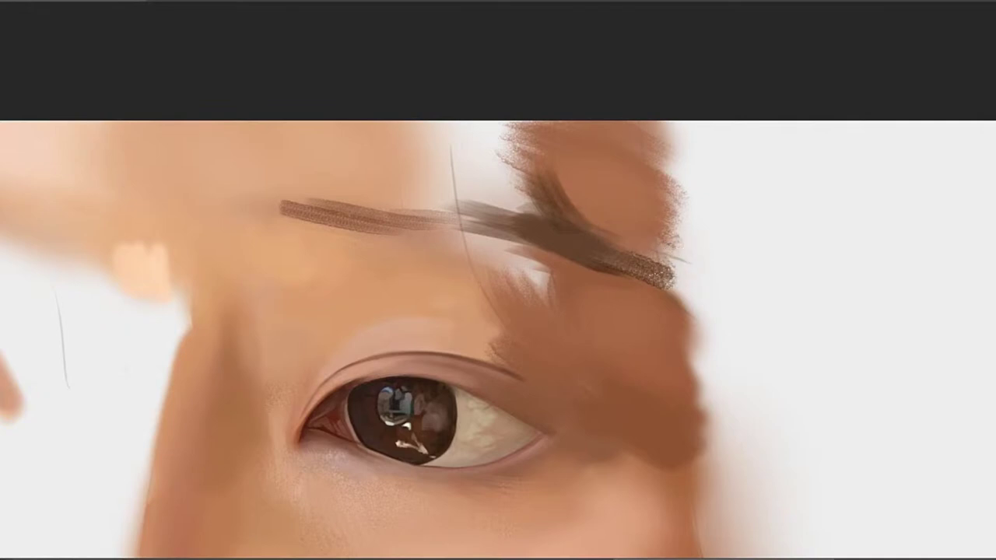
Repaint the eyebrow's outer tail with smooth strokes of sampled brown tapering to a point, undoing the first attempts
{"action": "left_click_drag", "start_coordinate": [614, 244], "coordinate": [677, 276]}
{"action": "key", "text": "ctrl+z"}
{"action": "left_click_drag", "start_coordinate": [630, 248], "coordinate": [679, 277]}
{"action": "key", "text": "ctrl+z"}
{"action": "key", "text": "ctrl+z"}
{"action": "mouse_move", "coordinate": [618, 244]}
{"action": "left_mouse_down"}
{"action": "mouse_move", "coordinate": [681, 273]}
{"action": "mouse_move", "coordinate": [658, 263]}
{"action": "mouse_move", "coordinate": [670, 267]}
{"action": "left_mouse_up"}
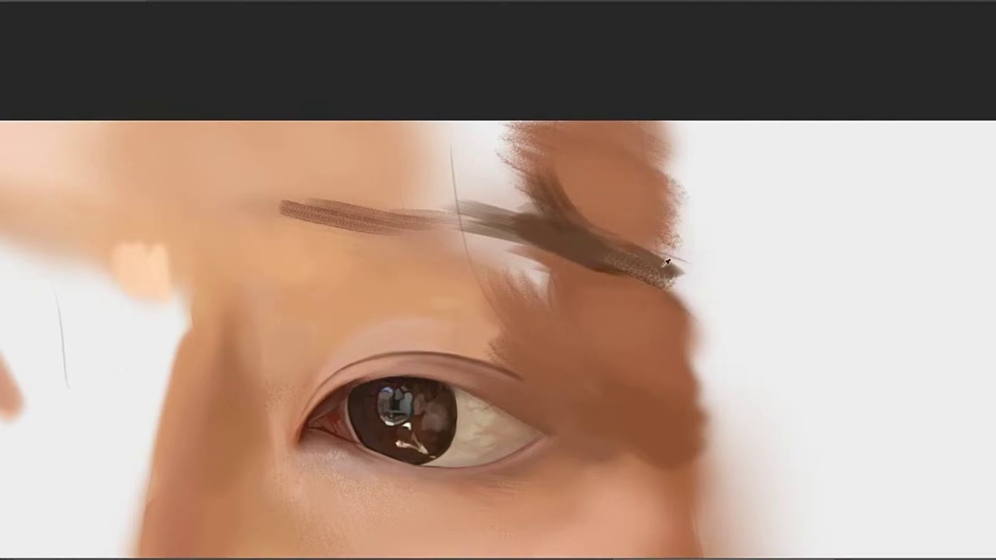
{"action": "left_click", "coordinate": [667, 270], "text": "alt"}
{"action": "mouse_move", "coordinate": [629, 261]}
{"action": "left_mouse_down"}
{"action": "mouse_move", "coordinate": [671, 319]}
{"action": "mouse_move", "coordinate": [661, 293]}
{"action": "mouse_move", "coordinate": [689, 286]}
{"action": "left_mouse_up"}
{"action": "mouse_move", "coordinate": [578, 248]}
{"action": "left_mouse_down"}
{"action": "mouse_move", "coordinate": [642, 268]}
{"action": "mouse_move", "coordinate": [632, 271]}
{"action": "mouse_move", "coordinate": [678, 274]}
{"action": "left_mouse_up"}
{"action": "left_click", "coordinate": [597, 261], "text": "alt"}
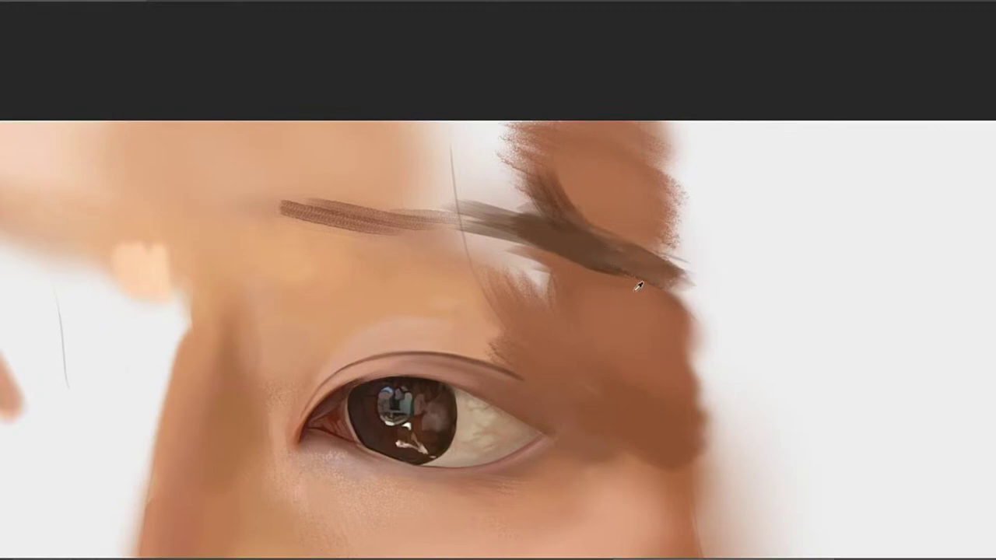
Extend the eyebrow's outer tail with one more tapering brown stroke and sample brown from the area just above its lower edge
{"action": "left_click_drag", "start_coordinate": [613, 271], "coordinate": [696, 308]}
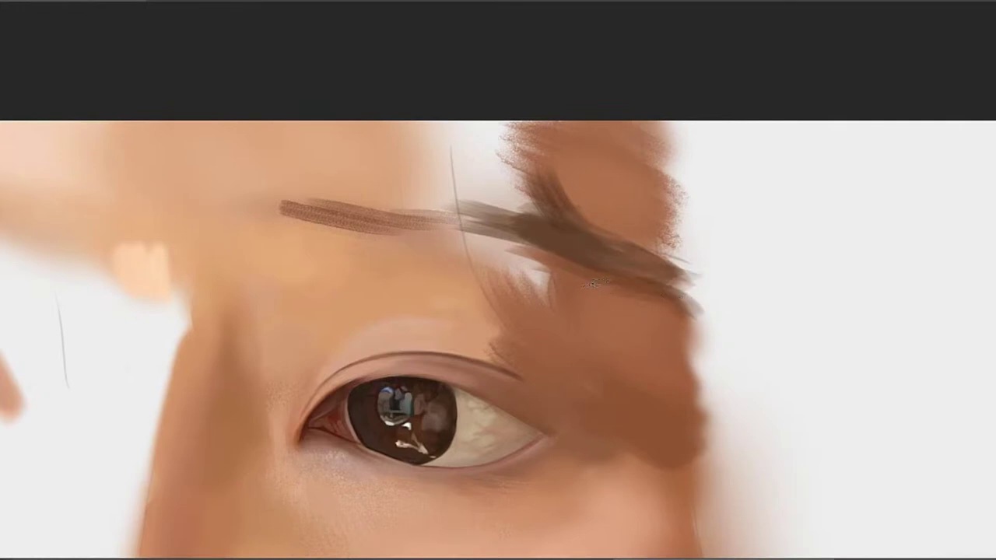
{"action": "left_click", "coordinate": [606, 272], "text": "alt"}
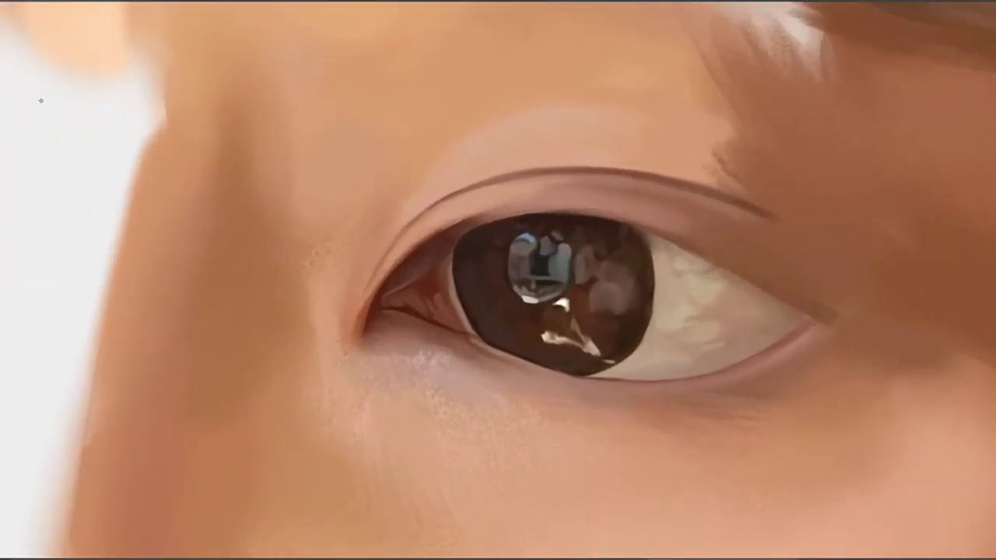
{"action": "left_click", "coordinate": [598, 268]}
{"action": "left_click_drag", "start_coordinate": [683, 251], "coordinate": [705, 215]}
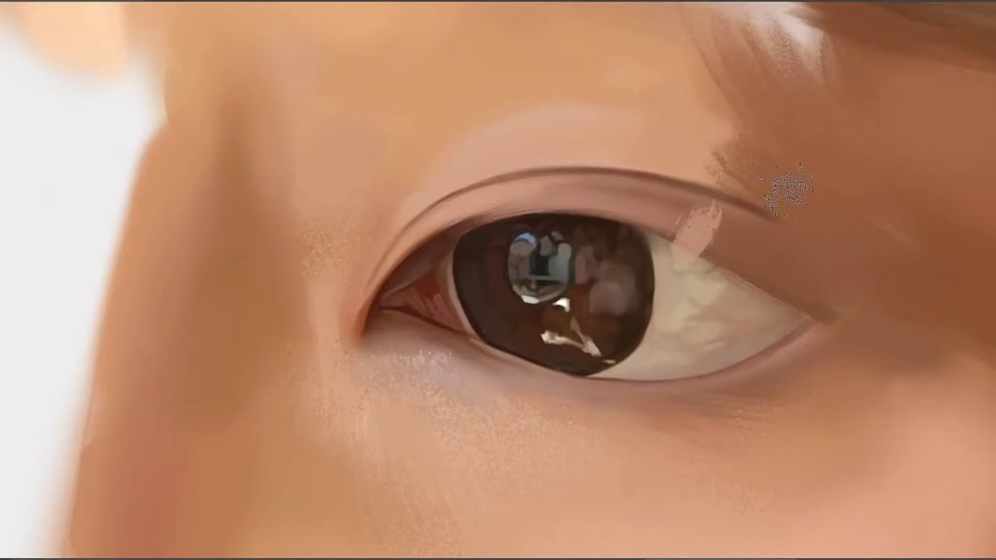
{"action": "key", "text": "ctrl+z"}
{"action": "left_click", "coordinate": [657, 381]}
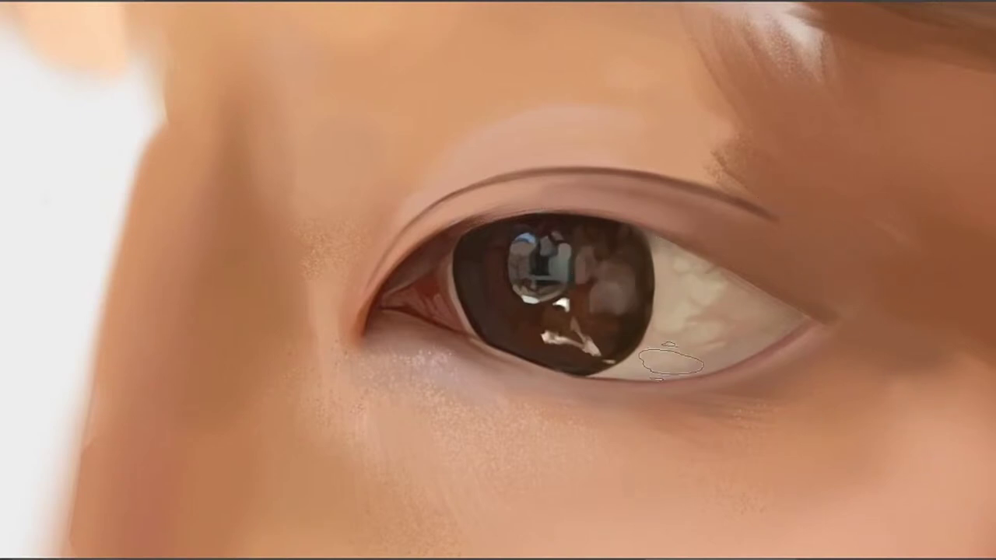
{"action": "left_click_drag", "start_coordinate": [658, 395], "coordinate": [647, 421]}
{"action": "key", "text": "ctrl+z"}
{"action": "left_click_drag", "start_coordinate": [670, 325], "coordinate": [574, 364]}
{"action": "key", "text": "ctrl+z"}
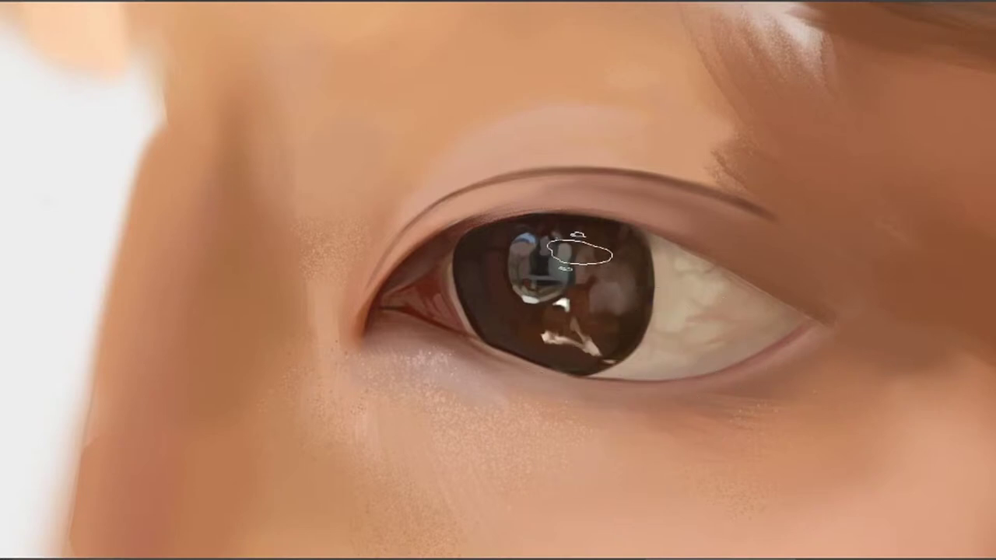
{"action": "key", "text": "ctrl+d"}
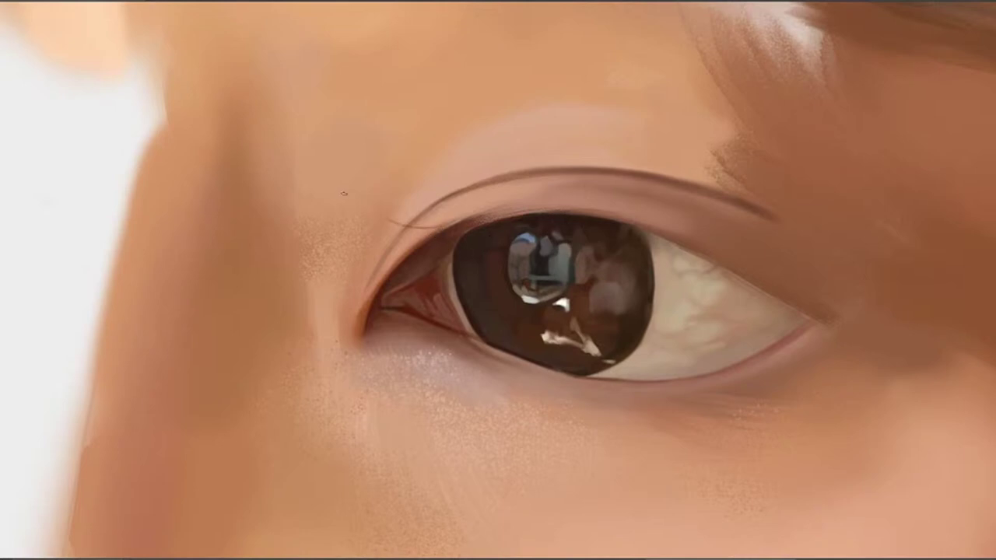
Paint fine dark lashes at the upper lid's inner corner and a short one above the iris, undoing misplaced strokes
{"action": "left_click_drag", "start_coordinate": [432, 231], "coordinate": [377, 212]}
{"action": "key", "text": "ctrl+z"}
{"action": "mouse_move", "coordinate": [437, 229]}
{"action": "left_mouse_down"}
{"action": "mouse_move", "coordinate": [398, 215]}
{"action": "mouse_move", "coordinate": [376, 232]}
{"action": "left_mouse_up"}
{"action": "key", "text": "ctrl+z"}
{"action": "key", "text": "ctrl+z"}
{"action": "left_click_drag", "start_coordinate": [530, 258], "coordinate": [590, 253]}
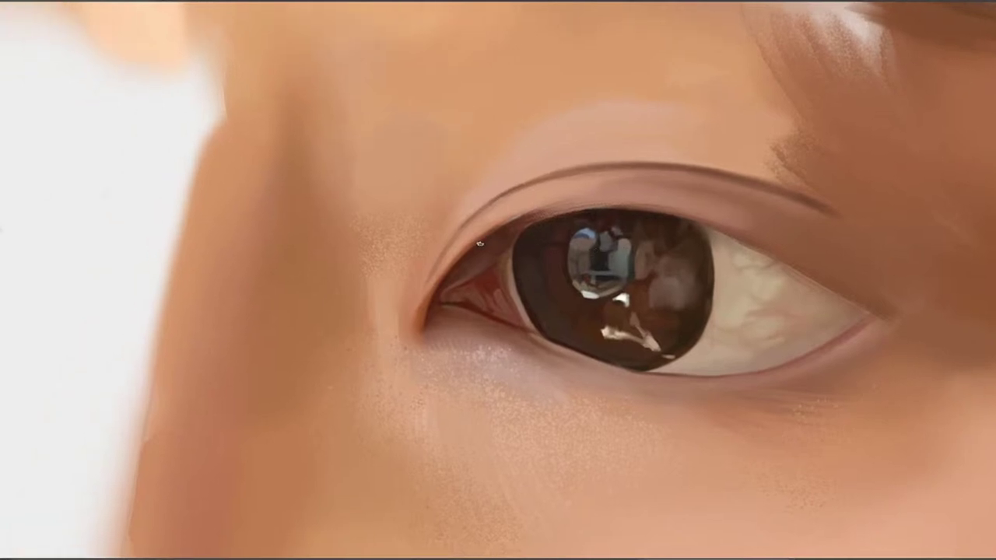
{"action": "mouse_move", "coordinate": [466, 249]}
{"action": "left_mouse_down"}
{"action": "mouse_move", "coordinate": [425, 246]}
{"action": "mouse_move", "coordinate": [442, 248]}
{"action": "mouse_move", "coordinate": [411, 224]}
{"action": "left_mouse_up"}
{"action": "key", "text": "ctrl+z"}
{"action": "mouse_move", "coordinate": [476, 244]}
{"action": "left_mouse_down"}
{"action": "mouse_move", "coordinate": [423, 230]}
{"action": "mouse_move", "coordinate": [442, 245]}
{"action": "left_mouse_up"}
{"action": "key", "text": "ctrl+z"}
{"action": "key", "text": "ctrl+z"}
{"action": "mouse_move", "coordinate": [525, 218]}
{"action": "left_mouse_down"}
{"action": "mouse_move", "coordinate": [426, 213]}
{"action": "mouse_move", "coordinate": [427, 234]}
{"action": "mouse_move", "coordinate": [398, 229]}
{"action": "mouse_move", "coordinate": [408, 227]}
{"action": "left_mouse_up"}
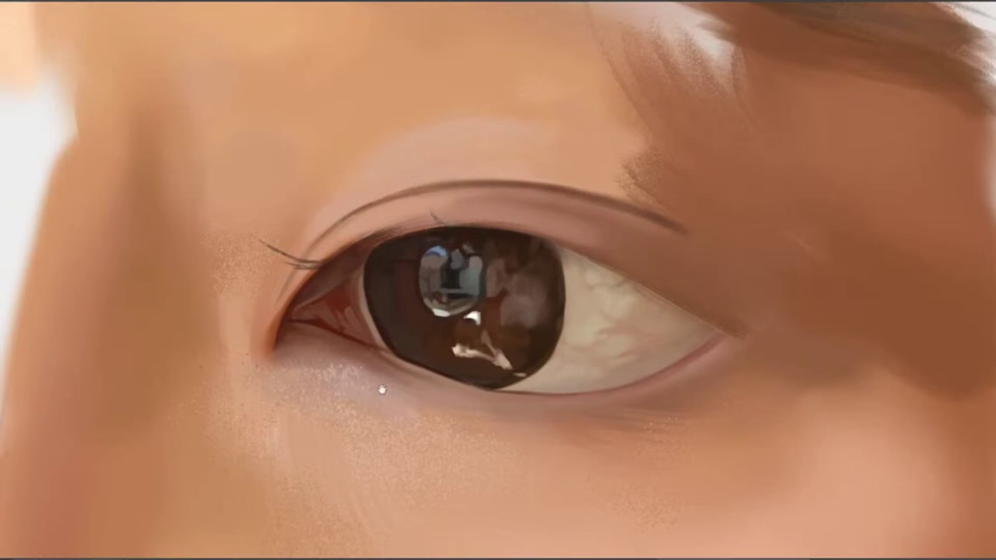
Paint a pair of short, thin lashes on the lower lid near the inner corner, undoing unsuitable strokes
{"action": "mouse_move", "coordinate": [382, 388]}
{"action": "left_mouse_down"}
{"action": "mouse_move", "coordinate": [466, 315]}
{"action": "mouse_move", "coordinate": [400, 345]}
{"action": "left_mouse_up"}
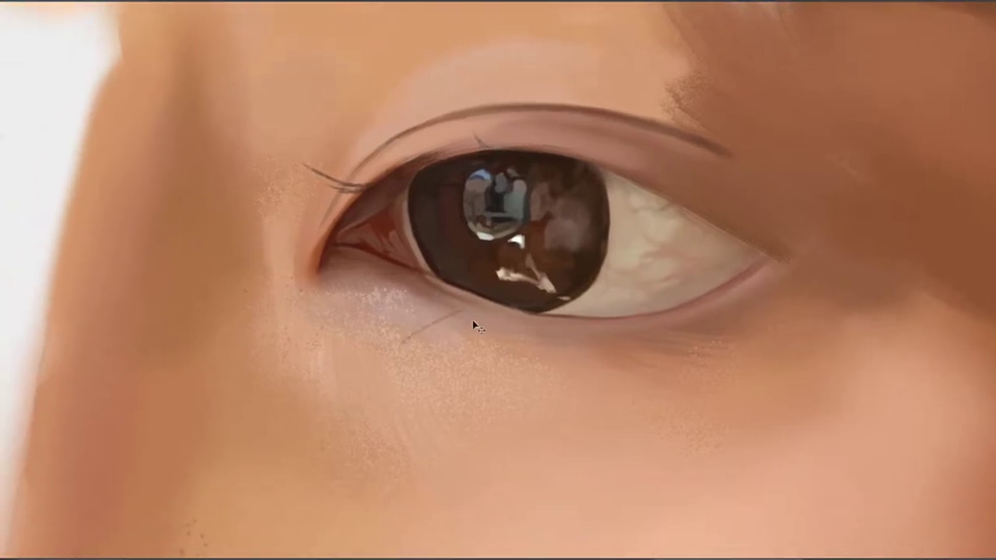
{"action": "key", "text": "ctrl+z"}
{"action": "left_click_drag", "start_coordinate": [484, 311], "coordinate": [433, 354]}
{"action": "key", "text": "ctrl+z"}
{"action": "mouse_move", "coordinate": [563, 149]}
{"action": "left_mouse_down"}
{"action": "mouse_move", "coordinate": [529, 147]}
{"action": "mouse_move", "coordinate": [558, 145]}
{"action": "mouse_move", "coordinate": [470, 171]}
{"action": "left_mouse_up"}
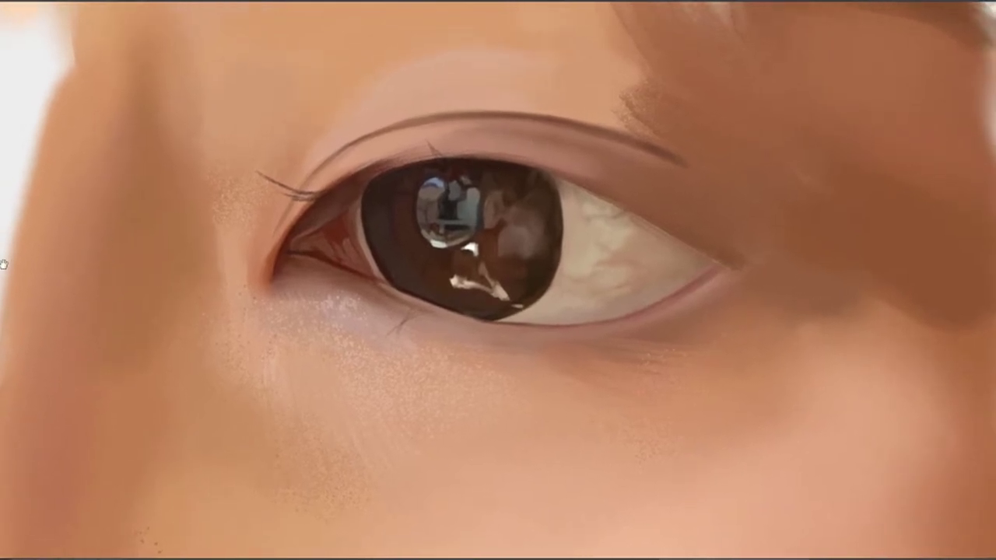
Add longer upward-curving lashes on the upper lid above the middle of the iris, undoing the first attempts
{"action": "left_click_drag", "start_coordinate": [533, 160], "coordinate": [522, 189]}
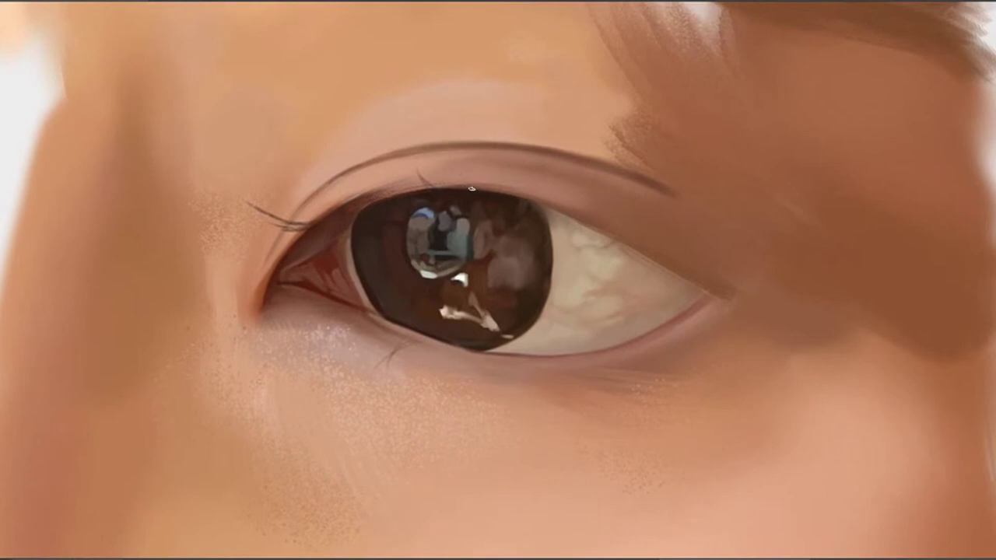
{"action": "left_click_drag", "start_coordinate": [475, 187], "coordinate": [450, 137]}
{"action": "key", "text": "ctrl+z"}
{"action": "left_click_drag", "start_coordinate": [471, 186], "coordinate": [449, 151]}
{"action": "key", "text": "ctrl+z"}
{"action": "left_click_drag", "start_coordinate": [549, 177], "coordinate": [506, 166]}
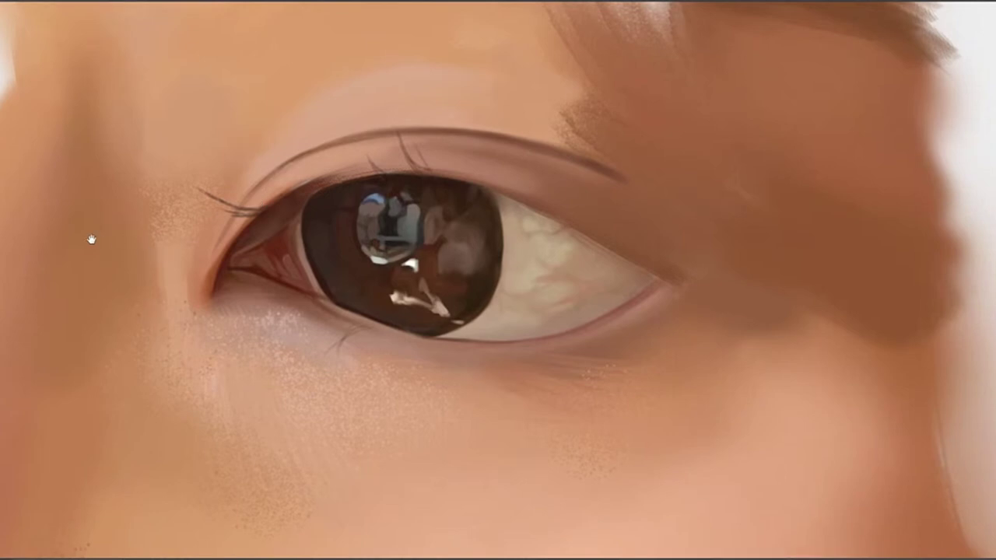
{"action": "left_click_drag", "start_coordinate": [697, 225], "coordinate": [661, 218]}
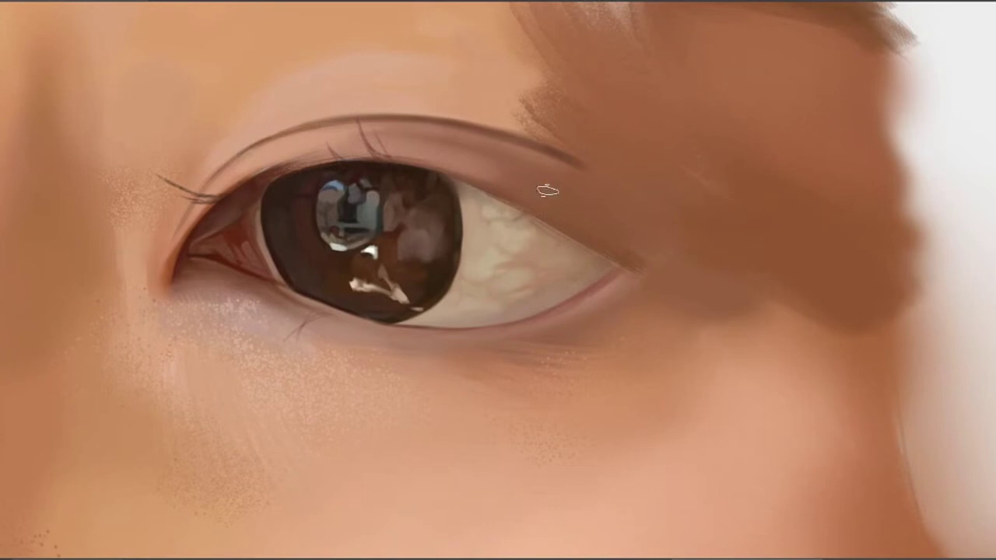
Paint short dark lashes hanging from the outer upper lid over the white of the eye, undoing and repainting unsuitable ones
{"action": "left_click_drag", "start_coordinate": [520, 188], "coordinate": [599, 237]}
{"action": "key", "text": "ctrl+z"}
{"action": "left_click_drag", "start_coordinate": [491, 176], "coordinate": [599, 233]}
{"action": "mouse_move", "coordinate": [460, 185]}
{"action": "left_mouse_down"}
{"action": "mouse_move", "coordinate": [479, 213]}
{"action": "mouse_move", "coordinate": [484, 205]}
{"action": "mouse_move", "coordinate": [460, 188]}
{"action": "left_mouse_up"}
{"action": "key", "text": "ctrl+z"}
{"action": "key", "text": "ctrl+z"}
{"action": "key", "text": "ctrl+z"}
{"action": "key", "text": "ctrl+z"}
{"action": "key", "text": "ctrl+z"}
{"action": "mouse_move", "coordinate": [465, 183]}
{"action": "left_mouse_down"}
{"action": "mouse_move", "coordinate": [470, 210]}
{"action": "mouse_move", "coordinate": [469, 198]}
{"action": "left_mouse_up"}
{"action": "key", "text": "ctrl+z"}
{"action": "key", "text": "ctrl+z"}
{"action": "key", "text": "ctrl+z"}
{"action": "left_click_drag", "start_coordinate": [460, 182], "coordinate": [464, 197]}
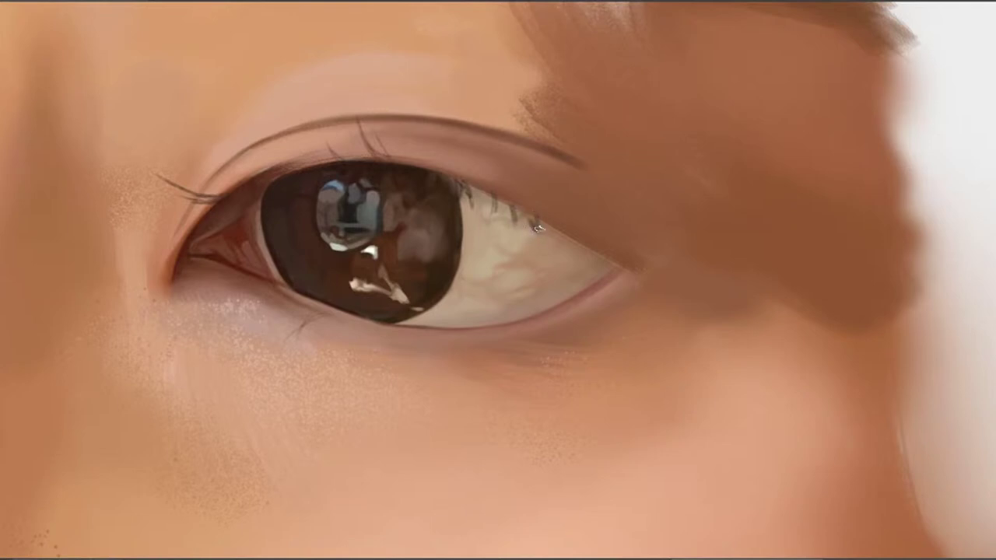
{"action": "mouse_move", "coordinate": [533, 212]}
{"action": "left_mouse_down"}
{"action": "mouse_move", "coordinate": [538, 232]}
{"action": "mouse_move", "coordinate": [558, 234]}
{"action": "left_mouse_up"}
Paint thin, slanted lashes on the lower lid beneath the iris, undoing strokes that sit wrong
{"action": "left_click_drag", "start_coordinate": [528, 355], "coordinate": [536, 269]}
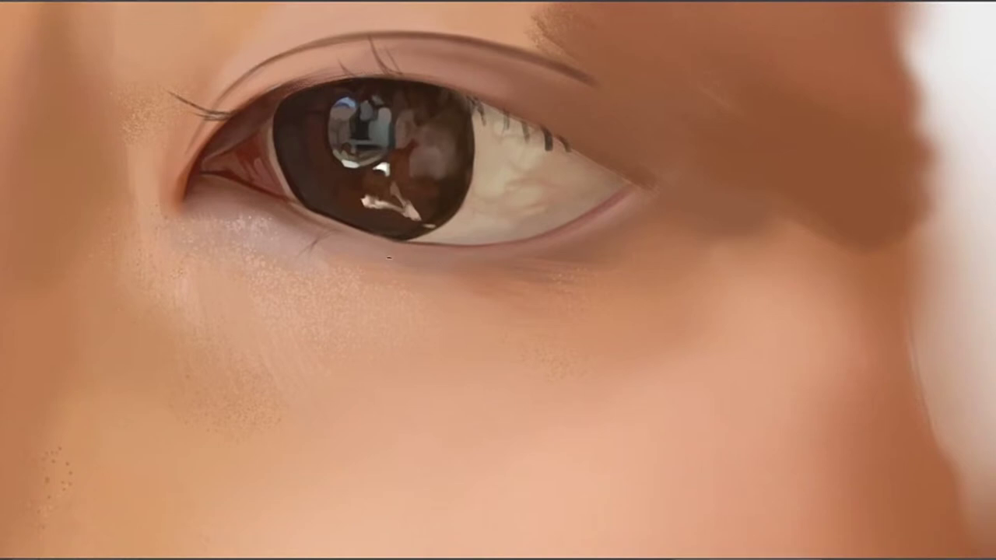
{"action": "left_click_drag", "start_coordinate": [403, 264], "coordinate": [337, 259]}
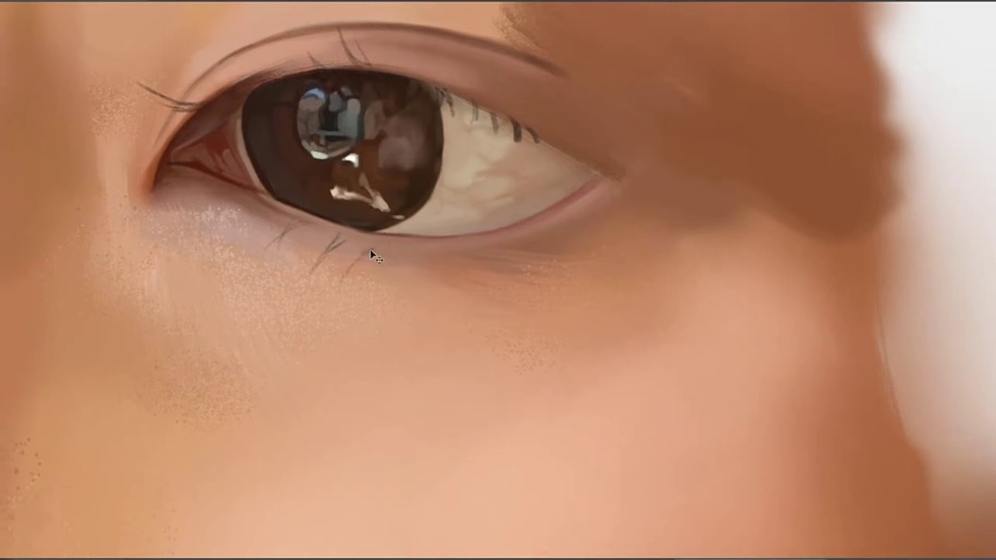
{"action": "mouse_move", "coordinate": [370, 247]}
{"action": "left_mouse_down"}
{"action": "mouse_move", "coordinate": [339, 279]}
{"action": "mouse_move", "coordinate": [359, 239]}
{"action": "mouse_move", "coordinate": [341, 243]}
{"action": "mouse_move", "coordinate": [317, 277]}
{"action": "mouse_move", "coordinate": [319, 297]}
{"action": "mouse_move", "coordinate": [336, 265]}
{"action": "left_mouse_up"}
{"action": "key", "text": "ctrl+z"}
{"action": "left_click_drag", "start_coordinate": [382, 257], "coordinate": [381, 296]}
{"action": "key", "text": "ctrl+z"}
{"action": "key", "text": "ctrl+z"}
{"action": "mouse_move", "coordinate": [377, 258]}
{"action": "left_mouse_down"}
{"action": "mouse_move", "coordinate": [375, 291]}
{"action": "mouse_move", "coordinate": [420, 260]}
{"action": "mouse_move", "coordinate": [392, 262]}
{"action": "left_mouse_up"}
{"action": "key", "text": "ctrl+z"}
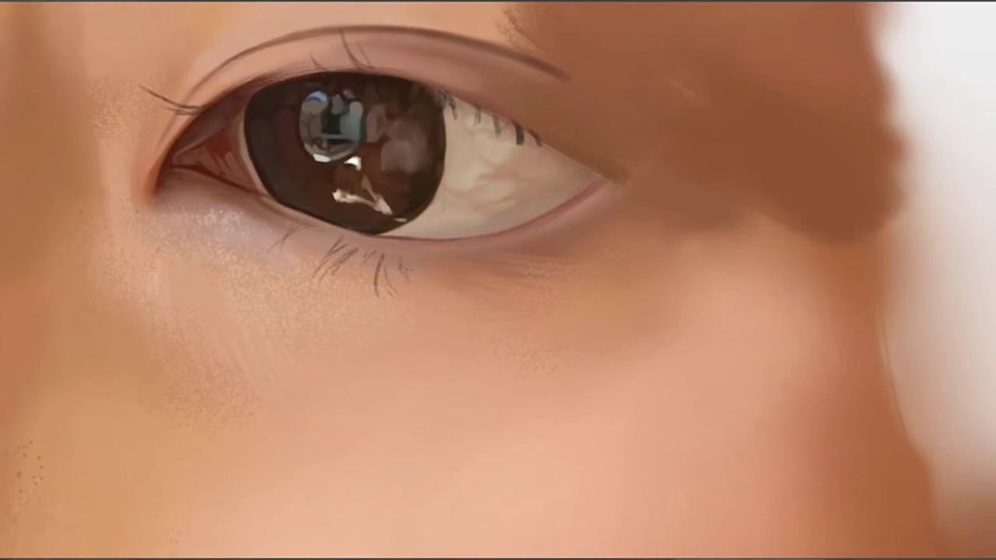
Add small curved lashes on the lower lid beneath the iris's outer edge, repeatedly undoing and repainting them
{"action": "left_click_drag", "start_coordinate": [410, 263], "coordinate": [410, 298]}
{"action": "left_click_drag", "start_coordinate": [406, 265], "coordinate": [402, 305]}
{"action": "left_click_drag", "start_coordinate": [406, 261], "coordinate": [409, 308]}
{"action": "key", "text": "ctrl+z"}
{"action": "left_click_drag", "start_coordinate": [404, 263], "coordinate": [405, 304]}
{"action": "key", "text": "ctrl+z"}
{"action": "left_click_drag", "start_coordinate": [405, 262], "coordinate": [404, 314]}
{"action": "key", "text": "ctrl+z"}
{"action": "left_click_drag", "start_coordinate": [402, 265], "coordinate": [408, 301]}
{"action": "key", "text": "ctrl+z"}
{"action": "key", "text": "ctrl+z"}
{"action": "key", "text": "ctrl+z"}
{"action": "left_click_drag", "start_coordinate": [403, 267], "coordinate": [412, 315]}
{"action": "key", "text": "ctrl+z"}
{"action": "key", "text": "ctrl+z"}
{"action": "left_click_drag", "start_coordinate": [401, 273], "coordinate": [408, 310]}
{"action": "key", "text": "ctrl+z"}
{"action": "left_click_drag", "start_coordinate": [401, 271], "coordinate": [416, 308]}
{"action": "key", "text": "ctrl+z"}
{"action": "mouse_move", "coordinate": [426, 292]}
{"action": "left_mouse_down"}
{"action": "mouse_move", "coordinate": [423, 327]}
{"action": "mouse_move", "coordinate": [421, 274]}
{"action": "mouse_move", "coordinate": [431, 303]}
{"action": "left_mouse_up"}
{"action": "mouse_move", "coordinate": [438, 147]}
{"action": "left_mouse_down"}
{"action": "mouse_move", "coordinate": [522, 192]}
{"action": "mouse_move", "coordinate": [400, 200]}
{"action": "left_mouse_up"}
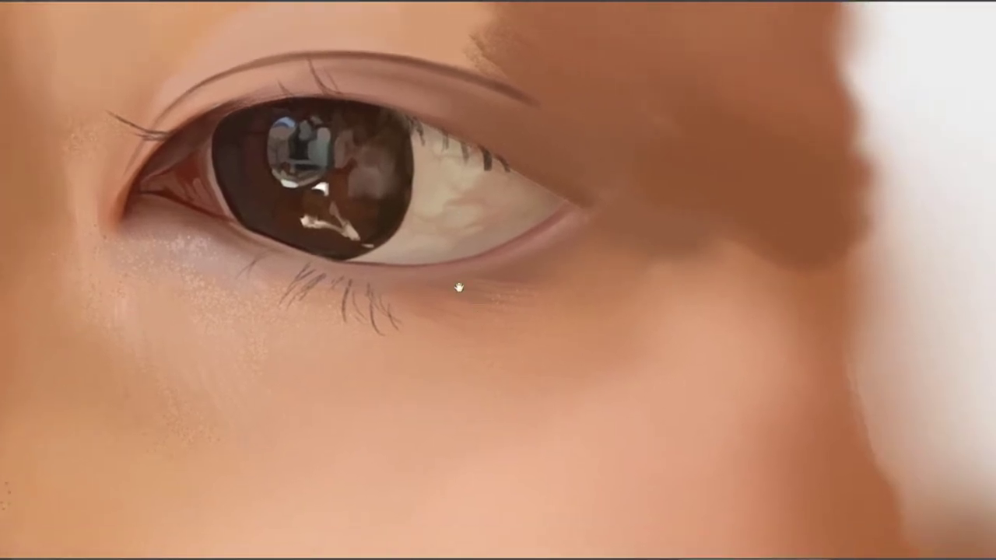
Paint longer, outward-slanting lashes on the lower lid just past the iris, undoing misplaced attempts
{"action": "mouse_move", "coordinate": [458, 288]}
{"action": "left_mouse_down"}
{"action": "mouse_move", "coordinate": [431, 295]}
{"action": "mouse_move", "coordinate": [438, 337]}
{"action": "left_mouse_up"}
{"action": "key", "text": "ctrl+z"}
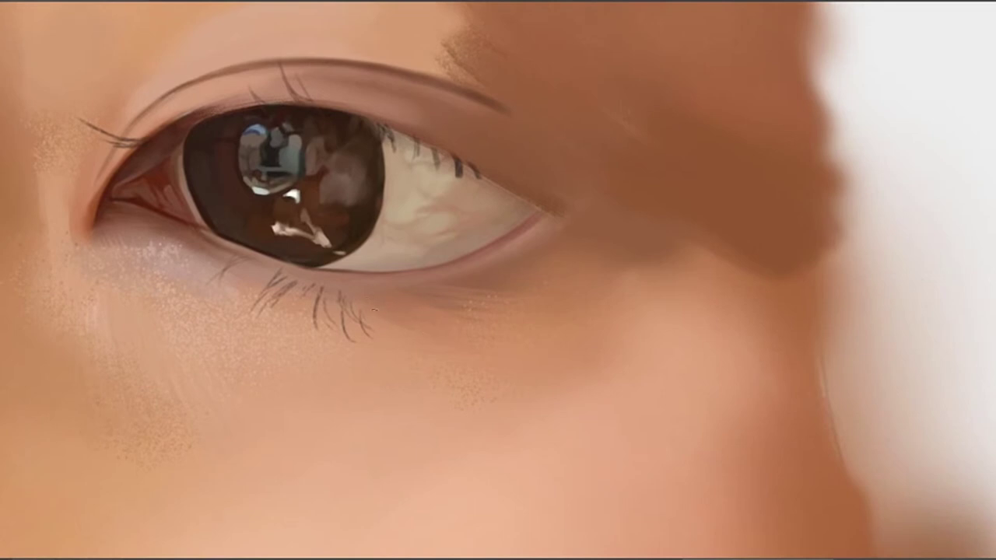
{"action": "mouse_move", "coordinate": [374, 310]}
{"action": "left_mouse_down"}
{"action": "mouse_move", "coordinate": [409, 340]}
{"action": "mouse_move", "coordinate": [378, 311]}
{"action": "mouse_move", "coordinate": [399, 305]}
{"action": "mouse_move", "coordinate": [433, 319]}
{"action": "mouse_move", "coordinate": [374, 300]}
{"action": "mouse_move", "coordinate": [423, 342]}
{"action": "left_mouse_up"}
{"action": "key", "text": "ctrl+z"}
{"action": "key", "text": "ctrl+z"}
{"action": "left_click_drag", "start_coordinate": [375, 299], "coordinate": [428, 340]}
{"action": "left_click_drag", "start_coordinate": [382, 294], "coordinate": [422, 325]}
{"action": "key", "text": "ctrl+z"}
{"action": "mouse_move", "coordinate": [375, 294]}
{"action": "left_mouse_down"}
{"action": "mouse_move", "coordinate": [411, 320]}
{"action": "mouse_move", "coordinate": [350, 293]}
{"action": "left_mouse_up"}
{"action": "key", "text": "ctrl+z"}
{"action": "key", "text": "ctrl+z"}
{"action": "key", "text": "ctrl+z"}
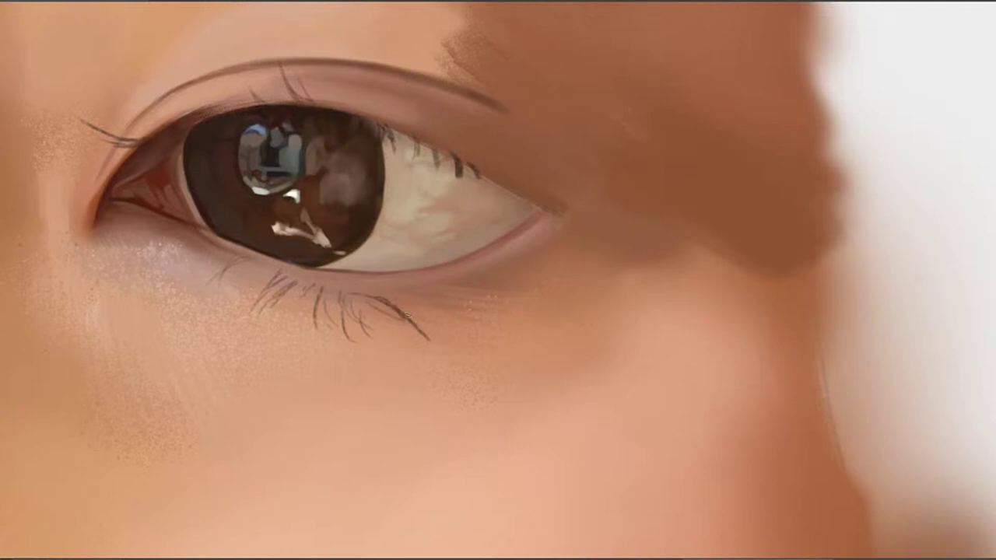
{"action": "key", "text": "ctrl+z"}
{"action": "mouse_move", "coordinate": [377, 298]}
{"action": "left_mouse_down"}
{"action": "mouse_move", "coordinate": [421, 320]}
{"action": "mouse_move", "coordinate": [420, 336]}
{"action": "left_mouse_up"}
{"action": "key", "text": "ctrl+z"}
{"action": "key", "text": "ctrl+z"}
{"action": "key", "text": "ctrl+z"}
{"action": "key", "text": "ctrl+z"}
Build a denser clump of curved lashes beneath the inner part of the eye white, undoing and redrawing unsuitable strokes
{"action": "left_click_drag", "start_coordinate": [391, 301], "coordinate": [419, 338]}
{"action": "key", "text": "ctrl+z"}
{"action": "left_click_drag", "start_coordinate": [387, 295], "coordinate": [421, 337]}
{"action": "key", "text": "ctrl+z"}
{"action": "mouse_move", "coordinate": [390, 300]}
{"action": "left_mouse_down"}
{"action": "mouse_move", "coordinate": [457, 317]}
{"action": "mouse_move", "coordinate": [445, 323]}
{"action": "mouse_move", "coordinate": [460, 357]}
{"action": "left_mouse_up"}
{"action": "key", "text": "ctrl+z"}
{"action": "key", "text": "ctrl+z"}
{"action": "left_click_drag", "start_coordinate": [398, 302], "coordinate": [448, 336]}
{"action": "key", "text": "ctrl+z"}
{"action": "left_click_drag", "start_coordinate": [408, 303], "coordinate": [446, 328]}
{"action": "key", "text": "ctrl+z"}
{"action": "left_click_drag", "start_coordinate": [411, 290], "coordinate": [452, 334]}
{"action": "key", "text": "ctrl+z"}
{"action": "left_click_drag", "start_coordinate": [424, 303], "coordinate": [447, 340]}
{"action": "key", "text": "ctrl+z"}
{"action": "left_click_drag", "start_coordinate": [414, 305], "coordinate": [450, 360]}
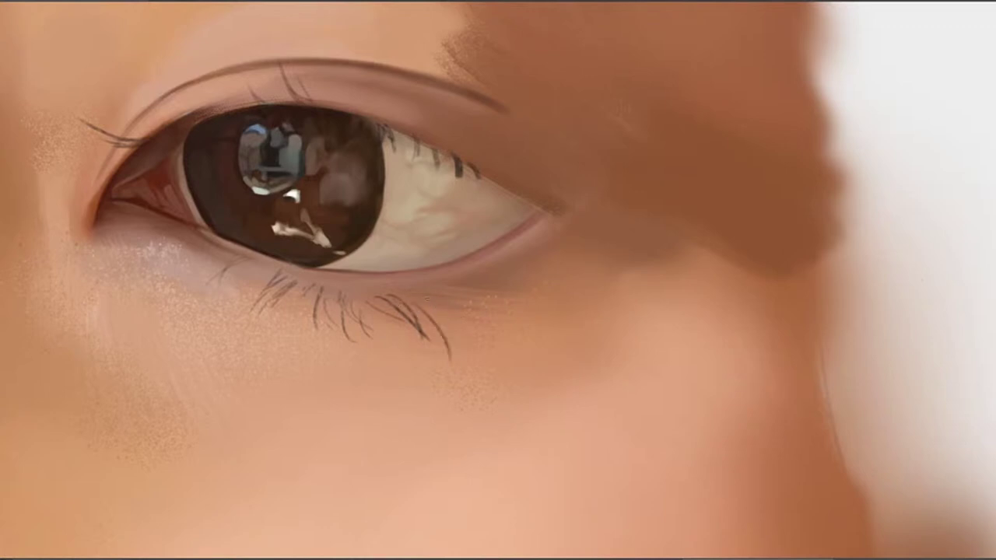
Continue the lower lash line beneath the middle of the eye white with thin outward-curving strokes, undoing poor ones
{"action": "left_click_drag", "start_coordinate": [429, 301], "coordinate": [451, 342]}
{"action": "key", "text": "ctrl+z"}
{"action": "mouse_move", "coordinate": [439, 298]}
{"action": "left_mouse_down"}
{"action": "mouse_move", "coordinate": [510, 334]}
{"action": "mouse_move", "coordinate": [503, 330]}
{"action": "left_mouse_up"}
{"action": "key", "text": "ctrl+z"}
{"action": "left_click_drag", "start_coordinate": [448, 305], "coordinate": [493, 345]}
{"action": "key", "text": "ctrl+z"}
{"action": "left_click_drag", "start_coordinate": [427, 294], "coordinate": [480, 333]}
{"action": "left_click_drag", "start_coordinate": [456, 286], "coordinate": [482, 320]}
{"action": "key", "text": "ctrl+z"}
{"action": "mouse_move", "coordinate": [436, 291]}
{"action": "left_mouse_down"}
{"action": "mouse_move", "coordinate": [459, 310]}
{"action": "mouse_move", "coordinate": [449, 299]}
{"action": "mouse_move", "coordinate": [566, 326]}
{"action": "left_mouse_up"}
{"action": "key", "text": "ctrl+z"}
{"action": "key", "text": "ctrl+z"}
{"action": "key", "text": "ctrl+z"}
{"action": "key", "text": "ctrl+z"}
Paint long, crossing lashes beneath the lower lid's outer corner, undoing an unsuitable stroke
{"action": "mouse_move", "coordinate": [502, 278]}
{"action": "left_mouse_down"}
{"action": "mouse_move", "coordinate": [543, 330]}
{"action": "mouse_move", "coordinate": [538, 340]}
{"action": "left_mouse_up"}
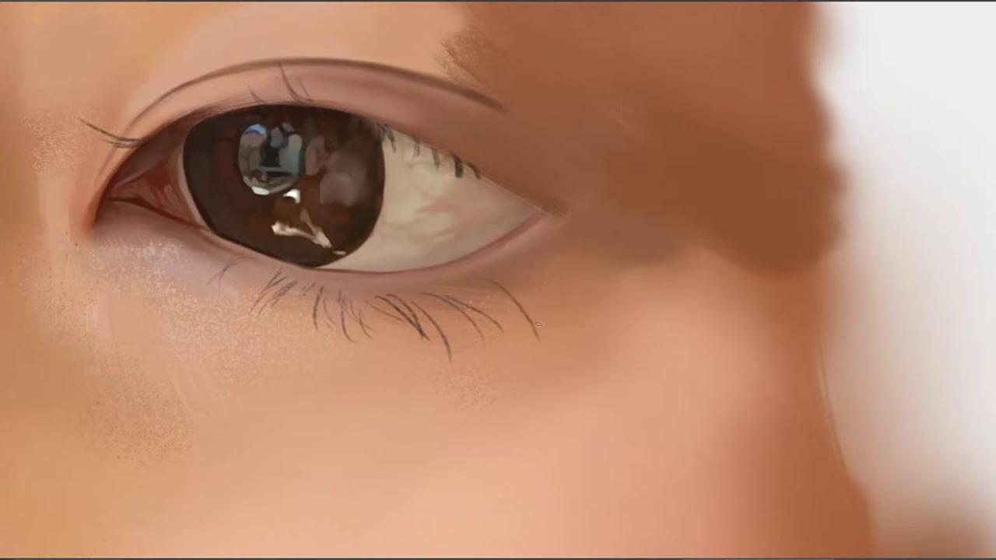
{"action": "left_click_drag", "start_coordinate": [493, 296], "coordinate": [523, 338]}
{"action": "key", "text": "ctrl+z"}
{"action": "left_click_drag", "start_coordinate": [490, 287], "coordinate": [535, 329]}
{"action": "left_click_drag", "start_coordinate": [553, 278], "coordinate": [557, 311]}
{"action": "left_click_drag", "start_coordinate": [520, 318], "coordinate": [523, 340]}
{"action": "left_click_drag", "start_coordinate": [485, 311], "coordinate": [547, 302]}
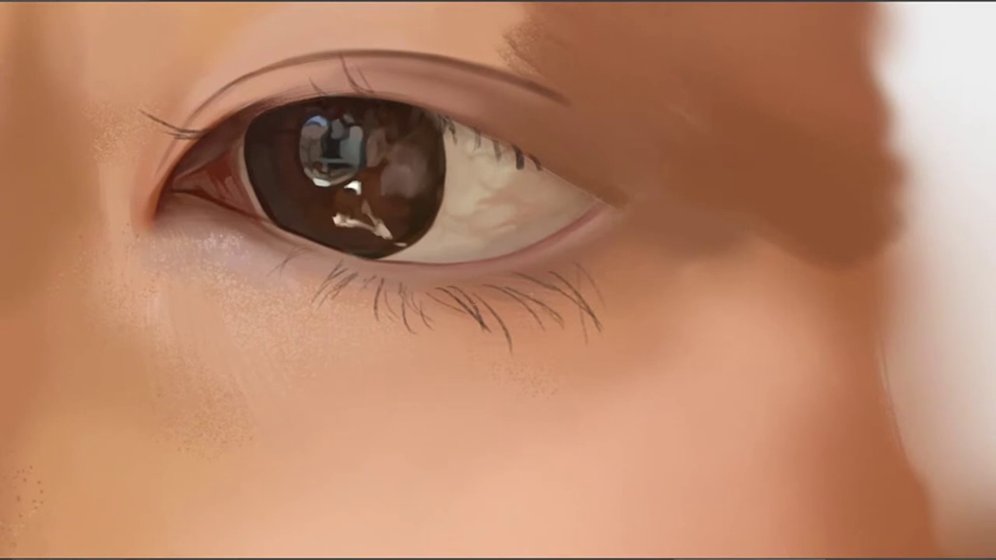
Sample a dark colour from the iris and refine the lower lashes with additional fine strokes
{"action": "left_click", "coordinate": [283, 212], "text": "alt"}
{"action": "mouse_move", "coordinate": [545, 299]}
{"action": "left_mouse_down"}
{"action": "mouse_move", "coordinate": [679, 289]}
{"action": "mouse_move", "coordinate": [721, 304]}
{"action": "left_mouse_up"}
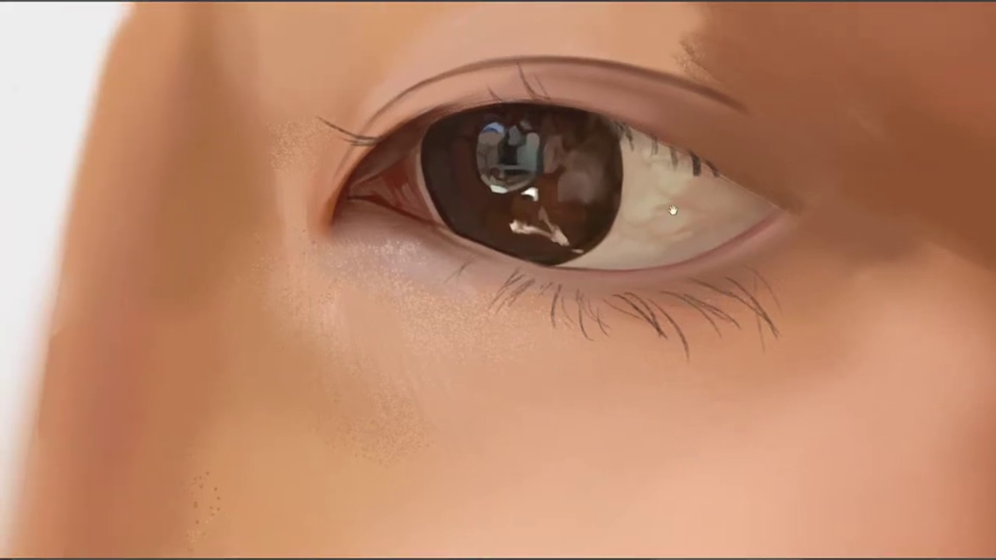
{"action": "left_click_drag", "start_coordinate": [632, 276], "coordinate": [577, 258]}
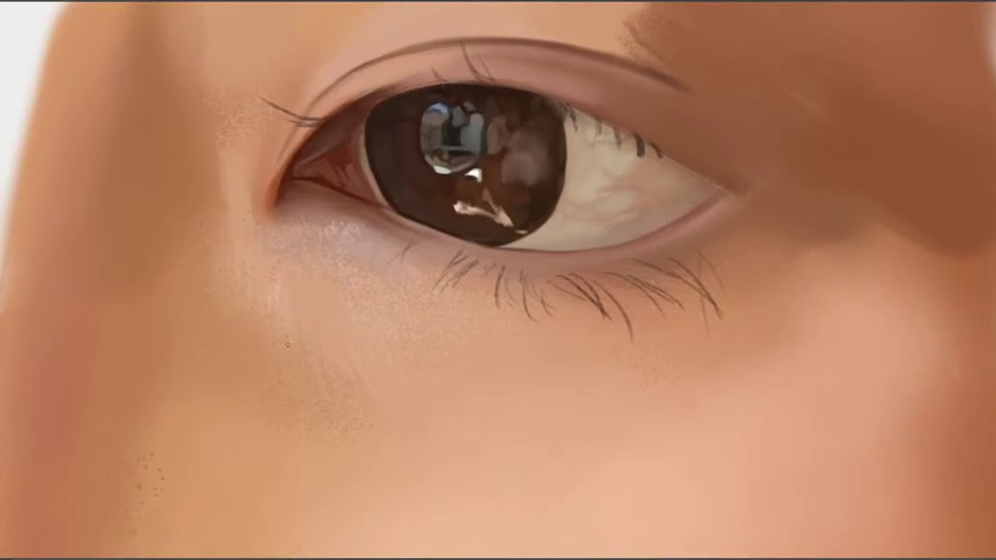
{"action": "left_click_drag", "start_coordinate": [619, 344], "coordinate": [571, 315]}
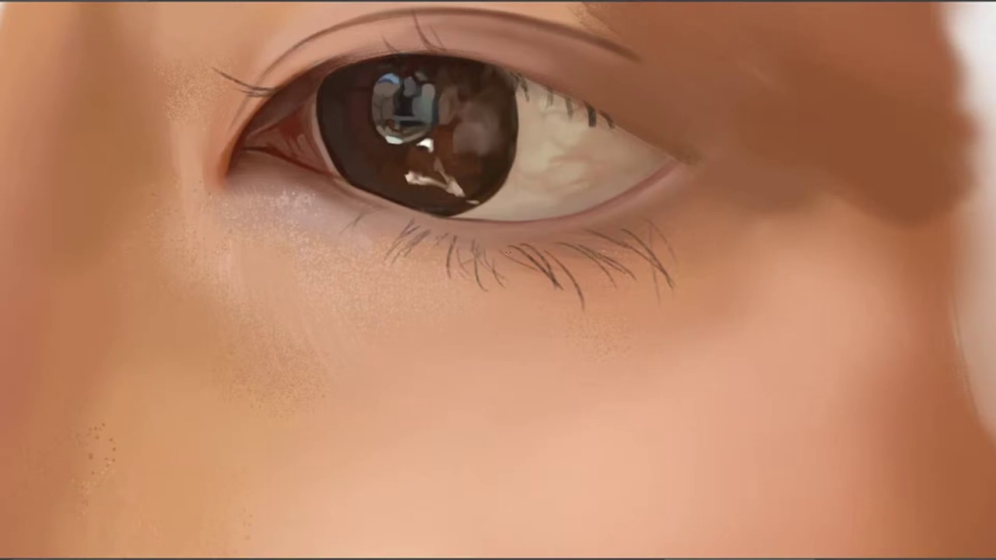
{"action": "left_click_drag", "start_coordinate": [508, 248], "coordinate": [543, 280]}
{"action": "mouse_move", "coordinate": [536, 245]}
{"action": "left_mouse_down"}
{"action": "mouse_move", "coordinate": [526, 320]}
{"action": "mouse_move", "coordinate": [697, 294]}
{"action": "left_mouse_up"}
{"action": "left_click_drag", "start_coordinate": [383, 284], "coordinate": [432, 294]}
{"action": "left_click_drag", "start_coordinate": [645, 259], "coordinate": [565, 260]}
{"action": "left_click_drag", "start_coordinate": [681, 184], "coordinate": [639, 222]}
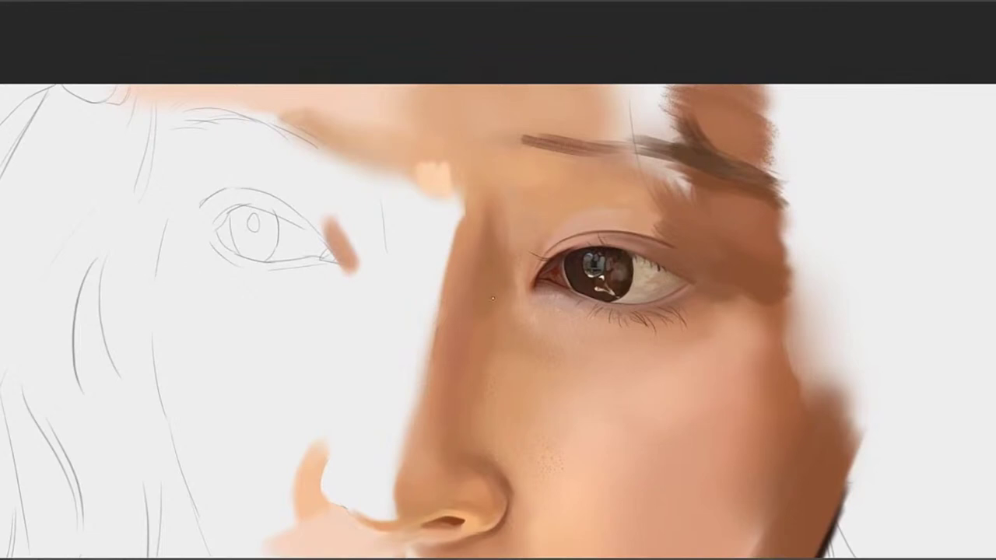
{"action": "mouse_move", "coordinate": [565, 335]}
{"action": "left_mouse_down"}
{"action": "mouse_move", "coordinate": [524, 331]}
{"action": "mouse_move", "coordinate": [547, 277]}
{"action": "left_mouse_up"}
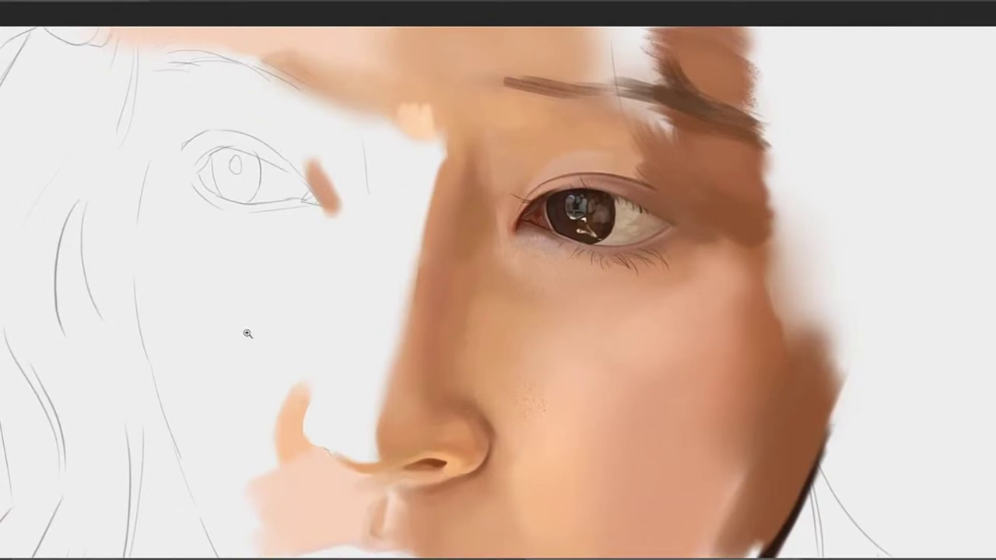
{"action": "scroll", "coordinate": [246, 333], "scroll_direction": "up", "scroll_amount": 1}
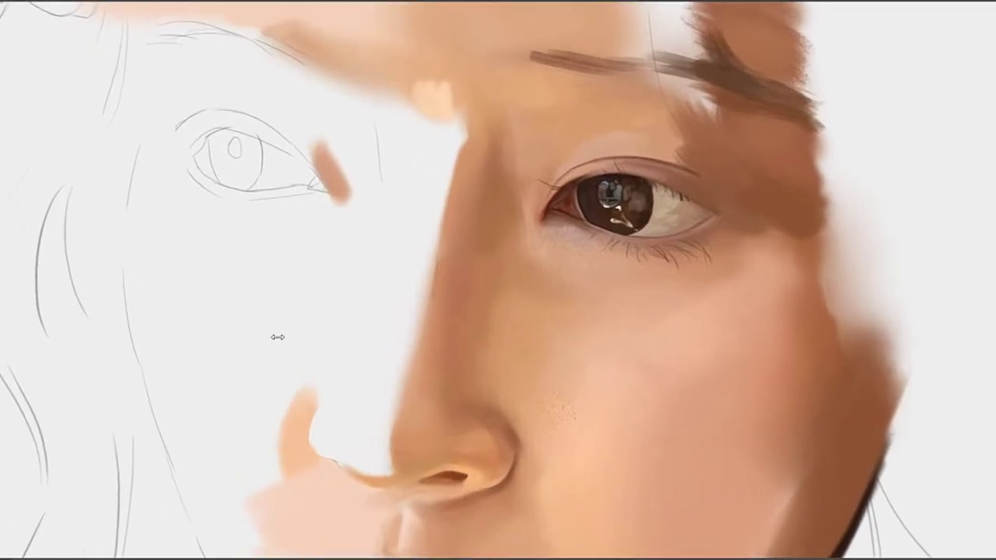
{"action": "left_click_drag", "start_coordinate": [524, 261], "coordinate": [592, 282]}
{"action": "left_click_drag", "start_coordinate": [515, 294], "coordinate": [565, 315]}
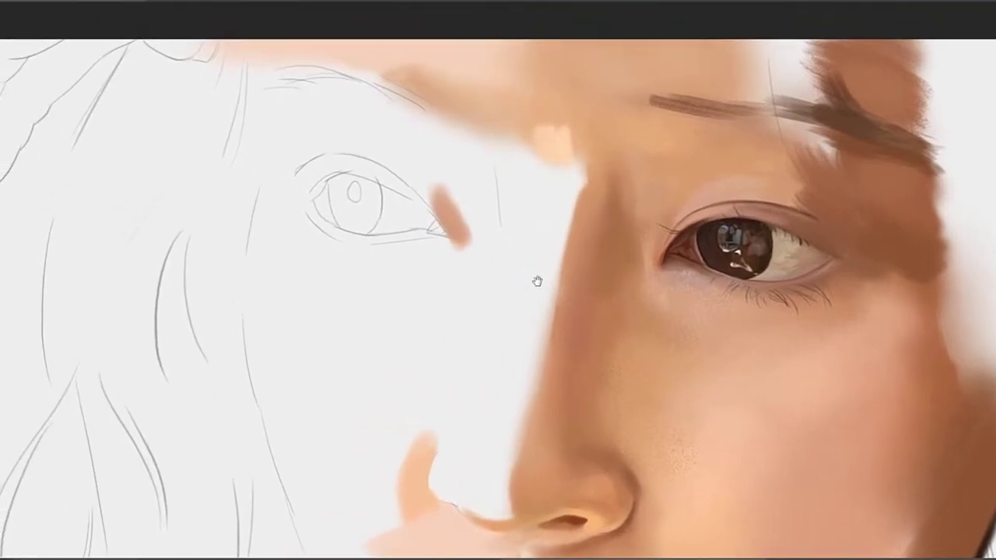
{"action": "left_click_drag", "start_coordinate": [537, 281], "coordinate": [556, 306]}
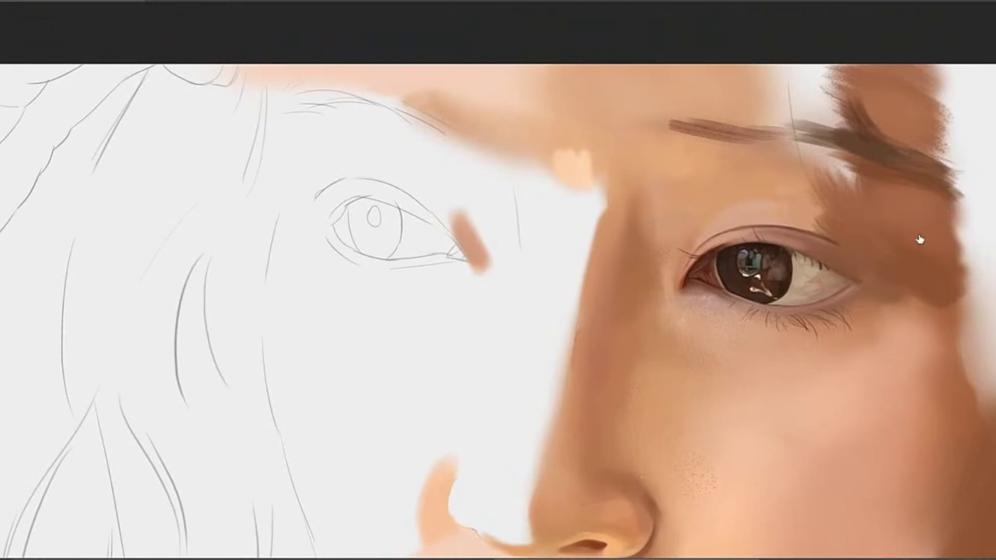
{"action": "left_click_drag", "start_coordinate": [572, 282], "coordinate": [571, 205]}
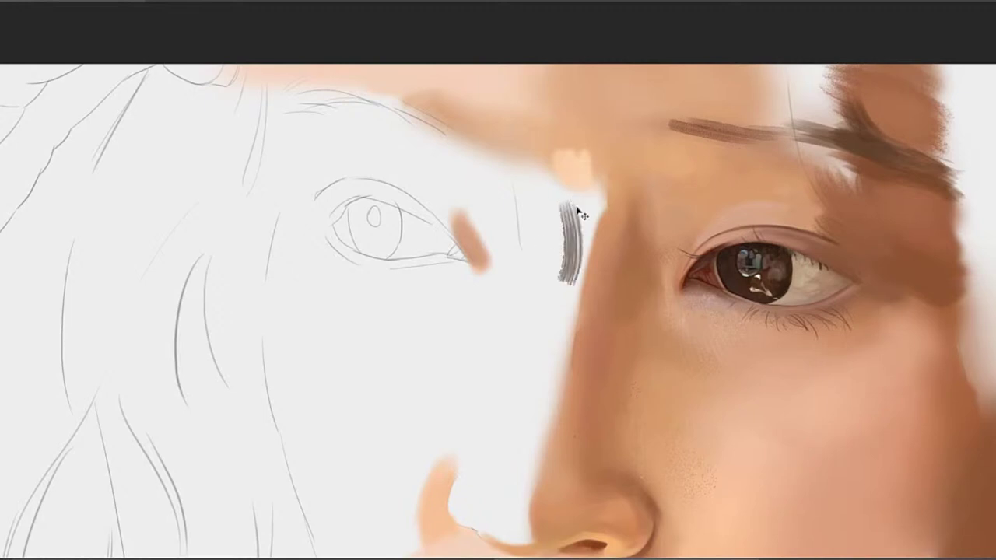
{"action": "key", "text": "ctrl+z"}
Join the eyebrow's inner and outer halves with a textured brown stroke and cover the white gap beneath the arch with reddish-brown skin colour
{"action": "left_click_drag", "start_coordinate": [711, 212], "coordinate": [582, 216]}
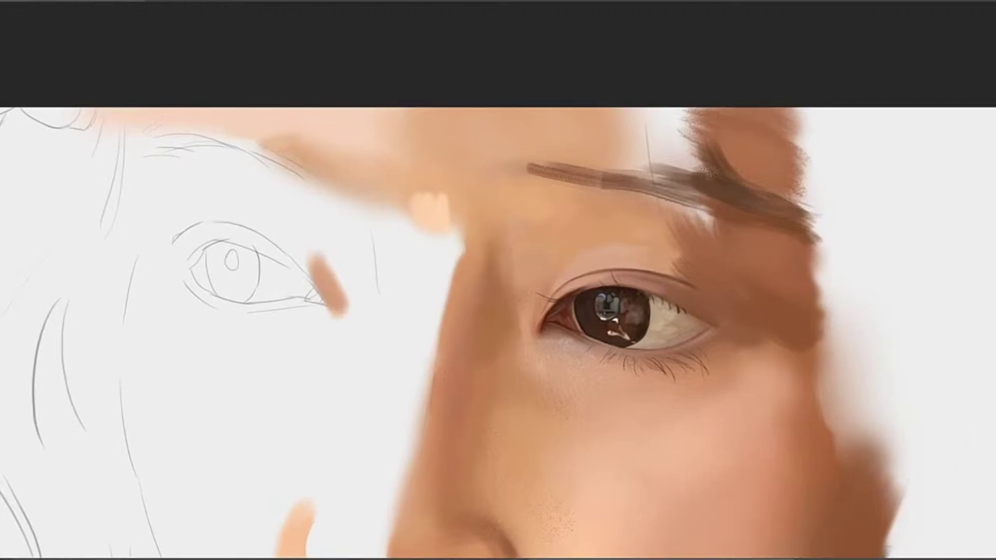
{"action": "left_click_drag", "start_coordinate": [611, 183], "coordinate": [683, 171]}
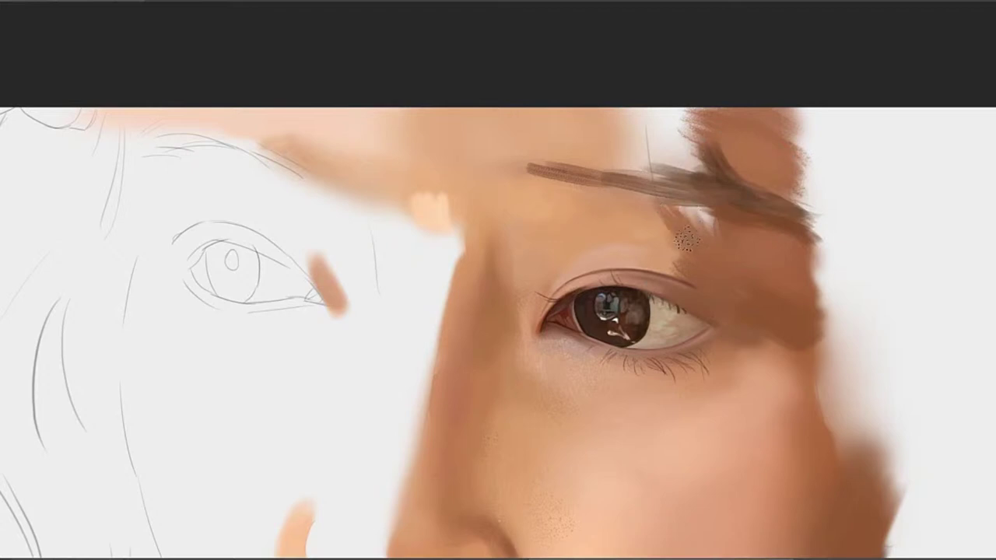
{"action": "left_click_drag", "start_coordinate": [709, 239], "coordinate": [721, 243]}
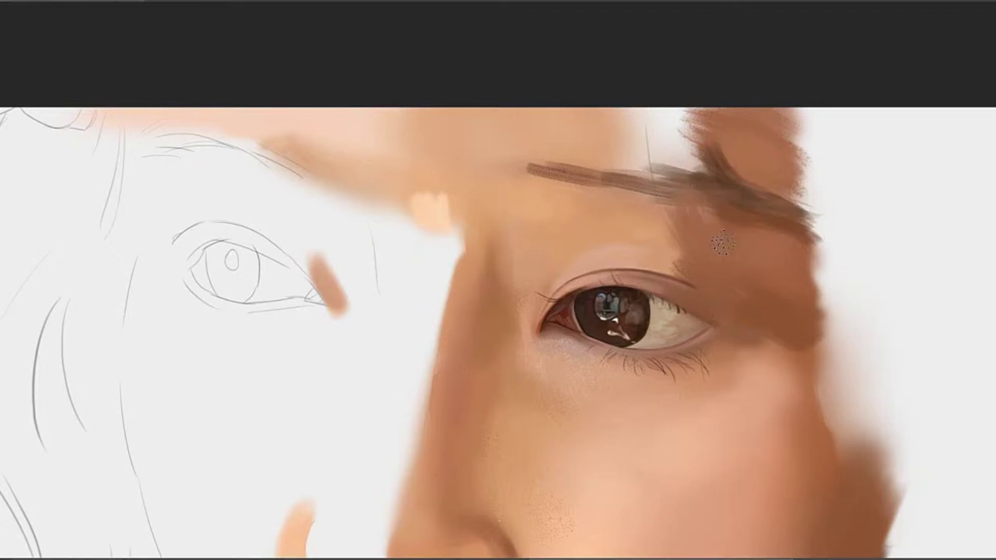
Examine the painted eyebrow, the skin around the eye and the shaded cheek down to the jawline
{"action": "left_click", "coordinate": [666, 211], "text": "alt"}
{"action": "mouse_move", "coordinate": [709, 171]}
{"action": "left_mouse_down"}
{"action": "mouse_move", "coordinate": [685, 211]}
{"action": "mouse_move", "coordinate": [633, 184]}
{"action": "mouse_move", "coordinate": [645, 216]}
{"action": "mouse_move", "coordinate": [663, 171]}
{"action": "left_mouse_up"}
{"action": "left_click_drag", "start_coordinate": [664, 223], "coordinate": [611, 167]}
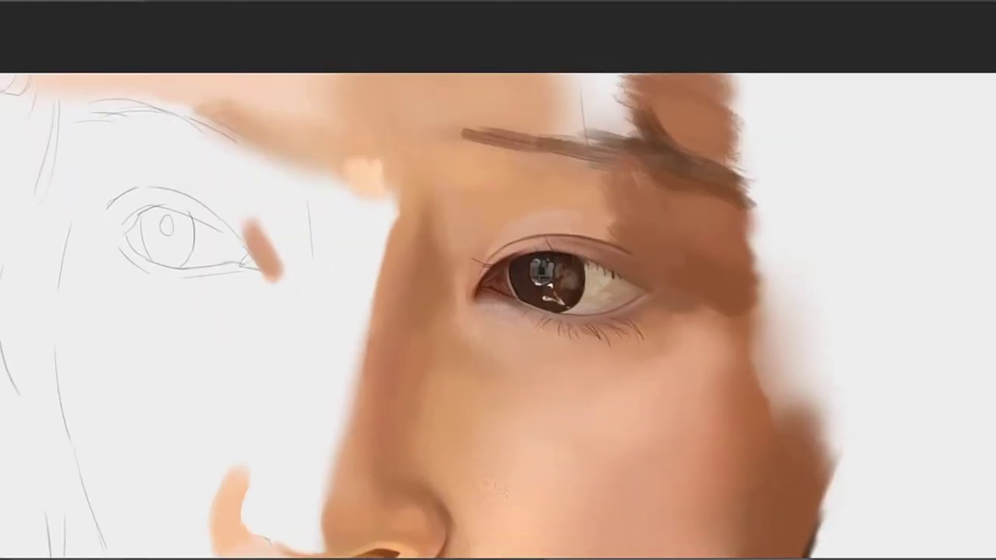
{"action": "left_click_drag", "start_coordinate": [686, 196], "coordinate": [788, 195]}
{"action": "left_click_drag", "start_coordinate": [631, 176], "coordinate": [694, 193]}
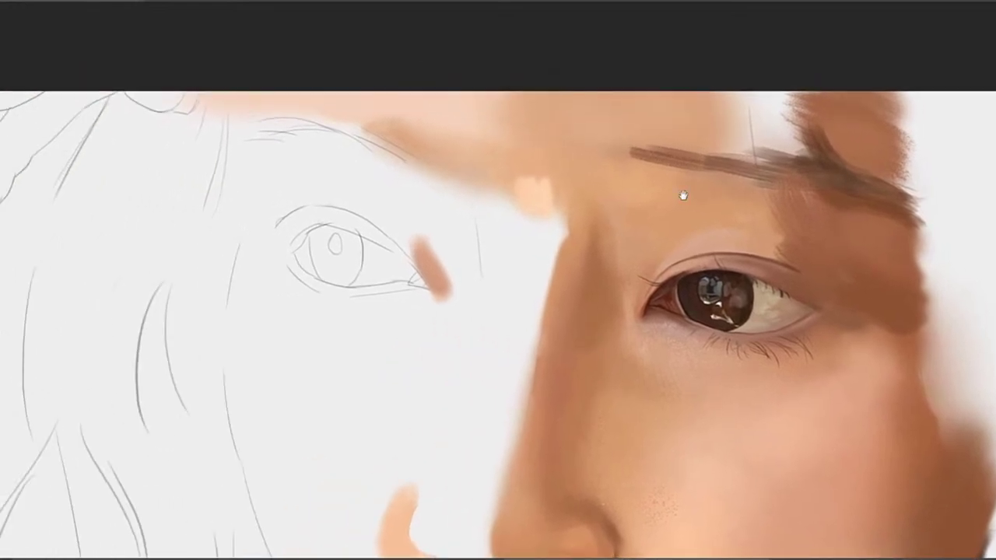
{"action": "mouse_move", "coordinate": [643, 230]}
{"action": "left_mouse_down"}
{"action": "mouse_move", "coordinate": [759, 228]}
{"action": "mouse_move", "coordinate": [617, 187]}
{"action": "mouse_move", "coordinate": [582, 165]}
{"action": "left_mouse_up"}
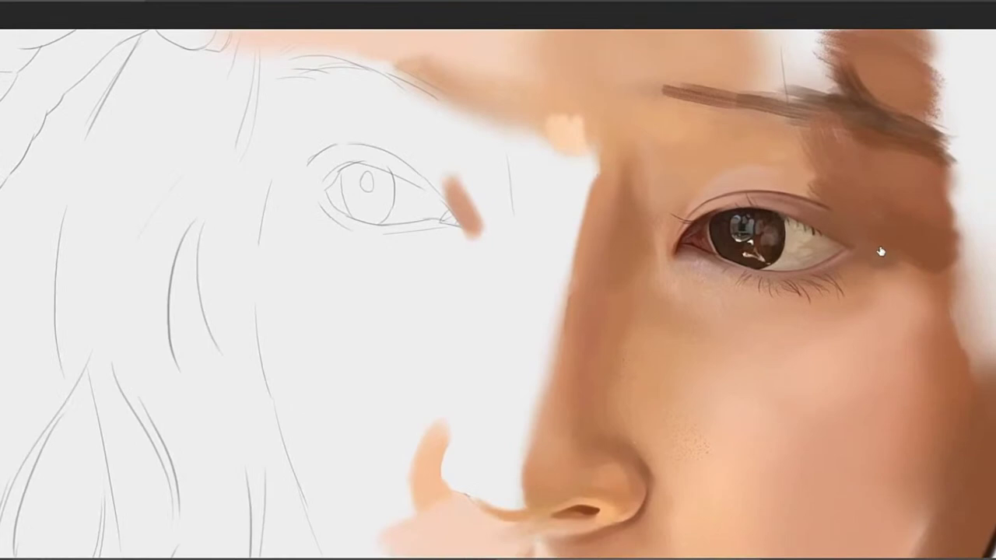
{"action": "left_click_drag", "start_coordinate": [664, 402], "coordinate": [508, 272]}
{"action": "mouse_move", "coordinate": [760, 378]}
{"action": "left_mouse_down"}
{"action": "mouse_move", "coordinate": [534, 291]}
{"action": "mouse_move", "coordinate": [541, 332]}
{"action": "left_mouse_up"}
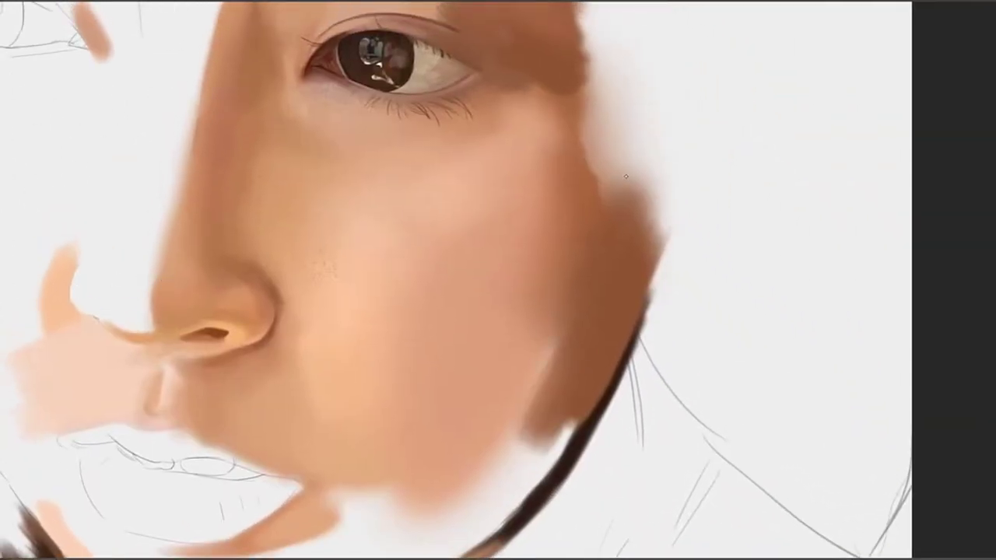
{"action": "mouse_move", "coordinate": [621, 132]}
{"action": "left_mouse_down"}
{"action": "mouse_move", "coordinate": [620, 248]}
{"action": "mouse_move", "coordinate": [651, 288]}
{"action": "left_mouse_up"}
{"action": "left_click_drag", "start_coordinate": [576, 262], "coordinate": [594, 400]}
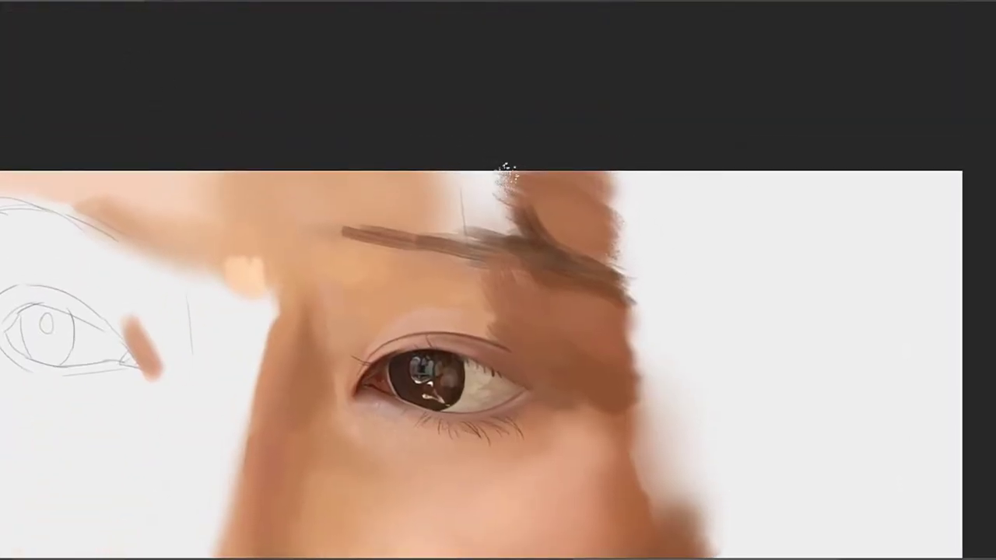
{"action": "left_click_drag", "start_coordinate": [510, 167], "coordinate": [543, 255]}
{"action": "key", "text": "ctrl+z"}
{"action": "left_click_drag", "start_coordinate": [522, 163], "coordinate": [549, 242]}
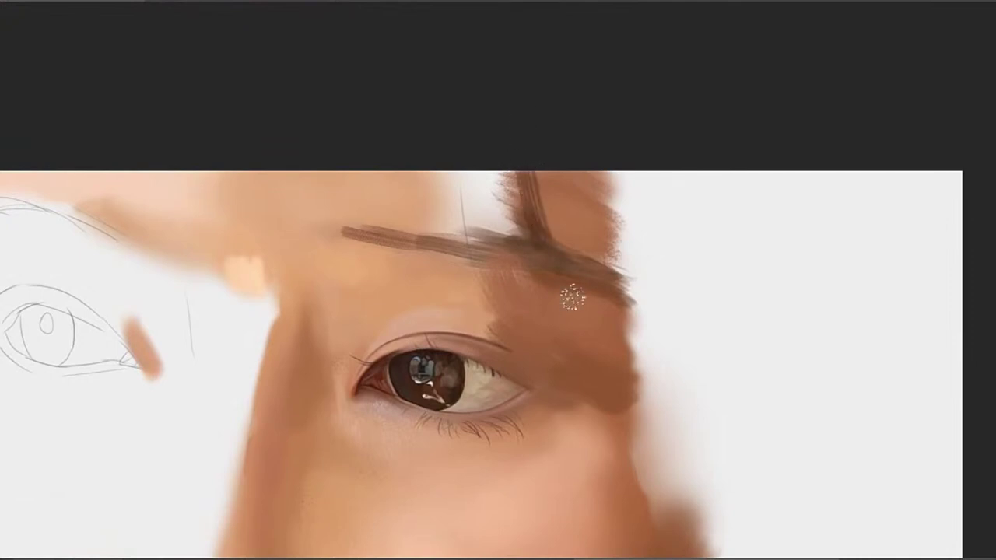
{"action": "key", "text": "ctrl+z"}
{"action": "left_click_drag", "start_coordinate": [537, 159], "coordinate": [566, 299]}
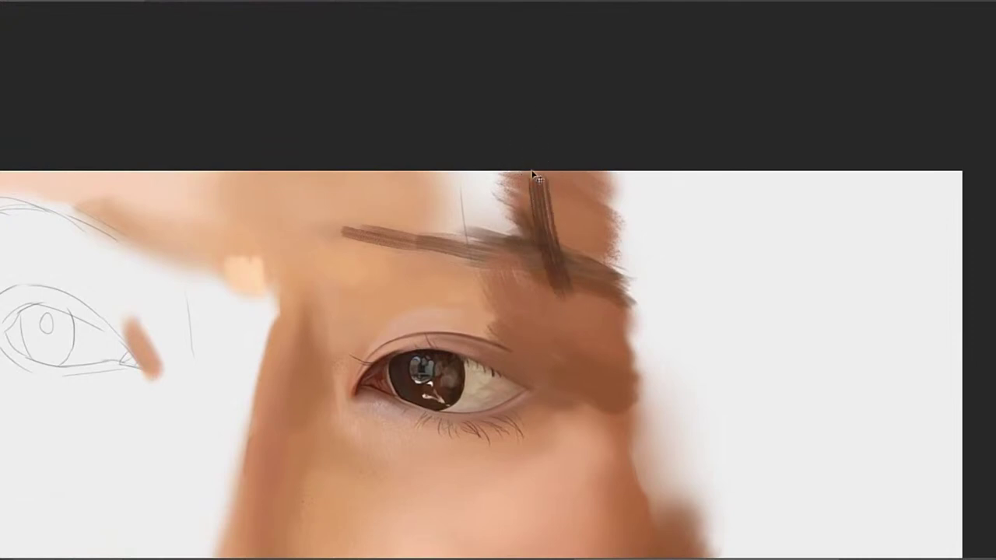
{"action": "key", "text": "ctrl+z"}
Paint a broad dark-brown hair strand with bristle texture, falling from the canvas's upper edge across the eyebrow's outer half
{"action": "left_click_drag", "start_coordinate": [529, 173], "coordinate": [567, 315]}
{"action": "left_click_drag", "start_coordinate": [515, 170], "coordinate": [541, 292]}
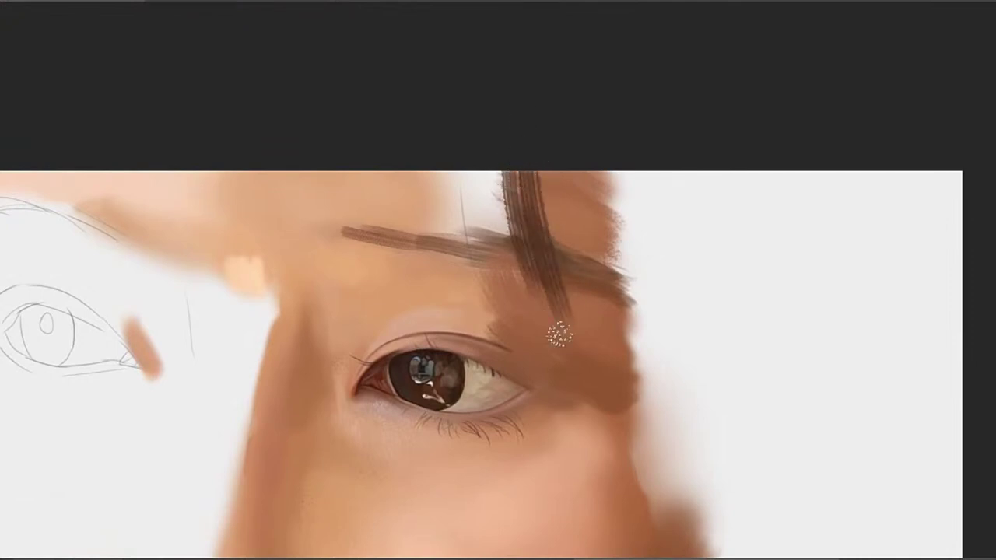
{"action": "mouse_move", "coordinate": [507, 169]}
{"action": "left_mouse_down"}
{"action": "mouse_move", "coordinate": [510, 233]}
{"action": "mouse_move", "coordinate": [495, 166]}
{"action": "mouse_move", "coordinate": [551, 317]}
{"action": "mouse_move", "coordinate": [491, 163]}
{"action": "mouse_move", "coordinate": [520, 271]}
{"action": "left_mouse_up"}
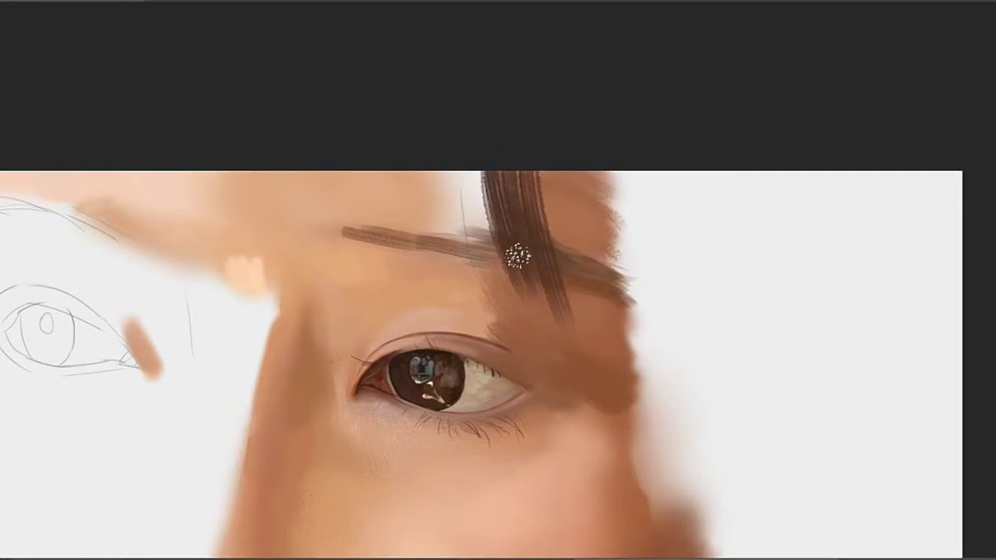
{"action": "left_click_drag", "start_coordinate": [465, 172], "coordinate": [505, 311]}
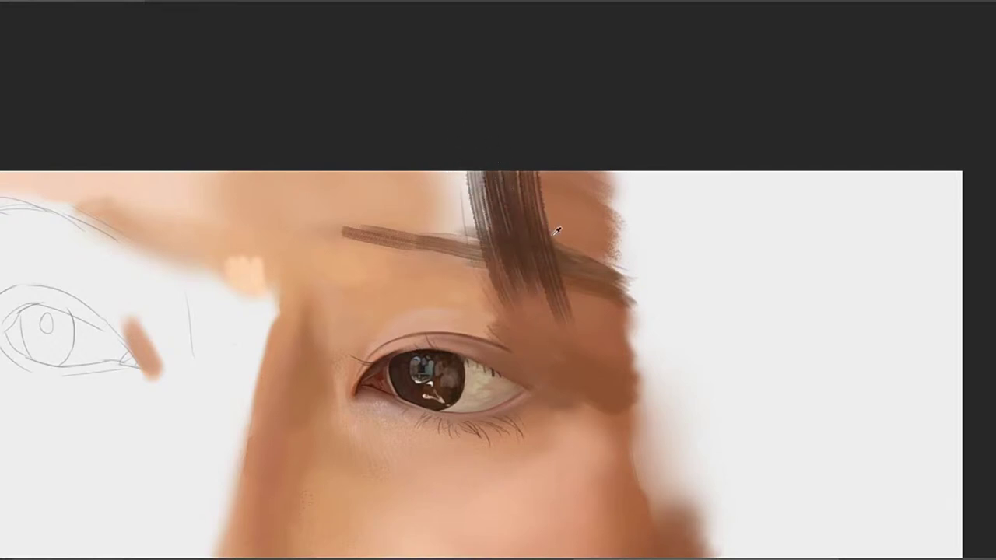
{"action": "left_click_drag", "start_coordinate": [480, 176], "coordinate": [500, 253]}
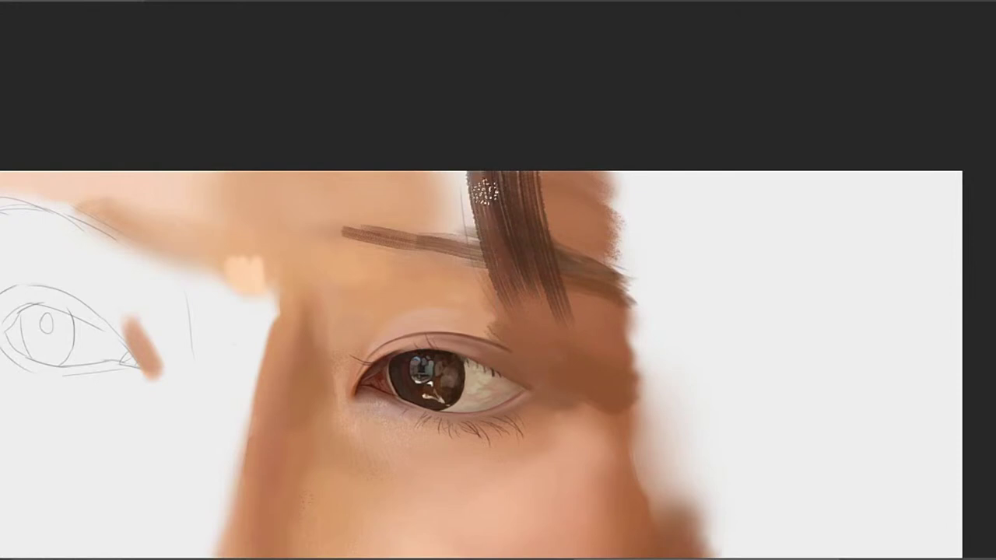
Sample dark browns from the hair strand, deepen its inner side and add a thin, lighter wisp beside it
{"action": "left_click", "coordinate": [515, 235], "text": "alt"}
{"action": "left_click_drag", "start_coordinate": [482, 174], "coordinate": [511, 255]}
{"action": "left_click", "coordinate": [508, 239], "text": "alt"}
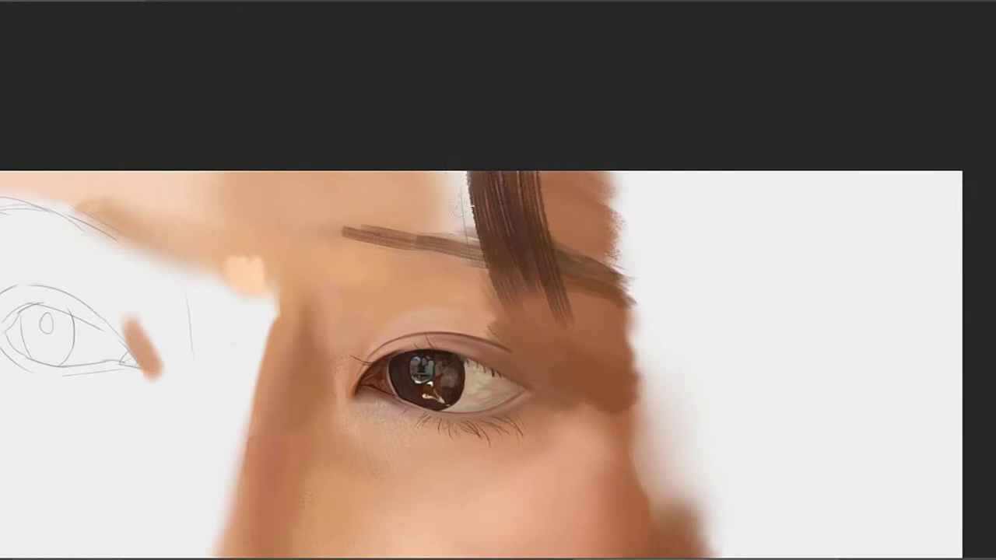
{"action": "left_click_drag", "start_coordinate": [461, 173], "coordinate": [475, 250]}
{"action": "left_click", "coordinate": [521, 226], "text": "alt"}
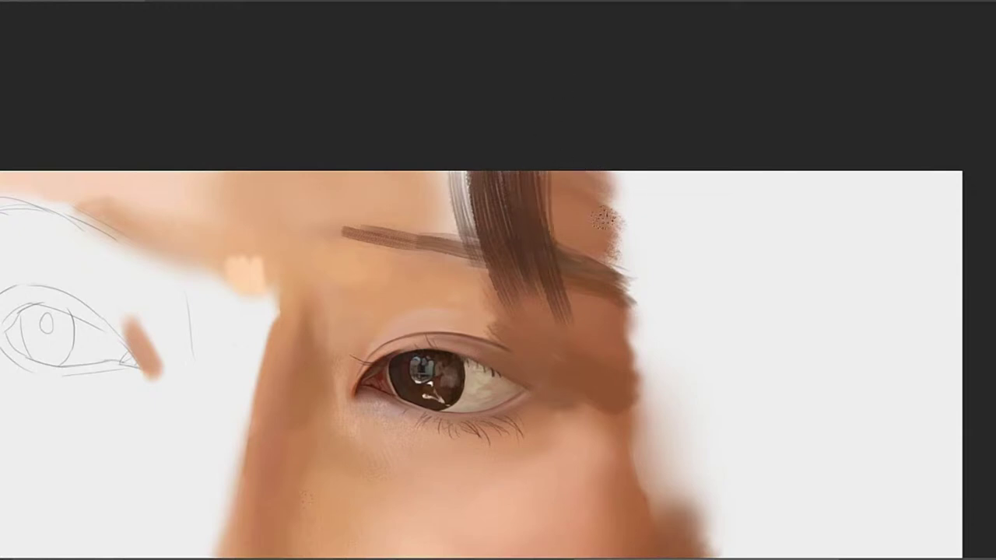
Paint a second tapering dark-brown hair strand over the eyebrow's tail along the temple, undoing unsuitable strokes
{"action": "mouse_move", "coordinate": [594, 210]}
{"action": "left_mouse_down"}
{"action": "mouse_move", "coordinate": [529, 152]}
{"action": "mouse_move", "coordinate": [569, 282]}
{"action": "left_mouse_up"}
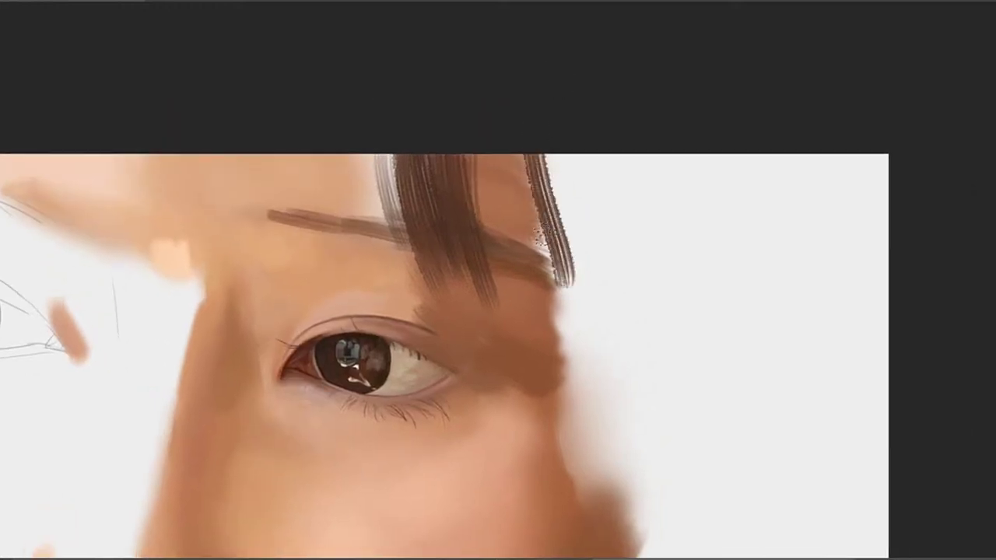
{"action": "key", "text": "ctrl+z"}
{"action": "left_click_drag", "start_coordinate": [527, 155], "coordinate": [571, 325]}
{"action": "mouse_move", "coordinate": [528, 160]}
{"action": "left_mouse_down"}
{"action": "mouse_move", "coordinate": [553, 283]}
{"action": "mouse_move", "coordinate": [523, 153]}
{"action": "mouse_move", "coordinate": [539, 253]}
{"action": "left_mouse_up"}
{"action": "left_click_drag", "start_coordinate": [521, 158], "coordinate": [531, 238]}
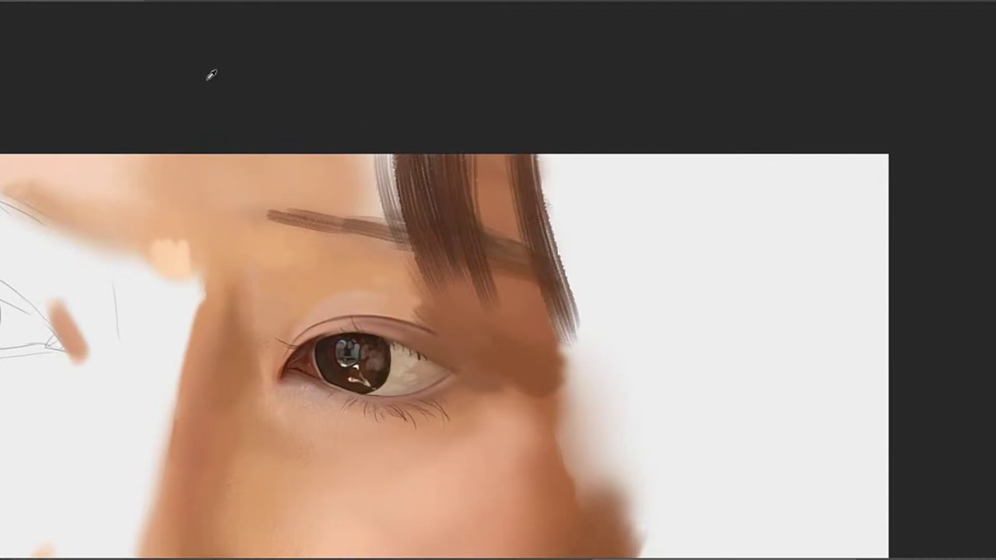
{"action": "left_click_drag", "start_coordinate": [507, 158], "coordinate": [528, 230]}
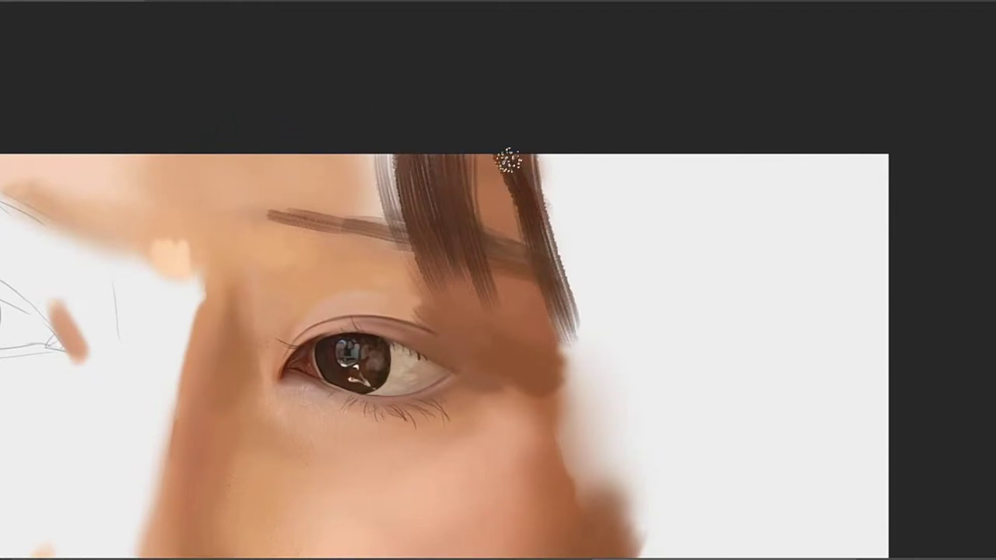
{"action": "key", "text": "ctrl+z"}
{"action": "mouse_move", "coordinate": [537, 161]}
{"action": "left_mouse_down"}
{"action": "mouse_move", "coordinate": [584, 310]}
{"action": "mouse_move", "coordinate": [547, 196]}
{"action": "left_mouse_up"}
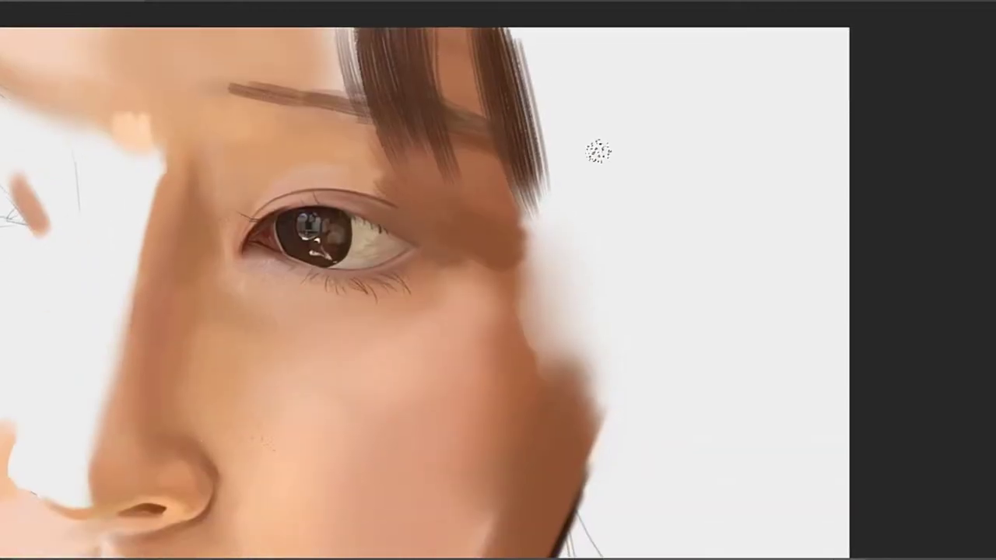
Extend the nose bridge outward with light tan skin colour along its unpainted edge, with a pale peach touch at the top
{"action": "mouse_move", "coordinate": [633, 229]}
{"action": "left_mouse_down"}
{"action": "mouse_move", "coordinate": [681, 192]}
{"action": "mouse_move", "coordinate": [640, 282]}
{"action": "mouse_move", "coordinate": [700, 306]}
{"action": "left_mouse_up"}
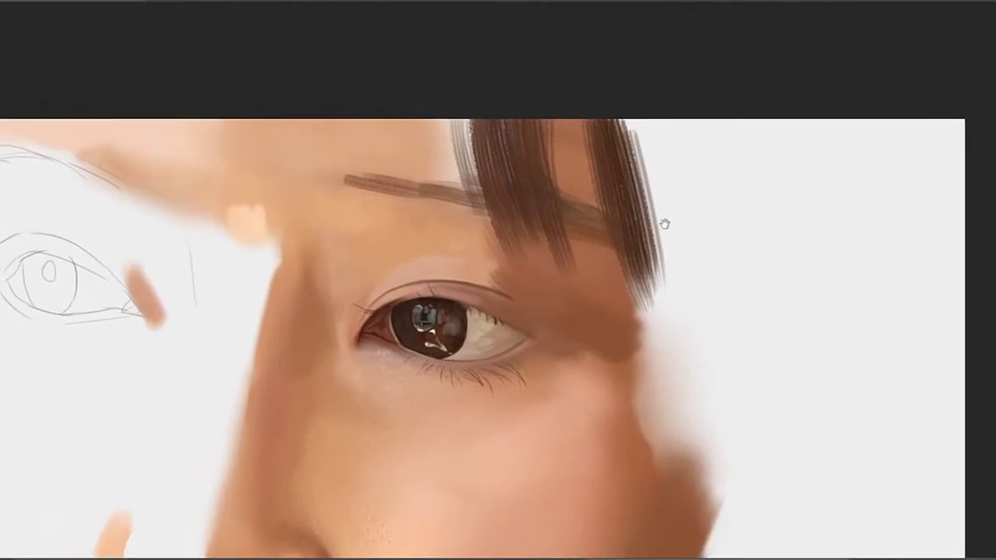
{"action": "mouse_move", "coordinate": [522, 401]}
{"action": "left_mouse_down"}
{"action": "mouse_move", "coordinate": [656, 202]}
{"action": "mouse_move", "coordinate": [622, 264]}
{"action": "mouse_move", "coordinate": [609, 327]}
{"action": "left_mouse_up"}
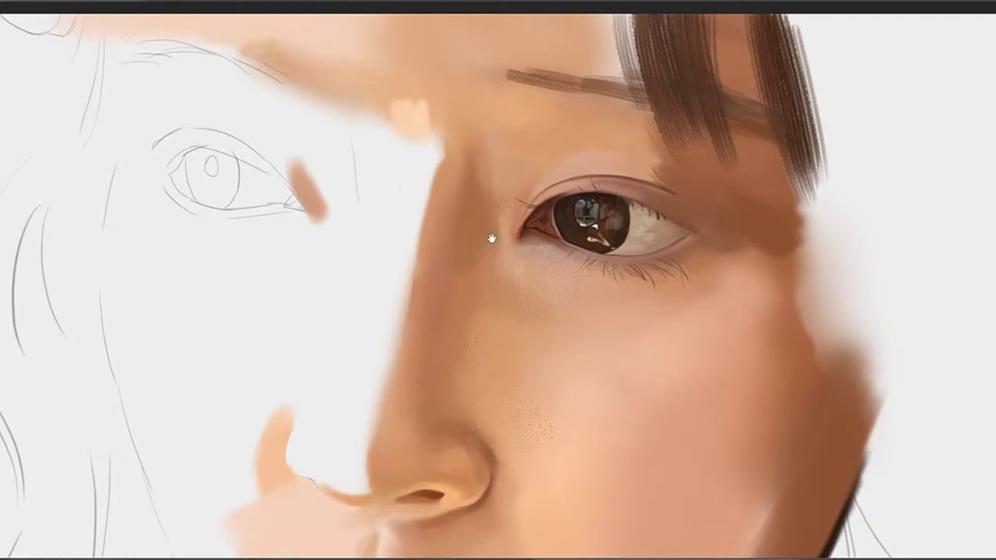
{"action": "mouse_move", "coordinate": [491, 238]}
{"action": "left_mouse_down"}
{"action": "mouse_move", "coordinate": [562, 228]}
{"action": "mouse_move", "coordinate": [597, 242]}
{"action": "left_mouse_up"}
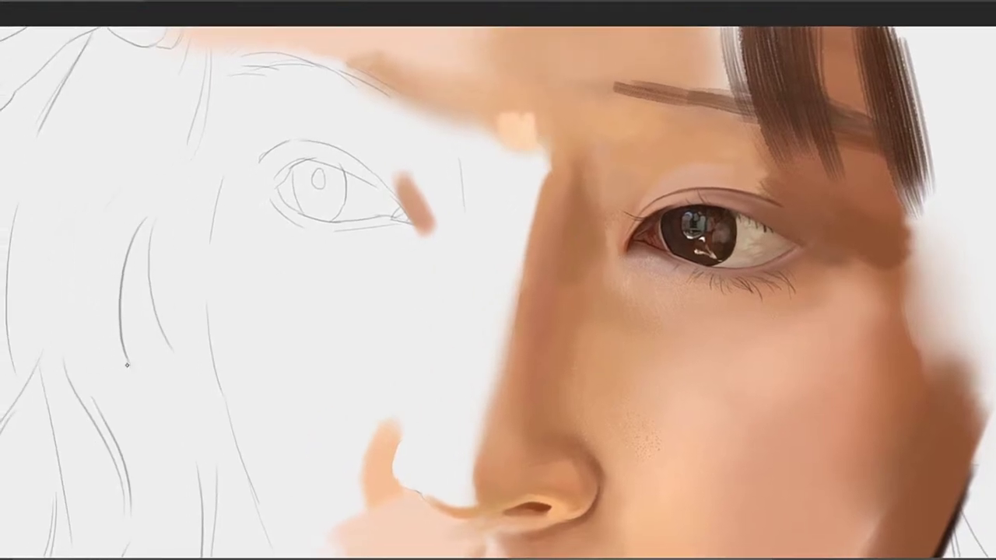
{"action": "left_click_drag", "start_coordinate": [543, 159], "coordinate": [533, 195]}
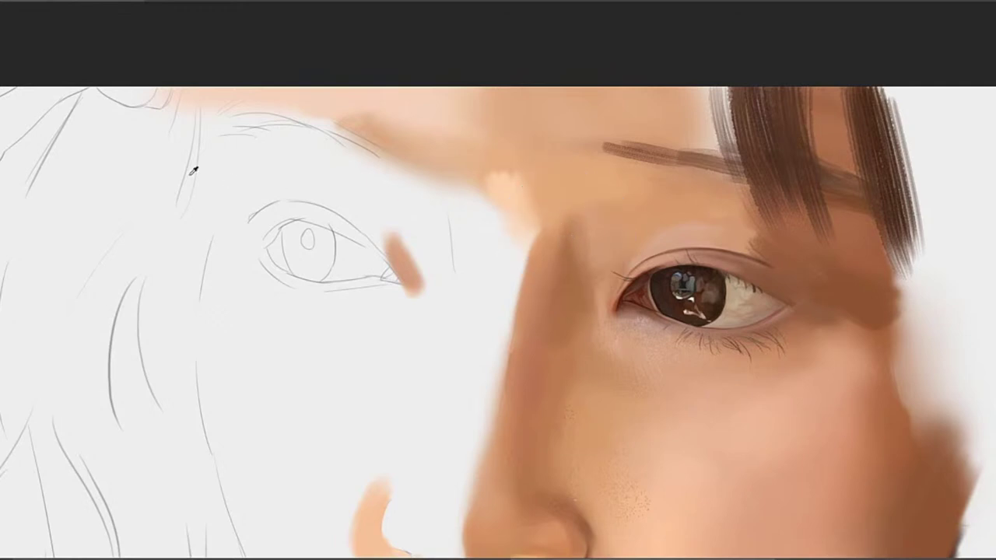
{"action": "mouse_move", "coordinate": [533, 270]}
{"action": "left_mouse_down"}
{"action": "mouse_move", "coordinate": [540, 236]}
{"action": "mouse_move", "coordinate": [525, 192]}
{"action": "mouse_move", "coordinate": [497, 282]}
{"action": "left_mouse_up"}
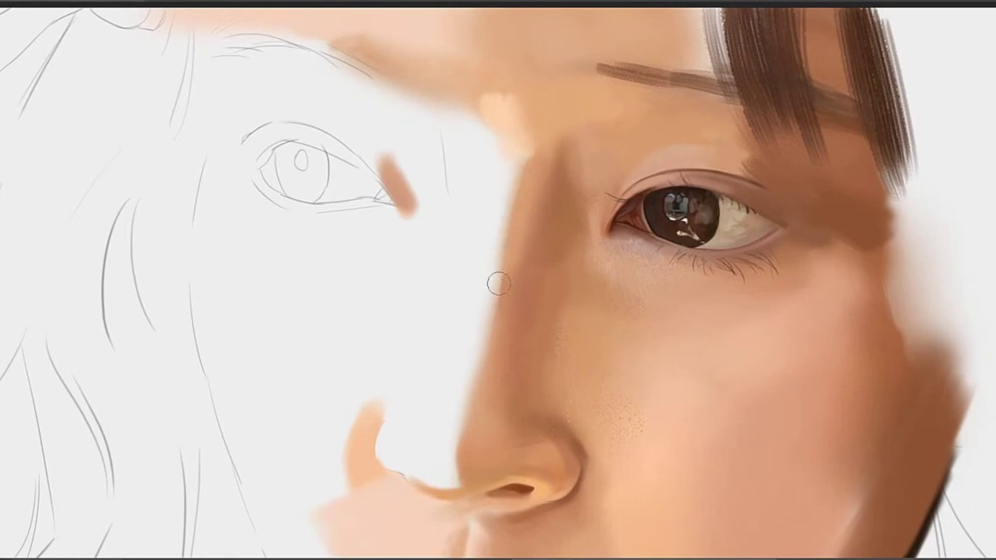
{"action": "mouse_move", "coordinate": [525, 159]}
{"action": "left_mouse_down"}
{"action": "mouse_move", "coordinate": [498, 272]}
{"action": "mouse_move", "coordinate": [520, 147]}
{"action": "mouse_move", "coordinate": [494, 292]}
{"action": "mouse_move", "coordinate": [466, 351]}
{"action": "mouse_move", "coordinate": [475, 340]}
{"action": "mouse_move", "coordinate": [491, 358]}
{"action": "left_mouse_up"}
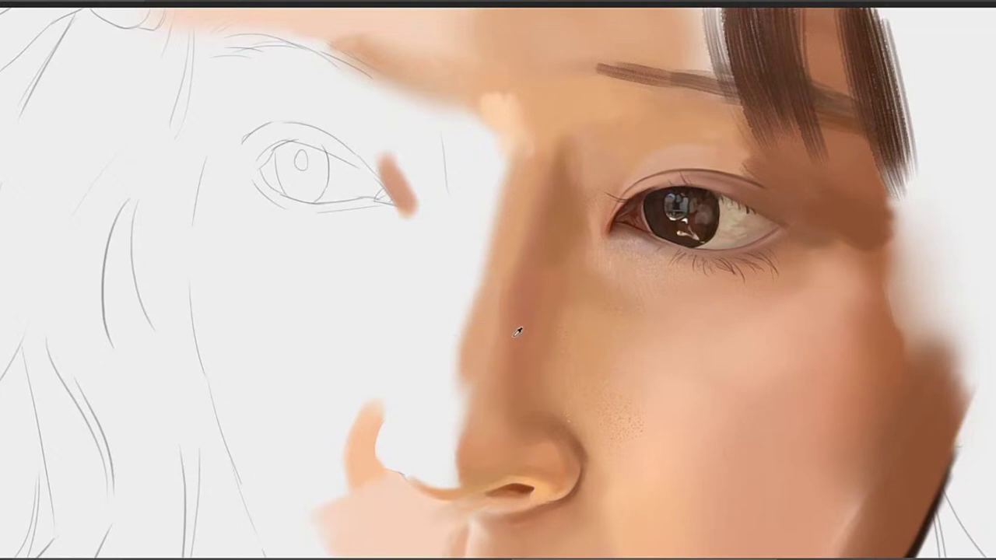
Sample reddish brown from the nose's shaded side, soften the shading along the bridge and widen the nose tip with tan
{"action": "left_click", "coordinate": [513, 335], "text": "alt"}
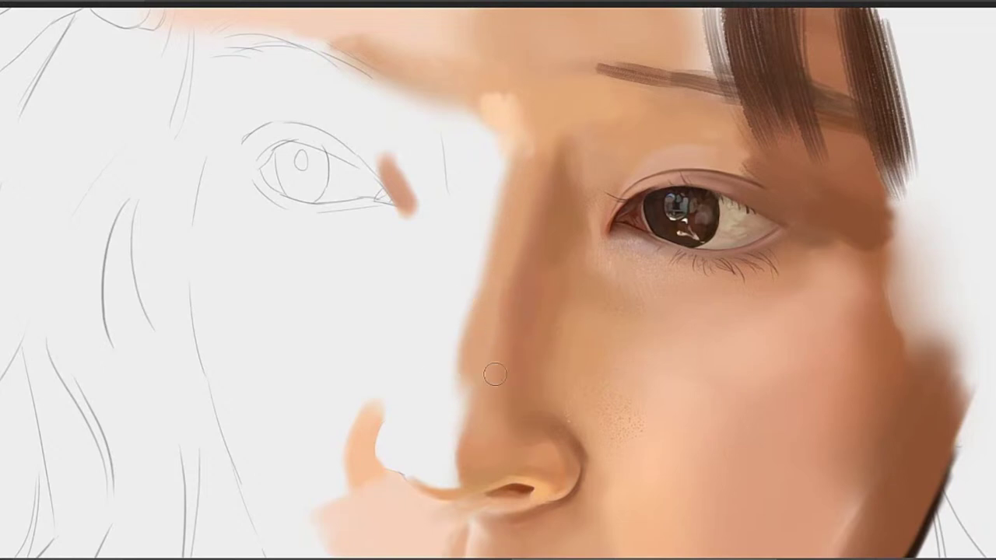
{"action": "left_click", "coordinate": [519, 319], "text": "alt"}
{"action": "left_click_drag", "start_coordinate": [578, 332], "coordinate": [537, 316]}
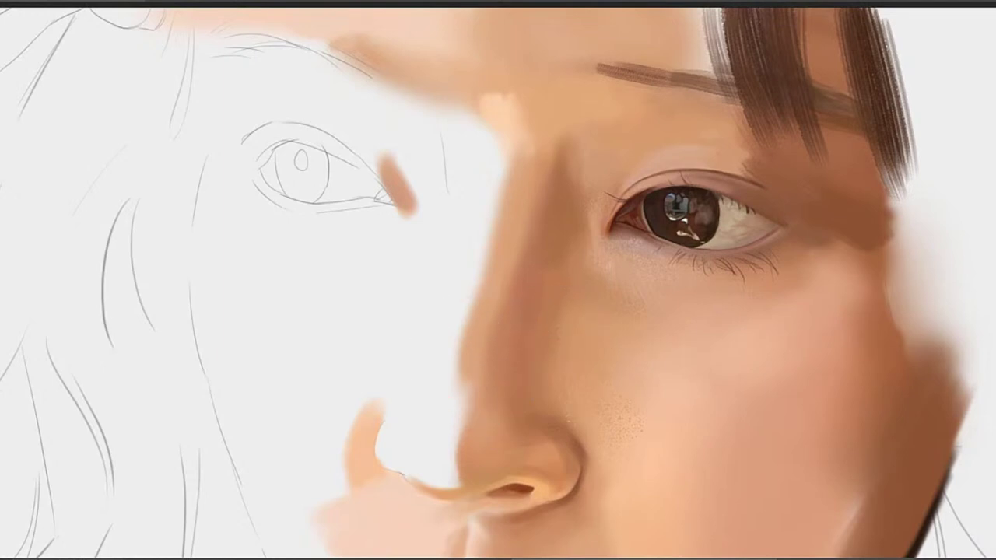
{"action": "mouse_move", "coordinate": [474, 412]}
{"action": "left_mouse_down"}
{"action": "mouse_move", "coordinate": [524, 294]}
{"action": "mouse_move", "coordinate": [556, 277]}
{"action": "mouse_move", "coordinate": [564, 300]}
{"action": "mouse_move", "coordinate": [544, 291]}
{"action": "mouse_move", "coordinate": [550, 318]}
{"action": "left_mouse_up"}
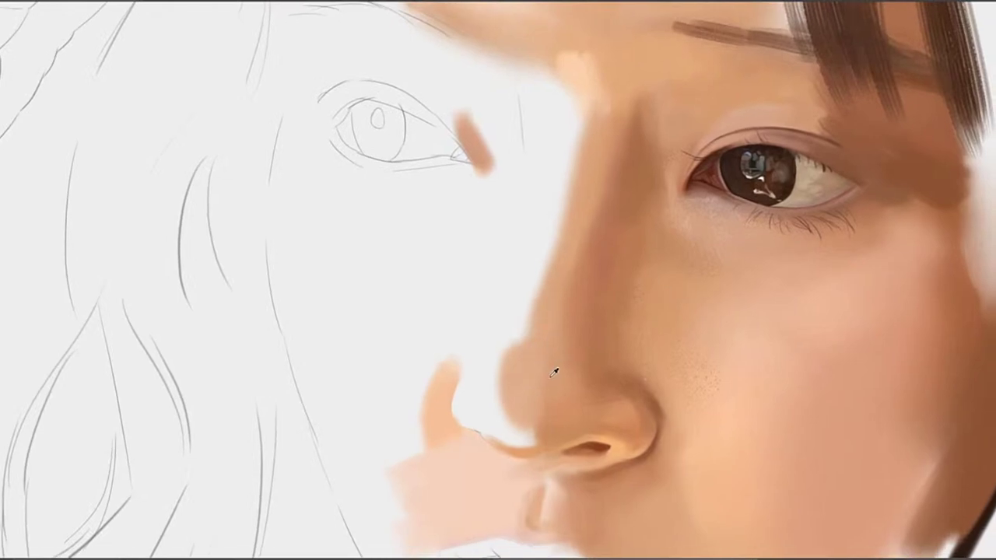
Block in a flat tan patch of skin on the unpainted cheek beside the nose
{"action": "mouse_move", "coordinate": [529, 303]}
{"action": "left_mouse_down"}
{"action": "mouse_move", "coordinate": [518, 332]}
{"action": "mouse_move", "coordinate": [540, 287]}
{"action": "mouse_move", "coordinate": [525, 340]}
{"action": "mouse_move", "coordinate": [534, 346]}
{"action": "mouse_move", "coordinate": [520, 320]}
{"action": "mouse_move", "coordinate": [497, 324]}
{"action": "mouse_move", "coordinate": [524, 293]}
{"action": "mouse_move", "coordinate": [473, 311]}
{"action": "mouse_move", "coordinate": [480, 284]}
{"action": "mouse_move", "coordinate": [434, 320]}
{"action": "left_mouse_up"}
{"action": "left_click_drag", "start_coordinate": [516, 233], "coordinate": [491, 289]}
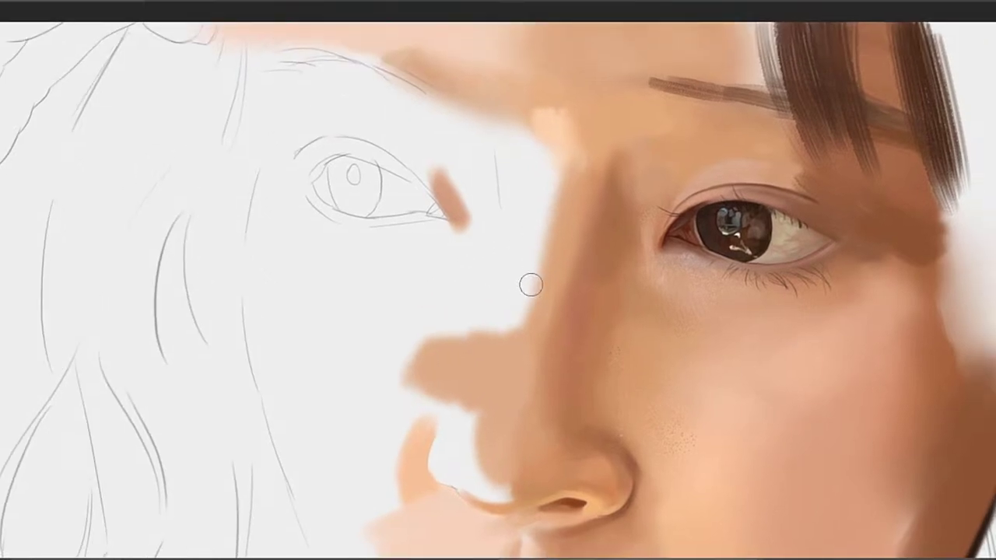
{"action": "mouse_move", "coordinate": [530, 323]}
{"action": "left_mouse_down"}
{"action": "mouse_move", "coordinate": [502, 304]}
{"action": "mouse_move", "coordinate": [500, 337]}
{"action": "mouse_move", "coordinate": [472, 312]}
{"action": "mouse_move", "coordinate": [478, 334]}
{"action": "mouse_move", "coordinate": [391, 328]}
{"action": "left_mouse_up"}
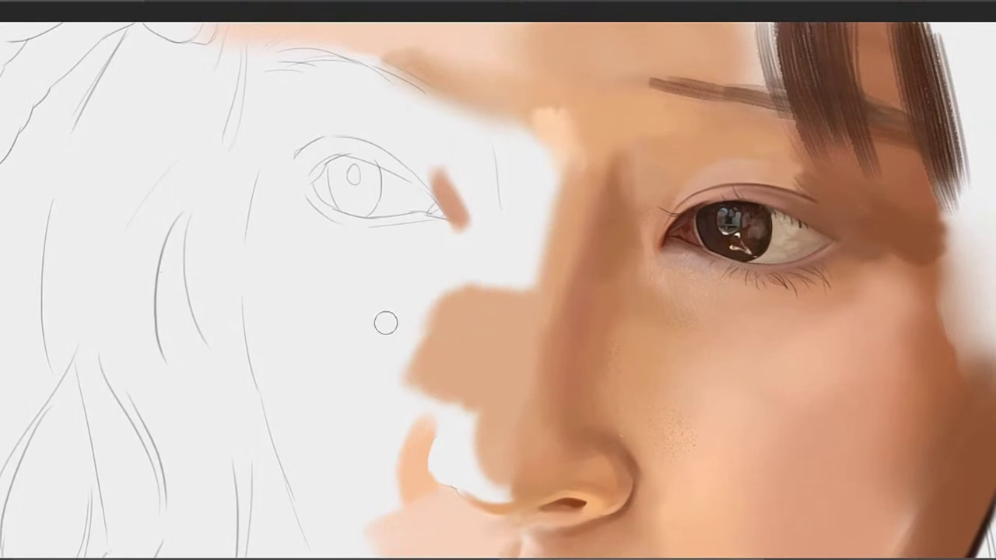
Paint a pale pink highlight along the nose's far edge down to the tip and blend it into the bridge with sampled skin colour
{"action": "mouse_move", "coordinate": [513, 350]}
{"action": "left_mouse_down"}
{"action": "mouse_move", "coordinate": [511, 400]}
{"action": "mouse_move", "coordinate": [484, 449]}
{"action": "mouse_move", "coordinate": [506, 382]}
{"action": "left_mouse_up"}
{"action": "key", "text": "ctrl+z"}
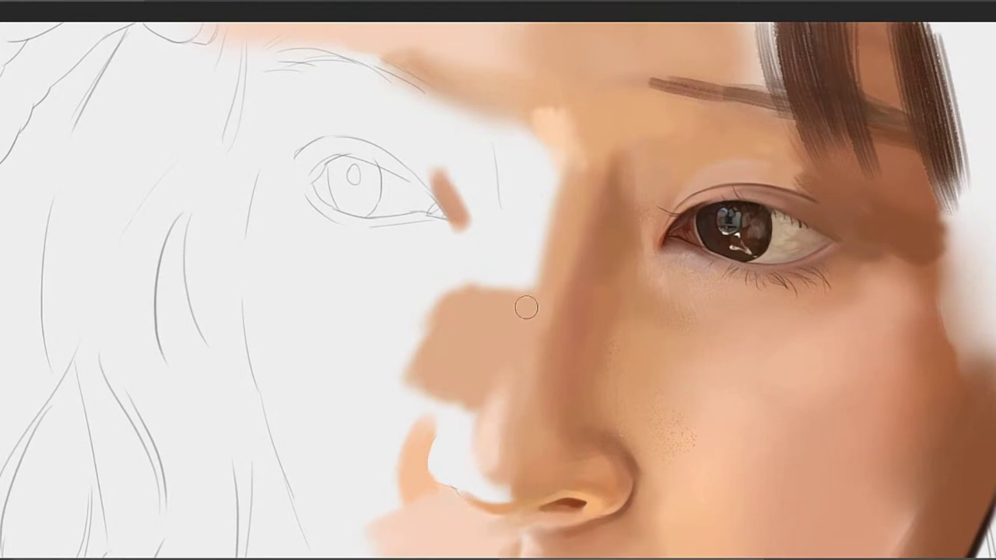
{"action": "mouse_move", "coordinate": [526, 308]}
{"action": "left_mouse_down"}
{"action": "mouse_move", "coordinate": [495, 411]}
{"action": "mouse_move", "coordinate": [536, 291]}
{"action": "mouse_move", "coordinate": [525, 368]}
{"action": "left_mouse_up"}
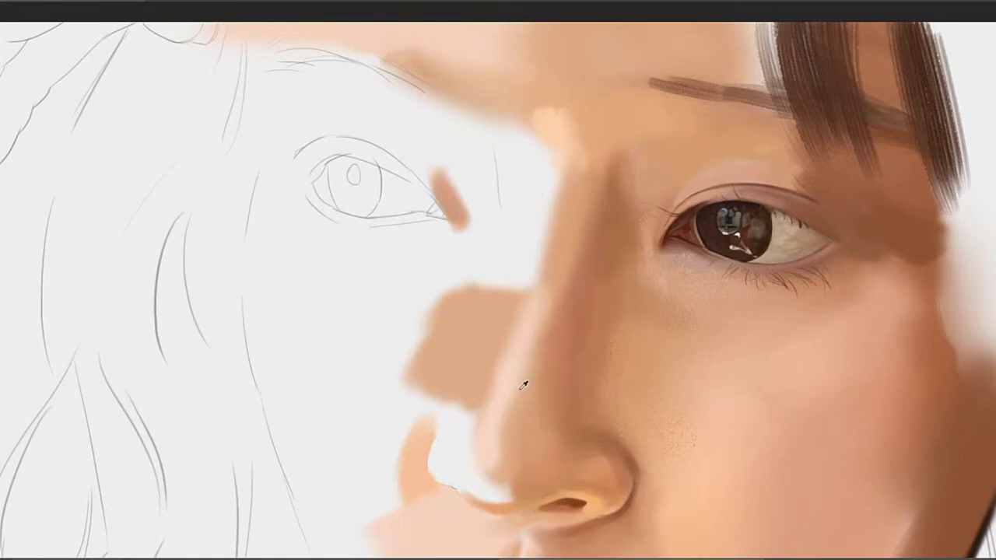
{"action": "left_click_drag", "start_coordinate": [556, 277], "coordinate": [529, 370]}
{"action": "left_click", "coordinate": [525, 402], "text": "alt"}
{"action": "left_click_drag", "start_coordinate": [546, 315], "coordinate": [539, 350]}
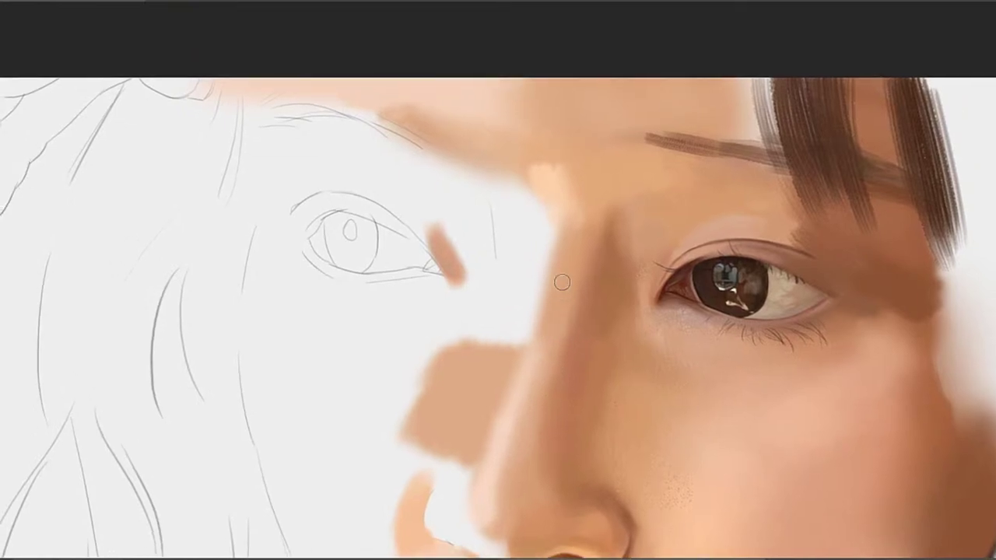
Cover the tan cheek patch beside the nose with pale peach skin colour and spread it further across the unpainted cheek
{"action": "left_click_drag", "start_coordinate": [547, 301], "coordinate": [518, 351]}
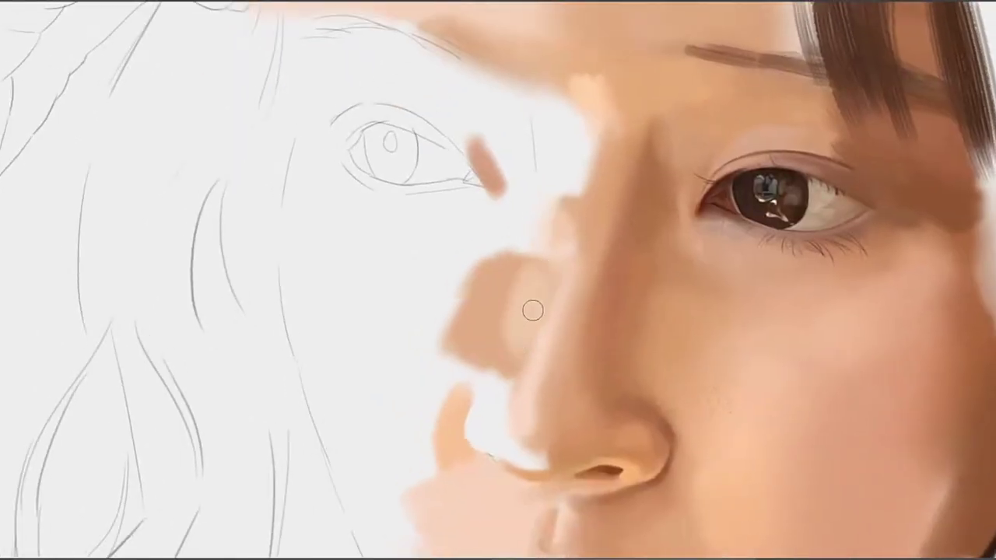
{"action": "left_click_drag", "start_coordinate": [492, 339], "coordinate": [508, 382]}
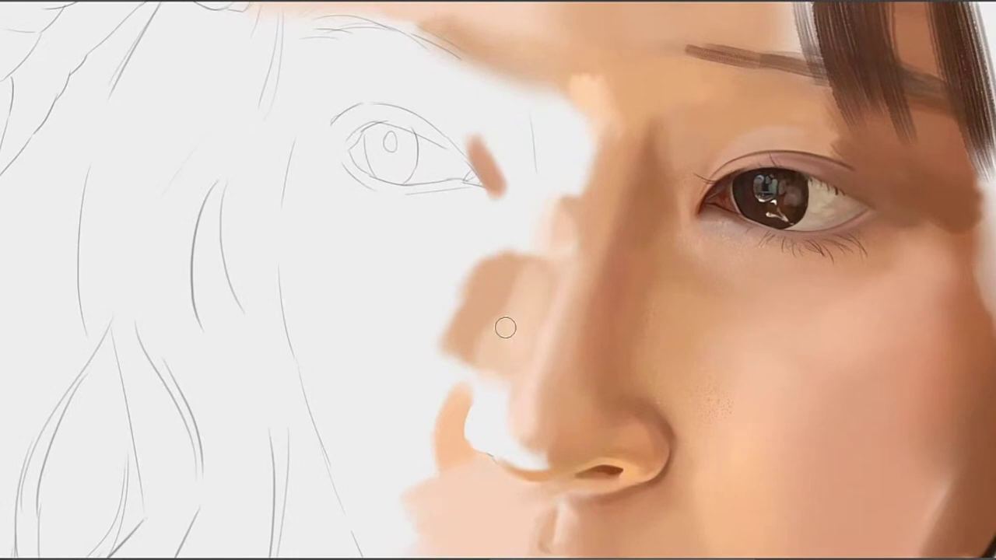
{"action": "mouse_move", "coordinate": [505, 327]}
{"action": "left_mouse_down"}
{"action": "mouse_move", "coordinate": [456, 364]}
{"action": "mouse_move", "coordinate": [493, 321]}
{"action": "mouse_move", "coordinate": [444, 358]}
{"action": "mouse_move", "coordinate": [439, 315]}
{"action": "left_mouse_up"}
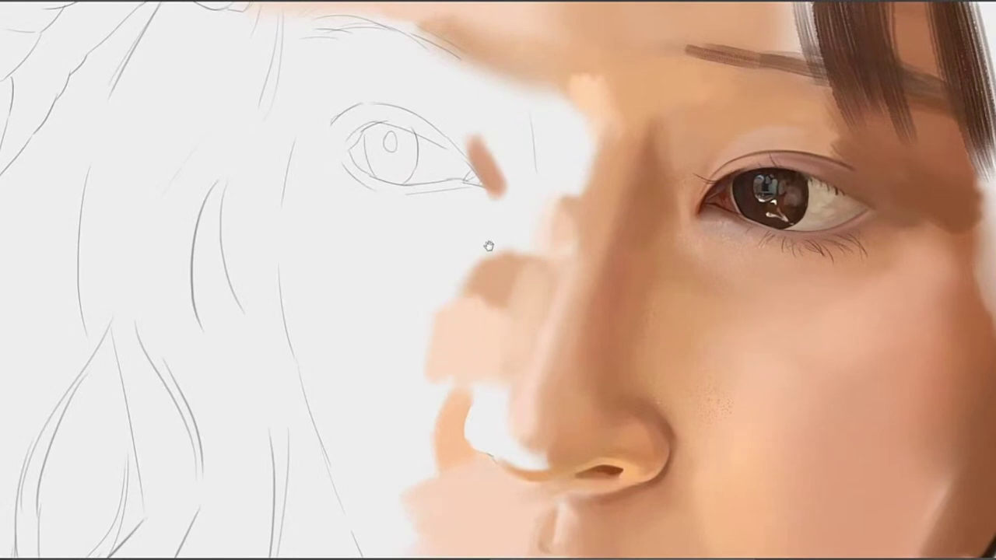
{"action": "mouse_move", "coordinate": [481, 278]}
{"action": "left_mouse_down"}
{"action": "mouse_move", "coordinate": [451, 309]}
{"action": "mouse_move", "coordinate": [466, 332]}
{"action": "mouse_move", "coordinate": [431, 382]}
{"action": "mouse_move", "coordinate": [453, 291]}
{"action": "mouse_move", "coordinate": [413, 311]}
{"action": "left_mouse_up"}
{"action": "left_click_drag", "start_coordinate": [638, 138], "coordinate": [515, 233]}
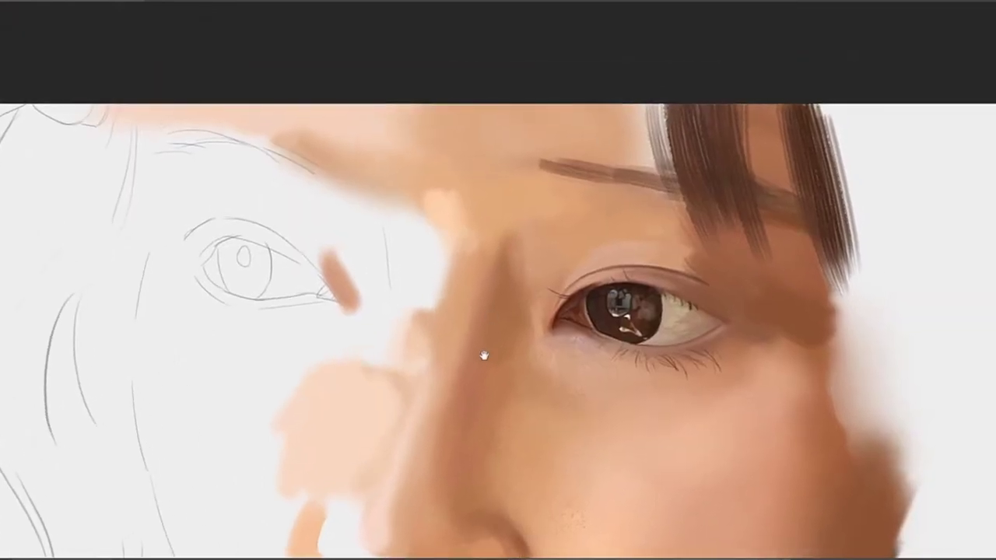
Paint a pale peach skin patch beside the inner corner of the unpainted eye and shade its nose-side edge with soft tan
{"action": "left_click_drag", "start_coordinate": [498, 378], "coordinate": [582, 116]}
{"action": "mouse_move", "coordinate": [512, 278]}
{"action": "left_mouse_down"}
{"action": "mouse_move", "coordinate": [561, 259]}
{"action": "mouse_move", "coordinate": [581, 364]}
{"action": "left_mouse_up"}
{"action": "left_click_drag", "start_coordinate": [542, 231], "coordinate": [544, 312]}
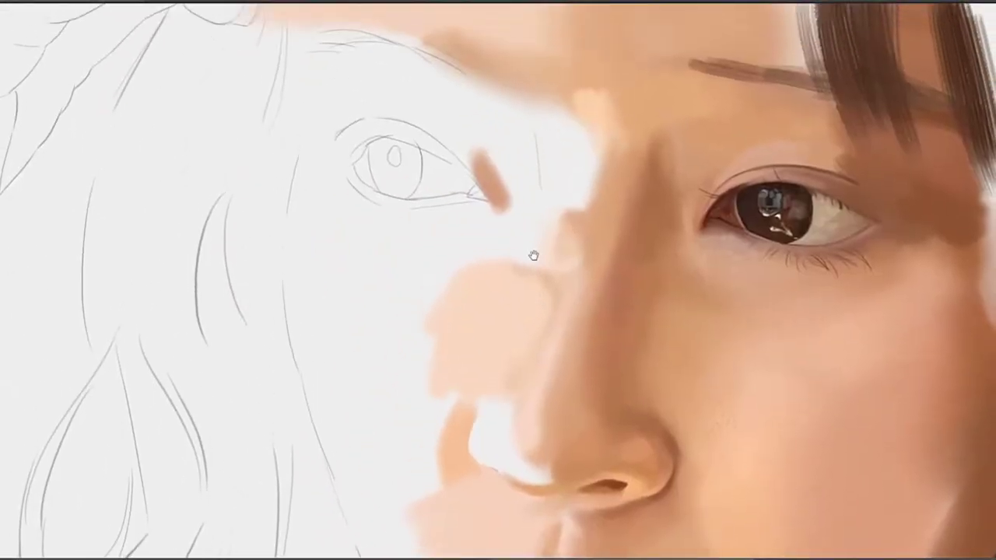
{"action": "left_click_drag", "start_coordinate": [533, 256], "coordinate": [533, 286]}
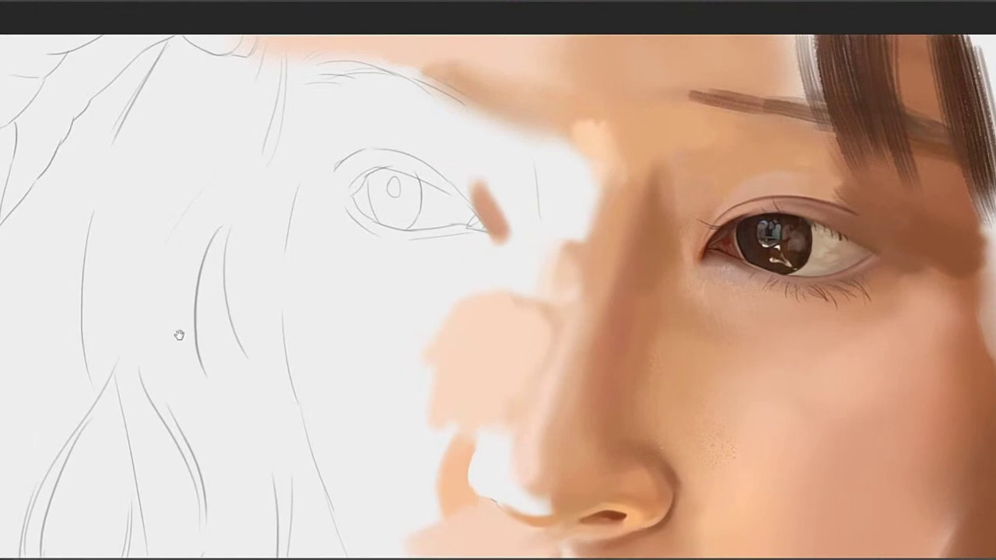
{"action": "scroll", "coordinate": [567, 261], "scroll_direction": "up", "scroll_amount": 2}
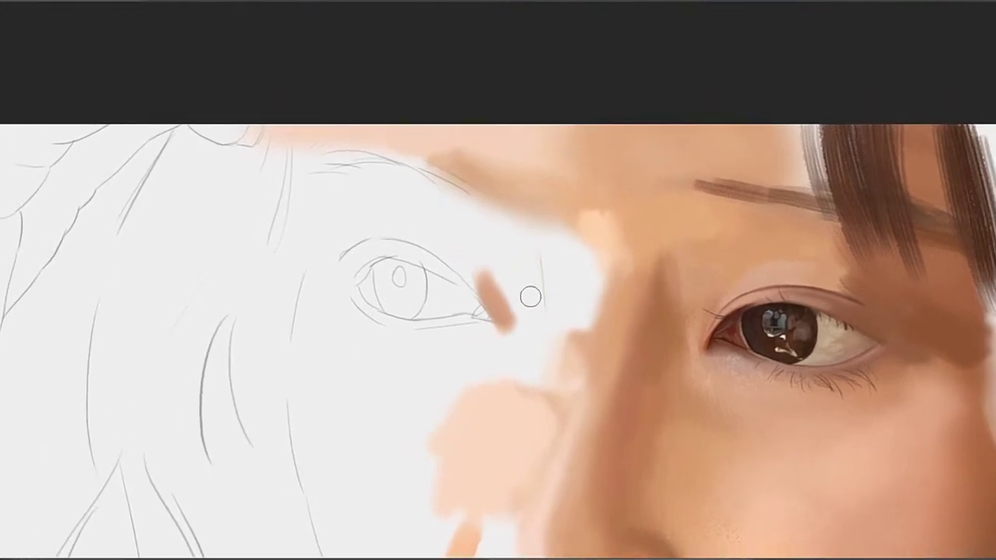
{"action": "mouse_move", "coordinate": [529, 296]}
{"action": "left_mouse_down"}
{"action": "mouse_move", "coordinate": [521, 262]}
{"action": "mouse_move", "coordinate": [553, 289]}
{"action": "left_mouse_up"}
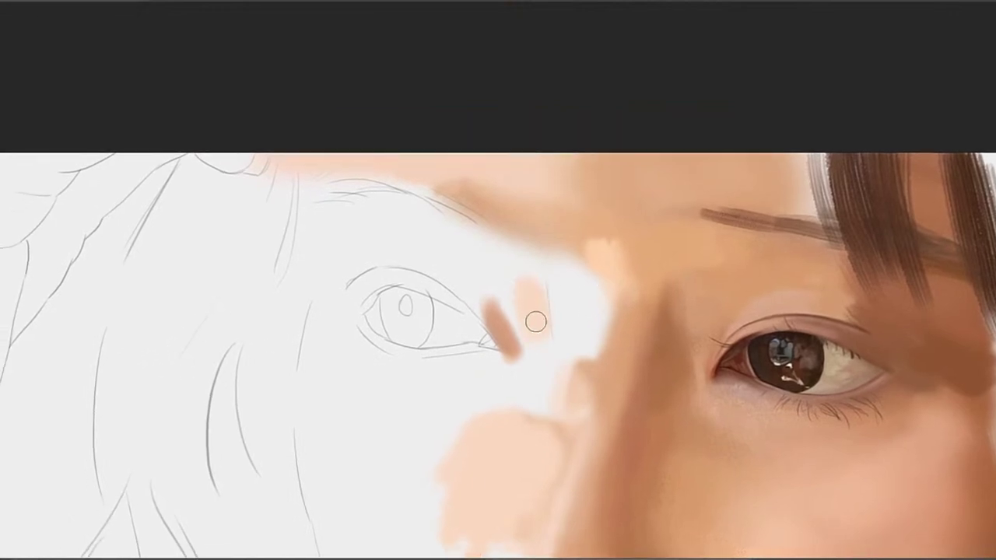
{"action": "mouse_move", "coordinate": [536, 321]}
{"action": "left_mouse_down"}
{"action": "mouse_move", "coordinate": [512, 296]}
{"action": "mouse_move", "coordinate": [521, 344]}
{"action": "mouse_move", "coordinate": [501, 292]}
{"action": "mouse_move", "coordinate": [513, 333]}
{"action": "left_mouse_up"}
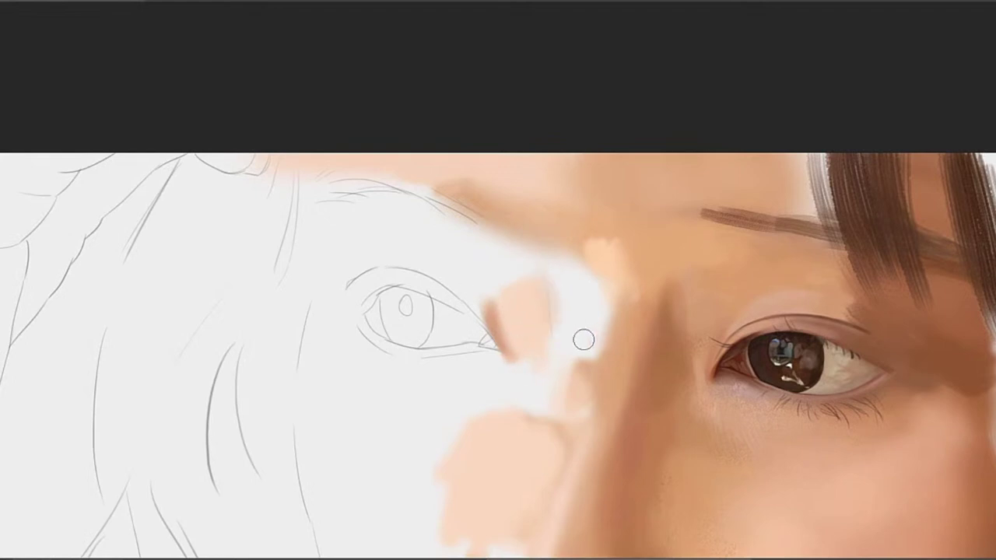
{"action": "left_click", "coordinate": [537, 311], "text": "alt"}
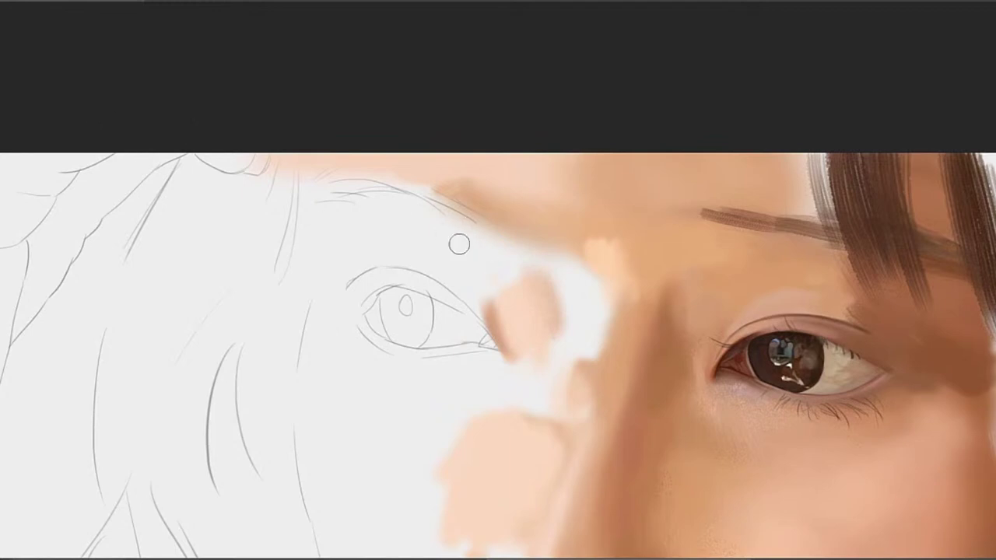
Block in light orange skin between the sketched eye and its brow, and fill the white gap on the nose bridge with pale peach
{"action": "left_click_drag", "start_coordinate": [459, 240], "coordinate": [458, 228]}
{"action": "mouse_move", "coordinate": [507, 275]}
{"action": "left_mouse_down"}
{"action": "mouse_move", "coordinate": [471, 263]}
{"action": "mouse_move", "coordinate": [446, 244]}
{"action": "mouse_move", "coordinate": [457, 272]}
{"action": "mouse_move", "coordinate": [486, 255]}
{"action": "mouse_move", "coordinate": [469, 240]}
{"action": "mouse_move", "coordinate": [441, 280]}
{"action": "mouse_move", "coordinate": [474, 280]}
{"action": "mouse_move", "coordinate": [447, 276]}
{"action": "mouse_move", "coordinate": [464, 262]}
{"action": "mouse_move", "coordinate": [414, 233]}
{"action": "mouse_move", "coordinate": [525, 247]}
{"action": "left_mouse_up"}
{"action": "mouse_move", "coordinate": [600, 282]}
{"action": "left_mouse_down"}
{"action": "mouse_move", "coordinate": [506, 251]}
{"action": "mouse_move", "coordinate": [502, 282]}
{"action": "left_mouse_up"}
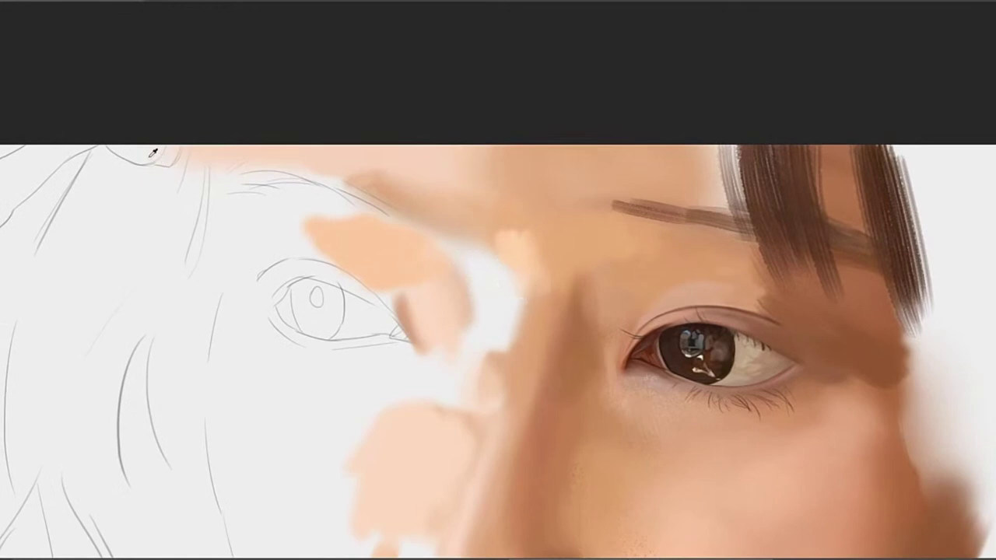
{"action": "mouse_move", "coordinate": [501, 232]}
{"action": "left_mouse_down"}
{"action": "mouse_move", "coordinate": [491, 264]}
{"action": "mouse_move", "coordinate": [538, 274]}
{"action": "mouse_move", "coordinate": [468, 252]}
{"action": "mouse_move", "coordinate": [496, 311]}
{"action": "mouse_move", "coordinate": [495, 303]}
{"action": "mouse_move", "coordinate": [489, 334]}
{"action": "mouse_move", "coordinate": [510, 277]}
{"action": "mouse_move", "coordinate": [507, 324]}
{"action": "mouse_move", "coordinate": [541, 234]}
{"action": "left_mouse_up"}
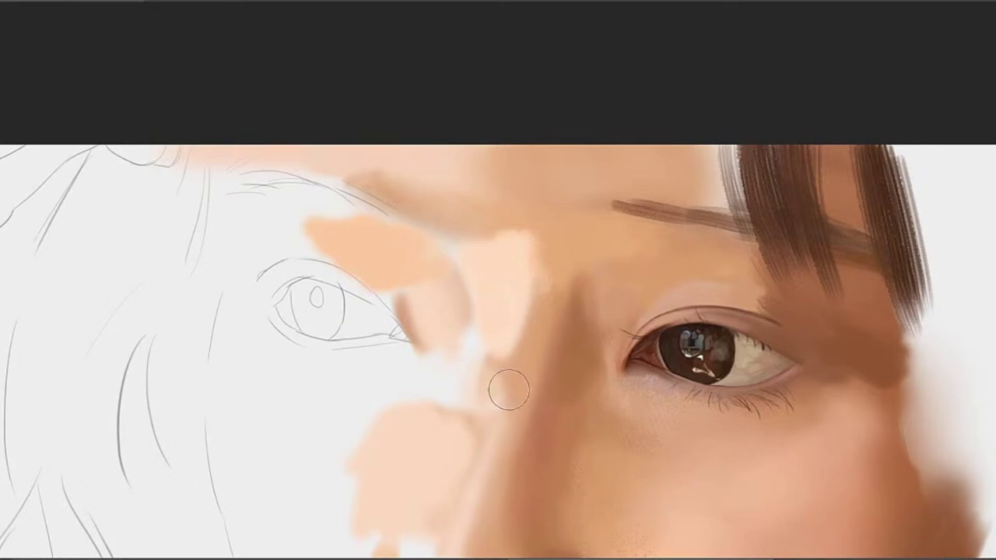
Fill the white gap beside the nose bridge with pale skin tones, blending a sampled tone down from the unpainted eye's inner corner
{"action": "key", "text": "]"}
{"action": "key", "text": "]"}
{"action": "mouse_move", "coordinate": [525, 312]}
{"action": "left_mouse_down"}
{"action": "mouse_move", "coordinate": [478, 430]}
{"action": "mouse_move", "coordinate": [566, 234]}
{"action": "left_mouse_up"}
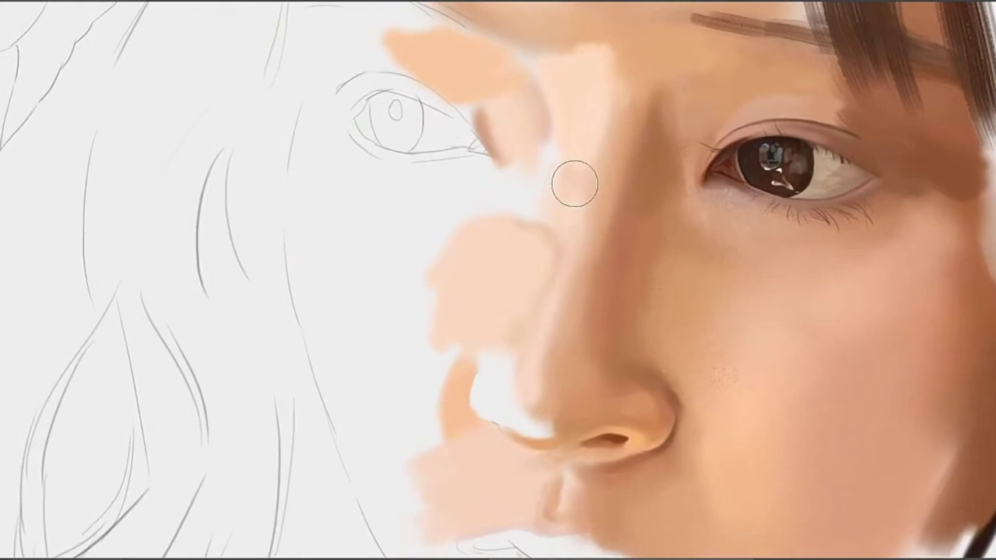
{"action": "left_click_drag", "start_coordinate": [525, 287], "coordinate": [489, 380]}
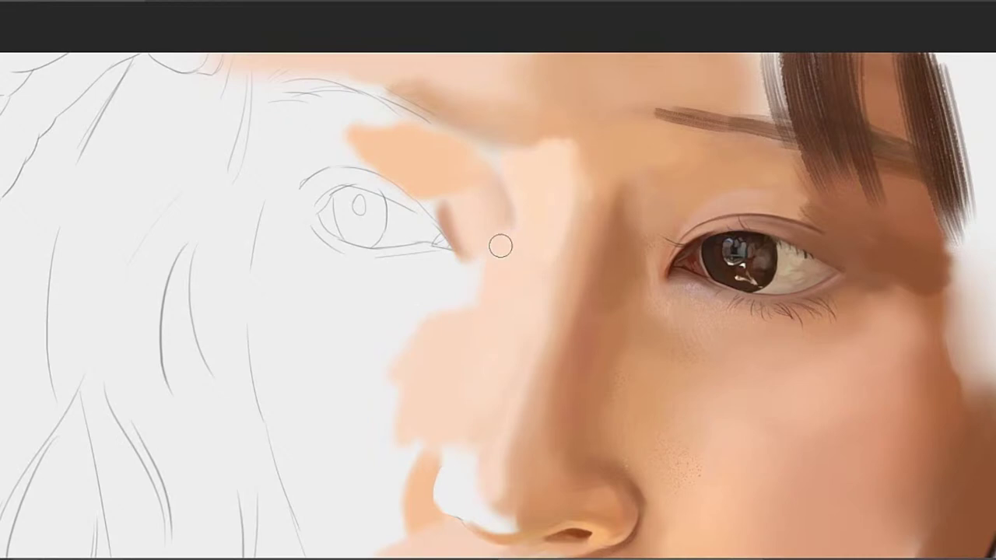
{"action": "left_click", "coordinate": [509, 216], "text": "alt"}
{"action": "left_click_drag", "start_coordinate": [505, 237], "coordinate": [491, 308]}
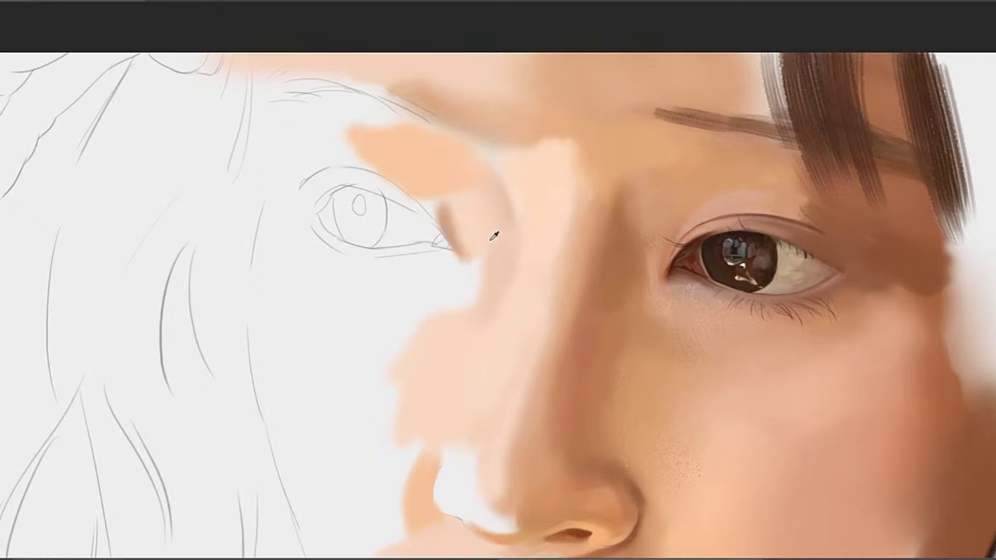
{"action": "mouse_move", "coordinate": [485, 233]}
{"action": "left_mouse_down"}
{"action": "mouse_move", "coordinate": [478, 272]}
{"action": "mouse_move", "coordinate": [456, 289]}
{"action": "mouse_move", "coordinate": [478, 303]}
{"action": "left_mouse_up"}
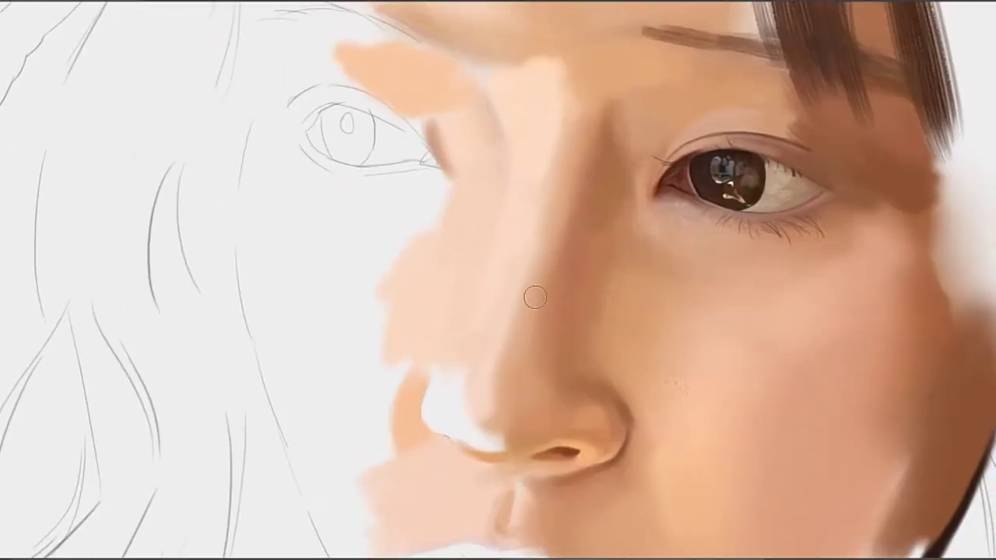
Smooth the shadow edge along the nose bridge with a larger brush and a sampled skin tone, up towards the painted eye's inner corner
{"action": "left_click", "coordinate": [522, 311], "text": "alt"}
{"action": "key", "text": "bracketright"}
{"action": "key", "text": "bracketright"}
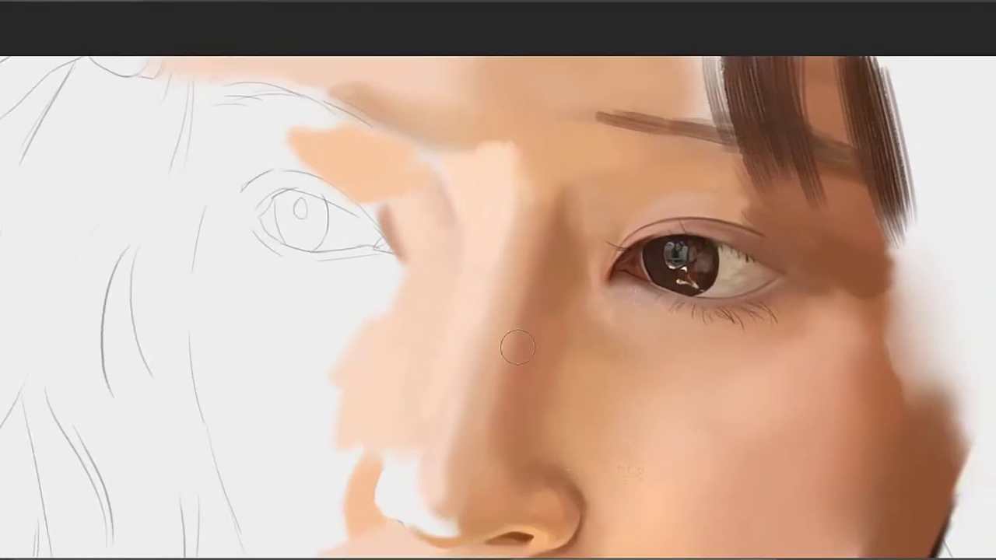
{"action": "left_click", "coordinate": [513, 377]}
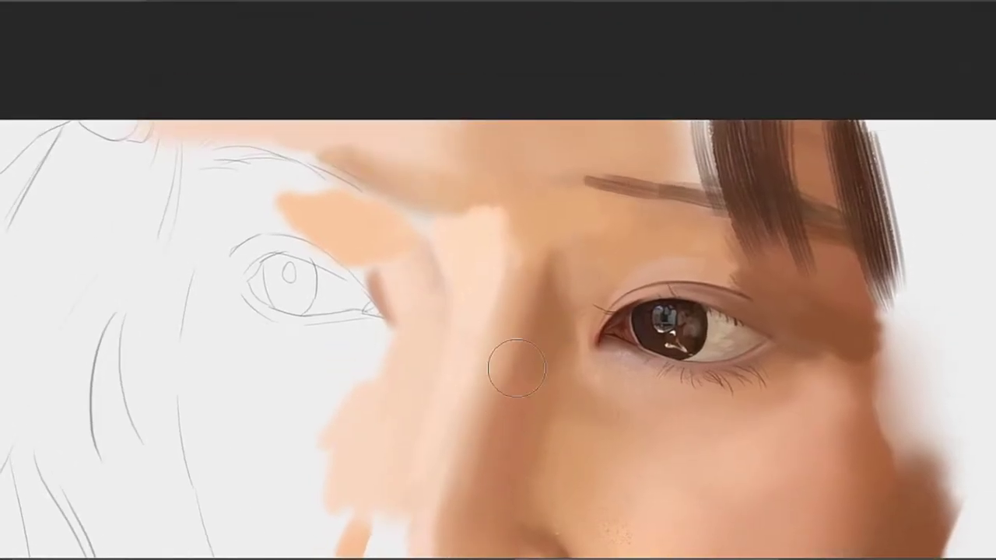
{"action": "left_click_drag", "start_coordinate": [519, 401], "coordinate": [528, 245]}
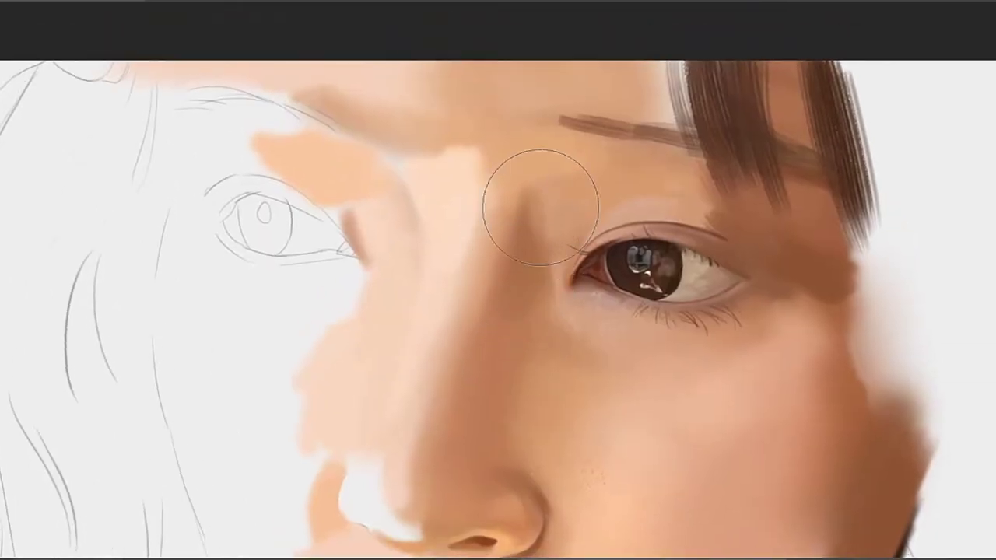
Paint a pale highlight down the length of the nose bridge to the tip with a small textured brush
{"action": "key", "text": "["}
{"action": "key", "text": "["}
{"action": "key", "text": "["}
{"action": "key", "text": "["}
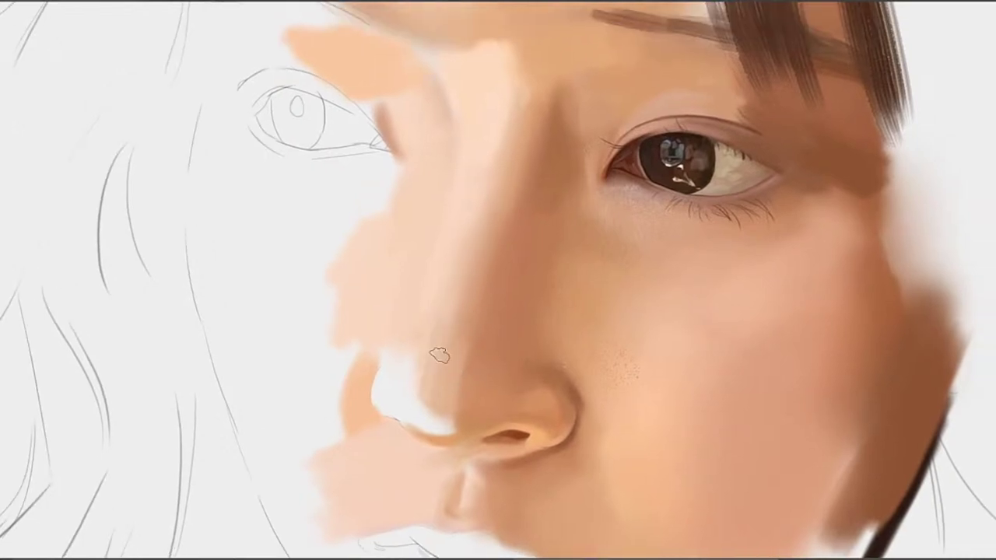
{"action": "left_click_drag", "start_coordinate": [469, 212], "coordinate": [482, 256]}
{"action": "mouse_move", "coordinate": [509, 200]}
{"action": "left_mouse_down"}
{"action": "mouse_move", "coordinate": [500, 275]}
{"action": "mouse_move", "coordinate": [489, 279]}
{"action": "left_mouse_up"}
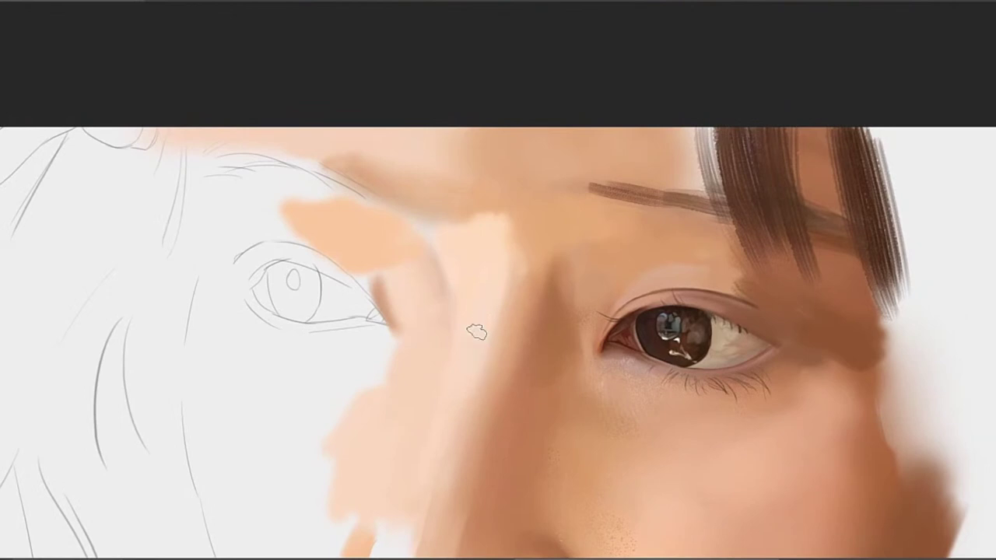
{"action": "left_click_drag", "start_coordinate": [451, 407], "coordinate": [477, 296]}
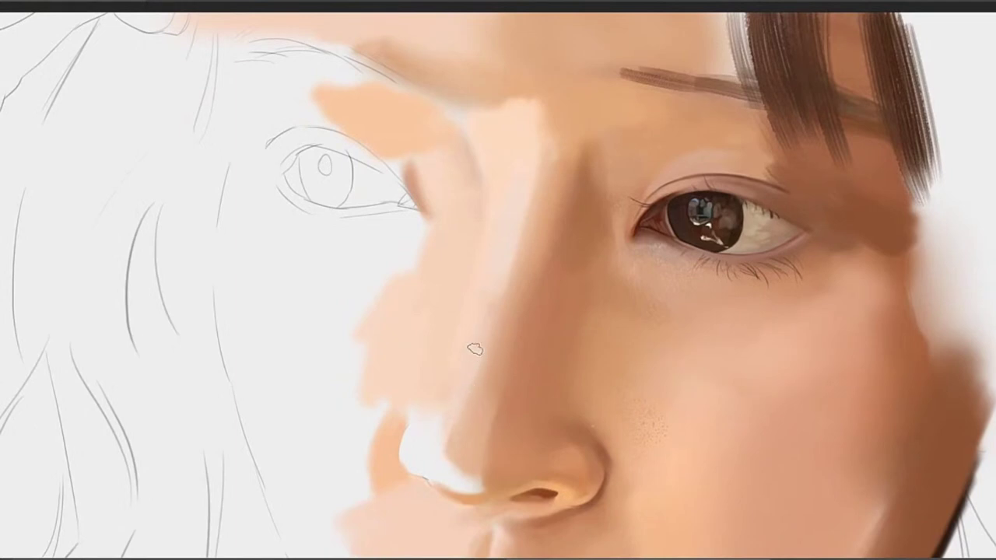
{"action": "left_click_drag", "start_coordinate": [448, 464], "coordinate": [472, 343]}
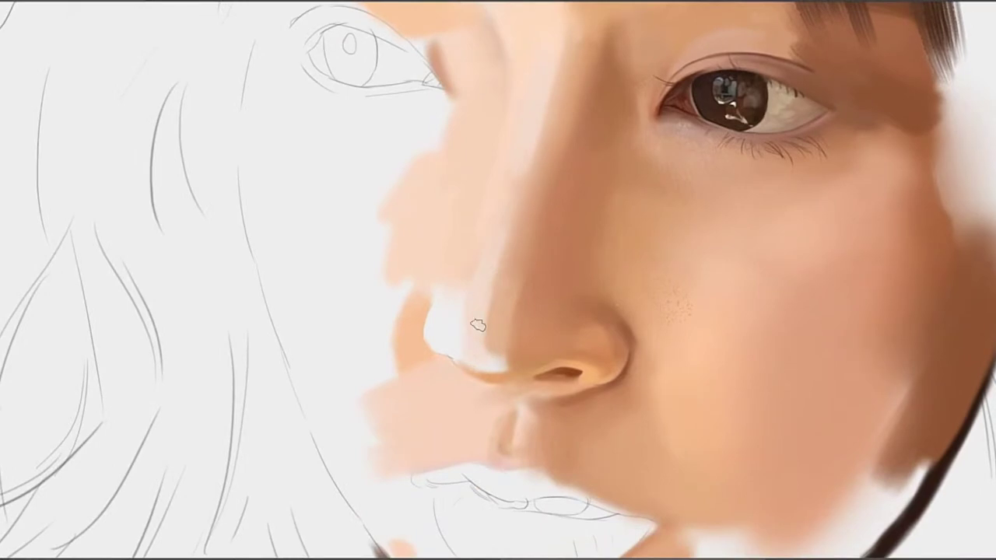
Cover the remaining white area of the nose tip with light skin tones sampled from the nose
{"action": "mouse_move", "coordinate": [461, 324]}
{"action": "left_mouse_down"}
{"action": "mouse_move", "coordinate": [497, 286]}
{"action": "mouse_move", "coordinate": [474, 274]}
{"action": "mouse_move", "coordinate": [538, 316]}
{"action": "mouse_move", "coordinate": [496, 310]}
{"action": "mouse_move", "coordinate": [507, 291]}
{"action": "mouse_move", "coordinate": [498, 326]}
{"action": "left_mouse_up"}
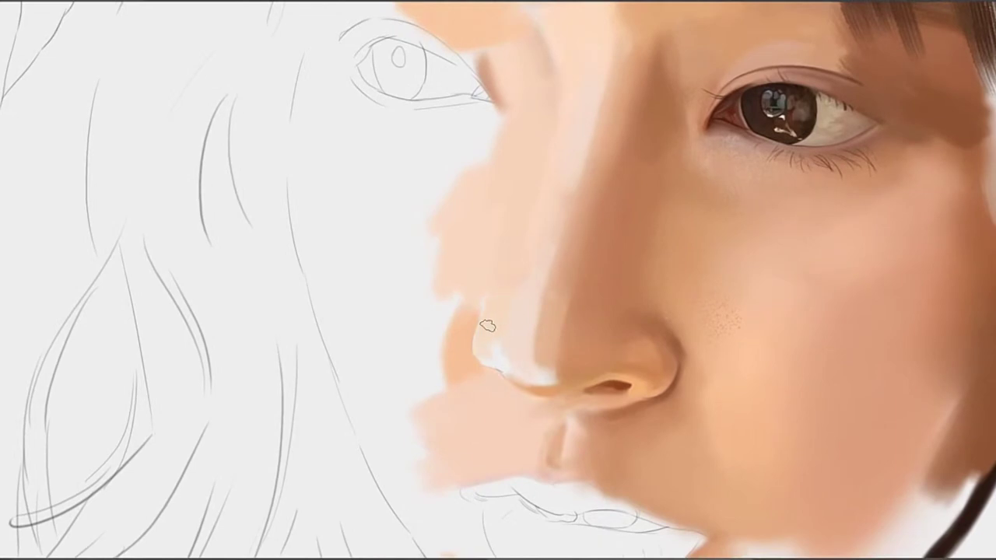
{"action": "left_click_drag", "start_coordinate": [491, 282], "coordinate": [541, 214]}
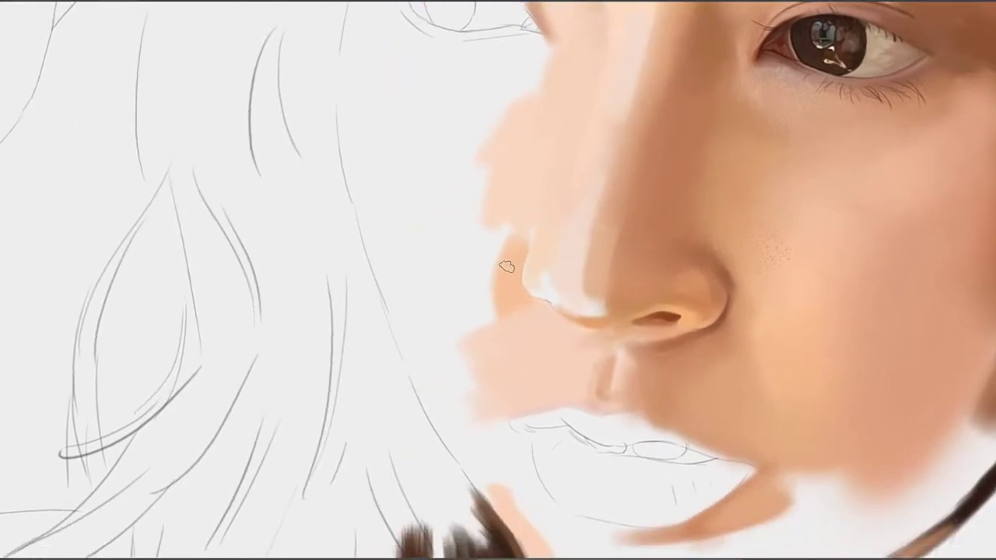
{"action": "mouse_move", "coordinate": [510, 249]}
{"action": "left_mouse_down"}
{"action": "mouse_move", "coordinate": [497, 287]}
{"action": "mouse_move", "coordinate": [520, 263]}
{"action": "left_mouse_up"}
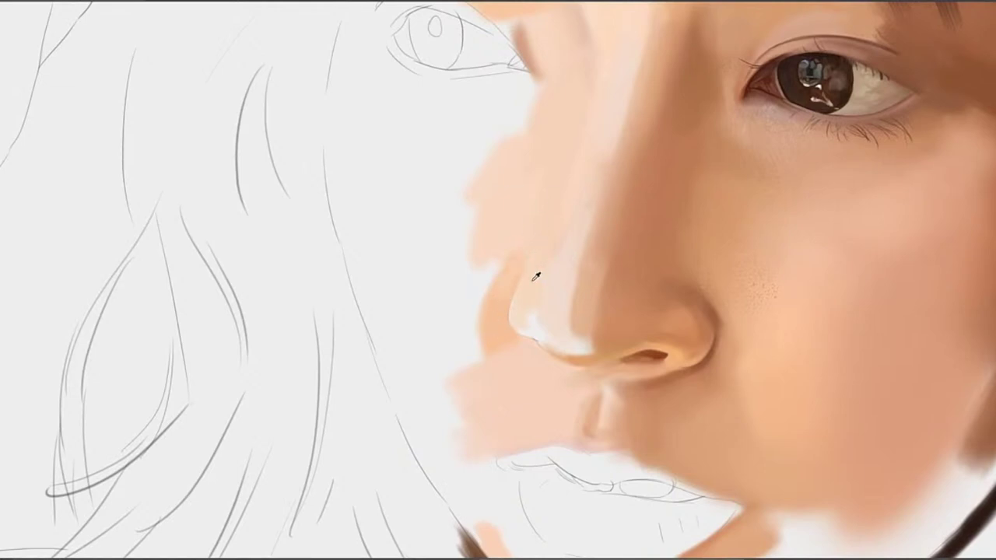
{"action": "left_click", "coordinate": [533, 280], "text": "alt"}
{"action": "left_click_drag", "start_coordinate": [522, 335], "coordinate": [516, 302]}
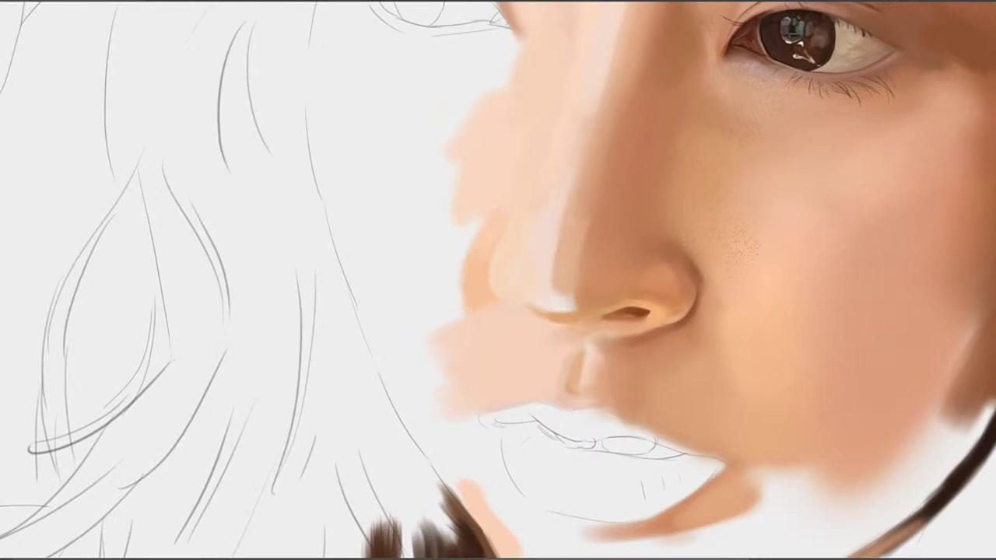
{"action": "left_click_drag", "start_coordinate": [525, 303], "coordinate": [549, 307]}
{"action": "left_click", "coordinate": [513, 277], "text": "alt"}
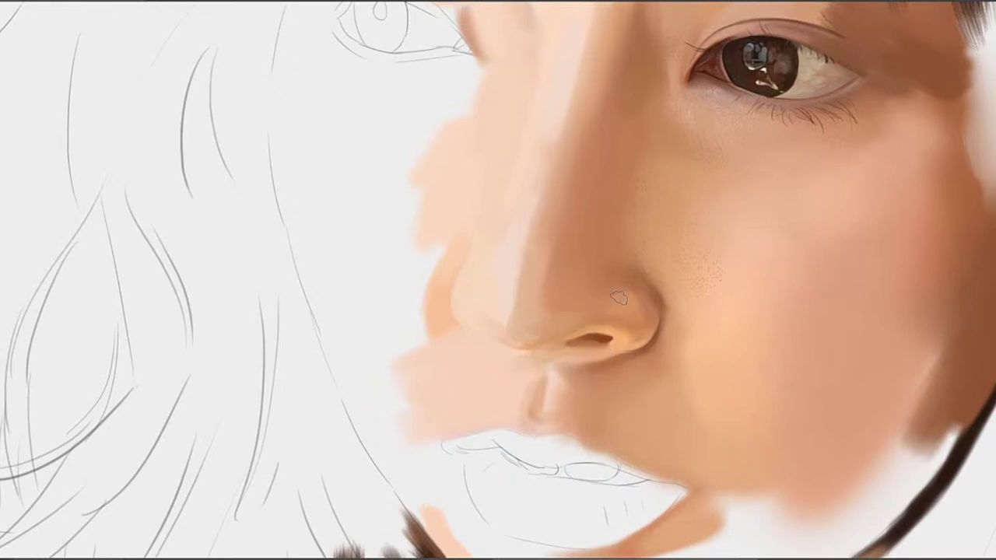
Shape the underside of the nose tip and add the dark far nostril using tones sampled from the nose
{"action": "left_click", "coordinate": [226, 347]}
{"action": "left_click", "coordinate": [532, 323], "text": "alt"}
{"action": "left_click", "coordinate": [592, 318], "text": "alt"}
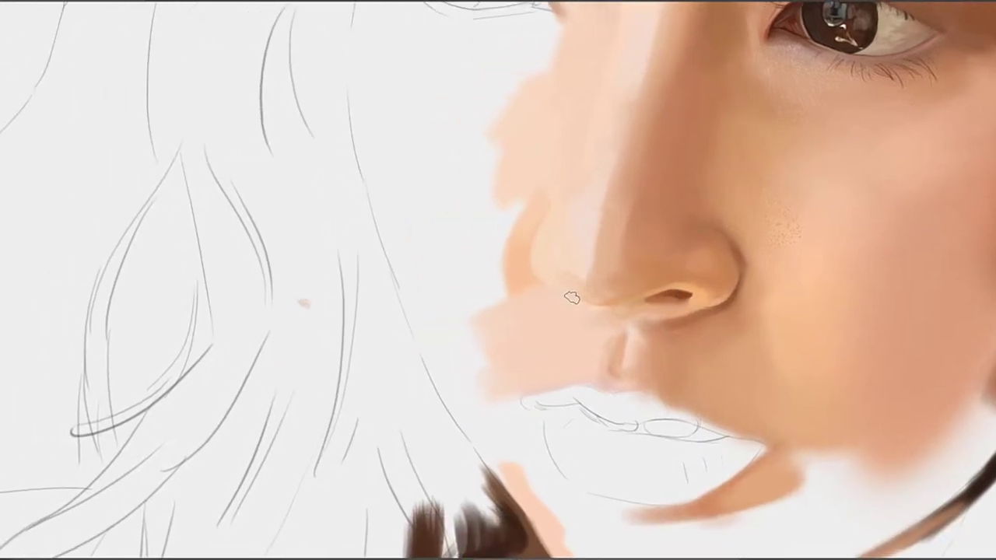
{"action": "mouse_move", "coordinate": [566, 295]}
{"action": "left_mouse_down"}
{"action": "mouse_move", "coordinate": [497, 315]}
{"action": "mouse_move", "coordinate": [539, 324]}
{"action": "mouse_move", "coordinate": [558, 300]}
{"action": "left_mouse_up"}
{"action": "left_click", "coordinate": [548, 271], "text": "alt"}
{"action": "left_click", "coordinate": [577, 303]}
{"action": "left_click_drag", "start_coordinate": [614, 267], "coordinate": [584, 286]}
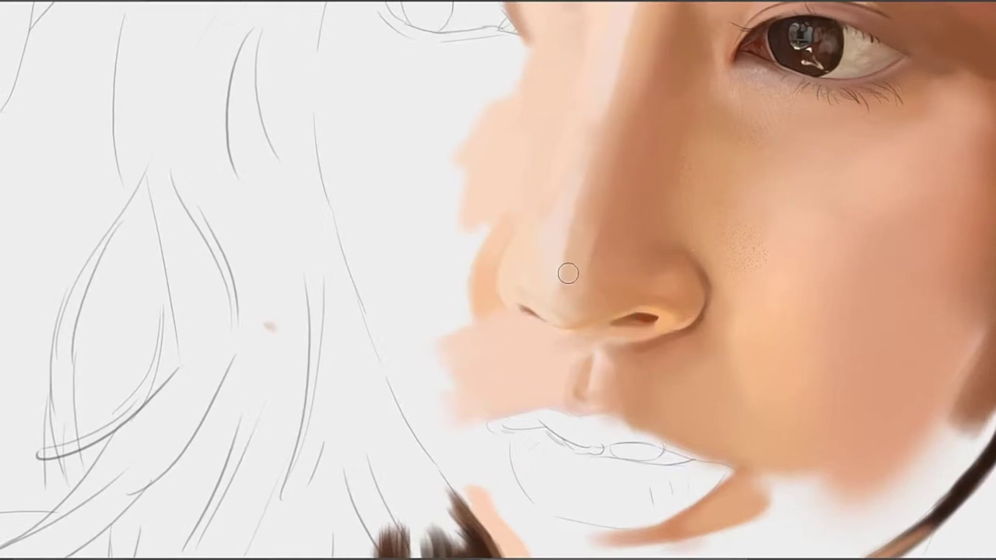
Blend the highlight and shadow on the nose tip softly with a larger brush and sampled skin tones
{"action": "left_click", "coordinate": [567, 285], "text": "alt"}
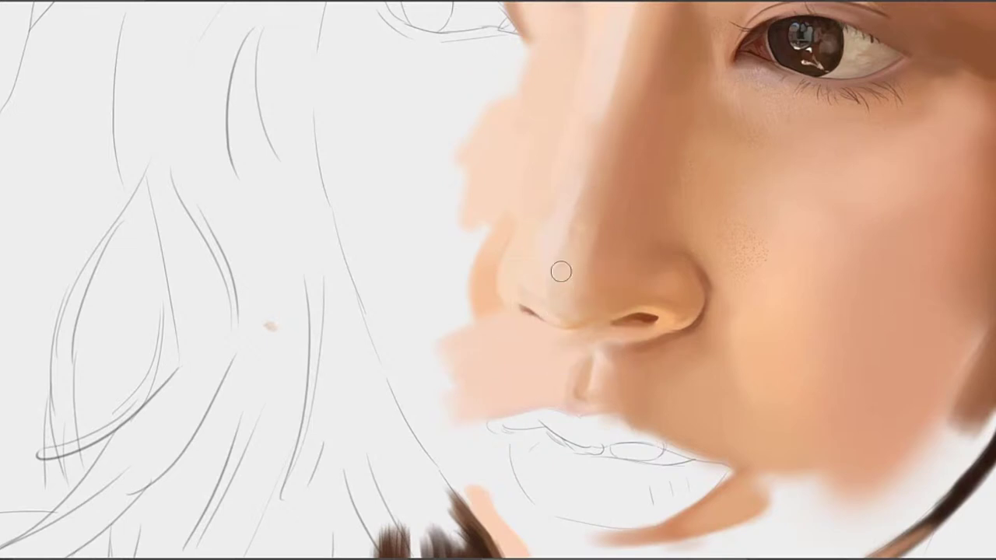
{"action": "key", "text": "bracketright"}
{"action": "key", "text": "bracketright"}
{"action": "key", "text": "bracketright"}
{"action": "mouse_move", "coordinate": [560, 265]}
{"action": "left_mouse_down"}
{"action": "mouse_move", "coordinate": [554, 286]}
{"action": "mouse_move", "coordinate": [564, 221]}
{"action": "left_mouse_up"}
{"action": "left_click", "coordinate": [572, 284], "text": "alt"}
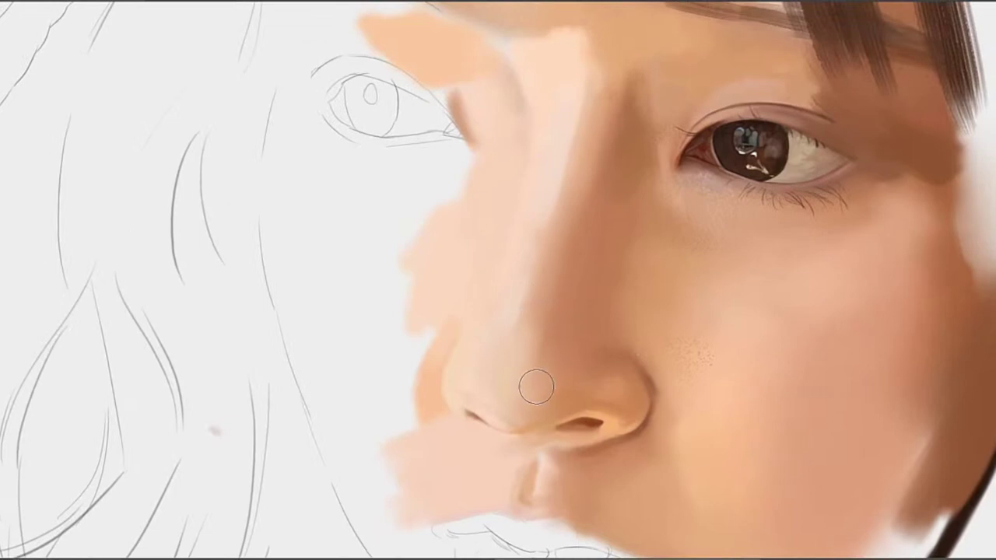
{"action": "left_click", "coordinate": [551, 338], "text": "alt"}
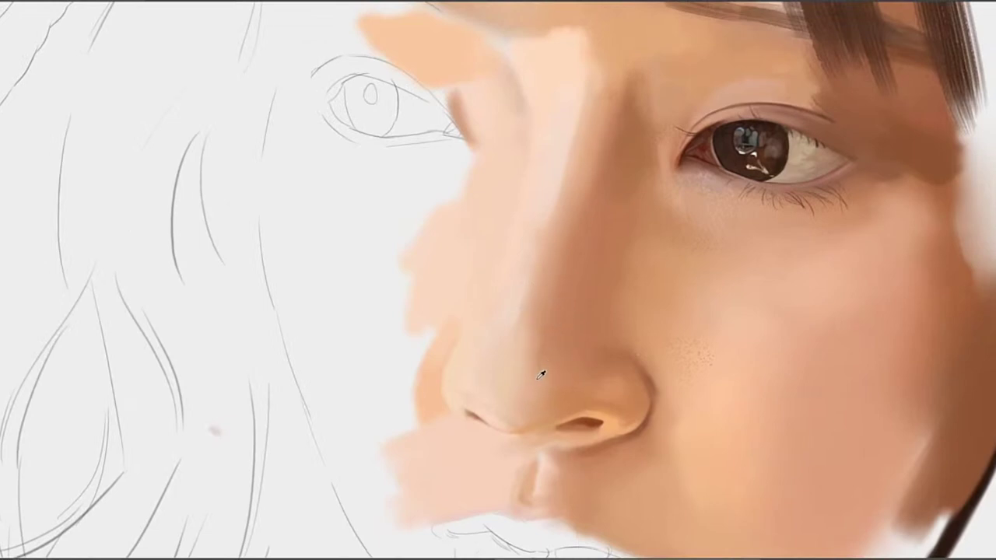
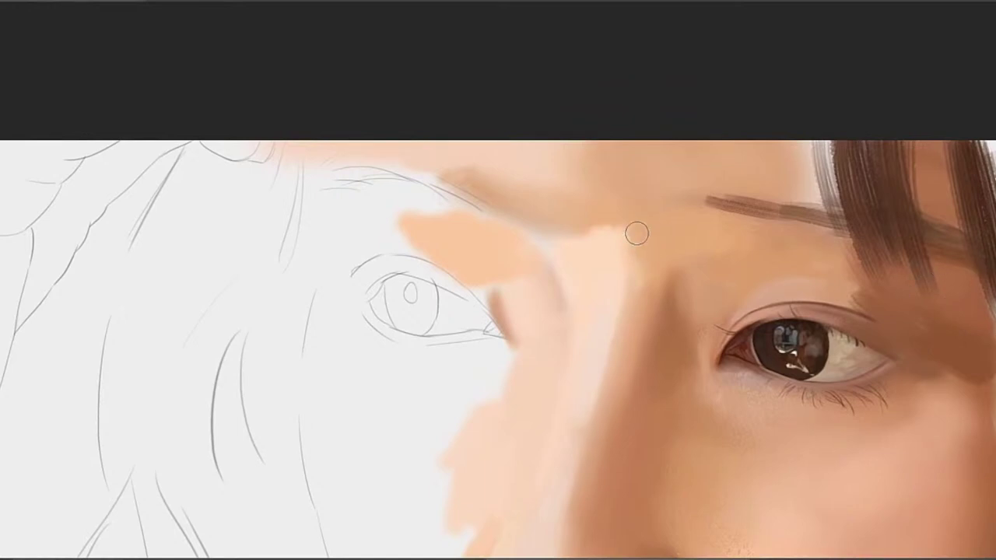
Blend the hard edge between the brow area and the top of the nose bridge, extending the peach tone towards the unpainted eyelid
{"action": "key", "text": "bracketright"}
{"action": "key", "text": "bracketright"}
{"action": "key", "text": "bracketright"}
{"action": "left_click_drag", "start_coordinate": [631, 258], "coordinate": [633, 235]}
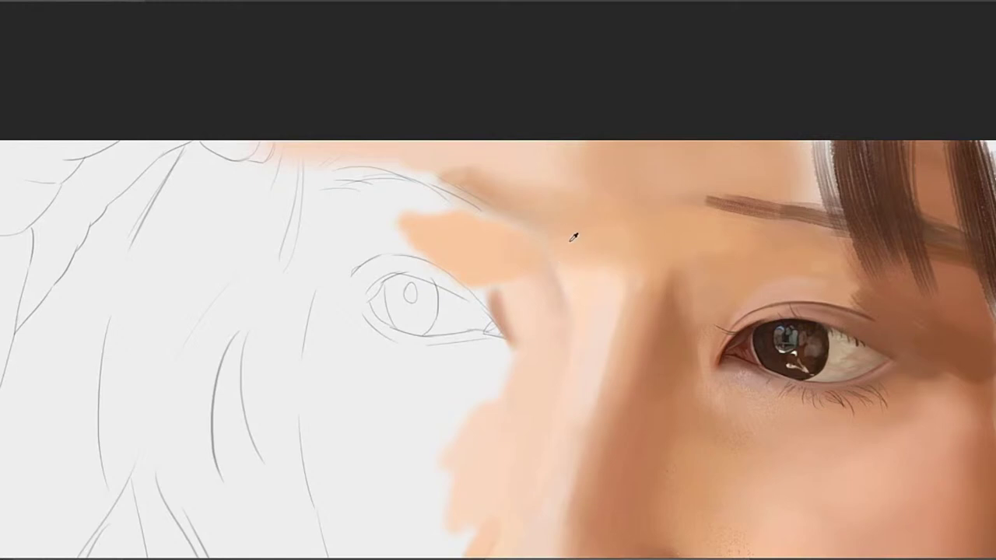
{"action": "left_click_drag", "start_coordinate": [648, 259], "coordinate": [566, 263]}
{"action": "left_click", "coordinate": [633, 255], "text": "alt"}
{"action": "left_click_drag", "start_coordinate": [583, 275], "coordinate": [590, 270]}
{"action": "left_click", "coordinate": [574, 246], "text": "alt"}
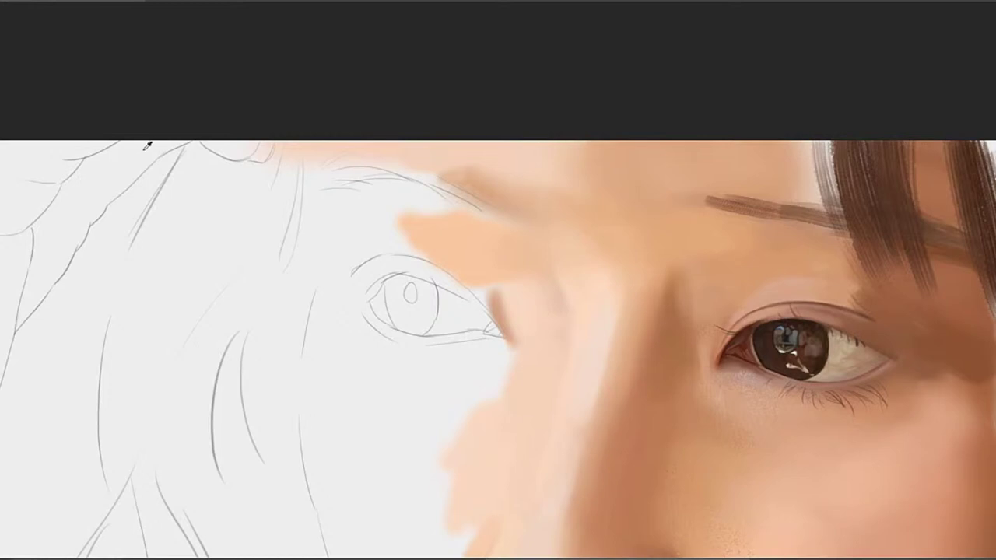
{"action": "left_click", "coordinate": [533, 269], "text": "alt"}
{"action": "left_click_drag", "start_coordinate": [701, 292], "coordinate": [575, 251]}
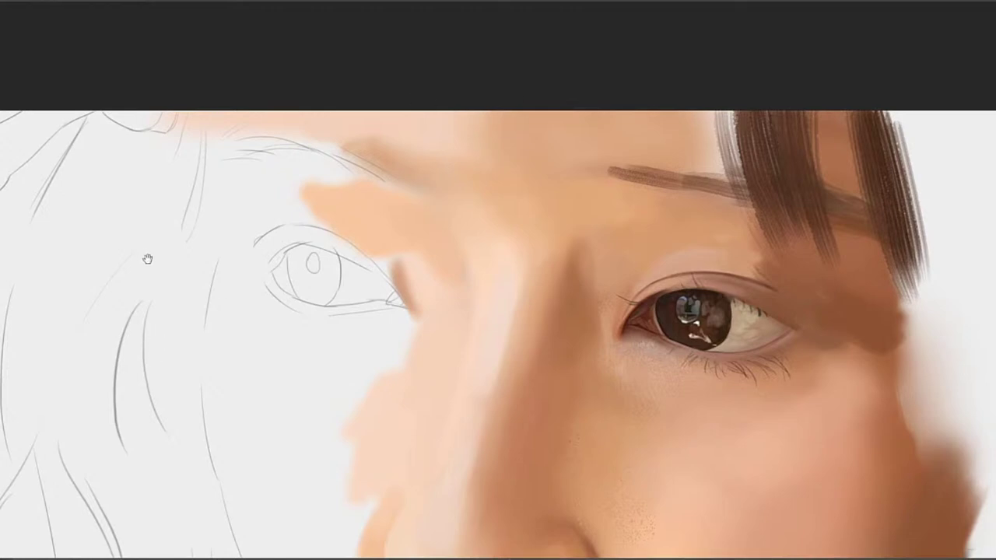
Block in pale skin on the cheek below the unpainted eye and add a pink blush patch at its outer side
{"action": "left_click_drag", "start_coordinate": [540, 356], "coordinate": [597, 154]}
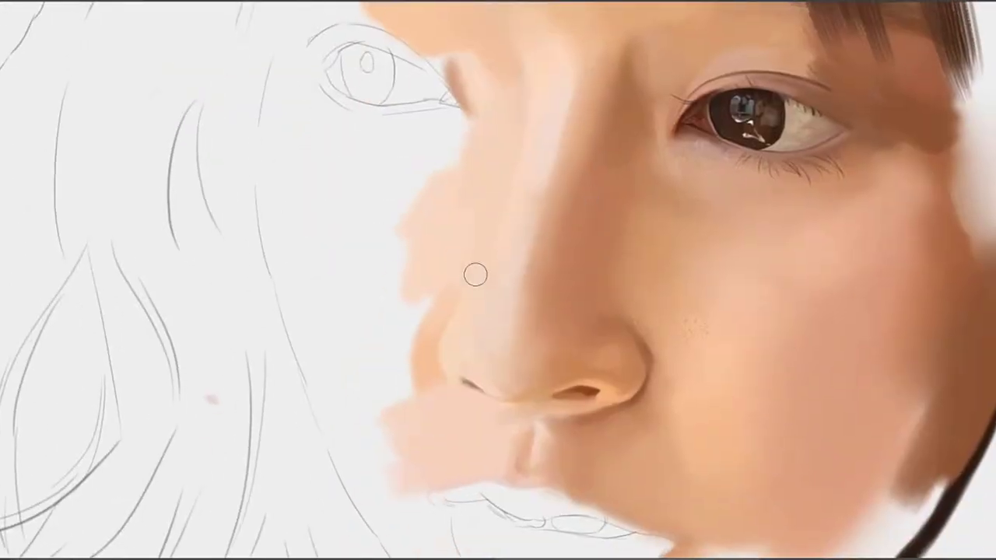
{"action": "left_click_drag", "start_coordinate": [463, 276], "coordinate": [386, 221]}
{"action": "left_click_drag", "start_coordinate": [551, 221], "coordinate": [548, 283]}
{"action": "mouse_move", "coordinate": [424, 221]}
{"action": "left_mouse_down"}
{"action": "mouse_move", "coordinate": [517, 287]}
{"action": "mouse_move", "coordinate": [427, 278]}
{"action": "mouse_move", "coordinate": [395, 257]}
{"action": "left_mouse_up"}
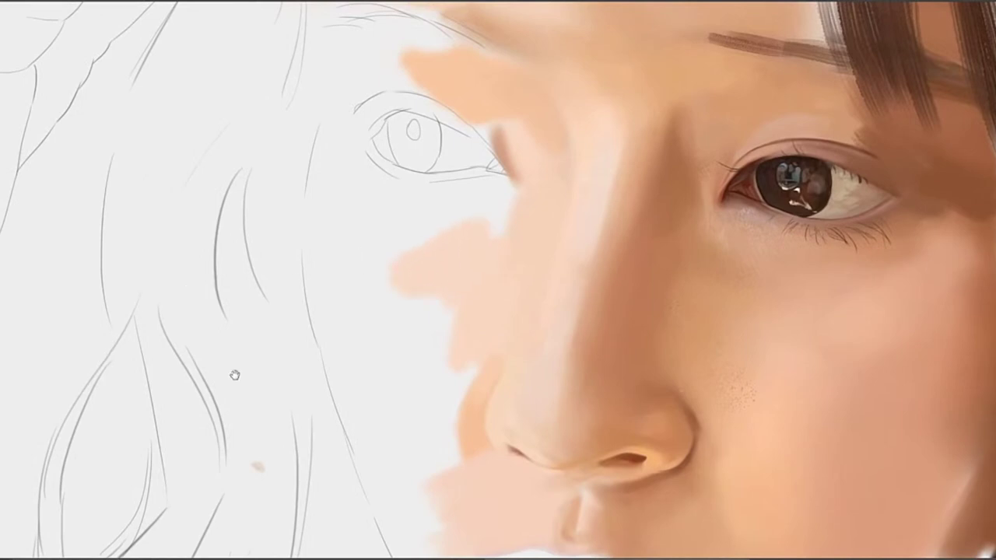
{"action": "left_click_drag", "start_coordinate": [442, 304], "coordinate": [505, 275]}
{"action": "left_click_drag", "start_coordinate": [496, 179], "coordinate": [510, 221]}
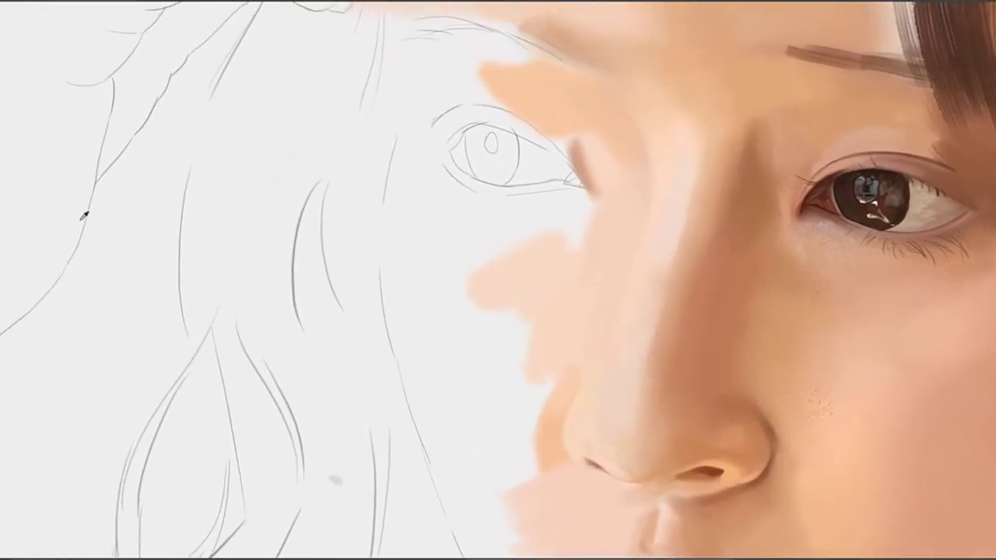
{"action": "mouse_move", "coordinate": [500, 291]}
{"action": "left_mouse_down"}
{"action": "mouse_move", "coordinate": [445, 227]}
{"action": "mouse_move", "coordinate": [425, 295]}
{"action": "mouse_move", "coordinate": [513, 260]}
{"action": "mouse_move", "coordinate": [446, 245]}
{"action": "mouse_move", "coordinate": [398, 260]}
{"action": "mouse_move", "coordinate": [448, 290]}
{"action": "mouse_move", "coordinate": [413, 239]}
{"action": "mouse_move", "coordinate": [400, 265]}
{"action": "mouse_move", "coordinate": [371, 211]}
{"action": "mouse_move", "coordinate": [423, 202]}
{"action": "mouse_move", "coordinate": [430, 304]}
{"action": "left_mouse_up"}
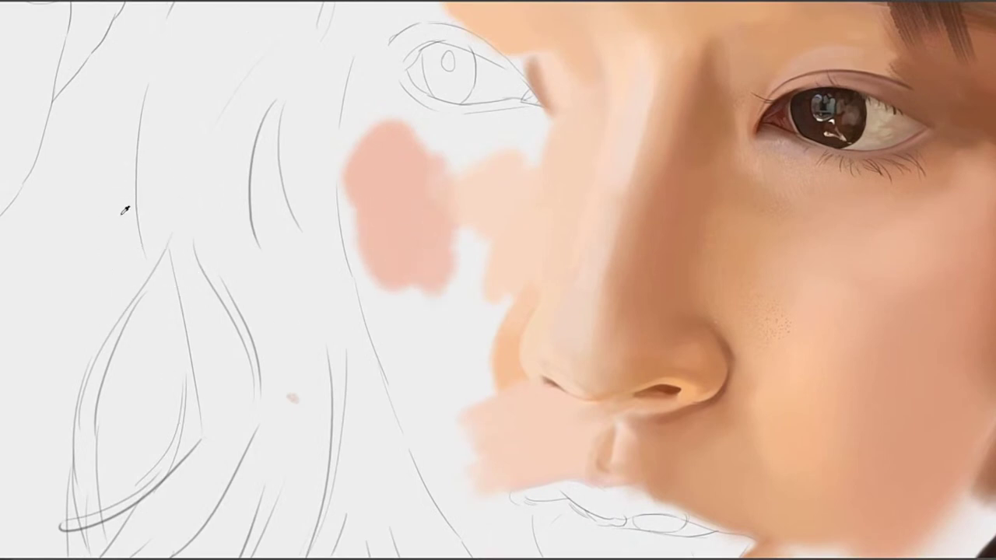
{"action": "mouse_move", "coordinate": [439, 268]}
{"action": "left_mouse_down"}
{"action": "mouse_move", "coordinate": [474, 264]}
{"action": "mouse_move", "coordinate": [455, 330]}
{"action": "mouse_move", "coordinate": [452, 289]}
{"action": "left_mouse_up"}
{"action": "key", "text": "ctrl+z"}
{"action": "mouse_move", "coordinate": [469, 236]}
{"action": "left_mouse_down"}
{"action": "mouse_move", "coordinate": [445, 269]}
{"action": "mouse_move", "coordinate": [480, 276]}
{"action": "mouse_move", "coordinate": [466, 310]}
{"action": "left_mouse_up"}
{"action": "key", "text": "ctrl+z"}
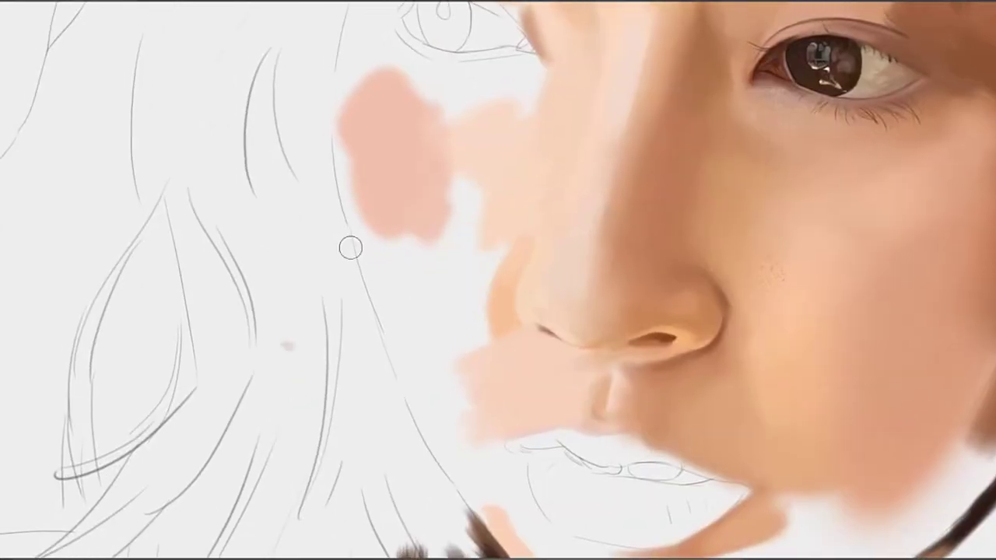
Paint a warm peach tone beside the nose wing and spread it across the lower cheek with a larger brush
{"action": "mouse_move", "coordinate": [498, 255]}
{"action": "left_mouse_down"}
{"action": "mouse_move", "coordinate": [474, 264]}
{"action": "mouse_move", "coordinate": [498, 259]}
{"action": "mouse_move", "coordinate": [476, 294]}
{"action": "mouse_move", "coordinate": [501, 241]}
{"action": "mouse_move", "coordinate": [455, 294]}
{"action": "mouse_move", "coordinate": [494, 248]}
{"action": "mouse_move", "coordinate": [461, 317]}
{"action": "mouse_move", "coordinate": [479, 305]}
{"action": "mouse_move", "coordinate": [474, 326]}
{"action": "mouse_move", "coordinate": [472, 307]}
{"action": "mouse_move", "coordinate": [485, 303]}
{"action": "mouse_move", "coordinate": [472, 336]}
{"action": "left_mouse_up"}
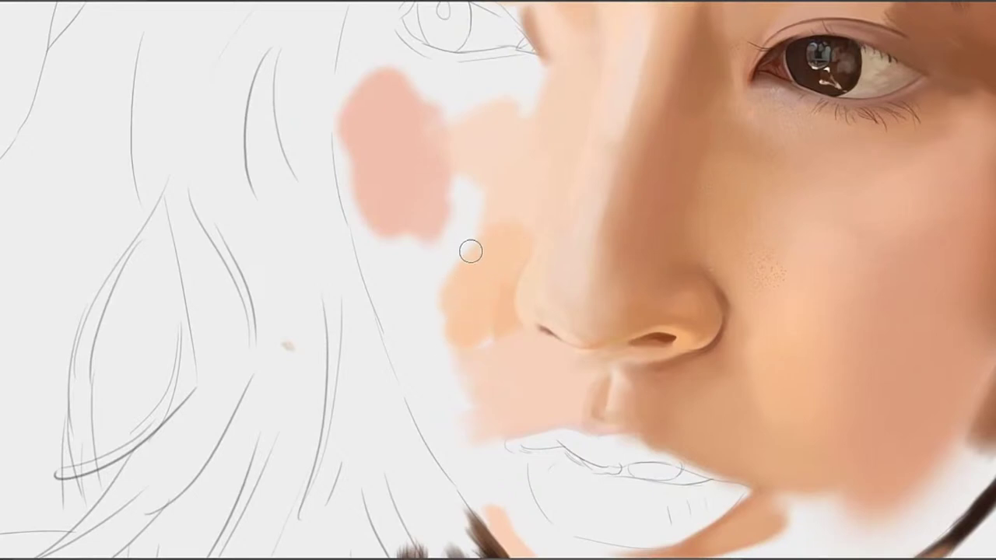
{"action": "key", "text": "]"}
{"action": "key", "text": "]"}
{"action": "mouse_move", "coordinate": [491, 207]}
{"action": "left_mouse_down"}
{"action": "mouse_move", "coordinate": [461, 291]}
{"action": "mouse_move", "coordinate": [431, 315]}
{"action": "mouse_move", "coordinate": [455, 225]}
{"action": "mouse_move", "coordinate": [461, 260]}
{"action": "mouse_move", "coordinate": [461, 207]}
{"action": "left_mouse_up"}
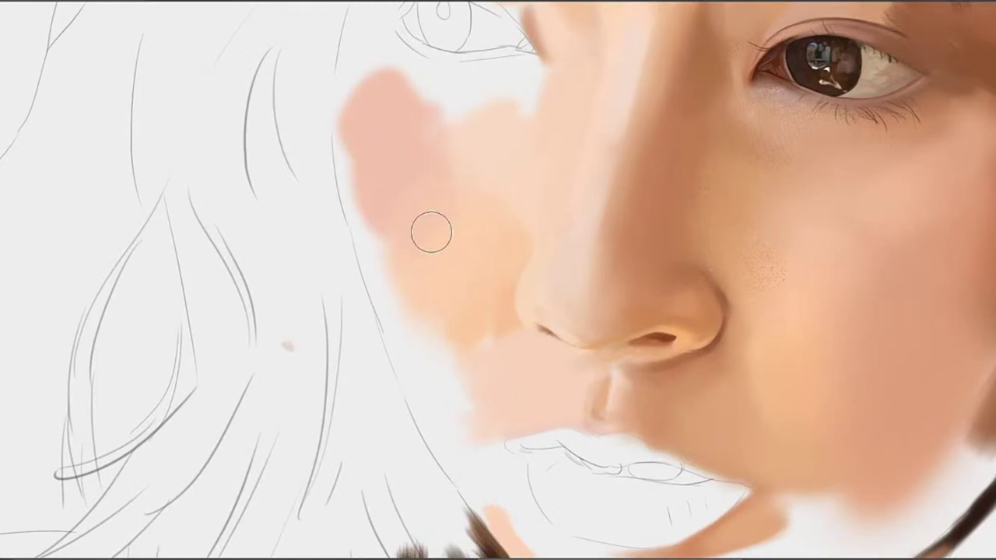
Blend the pink blush across the upper cheek towards the nose and soften the skin below the unpainted eye
{"action": "mouse_move", "coordinate": [487, 172]}
{"action": "left_mouse_down"}
{"action": "mouse_move", "coordinate": [420, 245]}
{"action": "mouse_move", "coordinate": [407, 233]}
{"action": "left_mouse_up"}
{"action": "left_click_drag", "start_coordinate": [393, 220], "coordinate": [492, 259]}
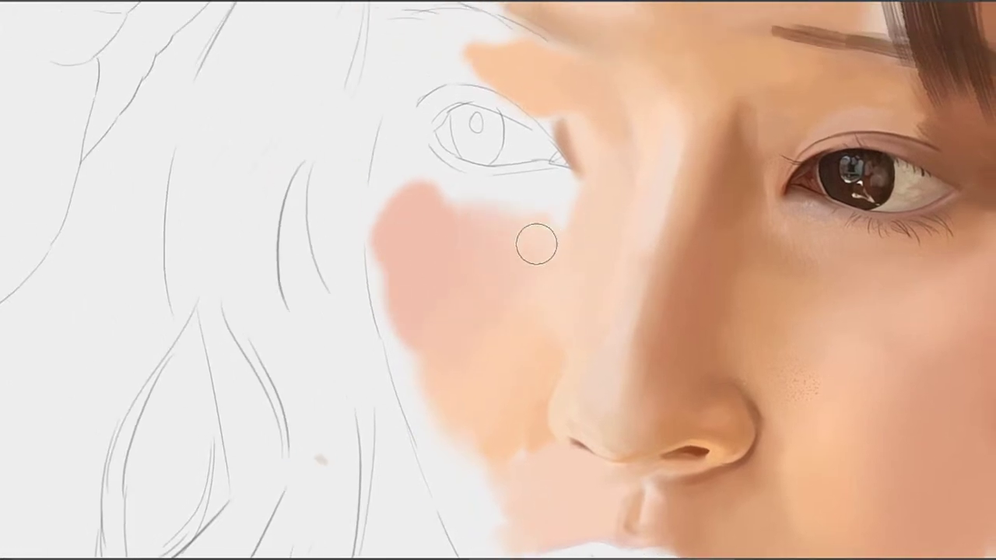
{"action": "mouse_move", "coordinate": [556, 207]}
{"action": "left_mouse_down"}
{"action": "mouse_move", "coordinate": [508, 242]}
{"action": "mouse_move", "coordinate": [542, 258]}
{"action": "left_mouse_up"}
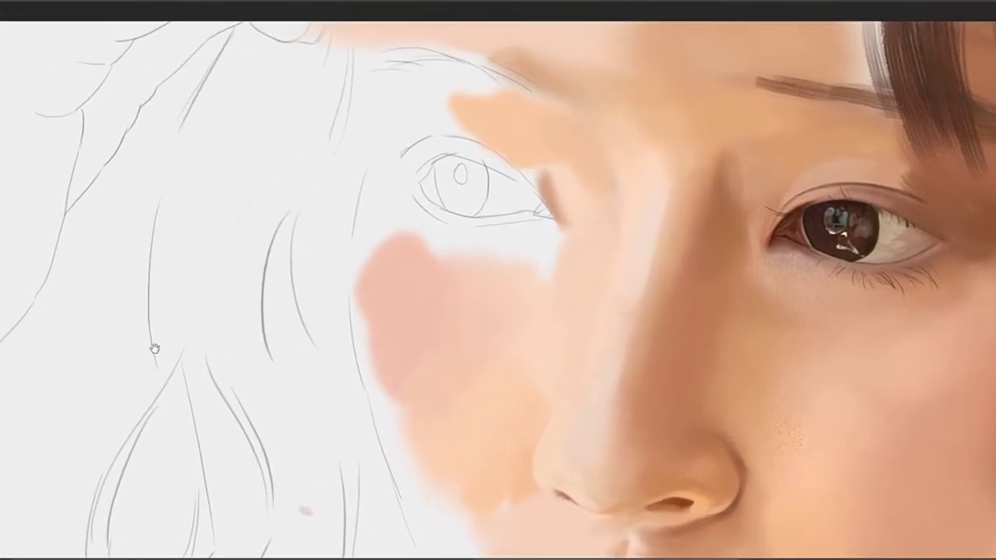
{"action": "scroll", "coordinate": [499, 296], "scroll_direction": "up", "scroll_amount": 1}
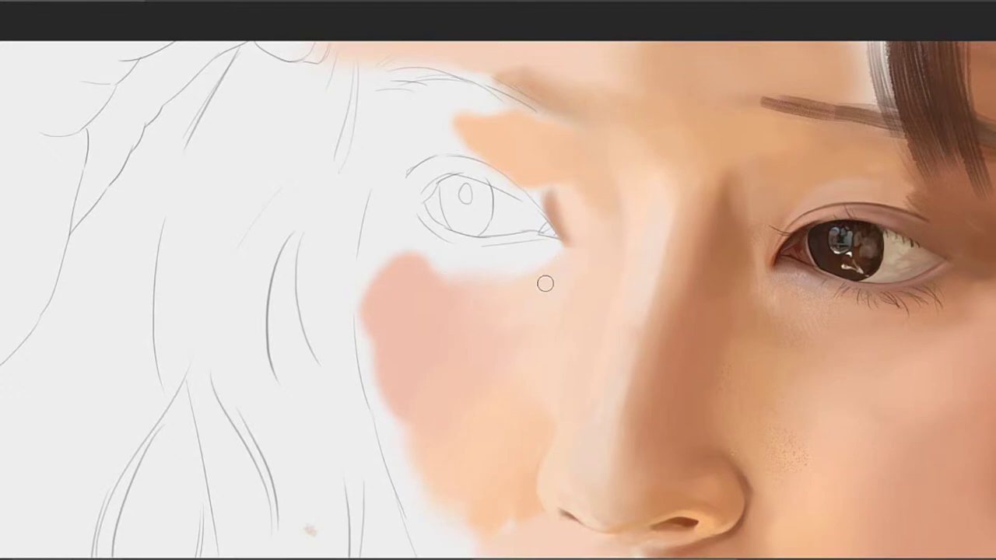
Review the painted face both up close and as a whole canvas to judge the skin blending and the unpainted areas
{"action": "left_click_drag", "start_coordinate": [631, 264], "coordinate": [509, 202]}
{"action": "mouse_move", "coordinate": [665, 218]}
{"action": "left_mouse_down"}
{"action": "mouse_move", "coordinate": [576, 217]}
{"action": "mouse_move", "coordinate": [567, 227]}
{"action": "left_mouse_up"}
{"action": "left_click_drag", "start_coordinate": [493, 287], "coordinate": [593, 222]}
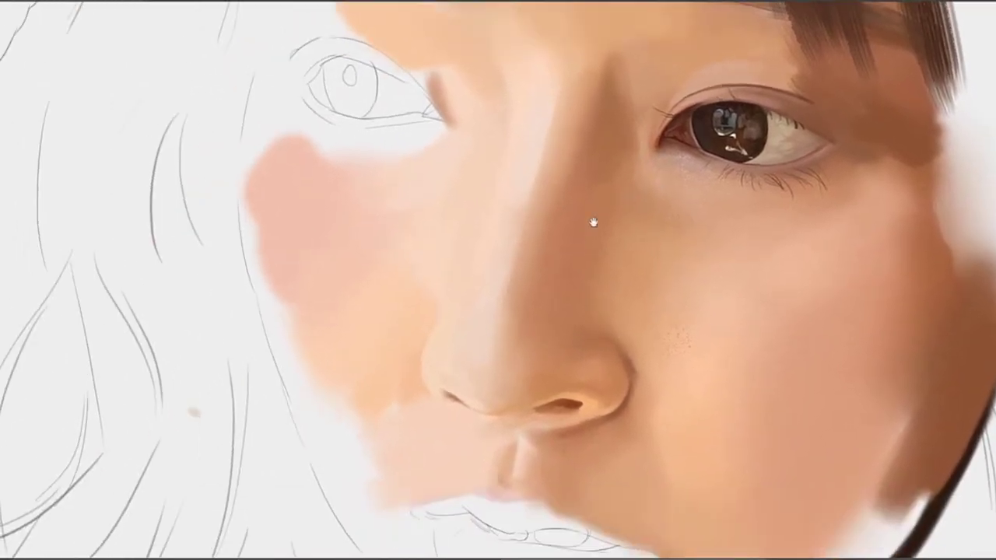
{"action": "left_click_drag", "start_coordinate": [637, 262], "coordinate": [606, 211]}
{"action": "left_click_drag", "start_coordinate": [582, 158], "coordinate": [640, 131]}
{"action": "scroll", "coordinate": [627, 165], "scroll_direction": "down", "scroll_amount": 4}
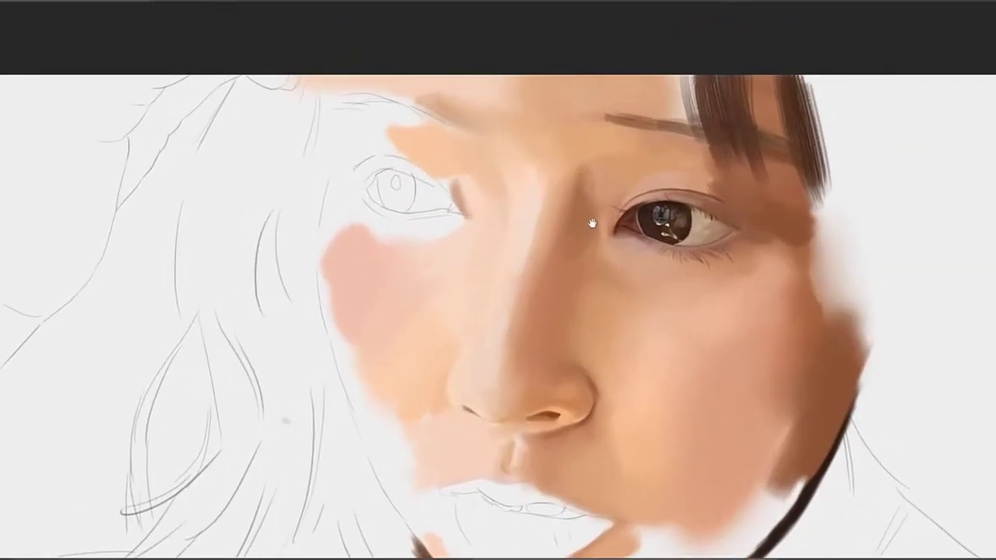
{"action": "scroll", "coordinate": [547, 267], "scroll_direction": "up", "scroll_amount": 4}
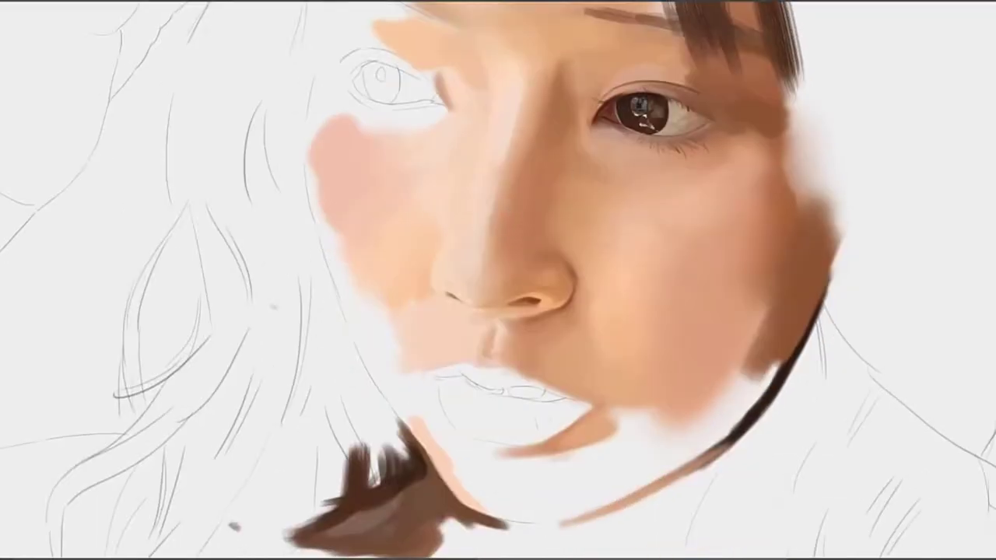
{"action": "mouse_move", "coordinate": [628, 147]}
{"action": "left_mouse_down"}
{"action": "mouse_move", "coordinate": [543, 218]}
{"action": "mouse_move", "coordinate": [566, 215]}
{"action": "mouse_move", "coordinate": [545, 200]}
{"action": "left_mouse_up"}
{"action": "scroll", "coordinate": [545, 200], "scroll_direction": "down", "scroll_amount": 5}
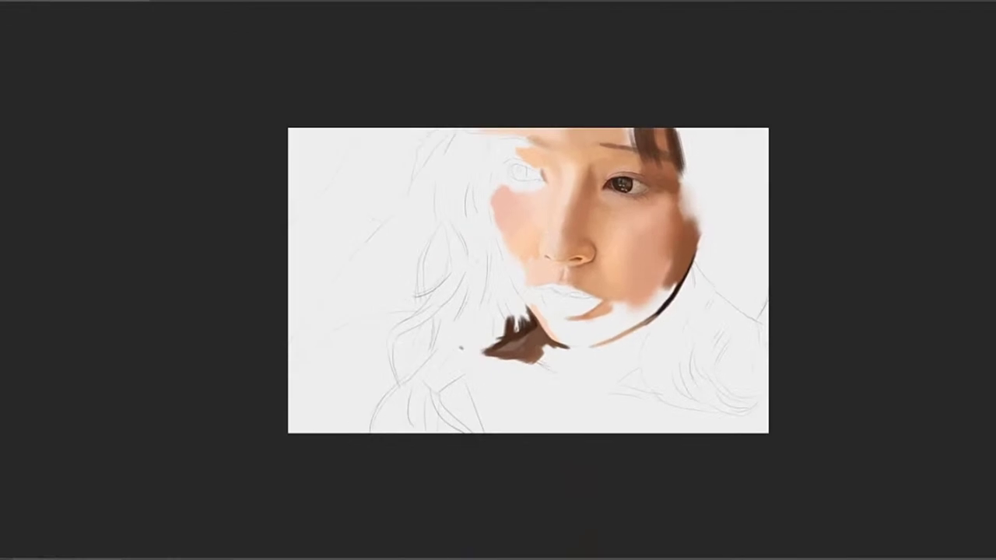
{"action": "mouse_move", "coordinate": [635, 144]}
{"action": "left_mouse_down"}
{"action": "mouse_move", "coordinate": [705, 151]}
{"action": "mouse_move", "coordinate": [483, 172]}
{"action": "left_mouse_up"}
{"action": "mouse_move", "coordinate": [650, 252]}
{"action": "left_mouse_down"}
{"action": "mouse_move", "coordinate": [577, 265]}
{"action": "mouse_move", "coordinate": [559, 218]}
{"action": "mouse_move", "coordinate": [500, 276]}
{"action": "left_mouse_up"}
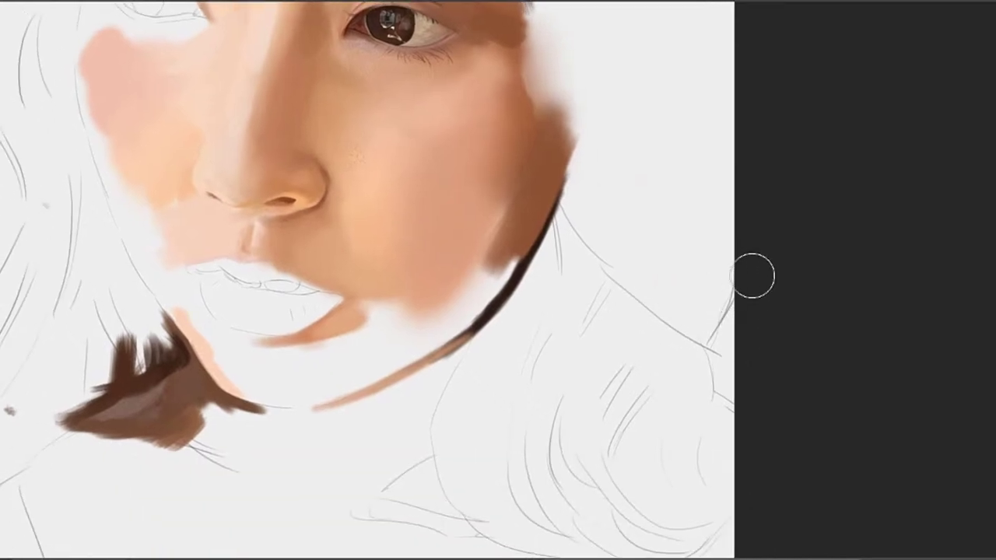
Block in a soft olive-brown background area between the canvas's left edge and the wavy hair sketch
{"action": "mouse_move", "coordinate": [740, 347]}
{"action": "left_mouse_down"}
{"action": "mouse_move", "coordinate": [712, 404]}
{"action": "mouse_move", "coordinate": [739, 372]}
{"action": "mouse_move", "coordinate": [729, 355]}
{"action": "mouse_move", "coordinate": [729, 401]}
{"action": "left_mouse_up"}
{"action": "left_click_drag", "start_coordinate": [567, 269], "coordinate": [526, 268]}
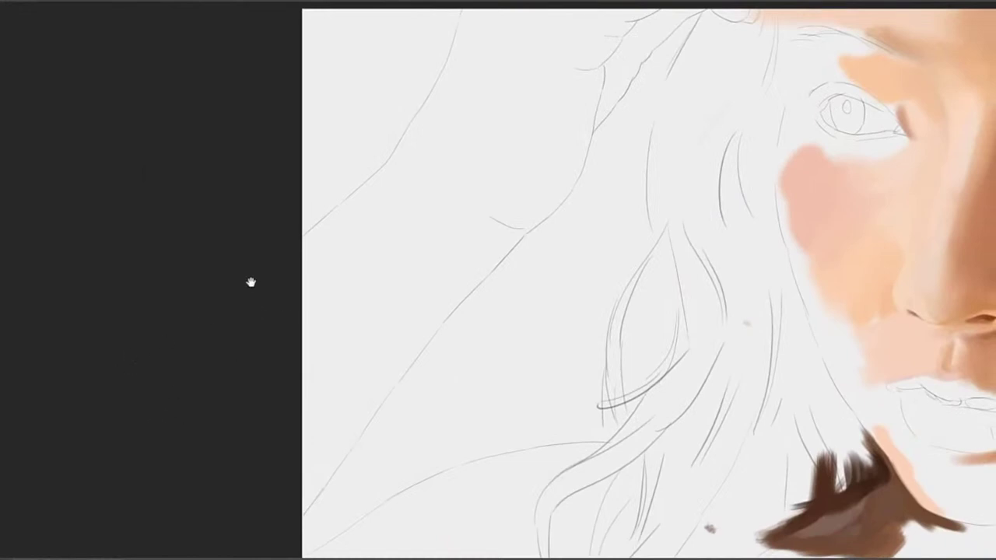
{"action": "left_click_drag", "start_coordinate": [532, 364], "coordinate": [529, 227]}
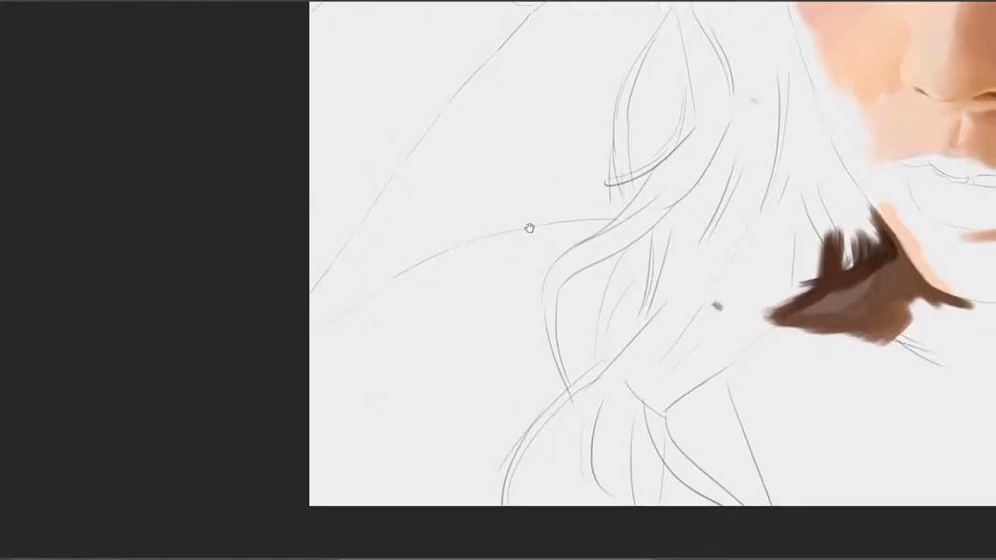
{"action": "left_click_drag", "start_coordinate": [520, 335], "coordinate": [560, 320]}
{"action": "left_click_drag", "start_coordinate": [536, 229], "coordinate": [532, 279]}
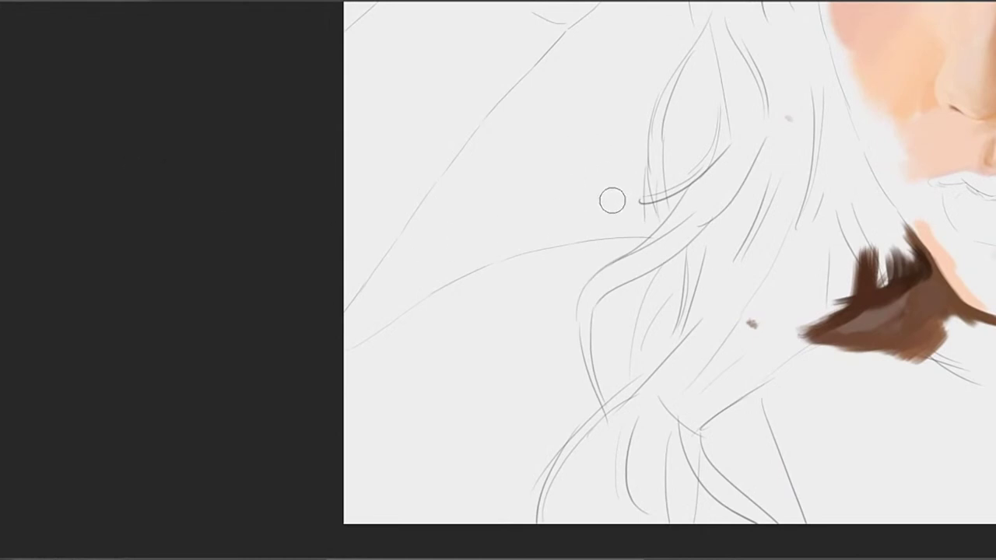
{"action": "left_click_drag", "start_coordinate": [611, 199], "coordinate": [582, 222]}
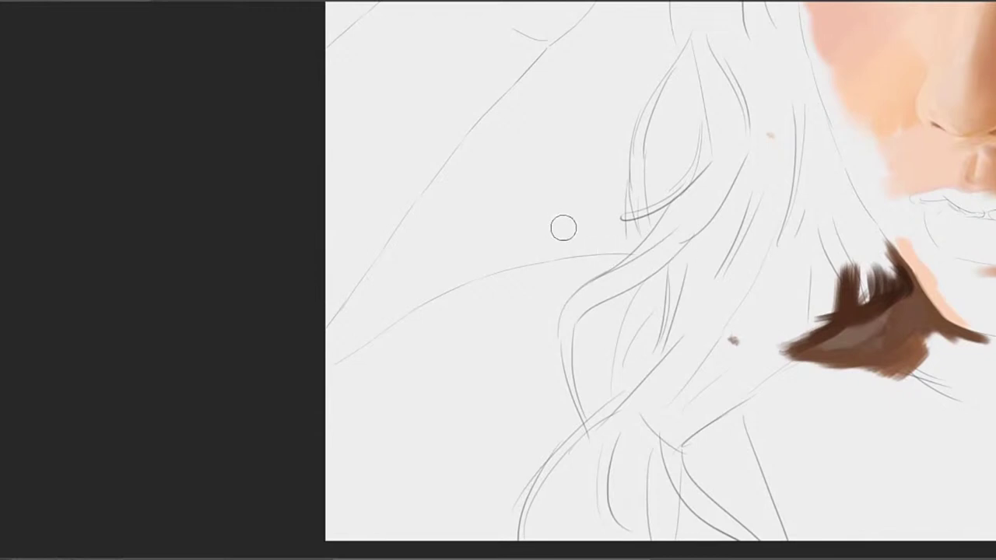
{"action": "mouse_move", "coordinate": [653, 232]}
{"action": "left_mouse_down"}
{"action": "mouse_move", "coordinate": [542, 255]}
{"action": "mouse_move", "coordinate": [615, 210]}
{"action": "mouse_move", "coordinate": [513, 274]}
{"action": "mouse_move", "coordinate": [423, 300]}
{"action": "mouse_move", "coordinate": [372, 301]}
{"action": "mouse_move", "coordinate": [399, 258]}
{"action": "mouse_move", "coordinate": [467, 265]}
{"action": "mouse_move", "coordinate": [455, 251]}
{"action": "mouse_move", "coordinate": [358, 340]}
{"action": "mouse_move", "coordinate": [396, 357]}
{"action": "left_mouse_up"}
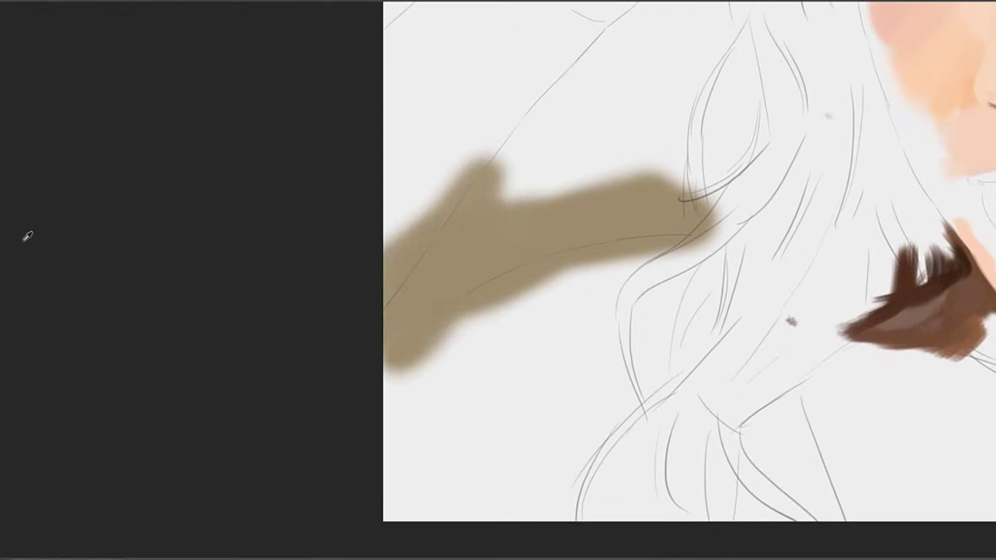
{"action": "mouse_move", "coordinate": [403, 245]}
{"action": "left_mouse_down"}
{"action": "mouse_move", "coordinate": [404, 442]}
{"action": "mouse_move", "coordinate": [387, 204]}
{"action": "left_mouse_up"}
{"action": "key", "text": "ctrl+z"}
{"action": "key", "text": "ctrl+z"}
Paint a pale beige strip along the canvas's left edge and extend the background patch with brown upwards and beige towards the hair lines
{"action": "left_click_drag", "start_coordinate": [399, 379], "coordinate": [395, 207]}
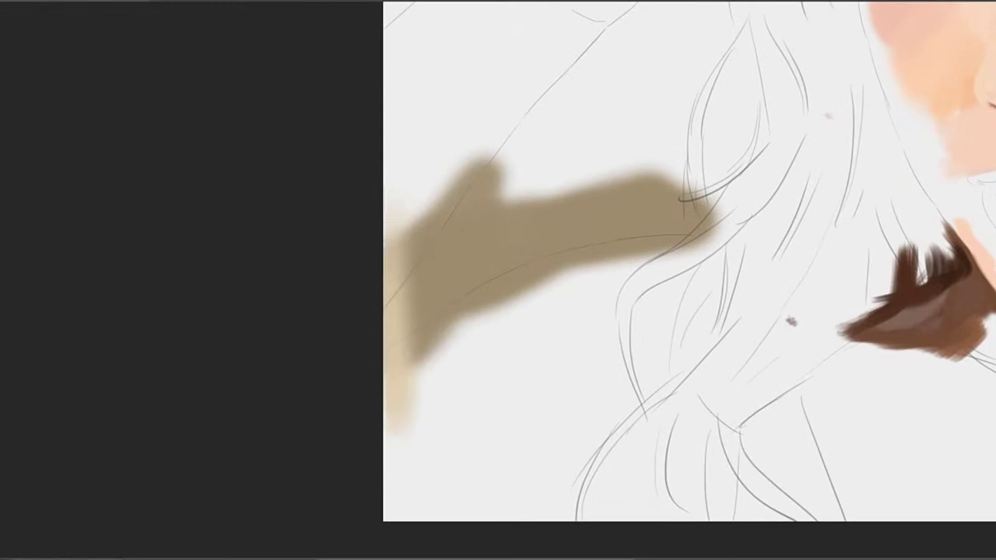
{"action": "left_click", "coordinate": [468, 265], "text": "alt"}
{"action": "left_click_drag", "start_coordinate": [506, 221], "coordinate": [450, 313]}
{"action": "mouse_move", "coordinate": [490, 240]}
{"action": "left_mouse_down"}
{"action": "mouse_move", "coordinate": [448, 257]}
{"action": "mouse_move", "coordinate": [480, 280]}
{"action": "mouse_move", "coordinate": [480, 253]}
{"action": "mouse_move", "coordinate": [424, 275]}
{"action": "mouse_move", "coordinate": [469, 294]}
{"action": "mouse_move", "coordinate": [561, 270]}
{"action": "mouse_move", "coordinate": [511, 324]}
{"action": "mouse_move", "coordinate": [639, 340]}
{"action": "mouse_move", "coordinate": [656, 323]}
{"action": "mouse_move", "coordinate": [583, 328]}
{"action": "mouse_move", "coordinate": [653, 374]}
{"action": "mouse_move", "coordinate": [585, 350]}
{"action": "mouse_move", "coordinate": [610, 337]}
{"action": "mouse_move", "coordinate": [648, 345]}
{"action": "left_mouse_up"}
{"action": "left_click", "coordinate": [472, 347], "text": "alt"}
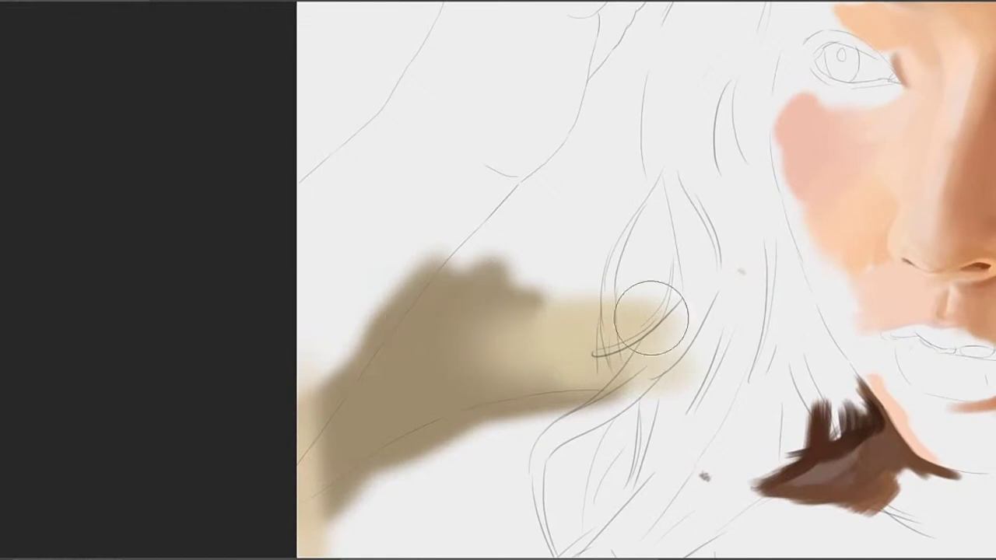
Spread a large soft light-tan area above the brown background patch, with a greyer brown on its side facing the hair
{"action": "left_click_drag", "start_coordinate": [535, 342], "coordinate": [576, 331]}
{"action": "mouse_move", "coordinate": [567, 276]}
{"action": "left_mouse_down"}
{"action": "mouse_move", "coordinate": [552, 321]}
{"action": "mouse_move", "coordinate": [500, 240]}
{"action": "mouse_move", "coordinate": [448, 311]}
{"action": "left_mouse_up"}
{"action": "mouse_move", "coordinate": [530, 343]}
{"action": "left_mouse_down"}
{"action": "mouse_move", "coordinate": [495, 318]}
{"action": "mouse_move", "coordinate": [485, 280]}
{"action": "mouse_move", "coordinate": [455, 319]}
{"action": "left_mouse_up"}
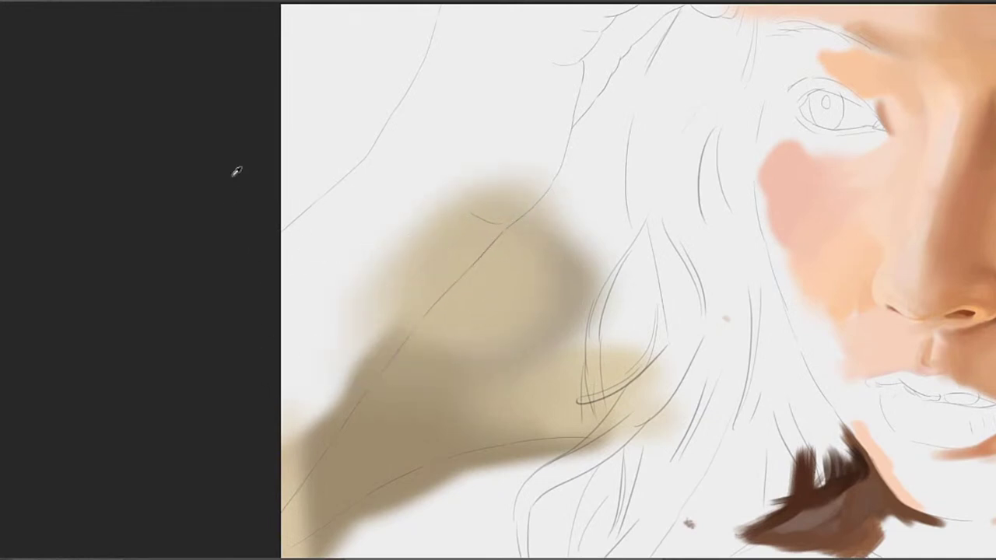
With a smaller brush, add an orange-brown smudge near the hair lines and a darker band between the tan and brown background areas
{"action": "key", "text": "bracketleft"}
{"action": "key", "text": "bracketleft"}
{"action": "key", "text": "bracketleft"}
{"action": "mouse_move", "coordinate": [589, 340]}
{"action": "left_mouse_down"}
{"action": "mouse_move", "coordinate": [571, 340]}
{"action": "mouse_move", "coordinate": [598, 335]}
{"action": "mouse_move", "coordinate": [548, 344]}
{"action": "mouse_move", "coordinate": [507, 326]}
{"action": "mouse_move", "coordinate": [535, 314]}
{"action": "mouse_move", "coordinate": [552, 260]}
{"action": "mouse_move", "coordinate": [599, 236]}
{"action": "left_mouse_up"}
{"action": "key", "text": "ctrl+z"}
{"action": "left_click", "coordinate": [514, 326], "text": "alt"}
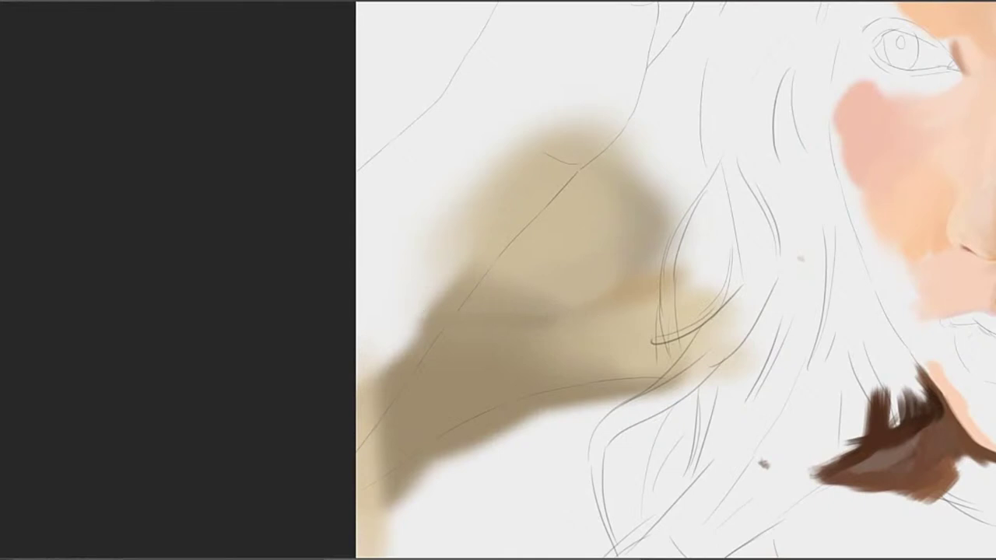
{"action": "left_click_drag", "start_coordinate": [426, 314], "coordinate": [580, 311]}
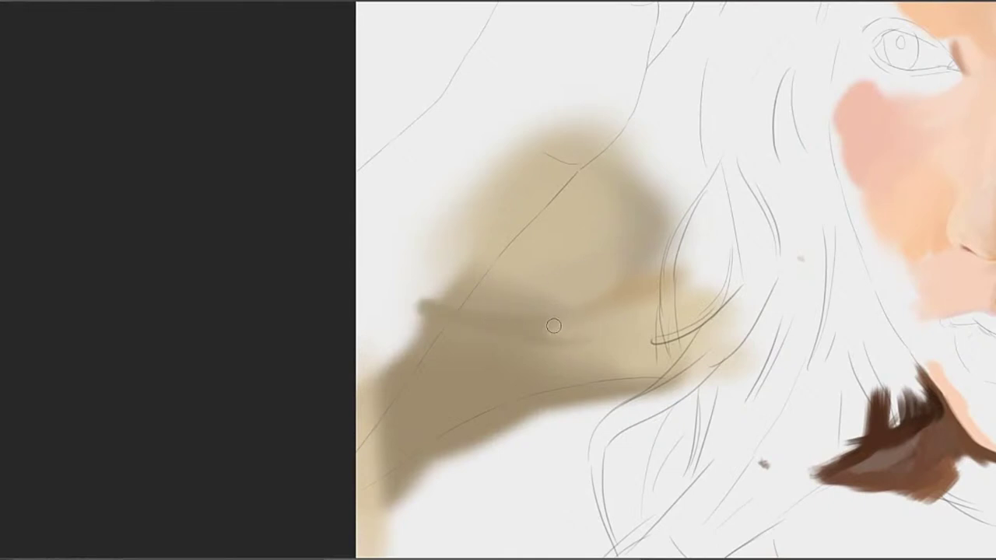
{"action": "left_click", "coordinate": [491, 324], "text": "alt"}
Paint a vertical tan-brown band from the upper background down to the orange-brown smudge, using a reduced brush size
{"action": "left_click_drag", "start_coordinate": [504, 238], "coordinate": [186, 305]}
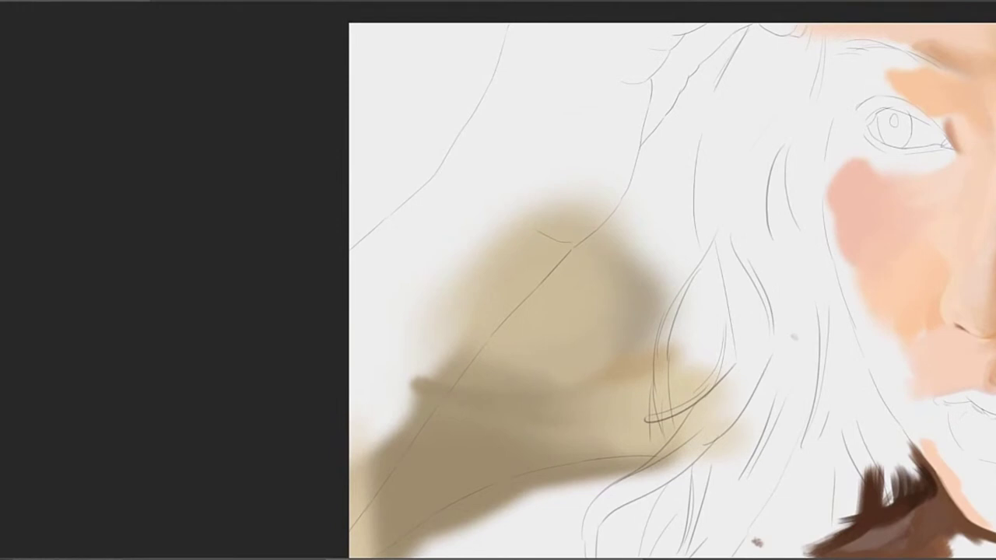
{"action": "left_click_drag", "start_coordinate": [551, 309], "coordinate": [553, 337]}
{"action": "key", "text": "ctrl+0"}
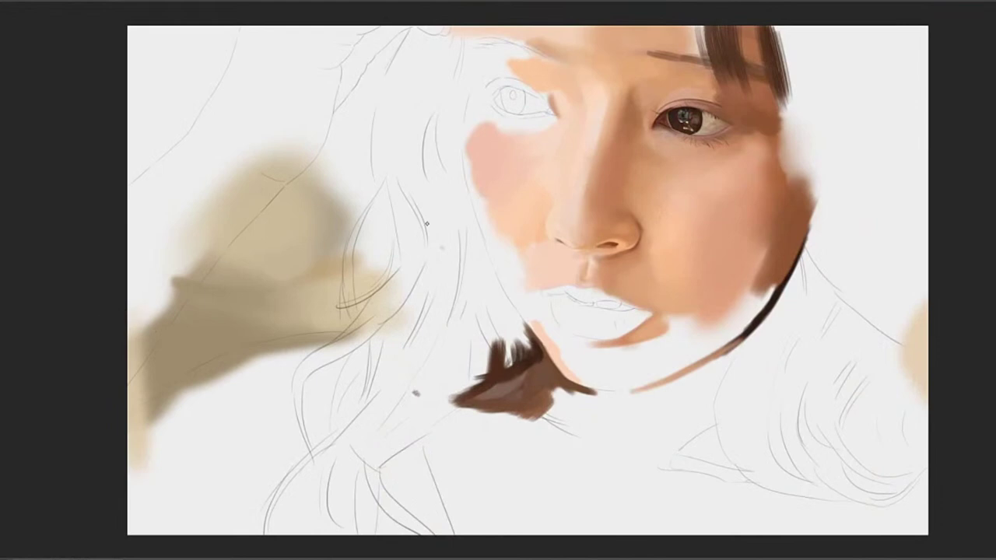
{"action": "left_click_drag", "start_coordinate": [504, 236], "coordinate": [528, 234]}
{"action": "left_click_drag", "start_coordinate": [464, 241], "coordinate": [574, 329]}
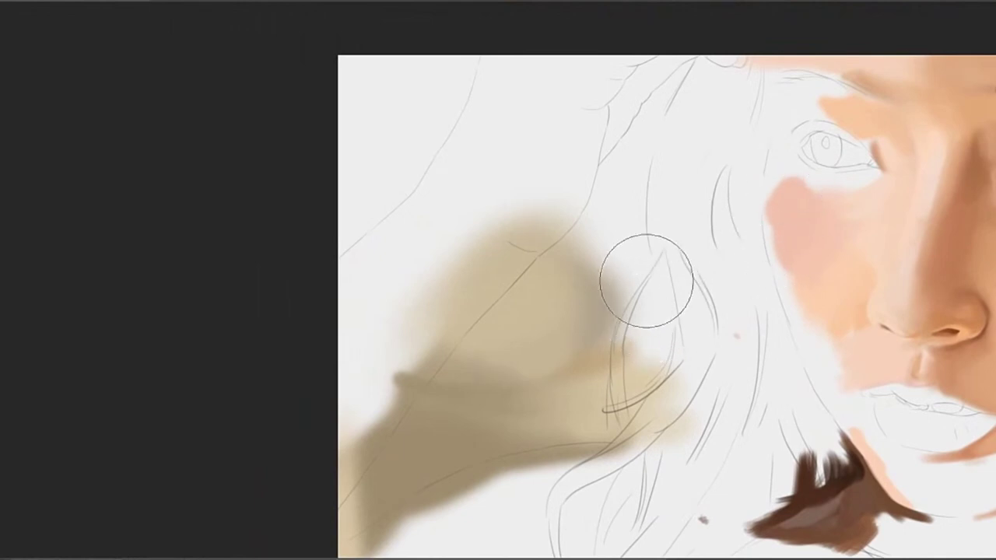
{"action": "key", "text": "bracketleft"}
{"action": "key", "text": "bracketleft"}
{"action": "key", "text": "bracketleft"}
{"action": "key", "text": "bracketleft"}
{"action": "key", "text": "bracketleft"}
{"action": "key", "text": "bracketleft"}
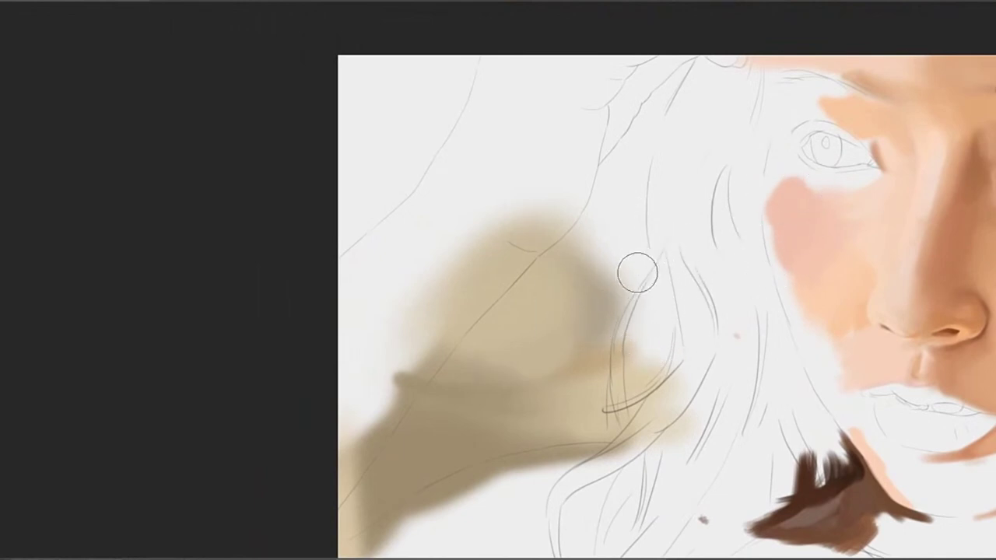
{"action": "left_click_drag", "start_coordinate": [618, 262], "coordinate": [595, 305]}
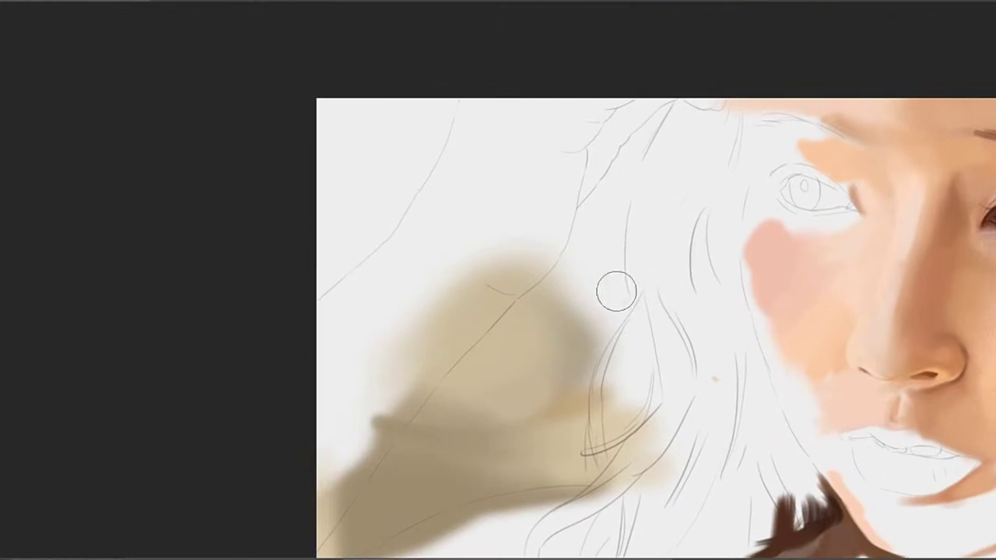
{"action": "left_click_drag", "start_coordinate": [574, 132], "coordinate": [574, 343]}
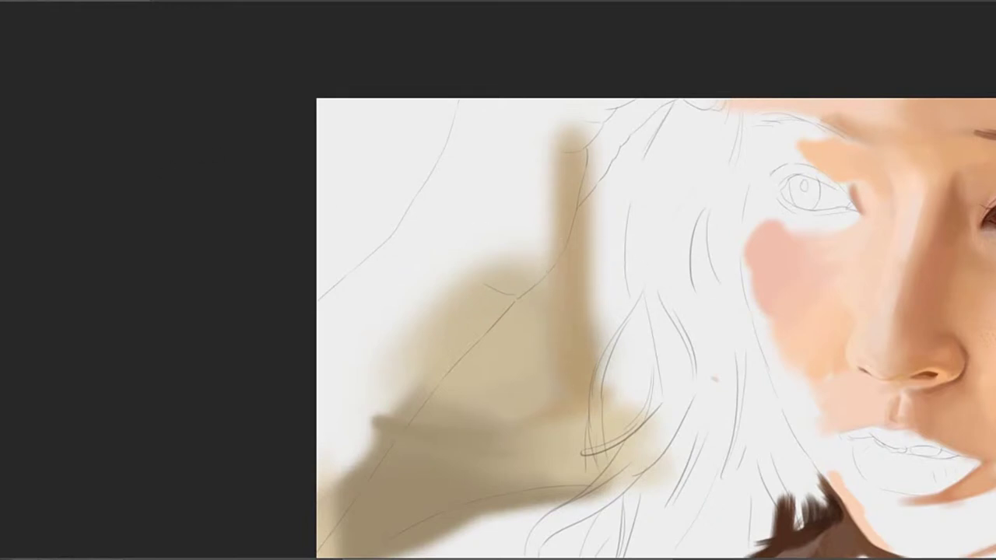
Darken the side of the vertical band facing the hair and carry its brown across the looping hair lines at its foot
{"action": "left_click_drag", "start_coordinate": [584, 229], "coordinate": [586, 342]}
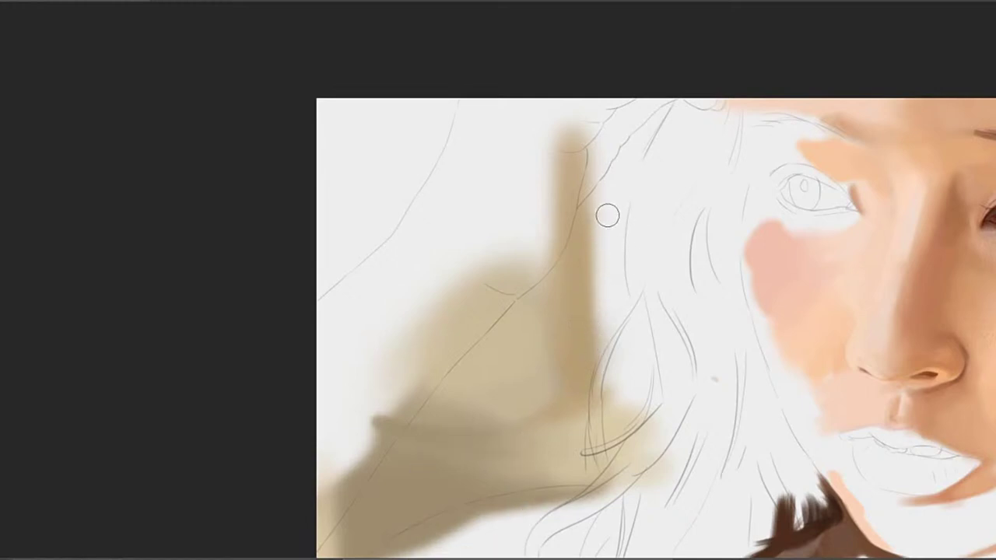
{"action": "left_click_drag", "start_coordinate": [587, 350], "coordinate": [586, 223]}
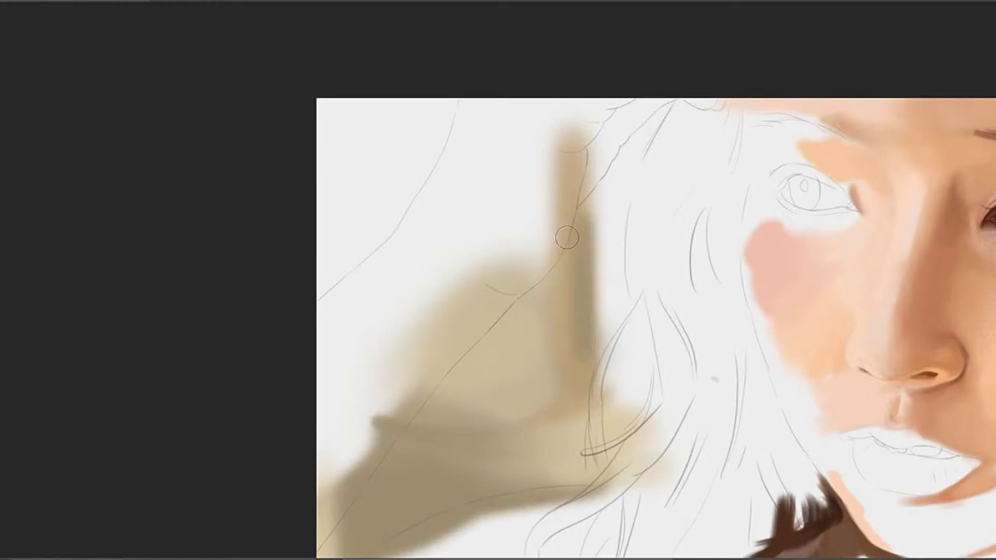
{"action": "left_click", "coordinate": [590, 358], "text": "alt"}
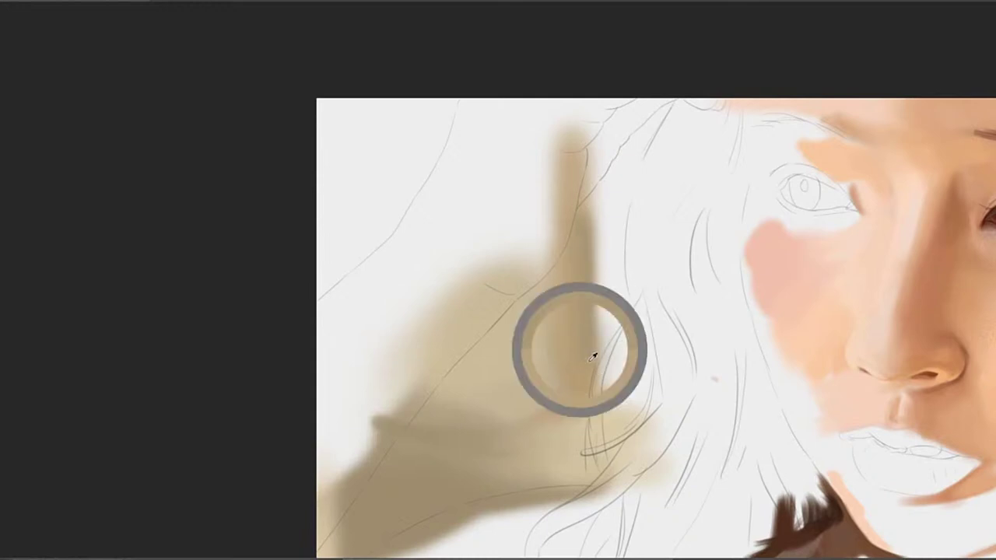
{"action": "mouse_move", "coordinate": [607, 364]}
{"action": "left_mouse_down"}
{"action": "mouse_move", "coordinate": [633, 366]}
{"action": "mouse_move", "coordinate": [613, 369]}
{"action": "mouse_move", "coordinate": [674, 387]}
{"action": "mouse_move", "coordinate": [588, 372]}
{"action": "mouse_move", "coordinate": [655, 381]}
{"action": "left_mouse_up"}
{"action": "left_click", "coordinate": [589, 374], "text": "alt"}
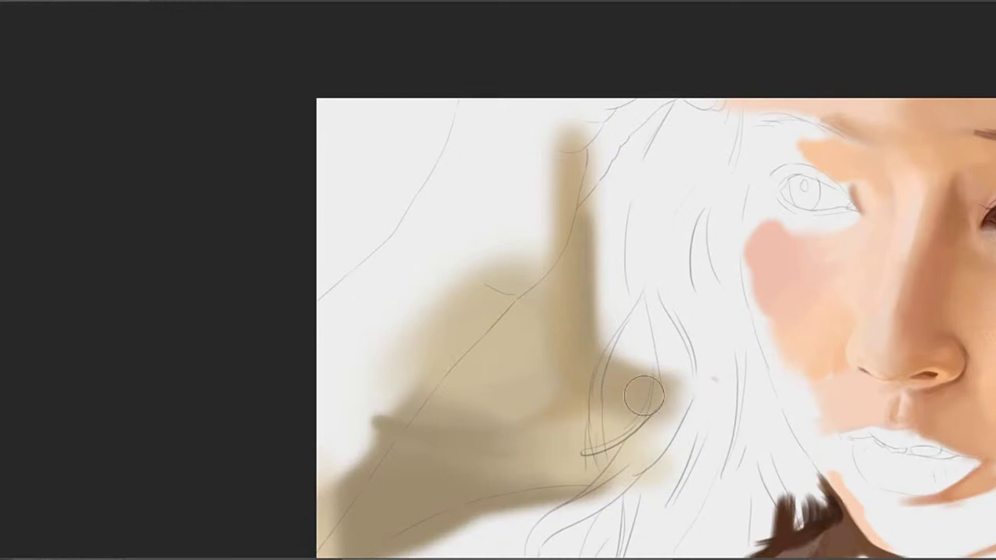
Block in two brown background patches near the canvas's upper-left corner and add a yellow-beige accent along the edge
{"action": "left_click_drag", "start_coordinate": [462, 255], "coordinate": [550, 296]}
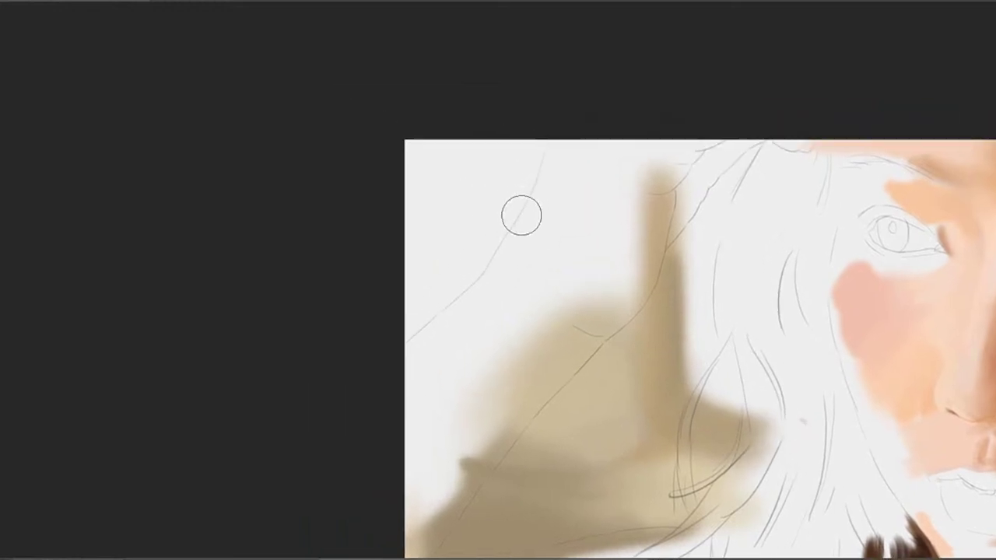
{"action": "mouse_move", "coordinate": [494, 257]}
{"action": "left_mouse_down"}
{"action": "mouse_move", "coordinate": [527, 122]}
{"action": "mouse_move", "coordinate": [549, 175]}
{"action": "left_mouse_up"}
{"action": "mouse_move", "coordinate": [472, 231]}
{"action": "left_mouse_down"}
{"action": "mouse_move", "coordinate": [462, 270]}
{"action": "mouse_move", "coordinate": [444, 258]}
{"action": "mouse_move", "coordinate": [456, 288]}
{"action": "mouse_move", "coordinate": [387, 271]}
{"action": "mouse_move", "coordinate": [451, 309]}
{"action": "left_mouse_up"}
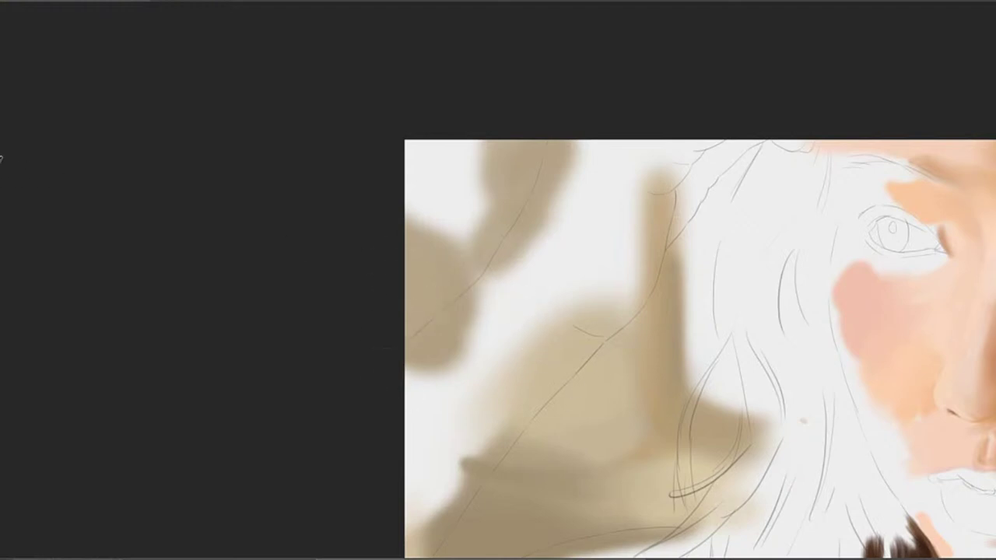
{"action": "left_click_drag", "start_coordinate": [413, 264], "coordinate": [415, 312]}
{"action": "key", "text": "ctrl+z"}
{"action": "left_click_drag", "start_coordinate": [415, 252], "coordinate": [411, 299]}
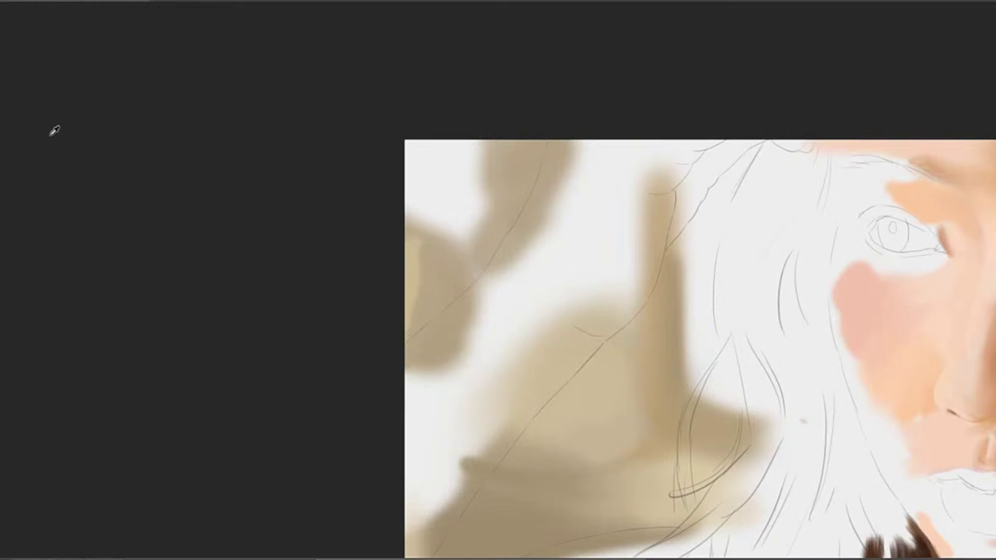
Paint a bright white spot between the two upper-left brown patches and blend off-white from it towards the canvas's upper edge
{"action": "mouse_move", "coordinate": [457, 209]}
{"action": "left_mouse_down"}
{"action": "mouse_move", "coordinate": [427, 207]}
{"action": "mouse_move", "coordinate": [459, 219]}
{"action": "left_mouse_up"}
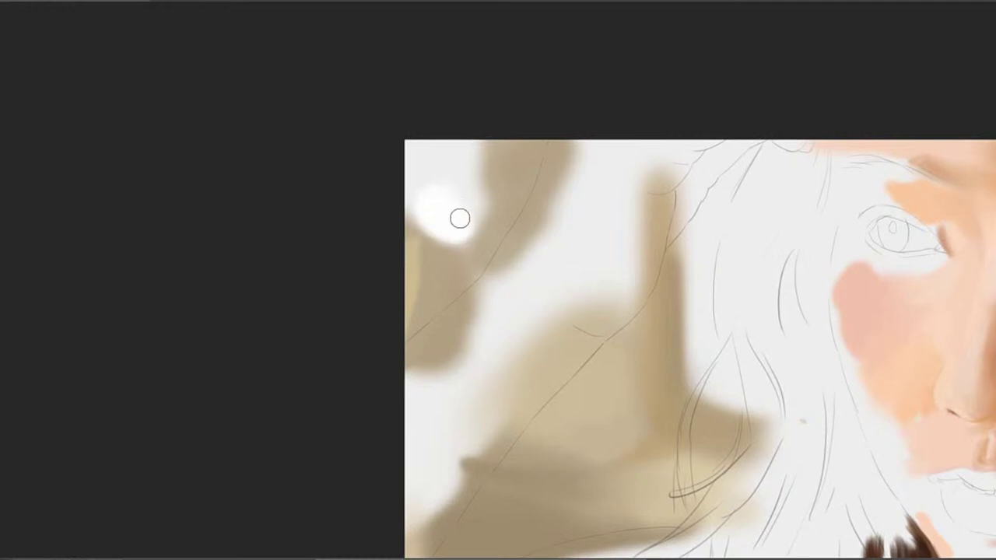
{"action": "left_click", "coordinate": [465, 201], "text": "alt"}
{"action": "left_click_drag", "start_coordinate": [467, 225], "coordinate": [437, 209]}
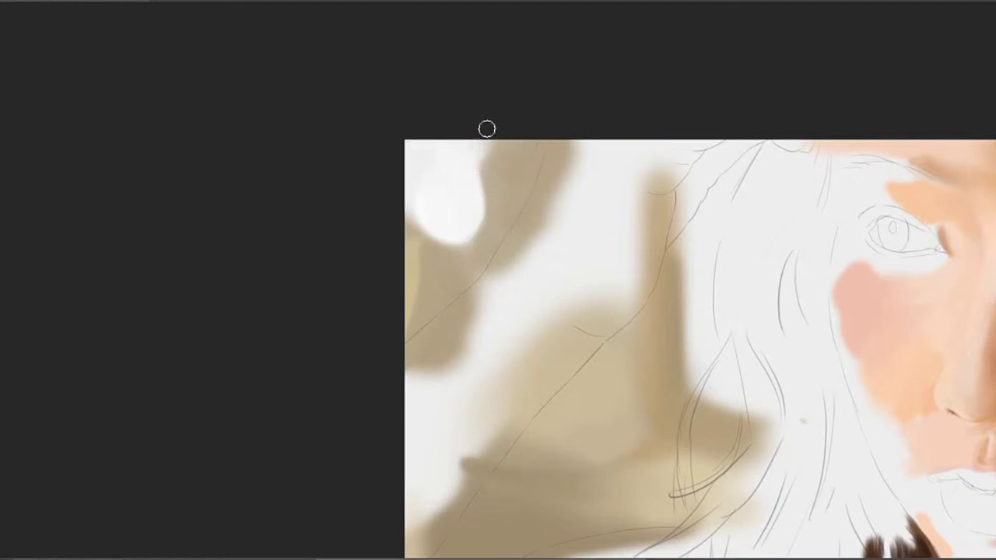
{"action": "left_click", "coordinate": [504, 152], "text": "alt"}
{"action": "left_click_drag", "start_coordinate": [464, 169], "coordinate": [474, 167]}
Lay off-white and bright white between the vertical tan band and the hair lines, softening it with a larger brush
{"action": "mouse_move", "coordinate": [585, 249]}
{"action": "left_mouse_down"}
{"action": "mouse_move", "coordinate": [490, 213]}
{"action": "mouse_move", "coordinate": [448, 214]}
{"action": "left_mouse_up"}
{"action": "left_click_drag", "start_coordinate": [545, 231], "coordinate": [449, 247]}
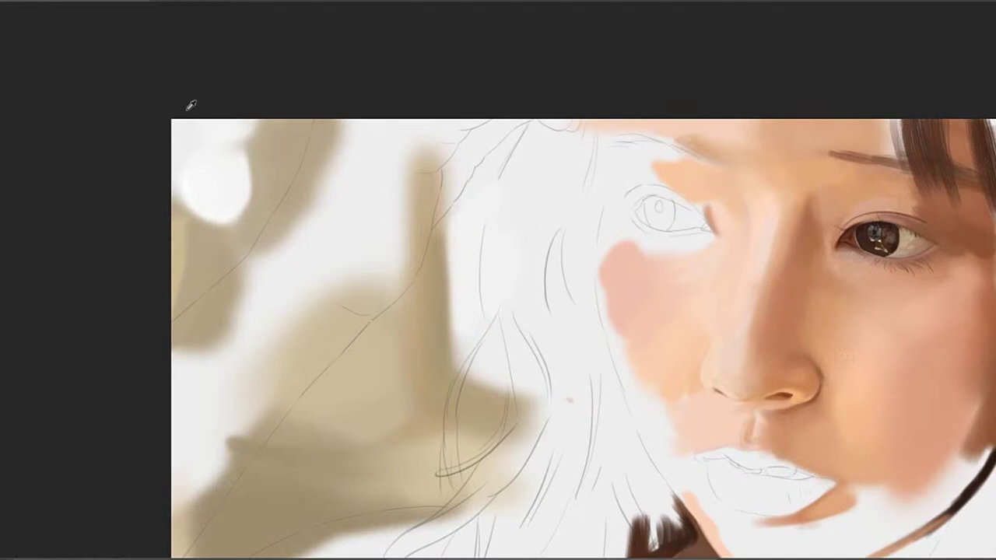
{"action": "mouse_move", "coordinate": [463, 227]}
{"action": "left_mouse_down"}
{"action": "mouse_move", "coordinate": [490, 200]}
{"action": "mouse_move", "coordinate": [474, 248]}
{"action": "left_mouse_up"}
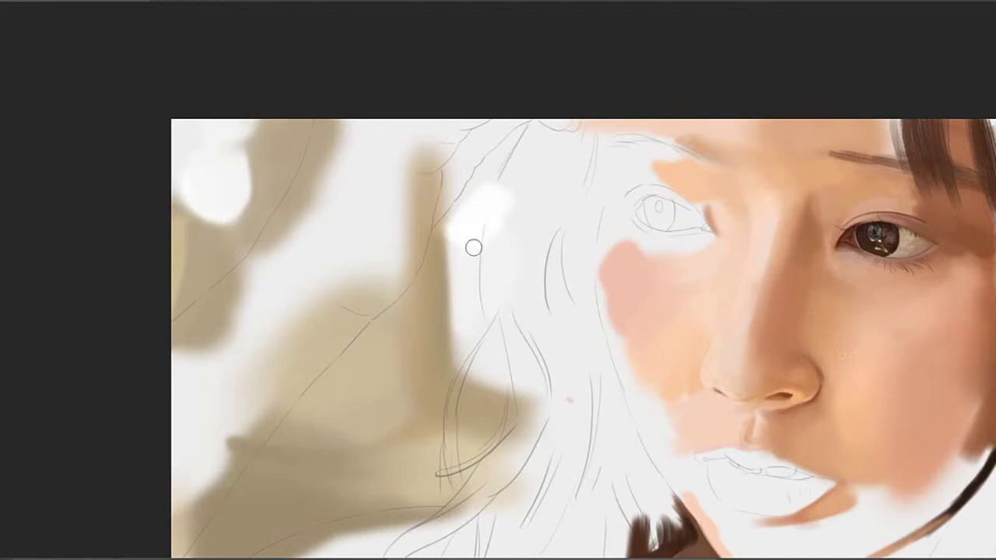
{"action": "key", "text": "bracketright"}
{"action": "key", "text": "bracketright"}
{"action": "left_click_drag", "start_coordinate": [489, 202], "coordinate": [462, 247]}
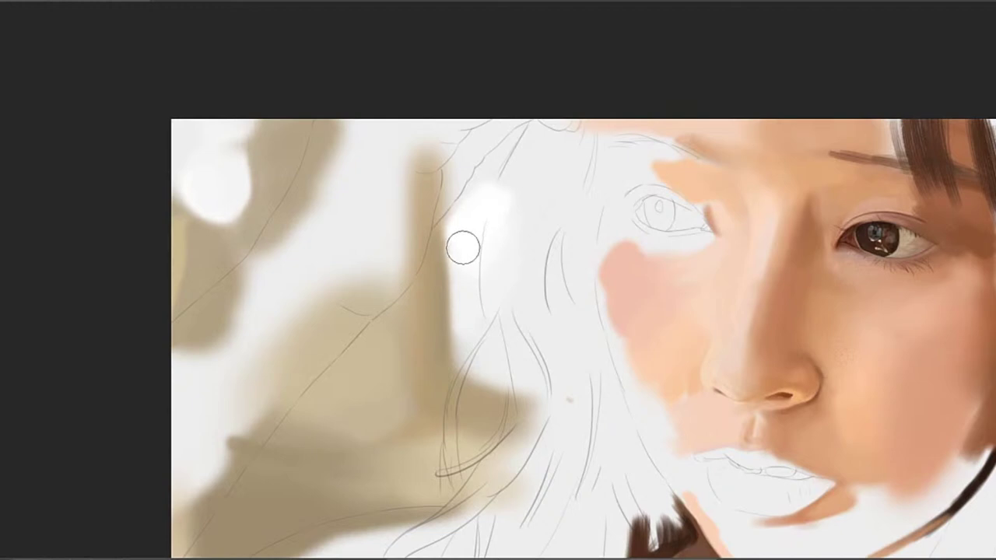
Extend the white highlight upwards along the head's outline to the upper canvas edge with a smaller brush
{"action": "key", "text": "bracketleft"}
{"action": "key", "text": "bracketleft"}
{"action": "key", "text": "bracketleft"}
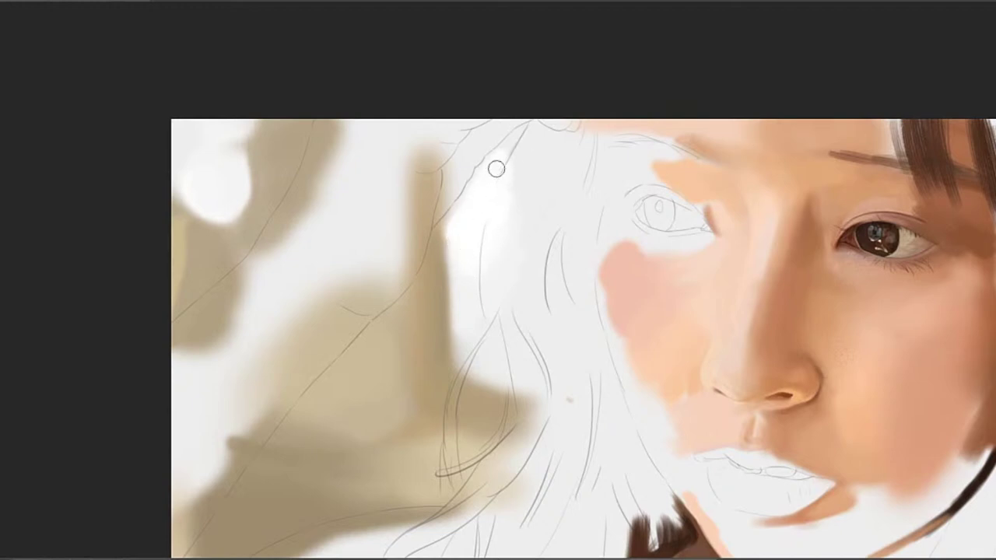
{"action": "mouse_move", "coordinate": [496, 169]}
{"action": "left_mouse_down"}
{"action": "mouse_move", "coordinate": [469, 189]}
{"action": "mouse_move", "coordinate": [519, 136]}
{"action": "mouse_move", "coordinate": [438, 237]}
{"action": "left_mouse_up"}
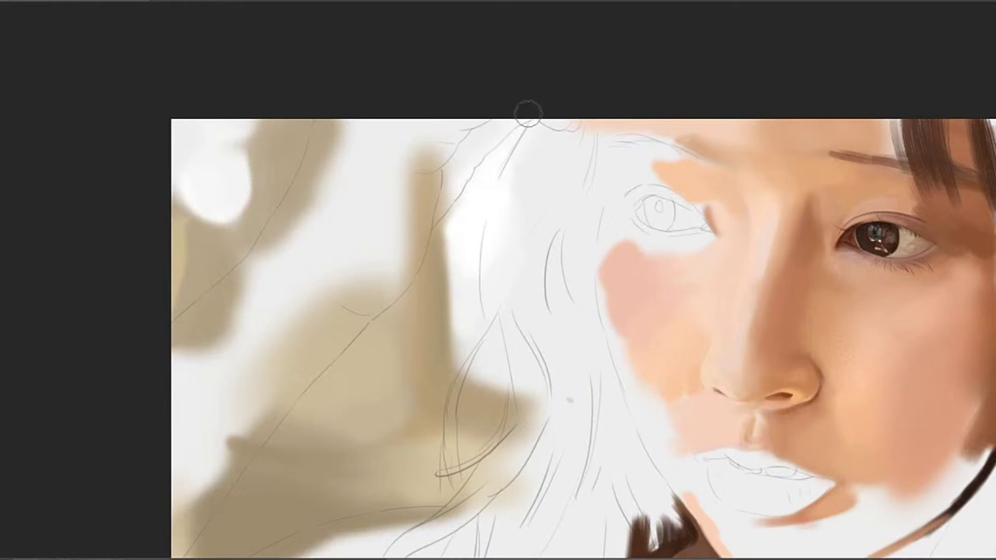
Add a small brown patch at the canvas's upper edge where it meets the hair outline
{"action": "left_click", "coordinate": [489, 171], "text": "alt"}
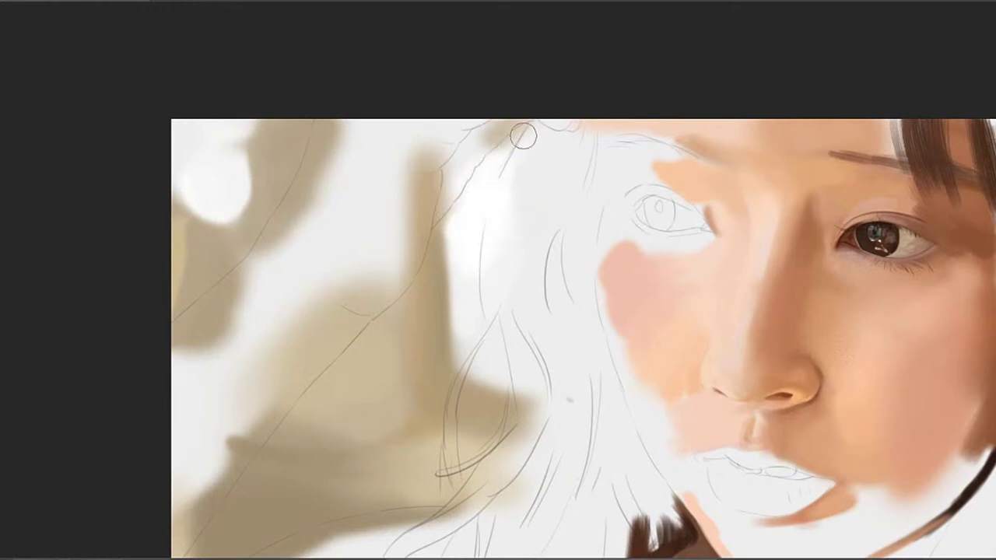
{"action": "mouse_move", "coordinate": [515, 237]}
{"action": "left_mouse_down"}
{"action": "mouse_move", "coordinate": [624, 78]}
{"action": "mouse_move", "coordinate": [663, 93]}
{"action": "left_mouse_up"}
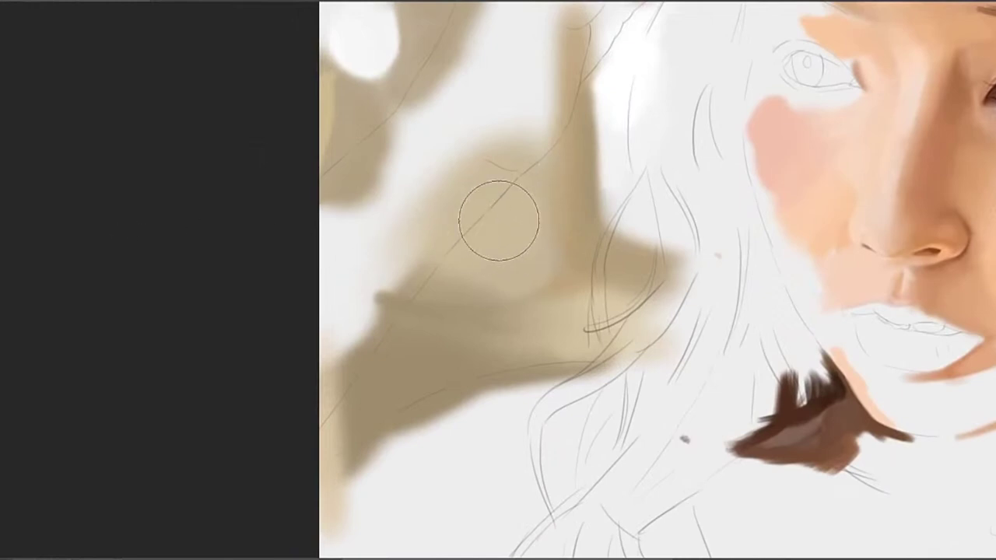
{"action": "left_click_drag", "start_coordinate": [504, 256], "coordinate": [512, 233]}
{"action": "key", "text": "ctrl+z"}
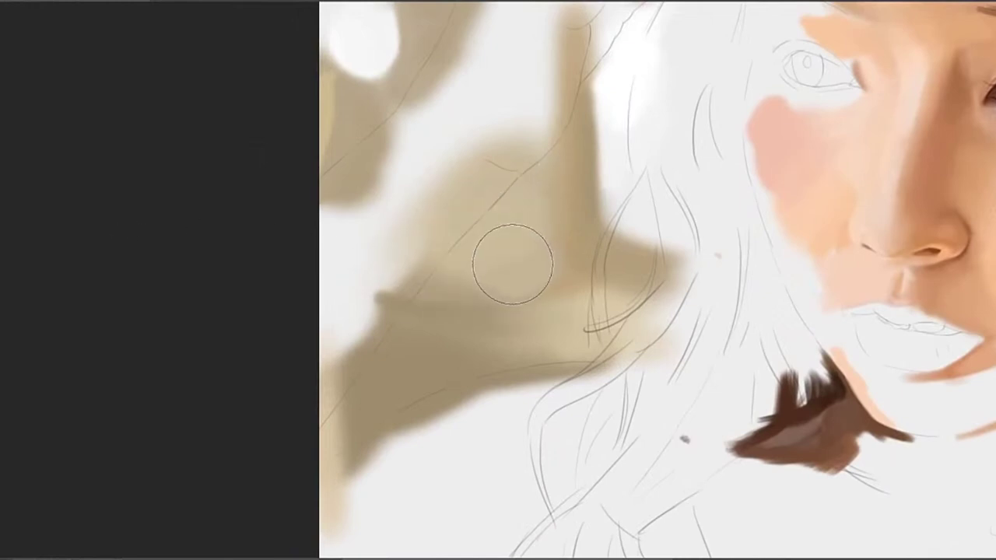
Lighten the rounded beige background patch and blend its lower edge into the darker brown shape with a smaller brush
{"action": "key", "text": "bracketleft"}
{"action": "key", "text": "bracketleft"}
{"action": "key", "text": "bracketleft"}
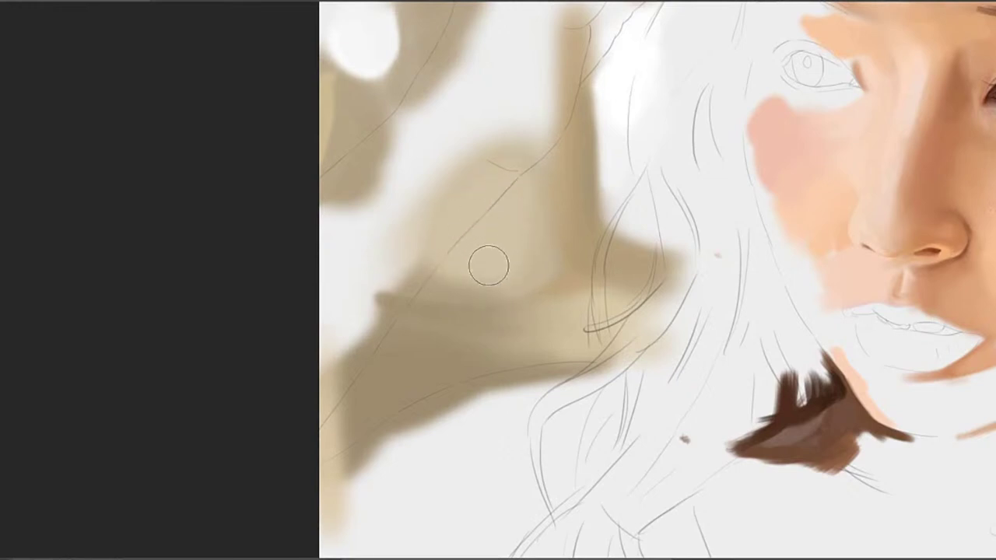
{"action": "key", "text": "bracketleft"}
{"action": "key", "text": "bracketleft"}
{"action": "left_click_drag", "start_coordinate": [465, 278], "coordinate": [573, 224]}
{"action": "left_click", "coordinate": [638, 261], "text": "alt"}
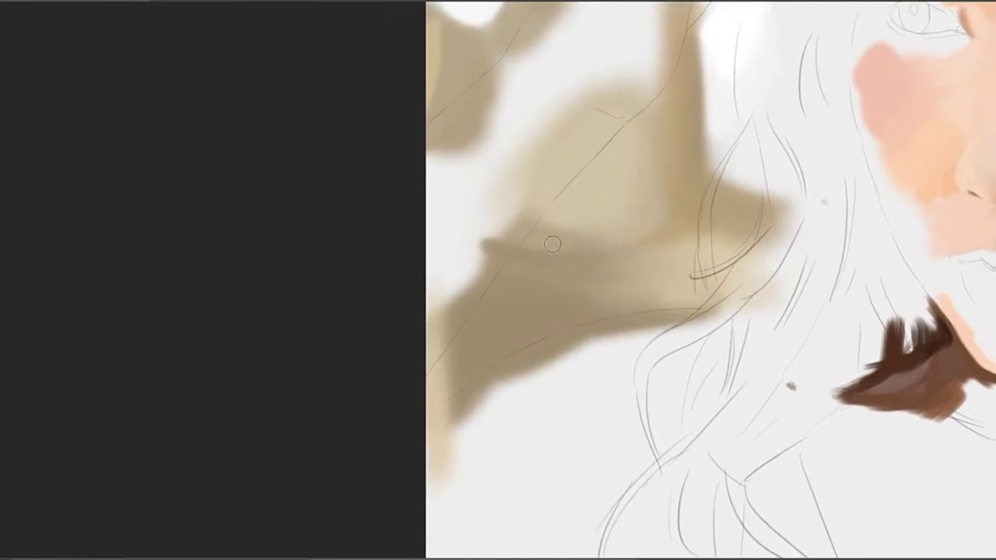
{"action": "left_click_drag", "start_coordinate": [625, 213], "coordinate": [515, 239]}
{"action": "left_click_drag", "start_coordinate": [644, 198], "coordinate": [610, 223]}
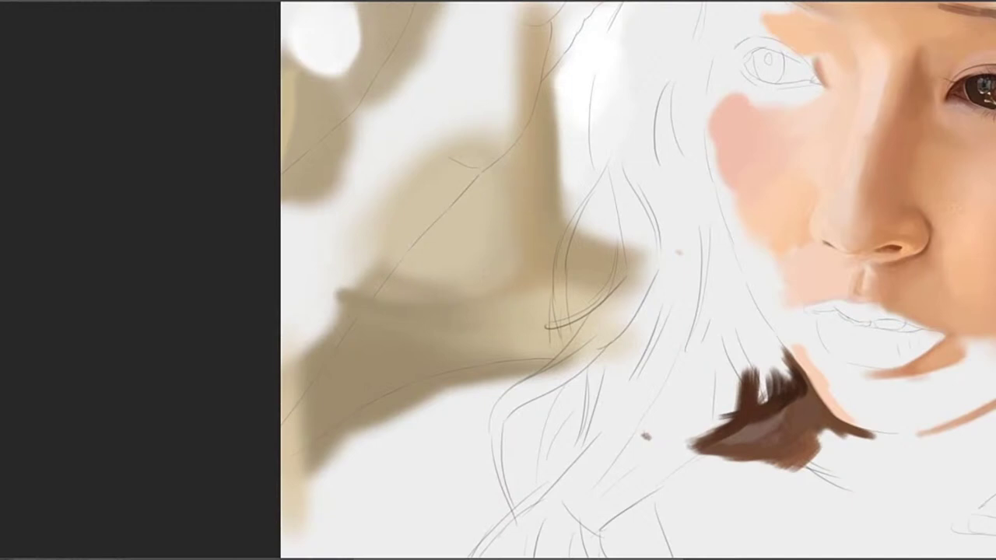
Crisp up the curved border between the white highlight and the vertical tan band with a finer brush
{"action": "key", "text": "bracketleft"}
{"action": "key", "text": "bracketleft"}
{"action": "key", "text": "bracketleft"}
{"action": "key", "text": "bracketleft"}
{"action": "mouse_move", "coordinate": [614, 135]}
{"action": "left_mouse_down"}
{"action": "mouse_move", "coordinate": [562, 236]}
{"action": "mouse_move", "coordinate": [564, 262]}
{"action": "left_mouse_up"}
{"action": "left_click_drag", "start_coordinate": [578, 205], "coordinate": [542, 232]}
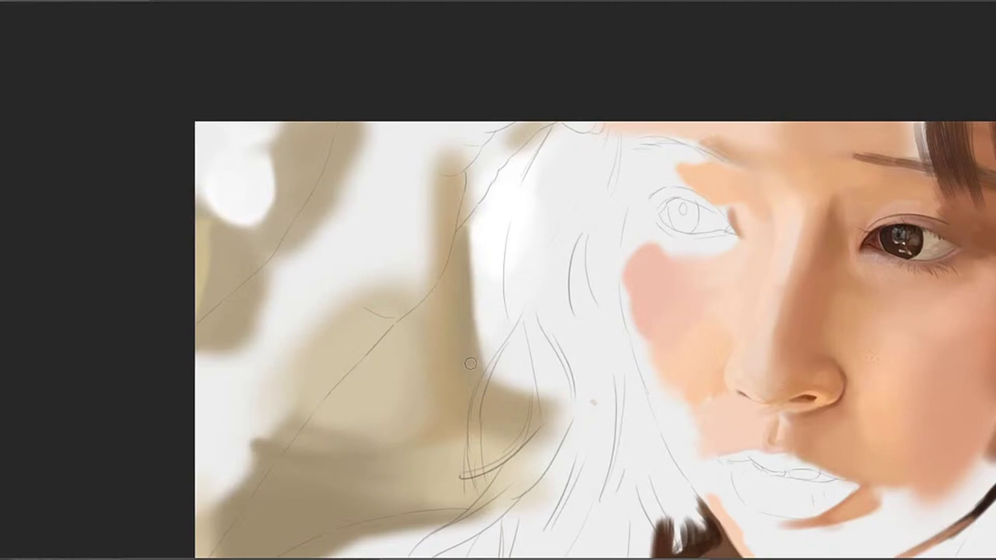
{"action": "mouse_move", "coordinate": [516, 393]}
{"action": "left_mouse_down"}
{"action": "mouse_move", "coordinate": [726, 191]}
{"action": "mouse_move", "coordinate": [607, 263]}
{"action": "left_mouse_up"}
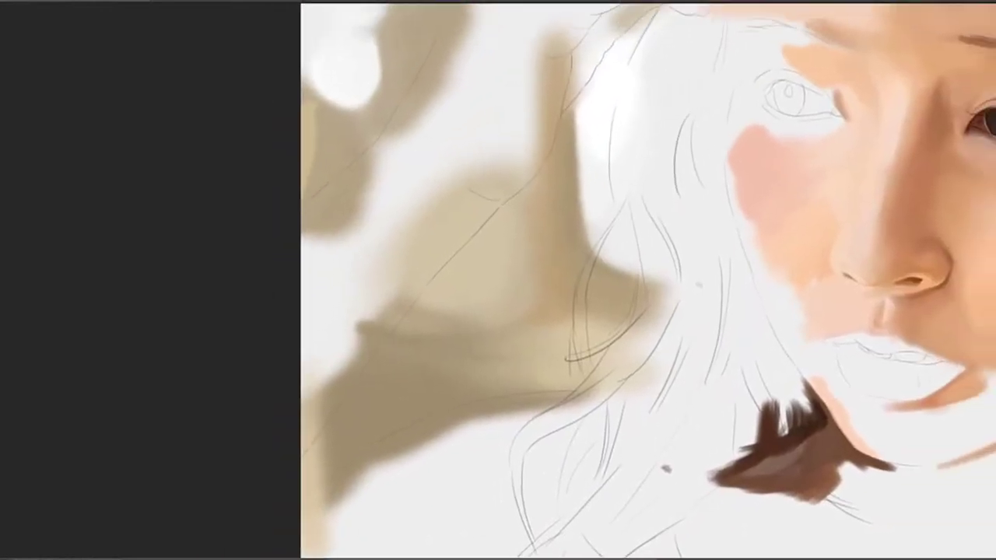
{"action": "mouse_move", "coordinate": [789, 171]}
{"action": "left_mouse_down"}
{"action": "mouse_move", "coordinate": [633, 197]}
{"action": "mouse_move", "coordinate": [582, 218]}
{"action": "left_mouse_up"}
{"action": "left_click_drag", "start_coordinate": [567, 349], "coordinate": [616, 275]}
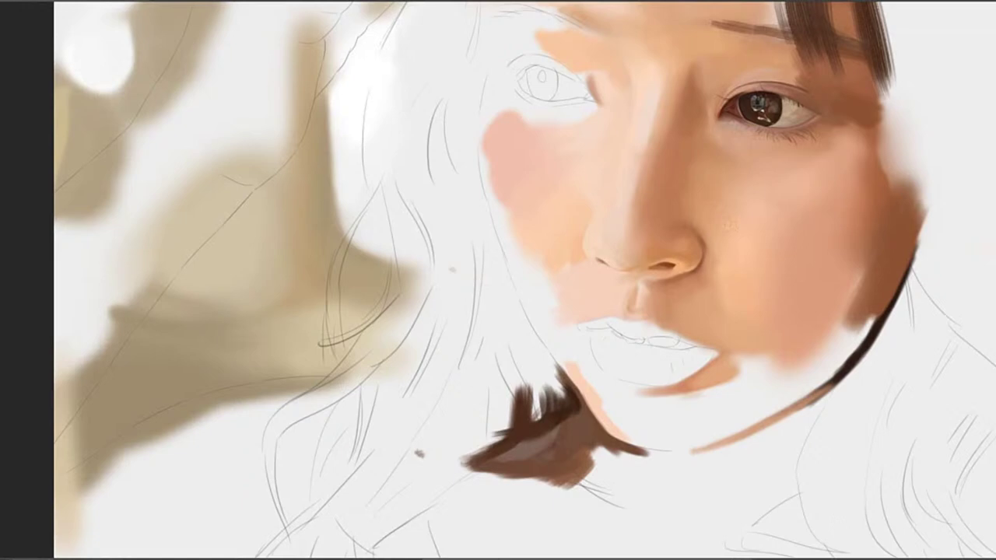
Compare the whole painting with the reference photo
{"action": "key", "text": "ctrl+minus"}
{"action": "key", "text": "ctrl+minus"}
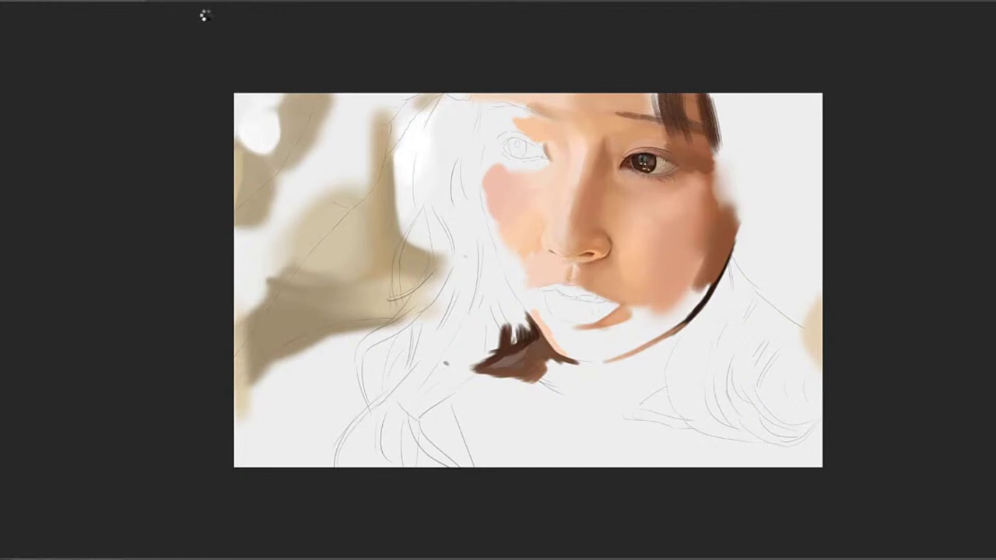
{"action": "left_click", "coordinate": [207, 0]}
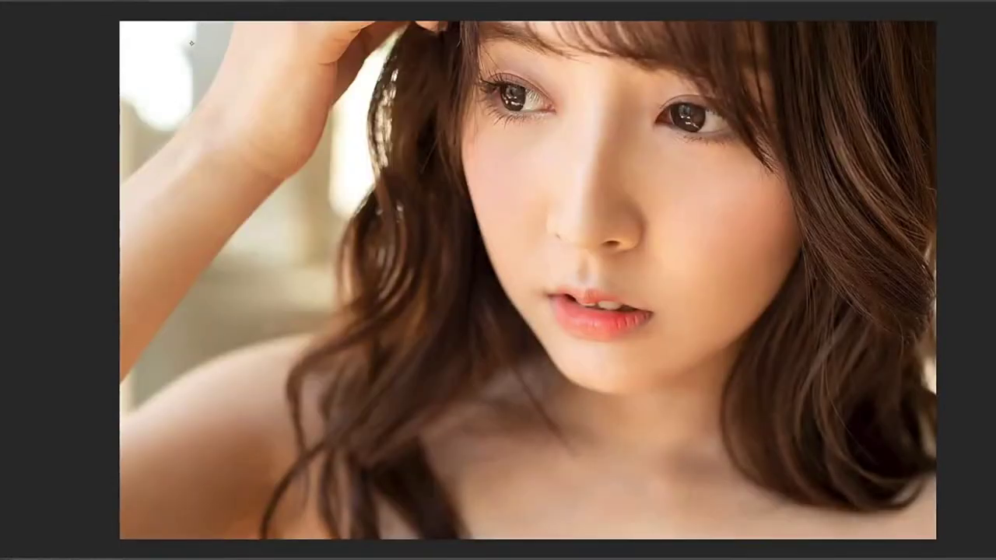
{"action": "left_click", "coordinate": [116, 1]}
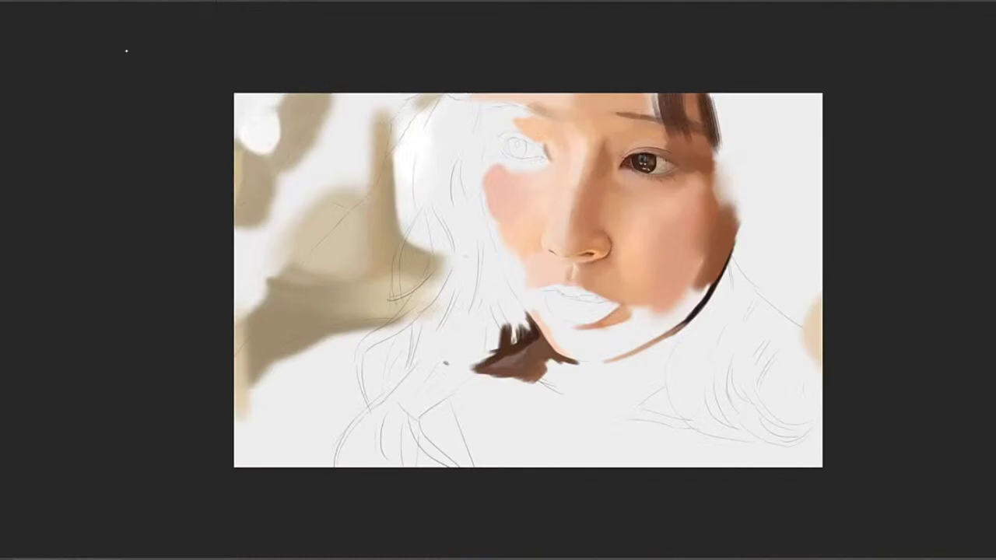
{"action": "key", "text": "f"}
{"action": "left_click", "coordinate": [811, 488]}
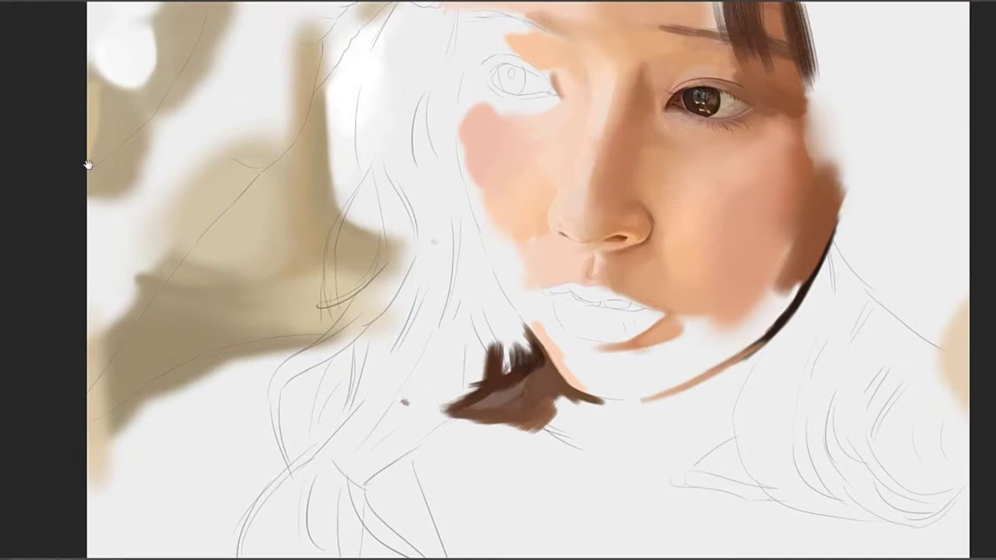
Paint a short dark red stroke at the sketched eye's inner corner and a thin red line along the lower lid
{"action": "left_click_drag", "start_coordinate": [538, 101], "coordinate": [550, 173]}
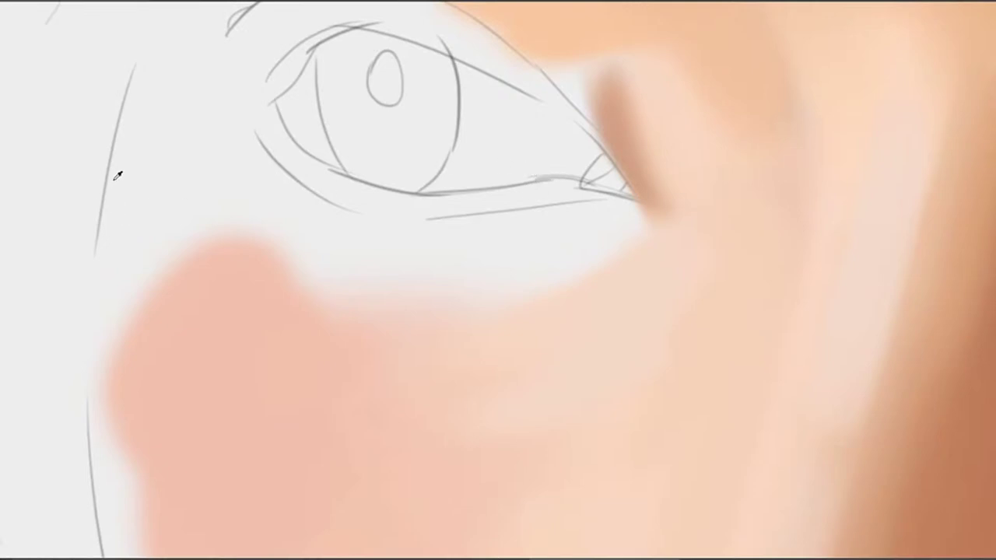
{"action": "mouse_move", "coordinate": [621, 193]}
{"action": "left_mouse_down"}
{"action": "mouse_move", "coordinate": [570, 214]}
{"action": "mouse_move", "coordinate": [561, 196]}
{"action": "mouse_move", "coordinate": [553, 203]}
{"action": "mouse_move", "coordinate": [591, 191]}
{"action": "mouse_move", "coordinate": [557, 190]}
{"action": "left_mouse_up"}
{"action": "key", "text": "ctrl+z"}
{"action": "key", "text": "ctrl+z"}
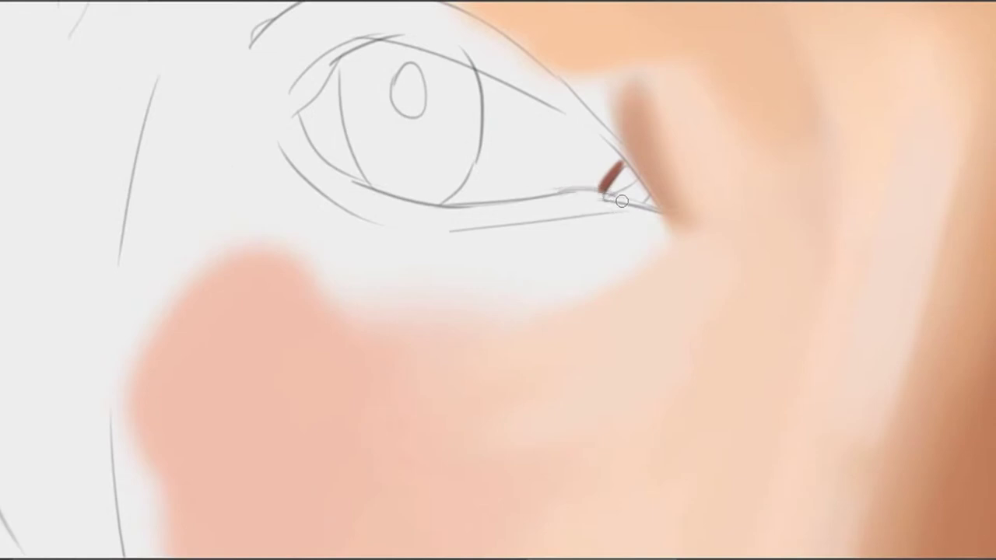
{"action": "mouse_move", "coordinate": [623, 201]}
{"action": "left_mouse_down"}
{"action": "mouse_move", "coordinate": [559, 191]}
{"action": "mouse_move", "coordinate": [558, 207]}
{"action": "mouse_move", "coordinate": [488, 204]}
{"action": "left_mouse_up"}
{"action": "key", "text": "ctrl+z"}
{"action": "left_click_drag", "start_coordinate": [572, 188], "coordinate": [468, 204]}
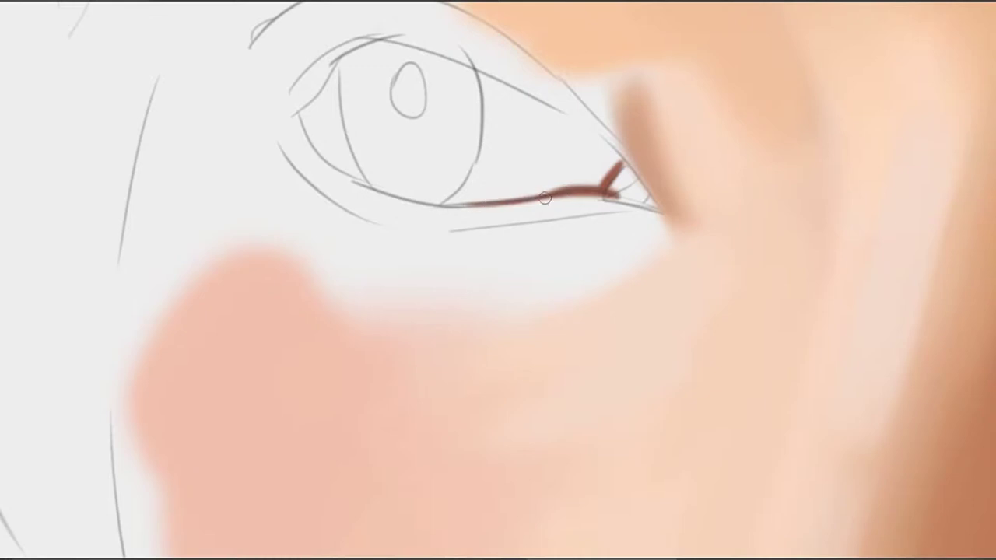
Extend a thin dark red line along the tear duct's lower edge to its pointed tip, redoing the stroke until it follows the sketch
{"action": "mouse_move", "coordinate": [641, 205]}
{"action": "left_mouse_down"}
{"action": "mouse_move", "coordinate": [566, 200]}
{"action": "mouse_move", "coordinate": [572, 224]}
{"action": "left_mouse_up"}
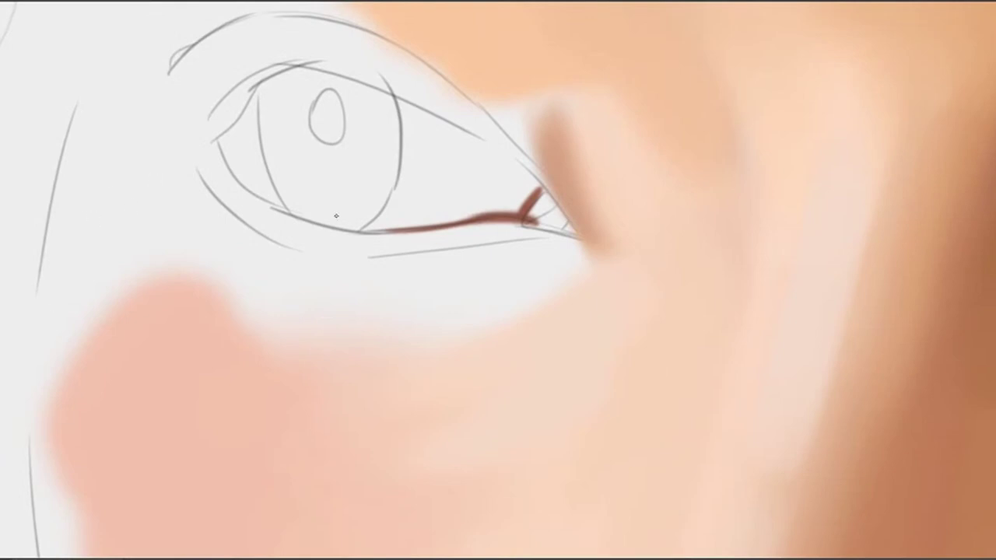
{"action": "left_click_drag", "start_coordinate": [554, 227], "coordinate": [623, 218]}
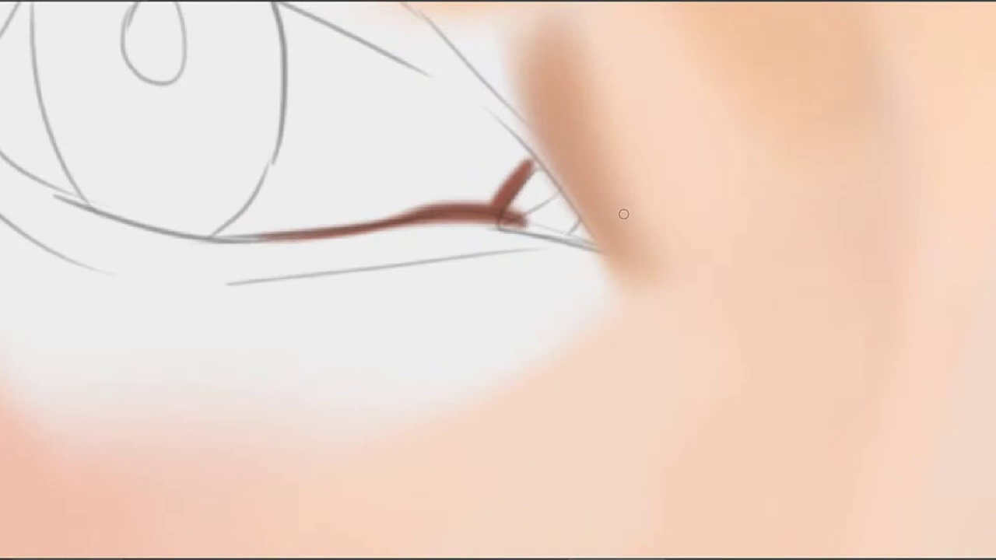
{"action": "left_click_drag", "start_coordinate": [547, 250], "coordinate": [630, 235]}
{"action": "key", "text": "p"}
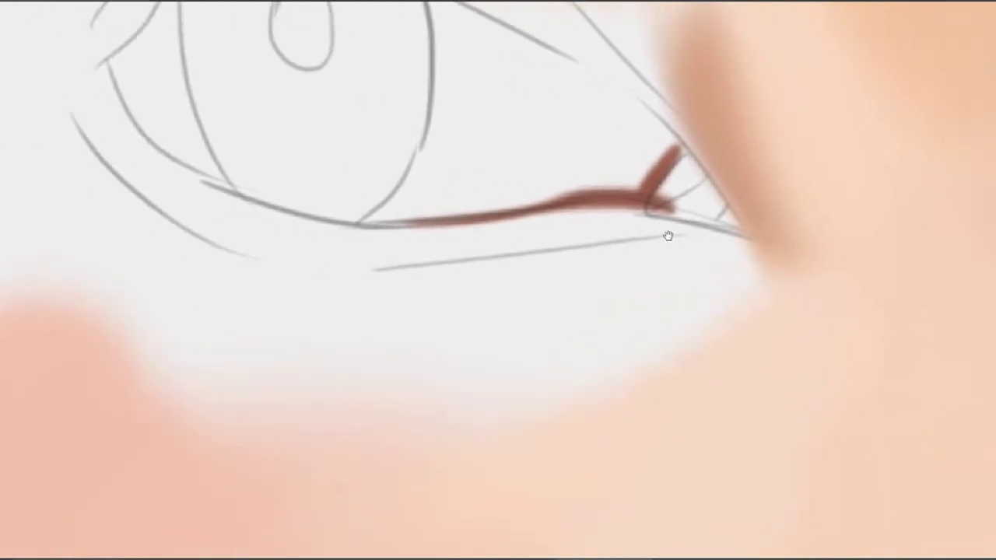
{"action": "left_click_drag", "start_coordinate": [676, 213], "coordinate": [735, 234]}
{"action": "key", "text": "ctrl+z"}
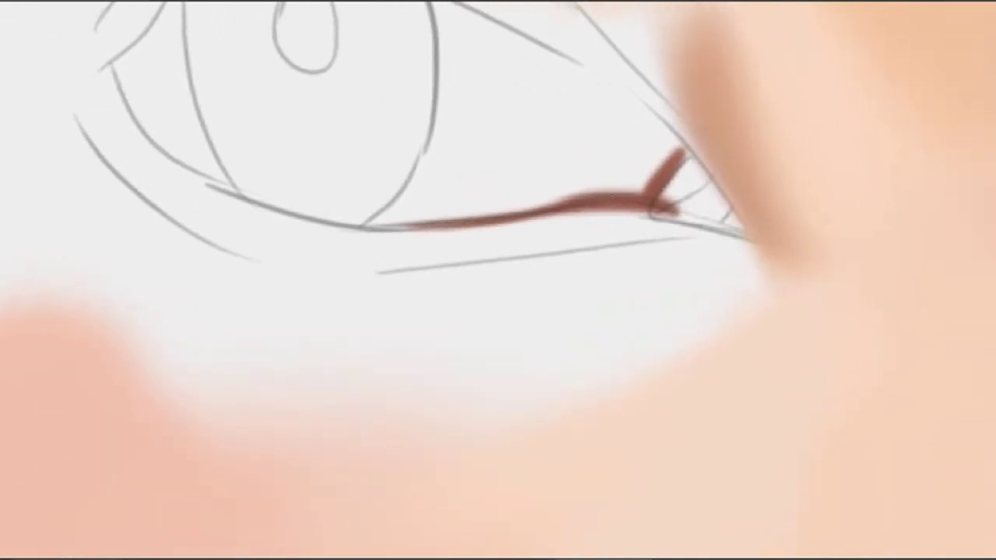
{"action": "left_click_drag", "start_coordinate": [670, 208], "coordinate": [739, 231]}
{"action": "key", "text": "ctrl+z"}
{"action": "key", "text": "ctrl+y"}
{"action": "key", "text": "ctrl+z"}
{"action": "mouse_move", "coordinate": [647, 218]}
{"action": "left_mouse_down"}
{"action": "mouse_move", "coordinate": [600, 234]}
{"action": "mouse_move", "coordinate": [710, 213]}
{"action": "left_mouse_up"}
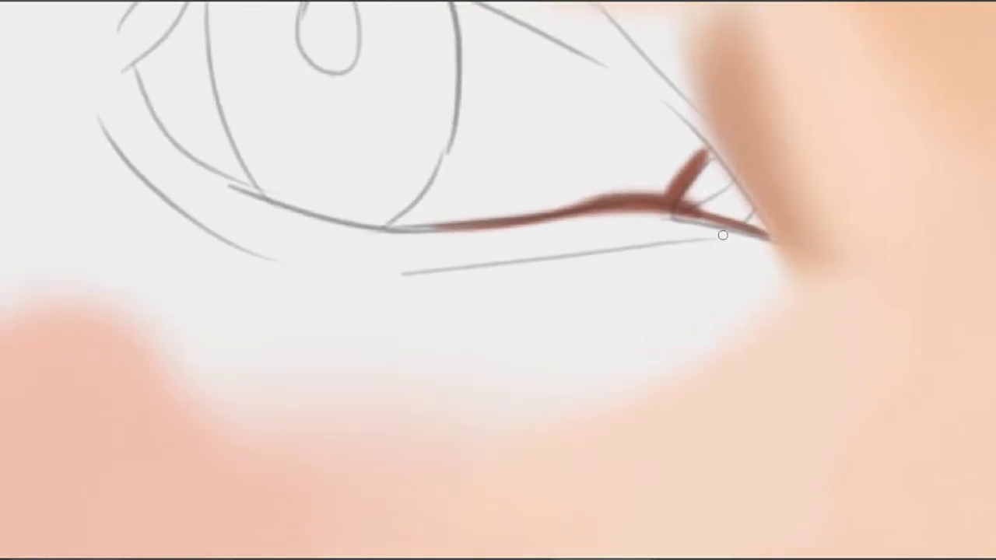
{"action": "left_click_drag", "start_coordinate": [763, 239], "coordinate": [670, 210]}
{"action": "key", "text": "ctrl+z"}
{"action": "left_click_drag", "start_coordinate": [708, 175], "coordinate": [584, 233]}
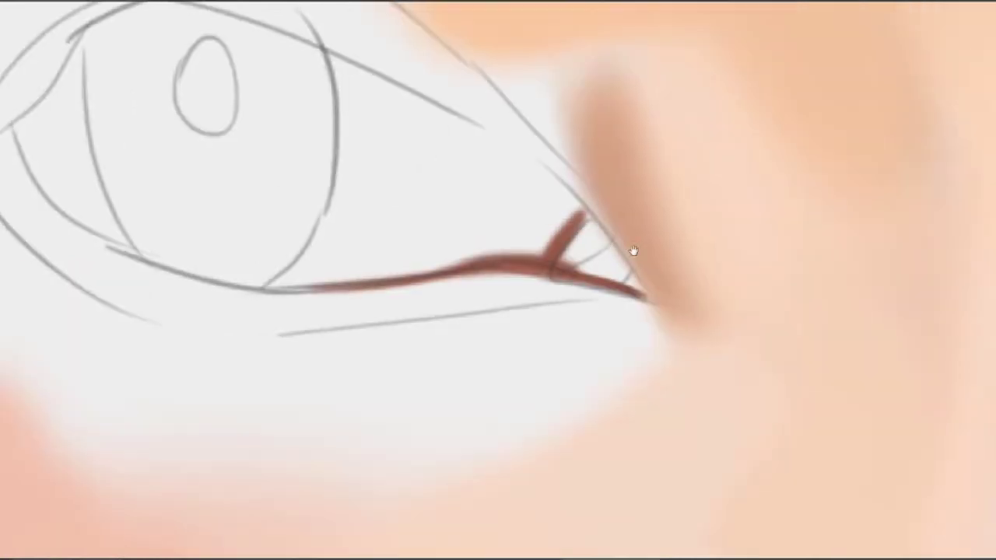
Trace the tear duct's upper edge in dark red from the tip up to the upper lid line
{"action": "left_click_drag", "start_coordinate": [608, 290], "coordinate": [538, 276]}
{"action": "left_click_drag", "start_coordinate": [539, 233], "coordinate": [548, 270]}
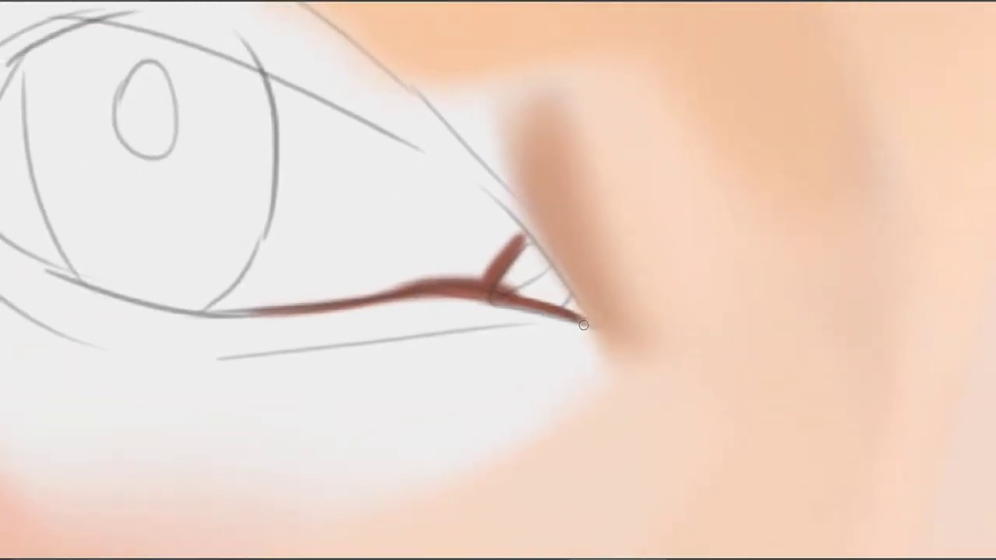
{"action": "left_click_drag", "start_coordinate": [583, 319], "coordinate": [528, 247]}
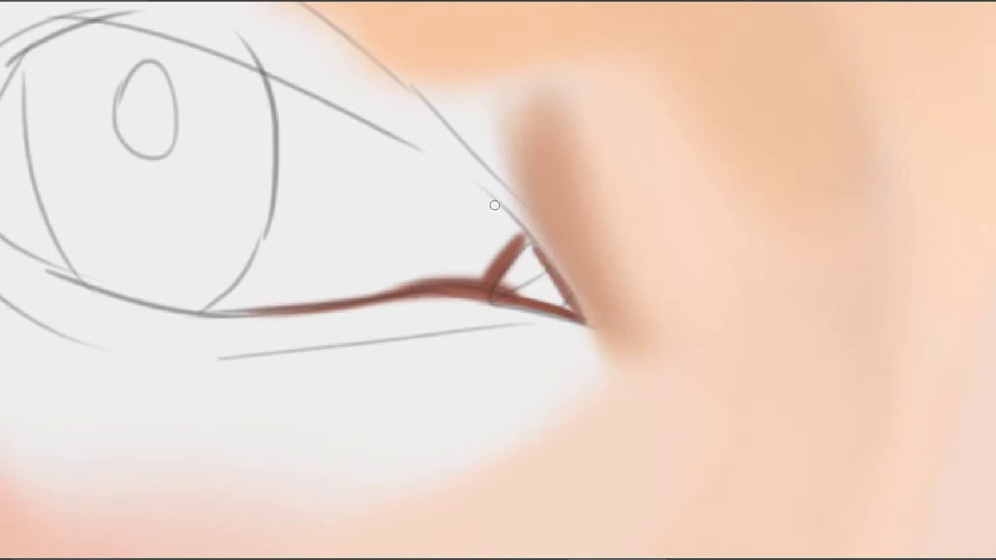
{"action": "left_click_drag", "start_coordinate": [505, 283], "coordinate": [733, 220]}
{"action": "left_click_drag", "start_coordinate": [662, 65], "coordinate": [677, 114]}
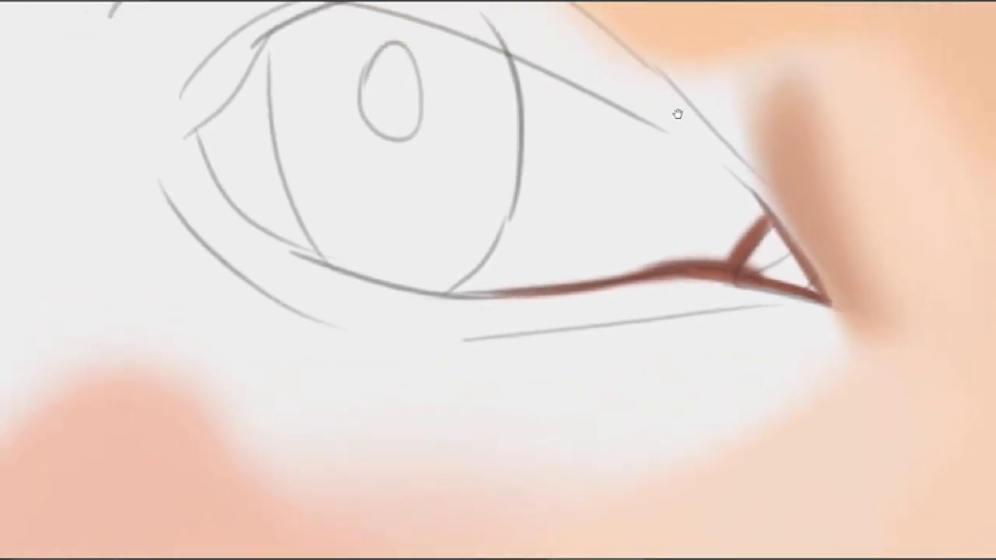
{"action": "left_click_drag", "start_coordinate": [677, 199], "coordinate": [648, 177]}
{"action": "left_click_drag", "start_coordinate": [672, 235], "coordinate": [689, 217]}
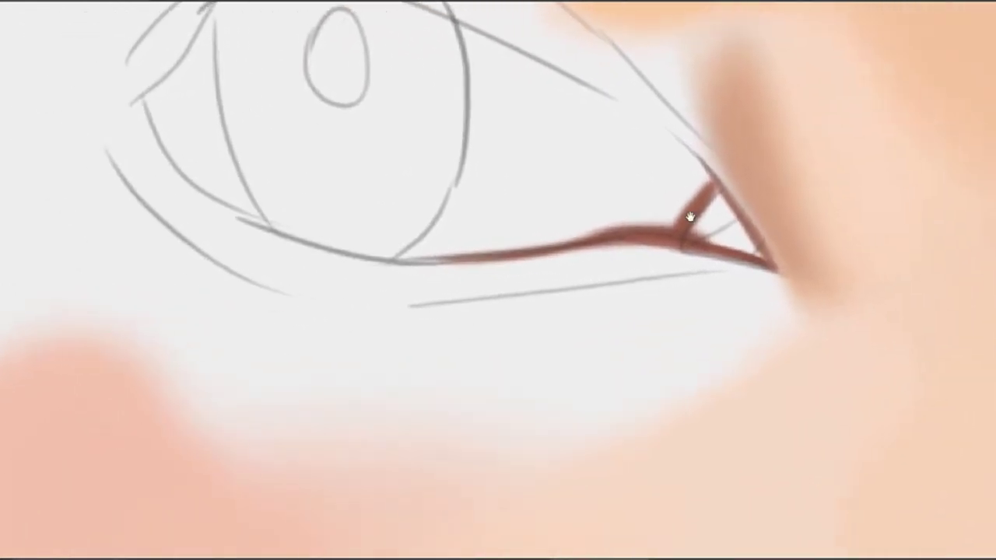
Fill the tear duct's pointed tip with dark red and thicken the red strokes where they join the lower lid and upper lid
{"action": "mouse_move", "coordinate": [742, 247]}
{"action": "left_mouse_down"}
{"action": "mouse_move", "coordinate": [710, 225]}
{"action": "mouse_move", "coordinate": [729, 228]}
{"action": "left_mouse_up"}
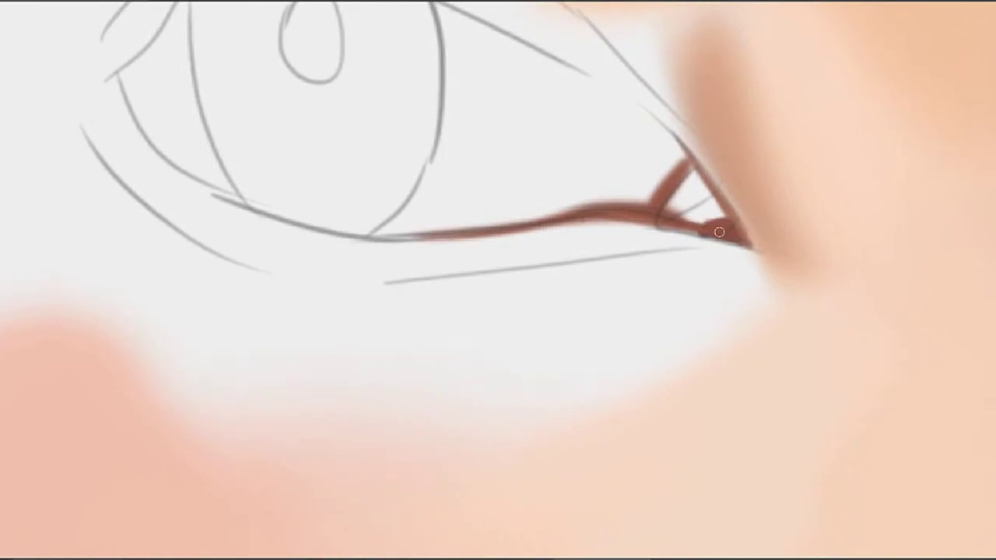
{"action": "left_click_drag", "start_coordinate": [643, 223], "coordinate": [710, 233]}
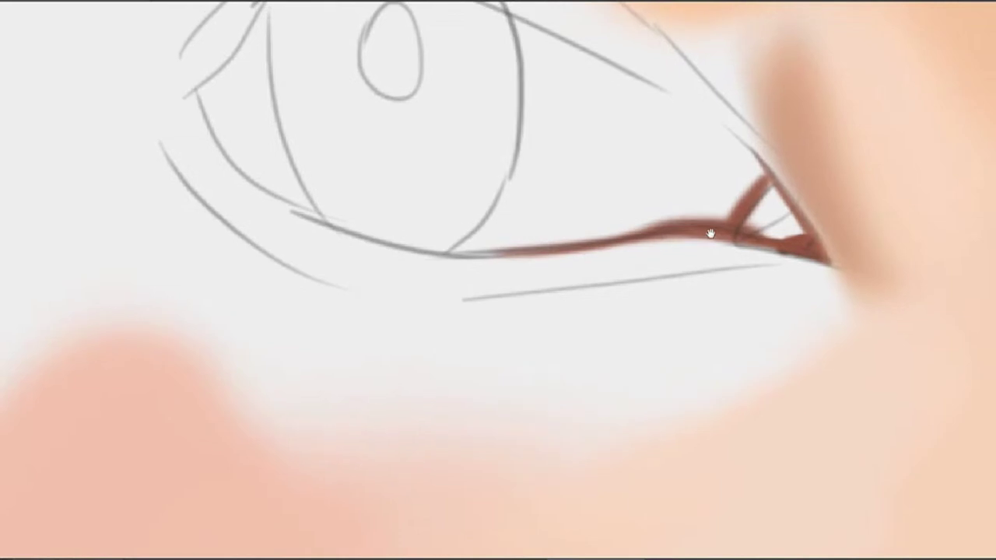
{"action": "mouse_move", "coordinate": [755, 202]}
{"action": "left_mouse_down"}
{"action": "mouse_move", "coordinate": [769, 189]}
{"action": "mouse_move", "coordinate": [751, 214]}
{"action": "mouse_move", "coordinate": [764, 226]}
{"action": "mouse_move", "coordinate": [800, 227]}
{"action": "mouse_move", "coordinate": [811, 203]}
{"action": "mouse_move", "coordinate": [756, 229]}
{"action": "mouse_move", "coordinate": [720, 281]}
{"action": "left_mouse_up"}
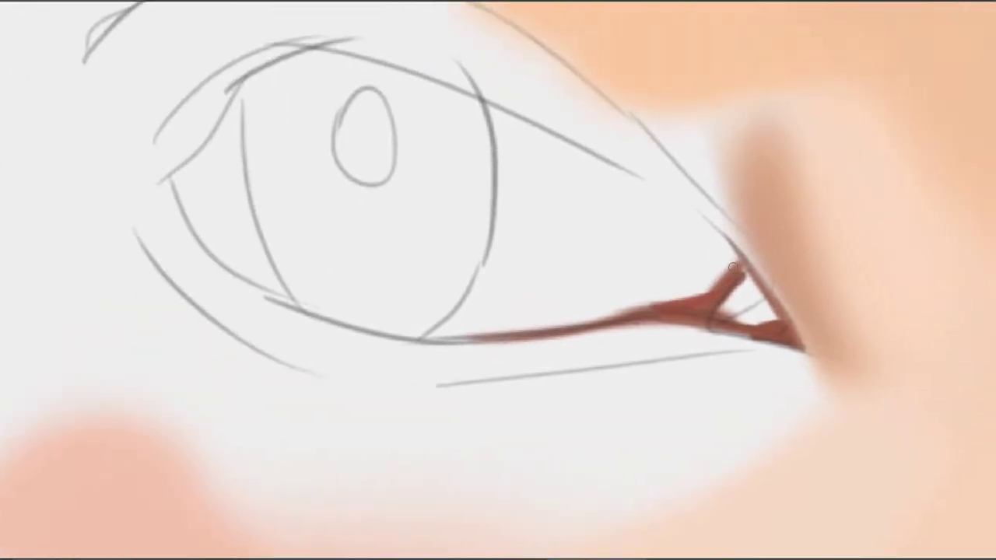
{"action": "mouse_move", "coordinate": [731, 235]}
{"action": "left_mouse_down"}
{"action": "mouse_move", "coordinate": [730, 275]}
{"action": "mouse_move", "coordinate": [725, 225]}
{"action": "mouse_move", "coordinate": [731, 279]}
{"action": "mouse_move", "coordinate": [739, 266]}
{"action": "mouse_move", "coordinate": [729, 264]}
{"action": "mouse_move", "coordinate": [704, 309]}
{"action": "mouse_move", "coordinate": [731, 287]}
{"action": "mouse_move", "coordinate": [700, 227]}
{"action": "mouse_move", "coordinate": [733, 210]}
{"action": "left_mouse_up"}
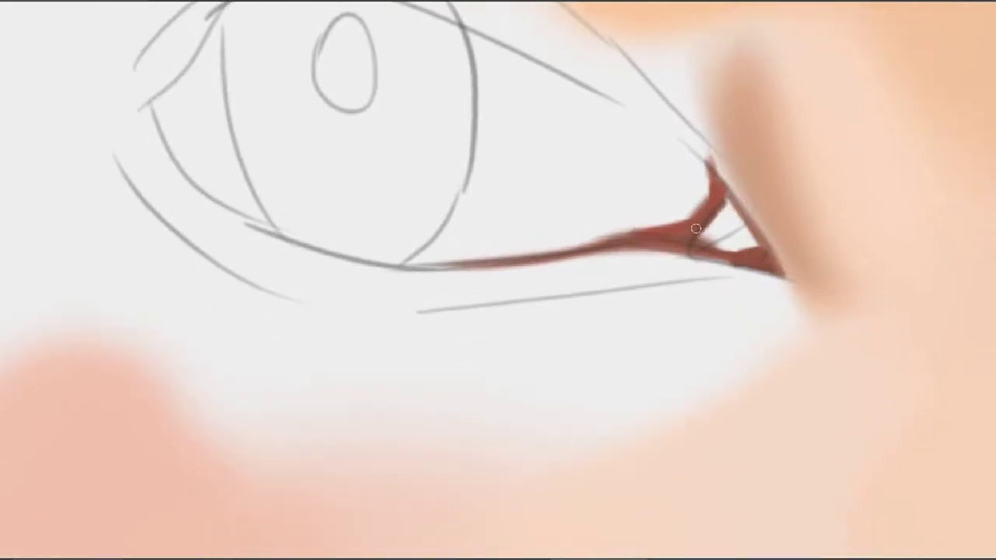
Block in a flat brown base on the eyeball between the tear duct and the sketched iris edge
{"action": "left_click_drag", "start_coordinate": [614, 219], "coordinate": [731, 230]}
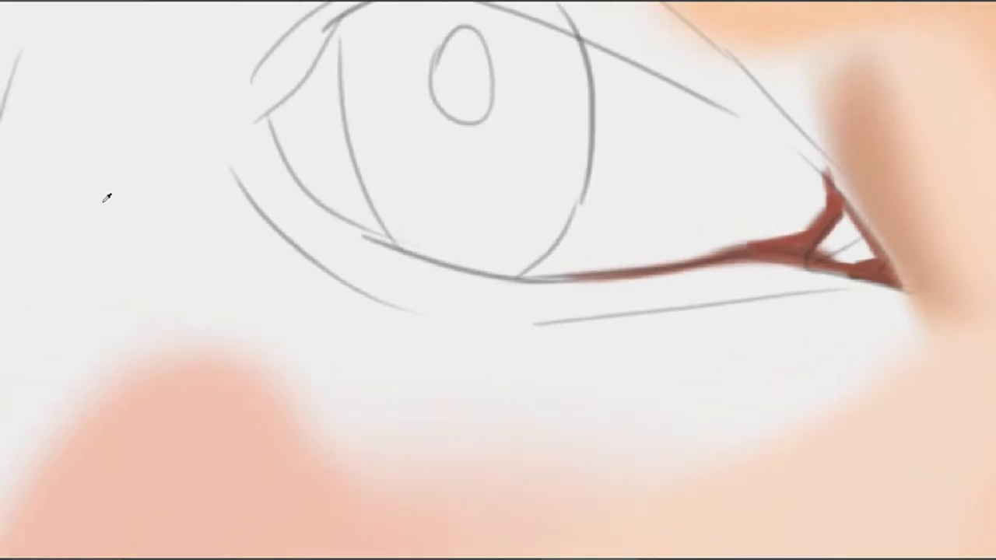
{"action": "mouse_move", "coordinate": [739, 204]}
{"action": "left_mouse_down"}
{"action": "mouse_move", "coordinate": [662, 240]}
{"action": "mouse_move", "coordinate": [731, 230]}
{"action": "mouse_move", "coordinate": [740, 236]}
{"action": "mouse_move", "coordinate": [690, 251]}
{"action": "mouse_move", "coordinate": [734, 242]}
{"action": "mouse_move", "coordinate": [666, 251]}
{"action": "mouse_move", "coordinate": [707, 254]}
{"action": "mouse_move", "coordinate": [682, 251]}
{"action": "left_mouse_up"}
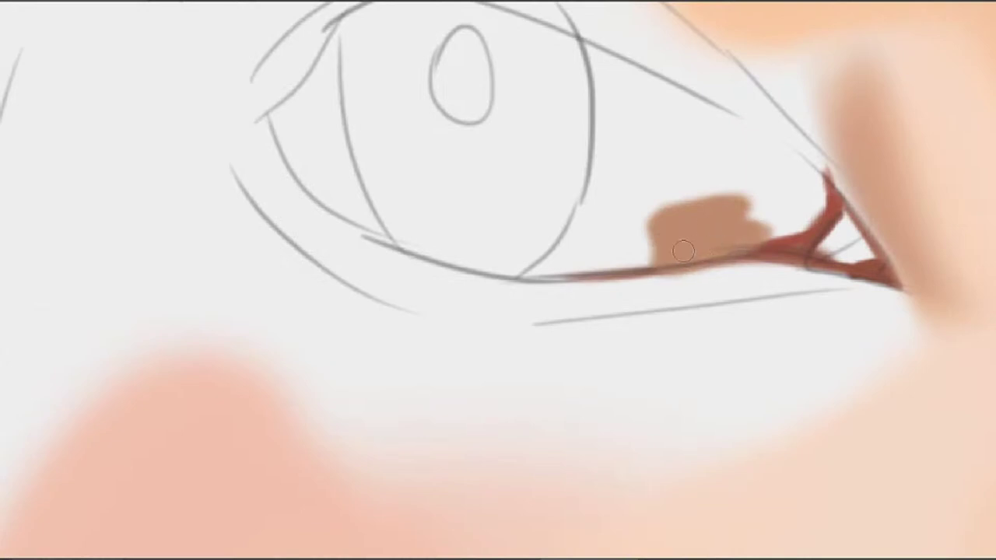
{"action": "mouse_move", "coordinate": [743, 235]}
{"action": "left_mouse_down"}
{"action": "mouse_move", "coordinate": [697, 245]}
{"action": "mouse_move", "coordinate": [796, 222]}
{"action": "mouse_move", "coordinate": [695, 245]}
{"action": "mouse_move", "coordinate": [733, 210]}
{"action": "mouse_move", "coordinate": [640, 203]}
{"action": "mouse_move", "coordinate": [734, 182]}
{"action": "mouse_move", "coordinate": [681, 207]}
{"action": "mouse_move", "coordinate": [743, 187]}
{"action": "mouse_move", "coordinate": [655, 178]}
{"action": "mouse_move", "coordinate": [733, 206]}
{"action": "mouse_move", "coordinate": [718, 218]}
{"action": "mouse_move", "coordinate": [637, 228]}
{"action": "mouse_move", "coordinate": [642, 193]}
{"action": "mouse_move", "coordinate": [627, 204]}
{"action": "mouse_move", "coordinate": [655, 182]}
{"action": "mouse_move", "coordinate": [619, 209]}
{"action": "mouse_move", "coordinate": [604, 187]}
{"action": "mouse_move", "coordinate": [615, 164]}
{"action": "mouse_move", "coordinate": [606, 192]}
{"action": "mouse_move", "coordinate": [555, 173]}
{"action": "mouse_move", "coordinate": [611, 152]}
{"action": "mouse_move", "coordinate": [648, 153]}
{"action": "mouse_move", "coordinate": [573, 170]}
{"action": "mouse_move", "coordinate": [649, 126]}
{"action": "left_mouse_up"}
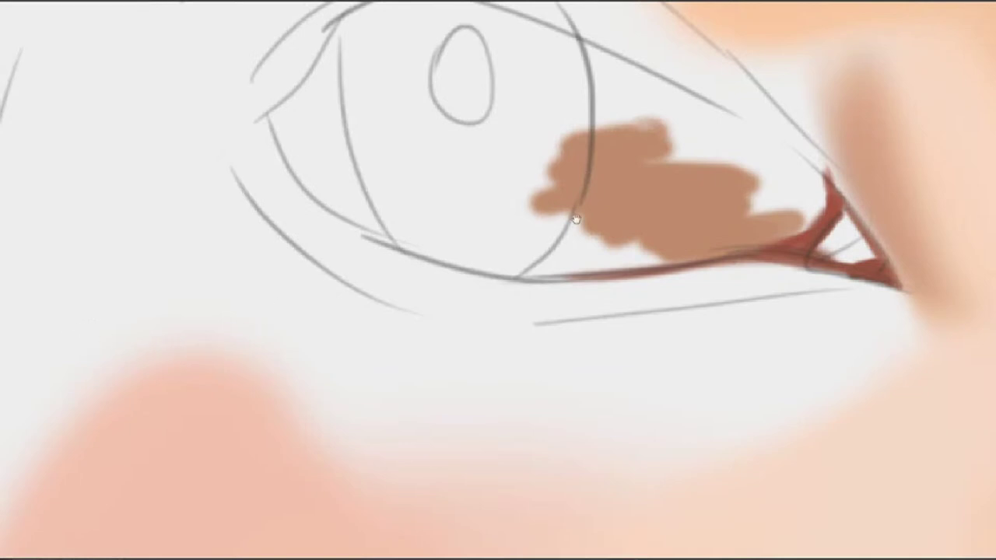
Paint beige over the lower eyeball along the lower lid and iris edge, blending it up into the brown with lighter touches
{"action": "mouse_move", "coordinate": [575, 220]}
{"action": "left_mouse_down"}
{"action": "mouse_move", "coordinate": [527, 187]}
{"action": "mouse_move", "coordinate": [575, 185]}
{"action": "mouse_move", "coordinate": [524, 204]}
{"action": "mouse_move", "coordinate": [567, 170]}
{"action": "mouse_move", "coordinate": [542, 172]}
{"action": "mouse_move", "coordinate": [556, 166]}
{"action": "mouse_move", "coordinate": [588, 189]}
{"action": "mouse_move", "coordinate": [496, 230]}
{"action": "mouse_move", "coordinate": [563, 213]}
{"action": "mouse_move", "coordinate": [559, 228]}
{"action": "mouse_move", "coordinate": [502, 232]}
{"action": "mouse_move", "coordinate": [594, 198]}
{"action": "mouse_move", "coordinate": [570, 187]}
{"action": "mouse_move", "coordinate": [595, 198]}
{"action": "mouse_move", "coordinate": [576, 217]}
{"action": "mouse_move", "coordinate": [614, 222]}
{"action": "mouse_move", "coordinate": [635, 212]}
{"action": "mouse_move", "coordinate": [616, 222]}
{"action": "mouse_move", "coordinate": [694, 203]}
{"action": "mouse_move", "coordinate": [641, 210]}
{"action": "mouse_move", "coordinate": [664, 183]}
{"action": "mouse_move", "coordinate": [594, 213]}
{"action": "left_mouse_up"}
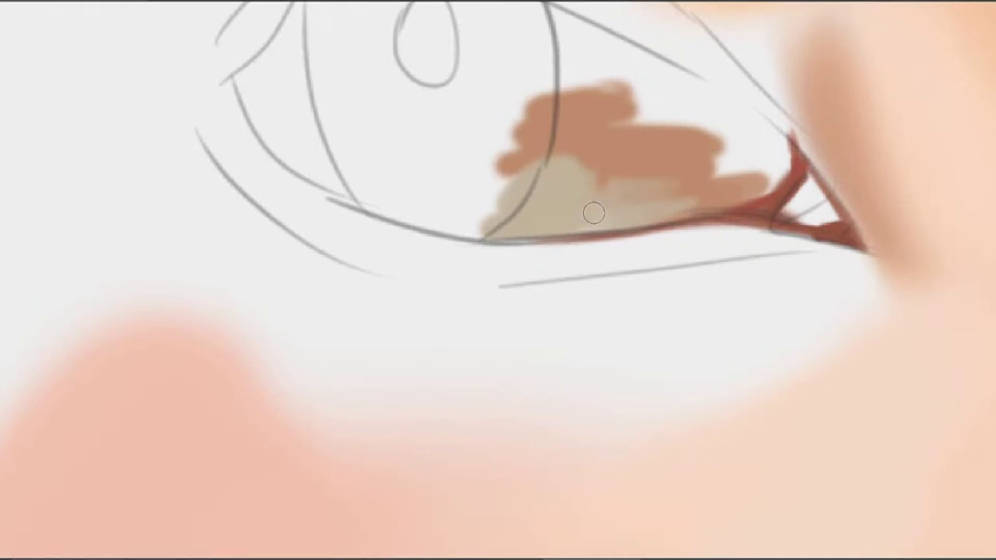
{"action": "mouse_move", "coordinate": [557, 161]}
{"action": "left_mouse_down"}
{"action": "mouse_move", "coordinate": [558, 216]}
{"action": "mouse_move", "coordinate": [550, 205]}
{"action": "left_mouse_up"}
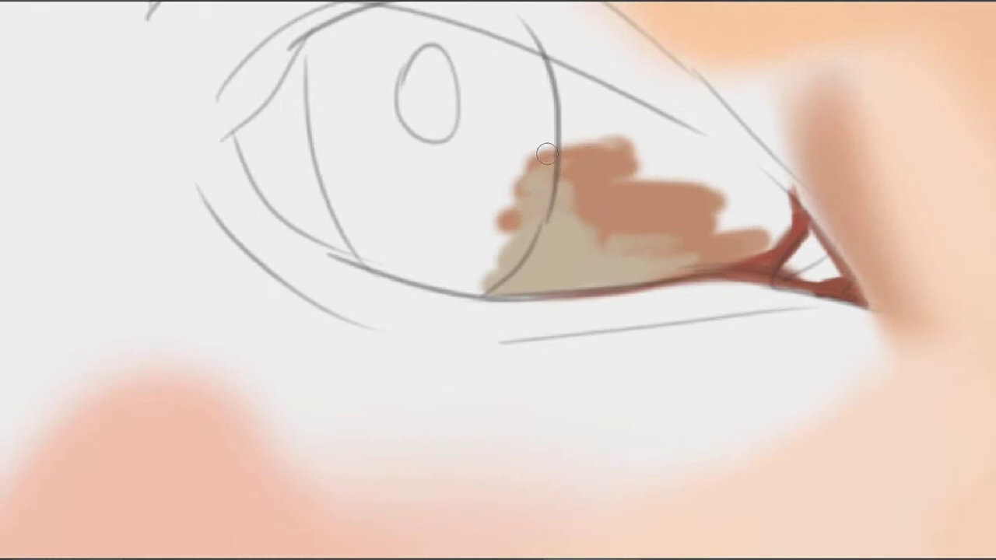
{"action": "mouse_move", "coordinate": [546, 154]}
{"action": "left_mouse_down"}
{"action": "mouse_move", "coordinate": [577, 138]}
{"action": "mouse_move", "coordinate": [582, 151]}
{"action": "left_mouse_up"}
{"action": "mouse_move", "coordinate": [616, 185]}
{"action": "left_mouse_down"}
{"action": "mouse_move", "coordinate": [568, 201]}
{"action": "mouse_move", "coordinate": [593, 199]}
{"action": "mouse_move", "coordinate": [607, 232]}
{"action": "mouse_move", "coordinate": [575, 244]}
{"action": "mouse_move", "coordinate": [563, 268]}
{"action": "mouse_move", "coordinate": [621, 259]}
{"action": "mouse_move", "coordinate": [585, 263]}
{"action": "left_mouse_up"}
{"action": "left_click", "coordinate": [631, 243], "text": "alt"}
{"action": "mouse_move", "coordinate": [643, 236]}
{"action": "left_mouse_down"}
{"action": "mouse_move", "coordinate": [592, 237]}
{"action": "mouse_move", "coordinate": [645, 209]}
{"action": "mouse_move", "coordinate": [558, 238]}
{"action": "left_mouse_up"}
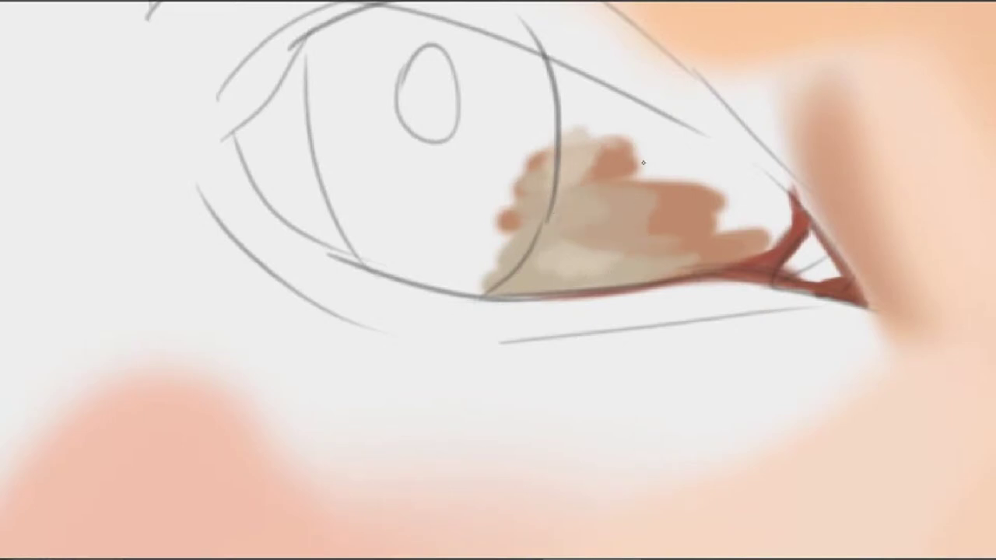
Extend the greyish beige up across the eyeball past the upper lid line and over the sketched iris edge
{"action": "mouse_move", "coordinate": [617, 198]}
{"action": "left_mouse_down"}
{"action": "mouse_move", "coordinate": [595, 153]}
{"action": "mouse_move", "coordinate": [578, 172]}
{"action": "mouse_move", "coordinate": [602, 159]}
{"action": "mouse_move", "coordinate": [561, 140]}
{"action": "mouse_move", "coordinate": [609, 102]}
{"action": "mouse_move", "coordinate": [572, 170]}
{"action": "left_mouse_up"}
{"action": "mouse_move", "coordinate": [610, 161]}
{"action": "left_mouse_down"}
{"action": "mouse_move", "coordinate": [553, 166]}
{"action": "mouse_move", "coordinate": [567, 109]}
{"action": "mouse_move", "coordinate": [518, 106]}
{"action": "left_mouse_up"}
{"action": "left_click_drag", "start_coordinate": [591, 111], "coordinate": [603, 101]}
{"action": "mouse_move", "coordinate": [609, 174]}
{"action": "left_mouse_down"}
{"action": "mouse_move", "coordinate": [657, 156]}
{"action": "mouse_move", "coordinate": [591, 184]}
{"action": "mouse_move", "coordinate": [674, 183]}
{"action": "mouse_move", "coordinate": [628, 219]}
{"action": "mouse_move", "coordinate": [681, 203]}
{"action": "mouse_move", "coordinate": [665, 173]}
{"action": "mouse_move", "coordinate": [650, 206]}
{"action": "mouse_move", "coordinate": [682, 194]}
{"action": "left_mouse_up"}
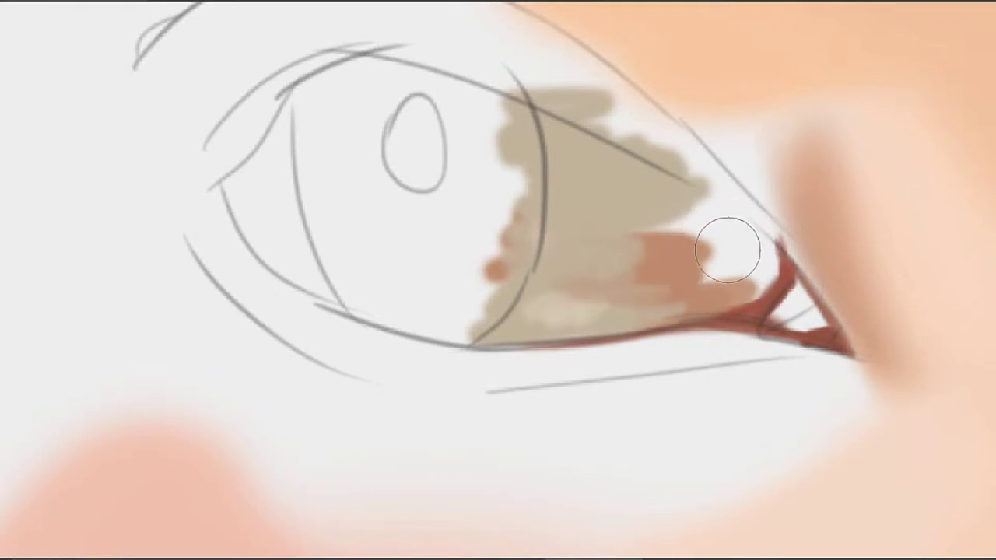
Cover the remaining brown beside the tear duct with light tan using a smaller brush and extend the beige toward the upper lid
{"action": "key", "text": "bracketleft"}
{"action": "key", "text": "bracketleft"}
{"action": "key", "text": "bracketleft"}
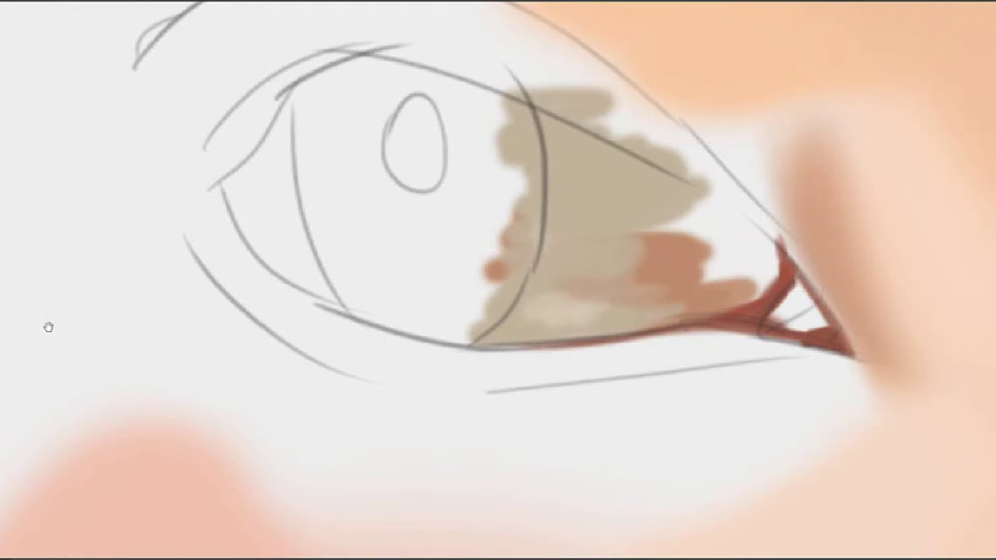
{"action": "left_click", "coordinate": [117, 212], "text": "alt"}
{"action": "mouse_move", "coordinate": [751, 252]}
{"action": "left_mouse_down"}
{"action": "mouse_move", "coordinate": [739, 271]}
{"action": "mouse_move", "coordinate": [717, 264]}
{"action": "mouse_move", "coordinate": [695, 301]}
{"action": "mouse_move", "coordinate": [704, 298]}
{"action": "mouse_move", "coordinate": [683, 305]}
{"action": "mouse_move", "coordinate": [651, 290]}
{"action": "mouse_move", "coordinate": [699, 255]}
{"action": "mouse_move", "coordinate": [650, 255]}
{"action": "left_mouse_up"}
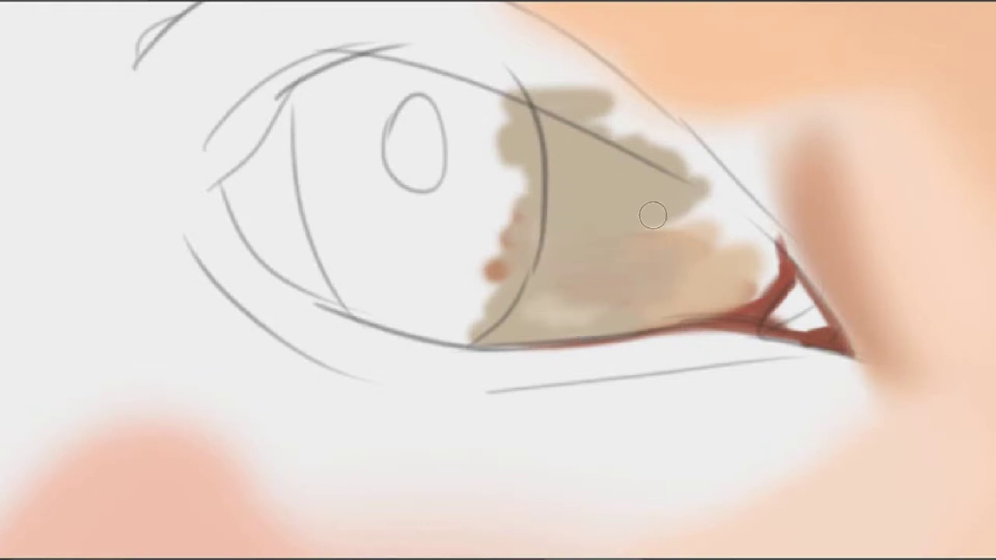
{"action": "mouse_move", "coordinate": [651, 211]}
{"action": "left_mouse_down"}
{"action": "mouse_move", "coordinate": [709, 208]}
{"action": "mouse_move", "coordinate": [756, 179]}
{"action": "left_mouse_up"}
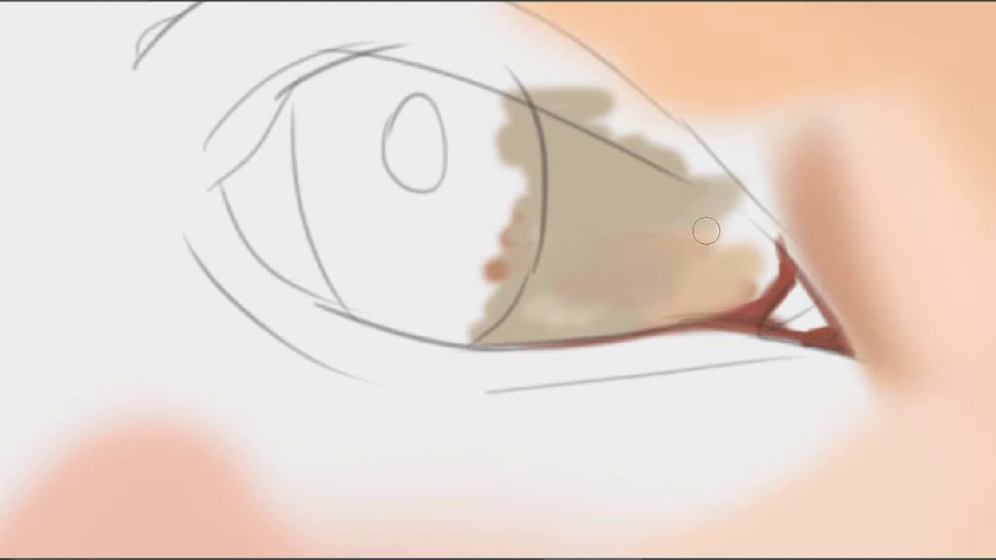
Paint salmon pink over the inner corner of the eyeball below the upper lid, redoing strokes and blending them into the beige
{"action": "mouse_move", "coordinate": [729, 225]}
{"action": "left_mouse_down"}
{"action": "mouse_move", "coordinate": [770, 224]}
{"action": "mouse_move", "coordinate": [770, 237]}
{"action": "mouse_move", "coordinate": [740, 229]}
{"action": "mouse_move", "coordinate": [707, 186]}
{"action": "mouse_move", "coordinate": [713, 205]}
{"action": "mouse_move", "coordinate": [607, 165]}
{"action": "left_mouse_up"}
{"action": "key", "text": "ctrl+z"}
{"action": "left_click", "coordinate": [684, 219], "text": "alt"}
{"action": "left_click", "coordinate": [721, 215], "text": "alt"}
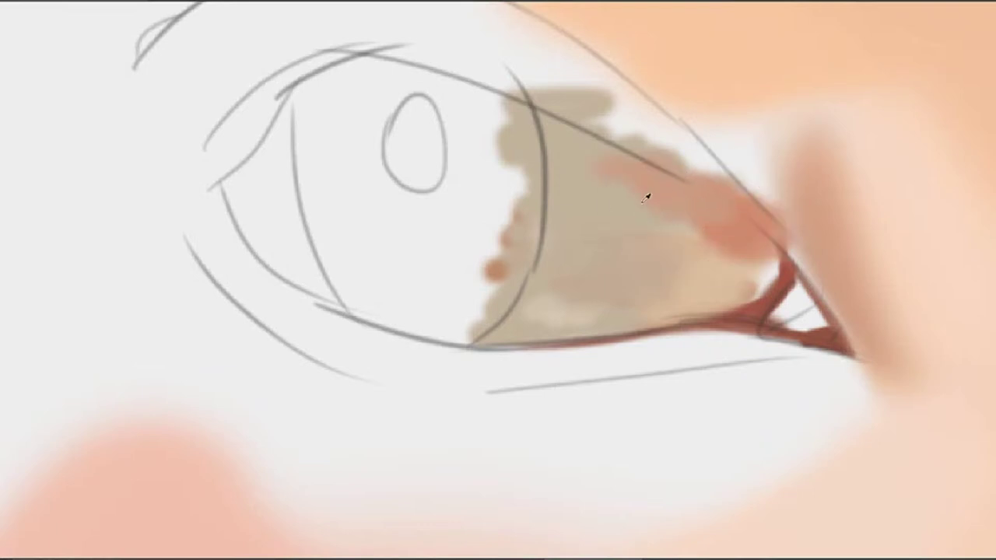
{"action": "key", "text": "ctrl+z"}
{"action": "left_click_drag", "start_coordinate": [766, 265], "coordinate": [742, 277]}
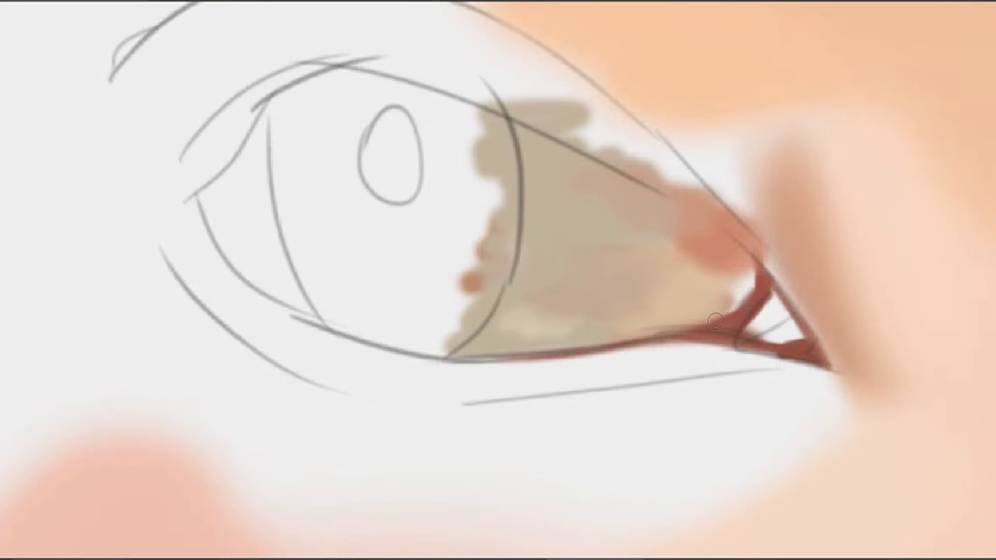
Fill the corner above the tear duct with warm pink and blend it between the dark red edge and the tan
{"action": "mouse_move", "coordinate": [717, 319]}
{"action": "left_mouse_down"}
{"action": "mouse_move", "coordinate": [737, 291]}
{"action": "mouse_move", "coordinate": [735, 303]}
{"action": "mouse_move", "coordinate": [728, 307]}
{"action": "mouse_move", "coordinate": [749, 272]}
{"action": "left_mouse_up"}
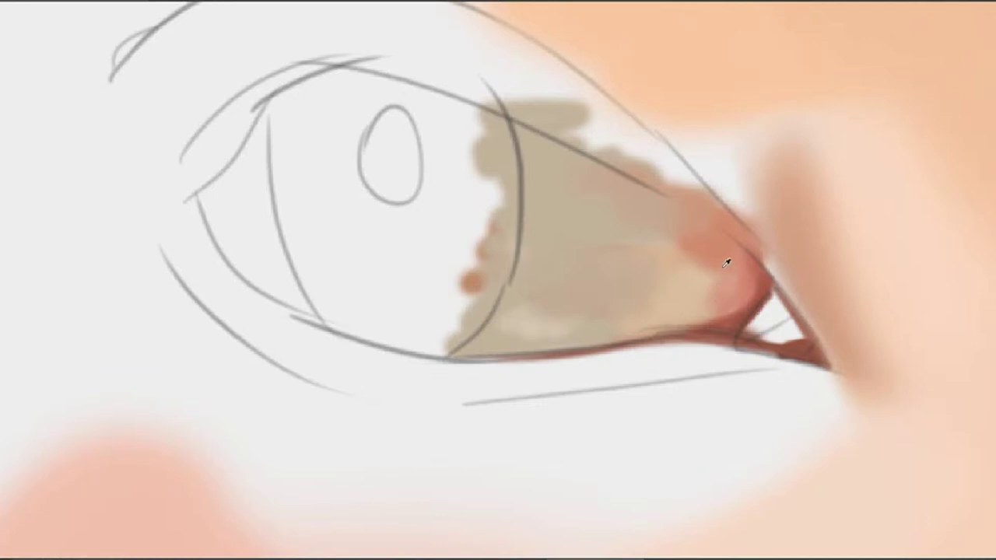
{"action": "left_click", "coordinate": [700, 294], "text": "alt"}
{"action": "left_click", "coordinate": [742, 295], "text": "alt"}
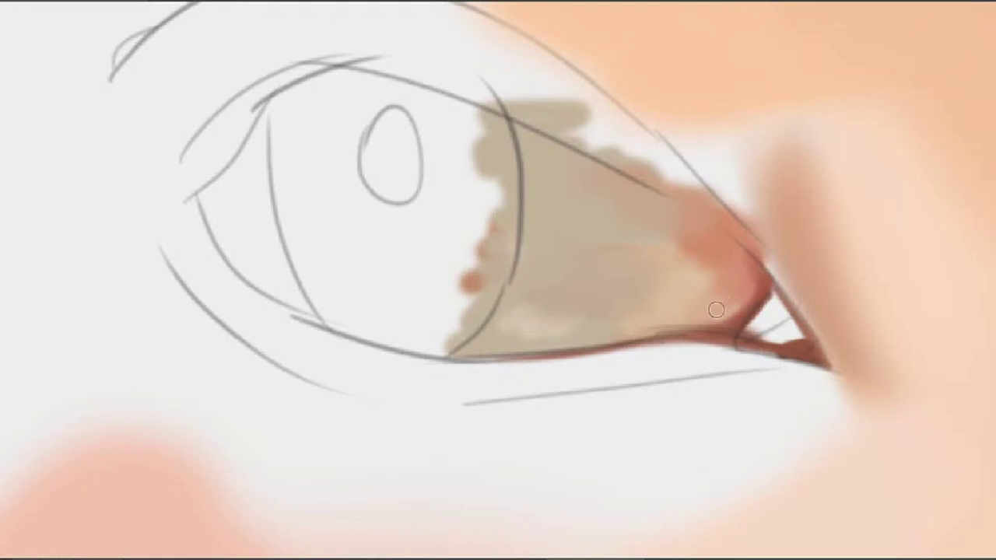
{"action": "left_click", "coordinate": [728, 309], "text": "alt"}
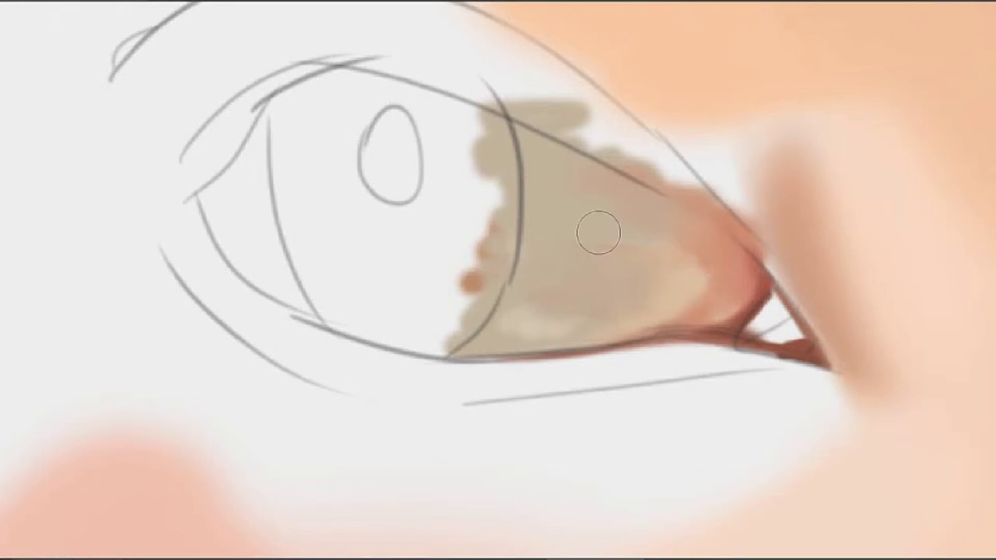
Smooth the eyeball with a larger soft brush, laying light grey-beige across its middle and over the iris edge
{"action": "left_click_drag", "start_coordinate": [574, 291], "coordinate": [711, 265]}
{"action": "left_click", "coordinate": [728, 236], "text": "alt"}
{"action": "mouse_move", "coordinate": [733, 205]}
{"action": "left_mouse_down"}
{"action": "mouse_move", "coordinate": [698, 257]}
{"action": "mouse_move", "coordinate": [693, 210]}
{"action": "mouse_move", "coordinate": [633, 194]}
{"action": "mouse_move", "coordinate": [630, 163]}
{"action": "mouse_move", "coordinate": [643, 214]}
{"action": "mouse_move", "coordinate": [691, 241]}
{"action": "mouse_move", "coordinate": [707, 188]}
{"action": "mouse_move", "coordinate": [620, 126]}
{"action": "left_mouse_up"}
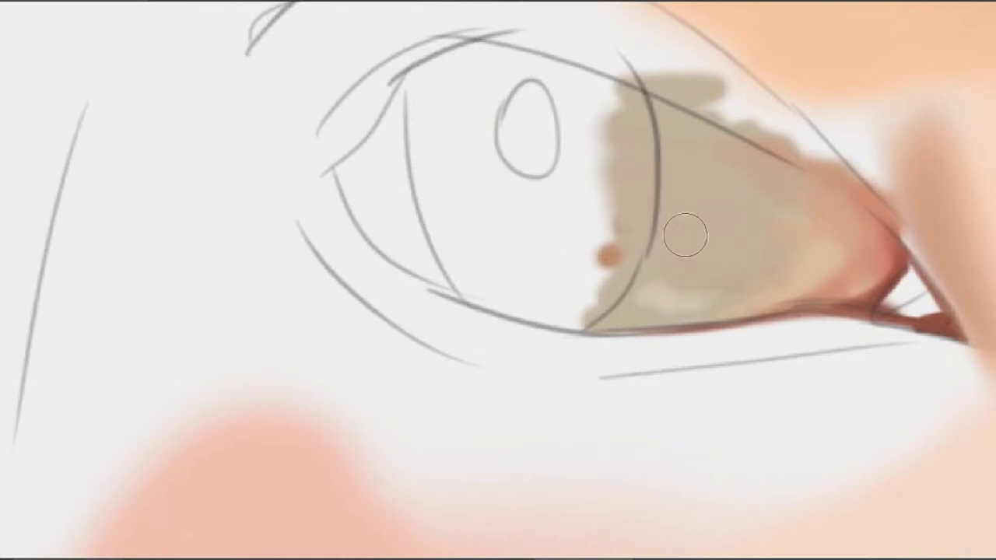
{"action": "key", "text": "]"}
{"action": "left_click_drag", "start_coordinate": [684, 214], "coordinate": [600, 163]}
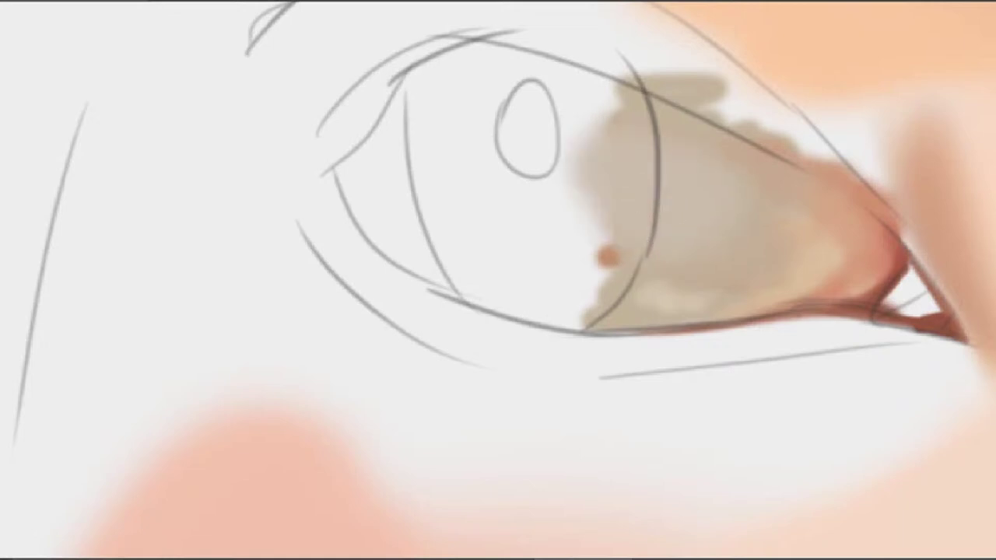
Shade along the lower lid line with a soft reddish-brown shadow, extending it under the sketched iris
{"action": "key", "text": "["}
{"action": "key", "text": "["}
{"action": "key", "text": "["}
{"action": "key", "text": "["}
{"action": "left_click_drag", "start_coordinate": [744, 314], "coordinate": [642, 331]}
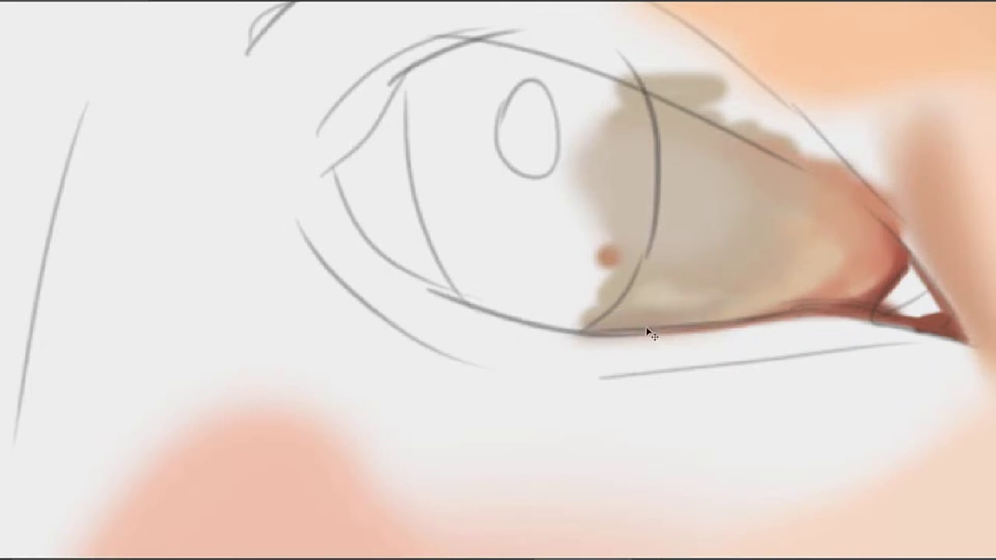
{"action": "mouse_move", "coordinate": [705, 316]}
{"action": "left_mouse_down"}
{"action": "mouse_move", "coordinate": [765, 303]}
{"action": "mouse_move", "coordinate": [549, 329]}
{"action": "mouse_move", "coordinate": [620, 321]}
{"action": "mouse_move", "coordinate": [491, 320]}
{"action": "mouse_move", "coordinate": [591, 330]}
{"action": "left_mouse_up"}
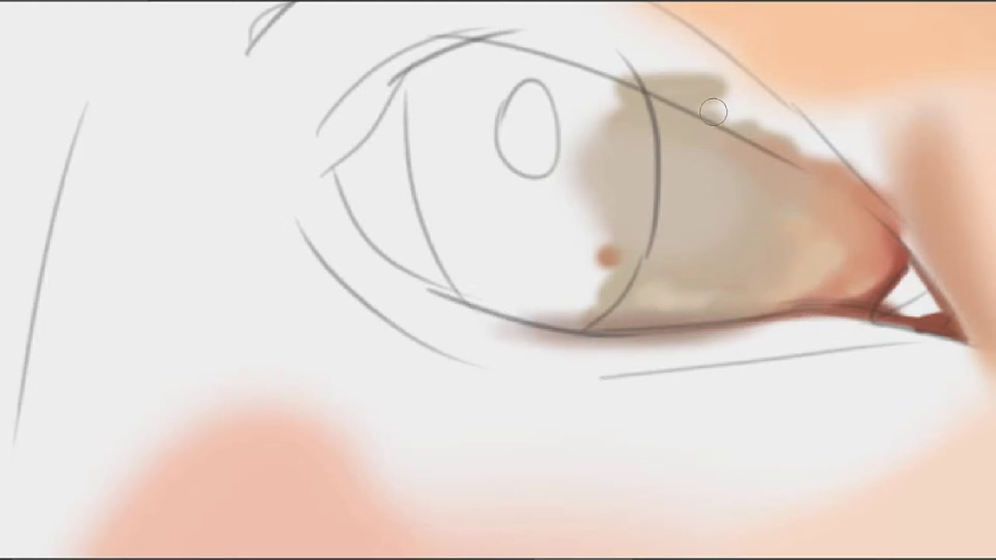
Darken the eyeball's upper edge along the upper lid line and add small white highlights just above the lower lid
{"action": "mouse_move", "coordinate": [613, 98]}
{"action": "left_mouse_down"}
{"action": "mouse_move", "coordinate": [785, 133]}
{"action": "mouse_move", "coordinate": [768, 129]}
{"action": "mouse_move", "coordinate": [815, 149]}
{"action": "mouse_move", "coordinate": [636, 98]}
{"action": "mouse_move", "coordinate": [866, 163]}
{"action": "mouse_move", "coordinate": [670, 103]}
{"action": "mouse_move", "coordinate": [871, 177]}
{"action": "left_mouse_up"}
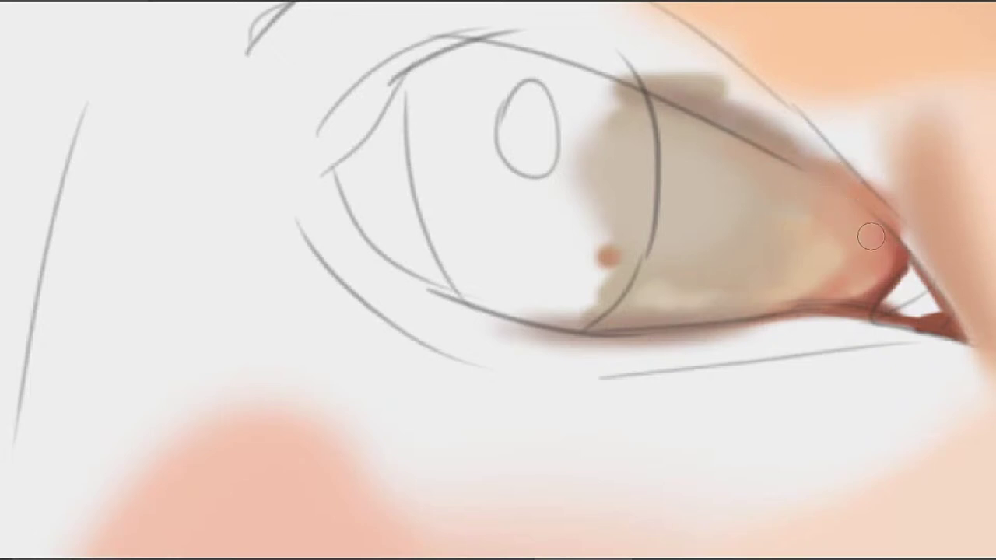
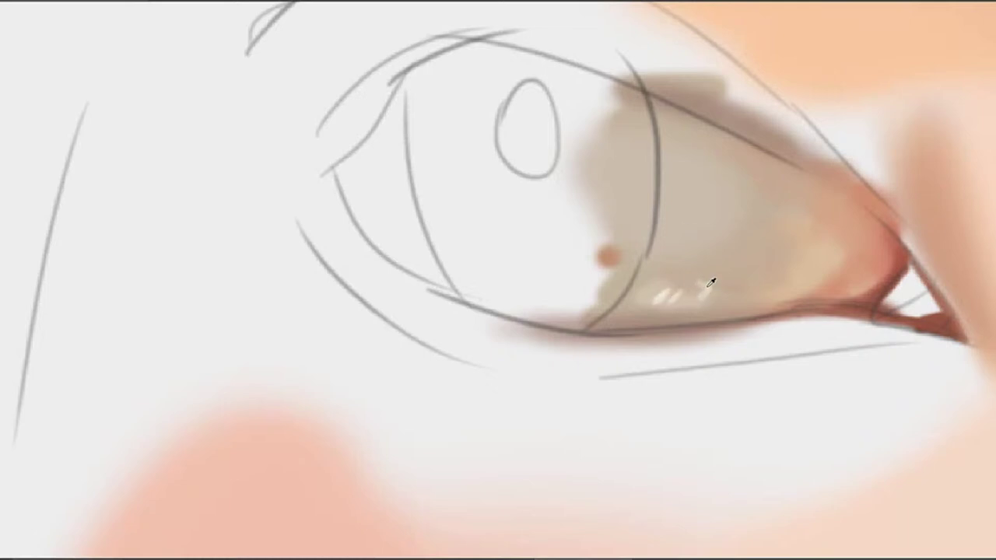
{"action": "left_click", "coordinate": [696, 268], "text": "alt"}
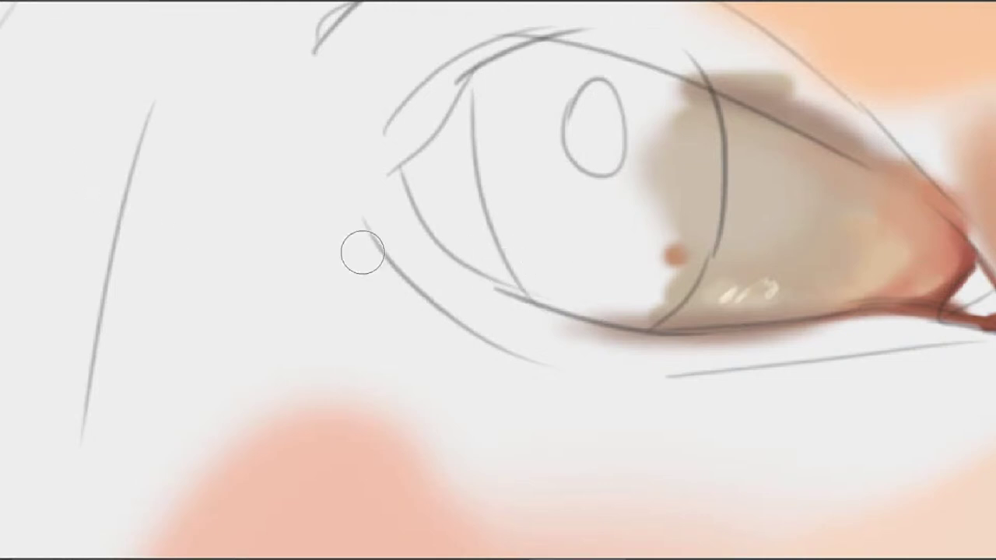
Block in reddish brown at the eye's outer corner, covering the lid lines and the sketched outer iris edge
{"action": "mouse_move", "coordinate": [527, 269]}
{"action": "left_mouse_down"}
{"action": "mouse_move", "coordinate": [464, 213]}
{"action": "mouse_move", "coordinate": [482, 220]}
{"action": "mouse_move", "coordinate": [456, 224]}
{"action": "mouse_move", "coordinate": [486, 260]}
{"action": "mouse_move", "coordinate": [469, 191]}
{"action": "mouse_move", "coordinate": [517, 266]}
{"action": "mouse_move", "coordinate": [397, 195]}
{"action": "mouse_move", "coordinate": [472, 123]}
{"action": "mouse_move", "coordinate": [466, 66]}
{"action": "mouse_move", "coordinate": [432, 119]}
{"action": "mouse_move", "coordinate": [517, 94]}
{"action": "left_mouse_up"}
{"action": "key", "text": "ctrl+z"}
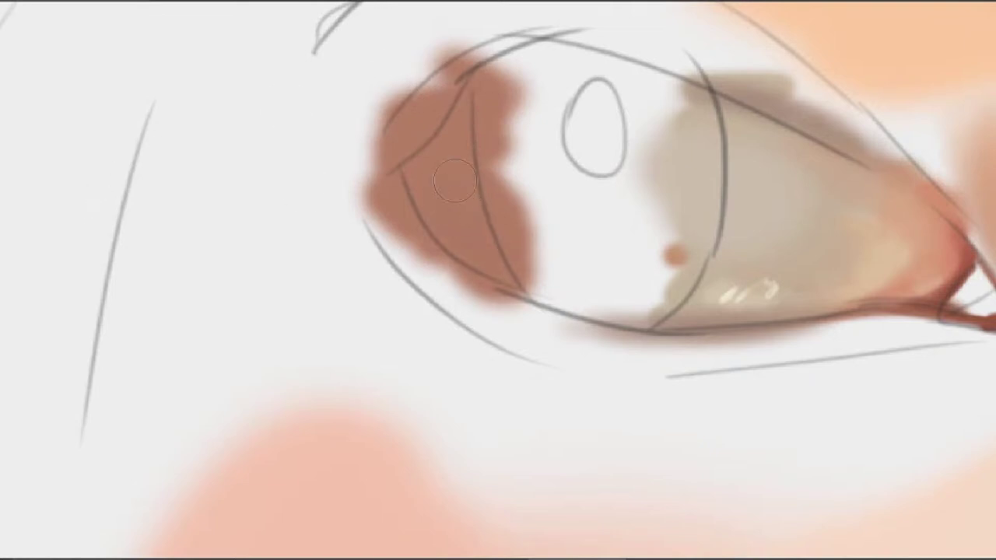
{"action": "left_click_drag", "start_coordinate": [408, 158], "coordinate": [461, 105]}
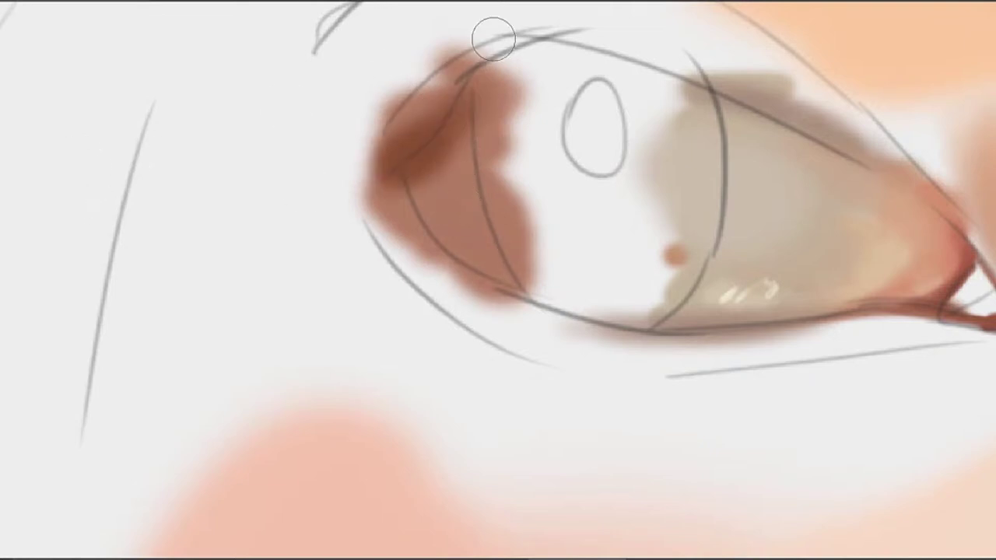
{"action": "key", "text": "ctrl+z"}
Paint darker brown along the upper lid line at the outer corner, from its tip up to the top of the iris edge
{"action": "mouse_move", "coordinate": [487, 70]}
{"action": "left_mouse_down"}
{"action": "mouse_move", "coordinate": [401, 194]}
{"action": "mouse_move", "coordinate": [391, 185]}
{"action": "left_mouse_up"}
{"action": "left_click_drag", "start_coordinate": [466, 88], "coordinate": [425, 128]}
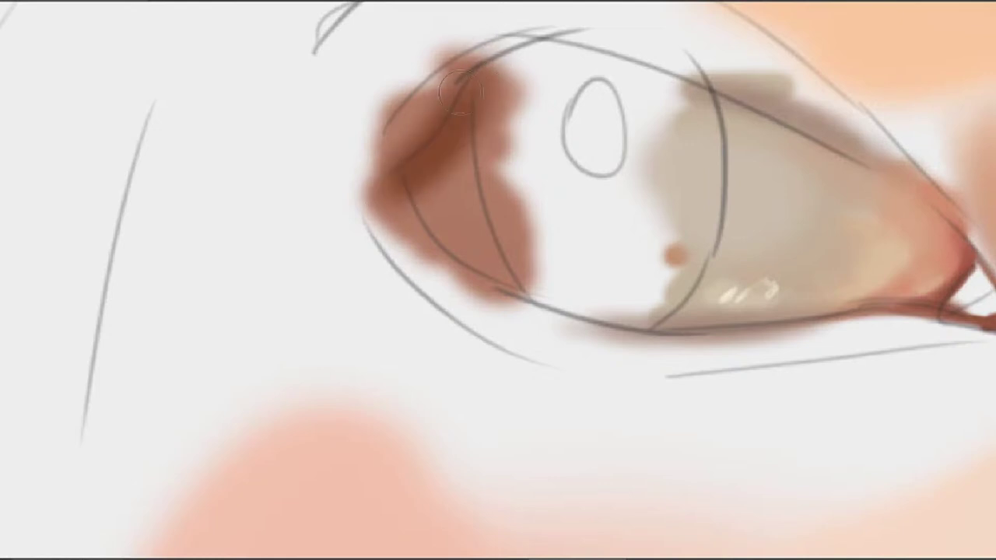
{"action": "mouse_move", "coordinate": [505, 77]}
{"action": "left_mouse_down"}
{"action": "mouse_move", "coordinate": [452, 137]}
{"action": "mouse_move", "coordinate": [513, 102]}
{"action": "left_mouse_up"}
{"action": "mouse_move", "coordinate": [473, 137]}
{"action": "left_mouse_down"}
{"action": "mouse_move", "coordinate": [440, 189]}
{"action": "mouse_move", "coordinate": [444, 166]}
{"action": "left_mouse_up"}
{"action": "left_click", "coordinate": [420, 186], "text": "alt"}
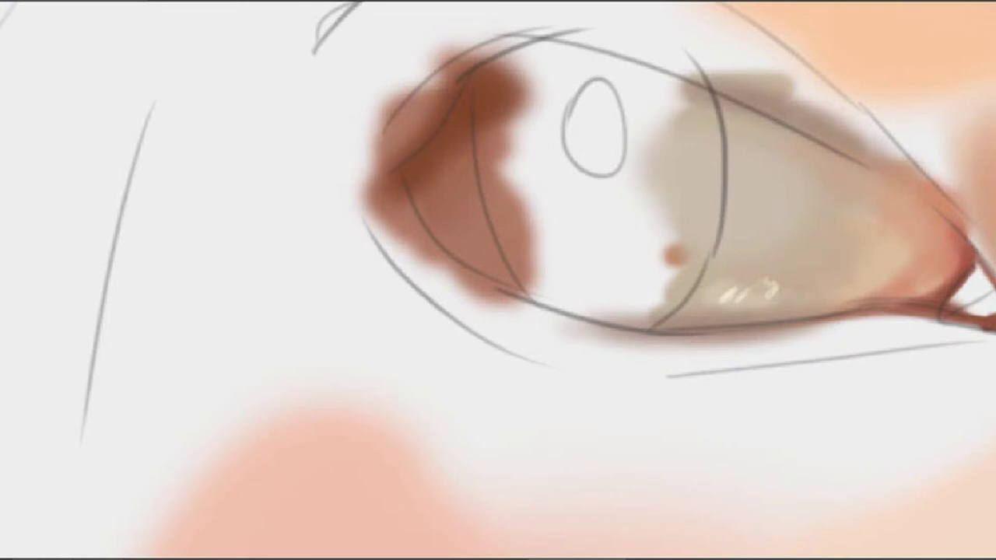
Deepen the outer corner's lower edge and blend sampled brown tones through its middle and along the iris edge
{"action": "mouse_move", "coordinate": [423, 224]}
{"action": "left_mouse_down"}
{"action": "mouse_move", "coordinate": [417, 238]}
{"action": "mouse_move", "coordinate": [459, 274]}
{"action": "left_mouse_up"}
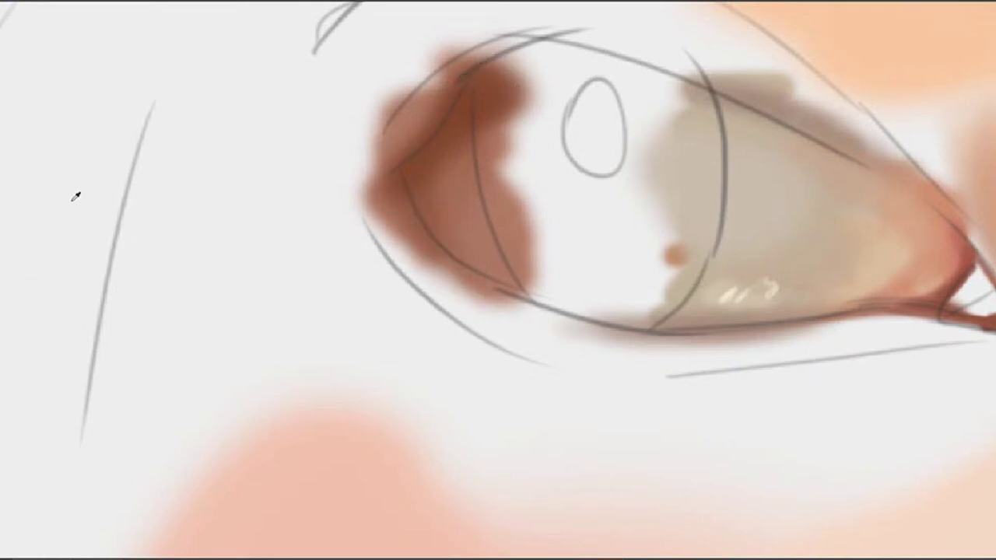
{"action": "left_click", "coordinate": [460, 168], "text": "alt"}
{"action": "left_click", "coordinate": [449, 168], "text": "alt"}
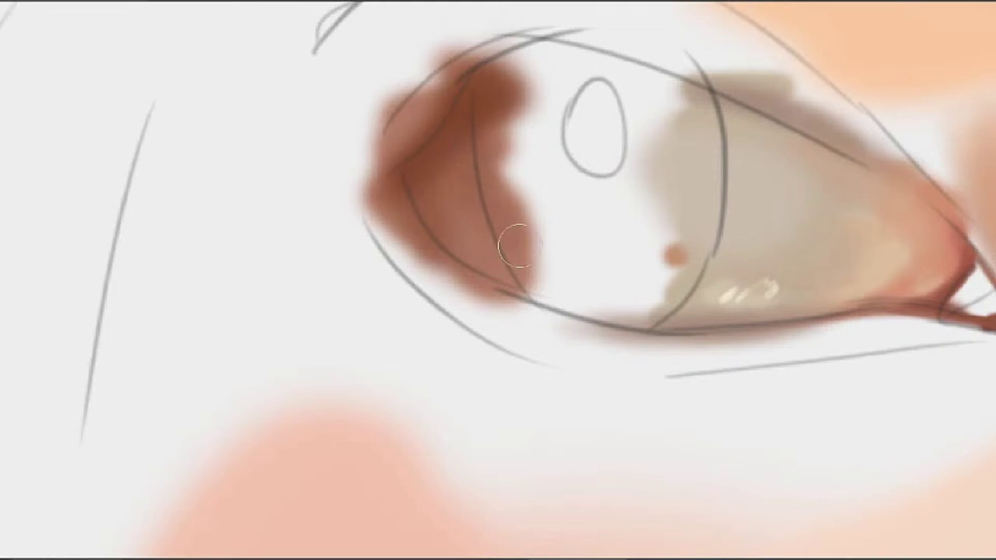
{"action": "left_click", "coordinate": [478, 133], "text": "alt"}
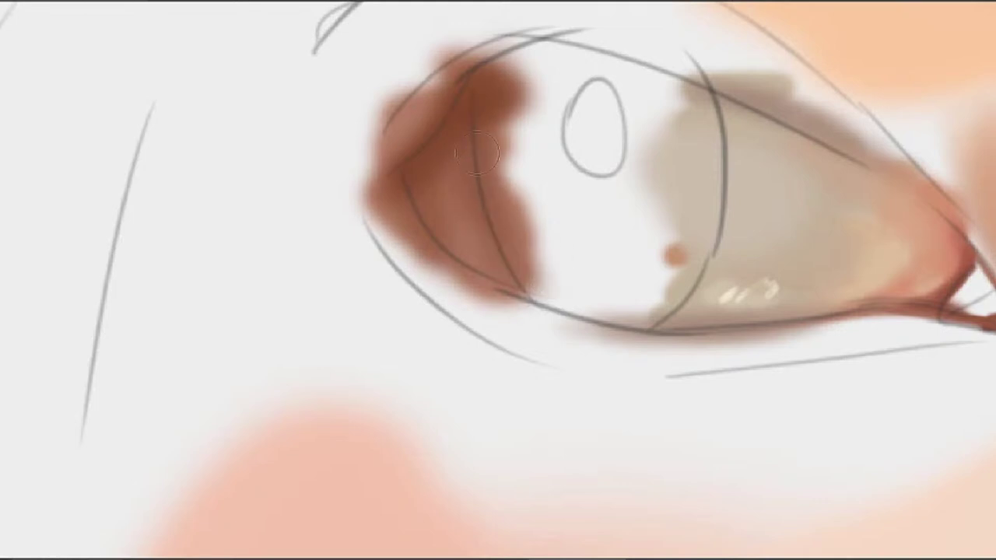
{"action": "left_click", "coordinate": [461, 212], "text": "alt"}
Refine the dark red edge between eyeball and tear duct with a smaller brush and soften the red along the duct's lower edge
{"action": "mouse_move", "coordinate": [690, 165]}
{"action": "left_mouse_down"}
{"action": "mouse_move", "coordinate": [551, 187]}
{"action": "mouse_move", "coordinate": [517, 212]}
{"action": "mouse_move", "coordinate": [493, 201]}
{"action": "mouse_move", "coordinate": [484, 136]}
{"action": "left_mouse_up"}
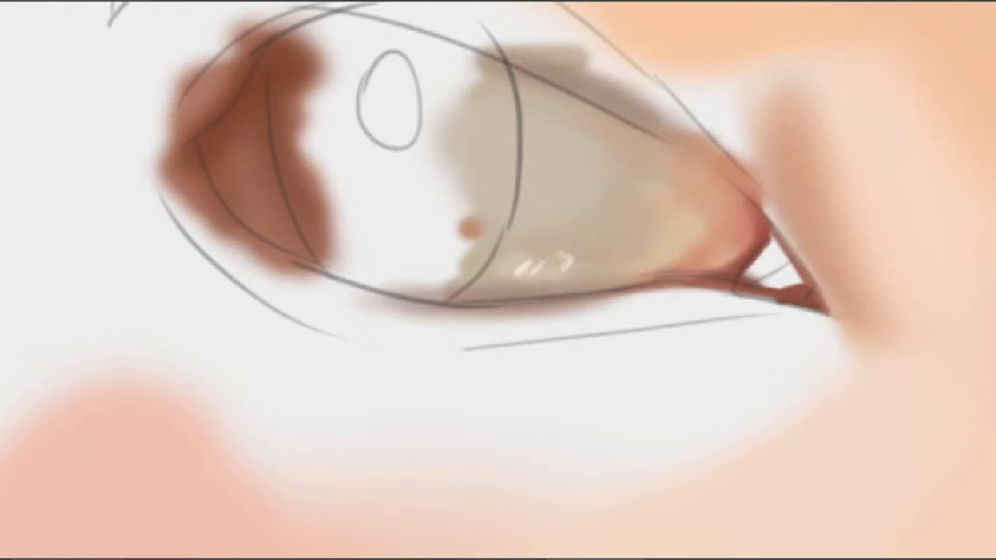
{"action": "mouse_move", "coordinate": [553, 231]}
{"action": "left_mouse_down"}
{"action": "mouse_move", "coordinate": [591, 222]}
{"action": "mouse_move", "coordinate": [556, 228]}
{"action": "left_mouse_up"}
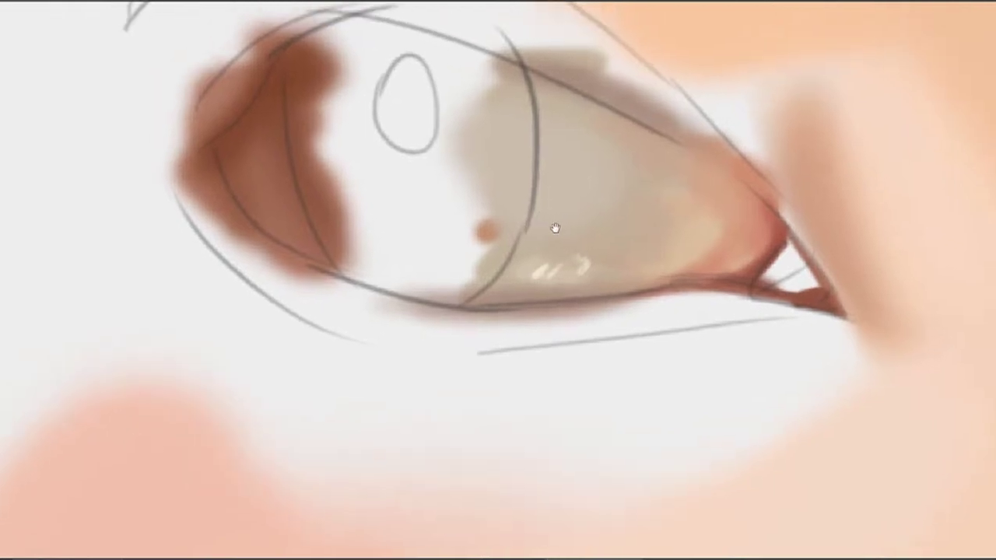
{"action": "left_click_drag", "start_coordinate": [715, 231], "coordinate": [614, 229]}
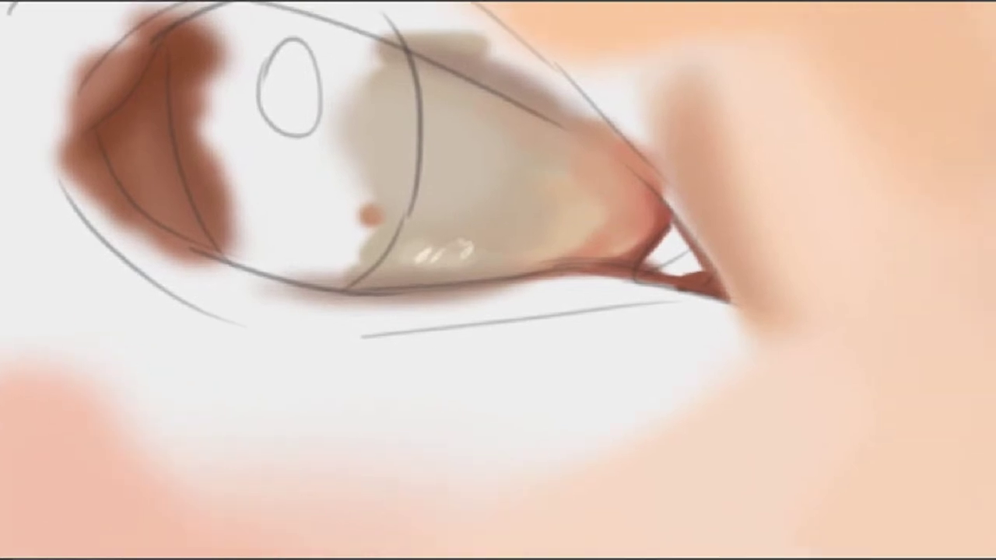
{"action": "left_click_drag", "start_coordinate": [658, 262], "coordinate": [694, 268]}
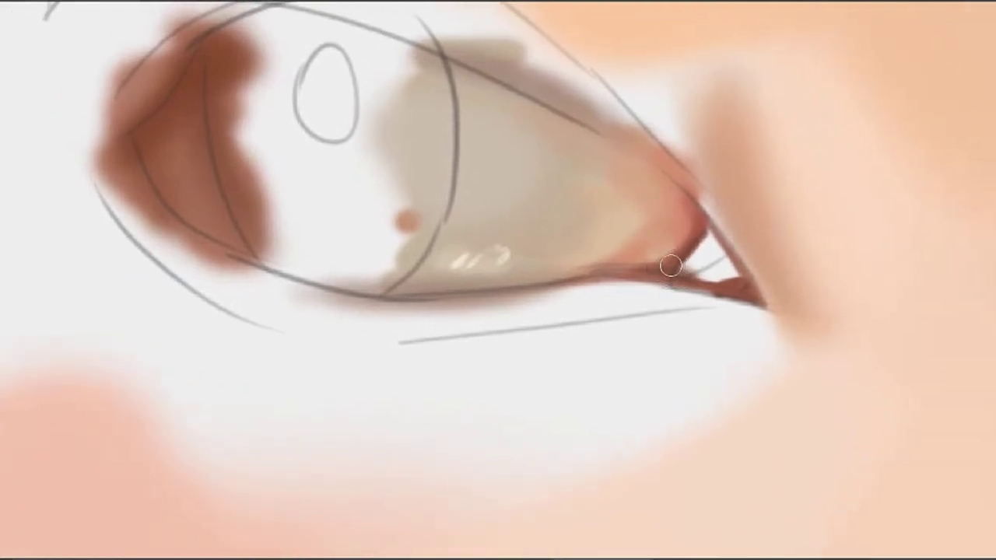
{"action": "key", "text": "bracketleft"}
{"action": "key", "text": "bracketleft"}
{"action": "key", "text": "bracketleft"}
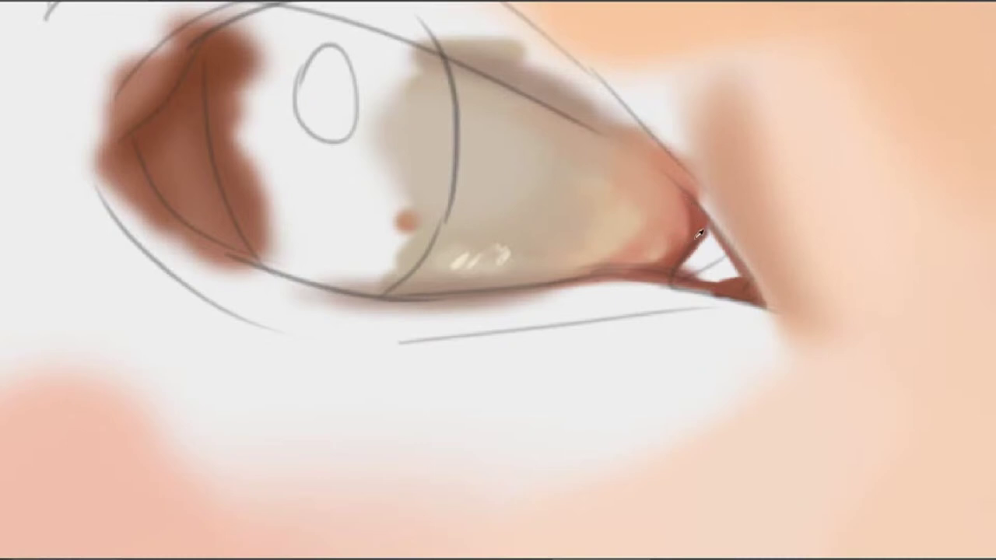
{"action": "left_click_drag", "start_coordinate": [703, 213], "coordinate": [688, 239]}
{"action": "mouse_move", "coordinate": [706, 205]}
{"action": "left_mouse_down"}
{"action": "mouse_move", "coordinate": [744, 211]}
{"action": "mouse_move", "coordinate": [736, 189]}
{"action": "mouse_move", "coordinate": [786, 225]}
{"action": "mouse_move", "coordinate": [683, 178]}
{"action": "mouse_move", "coordinate": [649, 183]}
{"action": "left_mouse_up"}
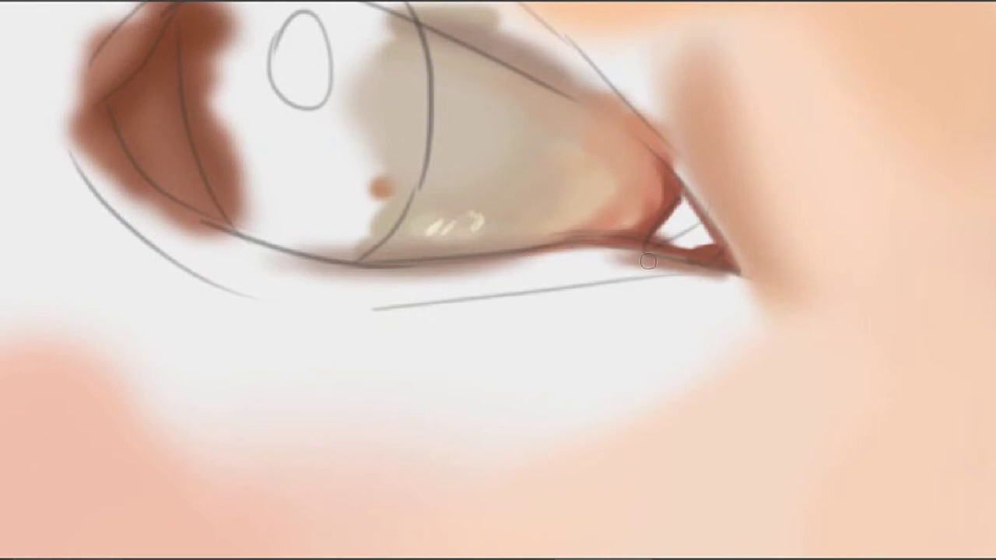
Extend the red shading beneath the tear duct and touch up the reddish edges around it
{"action": "left_click_drag", "start_coordinate": [624, 262], "coordinate": [682, 256]}
{"action": "left_click_drag", "start_coordinate": [680, 219], "coordinate": [700, 211]}
{"action": "left_click_drag", "start_coordinate": [612, 165], "coordinate": [588, 211]}
{"action": "left_click_drag", "start_coordinate": [640, 262], "coordinate": [676, 220]}
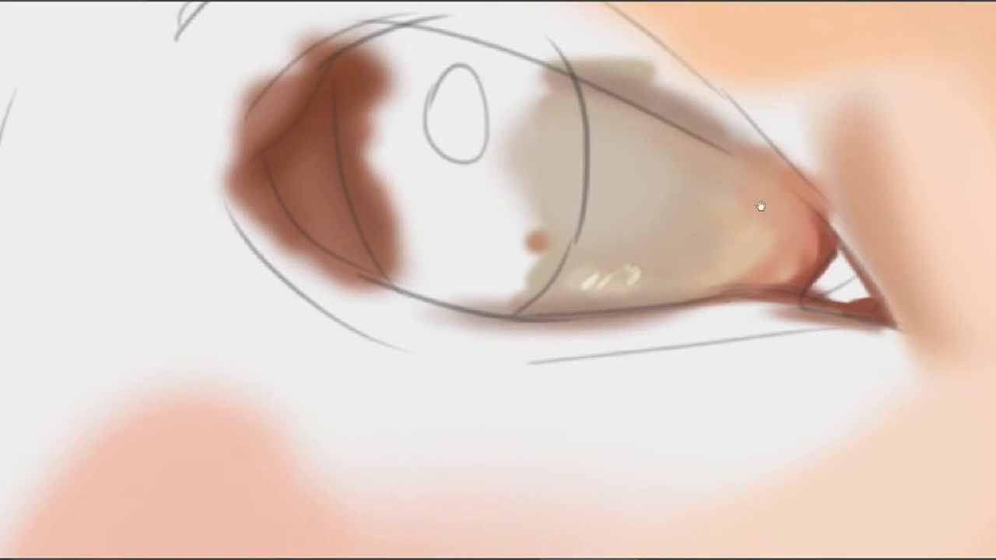
Fill the white tear duct with muted pink and add lighter pink tones inside it
{"action": "left_click_drag", "start_coordinate": [760, 206], "coordinate": [635, 176]}
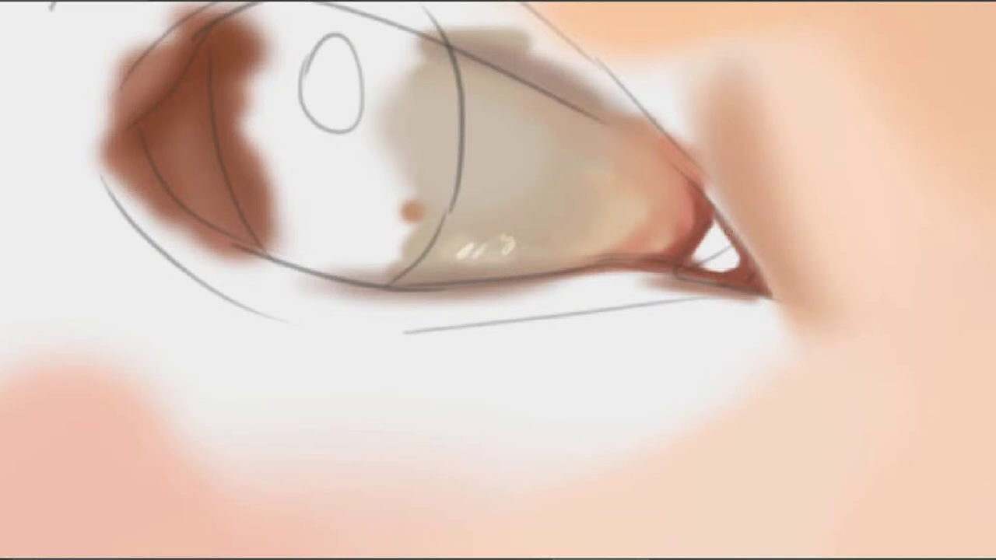
{"action": "mouse_move", "coordinate": [718, 252]}
{"action": "left_mouse_down"}
{"action": "mouse_move", "coordinate": [692, 260]}
{"action": "mouse_move", "coordinate": [714, 250]}
{"action": "mouse_move", "coordinate": [705, 246]}
{"action": "mouse_move", "coordinate": [716, 236]}
{"action": "mouse_move", "coordinate": [710, 255]}
{"action": "mouse_move", "coordinate": [716, 230]}
{"action": "mouse_move", "coordinate": [728, 249]}
{"action": "mouse_move", "coordinate": [710, 263]}
{"action": "mouse_move", "coordinate": [733, 257]}
{"action": "mouse_move", "coordinate": [708, 268]}
{"action": "mouse_move", "coordinate": [737, 257]}
{"action": "left_mouse_up"}
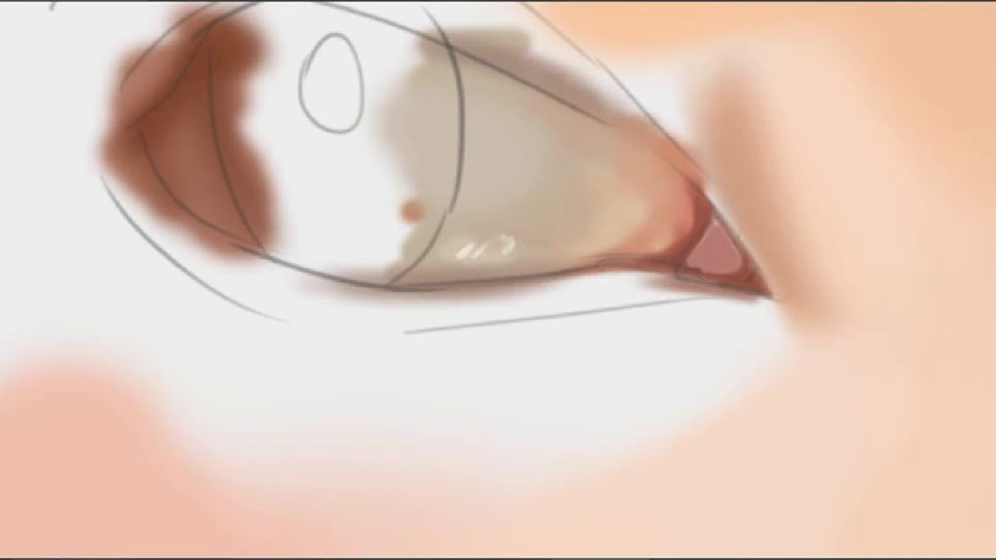
{"action": "left_click_drag", "start_coordinate": [706, 279], "coordinate": [691, 279]}
{"action": "mouse_move", "coordinate": [718, 231]}
{"action": "left_mouse_down"}
{"action": "mouse_move", "coordinate": [706, 250]}
{"action": "mouse_move", "coordinate": [727, 262]}
{"action": "left_mouse_up"}
{"action": "left_click", "coordinate": [744, 277], "text": "alt"}
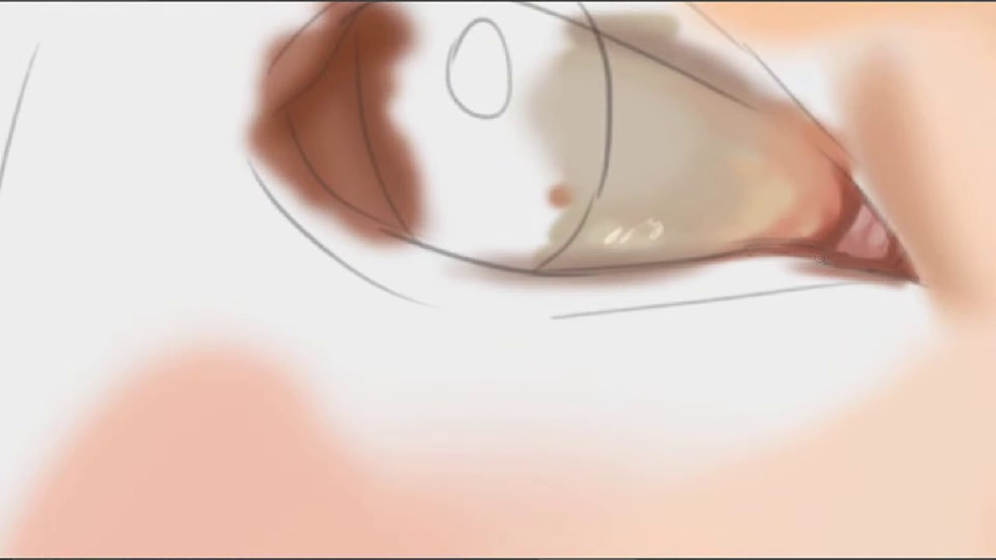
Paint dark red along the lower lid line, from the tear duct to the lower end of the inner iris outline
{"action": "left_click_drag", "start_coordinate": [819, 259], "coordinate": [790, 260]}
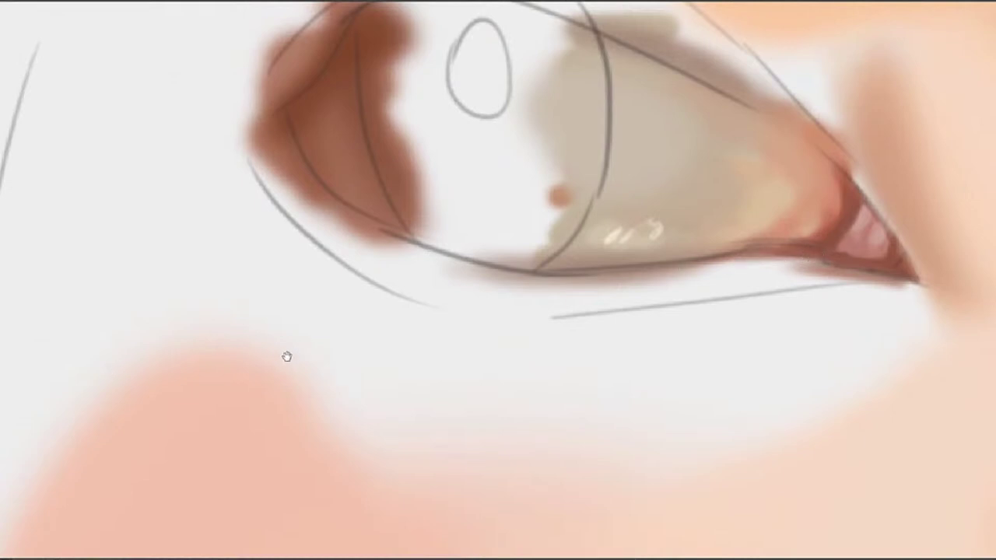
{"action": "mouse_move", "coordinate": [693, 275]}
{"action": "left_mouse_down"}
{"action": "mouse_move", "coordinate": [582, 271]}
{"action": "mouse_move", "coordinate": [730, 250]}
{"action": "mouse_move", "coordinate": [572, 261]}
{"action": "mouse_move", "coordinate": [712, 252]}
{"action": "mouse_move", "coordinate": [704, 256]}
{"action": "mouse_move", "coordinate": [666, 259]}
{"action": "mouse_move", "coordinate": [787, 239]}
{"action": "left_mouse_up"}
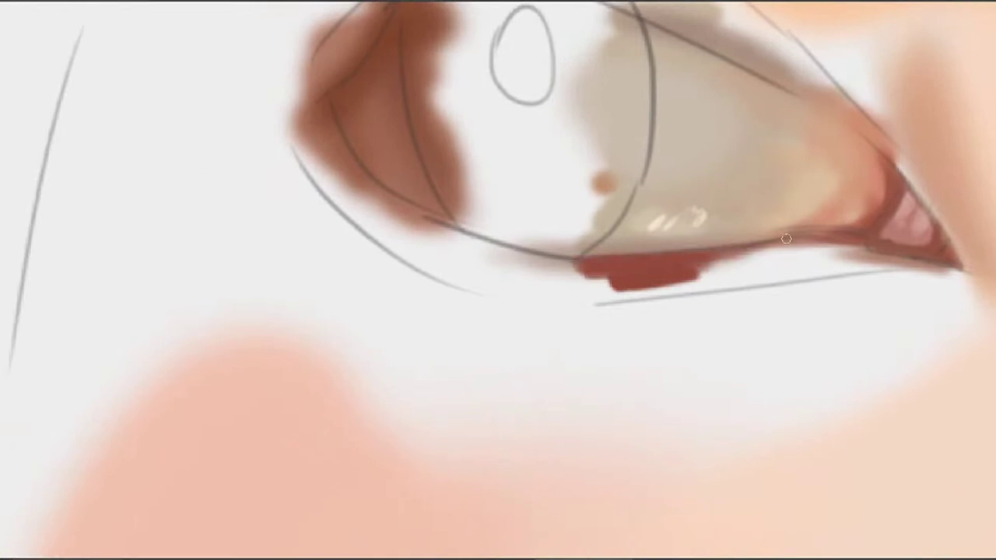
{"action": "mouse_move", "coordinate": [675, 255]}
{"action": "left_mouse_down"}
{"action": "mouse_move", "coordinate": [805, 235]}
{"action": "mouse_move", "coordinate": [729, 243]}
{"action": "left_mouse_up"}
{"action": "key", "text": "ctrl+z"}
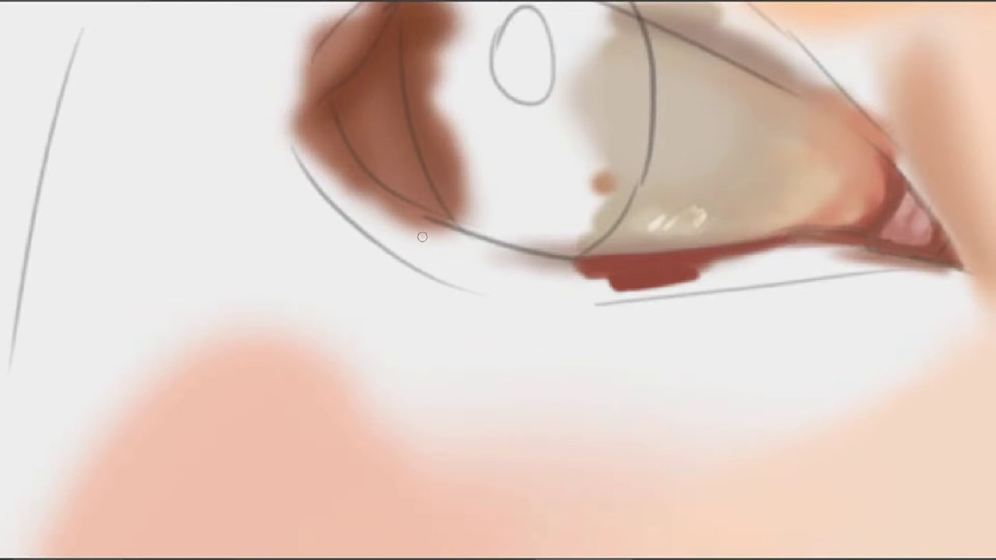
Cover the red patch under the lower lid line with muted brown, leaving a thin red line along the eyeball
{"action": "mouse_move", "coordinate": [604, 273]}
{"action": "left_mouse_down"}
{"action": "mouse_move", "coordinate": [676, 272]}
{"action": "mouse_move", "coordinate": [607, 283]}
{"action": "mouse_move", "coordinate": [692, 282]}
{"action": "left_mouse_up"}
{"action": "key", "text": "]"}
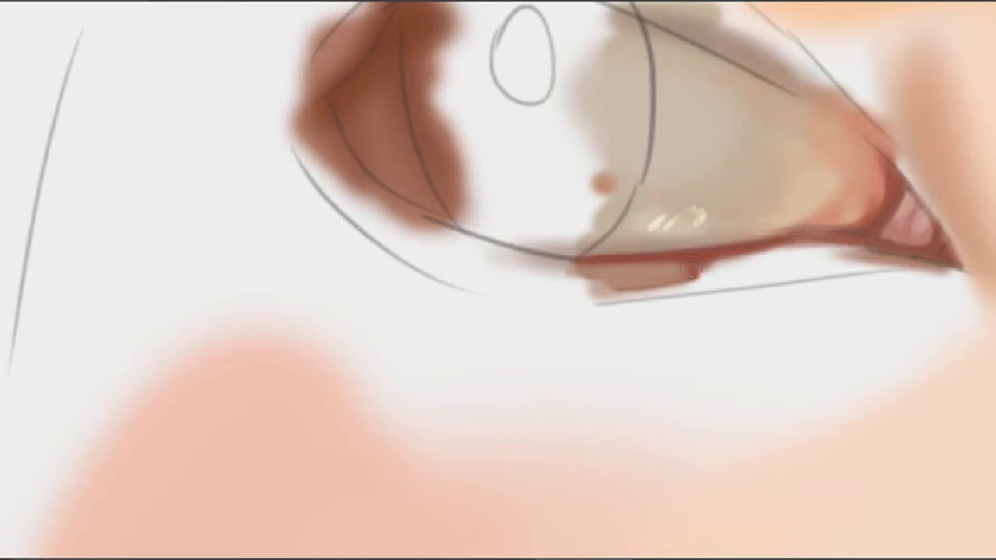
{"action": "mouse_move", "coordinate": [689, 276]}
{"action": "left_mouse_down"}
{"action": "mouse_move", "coordinate": [758, 257]}
{"action": "mouse_move", "coordinate": [685, 274]}
{"action": "mouse_move", "coordinate": [721, 262]}
{"action": "mouse_move", "coordinate": [679, 273]}
{"action": "mouse_move", "coordinate": [709, 263]}
{"action": "mouse_move", "coordinate": [551, 274]}
{"action": "mouse_move", "coordinate": [686, 270]}
{"action": "mouse_move", "coordinate": [648, 277]}
{"action": "left_mouse_up"}
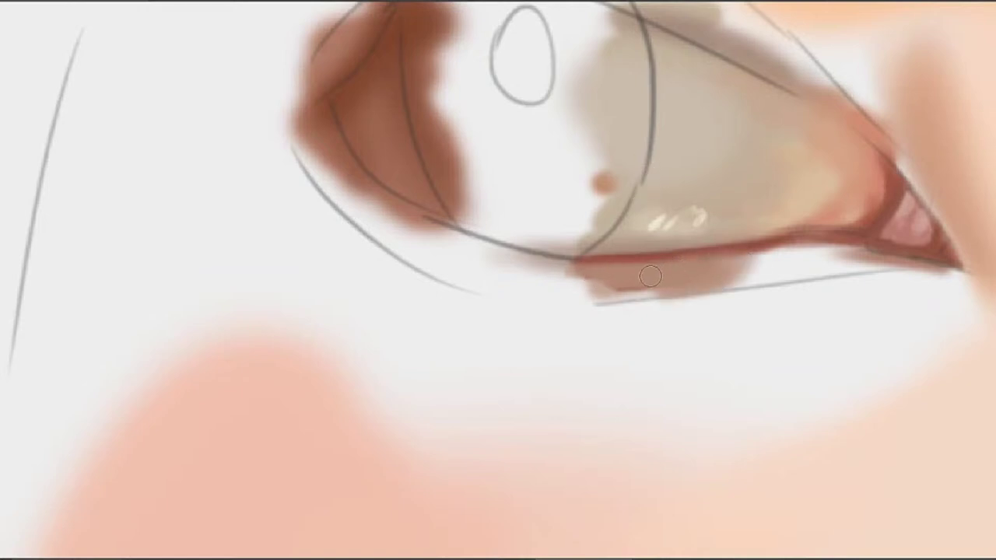
{"action": "key", "text": "space"}
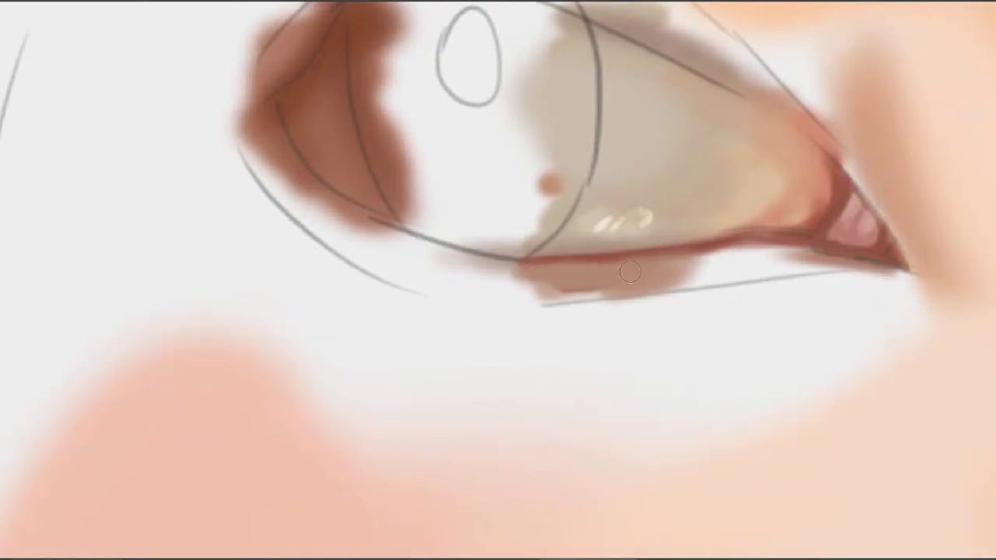
Extend the brown lower lid rim past the iris outline toward the outer corner, using a smaller brush
{"action": "left_click_drag", "start_coordinate": [530, 288], "coordinate": [522, 286]}
{"action": "key", "text": "bracketleft"}
{"action": "key", "text": "bracketleft"}
{"action": "key", "text": "bracketleft"}
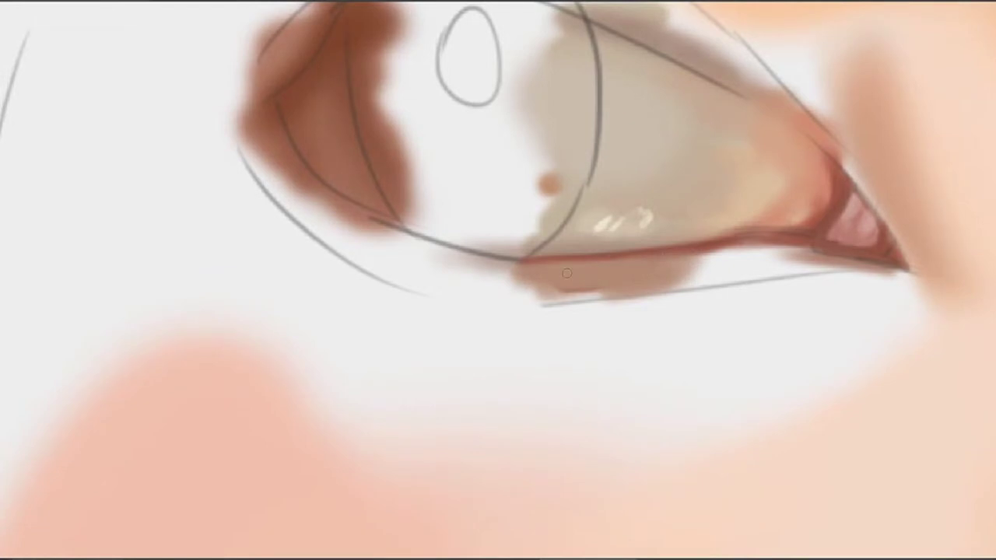
{"action": "left_click_drag", "start_coordinate": [501, 272], "coordinate": [607, 262]}
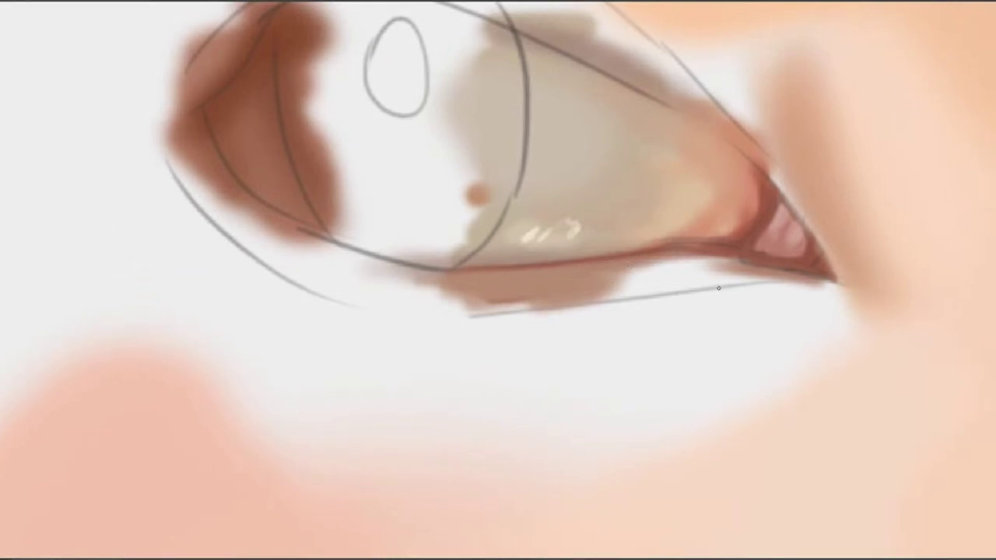
Paint reddish brown along the lower lid rim between the tear duct and the brown patch
{"action": "mouse_move", "coordinate": [718, 287]}
{"action": "left_mouse_down"}
{"action": "mouse_move", "coordinate": [750, 275]}
{"action": "mouse_move", "coordinate": [687, 282]}
{"action": "mouse_move", "coordinate": [738, 276]}
{"action": "mouse_move", "coordinate": [708, 274]}
{"action": "mouse_move", "coordinate": [723, 269]}
{"action": "mouse_move", "coordinate": [642, 292]}
{"action": "left_mouse_up"}
{"action": "left_click_drag", "start_coordinate": [723, 271], "coordinate": [623, 285]}
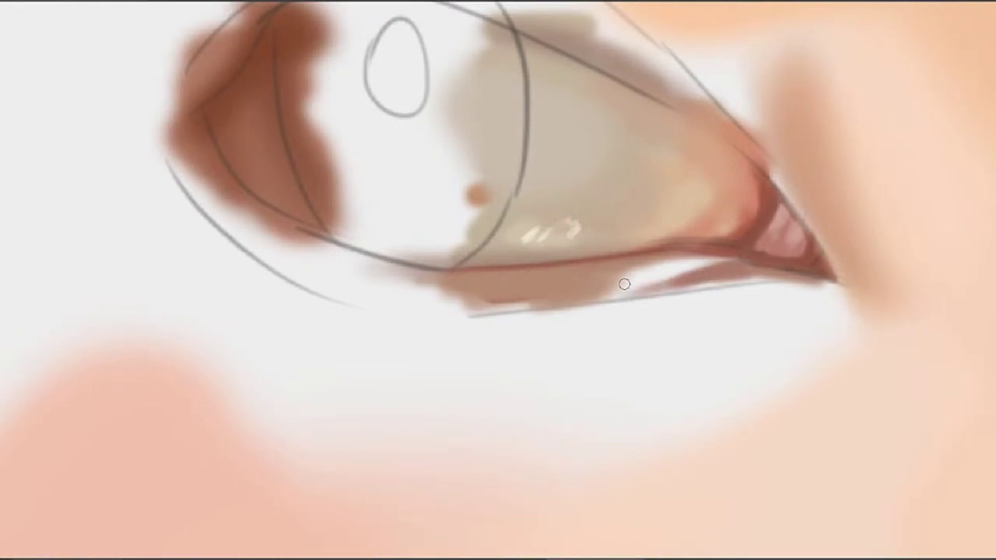
{"action": "mouse_move", "coordinate": [716, 296]}
{"action": "left_mouse_down"}
{"action": "mouse_move", "coordinate": [691, 274]}
{"action": "mouse_move", "coordinate": [626, 284]}
{"action": "mouse_move", "coordinate": [715, 259]}
{"action": "mouse_move", "coordinate": [627, 283]}
{"action": "left_mouse_up"}
{"action": "mouse_move", "coordinate": [736, 255]}
{"action": "left_mouse_down"}
{"action": "mouse_move", "coordinate": [617, 290]}
{"action": "mouse_move", "coordinate": [712, 257]}
{"action": "mouse_move", "coordinate": [645, 272]}
{"action": "mouse_move", "coordinate": [679, 258]}
{"action": "left_mouse_up"}
Blend sampled red and brown tones across the inner half of the lower lid rim, filling the remaining gaps
{"action": "left_click", "coordinate": [740, 244], "text": "alt"}
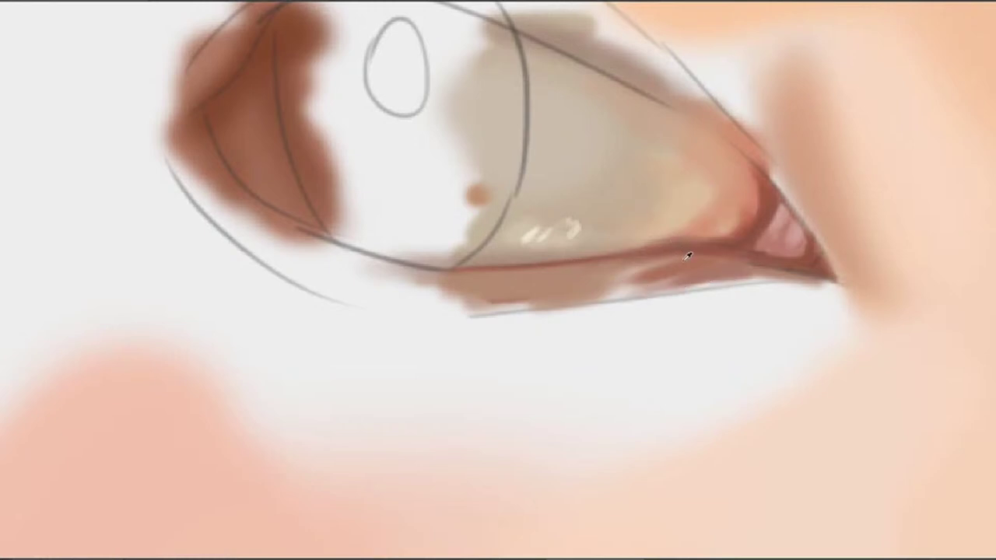
{"action": "mouse_move", "coordinate": [687, 258]}
{"action": "left_mouse_down"}
{"action": "mouse_move", "coordinate": [588, 287]}
{"action": "mouse_move", "coordinate": [653, 258]}
{"action": "mouse_move", "coordinate": [582, 281]}
{"action": "left_mouse_up"}
{"action": "mouse_move", "coordinate": [677, 262]}
{"action": "left_mouse_down"}
{"action": "mouse_move", "coordinate": [621, 295]}
{"action": "mouse_move", "coordinate": [608, 294]}
{"action": "mouse_move", "coordinate": [616, 284]}
{"action": "mouse_move", "coordinate": [634, 279]}
{"action": "mouse_move", "coordinate": [602, 299]}
{"action": "mouse_move", "coordinate": [621, 296]}
{"action": "mouse_move", "coordinate": [596, 293]}
{"action": "mouse_move", "coordinate": [643, 287]}
{"action": "mouse_move", "coordinate": [563, 298]}
{"action": "mouse_move", "coordinate": [746, 293]}
{"action": "mouse_move", "coordinate": [580, 287]}
{"action": "left_mouse_up"}
{"action": "left_click", "coordinate": [682, 274], "text": "alt"}
{"action": "left_click", "coordinate": [634, 277], "text": "alt"}
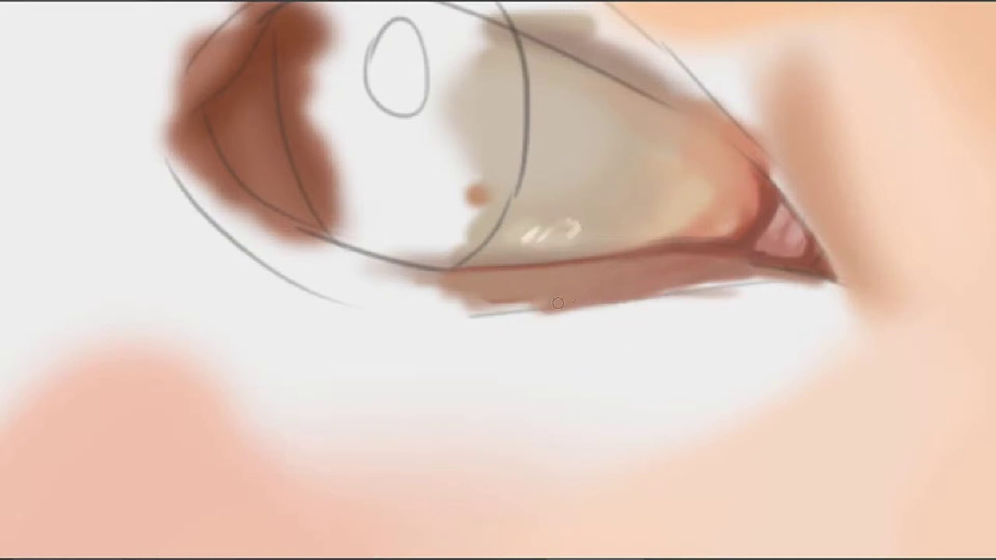
{"action": "mouse_move", "coordinate": [685, 281]}
{"action": "left_mouse_down"}
{"action": "mouse_move", "coordinate": [611, 283]}
{"action": "mouse_move", "coordinate": [713, 282]}
{"action": "left_mouse_up"}
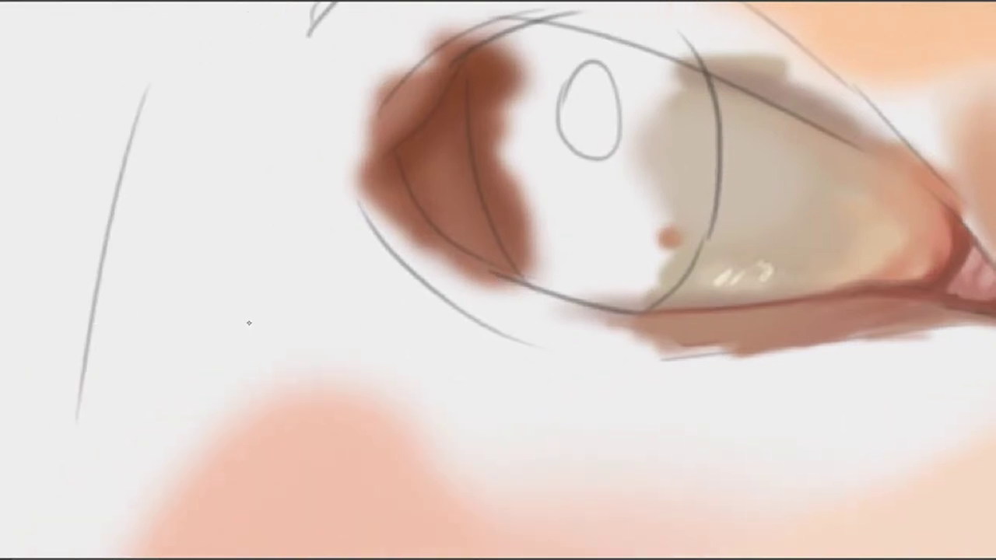
Paint a thin brown strip along the sketched lower lid line to the dark shading at the outer corner
{"action": "left_click_drag", "start_coordinate": [552, 317], "coordinate": [611, 285]}
{"action": "left_click", "coordinate": [722, 296], "text": "alt"}
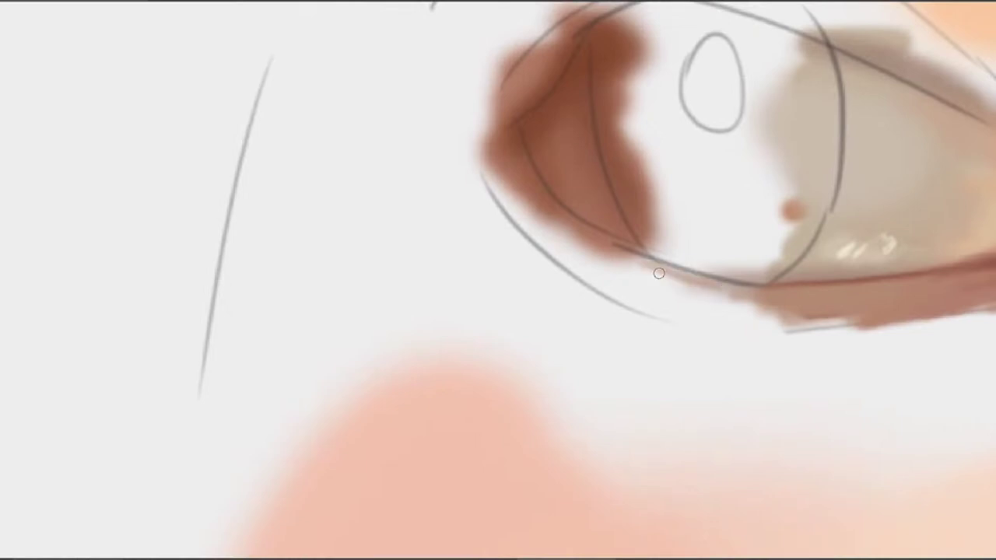
{"action": "left_click_drag", "start_coordinate": [631, 251], "coordinate": [770, 292]}
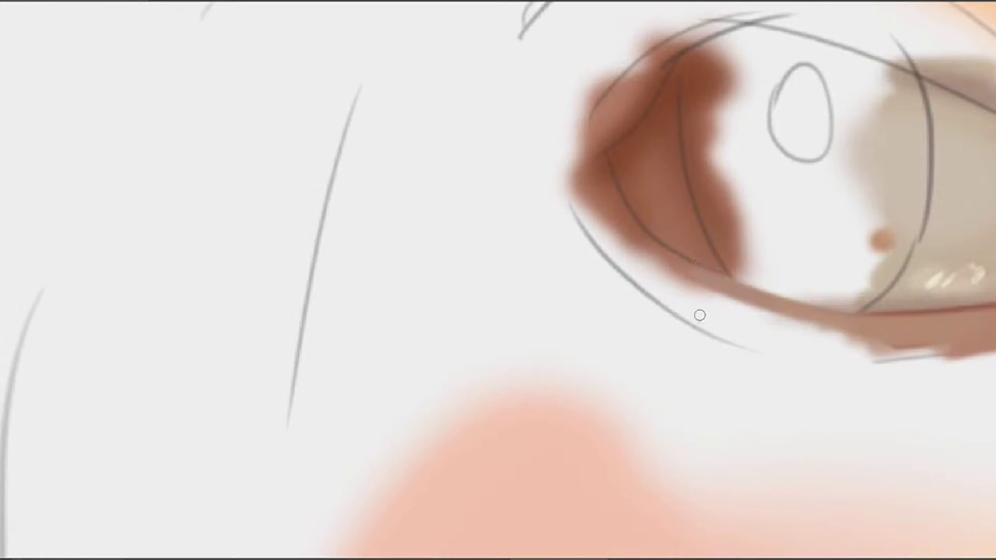
Broaden the lower lid rim with soft mauve-brown along the eye's underside, from the outer corner's shading toward the tear duct
{"action": "mouse_move", "coordinate": [804, 322]}
{"action": "left_mouse_down"}
{"action": "mouse_move", "coordinate": [869, 333]}
{"action": "mouse_move", "coordinate": [804, 327]}
{"action": "mouse_move", "coordinate": [862, 350]}
{"action": "mouse_move", "coordinate": [877, 343]}
{"action": "mouse_move", "coordinate": [734, 321]}
{"action": "mouse_move", "coordinate": [935, 348]}
{"action": "mouse_move", "coordinate": [798, 355]}
{"action": "mouse_move", "coordinate": [921, 350]}
{"action": "mouse_move", "coordinate": [674, 300]}
{"action": "mouse_move", "coordinate": [667, 310]}
{"action": "mouse_move", "coordinate": [790, 350]}
{"action": "mouse_move", "coordinate": [662, 289]}
{"action": "mouse_move", "coordinate": [844, 350]}
{"action": "left_mouse_up"}
{"action": "mouse_move", "coordinate": [741, 317]}
{"action": "left_mouse_down"}
{"action": "mouse_move", "coordinate": [805, 328]}
{"action": "mouse_move", "coordinate": [628, 267]}
{"action": "mouse_move", "coordinate": [754, 313]}
{"action": "mouse_move", "coordinate": [641, 259]}
{"action": "mouse_move", "coordinate": [798, 324]}
{"action": "mouse_move", "coordinate": [757, 322]}
{"action": "mouse_move", "coordinate": [635, 273]}
{"action": "mouse_move", "coordinate": [790, 352]}
{"action": "mouse_move", "coordinate": [637, 281]}
{"action": "mouse_move", "coordinate": [658, 292]}
{"action": "mouse_move", "coordinate": [667, 320]}
{"action": "left_mouse_up"}
{"action": "mouse_move", "coordinate": [728, 341]}
{"action": "left_mouse_down"}
{"action": "mouse_move", "coordinate": [637, 348]}
{"action": "mouse_move", "coordinate": [831, 326]}
{"action": "mouse_move", "coordinate": [786, 339]}
{"action": "mouse_move", "coordinate": [782, 330]}
{"action": "mouse_move", "coordinate": [749, 345]}
{"action": "mouse_move", "coordinate": [606, 360]}
{"action": "left_mouse_up"}
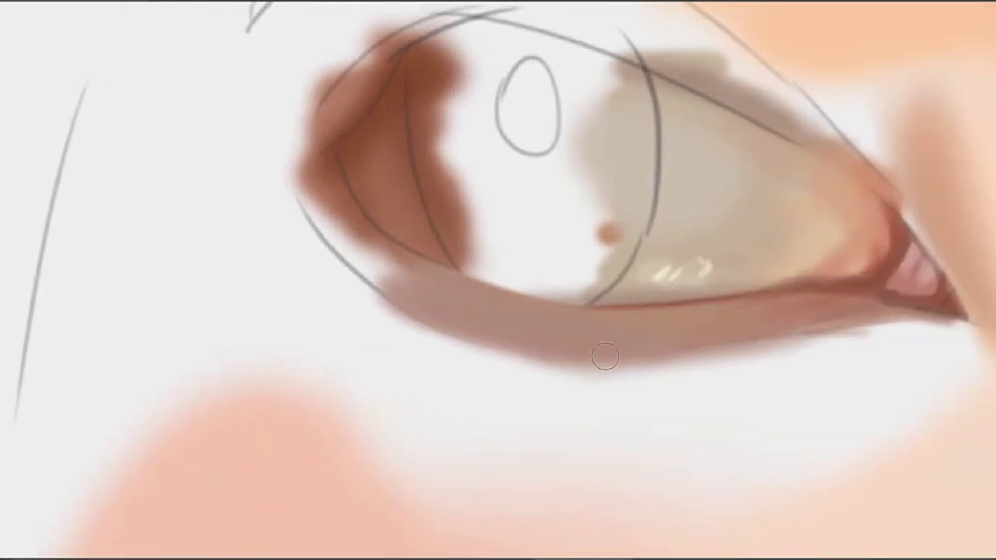
{"action": "left_click_drag", "start_coordinate": [546, 326], "coordinate": [680, 365]}
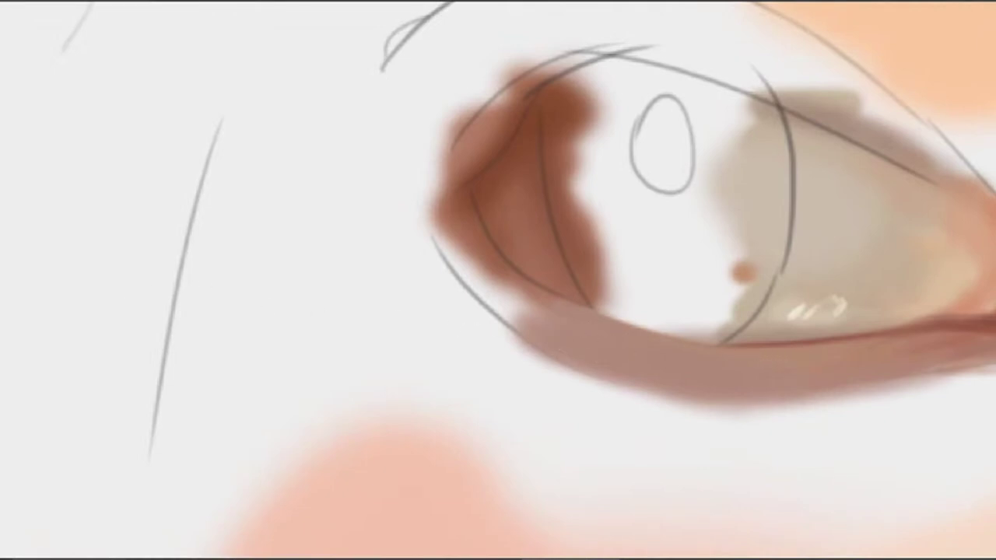
{"action": "mouse_move", "coordinate": [521, 282]}
{"action": "left_mouse_down"}
{"action": "mouse_move", "coordinate": [651, 293]}
{"action": "mouse_move", "coordinate": [544, 278]}
{"action": "left_mouse_up"}
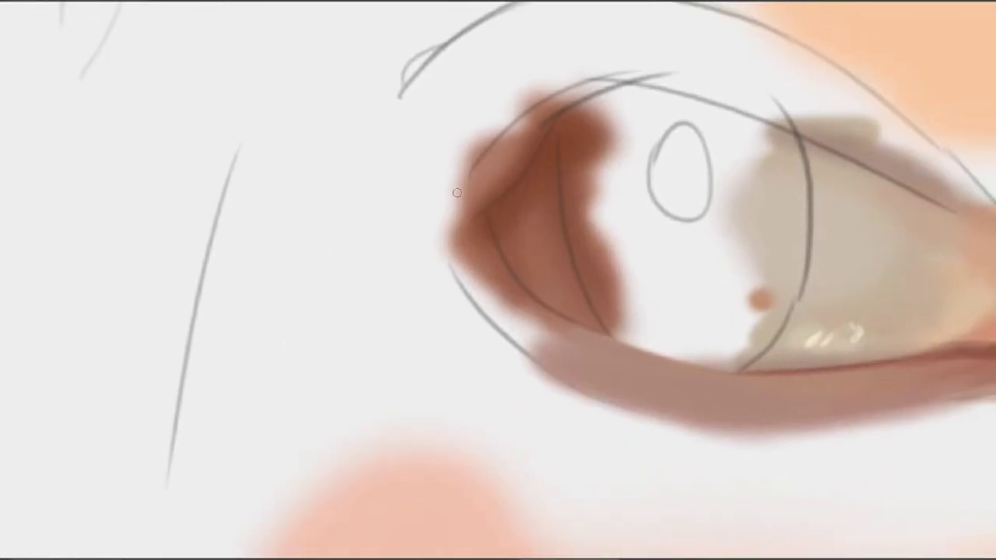
{"action": "left_click_drag", "start_coordinate": [495, 186], "coordinate": [458, 213]}
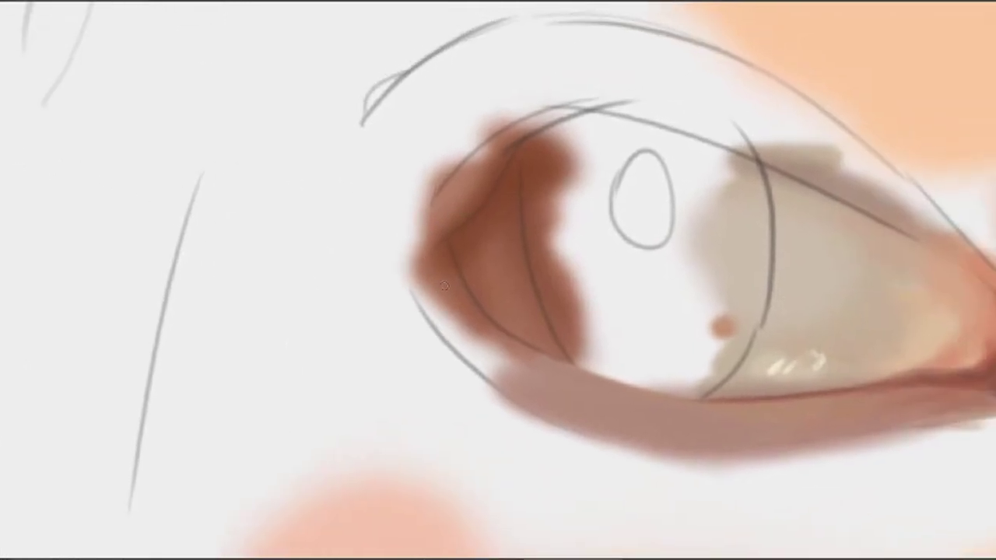
{"action": "left_click_drag", "start_coordinate": [444, 279], "coordinate": [477, 320]}
{"action": "key", "text": "ctrl+z"}
{"action": "left_click_drag", "start_coordinate": [459, 271], "coordinate": [501, 344]}
{"action": "key", "text": "ctrl+z"}
Paint the lower lid rim in lighter brown up to the outer corner, covering its inner sketch line
{"action": "left_click_drag", "start_coordinate": [461, 280], "coordinate": [537, 356]}
{"action": "left_click_drag", "start_coordinate": [487, 310], "coordinate": [496, 325]}
{"action": "left_click", "coordinate": [469, 255], "text": "alt"}
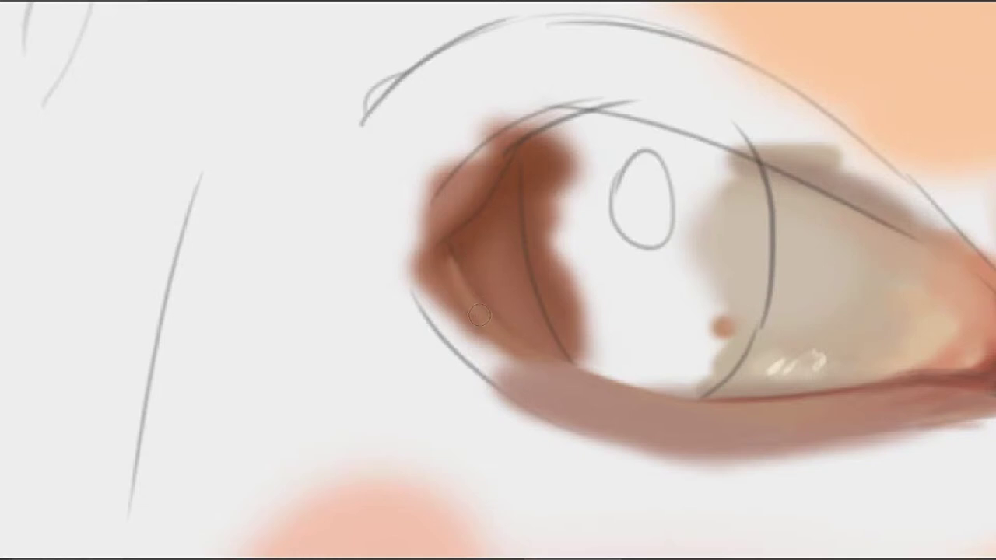
{"action": "left_click_drag", "start_coordinate": [471, 311], "coordinate": [532, 370]}
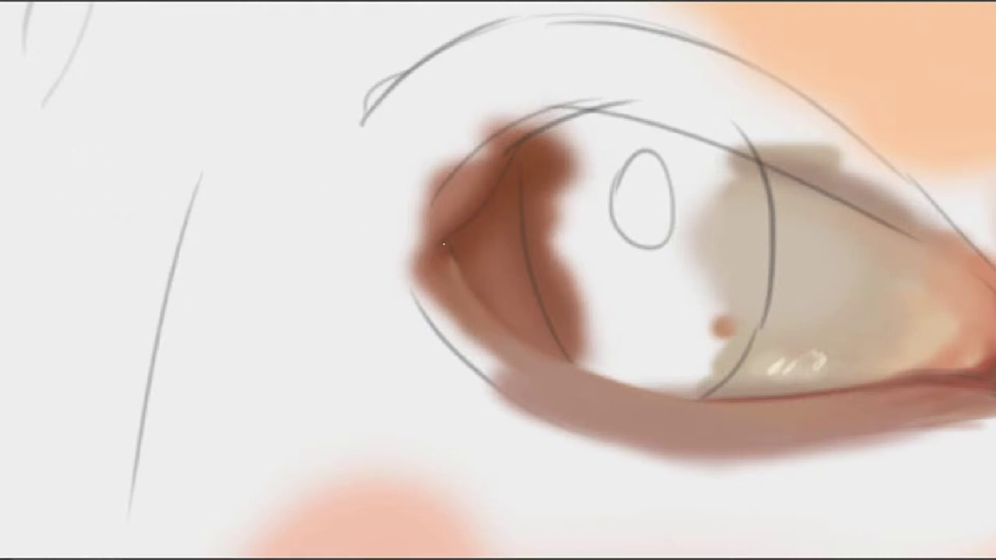
Extend the outer corner into a dark brown tip and paint brown along the lower lid rim's outer edge
{"action": "left_click_drag", "start_coordinate": [443, 245], "coordinate": [382, 283]}
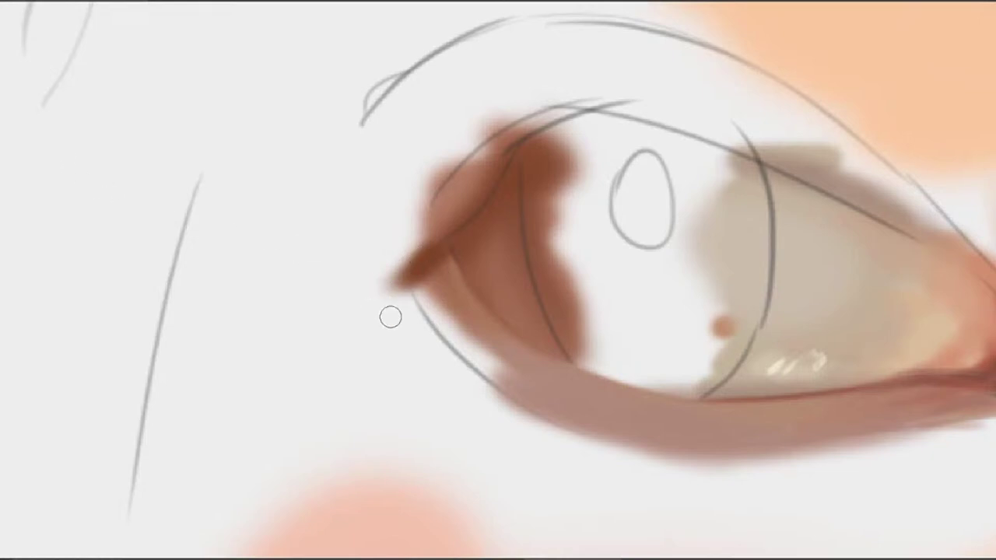
{"action": "left_click_drag", "start_coordinate": [416, 291], "coordinate": [490, 378]}
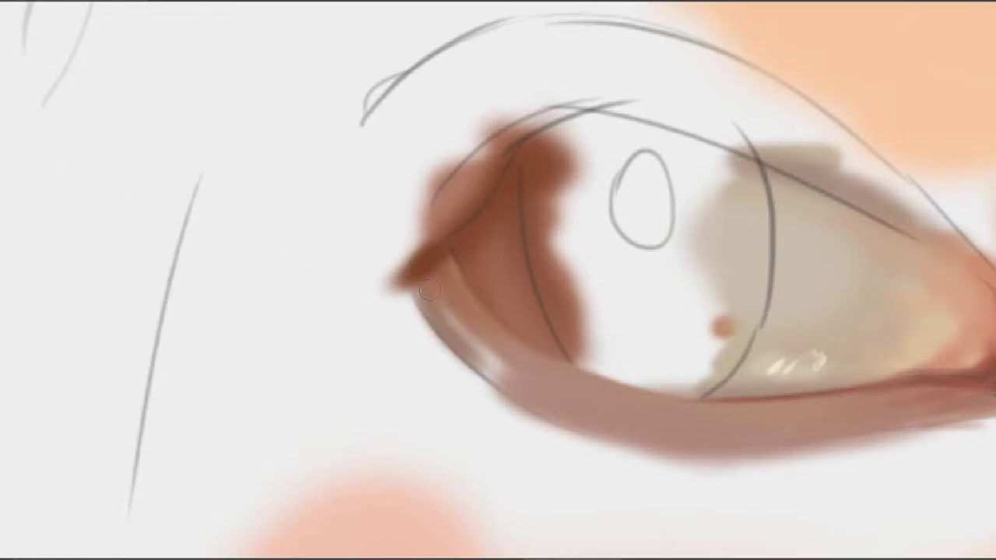
{"action": "mouse_move", "coordinate": [429, 290]}
{"action": "left_mouse_down"}
{"action": "mouse_move", "coordinate": [513, 374]}
{"action": "mouse_move", "coordinate": [540, 418]}
{"action": "mouse_move", "coordinate": [514, 355]}
{"action": "left_mouse_up"}
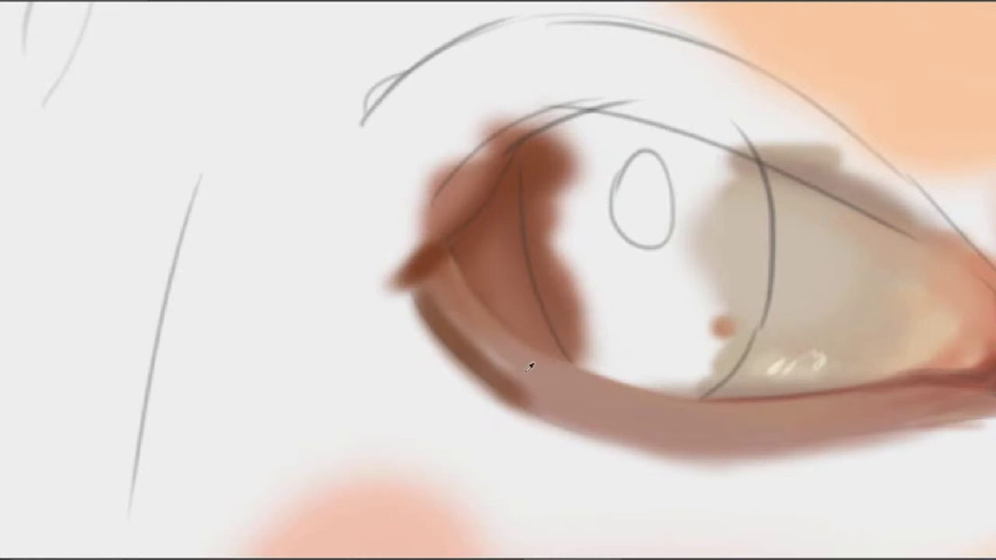
{"action": "left_click_drag", "start_coordinate": [443, 313], "coordinate": [517, 387]}
Deepen the lower lid rim's outer edge with reddish brown sampled from the outer corner
{"action": "left_click", "coordinate": [431, 271], "text": "alt"}
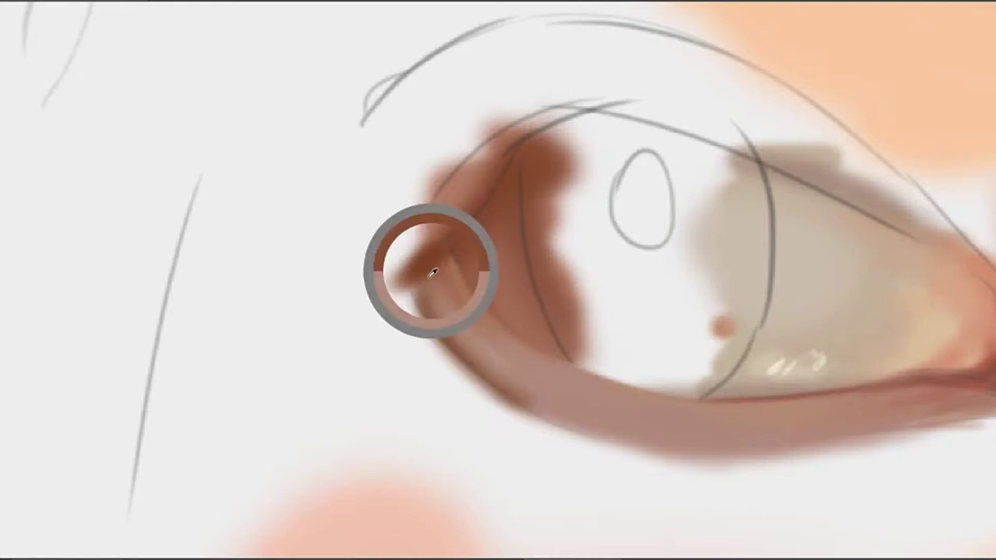
{"action": "left_click_drag", "start_coordinate": [468, 346], "coordinate": [433, 291]}
{"action": "left_click", "coordinate": [427, 277], "text": "alt"}
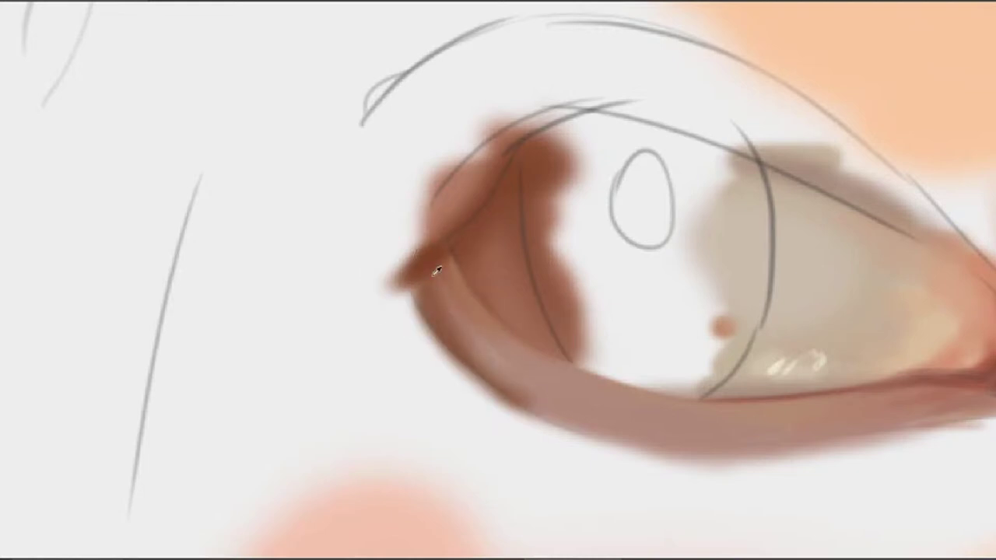
{"action": "left_click", "coordinate": [426, 267], "text": "alt"}
{"action": "left_click_drag", "start_coordinate": [495, 374], "coordinate": [443, 326]}
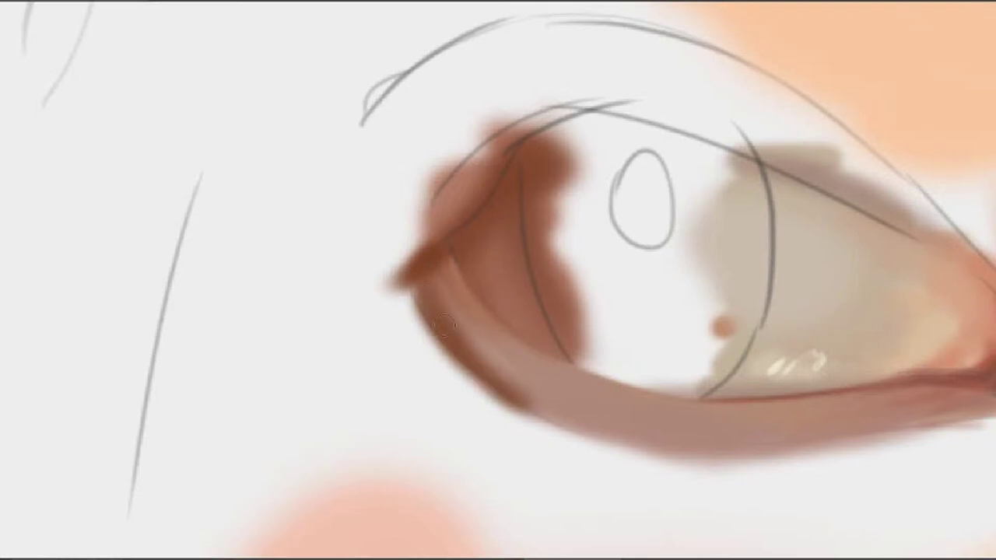
Blend the dark outer edge into the lower lid rim with a sampled mauve-brown
{"action": "left_click", "coordinate": [557, 411], "text": "alt"}
{"action": "left_click_drag", "start_coordinate": [514, 397], "coordinate": [475, 356]}
{"action": "left_click_drag", "start_coordinate": [498, 388], "coordinate": [442, 324]}
{"action": "mouse_move", "coordinate": [515, 345]}
{"action": "left_mouse_down"}
{"action": "mouse_move", "coordinate": [502, 320]}
{"action": "mouse_move", "coordinate": [488, 332]}
{"action": "left_mouse_up"}
Darken the upper lid line near the outer corner and fill the lid rim above it with sampled lighter brown
{"action": "mouse_move", "coordinate": [397, 242]}
{"action": "left_mouse_down"}
{"action": "mouse_move", "coordinate": [451, 248]}
{"action": "mouse_move", "coordinate": [433, 258]}
{"action": "mouse_move", "coordinate": [431, 242]}
{"action": "mouse_move", "coordinate": [445, 279]}
{"action": "left_mouse_up"}
{"action": "left_click_drag", "start_coordinate": [522, 262], "coordinate": [483, 276]}
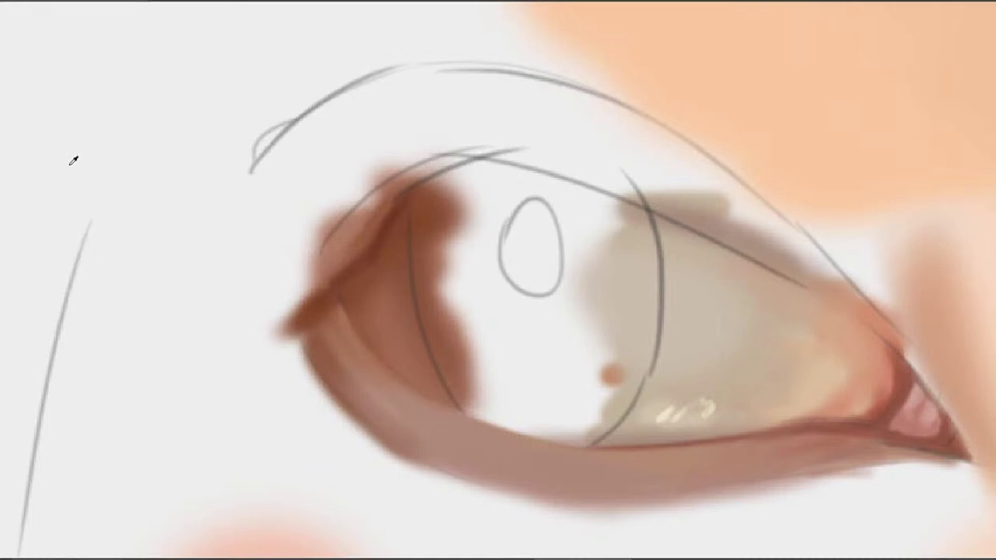
{"action": "left_click_drag", "start_coordinate": [342, 238], "coordinate": [354, 241]}
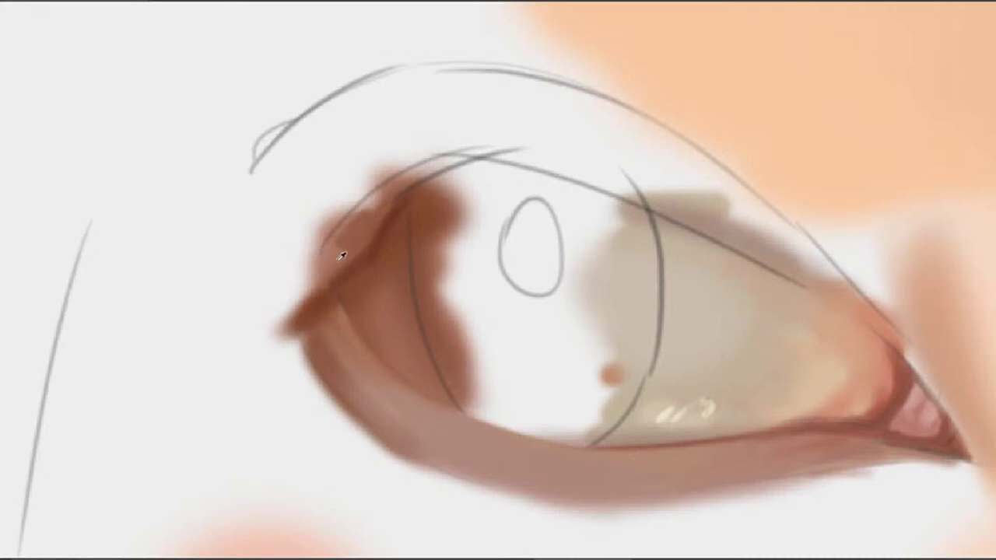
{"action": "left_click", "coordinate": [339, 259], "text": "alt"}
{"action": "left_click_drag", "start_coordinate": [372, 205], "coordinate": [348, 244]}
{"action": "left_click_drag", "start_coordinate": [349, 244], "coordinate": [289, 310]}
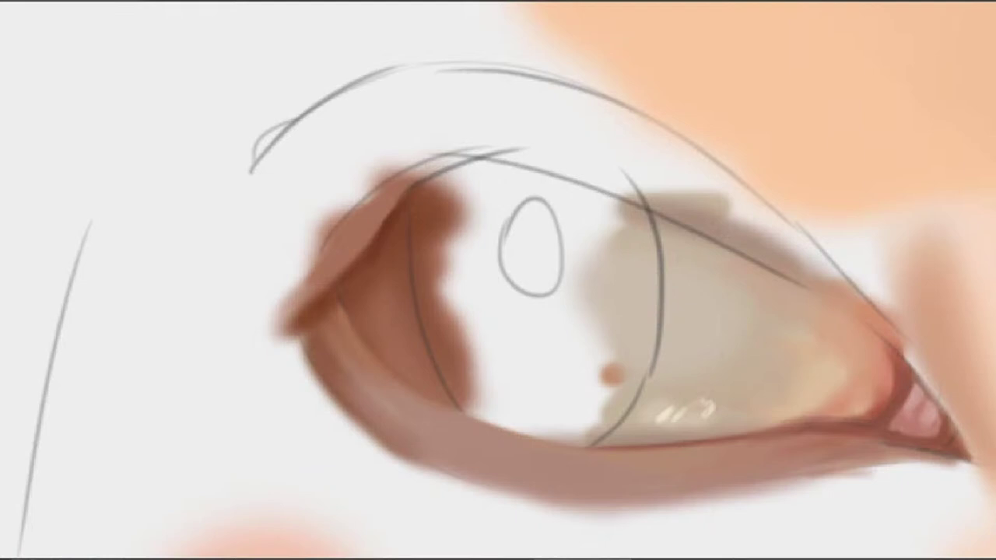
Add a lighter tone to the upper lid rim at the outer corner, using peach sampled from the skin
{"action": "left_click_drag", "start_coordinate": [400, 219], "coordinate": [448, 194]}
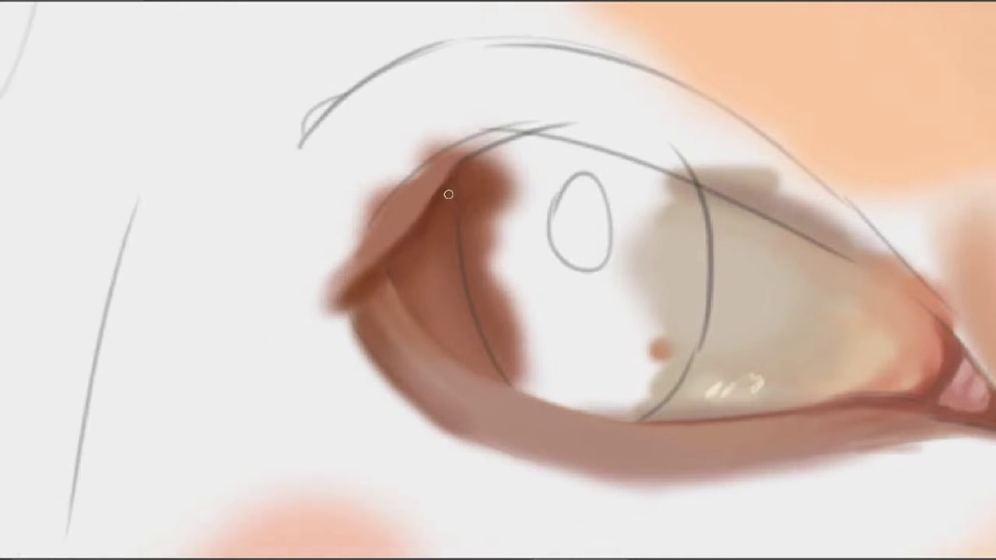
{"action": "left_click", "coordinate": [757, 104], "text": "alt"}
{"action": "left_click_drag", "start_coordinate": [414, 210], "coordinate": [395, 225]}
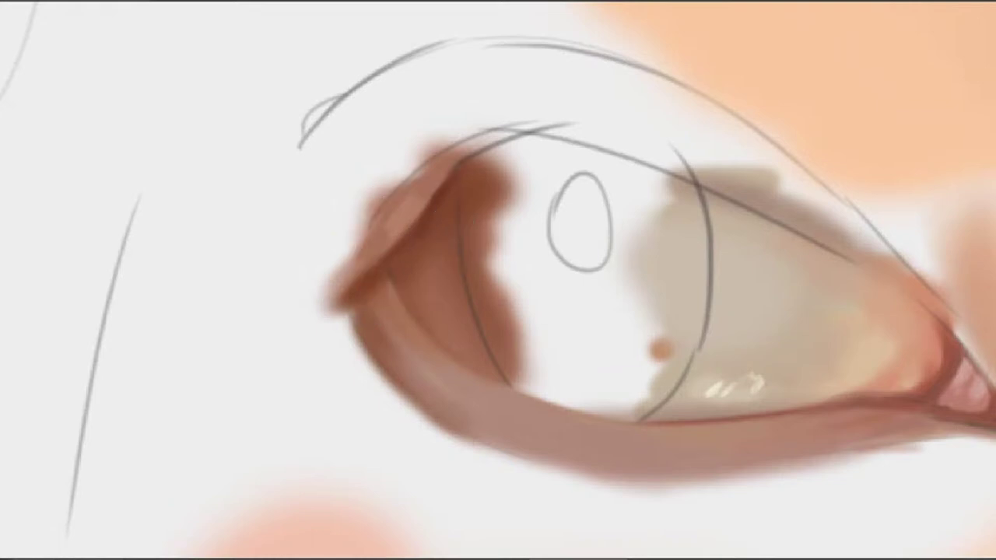
Soften the upper lid rim at the eye's outer corner with broader brush strokes
{"action": "key", "text": "bracketright"}
{"action": "key", "text": "bracketright"}
{"action": "key", "text": "bracketright"}
{"action": "key", "text": "bracketright"}
{"action": "mouse_move", "coordinate": [471, 194]}
{"action": "left_mouse_down"}
{"action": "mouse_move", "coordinate": [479, 182]}
{"action": "mouse_move", "coordinate": [458, 189]}
{"action": "left_mouse_up"}
{"action": "left_click_drag", "start_coordinate": [432, 235], "coordinate": [414, 259]}
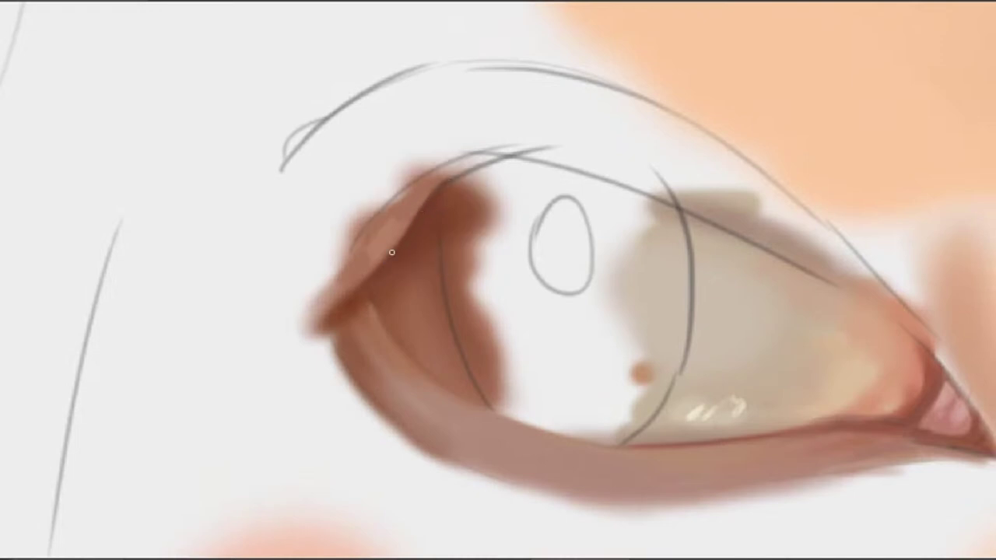
Extend the upper lid rim from the outer corner toward the top of the iris with sampled pinkish brown, covering the sketch line
{"action": "left_click", "coordinate": [396, 213], "text": "alt"}
{"action": "mouse_move", "coordinate": [388, 217]}
{"action": "left_mouse_down"}
{"action": "mouse_move", "coordinate": [415, 189]}
{"action": "mouse_move", "coordinate": [392, 213]}
{"action": "left_mouse_up"}
{"action": "mouse_move", "coordinate": [451, 174]}
{"action": "left_mouse_down"}
{"action": "mouse_move", "coordinate": [413, 206]}
{"action": "mouse_move", "coordinate": [491, 173]}
{"action": "mouse_move", "coordinate": [473, 182]}
{"action": "left_mouse_up"}
{"action": "left_click_drag", "start_coordinate": [431, 283], "coordinate": [370, 225]}
{"action": "mouse_move", "coordinate": [522, 99]}
{"action": "left_mouse_down"}
{"action": "mouse_move", "coordinate": [413, 280]}
{"action": "mouse_move", "coordinate": [360, 260]}
{"action": "left_mouse_up"}
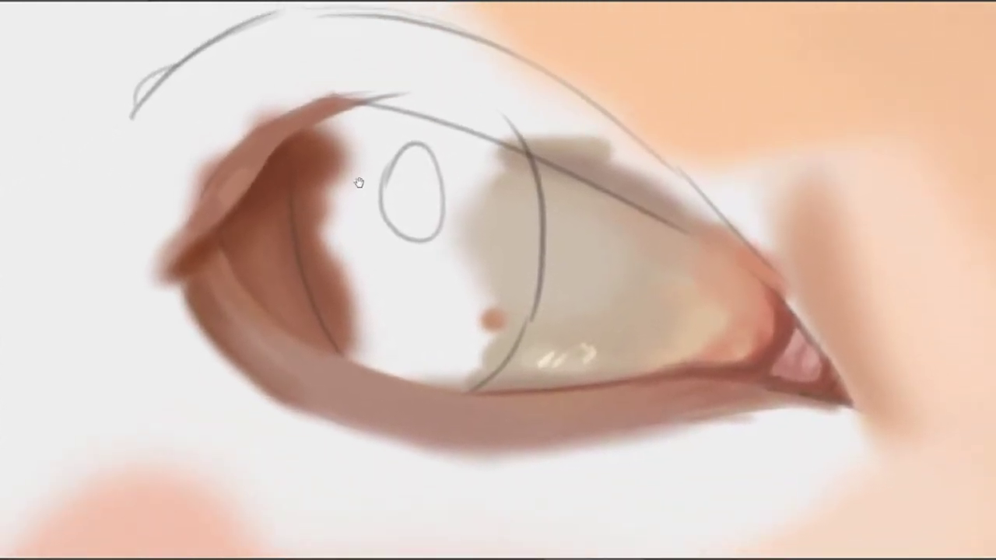
Paint the iris's outer edge in near-black brown, from under the upper lid down toward the lower lid
{"action": "mouse_move", "coordinate": [307, 189]}
{"action": "left_mouse_down"}
{"action": "mouse_move", "coordinate": [334, 187]}
{"action": "mouse_move", "coordinate": [334, 220]}
{"action": "mouse_move", "coordinate": [331, 186]}
{"action": "mouse_move", "coordinate": [323, 226]}
{"action": "mouse_move", "coordinate": [319, 136]}
{"action": "mouse_move", "coordinate": [329, 235]}
{"action": "mouse_move", "coordinate": [321, 172]}
{"action": "mouse_move", "coordinate": [317, 183]}
{"action": "mouse_move", "coordinate": [319, 155]}
{"action": "mouse_move", "coordinate": [335, 246]}
{"action": "mouse_move", "coordinate": [319, 144]}
{"action": "left_mouse_up"}
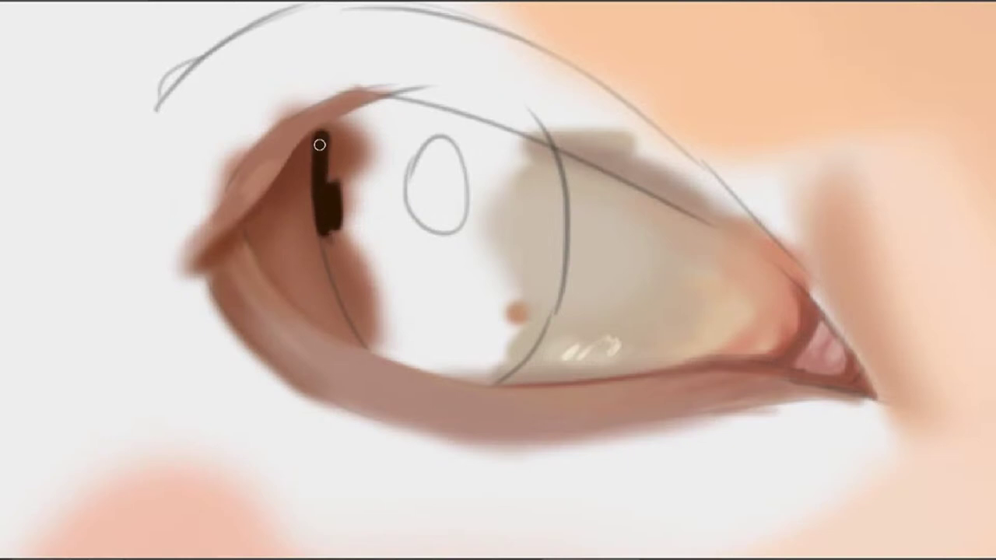
{"action": "left_click_drag", "start_coordinate": [371, 322], "coordinate": [323, 206]}
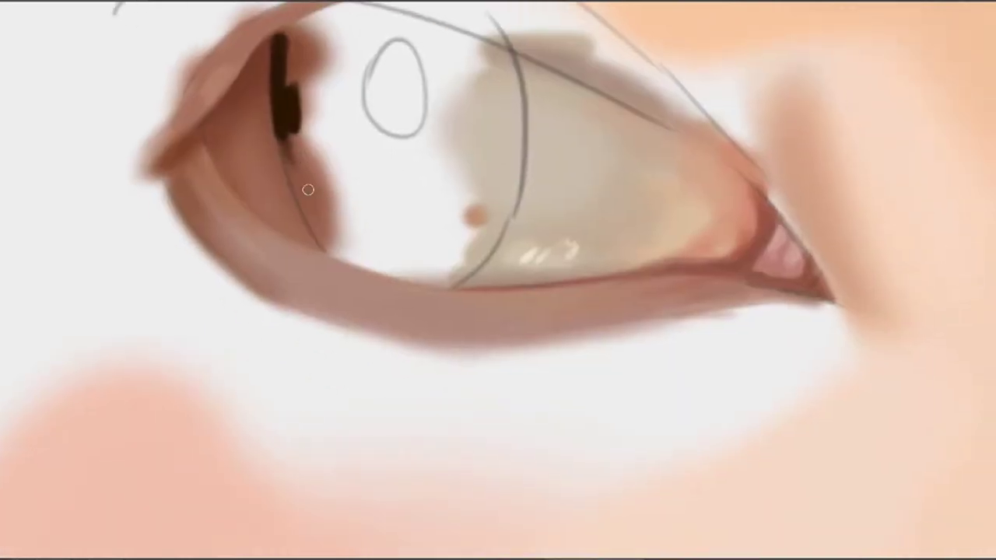
{"action": "left_click_drag", "start_coordinate": [287, 128], "coordinate": [346, 235]}
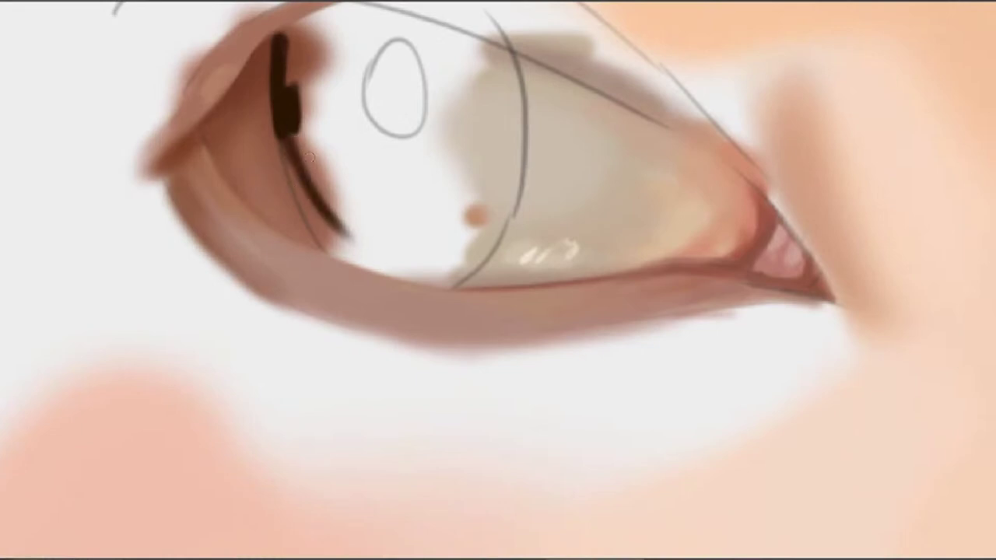
{"action": "left_click_drag", "start_coordinate": [388, 142], "coordinate": [355, 235]}
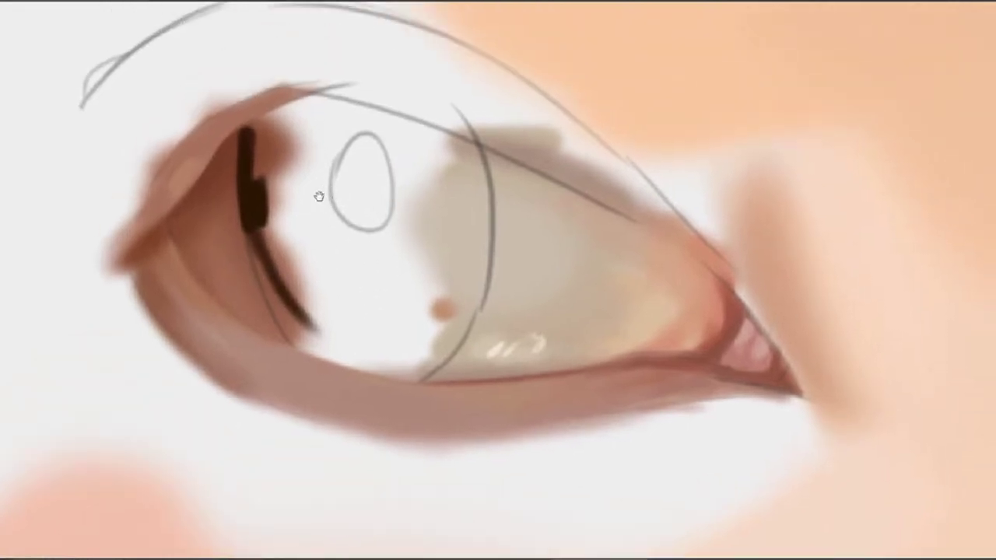
{"action": "left_click_drag", "start_coordinate": [318, 196], "coordinate": [323, 227]}
{"action": "left_click_drag", "start_coordinate": [264, 250], "coordinate": [275, 284]}
{"action": "mouse_move", "coordinate": [267, 230]}
{"action": "left_mouse_down"}
{"action": "mouse_move", "coordinate": [262, 262]}
{"action": "mouse_move", "coordinate": [272, 262]}
{"action": "mouse_move", "coordinate": [259, 200]}
{"action": "mouse_move", "coordinate": [277, 154]}
{"action": "mouse_move", "coordinate": [289, 161]}
{"action": "mouse_move", "coordinate": [267, 201]}
{"action": "mouse_move", "coordinate": [262, 189]}
{"action": "mouse_move", "coordinate": [256, 197]}
{"action": "mouse_move", "coordinate": [252, 172]}
{"action": "mouse_move", "coordinate": [256, 157]}
{"action": "mouse_move", "coordinate": [288, 143]}
{"action": "mouse_move", "coordinate": [265, 162]}
{"action": "left_mouse_up"}
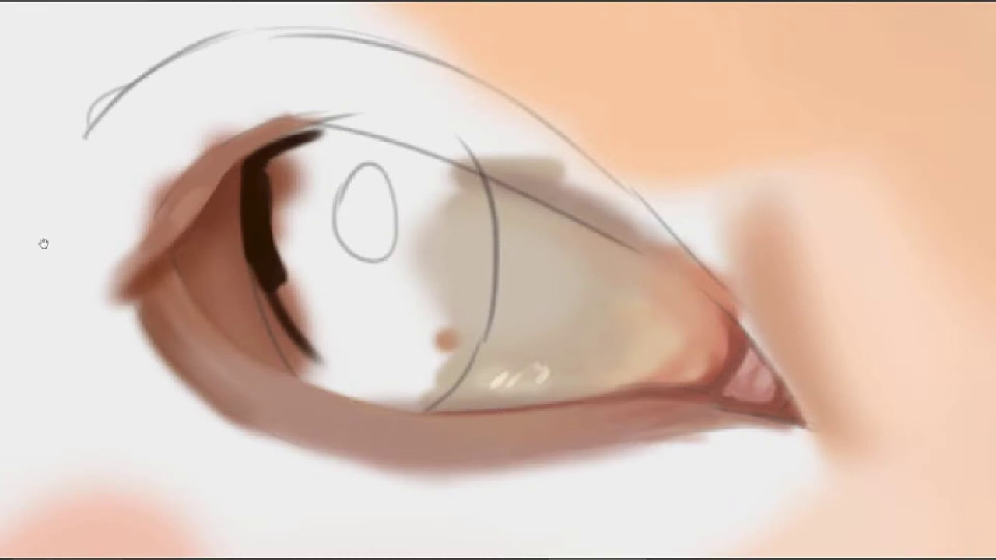
{"action": "mouse_move", "coordinate": [327, 203]}
{"action": "left_mouse_down"}
{"action": "mouse_move", "coordinate": [343, 241]}
{"action": "mouse_move", "coordinate": [402, 247]}
{"action": "left_mouse_up"}
{"action": "left_click_drag", "start_coordinate": [462, 223], "coordinate": [501, 176]}
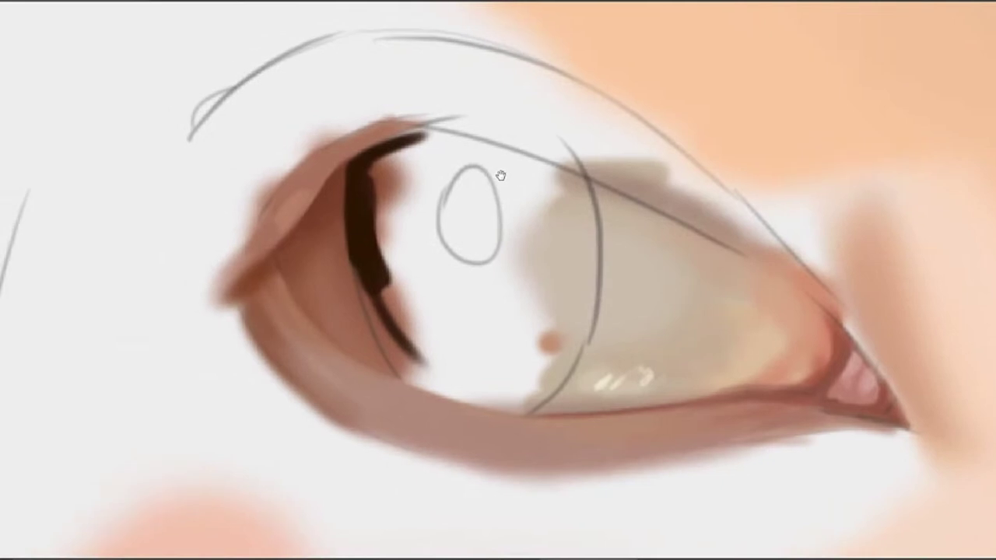
Add a short dark brown stroke under the upper lid line and fill the sketched pupil oval with near-black
{"action": "left_click_drag", "start_coordinate": [431, 148], "coordinate": [545, 181]}
{"action": "mouse_move", "coordinate": [474, 191]}
{"action": "left_mouse_down"}
{"action": "mouse_move", "coordinate": [476, 237]}
{"action": "mouse_move", "coordinate": [468, 223]}
{"action": "mouse_move", "coordinate": [468, 193]}
{"action": "mouse_move", "coordinate": [492, 240]}
{"action": "mouse_move", "coordinate": [490, 255]}
{"action": "mouse_move", "coordinate": [479, 248]}
{"action": "mouse_move", "coordinate": [507, 252]}
{"action": "mouse_move", "coordinate": [499, 234]}
{"action": "mouse_move", "coordinate": [480, 244]}
{"action": "mouse_move", "coordinate": [493, 227]}
{"action": "mouse_move", "coordinate": [482, 206]}
{"action": "mouse_move", "coordinate": [492, 248]}
{"action": "mouse_move", "coordinate": [487, 174]}
{"action": "mouse_move", "coordinate": [495, 238]}
{"action": "left_mouse_up"}
{"action": "key", "text": "bracketright"}
{"action": "key", "text": "bracketright"}
{"action": "key", "text": "bracketright"}
{"action": "key", "text": "bracketleft"}
{"action": "key", "text": "bracketleft"}
{"action": "key", "text": "bracketleft"}
{"action": "key", "text": "bracketleft"}
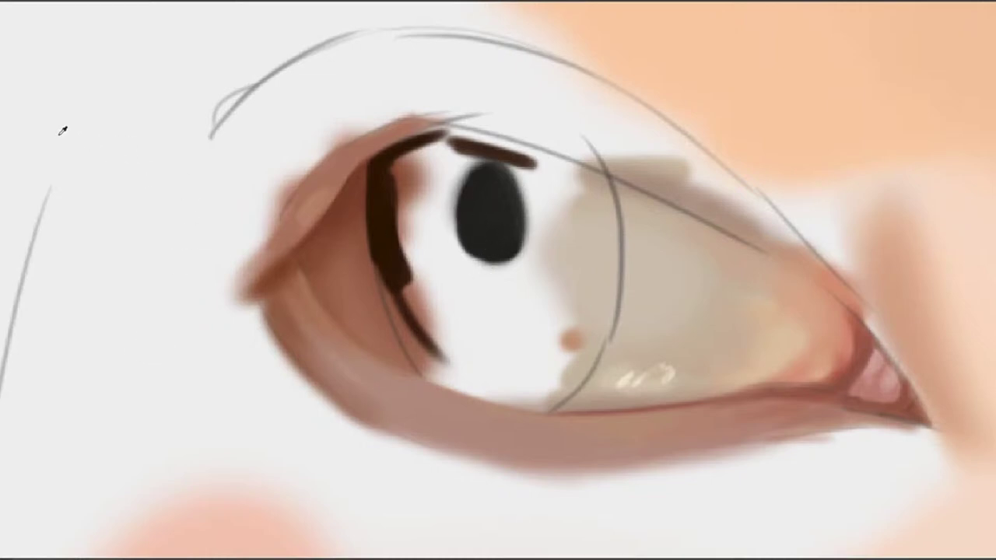
Continue the dark brown band along the iris's top edge and down its inner side, thickening it with olive brown
{"action": "left_click_drag", "start_coordinate": [532, 165], "coordinate": [535, 184]}
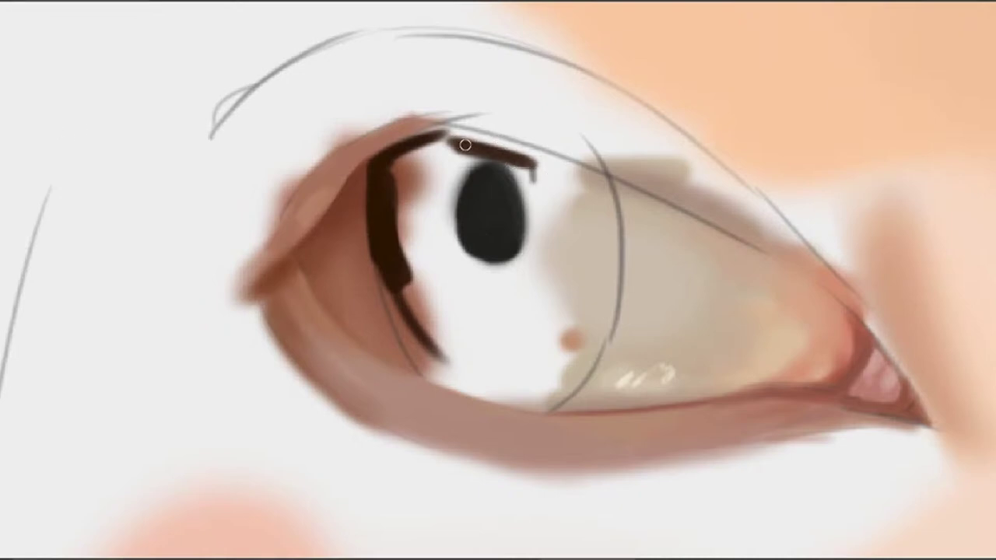
{"action": "mouse_move", "coordinate": [448, 134]}
{"action": "left_mouse_down"}
{"action": "mouse_move", "coordinate": [532, 158]}
{"action": "mouse_move", "coordinate": [424, 135]}
{"action": "mouse_move", "coordinate": [593, 173]}
{"action": "mouse_move", "coordinate": [481, 140]}
{"action": "mouse_move", "coordinate": [550, 171]}
{"action": "mouse_move", "coordinate": [578, 171]}
{"action": "mouse_move", "coordinate": [475, 143]}
{"action": "mouse_move", "coordinate": [554, 167]}
{"action": "mouse_move", "coordinate": [438, 144]}
{"action": "mouse_move", "coordinate": [448, 144]}
{"action": "mouse_move", "coordinate": [419, 150]}
{"action": "mouse_move", "coordinate": [512, 160]}
{"action": "left_mouse_up"}
{"action": "left_click_drag", "start_coordinate": [557, 214], "coordinate": [481, 166]}
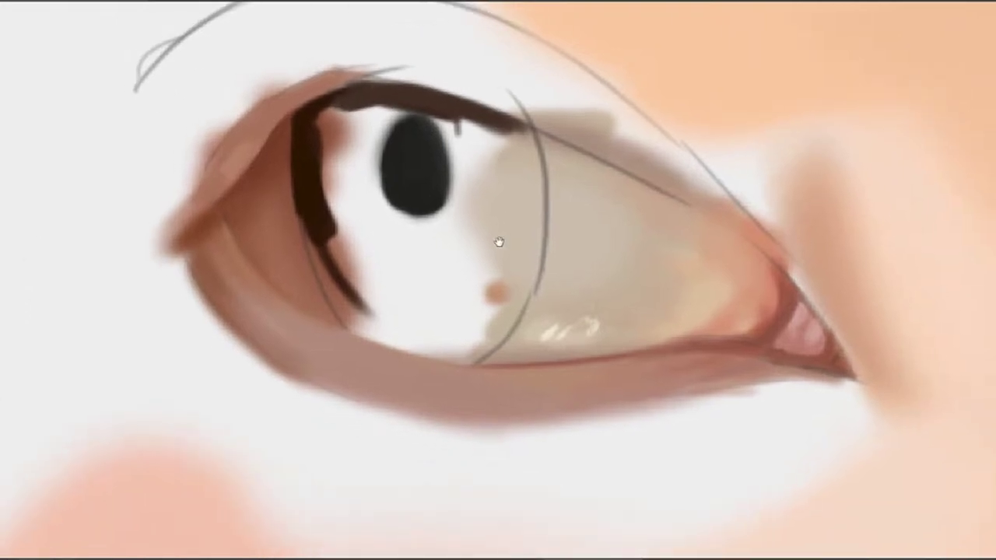
{"action": "left_click_drag", "start_coordinate": [546, 192], "coordinate": [529, 182]}
{"action": "mouse_move", "coordinate": [544, 258]}
{"action": "left_mouse_down"}
{"action": "mouse_move", "coordinate": [510, 288]}
{"action": "mouse_move", "coordinate": [484, 269]}
{"action": "mouse_move", "coordinate": [485, 291]}
{"action": "mouse_move", "coordinate": [483, 274]}
{"action": "mouse_move", "coordinate": [467, 266]}
{"action": "mouse_move", "coordinate": [482, 320]}
{"action": "mouse_move", "coordinate": [483, 288]}
{"action": "mouse_move", "coordinate": [477, 319]}
{"action": "mouse_move", "coordinate": [484, 256]}
{"action": "mouse_move", "coordinate": [485, 304]}
{"action": "mouse_move", "coordinate": [491, 272]}
{"action": "mouse_move", "coordinate": [487, 298]}
{"action": "mouse_move", "coordinate": [475, 191]}
{"action": "mouse_move", "coordinate": [491, 261]}
{"action": "mouse_move", "coordinate": [491, 232]}
{"action": "mouse_move", "coordinate": [483, 218]}
{"action": "mouse_move", "coordinate": [490, 291]}
{"action": "mouse_move", "coordinate": [467, 212]}
{"action": "mouse_move", "coordinate": [484, 259]}
{"action": "mouse_move", "coordinate": [468, 215]}
{"action": "mouse_move", "coordinate": [481, 230]}
{"action": "mouse_move", "coordinate": [460, 218]}
{"action": "mouse_move", "coordinate": [453, 169]}
{"action": "mouse_move", "coordinate": [474, 223]}
{"action": "mouse_move", "coordinate": [444, 178]}
{"action": "mouse_move", "coordinate": [471, 264]}
{"action": "mouse_move", "coordinate": [461, 192]}
{"action": "mouse_move", "coordinate": [473, 195]}
{"action": "mouse_move", "coordinate": [466, 239]}
{"action": "mouse_move", "coordinate": [436, 178]}
{"action": "mouse_move", "coordinate": [447, 146]}
{"action": "mouse_move", "coordinate": [442, 178]}
{"action": "mouse_move", "coordinate": [465, 289]}
{"action": "mouse_move", "coordinate": [423, 148]}
{"action": "mouse_move", "coordinate": [459, 264]}
{"action": "left_mouse_up"}
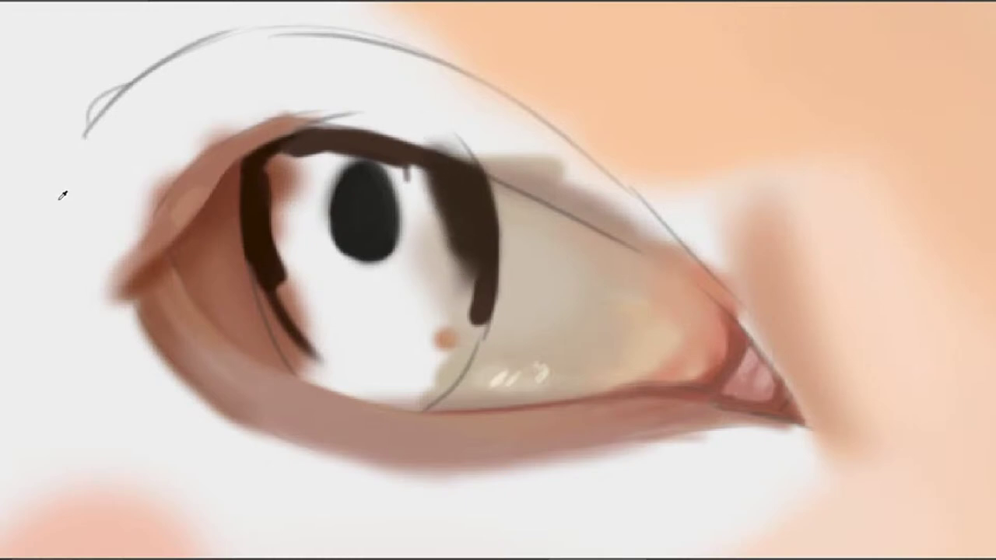
{"action": "mouse_move", "coordinate": [433, 225]}
{"action": "left_mouse_down"}
{"action": "mouse_move", "coordinate": [459, 287]}
{"action": "mouse_move", "coordinate": [467, 257]}
{"action": "mouse_move", "coordinate": [456, 262]}
{"action": "mouse_move", "coordinate": [467, 271]}
{"action": "mouse_move", "coordinate": [445, 226]}
{"action": "left_mouse_up"}
{"action": "mouse_move", "coordinate": [514, 244]}
{"action": "left_mouse_down"}
{"action": "mouse_move", "coordinate": [576, 196]}
{"action": "mouse_move", "coordinate": [524, 241]}
{"action": "mouse_move", "coordinate": [530, 247]}
{"action": "left_mouse_up"}
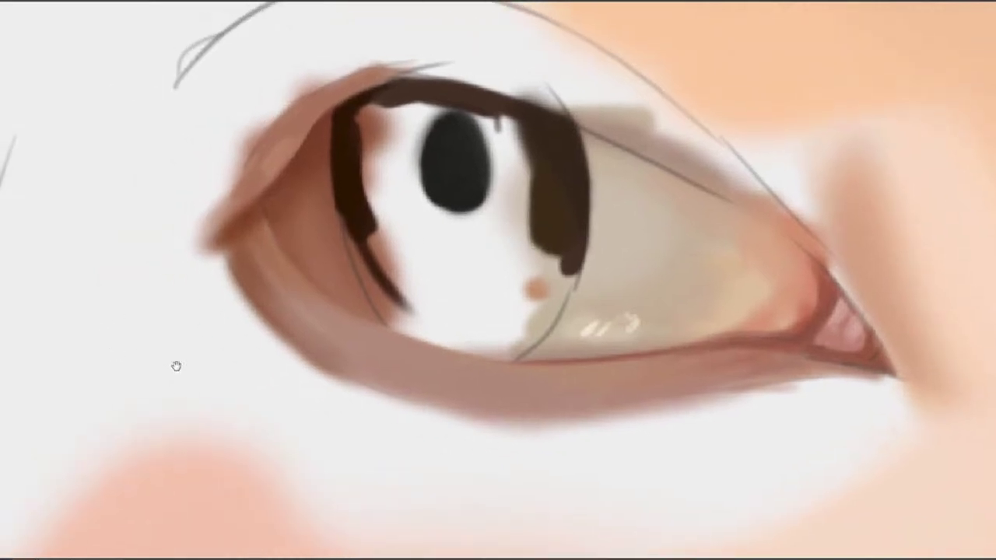
Block in warm mid brown on the outer side of the iris, beside and below the pupil
{"action": "key", "text": "alt"}
{"action": "mouse_move", "coordinate": [459, 271]}
{"action": "left_mouse_down"}
{"action": "mouse_move", "coordinate": [482, 247]}
{"action": "mouse_move", "coordinate": [442, 261]}
{"action": "mouse_move", "coordinate": [440, 215]}
{"action": "left_mouse_up"}
{"action": "mouse_move", "coordinate": [472, 202]}
{"action": "left_mouse_down"}
{"action": "mouse_move", "coordinate": [426, 269]}
{"action": "mouse_move", "coordinate": [416, 257]}
{"action": "mouse_move", "coordinate": [444, 260]}
{"action": "mouse_move", "coordinate": [398, 228]}
{"action": "mouse_move", "coordinate": [397, 212]}
{"action": "mouse_move", "coordinate": [397, 229]}
{"action": "mouse_move", "coordinate": [402, 204]}
{"action": "mouse_move", "coordinate": [385, 191]}
{"action": "mouse_move", "coordinate": [404, 208]}
{"action": "left_mouse_up"}
{"action": "key", "text": "ctrl+z"}
{"action": "mouse_move", "coordinate": [403, 209]}
{"action": "left_mouse_down"}
{"action": "mouse_move", "coordinate": [378, 215]}
{"action": "mouse_move", "coordinate": [372, 200]}
{"action": "mouse_move", "coordinate": [373, 266]}
{"action": "left_mouse_up"}
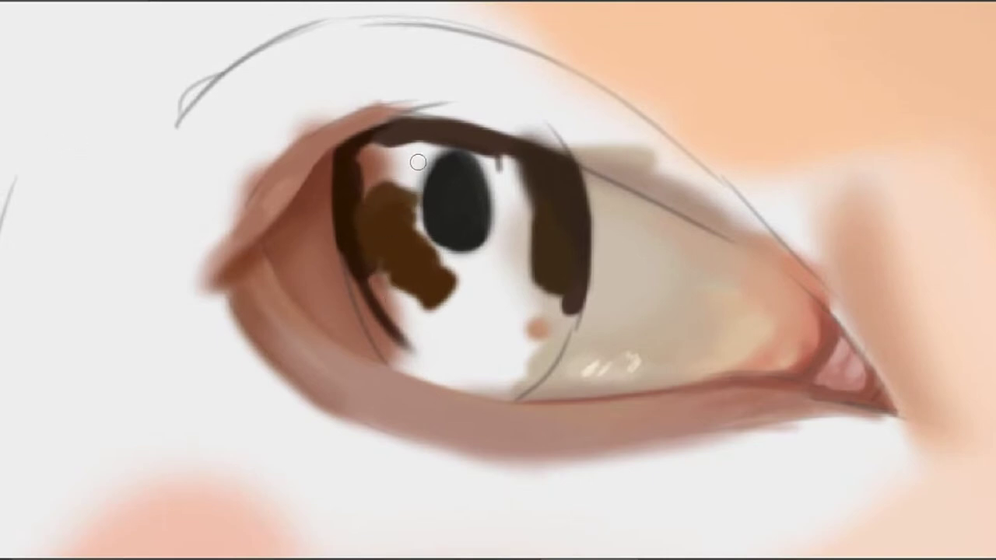
Fill the upper outer part of the iris with dark reddish brown and blend it into the sampled dark edge
{"action": "mouse_move", "coordinate": [413, 161]}
{"action": "left_mouse_down"}
{"action": "mouse_move", "coordinate": [385, 204]}
{"action": "mouse_move", "coordinate": [394, 189]}
{"action": "mouse_move", "coordinate": [370, 202]}
{"action": "mouse_move", "coordinate": [393, 185]}
{"action": "left_mouse_up"}
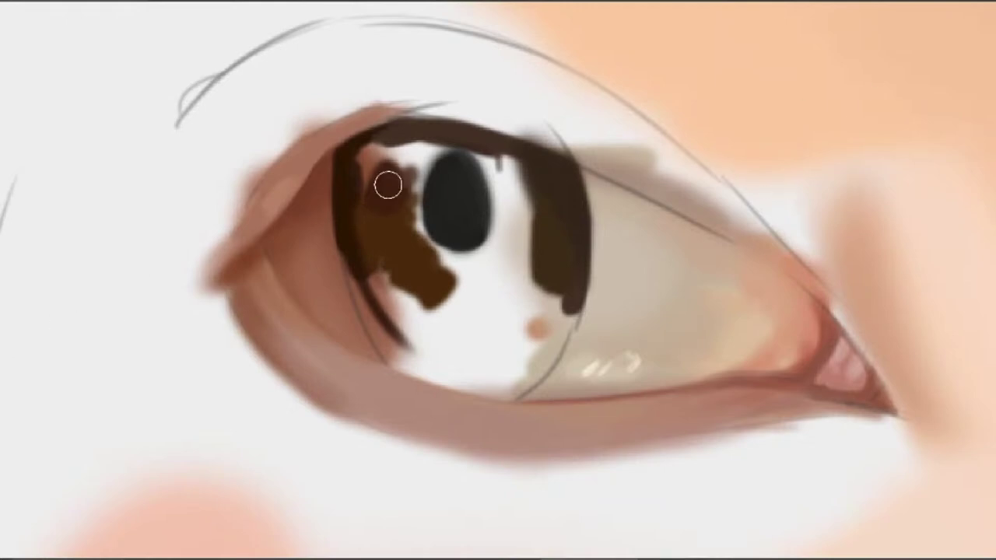
{"action": "mouse_move", "coordinate": [389, 182]}
{"action": "left_mouse_down"}
{"action": "mouse_move", "coordinate": [376, 213]}
{"action": "mouse_move", "coordinate": [382, 174]}
{"action": "mouse_move", "coordinate": [360, 206]}
{"action": "mouse_move", "coordinate": [385, 195]}
{"action": "mouse_move", "coordinate": [361, 178]}
{"action": "mouse_move", "coordinate": [392, 152]}
{"action": "mouse_move", "coordinate": [397, 240]}
{"action": "mouse_move", "coordinate": [411, 151]}
{"action": "mouse_move", "coordinate": [396, 213]}
{"action": "mouse_move", "coordinate": [364, 207]}
{"action": "mouse_move", "coordinate": [352, 154]}
{"action": "left_mouse_up"}
{"action": "left_click", "coordinate": [345, 191], "text": "alt"}
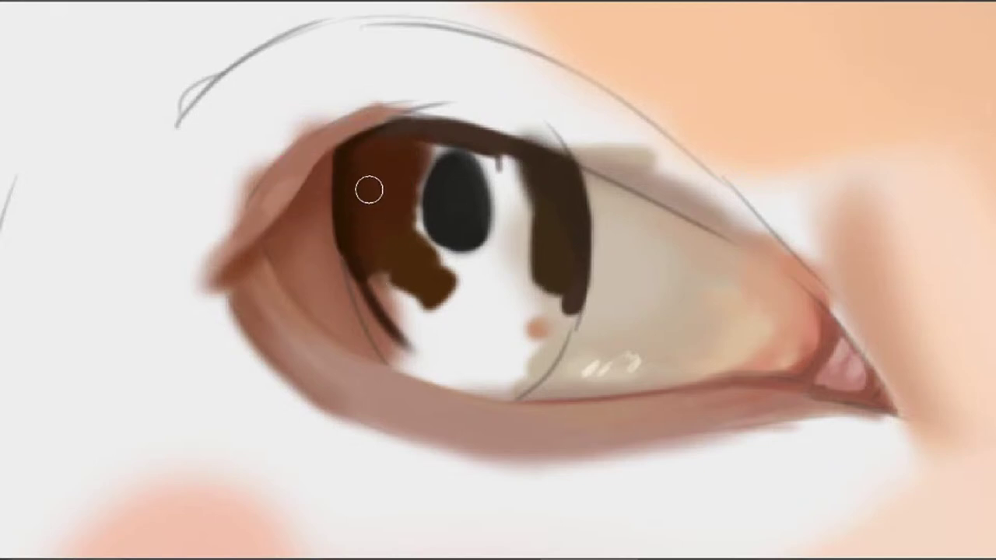
{"action": "left_click_drag", "start_coordinate": [369, 189], "coordinate": [373, 195]}
Extend the brown into the iris's lower outer part and outline its lower inner edge with a thin dark curve
{"action": "key", "text": "bracketleft"}
{"action": "key", "text": "bracketleft"}
{"action": "key", "text": "bracketleft"}
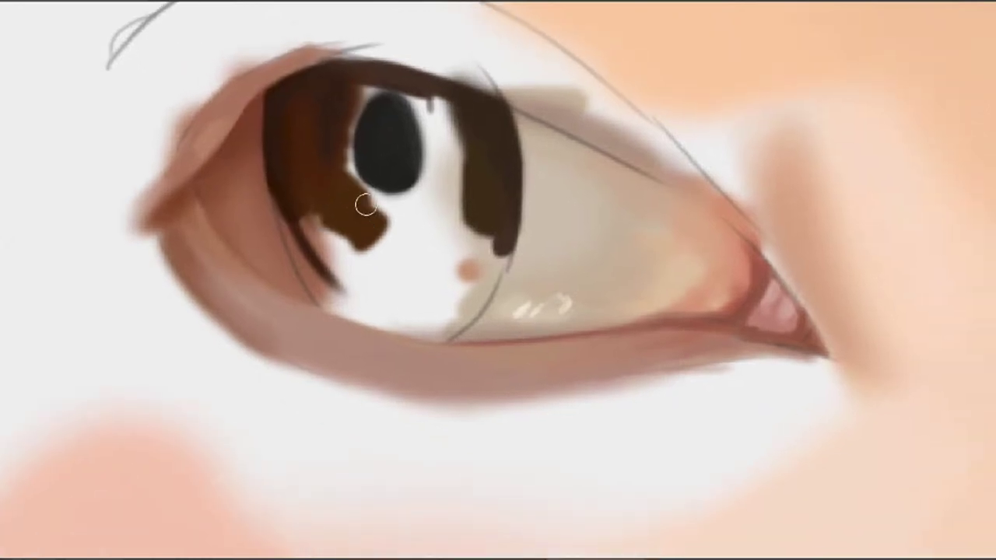
{"action": "mouse_move", "coordinate": [317, 207]}
{"action": "left_mouse_down"}
{"action": "mouse_move", "coordinate": [364, 262]}
{"action": "mouse_move", "coordinate": [313, 227]}
{"action": "mouse_move", "coordinate": [339, 266]}
{"action": "mouse_move", "coordinate": [362, 268]}
{"action": "mouse_move", "coordinate": [308, 222]}
{"action": "left_mouse_up"}
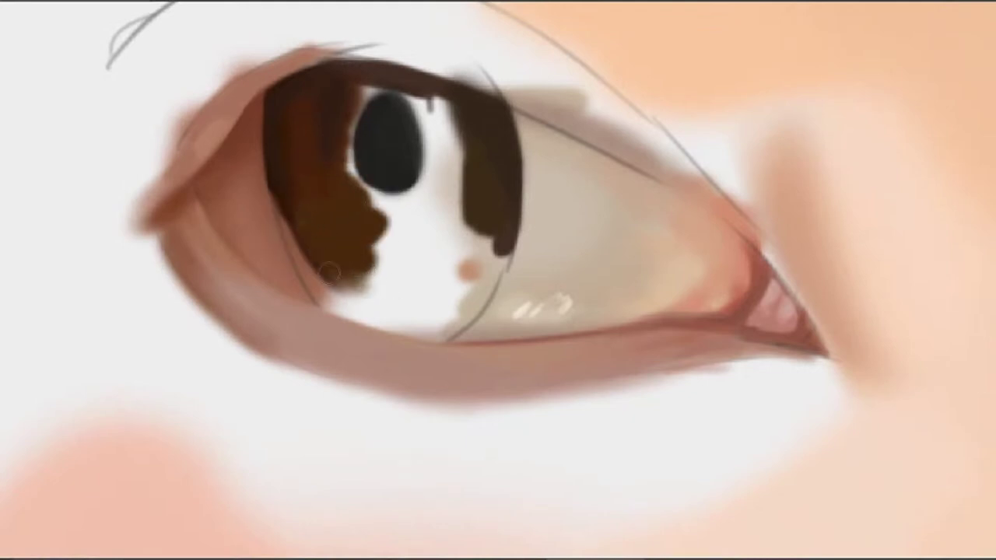
{"action": "mouse_move", "coordinate": [329, 271]}
{"action": "left_mouse_down"}
{"action": "mouse_move", "coordinate": [307, 234]}
{"action": "mouse_move", "coordinate": [384, 258]}
{"action": "mouse_move", "coordinate": [326, 271]}
{"action": "mouse_move", "coordinate": [398, 265]}
{"action": "left_mouse_up"}
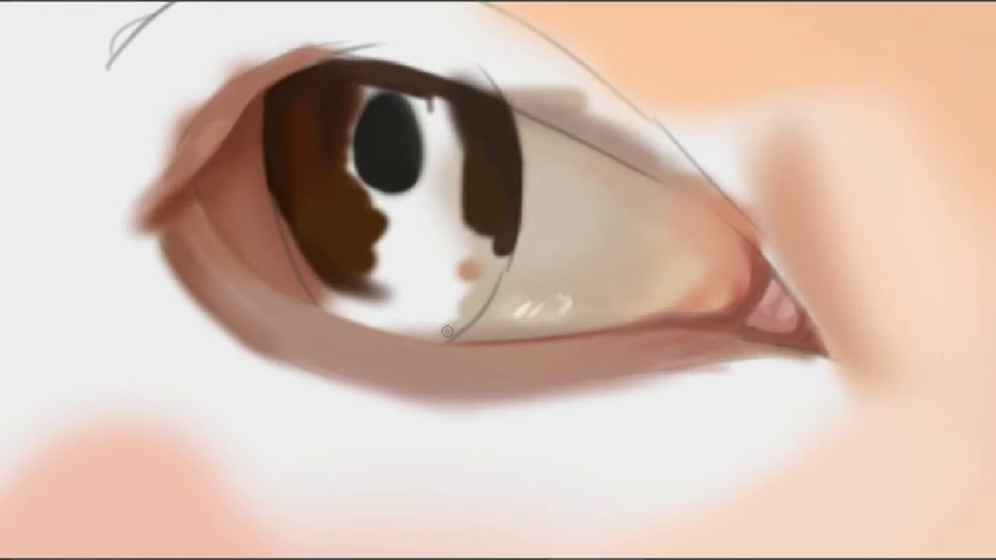
{"action": "mouse_move", "coordinate": [447, 332]}
{"action": "left_mouse_down"}
{"action": "mouse_move", "coordinate": [493, 284]}
{"action": "mouse_move", "coordinate": [479, 302]}
{"action": "left_mouse_up"}
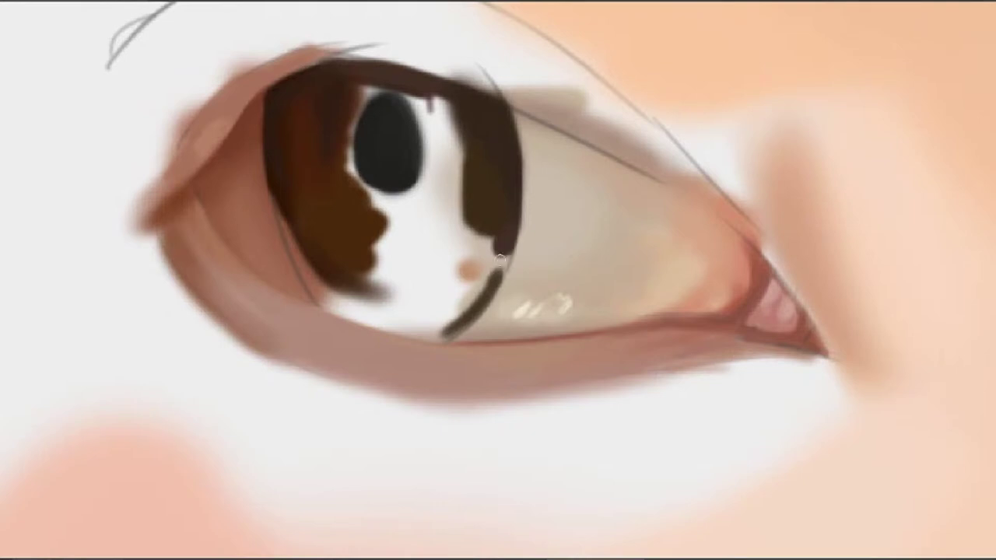
{"action": "mouse_move", "coordinate": [482, 264]}
{"action": "left_mouse_down"}
{"action": "mouse_move", "coordinate": [509, 252]}
{"action": "mouse_move", "coordinate": [482, 263]}
{"action": "mouse_move", "coordinate": [488, 256]}
{"action": "mouse_move", "coordinate": [469, 279]}
{"action": "mouse_move", "coordinate": [476, 251]}
{"action": "mouse_move", "coordinate": [464, 285]}
{"action": "mouse_move", "coordinate": [471, 255]}
{"action": "mouse_move", "coordinate": [451, 280]}
{"action": "mouse_move", "coordinate": [467, 275]}
{"action": "mouse_move", "coordinate": [463, 261]}
{"action": "mouse_move", "coordinate": [481, 260]}
{"action": "mouse_move", "coordinate": [487, 242]}
{"action": "mouse_move", "coordinate": [401, 284]}
{"action": "mouse_move", "coordinate": [420, 245]}
{"action": "mouse_move", "coordinate": [439, 235]}
{"action": "mouse_move", "coordinate": [433, 253]}
{"action": "mouse_move", "coordinate": [461, 248]}
{"action": "mouse_move", "coordinate": [455, 272]}
{"action": "mouse_move", "coordinate": [480, 257]}
{"action": "mouse_move", "coordinate": [423, 246]}
{"action": "mouse_move", "coordinate": [441, 223]}
{"action": "mouse_move", "coordinate": [424, 229]}
{"action": "mouse_move", "coordinate": [431, 215]}
{"action": "mouse_move", "coordinate": [409, 216]}
{"action": "mouse_move", "coordinate": [383, 235]}
{"action": "mouse_move", "coordinate": [428, 253]}
{"action": "mouse_move", "coordinate": [415, 242]}
{"action": "mouse_move", "coordinate": [386, 258]}
{"action": "mouse_move", "coordinate": [400, 241]}
{"action": "mouse_move", "coordinate": [372, 256]}
{"action": "mouse_move", "coordinate": [389, 277]}
{"action": "mouse_move", "coordinate": [390, 244]}
{"action": "mouse_move", "coordinate": [407, 271]}
{"action": "mouse_move", "coordinate": [444, 280]}
{"action": "mouse_move", "coordinate": [395, 279]}
{"action": "mouse_move", "coordinate": [437, 283]}
{"action": "mouse_move", "coordinate": [405, 285]}
{"action": "mouse_move", "coordinate": [407, 313]}
{"action": "left_mouse_up"}
Fill the iris below the pupil with browns sampled from its surrounding areas
{"action": "left_click", "coordinate": [501, 233], "text": "alt"}
{"action": "left_click", "coordinate": [462, 255], "text": "alt"}
{"action": "left_click", "coordinate": [383, 280], "text": "alt"}
{"action": "left_click_drag", "start_coordinate": [431, 231], "coordinate": [445, 292]}
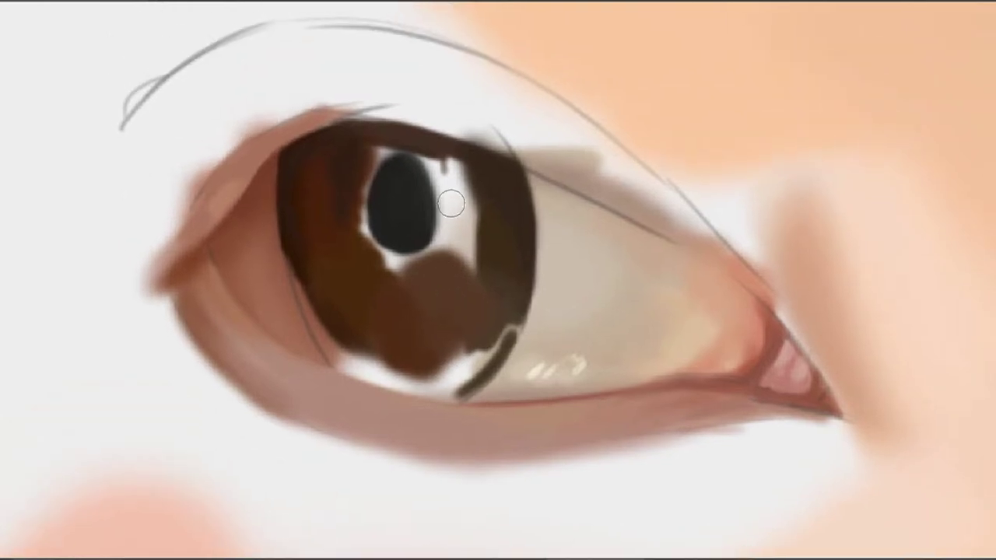
{"action": "left_click", "coordinate": [477, 275], "text": "alt"}
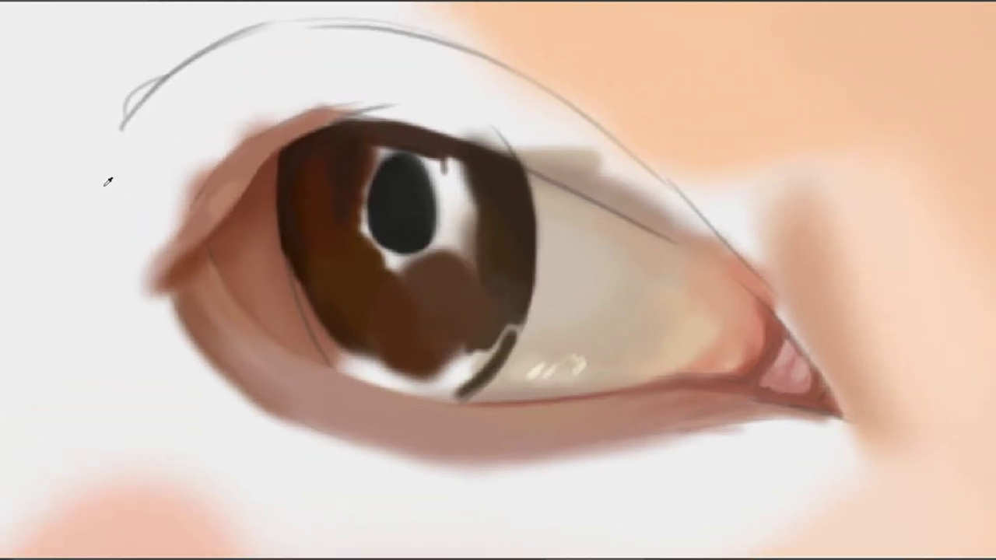
{"action": "mouse_move", "coordinate": [469, 271]}
{"action": "left_mouse_down"}
{"action": "mouse_move", "coordinate": [467, 191]}
{"action": "mouse_move", "coordinate": [474, 212]}
{"action": "mouse_move", "coordinate": [452, 267]}
{"action": "mouse_move", "coordinate": [490, 257]}
{"action": "mouse_move", "coordinate": [440, 303]}
{"action": "mouse_move", "coordinate": [443, 256]}
{"action": "mouse_move", "coordinate": [467, 239]}
{"action": "mouse_move", "coordinate": [399, 273]}
{"action": "mouse_move", "coordinate": [425, 272]}
{"action": "mouse_move", "coordinate": [364, 259]}
{"action": "mouse_move", "coordinate": [420, 268]}
{"action": "mouse_move", "coordinate": [440, 254]}
{"action": "mouse_move", "coordinate": [420, 273]}
{"action": "mouse_move", "coordinate": [383, 274]}
{"action": "left_mouse_up"}
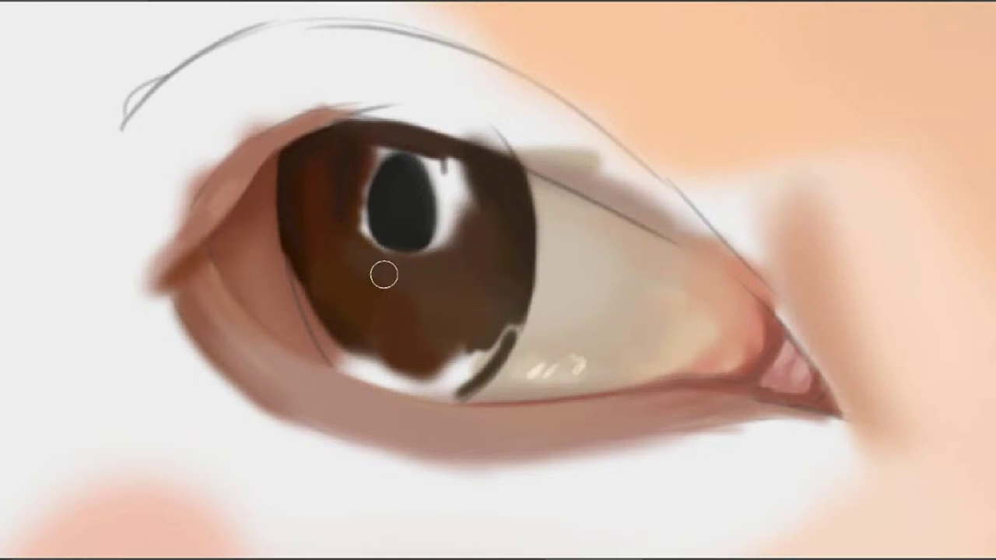
Blend the browns around the pupil and fill the iris's lower inner part down to the lower lid with dark brown
{"action": "left_click", "coordinate": [346, 264], "text": "ctrl"}
{"action": "mouse_move", "coordinate": [459, 269]}
{"action": "left_mouse_down"}
{"action": "mouse_move", "coordinate": [434, 250]}
{"action": "mouse_move", "coordinate": [440, 276]}
{"action": "left_mouse_up"}
{"action": "mouse_move", "coordinate": [453, 196]}
{"action": "left_mouse_down"}
{"action": "mouse_move", "coordinate": [428, 253]}
{"action": "mouse_move", "coordinate": [457, 230]}
{"action": "mouse_move", "coordinate": [440, 254]}
{"action": "mouse_move", "coordinate": [449, 219]}
{"action": "mouse_move", "coordinate": [440, 296]}
{"action": "mouse_move", "coordinate": [424, 239]}
{"action": "mouse_move", "coordinate": [439, 218]}
{"action": "left_mouse_up"}
{"action": "mouse_move", "coordinate": [435, 329]}
{"action": "left_mouse_down"}
{"action": "mouse_move", "coordinate": [505, 180]}
{"action": "mouse_move", "coordinate": [509, 217]}
{"action": "mouse_move", "coordinate": [489, 218]}
{"action": "mouse_move", "coordinate": [533, 204]}
{"action": "mouse_move", "coordinate": [513, 200]}
{"action": "mouse_move", "coordinate": [528, 214]}
{"action": "mouse_move", "coordinate": [495, 242]}
{"action": "left_mouse_up"}
{"action": "key", "text": "bracketright"}
{"action": "key", "text": "bracketright"}
{"action": "left_click", "coordinate": [518, 208], "text": "alt"}
Paint the iris's bottom edge along the lower lid in dark grey, undoing misplaced strokes and thickening the line
{"action": "left_click_drag", "start_coordinate": [191, 272], "coordinate": [293, 269]}
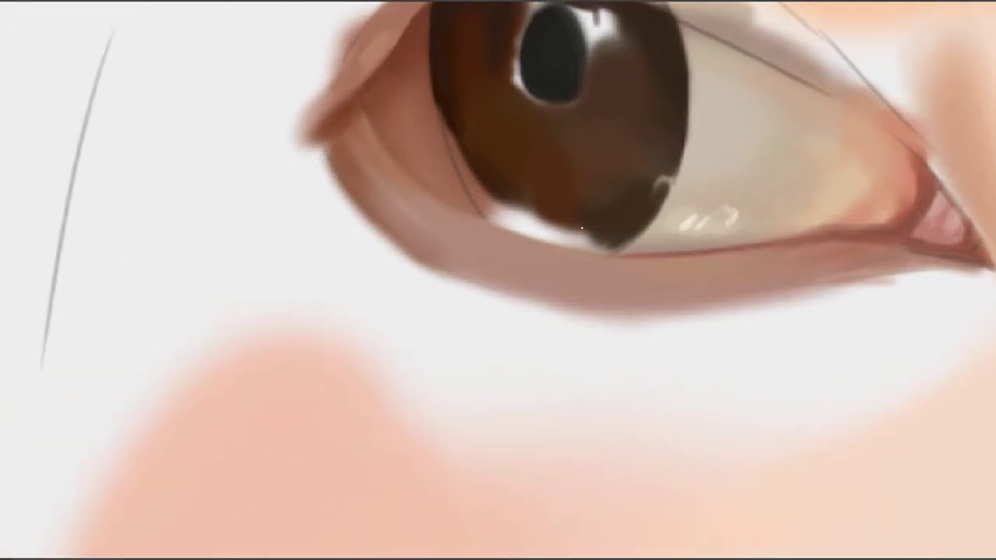
{"action": "left_click_drag", "start_coordinate": [502, 226], "coordinate": [587, 245]}
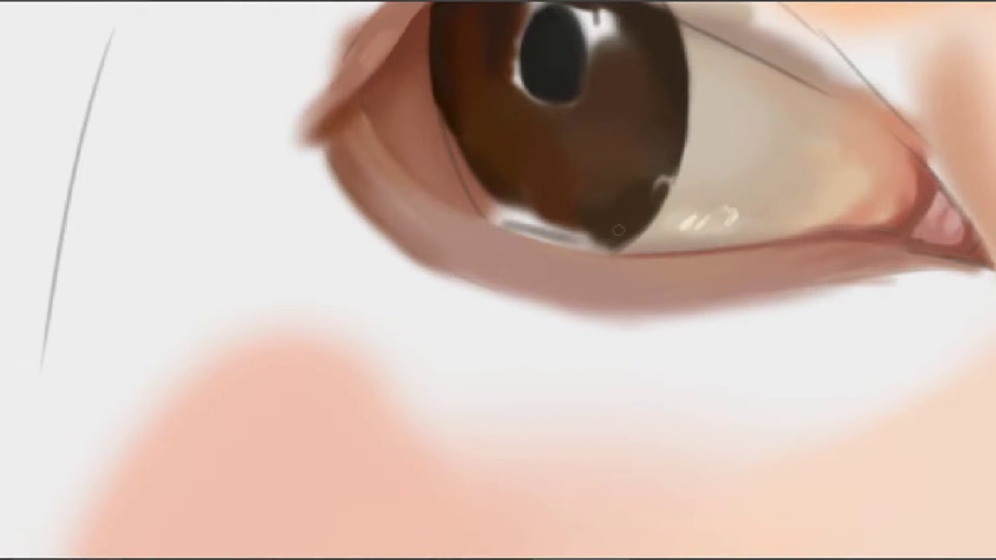
{"action": "key", "text": "ctrl+z"}
{"action": "left_click_drag", "start_coordinate": [494, 222], "coordinate": [595, 252]}
{"action": "key", "text": "ctrl+z"}
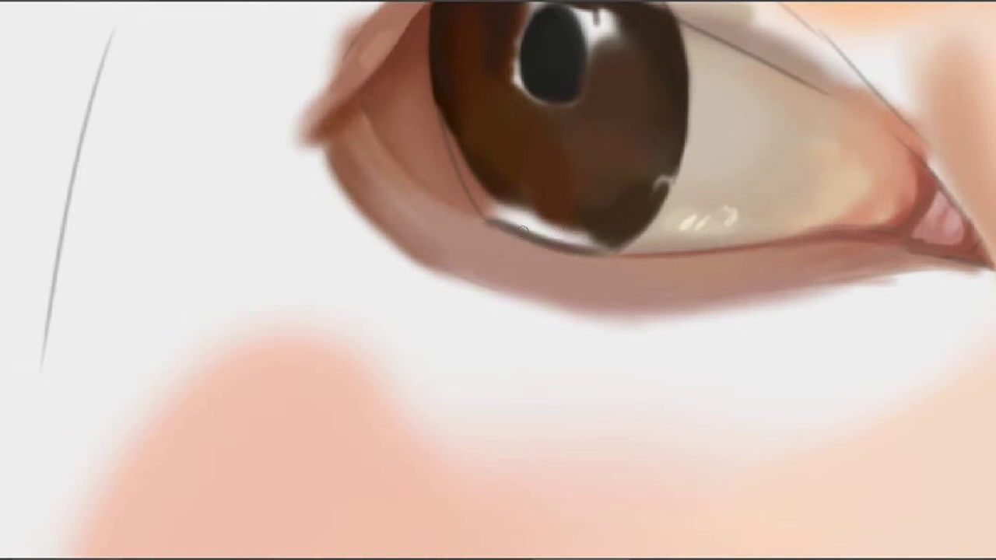
{"action": "mouse_move", "coordinate": [487, 221]}
{"action": "left_mouse_down"}
{"action": "mouse_move", "coordinate": [634, 244]}
{"action": "mouse_move", "coordinate": [611, 217]}
{"action": "mouse_move", "coordinate": [606, 243]}
{"action": "mouse_move", "coordinate": [508, 229]}
{"action": "mouse_move", "coordinate": [582, 244]}
{"action": "mouse_move", "coordinate": [482, 213]}
{"action": "mouse_move", "coordinate": [562, 239]}
{"action": "mouse_move", "coordinate": [573, 241]}
{"action": "mouse_move", "coordinate": [573, 223]}
{"action": "mouse_move", "coordinate": [597, 241]}
{"action": "left_mouse_up"}
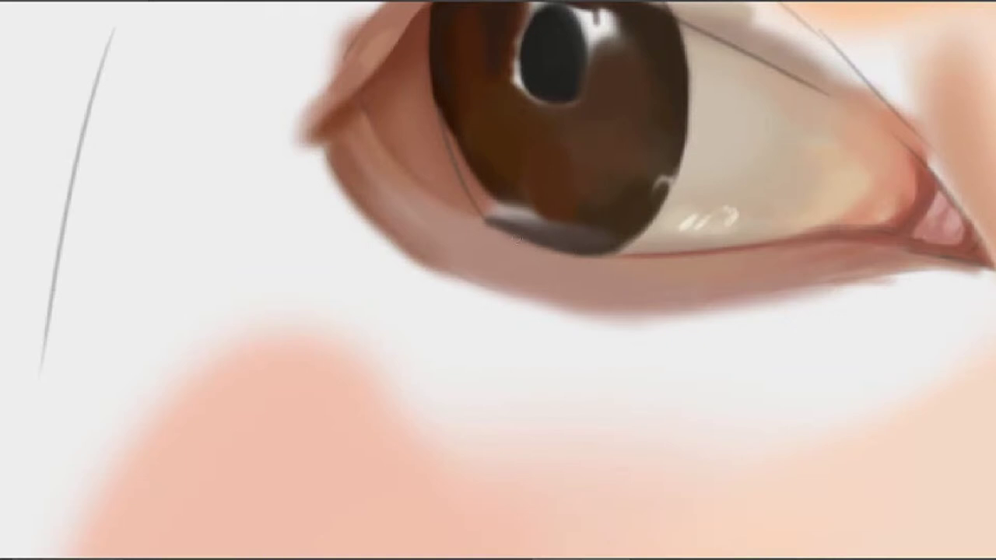
{"action": "left_click_drag", "start_coordinate": [517, 240], "coordinate": [626, 244]}
{"action": "left_click", "coordinate": [509, 248], "text": "alt"}
{"action": "left_click_drag", "start_coordinate": [503, 245], "coordinate": [675, 255]}
{"action": "left_click_drag", "start_coordinate": [484, 239], "coordinate": [468, 305]}
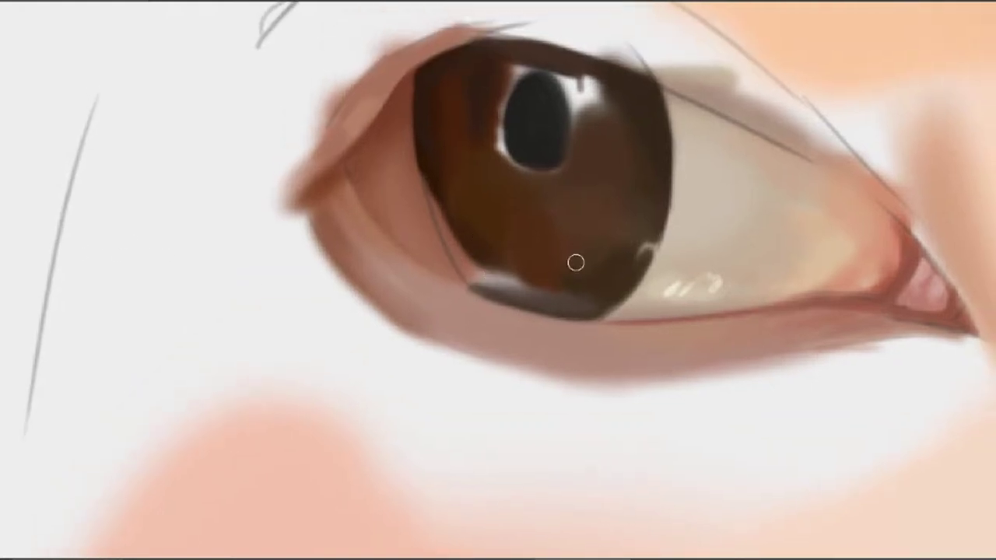
Carry the dark bottom edge up the iris's lower outer side, undoing misplaced strokes
{"action": "left_click_drag", "start_coordinate": [477, 289], "coordinate": [449, 256]}
{"action": "key", "text": "ctrl+z"}
{"action": "key", "text": "ctrl+z"}
{"action": "mouse_move", "coordinate": [483, 293]}
{"action": "left_mouse_down"}
{"action": "mouse_move", "coordinate": [450, 268]}
{"action": "mouse_move", "coordinate": [450, 252]}
{"action": "mouse_move", "coordinate": [527, 310]}
{"action": "left_mouse_up"}
{"action": "key", "text": "ctrl+z"}
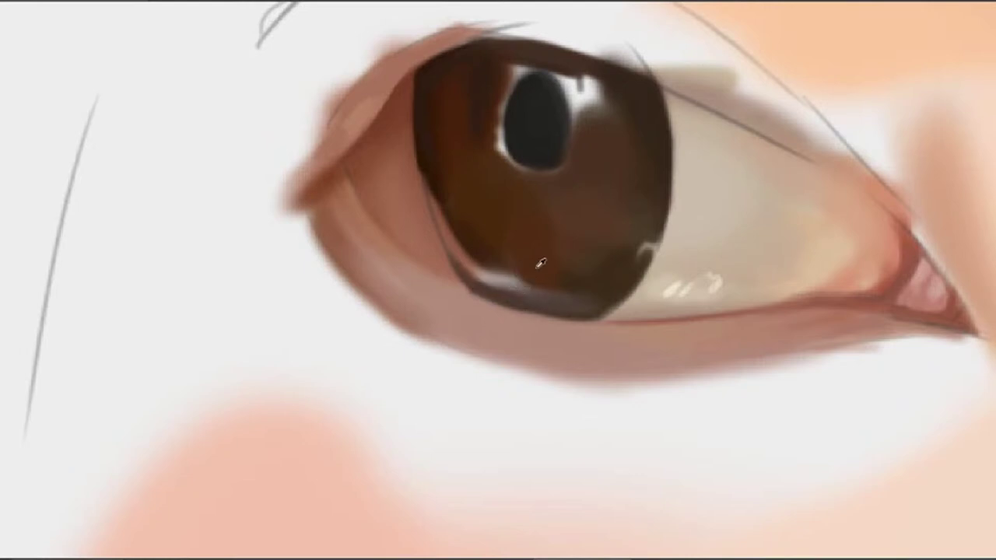
Cover the light gap above the iris's bottom edge with reddish brown sampled from the lower iris
{"action": "left_click", "coordinate": [534, 269], "text": "alt"}
{"action": "left_click_drag", "start_coordinate": [496, 268], "coordinate": [537, 287]}
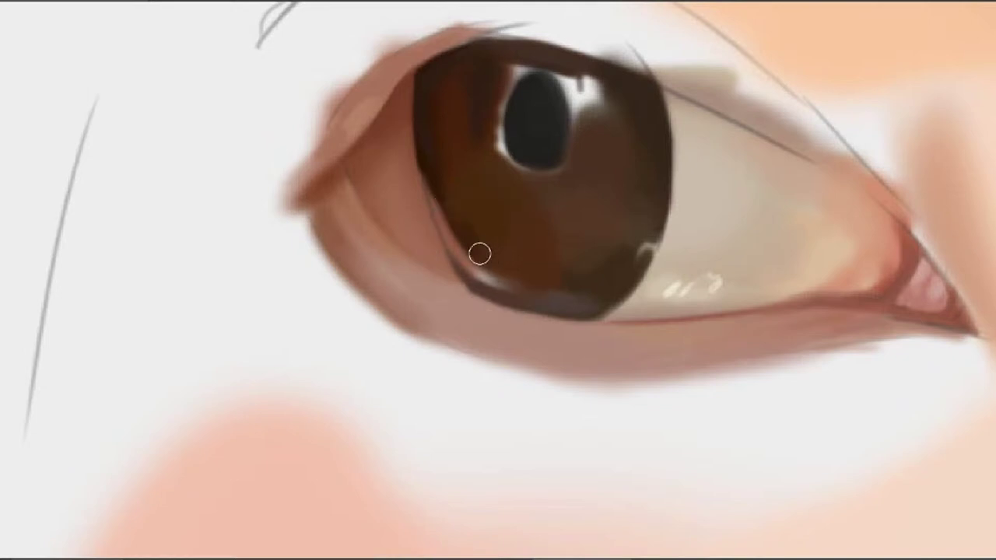
{"action": "left_click_drag", "start_coordinate": [479, 253], "coordinate": [498, 275]}
{"action": "key", "text": "bracketleft"}
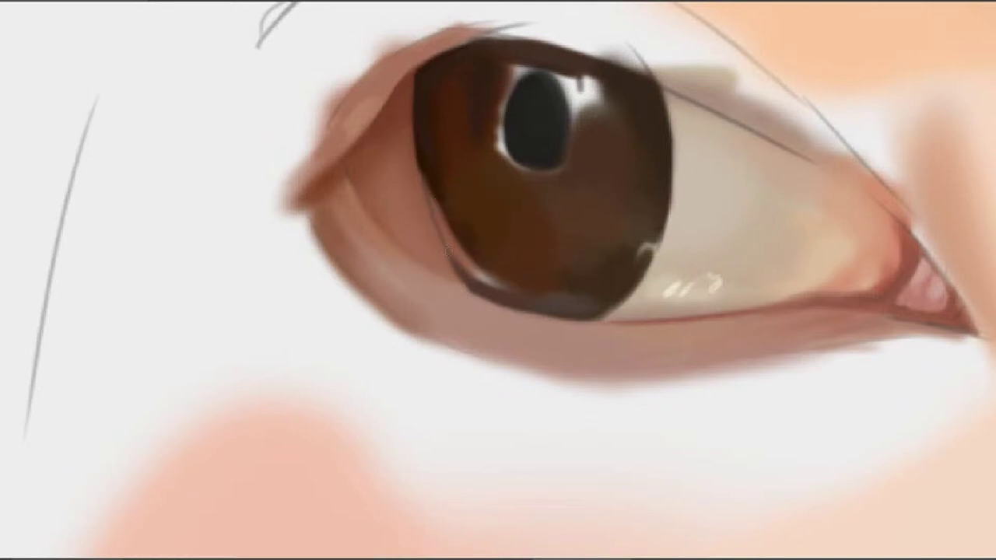
Close the remaining light gap along the iris's lower outer edge with sampled dark greyish brown
{"action": "left_click", "coordinate": [557, 296], "text": "alt"}
{"action": "left_click_drag", "start_coordinate": [442, 227], "coordinate": [489, 281]}
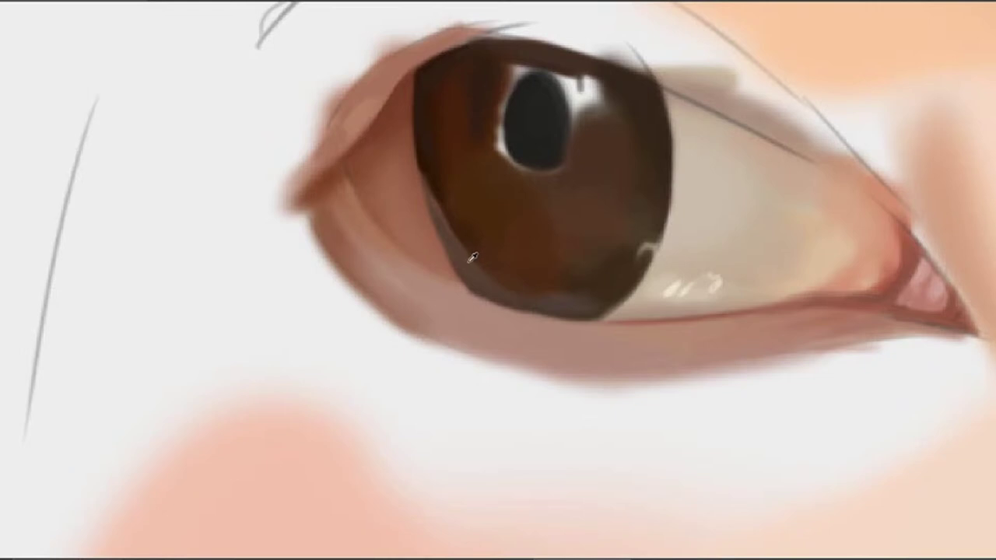
{"action": "left_click_drag", "start_coordinate": [465, 257], "coordinate": [540, 306]}
{"action": "mouse_move", "coordinate": [563, 244]}
{"action": "left_mouse_down"}
{"action": "mouse_move", "coordinate": [570, 302]}
{"action": "mouse_move", "coordinate": [503, 301]}
{"action": "left_mouse_up"}
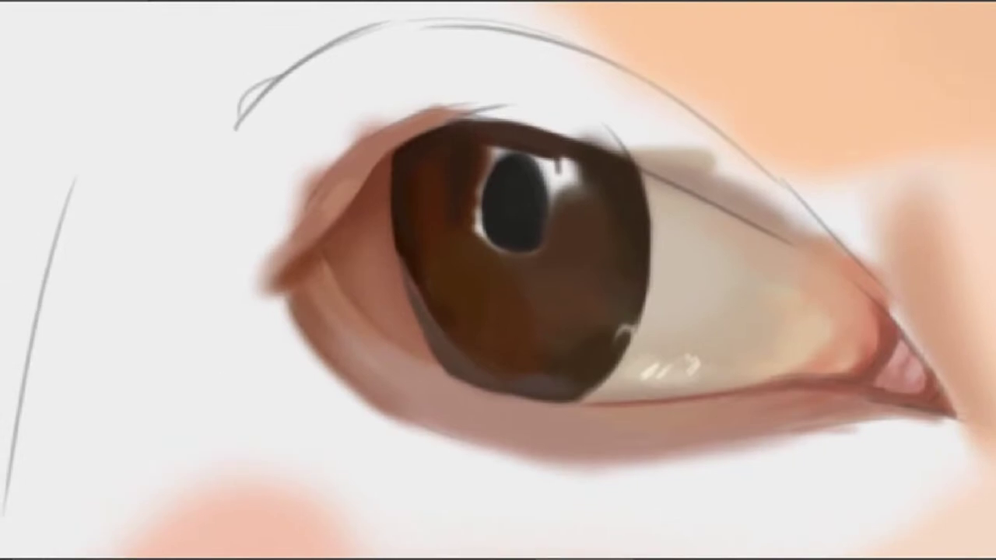
Compare the newly painted iris with the finished eye in the full portrait
{"action": "left_click_drag", "start_coordinate": [557, 260], "coordinate": [476, 282]}
{"action": "left_click_drag", "start_coordinate": [530, 346], "coordinate": [513, 238]}
{"action": "left_click_drag", "start_coordinate": [536, 176], "coordinate": [616, 173]}
{"action": "key", "text": "ctrl+0"}
{"action": "left_click_drag", "start_coordinate": [544, 157], "coordinate": [553, 358]}
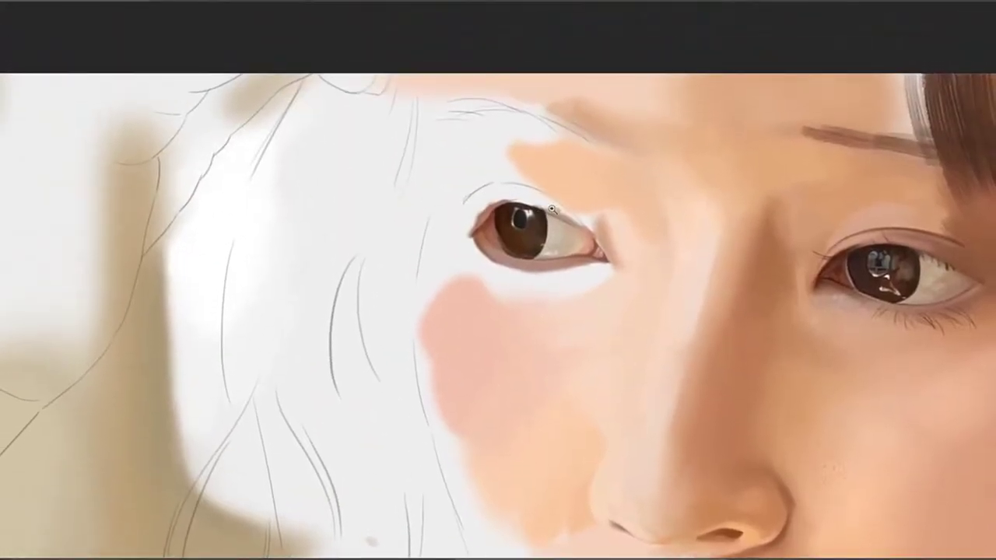
{"action": "left_click_drag", "start_coordinate": [552, 209], "coordinate": [564, 210]}
{"action": "left_click_drag", "start_coordinate": [549, 248], "coordinate": [578, 244]}
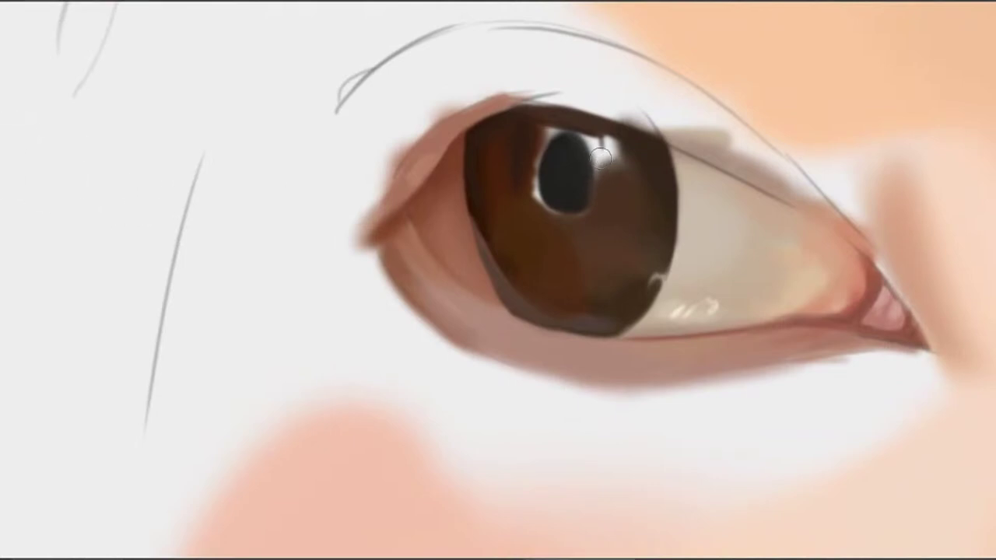
Cover the white gaps around the pupil with dark browns sampled from the surrounding iris
{"action": "mouse_move", "coordinate": [612, 182]}
{"action": "left_mouse_down"}
{"action": "mouse_move", "coordinate": [611, 161]}
{"action": "mouse_move", "coordinate": [626, 157]}
{"action": "left_mouse_up"}
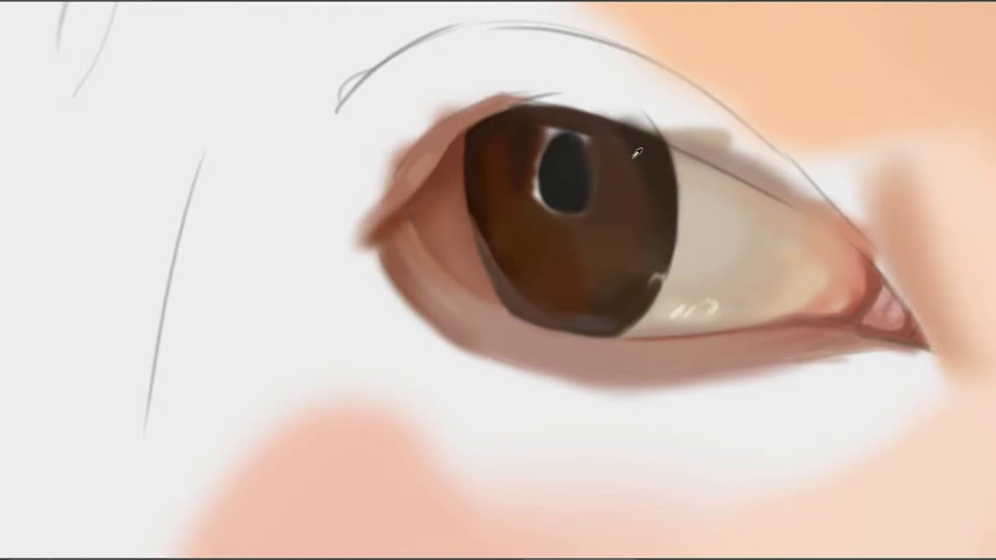
{"action": "mouse_move", "coordinate": [584, 136]}
{"action": "left_mouse_down"}
{"action": "mouse_move", "coordinate": [537, 126]}
{"action": "mouse_move", "coordinate": [562, 140]}
{"action": "mouse_move", "coordinate": [569, 132]}
{"action": "left_mouse_up"}
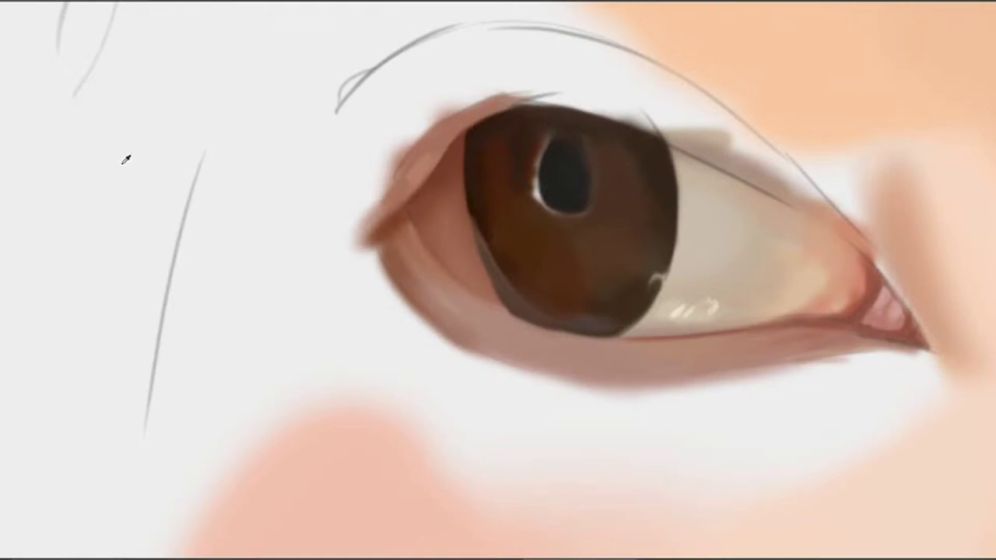
{"action": "left_click", "coordinate": [548, 126], "text": "alt"}
{"action": "left_click_drag", "start_coordinate": [540, 136], "coordinate": [535, 161]}
{"action": "left_click", "coordinate": [529, 196], "text": "alt"}
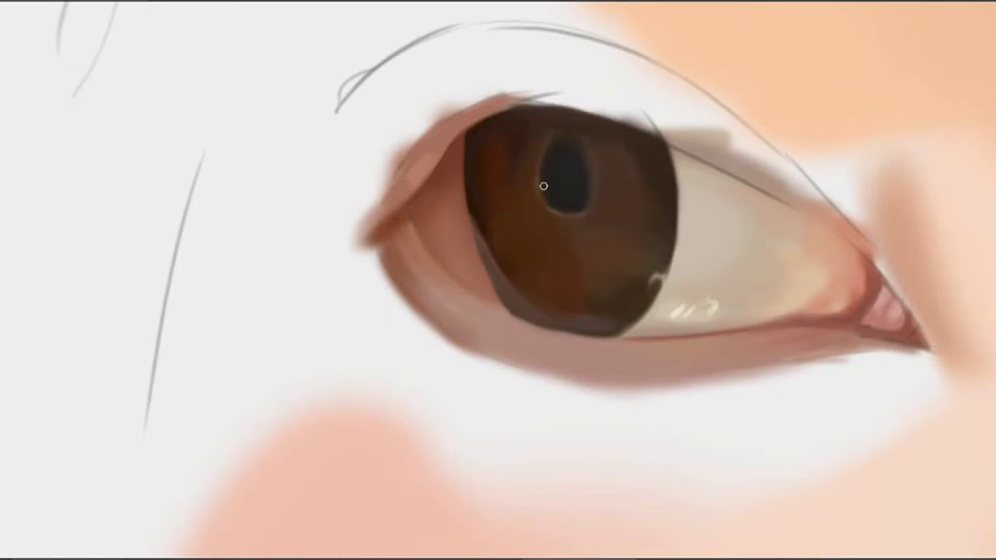
{"action": "left_click_drag", "start_coordinate": [567, 189], "coordinate": [553, 207]}
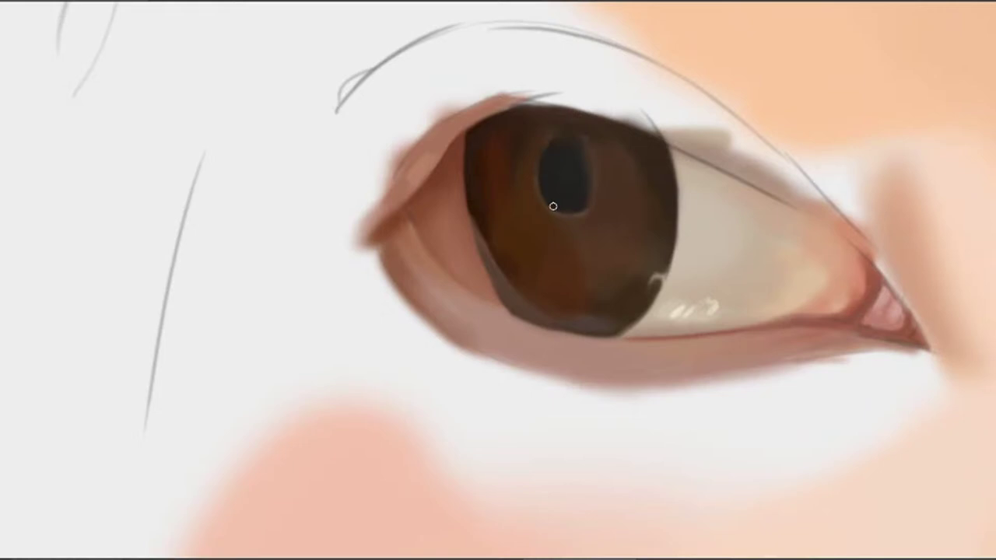
{"action": "left_click", "coordinate": [597, 198], "text": "alt"}
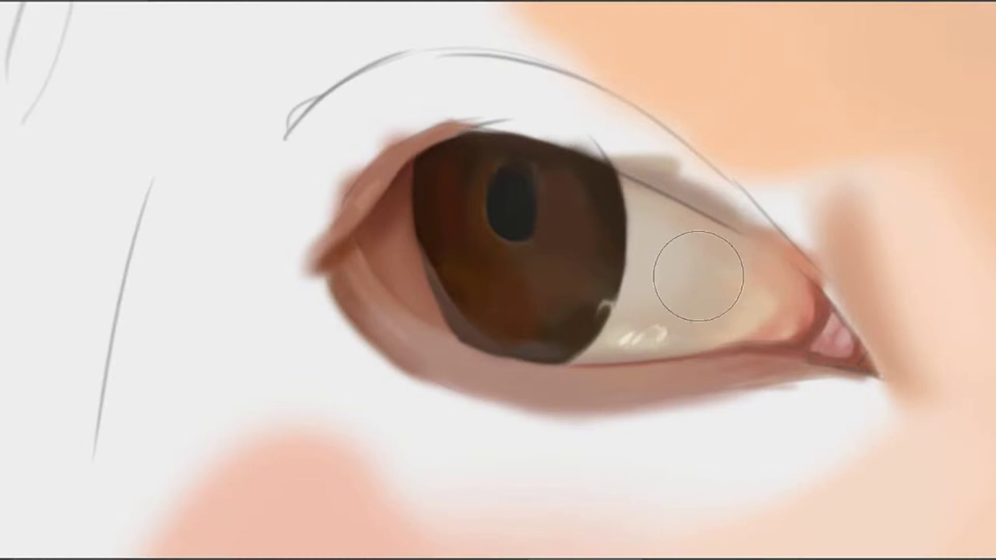
Smooth and extend the upper lid's outer corner with sampled reddish skin tone
{"action": "left_click", "coordinate": [369, 203], "text": "alt"}
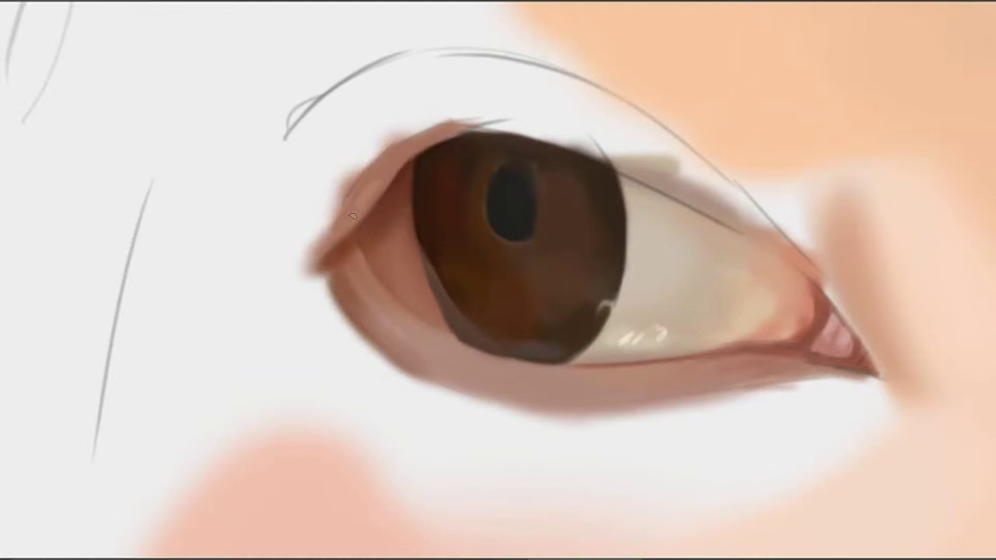
{"action": "left_click_drag", "start_coordinate": [350, 218], "coordinate": [300, 267]}
{"action": "left_click_drag", "start_coordinate": [348, 223], "coordinate": [294, 281]}
{"action": "mouse_move", "coordinate": [356, 214]}
{"action": "left_mouse_down"}
{"action": "mouse_move", "coordinate": [275, 301]}
{"action": "mouse_move", "coordinate": [335, 211]}
{"action": "mouse_move", "coordinate": [352, 220]}
{"action": "mouse_move", "coordinate": [305, 273]}
{"action": "mouse_move", "coordinate": [367, 227]}
{"action": "mouse_move", "coordinate": [321, 269]}
{"action": "mouse_move", "coordinate": [349, 210]}
{"action": "mouse_move", "coordinate": [389, 224]}
{"action": "left_mouse_up"}
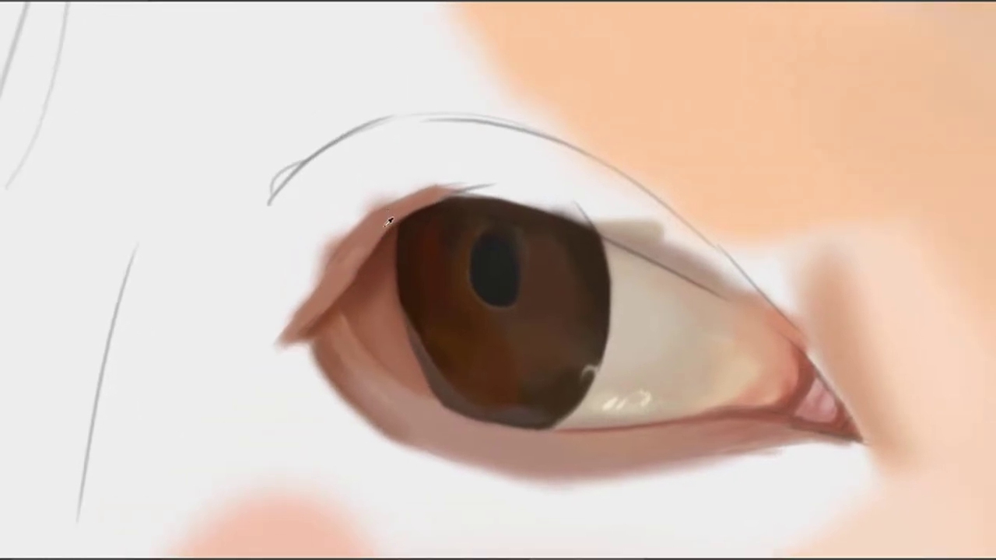
Paint two pale vertical reflections on the iris along the pupil's outer side, undoing misplaced strokes
{"action": "left_click_drag", "start_coordinate": [365, 233], "coordinate": [438, 178]}
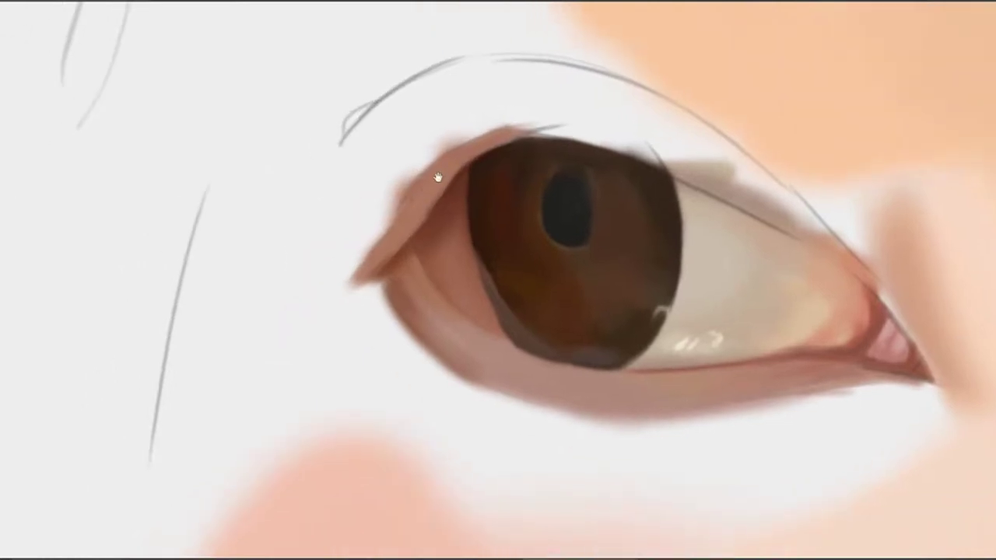
{"action": "left_click_drag", "start_coordinate": [565, 161], "coordinate": [467, 179]}
{"action": "left_click_drag", "start_coordinate": [576, 214], "coordinate": [491, 240]}
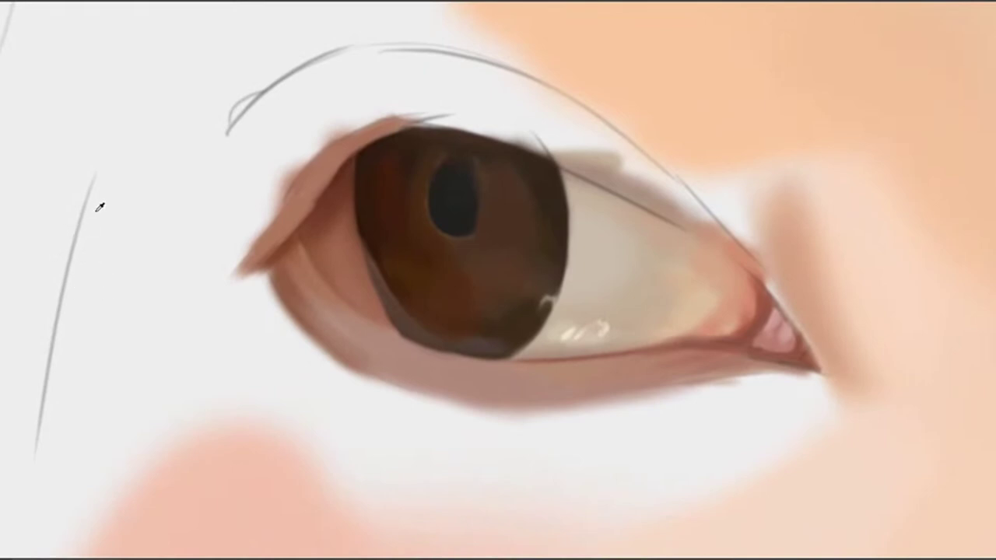
{"action": "left_click_drag", "start_coordinate": [423, 168], "coordinate": [430, 209]}
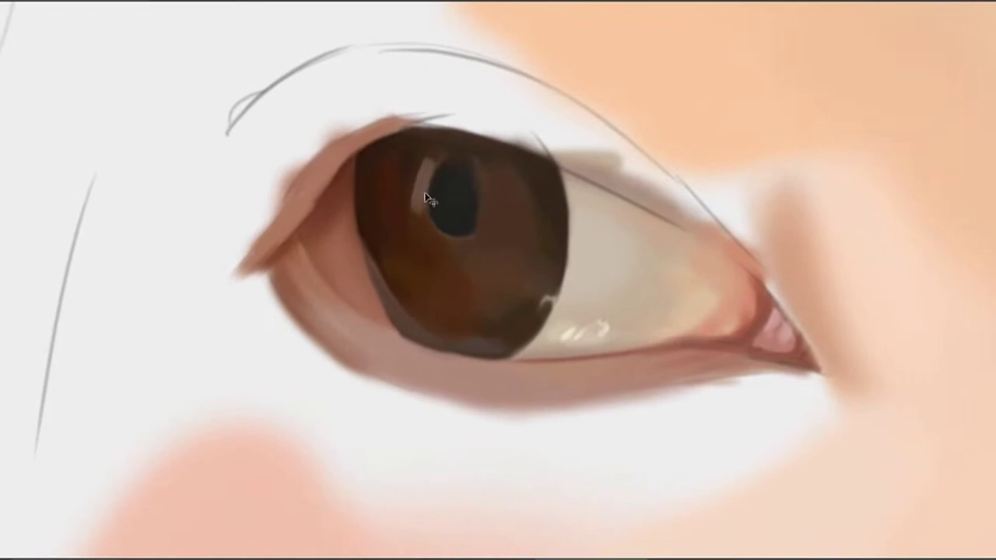
{"action": "key", "text": "ctrl+z"}
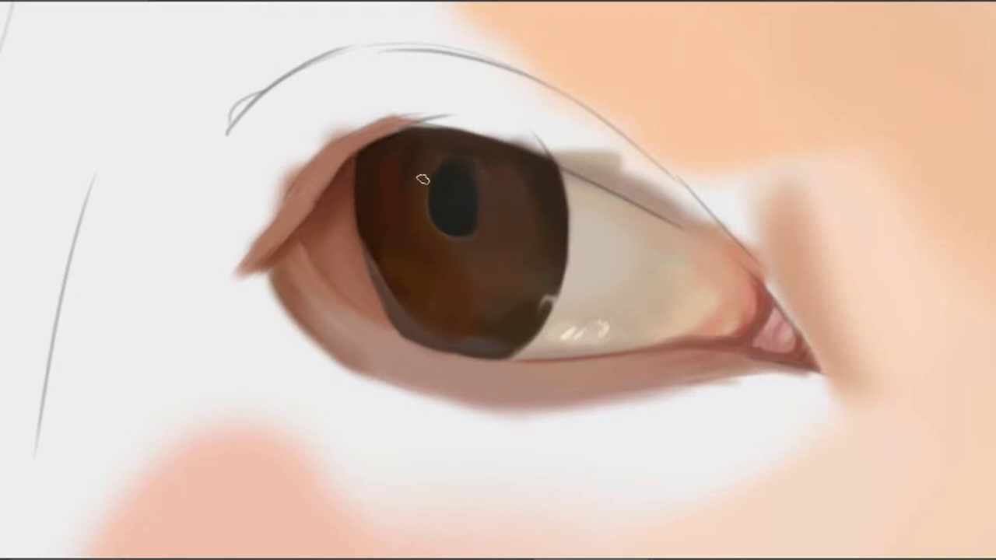
{"action": "left_click_drag", "start_coordinate": [423, 174], "coordinate": [430, 207]}
{"action": "key", "text": "ctrl+z"}
{"action": "left_click_drag", "start_coordinate": [425, 173], "coordinate": [424, 207]}
{"action": "key", "text": "ctrl+z"}
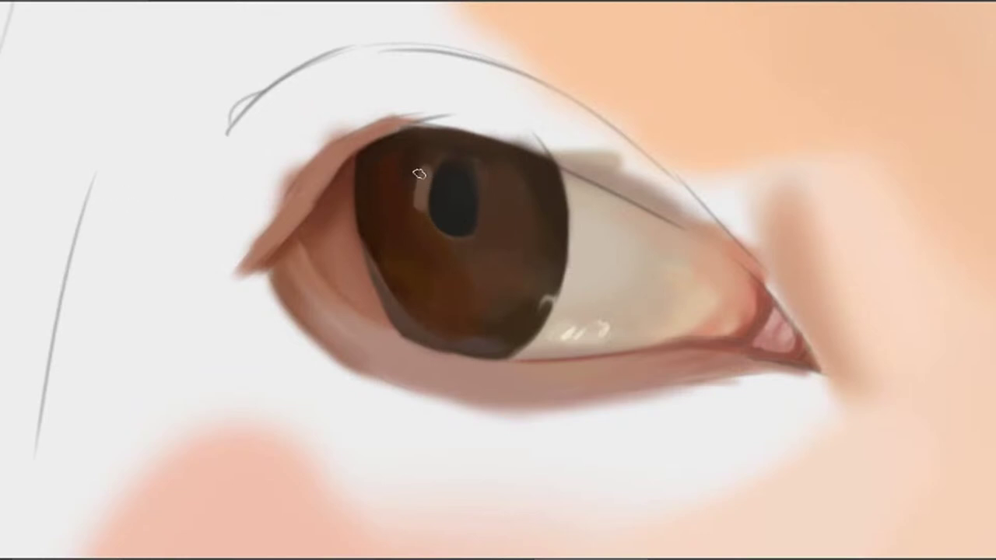
{"action": "left_click_drag", "start_coordinate": [431, 154], "coordinate": [422, 213]}
{"action": "left_click", "coordinate": [424, 221], "text": "alt"}
{"action": "key", "text": "]"}
{"action": "key", "text": "]"}
{"action": "mouse_move", "coordinate": [415, 198]}
{"action": "left_mouse_down"}
{"action": "mouse_move", "coordinate": [421, 244]}
{"action": "mouse_move", "coordinate": [413, 193]}
{"action": "mouse_move", "coordinate": [412, 267]}
{"action": "mouse_move", "coordinate": [463, 168]}
{"action": "mouse_move", "coordinate": [433, 158]}
{"action": "mouse_move", "coordinate": [451, 180]}
{"action": "left_mouse_up"}
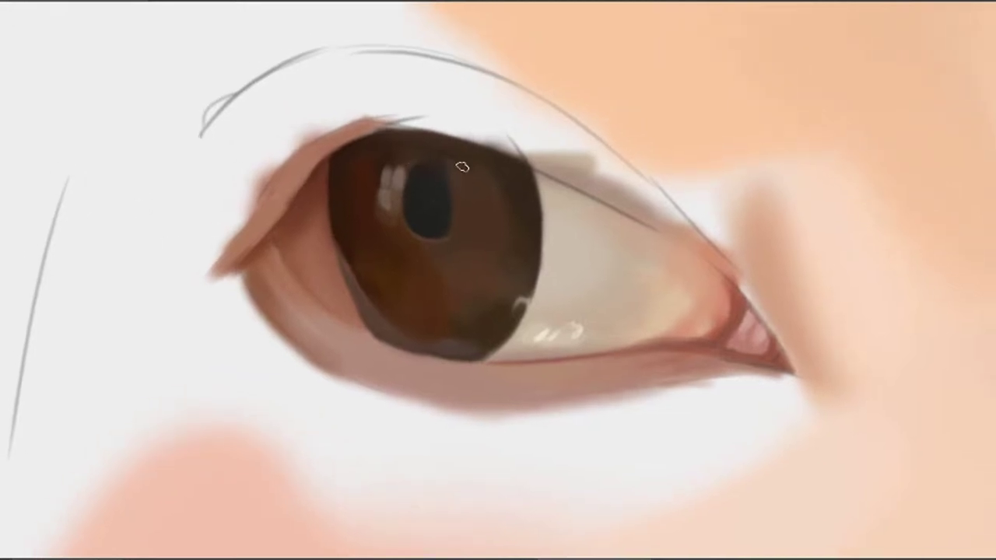
Add a thin pale reflection across the top of the pupil and a soft grey one over its inner side
{"action": "mouse_move", "coordinate": [437, 174]}
{"action": "left_mouse_down"}
{"action": "mouse_move", "coordinate": [491, 176]}
{"action": "mouse_move", "coordinate": [475, 173]}
{"action": "left_mouse_up"}
{"action": "key", "text": "ctrl+z"}
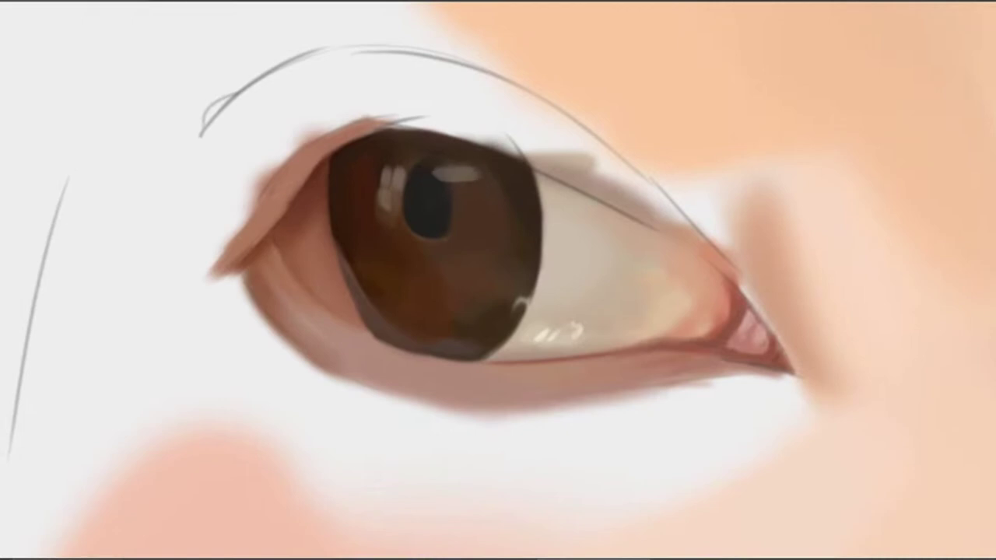
{"action": "mouse_move", "coordinate": [438, 195]}
{"action": "left_mouse_down"}
{"action": "mouse_move", "coordinate": [469, 194]}
{"action": "mouse_move", "coordinate": [464, 204]}
{"action": "left_mouse_up"}
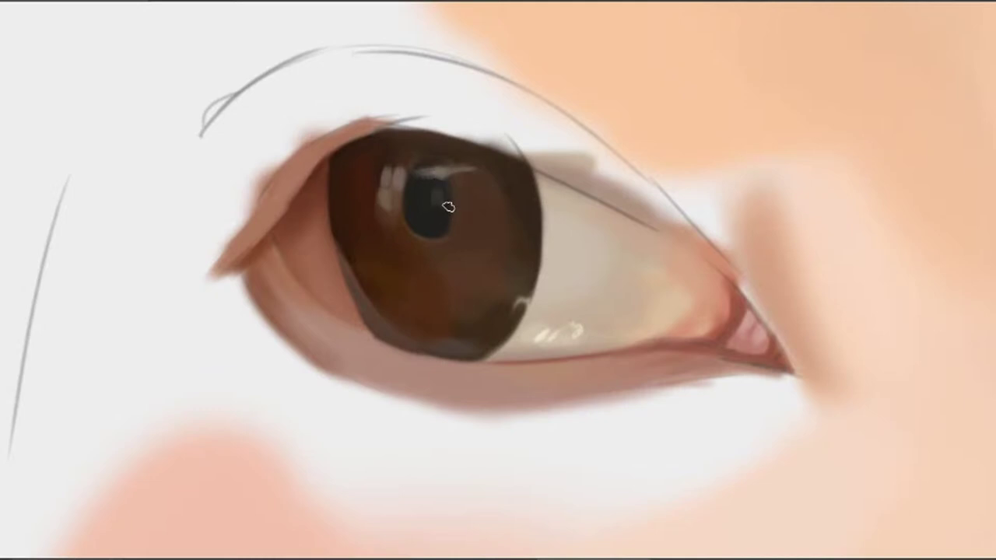
{"action": "mouse_move", "coordinate": [444, 186]}
{"action": "left_mouse_down"}
{"action": "mouse_move", "coordinate": [416, 217]}
{"action": "mouse_move", "coordinate": [437, 210]}
{"action": "mouse_move", "coordinate": [442, 187]}
{"action": "mouse_move", "coordinate": [434, 221]}
{"action": "mouse_move", "coordinate": [451, 206]}
{"action": "mouse_move", "coordinate": [441, 199]}
{"action": "mouse_move", "coordinate": [407, 234]}
{"action": "left_mouse_up"}
{"action": "key", "text": "ctrl+z"}
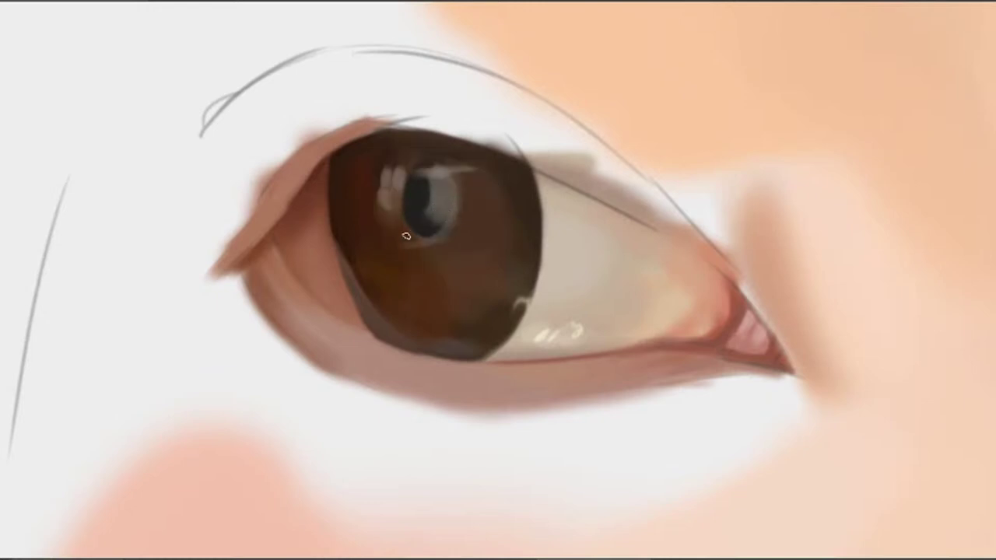
{"action": "key", "text": "ctrl+z"}
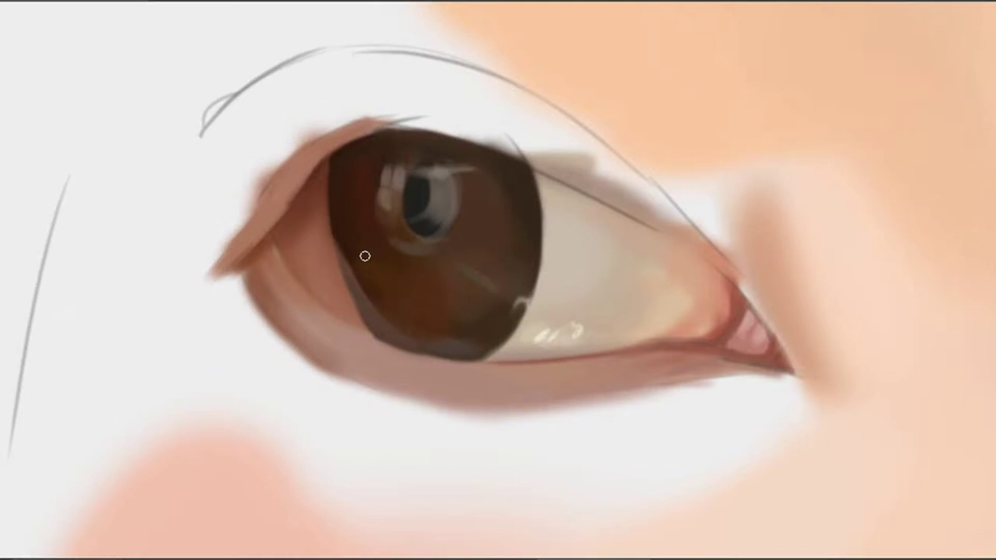
Paint small cream highlights along the iris's lower outer edge and trim them into narrow shapes
{"action": "mouse_move", "coordinate": [366, 261]}
{"action": "left_mouse_down"}
{"action": "mouse_move", "coordinate": [398, 295]}
{"action": "mouse_move", "coordinate": [354, 255]}
{"action": "mouse_move", "coordinate": [365, 279]}
{"action": "left_mouse_up"}
{"action": "key", "text": "ctrl+z"}
{"action": "left_click_drag", "start_coordinate": [393, 302], "coordinate": [405, 303]}
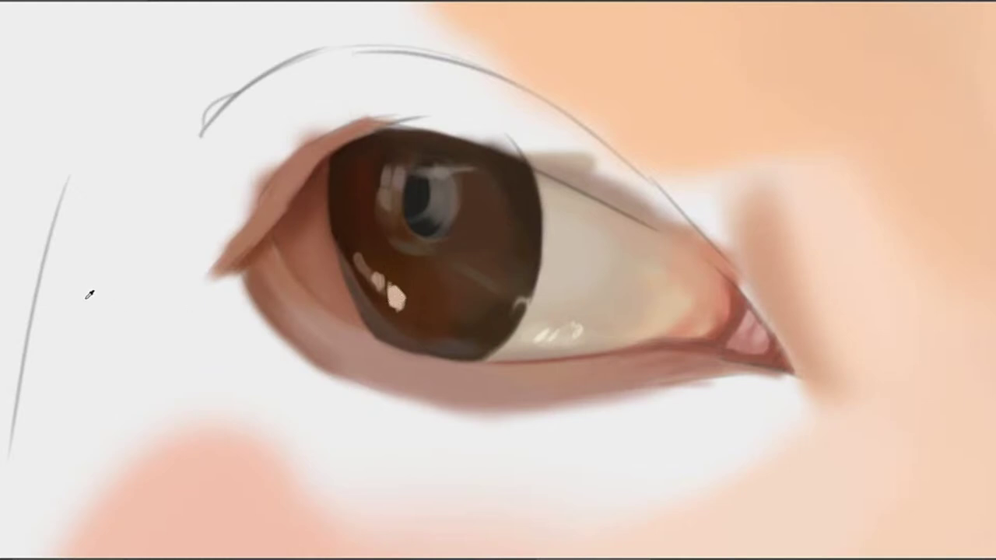
{"action": "left_click_drag", "start_coordinate": [395, 294], "coordinate": [395, 304]}
{"action": "left_click_drag", "start_coordinate": [417, 316], "coordinate": [411, 287]}
{"action": "left_click_drag", "start_coordinate": [391, 285], "coordinate": [385, 300]}
Paint a horizontal row of bright cream highlights across the lower iris with a smaller brush and shape their edges
{"action": "left_click", "coordinate": [396, 284], "text": "alt"}
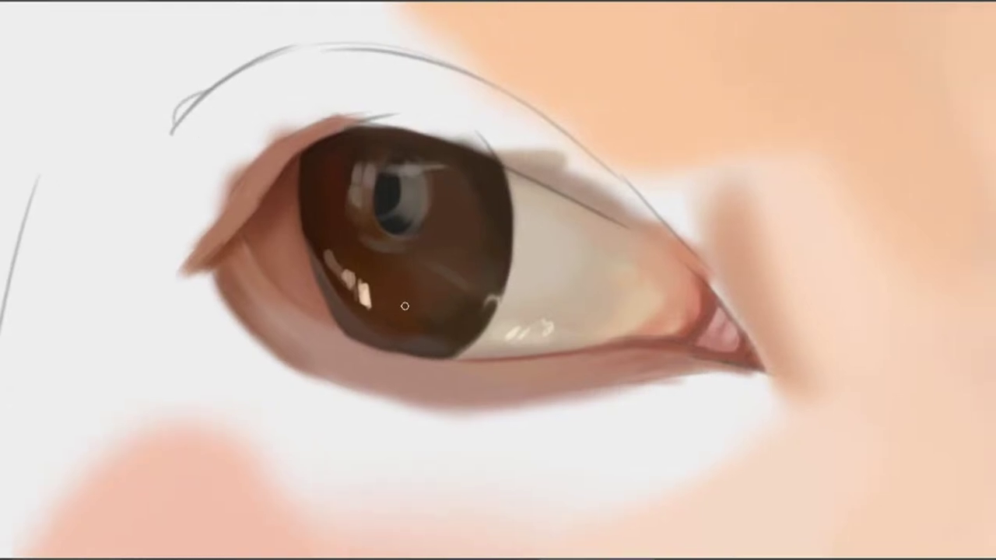
{"action": "left_click_drag", "start_coordinate": [391, 302], "coordinate": [430, 310]}
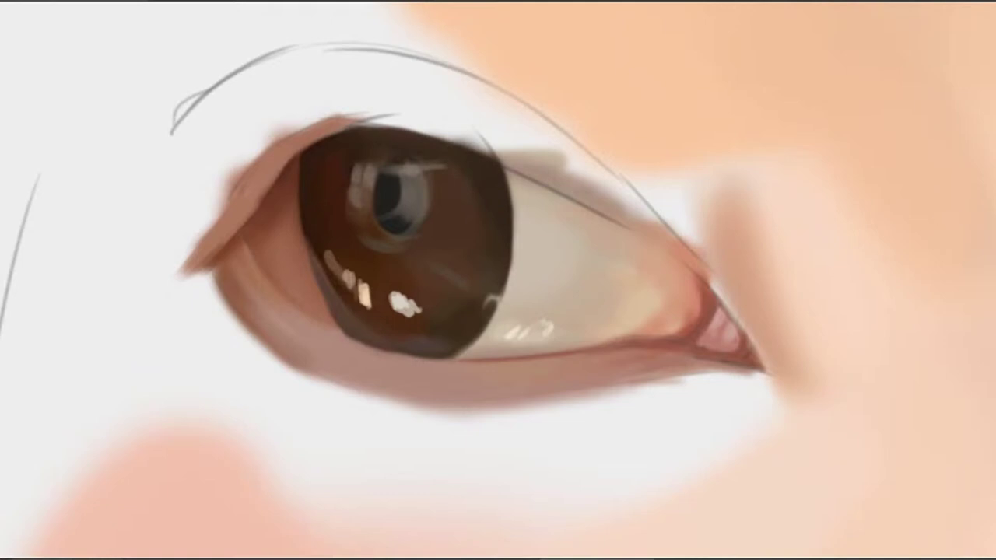
{"action": "key", "text": "bracketleft"}
{"action": "key", "text": "bracketleft"}
{"action": "key", "text": "bracketleft"}
{"action": "key", "text": "bracketleft"}
{"action": "key", "text": "bracketleft"}
{"action": "key", "text": "bracketleft"}
{"action": "key", "text": "bracketleft"}
{"action": "key", "text": "bracketleft"}
{"action": "left_click_drag", "start_coordinate": [418, 307], "coordinate": [451, 309]}
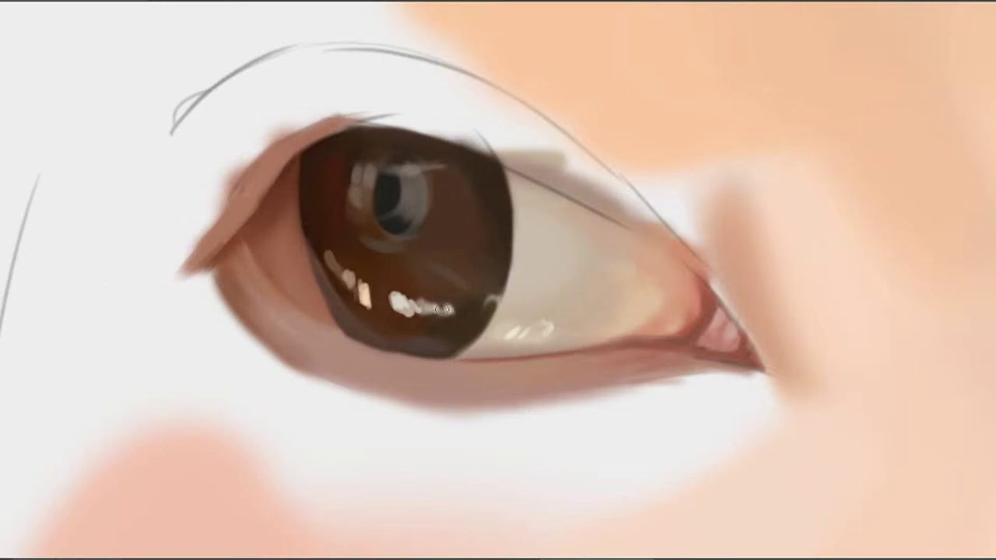
{"action": "left_click_drag", "start_coordinate": [443, 309], "coordinate": [424, 315]}
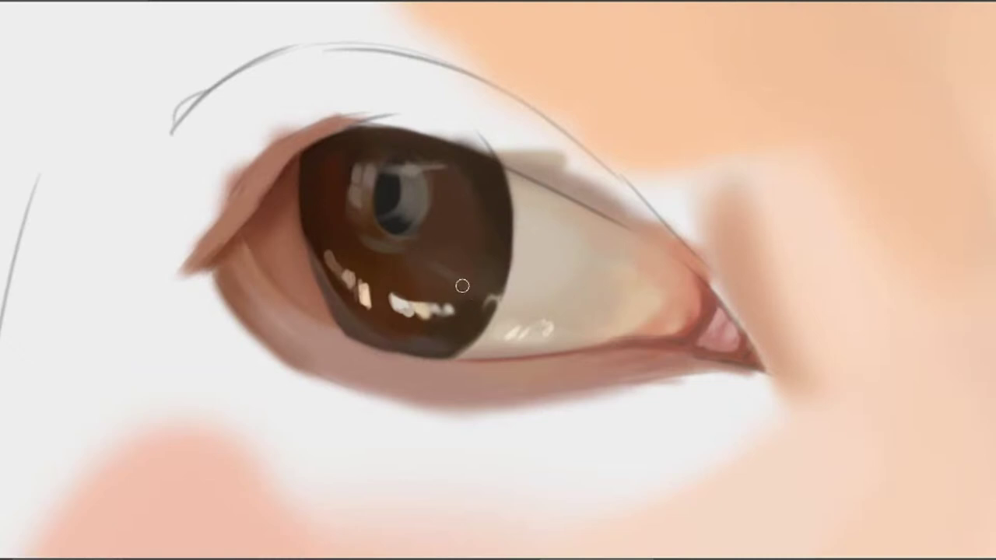
Continue the row of small highlights to the iris's inner edge, using sampled colours and a smaller brush
{"action": "key", "text": "bracketleft"}
{"action": "key", "text": "bracketleft"}
{"action": "left_click_drag", "start_coordinate": [446, 307], "coordinate": [490, 320]}
{"action": "left_click", "coordinate": [502, 285], "text": "alt"}
{"action": "left_click", "coordinate": [475, 314], "text": "alt"}
{"action": "mouse_move", "coordinate": [458, 300]}
{"action": "left_mouse_down"}
{"action": "mouse_move", "coordinate": [527, 302]}
{"action": "mouse_move", "coordinate": [512, 310]}
{"action": "left_mouse_up"}
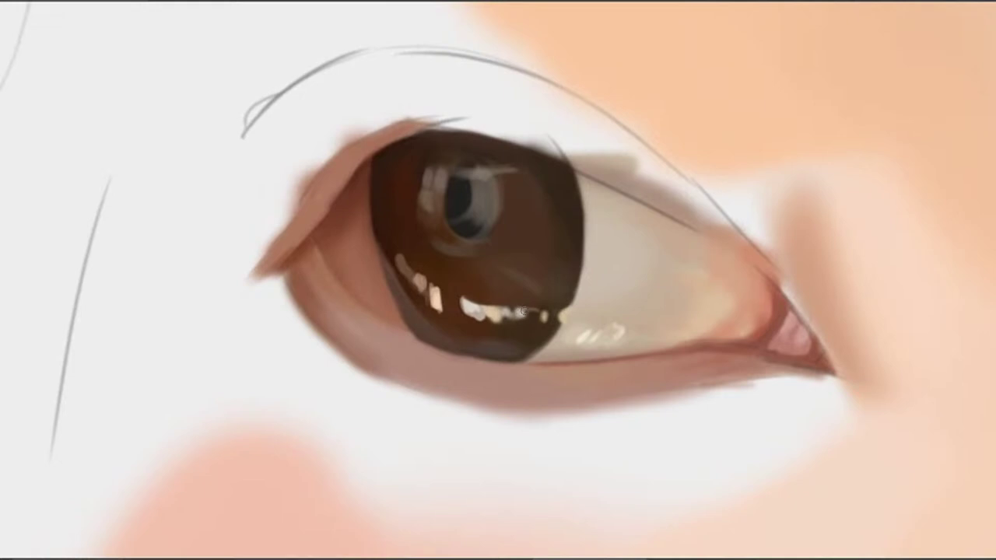
Dot small bright highlights beneath the pupil and a lilac highlight above its outer side
{"action": "left_click", "coordinate": [478, 306], "text": "alt"}
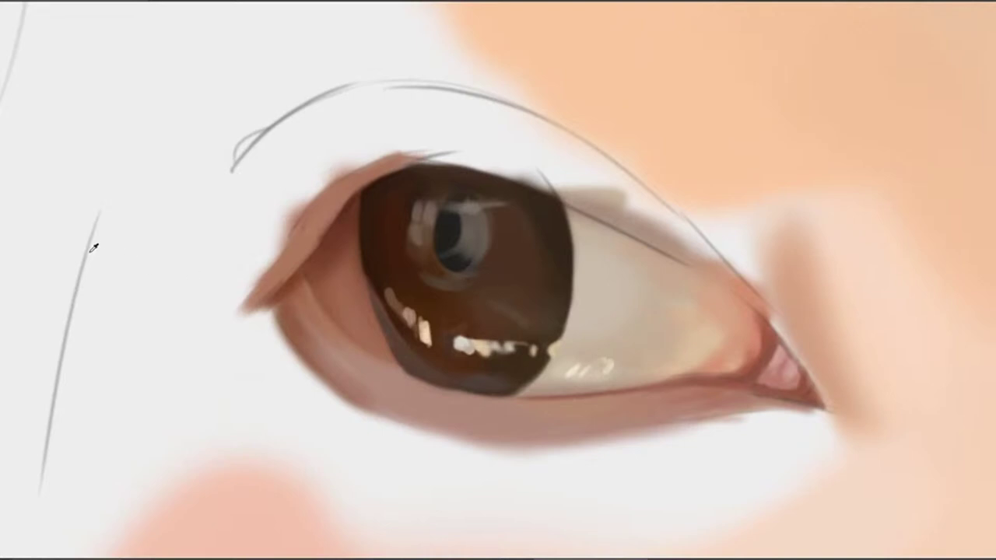
{"action": "left_click", "coordinate": [484, 283]}
{"action": "mouse_move", "coordinate": [409, 251]}
{"action": "left_mouse_down"}
{"action": "mouse_move", "coordinate": [448, 261]}
{"action": "mouse_move", "coordinate": [486, 290]}
{"action": "left_mouse_up"}
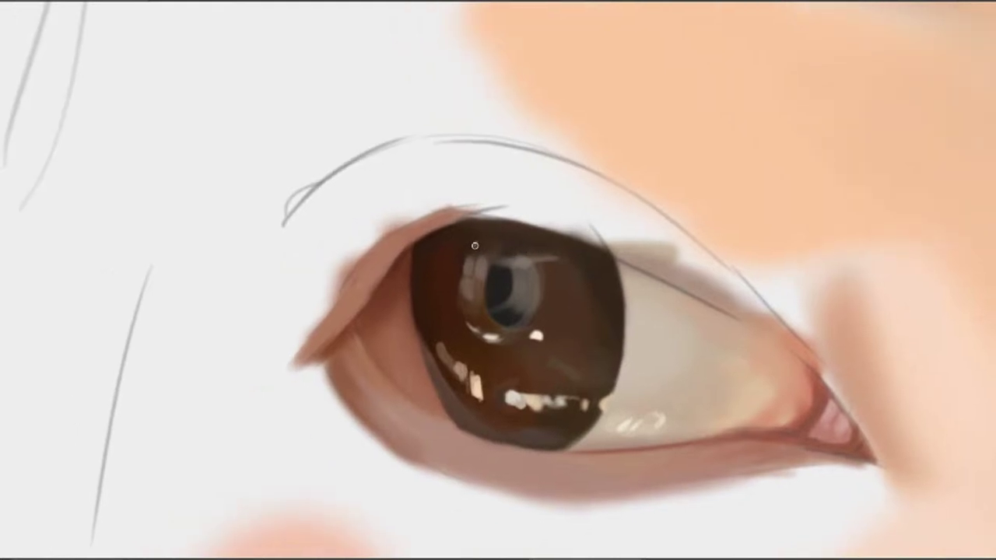
{"action": "mouse_move", "coordinate": [476, 242]}
{"action": "left_mouse_down"}
{"action": "mouse_move", "coordinate": [471, 248]}
{"action": "mouse_move", "coordinate": [484, 247]}
{"action": "left_mouse_up"}
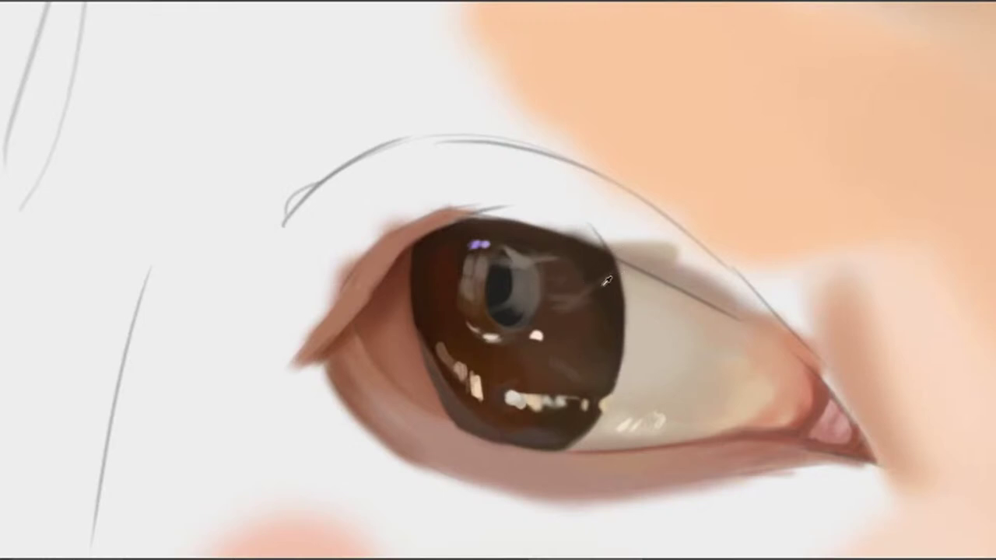
Paint faint curved brown streaks across the iris's upper inner side with sampled colours
{"action": "left_click", "coordinate": [576, 297], "text": "alt"}
{"action": "left_click_drag", "start_coordinate": [555, 290], "coordinate": [603, 271]}
{"action": "left_click", "coordinate": [562, 307], "text": "alt"}
{"action": "key", "text": "]"}
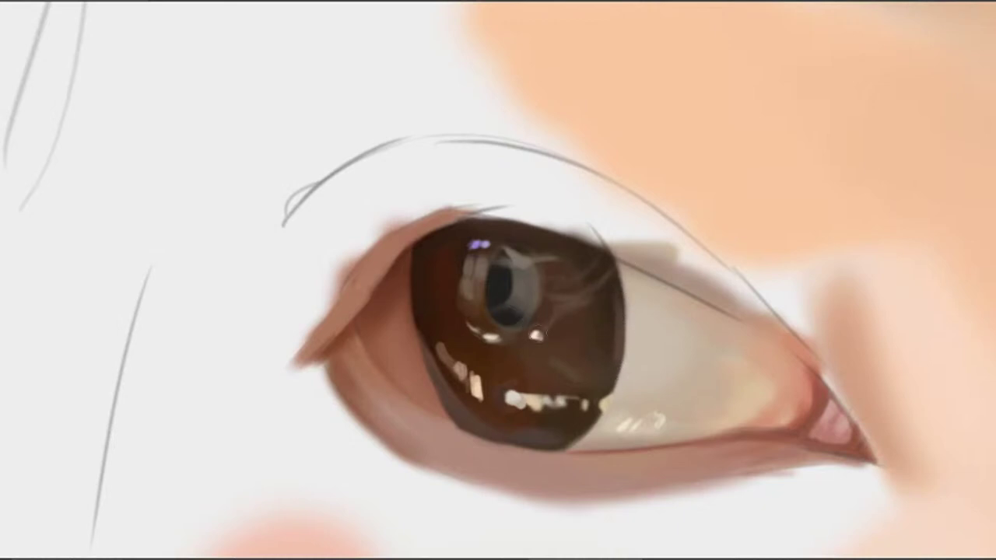
{"action": "left_click_drag", "start_coordinate": [502, 361], "coordinate": [548, 331]}
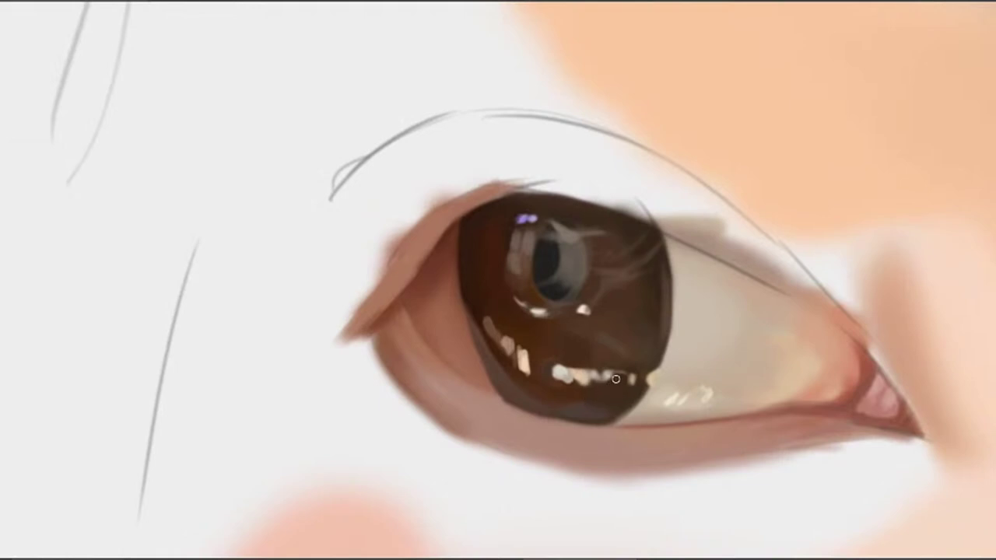
Compare the iris's new highlights and reflections with the finished eye in the full portrait
{"action": "mouse_move", "coordinate": [484, 303]}
{"action": "left_mouse_down"}
{"action": "mouse_move", "coordinate": [517, 360]}
{"action": "mouse_move", "coordinate": [519, 259]}
{"action": "left_mouse_up"}
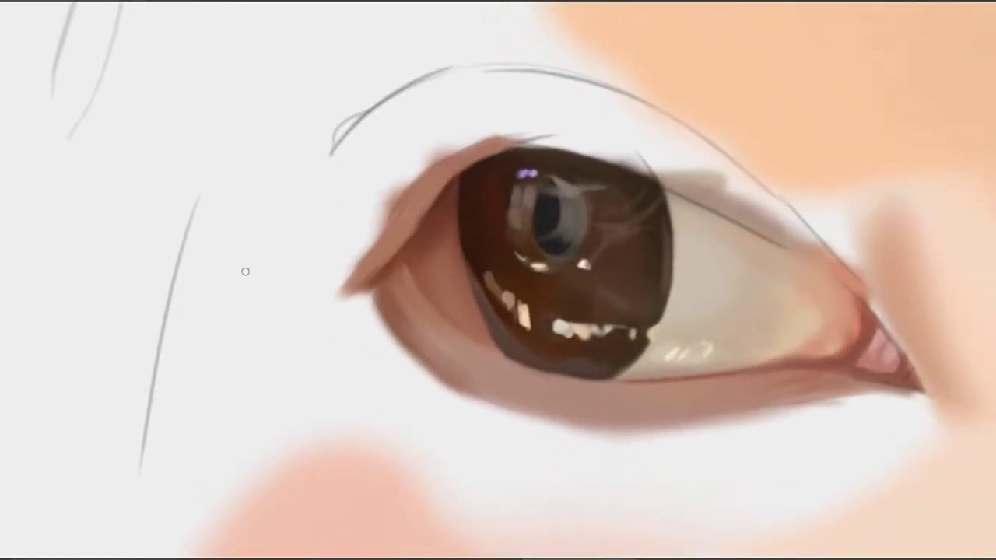
{"action": "left_click_drag", "start_coordinate": [604, 309], "coordinate": [542, 296]}
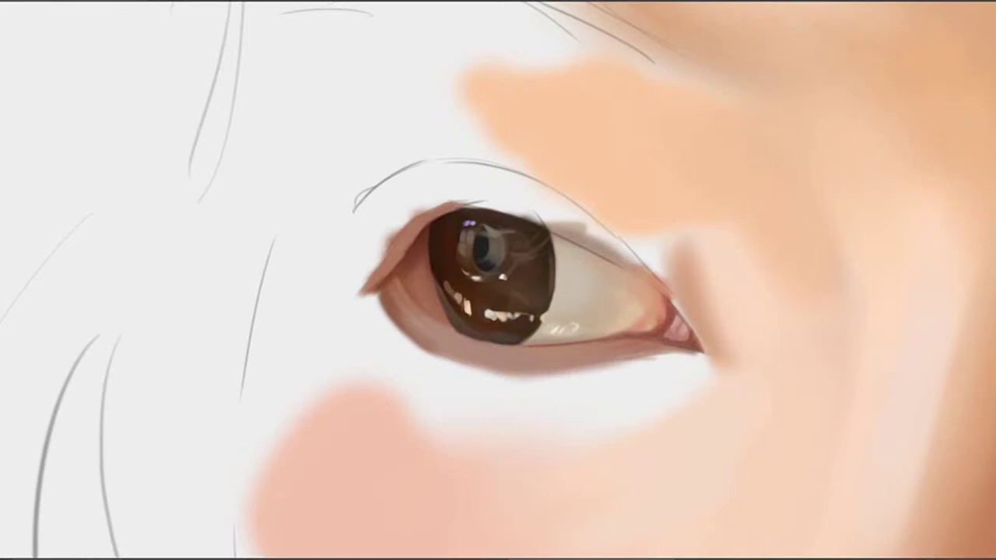
{"action": "mouse_move", "coordinate": [631, 355]}
{"action": "left_mouse_down"}
{"action": "mouse_move", "coordinate": [600, 382]}
{"action": "mouse_move", "coordinate": [618, 390]}
{"action": "left_mouse_up"}
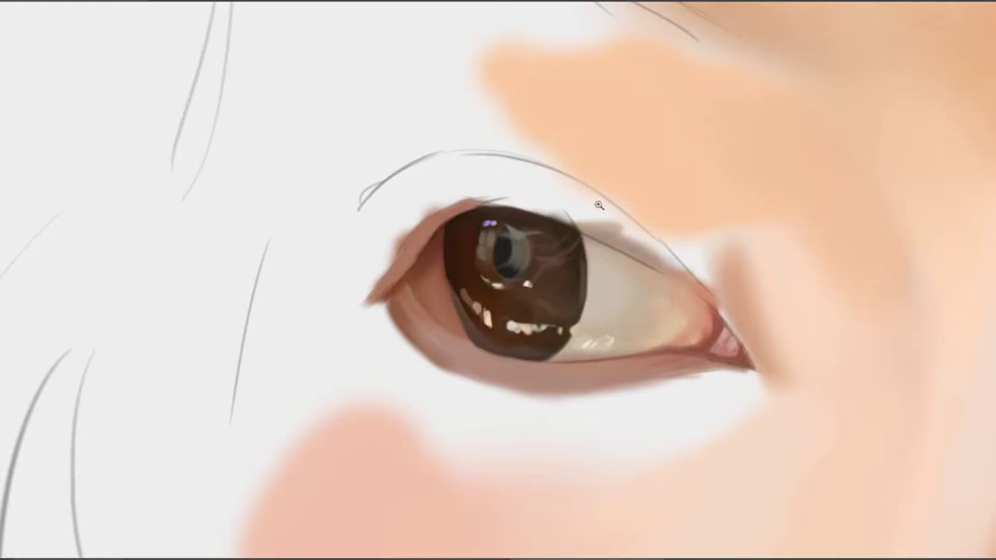
{"action": "mouse_move", "coordinate": [595, 290]}
{"action": "left_mouse_down"}
{"action": "mouse_move", "coordinate": [582, 252]}
{"action": "mouse_move", "coordinate": [527, 236]}
{"action": "mouse_move", "coordinate": [490, 242]}
{"action": "left_mouse_up"}
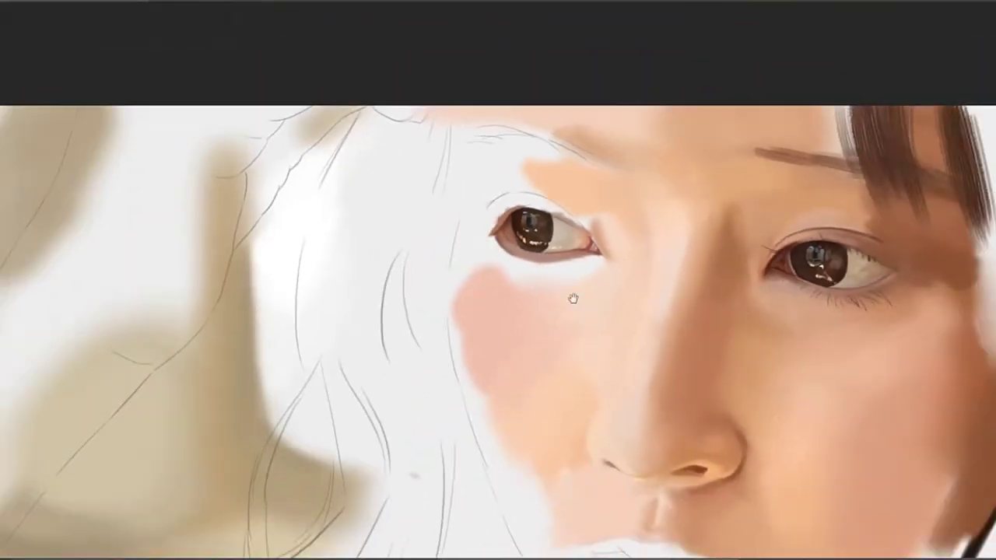
{"action": "mouse_move", "coordinate": [573, 299]}
{"action": "left_mouse_down"}
{"action": "mouse_move", "coordinate": [525, 221]}
{"action": "mouse_move", "coordinate": [533, 225]}
{"action": "left_mouse_up"}
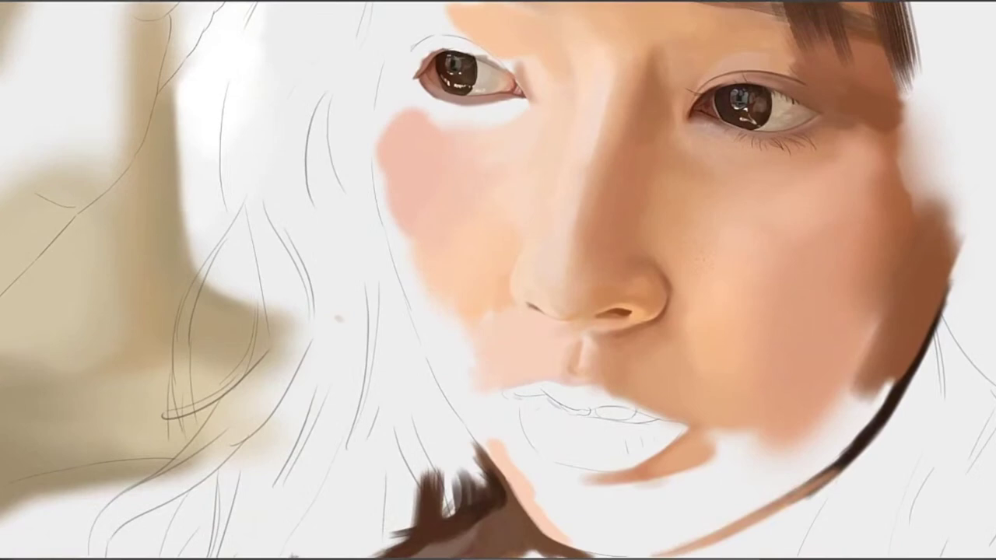
{"action": "scroll", "coordinate": [567, 256], "scroll_direction": "down", "scroll_amount": 4}
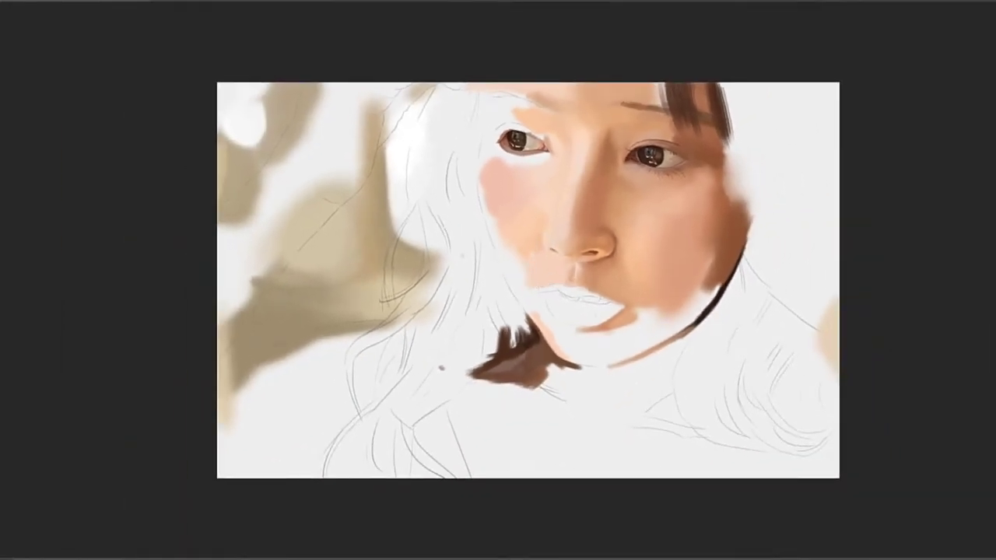
{"action": "left_click_drag", "start_coordinate": [480, 123], "coordinate": [573, 102]}
{"action": "left_click_drag", "start_coordinate": [572, 103], "coordinate": [494, 244]}
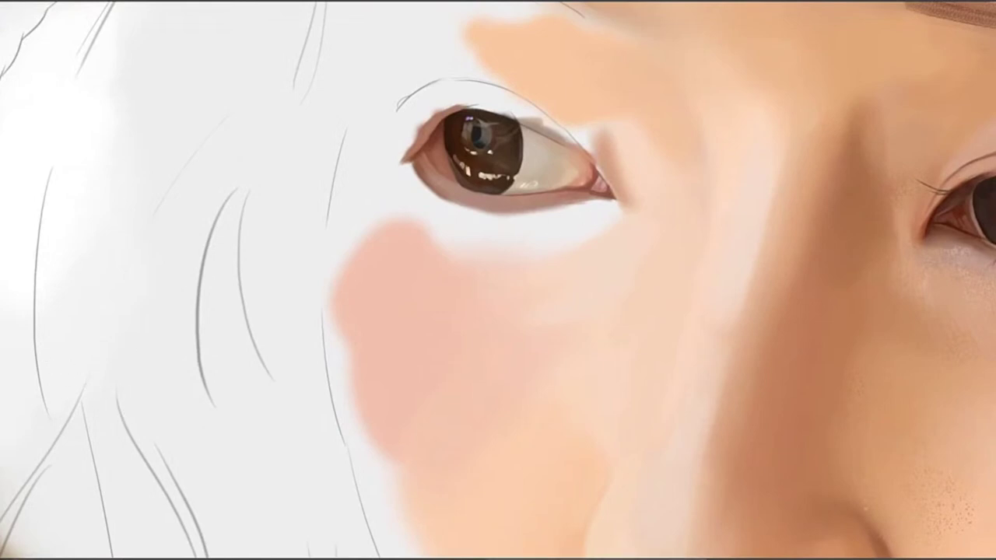
Paint an orange-brown skin fold along the inner end of the upper lid, down past the tear duct
{"action": "left_click_drag", "start_coordinate": [597, 174], "coordinate": [569, 244]}
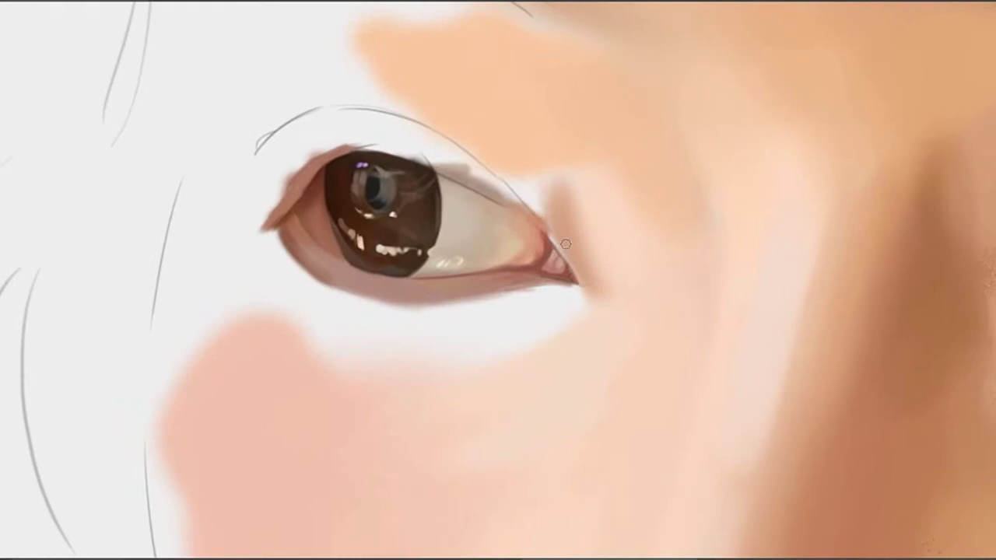
{"action": "left_click_drag", "start_coordinate": [530, 199], "coordinate": [572, 255]}
{"action": "left_click_drag", "start_coordinate": [568, 249], "coordinate": [713, 210]}
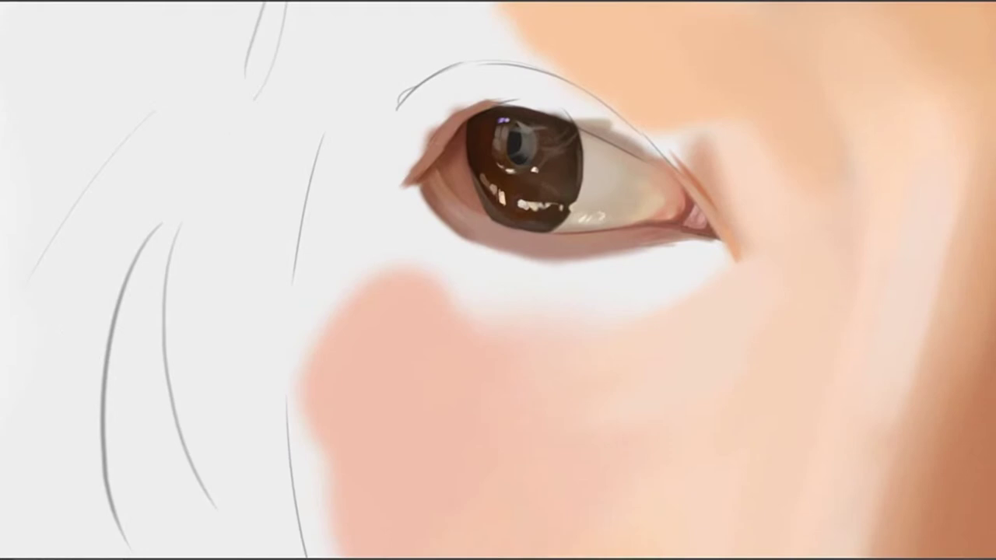
Brush light brown strokes beneath the eye's inner corner and blend them into the fold's lower end
{"action": "left_click_drag", "start_coordinate": [553, 277], "coordinate": [538, 230]}
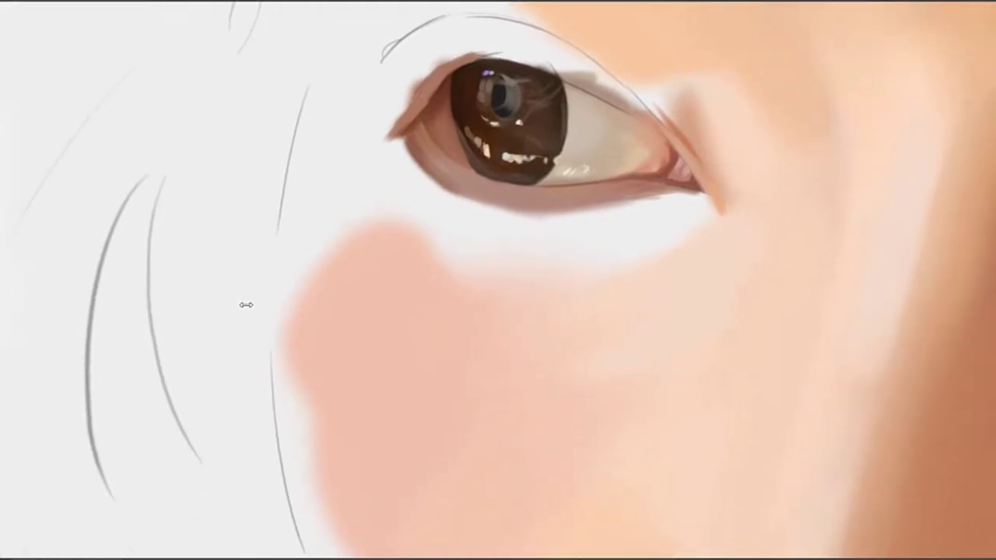
{"action": "left_click_drag", "start_coordinate": [645, 230], "coordinate": [593, 248]}
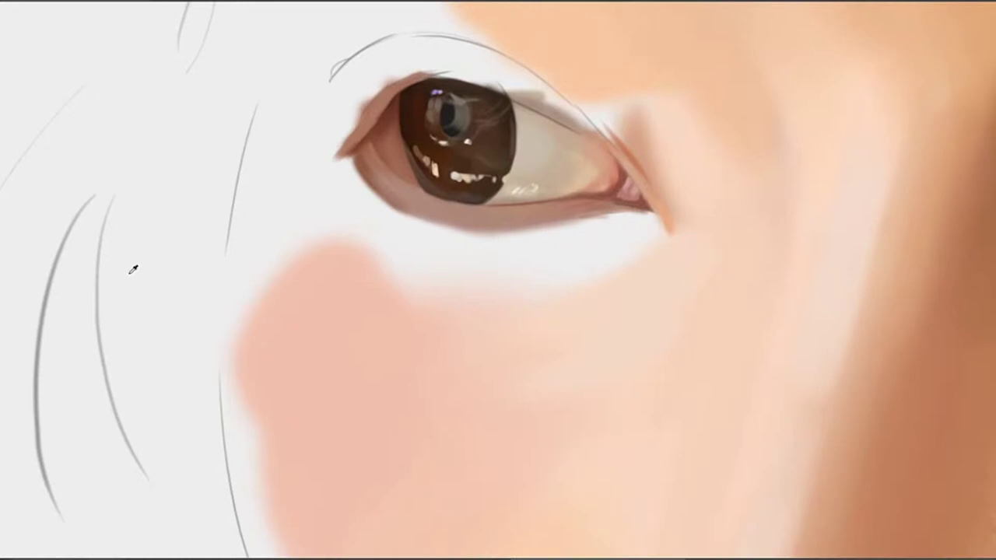
{"action": "mouse_move", "coordinate": [628, 220]}
{"action": "left_mouse_down"}
{"action": "mouse_move", "coordinate": [554, 243]}
{"action": "mouse_move", "coordinate": [537, 265]}
{"action": "left_mouse_up"}
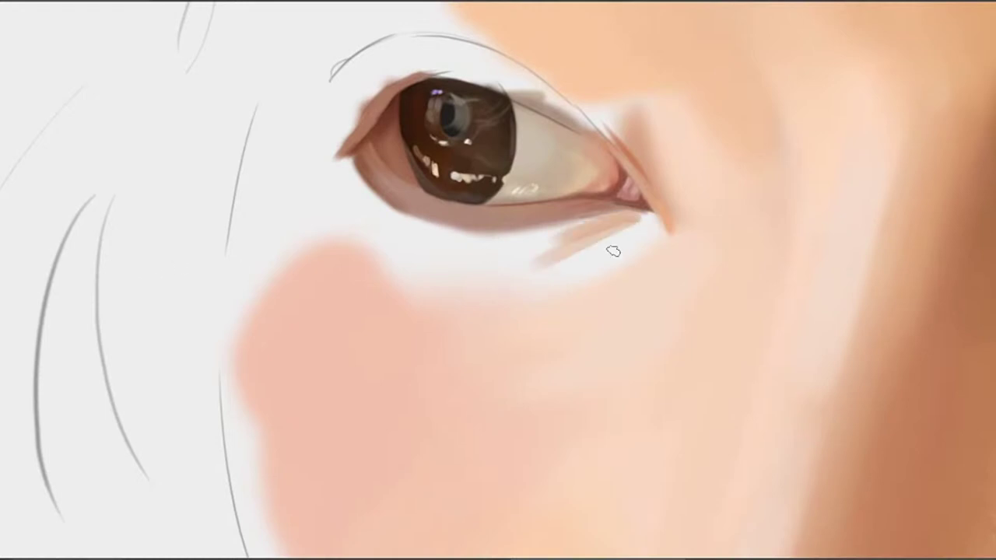
{"action": "mouse_move", "coordinate": [638, 221]}
{"action": "left_mouse_down"}
{"action": "mouse_move", "coordinate": [596, 224]}
{"action": "mouse_move", "coordinate": [660, 216]}
{"action": "left_mouse_up"}
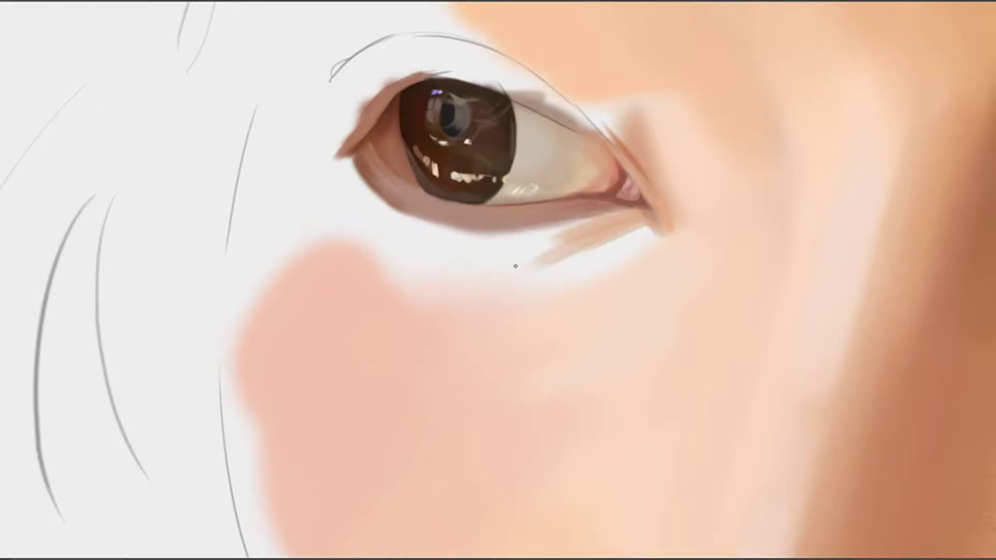
Block in reddish-brown shading beneath the middle of the lower lid, undoing the strokes that miss
{"action": "left_click_drag", "start_coordinate": [551, 277], "coordinate": [660, 261]}
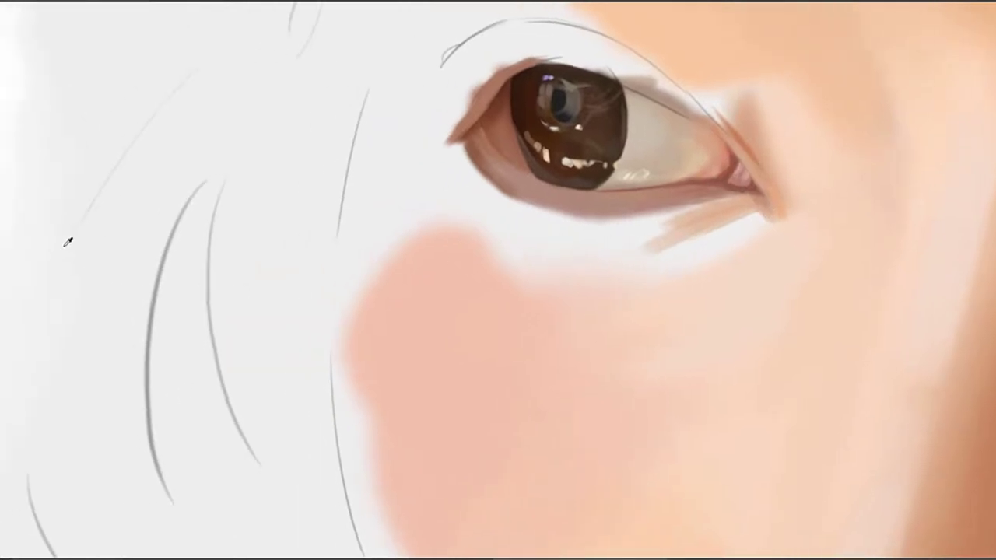
{"action": "left_click_drag", "start_coordinate": [691, 210], "coordinate": [591, 226]}
{"action": "key", "text": "ctrl+z"}
{"action": "mouse_move", "coordinate": [689, 211]}
{"action": "left_mouse_down"}
{"action": "mouse_move", "coordinate": [556, 223]}
{"action": "mouse_move", "coordinate": [662, 216]}
{"action": "left_mouse_up"}
{"action": "key", "text": "ctrl+z"}
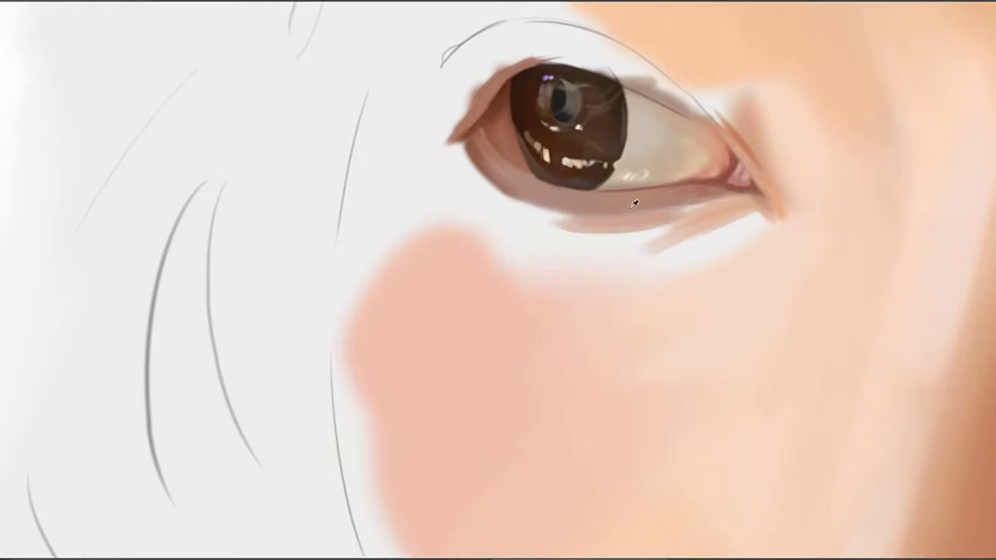
{"action": "left_click_drag", "start_coordinate": [592, 216], "coordinate": [673, 204]}
{"action": "mouse_move", "coordinate": [632, 228]}
{"action": "left_mouse_down"}
{"action": "mouse_move", "coordinate": [662, 221]}
{"action": "mouse_move", "coordinate": [659, 241]}
{"action": "mouse_move", "coordinate": [612, 253]}
{"action": "mouse_move", "coordinate": [679, 225]}
{"action": "mouse_move", "coordinate": [648, 236]}
{"action": "left_mouse_up"}
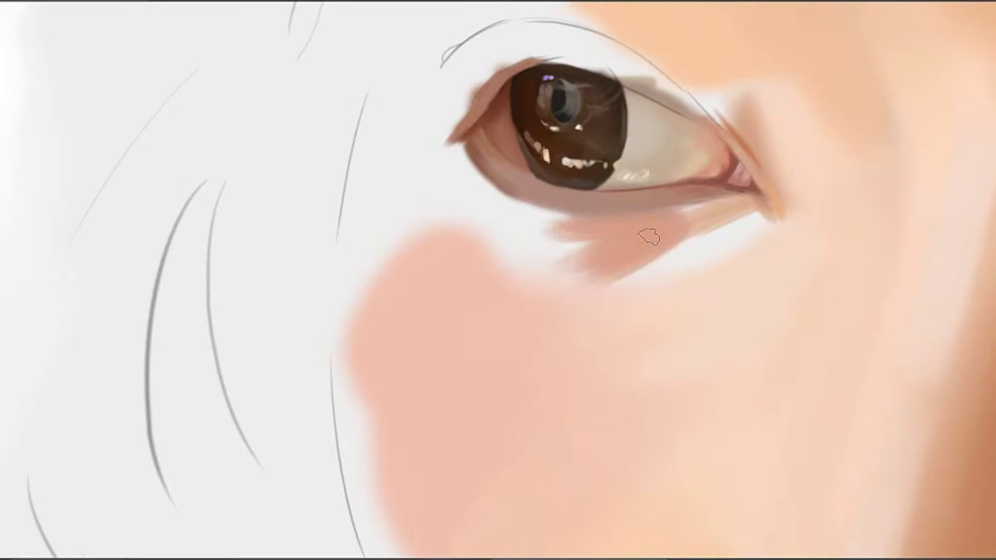
Extend the under-eye shading to the inner corner and down to the cheek with sampled skin tones
{"action": "left_click_drag", "start_coordinate": [716, 203], "coordinate": [505, 257]}
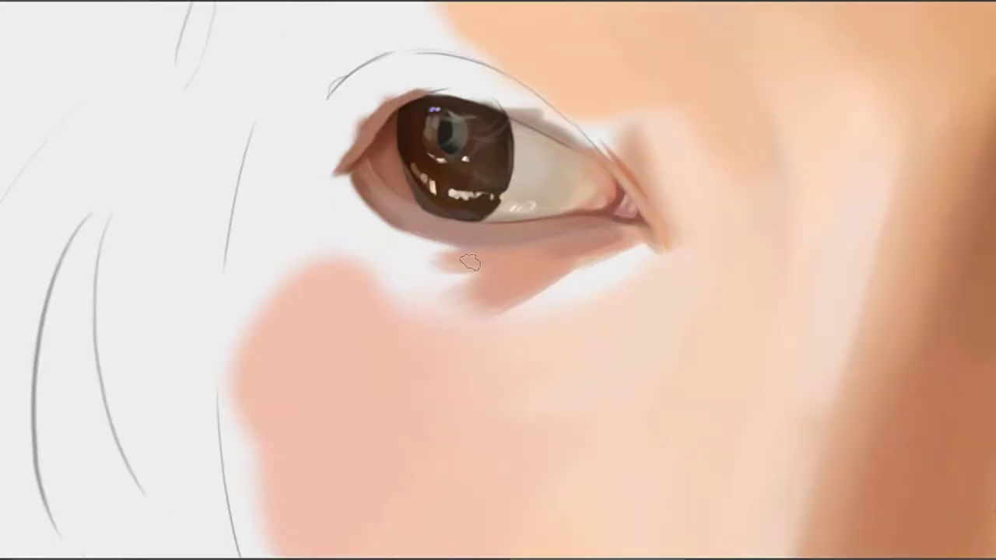
{"action": "left_click", "coordinate": [600, 240], "text": "alt"}
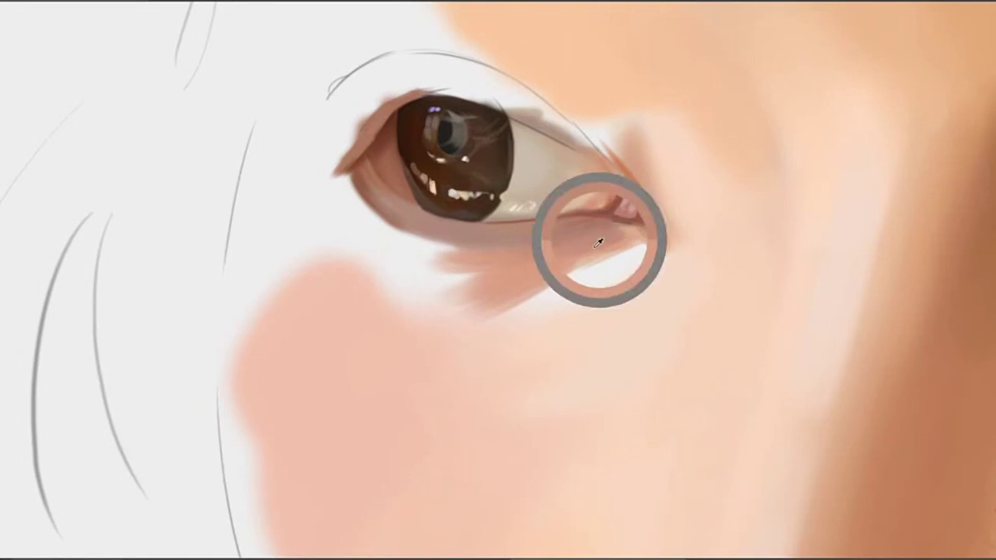
{"action": "mouse_move", "coordinate": [601, 255]}
{"action": "left_mouse_down"}
{"action": "mouse_move", "coordinate": [543, 276]}
{"action": "mouse_move", "coordinate": [529, 263]}
{"action": "mouse_move", "coordinate": [498, 279]}
{"action": "mouse_move", "coordinate": [573, 234]}
{"action": "mouse_move", "coordinate": [516, 273]}
{"action": "mouse_move", "coordinate": [518, 260]}
{"action": "mouse_move", "coordinate": [429, 291]}
{"action": "left_mouse_up"}
{"action": "left_click", "coordinate": [549, 230], "text": "alt"}
{"action": "mouse_move", "coordinate": [514, 267]}
{"action": "left_mouse_down"}
{"action": "mouse_move", "coordinate": [373, 309]}
{"action": "mouse_move", "coordinate": [580, 260]}
{"action": "mouse_move", "coordinate": [563, 260]}
{"action": "mouse_move", "coordinate": [567, 314]}
{"action": "left_mouse_up"}
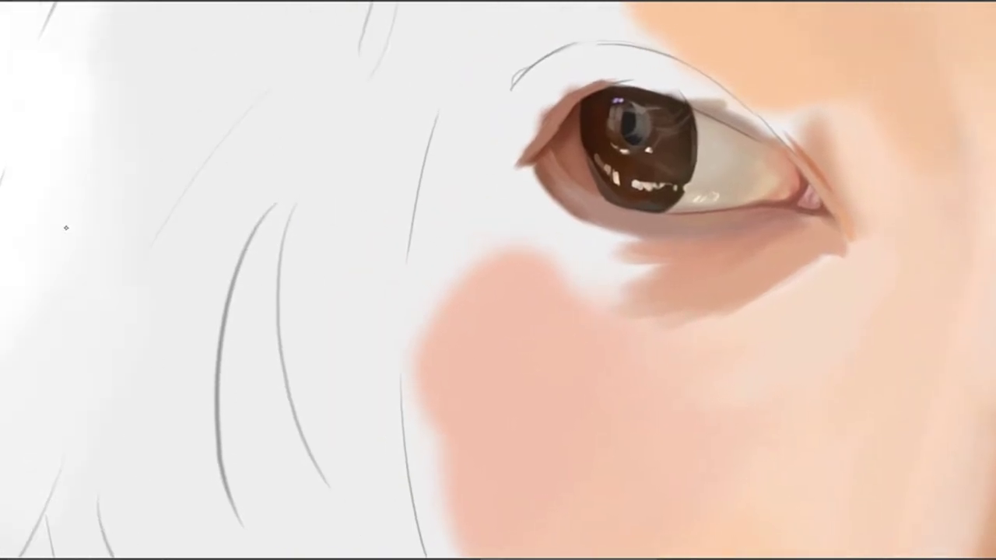
Paint brown and orange tones along the lower lid's outer edge and extend them past the outer corner
{"action": "mouse_move", "coordinate": [552, 214]}
{"action": "left_mouse_down"}
{"action": "mouse_move", "coordinate": [566, 241]}
{"action": "mouse_move", "coordinate": [536, 199]}
{"action": "mouse_move", "coordinate": [578, 252]}
{"action": "mouse_move", "coordinate": [543, 201]}
{"action": "mouse_move", "coordinate": [597, 249]}
{"action": "left_mouse_up"}
{"action": "key", "text": "ctrl+z"}
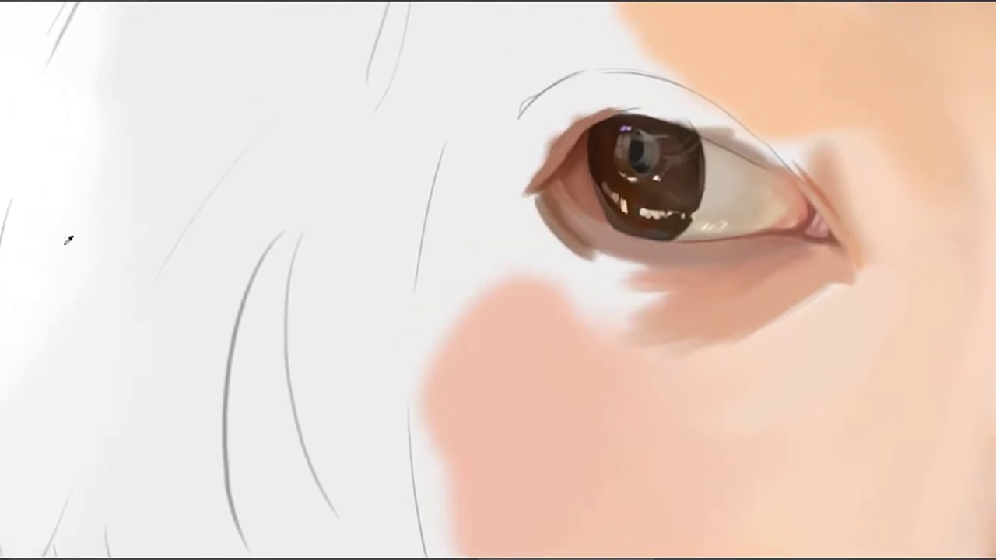
{"action": "left_click_drag", "start_coordinate": [545, 229], "coordinate": [591, 257]}
{"action": "mouse_move", "coordinate": [538, 204]}
{"action": "left_mouse_down"}
{"action": "mouse_move", "coordinate": [569, 252]}
{"action": "mouse_move", "coordinate": [538, 206]}
{"action": "mouse_move", "coordinate": [514, 232]}
{"action": "left_mouse_up"}
{"action": "mouse_move", "coordinate": [609, 266]}
{"action": "left_mouse_down"}
{"action": "mouse_move", "coordinate": [571, 246]}
{"action": "mouse_move", "coordinate": [674, 271]}
{"action": "mouse_move", "coordinate": [595, 260]}
{"action": "mouse_move", "coordinate": [618, 272]}
{"action": "mouse_move", "coordinate": [688, 274]}
{"action": "mouse_move", "coordinate": [579, 259]}
{"action": "mouse_move", "coordinate": [704, 278]}
{"action": "left_mouse_up"}
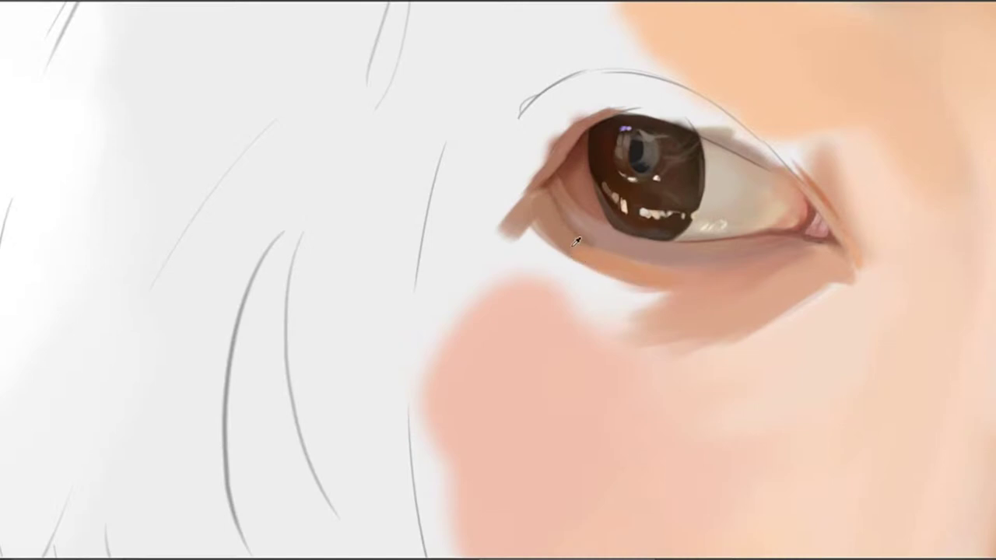
{"action": "mouse_move", "coordinate": [578, 241]}
{"action": "left_mouse_down"}
{"action": "mouse_move", "coordinate": [621, 255]}
{"action": "mouse_move", "coordinate": [617, 271]}
{"action": "mouse_move", "coordinate": [568, 253]}
{"action": "mouse_move", "coordinate": [657, 273]}
{"action": "left_mouse_up"}
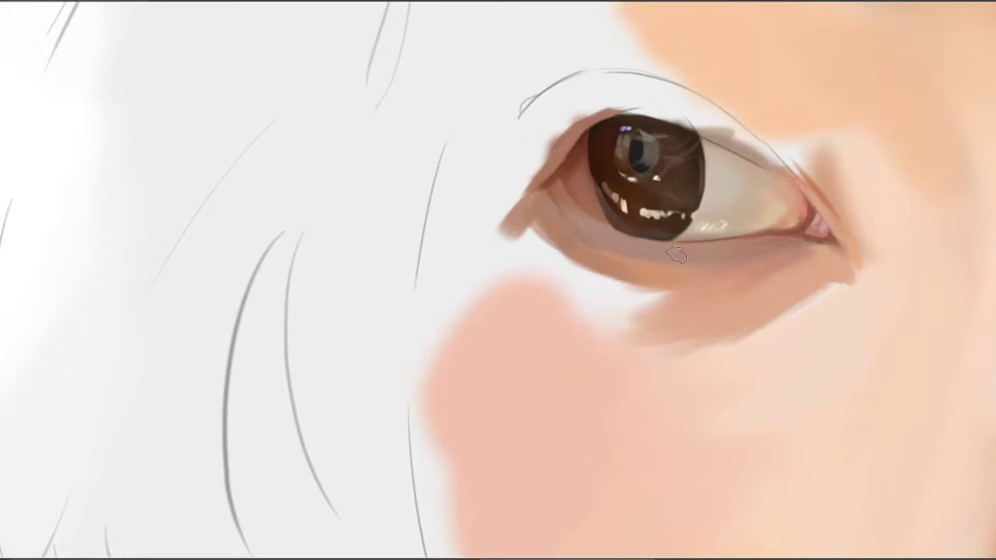
Brush peach and tan strokes beneath the lower lid's outer half, blending them with sampled colours
{"action": "left_click", "coordinate": [611, 264], "text": "alt"}
{"action": "left_click_drag", "start_coordinate": [654, 291], "coordinate": [678, 292]}
{"action": "mouse_move", "coordinate": [602, 282]}
{"action": "left_mouse_down"}
{"action": "mouse_move", "coordinate": [685, 291]}
{"action": "mouse_move", "coordinate": [617, 289]}
{"action": "mouse_move", "coordinate": [674, 302]}
{"action": "left_mouse_up"}
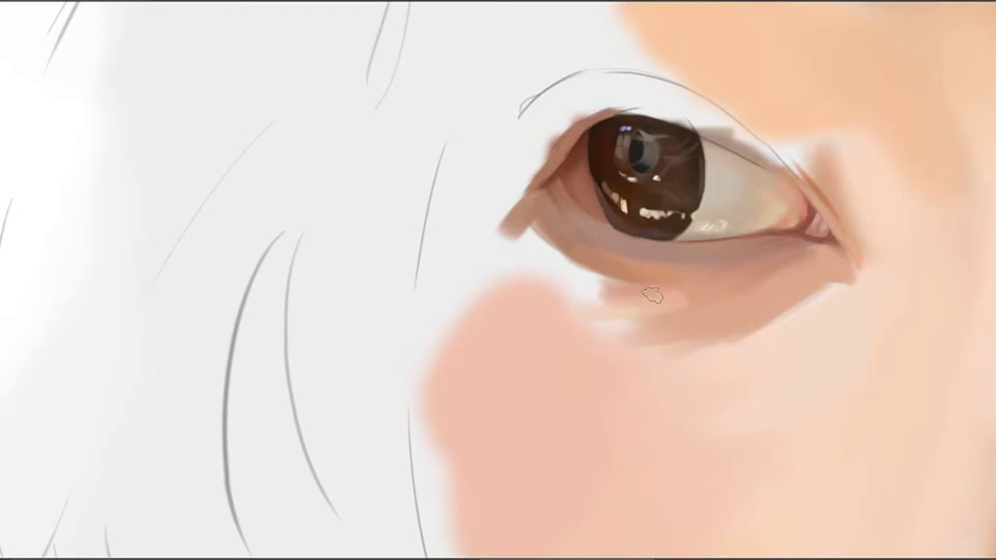
{"action": "mouse_move", "coordinate": [554, 291]}
{"action": "left_mouse_down"}
{"action": "mouse_move", "coordinate": [644, 281]}
{"action": "mouse_move", "coordinate": [526, 286]}
{"action": "mouse_move", "coordinate": [678, 276]}
{"action": "mouse_move", "coordinate": [566, 284]}
{"action": "mouse_move", "coordinate": [651, 280]}
{"action": "left_mouse_up"}
{"action": "left_click", "coordinate": [671, 278], "text": "alt"}
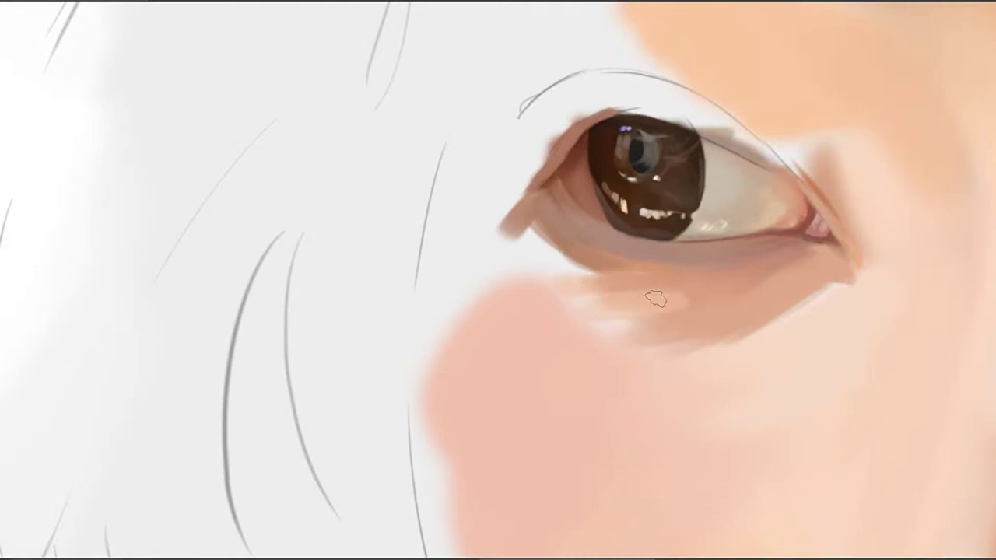
{"action": "left_click", "coordinate": [668, 301], "text": "alt"}
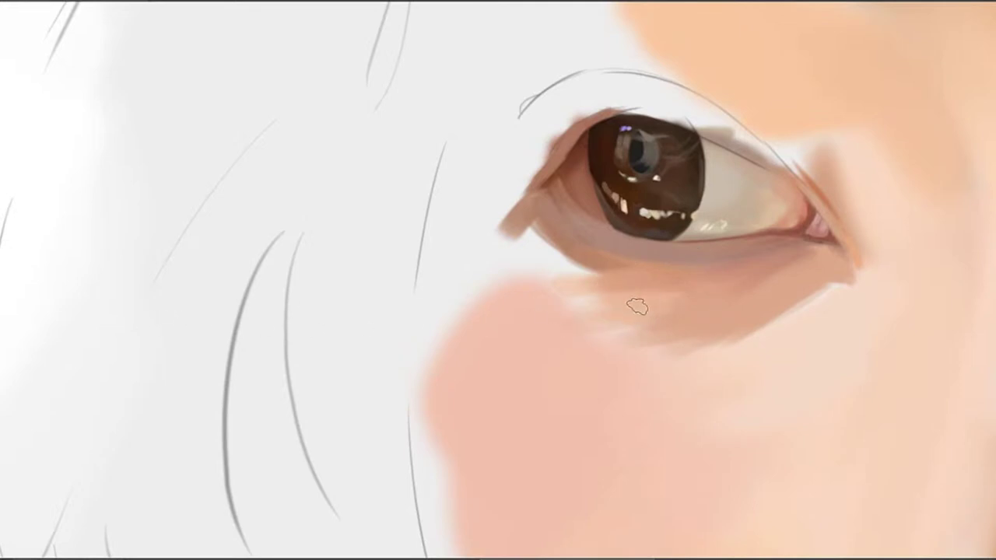
Spread the light brown under-eye shadow outward over the upper edge of the pink cheek
{"action": "left_click_drag", "start_coordinate": [658, 333], "coordinate": [560, 341]}
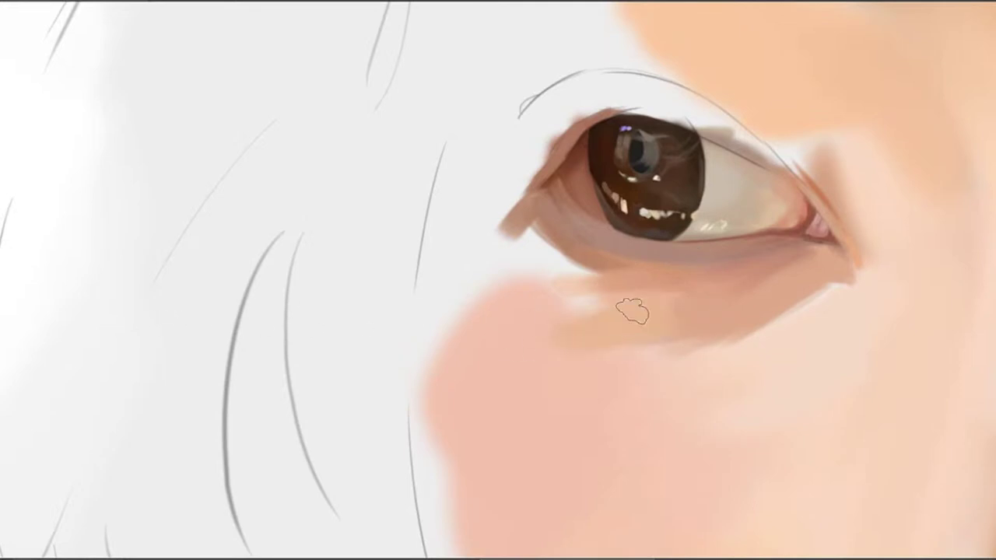
{"action": "mouse_move", "coordinate": [632, 311]}
{"action": "left_mouse_down"}
{"action": "mouse_move", "coordinate": [505, 321]}
{"action": "mouse_move", "coordinate": [676, 304]}
{"action": "mouse_move", "coordinate": [726, 283]}
{"action": "mouse_move", "coordinate": [624, 325]}
{"action": "mouse_move", "coordinate": [665, 333]}
{"action": "mouse_move", "coordinate": [718, 310]}
{"action": "mouse_move", "coordinate": [682, 324]}
{"action": "mouse_move", "coordinate": [495, 339]}
{"action": "mouse_move", "coordinate": [547, 334]}
{"action": "left_mouse_up"}
{"action": "left_click", "coordinate": [655, 308], "text": "alt"}
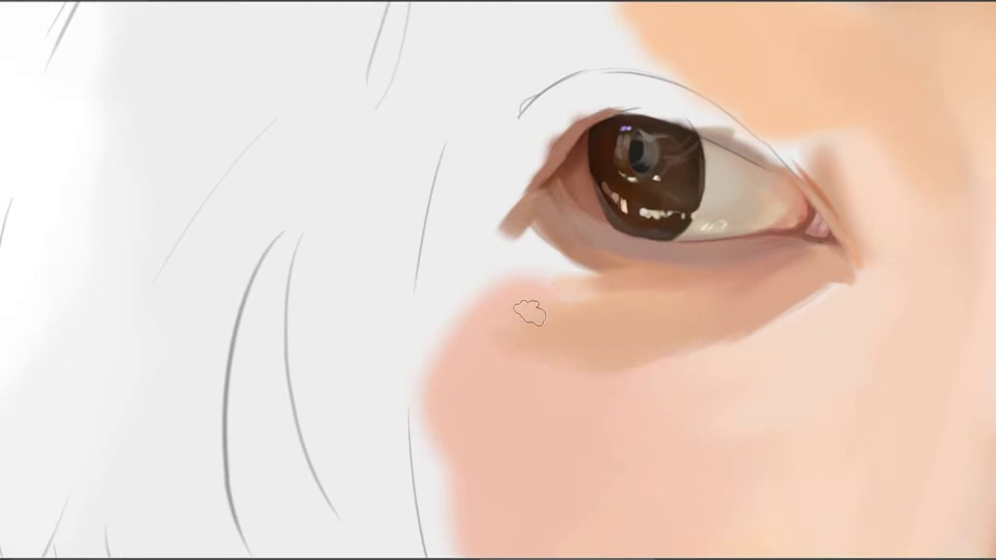
{"action": "left_click_drag", "start_coordinate": [671, 283], "coordinate": [552, 311]}
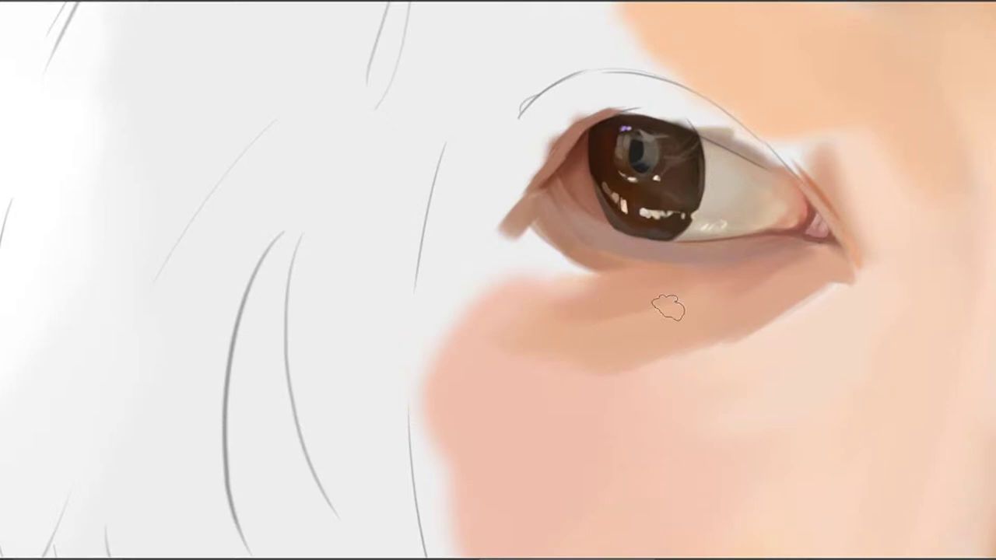
{"action": "left_click_drag", "start_coordinate": [649, 294], "coordinate": [494, 290]}
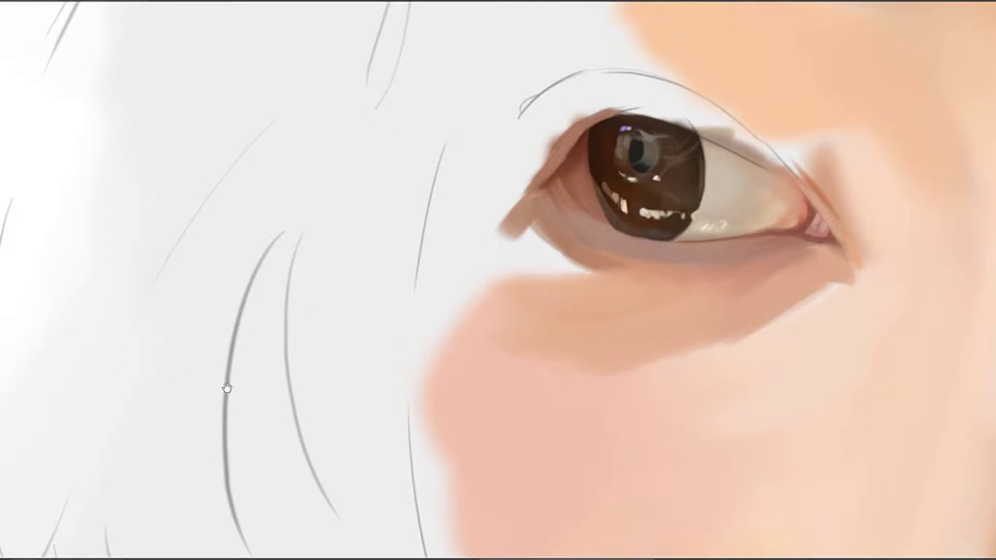
Cover the bare canvas just below the lower lid's outer curve with sampled orange-tan skin colour
{"action": "mouse_move", "coordinate": [551, 340]}
{"action": "left_mouse_down"}
{"action": "mouse_move", "coordinate": [506, 262]}
{"action": "mouse_move", "coordinate": [524, 309]}
{"action": "mouse_move", "coordinate": [584, 316]}
{"action": "left_mouse_up"}
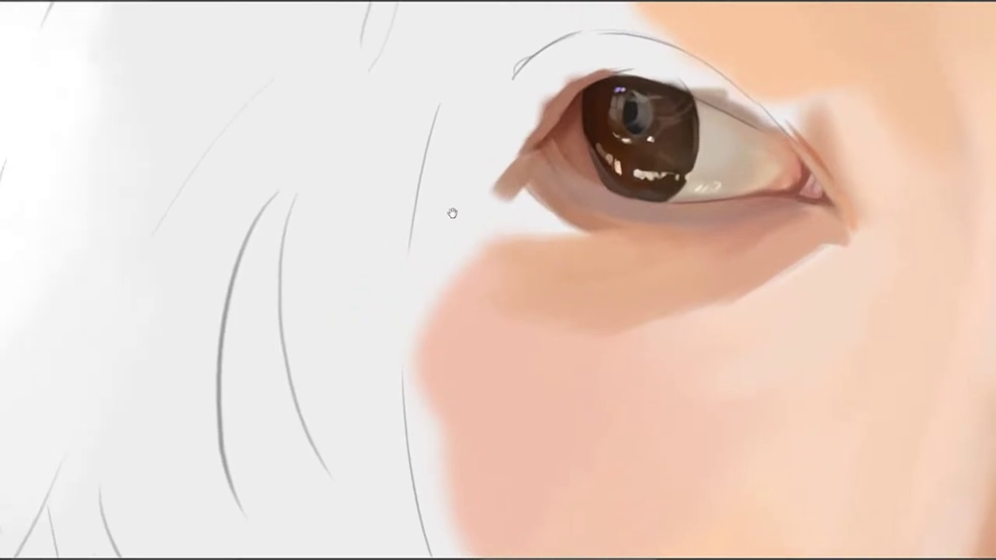
{"action": "left_click_drag", "start_coordinate": [452, 213], "coordinate": [450, 266]}
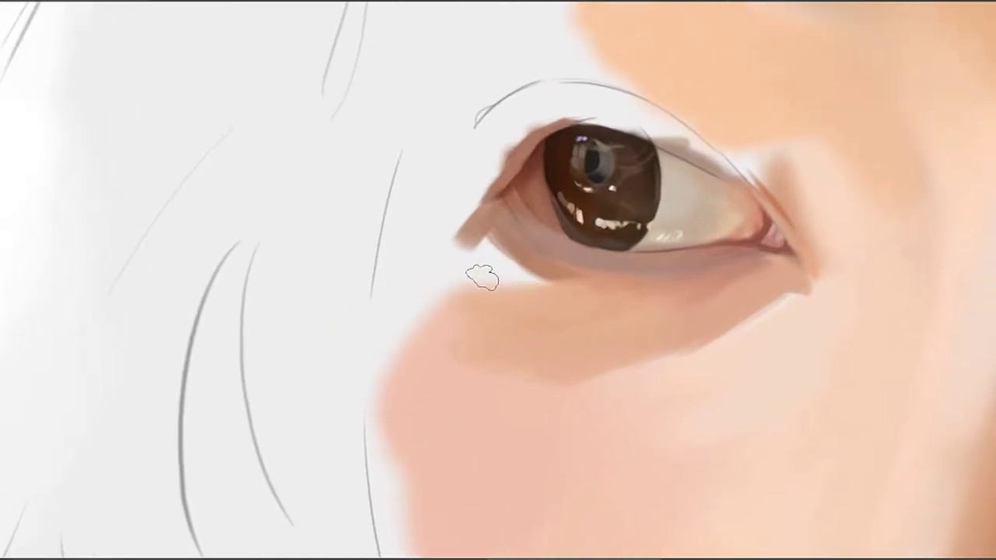
{"action": "mouse_move", "coordinate": [483, 256]}
{"action": "left_mouse_down"}
{"action": "mouse_move", "coordinate": [565, 287]}
{"action": "mouse_move", "coordinate": [532, 279]}
{"action": "mouse_move", "coordinate": [499, 254]}
{"action": "mouse_move", "coordinate": [561, 283]}
{"action": "mouse_move", "coordinate": [477, 240]}
{"action": "mouse_move", "coordinate": [566, 276]}
{"action": "mouse_move", "coordinate": [568, 292]}
{"action": "mouse_move", "coordinate": [483, 259]}
{"action": "left_mouse_up"}
{"action": "left_click", "coordinate": [574, 293], "text": "alt"}
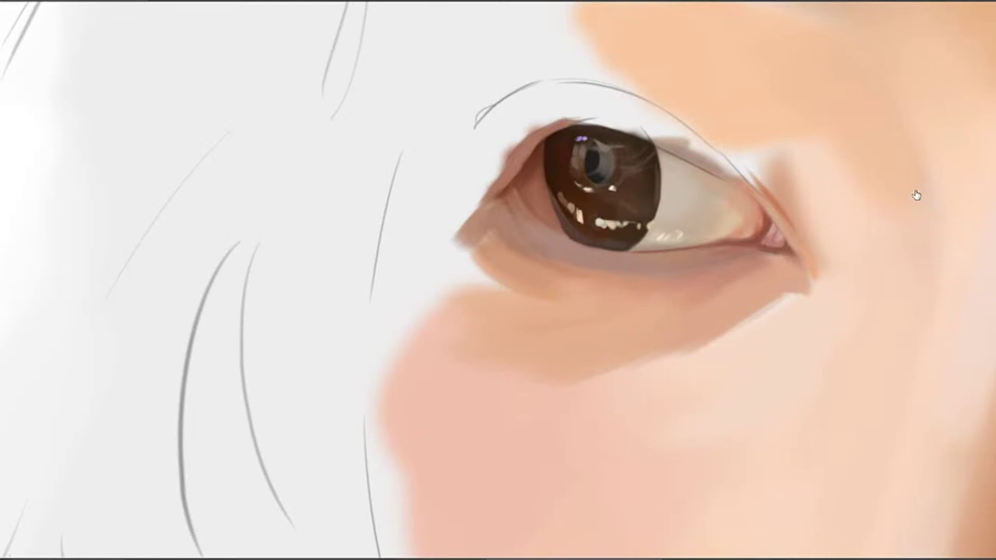
Adjust the round blending brush's size and soften the skin transitions beneath the lower lid
{"action": "key", "text": "bracketright"}
{"action": "key", "text": "bracketright"}
{"action": "key", "text": "bracketright"}
{"action": "key", "text": "bracketright"}
{"action": "key", "text": "bracketleft"}
{"action": "key", "text": "bracketleft"}
{"action": "key", "text": "bracketleft"}
{"action": "key", "text": "bracketleft"}
{"action": "key", "text": "bracketleft"}
{"action": "left_click", "coordinate": [741, 250], "text": "alt"}
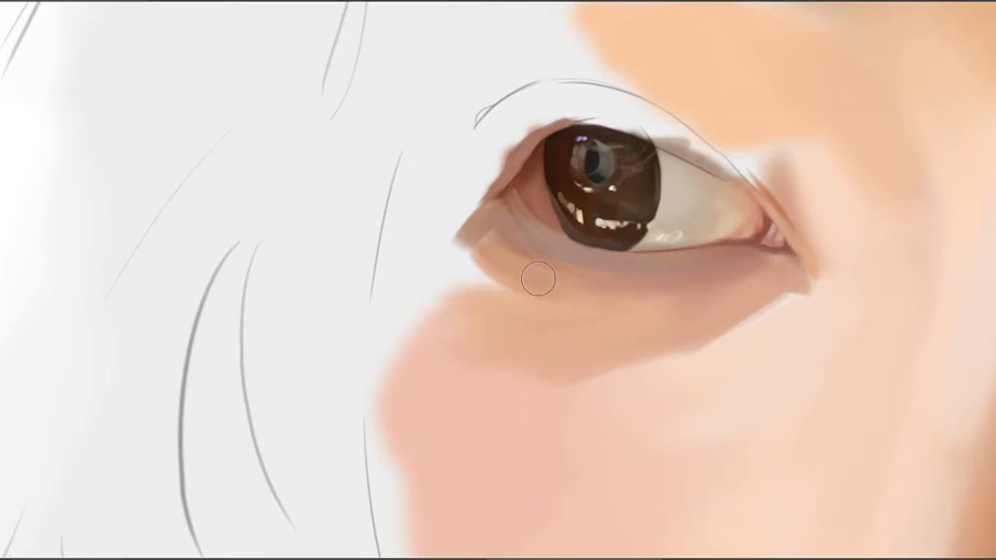
Shade the lower lid softly with sampled brown from the outer corner to beneath the iris
{"action": "left_click", "coordinate": [515, 248], "text": "alt"}
{"action": "mouse_move", "coordinate": [485, 235]}
{"action": "left_mouse_down"}
{"action": "mouse_move", "coordinate": [549, 250]}
{"action": "mouse_move", "coordinate": [514, 266]}
{"action": "left_mouse_up"}
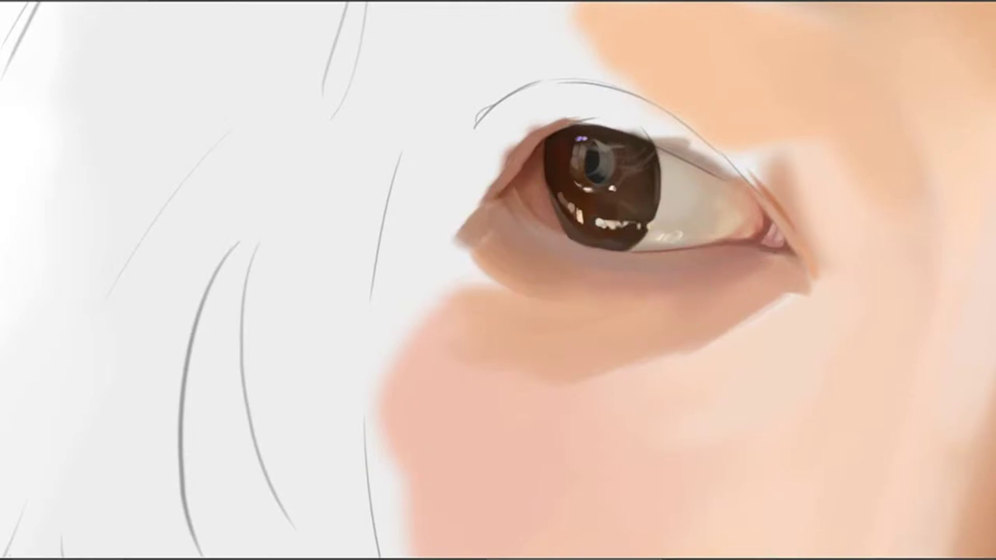
{"action": "mouse_move", "coordinate": [609, 262]}
{"action": "left_mouse_down"}
{"action": "mouse_move", "coordinate": [487, 214]}
{"action": "mouse_move", "coordinate": [490, 205]}
{"action": "mouse_move", "coordinate": [498, 237]}
{"action": "mouse_move", "coordinate": [545, 268]}
{"action": "mouse_move", "coordinate": [493, 273]}
{"action": "mouse_move", "coordinate": [624, 292]}
{"action": "mouse_move", "coordinate": [582, 288]}
{"action": "left_mouse_up"}
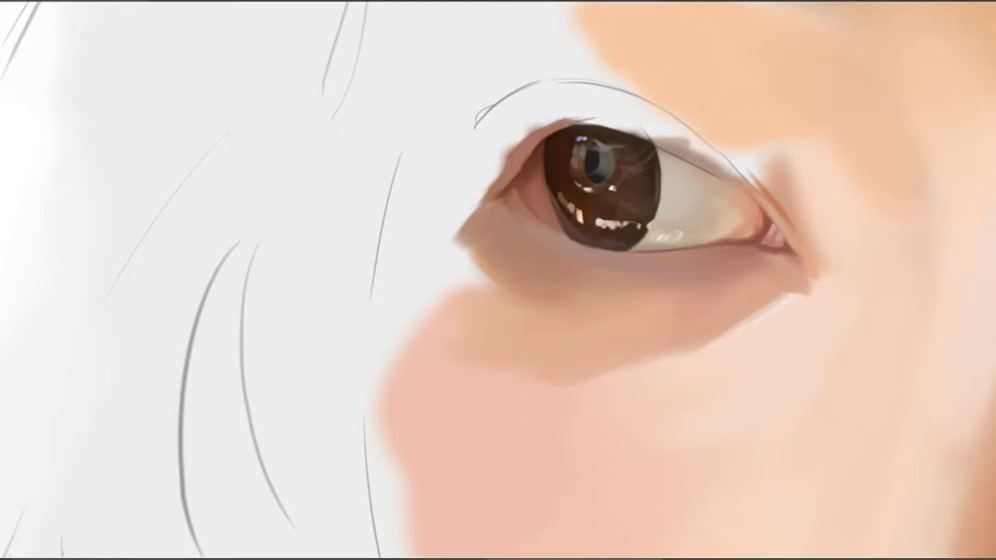
{"action": "left_click_drag", "start_coordinate": [630, 282], "coordinate": [556, 317]}
Block in the upper lid's outer half in reddish brown and add a lighter brown patch past the corner
{"action": "left_click_drag", "start_coordinate": [710, 329], "coordinate": [605, 260]}
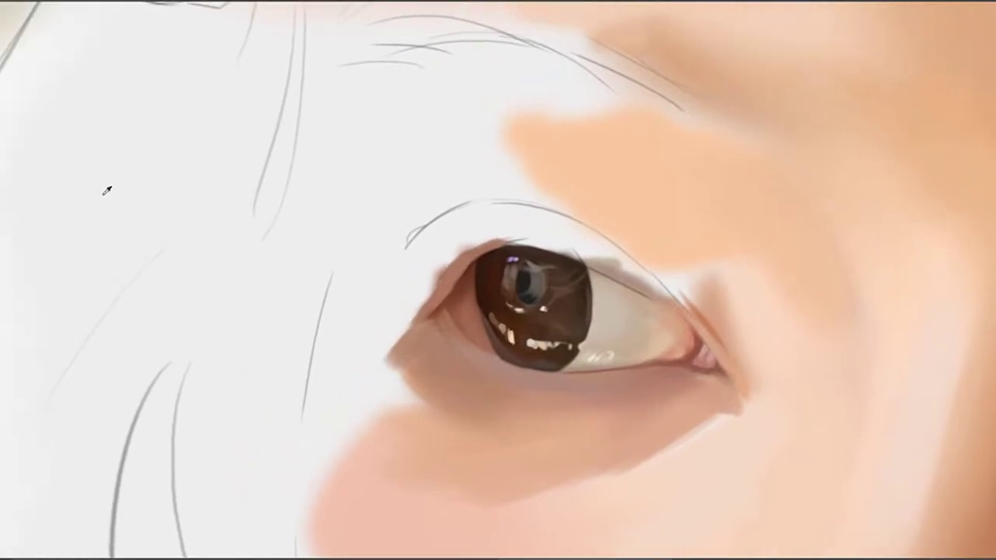
{"action": "mouse_move", "coordinate": [451, 276]}
{"action": "left_mouse_down"}
{"action": "mouse_move", "coordinate": [434, 299]}
{"action": "mouse_move", "coordinate": [479, 241]}
{"action": "mouse_move", "coordinate": [430, 304]}
{"action": "mouse_move", "coordinate": [463, 256]}
{"action": "mouse_move", "coordinate": [432, 281]}
{"action": "mouse_move", "coordinate": [428, 300]}
{"action": "mouse_move", "coordinate": [473, 242]}
{"action": "mouse_move", "coordinate": [438, 275]}
{"action": "mouse_move", "coordinate": [452, 258]}
{"action": "mouse_move", "coordinate": [487, 237]}
{"action": "mouse_move", "coordinate": [432, 253]}
{"action": "mouse_move", "coordinate": [457, 229]}
{"action": "mouse_move", "coordinate": [488, 220]}
{"action": "mouse_move", "coordinate": [416, 272]}
{"action": "mouse_move", "coordinate": [458, 223]}
{"action": "mouse_move", "coordinate": [465, 241]}
{"action": "mouse_move", "coordinate": [430, 298]}
{"action": "mouse_move", "coordinate": [492, 257]}
{"action": "left_mouse_up"}
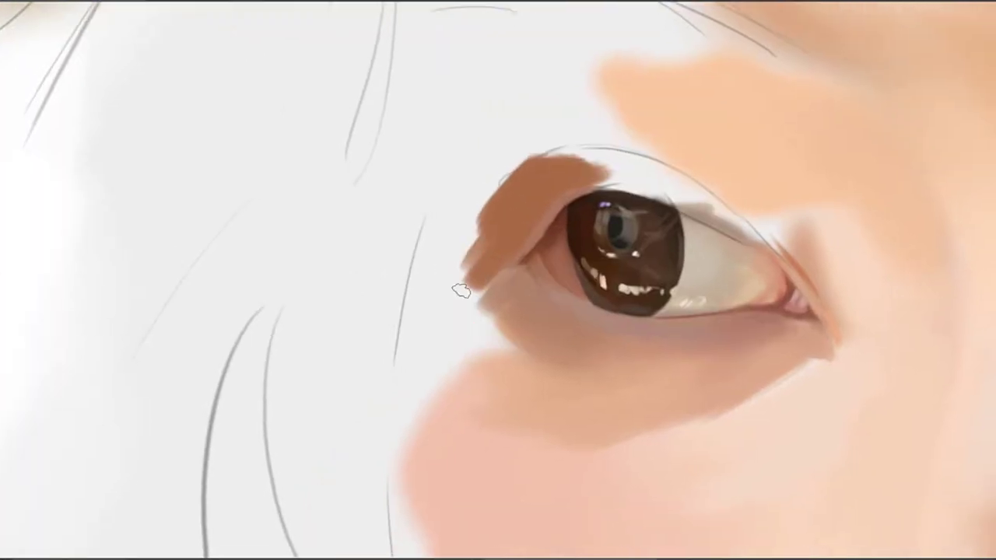
{"action": "mouse_move", "coordinate": [460, 291]}
{"action": "left_mouse_down"}
{"action": "mouse_move", "coordinate": [451, 291]}
{"action": "mouse_move", "coordinate": [463, 304]}
{"action": "mouse_move", "coordinate": [445, 312]}
{"action": "left_mouse_up"}
{"action": "mouse_move", "coordinate": [486, 259]}
{"action": "left_mouse_down"}
{"action": "mouse_move", "coordinate": [512, 237]}
{"action": "mouse_move", "coordinate": [452, 295]}
{"action": "mouse_move", "coordinate": [441, 291]}
{"action": "mouse_move", "coordinate": [444, 281]}
{"action": "mouse_move", "coordinate": [451, 268]}
{"action": "mouse_move", "coordinate": [458, 286]}
{"action": "mouse_move", "coordinate": [463, 273]}
{"action": "mouse_move", "coordinate": [431, 272]}
{"action": "mouse_move", "coordinate": [422, 260]}
{"action": "mouse_move", "coordinate": [453, 251]}
{"action": "left_mouse_up"}
{"action": "mouse_move", "coordinate": [519, 212]}
{"action": "left_mouse_down"}
{"action": "mouse_move", "coordinate": [438, 251]}
{"action": "mouse_move", "coordinate": [502, 222]}
{"action": "mouse_move", "coordinate": [476, 233]}
{"action": "mouse_move", "coordinate": [490, 218]}
{"action": "left_mouse_up"}
{"action": "left_click", "coordinate": [443, 233], "text": "alt"}
Fill the rest of the upper lid with brown along the crease line, tapering towards the inner corner
{"action": "mouse_move", "coordinate": [430, 212]}
{"action": "left_mouse_down"}
{"action": "mouse_move", "coordinate": [506, 215]}
{"action": "mouse_move", "coordinate": [575, 243]}
{"action": "left_mouse_up"}
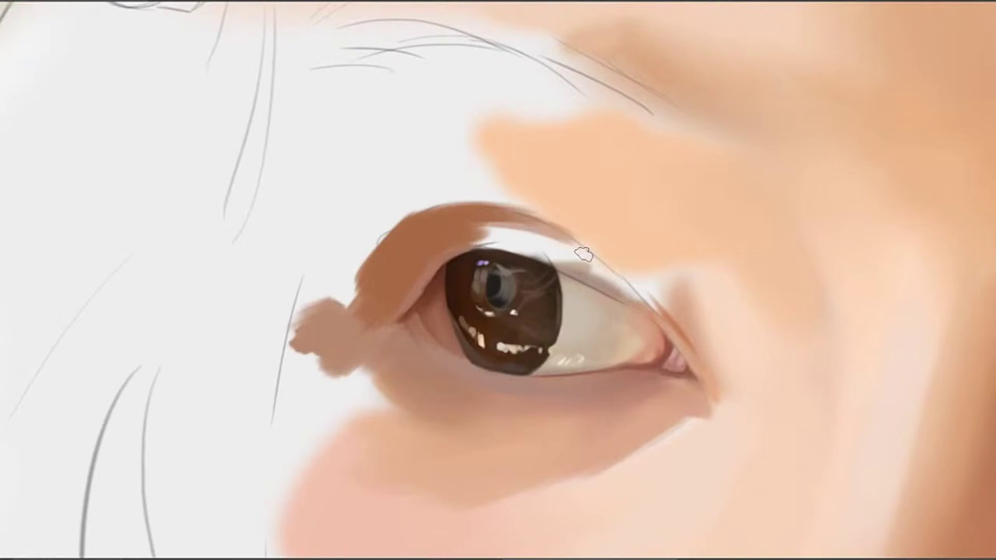
{"action": "mouse_move", "coordinate": [484, 227]}
{"action": "left_mouse_down"}
{"action": "mouse_move", "coordinate": [574, 250]}
{"action": "mouse_move", "coordinate": [562, 249]}
{"action": "left_mouse_up"}
{"action": "mouse_move", "coordinate": [475, 235]}
{"action": "left_mouse_down"}
{"action": "mouse_move", "coordinate": [575, 253]}
{"action": "mouse_move", "coordinate": [583, 264]}
{"action": "mouse_move", "coordinate": [504, 249]}
{"action": "left_mouse_up"}
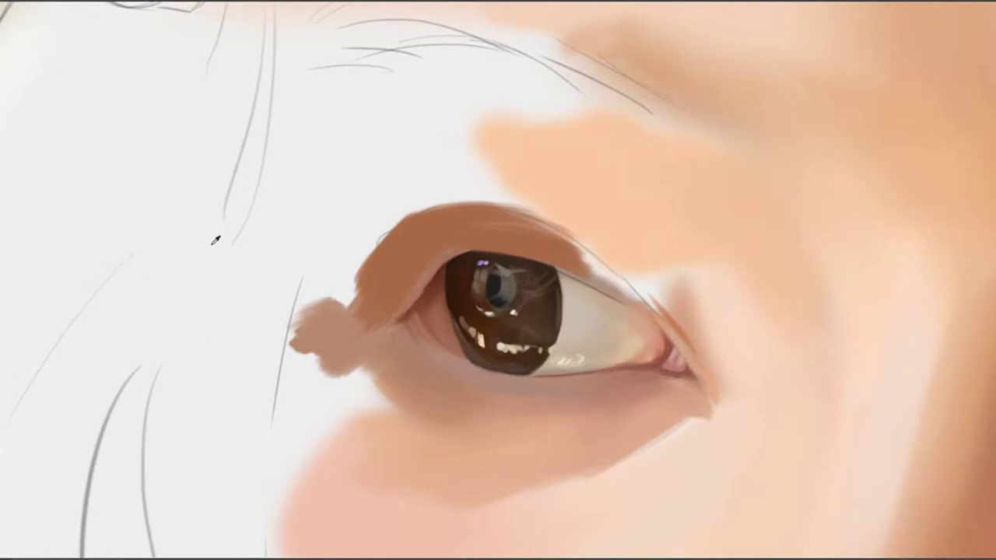
{"action": "left_click_drag", "start_coordinate": [718, 265], "coordinate": [651, 269]}
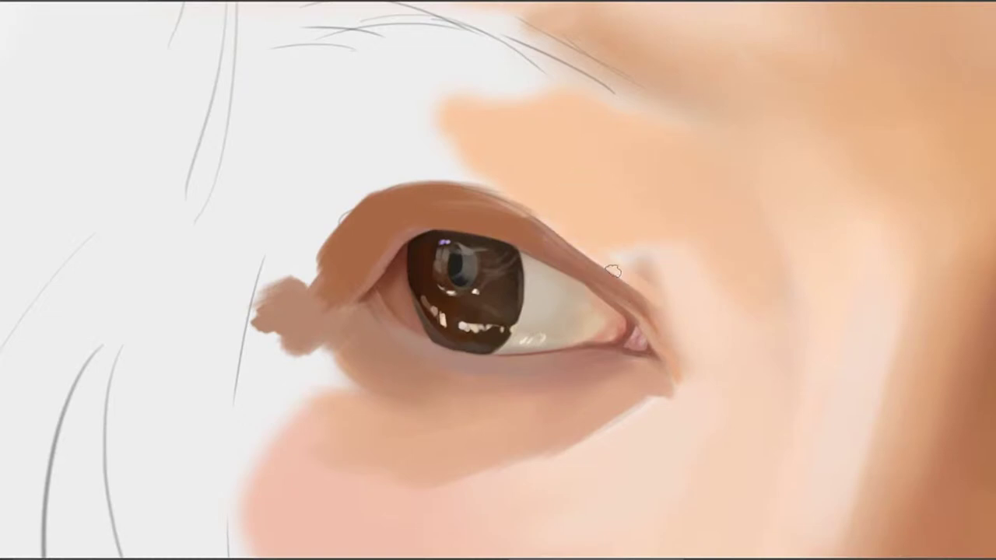
Blend sampled skin tones above the upper lid's inner end to cover the gap beside the nose bridge
{"action": "key", "text": "ctrl+z"}
{"action": "left_click", "coordinate": [637, 308], "text": "alt"}
{"action": "mouse_move", "coordinate": [588, 249]}
{"action": "left_mouse_down"}
{"action": "mouse_move", "coordinate": [651, 308]}
{"action": "mouse_move", "coordinate": [609, 279]}
{"action": "left_mouse_up"}
{"action": "left_click", "coordinate": [661, 312], "text": "alt"}
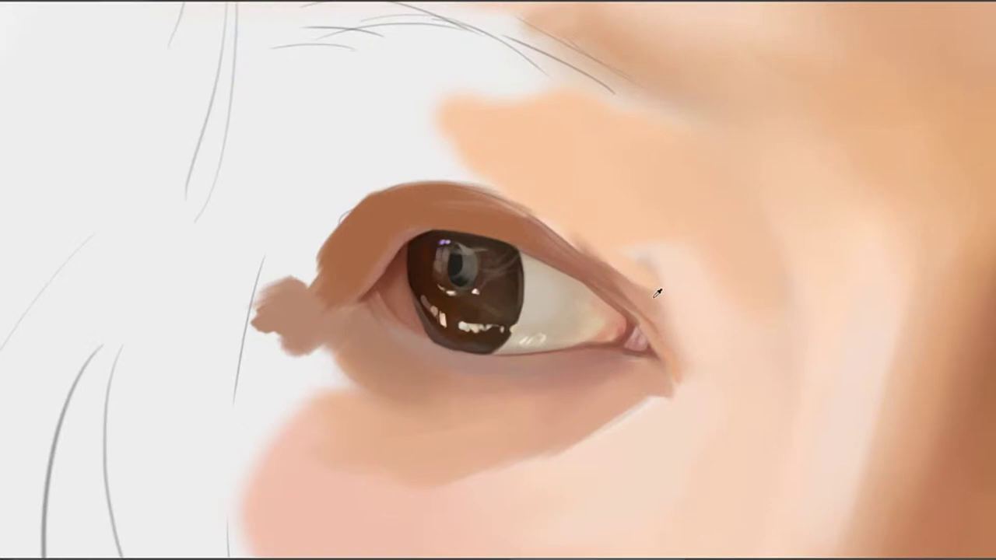
{"action": "left_click_drag", "start_coordinate": [644, 288], "coordinate": [563, 211]}
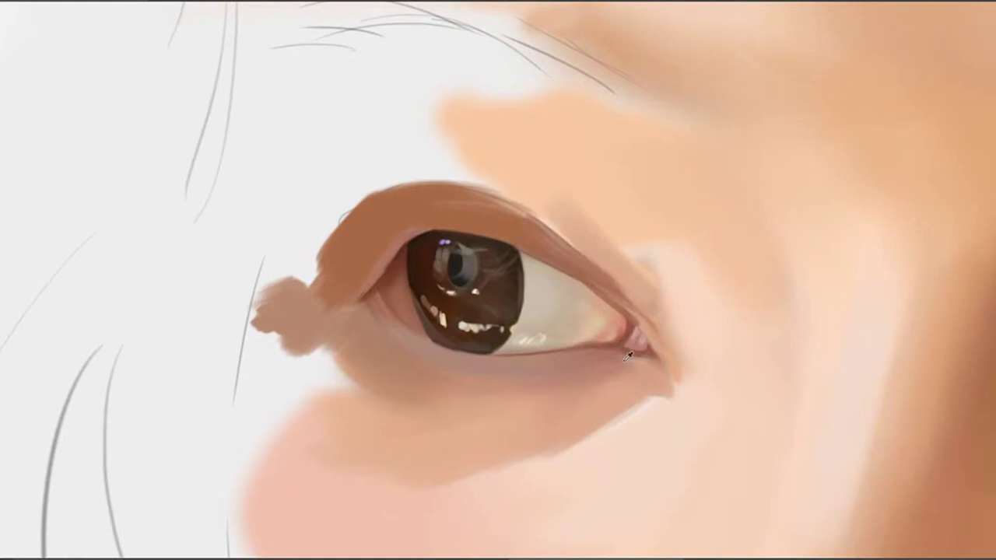
Paint the fold above the upper lid in sampled muted brown, from the inner corner to the lid's peak
{"action": "left_click", "coordinate": [590, 366], "text": "alt"}
{"action": "left_click_drag", "start_coordinate": [650, 302], "coordinate": [559, 201]}
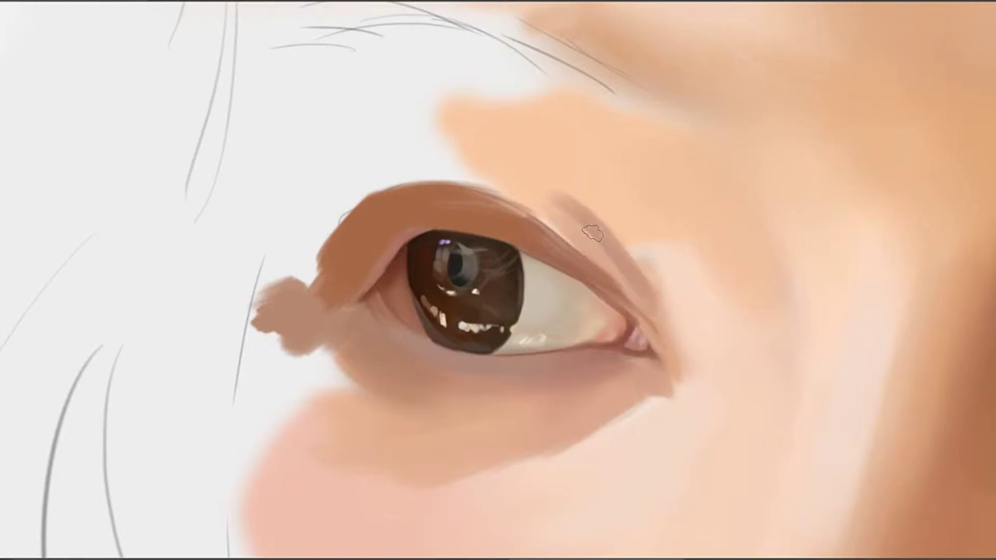
{"action": "left_click", "coordinate": [629, 291], "text": "alt"}
{"action": "left_click_drag", "start_coordinate": [633, 286], "coordinate": [526, 189]}
{"action": "left_click", "coordinate": [390, 227], "text": "alt"}
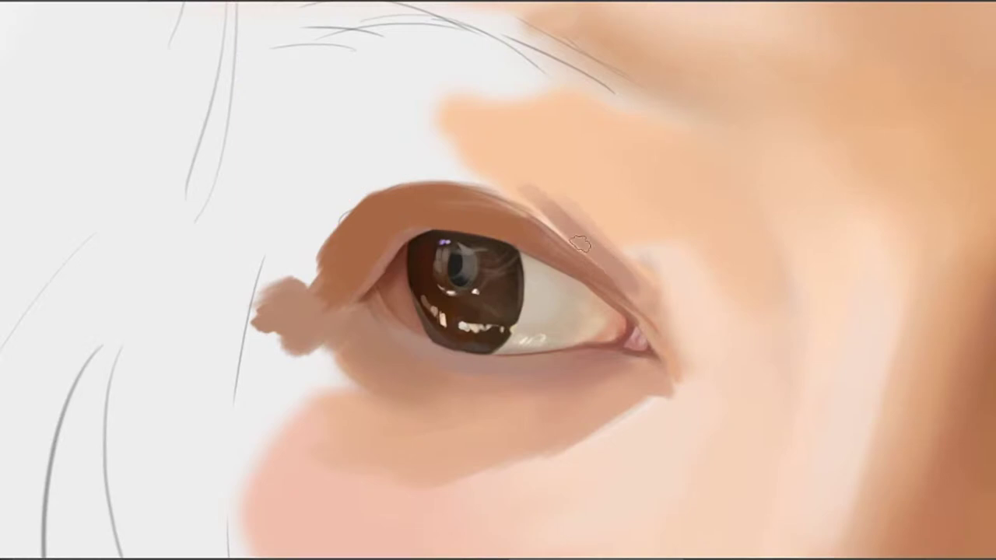
{"action": "left_click_drag", "start_coordinate": [625, 279], "coordinate": [518, 197]}
{"action": "key", "text": "ctrl+z"}
{"action": "left_click_drag", "start_coordinate": [606, 260], "coordinate": [546, 235]}
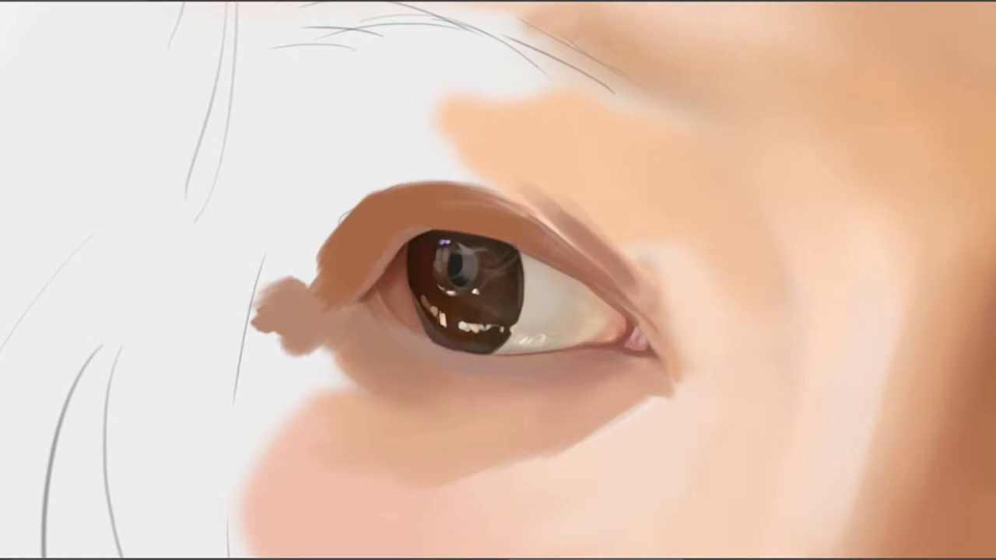
{"action": "left_click_drag", "start_coordinate": [566, 216], "coordinate": [448, 171]}
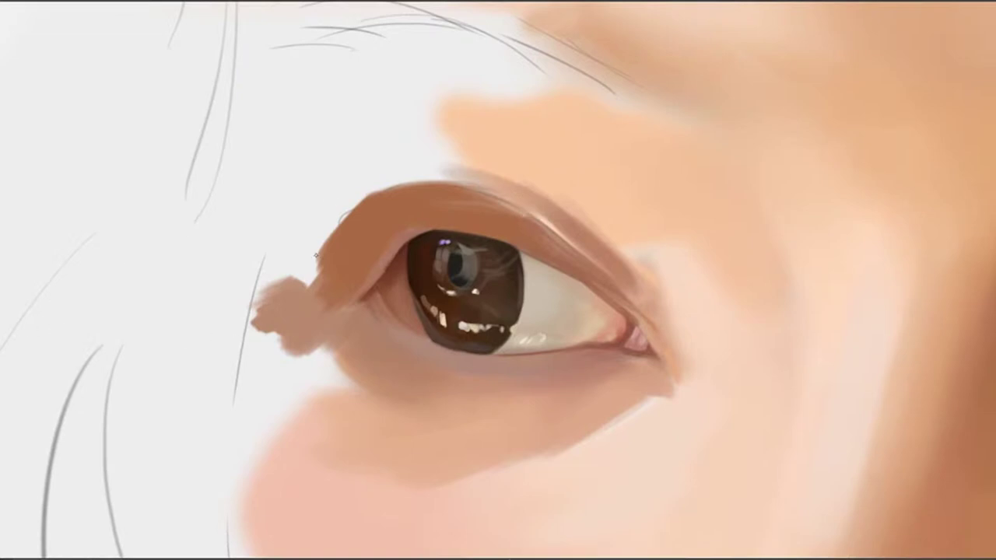
Block in an orange-brown band above the upper lid and merge its inner end into the fold
{"action": "mouse_move", "coordinate": [469, 148]}
{"action": "left_mouse_down"}
{"action": "mouse_move", "coordinate": [372, 175]}
{"action": "mouse_move", "coordinate": [494, 156]}
{"action": "mouse_move", "coordinate": [451, 155]}
{"action": "left_mouse_up"}
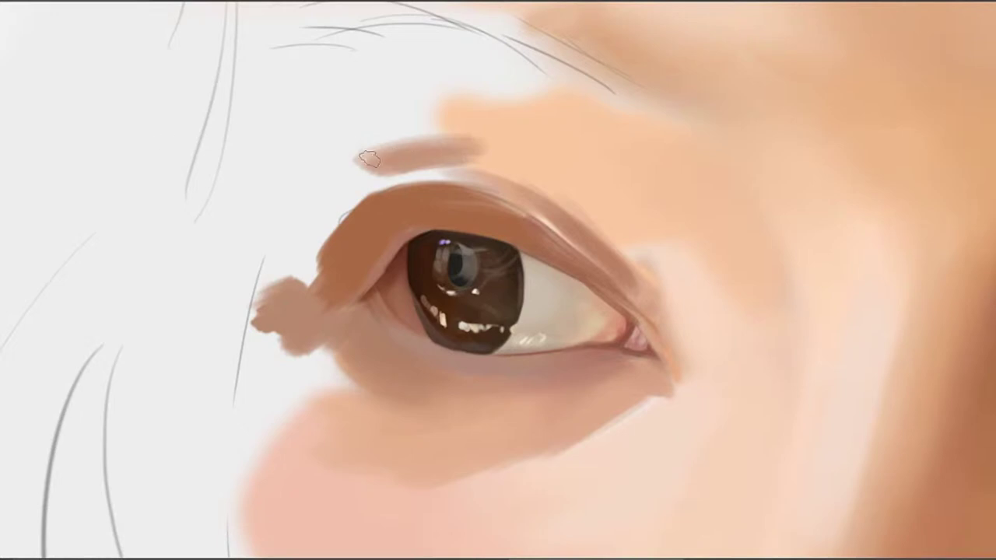
{"action": "mouse_move", "coordinate": [369, 159]}
{"action": "left_mouse_down"}
{"action": "mouse_move", "coordinate": [455, 150]}
{"action": "mouse_move", "coordinate": [492, 163]}
{"action": "mouse_move", "coordinate": [429, 161]}
{"action": "mouse_move", "coordinate": [370, 176]}
{"action": "mouse_move", "coordinate": [409, 164]}
{"action": "mouse_move", "coordinate": [482, 171]}
{"action": "mouse_move", "coordinate": [547, 194]}
{"action": "left_mouse_up"}
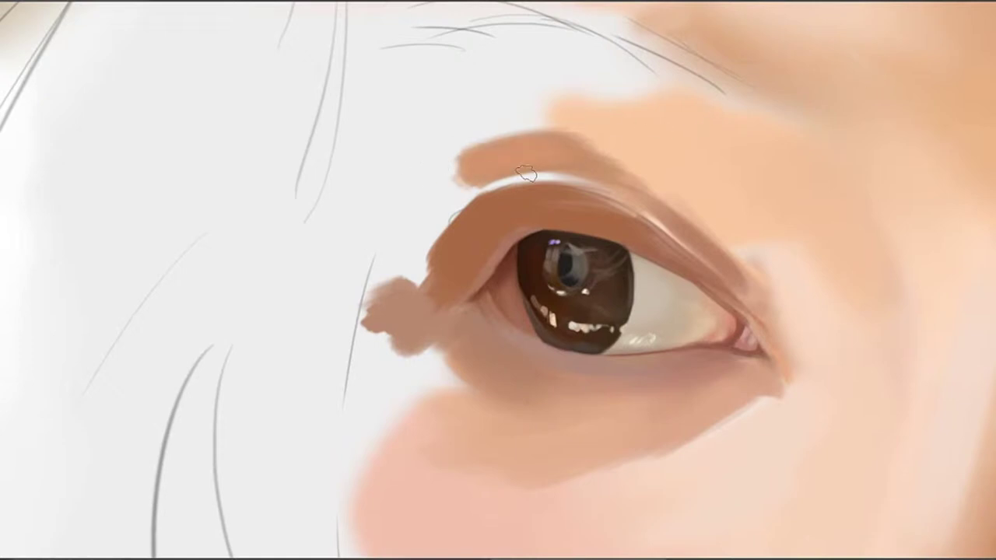
{"action": "left_click_drag", "start_coordinate": [571, 140], "coordinate": [580, 126]}
{"action": "mouse_move", "coordinate": [455, 155]}
{"action": "left_mouse_down"}
{"action": "mouse_move", "coordinate": [469, 149]}
{"action": "mouse_move", "coordinate": [424, 138]}
{"action": "left_mouse_up"}
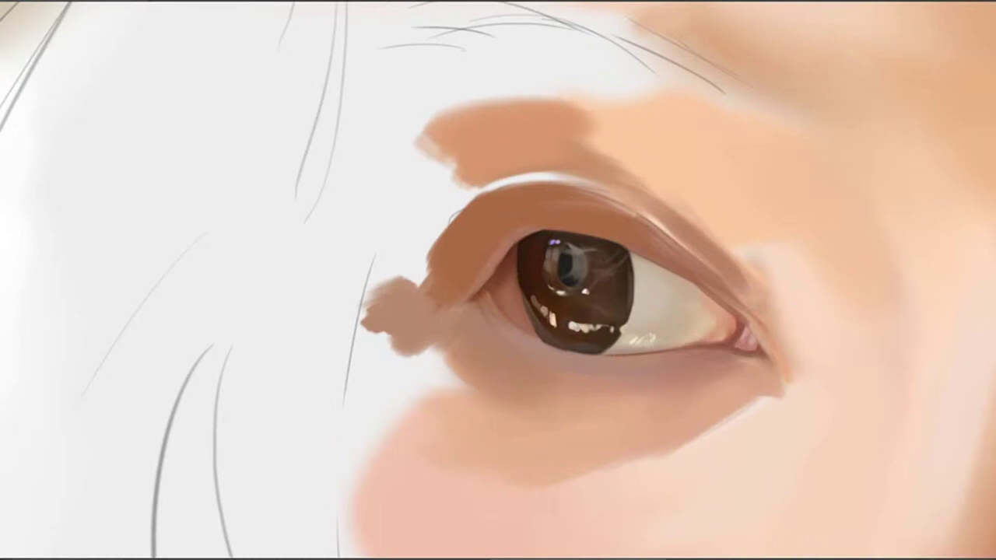
{"action": "left_click_drag", "start_coordinate": [637, 173], "coordinate": [682, 195]}
{"action": "left_click_drag", "start_coordinate": [627, 170], "coordinate": [639, 189]}
Extend the orange-brown skin tone down around the outer side of the upper lid and even out its edge
{"action": "left_click_drag", "start_coordinate": [505, 194], "coordinate": [450, 248]}
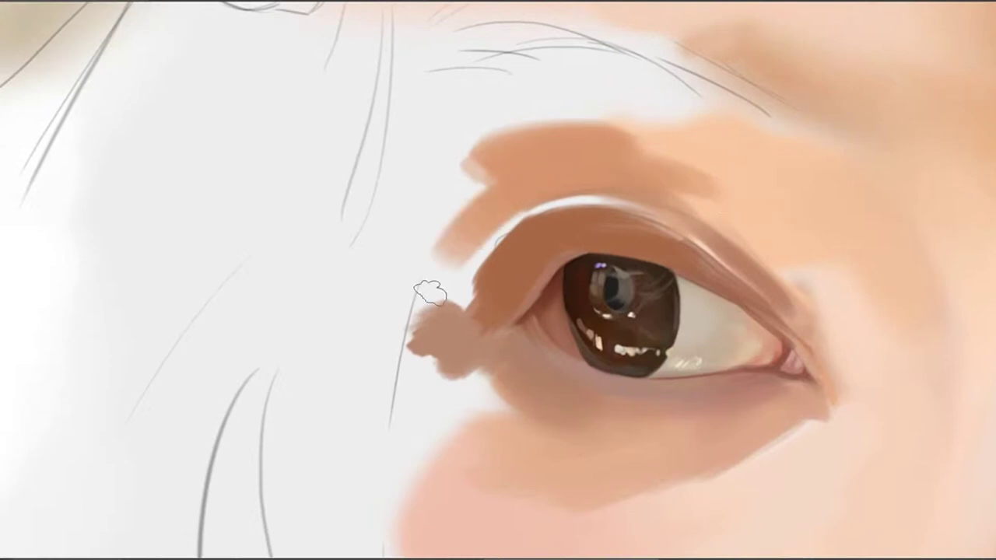
{"action": "left_click_drag", "start_coordinate": [510, 221], "coordinate": [467, 250]}
{"action": "mouse_move", "coordinate": [497, 199]}
{"action": "left_mouse_down"}
{"action": "mouse_move", "coordinate": [452, 260]}
{"action": "mouse_move", "coordinate": [429, 253]}
{"action": "left_mouse_up"}
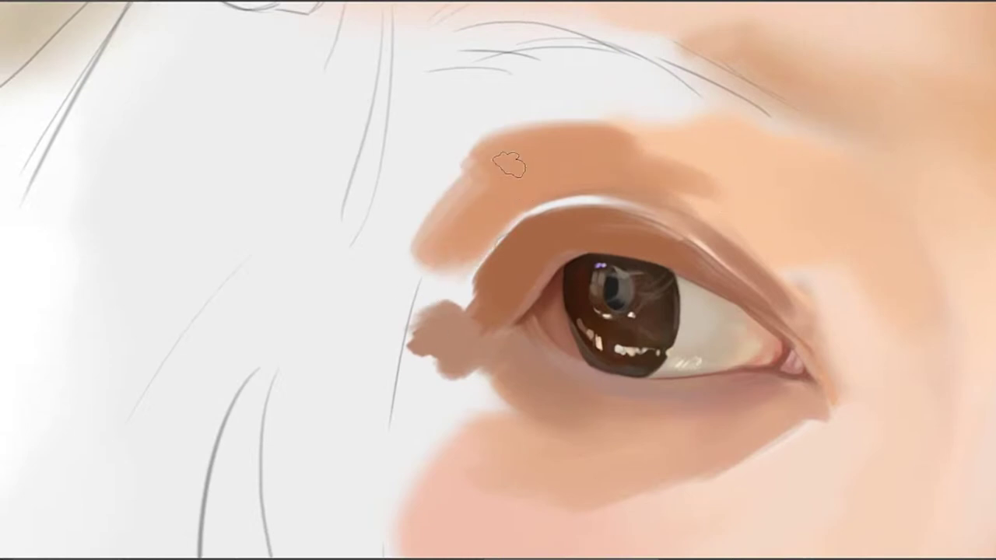
{"action": "left_click_drag", "start_coordinate": [481, 165], "coordinate": [434, 219]}
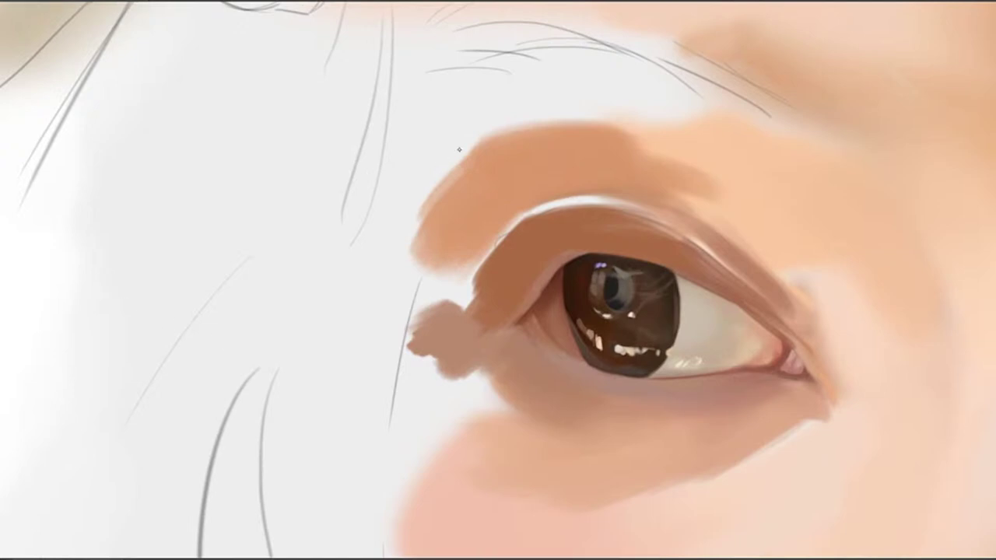
Fill the area up to the brow sketch line with orange-brown at the outer end and tan towards the inner end
{"action": "mouse_move", "coordinate": [509, 103]}
{"action": "left_mouse_down"}
{"action": "mouse_move", "coordinate": [451, 194]}
{"action": "mouse_move", "coordinate": [462, 167]}
{"action": "left_mouse_up"}
{"action": "left_click_drag", "start_coordinate": [413, 255], "coordinate": [513, 140]}
{"action": "left_click_drag", "start_coordinate": [408, 192], "coordinate": [474, 121]}
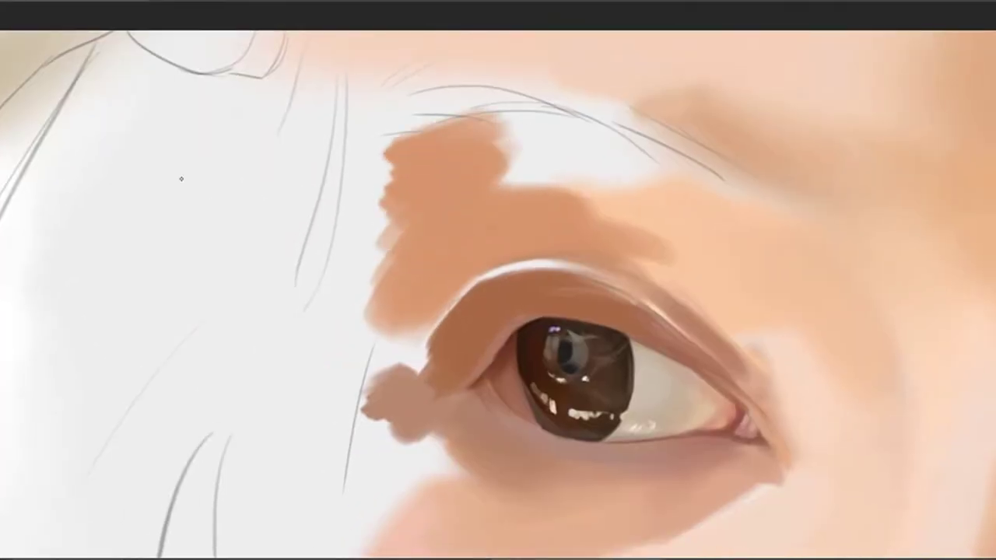
{"action": "mouse_move", "coordinate": [519, 177]}
{"action": "left_mouse_down"}
{"action": "mouse_move", "coordinate": [591, 126]}
{"action": "mouse_move", "coordinate": [503, 163]}
{"action": "mouse_move", "coordinate": [437, 133]}
{"action": "mouse_move", "coordinate": [654, 165]}
{"action": "left_mouse_up"}
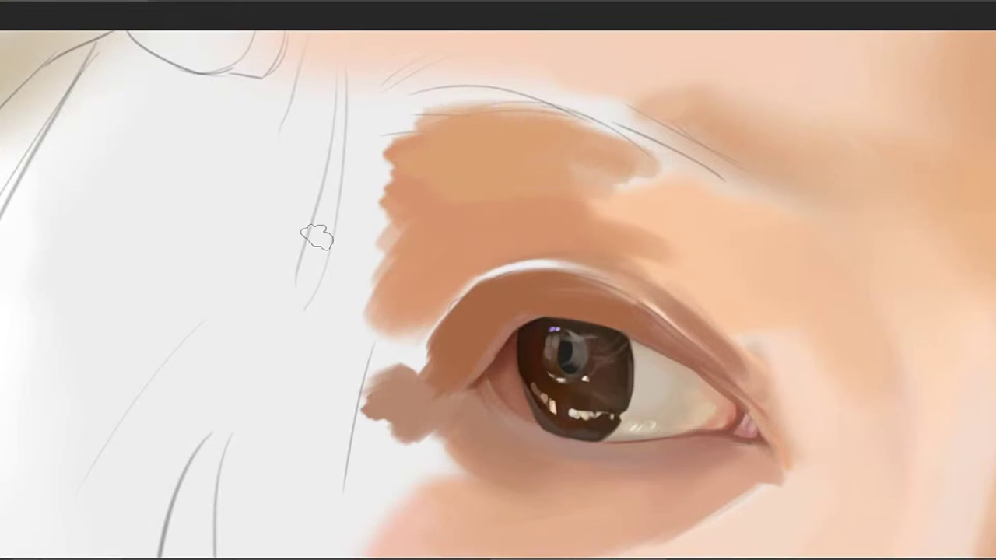
{"action": "mouse_move", "coordinate": [384, 168]}
{"action": "left_mouse_down"}
{"action": "mouse_move", "coordinate": [422, 144]}
{"action": "mouse_move", "coordinate": [375, 144]}
{"action": "mouse_move", "coordinate": [458, 133]}
{"action": "mouse_move", "coordinate": [414, 143]}
{"action": "mouse_move", "coordinate": [441, 209]}
{"action": "left_mouse_up"}
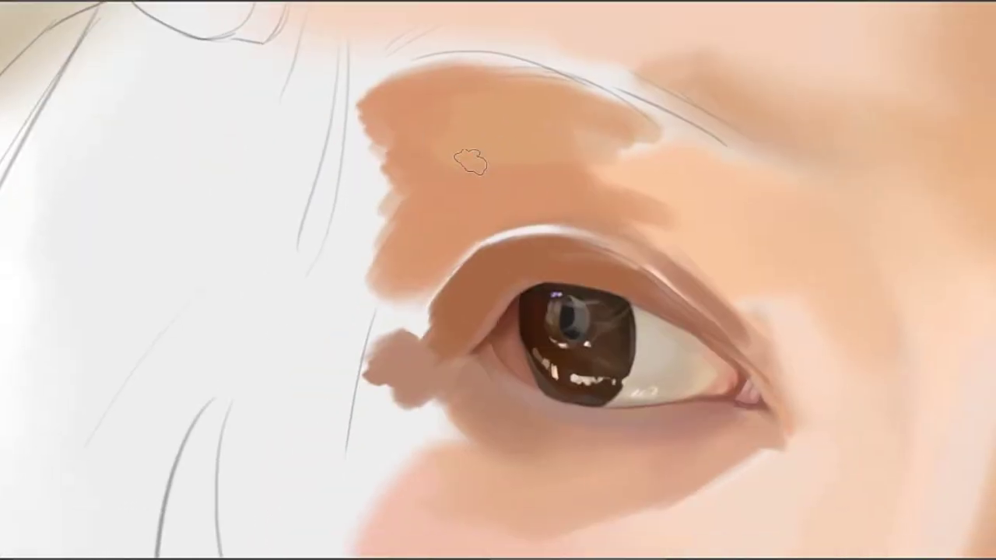
Blend a lighter sampled tan across the brow bone and carry it along the brow line towards its inner end
{"action": "left_click_drag", "start_coordinate": [471, 162], "coordinate": [579, 147]}
{"action": "mouse_move", "coordinate": [514, 134]}
{"action": "left_mouse_down"}
{"action": "mouse_move", "coordinate": [546, 123]}
{"action": "mouse_move", "coordinate": [433, 114]}
{"action": "mouse_move", "coordinate": [469, 99]}
{"action": "left_mouse_up"}
{"action": "left_click", "coordinate": [462, 128], "text": "alt"}
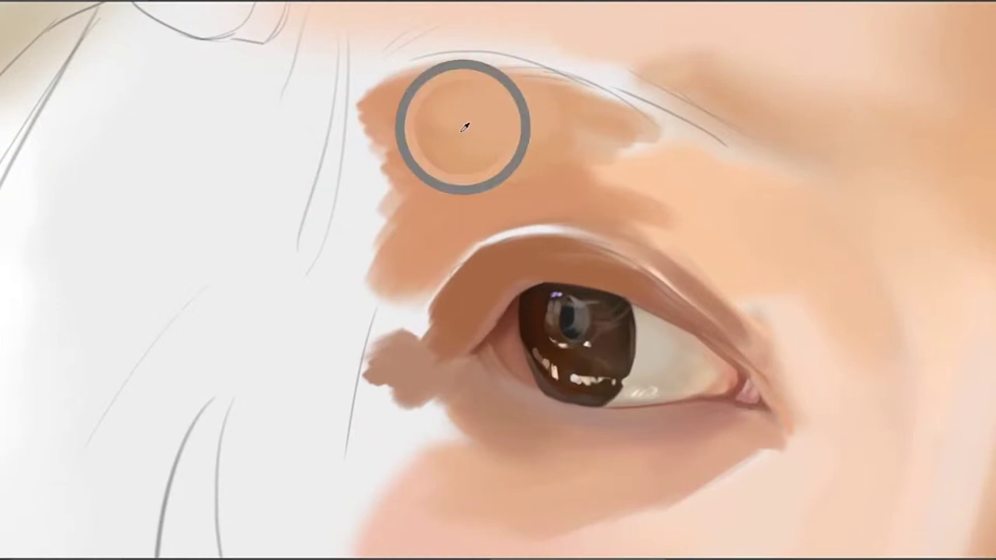
{"action": "mouse_move", "coordinate": [453, 147]}
{"action": "left_mouse_down"}
{"action": "mouse_move", "coordinate": [428, 176]}
{"action": "mouse_move", "coordinate": [439, 184]}
{"action": "left_mouse_up"}
{"action": "left_click", "coordinate": [496, 151], "text": "alt"}
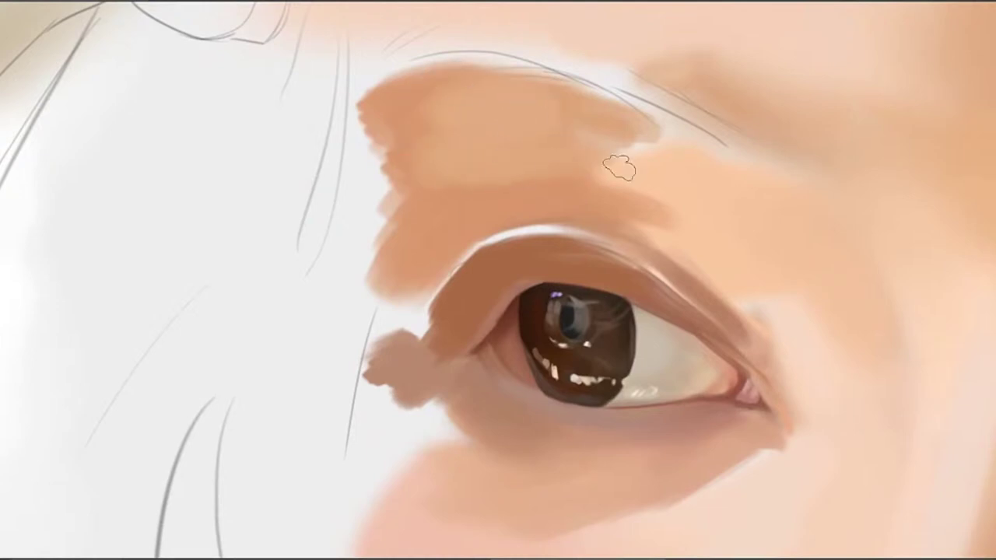
{"action": "mouse_move", "coordinate": [618, 166]}
{"action": "left_mouse_down"}
{"action": "mouse_move", "coordinate": [587, 154]}
{"action": "mouse_move", "coordinate": [665, 137]}
{"action": "left_mouse_up"}
{"action": "left_click_drag", "start_coordinate": [705, 143], "coordinate": [679, 152]}
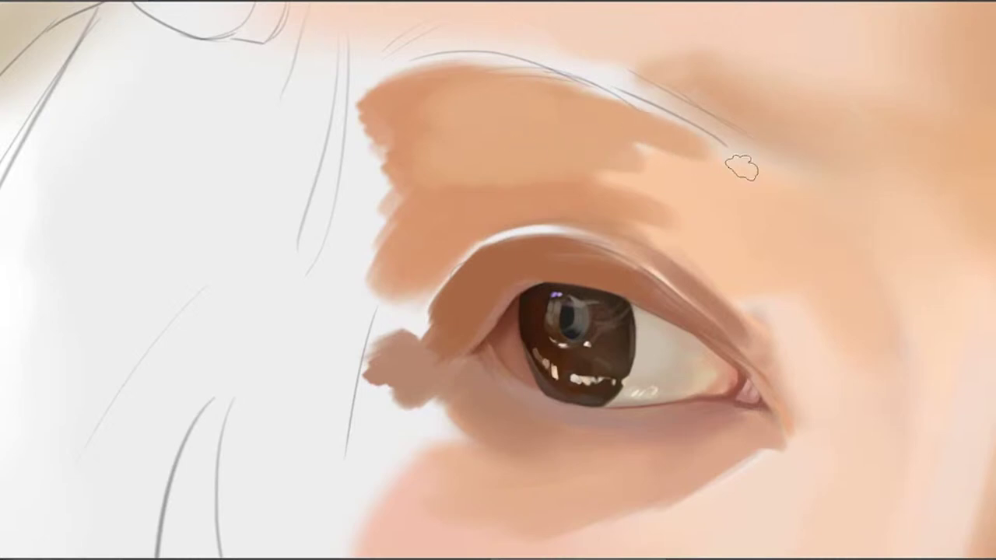
{"action": "mouse_move", "coordinate": [620, 105]}
{"action": "left_mouse_down"}
{"action": "mouse_move", "coordinate": [715, 142]}
{"action": "mouse_move", "coordinate": [658, 140]}
{"action": "mouse_move", "coordinate": [685, 155]}
{"action": "left_mouse_up"}
Glaze a muted mauve-pink over the middle of the upper lid above the iris
{"action": "left_click_drag", "start_coordinate": [585, 142], "coordinate": [539, 109]}
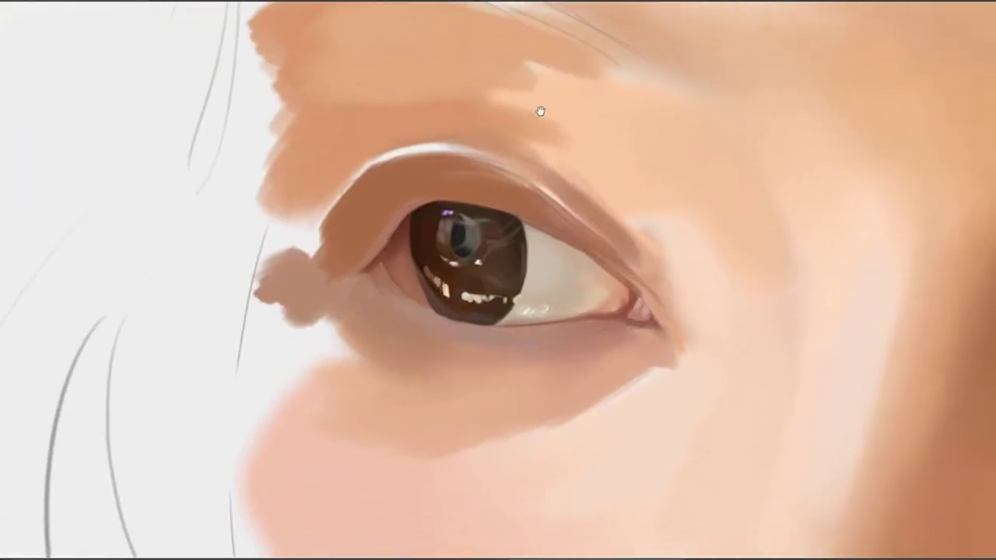
{"action": "mouse_move", "coordinate": [508, 178]}
{"action": "left_mouse_down"}
{"action": "mouse_move", "coordinate": [556, 102]}
{"action": "mouse_move", "coordinate": [496, 151]}
{"action": "left_mouse_up"}
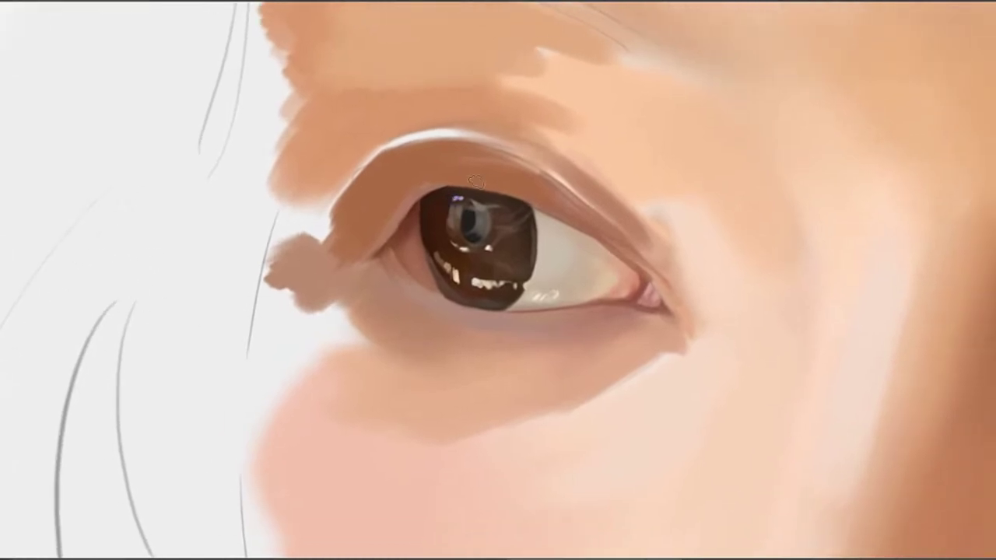
{"action": "left_click_drag", "start_coordinate": [412, 175], "coordinate": [437, 172]}
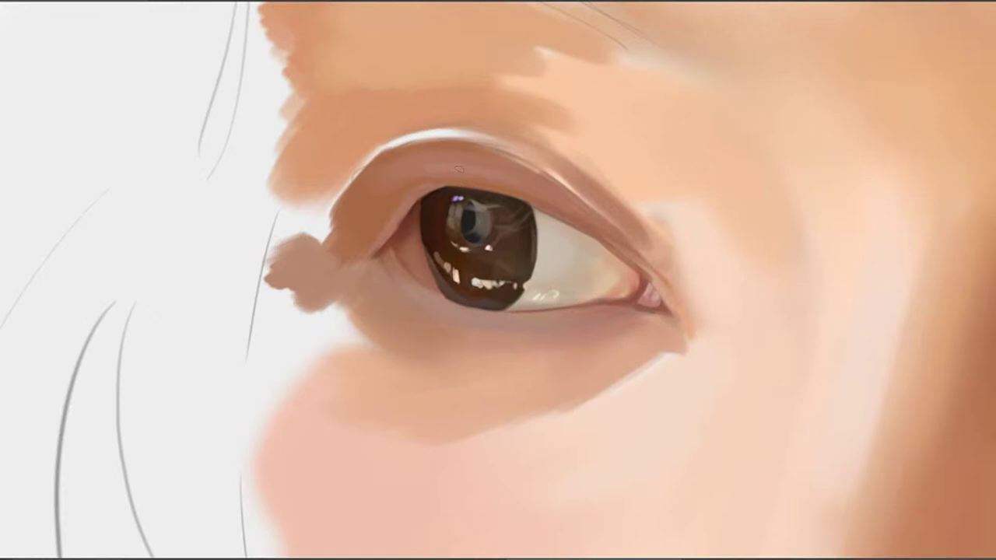
{"action": "left_click_drag", "start_coordinate": [465, 176], "coordinate": [509, 193]}
{"action": "key", "text": "ctrl+z"}
{"action": "left_click_drag", "start_coordinate": [424, 185], "coordinate": [521, 202]}
{"action": "key", "text": "ctrl+z"}
{"action": "key", "text": "ctrl+z"}
{"action": "mouse_move", "coordinate": [436, 181]}
{"action": "left_mouse_down"}
{"action": "mouse_move", "coordinate": [584, 205]}
{"action": "mouse_move", "coordinate": [419, 169]}
{"action": "mouse_move", "coordinate": [559, 205]}
{"action": "left_mouse_up"}
{"action": "key", "text": "ctrl+z"}
{"action": "key", "text": "ctrl+z"}
Smooth the mauve-pink along the upper lid's inner half and spread it over the lid's outer end
{"action": "left_click_drag", "start_coordinate": [459, 177], "coordinate": [555, 206]}
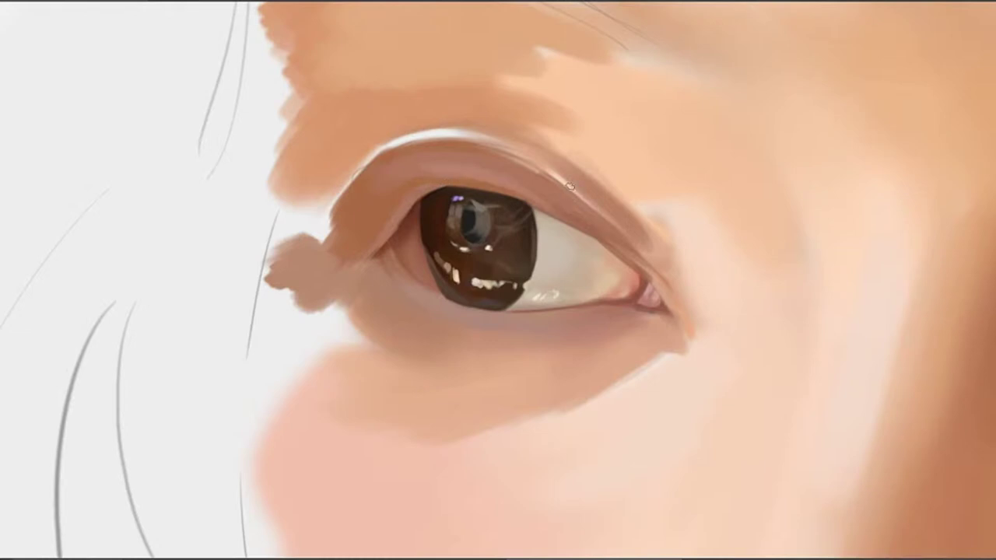
{"action": "left_click_drag", "start_coordinate": [437, 158], "coordinate": [543, 186]}
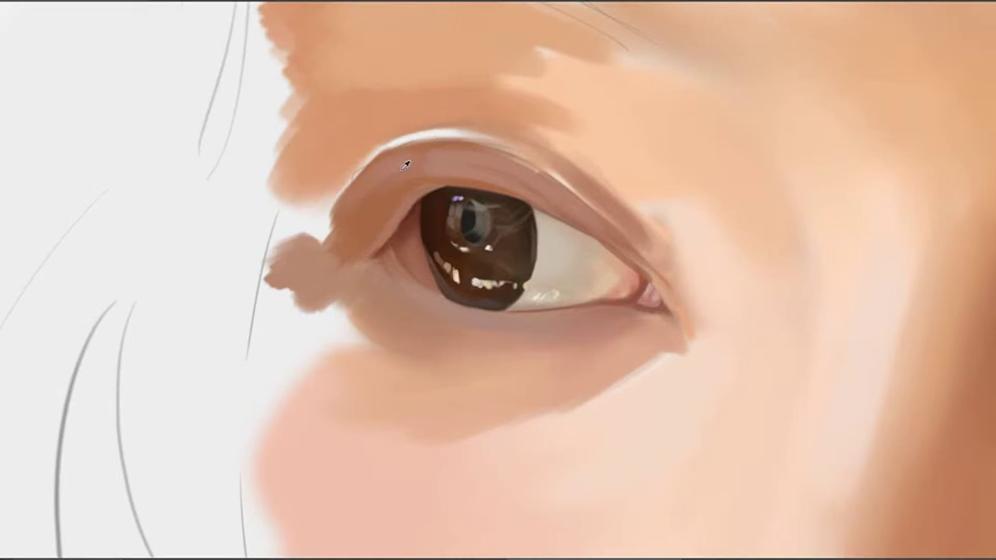
{"action": "left_click_drag", "start_coordinate": [359, 161], "coordinate": [404, 183]}
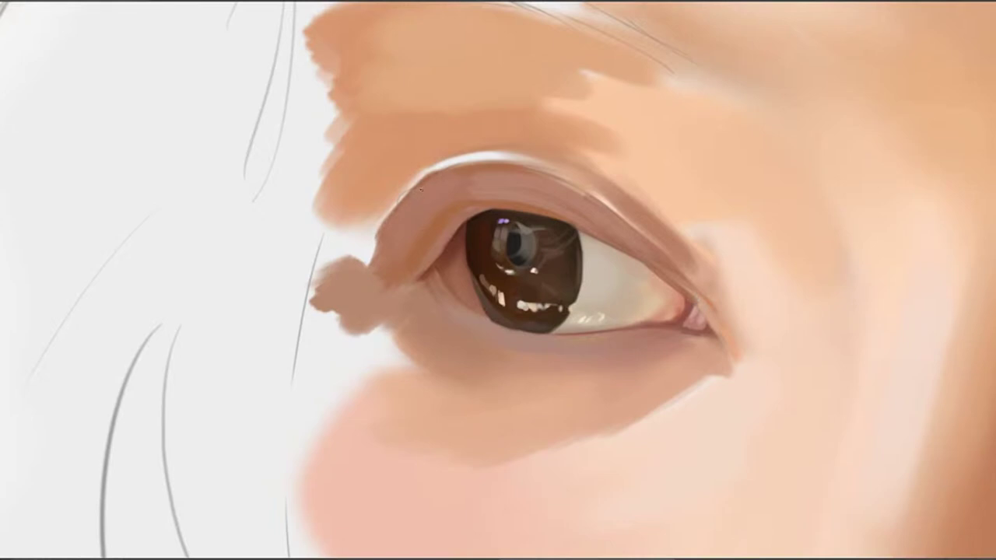
Cover the white gap along the upper lid's crease with sampled peach and soften the bright edge line
{"action": "left_click", "coordinate": [473, 84], "text": "alt"}
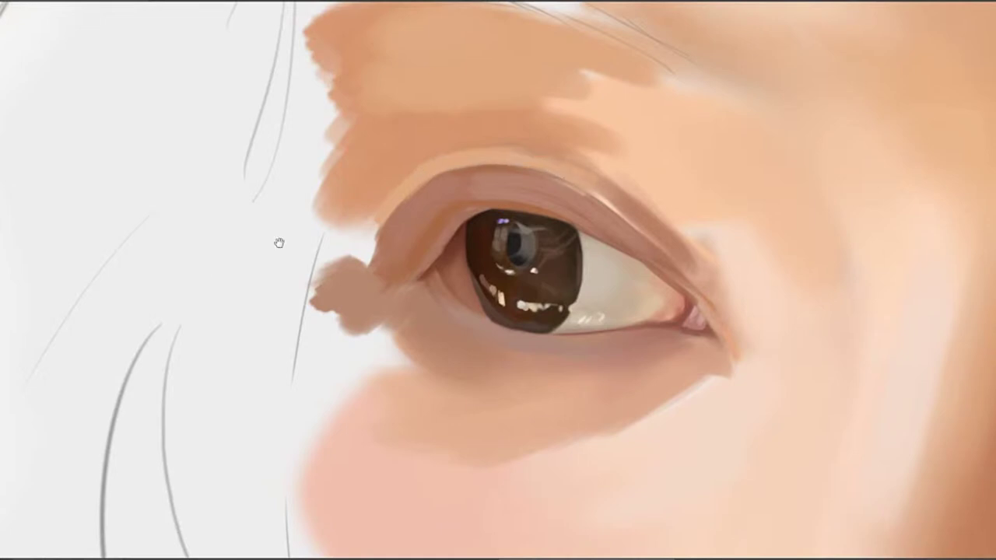
{"action": "left_click_drag", "start_coordinate": [593, 209], "coordinate": [542, 193]}
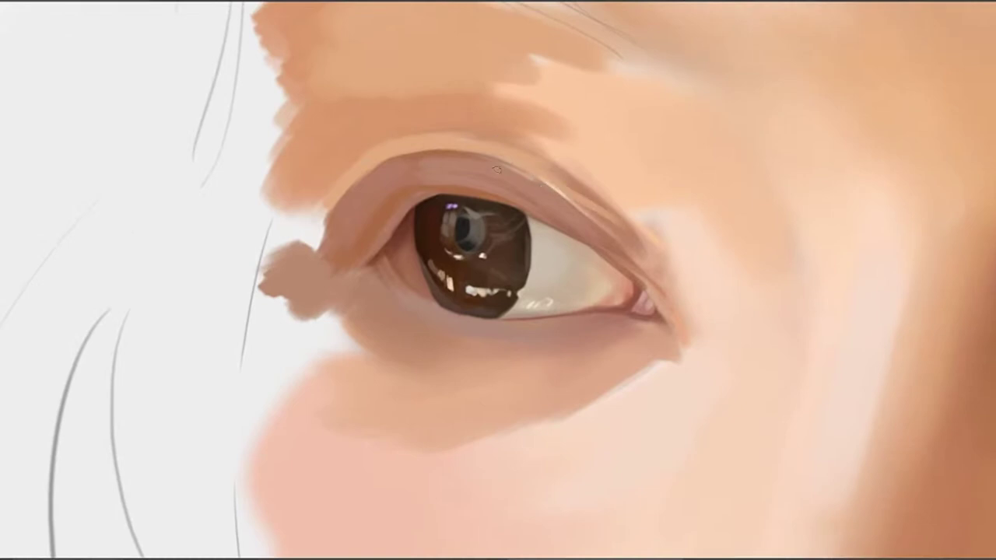
{"action": "left_click", "coordinate": [539, 170], "text": "alt"}
{"action": "mouse_move", "coordinate": [542, 170]}
{"action": "left_mouse_down"}
{"action": "mouse_move", "coordinate": [622, 239]}
{"action": "mouse_move", "coordinate": [552, 187]}
{"action": "left_mouse_up"}
{"action": "left_click", "coordinate": [629, 247], "text": "alt"}
{"action": "key", "text": "ctrl+z"}
{"action": "key", "text": "ctrl+z"}
{"action": "mouse_move", "coordinate": [619, 237]}
{"action": "left_mouse_down"}
{"action": "mouse_move", "coordinate": [549, 185]}
{"action": "mouse_move", "coordinate": [566, 194]}
{"action": "left_mouse_up"}
{"action": "key", "text": "ctrl+z"}
Shape the skin fold around the inner eye corner in pinkish brown and soften its edge with sampled skin tone
{"action": "left_click_drag", "start_coordinate": [589, 207], "coordinate": [465, 213]}
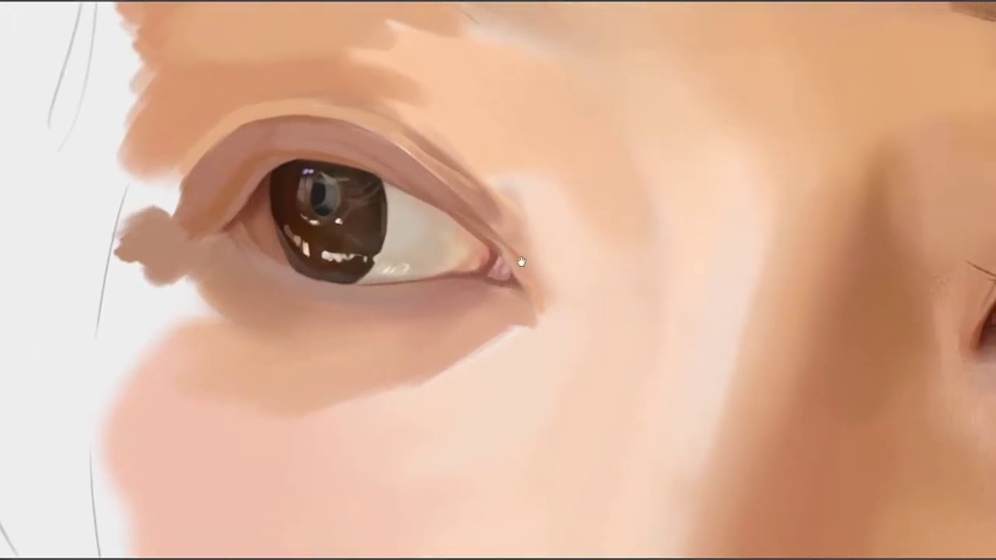
{"action": "left_click_drag", "start_coordinate": [537, 226], "coordinate": [546, 256]}
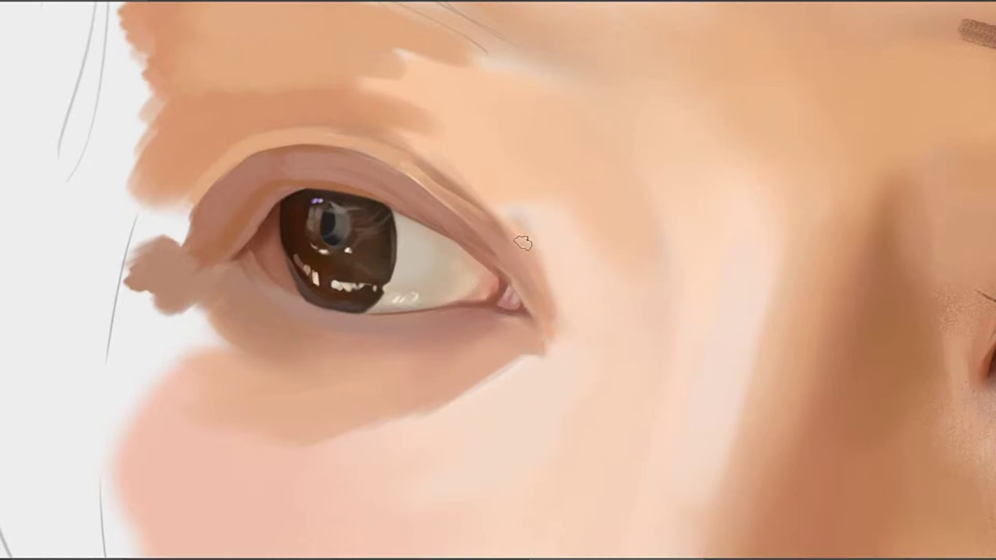
{"action": "left_click_drag", "start_coordinate": [527, 232], "coordinate": [551, 288]}
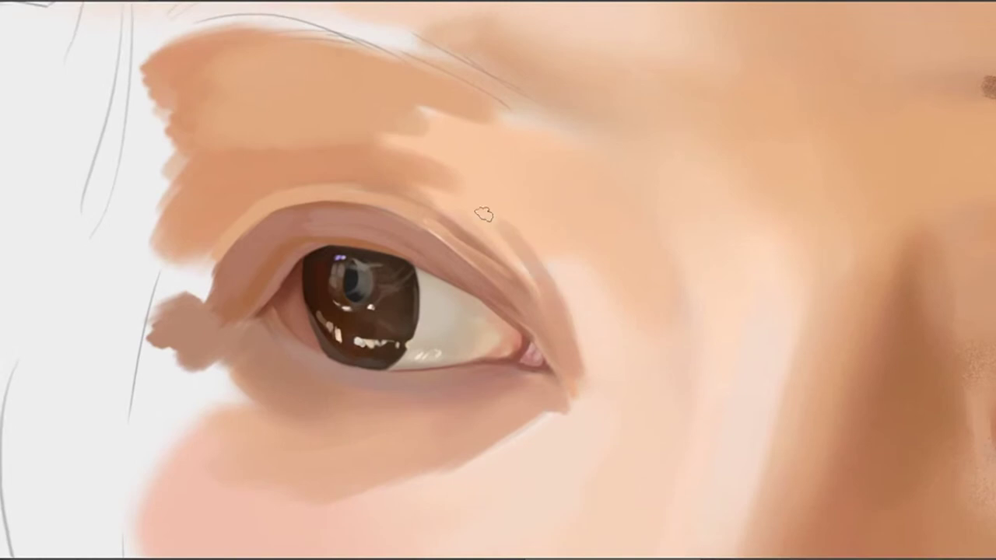
{"action": "left_click", "coordinate": [536, 247], "text": "alt"}
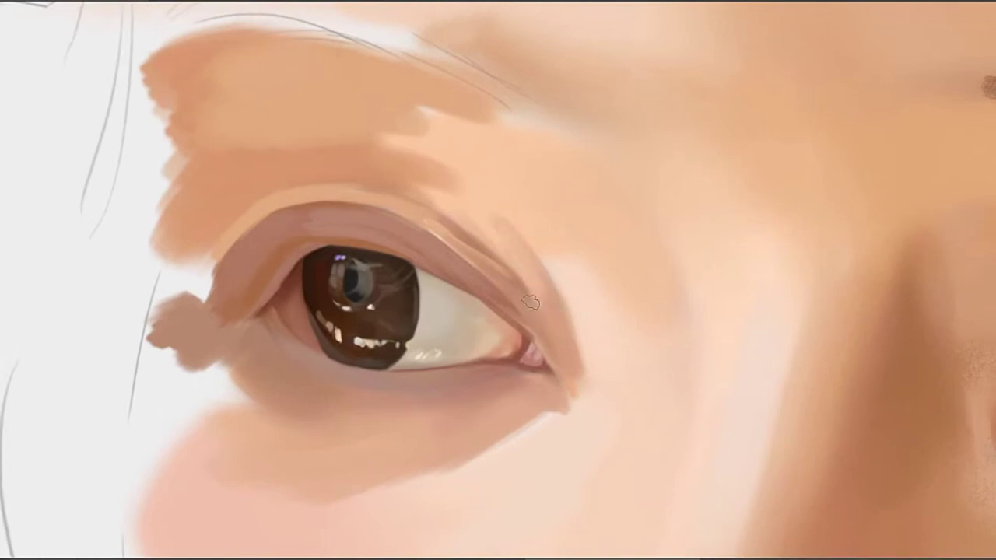
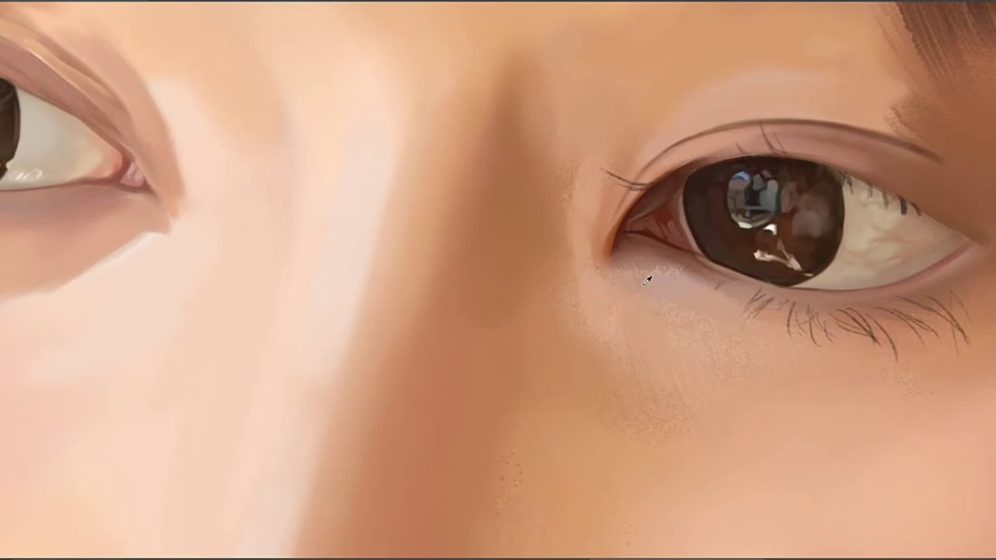
Shade a soft mauve-brown band above the upper lid's crease with a reduced brush size
{"action": "left_click_drag", "start_coordinate": [646, 281], "coordinate": [607, 371]}
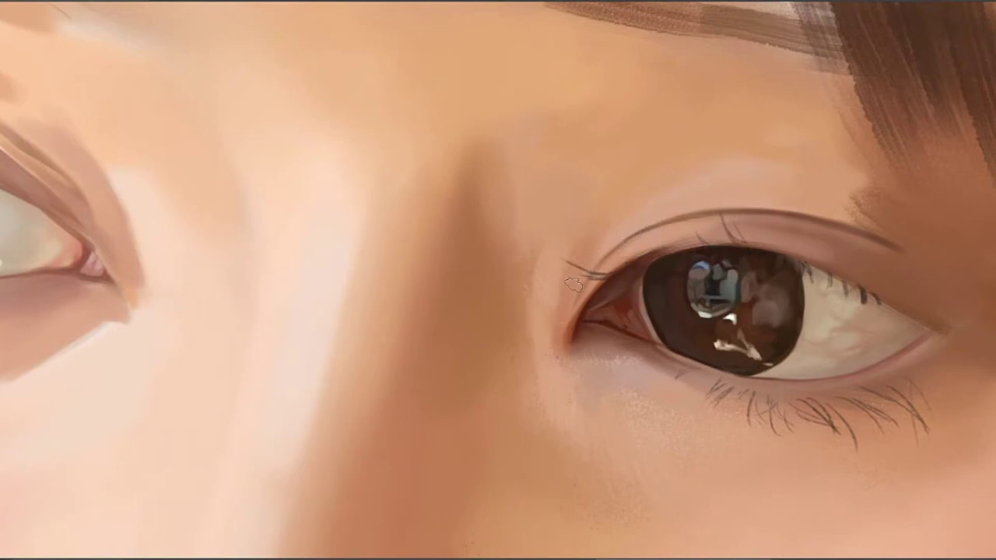
{"action": "mouse_move", "coordinate": [228, 201]}
{"action": "left_mouse_down"}
{"action": "mouse_move", "coordinate": [596, 211]}
{"action": "mouse_move", "coordinate": [760, 256]}
{"action": "left_mouse_up"}
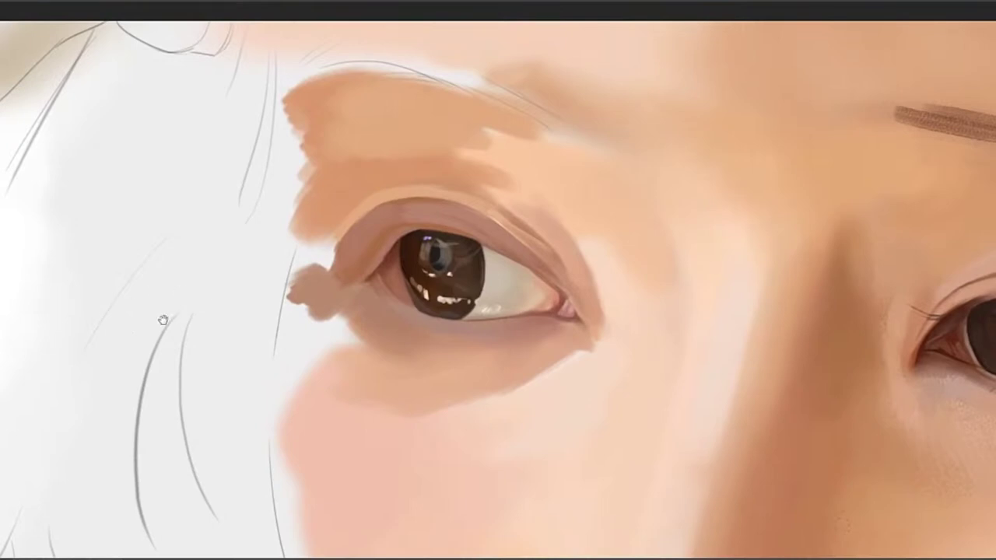
{"action": "mouse_move", "coordinate": [473, 214]}
{"action": "left_mouse_down"}
{"action": "mouse_move", "coordinate": [413, 243]}
{"action": "mouse_move", "coordinate": [455, 271]}
{"action": "left_mouse_up"}
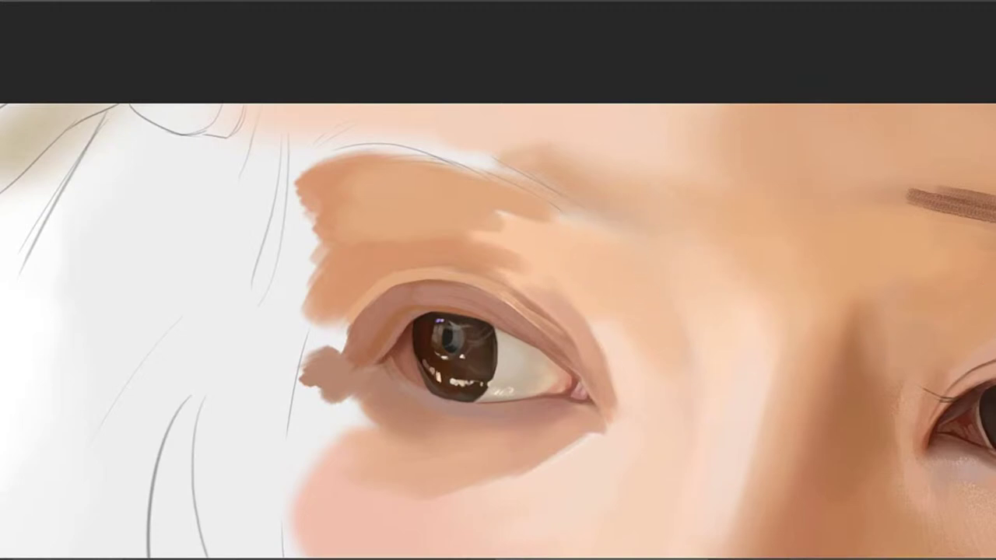
{"action": "key", "text": "bracketleft"}
{"action": "key", "text": "bracketleft"}
{"action": "key", "text": "bracketleft"}
{"action": "key", "text": "bracketleft"}
{"action": "key", "text": "bracketleft"}
{"action": "key", "text": "bracketleft"}
{"action": "key", "text": "bracketleft"}
{"action": "key", "text": "bracketleft"}
{"action": "key", "text": "bracketleft"}
{"action": "mouse_move", "coordinate": [542, 251]}
{"action": "left_mouse_down"}
{"action": "mouse_move", "coordinate": [511, 264]}
{"action": "mouse_move", "coordinate": [540, 259]}
{"action": "left_mouse_up"}
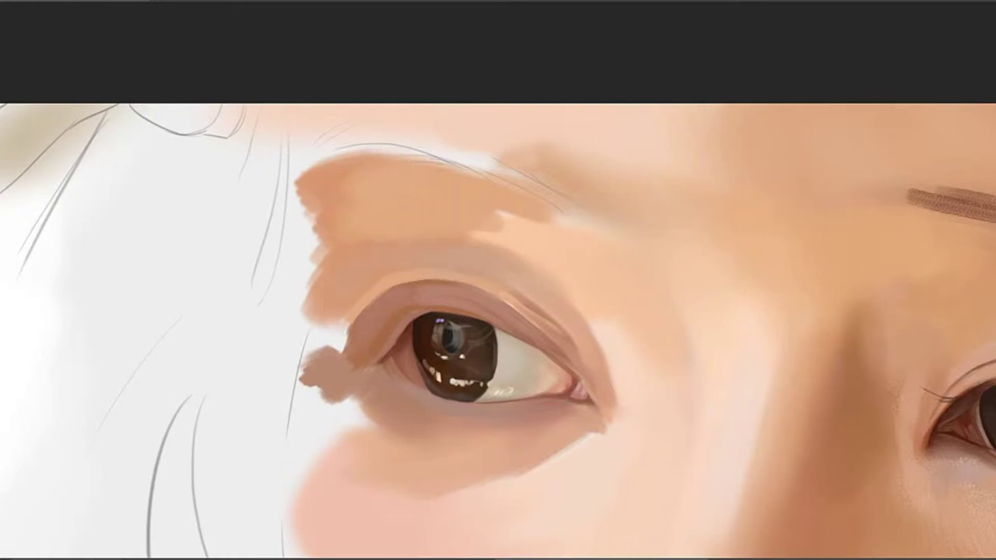
Blend sampled tan over the brow bone's inner half and cover the white gap along the brow line
{"action": "left_click", "coordinate": [430, 217], "text": "alt"}
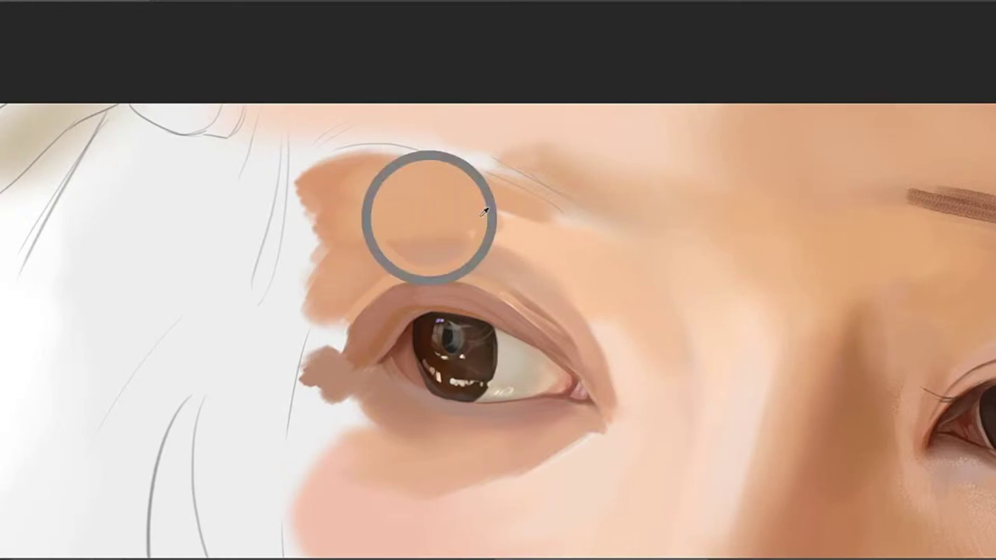
{"action": "left_click_drag", "start_coordinate": [487, 227], "coordinate": [524, 222]}
{"action": "left_click", "coordinate": [506, 214], "text": "alt"}
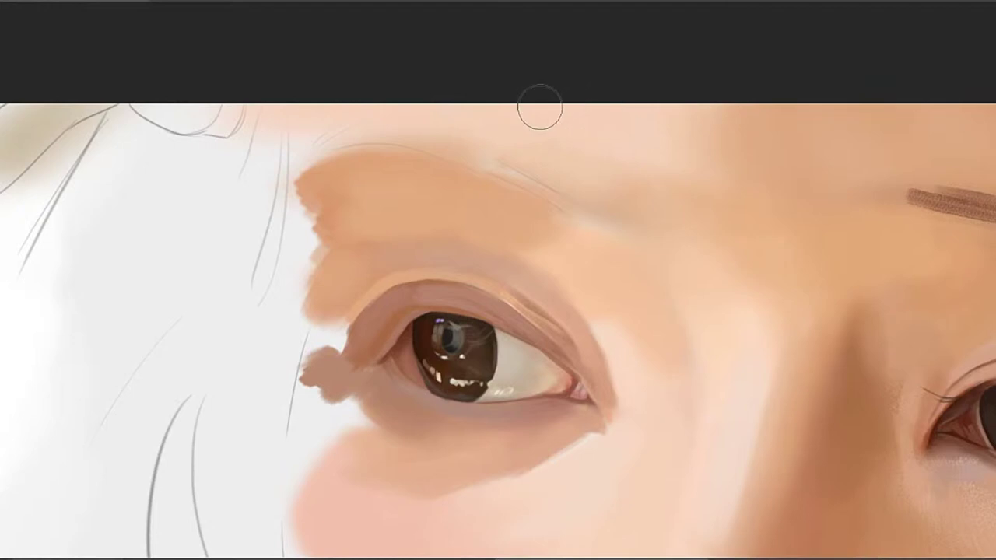
Paint a tan patch below the outer eye corner down to the upper cheek with a reduced brush size
{"action": "left_click_drag", "start_coordinate": [574, 232], "coordinate": [474, 193]}
{"action": "key", "text": "bracketleft"}
{"action": "key", "text": "bracketleft"}
{"action": "key", "text": "bracketleft"}
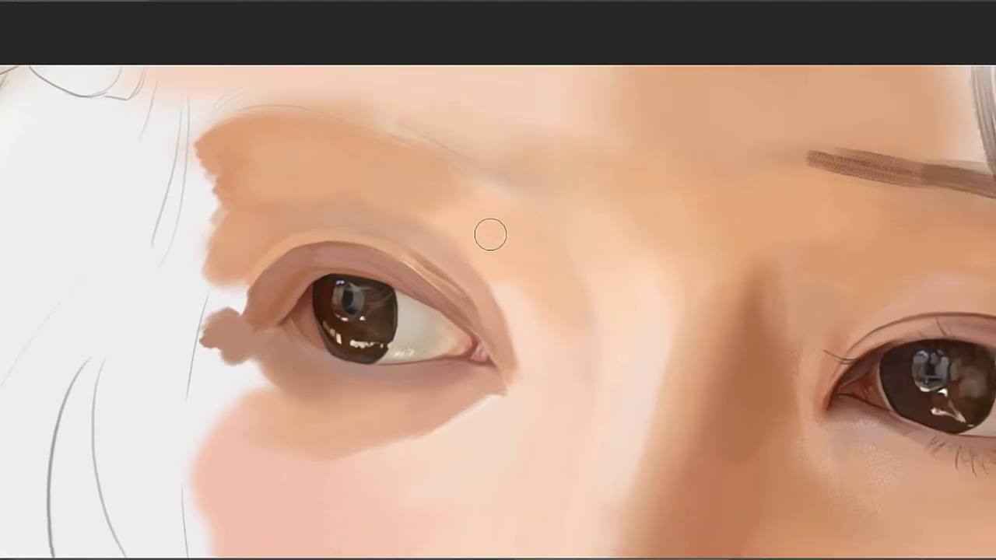
{"action": "left_click_drag", "start_coordinate": [472, 315], "coordinate": [487, 303]}
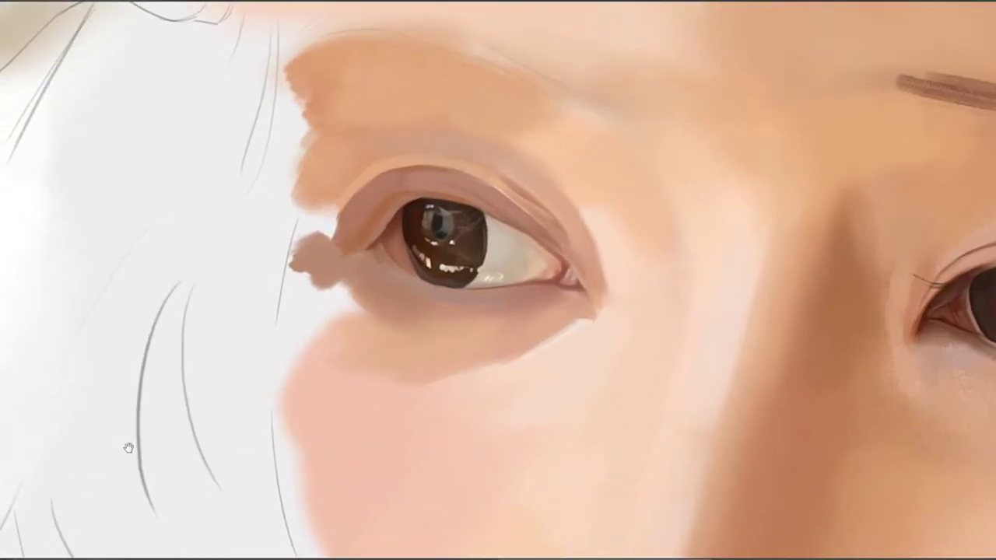
{"action": "mouse_move", "coordinate": [376, 339]}
{"action": "left_mouse_down"}
{"action": "mouse_move", "coordinate": [437, 283]}
{"action": "mouse_move", "coordinate": [448, 288]}
{"action": "left_mouse_up"}
{"action": "mouse_move", "coordinate": [402, 246]}
{"action": "left_mouse_down"}
{"action": "mouse_move", "coordinate": [429, 247]}
{"action": "mouse_move", "coordinate": [407, 262]}
{"action": "mouse_move", "coordinate": [417, 234]}
{"action": "mouse_move", "coordinate": [429, 268]}
{"action": "mouse_move", "coordinate": [402, 231]}
{"action": "mouse_move", "coordinate": [410, 254]}
{"action": "mouse_move", "coordinate": [414, 242]}
{"action": "mouse_move", "coordinate": [436, 248]}
{"action": "mouse_move", "coordinate": [414, 225]}
{"action": "mouse_move", "coordinate": [430, 261]}
{"action": "mouse_move", "coordinate": [418, 270]}
{"action": "mouse_move", "coordinate": [410, 253]}
{"action": "mouse_move", "coordinate": [388, 262]}
{"action": "mouse_move", "coordinate": [423, 279]}
{"action": "mouse_move", "coordinate": [399, 287]}
{"action": "mouse_move", "coordinate": [388, 249]}
{"action": "mouse_move", "coordinate": [385, 326]}
{"action": "mouse_move", "coordinate": [380, 240]}
{"action": "mouse_move", "coordinate": [368, 309]}
{"action": "mouse_move", "coordinate": [406, 249]}
{"action": "mouse_move", "coordinate": [380, 227]}
{"action": "mouse_move", "coordinate": [376, 282]}
{"action": "left_mouse_up"}
{"action": "key", "text": "ctrl+z"}
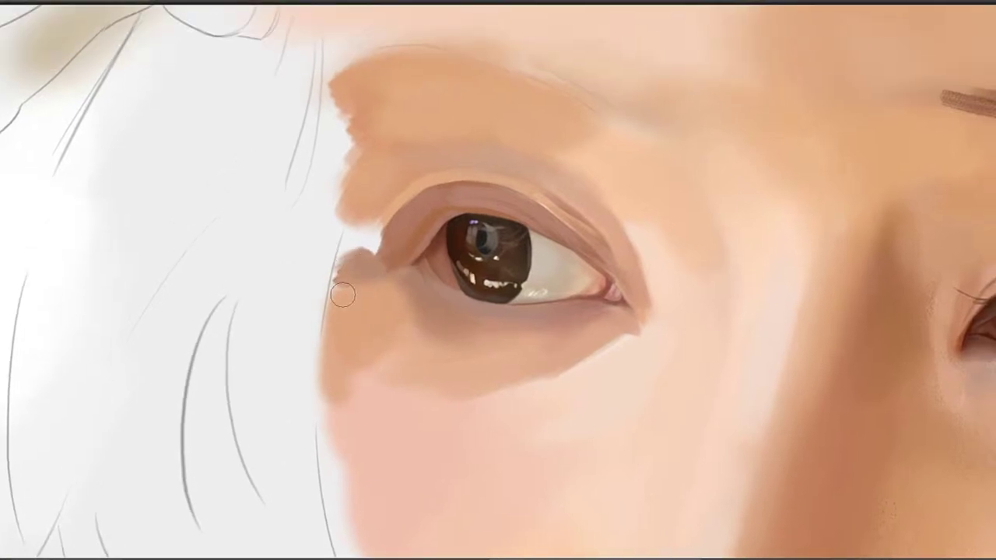
Close the white gap between the outer eye corner and the brow bone with sampled peach-tan
{"action": "mouse_move", "coordinate": [332, 305]}
{"action": "left_mouse_down"}
{"action": "mouse_move", "coordinate": [344, 259]}
{"action": "mouse_move", "coordinate": [350, 290]}
{"action": "mouse_move", "coordinate": [347, 257]}
{"action": "mouse_move", "coordinate": [334, 285]}
{"action": "mouse_move", "coordinate": [355, 232]}
{"action": "mouse_move", "coordinate": [363, 271]}
{"action": "mouse_move", "coordinate": [377, 227]}
{"action": "mouse_move", "coordinate": [355, 262]}
{"action": "mouse_move", "coordinate": [374, 252]}
{"action": "mouse_move", "coordinate": [359, 278]}
{"action": "mouse_move", "coordinate": [371, 284]}
{"action": "mouse_move", "coordinate": [417, 206]}
{"action": "left_mouse_up"}
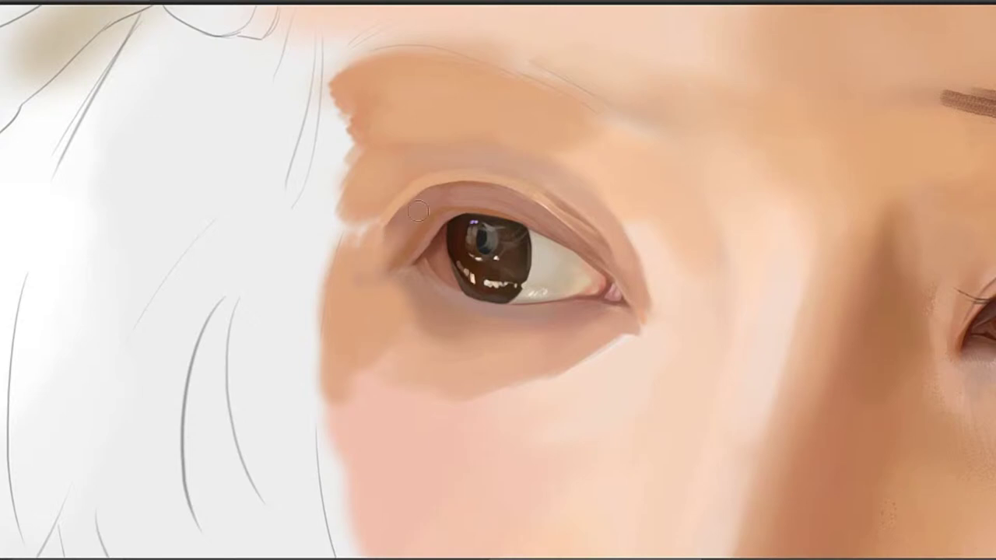
{"action": "left_click", "coordinate": [398, 235], "text": "alt"}
{"action": "left_click", "coordinate": [373, 243], "text": "alt"}
{"action": "mouse_move", "coordinate": [364, 231]}
{"action": "left_mouse_down"}
{"action": "mouse_move", "coordinate": [349, 256]}
{"action": "mouse_move", "coordinate": [354, 233]}
{"action": "mouse_move", "coordinate": [336, 332]}
{"action": "mouse_move", "coordinate": [360, 236]}
{"action": "left_mouse_up"}
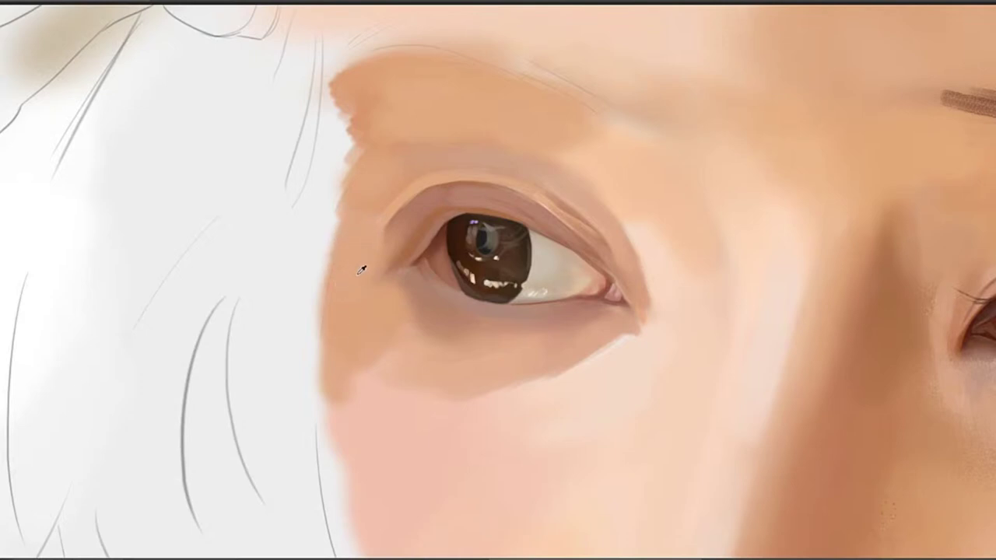
{"action": "left_click_drag", "start_coordinate": [373, 323], "coordinate": [360, 222]}
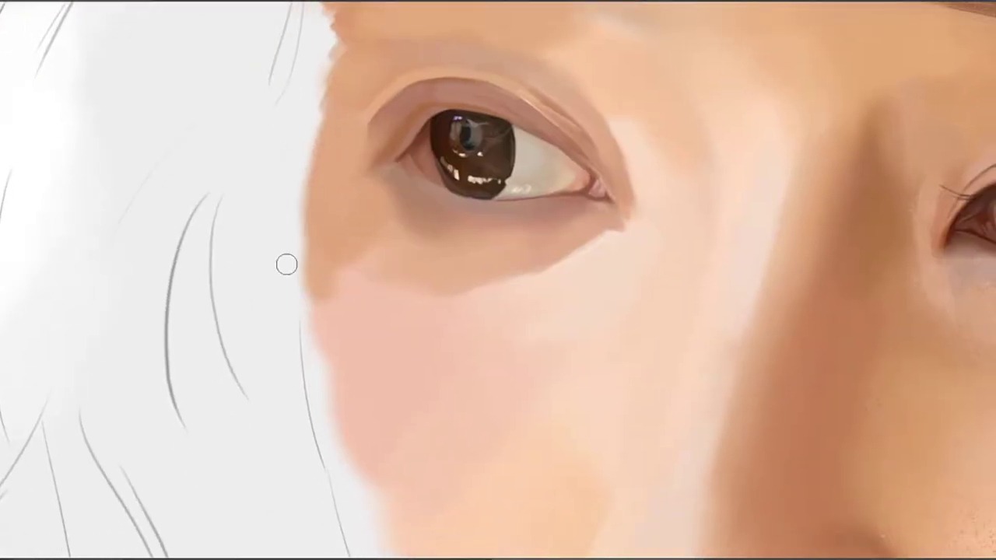
Blend sampled pinkish peach over the border between the tan under-eye area and the pink cheek
{"action": "mouse_move", "coordinate": [356, 268]}
{"action": "left_mouse_down"}
{"action": "mouse_move", "coordinate": [371, 249]}
{"action": "mouse_move", "coordinate": [356, 280]}
{"action": "left_mouse_up"}
{"action": "left_click", "coordinate": [393, 278], "text": "alt"}
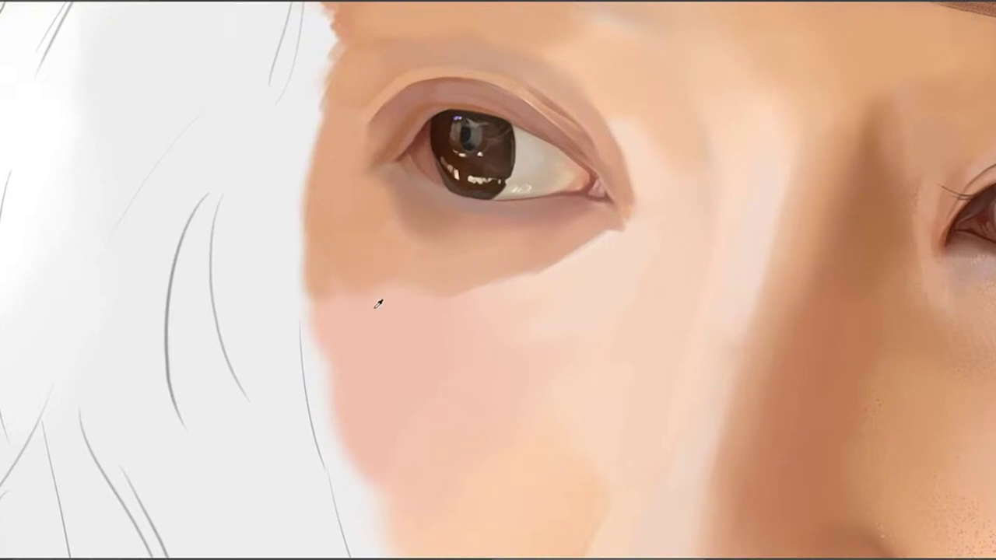
{"action": "mouse_move", "coordinate": [394, 256]}
{"action": "left_mouse_down"}
{"action": "mouse_move", "coordinate": [352, 275]}
{"action": "mouse_move", "coordinate": [359, 243]}
{"action": "left_mouse_up"}
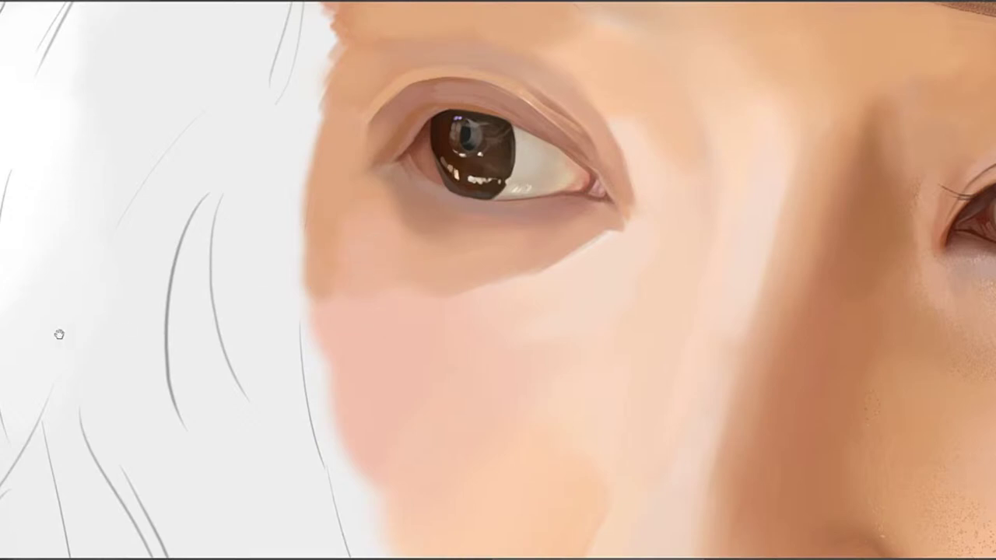
{"action": "left_click_drag", "start_coordinate": [376, 245], "coordinate": [371, 265]}
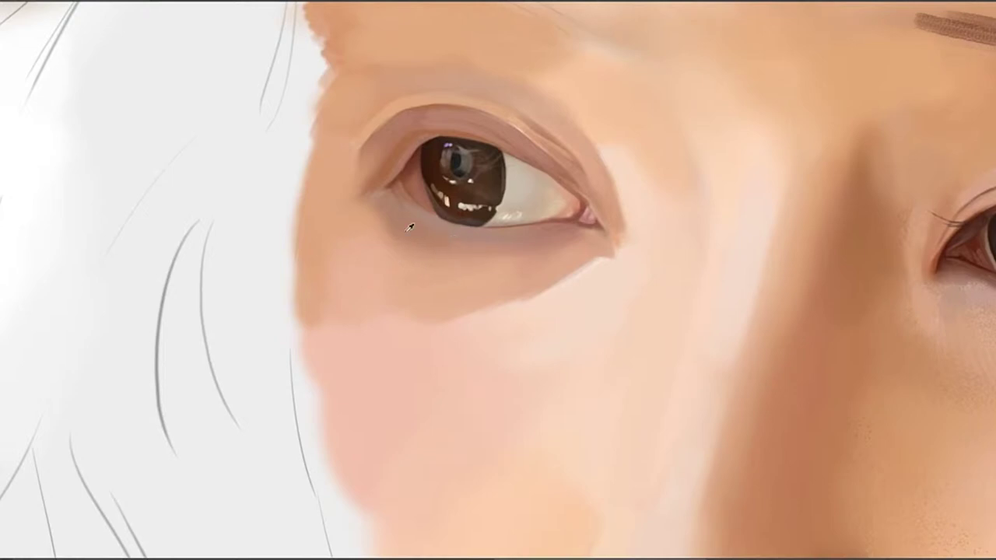
Deepen the soft muted-brown shadow under the lower lid, from the outer corner toward the middle
{"action": "mouse_move", "coordinate": [399, 193]}
{"action": "left_mouse_down"}
{"action": "mouse_move", "coordinate": [387, 233]}
{"action": "mouse_move", "coordinate": [409, 187]}
{"action": "left_mouse_up"}
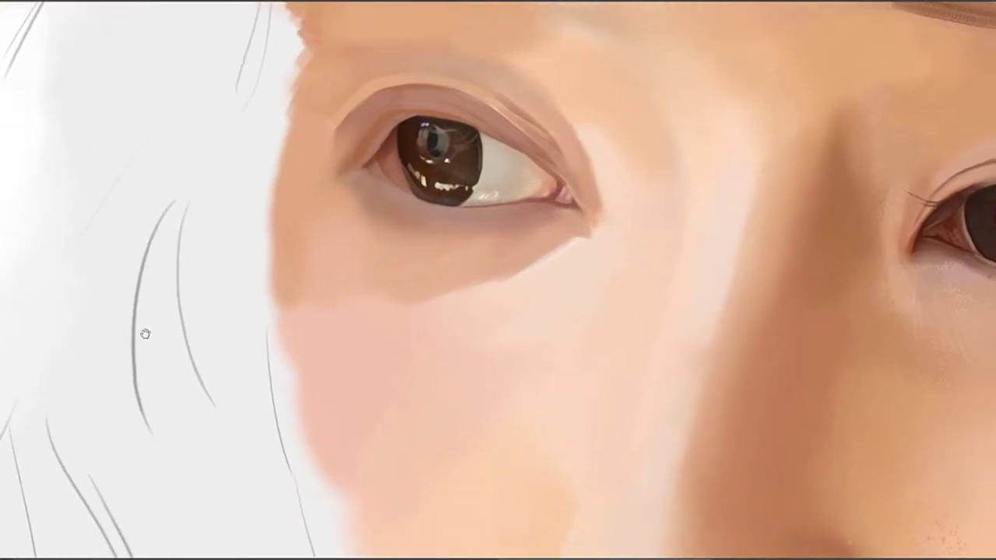
{"action": "left_click_drag", "start_coordinate": [175, 231], "coordinate": [229, 264]}
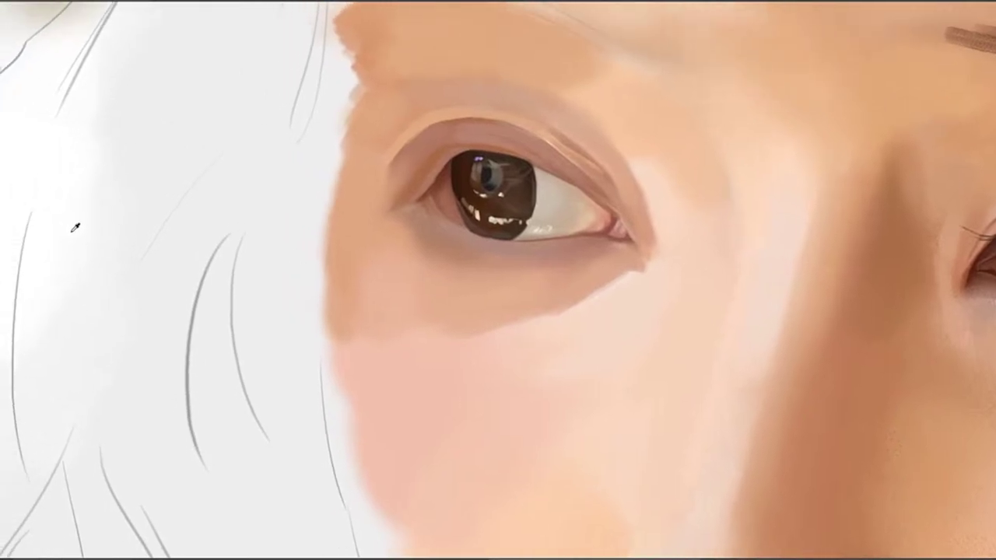
{"action": "left_click", "coordinate": [453, 245], "text": "ctrl"}
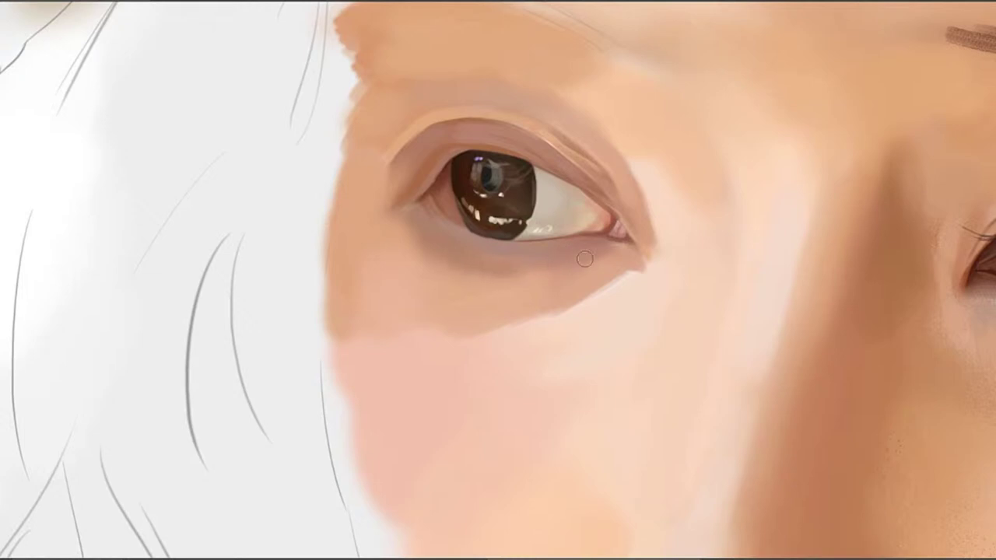
{"action": "left_click_drag", "start_coordinate": [406, 218], "coordinate": [409, 240]}
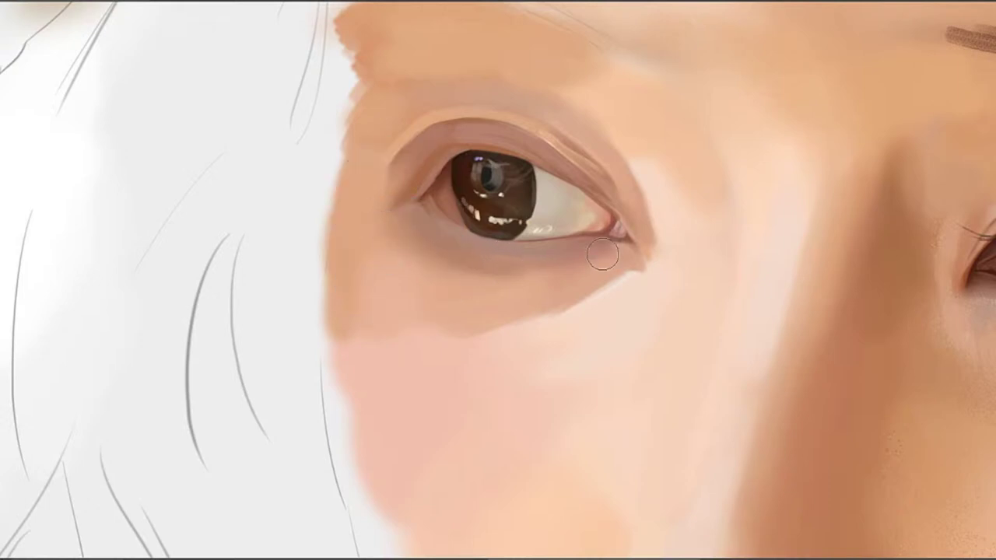
Cover the hard edge below the inner under-eye with a larger brush and blend sampled beige into the upper cheek
{"action": "left_click_drag", "start_coordinate": [183, 395], "coordinate": [129, 356]}
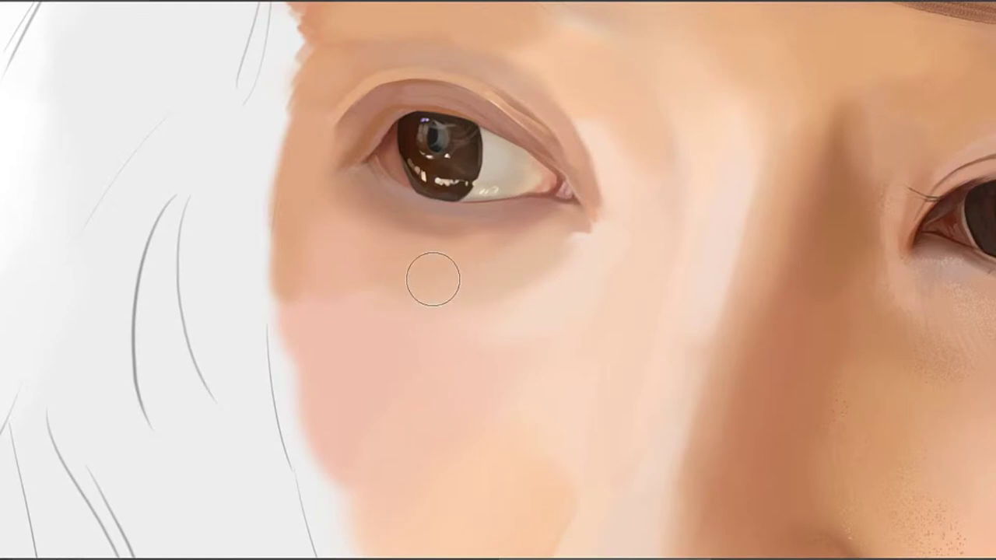
{"action": "left_click", "coordinate": [537, 265], "text": "alt"}
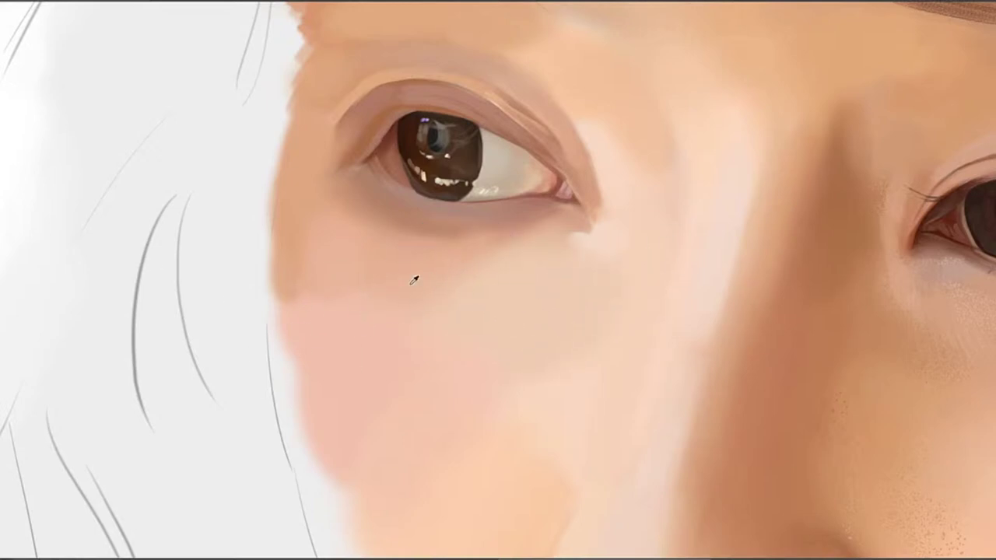
{"action": "mouse_move", "coordinate": [544, 252]}
{"action": "left_mouse_down"}
{"action": "mouse_move", "coordinate": [420, 318]}
{"action": "mouse_move", "coordinate": [405, 348]}
{"action": "left_mouse_up"}
Cover the pale patch between the inner upper lid and the nose bridge with sampled peach, using a smaller brush
{"action": "key", "text": "["}
{"action": "key", "text": "["}
{"action": "key", "text": "["}
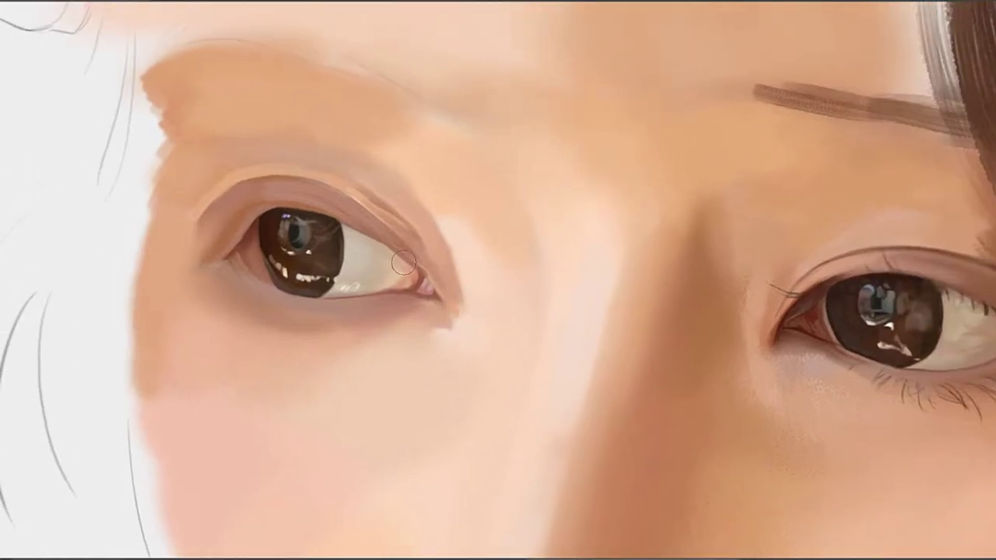
{"action": "left_click_drag", "start_coordinate": [530, 300], "coordinate": [509, 330]}
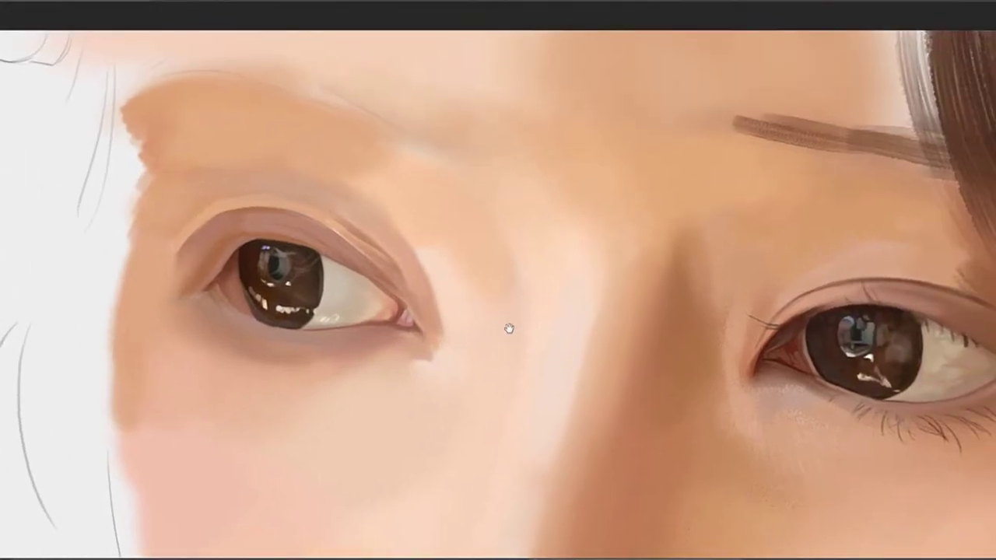
{"action": "left_click", "coordinate": [427, 237], "text": "alt"}
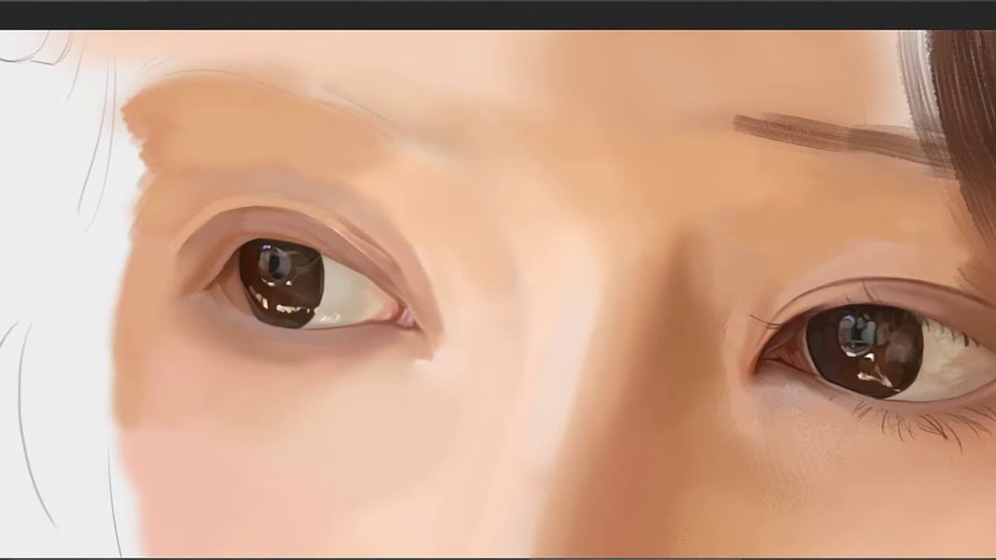
{"action": "key", "text": "["}
{"action": "mouse_move", "coordinate": [448, 326]}
{"action": "left_mouse_down"}
{"action": "mouse_move", "coordinate": [493, 273]}
{"action": "mouse_move", "coordinate": [492, 214]}
{"action": "left_mouse_up"}
{"action": "left_click_drag", "start_coordinate": [491, 249], "coordinate": [479, 277]}
Soften the skin fold's edge around the inner eye corner with sampled skin tones and cover the white remnant below it
{"action": "left_click", "coordinate": [505, 236], "text": "alt"}
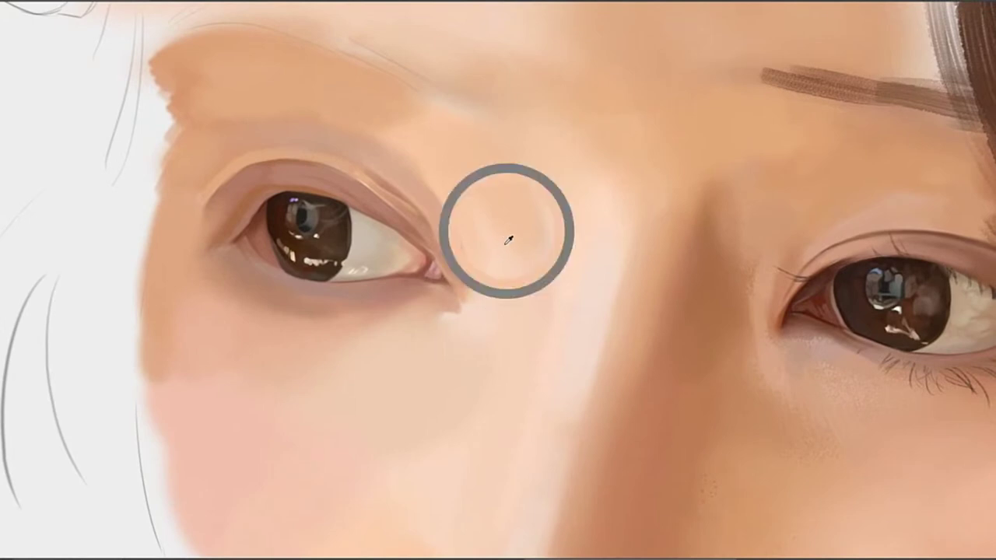
{"action": "left_click_drag", "start_coordinate": [466, 275], "coordinate": [483, 305]}
{"action": "left_click", "coordinate": [482, 297], "text": "alt"}
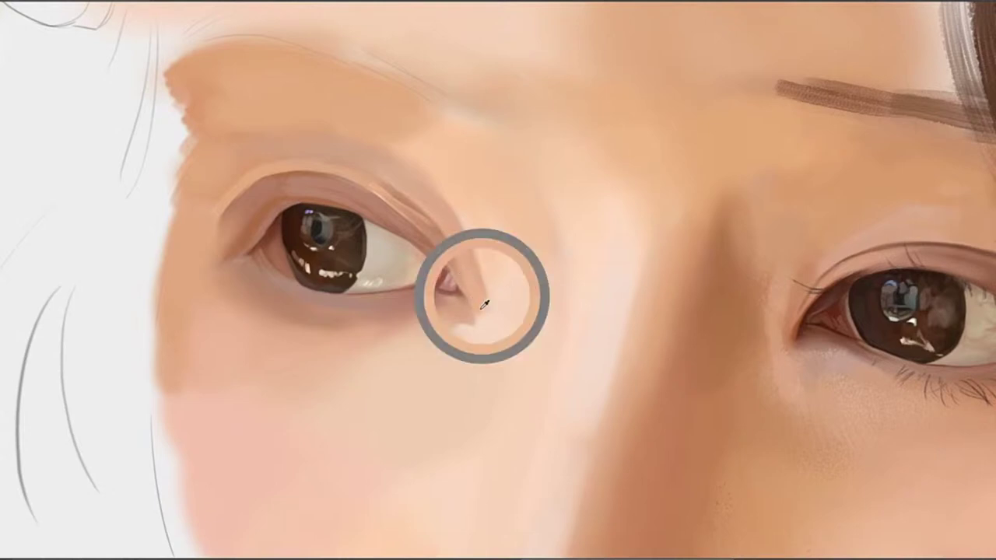
{"action": "left_click", "coordinate": [487, 281], "text": "alt"}
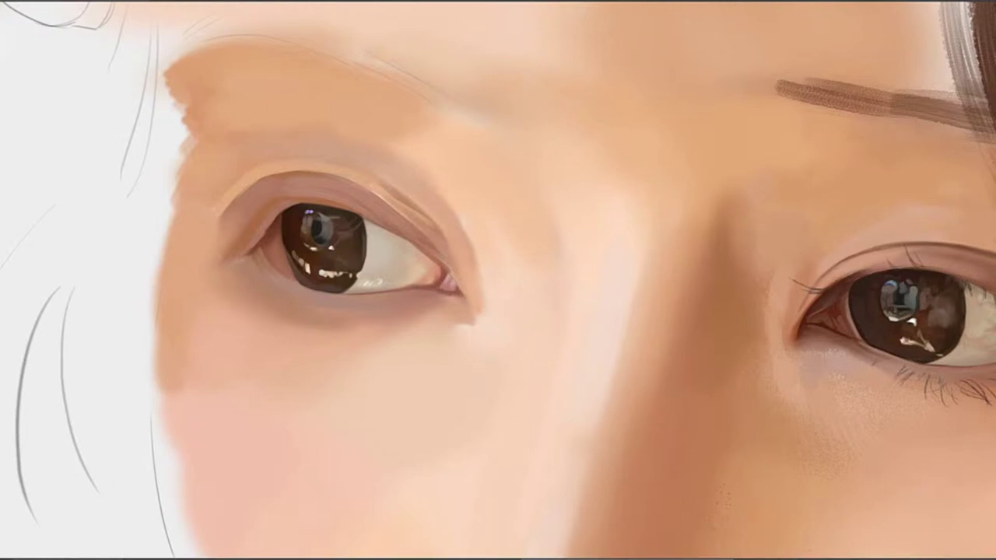
{"action": "mouse_move", "coordinate": [498, 327]}
{"action": "left_mouse_down"}
{"action": "mouse_move", "coordinate": [616, 228]}
{"action": "mouse_move", "coordinate": [582, 227]}
{"action": "left_mouse_up"}
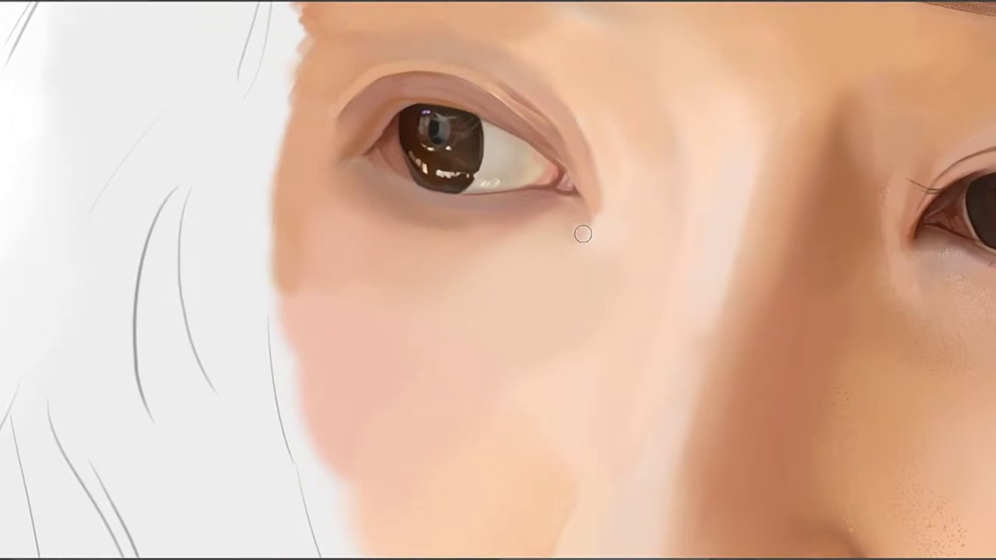
Shade a soft olive-beige shadow below the inner eye corner and blend it into the under-eye skin
{"action": "mouse_move", "coordinate": [583, 234]}
{"action": "left_mouse_down"}
{"action": "mouse_move", "coordinate": [591, 226]}
{"action": "mouse_move", "coordinate": [558, 226]}
{"action": "left_mouse_up"}
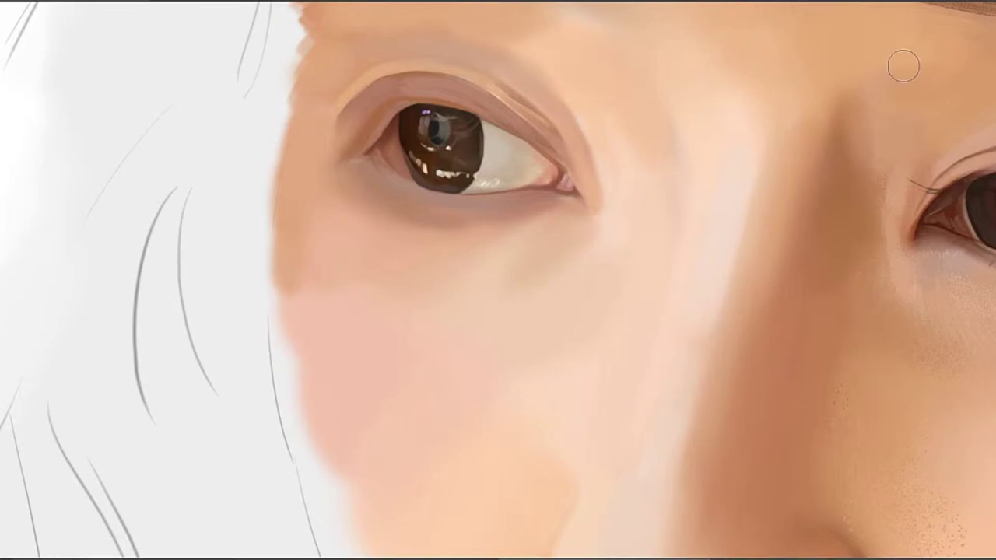
{"action": "left_click_drag", "start_coordinate": [584, 261], "coordinate": [517, 176]}
{"action": "left_click_drag", "start_coordinate": [526, 304], "coordinate": [526, 218]}
{"action": "left_click_drag", "start_coordinate": [420, 173], "coordinate": [531, 215]}
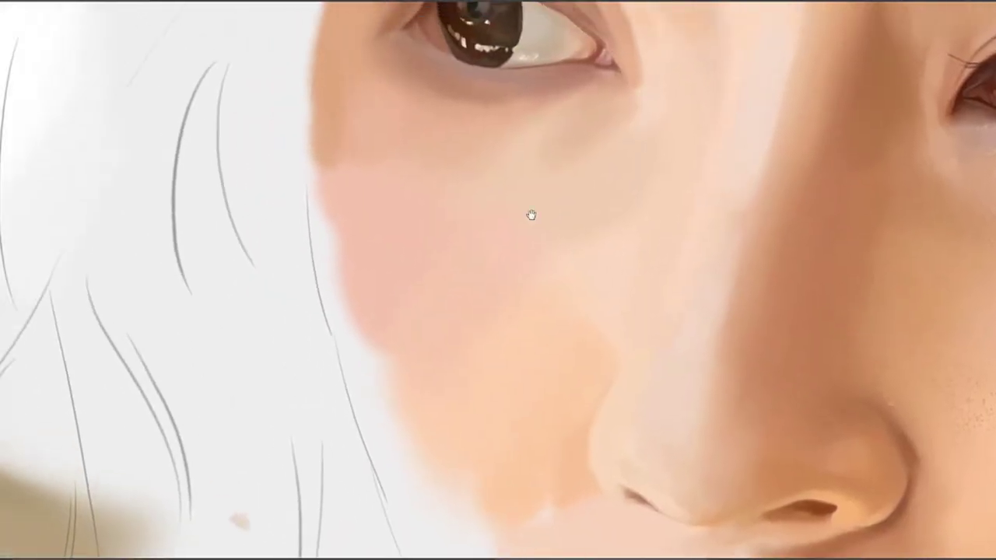
{"action": "left_click_drag", "start_coordinate": [482, 152], "coordinate": [531, 238]}
{"action": "left_click_drag", "start_coordinate": [455, 161], "coordinate": [475, 219]}
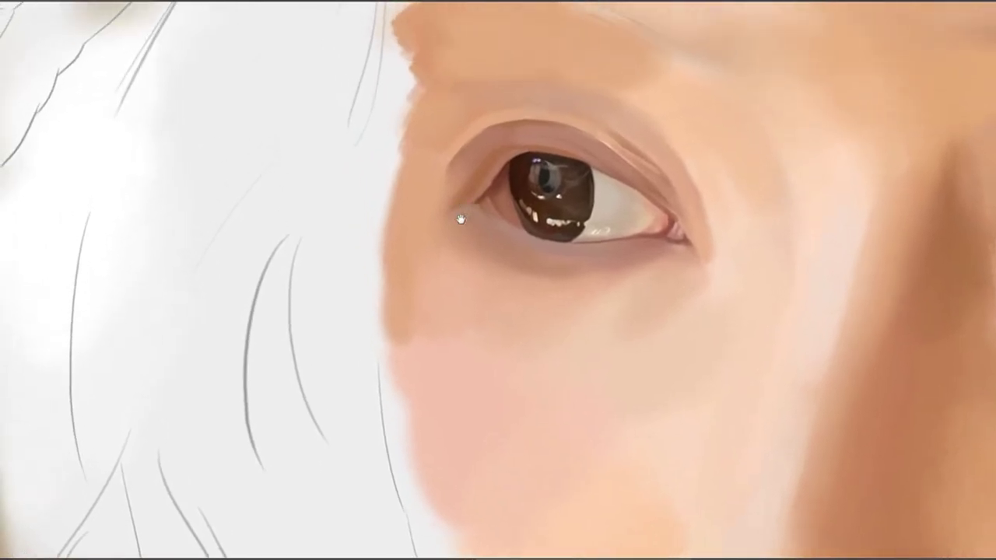
Add a soft brown accent above the outer part of the upper lid's crease and blend it with sampled color
{"action": "left_click_drag", "start_coordinate": [426, 195], "coordinate": [416, 238]}
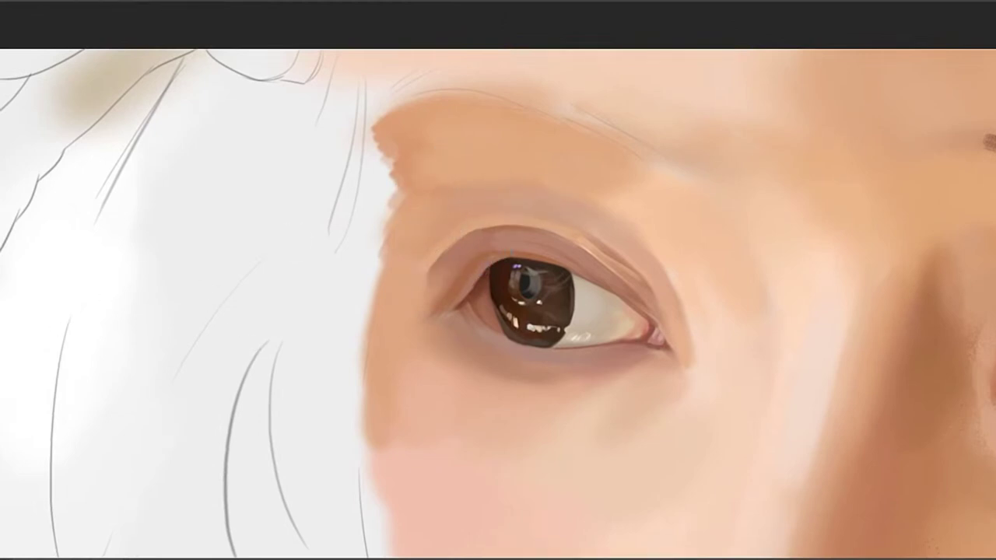
{"action": "left_click_drag", "start_coordinate": [483, 236], "coordinate": [508, 286]}
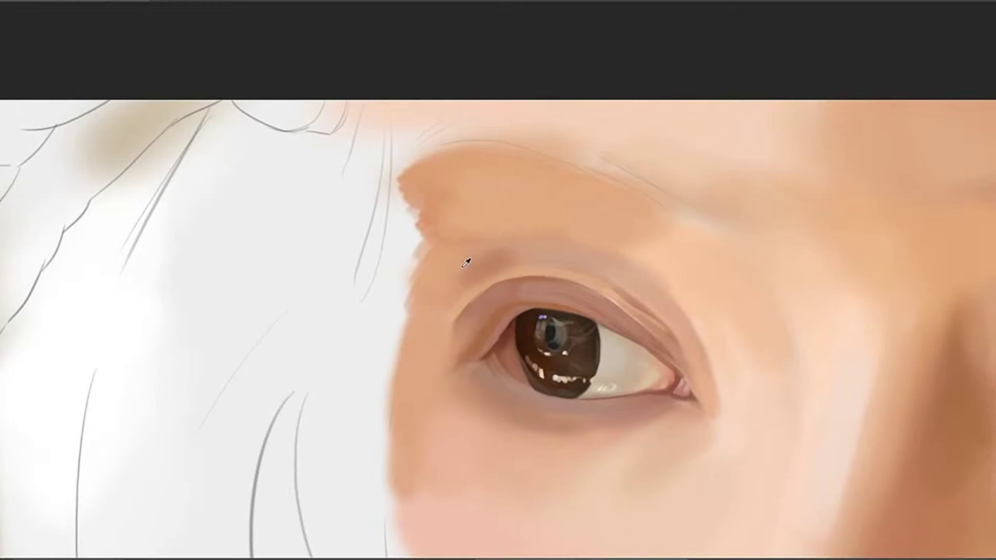
{"action": "left_click", "coordinate": [504, 254], "text": "alt"}
{"action": "left_click_drag", "start_coordinate": [491, 286], "coordinate": [476, 248]}
{"action": "left_click_drag", "start_coordinate": [524, 199], "coordinate": [473, 231]}
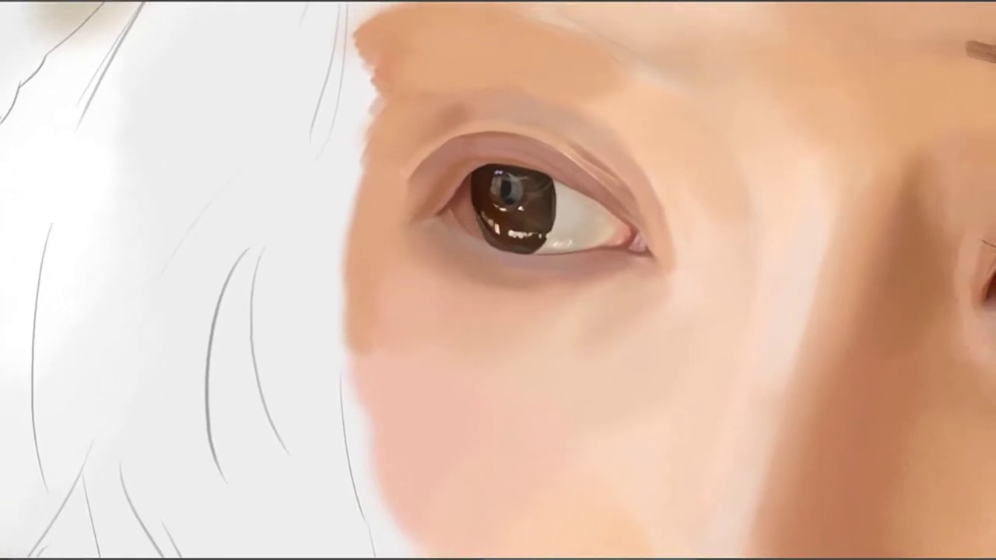
Draw a thick black contour line down the outer edge of the cheek along the sketch line
{"action": "left_click_drag", "start_coordinate": [397, 240], "coordinate": [494, 238]}
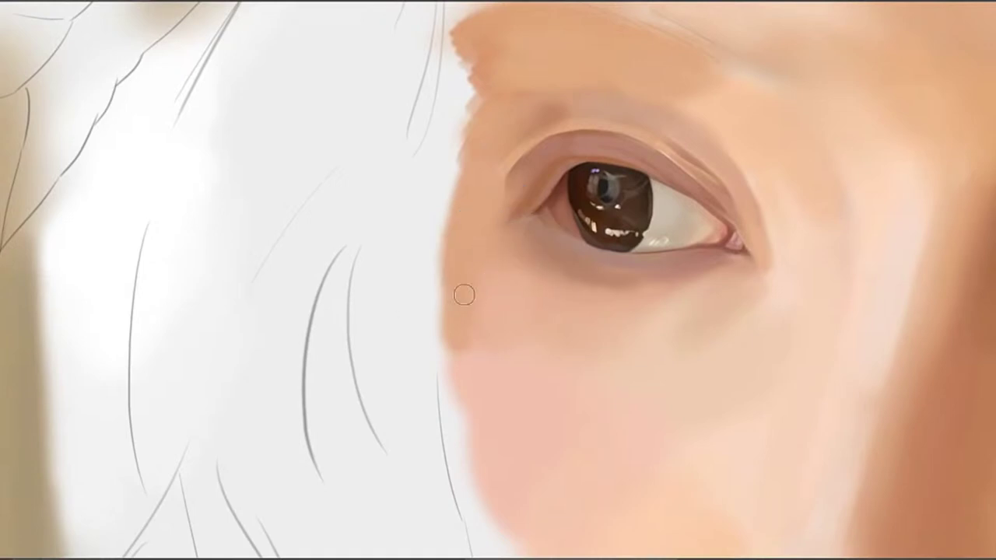
{"action": "left_click_drag", "start_coordinate": [463, 294], "coordinate": [421, 210]}
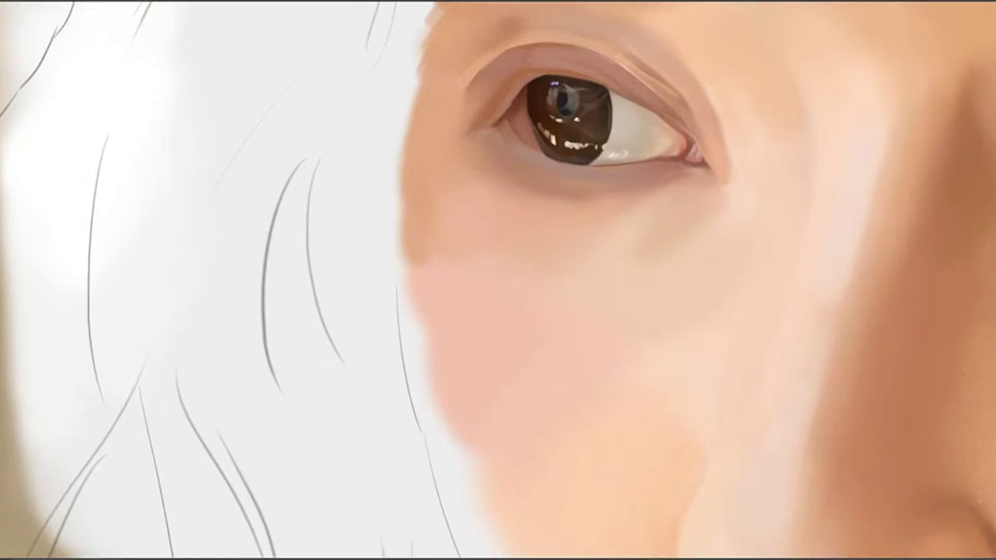
{"action": "left_click_drag", "start_coordinate": [455, 355], "coordinate": [344, 218]}
{"action": "left_click_drag", "start_coordinate": [320, 302], "coordinate": [349, 254]}
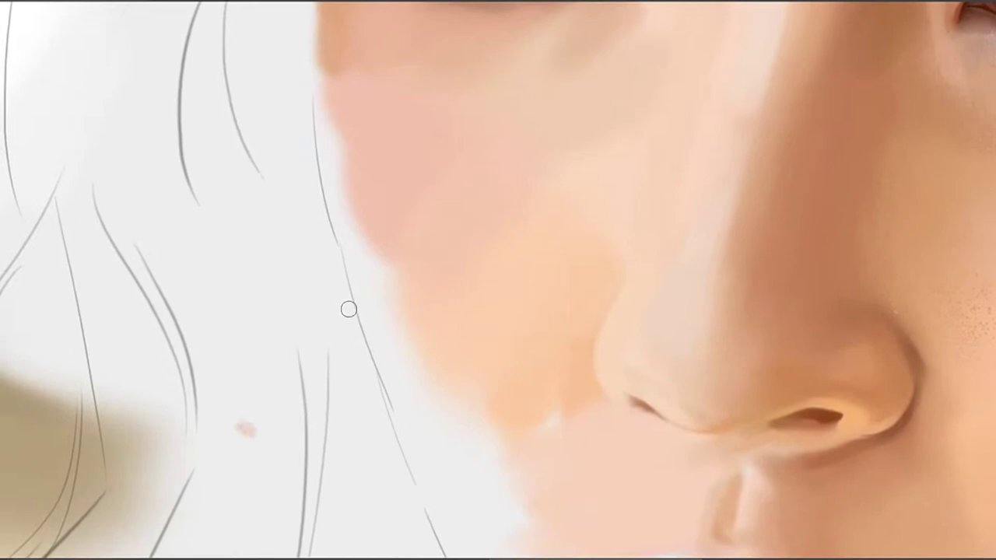
{"action": "mouse_move", "coordinate": [344, 292]}
{"action": "left_mouse_down"}
{"action": "mouse_move", "coordinate": [371, 363]}
{"action": "mouse_move", "coordinate": [356, 338]}
{"action": "left_mouse_up"}
{"action": "key", "text": "ctrl+z"}
{"action": "mouse_move", "coordinate": [335, 270]}
{"action": "left_mouse_down"}
{"action": "mouse_move", "coordinate": [367, 364]}
{"action": "mouse_move", "coordinate": [324, 241]}
{"action": "mouse_move", "coordinate": [373, 371]}
{"action": "mouse_move", "coordinate": [334, 210]}
{"action": "mouse_move", "coordinate": [346, 285]}
{"action": "mouse_move", "coordinate": [333, 166]}
{"action": "mouse_move", "coordinate": [347, 273]}
{"action": "mouse_move", "coordinate": [335, 212]}
{"action": "left_mouse_up"}
{"action": "left_click_drag", "start_coordinate": [385, 162], "coordinate": [387, 334]}
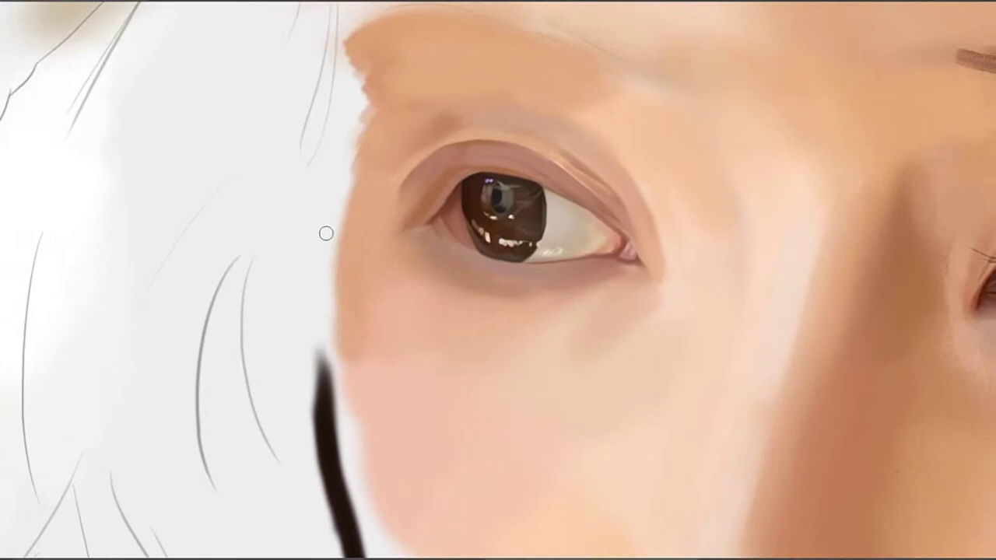
{"action": "left_click_drag", "start_coordinate": [328, 232], "coordinate": [322, 383]}
{"action": "key", "text": "ctrl+z"}
{"action": "key", "text": "ctrl+z"}
{"action": "mouse_move", "coordinate": [329, 224]}
{"action": "left_mouse_down"}
{"action": "mouse_move", "coordinate": [322, 381]}
{"action": "mouse_move", "coordinate": [325, 367]}
{"action": "left_mouse_up"}
{"action": "key", "text": "ctrl+z"}
{"action": "key", "text": "ctrl+z"}
{"action": "mouse_move", "coordinate": [334, 219]}
{"action": "left_mouse_down"}
{"action": "mouse_move", "coordinate": [322, 381]}
{"action": "mouse_move", "coordinate": [323, 372]}
{"action": "left_mouse_up"}
{"action": "key", "text": "ctrl+z"}
Extend the black contour line up the temple beside the outer eye and thicken it at the cheekbone
{"action": "left_click_drag", "start_coordinate": [324, 279], "coordinate": [322, 358]}
{"action": "left_click_drag", "start_coordinate": [328, 246], "coordinate": [329, 391]}
{"action": "left_click_drag", "start_coordinate": [323, 319], "coordinate": [322, 400]}
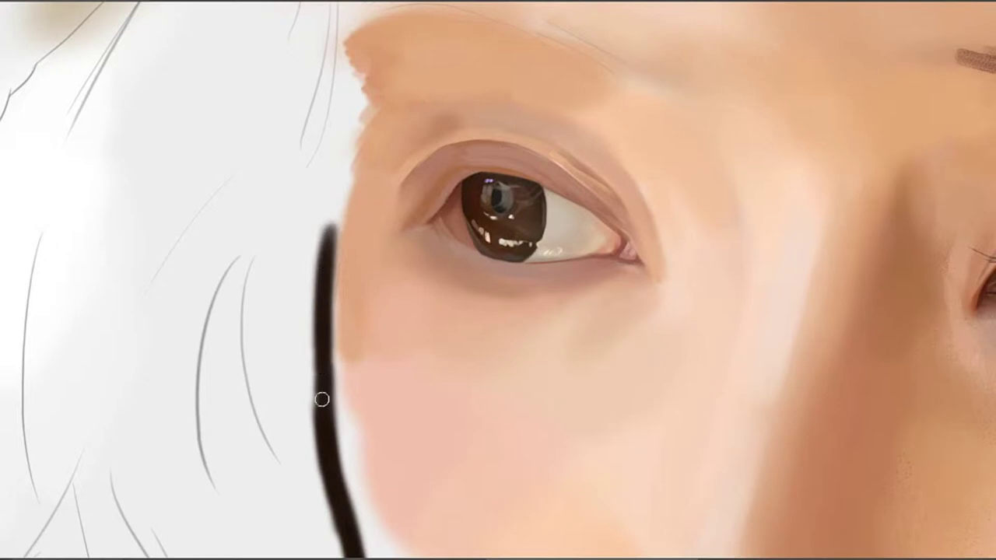
{"action": "mouse_move", "coordinate": [313, 347]}
{"action": "left_mouse_down"}
{"action": "mouse_move", "coordinate": [305, 398]}
{"action": "mouse_move", "coordinate": [303, 358]}
{"action": "left_mouse_up"}
{"action": "left_click_drag", "start_coordinate": [324, 266], "coordinate": [310, 351]}
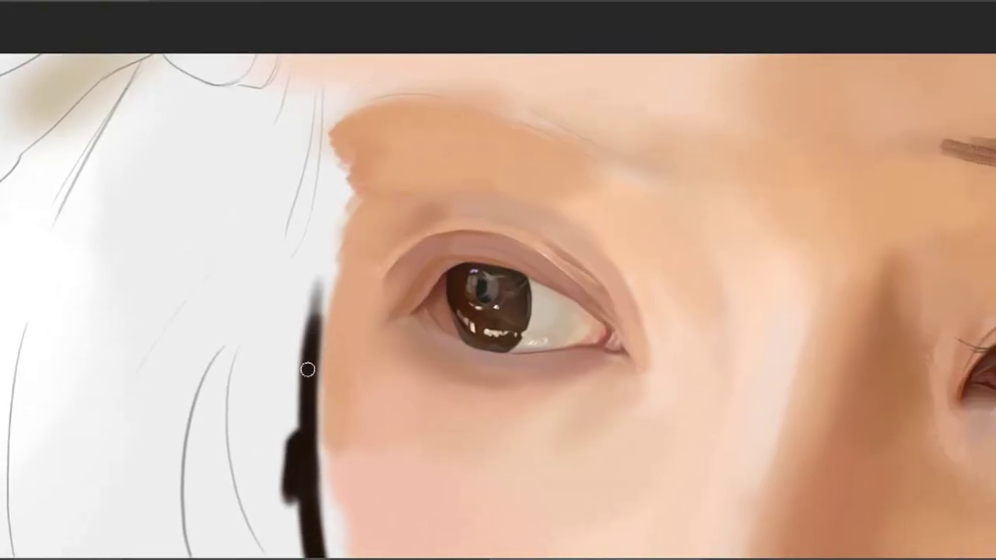
{"action": "left_click_drag", "start_coordinate": [327, 269], "coordinate": [315, 352]}
{"action": "mouse_move", "coordinate": [321, 290]}
{"action": "left_mouse_down"}
{"action": "mouse_move", "coordinate": [314, 344]}
{"action": "mouse_move", "coordinate": [329, 241]}
{"action": "left_mouse_up"}
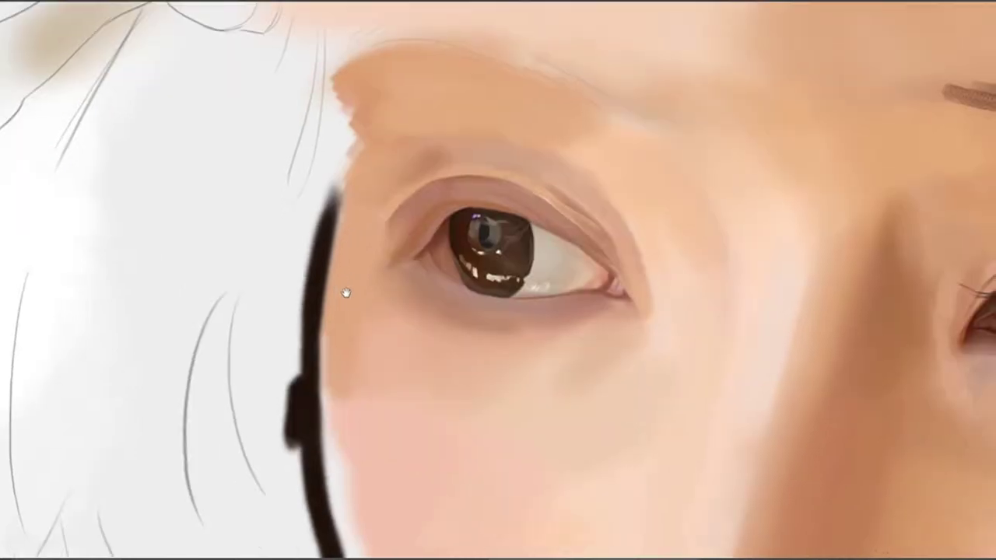
Thicken the black contour beside the outer eye and cheekbone with overlapping black and dark brown strokes
{"action": "mouse_move", "coordinate": [332, 199]}
{"action": "left_mouse_down"}
{"action": "mouse_move", "coordinate": [320, 210]}
{"action": "mouse_move", "coordinate": [306, 337]}
{"action": "mouse_move", "coordinate": [302, 193]}
{"action": "mouse_move", "coordinate": [308, 395]}
{"action": "left_mouse_up"}
{"action": "mouse_move", "coordinate": [302, 250]}
{"action": "left_mouse_down"}
{"action": "mouse_move", "coordinate": [311, 385]}
{"action": "mouse_move", "coordinate": [318, 277]}
{"action": "mouse_move", "coordinate": [327, 426]}
{"action": "left_mouse_up"}
{"action": "left_click_drag", "start_coordinate": [352, 416], "coordinate": [287, 238]}
{"action": "left_click_drag", "start_coordinate": [313, 314], "coordinate": [266, 182]}
{"action": "left_click_drag", "start_coordinate": [252, 263], "coordinate": [292, 253]}
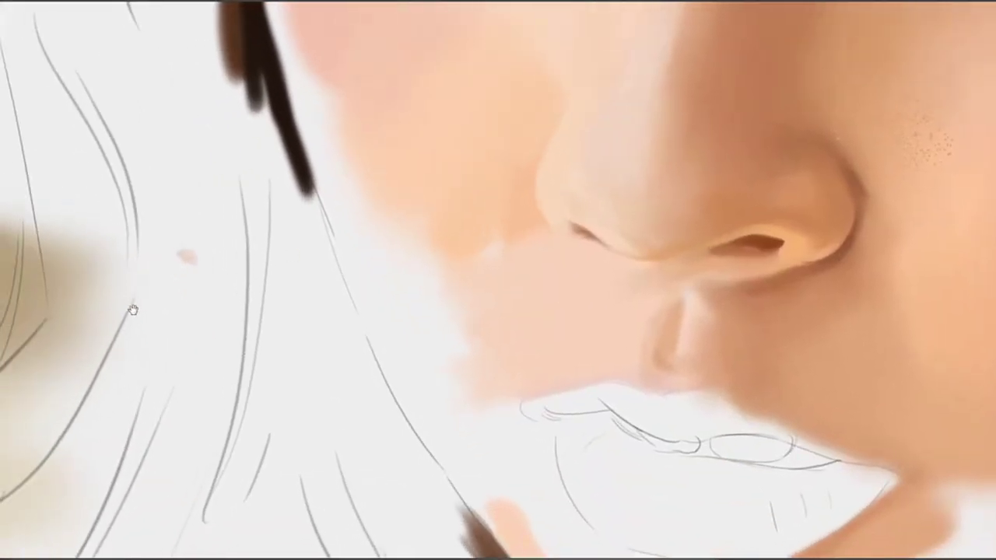
{"action": "left_click_drag", "start_coordinate": [368, 227], "coordinate": [385, 250]}
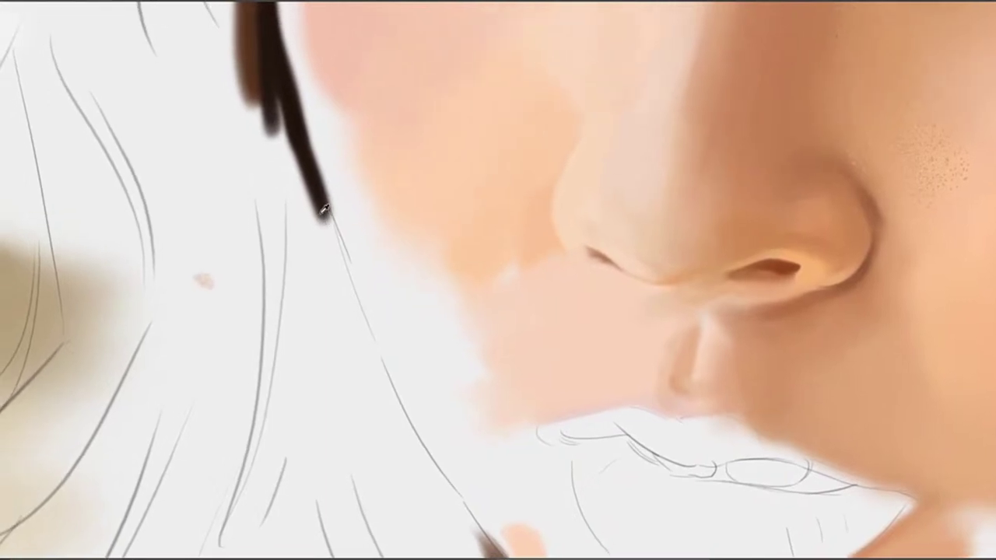
{"action": "mouse_move", "coordinate": [324, 216]}
{"action": "left_mouse_down"}
{"action": "mouse_move", "coordinate": [361, 307]}
{"action": "mouse_move", "coordinate": [347, 300]}
{"action": "left_mouse_up"}
{"action": "key", "text": "ctrl+z"}
{"action": "key", "text": "ctrl+z"}
Extend the thick black contour down the lower cheek, following the sketch line toward the mouth level
{"action": "mouse_move", "coordinate": [322, 216]}
{"action": "left_mouse_down"}
{"action": "mouse_move", "coordinate": [360, 334]}
{"action": "mouse_move", "coordinate": [321, 241]}
{"action": "left_mouse_up"}
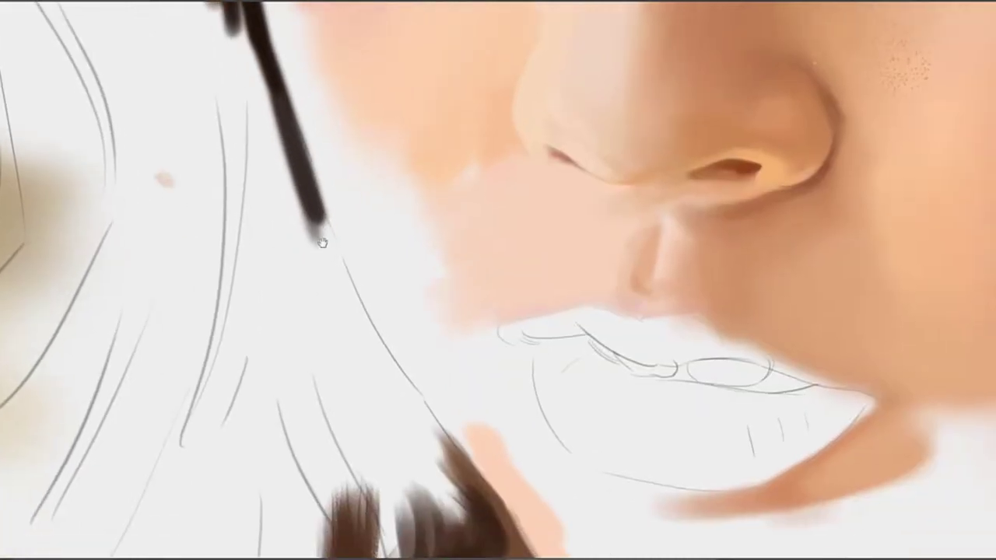
{"action": "left_click_drag", "start_coordinate": [304, 196], "coordinate": [334, 298]}
{"action": "left_click_drag", "start_coordinate": [321, 227], "coordinate": [350, 311]}
{"action": "left_click_drag", "start_coordinate": [317, 207], "coordinate": [352, 310]}
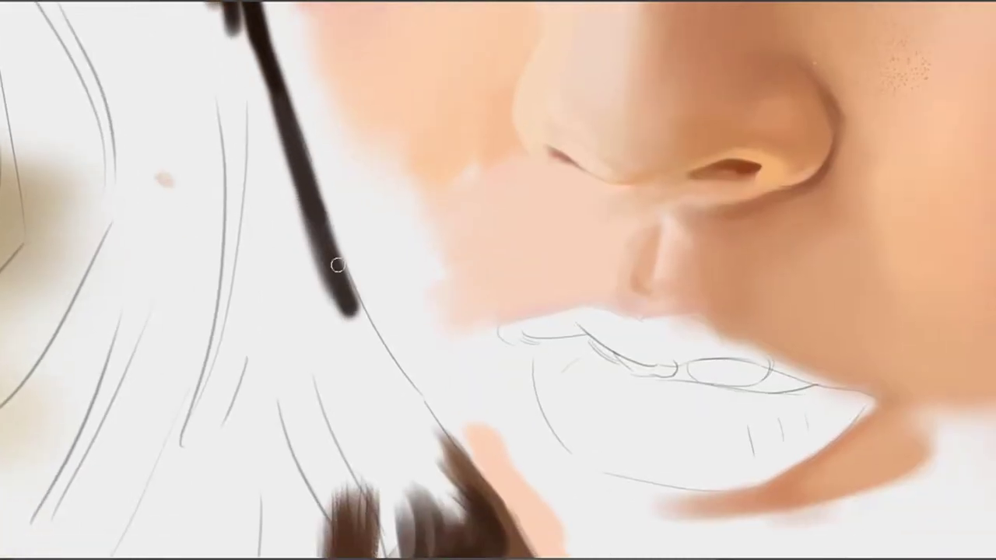
{"action": "left_click_drag", "start_coordinate": [338, 265], "coordinate": [355, 309]}
{"action": "left_click_drag", "start_coordinate": [319, 208], "coordinate": [380, 354]}
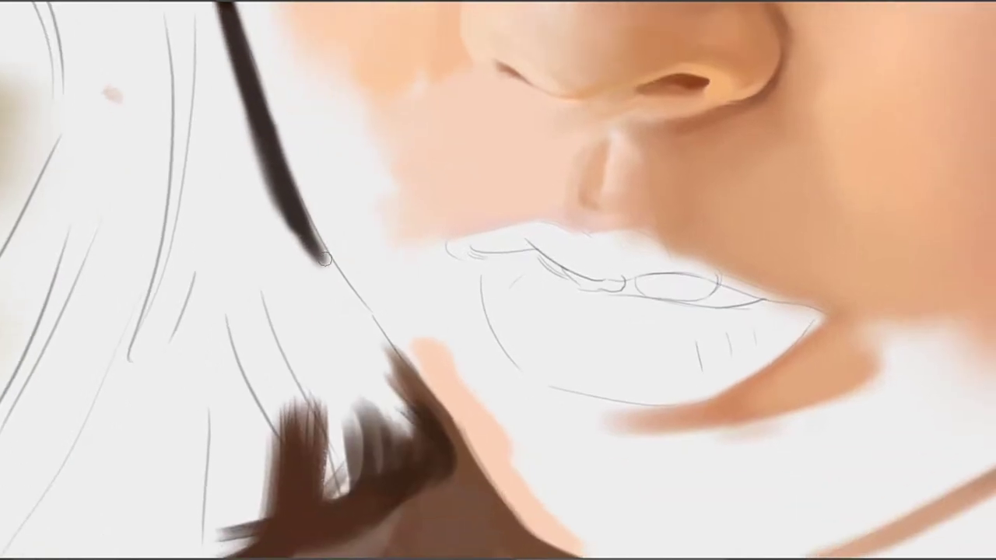
Continue the dark contour along the jaw sketch line until it meets the dark brown area below the jaw
{"action": "left_click_drag", "start_coordinate": [307, 231], "coordinate": [389, 358]}
{"action": "left_click_drag", "start_coordinate": [313, 257], "coordinate": [400, 382]}
{"action": "left_click_drag", "start_coordinate": [334, 280], "coordinate": [412, 389]}
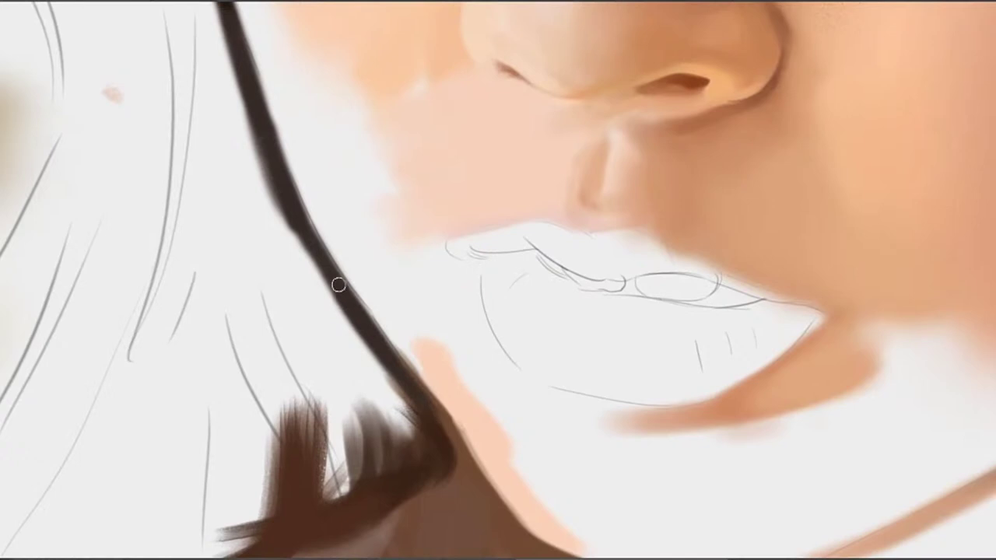
{"action": "mouse_move", "coordinate": [333, 283]}
{"action": "left_mouse_down"}
{"action": "mouse_move", "coordinate": [383, 368]}
{"action": "mouse_move", "coordinate": [446, 419]}
{"action": "left_mouse_up"}
{"action": "left_click_drag", "start_coordinate": [358, 318], "coordinate": [431, 413]}
Sample the dark brown at the jaw and blend the contour's lower end into the brown neck area
{"action": "left_click", "coordinate": [446, 434], "text": "alt"}
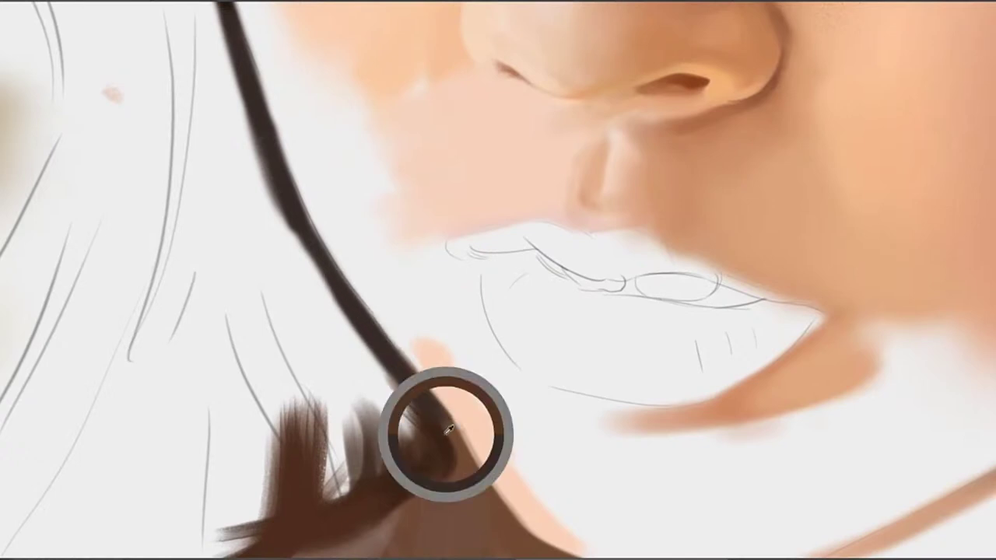
{"action": "mouse_move", "coordinate": [448, 445]}
{"action": "left_mouse_down"}
{"action": "mouse_move", "coordinate": [347, 307]}
{"action": "mouse_move", "coordinate": [364, 362]}
{"action": "mouse_move", "coordinate": [517, 389]}
{"action": "left_mouse_up"}
{"action": "left_click", "coordinate": [350, 317], "text": "alt"}
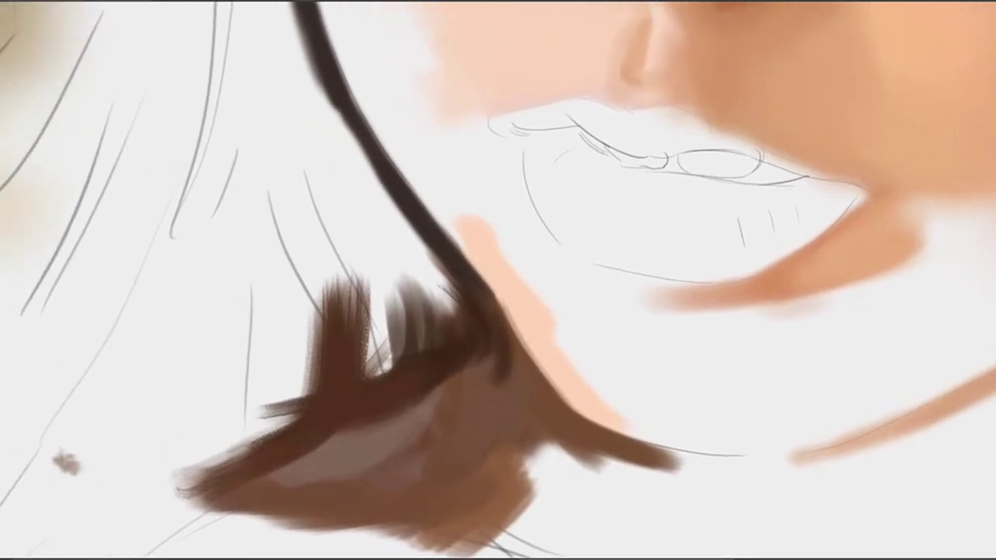
{"action": "left_click_drag", "start_coordinate": [437, 369], "coordinate": [444, 515]}
{"action": "left_click_drag", "start_coordinate": [480, 213], "coordinate": [481, 385]}
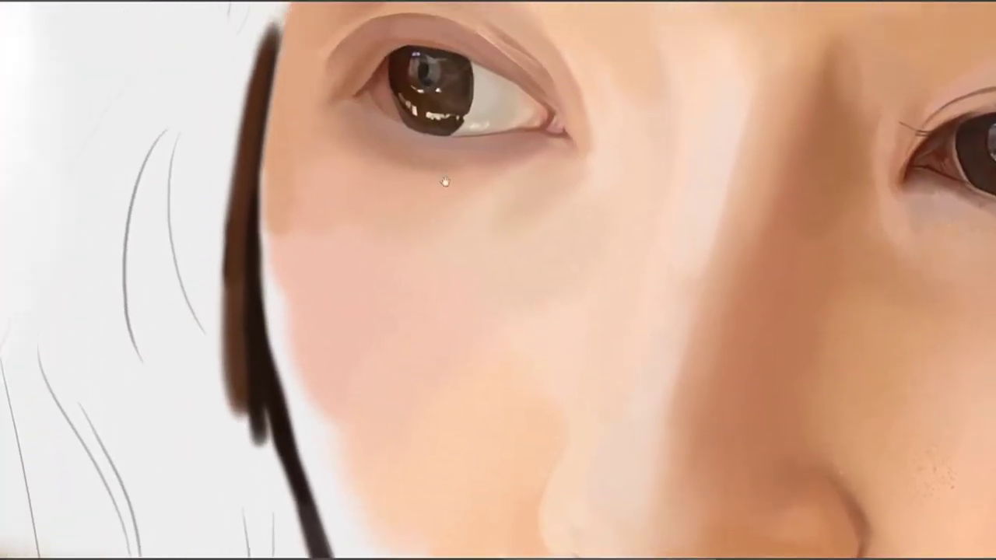
Fill the white gap between the upper cheek and the contour with warm skin tone, and darken the contour's brown section
{"action": "left_click_drag", "start_coordinate": [444, 180], "coordinate": [497, 55]}
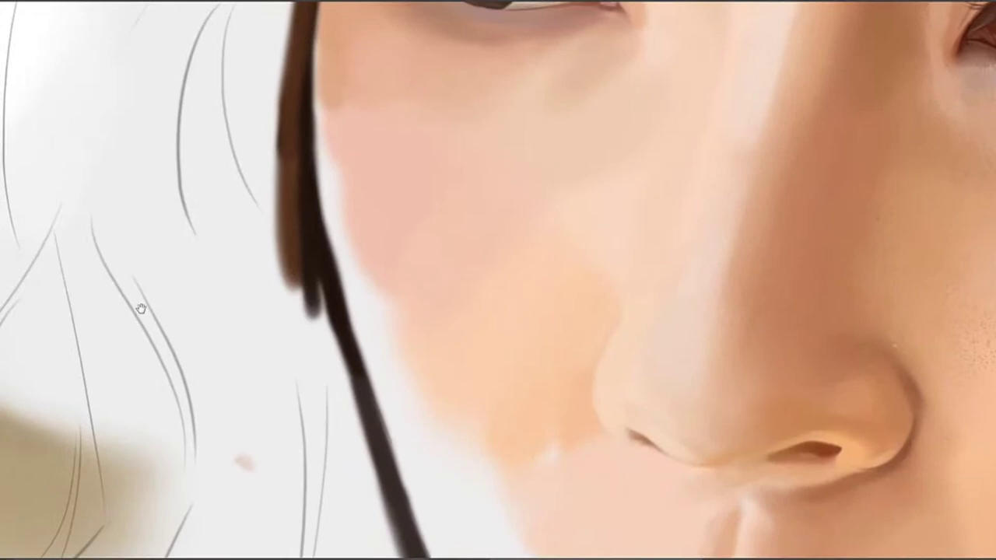
{"action": "scroll", "coordinate": [360, 333], "scroll_direction": "up", "scroll_amount": 4}
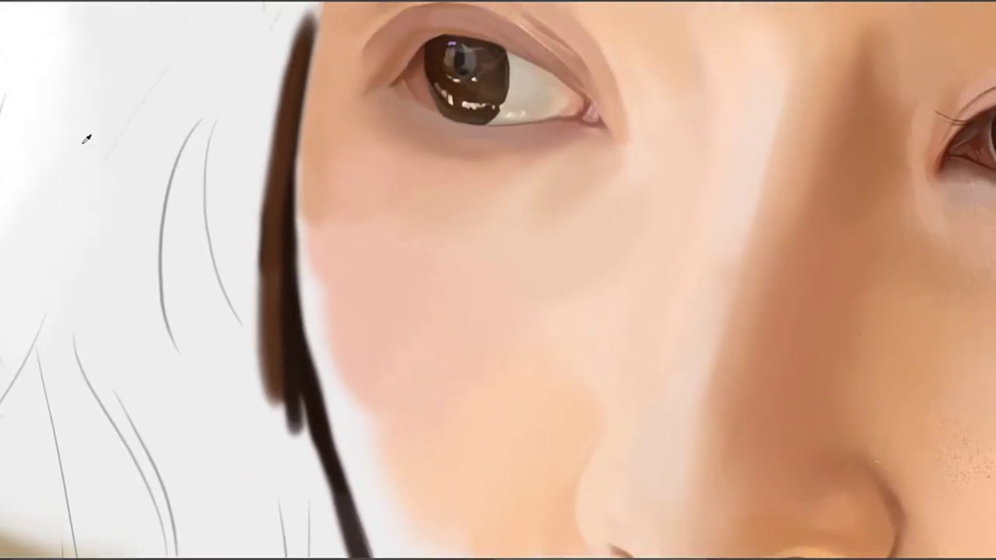
{"action": "scroll", "coordinate": [327, 226], "scroll_direction": "up", "scroll_amount": 1}
{"action": "scroll", "coordinate": [313, 191], "scroll_direction": "down", "scroll_amount": 3}
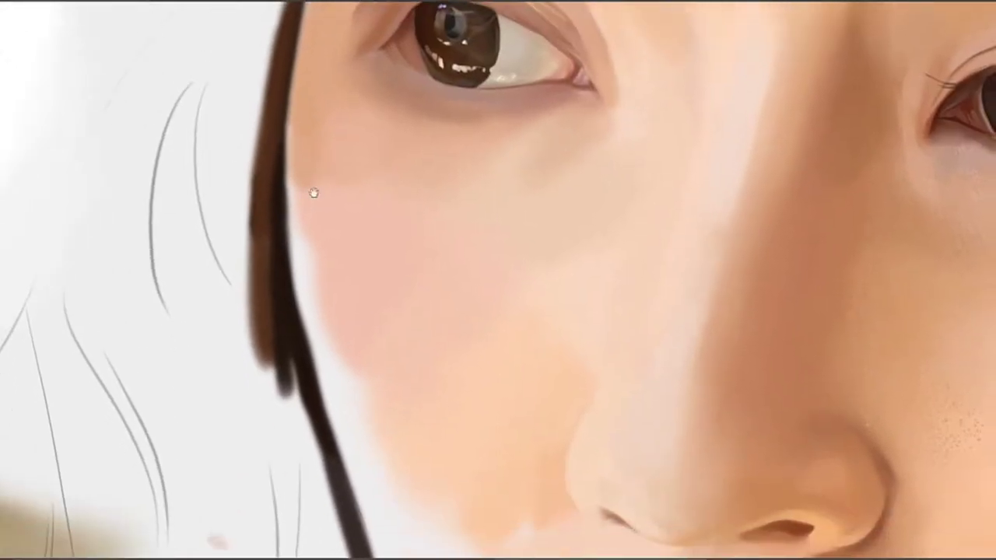
{"action": "mouse_move", "coordinate": [295, 146]}
{"action": "left_mouse_down"}
{"action": "mouse_move", "coordinate": [291, 200]}
{"action": "mouse_move", "coordinate": [293, 117]}
{"action": "mouse_move", "coordinate": [289, 187]}
{"action": "mouse_move", "coordinate": [302, 295]}
{"action": "mouse_move", "coordinate": [295, 243]}
{"action": "mouse_move", "coordinate": [304, 264]}
{"action": "left_mouse_up"}
{"action": "key", "text": "ctrl+z"}
{"action": "mouse_move", "coordinate": [318, 316]}
{"action": "left_mouse_down"}
{"action": "mouse_move", "coordinate": [289, 215]}
{"action": "mouse_move", "coordinate": [301, 294]}
{"action": "left_mouse_up"}
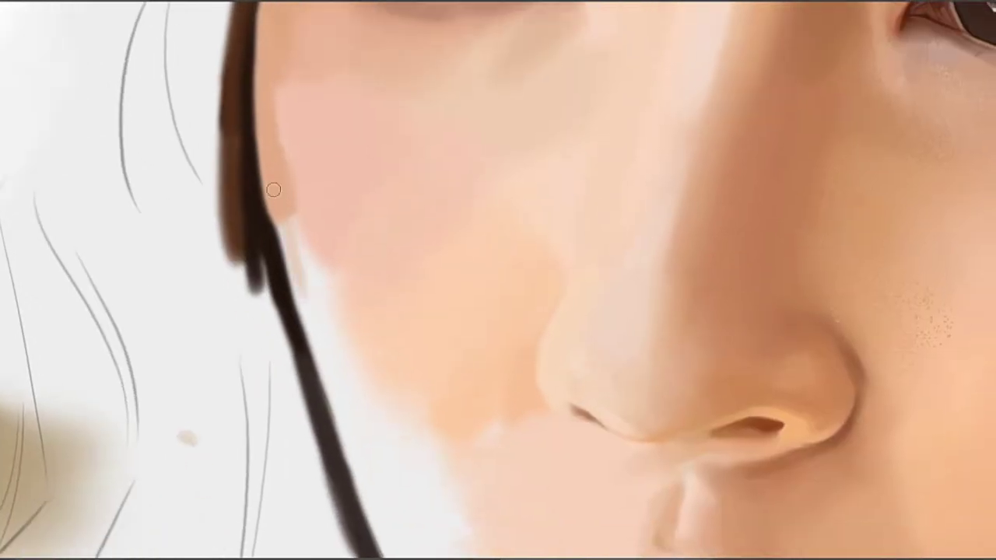
{"action": "mouse_move", "coordinate": [273, 190]}
{"action": "left_mouse_down"}
{"action": "mouse_move", "coordinate": [308, 332]}
{"action": "mouse_move", "coordinate": [274, 197]}
{"action": "mouse_move", "coordinate": [286, 278]}
{"action": "left_mouse_up"}
{"action": "left_click_drag", "start_coordinate": [269, 176], "coordinate": [311, 279]}
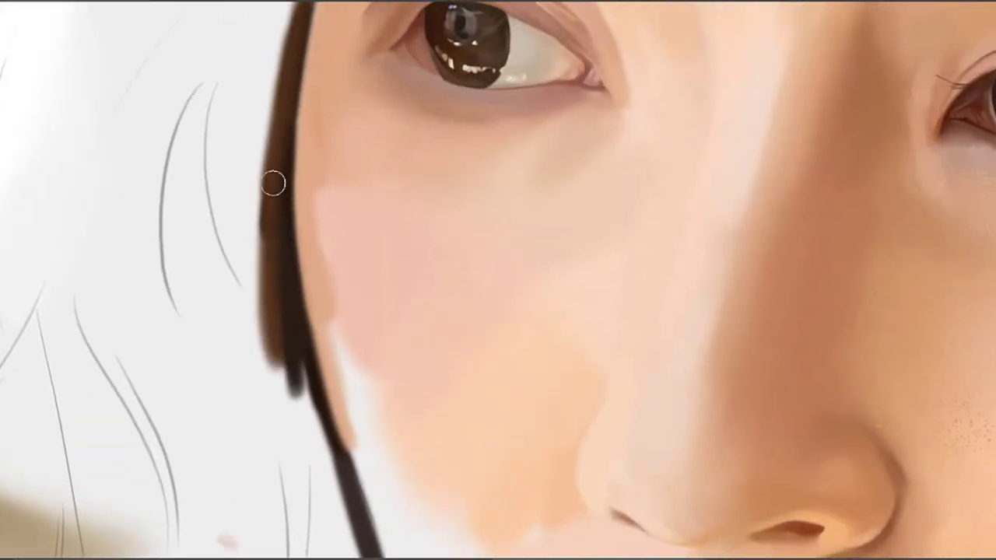
{"action": "left_click_drag", "start_coordinate": [280, 162], "coordinate": [292, 266]}
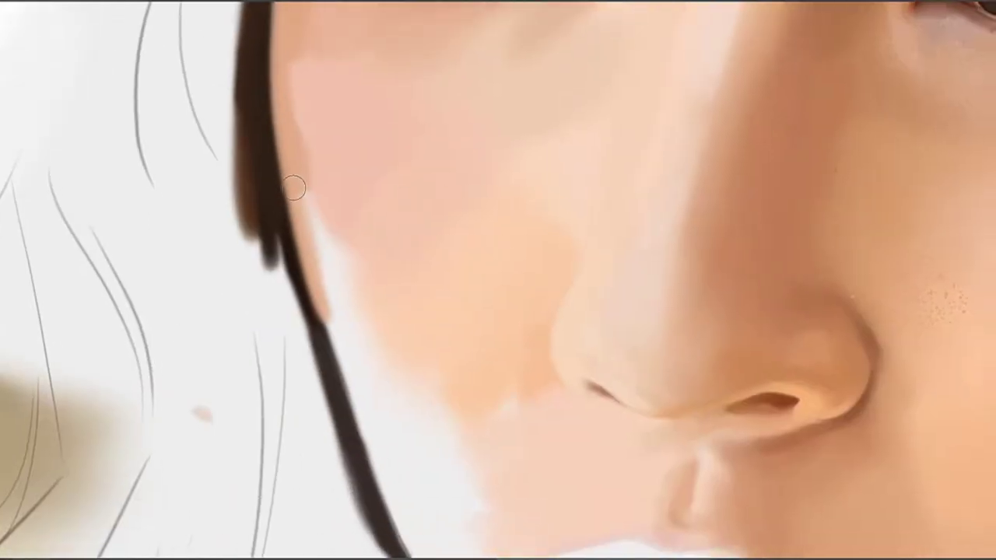
Extend the orange-peach cheek tone beside the nostril toward the upper lip and soften its edge
{"action": "left_click_drag", "start_coordinate": [387, 391], "coordinate": [342, 265]}
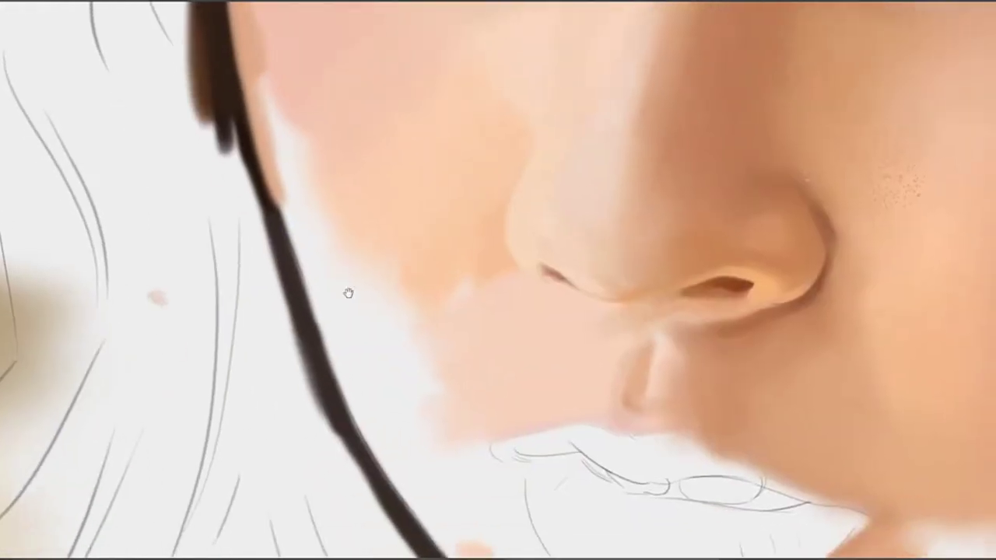
{"action": "mouse_move", "coordinate": [500, 80]}
{"action": "left_mouse_down"}
{"action": "mouse_move", "coordinate": [553, 193]}
{"action": "mouse_move", "coordinate": [513, 426]}
{"action": "left_mouse_up"}
{"action": "left_click_drag", "start_coordinate": [583, 98], "coordinate": [555, 234]}
{"action": "left_click_drag", "start_coordinate": [421, 332], "coordinate": [495, 277]}
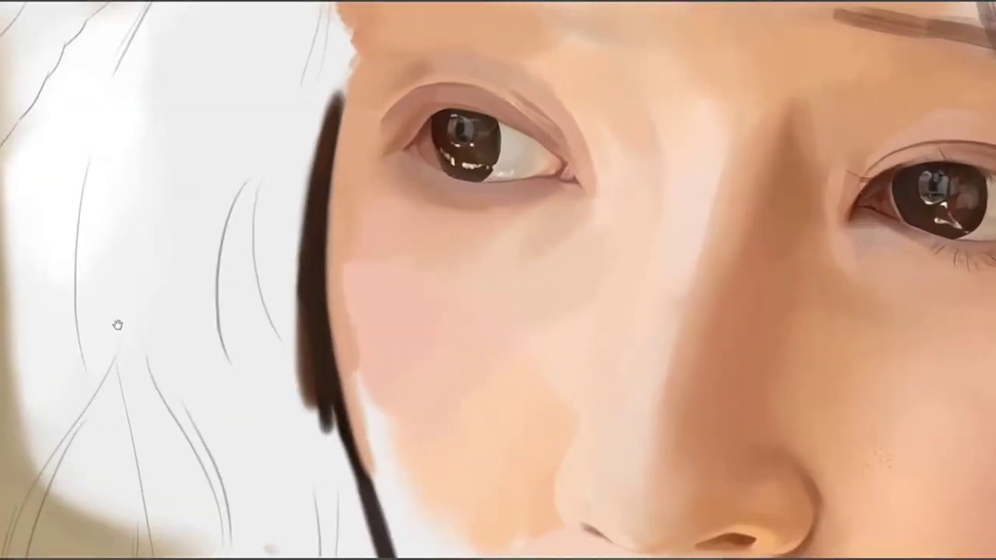
{"action": "left_click_drag", "start_coordinate": [484, 240], "coordinate": [444, 203]}
{"action": "left_click_drag", "start_coordinate": [570, 309], "coordinate": [493, 239]}
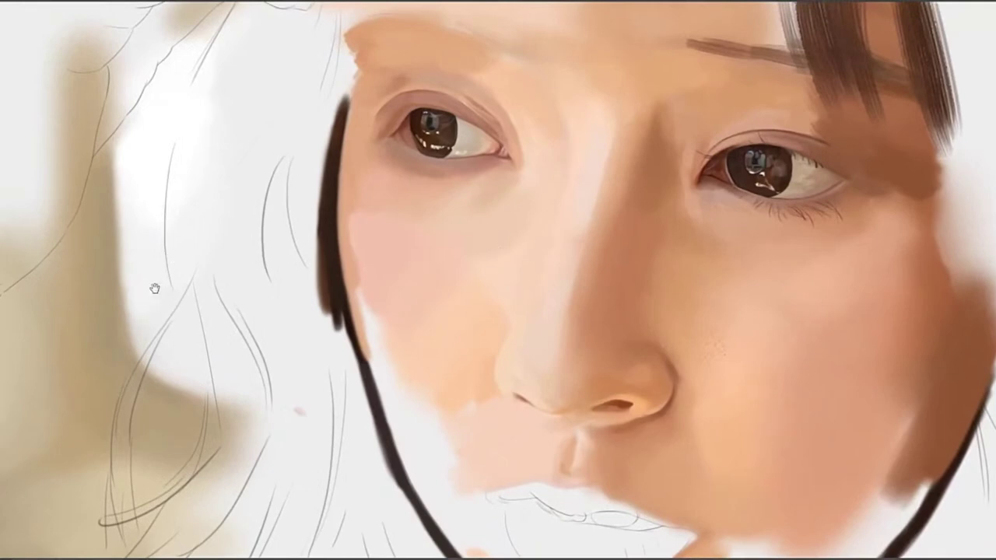
{"action": "left_click_drag", "start_coordinate": [487, 402], "coordinate": [455, 249]}
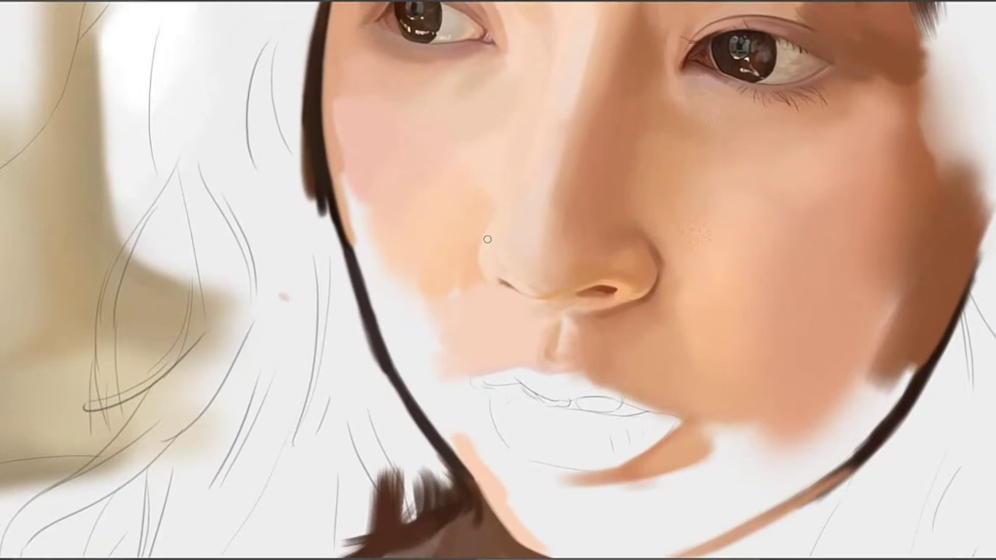
{"action": "mouse_move", "coordinate": [484, 226]}
{"action": "left_mouse_down"}
{"action": "mouse_move", "coordinate": [506, 242]}
{"action": "mouse_move", "coordinate": [468, 280]}
{"action": "mouse_move", "coordinate": [463, 324]}
{"action": "left_mouse_up"}
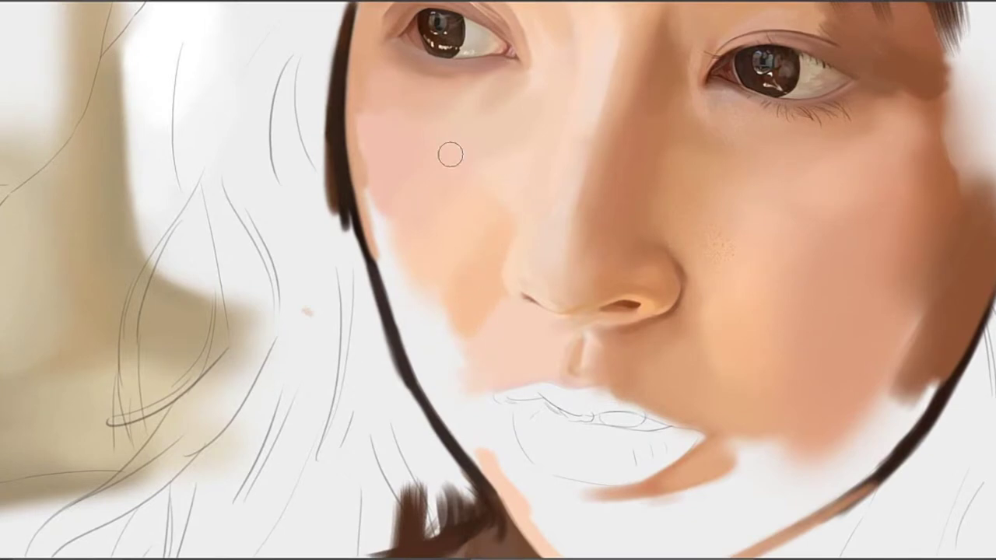
{"action": "left_click_drag", "start_coordinate": [538, 201], "coordinate": [505, 263]}
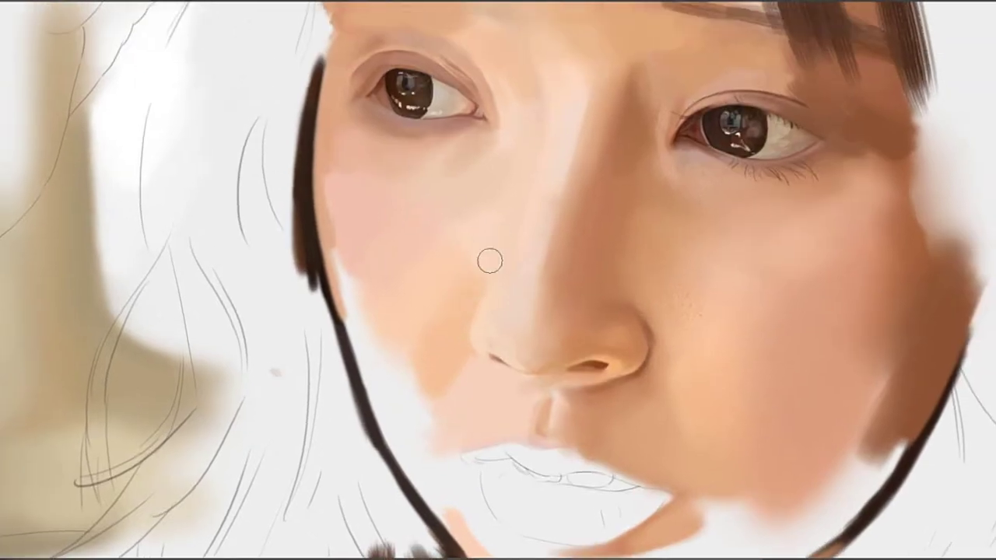
{"action": "mouse_move", "coordinate": [430, 378]}
{"action": "left_mouse_down"}
{"action": "mouse_move", "coordinate": [415, 373]}
{"action": "mouse_move", "coordinate": [440, 365]}
{"action": "mouse_move", "coordinate": [413, 332]}
{"action": "mouse_move", "coordinate": [412, 366]}
{"action": "mouse_move", "coordinate": [367, 290]}
{"action": "mouse_move", "coordinate": [385, 278]}
{"action": "left_mouse_up"}
Paint sampled peach skin tone over the lower cheek out to the contour and blend it with the pink blush
{"action": "left_click", "coordinate": [385, 278], "text": "alt"}
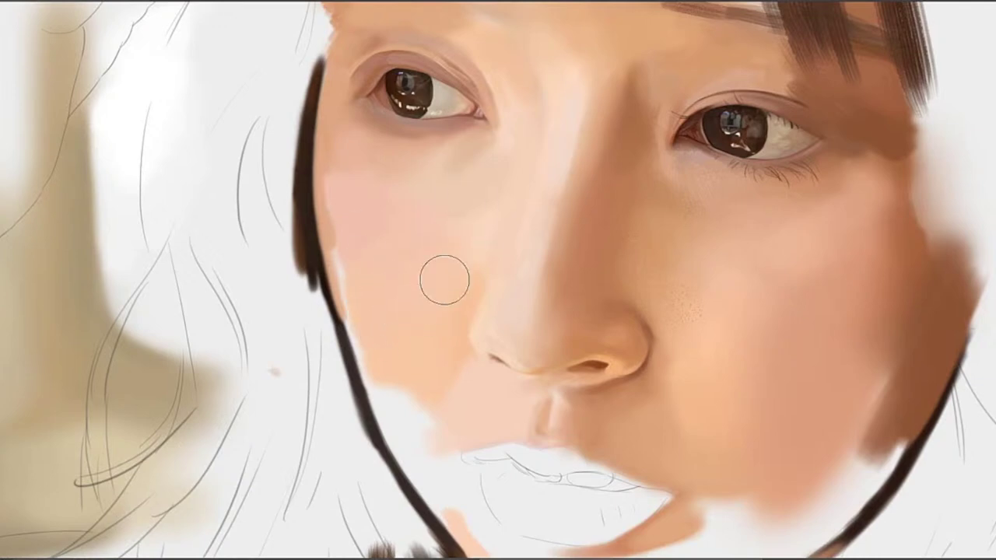
{"action": "mouse_move", "coordinate": [410, 197]}
{"action": "left_mouse_down"}
{"action": "mouse_move", "coordinate": [398, 253]}
{"action": "mouse_move", "coordinate": [439, 306]}
{"action": "left_mouse_up"}
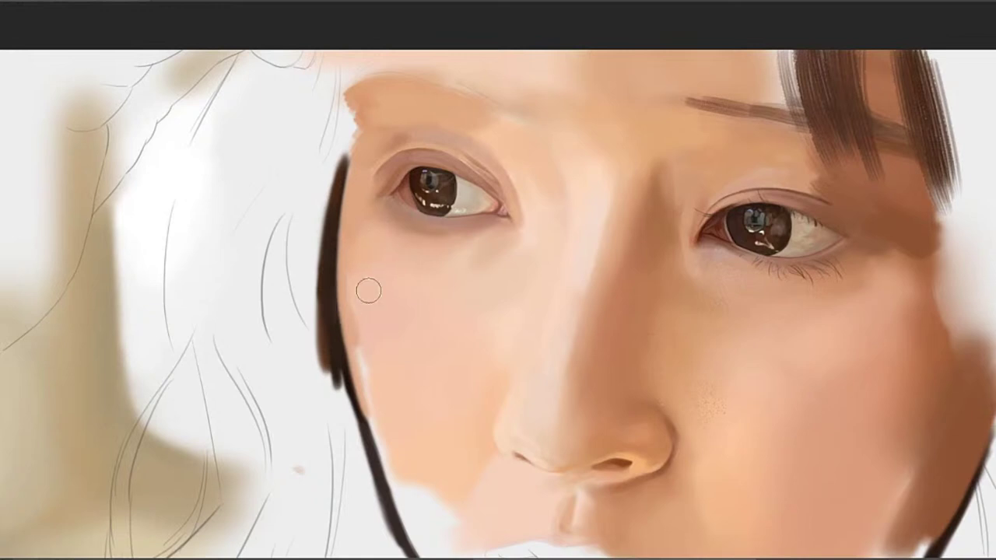
{"action": "left_click_drag", "start_coordinate": [350, 296], "coordinate": [362, 373]}
{"action": "left_click_drag", "start_coordinate": [352, 291], "coordinate": [391, 417]}
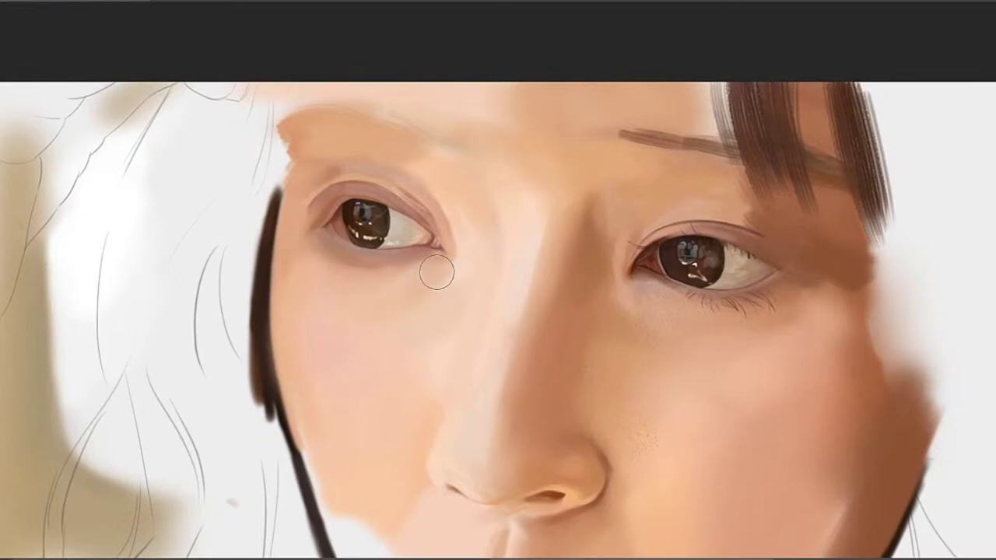
Smooth the skin below the inner eye corner and around the outer eye corner with sampled skin tones
{"action": "left_click_drag", "start_coordinate": [435, 273], "coordinate": [431, 283]}
{"action": "key", "text": "["}
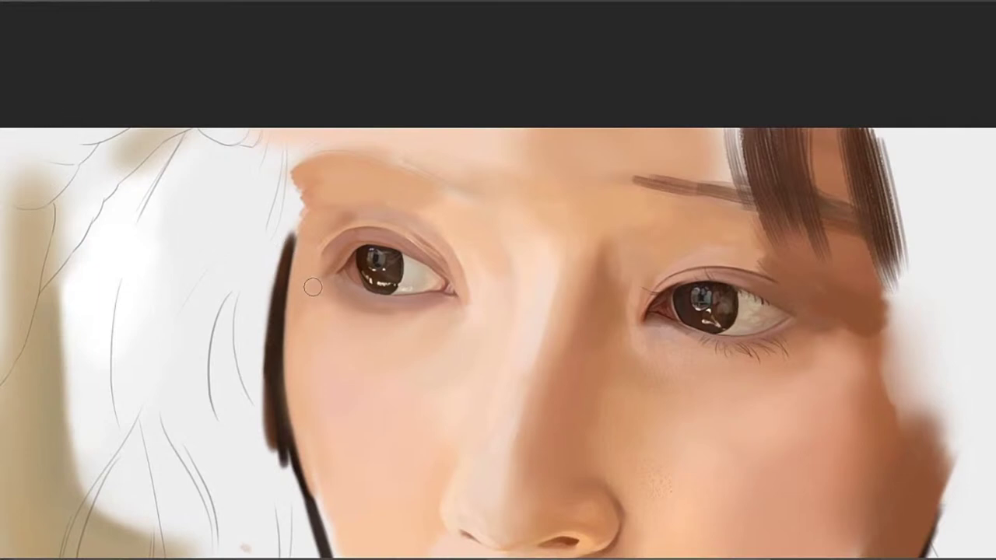
{"action": "left_click_drag", "start_coordinate": [356, 229], "coordinate": [308, 258]}
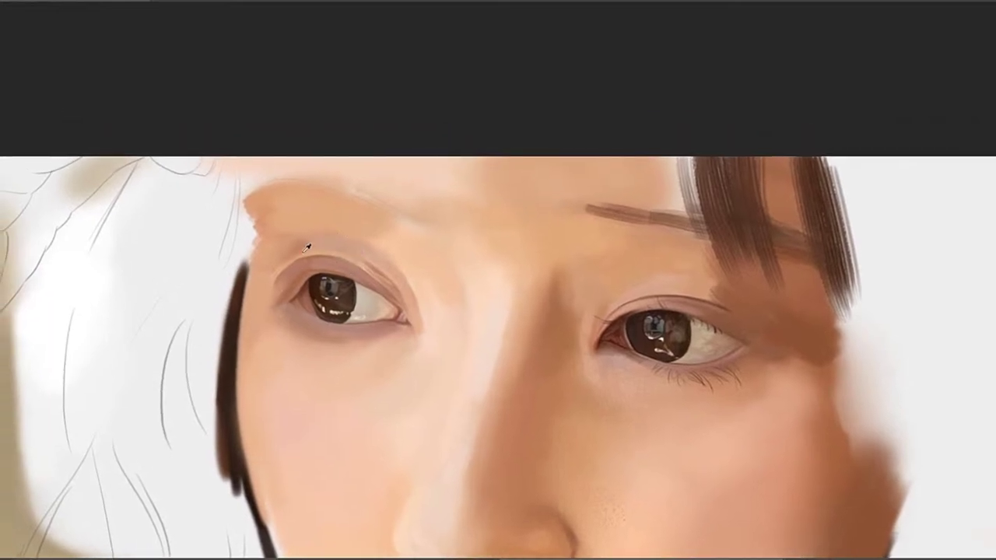
{"action": "left_click", "coordinate": [268, 275], "text": "alt"}
{"action": "left_click", "coordinate": [271, 303], "text": "alt"}
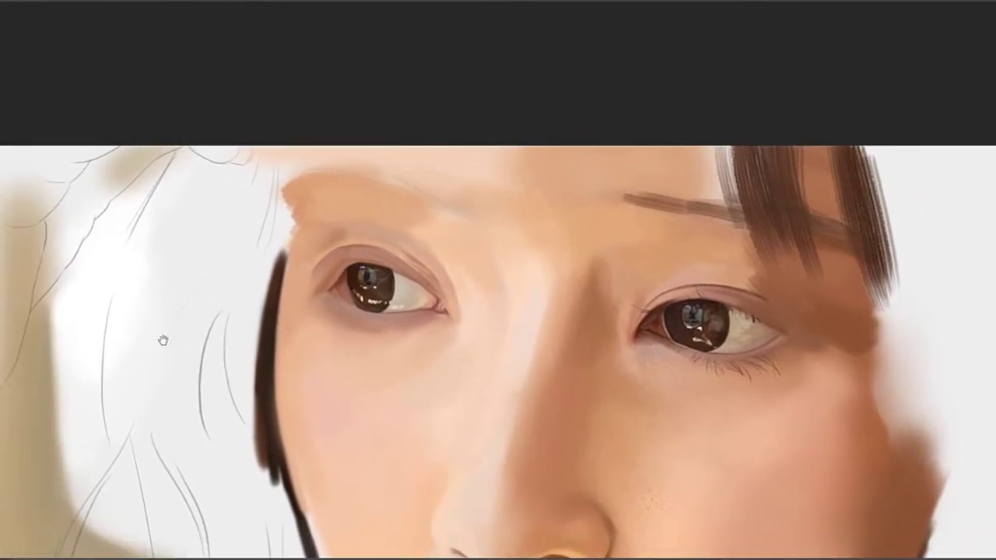
{"action": "left_click_drag", "start_coordinate": [479, 297], "coordinate": [467, 321]}
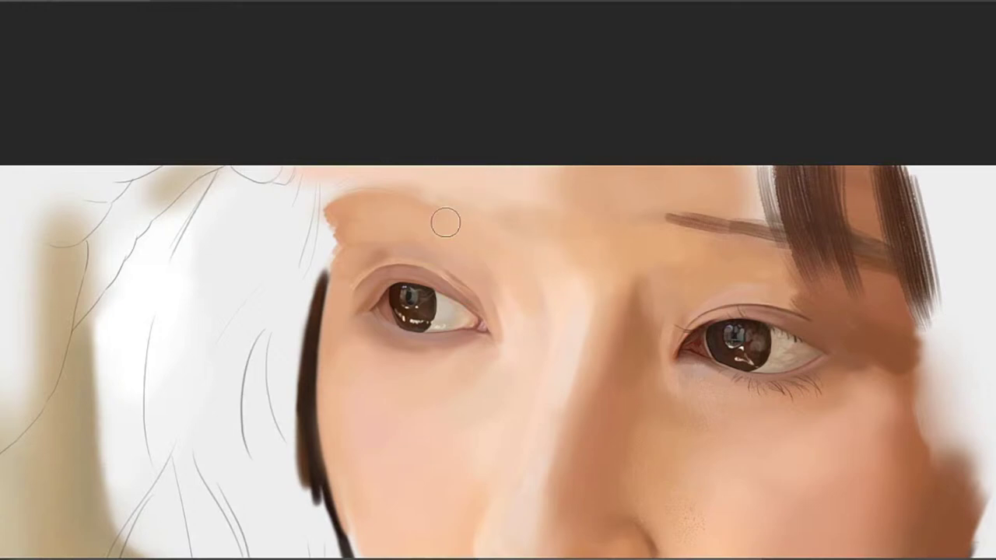
Blend the brow-bone skin above the eye near the contour with a sampled peach tone
{"action": "left_click_drag", "start_coordinate": [493, 222], "coordinate": [435, 247]}
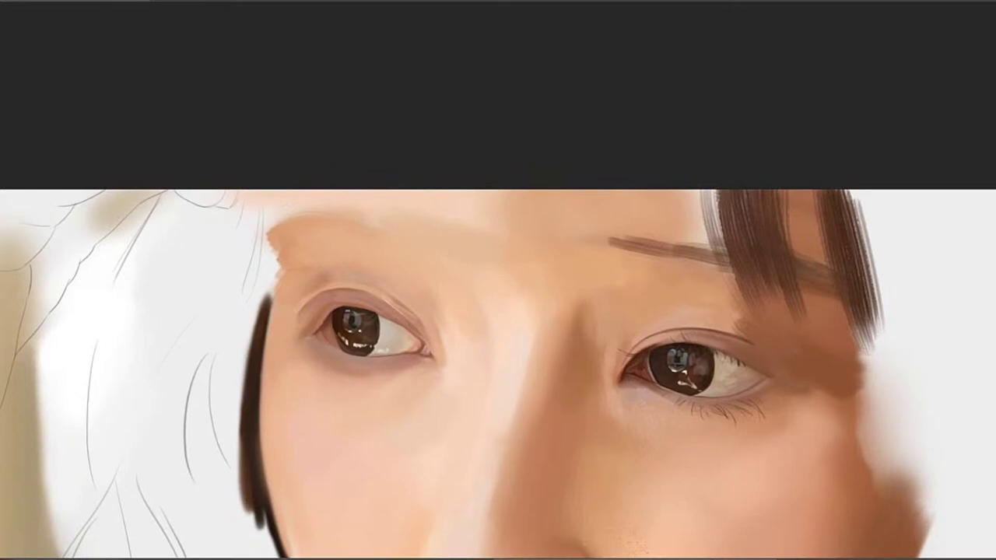
{"action": "mouse_move", "coordinate": [479, 283]}
{"action": "left_mouse_down"}
{"action": "mouse_move", "coordinate": [424, 226]}
{"action": "mouse_move", "coordinate": [434, 257]}
{"action": "left_mouse_up"}
{"action": "left_click", "coordinate": [405, 226], "text": "alt"}
{"action": "key", "text": "b"}
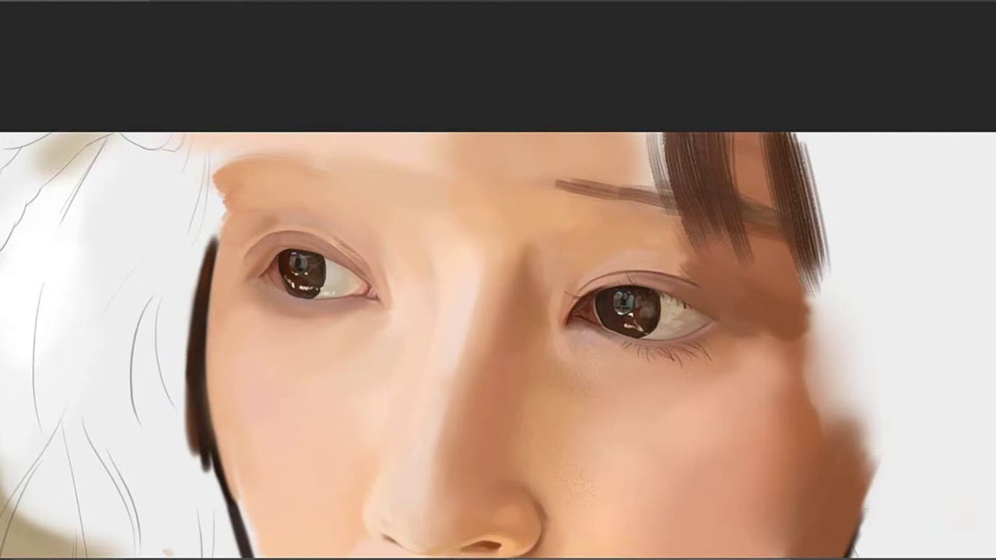
Blend the skin between the inner eye corner and the nose bridge with sampled light peach tones
{"action": "left_click_drag", "start_coordinate": [492, 298], "coordinate": [578, 251]}
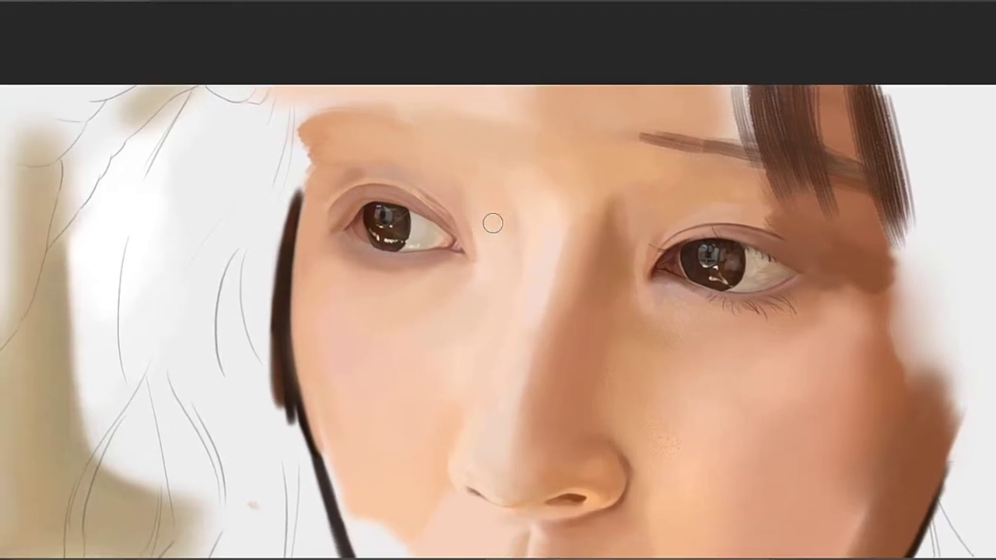
{"action": "left_click", "coordinate": [507, 231], "text": "alt"}
{"action": "left_click_drag", "start_coordinate": [530, 230], "coordinate": [497, 269]}
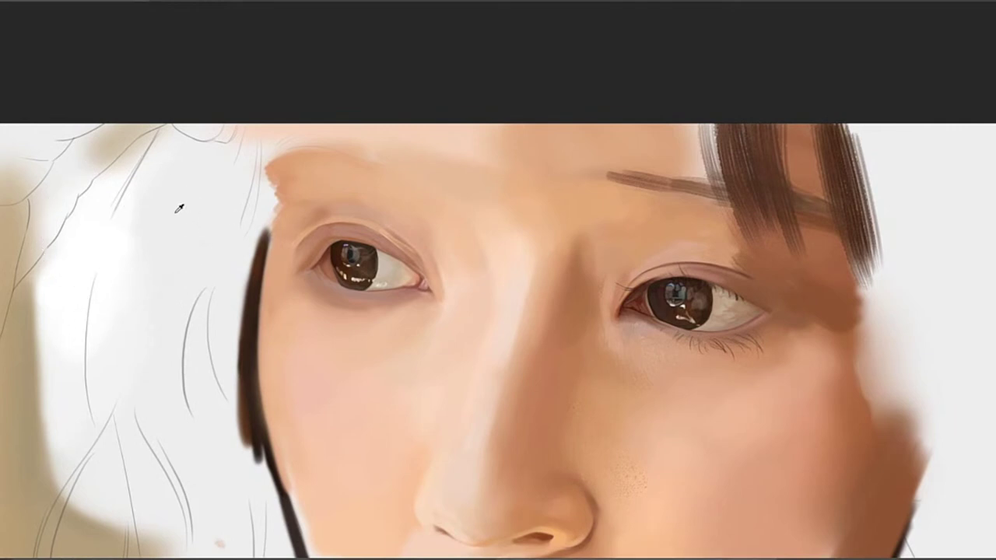
{"action": "mouse_move", "coordinate": [503, 255]}
{"action": "left_mouse_down"}
{"action": "mouse_move", "coordinate": [484, 238]}
{"action": "mouse_move", "coordinate": [471, 268]}
{"action": "left_mouse_up"}
{"action": "left_click", "coordinate": [523, 238], "text": "alt"}
{"action": "mouse_move", "coordinate": [498, 215]}
{"action": "left_mouse_down"}
{"action": "mouse_move", "coordinate": [531, 248]}
{"action": "mouse_move", "coordinate": [593, 198]}
{"action": "mouse_move", "coordinate": [537, 233]}
{"action": "left_mouse_up"}
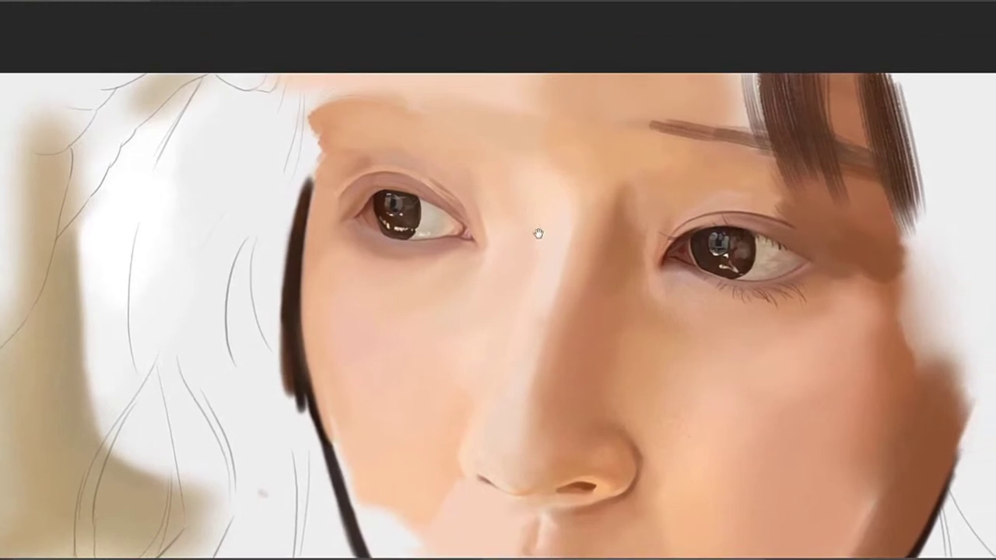
Blend the highlight along the nose bridge into its shaded side with sampled light peach tones
{"action": "left_click", "coordinate": [583, 195], "text": "alt"}
{"action": "left_click_drag", "start_coordinate": [599, 186], "coordinate": [540, 225]}
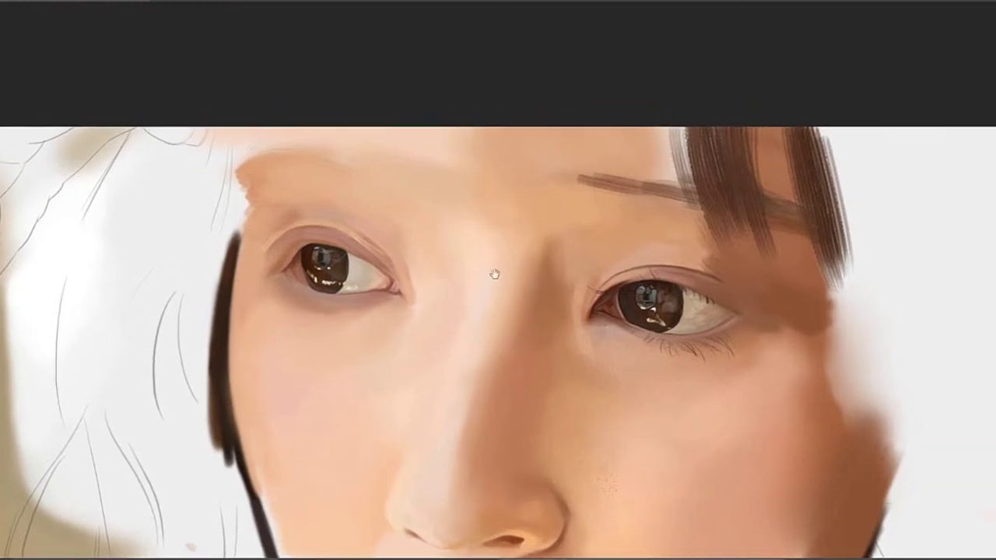
{"action": "left_click_drag", "start_coordinate": [495, 275], "coordinate": [504, 234]}
{"action": "left_click", "coordinate": [490, 249], "text": "alt"}
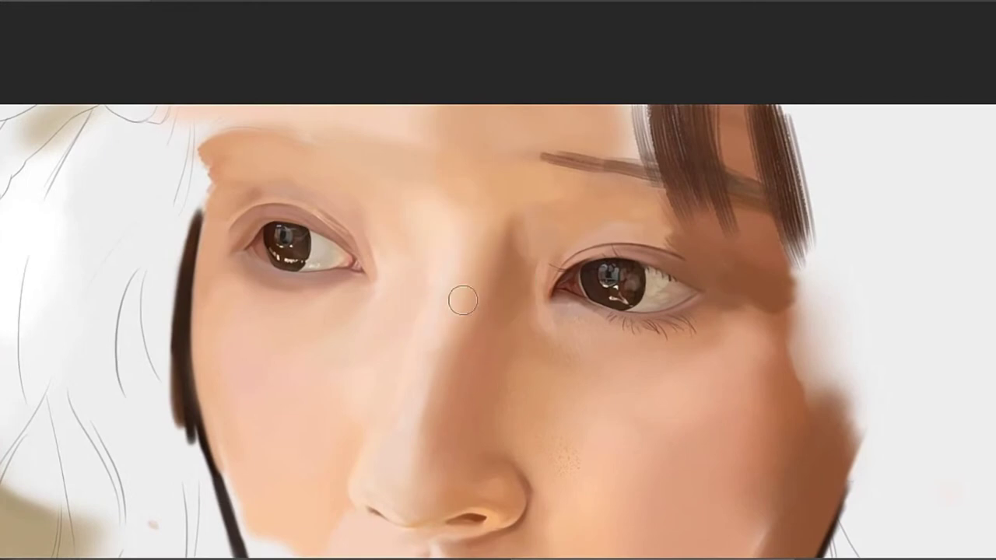
{"action": "left_click_drag", "start_coordinate": [481, 273], "coordinate": [535, 164]}
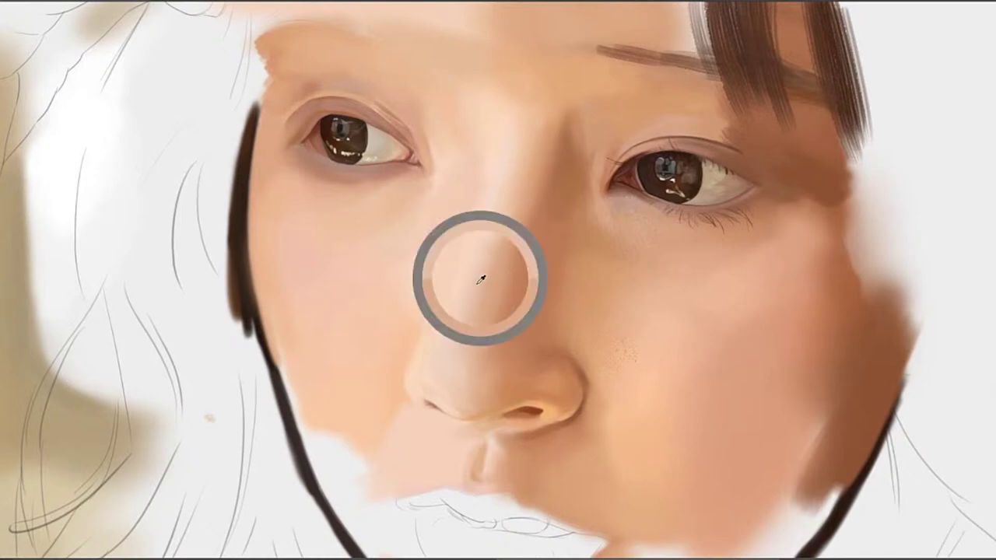
{"action": "mouse_move", "coordinate": [464, 315]}
{"action": "left_mouse_down"}
{"action": "mouse_move", "coordinate": [446, 381]}
{"action": "mouse_move", "coordinate": [542, 248]}
{"action": "left_mouse_up"}
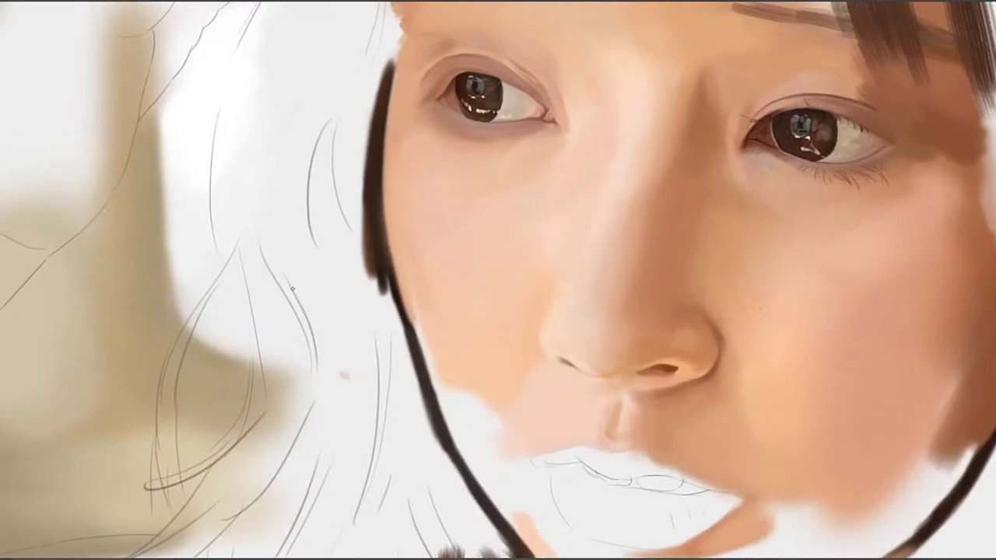
Smooth the cheek skin beside the nose with a sampled peach tone, adjusting the brush size to fit
{"action": "left_click_drag", "start_coordinate": [517, 267], "coordinate": [532, 299]}
{"action": "key", "text": "bracketleft"}
{"action": "key", "text": "bracketleft"}
{"action": "key", "text": "bracketleft"}
{"action": "key", "text": "bracketleft"}
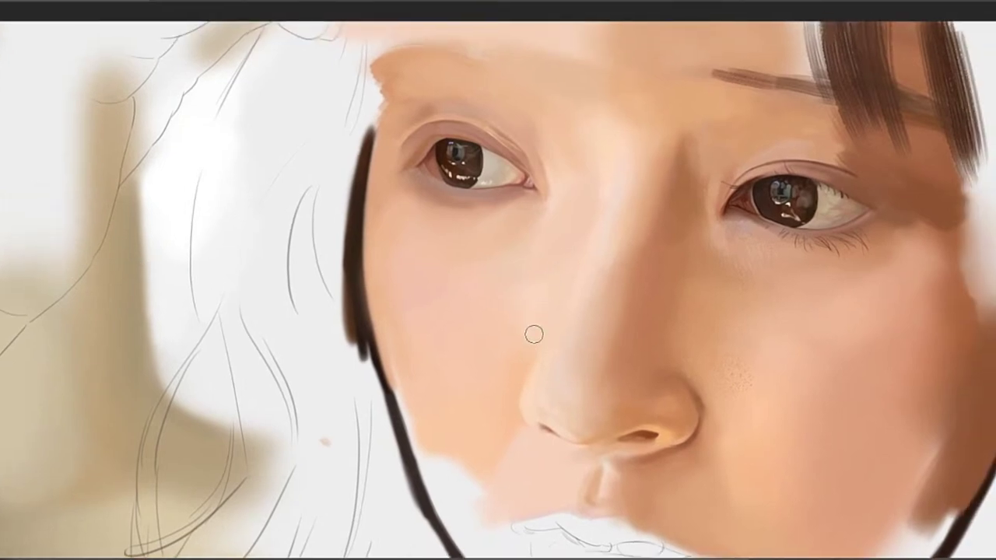
{"action": "left_click", "coordinate": [502, 366], "text": "alt"}
{"action": "key", "text": "bracketright"}
{"action": "key", "text": "bracketright"}
{"action": "key", "text": "bracketright"}
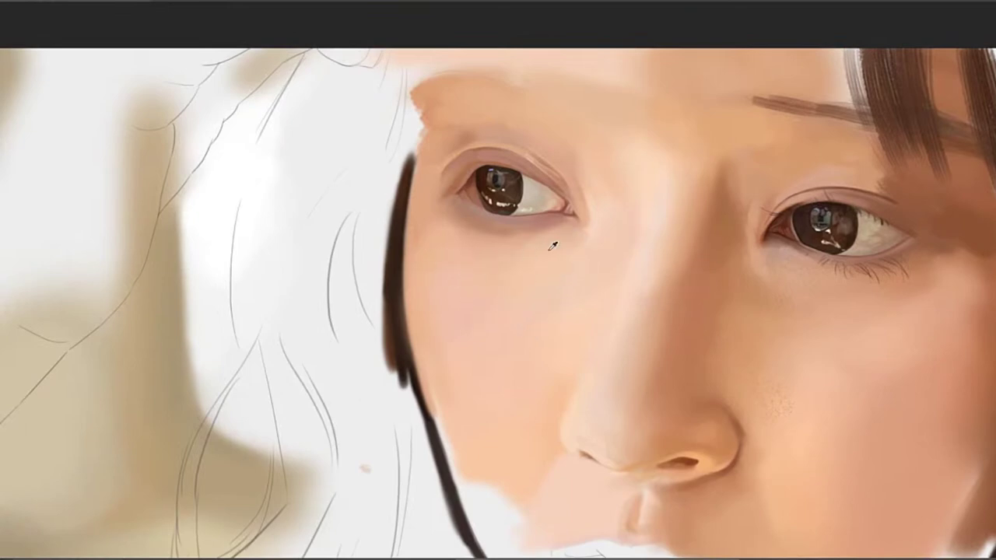
Blend the skin from the inner eye corner up to the top of the nose bridge with a sampled light tone
{"action": "left_click", "coordinate": [600, 250], "text": "alt"}
{"action": "left_click_drag", "start_coordinate": [613, 218], "coordinate": [545, 297]}
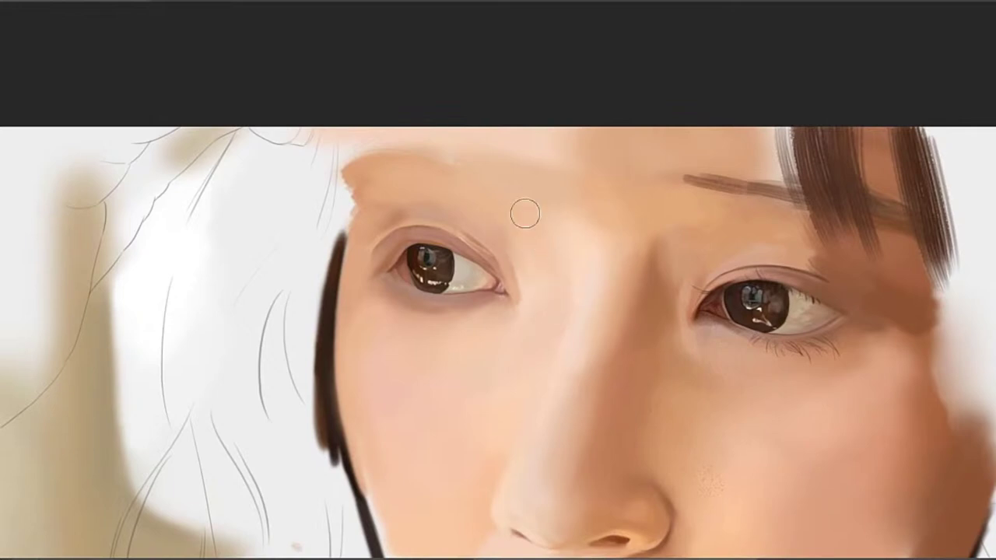
{"action": "mouse_move", "coordinate": [518, 309]}
{"action": "left_mouse_down"}
{"action": "mouse_move", "coordinate": [557, 193]}
{"action": "mouse_move", "coordinate": [560, 280]}
{"action": "left_mouse_up"}
{"action": "mouse_move", "coordinate": [619, 261]}
{"action": "left_mouse_down"}
{"action": "mouse_move", "coordinate": [736, 171]}
{"action": "mouse_move", "coordinate": [726, 160]}
{"action": "left_mouse_up"}
{"action": "left_click_drag", "start_coordinate": [584, 240], "coordinate": [541, 261]}
{"action": "left_click_drag", "start_coordinate": [556, 225], "coordinate": [562, 255]}
{"action": "scroll", "coordinate": [562, 256], "scroll_direction": "right", "scroll_amount": 3}
{"action": "scroll", "coordinate": [562, 241], "scroll_direction": "up", "scroll_amount": 1}
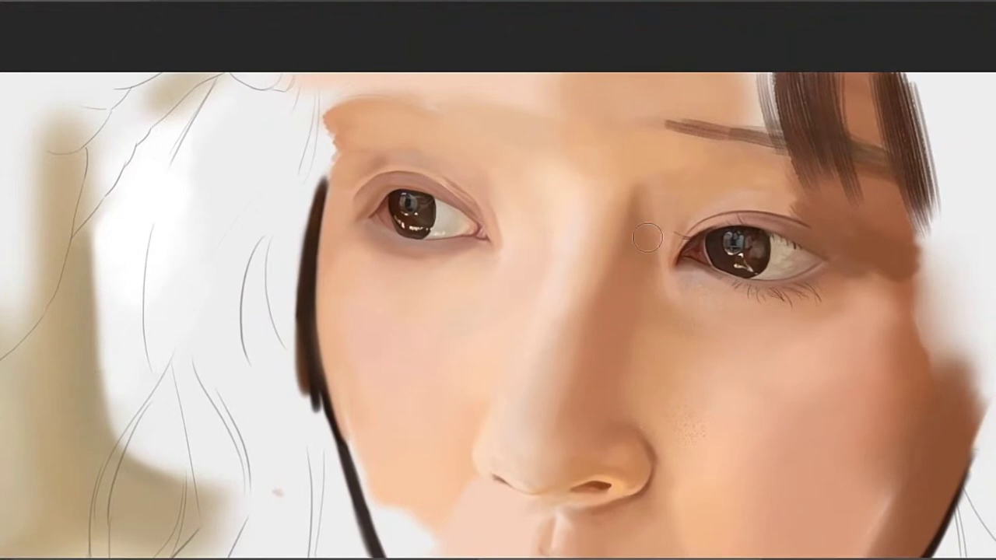
Soften the shadow on the dark side of the nose bridge up to the brow with a sampled brown tone
{"action": "left_click_drag", "start_coordinate": [649, 236], "coordinate": [627, 282]}
{"action": "left_click", "coordinate": [621, 281], "text": "alt"}
{"action": "scroll", "coordinate": [627, 241], "scroll_direction": "up", "scroll_amount": 3}
{"action": "scroll", "coordinate": [627, 241], "scroll_direction": "right", "scroll_amount": 2}
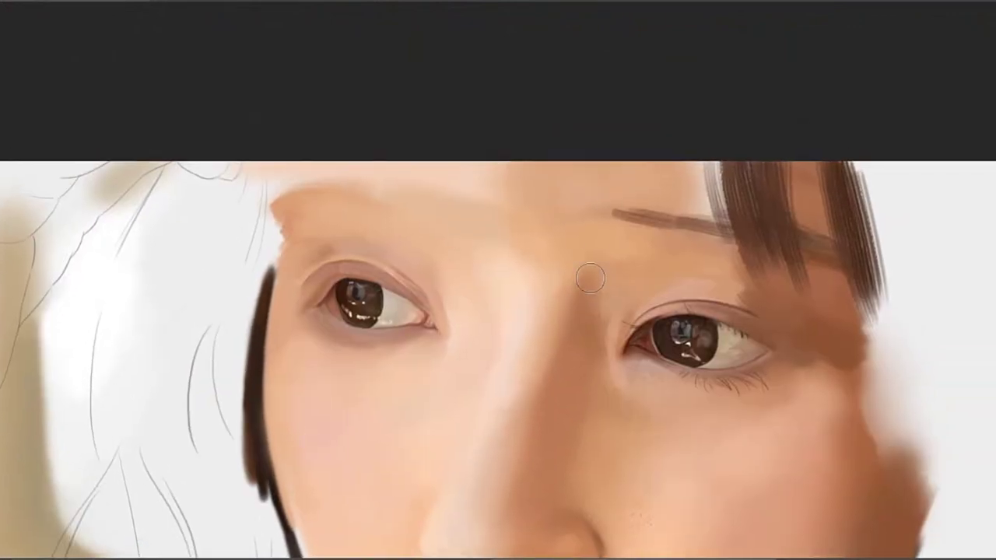
{"action": "scroll", "coordinate": [623, 302], "scroll_direction": "down", "scroll_amount": 2}
{"action": "scroll", "coordinate": [623, 302], "scroll_direction": "right", "scroll_amount": 2}
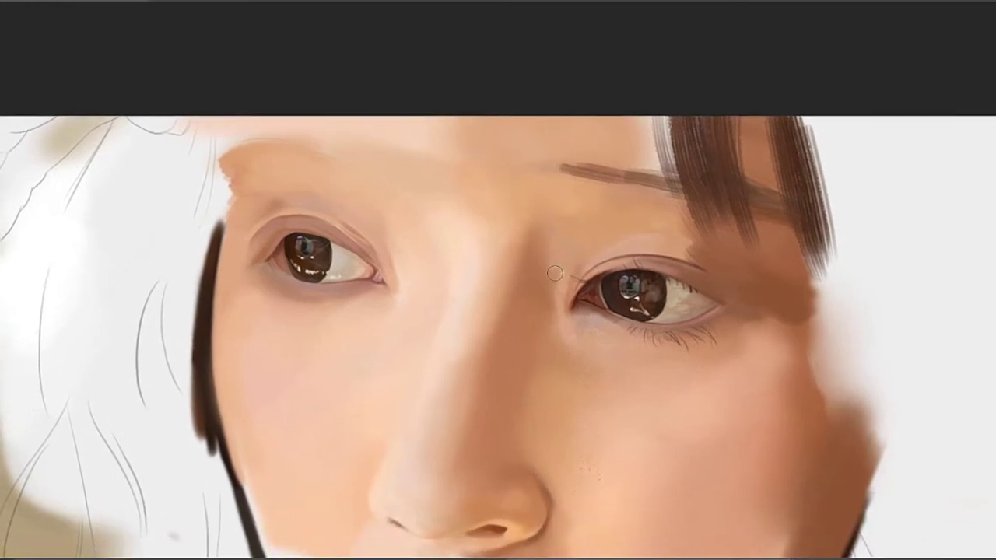
Blend the skin between the eyebrow and upper eyelid on the shaded side with sampled orange-peach tones
{"action": "left_click", "coordinate": [563, 250], "text": "alt"}
{"action": "left_click", "coordinate": [564, 248], "text": "alt"}
{"action": "scroll", "coordinate": [611, 216], "scroll_direction": "right", "scroll_amount": 2}
{"action": "scroll", "coordinate": [611, 216], "scroll_direction": "up", "scroll_amount": 1}
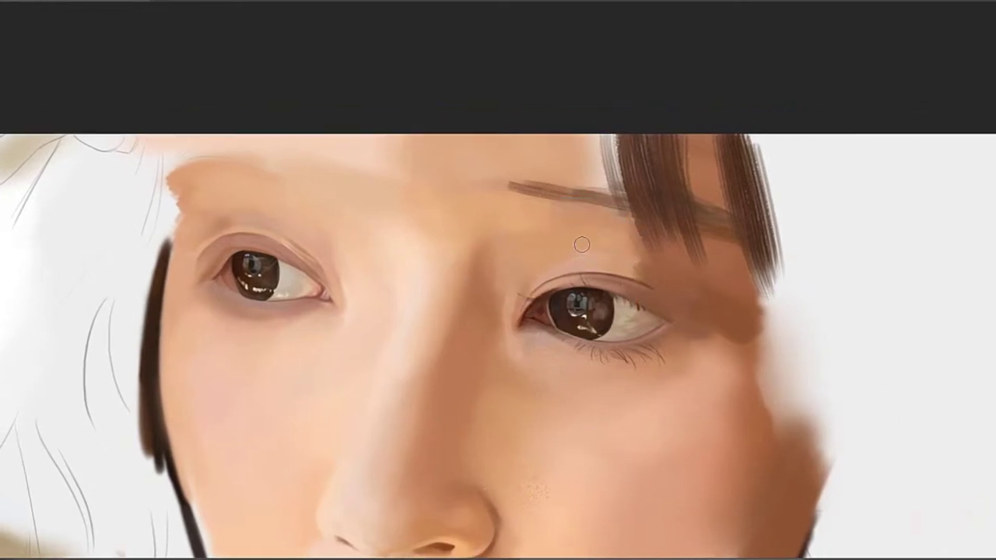
Smooth the skin between the drawn eyebrow and the eyelid below it with sampled skin tones
{"action": "left_click", "coordinate": [554, 245], "text": "alt"}
{"action": "left_click", "coordinate": [593, 218], "text": "alt"}
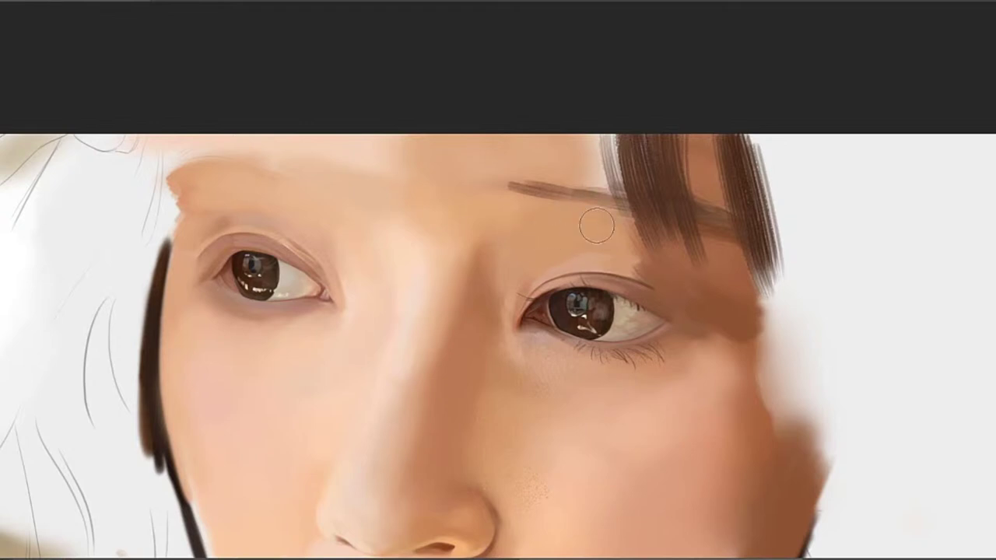
{"action": "left_click_drag", "start_coordinate": [568, 214], "coordinate": [680, 254]}
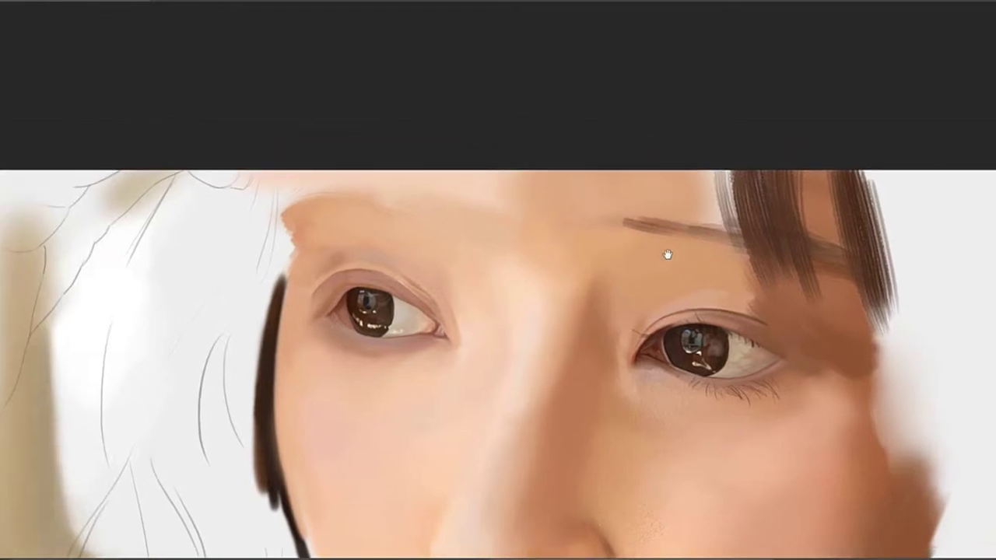
Reduce the brush size and paint a soft dark hair edge along the outer jawline beside the mouth
{"action": "mouse_move", "coordinate": [592, 398]}
{"action": "left_mouse_down"}
{"action": "mouse_move", "coordinate": [652, 179]}
{"action": "mouse_move", "coordinate": [633, 232]}
{"action": "left_mouse_up"}
{"action": "key", "text": "["}
{"action": "key", "text": "["}
{"action": "key", "text": "["}
{"action": "key", "text": "["}
{"action": "key", "text": "["}
{"action": "key", "text": "["}
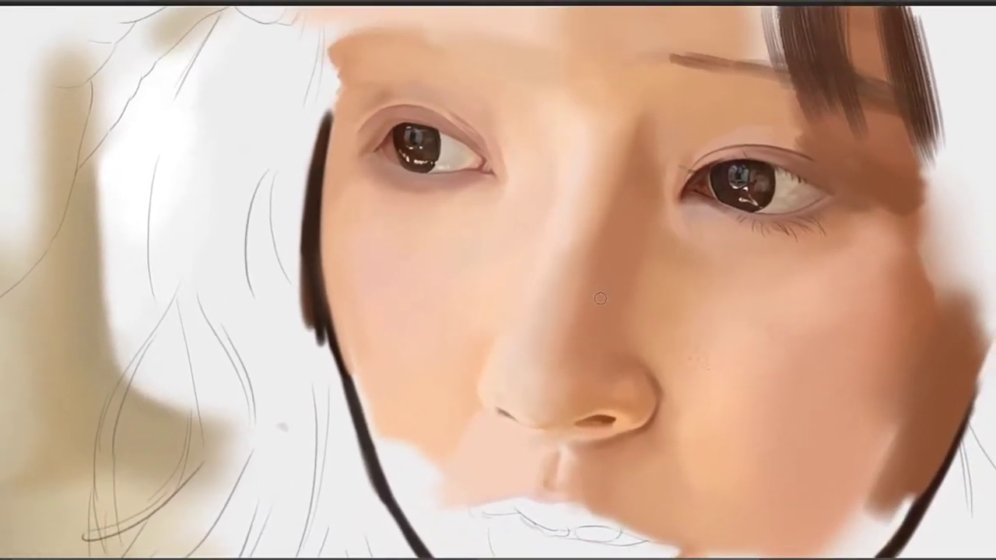
{"action": "left_click_drag", "start_coordinate": [495, 378], "coordinate": [560, 291]}
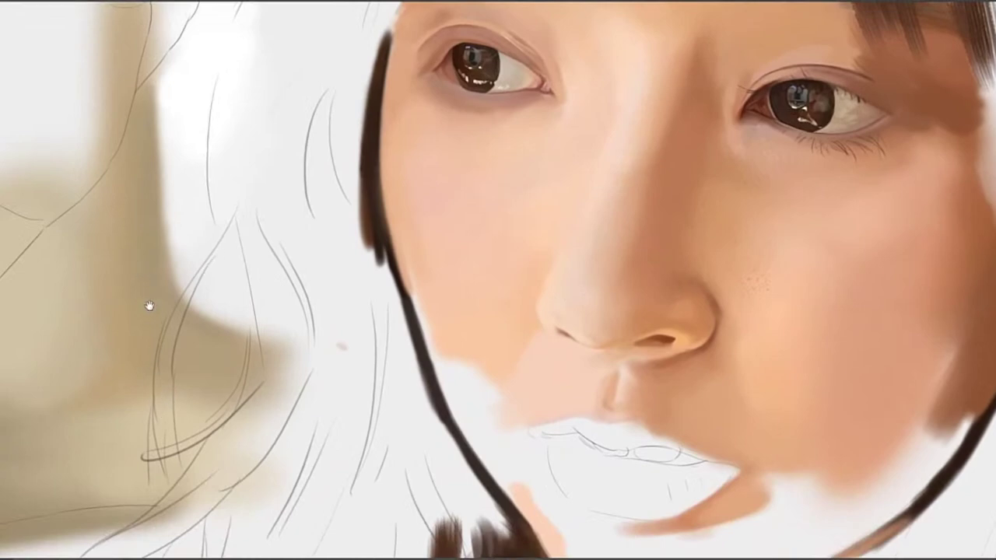
{"action": "left_click_drag", "start_coordinate": [482, 395], "coordinate": [438, 255]}
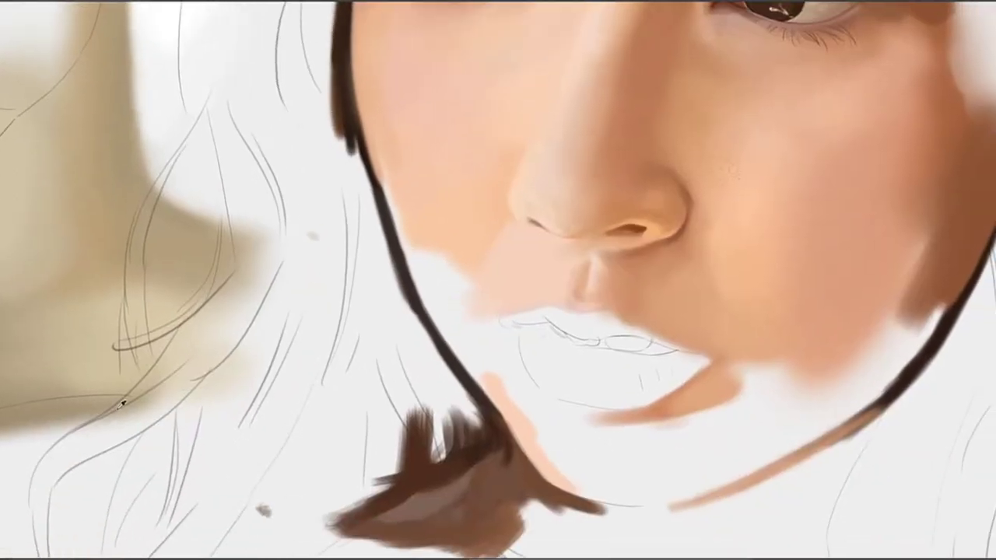
{"action": "left_click_drag", "start_coordinate": [462, 301], "coordinate": [389, 275]}
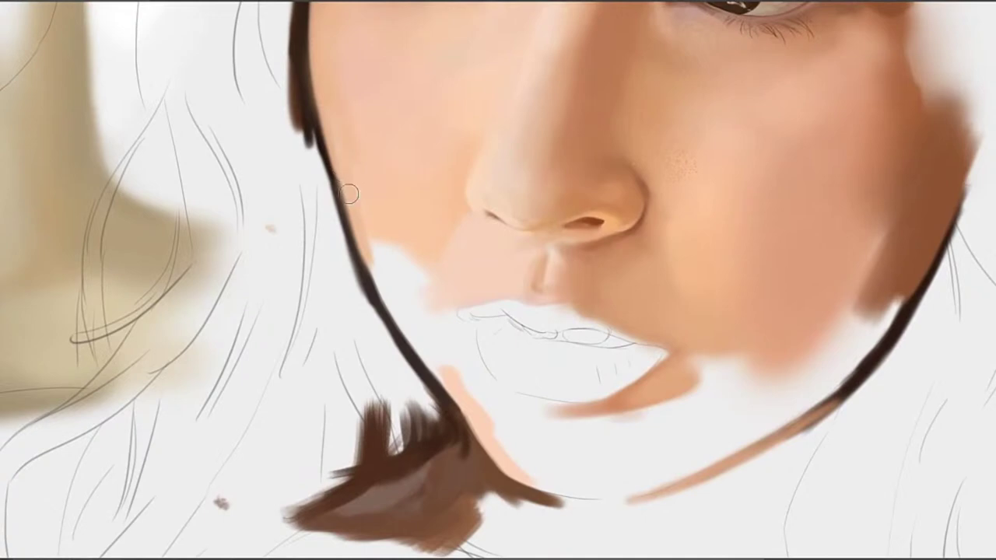
{"action": "left_click_drag", "start_coordinate": [336, 139], "coordinate": [375, 282]}
{"action": "key", "text": "ctrl+z"}
{"action": "mouse_move", "coordinate": [365, 242]}
{"action": "left_mouse_down"}
{"action": "mouse_move", "coordinate": [384, 285]}
{"action": "mouse_move", "coordinate": [376, 238]}
{"action": "mouse_move", "coordinate": [384, 292]}
{"action": "mouse_move", "coordinate": [327, 229]}
{"action": "mouse_move", "coordinate": [401, 314]}
{"action": "left_mouse_up"}
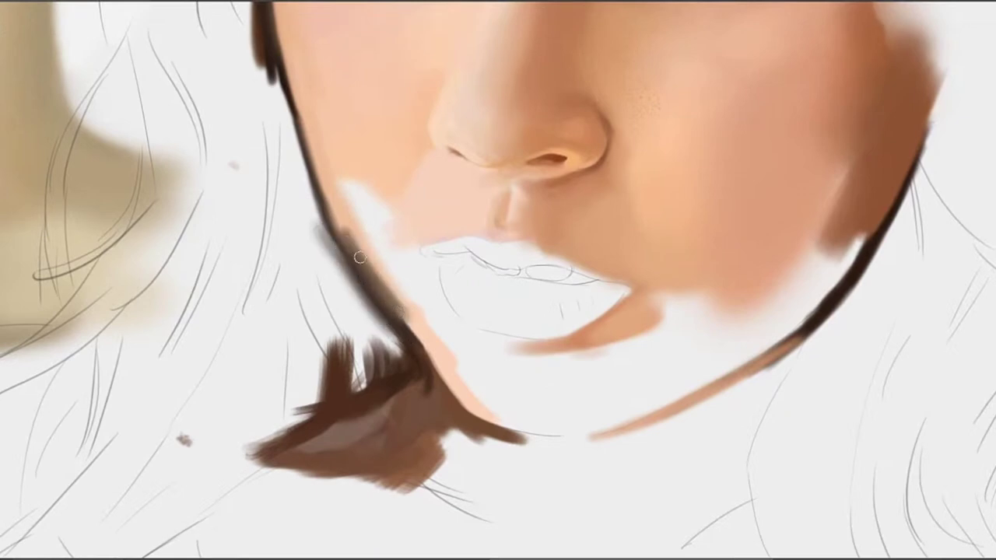
Refine the dark edge along the jaw and extend it down to the brown neck shadow using sampled colours
{"action": "mouse_move", "coordinate": [342, 220]}
{"action": "left_mouse_down"}
{"action": "mouse_move", "coordinate": [417, 332]}
{"action": "mouse_move", "coordinate": [346, 227]}
{"action": "mouse_move", "coordinate": [377, 268]}
{"action": "left_mouse_up"}
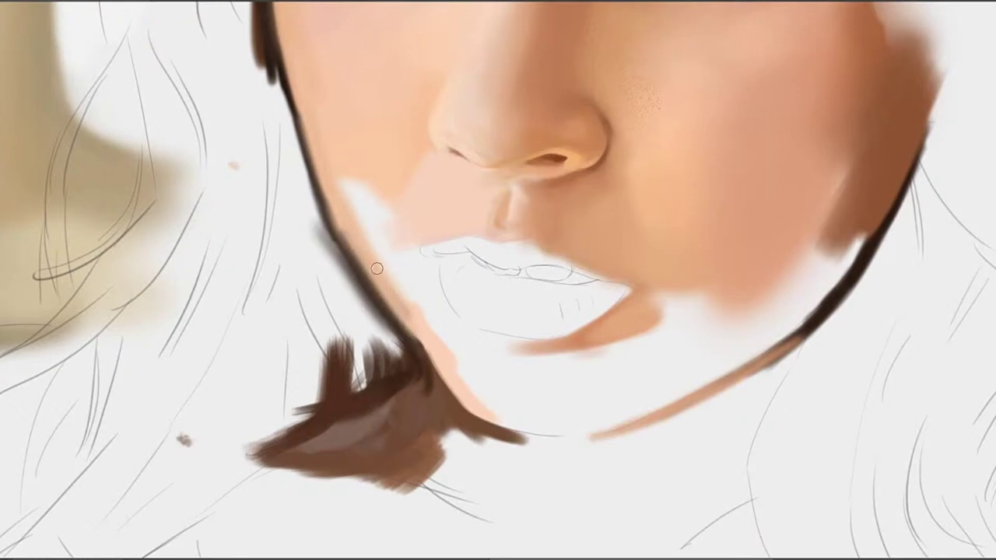
{"action": "left_click_drag", "start_coordinate": [338, 217], "coordinate": [371, 273]}
{"action": "left_click", "coordinate": [358, 270], "text": "alt"}
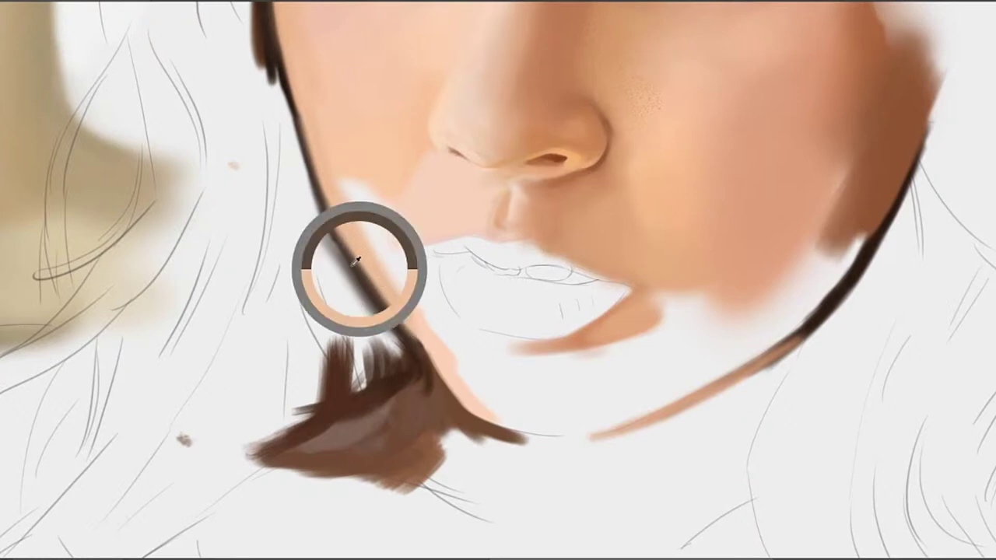
{"action": "mouse_move", "coordinate": [338, 242]}
{"action": "left_mouse_down"}
{"action": "mouse_move", "coordinate": [324, 219]}
{"action": "mouse_move", "coordinate": [406, 342]}
{"action": "left_mouse_up"}
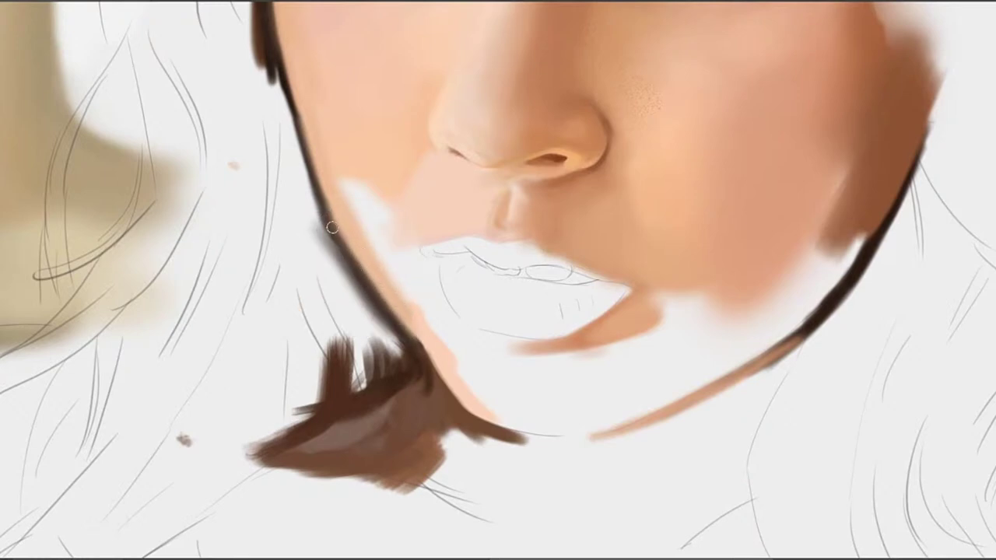
{"action": "mouse_move", "coordinate": [323, 207]}
{"action": "left_mouse_down"}
{"action": "mouse_move", "coordinate": [335, 246]}
{"action": "mouse_move", "coordinate": [376, 293]}
{"action": "left_mouse_up"}
{"action": "mouse_move", "coordinate": [341, 251]}
{"action": "left_mouse_down"}
{"action": "mouse_move", "coordinate": [413, 363]}
{"action": "mouse_move", "coordinate": [367, 301]}
{"action": "mouse_move", "coordinate": [397, 363]}
{"action": "left_mouse_up"}
{"action": "left_click", "coordinate": [404, 378], "text": "alt"}
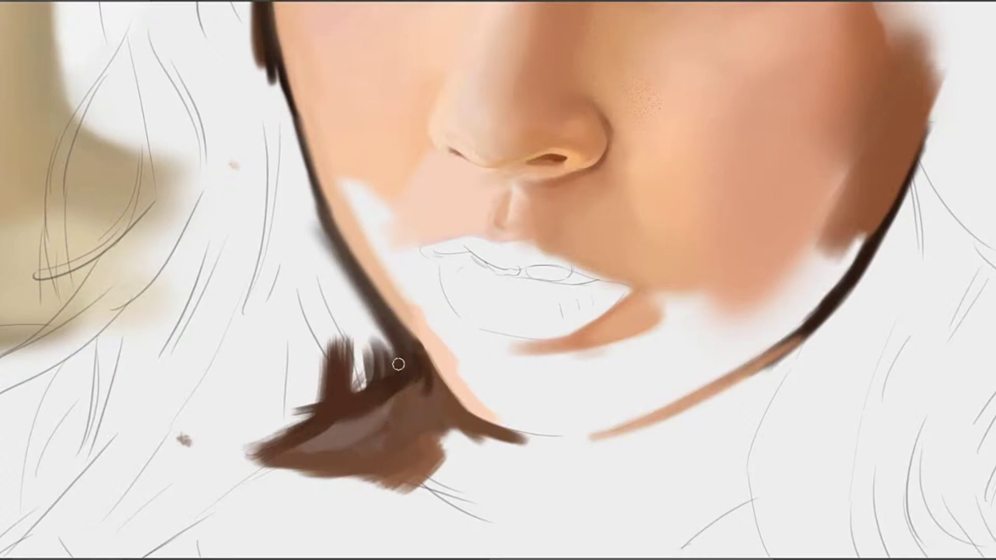
{"action": "left_click_drag", "start_coordinate": [370, 307], "coordinate": [400, 365]}
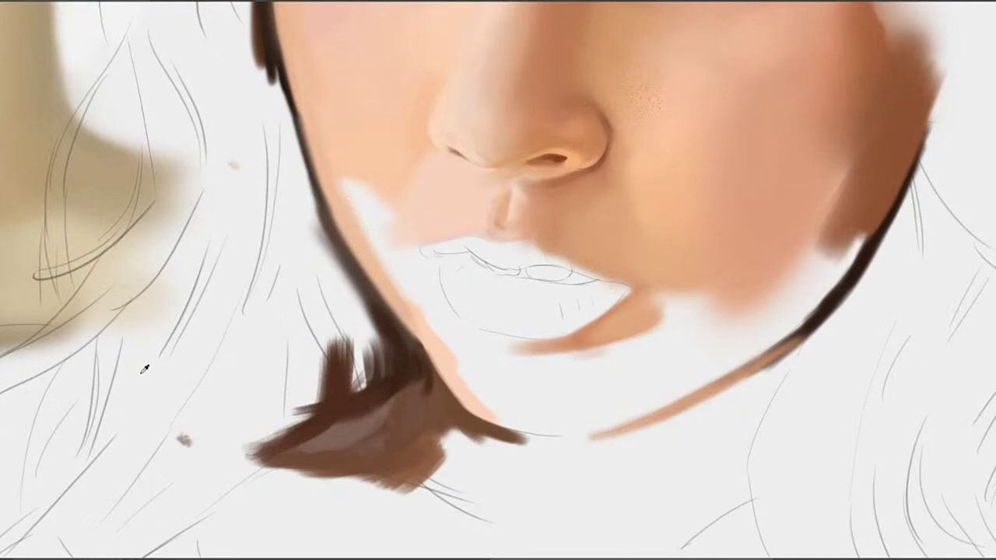
Fill the white gap on the cheek beside the mouth with skin tone and blend the cheek with a larger brush
{"action": "mouse_move", "coordinate": [345, 193]}
{"action": "left_mouse_down"}
{"action": "mouse_move", "coordinate": [383, 262]}
{"action": "mouse_move", "coordinate": [348, 202]}
{"action": "mouse_move", "coordinate": [378, 254]}
{"action": "mouse_move", "coordinate": [351, 197]}
{"action": "left_mouse_up"}
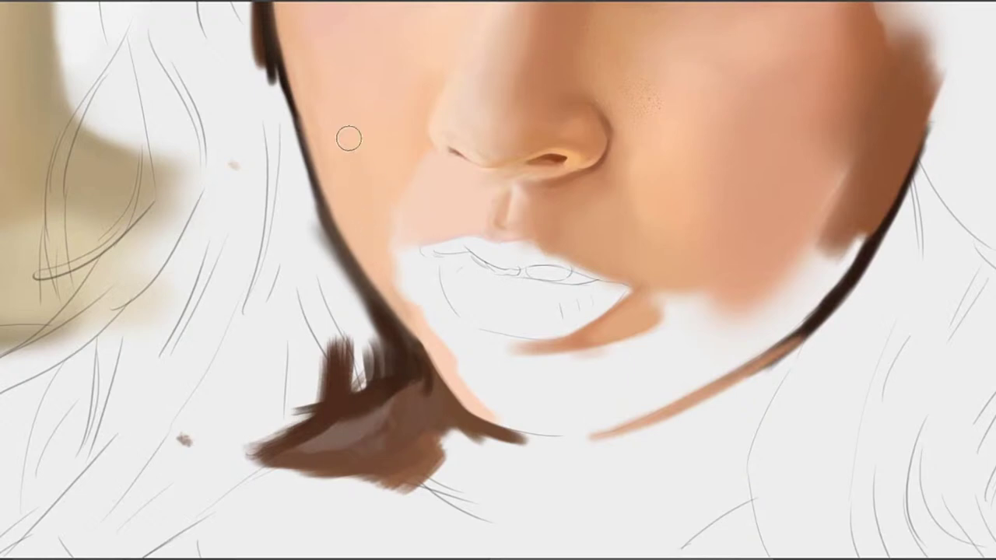
{"action": "left_click_drag", "start_coordinate": [347, 151], "coordinate": [366, 238]}
{"action": "key", "text": "bracketright"}
{"action": "key", "text": "bracketright"}
{"action": "key", "text": "bracketright"}
{"action": "key", "text": "bracketright"}
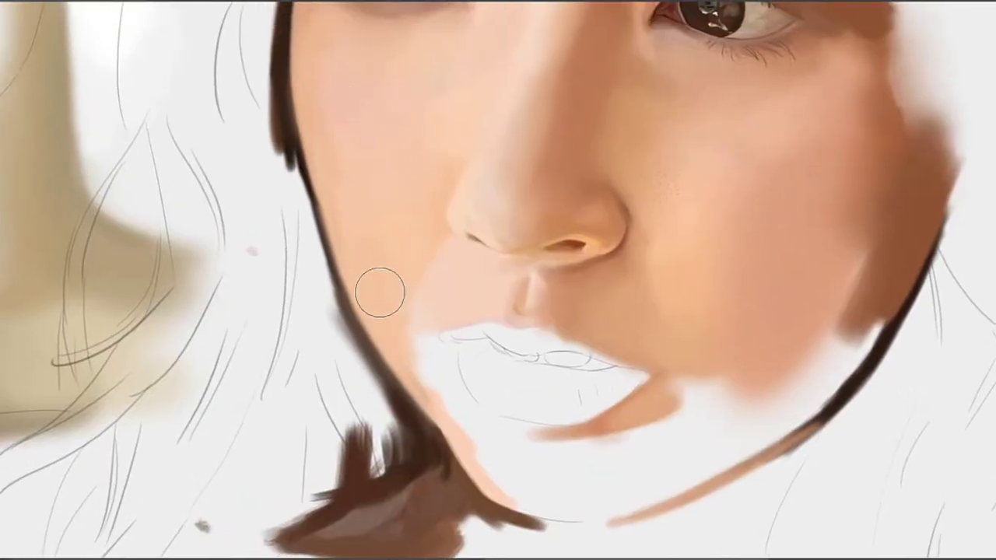
{"action": "mouse_move", "coordinate": [437, 250]}
{"action": "left_mouse_down"}
{"action": "mouse_move", "coordinate": [425, 280]}
{"action": "mouse_move", "coordinate": [376, 300]}
{"action": "mouse_move", "coordinate": [372, 334]}
{"action": "left_mouse_up"}
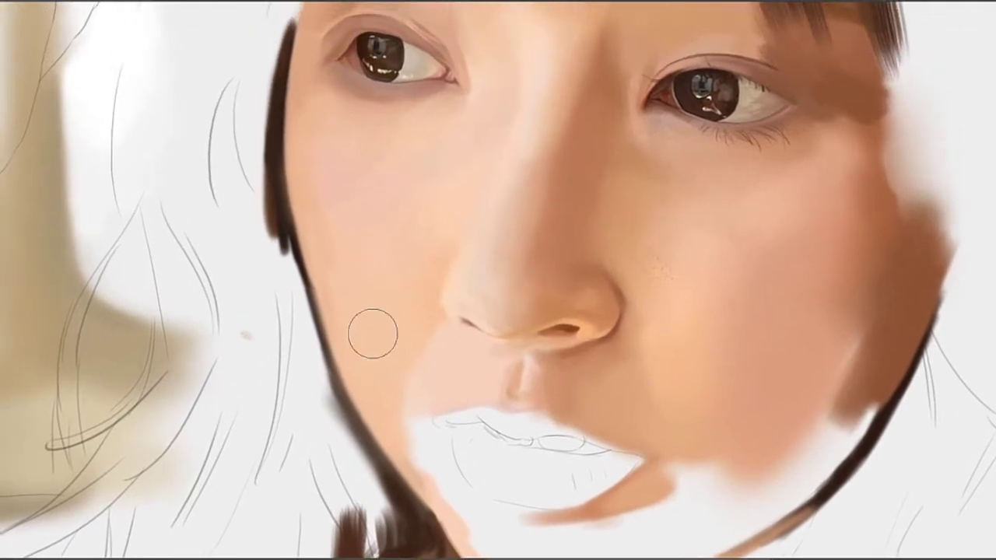
{"action": "left_click", "coordinate": [425, 244], "text": "alt"}
{"action": "left_click_drag", "start_coordinate": [434, 238], "coordinate": [438, 245]}
Refine the contour of the nostril wing next to the light cheek with a small brush
{"action": "key", "text": "bracketleft"}
{"action": "key", "text": "bracketleft"}
{"action": "key", "text": "bracketleft"}
{"action": "key", "text": "bracketleft"}
{"action": "key", "text": "bracketleft"}
{"action": "key", "text": "bracketleft"}
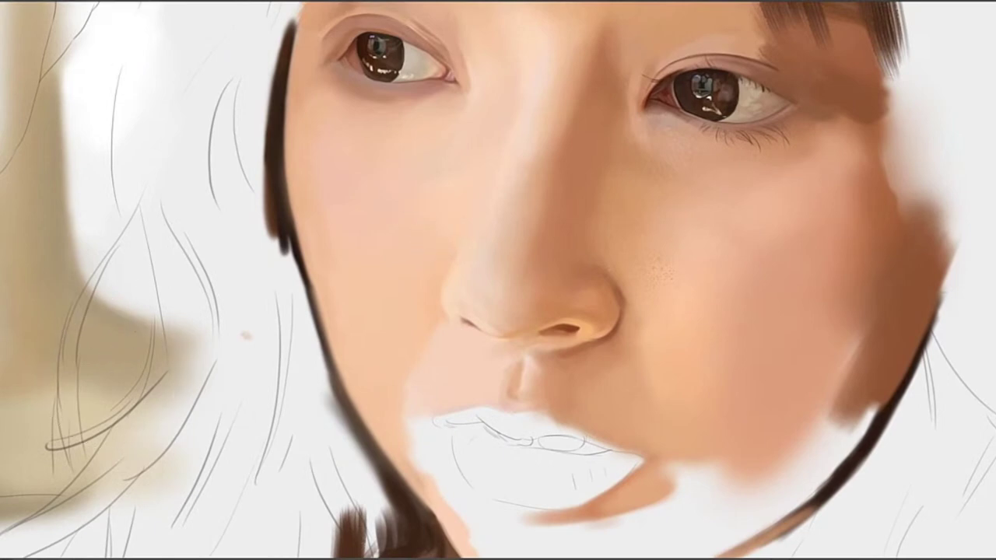
{"action": "left_click_drag", "start_coordinate": [450, 280], "coordinate": [456, 319]}
{"action": "key", "text": "bracketright"}
{"action": "key", "text": "bracketright"}
{"action": "key", "text": "bracketright"}
{"action": "key", "text": "bracketleft"}
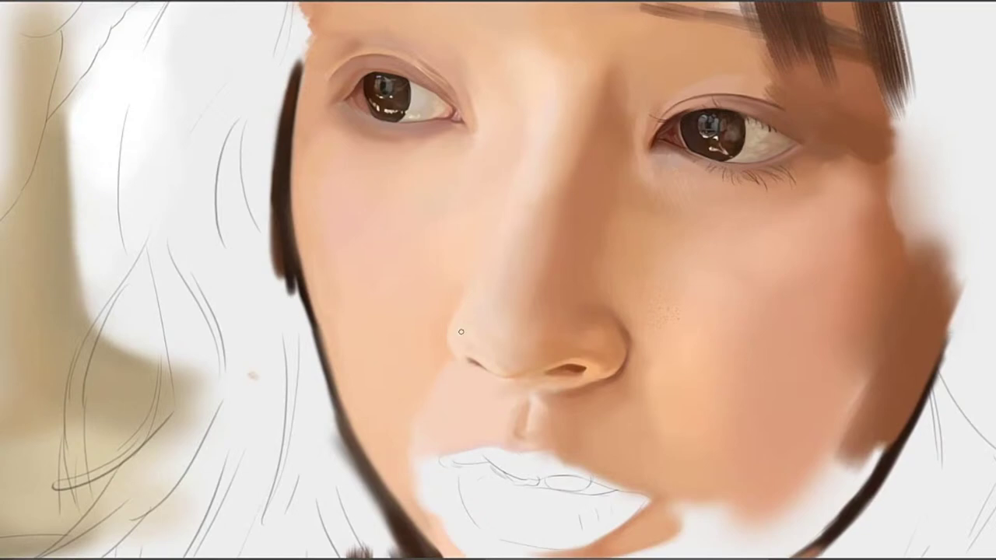
{"action": "mouse_move", "coordinate": [458, 344]}
{"action": "left_mouse_down"}
{"action": "mouse_move", "coordinate": [465, 283]}
{"action": "mouse_move", "coordinate": [443, 300]}
{"action": "mouse_move", "coordinate": [449, 313]}
{"action": "left_mouse_up"}
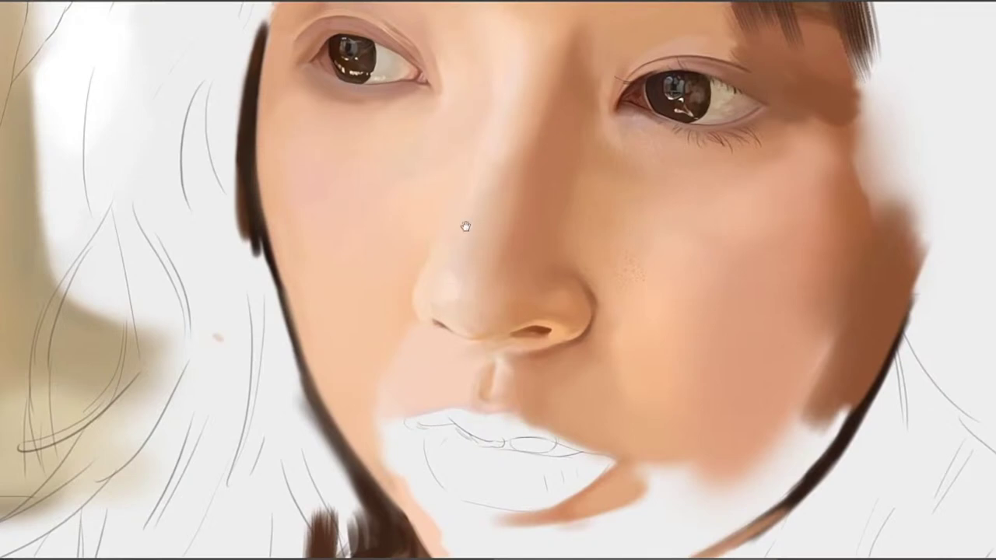
Paint a brighter, sharper highlight along the nose bridge with colours sampled from the nose
{"action": "left_click_drag", "start_coordinate": [477, 188], "coordinate": [440, 241]}
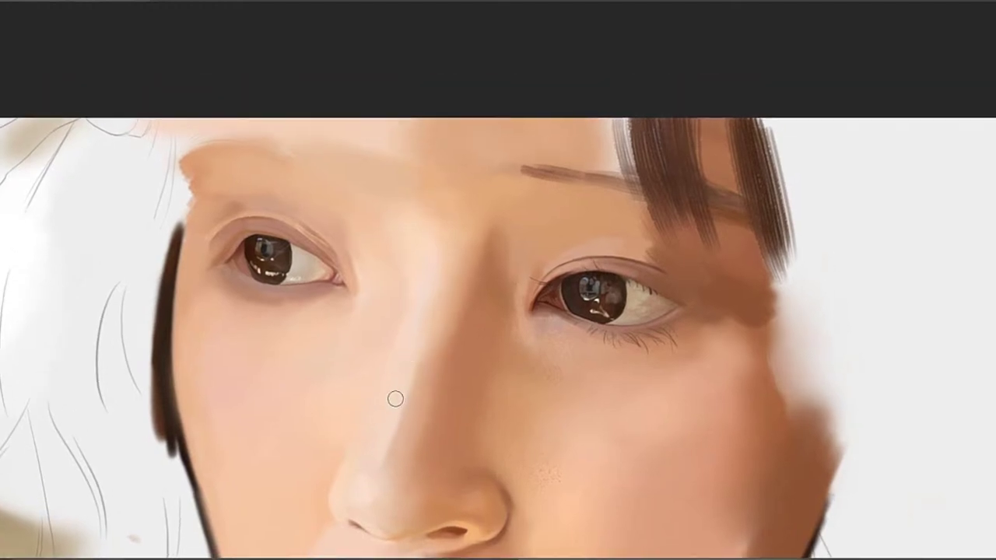
{"action": "left_click", "coordinate": [435, 336], "text": "alt"}
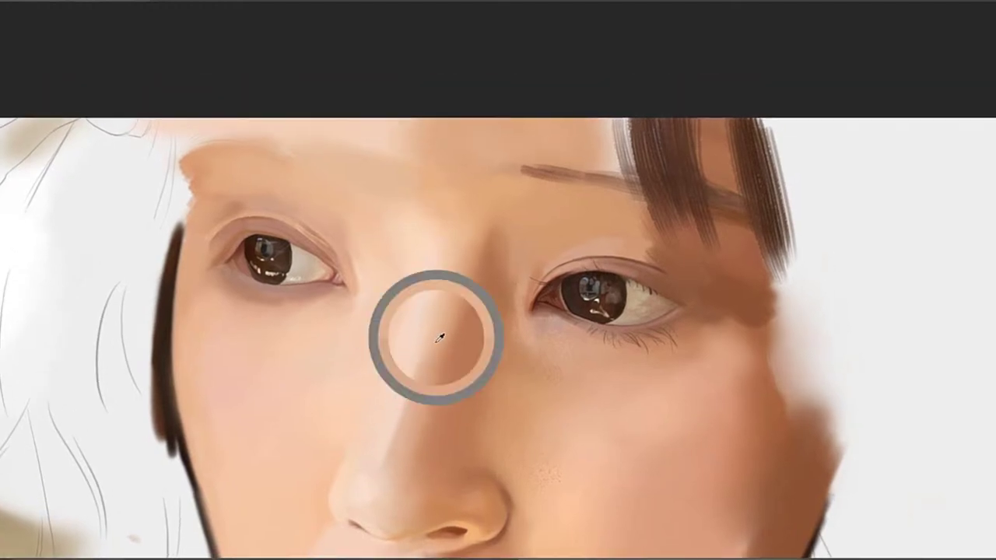
{"action": "left_click", "coordinate": [411, 377], "text": "alt"}
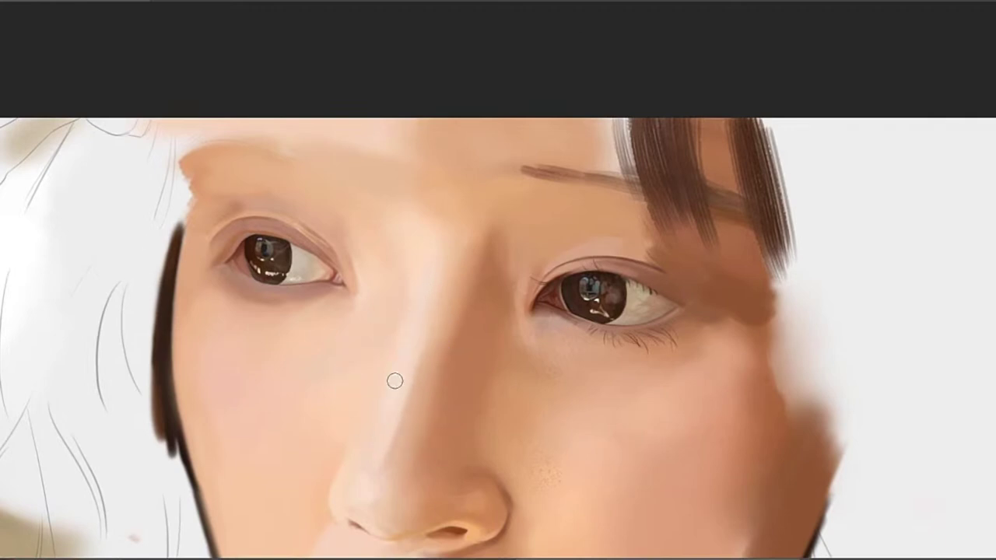
{"action": "mouse_move", "coordinate": [427, 349]}
{"action": "left_mouse_down"}
{"action": "mouse_move", "coordinate": [453, 287]}
{"action": "mouse_move", "coordinate": [467, 323]}
{"action": "left_mouse_up"}
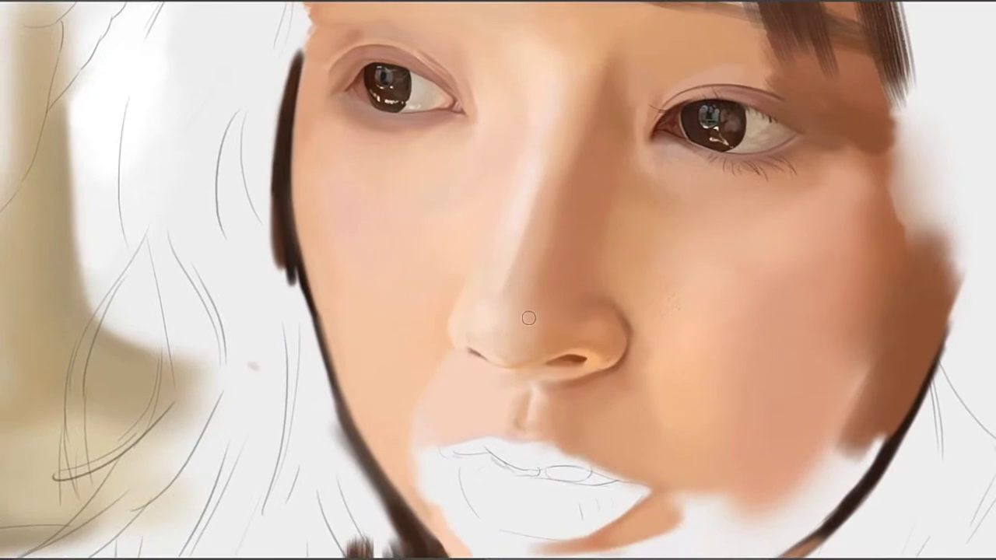
Undo the last change and blend the skin around the nose tip and the shaded nostril
{"action": "key", "text": "e"}
{"action": "key", "text": "ctrl+z"}
{"action": "left_click_drag", "start_coordinate": [578, 356], "coordinate": [554, 359]}
{"action": "left_click_drag", "start_coordinate": [567, 339], "coordinate": [524, 335]}
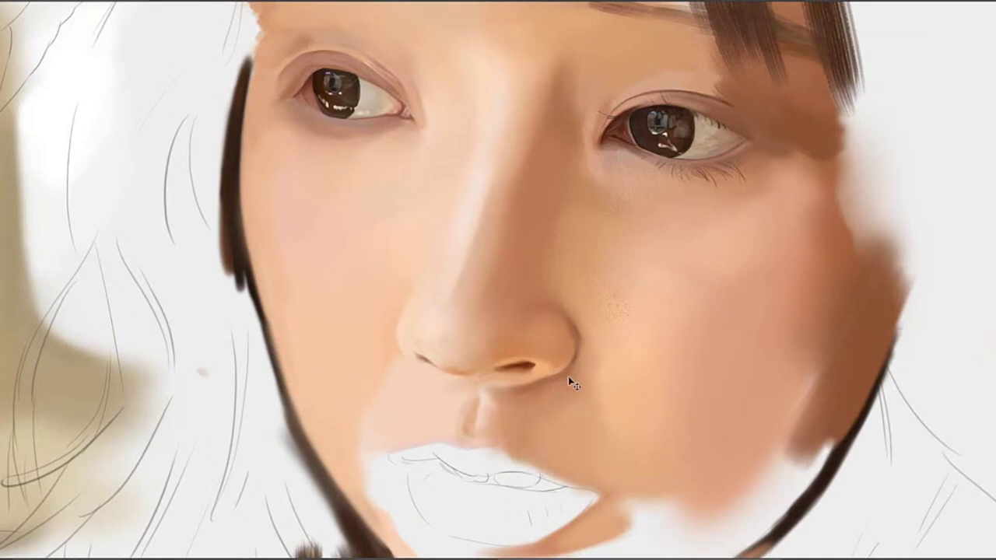
Blend the shadow beneath the shaded nostril and beside the philtrum with sampled skin tones
{"action": "left_click", "coordinate": [543, 391], "text": "alt"}
{"action": "left_click_drag", "start_coordinate": [579, 378], "coordinate": [567, 390]}
{"action": "left_click", "coordinate": [534, 399], "text": "alt"}
{"action": "left_click", "coordinate": [516, 413], "text": "alt"}
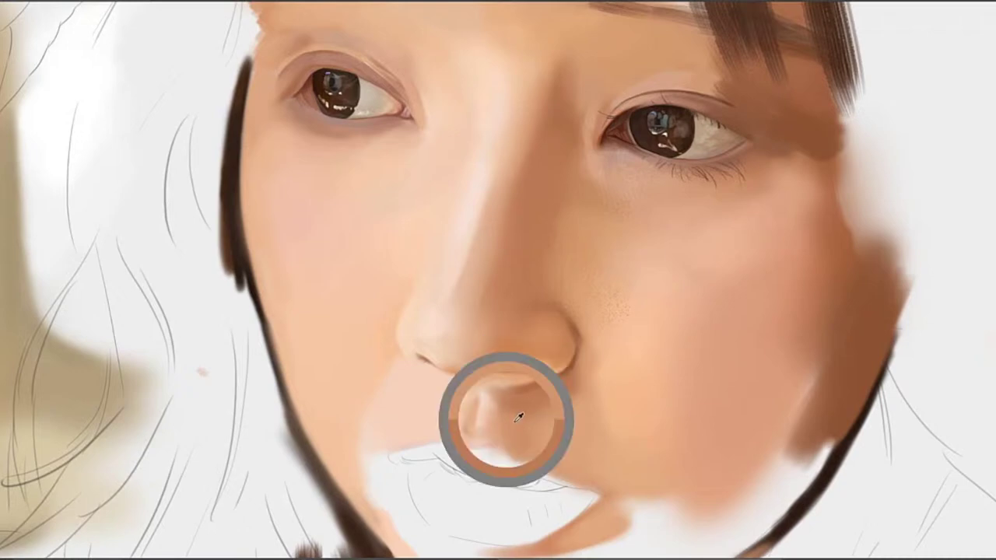
{"action": "left_click", "coordinate": [522, 404], "text": "alt"}
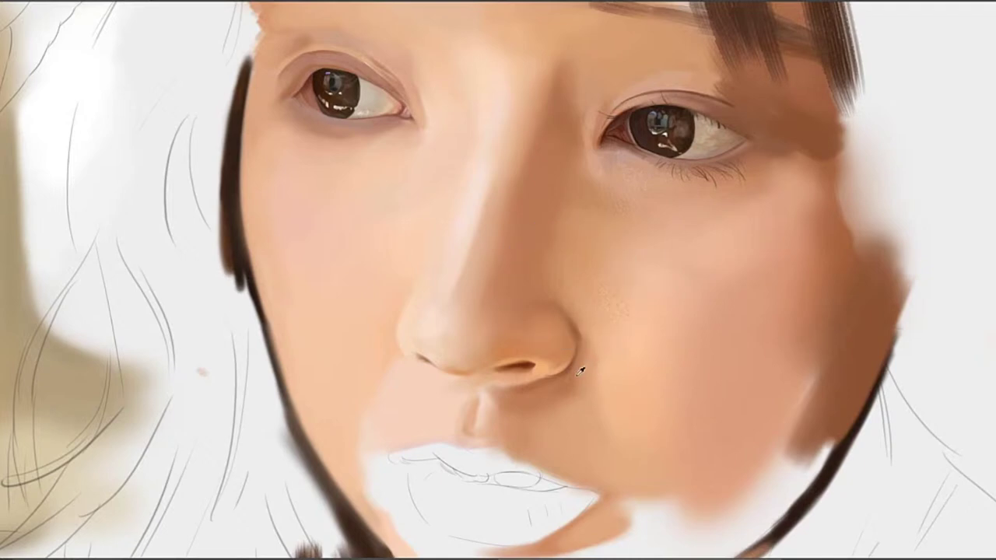
Deepen the shadow in the crease above the shaded nostril wing with darker sampled skin tones
{"action": "left_click", "coordinate": [582, 367], "text": "alt"}
{"action": "mouse_move", "coordinate": [607, 314]}
{"action": "left_mouse_down"}
{"action": "mouse_move", "coordinate": [589, 289]}
{"action": "mouse_move", "coordinate": [658, 288]}
{"action": "mouse_move", "coordinate": [565, 331]}
{"action": "mouse_move", "coordinate": [578, 330]}
{"action": "left_mouse_up"}
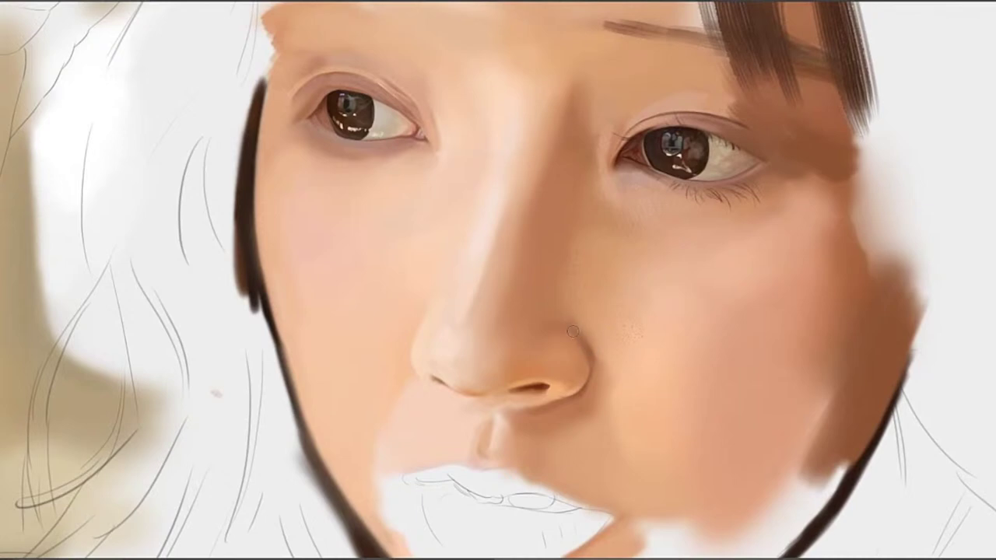
{"action": "left_click", "coordinate": [849, 378], "text": "alt"}
{"action": "left_click_drag", "start_coordinate": [529, 317], "coordinate": [561, 335]}
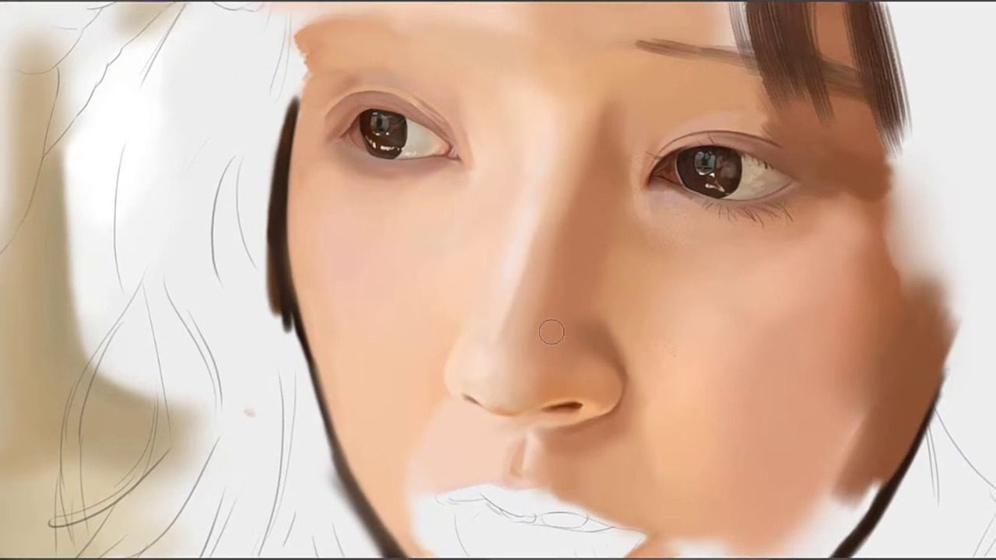
{"action": "left_click_drag", "start_coordinate": [549, 385], "coordinate": [572, 361]}
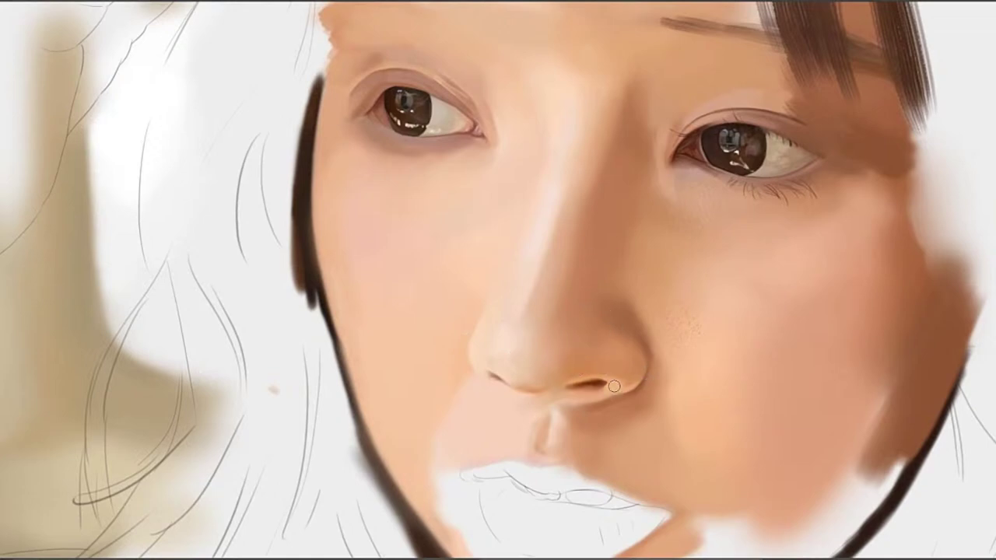
Touch up the nostril opening and the lower rim of the shaded nostril wing with a sampled colour
{"action": "left_click", "coordinate": [559, 373], "text": "alt"}
{"action": "left_click", "coordinate": [573, 363]}
{"action": "left_click", "coordinate": [580, 365]}
{"action": "mouse_move", "coordinate": [617, 373]}
{"action": "left_mouse_down"}
{"action": "mouse_move", "coordinate": [621, 383]}
{"action": "mouse_move", "coordinate": [633, 375]}
{"action": "left_mouse_up"}
Blend the shading on the side of the nose between the bridge highlight and the nostril wing
{"action": "left_click_drag", "start_coordinate": [618, 225], "coordinate": [572, 302]}
{"action": "left_click_drag", "start_coordinate": [583, 259], "coordinate": [549, 310]}
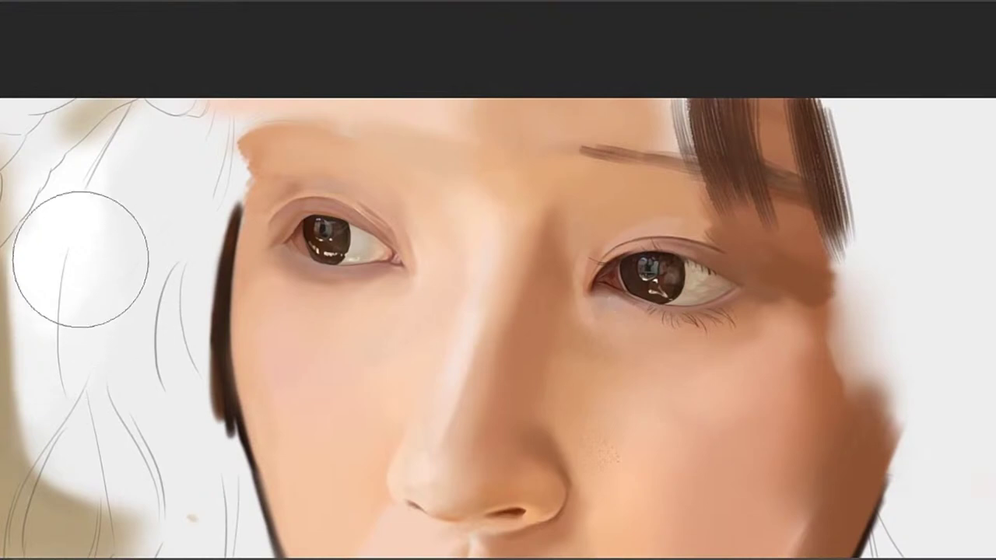
{"action": "left_click_drag", "start_coordinate": [502, 400], "coordinate": [495, 334]}
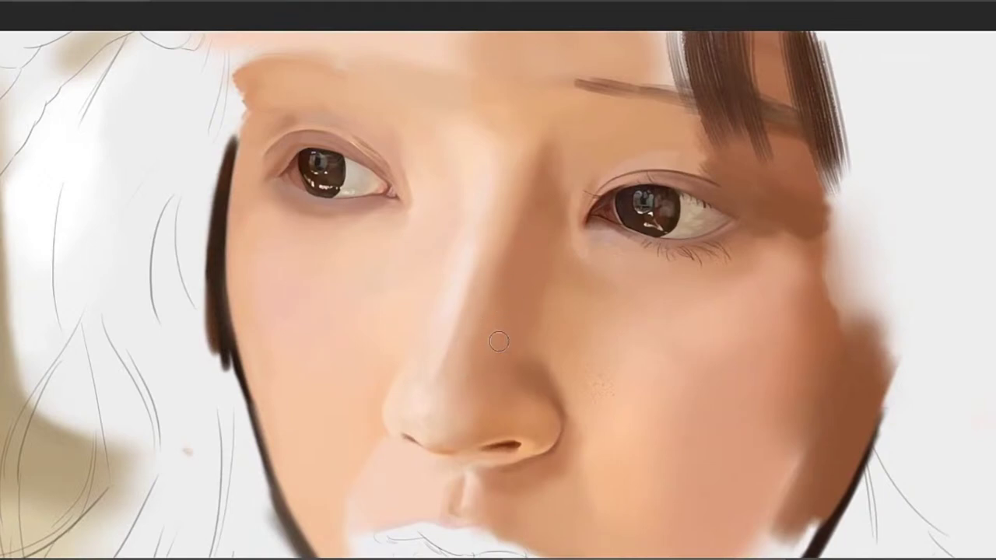
{"action": "left_click", "coordinate": [495, 351], "text": "alt"}
{"action": "left_click_drag", "start_coordinate": [529, 270], "coordinate": [500, 339]}
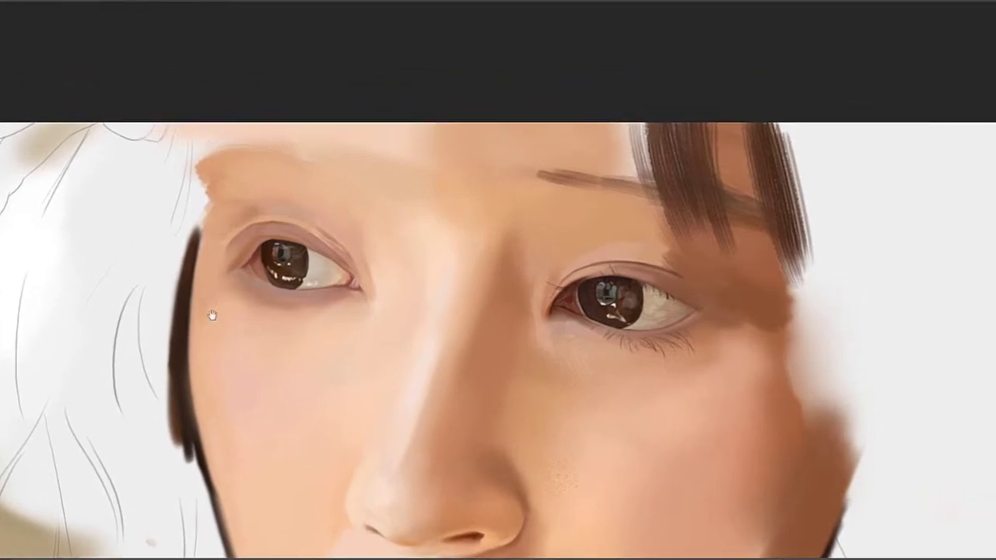
Blend the edge between the nose's shaded side and the adjoining cheek below the inner eye corner with sampled skin tones
{"action": "left_click_drag", "start_coordinate": [320, 211], "coordinate": [313, 253]}
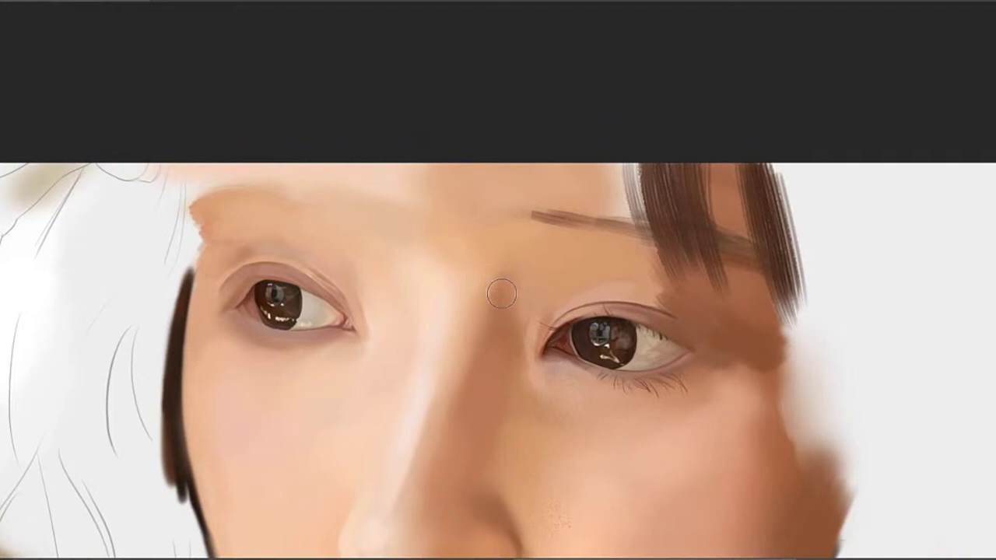
{"action": "left_click_drag", "start_coordinate": [511, 272], "coordinate": [542, 289]}
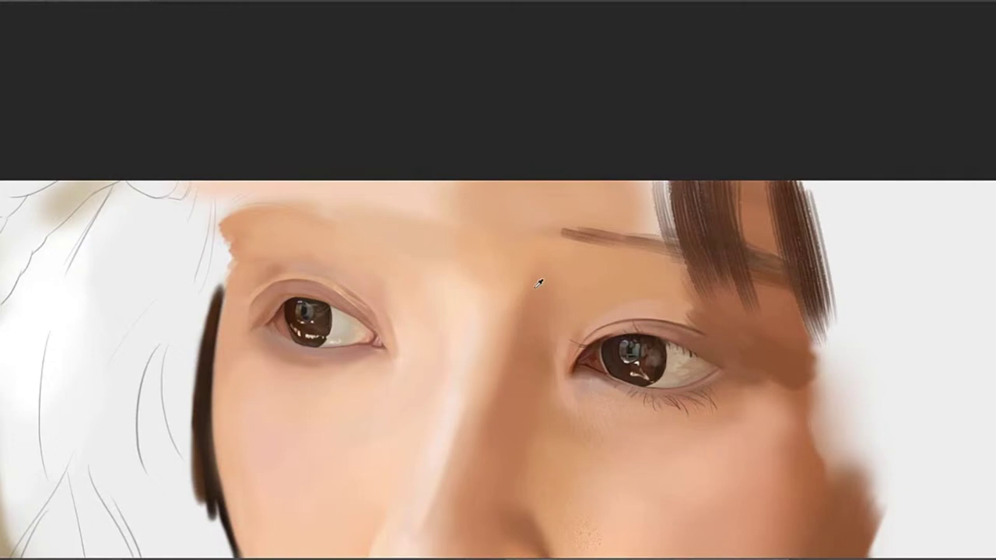
{"action": "mouse_move", "coordinate": [515, 327]}
{"action": "left_mouse_down"}
{"action": "mouse_move", "coordinate": [630, 193]}
{"action": "mouse_move", "coordinate": [573, 114]}
{"action": "mouse_move", "coordinate": [561, 153]}
{"action": "mouse_move", "coordinate": [395, 203]}
{"action": "mouse_move", "coordinate": [496, 187]}
{"action": "left_mouse_up"}
{"action": "left_click", "coordinate": [594, 252], "text": "alt"}
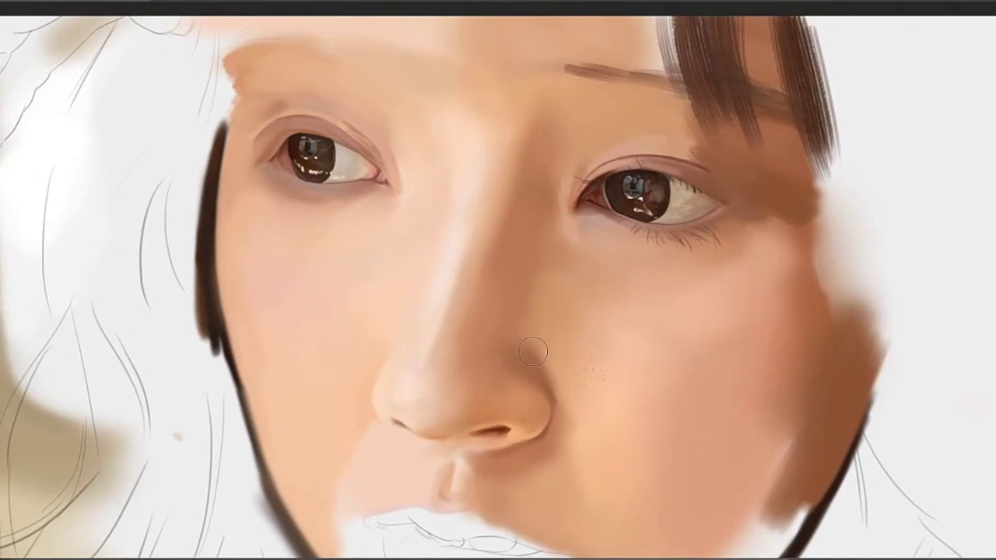
{"action": "left_click", "coordinate": [529, 295], "text": "alt"}
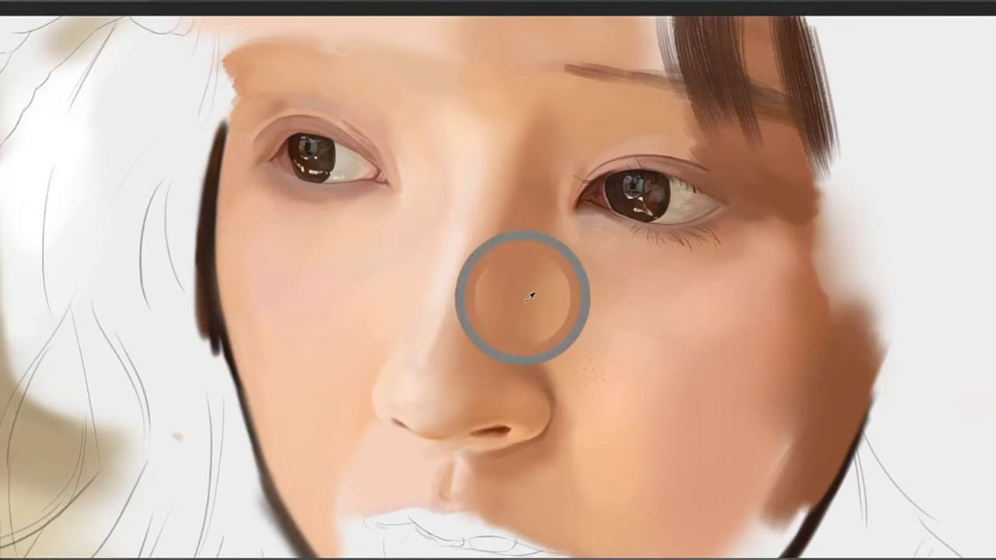
{"action": "left_click", "coordinate": [525, 329], "text": "alt"}
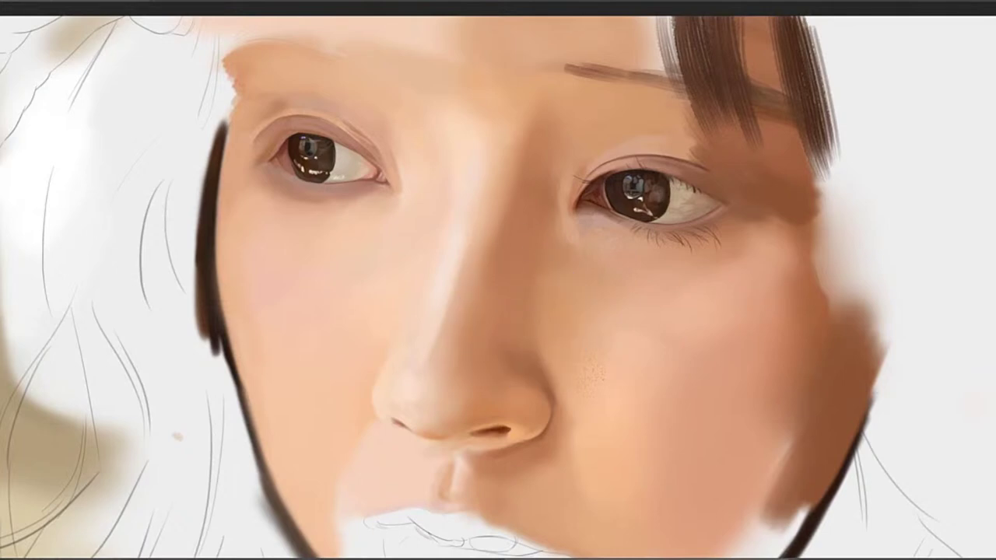
{"action": "mouse_move", "coordinate": [491, 282]}
{"action": "left_mouse_down"}
{"action": "mouse_move", "coordinate": [533, 277]}
{"action": "mouse_move", "coordinate": [521, 260]}
{"action": "mouse_move", "coordinate": [525, 277]}
{"action": "left_mouse_up"}
{"action": "left_click_drag", "start_coordinate": [602, 290], "coordinate": [575, 294]}
{"action": "left_click_drag", "start_coordinate": [610, 256], "coordinate": [574, 291]}
{"action": "left_click", "coordinate": [581, 312], "text": "alt"}
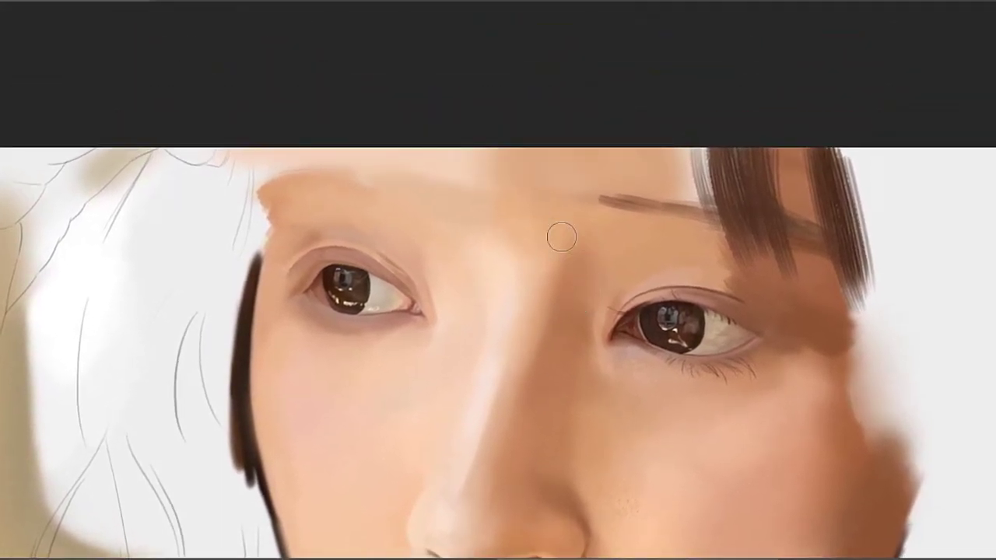
Soften the shadow at the top of the nose bridge, beside the inner corner of the shaded-side eye
{"action": "left_click", "coordinate": [112, 253], "text": "alt"}
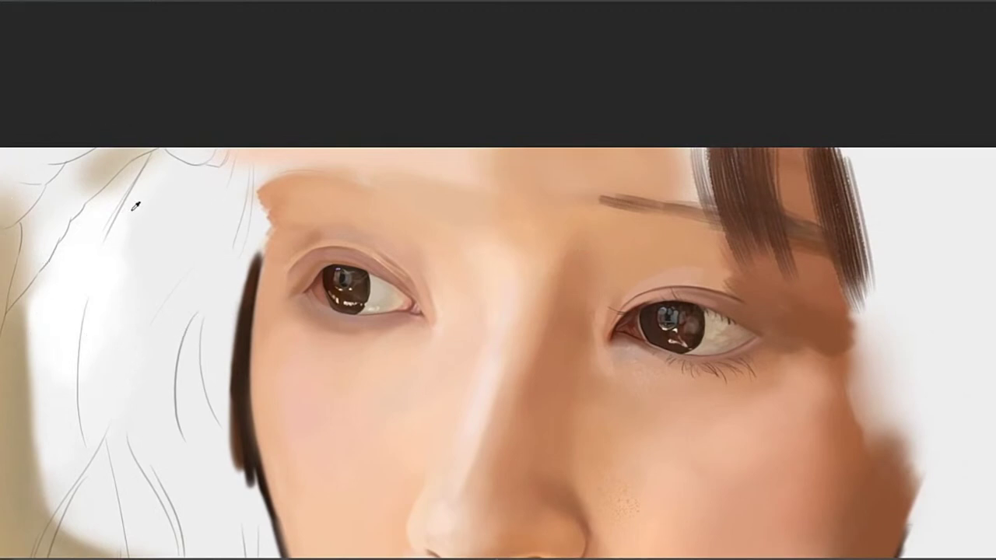
{"action": "left_click", "coordinate": [180, 238], "text": "alt"}
{"action": "left_click_drag", "start_coordinate": [578, 261], "coordinate": [565, 282]}
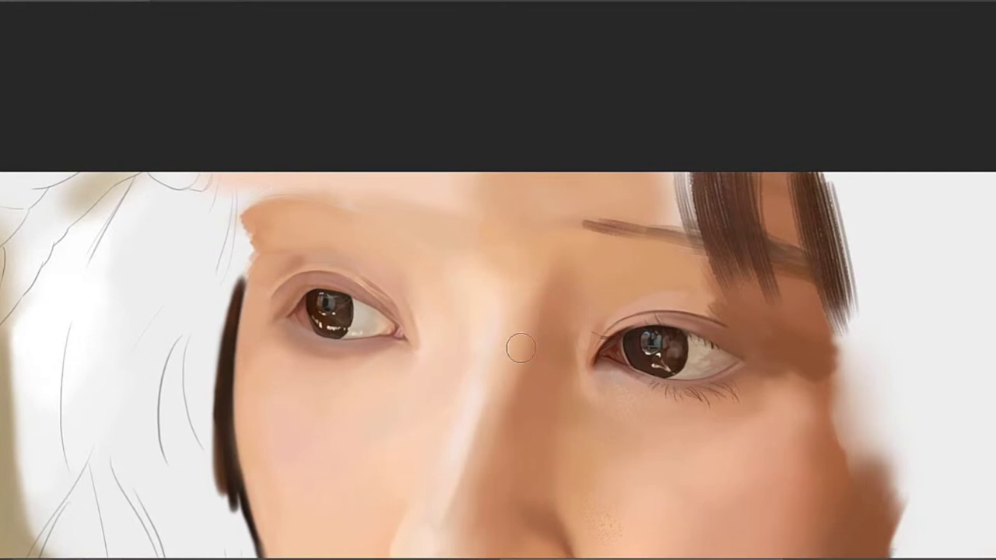
{"action": "left_click", "coordinate": [546, 294], "text": "alt"}
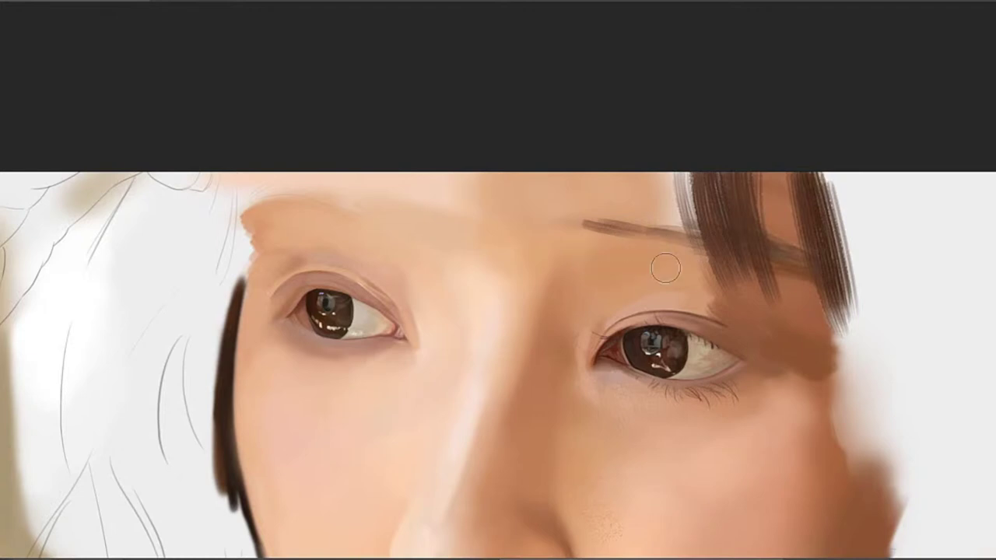
Paint over the dark eyebrow stroke on the shaded side of the face with sampled skin tones, blending the brow area
{"action": "mouse_move", "coordinate": [638, 253]}
{"action": "left_mouse_down"}
{"action": "mouse_move", "coordinate": [595, 251]}
{"action": "mouse_move", "coordinate": [622, 254]}
{"action": "mouse_move", "coordinate": [597, 264]}
{"action": "mouse_move", "coordinate": [607, 228]}
{"action": "mouse_move", "coordinate": [554, 264]}
{"action": "mouse_move", "coordinate": [644, 215]}
{"action": "mouse_move", "coordinate": [596, 247]}
{"action": "left_mouse_up"}
{"action": "left_click", "coordinate": [562, 257], "text": "alt"}
{"action": "left_click", "coordinate": [564, 255], "text": "alt"}
{"action": "left_click", "coordinate": [598, 251], "text": "alt"}
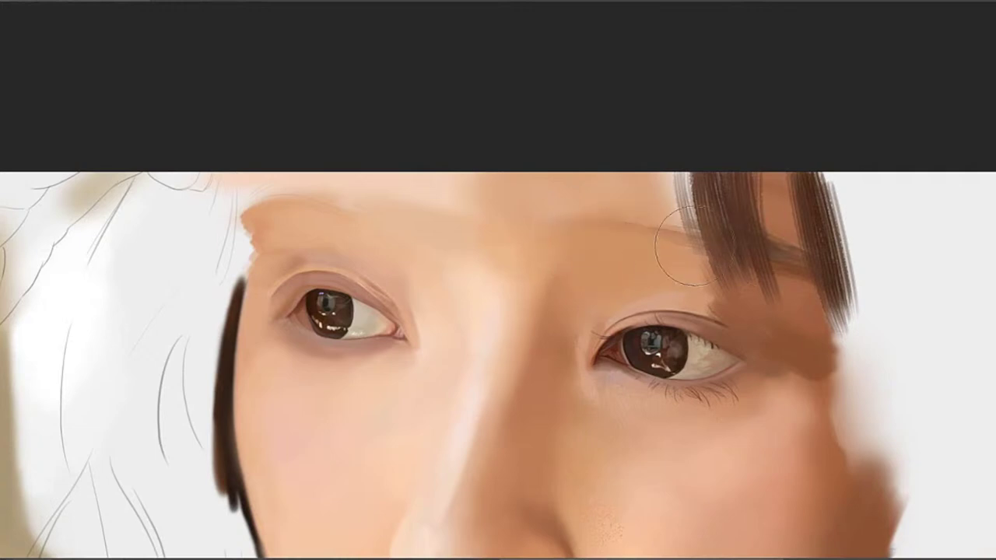
Touch up the upper eyelid and outer eye white of the shaded-side eye using a small brush and a sampled skin tone
{"action": "mouse_move", "coordinate": [572, 446]}
{"action": "left_mouse_down"}
{"action": "mouse_move", "coordinate": [531, 322]}
{"action": "mouse_move", "coordinate": [533, 331]}
{"action": "mouse_move", "coordinate": [578, 288]}
{"action": "mouse_move", "coordinate": [588, 249]}
{"action": "left_mouse_up"}
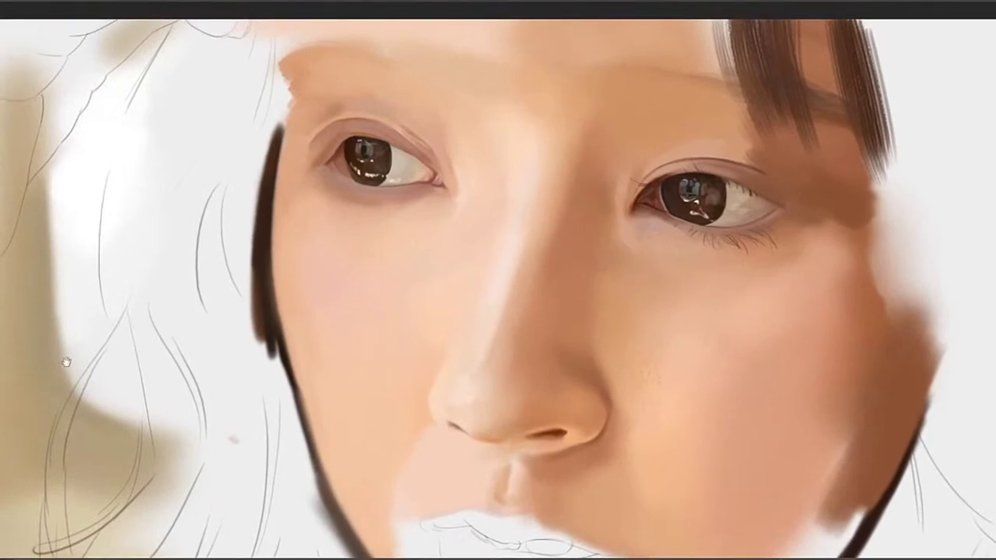
{"action": "left_click_drag", "start_coordinate": [694, 146], "coordinate": [661, 277]}
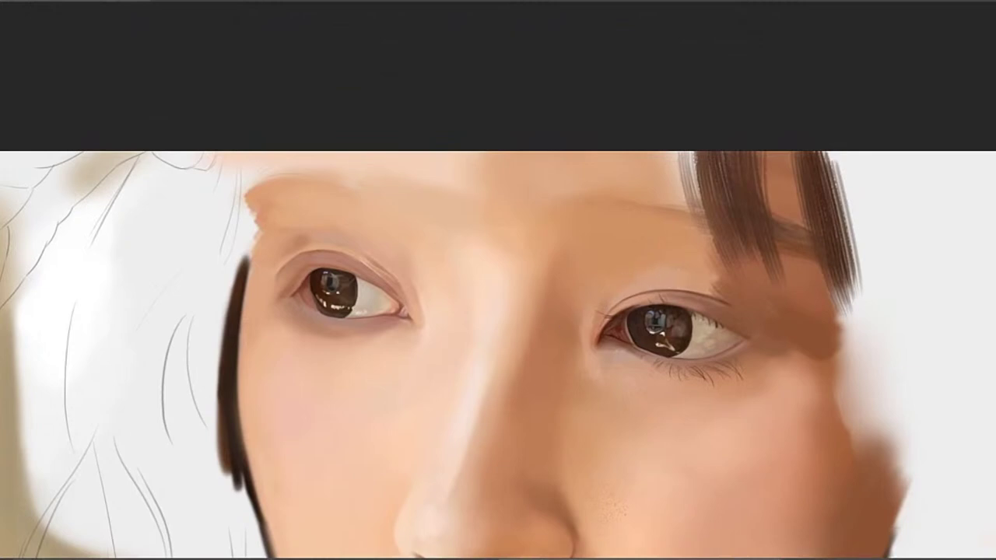
{"action": "left_click_drag", "start_coordinate": [562, 338], "coordinate": [679, 257]}
{"action": "left_click_drag", "start_coordinate": [532, 210], "coordinate": [567, 226]}
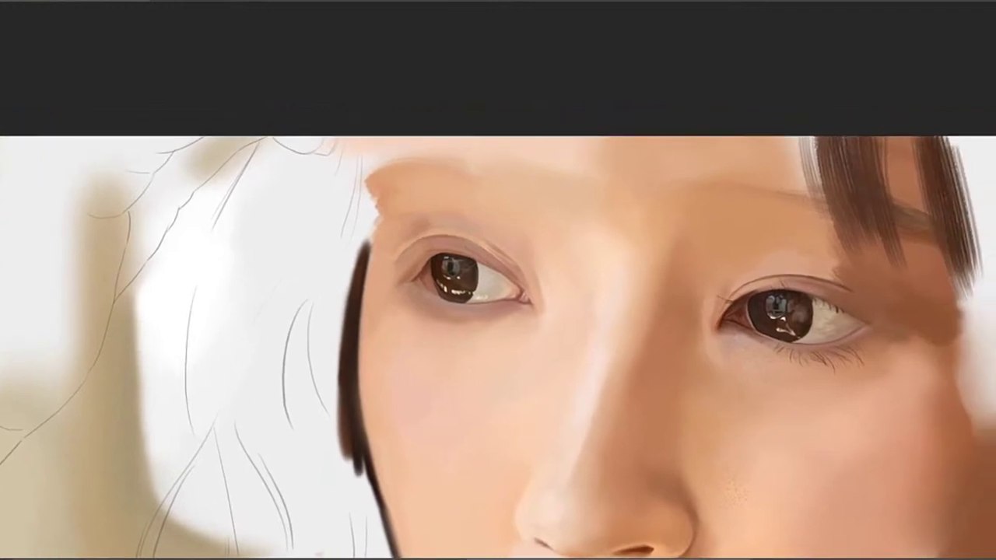
{"action": "left_click_drag", "start_coordinate": [783, 227], "coordinate": [722, 204]}
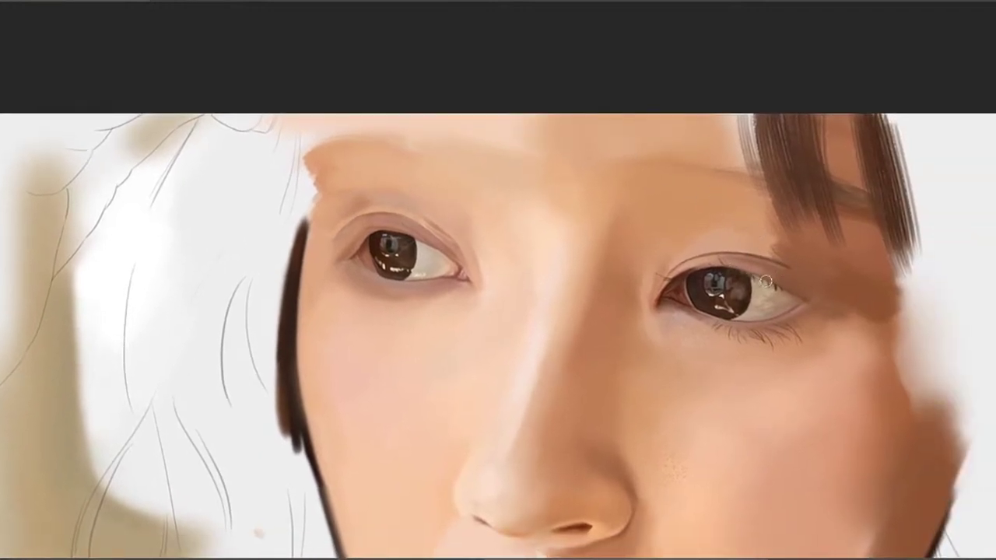
{"action": "left_click_drag", "start_coordinate": [753, 271], "coordinate": [781, 280]}
{"action": "left_click", "coordinate": [732, 252], "text": "alt"}
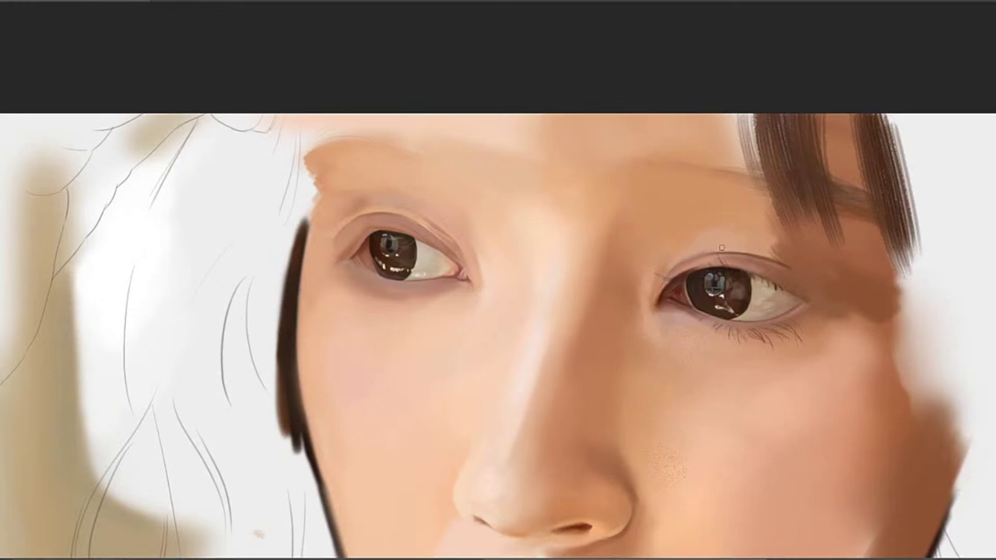
Examine the painted eyes, nose and face shading both close up and across the whole portrait
{"action": "mouse_move", "coordinate": [707, 214]}
{"action": "left_mouse_down"}
{"action": "mouse_move", "coordinate": [738, 135]}
{"action": "mouse_move", "coordinate": [675, 207]}
{"action": "mouse_move", "coordinate": [543, 294]}
{"action": "left_mouse_up"}
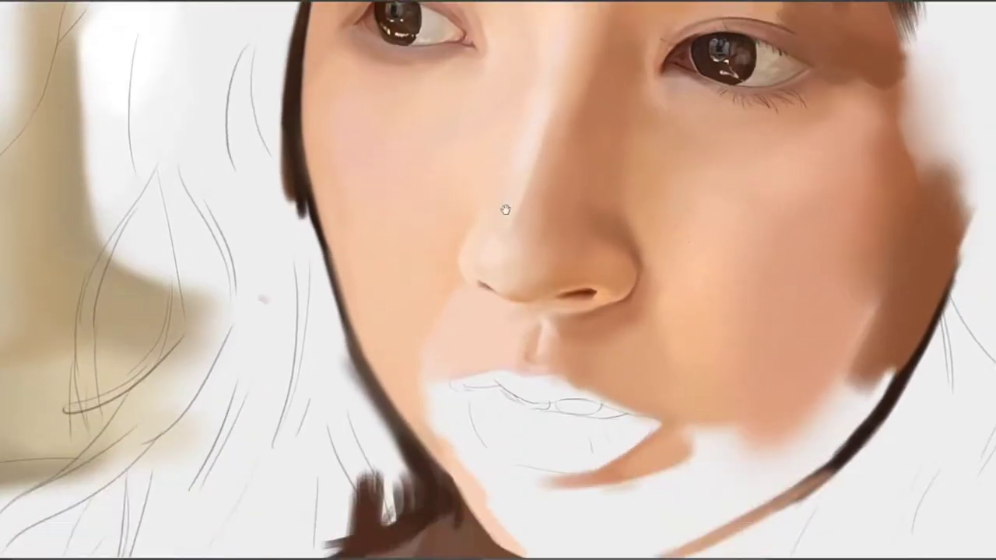
{"action": "mouse_move", "coordinate": [507, 211]}
{"action": "left_mouse_down"}
{"action": "mouse_move", "coordinate": [517, 318]}
{"action": "mouse_move", "coordinate": [556, 300]}
{"action": "mouse_move", "coordinate": [541, 360]}
{"action": "mouse_move", "coordinate": [534, 304]}
{"action": "mouse_move", "coordinate": [516, 318]}
{"action": "mouse_move", "coordinate": [535, 277]}
{"action": "mouse_move", "coordinate": [526, 281]}
{"action": "left_mouse_up"}
{"action": "mouse_move", "coordinate": [412, 240]}
{"action": "left_mouse_down"}
{"action": "mouse_move", "coordinate": [506, 271]}
{"action": "mouse_move", "coordinate": [535, 309]}
{"action": "left_mouse_up"}
{"action": "left_click_drag", "start_coordinate": [295, 456], "coordinate": [287, 332]}
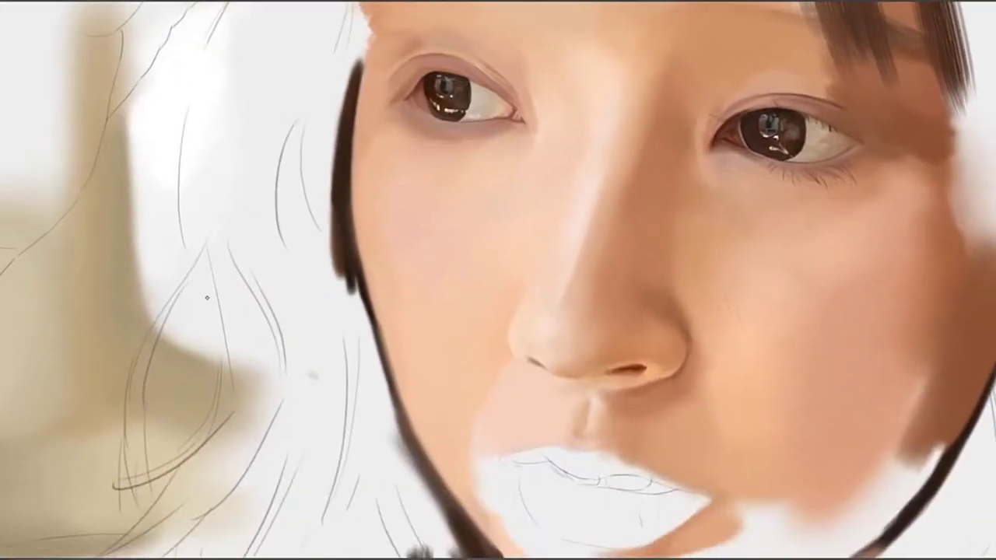
{"action": "left_click_drag", "start_coordinate": [498, 239], "coordinate": [511, 324]}
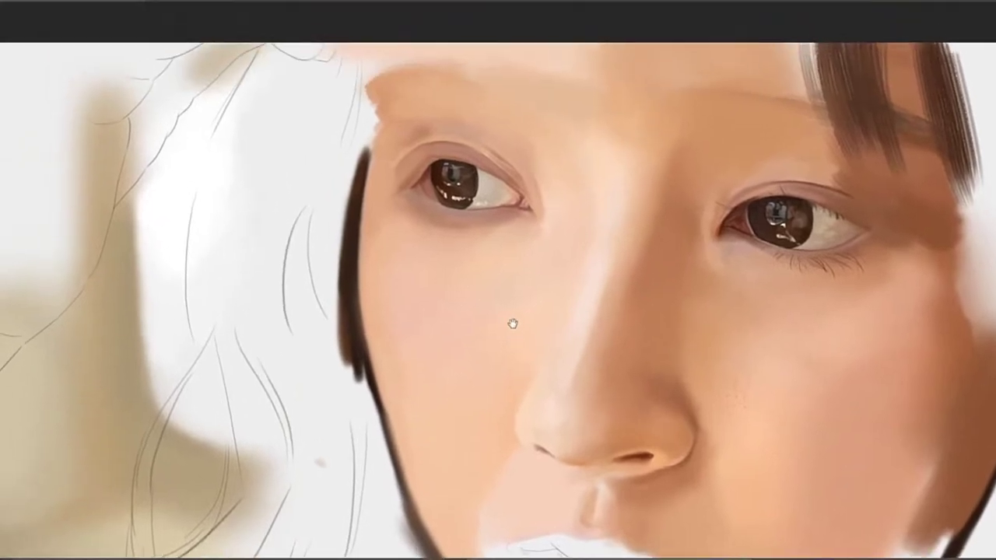
{"action": "left_click_drag", "start_coordinate": [535, 280], "coordinate": [480, 282]}
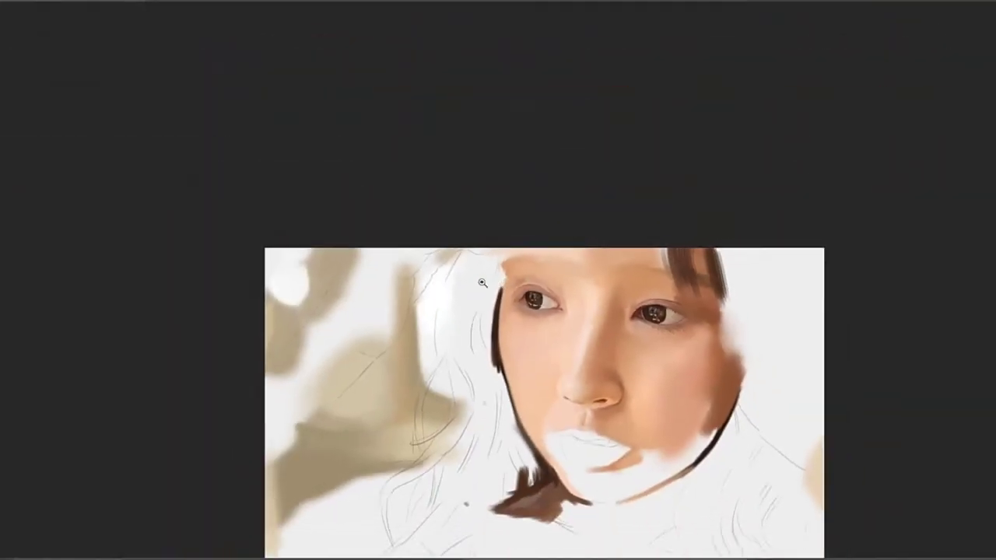
{"action": "left_click_drag", "start_coordinate": [509, 467], "coordinate": [497, 334]}
{"action": "left_click_drag", "start_coordinate": [495, 200], "coordinate": [595, 183]}
{"action": "left_click_drag", "start_coordinate": [508, 152], "coordinate": [515, 212]}
{"action": "scroll", "coordinate": [515, 213], "scroll_direction": "up", "scroll_amount": 2}
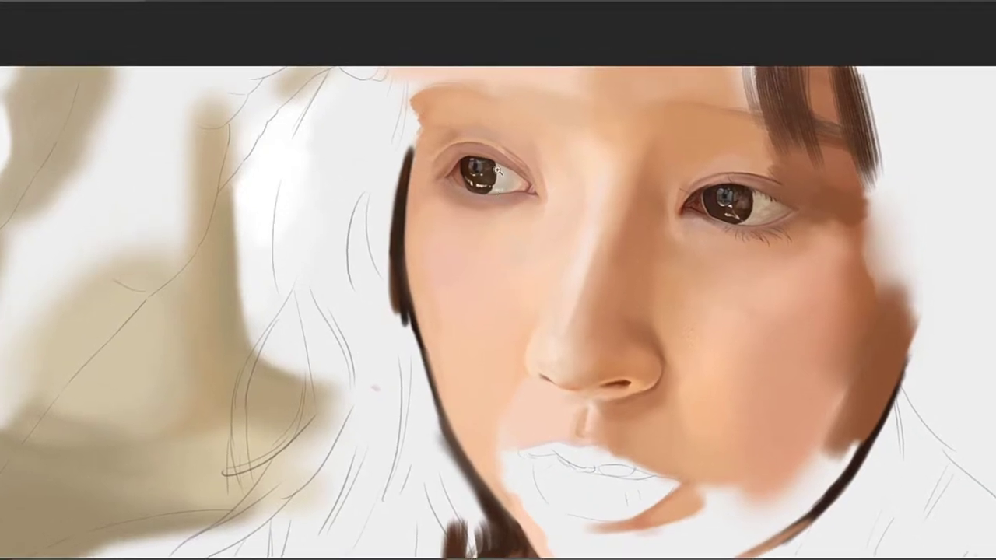
{"action": "mouse_move", "coordinate": [499, 267]}
{"action": "left_mouse_down"}
{"action": "mouse_move", "coordinate": [508, 175]}
{"action": "mouse_move", "coordinate": [507, 217]}
{"action": "left_mouse_up"}
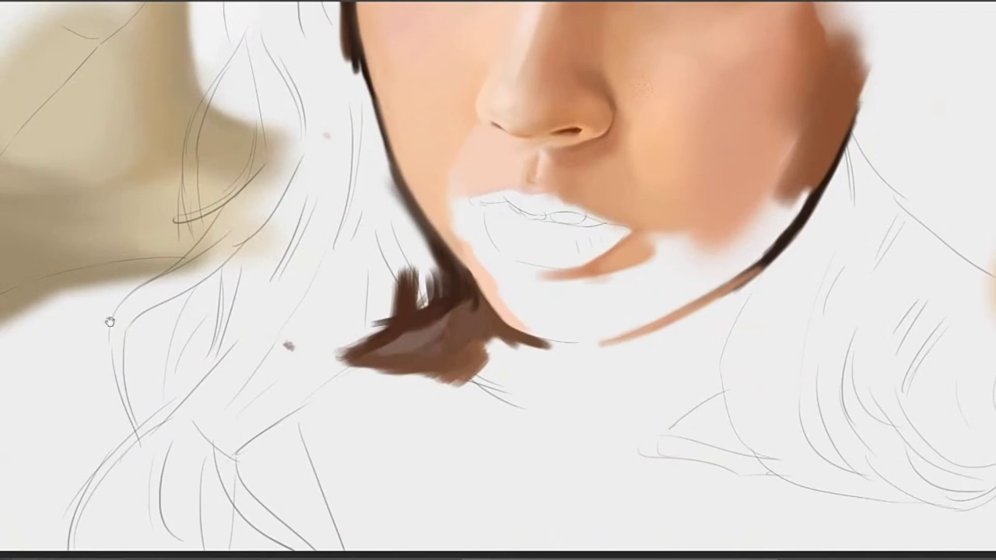
Extend the reddish-brown neck shadow beneath the chin and soften its lower edge
{"action": "left_click_drag", "start_coordinate": [523, 344], "coordinate": [615, 247]}
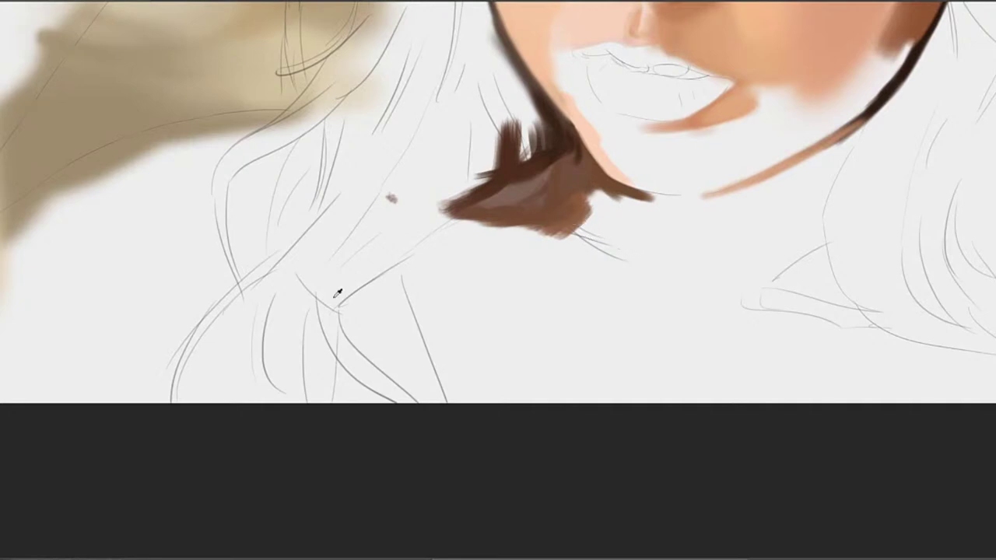
{"action": "mouse_move", "coordinate": [565, 223]}
{"action": "left_mouse_down"}
{"action": "mouse_move", "coordinate": [598, 212]}
{"action": "mouse_move", "coordinate": [583, 231]}
{"action": "mouse_move", "coordinate": [624, 233]}
{"action": "mouse_move", "coordinate": [585, 223]}
{"action": "mouse_move", "coordinate": [579, 241]}
{"action": "mouse_move", "coordinate": [616, 255]}
{"action": "mouse_move", "coordinate": [569, 220]}
{"action": "left_mouse_up"}
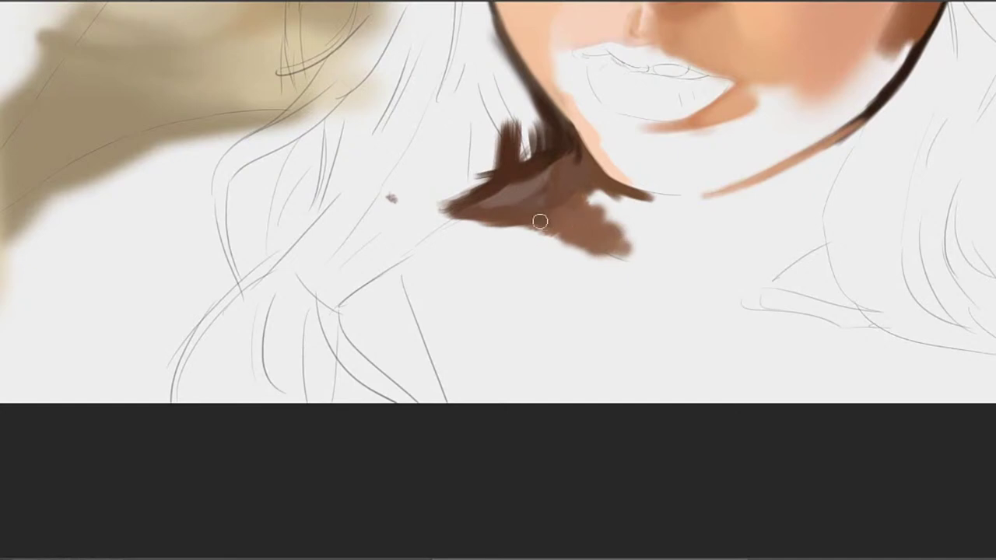
{"action": "mouse_move", "coordinate": [600, 245]}
{"action": "left_mouse_down"}
{"action": "mouse_move", "coordinate": [455, 221]}
{"action": "mouse_move", "coordinate": [597, 247]}
{"action": "mouse_move", "coordinate": [470, 212]}
{"action": "mouse_move", "coordinate": [605, 251]}
{"action": "mouse_move", "coordinate": [508, 225]}
{"action": "left_mouse_up"}
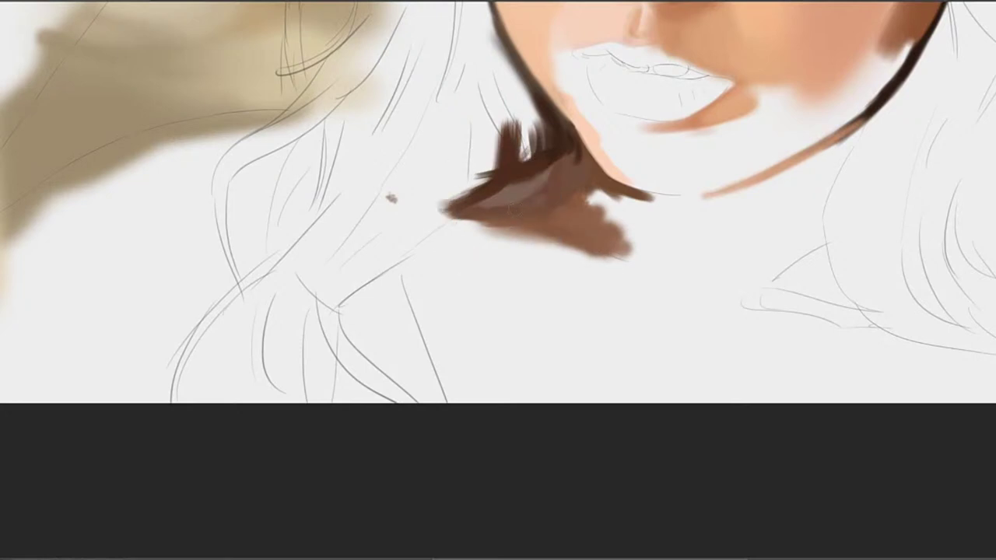
Block in the side of the neck with dark brown down to the canvas edge and add a lighter tan area beside it
{"action": "mouse_move", "coordinate": [438, 251]}
{"action": "left_mouse_down"}
{"action": "mouse_move", "coordinate": [426, 243]}
{"action": "mouse_move", "coordinate": [412, 260]}
{"action": "mouse_move", "coordinate": [439, 249]}
{"action": "left_mouse_up"}
{"action": "mouse_move", "coordinate": [426, 285]}
{"action": "left_mouse_down"}
{"action": "mouse_move", "coordinate": [456, 198]}
{"action": "mouse_move", "coordinate": [424, 220]}
{"action": "mouse_move", "coordinate": [485, 155]}
{"action": "mouse_move", "coordinate": [452, 191]}
{"action": "mouse_move", "coordinate": [465, 179]}
{"action": "mouse_move", "coordinate": [508, 190]}
{"action": "mouse_move", "coordinate": [479, 178]}
{"action": "mouse_move", "coordinate": [491, 182]}
{"action": "mouse_move", "coordinate": [364, 226]}
{"action": "mouse_move", "coordinate": [471, 182]}
{"action": "mouse_move", "coordinate": [452, 200]}
{"action": "mouse_move", "coordinate": [467, 175]}
{"action": "mouse_move", "coordinate": [474, 182]}
{"action": "mouse_move", "coordinate": [402, 234]}
{"action": "mouse_move", "coordinate": [449, 207]}
{"action": "mouse_move", "coordinate": [419, 233]}
{"action": "mouse_move", "coordinate": [422, 243]}
{"action": "mouse_move", "coordinate": [466, 192]}
{"action": "left_mouse_up"}
{"action": "key", "text": "ctrl+z"}
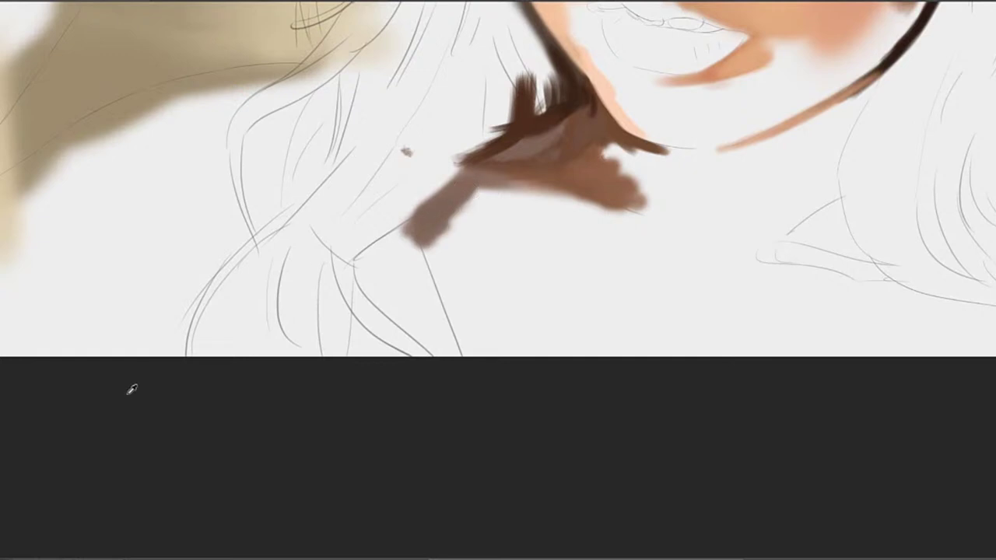
{"action": "mouse_move", "coordinate": [444, 238]}
{"action": "left_mouse_down"}
{"action": "mouse_move", "coordinate": [439, 253]}
{"action": "mouse_move", "coordinate": [468, 219]}
{"action": "mouse_move", "coordinate": [479, 226]}
{"action": "mouse_move", "coordinate": [486, 204]}
{"action": "mouse_move", "coordinate": [611, 214]}
{"action": "mouse_move", "coordinate": [498, 226]}
{"action": "mouse_move", "coordinate": [519, 215]}
{"action": "left_mouse_up"}
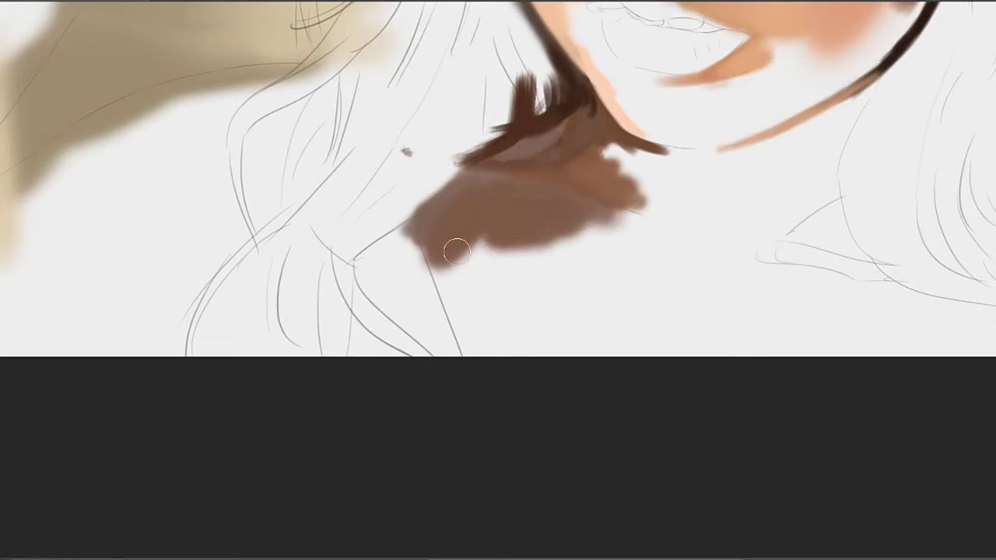
{"action": "mouse_move", "coordinate": [456, 250]}
{"action": "left_mouse_down"}
{"action": "mouse_move", "coordinate": [494, 258]}
{"action": "mouse_move", "coordinate": [449, 240]}
{"action": "mouse_move", "coordinate": [476, 256]}
{"action": "mouse_move", "coordinate": [443, 260]}
{"action": "mouse_move", "coordinate": [477, 273]}
{"action": "mouse_move", "coordinate": [470, 255]}
{"action": "mouse_move", "coordinate": [452, 278]}
{"action": "mouse_move", "coordinate": [497, 277]}
{"action": "mouse_move", "coordinate": [443, 277]}
{"action": "mouse_move", "coordinate": [466, 358]}
{"action": "mouse_move", "coordinate": [464, 404]}
{"action": "left_mouse_up"}
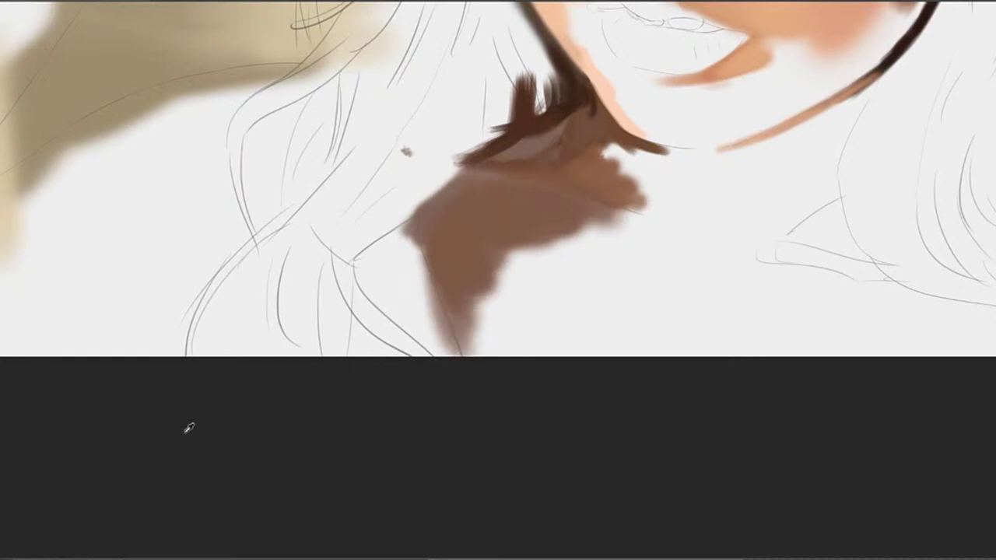
{"action": "mouse_move", "coordinate": [480, 316]}
{"action": "left_mouse_down"}
{"action": "mouse_move", "coordinate": [490, 254]}
{"action": "mouse_move", "coordinate": [463, 331]}
{"action": "mouse_move", "coordinate": [471, 270]}
{"action": "mouse_move", "coordinate": [472, 301]}
{"action": "mouse_move", "coordinate": [488, 258]}
{"action": "mouse_move", "coordinate": [524, 244]}
{"action": "mouse_move", "coordinate": [497, 281]}
{"action": "mouse_move", "coordinate": [516, 301]}
{"action": "mouse_move", "coordinate": [498, 361]}
{"action": "left_mouse_up"}
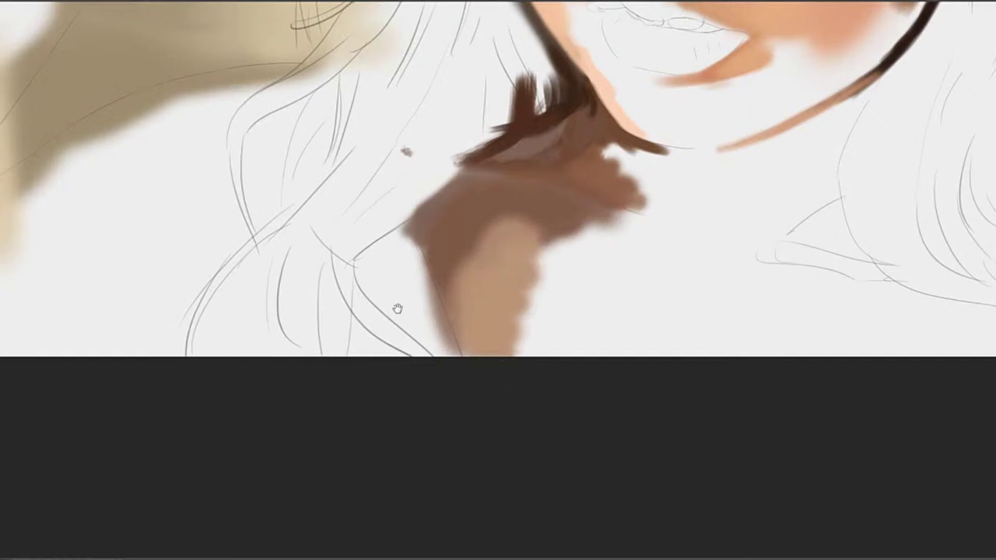
Paint the upper contour of the shoulder in pale peach over the beige background and widen it into a soft band
{"action": "mouse_move", "coordinate": [518, 241]}
{"action": "left_mouse_down"}
{"action": "mouse_move", "coordinate": [596, 195]}
{"action": "mouse_move", "coordinate": [600, 178]}
{"action": "mouse_move", "coordinate": [554, 187]}
{"action": "mouse_move", "coordinate": [550, 178]}
{"action": "mouse_move", "coordinate": [502, 223]}
{"action": "mouse_move", "coordinate": [512, 260]}
{"action": "left_mouse_up"}
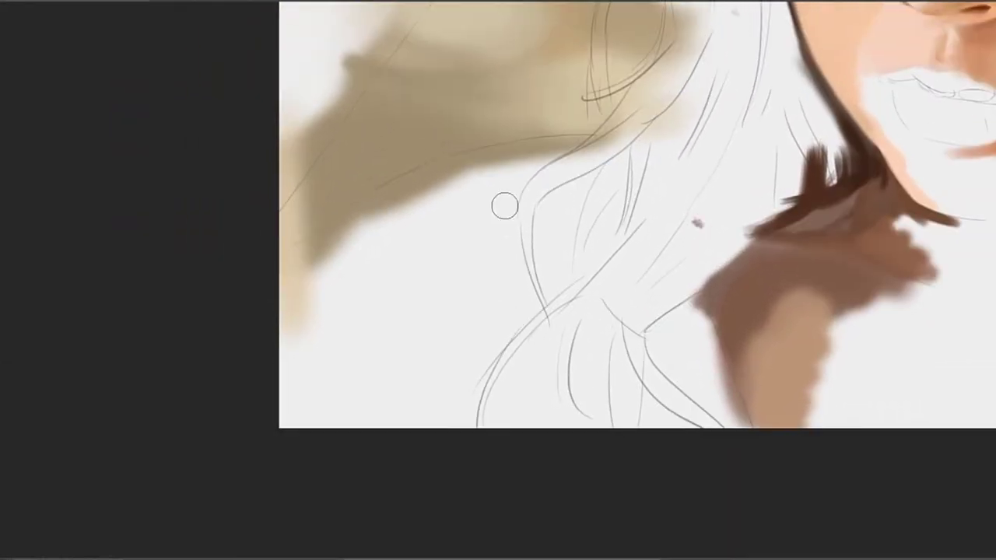
{"action": "left_click_drag", "start_coordinate": [409, 238], "coordinate": [437, 271]}
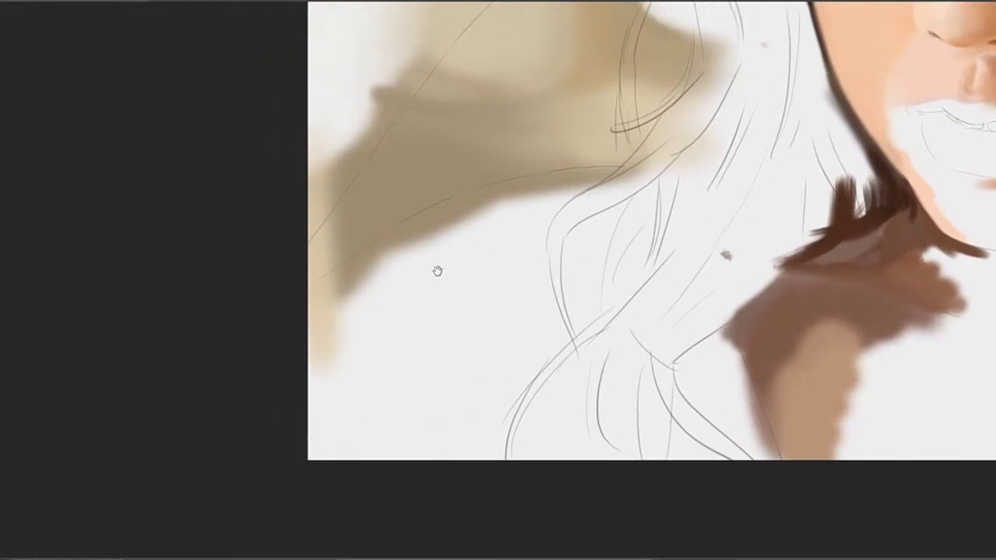
{"action": "left_click_drag", "start_coordinate": [411, 234], "coordinate": [421, 264]}
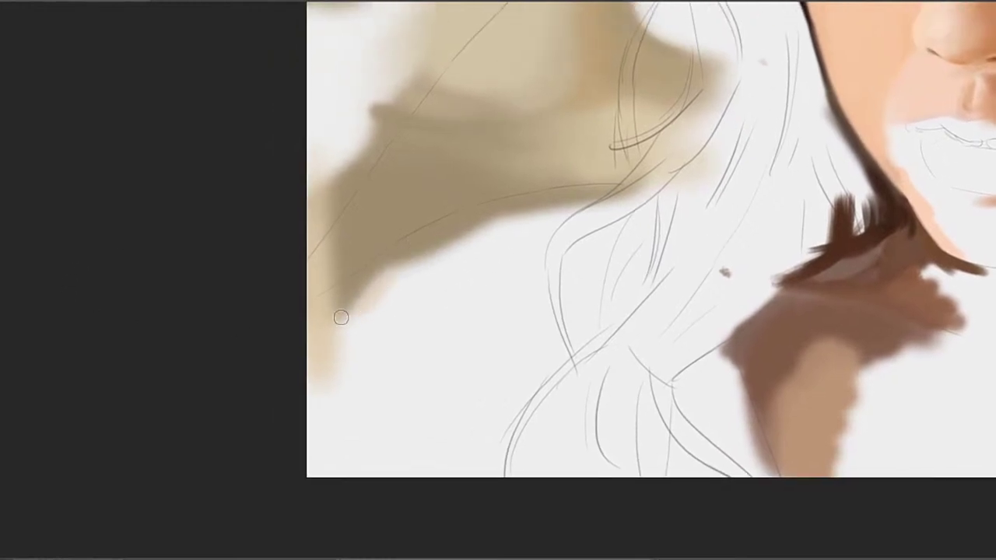
{"action": "mouse_move", "coordinate": [341, 318]}
{"action": "left_mouse_down"}
{"action": "mouse_move", "coordinate": [397, 261]}
{"action": "mouse_move", "coordinate": [329, 305]}
{"action": "mouse_move", "coordinate": [451, 225]}
{"action": "mouse_move", "coordinate": [335, 295]}
{"action": "mouse_move", "coordinate": [453, 224]}
{"action": "mouse_move", "coordinate": [412, 243]}
{"action": "mouse_move", "coordinate": [551, 201]}
{"action": "mouse_move", "coordinate": [458, 220]}
{"action": "mouse_move", "coordinate": [410, 243]}
{"action": "mouse_move", "coordinate": [526, 207]}
{"action": "mouse_move", "coordinate": [479, 215]}
{"action": "mouse_move", "coordinate": [621, 185]}
{"action": "mouse_move", "coordinate": [479, 221]}
{"action": "mouse_move", "coordinate": [535, 202]}
{"action": "mouse_move", "coordinate": [508, 205]}
{"action": "mouse_move", "coordinate": [469, 218]}
{"action": "mouse_move", "coordinate": [664, 174]}
{"action": "mouse_move", "coordinate": [545, 192]}
{"action": "left_mouse_up"}
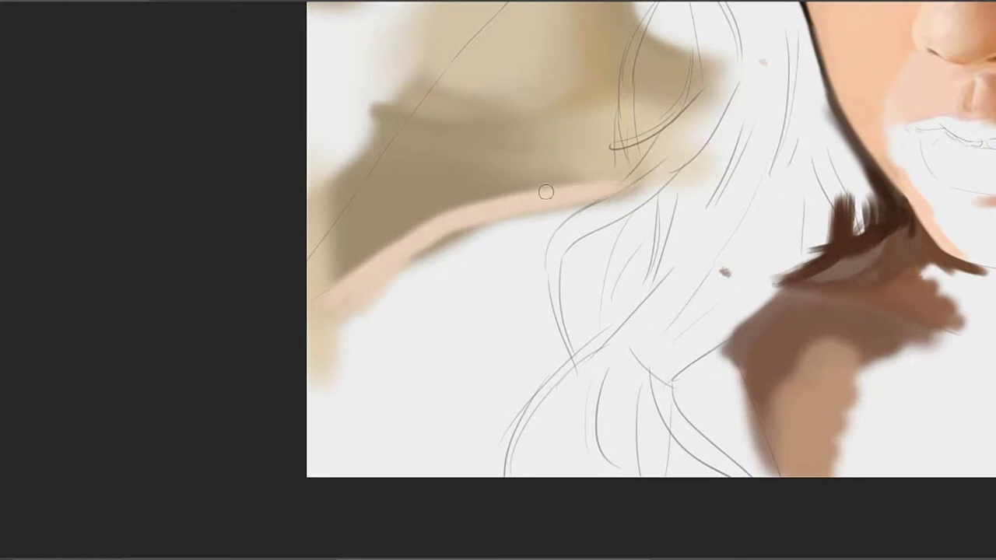
{"action": "mouse_move", "coordinate": [459, 239]}
{"action": "left_mouse_down"}
{"action": "mouse_move", "coordinate": [537, 218]}
{"action": "mouse_move", "coordinate": [462, 231]}
{"action": "mouse_move", "coordinate": [333, 332]}
{"action": "left_mouse_up"}
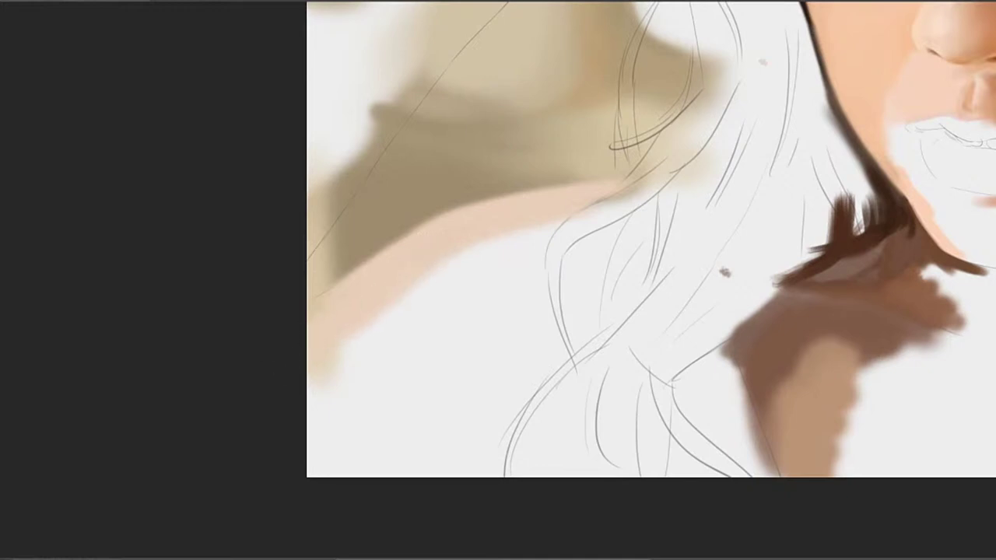
{"action": "left_click_drag", "start_coordinate": [460, 280], "coordinate": [439, 272]}
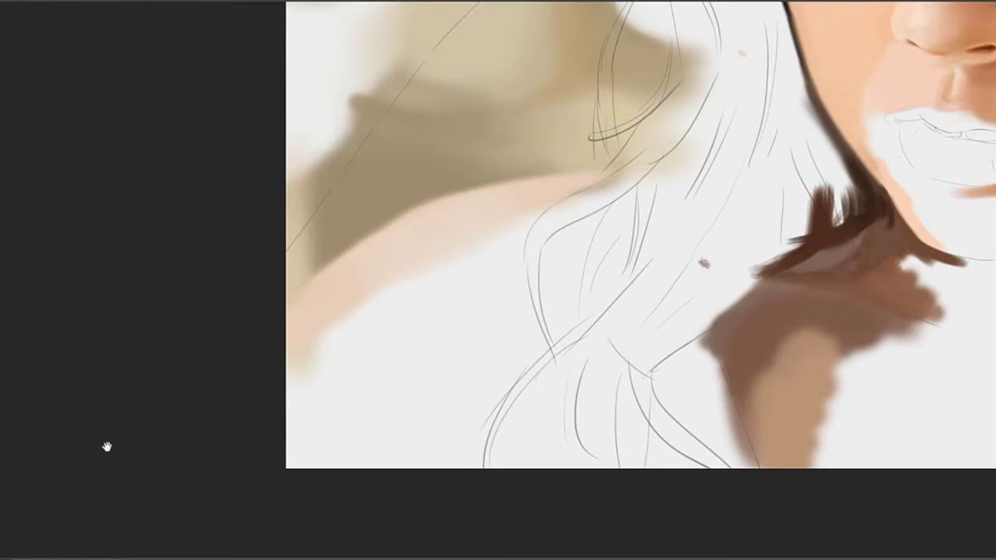
{"action": "mouse_move", "coordinate": [557, 415]}
{"action": "left_mouse_down"}
{"action": "mouse_move", "coordinate": [598, 378]}
{"action": "mouse_move", "coordinate": [617, 392]}
{"action": "mouse_move", "coordinate": [455, 478]}
{"action": "left_mouse_up"}
{"action": "key", "text": "ctrl+z"}
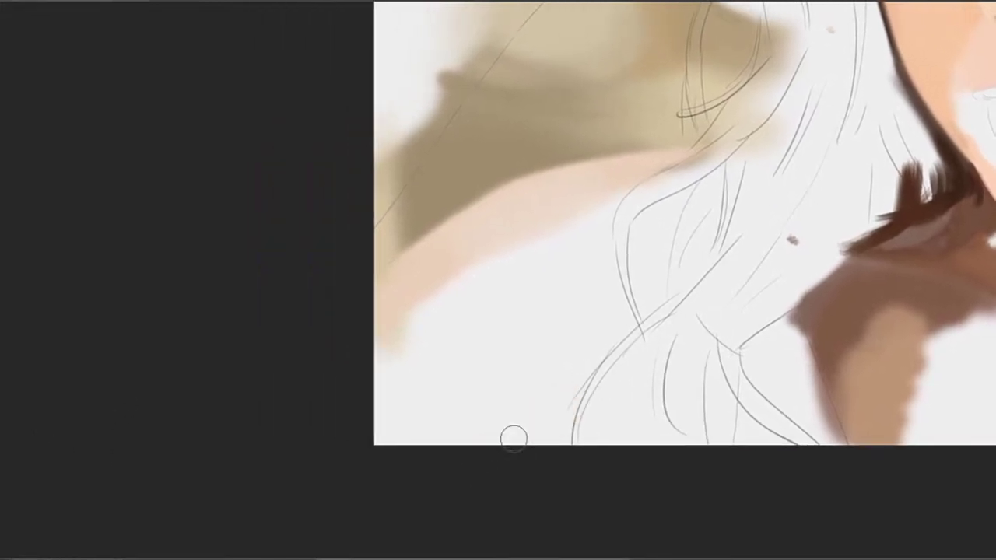
Block in a brown shadow on the upper arm from the canvas's lower edge up toward the hair lines
{"action": "mouse_move", "coordinate": [581, 382]}
{"action": "left_mouse_down"}
{"action": "mouse_move", "coordinate": [471, 451]}
{"action": "mouse_move", "coordinate": [573, 378]}
{"action": "mouse_move", "coordinate": [492, 379]}
{"action": "left_mouse_up"}
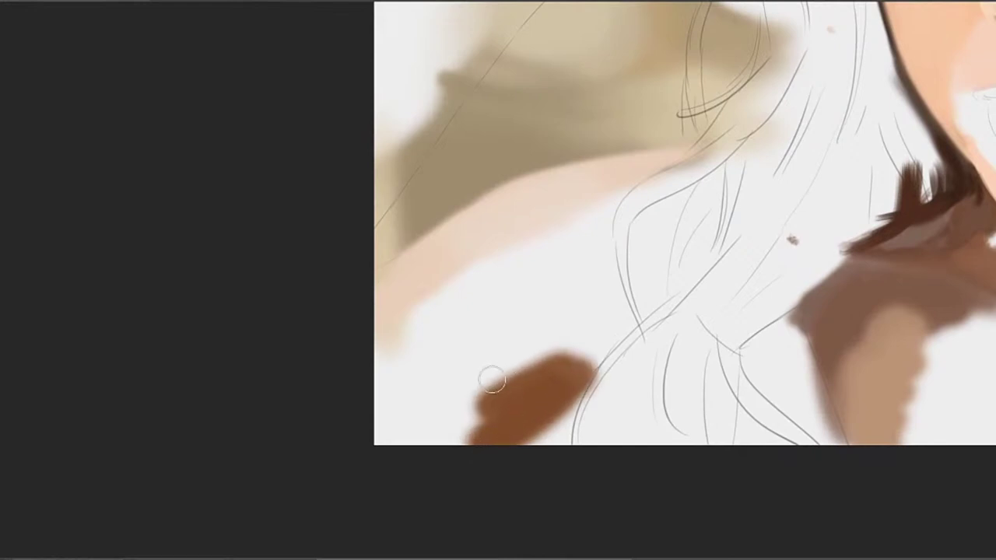
{"action": "mouse_move", "coordinate": [537, 336]}
{"action": "left_mouse_down"}
{"action": "mouse_move", "coordinate": [600, 345]}
{"action": "mouse_move", "coordinate": [558, 349]}
{"action": "mouse_move", "coordinate": [576, 319]}
{"action": "mouse_move", "coordinate": [546, 327]}
{"action": "mouse_move", "coordinate": [549, 359]}
{"action": "mouse_move", "coordinate": [579, 299]}
{"action": "mouse_move", "coordinate": [641, 334]}
{"action": "mouse_move", "coordinate": [580, 333]}
{"action": "mouse_move", "coordinate": [591, 289]}
{"action": "mouse_move", "coordinate": [618, 268]}
{"action": "mouse_move", "coordinate": [606, 246]}
{"action": "left_mouse_up"}
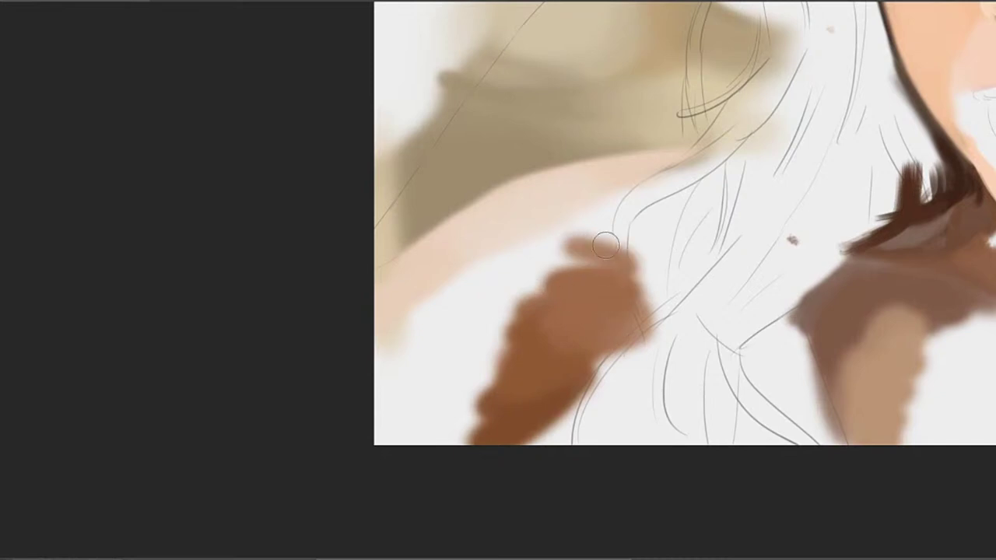
{"action": "mouse_move", "coordinate": [656, 288]}
{"action": "left_mouse_down"}
{"action": "mouse_move", "coordinate": [654, 250]}
{"action": "mouse_move", "coordinate": [639, 273]}
{"action": "mouse_move", "coordinate": [668, 288]}
{"action": "mouse_move", "coordinate": [661, 254]}
{"action": "mouse_move", "coordinate": [648, 273]}
{"action": "mouse_move", "coordinate": [636, 244]}
{"action": "mouse_move", "coordinate": [683, 188]}
{"action": "mouse_move", "coordinate": [691, 195]}
{"action": "mouse_move", "coordinate": [665, 220]}
{"action": "left_mouse_up"}
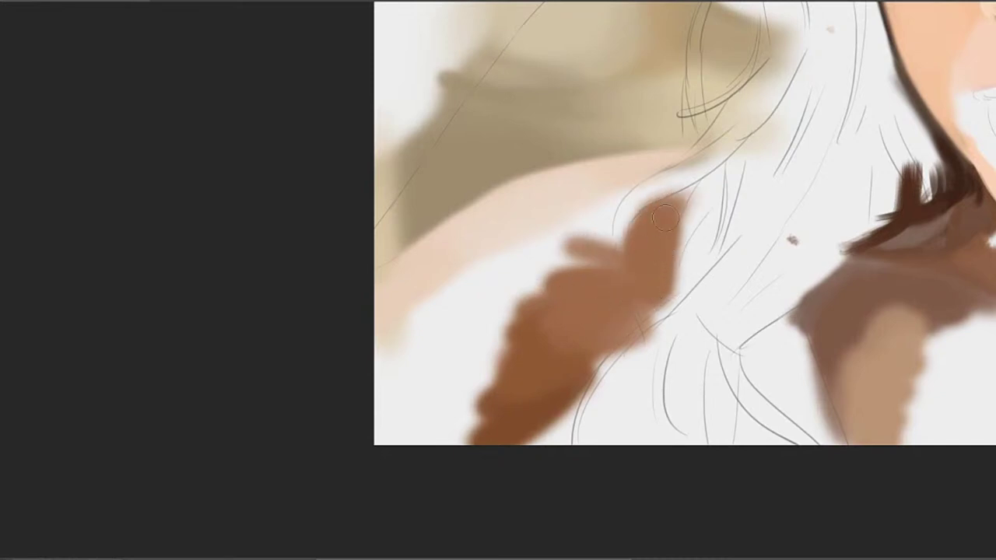
{"action": "mouse_move", "coordinate": [584, 272]}
{"action": "left_mouse_down"}
{"action": "mouse_move", "coordinate": [591, 229]}
{"action": "mouse_move", "coordinate": [602, 251]}
{"action": "mouse_move", "coordinate": [579, 317]}
{"action": "left_mouse_up"}
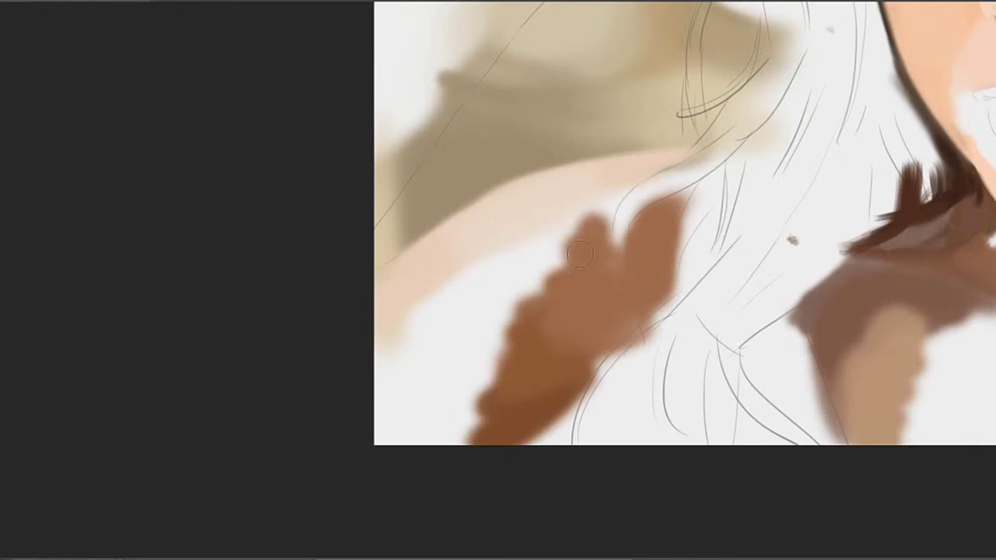
{"action": "left_click_drag", "start_coordinate": [579, 254], "coordinate": [598, 303]}
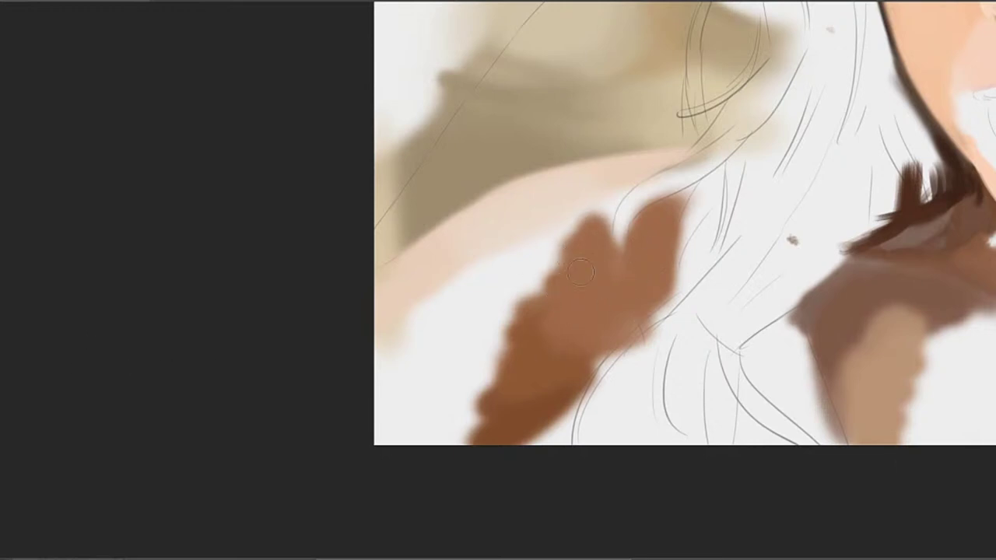
Blend a soft mid-brown tone between the pale peach shoulder contour and the brown shadow with sampled skin colors
{"action": "mouse_move", "coordinate": [598, 267]}
{"action": "left_mouse_down"}
{"action": "mouse_move", "coordinate": [554, 287]}
{"action": "mouse_move", "coordinate": [591, 237]}
{"action": "mouse_move", "coordinate": [454, 331]}
{"action": "mouse_move", "coordinate": [616, 228]}
{"action": "mouse_move", "coordinate": [619, 215]}
{"action": "mouse_move", "coordinate": [511, 255]}
{"action": "left_mouse_up"}
{"action": "left_click", "coordinate": [558, 223], "text": "alt"}
{"action": "left_click_drag", "start_coordinate": [590, 221], "coordinate": [633, 207]}
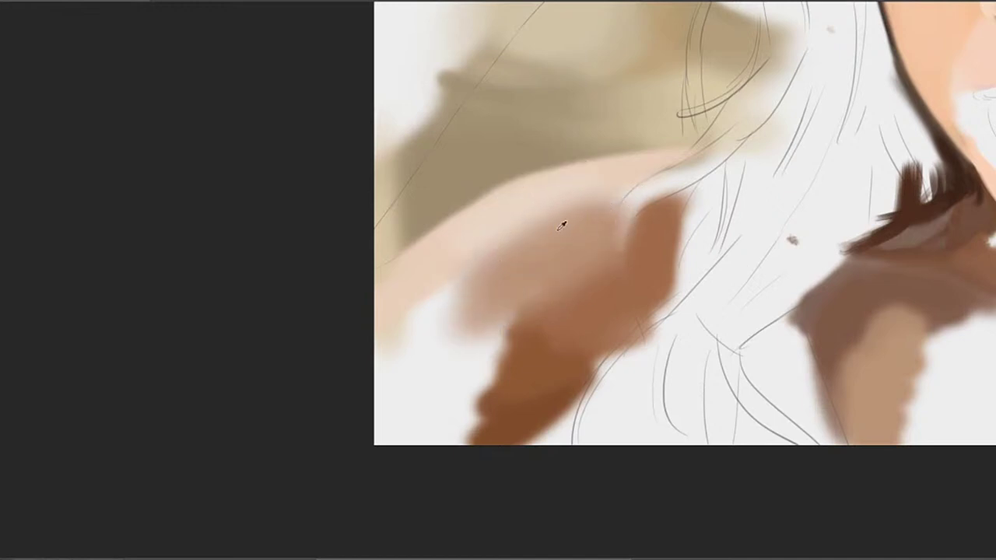
{"action": "left_click", "coordinate": [548, 238], "text": "alt"}
{"action": "left_click_drag", "start_coordinate": [497, 253], "coordinate": [476, 289]}
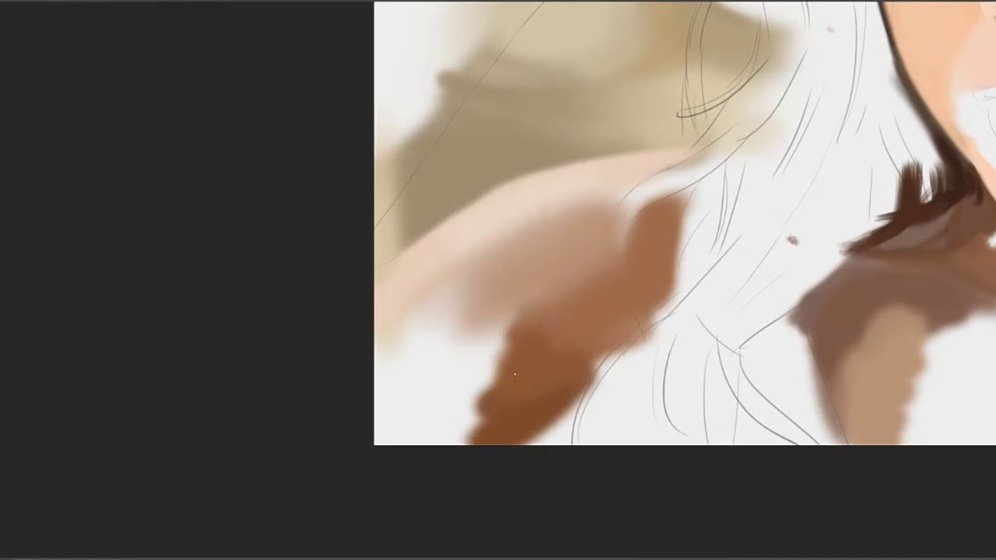
Extend the reddish-brown arm shadow to the canvas's lower corner and fill the arm's outer edge with lighter brown
{"action": "mouse_move", "coordinate": [481, 405]}
{"action": "left_mouse_down"}
{"action": "mouse_move", "coordinate": [537, 344]}
{"action": "mouse_move", "coordinate": [466, 385]}
{"action": "mouse_move", "coordinate": [536, 311]}
{"action": "mouse_move", "coordinate": [459, 378]}
{"action": "left_mouse_up"}
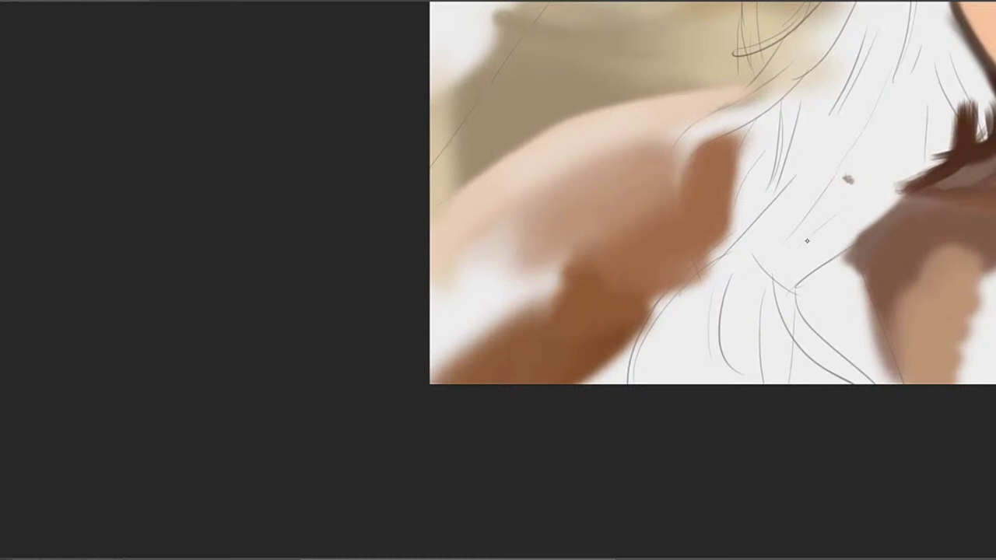
{"action": "left_click", "coordinate": [526, 357], "text": "alt"}
{"action": "left_click_drag", "start_coordinate": [548, 302], "coordinate": [445, 370]}
{"action": "mouse_move", "coordinate": [515, 302]}
{"action": "left_mouse_down"}
{"action": "mouse_move", "coordinate": [488, 348]}
{"action": "mouse_move", "coordinate": [439, 382]}
{"action": "left_mouse_up"}
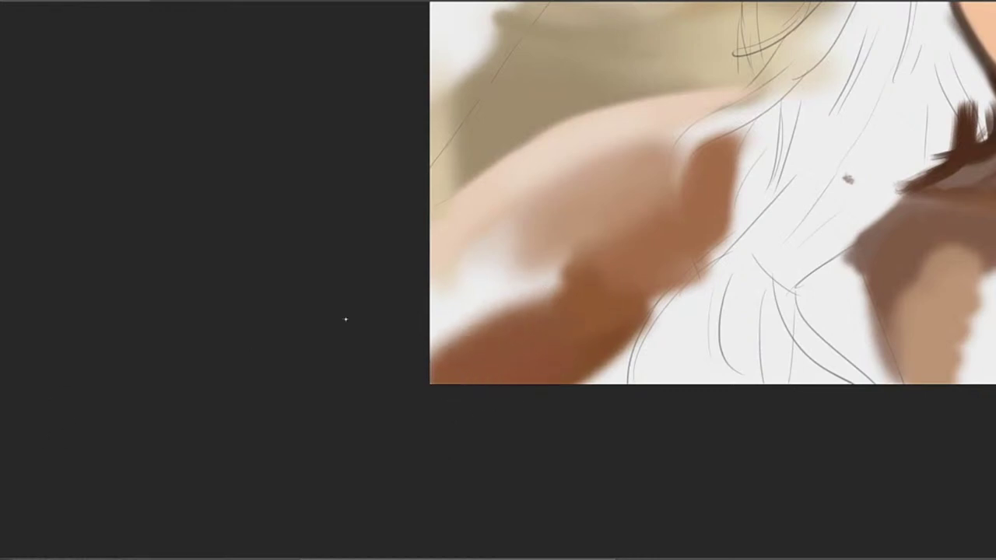
{"action": "mouse_move", "coordinate": [504, 275]}
{"action": "left_mouse_down"}
{"action": "mouse_move", "coordinate": [445, 333]}
{"action": "mouse_move", "coordinate": [433, 326]}
{"action": "left_mouse_up"}
{"action": "left_click_drag", "start_coordinate": [498, 245], "coordinate": [441, 281]}
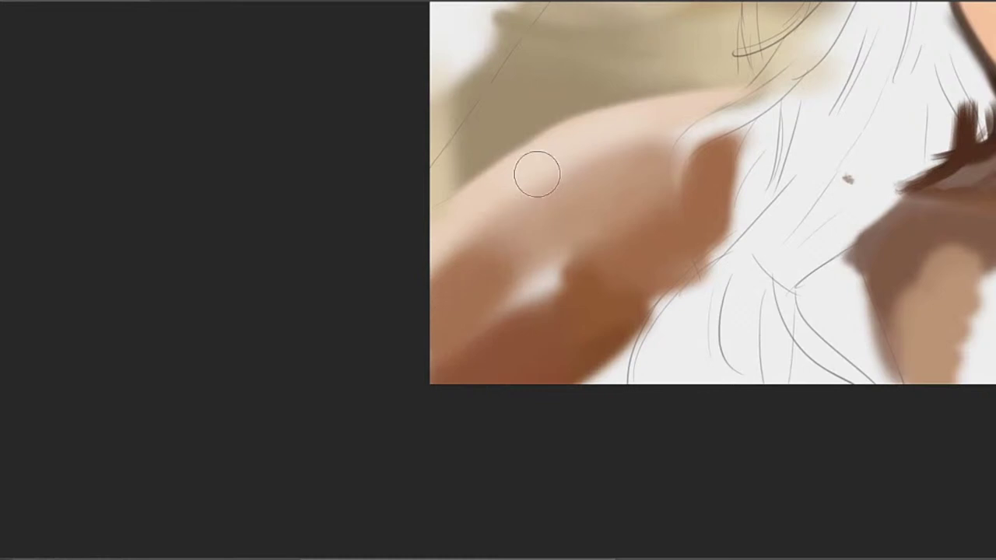
Cover the white gap in the middle of the arm and blend the surrounding browns with sampled skin tones
{"action": "left_click", "coordinate": [481, 243], "text": "alt"}
{"action": "left_click_drag", "start_coordinate": [484, 238], "coordinate": [401, 321]}
{"action": "left_click", "coordinate": [487, 278], "text": "alt"}
{"action": "left_click_drag", "start_coordinate": [514, 309], "coordinate": [459, 350]}
{"action": "left_click_drag", "start_coordinate": [530, 294], "coordinate": [479, 346]}
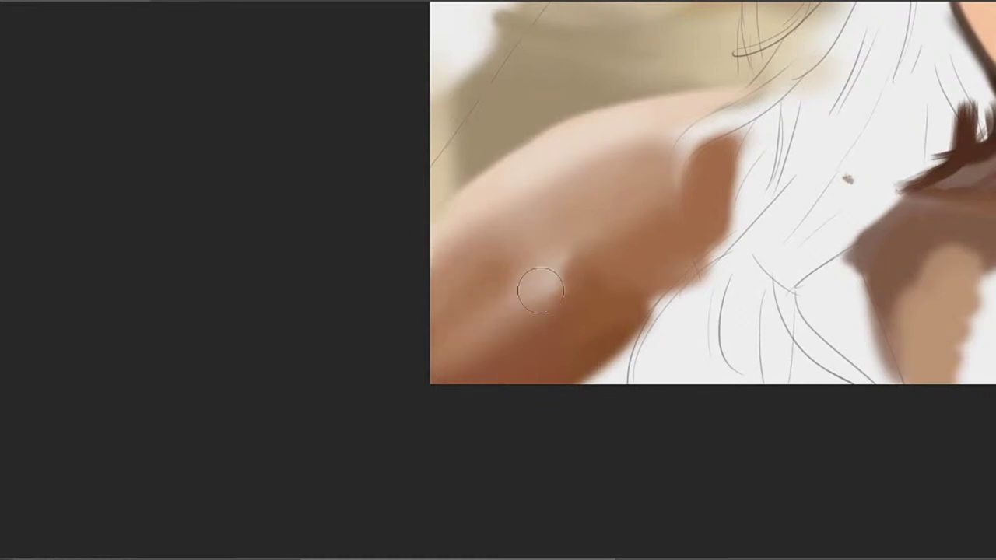
{"action": "left_click", "coordinate": [493, 288], "text": "alt"}
{"action": "mouse_move", "coordinate": [501, 299]}
{"action": "left_mouse_down"}
{"action": "mouse_move", "coordinate": [464, 318]}
{"action": "mouse_move", "coordinate": [479, 314]}
{"action": "mouse_move", "coordinate": [471, 342]}
{"action": "left_mouse_up"}
{"action": "mouse_move", "coordinate": [531, 269]}
{"action": "left_mouse_down"}
{"action": "mouse_move", "coordinate": [540, 286]}
{"action": "mouse_move", "coordinate": [489, 347]}
{"action": "left_mouse_up"}
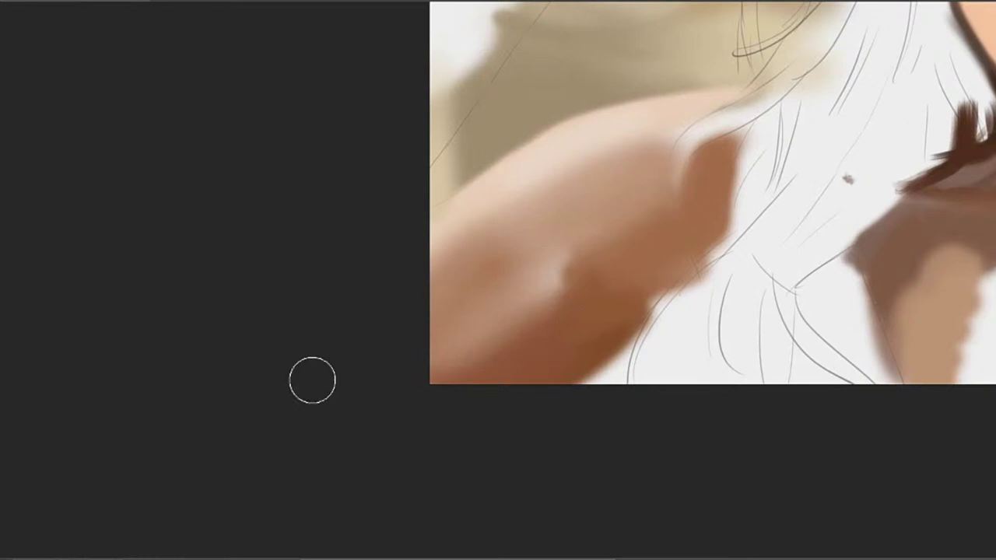
Deepen the lower arm with reddish brown and smooth its transition into the lighter shoulder
{"action": "left_click_drag", "start_coordinate": [610, 289], "coordinate": [482, 356]}
{"action": "left_click", "coordinate": [545, 363], "text": "alt"}
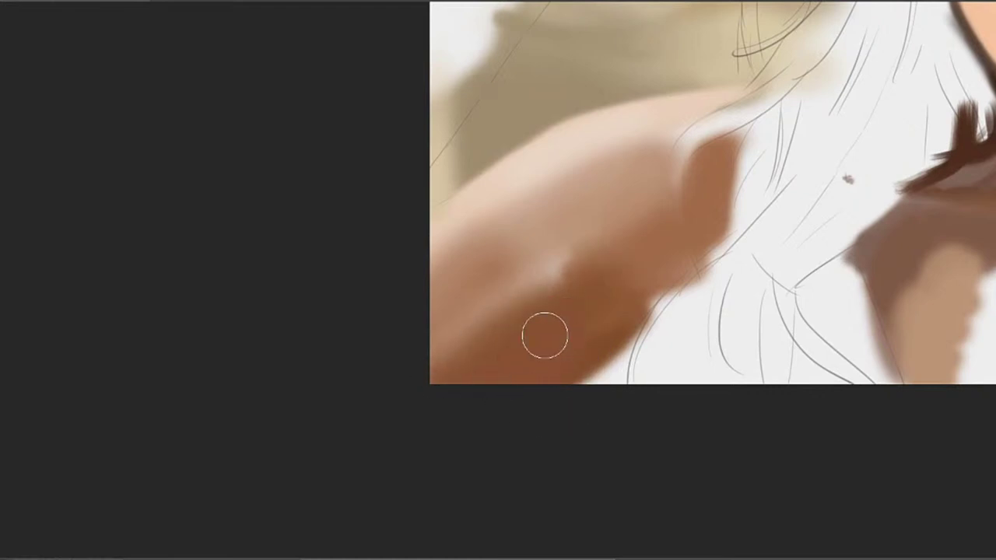
{"action": "mouse_move", "coordinate": [545, 335]}
{"action": "left_mouse_down"}
{"action": "mouse_move", "coordinate": [454, 369]}
{"action": "mouse_move", "coordinate": [490, 309]}
{"action": "mouse_move", "coordinate": [458, 322]}
{"action": "left_mouse_up"}
{"action": "left_click", "coordinate": [491, 326], "text": "alt"}
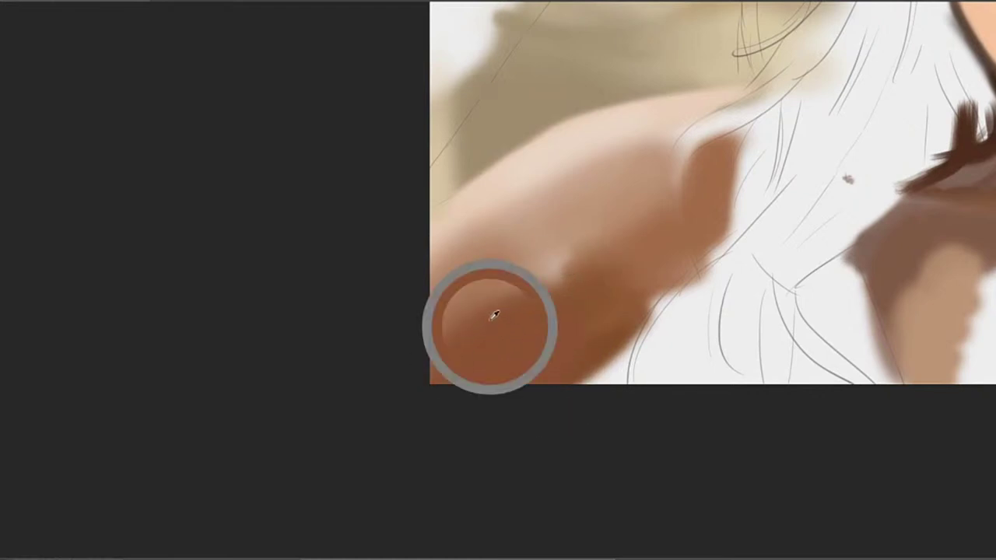
{"action": "mouse_move", "coordinate": [551, 272]}
{"action": "left_mouse_down"}
{"action": "mouse_move", "coordinate": [524, 300]}
{"action": "mouse_move", "coordinate": [578, 273]}
{"action": "left_mouse_up"}
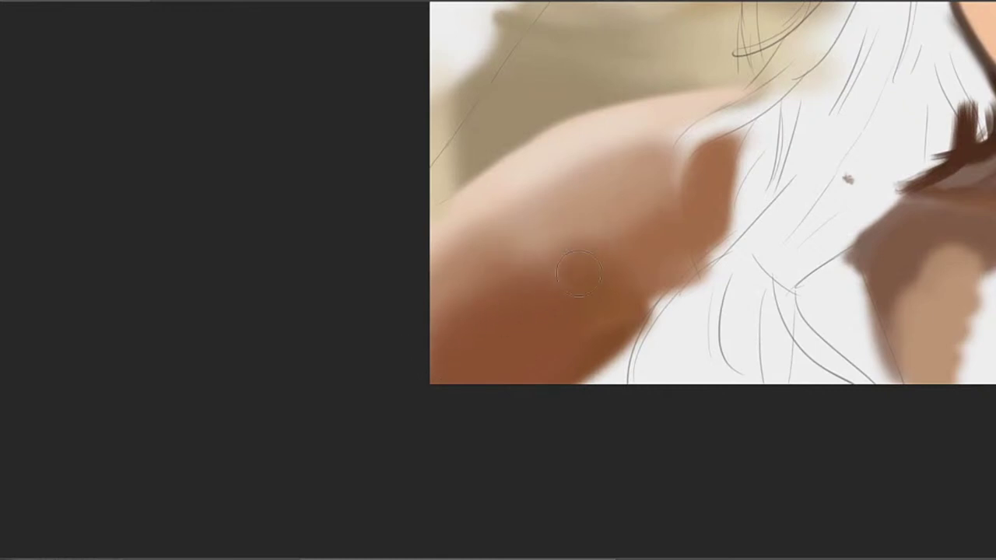
{"action": "mouse_move", "coordinate": [470, 330]}
{"action": "left_mouse_down"}
{"action": "mouse_move", "coordinate": [510, 282]}
{"action": "mouse_move", "coordinate": [500, 271]}
{"action": "mouse_move", "coordinate": [375, 371]}
{"action": "left_mouse_up"}
{"action": "mouse_move", "coordinate": [643, 194]}
{"action": "left_mouse_down"}
{"action": "mouse_move", "coordinate": [599, 233]}
{"action": "mouse_move", "coordinate": [634, 215]}
{"action": "left_mouse_up"}
With a smaller brush, block in the chest beside the arm in orange-brown and light brown down to the canvas edge
{"action": "key", "text": "["}
{"action": "key", "text": "["}
{"action": "key", "text": "["}
{"action": "key", "text": "["}
{"action": "key", "text": "["}
{"action": "key", "text": "["}
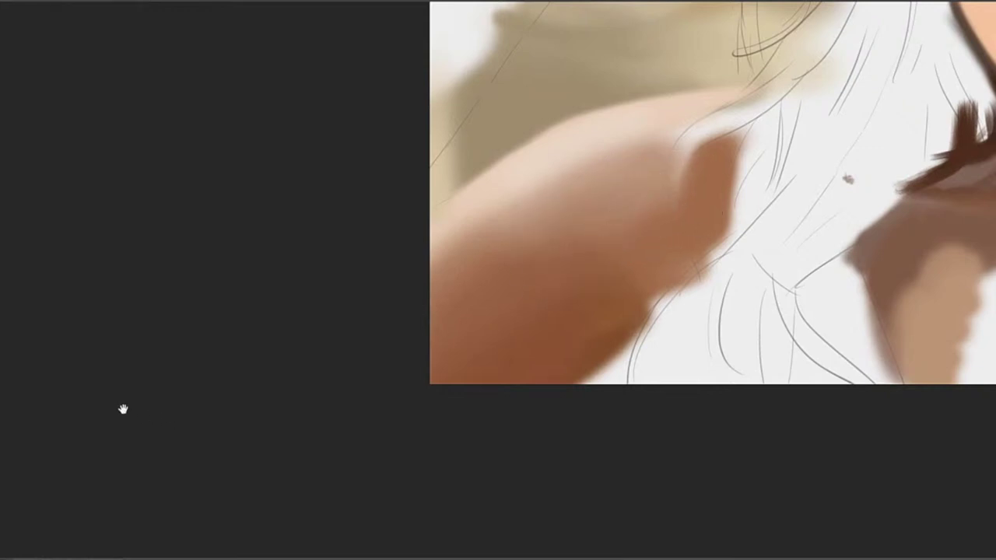
{"action": "left_click_drag", "start_coordinate": [689, 357], "coordinate": [624, 345]}
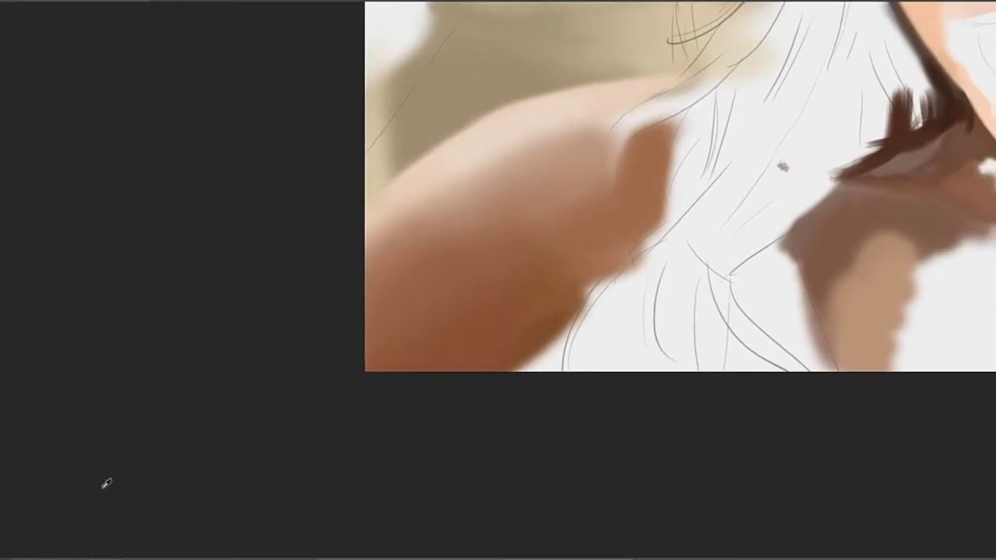
{"action": "mouse_move", "coordinate": [544, 378]}
{"action": "left_mouse_down"}
{"action": "mouse_move", "coordinate": [564, 360]}
{"action": "mouse_move", "coordinate": [520, 373]}
{"action": "mouse_move", "coordinate": [541, 358]}
{"action": "left_mouse_up"}
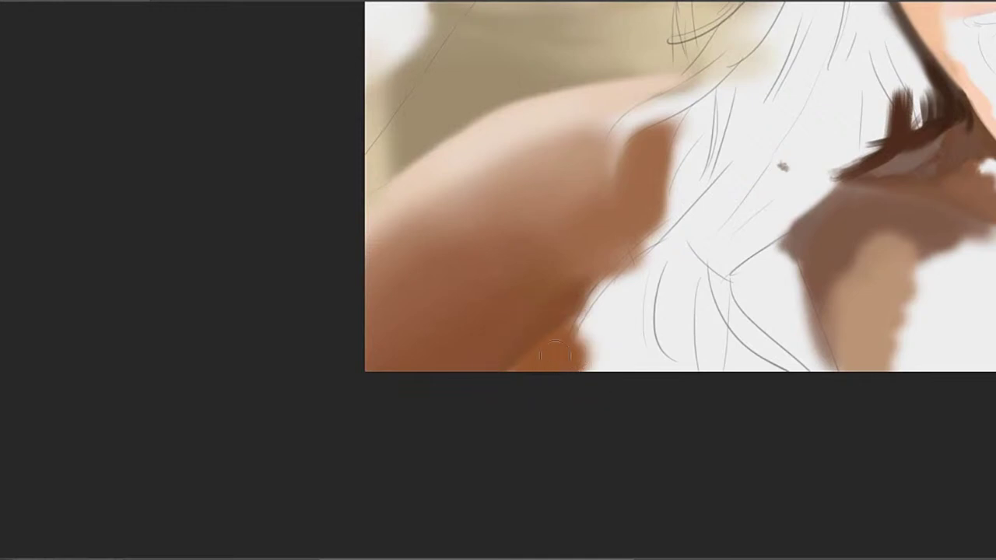
{"action": "mouse_move", "coordinate": [636, 250]}
{"action": "left_mouse_down"}
{"action": "mouse_move", "coordinate": [620, 295]}
{"action": "mouse_move", "coordinate": [652, 256]}
{"action": "mouse_move", "coordinate": [669, 319]}
{"action": "mouse_move", "coordinate": [684, 268]}
{"action": "mouse_move", "coordinate": [671, 340]}
{"action": "mouse_move", "coordinate": [642, 369]}
{"action": "mouse_move", "coordinate": [589, 326]}
{"action": "mouse_move", "coordinate": [603, 303]}
{"action": "left_mouse_up"}
{"action": "left_click", "coordinate": [574, 366], "text": "alt"}
{"action": "left_click_drag", "start_coordinate": [572, 361], "coordinate": [585, 305]}
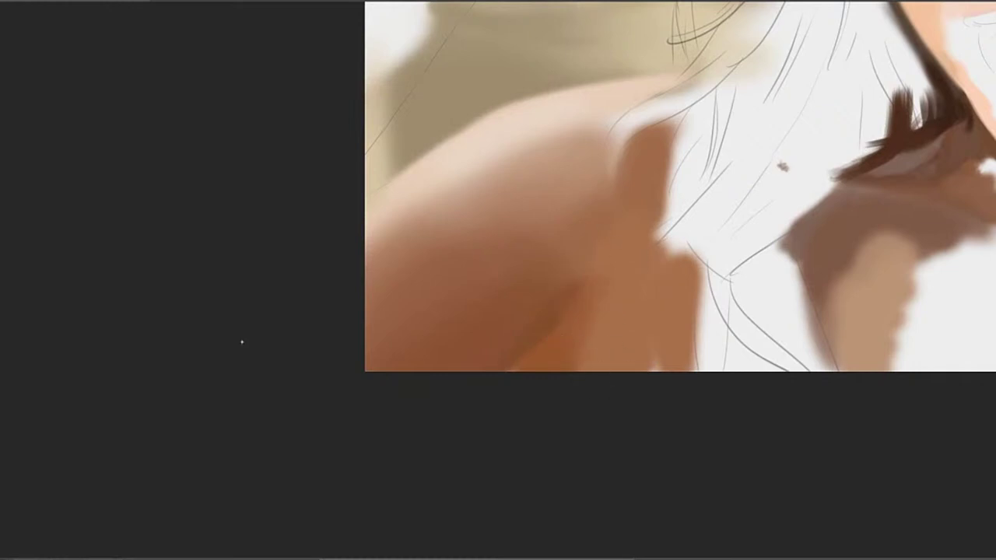
Cover the inner shoulder beside the hair lines with muted pinkish brown and lighten it with soft peach and tan strokes
{"action": "mouse_move", "coordinate": [621, 169]}
{"action": "left_mouse_down"}
{"action": "mouse_move", "coordinate": [626, 196]}
{"action": "mouse_move", "coordinate": [650, 144]}
{"action": "mouse_move", "coordinate": [674, 179]}
{"action": "mouse_move", "coordinate": [643, 141]}
{"action": "mouse_move", "coordinate": [629, 194]}
{"action": "left_mouse_up"}
{"action": "mouse_move", "coordinate": [659, 133]}
{"action": "left_mouse_down"}
{"action": "mouse_move", "coordinate": [653, 203]}
{"action": "mouse_move", "coordinate": [662, 200]}
{"action": "mouse_move", "coordinate": [667, 193]}
{"action": "mouse_move", "coordinate": [636, 143]}
{"action": "mouse_move", "coordinate": [606, 182]}
{"action": "mouse_move", "coordinate": [593, 171]}
{"action": "mouse_move", "coordinate": [566, 210]}
{"action": "mouse_move", "coordinate": [661, 214]}
{"action": "left_mouse_up"}
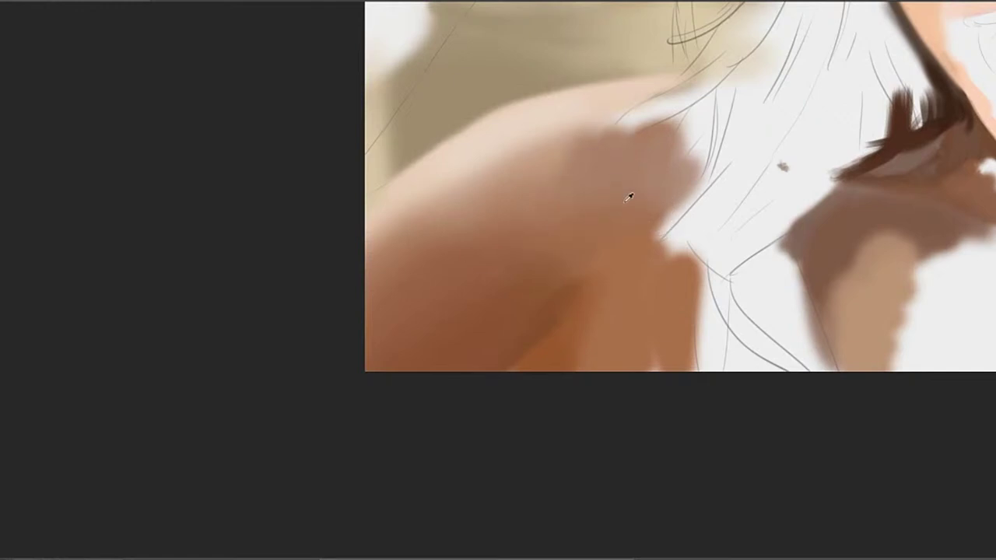
{"action": "key", "text": "bracketleft"}
{"action": "key", "text": "bracketleft"}
{"action": "key", "text": "bracketleft"}
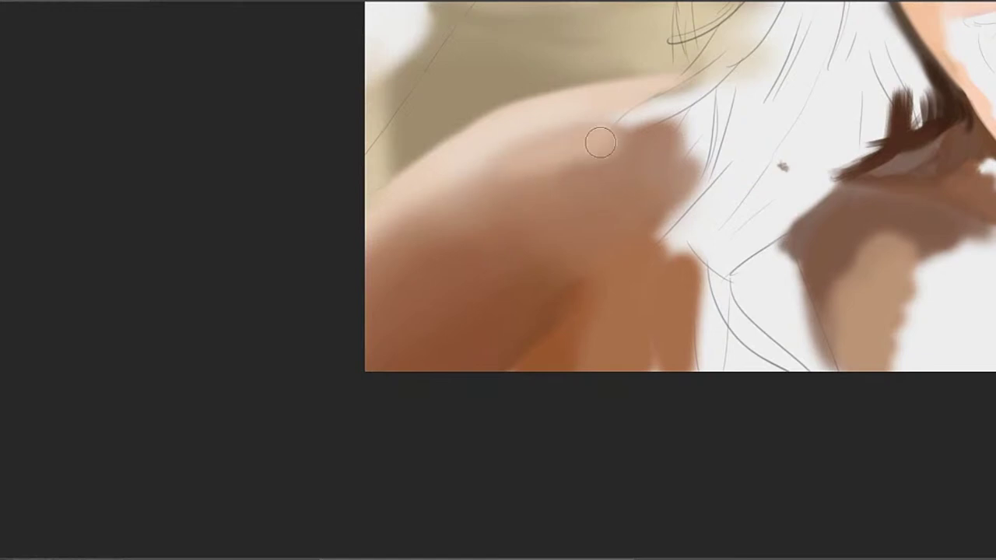
{"action": "mouse_move", "coordinate": [514, 140]}
{"action": "left_mouse_down"}
{"action": "mouse_move", "coordinate": [569, 151]}
{"action": "mouse_move", "coordinate": [555, 168]}
{"action": "mouse_move", "coordinate": [605, 156]}
{"action": "mouse_move", "coordinate": [587, 150]}
{"action": "left_mouse_up"}
{"action": "key", "text": "]"}
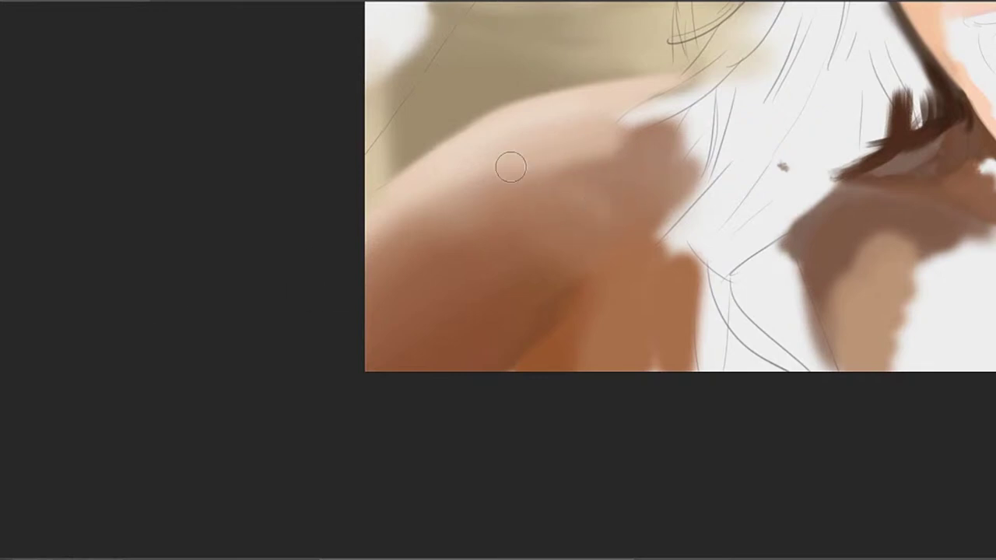
{"action": "mouse_move", "coordinate": [511, 166]}
{"action": "left_mouse_down"}
{"action": "mouse_move", "coordinate": [614, 202]}
{"action": "mouse_move", "coordinate": [611, 186]}
{"action": "mouse_move", "coordinate": [621, 188]}
{"action": "mouse_move", "coordinate": [586, 161]}
{"action": "left_mouse_up"}
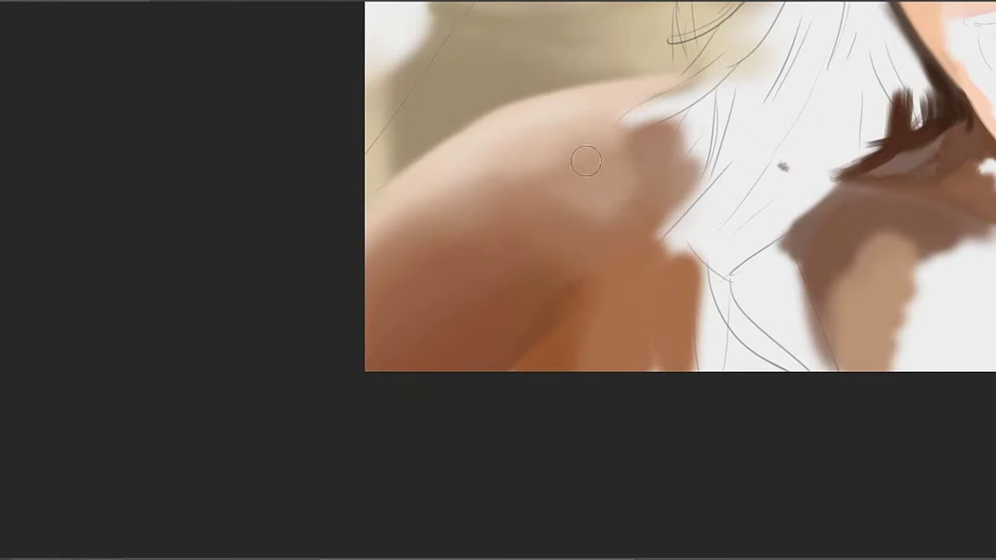
{"action": "mouse_move", "coordinate": [631, 189]}
{"action": "left_mouse_down"}
{"action": "mouse_move", "coordinate": [704, 175]}
{"action": "mouse_move", "coordinate": [693, 143]}
{"action": "mouse_move", "coordinate": [677, 218]}
{"action": "mouse_move", "coordinate": [644, 234]}
{"action": "mouse_move", "coordinate": [489, 402]}
{"action": "mouse_move", "coordinate": [540, 375]}
{"action": "mouse_move", "coordinate": [660, 272]}
{"action": "left_mouse_up"}
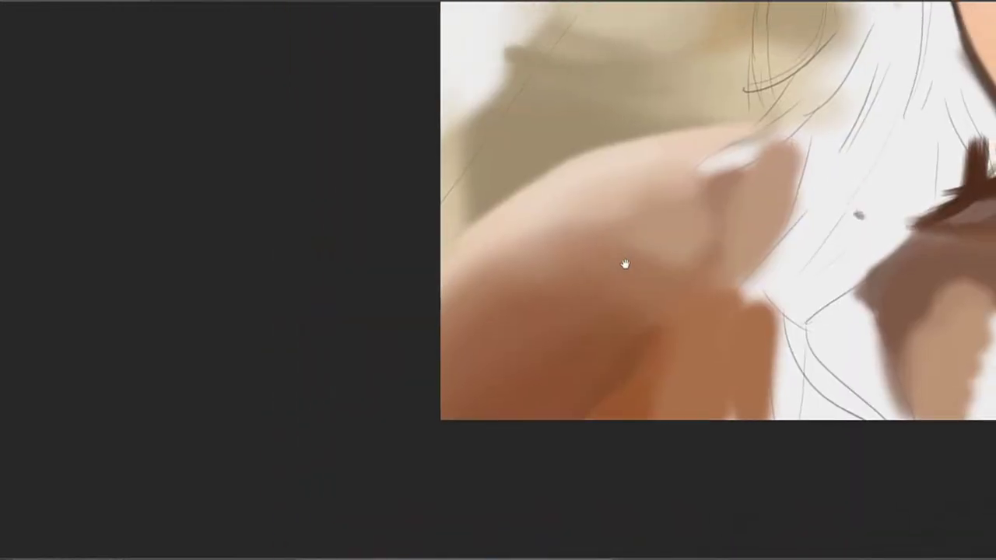
Examine the painted shoulder against the neck, lower face and unpainted opposite side of the portrait
{"action": "mouse_move", "coordinate": [547, 311]}
{"action": "left_mouse_down"}
{"action": "mouse_move", "coordinate": [536, 280]}
{"action": "mouse_move", "coordinate": [531, 290]}
{"action": "left_mouse_up"}
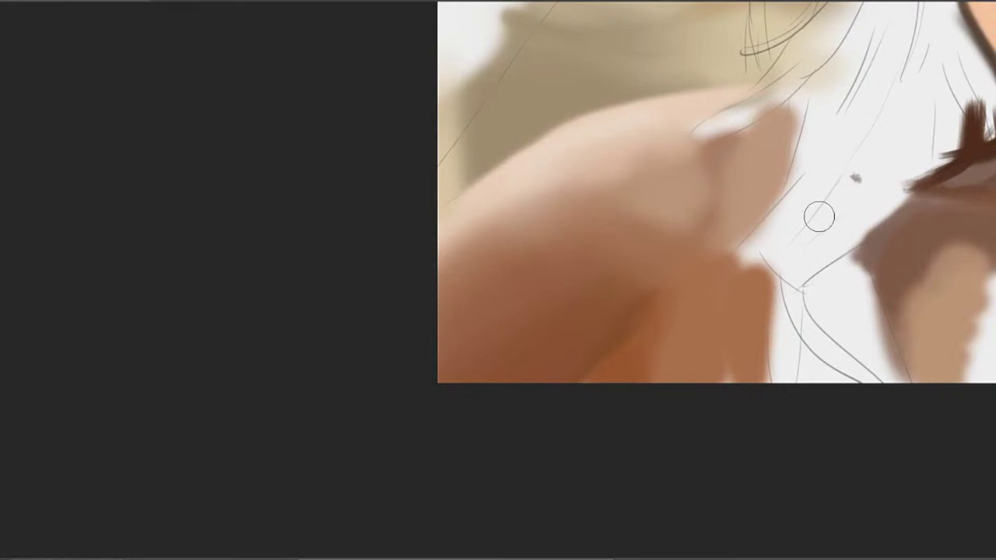
{"action": "key", "text": "space"}
{"action": "mouse_move", "coordinate": [785, 240]}
{"action": "left_mouse_down"}
{"action": "mouse_move", "coordinate": [708, 227]}
{"action": "mouse_move", "coordinate": [620, 244]}
{"action": "left_mouse_up"}
{"action": "left_click_drag", "start_coordinate": [711, 287], "coordinate": [346, 212]}
{"action": "left_click_drag", "start_coordinate": [737, 260], "coordinate": [627, 293]}
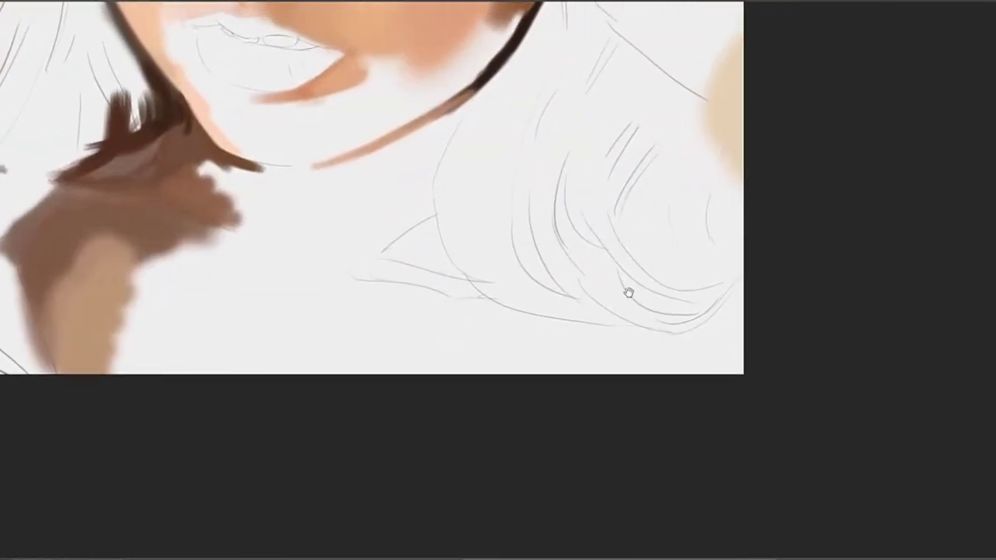
{"action": "left_click_drag", "start_coordinate": [691, 301], "coordinate": [792, 337]}
{"action": "mouse_move", "coordinate": [675, 269]}
{"action": "left_mouse_down"}
{"action": "mouse_move", "coordinate": [672, 351]}
{"action": "mouse_move", "coordinate": [659, 355]}
{"action": "mouse_move", "coordinate": [689, 287]}
{"action": "mouse_move", "coordinate": [736, 257]}
{"action": "left_mouse_up"}
{"action": "left_click_drag", "start_coordinate": [618, 325], "coordinate": [583, 229]}
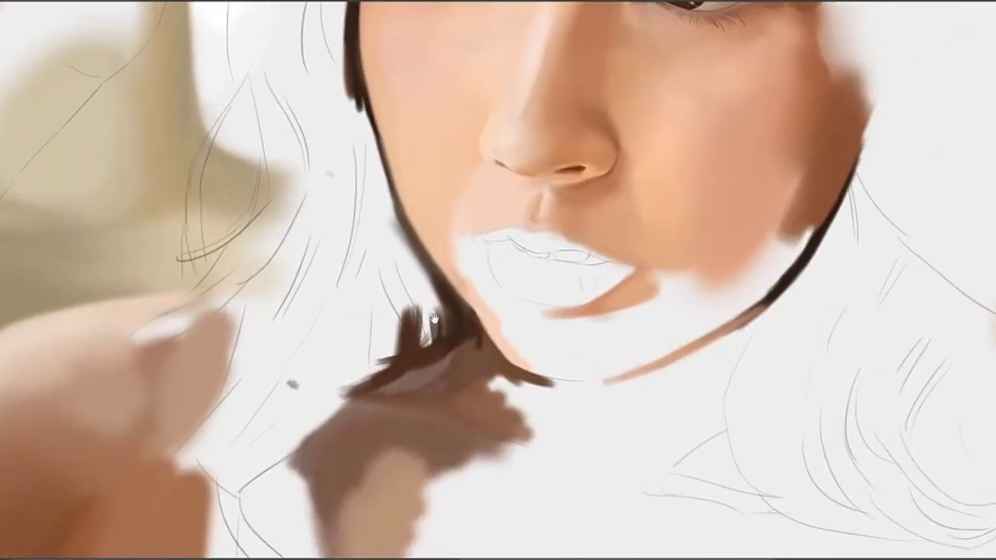
{"action": "left_click_drag", "start_coordinate": [434, 319], "coordinate": [810, 251]}
{"action": "left_click_drag", "start_coordinate": [651, 288], "coordinate": [745, 236]}
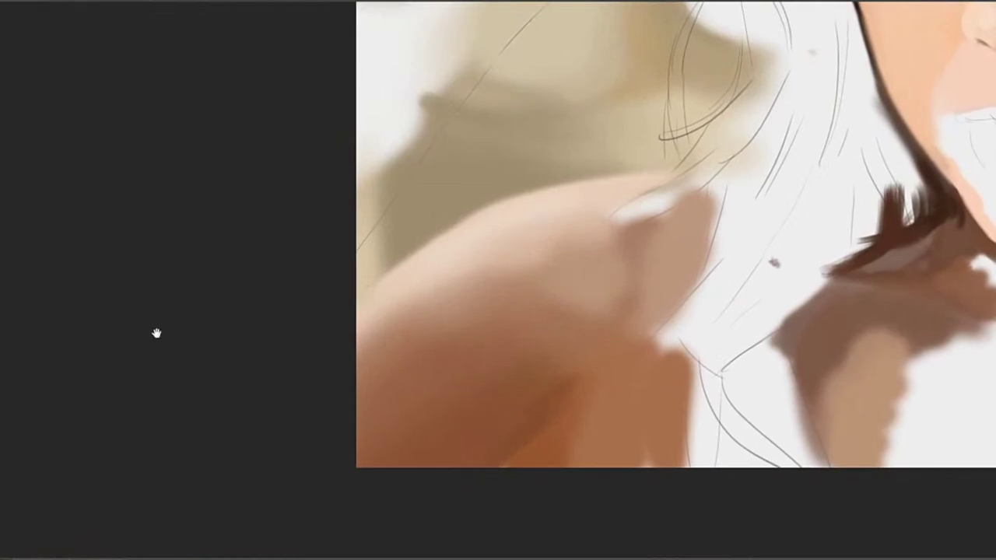
{"action": "left_click_drag", "start_coordinate": [448, 415], "coordinate": [493, 298]}
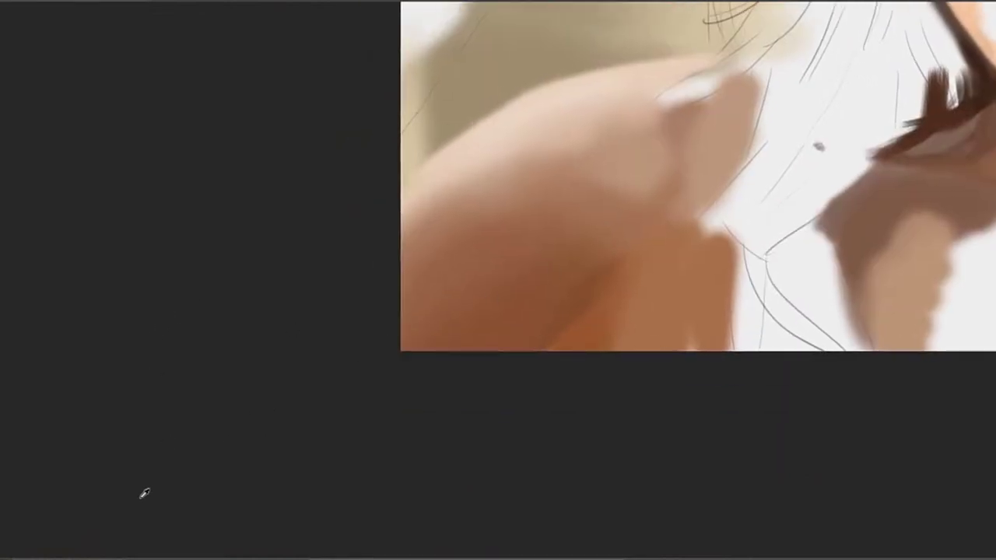
{"action": "left_click_drag", "start_coordinate": [700, 303], "coordinate": [620, 272]}
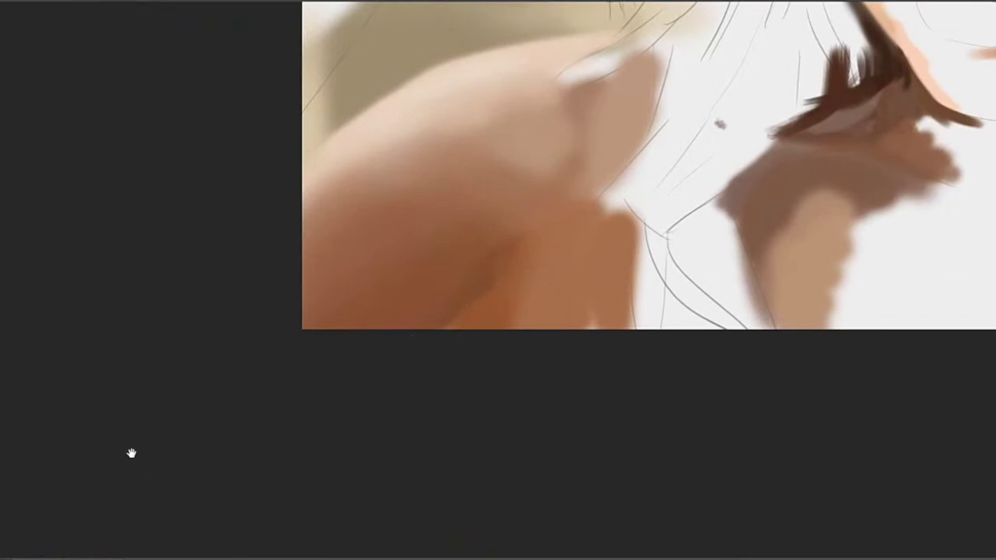
Extend the dark brown underarm shadow over the orange-brown area toward the chest
{"action": "left_click_drag", "start_coordinate": [502, 269], "coordinate": [534, 255]}
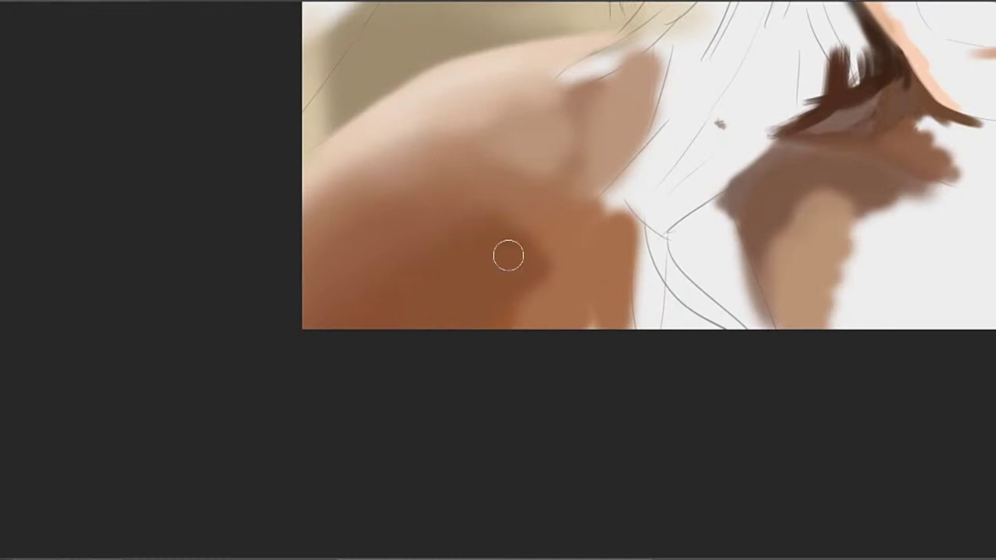
{"action": "left_click", "coordinate": [517, 291], "text": "alt"}
{"action": "left_click_drag", "start_coordinate": [544, 291], "coordinate": [529, 294]}
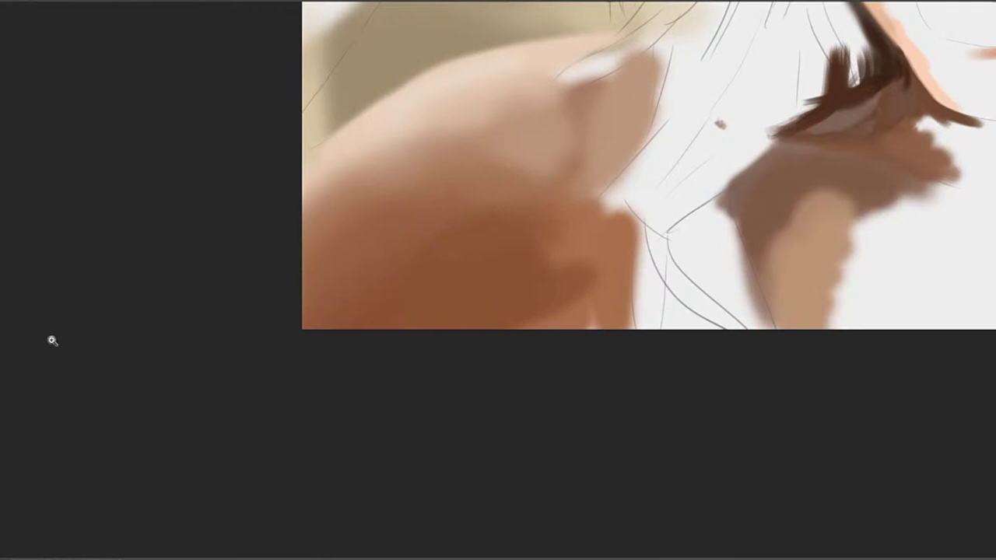
{"action": "left_click_drag", "start_coordinate": [578, 322], "coordinate": [489, 305]}
Extend the orange-brown chest tone from the arm across the adjacent hair lines toward the neck
{"action": "scroll", "coordinate": [509, 309], "scroll_direction": "down", "scroll_amount": 2}
{"action": "left_click_drag", "start_coordinate": [528, 267], "coordinate": [522, 282]}
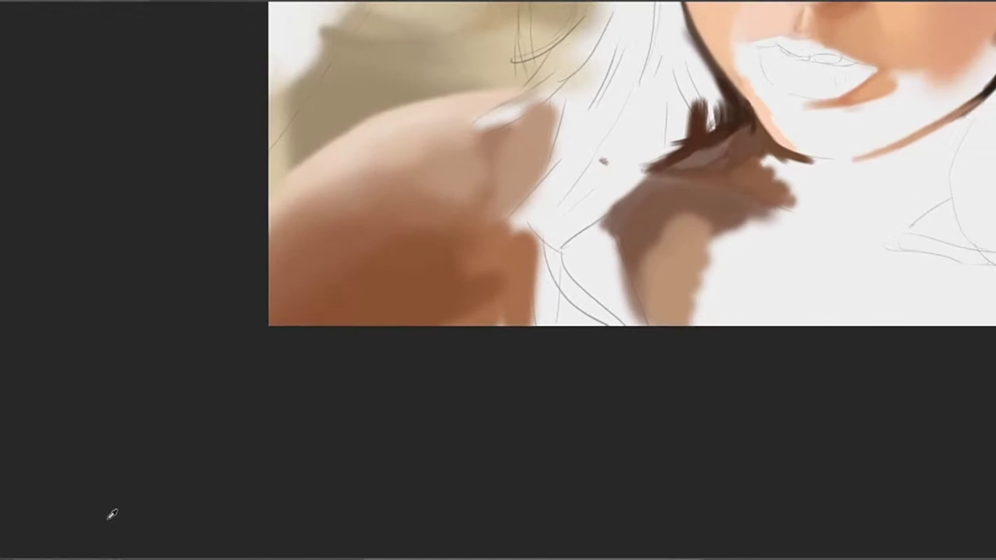
{"action": "mouse_move", "coordinate": [546, 336]}
{"action": "left_mouse_down"}
{"action": "mouse_move", "coordinate": [534, 280]}
{"action": "mouse_move", "coordinate": [525, 330]}
{"action": "mouse_move", "coordinate": [534, 284]}
{"action": "mouse_move", "coordinate": [544, 289]}
{"action": "mouse_move", "coordinate": [537, 347]}
{"action": "mouse_move", "coordinate": [575, 334]}
{"action": "mouse_move", "coordinate": [576, 314]}
{"action": "left_mouse_up"}
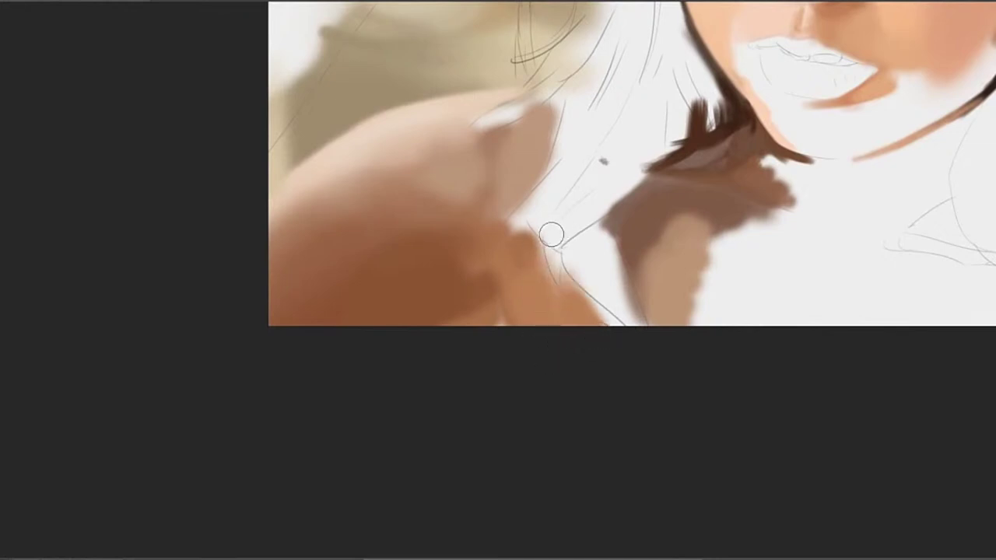
{"action": "left_click_drag", "start_coordinate": [548, 228], "coordinate": [571, 197]}
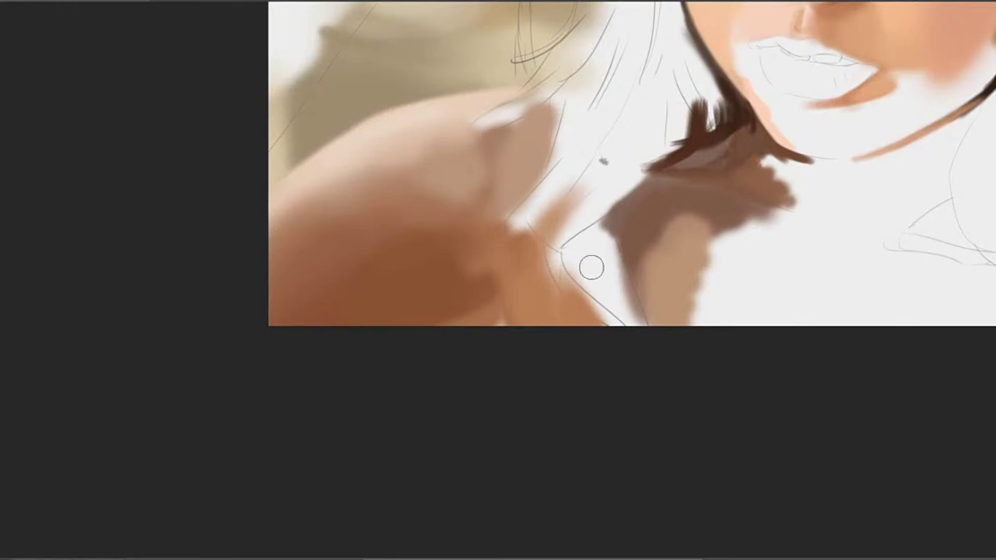
Fill the gap between chest and neck with light brown and grey-brown, adding a near-black shadow stroke down to the canvas edge
{"action": "mouse_move", "coordinate": [588, 256]}
{"action": "left_mouse_down"}
{"action": "mouse_move", "coordinate": [655, 304]}
{"action": "mouse_move", "coordinate": [593, 264]}
{"action": "mouse_move", "coordinate": [618, 301]}
{"action": "mouse_move", "coordinate": [610, 271]}
{"action": "mouse_move", "coordinate": [594, 298]}
{"action": "mouse_move", "coordinate": [582, 246]}
{"action": "mouse_move", "coordinate": [632, 259]}
{"action": "mouse_move", "coordinate": [657, 286]}
{"action": "left_mouse_up"}
{"action": "left_click", "coordinate": [666, 300], "text": "alt"}
{"action": "left_click", "coordinate": [603, 294], "text": "alt"}
{"action": "mouse_move", "coordinate": [566, 300]}
{"action": "left_mouse_down"}
{"action": "mouse_move", "coordinate": [569, 322]}
{"action": "mouse_move", "coordinate": [560, 285]}
{"action": "left_mouse_up"}
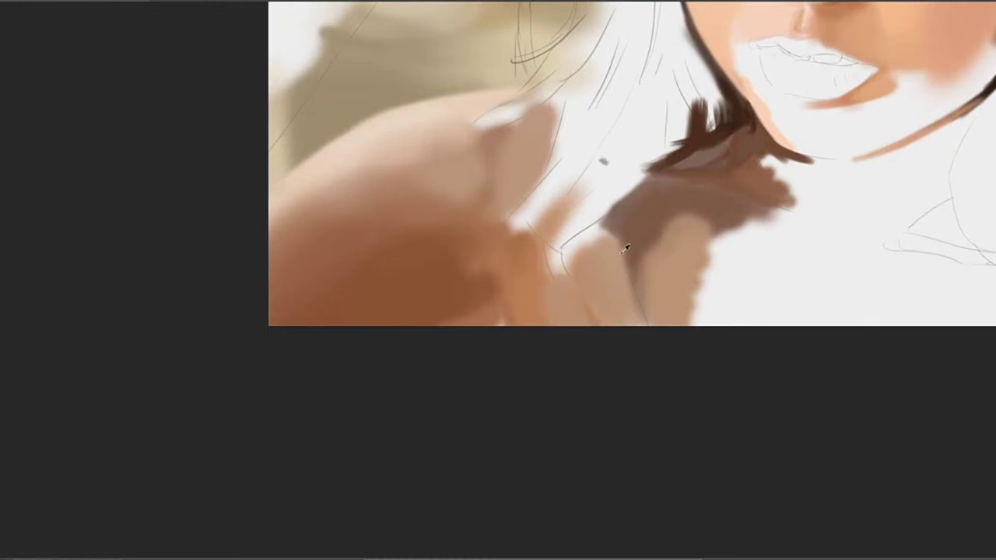
{"action": "left_click", "coordinate": [634, 244], "text": "alt"}
{"action": "mouse_move", "coordinate": [592, 248]}
{"action": "left_mouse_down"}
{"action": "mouse_move", "coordinate": [618, 329]}
{"action": "mouse_move", "coordinate": [631, 311]}
{"action": "left_mouse_up"}
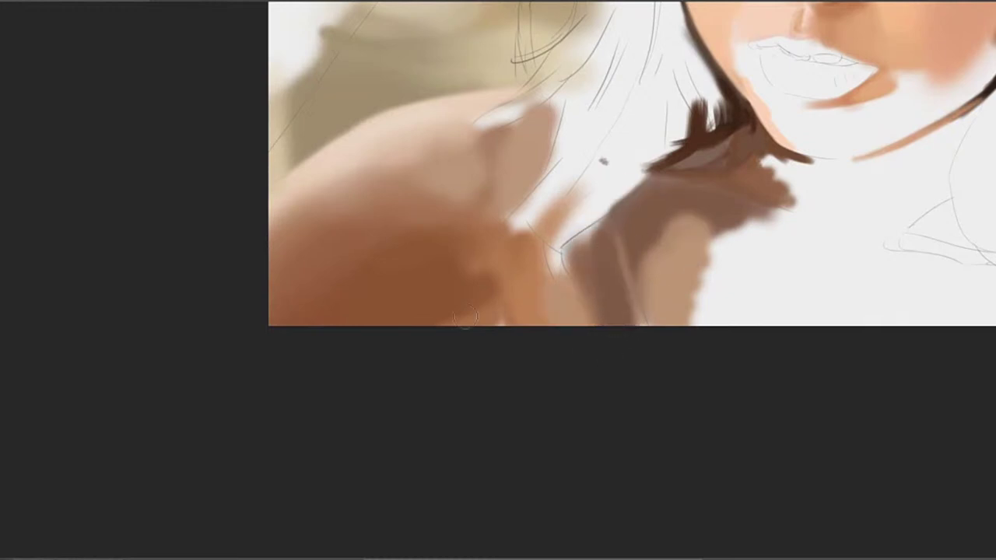
{"action": "mouse_move", "coordinate": [599, 237]}
{"action": "left_mouse_down"}
{"action": "mouse_move", "coordinate": [592, 318]}
{"action": "mouse_move", "coordinate": [603, 319]}
{"action": "left_mouse_up"}
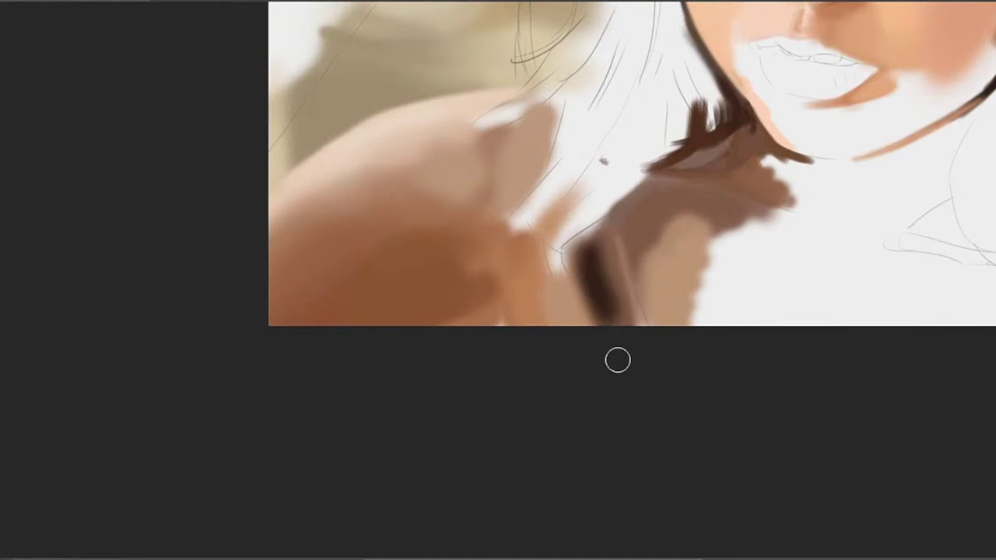
Spread the orange-brown chest tone up into the inner shoulder and soften its edge against the dark underarm shadow
{"action": "left_click", "coordinate": [571, 307], "text": "alt"}
{"action": "mouse_move", "coordinate": [556, 266]}
{"action": "left_mouse_down"}
{"action": "mouse_move", "coordinate": [550, 278]}
{"action": "mouse_move", "coordinate": [538, 270]}
{"action": "mouse_move", "coordinate": [553, 211]}
{"action": "mouse_move", "coordinate": [533, 222]}
{"action": "mouse_move", "coordinate": [546, 199]}
{"action": "left_mouse_up"}
{"action": "mouse_move", "coordinate": [502, 230]}
{"action": "left_mouse_down"}
{"action": "mouse_move", "coordinate": [549, 150]}
{"action": "mouse_move", "coordinate": [531, 210]}
{"action": "mouse_move", "coordinate": [491, 268]}
{"action": "mouse_move", "coordinate": [551, 147]}
{"action": "mouse_move", "coordinate": [509, 245]}
{"action": "left_mouse_up"}
{"action": "key", "text": "bracketright"}
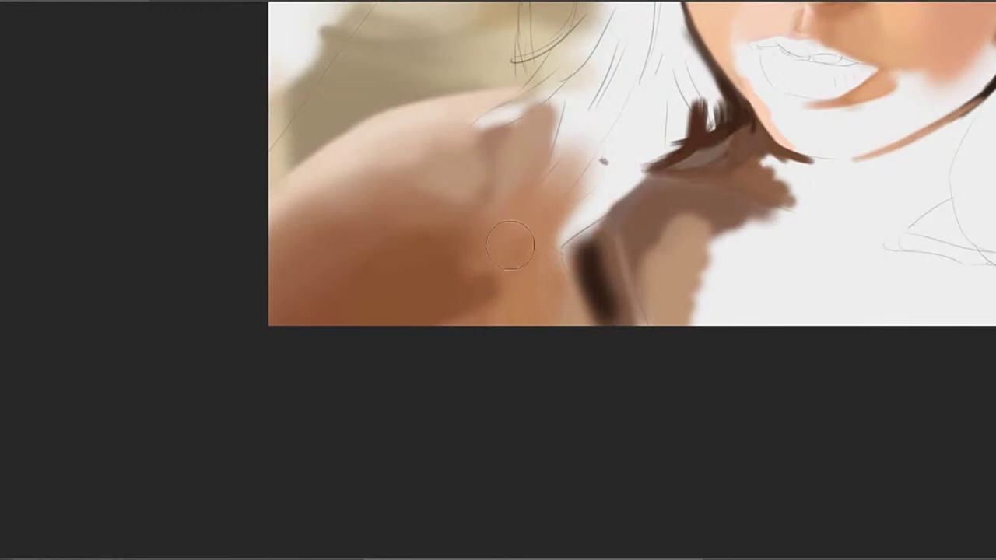
{"action": "left_click", "coordinate": [469, 263], "text": "alt"}
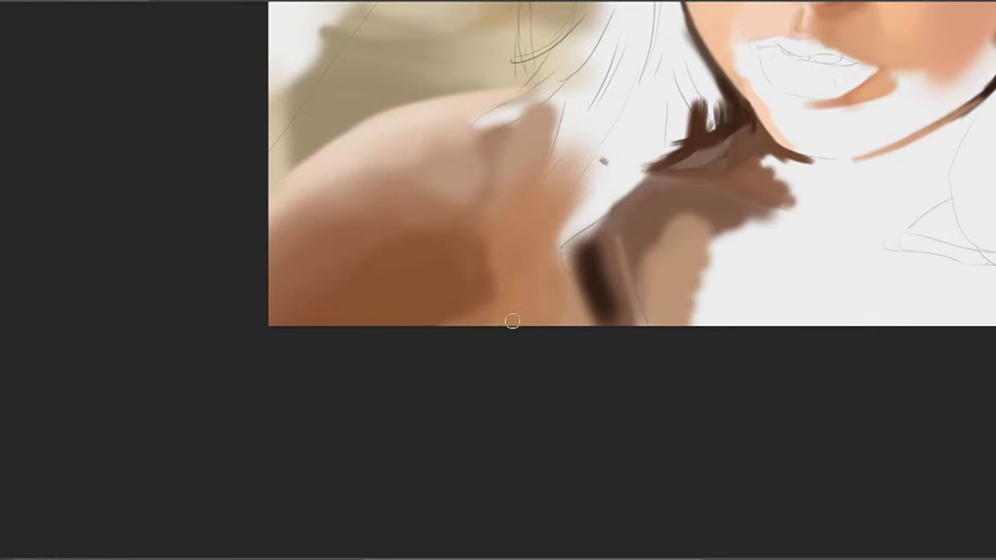
With a larger soft brush, blend the shoulder's light pinkish tone down into the brown arm shadow
{"action": "mouse_move", "coordinate": [520, 299]}
{"action": "left_mouse_down"}
{"action": "mouse_move", "coordinate": [593, 275]}
{"action": "mouse_move", "coordinate": [649, 297]}
{"action": "mouse_move", "coordinate": [659, 352]}
{"action": "left_mouse_up"}
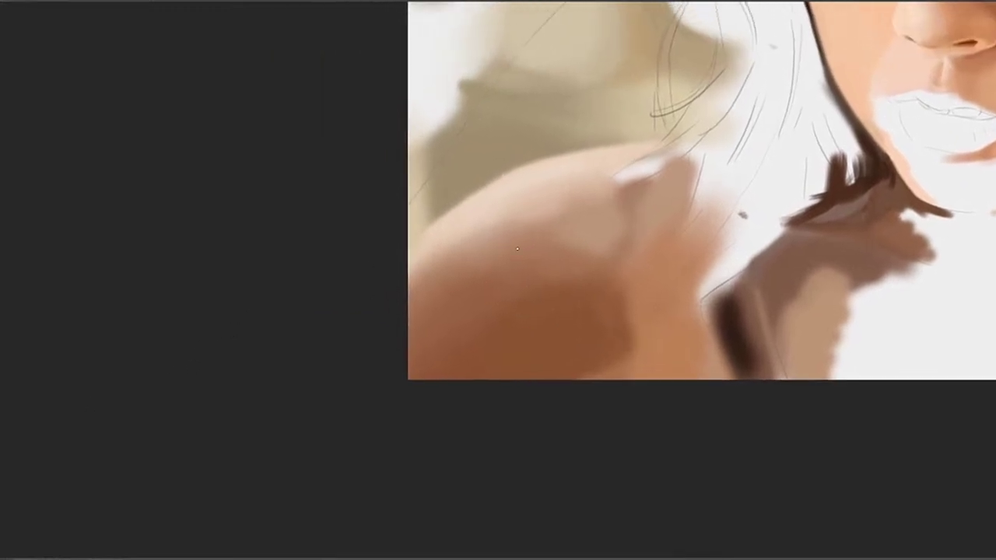
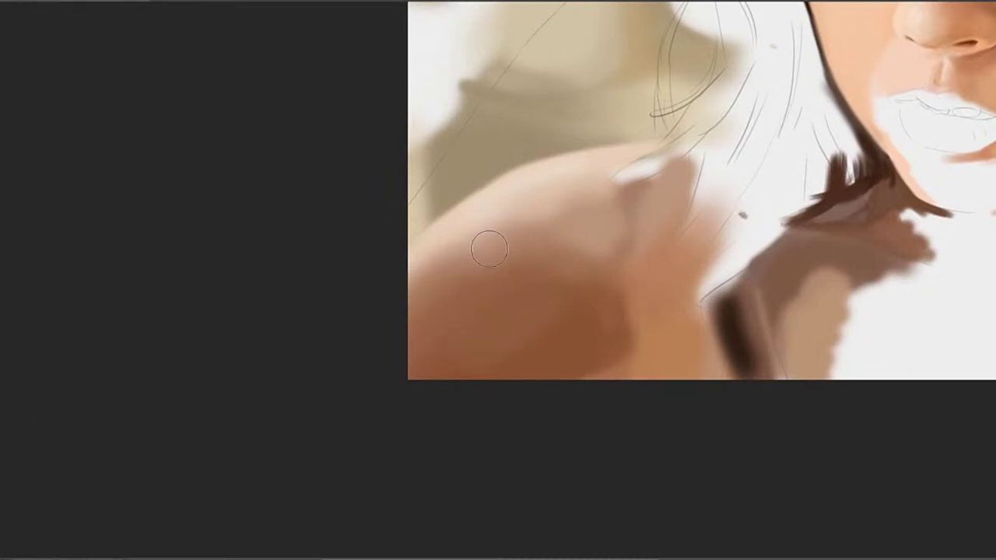
{"action": "key", "text": "ctrl+alt+z"}
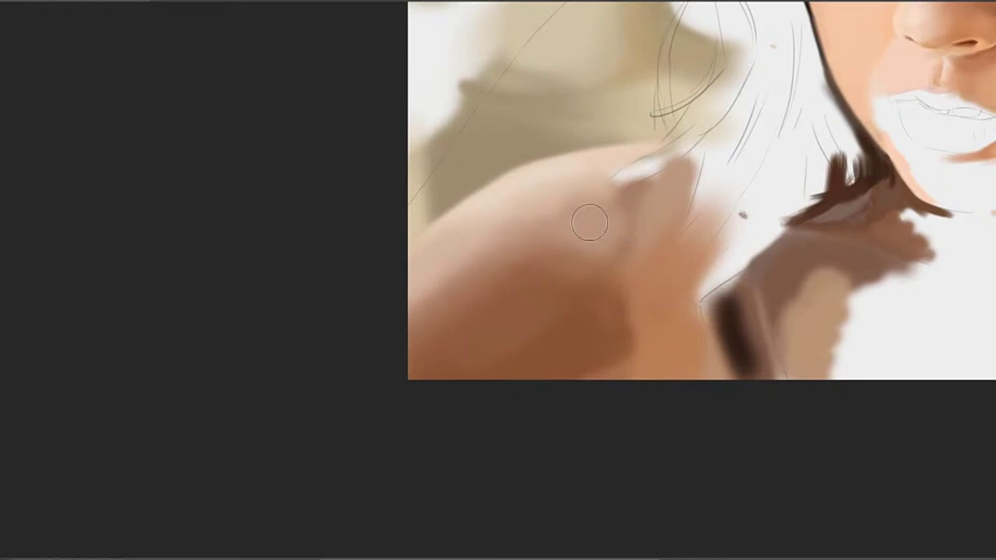
{"action": "key", "text": "bracketright"}
{"action": "key", "text": "bracketright"}
{"action": "key", "text": "bracketright"}
{"action": "key", "text": "bracketright"}
{"action": "mouse_move", "coordinate": [497, 240]}
{"action": "left_mouse_down"}
{"action": "mouse_move", "coordinate": [629, 224]}
{"action": "mouse_move", "coordinate": [496, 252]}
{"action": "mouse_move", "coordinate": [626, 237]}
{"action": "mouse_move", "coordinate": [626, 228]}
{"action": "mouse_move", "coordinate": [505, 236]}
{"action": "mouse_move", "coordinate": [654, 211]}
{"action": "mouse_move", "coordinate": [600, 204]}
{"action": "left_mouse_up"}
With a smaller brush, cover the top of the shoulder and the inner shoulder beside the hair lines in pinkish beige
{"action": "key", "text": "bracketleft"}
{"action": "key", "text": "bracketleft"}
{"action": "key", "text": "bracketleft"}
{"action": "key", "text": "bracketleft"}
{"action": "key", "text": "bracketleft"}
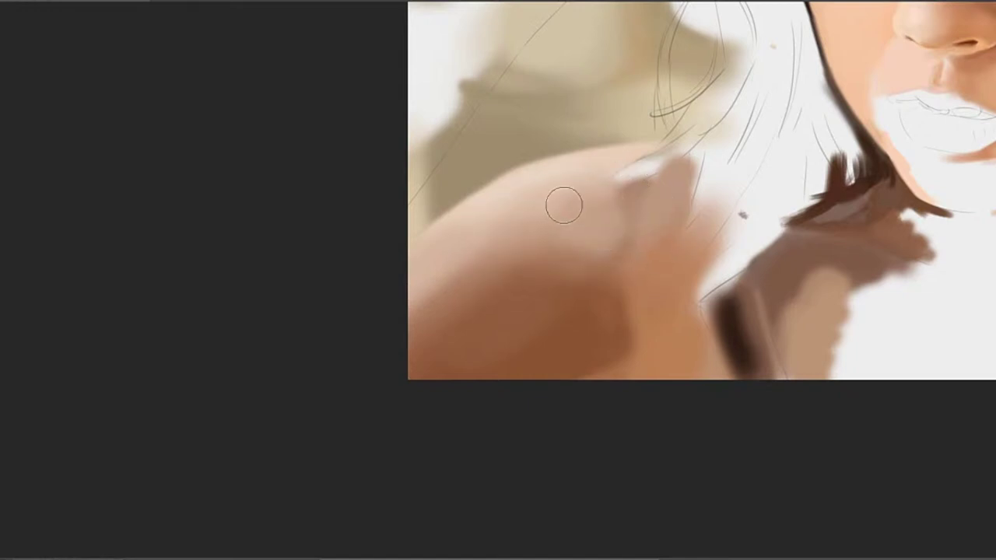
{"action": "key", "text": "bracketleft"}
{"action": "mouse_move", "coordinate": [613, 174]}
{"action": "left_mouse_down"}
{"action": "mouse_move", "coordinate": [591, 194]}
{"action": "mouse_move", "coordinate": [604, 165]}
{"action": "left_mouse_up"}
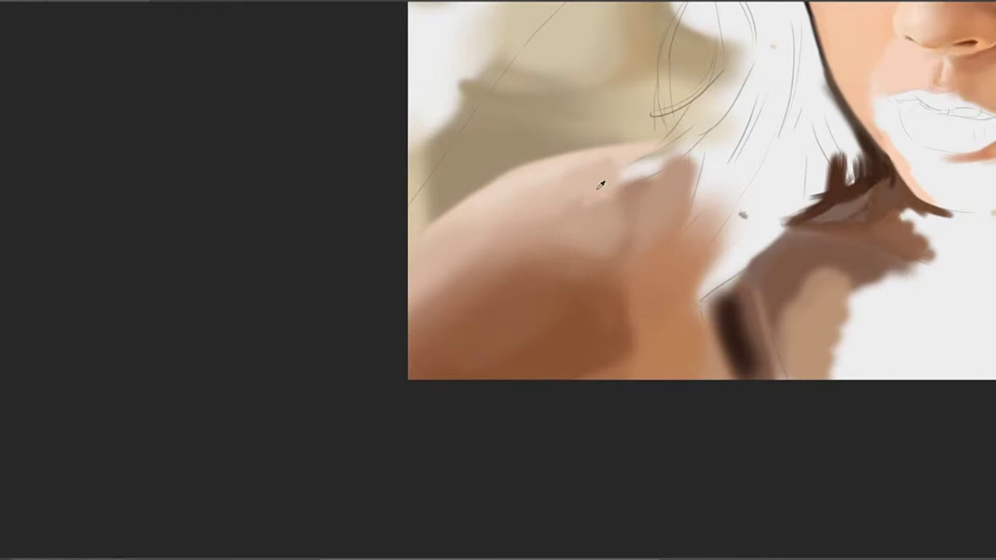
{"action": "key", "text": "bracketright"}
{"action": "key", "text": "bracketright"}
{"action": "left_click_drag", "start_coordinate": [615, 200], "coordinate": [594, 213]}
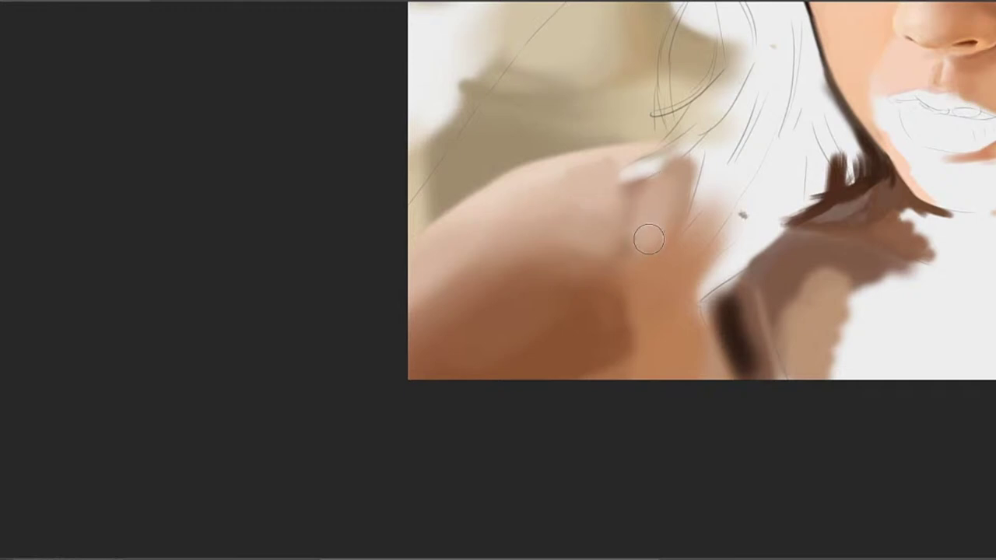
{"action": "mouse_move", "coordinate": [647, 226]}
{"action": "left_mouse_down"}
{"action": "mouse_move", "coordinate": [633, 271]}
{"action": "mouse_move", "coordinate": [688, 161]}
{"action": "mouse_move", "coordinate": [654, 206]}
{"action": "left_mouse_up"}
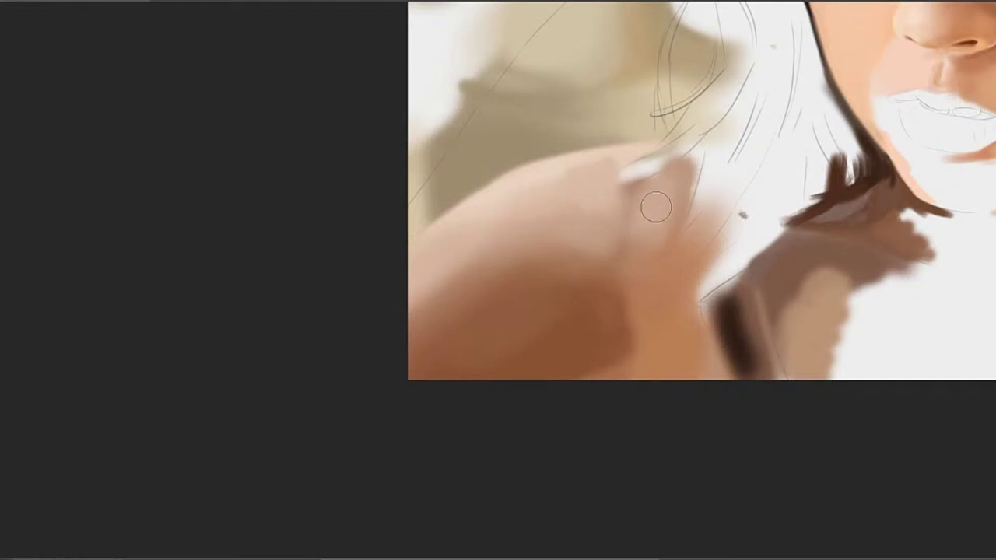
Smooth the outer shoulder with sampled skin tones, softening the transition between its light top and the brown shadow
{"action": "left_click", "coordinate": [582, 209], "text": "alt"}
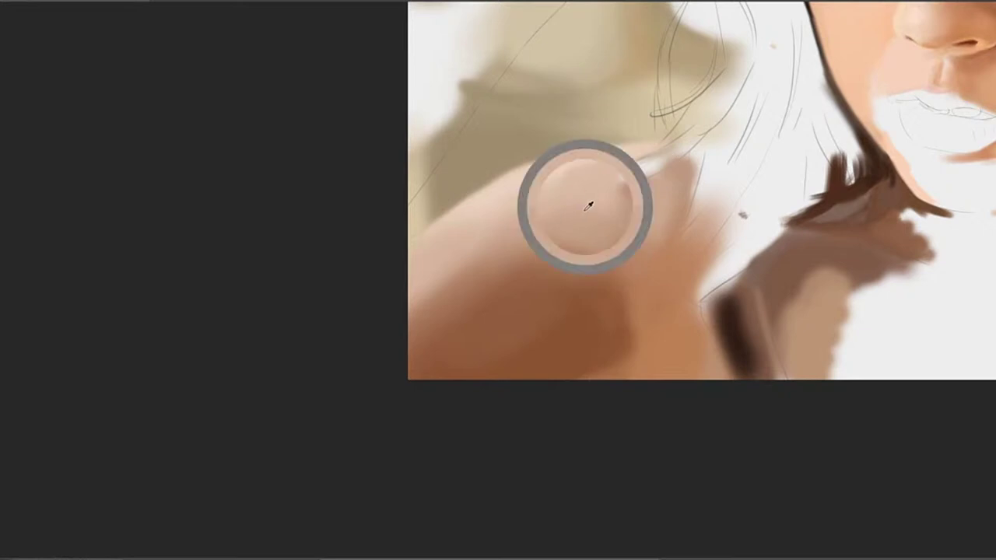
{"action": "left_click", "coordinate": [546, 200], "text": "alt"}
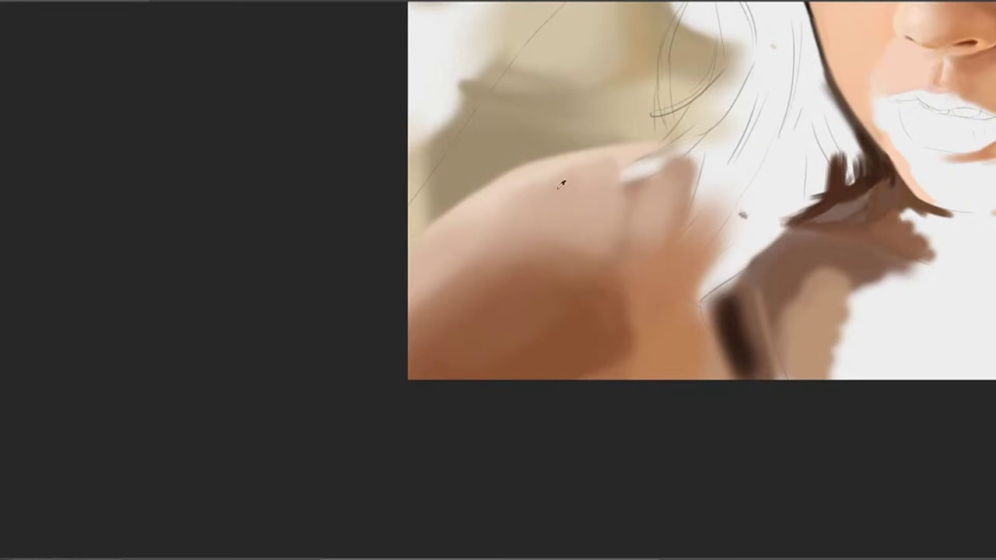
{"action": "left_click", "coordinate": [500, 200], "text": "alt"}
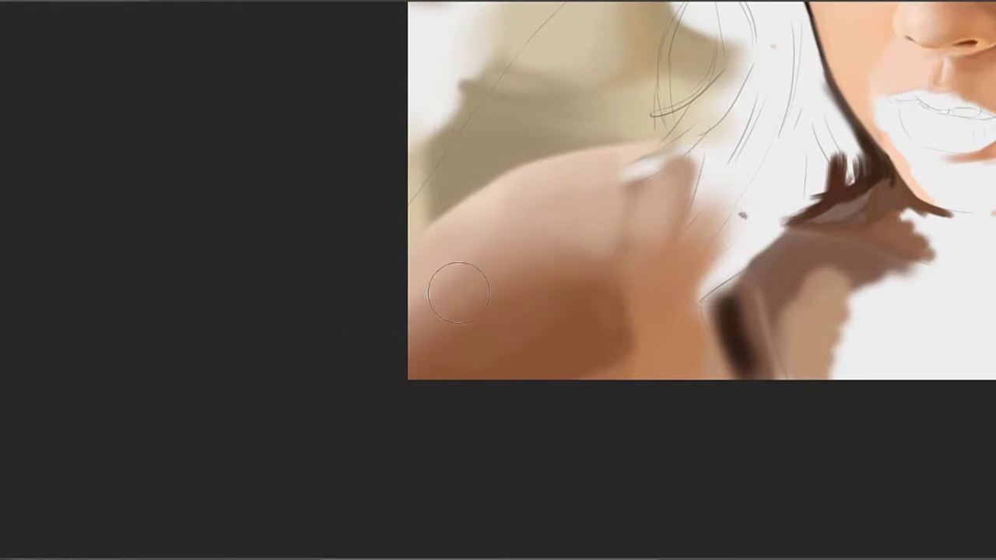
{"action": "mouse_move", "coordinate": [458, 293]}
{"action": "left_mouse_down"}
{"action": "mouse_move", "coordinate": [465, 280]}
{"action": "mouse_move", "coordinate": [423, 300]}
{"action": "mouse_move", "coordinate": [474, 271]}
{"action": "left_mouse_up"}
{"action": "key", "text": "bracketleft"}
{"action": "key", "text": "bracketleft"}
{"action": "key", "text": "bracketleft"}
{"action": "key", "text": "bracketleft"}
{"action": "mouse_move", "coordinate": [533, 223]}
{"action": "left_mouse_down"}
{"action": "mouse_move", "coordinate": [534, 300]}
{"action": "mouse_move", "coordinate": [465, 288]}
{"action": "mouse_move", "coordinate": [457, 305]}
{"action": "mouse_move", "coordinate": [487, 327]}
{"action": "mouse_move", "coordinate": [478, 245]}
{"action": "mouse_move", "coordinate": [477, 255]}
{"action": "left_mouse_up"}
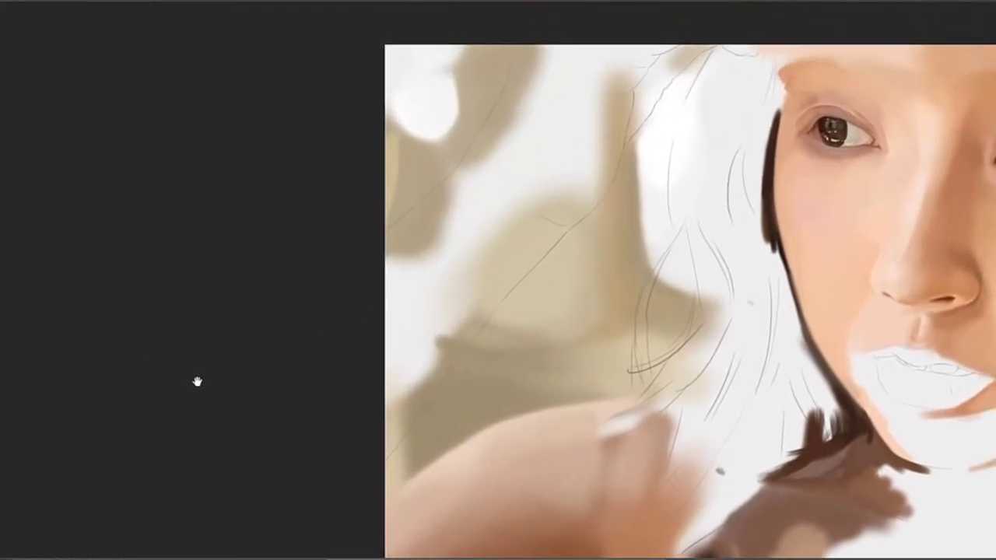
Outline a narrow reddish-brown shape along the hair sketch at the canvas's upper edge and fill it in
{"action": "left_click_drag", "start_coordinate": [642, 153], "coordinate": [589, 195]}
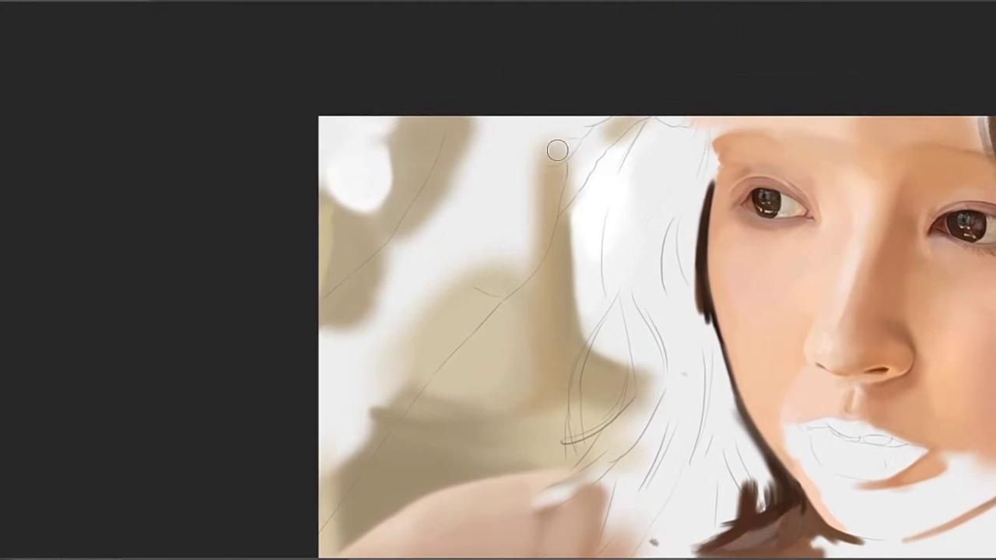
{"action": "mouse_move", "coordinate": [544, 157]}
{"action": "left_mouse_down"}
{"action": "mouse_move", "coordinate": [513, 158]}
{"action": "mouse_move", "coordinate": [571, 189]}
{"action": "left_mouse_up"}
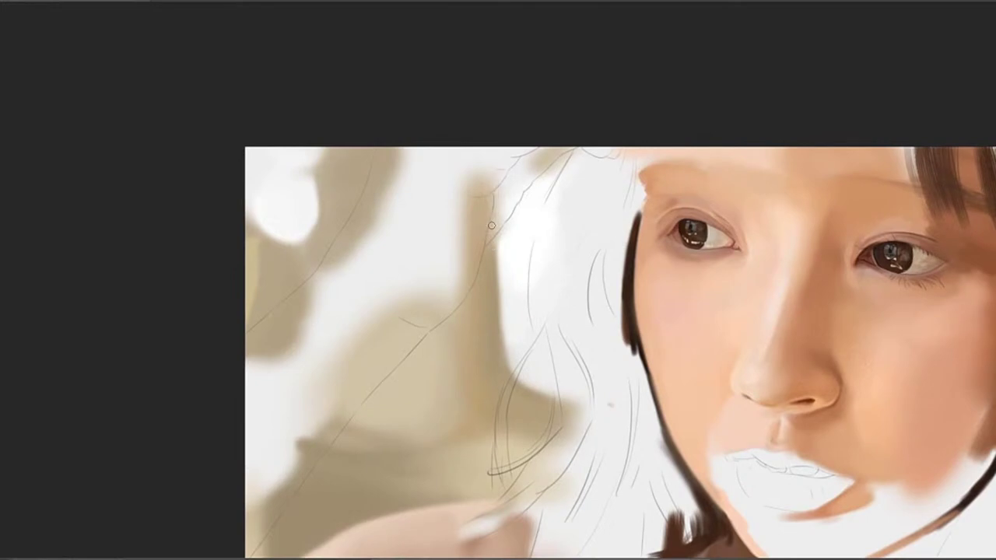
{"action": "mouse_move", "coordinate": [485, 244]}
{"action": "left_mouse_down"}
{"action": "mouse_move", "coordinate": [493, 170]}
{"action": "mouse_move", "coordinate": [496, 201]}
{"action": "mouse_move", "coordinate": [520, 156]}
{"action": "mouse_move", "coordinate": [500, 193]}
{"action": "mouse_move", "coordinate": [517, 160]}
{"action": "mouse_move", "coordinate": [554, 143]}
{"action": "mouse_move", "coordinate": [540, 155]}
{"action": "mouse_move", "coordinate": [553, 159]}
{"action": "mouse_move", "coordinate": [487, 246]}
{"action": "left_mouse_up"}
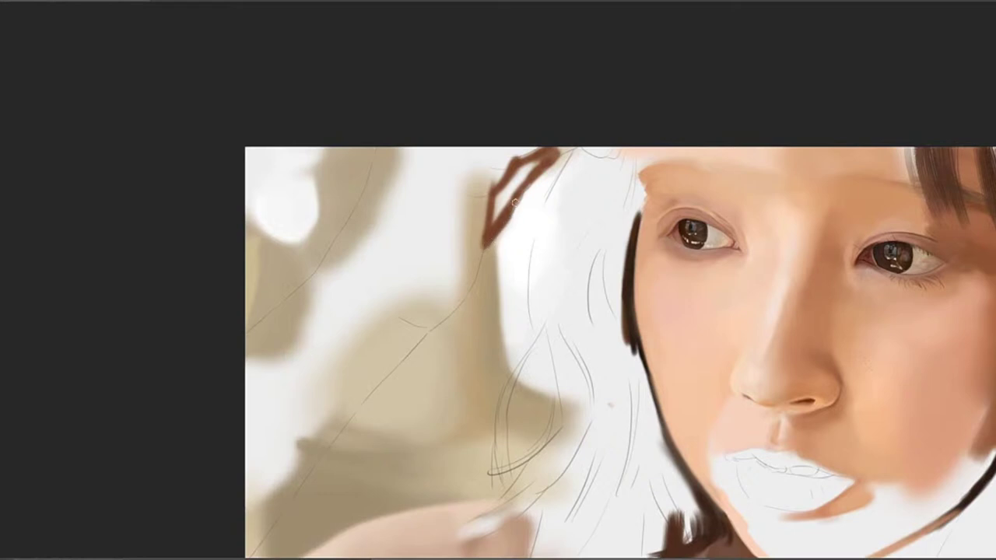
{"action": "left_click_drag", "start_coordinate": [514, 201], "coordinate": [509, 197]}
{"action": "left_click_drag", "start_coordinate": [531, 162], "coordinate": [510, 187]}
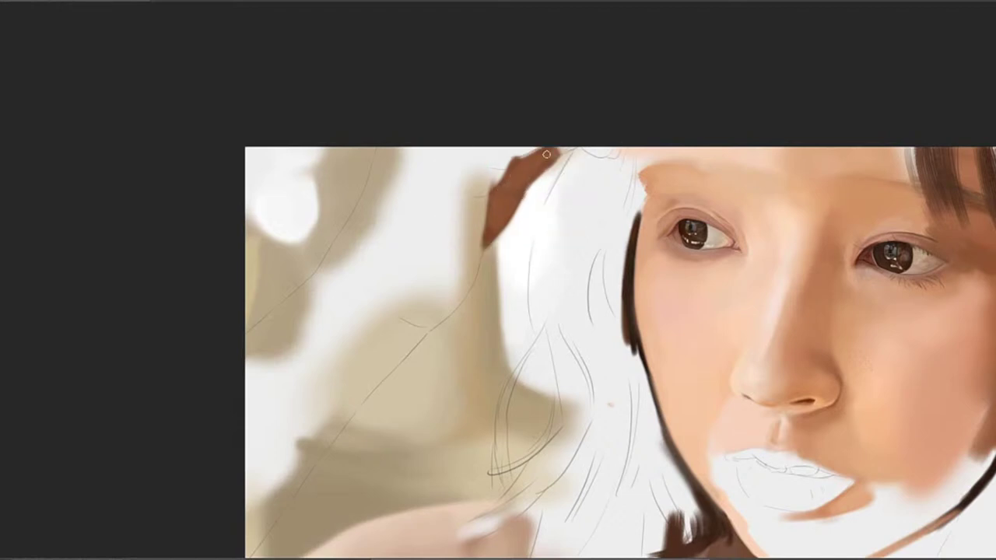
{"action": "left_click_drag", "start_coordinate": [476, 190], "coordinate": [542, 180]}
Paint a brown shadow directly beneath the chin and extend warm brown skin tone across the neck below it
{"action": "left_click_drag", "start_coordinate": [521, 291], "coordinate": [529, 150]}
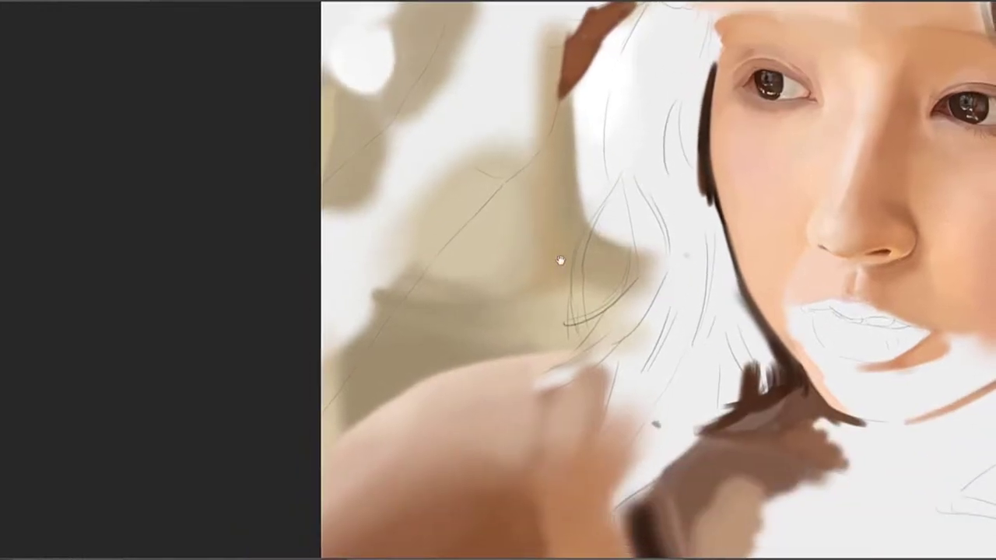
{"action": "left_click_drag", "start_coordinate": [742, 64], "coordinate": [628, 85]}
{"action": "mouse_move", "coordinate": [579, 279]}
{"action": "left_mouse_down"}
{"action": "mouse_move", "coordinate": [551, 178]}
{"action": "mouse_move", "coordinate": [520, 211]}
{"action": "mouse_move", "coordinate": [495, 268]}
{"action": "left_mouse_up"}
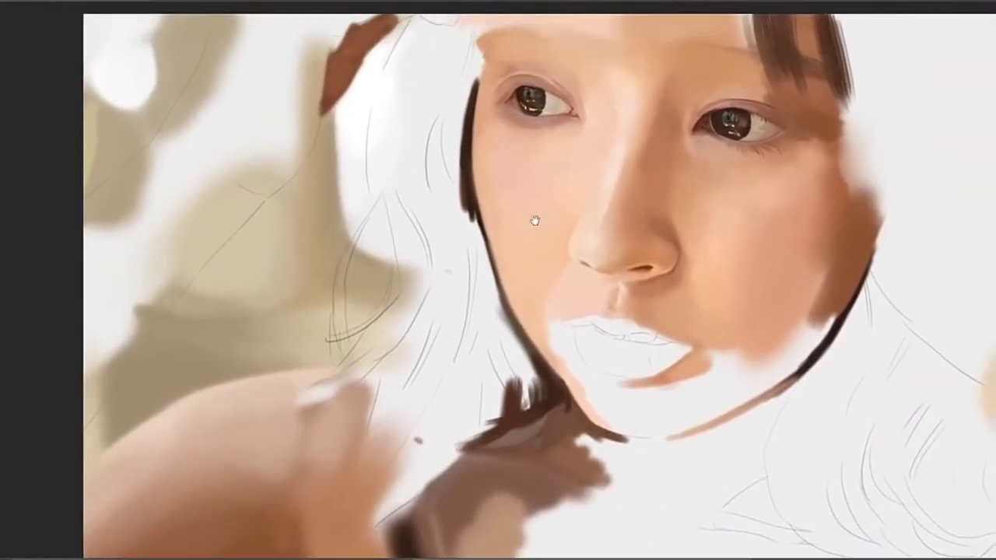
{"action": "mouse_move", "coordinate": [614, 288]}
{"action": "left_mouse_down"}
{"action": "mouse_move", "coordinate": [540, 323]}
{"action": "mouse_move", "coordinate": [509, 271]}
{"action": "left_mouse_up"}
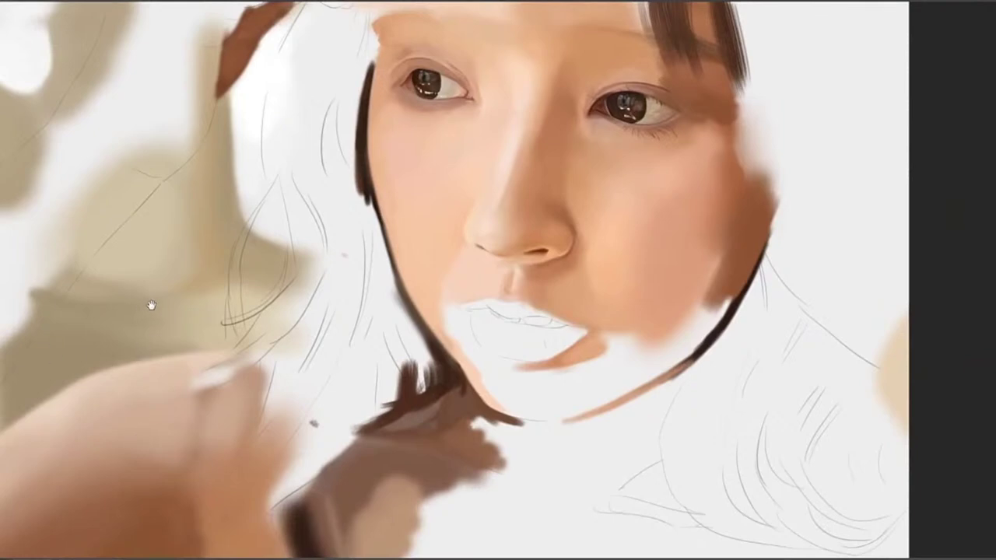
{"action": "mouse_move", "coordinate": [549, 352]}
{"action": "left_mouse_down"}
{"action": "mouse_move", "coordinate": [540, 299]}
{"action": "mouse_move", "coordinate": [536, 316]}
{"action": "left_mouse_up"}
{"action": "left_click_drag", "start_coordinate": [513, 353], "coordinate": [482, 254]}
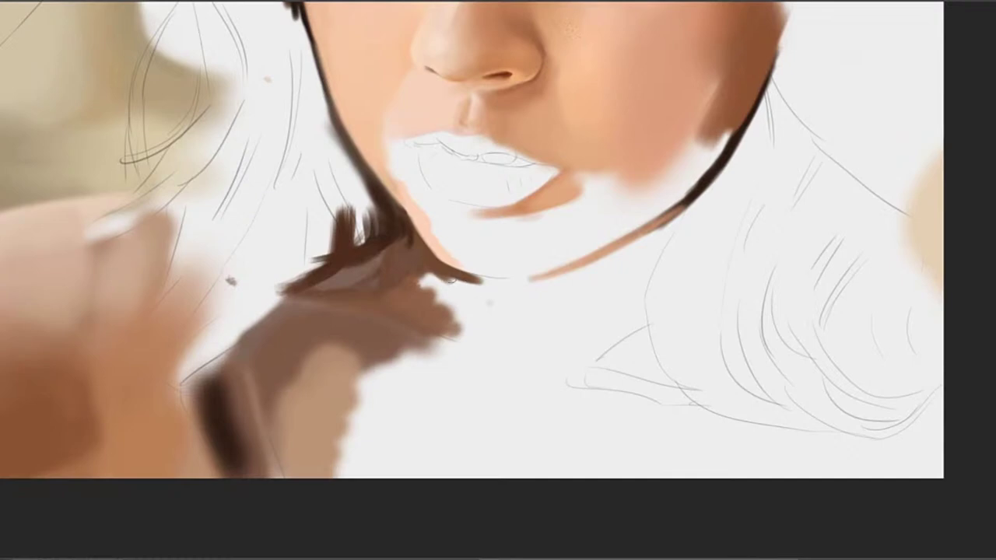
{"action": "mouse_move", "coordinate": [453, 278]}
{"action": "left_mouse_down"}
{"action": "mouse_move", "coordinate": [504, 289]}
{"action": "mouse_move", "coordinate": [462, 288]}
{"action": "mouse_move", "coordinate": [477, 298]}
{"action": "left_mouse_up"}
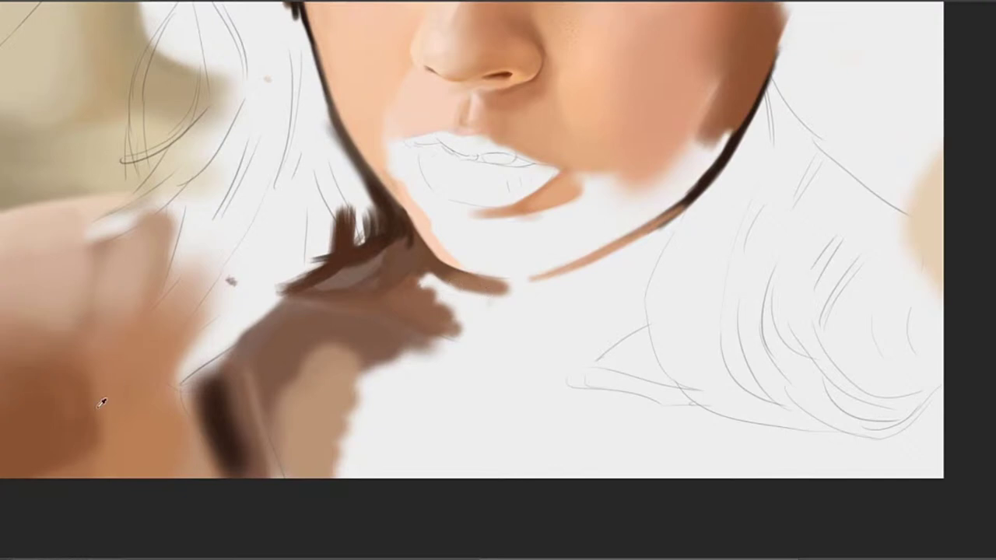
{"action": "mouse_move", "coordinate": [433, 340]}
{"action": "left_mouse_down"}
{"action": "mouse_move", "coordinate": [484, 296]}
{"action": "mouse_move", "coordinate": [449, 285]}
{"action": "mouse_move", "coordinate": [494, 300]}
{"action": "mouse_move", "coordinate": [403, 258]}
{"action": "mouse_move", "coordinate": [440, 289]}
{"action": "mouse_move", "coordinate": [487, 307]}
{"action": "mouse_move", "coordinate": [408, 257]}
{"action": "mouse_move", "coordinate": [424, 280]}
{"action": "mouse_move", "coordinate": [484, 312]}
{"action": "mouse_move", "coordinate": [425, 275]}
{"action": "mouse_move", "coordinate": [468, 324]}
{"action": "mouse_move", "coordinate": [422, 285]}
{"action": "mouse_move", "coordinate": [427, 298]}
{"action": "mouse_move", "coordinate": [483, 327]}
{"action": "mouse_move", "coordinate": [457, 313]}
{"action": "mouse_move", "coordinate": [487, 302]}
{"action": "left_mouse_up"}
{"action": "left_click", "coordinate": [459, 311], "text": "alt"}
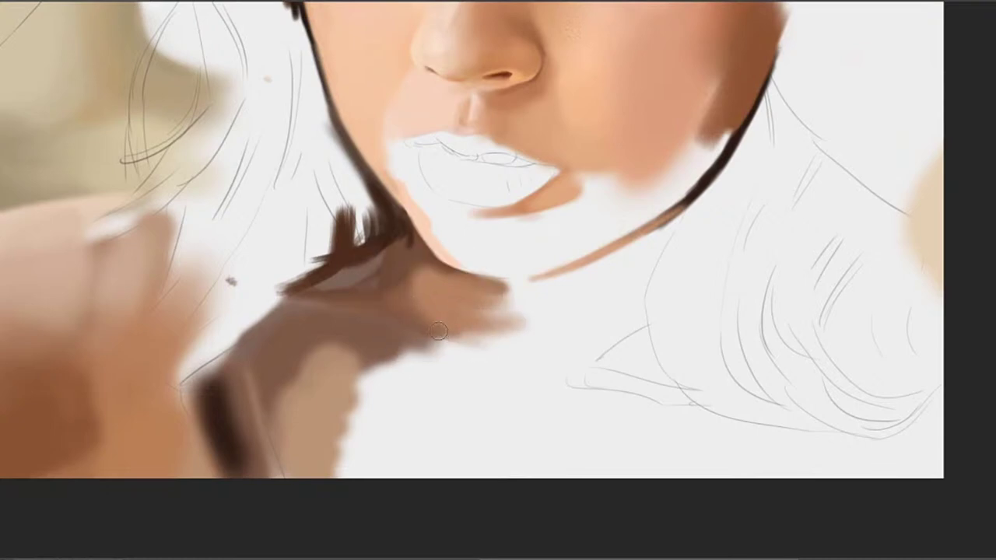
Paint orange-brown under the far side of the jaw and a curved dark brown shadow down the neck's far edge
{"action": "left_click", "coordinate": [484, 312], "text": "alt"}
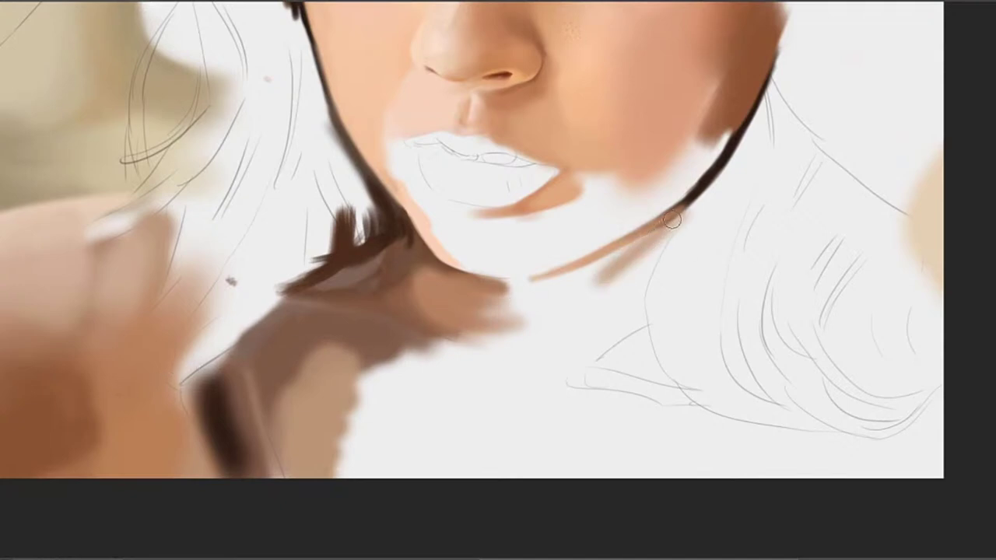
{"action": "mouse_move", "coordinate": [631, 253]}
{"action": "left_mouse_down"}
{"action": "mouse_move", "coordinate": [567, 287]}
{"action": "mouse_move", "coordinate": [666, 219]}
{"action": "mouse_move", "coordinate": [626, 246]}
{"action": "left_mouse_up"}
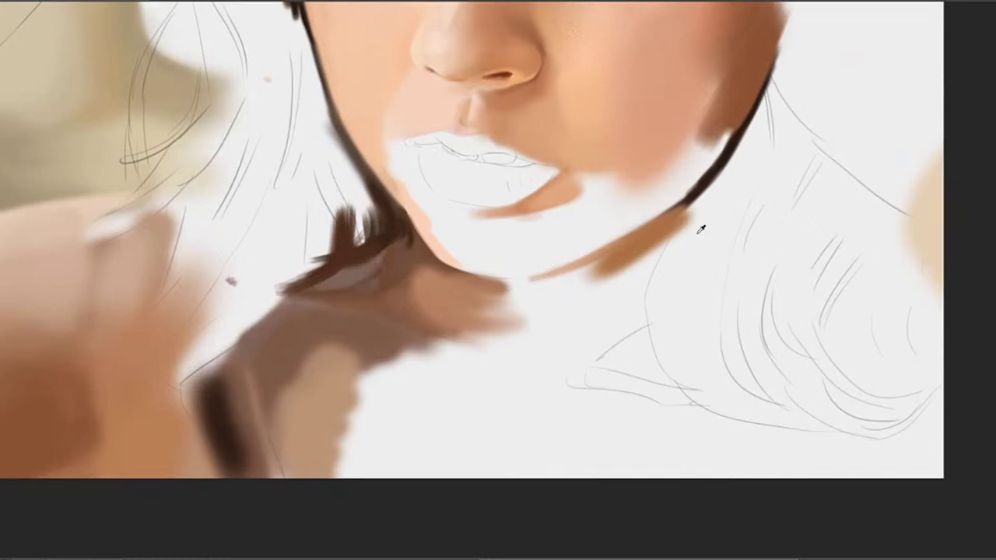
{"action": "left_click", "coordinate": [681, 201], "text": "alt"}
{"action": "mouse_move", "coordinate": [683, 204]}
{"action": "left_mouse_down"}
{"action": "mouse_move", "coordinate": [640, 285]}
{"action": "mouse_move", "coordinate": [672, 225]}
{"action": "mouse_move", "coordinate": [645, 280]}
{"action": "mouse_move", "coordinate": [681, 235]}
{"action": "mouse_move", "coordinate": [651, 326]}
{"action": "mouse_move", "coordinate": [678, 363]}
{"action": "mouse_move", "coordinate": [691, 405]}
{"action": "left_mouse_up"}
{"action": "key", "text": "ctrl+z"}
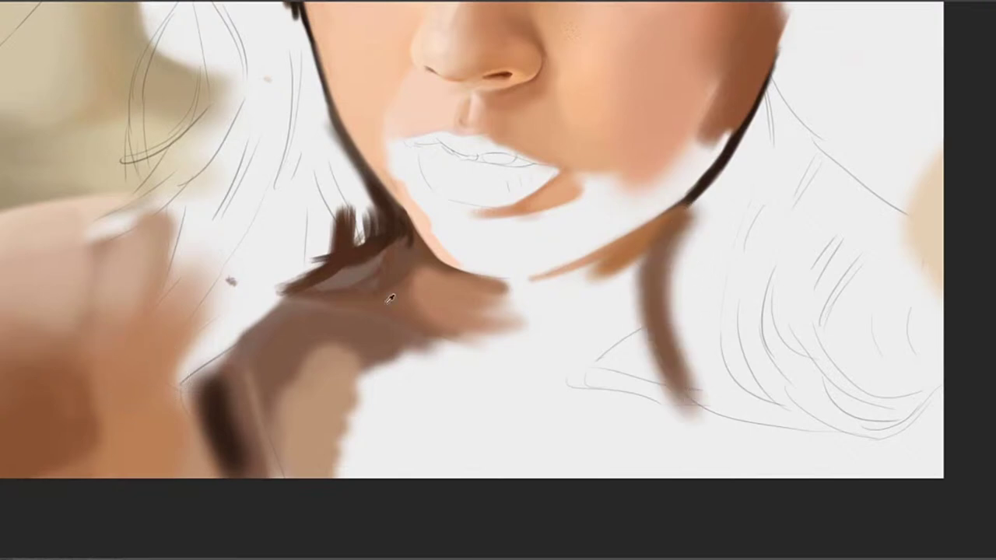
{"action": "left_click_drag", "start_coordinate": [659, 263], "coordinate": [690, 392]}
{"action": "left_click_drag", "start_coordinate": [651, 313], "coordinate": [672, 356]}
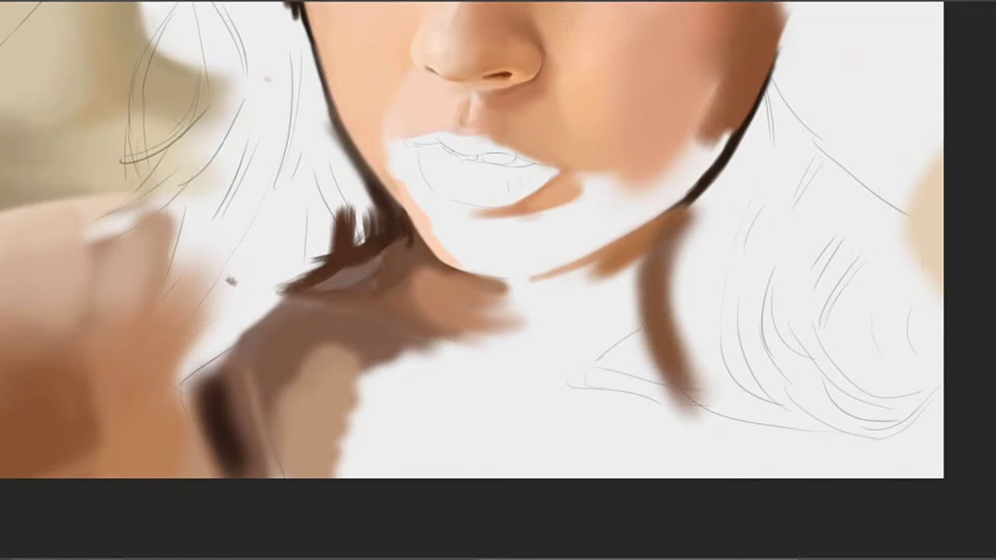
Block in a light brown diagonal band on the neck from the far jaw down toward the collarbone lines
{"action": "left_click_drag", "start_coordinate": [611, 365], "coordinate": [659, 310]}
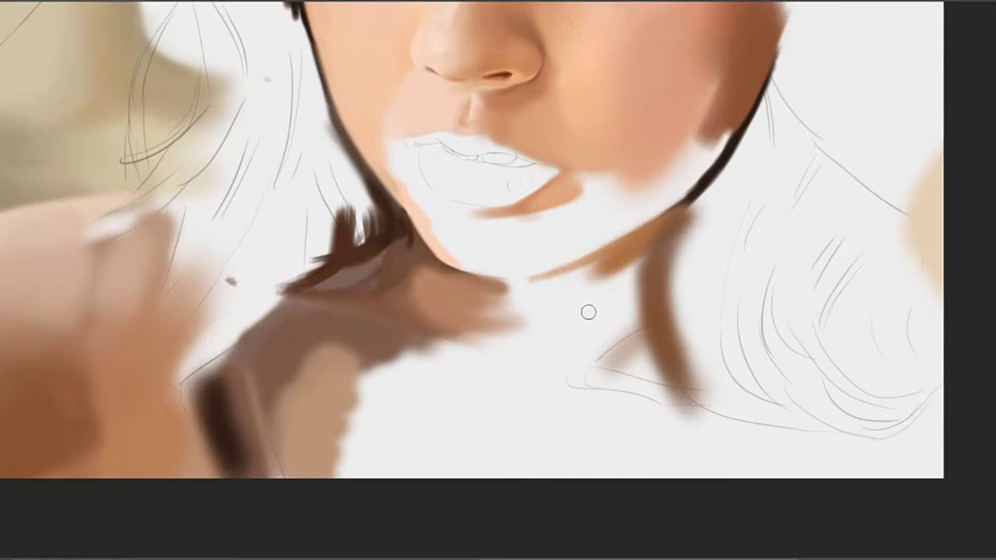
{"action": "left_click_drag", "start_coordinate": [586, 311], "coordinate": [610, 286]}
{"action": "mouse_move", "coordinate": [574, 326]}
{"action": "left_mouse_down"}
{"action": "mouse_move", "coordinate": [613, 292]}
{"action": "mouse_move", "coordinate": [583, 328]}
{"action": "left_mouse_up"}
{"action": "left_click_drag", "start_coordinate": [623, 297], "coordinate": [590, 341]}
{"action": "left_click", "coordinate": [339, 405], "text": "alt"}
{"action": "mouse_move", "coordinate": [624, 281]}
{"action": "left_mouse_down"}
{"action": "mouse_move", "coordinate": [580, 360]}
{"action": "mouse_move", "coordinate": [603, 294]}
{"action": "mouse_move", "coordinate": [590, 316]}
{"action": "left_mouse_up"}
{"action": "left_click", "coordinate": [592, 313], "text": "alt"}
{"action": "left_click_drag", "start_coordinate": [574, 351], "coordinate": [554, 376]}
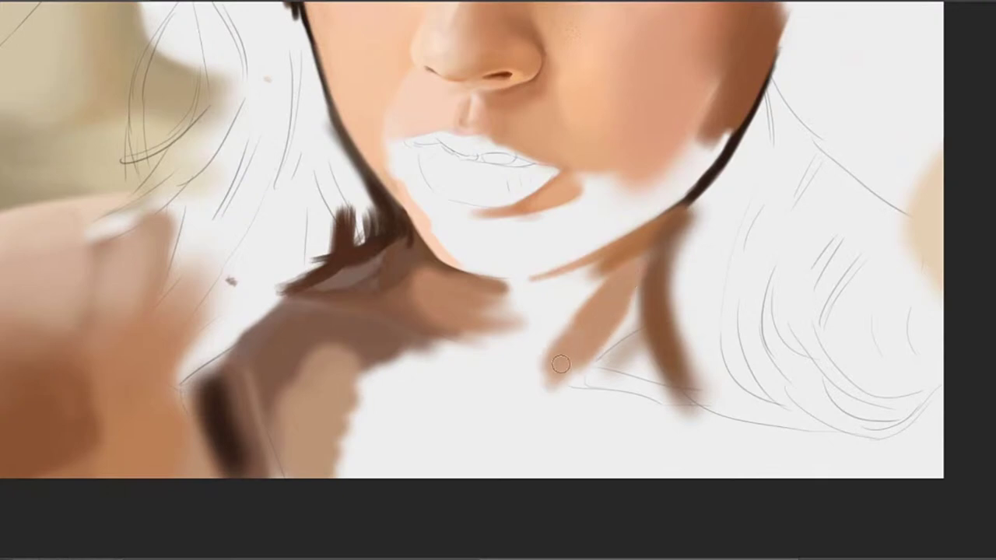
Paint light brown across the gap beneath the chin to join both sides of the neck, and overlay orange-tan on the lower neck
{"action": "mouse_move", "coordinate": [585, 322]}
{"action": "left_mouse_down"}
{"action": "mouse_move", "coordinate": [547, 354]}
{"action": "mouse_move", "coordinate": [617, 273]}
{"action": "mouse_move", "coordinate": [552, 315]}
{"action": "mouse_move", "coordinate": [593, 292]}
{"action": "mouse_move", "coordinate": [565, 283]}
{"action": "mouse_move", "coordinate": [525, 305]}
{"action": "mouse_move", "coordinate": [588, 282]}
{"action": "mouse_move", "coordinate": [509, 301]}
{"action": "mouse_move", "coordinate": [582, 268]}
{"action": "mouse_move", "coordinate": [500, 291]}
{"action": "mouse_move", "coordinate": [534, 292]}
{"action": "left_mouse_up"}
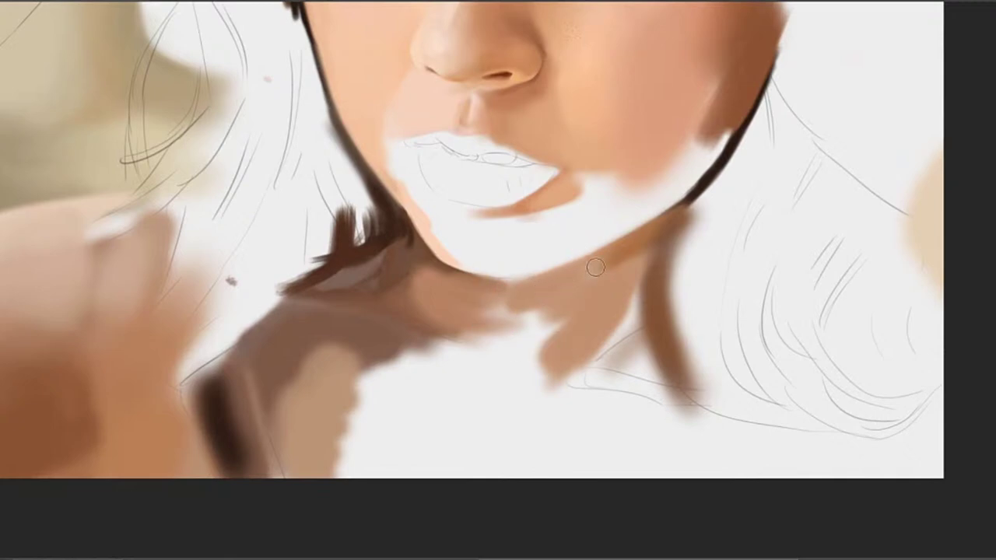
{"action": "left_click_drag", "start_coordinate": [515, 303], "coordinate": [572, 234]}
{"action": "left_click", "coordinate": [597, 237], "text": "alt"}
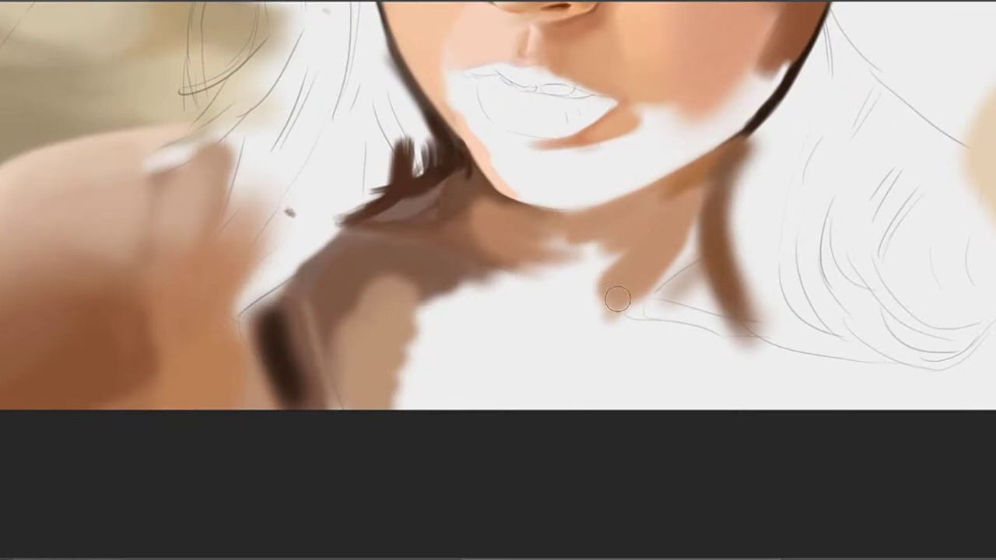
{"action": "mouse_move", "coordinate": [620, 298]}
{"action": "left_mouse_down"}
{"action": "mouse_move", "coordinate": [649, 249]}
{"action": "mouse_move", "coordinate": [611, 305]}
{"action": "mouse_move", "coordinate": [643, 252]}
{"action": "mouse_move", "coordinate": [623, 274]}
{"action": "mouse_move", "coordinate": [611, 305]}
{"action": "mouse_move", "coordinate": [673, 213]}
{"action": "mouse_move", "coordinate": [609, 298]}
{"action": "mouse_move", "coordinate": [657, 200]}
{"action": "mouse_move", "coordinate": [593, 273]}
{"action": "mouse_move", "coordinate": [582, 222]}
{"action": "left_mouse_up"}
{"action": "left_click", "coordinate": [650, 258], "text": "alt"}
{"action": "mouse_move", "coordinate": [580, 258]}
{"action": "left_mouse_down"}
{"action": "mouse_move", "coordinate": [598, 241]}
{"action": "mouse_move", "coordinate": [595, 290]}
{"action": "mouse_move", "coordinate": [622, 243]}
{"action": "left_mouse_up"}
{"action": "left_click", "coordinate": [619, 235], "text": "alt"}
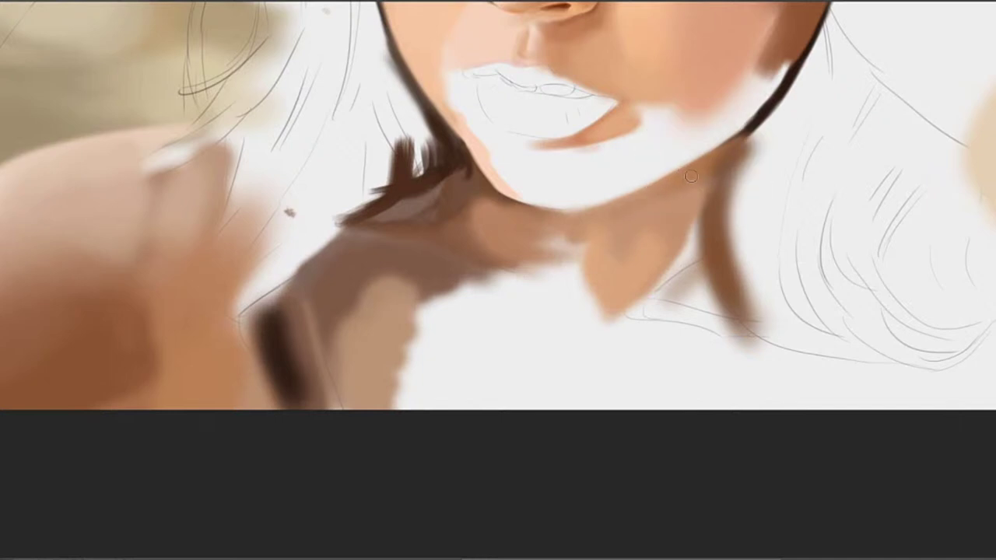
Blend the brown shadow along the jaw's underside and extend light orange-tan across the white gap at the front of the neck
{"action": "left_click", "coordinate": [629, 224], "text": "alt"}
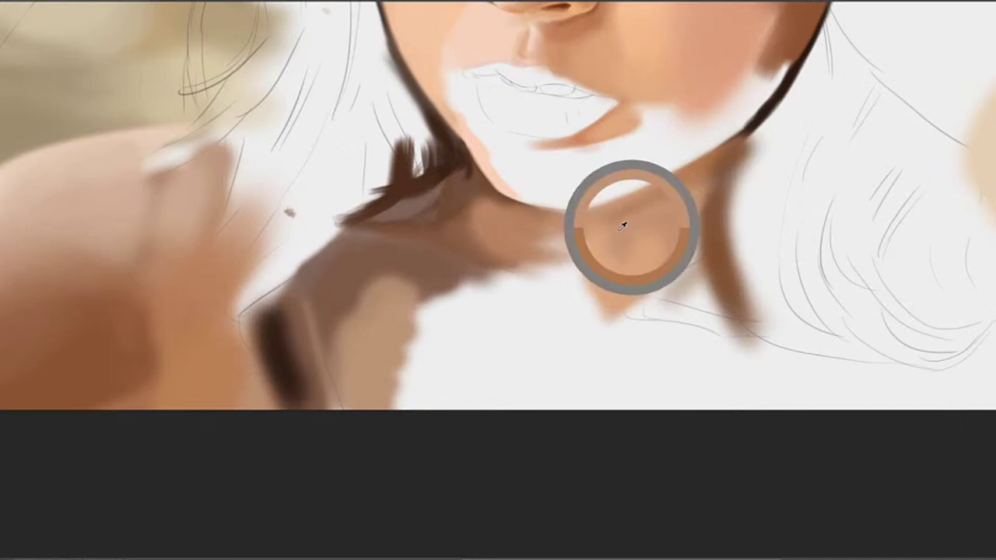
{"action": "left_click", "coordinate": [700, 171], "text": "alt"}
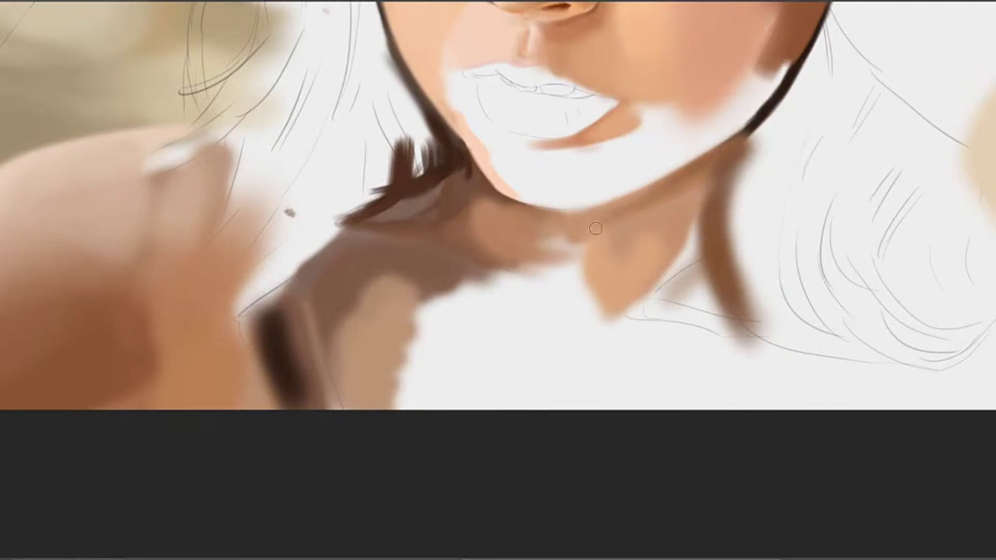
{"action": "left_click", "coordinate": [620, 224], "text": "alt"}
{"action": "left_click", "coordinate": [563, 228], "text": "alt"}
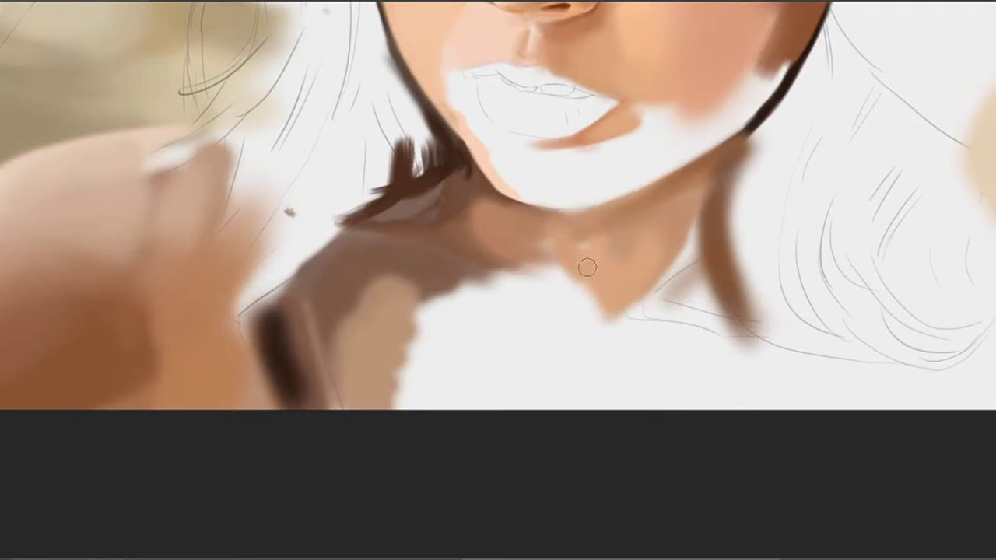
{"action": "mouse_move", "coordinate": [554, 228]}
{"action": "left_mouse_down"}
{"action": "mouse_move", "coordinate": [569, 229]}
{"action": "mouse_move", "coordinate": [595, 264]}
{"action": "left_mouse_up"}
{"action": "left_click", "coordinate": [600, 215], "text": "alt"}
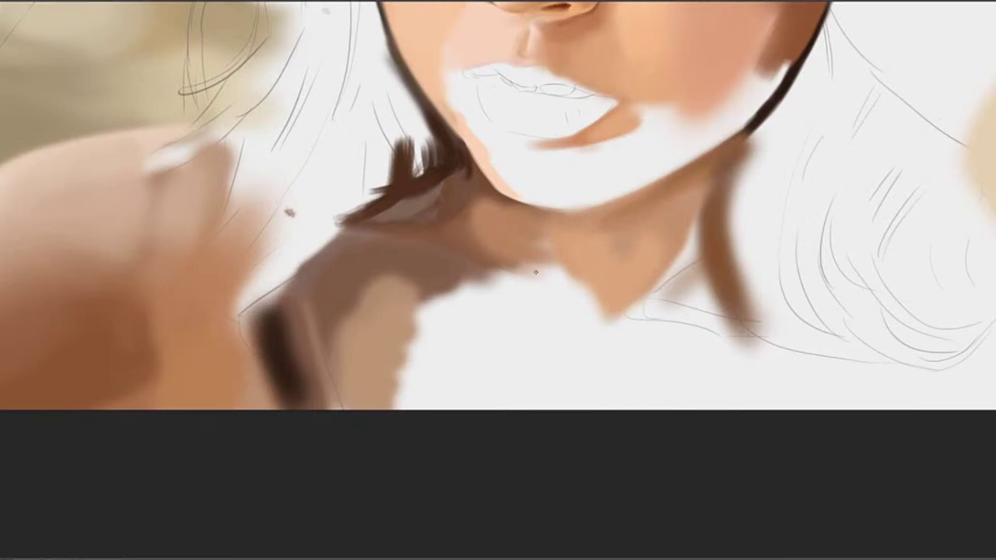
Extend the mid-brown shadow down the near side of the neck and lay a light tan patch on the upper chest beneath it
{"action": "left_click_drag", "start_coordinate": [551, 298], "coordinate": [547, 226]}
{"action": "left_click", "coordinate": [532, 168], "text": "alt"}
{"action": "left_click_drag", "start_coordinate": [548, 176], "coordinate": [576, 214]}
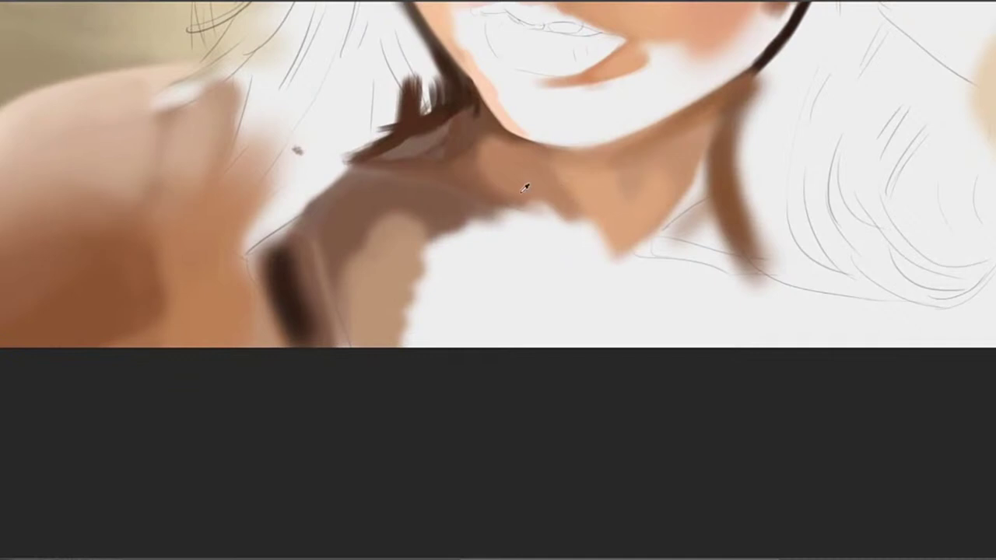
{"action": "mouse_move", "coordinate": [509, 178]}
{"action": "left_mouse_down"}
{"action": "mouse_move", "coordinate": [545, 210]}
{"action": "mouse_move", "coordinate": [545, 229]}
{"action": "mouse_move", "coordinate": [575, 225]}
{"action": "mouse_move", "coordinate": [566, 229]}
{"action": "mouse_move", "coordinate": [583, 252]}
{"action": "mouse_move", "coordinate": [567, 236]}
{"action": "mouse_move", "coordinate": [603, 246]}
{"action": "mouse_move", "coordinate": [536, 235]}
{"action": "mouse_move", "coordinate": [539, 247]}
{"action": "mouse_move", "coordinate": [533, 231]}
{"action": "mouse_move", "coordinate": [537, 238]}
{"action": "mouse_move", "coordinate": [506, 226]}
{"action": "mouse_move", "coordinate": [529, 225]}
{"action": "mouse_move", "coordinate": [516, 216]}
{"action": "mouse_move", "coordinate": [503, 224]}
{"action": "mouse_move", "coordinate": [474, 218]}
{"action": "left_mouse_up"}
{"action": "mouse_move", "coordinate": [530, 225]}
{"action": "left_mouse_down"}
{"action": "mouse_move", "coordinate": [471, 262]}
{"action": "mouse_move", "coordinate": [568, 202]}
{"action": "left_mouse_up"}
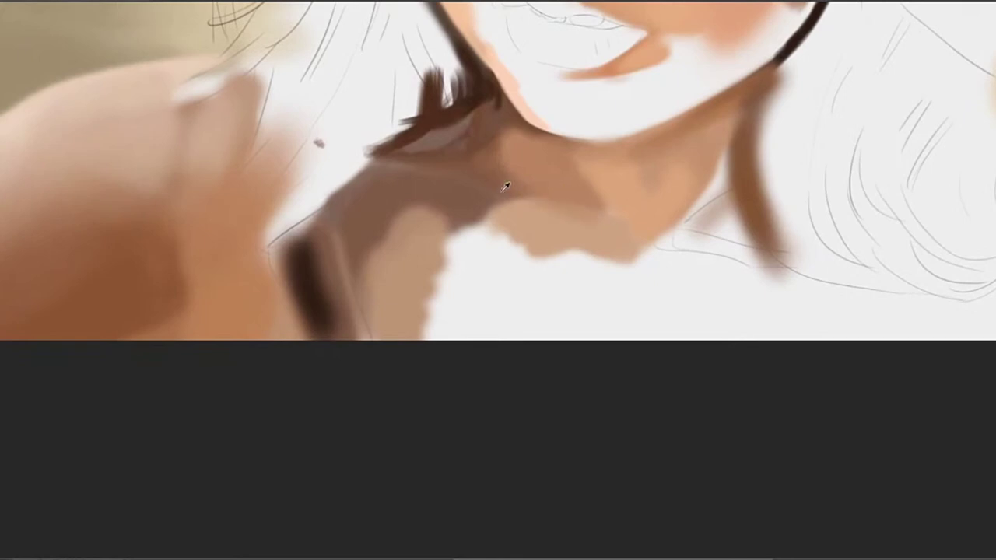
{"action": "mouse_move", "coordinate": [672, 235]}
{"action": "left_mouse_down"}
{"action": "mouse_move", "coordinate": [575, 224]}
{"action": "mouse_move", "coordinate": [618, 221]}
{"action": "mouse_move", "coordinate": [583, 255]}
{"action": "mouse_move", "coordinate": [610, 239]}
{"action": "left_mouse_up"}
Paint a tapering brown stroke along the far collarbone line and add a lighter reddish-brown edge beneath it
{"action": "left_click_drag", "start_coordinate": [534, 230], "coordinate": [619, 244]}
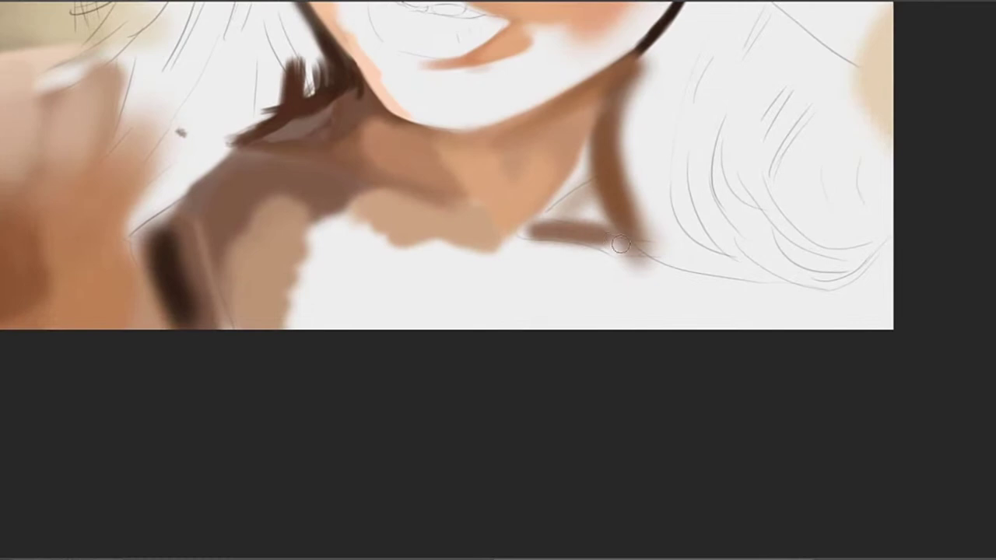
{"action": "left_click_drag", "start_coordinate": [546, 225], "coordinate": [676, 253]}
{"action": "left_click_drag", "start_coordinate": [599, 241], "coordinate": [706, 268]}
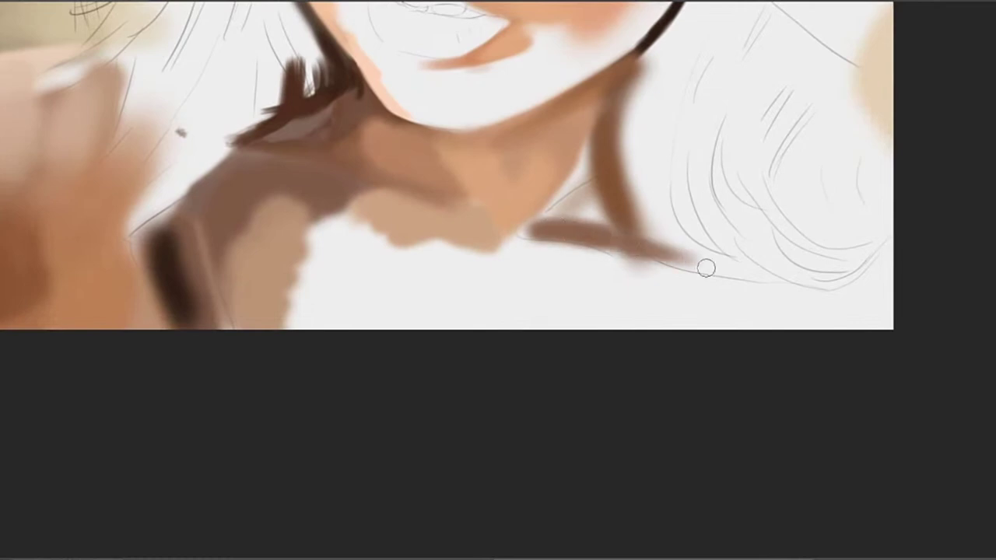
{"action": "left_click_drag", "start_coordinate": [646, 252], "coordinate": [718, 269]}
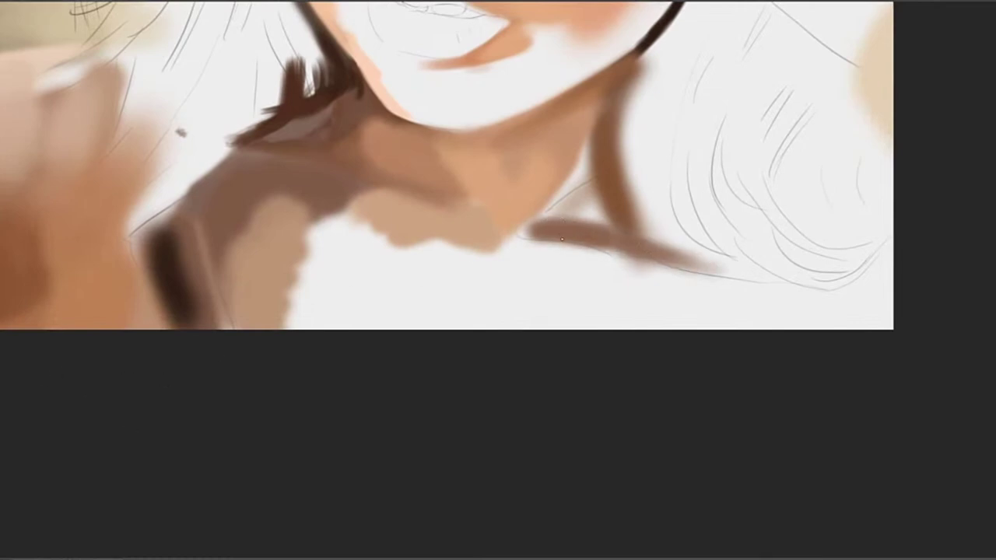
{"action": "left_click_drag", "start_coordinate": [566, 223], "coordinate": [552, 252]}
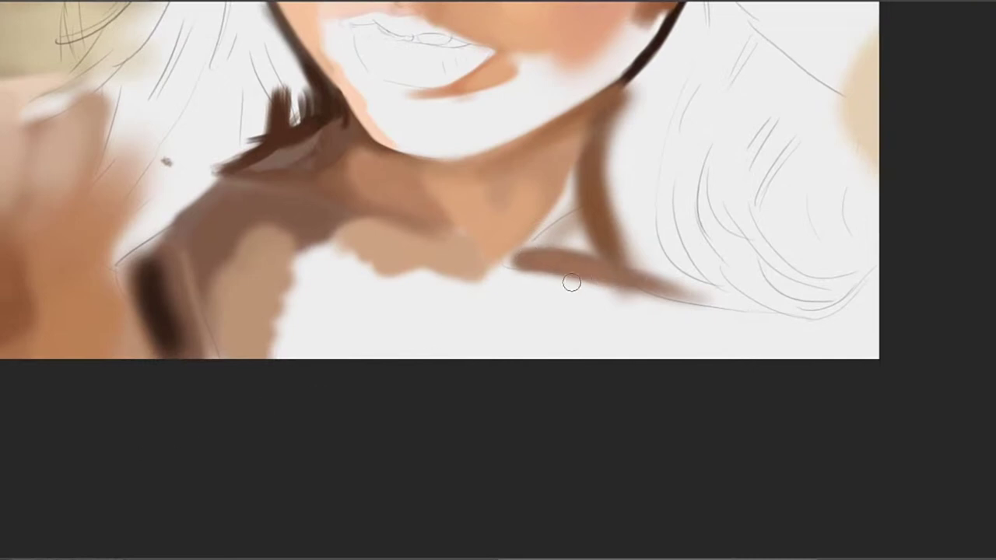
{"action": "mouse_move", "coordinate": [531, 292]}
{"action": "left_mouse_down"}
{"action": "mouse_move", "coordinate": [631, 287]}
{"action": "mouse_move", "coordinate": [606, 284]}
{"action": "mouse_move", "coordinate": [677, 299]}
{"action": "left_mouse_up"}
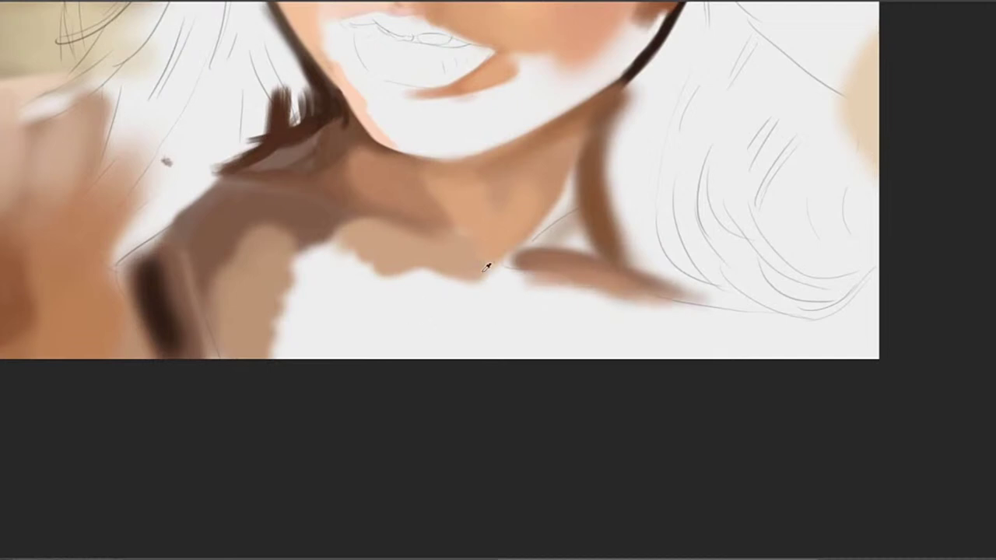
Block in a light brown patch at the pit of the neck, joining the upper chest to the far collarbone shadow
{"action": "mouse_move", "coordinate": [487, 267]}
{"action": "left_mouse_down"}
{"action": "mouse_move", "coordinate": [458, 289]}
{"action": "mouse_move", "coordinate": [509, 295]}
{"action": "mouse_move", "coordinate": [487, 274]}
{"action": "mouse_move", "coordinate": [471, 282]}
{"action": "mouse_move", "coordinate": [511, 295]}
{"action": "mouse_move", "coordinate": [477, 280]}
{"action": "mouse_move", "coordinate": [508, 280]}
{"action": "mouse_move", "coordinate": [531, 298]}
{"action": "mouse_move", "coordinate": [479, 277]}
{"action": "mouse_move", "coordinate": [510, 280]}
{"action": "mouse_move", "coordinate": [531, 292]}
{"action": "mouse_move", "coordinate": [512, 308]}
{"action": "left_mouse_up"}
{"action": "left_click", "coordinate": [544, 198], "text": "alt"}
{"action": "left_click", "coordinate": [500, 276], "text": "alt"}
{"action": "left_click_drag", "start_coordinate": [502, 262], "coordinate": [518, 255]}
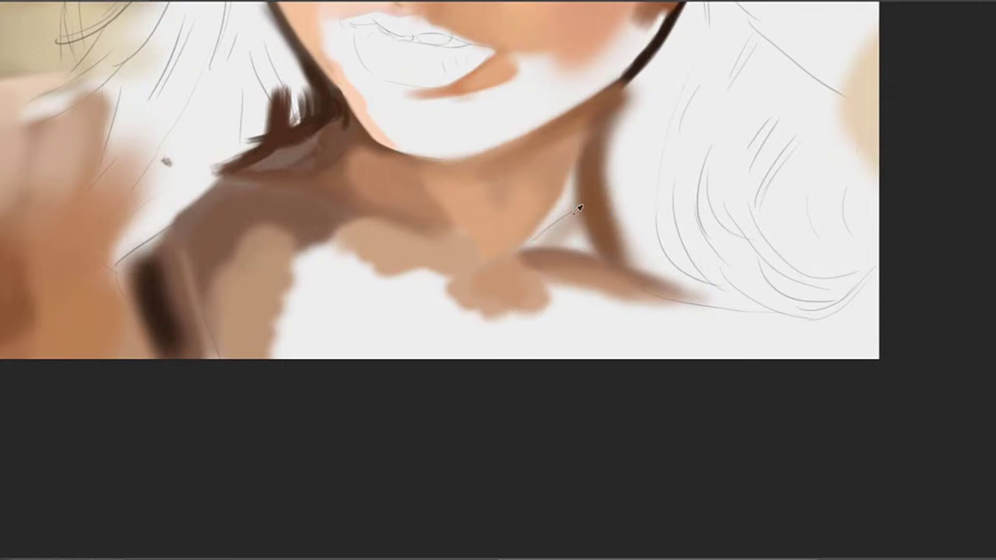
Fill the white gap between the neck, its dark far edge and the collarbone with brown, blending tan tones up the neck
{"action": "left_click", "coordinate": [587, 210], "text": "alt"}
{"action": "mouse_move", "coordinate": [548, 218]}
{"action": "left_mouse_down"}
{"action": "mouse_move", "coordinate": [552, 259]}
{"action": "mouse_move", "coordinate": [607, 196]}
{"action": "mouse_move", "coordinate": [556, 225]}
{"action": "left_mouse_up"}
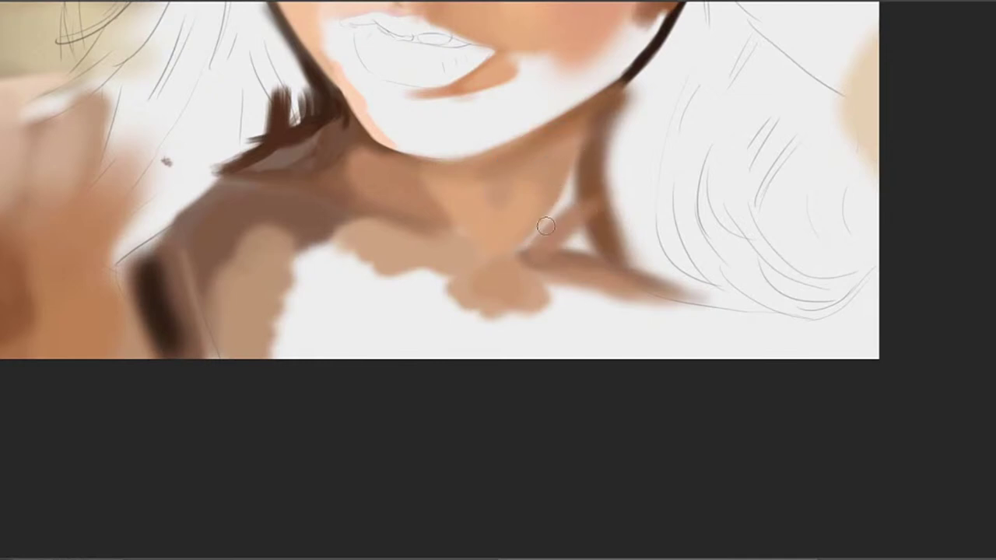
{"action": "mouse_move", "coordinate": [545, 225]}
{"action": "left_mouse_down"}
{"action": "mouse_move", "coordinate": [552, 216]}
{"action": "mouse_move", "coordinate": [558, 236]}
{"action": "mouse_move", "coordinate": [540, 229]}
{"action": "mouse_move", "coordinate": [546, 242]}
{"action": "left_mouse_up"}
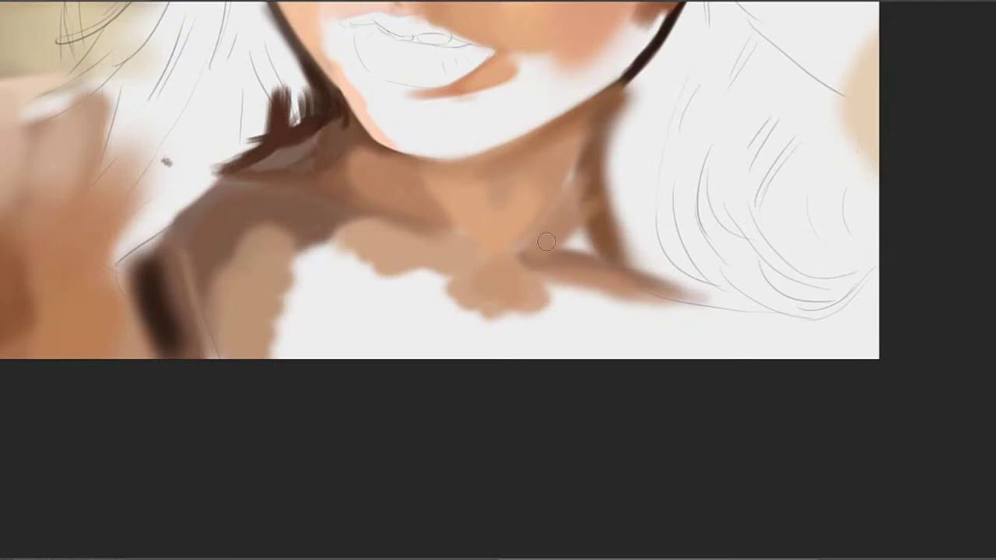
{"action": "left_click_drag", "start_coordinate": [554, 199], "coordinate": [580, 173]}
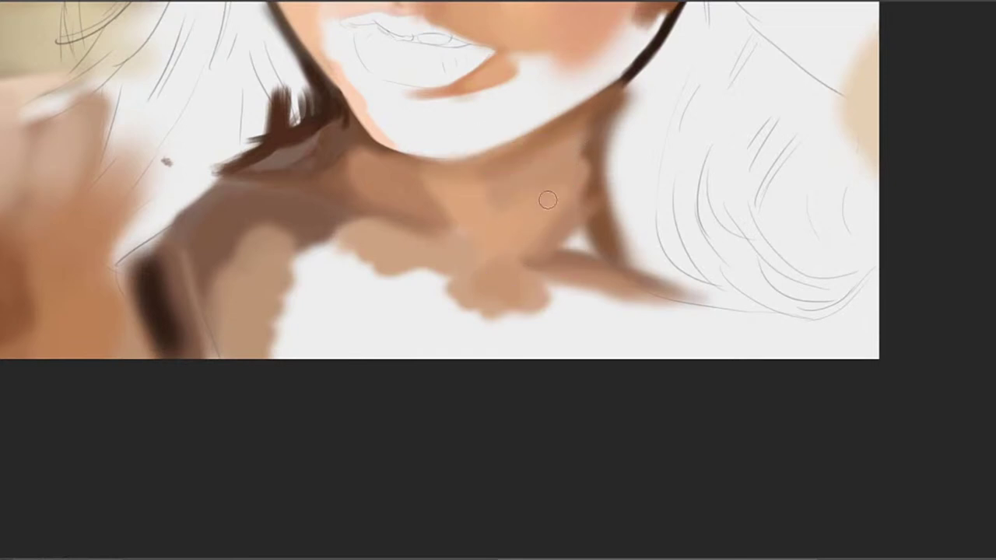
{"action": "left_click_drag", "start_coordinate": [578, 186], "coordinate": [558, 191]}
{"action": "left_click", "coordinate": [573, 222], "text": "alt"}
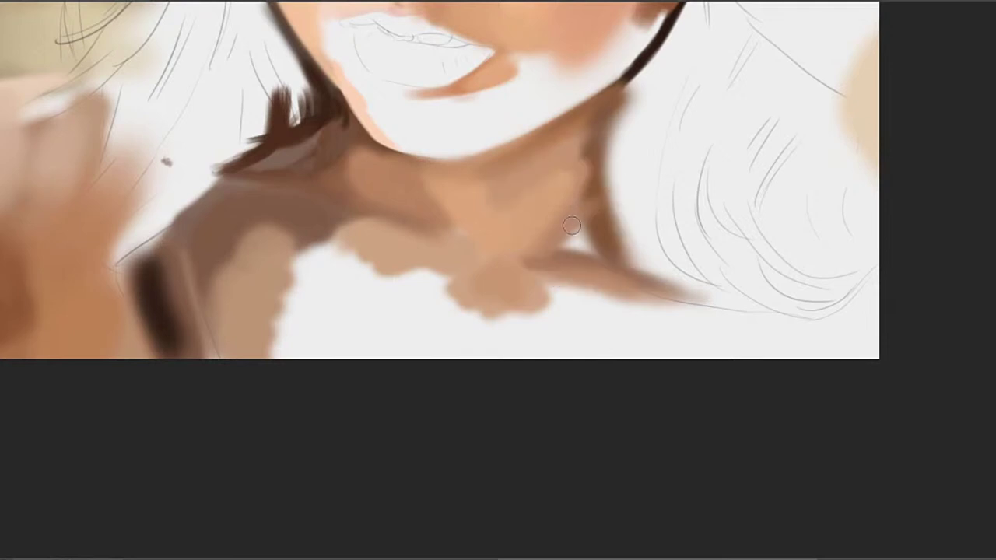
{"action": "mouse_move", "coordinate": [573, 226]}
{"action": "left_mouse_down"}
{"action": "mouse_move", "coordinate": [592, 205]}
{"action": "mouse_move", "coordinate": [579, 258]}
{"action": "left_mouse_up"}
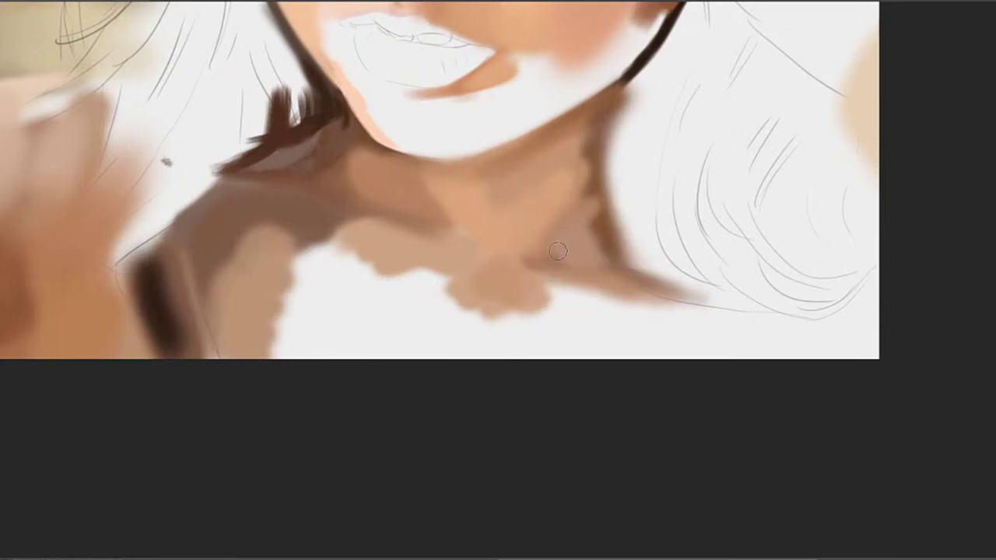
Block in light pinkish tan on the chest below the pit of the neck down to the canvas's lower edge
{"action": "left_click_drag", "start_coordinate": [507, 283], "coordinate": [517, 204]}
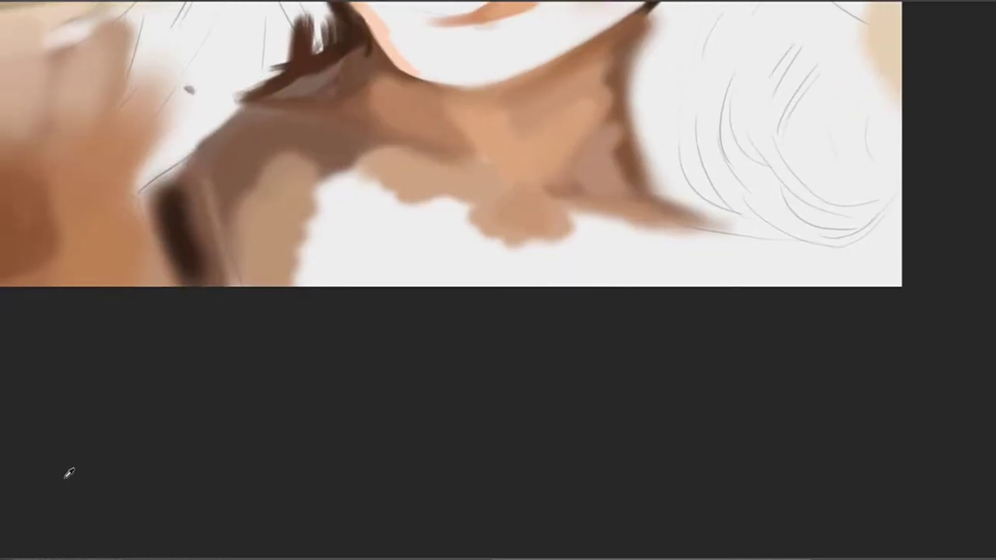
{"action": "left_click_drag", "start_coordinate": [460, 235], "coordinate": [509, 263]}
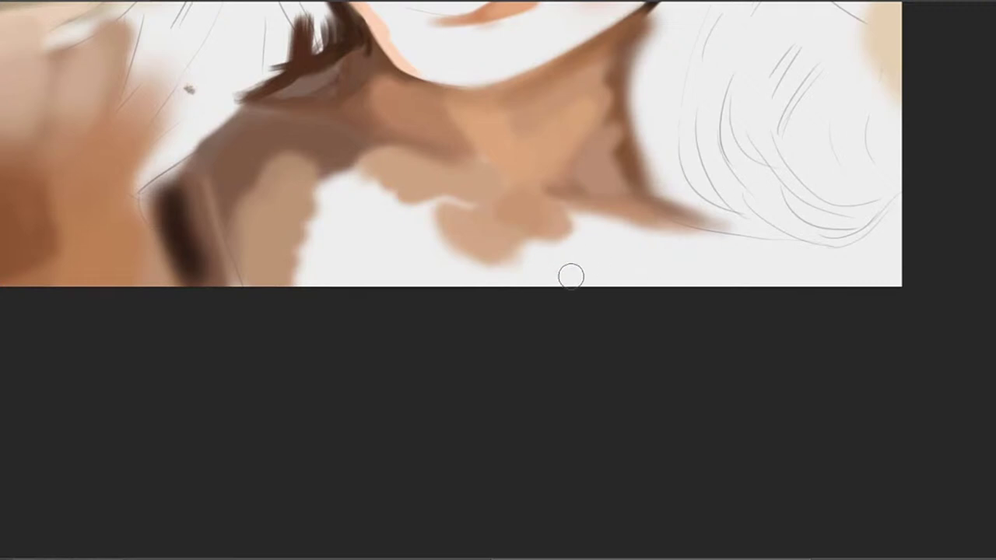
{"action": "mouse_move", "coordinate": [452, 228]}
{"action": "left_mouse_down"}
{"action": "mouse_move", "coordinate": [489, 247]}
{"action": "mouse_move", "coordinate": [502, 241]}
{"action": "mouse_move", "coordinate": [482, 212]}
{"action": "mouse_move", "coordinate": [535, 224]}
{"action": "mouse_move", "coordinate": [511, 197]}
{"action": "mouse_move", "coordinate": [560, 230]}
{"action": "mouse_move", "coordinate": [564, 252]}
{"action": "mouse_move", "coordinate": [552, 262]}
{"action": "mouse_move", "coordinate": [631, 194]}
{"action": "mouse_move", "coordinate": [597, 157]}
{"action": "left_mouse_up"}
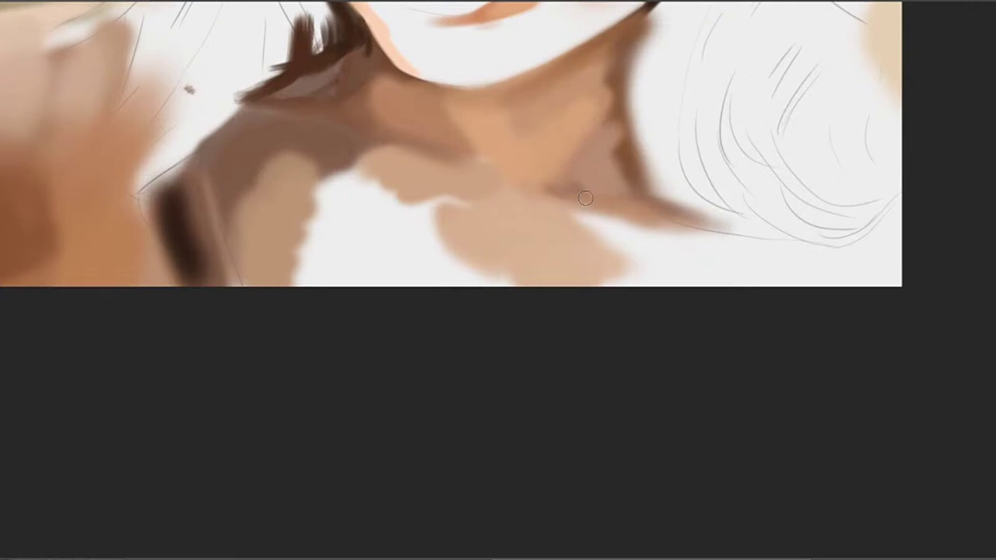
{"action": "mouse_move", "coordinate": [612, 217]}
{"action": "left_mouse_down"}
{"action": "mouse_move", "coordinate": [575, 207]}
{"action": "mouse_move", "coordinate": [632, 210]}
{"action": "mouse_move", "coordinate": [671, 238]}
{"action": "left_mouse_up"}
{"action": "key", "text": "ctrl+z"}
{"action": "key", "text": "ctrl+z"}
Extend the light tan beneath the far collarbone toward the hair sketch, blending a soft greyish-brown shade into it
{"action": "left_click_drag", "start_coordinate": [555, 235], "coordinate": [686, 261]}
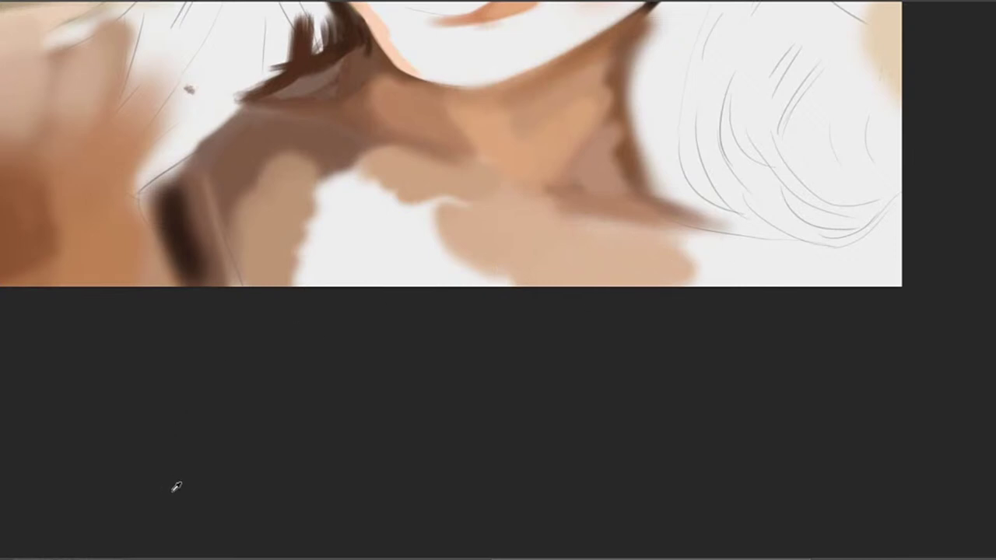
{"action": "left_click_drag", "start_coordinate": [731, 215], "coordinate": [591, 247]}
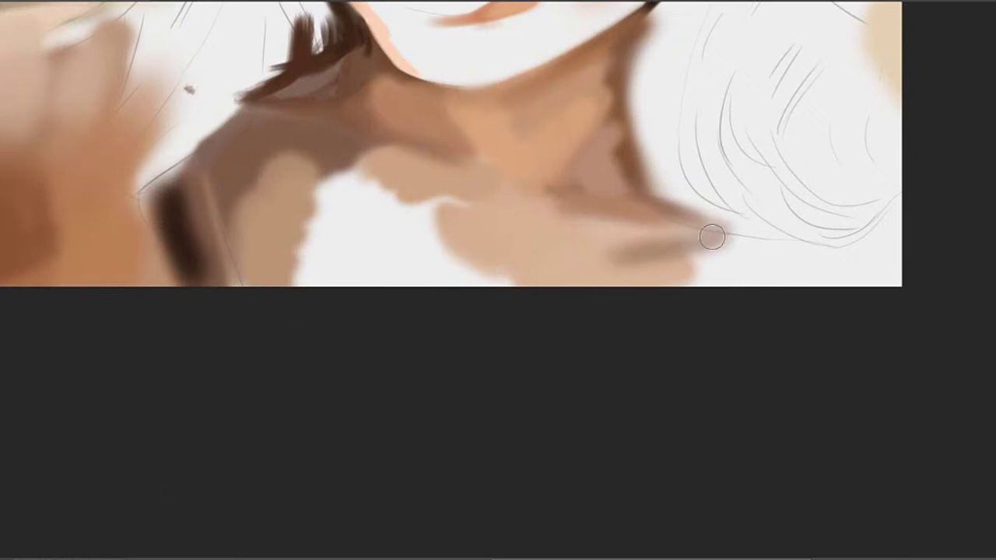
{"action": "left_click_drag", "start_coordinate": [711, 234], "coordinate": [568, 244]}
{"action": "left_click", "coordinate": [605, 256], "text": "alt"}
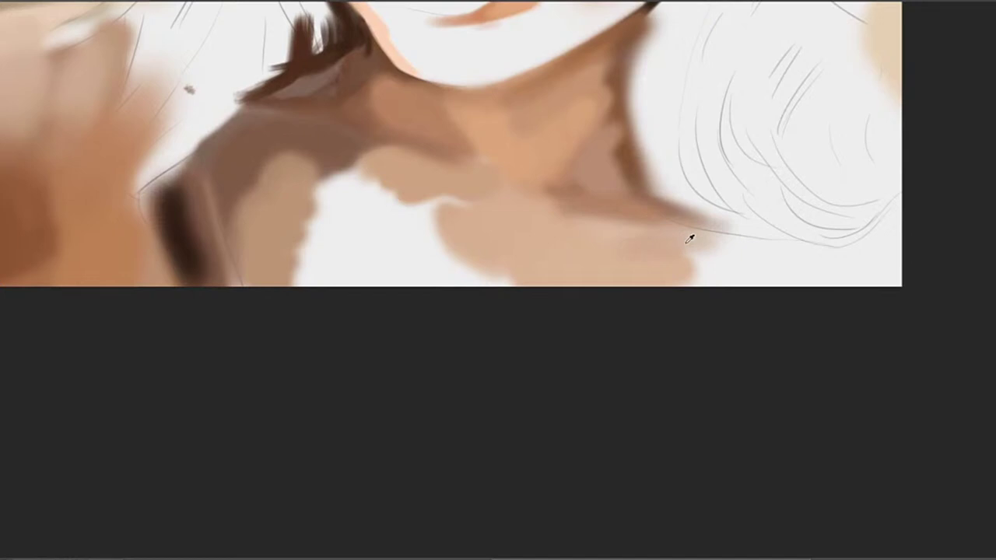
{"action": "mouse_move", "coordinate": [689, 236]}
{"action": "left_mouse_down"}
{"action": "mouse_move", "coordinate": [714, 257]}
{"action": "mouse_move", "coordinate": [784, 271]}
{"action": "left_mouse_up"}
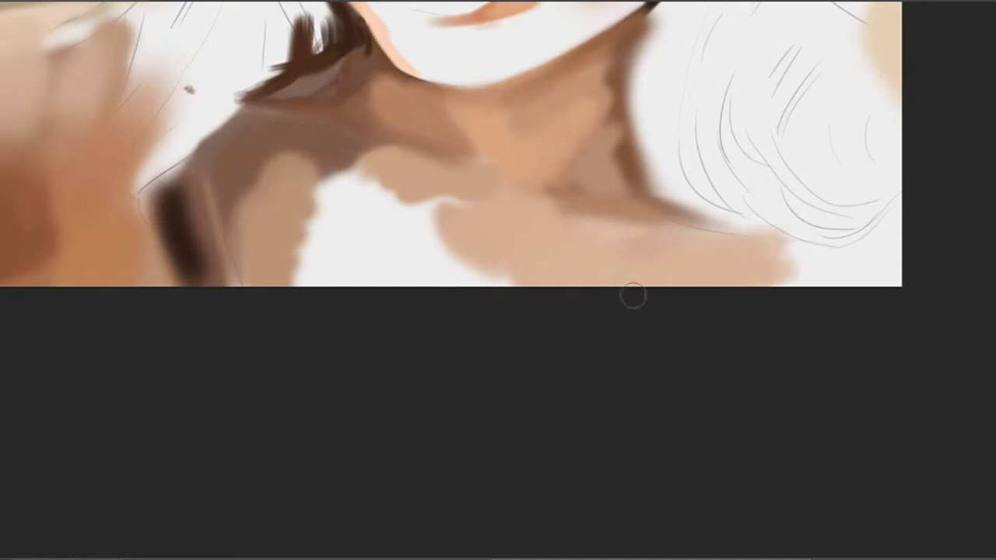
{"action": "left_click_drag", "start_coordinate": [502, 287], "coordinate": [655, 263]}
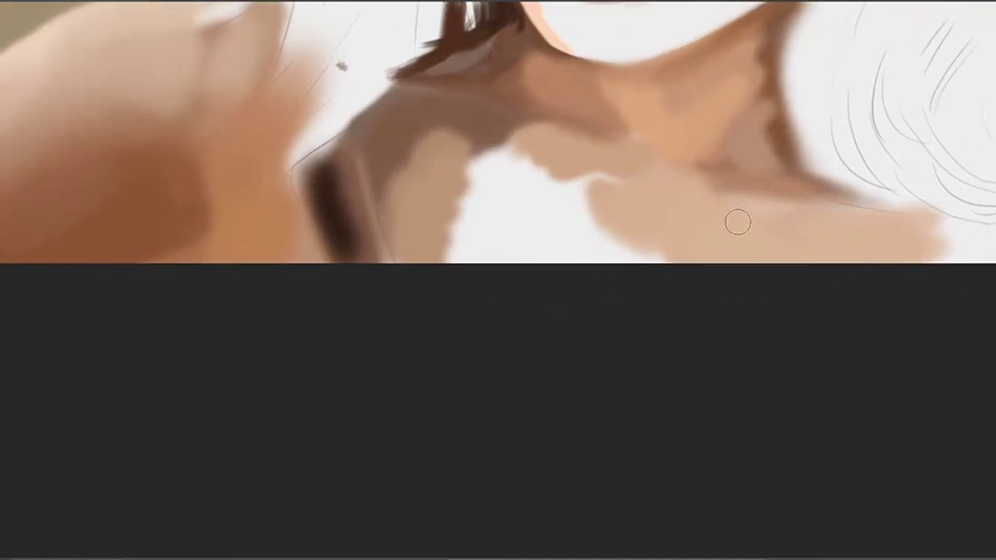
Spread the light tan across the chest toward the near shoulder, covering part of the white area
{"action": "left_click", "coordinate": [652, 235], "text": "alt"}
{"action": "left_click_drag", "start_coordinate": [579, 238], "coordinate": [618, 231]}
{"action": "mouse_move", "coordinate": [568, 255]}
{"action": "left_mouse_down"}
{"action": "mouse_move", "coordinate": [540, 222]}
{"action": "mouse_move", "coordinate": [604, 182]}
{"action": "left_mouse_up"}
{"action": "left_click_drag", "start_coordinate": [502, 202], "coordinate": [614, 170]}
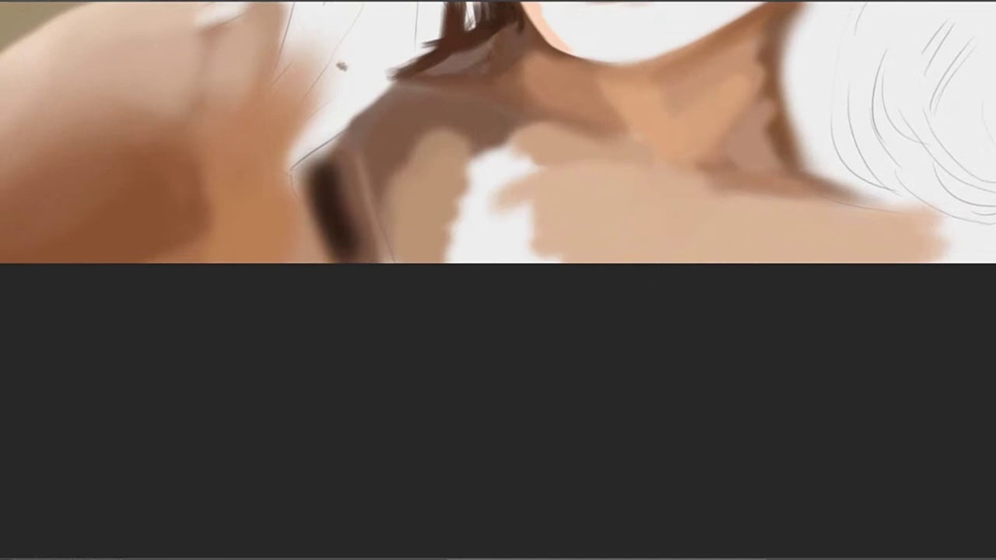
Fill the remaining white gap between the chest and the near shoulder's brown area with light tan
{"action": "left_click", "coordinate": [633, 159], "text": "alt"}
{"action": "left_click_drag", "start_coordinate": [513, 173], "coordinate": [538, 173]}
{"action": "left_click_drag", "start_coordinate": [465, 201], "coordinate": [508, 187]}
{"action": "mouse_move", "coordinate": [497, 207]}
{"action": "left_mouse_down"}
{"action": "mouse_move", "coordinate": [418, 394]}
{"action": "mouse_move", "coordinate": [521, 271]}
{"action": "mouse_move", "coordinate": [553, 251]}
{"action": "mouse_move", "coordinate": [619, 246]}
{"action": "mouse_move", "coordinate": [620, 289]}
{"action": "mouse_move", "coordinate": [630, 270]}
{"action": "left_mouse_up"}
{"action": "left_click", "coordinate": [620, 223]}
{"action": "mouse_move", "coordinate": [584, 295]}
{"action": "left_mouse_down"}
{"action": "mouse_move", "coordinate": [570, 267]}
{"action": "mouse_move", "coordinate": [582, 223]}
{"action": "mouse_move", "coordinate": [597, 213]}
{"action": "mouse_move", "coordinate": [529, 209]}
{"action": "left_mouse_up"}
{"action": "left_click", "coordinate": [526, 218], "text": "alt"}
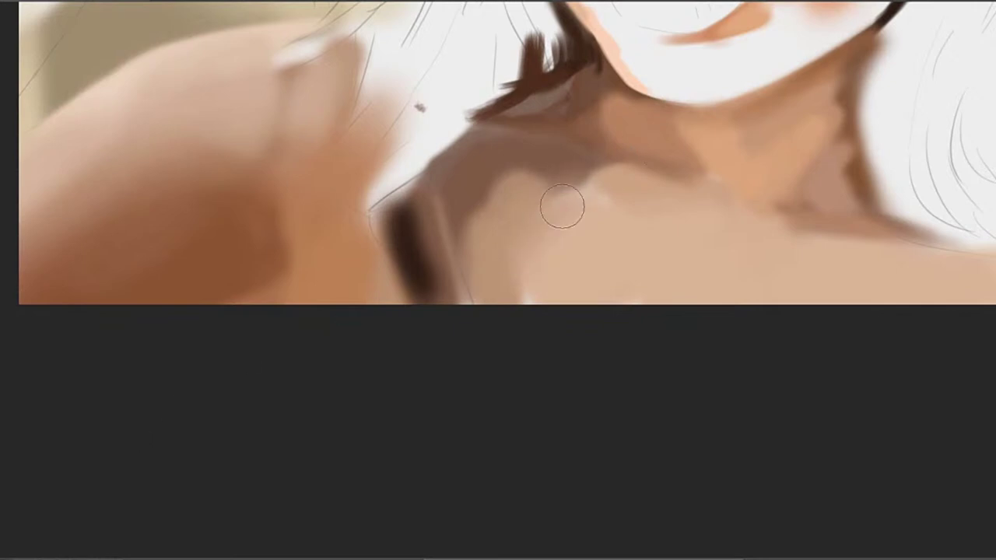
Blend pinkish tan over the chest near the shoulder, softening its transition into the brown shadow above
{"action": "left_click_drag", "start_coordinate": [562, 207], "coordinate": [504, 264]}
{"action": "left_click", "coordinate": [570, 203], "text": "alt"}
{"action": "left_click_drag", "start_coordinate": [544, 230], "coordinate": [506, 262]}
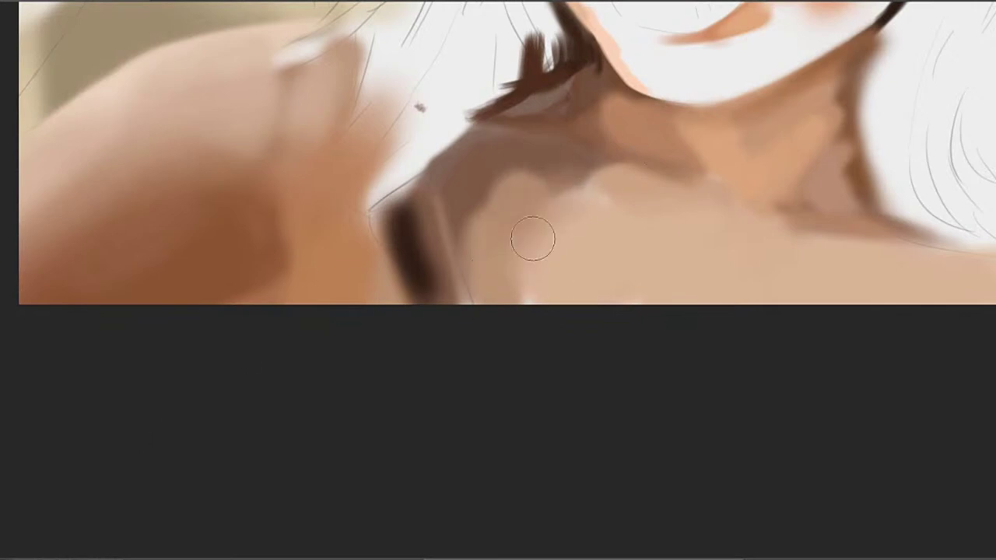
{"action": "left_click", "coordinate": [580, 182], "text": "alt"}
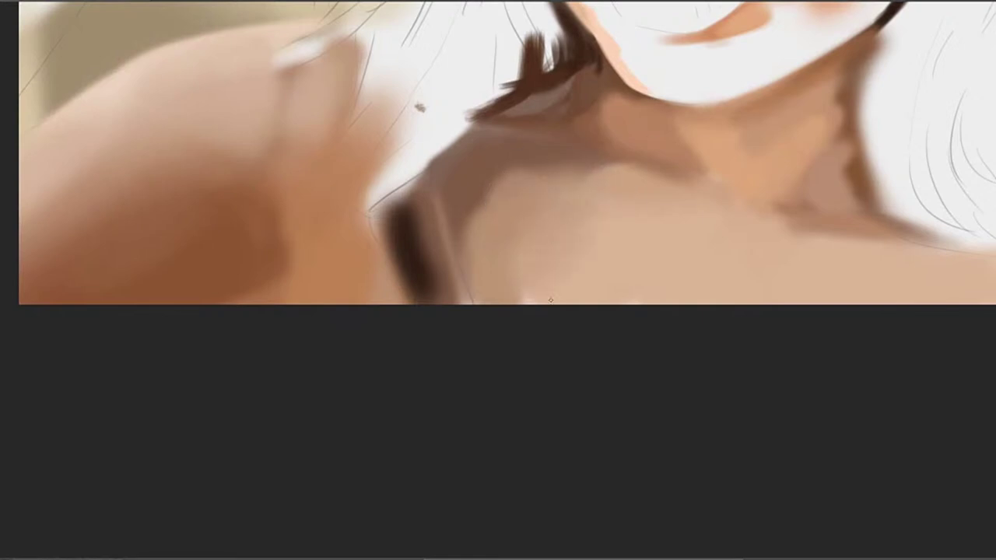
{"action": "left_click", "coordinate": [600, 233], "text": "alt"}
{"action": "left_click", "coordinate": [516, 262], "text": "alt"}
{"action": "left_click", "coordinate": [512, 171], "text": "alt"}
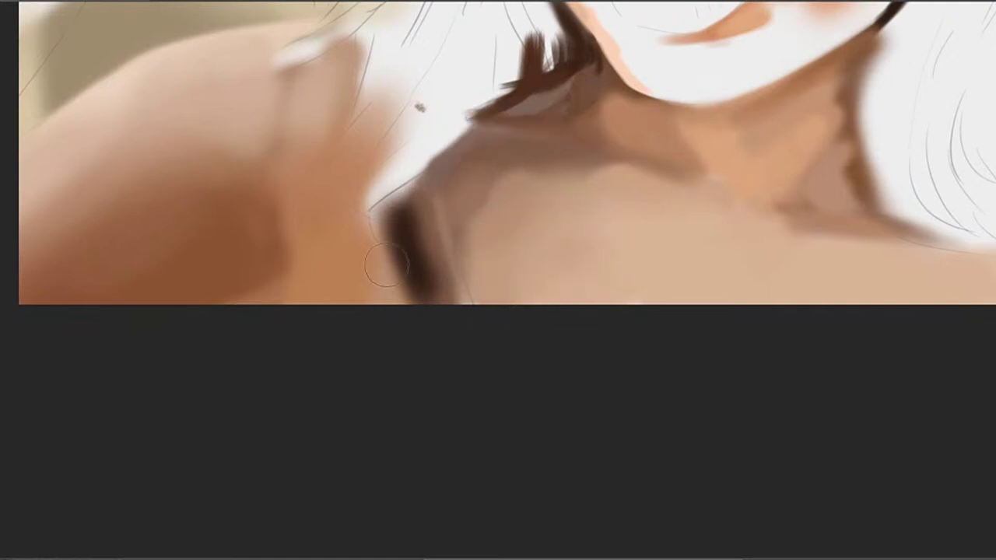
Reduce the brush size and blend the near shoulder's brown shadow into the surrounding chest tones
{"action": "key", "text": "bracketleft"}
{"action": "key", "text": "bracketleft"}
{"action": "left_click", "coordinate": [464, 200], "text": "alt"}
{"action": "left_click_drag", "start_coordinate": [487, 183], "coordinate": [450, 173]}
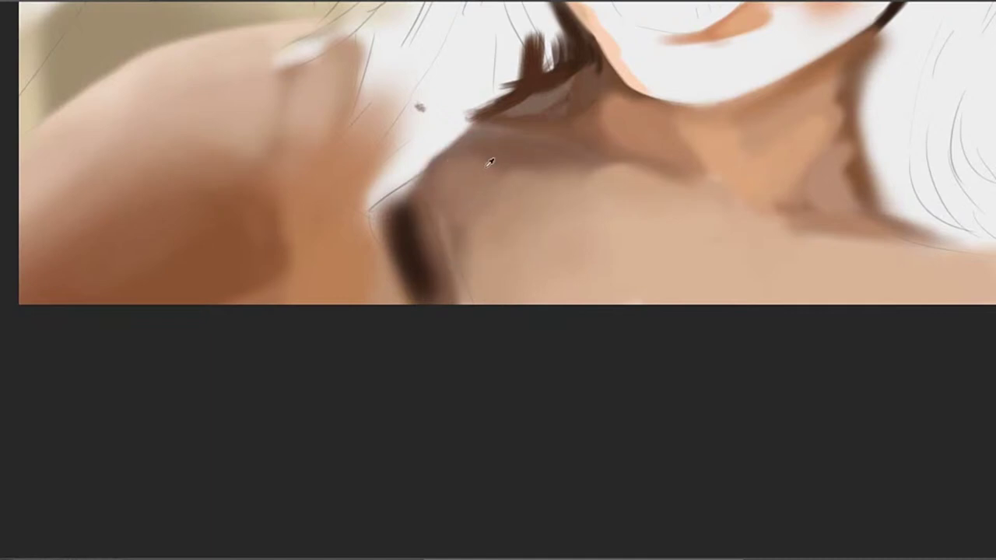
{"action": "left_click_drag", "start_coordinate": [524, 154], "coordinate": [497, 177]}
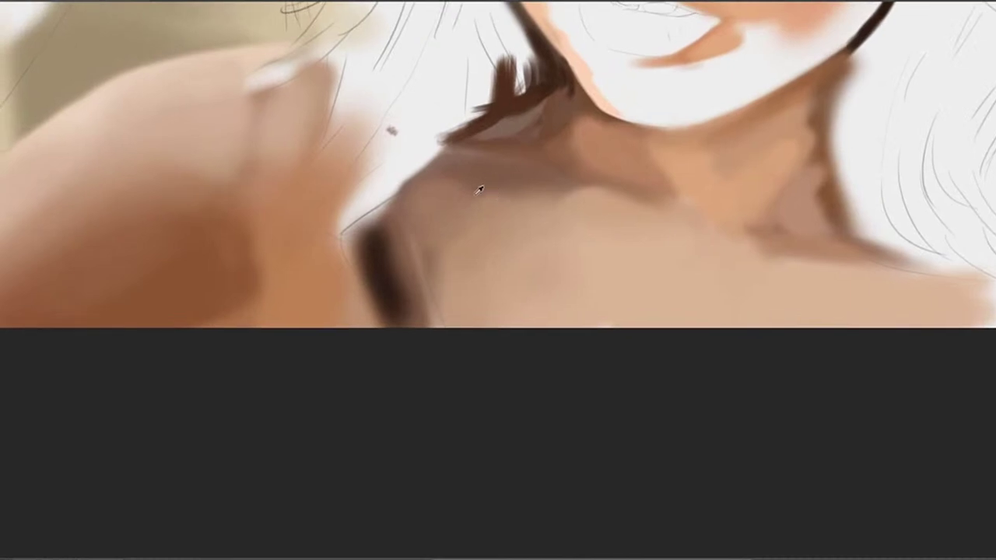
Blend sampled brown and tan tones along the near collarbone, softening the shadow's edge where it meets the chest
{"action": "left_click", "coordinate": [455, 202], "text": "alt"}
{"action": "left_click", "coordinate": [465, 153], "text": "alt"}
{"action": "left_click", "coordinate": [534, 204], "text": "alt"}
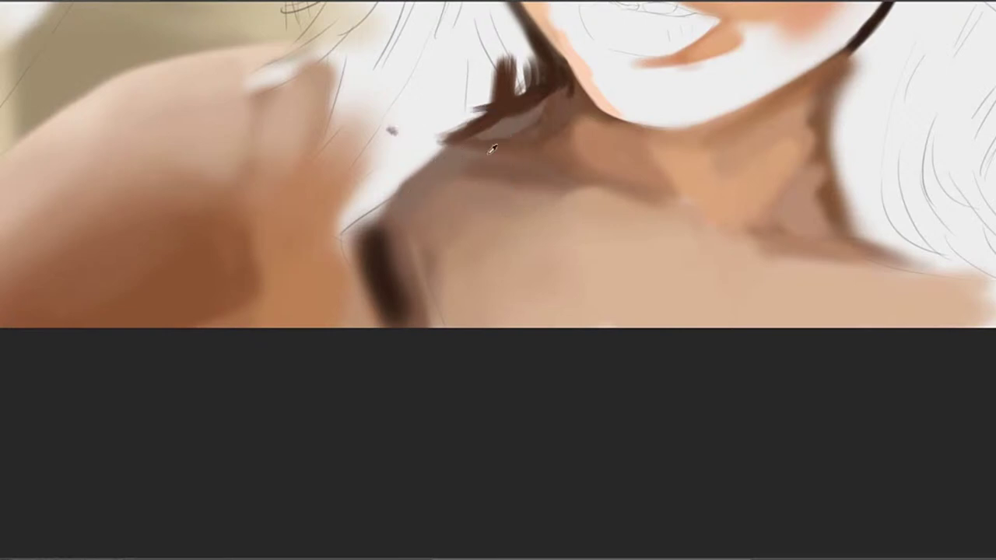
Enlarge the brush and blend pinkish tan over the lower chest beside the dark armpit shadow
{"action": "left_click_drag", "start_coordinate": [597, 127], "coordinate": [472, 178]}
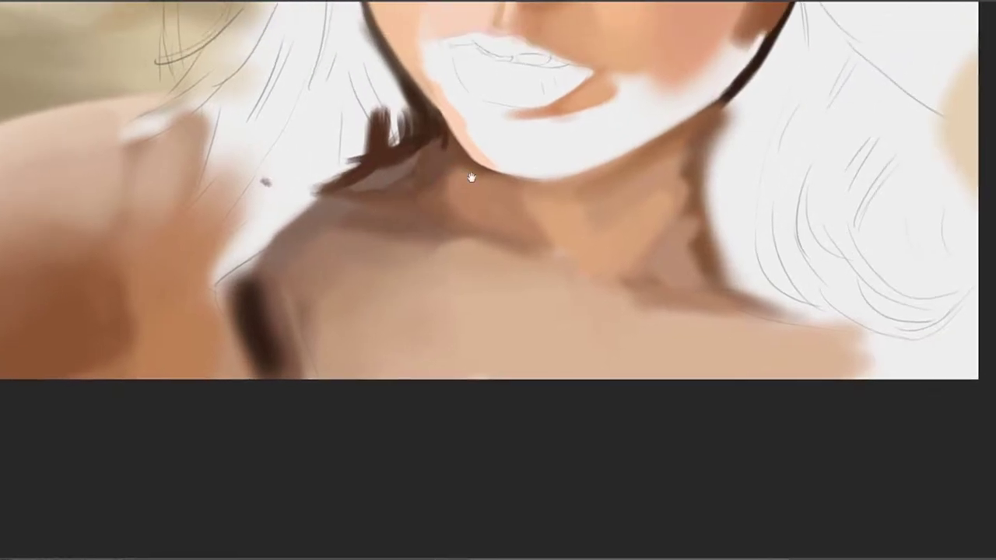
{"action": "left_click_drag", "start_coordinate": [500, 263], "coordinate": [552, 195]}
{"action": "left_click_drag", "start_coordinate": [486, 200], "coordinate": [472, 288]}
{"action": "left_click_drag", "start_coordinate": [550, 215], "coordinate": [469, 220]}
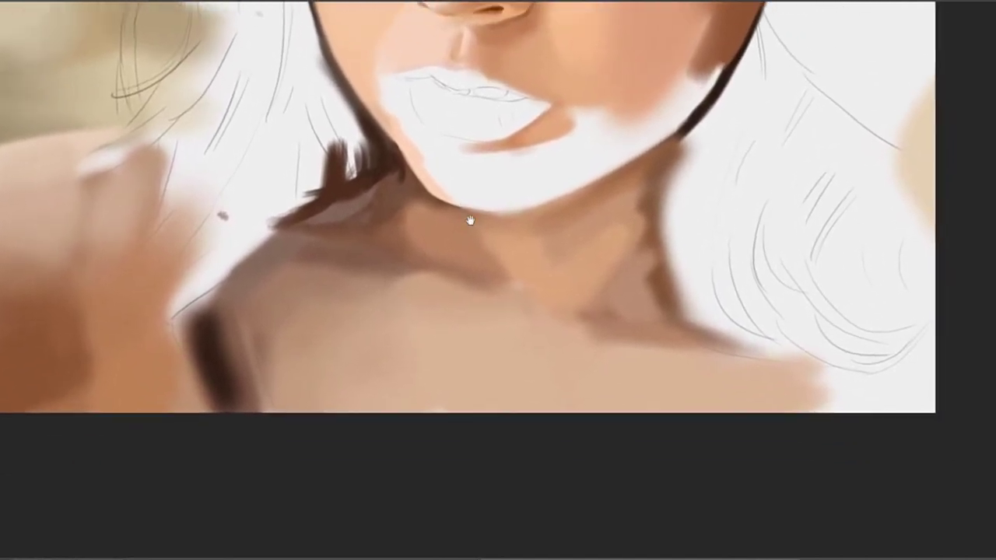
{"action": "mouse_move", "coordinate": [356, 343]}
{"action": "left_mouse_down"}
{"action": "mouse_move", "coordinate": [424, 256]}
{"action": "mouse_move", "coordinate": [421, 235]}
{"action": "left_mouse_up"}
{"action": "key", "text": "bracketright"}
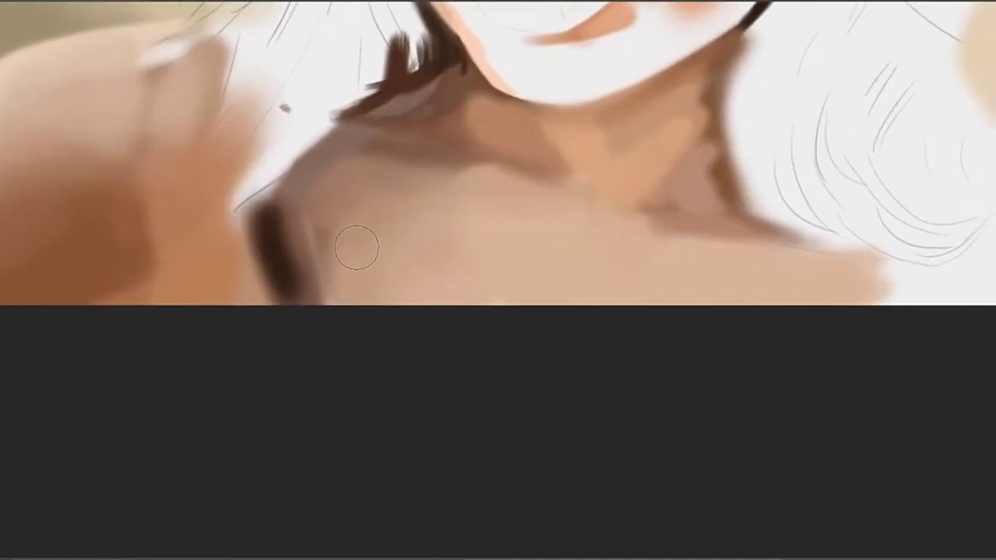
{"action": "left_click", "coordinate": [340, 241], "text": "alt"}
{"action": "left_click_drag", "start_coordinate": [340, 226], "coordinate": [370, 299]}
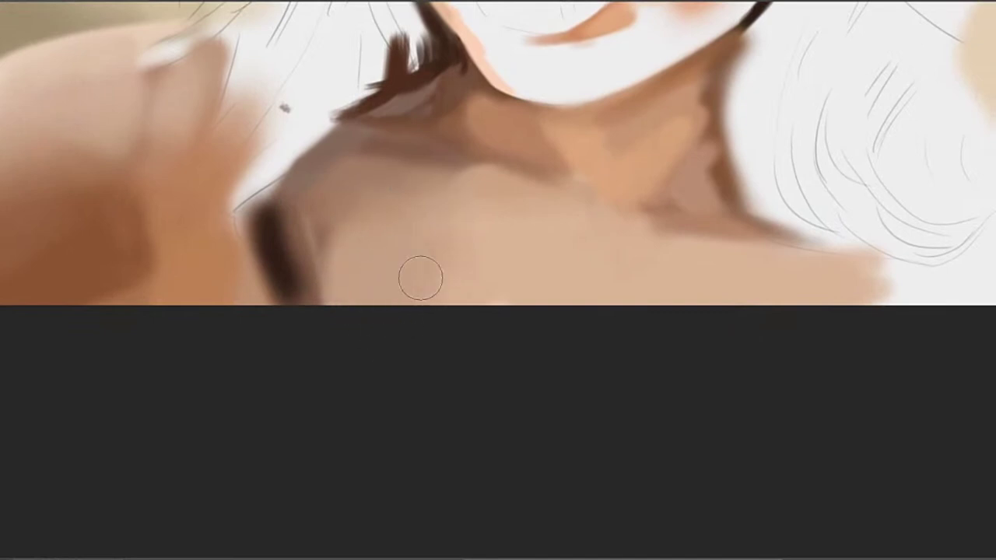
Reduce the brush size and soften the brown shadow under the far collarbone into the chest's light tan
{"action": "left_click_drag", "start_coordinate": [562, 271], "coordinate": [462, 296]}
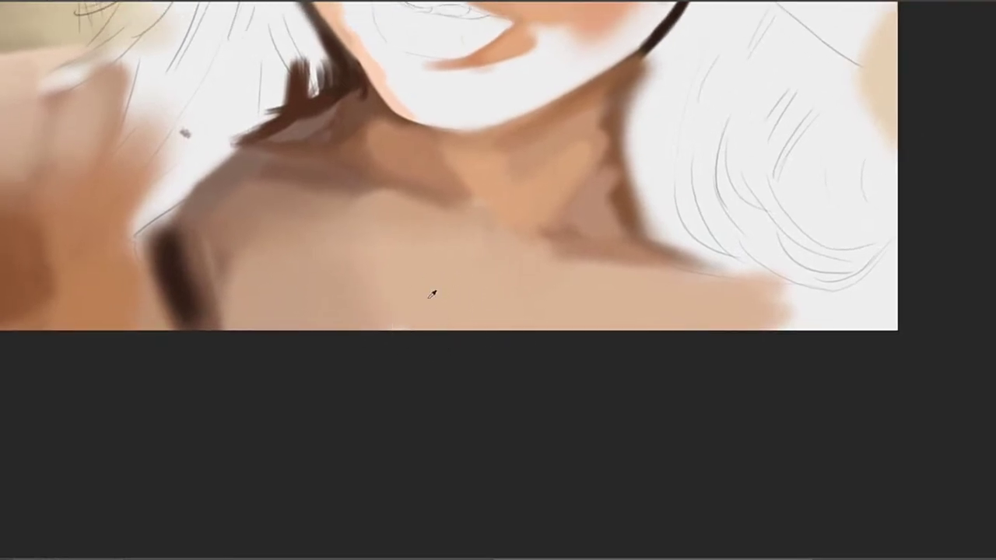
{"action": "left_click_drag", "start_coordinate": [630, 324], "coordinate": [548, 311]}
{"action": "key", "text": "bracketleft"}
{"action": "key", "text": "bracketleft"}
{"action": "key", "text": "bracketleft"}
{"action": "left_click", "coordinate": [504, 251], "text": "alt"}
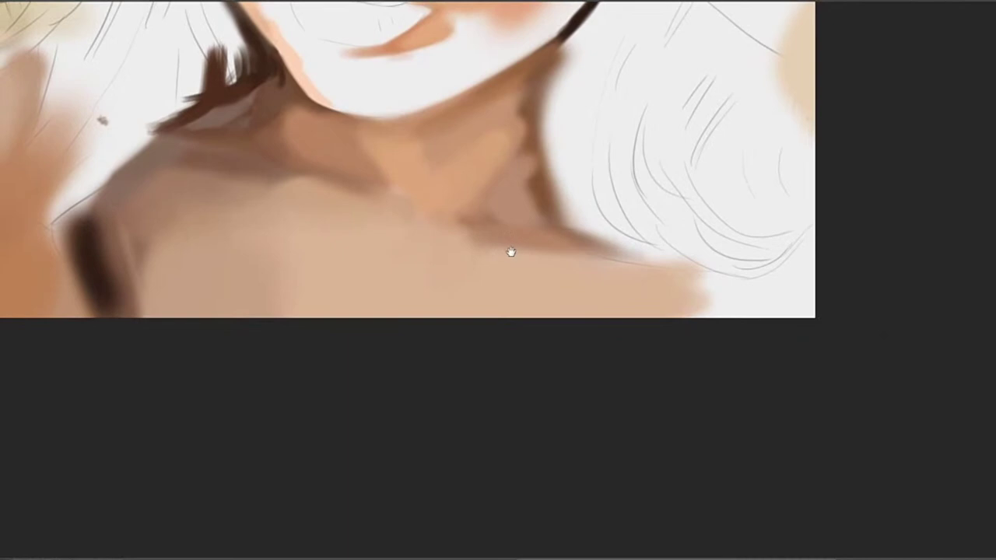
{"action": "left_click", "coordinate": [503, 232], "text": "alt"}
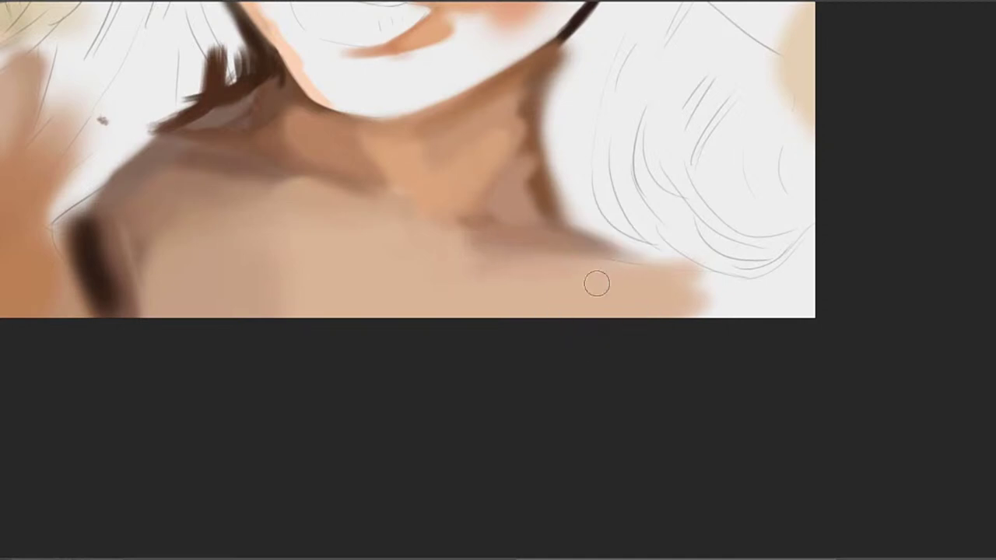
{"action": "left_click", "coordinate": [482, 228], "text": "alt"}
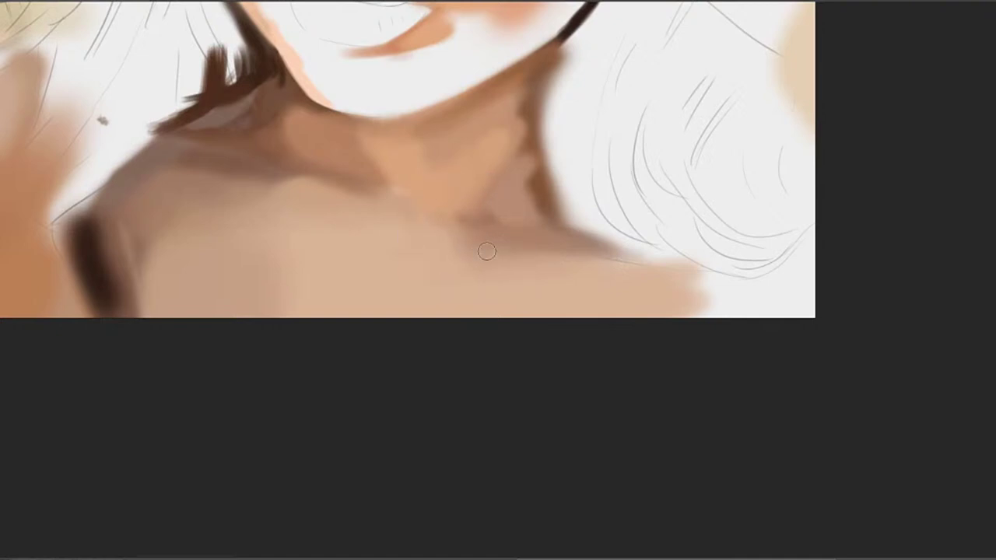
{"action": "left_click", "coordinate": [458, 251], "text": "alt"}
Widen the brown shadow down the far edge of the neck below the jaw, using a sampled neck tone
{"action": "left_click_drag", "start_coordinate": [481, 206], "coordinate": [461, 270]}
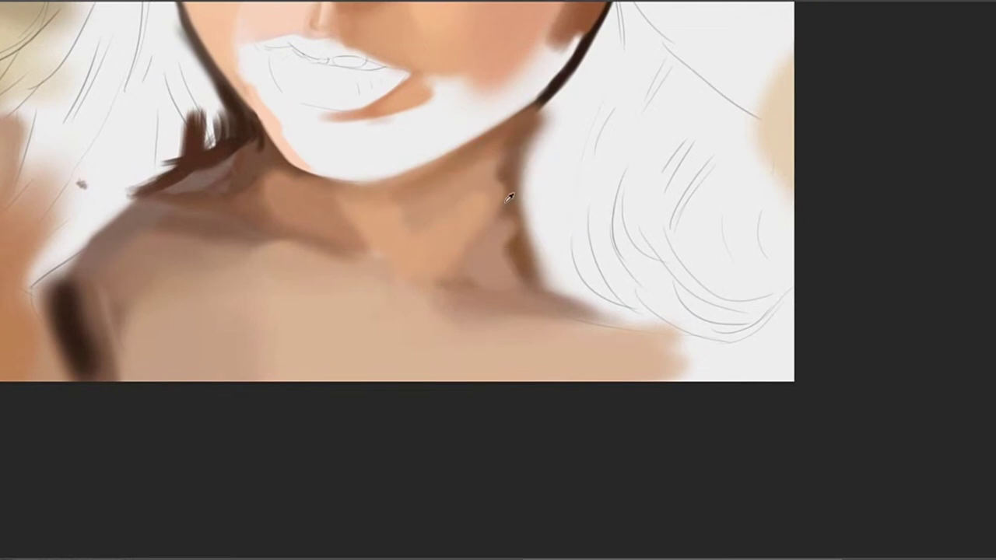
{"action": "left_click_drag", "start_coordinate": [509, 158], "coordinate": [501, 213]}
{"action": "left_click", "coordinate": [510, 196], "text": "alt"}
{"action": "left_click_drag", "start_coordinate": [473, 177], "coordinate": [539, 195]}
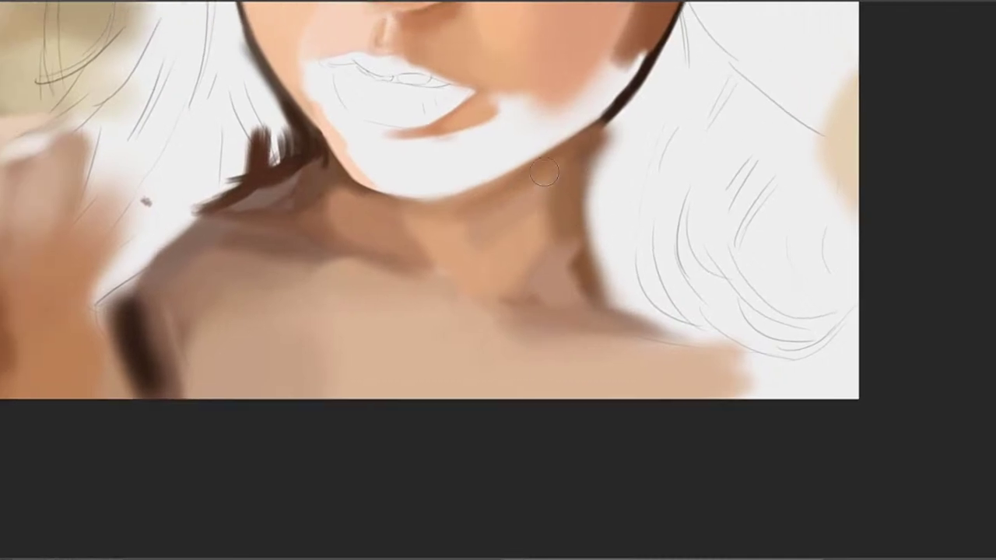
Blend greyish brown over the near side of the neck and the shoulder top, smoothing the collarbone shadow
{"action": "left_click_drag", "start_coordinate": [487, 225], "coordinate": [536, 203]}
{"action": "left_click_drag", "start_coordinate": [455, 214], "coordinate": [495, 239]}
{"action": "left_click_drag", "start_coordinate": [375, 218], "coordinate": [418, 256]}
{"action": "left_click", "coordinate": [465, 264], "text": "alt"}
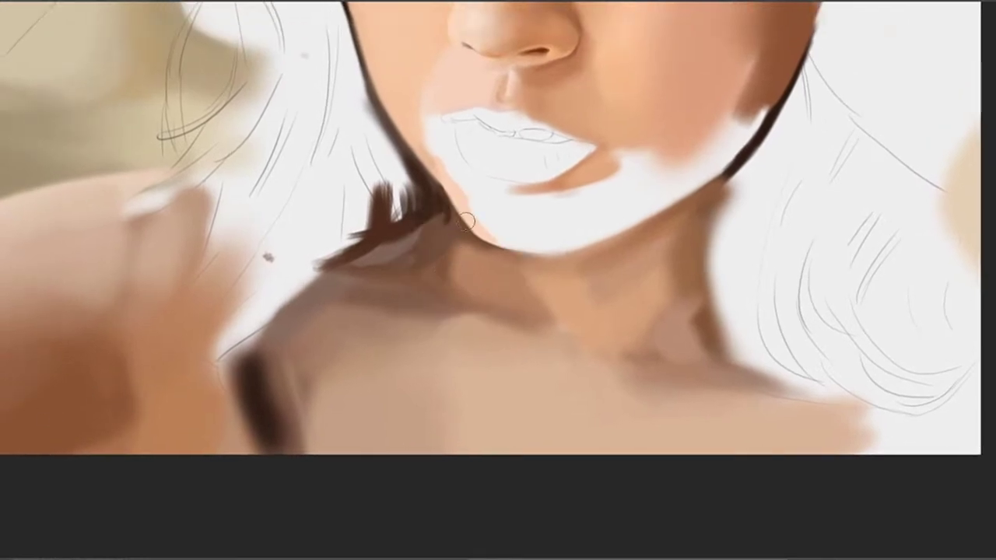
{"action": "left_click", "coordinate": [407, 245], "text": "alt"}
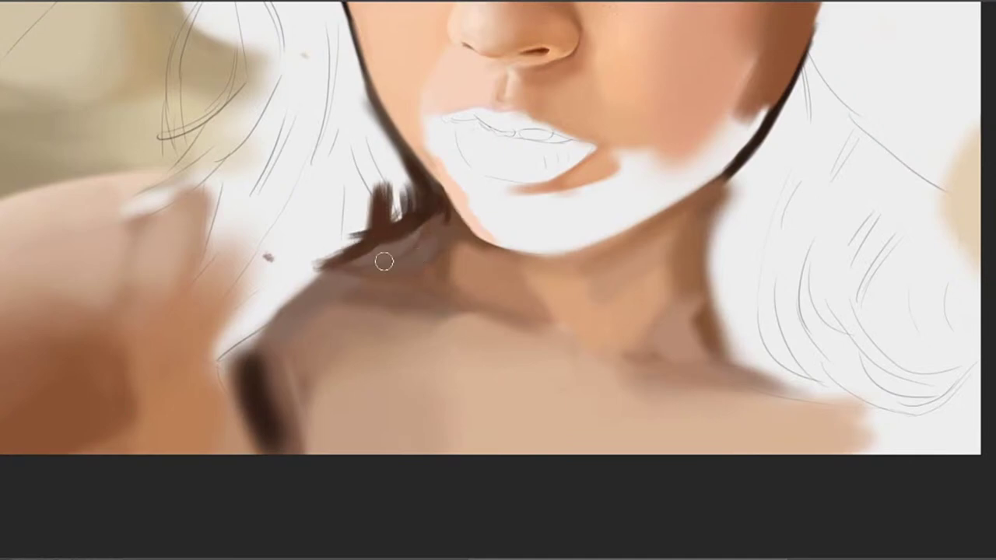
{"action": "left_click_drag", "start_coordinate": [427, 251], "coordinate": [438, 272]}
{"action": "left_click", "coordinate": [403, 324], "text": "alt"}
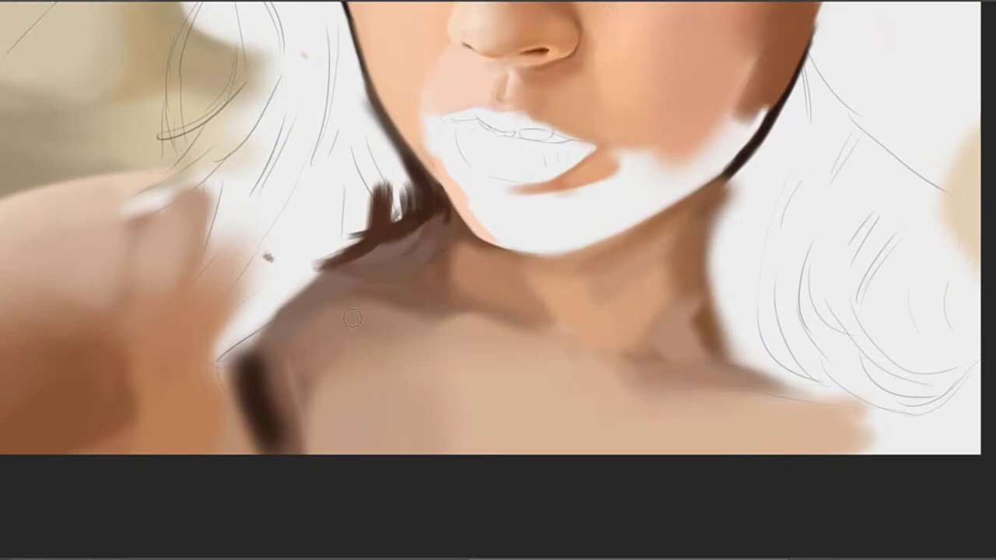
{"action": "left_click", "coordinate": [340, 280], "text": "alt"}
Examine the face, neck and chest within the whole portrait
{"action": "mouse_move", "coordinate": [462, 235]}
{"action": "left_mouse_down"}
{"action": "mouse_move", "coordinate": [426, 272]}
{"action": "mouse_move", "coordinate": [376, 392]}
{"action": "left_mouse_up"}
{"action": "left_click_drag", "start_coordinate": [415, 258], "coordinate": [372, 213]}
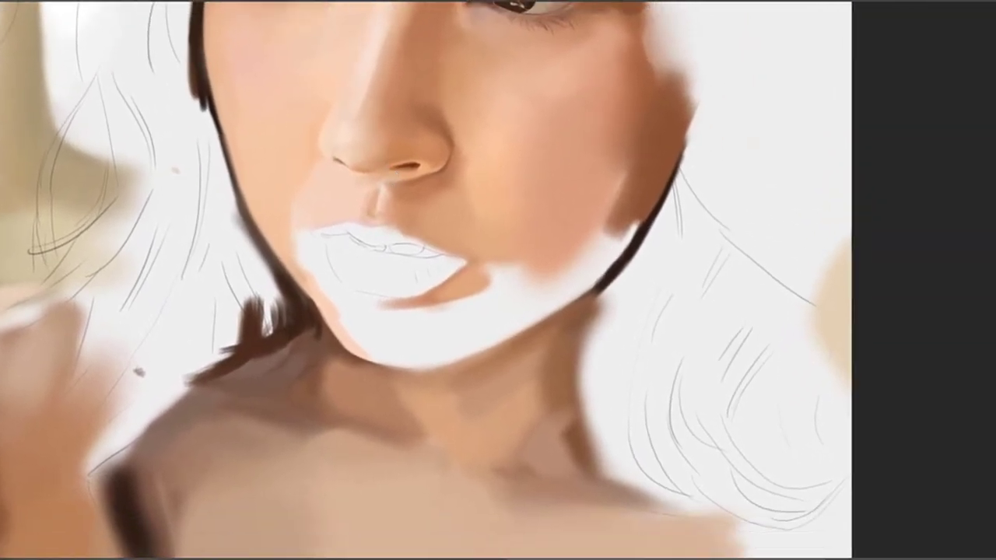
{"action": "mouse_move", "coordinate": [512, 254]}
{"action": "left_mouse_down"}
{"action": "mouse_move", "coordinate": [453, 249]}
{"action": "mouse_move", "coordinate": [494, 271]}
{"action": "mouse_move", "coordinate": [510, 262]}
{"action": "left_mouse_up"}
{"action": "mouse_move", "coordinate": [511, 214]}
{"action": "left_mouse_down"}
{"action": "mouse_move", "coordinate": [526, 224]}
{"action": "mouse_move", "coordinate": [530, 199]}
{"action": "mouse_move", "coordinate": [552, 226]}
{"action": "mouse_move", "coordinate": [489, 261]}
{"action": "mouse_move", "coordinate": [509, 266]}
{"action": "left_mouse_up"}
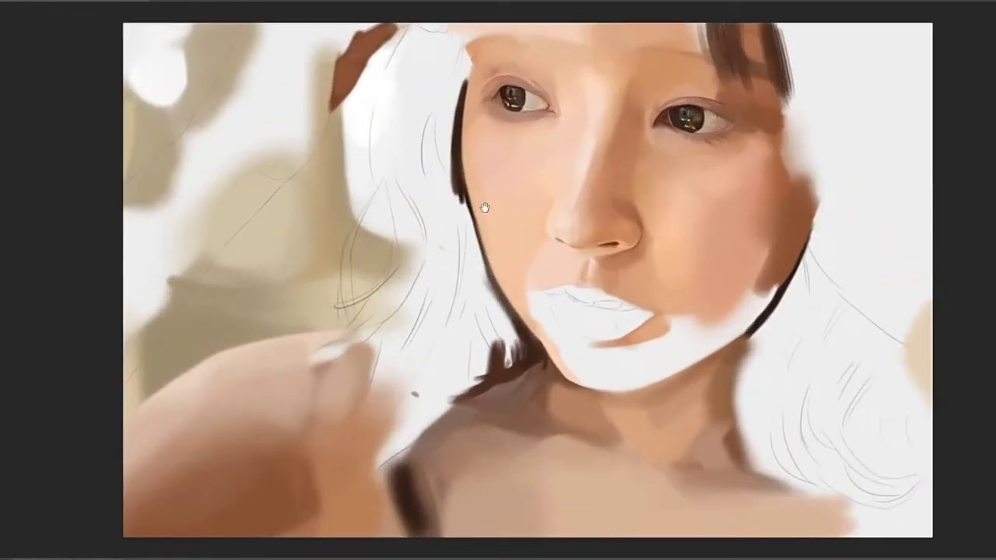
{"action": "left_click_drag", "start_coordinate": [548, 221], "coordinate": [566, 220]}
{"action": "left_click_drag", "start_coordinate": [688, 200], "coordinate": [419, 165]}
{"action": "left_click_drag", "start_coordinate": [516, 222], "coordinate": [543, 133]}
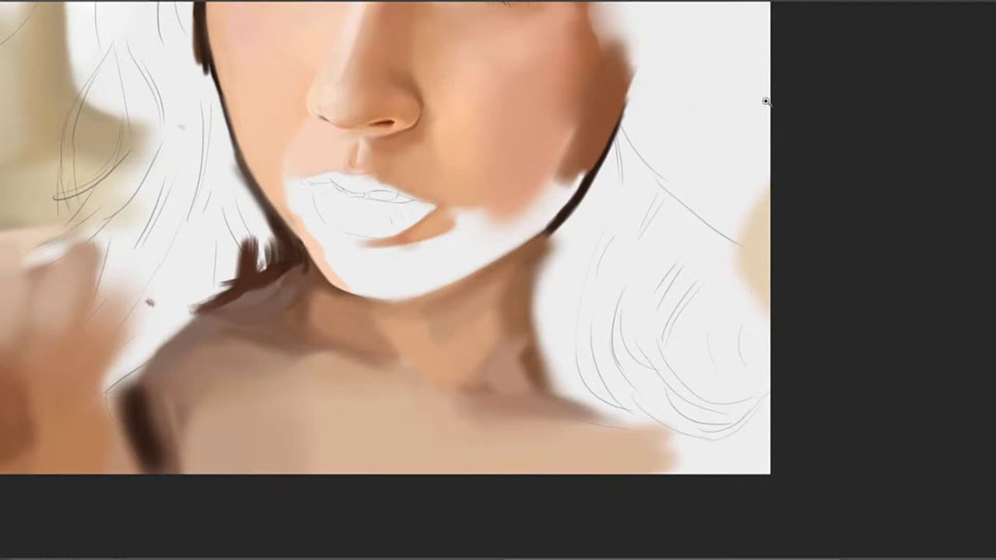
{"action": "left_click_drag", "start_coordinate": [500, 292], "coordinate": [536, 259]}
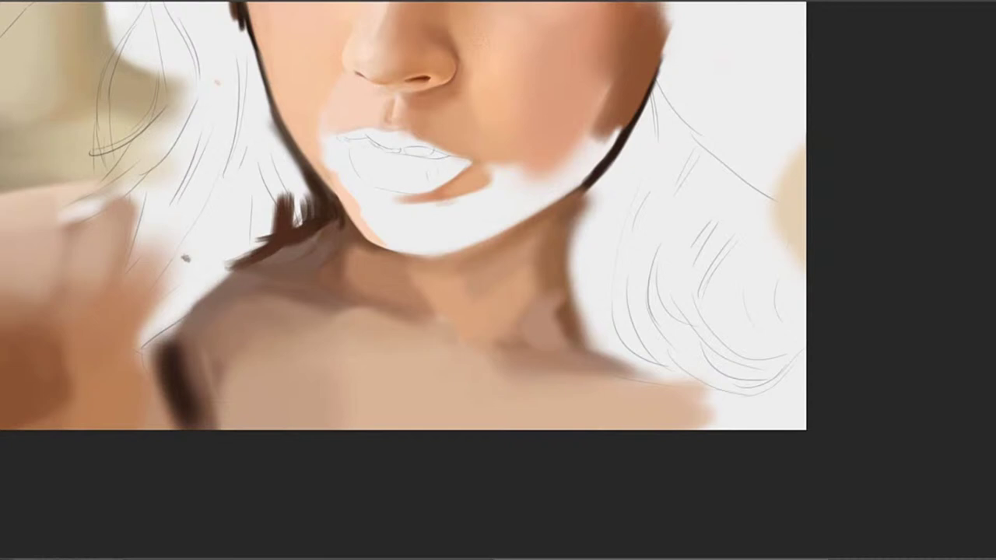
Blend sampled browns into the hollow at the far base of the neck, joining it with the collarbone shadow
{"action": "left_click_drag", "start_coordinate": [556, 294], "coordinate": [581, 224]}
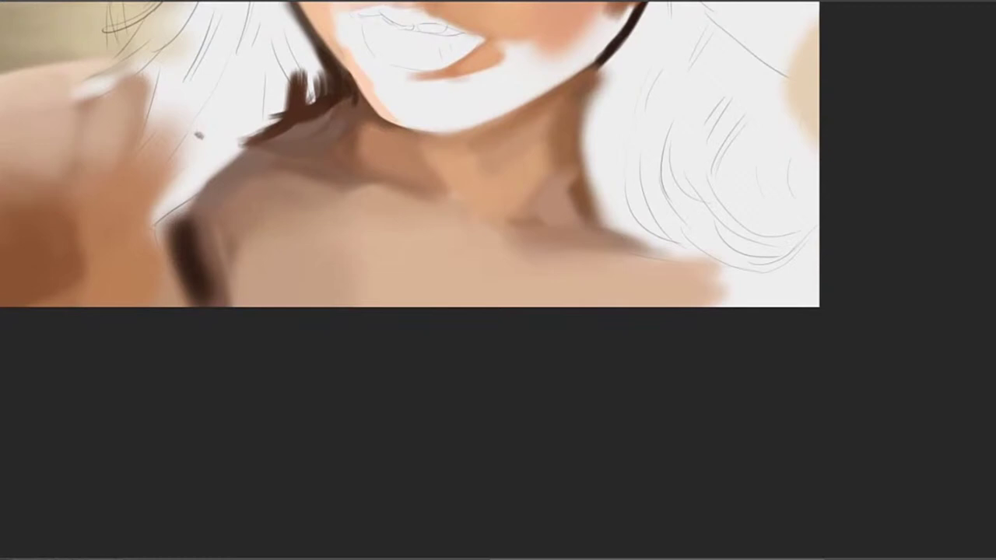
{"action": "mouse_move", "coordinate": [622, 206]}
{"action": "left_mouse_down"}
{"action": "mouse_move", "coordinate": [671, 198]}
{"action": "mouse_move", "coordinate": [592, 200]}
{"action": "left_mouse_up"}
{"action": "left_click", "coordinate": [633, 176], "text": "alt"}
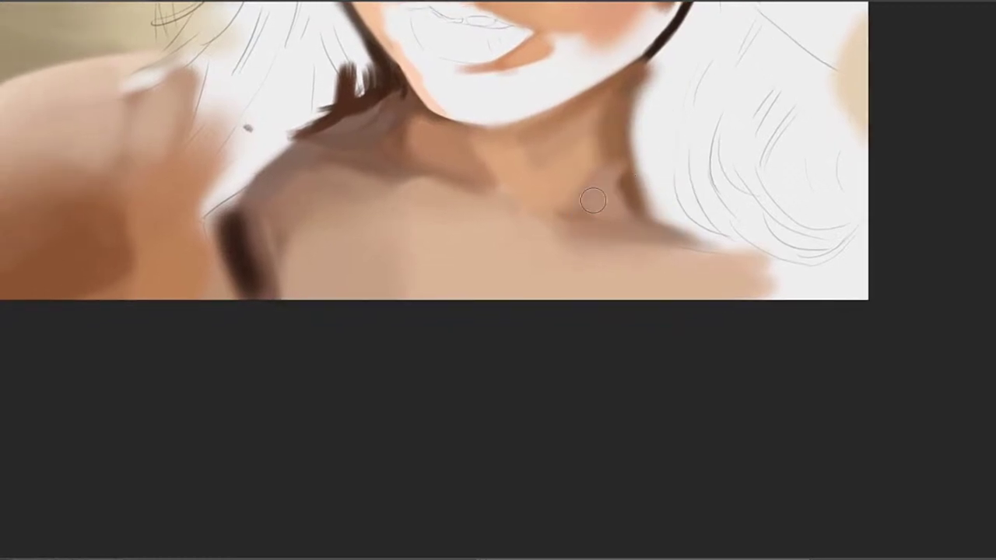
{"action": "left_click", "coordinate": [600, 197], "text": "alt"}
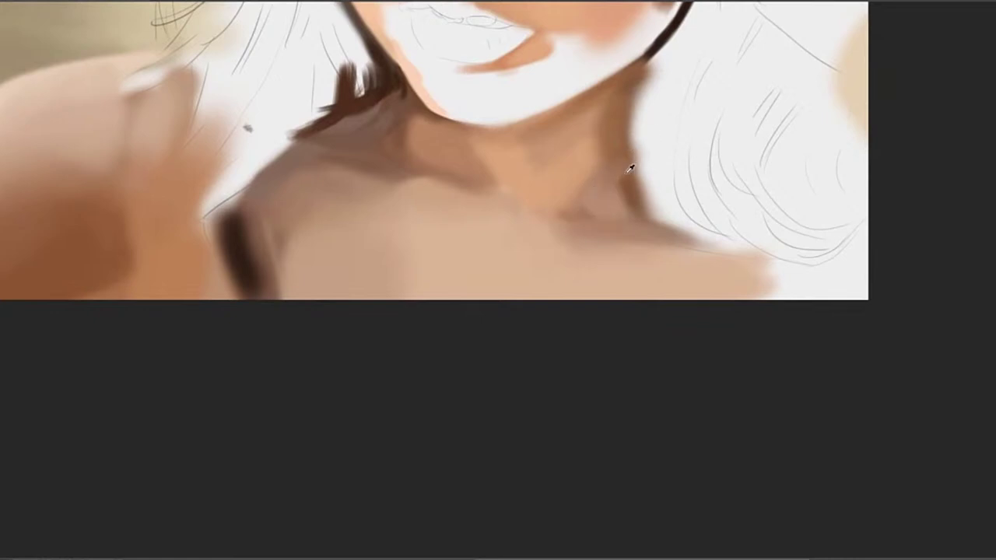
{"action": "left_click", "coordinate": [625, 171], "text": "alt"}
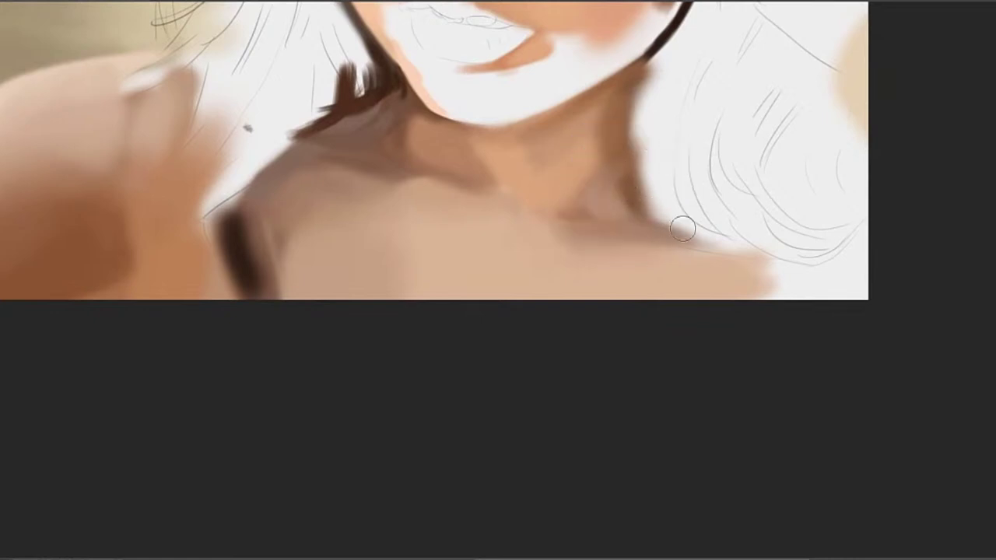
{"action": "left_click_drag", "start_coordinate": [639, 189], "coordinate": [666, 218]}
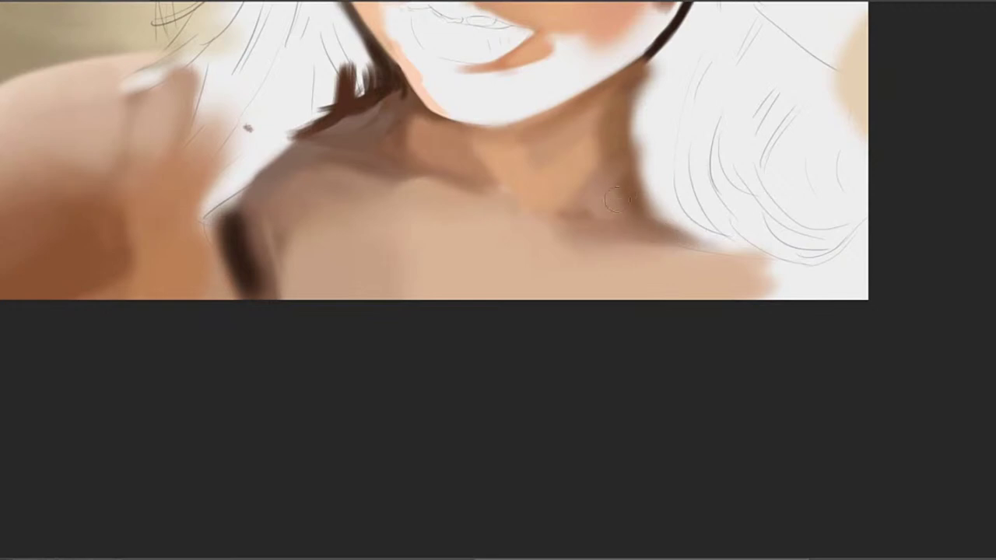
{"action": "key", "text": "alt"}
Extend the far shoulder over the white area with light tan and cover its outer part with greyish tan
{"action": "left_click_drag", "start_coordinate": [626, 141], "coordinate": [596, 125]}
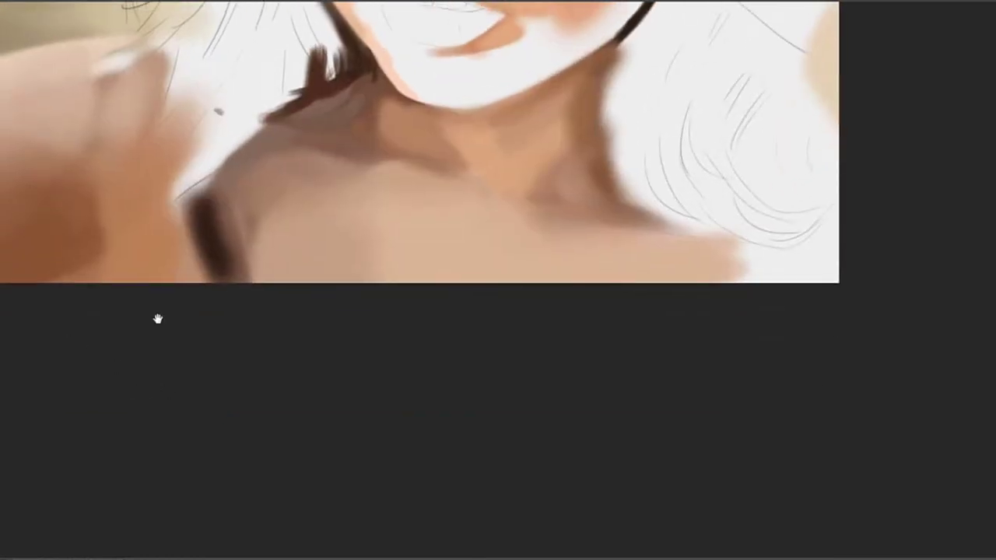
{"action": "left_click_drag", "start_coordinate": [807, 234], "coordinate": [745, 270]}
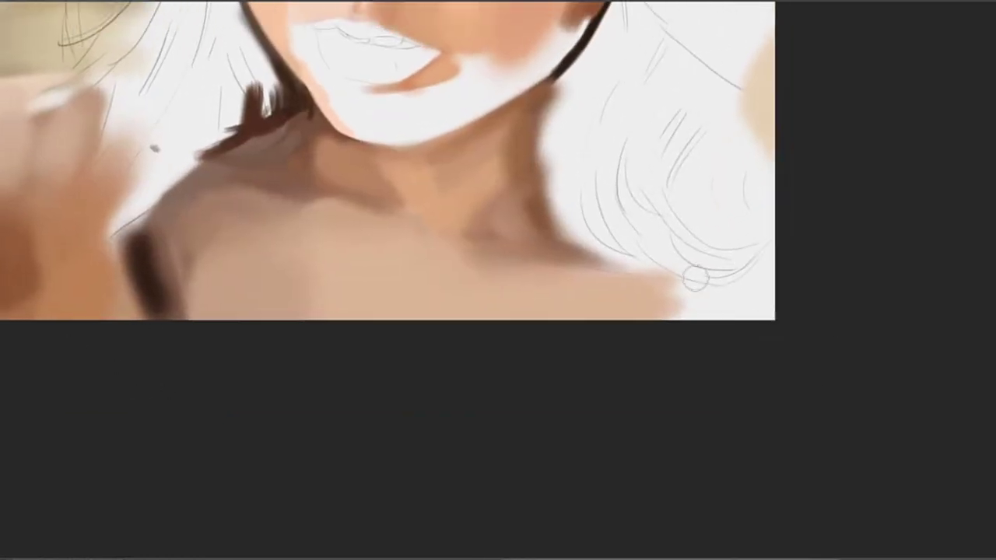
{"action": "left_click_drag", "start_coordinate": [665, 296], "coordinate": [729, 258]}
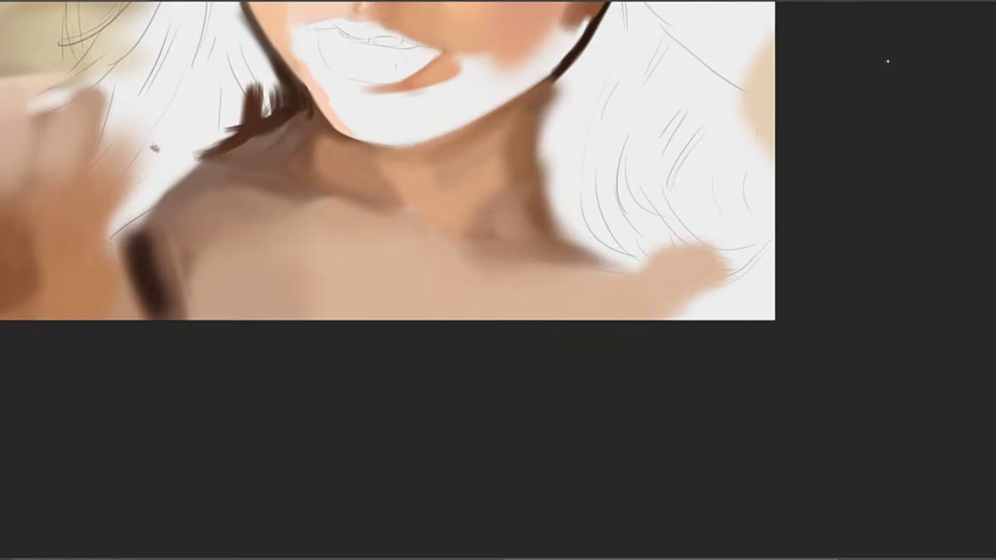
{"action": "mouse_move", "coordinate": [671, 332]}
{"action": "left_mouse_down"}
{"action": "mouse_move", "coordinate": [637, 324]}
{"action": "mouse_move", "coordinate": [707, 282]}
{"action": "mouse_move", "coordinate": [618, 308]}
{"action": "left_mouse_up"}
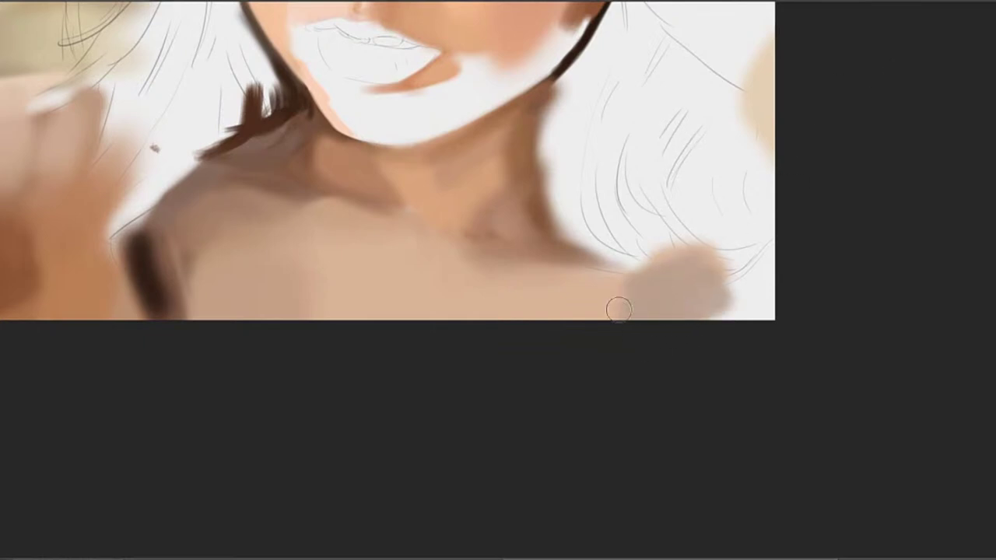
Fill the far shoulder out to the canvas corner with greyish tan using a larger brush, and reduce the brush size again
{"action": "key", "text": "bracketright"}
{"action": "key", "text": "bracketright"}
{"action": "key", "text": "bracketright"}
{"action": "key", "text": "bracketright"}
{"action": "key", "text": "bracketright"}
{"action": "mouse_move", "coordinate": [731, 308]}
{"action": "left_mouse_down"}
{"action": "mouse_move", "coordinate": [780, 318]}
{"action": "mouse_move", "coordinate": [689, 307]}
{"action": "mouse_move", "coordinate": [741, 297]}
{"action": "mouse_move", "coordinate": [728, 297]}
{"action": "mouse_move", "coordinate": [764, 270]}
{"action": "mouse_move", "coordinate": [754, 274]}
{"action": "mouse_move", "coordinate": [777, 280]}
{"action": "mouse_move", "coordinate": [734, 234]}
{"action": "mouse_move", "coordinate": [745, 303]}
{"action": "mouse_move", "coordinate": [750, 259]}
{"action": "mouse_move", "coordinate": [730, 412]}
{"action": "mouse_move", "coordinate": [779, 265]}
{"action": "left_mouse_up"}
{"action": "key", "text": "bracketleft"}
{"action": "key", "text": "bracketleft"}
{"action": "key", "text": "bracketleft"}
{"action": "key", "text": "bracketleft"}
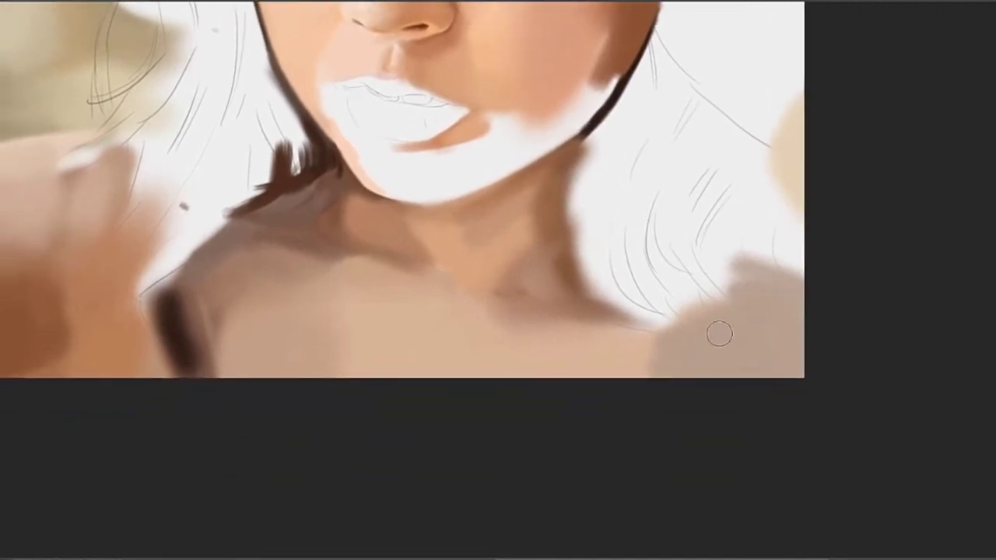
Blend pinkish tan from the chest across the grey far shoulder with an enlarged brush, softening its upper edge
{"action": "mouse_move", "coordinate": [759, 309]}
{"action": "left_mouse_down"}
{"action": "mouse_move", "coordinate": [727, 310]}
{"action": "mouse_move", "coordinate": [736, 287]}
{"action": "mouse_move", "coordinate": [681, 304]}
{"action": "mouse_move", "coordinate": [622, 378]}
{"action": "left_mouse_up"}
{"action": "left_click", "coordinate": [660, 341], "text": "alt"}
{"action": "key", "text": "["}
{"action": "key", "text": "]"}
{"action": "key", "text": "]"}
{"action": "key", "text": "]"}
{"action": "key", "text": "]"}
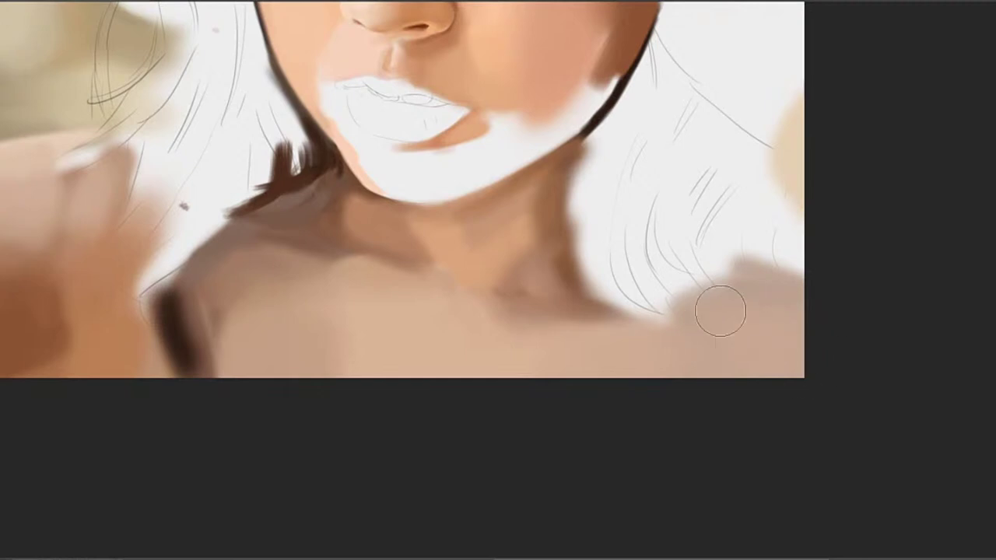
{"action": "left_click_drag", "start_coordinate": [717, 308], "coordinate": [692, 312]}
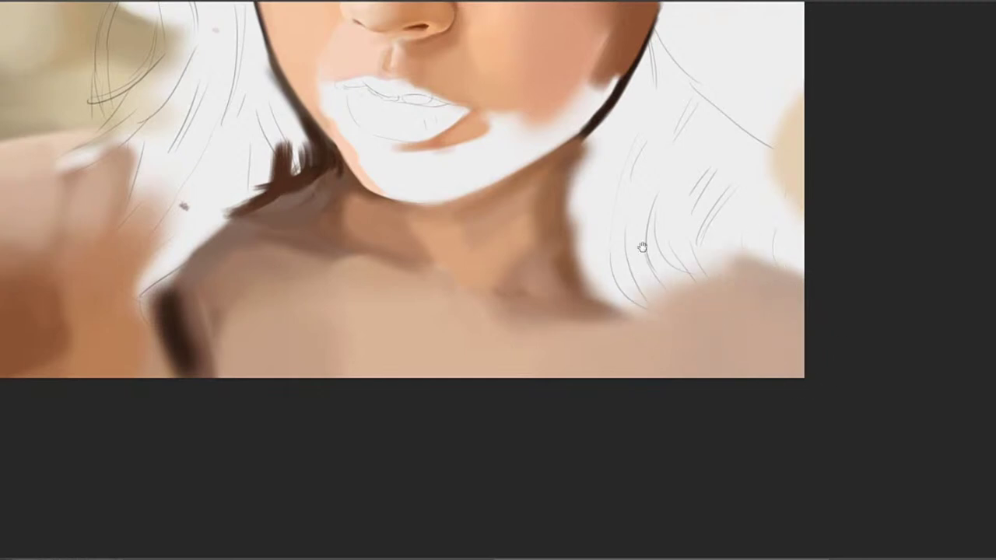
Examine the near shoulder, the background and the face, closing in on the eye beside the dark hair outline
{"action": "mouse_move", "coordinate": [642, 246]}
{"action": "left_mouse_down"}
{"action": "mouse_move", "coordinate": [772, 350]}
{"action": "mouse_move", "coordinate": [679, 337]}
{"action": "mouse_move", "coordinate": [762, 234]}
{"action": "left_mouse_up"}
{"action": "mouse_move", "coordinate": [582, 337]}
{"action": "left_mouse_down"}
{"action": "mouse_move", "coordinate": [629, 340]}
{"action": "mouse_move", "coordinate": [642, 324]}
{"action": "left_mouse_up"}
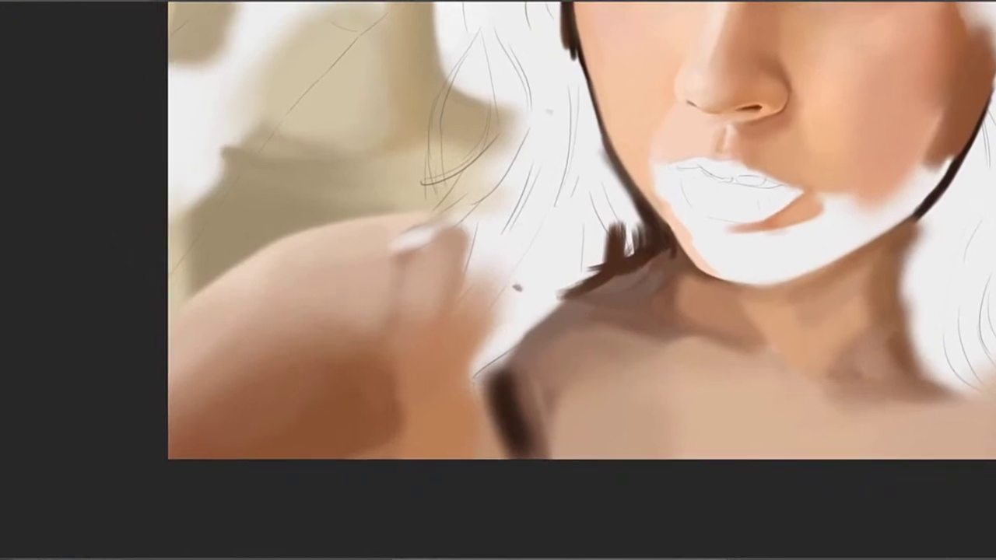
{"action": "left_click_drag", "start_coordinate": [408, 189], "coordinate": [607, 189]}
{"action": "left_click_drag", "start_coordinate": [511, 279], "coordinate": [547, 324]}
{"action": "left_click_drag", "start_coordinate": [540, 245], "coordinate": [511, 305]}
{"action": "left_click_drag", "start_coordinate": [571, 254], "coordinate": [444, 371]}
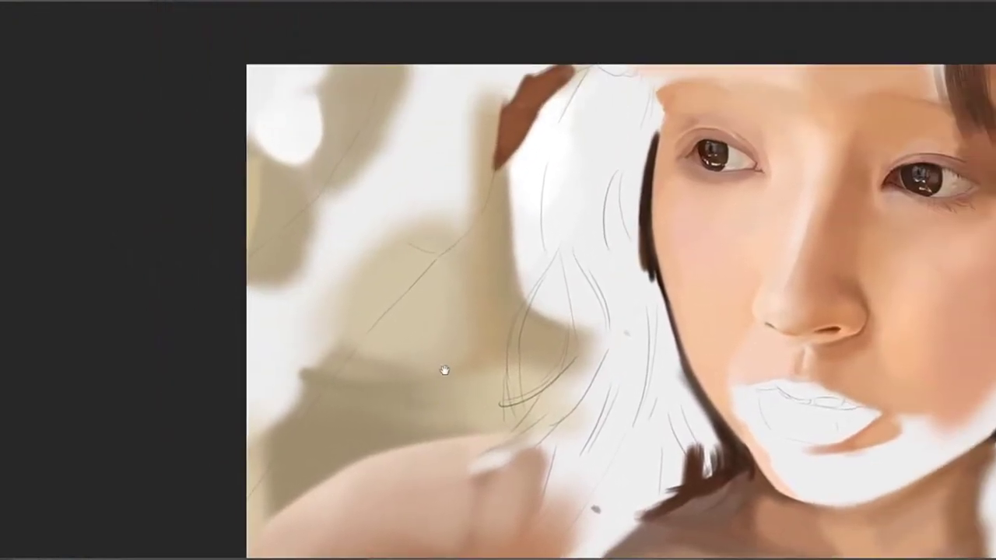
{"action": "left_click_drag", "start_coordinate": [724, 242], "coordinate": [506, 225]}
{"action": "mouse_move", "coordinate": [527, 277]}
{"action": "left_mouse_down"}
{"action": "mouse_move", "coordinate": [582, 262]}
{"action": "mouse_move", "coordinate": [523, 307]}
{"action": "left_mouse_up"}
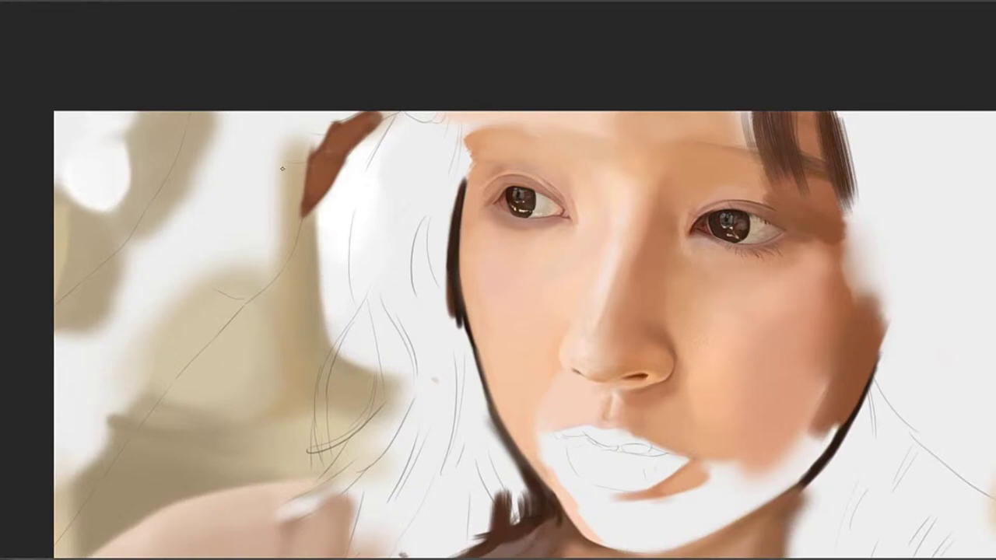
{"action": "left_click_drag", "start_coordinate": [517, 199], "coordinate": [518, 215]}
{"action": "scroll", "coordinate": [532, 215], "scroll_direction": "up", "scroll_amount": 4}
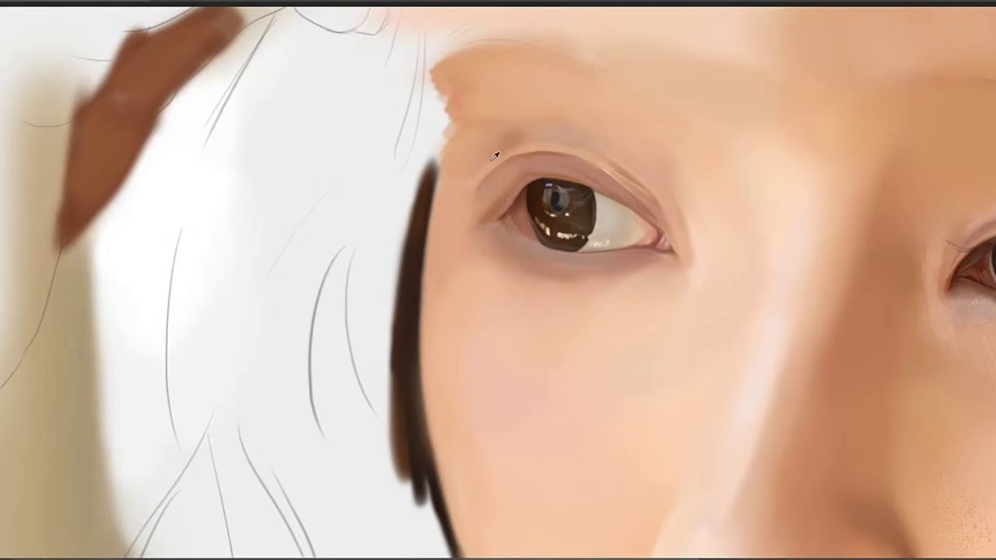
{"action": "left_click_drag", "start_coordinate": [552, 313], "coordinate": [575, 262]}
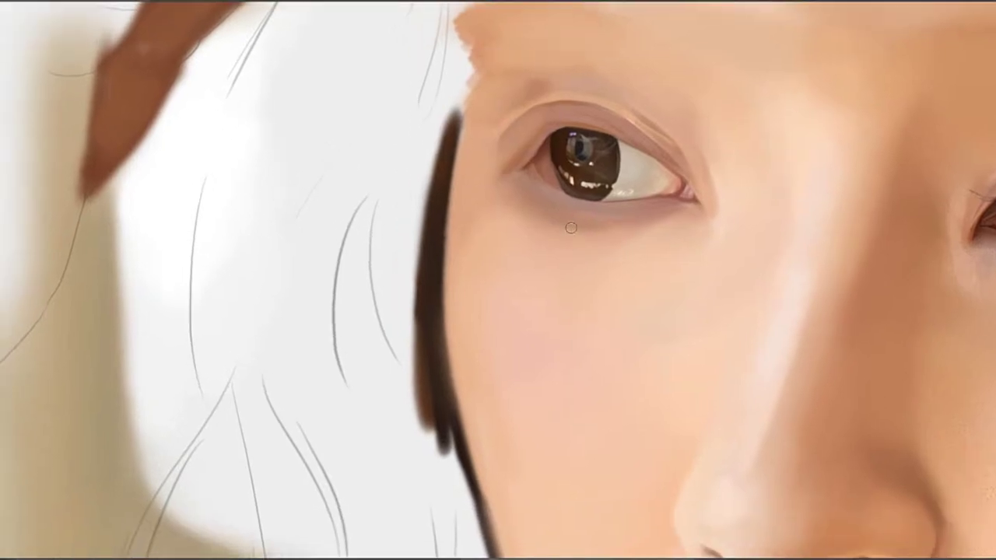
Brush light skin tone over the dark hair outline beside the eye and upper cheek with a larger soft brush
{"action": "mouse_move", "coordinate": [515, 215]}
{"action": "left_mouse_down"}
{"action": "mouse_move", "coordinate": [509, 244]}
{"action": "mouse_move", "coordinate": [520, 242]}
{"action": "left_mouse_up"}
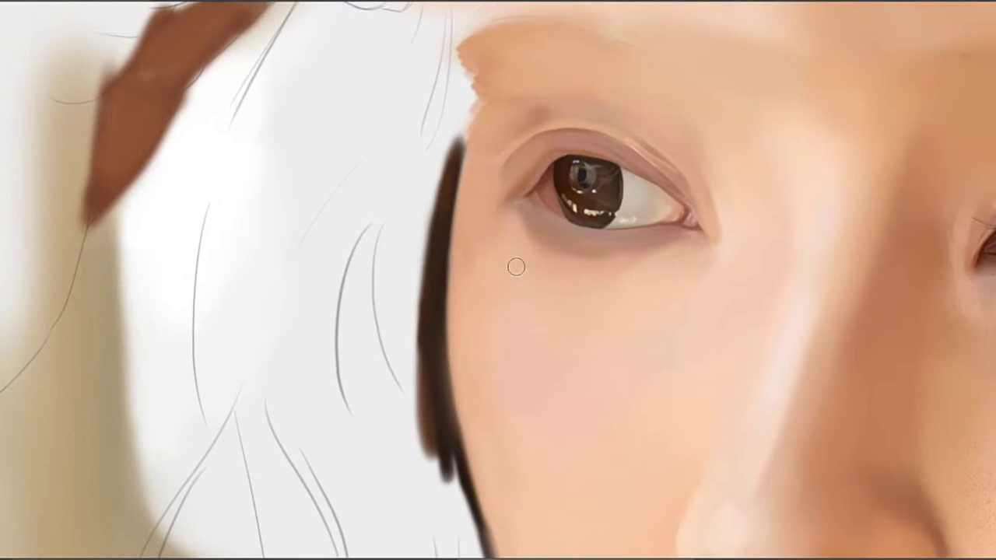
{"action": "mouse_move", "coordinate": [494, 304]}
{"action": "left_mouse_down"}
{"action": "mouse_move", "coordinate": [509, 269]}
{"action": "mouse_move", "coordinate": [497, 246]}
{"action": "left_mouse_up"}
{"action": "key", "text": "bracketright"}
{"action": "key", "text": "bracketright"}
{"action": "key", "text": "bracketright"}
{"action": "key", "text": "bracketright"}
{"action": "key", "text": "bracketright"}
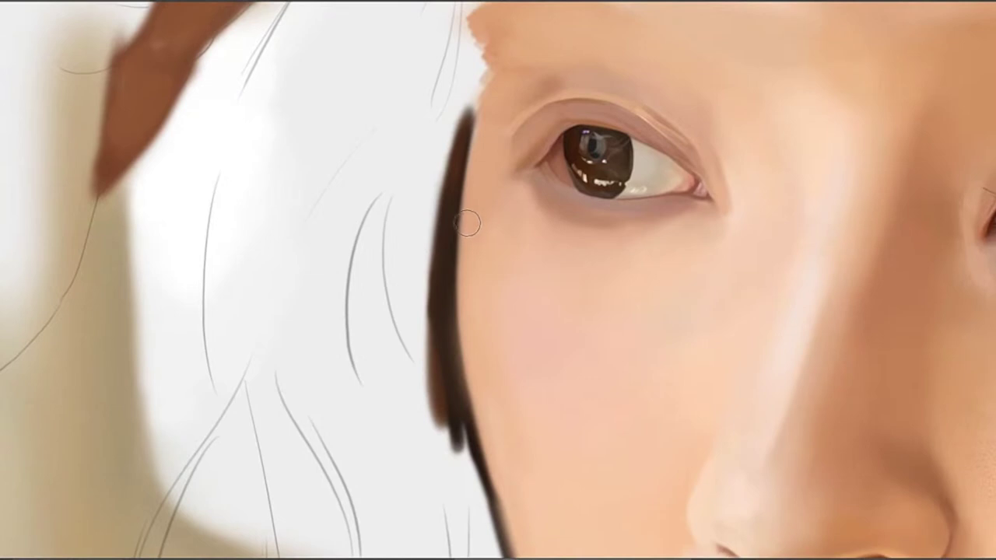
{"action": "left_click_drag", "start_coordinate": [467, 144], "coordinate": [488, 412]}
{"action": "key", "text": "ctrl+z"}
{"action": "mouse_move", "coordinate": [460, 159]}
{"action": "left_mouse_down"}
{"action": "mouse_move", "coordinate": [492, 466]}
{"action": "mouse_move", "coordinate": [463, 243]}
{"action": "mouse_move", "coordinate": [479, 430]}
{"action": "mouse_move", "coordinate": [467, 321]}
{"action": "mouse_move", "coordinate": [465, 154]}
{"action": "mouse_move", "coordinate": [454, 297]}
{"action": "mouse_move", "coordinate": [475, 331]}
{"action": "mouse_move", "coordinate": [458, 162]}
{"action": "mouse_move", "coordinate": [487, 319]}
{"action": "left_mouse_up"}
{"action": "key", "text": "ctrl+z"}
{"action": "key", "text": "ctrl+z"}
{"action": "left_click_drag", "start_coordinate": [464, 143], "coordinate": [478, 423]}
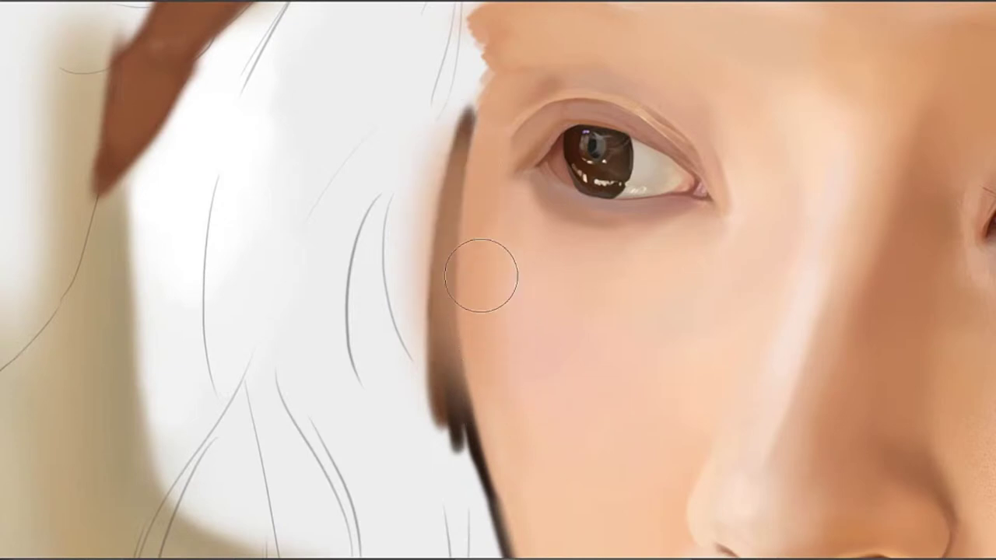
{"action": "key", "text": "ctrl+z"}
{"action": "left_click_drag", "start_coordinate": [464, 152], "coordinate": [482, 431]}
Soften the dark outline along the lower cheek and jaw with translucent pinkish tan
{"action": "left_click_drag", "start_coordinate": [491, 366], "coordinate": [456, 189]}
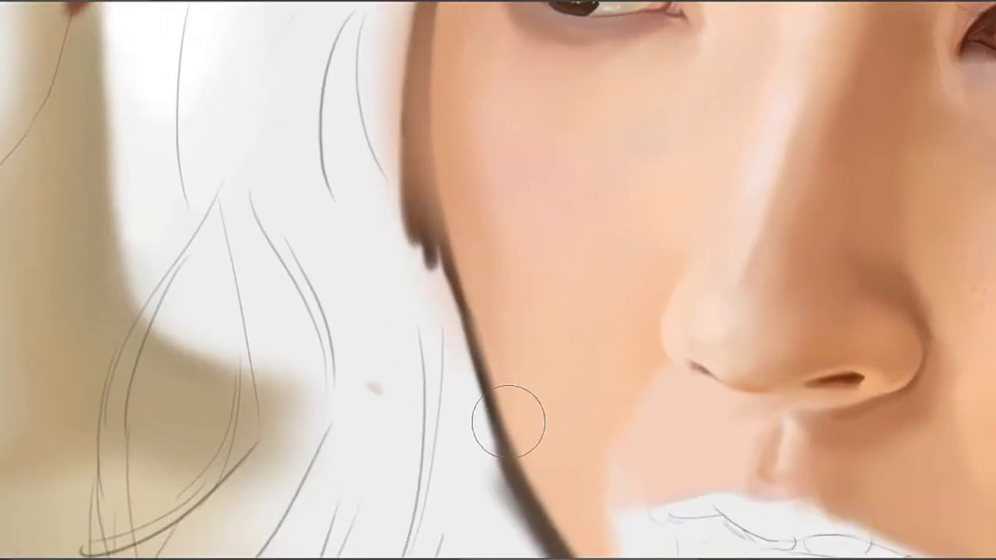
{"action": "left_click_drag", "start_coordinate": [493, 382], "coordinate": [439, 260]}
{"action": "mouse_move", "coordinate": [447, 343]}
{"action": "left_mouse_down"}
{"action": "mouse_move", "coordinate": [479, 426]}
{"action": "mouse_move", "coordinate": [451, 389]}
{"action": "left_mouse_up"}
{"action": "left_click_drag", "start_coordinate": [421, 295], "coordinate": [541, 510]}
{"action": "left_click_drag", "start_coordinate": [439, 306], "coordinate": [508, 433]}
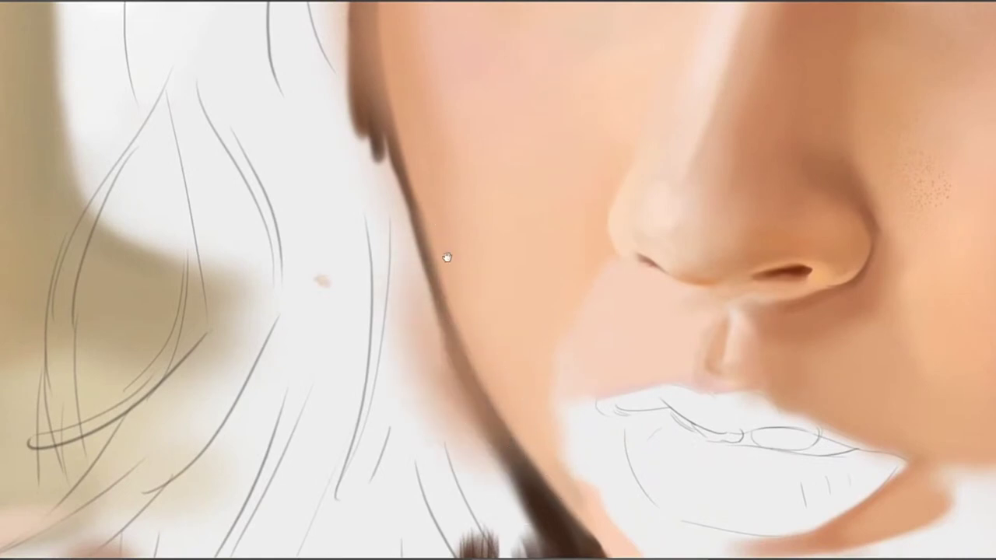
{"action": "left_click_drag", "start_coordinate": [446, 257], "coordinate": [452, 367]}
Sample pink and peach tones from the cheek and blend them down its outer side
{"action": "mouse_move", "coordinate": [442, 177]}
{"action": "left_mouse_down"}
{"action": "mouse_move", "coordinate": [449, 300]}
{"action": "mouse_move", "coordinate": [421, 253]}
{"action": "left_mouse_up"}
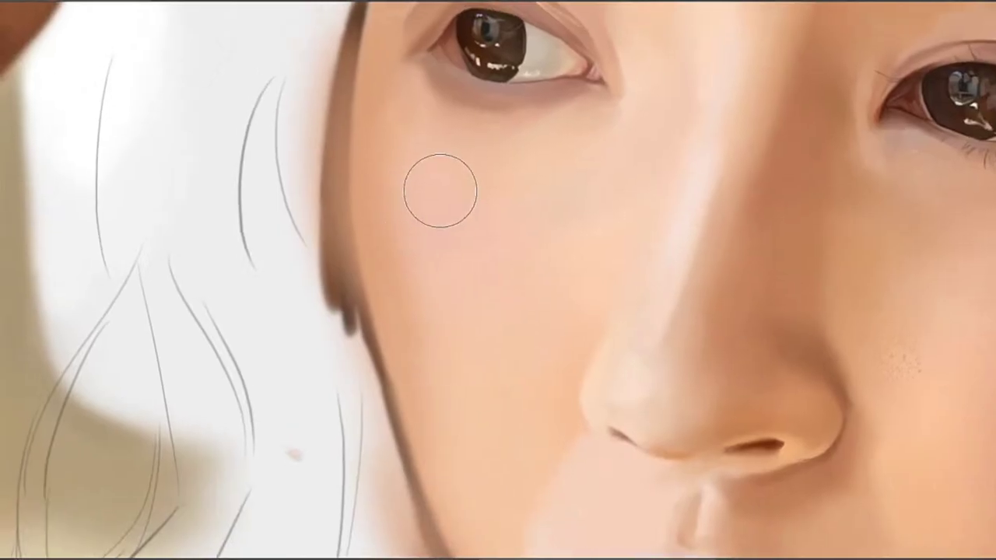
{"action": "left_click", "coordinate": [437, 218], "text": "alt"}
{"action": "left_click_drag", "start_coordinate": [432, 213], "coordinate": [478, 340]}
{"action": "left_click", "coordinate": [427, 172], "text": "alt"}
{"action": "left_click_drag", "start_coordinate": [430, 183], "coordinate": [440, 312]}
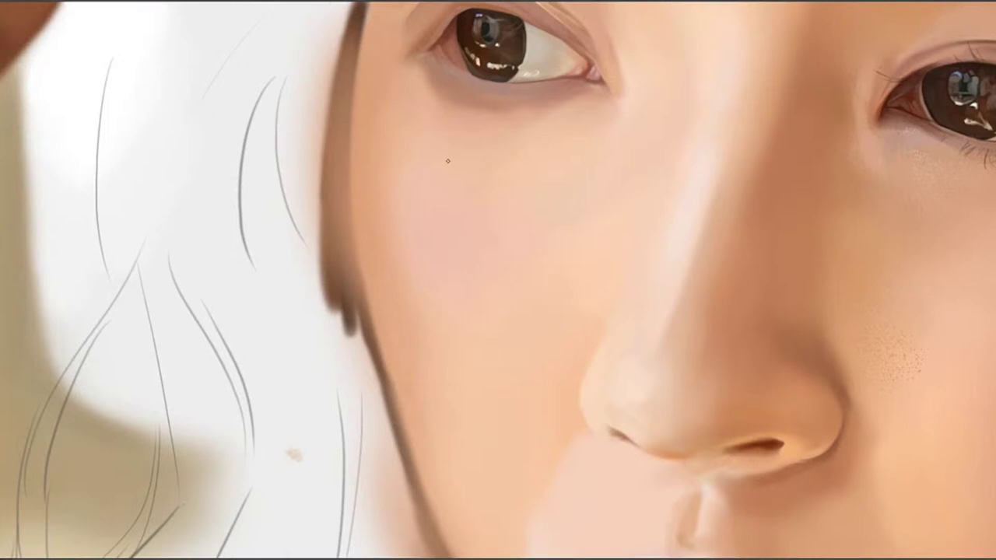
Blend sampled beige skin tone beneath the inner corner of the eye with a reduced brush
{"action": "left_click_drag", "start_coordinate": [553, 138], "coordinate": [552, 165]}
{"action": "key", "text": "bracketleft"}
{"action": "key", "text": "bracketleft"}
{"action": "key", "text": "bracketleft"}
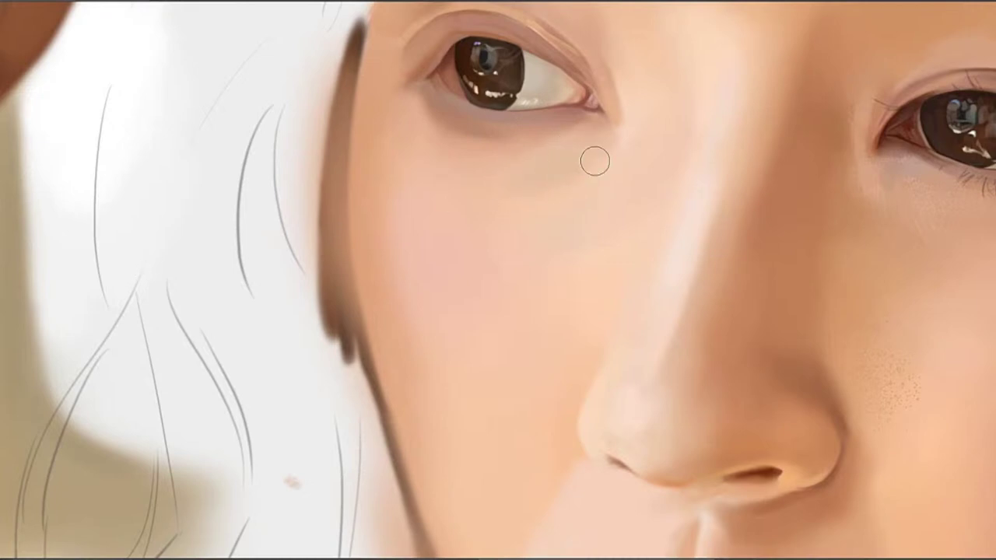
{"action": "left_click", "coordinate": [528, 184], "text": "alt"}
{"action": "left_click_drag", "start_coordinate": [579, 172], "coordinate": [546, 192]}
{"action": "key", "text": "]"}
{"action": "key", "text": "]"}
Sample light skin tones beside the nose and refine the crease below the inner eye corner with a small brush
{"action": "left_click", "coordinate": [630, 146], "text": "alt"}
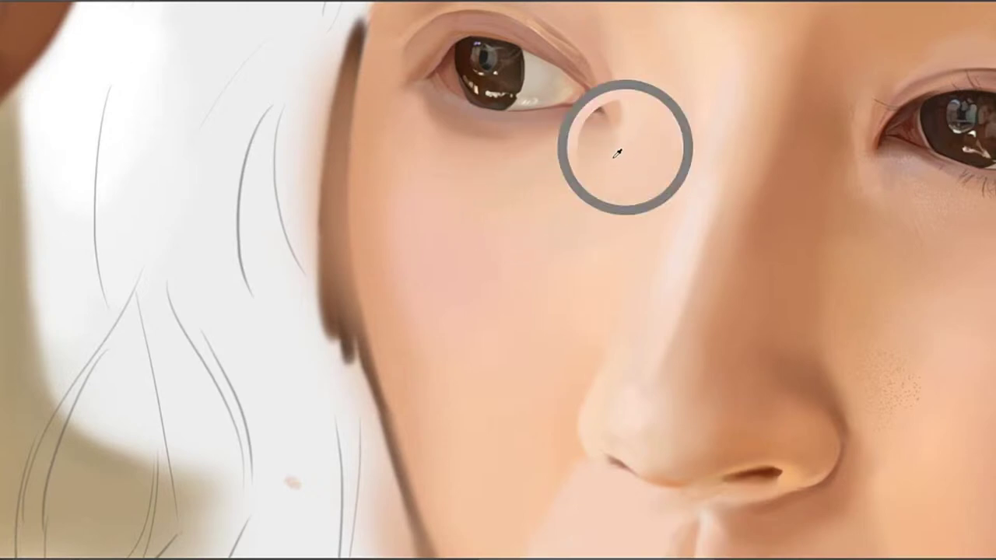
{"action": "key", "text": "bracketleft"}
{"action": "key", "text": "bracketleft"}
{"action": "key", "text": "bracketleft"}
{"action": "key", "text": "bracketleft"}
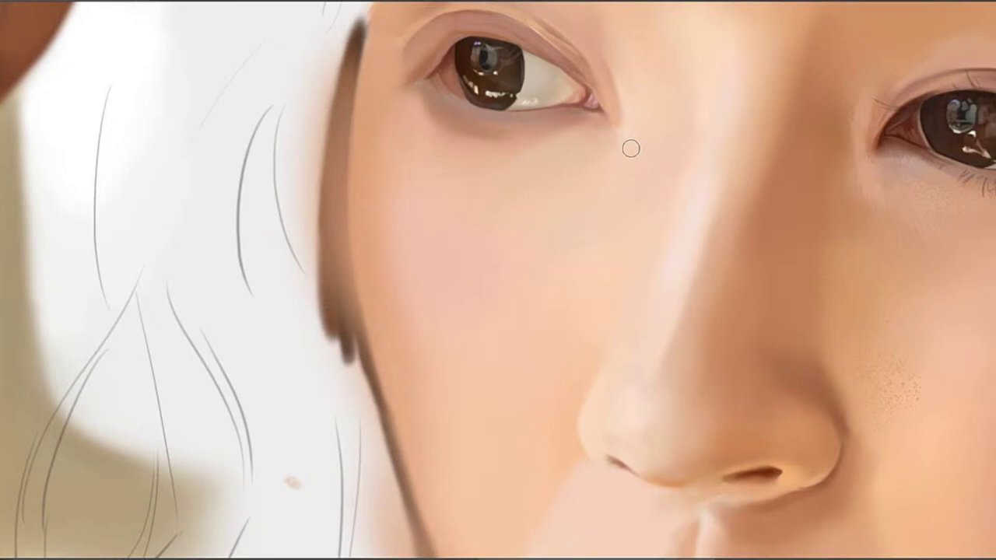
{"action": "left_click", "coordinate": [628, 130], "text": "alt"}
{"action": "left_click_drag", "start_coordinate": [663, 129], "coordinate": [722, 145]}
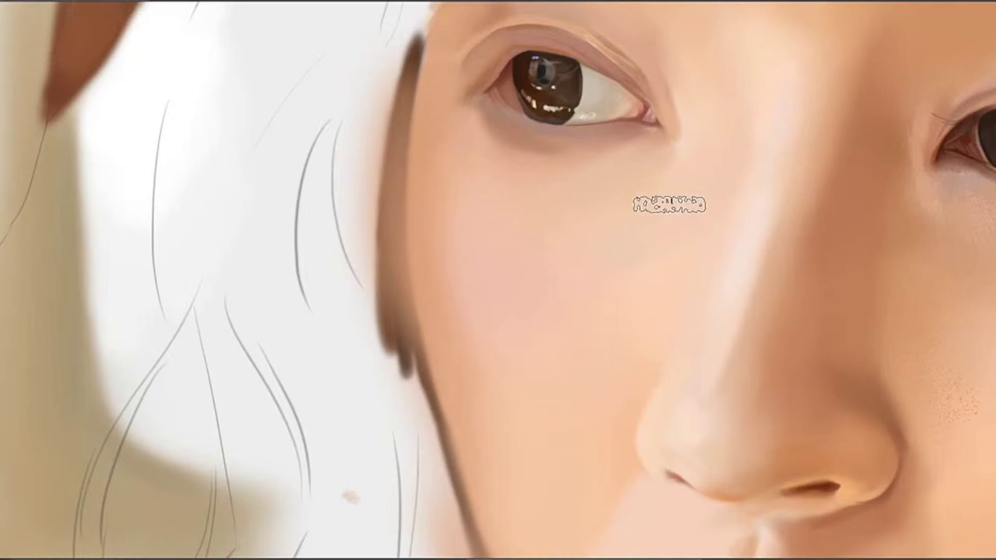
{"action": "key", "text": "["}
{"action": "key", "text": "["}
{"action": "key", "text": "["}
{"action": "key", "text": "["}
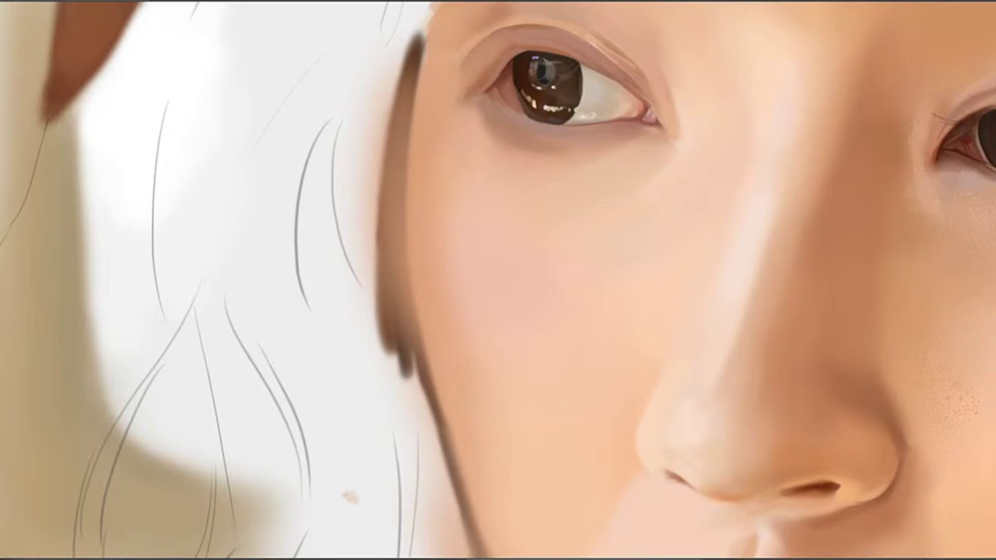
Examine the nose bridge, nostril and cheek, and return to the skin around the eye
{"action": "left_click_drag", "start_coordinate": [662, 208], "coordinate": [657, 241]}
{"action": "left_click_drag", "start_coordinate": [733, 287], "coordinate": [685, 332]}
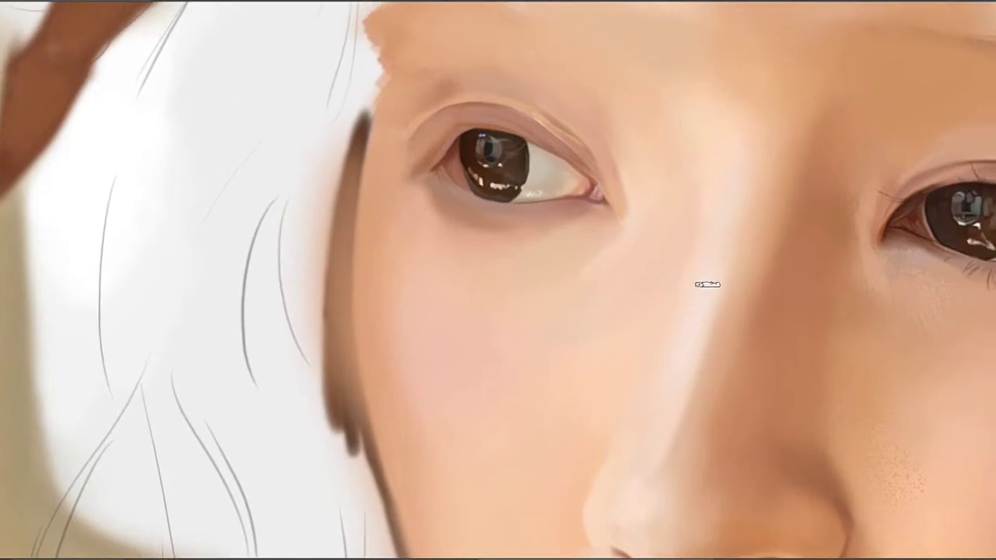
{"action": "left_click_drag", "start_coordinate": [661, 365], "coordinate": [731, 213]}
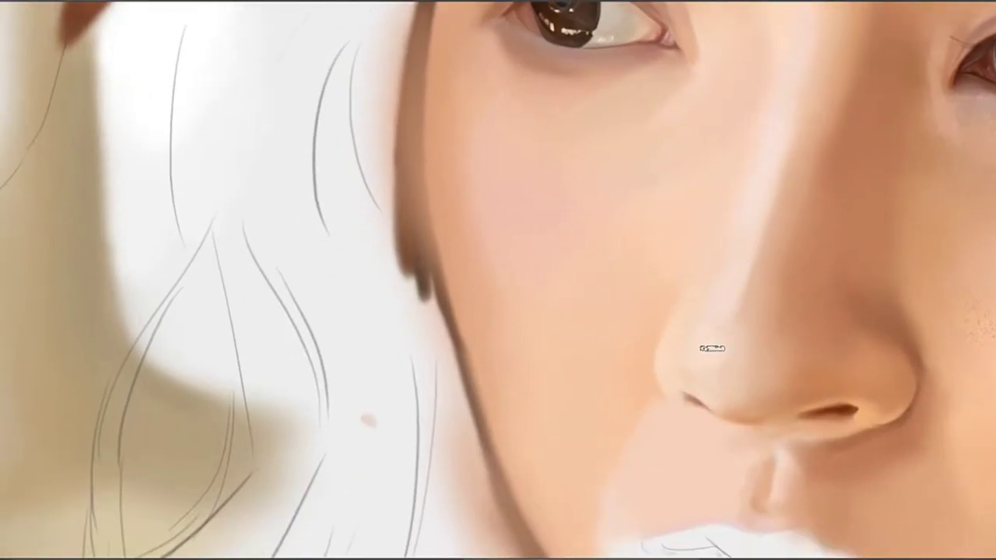
{"action": "mouse_move", "coordinate": [719, 300]}
{"action": "left_mouse_down"}
{"action": "mouse_move", "coordinate": [677, 286]}
{"action": "mouse_move", "coordinate": [688, 226]}
{"action": "left_mouse_up"}
{"action": "left_click_drag", "start_coordinate": [658, 283], "coordinate": [676, 338]}
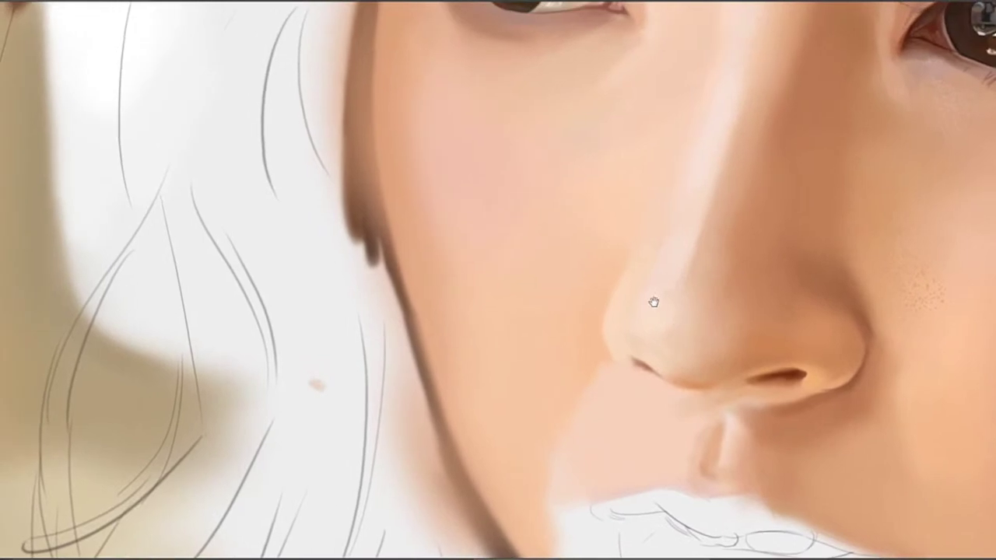
{"action": "left_click_drag", "start_coordinate": [622, 300], "coordinate": [607, 343]}
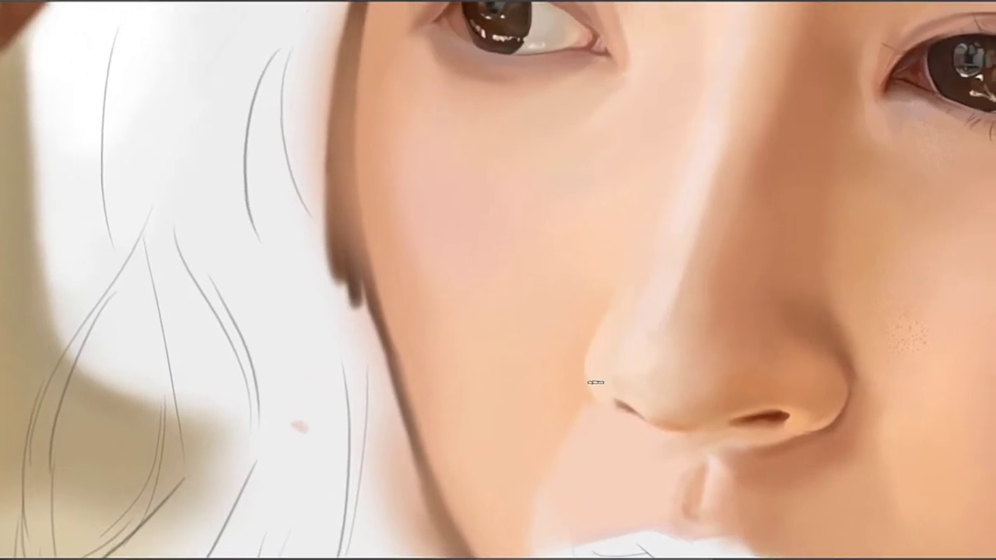
{"action": "mouse_move", "coordinate": [606, 334]}
{"action": "left_mouse_down"}
{"action": "mouse_move", "coordinate": [573, 318]}
{"action": "mouse_move", "coordinate": [568, 337]}
{"action": "left_mouse_up"}
{"action": "left_click_drag", "start_coordinate": [591, 419], "coordinate": [613, 329]}
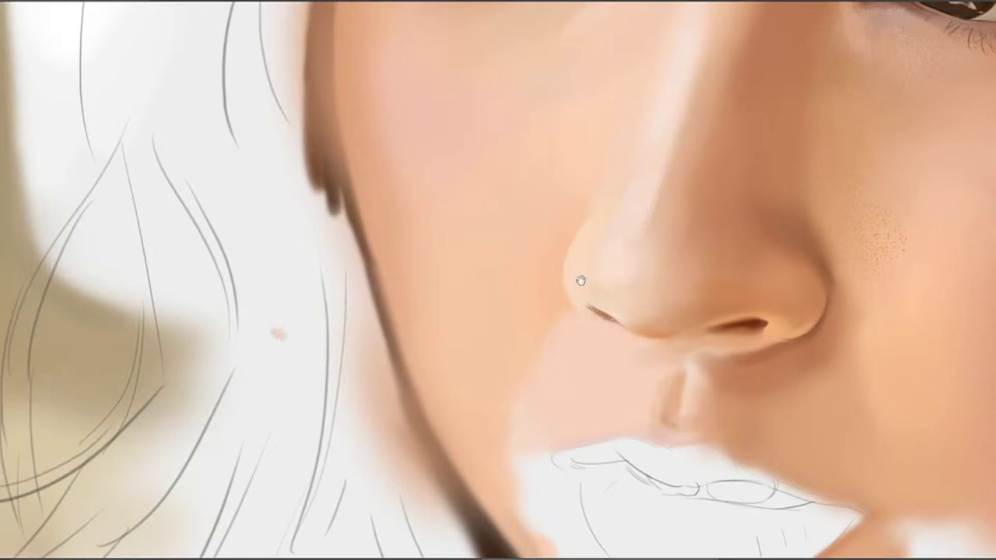
{"action": "left_click_drag", "start_coordinate": [581, 280], "coordinate": [561, 348]}
{"action": "left_click_drag", "start_coordinate": [616, 157], "coordinate": [610, 288]}
{"action": "left_click_drag", "start_coordinate": [563, 155], "coordinate": [608, 227]}
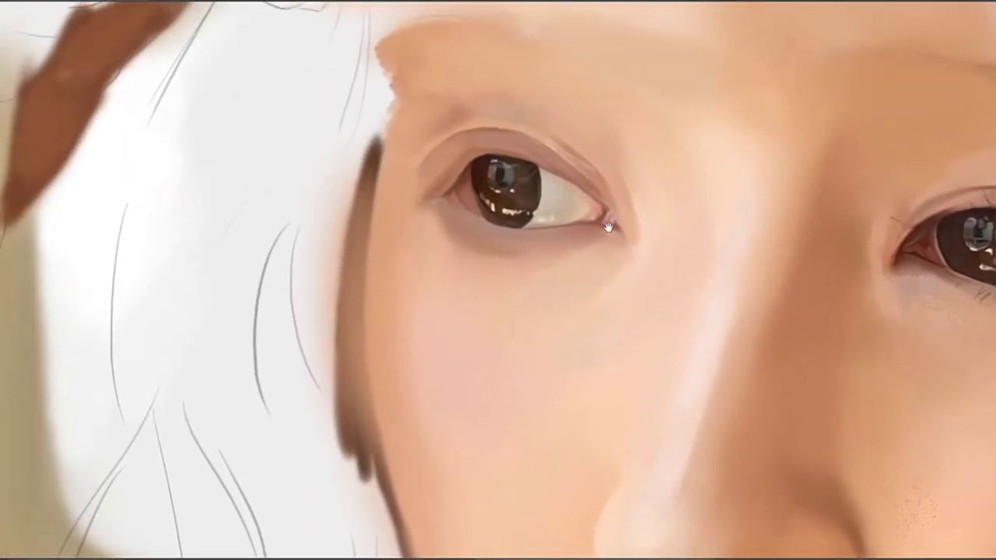
{"action": "mouse_move", "coordinate": [598, 261]}
{"action": "left_mouse_down"}
{"action": "mouse_move", "coordinate": [620, 278]}
{"action": "mouse_move", "coordinate": [573, 251]}
{"action": "left_mouse_up"}
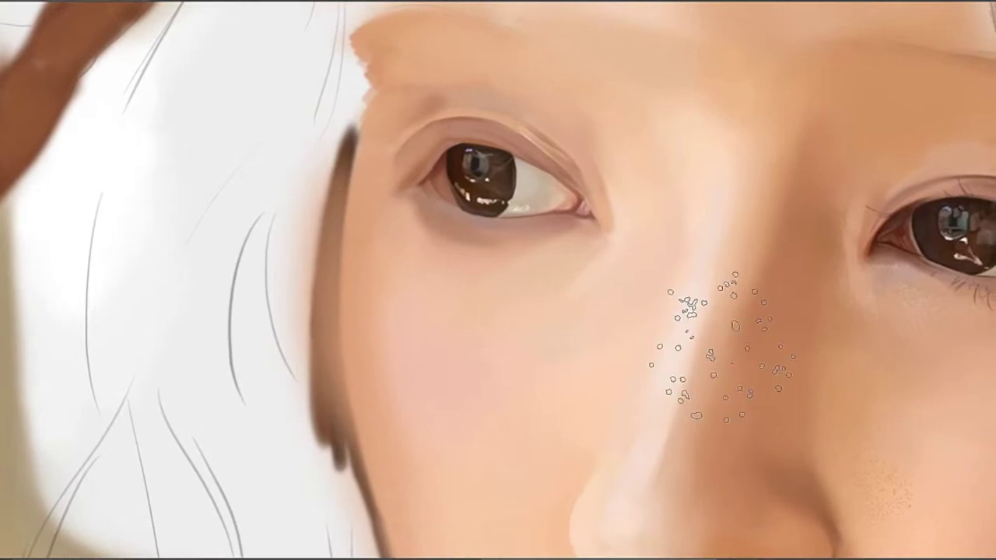
Undo a test dab of the spatter brush, reduce its size, and stipple fine light specks beneath the inner eye
{"action": "left_click", "coordinate": [666, 346]}
{"action": "key", "text": "ctrl+z"}
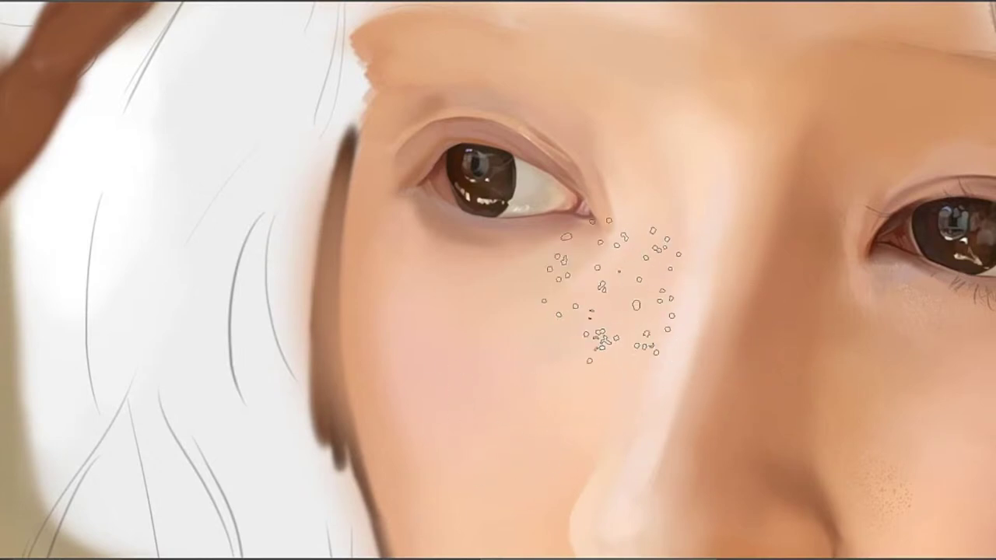
{"action": "key", "text": "bracketleft"}
{"action": "key", "text": "bracketleft"}
{"action": "key", "text": "bracketleft"}
{"action": "key", "text": "bracketleft"}
{"action": "key", "text": "bracketleft"}
{"action": "key", "text": "bracketleft"}
{"action": "key", "text": "bracketleft"}
{"action": "key", "text": "bracketleft"}
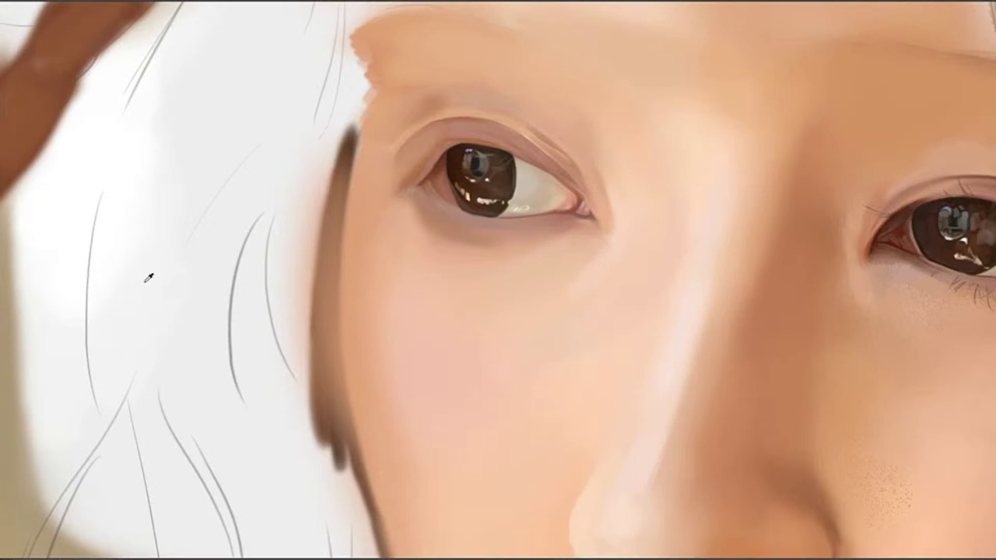
{"action": "left_click_drag", "start_coordinate": [563, 336], "coordinate": [502, 273]}
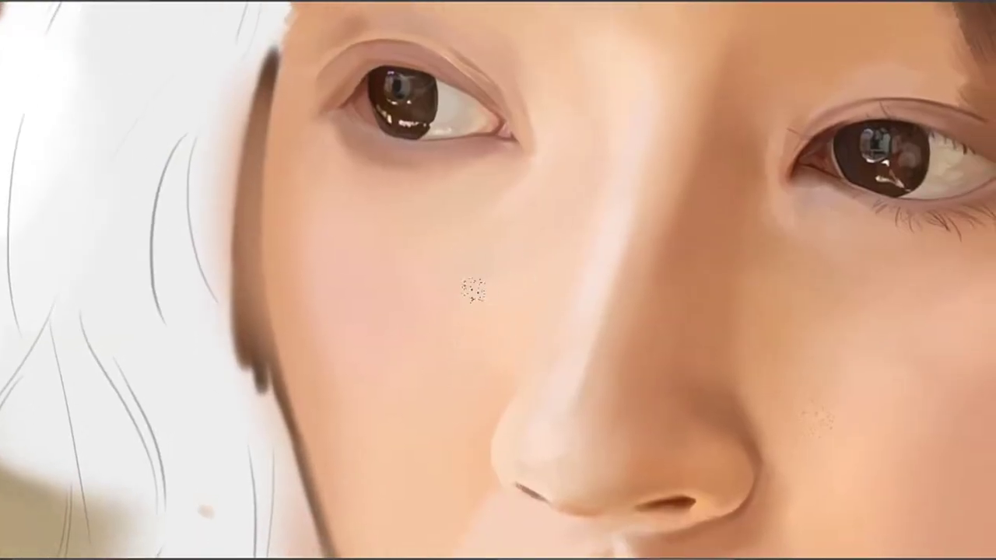
{"action": "left_click_drag", "start_coordinate": [509, 228], "coordinate": [527, 267]}
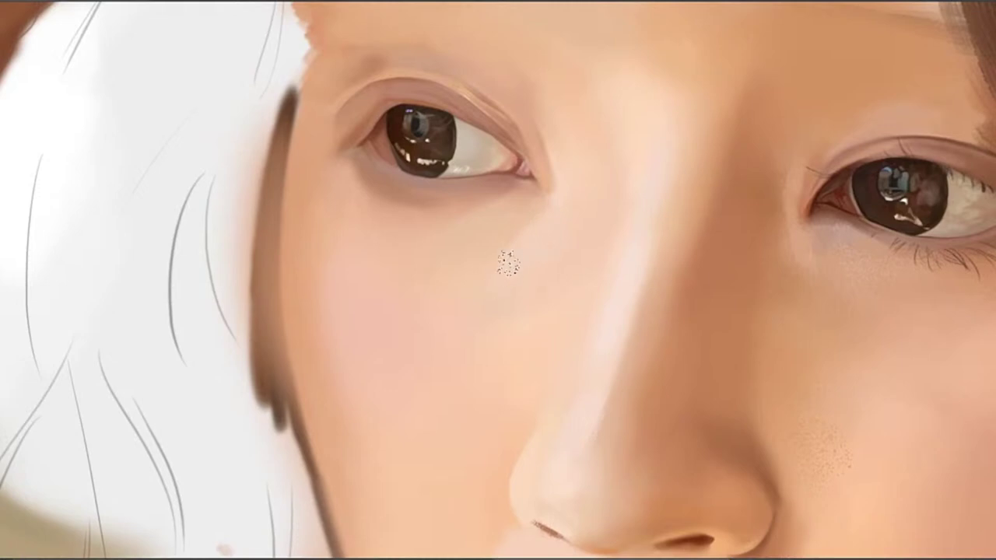
Stipple skin texture under the eye and pinkish brown specks over the inner upper eyelid with a slightly larger spatter brush
{"action": "key", "text": "]"}
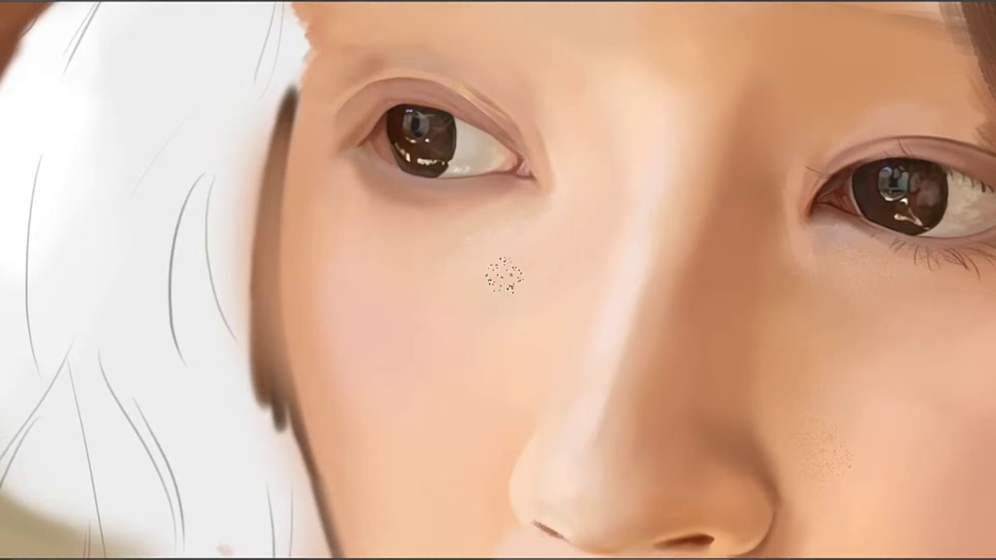
{"action": "left_click_drag", "start_coordinate": [484, 245], "coordinate": [438, 339]}
{"action": "mouse_move", "coordinate": [517, 234]}
{"action": "left_mouse_down"}
{"action": "mouse_move", "coordinate": [551, 270]}
{"action": "mouse_move", "coordinate": [618, 272]}
{"action": "left_mouse_up"}
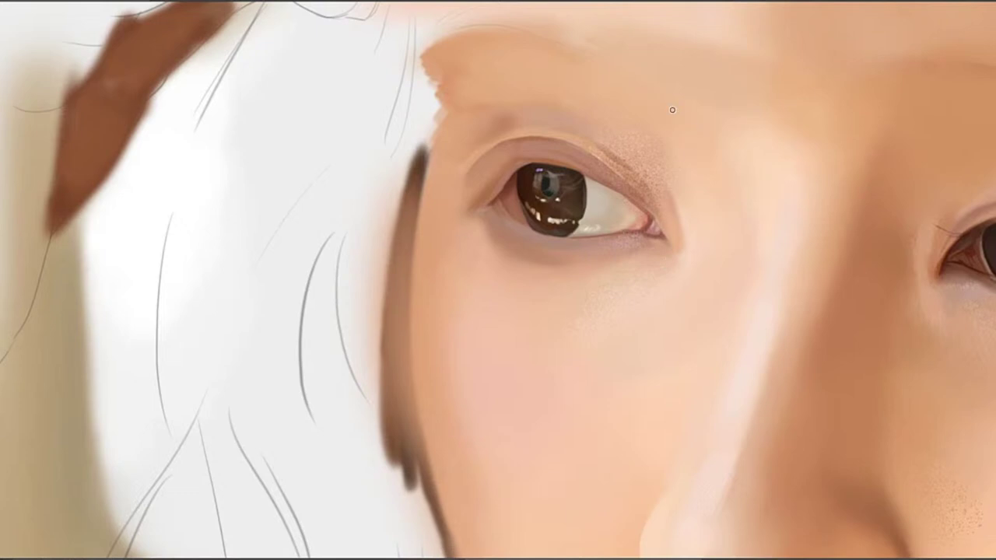
{"action": "left_click_drag", "start_coordinate": [607, 261], "coordinate": [636, 269]}
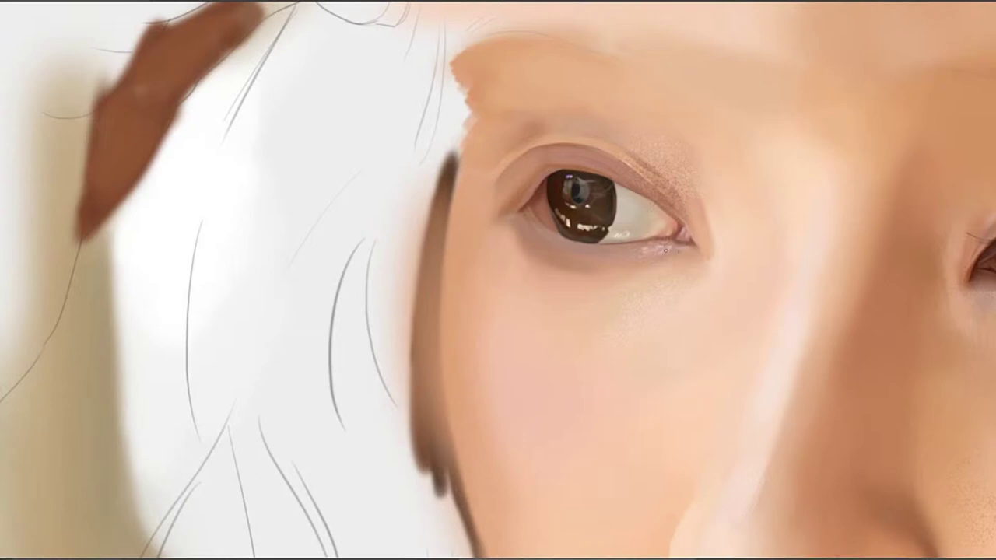
Dab pinkish highlights along the lower lid and add fine skin-toned creases beneath the outer eye corner
{"action": "left_click", "coordinate": [667, 245]}
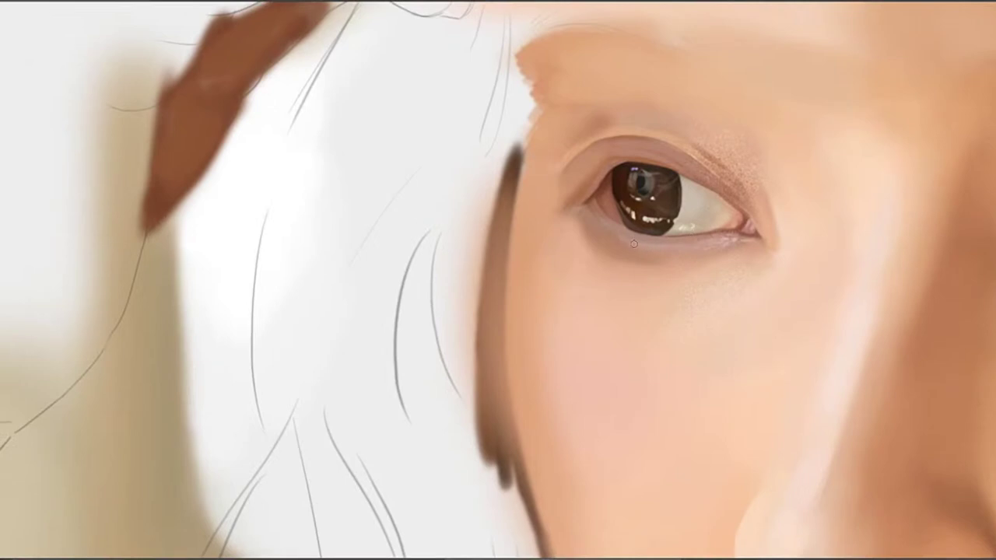
{"action": "left_click", "coordinate": [678, 241], "text": "alt"}
{"action": "left_click", "coordinate": [643, 253]}
{"action": "left_click", "coordinate": [592, 249], "text": "alt"}
{"action": "mouse_move", "coordinate": [692, 250]}
{"action": "left_mouse_down"}
{"action": "mouse_move", "coordinate": [640, 262]}
{"action": "mouse_move", "coordinate": [591, 297]}
{"action": "left_mouse_up"}
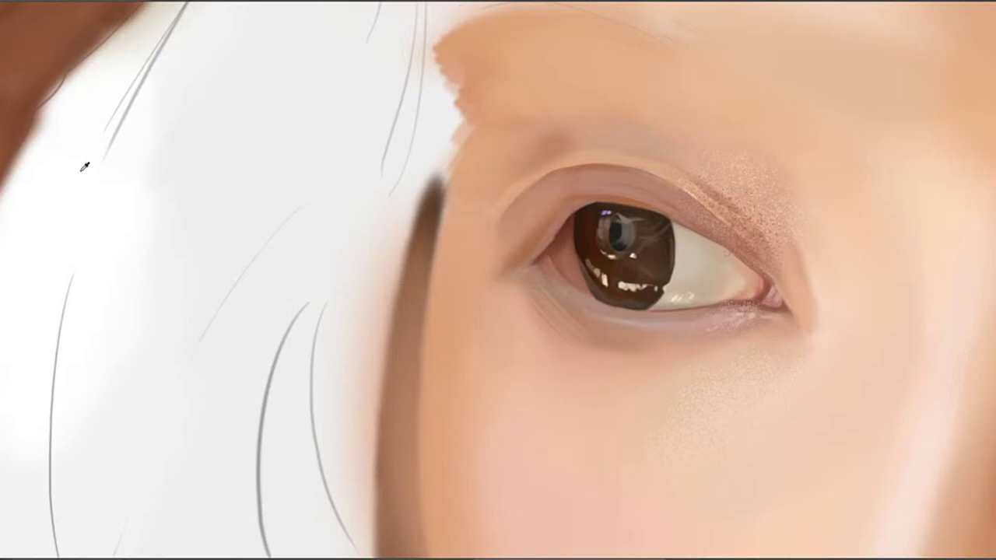
Draw a short dark lash line rising from the outer corner of the eye, undoing unwanted strokes
{"action": "left_click_drag", "start_coordinate": [518, 224], "coordinate": [514, 238]}
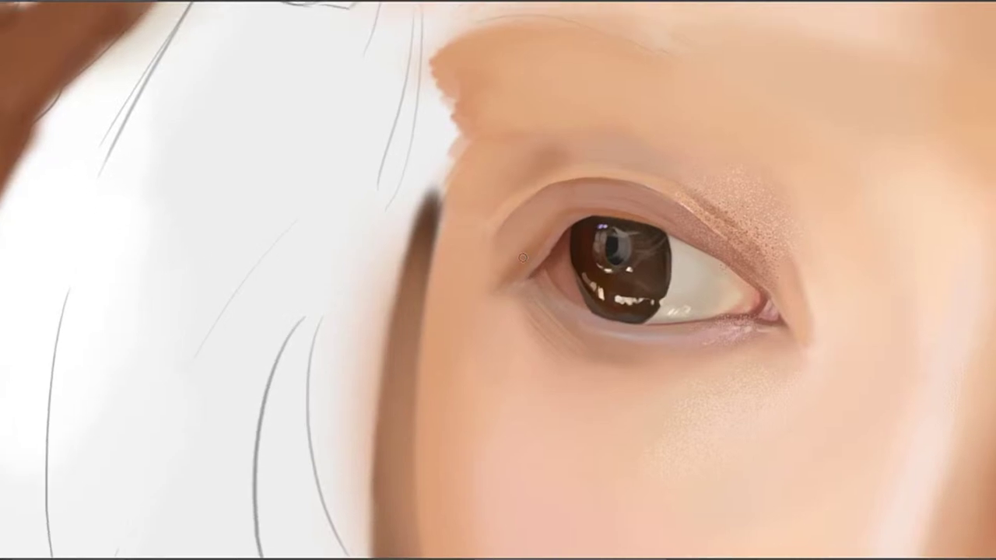
{"action": "left_click_drag", "start_coordinate": [518, 266], "coordinate": [550, 227]}
{"action": "left_click_drag", "start_coordinate": [519, 266], "coordinate": [556, 219]}
{"action": "key", "text": "ctrl+z"}
{"action": "left_click_drag", "start_coordinate": [521, 267], "coordinate": [546, 223]}
{"action": "mouse_move", "coordinate": [519, 266]}
{"action": "left_mouse_down"}
{"action": "mouse_move", "coordinate": [557, 218]}
{"action": "mouse_move", "coordinate": [585, 238]}
{"action": "left_mouse_up"}
{"action": "key", "text": "ctrl+z"}
{"action": "key", "text": "ctrl+z"}
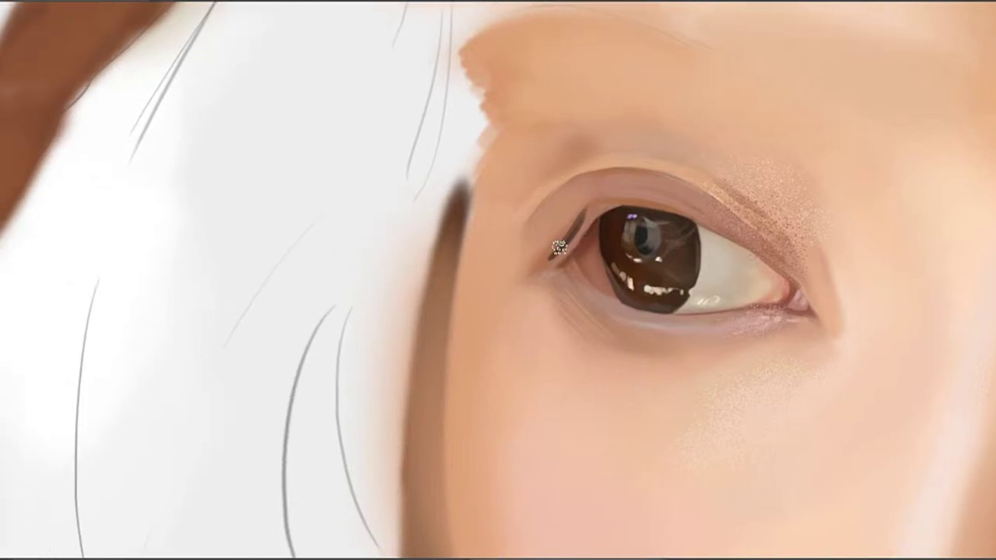
Thicken and darken the lash line at the outer eye corner toward the upper edge of the iris
{"action": "left_click_drag", "start_coordinate": [670, 281], "coordinate": [625, 281]}
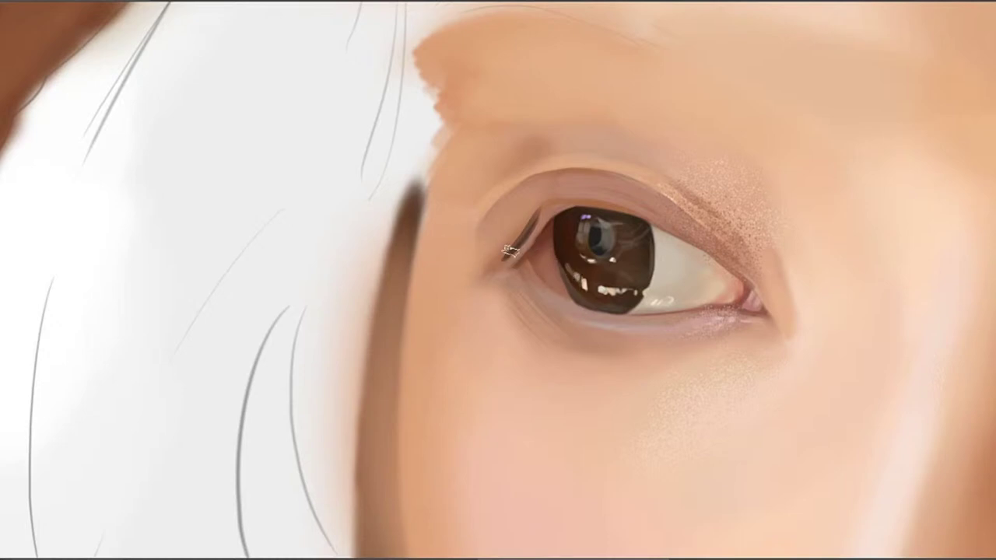
{"action": "left_click_drag", "start_coordinate": [509, 251], "coordinate": [486, 276]}
{"action": "mouse_move", "coordinate": [522, 238]}
{"action": "left_mouse_down"}
{"action": "mouse_move", "coordinate": [485, 268]}
{"action": "mouse_move", "coordinate": [544, 204]}
{"action": "left_mouse_up"}
{"action": "key", "text": "ctrl+z"}
{"action": "mouse_move", "coordinate": [514, 242]}
{"action": "left_mouse_down"}
{"action": "mouse_move", "coordinate": [545, 199]}
{"action": "mouse_move", "coordinate": [540, 211]}
{"action": "mouse_move", "coordinate": [576, 212]}
{"action": "mouse_move", "coordinate": [537, 220]}
{"action": "mouse_move", "coordinate": [569, 209]}
{"action": "left_mouse_up"}
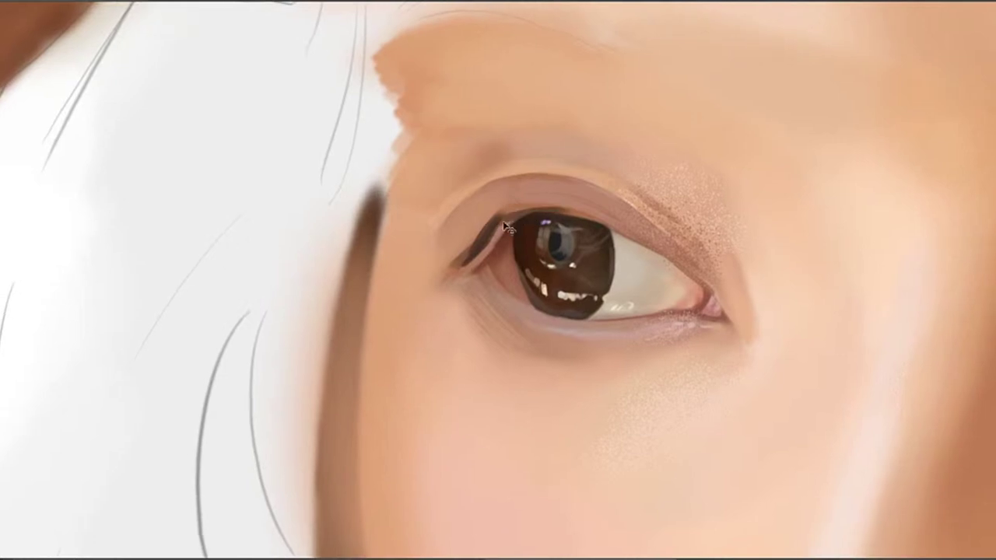
{"action": "key", "text": "ctrl+z"}
Extend the dark lash line from the outer corner of the eye across the upper edge of the iris
{"action": "left_click_drag", "start_coordinate": [496, 219], "coordinate": [585, 210]}
{"action": "key", "text": "ctrl+z"}
{"action": "left_click_drag", "start_coordinate": [499, 221], "coordinate": [596, 213]}
{"action": "left_click_drag", "start_coordinate": [499, 223], "coordinate": [610, 223]}
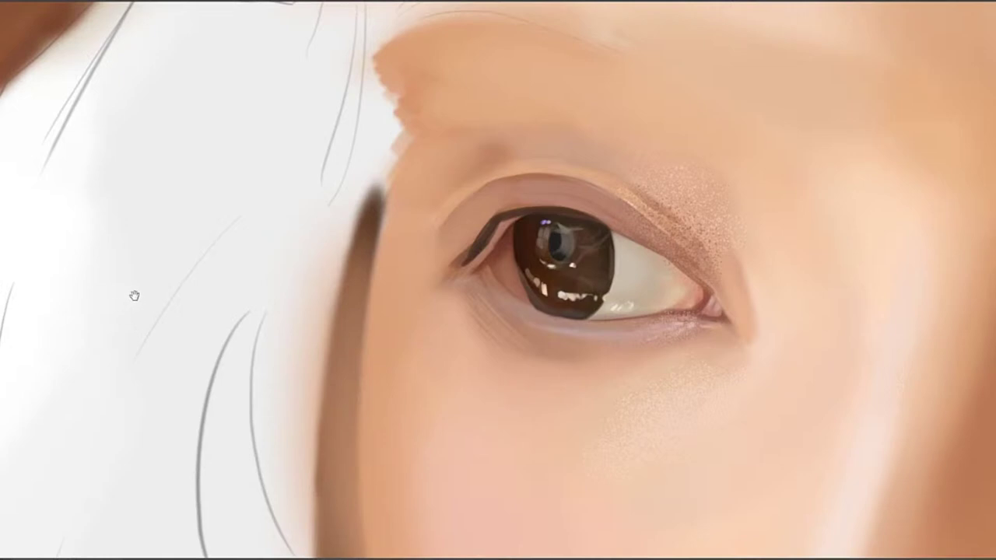
{"action": "left_click_drag", "start_coordinate": [502, 265], "coordinate": [612, 274]}
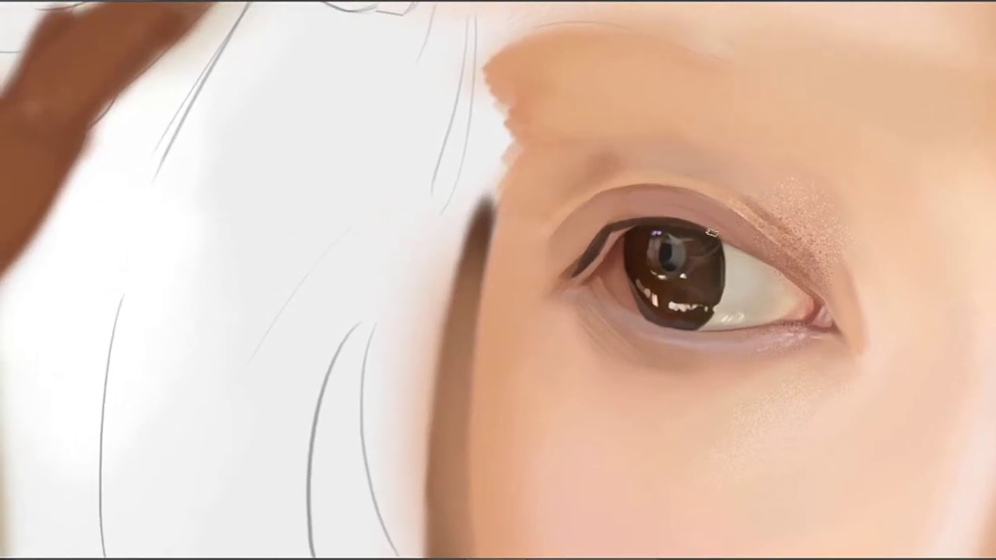
Continue the dark lash line over the inner half of the iris toward the eye white, redoing unwanted strokes
{"action": "left_click_drag", "start_coordinate": [639, 220], "coordinate": [723, 241]}
{"action": "key", "text": "ctrl+z"}
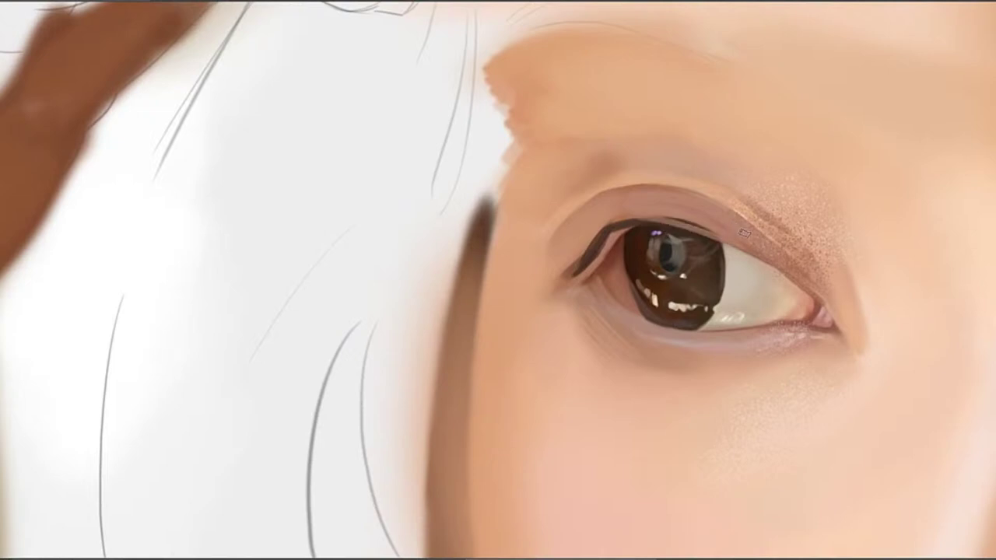
{"action": "left_click_drag", "start_coordinate": [641, 221], "coordinate": [727, 241]}
{"action": "key", "text": "ctrl+z"}
{"action": "left_click_drag", "start_coordinate": [641, 221], "coordinate": [721, 245]}
{"action": "left_click_drag", "start_coordinate": [720, 261], "coordinate": [655, 224]}
{"action": "mouse_move", "coordinate": [575, 296]}
{"action": "left_mouse_down"}
{"action": "mouse_move", "coordinate": [614, 280]}
{"action": "mouse_move", "coordinate": [625, 295]}
{"action": "left_mouse_up"}
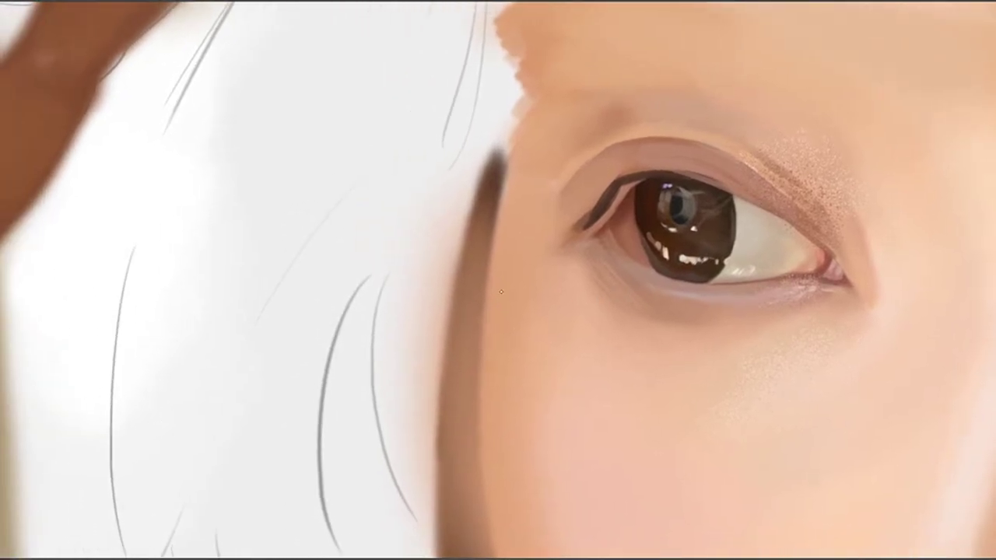
Paint a cluster of short dark upper lashes fanning outward from the outer corner of the eye
{"action": "left_click_drag", "start_coordinate": [572, 238], "coordinate": [610, 274]}
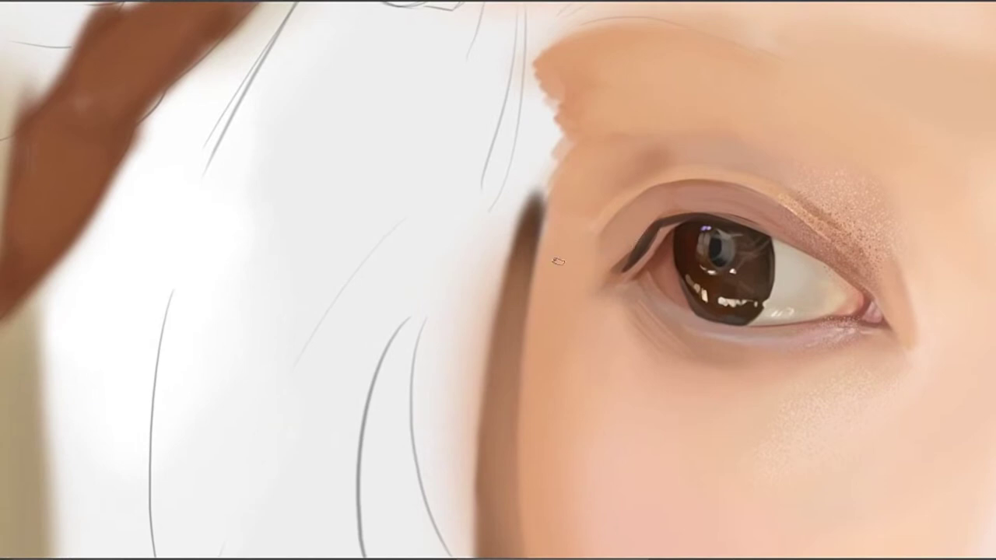
{"action": "left_click_drag", "start_coordinate": [841, 252], "coordinate": [848, 281]}
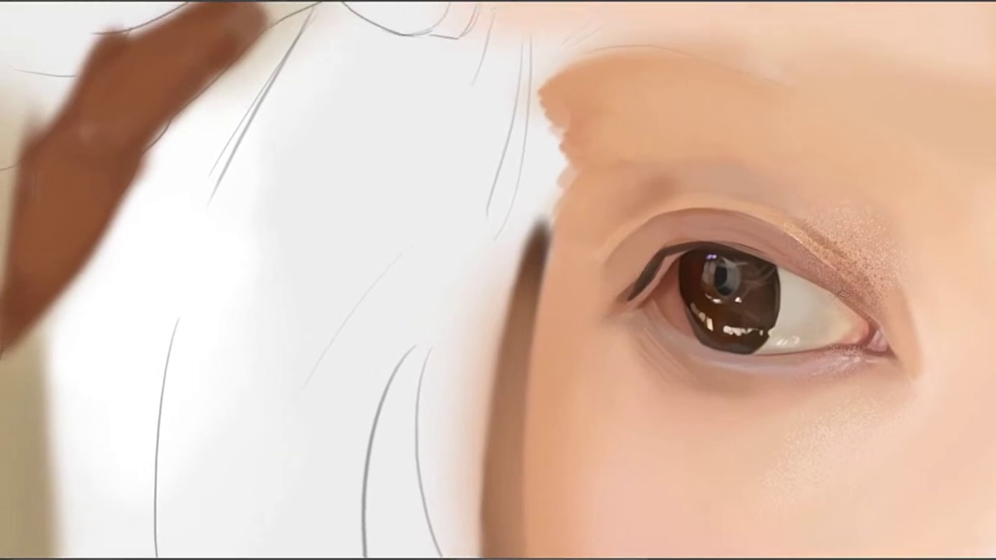
{"action": "mouse_move", "coordinate": [607, 289]}
{"action": "left_mouse_down"}
{"action": "mouse_move", "coordinate": [646, 280]}
{"action": "mouse_move", "coordinate": [595, 293]}
{"action": "mouse_move", "coordinate": [626, 295]}
{"action": "mouse_move", "coordinate": [636, 284]}
{"action": "mouse_move", "coordinate": [585, 278]}
{"action": "mouse_move", "coordinate": [631, 298]}
{"action": "mouse_move", "coordinate": [643, 286]}
{"action": "mouse_move", "coordinate": [610, 293]}
{"action": "mouse_move", "coordinate": [634, 291]}
{"action": "mouse_move", "coordinate": [638, 283]}
{"action": "mouse_move", "coordinate": [614, 296]}
{"action": "mouse_move", "coordinate": [634, 271]}
{"action": "mouse_move", "coordinate": [654, 270]}
{"action": "mouse_move", "coordinate": [629, 260]}
{"action": "mouse_move", "coordinate": [648, 270]}
{"action": "mouse_move", "coordinate": [639, 272]}
{"action": "mouse_move", "coordinate": [663, 253]}
{"action": "mouse_move", "coordinate": [626, 284]}
{"action": "mouse_move", "coordinate": [653, 269]}
{"action": "left_mouse_up"}
{"action": "left_click", "coordinate": [646, 284], "text": "alt"}
{"action": "key", "text": "ctrl+z"}
{"action": "key", "text": "ctrl+z"}
{"action": "left_click", "coordinate": [622, 287], "text": "alt"}
{"action": "left_click_drag", "start_coordinate": [663, 351], "coordinate": [632, 303]}
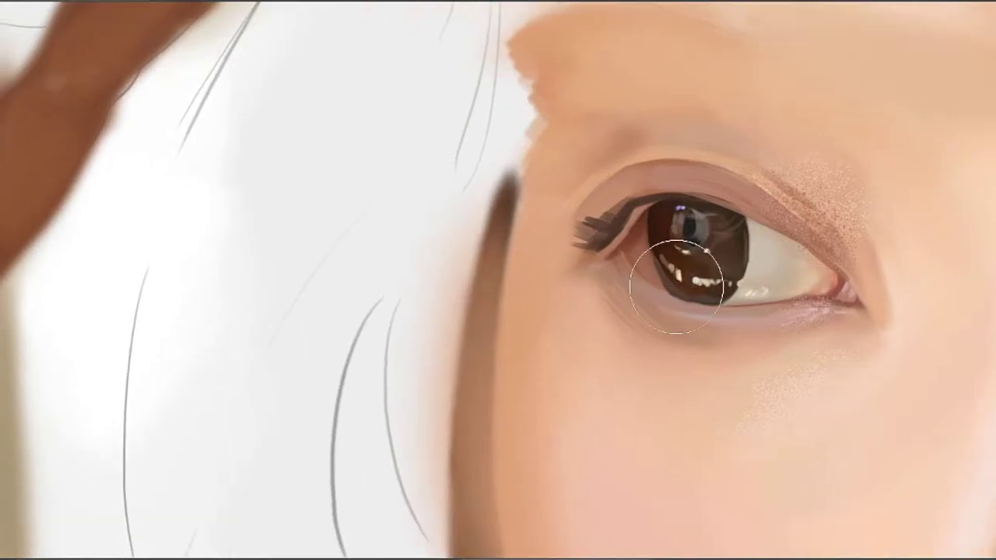
Draw thin lower lashes slanting down and outward from the outer corner of the eye
{"action": "left_click_drag", "start_coordinate": [621, 297], "coordinate": [636, 302]}
{"action": "mouse_move", "coordinate": [613, 262]}
{"action": "left_mouse_down"}
{"action": "mouse_move", "coordinate": [572, 289]}
{"action": "mouse_move", "coordinate": [584, 281]}
{"action": "left_mouse_up"}
{"action": "key", "text": "ctrl+z"}
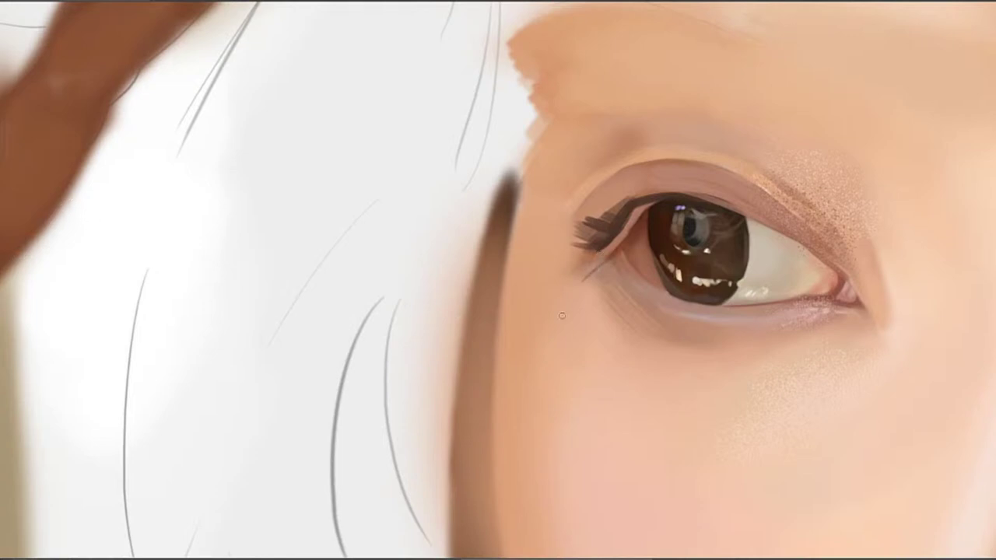
{"action": "left_click_drag", "start_coordinate": [597, 262], "coordinate": [573, 287]}
{"action": "left_click_drag", "start_coordinate": [597, 263], "coordinate": [568, 286]}
{"action": "mouse_move", "coordinate": [596, 270]}
{"action": "left_mouse_down"}
{"action": "mouse_move", "coordinate": [549, 267]}
{"action": "mouse_move", "coordinate": [525, 283]}
{"action": "left_mouse_up"}
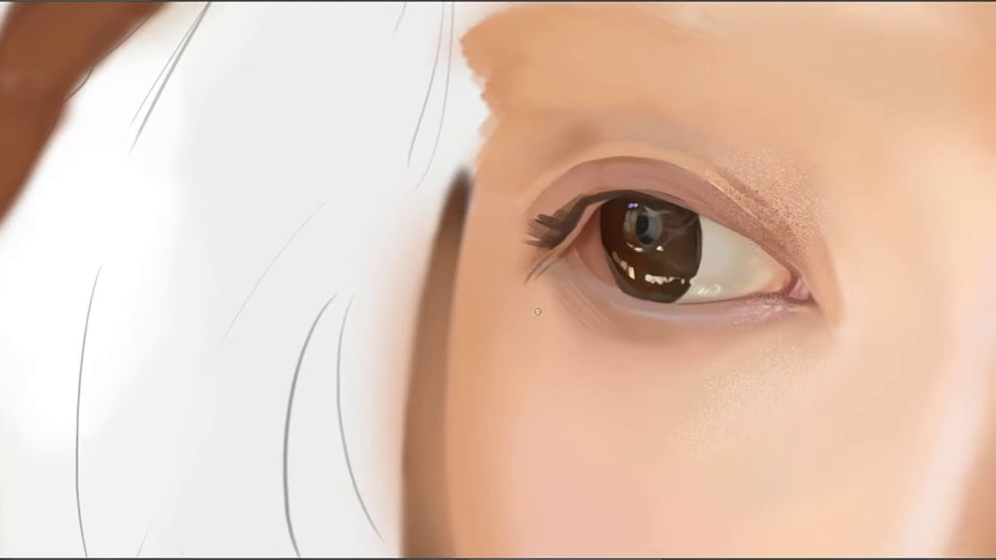
Add a row of short fine lashes along the outer part of the lower lid using a sampled dark color
{"action": "left_click_drag", "start_coordinate": [528, 285], "coordinate": [560, 265]}
{"action": "left_click", "coordinate": [558, 239], "text": "alt"}
{"action": "left_click_drag", "start_coordinate": [574, 270], "coordinate": [540, 289]}
{"action": "key", "text": "ctrl+z"}
{"action": "mouse_move", "coordinate": [569, 278]}
{"action": "left_mouse_down"}
{"action": "mouse_move", "coordinate": [549, 302]}
{"action": "mouse_move", "coordinate": [550, 273]}
{"action": "left_mouse_up"}
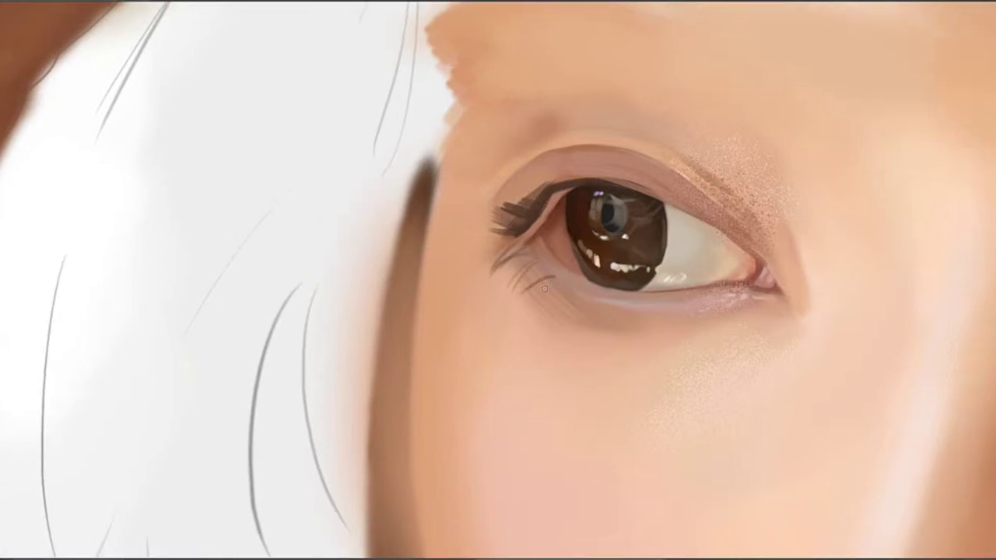
{"action": "left_click_drag", "start_coordinate": [553, 276], "coordinate": [506, 312]}
{"action": "mouse_move", "coordinate": [549, 274]}
{"action": "left_mouse_down"}
{"action": "mouse_move", "coordinate": [510, 300]}
{"action": "mouse_move", "coordinate": [534, 301]}
{"action": "mouse_move", "coordinate": [510, 339]}
{"action": "left_mouse_up"}
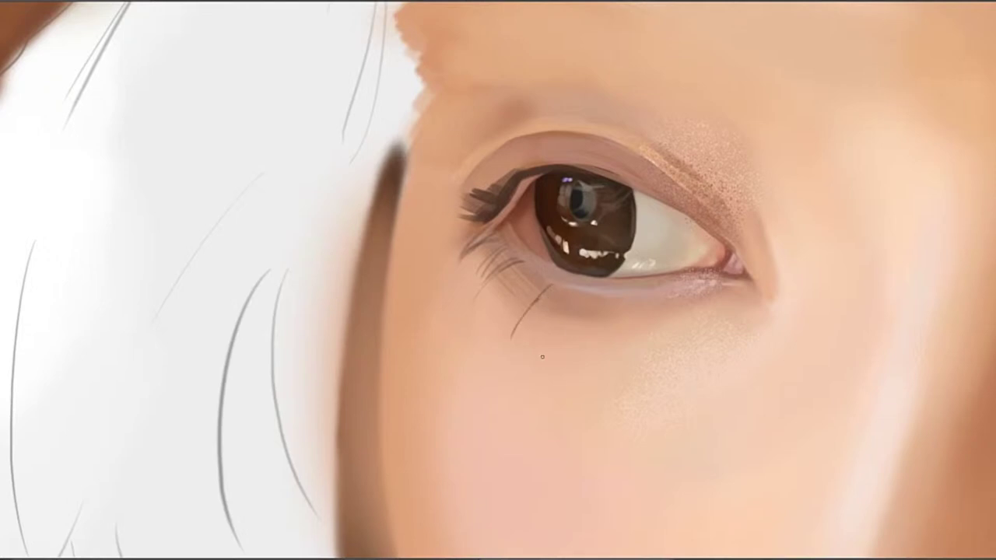
Draw longer lashes curving down from the outer half of the lower lid, undoing and redrawing unsatisfactory strokes
{"action": "key", "text": "ctrl+z"}
{"action": "left_click_drag", "start_coordinate": [553, 287], "coordinate": [512, 332]}
{"action": "key", "text": "ctrl+z"}
{"action": "key", "text": "ctrl+z"}
{"action": "left_click_drag", "start_coordinate": [550, 286], "coordinate": [507, 340]}
{"action": "key", "text": "ctrl+z"}
{"action": "left_click_drag", "start_coordinate": [549, 283], "coordinate": [515, 329]}
{"action": "key", "text": "ctrl+z"}
{"action": "left_click_drag", "start_coordinate": [552, 285], "coordinate": [511, 338]}
{"action": "key", "text": "ctrl+z"}
{"action": "left_click_drag", "start_coordinate": [550, 285], "coordinate": [517, 339]}
{"action": "key", "text": "ctrl+z"}
{"action": "mouse_move", "coordinate": [549, 284]}
{"action": "left_mouse_down"}
{"action": "mouse_move", "coordinate": [514, 346]}
{"action": "mouse_move", "coordinate": [515, 334]}
{"action": "left_mouse_up"}
{"action": "key", "text": "ctrl+z"}
{"action": "mouse_move", "coordinate": [528, 285]}
{"action": "left_mouse_down"}
{"action": "mouse_move", "coordinate": [500, 330]}
{"action": "mouse_move", "coordinate": [505, 322]}
{"action": "left_mouse_up"}
{"action": "key", "text": "ctrl+z"}
{"action": "left_click_drag", "start_coordinate": [530, 274], "coordinate": [494, 313]}
{"action": "left_click_drag", "start_coordinate": [552, 283], "coordinate": [525, 322]}
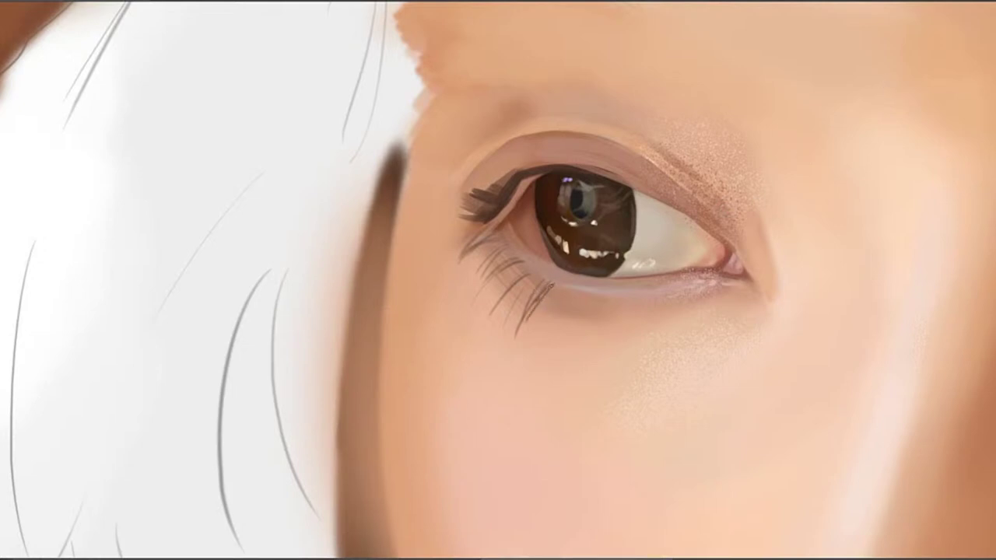
Refine the outer lower lashes with retried strokes and add a short lash closer to the outer corner
{"action": "key", "text": "ctrl+z"}
{"action": "left_click_drag", "start_coordinate": [547, 285], "coordinate": [511, 335]}
{"action": "key", "text": "ctrl+z"}
{"action": "left_click_drag", "start_coordinate": [530, 271], "coordinate": [496, 304]}
{"action": "key", "text": "ctrl+z"}
{"action": "left_click_drag", "start_coordinate": [519, 262], "coordinate": [484, 287]}
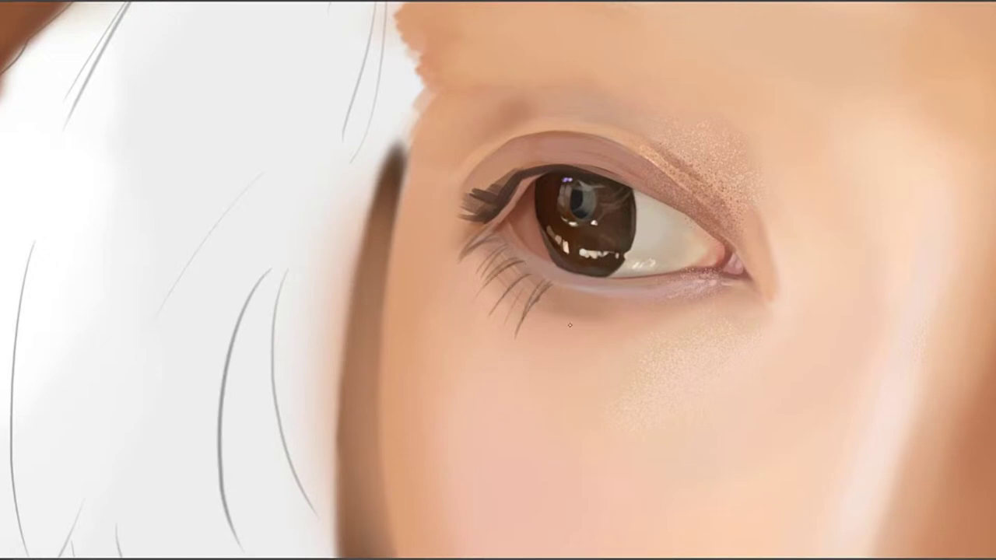
Draw thin curved lashes on the lower lid directly beneath the iris, undoing strokes that do not fit
{"action": "left_click_drag", "start_coordinate": [635, 324], "coordinate": [580, 331]}
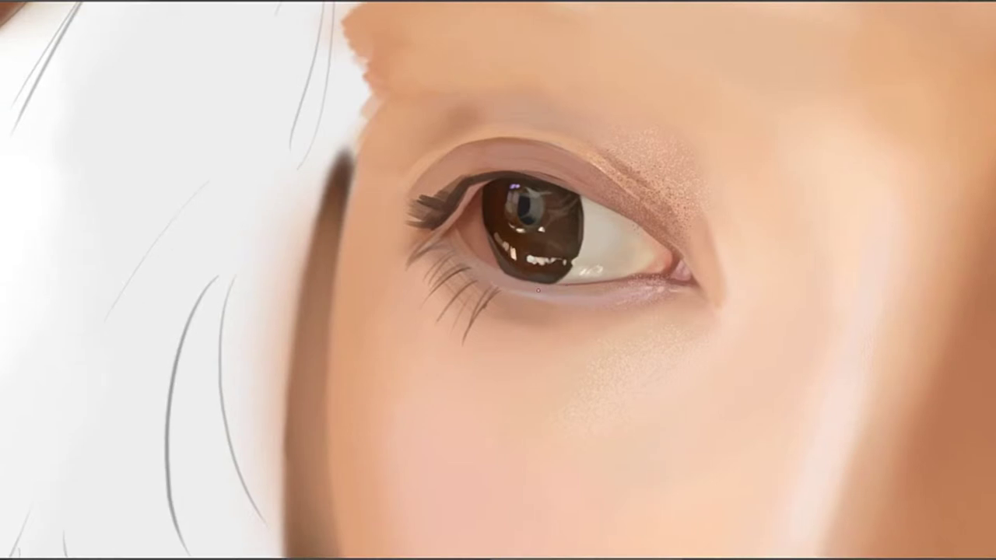
{"action": "mouse_move", "coordinate": [537, 291]}
{"action": "left_mouse_down"}
{"action": "mouse_move", "coordinate": [520, 339]}
{"action": "mouse_move", "coordinate": [506, 336]}
{"action": "mouse_move", "coordinate": [519, 364]}
{"action": "left_mouse_up"}
{"action": "key", "text": "ctrl+z"}
{"action": "key", "text": "ctrl+z"}
{"action": "key", "text": "ctrl+z"}
{"action": "key", "text": "ctrl+z"}
{"action": "left_click_drag", "start_coordinate": [505, 330], "coordinate": [515, 364]}
{"action": "key", "text": "ctrl+z"}
{"action": "mouse_move", "coordinate": [511, 298]}
{"action": "left_mouse_down"}
{"action": "mouse_move", "coordinate": [505, 338]}
{"action": "mouse_move", "coordinate": [516, 358]}
{"action": "left_mouse_up"}
{"action": "left_click_drag", "start_coordinate": [496, 316], "coordinate": [493, 340]}
{"action": "mouse_move", "coordinate": [530, 294]}
{"action": "left_mouse_down"}
{"action": "mouse_move", "coordinate": [491, 304]}
{"action": "mouse_move", "coordinate": [470, 335]}
{"action": "left_mouse_up"}
{"action": "key", "text": "ctrl+z"}
{"action": "mouse_move", "coordinate": [486, 301]}
{"action": "left_mouse_down"}
{"action": "mouse_move", "coordinate": [467, 331]}
{"action": "mouse_move", "coordinate": [468, 357]}
{"action": "left_mouse_up"}
{"action": "key", "text": "ctrl+z"}
{"action": "key", "text": "ctrl+z"}
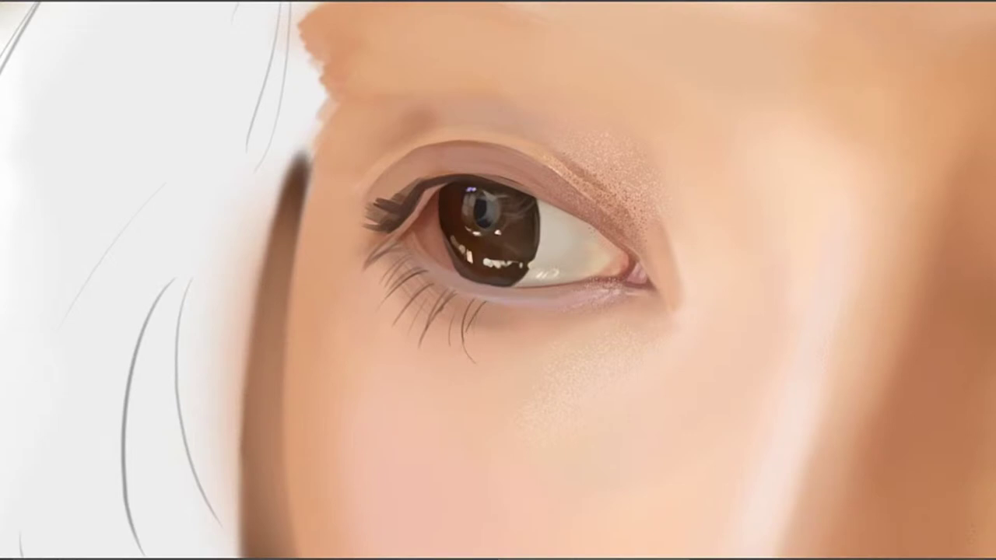
{"action": "mouse_move", "coordinate": [507, 301]}
{"action": "left_mouse_down"}
{"action": "mouse_move", "coordinate": [477, 289]}
{"action": "mouse_move", "coordinate": [459, 323]}
{"action": "left_mouse_up"}
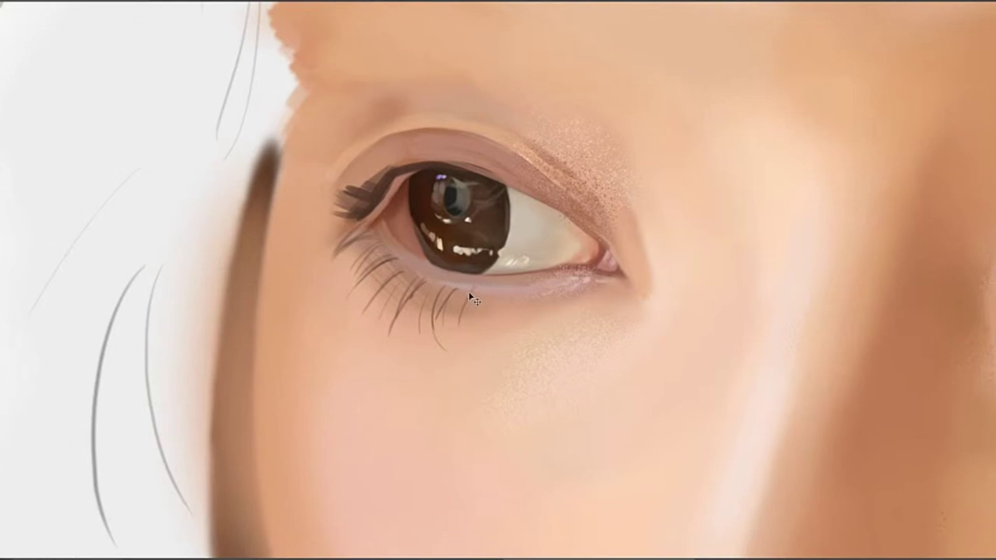
{"action": "left_click_drag", "start_coordinate": [471, 289], "coordinate": [456, 324]}
Add small fine lashes on the lower lid beneath the eye white, toward the inner corner
{"action": "mouse_move", "coordinate": [552, 297]}
{"action": "left_mouse_down"}
{"action": "mouse_move", "coordinate": [600, 280]}
{"action": "mouse_move", "coordinate": [570, 298]}
{"action": "left_mouse_up"}
{"action": "key", "text": "ctrl+z"}
{"action": "key", "text": "ctrl+z"}
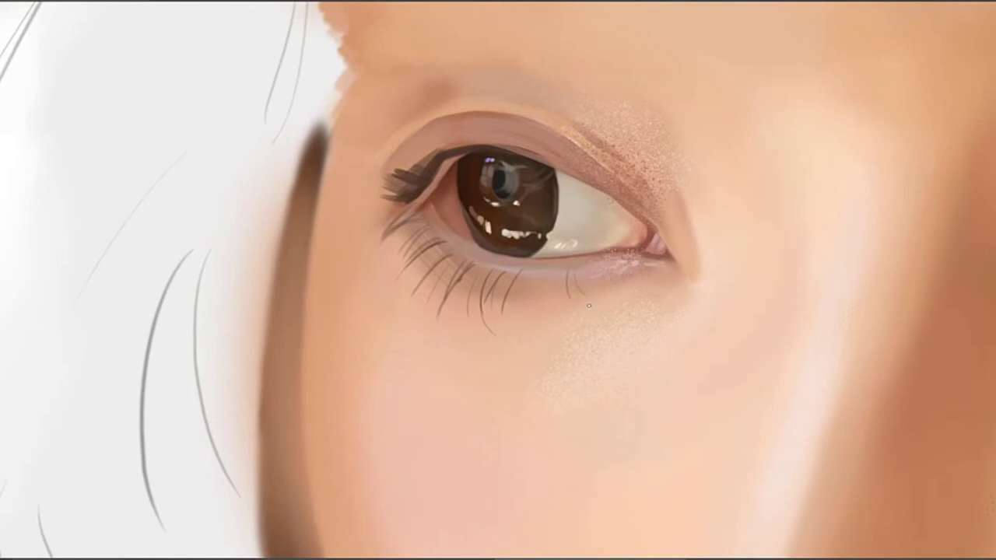
{"action": "left_click_drag", "start_coordinate": [572, 270], "coordinate": [579, 296]}
{"action": "left_click_drag", "start_coordinate": [574, 265], "coordinate": [585, 289]}
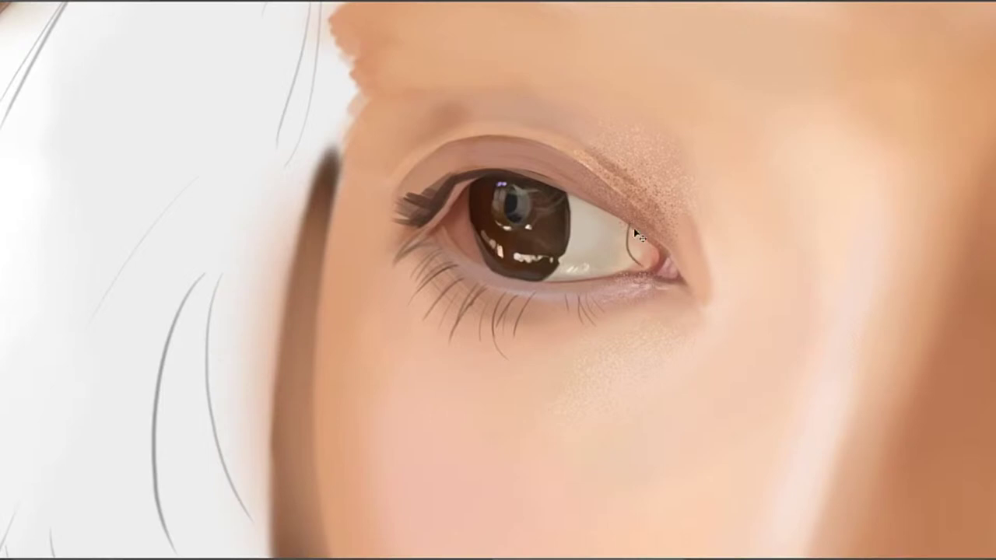
Draw thin upper lashes hanging over the eye white near the inner corner, redoing the first attempts
{"action": "left_click_drag", "start_coordinate": [634, 232], "coordinate": [643, 270]}
{"action": "key", "text": "ctrl+z"}
{"action": "left_click_drag", "start_coordinate": [616, 307], "coordinate": [648, 313]}
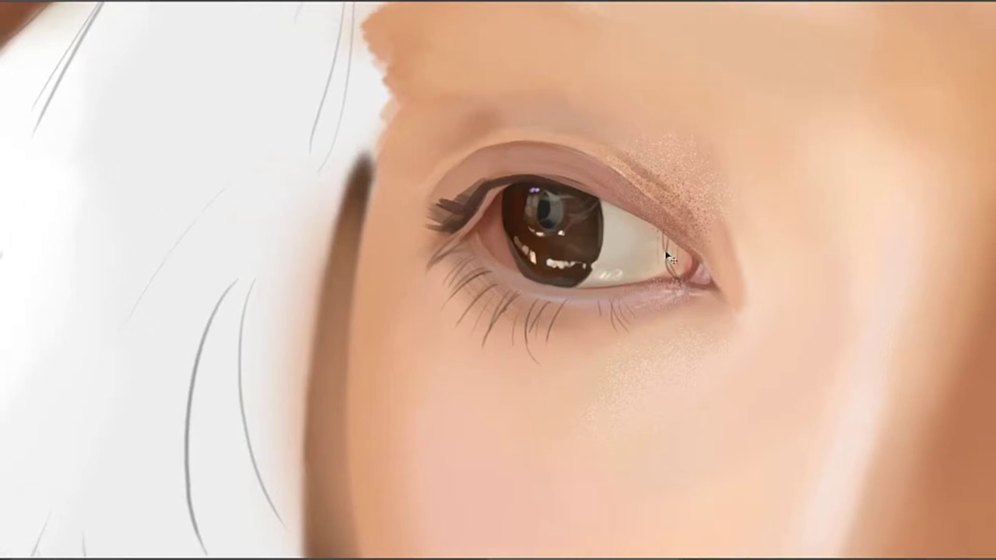
{"action": "left_click_drag", "start_coordinate": [660, 236], "coordinate": [652, 279]}
{"action": "key", "text": "ctrl+z"}
{"action": "left_click_drag", "start_coordinate": [636, 221], "coordinate": [637, 254]}
{"action": "key", "text": "ctrl+z"}
{"action": "left_click_drag", "start_coordinate": [646, 216], "coordinate": [640, 253]}
{"action": "left_click_drag", "start_coordinate": [655, 228], "coordinate": [649, 267]}
{"action": "mouse_move", "coordinate": [656, 229]}
{"action": "left_mouse_down"}
{"action": "mouse_move", "coordinate": [651, 261]}
{"action": "mouse_move", "coordinate": [654, 242]}
{"action": "left_mouse_up"}
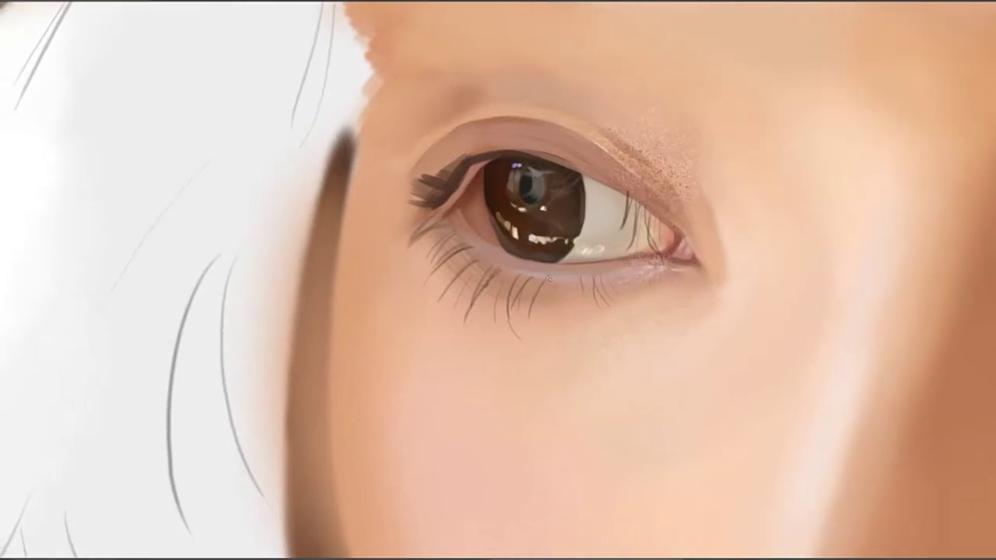
Fill the gap in the lower lashes beneath the inner edge of the iris, repeatedly undoing and redrawing strokes
{"action": "key", "text": "ctrl+z"}
{"action": "mouse_move", "coordinate": [554, 280]}
{"action": "left_mouse_down"}
{"action": "mouse_move", "coordinate": [543, 321]}
{"action": "mouse_move", "coordinate": [528, 315]}
{"action": "left_mouse_up"}
{"action": "key", "text": "ctrl+z"}
{"action": "key", "text": "ctrl+z"}
{"action": "mouse_move", "coordinate": [556, 281]}
{"action": "left_mouse_down"}
{"action": "mouse_move", "coordinate": [526, 324]}
{"action": "mouse_move", "coordinate": [528, 315]}
{"action": "left_mouse_up"}
{"action": "key", "text": "ctrl+z"}
{"action": "left_click_drag", "start_coordinate": [556, 282], "coordinate": [531, 321]}
{"action": "key", "text": "ctrl+z"}
{"action": "mouse_move", "coordinate": [557, 281]}
{"action": "left_mouse_down"}
{"action": "mouse_move", "coordinate": [536, 321]}
{"action": "mouse_move", "coordinate": [539, 302]}
{"action": "mouse_move", "coordinate": [551, 321]}
{"action": "left_mouse_up"}
{"action": "key", "text": "ctrl+z"}
{"action": "key", "text": "ctrl+z"}
{"action": "left_click_drag", "start_coordinate": [559, 298], "coordinate": [557, 329]}
{"action": "key", "text": "ctrl+z"}
Redraw a thicker, darker lower lash beneath the outer part of the iris
{"action": "mouse_move", "coordinate": [509, 301]}
{"action": "left_mouse_down"}
{"action": "mouse_move", "coordinate": [516, 318]}
{"action": "mouse_move", "coordinate": [466, 359]}
{"action": "mouse_move", "coordinate": [469, 347]}
{"action": "left_mouse_up"}
{"action": "key", "text": "ctrl+z"}
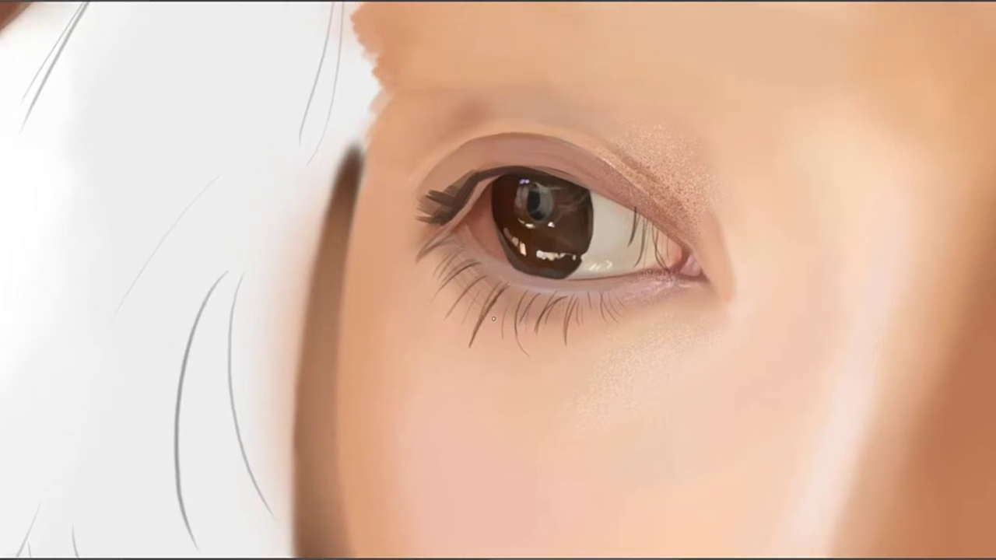
{"action": "key", "text": "ctrl+z"}
{"action": "left_click_drag", "start_coordinate": [486, 305], "coordinate": [467, 347]}
{"action": "left_click_drag", "start_coordinate": [496, 305], "coordinate": [468, 360]}
{"action": "key", "text": "ctrl+z"}
{"action": "mouse_move", "coordinate": [491, 306]}
{"action": "left_mouse_down"}
{"action": "mouse_move", "coordinate": [469, 350]}
{"action": "mouse_move", "coordinate": [480, 337]}
{"action": "left_mouse_up"}
{"action": "key", "text": "ctrl+z"}
Darken and lengthen the lashes around the outer corner of the eye, undoing unwanted strokes
{"action": "left_click_drag", "start_coordinate": [483, 271], "coordinate": [441, 294]}
{"action": "left_click_drag", "start_coordinate": [448, 253], "coordinate": [397, 282]}
{"action": "key", "text": "ctrl+z"}
{"action": "left_click_drag", "start_coordinate": [447, 245], "coordinate": [408, 268]}
{"action": "key", "text": "ctrl+z"}
{"action": "mouse_move", "coordinate": [445, 214]}
{"action": "left_mouse_down"}
{"action": "mouse_move", "coordinate": [448, 236]}
{"action": "mouse_move", "coordinate": [439, 239]}
{"action": "left_mouse_up"}
Try short upper lashes over the eye white right beside the inner edge of the iris
{"action": "left_click_drag", "start_coordinate": [600, 259], "coordinate": [519, 286]}
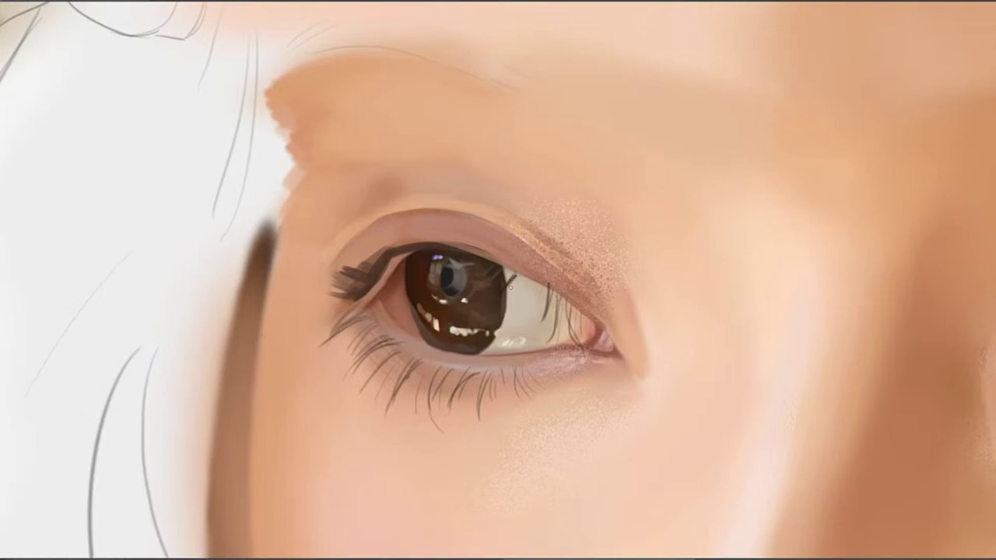
{"action": "left_click_drag", "start_coordinate": [519, 275], "coordinate": [508, 292]}
{"action": "key", "text": "ctrl+z"}
{"action": "left_click_drag", "start_coordinate": [533, 280], "coordinate": [511, 299]}
{"action": "key", "text": "ctrl+z"}
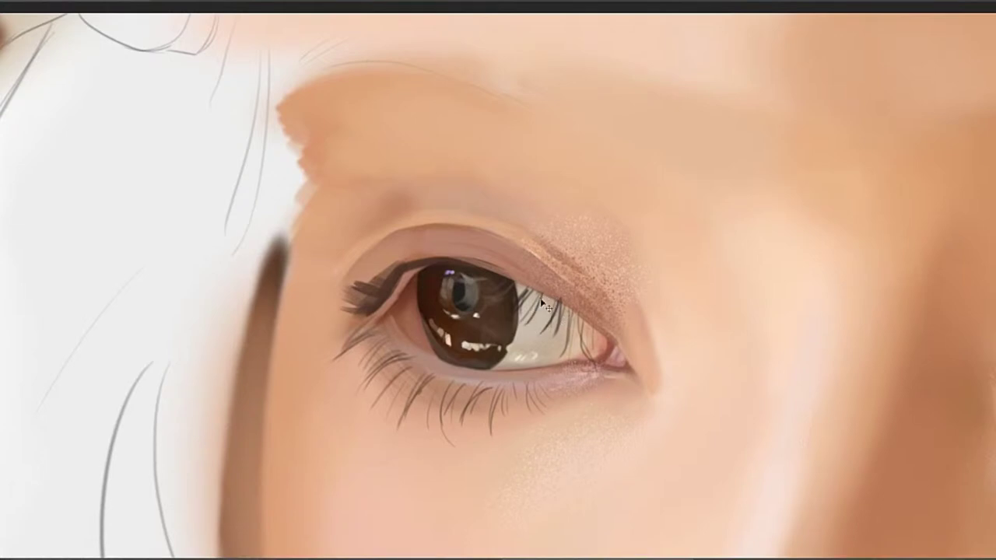
Build up the fine curved upper lashes over the eye white between the iris and inner corner, retrying individual strokes
{"action": "left_click_drag", "start_coordinate": [539, 294], "coordinate": [530, 324]}
{"action": "key", "text": "ctrl+z"}
{"action": "left_click_drag", "start_coordinate": [543, 300], "coordinate": [536, 332]}
{"action": "left_click_drag", "start_coordinate": [545, 295], "coordinate": [524, 331]}
{"action": "key", "text": "ctrl+z"}
{"action": "key", "text": "ctrl+z"}
{"action": "key", "text": "ctrl+z"}
{"action": "left_click_drag", "start_coordinate": [543, 298], "coordinate": [522, 335]}
{"action": "key", "text": "ctrl+z"}
{"action": "key", "text": "ctrl+z"}
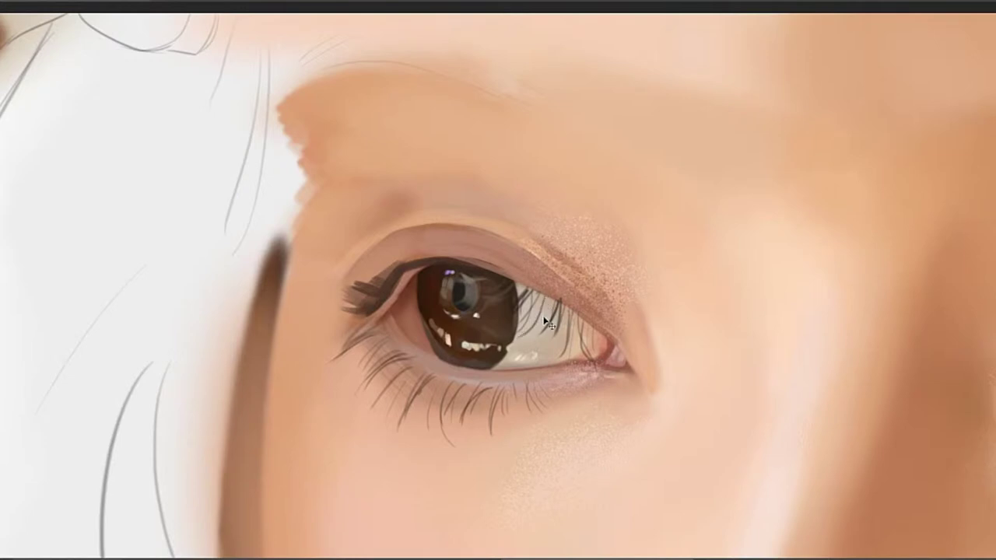
{"action": "key", "text": "ctrl+z"}
{"action": "left_click_drag", "start_coordinate": [543, 297], "coordinate": [531, 332]}
{"action": "key", "text": "ctrl+z"}
{"action": "left_click_drag", "start_coordinate": [543, 298], "coordinate": [526, 334]}
{"action": "key", "text": "ctrl+z"}
{"action": "left_click_drag", "start_coordinate": [543, 296], "coordinate": [522, 333]}
{"action": "key", "text": "ctrl+z"}
{"action": "left_click_drag", "start_coordinate": [543, 298], "coordinate": [532, 331]}
{"action": "key", "text": "ctrl+z"}
Add another short lash at the inner edge of the iris to thicken the lash group over the eye white
{"action": "left_click_drag", "start_coordinate": [570, 315], "coordinate": [633, 276]}
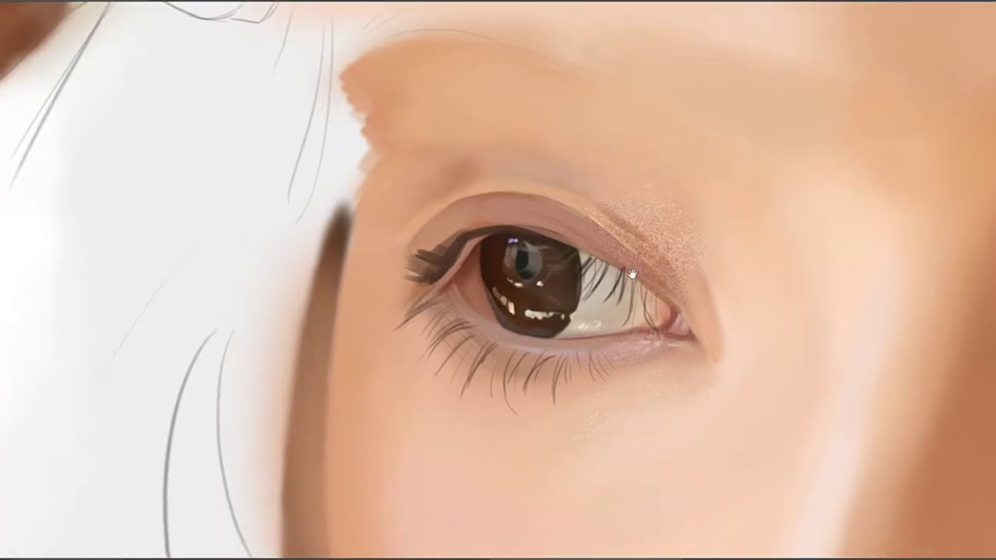
{"action": "mouse_move", "coordinate": [559, 275]}
{"action": "left_mouse_down"}
{"action": "mouse_move", "coordinate": [565, 286]}
{"action": "mouse_move", "coordinate": [606, 271]}
{"action": "mouse_move", "coordinate": [595, 294]}
{"action": "left_mouse_up"}
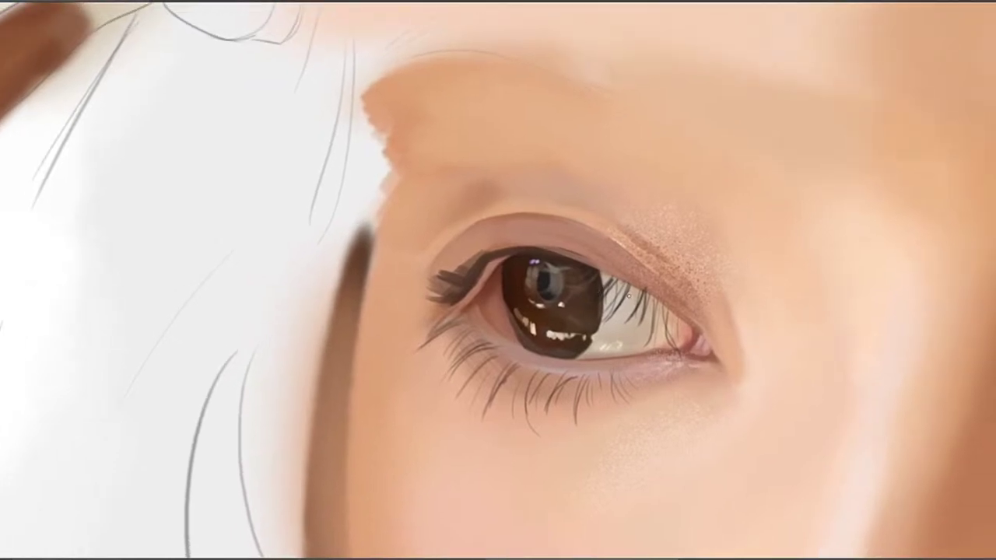
{"action": "left_click_drag", "start_coordinate": [632, 323], "coordinate": [596, 334]}
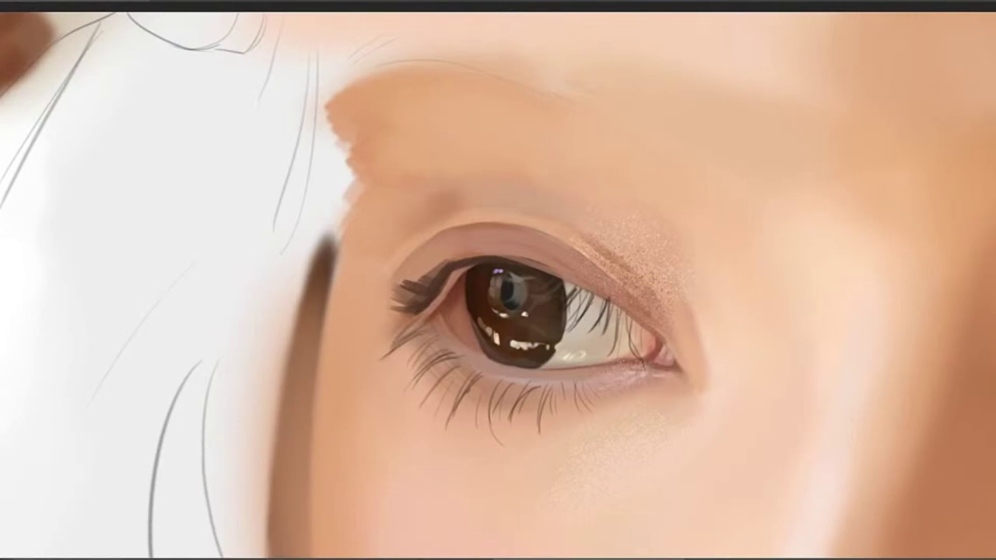
{"action": "left_click_drag", "start_coordinate": [589, 301], "coordinate": [583, 318]}
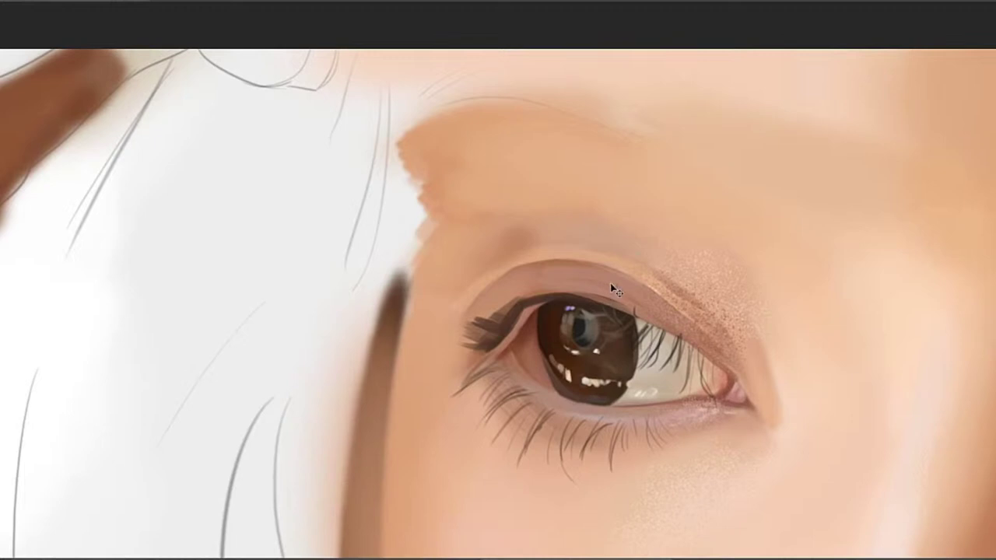
Paint short upper lashes on the eyelid just above the iris, undoing the unwanted strokes
{"action": "mouse_move", "coordinate": [609, 302]}
{"action": "left_mouse_down"}
{"action": "mouse_move", "coordinate": [614, 281]}
{"action": "mouse_move", "coordinate": [583, 279]}
{"action": "mouse_move", "coordinate": [578, 262]}
{"action": "left_mouse_up"}
{"action": "key", "text": "ctrl+z"}
{"action": "key", "text": "ctrl+z"}
{"action": "key", "text": "ctrl+z"}
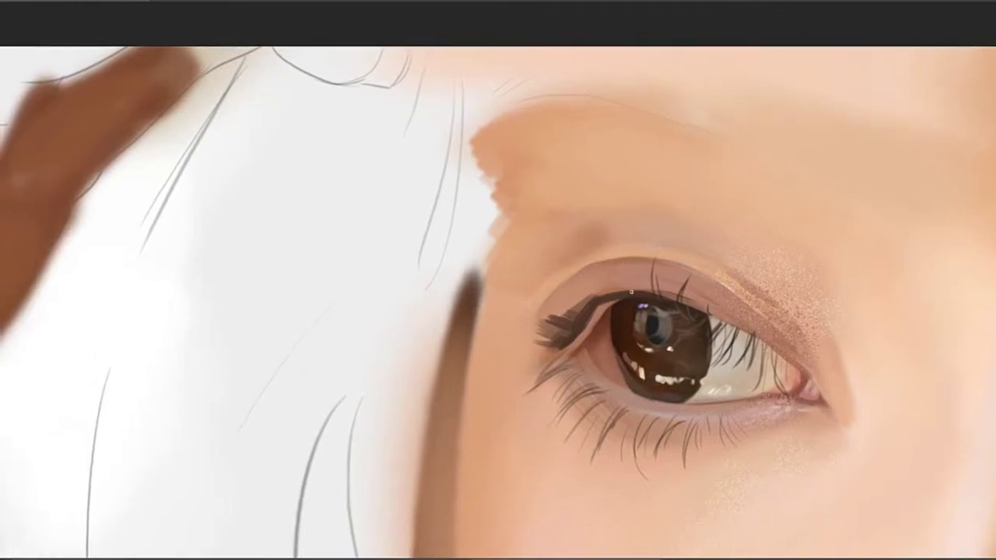
Paint a long, curved lash rising outward from the outer part of the upper lash line, retrying strokes until the curve fits
{"action": "left_click_drag", "start_coordinate": [641, 290], "coordinate": [591, 263]}
{"action": "key", "text": "ctrl+z"}
{"action": "key", "text": "ctrl+z"}
{"action": "left_click_drag", "start_coordinate": [610, 293], "coordinate": [557, 254]}
{"action": "left_click_drag", "start_coordinate": [619, 294], "coordinate": [569, 276]}
{"action": "key", "text": "ctrl+z"}
{"action": "key", "text": "ctrl+z"}
{"action": "key", "text": "ctrl+z"}
{"action": "key", "text": "ctrl+z"}
{"action": "key", "text": "ctrl+z"}
{"action": "key", "text": "ctrl+z"}
{"action": "key", "text": "ctrl+z"}
{"action": "mouse_move", "coordinate": [618, 297]}
{"action": "left_mouse_down"}
{"action": "mouse_move", "coordinate": [569, 273]}
{"action": "mouse_move", "coordinate": [577, 276]}
{"action": "left_mouse_up"}
{"action": "key", "text": "ctrl+z"}
{"action": "key", "text": "ctrl+z"}
{"action": "mouse_move", "coordinate": [638, 288]}
{"action": "left_mouse_down"}
{"action": "mouse_move", "coordinate": [626, 304]}
{"action": "mouse_move", "coordinate": [557, 268]}
{"action": "left_mouse_up"}
{"action": "key", "text": "ctrl+z"}
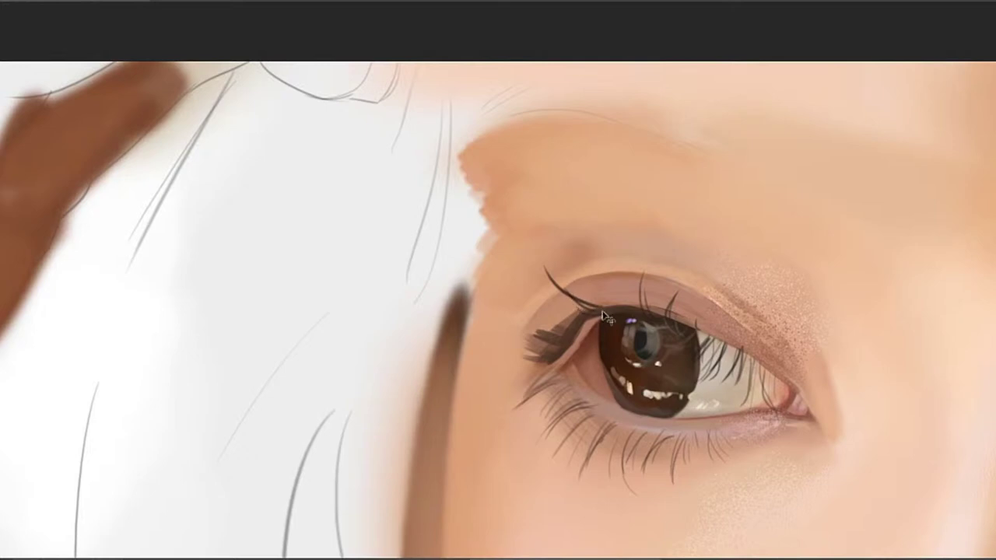
Fill the gap between the long outer lash and the lashes above the iris with finer curved upper lashes
{"action": "left_click_drag", "start_coordinate": [604, 304], "coordinate": [579, 272]}
{"action": "key", "text": "ctrl+z"}
{"action": "left_click_drag", "start_coordinate": [603, 305], "coordinate": [579, 273]}
{"action": "key", "text": "ctrl+z"}
{"action": "left_click_drag", "start_coordinate": [596, 306], "coordinate": [567, 263]}
{"action": "mouse_move", "coordinate": [606, 304]}
{"action": "left_mouse_down"}
{"action": "mouse_move", "coordinate": [595, 264]}
{"action": "mouse_move", "coordinate": [588, 277]}
{"action": "mouse_move", "coordinate": [583, 259]}
{"action": "mouse_move", "coordinate": [609, 302]}
{"action": "mouse_move", "coordinate": [595, 278]}
{"action": "left_mouse_up"}
{"action": "key", "text": "ctrl+z"}
{"action": "key", "text": "ctrl+z"}
{"action": "key", "text": "ctrl+z"}
{"action": "key", "text": "ctrl+z"}
{"action": "key", "text": "ctrl+z"}
{"action": "left_click_drag", "start_coordinate": [577, 263], "coordinate": [637, 225]}
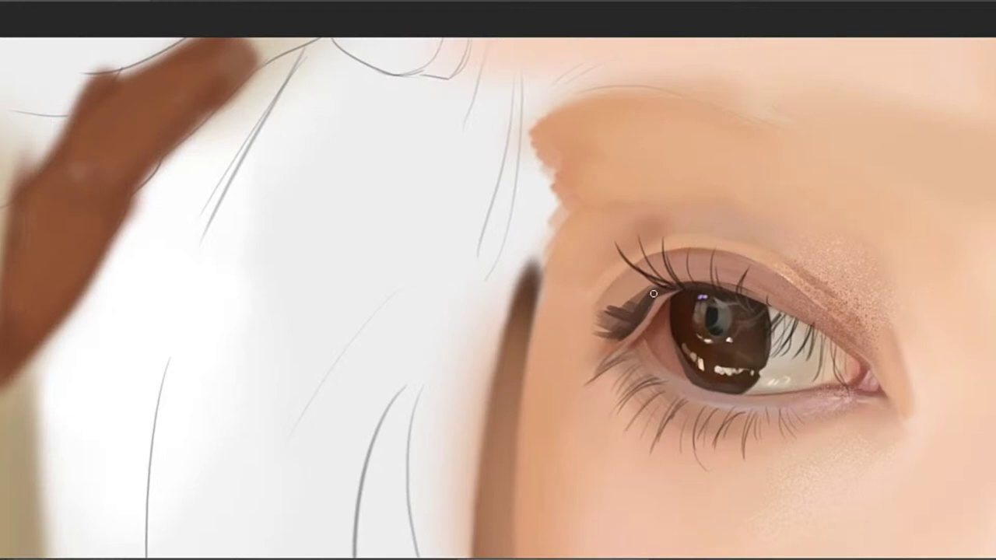
Sweep long, dark lashes almost horizontally outward from the outer end of the upper lash line
{"action": "left_click_drag", "start_coordinate": [660, 290], "coordinate": [547, 273]}
{"action": "key", "text": "ctrl+z"}
{"action": "left_click_drag", "start_coordinate": [660, 290], "coordinate": [567, 281]}
{"action": "left_click_drag", "start_coordinate": [653, 300], "coordinate": [580, 285]}
{"action": "mouse_move", "coordinate": [644, 302]}
{"action": "left_mouse_down"}
{"action": "mouse_move", "coordinate": [583, 304]}
{"action": "mouse_move", "coordinate": [597, 298]}
{"action": "mouse_move", "coordinate": [570, 292]}
{"action": "left_mouse_up"}
{"action": "key", "text": "ctrl+z"}
{"action": "key", "text": "ctrl+z"}
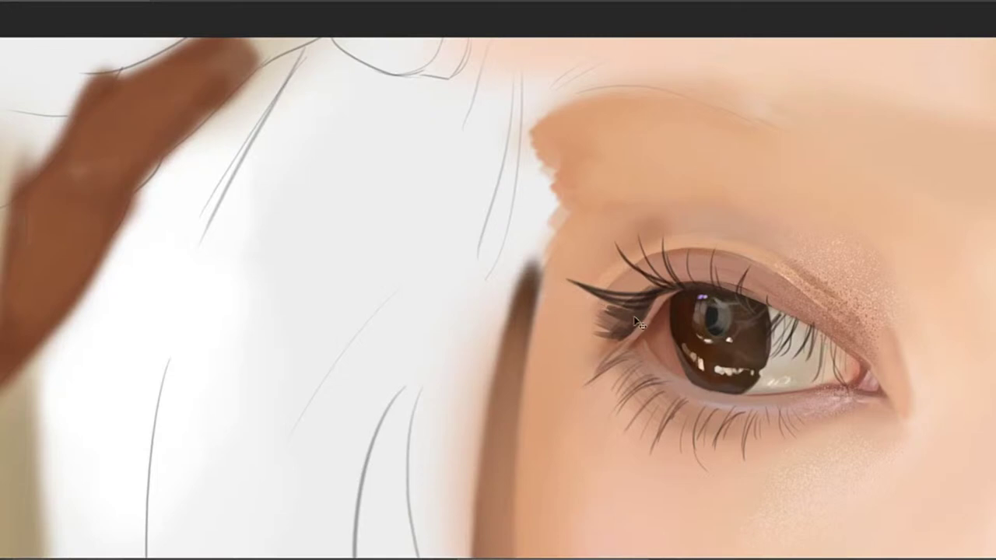
Turn the dark patch at the outer eye corner into separate, thinner lashes pointing outward below the long ones
{"action": "left_click_drag", "start_coordinate": [640, 312], "coordinate": [563, 294]}
{"action": "key", "text": "ctrl+z"}
{"action": "left_click_drag", "start_coordinate": [626, 311], "coordinate": [560, 294]}
{"action": "key", "text": "ctrl+z"}
{"action": "left_click_drag", "start_coordinate": [627, 313], "coordinate": [551, 285]}
{"action": "key", "text": "ctrl+z"}
{"action": "left_click_drag", "start_coordinate": [614, 315], "coordinate": [552, 292]}
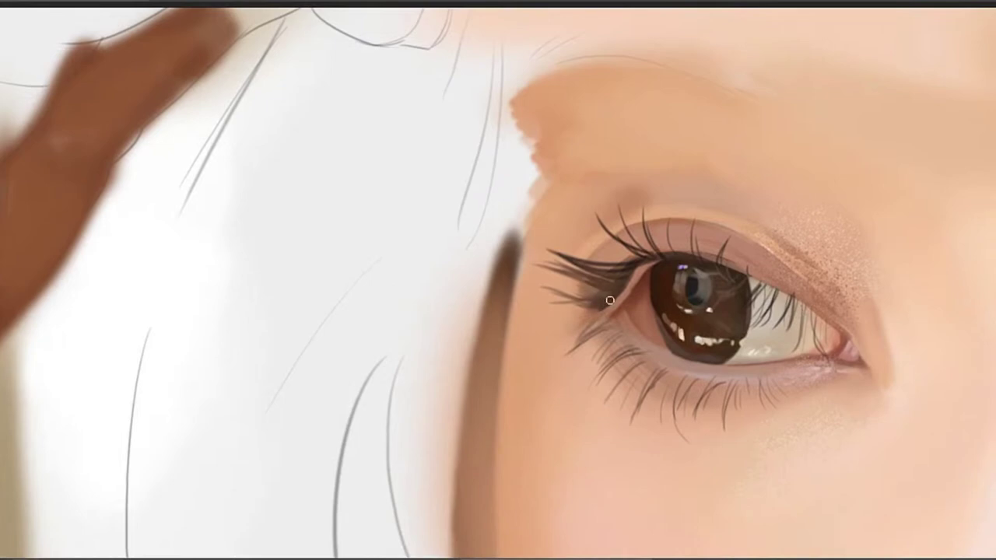
{"action": "left_click_drag", "start_coordinate": [606, 311], "coordinate": [549, 295]}
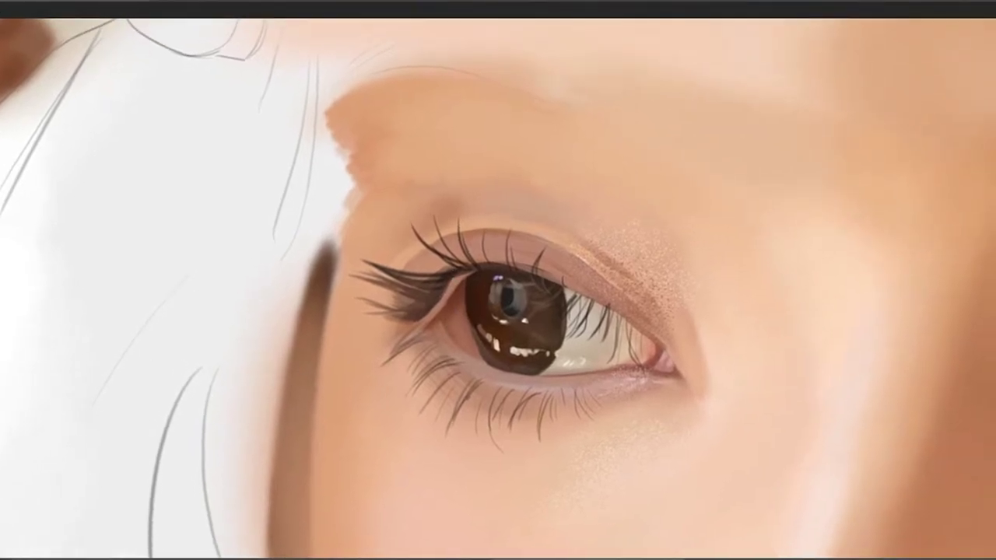
Examine the lashes against the whole face, along with the nose and the unpainted mouth area
{"action": "left_click_drag", "start_coordinate": [624, 304], "coordinate": [552, 267]}
{"action": "left_click_drag", "start_coordinate": [568, 301], "coordinate": [548, 297]}
{"action": "left_click_drag", "start_coordinate": [653, 222], "coordinate": [581, 208]}
{"action": "left_click_drag", "start_coordinate": [521, 280], "coordinate": [515, 289]}
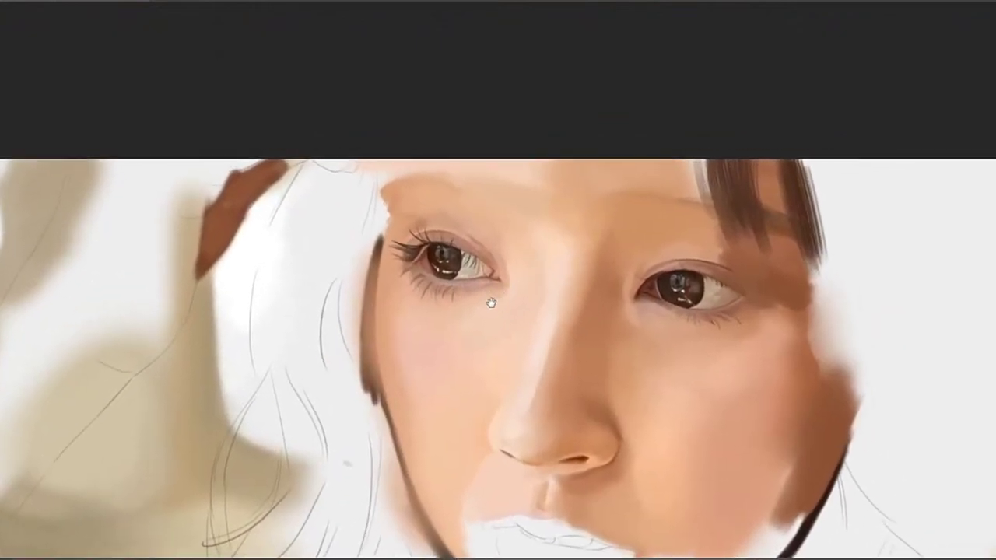
{"action": "left_click_drag", "start_coordinate": [469, 321], "coordinate": [511, 285]}
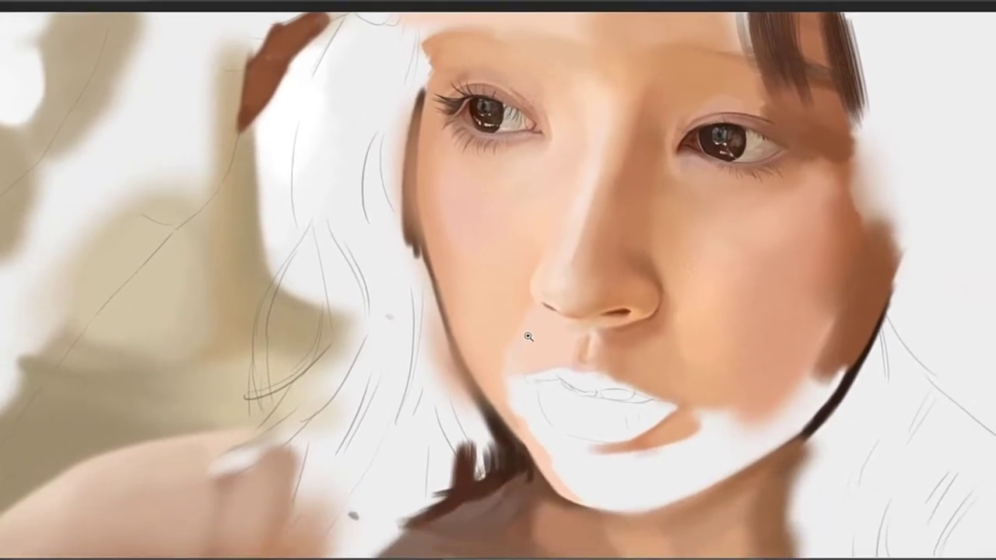
{"action": "left_click_drag", "start_coordinate": [533, 218], "coordinate": [506, 267]}
{"action": "mouse_move", "coordinate": [428, 194]}
{"action": "left_mouse_down"}
{"action": "mouse_move", "coordinate": [437, 268]}
{"action": "mouse_move", "coordinate": [471, 273]}
{"action": "mouse_move", "coordinate": [478, 257]}
{"action": "mouse_move", "coordinate": [471, 288]}
{"action": "left_mouse_up"}
{"action": "left_click_drag", "start_coordinate": [498, 392], "coordinate": [425, 295]}
{"action": "left_click_drag", "start_coordinate": [460, 284], "coordinate": [463, 286]}
{"action": "left_click_drag", "start_coordinate": [394, 387], "coordinate": [433, 312]}
{"action": "left_click_drag", "start_coordinate": [586, 180], "coordinate": [484, 192]}
{"action": "left_click_drag", "start_coordinate": [488, 373], "coordinate": [455, 331]}
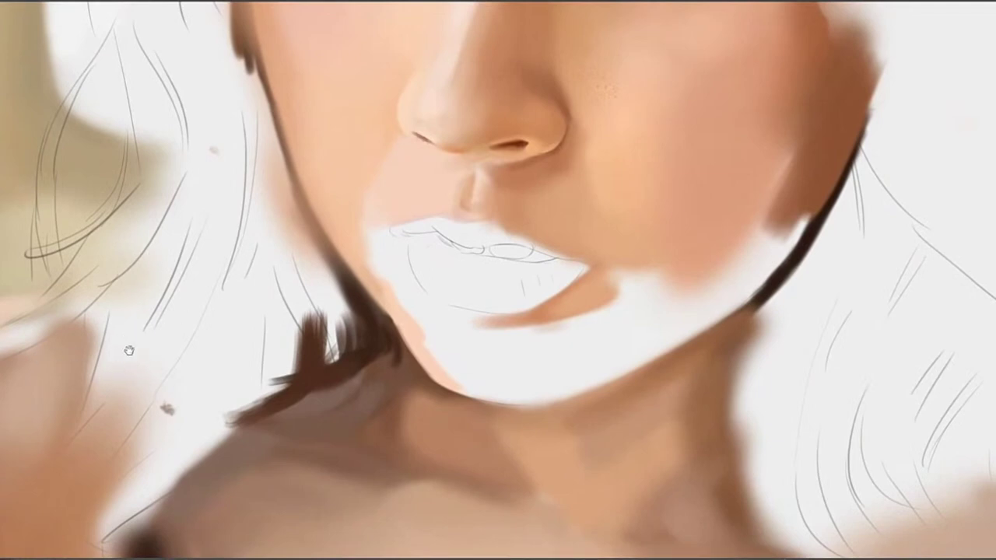
{"action": "left_click_drag", "start_coordinate": [385, 148], "coordinate": [392, 199]}
{"action": "scroll", "coordinate": [431, 188], "scroll_direction": "up", "scroll_amount": 3}
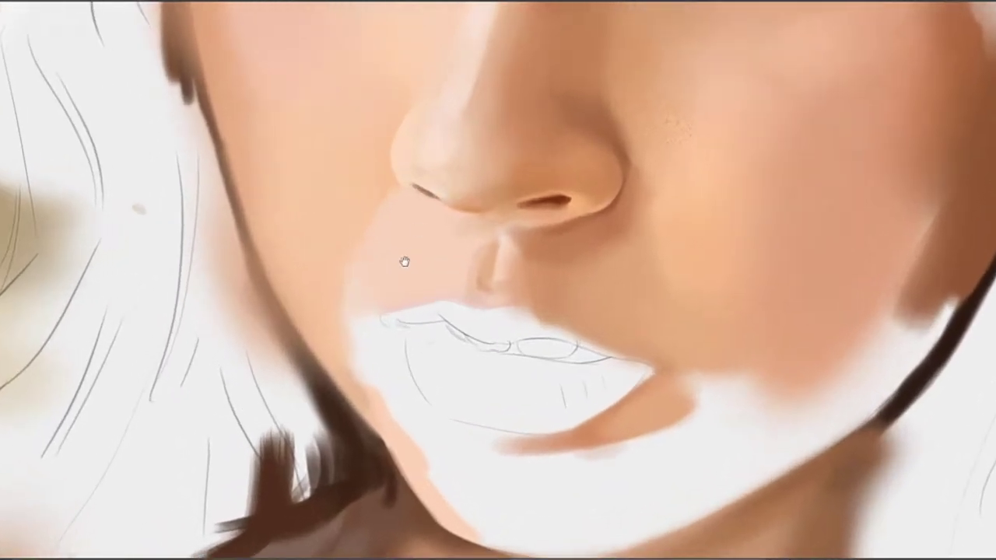
{"action": "left_click_drag", "start_coordinate": [405, 261], "coordinate": [459, 287]}
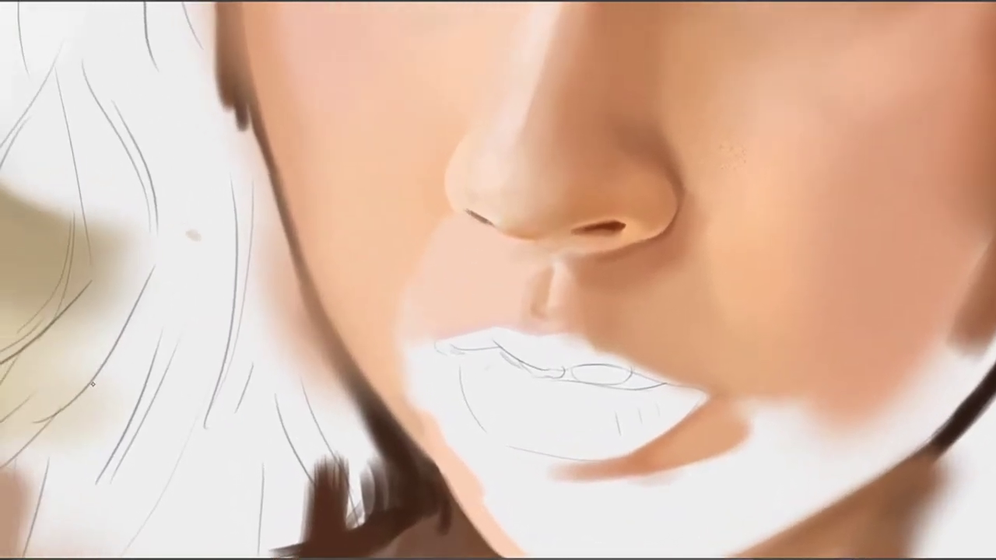
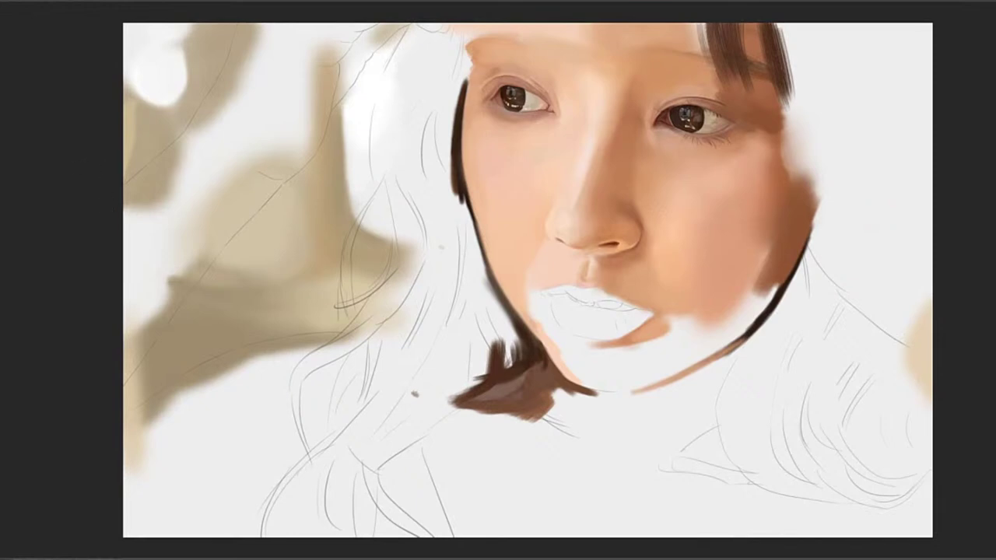
Add fine speckled skin texture along the eyelid crease and below the outer eye corner with a smaller brush and a sampled skin tone
{"action": "left_click_drag", "start_coordinate": [536, 119], "coordinate": [556, 130]}
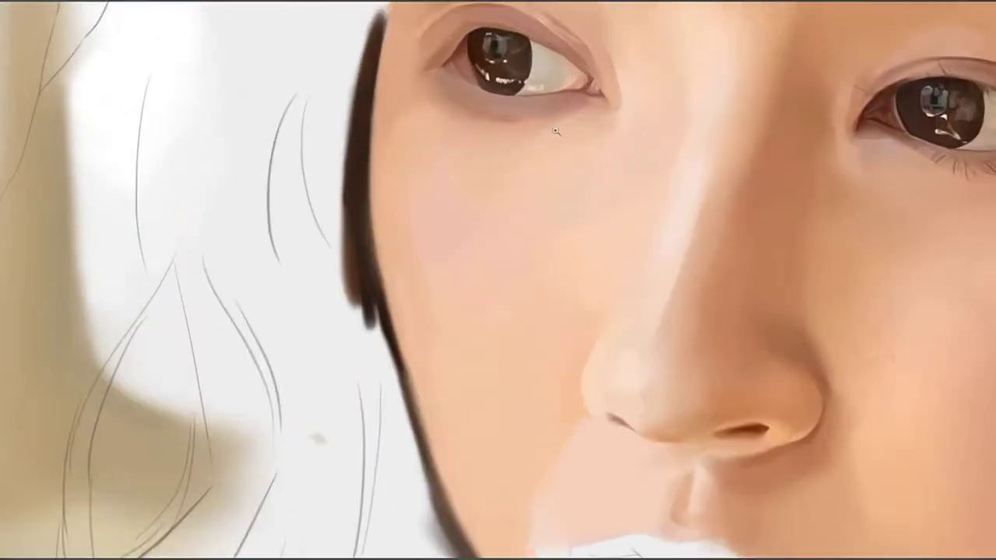
{"action": "left_click_drag", "start_coordinate": [502, 145], "coordinate": [483, 195]}
{"action": "left_click_drag", "start_coordinate": [292, 126], "coordinate": [283, 159]}
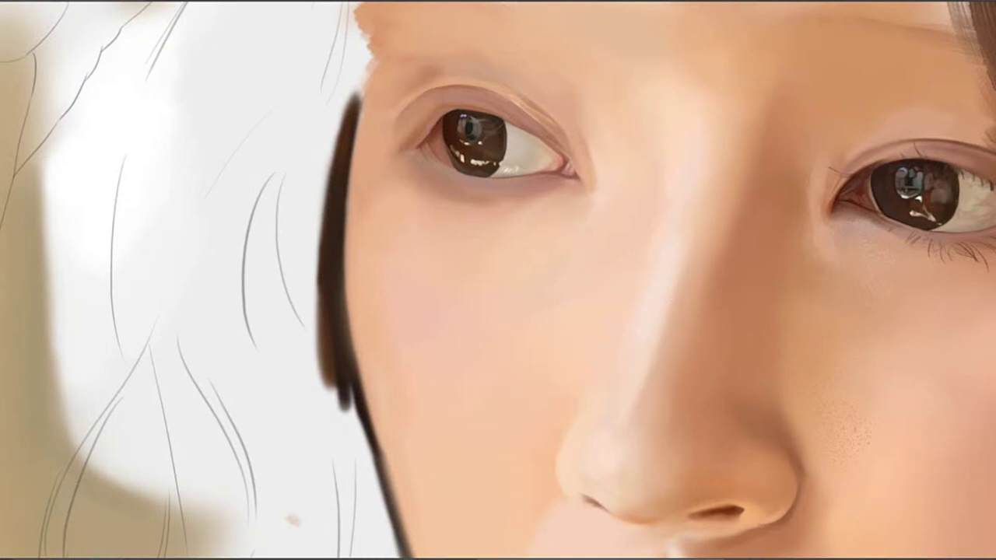
{"action": "key", "text": "["}
{"action": "key", "text": "["}
{"action": "key", "text": "["}
{"action": "key", "text": "["}
{"action": "key", "text": "["}
{"action": "left_click", "coordinate": [550, 134], "text": "alt"}
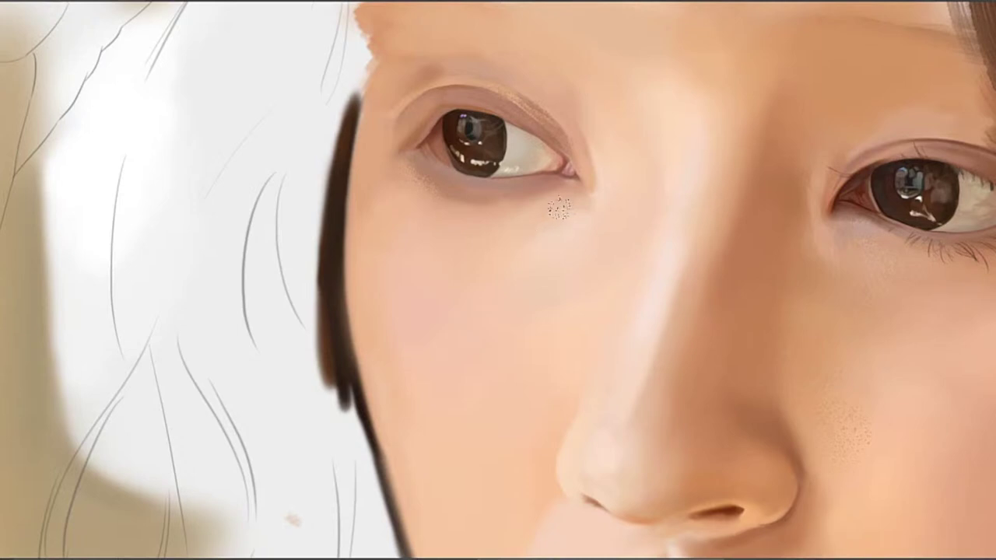
{"action": "left_click_drag", "start_coordinate": [485, 259], "coordinate": [545, 275]}
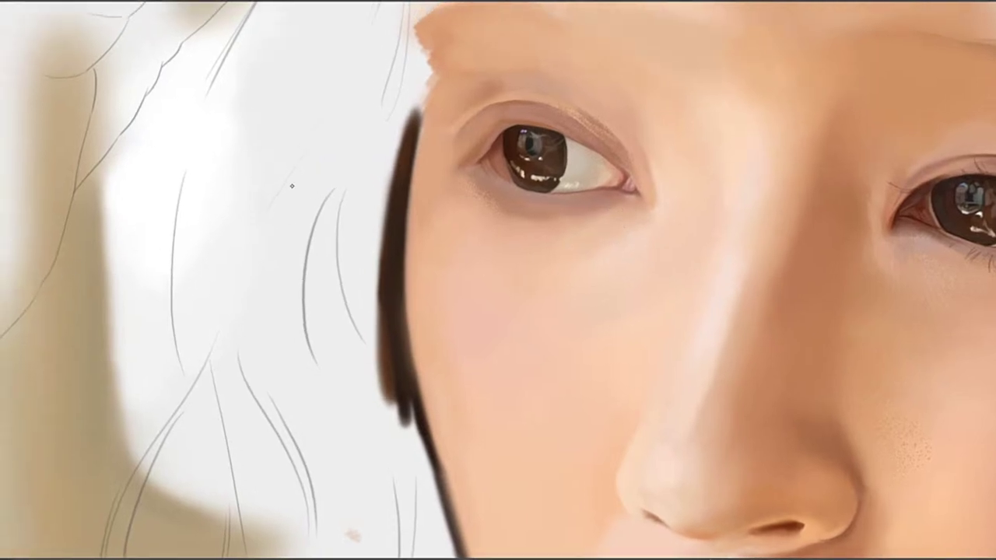
Paint pale highlights on the lower lid near the inner corner and speckled shimmer on the skin below, using sampled colors
{"action": "left_click_drag", "start_coordinate": [621, 201], "coordinate": [593, 202]}
{"action": "key", "text": "ctrl+z"}
{"action": "key", "text": "ctrl+z"}
{"action": "left_click_drag", "start_coordinate": [604, 204], "coordinate": [630, 204]}
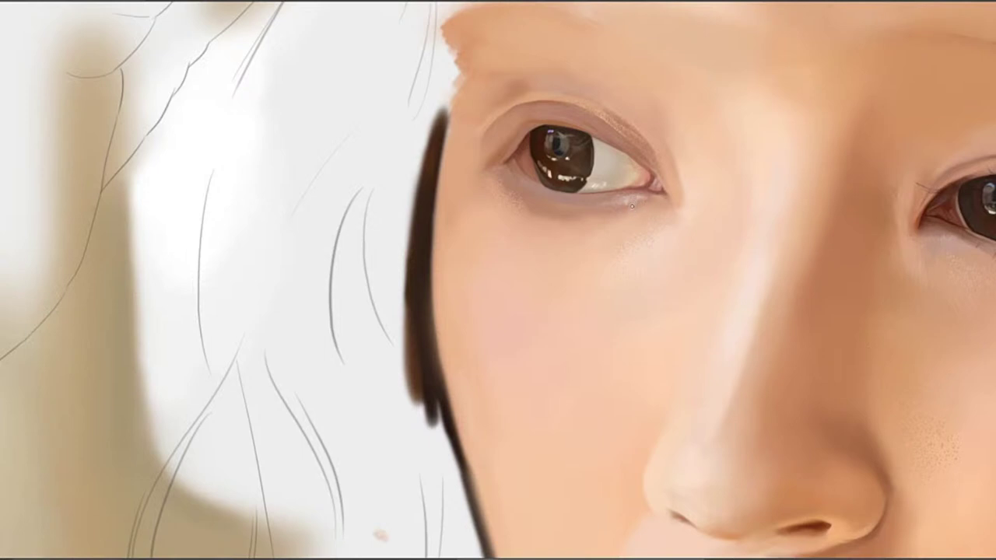
{"action": "left_click", "coordinate": [638, 206], "text": "alt"}
{"action": "left_click_drag", "start_coordinate": [543, 129], "coordinate": [575, 173]}
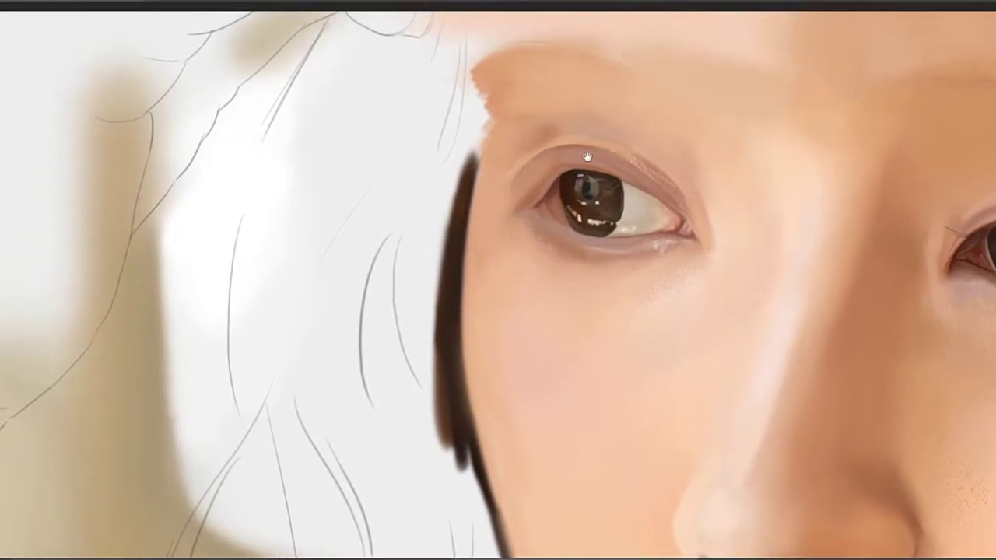
{"action": "left_click_drag", "start_coordinate": [634, 213], "coordinate": [580, 169]}
{"action": "left_click", "coordinate": [664, 221], "text": "alt"}
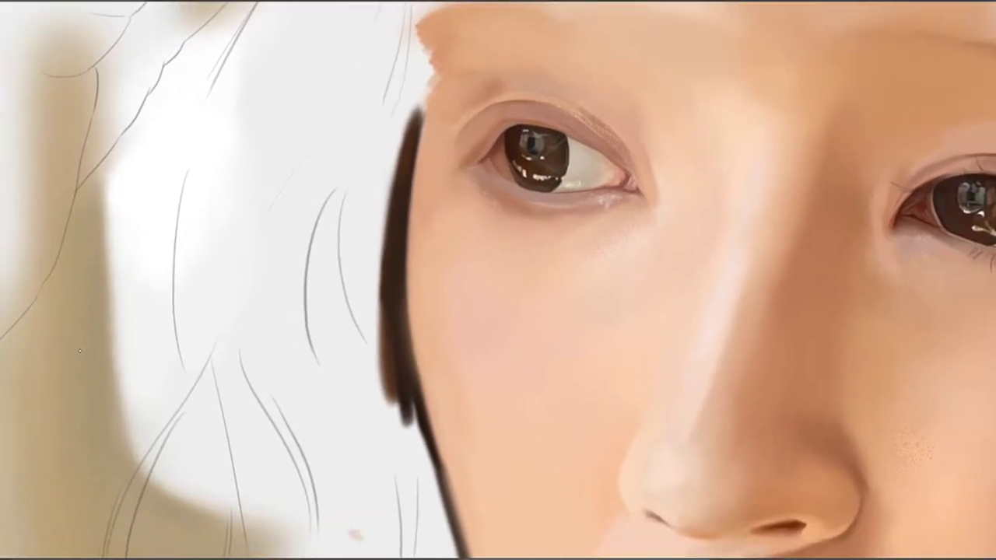
{"action": "left_click_drag", "start_coordinate": [644, 220], "coordinate": [609, 229]}
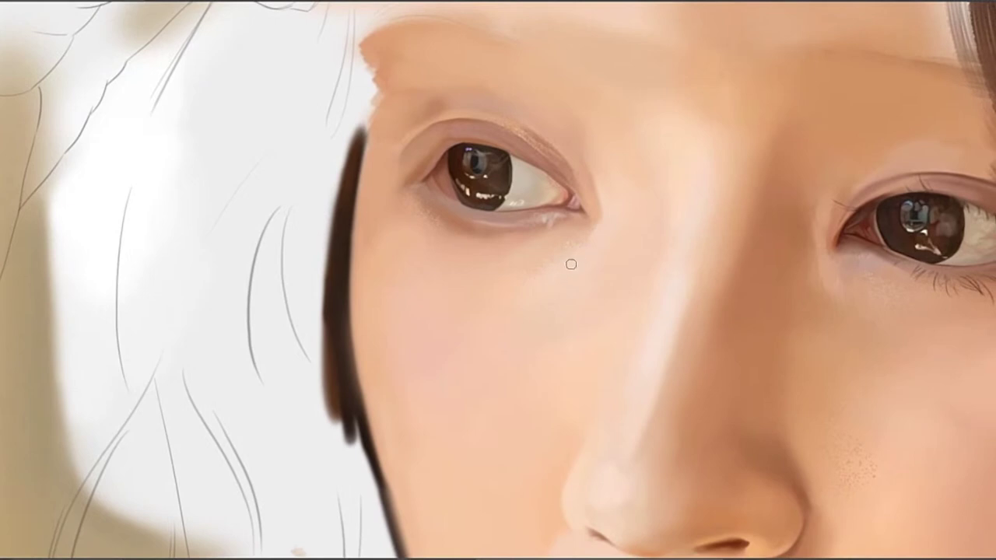
Soften the dark strip beside the cheek and temple with a large brush, blending it into lighter brown and skin tones
{"action": "left_click_drag", "start_coordinate": [595, 265], "coordinate": [707, 156]}
{"action": "left_click_drag", "start_coordinate": [667, 231], "coordinate": [607, 207]}
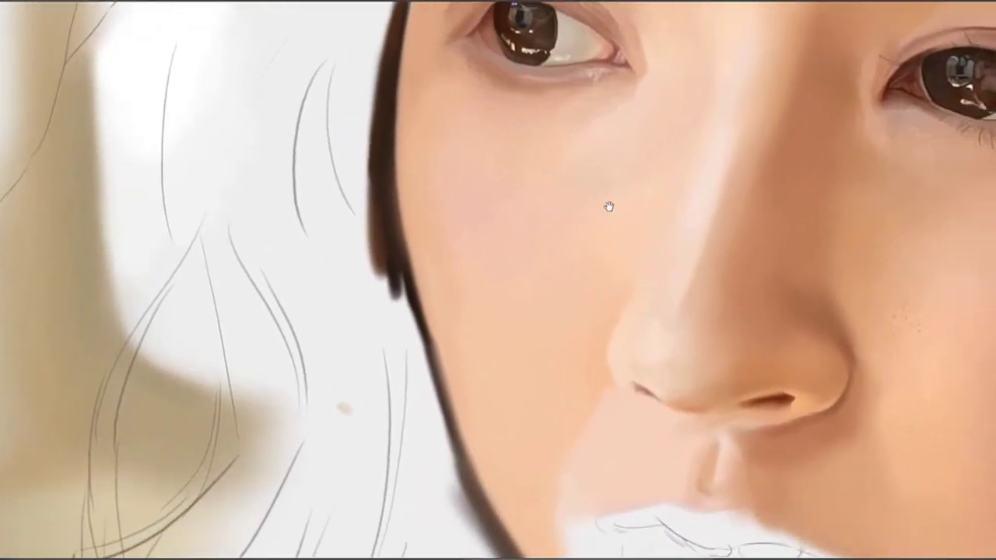
{"action": "left_click_drag", "start_coordinate": [617, 280], "coordinate": [531, 227]}
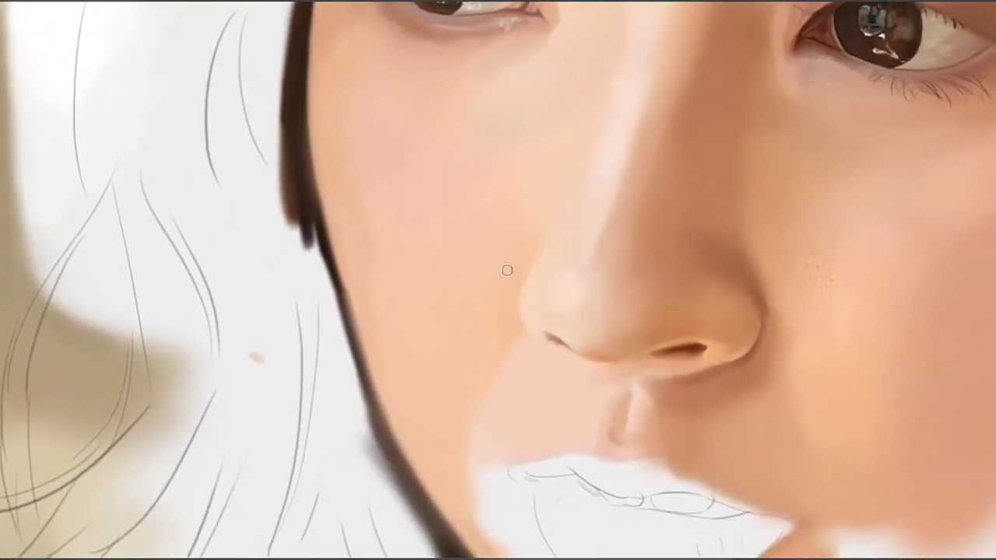
{"action": "left_click_drag", "start_coordinate": [445, 256], "coordinate": [466, 407]}
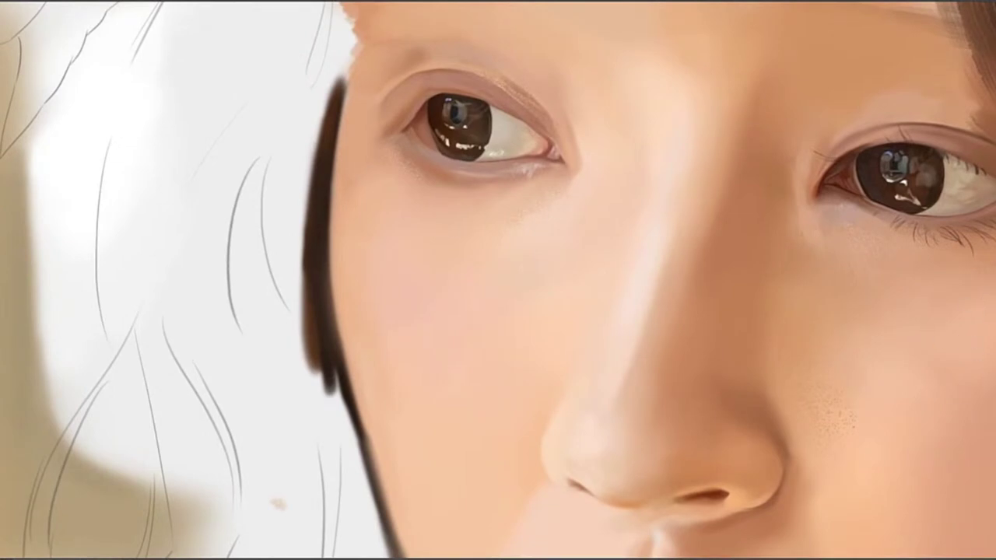
{"action": "left_click_drag", "start_coordinate": [397, 268], "coordinate": [427, 304]}
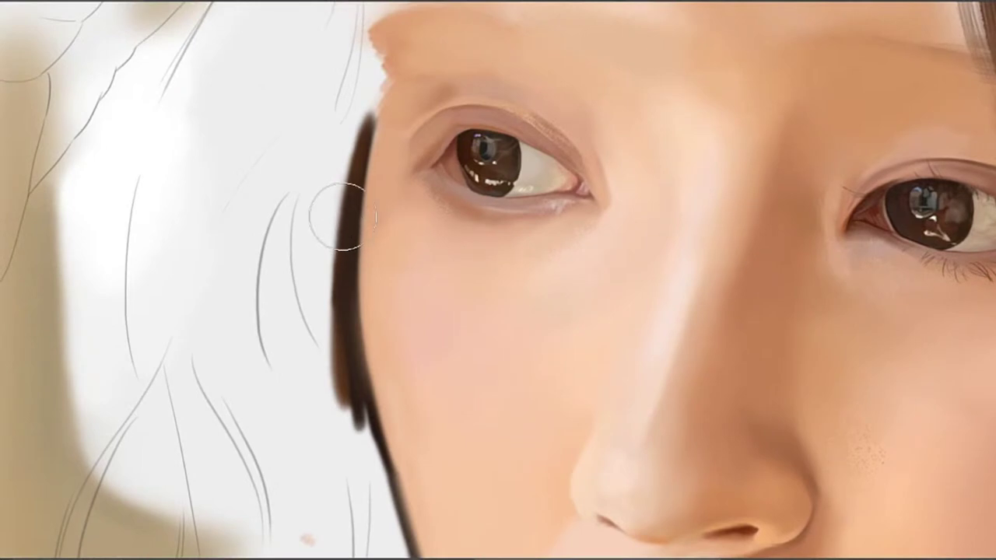
{"action": "left_click_drag", "start_coordinate": [337, 230], "coordinate": [326, 301]}
{"action": "left_click_drag", "start_coordinate": [359, 131], "coordinate": [333, 311]}
{"action": "mouse_move", "coordinate": [342, 190]}
{"action": "left_mouse_down"}
{"action": "mouse_move", "coordinate": [343, 335]}
{"action": "mouse_move", "coordinate": [339, 307]}
{"action": "mouse_move", "coordinate": [336, 316]}
{"action": "left_mouse_up"}
{"action": "mouse_move", "coordinate": [337, 232]}
{"action": "left_mouse_down"}
{"action": "mouse_move", "coordinate": [324, 271]}
{"action": "mouse_move", "coordinate": [335, 203]}
{"action": "mouse_move", "coordinate": [329, 236]}
{"action": "left_mouse_up"}
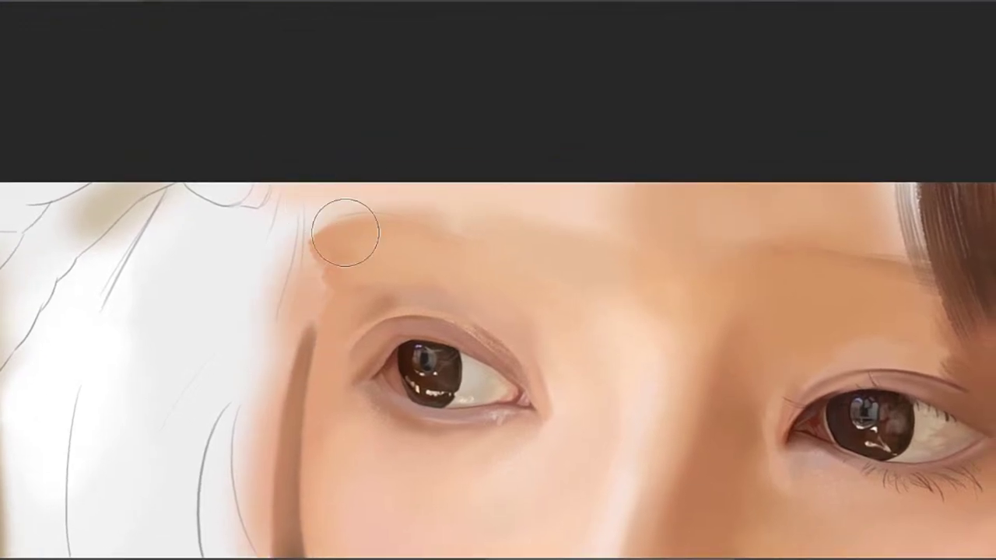
Continue blending soft skin tone over the dark face outline from the temple down to the jaw
{"action": "mouse_move", "coordinate": [394, 236]}
{"action": "left_mouse_down"}
{"action": "mouse_move", "coordinate": [449, 210]}
{"action": "mouse_move", "coordinate": [429, 195]}
{"action": "mouse_move", "coordinate": [329, 214]}
{"action": "mouse_move", "coordinate": [355, 214]}
{"action": "mouse_move", "coordinate": [294, 203]}
{"action": "left_mouse_up"}
{"action": "left_click_drag", "start_coordinate": [299, 387], "coordinate": [336, 184]}
{"action": "left_click_drag", "start_coordinate": [329, 326], "coordinate": [317, 167]}
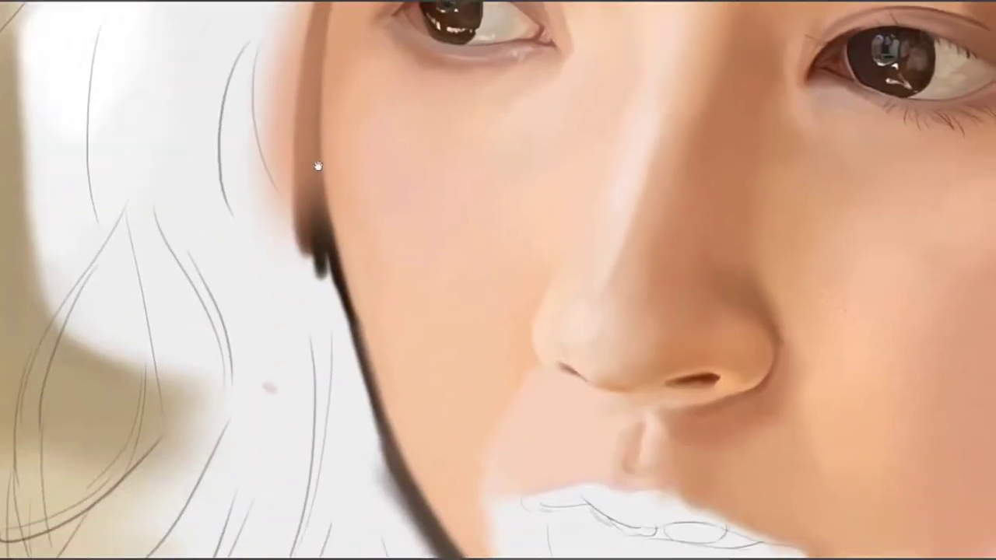
{"action": "mouse_move", "coordinate": [318, 259]}
{"action": "left_mouse_down"}
{"action": "mouse_move", "coordinate": [366, 407]}
{"action": "mouse_move", "coordinate": [333, 355]}
{"action": "mouse_move", "coordinate": [373, 416]}
{"action": "mouse_move", "coordinate": [324, 173]}
{"action": "mouse_move", "coordinate": [353, 322]}
{"action": "mouse_move", "coordinate": [349, 273]}
{"action": "left_mouse_up"}
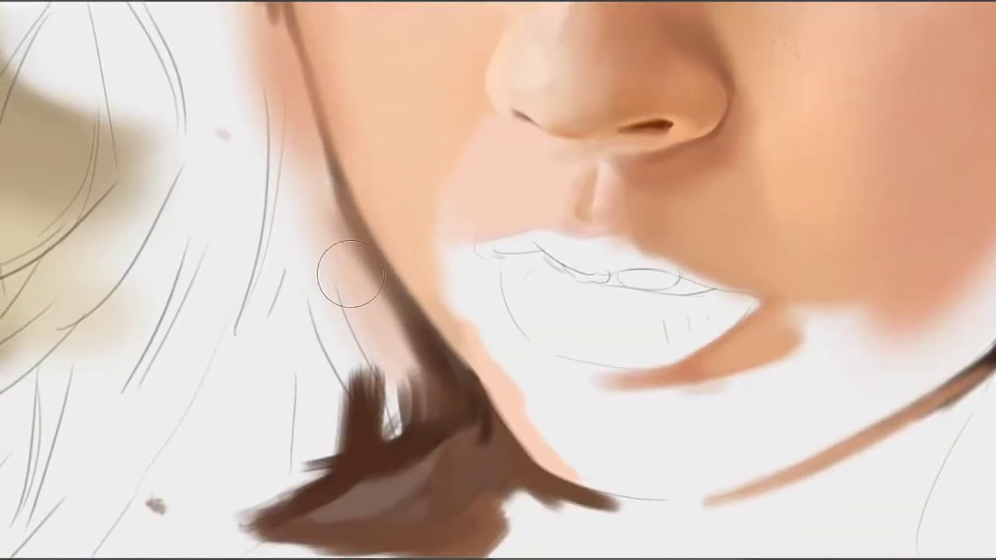
{"action": "left_click_drag", "start_coordinate": [478, 427], "coordinate": [388, 228]}
{"action": "left_click_drag", "start_coordinate": [360, 258], "coordinate": [465, 306]}
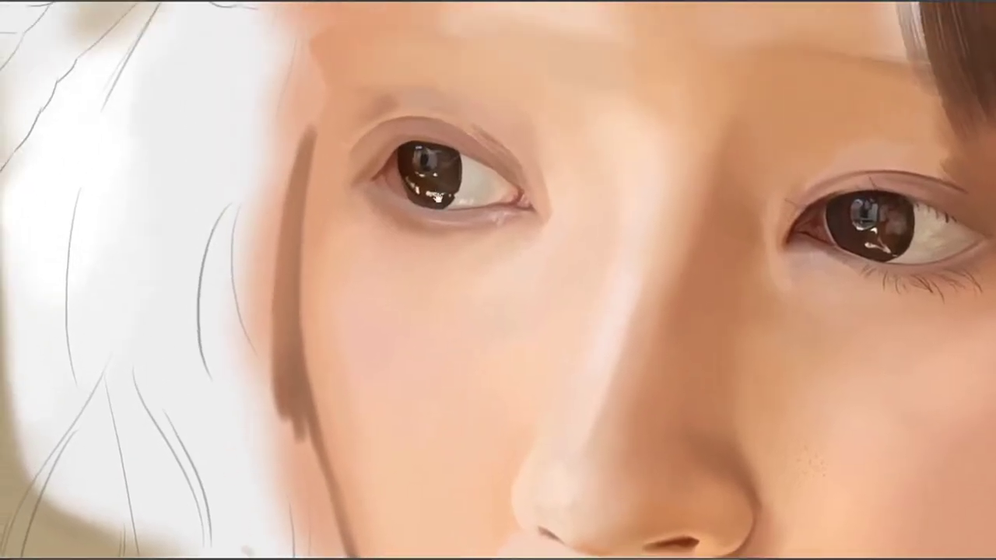
Paint a dark line along the outer corner of the upper lid and start the first thin lashes outward from it
{"action": "left_click_drag", "start_coordinate": [438, 198], "coordinate": [462, 269]}
{"action": "left_click_drag", "start_coordinate": [389, 212], "coordinate": [404, 213]}
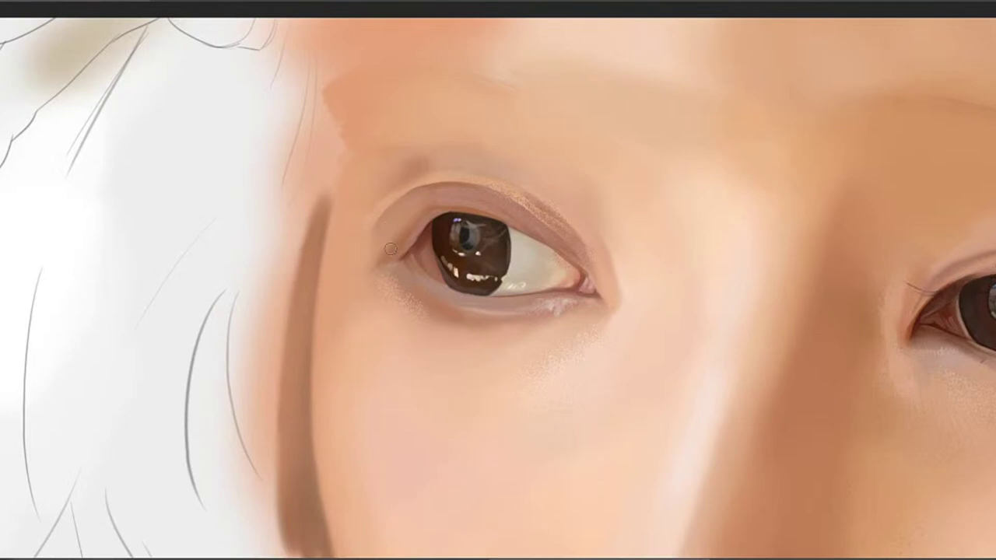
{"action": "left_click_drag", "start_coordinate": [385, 254], "coordinate": [424, 211]}
{"action": "left_click", "coordinate": [393, 249], "text": "alt"}
{"action": "mouse_move", "coordinate": [391, 248]}
{"action": "left_mouse_down"}
{"action": "mouse_move", "coordinate": [348, 230]}
{"action": "mouse_move", "coordinate": [390, 251]}
{"action": "mouse_move", "coordinate": [400, 242]}
{"action": "mouse_move", "coordinate": [346, 229]}
{"action": "mouse_move", "coordinate": [374, 249]}
{"action": "mouse_move", "coordinate": [398, 243]}
{"action": "mouse_move", "coordinate": [352, 246]}
{"action": "mouse_move", "coordinate": [393, 247]}
{"action": "mouse_move", "coordinate": [368, 246]}
{"action": "left_mouse_up"}
{"action": "key", "text": "ctrl+z"}
{"action": "key", "text": "ctrl+z"}
{"action": "left_click_drag", "start_coordinate": [426, 208], "coordinate": [368, 206]}
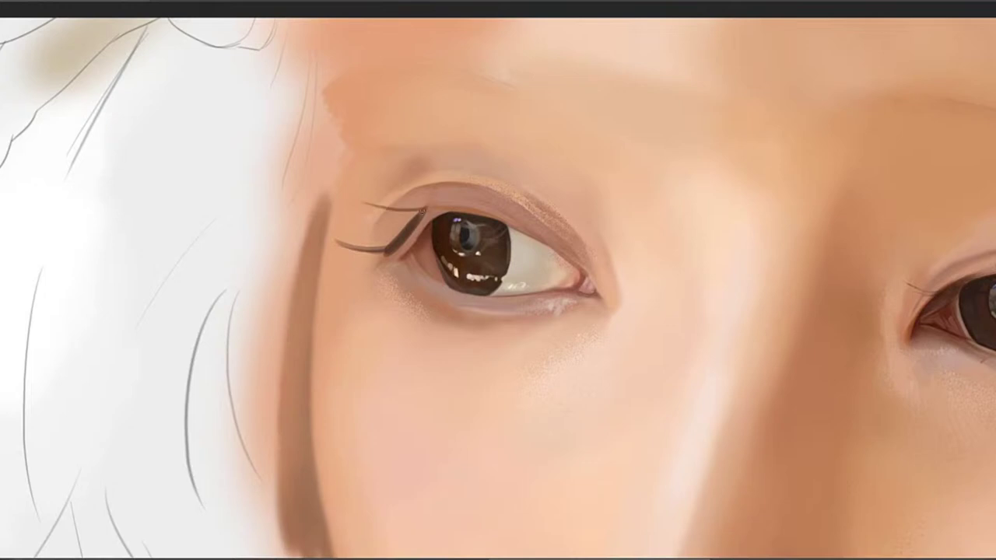
Repaint the uppermost outer-corner lash with an upward curve and place another lash below it, undoing unsuitable strokes
{"action": "key", "text": "ctrl+z"}
{"action": "left_click_drag", "start_coordinate": [411, 219], "coordinate": [344, 191]}
{"action": "key", "text": "ctrl+z"}
{"action": "key", "text": "ctrl+z"}
{"action": "mouse_move", "coordinate": [415, 218]}
{"action": "left_mouse_down"}
{"action": "mouse_move", "coordinate": [370, 205]}
{"action": "mouse_move", "coordinate": [362, 186]}
{"action": "left_mouse_up"}
{"action": "key", "text": "ctrl+z"}
{"action": "key", "text": "ctrl+z"}
{"action": "left_click_drag", "start_coordinate": [410, 221], "coordinate": [370, 201]}
{"action": "left_click_drag", "start_coordinate": [410, 227], "coordinate": [340, 218]}
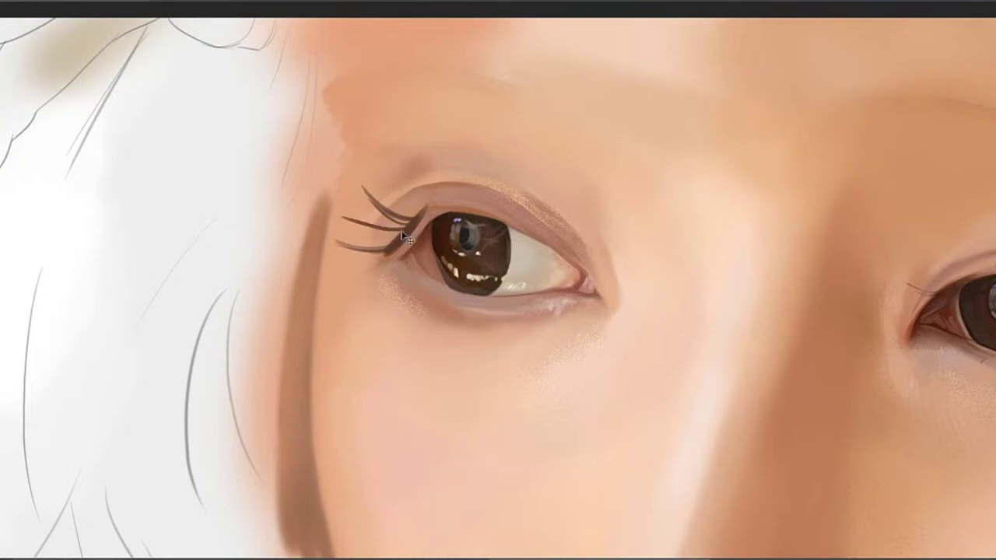
Thicken the middle group of outer-corner lashes with long outward strokes, retrying each until it tapers cleanly
{"action": "key", "text": "ctrl+z"}
{"action": "left_click_drag", "start_coordinate": [409, 228], "coordinate": [332, 219]}
{"action": "key", "text": "ctrl+z"}
{"action": "key", "text": "ctrl+z"}
{"action": "left_click_drag", "start_coordinate": [404, 230], "coordinate": [333, 216]}
{"action": "key", "text": "ctrl+z"}
{"action": "key", "text": "ctrl+z"}
{"action": "left_click_drag", "start_coordinate": [409, 227], "coordinate": [336, 222]}
{"action": "key", "text": "ctrl+z"}
{"action": "mouse_move", "coordinate": [396, 238]}
{"action": "left_mouse_down"}
{"action": "mouse_move", "coordinate": [358, 229]}
{"action": "mouse_move", "coordinate": [419, 218]}
{"action": "mouse_move", "coordinate": [384, 219]}
{"action": "left_mouse_up"}
{"action": "key", "text": "ctrl+z"}
{"action": "key", "text": "ctrl+z"}
{"action": "key", "text": "ctrl+z"}
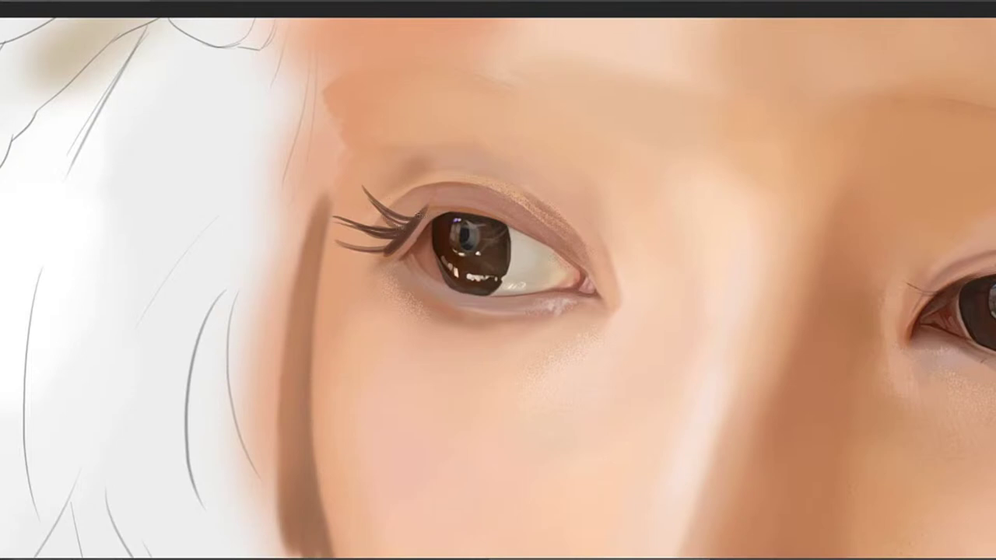
Extend the dark upper lash line over the iris and sweep a long lash outward from its outer part, retrying strokes
{"action": "mouse_move", "coordinate": [422, 214]}
{"action": "left_mouse_down"}
{"action": "mouse_move", "coordinate": [402, 199]}
{"action": "mouse_move", "coordinate": [465, 203]}
{"action": "left_mouse_up"}
{"action": "mouse_move", "coordinate": [400, 197]}
{"action": "left_mouse_down"}
{"action": "mouse_move", "coordinate": [470, 203]}
{"action": "mouse_move", "coordinate": [508, 222]}
{"action": "left_mouse_up"}
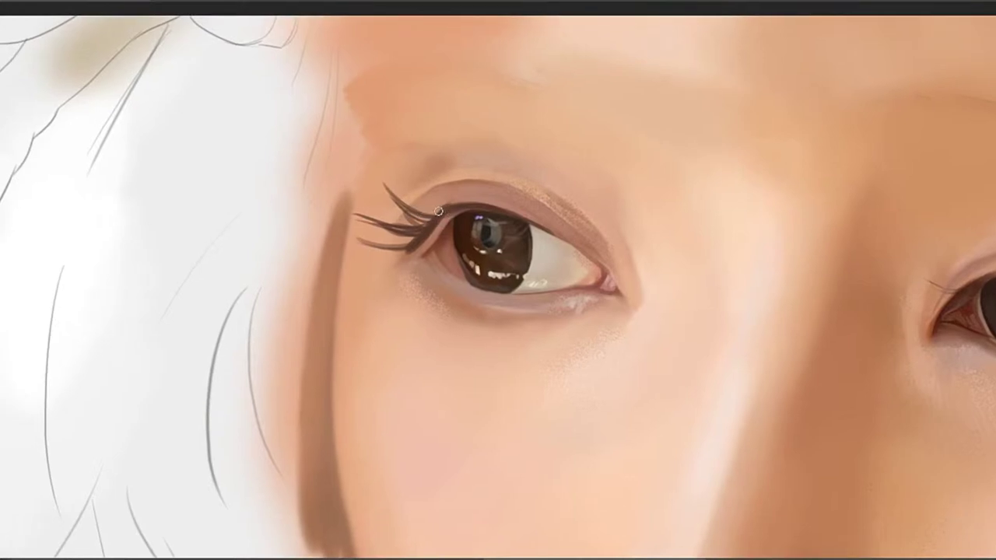
{"action": "left_click_drag", "start_coordinate": [445, 210], "coordinate": [383, 199]}
{"action": "key", "text": "ctrl+z"}
{"action": "left_click_drag", "start_coordinate": [444, 210], "coordinate": [355, 193]}
{"action": "key", "text": "ctrl+z"}
{"action": "key", "text": "ctrl+z"}
{"action": "left_click_drag", "start_coordinate": [444, 209], "coordinate": [385, 196]}
{"action": "left_click_drag", "start_coordinate": [444, 210], "coordinate": [370, 199]}
{"action": "key", "text": "ctrl+z"}
{"action": "left_click_drag", "start_coordinate": [440, 210], "coordinate": [353, 185]}
{"action": "left_click_drag", "start_coordinate": [442, 211], "coordinate": [393, 204]}
{"action": "key", "text": "ctrl+z"}
{"action": "mouse_move", "coordinate": [417, 207]}
{"action": "left_mouse_down"}
{"action": "mouse_move", "coordinate": [515, 209]}
{"action": "mouse_move", "coordinate": [516, 234]}
{"action": "left_mouse_up"}
{"action": "key", "text": "ctrl+z"}
{"action": "key", "text": "ctrl+z"}
{"action": "key", "text": "ctrl+z"}
{"action": "key", "text": "ctrl+z"}
{"action": "key", "text": "ctrl+z"}
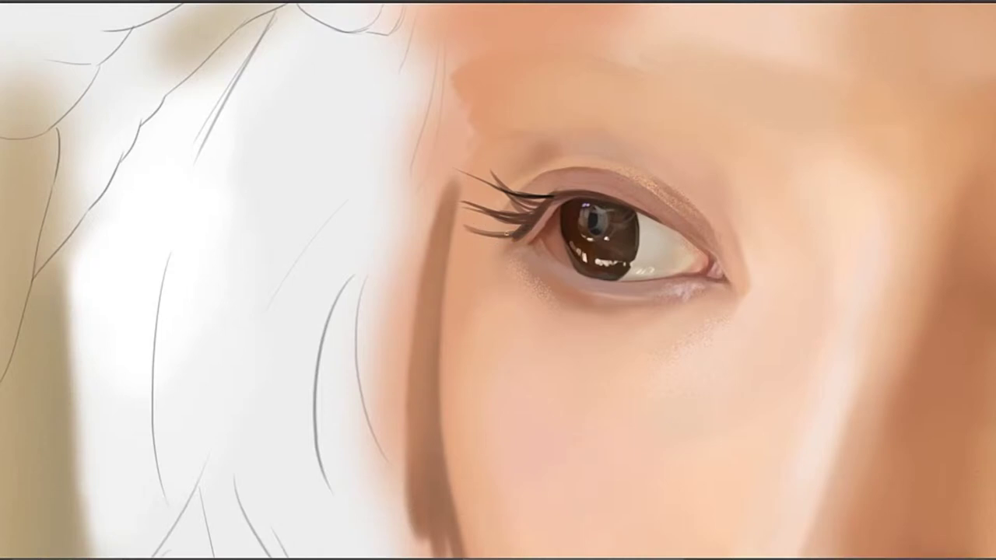
Fill the gaps between the outer-corner lashes with additional fine outward strokes
{"action": "left_click_drag", "start_coordinate": [474, 223], "coordinate": [498, 232]}
{"action": "left_click_drag", "start_coordinate": [511, 224], "coordinate": [434, 205]}
{"action": "mouse_move", "coordinate": [490, 237]}
{"action": "left_mouse_down"}
{"action": "mouse_move", "coordinate": [517, 229]}
{"action": "mouse_move", "coordinate": [446, 231]}
{"action": "left_mouse_up"}
{"action": "key", "text": "ctrl+z"}
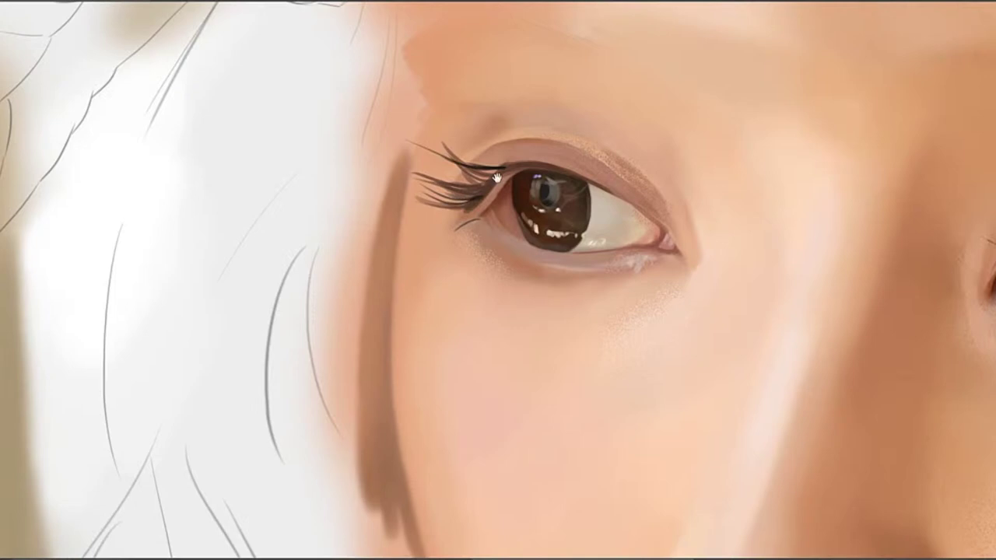
Sample the dark lash colour and paint fine lashes where the iris meets the white of the eye, retrying unsuitable strokes
{"action": "left_click_drag", "start_coordinate": [497, 178], "coordinate": [486, 195]}
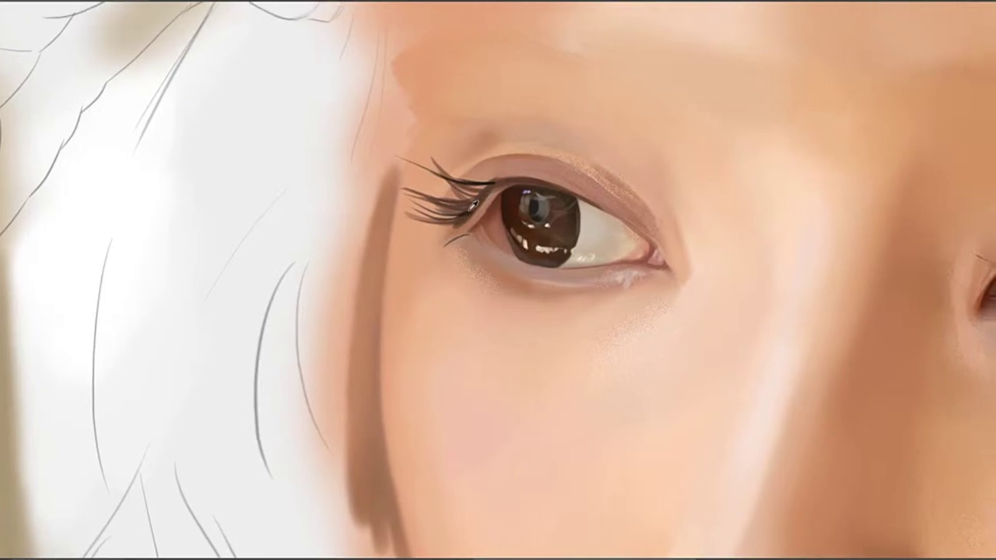
{"action": "left_click", "coordinate": [467, 212], "text": "alt"}
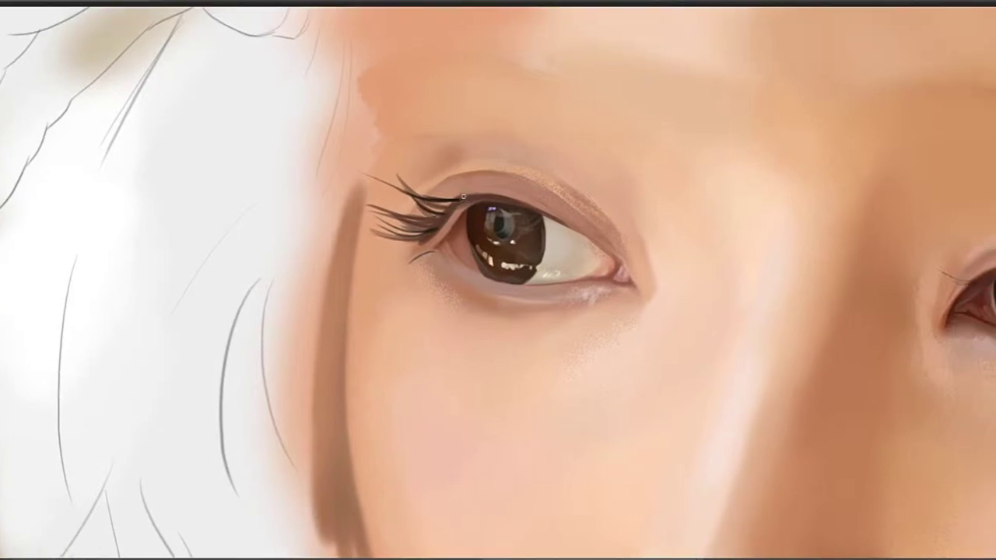
{"action": "left_click_drag", "start_coordinate": [457, 196], "coordinate": [436, 159]}
{"action": "left_click_drag", "start_coordinate": [475, 206], "coordinate": [449, 203]}
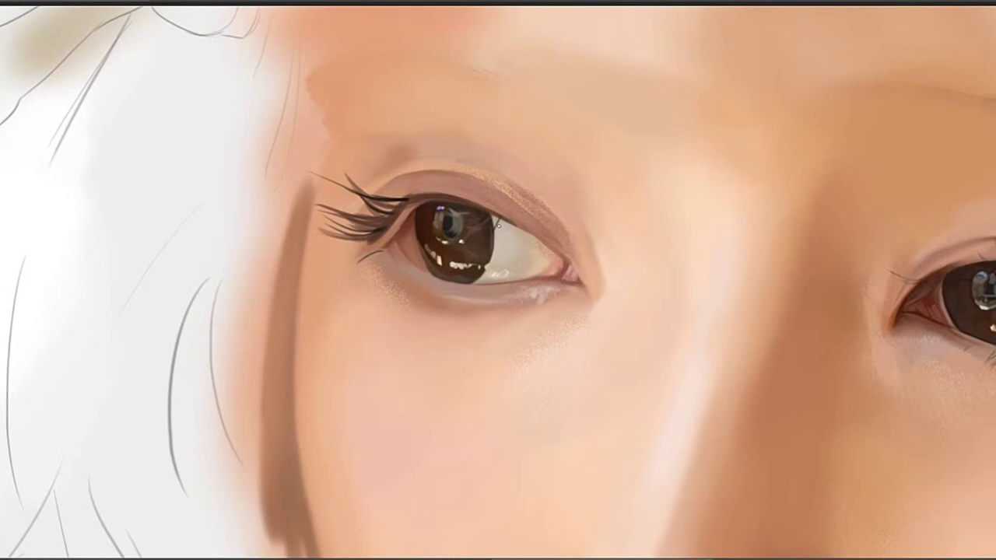
{"action": "key", "text": "ctrl+z"}
{"action": "key", "text": "ctrl+z"}
{"action": "left_click_drag", "start_coordinate": [500, 218], "coordinate": [493, 231]}
{"action": "mouse_move", "coordinate": [502, 225]}
{"action": "left_mouse_down"}
{"action": "mouse_move", "coordinate": [525, 243]}
{"action": "mouse_move", "coordinate": [531, 234]}
{"action": "mouse_move", "coordinate": [525, 250]}
{"action": "mouse_move", "coordinate": [523, 232]}
{"action": "mouse_move", "coordinate": [502, 255]}
{"action": "mouse_move", "coordinate": [526, 245]}
{"action": "mouse_move", "coordinate": [526, 231]}
{"action": "mouse_move", "coordinate": [522, 257]}
{"action": "left_mouse_up"}
Paint a row of short upper lashes hanging over the white toward the inner corner, undoing and redrawing each until it tapers
{"action": "key", "text": "ctrl+z"}
{"action": "key", "text": "ctrl+z"}
{"action": "key", "text": "ctrl+z"}
{"action": "key", "text": "ctrl+z"}
{"action": "key", "text": "ctrl+z"}
{"action": "key", "text": "ctrl+z"}
{"action": "key", "text": "ctrl+z"}
{"action": "key", "text": "ctrl+z"}
{"action": "key", "text": "ctrl+z"}
{"action": "key", "text": "ctrl+z"}
{"action": "key", "text": "ctrl+z"}
{"action": "key", "text": "ctrl+z"}
{"action": "key", "text": "ctrl+z"}
{"action": "key", "text": "ctrl+z"}
{"action": "key", "text": "ctrl+z"}
{"action": "key", "text": "ctrl+z"}
{"action": "key", "text": "ctrl+z"}
{"action": "key", "text": "ctrl+z"}
{"action": "key", "text": "ctrl+z"}
{"action": "key", "text": "ctrl+z"}
{"action": "left_click_drag", "start_coordinate": [549, 248], "coordinate": [554, 276]}
{"action": "key", "text": "ctrl+z"}
{"action": "key", "text": "ctrl+z"}
{"action": "left_click_drag", "start_coordinate": [528, 235], "coordinate": [531, 260]}
{"action": "key", "text": "ctrl+z"}
{"action": "mouse_move", "coordinate": [546, 248]}
{"action": "left_mouse_down"}
{"action": "mouse_move", "coordinate": [592, 257]}
{"action": "mouse_move", "coordinate": [571, 231]}
{"action": "left_mouse_up"}
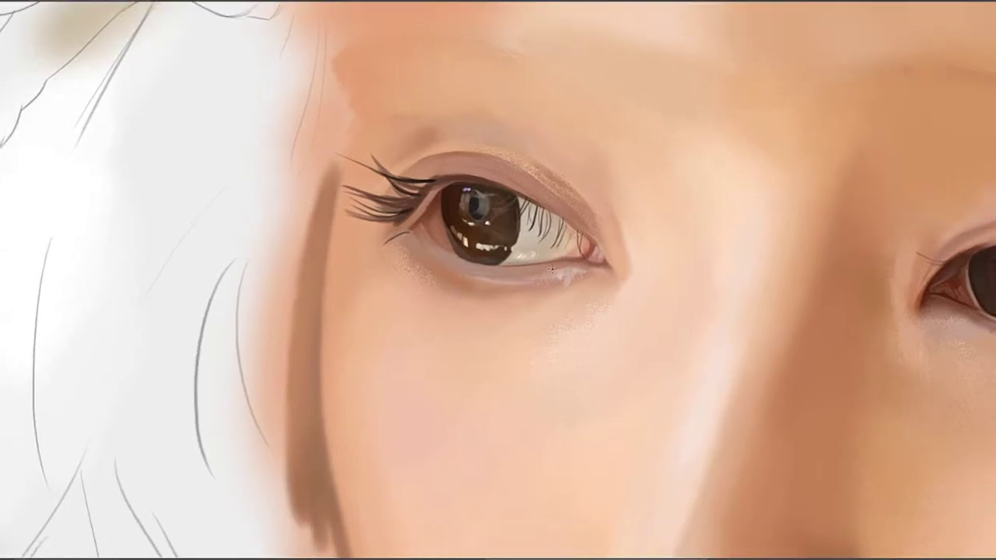
Add short, fine downward lashes along the lower lid from the inner corner to below the iris, retrying unsuitable strokes
{"action": "mouse_move", "coordinate": [546, 274]}
{"action": "left_mouse_down"}
{"action": "mouse_move", "coordinate": [542, 296]}
{"action": "mouse_move", "coordinate": [548, 287]}
{"action": "left_mouse_up"}
{"action": "left_click_drag", "start_coordinate": [517, 282], "coordinate": [511, 297]}
{"action": "key", "text": "ctrl+z"}
{"action": "key", "text": "ctrl+z"}
{"action": "key", "text": "ctrl+z"}
{"action": "key", "text": "ctrl+z"}
{"action": "left_click_drag", "start_coordinate": [505, 279], "coordinate": [498, 294]}
{"action": "key", "text": "ctrl+z"}
{"action": "left_click_drag", "start_coordinate": [498, 281], "coordinate": [478, 307]}
{"action": "key", "text": "ctrl+z"}
{"action": "key", "text": "ctrl+z"}
{"action": "key", "text": "ctrl+z"}
Paint longer lower lashes curving down and outward beneath the outer part of the iris, redrawing them until they taper cleanly
{"action": "left_click_drag", "start_coordinate": [476, 280], "coordinate": [446, 313]}
{"action": "key", "text": "ctrl+z"}
{"action": "key", "text": "ctrl+z"}
{"action": "left_click_drag", "start_coordinate": [476, 280], "coordinate": [446, 313]}
{"action": "key", "text": "ctrl+z"}
{"action": "left_click_drag", "start_coordinate": [479, 274], "coordinate": [445, 310]}
{"action": "key", "text": "ctrl+z"}
{"action": "left_click_drag", "start_coordinate": [479, 275], "coordinate": [455, 306]}
{"action": "key", "text": "ctrl+z"}
{"action": "left_click_drag", "start_coordinate": [446, 319], "coordinate": [453, 287]}
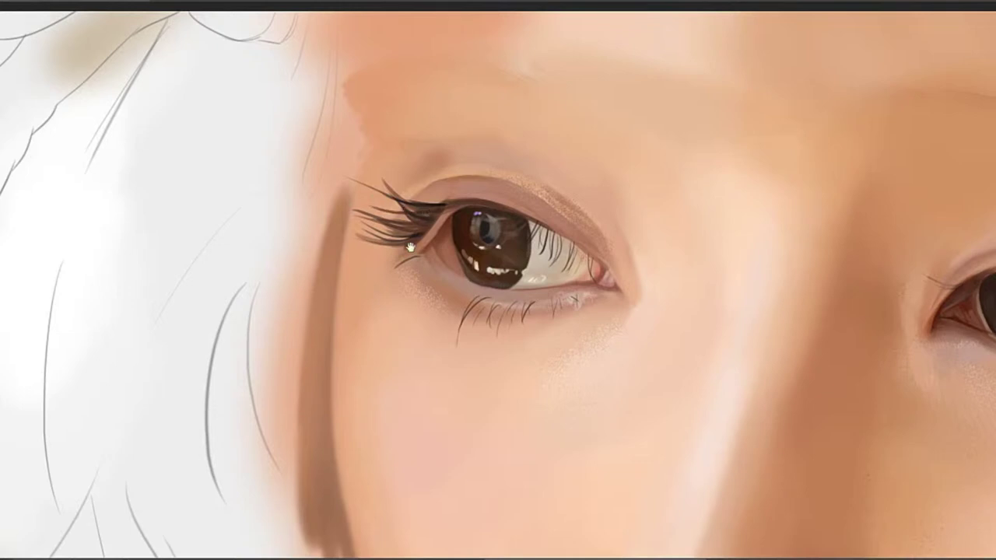
Fill the lower lash row from the outer corner to below the iris with thin, outward-curving lashes
{"action": "left_click_drag", "start_coordinate": [412, 248], "coordinate": [432, 220]}
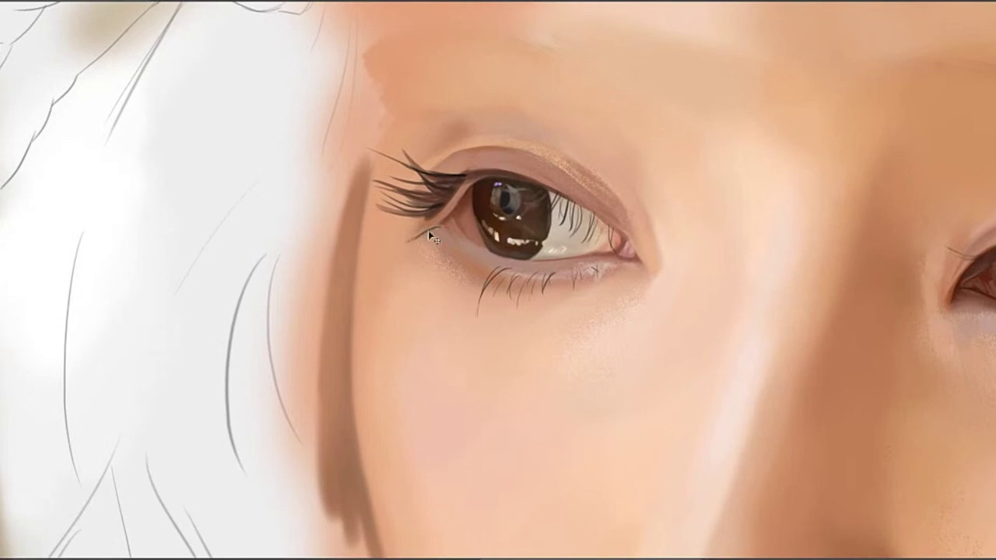
{"action": "left_click_drag", "start_coordinate": [410, 246], "coordinate": [431, 228]}
{"action": "key", "text": "ctrl+z"}
{"action": "mouse_move", "coordinate": [407, 246]}
{"action": "left_mouse_down"}
{"action": "mouse_move", "coordinate": [432, 229]}
{"action": "mouse_move", "coordinate": [424, 226]}
{"action": "left_mouse_up"}
{"action": "left_click_drag", "start_coordinate": [471, 248], "coordinate": [441, 230]}
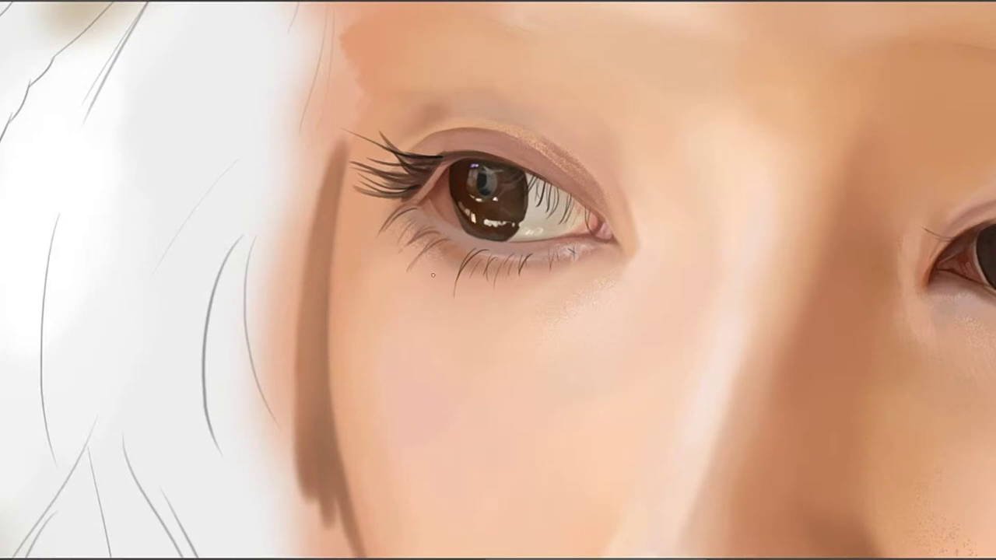
{"action": "left_click_drag", "start_coordinate": [453, 255], "coordinate": [435, 274]}
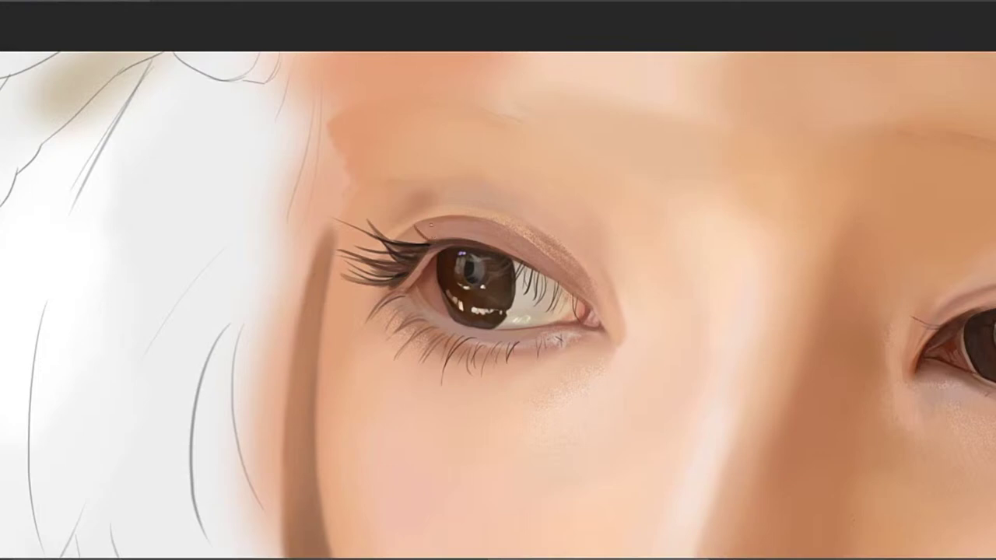
Paint upward-curving upper lashes across the eyelid above the iris, undoing and redrawing unsuitable strokes
{"action": "left_click_drag", "start_coordinate": [422, 240], "coordinate": [409, 203]}
{"action": "mouse_move", "coordinate": [433, 243]}
{"action": "left_mouse_down"}
{"action": "mouse_move", "coordinate": [415, 225]}
{"action": "mouse_move", "coordinate": [426, 208]}
{"action": "mouse_move", "coordinate": [414, 208]}
{"action": "left_mouse_up"}
{"action": "key", "text": "ctrl+z"}
{"action": "key", "text": "ctrl+z"}
{"action": "key", "text": "ctrl+z"}
{"action": "left_click_drag", "start_coordinate": [441, 239], "coordinate": [413, 207]}
{"action": "key", "text": "ctrl+z"}
{"action": "left_click_drag", "start_coordinate": [448, 239], "coordinate": [418, 203]}
{"action": "left_click_drag", "start_coordinate": [444, 244], "coordinate": [428, 216]}
{"action": "key", "text": "ctrl+z"}
{"action": "mouse_move", "coordinate": [458, 239]}
{"action": "left_mouse_down"}
{"action": "mouse_move", "coordinate": [443, 225]}
{"action": "mouse_move", "coordinate": [445, 200]}
{"action": "left_mouse_up"}
{"action": "key", "text": "ctrl+z"}
{"action": "key", "text": "ctrl+z"}
{"action": "key", "text": "ctrl+z"}
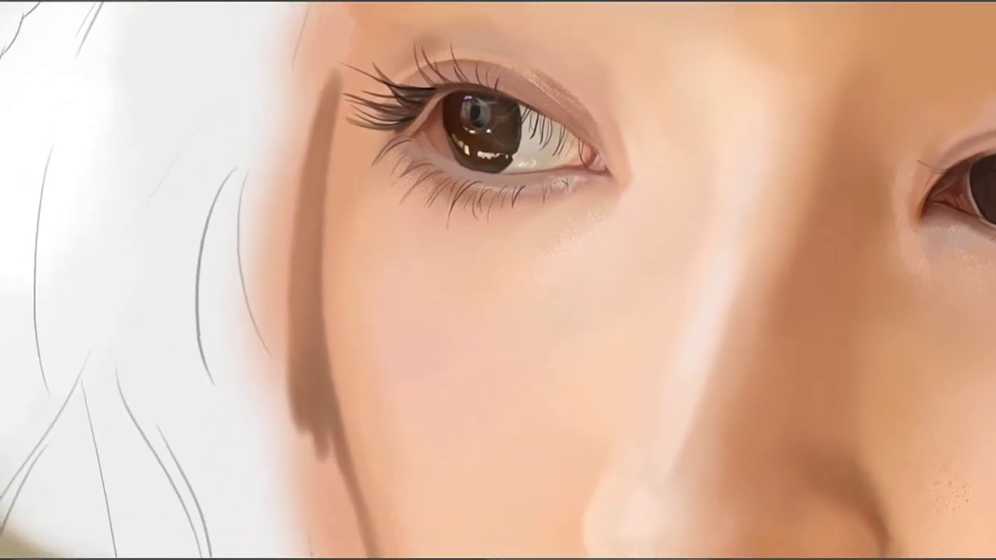
Examine the whole portrait, including both finished eyes and the unpainted mouth, hair and shoulder areas
{"action": "left_click_drag", "start_coordinate": [562, 295], "coordinate": [518, 304]}
{"action": "left_click_drag", "start_coordinate": [554, 358], "coordinate": [498, 286]}
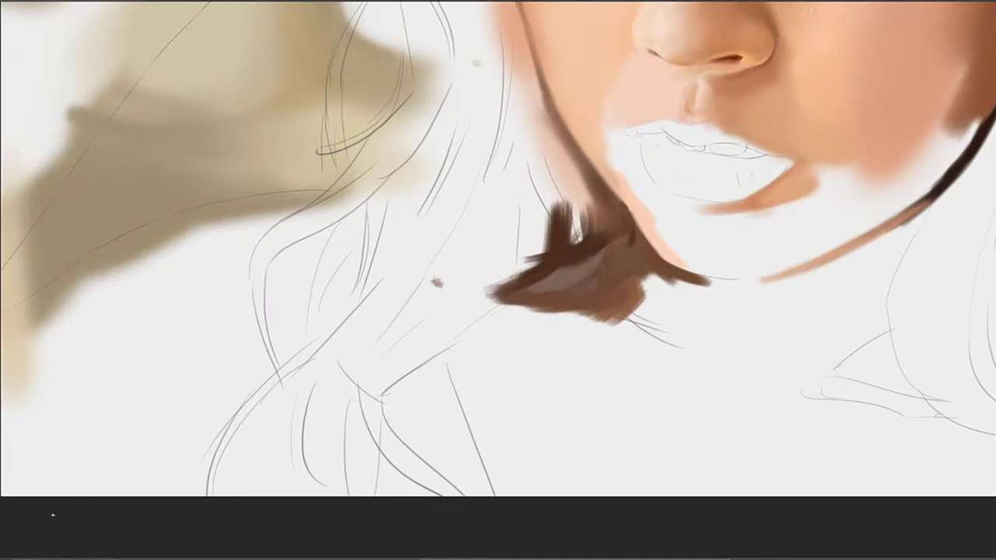
{"action": "left_click_drag", "start_coordinate": [549, 259], "coordinate": [508, 279]}
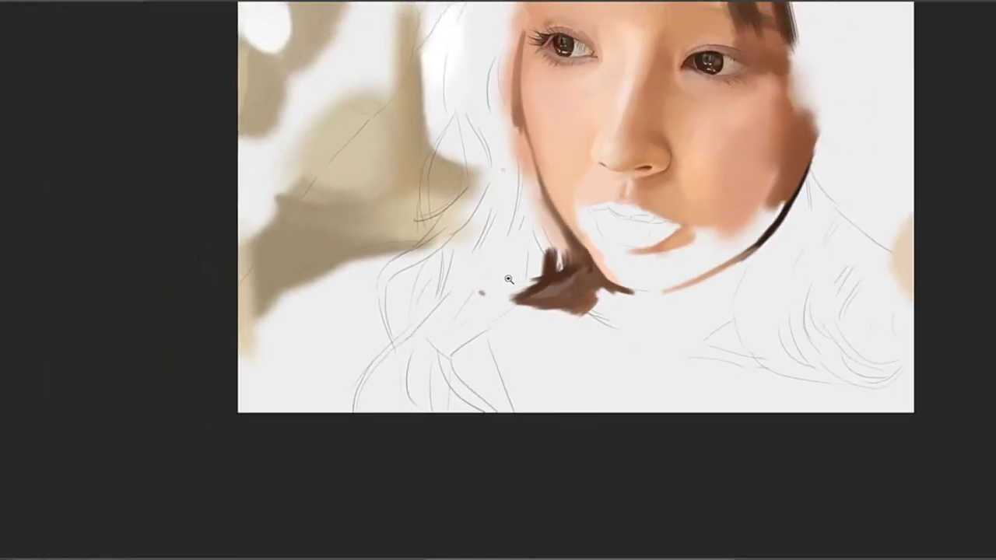
{"action": "scroll", "coordinate": [508, 278], "scroll_direction": "down", "scroll_amount": 1}
{"action": "scroll", "coordinate": [536, 278], "scroll_direction": "up", "scroll_amount": 3}
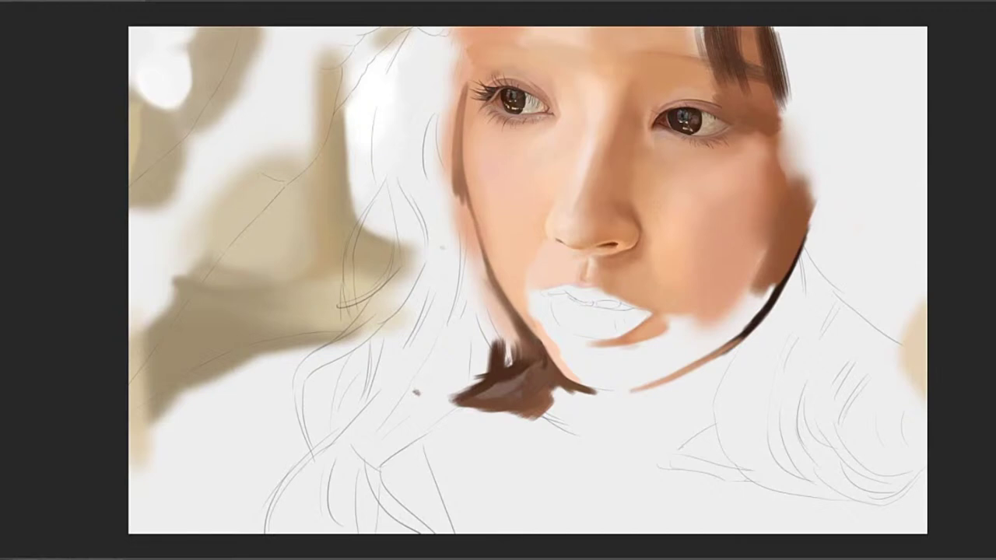
{"action": "left_click", "coordinate": [529, 238]}
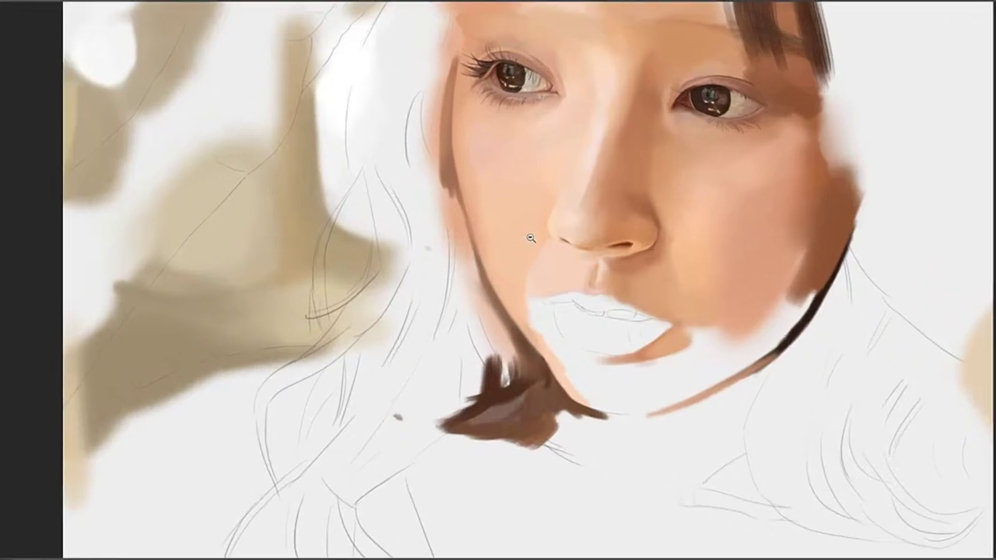
{"action": "left_click_drag", "start_coordinate": [476, 342], "coordinate": [504, 186]}
{"action": "left_click_drag", "start_coordinate": [444, 324], "coordinate": [614, 218]}
{"action": "left_click_drag", "start_coordinate": [462, 241], "coordinate": [576, 237]}
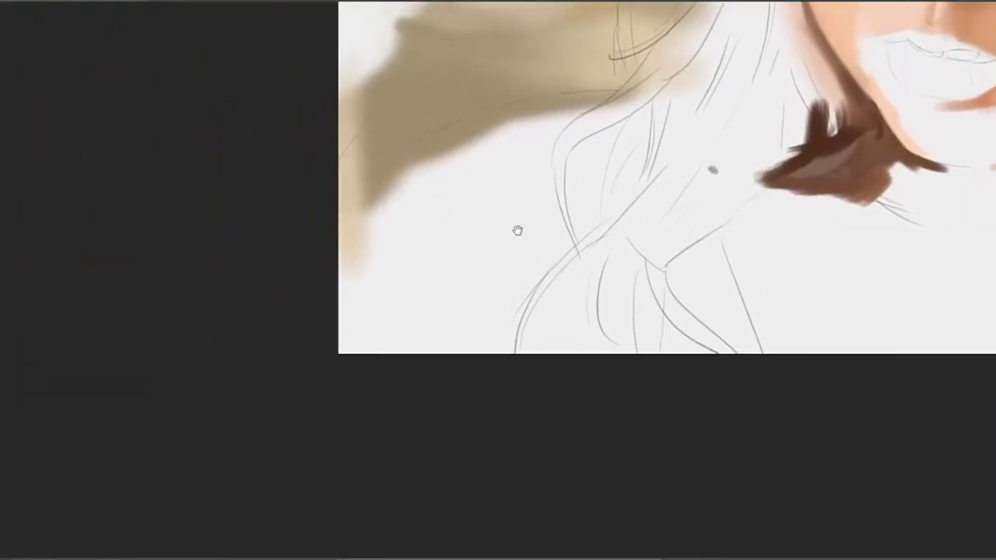
Enlarge the brush and paint a pale peach band along the shoulder's upper sketch line up to the hair
{"action": "left_click_drag", "start_coordinate": [483, 187], "coordinate": [491, 214]}
{"action": "mouse_move", "coordinate": [467, 204]}
{"action": "left_mouse_down"}
{"action": "mouse_move", "coordinate": [502, 191]}
{"action": "mouse_move", "coordinate": [505, 172]}
{"action": "mouse_move", "coordinate": [460, 215]}
{"action": "left_mouse_up"}
{"action": "left_click_drag", "start_coordinate": [427, 215], "coordinate": [451, 215]}
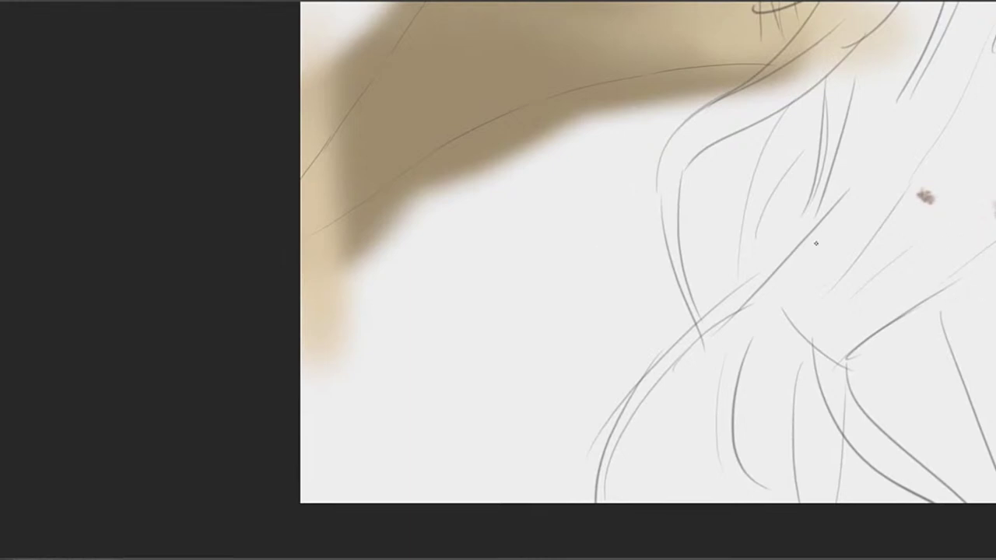
{"action": "key", "text": "bracketright"}
{"action": "key", "text": "bracketright"}
{"action": "key", "text": "bracketright"}
{"action": "key", "text": "bracketright"}
{"action": "key", "text": "bracketright"}
{"action": "key", "text": "bracketright"}
{"action": "key", "text": "bracketleft"}
{"action": "key", "text": "bracketleft"}
{"action": "key", "text": "bracketleft"}
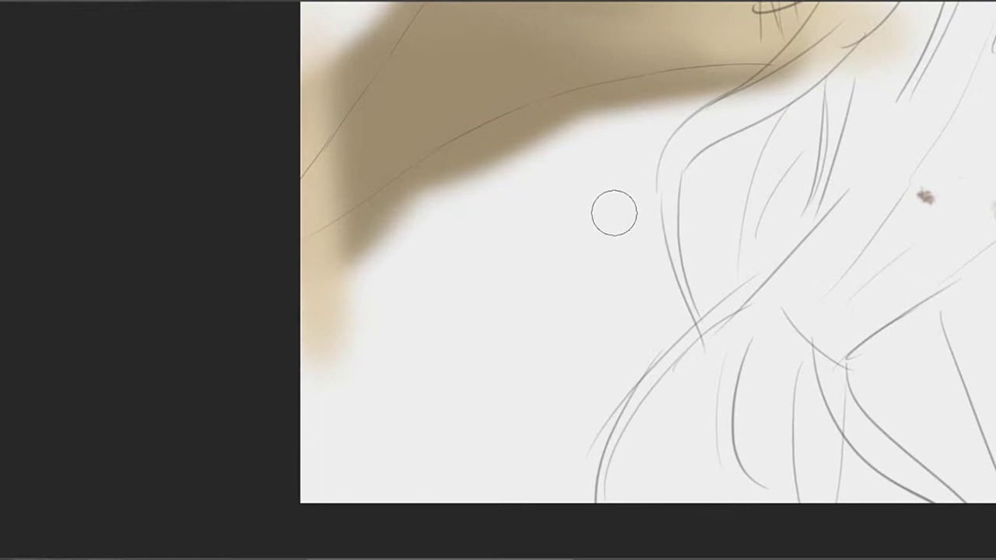
{"action": "mouse_move", "coordinate": [447, 226]}
{"action": "left_mouse_down"}
{"action": "mouse_move", "coordinate": [437, 253]}
{"action": "mouse_move", "coordinate": [460, 236]}
{"action": "mouse_move", "coordinate": [358, 295]}
{"action": "mouse_move", "coordinate": [410, 244]}
{"action": "mouse_move", "coordinate": [281, 319]}
{"action": "mouse_move", "coordinate": [297, 322]}
{"action": "mouse_move", "coordinate": [451, 202]}
{"action": "mouse_move", "coordinate": [303, 292]}
{"action": "mouse_move", "coordinate": [483, 177]}
{"action": "mouse_move", "coordinate": [352, 270]}
{"action": "mouse_move", "coordinate": [504, 162]}
{"action": "mouse_move", "coordinate": [401, 240]}
{"action": "mouse_move", "coordinate": [462, 197]}
{"action": "mouse_move", "coordinate": [375, 247]}
{"action": "mouse_move", "coordinate": [527, 178]}
{"action": "mouse_move", "coordinate": [437, 215]}
{"action": "mouse_move", "coordinate": [518, 173]}
{"action": "mouse_move", "coordinate": [469, 188]}
{"action": "mouse_move", "coordinate": [485, 182]}
{"action": "mouse_move", "coordinate": [319, 289]}
{"action": "mouse_move", "coordinate": [443, 204]}
{"action": "left_mouse_up"}
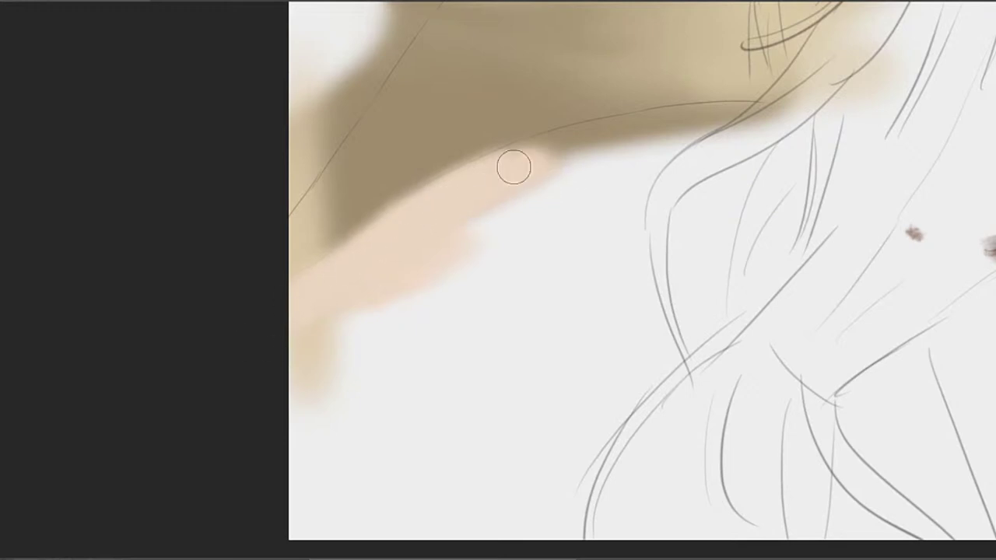
{"action": "mouse_move", "coordinate": [523, 160]}
{"action": "left_mouse_down"}
{"action": "mouse_move", "coordinate": [624, 138]}
{"action": "mouse_move", "coordinate": [518, 166]}
{"action": "left_mouse_up"}
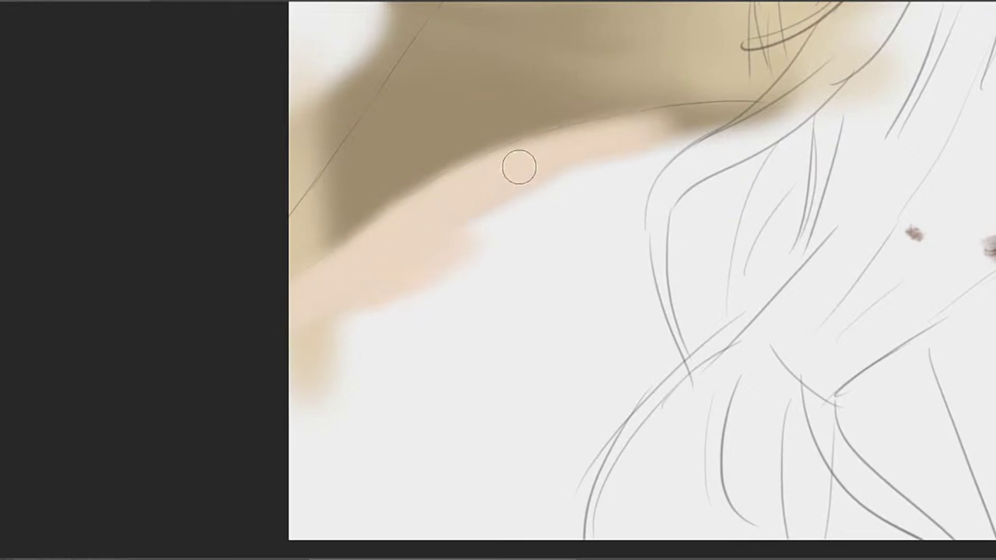
{"action": "left_click_drag", "start_coordinate": [674, 142], "coordinate": [610, 159]}
{"action": "mouse_move", "coordinate": [549, 161]}
{"action": "left_mouse_down"}
{"action": "mouse_move", "coordinate": [709, 131]}
{"action": "mouse_move", "coordinate": [551, 153]}
{"action": "mouse_move", "coordinate": [696, 133]}
{"action": "mouse_move", "coordinate": [476, 183]}
{"action": "mouse_move", "coordinate": [702, 122]}
{"action": "mouse_move", "coordinate": [673, 138]}
{"action": "left_mouse_up"}
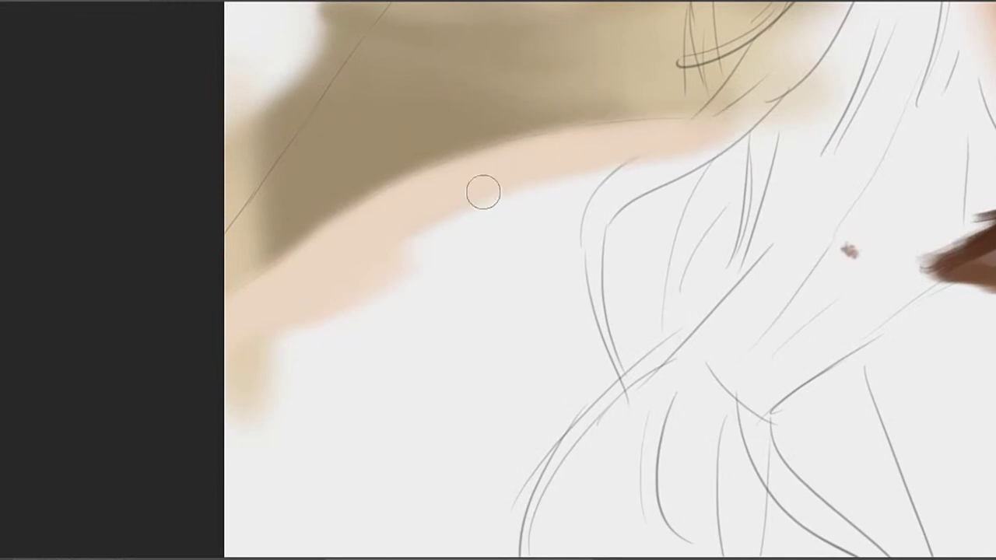
Fill more of the shoulder below the band and the gap between the hair strands with pale peach
{"action": "mouse_move", "coordinate": [483, 191]}
{"action": "left_mouse_down"}
{"action": "mouse_move", "coordinate": [435, 225]}
{"action": "mouse_move", "coordinate": [590, 181]}
{"action": "mouse_move", "coordinate": [544, 186]}
{"action": "mouse_move", "coordinate": [501, 261]}
{"action": "left_mouse_up"}
{"action": "mouse_move", "coordinate": [582, 222]}
{"action": "left_mouse_down"}
{"action": "mouse_move", "coordinate": [560, 201]}
{"action": "mouse_move", "coordinate": [494, 242]}
{"action": "left_mouse_up"}
{"action": "mouse_move", "coordinate": [622, 142]}
{"action": "left_mouse_down"}
{"action": "mouse_move", "coordinate": [610, 204]}
{"action": "mouse_move", "coordinate": [676, 154]}
{"action": "mouse_move", "coordinate": [598, 196]}
{"action": "mouse_move", "coordinate": [595, 219]}
{"action": "mouse_move", "coordinate": [586, 214]}
{"action": "mouse_move", "coordinate": [586, 251]}
{"action": "mouse_move", "coordinate": [599, 225]}
{"action": "mouse_move", "coordinate": [596, 285]}
{"action": "mouse_move", "coordinate": [627, 288]}
{"action": "left_mouse_up"}
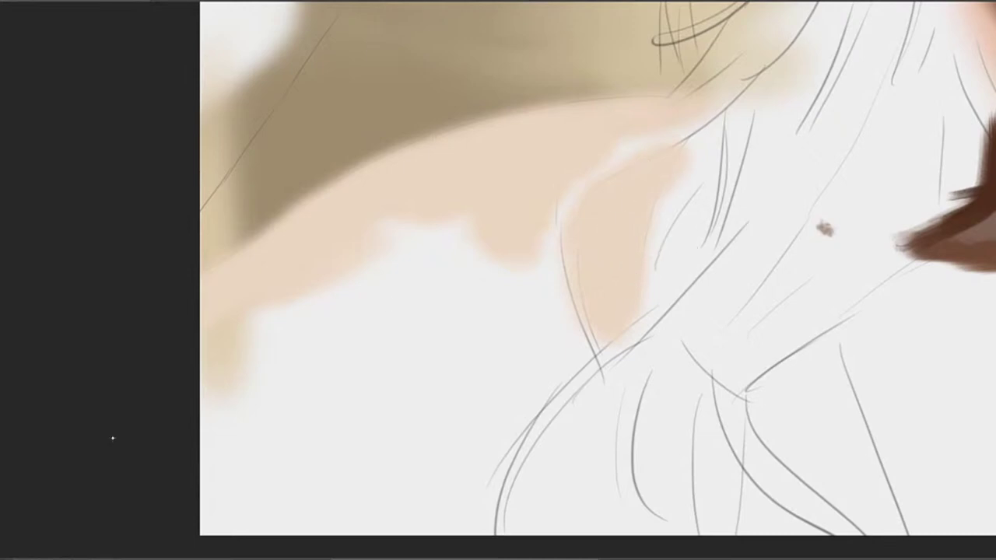
{"action": "left_click_drag", "start_coordinate": [714, 162], "coordinate": [631, 236]}
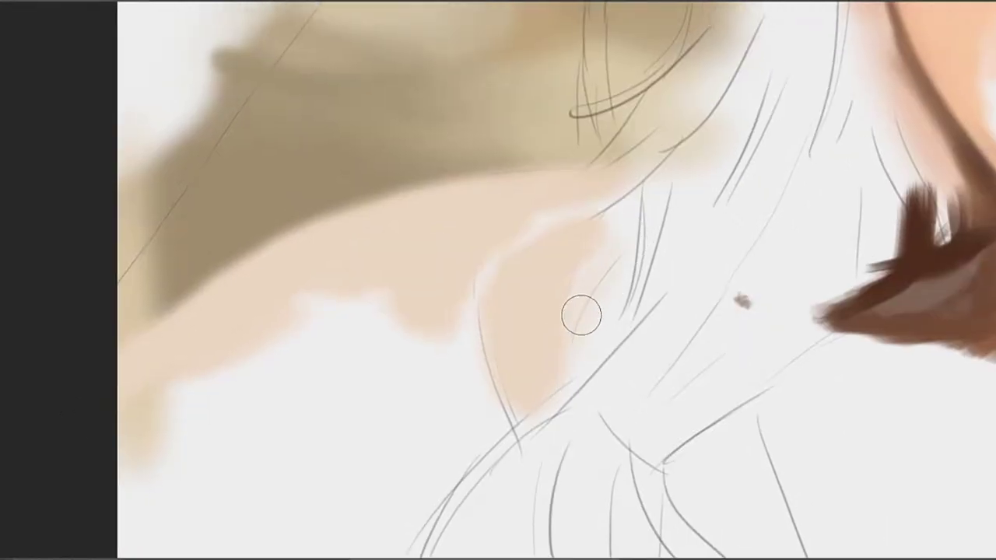
Extend the pale peach base down beside the hair outline and across the arm to the canvas edge with a larger brush
{"action": "left_click_drag", "start_coordinate": [532, 447], "coordinate": [662, 214]}
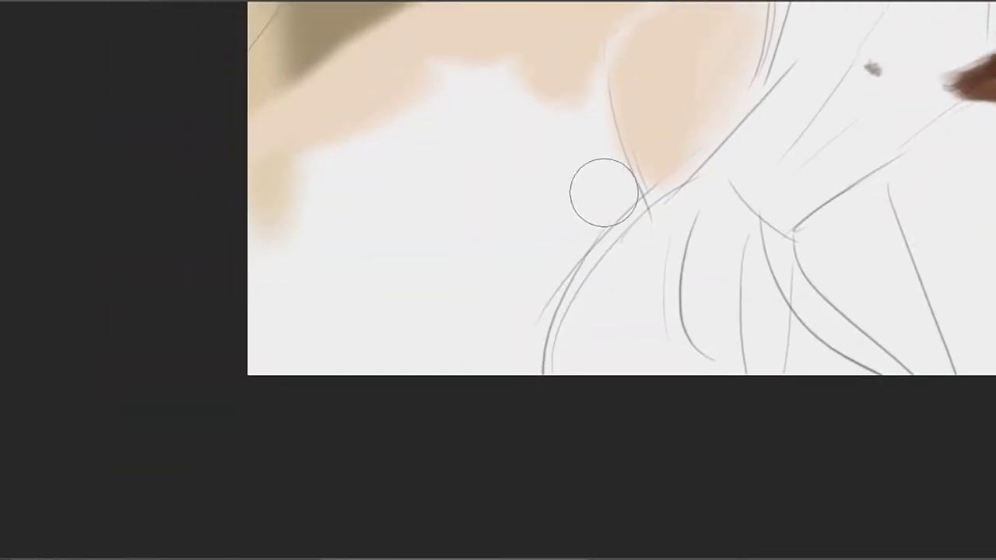
{"action": "mouse_move", "coordinate": [599, 189]}
{"action": "left_mouse_down"}
{"action": "mouse_move", "coordinate": [565, 175]}
{"action": "mouse_move", "coordinate": [590, 81]}
{"action": "left_mouse_up"}
{"action": "left_click_drag", "start_coordinate": [491, 158], "coordinate": [596, 226]}
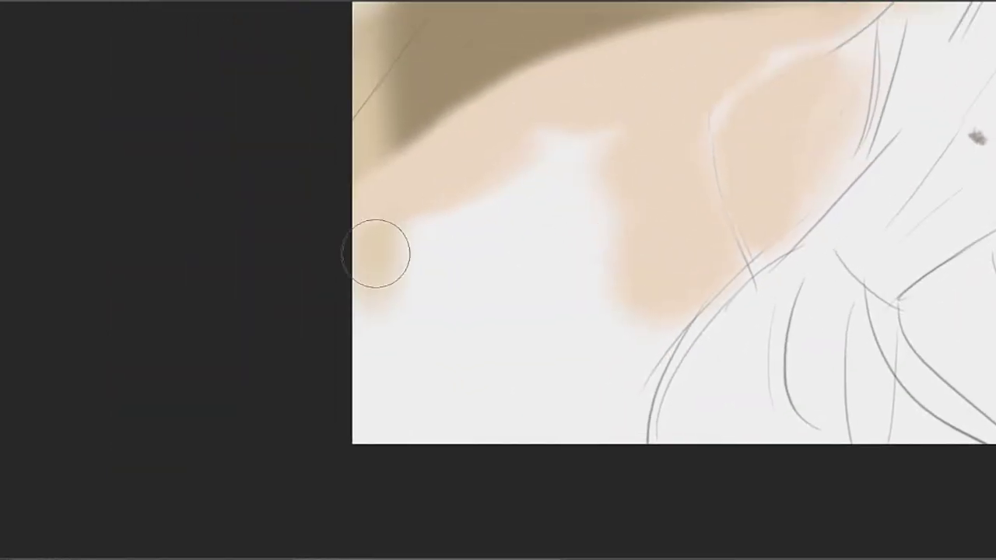
{"action": "left_click_drag", "start_coordinate": [375, 254], "coordinate": [588, 124]}
{"action": "left_click_drag", "start_coordinate": [365, 300], "coordinate": [424, 235]}
{"action": "left_click_drag", "start_coordinate": [591, 178], "coordinate": [356, 325]}
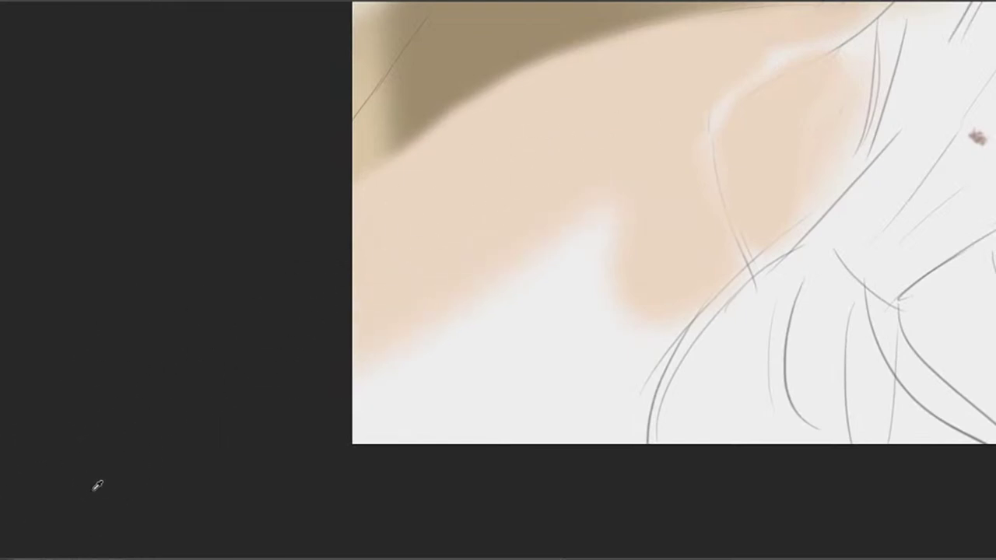
Block in a brown shadow on the lower arm beside the hair outline, darkening it along the hair's edge
{"action": "mouse_move", "coordinate": [665, 420]}
{"action": "left_mouse_down"}
{"action": "mouse_move", "coordinate": [613, 294]}
{"action": "mouse_move", "coordinate": [581, 363]}
{"action": "left_mouse_up"}
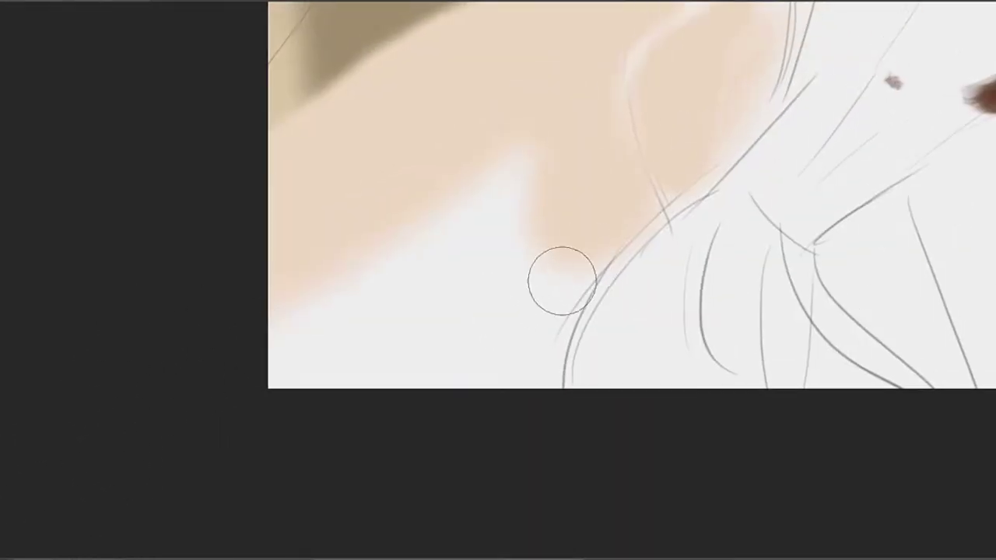
{"action": "mouse_move", "coordinate": [560, 277]}
{"action": "left_mouse_down"}
{"action": "mouse_move", "coordinate": [446, 379]}
{"action": "mouse_move", "coordinate": [554, 281]}
{"action": "left_mouse_up"}
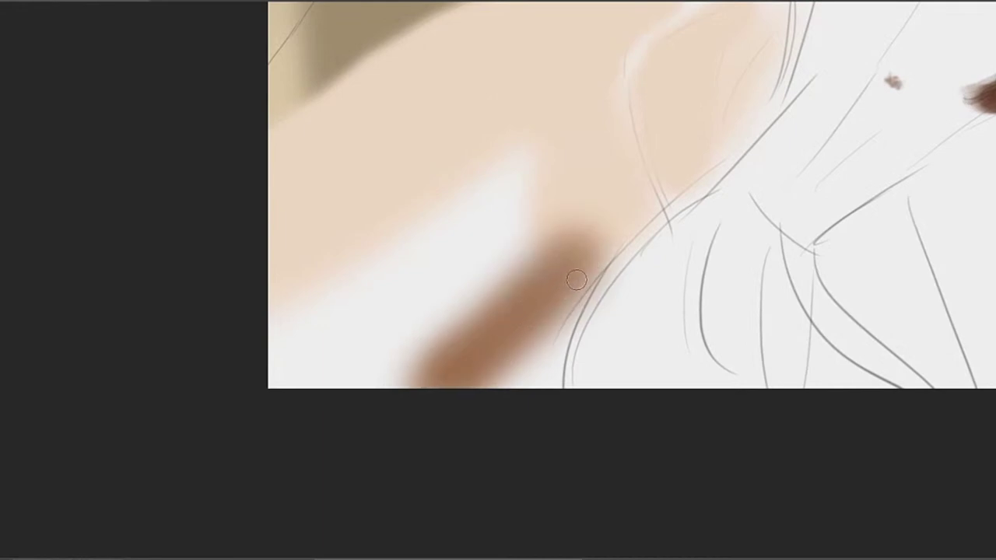
{"action": "left_click_drag", "start_coordinate": [589, 266], "coordinate": [490, 368]}
{"action": "mouse_move", "coordinate": [598, 262]}
{"action": "left_mouse_down"}
{"action": "mouse_move", "coordinate": [525, 358]}
{"action": "mouse_move", "coordinate": [518, 347]}
{"action": "mouse_move", "coordinate": [548, 299]}
{"action": "left_mouse_up"}
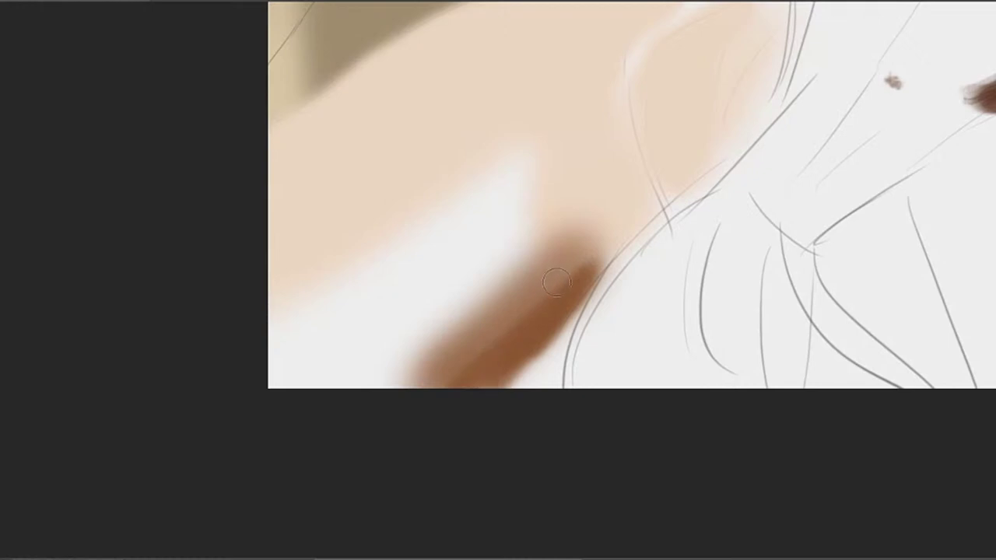
{"action": "mouse_move", "coordinate": [413, 411]}
{"action": "left_mouse_down"}
{"action": "mouse_move", "coordinate": [577, 254]}
{"action": "mouse_move", "coordinate": [467, 323]}
{"action": "left_mouse_up"}
{"action": "mouse_move", "coordinate": [607, 204]}
{"action": "left_mouse_down"}
{"action": "mouse_move", "coordinate": [416, 389]}
{"action": "mouse_move", "coordinate": [568, 234]}
{"action": "left_mouse_up"}
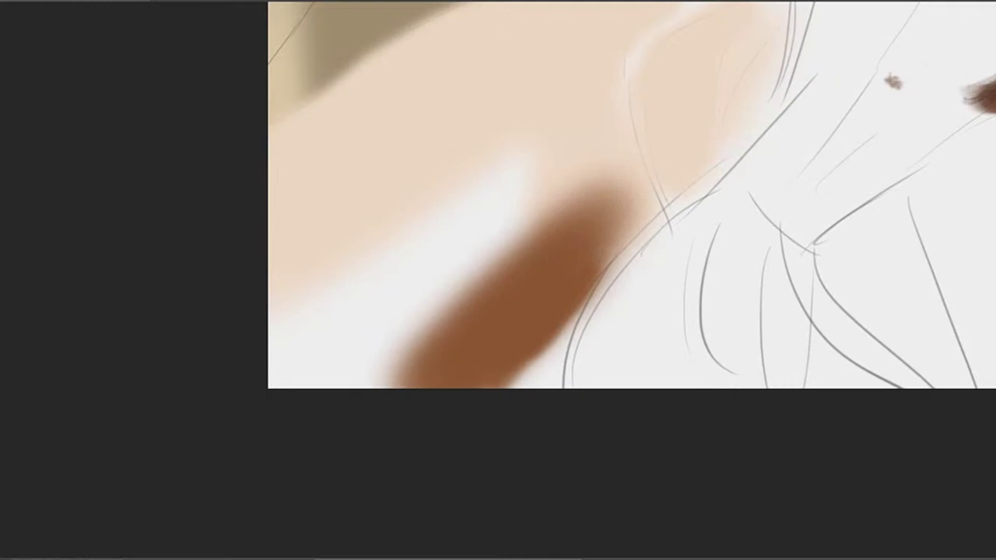
Rework the shadow's upper end with lighter brown and add an orange-brown patch over the adjoining hair outline, undoing unsuitable strokes
{"action": "mouse_move", "coordinate": [485, 262]}
{"action": "left_mouse_down"}
{"action": "mouse_move", "coordinate": [621, 202]}
{"action": "mouse_move", "coordinate": [571, 245]}
{"action": "mouse_move", "coordinate": [636, 179]}
{"action": "mouse_move", "coordinate": [554, 194]}
{"action": "left_mouse_up"}
{"action": "mouse_move", "coordinate": [582, 189]}
{"action": "left_mouse_down"}
{"action": "mouse_move", "coordinate": [518, 269]}
{"action": "mouse_move", "coordinate": [561, 282]}
{"action": "mouse_move", "coordinate": [498, 286]}
{"action": "left_mouse_up"}
{"action": "key", "text": "ctrl+z"}
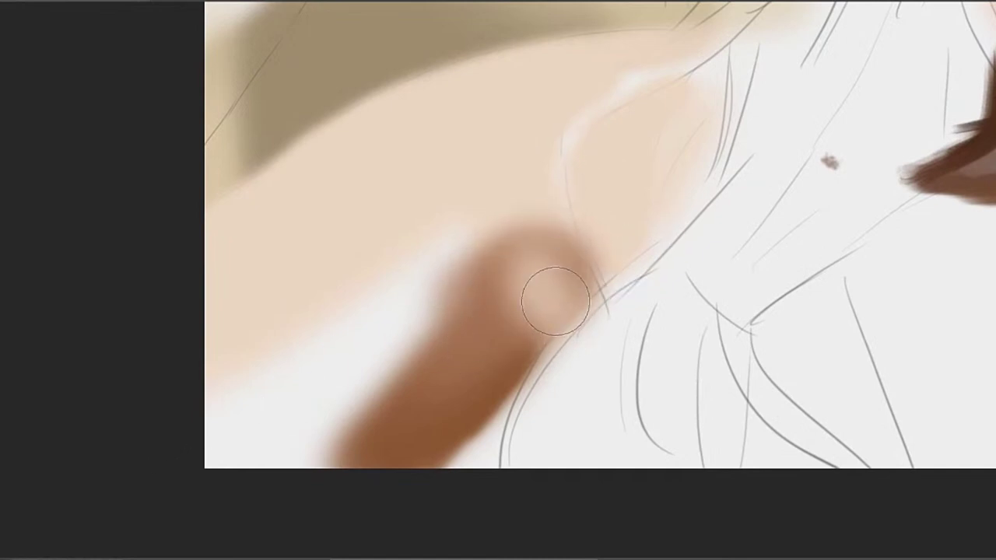
{"action": "key", "text": "bracketright"}
{"action": "key", "text": "bracketright"}
{"action": "key", "text": "bracketright"}
{"action": "key", "text": "bracketright"}
{"action": "key", "text": "bracketleft"}
{"action": "key", "text": "bracketleft"}
{"action": "key", "text": "bracketleft"}
{"action": "key", "text": "bracketleft"}
{"action": "mouse_move", "coordinate": [558, 282]}
{"action": "left_mouse_down"}
{"action": "mouse_move", "coordinate": [537, 404]}
{"action": "mouse_move", "coordinate": [543, 313]}
{"action": "left_mouse_up"}
{"action": "key", "text": "ctrl+z"}
{"action": "mouse_move", "coordinate": [548, 269]}
{"action": "left_mouse_down"}
{"action": "mouse_move", "coordinate": [540, 291]}
{"action": "mouse_move", "coordinate": [538, 250]}
{"action": "mouse_move", "coordinate": [565, 257]}
{"action": "mouse_move", "coordinate": [575, 408]}
{"action": "left_mouse_up"}
{"action": "left_click_drag", "start_coordinate": [505, 380], "coordinate": [599, 306]}
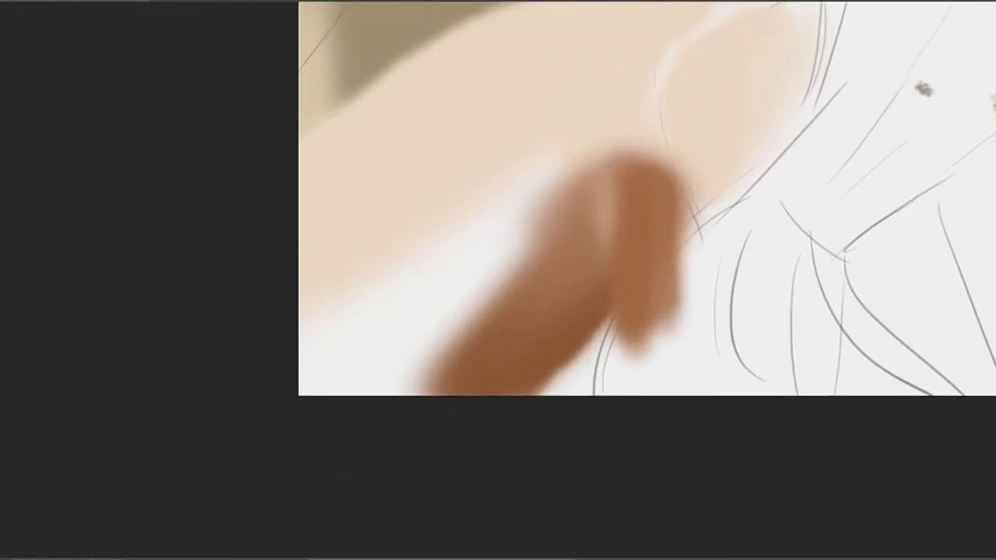
Sample browns from the shadow and extend it across the lower arm to the canvas edge
{"action": "left_click", "coordinate": [646, 235], "text": "alt"}
{"action": "mouse_move", "coordinate": [620, 184]}
{"action": "left_mouse_down"}
{"action": "mouse_move", "coordinate": [610, 208]}
{"action": "mouse_move", "coordinate": [617, 233]}
{"action": "left_mouse_up"}
{"action": "left_click", "coordinate": [593, 297], "text": "alt"}
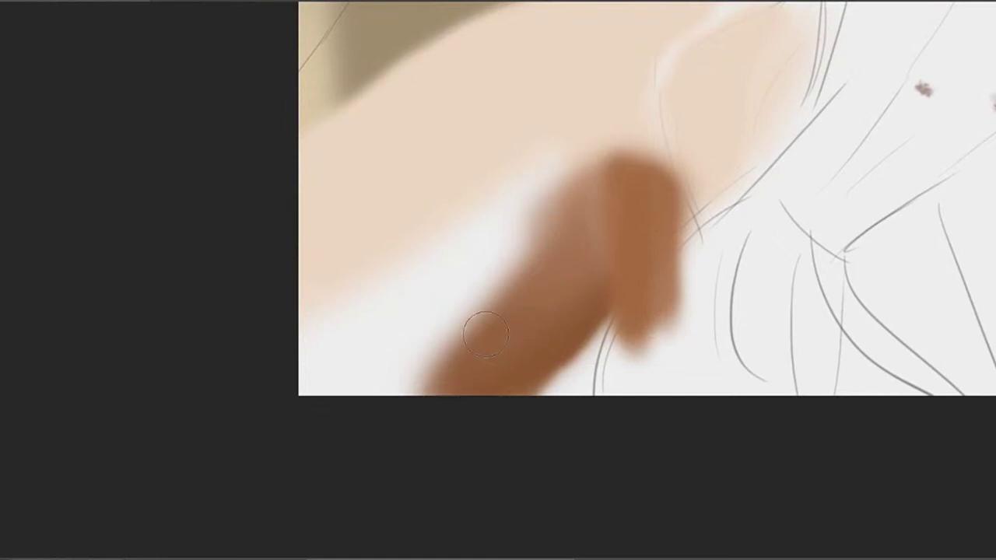
{"action": "mouse_move", "coordinate": [485, 335]}
{"action": "left_mouse_down"}
{"action": "mouse_move", "coordinate": [448, 357]}
{"action": "mouse_move", "coordinate": [489, 323]}
{"action": "mouse_move", "coordinate": [336, 403]}
{"action": "mouse_move", "coordinate": [399, 352]}
{"action": "mouse_move", "coordinate": [301, 400]}
{"action": "mouse_move", "coordinate": [459, 257]}
{"action": "left_mouse_up"}
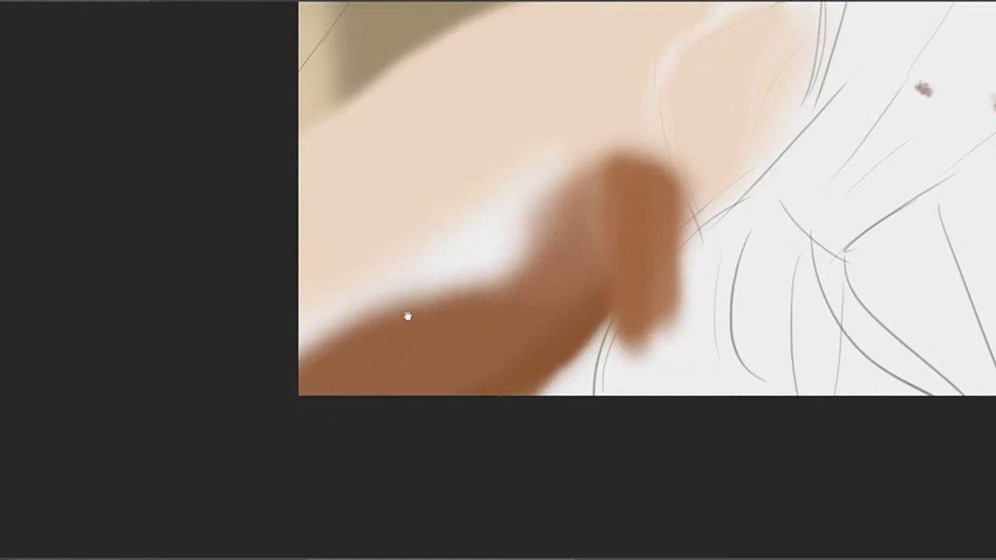
{"action": "left_click_drag", "start_coordinate": [408, 315], "coordinate": [501, 321]}
{"action": "mouse_move", "coordinate": [428, 342]}
{"action": "left_mouse_down"}
{"action": "mouse_move", "coordinate": [645, 240]}
{"action": "mouse_move", "coordinate": [516, 347]}
{"action": "mouse_move", "coordinate": [486, 294]}
{"action": "left_mouse_up"}
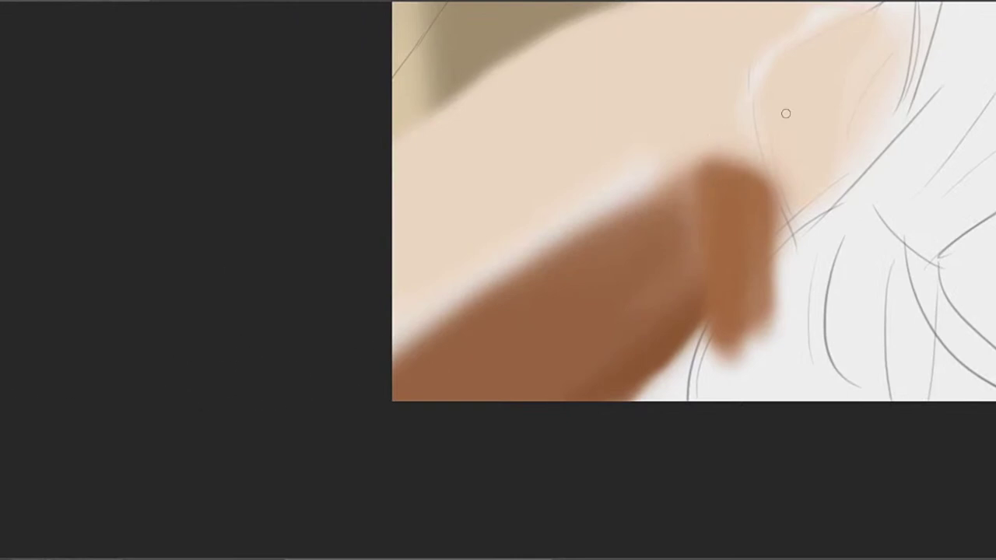
Blend the brown arm shadow into the pale shoulder with soft intermediate tones, then reduce the brush size
{"action": "mouse_move", "coordinate": [526, 290]}
{"action": "left_mouse_down"}
{"action": "mouse_move", "coordinate": [536, 264]}
{"action": "mouse_move", "coordinate": [402, 367]}
{"action": "mouse_move", "coordinate": [567, 212]}
{"action": "left_mouse_up"}
{"action": "mouse_move", "coordinate": [378, 359]}
{"action": "left_mouse_down"}
{"action": "mouse_move", "coordinate": [584, 179]}
{"action": "mouse_move", "coordinate": [393, 324]}
{"action": "mouse_move", "coordinate": [421, 315]}
{"action": "mouse_move", "coordinate": [620, 142]}
{"action": "mouse_move", "coordinate": [358, 342]}
{"action": "mouse_move", "coordinate": [435, 268]}
{"action": "mouse_move", "coordinate": [508, 247]}
{"action": "mouse_move", "coordinate": [395, 325]}
{"action": "mouse_move", "coordinate": [692, 93]}
{"action": "left_mouse_up"}
{"action": "mouse_move", "coordinate": [606, 194]}
{"action": "left_mouse_down"}
{"action": "mouse_move", "coordinate": [487, 264]}
{"action": "mouse_move", "coordinate": [509, 235]}
{"action": "mouse_move", "coordinate": [465, 280]}
{"action": "mouse_move", "coordinate": [509, 265]}
{"action": "mouse_move", "coordinate": [593, 204]}
{"action": "mouse_move", "coordinate": [511, 280]}
{"action": "mouse_move", "coordinate": [556, 280]}
{"action": "mouse_move", "coordinate": [613, 257]}
{"action": "left_mouse_up"}
{"action": "key", "text": "bracketleft"}
{"action": "key", "text": "bracketleft"}
{"action": "key", "text": "bracketleft"}
{"action": "mouse_move", "coordinate": [471, 311]}
{"action": "left_mouse_down"}
{"action": "mouse_move", "coordinate": [537, 277]}
{"action": "mouse_move", "coordinate": [594, 277]}
{"action": "left_mouse_up"}
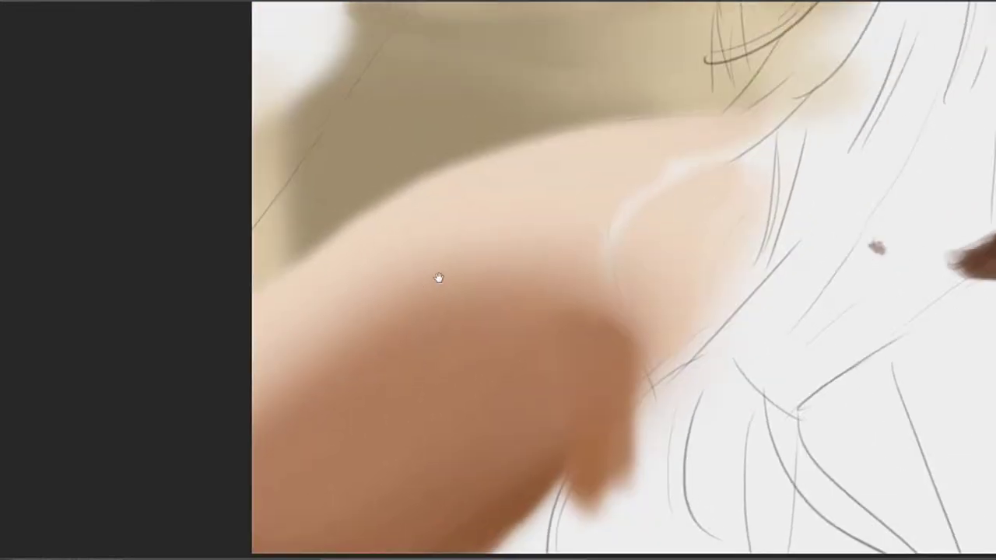
{"action": "key", "text": "bracketleft"}
{"action": "key", "text": "bracketleft"}
{"action": "key", "text": "bracketleft"}
{"action": "key", "text": "bracketleft"}
{"action": "key", "text": "bracketleft"}
{"action": "key", "text": "bracketleft"}
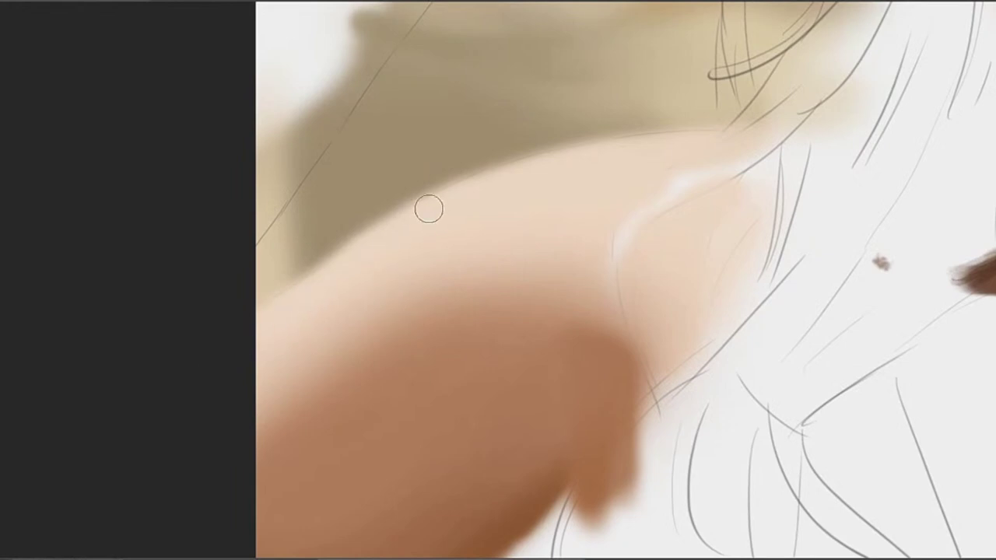
Enlarge the brush and smooth the pale skin tones along the shoulder's upper contour and across the upper arm
{"action": "key", "text": "bracketright"}
{"action": "key", "text": "bracketright"}
{"action": "key", "text": "bracketright"}
{"action": "mouse_move", "coordinate": [400, 239]}
{"action": "left_mouse_down"}
{"action": "mouse_move", "coordinate": [322, 316]}
{"action": "mouse_move", "coordinate": [319, 290]}
{"action": "left_mouse_up"}
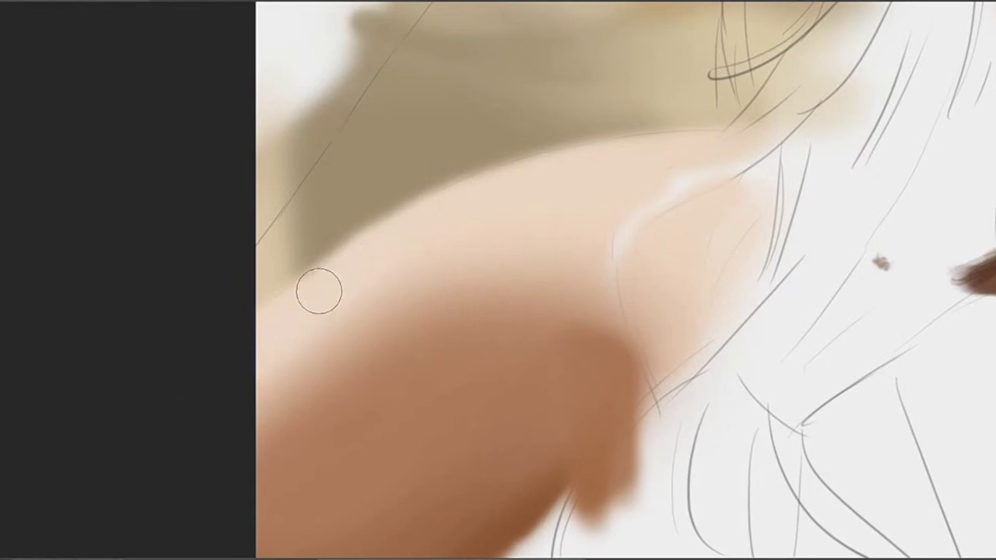
{"action": "left_click_drag", "start_coordinate": [425, 247], "coordinate": [622, 157]}
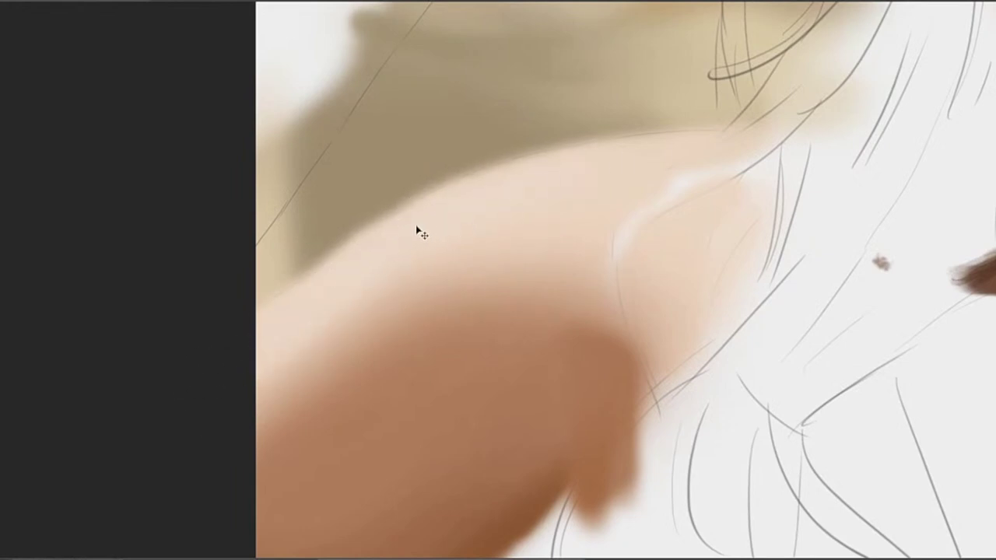
{"action": "key", "text": "b"}
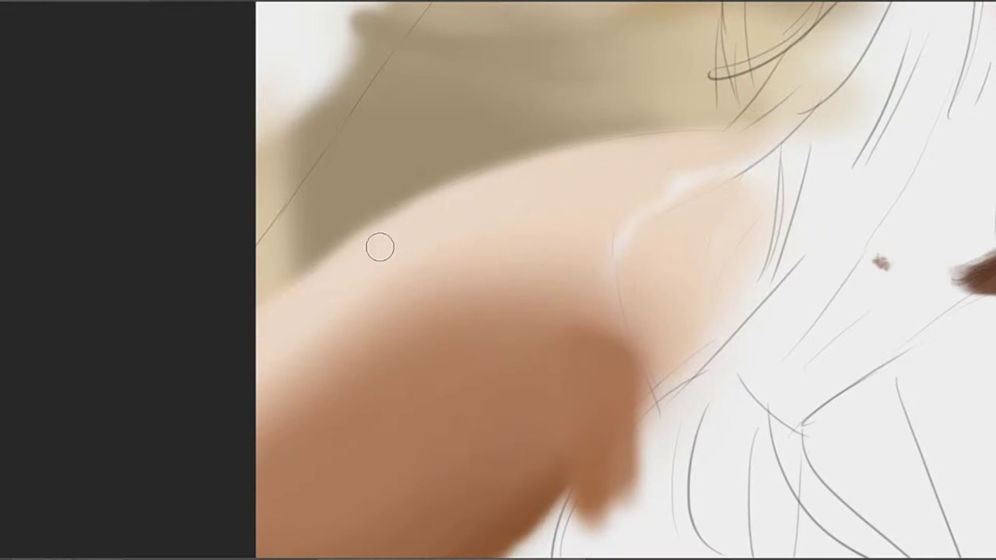
{"action": "key", "text": "bracketright"}
{"action": "key", "text": "bracketright"}
{"action": "key", "text": "bracketright"}
{"action": "left_click_drag", "start_coordinate": [591, 235], "coordinate": [555, 168]}
{"action": "left_click_drag", "start_coordinate": [520, 225], "coordinate": [548, 193]}
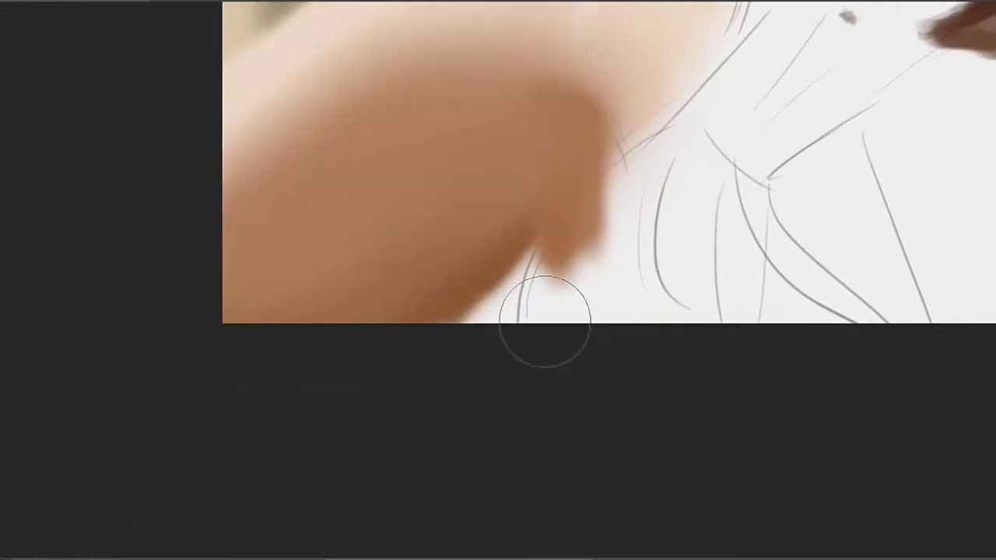
Paint an orange-brown patch beneath the dark arm shadow at the canvas edge and recolor it with a sampled lighter brown
{"action": "mouse_move", "coordinate": [515, 304]}
{"action": "left_mouse_down"}
{"action": "mouse_move", "coordinate": [491, 329]}
{"action": "mouse_move", "coordinate": [538, 278]}
{"action": "mouse_move", "coordinate": [481, 332]}
{"action": "mouse_move", "coordinate": [539, 247]}
{"action": "mouse_move", "coordinate": [492, 313]}
{"action": "left_mouse_up"}
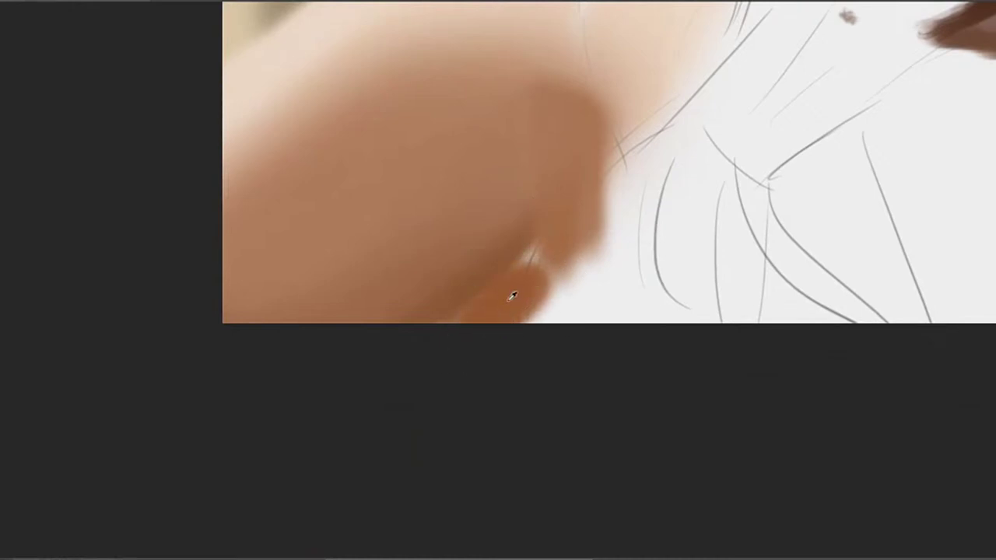
{"action": "left_click", "coordinate": [507, 300], "text": "alt"}
{"action": "left_click", "coordinate": [534, 296], "text": "alt"}
{"action": "left_click", "coordinate": [470, 193], "text": "alt"}
{"action": "left_click_drag", "start_coordinate": [485, 337], "coordinate": [470, 336]}
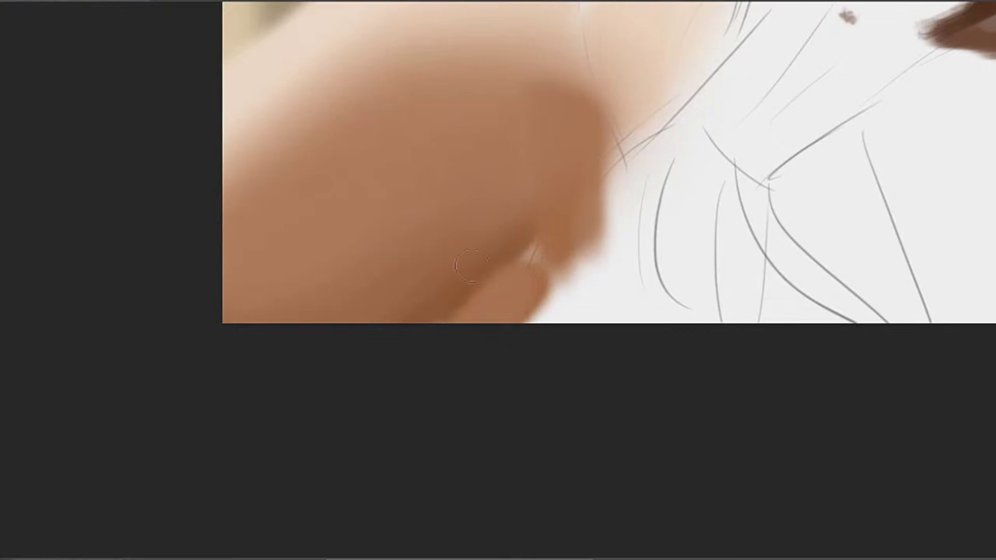
Cover the gap between the arm shadow and the lower patch with sampled browns, extending the dark fold toward the hair outline
{"action": "left_click", "coordinate": [566, 222], "text": "alt"}
{"action": "mouse_move", "coordinate": [568, 253]}
{"action": "left_mouse_down"}
{"action": "mouse_move", "coordinate": [578, 275]}
{"action": "mouse_move", "coordinate": [568, 298]}
{"action": "mouse_move", "coordinate": [532, 249]}
{"action": "left_mouse_up"}
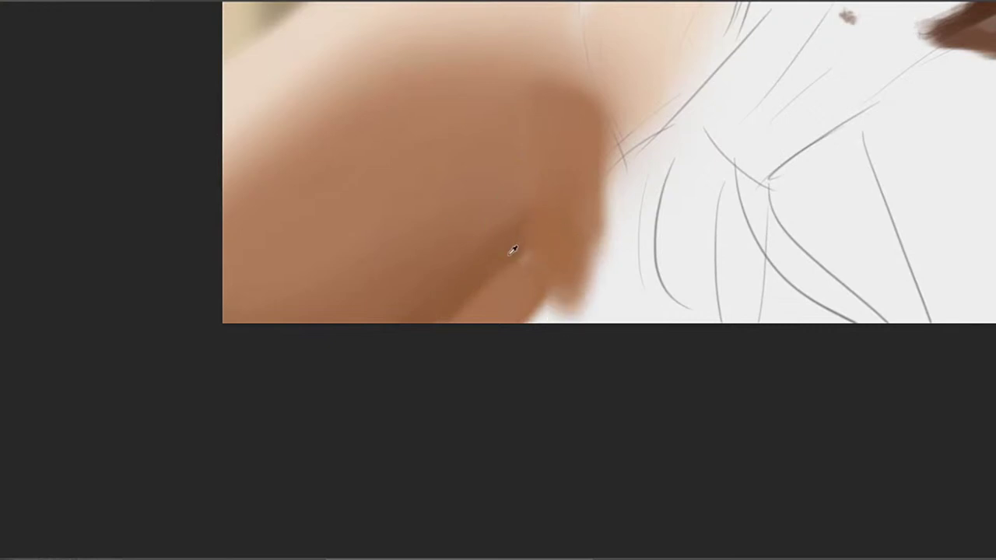
{"action": "left_click", "coordinate": [511, 251], "text": "alt"}
{"action": "left_click", "coordinate": [516, 241], "text": "alt"}
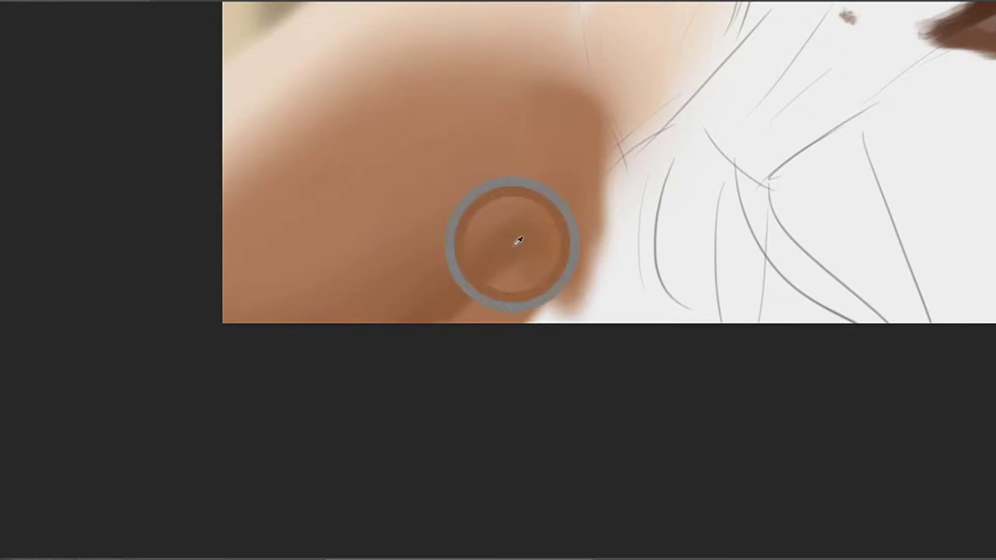
{"action": "left_click", "coordinate": [579, 233], "text": "alt"}
{"action": "mouse_move", "coordinate": [597, 232]}
{"action": "left_mouse_down"}
{"action": "mouse_move", "coordinate": [597, 309]}
{"action": "mouse_move", "coordinate": [600, 284]}
{"action": "mouse_move", "coordinate": [579, 211]}
{"action": "left_mouse_up"}
{"action": "left_click", "coordinate": [493, 295], "text": "alt"}
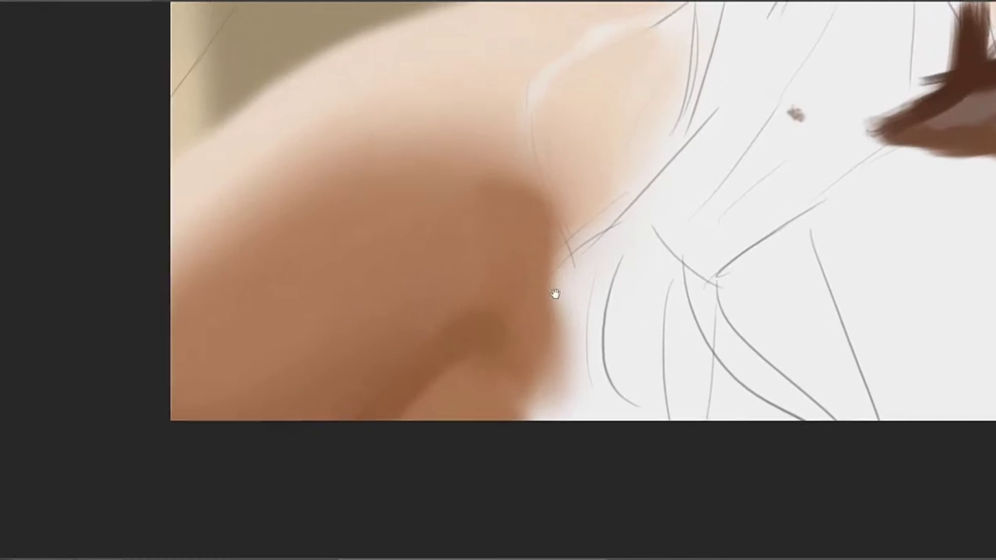
Add a light orange-brown band over the hair outline beside the arm and darken the adjoining shadow with a larger brush
{"action": "mouse_move", "coordinate": [559, 356]}
{"action": "left_mouse_down"}
{"action": "mouse_move", "coordinate": [567, 211]}
{"action": "mouse_move", "coordinate": [572, 366]}
{"action": "mouse_move", "coordinate": [565, 211]}
{"action": "mouse_move", "coordinate": [584, 365]}
{"action": "left_mouse_up"}
{"action": "left_click", "coordinate": [508, 267], "text": "alt"}
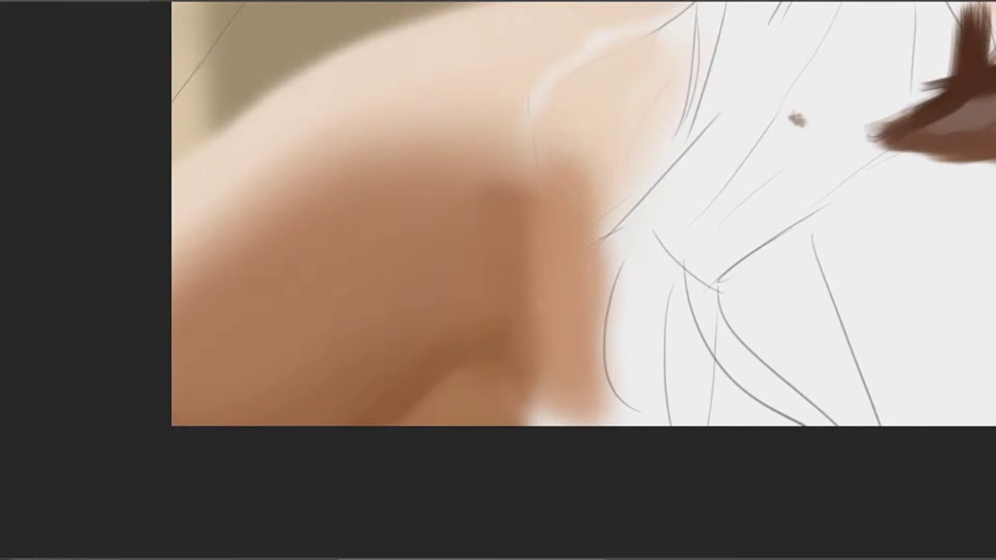
{"action": "key", "text": "bracketright"}
{"action": "key", "text": "bracketright"}
{"action": "mouse_move", "coordinate": [473, 325]}
{"action": "left_mouse_down"}
{"action": "mouse_move", "coordinate": [502, 248]}
{"action": "mouse_move", "coordinate": [460, 335]}
{"action": "mouse_move", "coordinate": [467, 262]}
{"action": "mouse_move", "coordinate": [405, 339]}
{"action": "mouse_move", "coordinate": [481, 191]}
{"action": "mouse_move", "coordinate": [456, 257]}
{"action": "mouse_move", "coordinate": [493, 194]}
{"action": "left_mouse_up"}
{"action": "key", "text": "bracketleft"}
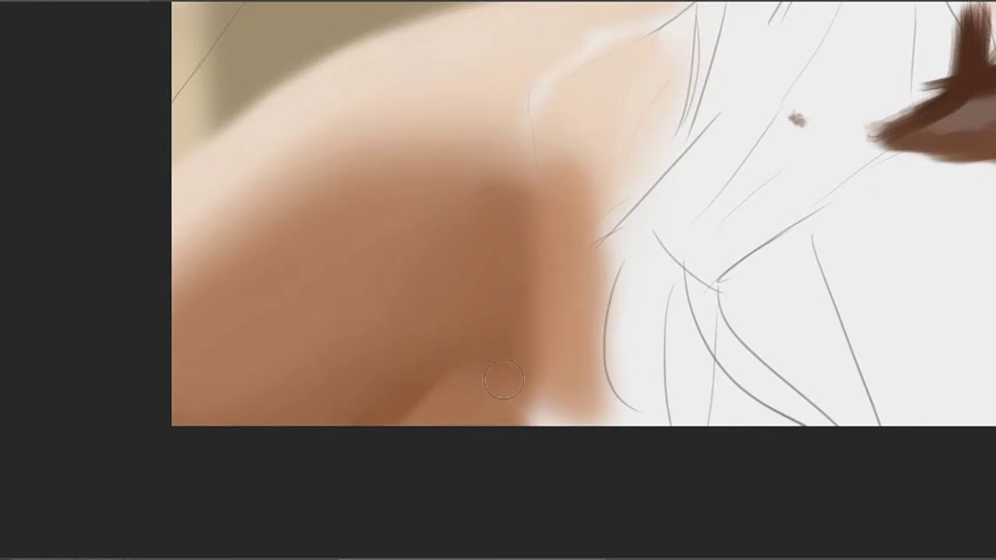
Define the dark fold above the lighter patch on the lower arm, undoing the unsuitable last stroke
{"action": "left_click_drag", "start_coordinate": [428, 374], "coordinate": [503, 278]}
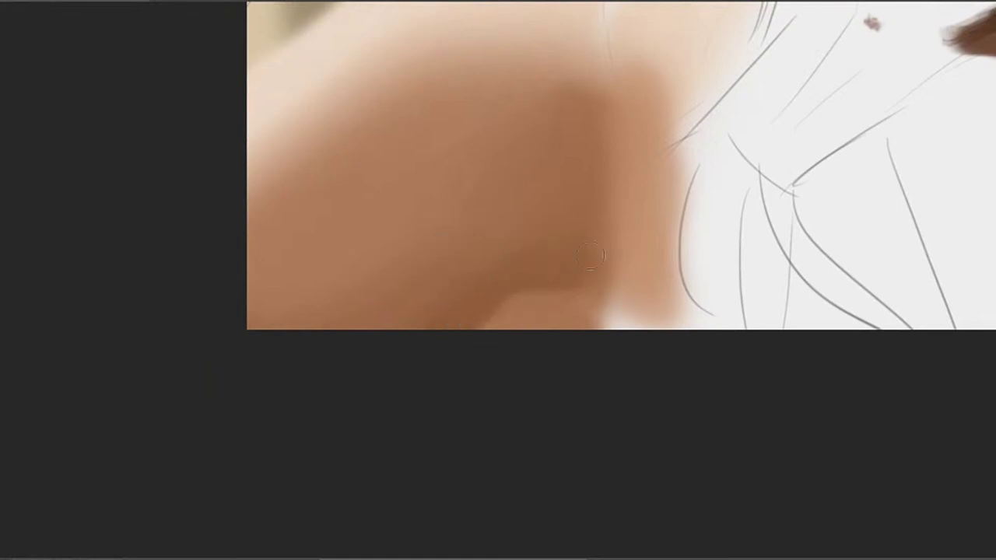
{"action": "left_click", "coordinate": [520, 248], "text": "alt"}
{"action": "left_click_drag", "start_coordinate": [566, 257], "coordinate": [531, 240]}
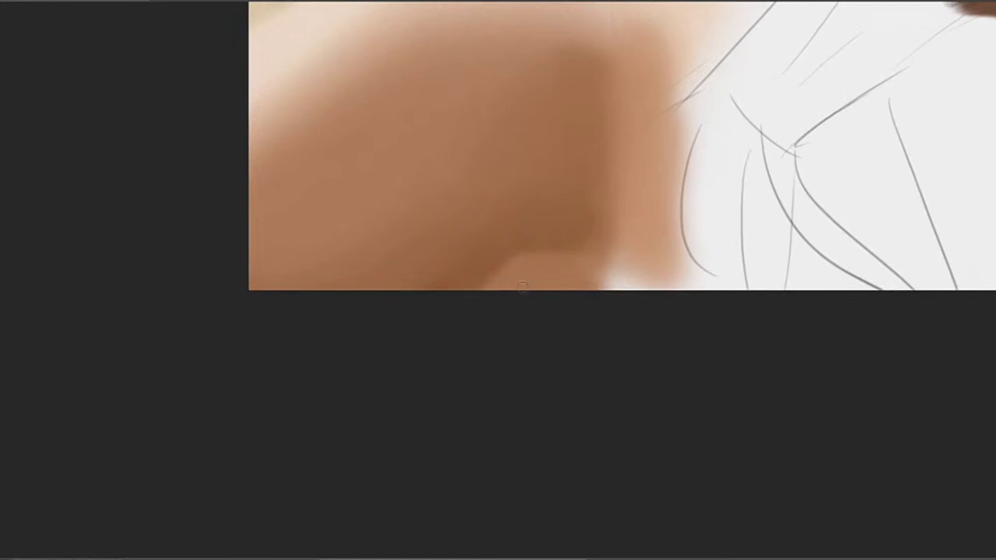
{"action": "mouse_move", "coordinate": [527, 268]}
{"action": "left_mouse_down"}
{"action": "mouse_move", "coordinate": [504, 287]}
{"action": "mouse_move", "coordinate": [506, 413]}
{"action": "mouse_move", "coordinate": [547, 298]}
{"action": "mouse_move", "coordinate": [511, 271]}
{"action": "mouse_move", "coordinate": [439, 461]}
{"action": "mouse_move", "coordinate": [370, 286]}
{"action": "left_mouse_up"}
{"action": "key", "text": "ctrl+z"}
Blend sampled greyish brown into the dark neck shadow beneath the jaw
{"action": "left_click_drag", "start_coordinate": [539, 333], "coordinate": [404, 255]}
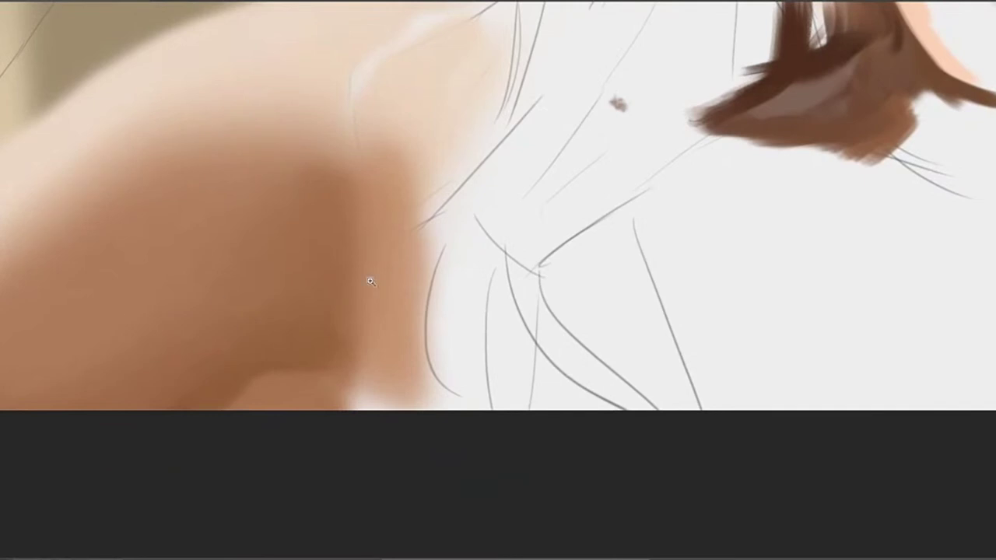
{"action": "left_click_drag", "start_coordinate": [619, 272], "coordinate": [556, 278]}
{"action": "left_click_drag", "start_coordinate": [519, 319], "coordinate": [529, 319]}
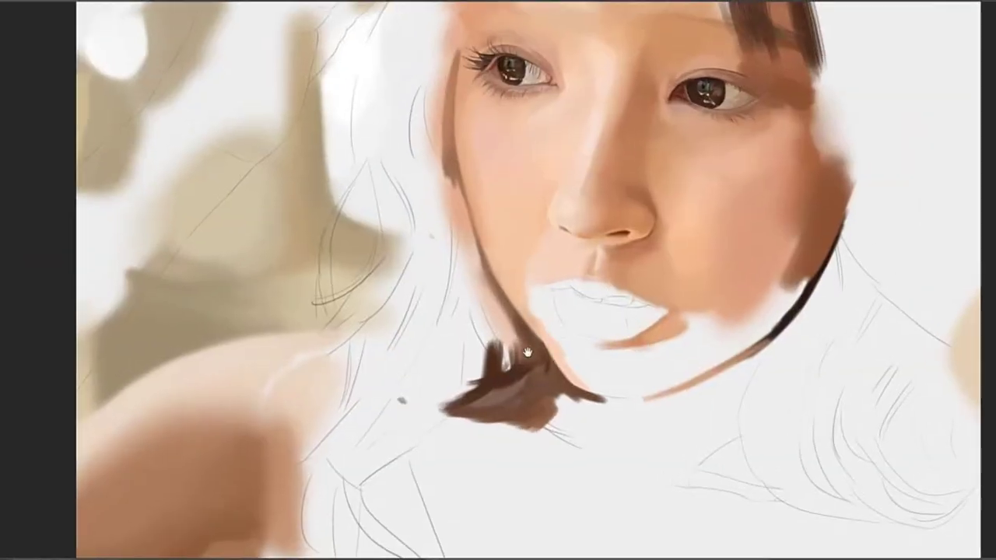
{"action": "left_click_drag", "start_coordinate": [626, 434], "coordinate": [534, 294]}
{"action": "left_click_drag", "start_coordinate": [596, 310], "coordinate": [567, 271]}
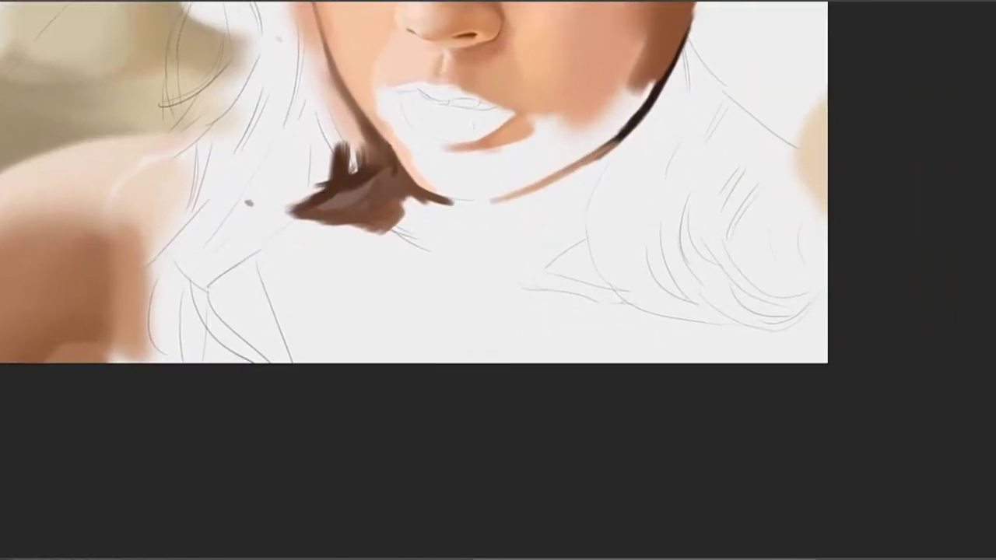
{"action": "left_click_drag", "start_coordinate": [487, 271], "coordinate": [527, 296]}
{"action": "left_click_drag", "start_coordinate": [508, 268], "coordinate": [540, 269]}
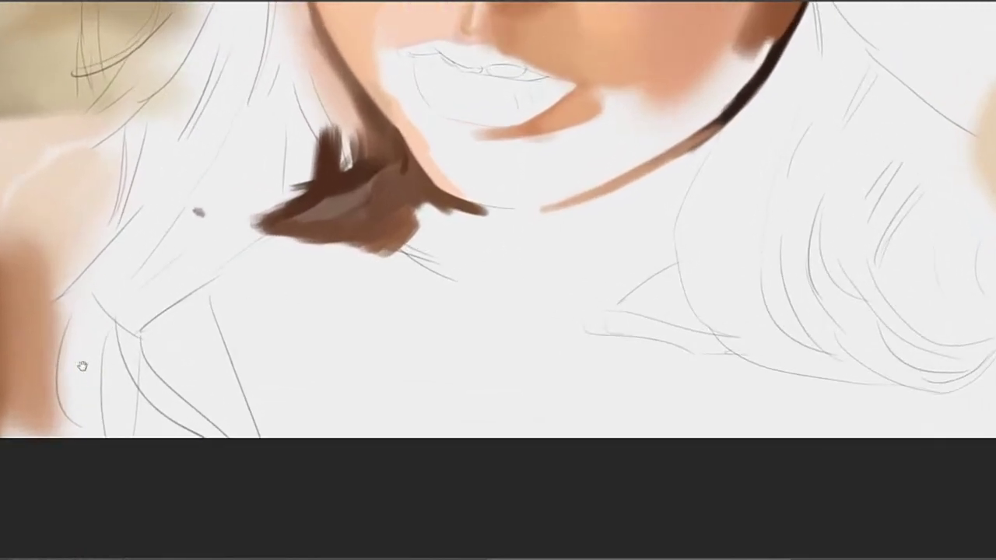
{"action": "left_click_drag", "start_coordinate": [261, 214], "coordinate": [306, 235]}
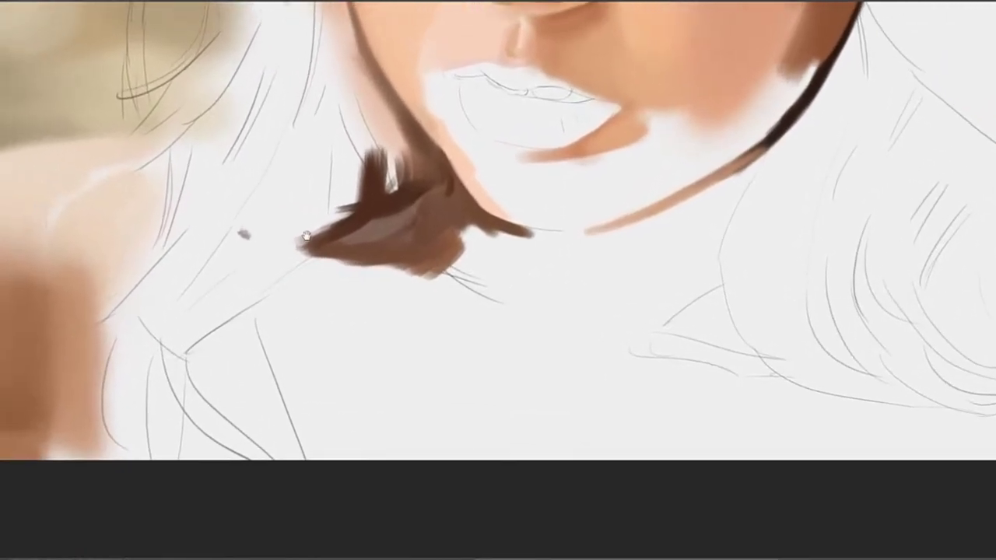
{"action": "left_click_drag", "start_coordinate": [298, 271], "coordinate": [453, 262]}
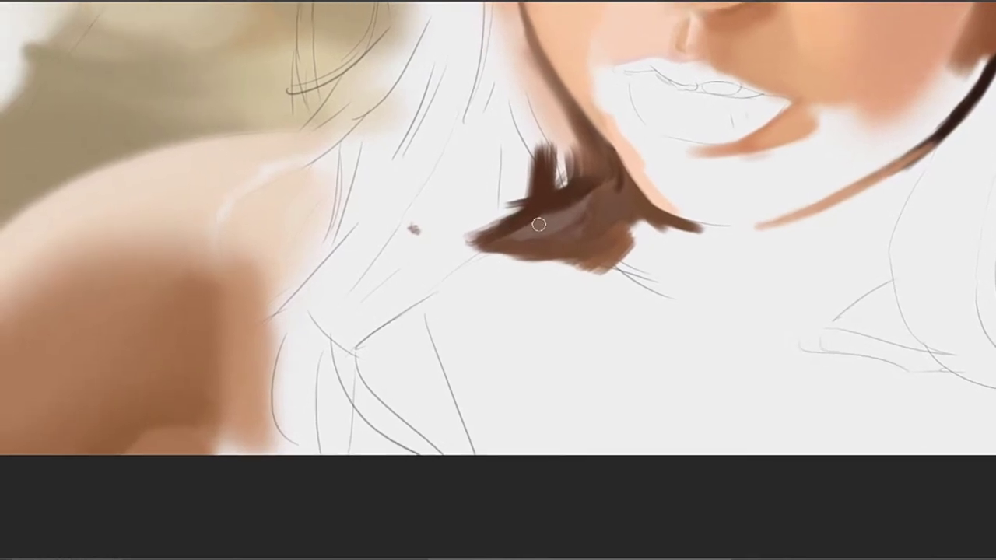
{"action": "left_click", "coordinate": [554, 222], "text": "alt"}
{"action": "left_click_drag", "start_coordinate": [567, 221], "coordinate": [575, 233]}
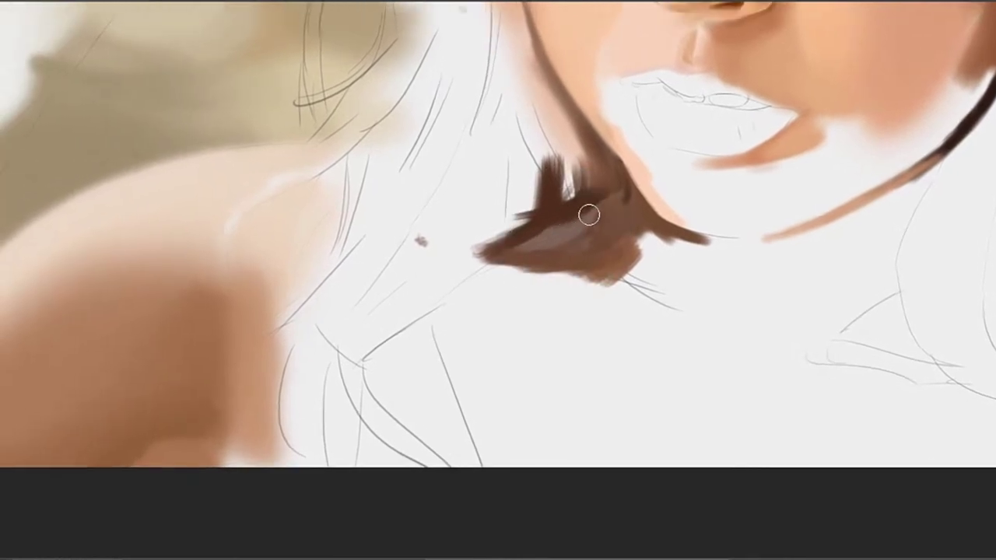
{"action": "left_click_drag", "start_coordinate": [619, 208], "coordinate": [560, 262]}
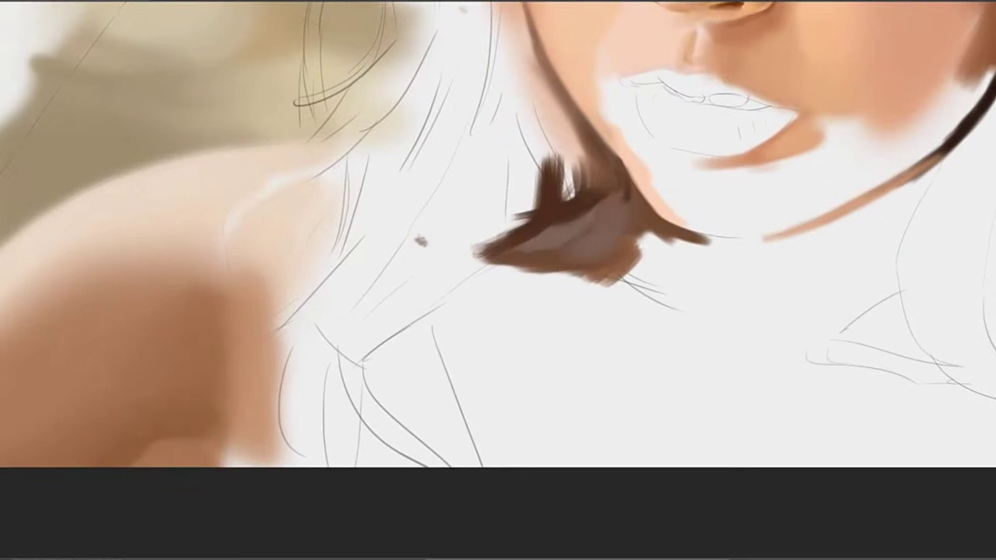
Extend the neck shadow with sampled dark browns down toward the hair outline and across to below the chin
{"action": "left_click", "coordinate": [568, 229], "text": "alt"}
{"action": "left_click_drag", "start_coordinate": [514, 255], "coordinate": [423, 311]}
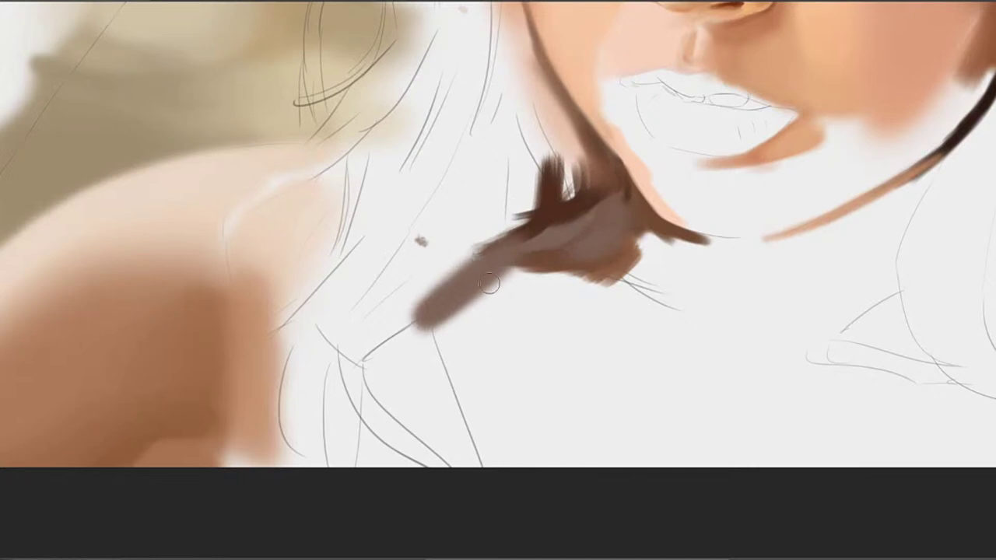
{"action": "mouse_move", "coordinate": [492, 287]}
{"action": "left_mouse_down"}
{"action": "mouse_move", "coordinate": [474, 257]}
{"action": "mouse_move", "coordinate": [451, 280]}
{"action": "mouse_move", "coordinate": [515, 231]}
{"action": "mouse_move", "coordinate": [450, 279]}
{"action": "mouse_move", "coordinate": [506, 247]}
{"action": "mouse_move", "coordinate": [591, 262]}
{"action": "mouse_move", "coordinate": [552, 242]}
{"action": "mouse_move", "coordinate": [671, 287]}
{"action": "mouse_move", "coordinate": [604, 257]}
{"action": "mouse_move", "coordinate": [588, 238]}
{"action": "mouse_move", "coordinate": [609, 220]}
{"action": "mouse_move", "coordinate": [613, 280]}
{"action": "left_mouse_up"}
{"action": "left_click", "coordinate": [517, 227], "text": "alt"}
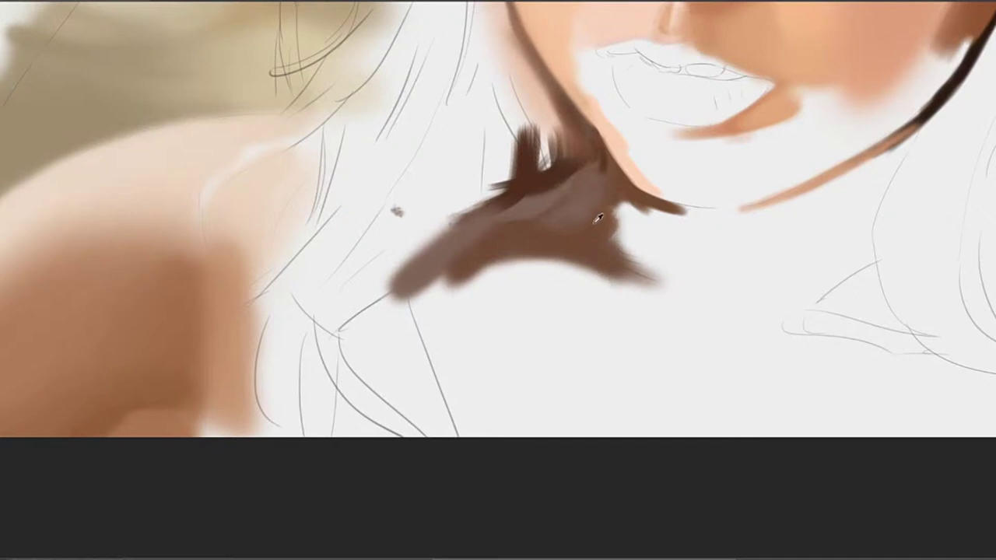
{"action": "left_click", "coordinate": [596, 223], "text": "alt"}
{"action": "mouse_move", "coordinate": [612, 218]}
{"action": "left_mouse_down"}
{"action": "mouse_move", "coordinate": [595, 228]}
{"action": "mouse_move", "coordinate": [647, 268]}
{"action": "left_mouse_up"}
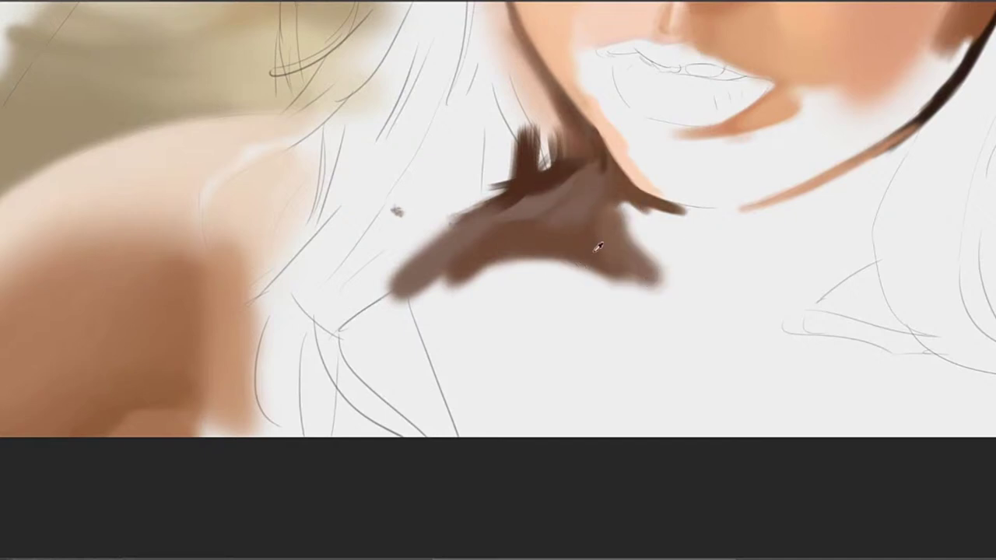
Thicken the lower end of the neck shadow near the hair outline with reddish brown
{"action": "mouse_move", "coordinate": [433, 294]}
{"action": "left_mouse_down"}
{"action": "mouse_move", "coordinate": [459, 312]}
{"action": "mouse_move", "coordinate": [420, 303]}
{"action": "mouse_move", "coordinate": [416, 315]}
{"action": "mouse_move", "coordinate": [471, 299]}
{"action": "mouse_move", "coordinate": [515, 271]}
{"action": "mouse_move", "coordinate": [493, 262]}
{"action": "mouse_move", "coordinate": [437, 279]}
{"action": "mouse_move", "coordinate": [404, 270]}
{"action": "left_mouse_up"}
{"action": "left_click", "coordinate": [438, 258], "text": "alt"}
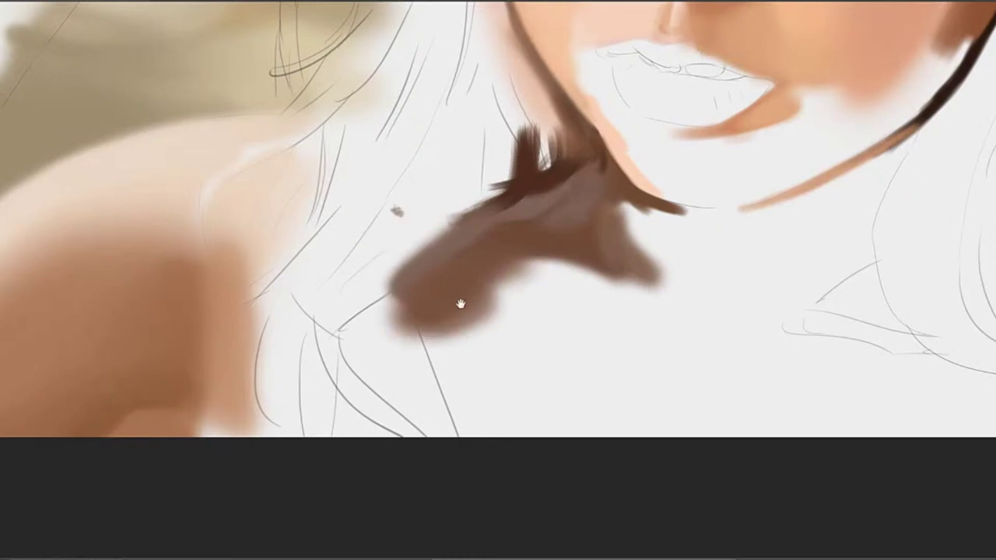
{"action": "left_click_drag", "start_coordinate": [459, 303], "coordinate": [409, 268]}
Block in the chest below the neck shadow with light brown, widening it with pinkish brown up to the shadow and canvas edge
{"action": "mouse_move", "coordinate": [424, 338]}
{"action": "left_mouse_down"}
{"action": "mouse_move", "coordinate": [533, 301]}
{"action": "mouse_move", "coordinate": [467, 312]}
{"action": "mouse_move", "coordinate": [413, 353]}
{"action": "mouse_move", "coordinate": [397, 342]}
{"action": "mouse_move", "coordinate": [407, 329]}
{"action": "left_mouse_up"}
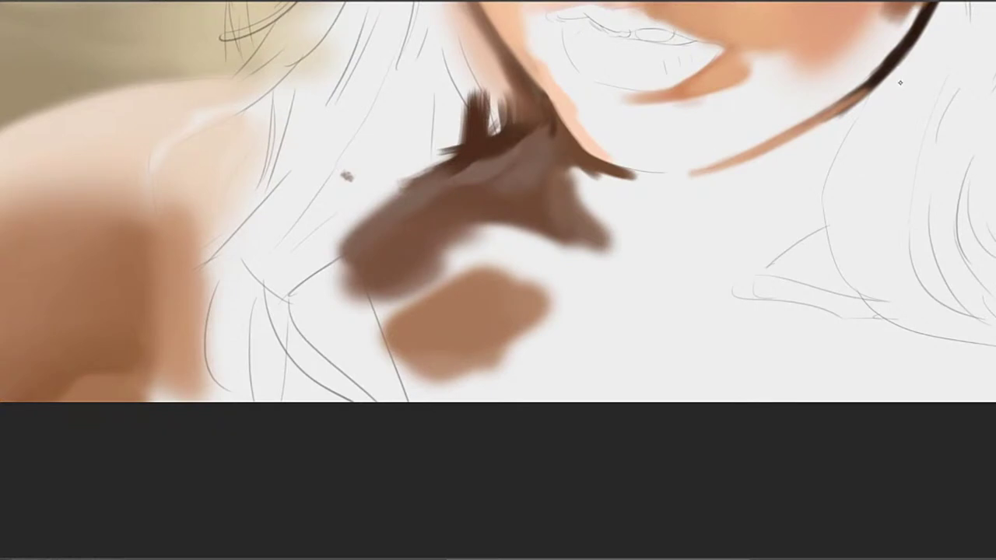
{"action": "mouse_move", "coordinate": [517, 325]}
{"action": "left_mouse_down"}
{"action": "mouse_move", "coordinate": [427, 370]}
{"action": "mouse_move", "coordinate": [466, 381]}
{"action": "left_mouse_up"}
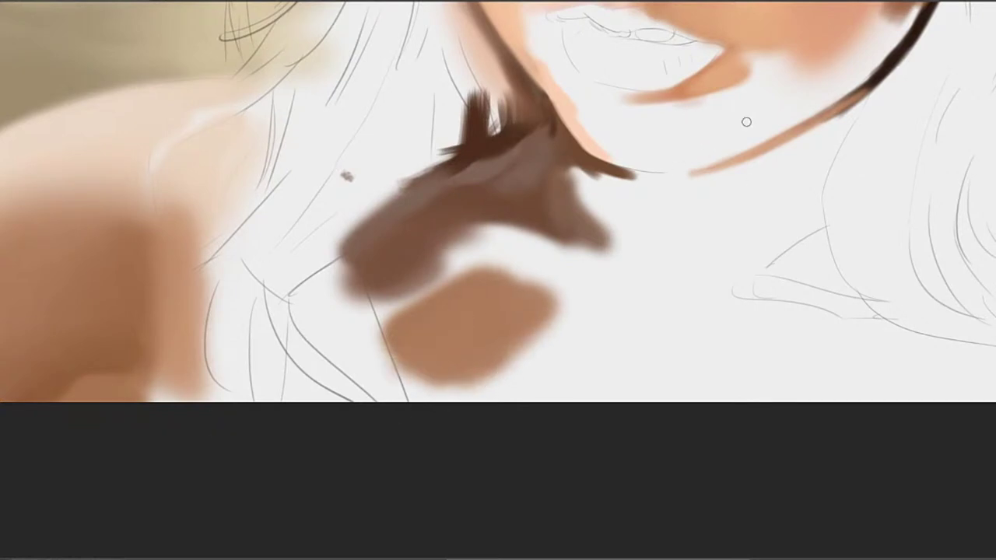
{"action": "left_click_drag", "start_coordinate": [420, 336], "coordinate": [499, 317]}
{"action": "left_click_drag", "start_coordinate": [438, 398], "coordinate": [602, 335]}
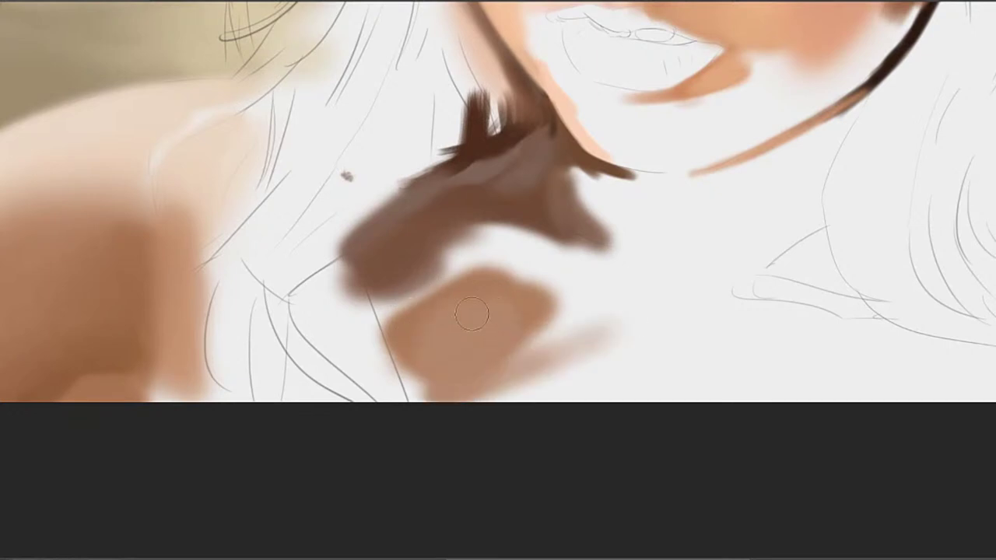
{"action": "mouse_move", "coordinate": [472, 314]}
{"action": "left_mouse_down"}
{"action": "mouse_move", "coordinate": [399, 380]}
{"action": "mouse_move", "coordinate": [511, 336]}
{"action": "mouse_move", "coordinate": [525, 378]}
{"action": "mouse_move", "coordinate": [411, 382]}
{"action": "mouse_move", "coordinate": [511, 351]}
{"action": "mouse_move", "coordinate": [567, 315]}
{"action": "mouse_move", "coordinate": [529, 296]}
{"action": "mouse_move", "coordinate": [556, 381]}
{"action": "mouse_move", "coordinate": [560, 360]}
{"action": "mouse_move", "coordinate": [533, 322]}
{"action": "mouse_move", "coordinate": [614, 335]}
{"action": "mouse_move", "coordinate": [615, 267]}
{"action": "mouse_move", "coordinate": [599, 300]}
{"action": "mouse_move", "coordinate": [615, 288]}
{"action": "left_mouse_up"}
{"action": "mouse_move", "coordinate": [614, 266]}
{"action": "left_mouse_down"}
{"action": "mouse_move", "coordinate": [550, 259]}
{"action": "mouse_move", "coordinate": [627, 278]}
{"action": "mouse_move", "coordinate": [565, 262]}
{"action": "mouse_move", "coordinate": [550, 283]}
{"action": "mouse_move", "coordinate": [569, 263]}
{"action": "mouse_move", "coordinate": [536, 254]}
{"action": "left_mouse_up"}
{"action": "mouse_move", "coordinate": [535, 294]}
{"action": "left_mouse_down"}
{"action": "mouse_move", "coordinate": [580, 289]}
{"action": "mouse_move", "coordinate": [596, 275]}
{"action": "mouse_move", "coordinate": [560, 275]}
{"action": "mouse_move", "coordinate": [591, 243]}
{"action": "mouse_move", "coordinate": [546, 251]}
{"action": "mouse_move", "coordinate": [589, 280]}
{"action": "mouse_move", "coordinate": [573, 255]}
{"action": "left_mouse_up"}
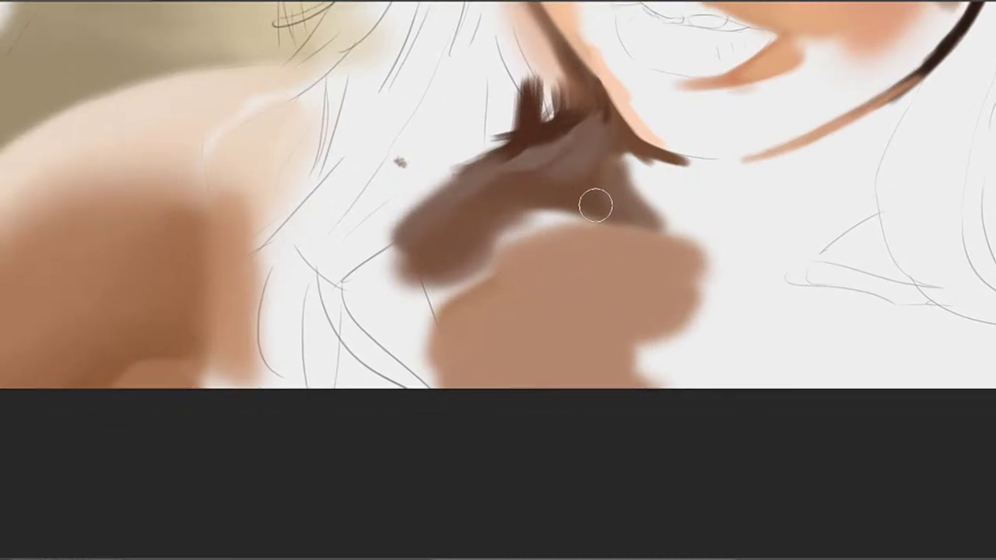
Blend the chest's light brown into the neck shadow, covering the white gap between them with sampled intermediate tones
{"action": "left_click_drag", "start_coordinate": [580, 207], "coordinate": [629, 207]}
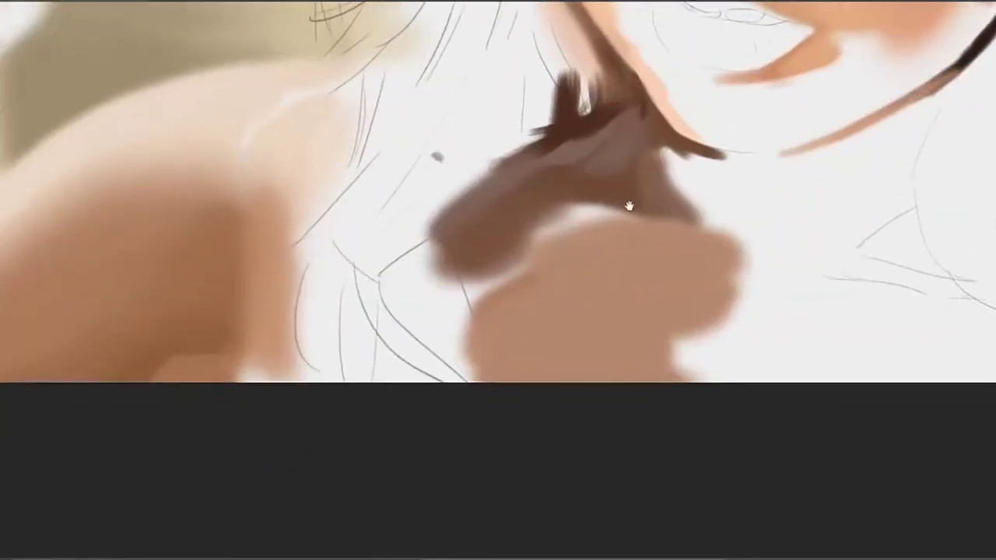
{"action": "mouse_move", "coordinate": [578, 254]}
{"action": "left_mouse_down"}
{"action": "mouse_move", "coordinate": [639, 273]}
{"action": "mouse_move", "coordinate": [606, 302]}
{"action": "left_mouse_up"}
{"action": "left_click", "coordinate": [600, 322], "text": "alt"}
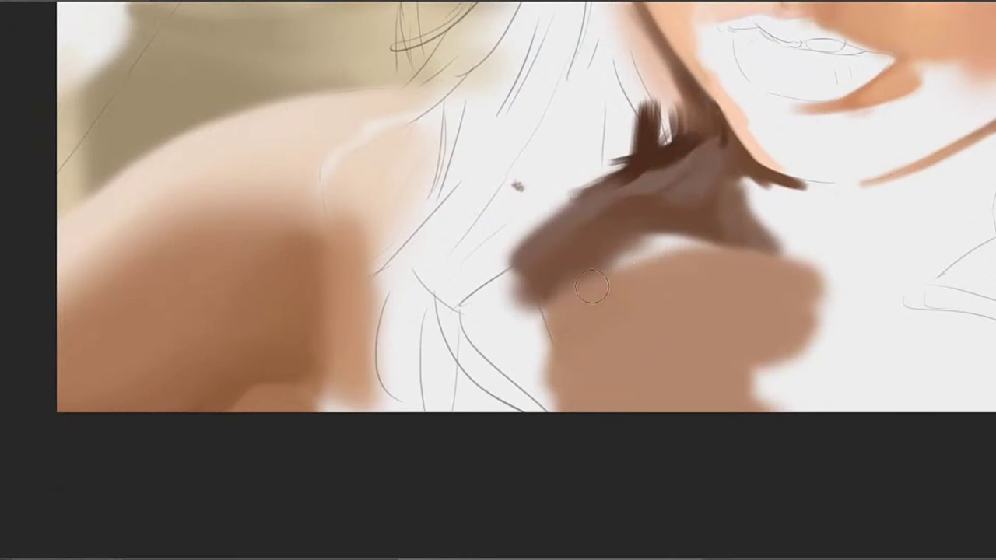
{"action": "left_click_drag", "start_coordinate": [614, 256], "coordinate": [696, 253]}
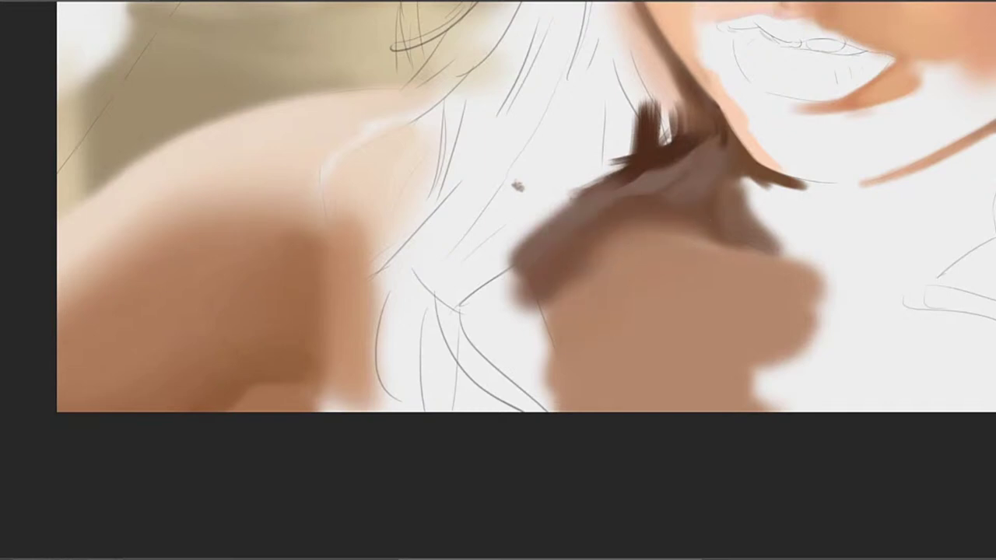
{"action": "mouse_move", "coordinate": [591, 285]}
{"action": "left_mouse_down"}
{"action": "mouse_move", "coordinate": [541, 305]}
{"action": "mouse_move", "coordinate": [635, 271]}
{"action": "mouse_move", "coordinate": [554, 288]}
{"action": "left_mouse_up"}
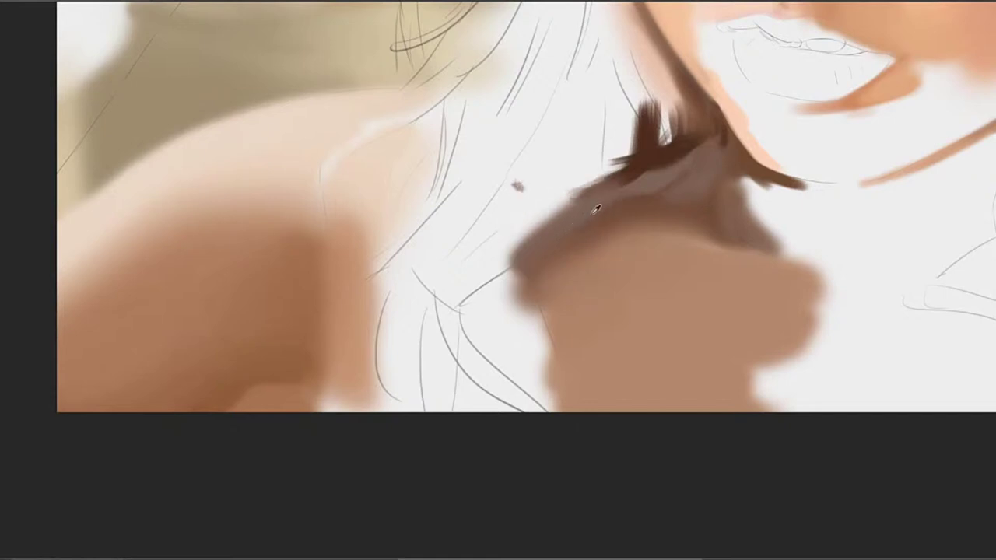
Soften the hair-side edges of the neck shadow and chest with dark brown and sampled skin tones
{"action": "mouse_move", "coordinate": [566, 207]}
{"action": "left_mouse_down"}
{"action": "mouse_move", "coordinate": [546, 231]}
{"action": "mouse_move", "coordinate": [486, 291]}
{"action": "mouse_move", "coordinate": [576, 216]}
{"action": "mouse_move", "coordinate": [547, 217]}
{"action": "left_mouse_up"}
{"action": "left_click", "coordinate": [574, 289], "text": "alt"}
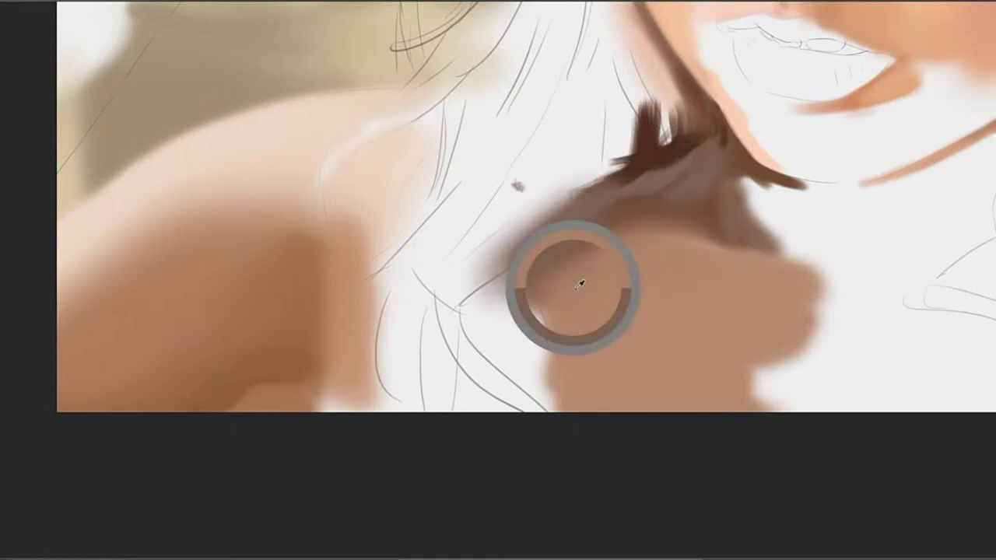
{"action": "mouse_move", "coordinate": [534, 322]}
{"action": "left_mouse_down"}
{"action": "mouse_move", "coordinate": [544, 412]}
{"action": "mouse_move", "coordinate": [535, 360]}
{"action": "mouse_move", "coordinate": [553, 350]}
{"action": "left_mouse_up"}
{"action": "left_click", "coordinate": [595, 358], "text": "alt"}
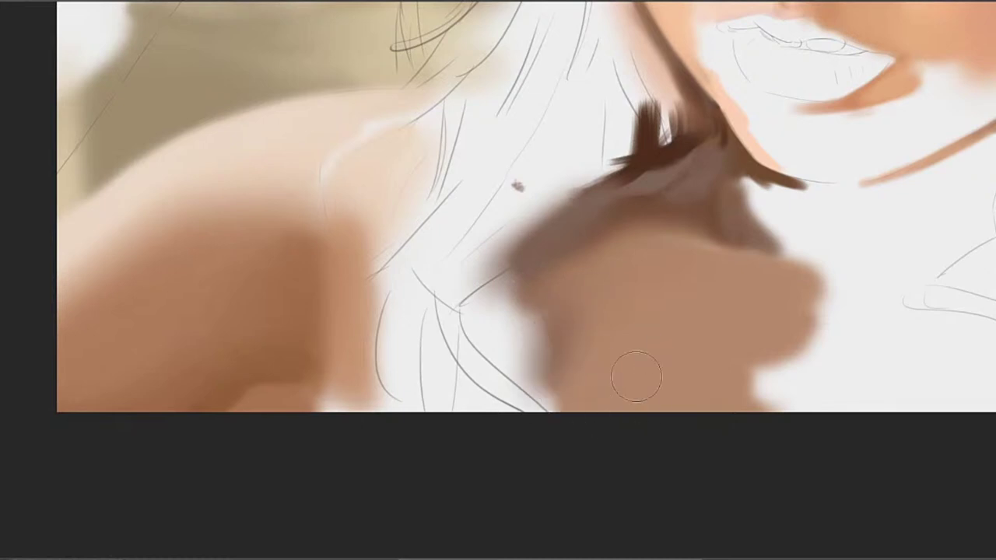
{"action": "mouse_move", "coordinate": [679, 369]}
{"action": "left_mouse_down"}
{"action": "mouse_move", "coordinate": [558, 428]}
{"action": "mouse_move", "coordinate": [529, 333]}
{"action": "left_mouse_up"}
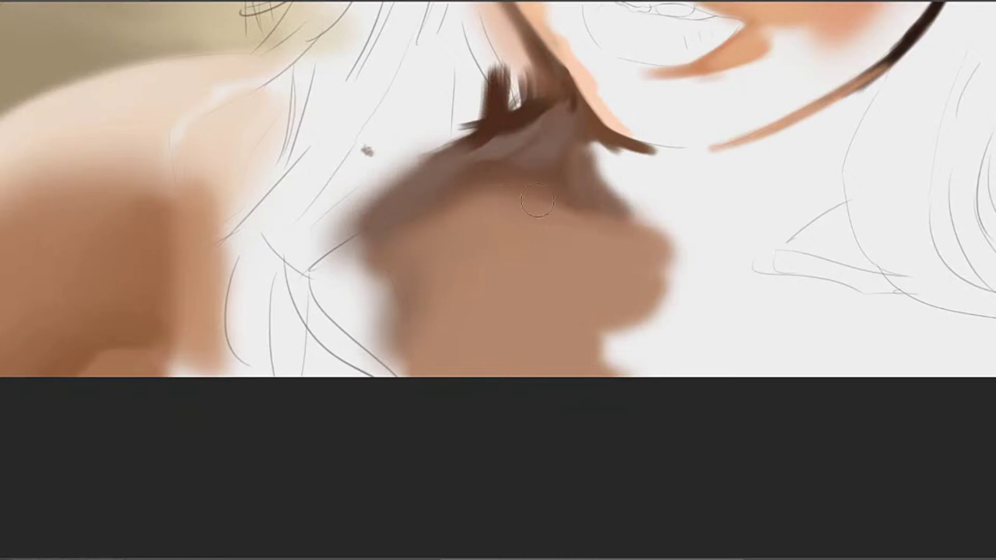
Blend the neck shadow into the upper chest and lighten the lower chest with sampled soft pinkish beige tones
{"action": "mouse_move", "coordinate": [666, 232]}
{"action": "left_mouse_down"}
{"action": "mouse_move", "coordinate": [639, 218]}
{"action": "mouse_move", "coordinate": [655, 226]}
{"action": "mouse_move", "coordinate": [592, 242]}
{"action": "left_mouse_up"}
{"action": "key", "text": "ctrl+z"}
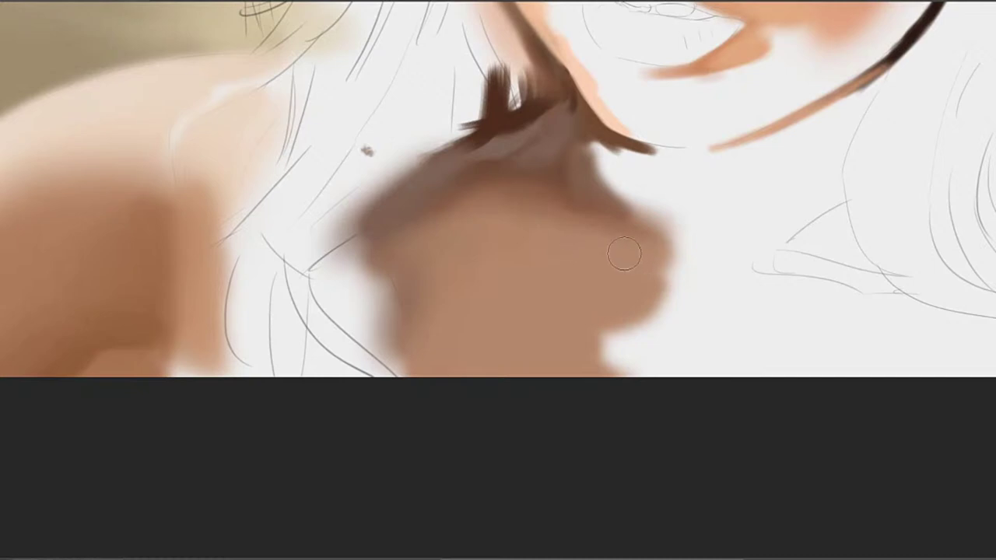
{"action": "mouse_move", "coordinate": [515, 338]}
{"action": "left_mouse_down"}
{"action": "mouse_move", "coordinate": [515, 400]}
{"action": "mouse_move", "coordinate": [505, 386]}
{"action": "mouse_move", "coordinate": [526, 355]}
{"action": "mouse_move", "coordinate": [523, 341]}
{"action": "mouse_move", "coordinate": [470, 365]}
{"action": "mouse_move", "coordinate": [473, 389]}
{"action": "mouse_move", "coordinate": [456, 283]}
{"action": "mouse_move", "coordinate": [528, 377]}
{"action": "mouse_move", "coordinate": [502, 381]}
{"action": "mouse_move", "coordinate": [488, 365]}
{"action": "mouse_move", "coordinate": [505, 411]}
{"action": "mouse_move", "coordinate": [459, 318]}
{"action": "mouse_move", "coordinate": [550, 385]}
{"action": "mouse_move", "coordinate": [560, 373]}
{"action": "mouse_move", "coordinate": [532, 266]}
{"action": "mouse_move", "coordinate": [605, 383]}
{"action": "mouse_move", "coordinate": [564, 336]}
{"action": "mouse_move", "coordinate": [607, 347]}
{"action": "mouse_move", "coordinate": [652, 381]}
{"action": "mouse_move", "coordinate": [613, 319]}
{"action": "mouse_move", "coordinate": [619, 300]}
{"action": "mouse_move", "coordinate": [557, 323]}
{"action": "left_mouse_up"}
{"action": "left_click", "coordinate": [522, 285], "text": "alt"}
{"action": "mouse_move", "coordinate": [519, 290]}
{"action": "left_mouse_down"}
{"action": "mouse_move", "coordinate": [606, 242]}
{"action": "mouse_move", "coordinate": [555, 263]}
{"action": "left_mouse_up"}
{"action": "left_click", "coordinate": [552, 265], "text": "alt"}
{"action": "left_click_drag", "start_coordinate": [464, 354], "coordinate": [433, 459]}
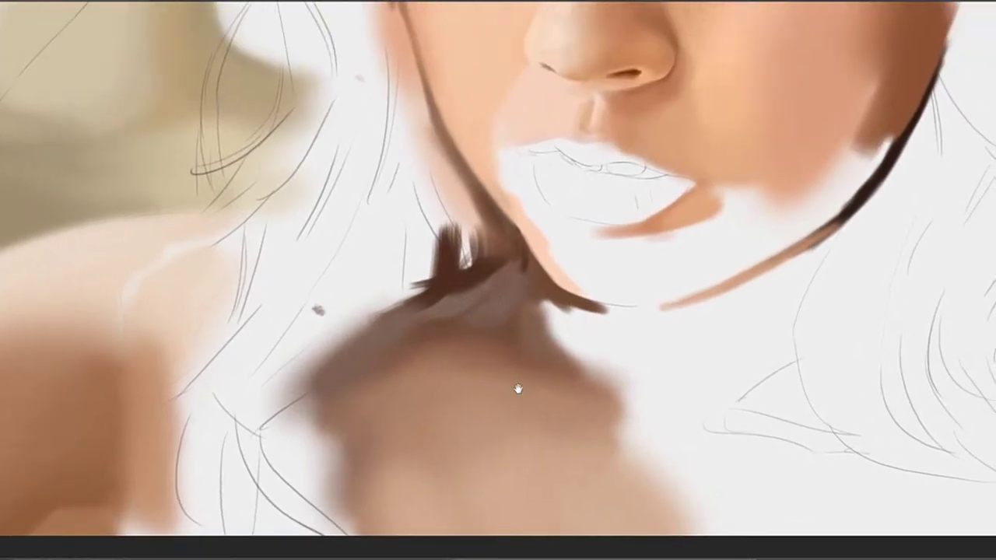
Blend the greyish-brown patches inside the neck shadow with a smaller brush and deepen the shadow beside the jaw
{"action": "key", "text": "["}
{"action": "key", "text": "["}
{"action": "key", "text": "["}
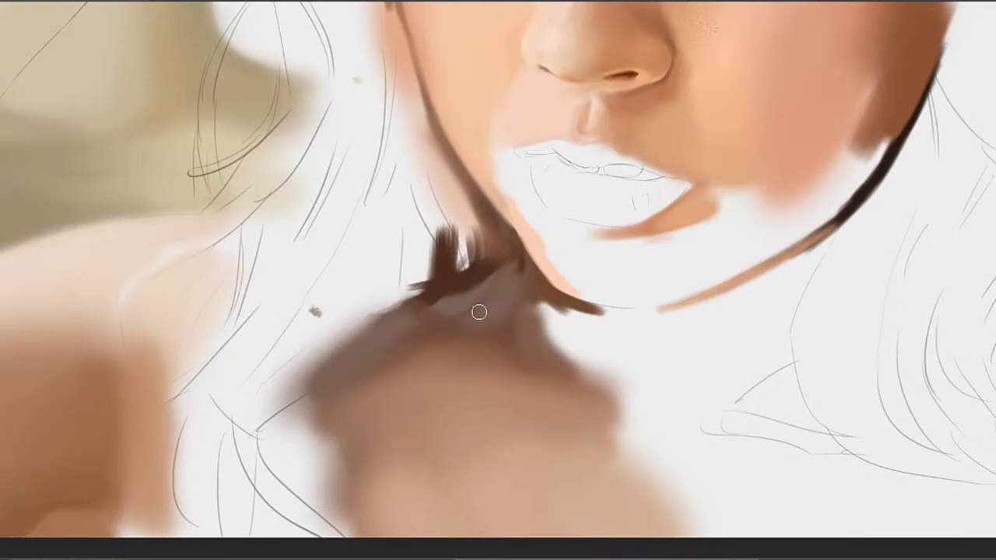
{"action": "left_click_drag", "start_coordinate": [448, 323], "coordinate": [523, 301]}
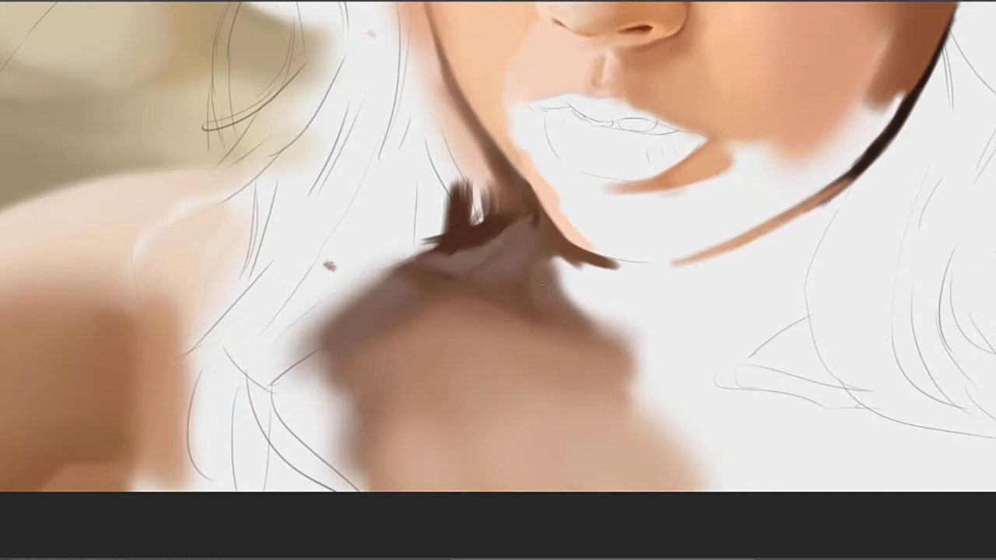
{"action": "left_click", "coordinate": [509, 270], "text": "alt"}
{"action": "mouse_move", "coordinate": [511, 204]}
{"action": "left_mouse_down"}
{"action": "mouse_move", "coordinate": [490, 277]}
{"action": "mouse_move", "coordinate": [486, 361]}
{"action": "mouse_move", "coordinate": [560, 287]}
{"action": "left_mouse_up"}
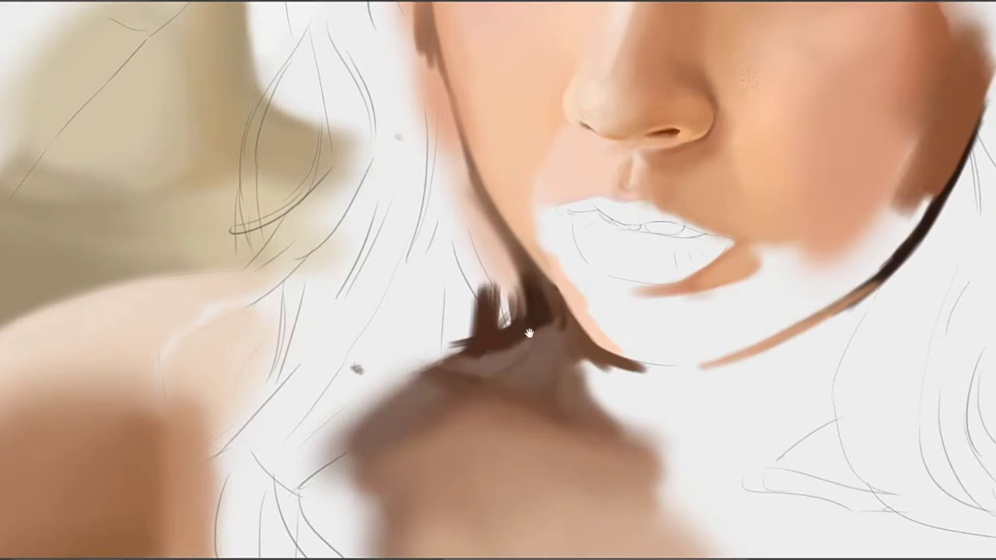
Darken the upper edge of the neck shadow along the hair and the corner below the jaw with deep brown
{"action": "left_click_drag", "start_coordinate": [529, 333], "coordinate": [581, 309]}
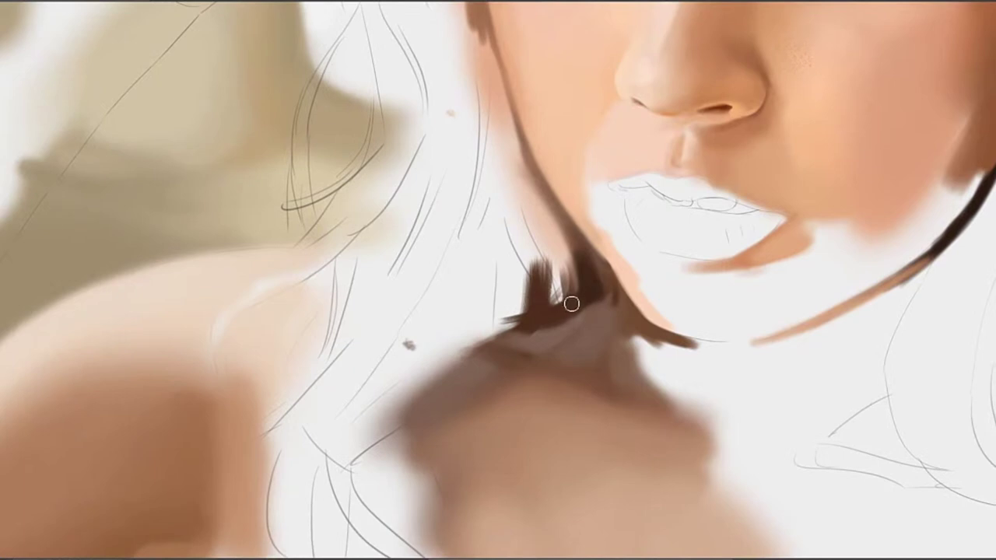
{"action": "mouse_move", "coordinate": [558, 322]}
{"action": "left_mouse_down"}
{"action": "mouse_move", "coordinate": [489, 319]}
{"action": "mouse_move", "coordinate": [473, 349]}
{"action": "mouse_move", "coordinate": [436, 371]}
{"action": "left_mouse_up"}
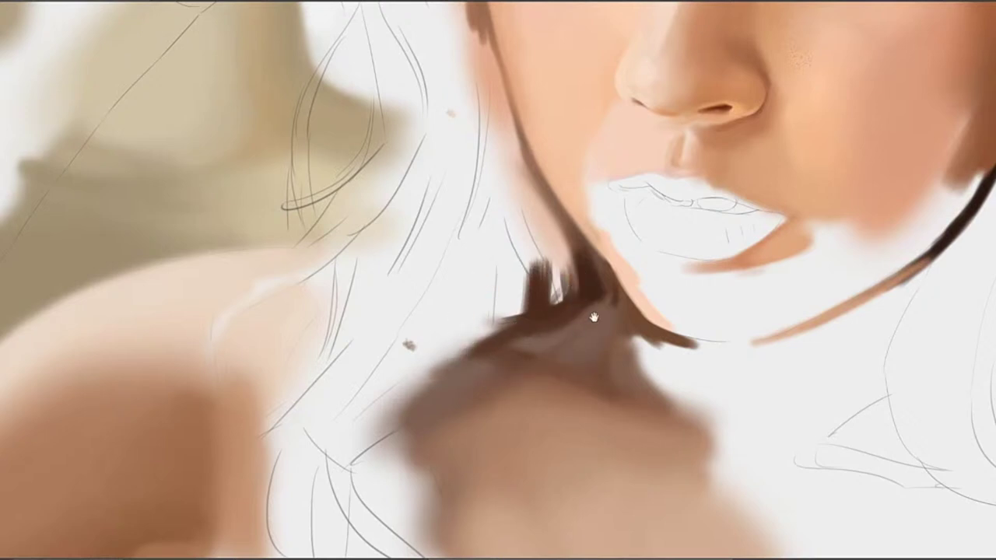
{"action": "left_click_drag", "start_coordinate": [610, 306], "coordinate": [532, 328]}
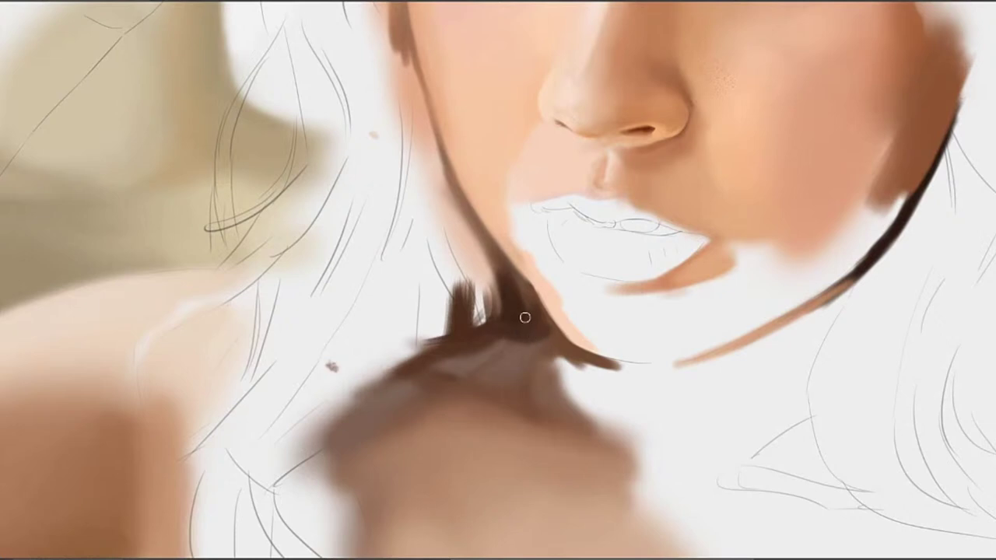
{"action": "left_click_drag", "start_coordinate": [516, 311], "coordinate": [518, 342]}
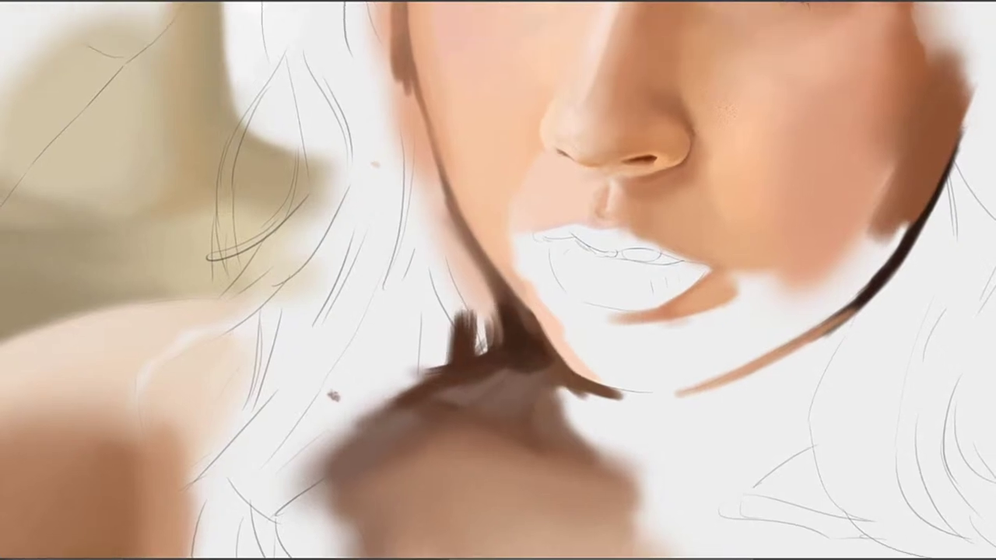
{"action": "left_click_drag", "start_coordinate": [483, 322], "coordinate": [496, 346]}
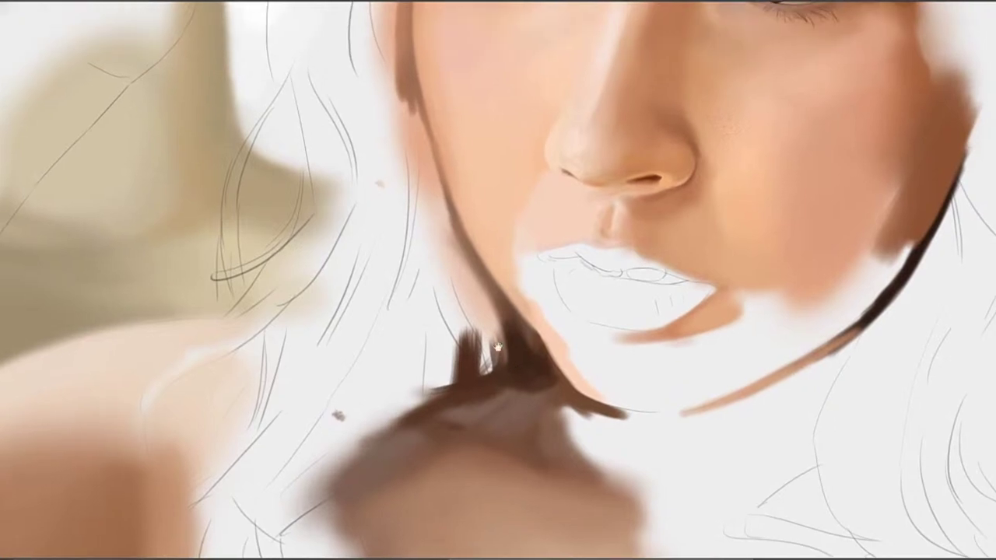
Paint a thin dark brown line along the cheek outline beside the hair, undoing the unsatisfactory strokes
{"action": "left_click_drag", "start_coordinate": [492, 274], "coordinate": [489, 324]}
{"action": "left_click_drag", "start_coordinate": [474, 262], "coordinate": [479, 314]}
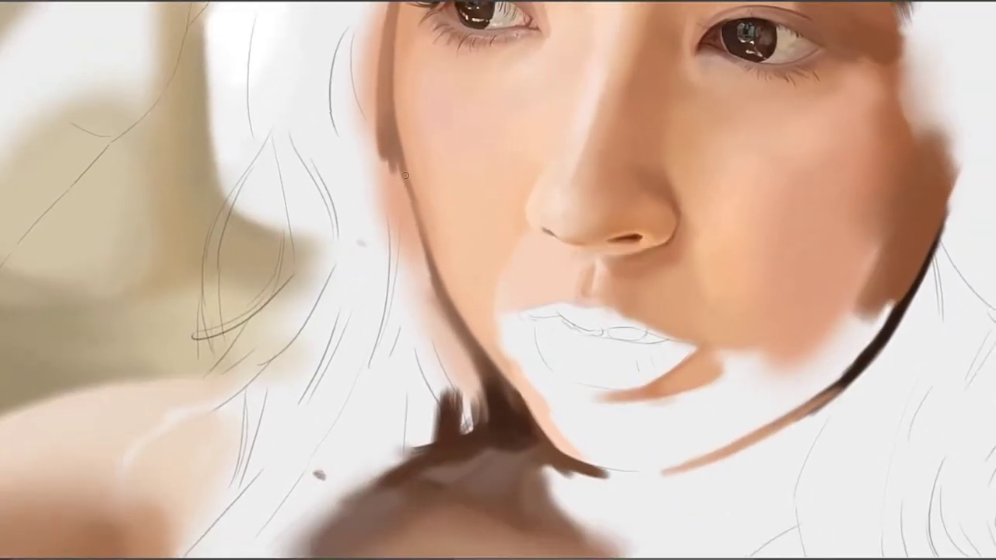
{"action": "key", "text": "ctrl+z"}
{"action": "left_click_drag", "start_coordinate": [408, 211], "coordinate": [431, 283]}
{"action": "key", "text": "ctrl+z"}
{"action": "left_click_drag", "start_coordinate": [400, 162], "coordinate": [434, 287]}
{"action": "left_click_drag", "start_coordinate": [396, 163], "coordinate": [432, 288]}
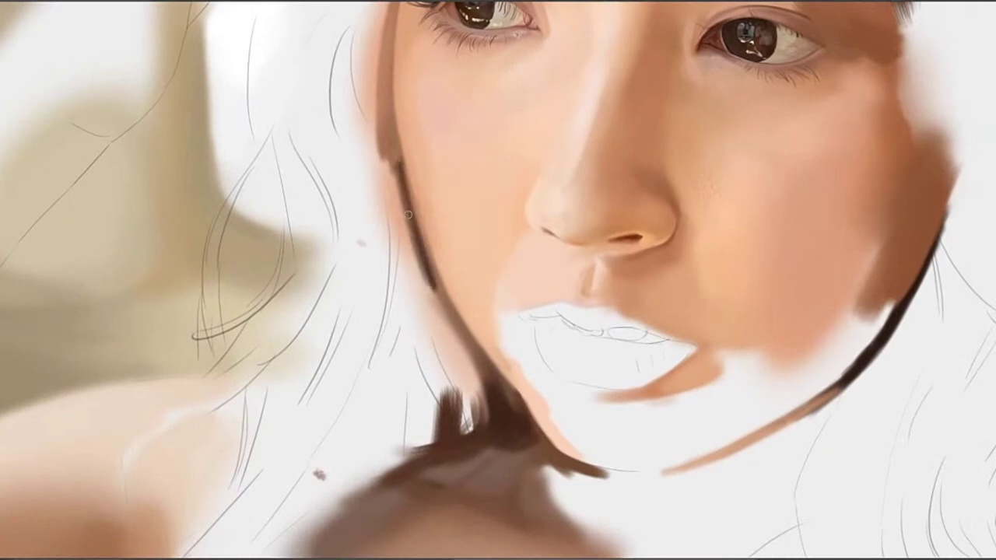
Thicken the dark cheek line and extend it down along the jaw into the neck shadow
{"action": "mouse_move", "coordinate": [400, 177]}
{"action": "left_mouse_down"}
{"action": "mouse_move", "coordinate": [452, 320]}
{"action": "mouse_move", "coordinate": [435, 293]}
{"action": "left_mouse_up"}
{"action": "left_click_drag", "start_coordinate": [395, 234], "coordinate": [456, 325]}
{"action": "left_click_drag", "start_coordinate": [413, 266], "coordinate": [483, 358]}
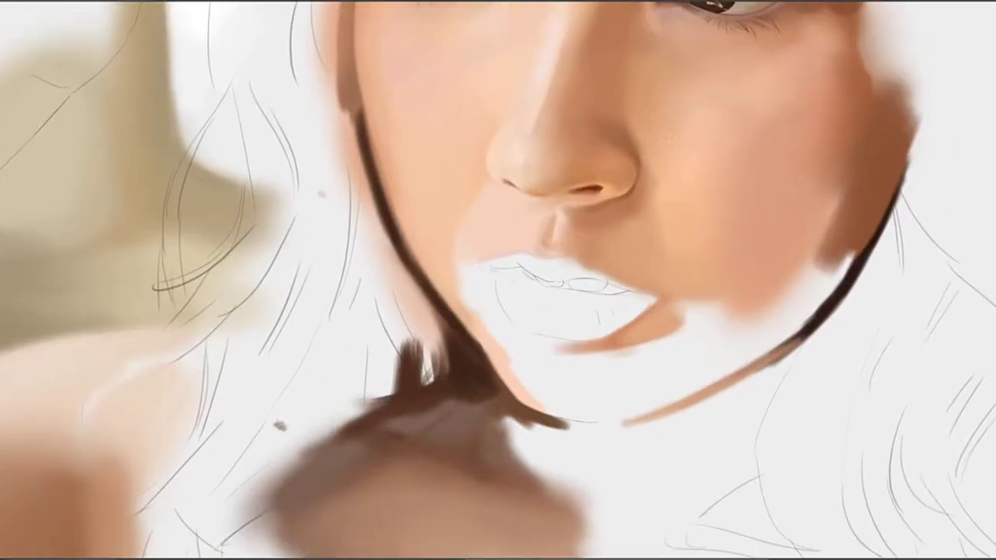
{"action": "left_click_drag", "start_coordinate": [413, 279], "coordinate": [482, 356]}
{"action": "left_click_drag", "start_coordinate": [432, 292], "coordinate": [477, 356]}
{"action": "left_click_drag", "start_coordinate": [410, 258], "coordinate": [457, 351]}
{"action": "left_click_drag", "start_coordinate": [404, 226], "coordinate": [397, 258]}
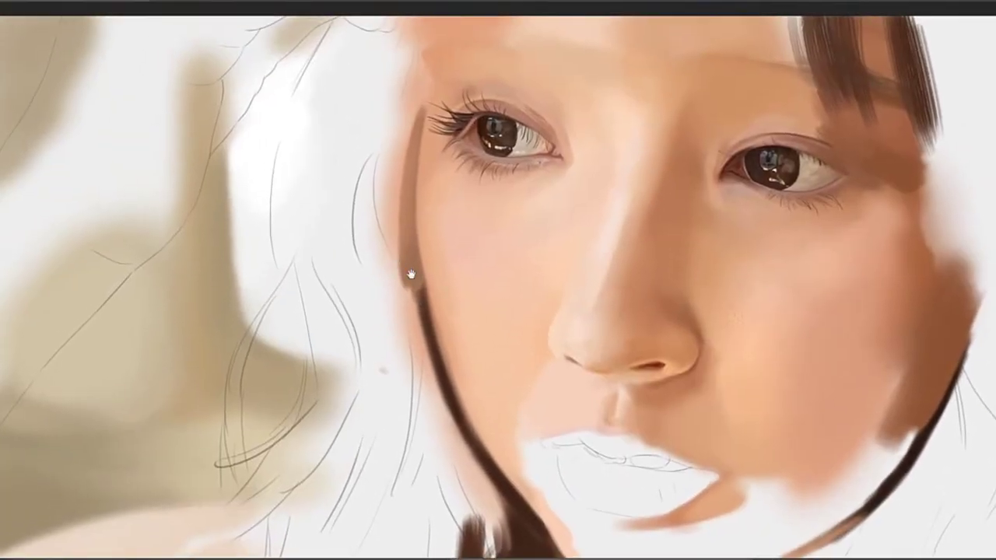
Extend the dark face outline up the side of the cheek toward the eye with tapering strokes of sampled brown
{"action": "left_click_drag", "start_coordinate": [431, 343], "coordinate": [416, 257]}
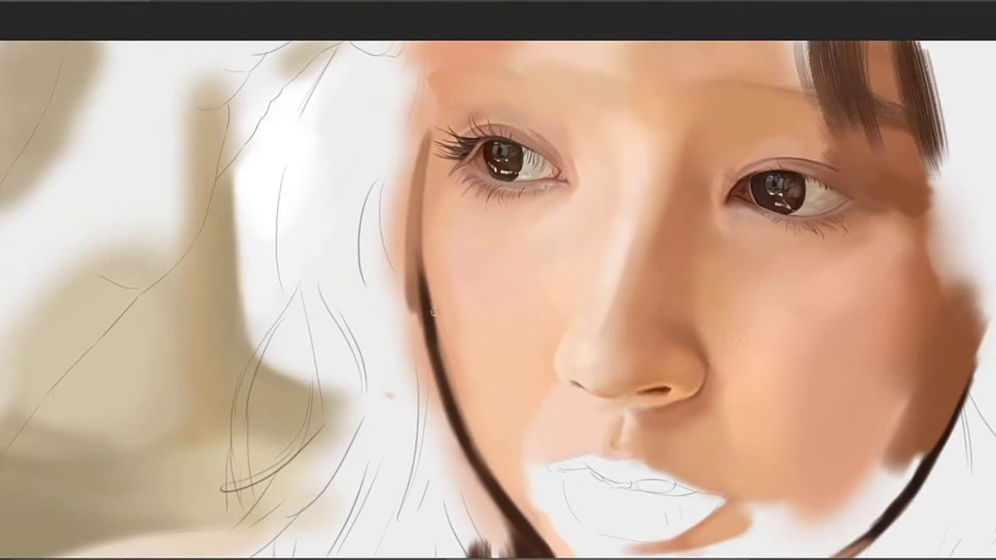
{"action": "left_click_drag", "start_coordinate": [438, 337], "coordinate": [427, 272]}
{"action": "left_click", "coordinate": [430, 334], "text": "alt"}
{"action": "left_click_drag", "start_coordinate": [432, 329], "coordinate": [428, 302]}
{"action": "left_click_drag", "start_coordinate": [426, 245], "coordinate": [427, 276]}
{"action": "left_click_drag", "start_coordinate": [422, 316], "coordinate": [416, 228]}
{"action": "left_click_drag", "start_coordinate": [418, 271], "coordinate": [415, 218]}
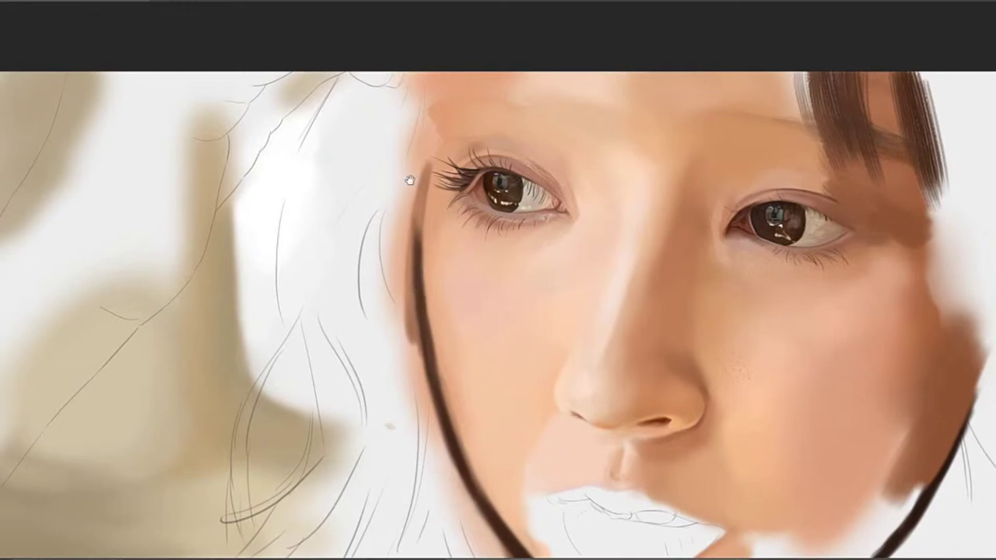
Examine the darkened face outline, the whole portrait, and the painted neck, chest and shoulder
{"action": "left_click_drag", "start_coordinate": [499, 128], "coordinate": [517, 50]}
{"action": "left_click_drag", "start_coordinate": [519, 258], "coordinate": [542, 136]}
{"action": "left_click_drag", "start_coordinate": [504, 277], "coordinate": [509, 370]}
{"action": "left_click_drag", "start_coordinate": [492, 433], "coordinate": [587, 228]}
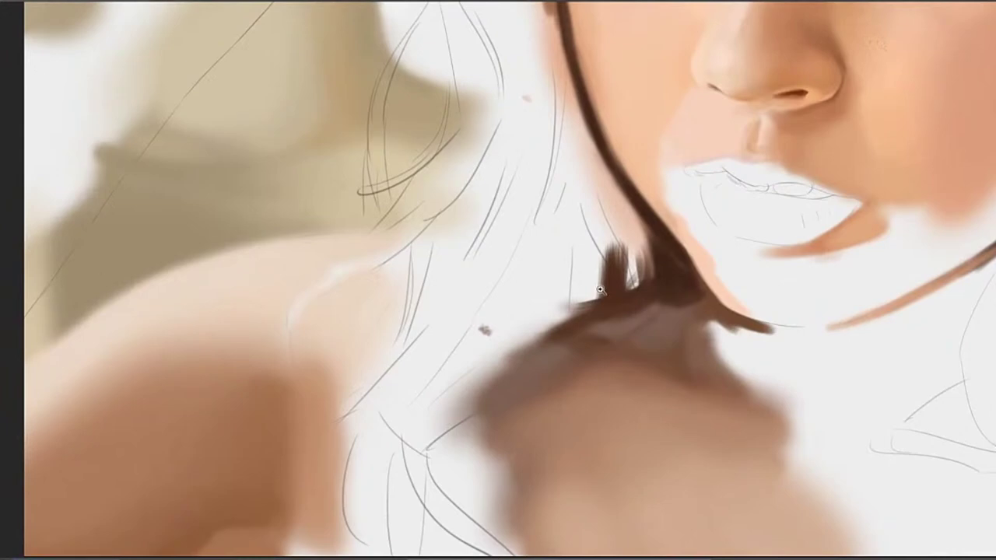
{"action": "left_click_drag", "start_coordinate": [599, 290], "coordinate": [536, 301]}
{"action": "left_click", "coordinate": [555, 284]}
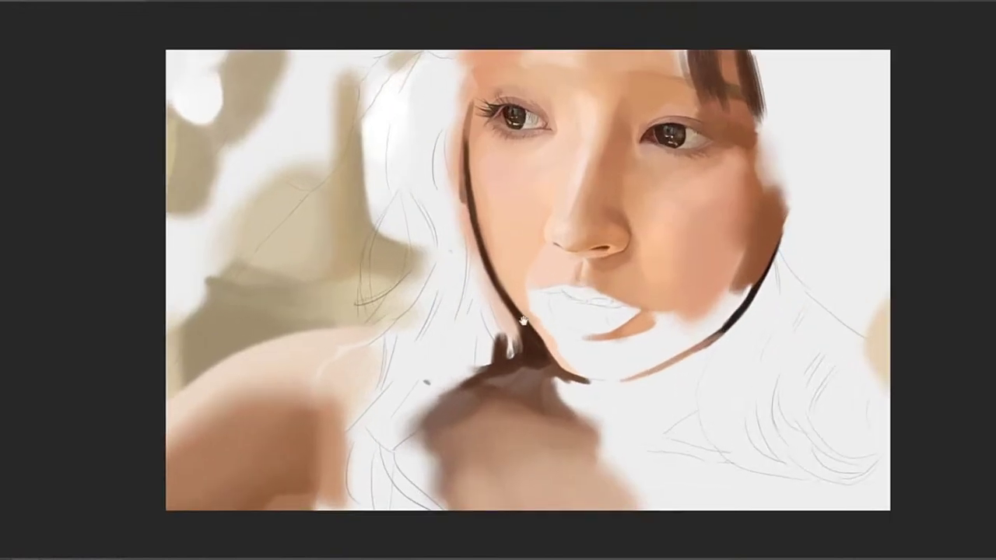
{"action": "left_click", "coordinate": [421, 459]}
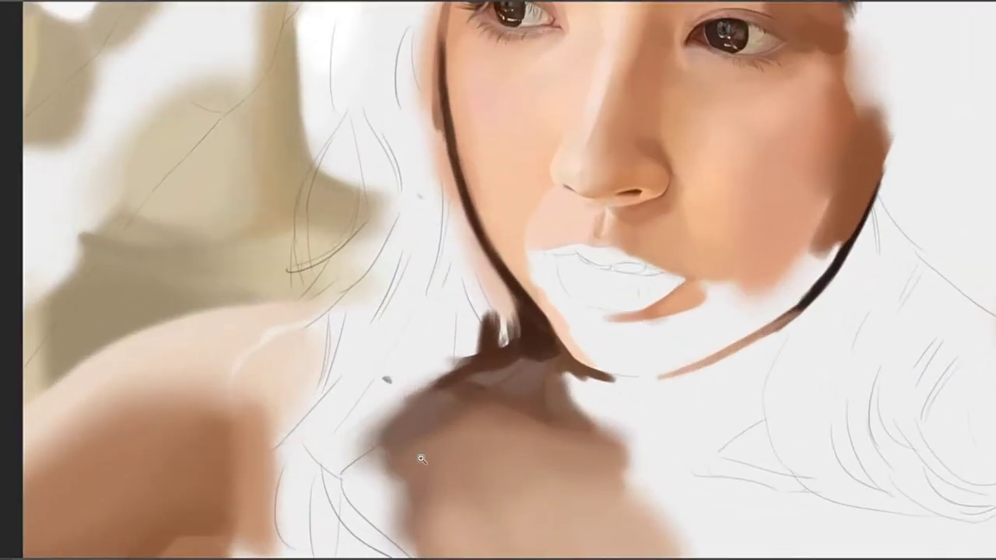
{"action": "left_click_drag", "start_coordinate": [420, 459], "coordinate": [573, 261]}
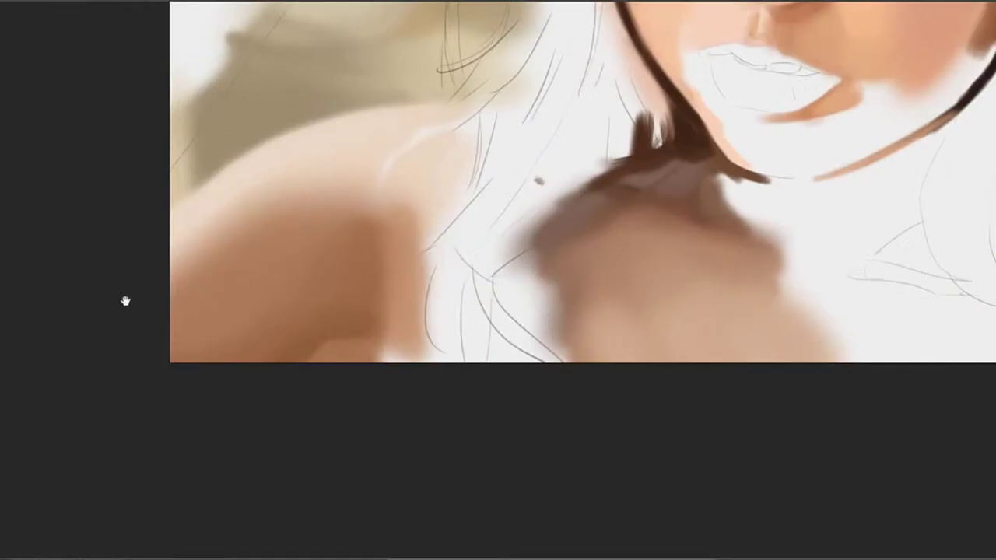
Paint a sampled tan skin tone over the front of the shoulder, up to the loose hair strands
{"action": "left_click_drag", "start_coordinate": [240, 238], "coordinate": [304, 241]}
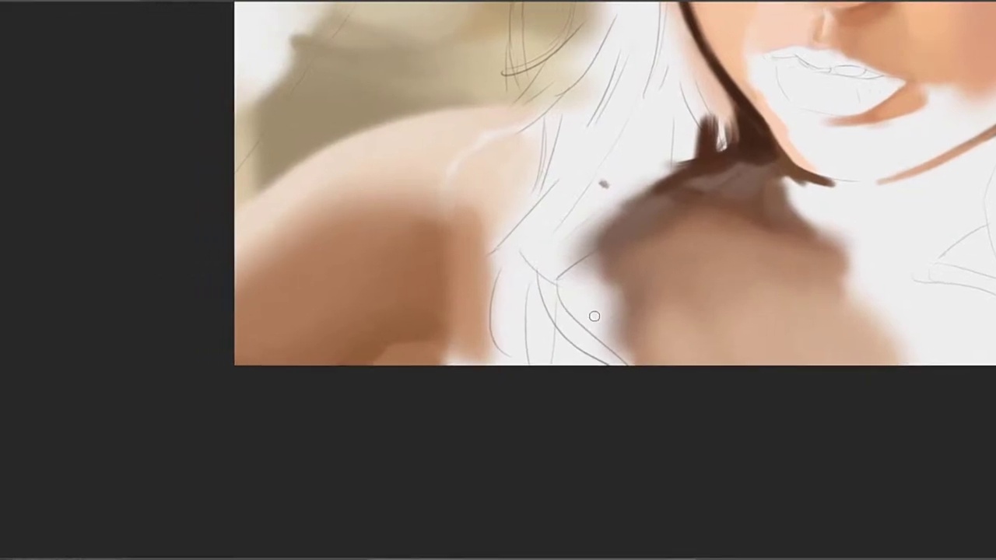
{"action": "left_click", "coordinate": [472, 292], "text": "alt"}
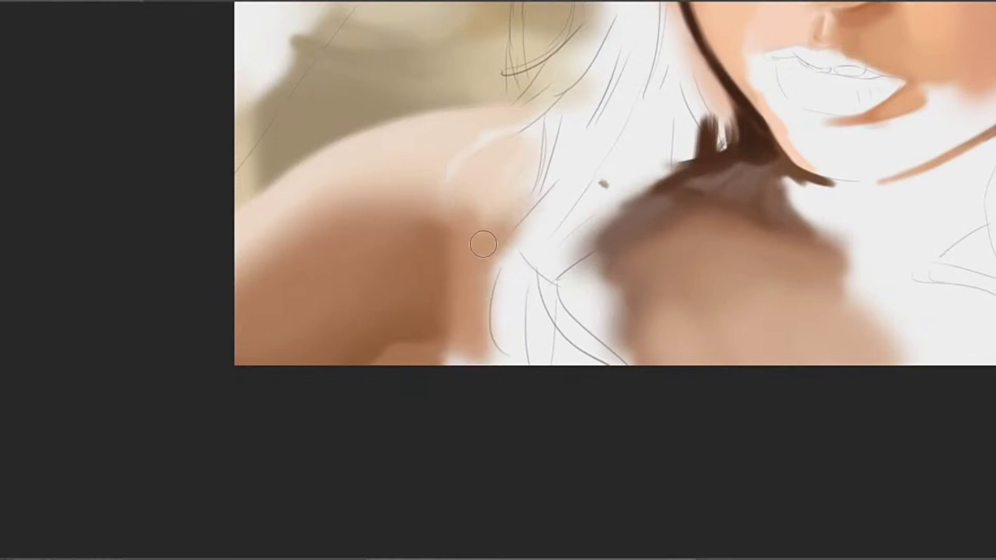
{"action": "left_click_drag", "start_coordinate": [498, 223], "coordinate": [537, 188]}
{"action": "key", "text": "]"}
{"action": "key", "text": "]"}
{"action": "key", "text": "]"}
{"action": "mouse_move", "coordinate": [489, 213]}
{"action": "left_mouse_down"}
{"action": "mouse_move", "coordinate": [464, 249]}
{"action": "mouse_move", "coordinate": [542, 155]}
{"action": "left_mouse_up"}
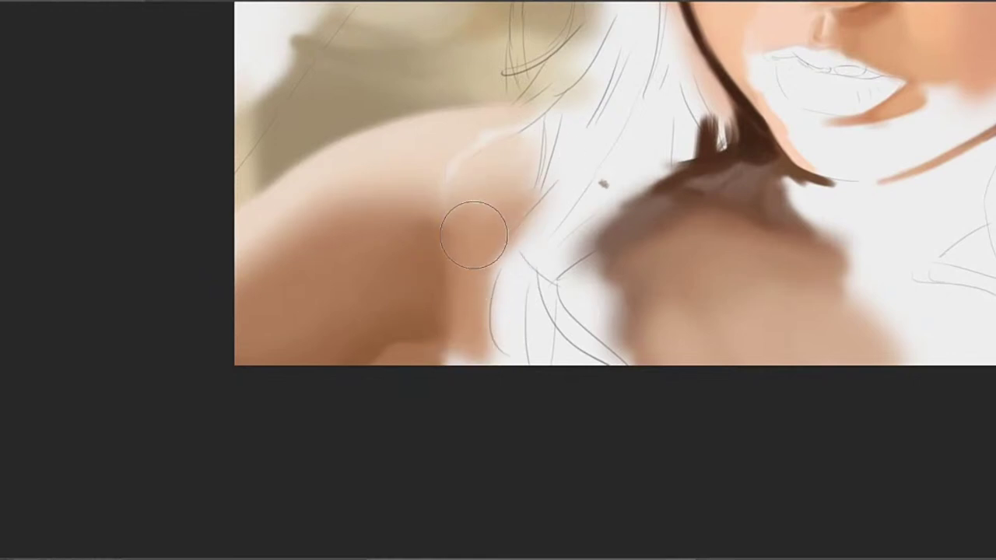
{"action": "key", "text": "bracketleft"}
{"action": "key", "text": "bracketleft"}
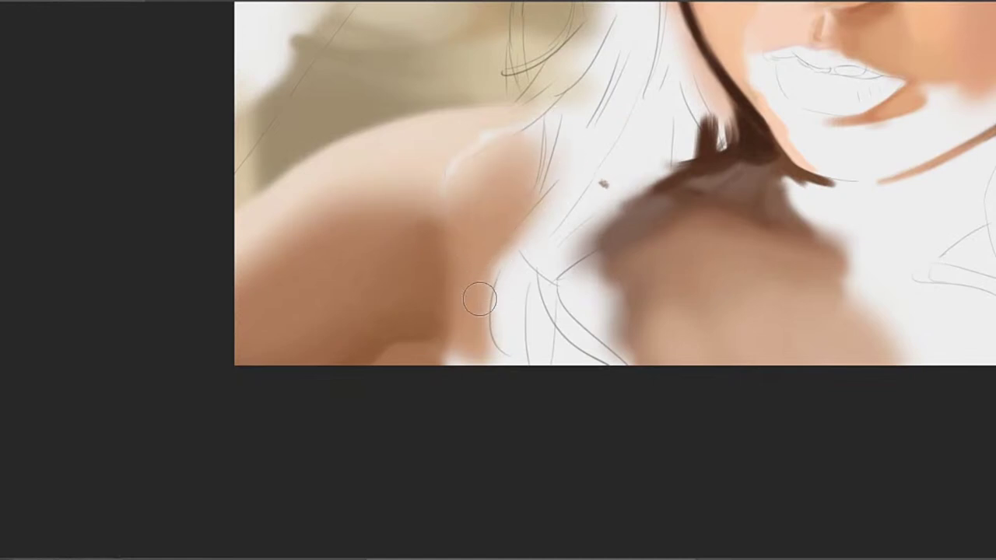
Fill the small white gap beside the armpit at the lower canvas edge with sampled skin tone
{"action": "key", "text": "bracketleft"}
{"action": "key", "text": "bracketleft"}
{"action": "left_click", "coordinate": [469, 344], "text": "alt"}
{"action": "left_click", "coordinate": [448, 330], "text": "alt"}
{"action": "mouse_move", "coordinate": [450, 358]}
{"action": "left_mouse_down"}
{"action": "mouse_move", "coordinate": [446, 333]}
{"action": "mouse_move", "coordinate": [456, 358]}
{"action": "left_mouse_up"}
{"action": "key", "text": "bracketright"}
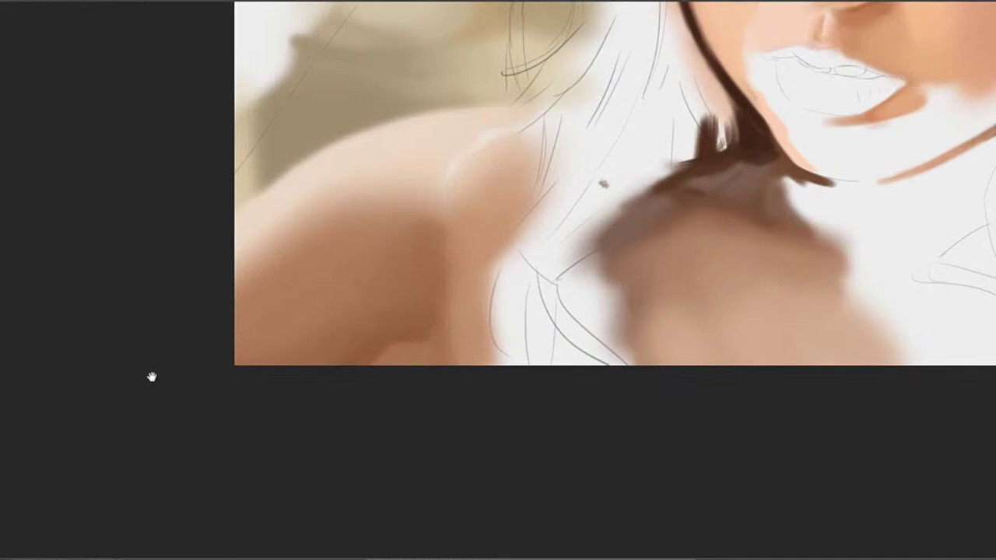
{"action": "left_click_drag", "start_coordinate": [447, 242], "coordinate": [449, 257]}
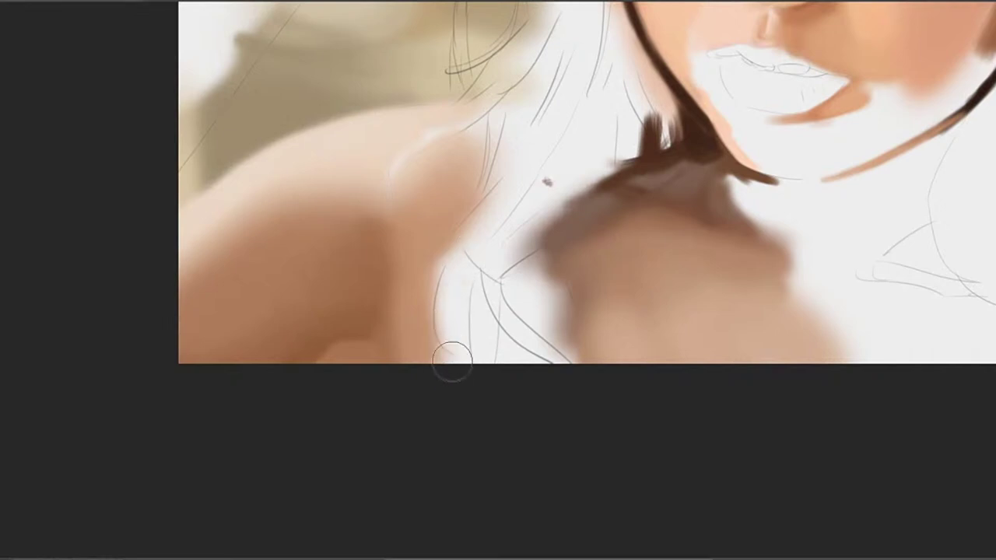
Fill the white upper chest area beside the armpit with tan and blend a warm orange-brown tone into it
{"action": "mouse_move", "coordinate": [445, 350]}
{"action": "left_mouse_down"}
{"action": "mouse_move", "coordinate": [452, 294]}
{"action": "mouse_move", "coordinate": [444, 336]}
{"action": "mouse_move", "coordinate": [440, 298]}
{"action": "mouse_move", "coordinate": [451, 273]}
{"action": "mouse_move", "coordinate": [449, 339]}
{"action": "mouse_move", "coordinate": [509, 368]}
{"action": "mouse_move", "coordinate": [451, 344]}
{"action": "mouse_move", "coordinate": [484, 365]}
{"action": "mouse_move", "coordinate": [498, 324]}
{"action": "mouse_move", "coordinate": [487, 326]}
{"action": "mouse_move", "coordinate": [490, 336]}
{"action": "mouse_move", "coordinate": [542, 322]}
{"action": "mouse_move", "coordinate": [538, 295]}
{"action": "left_mouse_up"}
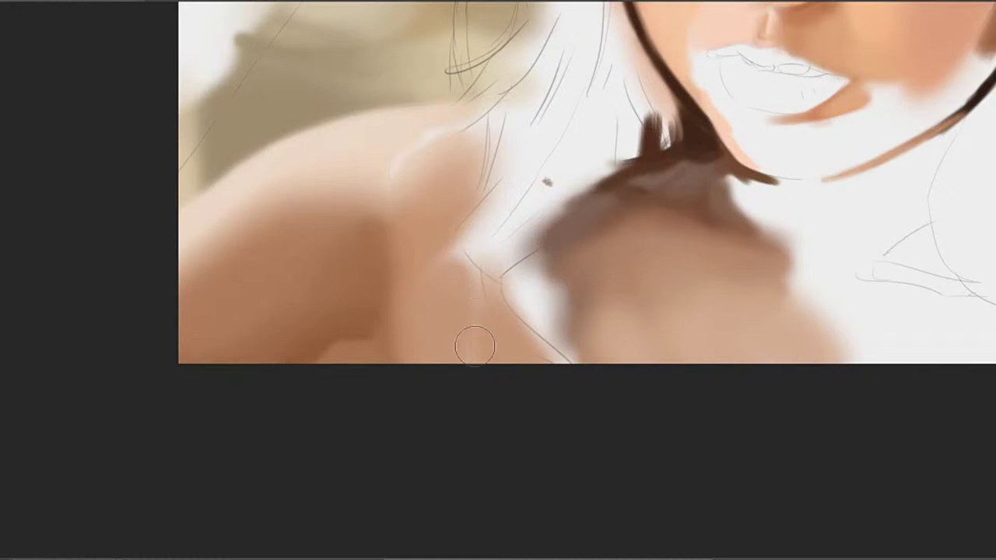
{"action": "key", "text": "bracketright"}
{"action": "key", "text": "bracketright"}
{"action": "key", "text": "bracketright"}
{"action": "left_click_drag", "start_coordinate": [455, 342], "coordinate": [451, 345]}
{"action": "key", "text": "bracketleft"}
{"action": "key", "text": "bracketleft"}
{"action": "left_click_drag", "start_coordinate": [503, 311], "coordinate": [493, 329]}
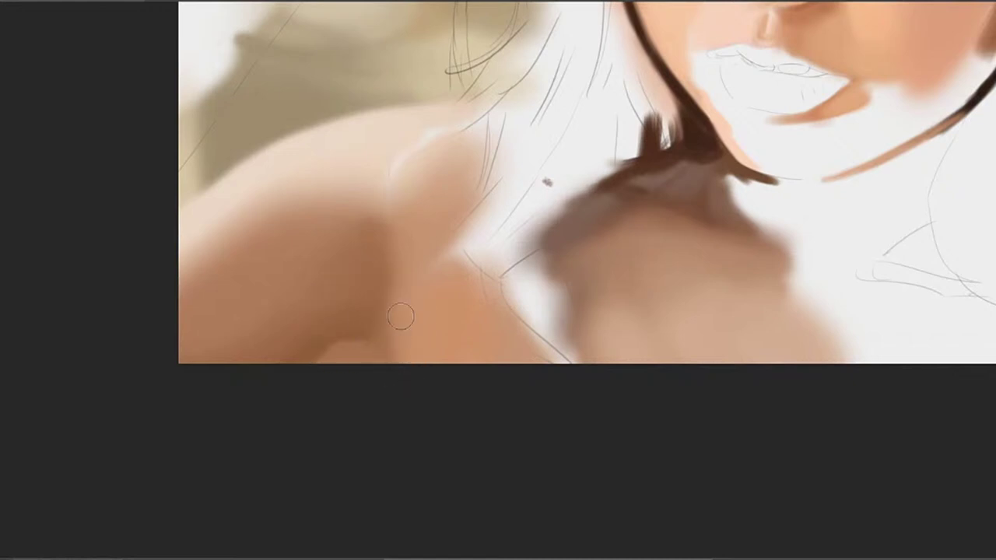
{"action": "mouse_move", "coordinate": [418, 282]}
{"action": "left_mouse_down"}
{"action": "mouse_move", "coordinate": [441, 296]}
{"action": "mouse_move", "coordinate": [411, 240]}
{"action": "left_mouse_up"}
Blend lighter sampled skin tones across the front of the shoulder and along the upper arm's shadow edge
{"action": "left_click", "coordinate": [446, 292], "text": "alt"}
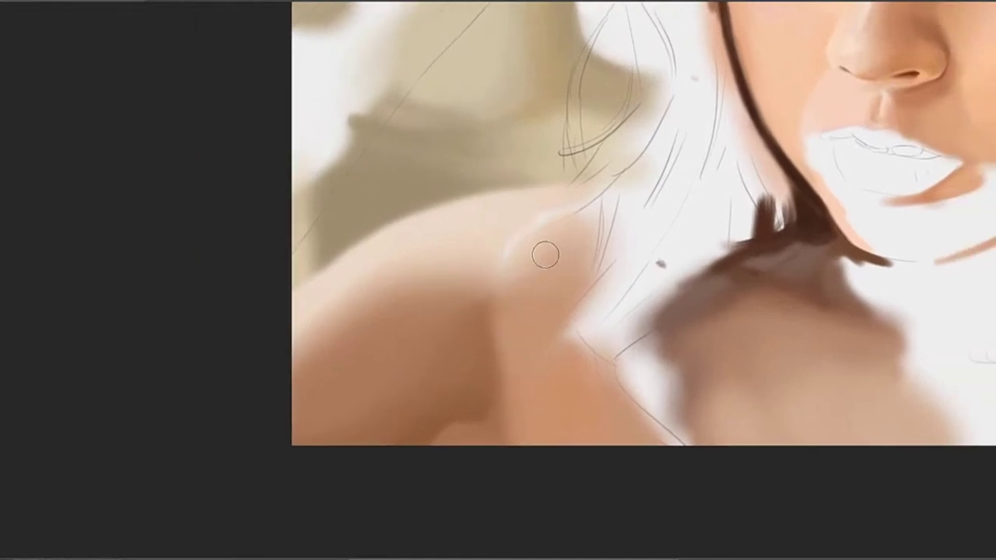
{"action": "key", "text": "bracketright"}
{"action": "key", "text": "bracketright"}
{"action": "left_click_drag", "start_coordinate": [547, 268], "coordinate": [488, 268]}
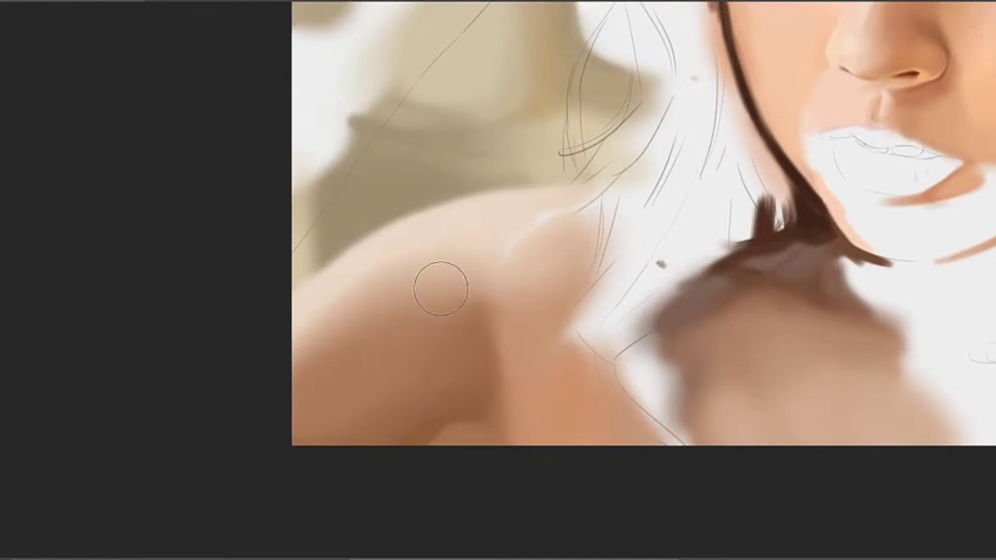
{"action": "left_click", "coordinate": [387, 302], "text": "alt"}
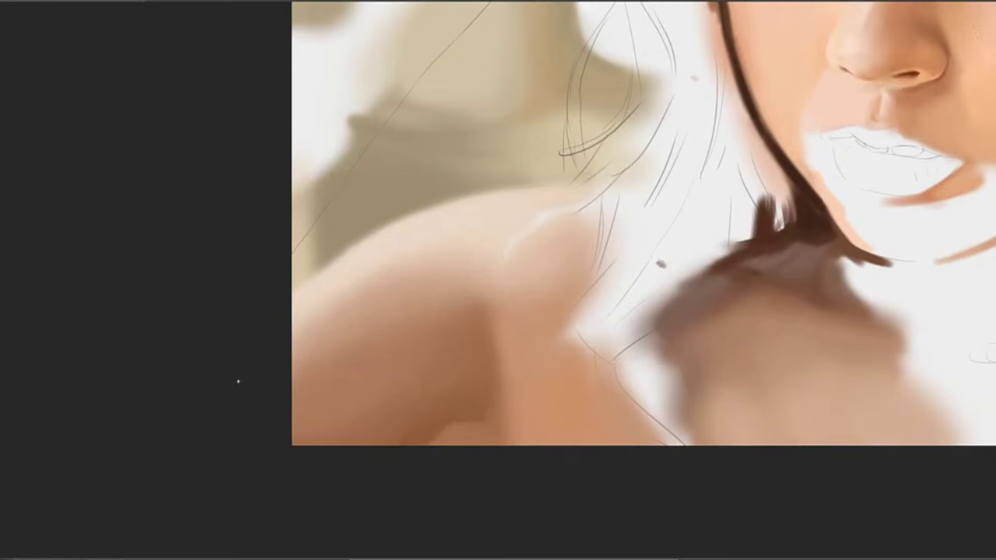
Paint the shaded side of the chin orange-brown from the mouth corner to the jawline and blend it into the cheek
{"action": "left_click_drag", "start_coordinate": [492, 300], "coordinate": [257, 252]}
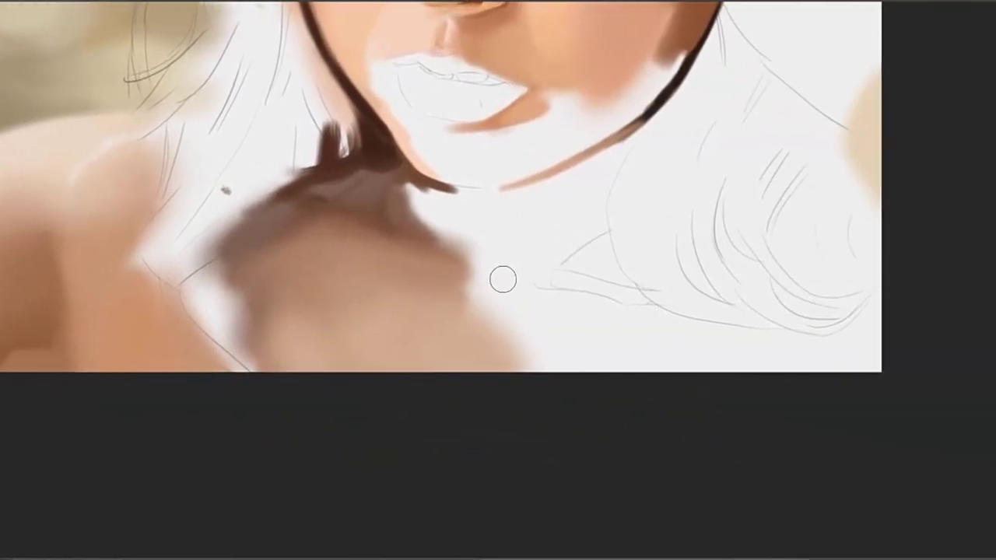
{"action": "left_click_drag", "start_coordinate": [488, 257], "coordinate": [495, 278]}
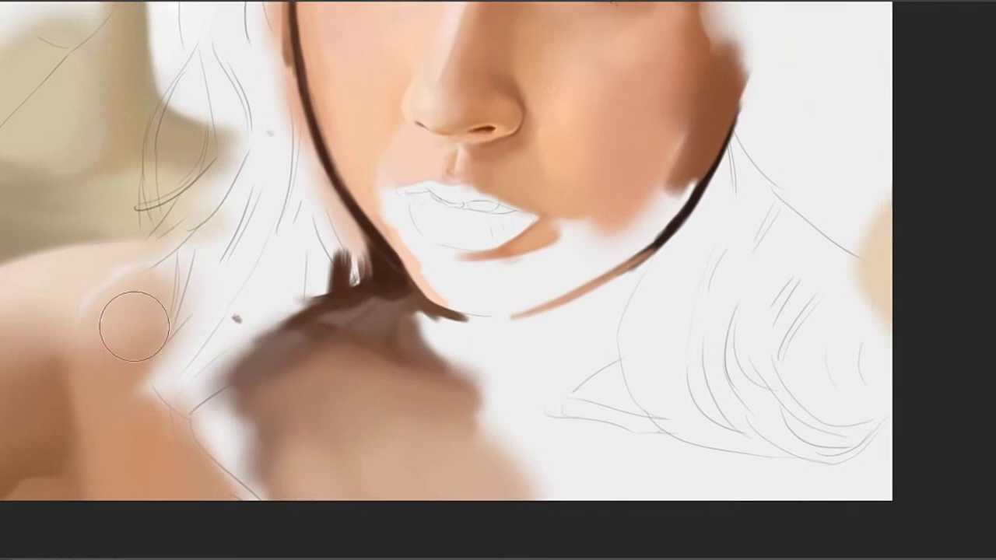
{"action": "mouse_move", "coordinate": [535, 268]}
{"action": "left_mouse_down"}
{"action": "mouse_move", "coordinate": [568, 267]}
{"action": "mouse_move", "coordinate": [531, 265]}
{"action": "mouse_move", "coordinate": [537, 259]}
{"action": "mouse_move", "coordinate": [508, 280]}
{"action": "mouse_move", "coordinate": [507, 299]}
{"action": "mouse_move", "coordinate": [603, 259]}
{"action": "mouse_move", "coordinate": [553, 295]}
{"action": "mouse_move", "coordinate": [624, 258]}
{"action": "mouse_move", "coordinate": [567, 284]}
{"action": "mouse_move", "coordinate": [633, 242]}
{"action": "mouse_move", "coordinate": [551, 287]}
{"action": "mouse_move", "coordinate": [577, 262]}
{"action": "mouse_move", "coordinate": [555, 248]}
{"action": "mouse_move", "coordinate": [574, 220]}
{"action": "left_mouse_up"}
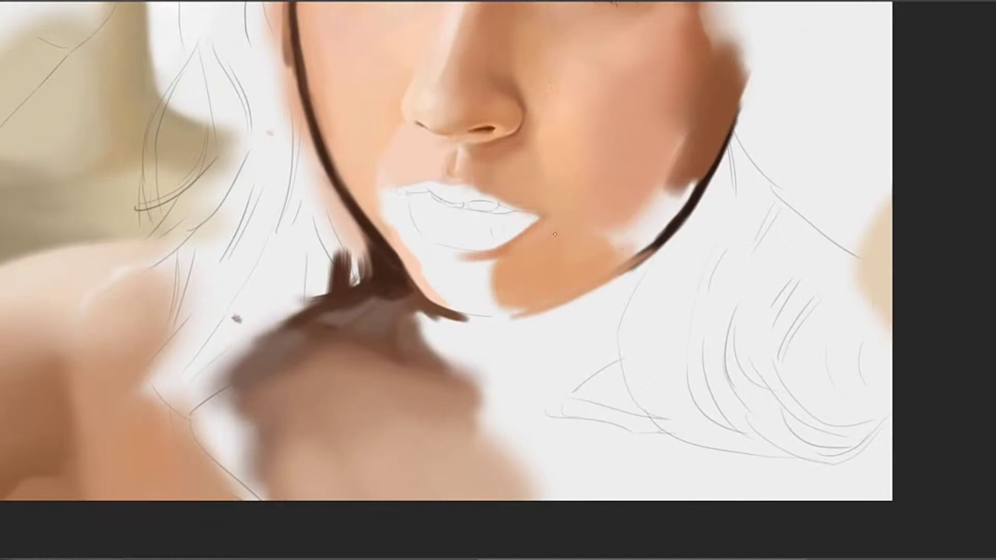
{"action": "left_click", "coordinate": [556, 226], "text": "alt"}
{"action": "mouse_move", "coordinate": [557, 213]}
{"action": "left_mouse_down"}
{"action": "mouse_move", "coordinate": [535, 264]}
{"action": "mouse_move", "coordinate": [538, 221]}
{"action": "mouse_move", "coordinate": [547, 245]}
{"action": "mouse_move", "coordinate": [535, 207]}
{"action": "left_mouse_up"}
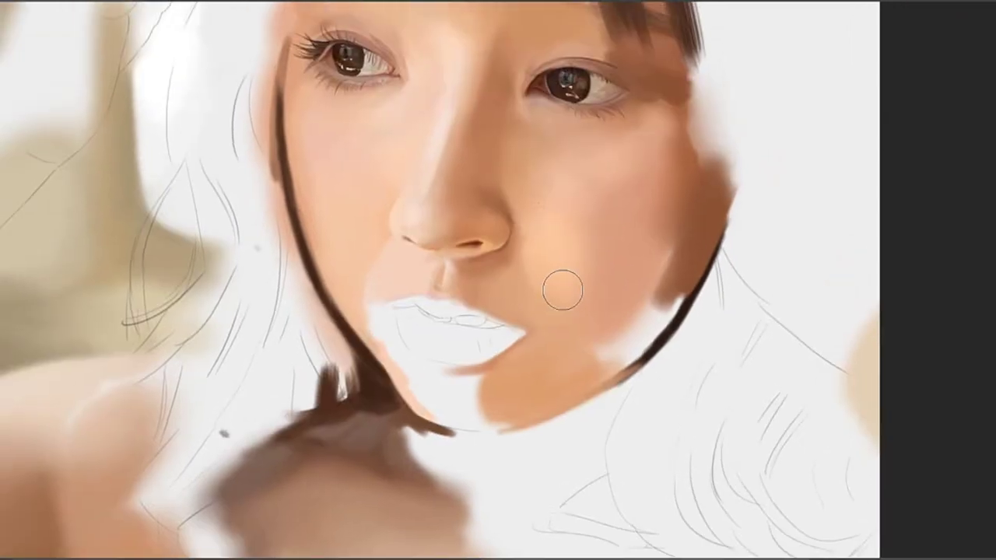
Smooth the cheek beside the nose and the area near the inner eye corner with sampled skin tones
{"action": "left_click", "coordinate": [574, 267], "text": "alt"}
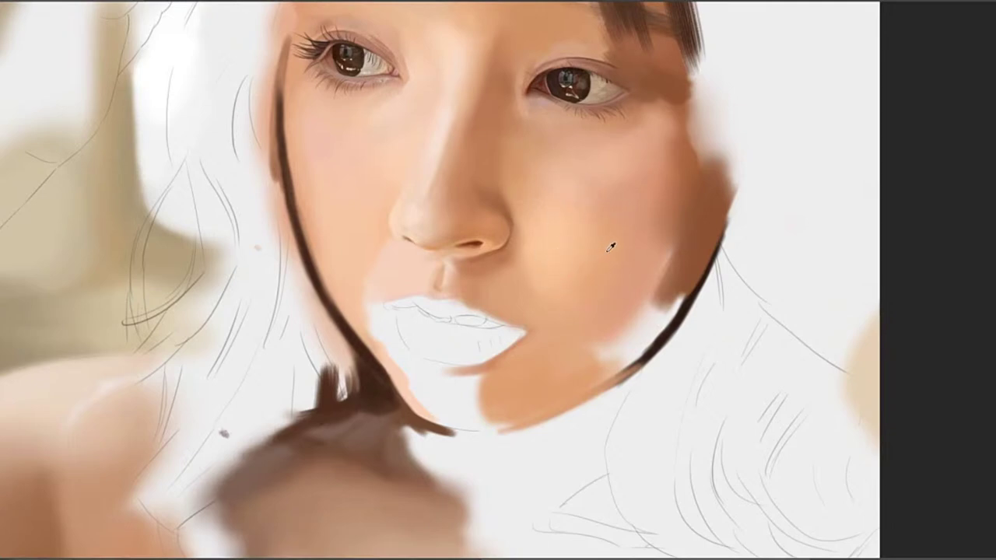
{"action": "left_click_drag", "start_coordinate": [599, 200], "coordinate": [544, 231]}
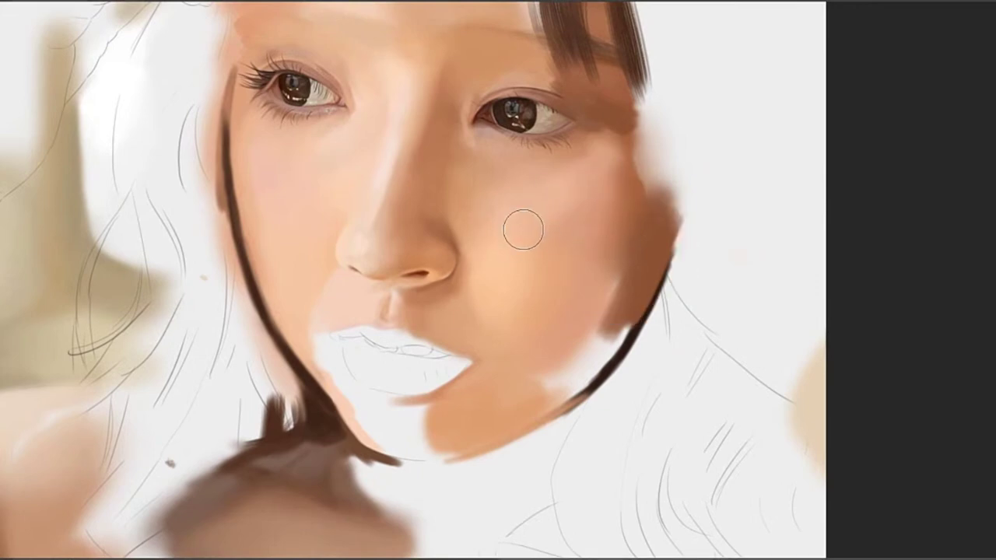
{"action": "left_click_drag", "start_coordinate": [508, 229], "coordinate": [568, 250]}
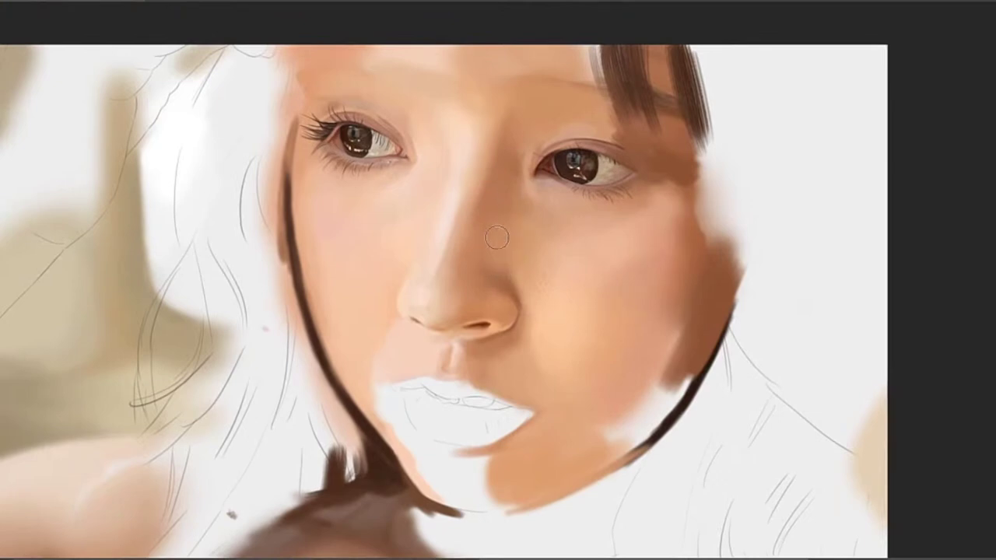
{"action": "left_click", "coordinate": [511, 196], "text": "alt"}
{"action": "left_click_drag", "start_coordinate": [522, 148], "coordinate": [532, 194]}
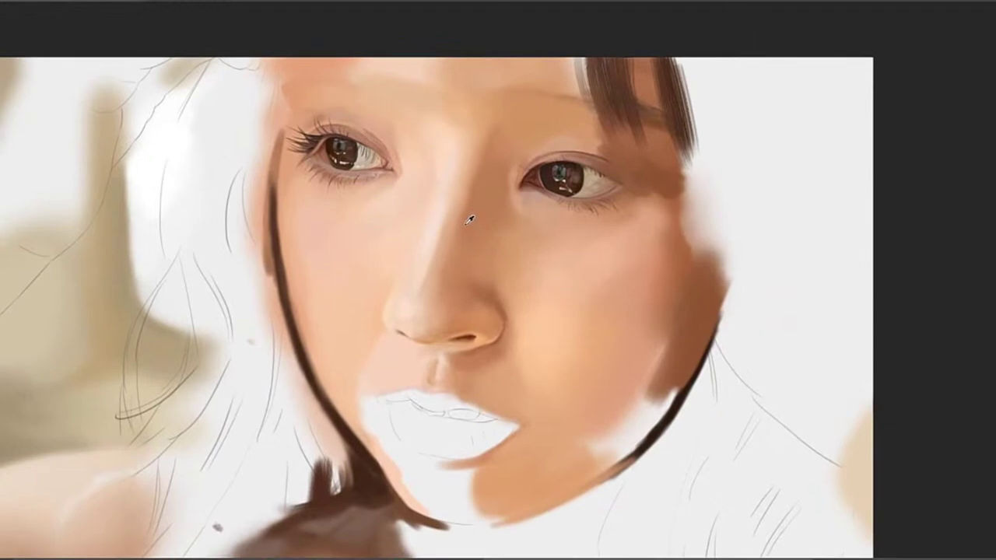
Blend sampled skin tones along the bridge and shaded side of the nose, undoing the unwanted dab near the inner eye
{"action": "left_click", "coordinate": [473, 197], "text": "alt"}
{"action": "mouse_move", "coordinate": [463, 194]}
{"action": "left_mouse_down"}
{"action": "mouse_move", "coordinate": [484, 223]}
{"action": "mouse_move", "coordinate": [480, 251]}
{"action": "left_mouse_up"}
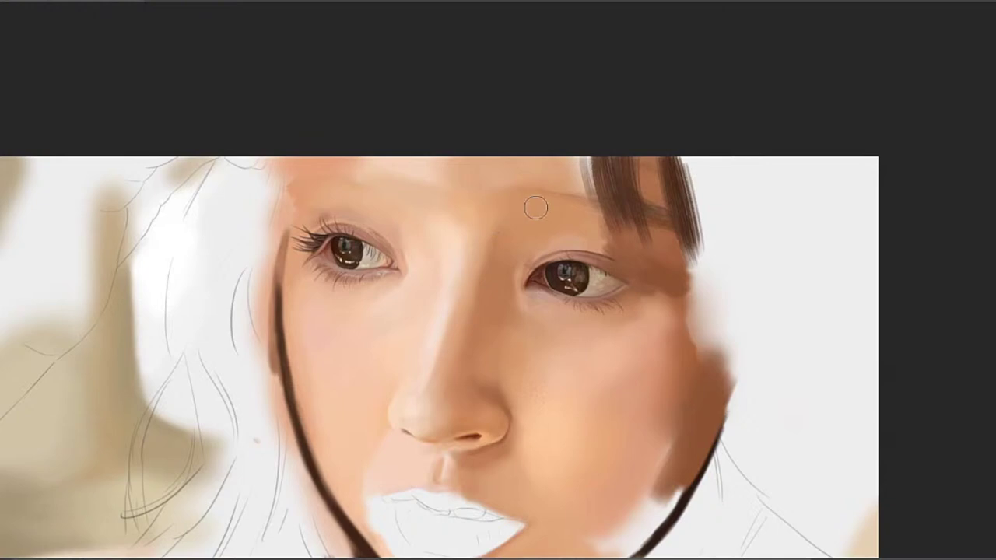
{"action": "left_click", "coordinate": [483, 272], "text": "alt"}
{"action": "left_click_drag", "start_coordinate": [471, 239], "coordinate": [545, 246]}
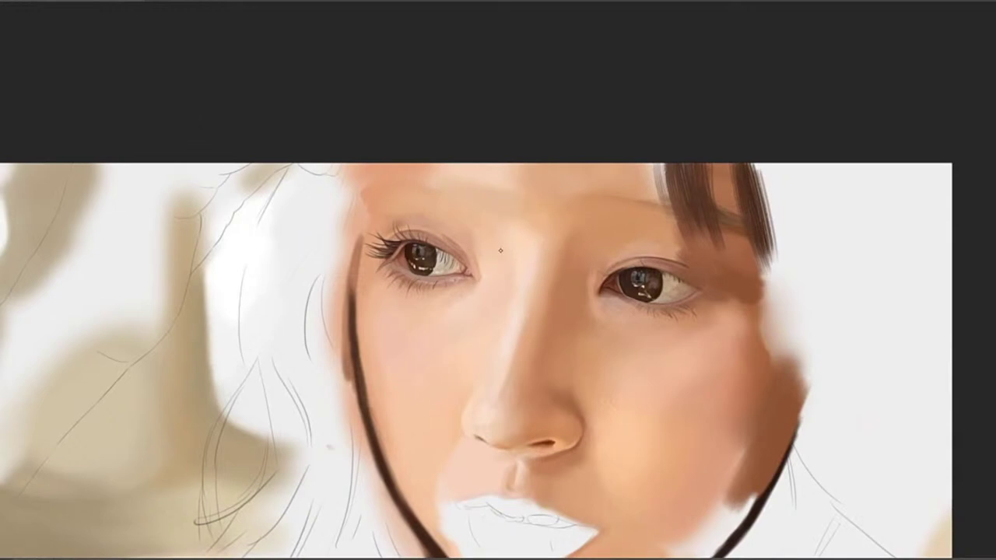
{"action": "left_click", "coordinate": [500, 262]}
{"action": "key", "text": "ctrl+z"}
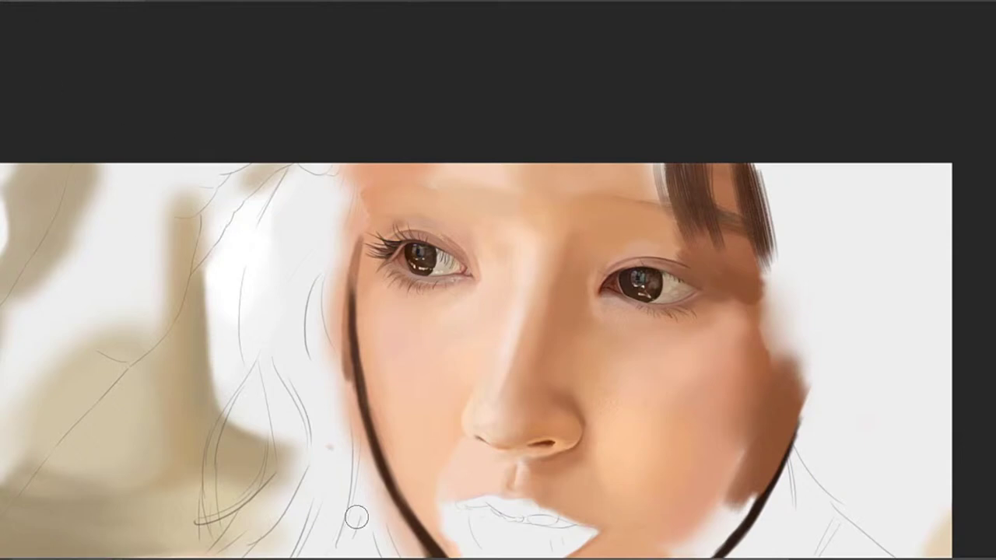
{"action": "left_click_drag", "start_coordinate": [630, 322], "coordinate": [653, 227]}
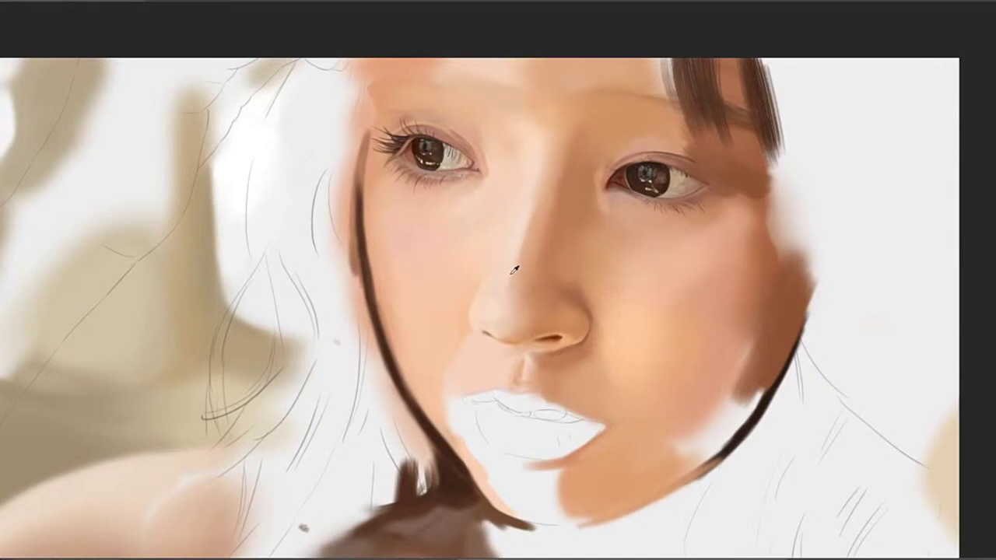
{"action": "left_click", "coordinate": [511, 274], "text": "alt"}
{"action": "left_click_drag", "start_coordinate": [545, 351], "coordinate": [529, 238]}
Paint peach skin around the white lips, covering the area between the lower lip and the chin
{"action": "left_click_drag", "start_coordinate": [649, 215], "coordinate": [578, 195]}
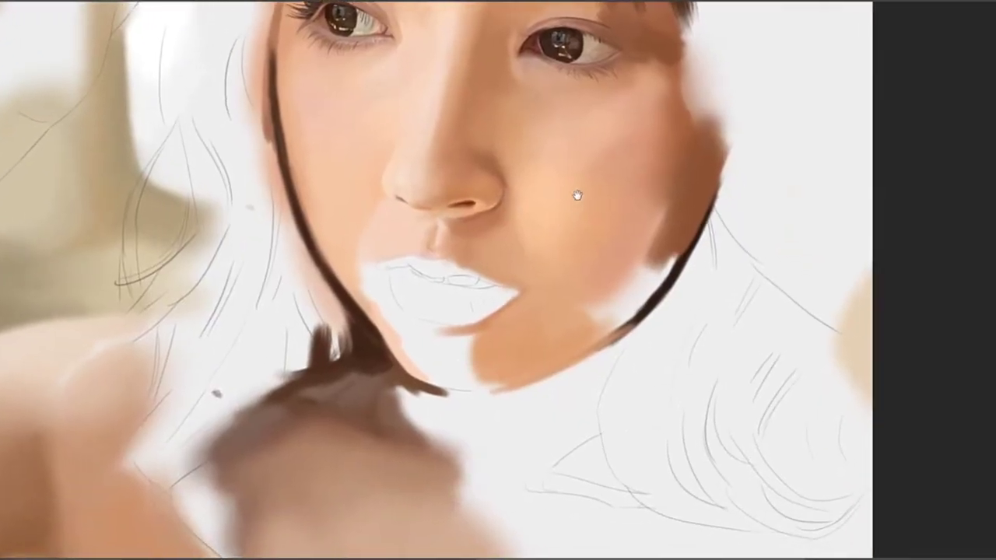
{"action": "left_click_drag", "start_coordinate": [522, 268], "coordinate": [556, 239]}
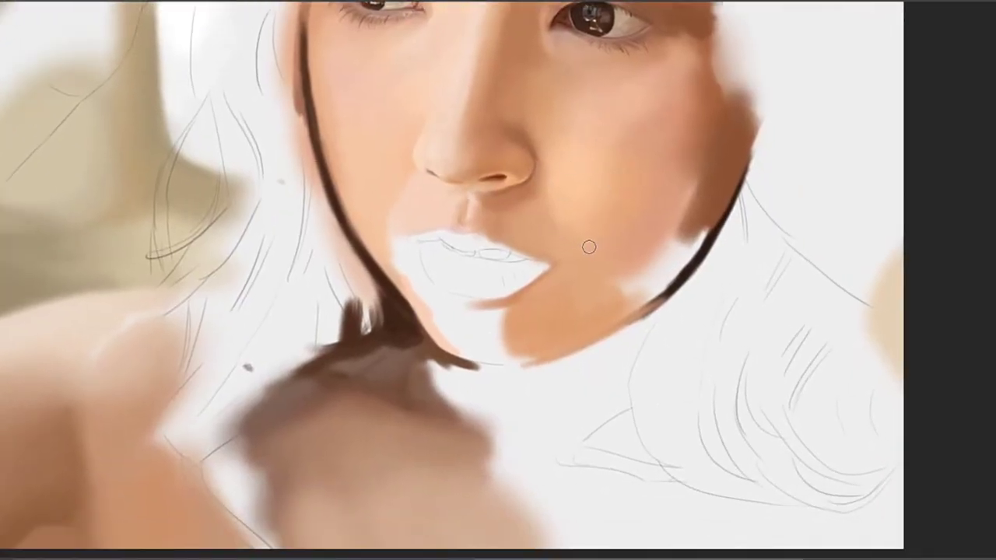
{"action": "mouse_move", "coordinate": [593, 187]}
{"action": "left_mouse_down"}
{"action": "mouse_move", "coordinate": [561, 223]}
{"action": "mouse_move", "coordinate": [557, 203]}
{"action": "left_mouse_up"}
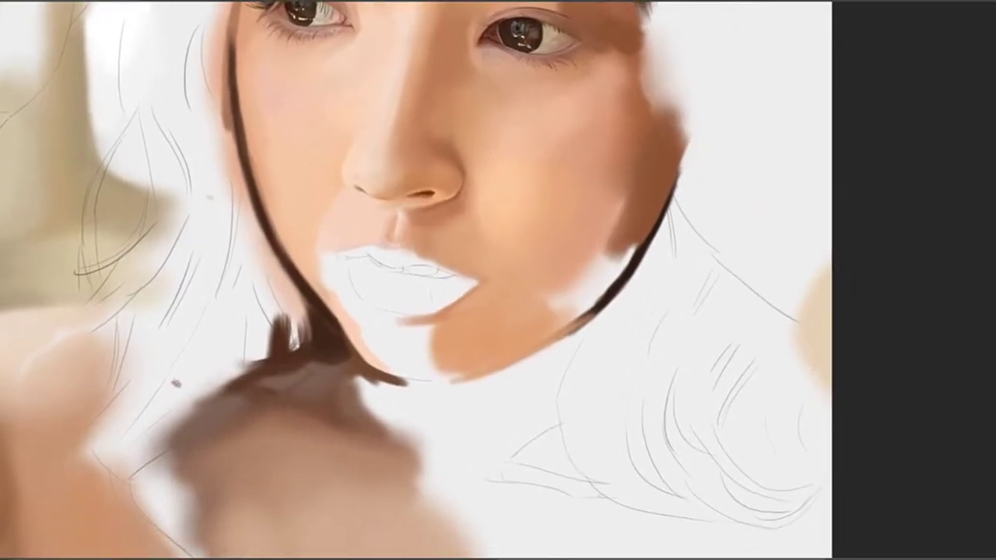
{"action": "mouse_move", "coordinate": [461, 329]}
{"action": "left_mouse_down"}
{"action": "mouse_move", "coordinate": [581, 206]}
{"action": "mouse_move", "coordinate": [638, 225]}
{"action": "mouse_move", "coordinate": [547, 195]}
{"action": "mouse_move", "coordinate": [615, 223]}
{"action": "mouse_move", "coordinate": [566, 227]}
{"action": "mouse_move", "coordinate": [577, 231]}
{"action": "mouse_move", "coordinate": [536, 187]}
{"action": "mouse_move", "coordinate": [569, 220]}
{"action": "mouse_move", "coordinate": [535, 156]}
{"action": "mouse_move", "coordinate": [528, 173]}
{"action": "mouse_move", "coordinate": [545, 179]}
{"action": "mouse_move", "coordinate": [535, 148]}
{"action": "mouse_move", "coordinate": [519, 143]}
{"action": "left_mouse_up"}
{"action": "left_click", "coordinate": [82, 352], "text": "alt"}
{"action": "left_click", "coordinate": [543, 147], "text": "alt"}
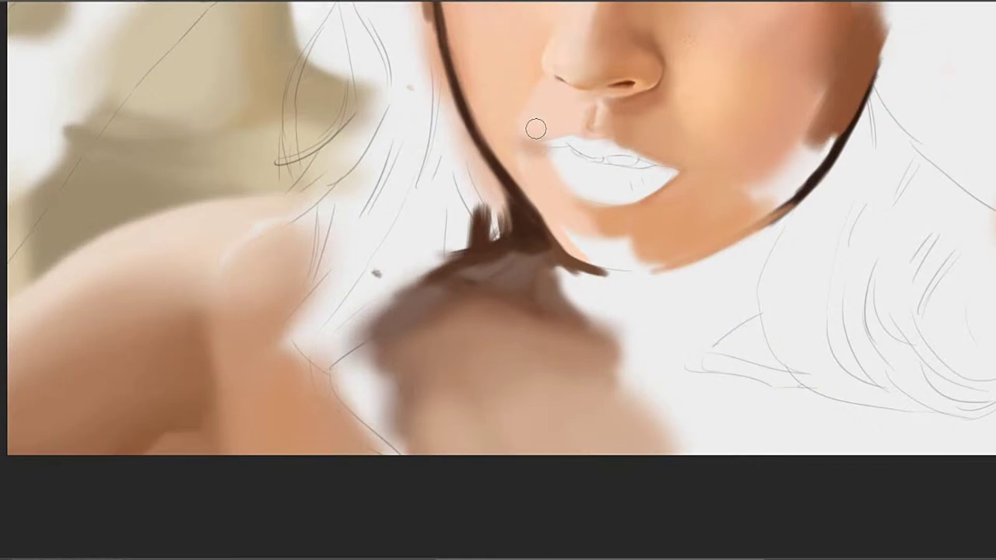
Blend sampled peach beside the mouth corner and extend it over the lower chin to the dark jaw outline
{"action": "left_click", "coordinate": [518, 112], "text": "alt"}
{"action": "left_click", "coordinate": [547, 194], "text": "alt"}
{"action": "key", "text": "bracketright"}
{"action": "mouse_move", "coordinate": [589, 242]}
{"action": "left_mouse_down"}
{"action": "mouse_move", "coordinate": [596, 249]}
{"action": "mouse_move", "coordinate": [583, 242]}
{"action": "mouse_move", "coordinate": [579, 270]}
{"action": "mouse_move", "coordinate": [611, 274]}
{"action": "left_mouse_up"}
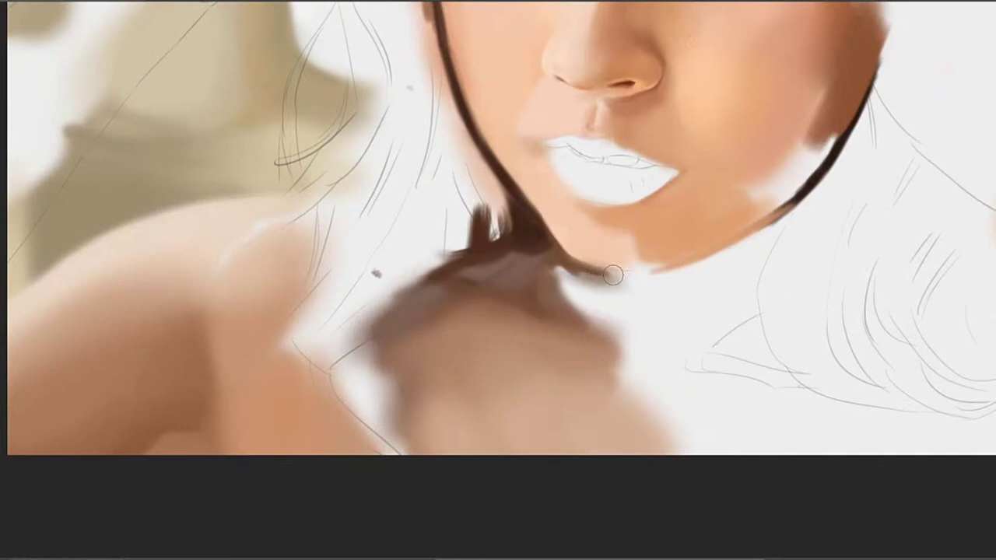
Blend the peach and orange tones across the middle of the chin and fill the white gap beside the jawline
{"action": "left_click", "coordinate": [617, 249], "text": "alt"}
{"action": "mouse_move", "coordinate": [579, 218]}
{"action": "left_mouse_down"}
{"action": "mouse_move", "coordinate": [627, 224]}
{"action": "mouse_move", "coordinate": [594, 220]}
{"action": "mouse_move", "coordinate": [560, 242]}
{"action": "mouse_move", "coordinate": [585, 272]}
{"action": "mouse_move", "coordinate": [679, 246]}
{"action": "left_mouse_up"}
{"action": "key", "text": "]"}
{"action": "key", "text": "]"}
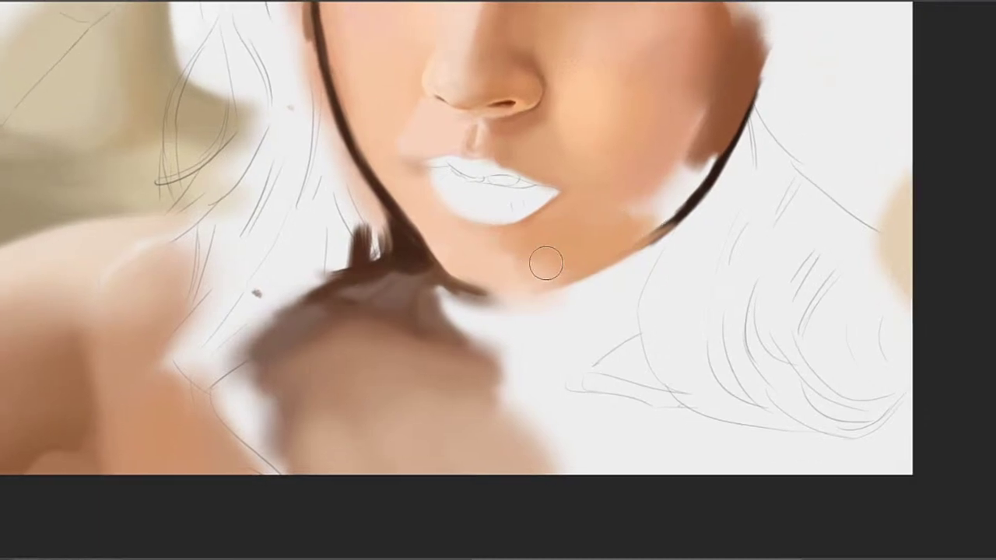
{"action": "left_click_drag", "start_coordinate": [638, 223], "coordinate": [600, 248]}
{"action": "left_click", "coordinate": [629, 230], "text": "alt"}
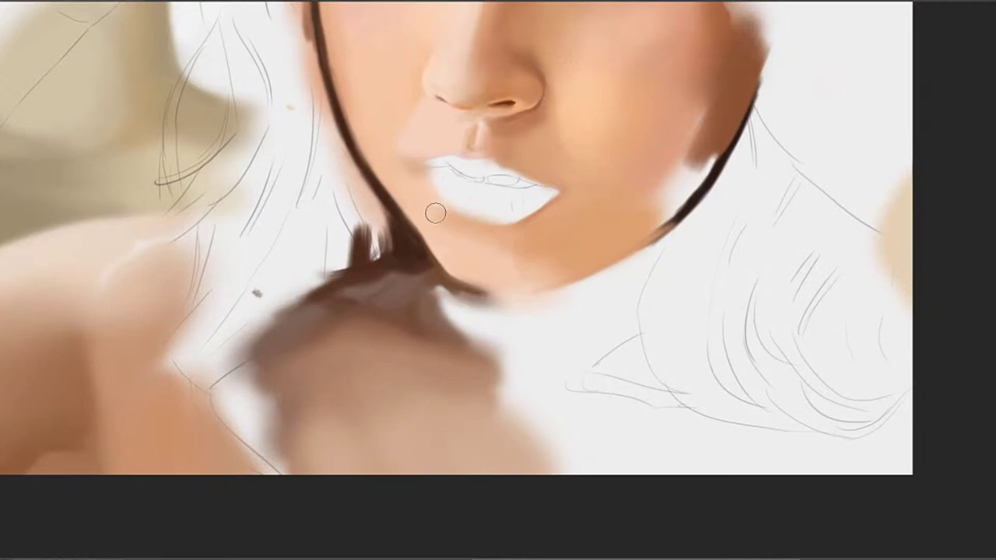
Soften the underside of the chin and jaw with a larger brush and a warm tone sampled from the cheek
{"action": "left_click_drag", "start_coordinate": [466, 233], "coordinate": [558, 268]}
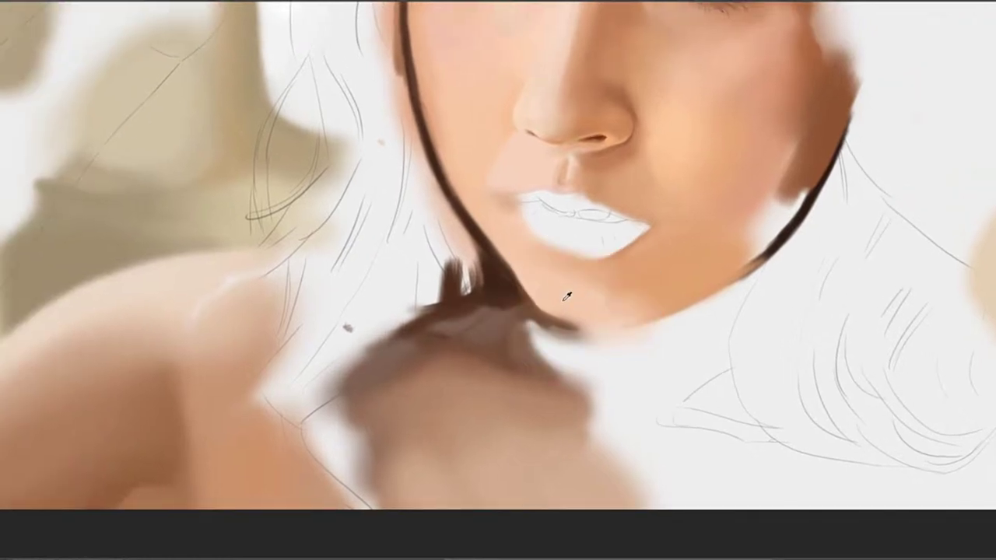
{"action": "left_click_drag", "start_coordinate": [605, 310], "coordinate": [519, 268]}
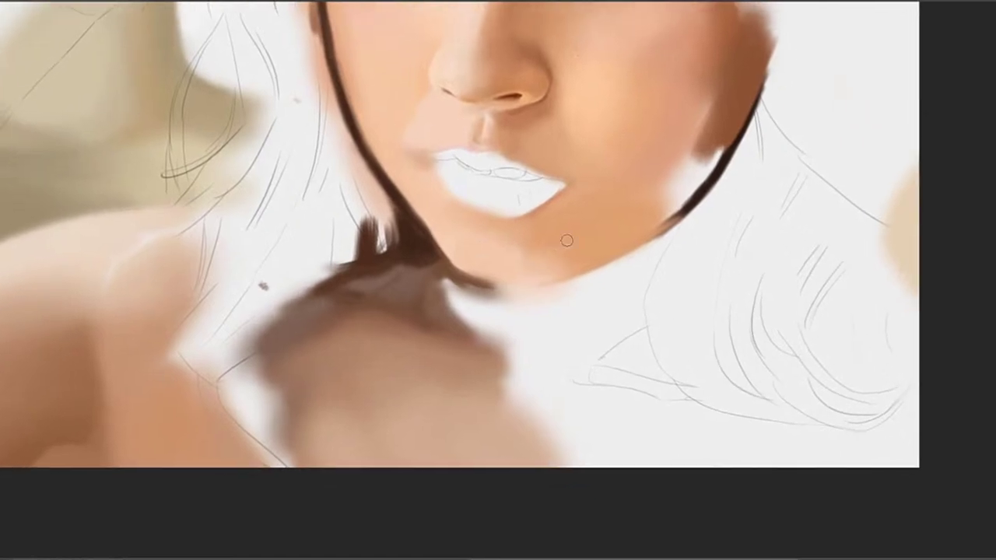
{"action": "key", "text": "bracketright"}
{"action": "key", "text": "bracketright"}
{"action": "key", "text": "bracketright"}
{"action": "key", "text": "bracketright"}
{"action": "left_click", "coordinate": [650, 150], "text": "alt"}
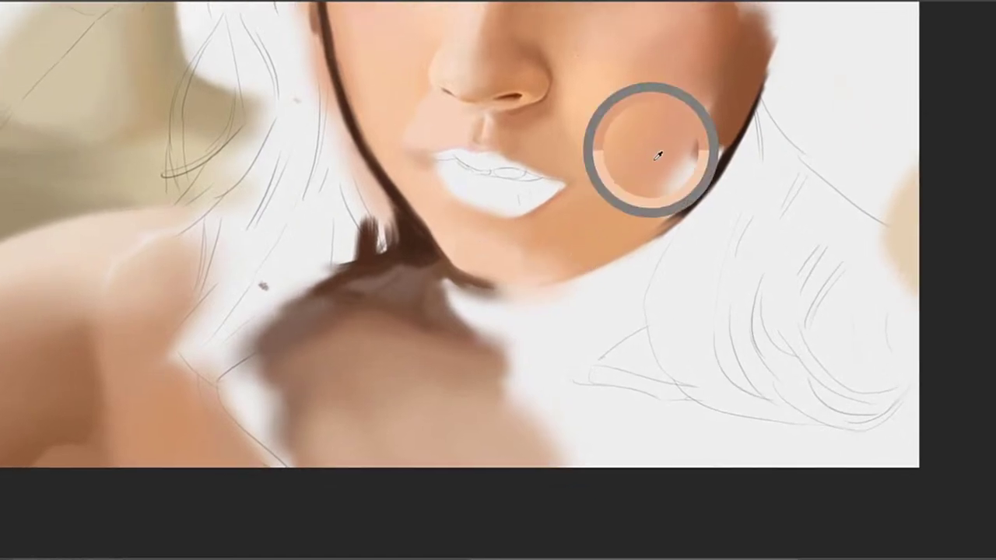
{"action": "left_click_drag", "start_coordinate": [516, 292], "coordinate": [459, 272]}
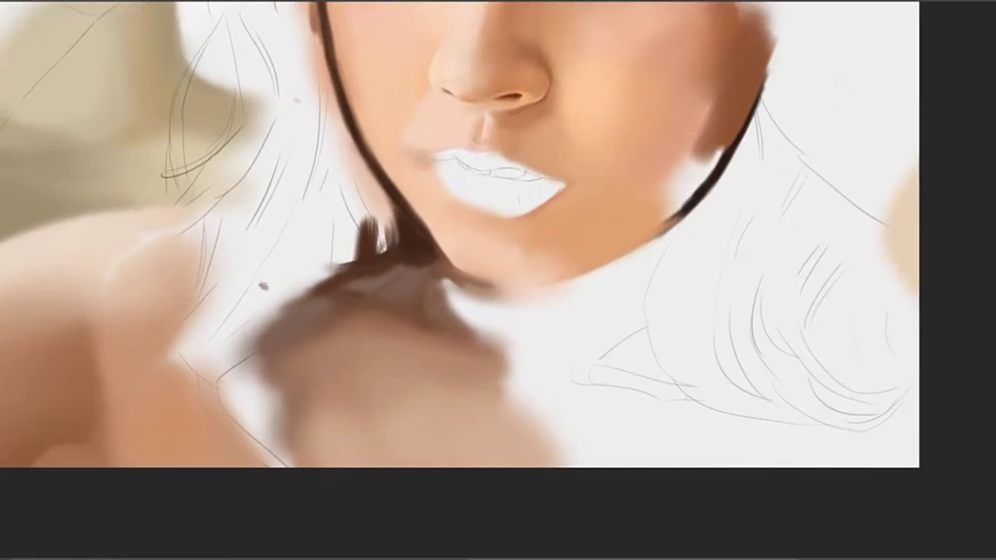
{"action": "mouse_move", "coordinate": [577, 284]}
{"action": "left_mouse_down"}
{"action": "mouse_move", "coordinate": [664, 243]}
{"action": "mouse_move", "coordinate": [560, 292]}
{"action": "mouse_move", "coordinate": [634, 265]}
{"action": "left_mouse_up"}
{"action": "mouse_move", "coordinate": [441, 266]}
{"action": "left_mouse_down"}
{"action": "mouse_move", "coordinate": [413, 235]}
{"action": "mouse_move", "coordinate": [415, 260]}
{"action": "mouse_move", "coordinate": [476, 268]}
{"action": "mouse_move", "coordinate": [432, 255]}
{"action": "mouse_move", "coordinate": [428, 239]}
{"action": "mouse_move", "coordinate": [416, 238]}
{"action": "mouse_move", "coordinate": [469, 283]}
{"action": "mouse_move", "coordinate": [392, 271]}
{"action": "mouse_move", "coordinate": [504, 294]}
{"action": "mouse_move", "coordinate": [539, 273]}
{"action": "mouse_move", "coordinate": [446, 285]}
{"action": "mouse_move", "coordinate": [522, 294]}
{"action": "mouse_move", "coordinate": [441, 276]}
{"action": "mouse_move", "coordinate": [550, 292]}
{"action": "mouse_move", "coordinate": [510, 299]}
{"action": "left_mouse_up"}
{"action": "key", "text": "bracketleft"}
{"action": "key", "text": "bracketleft"}
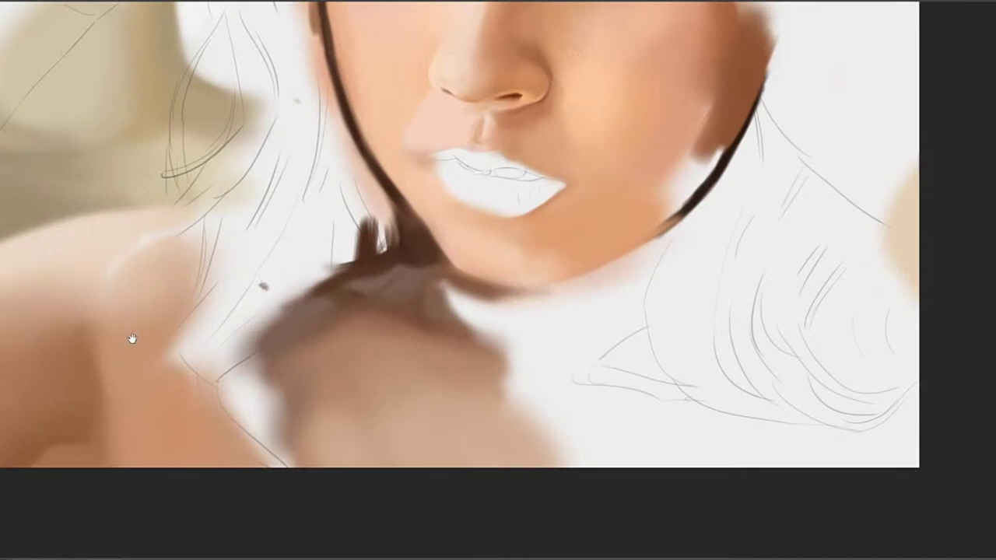
Paint a brown shadow under the shaded side of the jaw, running from the dark outline to the chin, and even it out
{"action": "left_click_drag", "start_coordinate": [687, 271], "coordinate": [628, 278]}
{"action": "left_click_drag", "start_coordinate": [632, 225], "coordinate": [549, 273]}
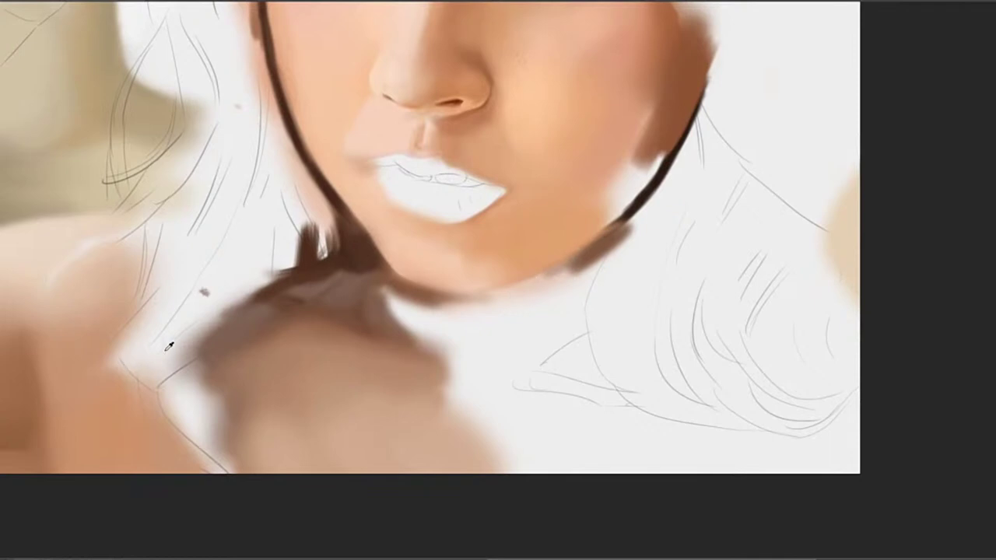
{"action": "mouse_move", "coordinate": [630, 262]}
{"action": "left_mouse_down"}
{"action": "mouse_move", "coordinate": [551, 287]}
{"action": "mouse_move", "coordinate": [616, 245]}
{"action": "mouse_move", "coordinate": [549, 283]}
{"action": "left_mouse_up"}
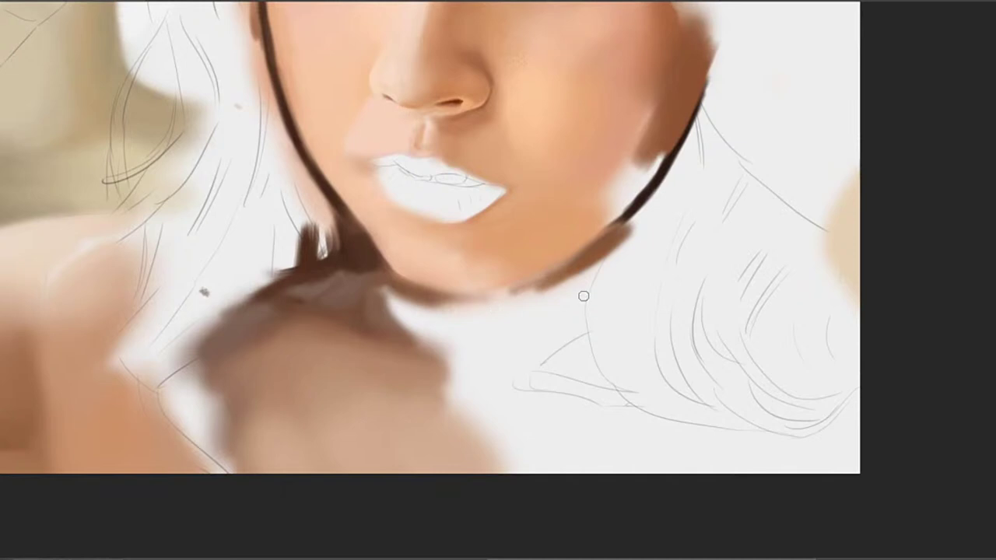
{"action": "mouse_move", "coordinate": [480, 301]}
{"action": "left_mouse_down"}
{"action": "mouse_move", "coordinate": [513, 294]}
{"action": "mouse_move", "coordinate": [462, 299]}
{"action": "mouse_move", "coordinate": [523, 285]}
{"action": "mouse_move", "coordinate": [450, 297]}
{"action": "mouse_move", "coordinate": [548, 280]}
{"action": "left_mouse_up"}
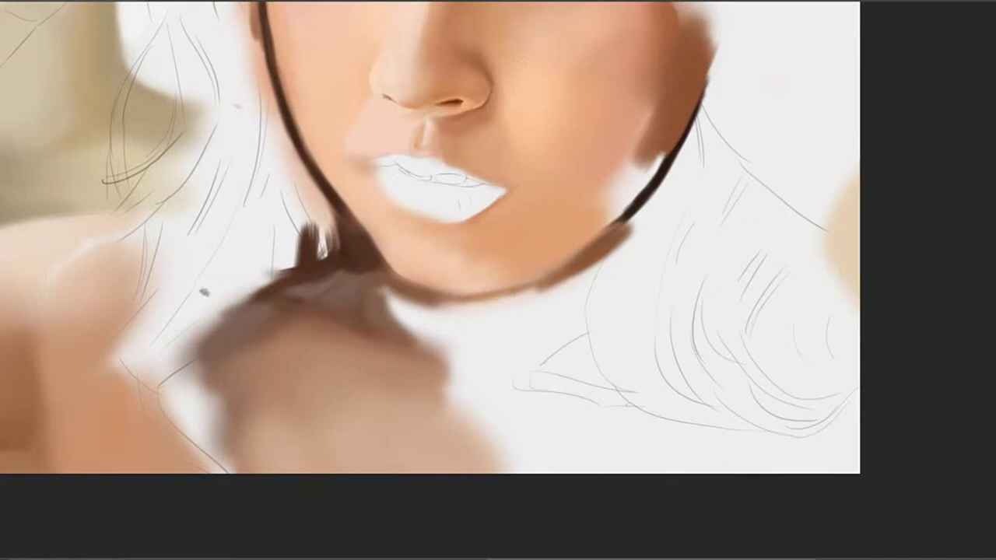
{"action": "mouse_move", "coordinate": [490, 300]}
{"action": "left_mouse_down"}
{"action": "mouse_move", "coordinate": [583, 262]}
{"action": "mouse_move", "coordinate": [520, 291]}
{"action": "left_mouse_up"}
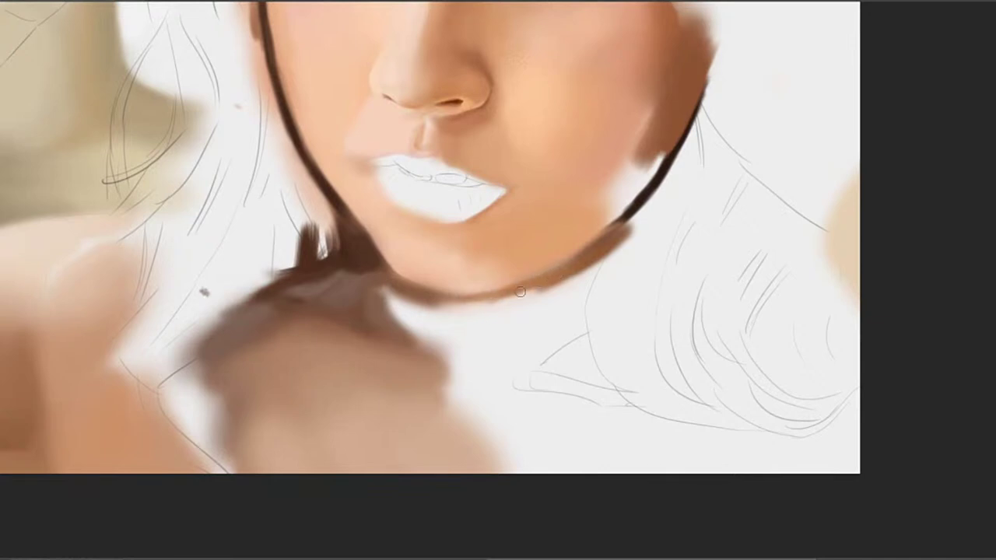
{"action": "left_click", "coordinate": [574, 266], "text": "alt"}
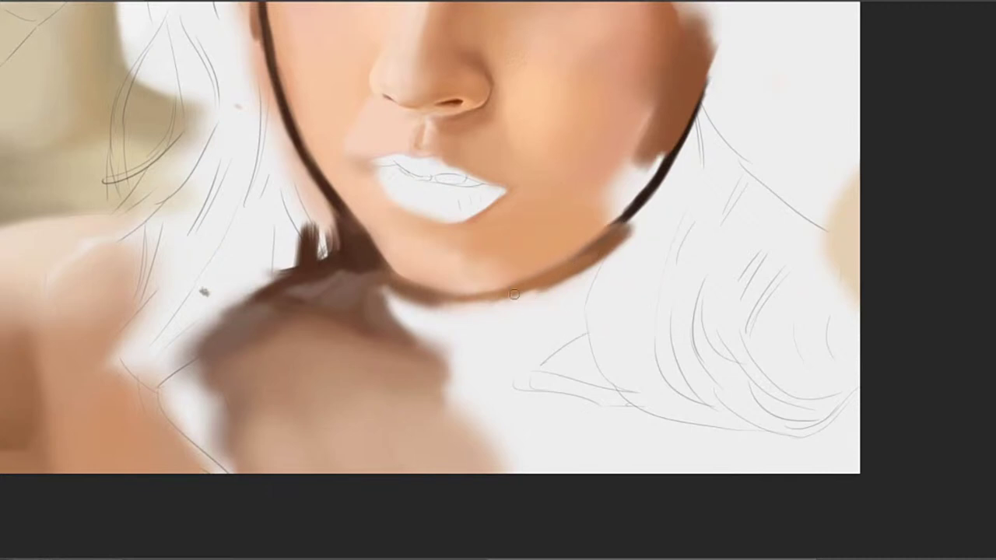
Block in a warm brown neck patch beneath the shaded jaw and blend its upper edge into the jaw shadow
{"action": "left_click_drag", "start_coordinate": [636, 217], "coordinate": [581, 262]}
{"action": "left_click", "coordinate": [563, 267], "text": "alt"}
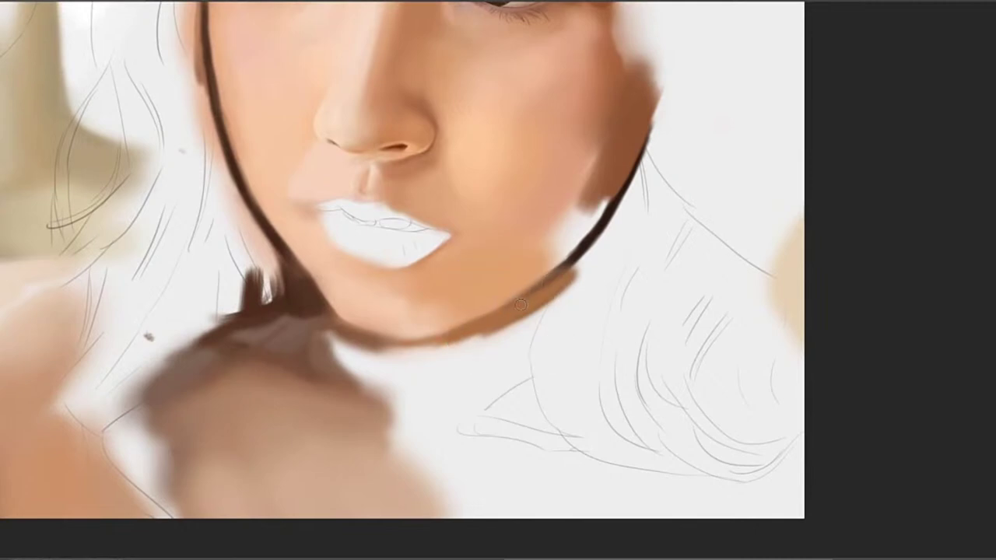
{"action": "mouse_move", "coordinate": [495, 329]}
{"action": "left_mouse_down"}
{"action": "mouse_move", "coordinate": [528, 323]}
{"action": "mouse_move", "coordinate": [489, 347]}
{"action": "mouse_move", "coordinate": [532, 319]}
{"action": "mouse_move", "coordinate": [505, 355]}
{"action": "mouse_move", "coordinate": [539, 314]}
{"action": "mouse_move", "coordinate": [558, 335]}
{"action": "mouse_move", "coordinate": [510, 360]}
{"action": "mouse_move", "coordinate": [516, 376]}
{"action": "mouse_move", "coordinate": [531, 365]}
{"action": "mouse_move", "coordinate": [503, 380]}
{"action": "mouse_move", "coordinate": [541, 367]}
{"action": "mouse_move", "coordinate": [530, 353]}
{"action": "mouse_move", "coordinate": [566, 310]}
{"action": "left_mouse_up"}
{"action": "left_click_drag", "start_coordinate": [584, 256], "coordinate": [616, 242]}
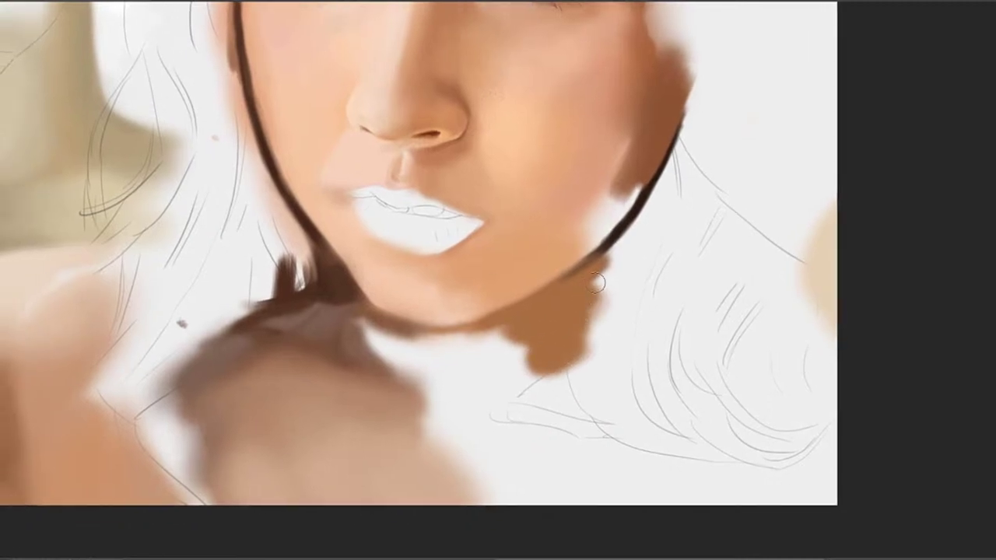
{"action": "left_click_drag", "start_coordinate": [595, 285], "coordinate": [545, 305]}
{"action": "mouse_move", "coordinate": [608, 257]}
{"action": "left_mouse_down"}
{"action": "mouse_move", "coordinate": [476, 330]}
{"action": "mouse_move", "coordinate": [600, 261]}
{"action": "mouse_move", "coordinate": [482, 329]}
{"action": "left_mouse_up"}
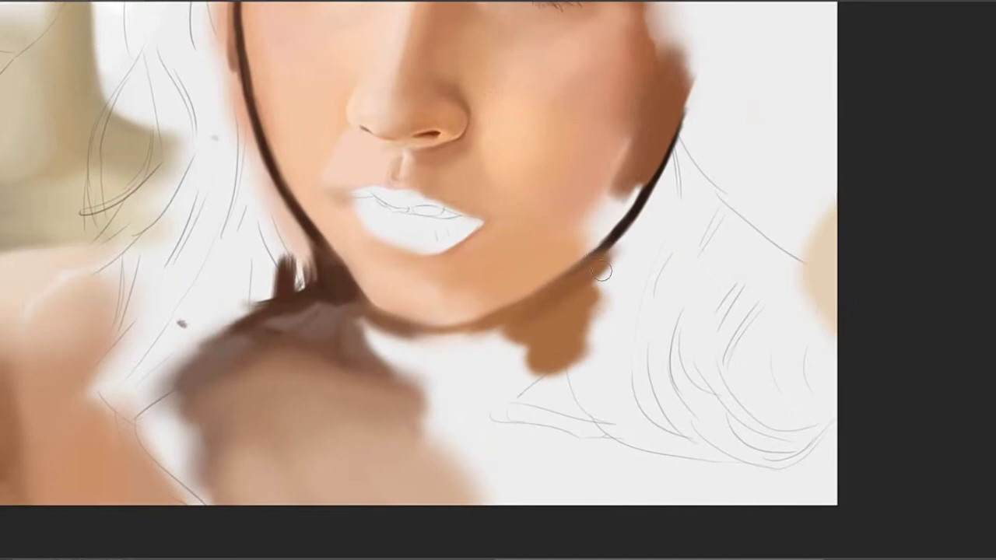
Thin the heavy dark outline along the lower cheek by painting skin tones over its inner side
{"action": "left_click_drag", "start_coordinate": [566, 265], "coordinate": [474, 363]}
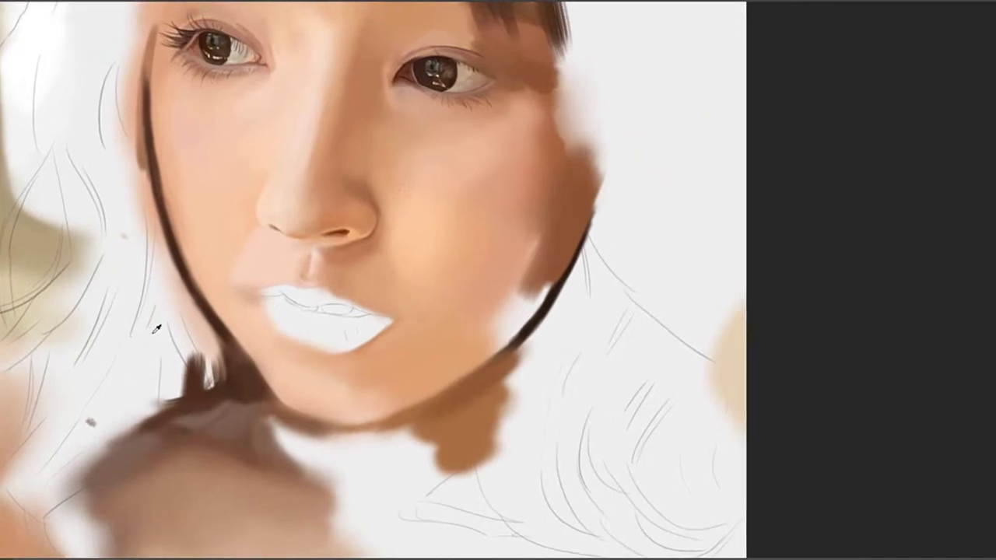
{"action": "left_click_drag", "start_coordinate": [525, 308], "coordinate": [503, 336]}
{"action": "key", "text": "ctrl+z"}
{"action": "mouse_move", "coordinate": [531, 300]}
{"action": "left_mouse_down"}
{"action": "mouse_move", "coordinate": [502, 342]}
{"action": "mouse_move", "coordinate": [549, 276]}
{"action": "mouse_move", "coordinate": [499, 342]}
{"action": "left_mouse_up"}
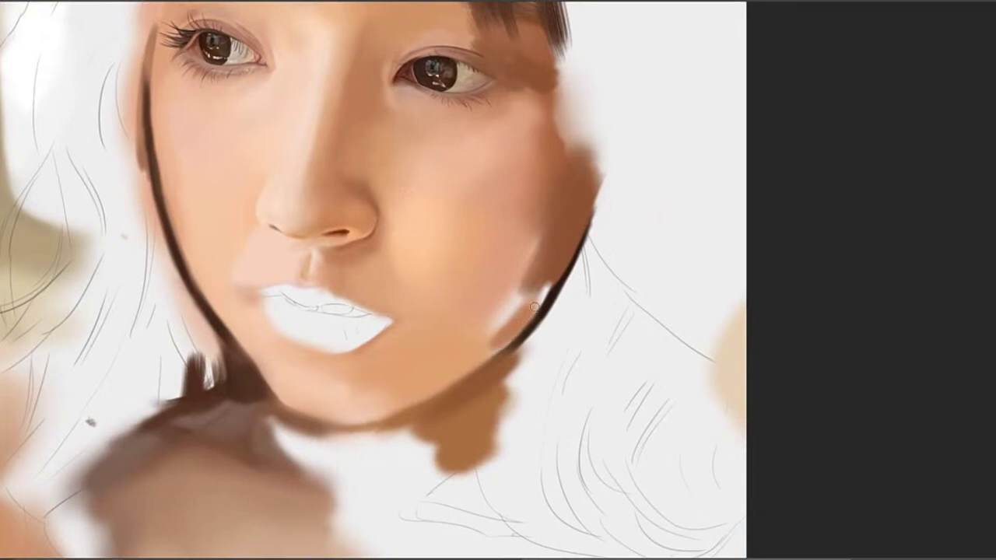
{"action": "mouse_move", "coordinate": [533, 307]}
{"action": "left_mouse_down"}
{"action": "mouse_move", "coordinate": [510, 339]}
{"action": "mouse_move", "coordinate": [568, 267]}
{"action": "left_mouse_up"}
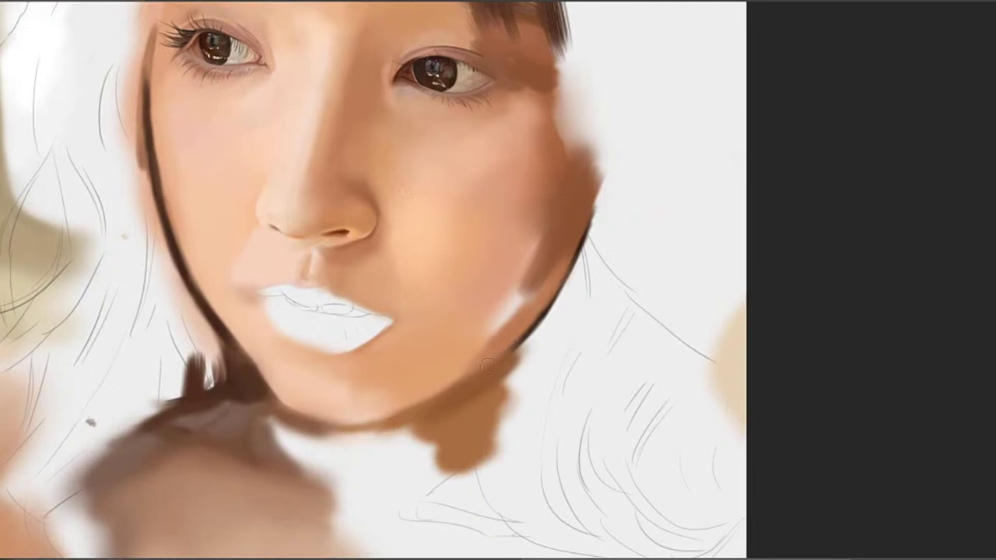
Blend sampled tones along the jaw edge and soften the shadow line under the chin
{"action": "left_click", "coordinate": [517, 348], "text": "alt"}
{"action": "mouse_move", "coordinate": [487, 367]}
{"action": "left_mouse_down"}
{"action": "mouse_move", "coordinate": [440, 406]}
{"action": "mouse_move", "coordinate": [497, 366]}
{"action": "left_mouse_up"}
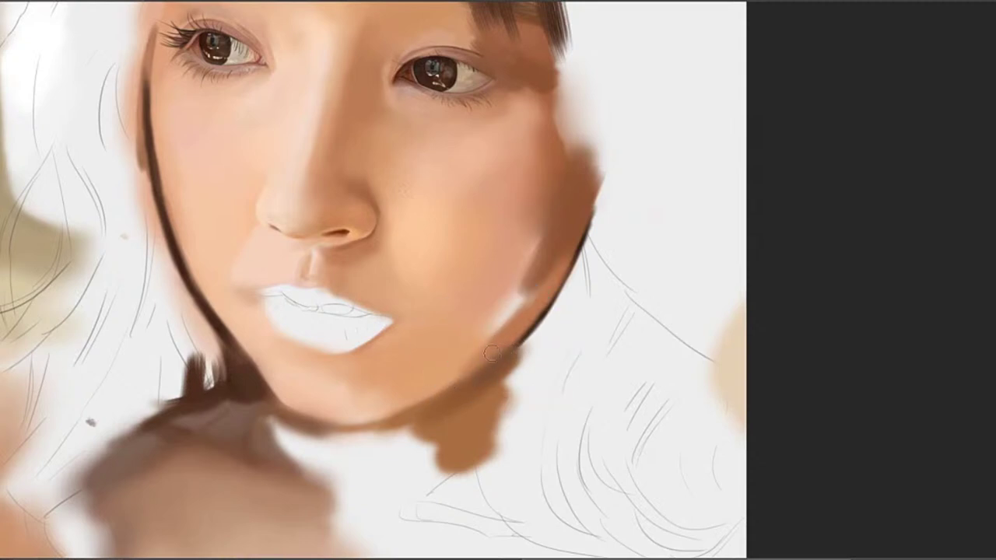
{"action": "left_click_drag", "start_coordinate": [387, 418], "coordinate": [535, 287]}
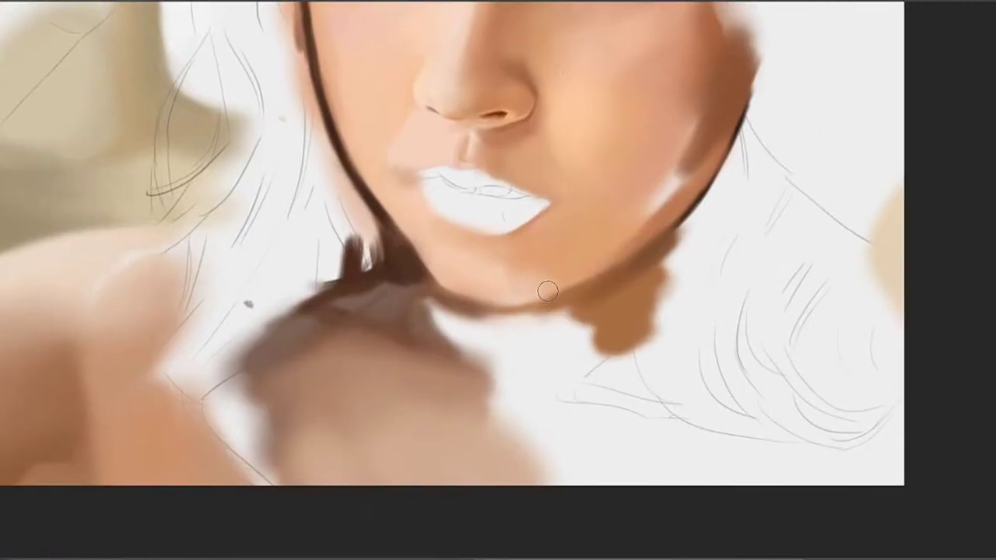
{"action": "mouse_move", "coordinate": [552, 289]}
{"action": "left_mouse_down"}
{"action": "mouse_move", "coordinate": [609, 282]}
{"action": "mouse_move", "coordinate": [661, 246]}
{"action": "left_mouse_up"}
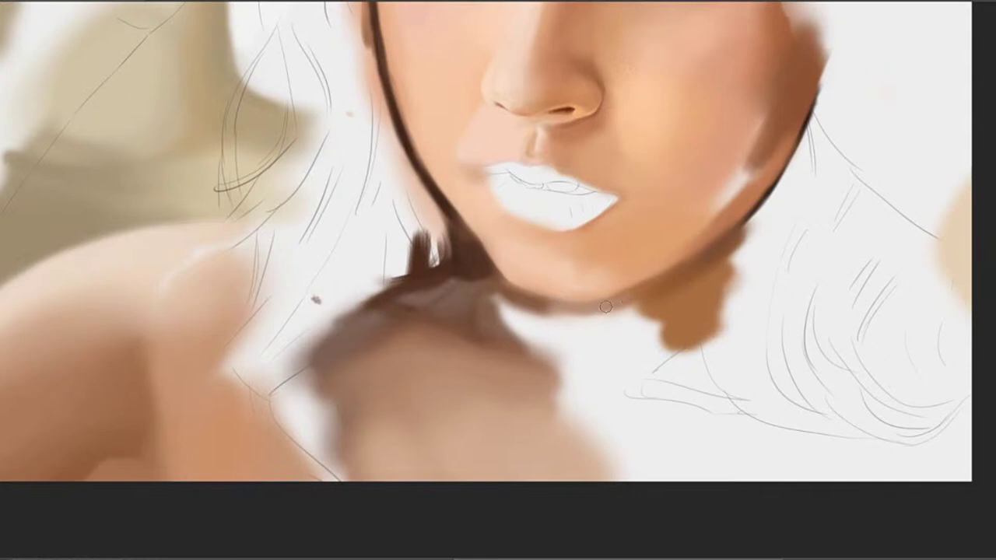
Fill the white gap on the lower cheek with sampled peach using a larger brush, blending it toward the jaw outline
{"action": "mouse_move", "coordinate": [704, 237]}
{"action": "left_mouse_down"}
{"action": "mouse_move", "coordinate": [591, 318]}
{"action": "mouse_move", "coordinate": [579, 375]}
{"action": "left_mouse_up"}
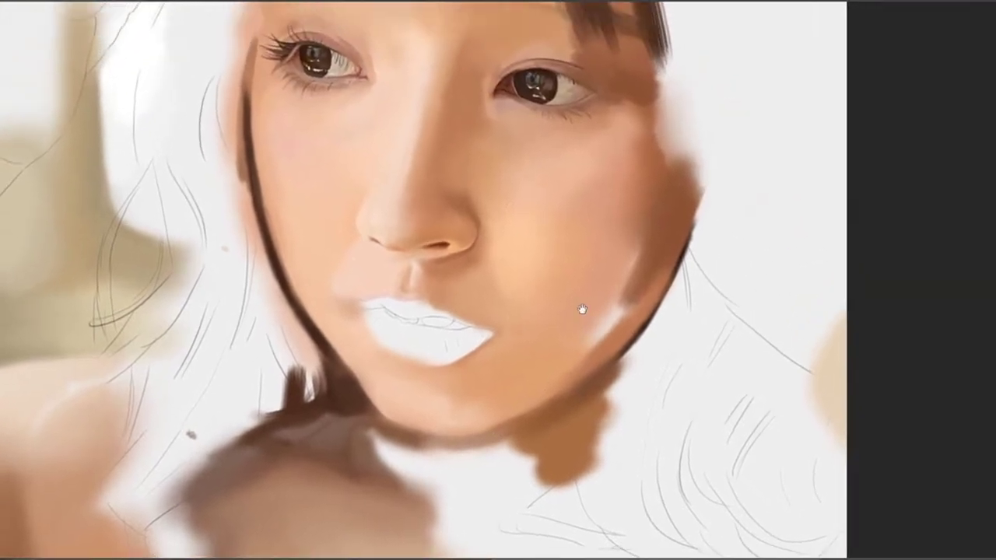
{"action": "mouse_move", "coordinate": [580, 276]}
{"action": "left_mouse_down"}
{"action": "mouse_move", "coordinate": [633, 245]}
{"action": "mouse_move", "coordinate": [591, 386]}
{"action": "mouse_move", "coordinate": [631, 238]}
{"action": "mouse_move", "coordinate": [651, 231]}
{"action": "mouse_move", "coordinate": [603, 229]}
{"action": "left_mouse_up"}
{"action": "left_click_drag", "start_coordinate": [700, 174], "coordinate": [577, 215]}
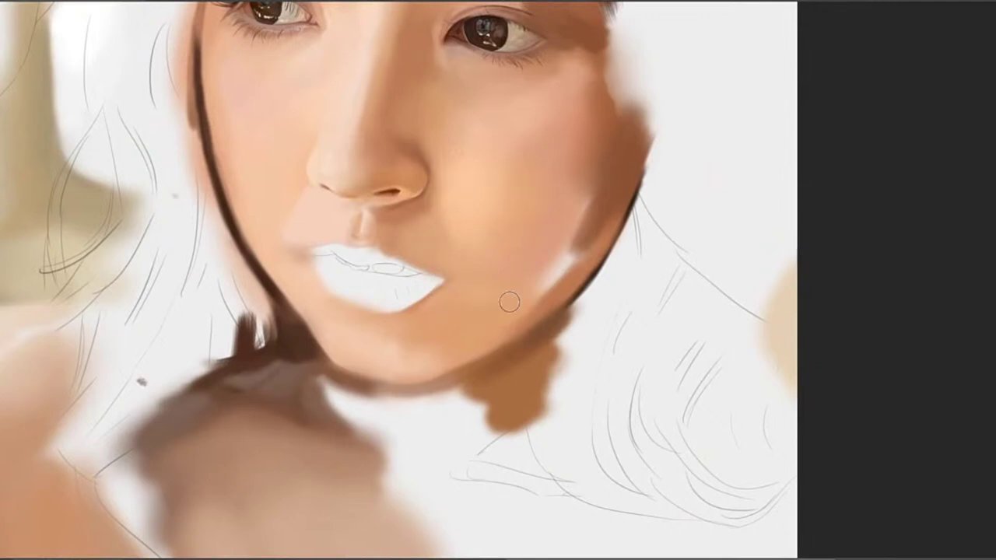
{"action": "key", "text": "bracketright"}
{"action": "key", "text": "bracketright"}
{"action": "left_click", "coordinate": [492, 297], "text": "alt"}
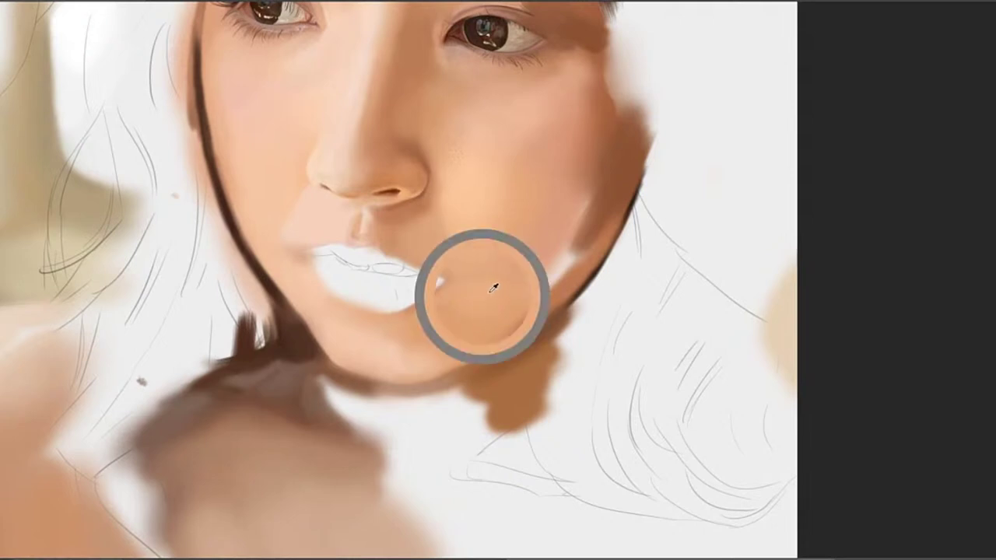
{"action": "left_click_drag", "start_coordinate": [567, 274], "coordinate": [508, 323]}
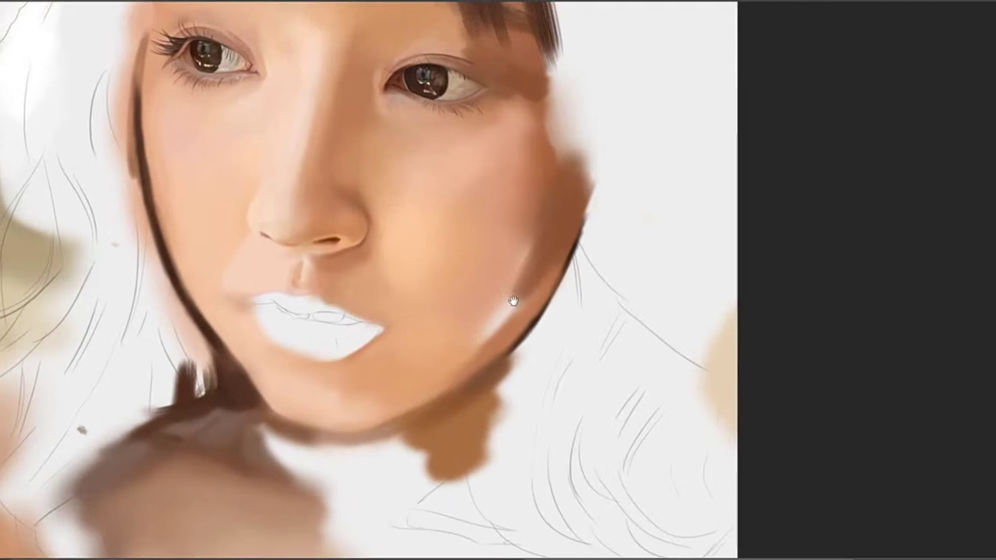
{"action": "key", "text": "bracketright"}
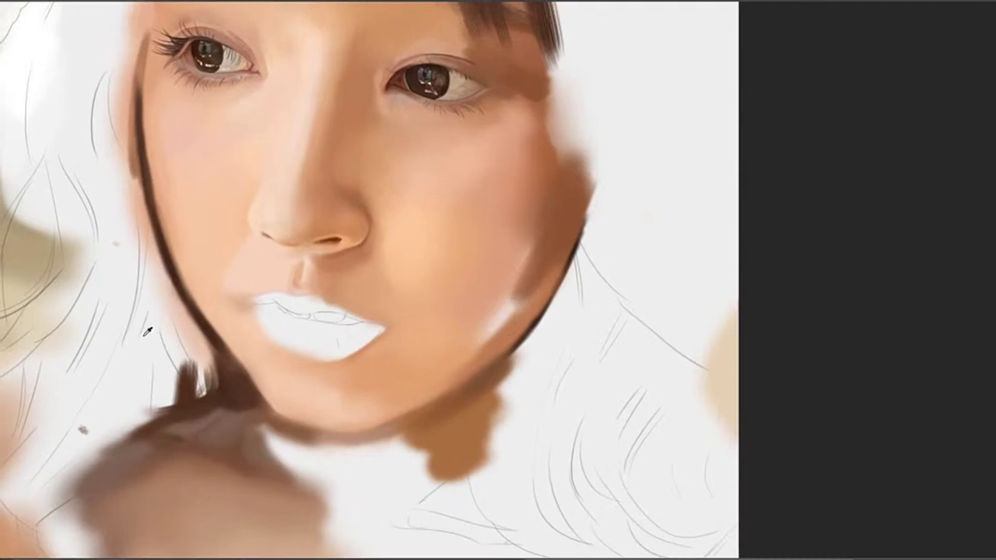
{"action": "left_click_drag", "start_coordinate": [490, 322], "coordinate": [553, 231]}
{"action": "mouse_move", "coordinate": [515, 302]}
{"action": "left_mouse_down"}
{"action": "mouse_move", "coordinate": [469, 360]}
{"action": "mouse_move", "coordinate": [487, 340]}
{"action": "left_mouse_up"}
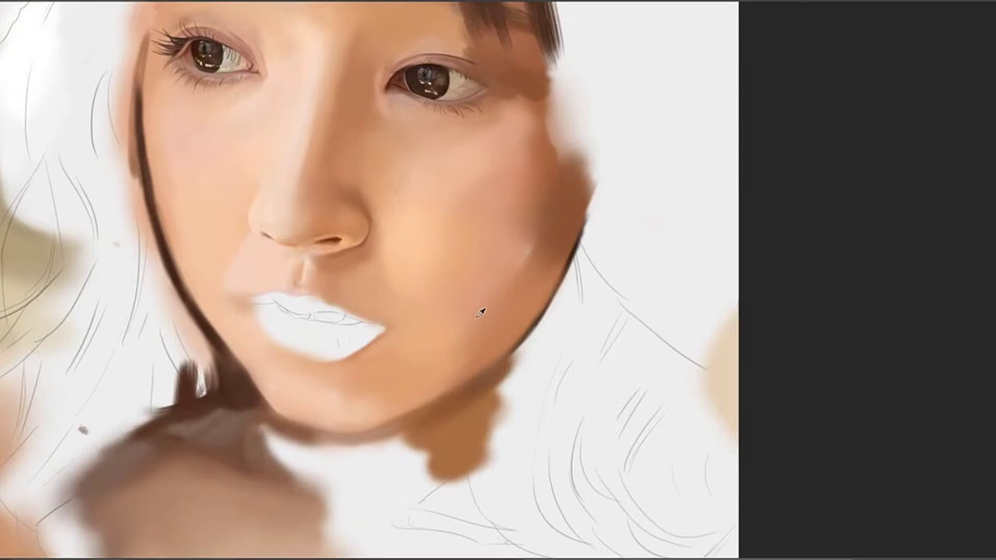
Brush sampled skin tones over the pink upper cheek to soften its transition into the brown side shadow
{"action": "left_click_drag", "start_coordinate": [549, 205], "coordinate": [510, 275]}
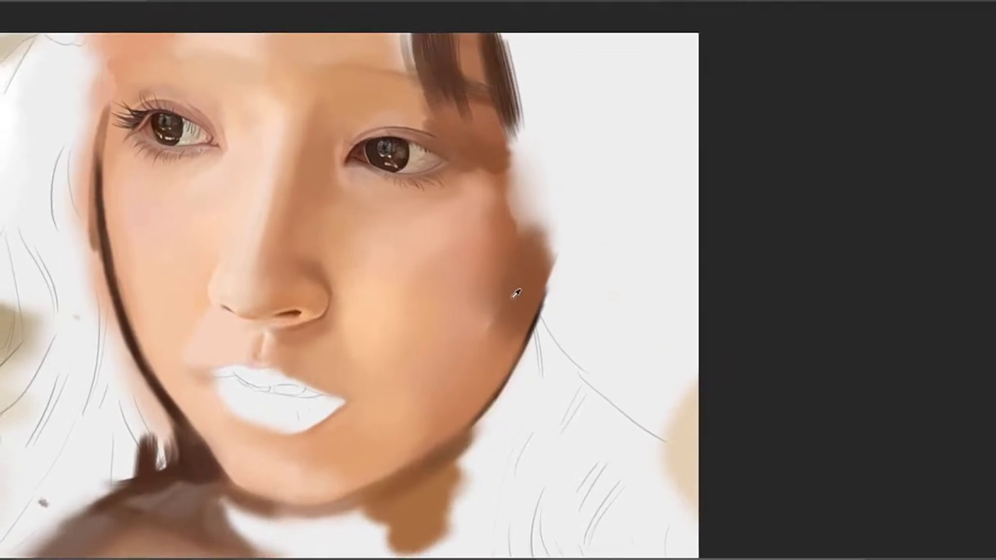
{"action": "left_click", "coordinate": [478, 304], "text": "alt"}
{"action": "left_click", "coordinate": [179, 261], "text": "alt"}
{"action": "mouse_move", "coordinate": [457, 281]}
{"action": "left_mouse_down"}
{"action": "mouse_move", "coordinate": [489, 278]}
{"action": "mouse_move", "coordinate": [476, 307]}
{"action": "mouse_move", "coordinate": [506, 251]}
{"action": "mouse_move", "coordinate": [489, 285]}
{"action": "mouse_move", "coordinate": [517, 175]}
{"action": "mouse_move", "coordinate": [487, 287]}
{"action": "mouse_move", "coordinate": [512, 198]}
{"action": "left_mouse_up"}
{"action": "left_click_drag", "start_coordinate": [475, 312], "coordinate": [480, 231]}
Extend a sampled reddish tone across the outer cheek and blend the brown shadow down toward the jaw
{"action": "left_click", "coordinate": [447, 277], "text": "alt"}
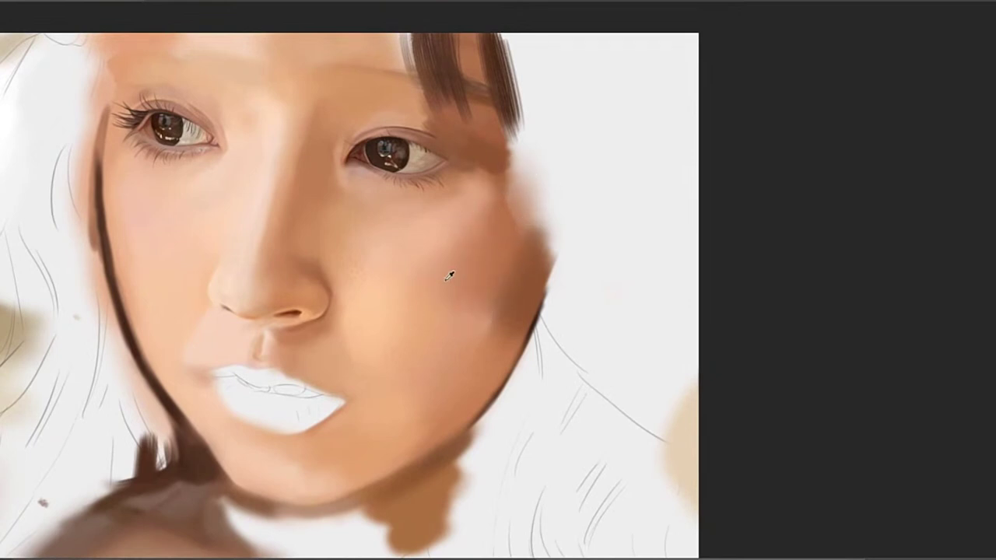
{"action": "mouse_move", "coordinate": [447, 291]}
{"action": "left_mouse_down"}
{"action": "mouse_move", "coordinate": [431, 287]}
{"action": "mouse_move", "coordinate": [483, 273]}
{"action": "mouse_move", "coordinate": [504, 305]}
{"action": "mouse_move", "coordinate": [522, 280]}
{"action": "mouse_move", "coordinate": [514, 252]}
{"action": "mouse_move", "coordinate": [493, 326]}
{"action": "mouse_move", "coordinate": [512, 251]}
{"action": "mouse_move", "coordinate": [520, 238]}
{"action": "mouse_move", "coordinate": [493, 293]}
{"action": "mouse_move", "coordinate": [497, 311]}
{"action": "mouse_move", "coordinate": [547, 243]}
{"action": "mouse_move", "coordinate": [546, 224]}
{"action": "left_mouse_up"}
{"action": "left_click", "coordinate": [494, 256], "text": "alt"}
{"action": "left_click", "coordinate": [533, 296], "text": "alt"}
{"action": "left_click", "coordinate": [494, 332], "text": "alt"}
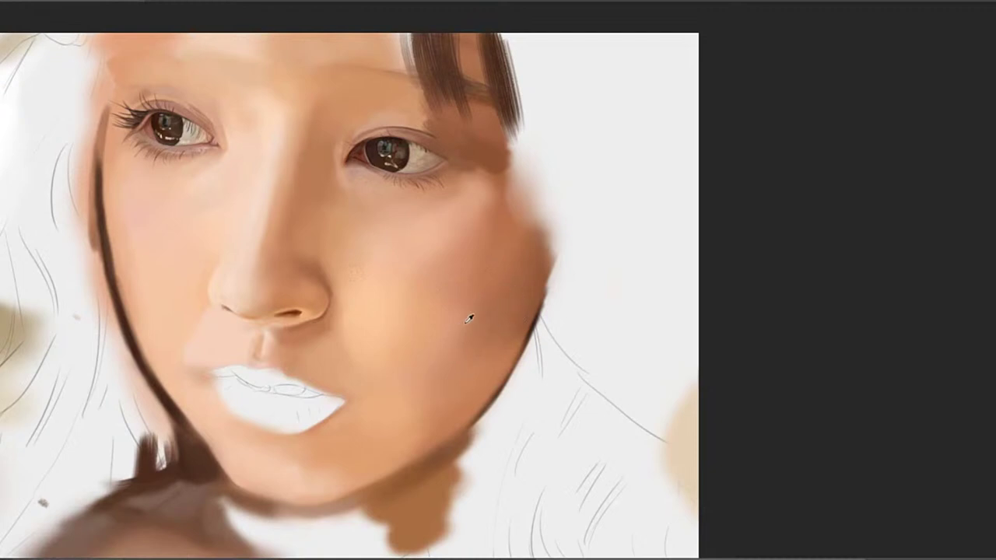
Smooth the shaded cheek with a much larger brush and sampled reddish-brown tones, then undo the last stroke
{"action": "key", "text": "bracketright"}
{"action": "key", "text": "bracketright"}
{"action": "key", "text": "bracketright"}
{"action": "mouse_move", "coordinate": [490, 306]}
{"action": "left_mouse_down"}
{"action": "mouse_move", "coordinate": [476, 297]}
{"action": "mouse_move", "coordinate": [448, 319]}
{"action": "left_mouse_up"}
{"action": "left_click", "coordinate": [413, 335], "text": "alt"}
{"action": "mouse_move", "coordinate": [499, 266]}
{"action": "left_mouse_down"}
{"action": "mouse_move", "coordinate": [469, 319]}
{"action": "mouse_move", "coordinate": [464, 296]}
{"action": "mouse_move", "coordinate": [536, 292]}
{"action": "left_mouse_up"}
{"action": "left_click", "coordinate": [464, 363], "text": "alt"}
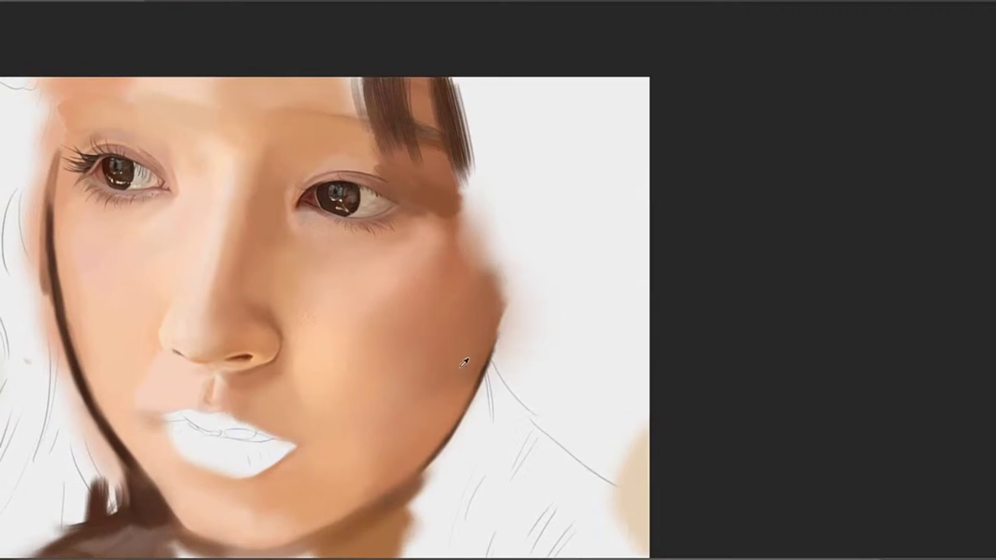
{"action": "mouse_move", "coordinate": [500, 357]}
{"action": "left_mouse_down"}
{"action": "mouse_move", "coordinate": [499, 376]}
{"action": "mouse_move", "coordinate": [553, 237]}
{"action": "mouse_move", "coordinate": [550, 353]}
{"action": "mouse_move", "coordinate": [587, 273]}
{"action": "left_mouse_up"}
{"action": "key", "text": "ctrl+z"}
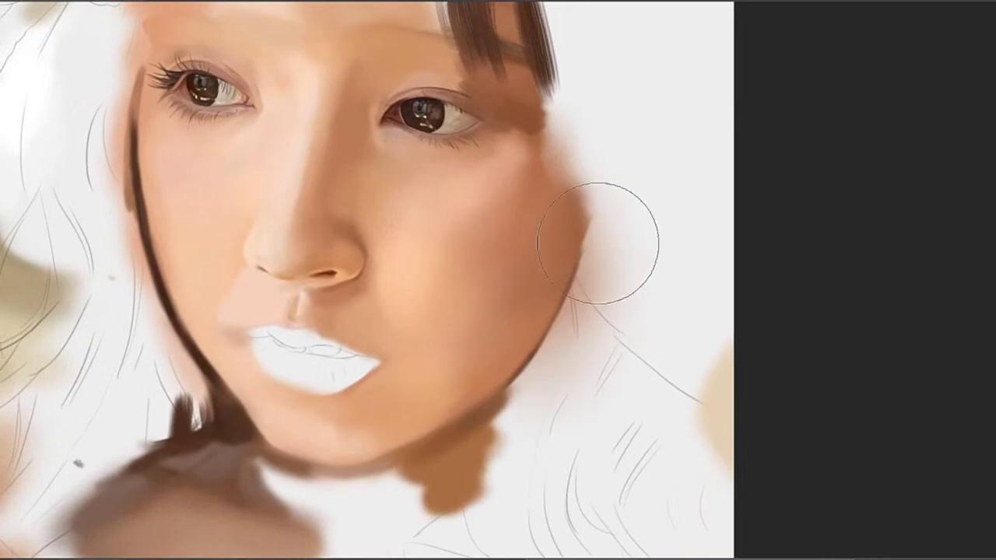
Examine the blending of the cheek, jaw, neck and shoulder across the whole portrait
{"action": "left_click", "coordinate": [500, 332], "text": "alt"}
{"action": "mouse_move", "coordinate": [541, 233]}
{"action": "left_mouse_down"}
{"action": "mouse_move", "coordinate": [589, 236]}
{"action": "mouse_move", "coordinate": [654, 301]}
{"action": "left_mouse_up"}
{"action": "left_click_drag", "start_coordinate": [670, 206], "coordinate": [689, 202]}
{"action": "left_click_drag", "start_coordinate": [494, 387], "coordinate": [601, 256]}
{"action": "left_click_drag", "start_coordinate": [537, 246], "coordinate": [557, 319]}
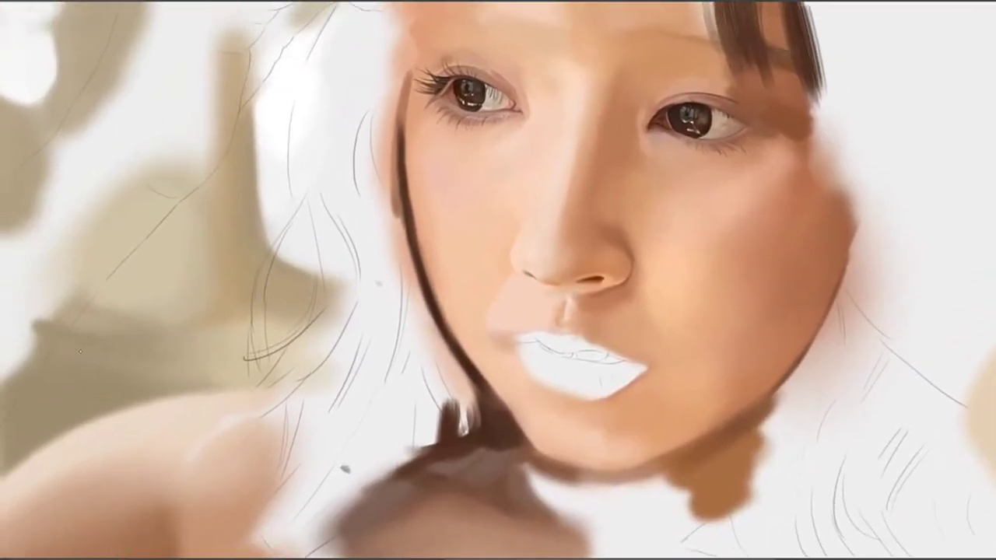
{"action": "mouse_move", "coordinate": [624, 207]}
{"action": "left_mouse_down"}
{"action": "mouse_move", "coordinate": [538, 227]}
{"action": "mouse_move", "coordinate": [582, 262]}
{"action": "left_mouse_up"}
{"action": "mouse_move", "coordinate": [498, 318]}
{"action": "left_mouse_down"}
{"action": "mouse_move", "coordinate": [529, 273]}
{"action": "mouse_move", "coordinate": [591, 239]}
{"action": "mouse_move", "coordinate": [511, 261]}
{"action": "left_mouse_up"}
{"action": "scroll", "coordinate": [534, 275], "scroll_direction": "up", "scroll_amount": 3}
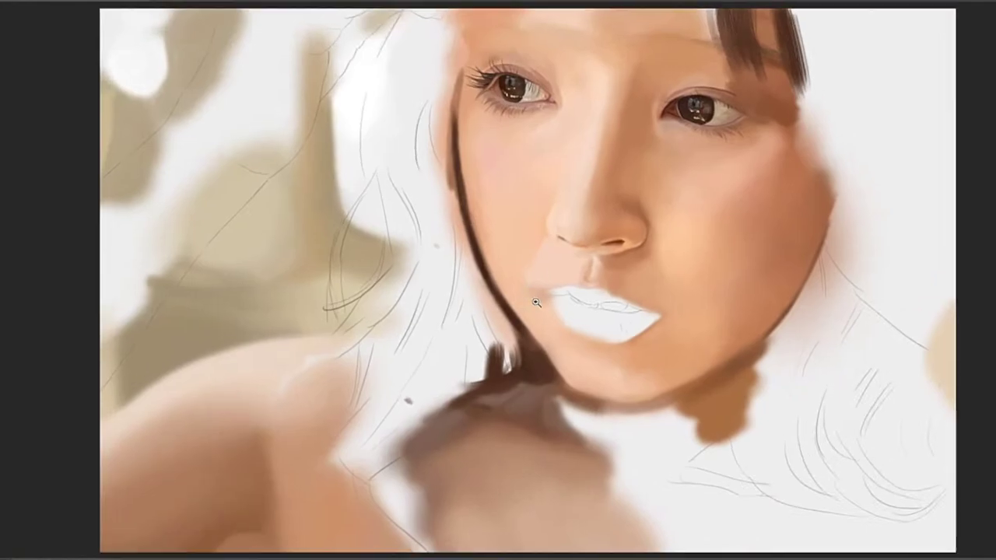
{"action": "scroll", "coordinate": [536, 273], "scroll_direction": "down", "scroll_amount": 3}
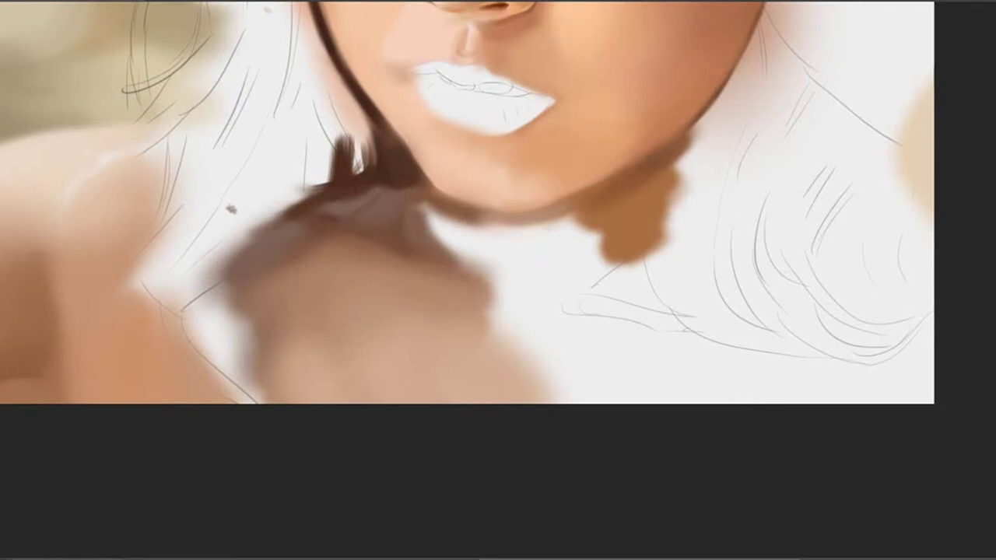
{"action": "left_click_drag", "start_coordinate": [591, 254], "coordinate": [617, 395]}
{"action": "left_click_drag", "start_coordinate": [625, 260], "coordinate": [625, 305]}
{"action": "left_click_drag", "start_coordinate": [625, 173], "coordinate": [719, 156]}
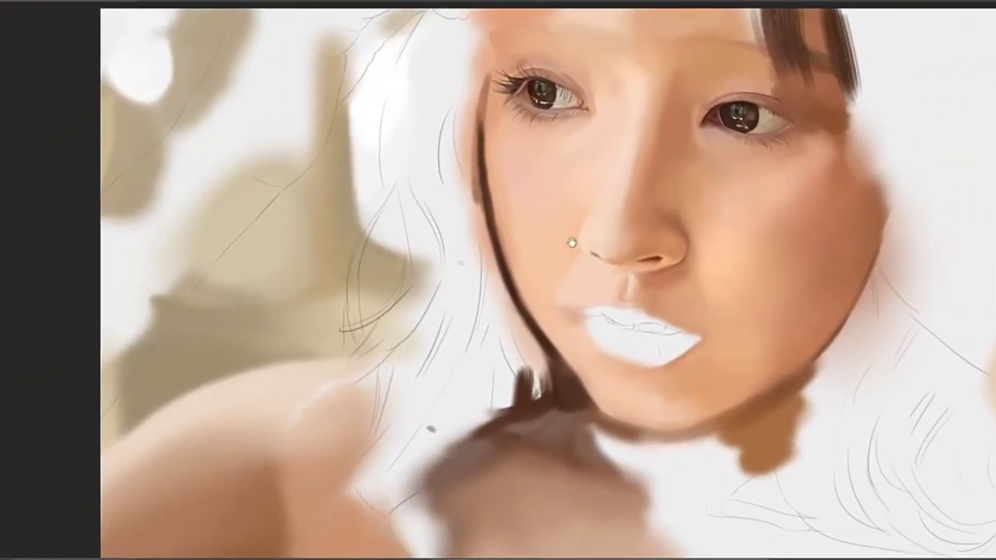
{"action": "left_click_drag", "start_coordinate": [571, 243], "coordinate": [667, 105]}
{"action": "left_click_drag", "start_coordinate": [602, 188], "coordinate": [682, 140]}
{"action": "left_click_drag", "start_coordinate": [604, 216], "coordinate": [553, 162]}
{"action": "left_click_drag", "start_coordinate": [747, 246], "coordinate": [488, 217]}
{"action": "scroll", "coordinate": [522, 211], "scroll_direction": "up", "scroll_amount": 2}
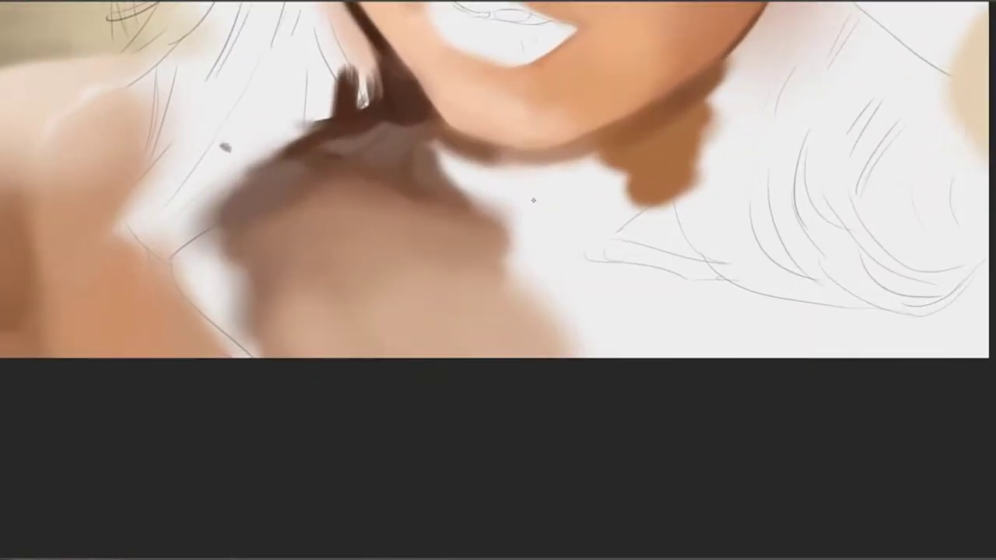
Resize the brush and paint a light brown patch on the neck below the chin, over the white beside the dark shadow
{"action": "key", "text": "b"}
{"action": "key", "text": "bracketleft"}
{"action": "key", "text": "bracketleft"}
{"action": "key", "text": "bracketleft"}
{"action": "key", "text": "bracketleft"}
{"action": "key", "text": "bracketleft"}
{"action": "key", "text": "bracketleft"}
{"action": "key", "text": "bracketleft"}
{"action": "key", "text": "bracketleft"}
{"action": "key", "text": "bracketleft"}
{"action": "key", "text": "bracketleft"}
{"action": "key", "text": "bracketleft"}
{"action": "key", "text": "bracketleft"}
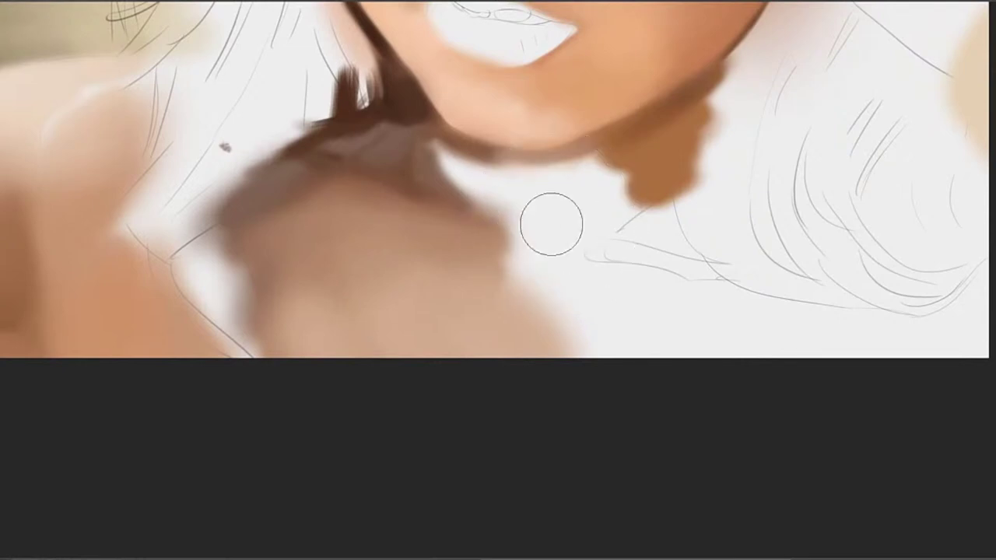
{"action": "key", "text": "bracketleft"}
{"action": "left_click_drag", "start_coordinate": [477, 248], "coordinate": [514, 266]}
{"action": "mouse_move", "coordinate": [484, 205]}
{"action": "left_mouse_down"}
{"action": "mouse_move", "coordinate": [510, 229]}
{"action": "mouse_move", "coordinate": [509, 214]}
{"action": "mouse_move", "coordinate": [541, 220]}
{"action": "mouse_move", "coordinate": [530, 226]}
{"action": "mouse_move", "coordinate": [492, 205]}
{"action": "mouse_move", "coordinate": [531, 222]}
{"action": "mouse_move", "coordinate": [553, 225]}
{"action": "mouse_move", "coordinate": [513, 207]}
{"action": "mouse_move", "coordinate": [554, 217]}
{"action": "mouse_move", "coordinate": [488, 178]}
{"action": "mouse_move", "coordinate": [544, 195]}
{"action": "mouse_move", "coordinate": [492, 174]}
{"action": "mouse_move", "coordinate": [481, 155]}
{"action": "mouse_move", "coordinate": [488, 225]}
{"action": "left_mouse_up"}
Blend the new neck patch into the purplish-brown shadow beside it with sampled brown
{"action": "left_click", "coordinate": [476, 153], "text": "alt"}
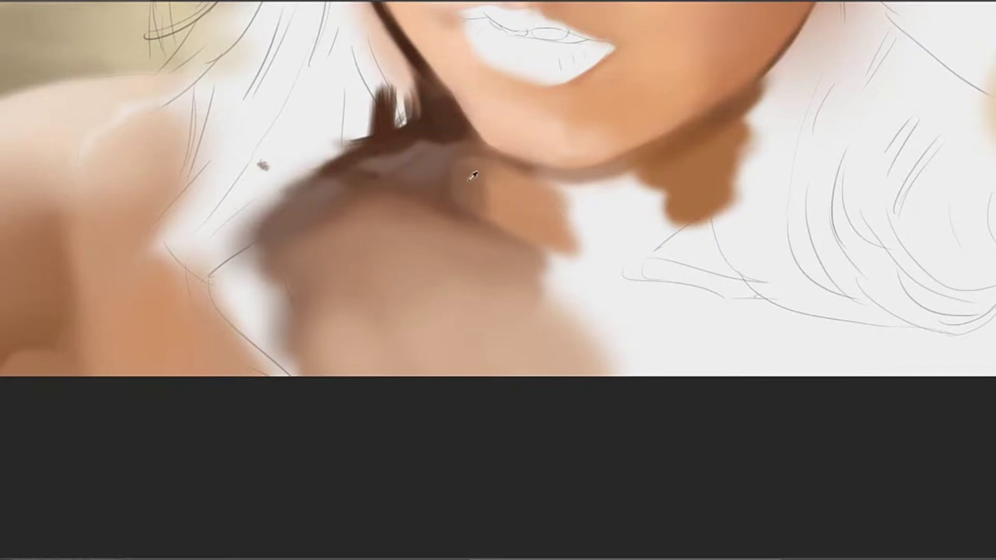
{"action": "mouse_move", "coordinate": [478, 183]}
{"action": "left_mouse_down"}
{"action": "mouse_move", "coordinate": [491, 198]}
{"action": "mouse_move", "coordinate": [500, 188]}
{"action": "mouse_move", "coordinate": [520, 211]}
{"action": "mouse_move", "coordinate": [474, 202]}
{"action": "left_mouse_up"}
{"action": "left_click", "coordinate": [526, 219], "text": "alt"}
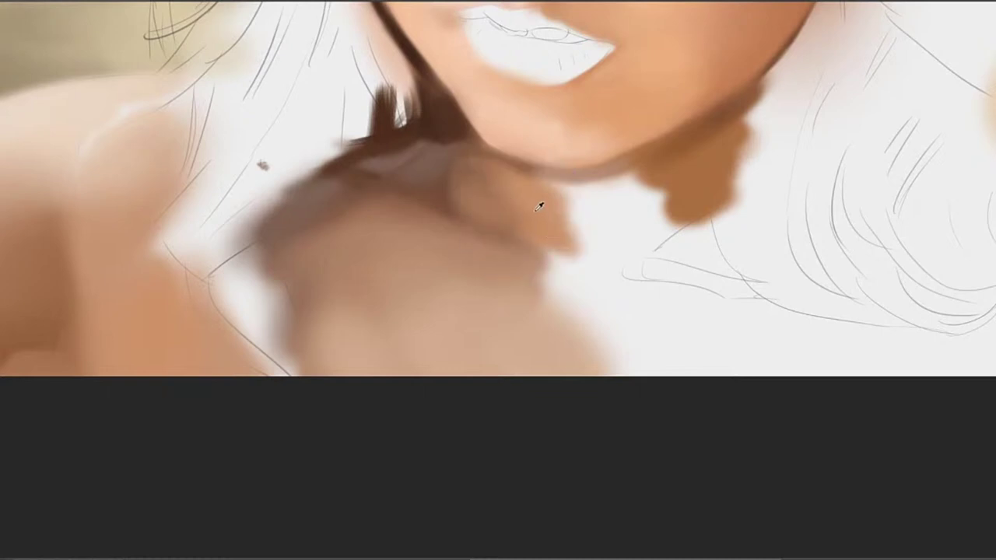
Paint light brown over the white along the chin's underside and in a diagonal stroke down the far side of the neck
{"action": "mouse_move", "coordinate": [577, 246]}
{"action": "left_mouse_down"}
{"action": "mouse_move", "coordinate": [548, 198]}
{"action": "mouse_move", "coordinate": [566, 190]}
{"action": "mouse_move", "coordinate": [533, 188]}
{"action": "mouse_move", "coordinate": [636, 179]}
{"action": "mouse_move", "coordinate": [525, 187]}
{"action": "mouse_move", "coordinate": [632, 169]}
{"action": "mouse_move", "coordinate": [557, 189]}
{"action": "left_mouse_up"}
{"action": "left_click_drag", "start_coordinate": [618, 193], "coordinate": [549, 164]}
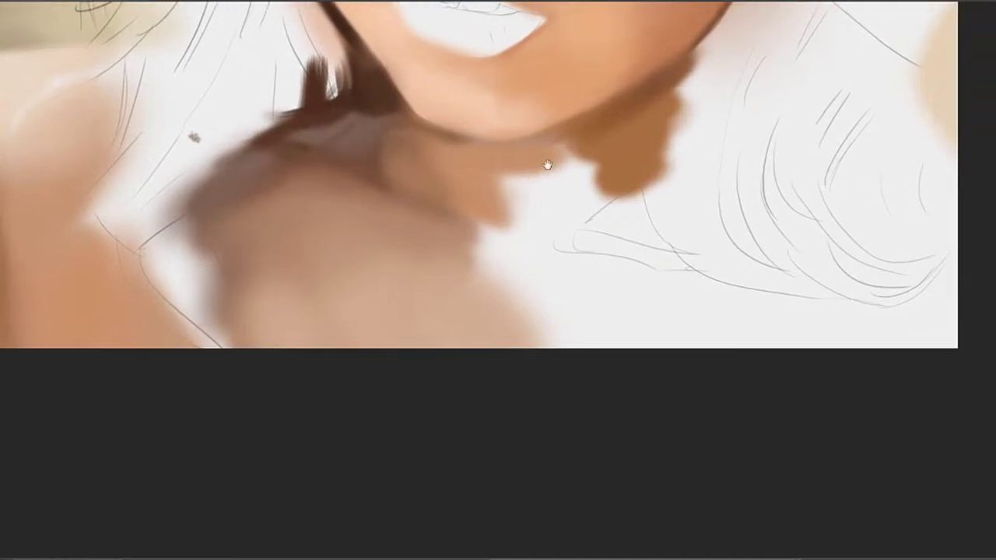
{"action": "left_click_drag", "start_coordinate": [513, 250], "coordinate": [513, 208]}
{"action": "mouse_move", "coordinate": [638, 76]}
{"action": "left_mouse_down"}
{"action": "mouse_move", "coordinate": [565, 192]}
{"action": "mouse_move", "coordinate": [526, 184]}
{"action": "mouse_move", "coordinate": [477, 277]}
{"action": "mouse_move", "coordinate": [498, 260]}
{"action": "mouse_move", "coordinate": [467, 291]}
{"action": "left_mouse_up"}
{"action": "left_click", "coordinate": [538, 235], "text": "alt"}
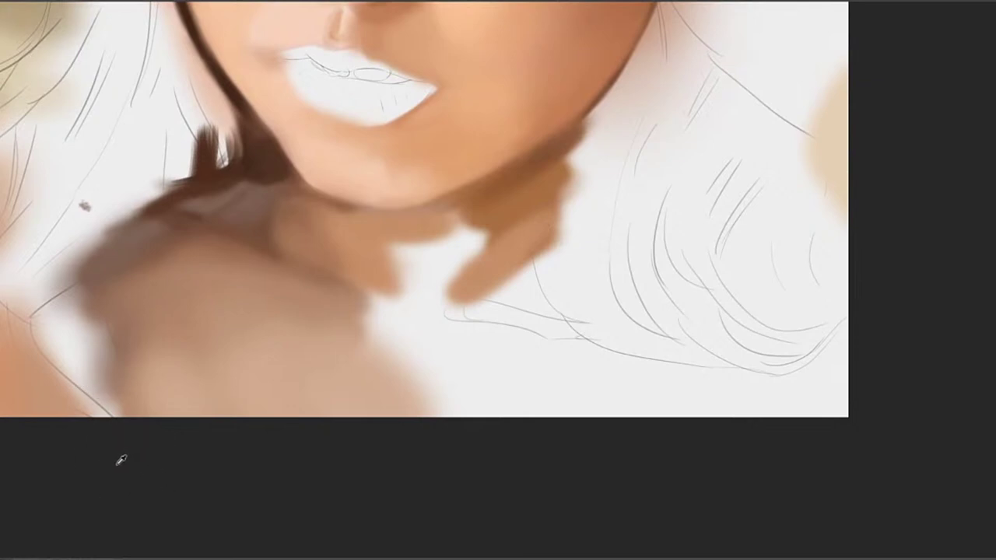
Block in a mauve-brown patch beside the base of the neck and a darker brown collarbone stroke beneath it
{"action": "mouse_move", "coordinate": [546, 288]}
{"action": "left_mouse_down"}
{"action": "mouse_move", "coordinate": [506, 299]}
{"action": "mouse_move", "coordinate": [531, 276]}
{"action": "mouse_move", "coordinate": [547, 289]}
{"action": "mouse_move", "coordinate": [516, 288]}
{"action": "mouse_move", "coordinate": [547, 261]}
{"action": "mouse_move", "coordinate": [539, 289]}
{"action": "mouse_move", "coordinate": [556, 276]}
{"action": "mouse_move", "coordinate": [516, 286]}
{"action": "mouse_move", "coordinate": [554, 280]}
{"action": "mouse_move", "coordinate": [574, 296]}
{"action": "mouse_move", "coordinate": [535, 268]}
{"action": "mouse_move", "coordinate": [564, 265]}
{"action": "mouse_move", "coordinate": [526, 281]}
{"action": "left_mouse_up"}
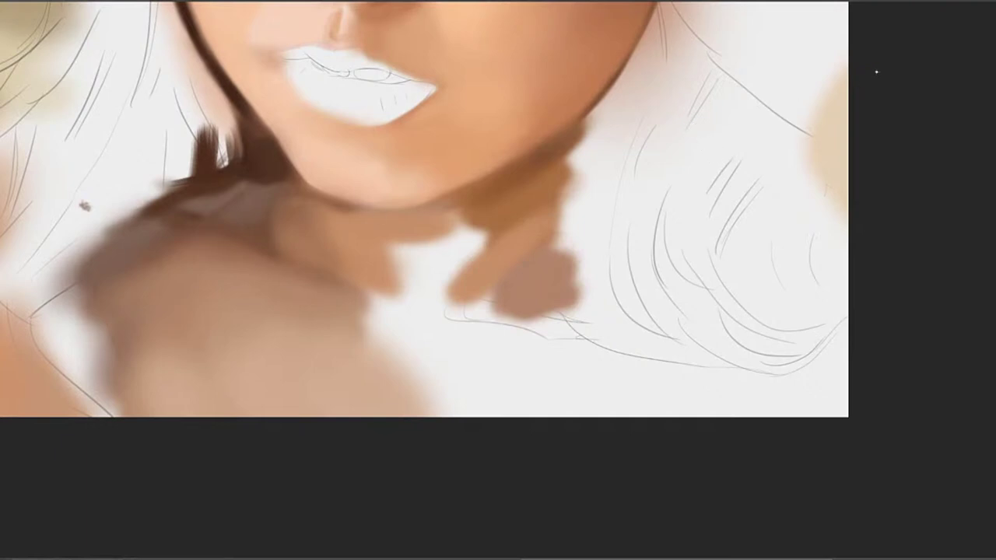
{"action": "left_click_drag", "start_coordinate": [684, 204], "coordinate": [702, 238]}
{"action": "key", "text": "ctrl+z"}
{"action": "left_click_drag", "start_coordinate": [536, 285], "coordinate": [574, 297]}
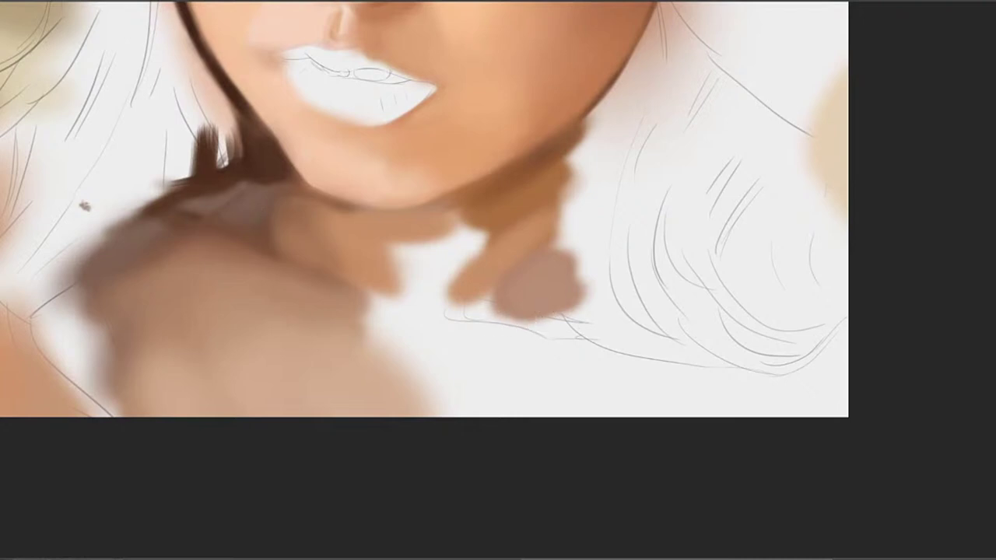
{"action": "mouse_move", "coordinate": [467, 320]}
{"action": "left_mouse_down"}
{"action": "mouse_move", "coordinate": [616, 351]}
{"action": "mouse_move", "coordinate": [527, 333]}
{"action": "mouse_move", "coordinate": [685, 336]}
{"action": "mouse_move", "coordinate": [545, 330]}
{"action": "mouse_move", "coordinate": [600, 324]}
{"action": "mouse_move", "coordinate": [574, 317]}
{"action": "left_mouse_up"}
{"action": "mouse_move", "coordinate": [495, 314]}
{"action": "left_mouse_down"}
{"action": "mouse_move", "coordinate": [455, 320]}
{"action": "mouse_move", "coordinate": [504, 330]}
{"action": "mouse_move", "coordinate": [472, 320]}
{"action": "mouse_move", "coordinate": [576, 323]}
{"action": "mouse_move", "coordinate": [469, 305]}
{"action": "mouse_move", "coordinate": [463, 323]}
{"action": "mouse_move", "coordinate": [476, 305]}
{"action": "left_mouse_up"}
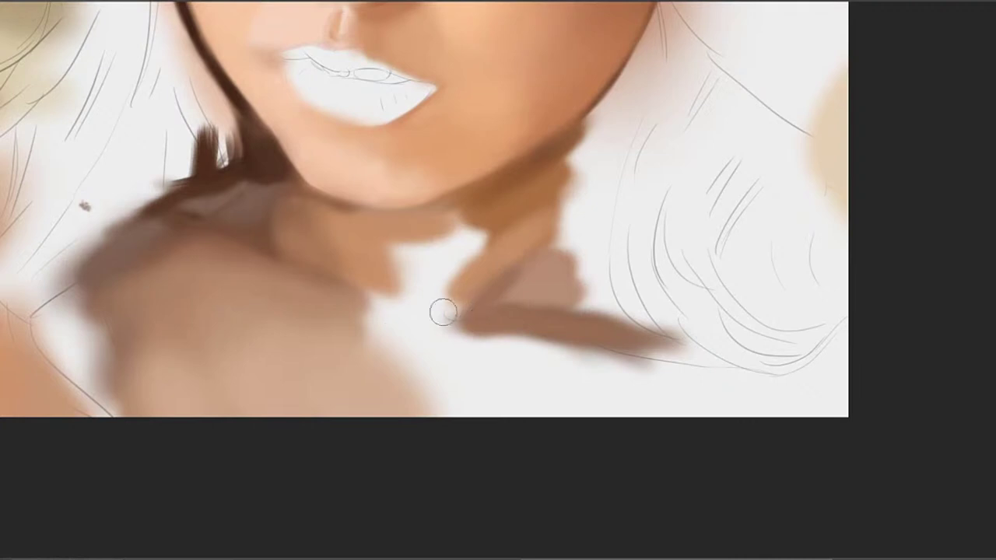
Paint reddish-brown patches on the white chest just below the inner end of the collarbone, using sampled skin tones
{"action": "mouse_move", "coordinate": [491, 361]}
{"action": "left_mouse_down"}
{"action": "mouse_move", "coordinate": [535, 373]}
{"action": "mouse_move", "coordinate": [480, 331]}
{"action": "mouse_move", "coordinate": [492, 361]}
{"action": "mouse_move", "coordinate": [492, 333]}
{"action": "mouse_move", "coordinate": [533, 364]}
{"action": "left_mouse_up"}
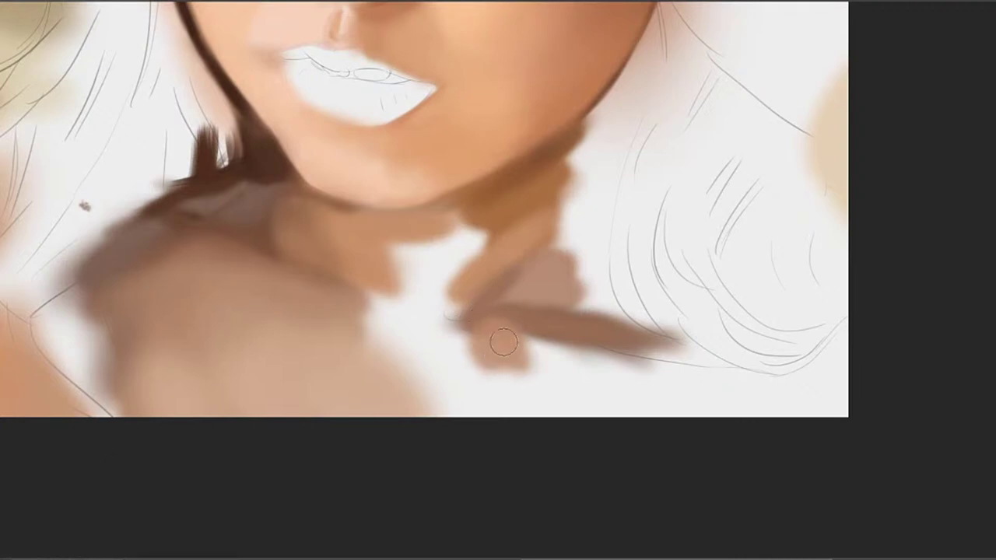
{"action": "left_click", "coordinate": [511, 318], "text": "alt"}
{"action": "mouse_move", "coordinate": [508, 322]}
{"action": "left_mouse_down"}
{"action": "mouse_move", "coordinate": [476, 330]}
{"action": "mouse_move", "coordinate": [523, 339]}
{"action": "mouse_move", "coordinate": [502, 333]}
{"action": "mouse_move", "coordinate": [535, 381]}
{"action": "mouse_move", "coordinate": [533, 360]}
{"action": "mouse_move", "coordinate": [515, 378]}
{"action": "left_mouse_up"}
{"action": "left_click", "coordinate": [513, 319], "text": "alt"}
{"action": "left_click", "coordinate": [497, 346], "text": "alt"}
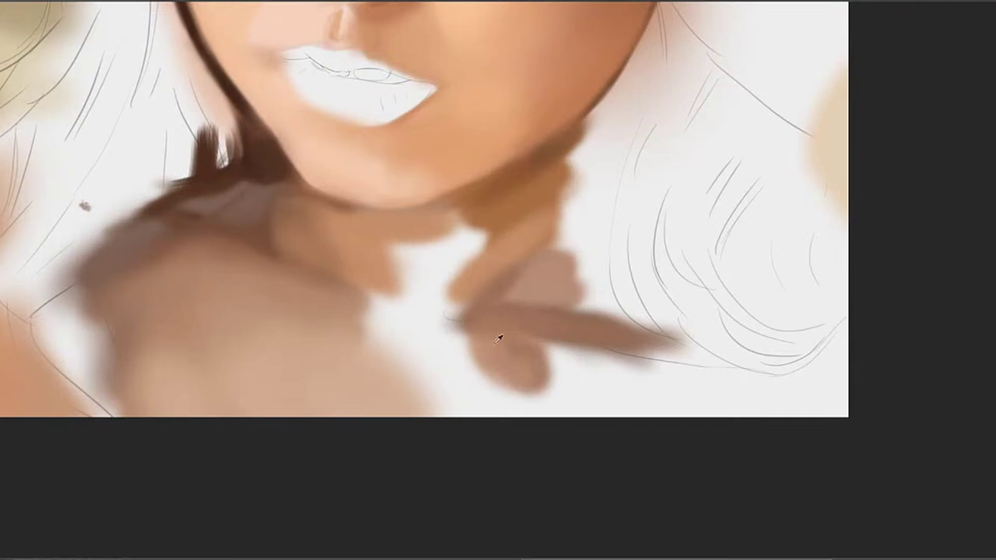
{"action": "left_click_drag", "start_coordinate": [480, 338], "coordinate": [460, 344]}
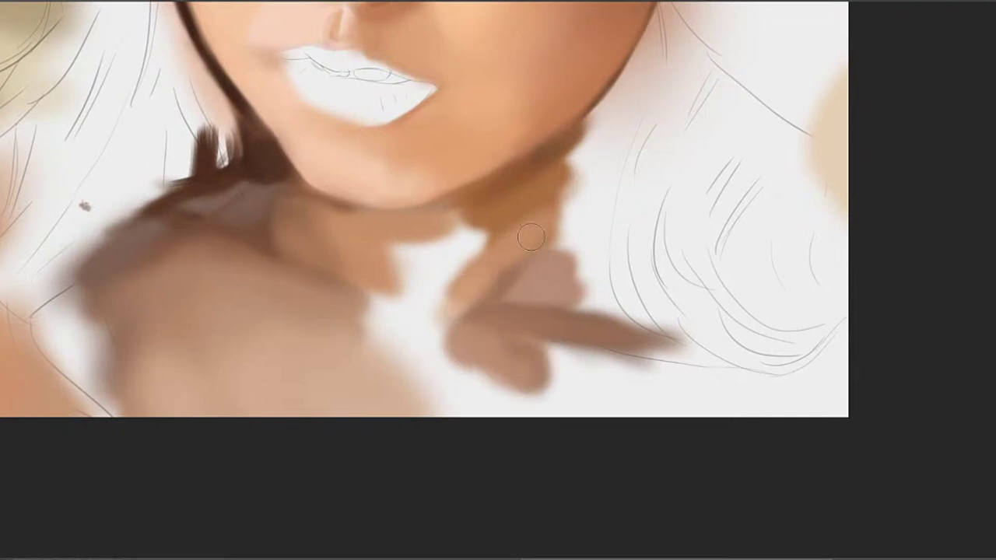
Enlarge the brush and blend golden-brown tones along the far side of the neck up to the jaw shadow
{"action": "mouse_move", "coordinate": [451, 300]}
{"action": "left_mouse_down"}
{"action": "mouse_move", "coordinate": [506, 241]}
{"action": "mouse_move", "coordinate": [466, 293]}
{"action": "mouse_move", "coordinate": [489, 279]}
{"action": "mouse_move", "coordinate": [493, 289]}
{"action": "mouse_move", "coordinate": [551, 227]}
{"action": "mouse_move", "coordinate": [517, 270]}
{"action": "mouse_move", "coordinate": [542, 241]}
{"action": "left_mouse_up"}
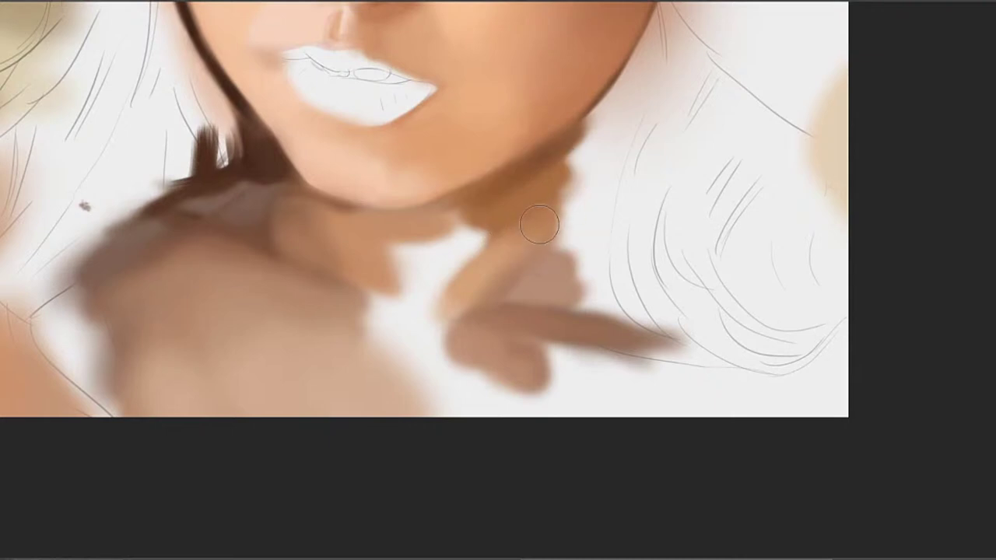
{"action": "key", "text": "bracketright"}
{"action": "key", "text": "bracketright"}
{"action": "key", "text": "bracketright"}
{"action": "left_click_drag", "start_coordinate": [537, 233], "coordinate": [568, 210]}
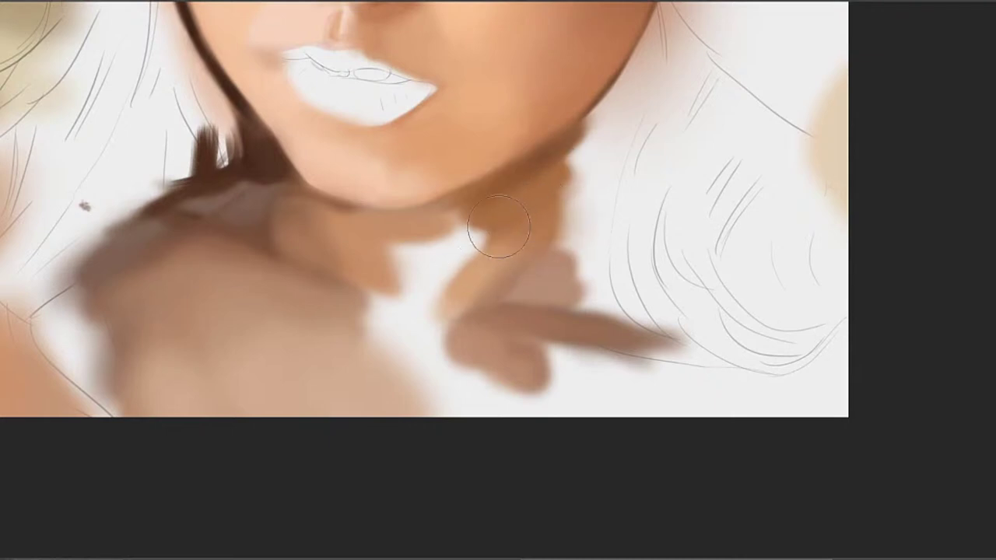
{"action": "mouse_move", "coordinate": [498, 229]}
{"action": "left_mouse_down"}
{"action": "mouse_move", "coordinate": [535, 202]}
{"action": "mouse_move", "coordinate": [570, 157]}
{"action": "left_mouse_up"}
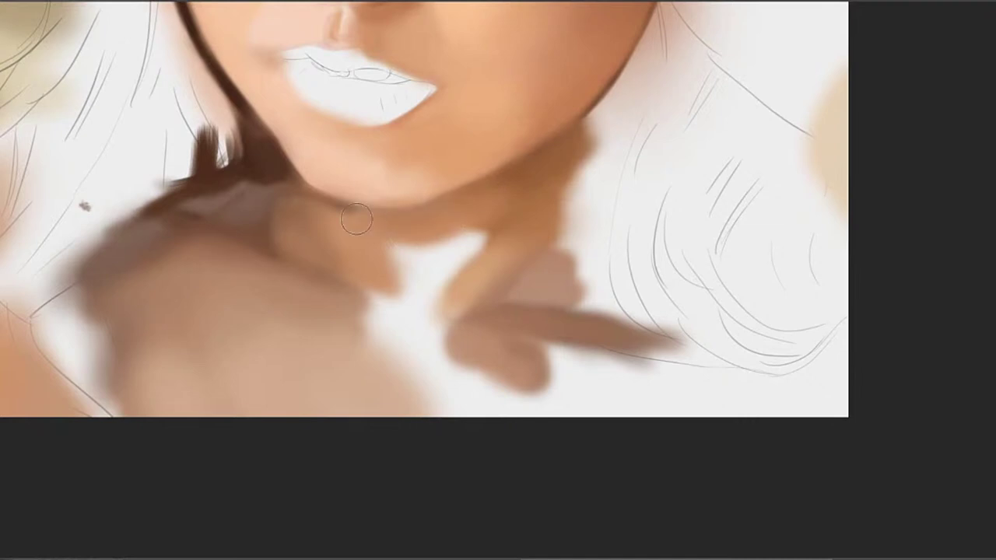
Smooth the shadow under the chin with sampled browns and extend the orange-brown skin tone down onto the throat
{"action": "left_click_drag", "start_coordinate": [365, 217], "coordinate": [467, 194]}
{"action": "left_click", "coordinate": [507, 176], "text": "alt"}
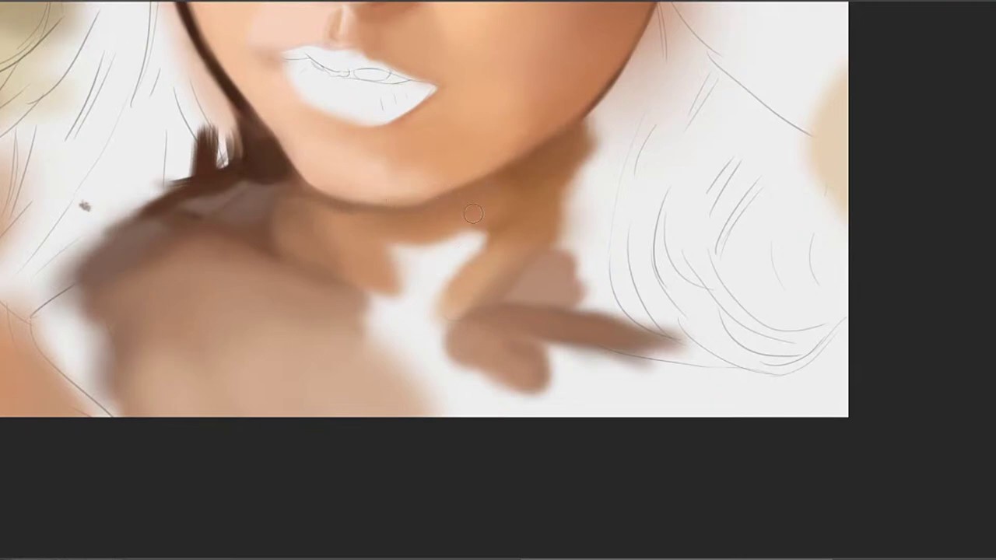
{"action": "left_click", "coordinate": [429, 237], "text": "alt"}
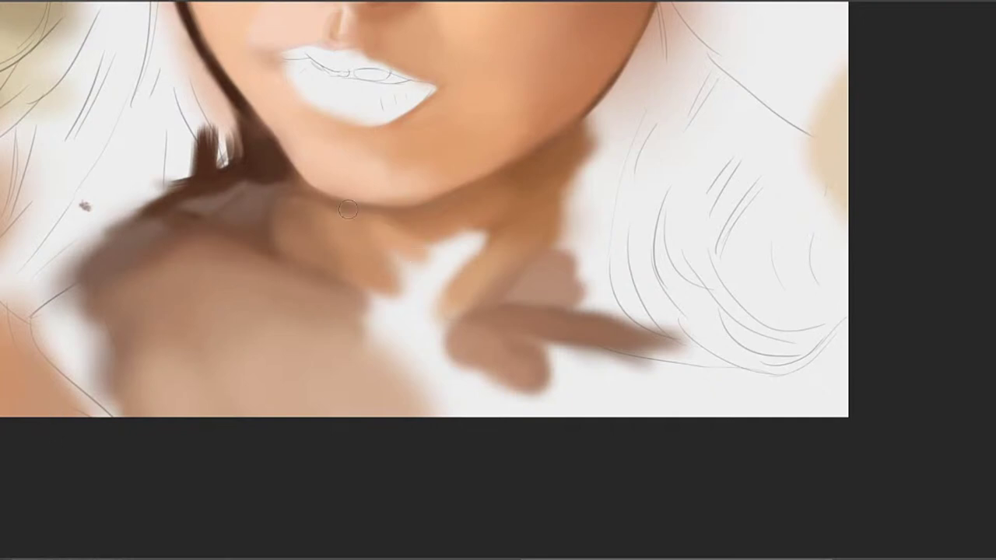
{"action": "left_click_drag", "start_coordinate": [418, 248], "coordinate": [412, 223]}
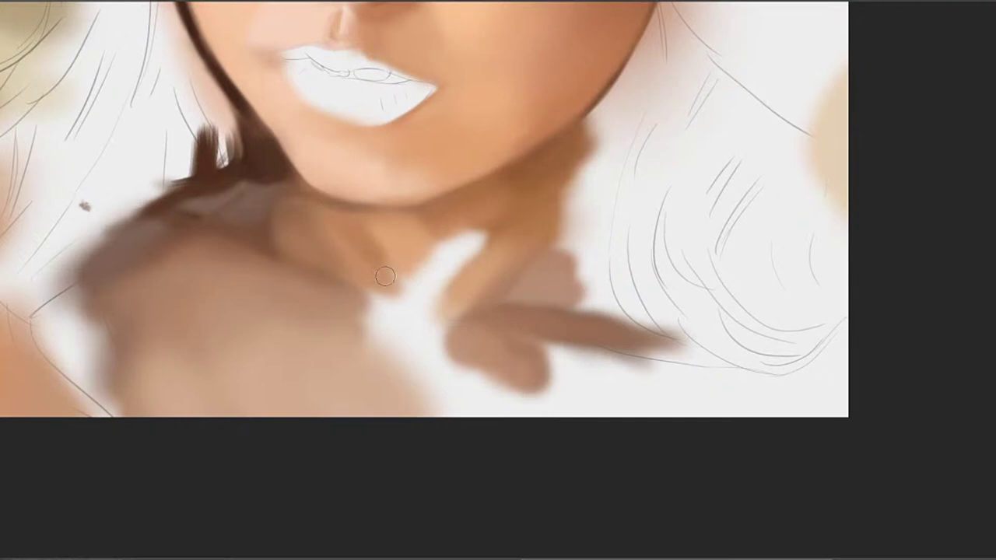
{"action": "left_click_drag", "start_coordinate": [390, 241], "coordinate": [373, 236]}
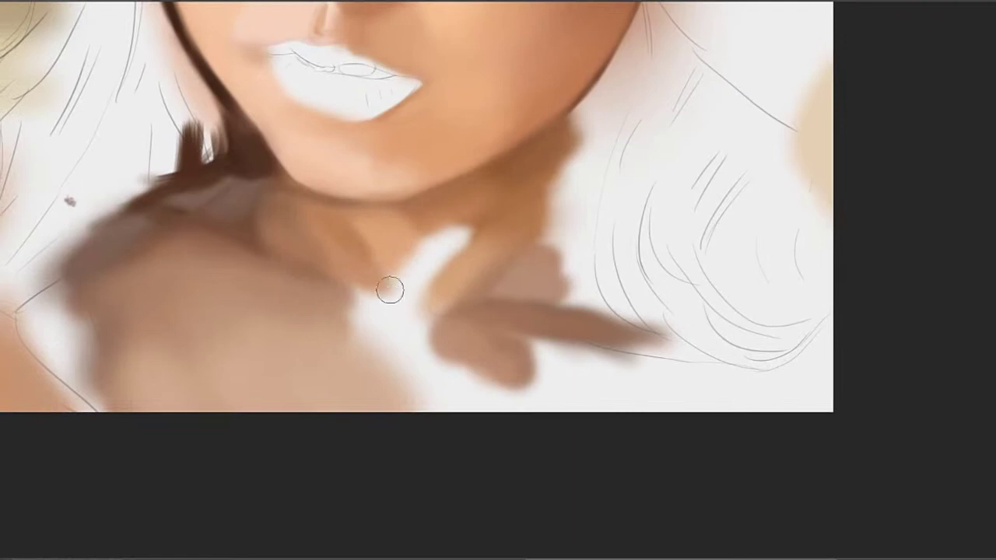
Fill the remaining white gap in the throat and upper chest with light tan skin tones, joining both sides of the neck
{"action": "mouse_move", "coordinate": [355, 317]}
{"action": "left_mouse_down"}
{"action": "mouse_move", "coordinate": [356, 291]}
{"action": "mouse_move", "coordinate": [367, 320]}
{"action": "mouse_move", "coordinate": [372, 303]}
{"action": "mouse_move", "coordinate": [391, 315]}
{"action": "mouse_move", "coordinate": [399, 302]}
{"action": "mouse_move", "coordinate": [364, 286]}
{"action": "mouse_move", "coordinate": [460, 286]}
{"action": "mouse_move", "coordinate": [372, 259]}
{"action": "mouse_move", "coordinate": [305, 320]}
{"action": "mouse_move", "coordinate": [383, 279]}
{"action": "mouse_move", "coordinate": [385, 246]}
{"action": "mouse_move", "coordinate": [359, 266]}
{"action": "mouse_move", "coordinate": [370, 246]}
{"action": "mouse_move", "coordinate": [353, 254]}
{"action": "mouse_move", "coordinate": [337, 292]}
{"action": "mouse_move", "coordinate": [397, 262]}
{"action": "mouse_move", "coordinate": [366, 260]}
{"action": "mouse_move", "coordinate": [439, 212]}
{"action": "mouse_move", "coordinate": [386, 260]}
{"action": "mouse_move", "coordinate": [404, 229]}
{"action": "left_mouse_up"}
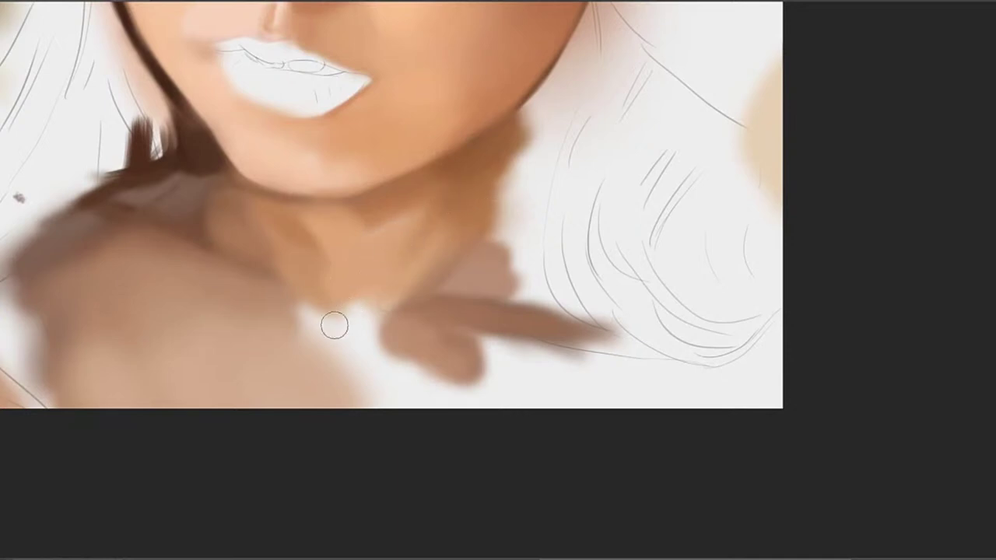
{"action": "mouse_move", "coordinate": [343, 314]}
{"action": "left_mouse_down"}
{"action": "mouse_move", "coordinate": [418, 211]}
{"action": "mouse_move", "coordinate": [389, 263]}
{"action": "mouse_move", "coordinate": [359, 233]}
{"action": "left_mouse_up"}
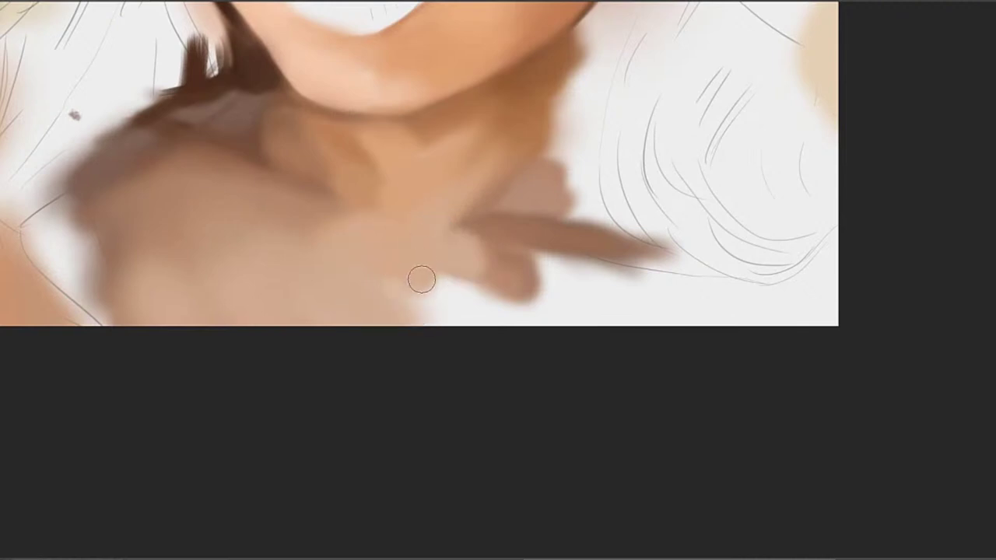
{"action": "mouse_move", "coordinate": [421, 279]}
{"action": "left_mouse_down"}
{"action": "mouse_move", "coordinate": [396, 287]}
{"action": "mouse_move", "coordinate": [527, 301]}
{"action": "mouse_move", "coordinate": [489, 311]}
{"action": "mouse_move", "coordinate": [550, 303]}
{"action": "mouse_move", "coordinate": [579, 311]}
{"action": "left_mouse_up"}
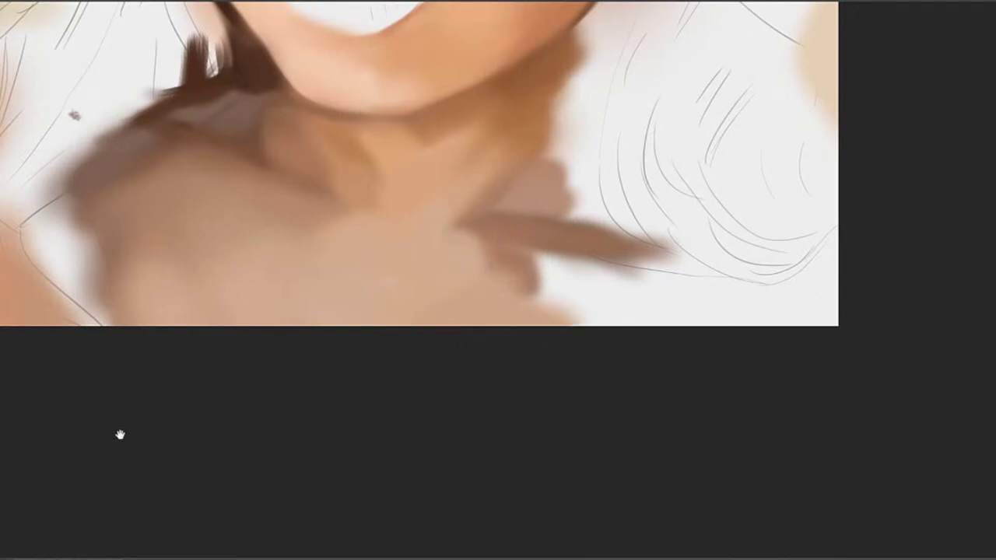
Extend reddish and light tan skin tones across the chest below the collarbone to the far edge of the canvas
{"action": "left_click_drag", "start_coordinate": [587, 347], "coordinate": [542, 323]}
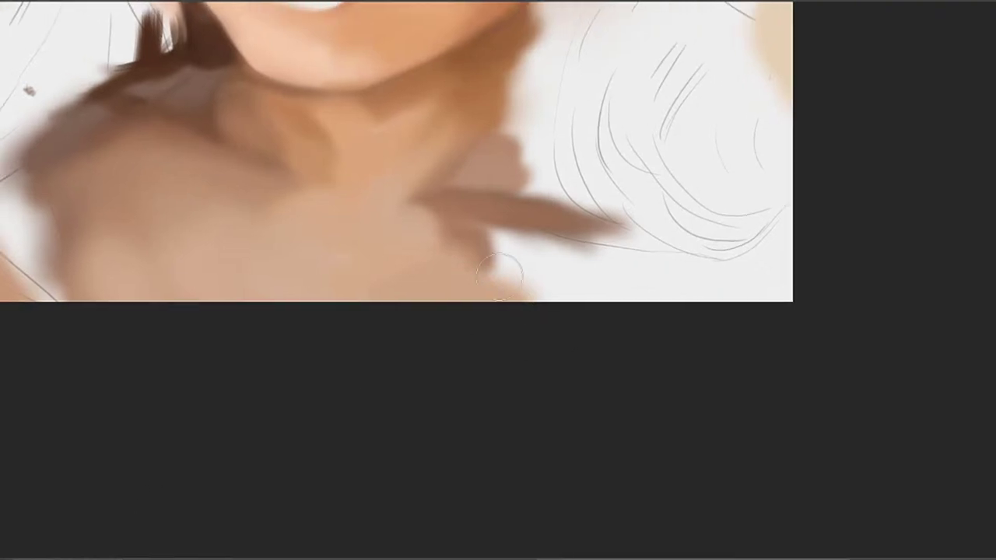
{"action": "mouse_move", "coordinate": [505, 264]}
{"action": "left_mouse_down"}
{"action": "mouse_move", "coordinate": [557, 308]}
{"action": "mouse_move", "coordinate": [561, 295]}
{"action": "mouse_move", "coordinate": [540, 268]}
{"action": "mouse_move", "coordinate": [581, 266]}
{"action": "mouse_move", "coordinate": [451, 241]}
{"action": "mouse_move", "coordinate": [502, 245]}
{"action": "mouse_move", "coordinate": [460, 242]}
{"action": "left_mouse_up"}
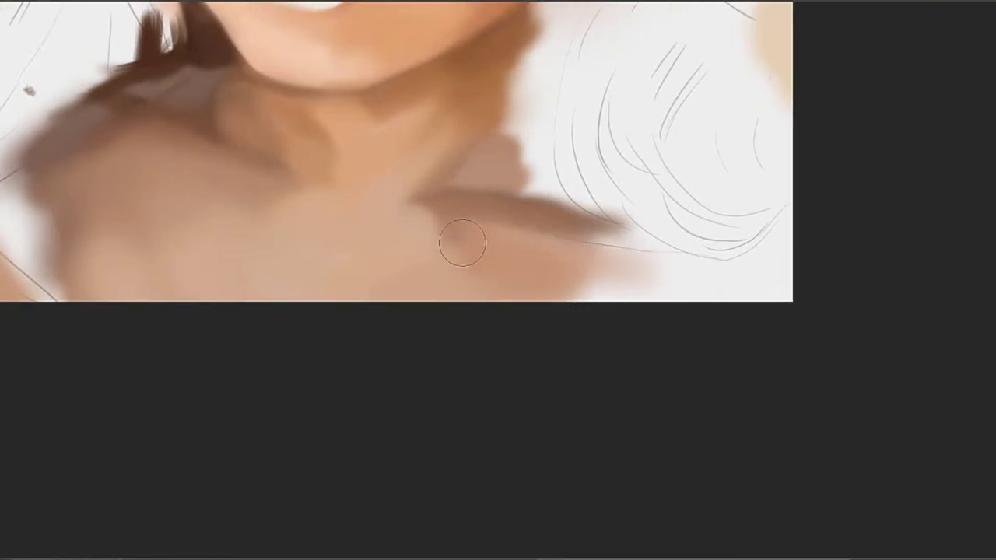
{"action": "left_click", "coordinate": [553, 246], "text": "alt"}
{"action": "left_click_drag", "start_coordinate": [613, 263], "coordinate": [633, 262]}
{"action": "mouse_move", "coordinate": [547, 274]}
{"action": "left_mouse_down"}
{"action": "mouse_move", "coordinate": [637, 260]}
{"action": "mouse_move", "coordinate": [590, 255]}
{"action": "mouse_move", "coordinate": [573, 283]}
{"action": "mouse_move", "coordinate": [629, 283]}
{"action": "mouse_move", "coordinate": [639, 322]}
{"action": "mouse_move", "coordinate": [593, 266]}
{"action": "mouse_move", "coordinate": [656, 277]}
{"action": "mouse_move", "coordinate": [596, 302]}
{"action": "mouse_move", "coordinate": [638, 281]}
{"action": "mouse_move", "coordinate": [620, 301]}
{"action": "mouse_move", "coordinate": [693, 307]}
{"action": "left_mouse_up"}
{"action": "mouse_move", "coordinate": [757, 298]}
{"action": "left_mouse_down"}
{"action": "mouse_move", "coordinate": [713, 269]}
{"action": "mouse_move", "coordinate": [713, 202]}
{"action": "mouse_move", "coordinate": [651, 284]}
{"action": "left_mouse_up"}
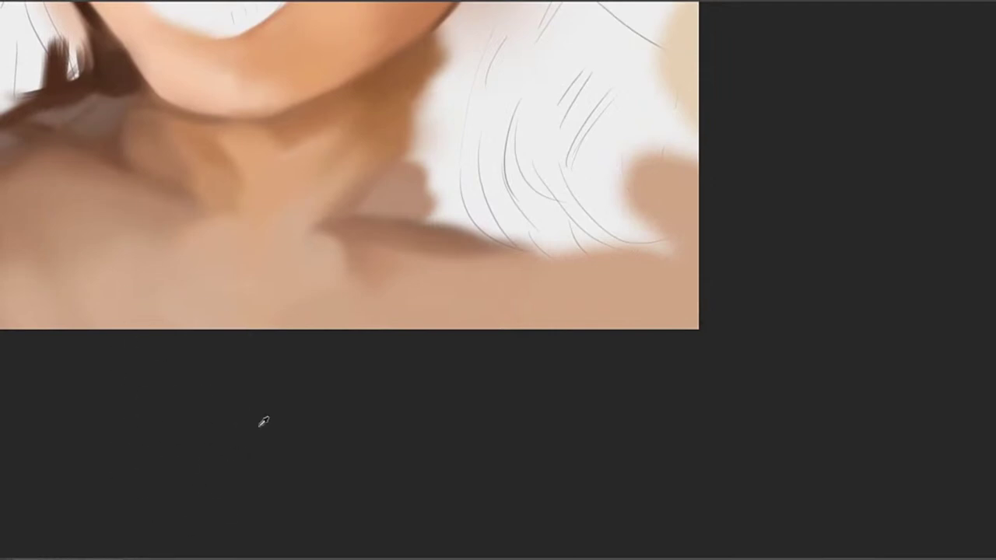
Block in the far shoulder with a larger brush and muted tan, and soften it with a lighter peach tone
{"action": "mouse_move", "coordinate": [647, 213]}
{"action": "left_mouse_down"}
{"action": "mouse_move", "coordinate": [620, 262]}
{"action": "mouse_move", "coordinate": [625, 251]}
{"action": "left_mouse_up"}
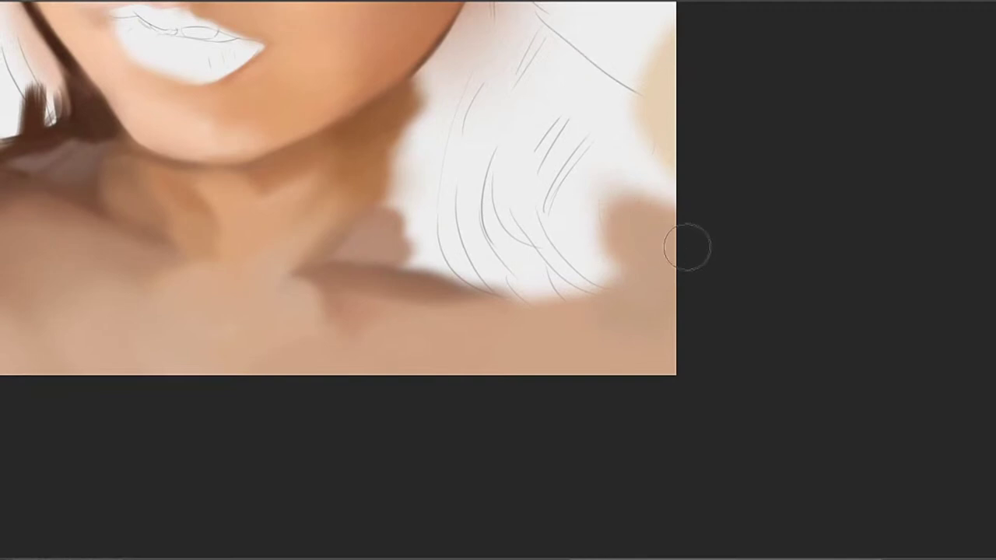
{"action": "mouse_move", "coordinate": [686, 247]}
{"action": "left_mouse_down"}
{"action": "mouse_move", "coordinate": [588, 230]}
{"action": "mouse_move", "coordinate": [638, 210]}
{"action": "mouse_move", "coordinate": [630, 250]}
{"action": "mouse_move", "coordinate": [618, 218]}
{"action": "mouse_move", "coordinate": [610, 240]}
{"action": "mouse_move", "coordinate": [629, 291]}
{"action": "mouse_move", "coordinate": [566, 332]}
{"action": "mouse_move", "coordinate": [637, 295]}
{"action": "mouse_move", "coordinate": [631, 334]}
{"action": "left_mouse_up"}
{"action": "key", "text": "bracketright"}
{"action": "key", "text": "bracketright"}
{"action": "key", "text": "bracketright"}
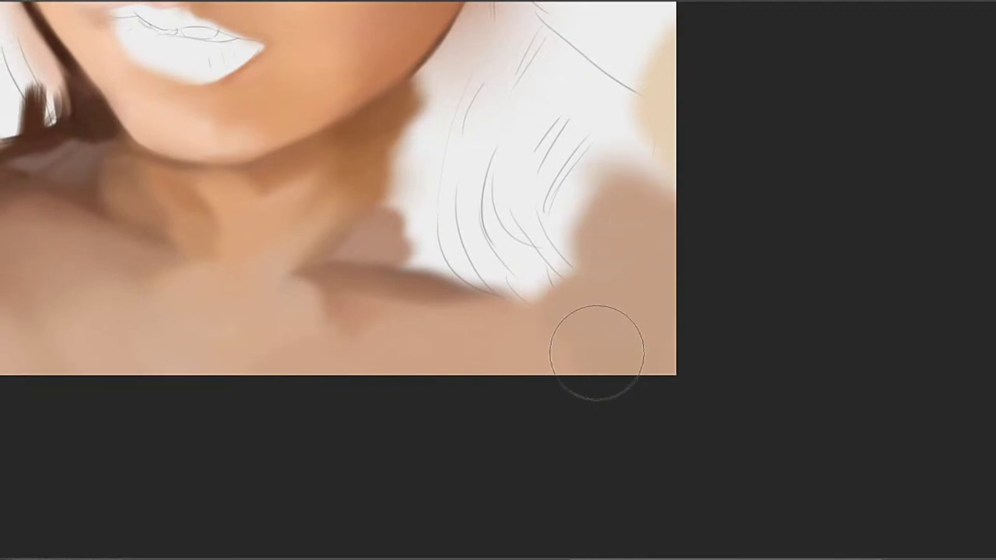
{"action": "left_click_drag", "start_coordinate": [542, 349], "coordinate": [514, 335]}
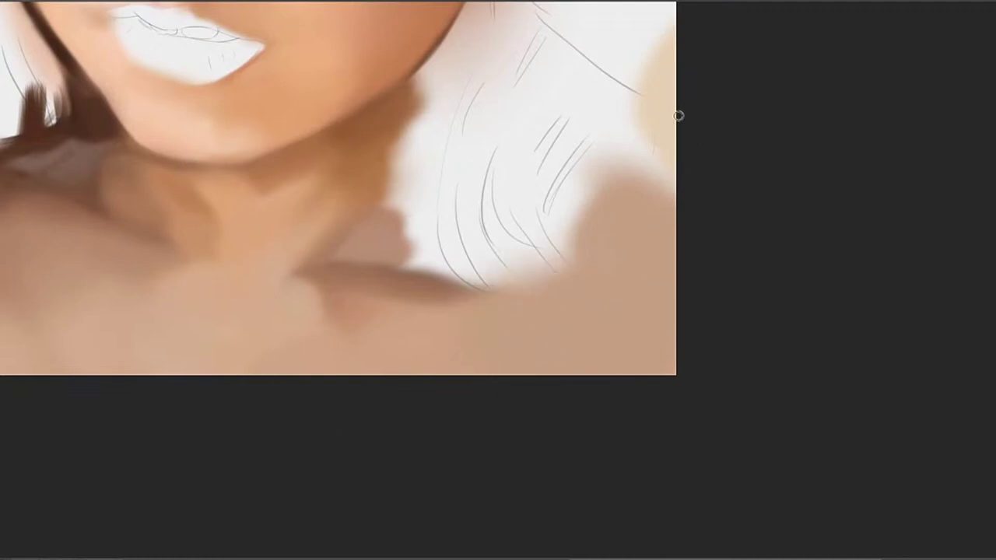
{"action": "left_click_drag", "start_coordinate": [599, 291], "coordinate": [629, 341]}
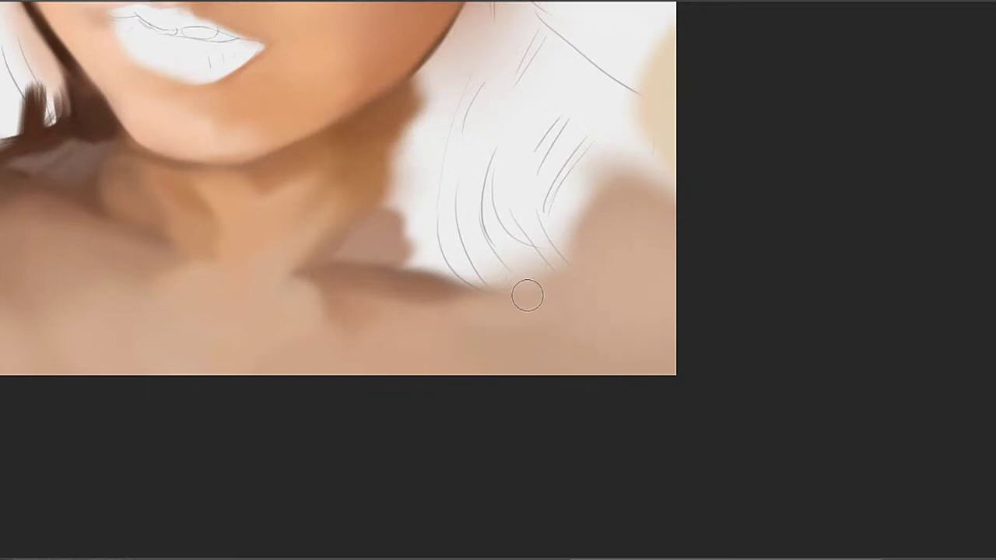
Extend the brown collarbone shadow out to the far shoulder with a sampled brown and soften it with a larger brush
{"action": "key", "text": "space"}
{"action": "mouse_move", "coordinate": [434, 321]}
{"action": "left_mouse_down"}
{"action": "mouse_move", "coordinate": [581, 298]}
{"action": "mouse_move", "coordinate": [607, 241]}
{"action": "mouse_move", "coordinate": [689, 239]}
{"action": "left_mouse_up"}
{"action": "key", "text": "space"}
{"action": "left_click", "coordinate": [607, 237], "text": "alt"}
{"action": "mouse_move", "coordinate": [621, 234]}
{"action": "left_mouse_down"}
{"action": "mouse_move", "coordinate": [737, 199]}
{"action": "mouse_move", "coordinate": [697, 224]}
{"action": "mouse_move", "coordinate": [734, 190]}
{"action": "mouse_move", "coordinate": [684, 211]}
{"action": "mouse_move", "coordinate": [674, 231]}
{"action": "mouse_move", "coordinate": [646, 223]}
{"action": "mouse_move", "coordinate": [613, 235]}
{"action": "mouse_move", "coordinate": [608, 217]}
{"action": "mouse_move", "coordinate": [630, 217]}
{"action": "mouse_move", "coordinate": [595, 246]}
{"action": "mouse_move", "coordinate": [541, 247]}
{"action": "mouse_move", "coordinate": [591, 267]}
{"action": "mouse_move", "coordinate": [696, 256]}
{"action": "mouse_move", "coordinate": [618, 255]}
{"action": "mouse_move", "coordinate": [740, 240]}
{"action": "left_mouse_up"}
{"action": "key", "text": "]"}
{"action": "key", "text": "]"}
{"action": "key", "text": "]"}
{"action": "key", "text": "]"}
{"action": "key", "text": "]"}
{"action": "left_click_drag", "start_coordinate": [547, 218], "coordinate": [585, 243]}
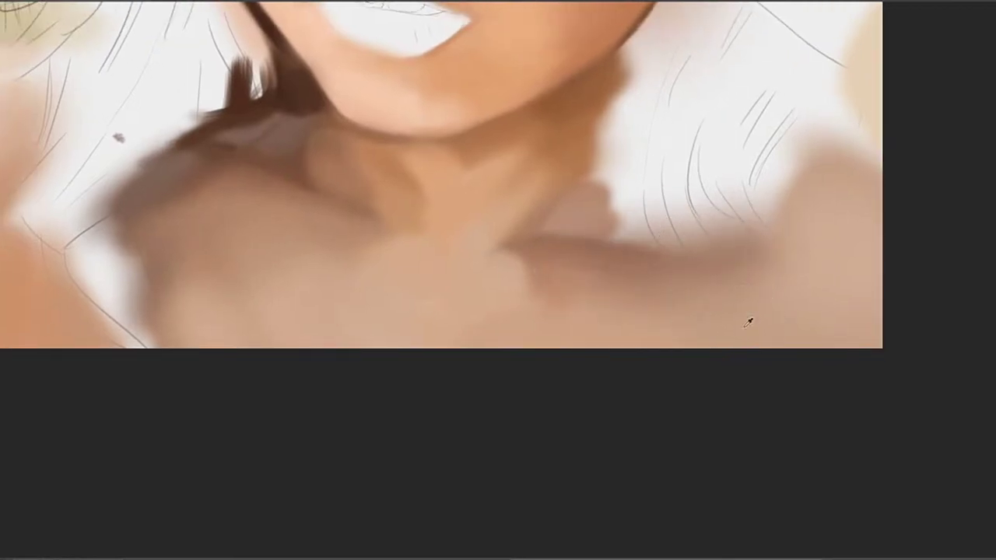
Blend the inner end of the collarbone shadow into the center of the chest with sampled brown and tan tones
{"action": "left_click", "coordinate": [745, 314], "text": "alt"}
{"action": "left_click_drag", "start_coordinate": [556, 225], "coordinate": [550, 242]}
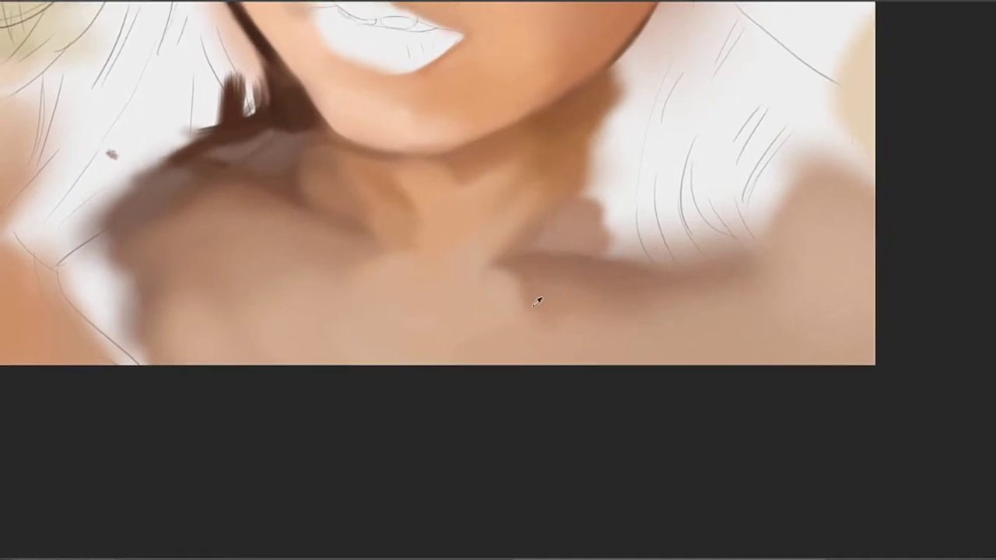
{"action": "left_click", "coordinate": [489, 338], "text": "alt"}
{"action": "left_click", "coordinate": [504, 263], "text": "alt"}
{"action": "left_click_drag", "start_coordinate": [502, 261], "coordinate": [474, 282]}
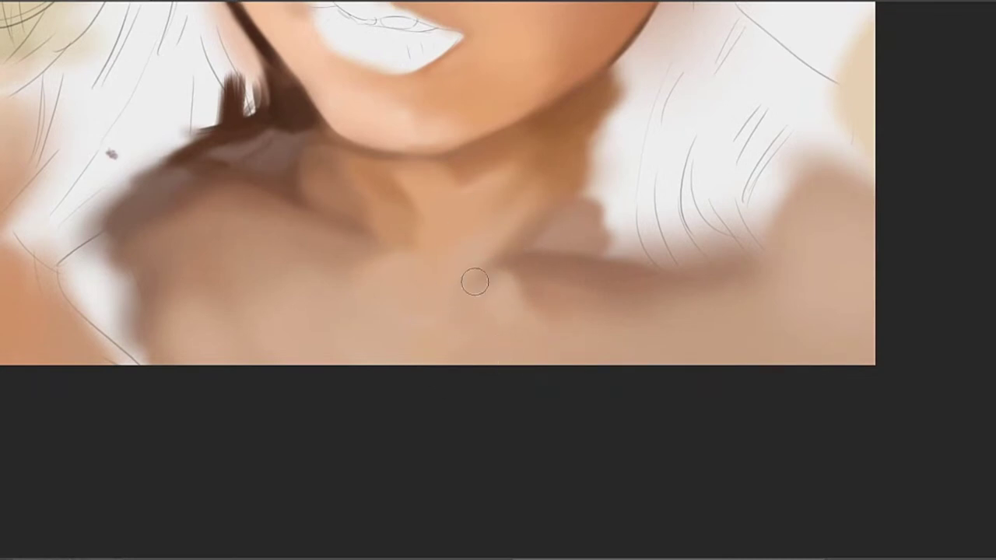
{"action": "left_click", "coordinate": [457, 303], "text": "alt"}
{"action": "left_click", "coordinate": [462, 321], "text": "alt"}
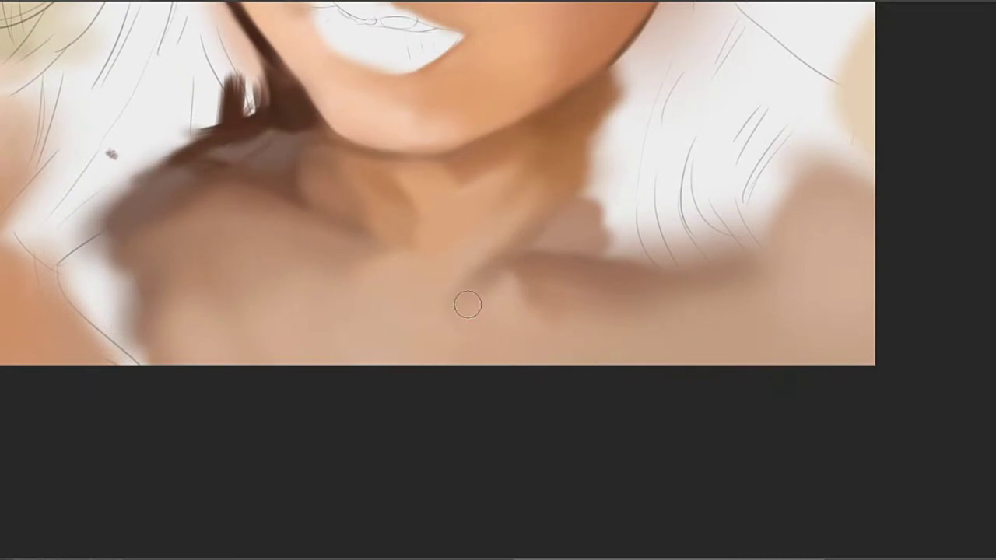
Refine the light and shadow on the far side of the neck below the jaw with sampled orange-brown tones
{"action": "left_click_drag", "start_coordinate": [543, 226], "coordinate": [507, 277]}
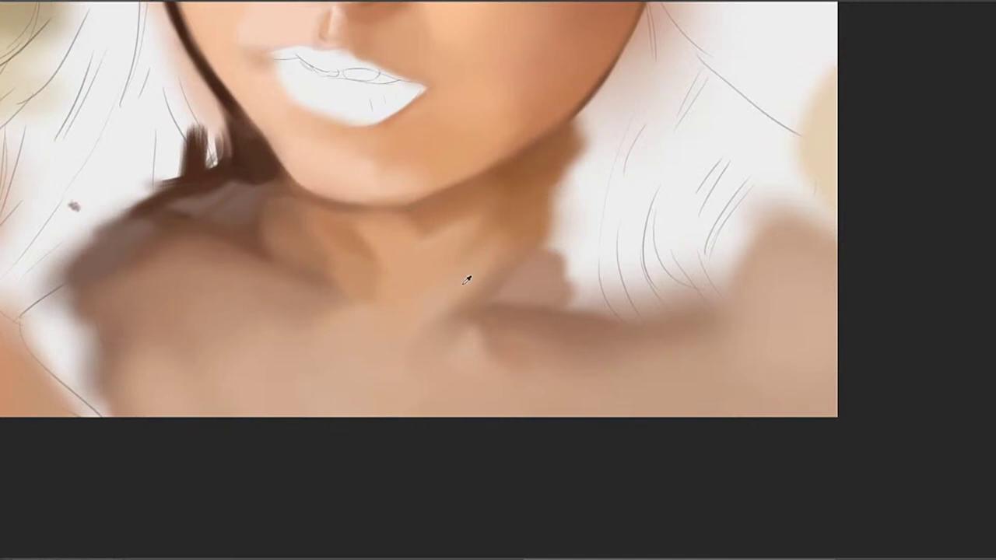
{"action": "left_click", "coordinate": [503, 213], "text": "alt"}
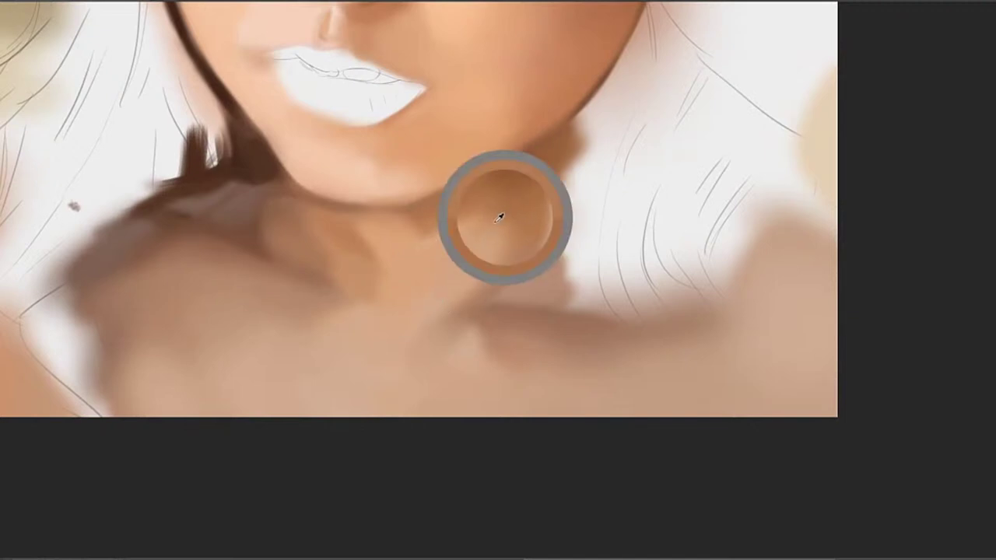
{"action": "left_click", "coordinate": [458, 227], "text": "alt"}
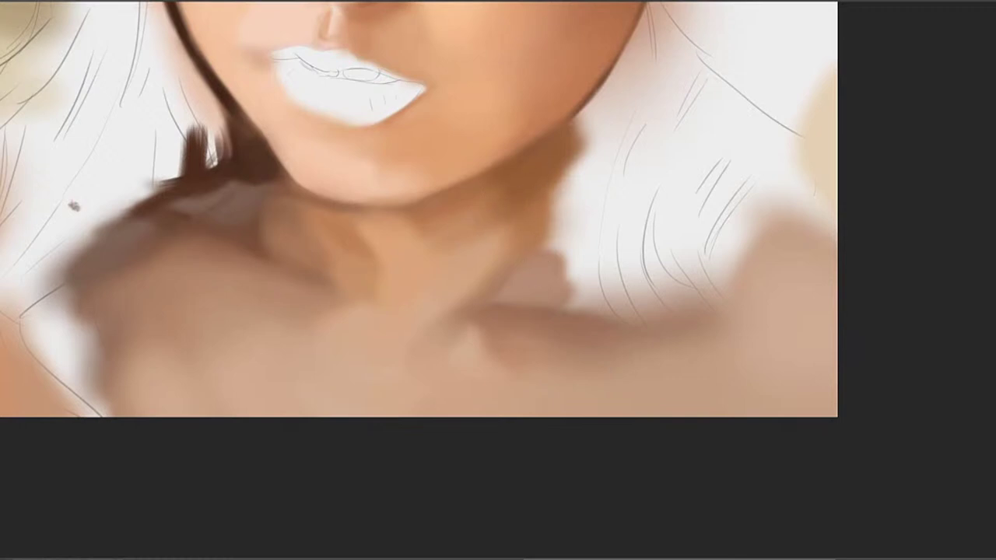
Blend the front of the neck under the chin with sampled tan and orange-brown skin tones
{"action": "mouse_move", "coordinate": [37, 358]}
{"action": "left_mouse_down"}
{"action": "mouse_move", "coordinate": [134, 310]}
{"action": "mouse_move", "coordinate": [221, 310]}
{"action": "left_mouse_up"}
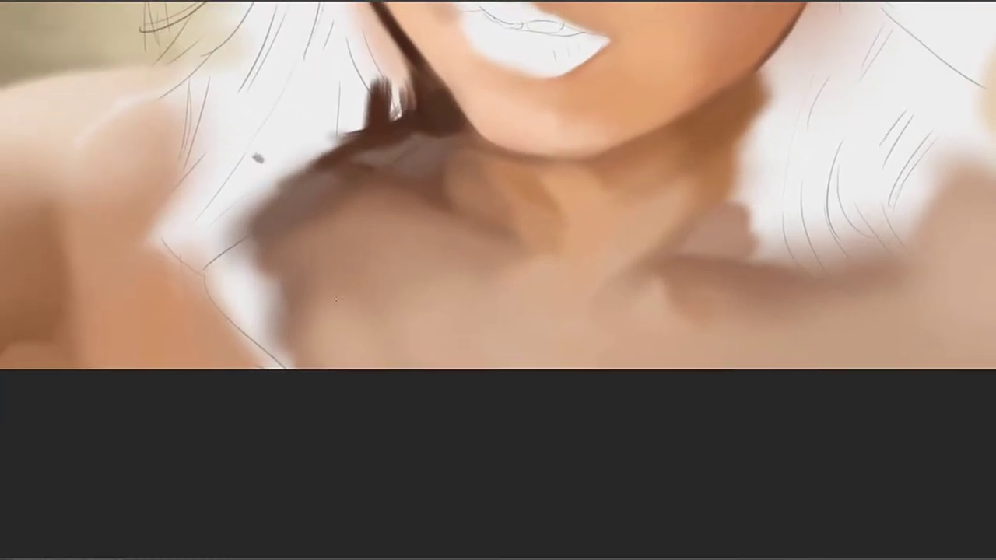
{"action": "mouse_move", "coordinate": [513, 261]}
{"action": "left_mouse_down"}
{"action": "mouse_move", "coordinate": [506, 251]}
{"action": "mouse_move", "coordinate": [497, 272]}
{"action": "left_mouse_up"}
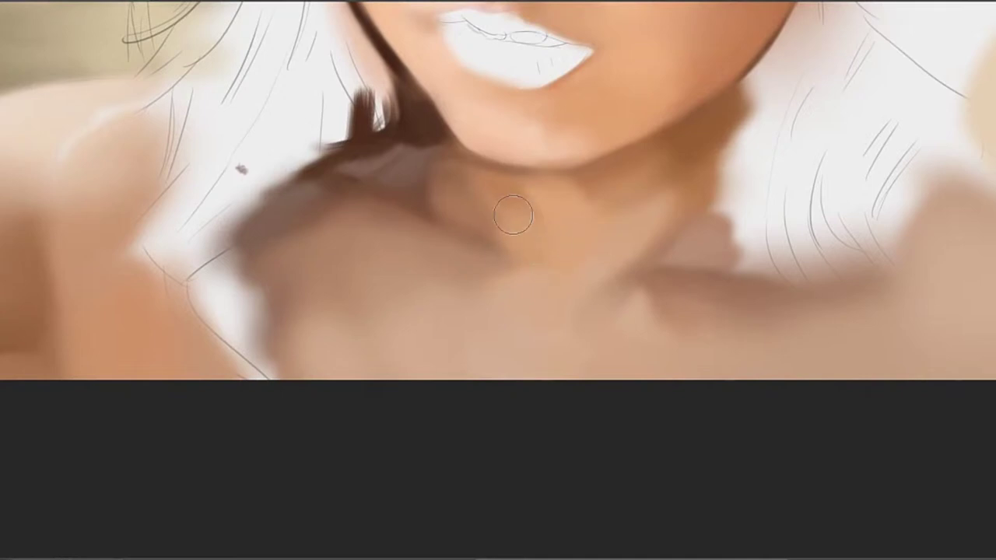
{"action": "left_click", "coordinate": [630, 239], "text": "alt"}
{"action": "left_click_drag", "start_coordinate": [563, 190], "coordinate": [570, 211]}
{"action": "left_click", "coordinate": [613, 189], "text": "alt"}
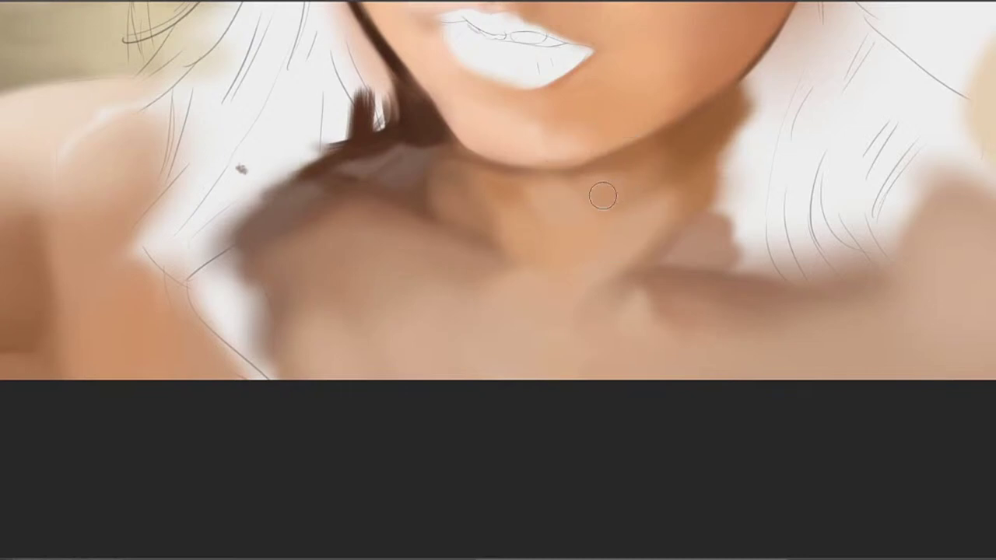
{"action": "left_click", "coordinate": [619, 184], "text": "alt"}
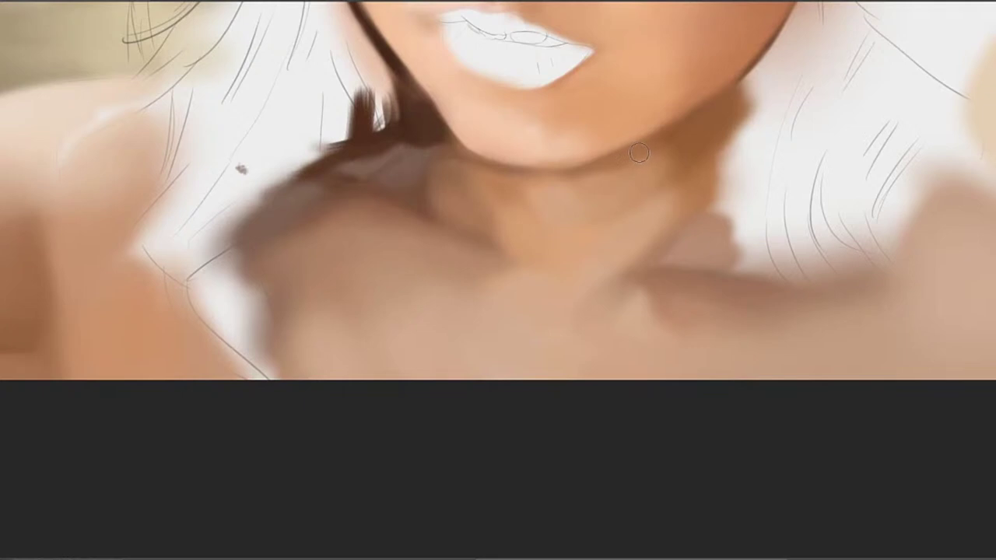
{"action": "left_click", "coordinate": [519, 182], "text": "alt"}
{"action": "left_click_drag", "start_coordinate": [541, 213], "coordinate": [586, 173]}
{"action": "key", "text": "]"}
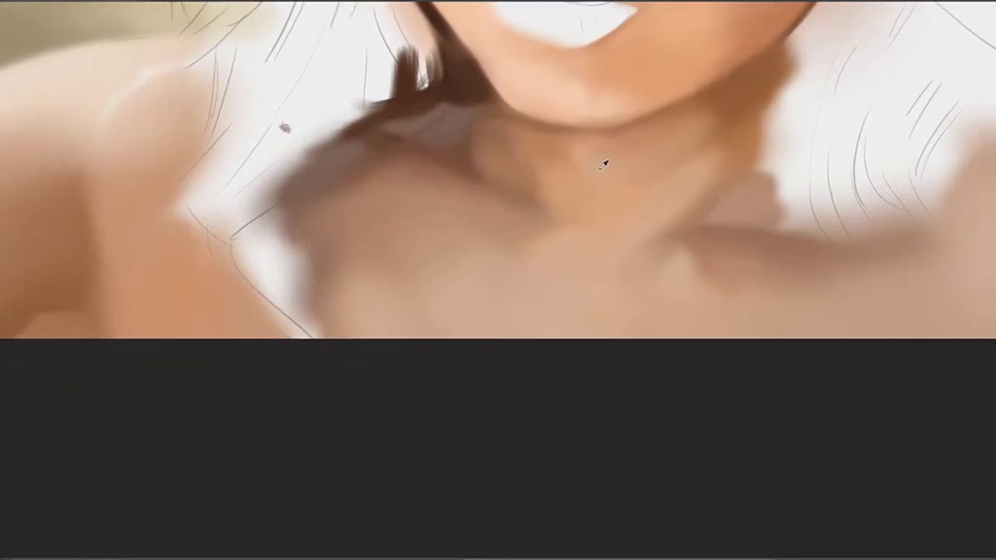
Soften the shadow transitions on the near side of the neck down to the collarbone with sampled brown tones
{"action": "mouse_move", "coordinate": [580, 222]}
{"action": "left_mouse_down"}
{"action": "mouse_move", "coordinate": [624, 216]}
{"action": "mouse_move", "coordinate": [618, 209]}
{"action": "left_mouse_up"}
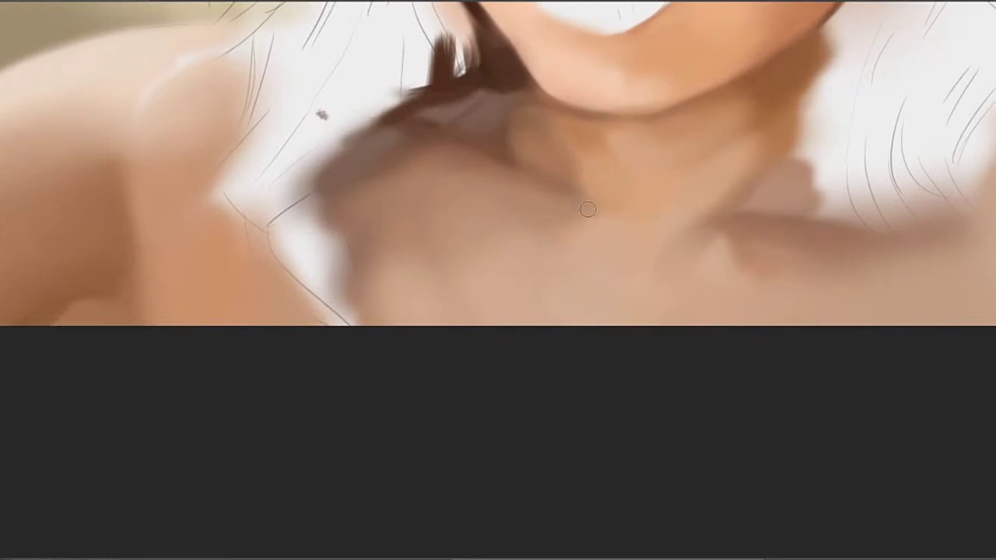
{"action": "left_click_drag", "start_coordinate": [115, 300], "coordinate": [124, 335]}
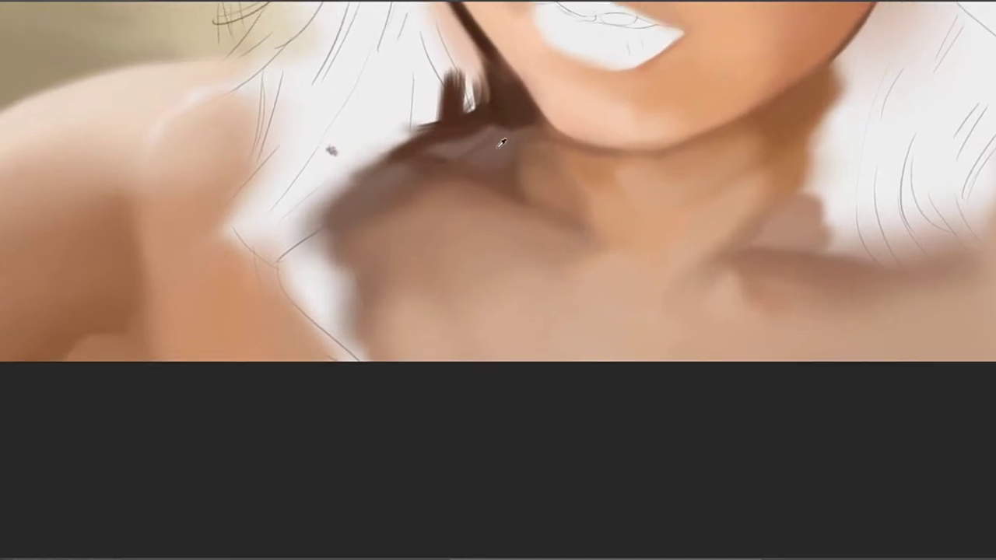
{"action": "left_click_drag", "start_coordinate": [514, 170], "coordinate": [515, 192]}
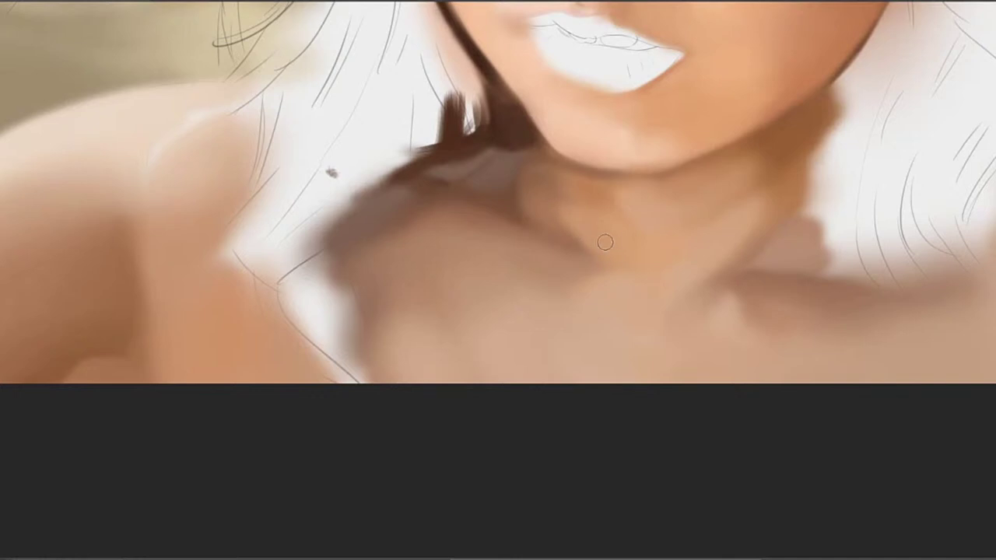
{"action": "left_click_drag", "start_coordinate": [587, 208], "coordinate": [540, 238]}
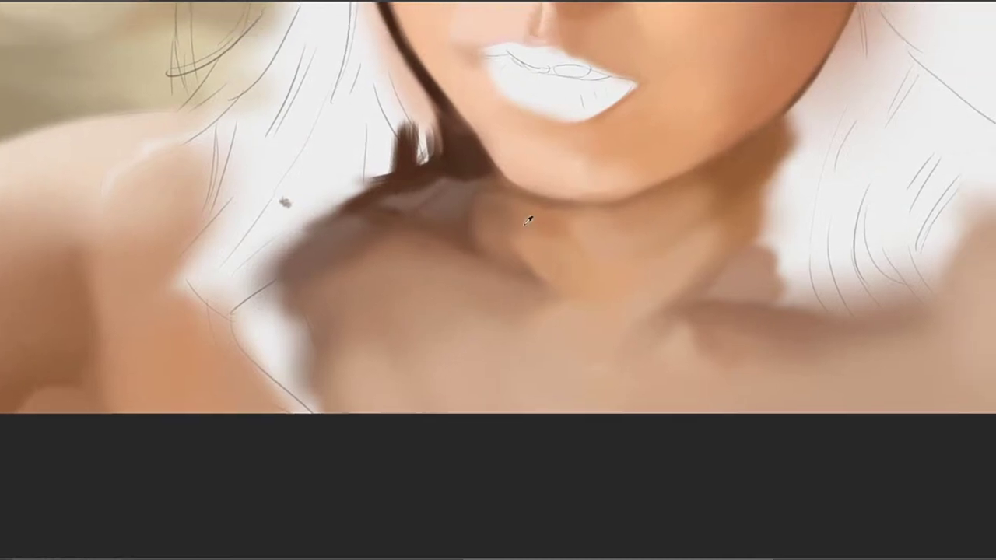
{"action": "left_click", "coordinate": [542, 208], "text": "alt"}
{"action": "mouse_move", "coordinate": [562, 236]}
{"action": "left_mouse_down"}
{"action": "mouse_move", "coordinate": [547, 243]}
{"action": "mouse_move", "coordinate": [558, 262]}
{"action": "mouse_move", "coordinate": [515, 245]}
{"action": "left_mouse_up"}
{"action": "left_click_drag", "start_coordinate": [576, 302], "coordinate": [539, 183]}
{"action": "left_click_drag", "start_coordinate": [539, 246], "coordinate": [489, 247]}
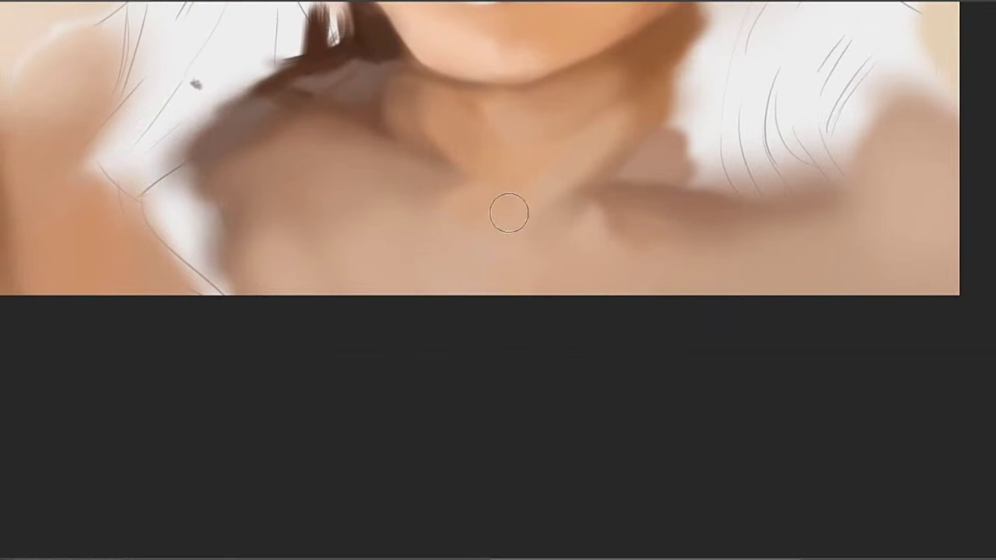
Blend the base of the neck into the upper chest with a larger brush and a sampled tan
{"action": "left_click_drag", "start_coordinate": [575, 224], "coordinate": [559, 237]}
{"action": "left_click", "coordinate": [441, 233], "text": "alt"}
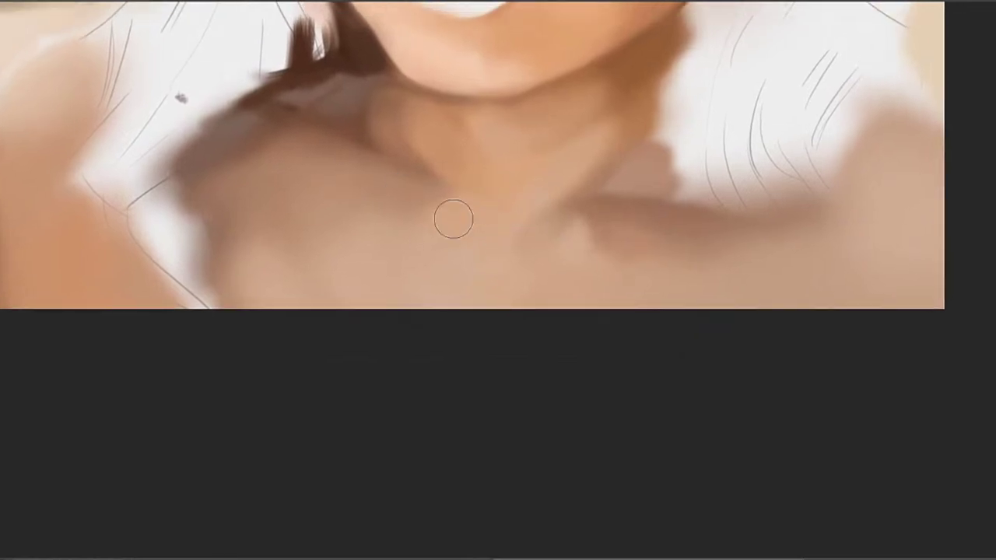
{"action": "left_click_drag", "start_coordinate": [465, 243], "coordinate": [593, 219]}
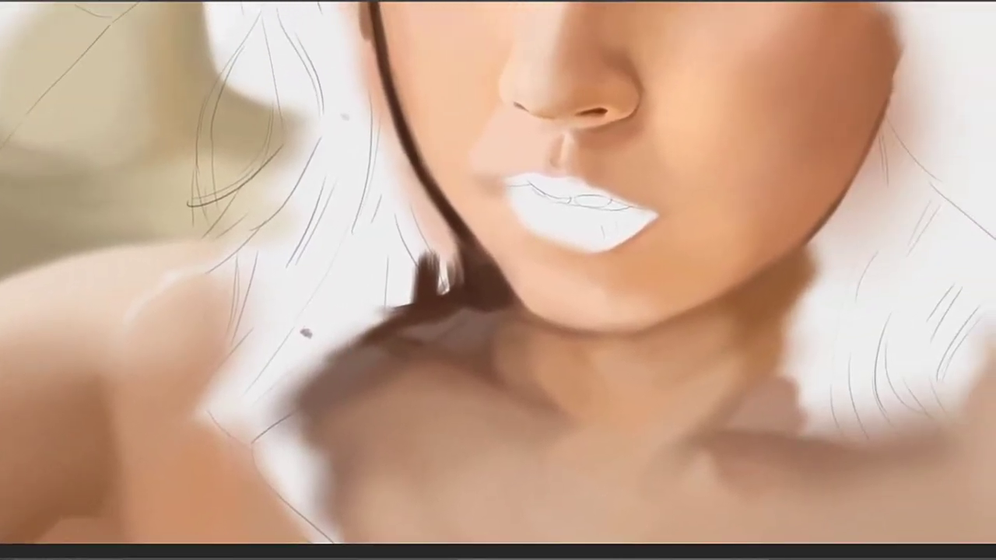
Start the near eyebrow with fine brown hair strokes at its inner tip, using a much smaller brush, and undo misplaced strokes
{"action": "scroll", "coordinate": [618, 232], "scroll_direction": "down", "scroll_amount": 3}
{"action": "mouse_move", "coordinate": [631, 104]}
{"action": "left_mouse_down"}
{"action": "mouse_move", "coordinate": [604, 183]}
{"action": "mouse_move", "coordinate": [542, 195]}
{"action": "mouse_move", "coordinate": [516, 297]}
{"action": "left_mouse_up"}
{"action": "scroll", "coordinate": [537, 223], "scroll_direction": "up", "scroll_amount": 1}
{"action": "scroll", "coordinate": [618, 158], "scroll_direction": "up", "scroll_amount": 2}
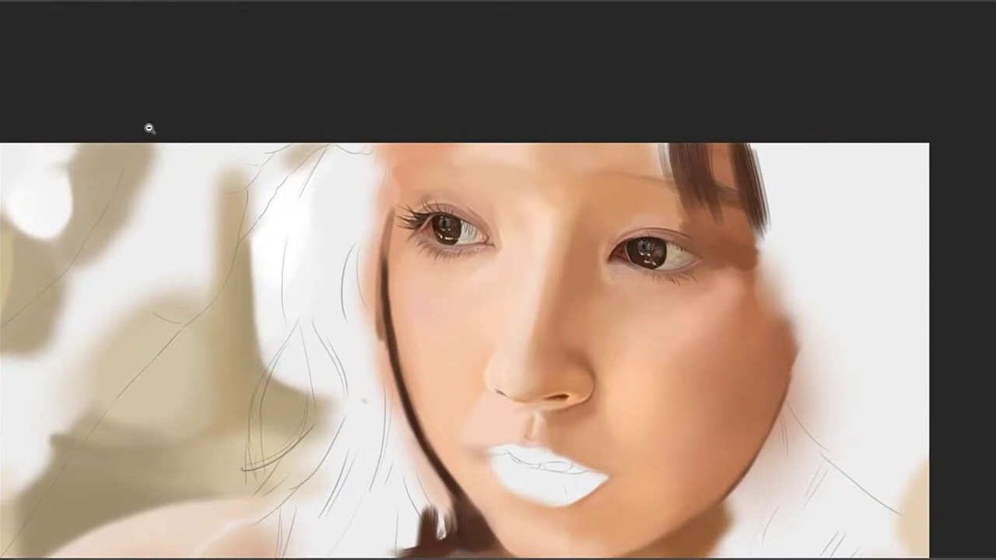
{"action": "left_click_drag", "start_coordinate": [480, 201], "coordinate": [587, 178]}
{"action": "left_click_drag", "start_coordinate": [528, 187], "coordinate": [529, 222]}
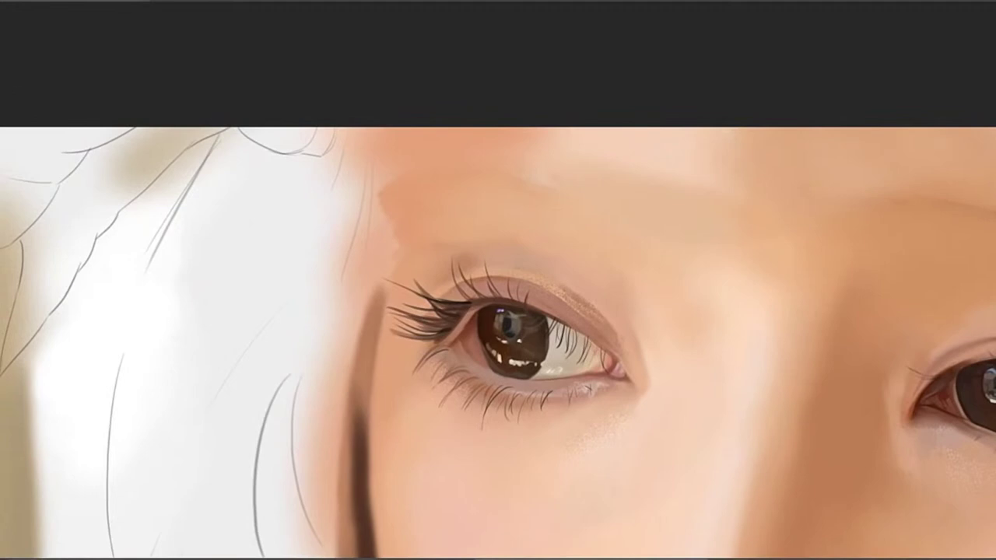
{"action": "key", "text": "bracketleft"}
{"action": "key", "text": "bracketleft"}
{"action": "key", "text": "bracketleft"}
{"action": "key", "text": "bracketleft"}
{"action": "key", "text": "bracketleft"}
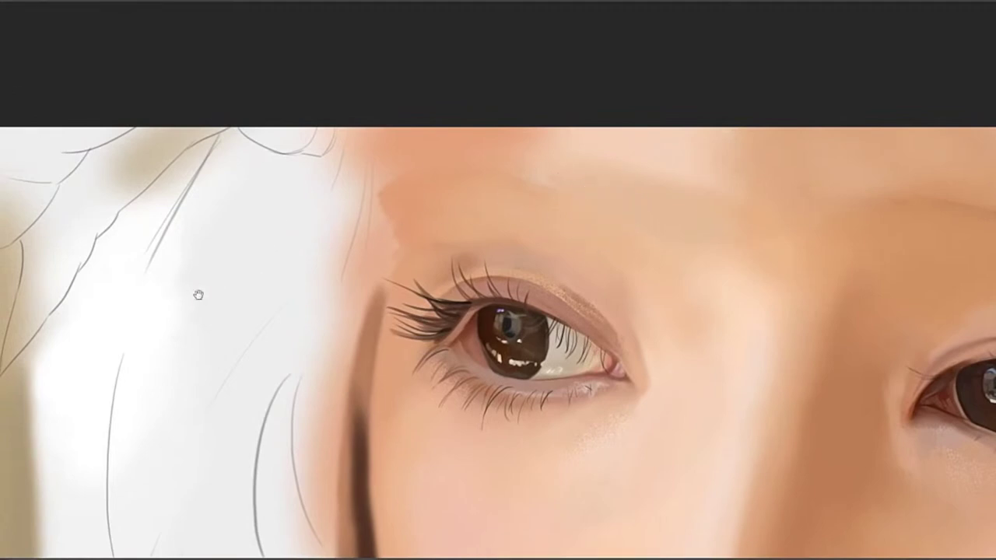
{"action": "left_click_drag", "start_coordinate": [593, 265], "coordinate": [616, 276]}
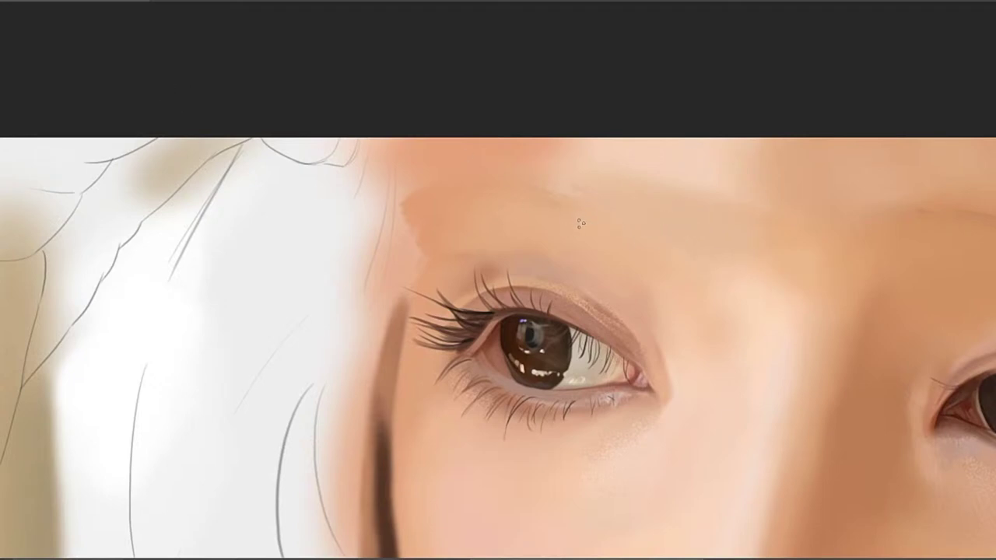
{"action": "mouse_move", "coordinate": [528, 194]}
{"action": "left_mouse_down"}
{"action": "mouse_move", "coordinate": [607, 225]}
{"action": "mouse_move", "coordinate": [643, 209]}
{"action": "left_mouse_up"}
{"action": "key", "text": "ctrl+z"}
{"action": "key", "text": "ctrl+z"}
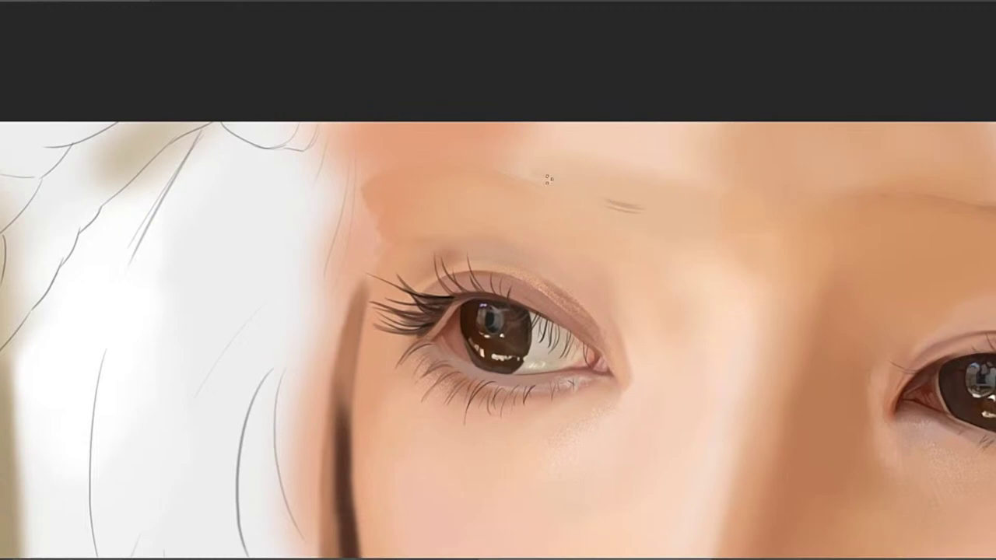
Build up the near eyebrow from the inner tip toward the arch with longer, overlapping brown hair strokes
{"action": "left_click_drag", "start_coordinate": [548, 179], "coordinate": [606, 209]}
{"action": "left_click_drag", "start_coordinate": [526, 166], "coordinate": [591, 202]}
{"action": "left_click_drag", "start_coordinate": [488, 160], "coordinate": [564, 200]}
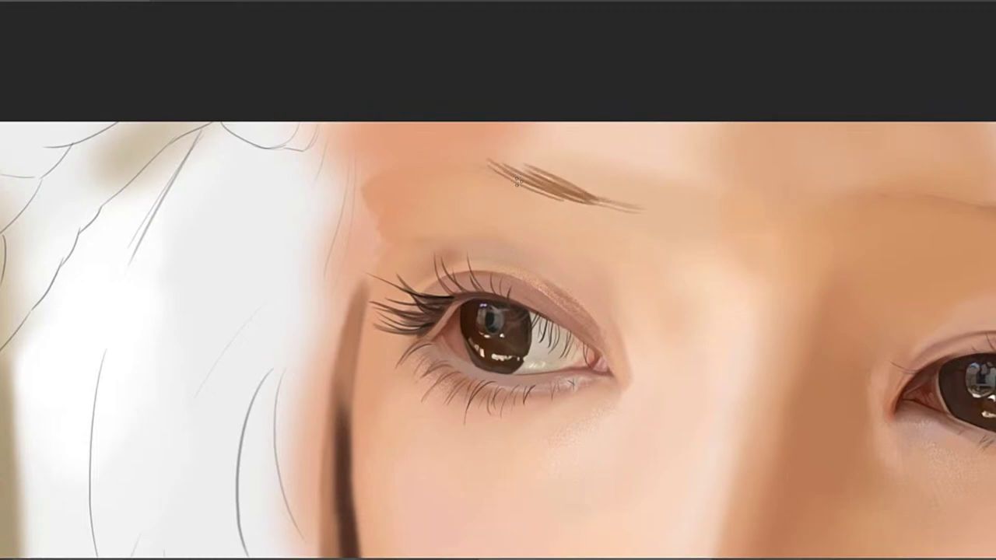
{"action": "left_click_drag", "start_coordinate": [424, 157], "coordinate": [545, 196]}
{"action": "left_click_drag", "start_coordinate": [486, 171], "coordinate": [547, 202]}
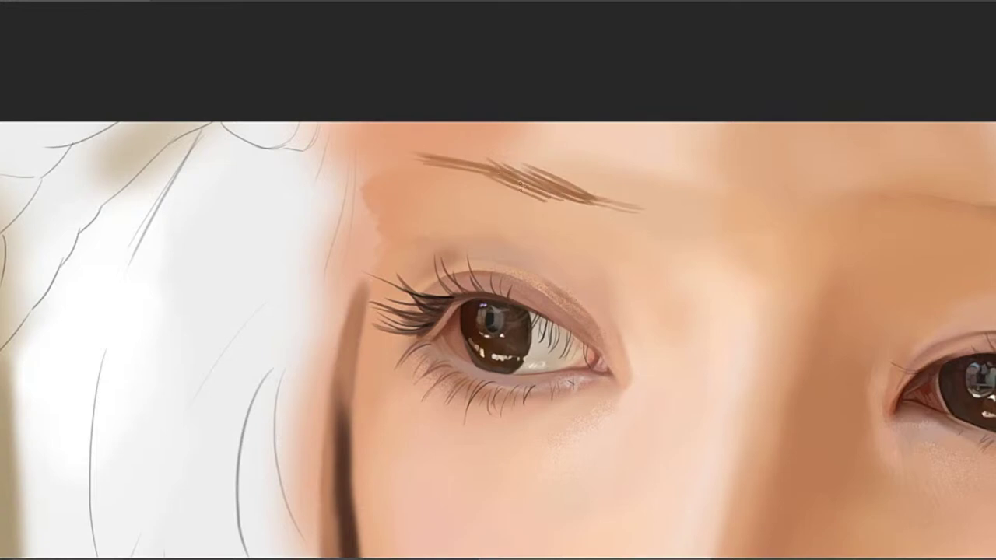
Rework the hair strokes in the middle of the near eyebrow into a smoother arch, undoing the stray ones
{"action": "key", "text": "ctrl+z"}
{"action": "key", "text": "ctrl+z"}
{"action": "left_click_drag", "start_coordinate": [503, 175], "coordinate": [583, 188]}
{"action": "left_click_drag", "start_coordinate": [496, 164], "coordinate": [575, 214]}
{"action": "key", "text": "ctrl+z"}
{"action": "key", "text": "ctrl+z"}
{"action": "mouse_move", "coordinate": [506, 180]}
{"action": "left_mouse_down"}
{"action": "mouse_move", "coordinate": [546, 201]}
{"action": "mouse_move", "coordinate": [542, 191]}
{"action": "left_mouse_up"}
{"action": "key", "text": "ctrl+z"}
{"action": "left_click_drag", "start_coordinate": [427, 147], "coordinate": [537, 172]}
{"action": "key", "text": "ctrl+z"}
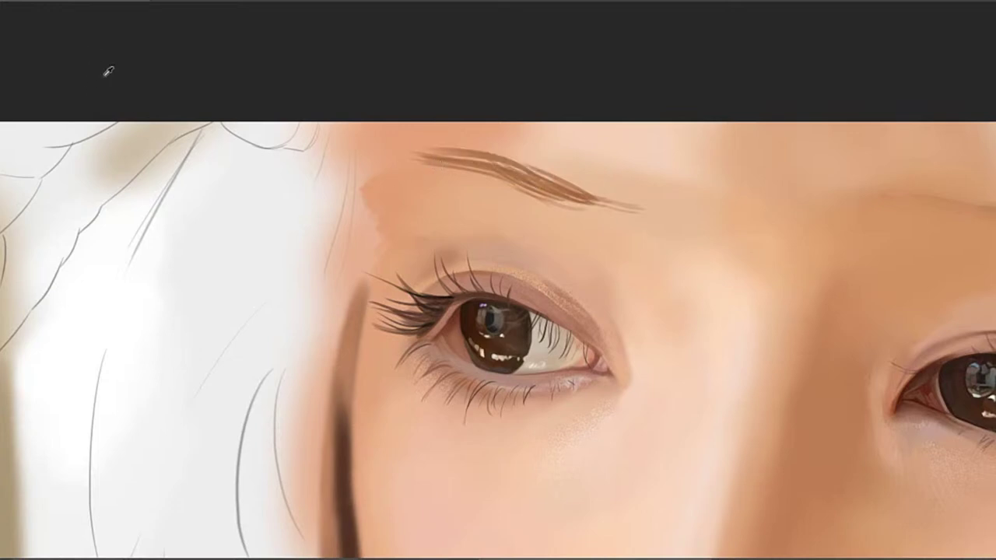
Extend the near eyebrow to its outer end and fill the outer half with dense brown hair strokes
{"action": "mouse_move", "coordinate": [472, 178]}
{"action": "left_mouse_down"}
{"action": "mouse_move", "coordinate": [381, 173]}
{"action": "mouse_move", "coordinate": [426, 142]}
{"action": "left_mouse_up"}
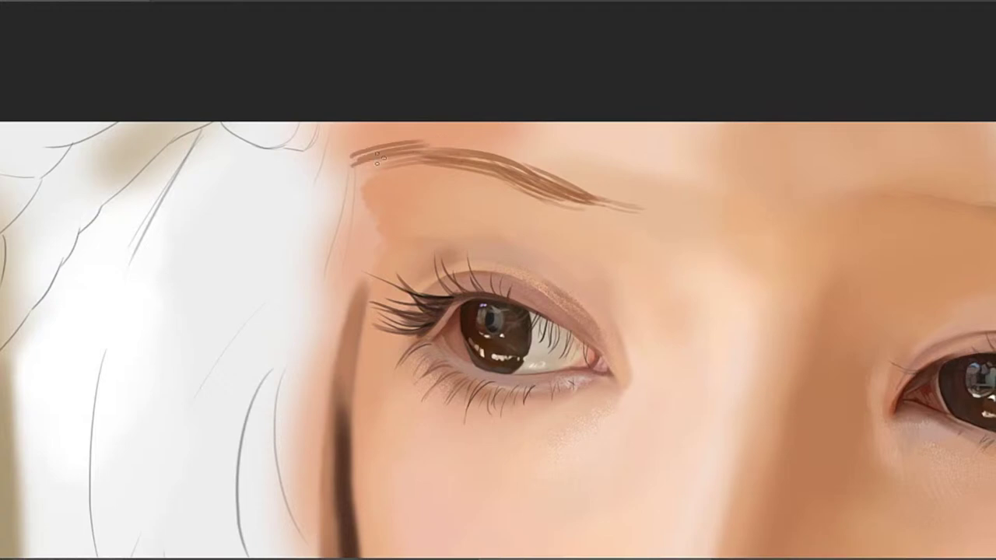
{"action": "mouse_move", "coordinate": [349, 168]}
{"action": "left_mouse_down"}
{"action": "mouse_move", "coordinate": [431, 149]}
{"action": "mouse_move", "coordinate": [452, 159]}
{"action": "mouse_move", "coordinate": [410, 161]}
{"action": "mouse_move", "coordinate": [437, 178]}
{"action": "left_mouse_up"}
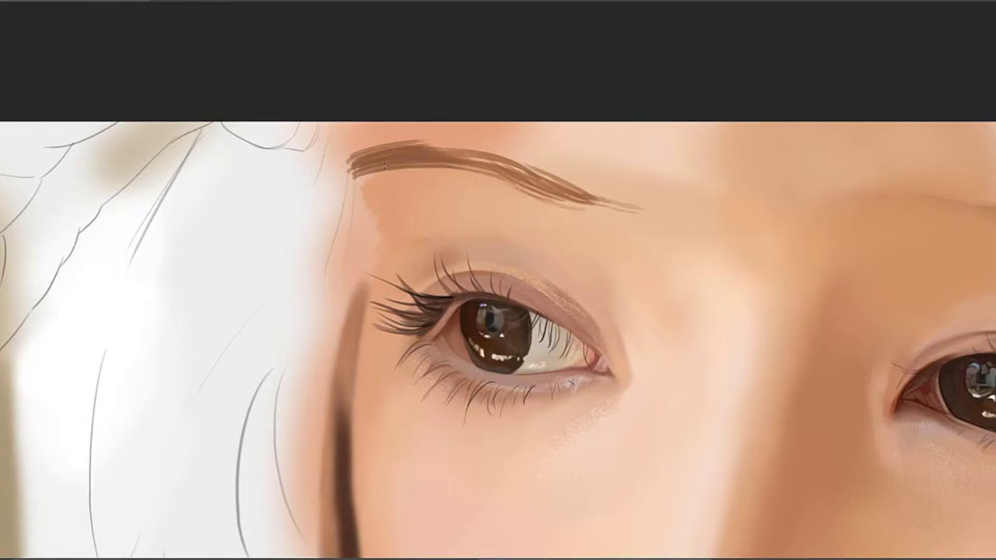
{"action": "left_click_drag", "start_coordinate": [446, 173], "coordinate": [391, 165]}
{"action": "left_click_drag", "start_coordinate": [457, 170], "coordinate": [400, 169]}
{"action": "left_click_drag", "start_coordinate": [465, 143], "coordinate": [380, 145]}
{"action": "left_click_drag", "start_coordinate": [471, 147], "coordinate": [371, 145]}
{"action": "mouse_move", "coordinate": [496, 151]}
{"action": "left_mouse_down"}
{"action": "mouse_move", "coordinate": [373, 143]}
{"action": "mouse_move", "coordinate": [458, 158]}
{"action": "left_mouse_up"}
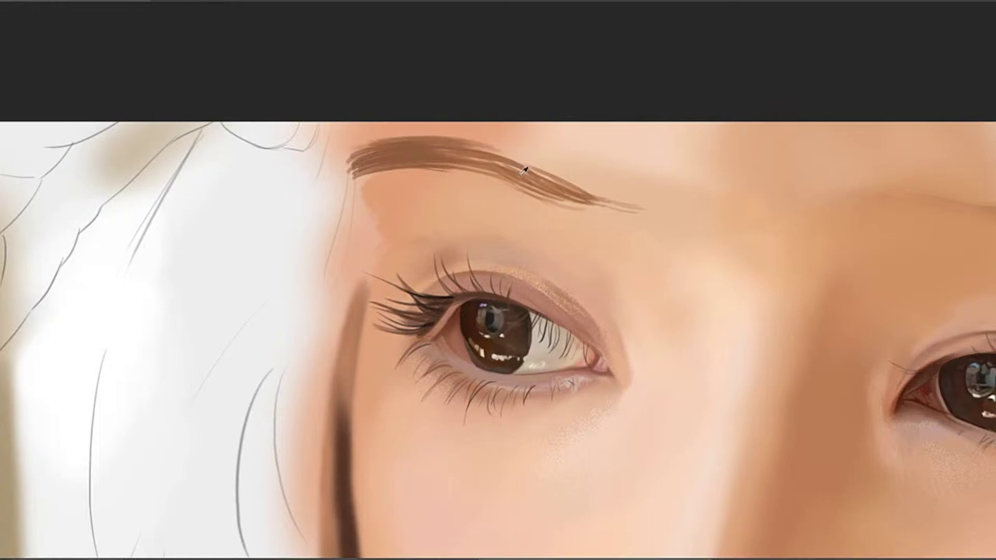
{"action": "left_click_drag", "start_coordinate": [526, 173], "coordinate": [471, 161]}
{"action": "left_click_drag", "start_coordinate": [388, 143], "coordinate": [348, 144]}
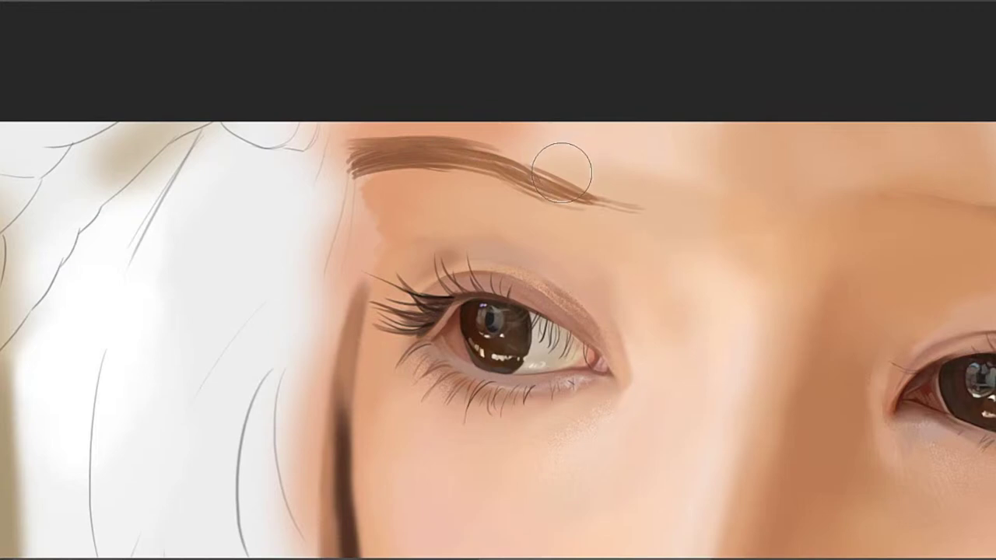
Add fine wispy hairs along the near eyebrow's lower edge and upper inner edge, undoing misplaced strokes
{"action": "key", "text": "b"}
{"action": "left_click_drag", "start_coordinate": [364, 178], "coordinate": [434, 173]}
{"action": "key", "text": "ctrl+z"}
{"action": "left_click_drag", "start_coordinate": [355, 174], "coordinate": [409, 173]}
{"action": "key", "text": "ctrl+z"}
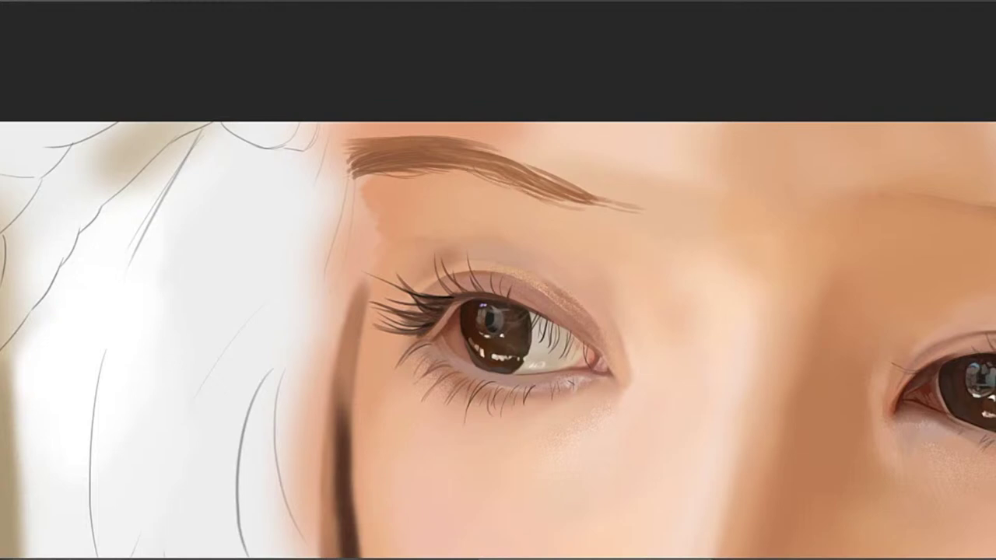
{"action": "left_click_drag", "start_coordinate": [537, 163], "coordinate": [583, 179]}
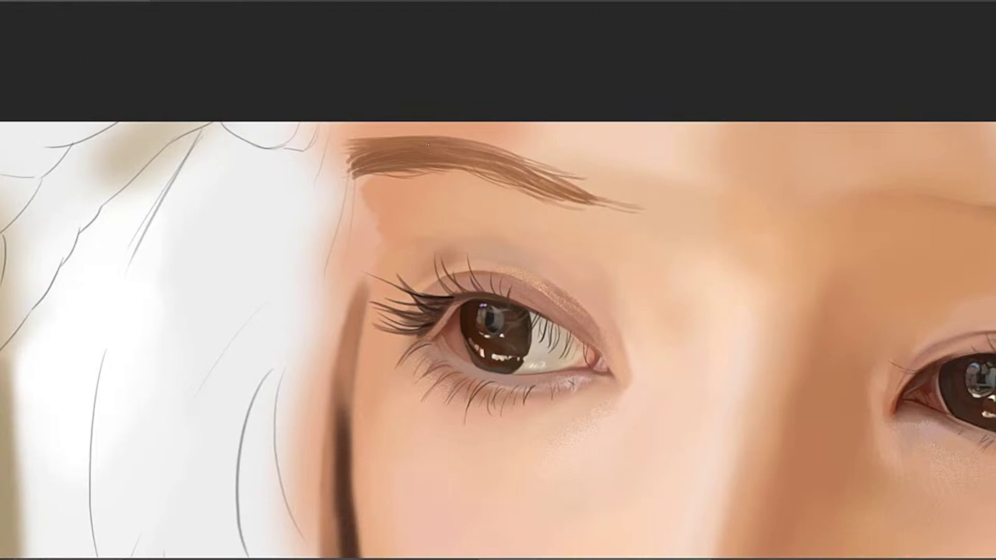
Add fine flyaway hairs along the near eyebrow's upper edge and past its outer end
{"action": "left_click_drag", "start_coordinate": [404, 137], "coordinate": [338, 140]}
{"action": "mouse_move", "coordinate": [434, 138]}
{"action": "left_mouse_down"}
{"action": "mouse_move", "coordinate": [339, 138]}
{"action": "mouse_move", "coordinate": [349, 132]}
{"action": "mouse_move", "coordinate": [336, 141]}
{"action": "left_mouse_up"}
{"action": "left_click_drag", "start_coordinate": [501, 150], "coordinate": [372, 124]}
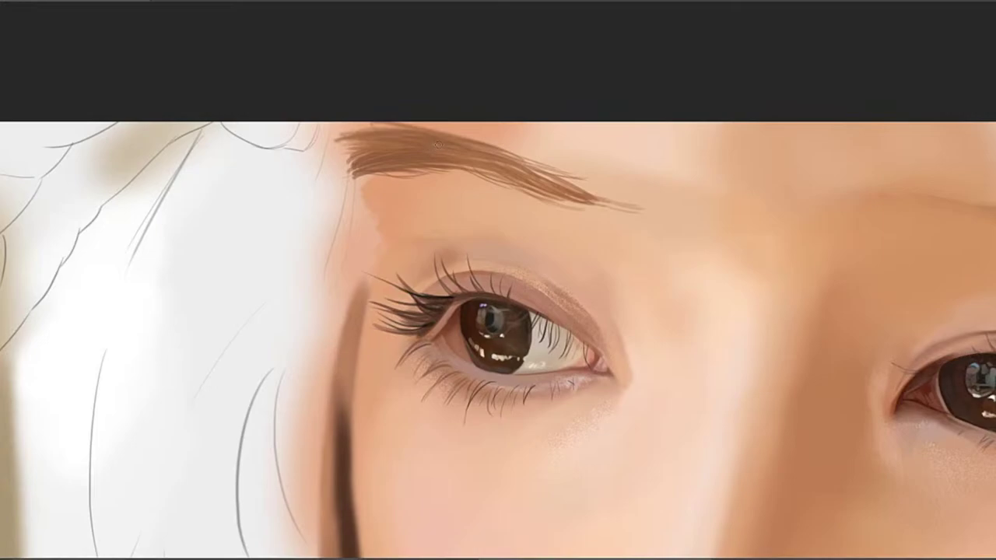
{"action": "left_click_drag", "start_coordinate": [542, 77], "coordinate": [366, 109]}
Shade the outer half of the near eyebrow with grainy, textured dark brown strokes, undoing the unsuitable attempts
{"action": "left_click_drag", "start_coordinate": [484, 148], "coordinate": [577, 4]}
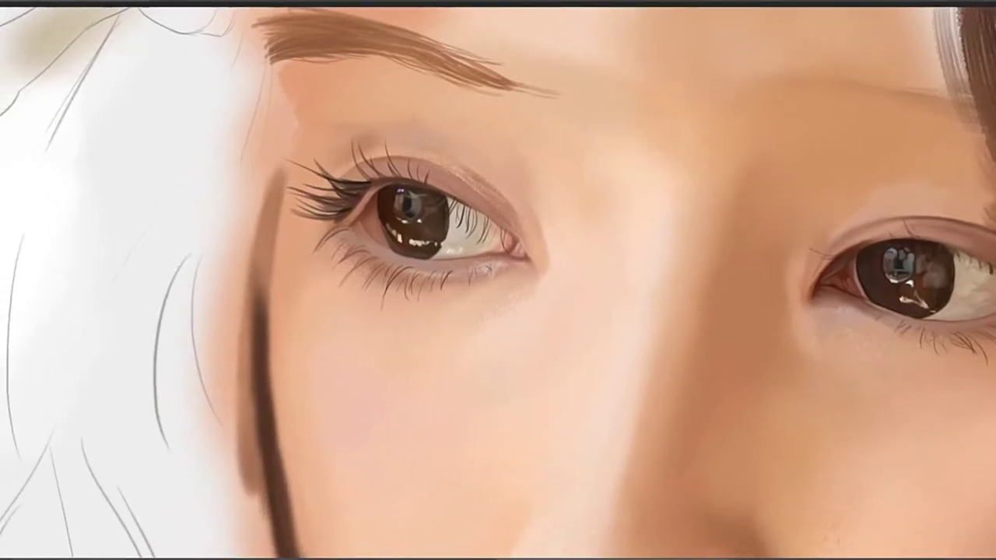
{"action": "left_click_drag", "start_coordinate": [546, 220], "coordinate": [503, 225]}
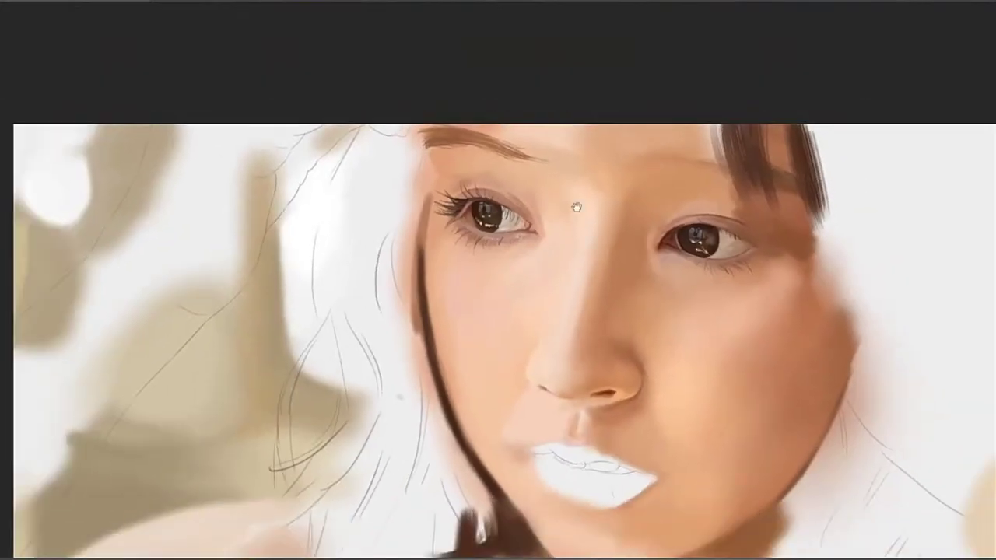
{"action": "left_click_drag", "start_coordinate": [565, 225], "coordinate": [482, 199]}
{"action": "left_click_drag", "start_coordinate": [478, 304], "coordinate": [524, 226]}
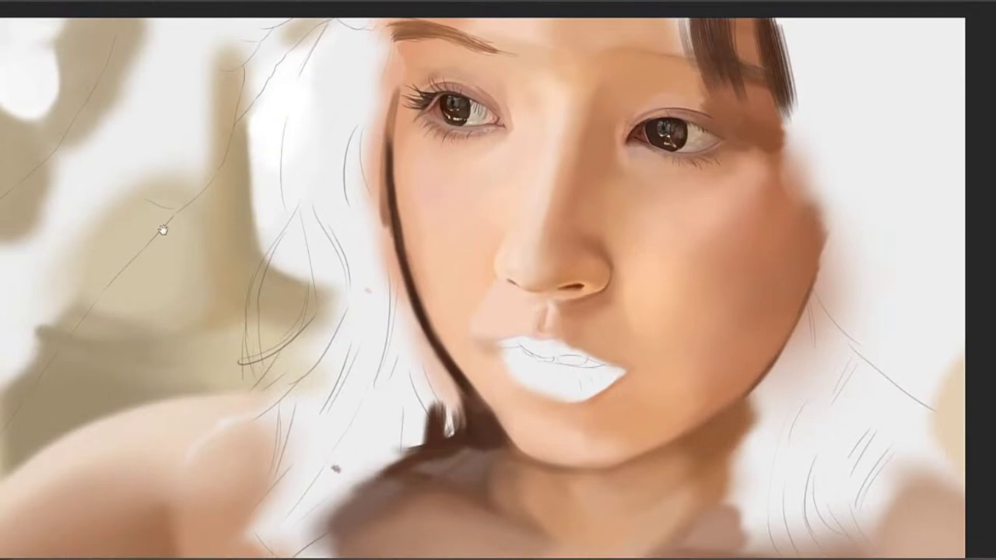
{"action": "mouse_move", "coordinate": [489, 30]}
{"action": "left_mouse_down"}
{"action": "mouse_move", "coordinate": [490, 89]}
{"action": "mouse_move", "coordinate": [511, 107]}
{"action": "mouse_move", "coordinate": [286, 148]}
{"action": "left_mouse_up"}
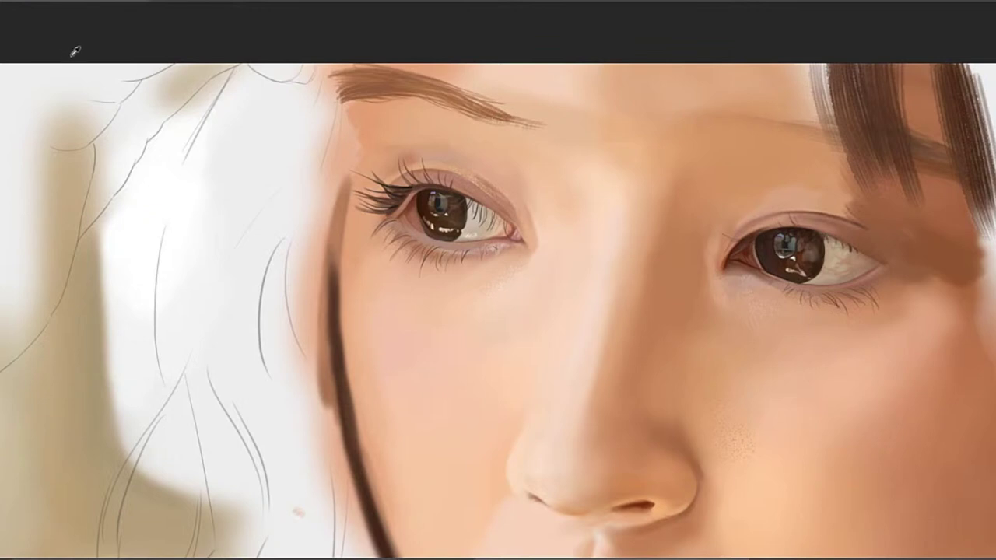
{"action": "key", "text": "ctrl+z"}
{"action": "mouse_move", "coordinate": [347, 82]}
{"action": "left_mouse_down"}
{"action": "mouse_move", "coordinate": [381, 86]}
{"action": "mouse_move", "coordinate": [330, 82]}
{"action": "mouse_move", "coordinate": [440, 84]}
{"action": "left_mouse_up"}
{"action": "key", "text": "ctrl+z"}
{"action": "key", "text": "ctrl+z"}
{"action": "key", "text": "ctrl+z"}
{"action": "mouse_move", "coordinate": [355, 81]}
{"action": "left_mouse_down"}
{"action": "mouse_move", "coordinate": [440, 81]}
{"action": "mouse_move", "coordinate": [415, 81]}
{"action": "left_mouse_up"}
{"action": "key", "text": "ctrl+z"}
{"action": "key", "text": "ctrl+z"}
{"action": "mouse_move", "coordinate": [344, 81]}
{"action": "left_mouse_down"}
{"action": "mouse_move", "coordinate": [444, 88]}
{"action": "mouse_move", "coordinate": [431, 71]}
{"action": "mouse_move", "coordinate": [456, 99]}
{"action": "left_mouse_up"}
{"action": "key", "text": "ctrl+z"}
{"action": "left_click_drag", "start_coordinate": [399, 101], "coordinate": [392, 111]}
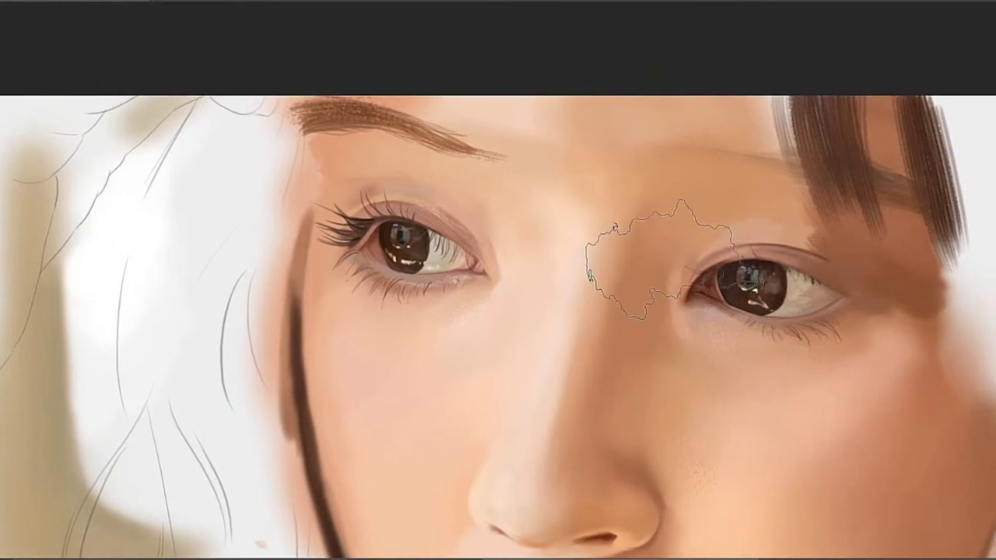
{"action": "left_click_drag", "start_coordinate": [658, 257], "coordinate": [672, 266]}
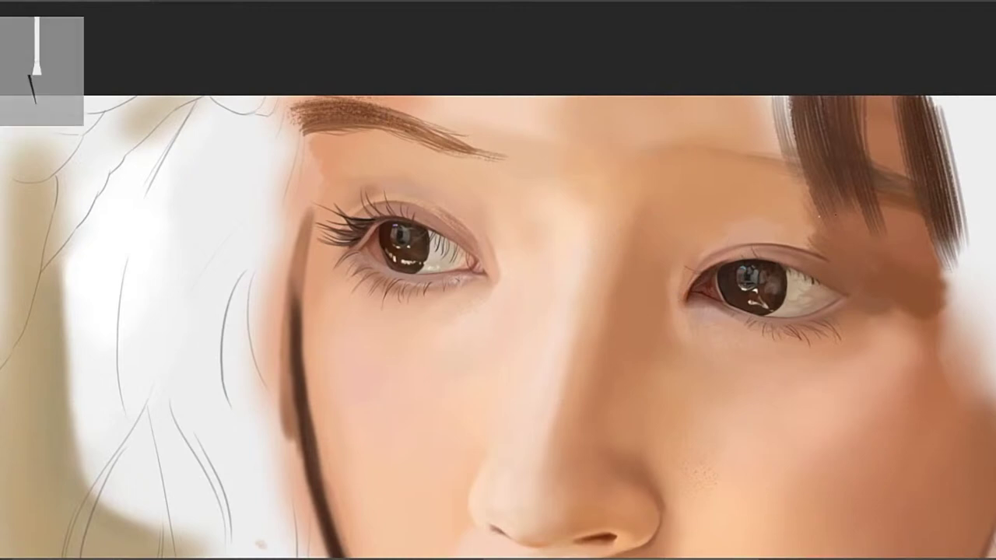
{"action": "left_click_drag", "start_coordinate": [498, 154], "coordinate": [570, 160]}
{"action": "key", "text": "ctrl+z"}
{"action": "left_click_drag", "start_coordinate": [392, 112], "coordinate": [459, 140]}
{"action": "key", "text": "ctrl+z"}
{"action": "left_click_drag", "start_coordinate": [403, 119], "coordinate": [447, 135]}
{"action": "mouse_move", "coordinate": [356, 124]}
{"action": "left_mouse_down"}
{"action": "mouse_move", "coordinate": [414, 145]}
{"action": "mouse_move", "coordinate": [400, 130]}
{"action": "left_mouse_up"}
{"action": "key", "text": "ctrl+z"}
{"action": "key", "text": "ctrl+z"}
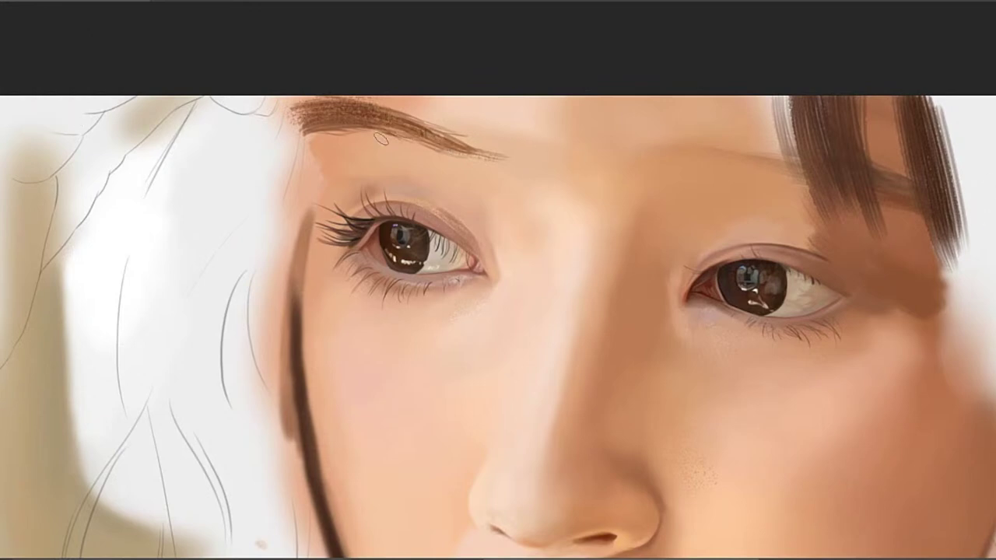
{"action": "mouse_move", "coordinate": [396, 126]}
{"action": "left_mouse_down"}
{"action": "mouse_move", "coordinate": [328, 137]}
{"action": "mouse_move", "coordinate": [297, 125]}
{"action": "left_mouse_up"}
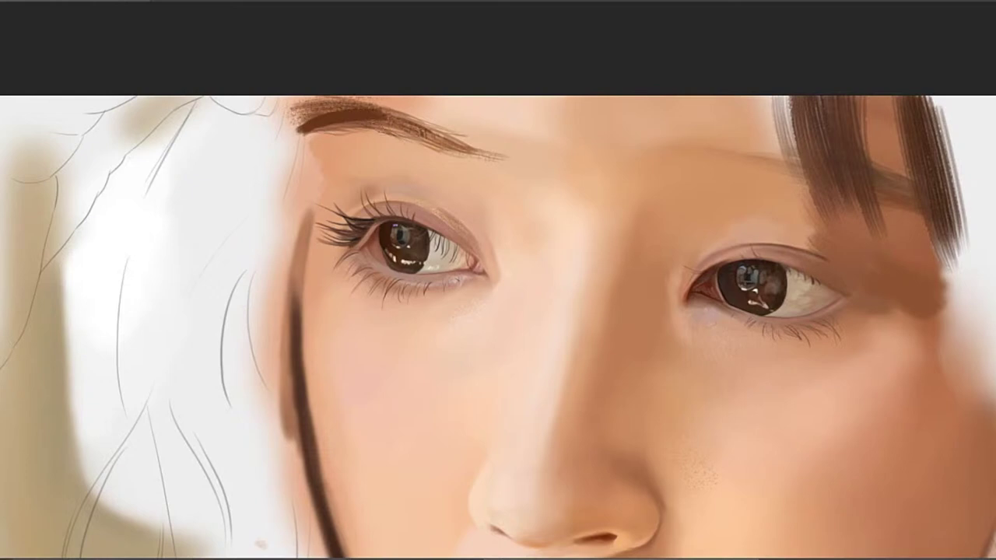
{"action": "key", "text": "ctrl+z"}
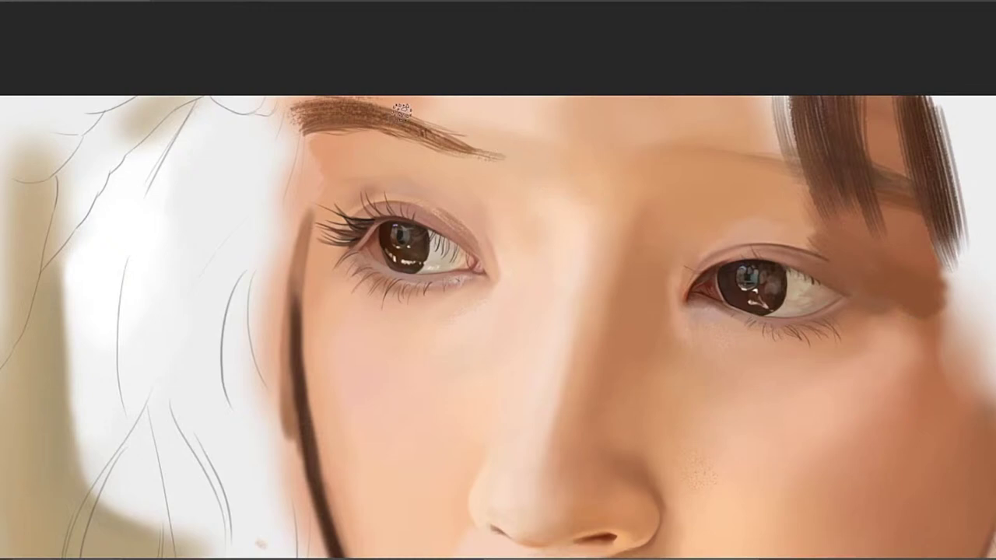
{"action": "left_click_drag", "start_coordinate": [384, 126], "coordinate": [250, 139]}
{"action": "key", "text": "ctrl+z"}
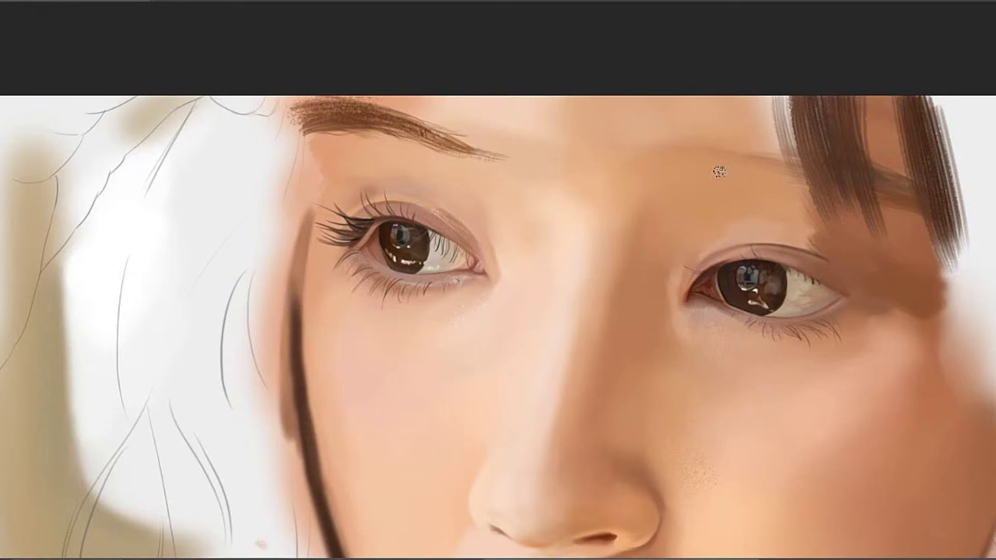
Start the far eyebrow with thin dark brown strokes reaching from under the hair strands toward the nose, undoing the misplaced stroke
{"action": "mouse_move", "coordinate": [742, 183]}
{"action": "left_mouse_down"}
{"action": "mouse_move", "coordinate": [693, 174]}
{"action": "mouse_move", "coordinate": [764, 155]}
{"action": "left_mouse_up"}
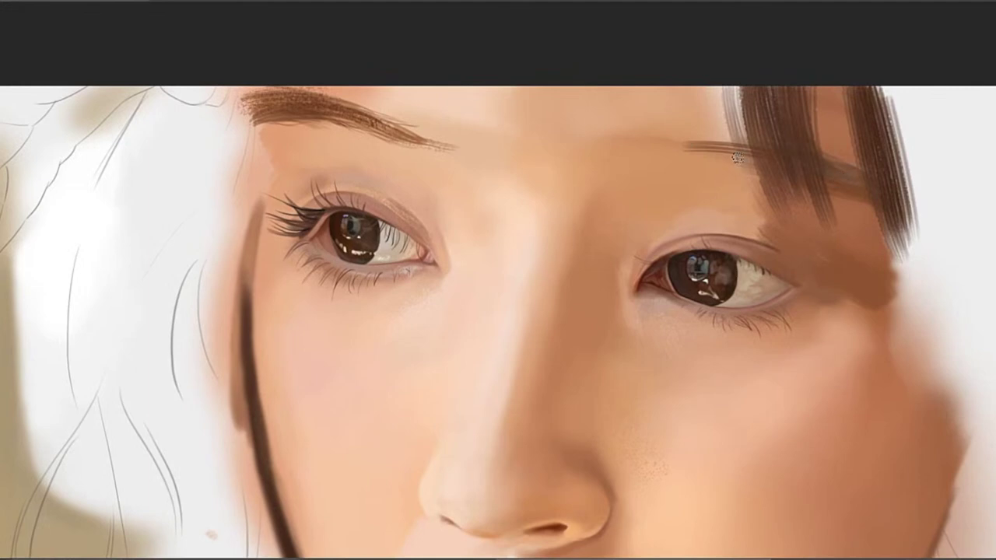
{"action": "left_click_drag", "start_coordinate": [653, 143], "coordinate": [765, 166]}
{"action": "key", "text": "ctrl+z"}
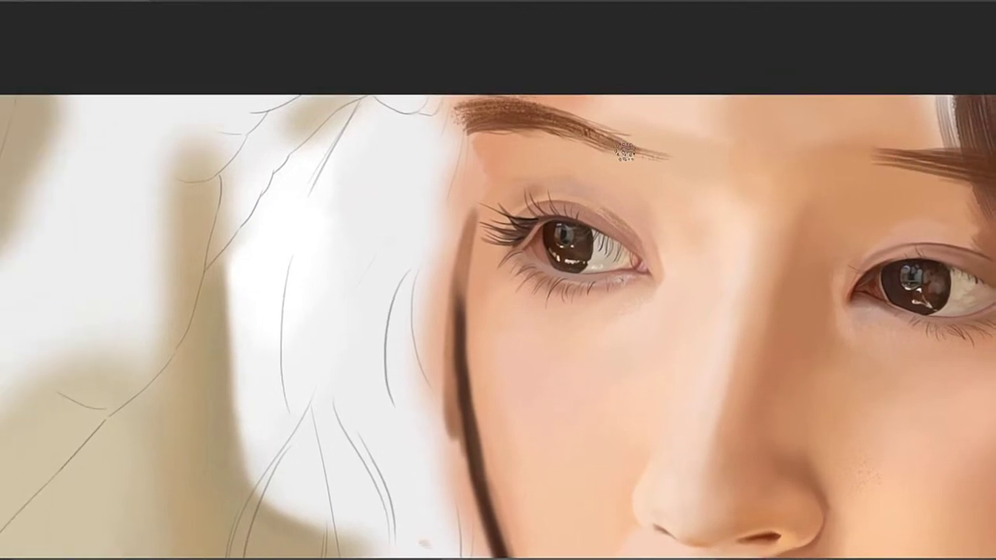
Fill out the inner half of the near eyebrow with textured brown strokes in sampled colours, undoing the unsuitable ones
{"action": "left_click_drag", "start_coordinate": [623, 151], "coordinate": [559, 120]}
{"action": "key", "text": "ctrl+z"}
{"action": "left_click_drag", "start_coordinate": [491, 144], "coordinate": [462, 137]}
{"action": "mouse_move", "coordinate": [614, 142]}
{"action": "left_mouse_down"}
{"action": "mouse_move", "coordinate": [509, 140]}
{"action": "mouse_move", "coordinate": [419, 115]}
{"action": "mouse_move", "coordinate": [534, 153]}
{"action": "mouse_move", "coordinate": [604, 157]}
{"action": "left_mouse_up"}
{"action": "left_click", "coordinate": [480, 145], "text": "alt"}
{"action": "left_click", "coordinate": [533, 131], "text": "alt"}
{"action": "key", "text": "ctrl+z"}
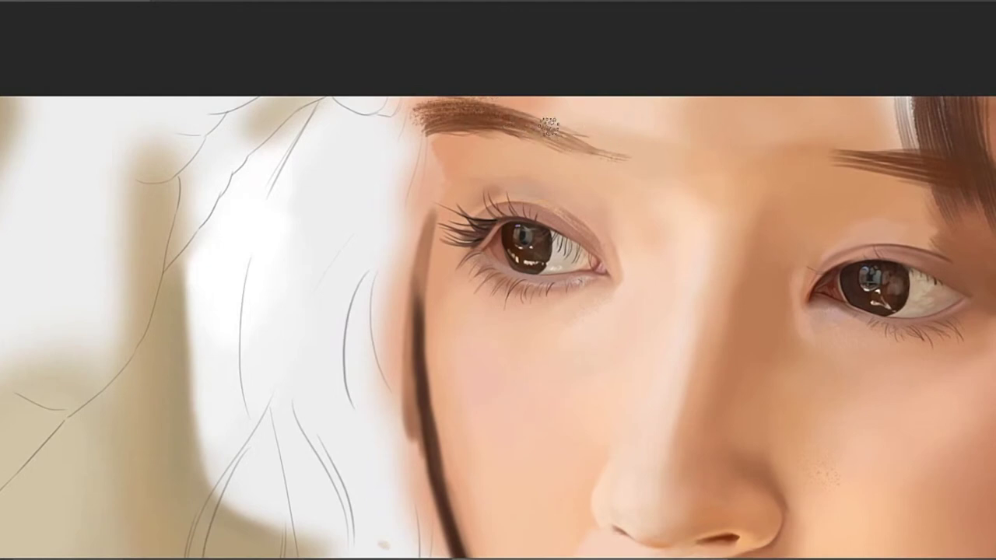
{"action": "key", "text": "ctrl+z"}
{"action": "key", "text": "ctrl+z"}
{"action": "key", "text": "ctrl+z"}
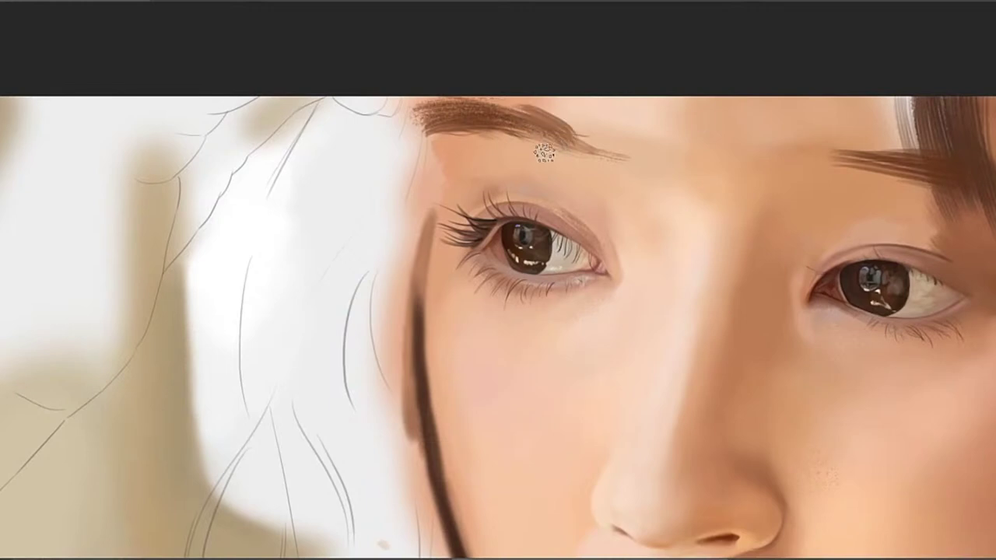
Extend the near eyebrow's outer end downward with soft brown hair strokes
{"action": "left_click_drag", "start_coordinate": [507, 197], "coordinate": [455, 83]}
{"action": "left_click_drag", "start_coordinate": [407, 118], "coordinate": [479, 142]}
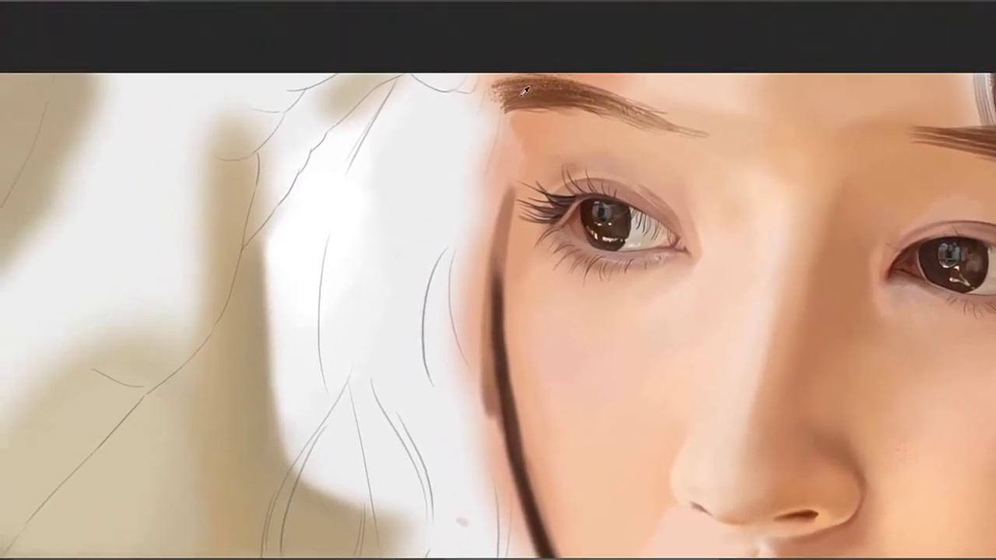
{"action": "mouse_move", "coordinate": [505, 109]}
{"action": "left_mouse_down"}
{"action": "mouse_move", "coordinate": [487, 124]}
{"action": "mouse_move", "coordinate": [547, 111]}
{"action": "left_mouse_up"}
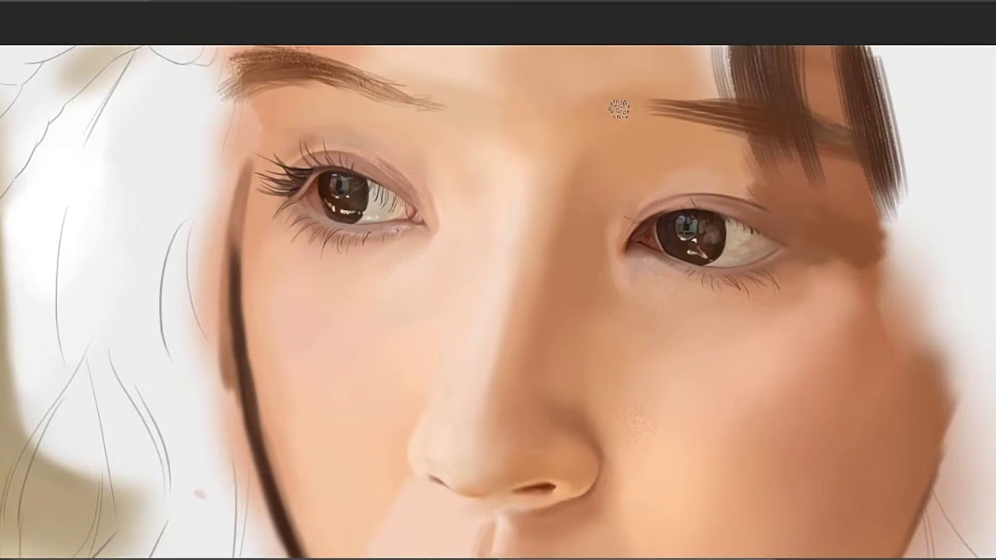
Extend the far eyebrow's inner end toward the nose bridge with lighter brown strokes and soften it with sampled colours
{"action": "left_click_drag", "start_coordinate": [647, 105], "coordinate": [602, 95]}
{"action": "mouse_move", "coordinate": [664, 105]}
{"action": "left_mouse_down"}
{"action": "mouse_move", "coordinate": [620, 111]}
{"action": "mouse_move", "coordinate": [736, 125]}
{"action": "left_mouse_up"}
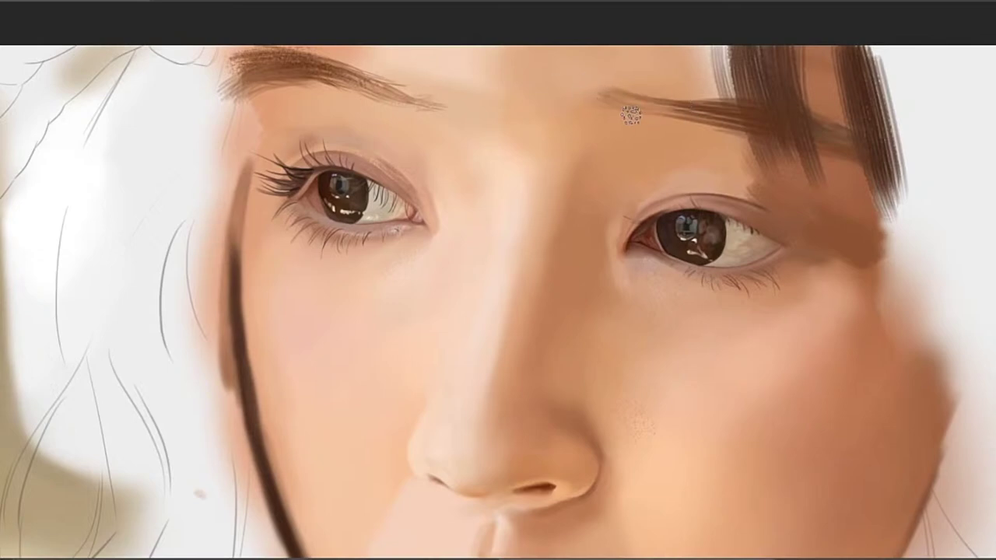
{"action": "left_click_drag", "start_coordinate": [627, 111], "coordinate": [753, 111]}
{"action": "left_click", "coordinate": [701, 112], "text": "alt"}
{"action": "left_click", "coordinate": [650, 94], "text": "alt"}
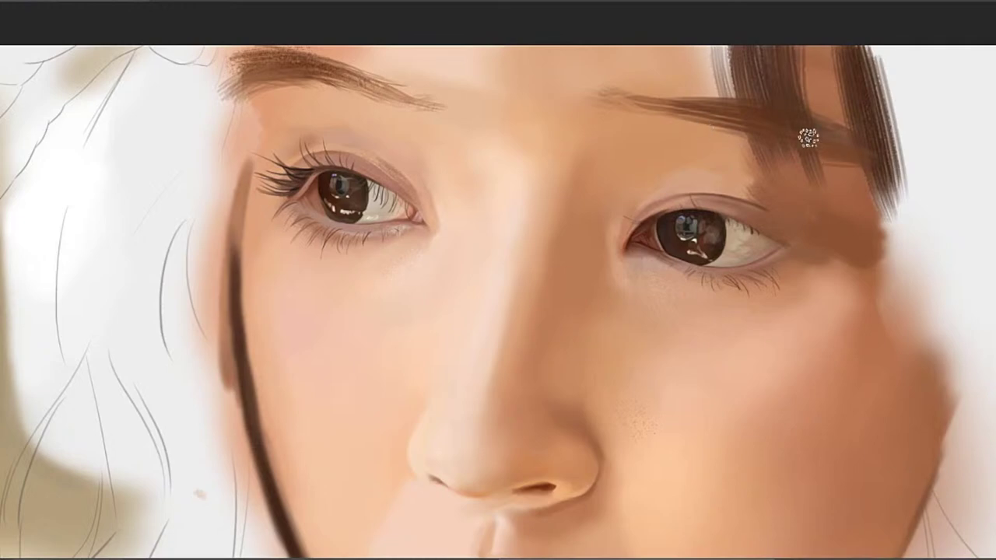
{"action": "left_click_drag", "start_coordinate": [712, 159], "coordinate": [700, 118]}
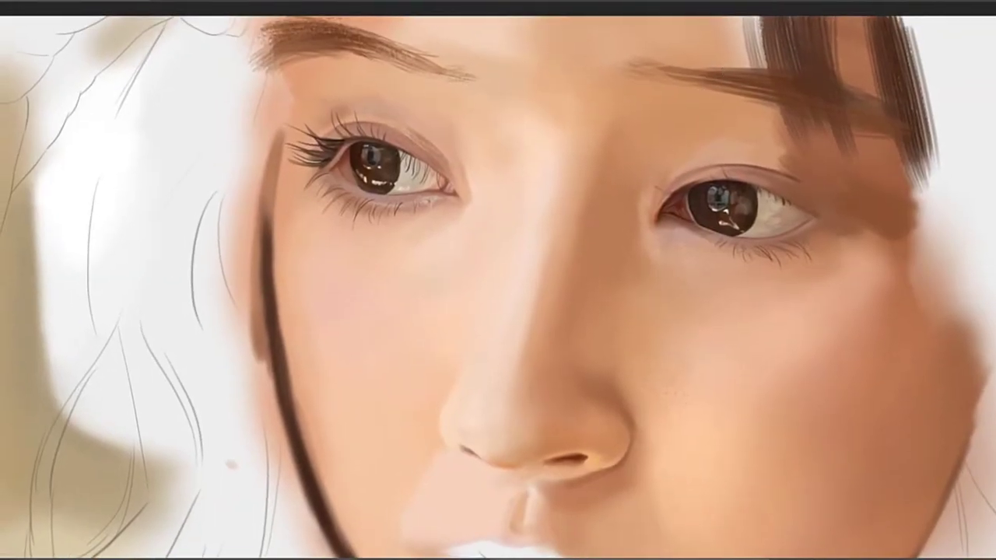
{"action": "left_click_drag", "start_coordinate": [659, 154], "coordinate": [702, 106]}
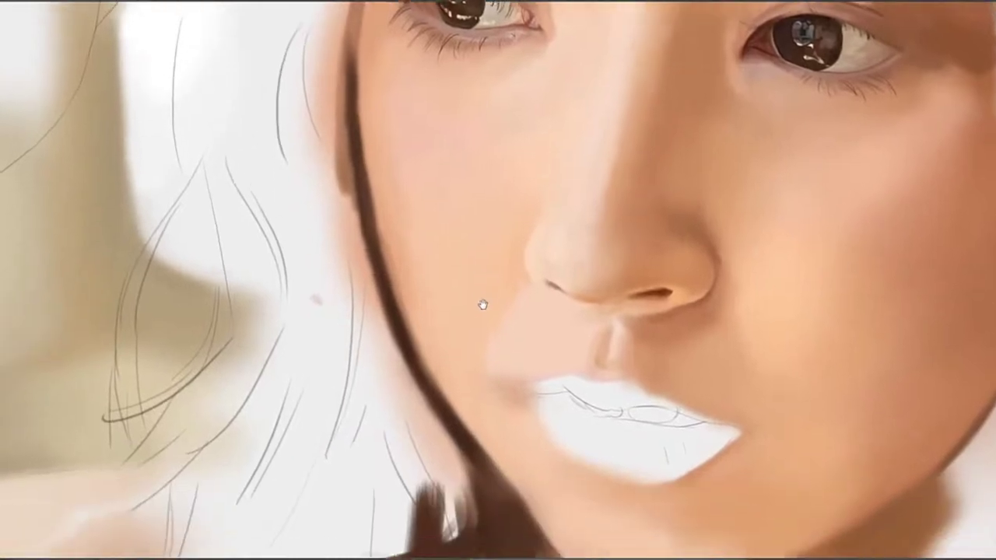
{"action": "left_click_drag", "start_coordinate": [483, 305], "coordinate": [453, 385]}
{"action": "left_click_drag", "start_coordinate": [482, 262], "coordinate": [400, 271]}
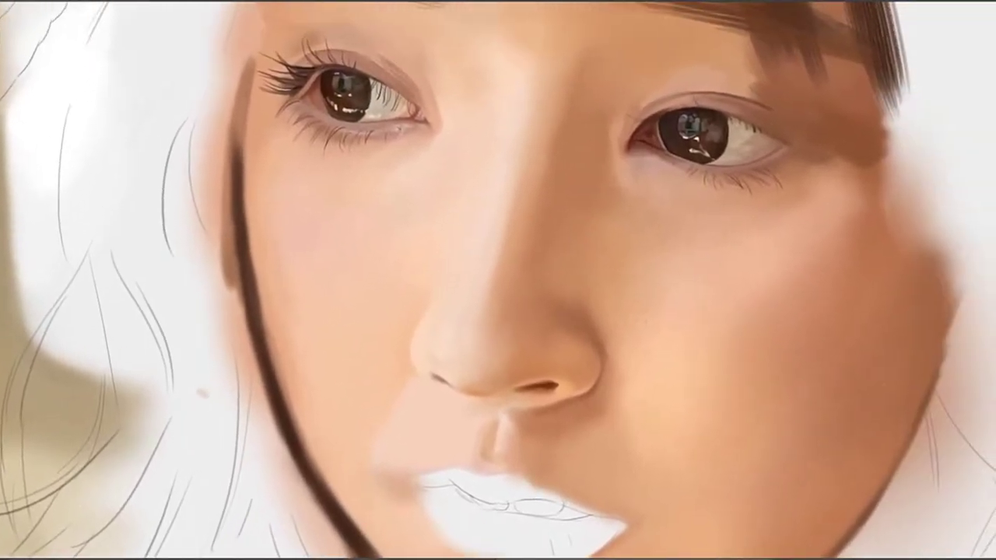
{"action": "left_click_drag", "start_coordinate": [447, 297], "coordinate": [480, 296]}
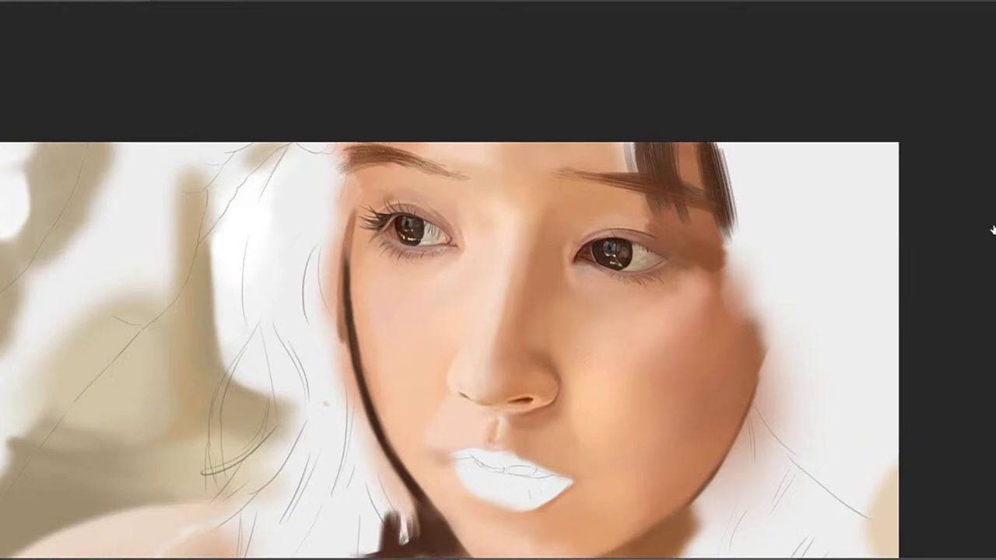
{"action": "left_click_drag", "start_coordinate": [721, 221], "coordinate": [736, 287]}
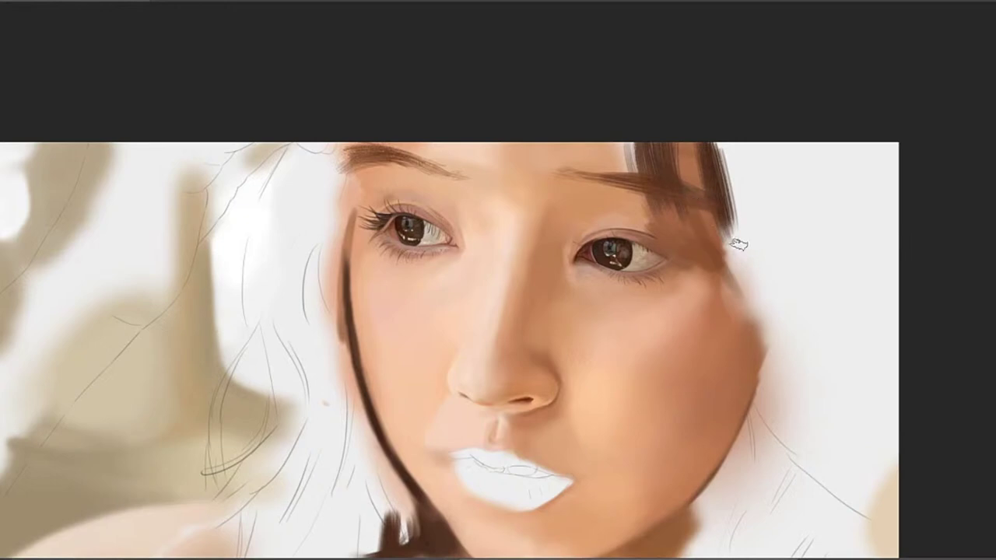
{"action": "key", "text": "ctrl+z"}
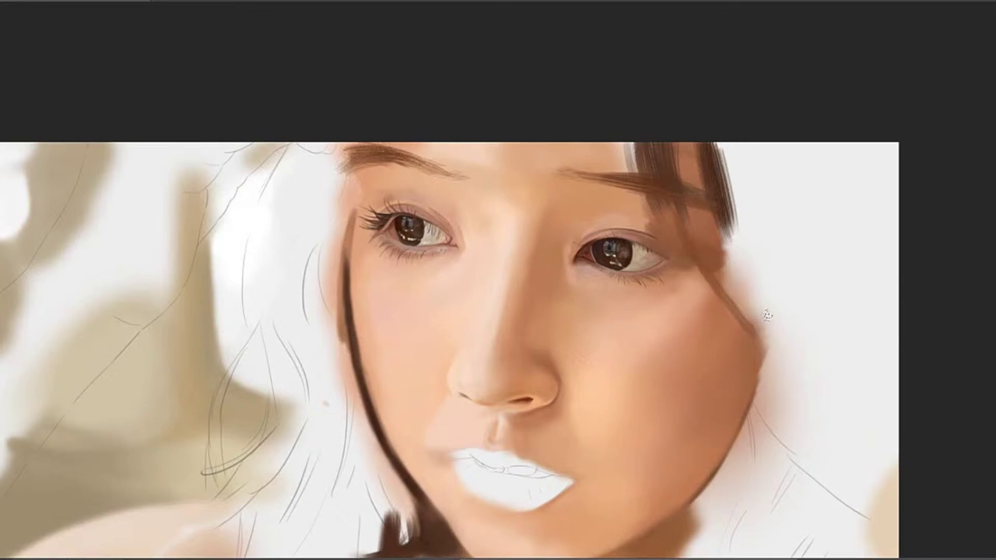
{"action": "left_click_drag", "start_coordinate": [742, 191], "coordinate": [809, 300]}
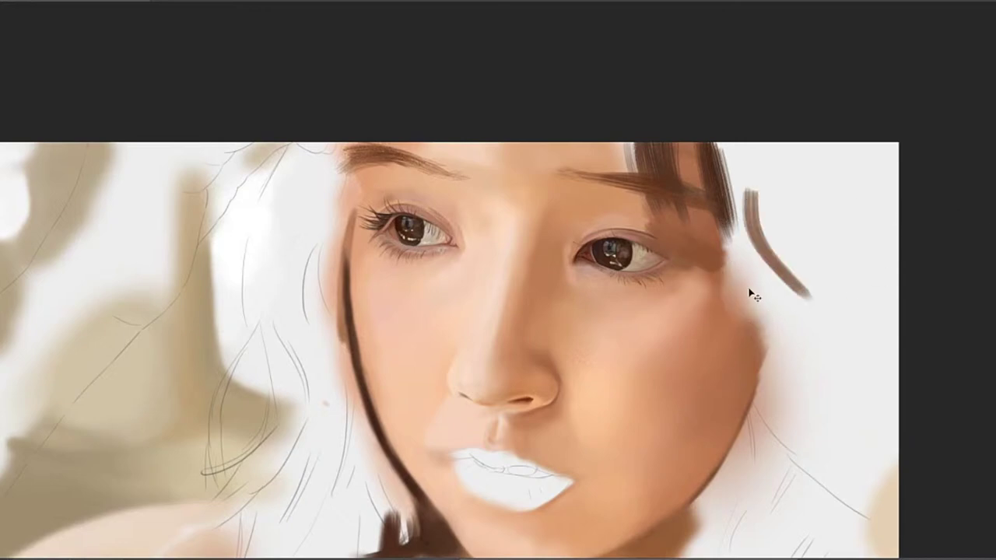
{"action": "key", "text": "ctrl+z"}
{"action": "left_click_drag", "start_coordinate": [735, 216], "coordinate": [810, 317]}
{"action": "key", "text": "ctrl+z"}
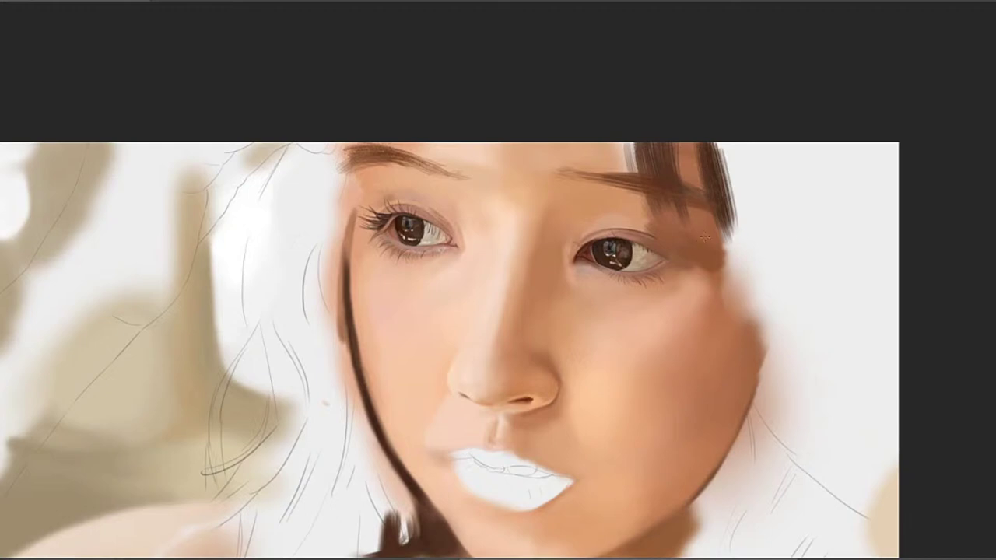
{"action": "left_click_drag", "start_coordinate": [722, 239], "coordinate": [776, 329]}
{"action": "key", "text": "ctrl+z"}
{"action": "left_click_drag", "start_coordinate": [730, 227], "coordinate": [760, 336]}
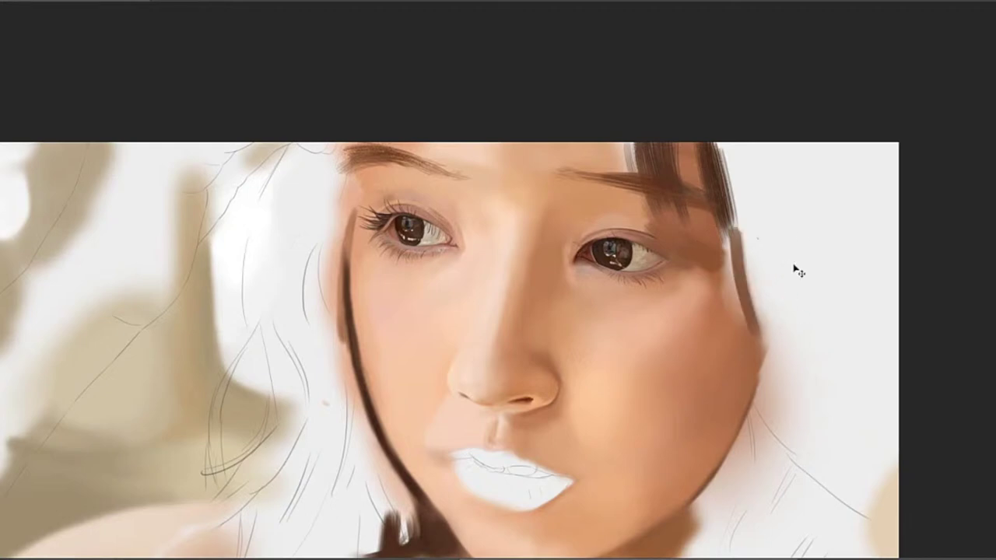
{"action": "key", "text": "ctrl+z"}
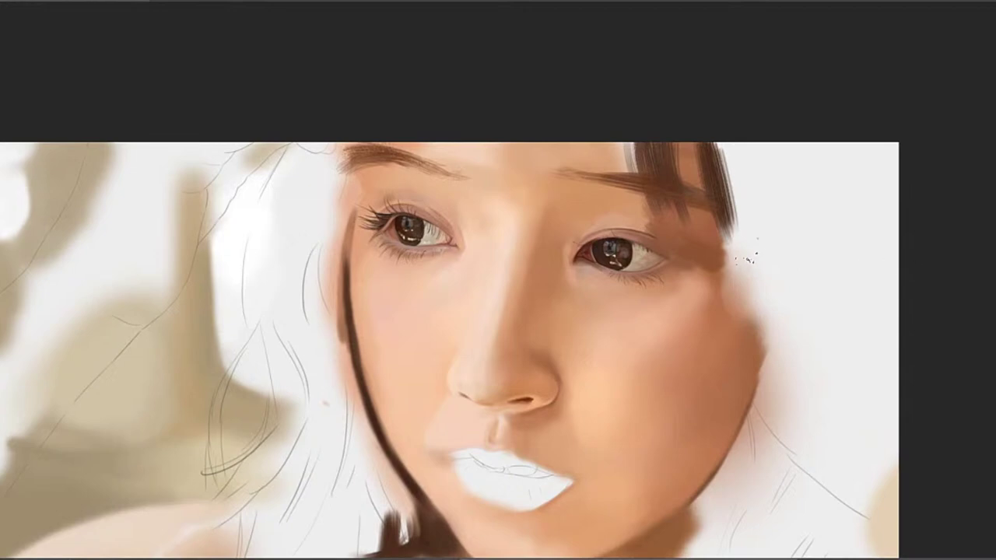
{"action": "left_click_drag", "start_coordinate": [728, 226], "coordinate": [772, 344]}
{"action": "key", "text": "ctrl+z"}
{"action": "left_click_drag", "start_coordinate": [727, 229], "coordinate": [748, 306]}
{"action": "key", "text": "ctrl+z"}
{"action": "left_click_drag", "start_coordinate": [733, 221], "coordinate": [767, 324]}
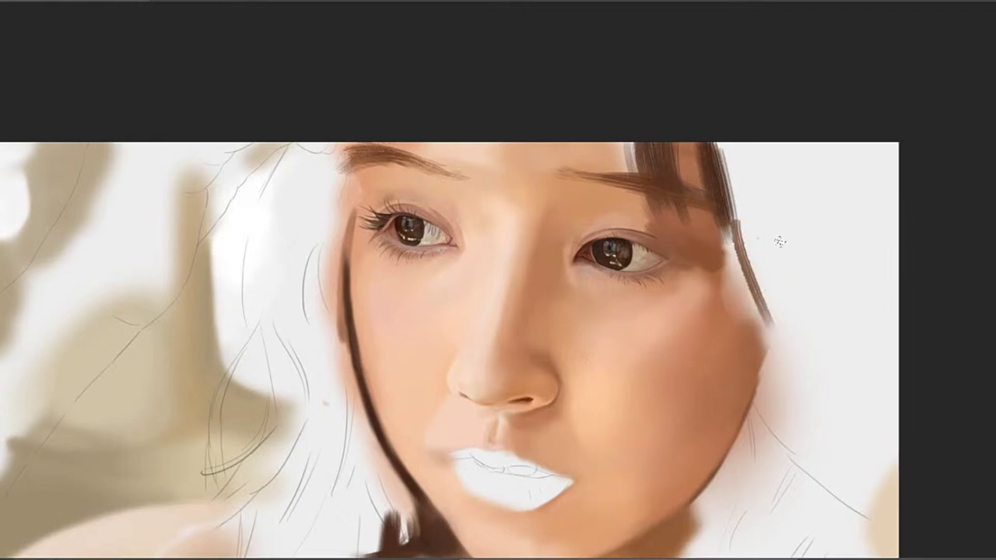
{"action": "key", "text": "ctrl+z"}
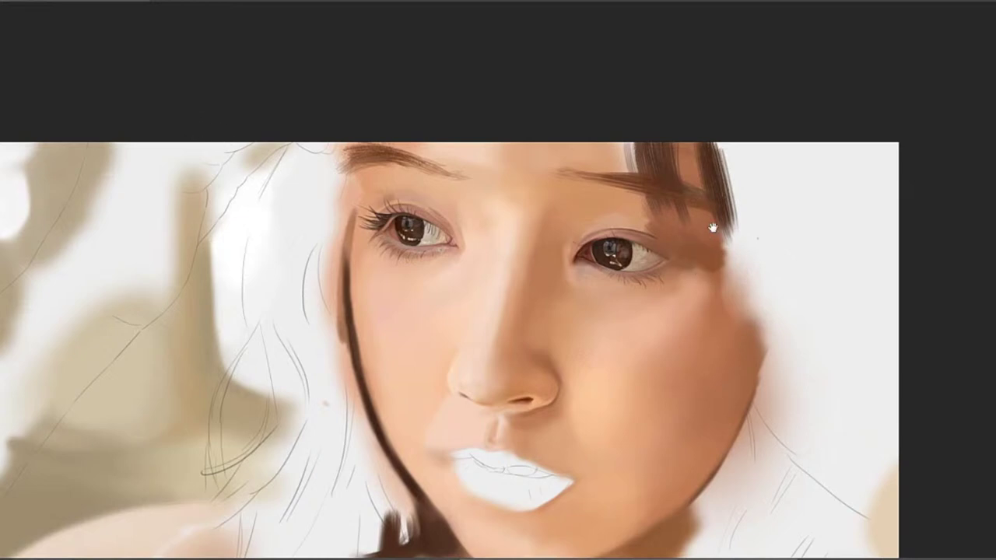
{"action": "mouse_move", "coordinate": [741, 188]}
{"action": "left_mouse_down"}
{"action": "mouse_move", "coordinate": [677, 199]}
{"action": "mouse_move", "coordinate": [677, 278]}
{"action": "left_mouse_up"}
{"action": "key", "text": "ctrl+z"}
Paint a thick near-black lock of hair down the far side of the face, from the forehead to the cheek
{"action": "left_click_drag", "start_coordinate": [652, 175], "coordinate": [680, 263]}
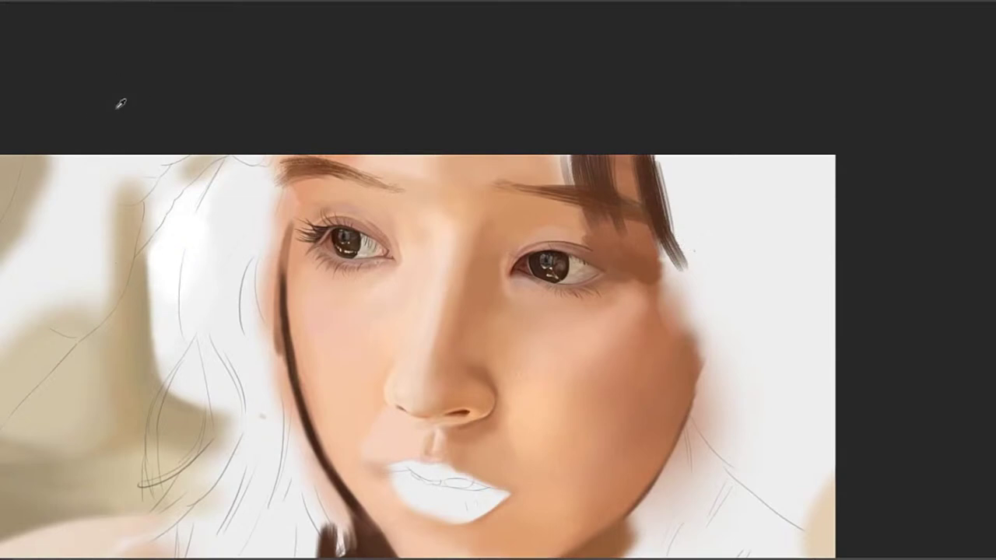
{"action": "left_click_drag", "start_coordinate": [557, 236], "coordinate": [504, 238]}
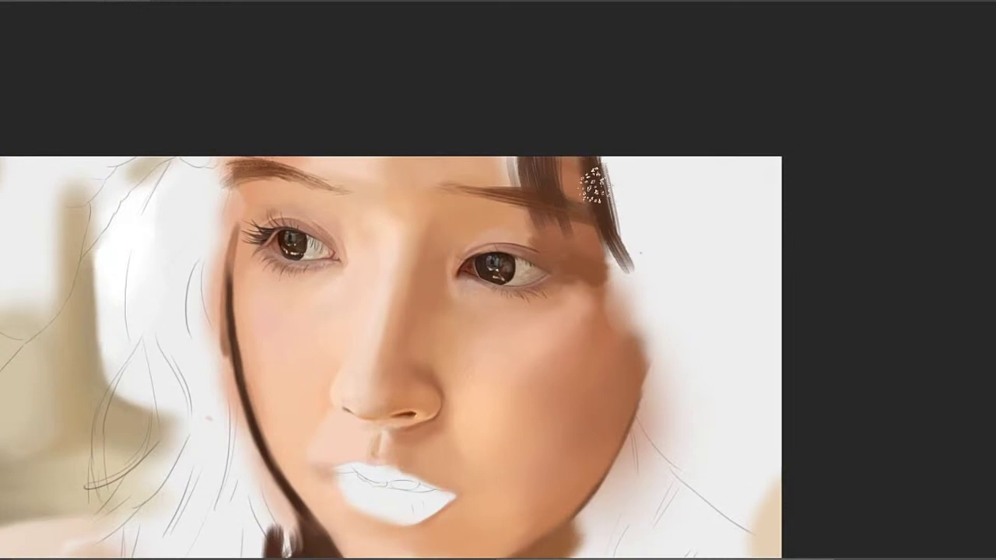
{"action": "left_click_drag", "start_coordinate": [614, 246], "coordinate": [661, 356]}
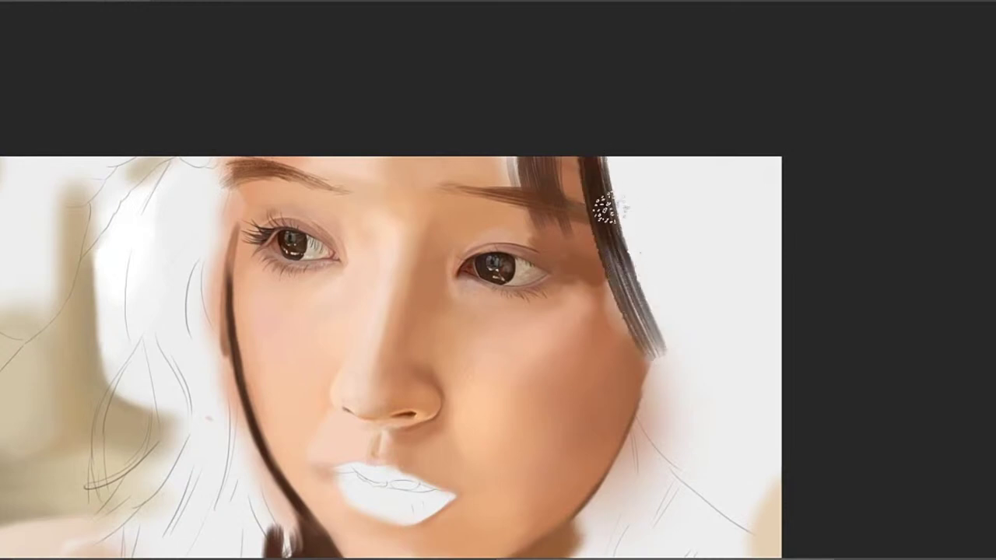
{"action": "mouse_move", "coordinate": [615, 172]}
{"action": "left_mouse_down"}
{"action": "mouse_move", "coordinate": [643, 276]}
{"action": "mouse_move", "coordinate": [620, 203]}
{"action": "mouse_move", "coordinate": [622, 150]}
{"action": "mouse_move", "coordinate": [645, 268]}
{"action": "mouse_move", "coordinate": [624, 212]}
{"action": "mouse_move", "coordinate": [652, 268]}
{"action": "left_mouse_up"}
{"action": "left_click_drag", "start_coordinate": [624, 203], "coordinate": [667, 327]}
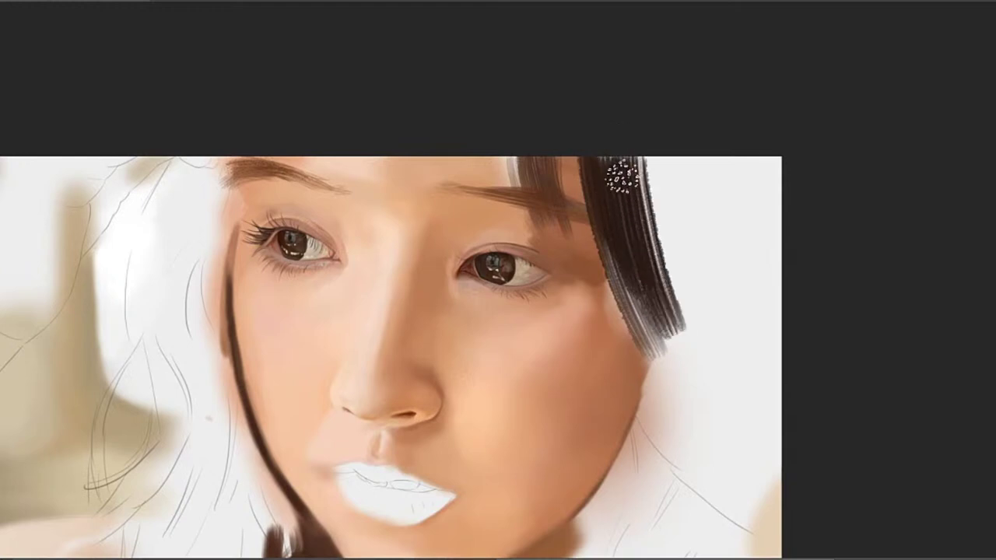
{"action": "mouse_move", "coordinate": [628, 165]}
{"action": "left_mouse_down"}
{"action": "mouse_move", "coordinate": [649, 271]}
{"action": "mouse_move", "coordinate": [677, 315]}
{"action": "mouse_move", "coordinate": [684, 354]}
{"action": "left_mouse_up"}
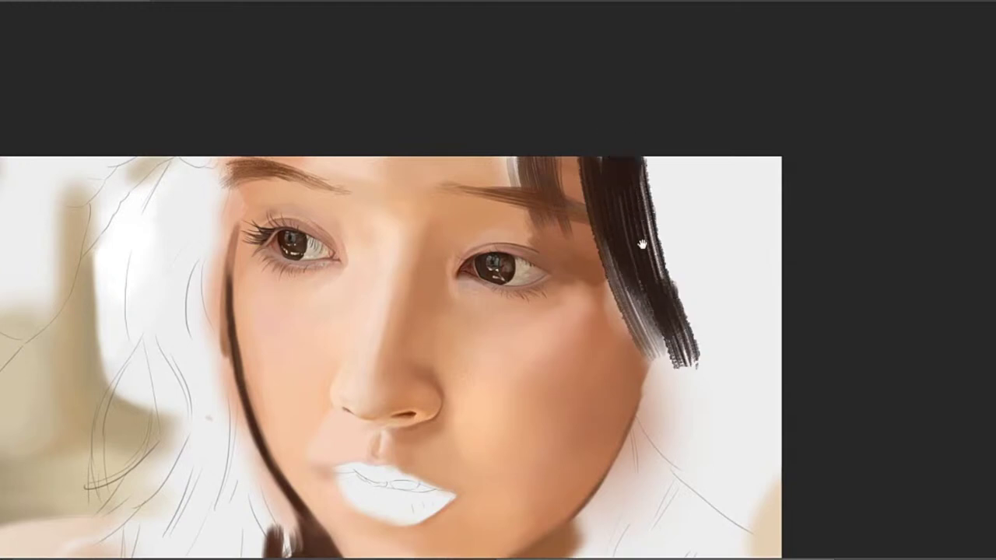
Widen the dark hair lock along the far cheek and sweep its lower end outward, away from the face
{"action": "left_click_drag", "start_coordinate": [642, 244], "coordinate": [674, 220]}
{"action": "mouse_move", "coordinate": [622, 131]}
{"action": "left_mouse_down"}
{"action": "mouse_move", "coordinate": [638, 247]}
{"action": "mouse_move", "coordinate": [722, 384]}
{"action": "left_mouse_up"}
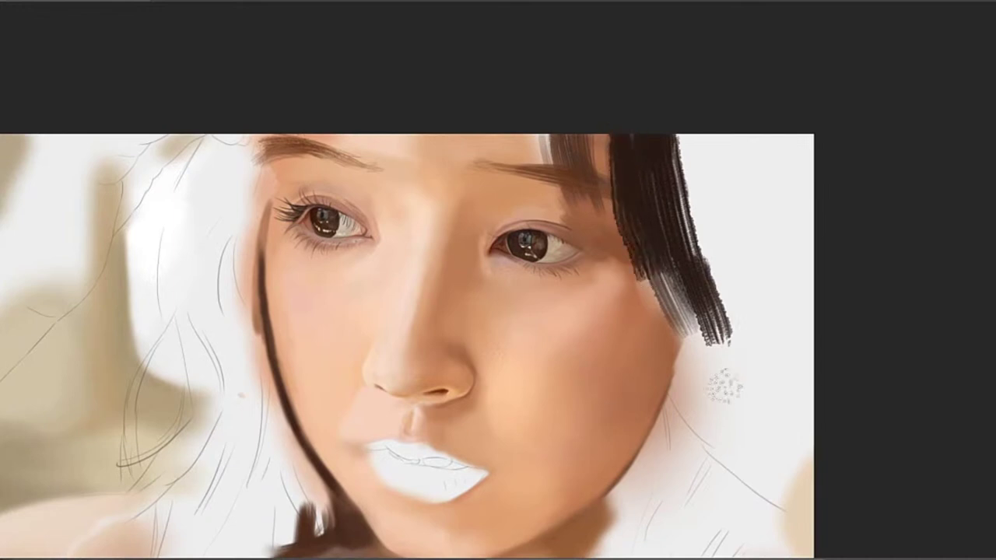
{"action": "mouse_move", "coordinate": [709, 340]}
{"action": "left_mouse_down"}
{"action": "mouse_move", "coordinate": [648, 252]}
{"action": "mouse_move", "coordinate": [704, 315]}
{"action": "left_mouse_up"}
{"action": "mouse_move", "coordinate": [633, 226]}
{"action": "left_mouse_down"}
{"action": "mouse_move", "coordinate": [698, 304]}
{"action": "mouse_move", "coordinate": [728, 313]}
{"action": "left_mouse_up"}
{"action": "left_click_drag", "start_coordinate": [592, 181], "coordinate": [693, 164]}
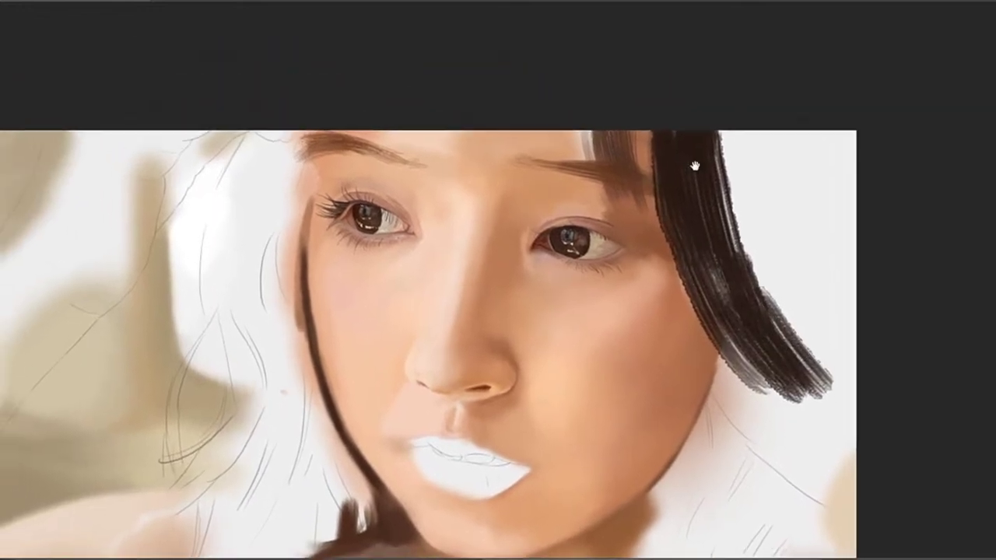
{"action": "left_click_drag", "start_coordinate": [542, 259], "coordinate": [535, 205]}
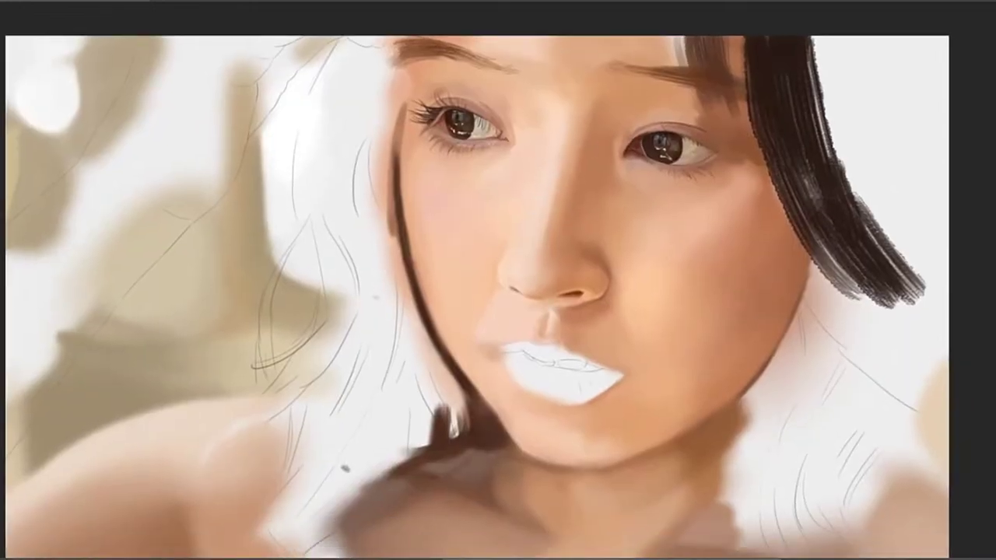
{"action": "mouse_move", "coordinate": [781, 244]}
{"action": "left_mouse_down"}
{"action": "mouse_move", "coordinate": [671, 285]}
{"action": "mouse_move", "coordinate": [695, 226]}
{"action": "mouse_move", "coordinate": [611, 413]}
{"action": "left_mouse_up"}
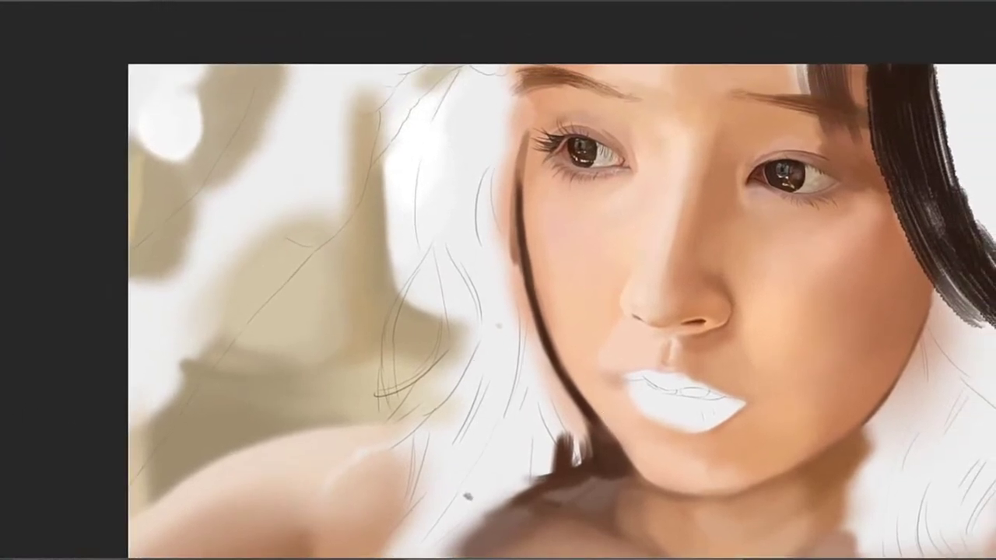
{"action": "left_click", "coordinate": [692, 399]}
{"action": "left_click_drag", "start_coordinate": [672, 429], "coordinate": [700, 340]}
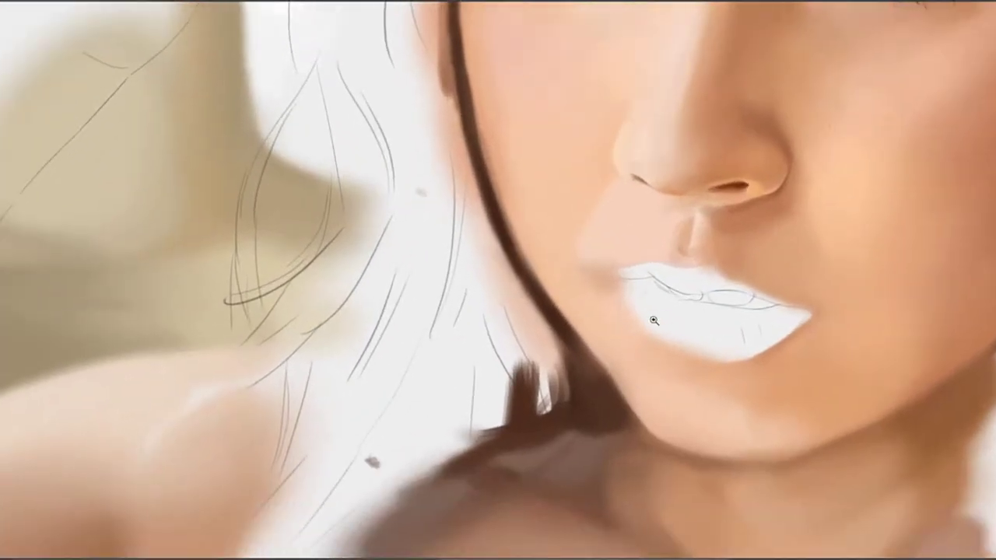
Shade the philtrum groove above the upper lip with a smaller brush and sampled skin tones
{"action": "left_click_drag", "start_coordinate": [641, 317], "coordinate": [674, 315]}
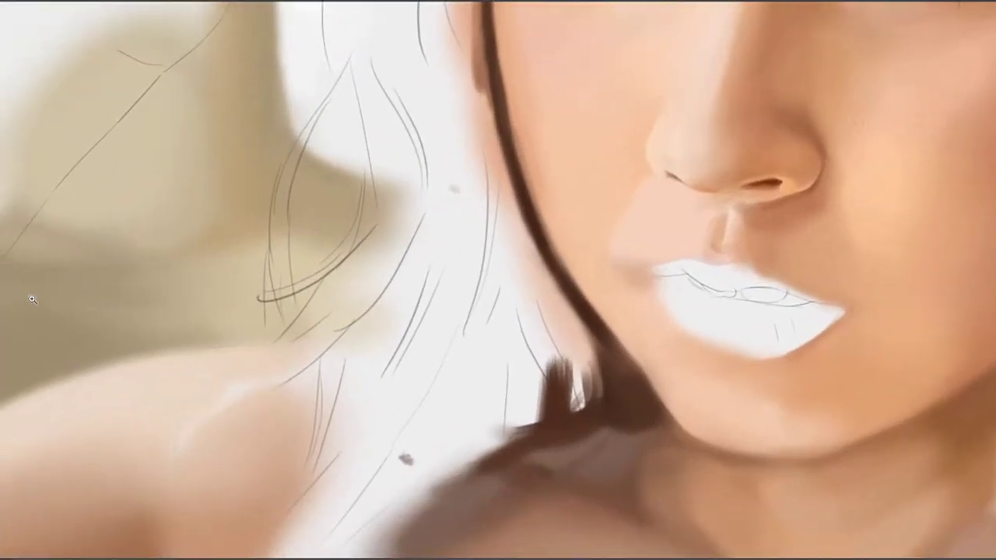
{"action": "left_click_drag", "start_coordinate": [682, 278], "coordinate": [671, 293]}
{"action": "left_click", "coordinate": [610, 315]}
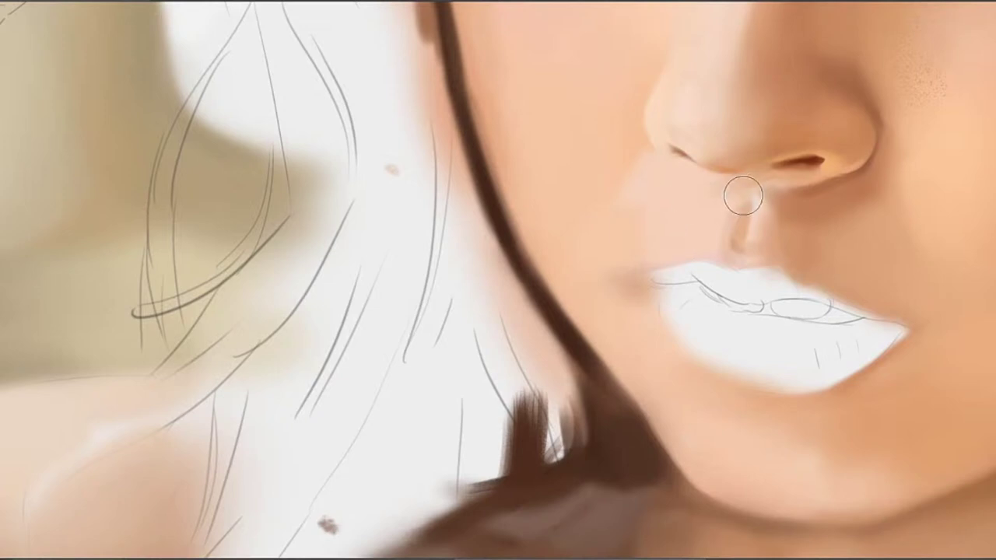
{"action": "key", "text": "bracketleft"}
{"action": "key", "text": "bracketleft"}
{"action": "left_click_drag", "start_coordinate": [786, 237], "coordinate": [711, 231]}
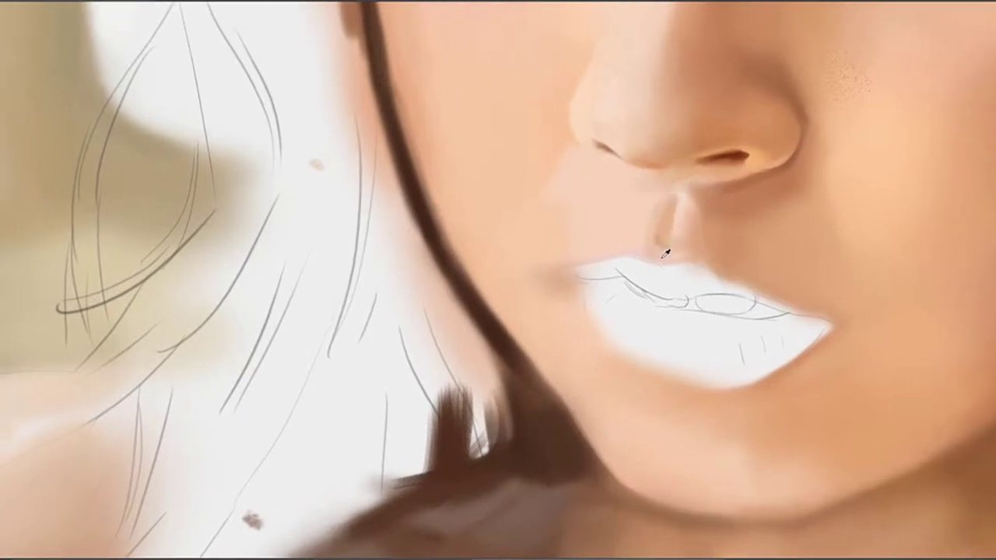
{"action": "left_click", "coordinate": [637, 242], "text": "alt"}
{"action": "left_click", "coordinate": [700, 215], "text": "alt"}
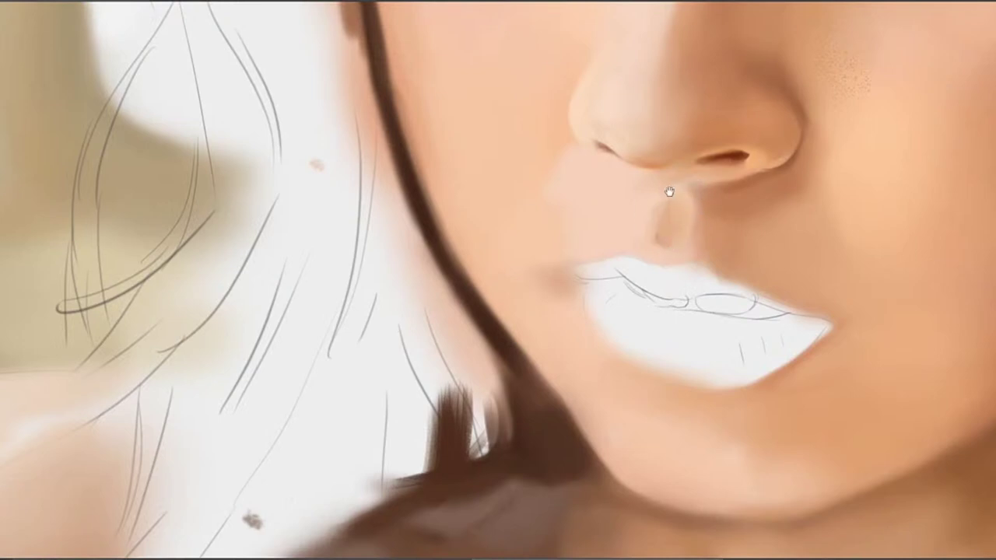
Blend the philtrum with sampled warm skin tones and refine the warm shading around the nose tip and nostril wing
{"action": "left_click_drag", "start_coordinate": [669, 193], "coordinate": [705, 209]}
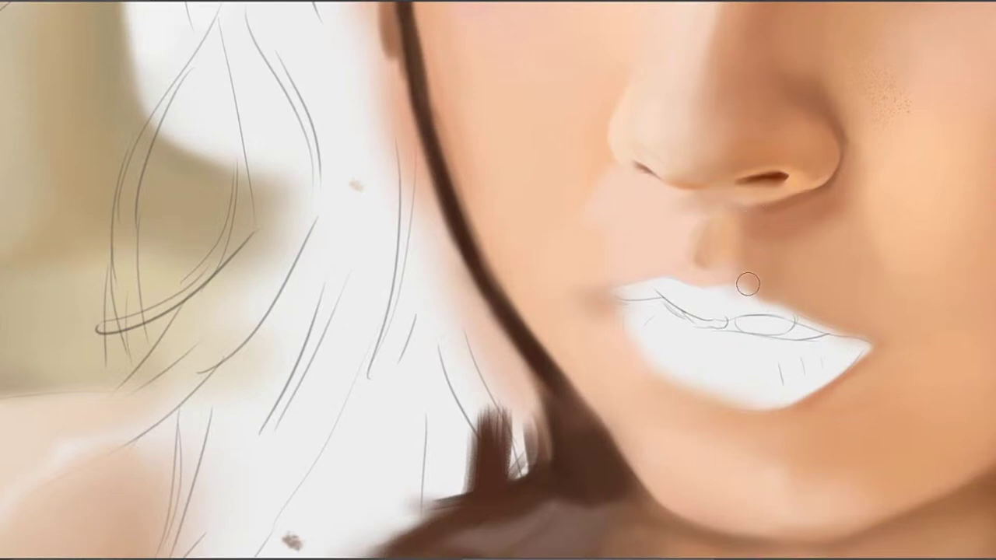
{"action": "left_click", "coordinate": [699, 255], "text": "alt"}
{"action": "left_click_drag", "start_coordinate": [697, 255], "coordinate": [707, 232]}
{"action": "mouse_move", "coordinate": [712, 179]}
{"action": "left_mouse_down"}
{"action": "mouse_move", "coordinate": [660, 275]}
{"action": "mouse_move", "coordinate": [679, 197]}
{"action": "left_mouse_up"}
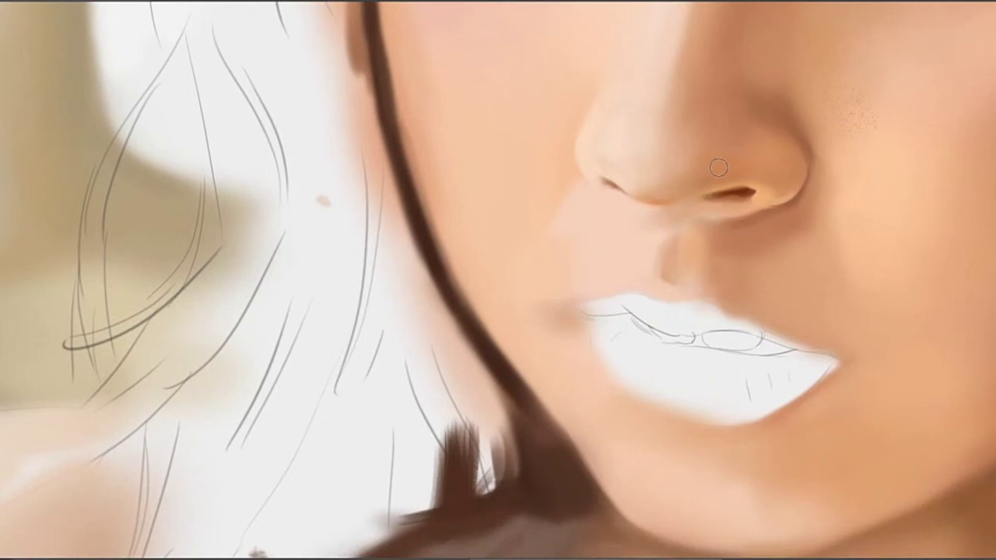
{"action": "left_click_drag", "start_coordinate": [684, 203], "coordinate": [681, 253]}
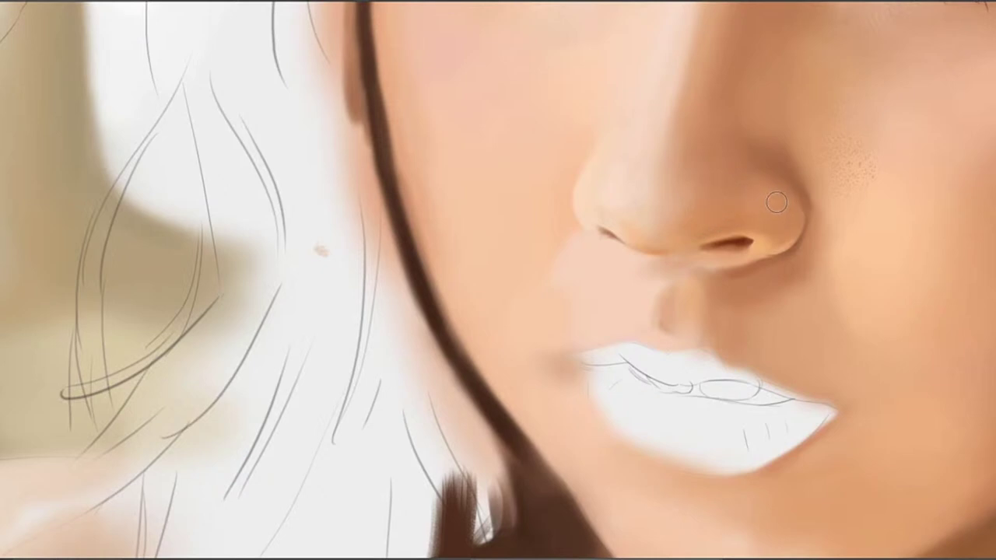
{"action": "left_click_drag", "start_coordinate": [697, 345], "coordinate": [713, 223]}
{"action": "left_click_drag", "start_coordinate": [711, 263], "coordinate": [697, 232]}
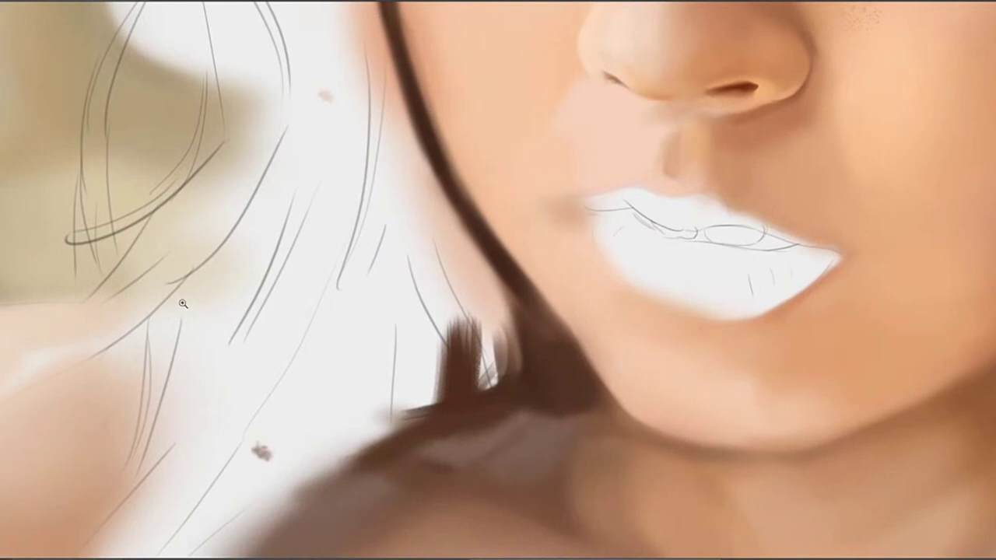
Paint a thin dark reddish-brown line along the parting of the lips, starting at the near mouth corner
{"action": "left_click", "coordinate": [814, 240]}
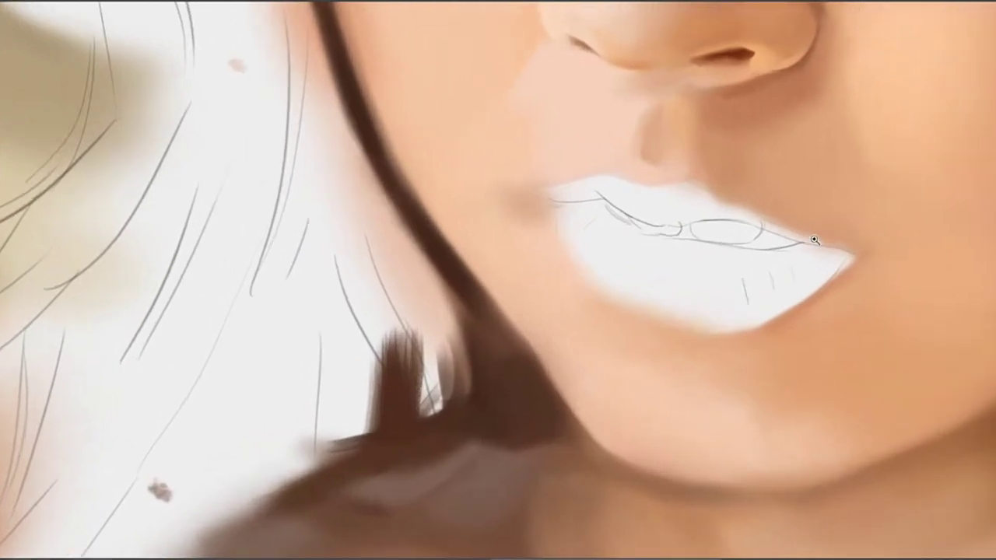
{"action": "left_click", "coordinate": [814, 239]}
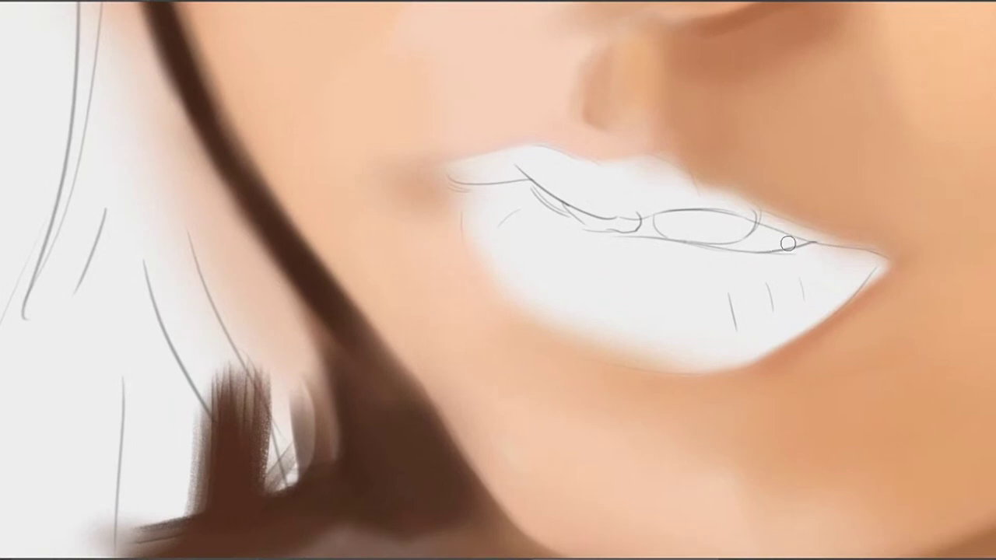
{"action": "mouse_move", "coordinate": [788, 242]}
{"action": "left_mouse_down"}
{"action": "mouse_move", "coordinate": [727, 255]}
{"action": "mouse_move", "coordinate": [782, 251]}
{"action": "mouse_move", "coordinate": [687, 241]}
{"action": "mouse_move", "coordinate": [732, 245]}
{"action": "left_mouse_up"}
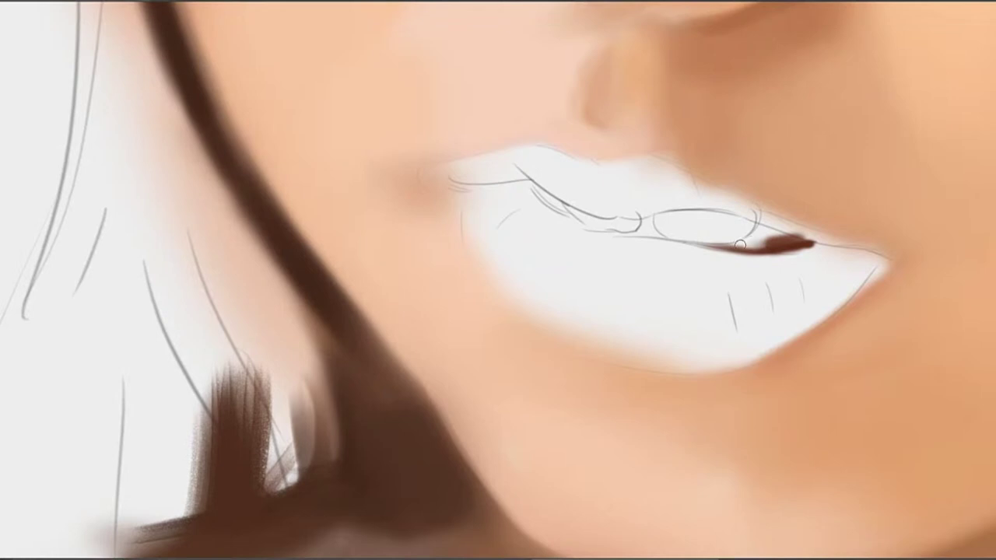
{"action": "left_click_drag", "start_coordinate": [746, 247], "coordinate": [681, 244]}
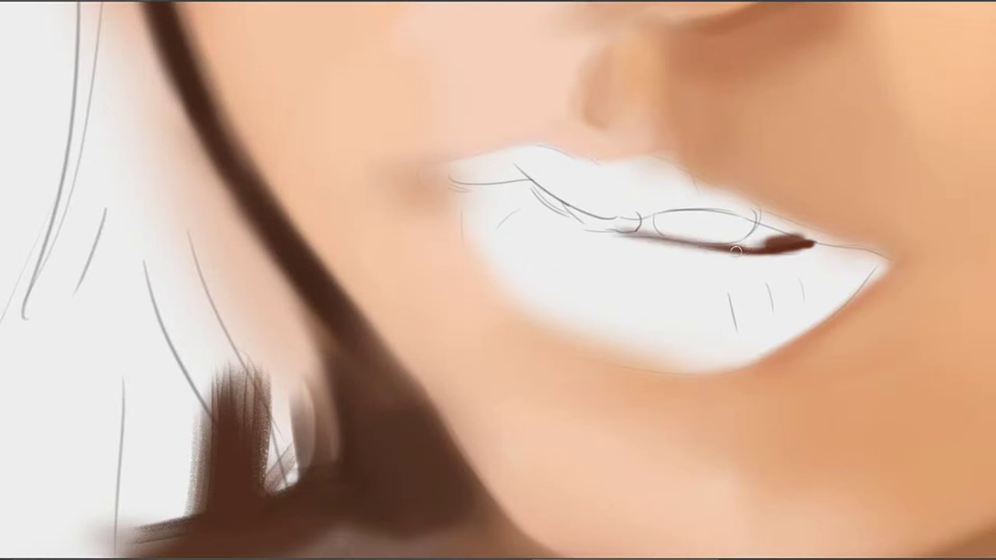
Fill the opening between the sketched front tooth and the near mouth corner with dark brown
{"action": "mouse_move", "coordinate": [759, 221]}
{"action": "left_mouse_down"}
{"action": "mouse_move", "coordinate": [742, 249]}
{"action": "mouse_move", "coordinate": [726, 248]}
{"action": "left_mouse_up"}
{"action": "mouse_move", "coordinate": [758, 224]}
{"action": "left_mouse_down"}
{"action": "mouse_move", "coordinate": [775, 231]}
{"action": "mouse_move", "coordinate": [751, 243]}
{"action": "mouse_move", "coordinate": [766, 250]}
{"action": "mouse_move", "coordinate": [809, 242]}
{"action": "left_mouse_up"}
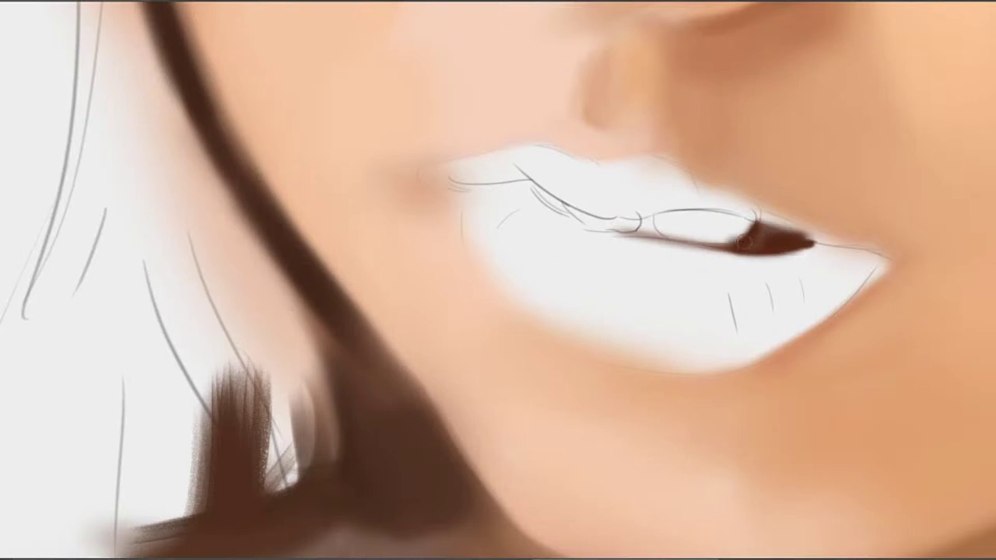
{"action": "left_click_drag", "start_coordinate": [744, 242], "coordinate": [786, 238]}
{"action": "left_click", "coordinate": [792, 251], "text": "alt"}
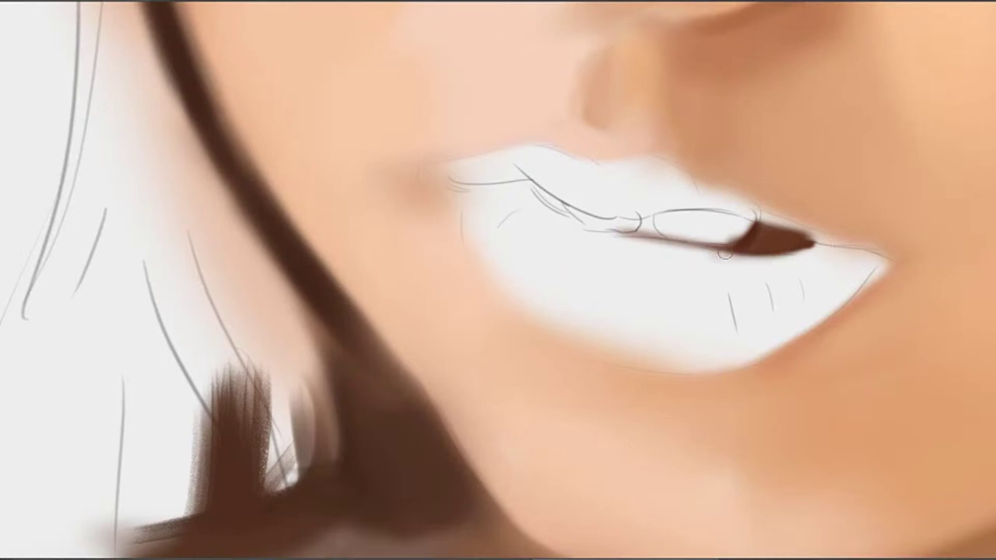
{"action": "left_click_drag", "start_coordinate": [696, 244], "coordinate": [783, 244]}
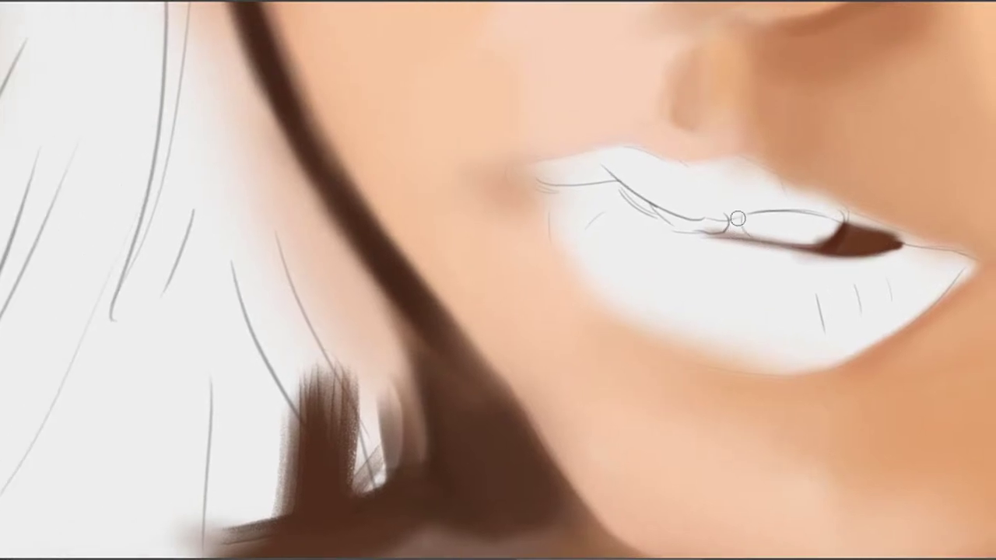
Paint the brown gap between the front teeth, extend the lip parting, and fill the far mouth opening with dark red
{"action": "mouse_move", "coordinate": [736, 219]}
{"action": "left_mouse_down"}
{"action": "mouse_move", "coordinate": [734, 233]}
{"action": "mouse_move", "coordinate": [734, 218]}
{"action": "mouse_move", "coordinate": [744, 239]}
{"action": "mouse_move", "coordinate": [734, 241]}
{"action": "mouse_move", "coordinate": [799, 248]}
{"action": "mouse_move", "coordinate": [664, 232]}
{"action": "mouse_move", "coordinate": [675, 232]}
{"action": "left_mouse_up"}
{"action": "left_click", "coordinate": [611, 218]}
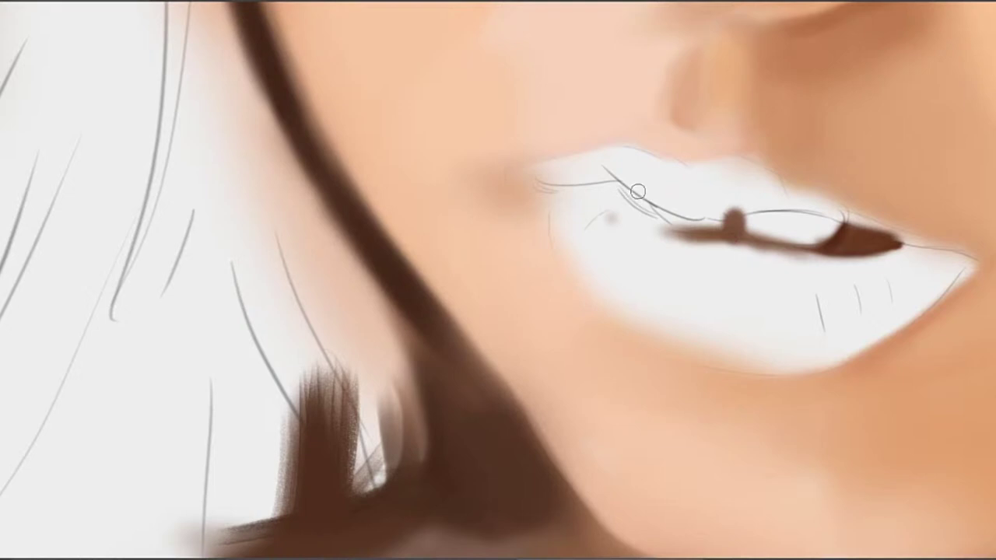
{"action": "mouse_move", "coordinate": [632, 195]}
{"action": "left_mouse_down"}
{"action": "mouse_move", "coordinate": [649, 222]}
{"action": "mouse_move", "coordinate": [613, 185]}
{"action": "mouse_move", "coordinate": [642, 206]}
{"action": "mouse_move", "coordinate": [622, 179]}
{"action": "mouse_move", "coordinate": [640, 207]}
{"action": "mouse_move", "coordinate": [615, 228]}
{"action": "left_mouse_up"}
{"action": "key", "text": "bracketright"}
{"action": "key", "text": "bracketright"}
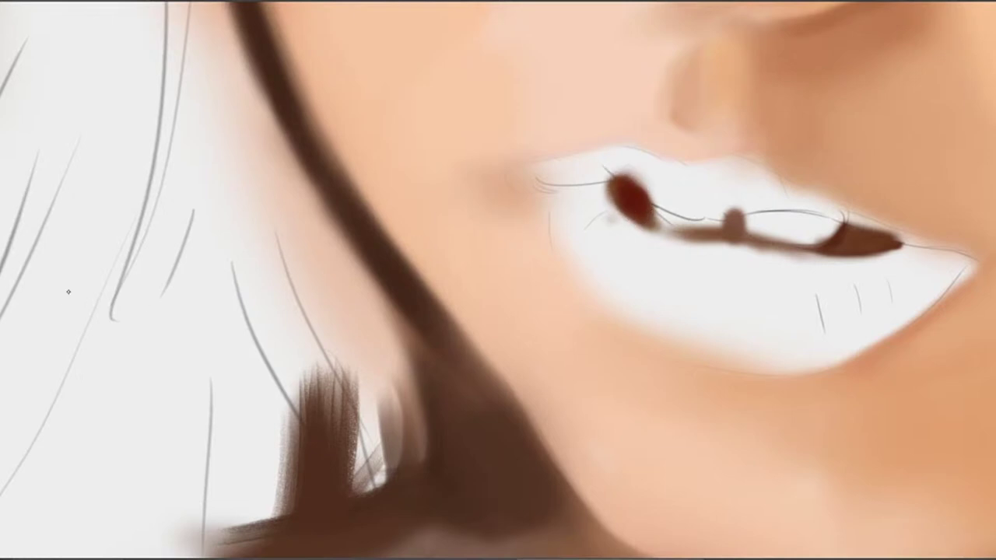
{"action": "mouse_move", "coordinate": [627, 205]}
{"action": "left_mouse_down"}
{"action": "mouse_move", "coordinate": [615, 226]}
{"action": "mouse_move", "coordinate": [611, 209]}
{"action": "left_mouse_up"}
{"action": "left_click_drag", "start_coordinate": [735, 235], "coordinate": [651, 211]}
{"action": "left_click_drag", "start_coordinate": [778, 221], "coordinate": [752, 204]}
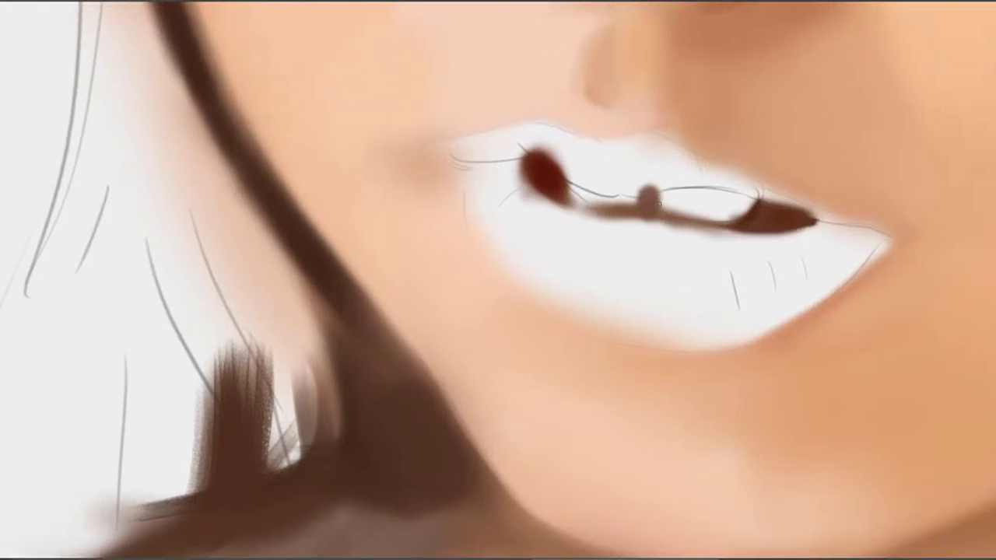
{"action": "mouse_move", "coordinate": [632, 217]}
{"action": "left_mouse_down"}
{"action": "mouse_move", "coordinate": [589, 216]}
{"action": "mouse_move", "coordinate": [690, 220]}
{"action": "mouse_move", "coordinate": [620, 295]}
{"action": "mouse_move", "coordinate": [645, 215]}
{"action": "left_mouse_up"}
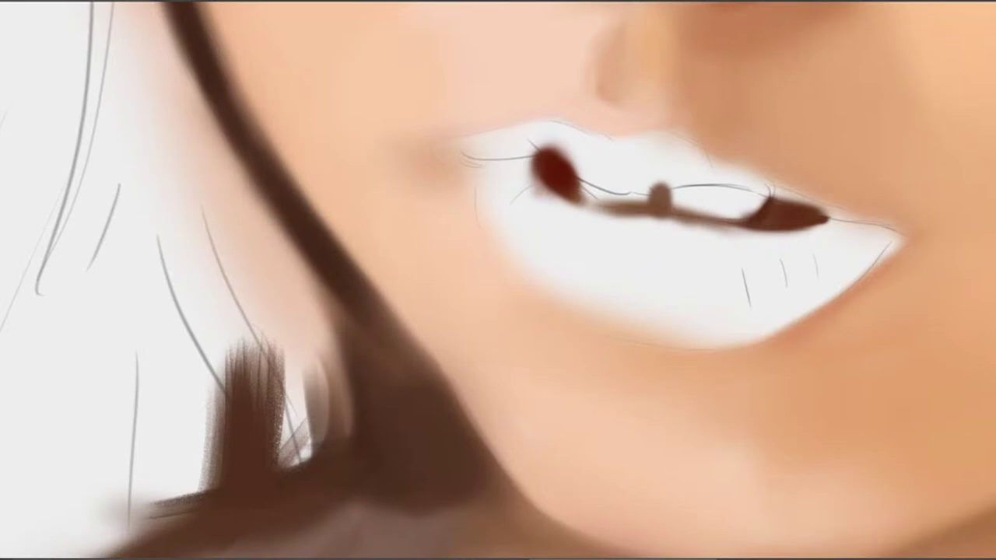
Paint a dark grey-brown shaded tooth inside the near mouth corner with a much smaller brush, keeping a dark outline
{"action": "scroll", "coordinate": [797, 210], "scroll_direction": "down", "scroll_amount": 10}
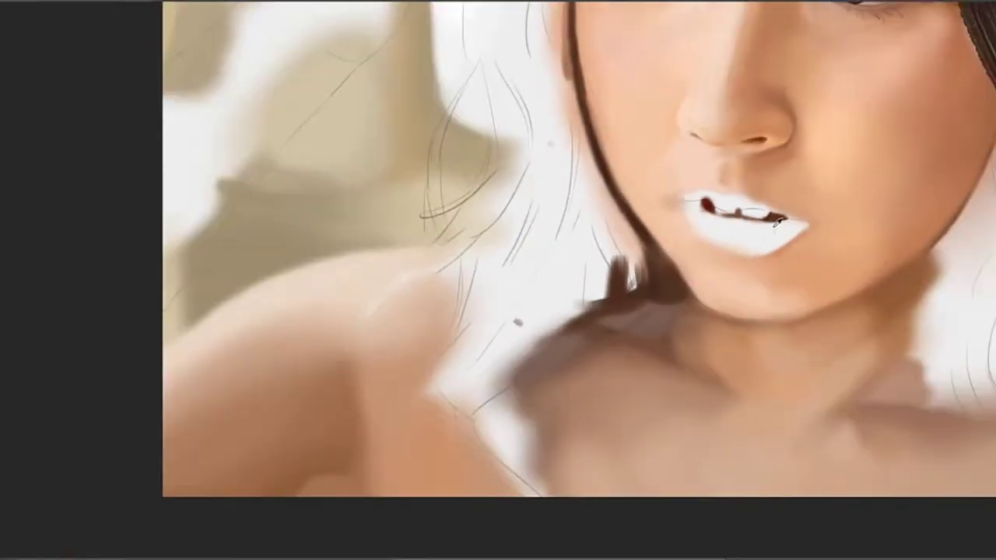
{"action": "scroll", "coordinate": [565, 271], "scroll_direction": "up", "scroll_amount": 3}
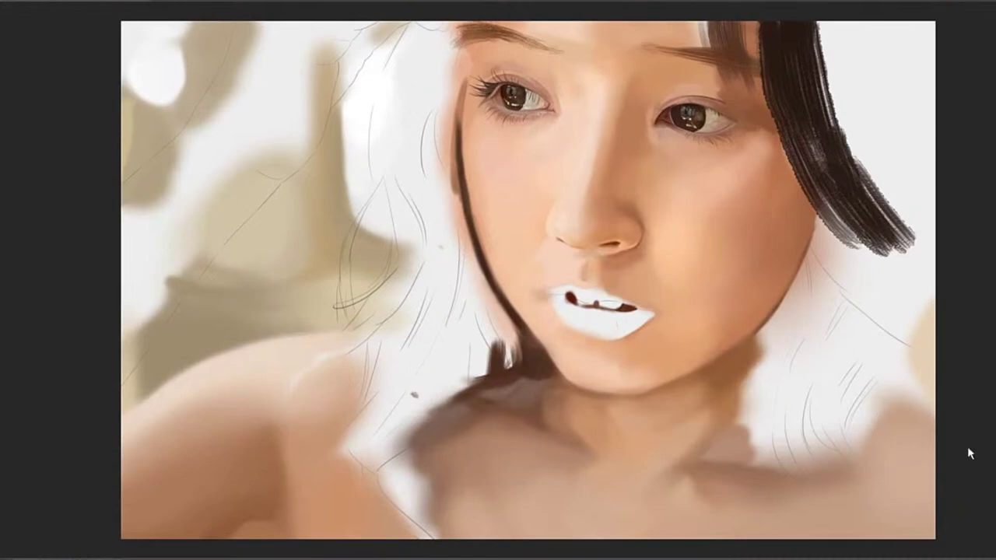
{"action": "scroll", "coordinate": [587, 301], "scroll_direction": "up", "scroll_amount": 5}
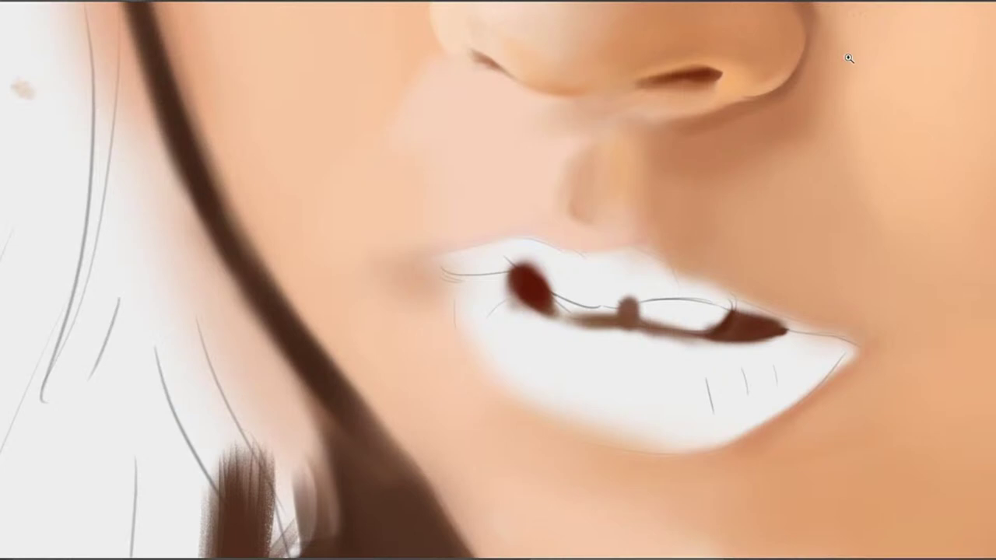
{"action": "left_click_drag", "start_coordinate": [665, 319], "coordinate": [612, 276]}
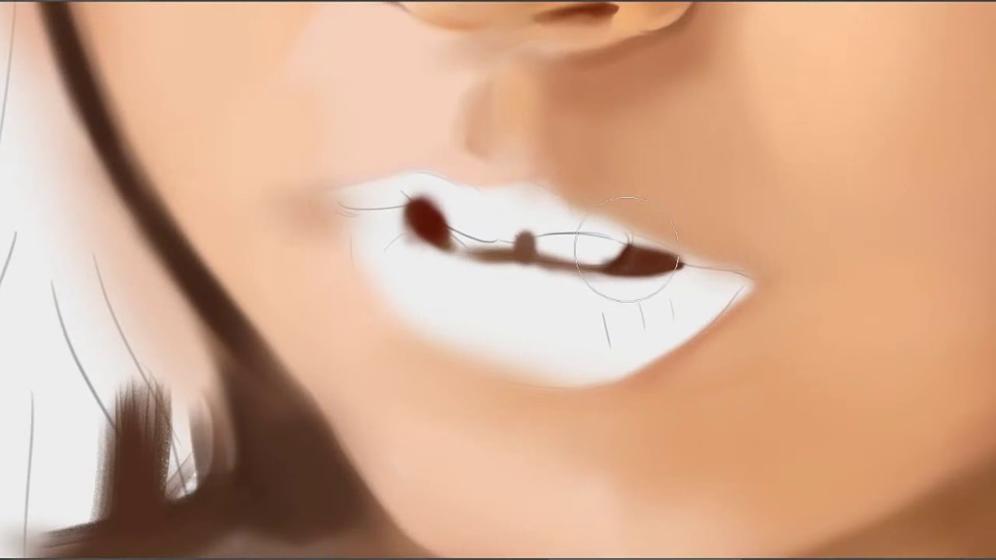
{"action": "key", "text": "bracketleft"}
{"action": "key", "text": "bracketleft"}
{"action": "key", "text": "bracketleft"}
{"action": "key", "text": "bracketleft"}
{"action": "key", "text": "bracketleft"}
{"action": "mouse_move", "coordinate": [638, 258]}
{"action": "left_mouse_down"}
{"action": "mouse_move", "coordinate": [668, 260]}
{"action": "mouse_move", "coordinate": [641, 263]}
{"action": "mouse_move", "coordinate": [643, 254]}
{"action": "mouse_move", "coordinate": [658, 270]}
{"action": "mouse_move", "coordinate": [645, 256]}
{"action": "mouse_move", "coordinate": [704, 257]}
{"action": "mouse_move", "coordinate": [644, 276]}
{"action": "left_mouse_up"}
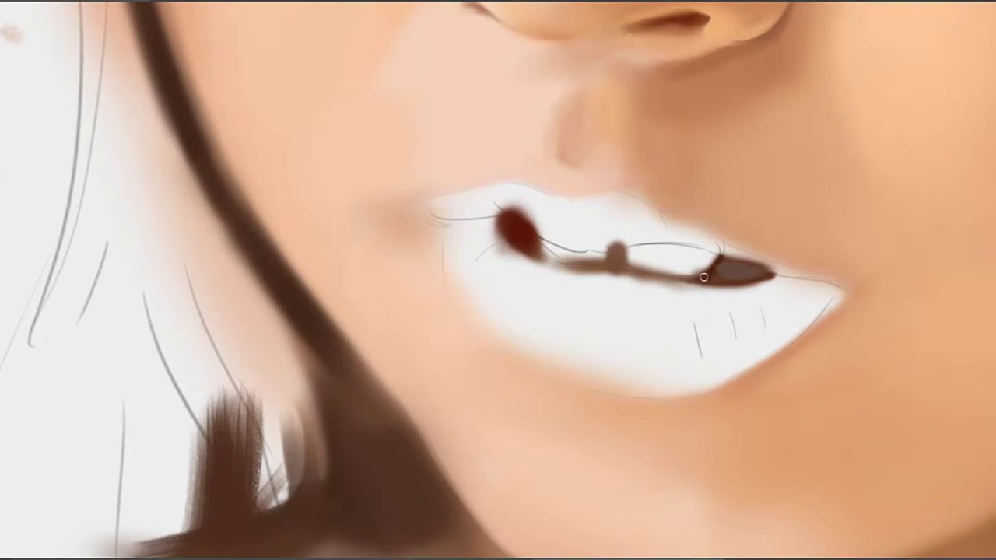
{"action": "left_click_drag", "start_coordinate": [704, 277], "coordinate": [690, 279]}
Deepen the gap between the front teeth and fill the large near front tooth with muted greyish-beige tones
{"action": "left_click_drag", "start_coordinate": [615, 255], "coordinate": [620, 249]}
{"action": "mouse_move", "coordinate": [630, 271]}
{"action": "left_mouse_down"}
{"action": "mouse_move", "coordinate": [646, 263]}
{"action": "mouse_move", "coordinate": [627, 251]}
{"action": "mouse_move", "coordinate": [640, 267]}
{"action": "left_mouse_up"}
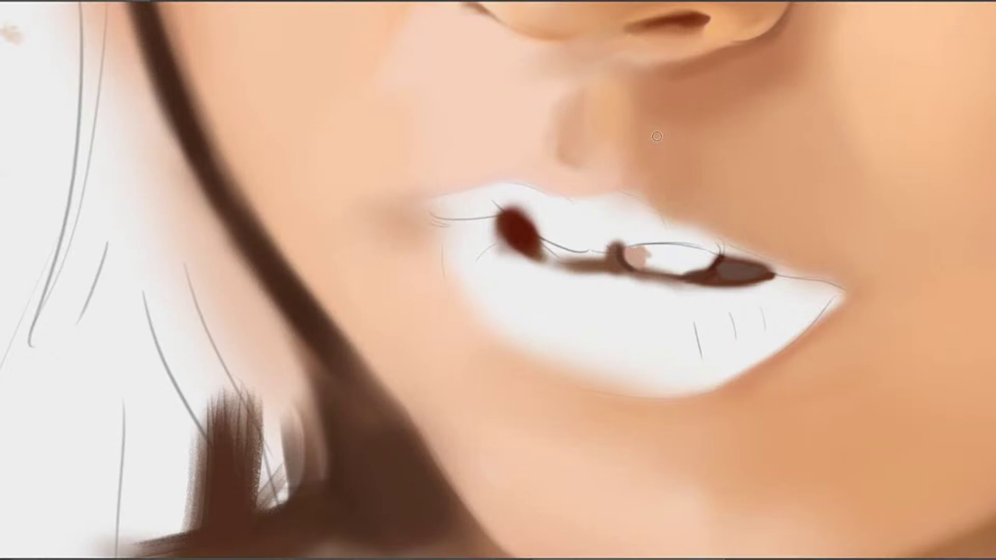
{"action": "mouse_move", "coordinate": [689, 258]}
{"action": "left_mouse_down"}
{"action": "mouse_move", "coordinate": [664, 253]}
{"action": "mouse_move", "coordinate": [689, 253]}
{"action": "mouse_move", "coordinate": [674, 261]}
{"action": "mouse_move", "coordinate": [690, 262]}
{"action": "mouse_move", "coordinate": [661, 250]}
{"action": "mouse_move", "coordinate": [633, 256]}
{"action": "mouse_move", "coordinate": [649, 263]}
{"action": "mouse_move", "coordinate": [637, 256]}
{"action": "mouse_move", "coordinate": [657, 248]}
{"action": "mouse_move", "coordinate": [635, 249]}
{"action": "mouse_move", "coordinate": [646, 243]}
{"action": "mouse_move", "coordinate": [670, 261]}
{"action": "left_mouse_up"}
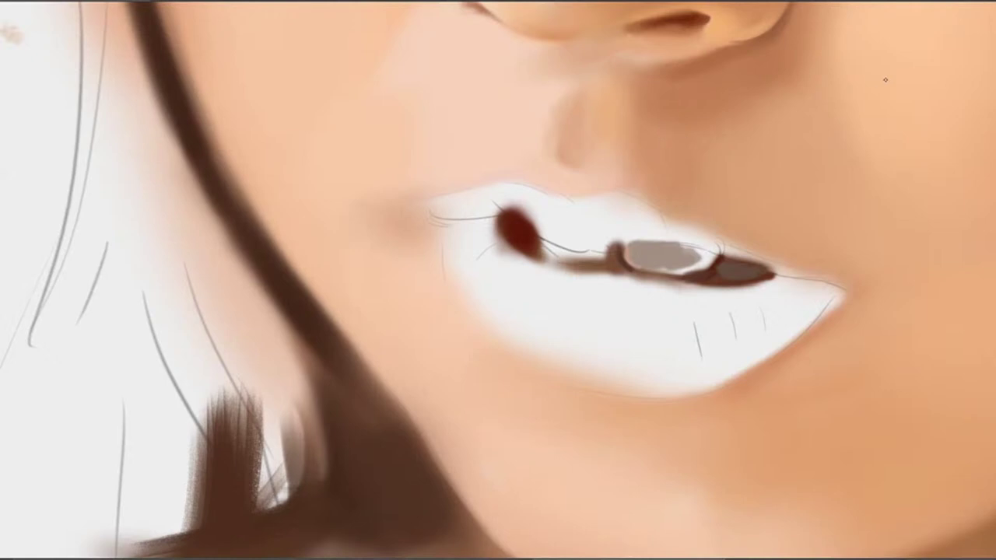
{"action": "mouse_move", "coordinate": [661, 263]}
{"action": "left_mouse_down"}
{"action": "mouse_move", "coordinate": [674, 256]}
{"action": "mouse_move", "coordinate": [649, 265]}
{"action": "mouse_move", "coordinate": [673, 260]}
{"action": "left_mouse_up"}
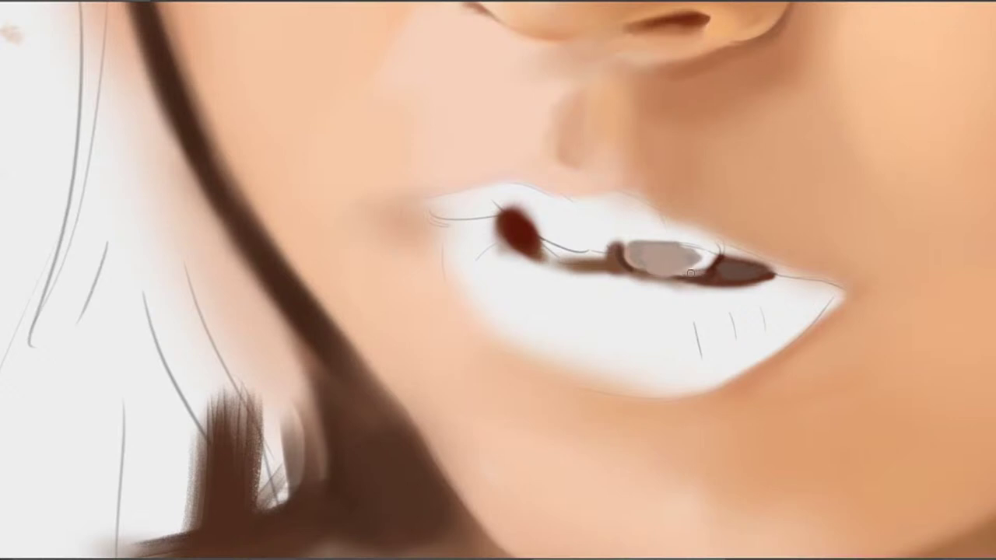
{"action": "mouse_move", "coordinate": [712, 262]}
{"action": "left_mouse_down"}
{"action": "mouse_move", "coordinate": [687, 266]}
{"action": "mouse_move", "coordinate": [678, 254]}
{"action": "mouse_move", "coordinate": [693, 259]}
{"action": "mouse_move", "coordinate": [639, 245]}
{"action": "mouse_move", "coordinate": [714, 257]}
{"action": "mouse_move", "coordinate": [689, 265]}
{"action": "left_mouse_up"}
{"action": "left_click_drag", "start_coordinate": [694, 244], "coordinate": [676, 242]}
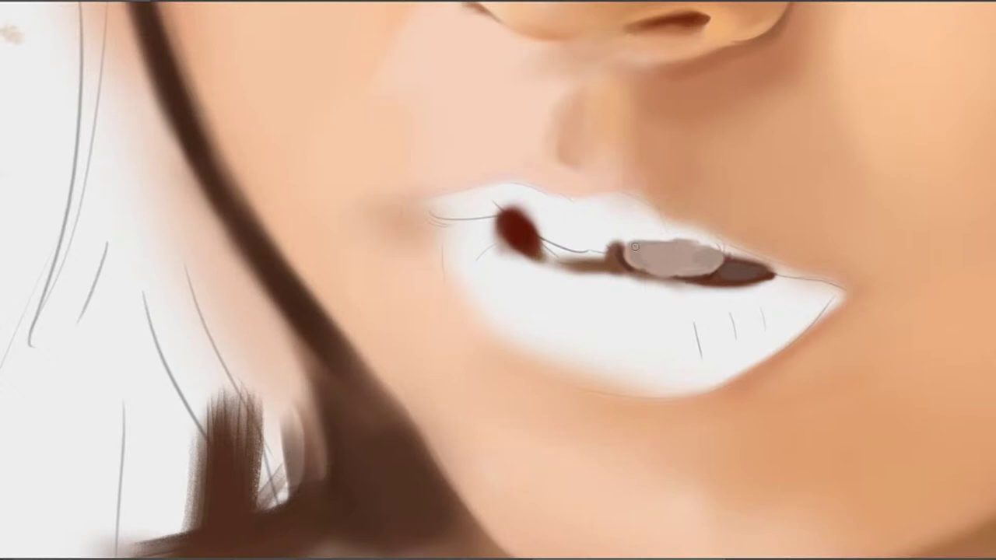
{"action": "mouse_move", "coordinate": [635, 246]}
{"action": "left_mouse_down"}
{"action": "mouse_move", "coordinate": [660, 246]}
{"action": "mouse_move", "coordinate": [656, 255]}
{"action": "left_mouse_up"}
{"action": "left_click", "coordinate": [658, 258], "text": "alt"}
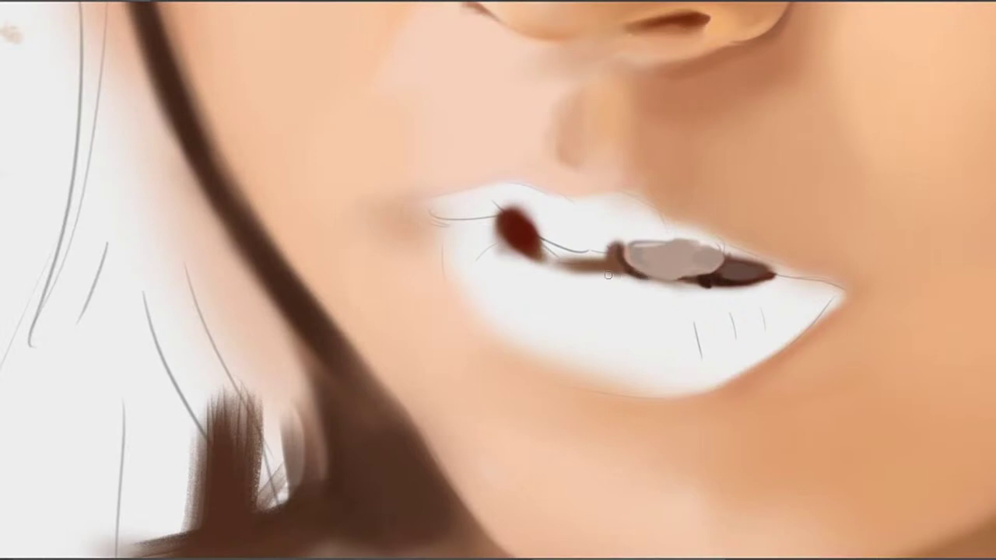
Darken the lower edge of the near front tooth and block in the far front tooth with sampled grey-brown
{"action": "left_click_drag", "start_coordinate": [608, 276], "coordinate": [662, 280]}
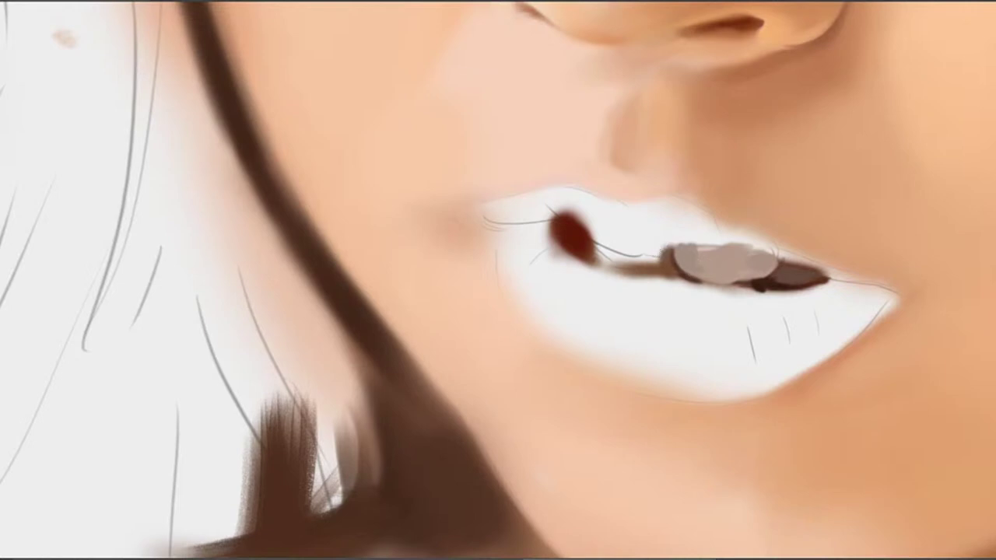
{"action": "mouse_move", "coordinate": [646, 248]}
{"action": "left_mouse_down"}
{"action": "mouse_move", "coordinate": [699, 250]}
{"action": "mouse_move", "coordinate": [693, 259]}
{"action": "mouse_move", "coordinate": [642, 251]}
{"action": "mouse_move", "coordinate": [697, 253]}
{"action": "mouse_move", "coordinate": [688, 259]}
{"action": "mouse_move", "coordinate": [695, 271]}
{"action": "mouse_move", "coordinate": [700, 252]}
{"action": "mouse_move", "coordinate": [637, 243]}
{"action": "left_mouse_up"}
{"action": "left_click", "coordinate": [695, 271], "text": "alt"}
{"action": "left_click", "coordinate": [661, 263], "text": "alt"}
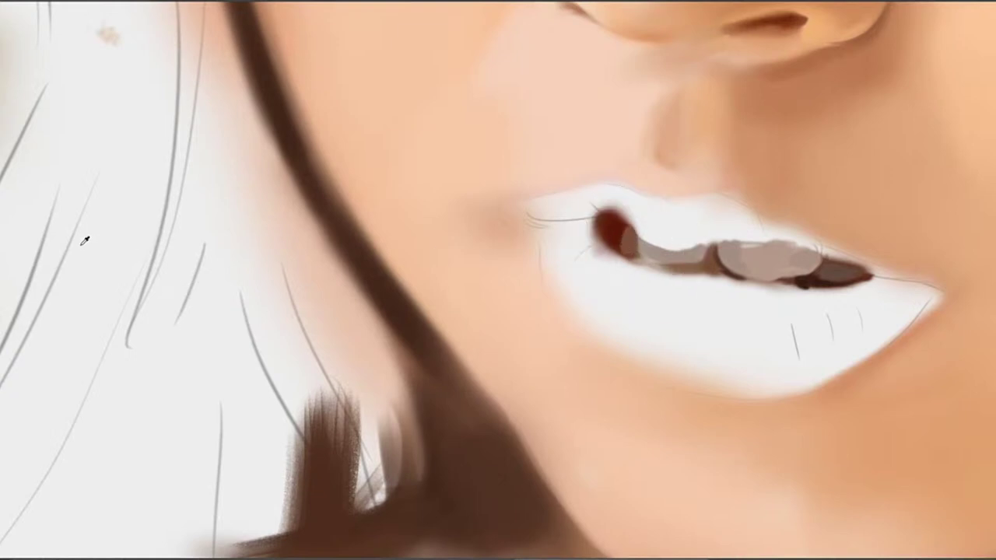
Darken the far mouth opening with deep red-brown and shape its edge against the far front tooth
{"action": "mouse_move", "coordinate": [619, 240]}
{"action": "left_mouse_down"}
{"action": "mouse_move", "coordinate": [658, 266]}
{"action": "mouse_move", "coordinate": [638, 255]}
{"action": "left_mouse_up"}
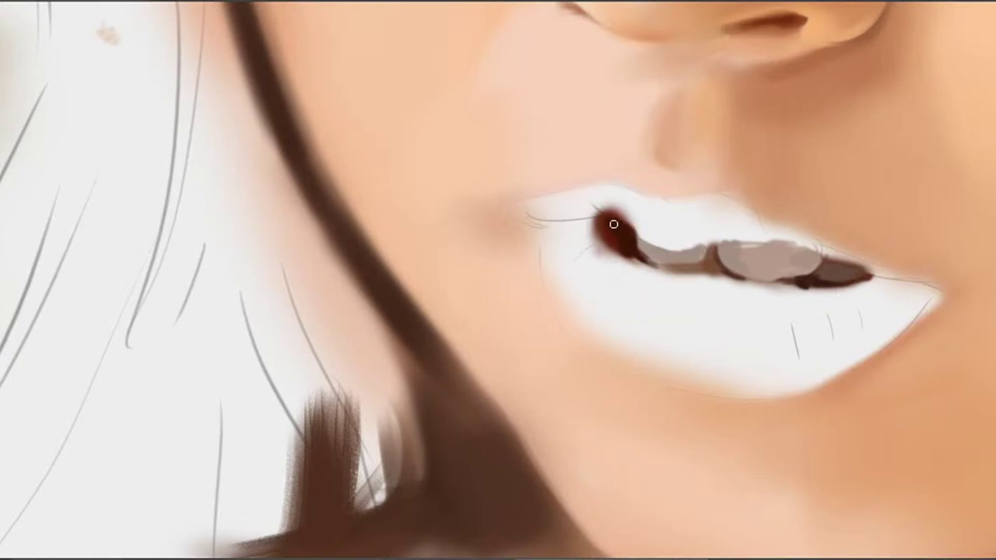
{"action": "left_click_drag", "start_coordinate": [691, 258], "coordinate": [621, 241]}
{"action": "left_click", "coordinate": [624, 240], "text": "alt"}
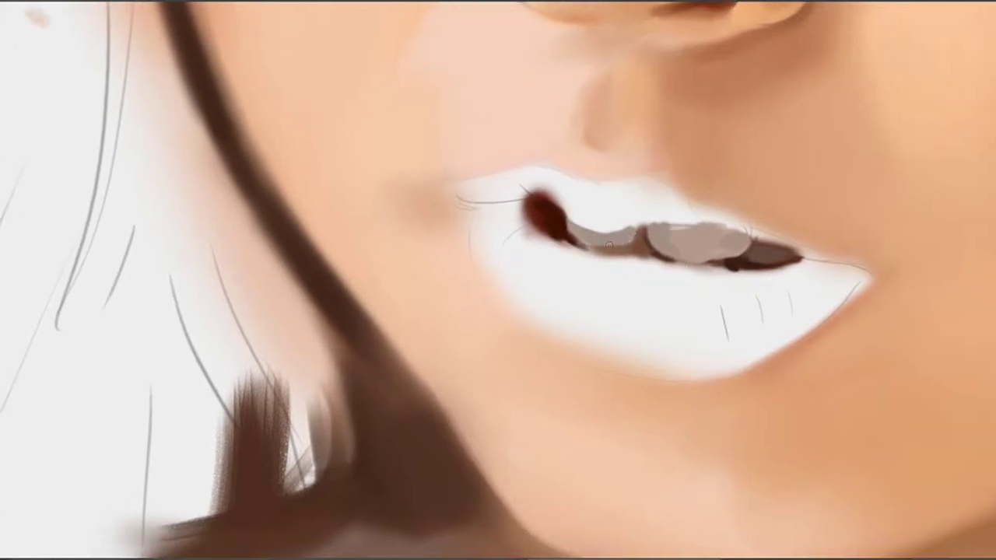
Refine the gap between the front teeth and the far tooth's lower edge with sampled browns and a smaller brush
{"action": "left_click", "coordinate": [564, 236], "text": "alt"}
{"action": "left_click", "coordinate": [638, 236], "text": "alt"}
{"action": "left_click", "coordinate": [643, 239], "text": "alt"}
{"action": "left_click", "coordinate": [646, 238], "text": "alt"}
{"action": "left_click", "coordinate": [626, 238], "text": "alt"}
{"action": "left_click", "coordinate": [635, 249], "text": "alt"}
{"action": "key", "text": "["}
{"action": "left_click_drag", "start_coordinate": [609, 249], "coordinate": [638, 249]}
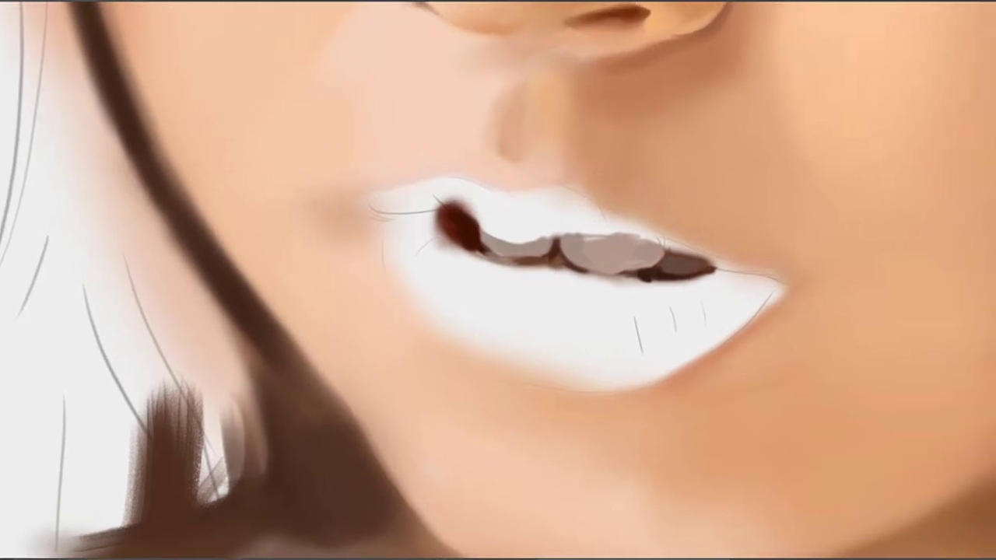
{"action": "mouse_move", "coordinate": [634, 228]}
{"action": "left_mouse_down"}
{"action": "mouse_move", "coordinate": [578, 357]}
{"action": "mouse_move", "coordinate": [628, 267]}
{"action": "mouse_move", "coordinate": [624, 247]}
{"action": "mouse_move", "coordinate": [630, 256]}
{"action": "left_mouse_up"}
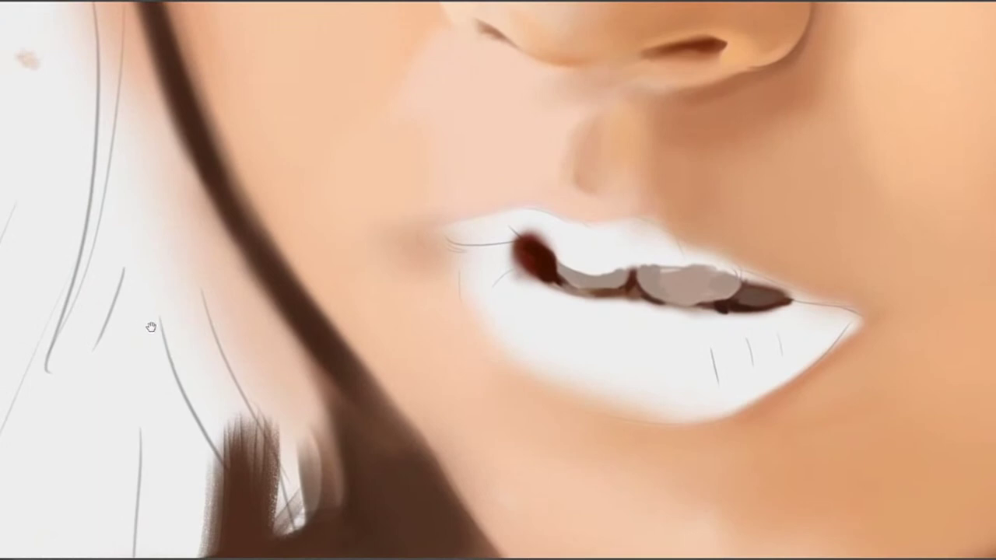
Draw a thin dark line from the far mouth corner to the red-brown opening and block in the corner with reddish brown
{"action": "left_click_drag", "start_coordinate": [472, 276], "coordinate": [474, 285]}
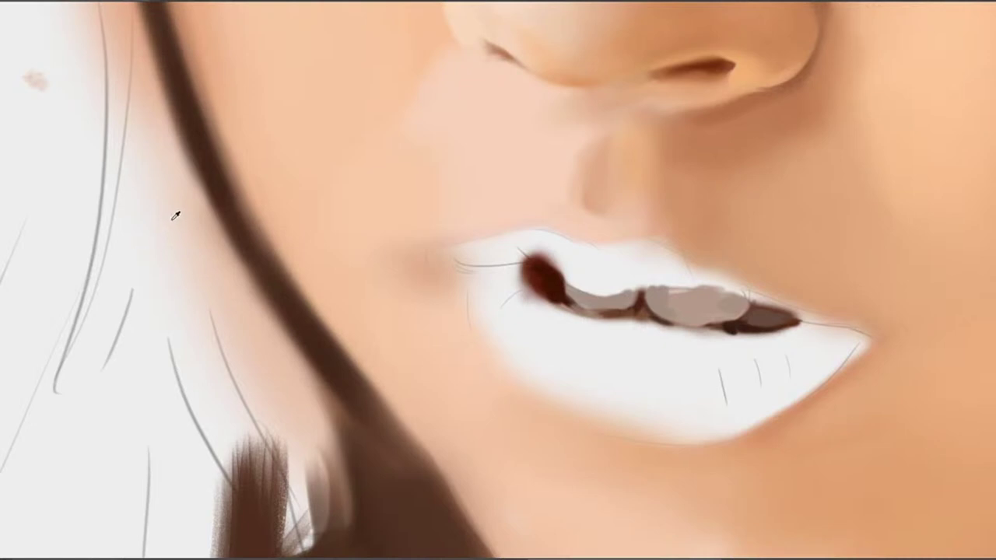
{"action": "left_click_drag", "start_coordinate": [536, 269], "coordinate": [510, 266]}
{"action": "mouse_move", "coordinate": [454, 261]}
{"action": "left_mouse_down"}
{"action": "mouse_move", "coordinate": [534, 260]}
{"action": "mouse_move", "coordinate": [491, 265]}
{"action": "mouse_move", "coordinate": [520, 264]}
{"action": "left_mouse_up"}
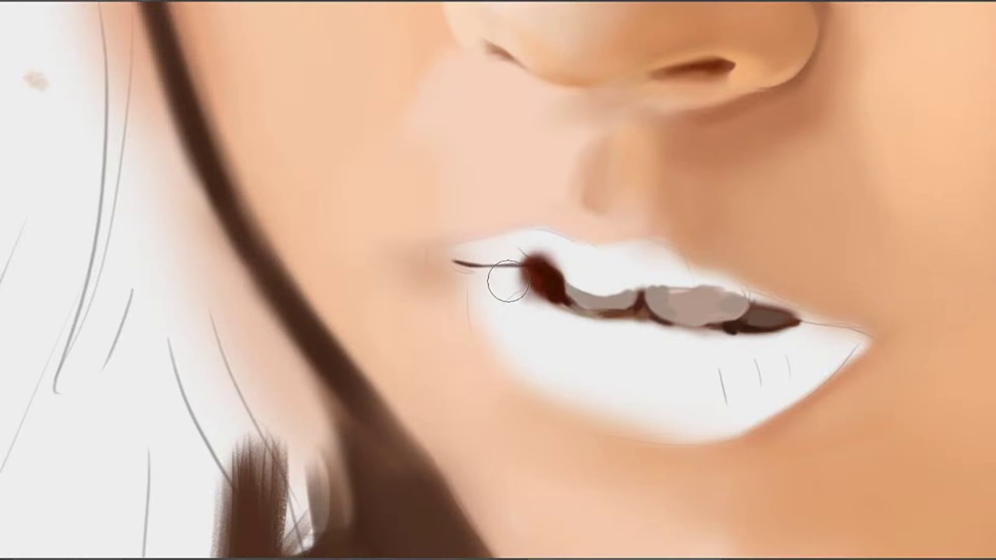
{"action": "left_click_drag", "start_coordinate": [531, 274], "coordinate": [548, 286]}
{"action": "mouse_move", "coordinate": [440, 261]}
{"action": "left_mouse_down"}
{"action": "mouse_move", "coordinate": [476, 250]}
{"action": "mouse_move", "coordinate": [430, 260]}
{"action": "mouse_move", "coordinate": [455, 251]}
{"action": "mouse_move", "coordinate": [432, 259]}
{"action": "mouse_move", "coordinate": [446, 248]}
{"action": "mouse_move", "coordinate": [435, 255]}
{"action": "mouse_move", "coordinate": [505, 263]}
{"action": "mouse_move", "coordinate": [440, 262]}
{"action": "left_mouse_up"}
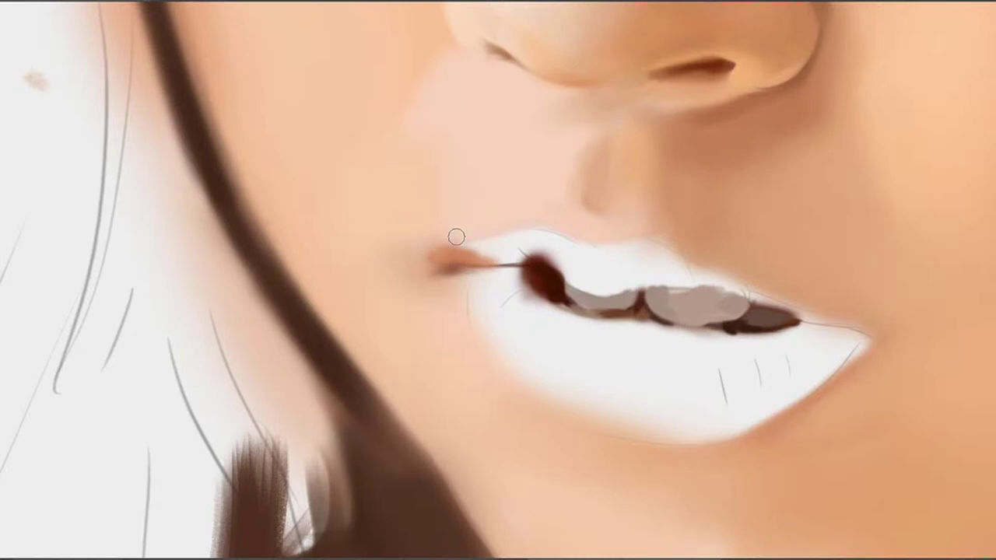
{"action": "mouse_move", "coordinate": [425, 257]}
{"action": "left_mouse_down"}
{"action": "mouse_move", "coordinate": [439, 258]}
{"action": "mouse_move", "coordinate": [427, 261]}
{"action": "mouse_move", "coordinate": [460, 234]}
{"action": "mouse_move", "coordinate": [416, 260]}
{"action": "left_mouse_up"}
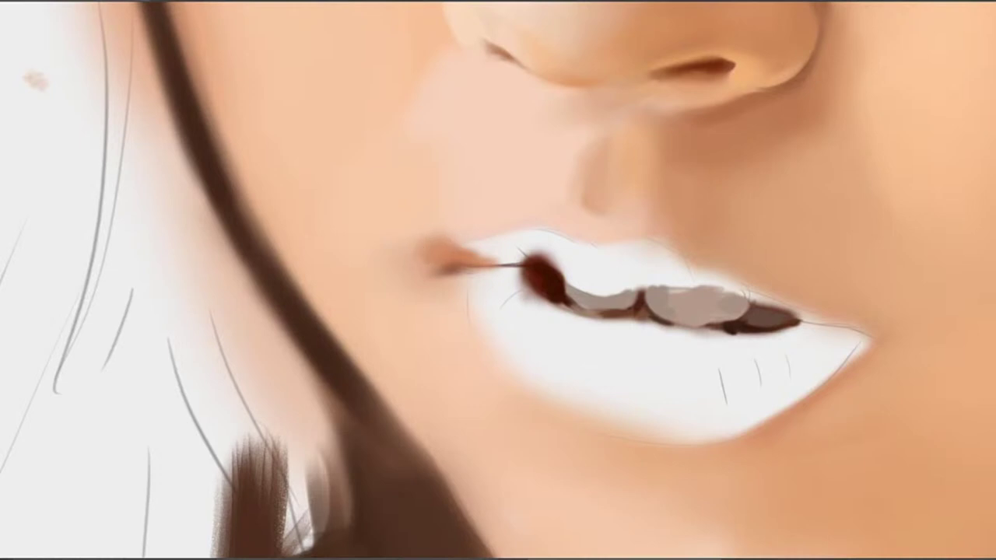
Soften the shadow around the far mouth corner with sampled skin tones
{"action": "left_click", "coordinate": [443, 241], "text": "alt"}
{"action": "mouse_move", "coordinate": [436, 245]}
{"action": "left_mouse_down"}
{"action": "mouse_move", "coordinate": [428, 249]}
{"action": "mouse_move", "coordinate": [442, 231]}
{"action": "mouse_move", "coordinate": [429, 238]}
{"action": "mouse_move", "coordinate": [412, 289]}
{"action": "mouse_move", "coordinate": [424, 266]}
{"action": "left_mouse_up"}
{"action": "left_click", "coordinate": [436, 254], "text": "alt"}
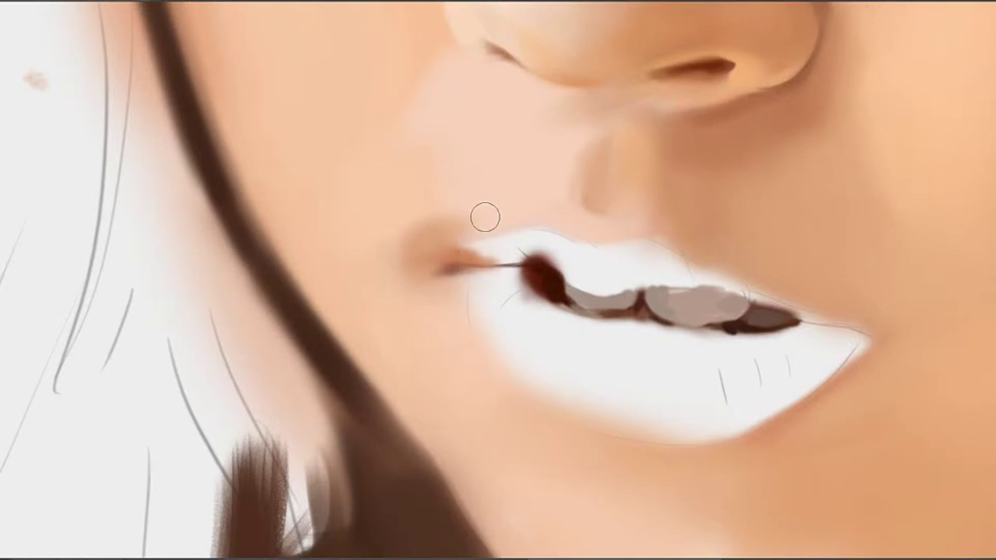
{"action": "left_click", "coordinate": [445, 211], "text": "alt"}
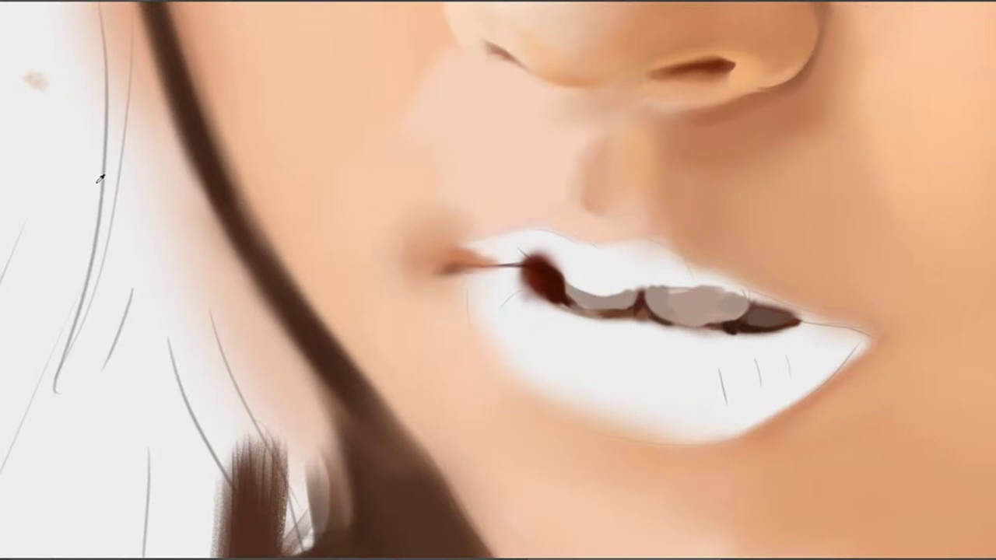
{"action": "left_click", "coordinate": [418, 256], "text": "alt"}
Add a soft shadow above the upper lip's far half and blend it towards the philtrum and mouth corner with sampled skin tones
{"action": "key", "text": "["}
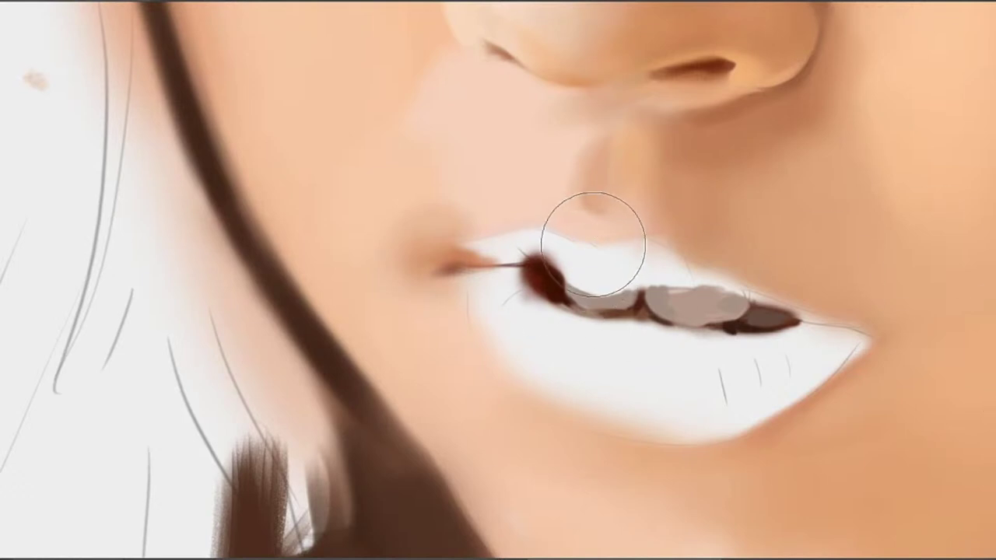
{"action": "key", "text": "["}
{"action": "key", "text": "["}
{"action": "key", "text": "["}
{"action": "key", "text": "["}
{"action": "left_click_drag", "start_coordinate": [574, 233], "coordinate": [538, 213]}
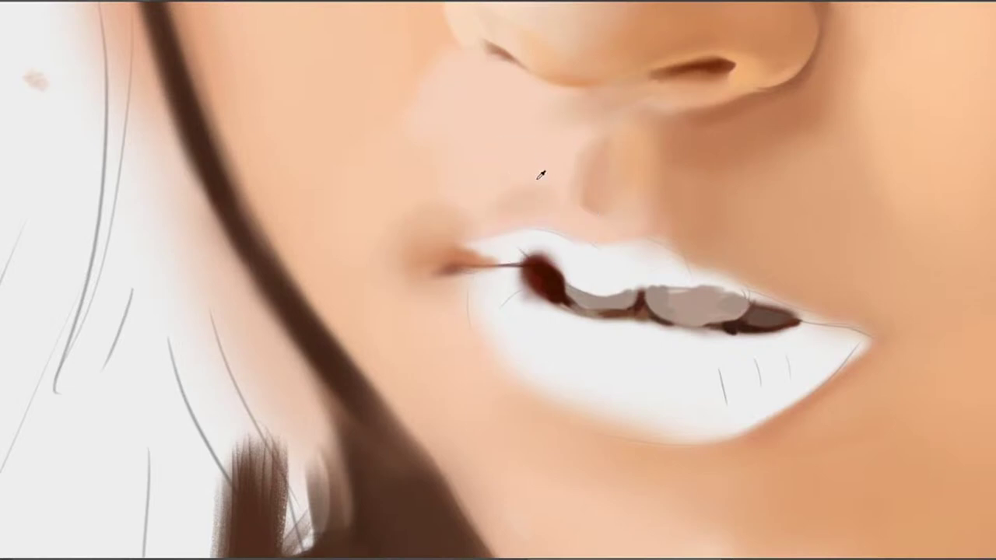
{"action": "left_click", "coordinate": [529, 187], "text": "alt"}
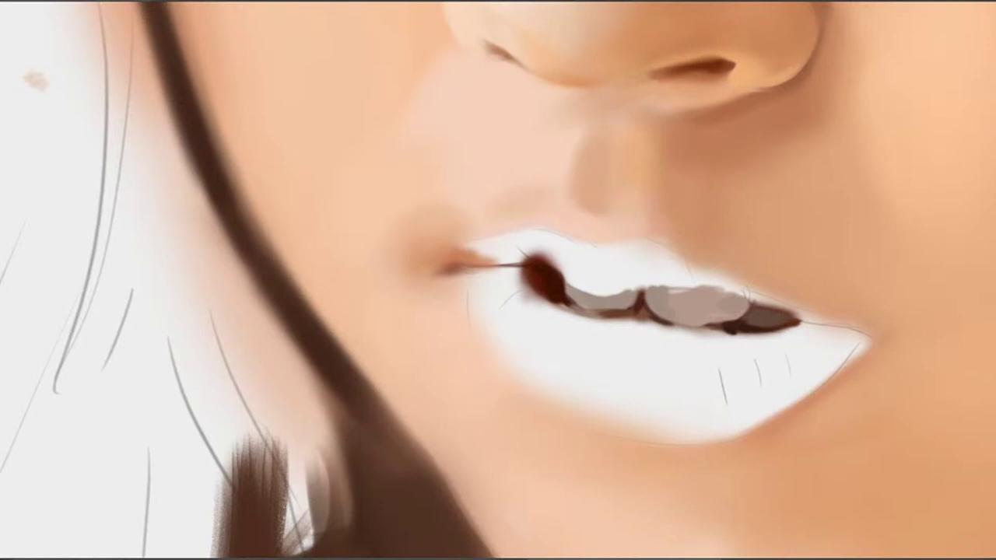
{"action": "left_click", "coordinate": [549, 194], "text": "alt"}
{"action": "left_click", "coordinate": [461, 215], "text": "alt"}
{"action": "left_click", "coordinate": [459, 207], "text": "alt"}
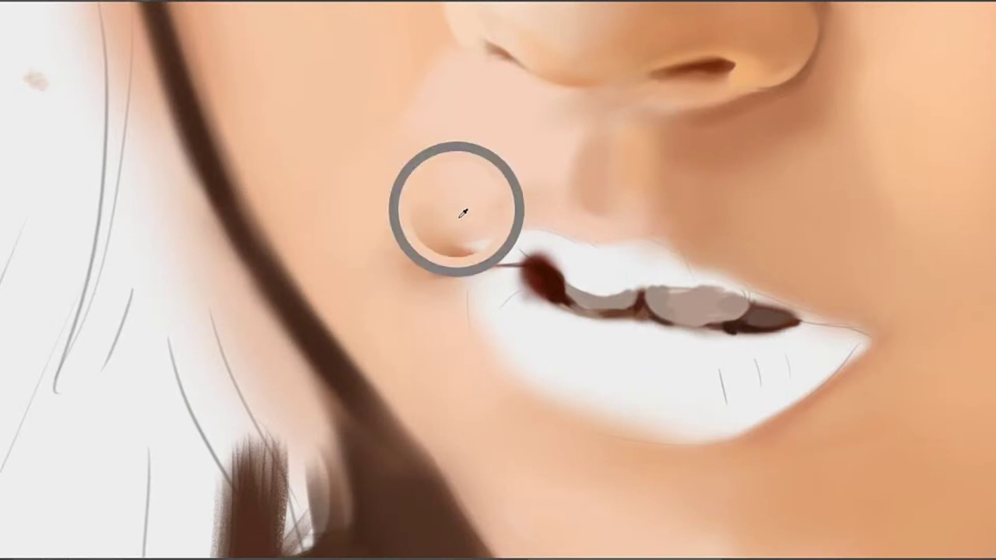
{"action": "left_click", "coordinate": [437, 241], "text": "alt"}
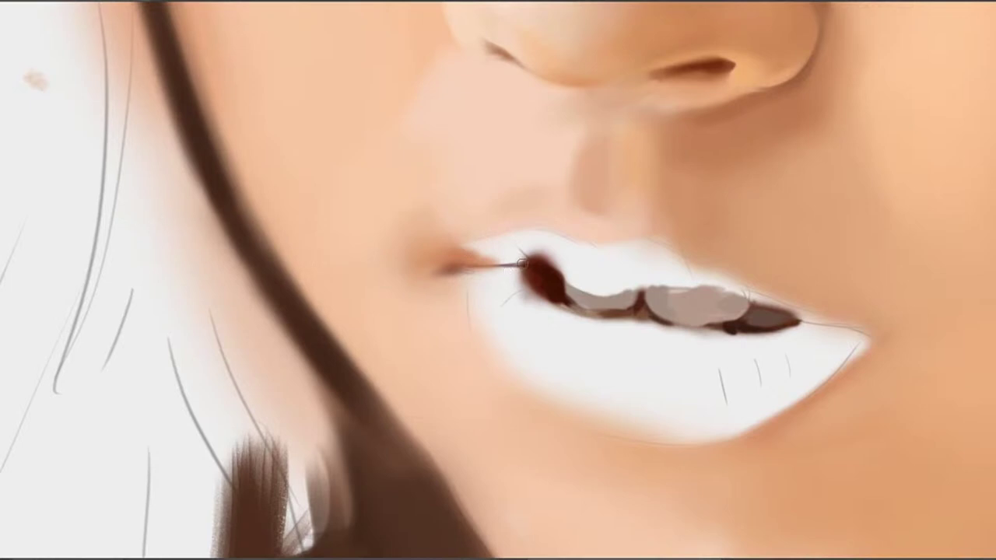
Rework the far lip line with a muted red band above it and deepen the mouth corner with dark brown
{"action": "left_click_drag", "start_coordinate": [476, 268], "coordinate": [526, 262]}
{"action": "key", "text": "ctrl+z"}
{"action": "key", "text": "ctrl+z"}
{"action": "mouse_move", "coordinate": [463, 239]}
{"action": "left_mouse_down"}
{"action": "mouse_move", "coordinate": [526, 256]}
{"action": "mouse_move", "coordinate": [472, 261]}
{"action": "left_mouse_up"}
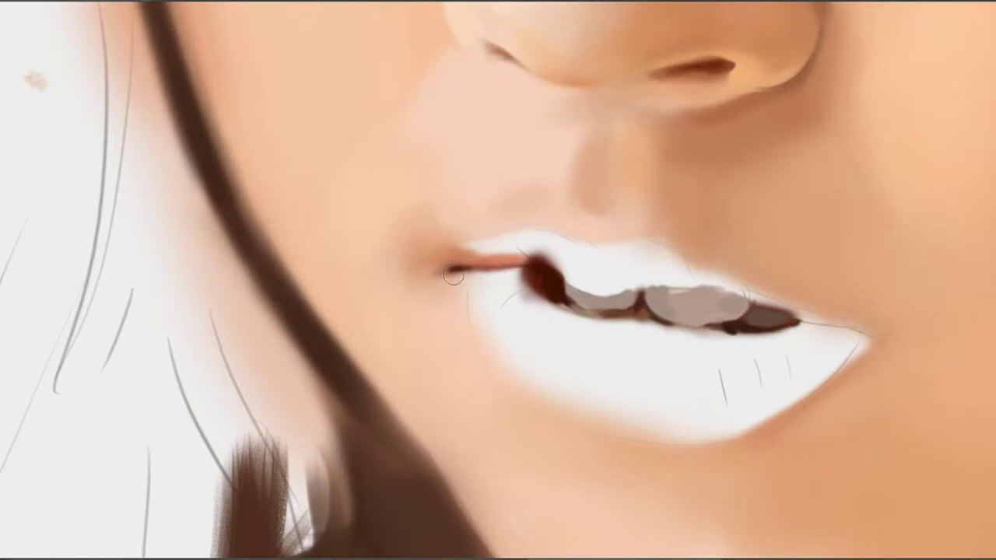
{"action": "mouse_move", "coordinate": [450, 272]}
{"action": "left_mouse_down"}
{"action": "mouse_move", "coordinate": [495, 261]}
{"action": "mouse_move", "coordinate": [478, 276]}
{"action": "mouse_move", "coordinate": [485, 260]}
{"action": "left_mouse_up"}
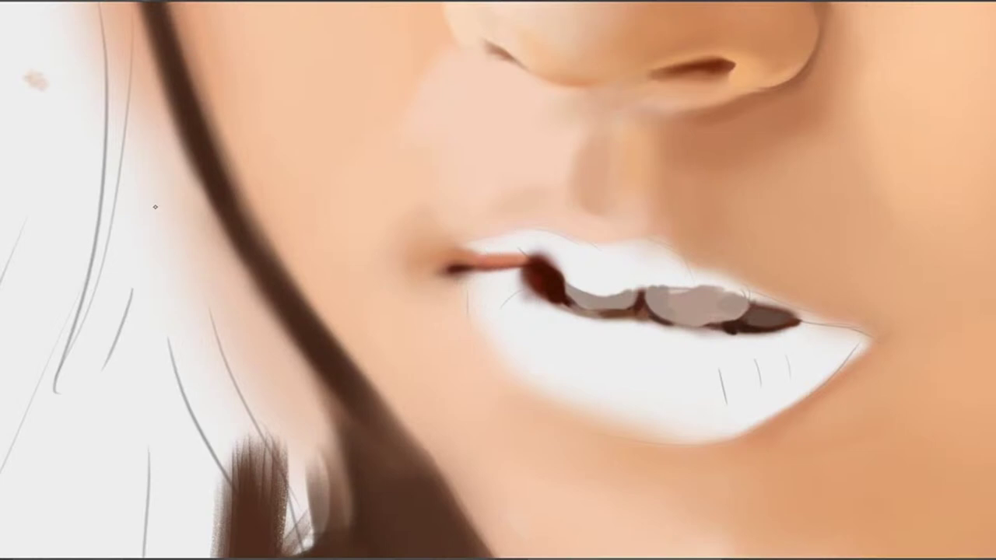
Block in the upper lip's far half with coral and extend its lower edge over the dark opening and far front tooth
{"action": "mouse_move", "coordinate": [486, 244]}
{"action": "left_mouse_down"}
{"action": "mouse_move", "coordinate": [474, 252]}
{"action": "mouse_move", "coordinate": [537, 248]}
{"action": "mouse_move", "coordinate": [510, 243]}
{"action": "mouse_move", "coordinate": [542, 233]}
{"action": "mouse_move", "coordinate": [474, 248]}
{"action": "left_mouse_up"}
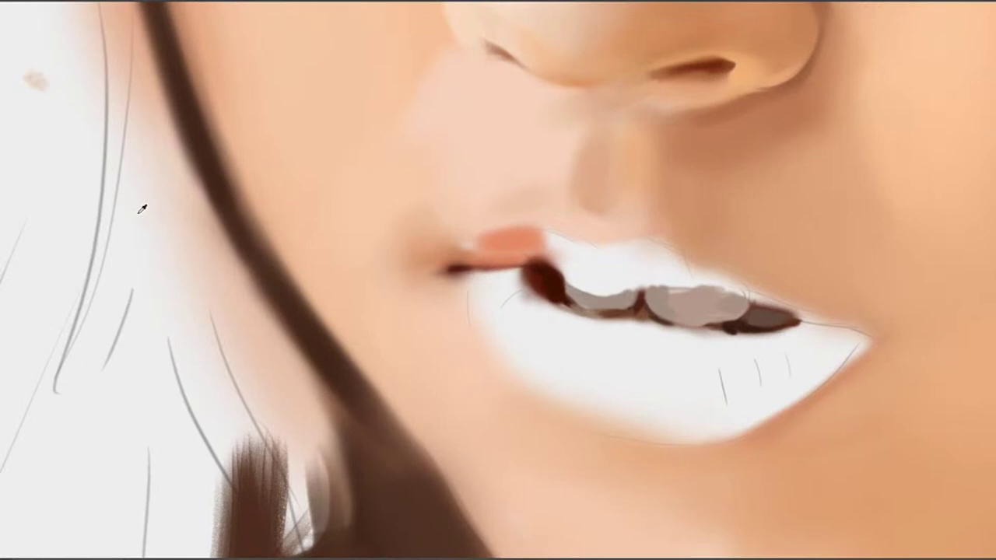
{"action": "mouse_move", "coordinate": [589, 285]}
{"action": "left_mouse_down"}
{"action": "mouse_move", "coordinate": [561, 284]}
{"action": "mouse_move", "coordinate": [593, 292]}
{"action": "mouse_move", "coordinate": [525, 253]}
{"action": "mouse_move", "coordinate": [569, 279]}
{"action": "mouse_move", "coordinate": [534, 253]}
{"action": "mouse_move", "coordinate": [558, 271]}
{"action": "mouse_move", "coordinate": [527, 262]}
{"action": "mouse_move", "coordinate": [569, 261]}
{"action": "mouse_move", "coordinate": [539, 269]}
{"action": "left_mouse_up"}
{"action": "key", "text": "ctrl+z"}
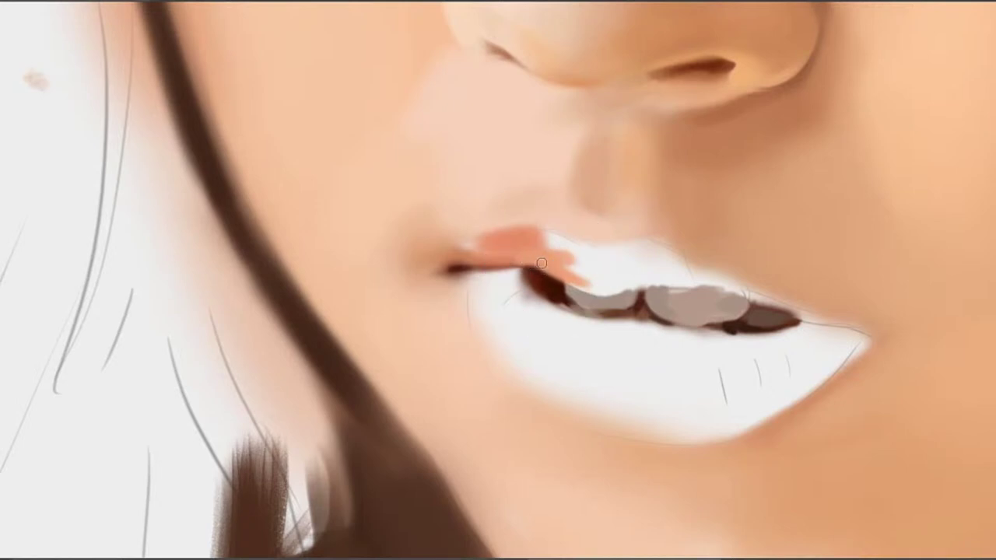
{"action": "left_click_drag", "start_coordinate": [622, 267], "coordinate": [576, 265]}
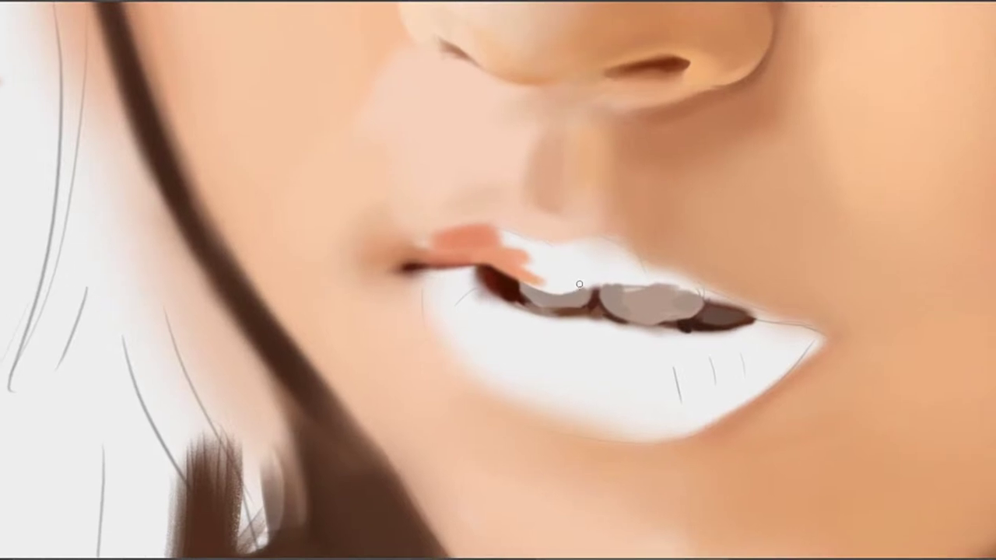
{"action": "mouse_move", "coordinate": [573, 287]}
{"action": "left_mouse_down"}
{"action": "mouse_move", "coordinate": [597, 285]}
{"action": "mouse_move", "coordinate": [554, 301]}
{"action": "mouse_move", "coordinate": [576, 288]}
{"action": "mouse_move", "coordinate": [554, 291]}
{"action": "mouse_move", "coordinate": [509, 261]}
{"action": "mouse_move", "coordinate": [555, 289]}
{"action": "mouse_move", "coordinate": [524, 282]}
{"action": "mouse_move", "coordinate": [552, 294]}
{"action": "left_mouse_up"}
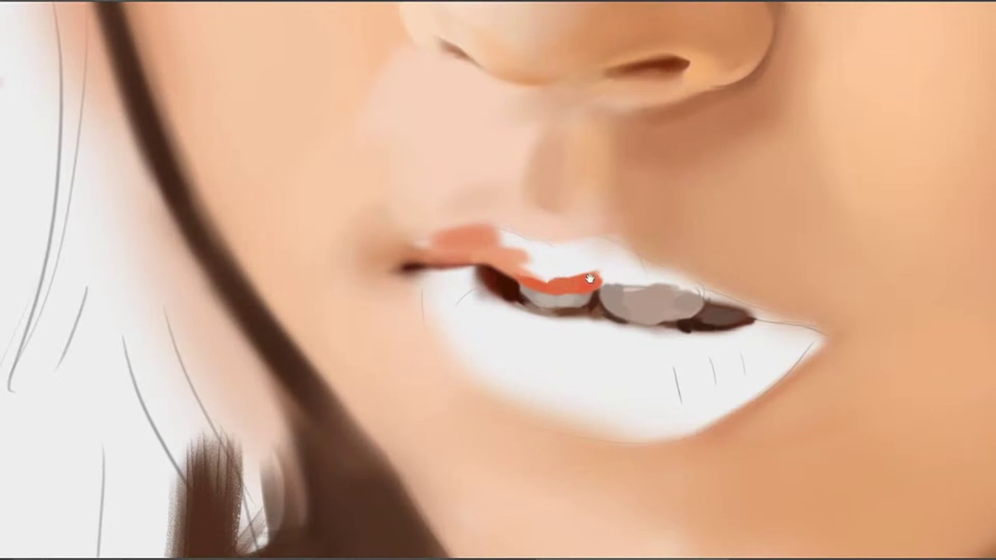
Paint the upper lip's lower edge in red above the near front tooth and draw a dark red line to the near mouth corner
{"action": "left_click_drag", "start_coordinate": [590, 278], "coordinate": [527, 272]}
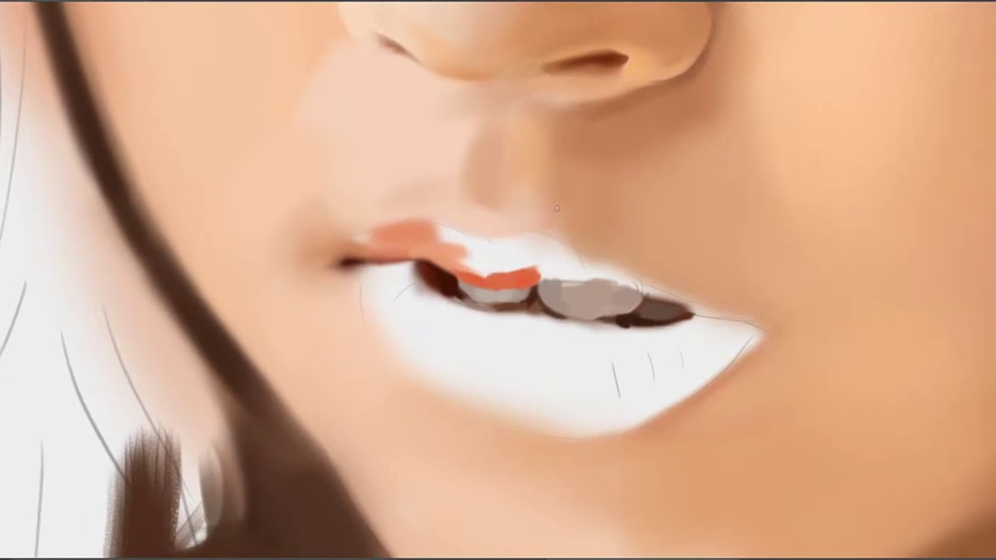
{"action": "left_click_drag", "start_coordinate": [505, 249], "coordinate": [573, 238]}
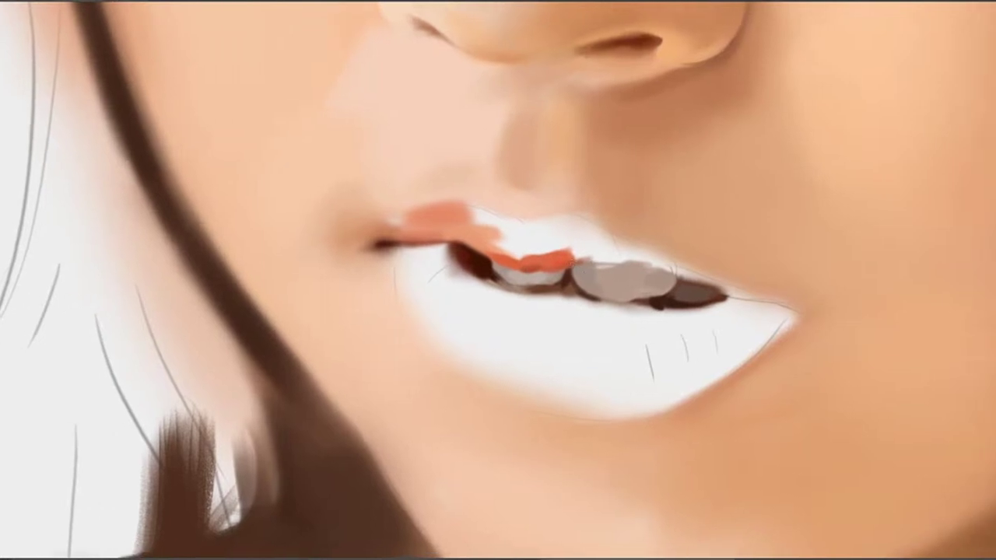
{"action": "left_click_drag", "start_coordinate": [577, 266], "coordinate": [663, 271]}
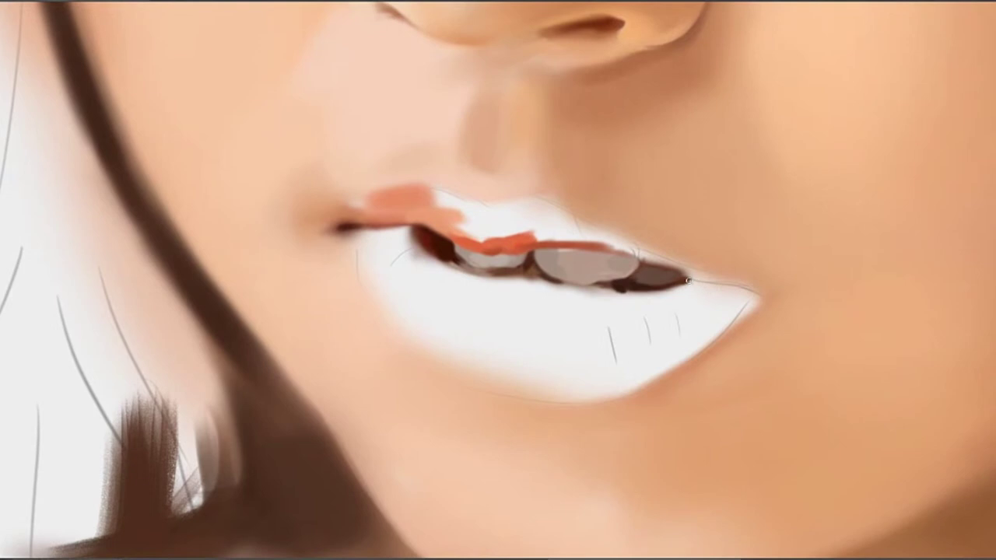
{"action": "mouse_move", "coordinate": [687, 277]}
{"action": "left_mouse_down"}
{"action": "mouse_move", "coordinate": [734, 284]}
{"action": "mouse_move", "coordinate": [718, 287]}
{"action": "mouse_move", "coordinate": [744, 298]}
{"action": "mouse_move", "coordinate": [737, 288]}
{"action": "left_mouse_up"}
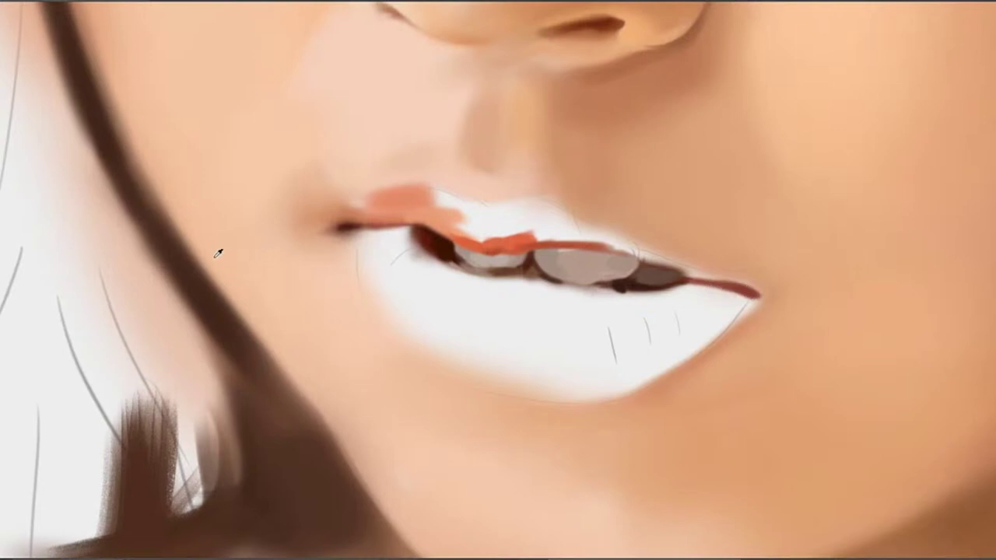
Shape the near mouth corner with dark mauve-red and blend its outer edge into the skin with sampled tones
{"action": "left_click_drag", "start_coordinate": [759, 297], "coordinate": [691, 297]}
{"action": "left_click_drag", "start_coordinate": [756, 297], "coordinate": [712, 296]}
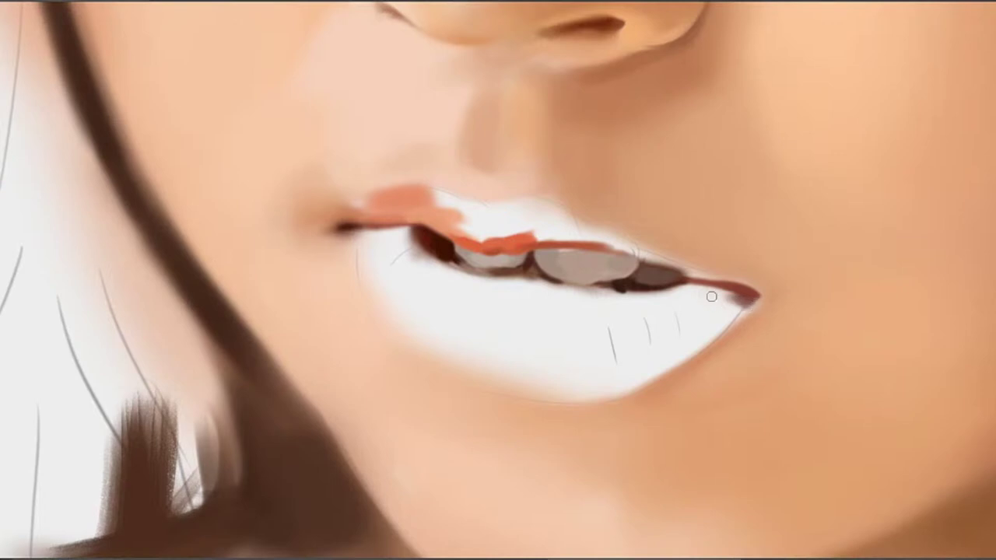
{"action": "left_click", "coordinate": [745, 319], "text": "alt"}
{"action": "mouse_move", "coordinate": [761, 299]}
{"action": "left_mouse_down"}
{"action": "mouse_move", "coordinate": [729, 323]}
{"action": "mouse_move", "coordinate": [734, 331]}
{"action": "left_mouse_up"}
{"action": "left_click", "coordinate": [748, 302], "text": "alt"}
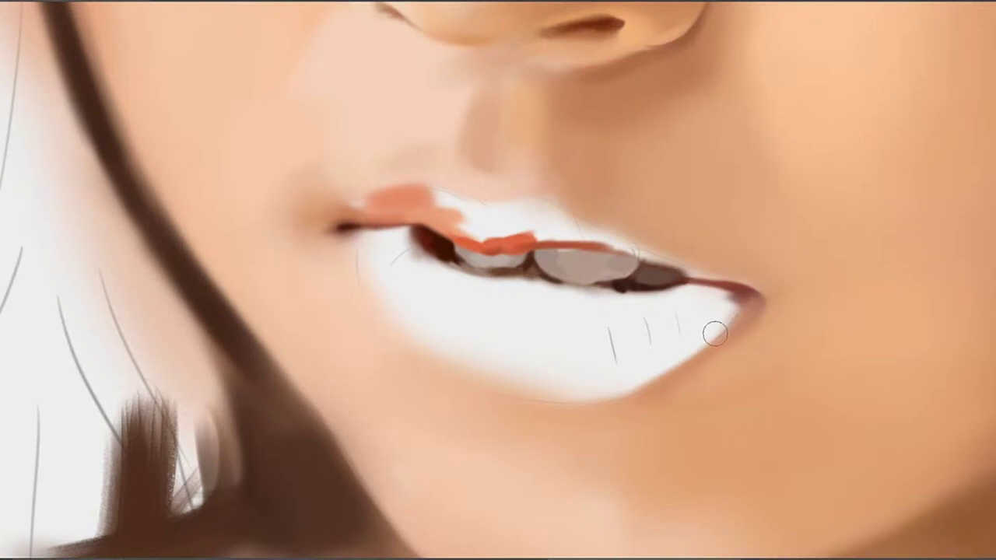
{"action": "left_click", "coordinate": [746, 292], "text": "alt"}
{"action": "mouse_move", "coordinate": [745, 294]}
{"action": "left_mouse_down"}
{"action": "mouse_move", "coordinate": [733, 304]}
{"action": "mouse_move", "coordinate": [753, 280]}
{"action": "mouse_move", "coordinate": [748, 296]}
{"action": "mouse_move", "coordinate": [660, 310]}
{"action": "left_mouse_up"}
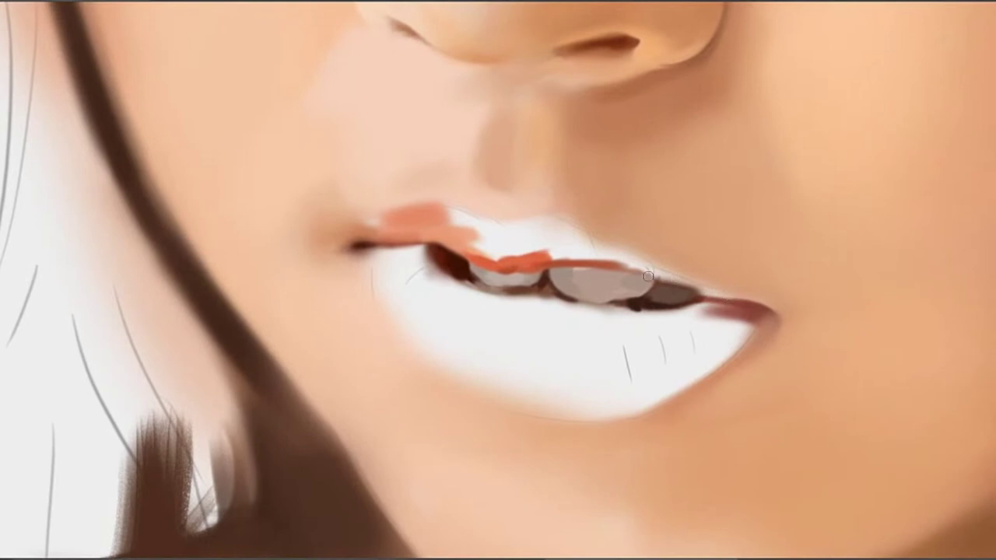
Paint the narrow near end of the upper lip in muted red, tapering it into the mouth corner
{"action": "left_click_drag", "start_coordinate": [625, 267], "coordinate": [720, 290]}
{"action": "left_click_drag", "start_coordinate": [662, 273], "coordinate": [728, 295]}
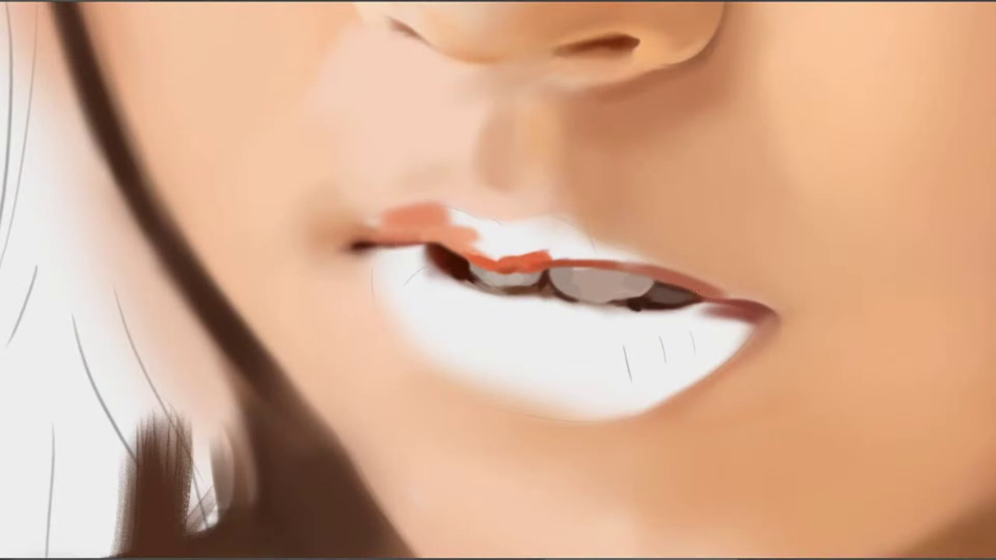
{"action": "left_click_drag", "start_coordinate": [691, 295], "coordinate": [739, 298]}
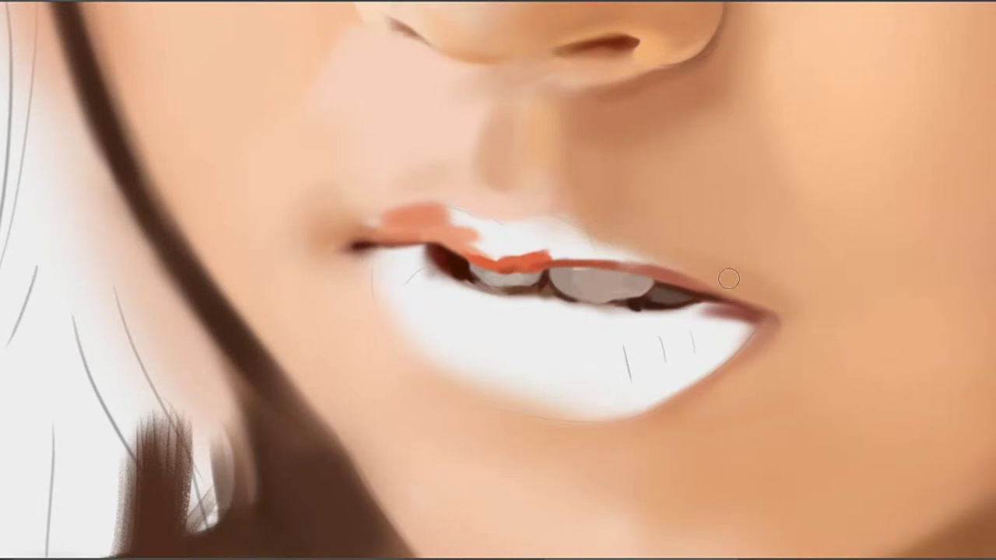
Soften the skin around the near mouth corner with sampled tones, adjusting the brush size
{"action": "left_click", "coordinate": [782, 329], "text": "alt"}
{"action": "left_click", "coordinate": [790, 315], "text": "alt"}
{"action": "key", "text": "bracketright"}
{"action": "left_click", "coordinate": [806, 308], "text": "alt"}
{"action": "key", "text": "bracketleft"}
{"action": "key", "text": "bracketleft"}
{"action": "key", "text": "bracketleft"}
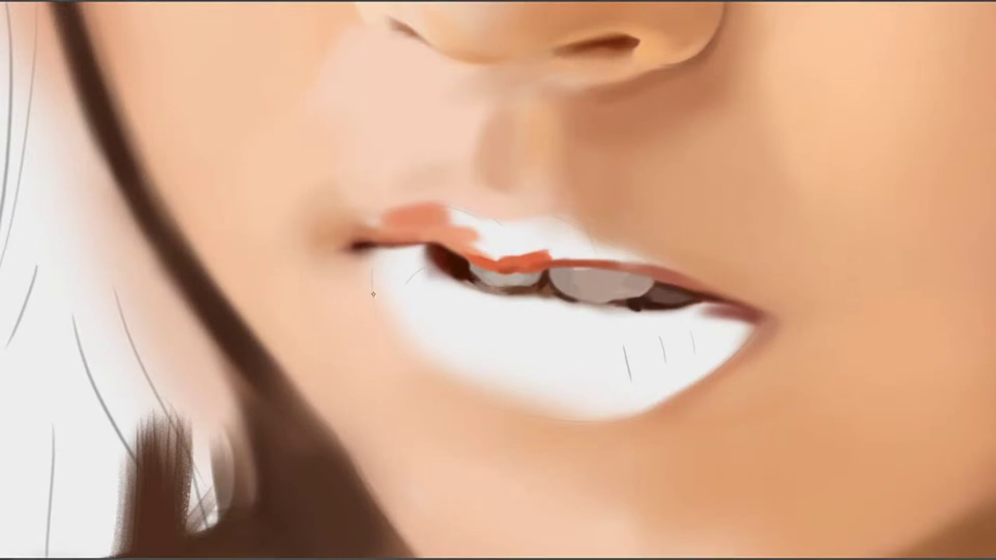
Add a soft brown shadow at the philtrum's lower near side and blend it into the skin above the upper lip
{"action": "mouse_move", "coordinate": [592, 269]}
{"action": "left_mouse_down"}
{"action": "mouse_move", "coordinate": [577, 281]}
{"action": "mouse_move", "coordinate": [584, 303]}
{"action": "left_mouse_up"}
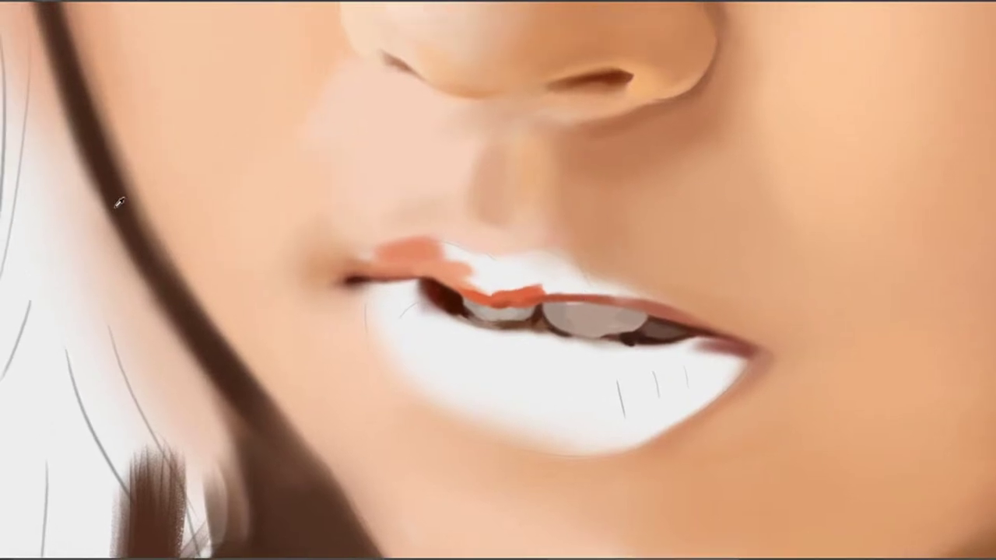
{"action": "mouse_move", "coordinate": [608, 271]}
{"action": "left_mouse_down"}
{"action": "mouse_move", "coordinate": [620, 273]}
{"action": "mouse_move", "coordinate": [565, 257]}
{"action": "mouse_move", "coordinate": [602, 258]}
{"action": "mouse_move", "coordinate": [593, 270]}
{"action": "left_mouse_up"}
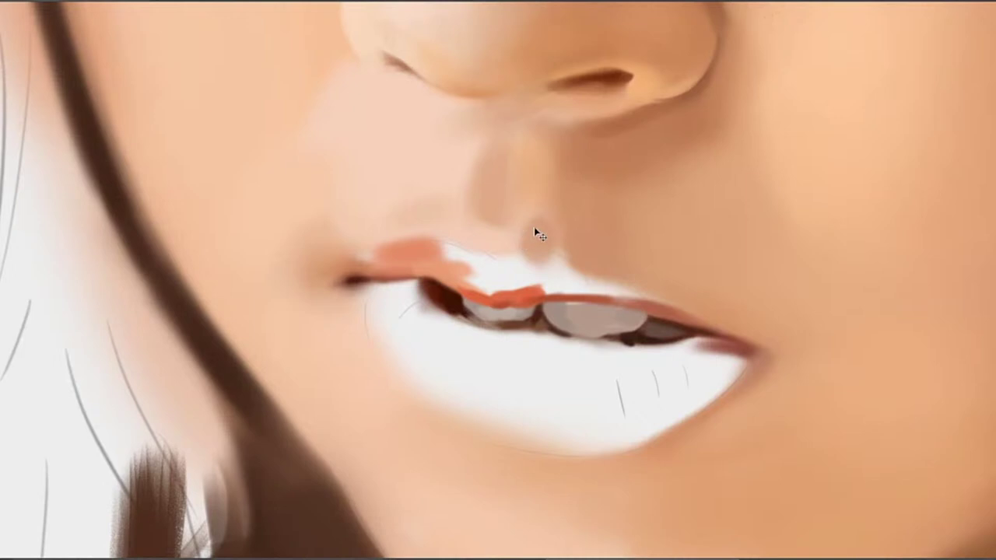
{"action": "left_click", "coordinate": [557, 240], "text": "alt"}
{"action": "mouse_move", "coordinate": [532, 237]}
{"action": "left_mouse_down"}
{"action": "mouse_move", "coordinate": [540, 251]}
{"action": "mouse_move", "coordinate": [572, 247]}
{"action": "left_mouse_up"}
{"action": "left_click", "coordinate": [555, 242], "text": "alt"}
{"action": "key", "text": "]"}
{"action": "key", "text": "]"}
{"action": "left_click", "coordinate": [568, 251], "text": "alt"}
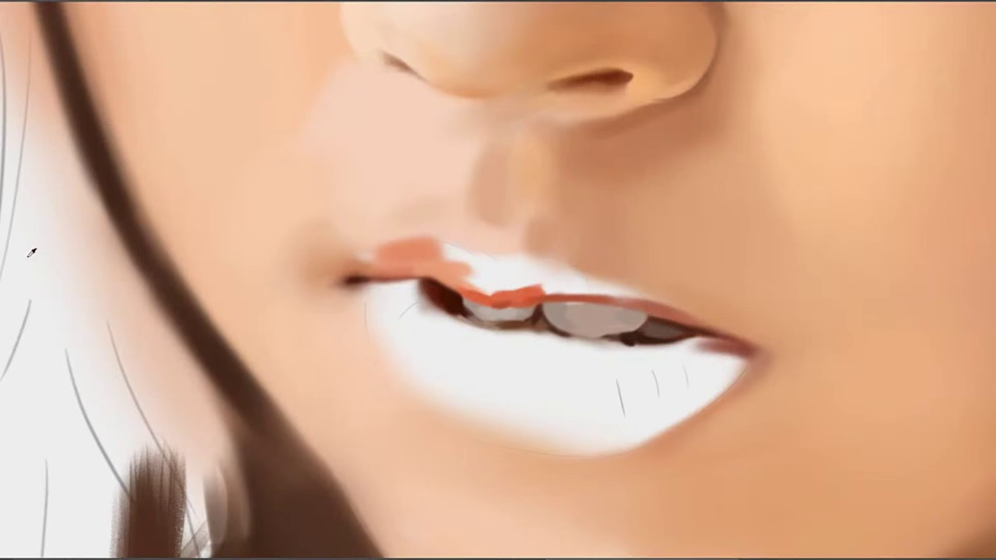
Outline the upper lip's peak and fill its near half with coral red down to the teeth and towards the near corner
{"action": "mouse_move", "coordinate": [516, 286]}
{"action": "left_mouse_down"}
{"action": "mouse_move", "coordinate": [537, 280]}
{"action": "mouse_move", "coordinate": [526, 285]}
{"action": "mouse_move", "coordinate": [502, 258]}
{"action": "mouse_move", "coordinate": [564, 272]}
{"action": "left_mouse_up"}
{"action": "left_click_drag", "start_coordinate": [508, 256], "coordinate": [641, 291]}
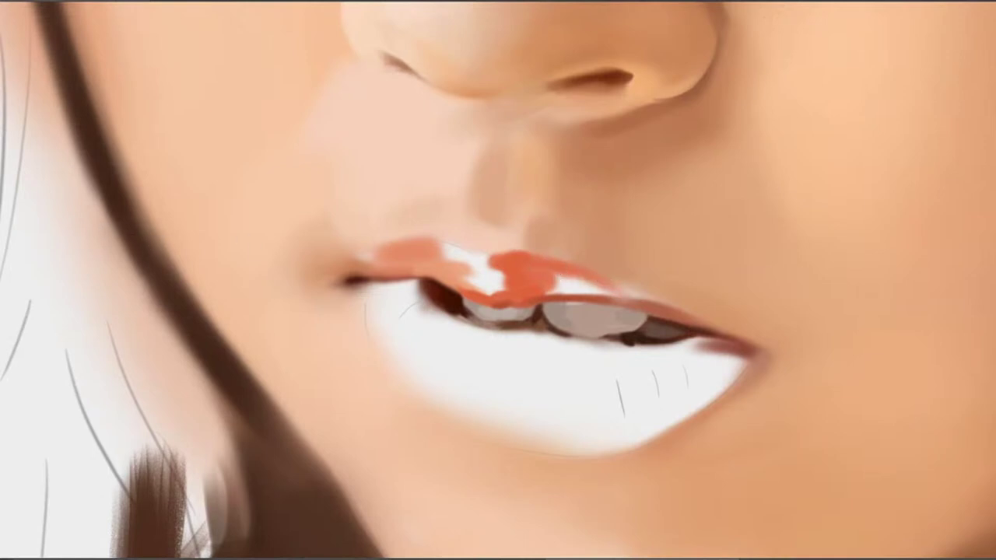
{"action": "mouse_move", "coordinate": [567, 277]}
{"action": "left_mouse_down"}
{"action": "mouse_move", "coordinate": [548, 288]}
{"action": "mouse_move", "coordinate": [615, 289]}
{"action": "mouse_move", "coordinate": [541, 283]}
{"action": "left_mouse_up"}
{"action": "left_click", "coordinate": [535, 283], "text": "alt"}
{"action": "mouse_move", "coordinate": [619, 291]}
{"action": "left_mouse_down"}
{"action": "mouse_move", "coordinate": [662, 298]}
{"action": "mouse_move", "coordinate": [565, 275]}
{"action": "mouse_move", "coordinate": [607, 274]}
{"action": "mouse_move", "coordinate": [584, 275]}
{"action": "mouse_move", "coordinate": [730, 330]}
{"action": "left_mouse_up"}
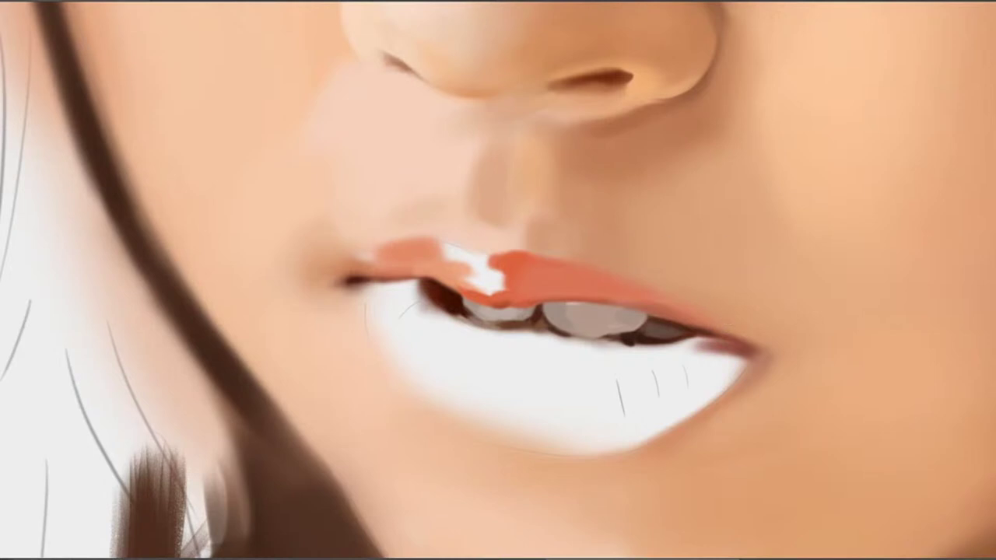
Fill the remaining white gap in the upper lip's centre and even out its far half with coral red
{"action": "left_click_drag", "start_coordinate": [243, 279], "coordinate": [343, 288]}
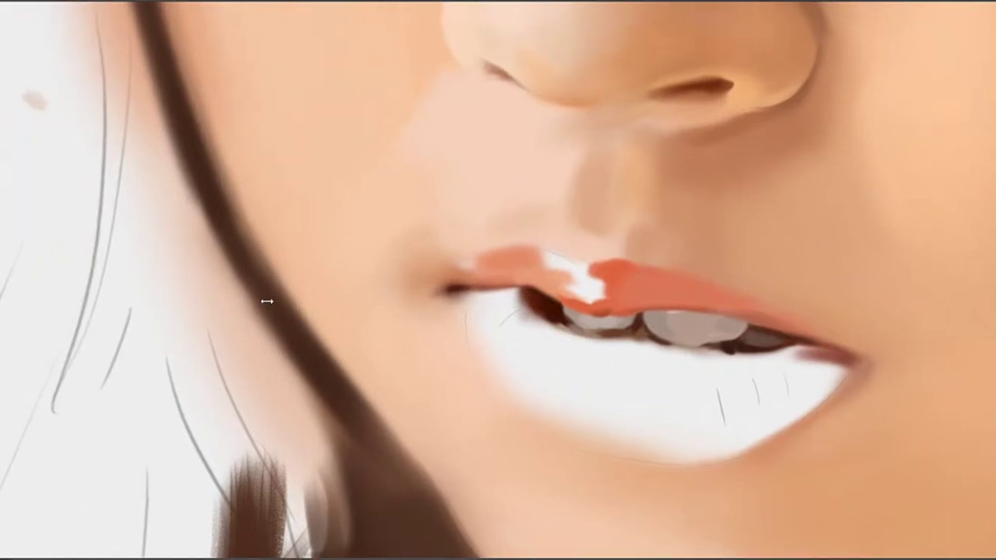
{"action": "mouse_move", "coordinate": [614, 295]}
{"action": "left_mouse_down"}
{"action": "mouse_move", "coordinate": [588, 315]}
{"action": "mouse_move", "coordinate": [592, 299]}
{"action": "mouse_move", "coordinate": [576, 302]}
{"action": "mouse_move", "coordinate": [578, 279]}
{"action": "mouse_move", "coordinate": [607, 292]}
{"action": "mouse_move", "coordinate": [557, 289]}
{"action": "mouse_move", "coordinate": [571, 280]}
{"action": "mouse_move", "coordinate": [577, 301]}
{"action": "mouse_move", "coordinate": [614, 289]}
{"action": "mouse_move", "coordinate": [584, 287]}
{"action": "mouse_move", "coordinate": [618, 283]}
{"action": "mouse_move", "coordinate": [573, 289]}
{"action": "mouse_move", "coordinate": [677, 301]}
{"action": "mouse_move", "coordinate": [576, 291]}
{"action": "mouse_move", "coordinate": [535, 274]}
{"action": "mouse_move", "coordinate": [475, 292]}
{"action": "left_mouse_up"}
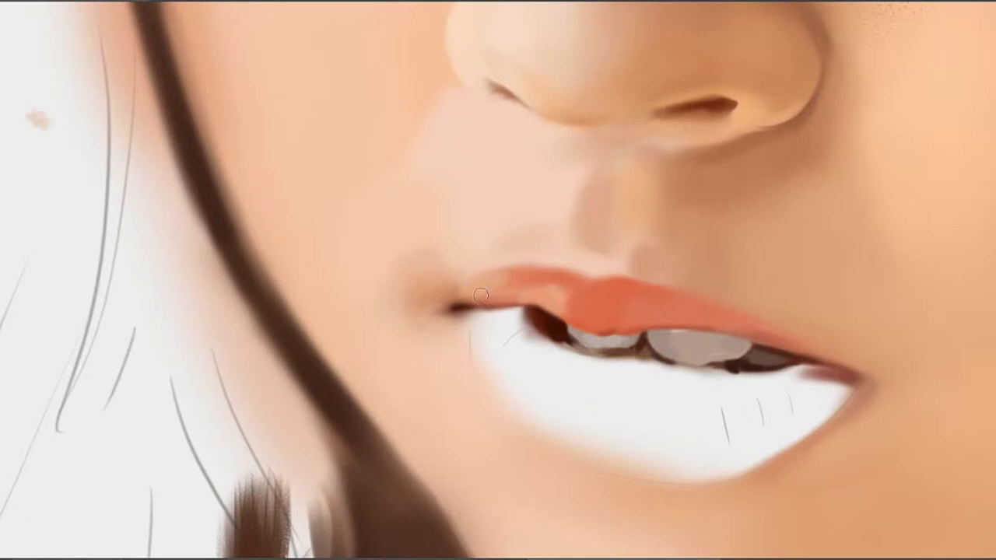
{"action": "mouse_move", "coordinate": [483, 294]}
{"action": "left_mouse_down"}
{"action": "mouse_move", "coordinate": [533, 279]}
{"action": "mouse_move", "coordinate": [507, 289]}
{"action": "mouse_move", "coordinate": [569, 294]}
{"action": "left_mouse_up"}
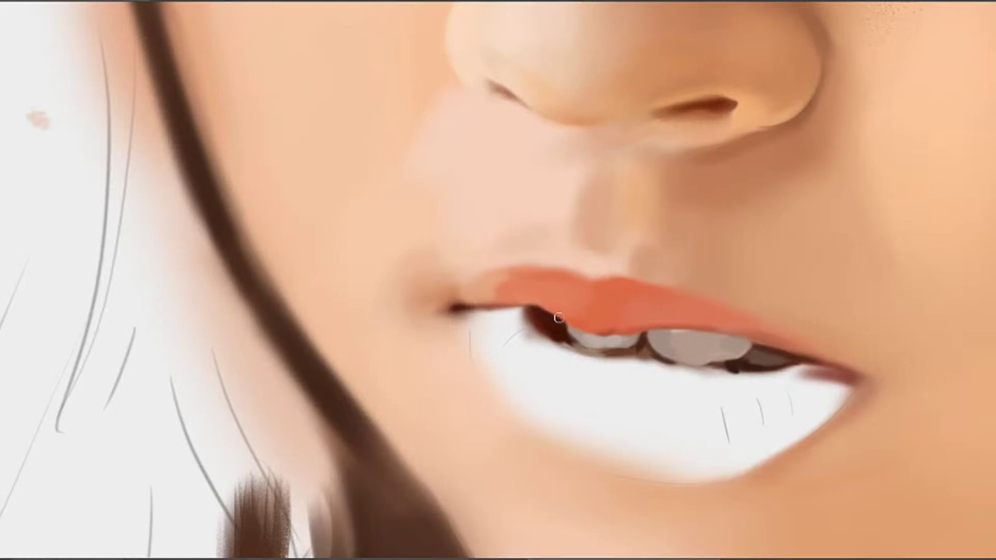
Dab colour patches across the lower lip, from coral red at the centre to muted mauve at the left mouth corner
{"action": "left_click_drag", "start_coordinate": [620, 290], "coordinate": [560, 271]}
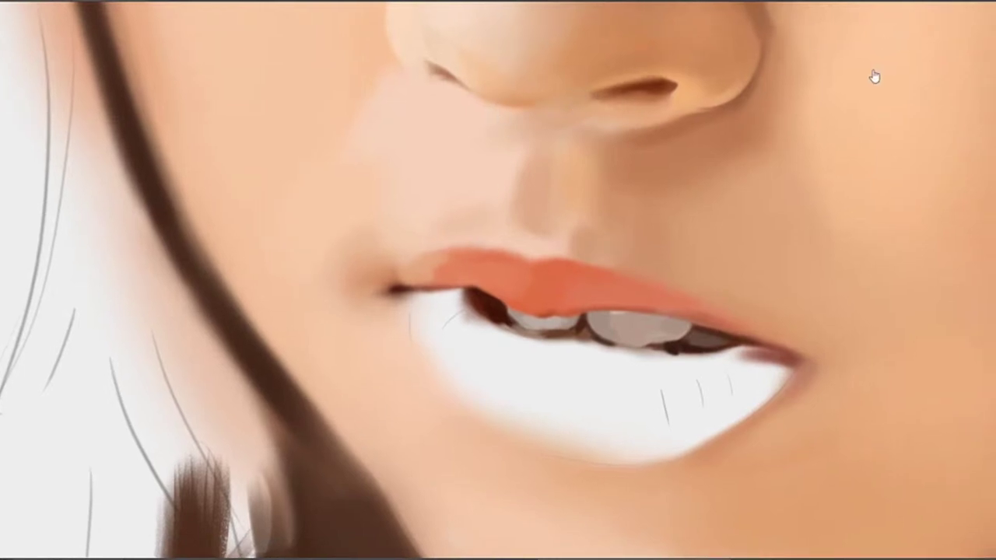
{"action": "mouse_move", "coordinate": [623, 316]}
{"action": "left_mouse_down"}
{"action": "mouse_move", "coordinate": [653, 256]}
{"action": "mouse_move", "coordinate": [634, 301]}
{"action": "mouse_move", "coordinate": [655, 292]}
{"action": "left_mouse_up"}
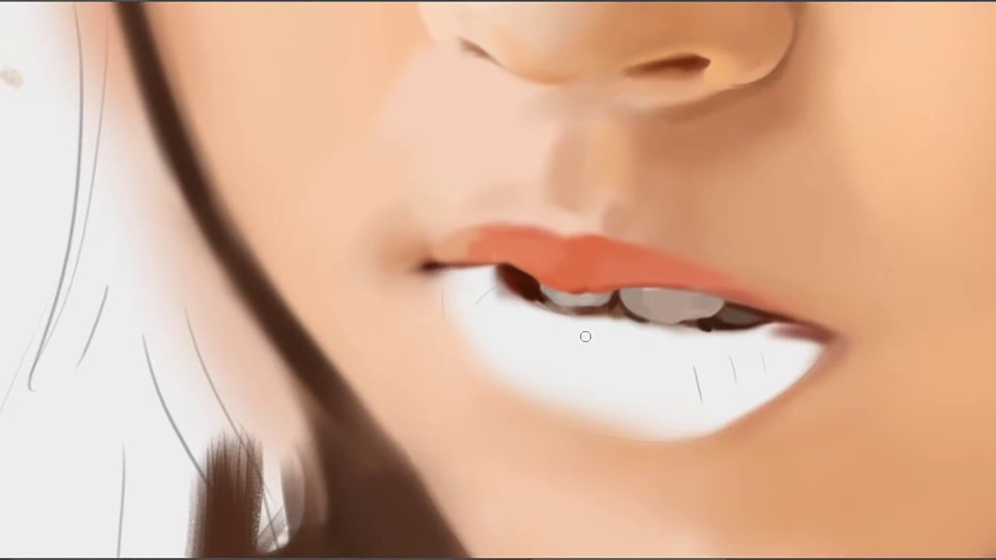
{"action": "mouse_move", "coordinate": [582, 350]}
{"action": "left_mouse_down"}
{"action": "mouse_move", "coordinate": [641, 358]}
{"action": "mouse_move", "coordinate": [623, 381]}
{"action": "left_mouse_up"}
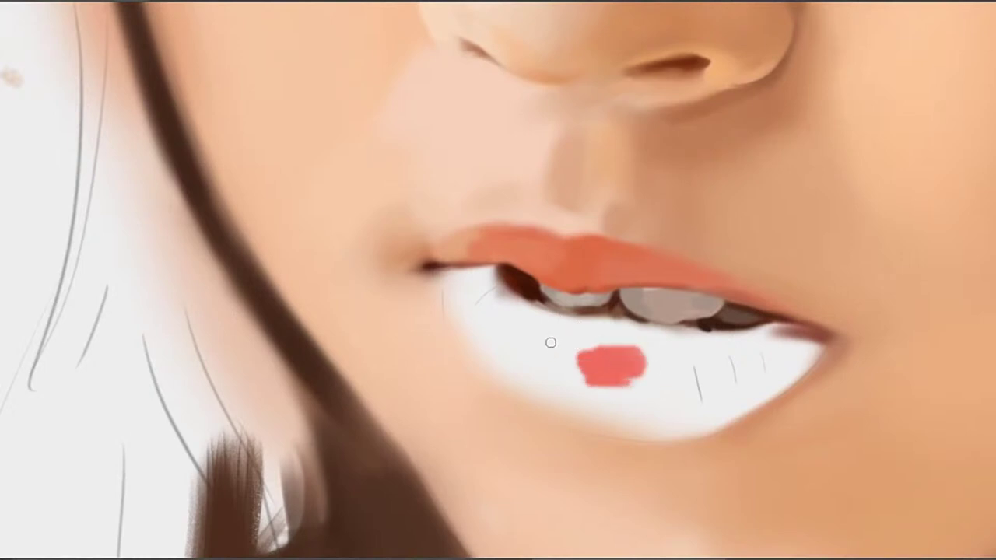
{"action": "mouse_move", "coordinate": [549, 342]}
{"action": "left_mouse_down"}
{"action": "mouse_move", "coordinate": [529, 343]}
{"action": "mouse_move", "coordinate": [553, 336]}
{"action": "mouse_move", "coordinate": [527, 354]}
{"action": "mouse_move", "coordinate": [535, 334]}
{"action": "mouse_move", "coordinate": [499, 342]}
{"action": "left_mouse_up"}
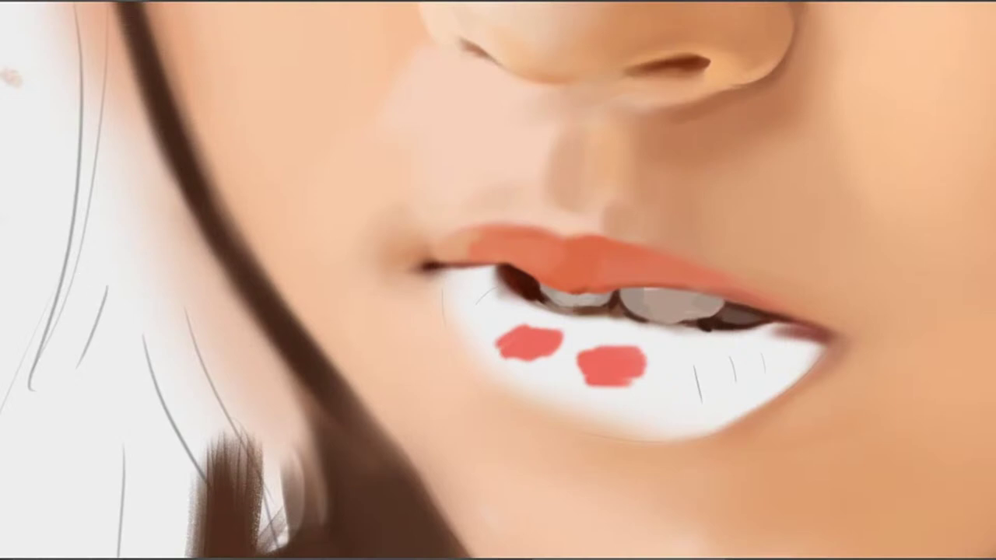
{"action": "mouse_move", "coordinate": [481, 305]}
{"action": "left_mouse_down"}
{"action": "mouse_move", "coordinate": [485, 330]}
{"action": "mouse_move", "coordinate": [487, 303]}
{"action": "mouse_move", "coordinate": [517, 319]}
{"action": "mouse_move", "coordinate": [467, 312]}
{"action": "mouse_move", "coordinate": [429, 325]}
{"action": "left_mouse_up"}
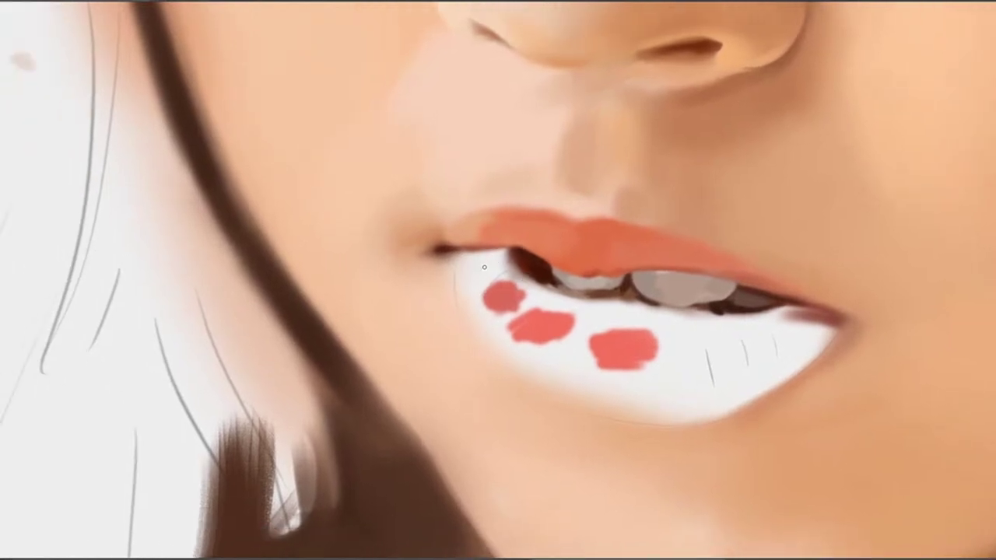
{"action": "left_click_drag", "start_coordinate": [484, 267], "coordinate": [466, 267]}
Deepen the skin directly beneath the right nostril with a sampled reddish brown, using a larger brush, and blend it into the surrounding shadow
{"action": "mouse_move", "coordinate": [638, 177]}
{"action": "left_mouse_down"}
{"action": "mouse_move", "coordinate": [568, 211]}
{"action": "mouse_move", "coordinate": [611, 199]}
{"action": "left_mouse_up"}
{"action": "left_click_drag", "start_coordinate": [550, 266], "coordinate": [536, 274]}
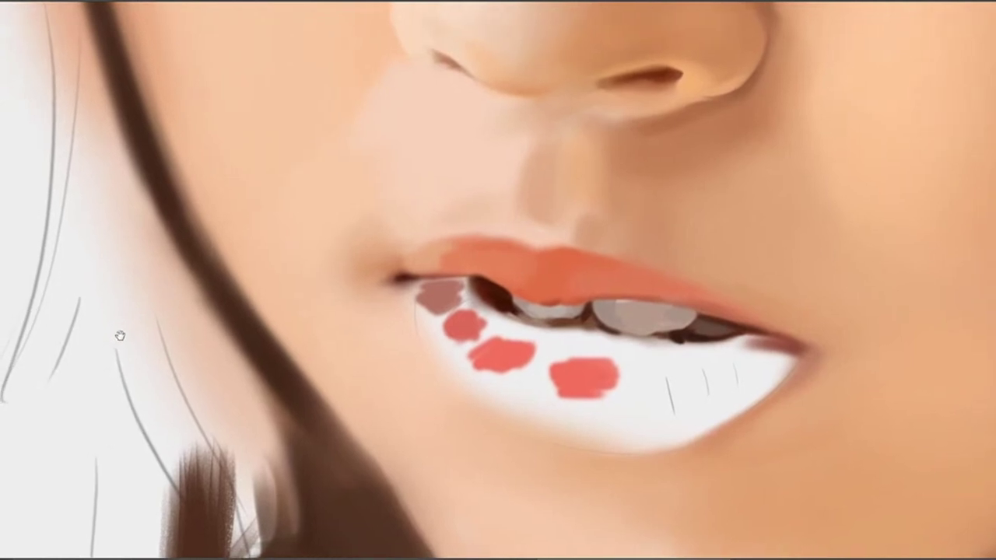
{"action": "mouse_move", "coordinate": [574, 204]}
{"action": "left_mouse_down"}
{"action": "mouse_move", "coordinate": [539, 257]}
{"action": "mouse_move", "coordinate": [542, 274]}
{"action": "left_mouse_up"}
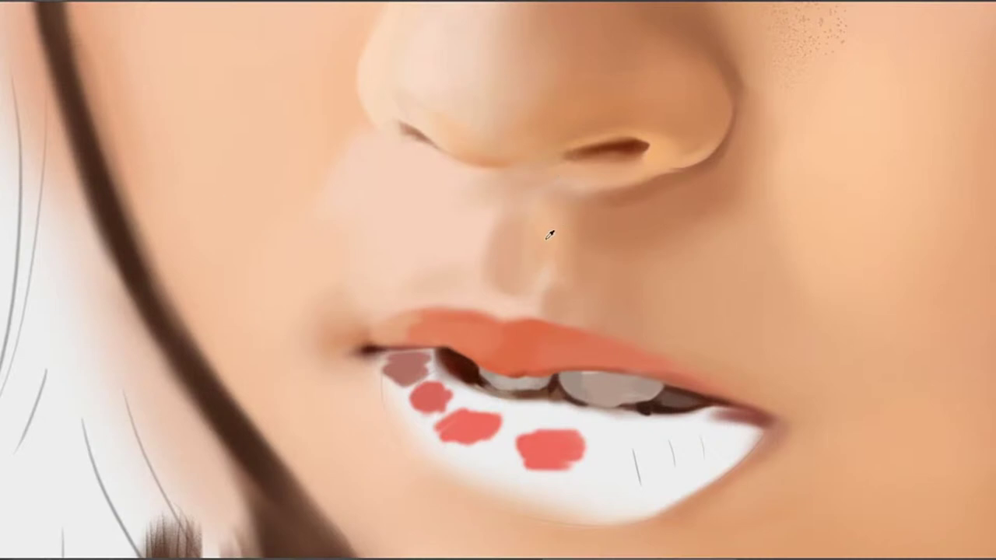
{"action": "left_click", "coordinate": [546, 235], "text": "alt"}
{"action": "left_click_drag", "start_coordinate": [510, 183], "coordinate": [529, 230]}
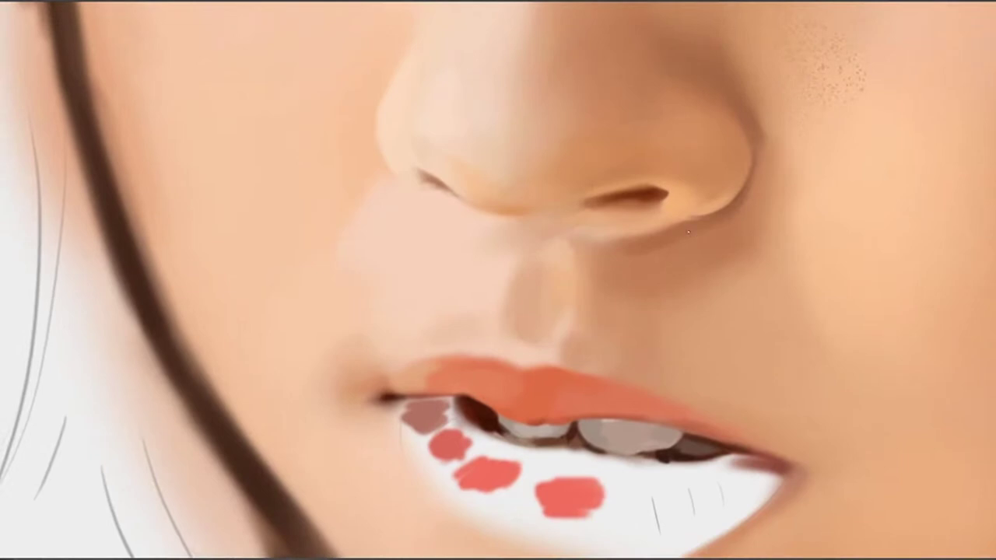
{"action": "left_click_drag", "start_coordinate": [627, 235], "coordinate": [624, 268]}
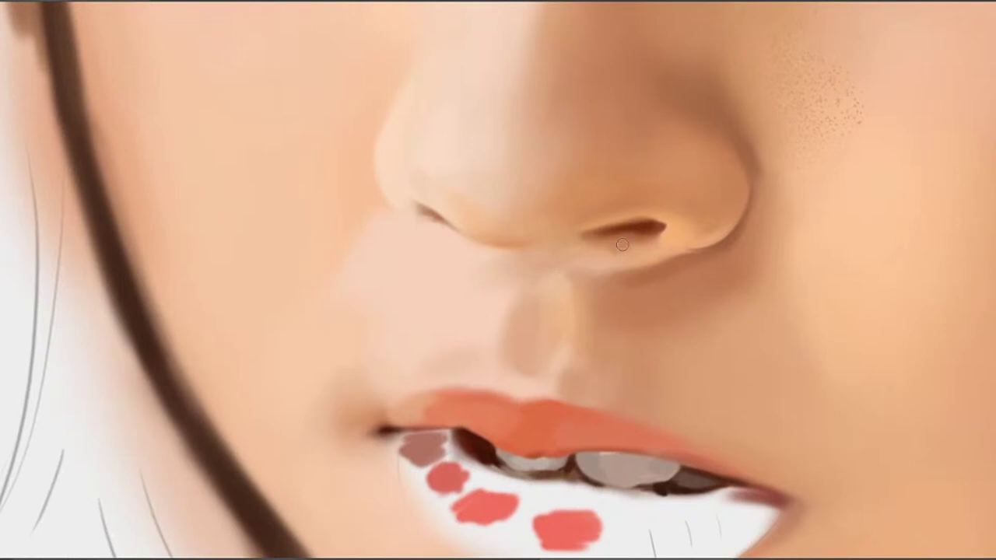
{"action": "key", "text": "]"}
{"action": "key", "text": "]"}
{"action": "key", "text": "]"}
{"action": "key", "text": "]"}
{"action": "mouse_move", "coordinate": [593, 255]}
{"action": "left_mouse_down"}
{"action": "mouse_move", "coordinate": [667, 228]}
{"action": "mouse_move", "coordinate": [572, 257]}
{"action": "mouse_move", "coordinate": [664, 232]}
{"action": "mouse_move", "coordinate": [636, 255]}
{"action": "mouse_move", "coordinate": [578, 262]}
{"action": "mouse_move", "coordinate": [618, 267]}
{"action": "left_mouse_up"}
{"action": "left_click", "coordinate": [615, 247], "text": "alt"}
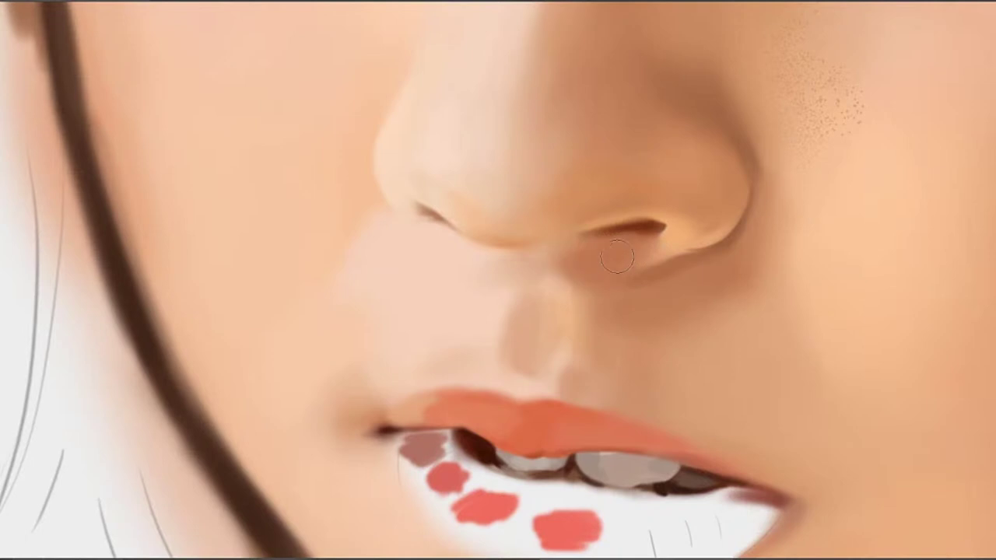
{"action": "left_click", "coordinate": [611, 280], "text": "alt"}
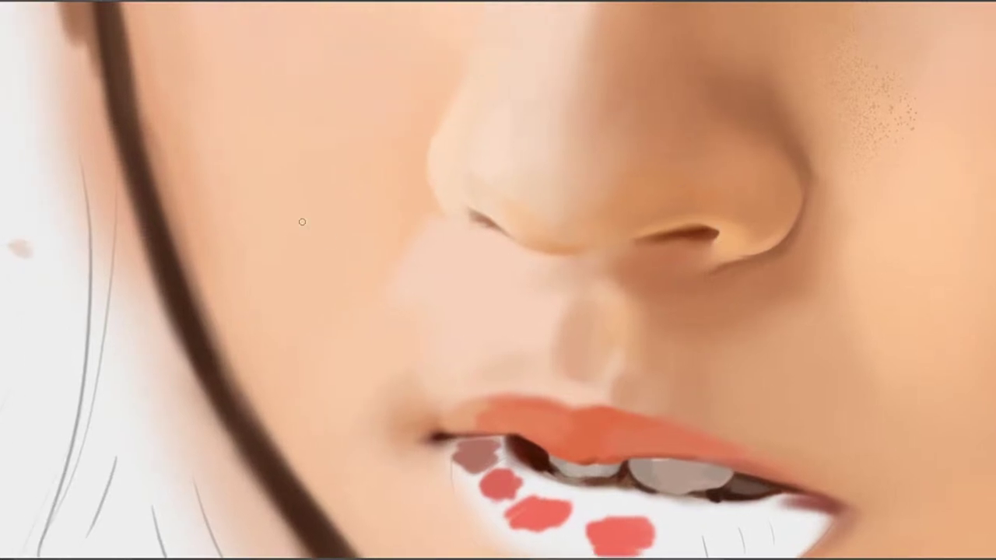
Warm the right nostril's outer rim with light orange and blend sampled ochre tones into the nose above it
{"action": "key", "text": "]"}
{"action": "mouse_move", "coordinate": [727, 244]}
{"action": "left_mouse_down"}
{"action": "mouse_move", "coordinate": [693, 250]}
{"action": "mouse_move", "coordinate": [756, 253]}
{"action": "left_mouse_up"}
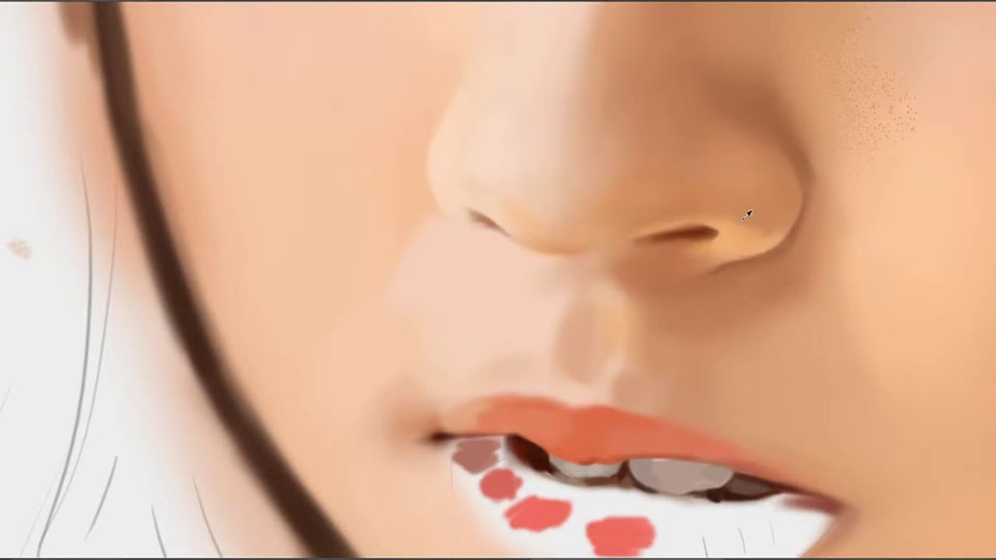
{"action": "left_click_drag", "start_coordinate": [715, 160], "coordinate": [765, 180]}
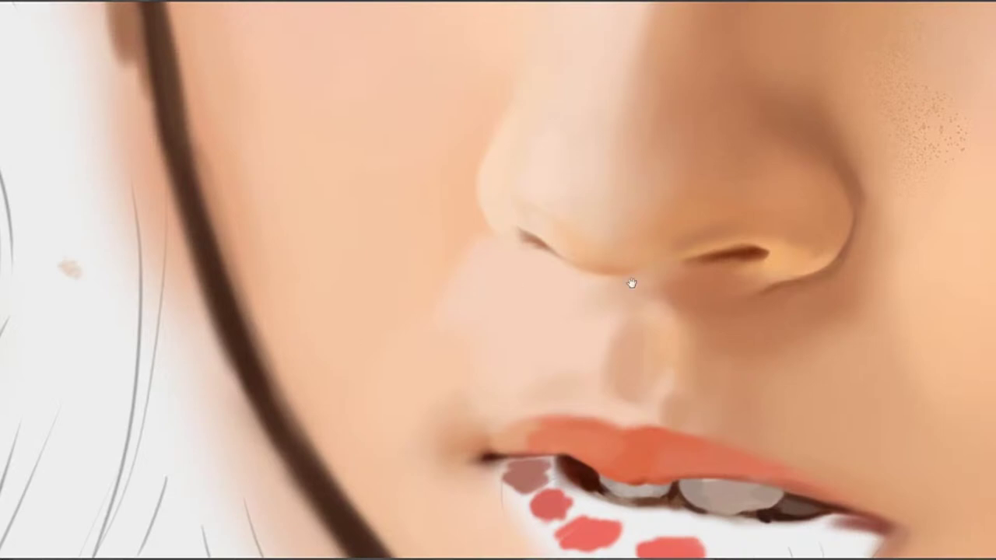
{"action": "mouse_move", "coordinate": [630, 283]}
{"action": "left_mouse_down"}
{"action": "mouse_move", "coordinate": [652, 295]}
{"action": "mouse_move", "coordinate": [621, 283]}
{"action": "left_mouse_up"}
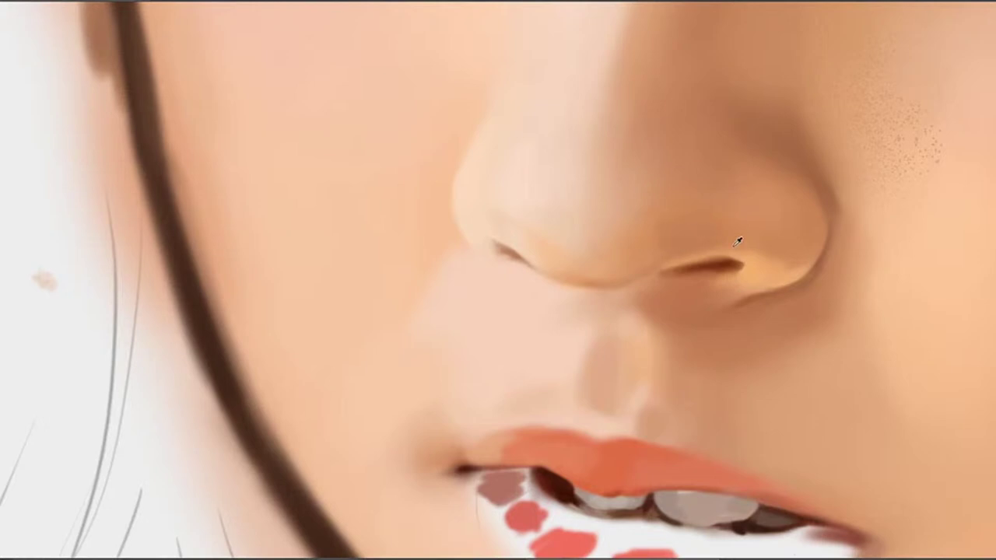
{"action": "left_click", "coordinate": [669, 241], "text": "alt"}
{"action": "left_click", "coordinate": [641, 262], "text": "alt"}
Stipple fine skin texture over the lower philtrum and the upper lip's border with a resized textured brush, smoothing the skin beside it
{"action": "key", "text": "]"}
{"action": "key", "text": "]"}
{"action": "key", "text": "]"}
{"action": "key", "text": "]"}
{"action": "key", "text": "]"}
{"action": "key", "text": "]"}
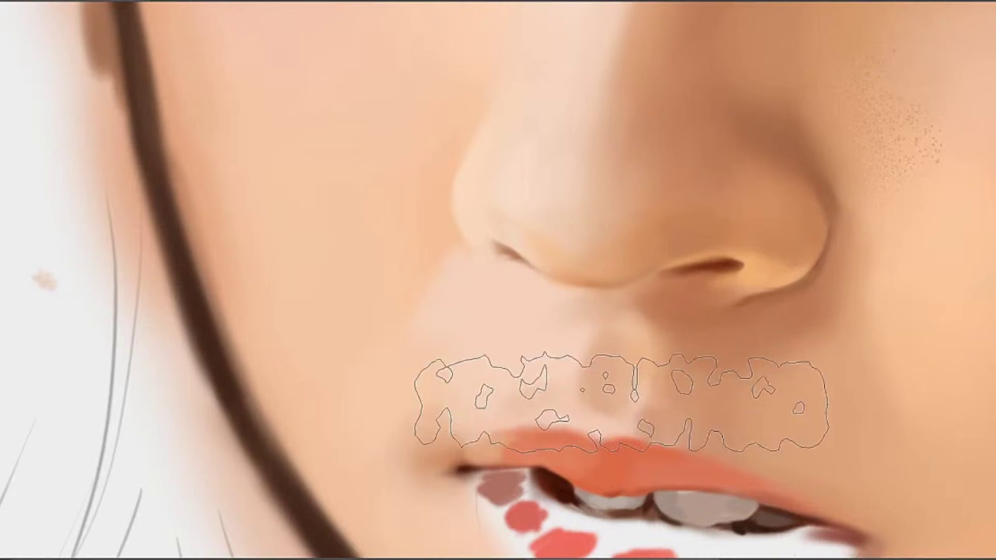
{"action": "key", "text": "["}
{"action": "key", "text": "["}
{"action": "key", "text": "["}
{"action": "key", "text": "["}
{"action": "key", "text": "["}
{"action": "key", "text": "["}
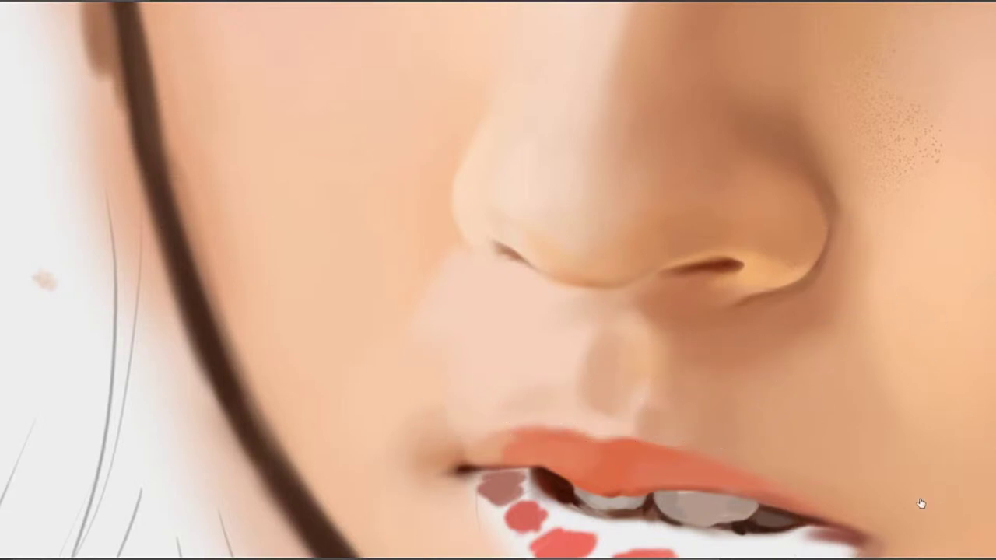
{"action": "key", "text": "ctrl+d"}
{"action": "left_click_drag", "start_coordinate": [582, 437], "coordinate": [508, 377]}
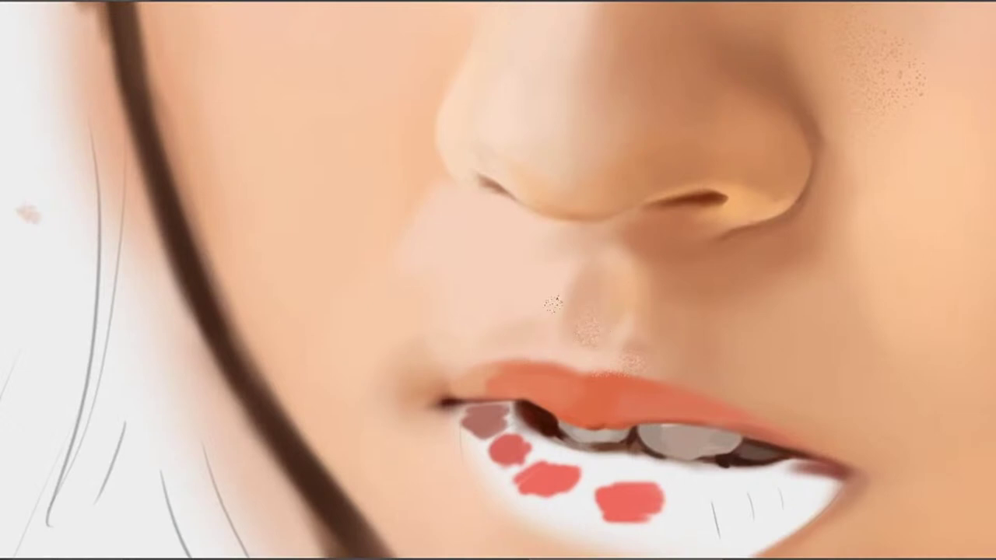
{"action": "left_click_drag", "start_coordinate": [508, 319], "coordinate": [546, 304]}
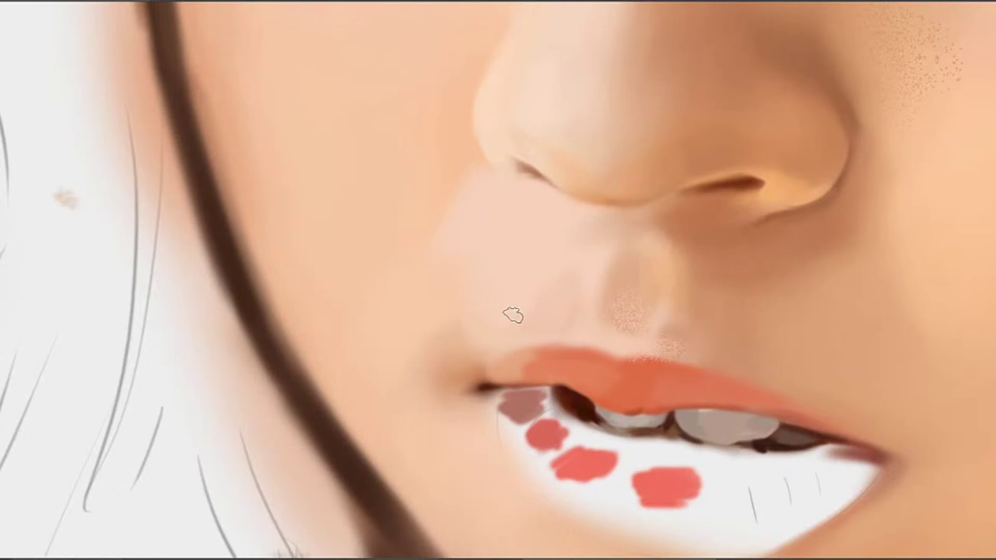
Paint a pale peach highlight on the nose tip above the left nostril and a thin light rim along the nose's underside
{"action": "left_click", "coordinate": [601, 293], "text": "alt"}
{"action": "mouse_move", "coordinate": [582, 220]}
{"action": "left_mouse_down"}
{"action": "mouse_move", "coordinate": [606, 244]}
{"action": "mouse_move", "coordinate": [635, 237]}
{"action": "mouse_move", "coordinate": [640, 247]}
{"action": "mouse_move", "coordinate": [570, 187]}
{"action": "mouse_move", "coordinate": [629, 232]}
{"action": "mouse_move", "coordinate": [592, 200]}
{"action": "mouse_move", "coordinate": [635, 225]}
{"action": "mouse_move", "coordinate": [566, 178]}
{"action": "mouse_move", "coordinate": [614, 224]}
{"action": "left_mouse_up"}
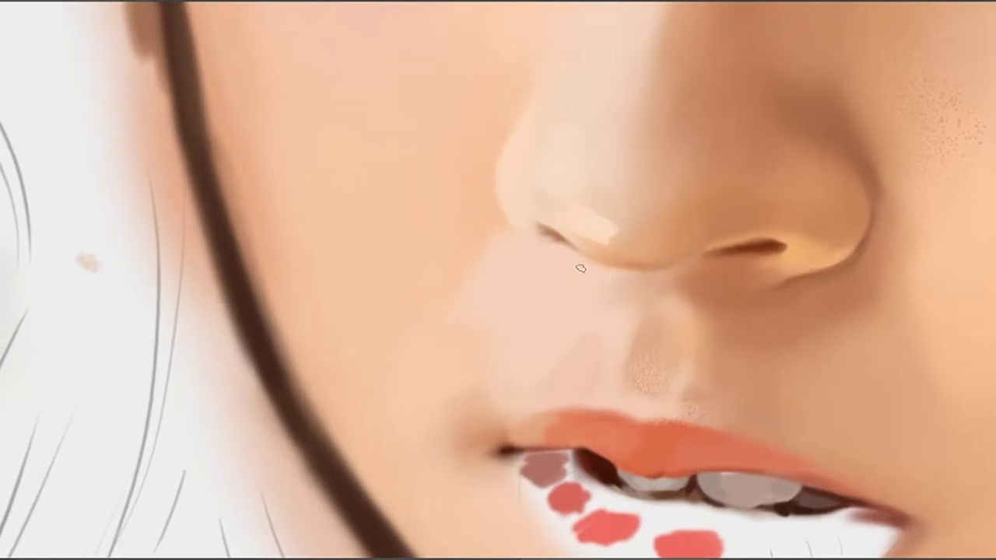
{"action": "mouse_move", "coordinate": [583, 266]}
{"action": "left_mouse_down"}
{"action": "mouse_move", "coordinate": [698, 262]}
{"action": "mouse_move", "coordinate": [676, 270]}
{"action": "left_mouse_up"}
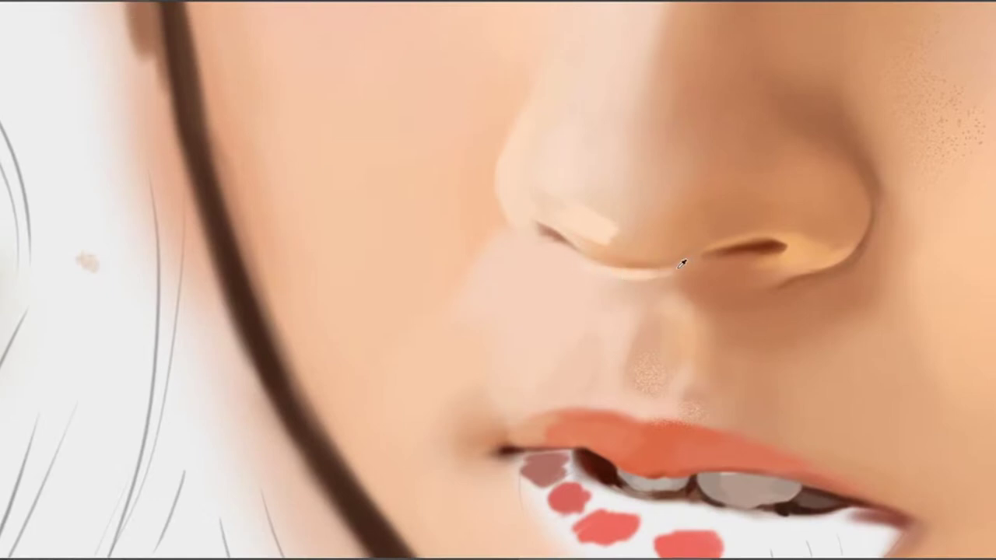
{"action": "left_click", "coordinate": [636, 271]}
{"action": "left_click", "coordinate": [655, 272]}
{"action": "left_click", "coordinate": [698, 276]}
{"action": "left_click", "coordinate": [634, 286]}
{"action": "mouse_move", "coordinate": [567, 282]}
{"action": "left_mouse_down"}
{"action": "mouse_move", "coordinate": [617, 291]}
{"action": "mouse_move", "coordinate": [607, 313]}
{"action": "left_mouse_up"}
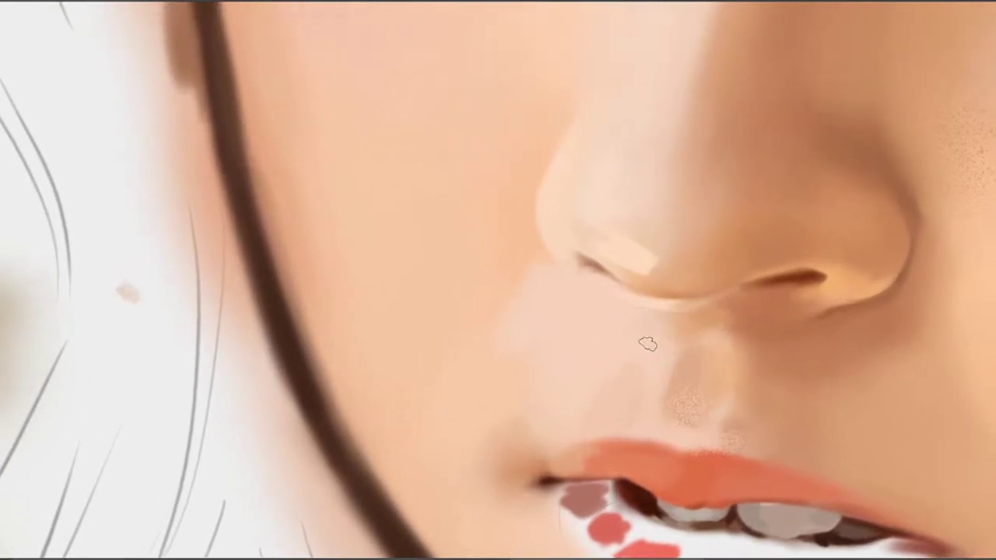
Blend the skin between the nose's underside and the philtrum's upper left edge with sampled pinkish tones
{"action": "left_click", "coordinate": [686, 343], "text": "alt"}
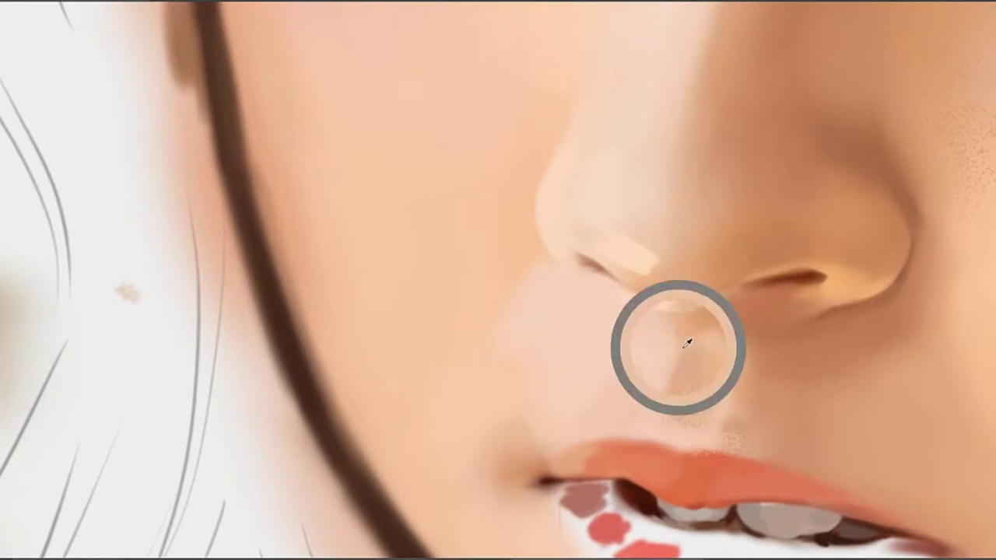
{"action": "left_click", "coordinate": [688, 356], "text": "alt"}
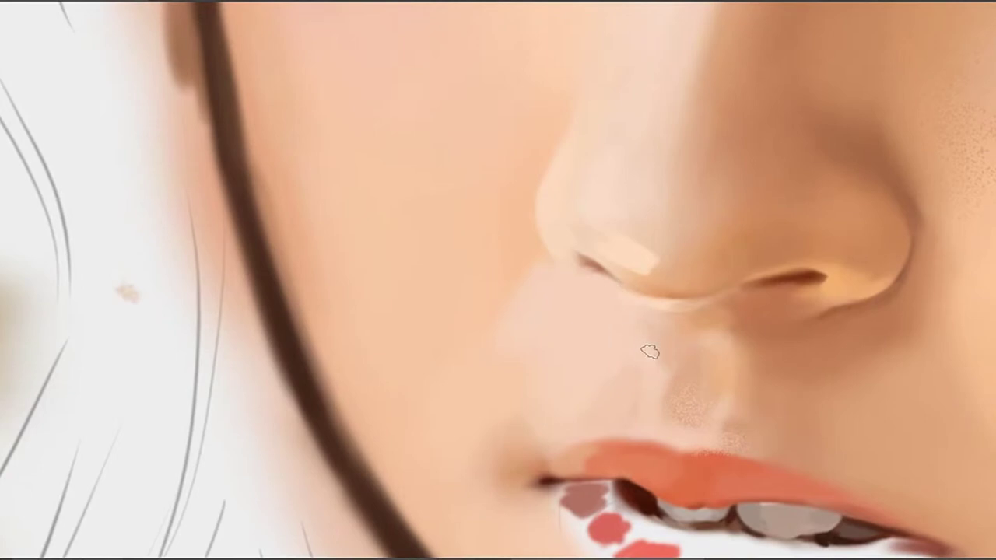
{"action": "left_click", "coordinate": [653, 367], "text": "alt"}
{"action": "left_click_drag", "start_coordinate": [630, 300], "coordinate": [675, 330]}
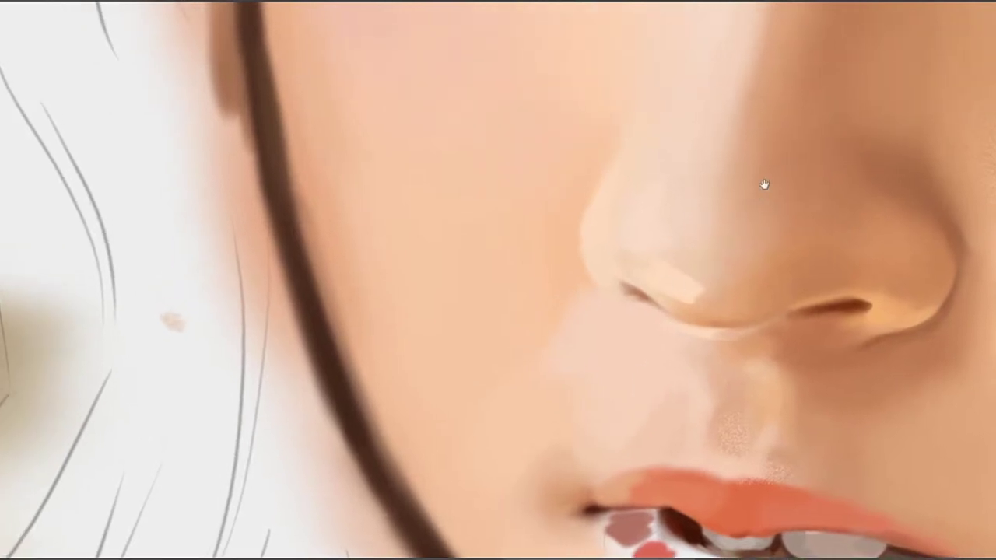
Shape the small wing around the left nostril with a warm sampled tone and soften its edge into the skin
{"action": "left_click_drag", "start_coordinate": [764, 184], "coordinate": [709, 203]}
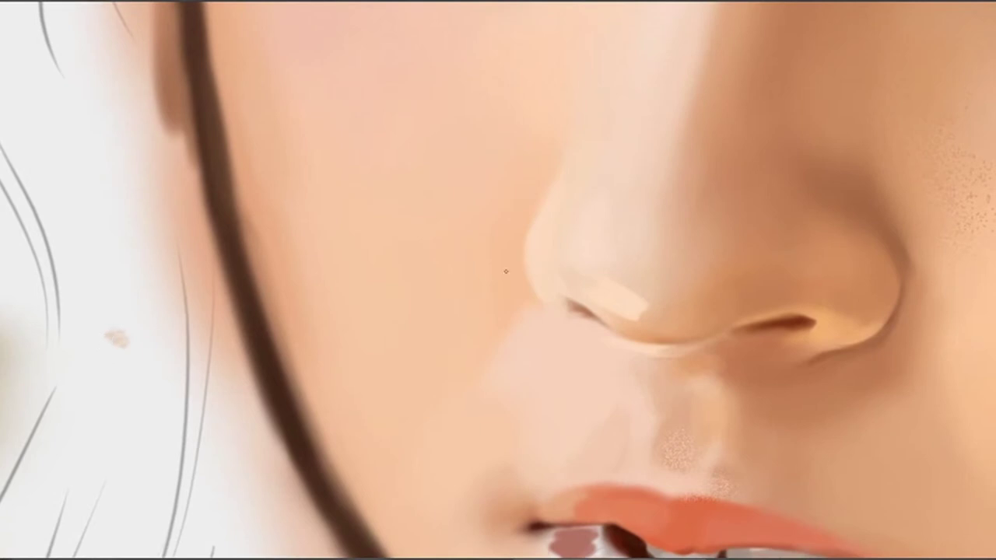
{"action": "mouse_move", "coordinate": [591, 284]}
{"action": "left_mouse_down"}
{"action": "mouse_move", "coordinate": [605, 285]}
{"action": "mouse_move", "coordinate": [601, 276]}
{"action": "left_mouse_up"}
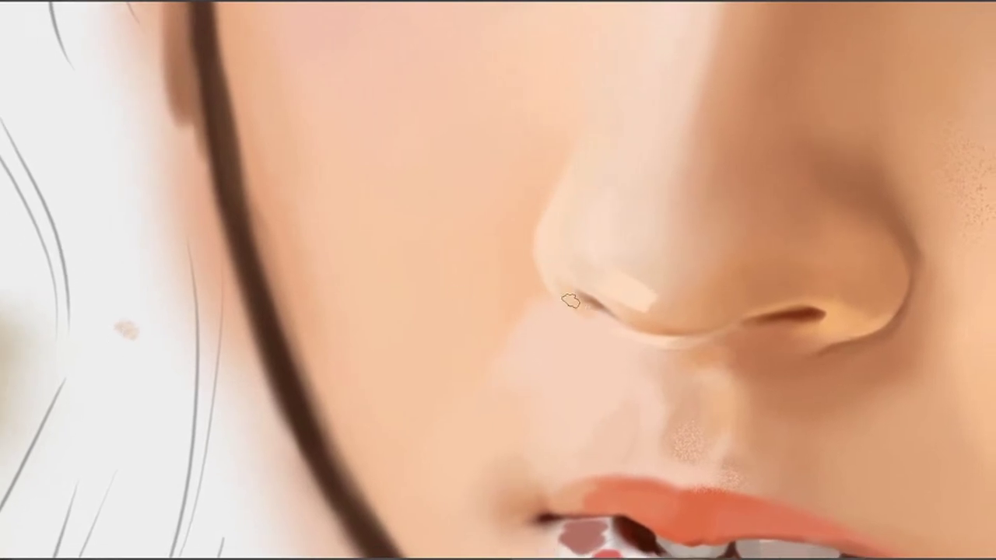
{"action": "mouse_move", "coordinate": [585, 287]}
{"action": "left_mouse_down"}
{"action": "mouse_move", "coordinate": [617, 312]}
{"action": "mouse_move", "coordinate": [577, 290]}
{"action": "mouse_move", "coordinate": [615, 272]}
{"action": "mouse_move", "coordinate": [604, 302]}
{"action": "left_mouse_up"}
{"action": "left_click", "coordinate": [642, 307], "text": "alt"}
{"action": "left_click_drag", "start_coordinate": [591, 227], "coordinate": [599, 244]}
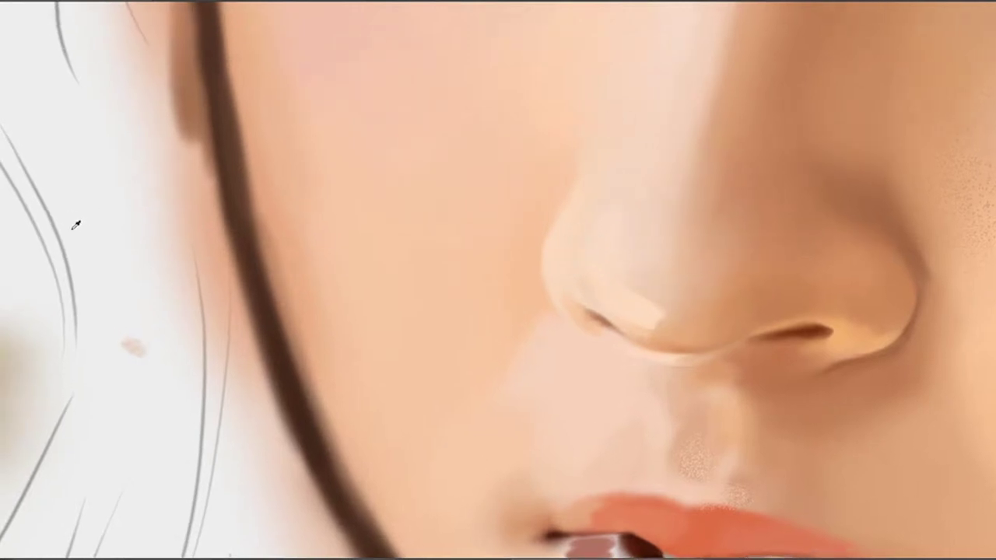
{"action": "left_click_drag", "start_coordinate": [554, 240], "coordinate": [539, 284]}
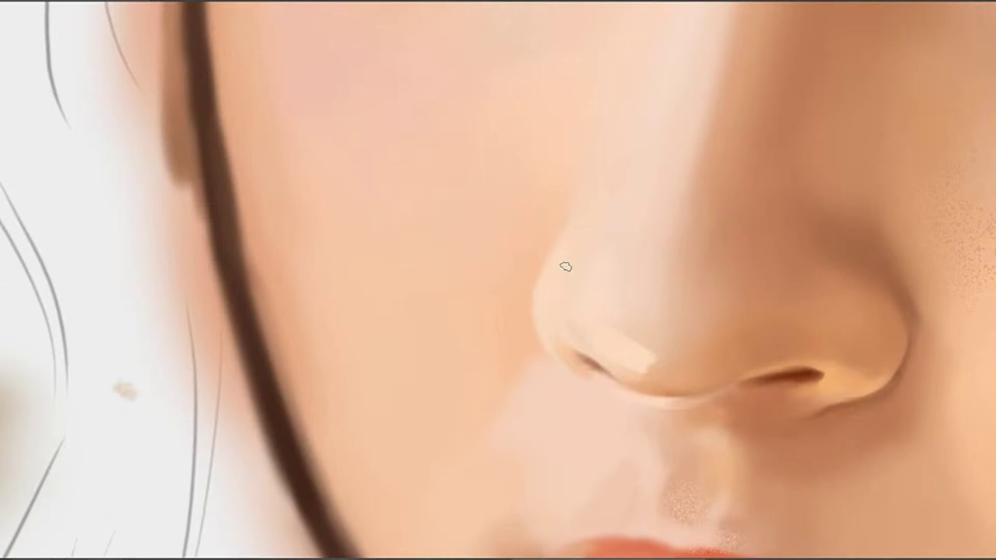
Refine the nose's left contour against the cheek with sampled skin tones and a soft shadow along its edge
{"action": "left_click", "coordinate": [537, 318], "text": "alt"}
{"action": "mouse_move", "coordinate": [543, 321]}
{"action": "left_mouse_down"}
{"action": "mouse_move", "coordinate": [516, 260]}
{"action": "mouse_move", "coordinate": [526, 262]}
{"action": "left_mouse_up"}
{"action": "left_click_drag", "start_coordinate": [514, 195], "coordinate": [493, 217]}
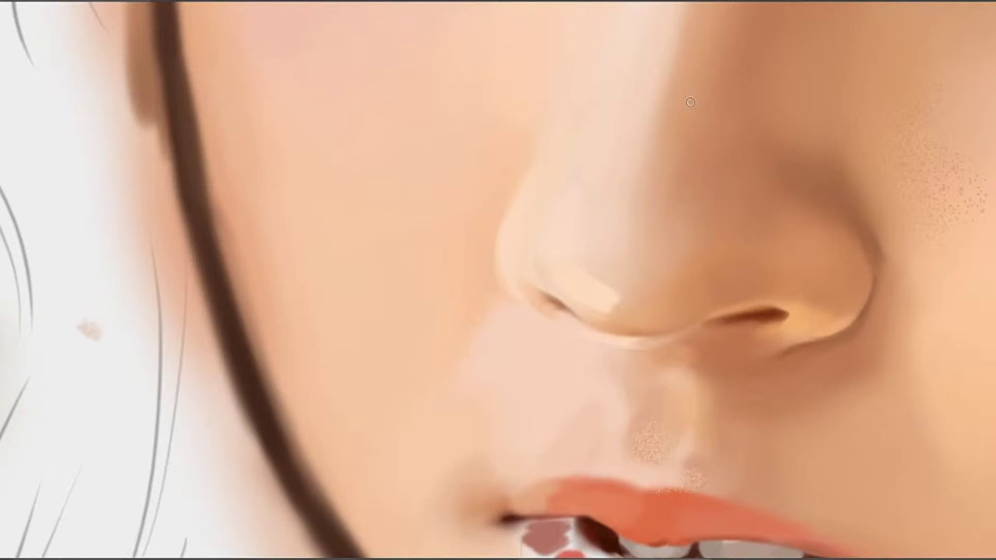
{"action": "left_click_drag", "start_coordinate": [494, 245], "coordinate": [486, 290]}
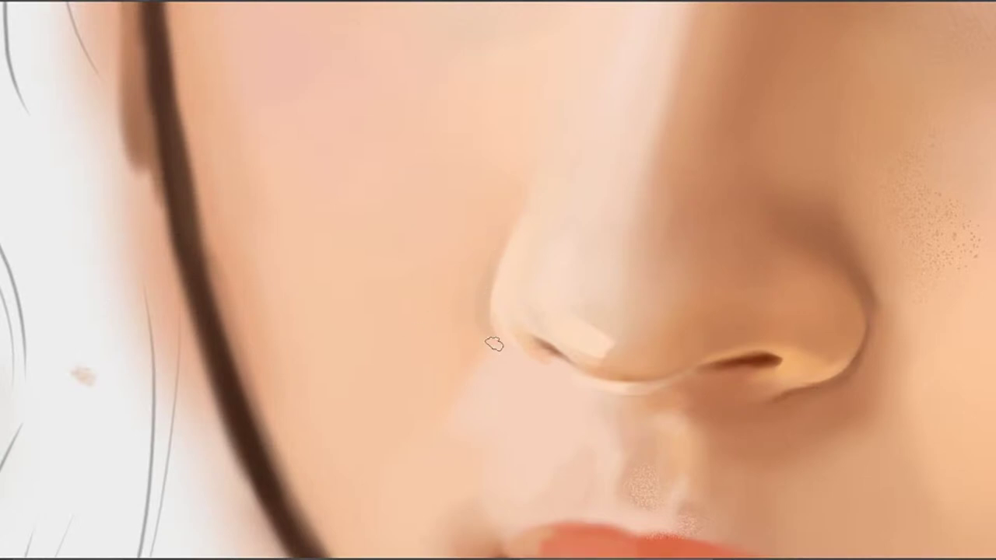
Join the red patches on the lower lip's centre with lighter pink dabs extending to the right, undoing the last stroke
{"action": "mouse_move", "coordinate": [598, 351]}
{"action": "left_mouse_down"}
{"action": "mouse_move", "coordinate": [676, 205]}
{"action": "mouse_move", "coordinate": [610, 246]}
{"action": "left_mouse_up"}
{"action": "left_click_drag", "start_coordinate": [778, 260], "coordinate": [696, 304]}
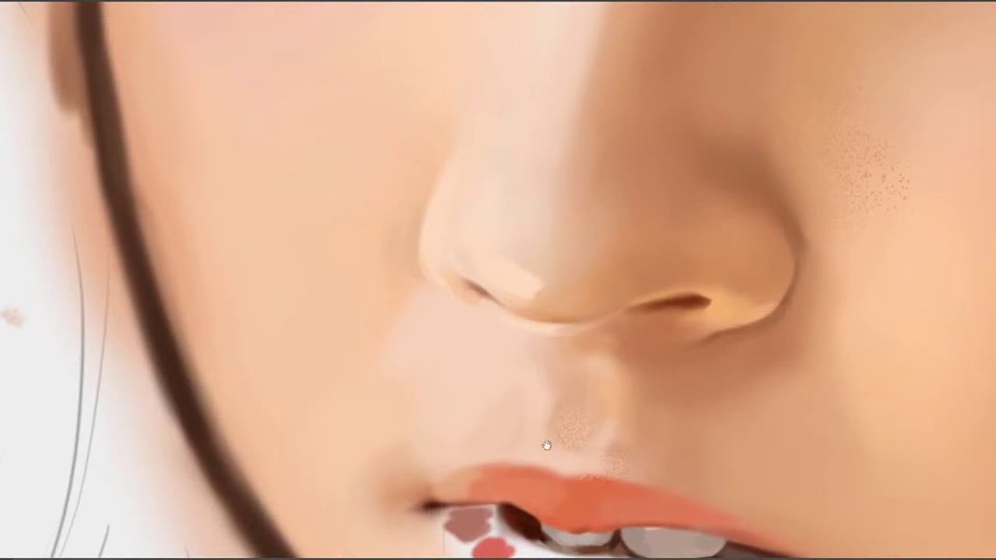
{"action": "left_click_drag", "start_coordinate": [547, 446], "coordinate": [581, 198]}
{"action": "left_click_drag", "start_coordinate": [571, 366], "coordinate": [557, 316]}
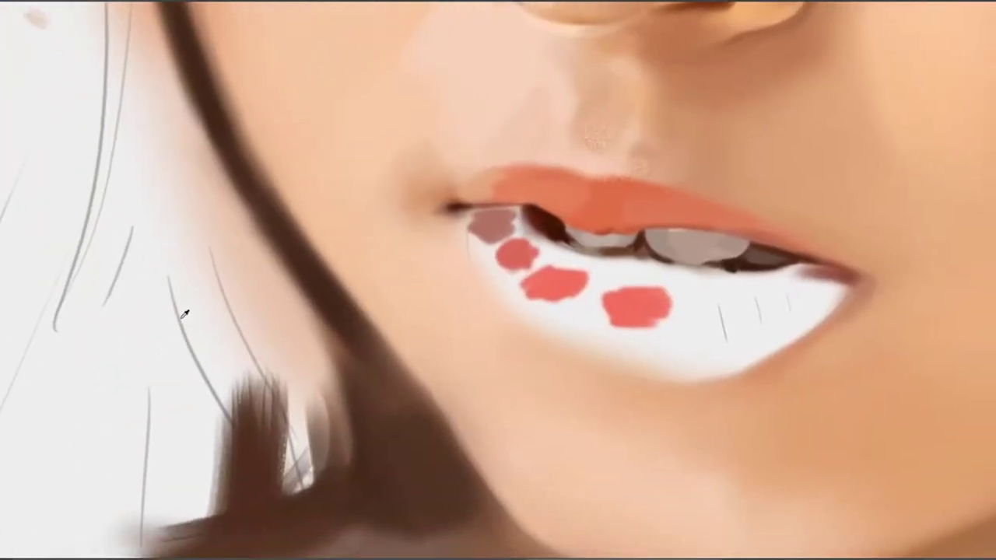
{"action": "mouse_move", "coordinate": [637, 320]}
{"action": "left_mouse_down"}
{"action": "mouse_move", "coordinate": [599, 319]}
{"action": "mouse_move", "coordinate": [578, 301]}
{"action": "mouse_move", "coordinate": [576, 282]}
{"action": "mouse_move", "coordinate": [565, 283]}
{"action": "mouse_move", "coordinate": [575, 303]}
{"action": "mouse_move", "coordinate": [581, 277]}
{"action": "mouse_move", "coordinate": [538, 299]}
{"action": "mouse_move", "coordinate": [571, 276]}
{"action": "mouse_move", "coordinate": [611, 313]}
{"action": "mouse_move", "coordinate": [611, 286]}
{"action": "mouse_move", "coordinate": [627, 326]}
{"action": "left_mouse_up"}
{"action": "key", "text": "ctrl+z"}
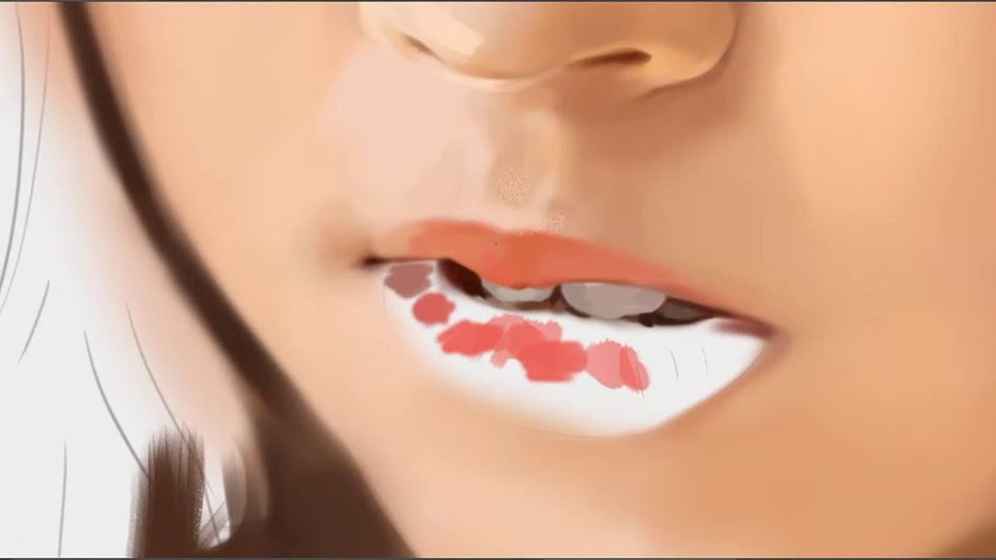
{"action": "left_click_drag", "start_coordinate": [496, 235], "coordinate": [508, 267]}
{"action": "key", "text": "ctrl+z"}
{"action": "key", "text": "ctrl+z"}
{"action": "key", "text": "ctrl+z"}
Paint light peach vertical creases on the upper lip just left of its centre and thin streaks in the middle, sampling lip tones
{"action": "left_click_drag", "start_coordinate": [486, 234], "coordinate": [501, 274]}
{"action": "mouse_move", "coordinate": [471, 240]}
{"action": "left_mouse_down"}
{"action": "mouse_move", "coordinate": [481, 266]}
{"action": "mouse_move", "coordinate": [479, 254]}
{"action": "left_mouse_up"}
{"action": "key", "text": "ctrl+z"}
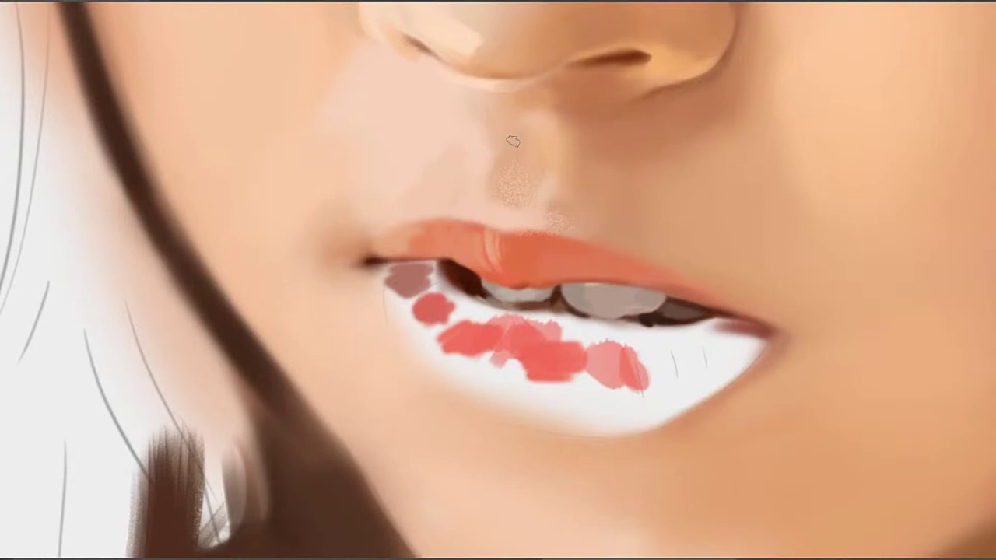
{"action": "mouse_move", "coordinate": [491, 239]}
{"action": "left_mouse_down"}
{"action": "mouse_move", "coordinate": [486, 263]}
{"action": "mouse_move", "coordinate": [461, 238]}
{"action": "left_mouse_up"}
{"action": "left_click", "coordinate": [478, 237], "text": "alt"}
{"action": "left_click", "coordinate": [472, 232], "text": "alt"}
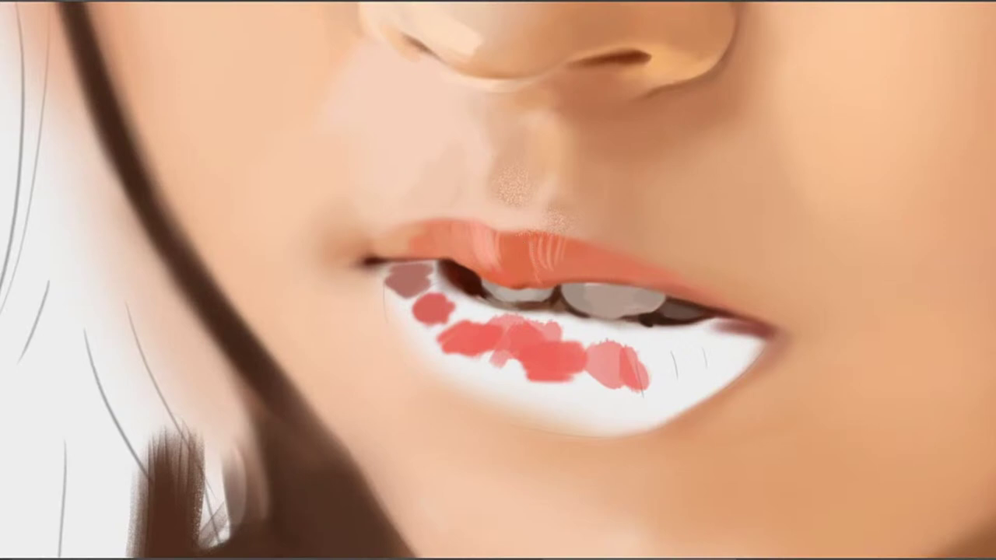
Add fine reddish vertical creases across the middle of the upper lip using sampled lip tones
{"action": "left_click_drag", "start_coordinate": [521, 239], "coordinate": [523, 258]}
{"action": "left_click", "coordinate": [526, 258], "text": "alt"}
{"action": "left_click", "coordinate": [523, 257], "text": "alt"}
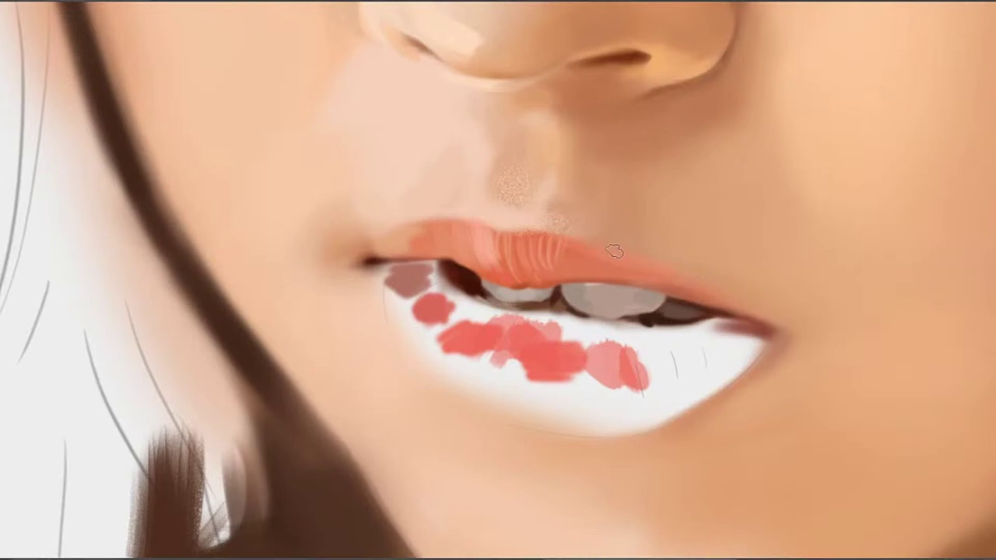
{"action": "left_click_drag", "start_coordinate": [572, 224], "coordinate": [643, 235]}
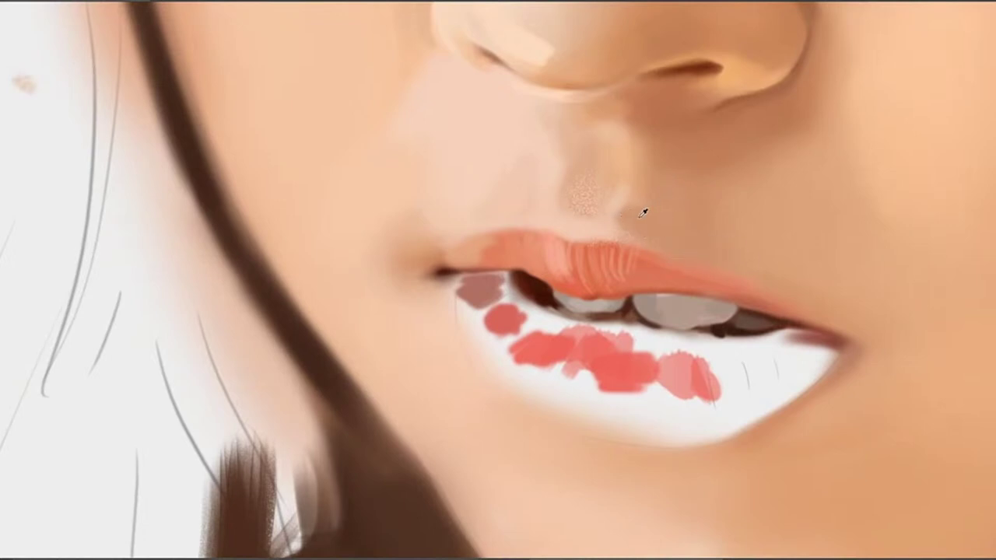
Darken the right nostril's opening and refine the skin edge around it, undoing one stroke beneath the nostril
{"action": "left_click_drag", "start_coordinate": [648, 161], "coordinate": [656, 248]}
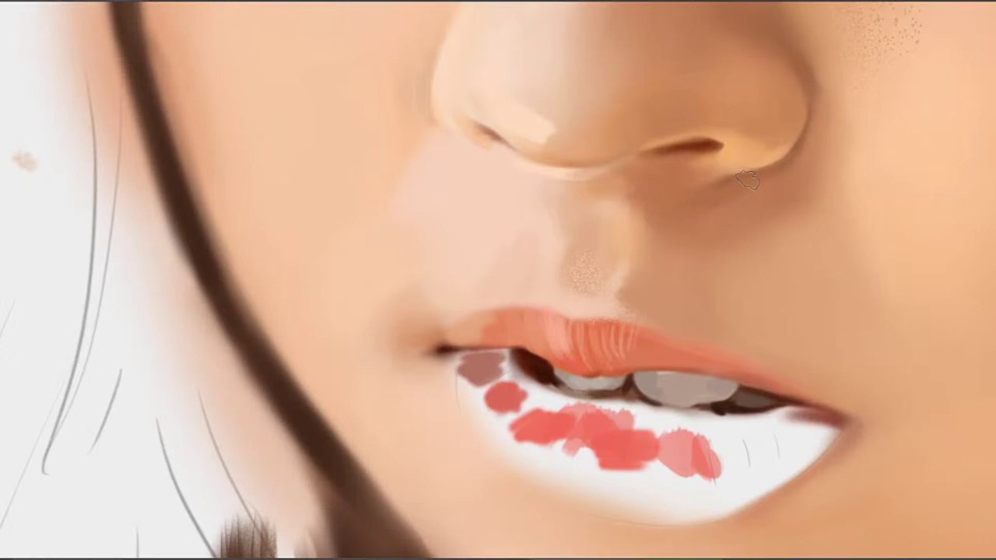
{"action": "mouse_move", "coordinate": [726, 189]}
{"action": "left_mouse_down"}
{"action": "mouse_move", "coordinate": [685, 209]}
{"action": "mouse_move", "coordinate": [684, 246]}
{"action": "left_mouse_up"}
{"action": "key", "text": "ctrl+z"}
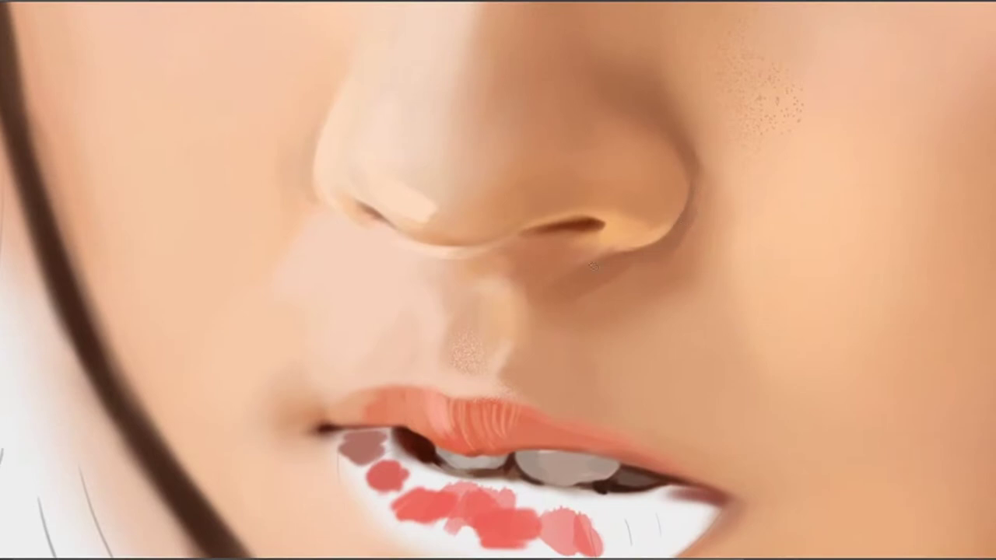
{"action": "left_click_drag", "start_coordinate": [593, 265], "coordinate": [730, 257]}
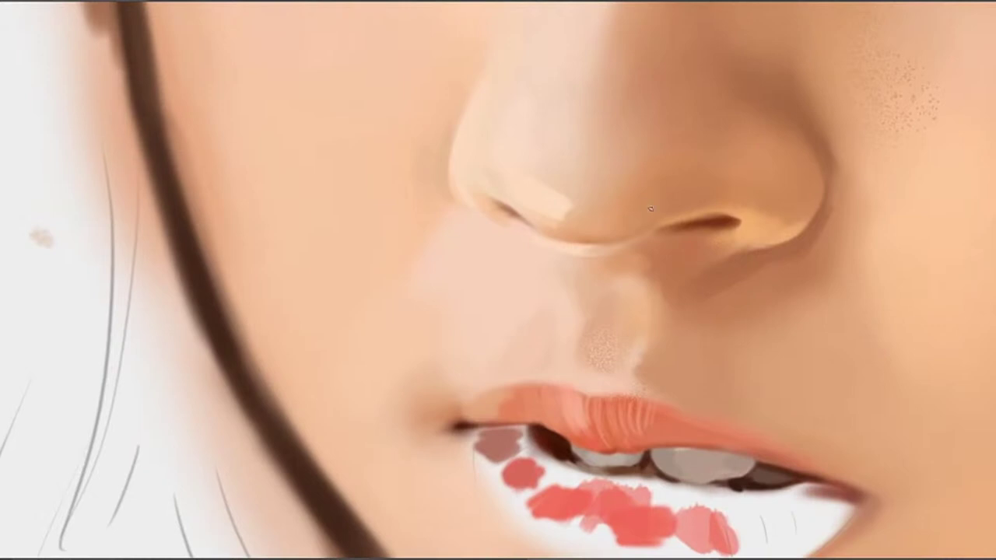
{"action": "mouse_move", "coordinate": [728, 221]}
{"action": "left_mouse_down"}
{"action": "mouse_move", "coordinate": [667, 234]}
{"action": "mouse_move", "coordinate": [720, 225]}
{"action": "left_mouse_up"}
{"action": "left_click_drag", "start_coordinate": [726, 222], "coordinate": [686, 221]}
{"action": "left_click", "coordinate": [725, 220], "text": "alt"}
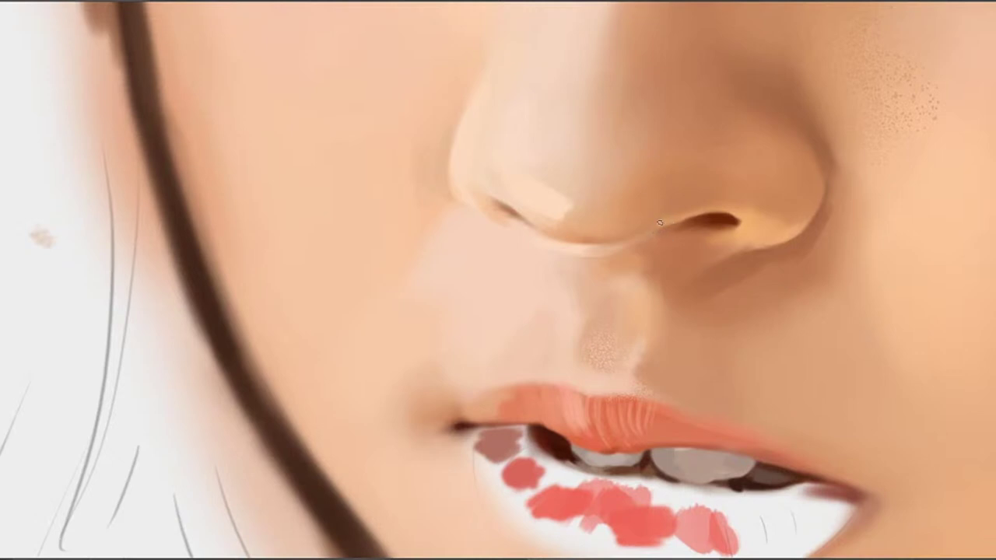
{"action": "left_click_drag", "start_coordinate": [625, 223], "coordinate": [621, 241]}
{"action": "left_click_drag", "start_coordinate": [728, 242], "coordinate": [693, 194]}
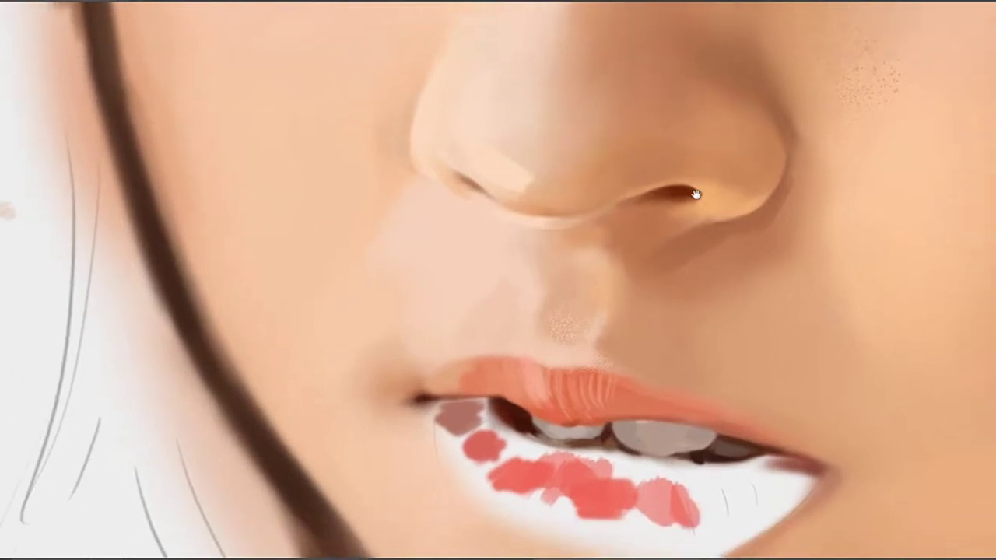
Deepen the soft brown shading around the left corner of the mouth with a sampled skin shadow tone
{"action": "left_click_drag", "start_coordinate": [656, 324], "coordinate": [693, 238]}
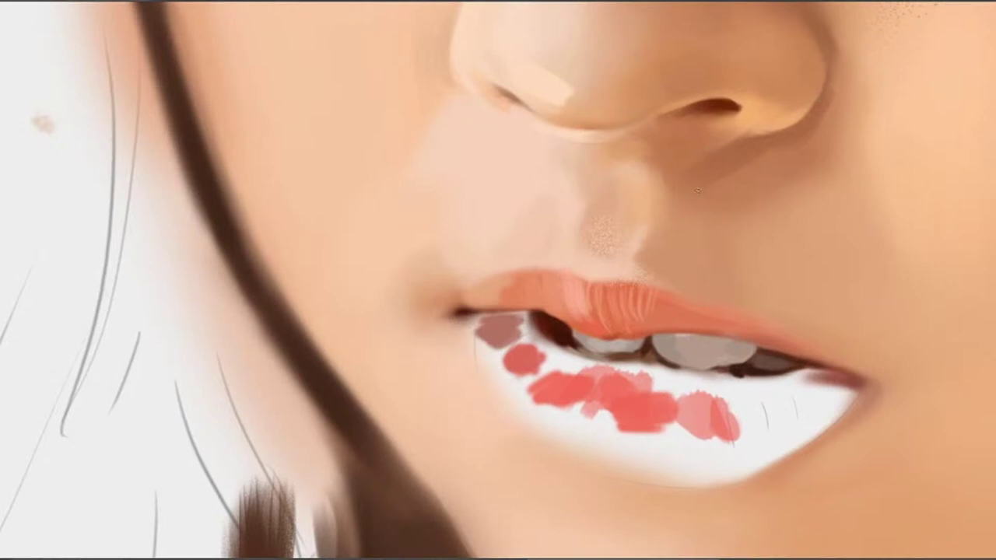
{"action": "left_click_drag", "start_coordinate": [697, 189], "coordinate": [650, 113]}
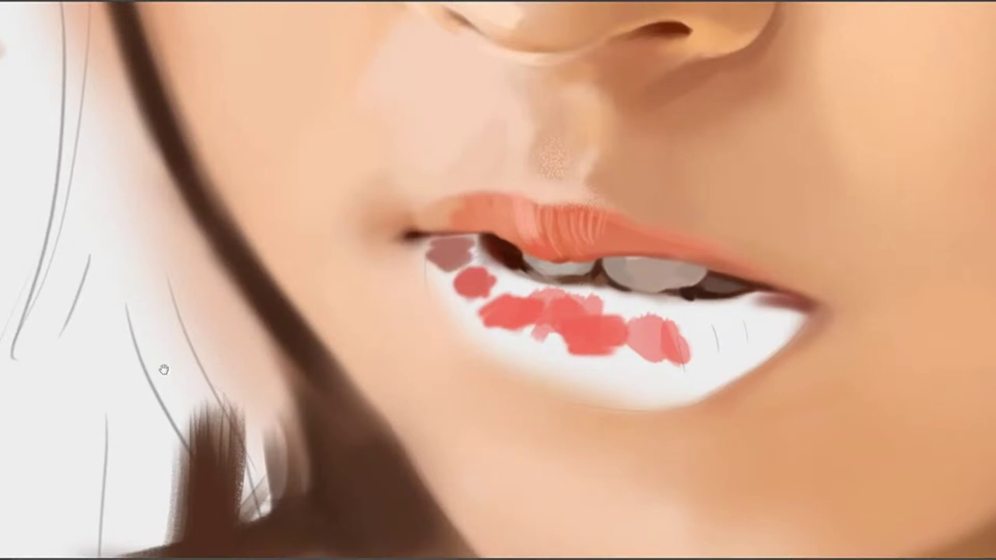
{"action": "left_click_drag", "start_coordinate": [441, 257], "coordinate": [492, 278]}
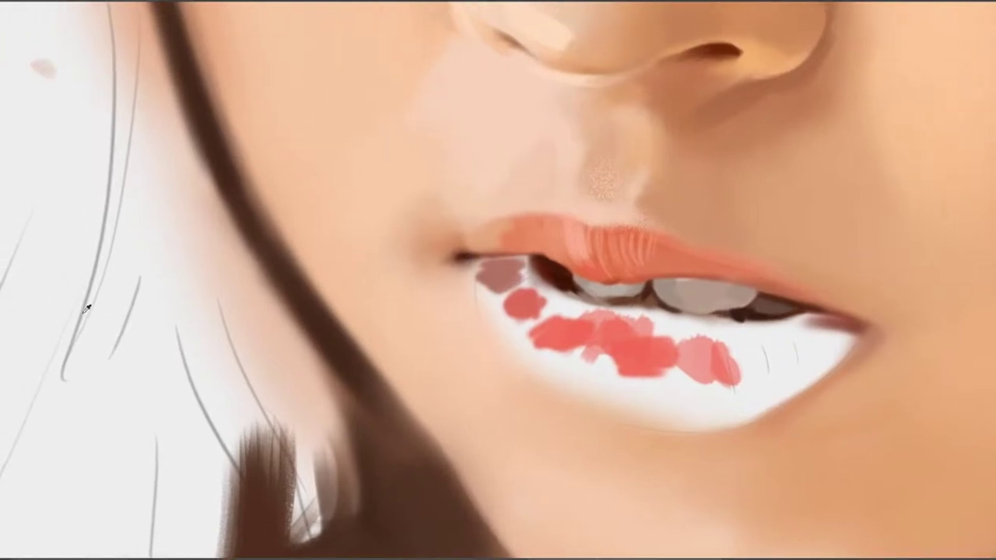
{"action": "left_click_drag", "start_coordinate": [487, 243], "coordinate": [520, 259]}
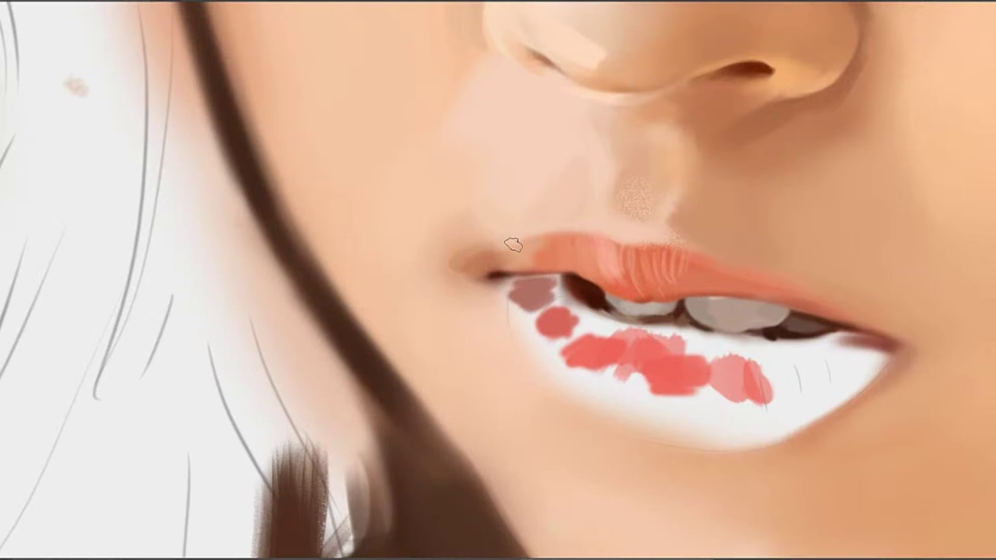
{"action": "left_click", "coordinate": [458, 273], "text": "alt"}
{"action": "left_click", "coordinate": [459, 265]}
{"action": "left_click", "coordinate": [462, 261]}
Extend the dark mouth line slightly past the right corner of the lips, undoing one stroke
{"action": "left_click_drag", "start_coordinate": [636, 170], "coordinate": [468, 97]}
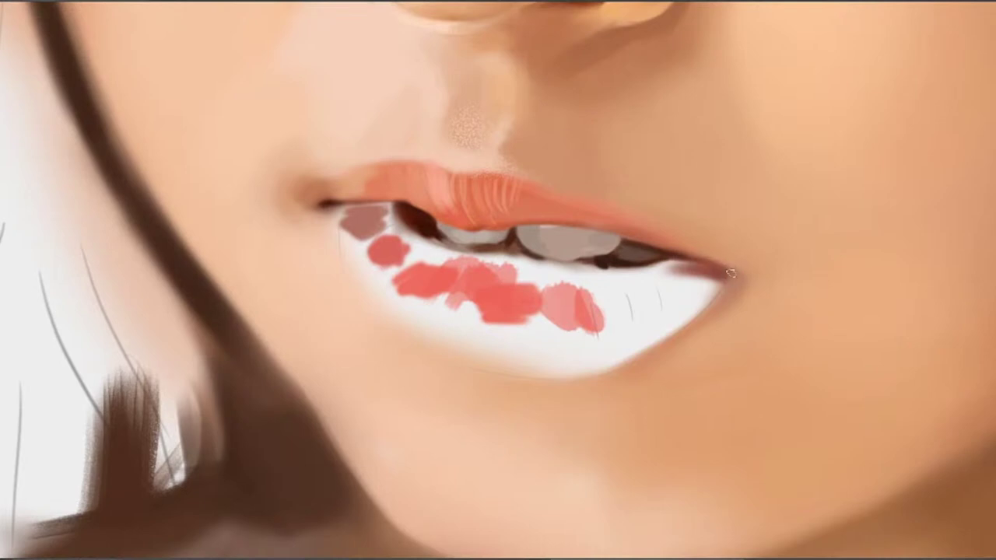
{"action": "mouse_move", "coordinate": [731, 273]}
{"action": "left_mouse_down"}
{"action": "mouse_move", "coordinate": [698, 265]}
{"action": "mouse_move", "coordinate": [739, 274]}
{"action": "left_mouse_up"}
{"action": "mouse_move", "coordinate": [739, 271]}
{"action": "left_mouse_down"}
{"action": "mouse_move", "coordinate": [718, 256]}
{"action": "mouse_move", "coordinate": [740, 271]}
{"action": "mouse_move", "coordinate": [707, 268]}
{"action": "mouse_move", "coordinate": [738, 270]}
{"action": "left_mouse_up"}
{"action": "key", "text": "ctrl+z"}
{"action": "mouse_move", "coordinate": [643, 253]}
{"action": "left_mouse_down"}
{"action": "mouse_move", "coordinate": [729, 264]}
{"action": "mouse_move", "coordinate": [727, 273]}
{"action": "mouse_move", "coordinate": [700, 248]}
{"action": "left_mouse_up"}
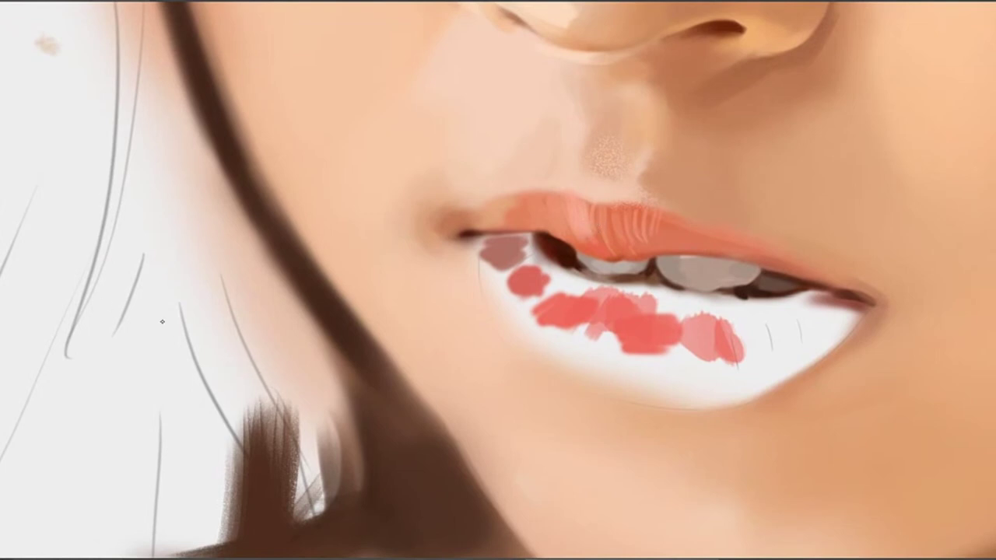
Paint over the speckled texture in the philtrum hollow and soften its light right ridge with sampled skin tones
{"action": "left_click_drag", "start_coordinate": [610, 162], "coordinate": [578, 232]}
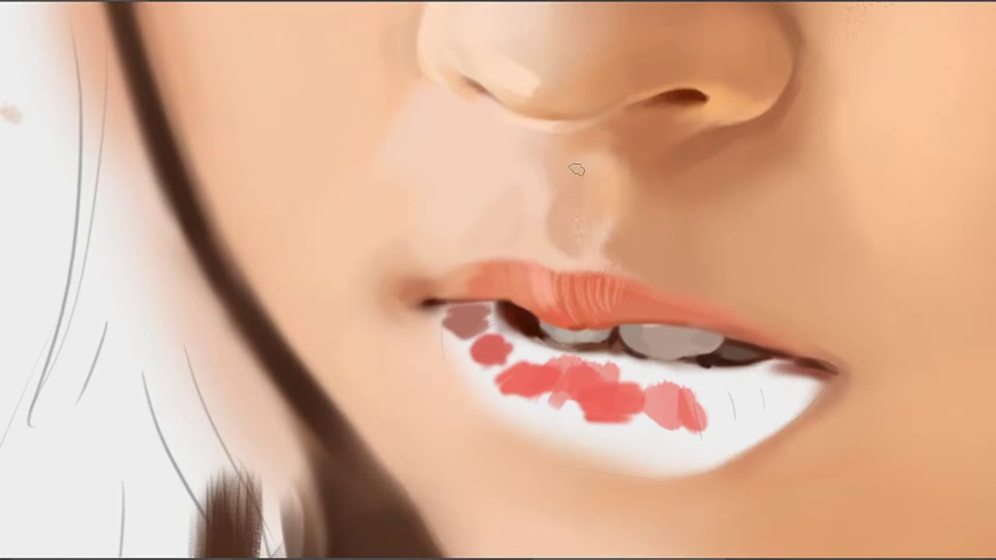
{"action": "left_click_drag", "start_coordinate": [580, 225], "coordinate": [603, 265]}
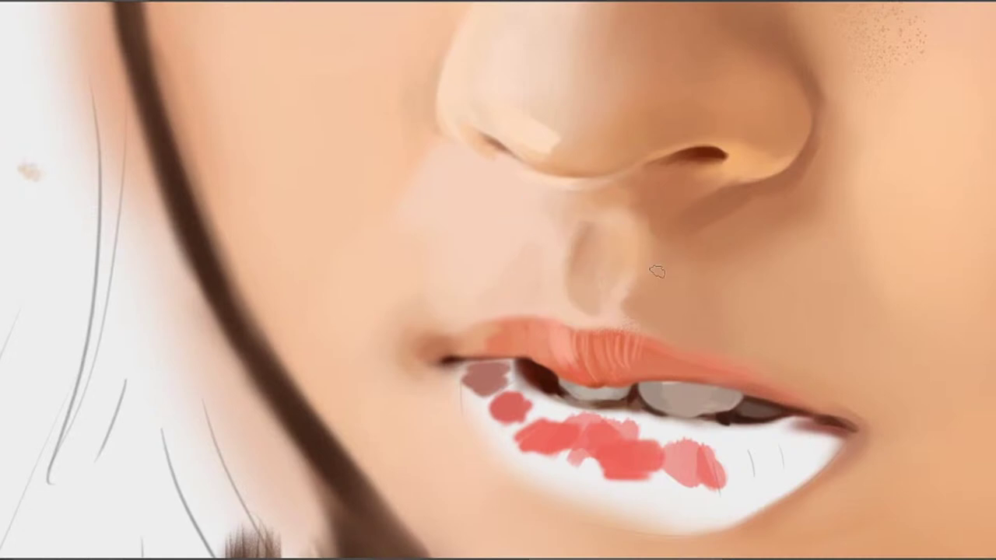
{"action": "left_click", "coordinate": [619, 288], "text": "alt"}
{"action": "left_click_drag", "start_coordinate": [633, 282], "coordinate": [659, 250]}
Blend the top of the philtrum into the warm skin beneath the nose using a small round brush
{"action": "key", "text": "bracketleft"}
{"action": "key", "text": "bracketleft"}
{"action": "key", "text": "bracketleft"}
{"action": "key", "text": "bracketleft"}
{"action": "key", "text": "bracketleft"}
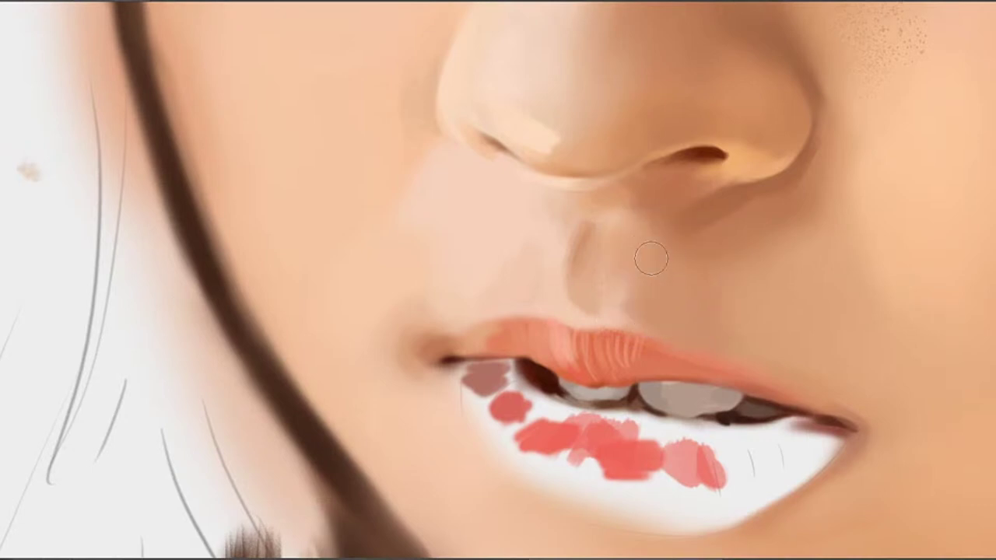
{"action": "left_click_drag", "start_coordinate": [616, 224], "coordinate": [610, 215]}
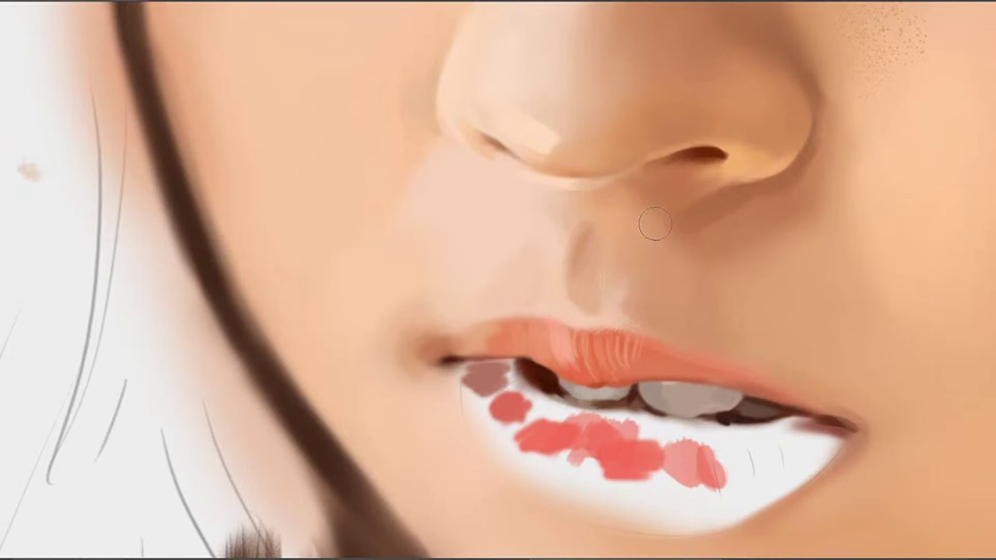
{"action": "left_click", "coordinate": [629, 207], "text": "alt"}
{"action": "left_click", "coordinate": [582, 282], "text": "alt"}
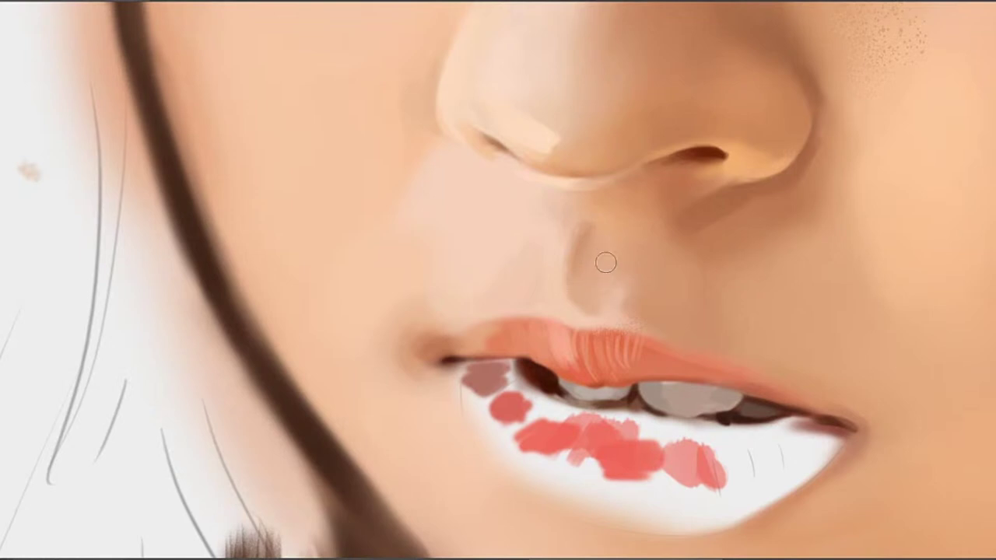
Soften the philtrum's shadow and left ridge into the surrounding skin with sampled skin tones, adjusting the brush size
{"action": "key", "text": "bracketright"}
{"action": "key", "text": "bracketright"}
{"action": "mouse_move", "coordinate": [594, 234]}
{"action": "left_mouse_down"}
{"action": "mouse_move", "coordinate": [584, 262]}
{"action": "mouse_move", "coordinate": [567, 248]}
{"action": "mouse_move", "coordinate": [583, 226]}
{"action": "mouse_move", "coordinate": [580, 262]}
{"action": "mouse_move", "coordinate": [574, 228]}
{"action": "left_mouse_up"}
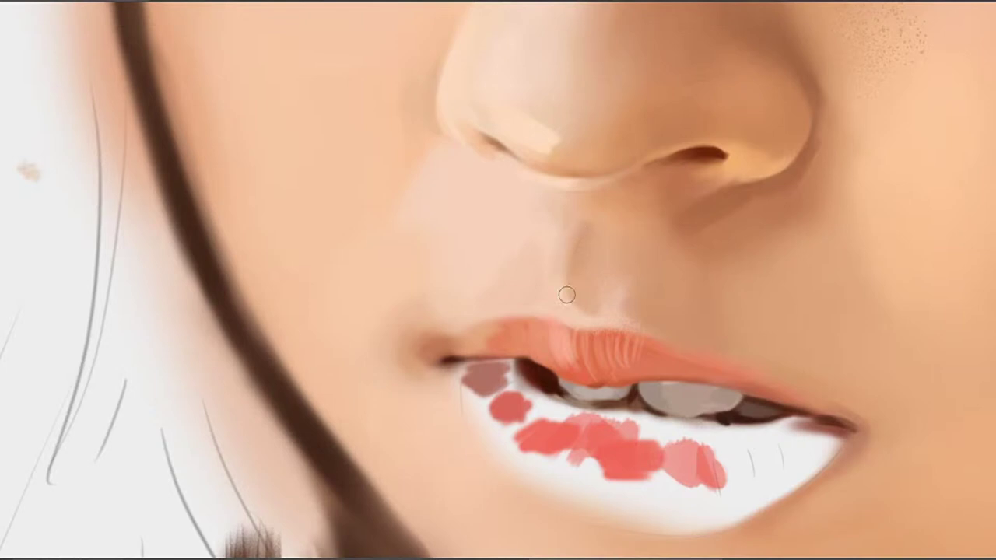
{"action": "left_click", "coordinate": [543, 258], "text": "alt"}
{"action": "mouse_move", "coordinate": [561, 283]}
{"action": "left_mouse_down"}
{"action": "mouse_move", "coordinate": [559, 255]}
{"action": "mouse_move", "coordinate": [547, 258]}
{"action": "mouse_move", "coordinate": [560, 242]}
{"action": "mouse_move", "coordinate": [554, 260]}
{"action": "mouse_move", "coordinate": [543, 242]}
{"action": "mouse_move", "coordinate": [521, 249]}
{"action": "mouse_move", "coordinate": [510, 227]}
{"action": "mouse_move", "coordinate": [544, 248]}
{"action": "left_mouse_up"}
{"action": "left_click", "coordinate": [561, 239], "text": "alt"}
{"action": "key", "text": "bracketright"}
{"action": "left_click", "coordinate": [544, 246], "text": "alt"}
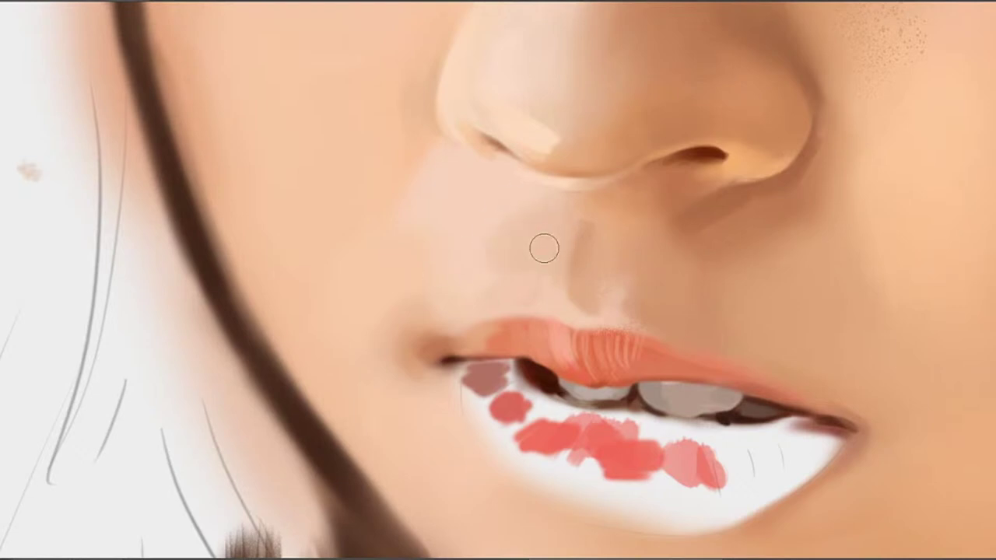
Smooth the pale skin between the philtrum and the left part of the upper lip with sampled tones
{"action": "left_click", "coordinate": [490, 222], "text": "alt"}
{"action": "left_click", "coordinate": [608, 283], "text": "alt"}
{"action": "left_click", "coordinate": [636, 294], "text": "alt"}
{"action": "left_click_drag", "start_coordinate": [551, 272], "coordinate": [615, 269]}
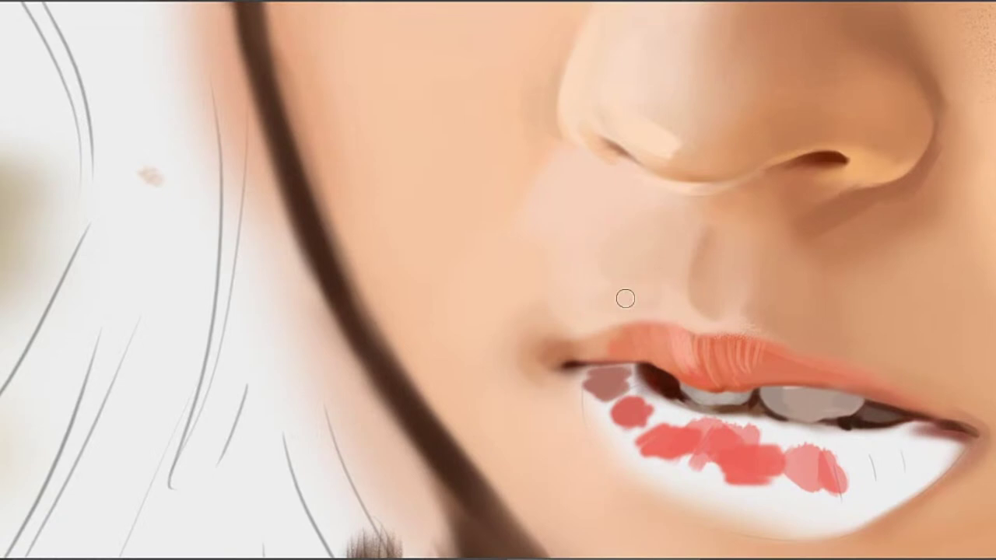
{"action": "left_click", "coordinate": [640, 291], "text": "alt"}
Blend the brown shading beside the left corner of the mouth into the lighter skin above it
{"action": "mouse_move", "coordinate": [575, 314]}
{"action": "left_mouse_down"}
{"action": "mouse_move", "coordinate": [648, 295]}
{"action": "mouse_move", "coordinate": [630, 267]}
{"action": "left_mouse_up"}
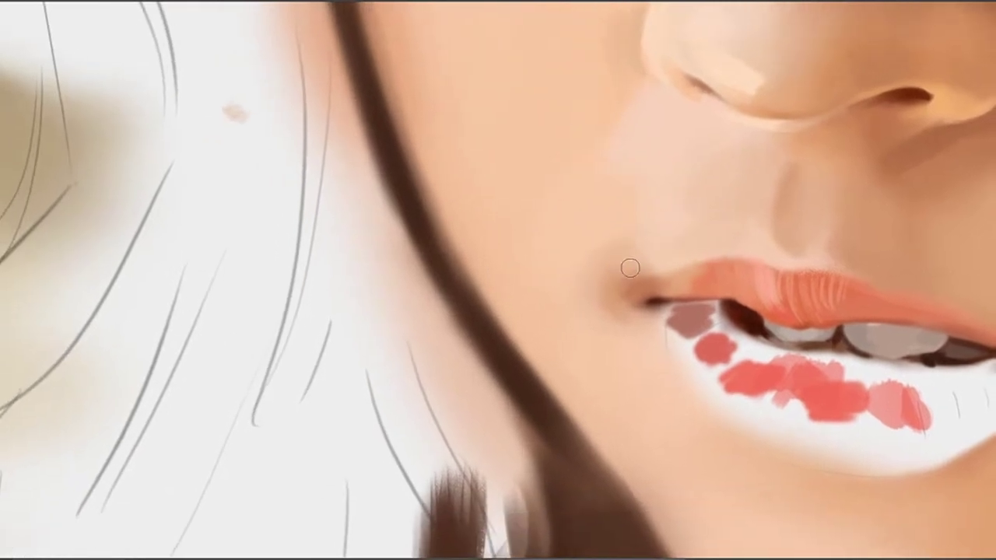
{"action": "left_click", "coordinate": [615, 287], "text": "alt"}
{"action": "left_click_drag", "start_coordinate": [648, 235], "coordinate": [631, 312]}
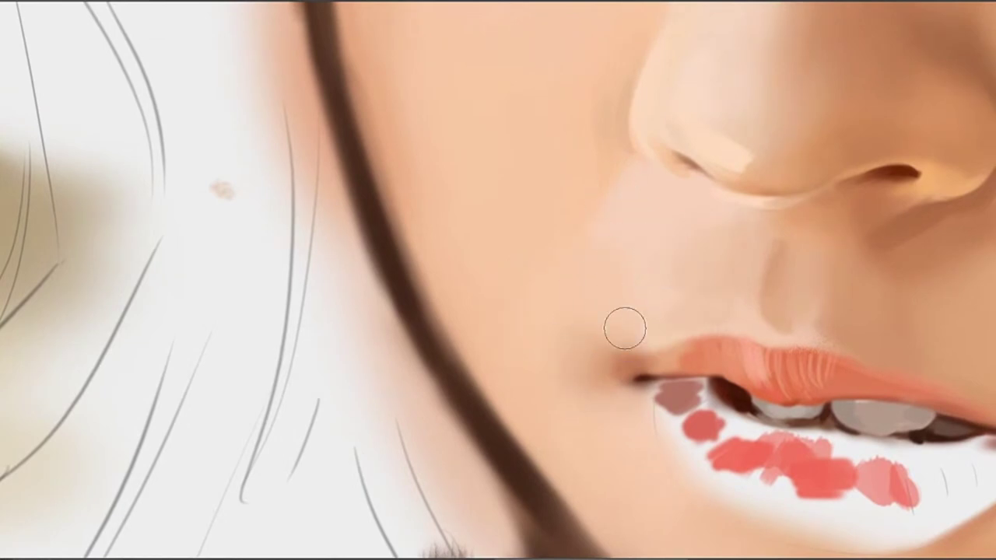
{"action": "left_click_drag", "start_coordinate": [599, 312], "coordinate": [546, 287]}
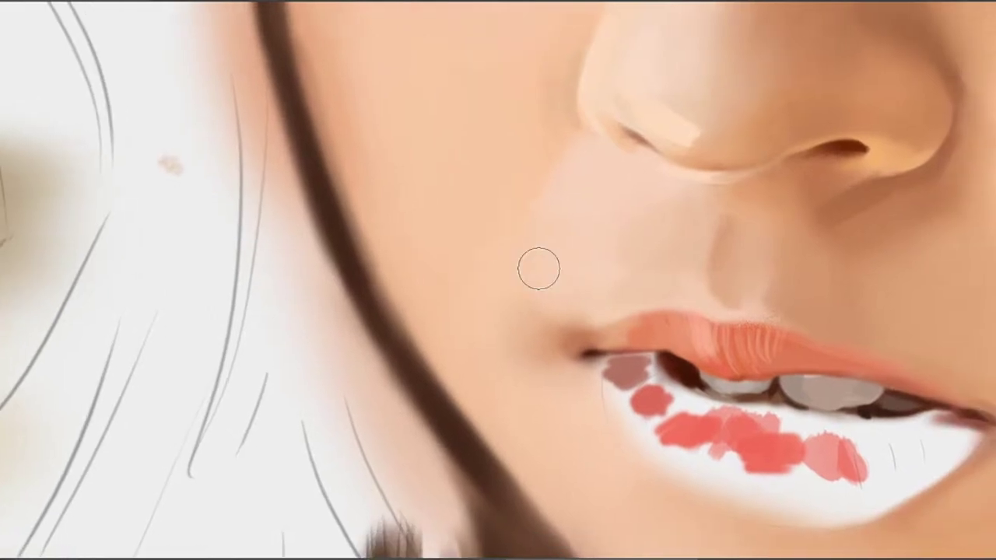
Refine the transition from the pink skin above the mouth to the cheek beside the nose with sampled tones
{"action": "left_click", "coordinate": [507, 288], "text": "alt"}
{"action": "key", "text": "["}
{"action": "left_click", "coordinate": [515, 212], "text": "alt"}
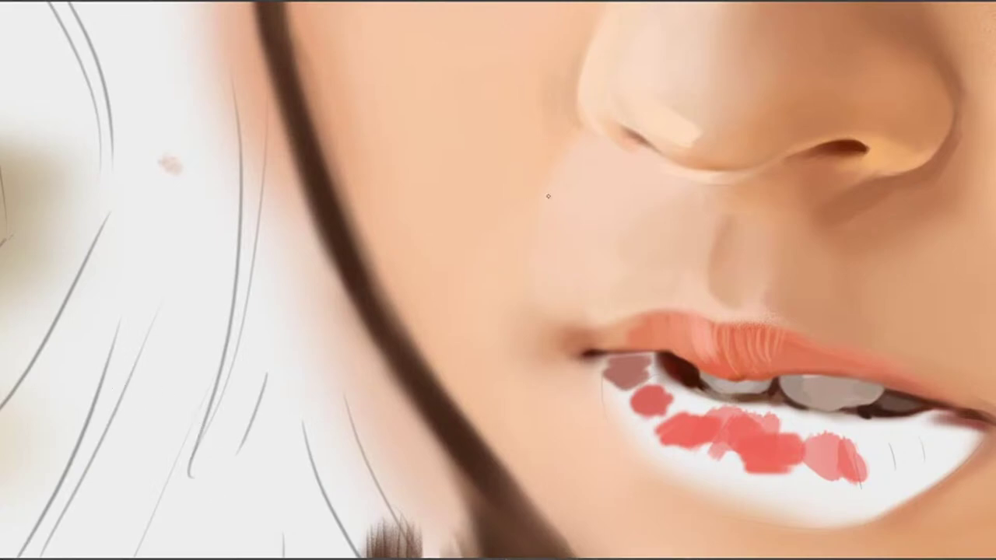
{"action": "scroll", "coordinate": [518, 279], "scroll_direction": "up", "scroll_amount": 3}
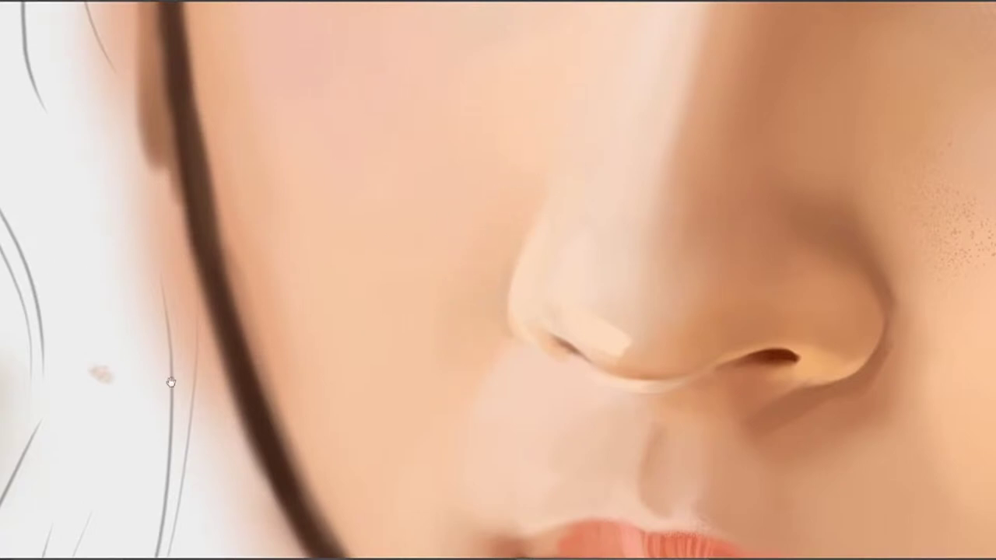
{"action": "left_click_drag", "start_coordinate": [502, 220], "coordinate": [551, 245]}
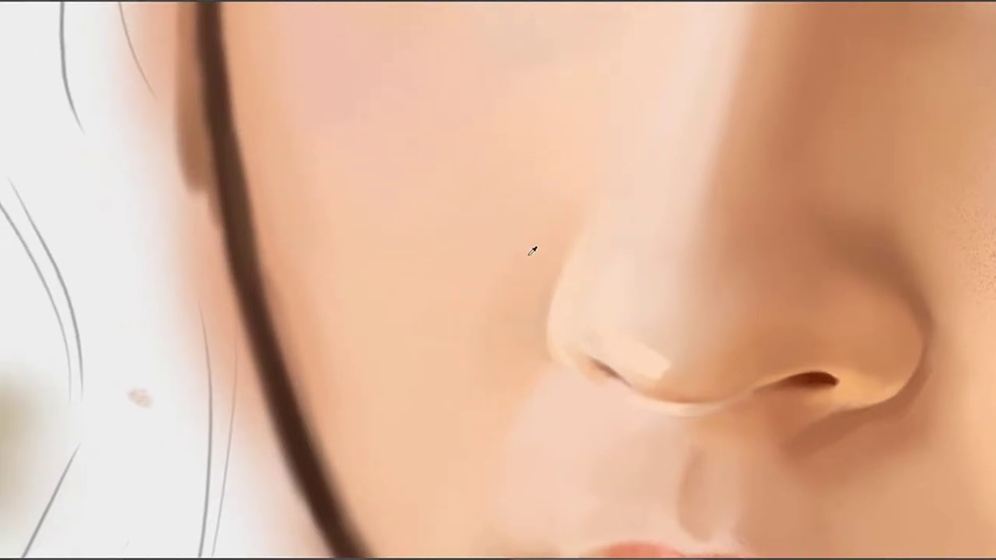
{"action": "left_click", "coordinate": [506, 351], "text": "alt"}
{"action": "mouse_move", "coordinate": [589, 207]}
{"action": "left_mouse_down"}
{"action": "mouse_move", "coordinate": [523, 268]}
{"action": "mouse_move", "coordinate": [535, 317]}
{"action": "left_mouse_up"}
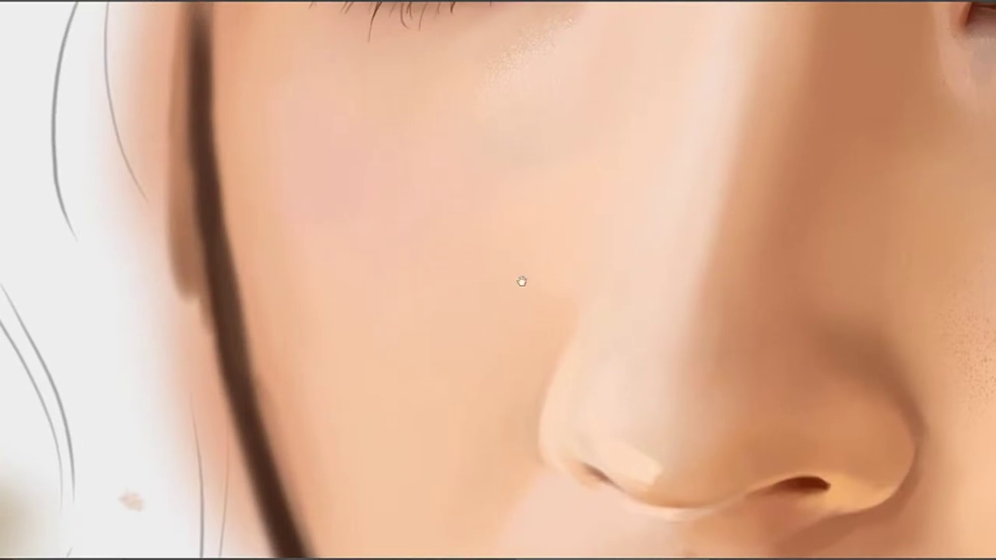
Paint speckled pale highlights on the skin beneath the left eye's inner corner and along the nearby lower lid with sampled tones
{"action": "left_click_drag", "start_coordinate": [520, 280], "coordinate": [476, 335]}
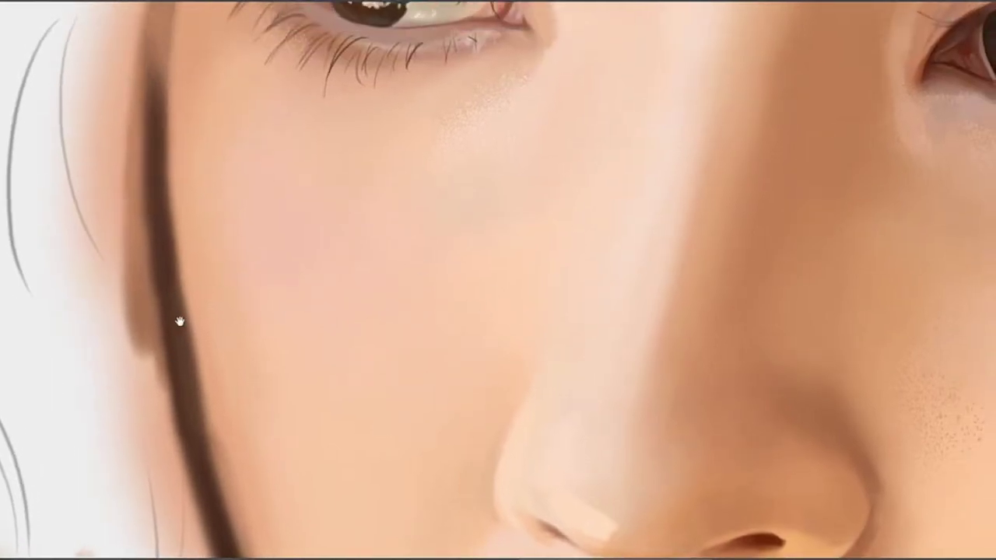
{"action": "mouse_move", "coordinate": [466, 127]}
{"action": "left_mouse_down"}
{"action": "mouse_move", "coordinate": [573, 213]}
{"action": "mouse_move", "coordinate": [563, 258]}
{"action": "left_mouse_up"}
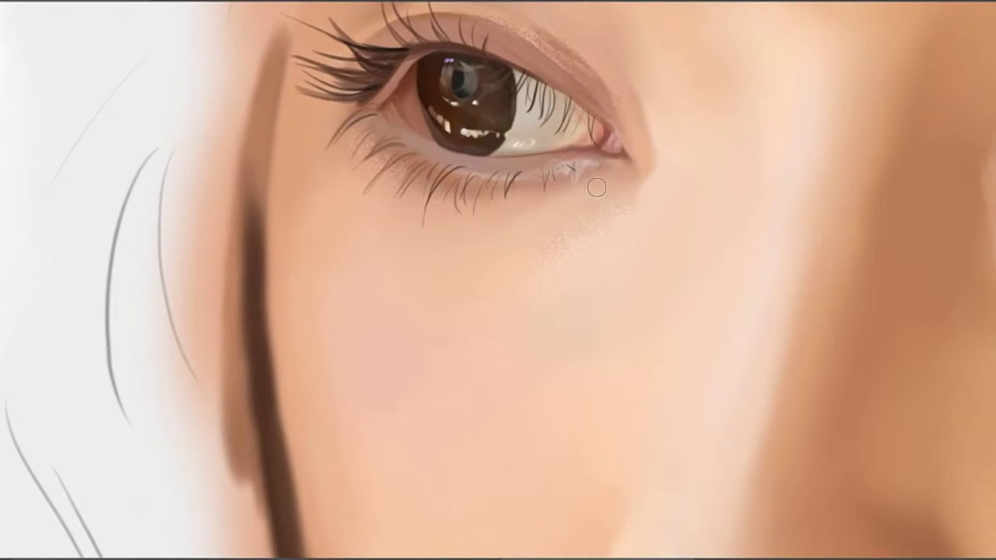
{"action": "left_click", "coordinate": [620, 169], "text": "alt"}
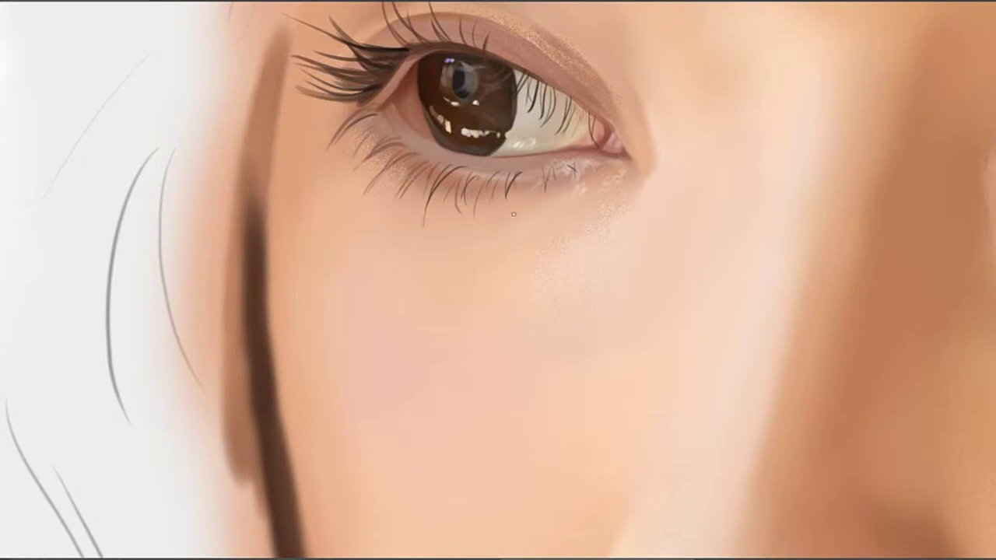
{"action": "left_click_drag", "start_coordinate": [600, 167], "coordinate": [617, 189]}
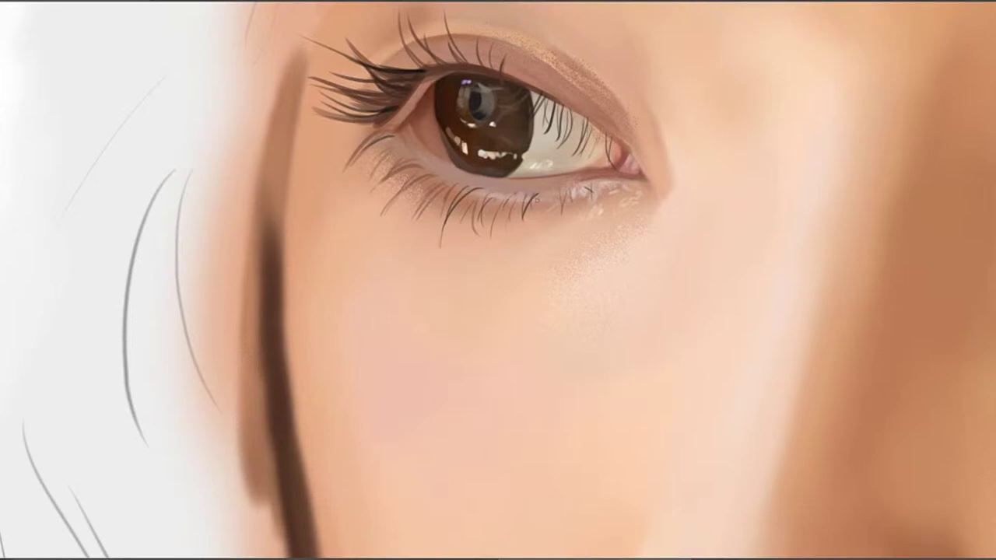
{"action": "left_click", "coordinate": [529, 191], "text": "alt"}
{"action": "left_click_drag", "start_coordinate": [581, 175], "coordinate": [482, 191]}
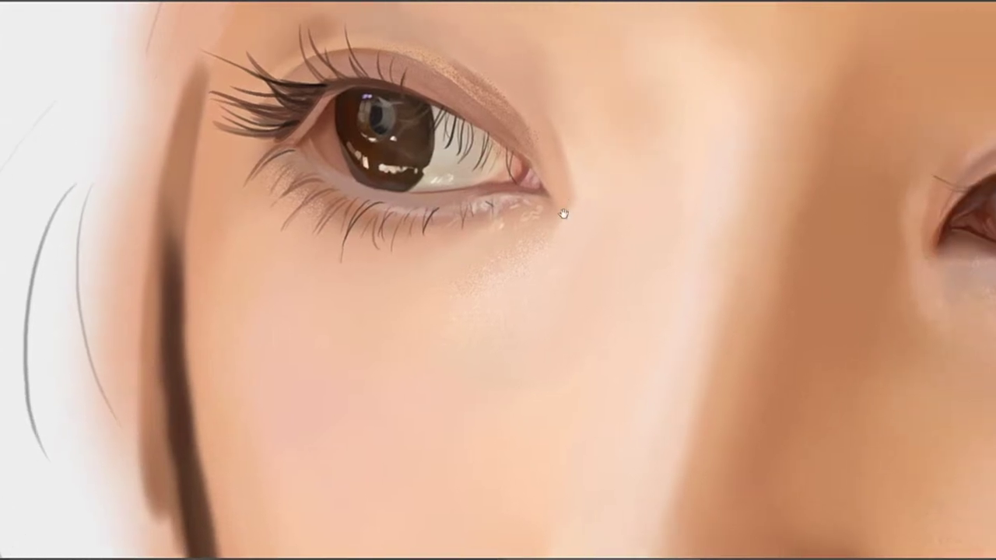
Refine the fine speckled texture on the left eye's upper lid toward the inner corner
{"action": "left_click_drag", "start_coordinate": [563, 213], "coordinate": [636, 243]}
{"action": "left_click_drag", "start_coordinate": [534, 239], "coordinate": [605, 241]}
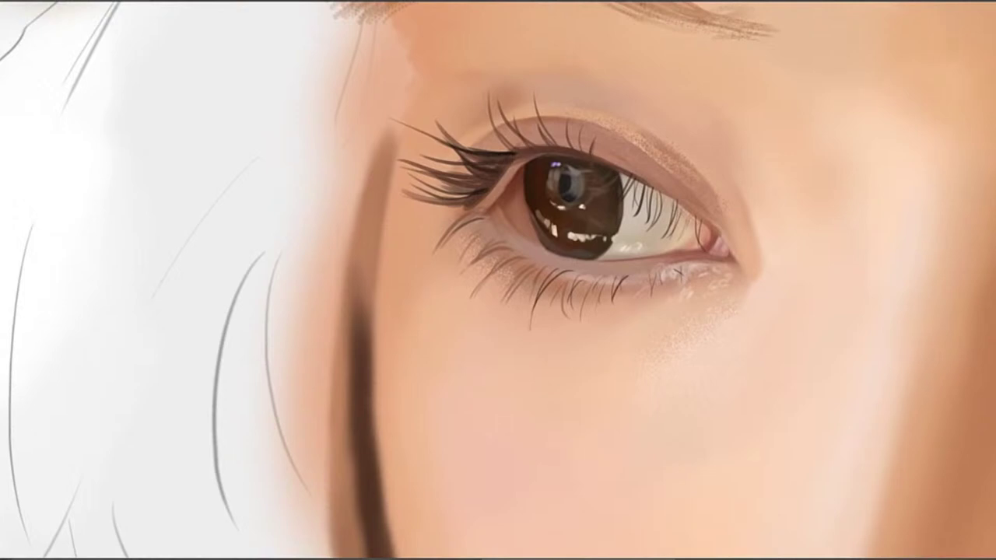
{"action": "left_click_drag", "start_coordinate": [765, 223], "coordinate": [785, 257]}
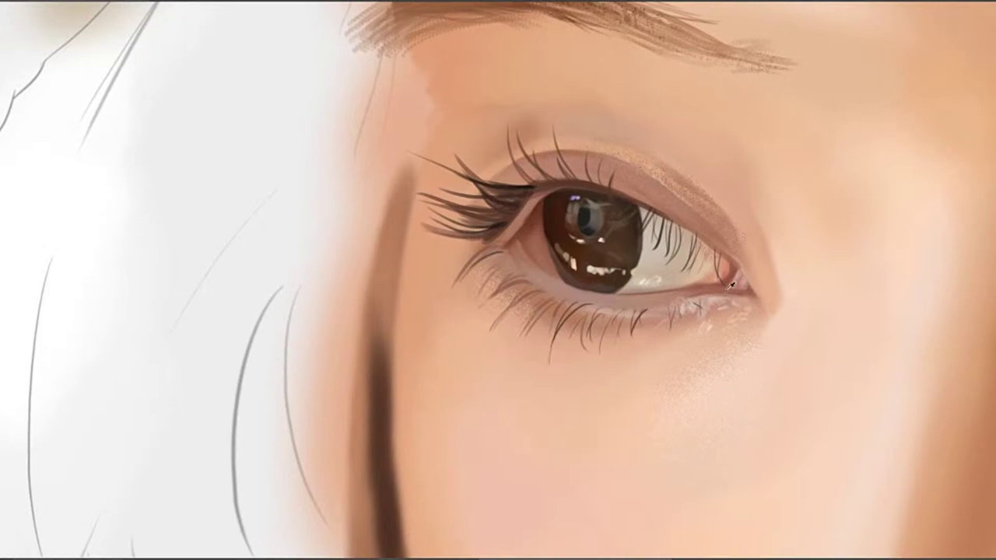
{"action": "left_click_drag", "start_coordinate": [675, 203], "coordinate": [700, 221]}
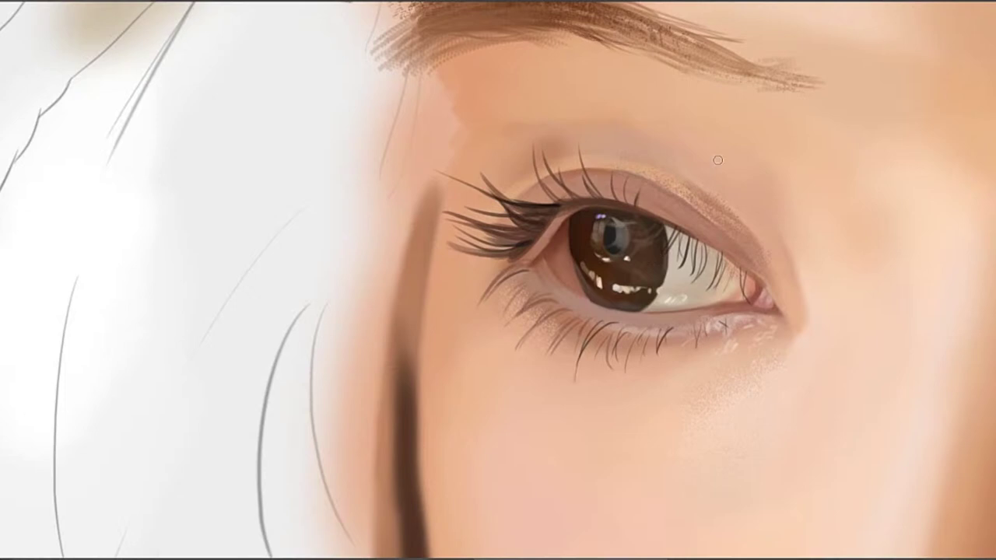
{"action": "left_click_drag", "start_coordinate": [689, 226], "coordinate": [711, 205]}
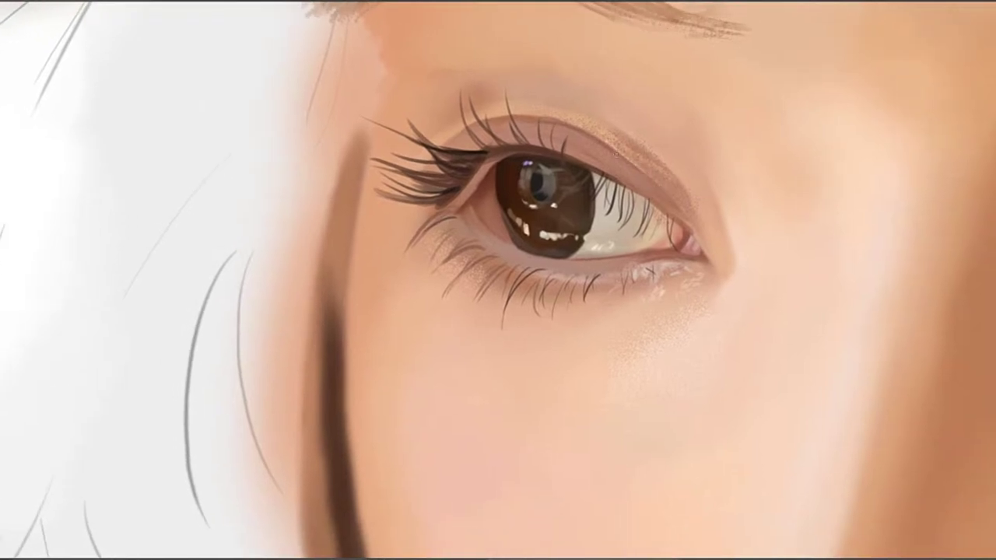
{"action": "left_click_drag", "start_coordinate": [616, 162], "coordinate": [670, 201]}
{"action": "left_click_drag", "start_coordinate": [727, 220], "coordinate": [686, 236]}
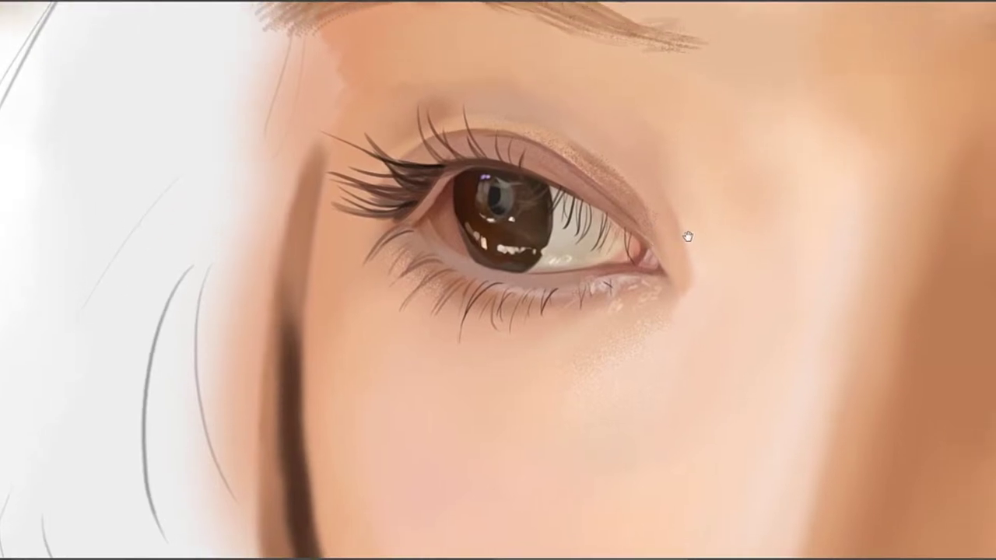
{"action": "mouse_move", "coordinate": [630, 199]}
{"action": "left_mouse_down"}
{"action": "mouse_move", "coordinate": [691, 238]}
{"action": "mouse_move", "coordinate": [693, 259]}
{"action": "left_mouse_up"}
{"action": "key", "text": "ctrl+z"}
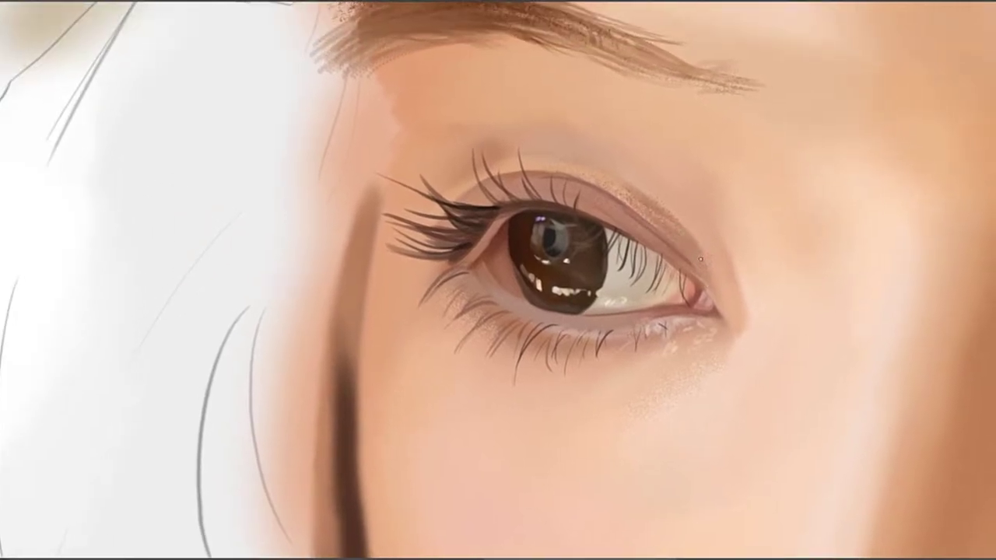
Try additional fine texture strokes on the left eye's upper lid, undoing each attempt
{"action": "left_click_drag", "start_coordinate": [656, 210], "coordinate": [692, 252]}
{"action": "left_click_drag", "start_coordinate": [620, 190], "coordinate": [701, 268]}
{"action": "left_click_drag", "start_coordinate": [554, 161], "coordinate": [671, 230]}
{"action": "key", "text": "ctrl+z"}
{"action": "left_click_drag", "start_coordinate": [590, 174], "coordinate": [669, 225]}
{"action": "key", "text": "ctrl+z"}
{"action": "mouse_move", "coordinate": [585, 164]}
{"action": "left_mouse_down"}
{"action": "mouse_move", "coordinate": [677, 231]}
{"action": "mouse_move", "coordinate": [603, 194]}
{"action": "left_mouse_up"}
{"action": "key", "text": "ctrl+z"}
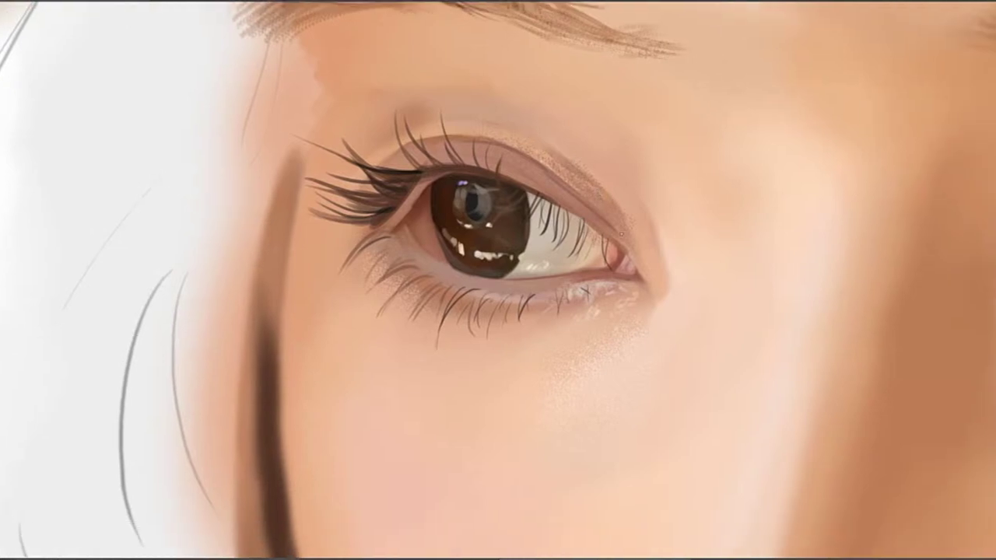
Examine both eyes, the nose bridge and the mouth area to compare the level of skin detail
{"action": "left_click_drag", "start_coordinate": [588, 275], "coordinate": [533, 144]}
{"action": "left_click_drag", "start_coordinate": [553, 191], "coordinate": [504, 241]}
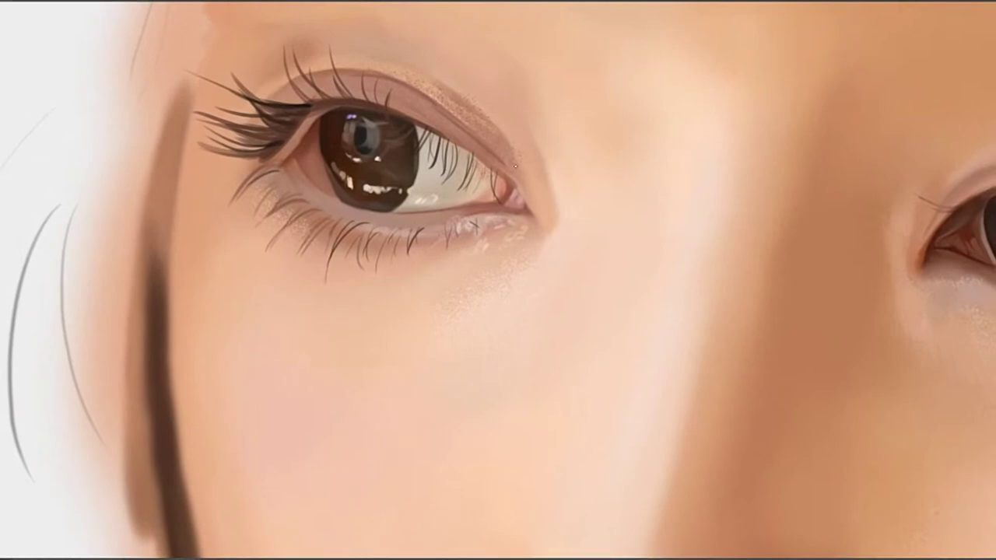
{"action": "left_click_drag", "start_coordinate": [912, 94], "coordinate": [935, 158]}
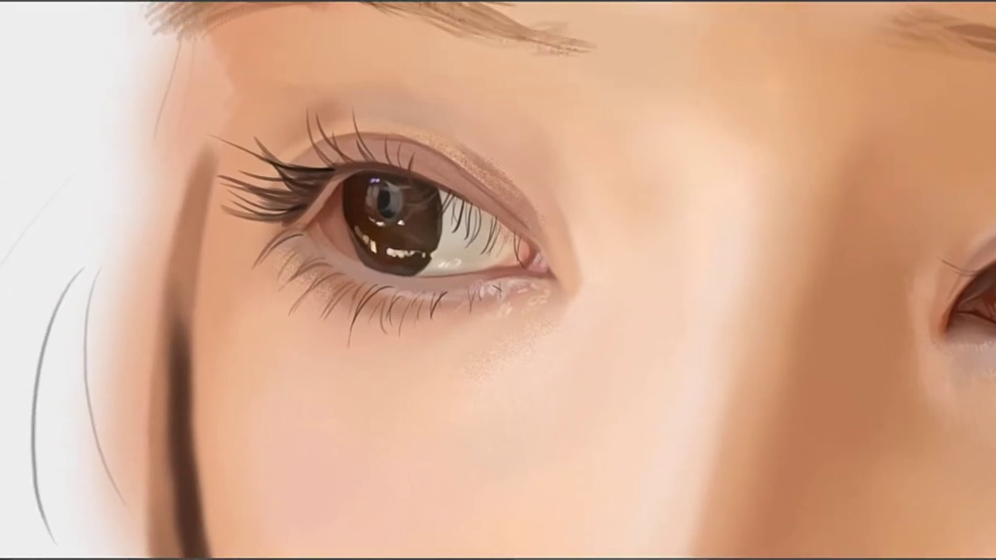
{"action": "left_click_drag", "start_coordinate": [942, 271], "coordinate": [598, 196]}
{"action": "left_click_drag", "start_coordinate": [694, 195], "coordinate": [743, 189]}
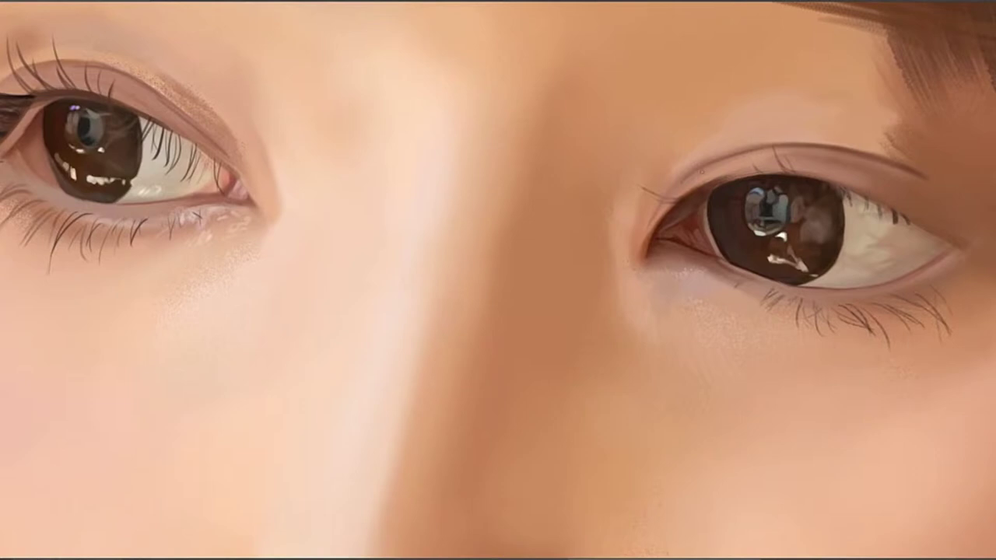
{"action": "mouse_move", "coordinate": [739, 157]}
{"action": "left_mouse_down"}
{"action": "mouse_move", "coordinate": [819, 151]}
{"action": "mouse_move", "coordinate": [806, 148]}
{"action": "left_mouse_up"}
{"action": "left_click_drag", "start_coordinate": [493, 306], "coordinate": [571, 196]}
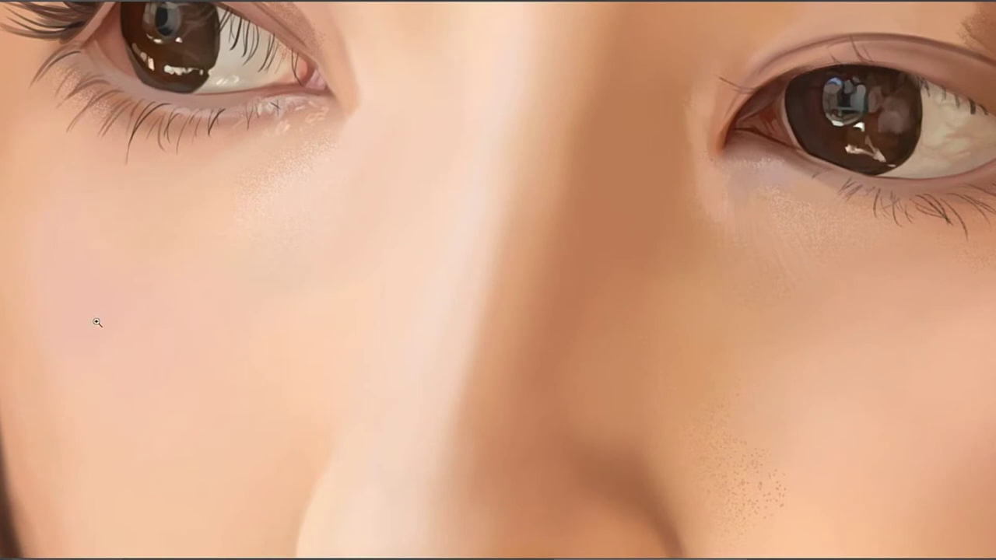
{"action": "left_click", "coordinate": [630, 242], "text": "alt"}
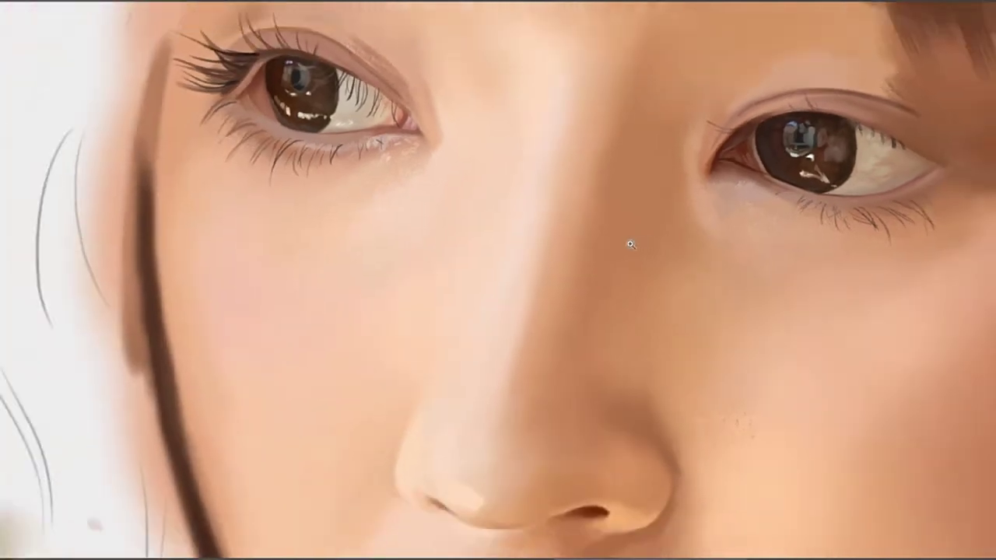
{"action": "left_click", "coordinate": [629, 241], "text": "alt"}
{"action": "left_click_drag", "start_coordinate": [593, 254], "coordinate": [629, 209]}
{"action": "left_click_drag", "start_coordinate": [591, 301], "coordinate": [630, 197]}
{"action": "left_click_drag", "start_coordinate": [623, 306], "coordinate": [607, 209]}
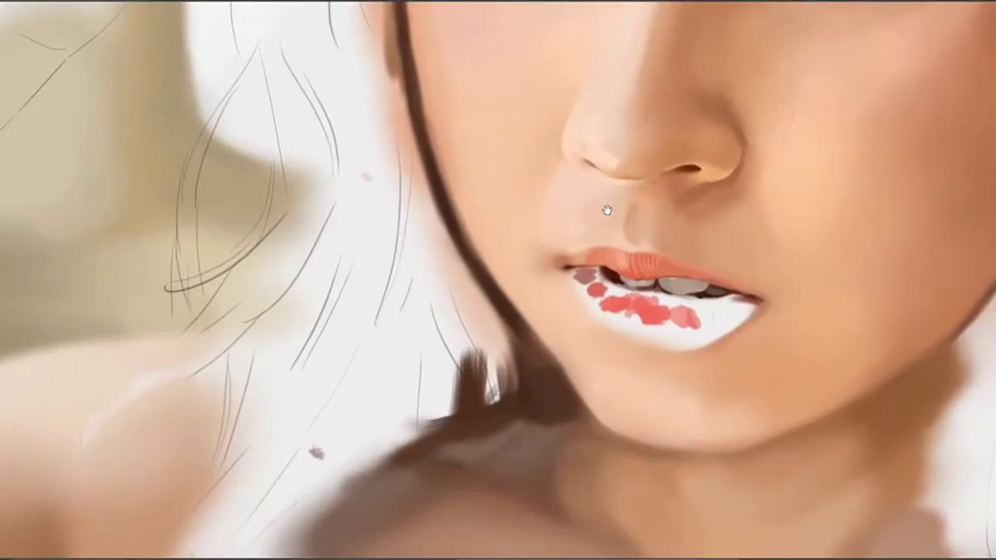
Deepen the fine vertical creases in the middle of the upper lip
{"action": "left_click", "coordinate": [662, 287], "text": "ctrl"}
{"action": "left_click_drag", "start_coordinate": [639, 348], "coordinate": [592, 273]}
{"action": "left_click", "coordinate": [643, 284], "text": "ctrl"}
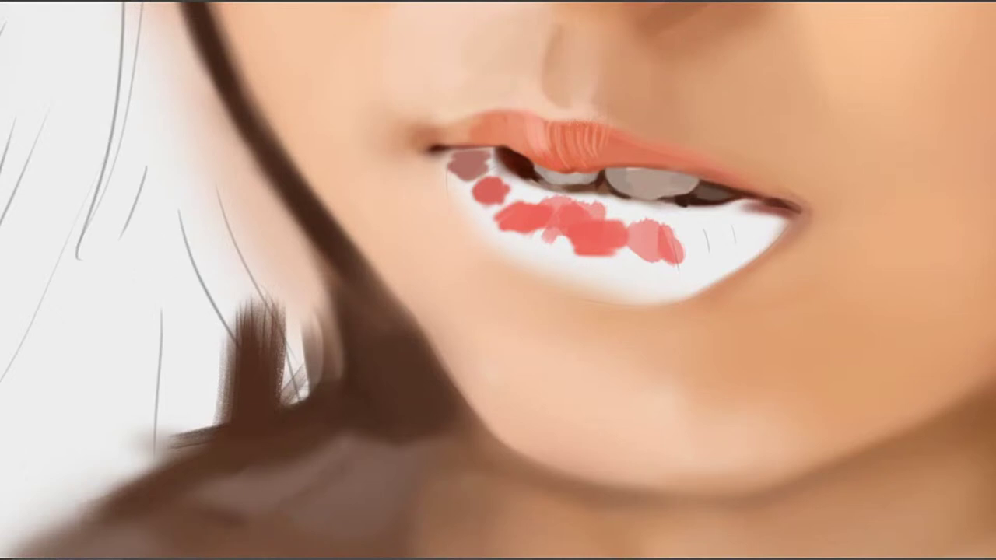
{"action": "left_click_drag", "start_coordinate": [426, 126], "coordinate": [477, 180]}
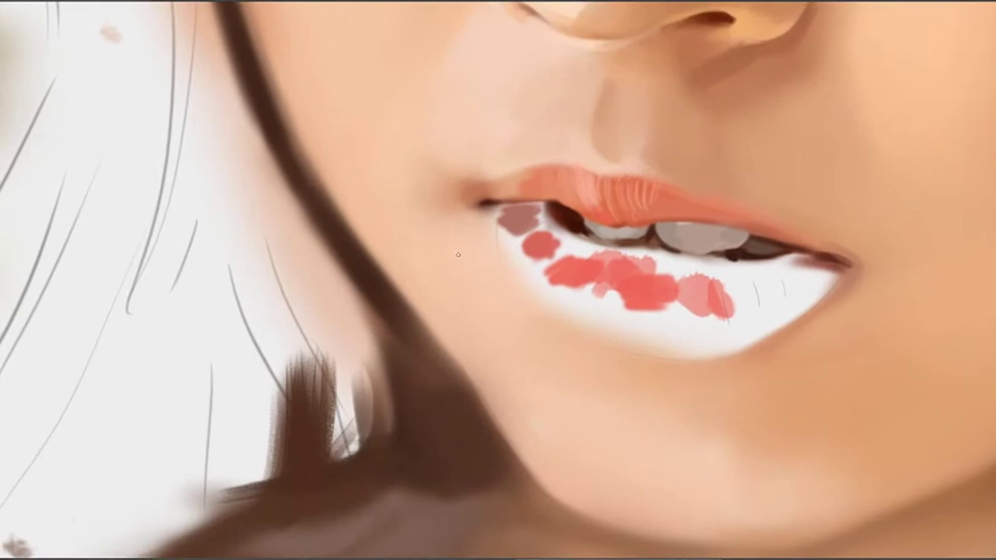
{"action": "left_click_drag", "start_coordinate": [575, 264], "coordinate": [569, 285]}
{"action": "left_click_drag", "start_coordinate": [596, 218], "coordinate": [589, 235]}
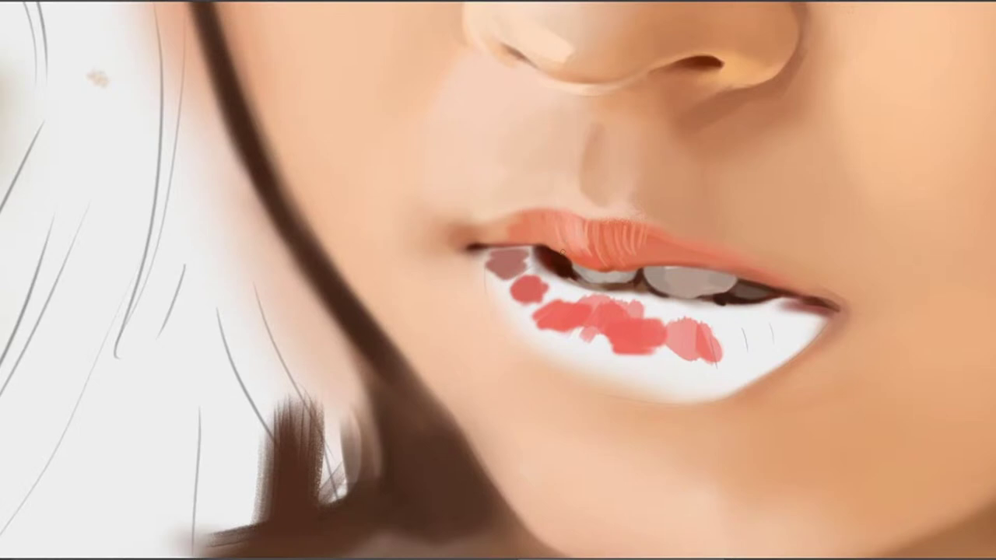
Extend the upper lip's fine crease lines from the center toward the lip's right part with a sampled lip color
{"action": "left_click_drag", "start_coordinate": [632, 240], "coordinate": [576, 239]}
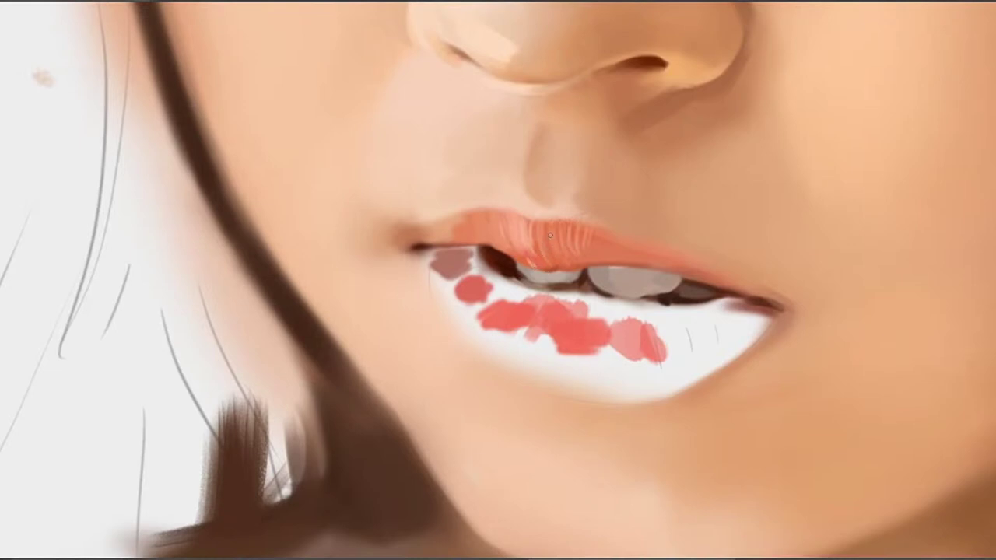
{"action": "left_click", "coordinate": [533, 235], "text": "alt"}
{"action": "left_click_drag", "start_coordinate": [630, 227], "coordinate": [584, 255]}
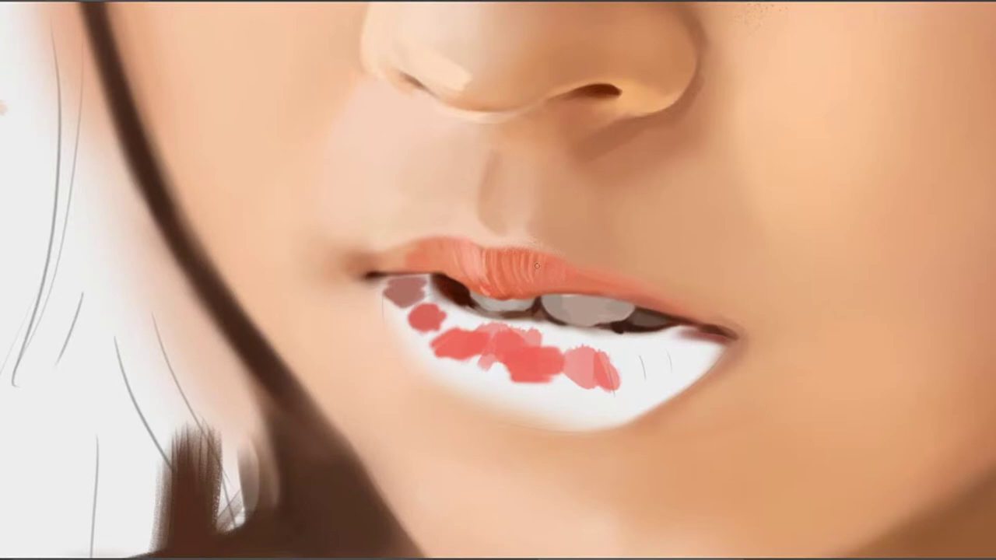
{"action": "left_click", "coordinate": [537, 266]}
{"action": "left_click_drag", "start_coordinate": [520, 265], "coordinate": [580, 251]}
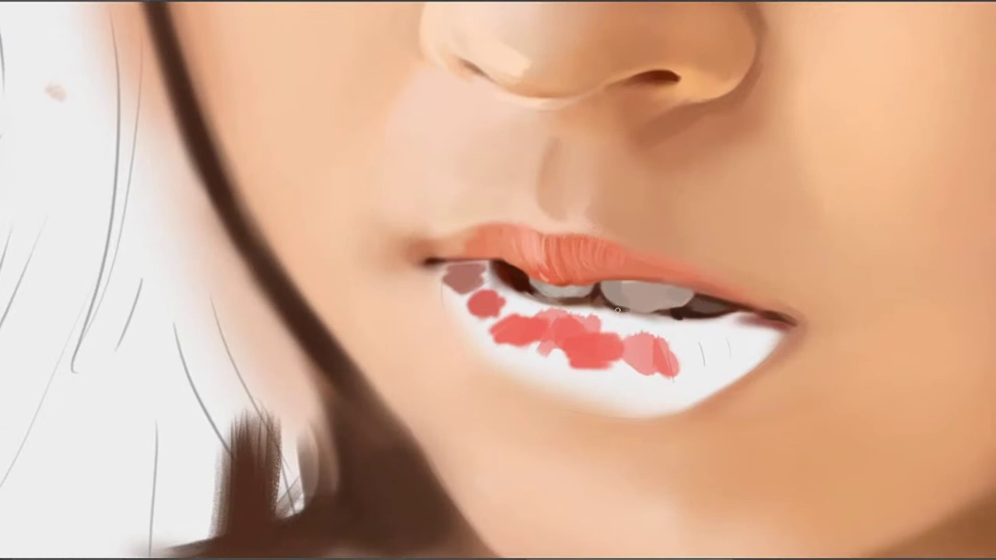
Dab small pale highlights above the Cupid's bow and on the right ridge of the philtrum
{"action": "left_click_drag", "start_coordinate": [624, 311], "coordinate": [647, 314]}
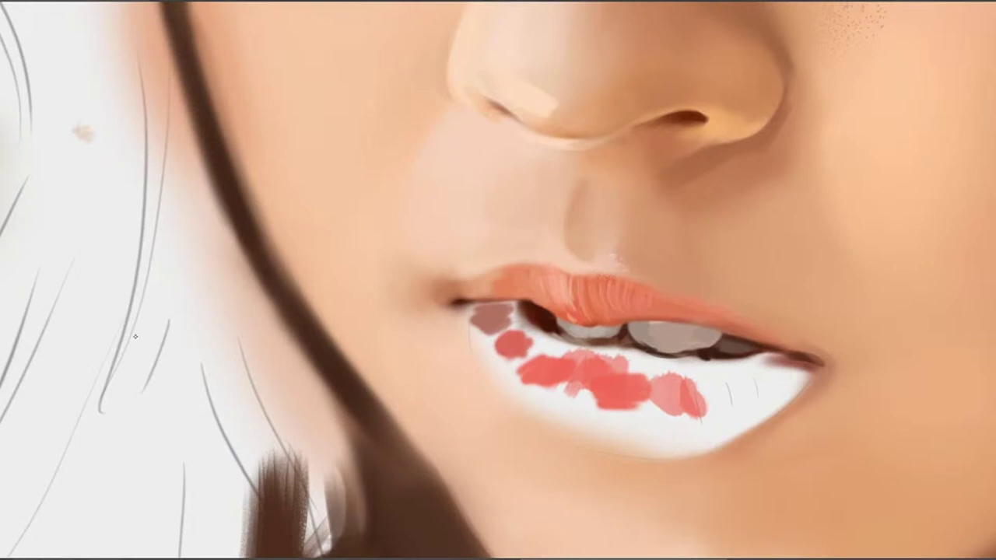
{"action": "left_click_drag", "start_coordinate": [535, 273], "coordinate": [556, 288]}
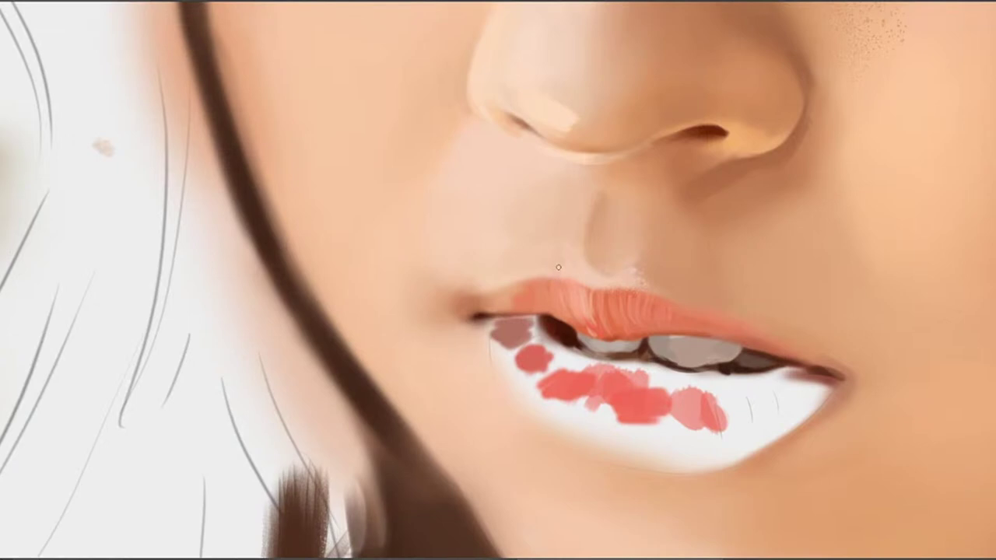
{"action": "key", "text": "alt"}
{"action": "left_click_drag", "start_coordinate": [640, 195], "coordinate": [649, 218]}
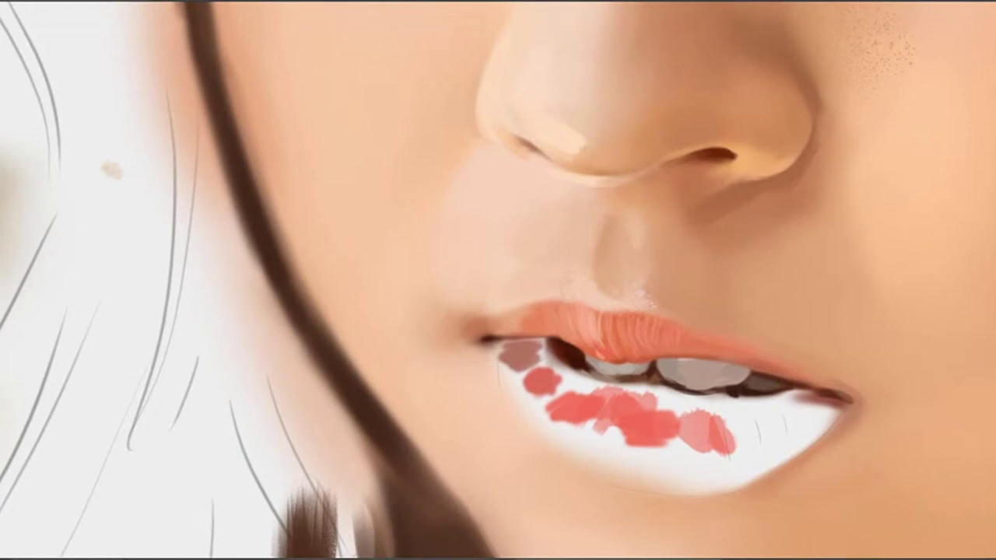
{"action": "left_click_drag", "start_coordinate": [644, 230], "coordinate": [627, 251]}
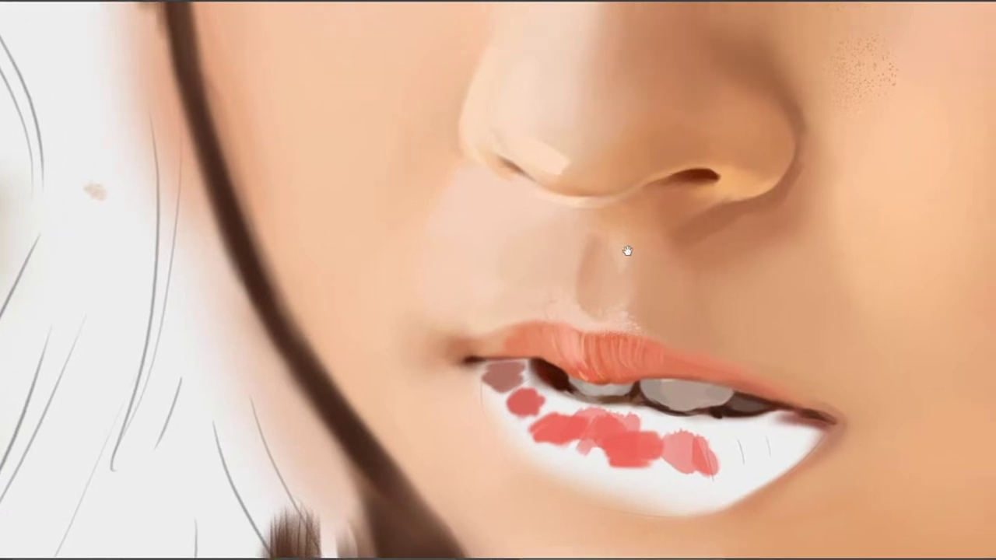
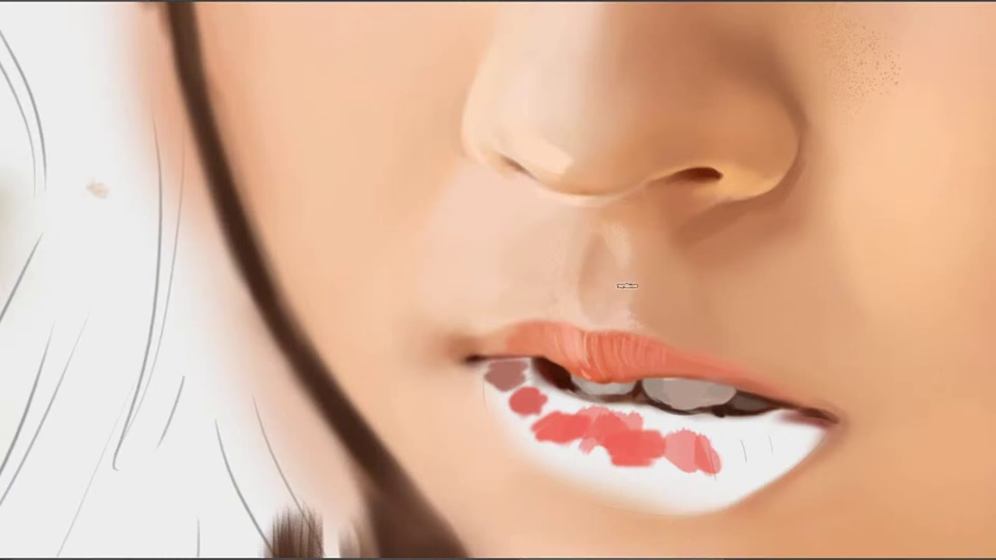
Stipple pale skin texture over the philtrum ridges and along the upper lip's top edge with a sampled skin tone
{"action": "left_click", "coordinate": [592, 274], "text": "alt"}
{"action": "left_click_drag", "start_coordinate": [503, 336], "coordinate": [567, 310]}
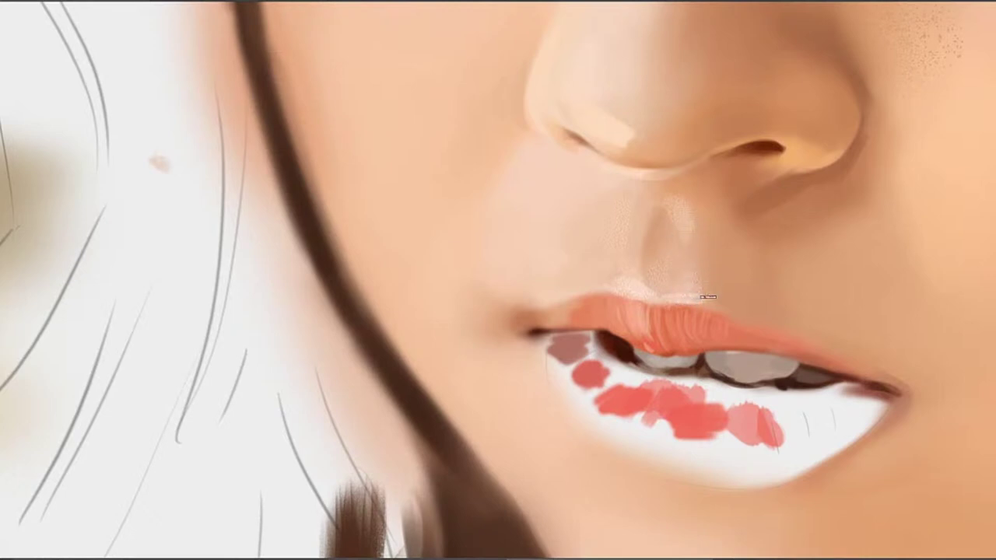
{"action": "left_click_drag", "start_coordinate": [700, 250], "coordinate": [662, 266]}
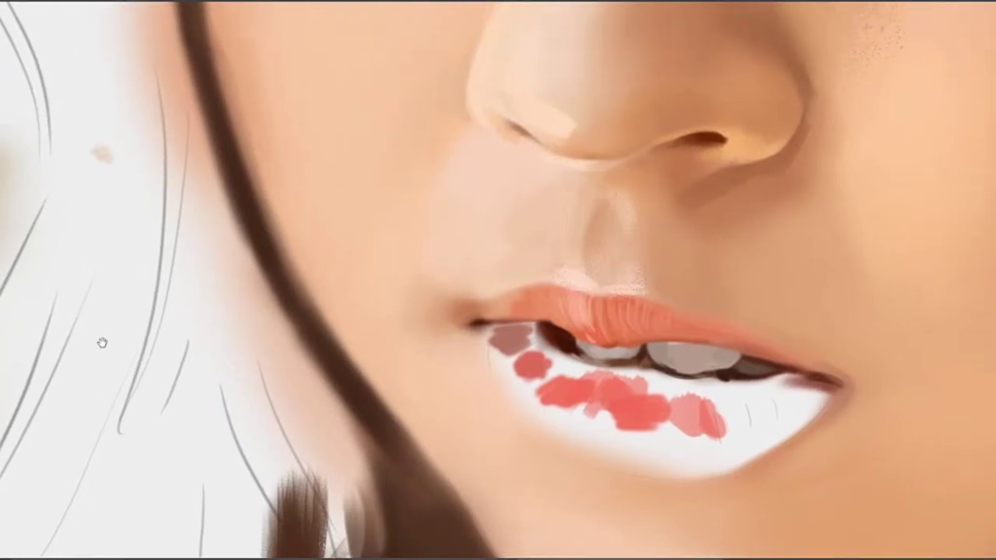
{"action": "mouse_move", "coordinate": [672, 277]}
{"action": "left_mouse_down"}
{"action": "mouse_move", "coordinate": [647, 280]}
{"action": "mouse_move", "coordinate": [642, 292]}
{"action": "left_mouse_up"}
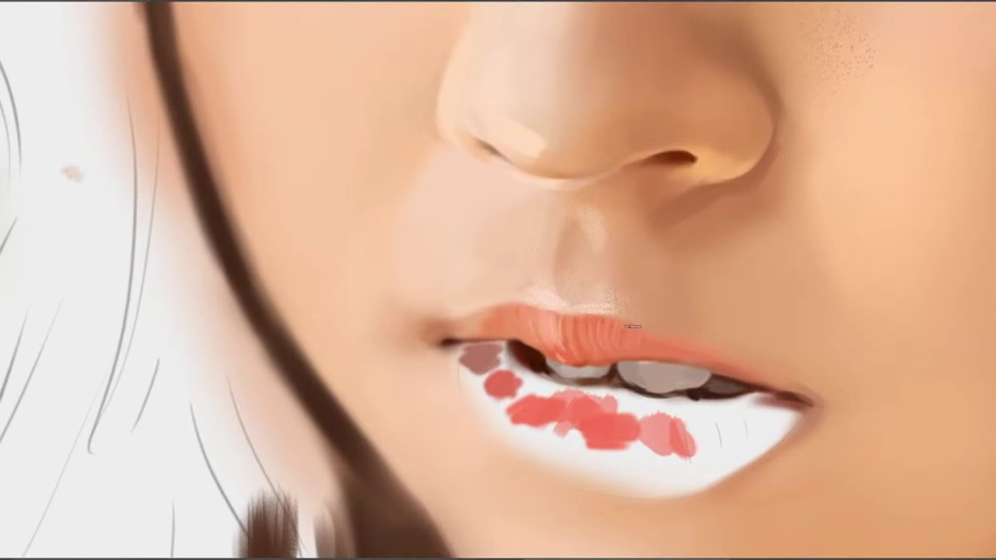
{"action": "left_click_drag", "start_coordinate": [621, 236], "coordinate": [617, 272]}
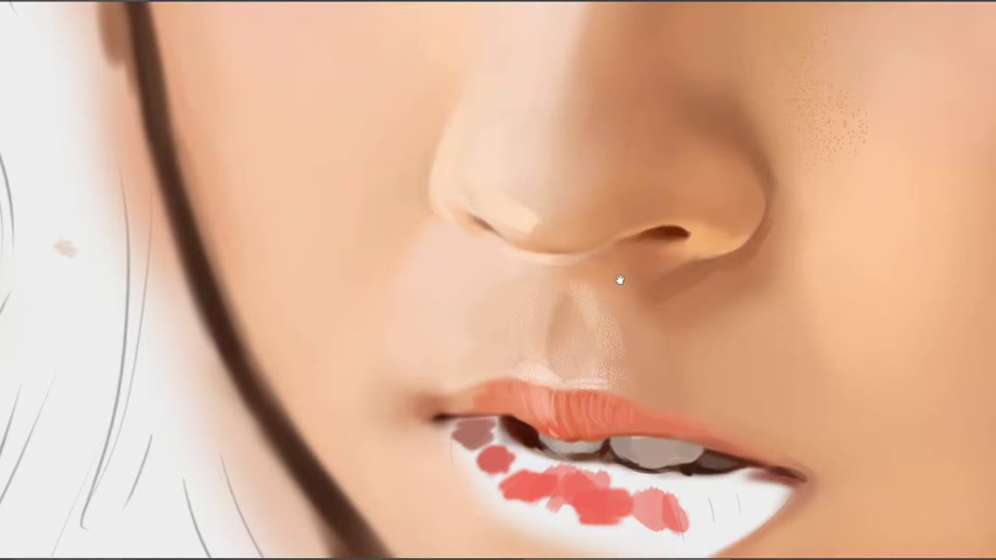
Undo the last texture strokes and stipple fine speckles on the skin right of the philtrum above the upper lip
{"action": "key", "text": "ctrl+z"}
{"action": "key", "text": "ctrl+z"}
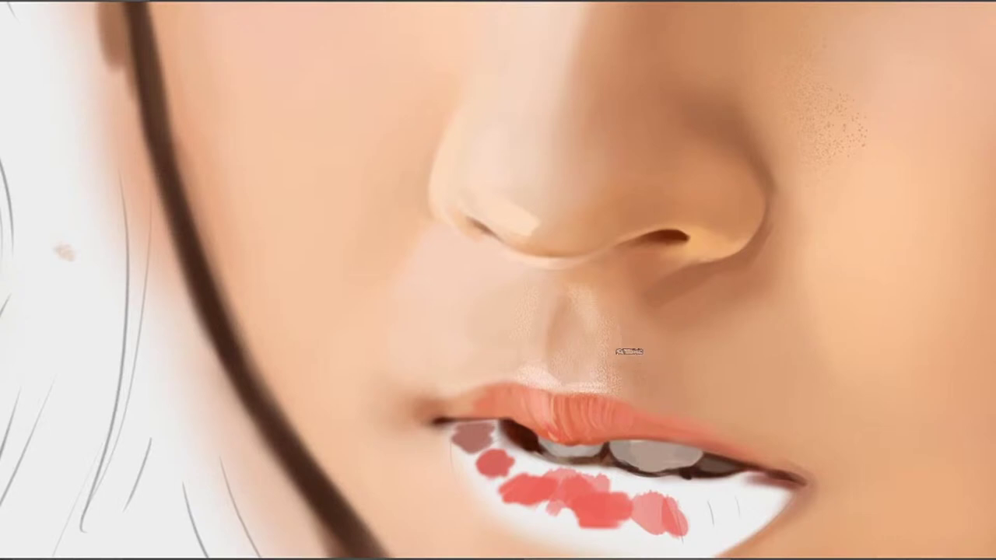
{"action": "mouse_move", "coordinate": [623, 293]}
{"action": "left_mouse_down"}
{"action": "mouse_move", "coordinate": [634, 266]}
{"action": "mouse_move", "coordinate": [622, 255]}
{"action": "mouse_move", "coordinate": [645, 264]}
{"action": "left_mouse_up"}
{"action": "left_click_drag", "start_coordinate": [443, 271], "coordinate": [527, 256]}
{"action": "mouse_move", "coordinate": [462, 249]}
{"action": "left_mouse_down"}
{"action": "mouse_move", "coordinate": [464, 278]}
{"action": "mouse_move", "coordinate": [460, 260]}
{"action": "mouse_move", "coordinate": [482, 251]}
{"action": "mouse_move", "coordinate": [476, 227]}
{"action": "left_mouse_up"}
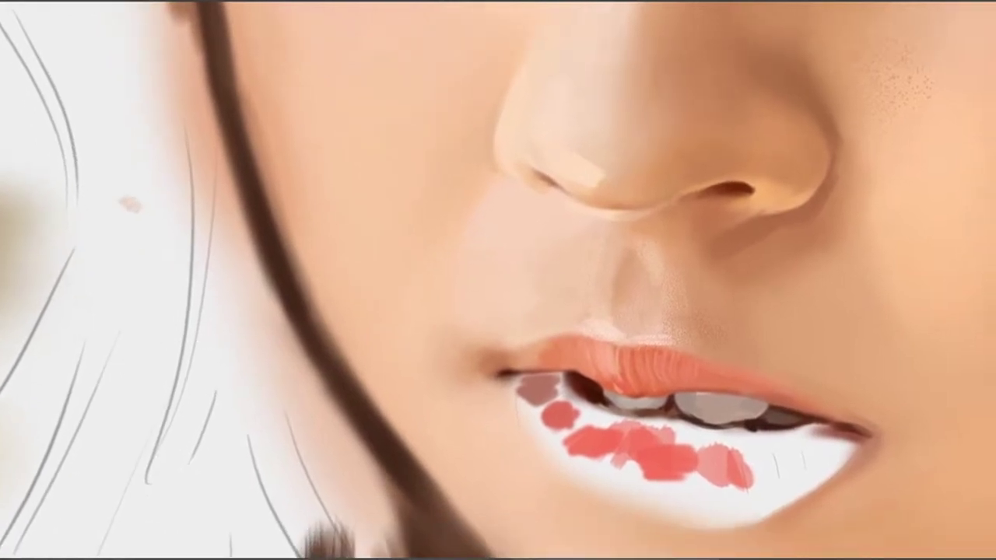
Stipple fine pale skin texture across the upper lip's left part
{"action": "left_click_drag", "start_coordinate": [318, 320], "coordinate": [343, 357]}
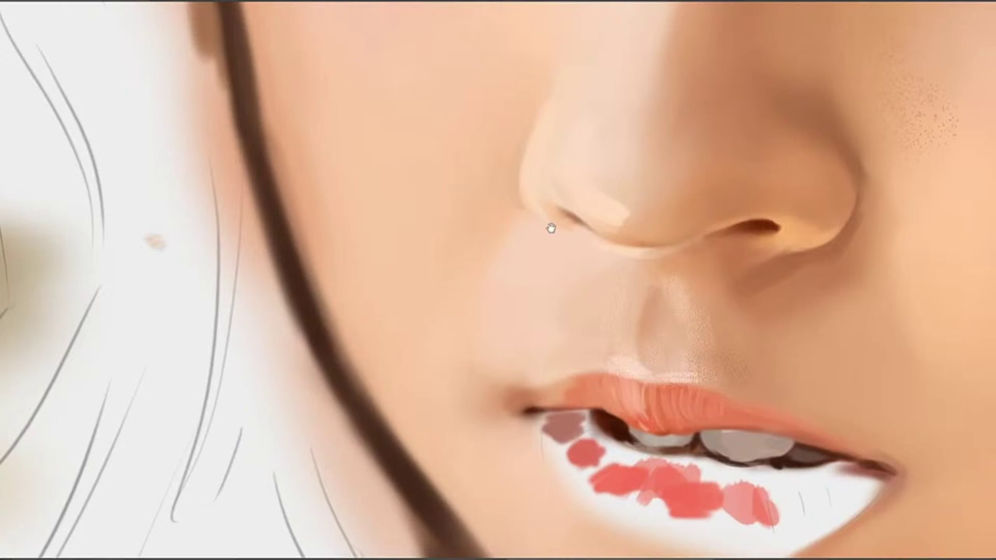
{"action": "left_click_drag", "start_coordinate": [550, 228], "coordinate": [559, 250]}
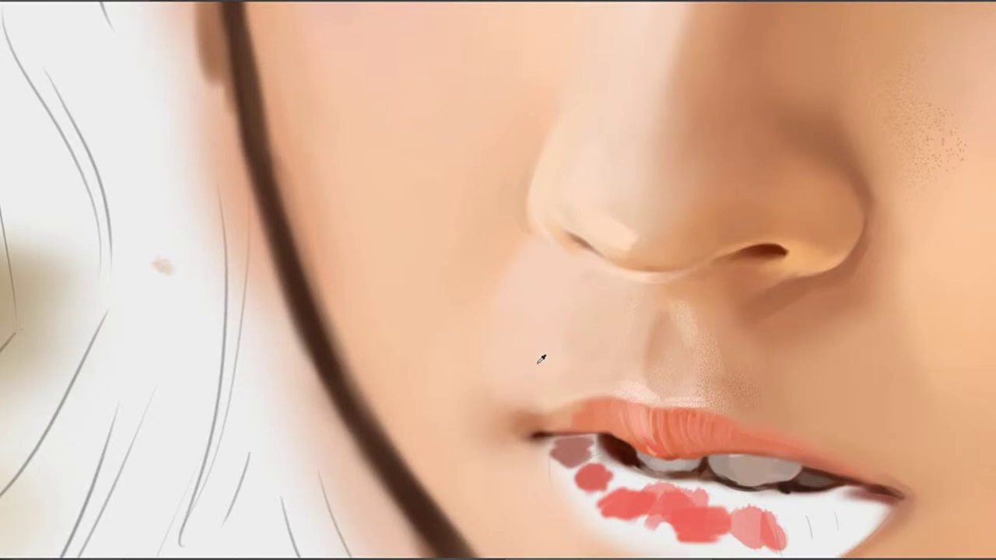
{"action": "left_click_drag", "start_coordinate": [560, 390], "coordinate": [506, 213]}
{"action": "left_click_drag", "start_coordinate": [541, 346], "coordinate": [513, 291]}
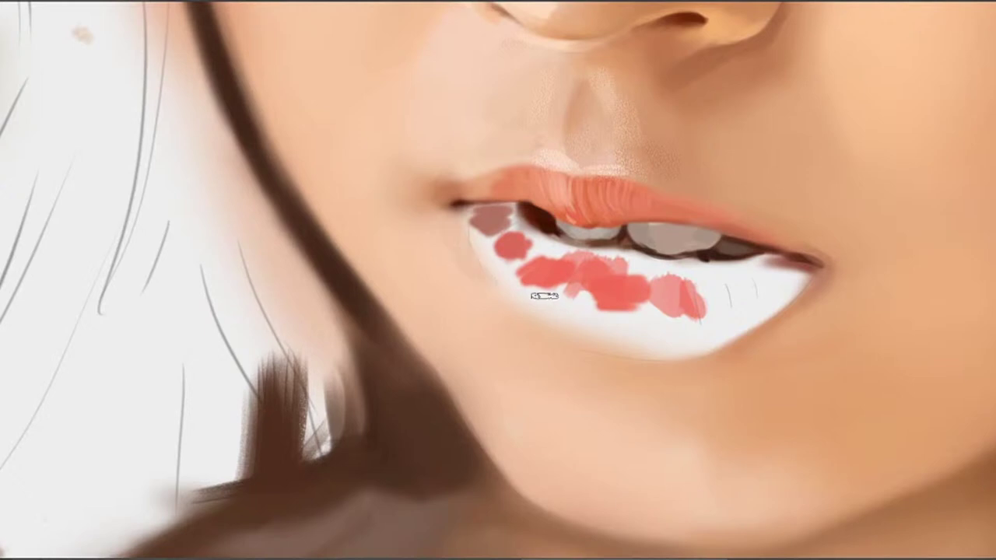
{"action": "left_click_drag", "start_coordinate": [713, 294], "coordinate": [660, 267]}
{"action": "left_click_drag", "start_coordinate": [598, 212], "coordinate": [630, 259]}
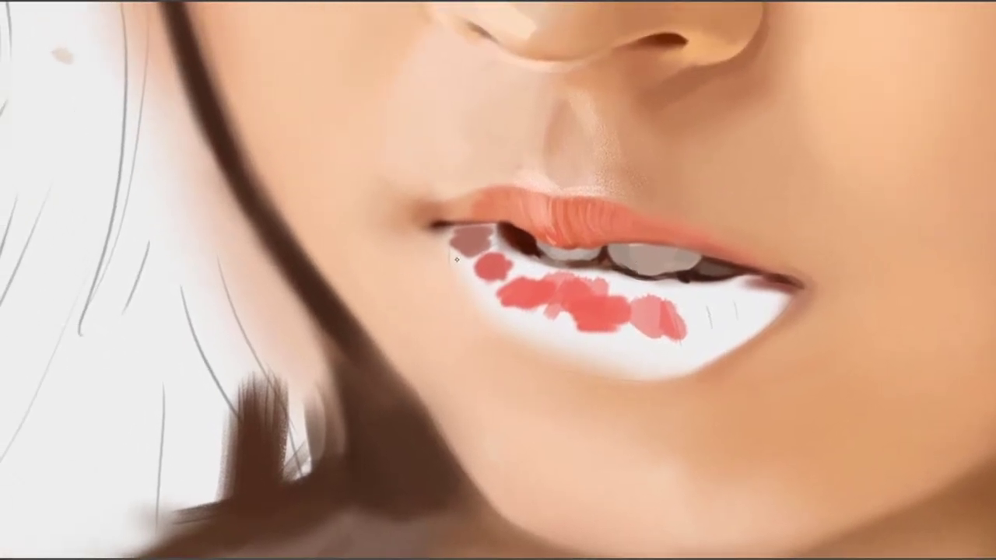
{"action": "left_click_drag", "start_coordinate": [566, 242], "coordinate": [551, 271]}
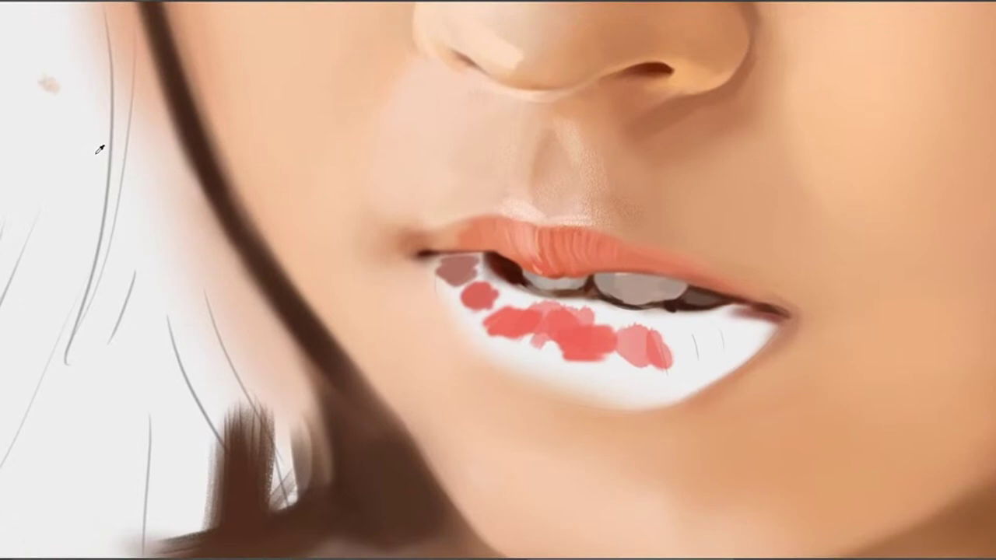
{"action": "left_click_drag", "start_coordinate": [480, 250], "coordinate": [506, 269]}
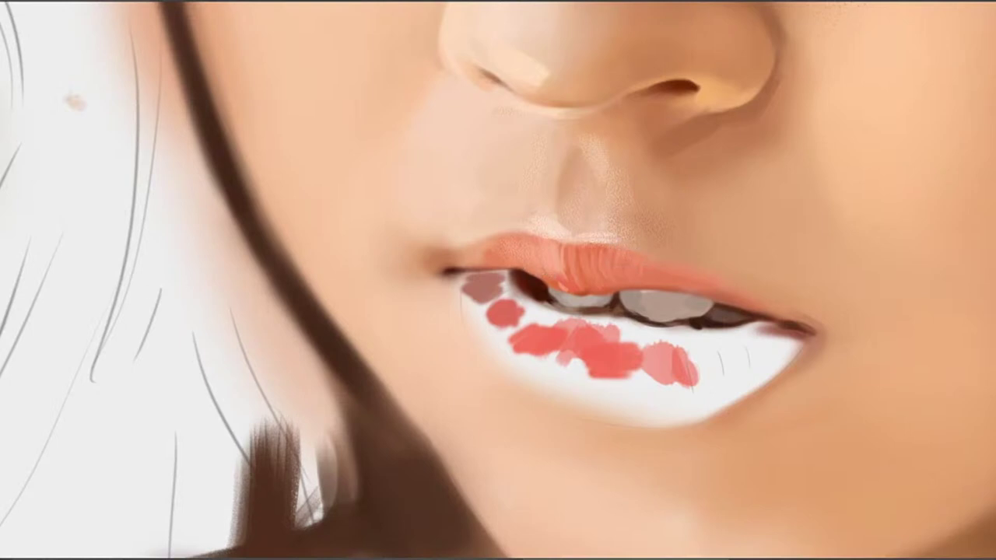
Stipple fine speckles along the upper lip's right part toward the mouth corner with a sampled color
{"action": "left_click_drag", "start_coordinate": [615, 260], "coordinate": [586, 262]}
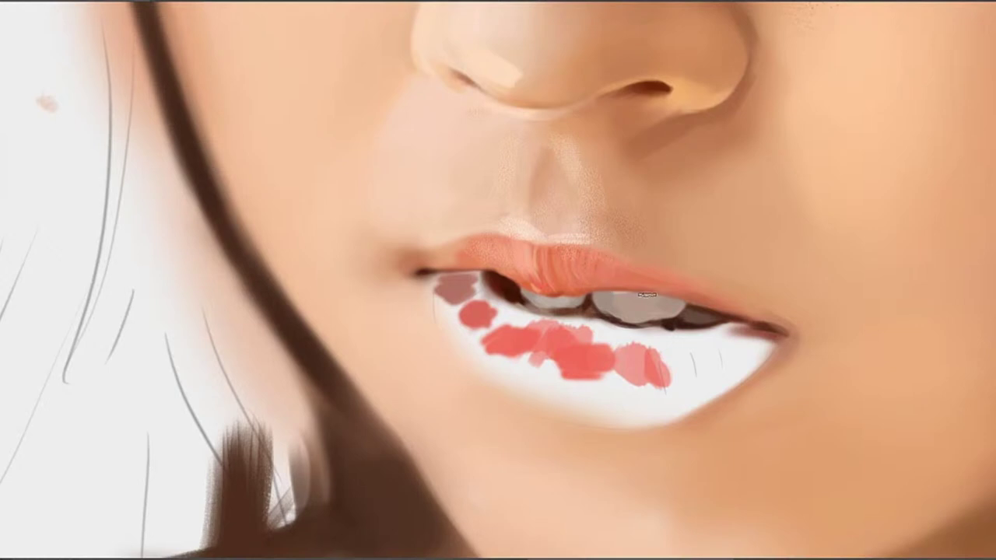
{"action": "left_click_drag", "start_coordinate": [700, 297], "coordinate": [671, 280]}
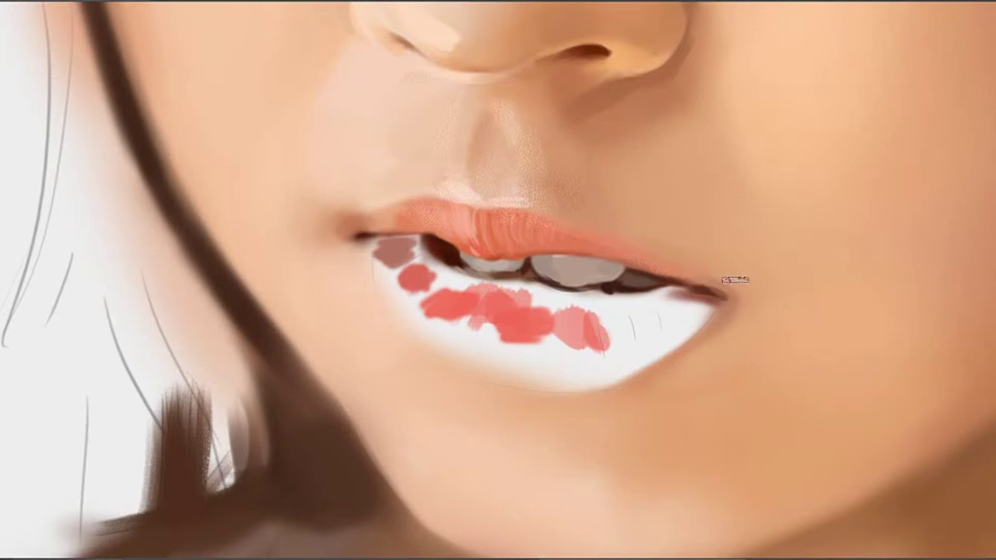
{"action": "left_click", "coordinate": [688, 262], "text": "alt"}
{"action": "mouse_move", "coordinate": [538, 264]}
{"action": "left_mouse_down"}
{"action": "mouse_move", "coordinate": [570, 385]}
{"action": "mouse_move", "coordinate": [630, 245]}
{"action": "left_mouse_up"}
Soften the skin shading along the lower lip's bottom edge and right side with a larger soft brush
{"action": "left_click_drag", "start_coordinate": [576, 405], "coordinate": [568, 304]}
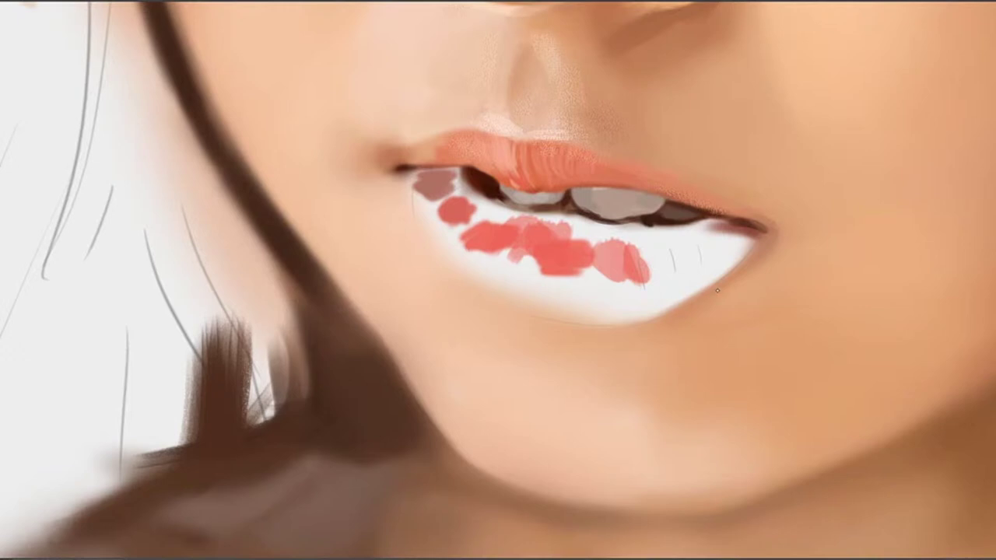
{"action": "key", "text": "bracketright"}
{"action": "key", "text": "bracketright"}
{"action": "key", "text": "bracketright"}
{"action": "key", "text": "bracketright"}
{"action": "key", "text": "bracketright"}
{"action": "key", "text": "bracketright"}
{"action": "key", "text": "bracketleft"}
{"action": "key", "text": "bracketleft"}
{"action": "key", "text": "bracketleft"}
{"action": "key", "text": "bracketleft"}
{"action": "key", "text": "bracketleft"}
{"action": "key", "text": "bracketleft"}
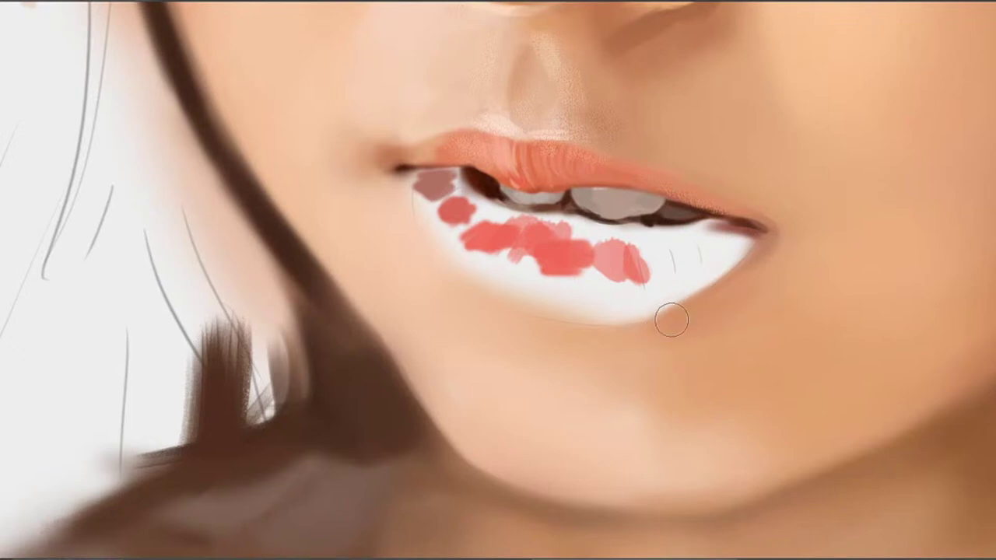
{"action": "mouse_move", "coordinate": [708, 306]}
{"action": "left_mouse_down"}
{"action": "mouse_move", "coordinate": [756, 261]}
{"action": "mouse_move", "coordinate": [774, 257]}
{"action": "mouse_move", "coordinate": [758, 305]}
{"action": "mouse_move", "coordinate": [773, 254]}
{"action": "mouse_move", "coordinate": [762, 266]}
{"action": "mouse_move", "coordinate": [769, 301]}
{"action": "left_mouse_up"}
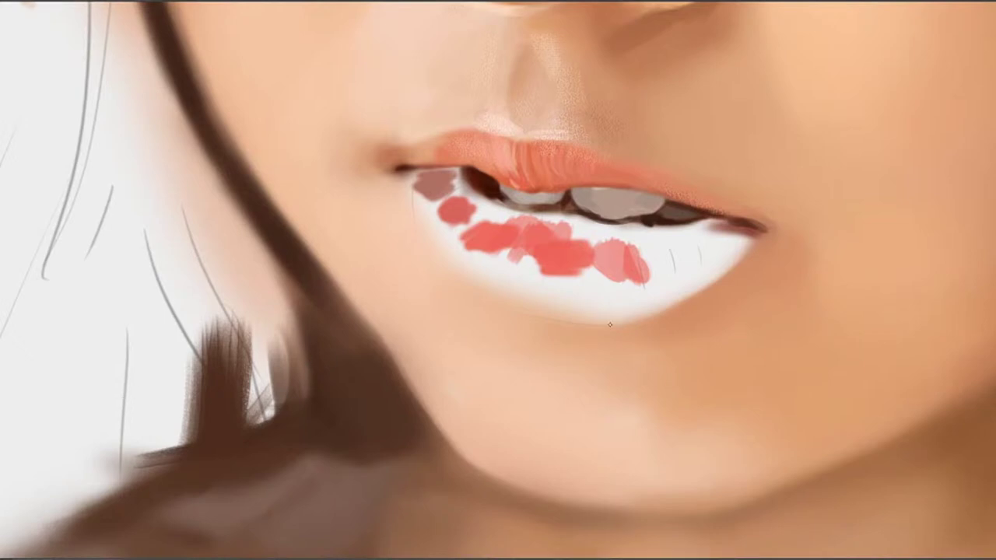
{"action": "left_click_drag", "start_coordinate": [579, 339], "coordinate": [641, 329]}
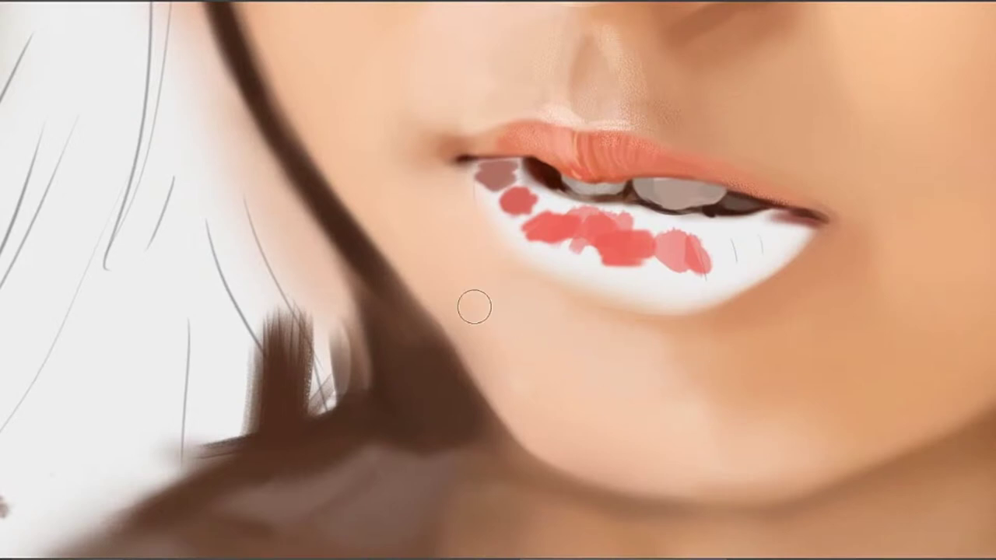
Smooth the skin below the lower lip and beside the right mouth corner with a larger brush and sampled skin tone
{"action": "left_click_drag", "start_coordinate": [631, 268], "coordinate": [553, 367]}
{"action": "left_click_drag", "start_coordinate": [614, 265], "coordinate": [562, 265]}
{"action": "left_click_drag", "start_coordinate": [605, 305], "coordinate": [555, 309]}
{"action": "scroll", "coordinate": [554, 309], "scroll_direction": "up", "scroll_amount": 2}
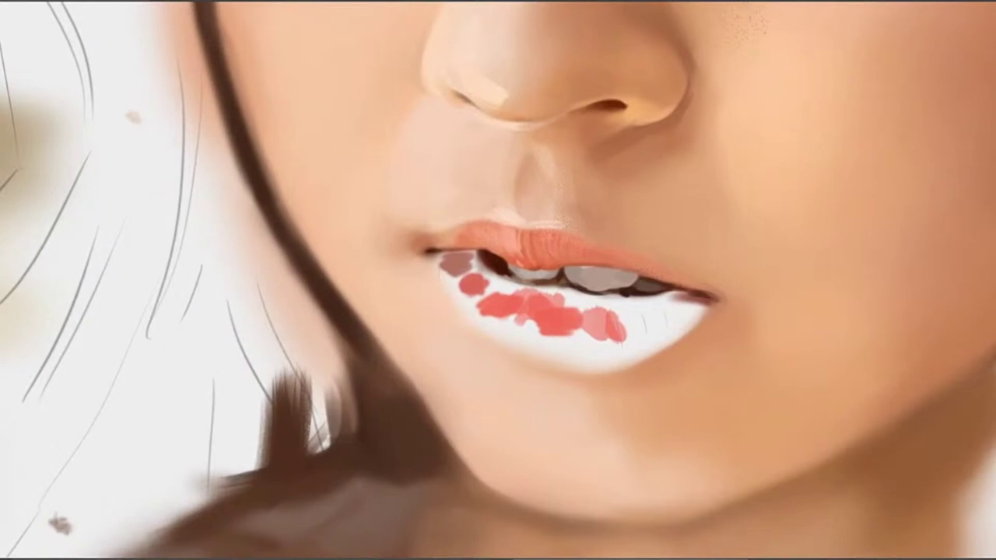
{"action": "left_click_drag", "start_coordinate": [625, 356], "coordinate": [611, 327]}
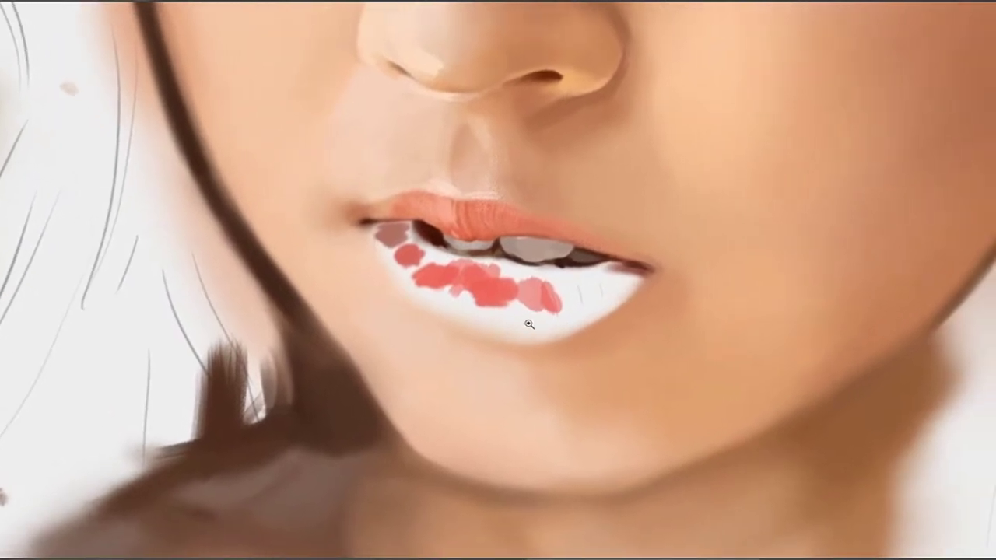
{"action": "scroll", "coordinate": [548, 307], "scroll_direction": "up", "scroll_amount": 2}
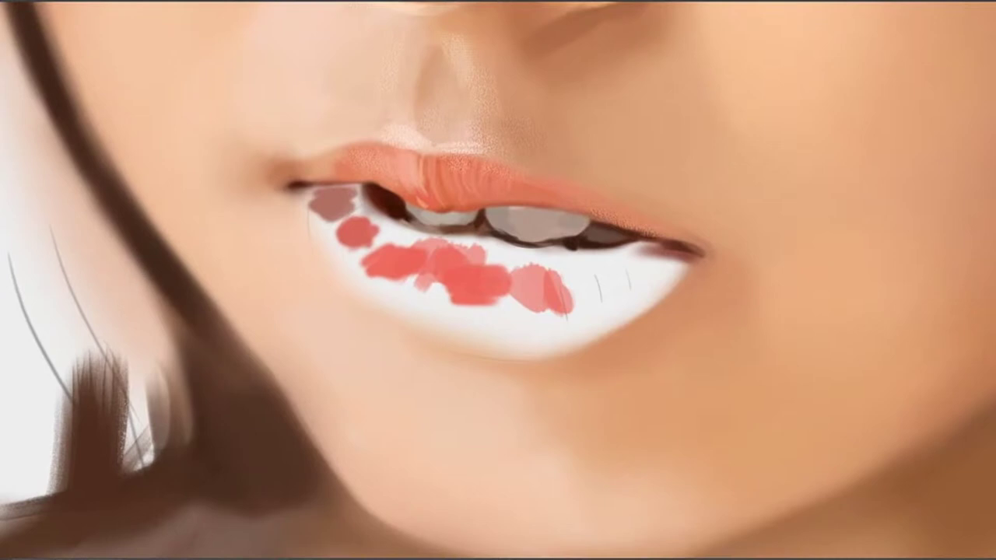
{"action": "mouse_move", "coordinate": [727, 337]}
{"action": "left_mouse_down"}
{"action": "mouse_move", "coordinate": [684, 314]}
{"action": "mouse_move", "coordinate": [639, 347]}
{"action": "left_mouse_up"}
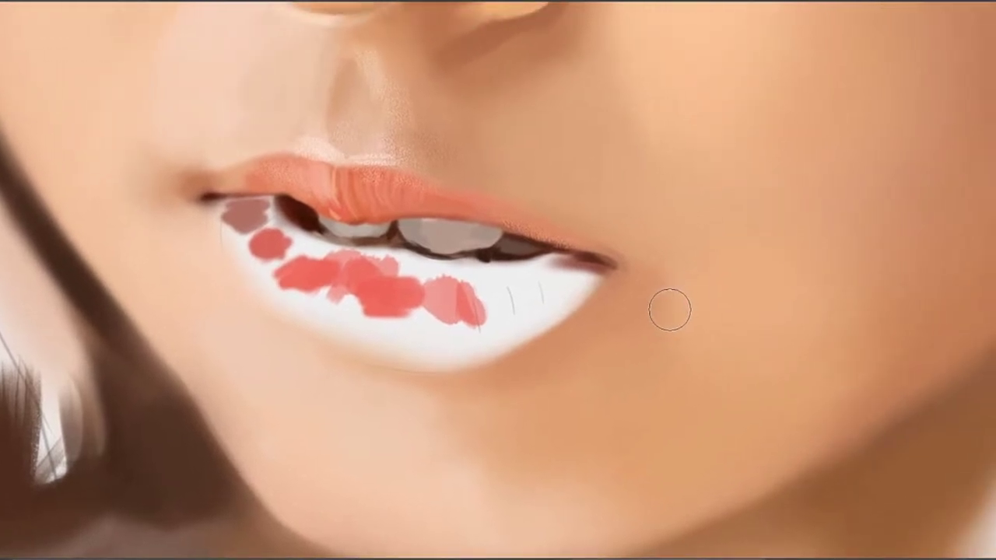
{"action": "key", "text": "]"}
{"action": "left_click", "coordinate": [683, 307], "text": "alt"}
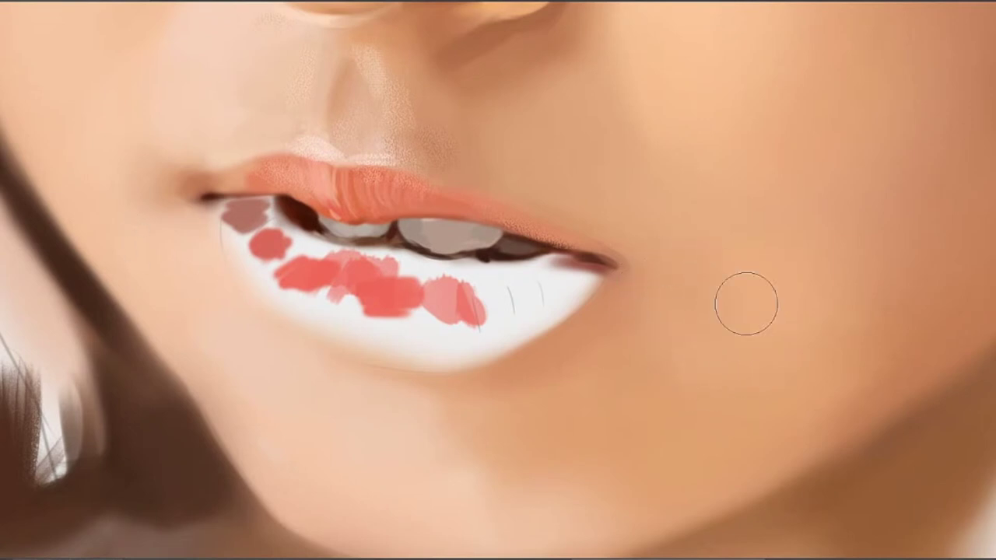
Refine the shadow under the chin and along the right jawline with a smaller brush and a sampled skin tone
{"action": "left_click_drag", "start_coordinate": [598, 444], "coordinate": [664, 294]}
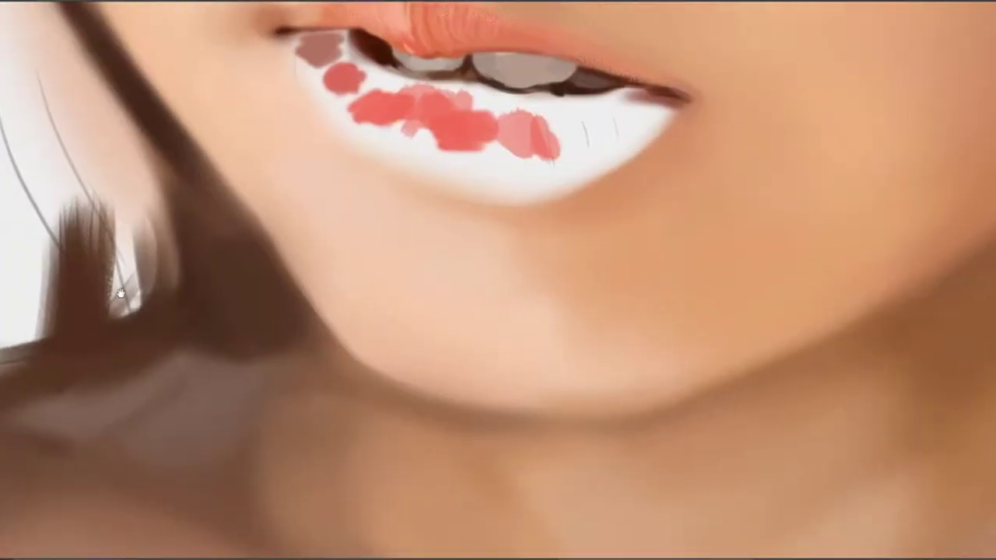
{"action": "left_click_drag", "start_coordinate": [667, 349], "coordinate": [640, 276]}
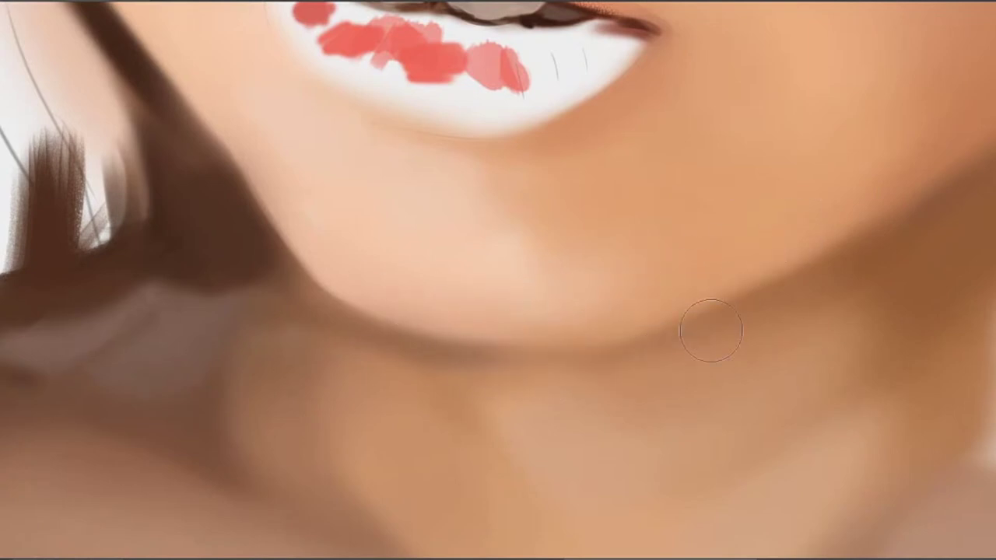
{"action": "key", "text": "bracketleft"}
{"action": "key", "text": "bracketleft"}
{"action": "key", "text": "bracketleft"}
{"action": "key", "text": "bracketleft"}
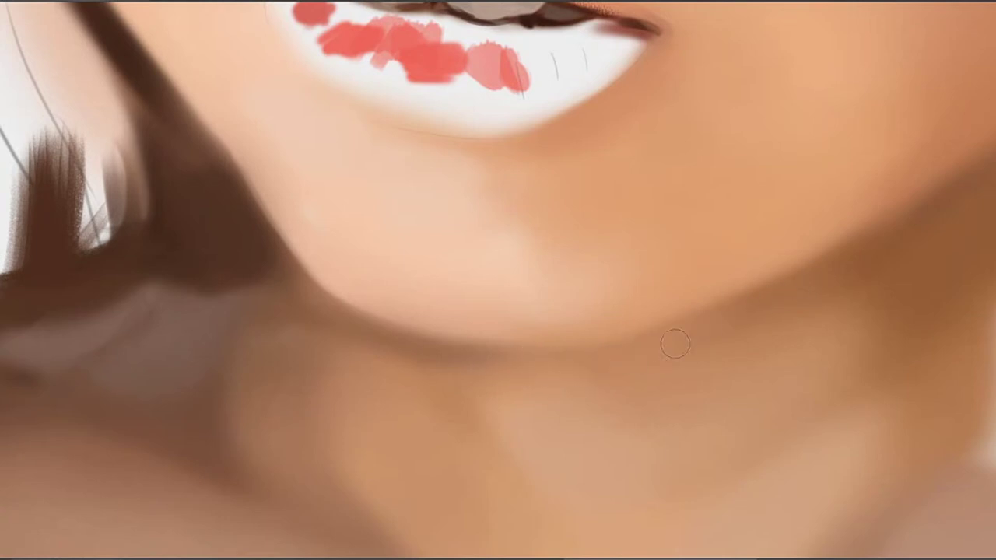
{"action": "left_click", "coordinate": [714, 354], "text": "alt"}
{"action": "mouse_move", "coordinate": [605, 369]}
{"action": "left_mouse_down"}
{"action": "mouse_move", "coordinate": [480, 379]}
{"action": "mouse_move", "coordinate": [609, 377]}
{"action": "mouse_move", "coordinate": [541, 375]}
{"action": "left_mouse_up"}
Examine the blended skin around the mouth and the whole face from a distance and up close
{"action": "left_click_drag", "start_coordinate": [570, 152], "coordinate": [673, 296]}
{"action": "left_click_drag", "start_coordinate": [666, 241], "coordinate": [607, 225]}
{"action": "left_click_drag", "start_coordinate": [242, 165], "coordinate": [163, 237]}
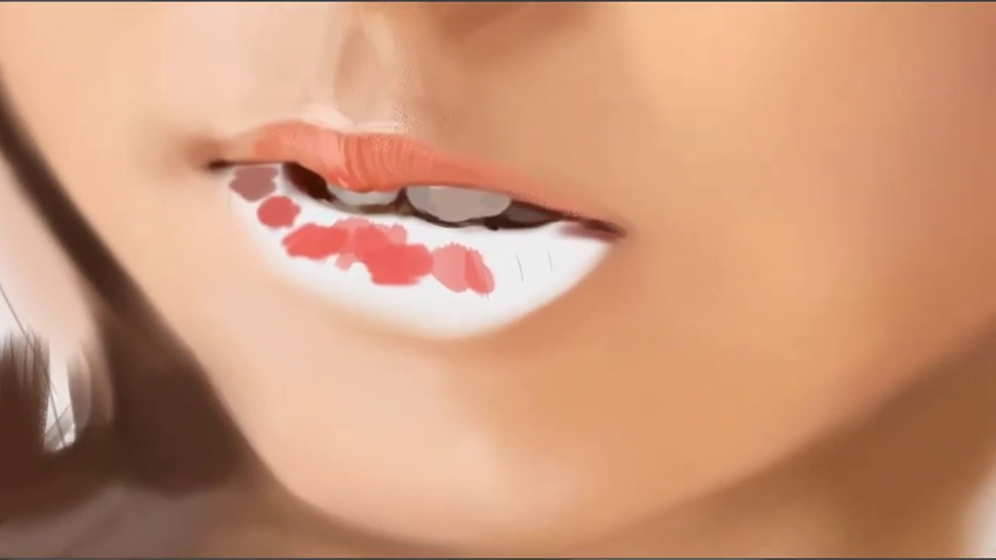
{"action": "left_click_drag", "start_coordinate": [566, 245], "coordinate": [514, 261]}
{"action": "mouse_move", "coordinate": [639, 284]}
{"action": "left_mouse_down"}
{"action": "mouse_move", "coordinate": [537, 369]}
{"action": "mouse_move", "coordinate": [605, 228]}
{"action": "mouse_move", "coordinate": [532, 378]}
{"action": "left_mouse_up"}
{"action": "mouse_move", "coordinate": [497, 244]}
{"action": "left_mouse_down"}
{"action": "mouse_move", "coordinate": [500, 309]}
{"action": "mouse_move", "coordinate": [641, 338]}
{"action": "mouse_move", "coordinate": [627, 318]}
{"action": "mouse_move", "coordinate": [638, 408]}
{"action": "mouse_move", "coordinate": [625, 455]}
{"action": "left_mouse_up"}
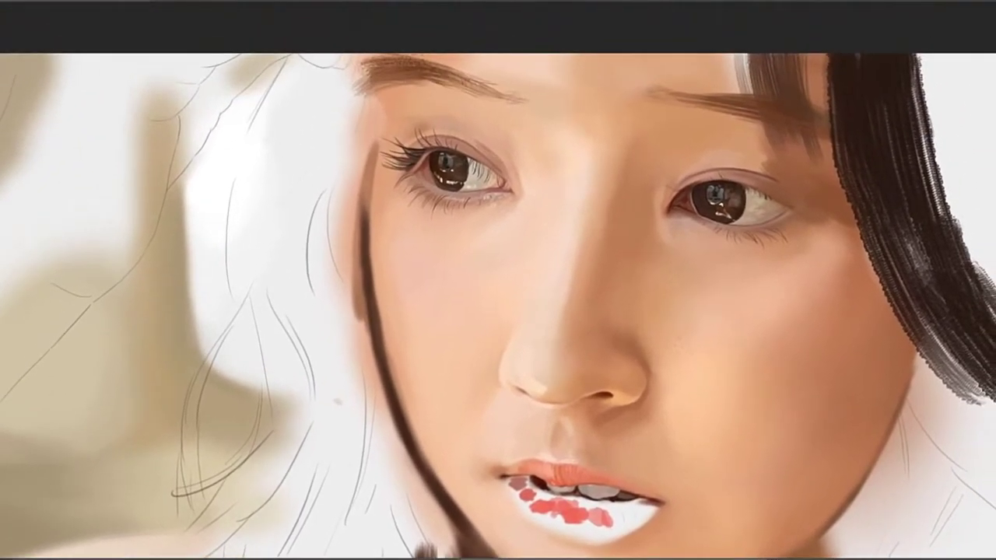
{"action": "left_click_drag", "start_coordinate": [627, 400], "coordinate": [630, 253]}
{"action": "left_click_drag", "start_coordinate": [572, 401], "coordinate": [619, 303]}
{"action": "mouse_move", "coordinate": [637, 262]}
{"action": "left_mouse_down"}
{"action": "mouse_move", "coordinate": [683, 262]}
{"action": "mouse_move", "coordinate": [633, 285]}
{"action": "mouse_move", "coordinate": [626, 309]}
{"action": "mouse_move", "coordinate": [679, 292]}
{"action": "left_mouse_up"}
{"action": "left_click", "coordinate": [682, 262]}
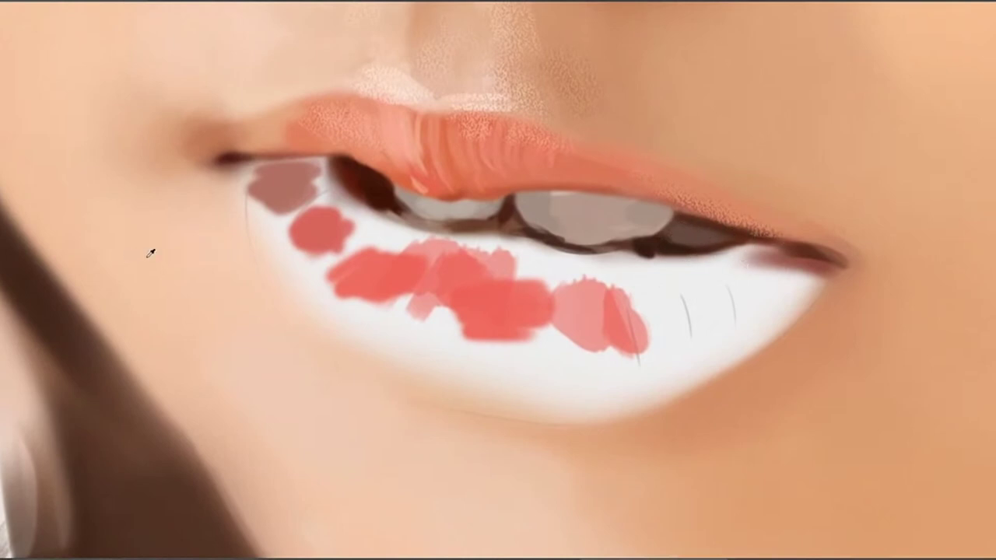
Paint a dark reddish-brown band along the lower lip's inner edge below the teeth, widening it downward on the right
{"action": "mouse_move", "coordinate": [737, 262]}
{"action": "left_mouse_down"}
{"action": "mouse_move", "coordinate": [716, 260]}
{"action": "mouse_move", "coordinate": [747, 257]}
{"action": "mouse_move", "coordinate": [696, 273]}
{"action": "left_mouse_up"}
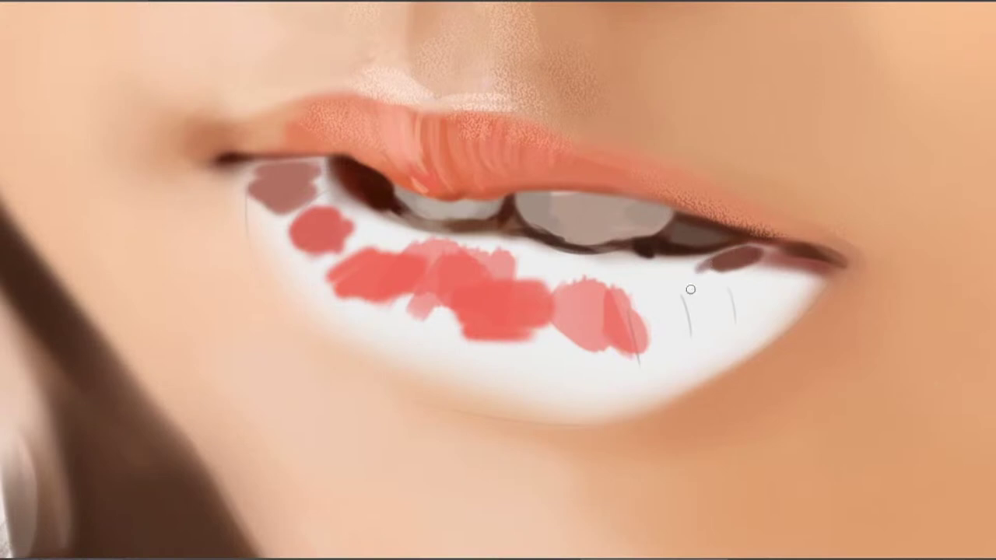
{"action": "left_click_drag", "start_coordinate": [709, 283], "coordinate": [749, 272]}
{"action": "key", "text": "ctrl+z"}
{"action": "mouse_move", "coordinate": [721, 264]}
{"action": "left_mouse_down"}
{"action": "mouse_move", "coordinate": [686, 271]}
{"action": "mouse_move", "coordinate": [700, 262]}
{"action": "mouse_move", "coordinate": [633, 258]}
{"action": "left_mouse_up"}
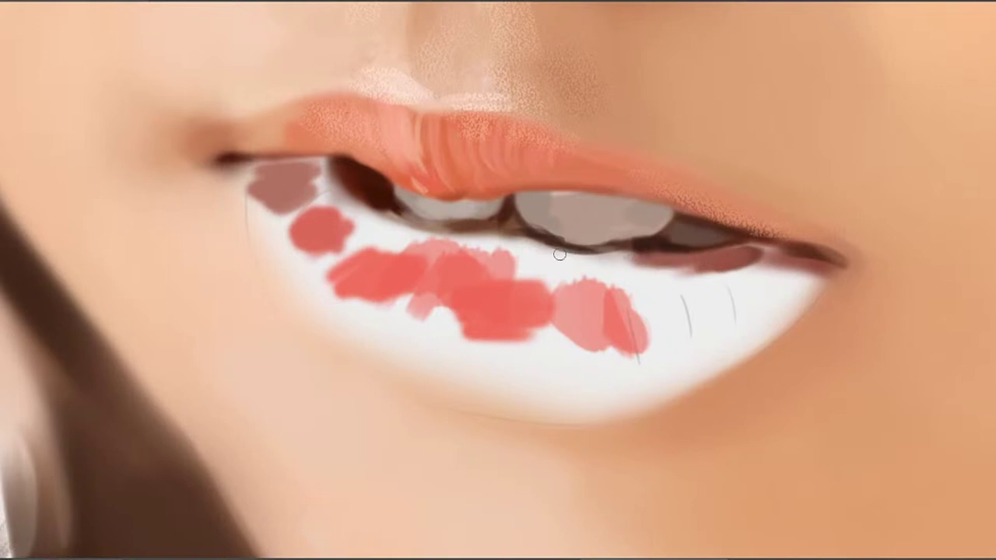
{"action": "left_click_drag", "start_coordinate": [559, 254], "coordinate": [637, 261]}
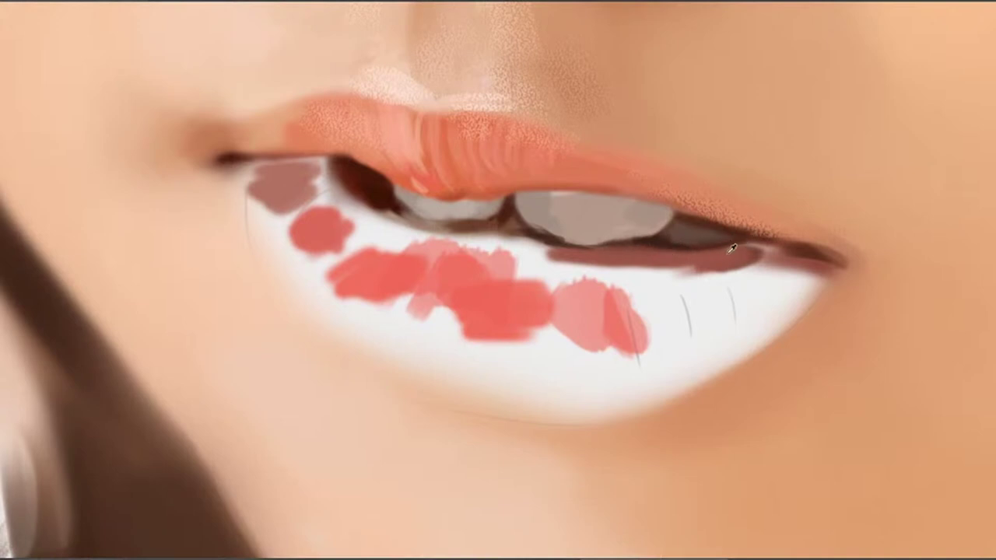
{"action": "mouse_move", "coordinate": [669, 266]}
{"action": "left_mouse_down"}
{"action": "mouse_move", "coordinate": [745, 266]}
{"action": "mouse_move", "coordinate": [738, 278]}
{"action": "mouse_move", "coordinate": [673, 273]}
{"action": "mouse_move", "coordinate": [743, 272]}
{"action": "mouse_move", "coordinate": [742, 286]}
{"action": "mouse_move", "coordinate": [700, 308]}
{"action": "mouse_move", "coordinate": [727, 311]}
{"action": "left_mouse_up"}
Paint the lower lip's right corner with a muted purple edge and a reddish inner stroke, sampling nearby colors
{"action": "left_click_drag", "start_coordinate": [796, 233], "coordinate": [705, 236]}
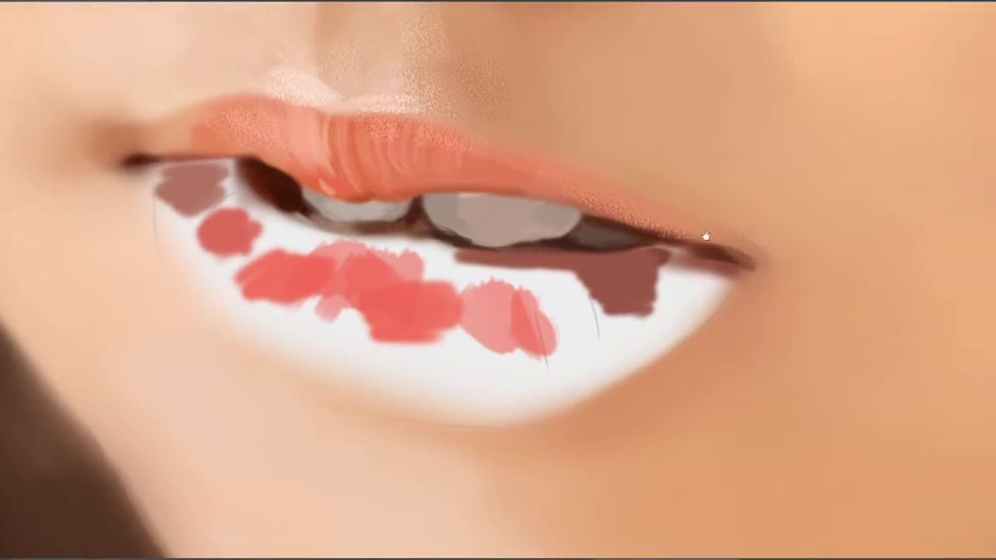
{"action": "left_click_drag", "start_coordinate": [680, 268], "coordinate": [673, 263]}
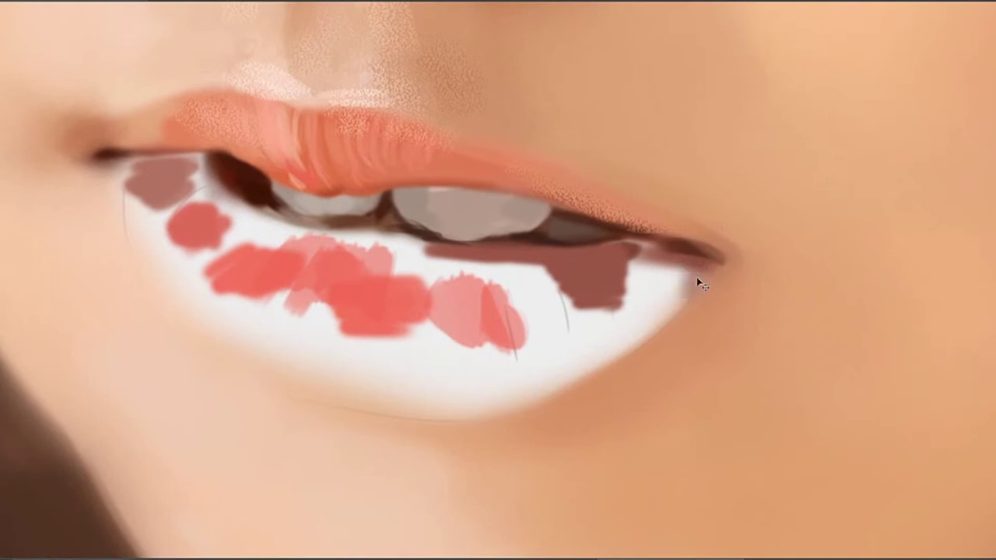
{"action": "left_click_drag", "start_coordinate": [692, 280], "coordinate": [687, 298]}
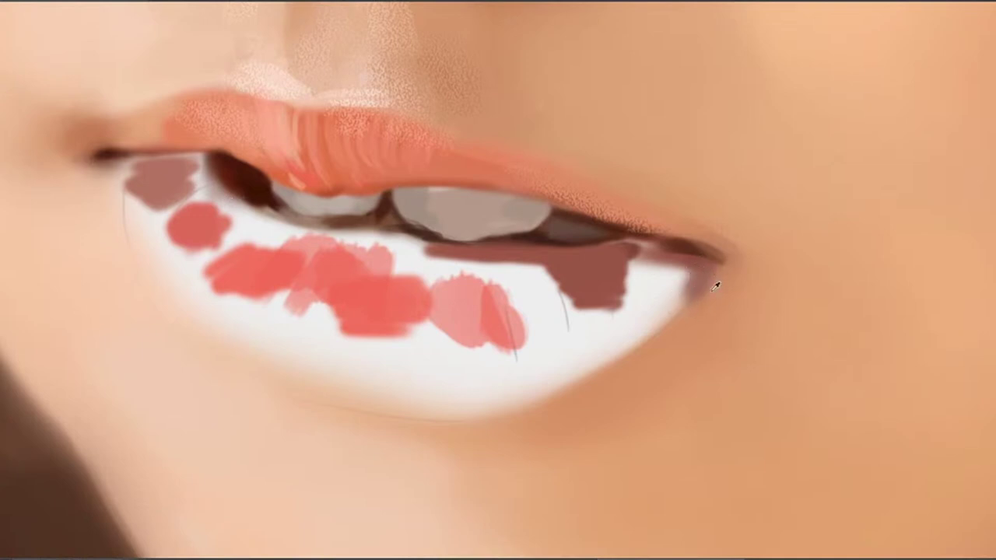
{"action": "left_click", "coordinate": [745, 264], "text": "alt"}
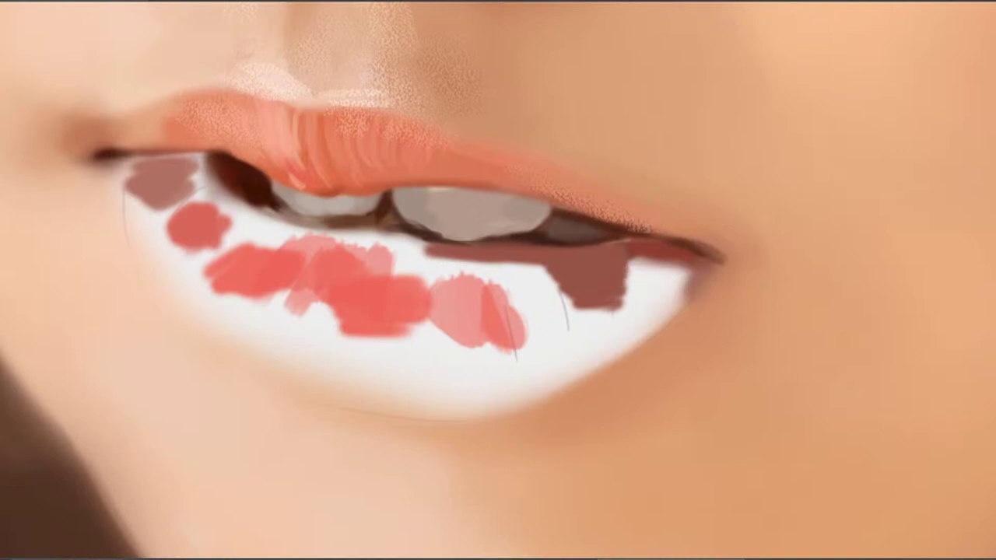
{"action": "left_click", "coordinate": [654, 203], "text": "alt"}
Fill the lower lip's right end with muted red down to its outer contour using a larger brush
{"action": "left_click_drag", "start_coordinate": [593, 319], "coordinate": [597, 261]}
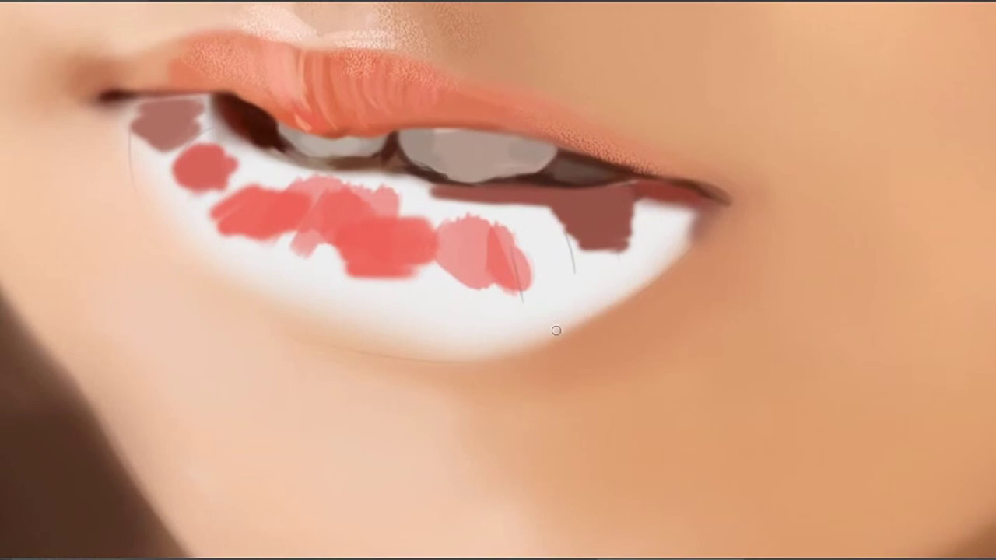
{"action": "mouse_move", "coordinate": [547, 335]}
{"action": "left_mouse_down"}
{"action": "mouse_move", "coordinate": [678, 250]}
{"action": "mouse_move", "coordinate": [667, 267]}
{"action": "mouse_move", "coordinate": [681, 242]}
{"action": "mouse_move", "coordinate": [596, 311]}
{"action": "mouse_move", "coordinate": [689, 241]}
{"action": "mouse_move", "coordinate": [604, 300]}
{"action": "mouse_move", "coordinate": [680, 251]}
{"action": "mouse_move", "coordinate": [643, 283]}
{"action": "mouse_move", "coordinate": [710, 206]}
{"action": "mouse_move", "coordinate": [683, 244]}
{"action": "mouse_move", "coordinate": [695, 232]}
{"action": "mouse_move", "coordinate": [605, 285]}
{"action": "mouse_move", "coordinate": [613, 287]}
{"action": "mouse_move", "coordinate": [618, 261]}
{"action": "mouse_move", "coordinate": [586, 271]}
{"action": "mouse_move", "coordinate": [630, 274]}
{"action": "mouse_move", "coordinate": [629, 239]}
{"action": "mouse_move", "coordinate": [687, 225]}
{"action": "mouse_move", "coordinate": [659, 262]}
{"action": "mouse_move", "coordinate": [646, 249]}
{"action": "mouse_move", "coordinate": [681, 223]}
{"action": "mouse_move", "coordinate": [657, 253]}
{"action": "mouse_move", "coordinate": [645, 219]}
{"action": "mouse_move", "coordinate": [655, 240]}
{"action": "mouse_move", "coordinate": [674, 227]}
{"action": "mouse_move", "coordinate": [640, 204]}
{"action": "left_mouse_up"}
{"action": "key", "text": "bracketright"}
{"action": "key", "text": "bracketright"}
{"action": "key", "text": "bracketright"}
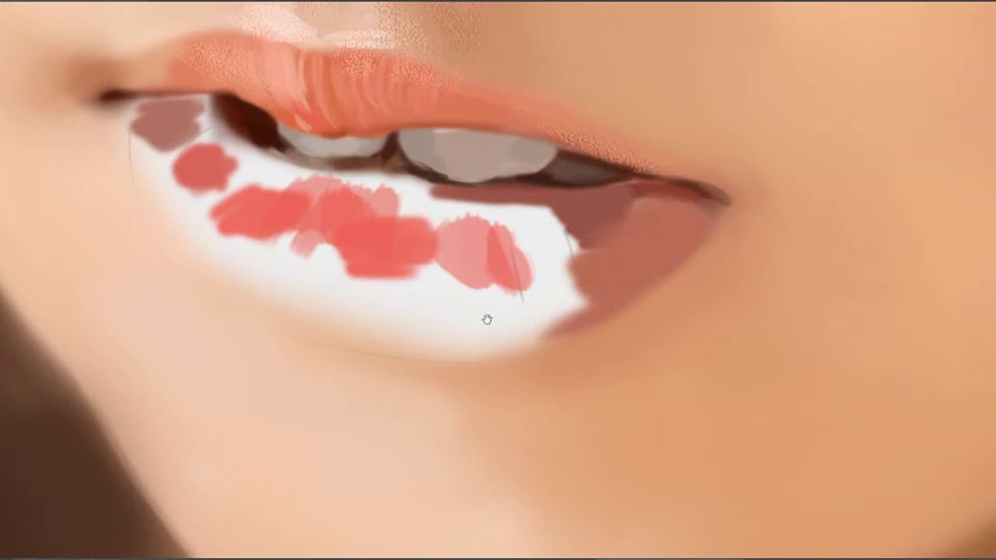
Extend the muted red along the lower lip's bottom contour toward the center and trim its outer edge with sampled skin tone
{"action": "left_click_drag", "start_coordinate": [487, 319], "coordinate": [565, 263]}
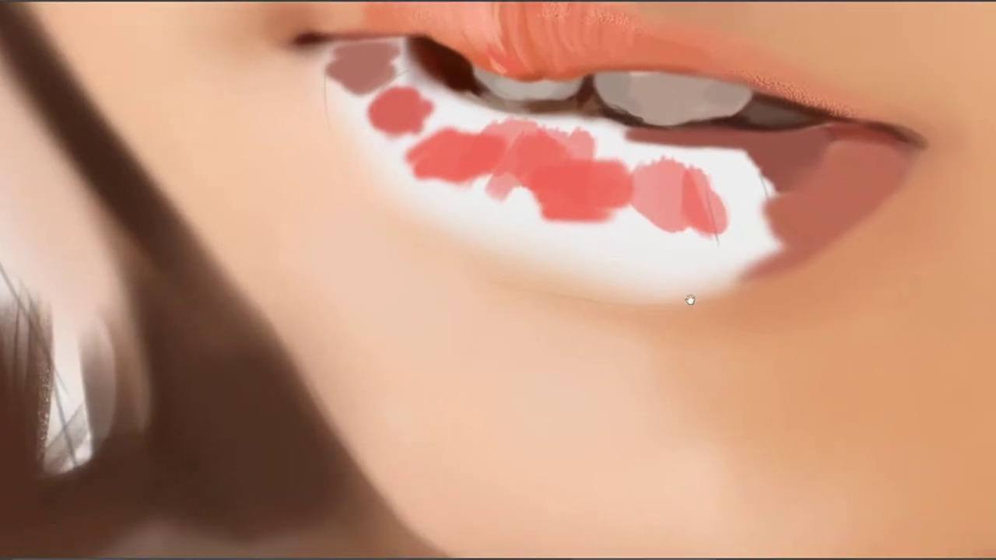
{"action": "left_click_drag", "start_coordinate": [689, 297], "coordinate": [695, 314]}
{"action": "mouse_move", "coordinate": [557, 297]}
{"action": "left_mouse_down"}
{"action": "mouse_move", "coordinate": [646, 309]}
{"action": "mouse_move", "coordinate": [558, 297]}
{"action": "mouse_move", "coordinate": [661, 312]}
{"action": "mouse_move", "coordinate": [638, 293]}
{"action": "mouse_move", "coordinate": [614, 307]}
{"action": "mouse_move", "coordinate": [705, 299]}
{"action": "mouse_move", "coordinate": [661, 310]}
{"action": "left_mouse_up"}
{"action": "key", "text": "ctrl+z"}
{"action": "left_click_drag", "start_coordinate": [787, 274], "coordinate": [679, 300]}
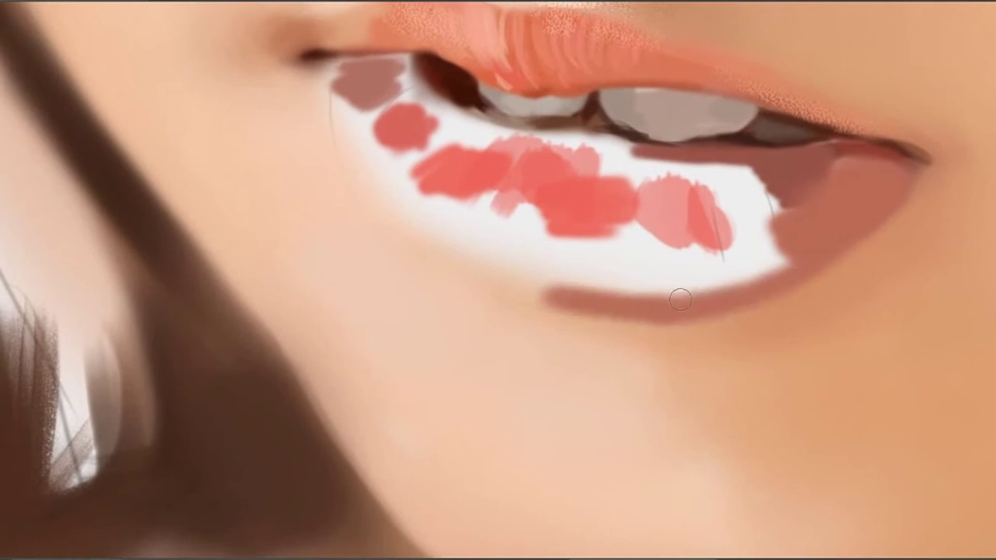
{"action": "left_click", "coordinate": [652, 326], "text": "alt"}
{"action": "left_click_drag", "start_coordinate": [581, 291], "coordinate": [538, 273]}
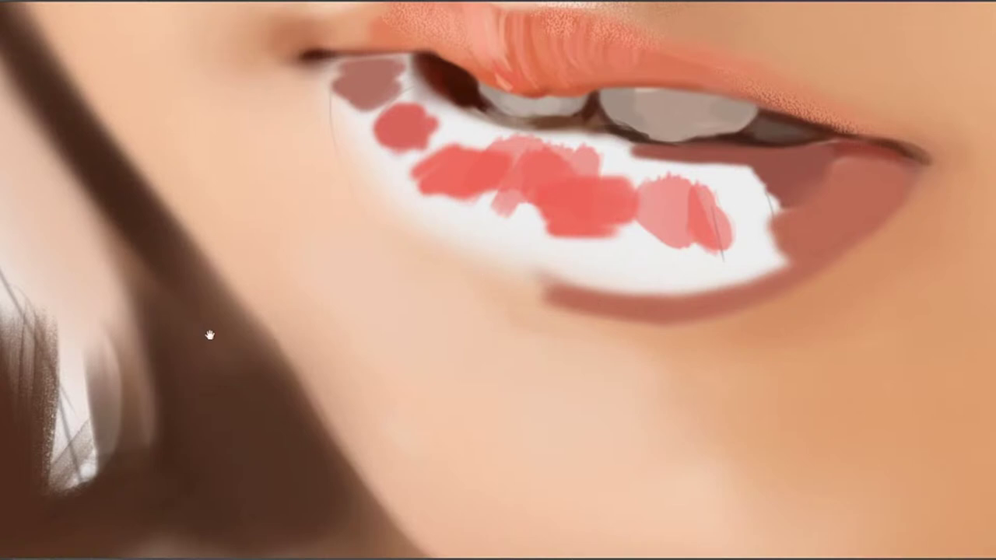
Extend the muted red band along the lower lip's bottom contour further left, undoing the stray stroke near the left corner
{"action": "mouse_move", "coordinate": [479, 241]}
{"action": "left_mouse_down"}
{"action": "mouse_move", "coordinate": [527, 255]}
{"action": "mouse_move", "coordinate": [597, 313]}
{"action": "left_mouse_up"}
{"action": "left_click_drag", "start_coordinate": [506, 286], "coordinate": [657, 308]}
{"action": "mouse_move", "coordinate": [606, 327]}
{"action": "left_mouse_down"}
{"action": "mouse_move", "coordinate": [555, 289]}
{"action": "mouse_move", "coordinate": [685, 289]}
{"action": "left_mouse_up"}
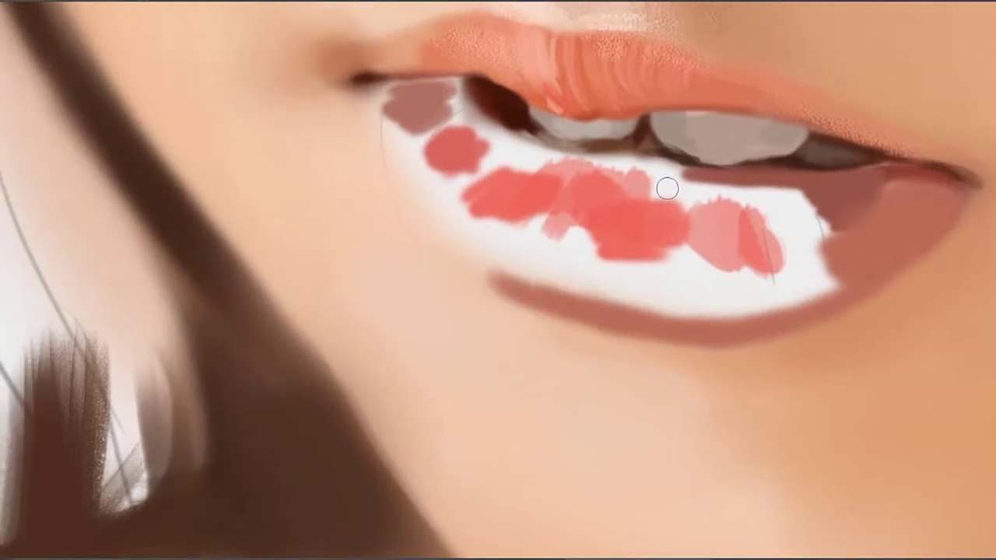
{"action": "mouse_move", "coordinate": [403, 131]}
{"action": "left_mouse_down"}
{"action": "mouse_move", "coordinate": [397, 136]}
{"action": "mouse_move", "coordinate": [397, 115]}
{"action": "left_mouse_up"}
{"action": "key", "text": "ctrl+z"}
Soften the brownish shadow on the skin beside the left mouth corner with a larger brush and sampled skin tone
{"action": "key", "text": "p"}
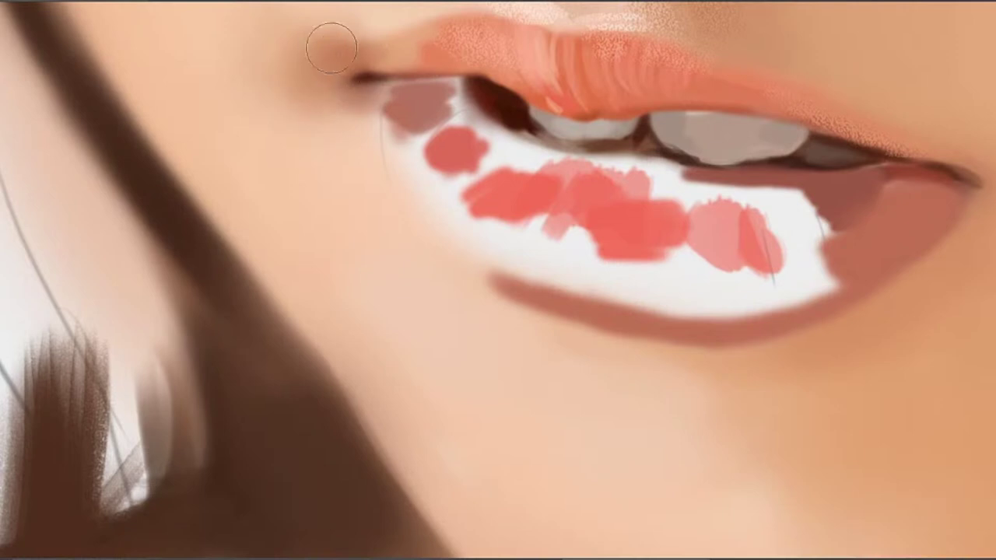
{"action": "left_click_drag", "start_coordinate": [303, 58], "coordinate": [392, 125]}
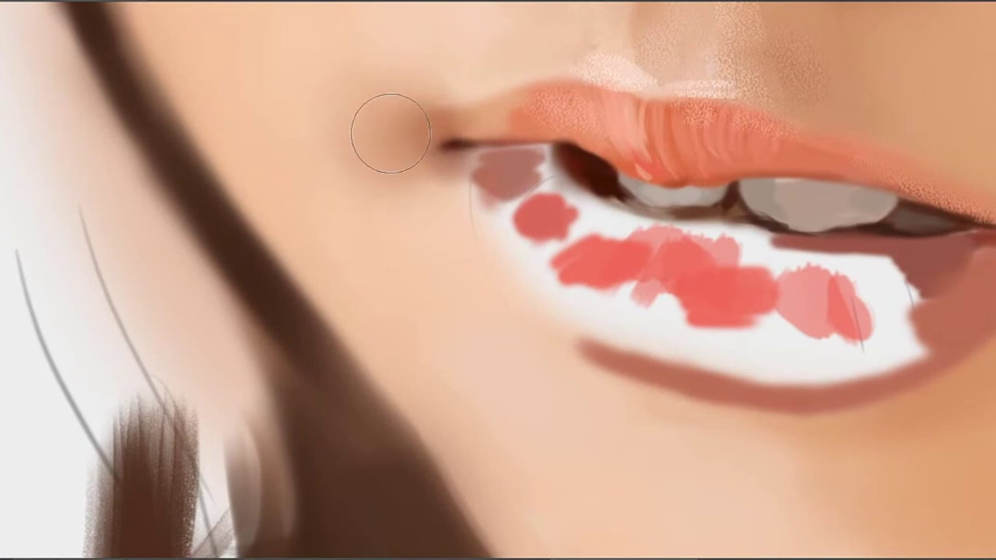
{"action": "left_click", "coordinate": [386, 169], "text": "alt"}
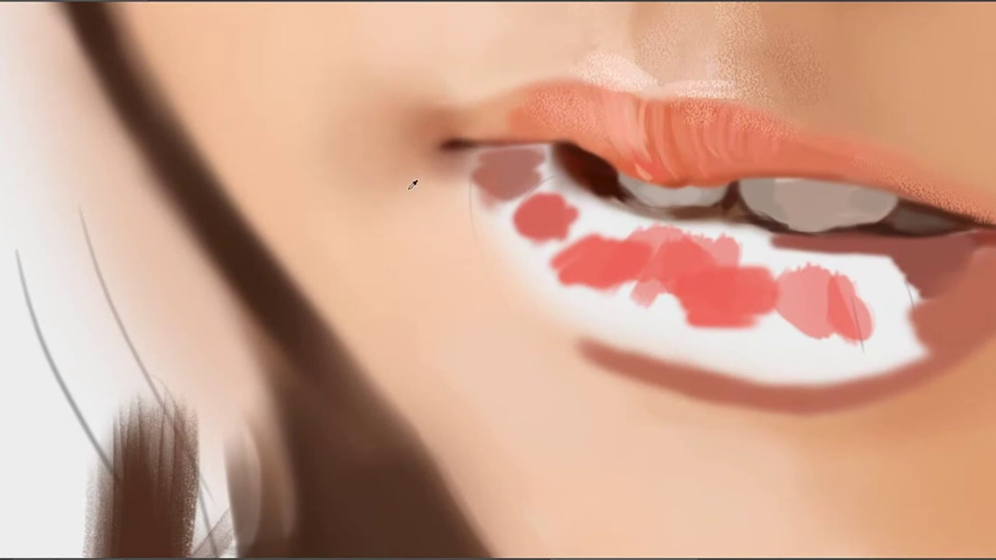
Widen the muted purple at the lower lip's left corner out to the lip edge with a smaller brush, retrying the edge stroke
{"action": "left_click_drag", "start_coordinate": [480, 209], "coordinate": [494, 193]}
{"action": "key", "text": "bracketleft"}
{"action": "key", "text": "bracketleft"}
{"action": "key", "text": "bracketleft"}
{"action": "key", "text": "bracketleft"}
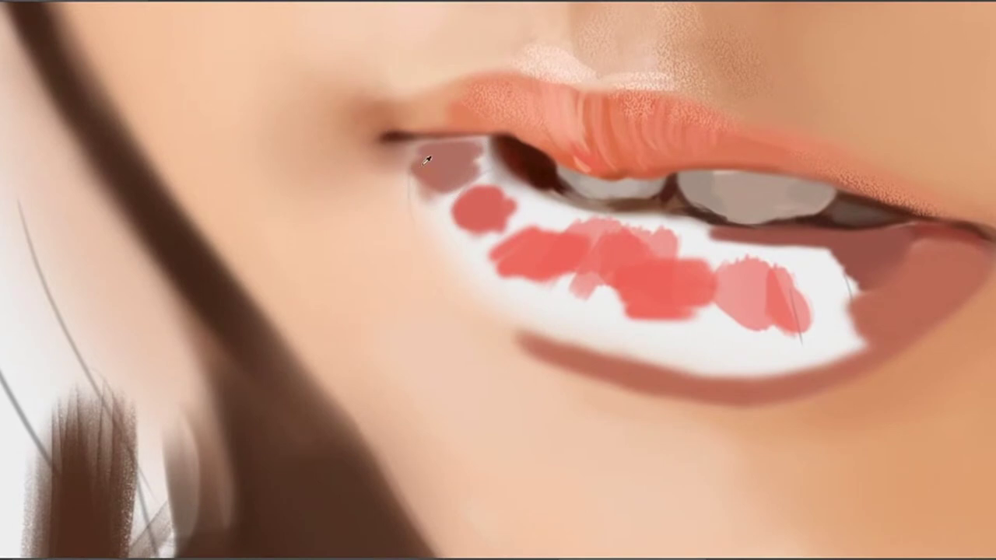
{"action": "left_click_drag", "start_coordinate": [413, 164], "coordinate": [419, 148]}
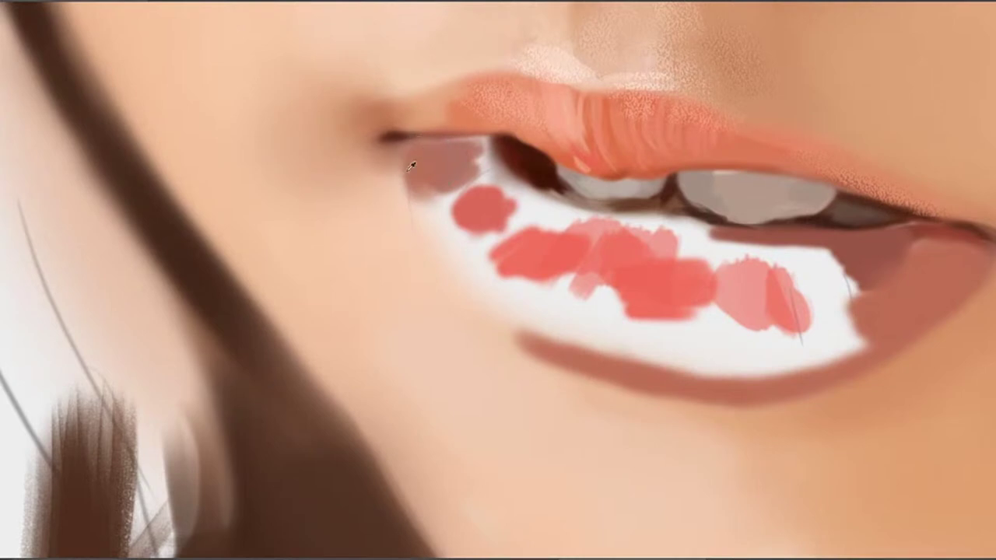
{"action": "left_click_drag", "start_coordinate": [402, 165], "coordinate": [415, 216]}
{"action": "key", "text": "ctrl+z"}
{"action": "mouse_move", "coordinate": [401, 165]}
{"action": "left_mouse_down"}
{"action": "mouse_move", "coordinate": [415, 228]}
{"action": "mouse_move", "coordinate": [413, 218]}
{"action": "left_mouse_up"}
{"action": "key", "text": "ctrl+z"}
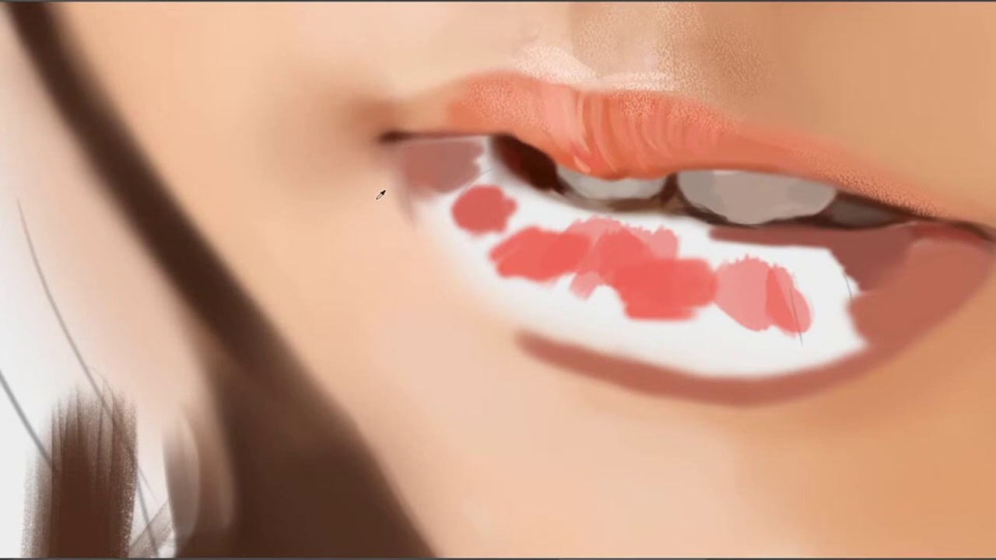
Sample nearby skin tones and repaint the skin just outside the lower lip's left corner to clean its edge
{"action": "left_click", "coordinate": [382, 192], "text": "alt"}
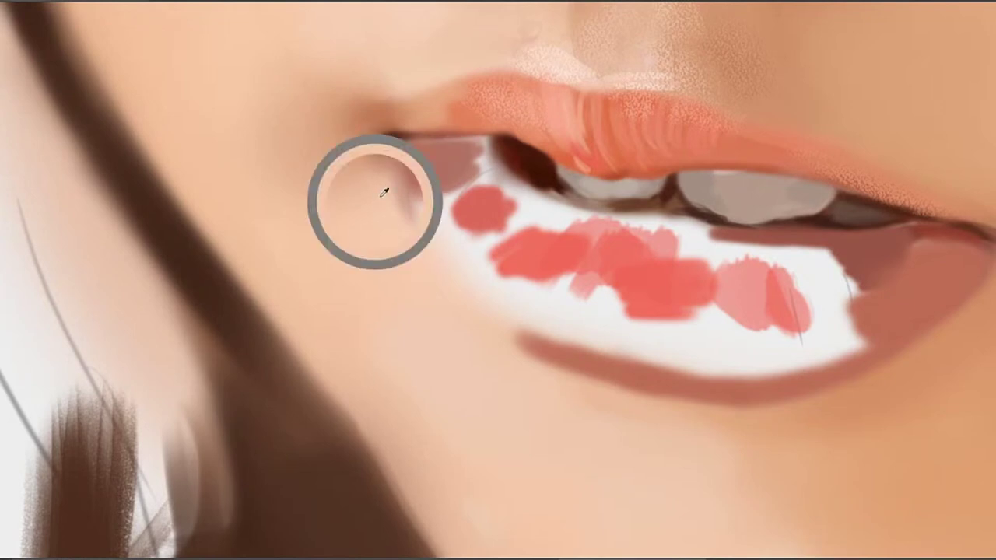
{"action": "left_click", "coordinate": [381, 240], "text": "alt"}
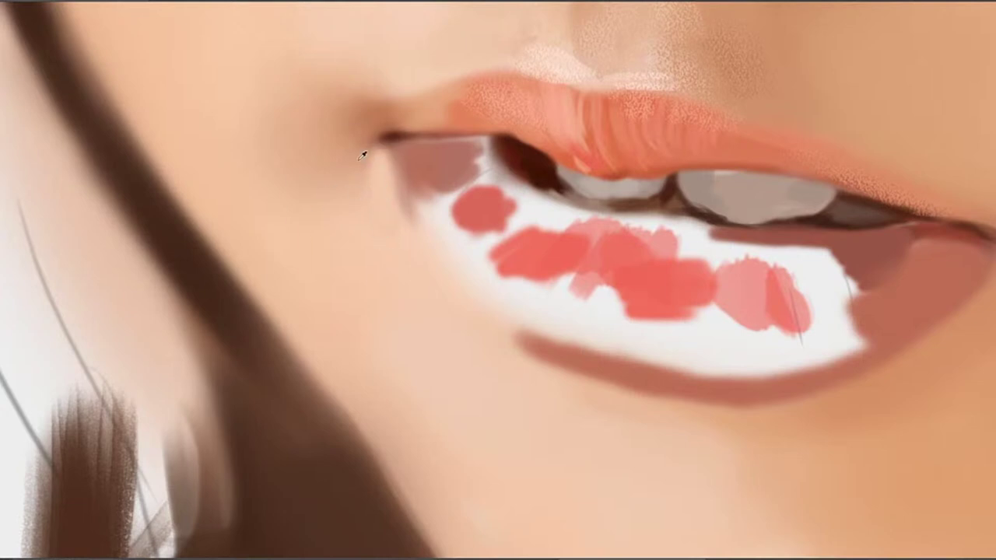
{"action": "mouse_move", "coordinate": [363, 157]}
{"action": "left_mouse_down"}
{"action": "mouse_move", "coordinate": [379, 197]}
{"action": "mouse_move", "coordinate": [383, 153]}
{"action": "left_mouse_up"}
{"action": "left_click", "coordinate": [378, 199], "text": "alt"}
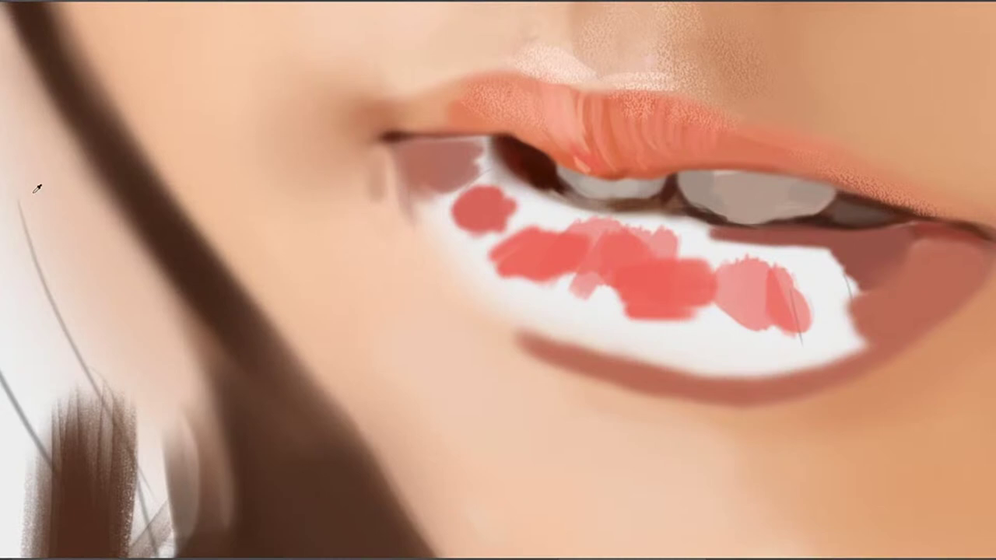
{"action": "left_click_drag", "start_coordinate": [374, 165], "coordinate": [378, 211]}
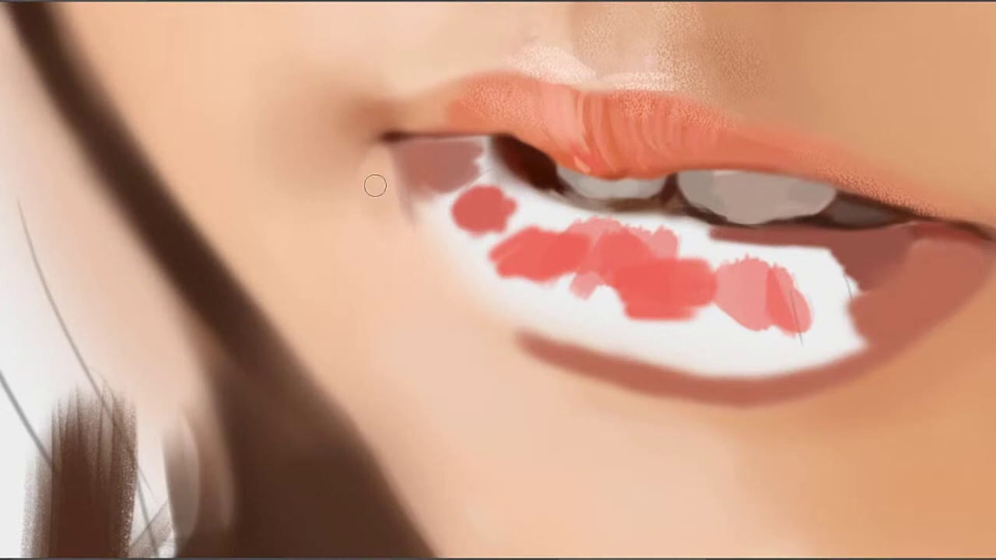
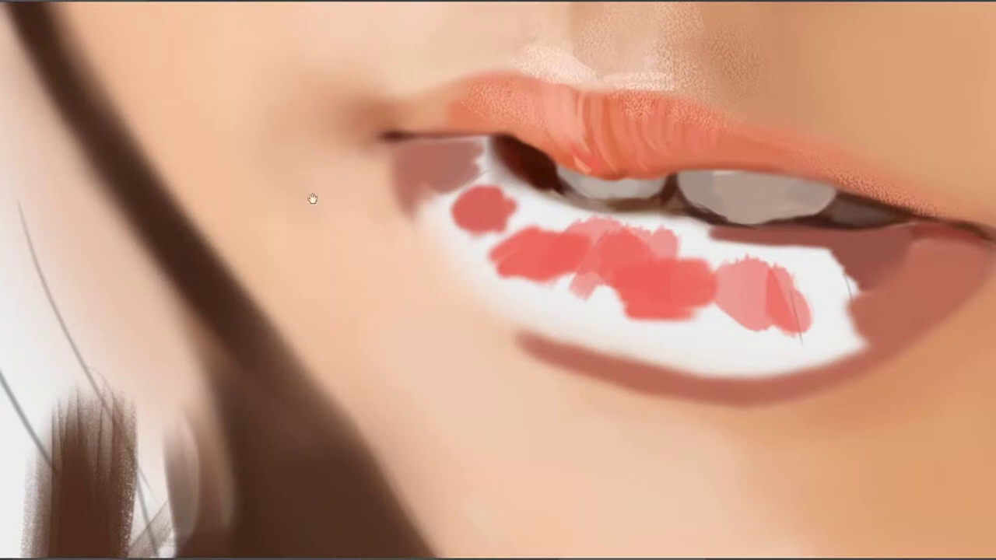
Adjust the brush size and paint a muted purple contour down the lower lip's left side to meet the bottom band
{"action": "key", "text": "["}
{"action": "key", "text": "["}
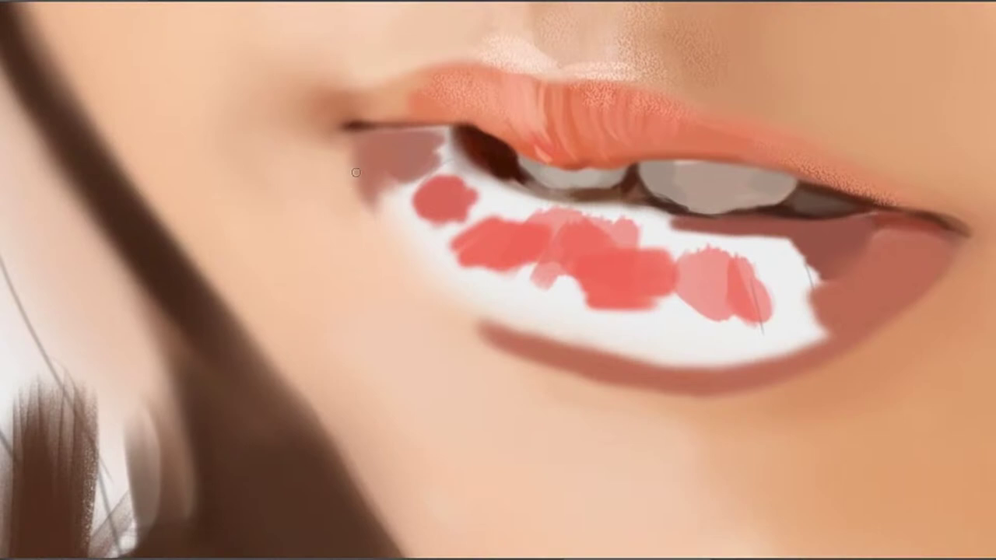
{"action": "key", "text": "bracketright"}
{"action": "key", "text": "bracketright"}
{"action": "left_click_drag", "start_coordinate": [345, 183], "coordinate": [375, 235]}
{"action": "left_click", "coordinate": [380, 245], "text": "alt"}
{"action": "left_click_drag", "start_coordinate": [347, 168], "coordinate": [377, 241]}
{"action": "left_click", "coordinate": [380, 190], "text": "alt"}
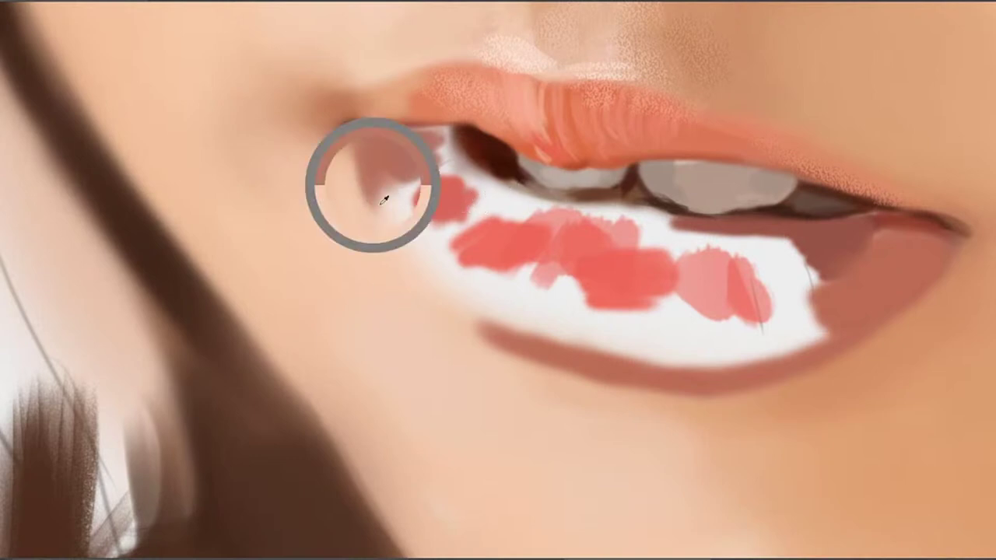
{"action": "left_click_drag", "start_coordinate": [375, 200], "coordinate": [474, 326]}
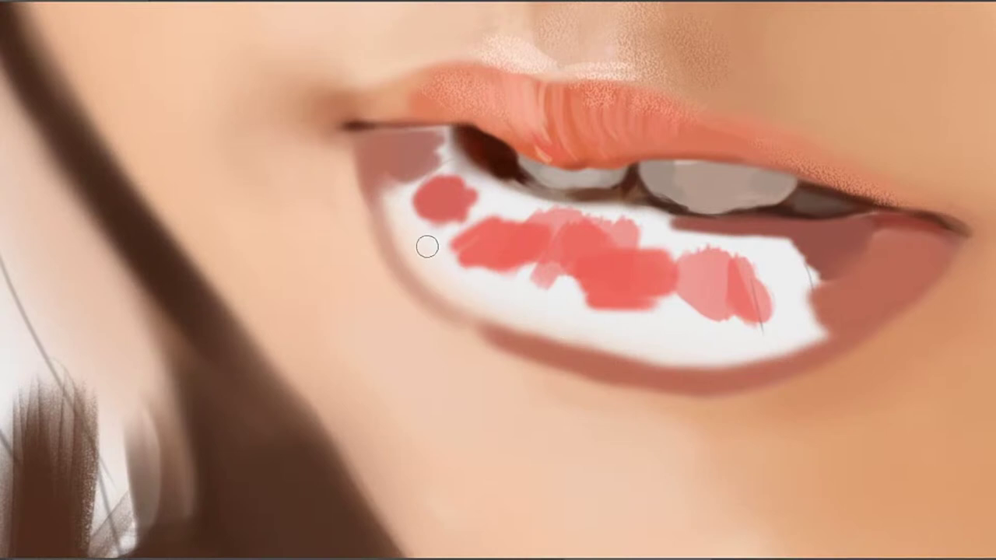
Fill the lower lip's left end with soft pink inside the contour, blending with colors sampled there
{"action": "left_click_drag", "start_coordinate": [416, 255], "coordinate": [505, 327]}
{"action": "left_click_drag", "start_coordinate": [405, 271], "coordinate": [519, 324]}
{"action": "mouse_move", "coordinate": [435, 293]}
{"action": "left_mouse_down"}
{"action": "mouse_move", "coordinate": [441, 255]}
{"action": "mouse_move", "coordinate": [453, 271]}
{"action": "mouse_move", "coordinate": [433, 252]}
{"action": "mouse_move", "coordinate": [431, 226]}
{"action": "mouse_move", "coordinate": [407, 221]}
{"action": "mouse_move", "coordinate": [573, 342]}
{"action": "mouse_move", "coordinate": [421, 257]}
{"action": "mouse_move", "coordinate": [468, 235]}
{"action": "mouse_move", "coordinate": [430, 255]}
{"action": "mouse_move", "coordinate": [435, 223]}
{"action": "mouse_move", "coordinate": [416, 214]}
{"action": "mouse_move", "coordinate": [397, 173]}
{"action": "left_mouse_up"}
{"action": "left_click", "coordinate": [434, 225], "text": "alt"}
{"action": "left_click", "coordinate": [424, 213], "text": "alt"}
Sample the muted purple of the left corner and paint a dark reddish band along the lower lip's inner edge below the teeth
{"action": "left_click", "coordinate": [405, 148], "text": "alt"}
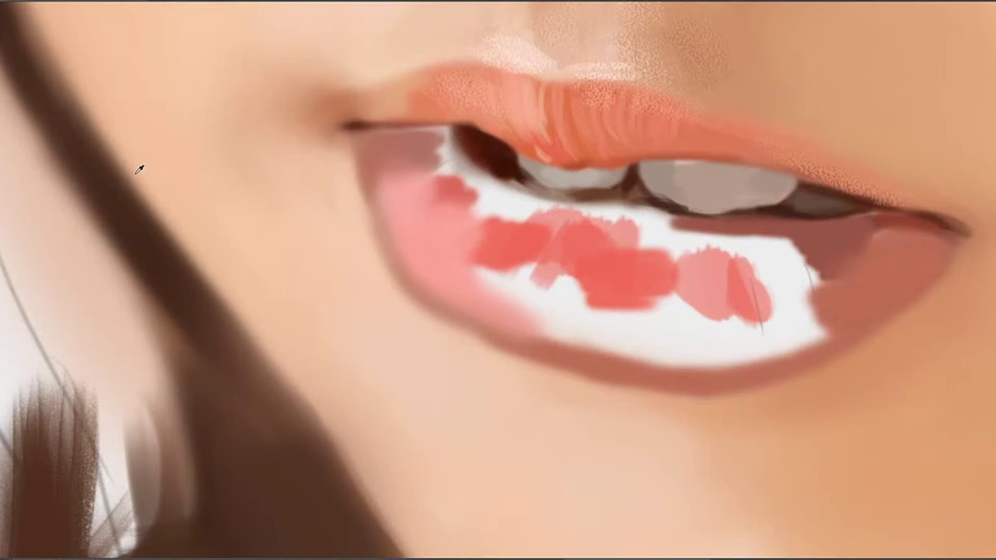
{"action": "left_click_drag", "start_coordinate": [518, 201], "coordinate": [459, 178]}
{"action": "mouse_move", "coordinate": [545, 211]}
{"action": "left_mouse_down"}
{"action": "mouse_move", "coordinate": [465, 188]}
{"action": "mouse_move", "coordinate": [542, 200]}
{"action": "mouse_move", "coordinate": [527, 183]}
{"action": "mouse_move", "coordinate": [513, 189]}
{"action": "mouse_move", "coordinate": [546, 203]}
{"action": "left_mouse_up"}
{"action": "mouse_move", "coordinate": [494, 179]}
{"action": "left_mouse_down"}
{"action": "mouse_move", "coordinate": [572, 208]}
{"action": "mouse_move", "coordinate": [496, 182]}
{"action": "mouse_move", "coordinate": [649, 218]}
{"action": "mouse_move", "coordinate": [582, 210]}
{"action": "mouse_move", "coordinate": [679, 221]}
{"action": "mouse_move", "coordinate": [519, 195]}
{"action": "mouse_move", "coordinate": [669, 220]}
{"action": "mouse_move", "coordinate": [617, 208]}
{"action": "left_mouse_up"}
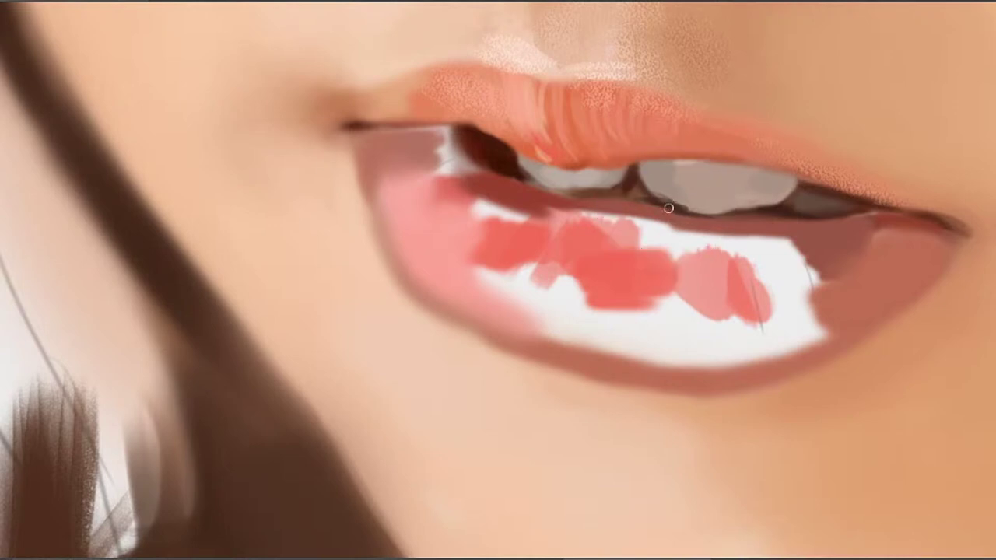
Sample the inner band's color, enlarge the brush and cover the white gap between the band and the left corner
{"action": "left_click", "coordinate": [651, 204], "text": "alt"}
{"action": "key", "text": "]"}
{"action": "key", "text": "]"}
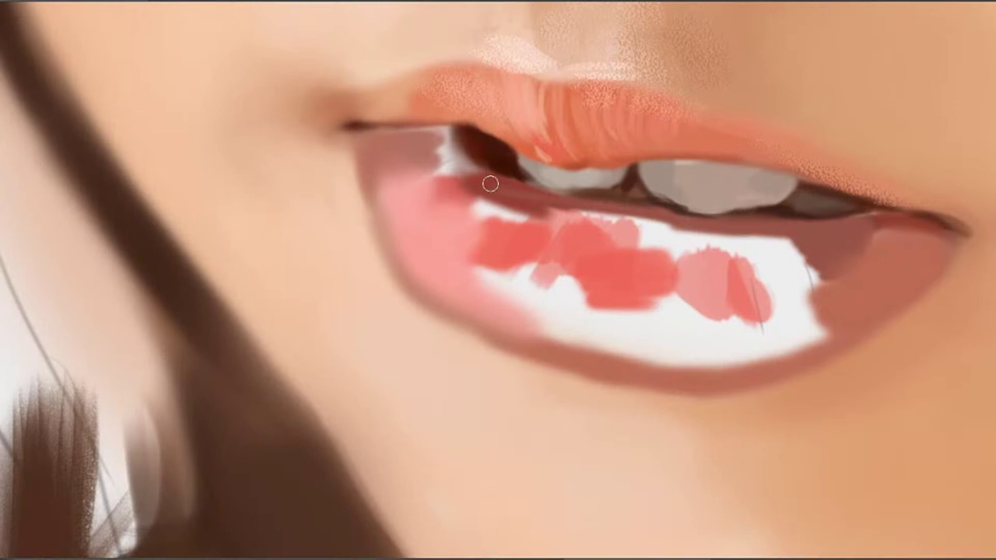
{"action": "mouse_move", "coordinate": [476, 177]}
{"action": "left_mouse_down"}
{"action": "mouse_move", "coordinate": [449, 165]}
{"action": "mouse_move", "coordinate": [476, 179]}
{"action": "left_mouse_up"}
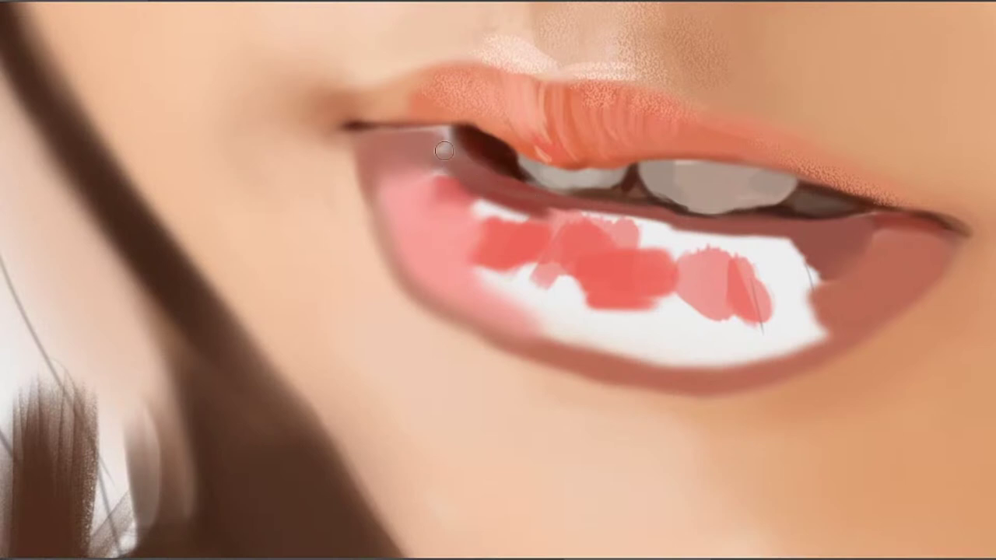
Paint the light gap at the left corner of the lower lip with sampled dark mauve tones, shading beneath the mouth opening
{"action": "left_click_drag", "start_coordinate": [445, 150], "coordinate": [516, 182]}
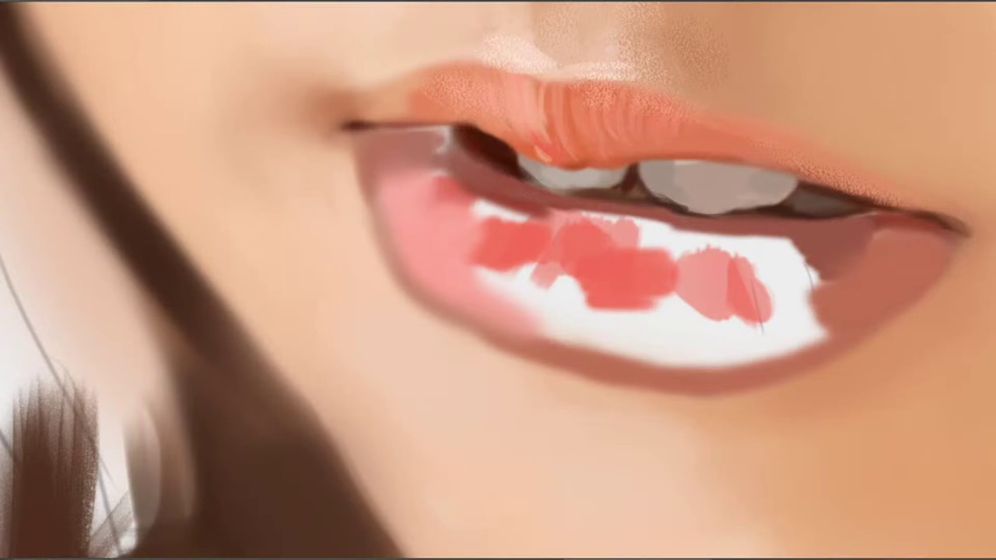
{"action": "left_click", "coordinate": [461, 148], "text": "alt"}
{"action": "mouse_move", "coordinate": [447, 137]}
{"action": "left_mouse_down"}
{"action": "mouse_move", "coordinate": [418, 126]}
{"action": "mouse_move", "coordinate": [429, 138]}
{"action": "mouse_move", "coordinate": [460, 132]}
{"action": "mouse_move", "coordinate": [368, 130]}
{"action": "left_mouse_up"}
{"action": "left_click", "coordinate": [453, 153], "text": "alt"}
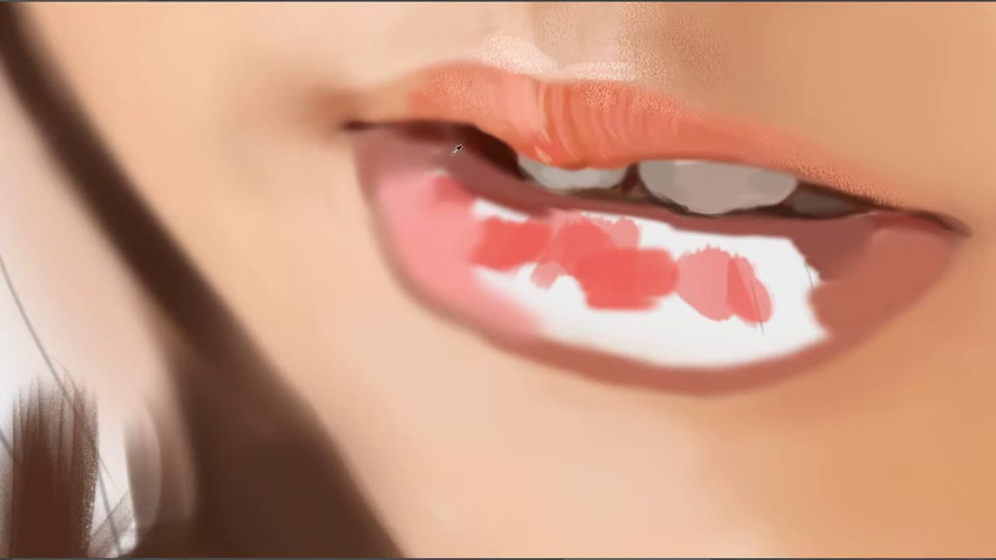
{"action": "left_click_drag", "start_coordinate": [444, 141], "coordinate": [398, 131]}
{"action": "left_click", "coordinate": [453, 156], "text": "alt"}
Fill the upper left part of the lower lip with a muted rose red and extend it toward the left corner
{"action": "mouse_move", "coordinate": [547, 230]}
{"action": "left_mouse_down"}
{"action": "mouse_move", "coordinate": [476, 260]}
{"action": "mouse_move", "coordinate": [462, 249]}
{"action": "mouse_move", "coordinate": [487, 238]}
{"action": "mouse_move", "coordinate": [487, 271]}
{"action": "mouse_move", "coordinate": [443, 276]}
{"action": "left_mouse_up"}
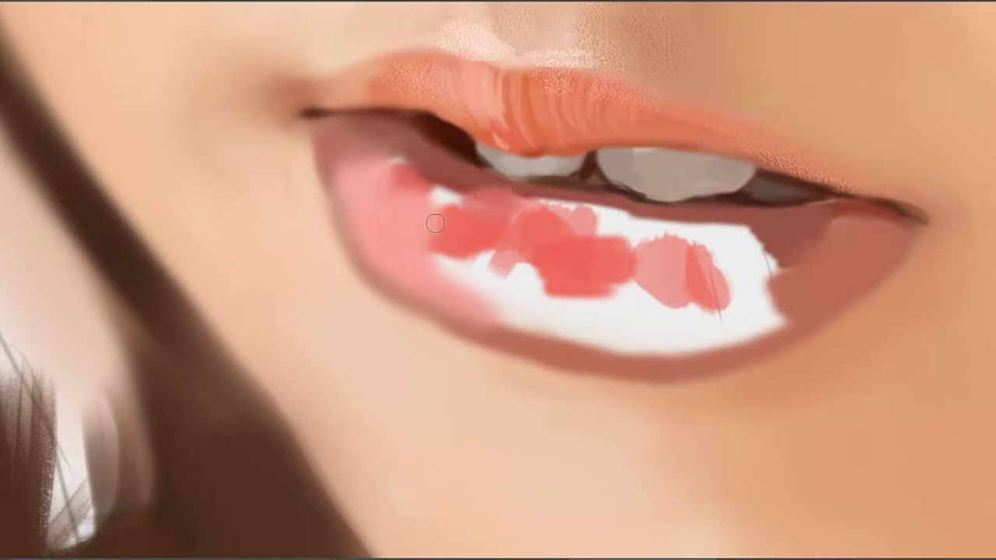
{"action": "mouse_move", "coordinate": [467, 198]}
{"action": "left_mouse_down"}
{"action": "mouse_move", "coordinate": [441, 199]}
{"action": "mouse_move", "coordinate": [493, 199]}
{"action": "mouse_move", "coordinate": [437, 193]}
{"action": "mouse_move", "coordinate": [412, 203]}
{"action": "left_mouse_up"}
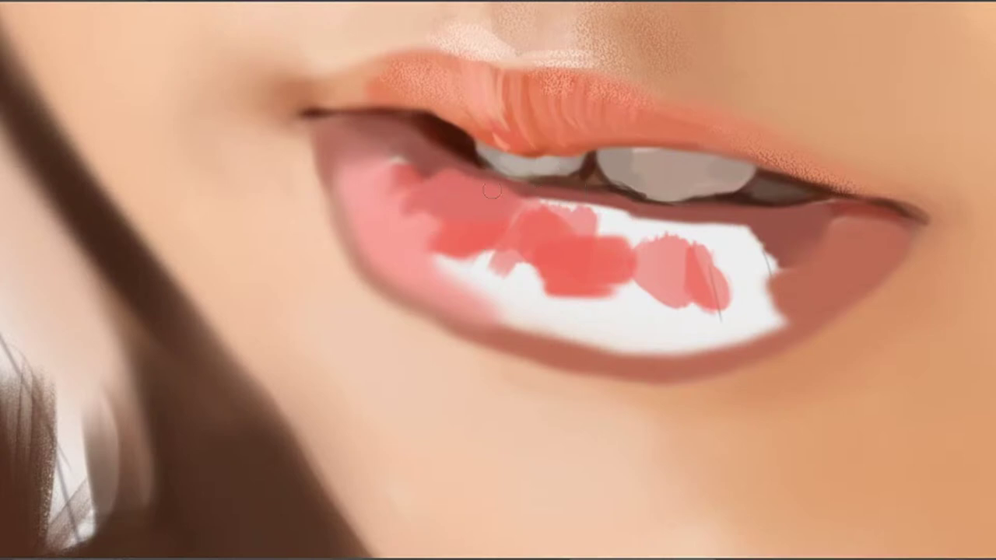
{"action": "left_click", "coordinate": [452, 185], "text": "alt"}
{"action": "mouse_move", "coordinate": [437, 184]}
{"action": "left_mouse_down"}
{"action": "mouse_move", "coordinate": [413, 188]}
{"action": "mouse_move", "coordinate": [370, 166]}
{"action": "left_mouse_up"}
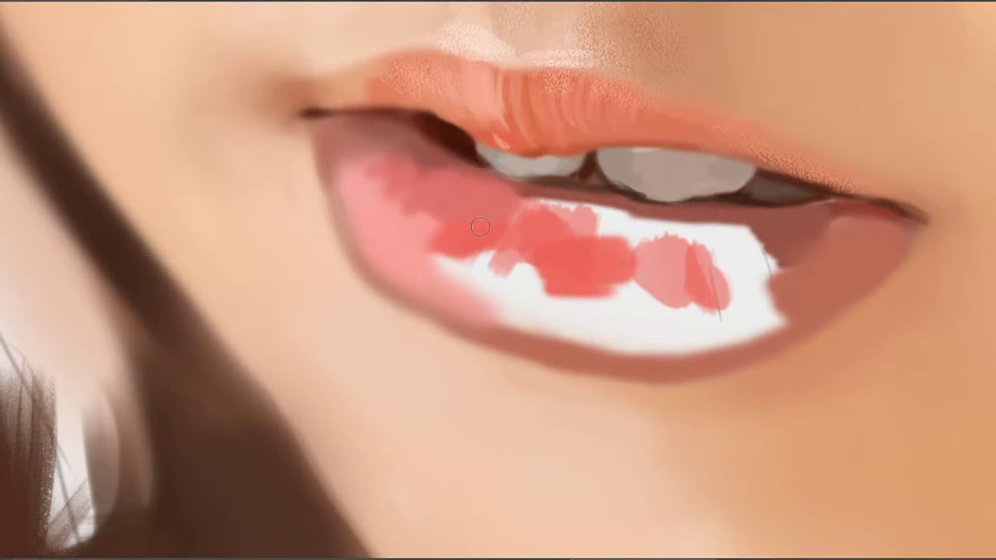
Paint peach over the lower left part of the lower lip and extend it across the white centre
{"action": "left_click", "coordinate": [440, 266], "text": "alt"}
{"action": "mouse_move", "coordinate": [452, 266]}
{"action": "left_mouse_down"}
{"action": "mouse_move", "coordinate": [509, 314]}
{"action": "mouse_move", "coordinate": [505, 274]}
{"action": "mouse_move", "coordinate": [477, 297]}
{"action": "mouse_move", "coordinate": [481, 264]}
{"action": "mouse_move", "coordinate": [462, 285]}
{"action": "mouse_move", "coordinate": [463, 249]}
{"action": "mouse_move", "coordinate": [445, 256]}
{"action": "mouse_move", "coordinate": [442, 279]}
{"action": "mouse_move", "coordinate": [487, 259]}
{"action": "mouse_move", "coordinate": [504, 268]}
{"action": "mouse_move", "coordinate": [446, 271]}
{"action": "mouse_move", "coordinate": [427, 261]}
{"action": "mouse_move", "coordinate": [442, 224]}
{"action": "mouse_move", "coordinate": [425, 240]}
{"action": "mouse_move", "coordinate": [400, 241]}
{"action": "mouse_move", "coordinate": [385, 220]}
{"action": "mouse_move", "coordinate": [395, 252]}
{"action": "mouse_move", "coordinate": [358, 192]}
{"action": "mouse_move", "coordinate": [362, 219]}
{"action": "mouse_move", "coordinate": [397, 259]}
{"action": "mouse_move", "coordinate": [365, 246]}
{"action": "mouse_move", "coordinate": [354, 206]}
{"action": "mouse_move", "coordinate": [389, 276]}
{"action": "left_mouse_up"}
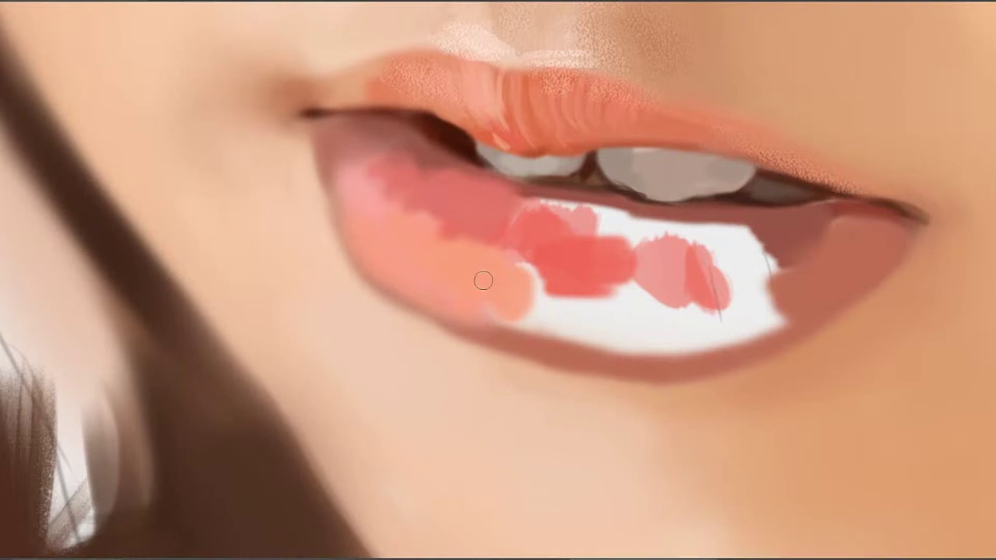
{"action": "left_click", "coordinate": [355, 292], "text": "alt"}
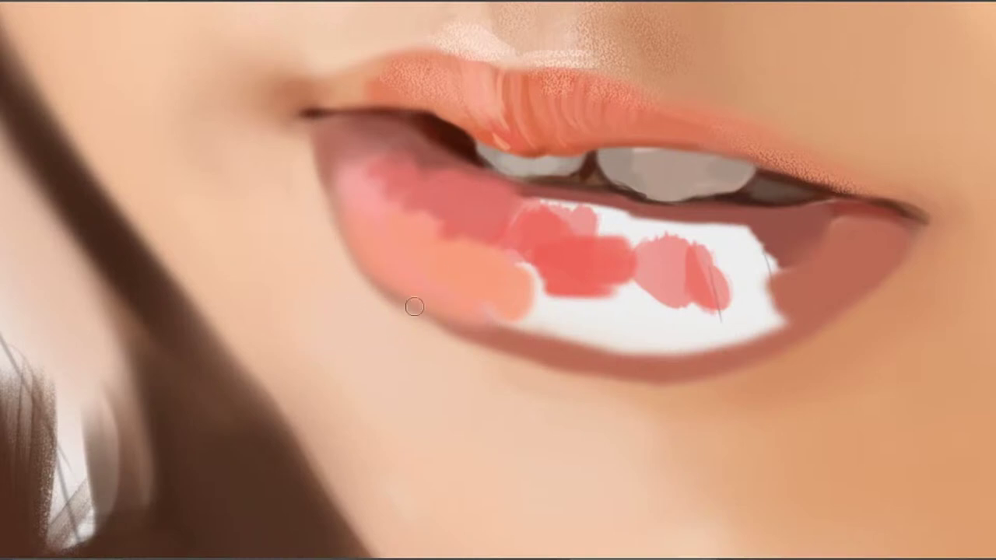
{"action": "left_click_drag", "start_coordinate": [591, 334], "coordinate": [481, 246]}
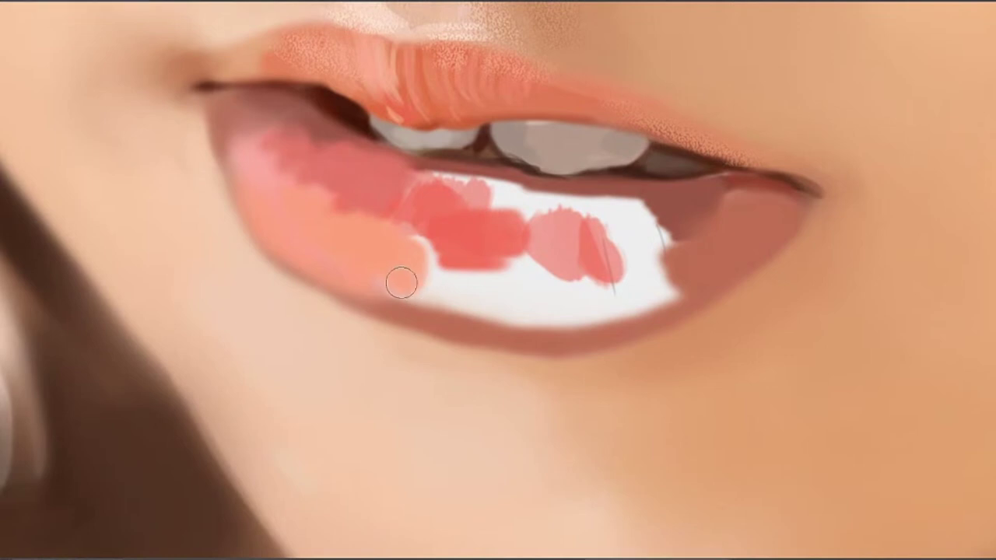
{"action": "mouse_move", "coordinate": [464, 280]}
{"action": "left_mouse_down"}
{"action": "mouse_move", "coordinate": [368, 278]}
{"action": "mouse_move", "coordinate": [541, 312]}
{"action": "mouse_move", "coordinate": [424, 291]}
{"action": "mouse_move", "coordinate": [387, 257]}
{"action": "mouse_move", "coordinate": [580, 290]}
{"action": "mouse_move", "coordinate": [473, 268]}
{"action": "mouse_move", "coordinate": [386, 230]}
{"action": "mouse_move", "coordinate": [496, 215]}
{"action": "left_mouse_up"}
Paint a red band along the upper middle of the lower lip, covering the white below the teeth
{"action": "left_click", "coordinate": [461, 223], "text": "alt"}
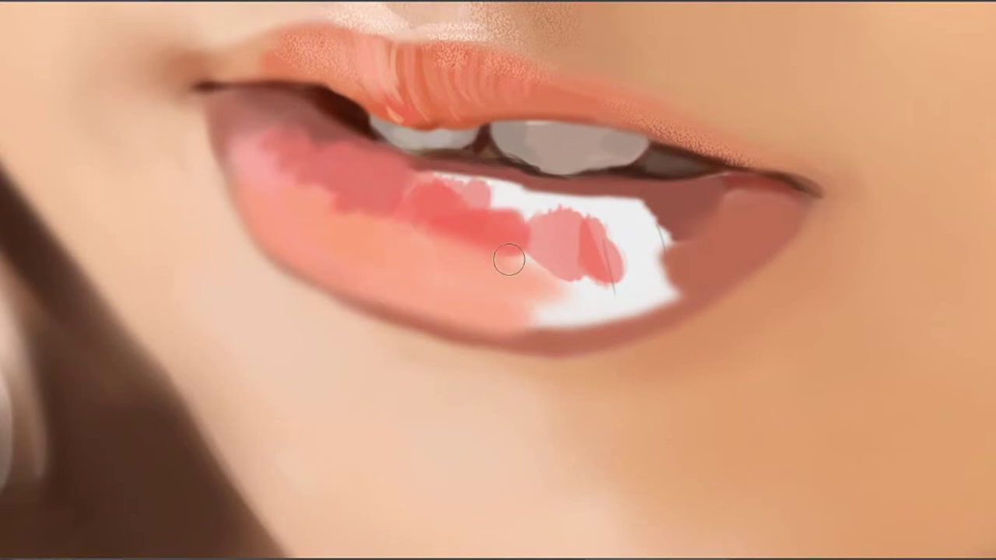
{"action": "left_click_drag", "start_coordinate": [506, 254], "coordinate": [537, 245]}
{"action": "mouse_move", "coordinate": [503, 200]}
{"action": "left_mouse_down"}
{"action": "mouse_move", "coordinate": [422, 187]}
{"action": "mouse_move", "coordinate": [389, 206]}
{"action": "mouse_move", "coordinate": [526, 220]}
{"action": "mouse_move", "coordinate": [475, 166]}
{"action": "mouse_move", "coordinate": [434, 179]}
{"action": "mouse_move", "coordinate": [512, 194]}
{"action": "left_mouse_up"}
{"action": "left_click", "coordinate": [471, 167], "text": "alt"}
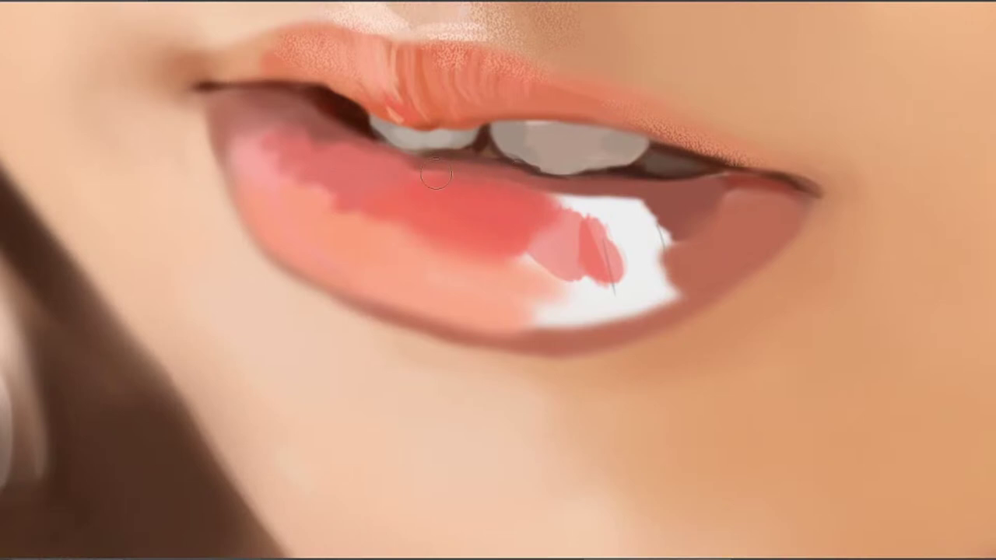
{"action": "left_click", "coordinate": [526, 223], "text": "alt"}
{"action": "mouse_move", "coordinate": [618, 214]}
{"action": "left_mouse_down"}
{"action": "mouse_move", "coordinate": [589, 222]}
{"action": "mouse_move", "coordinate": [613, 207]}
{"action": "mouse_move", "coordinate": [515, 202]}
{"action": "left_mouse_up"}
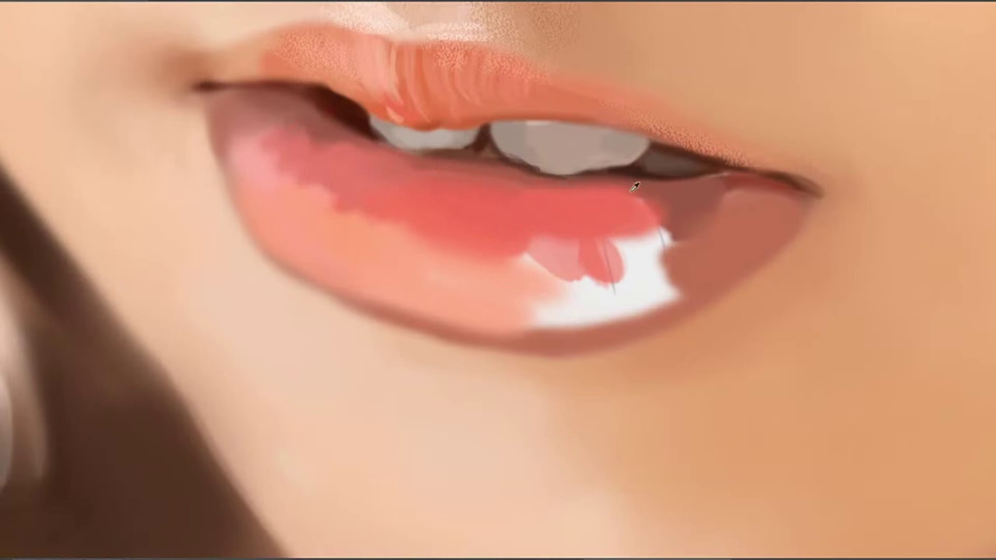
Fill the lower centre of the lower lip with orange and blend it into the surrounding peach
{"action": "mouse_move", "coordinate": [615, 299]}
{"action": "left_mouse_down"}
{"action": "mouse_move", "coordinate": [573, 278]}
{"action": "mouse_move", "coordinate": [502, 289]}
{"action": "mouse_move", "coordinate": [426, 260]}
{"action": "mouse_move", "coordinate": [403, 279]}
{"action": "left_mouse_up"}
{"action": "left_click", "coordinate": [412, 276], "text": "alt"}
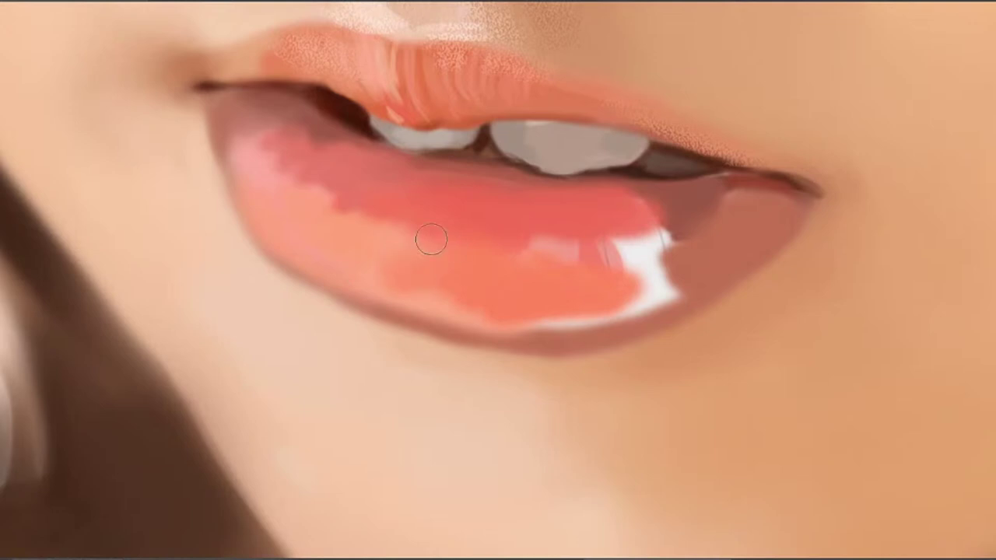
{"action": "left_click_drag", "start_coordinate": [430, 239], "coordinate": [377, 266]}
{"action": "left_click", "coordinate": [373, 273], "text": "alt"}
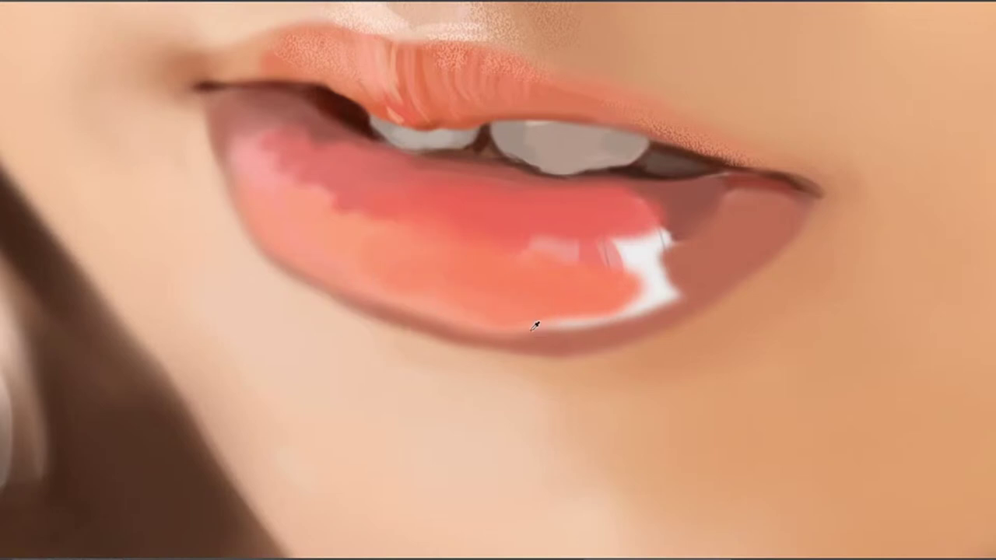
{"action": "left_click", "coordinate": [506, 322], "text": "alt"}
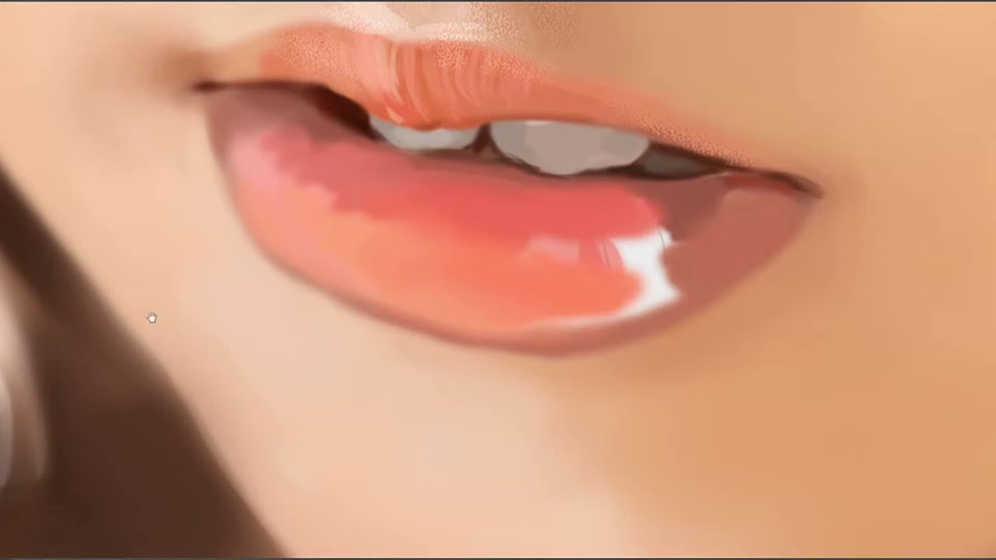
Add deeper red shading to the upper right part of the lower lip, below the large tooth and toward its centre
{"action": "left_click_drag", "start_coordinate": [595, 303], "coordinate": [569, 324]}
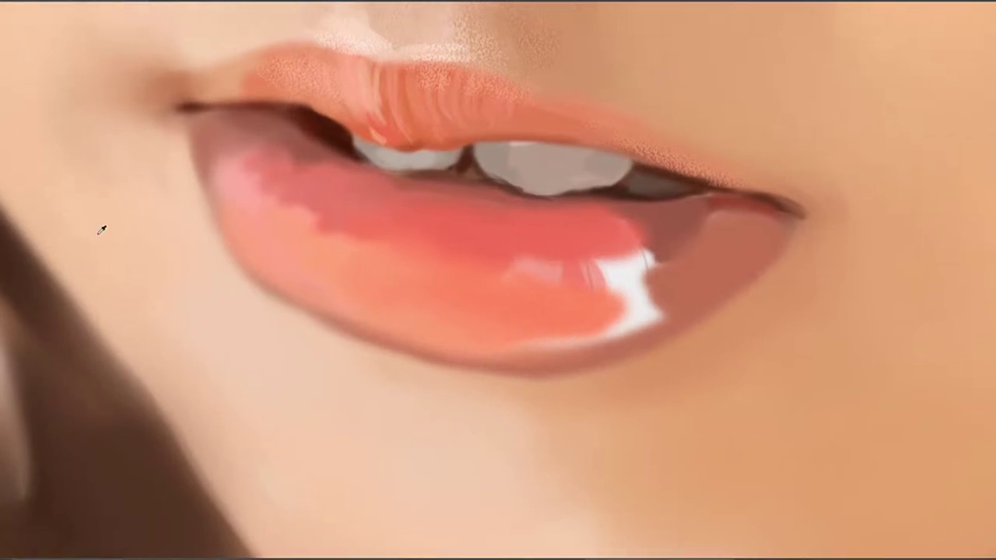
{"action": "mouse_move", "coordinate": [612, 253]}
{"action": "left_mouse_down"}
{"action": "mouse_move", "coordinate": [631, 232]}
{"action": "mouse_move", "coordinate": [653, 230]}
{"action": "mouse_move", "coordinate": [616, 227]}
{"action": "mouse_move", "coordinate": [667, 211]}
{"action": "left_mouse_up"}
{"action": "left_click", "coordinate": [682, 212], "text": "alt"}
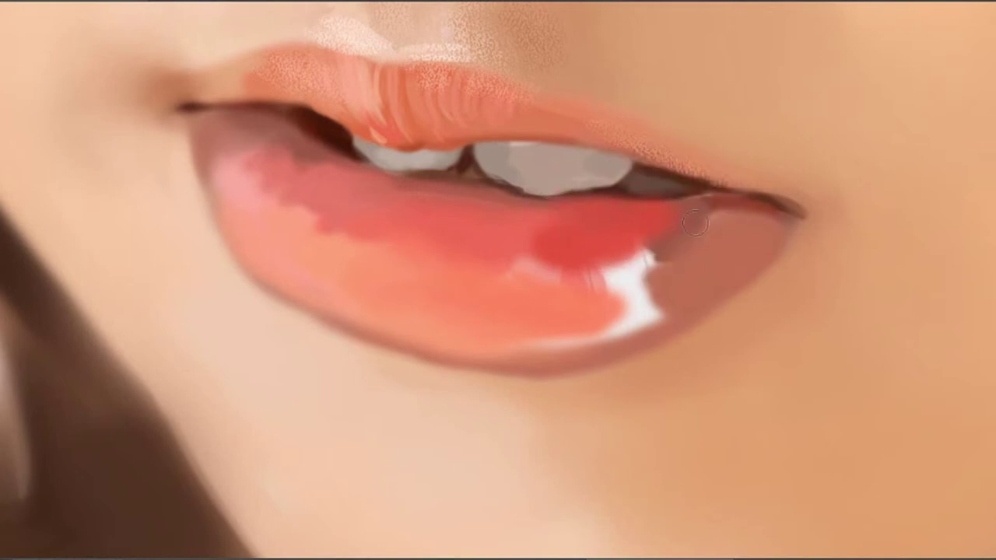
{"action": "left_click", "coordinate": [658, 211], "text": "alt"}
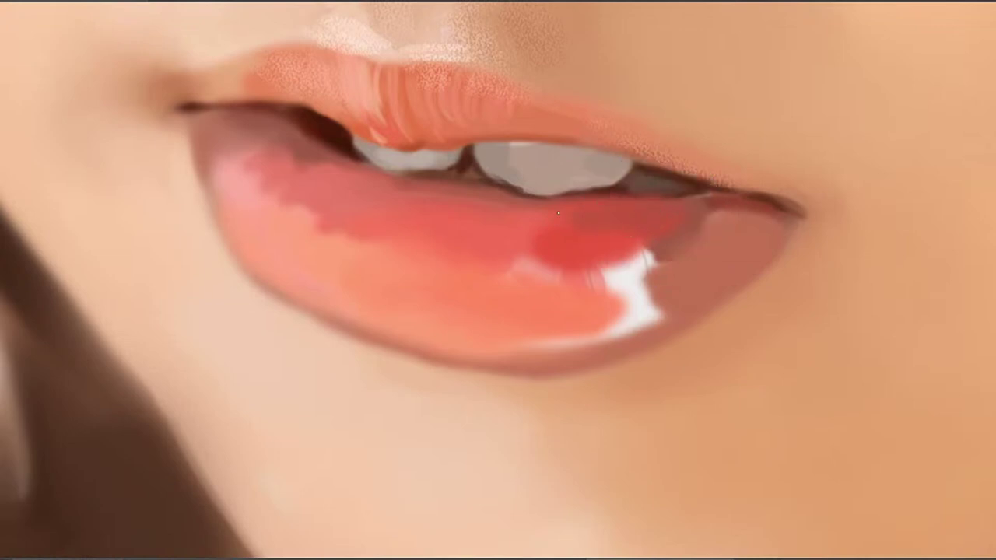
{"action": "left_click", "coordinate": [582, 215], "text": "alt"}
{"action": "mouse_move", "coordinate": [506, 257]}
{"action": "left_mouse_down"}
{"action": "mouse_move", "coordinate": [564, 252]}
{"action": "mouse_move", "coordinate": [530, 270]}
{"action": "left_mouse_up"}
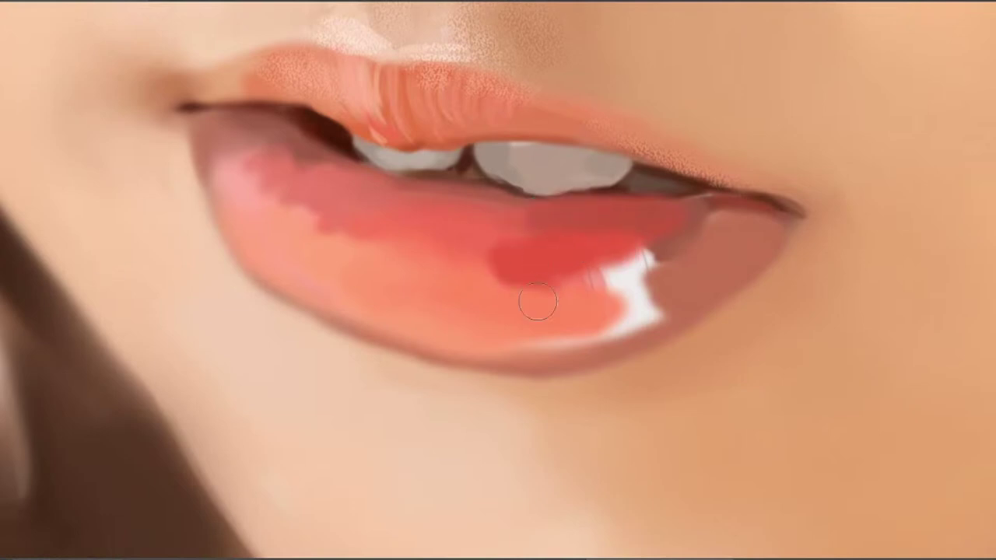
Cover the remaining white on the right side of the lower lip with red, and shade its lower edge and right corner in muted rose
{"action": "mouse_move", "coordinate": [537, 304]}
{"action": "left_mouse_down"}
{"action": "mouse_move", "coordinate": [524, 262]}
{"action": "mouse_move", "coordinate": [518, 269]}
{"action": "left_mouse_up"}
{"action": "mouse_move", "coordinate": [611, 264]}
{"action": "left_mouse_down"}
{"action": "mouse_move", "coordinate": [607, 288]}
{"action": "mouse_move", "coordinate": [645, 280]}
{"action": "mouse_move", "coordinate": [645, 255]}
{"action": "mouse_move", "coordinate": [642, 265]}
{"action": "left_mouse_up"}
{"action": "left_click", "coordinate": [600, 235], "text": "alt"}
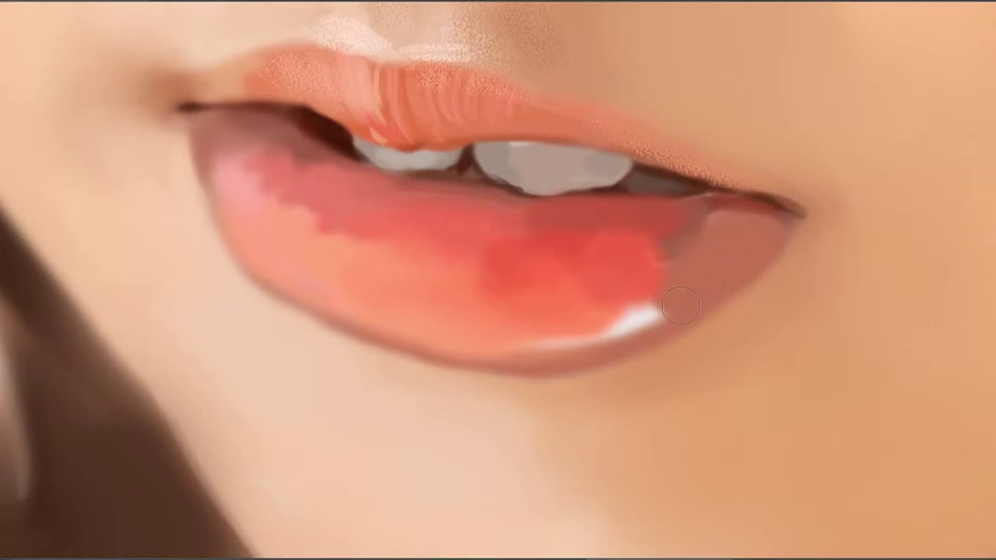
{"action": "mouse_move", "coordinate": [663, 310]}
{"action": "left_mouse_down"}
{"action": "mouse_move", "coordinate": [529, 342]}
{"action": "mouse_move", "coordinate": [502, 331]}
{"action": "left_mouse_up"}
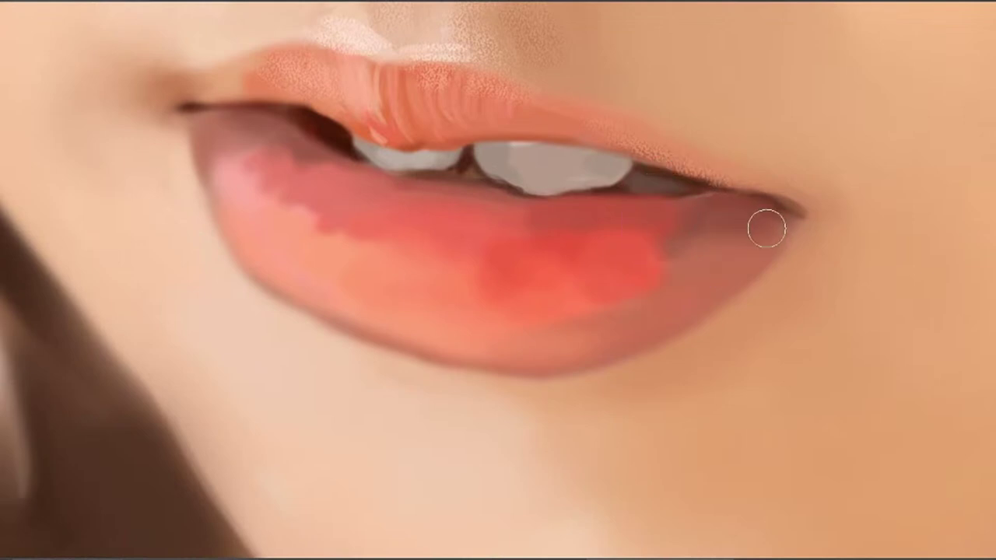
{"action": "left_click", "coordinate": [797, 249], "text": "alt"}
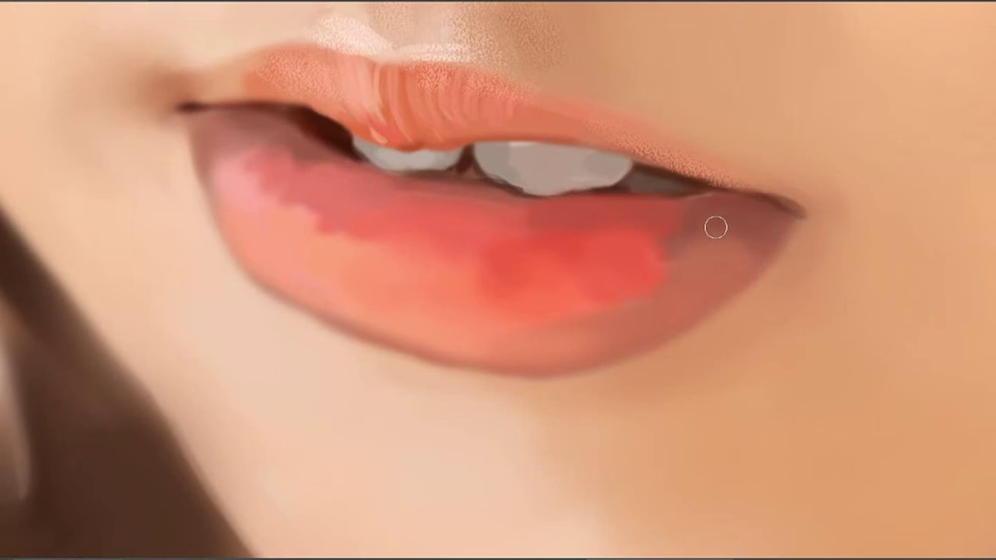
Rework the red area on the right half of the lower lip with sampled dark and bright reds
{"action": "left_click", "coordinate": [674, 218], "text": "alt"}
{"action": "left_click_drag", "start_coordinate": [573, 279], "coordinate": [599, 207]}
{"action": "mouse_move", "coordinate": [580, 263]}
{"action": "left_mouse_down"}
{"action": "mouse_move", "coordinate": [559, 272]}
{"action": "mouse_move", "coordinate": [664, 241]}
{"action": "mouse_move", "coordinate": [596, 272]}
{"action": "left_mouse_up"}
{"action": "left_click", "coordinate": [607, 246], "text": "alt"}
Blend the peach and red areas across the centre and lower right edge of the lower lip with a larger brush
{"action": "key", "text": "bracketright"}
{"action": "key", "text": "bracketright"}
{"action": "key", "text": "bracketright"}
{"action": "left_click", "coordinate": [488, 278], "text": "alt"}
{"action": "left_click_drag", "start_coordinate": [486, 278], "coordinate": [578, 296]}
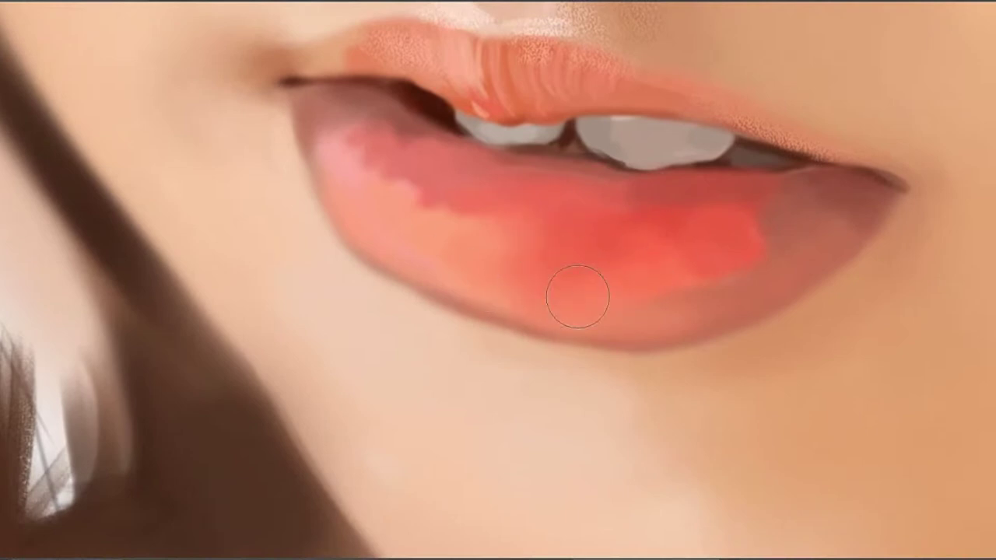
{"action": "left_click", "coordinate": [704, 296], "text": "alt"}
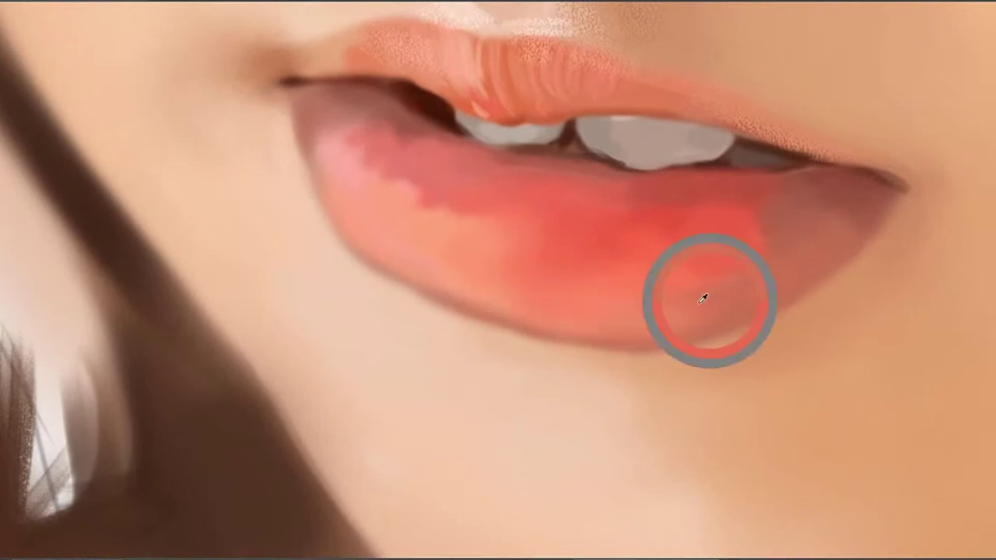
{"action": "left_click_drag", "start_coordinate": [678, 301], "coordinate": [649, 308]}
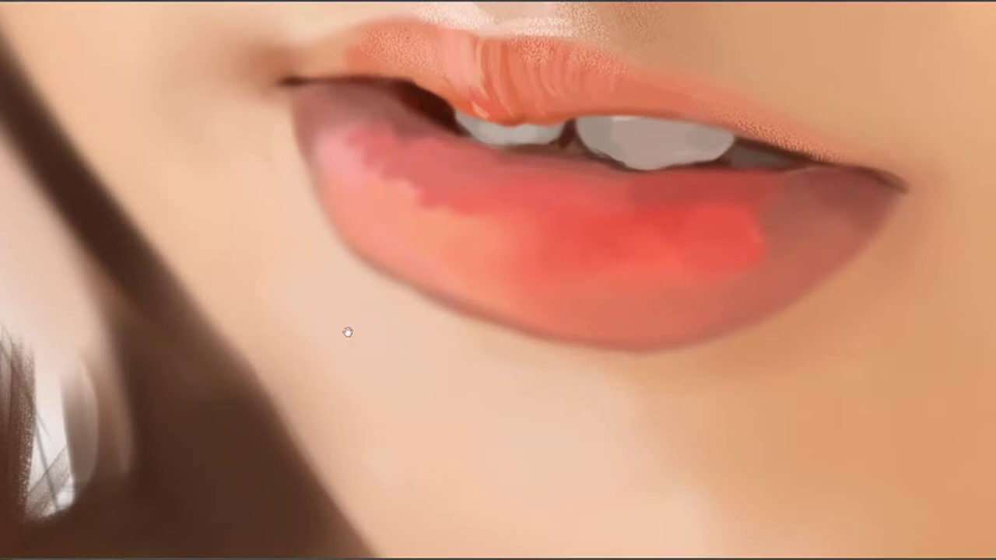
Soften the dark left outline of the lower lip with sampled colour and a smaller brush
{"action": "left_click_drag", "start_coordinate": [477, 276], "coordinate": [483, 310]}
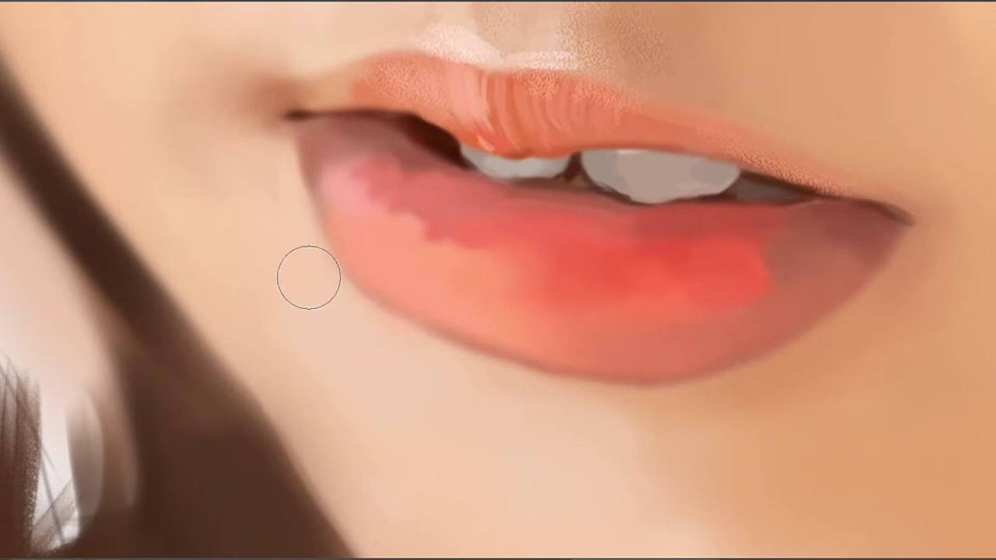
{"action": "left_click_drag", "start_coordinate": [391, 314], "coordinate": [495, 325]}
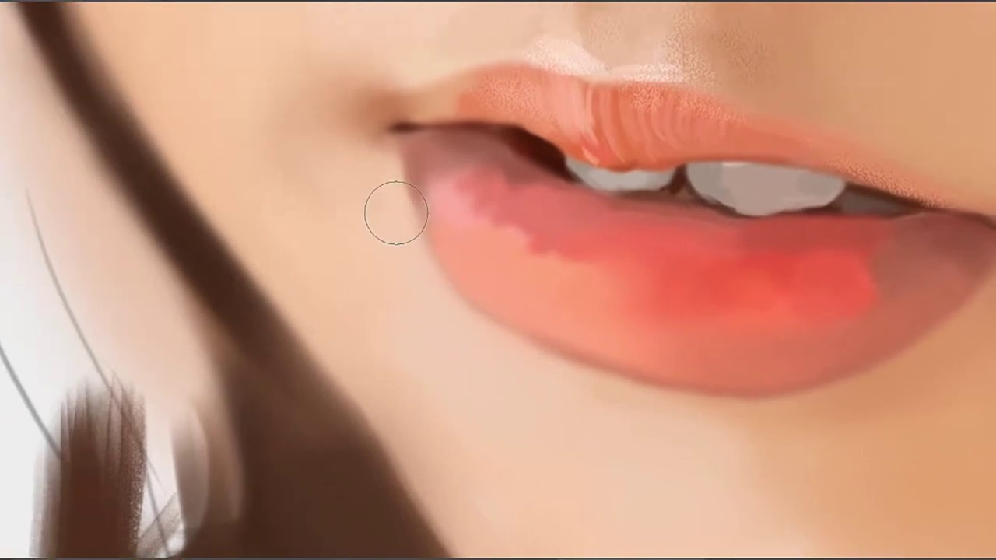
{"action": "key", "text": "bracketleft"}
{"action": "key", "text": "bracketleft"}
{"action": "key", "text": "bracketleft"}
{"action": "key", "text": "bracketleft"}
{"action": "left_click", "coordinate": [396, 205], "text": "alt"}
{"action": "left_click_drag", "start_coordinate": [503, 145], "coordinate": [472, 187]}
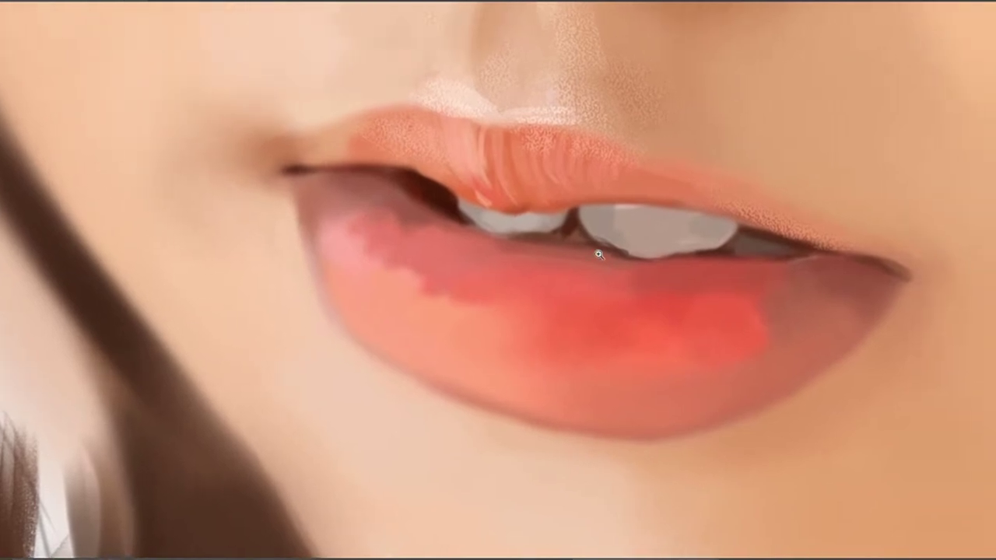
Paint fine light pink strokes at the left corner of the lower lip with a much smaller brush
{"action": "left_click_drag", "start_coordinate": [598, 255], "coordinate": [525, 268]}
{"action": "mouse_move", "coordinate": [529, 272]}
{"action": "left_mouse_down"}
{"action": "mouse_move", "coordinate": [480, 289]}
{"action": "mouse_move", "coordinate": [578, 314]}
{"action": "mouse_move", "coordinate": [591, 341]}
{"action": "left_mouse_up"}
{"action": "mouse_move", "coordinate": [591, 341]}
{"action": "left_mouse_down"}
{"action": "mouse_move", "coordinate": [613, 294]}
{"action": "mouse_move", "coordinate": [593, 329]}
{"action": "mouse_move", "coordinate": [532, 255]}
{"action": "left_mouse_up"}
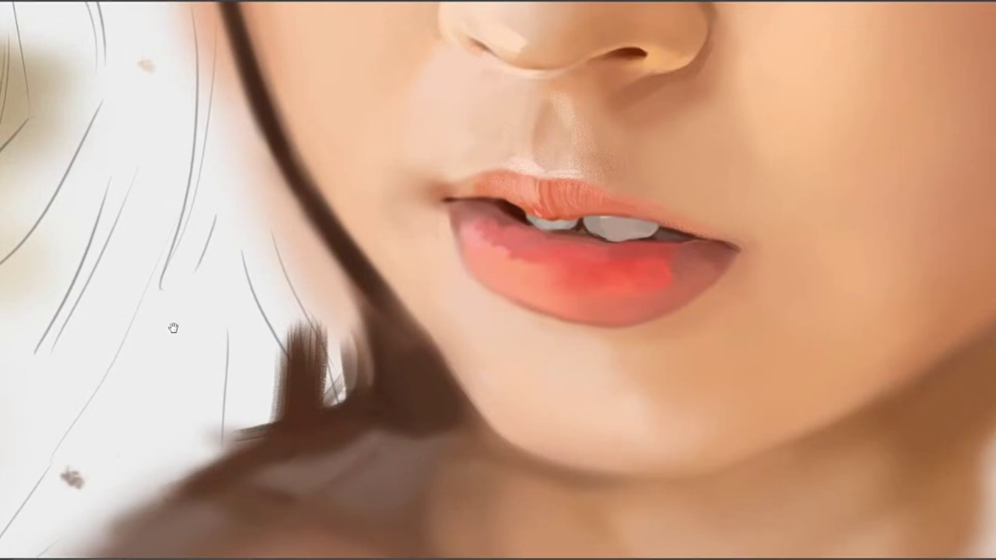
{"action": "mouse_move", "coordinate": [466, 253]}
{"action": "left_mouse_down"}
{"action": "mouse_move", "coordinate": [504, 248]}
{"action": "mouse_move", "coordinate": [484, 240]}
{"action": "mouse_move", "coordinate": [434, 273]}
{"action": "left_mouse_up"}
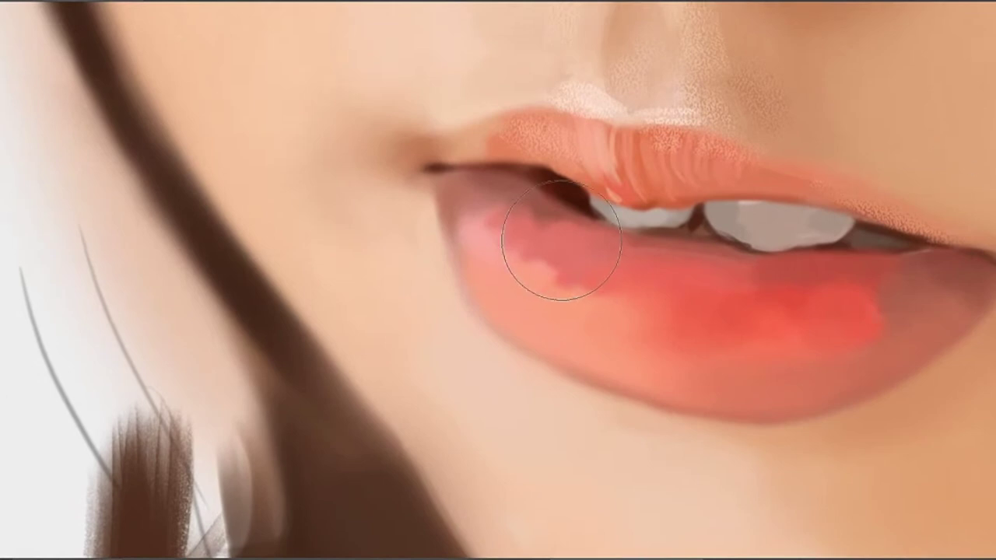
{"action": "key", "text": "bracketleft"}
{"action": "key", "text": "bracketleft"}
{"action": "key", "text": "bracketleft"}
{"action": "key", "text": "bracketleft"}
{"action": "key", "text": "bracketleft"}
{"action": "key", "text": "bracketleft"}
{"action": "key", "text": "bracketleft"}
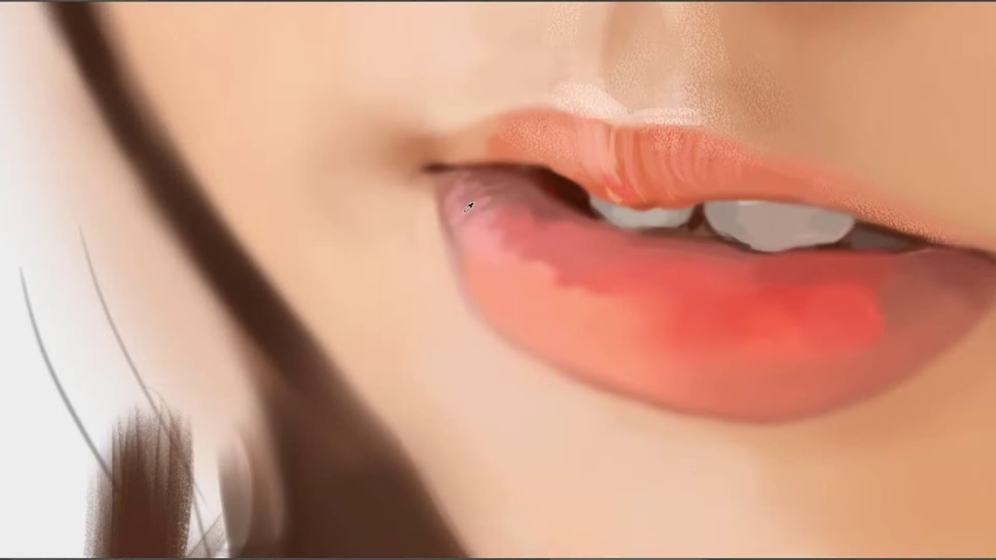
{"action": "mouse_move", "coordinate": [499, 194]}
{"action": "left_mouse_down"}
{"action": "mouse_move", "coordinate": [470, 187]}
{"action": "mouse_move", "coordinate": [451, 195]}
{"action": "left_mouse_up"}
{"action": "left_click", "coordinate": [457, 187], "text": "alt"}
{"action": "mouse_move", "coordinate": [434, 184]}
{"action": "left_mouse_down"}
{"action": "mouse_move", "coordinate": [470, 179]}
{"action": "mouse_move", "coordinate": [455, 187]}
{"action": "left_mouse_up"}
{"action": "left_click", "coordinate": [445, 190], "text": "alt"}
Add short pale pink highlight strokes along the boundary of the red and peach areas on the lower lip's left half
{"action": "left_click_drag", "start_coordinate": [520, 223], "coordinate": [463, 181]}
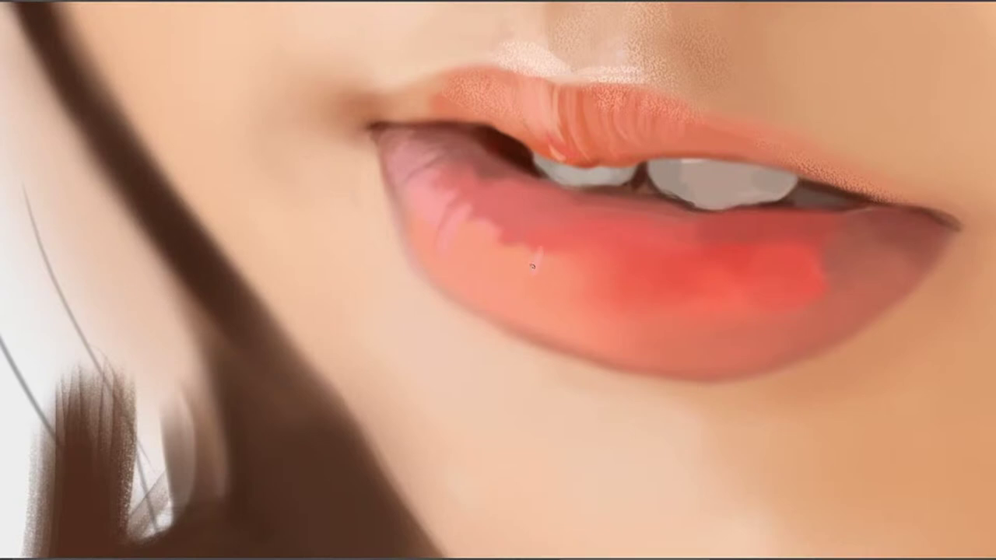
{"action": "mouse_move", "coordinate": [557, 238]}
{"action": "left_mouse_down"}
{"action": "mouse_move", "coordinate": [553, 255]}
{"action": "mouse_move", "coordinate": [577, 271]}
{"action": "left_mouse_up"}
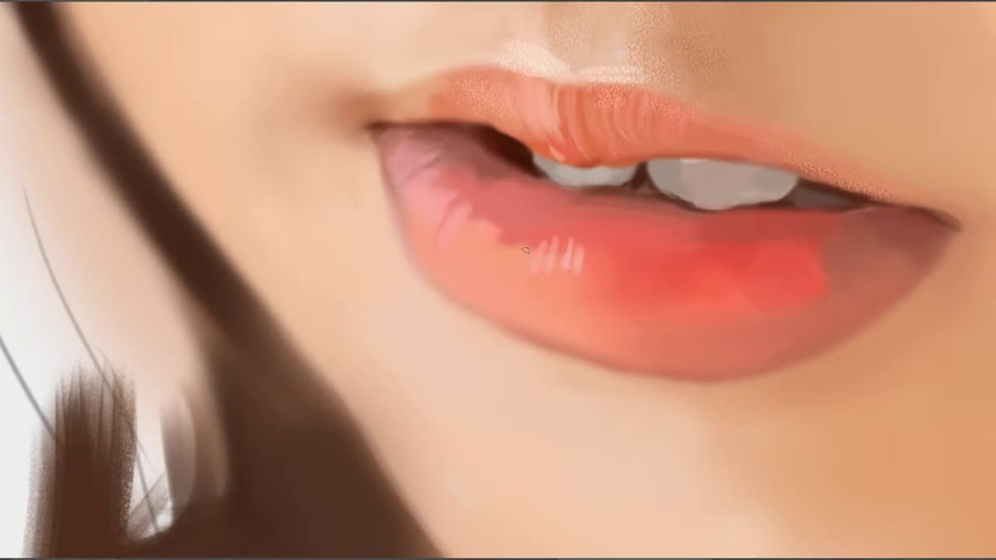
{"action": "mouse_move", "coordinate": [520, 252]}
{"action": "left_mouse_down"}
{"action": "mouse_move", "coordinate": [511, 301]}
{"action": "mouse_move", "coordinate": [520, 268]}
{"action": "left_mouse_up"}
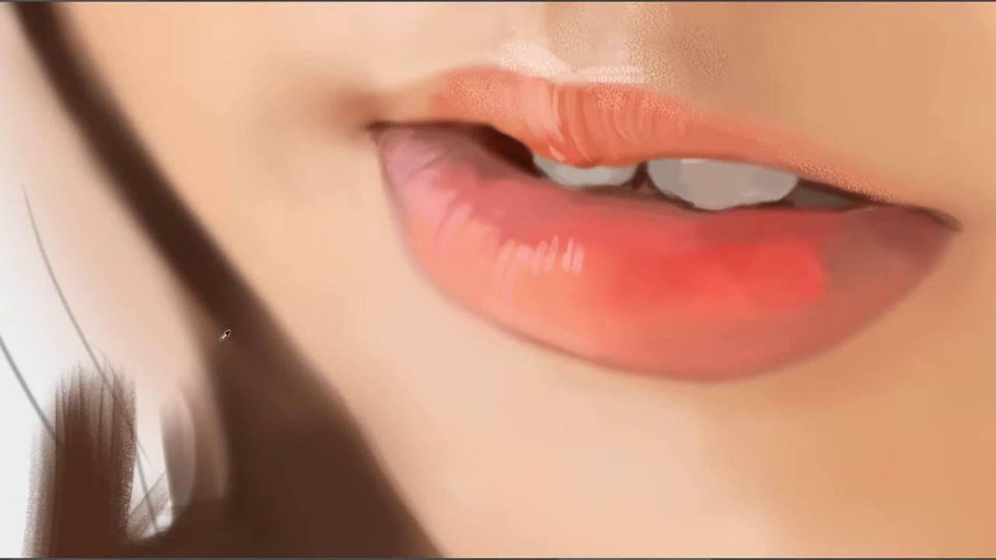
Refine the lower contour of the lower lip with a thin brush stroke along its bottom edge
{"action": "left_click_drag", "start_coordinate": [686, 349], "coordinate": [614, 323]}
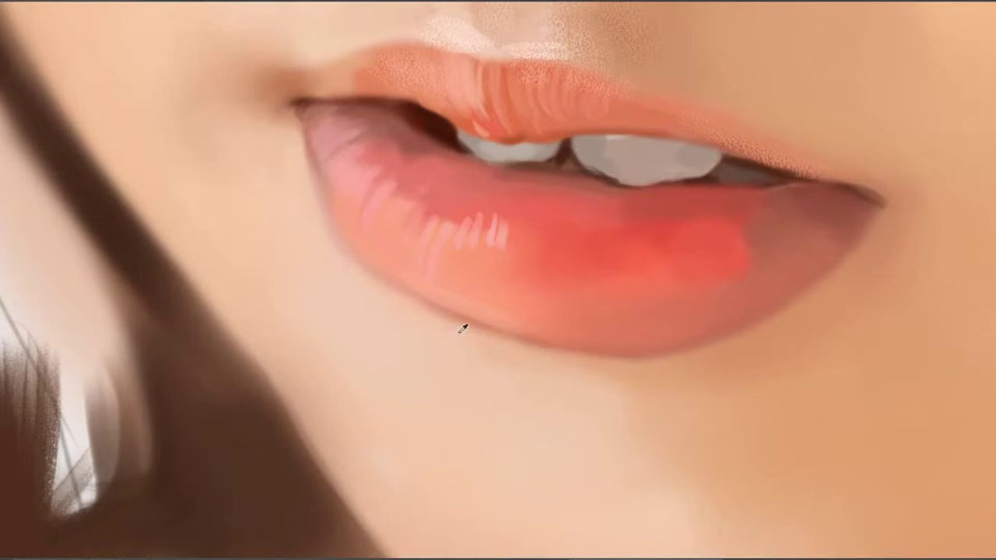
{"action": "mouse_move", "coordinate": [493, 337]}
{"action": "left_mouse_down"}
{"action": "mouse_move", "coordinate": [611, 363]}
{"action": "mouse_move", "coordinate": [589, 359]}
{"action": "left_mouse_up"}
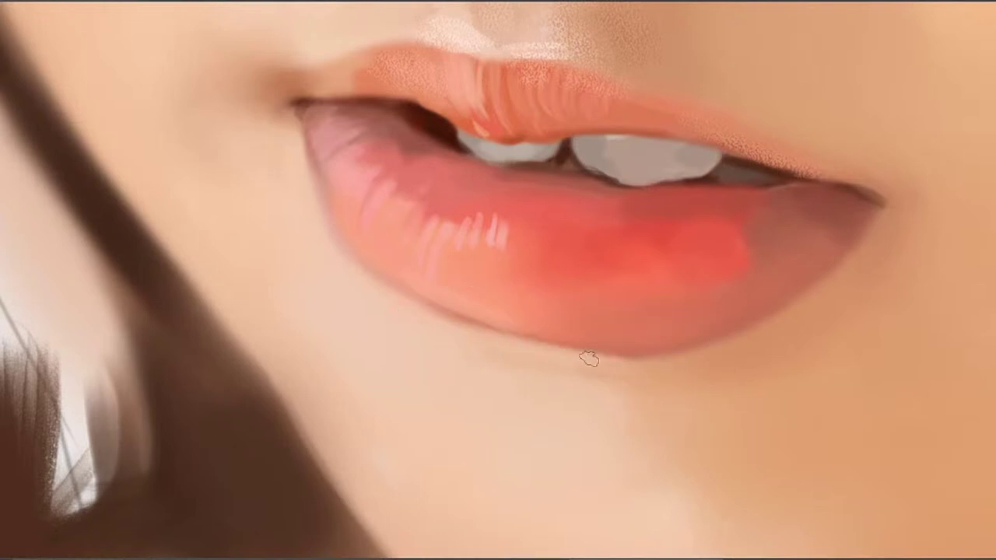
Trim the lower lip's bottom contour by painting sampled light skin colour just beneath it
{"action": "left_click", "coordinate": [568, 354], "text": "alt"}
{"action": "left_click_drag", "start_coordinate": [714, 359], "coordinate": [596, 376]}
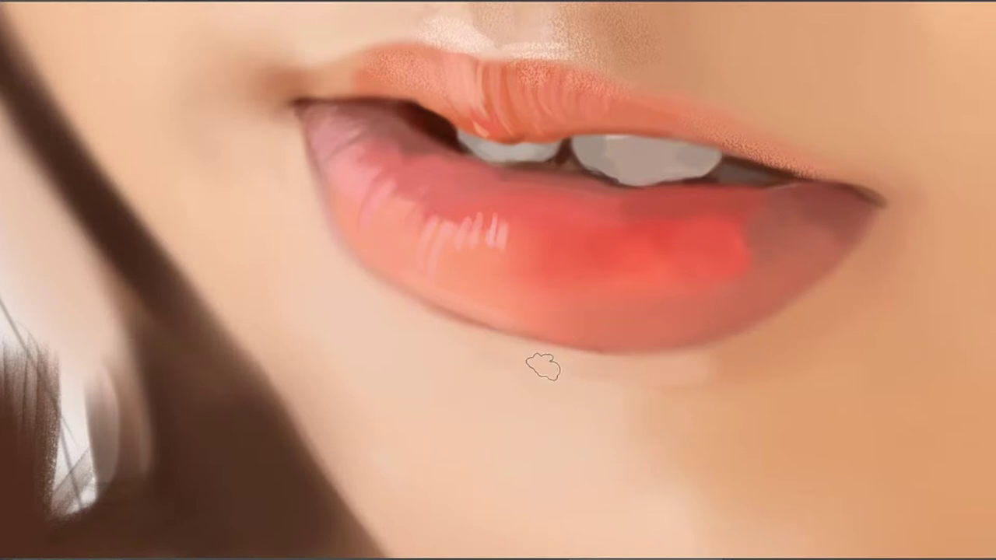
{"action": "key", "text": "bracketright"}
{"action": "key", "text": "bracketright"}
Paint short light pink highlight strokes at the centre of the lower lip's red area with a smaller brush
{"action": "key", "text": "bracketleft"}
{"action": "key", "text": "bracketleft"}
{"action": "left_click", "coordinate": [500, 238], "text": "alt"}
{"action": "mouse_move", "coordinate": [560, 244]}
{"action": "left_mouse_down"}
{"action": "mouse_move", "coordinate": [572, 266]}
{"action": "mouse_move", "coordinate": [576, 244]}
{"action": "mouse_move", "coordinate": [579, 267]}
{"action": "mouse_move", "coordinate": [598, 259]}
{"action": "mouse_move", "coordinate": [567, 231]}
{"action": "mouse_move", "coordinate": [581, 258]}
{"action": "mouse_move", "coordinate": [571, 238]}
{"action": "mouse_move", "coordinate": [577, 251]}
{"action": "mouse_move", "coordinate": [577, 199]}
{"action": "mouse_move", "coordinate": [577, 257]}
{"action": "mouse_move", "coordinate": [612, 243]}
{"action": "mouse_move", "coordinate": [597, 263]}
{"action": "left_mouse_up"}
{"action": "key", "text": "ctrl+z"}
{"action": "mouse_move", "coordinate": [608, 231]}
{"action": "left_mouse_down"}
{"action": "mouse_move", "coordinate": [601, 196]}
{"action": "mouse_move", "coordinate": [609, 261]}
{"action": "mouse_move", "coordinate": [601, 264]}
{"action": "mouse_move", "coordinate": [598, 237]}
{"action": "mouse_move", "coordinate": [598, 272]}
{"action": "mouse_move", "coordinate": [552, 260]}
{"action": "left_mouse_up"}
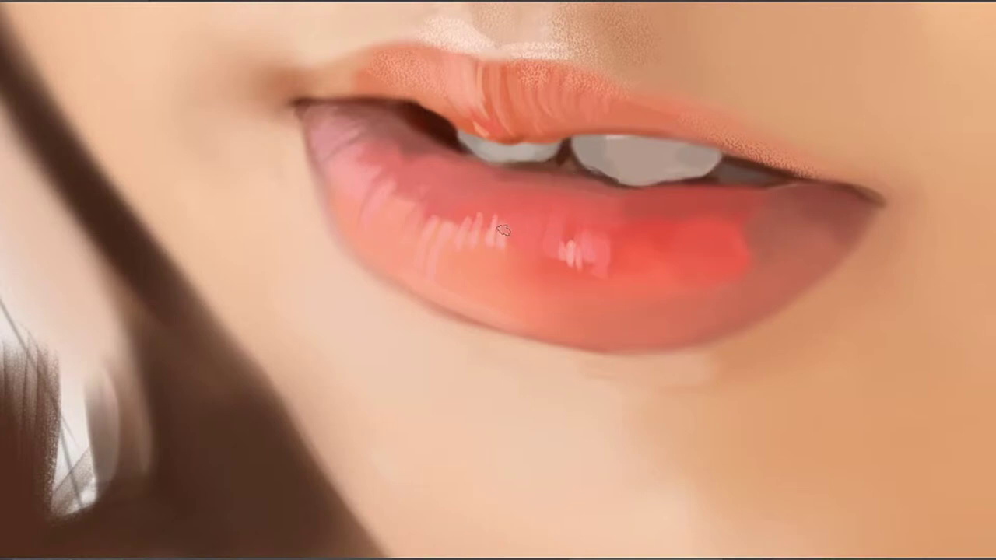
{"action": "left_click_drag", "start_coordinate": [503, 219], "coordinate": [496, 246]}
Soften the lower lip's inner edge just below the teeth with sampled muted red tones
{"action": "left_click_drag", "start_coordinate": [457, 168], "coordinate": [466, 196]}
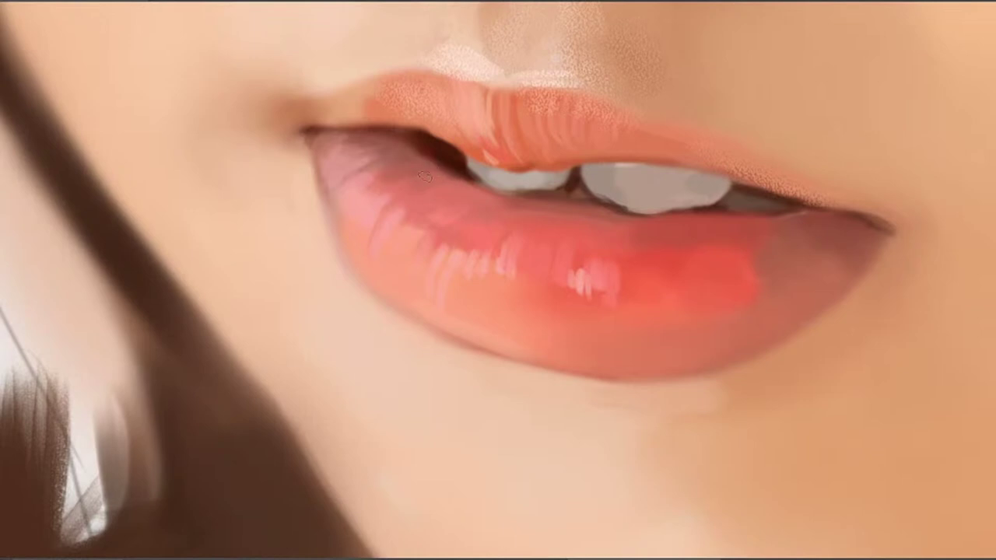
{"action": "left_click_drag", "start_coordinate": [608, 216], "coordinate": [567, 216]}
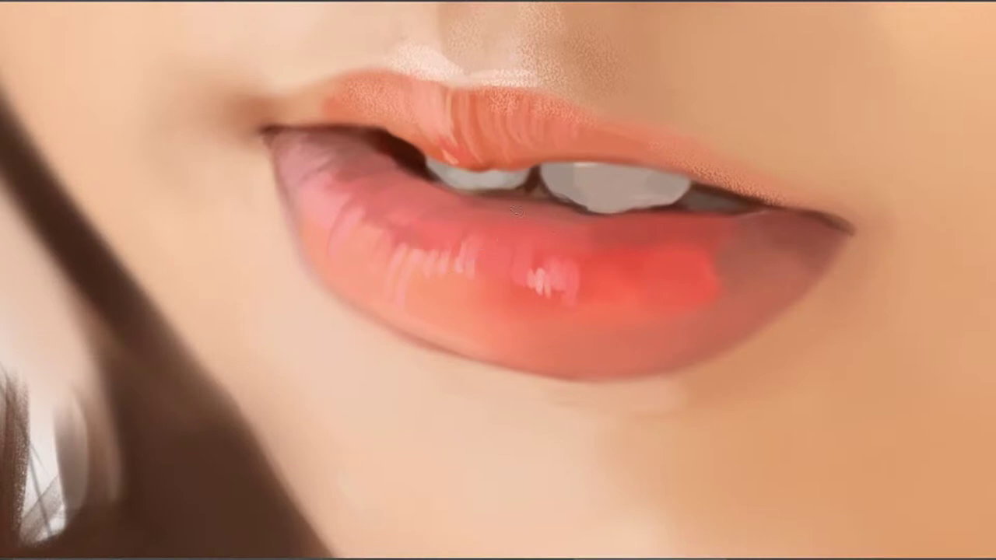
{"action": "left_click_drag", "start_coordinate": [506, 204], "coordinate": [584, 221]}
{"action": "key", "text": "ctrl+z"}
{"action": "left_click", "coordinate": [520, 225], "text": "alt"}
{"action": "left_click", "coordinate": [526, 211], "text": "alt"}
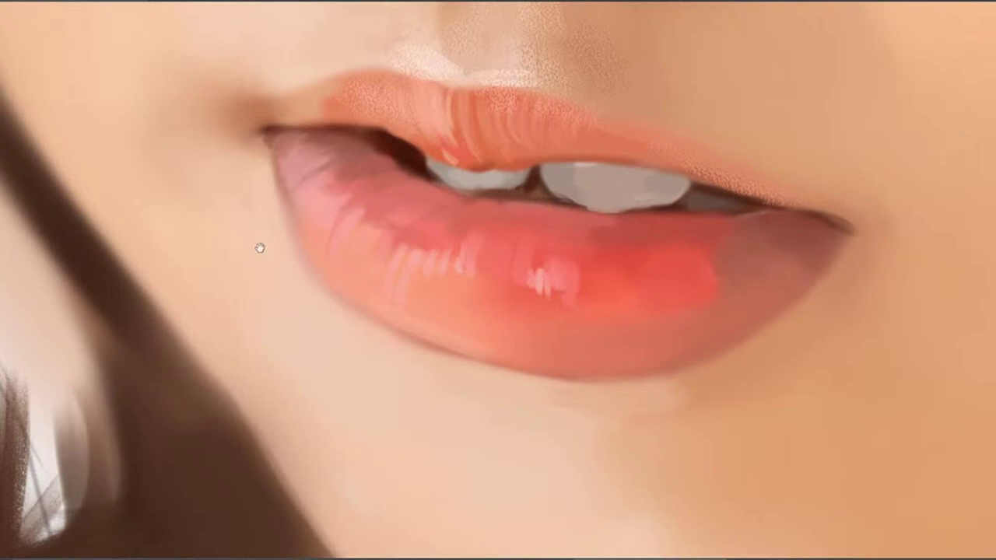
Paint fine vertical peach streaks rising from the bottom edge at the centre of the lower lip
{"action": "left_click_drag", "start_coordinate": [646, 239], "coordinate": [585, 231]}
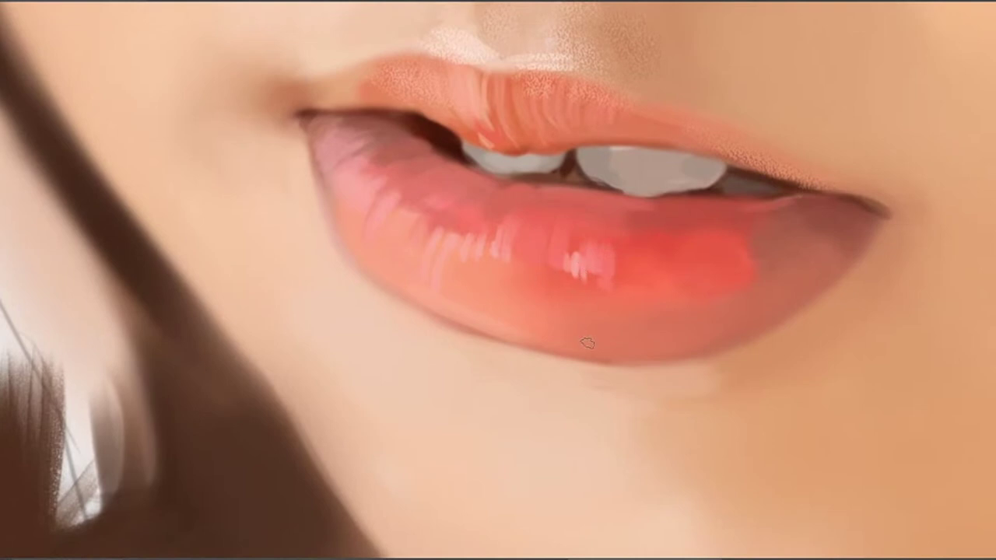
{"action": "left_click_drag", "start_coordinate": [586, 349], "coordinate": [584, 315]}
{"action": "key", "text": "ctrl+z"}
{"action": "left_click_drag", "start_coordinate": [582, 351], "coordinate": [579, 326]}
{"action": "left_click", "coordinate": [573, 332], "text": "alt"}
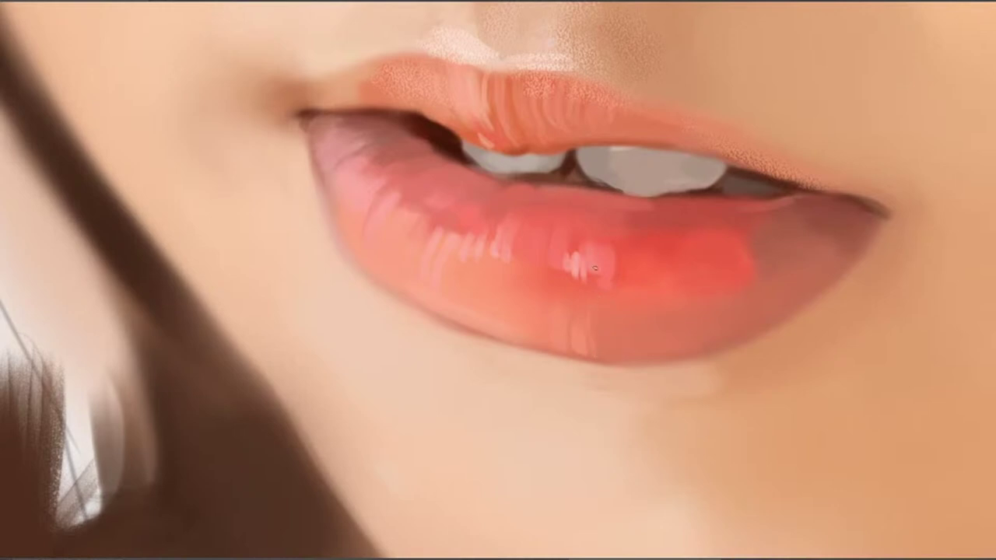
{"action": "left_click_drag", "start_coordinate": [595, 361], "coordinate": [593, 329]}
{"action": "left_click_drag", "start_coordinate": [608, 356], "coordinate": [601, 348]}
{"action": "left_click_drag", "start_coordinate": [621, 357], "coordinate": [618, 313]}
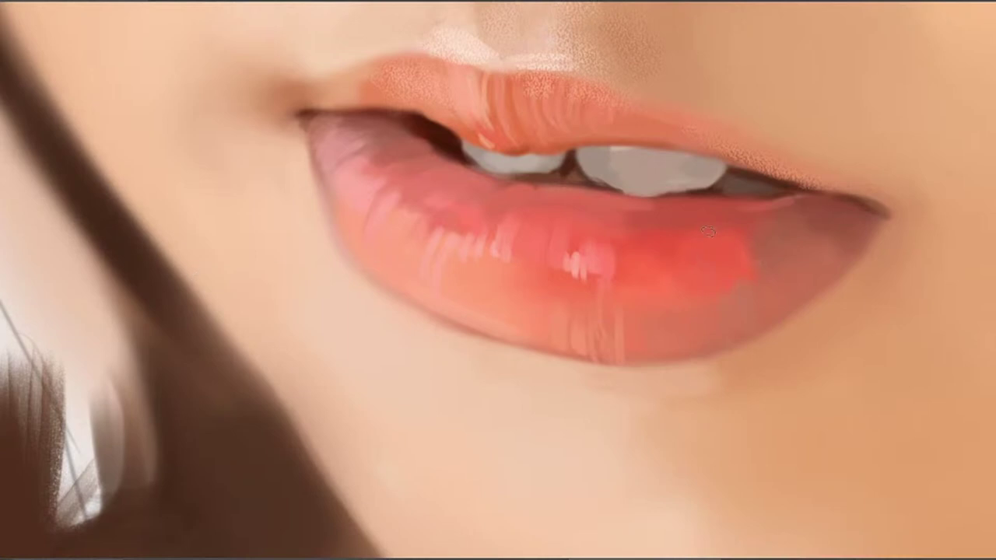
Paint two dark red curved creases through the bright red area on the lower lip's right half
{"action": "left_click_drag", "start_coordinate": [699, 241], "coordinate": [708, 291]}
{"action": "key", "text": "ctrl+z"}
{"action": "left_click_drag", "start_coordinate": [704, 238], "coordinate": [717, 295]}
{"action": "left_click_drag", "start_coordinate": [652, 240], "coordinate": [664, 309]}
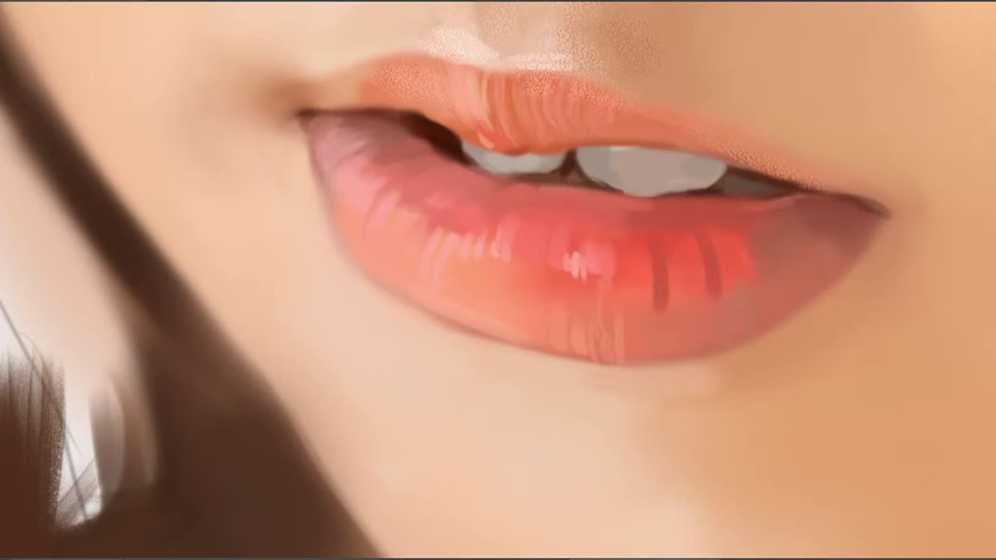
{"action": "key", "text": "ctrl+z"}
{"action": "left_click_drag", "start_coordinate": [660, 240], "coordinate": [673, 316]}
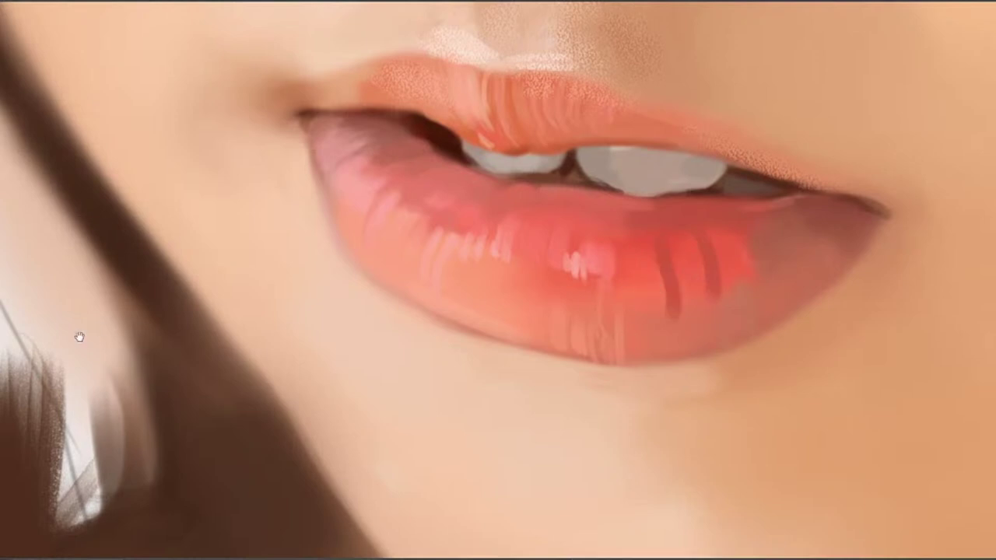
Add dark crease strokes near the right corner of the lower lip using sampled mauve tones
{"action": "left_click_drag", "start_coordinate": [825, 214], "coordinate": [817, 231]}
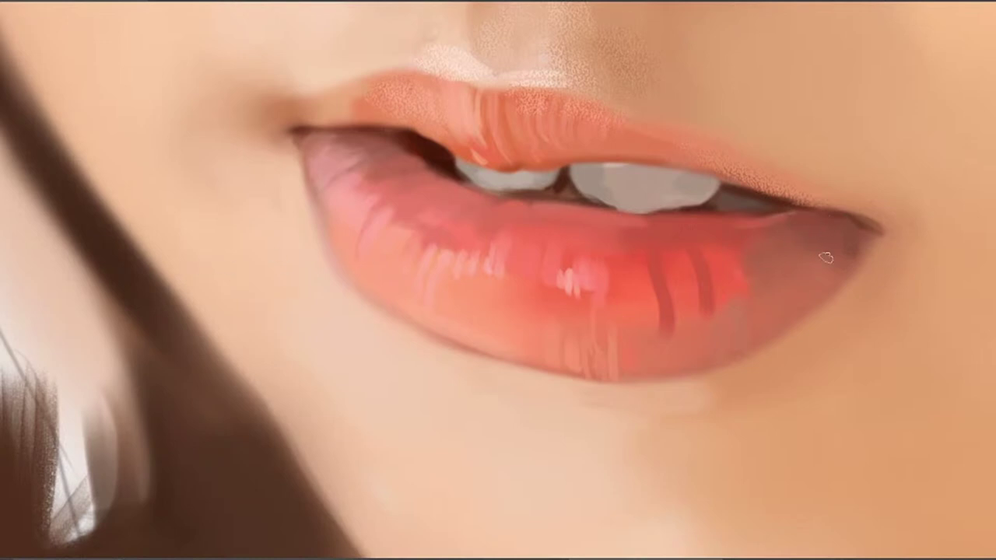
{"action": "left_click_drag", "start_coordinate": [818, 232], "coordinate": [833, 262]}
{"action": "key", "text": "ctrl+z"}
{"action": "left_click", "coordinate": [815, 210], "text": "alt"}
{"action": "left_click", "coordinate": [843, 266], "text": "alt"}
{"action": "left_click_drag", "start_coordinate": [838, 227], "coordinate": [836, 257]}
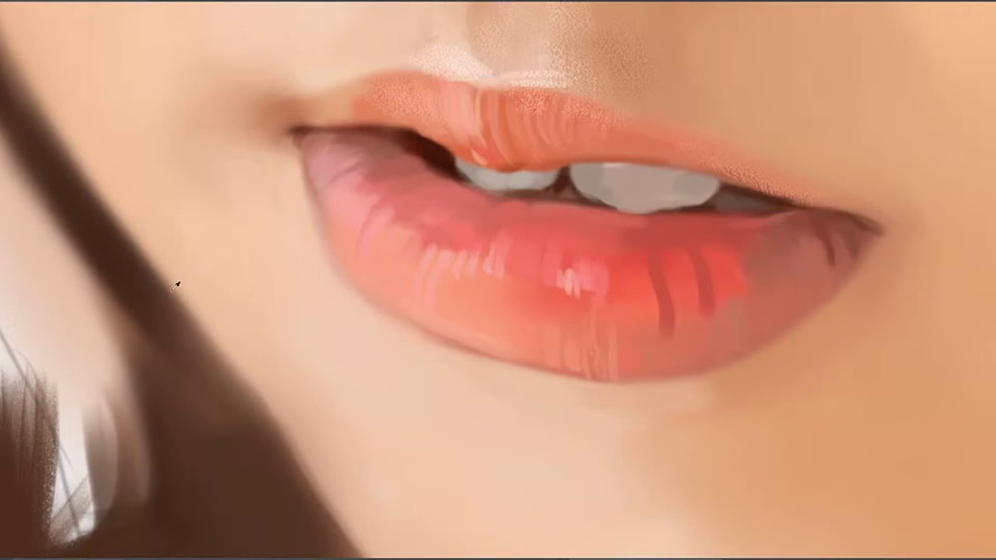
Paint pale pink highlight strokes on the shaded part of the lower lip beside the right corner
{"action": "mouse_move", "coordinate": [802, 300]}
{"action": "left_mouse_down"}
{"action": "mouse_move", "coordinate": [804, 245]}
{"action": "mouse_move", "coordinate": [793, 248]}
{"action": "mouse_move", "coordinate": [807, 280]}
{"action": "mouse_move", "coordinate": [789, 241]}
{"action": "left_mouse_up"}
{"action": "key", "text": "ctrl+z"}
{"action": "key", "text": "ctrl+z"}
{"action": "key", "text": "ctrl+z"}
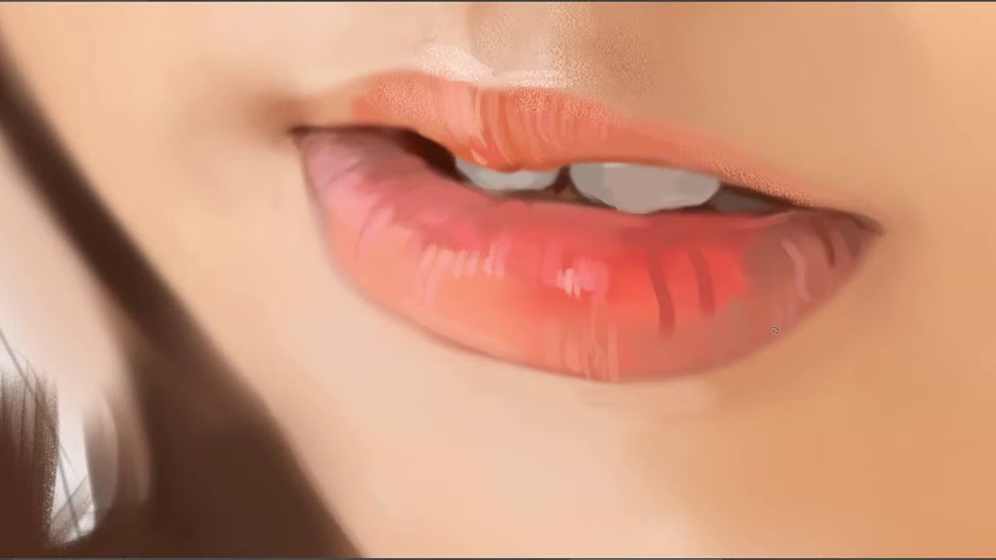
{"action": "left_click", "coordinate": [829, 241], "text": "alt"}
{"action": "key", "text": "ctrl+z"}
Add a dark crease at the right edge of the bright red area and tone the pale highlight beside it
{"action": "left_click_drag", "start_coordinate": [749, 261], "coordinate": [756, 302]}
{"action": "key", "text": "ctrl+z"}
{"action": "left_click_drag", "start_coordinate": [747, 253], "coordinate": [753, 302]}
{"action": "left_click_drag", "start_coordinate": [791, 262], "coordinate": [795, 289]}
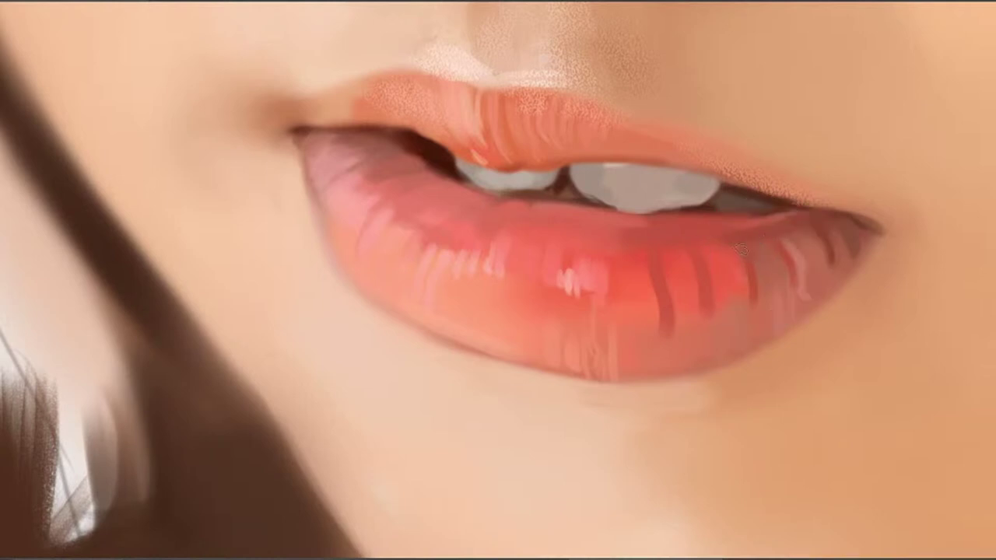
Refine the dark creases in the lower lip's bright red area, thinning them and adding light strokes along their edges
{"action": "left_click_drag", "start_coordinate": [711, 240], "coordinate": [763, 245]}
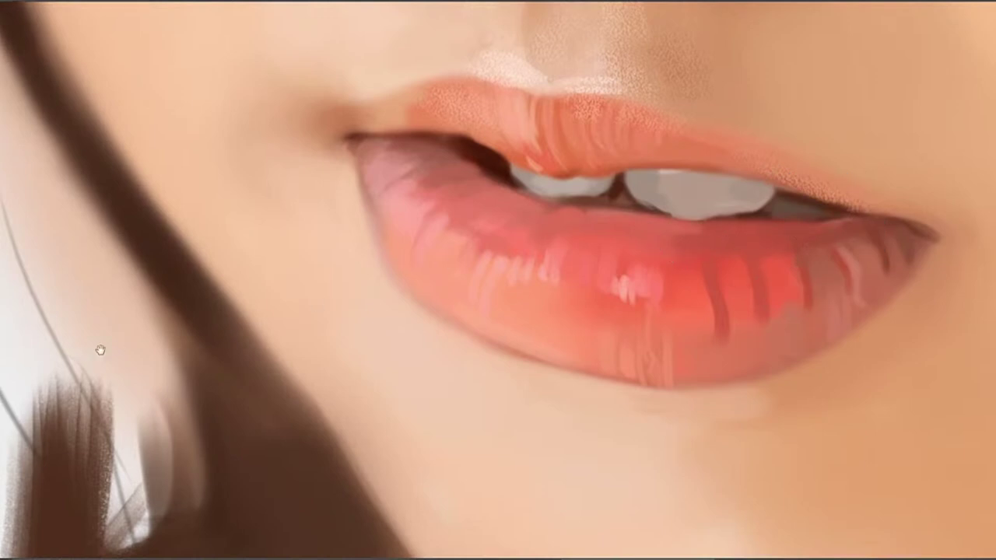
{"action": "left_click_drag", "start_coordinate": [698, 281], "coordinate": [701, 294]}
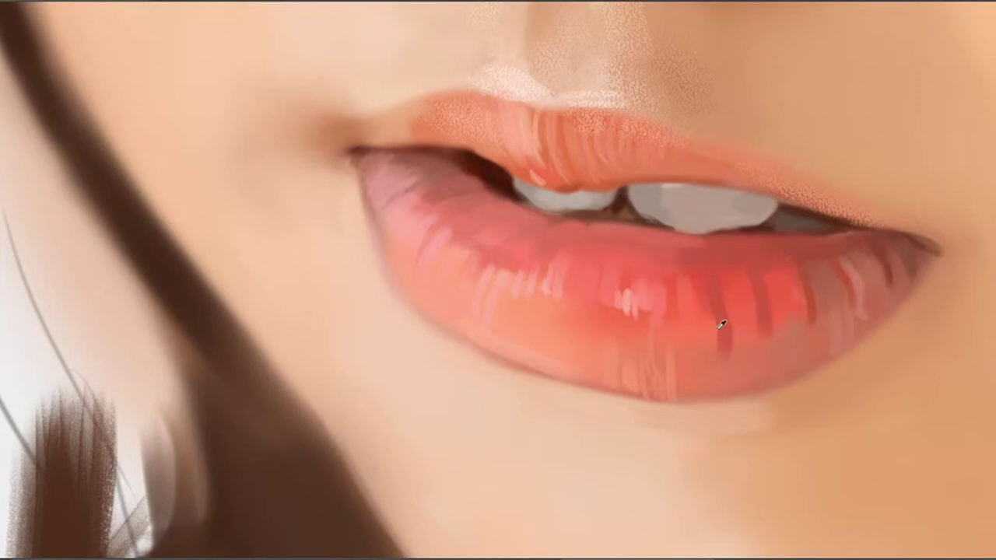
{"action": "left_click", "coordinate": [658, 311], "text": "alt"}
{"action": "left_click_drag", "start_coordinate": [728, 357], "coordinate": [726, 301]}
{"action": "key", "text": "ctrl+z"}
{"action": "key", "text": "ctrl+z"}
{"action": "mouse_move", "coordinate": [725, 293]}
{"action": "left_mouse_down"}
{"action": "mouse_move", "coordinate": [732, 321]}
{"action": "mouse_move", "coordinate": [721, 303]}
{"action": "mouse_move", "coordinate": [729, 317]}
{"action": "mouse_move", "coordinate": [719, 365]}
{"action": "left_mouse_up"}
{"action": "key", "text": "ctrl+z"}
{"action": "left_click_drag", "start_coordinate": [764, 283], "coordinate": [768, 339]}
{"action": "key", "text": "ctrl+z"}
{"action": "left_click_drag", "start_coordinate": [765, 284], "coordinate": [770, 341]}
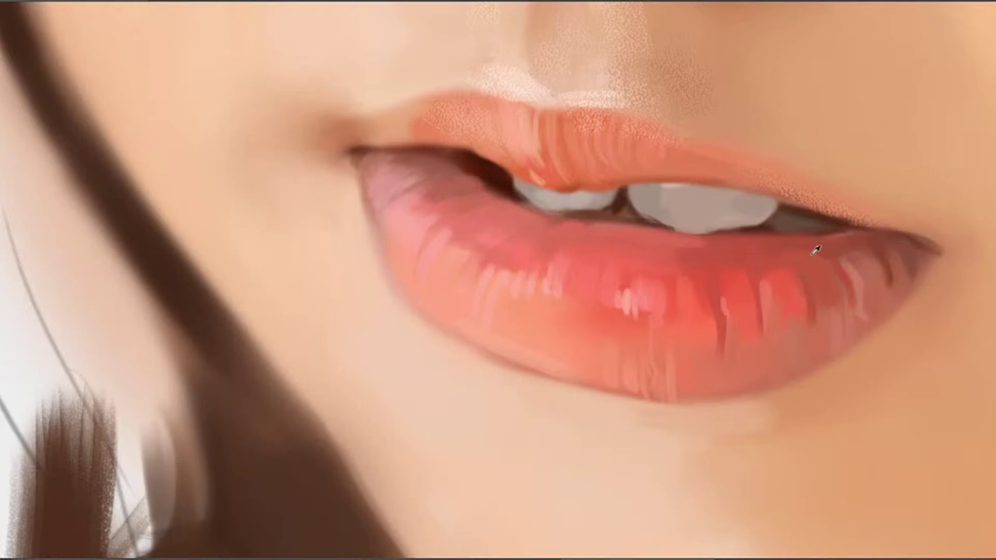
Paint short orange-pink strokes between the central highlight and the first dark crease of the lower lip
{"action": "left_click", "coordinate": [783, 274], "text": "alt"}
{"action": "left_click_drag", "start_coordinate": [703, 277], "coordinate": [703, 311]}
{"action": "left_click_drag", "start_coordinate": [677, 283], "coordinate": [683, 306]}
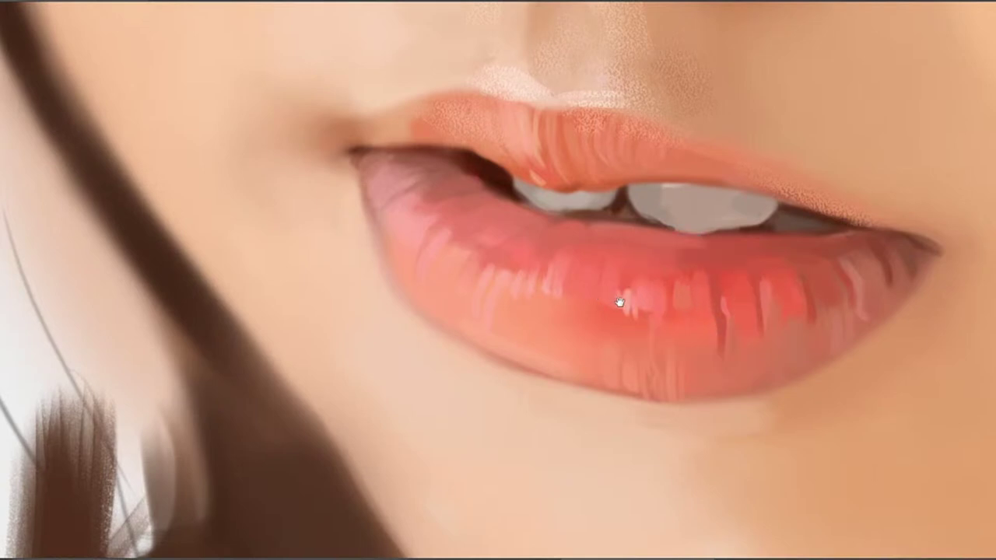
Extend the row of fine pink highlight strokes to the left of the lower lip's central highlight
{"action": "left_click_drag", "start_coordinate": [577, 285], "coordinate": [648, 295]}
{"action": "left_click", "coordinate": [698, 315], "text": "alt"}
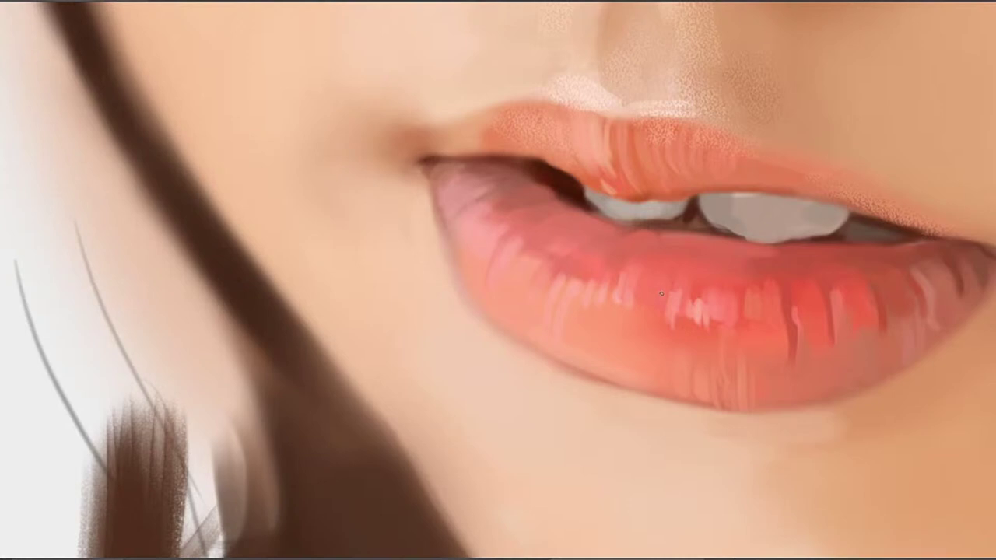
{"action": "mouse_move", "coordinate": [662, 300]}
{"action": "left_mouse_down"}
{"action": "mouse_move", "coordinate": [662, 281]}
{"action": "mouse_move", "coordinate": [637, 286]}
{"action": "left_mouse_up"}
{"action": "left_click", "coordinate": [660, 306], "text": "alt"}
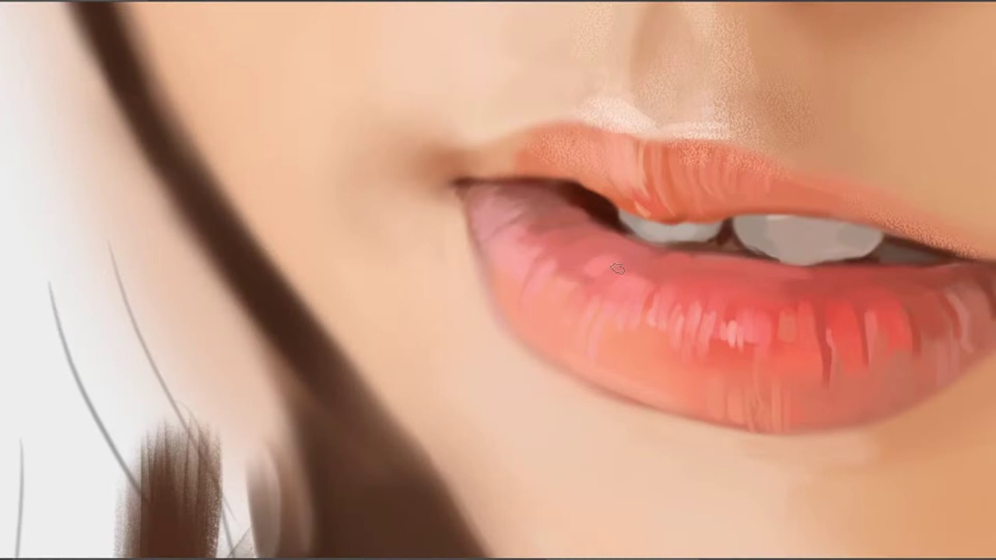
Blend sampled pink and mauve over the lower lip's upper left area and soften its left outline
{"action": "mouse_move", "coordinate": [607, 262]}
{"action": "left_mouse_down"}
{"action": "mouse_move", "coordinate": [599, 273]}
{"action": "mouse_move", "coordinate": [611, 269]}
{"action": "left_mouse_up"}
{"action": "left_click", "coordinate": [661, 278], "text": "alt"}
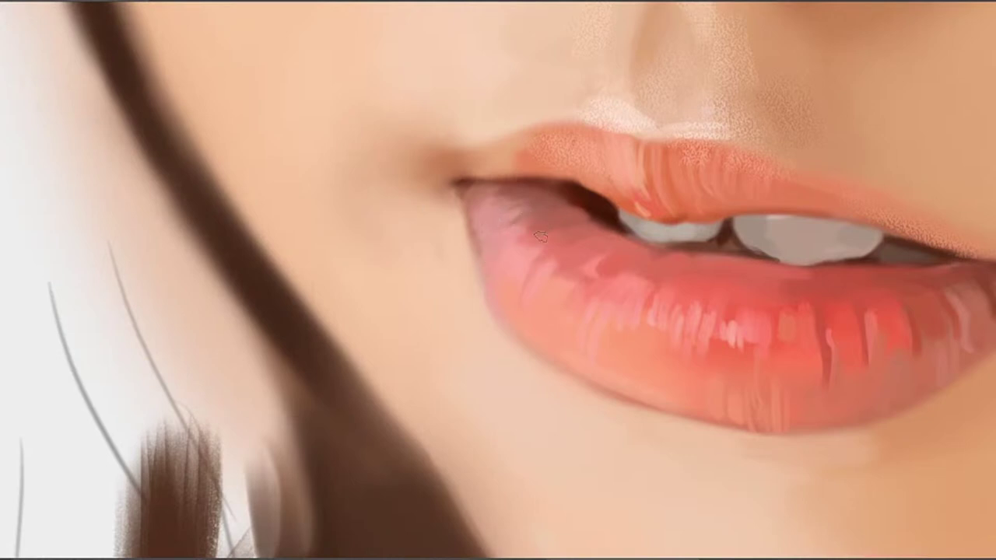
{"action": "left_click_drag", "start_coordinate": [520, 267], "coordinate": [489, 242]}
{"action": "left_click_drag", "start_coordinate": [473, 176], "coordinate": [480, 229]}
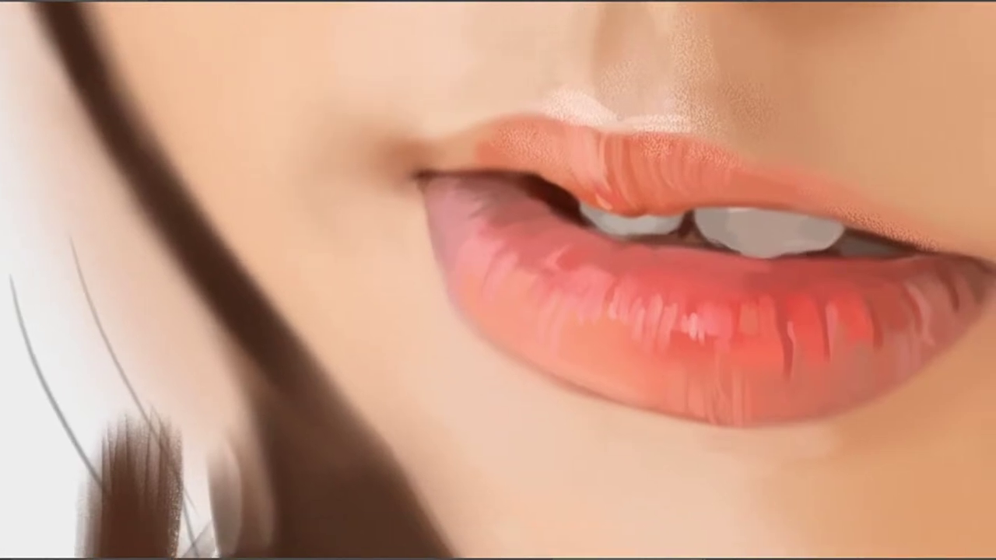
{"action": "left_click_drag", "start_coordinate": [443, 159], "coordinate": [470, 226]}
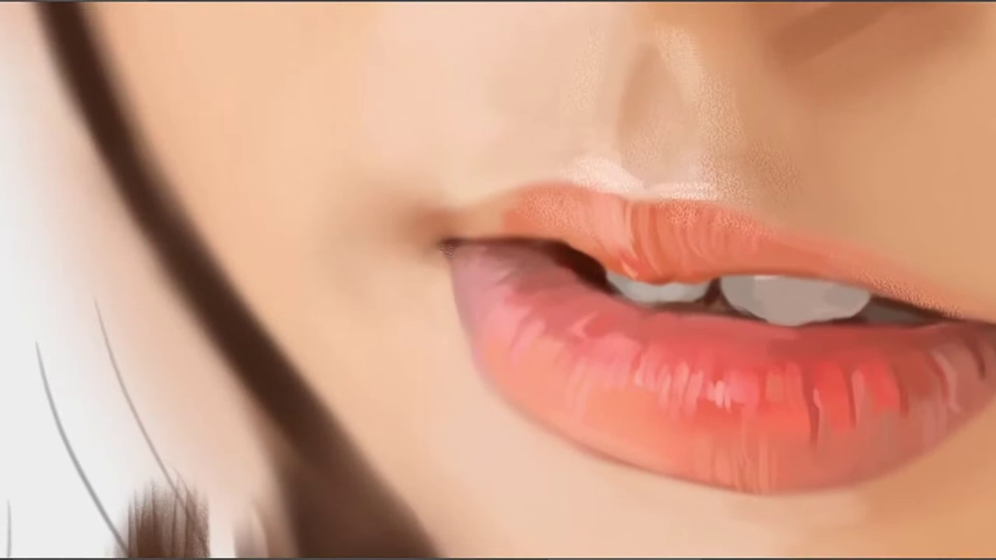
Blend the skin shading around the left corner of the mouth with sampled skin tones and a reduced round brush
{"action": "left_click_drag", "start_coordinate": [498, 253], "coordinate": [571, 223]}
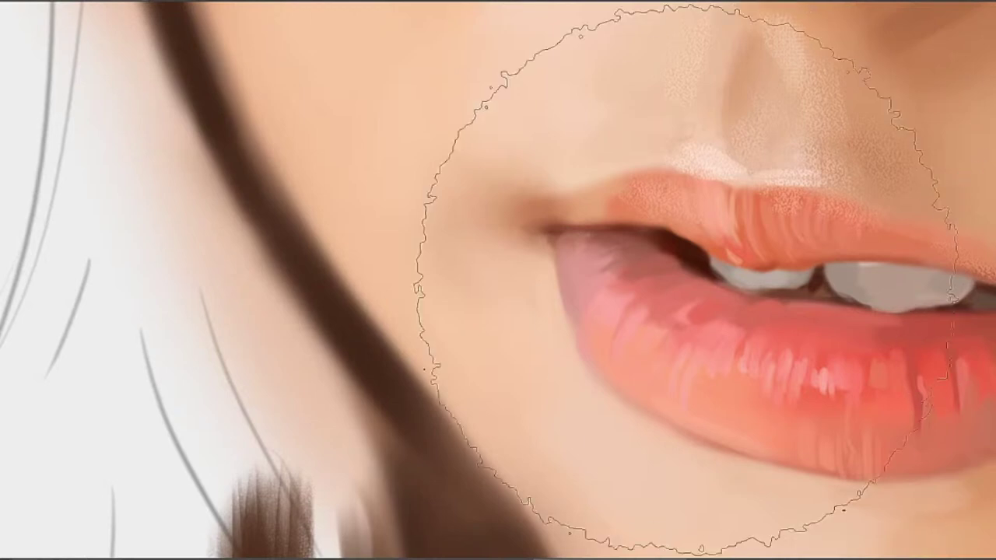
{"action": "key", "text": "["}
{"action": "key", "text": "["}
{"action": "key", "text": "["}
{"action": "key", "text": "["}
{"action": "key", "text": "["}
{"action": "key", "text": "["}
{"action": "key", "text": "["}
{"action": "key", "text": "["}
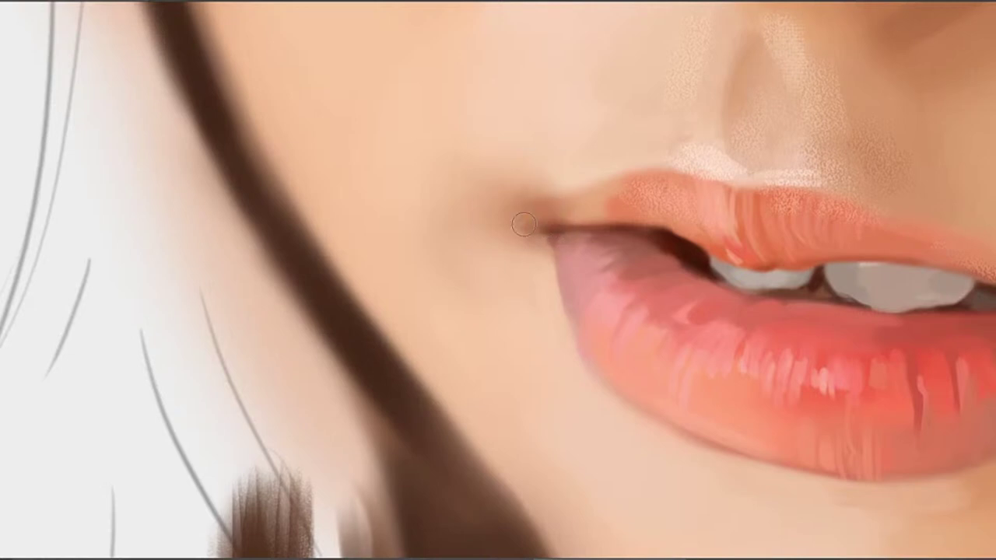
{"action": "left_click", "coordinate": [582, 210], "text": "alt"}
{"action": "left_click_drag", "start_coordinate": [579, 209], "coordinate": [526, 196]}
{"action": "left_click", "coordinate": [527, 188], "text": "alt"}
{"action": "mouse_move", "coordinate": [490, 215]}
{"action": "left_mouse_down"}
{"action": "mouse_move", "coordinate": [480, 197]}
{"action": "mouse_move", "coordinate": [471, 202]}
{"action": "mouse_move", "coordinate": [441, 252]}
{"action": "left_mouse_up"}
{"action": "left_click_drag", "start_coordinate": [540, 316], "coordinate": [415, 243]}
Blend sampled pink and peach into the left half of the lower lip with a small round brush
{"action": "key", "text": "bracketleft"}
{"action": "key", "text": "bracketleft"}
{"action": "key", "text": "bracketleft"}
{"action": "key", "text": "bracketleft"}
{"action": "key", "text": "bracketleft"}
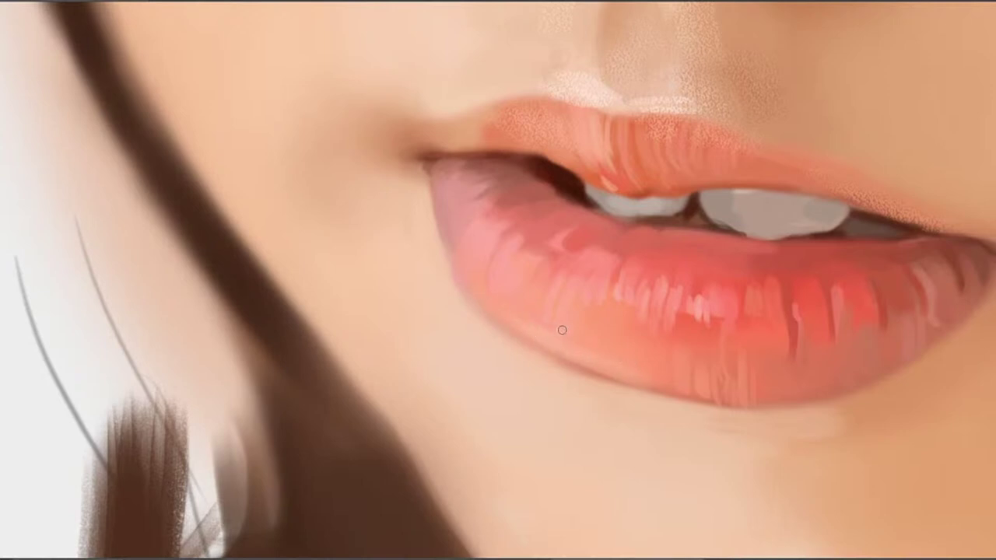
{"action": "left_click", "coordinate": [599, 272], "text": "alt"}
{"action": "left_click", "coordinate": [603, 290], "text": "alt"}
{"action": "left_click_drag", "start_coordinate": [642, 347], "coordinate": [565, 325]}
{"action": "left_click", "coordinate": [560, 327], "text": "alt"}
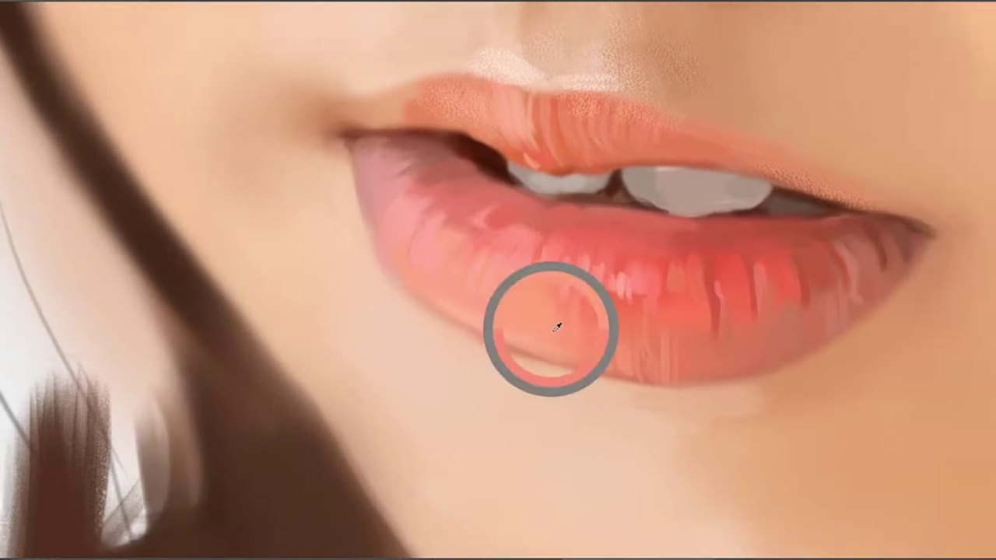
Paint vertical peach and coral streaks below the central highlights toward the lower lip's bottom edge
{"action": "left_click", "coordinate": [602, 329], "text": "alt"}
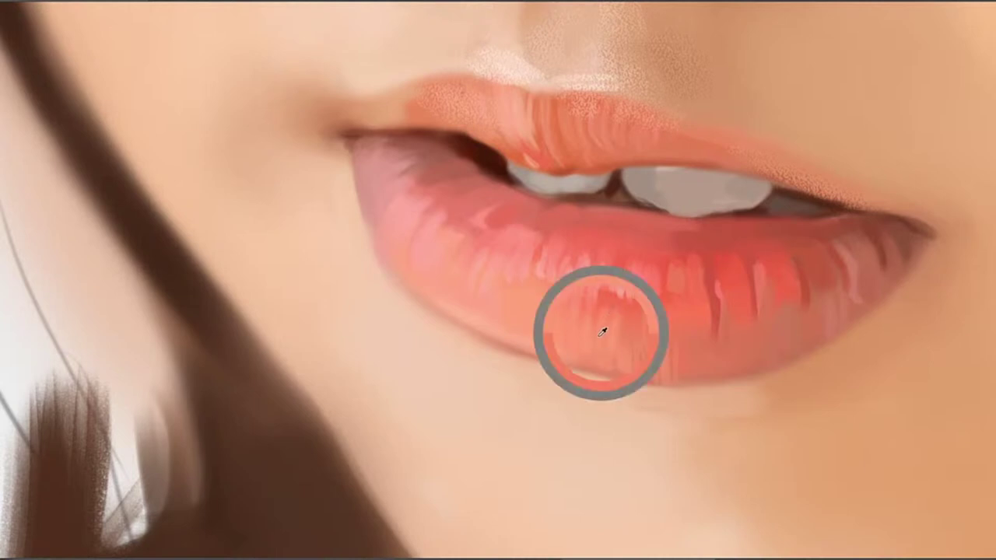
{"action": "left_click", "coordinate": [599, 329], "text": "alt"}
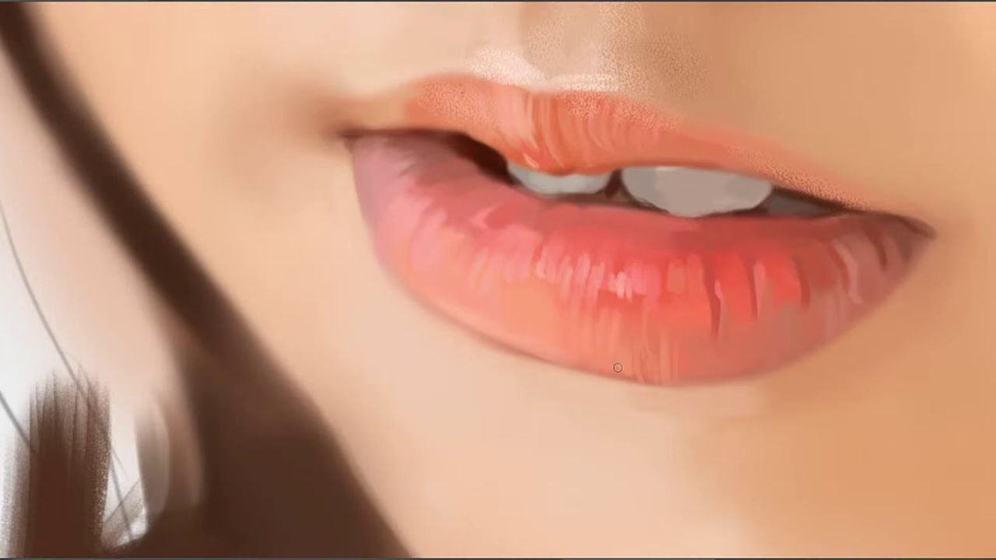
{"action": "left_click_drag", "start_coordinate": [592, 319], "coordinate": [525, 332]}
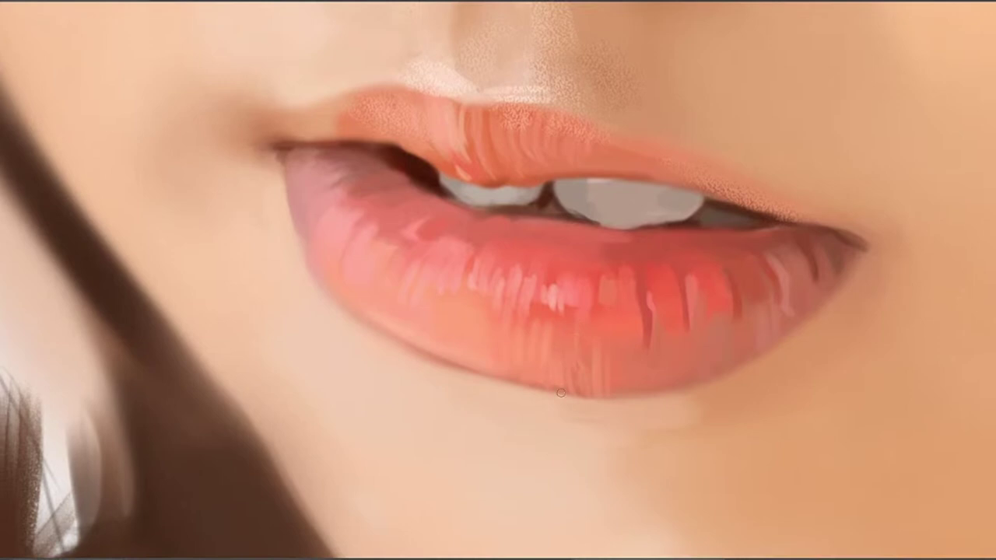
{"action": "left_click", "coordinate": [542, 318], "text": "alt"}
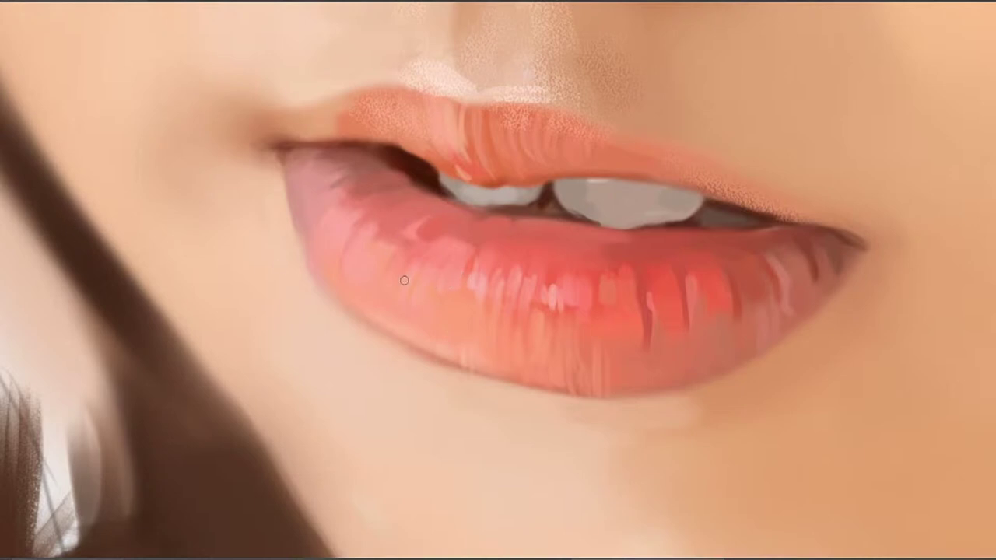
Brighten a highlight left of the lower lip's centre and blend softer pink into the area beside it
{"action": "left_click", "coordinate": [477, 280]}
{"action": "left_click", "coordinate": [441, 230], "text": "alt"}
{"action": "left_click", "coordinate": [431, 302], "text": "alt"}
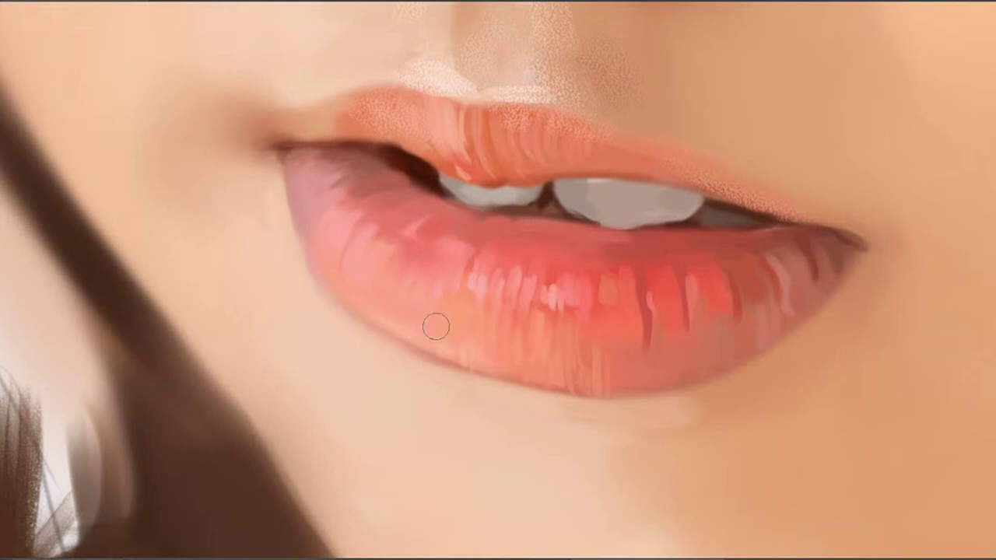
{"action": "left_click_drag", "start_coordinate": [573, 280], "coordinate": [499, 272]}
{"action": "left_click_drag", "start_coordinate": [565, 285], "coordinate": [528, 257]}
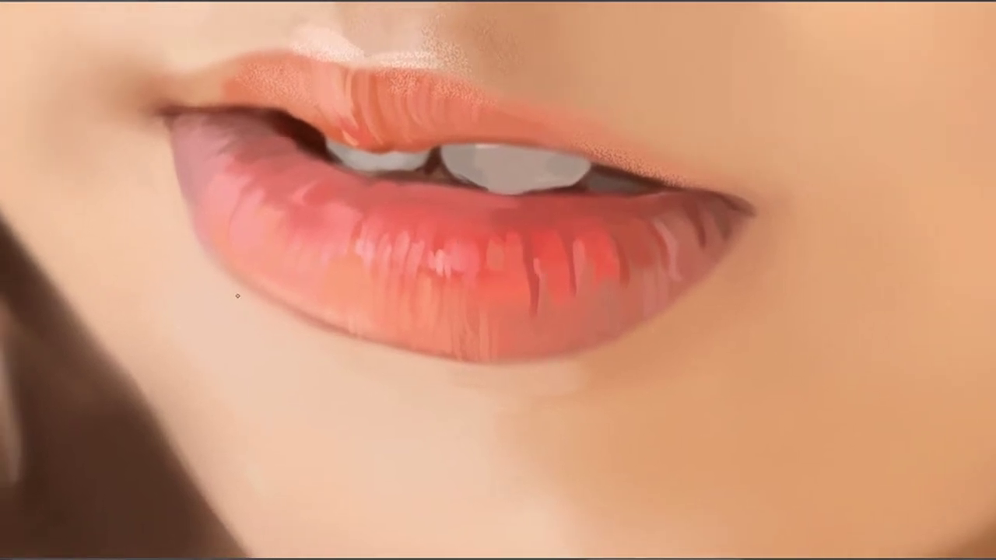
Blend the vertical streaks near the bottom centre of the lower lip with a smaller brush
{"action": "left_click_drag", "start_coordinate": [492, 337], "coordinate": [486, 349]}
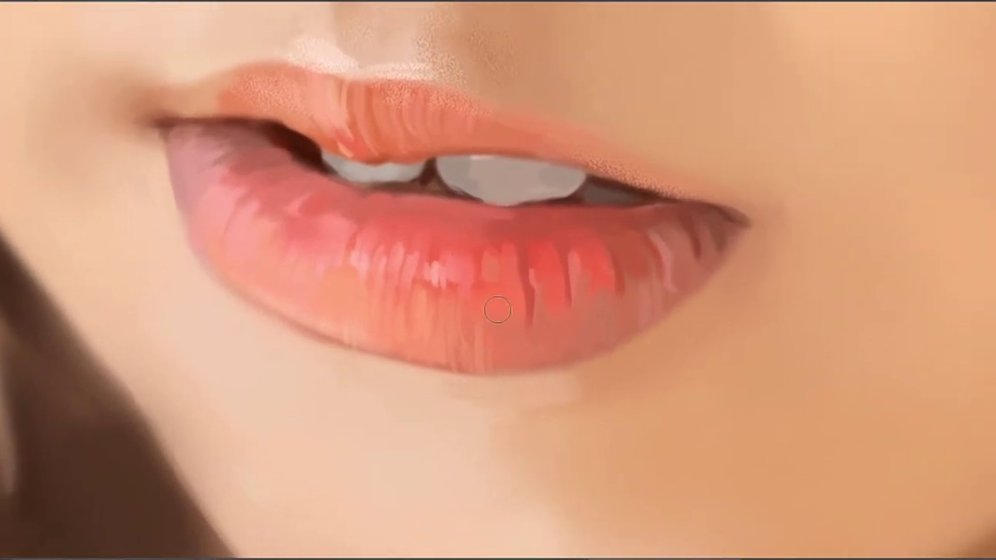
{"action": "key", "text": "bracketleft"}
{"action": "key", "text": "bracketleft"}
{"action": "key", "text": "bracketleft"}
{"action": "key", "text": "bracketleft"}
{"action": "key", "text": "bracketleft"}
{"action": "key", "text": "bracketleft"}
{"action": "left_click_drag", "start_coordinate": [493, 279], "coordinate": [538, 270]}
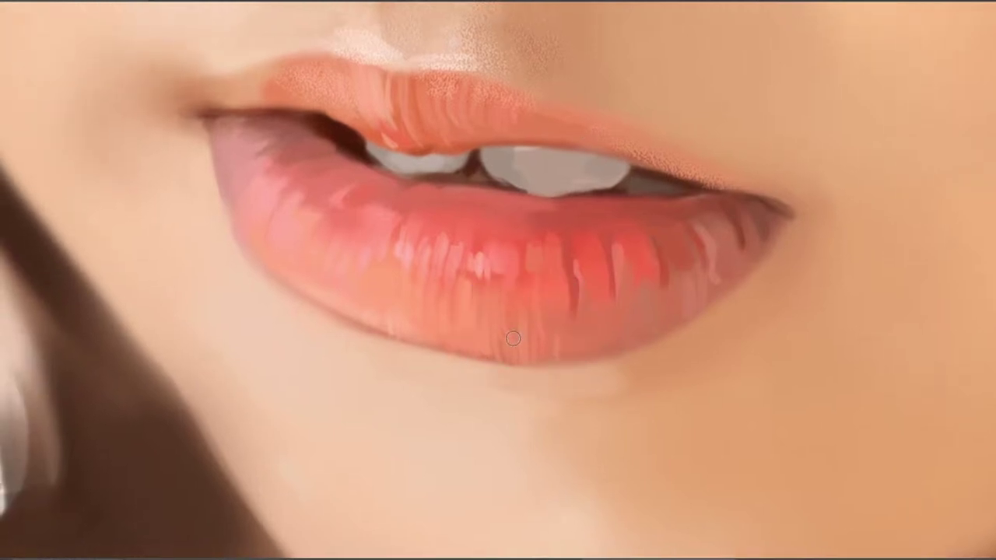
Blend sampled reds and corals around the vertical creases and highlights in the centre and right half of the lower lip
{"action": "left_click_drag", "start_coordinate": [552, 290], "coordinate": [508, 307]}
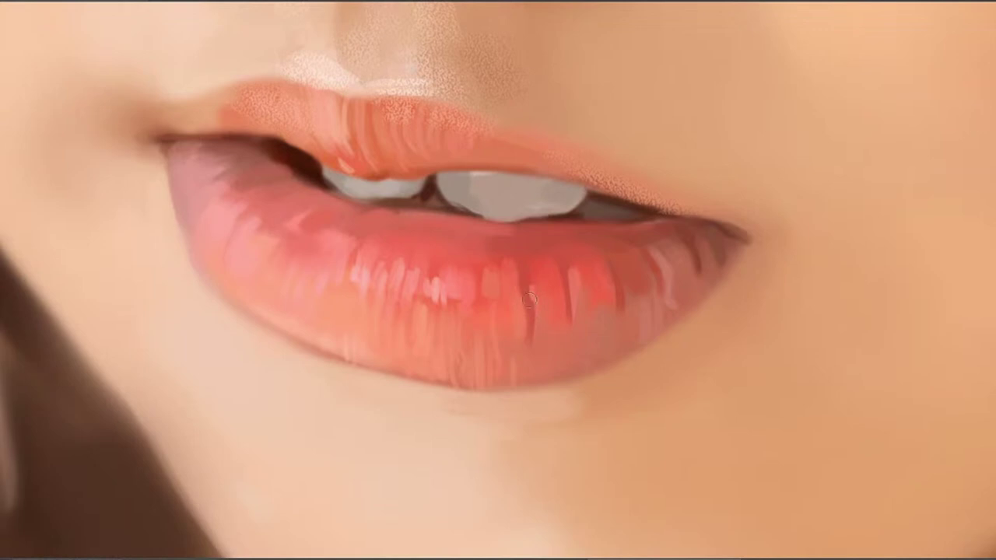
{"action": "left_click", "coordinate": [521, 320], "text": "alt"}
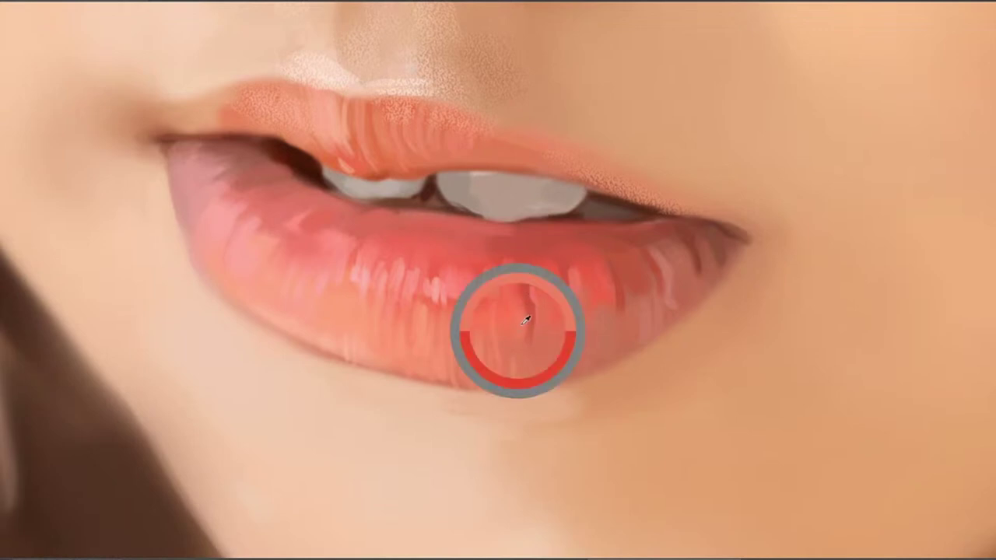
{"action": "left_click_drag", "start_coordinate": [527, 333], "coordinate": [526, 353]}
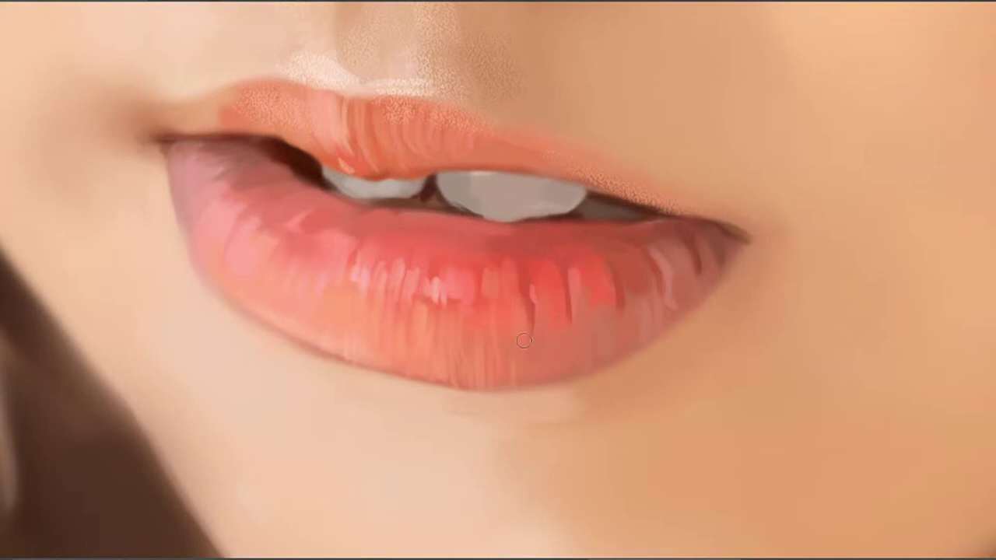
{"action": "left_click", "coordinate": [522, 266], "text": "alt"}
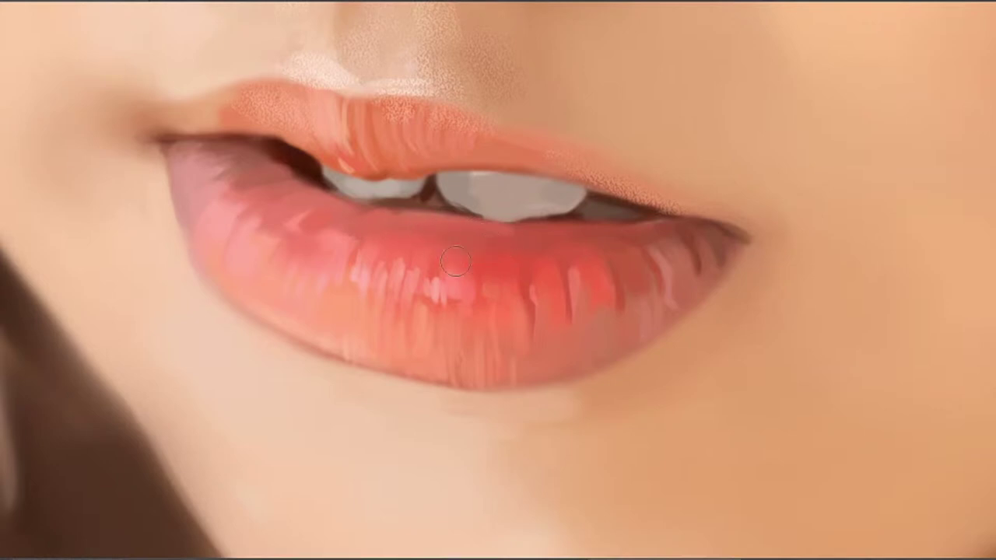
{"action": "left_click_drag", "start_coordinate": [450, 272], "coordinate": [561, 278]}
{"action": "left_click", "coordinate": [634, 247], "text": "alt"}
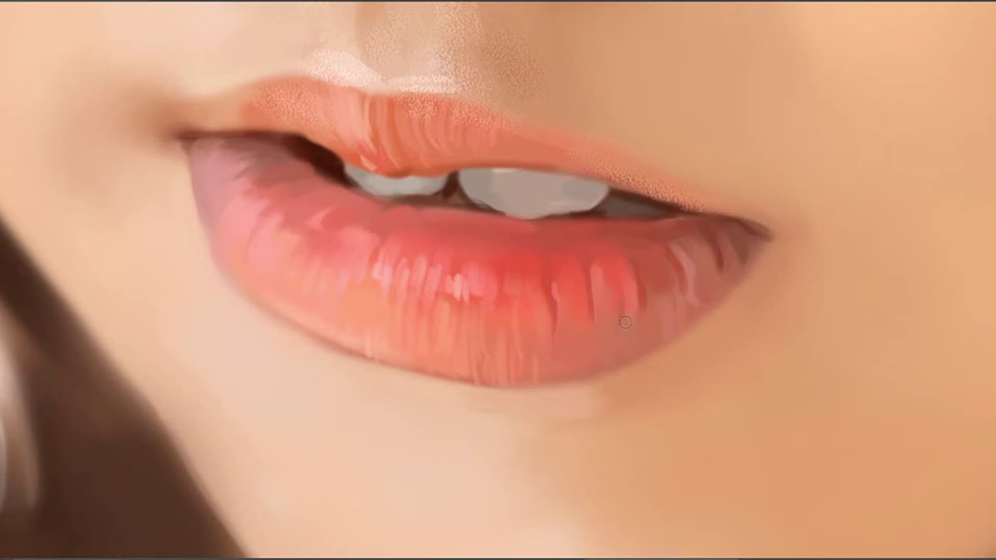
{"action": "left_click_drag", "start_coordinate": [630, 284], "coordinate": [683, 236]}
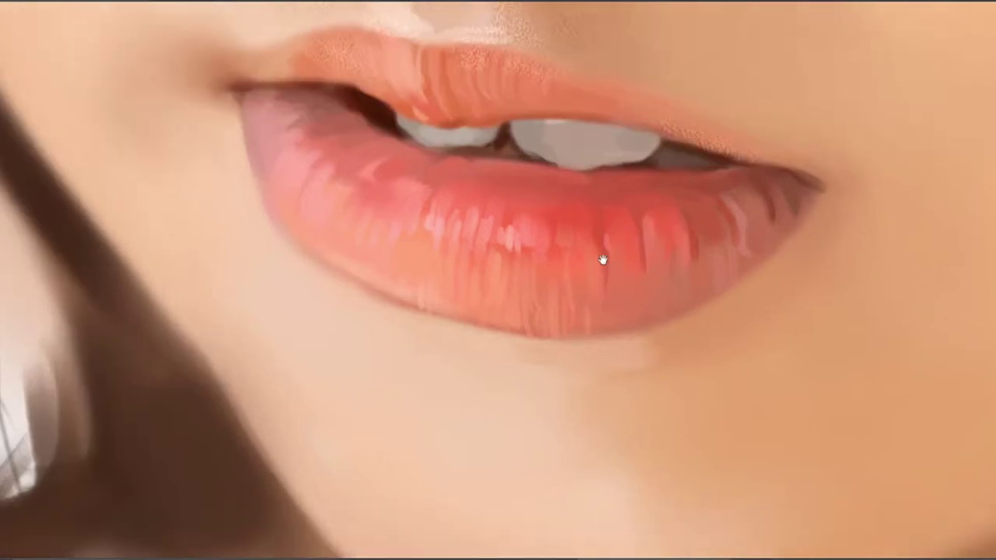
Stipple fine pore texture onto the cheek just right of the nose
{"action": "left_click_drag", "start_coordinate": [569, 208], "coordinate": [581, 253]}
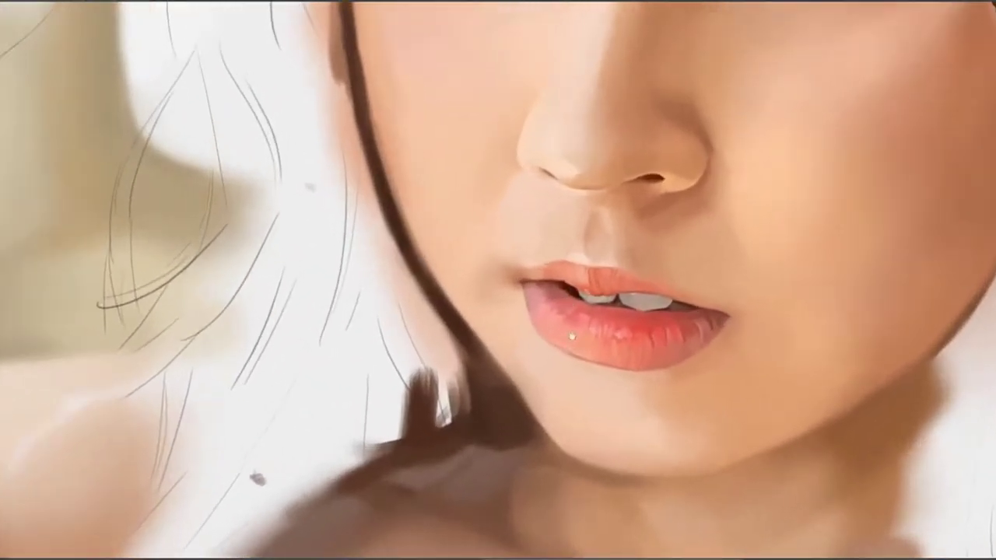
{"action": "left_click_drag", "start_coordinate": [564, 364], "coordinate": [564, 300]}
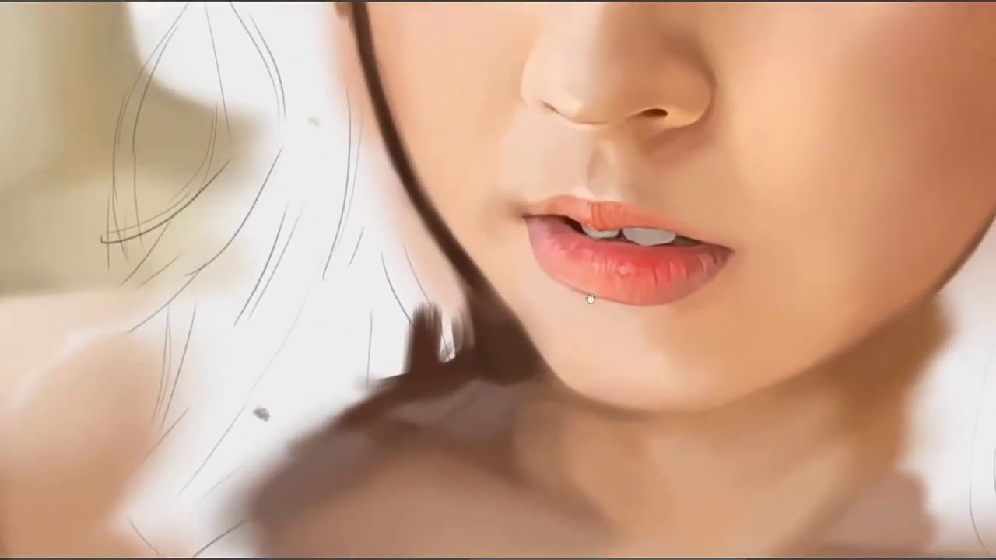
{"action": "left_click_drag", "start_coordinate": [530, 340], "coordinate": [494, 360]}
{"action": "left_click_drag", "start_coordinate": [530, 316], "coordinate": [553, 315]}
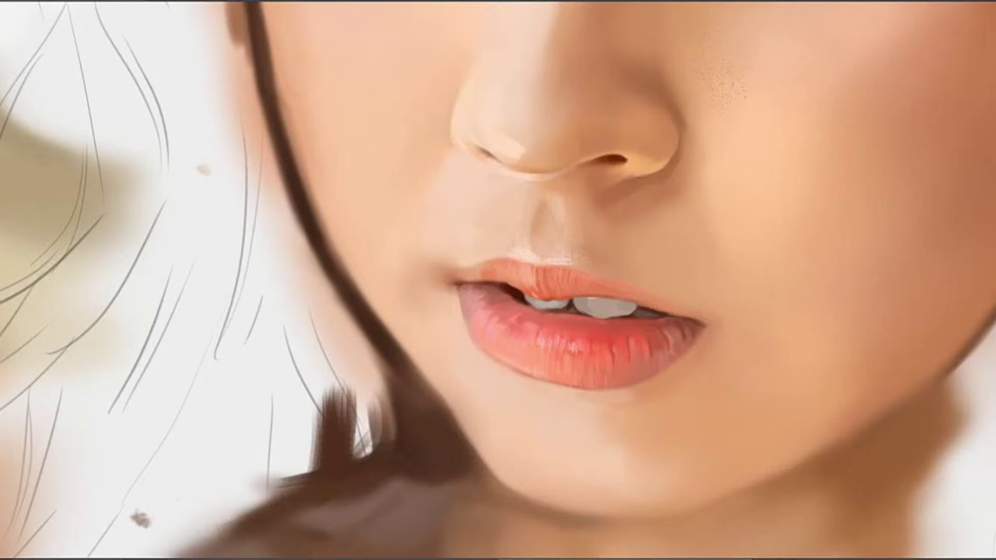
{"action": "mouse_move", "coordinate": [679, 224]}
{"action": "left_mouse_down"}
{"action": "mouse_move", "coordinate": [633, 285]}
{"action": "mouse_move", "coordinate": [622, 325]}
{"action": "left_mouse_up"}
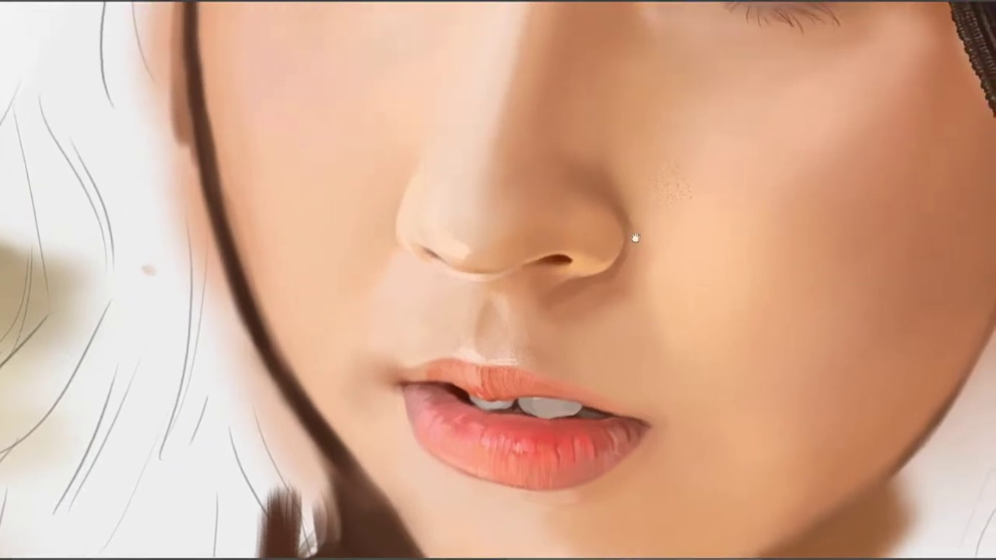
{"action": "mouse_move", "coordinate": [635, 237]}
{"action": "left_mouse_down"}
{"action": "mouse_move", "coordinate": [604, 295]}
{"action": "mouse_move", "coordinate": [582, 296]}
{"action": "mouse_move", "coordinate": [546, 337]}
{"action": "left_mouse_up"}
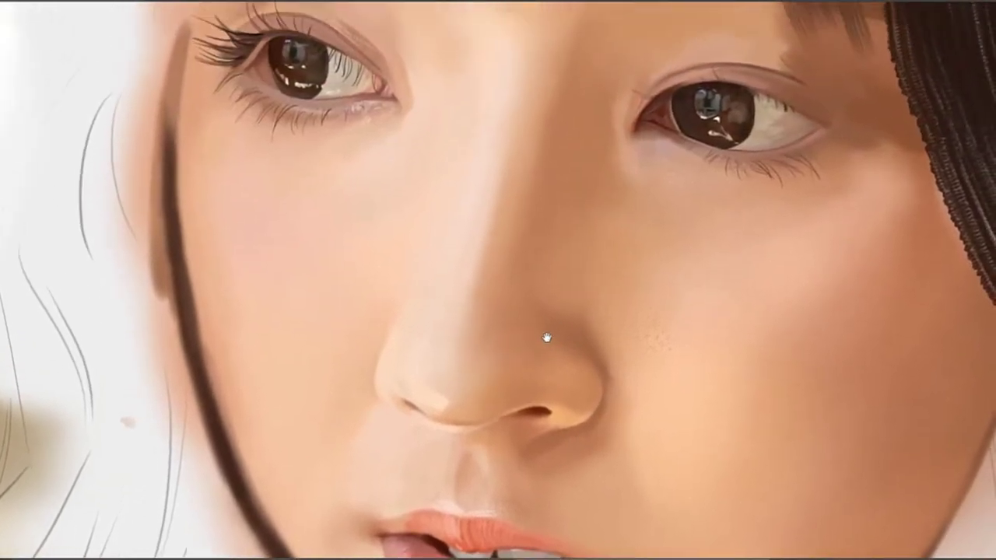
Paint fine brown hairs tapering off the inner end of the left eyebrow with a smaller brush
{"action": "left_click_drag", "start_coordinate": [518, 549], "coordinate": [548, 317]}
{"action": "left_click_drag", "start_coordinate": [539, 201], "coordinate": [518, 312]}
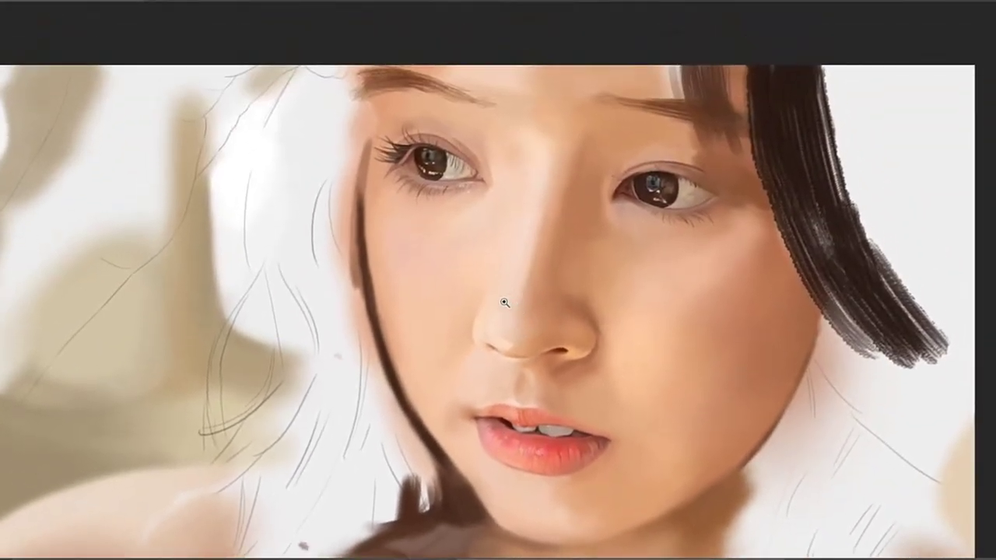
{"action": "left_click_drag", "start_coordinate": [513, 235], "coordinate": [534, 242]}
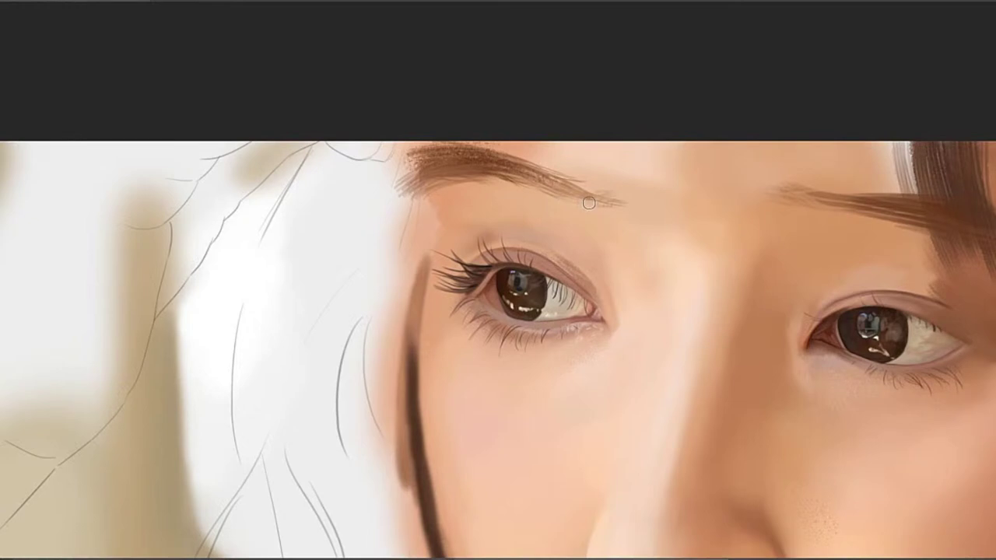
{"action": "key", "text": "bracketleft"}
{"action": "key", "text": "bracketleft"}
{"action": "key", "text": "bracketleft"}
{"action": "key", "text": "bracketleft"}
{"action": "key", "text": "ctrl+z"}
{"action": "left_click_drag", "start_coordinate": [542, 182], "coordinate": [584, 205]}
{"action": "left_click_drag", "start_coordinate": [556, 174], "coordinate": [568, 202]}
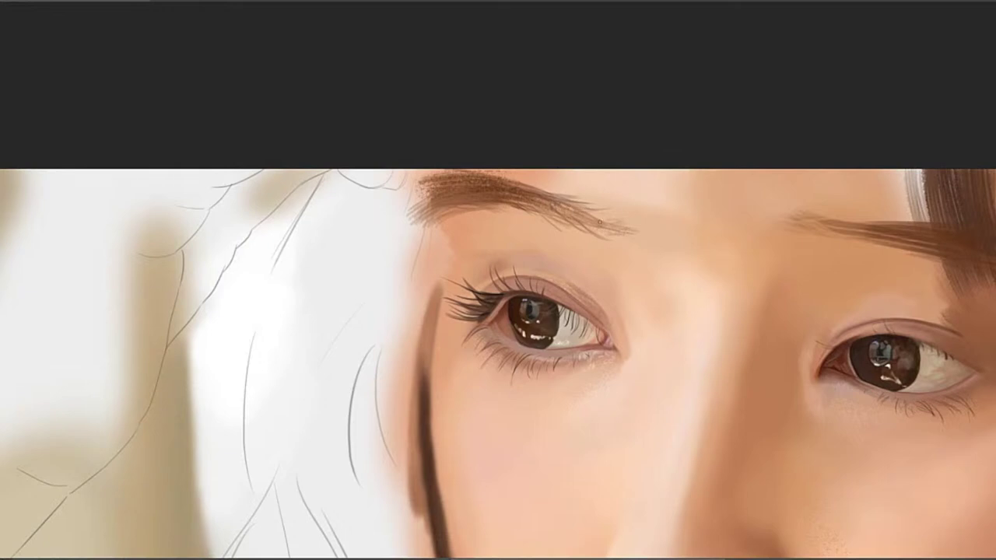
{"action": "mouse_move", "coordinate": [605, 226]}
{"action": "left_mouse_down"}
{"action": "mouse_move", "coordinate": [652, 222]}
{"action": "mouse_move", "coordinate": [641, 223]}
{"action": "left_mouse_up"}
{"action": "key", "text": "ctrl+z"}
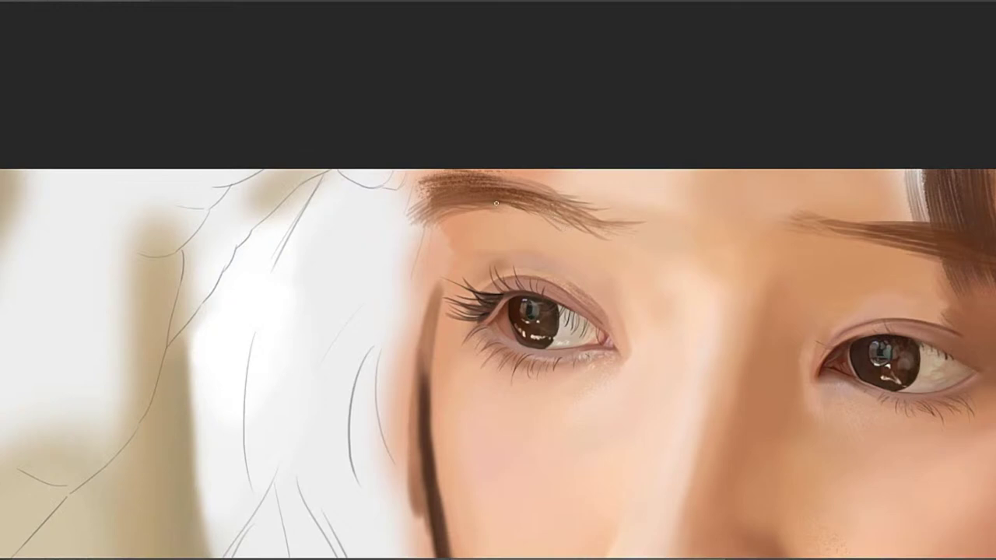
Add fine hairs along the upper and lower edges of the left eyebrow's middle and outer parts
{"action": "left_click_drag", "start_coordinate": [518, 212], "coordinate": [549, 213]}
{"action": "key", "text": "ctrl+z"}
{"action": "left_click_drag", "start_coordinate": [516, 187], "coordinate": [557, 189]}
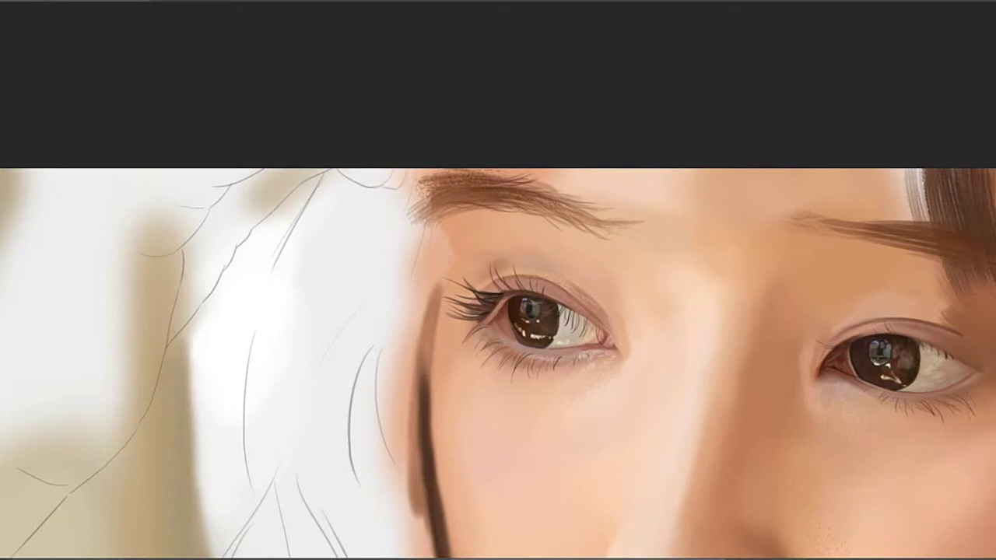
{"action": "left_click_drag", "start_coordinate": [443, 202], "coordinate": [476, 198]}
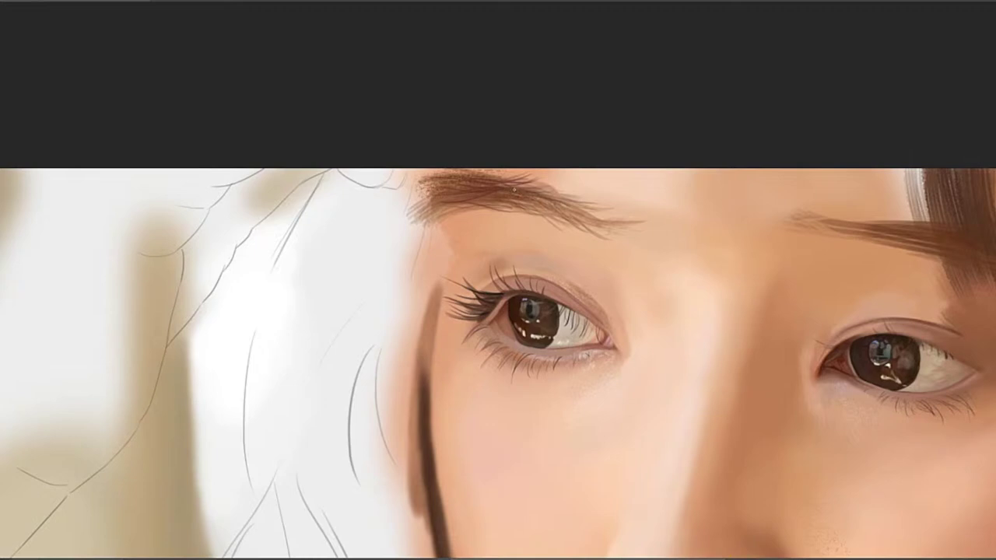
{"action": "left_click_drag", "start_coordinate": [529, 185], "coordinate": [565, 196]}
{"action": "left_click_drag", "start_coordinate": [550, 183], "coordinate": [566, 192]}
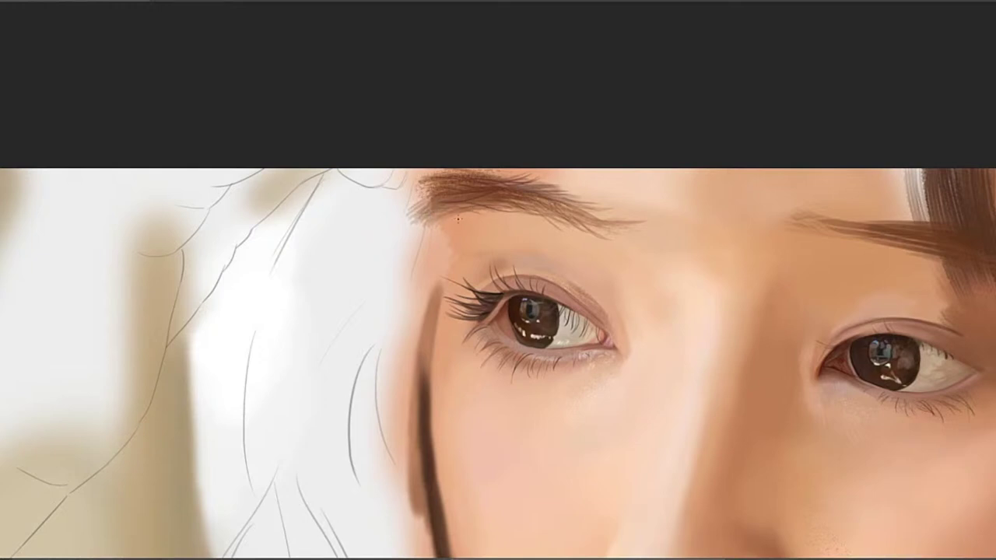
{"action": "left_click_drag", "start_coordinate": [474, 214], "coordinate": [447, 217]}
Examine the eyebrows, eyes and nose across the whole face
{"action": "mouse_move", "coordinate": [497, 282]}
{"action": "left_mouse_down"}
{"action": "mouse_move", "coordinate": [475, 225]}
{"action": "mouse_move", "coordinate": [464, 222]}
{"action": "left_mouse_up"}
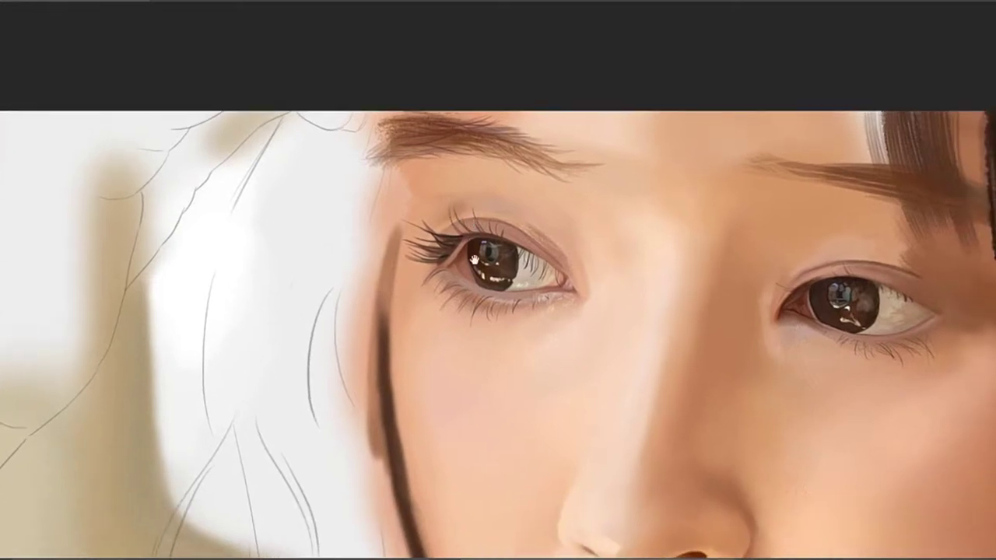
{"action": "left_click_drag", "start_coordinate": [473, 260], "coordinate": [474, 163]}
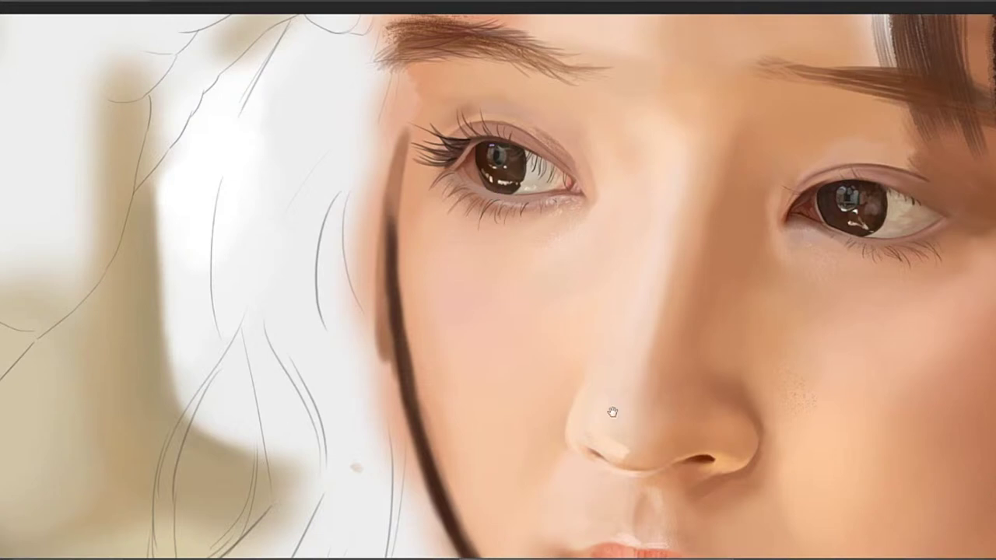
{"action": "mouse_move", "coordinate": [612, 412]}
{"action": "left_mouse_down"}
{"action": "mouse_move", "coordinate": [555, 282]}
{"action": "mouse_move", "coordinate": [563, 352]}
{"action": "left_mouse_up"}
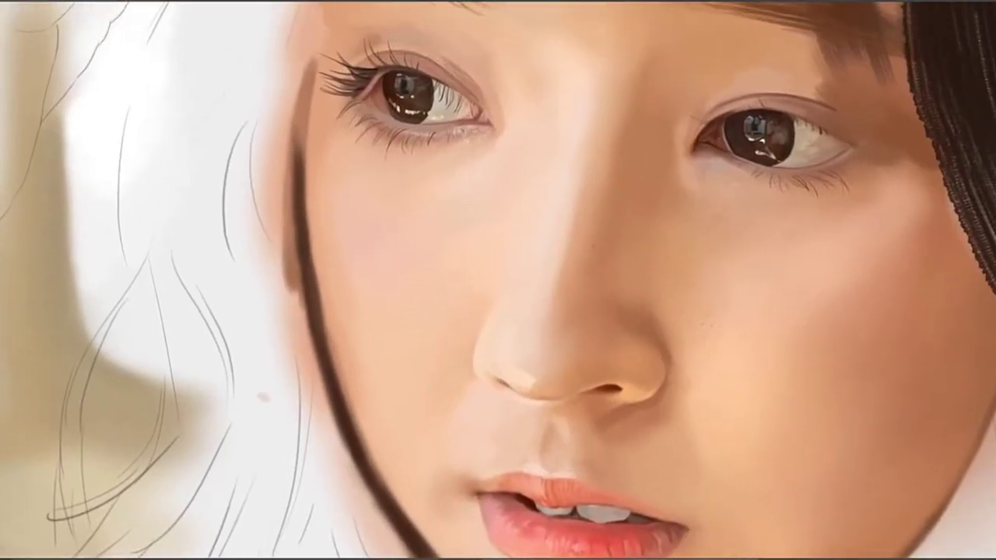
{"action": "left_click_drag", "start_coordinate": [618, 271], "coordinate": [589, 398]}
{"action": "mouse_move", "coordinate": [717, 206]}
{"action": "left_mouse_down"}
{"action": "mouse_move", "coordinate": [695, 195]}
{"action": "mouse_move", "coordinate": [675, 159]}
{"action": "left_mouse_up"}
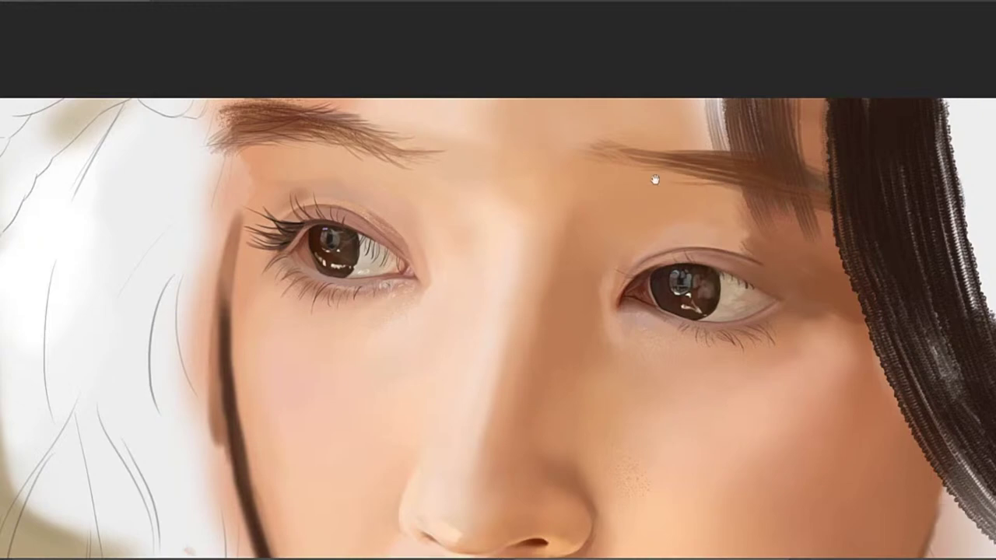
{"action": "mouse_move", "coordinate": [658, 174]}
{"action": "left_mouse_down"}
{"action": "mouse_move", "coordinate": [596, 173]}
{"action": "mouse_move", "coordinate": [736, 213]}
{"action": "mouse_move", "coordinate": [825, 210]}
{"action": "left_mouse_up"}
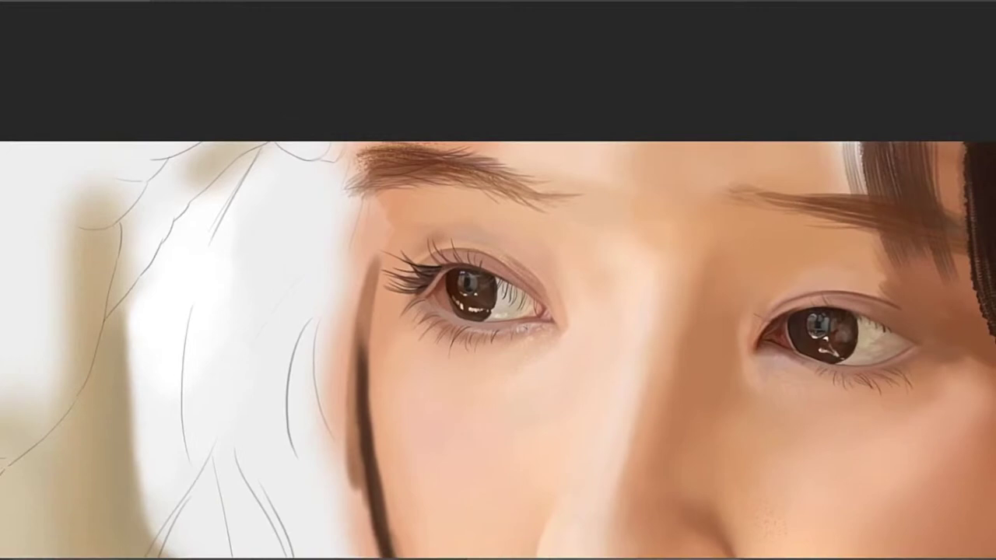
{"action": "mouse_move", "coordinate": [631, 364]}
{"action": "left_mouse_down"}
{"action": "mouse_move", "coordinate": [636, 294]}
{"action": "mouse_move", "coordinate": [621, 234]}
{"action": "left_mouse_up"}
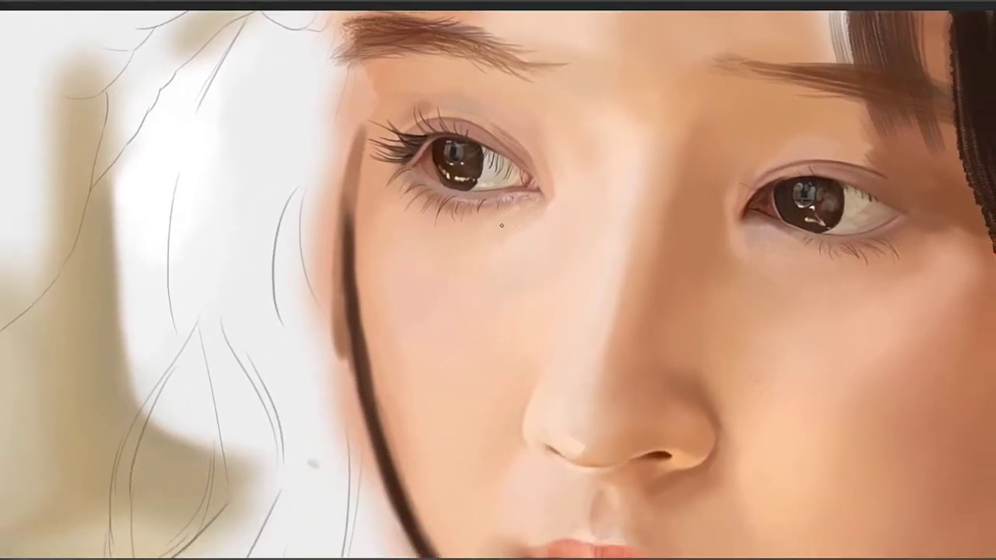
{"action": "left_click_drag", "start_coordinate": [496, 209], "coordinate": [544, 258]}
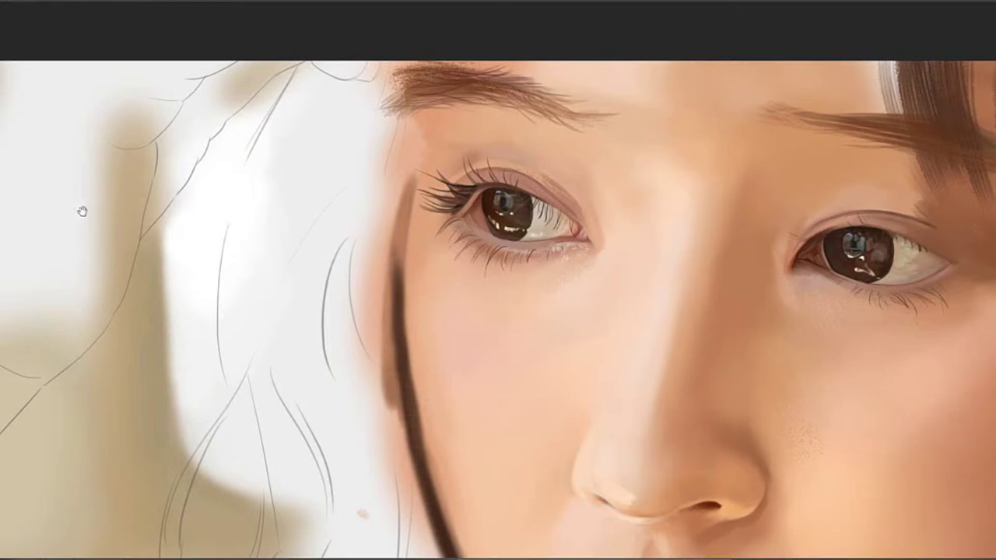
{"action": "left_click_drag", "start_coordinate": [82, 212], "coordinate": [80, 222]}
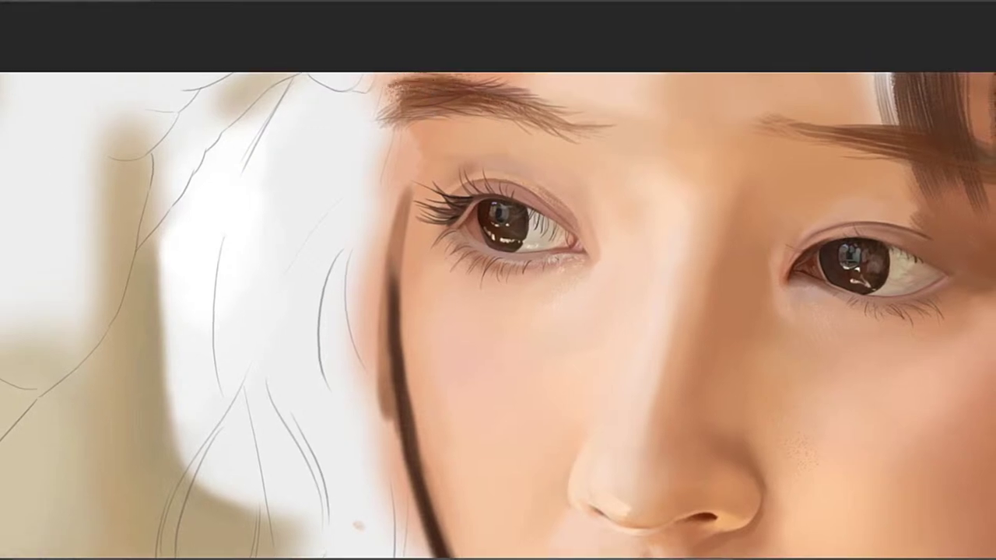
Extend and soften the outer end of the left eyebrow with browns sampled from the brow
{"action": "mouse_move", "coordinate": [389, 81]}
{"action": "left_mouse_down"}
{"action": "mouse_move", "coordinate": [454, 77]}
{"action": "mouse_move", "coordinate": [418, 75]}
{"action": "mouse_move", "coordinate": [362, 109]}
{"action": "mouse_move", "coordinate": [369, 98]}
{"action": "left_mouse_up"}
{"action": "left_click", "coordinate": [429, 96], "text": "alt"}
{"action": "mouse_move", "coordinate": [376, 86]}
{"action": "left_mouse_down"}
{"action": "mouse_move", "coordinate": [357, 105]}
{"action": "mouse_move", "coordinate": [369, 119]}
{"action": "mouse_move", "coordinate": [360, 135]}
{"action": "left_mouse_up"}
{"action": "left_click", "coordinate": [473, 95], "text": "alt"}
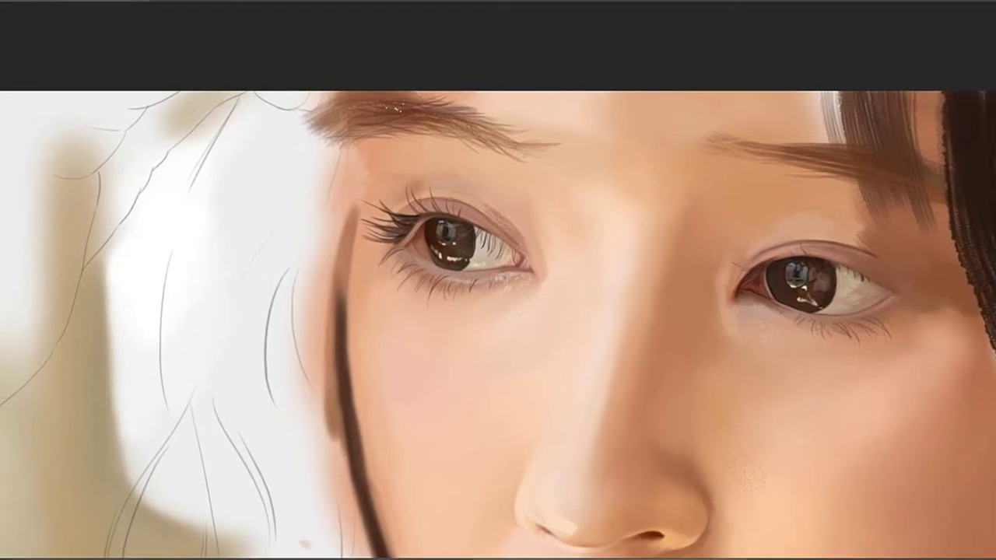
{"action": "left_click_drag", "start_coordinate": [538, 102], "coordinate": [469, 89]}
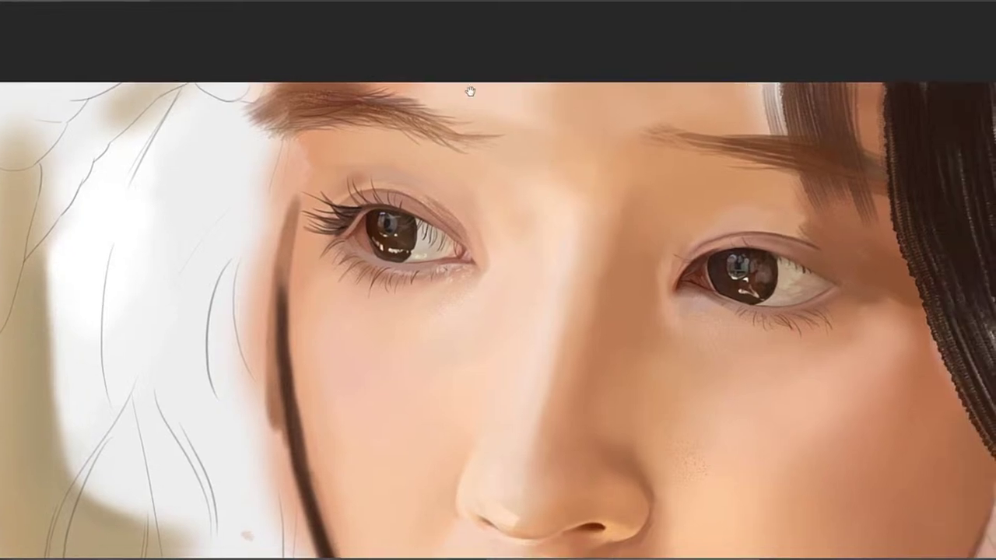
{"action": "left_click_drag", "start_coordinate": [564, 113], "coordinate": [536, 128]}
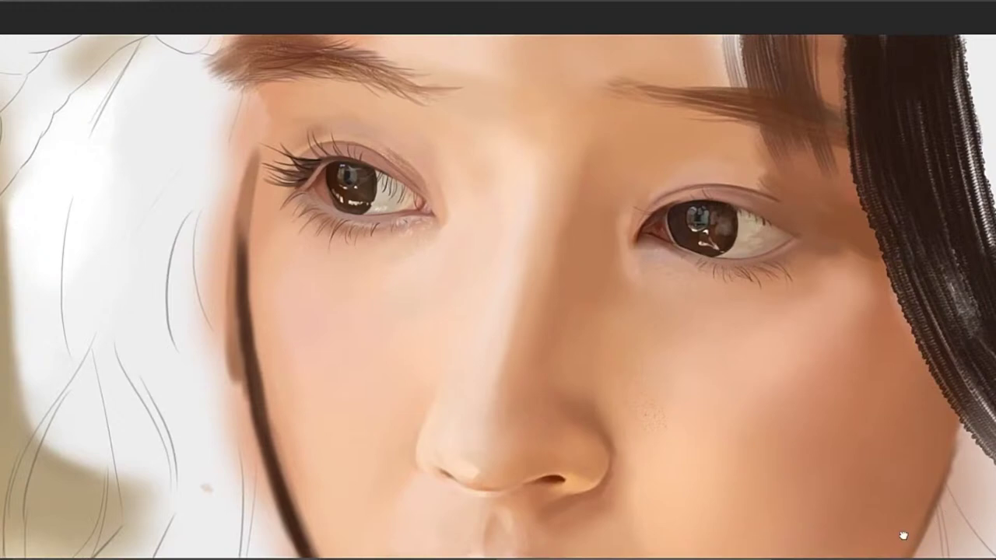
Stipple light skin texture beneath the left eye and beside its inner corner with a reduced speckled brush
{"action": "key", "text": "bracketleft"}
{"action": "key", "text": "bracketleft"}
{"action": "key", "text": "bracketleft"}
{"action": "key", "text": "bracketleft"}
{"action": "key", "text": "bracketleft"}
{"action": "key", "text": "bracketleft"}
{"action": "key", "text": "bracketleft"}
{"action": "key", "text": "bracketleft"}
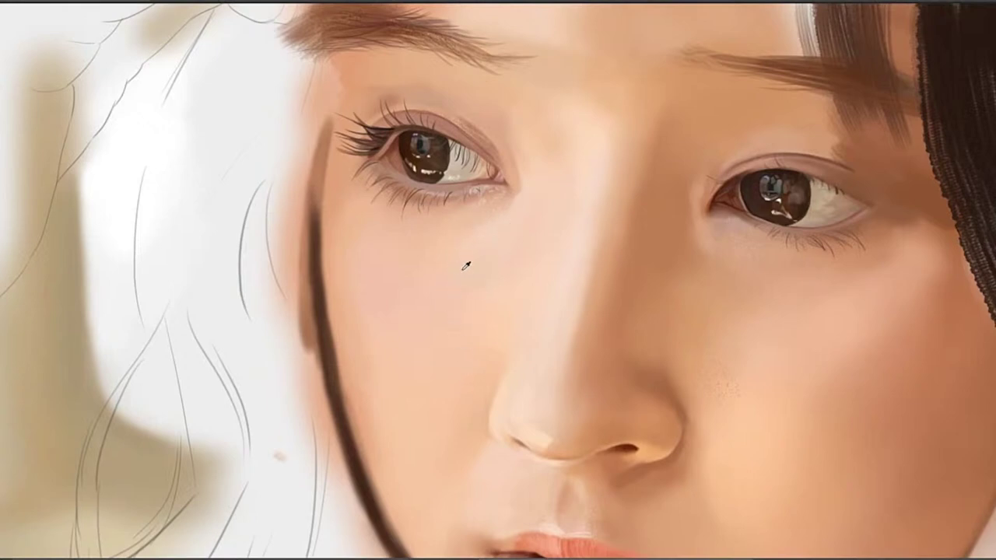
{"action": "left_click", "coordinate": [459, 221]}
{"action": "mouse_move", "coordinate": [502, 128]}
{"action": "left_mouse_down"}
{"action": "mouse_move", "coordinate": [555, 200]}
{"action": "mouse_move", "coordinate": [519, 187]}
{"action": "left_mouse_up"}
{"action": "left_click_drag", "start_coordinate": [529, 223], "coordinate": [505, 221]}
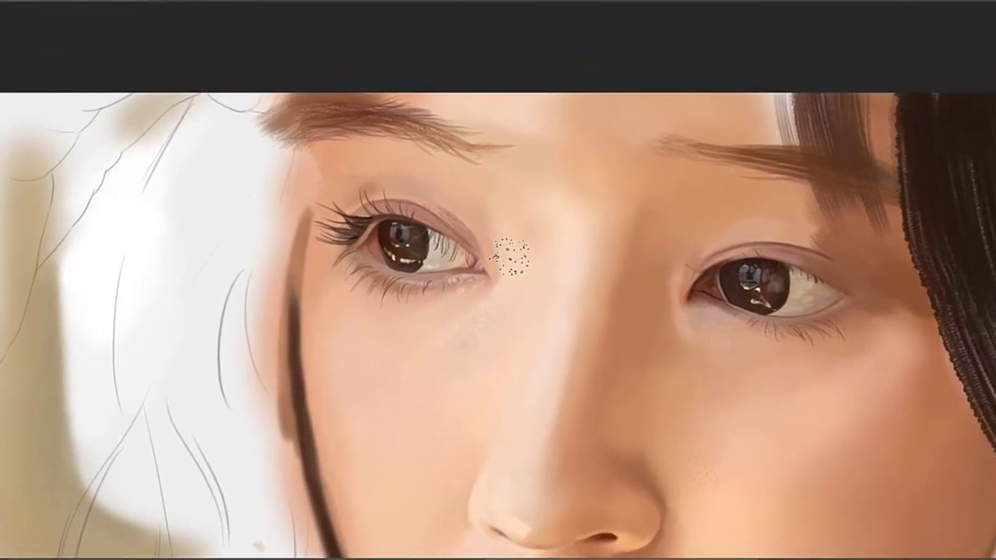
{"action": "key", "text": "bracketleft"}
{"action": "key", "text": "bracketleft"}
{"action": "left_click_drag", "start_coordinate": [539, 208], "coordinate": [541, 243]}
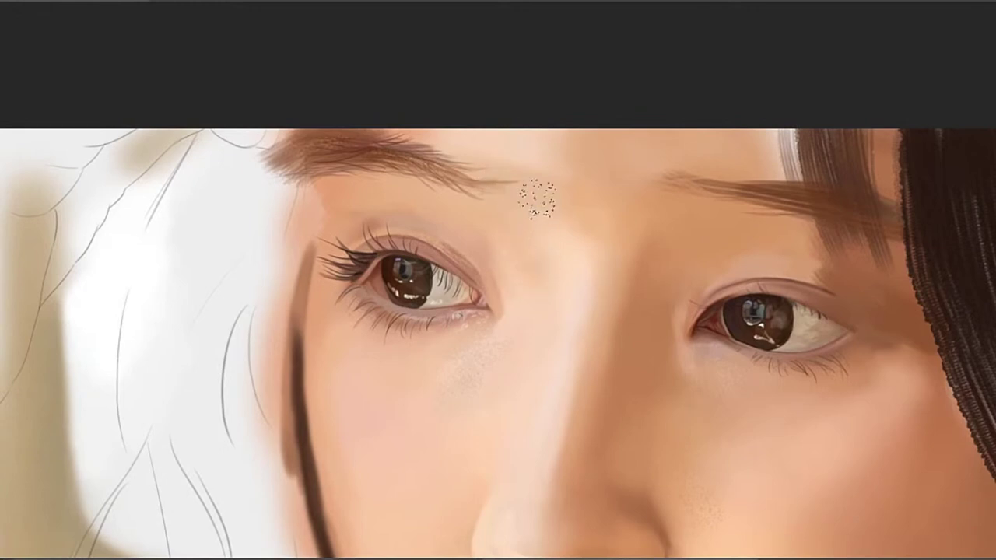
Stipple sampled skin tones onto the forehead between the eyebrows and down the nose bridge
{"action": "left_click", "coordinate": [537, 203], "text": "alt"}
{"action": "mouse_move", "coordinate": [638, 162]}
{"action": "left_mouse_down"}
{"action": "mouse_move", "coordinate": [562, 187]}
{"action": "mouse_move", "coordinate": [607, 193]}
{"action": "mouse_move", "coordinate": [606, 238]}
{"action": "left_mouse_up"}
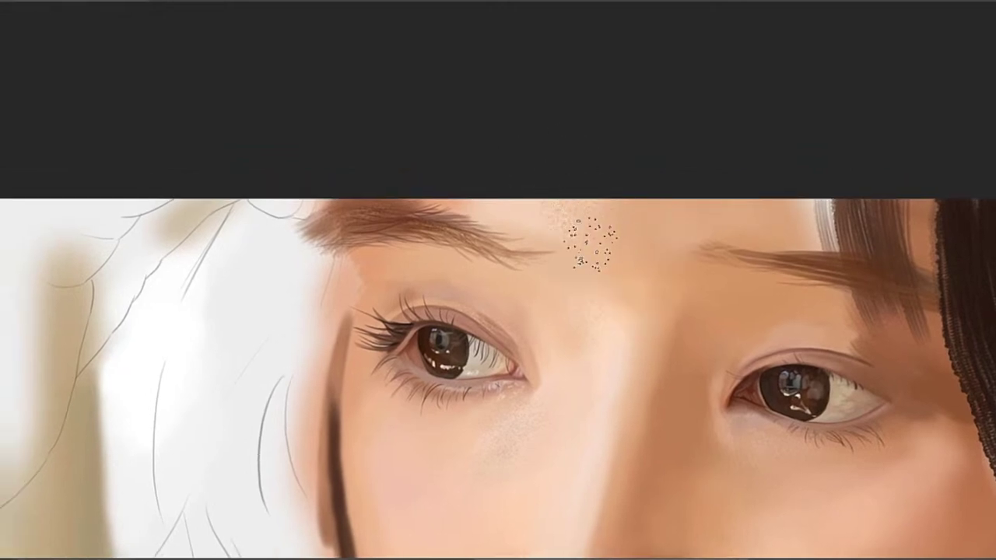
{"action": "left_click_drag", "start_coordinate": [577, 219], "coordinate": [569, 206]}
{"action": "left_click_drag", "start_coordinate": [666, 245], "coordinate": [371, 309]}
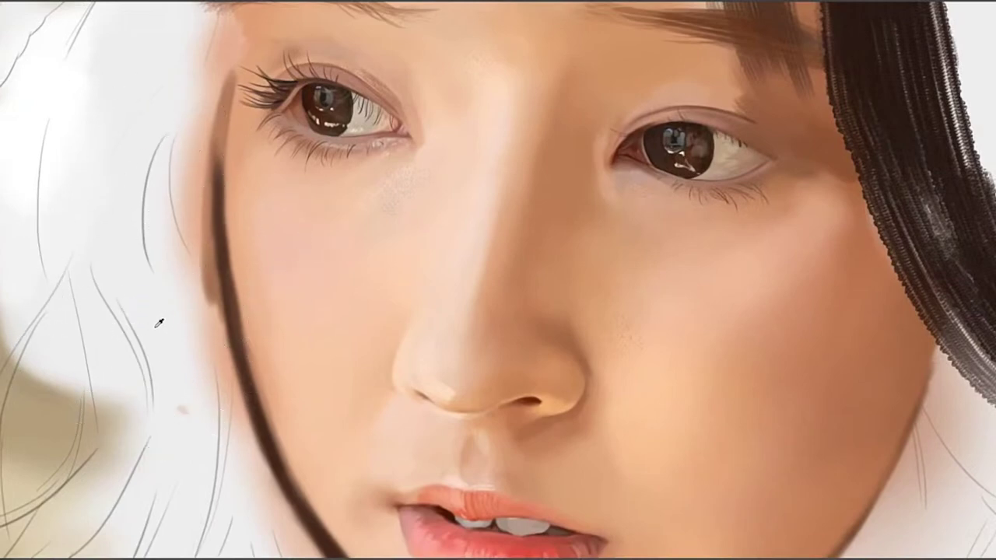
{"action": "left_click_drag", "start_coordinate": [597, 253], "coordinate": [528, 293]}
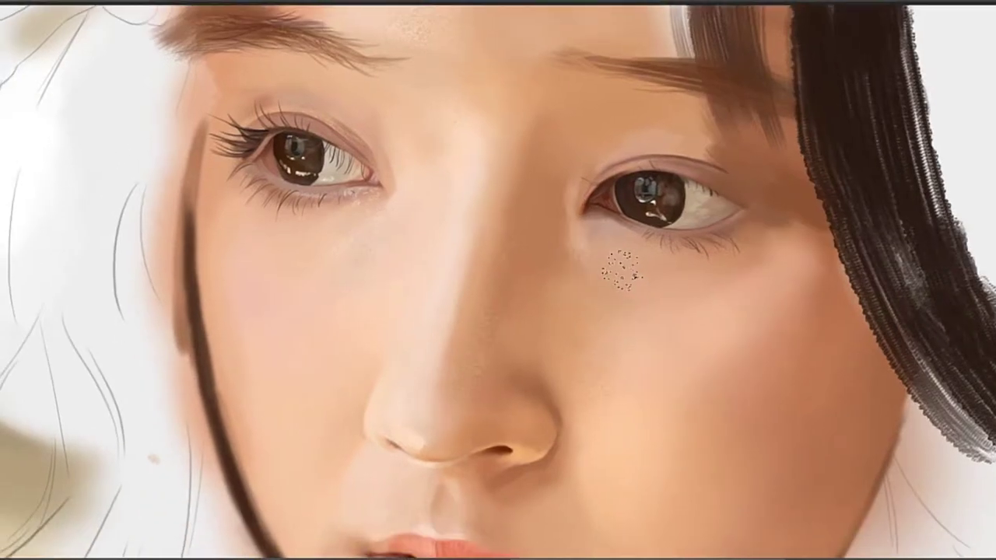
Stipple sampled skin tones along the side of the nose, beneath the right eye's inner corner and above the upper lip
{"action": "key", "text": "v"}
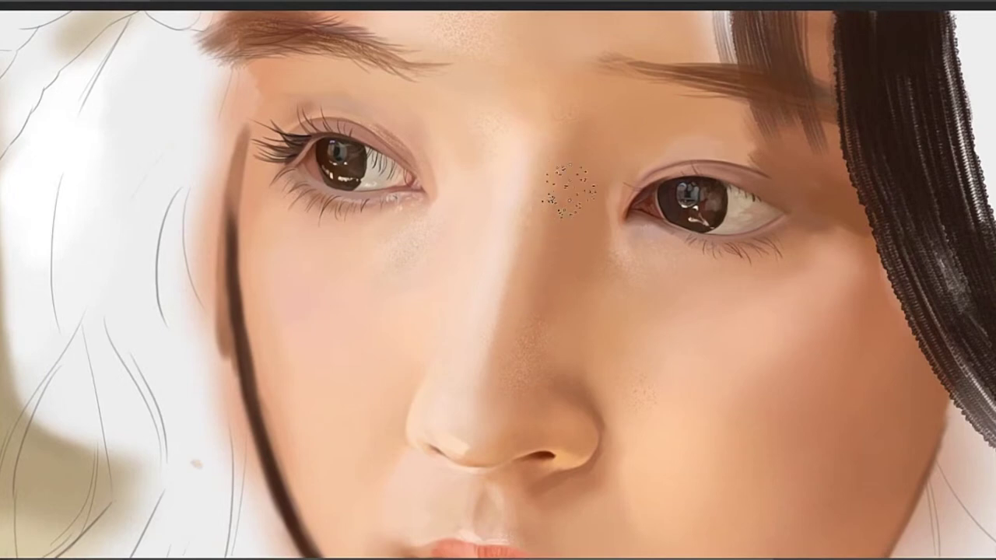
{"action": "mouse_move", "coordinate": [527, 357]}
{"action": "left_mouse_down"}
{"action": "mouse_move", "coordinate": [627, 225]}
{"action": "mouse_move", "coordinate": [571, 273]}
{"action": "left_mouse_up"}
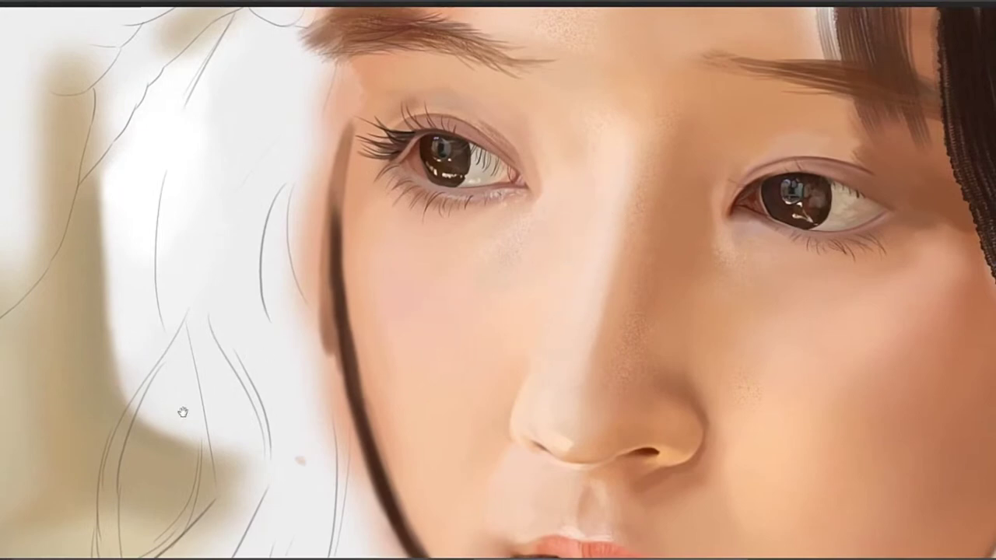
{"action": "scroll", "coordinate": [550, 195], "scroll_direction": "down", "scroll_amount": 10}
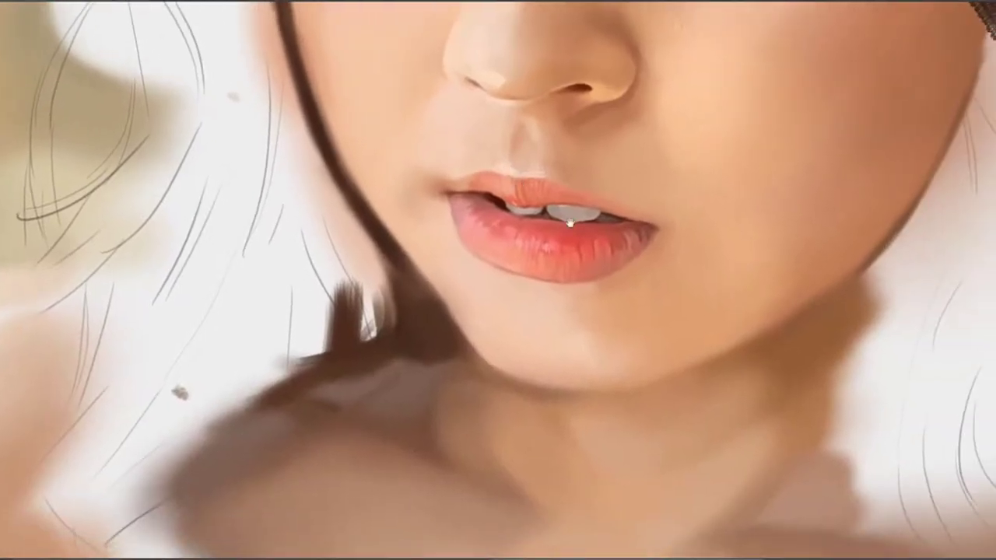
{"action": "mouse_move", "coordinate": [570, 224]}
{"action": "left_mouse_down"}
{"action": "mouse_move", "coordinate": [535, 307]}
{"action": "mouse_move", "coordinate": [550, 256]}
{"action": "left_mouse_up"}
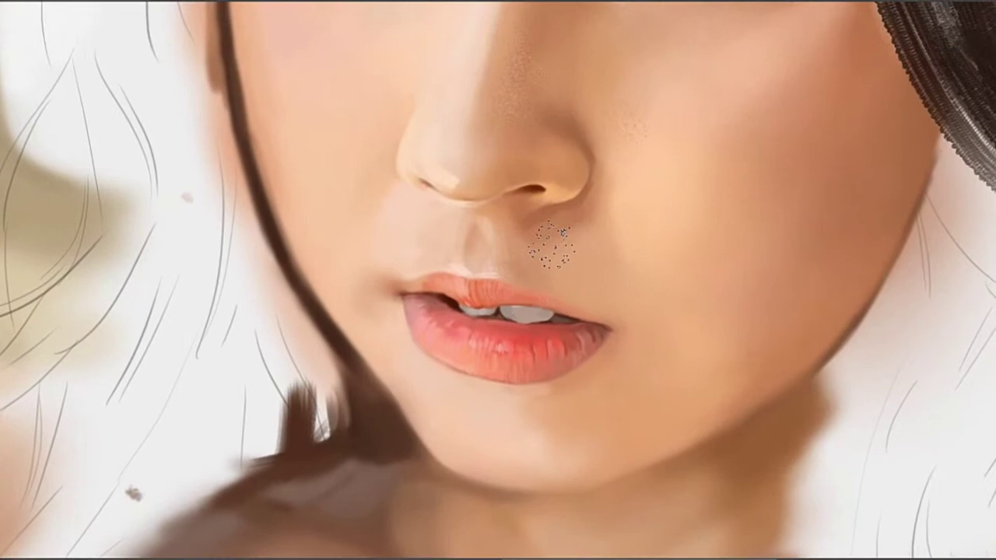
{"action": "left_click", "coordinate": [460, 267], "text": "alt"}
{"action": "left_click_drag", "start_coordinate": [563, 249], "coordinate": [482, 282]}
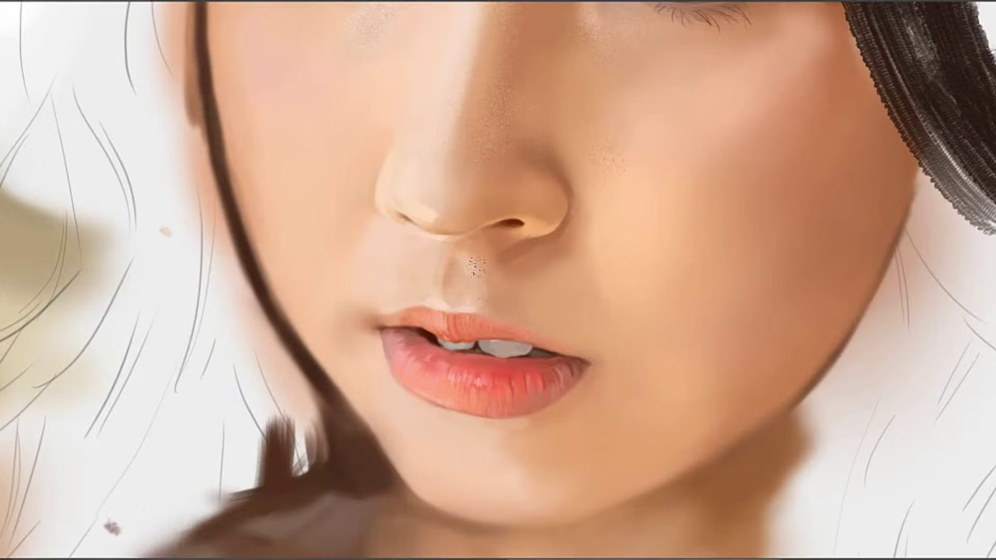
{"action": "left_click_drag", "start_coordinate": [512, 281], "coordinate": [480, 260]}
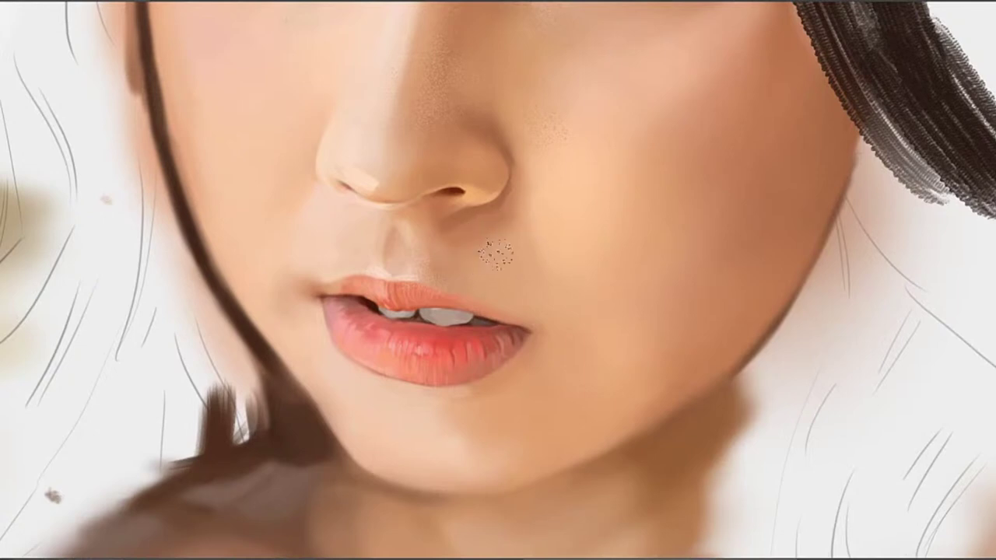
Sample skin tones beside the mouth and stipple them onto the lower cheek near the right mouth corner
{"action": "left_click", "coordinate": [488, 269], "text": "alt"}
{"action": "left_click", "coordinate": [558, 252], "text": "alt"}
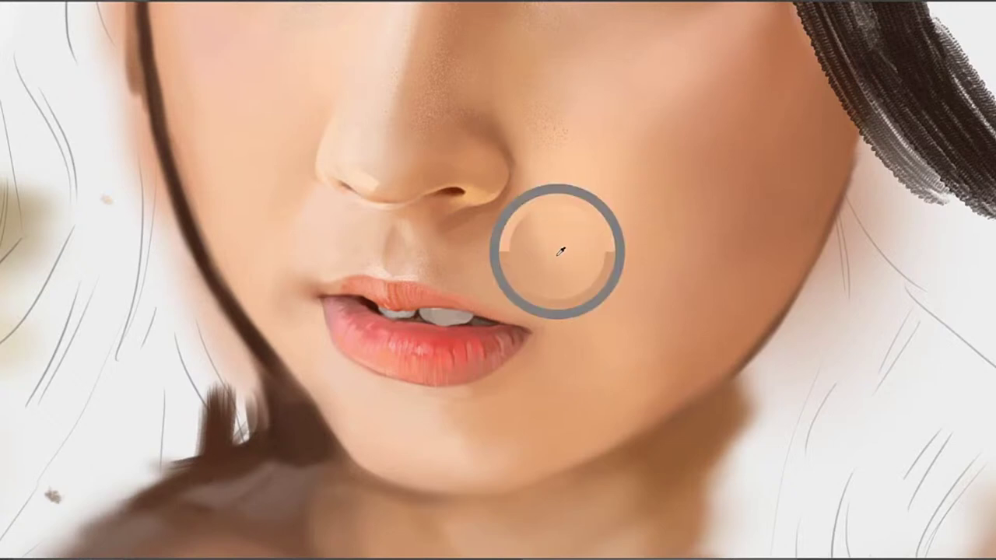
{"action": "left_click_drag", "start_coordinate": [568, 208], "coordinate": [526, 253]}
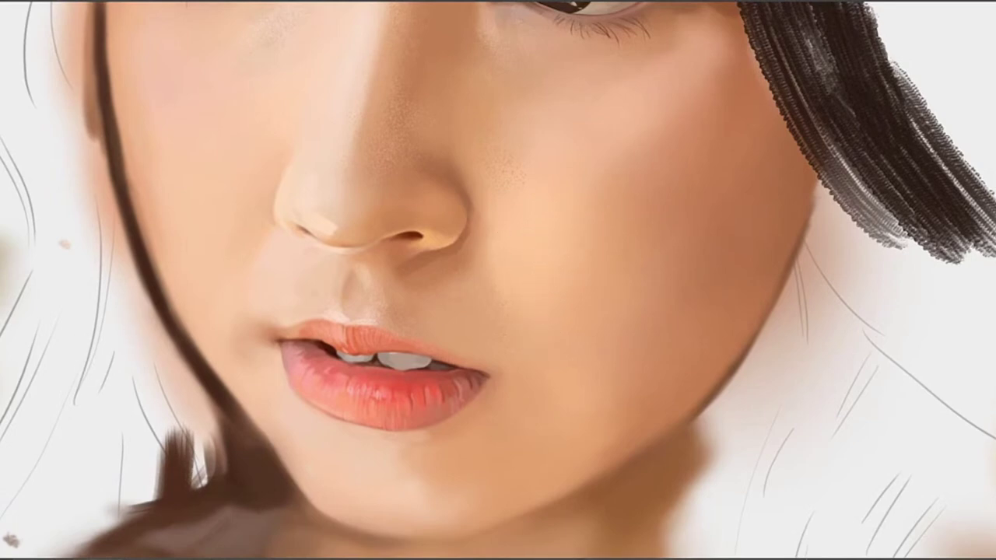
{"action": "left_click_drag", "start_coordinate": [567, 313], "coordinate": [514, 312]}
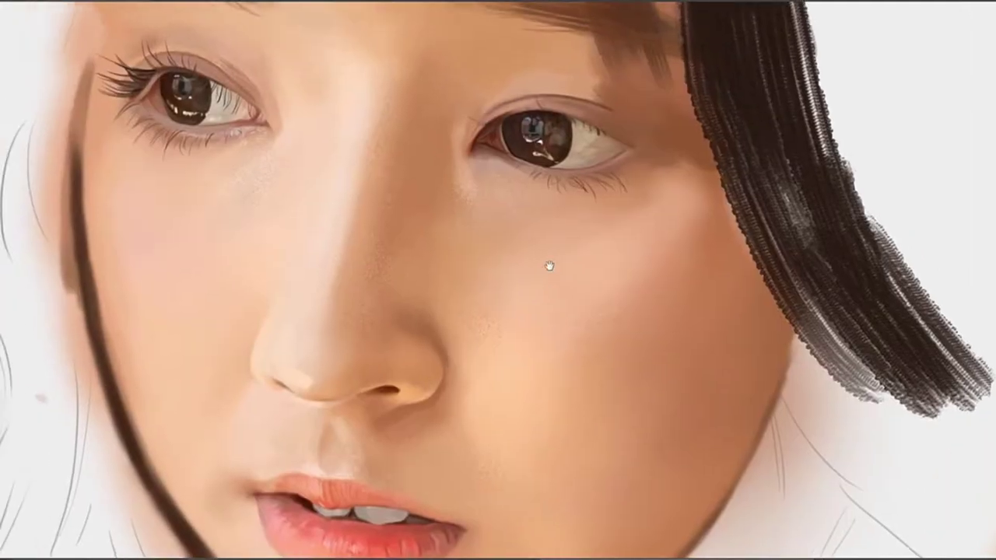
Stipple fine skin texture beneath the right eye and beside the nose bridge
{"action": "left_click_drag", "start_coordinate": [549, 266], "coordinate": [561, 272]}
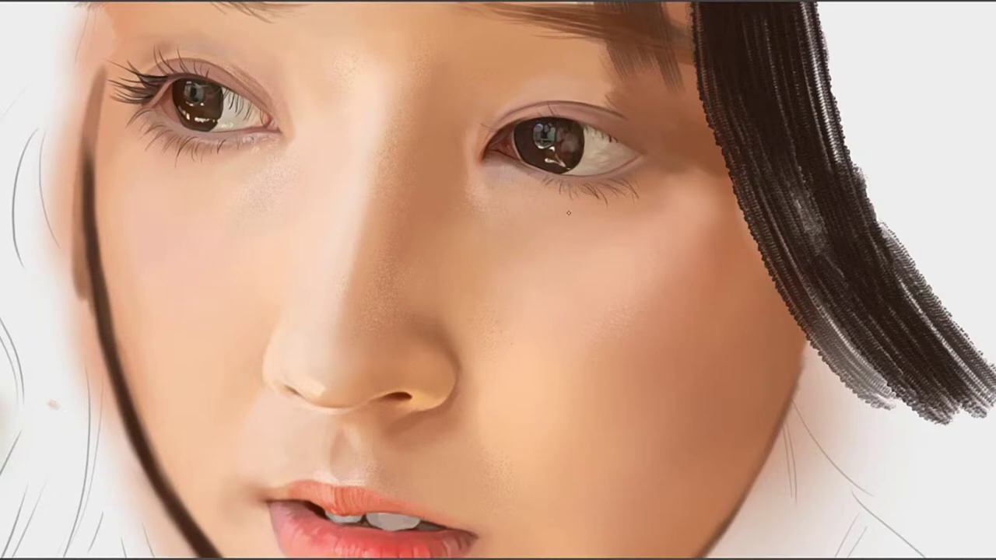
{"action": "mouse_move", "coordinate": [517, 210]}
{"action": "left_mouse_down"}
{"action": "mouse_move", "coordinate": [506, 203]}
{"action": "mouse_move", "coordinate": [506, 217]}
{"action": "left_mouse_up"}
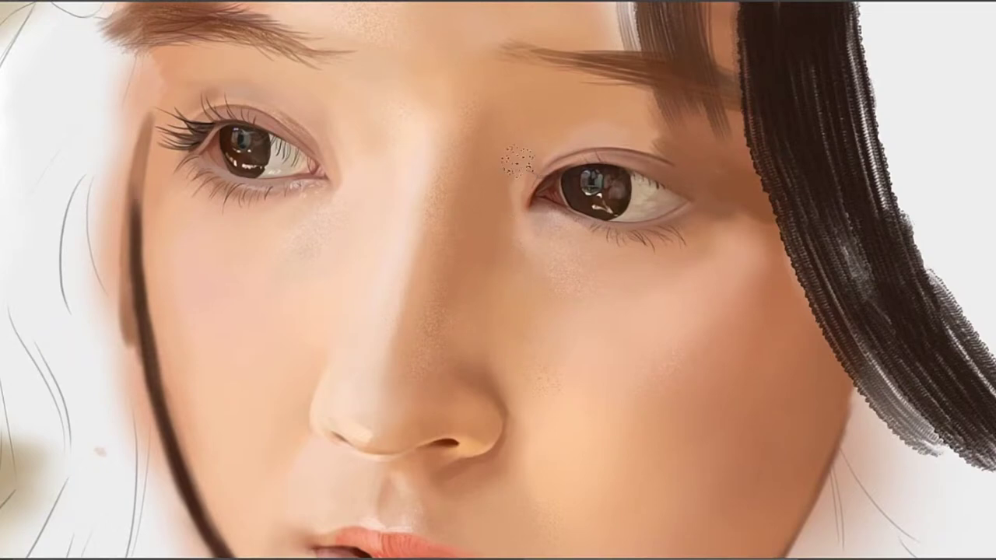
{"action": "left_click_drag", "start_coordinate": [540, 271], "coordinate": [573, 216]}
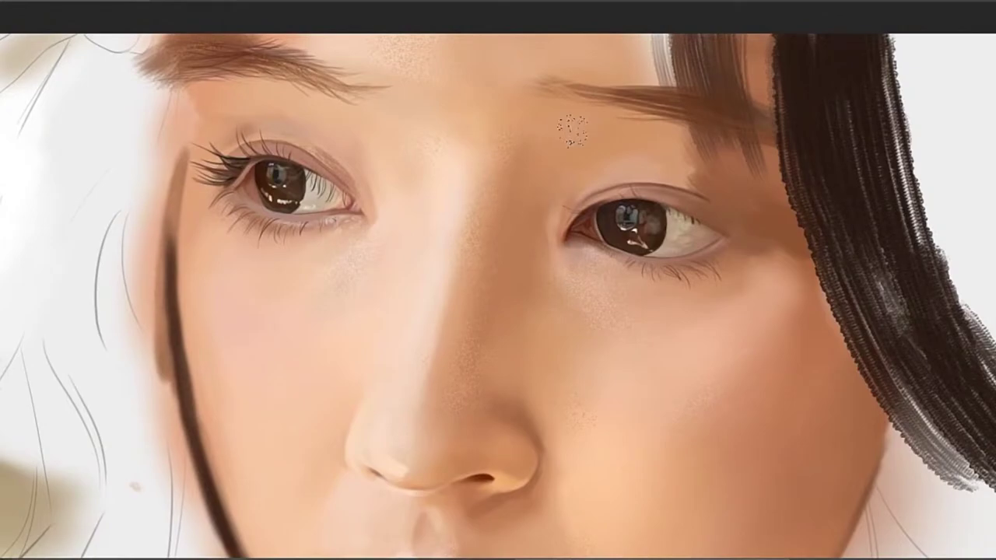
Stipple pore texture over the side and lower bridge of the nose
{"action": "scroll", "coordinate": [539, 295], "scroll_direction": "down", "scroll_amount": 5}
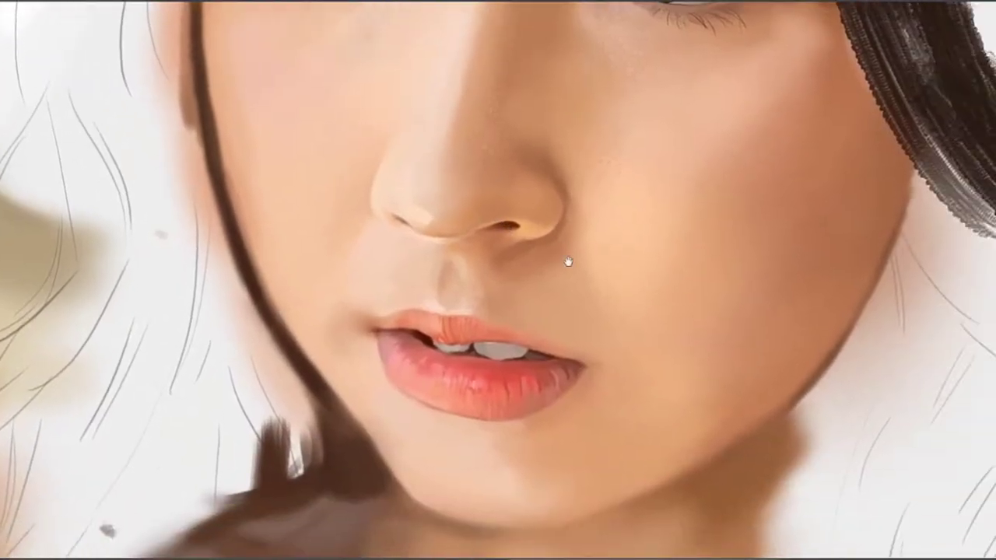
{"action": "mouse_move", "coordinate": [568, 262]}
{"action": "left_mouse_down"}
{"action": "mouse_move", "coordinate": [574, 269]}
{"action": "mouse_move", "coordinate": [535, 298]}
{"action": "left_mouse_up"}
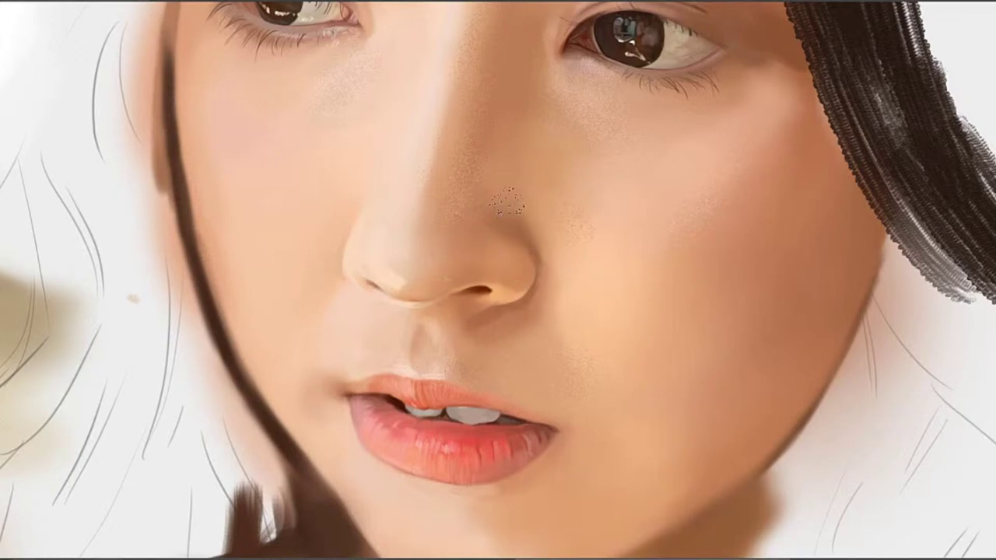
{"action": "left_click_drag", "start_coordinate": [440, 208], "coordinate": [490, 265]}
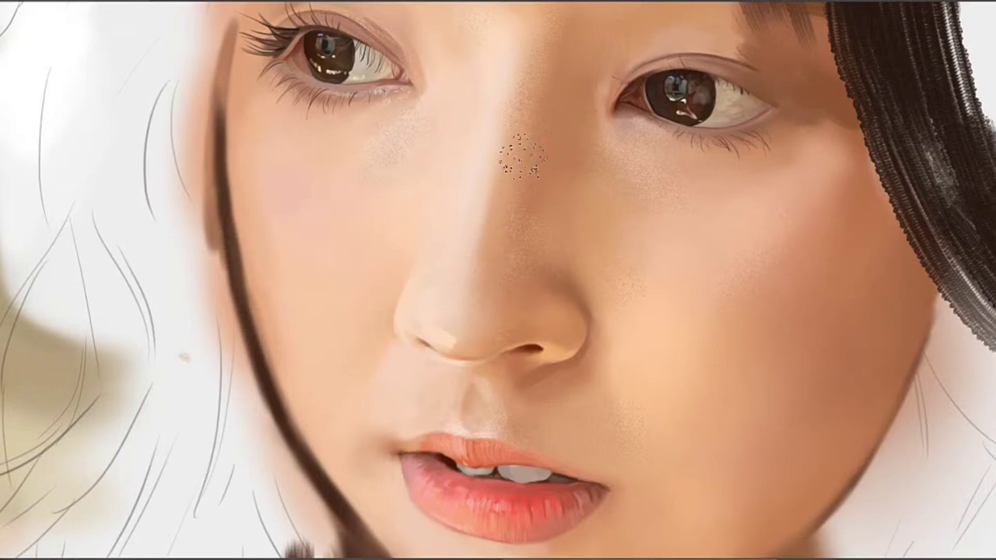
{"action": "mouse_move", "coordinate": [437, 205]}
{"action": "left_mouse_down"}
{"action": "mouse_move", "coordinate": [458, 291]}
{"action": "mouse_move", "coordinate": [562, 193]}
{"action": "left_mouse_up"}
{"action": "mouse_move", "coordinate": [506, 266]}
{"action": "left_mouse_down"}
{"action": "mouse_move", "coordinate": [490, 263]}
{"action": "mouse_move", "coordinate": [483, 279]}
{"action": "left_mouse_up"}
{"action": "left_click_drag", "start_coordinate": [457, 313], "coordinate": [409, 213]}
{"action": "mouse_move", "coordinate": [480, 350]}
{"action": "left_mouse_down"}
{"action": "mouse_move", "coordinate": [399, 224]}
{"action": "mouse_move", "coordinate": [416, 248]}
{"action": "left_mouse_up"}
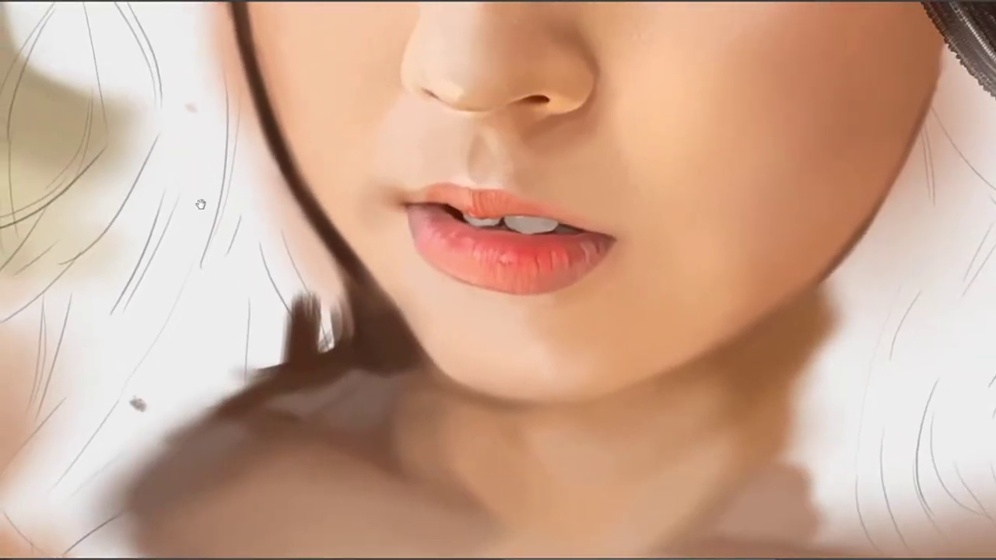
Stipple light skin texture onto the chin just below the lower lip
{"action": "left_click_drag", "start_coordinate": [500, 315], "coordinate": [596, 284]}
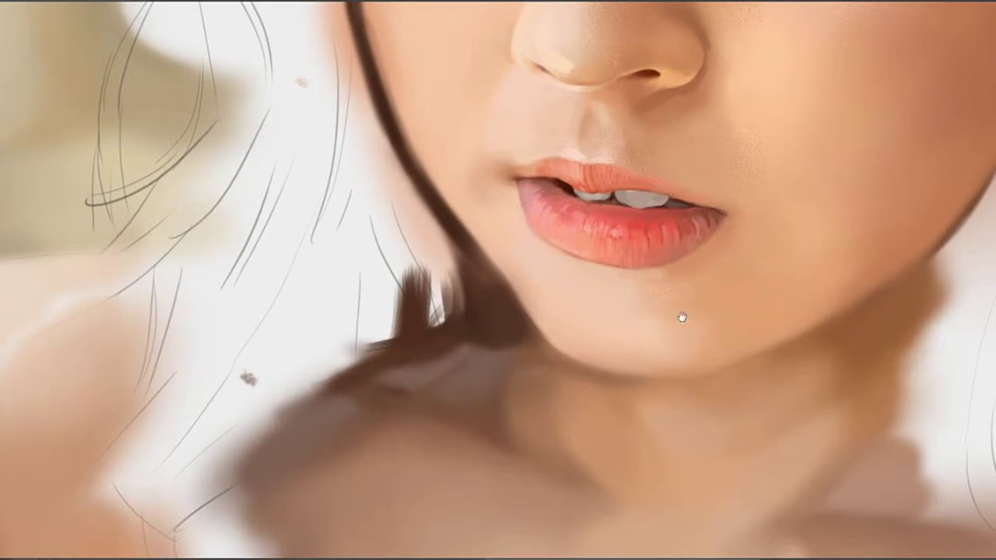
{"action": "left_click_drag", "start_coordinate": [681, 316], "coordinate": [562, 369]}
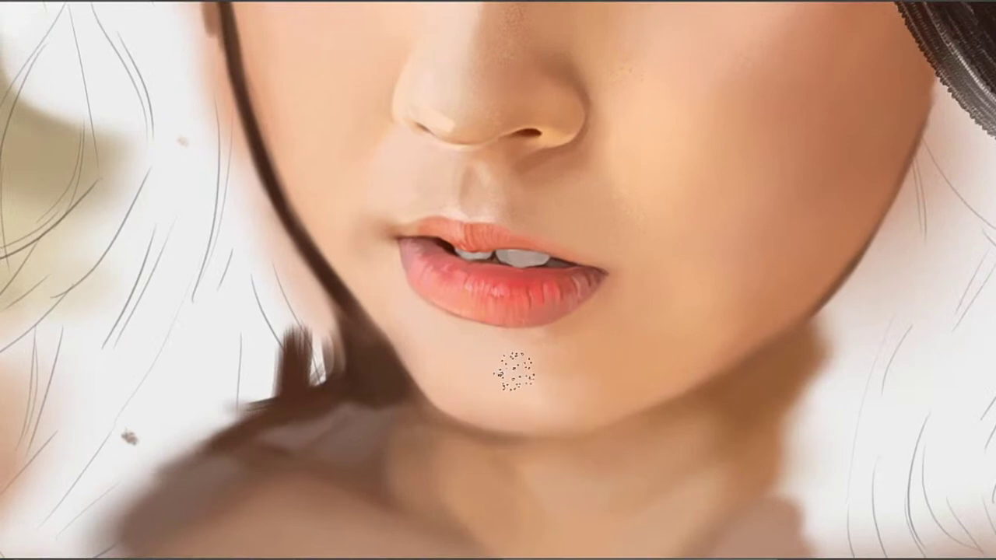
{"action": "left_click_drag", "start_coordinate": [593, 286], "coordinate": [537, 332]}
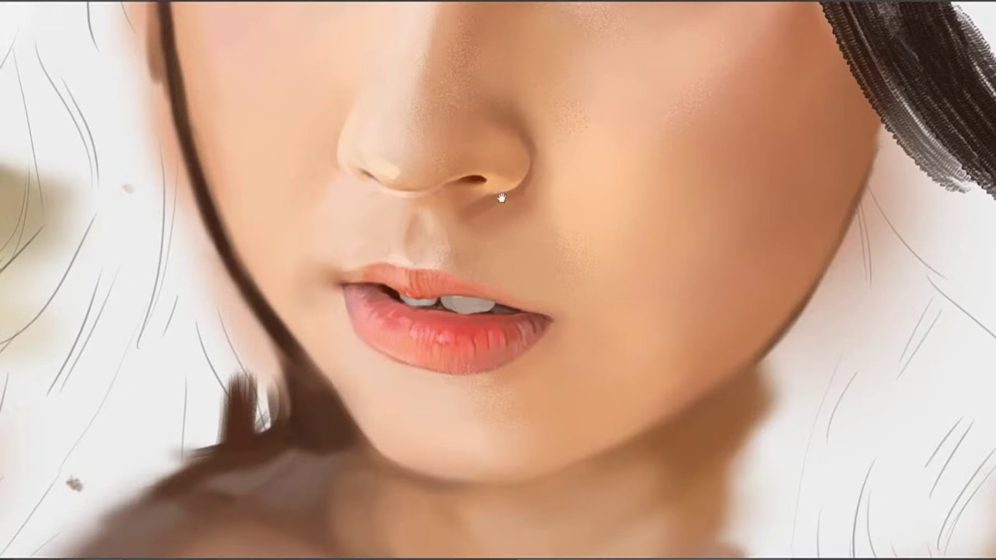
Examine the skin texture across the face, mouth and neck, and compare it with the whole portrait
{"action": "left_click_drag", "start_coordinate": [516, 60], "coordinate": [453, 138]}
{"action": "mouse_move", "coordinate": [324, 212]}
{"action": "left_mouse_down"}
{"action": "mouse_move", "coordinate": [425, 306]}
{"action": "mouse_move", "coordinate": [434, 330]}
{"action": "left_mouse_up"}
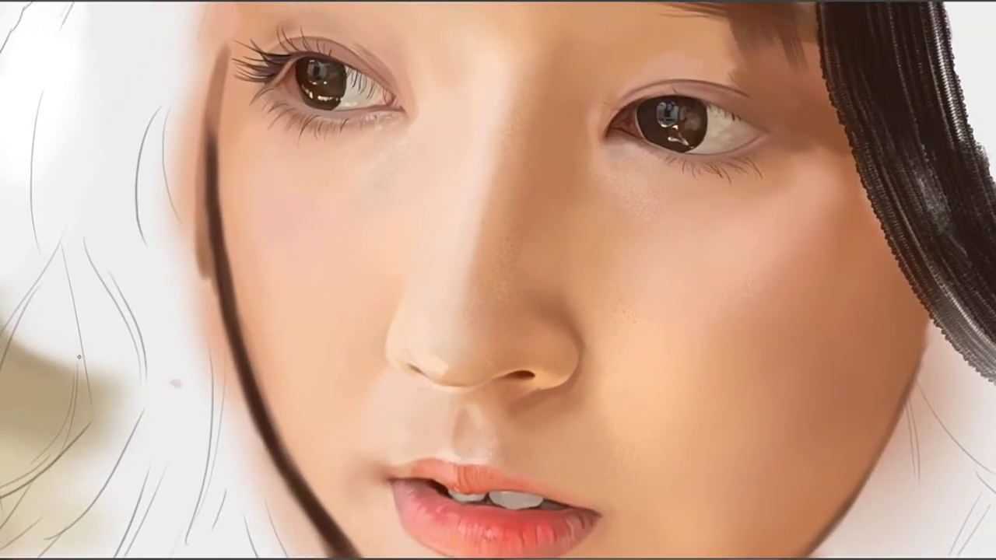
{"action": "left_click_drag", "start_coordinate": [684, 221], "coordinate": [555, 272]}
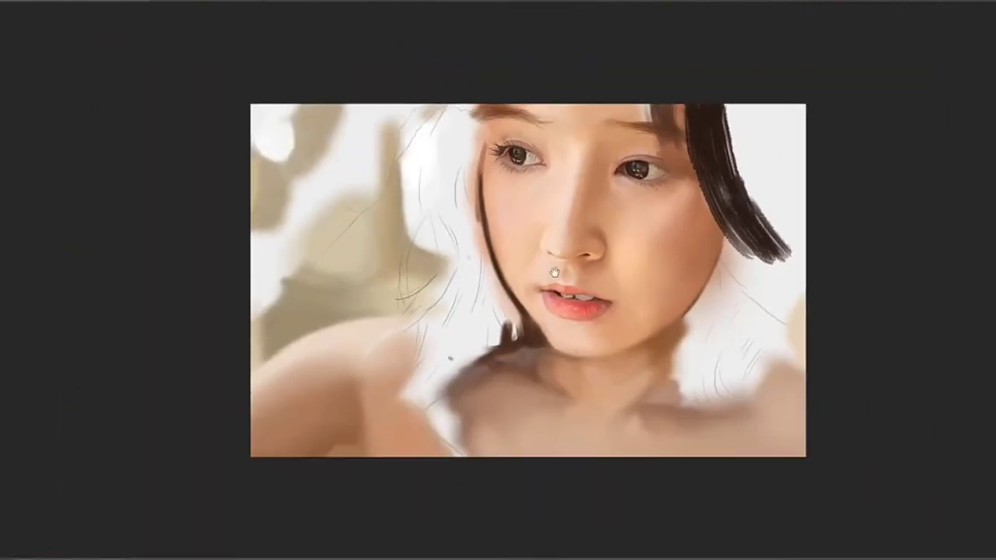
{"action": "key", "text": "ctrl+plus"}
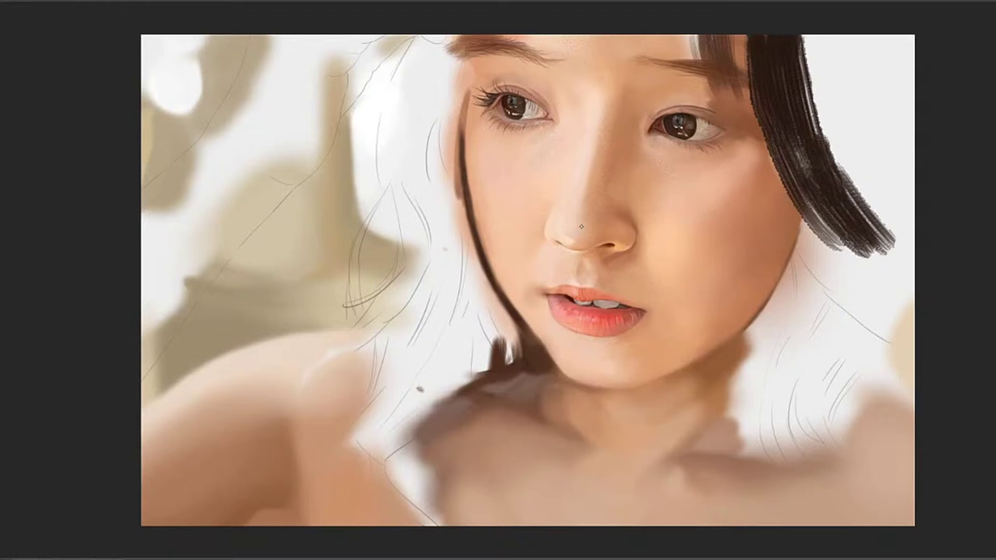
{"action": "left_click_drag", "start_coordinate": [432, 212], "coordinate": [529, 206]}
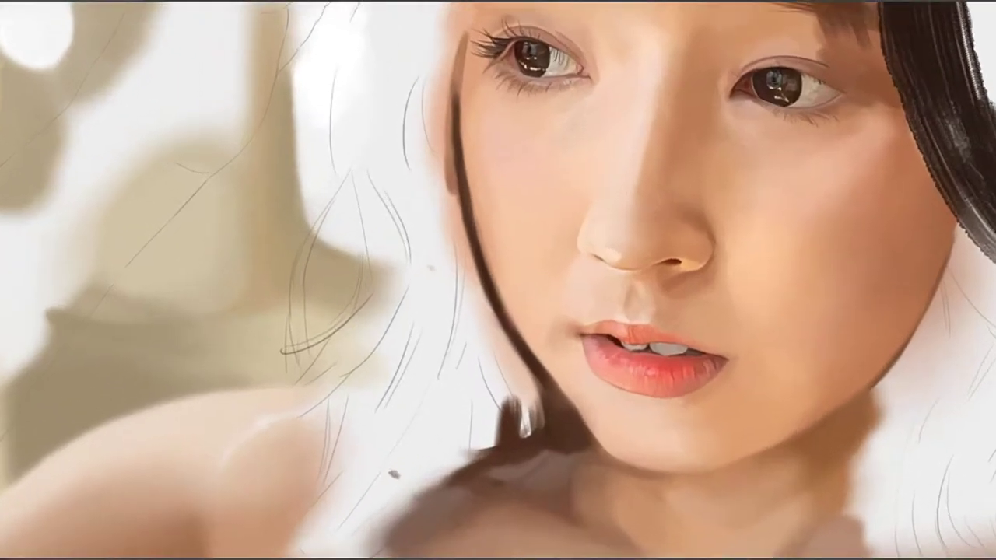
{"action": "left_click_drag", "start_coordinate": [622, 159], "coordinate": [500, 244]}
{"action": "left_click_drag", "start_coordinate": [513, 184], "coordinate": [511, 165]}
{"action": "left_click_drag", "start_coordinate": [512, 213], "coordinate": [509, 157]}
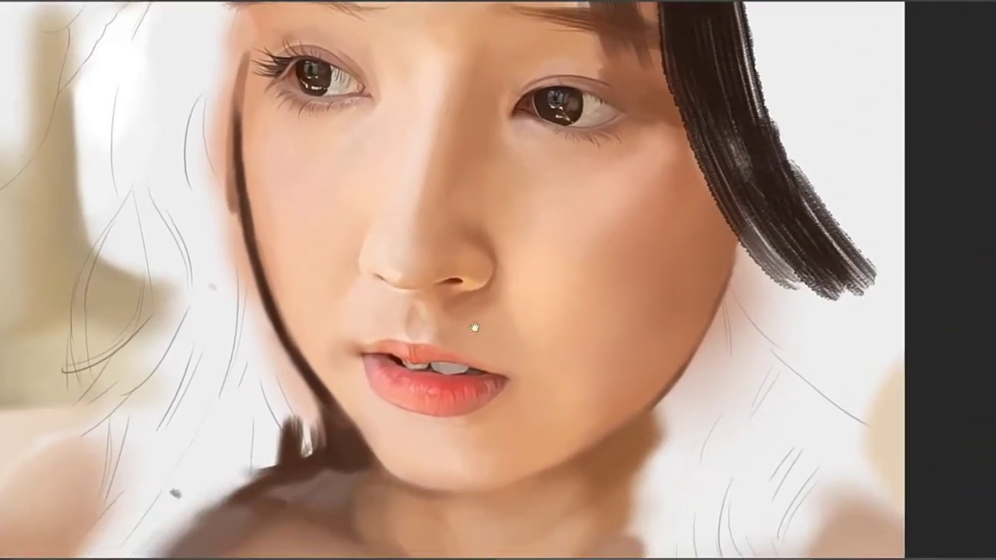
{"action": "left_click_drag", "start_coordinate": [476, 335], "coordinate": [455, 173]}
{"action": "left_click_drag", "start_coordinate": [470, 255], "coordinate": [440, 268]}
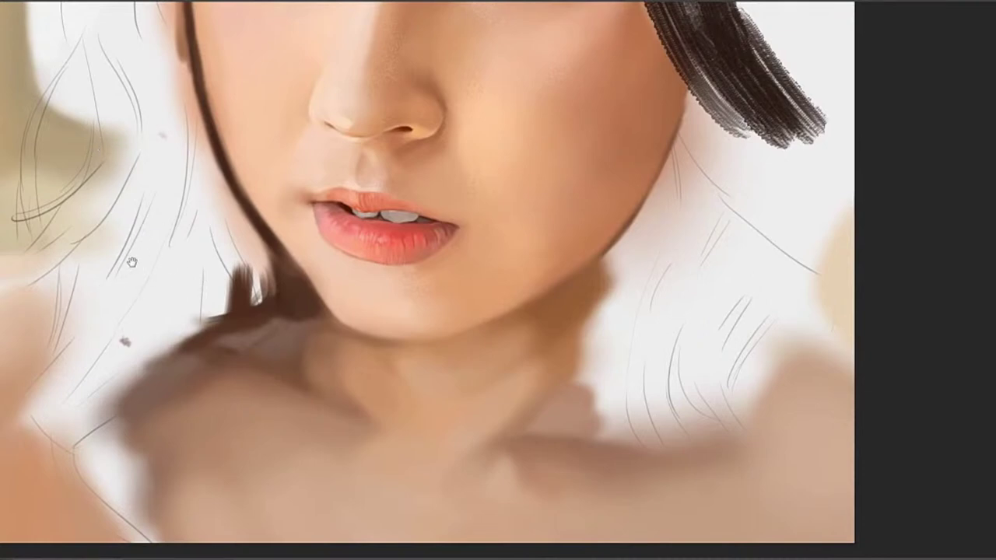
{"action": "left_click_drag", "start_coordinate": [366, 23], "coordinate": [537, 209]}
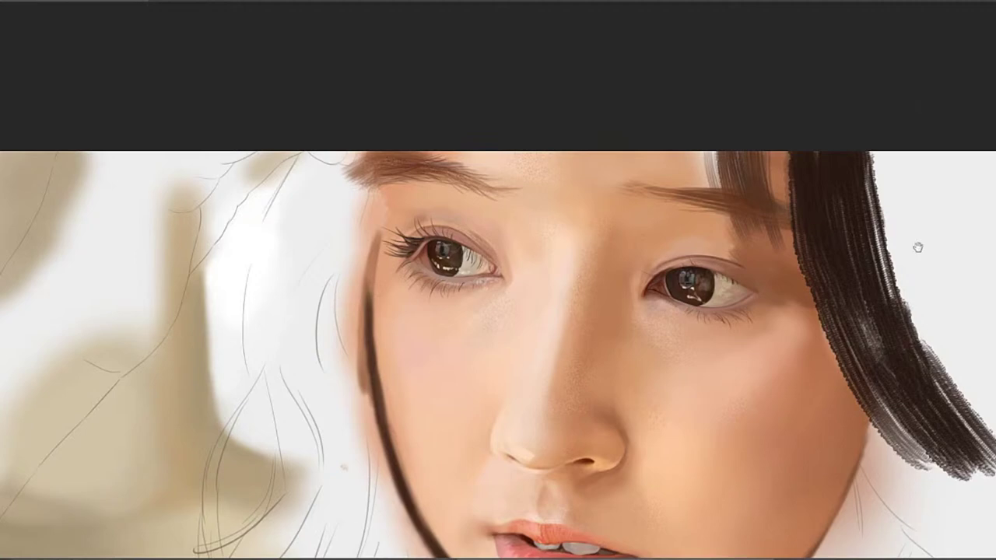
{"action": "left_click_drag", "start_coordinate": [759, 326], "coordinate": [723, 260]}
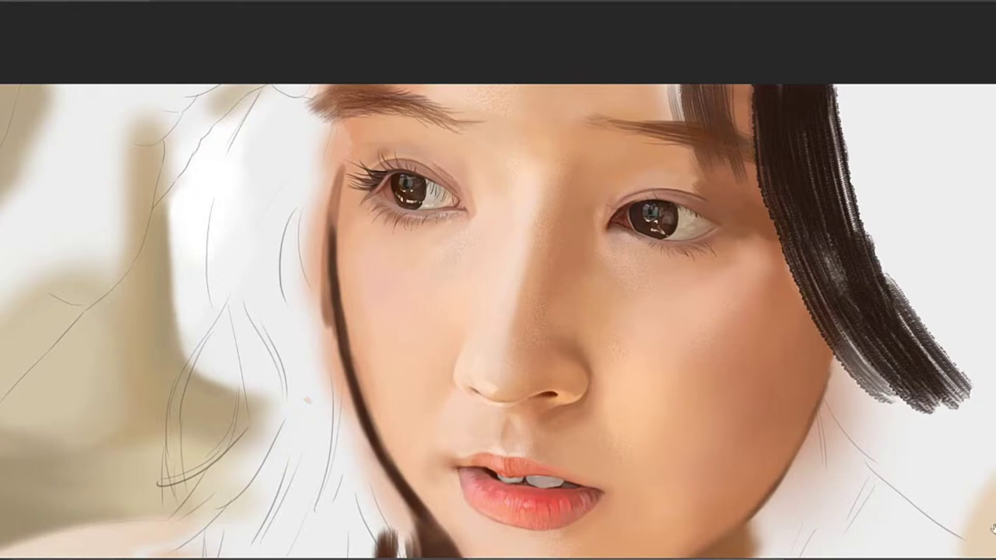
Try selecting the forehead skin between the eyebrows
{"action": "left_click", "coordinate": [506, 109]}
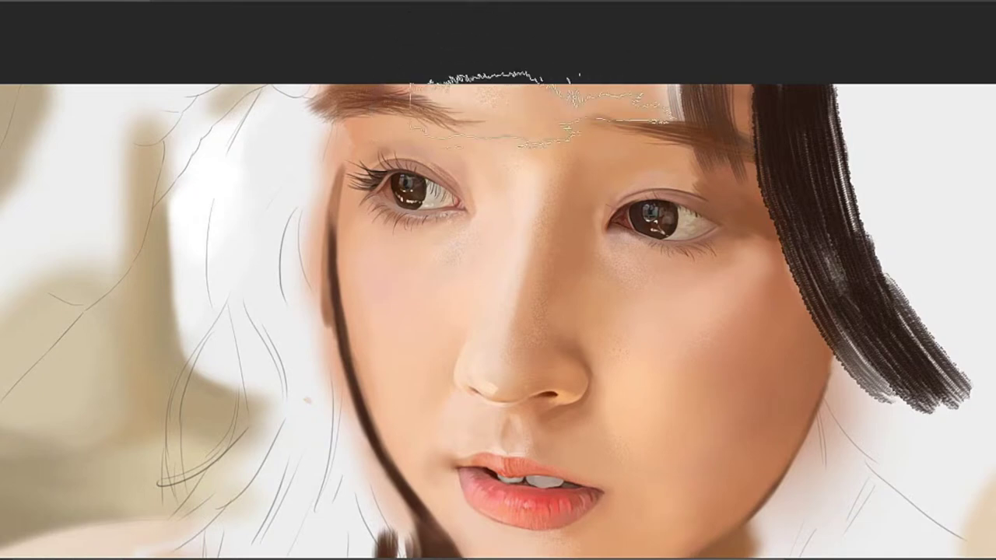
{"action": "key", "text": "ctrl+d"}
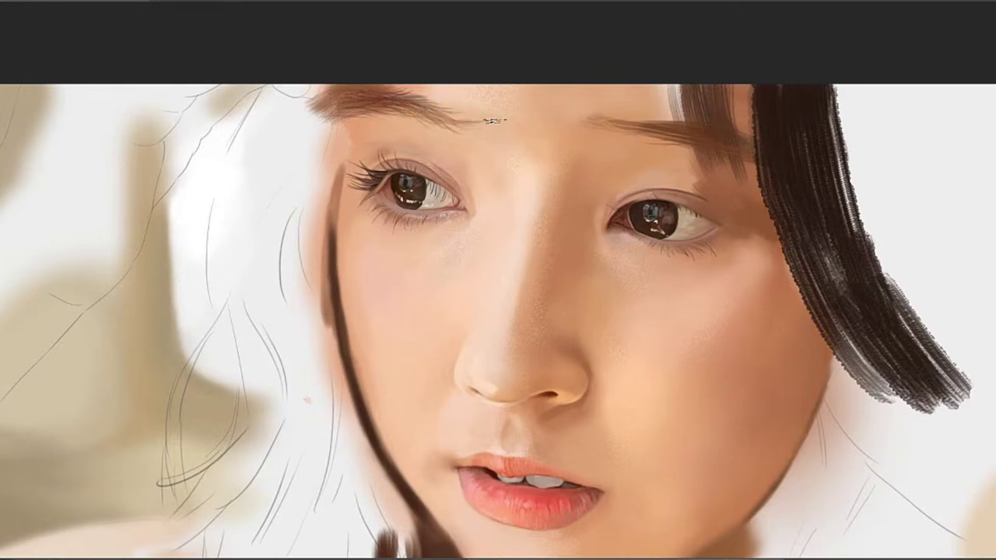
Try dark brush strokes over the left eyebrow and from the forehead hair down across the right side of the face
{"action": "left_click_drag", "start_coordinate": [702, 141], "coordinate": [609, 175]}
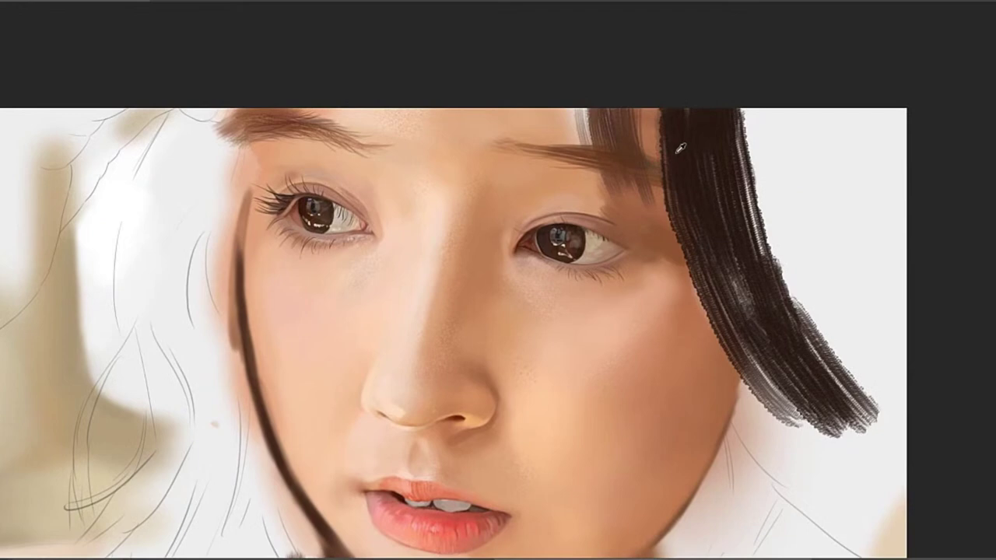
{"action": "left_click_drag", "start_coordinate": [391, 126], "coordinate": [582, 181]}
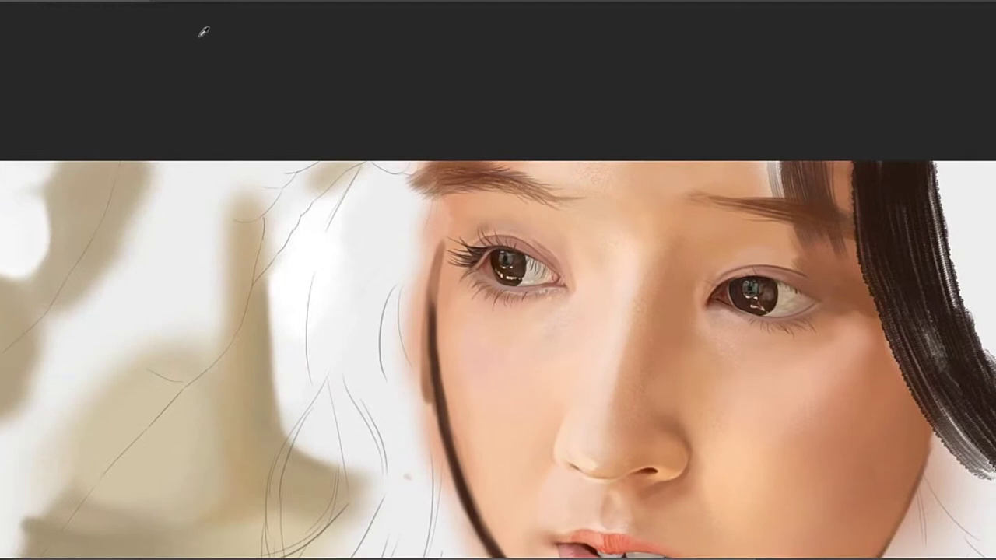
{"action": "mouse_move", "coordinate": [500, 162]}
{"action": "left_mouse_down"}
{"action": "mouse_move", "coordinate": [567, 221]}
{"action": "mouse_move", "coordinate": [555, 203]}
{"action": "left_mouse_up"}
{"action": "key", "text": "ctrl+z"}
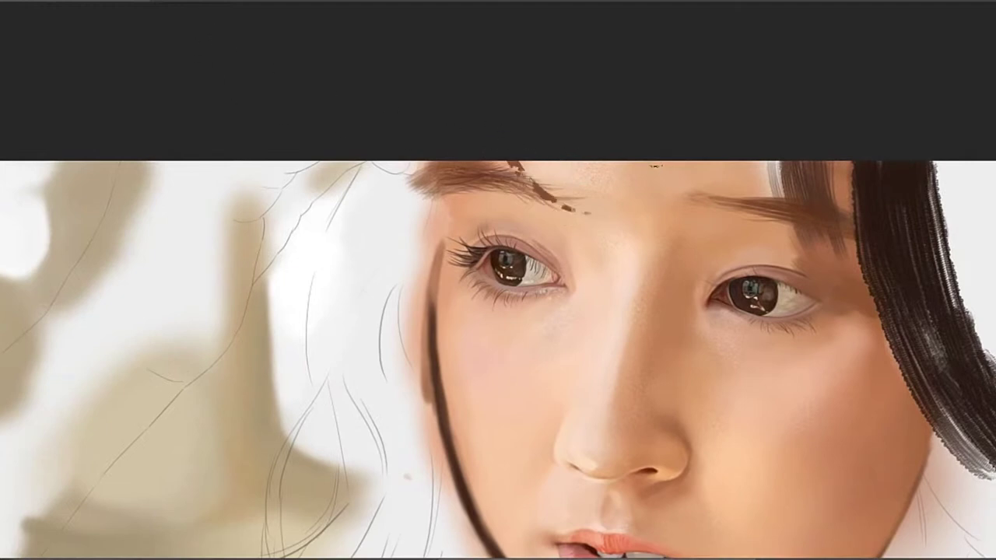
{"action": "key", "text": "ctrl+z"}
{"action": "left_click_drag", "start_coordinate": [674, 244], "coordinate": [572, 232]}
{"action": "left_click_drag", "start_coordinate": [677, 149], "coordinate": [792, 317]}
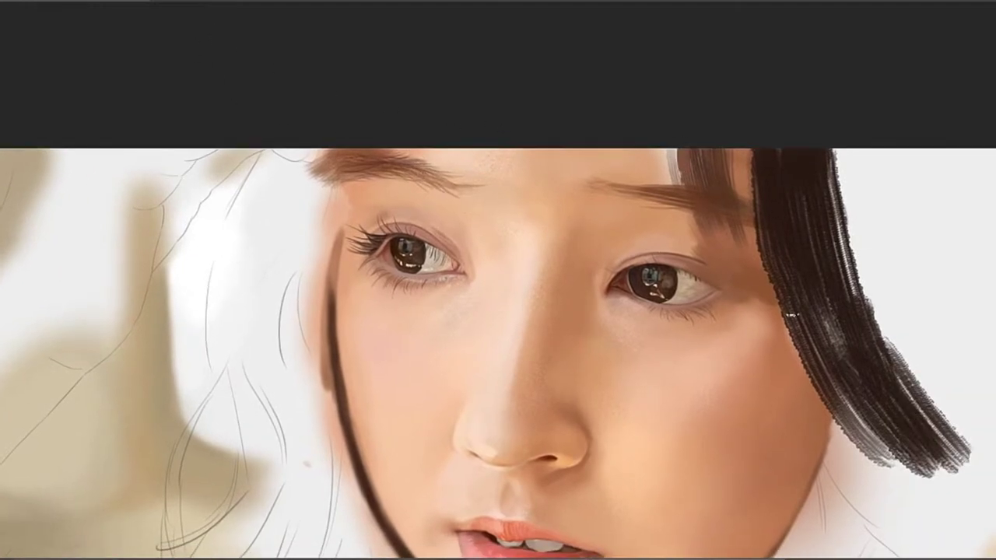
{"action": "key", "text": "ctrl+z"}
{"action": "left_click_drag", "start_coordinate": [673, 150], "coordinate": [798, 321]}
{"action": "key", "text": "ctrl+z"}
{"action": "left_click_drag", "start_coordinate": [520, 222], "coordinate": [596, 218]}
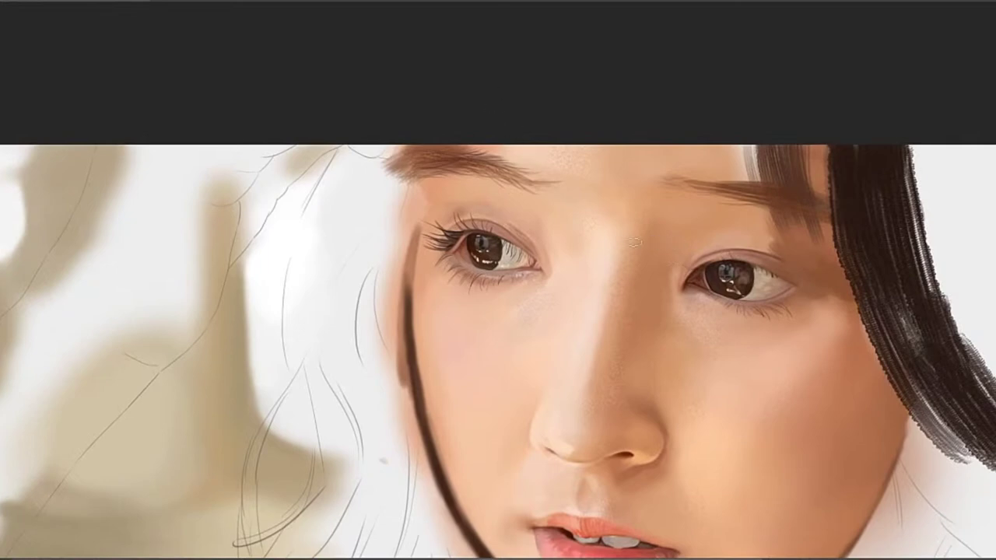
{"action": "left_click_drag", "start_coordinate": [560, 213], "coordinate": [596, 318]}
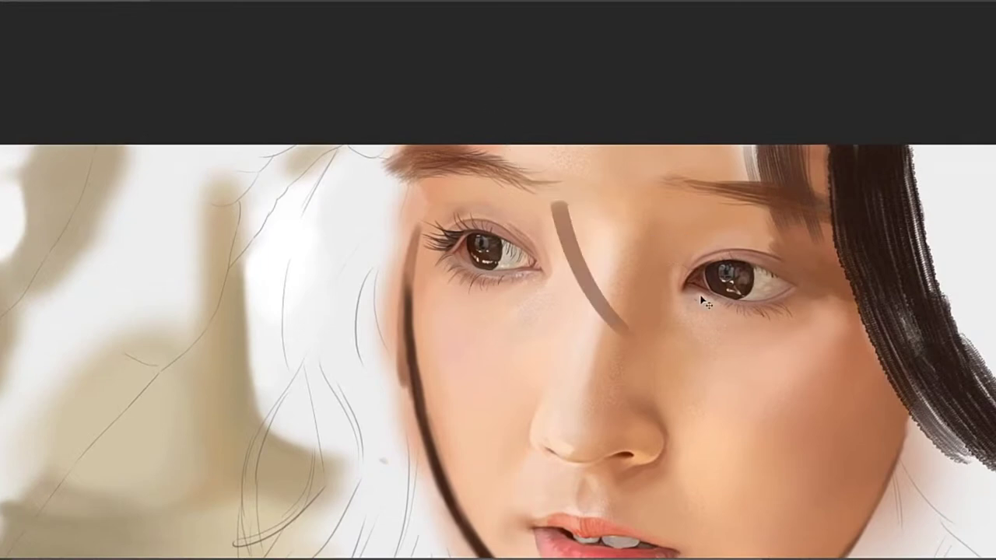
{"action": "key", "text": "ctrl+z"}
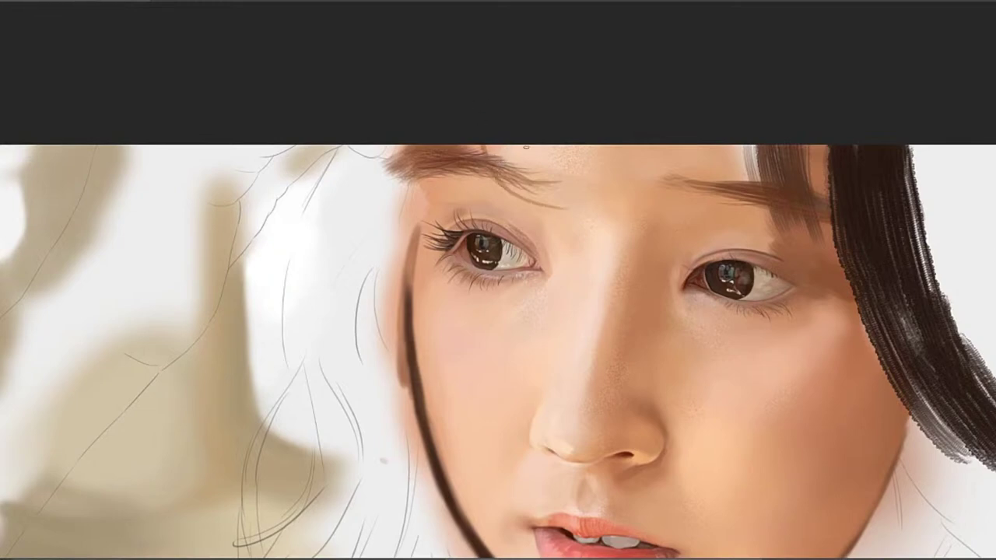
Paint fine dark hair strands across the inner end of the left eyebrow and beside the outer corner of the left eye
{"action": "left_click_drag", "start_coordinate": [494, 146], "coordinate": [527, 178]}
{"action": "key", "text": "ctrl+z"}
{"action": "mouse_move", "coordinate": [487, 144]}
{"action": "left_mouse_down"}
{"action": "mouse_move", "coordinate": [496, 167]}
{"action": "mouse_move", "coordinate": [546, 193]}
{"action": "left_mouse_up"}
{"action": "key", "text": "ctrl+z"}
{"action": "key", "text": "ctrl+z"}
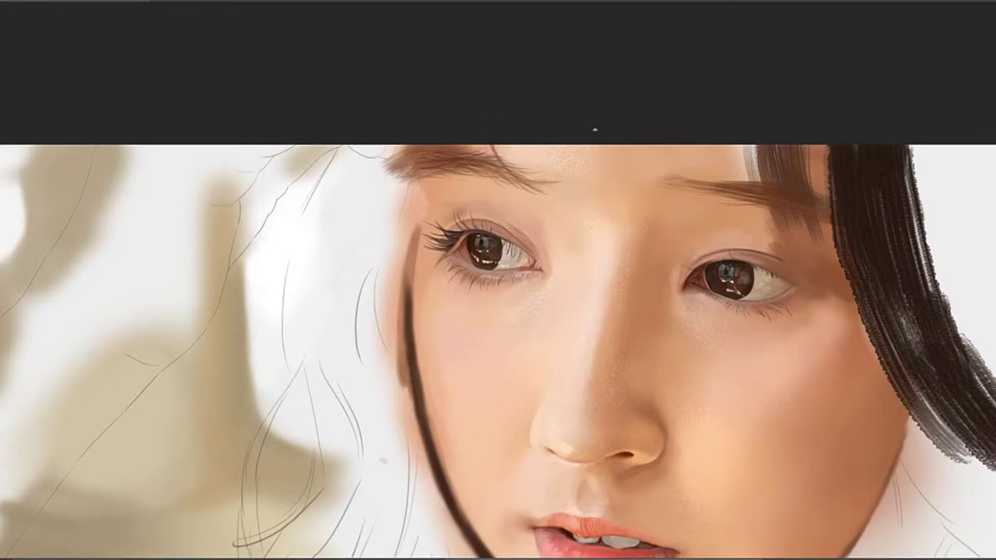
{"action": "key", "text": "ctrl+z"}
{"action": "left_click_drag", "start_coordinate": [488, 145], "coordinate": [568, 203]}
{"action": "key", "text": "ctrl+z"}
{"action": "key", "text": "ctrl+z"}
{"action": "key", "text": "ctrl+shift+z"}
{"action": "key", "text": "ctrl+z"}
{"action": "mouse_move", "coordinate": [493, 145]}
{"action": "left_mouse_down"}
{"action": "mouse_move", "coordinate": [530, 194]}
{"action": "mouse_move", "coordinate": [513, 173]}
{"action": "left_mouse_up"}
{"action": "key", "text": "ctrl+z"}
{"action": "key", "text": "ctrl+z"}
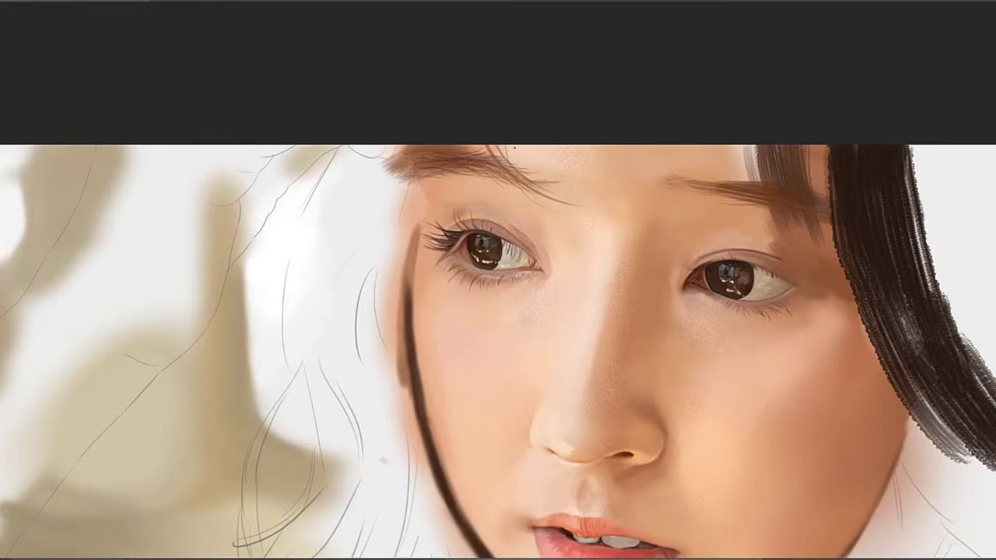
{"action": "left_click_drag", "start_coordinate": [431, 156], "coordinate": [472, 169]}
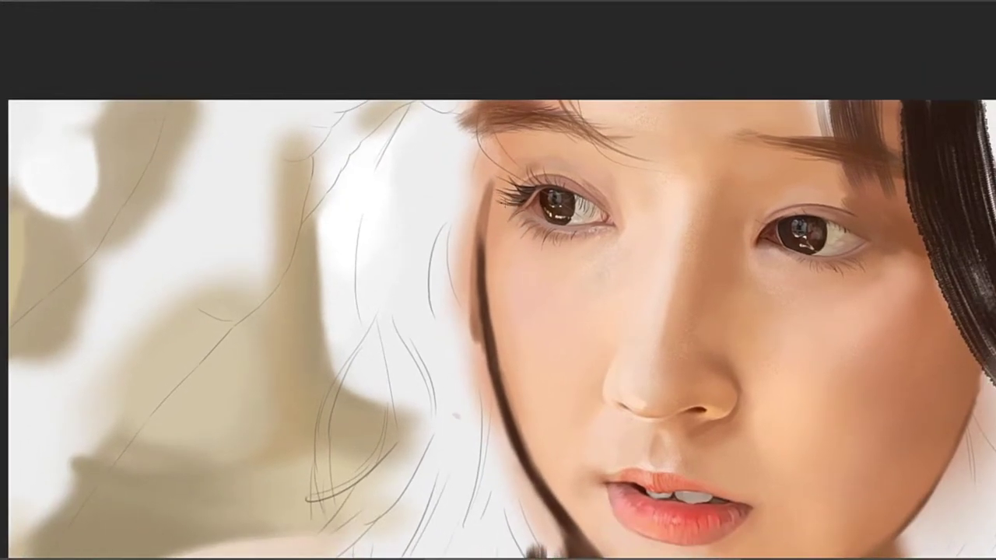
{"action": "left_click_drag", "start_coordinate": [506, 208], "coordinate": [502, 263]}
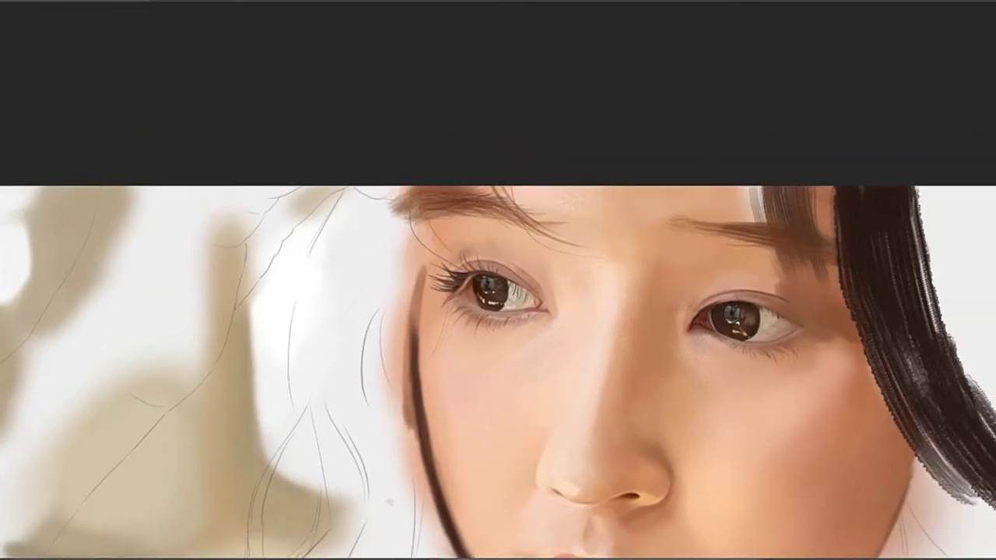
Try longer, thicker brown strands from the left eyebrow's outer end down past the outer eye corner
{"action": "key", "text": "ctrl+z"}
{"action": "mouse_move", "coordinate": [427, 212]}
{"action": "left_mouse_down"}
{"action": "mouse_move", "coordinate": [439, 308]}
{"action": "mouse_move", "coordinate": [450, 311]}
{"action": "left_mouse_up"}
{"action": "key", "text": "ctrl+z"}
{"action": "left_click_drag", "start_coordinate": [429, 212], "coordinate": [435, 320]}
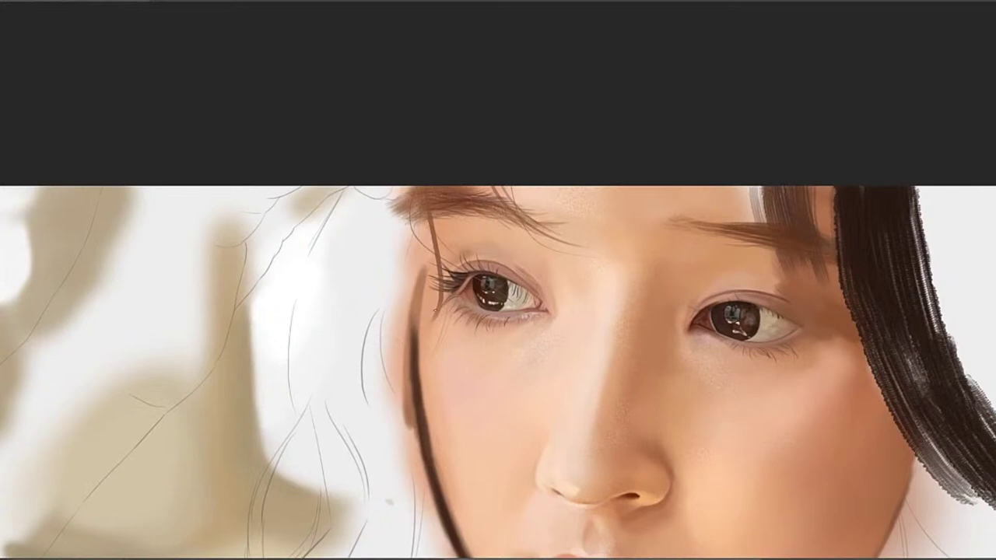
{"action": "key", "text": "ctrl+z"}
{"action": "left_click_drag", "start_coordinate": [413, 191], "coordinate": [445, 363]}
{"action": "key", "text": "ctrl+z"}
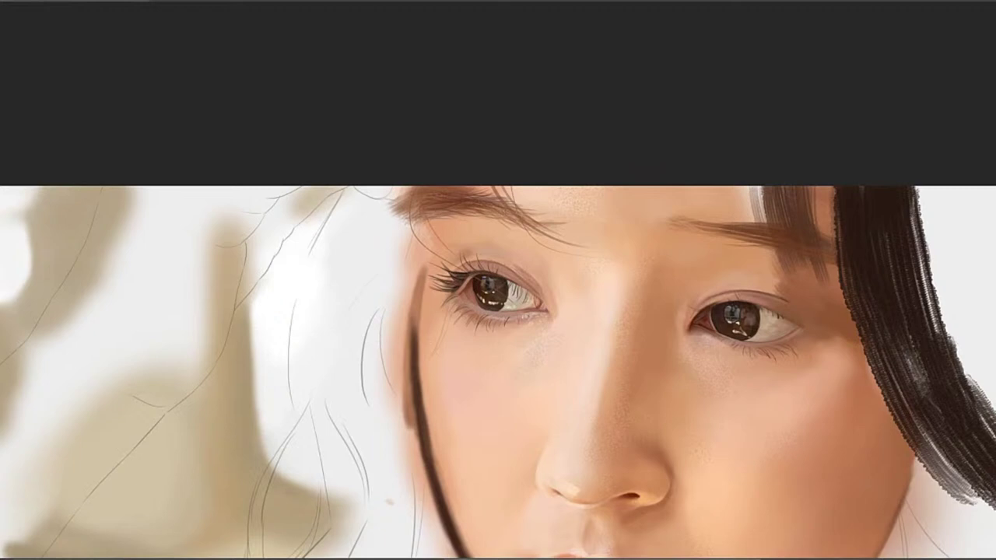
Paint wispy strands from the left eyebrow's outer end past the lashes and down along the dark lock at the cheek's edge
{"action": "left_click", "coordinate": [445, 327]}
{"action": "left_click_drag", "start_coordinate": [435, 354], "coordinate": [428, 333]}
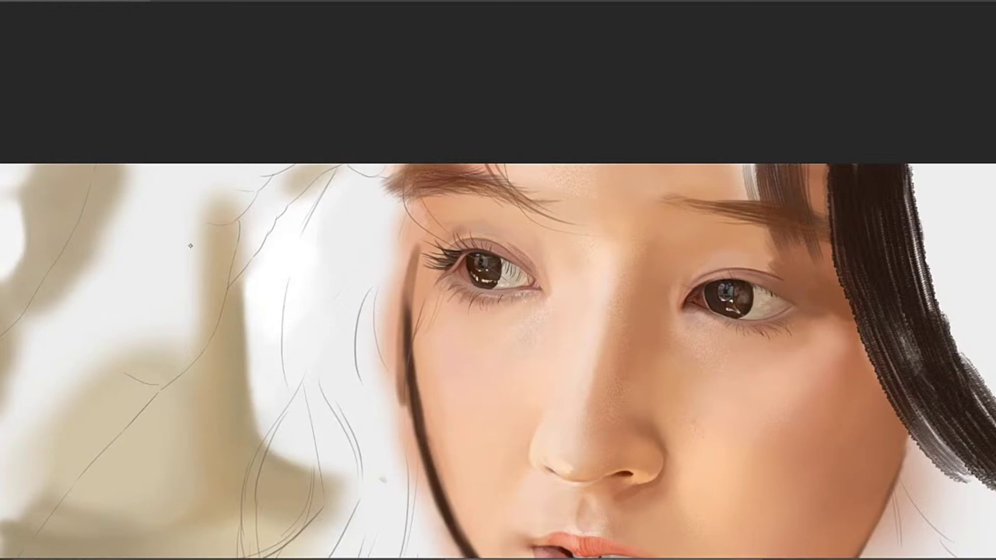
{"action": "left_click_drag", "start_coordinate": [423, 305], "coordinate": [409, 376]}
{"action": "left_click_drag", "start_coordinate": [421, 308], "coordinate": [403, 376]}
{"action": "left_click_drag", "start_coordinate": [418, 309], "coordinate": [425, 218]}
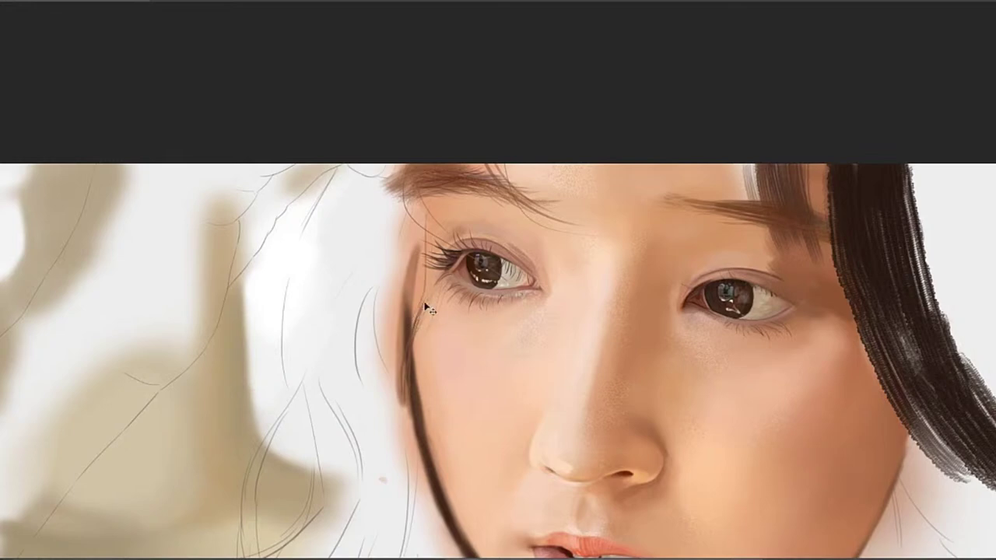
{"action": "key", "text": "ctrl+z"}
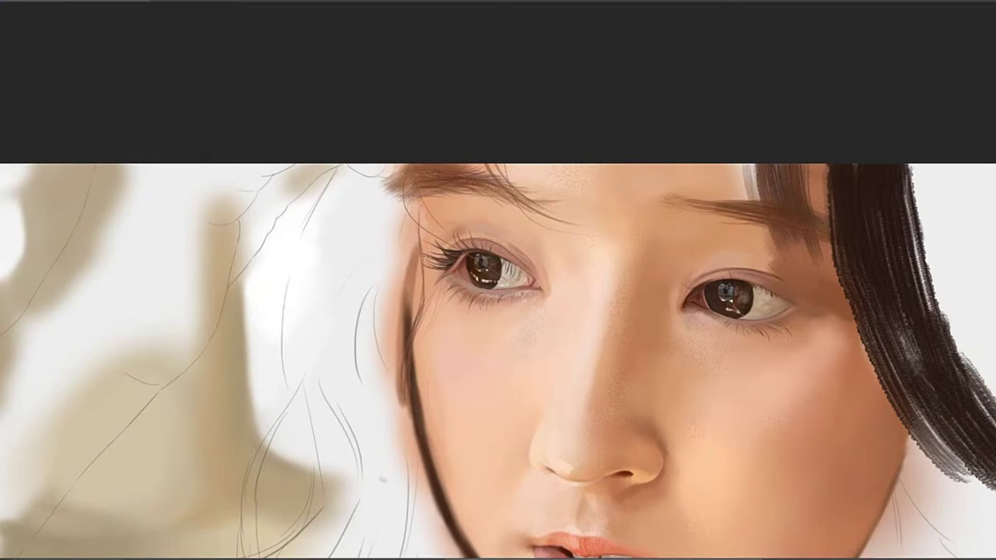
{"action": "mouse_move", "coordinate": [420, 251]}
{"action": "left_mouse_down"}
{"action": "mouse_move", "coordinate": [404, 289]}
{"action": "mouse_move", "coordinate": [410, 232]}
{"action": "left_mouse_up"}
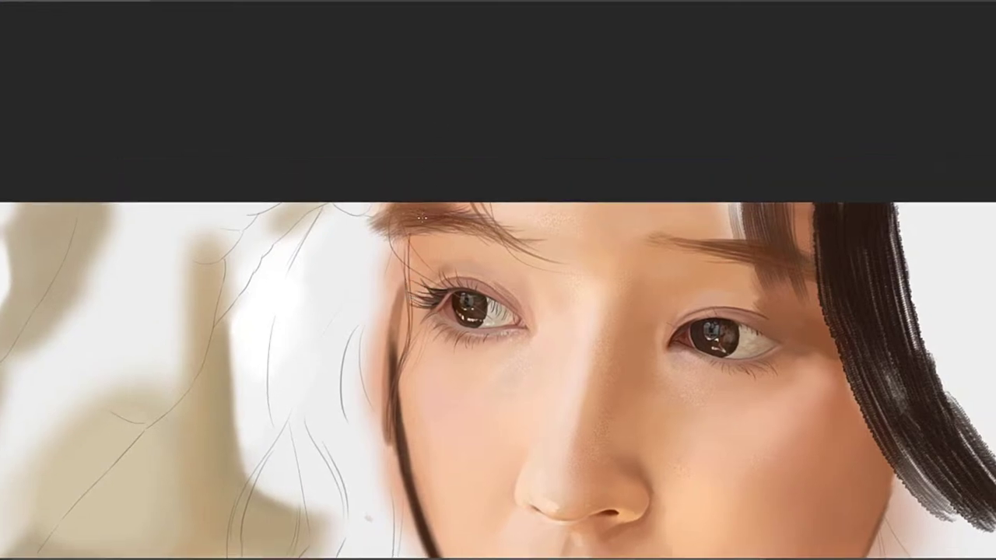
{"action": "mouse_move", "coordinate": [430, 326]}
{"action": "left_mouse_down"}
{"action": "mouse_move", "coordinate": [427, 217]}
{"action": "mouse_move", "coordinate": [412, 266]}
{"action": "left_mouse_up"}
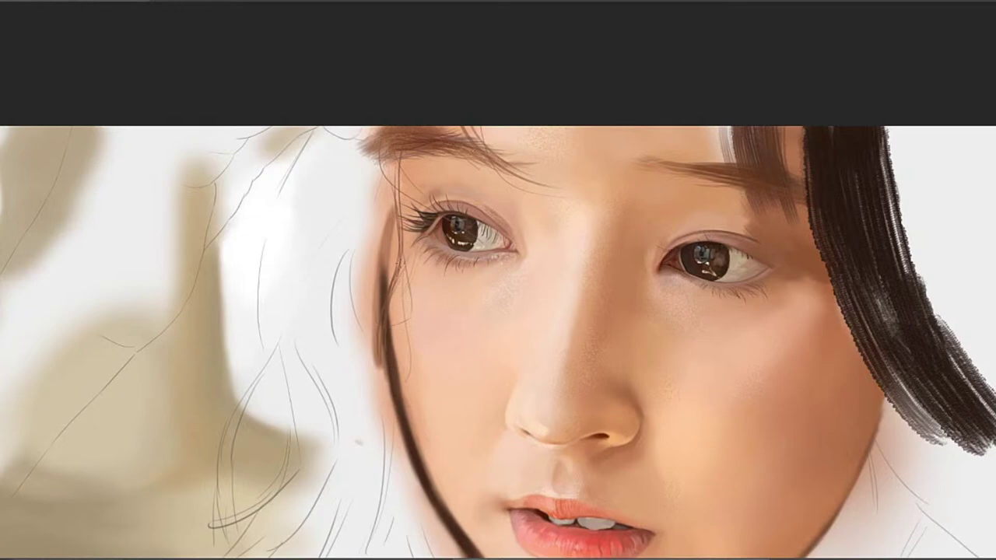
{"action": "left_click_drag", "start_coordinate": [403, 256], "coordinate": [395, 281]}
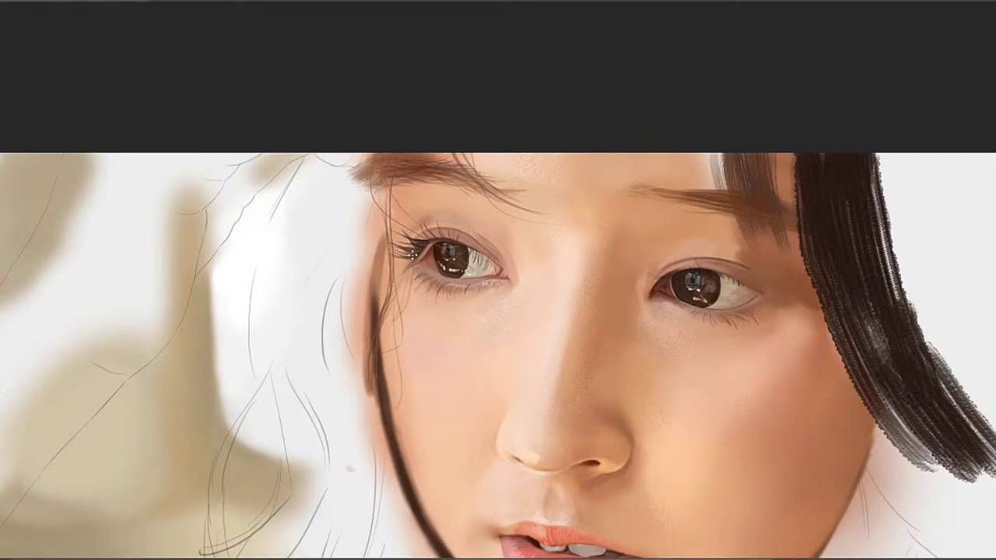
{"action": "left_click_drag", "start_coordinate": [412, 252], "coordinate": [414, 307]}
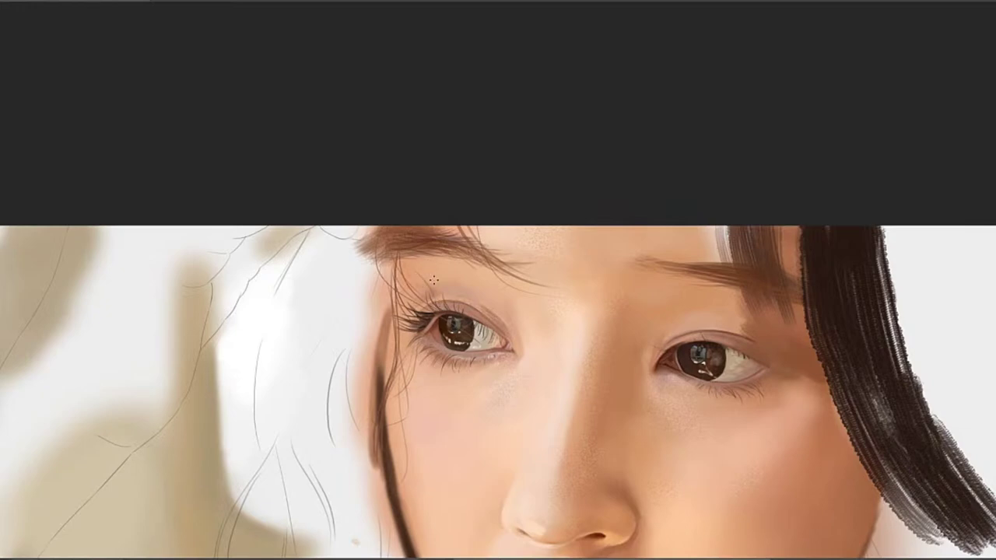
{"action": "mouse_move", "coordinate": [422, 320]}
{"action": "left_mouse_down"}
{"action": "mouse_move", "coordinate": [462, 277]}
{"action": "mouse_move", "coordinate": [422, 290]}
{"action": "left_mouse_up"}
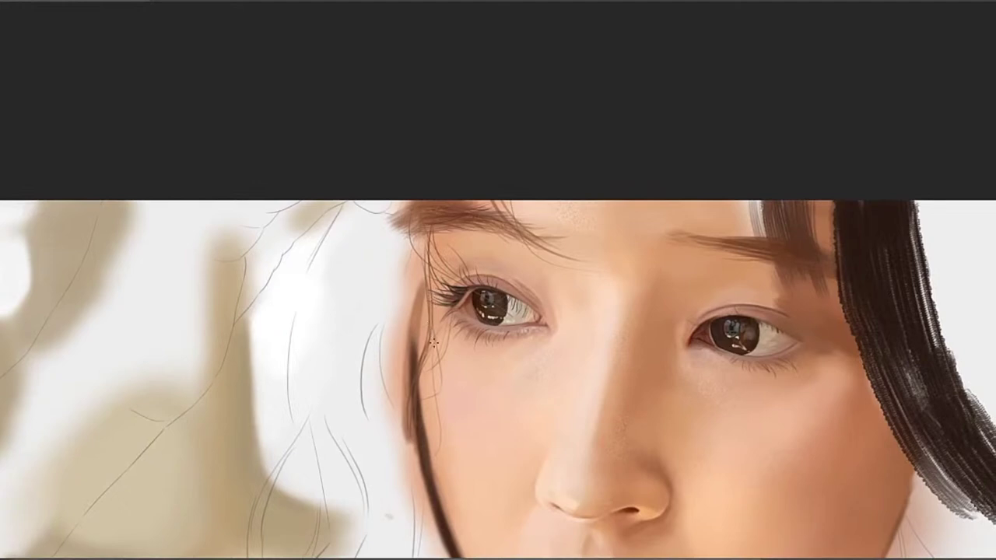
Refine a fine curved strand on the cheek just below the outer corner of the left eye
{"action": "left_click_drag", "start_coordinate": [430, 302], "coordinate": [440, 341]}
{"action": "key", "text": "ctrl+z"}
{"action": "left_click_drag", "start_coordinate": [430, 304], "coordinate": [443, 371]}
{"action": "key", "text": "ctrl+z"}
{"action": "key", "text": "ctrl+z"}
{"action": "key", "text": "ctrl+z"}
{"action": "left_click_drag", "start_coordinate": [432, 333], "coordinate": [438, 373]}
{"action": "key", "text": "ctrl+z"}
{"action": "left_click_drag", "start_coordinate": [432, 321], "coordinate": [443, 388]}
{"action": "key", "text": "ctrl+z"}
{"action": "left_click_drag", "start_coordinate": [433, 332], "coordinate": [441, 376]}
{"action": "left_click_drag", "start_coordinate": [424, 280], "coordinate": [418, 298]}
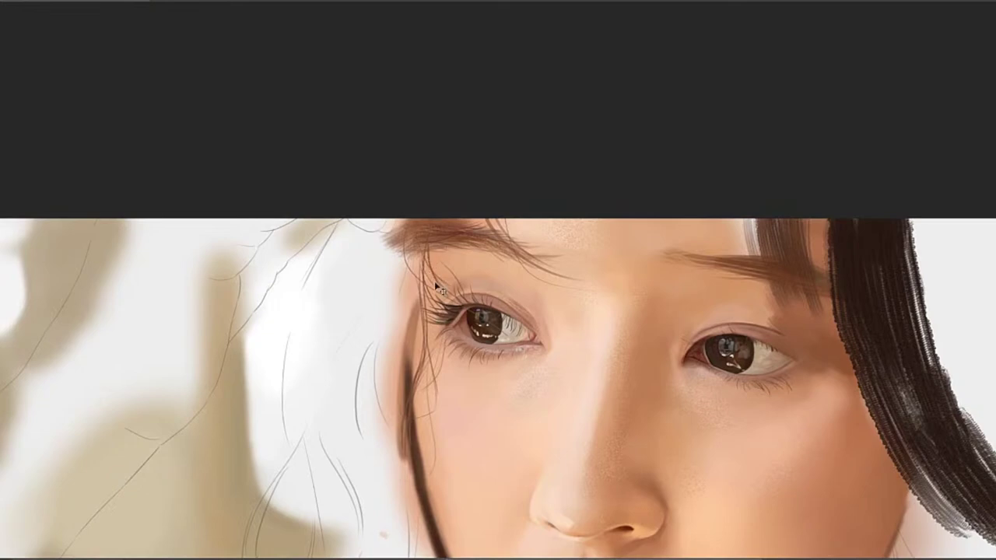
Add fine strands above the outer left eyelid and a short strand on the forehead beside the left eyebrow's inner end
{"action": "left_click_drag", "start_coordinate": [425, 264], "coordinate": [444, 305]}
{"action": "left_click_drag", "start_coordinate": [476, 277], "coordinate": [408, 250]}
{"action": "mouse_move", "coordinate": [413, 317]}
{"action": "left_mouse_down"}
{"action": "mouse_move", "coordinate": [429, 187]}
{"action": "mouse_move", "coordinate": [436, 257]}
{"action": "left_mouse_up"}
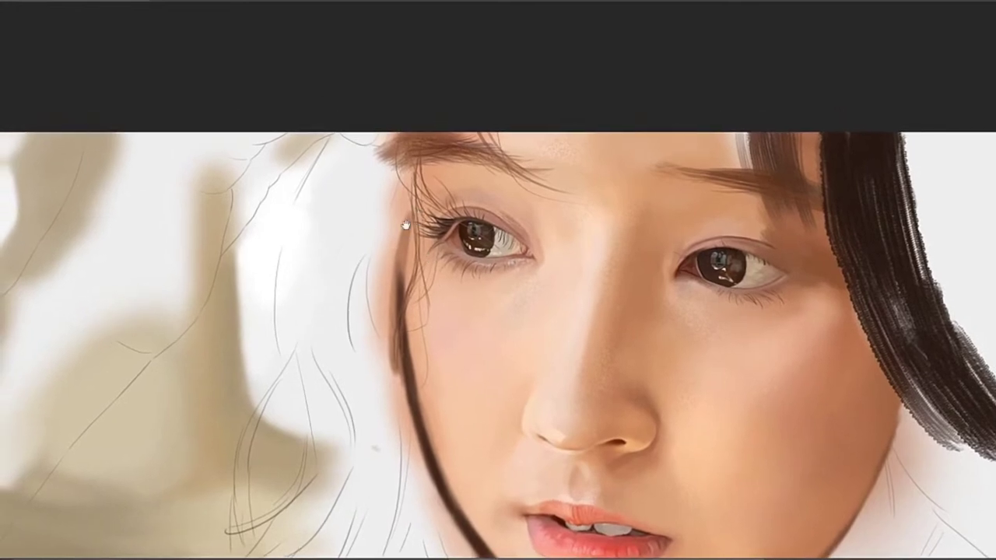
{"action": "left_click_drag", "start_coordinate": [407, 226], "coordinate": [386, 266]}
{"action": "left_click_drag", "start_coordinate": [431, 209], "coordinate": [417, 225]}
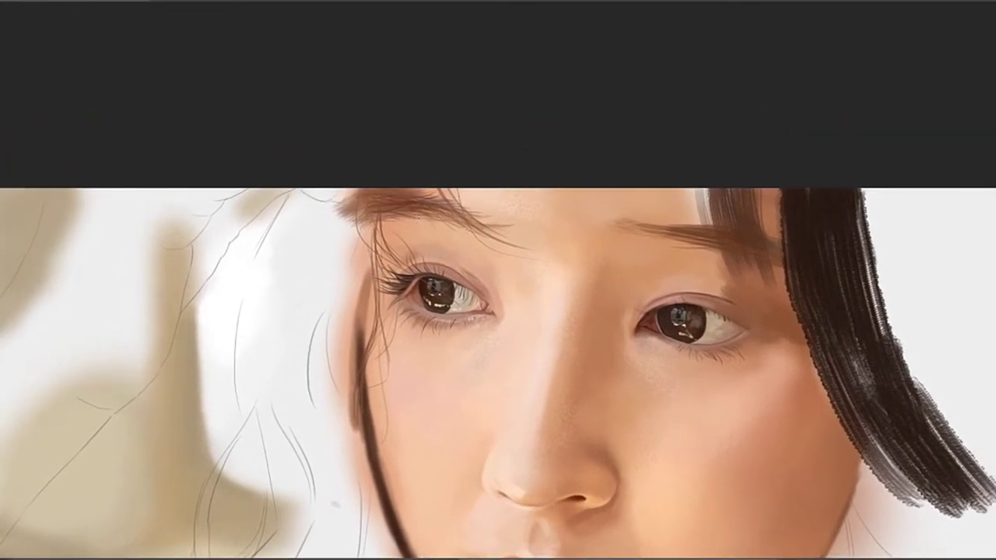
{"action": "left_click_drag", "start_coordinate": [514, 219], "coordinate": [461, 221]}
{"action": "left_click_drag", "start_coordinate": [511, 201], "coordinate": [499, 215]}
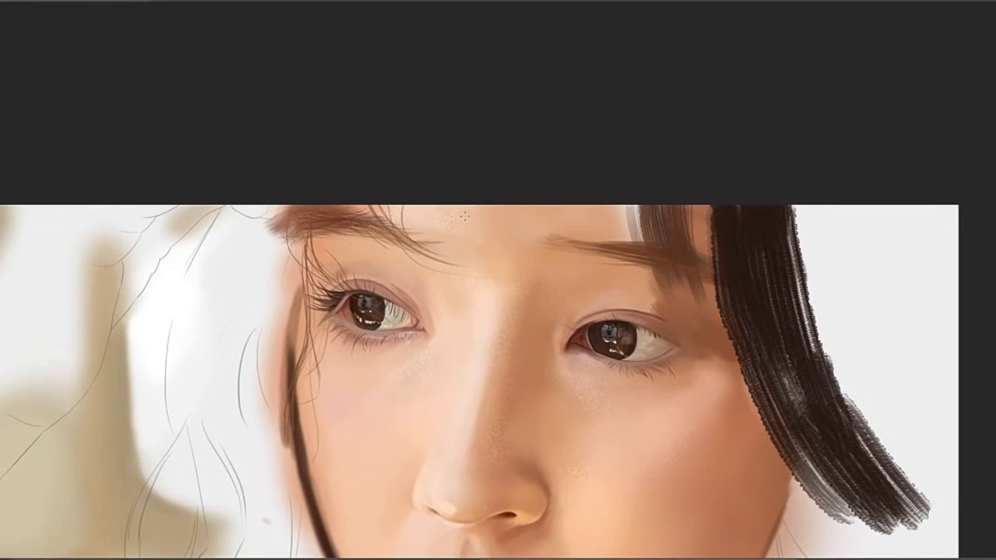
{"action": "left_click_drag", "start_coordinate": [461, 206], "coordinate": [433, 232]}
{"action": "mouse_move", "coordinate": [373, 232]}
{"action": "left_mouse_down"}
{"action": "mouse_move", "coordinate": [379, 217]}
{"action": "mouse_move", "coordinate": [434, 249]}
{"action": "left_mouse_up"}
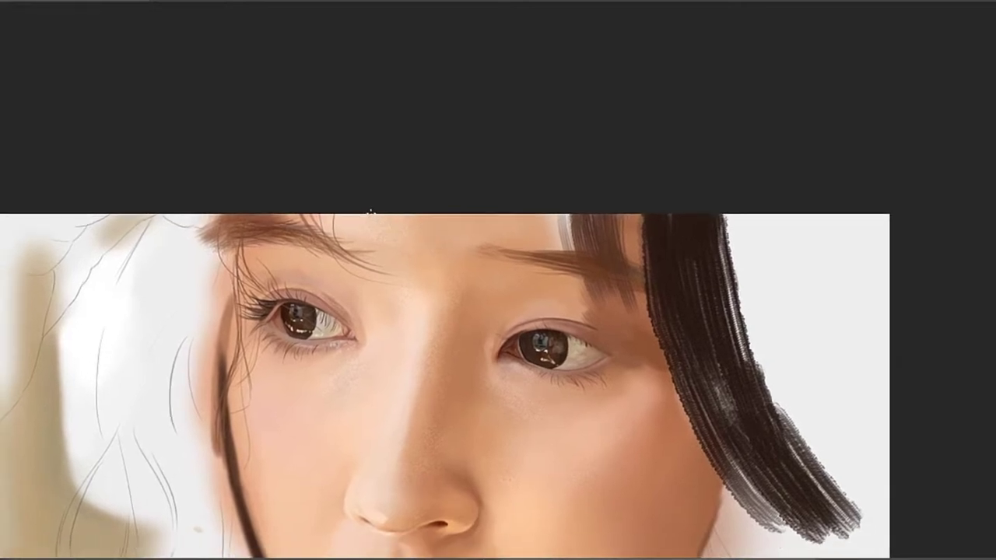
Paint a thin curved strand sweeping across the forehead from its upper edge toward the inner end of the right eyebrow
{"action": "left_click_drag", "start_coordinate": [361, 216], "coordinate": [447, 267]}
{"action": "key", "text": "ctrl+z"}
{"action": "left_click_drag", "start_coordinate": [364, 215], "coordinate": [542, 259]}
{"action": "key", "text": "ctrl+z"}
{"action": "key", "text": "ctrl+z"}
{"action": "left_click_drag", "start_coordinate": [372, 215], "coordinate": [456, 263]}
{"action": "key", "text": "ctrl+z"}
{"action": "mouse_move", "coordinate": [374, 215]}
{"action": "left_mouse_down"}
{"action": "mouse_move", "coordinate": [483, 240]}
{"action": "mouse_move", "coordinate": [490, 264]}
{"action": "left_mouse_up"}
{"action": "key", "text": "ctrl+z"}
{"action": "key", "text": "ctrl+z"}
{"action": "left_click_drag", "start_coordinate": [370, 214], "coordinate": [460, 264]}
{"action": "key", "text": "ctrl+z"}
{"action": "left_click_drag", "start_coordinate": [369, 215], "coordinate": [476, 266]}
{"action": "left_click_drag", "start_coordinate": [371, 214], "coordinate": [432, 256]}
{"action": "key", "text": "ctrl+z"}
{"action": "left_click_drag", "start_coordinate": [375, 211], "coordinate": [449, 258]}
{"action": "key", "text": "ctrl+z"}
{"action": "left_click_drag", "start_coordinate": [371, 214], "coordinate": [451, 266]}
{"action": "key", "text": "ctrl+z"}
{"action": "mouse_move", "coordinate": [373, 215]}
{"action": "left_mouse_down"}
{"action": "mouse_move", "coordinate": [439, 264]}
{"action": "mouse_move", "coordinate": [498, 260]}
{"action": "left_mouse_up"}
{"action": "key", "text": "ctrl+z"}
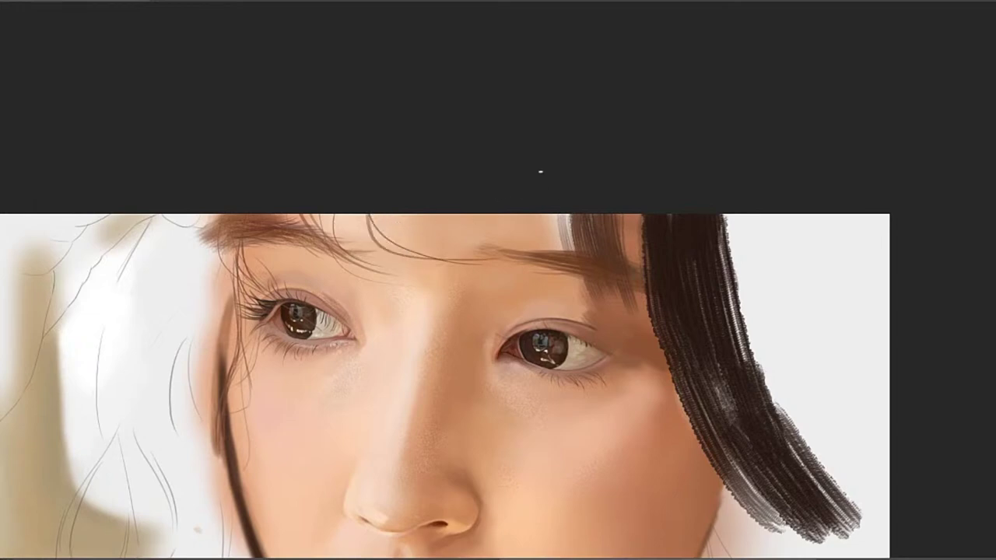
{"action": "key", "text": "ctrl+z"}
{"action": "left_click_drag", "start_coordinate": [370, 215], "coordinate": [446, 262]}
{"action": "left_click_drag", "start_coordinate": [379, 213], "coordinate": [423, 254]}
{"action": "key", "text": "ctrl+z"}
{"action": "key", "text": "ctrl+z"}
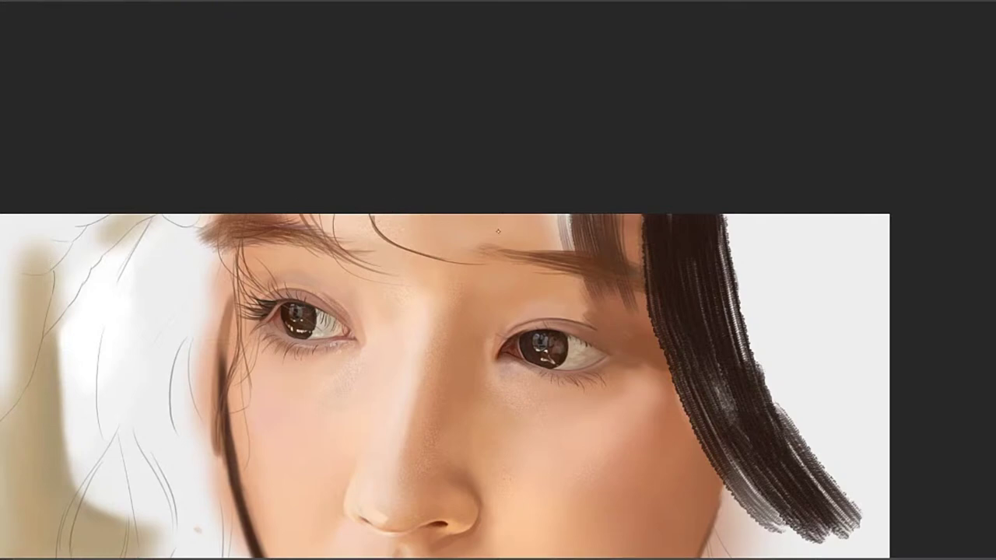
Paint a long thin strand from the forehead across the right eyebrow and the outer part of the right eye to the cheek
{"action": "mouse_move", "coordinate": [572, 235]}
{"action": "left_mouse_down"}
{"action": "mouse_move", "coordinate": [536, 231]}
{"action": "mouse_move", "coordinate": [571, 251]}
{"action": "left_mouse_up"}
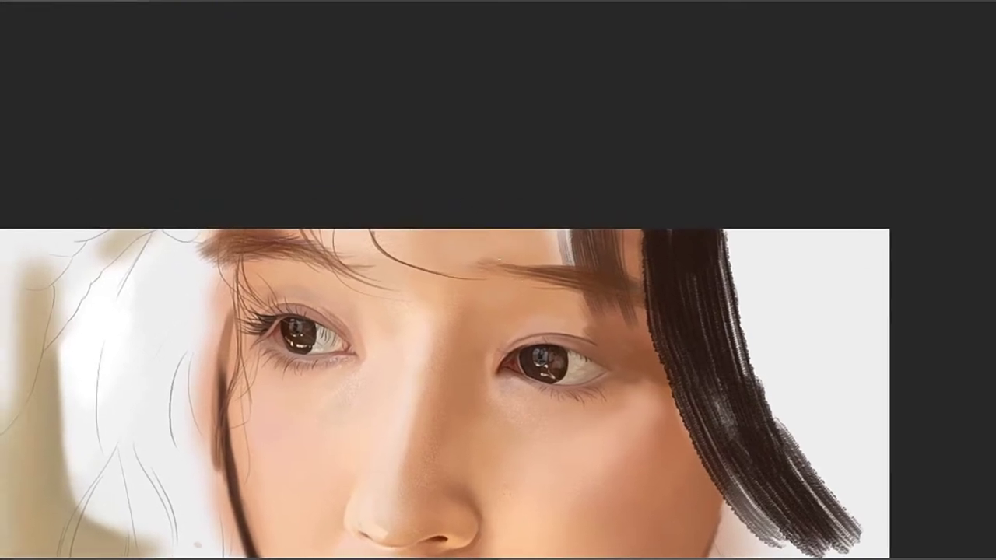
{"action": "left_click_drag", "start_coordinate": [476, 229], "coordinate": [516, 266]}
{"action": "left_click_drag", "start_coordinate": [561, 256], "coordinate": [656, 407]}
{"action": "key", "text": "ctrl+z"}
{"action": "mouse_move", "coordinate": [547, 230]}
{"action": "left_mouse_down"}
{"action": "mouse_move", "coordinate": [666, 408]}
{"action": "mouse_move", "coordinate": [651, 426]}
{"action": "left_mouse_up"}
{"action": "key", "text": "ctrl+z"}
{"action": "left_click_drag", "start_coordinate": [550, 231], "coordinate": [613, 327]}
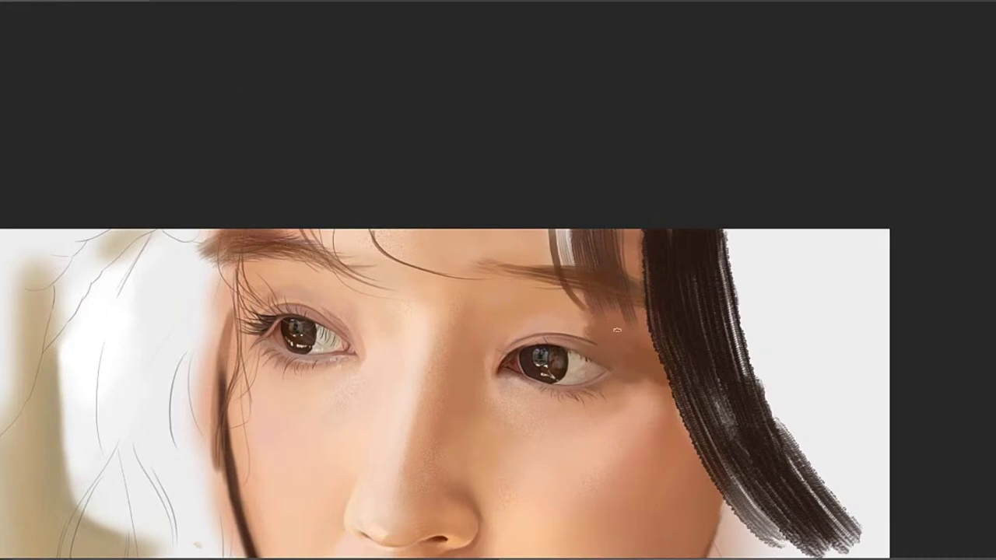
{"action": "key", "text": "ctrl+z"}
{"action": "left_click_drag", "start_coordinate": [549, 231], "coordinate": [666, 382]}
{"action": "key", "text": "ctrl+z"}
{"action": "mouse_move", "coordinate": [543, 230]}
{"action": "left_mouse_down"}
{"action": "mouse_move", "coordinate": [656, 384]}
{"action": "mouse_move", "coordinate": [642, 427]}
{"action": "left_mouse_up"}
{"action": "key", "text": "ctrl+z"}
{"action": "key", "text": "ctrl+z"}
{"action": "mouse_move", "coordinate": [535, 231]}
{"action": "left_mouse_down"}
{"action": "mouse_move", "coordinate": [571, 330]}
{"action": "mouse_move", "coordinate": [676, 413]}
{"action": "left_mouse_up"}
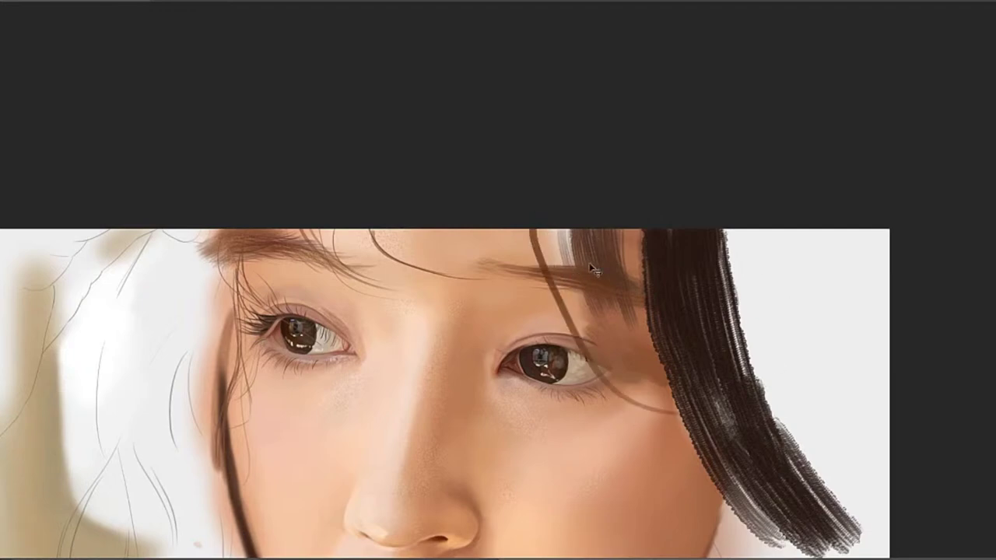
{"action": "key", "text": "ctrl+z"}
{"action": "left_click_drag", "start_coordinate": [516, 231], "coordinate": [646, 421]}
{"action": "key", "text": "ctrl+z"}
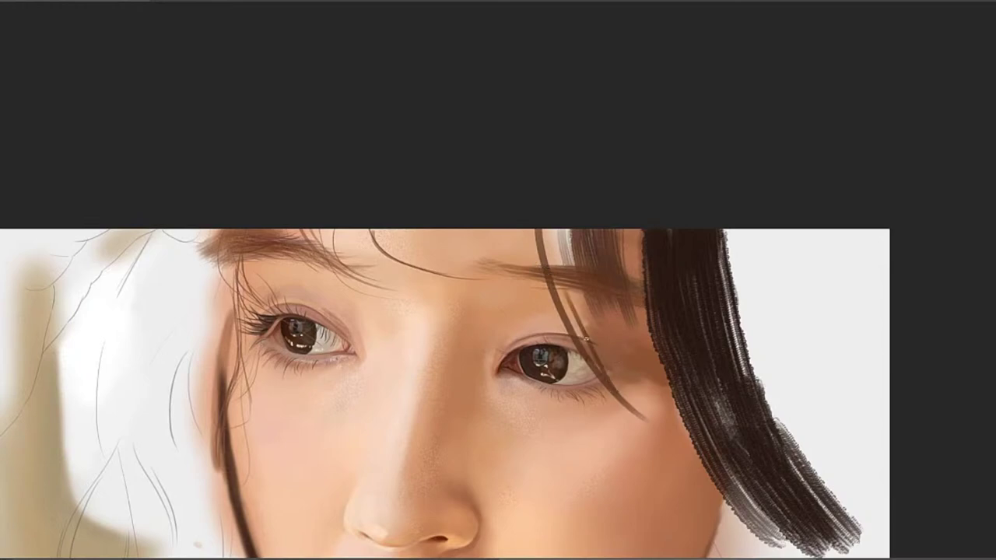
Add shorter strands alongside the long strand where it crosses the right eyebrow, merging into it above the eyelid
{"action": "left_click_drag", "start_coordinate": [545, 229], "coordinate": [573, 336]}
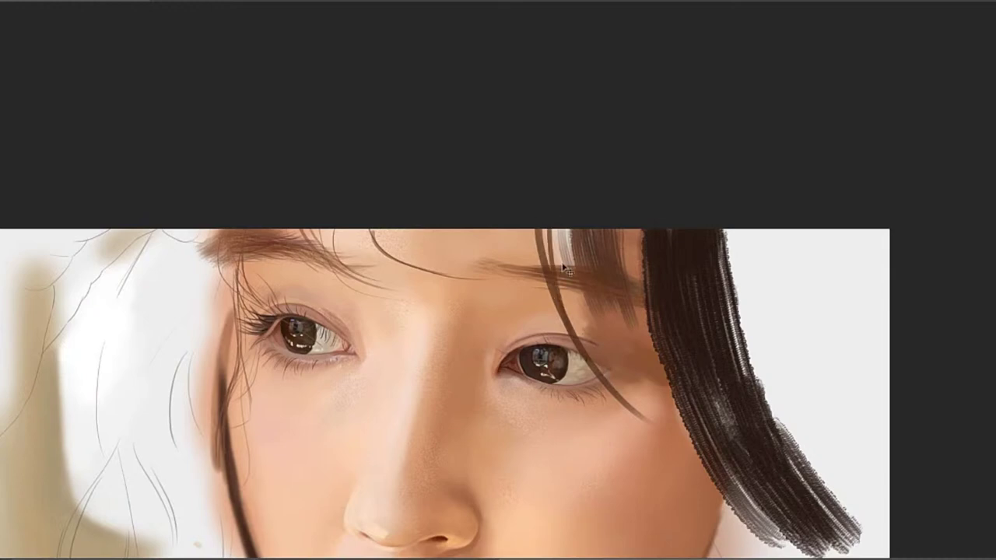
{"action": "key", "text": "ctrl+z"}
{"action": "mouse_move", "coordinate": [548, 229]}
{"action": "left_mouse_down"}
{"action": "mouse_move", "coordinate": [565, 312]}
{"action": "mouse_move", "coordinate": [595, 365]}
{"action": "left_mouse_up"}
{"action": "key", "text": "ctrl+z"}
{"action": "left_click_drag", "start_coordinate": [545, 229], "coordinate": [572, 339]}
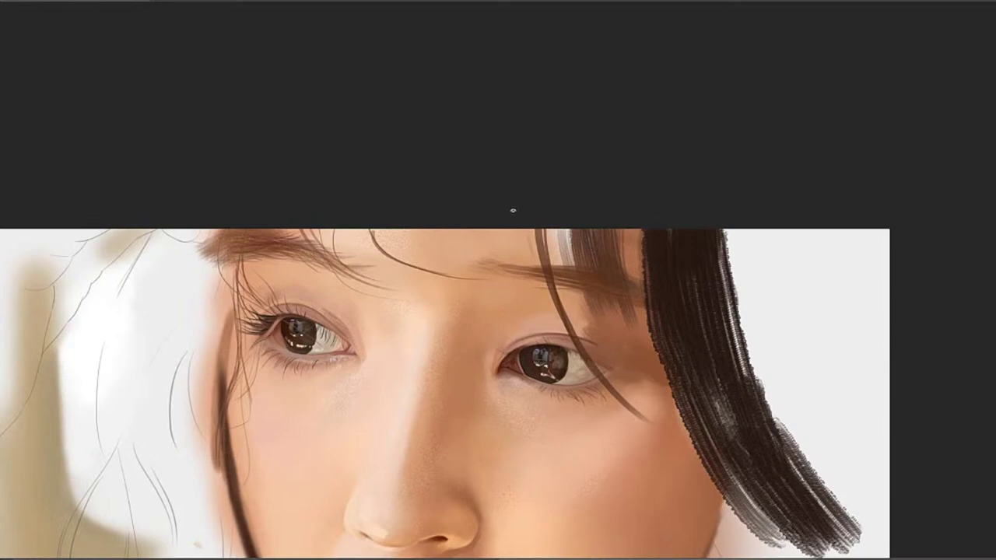
{"action": "left_click_drag", "start_coordinate": [512, 211], "coordinate": [544, 299]}
{"action": "key", "text": "ctrl+z"}
{"action": "left_click_drag", "start_coordinate": [527, 202], "coordinate": [547, 300]}
{"action": "key", "text": "ctrl+z"}
{"action": "left_click_drag", "start_coordinate": [529, 230], "coordinate": [546, 309]}
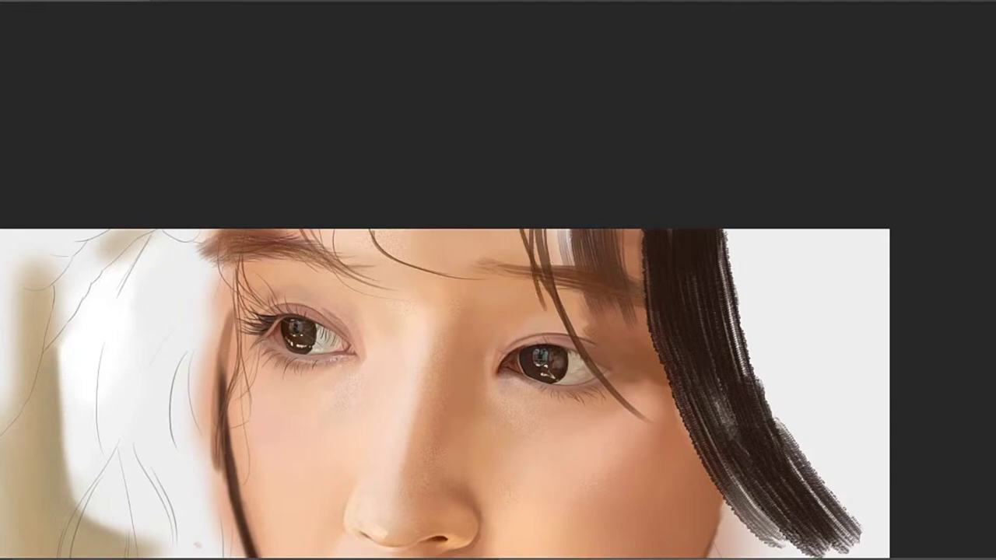
{"action": "key", "text": "ctrl+z"}
{"action": "left_click_drag", "start_coordinate": [528, 230], "coordinate": [543, 289]}
{"action": "key", "text": "ctrl+z"}
{"action": "key", "text": "ctrl+z"}
{"action": "left_click_drag", "start_coordinate": [532, 230], "coordinate": [550, 298]}
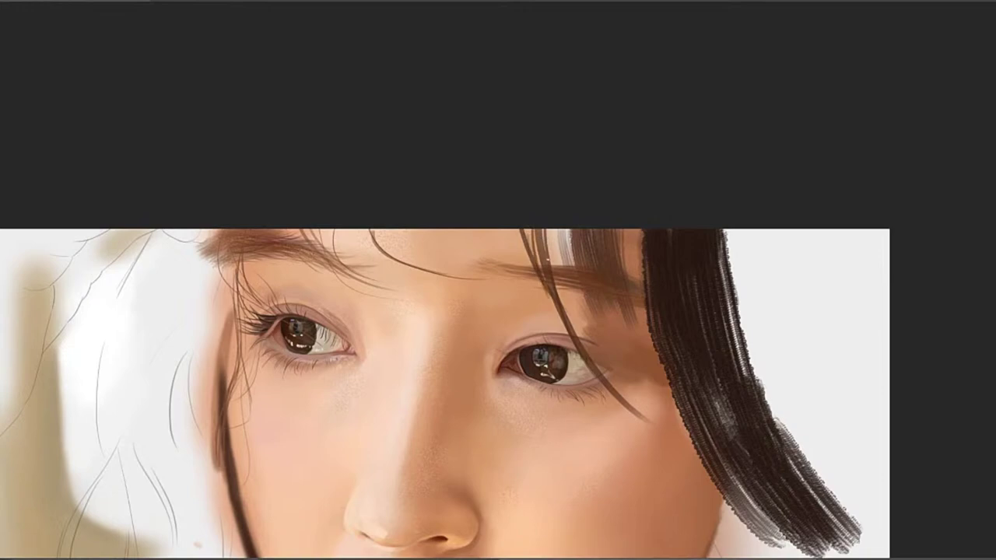
{"action": "left_click_drag", "start_coordinate": [531, 229], "coordinate": [549, 298]}
Paint several short curved strands on the forehead falling over the inner part of the right eyebrow
{"action": "left_click_drag", "start_coordinate": [445, 230], "coordinate": [506, 278]}
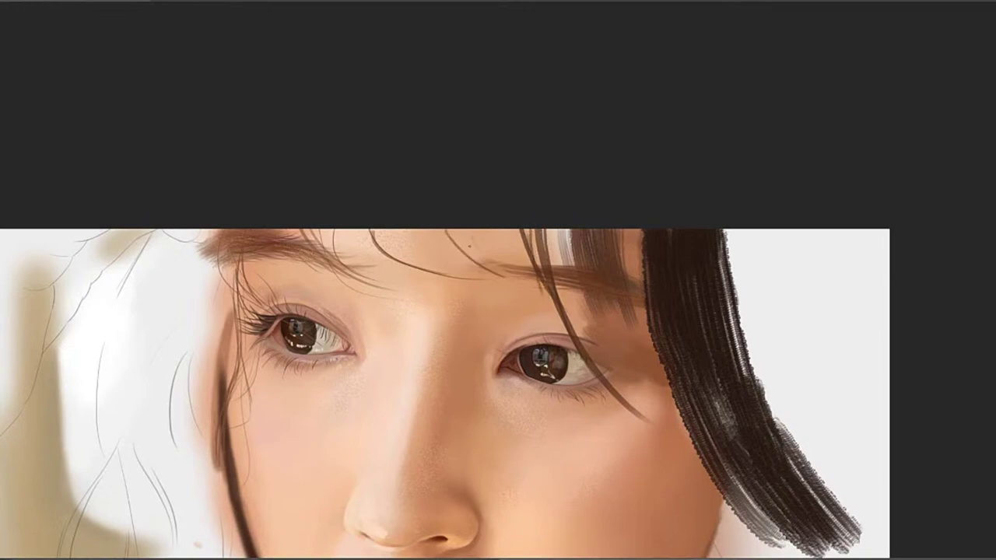
{"action": "key", "text": "ctrl+z"}
{"action": "left_click_drag", "start_coordinate": [447, 229], "coordinate": [516, 281]}
{"action": "mouse_move", "coordinate": [455, 230]}
{"action": "left_mouse_down"}
{"action": "mouse_move", "coordinate": [478, 281]}
{"action": "mouse_move", "coordinate": [490, 283]}
{"action": "left_mouse_up"}
{"action": "key", "text": "ctrl+z"}
{"action": "key", "text": "ctrl+z"}
{"action": "mouse_move", "coordinate": [456, 229]}
{"action": "left_mouse_down"}
{"action": "mouse_move", "coordinate": [508, 281]}
{"action": "mouse_move", "coordinate": [481, 268]}
{"action": "left_mouse_up"}
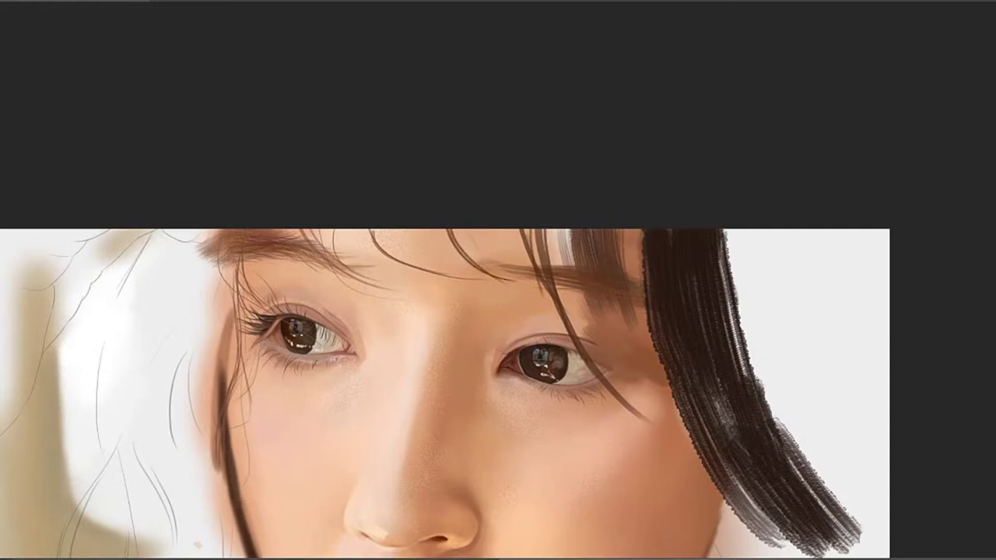
{"action": "key", "text": "ctrl+z"}
{"action": "key", "text": "ctrl+z"}
{"action": "key", "text": "ctrl+z"}
{"action": "left_click_drag", "start_coordinate": [478, 227], "coordinate": [512, 266]}
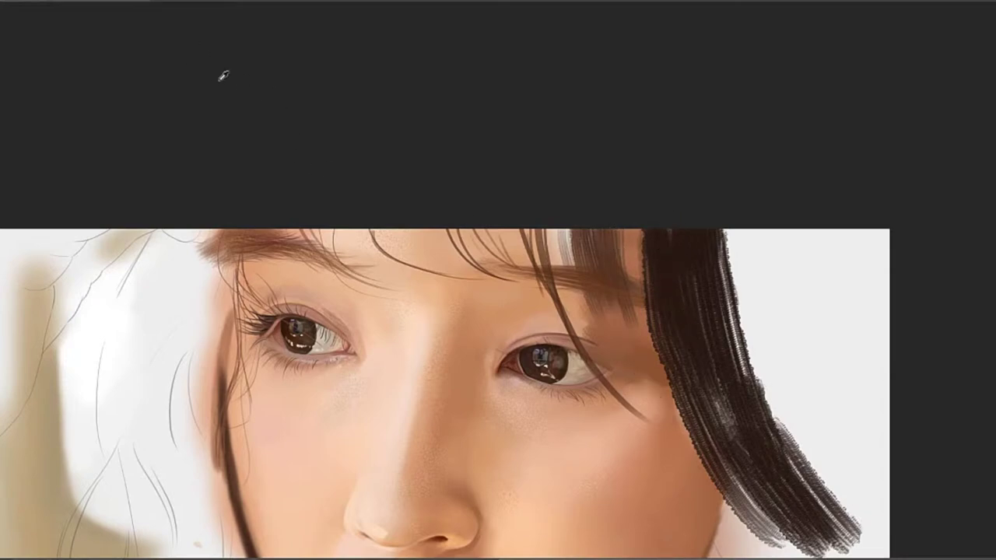
Fill the gap in the fringe above the right eyebrow with semi-transparent brown sampled from the surrounding hair, blending the strands together
{"action": "left_click_drag", "start_coordinate": [570, 265], "coordinate": [563, 217]}
{"action": "key", "text": "ctrl+z"}
{"action": "mouse_move", "coordinate": [587, 253]}
{"action": "left_mouse_down"}
{"action": "mouse_move", "coordinate": [559, 271]}
{"action": "mouse_move", "coordinate": [559, 233]}
{"action": "mouse_move", "coordinate": [583, 256]}
{"action": "mouse_move", "coordinate": [608, 244]}
{"action": "mouse_move", "coordinate": [587, 270]}
{"action": "mouse_move", "coordinate": [561, 251]}
{"action": "mouse_move", "coordinate": [620, 247]}
{"action": "mouse_move", "coordinate": [646, 268]}
{"action": "mouse_move", "coordinate": [657, 255]}
{"action": "left_mouse_up"}
{"action": "left_click", "coordinate": [606, 275], "text": "alt"}
{"action": "left_click", "coordinate": [558, 267], "text": "alt"}
{"action": "left_click", "coordinate": [601, 267], "text": "alt"}
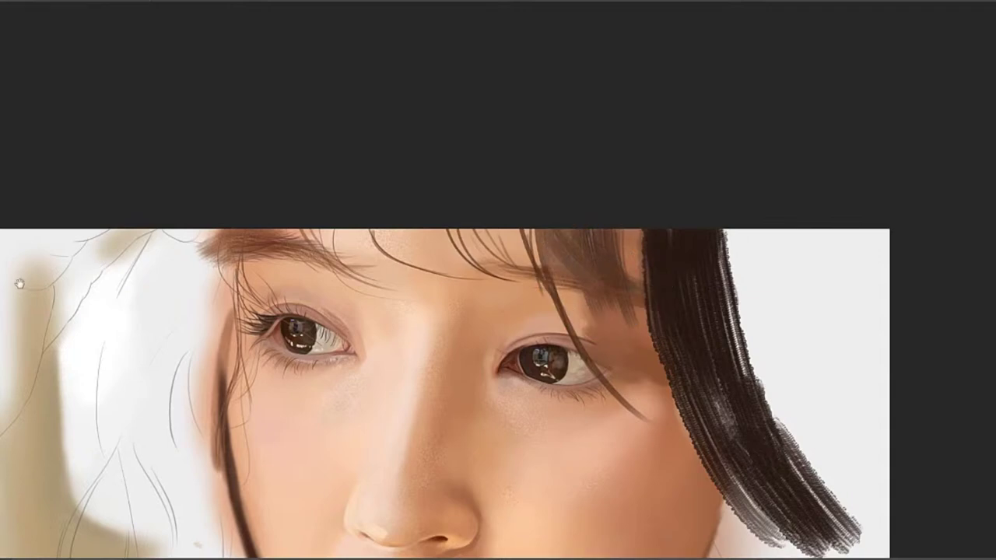
{"action": "left_click_drag", "start_coordinate": [591, 266], "coordinate": [613, 287]}
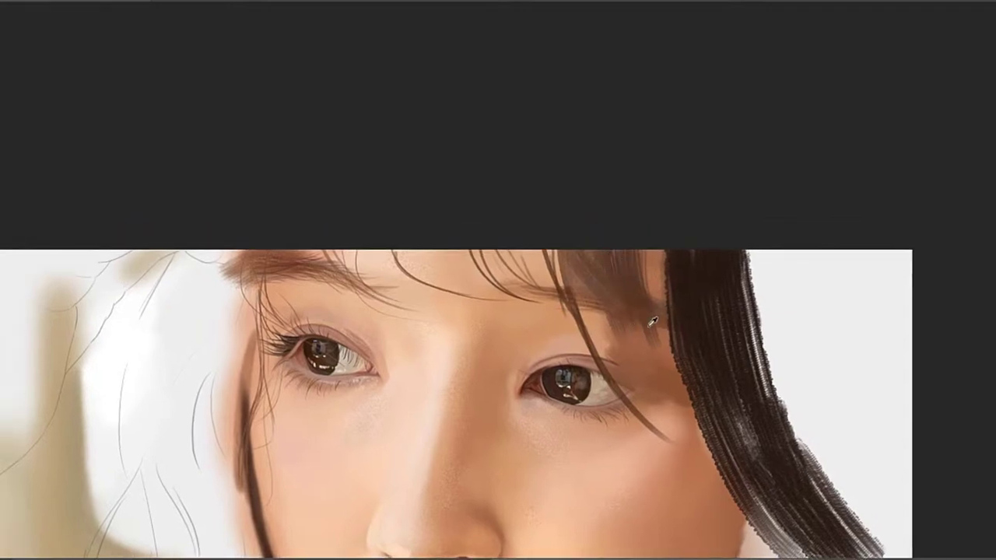
{"action": "left_click", "coordinate": [662, 357], "text": "alt"}
Paint curved brown strands along the fringe's inner edge, sweeping across the forehead toward the inner end of the right eyebrow
{"action": "left_click_drag", "start_coordinate": [617, 273], "coordinate": [726, 262]}
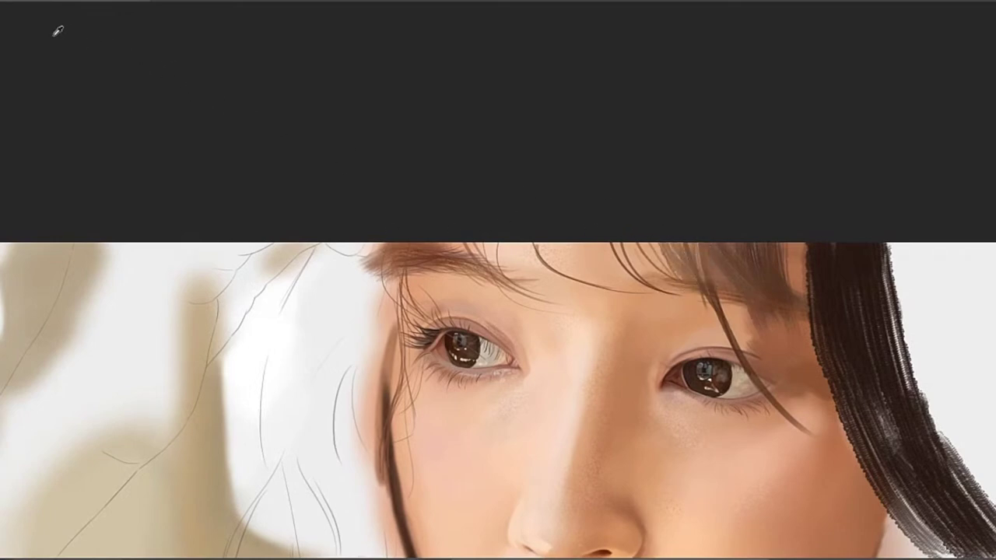
{"action": "left_click_drag", "start_coordinate": [613, 238], "coordinate": [680, 283]}
{"action": "left_click_drag", "start_coordinate": [647, 241], "coordinate": [671, 297]}
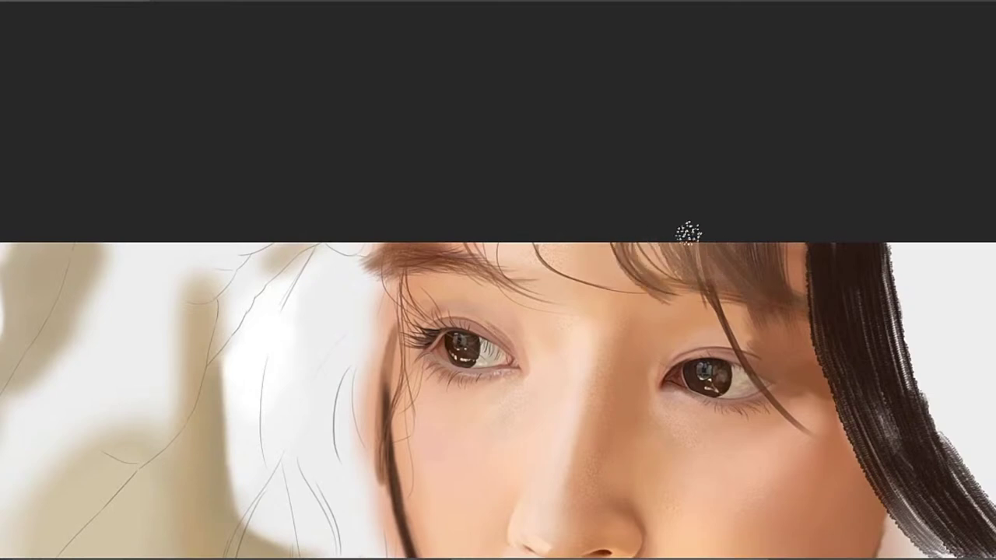
{"action": "key", "text": "ctrl+z"}
{"action": "mouse_move", "coordinate": [615, 240]}
{"action": "left_mouse_down"}
{"action": "mouse_move", "coordinate": [683, 295]}
{"action": "mouse_move", "coordinate": [683, 282]}
{"action": "mouse_move", "coordinate": [562, 205]}
{"action": "mouse_move", "coordinate": [669, 205]}
{"action": "left_mouse_up"}
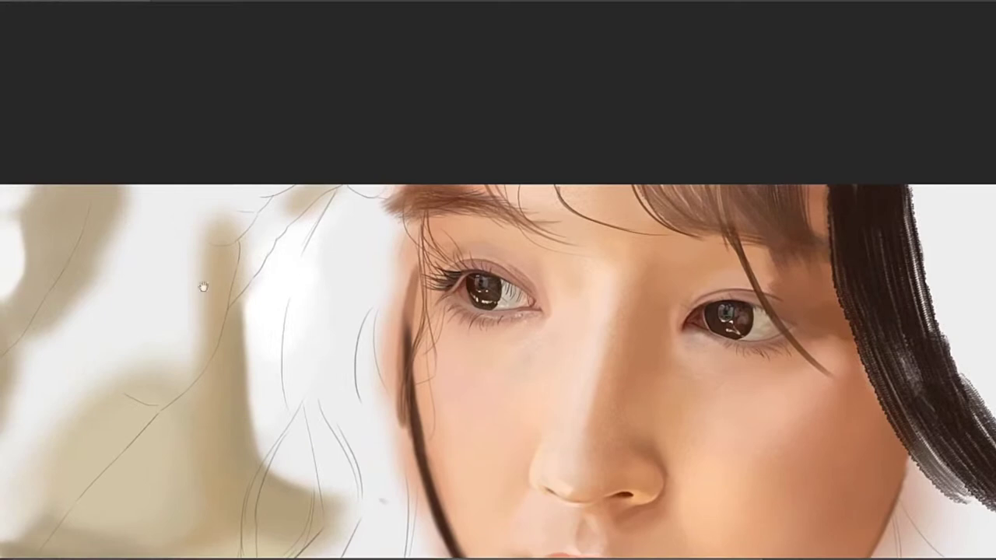
{"action": "left_click_drag", "start_coordinate": [617, 251], "coordinate": [579, 224]}
{"action": "left_click_drag", "start_coordinate": [475, 228], "coordinate": [456, 214]}
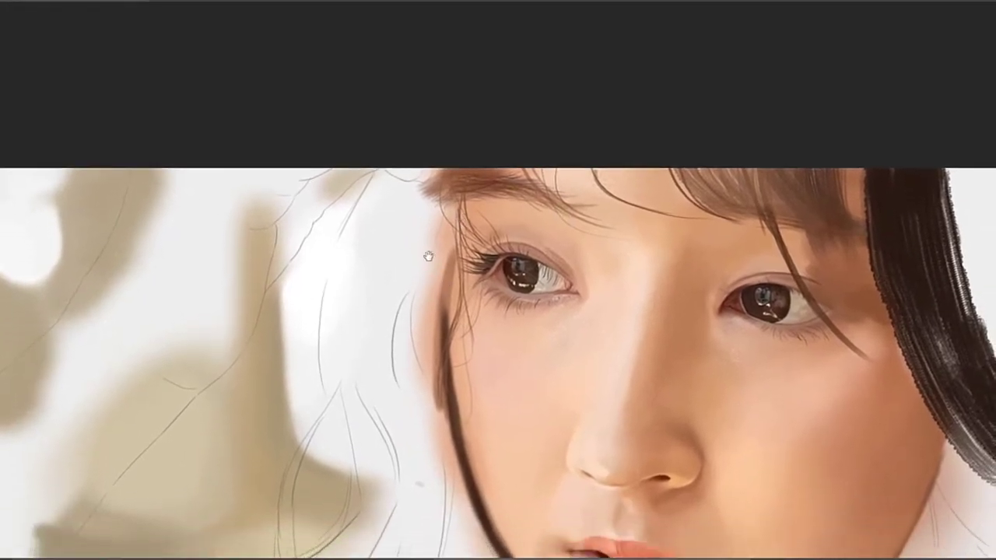
Paint a short dark vertical lock of hair beside the left cheek, along the outer side of the existing strand
{"action": "left_click_drag", "start_coordinate": [427, 256], "coordinate": [468, 259]}
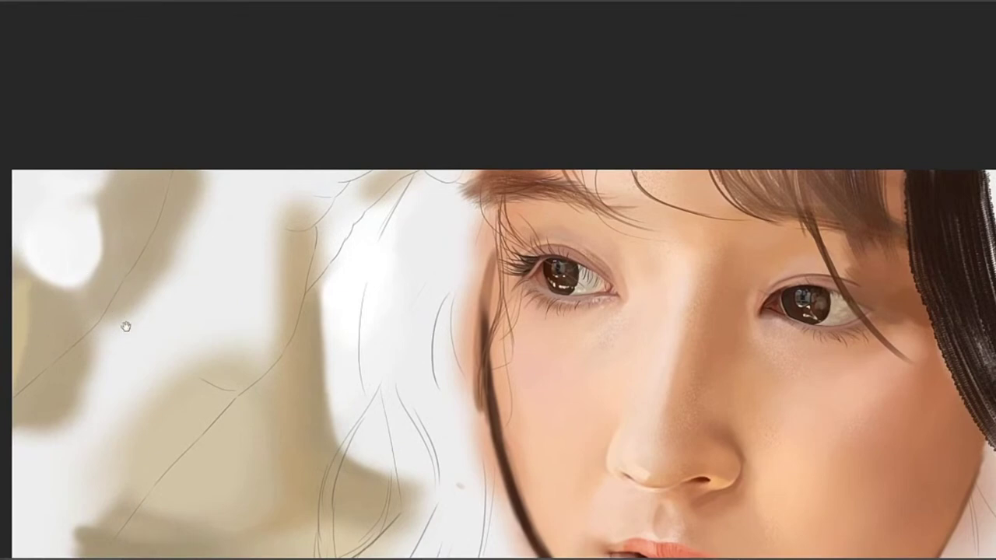
{"action": "mouse_move", "coordinate": [469, 358]}
{"action": "left_mouse_down"}
{"action": "mouse_move", "coordinate": [363, 256]}
{"action": "mouse_move", "coordinate": [360, 321]}
{"action": "left_mouse_up"}
{"action": "mouse_move", "coordinate": [377, 355]}
{"action": "left_mouse_down"}
{"action": "mouse_move", "coordinate": [364, 235]}
{"action": "mouse_move", "coordinate": [380, 368]}
{"action": "left_mouse_up"}
{"action": "key", "text": "ctrl+z"}
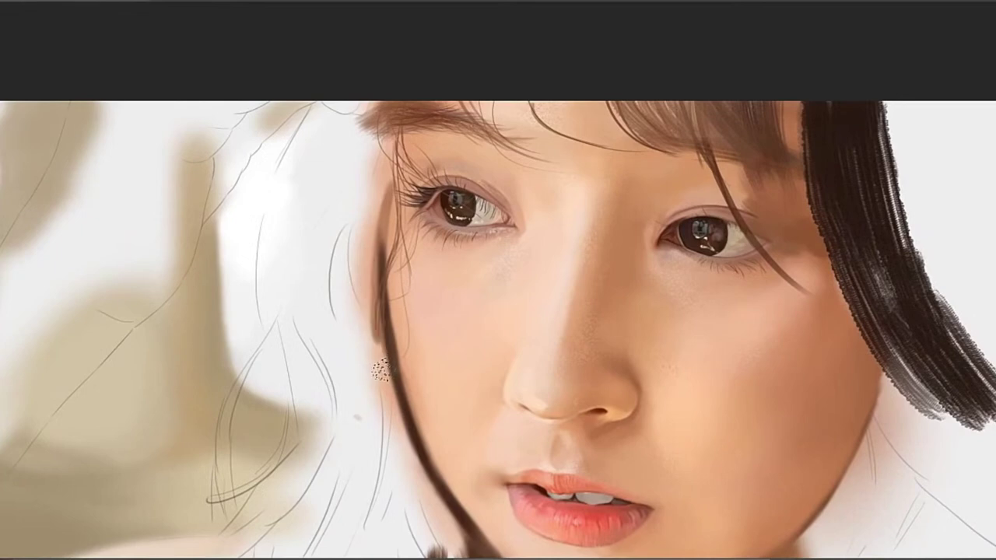
{"action": "left_click_drag", "start_coordinate": [362, 233], "coordinate": [381, 367]}
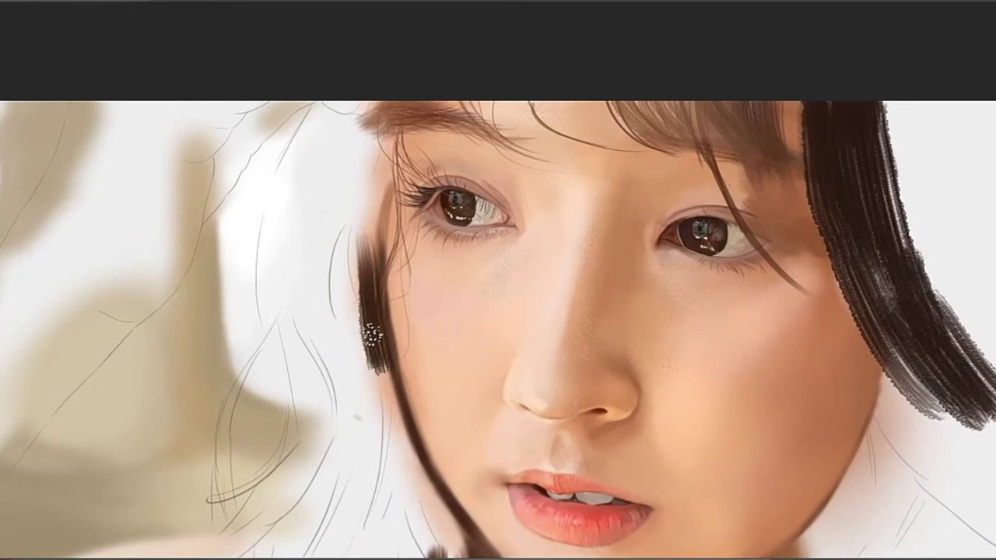
{"action": "left_click_drag", "start_coordinate": [364, 323], "coordinate": [377, 370]}
Widen the dark lock beside the left cheek outward with overlapping, slightly curved bristle strokes over the white background
{"action": "mouse_move", "coordinate": [342, 249]}
{"action": "left_mouse_down"}
{"action": "mouse_move", "coordinate": [356, 346]}
{"action": "mouse_move", "coordinate": [352, 330]}
{"action": "left_mouse_up"}
{"action": "mouse_move", "coordinate": [348, 198]}
{"action": "left_mouse_down"}
{"action": "mouse_move", "coordinate": [331, 327]}
{"action": "mouse_move", "coordinate": [336, 280]}
{"action": "left_mouse_up"}
{"action": "left_click_drag", "start_coordinate": [342, 238], "coordinate": [333, 315]}
{"action": "left_click_drag", "start_coordinate": [339, 283], "coordinate": [331, 350]}
{"action": "left_click_drag", "start_coordinate": [347, 256], "coordinate": [341, 339]}
{"action": "left_click_drag", "start_coordinate": [358, 264], "coordinate": [350, 354]}
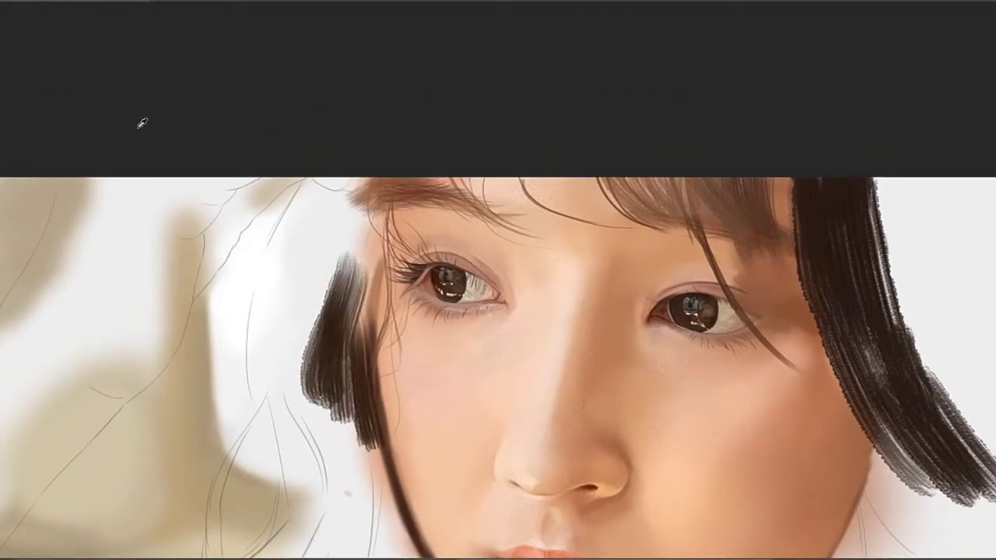
Extend the left hair mass up along the temple to the outer end of the eyebrow and fill its gaps with dark strokes
{"action": "left_click_drag", "start_coordinate": [373, 214], "coordinate": [349, 338]}
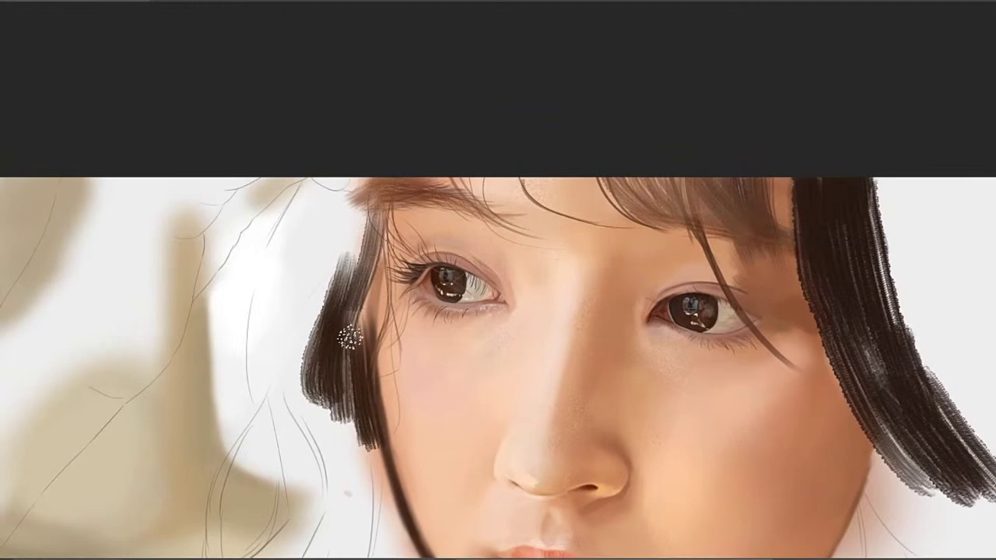
{"action": "left_click_drag", "start_coordinate": [373, 251], "coordinate": [365, 352]}
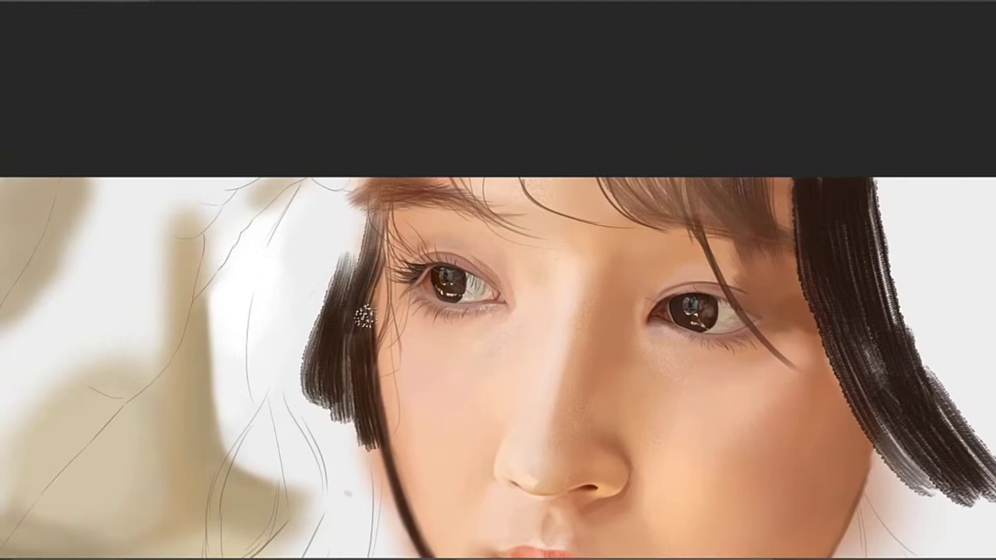
{"action": "left_click_drag", "start_coordinate": [364, 315], "coordinate": [366, 354]}
{"action": "left_click_drag", "start_coordinate": [371, 296], "coordinate": [363, 338]}
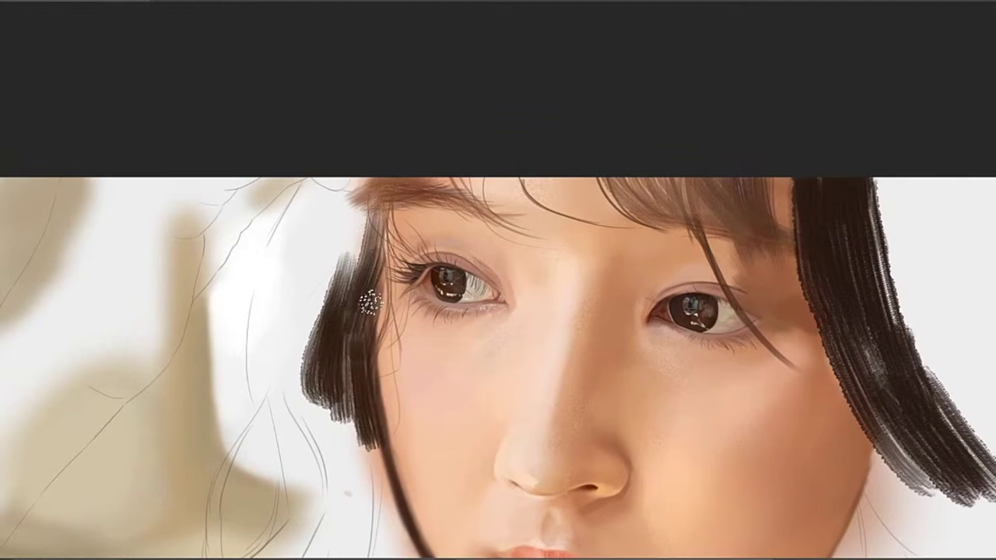
{"action": "left_click_drag", "start_coordinate": [367, 292], "coordinate": [361, 363]}
{"action": "left_click_drag", "start_coordinate": [364, 317], "coordinate": [362, 348]}
Paint a short dark clump of hair on the white gap between the left shoulder and the chest
{"action": "mouse_move", "coordinate": [376, 233]}
{"action": "left_mouse_down"}
{"action": "mouse_move", "coordinate": [360, 271]}
{"action": "mouse_move", "coordinate": [378, 201]}
{"action": "mouse_move", "coordinate": [359, 193]}
{"action": "mouse_move", "coordinate": [349, 264]}
{"action": "mouse_move", "coordinate": [342, 234]}
{"action": "mouse_move", "coordinate": [359, 224]}
{"action": "mouse_move", "coordinate": [391, 11]}
{"action": "left_mouse_up"}
{"action": "left_click_drag", "start_coordinate": [575, 241], "coordinate": [550, 268]}
{"action": "left_click_drag", "start_coordinate": [470, 350], "coordinate": [539, 185]}
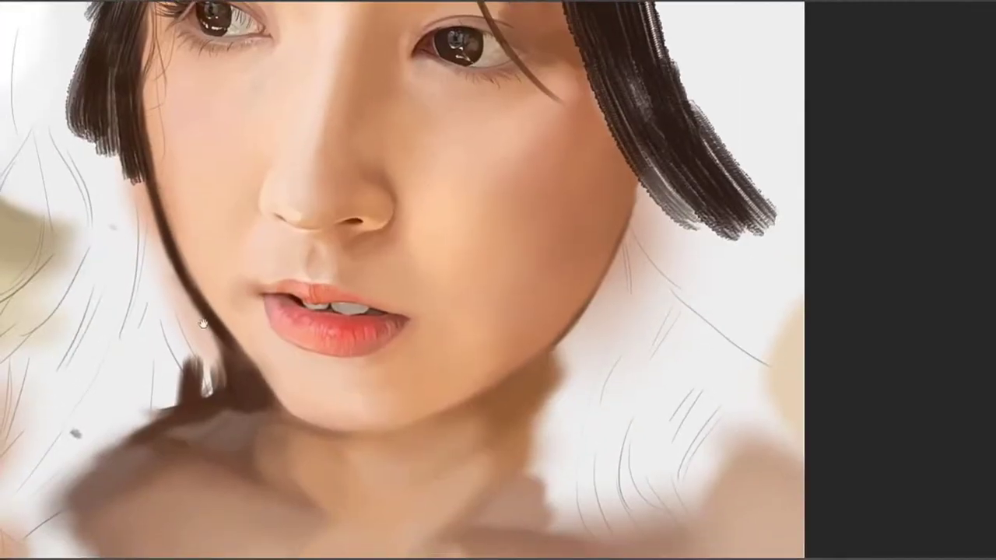
{"action": "mouse_move", "coordinate": [463, 440]}
{"action": "left_mouse_down"}
{"action": "mouse_move", "coordinate": [506, 256]}
{"action": "mouse_move", "coordinate": [509, 313]}
{"action": "mouse_move", "coordinate": [496, 214]}
{"action": "left_mouse_up"}
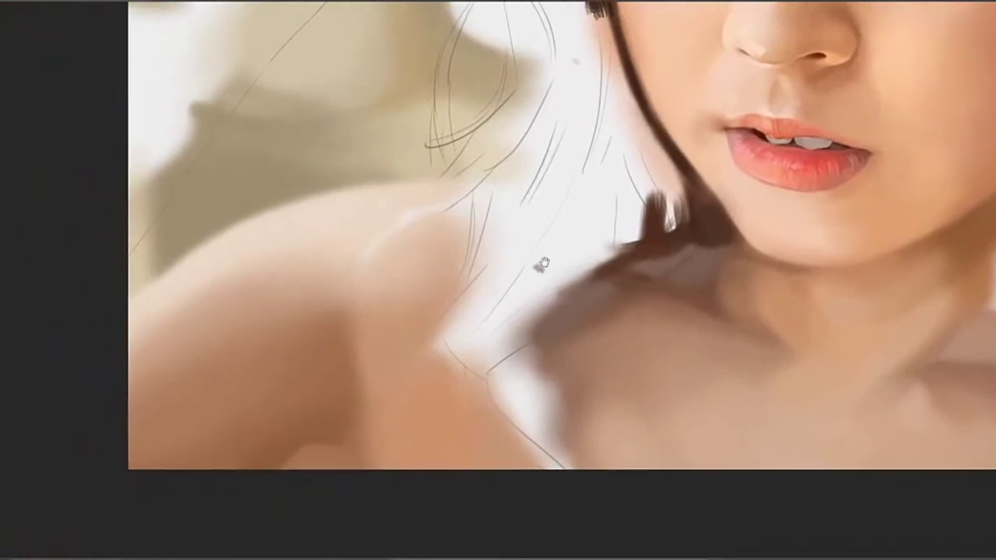
{"action": "mouse_move", "coordinate": [510, 347]}
{"action": "left_mouse_down"}
{"action": "mouse_move", "coordinate": [449, 386]}
{"action": "mouse_move", "coordinate": [440, 317]}
{"action": "mouse_move", "coordinate": [451, 407]}
{"action": "left_mouse_up"}
{"action": "key", "text": "ctrl+z"}
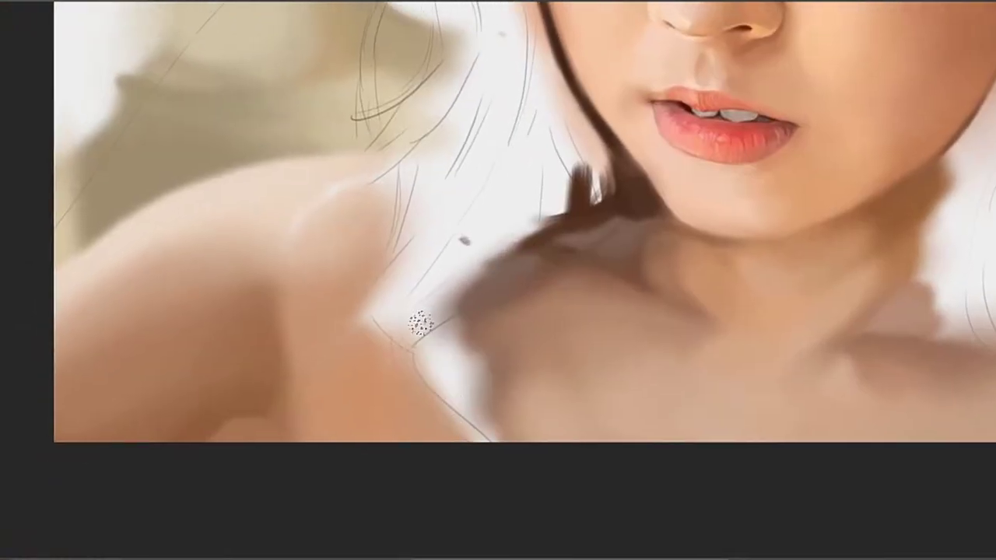
{"action": "left_click_drag", "start_coordinate": [421, 322], "coordinate": [453, 397]}
{"action": "key", "text": "ctrl+z"}
{"action": "left_click_drag", "start_coordinate": [456, 381], "coordinate": [430, 324]}
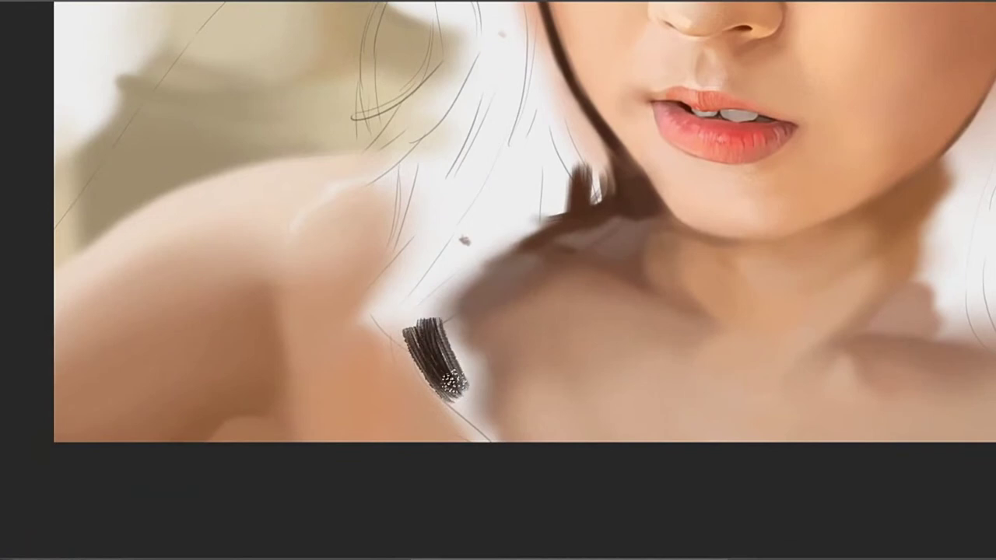
{"action": "left_click_drag", "start_coordinate": [465, 285], "coordinate": [438, 327]}
{"action": "left_click_drag", "start_coordinate": [430, 417], "coordinate": [402, 341]}
{"action": "key", "text": "ctrl+z"}
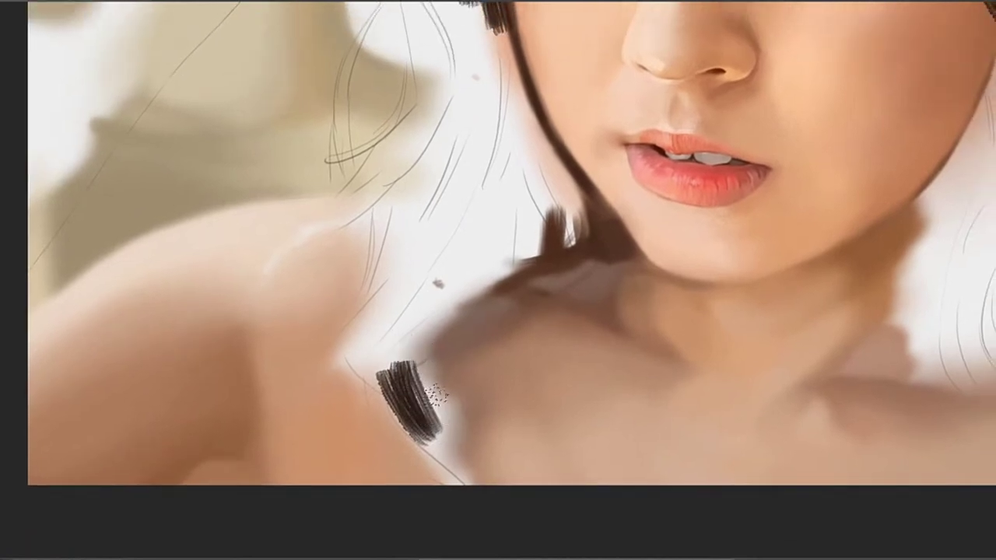
Add a longer dark strand rising from the inner side of the clump between the left shoulder and the chest
{"action": "left_click_drag", "start_coordinate": [444, 417], "coordinate": [413, 318]}
{"action": "mouse_move", "coordinate": [466, 266]}
{"action": "left_mouse_down"}
{"action": "mouse_move", "coordinate": [404, 351]}
{"action": "mouse_move", "coordinate": [383, 414]}
{"action": "left_mouse_up"}
{"action": "left_click_drag", "start_coordinate": [577, 147], "coordinate": [499, 228]}
{"action": "left_click_drag", "start_coordinate": [381, 417], "coordinate": [523, 235]}
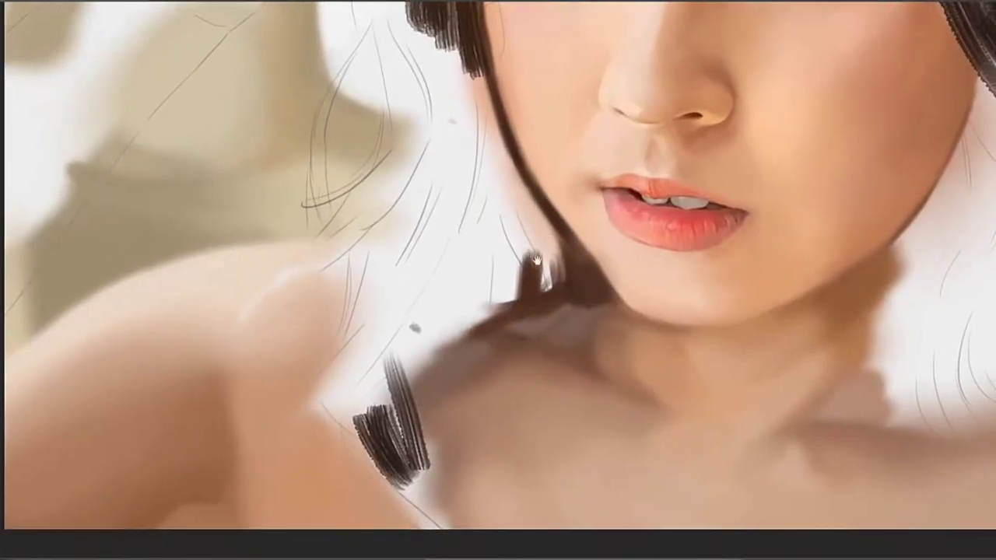
Paint curved dark brown strokes below the left jawline, fanning the hair beside the neck outward over the white background
{"action": "scroll", "coordinate": [525, 236], "scroll_direction": "up", "scroll_amount": 1}
{"action": "left_click_drag", "start_coordinate": [544, 343], "coordinate": [536, 242]}
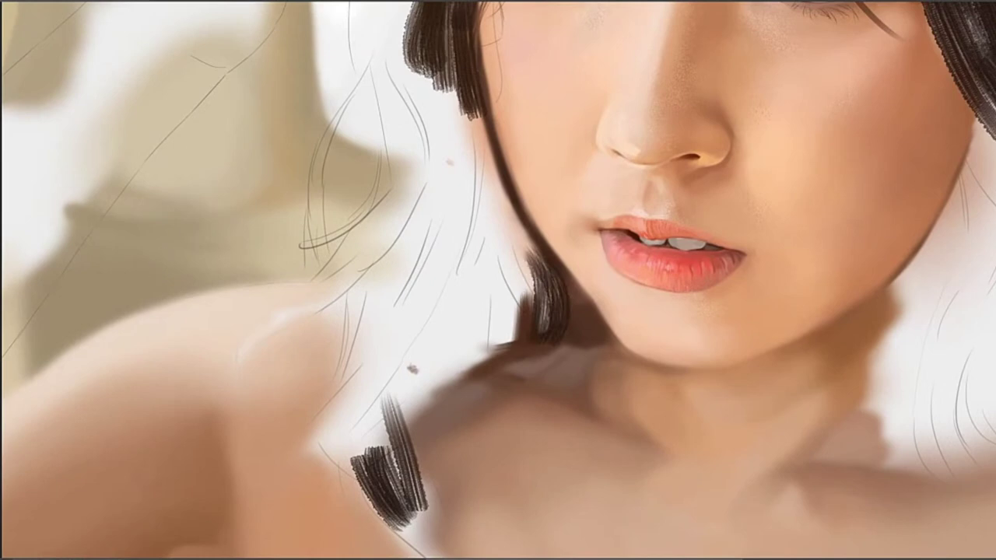
{"action": "mouse_move", "coordinate": [535, 336]}
{"action": "left_mouse_down"}
{"action": "mouse_move", "coordinate": [513, 266]}
{"action": "mouse_move", "coordinate": [522, 247]}
{"action": "left_mouse_up"}
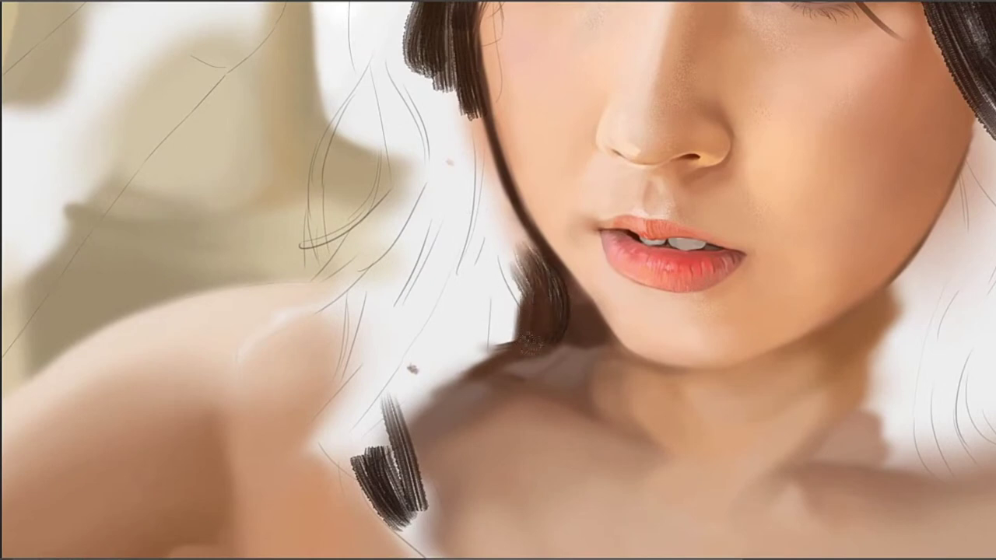
{"action": "mouse_move", "coordinate": [529, 319]}
{"action": "left_mouse_down"}
{"action": "mouse_move", "coordinate": [484, 260]}
{"action": "mouse_move", "coordinate": [494, 258]}
{"action": "left_mouse_up"}
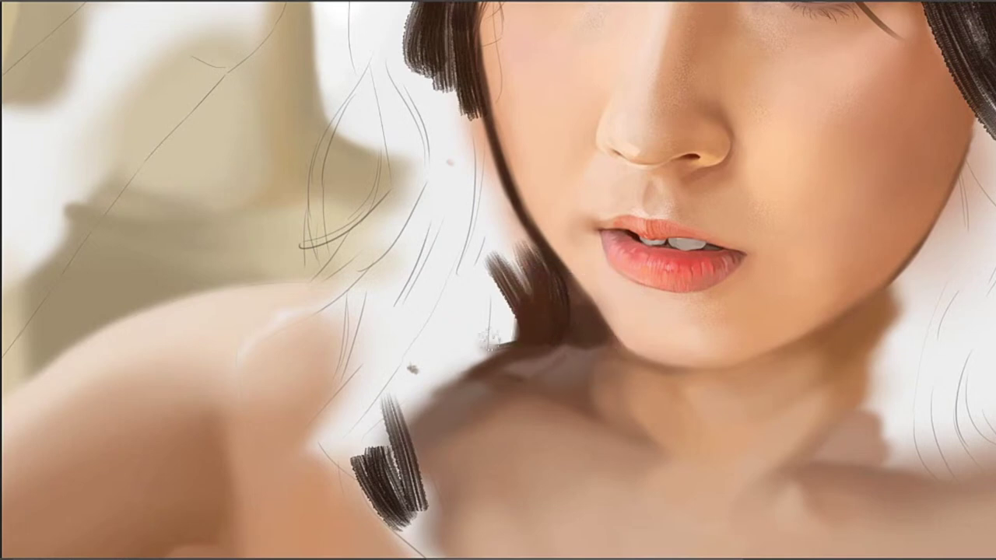
Try to paint a long narrow dark strand hanging from the left hair mass down beside the cheek
{"action": "left_click_drag", "start_coordinate": [547, 261], "coordinate": [315, 386]}
{"action": "left_click_drag", "start_coordinate": [562, 157], "coordinate": [594, 213]}
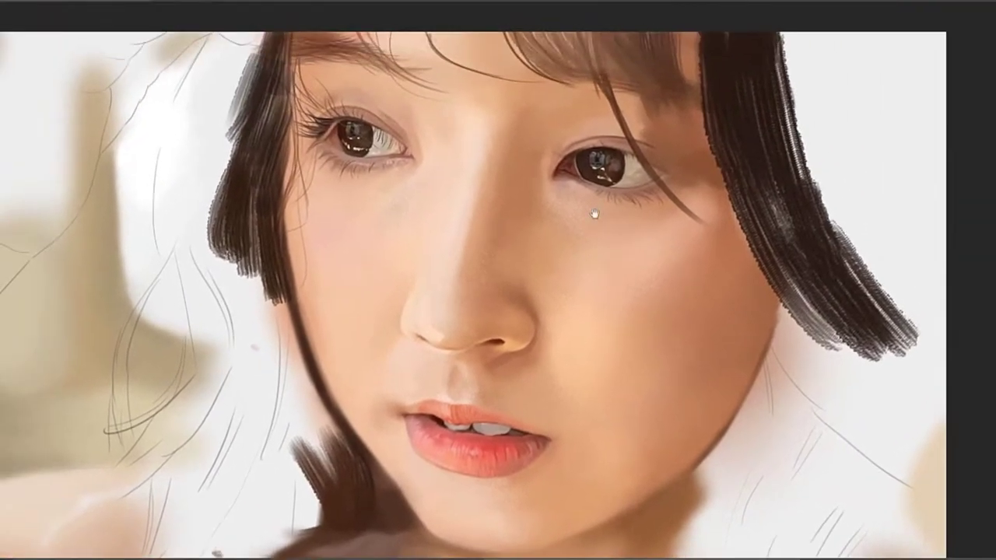
{"action": "mouse_move", "coordinate": [516, 238]}
{"action": "left_mouse_down"}
{"action": "mouse_move", "coordinate": [580, 252]}
{"action": "mouse_move", "coordinate": [593, 278]}
{"action": "left_mouse_up"}
{"action": "left_click_drag", "start_coordinate": [420, 350], "coordinate": [536, 272]}
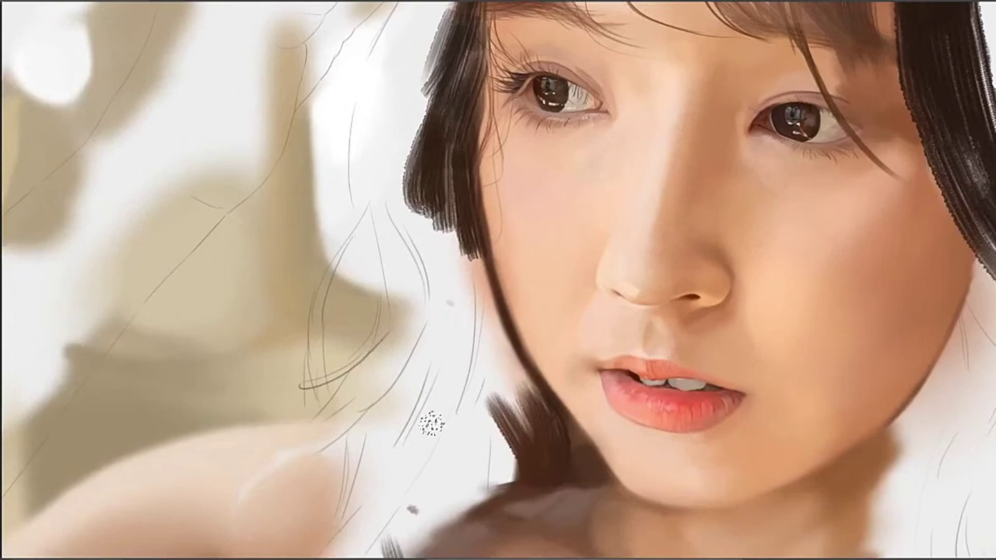
{"action": "left_click_drag", "start_coordinate": [454, 401], "coordinate": [478, 336]}
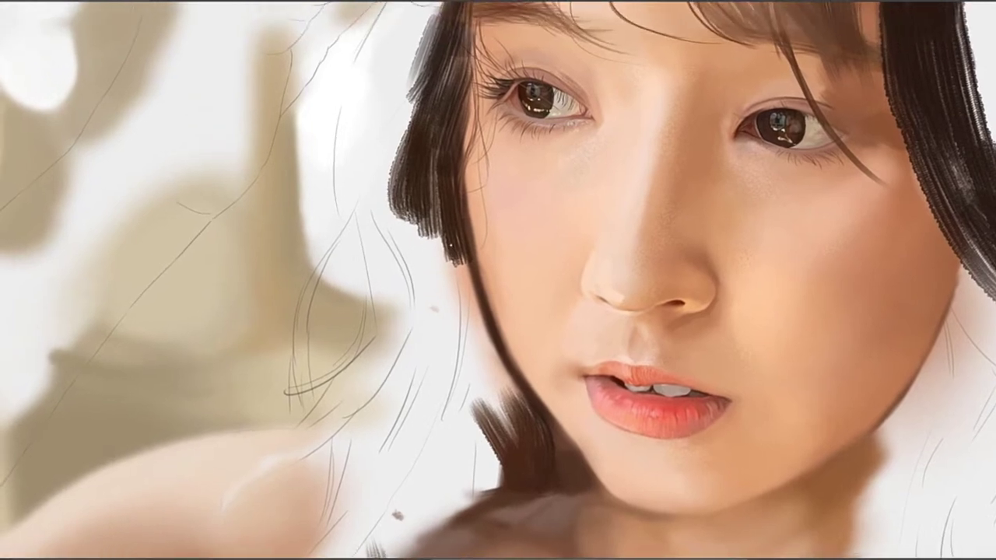
{"action": "left_click_drag", "start_coordinate": [427, 235], "coordinate": [446, 362]}
{"action": "key", "text": "ctrl+z"}
{"action": "left_click_drag", "start_coordinate": [434, 220], "coordinate": [430, 412]}
{"action": "key", "text": "ctrl+z"}
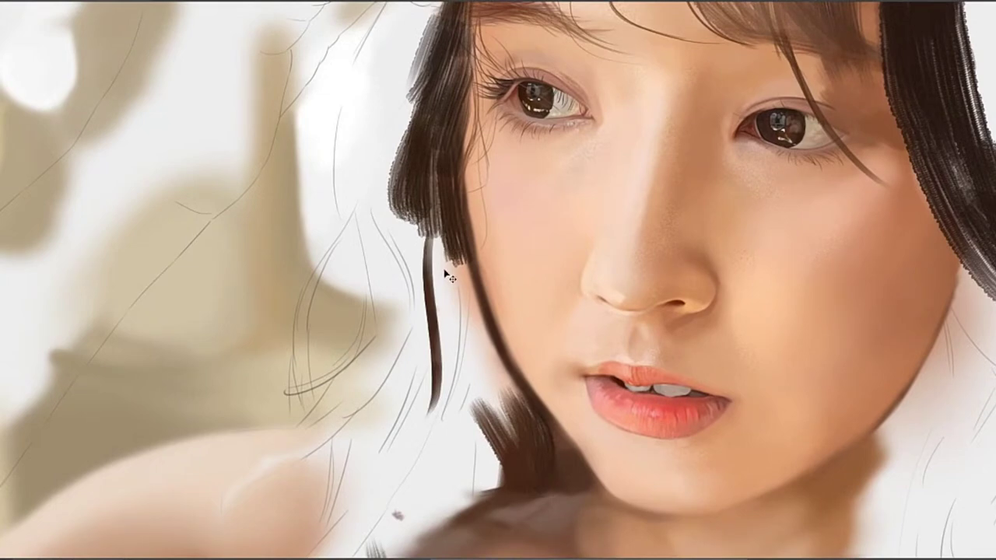
{"action": "key", "text": "ctrl+z"}
{"action": "left_click_drag", "start_coordinate": [404, 273], "coordinate": [389, 432]}
{"action": "key", "text": "ctrl+z"}
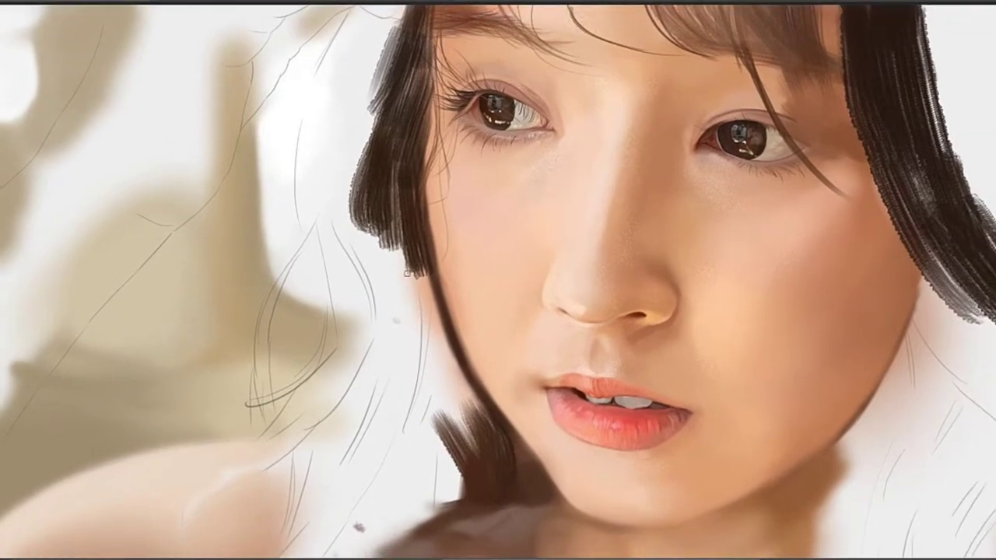
{"action": "left_click_drag", "start_coordinate": [403, 249], "coordinate": [393, 432]}
{"action": "key", "text": "ctrl+z"}
{"action": "left_click_drag", "start_coordinate": [405, 269], "coordinate": [376, 432]}
{"action": "key", "text": "ctrl+z"}
Paint a solid dark brown curved lock continuing from the left hair mass down along the cheek toward the jaw
{"action": "mouse_move", "coordinate": [428, 337]}
{"action": "left_mouse_down"}
{"action": "mouse_move", "coordinate": [401, 358]}
{"action": "mouse_move", "coordinate": [399, 301]}
{"action": "left_mouse_up"}
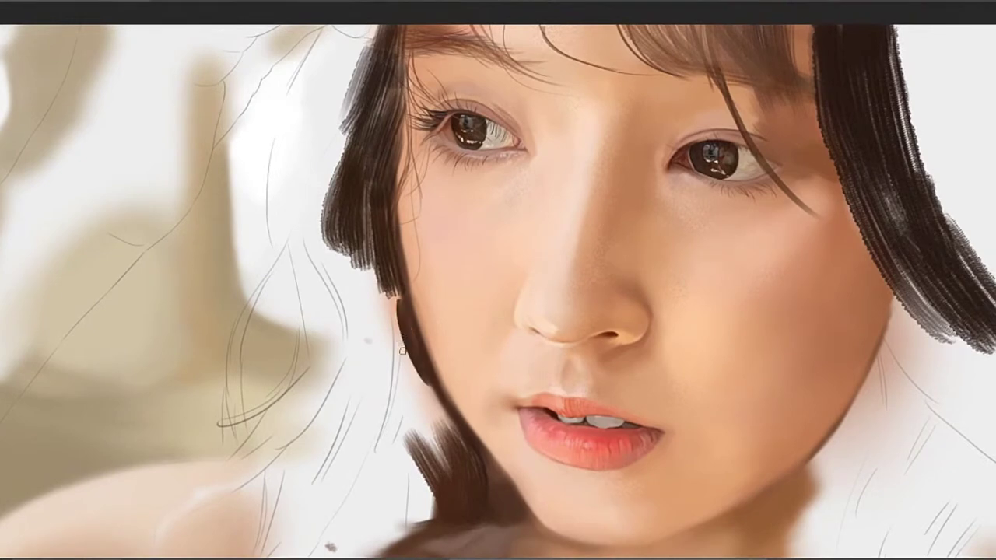
{"action": "left_click_drag", "start_coordinate": [388, 260], "coordinate": [423, 397]}
{"action": "key", "text": "ctrl+z"}
{"action": "left_click_drag", "start_coordinate": [392, 286], "coordinate": [423, 392]}
{"action": "mouse_move", "coordinate": [385, 278]}
{"action": "left_mouse_down"}
{"action": "mouse_move", "coordinate": [415, 392]}
{"action": "mouse_move", "coordinate": [408, 344]}
{"action": "left_mouse_up"}
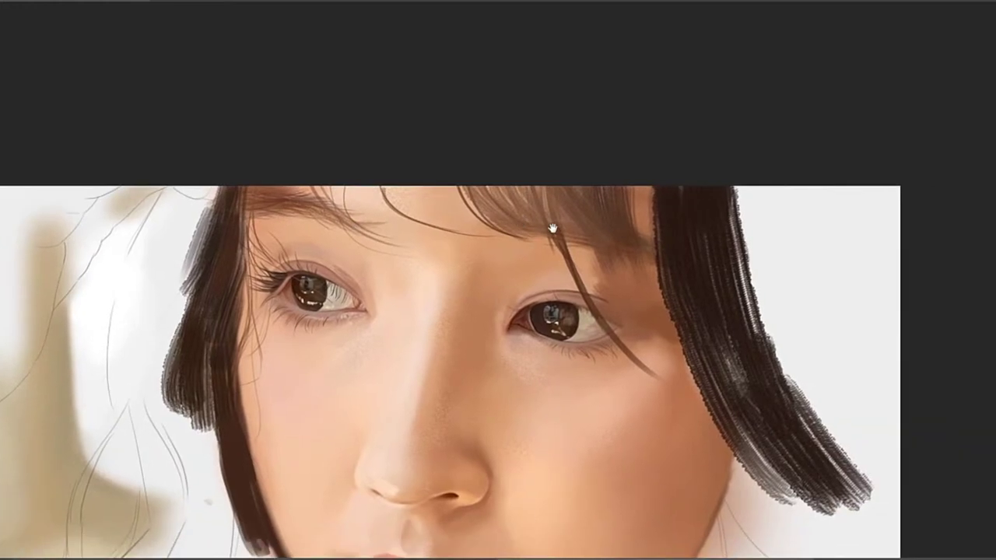
Try to paint a thin long strand from the fringe across the right eyebrow and eye with a smaller brush
{"action": "key", "text": "bracketleft"}
{"action": "key", "text": "bracketleft"}
{"action": "key", "text": "bracketleft"}
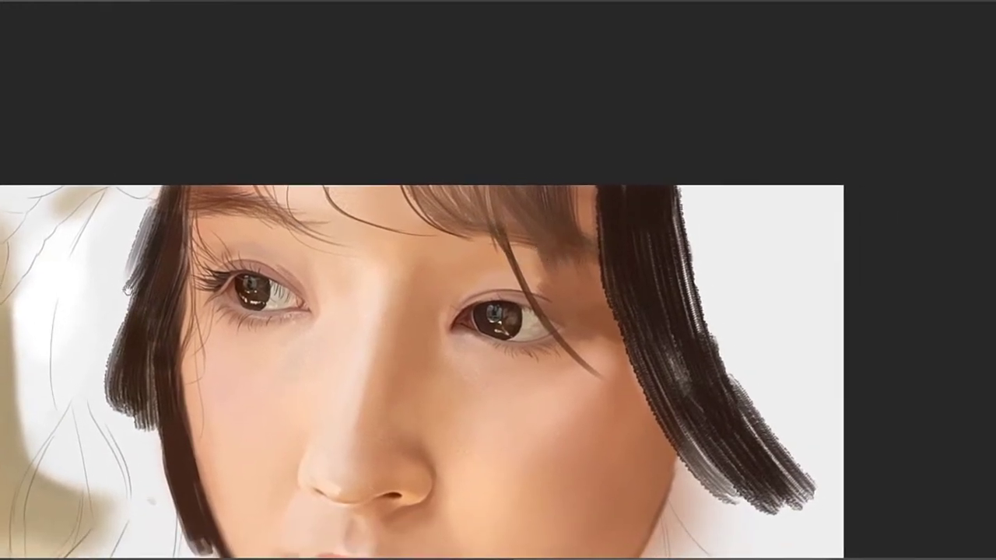
{"action": "left_click_drag", "start_coordinate": [603, 298], "coordinate": [538, 274]}
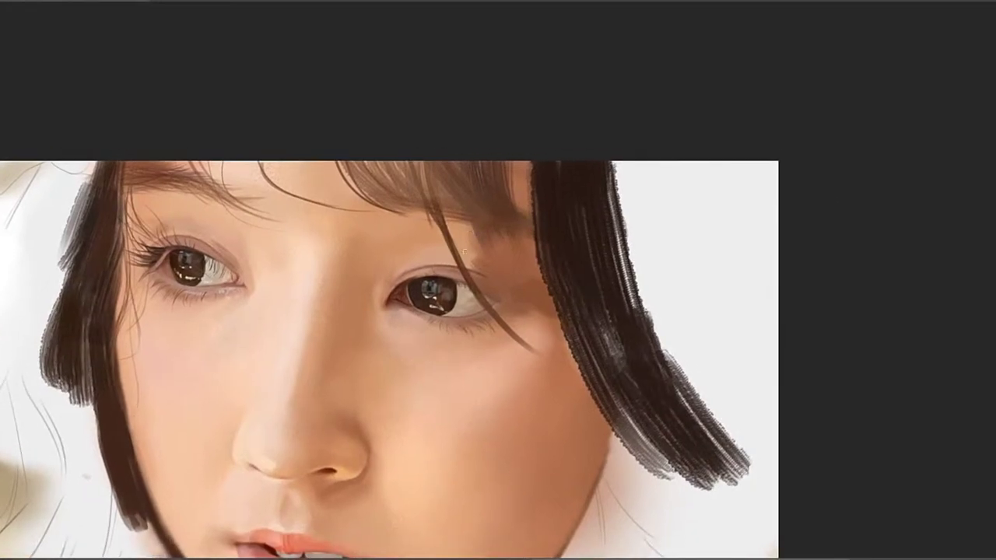
{"action": "left_click_drag", "start_coordinate": [453, 236], "coordinate": [431, 258]}
{"action": "mouse_move", "coordinate": [420, 187]}
{"action": "left_mouse_down"}
{"action": "mouse_move", "coordinate": [464, 315]}
{"action": "mouse_move", "coordinate": [519, 379]}
{"action": "left_mouse_up"}
{"action": "key", "text": "ctrl+z"}
{"action": "left_click_drag", "start_coordinate": [427, 170], "coordinate": [475, 306]}
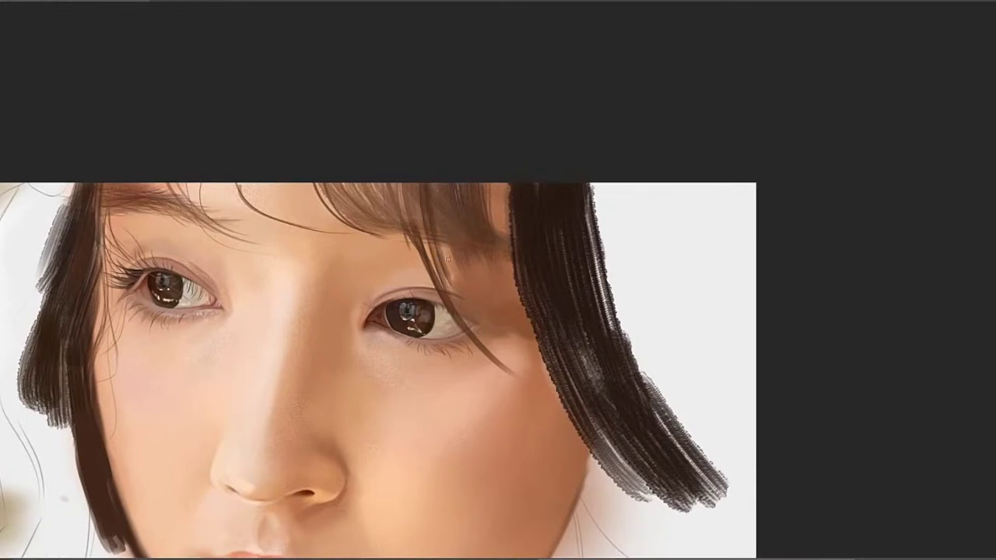
{"action": "key", "text": "ctrl+z"}
{"action": "left_click_drag", "start_coordinate": [427, 181], "coordinate": [467, 311]}
{"action": "key", "text": "ctrl+z"}
Paint thin curved strands through the inner part of the fringe, falling toward the right eyebrow
{"action": "left_click_drag", "start_coordinate": [401, 183], "coordinate": [430, 258]}
{"action": "key", "text": "ctrl+z"}
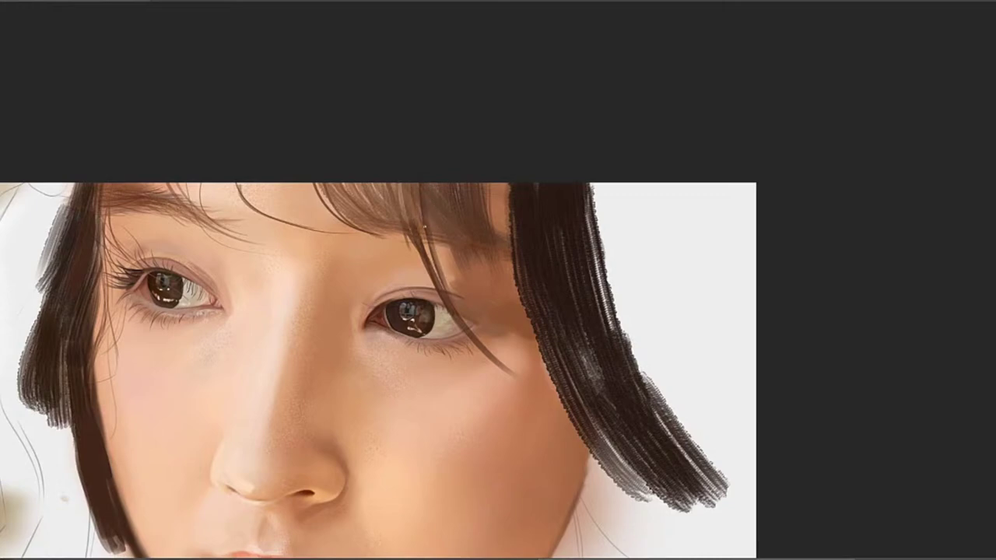
{"action": "left_click_drag", "start_coordinate": [404, 185], "coordinate": [441, 276]}
{"action": "key", "text": "ctrl+z"}
{"action": "left_click_drag", "start_coordinate": [381, 184], "coordinate": [404, 249]}
{"action": "key", "text": "ctrl+z"}
{"action": "left_click_drag", "start_coordinate": [332, 163], "coordinate": [374, 217]}
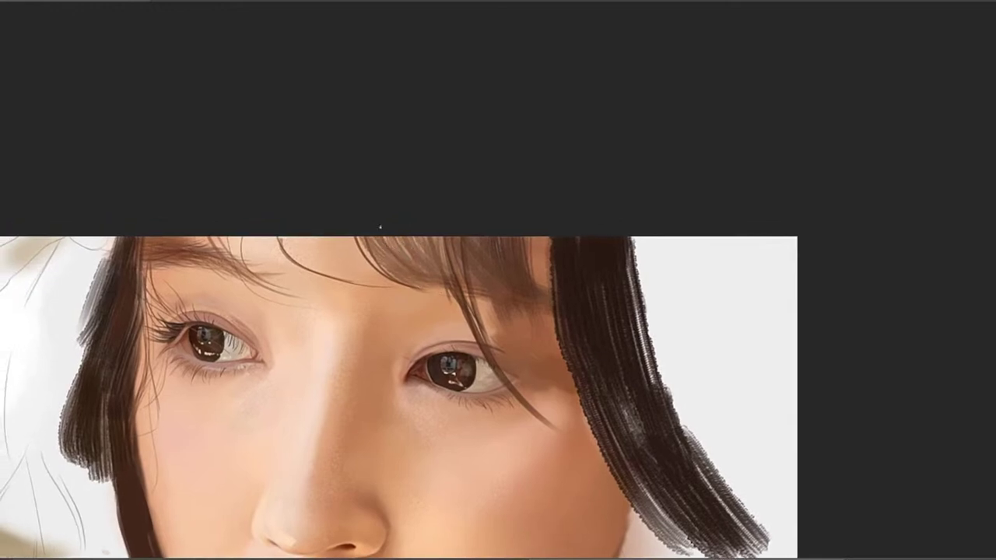
{"action": "mouse_move", "coordinate": [389, 237]}
{"action": "left_mouse_down"}
{"action": "mouse_move", "coordinate": [414, 279]}
{"action": "mouse_move", "coordinate": [473, 287]}
{"action": "left_mouse_up"}
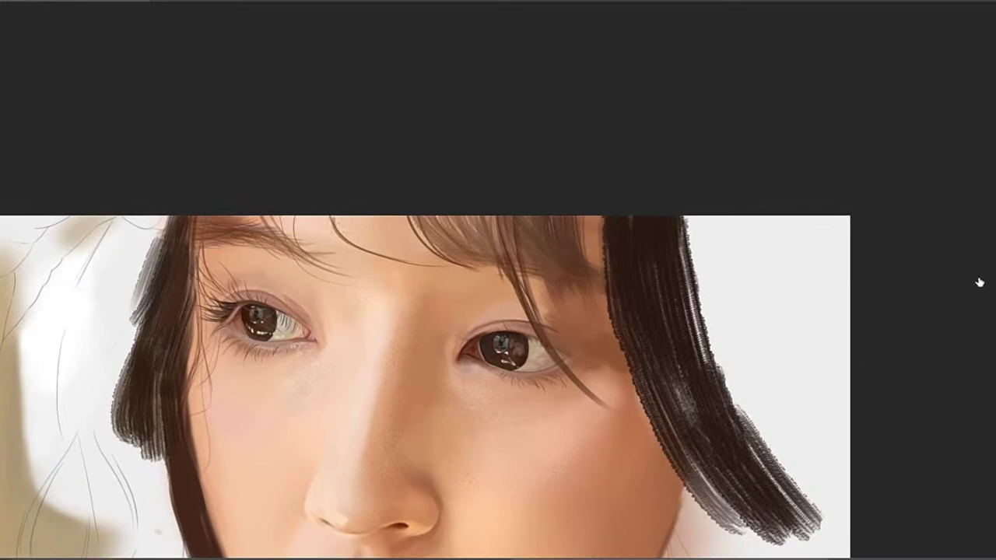
Try to paint a thin curved strand alongside the loose strand sweeping across the middle of the forehead
{"action": "left_click_drag", "start_coordinate": [393, 218], "coordinate": [451, 270]}
{"action": "key", "text": "ctrl+z"}
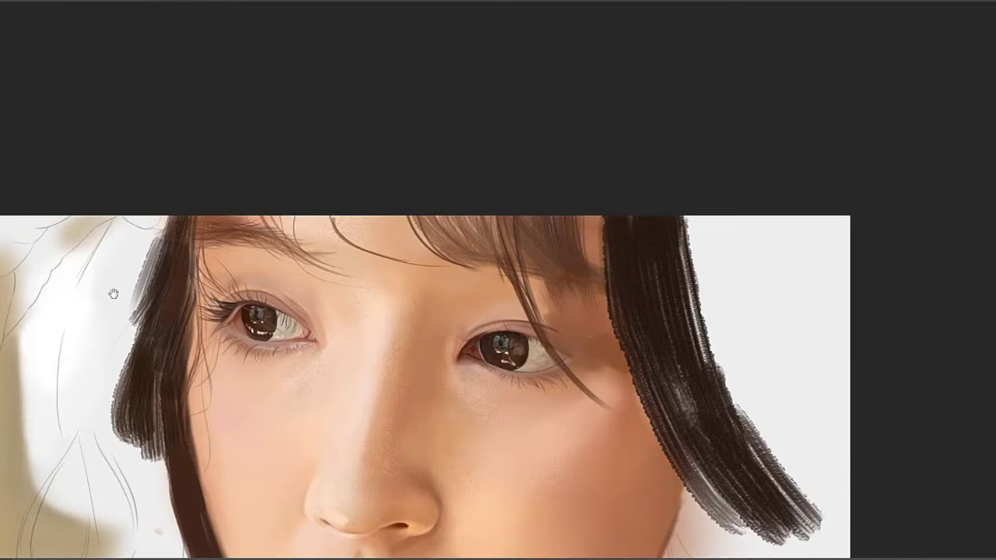
{"action": "mouse_move", "coordinate": [389, 237]}
{"action": "left_mouse_down"}
{"action": "mouse_move", "coordinate": [444, 260]}
{"action": "mouse_move", "coordinate": [416, 244]}
{"action": "left_mouse_up"}
{"action": "key", "text": "ctrl+z"}
{"action": "mouse_move", "coordinate": [386, 204]}
{"action": "left_mouse_down"}
{"action": "mouse_move", "coordinate": [423, 255]}
{"action": "mouse_move", "coordinate": [441, 260]}
{"action": "left_mouse_up"}
{"action": "key", "text": "ctrl+z"}
{"action": "left_click_drag", "start_coordinate": [388, 212], "coordinate": [493, 263]}
{"action": "key", "text": "ctrl+z"}
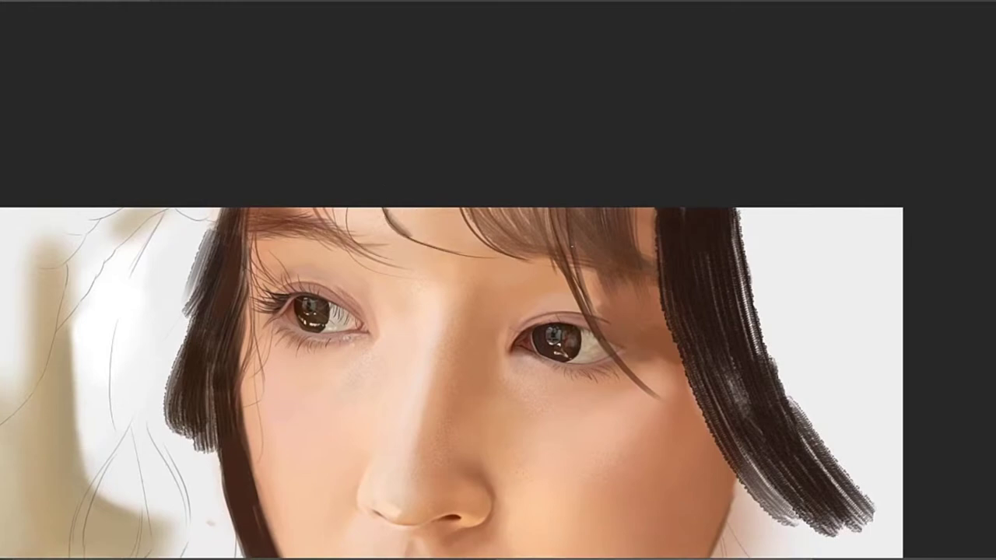
{"action": "left_click_drag", "start_coordinate": [397, 228], "coordinate": [480, 257]}
{"action": "key", "text": "ctrl+z"}
{"action": "left_click_drag", "start_coordinate": [387, 210], "coordinate": [453, 253]}
{"action": "key", "text": "ctrl+z"}
{"action": "left_click_drag", "start_coordinate": [386, 210], "coordinate": [471, 259]}
{"action": "key", "text": "ctrl+z"}
{"action": "key", "text": "ctrl+z"}
Paint a second thin curved strand alongside the loose one, sweeping down across the middle of the forehead
{"action": "left_click_drag", "start_coordinate": [394, 210], "coordinate": [453, 259]}
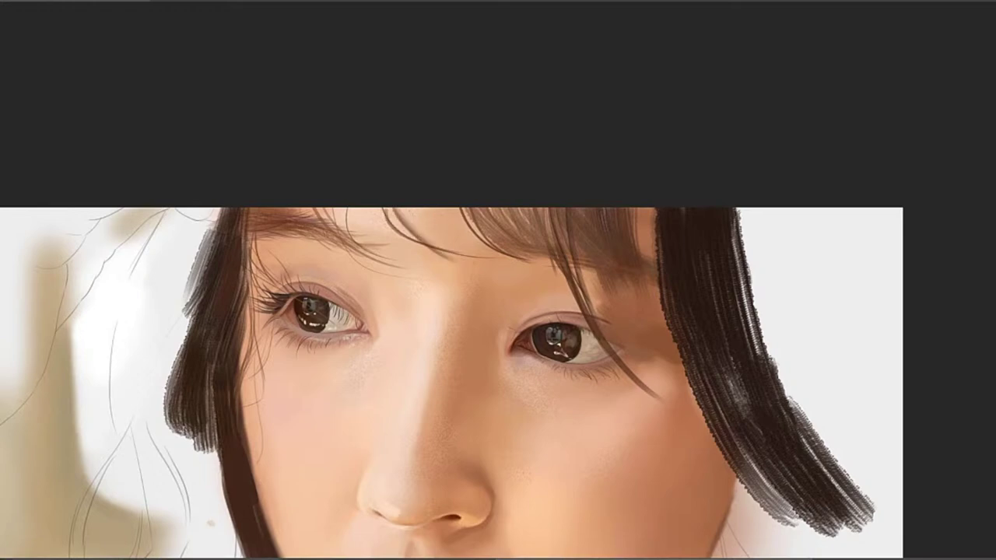
{"action": "key", "text": "ctrl+z"}
{"action": "left_click_drag", "start_coordinate": [393, 210], "coordinate": [460, 257]}
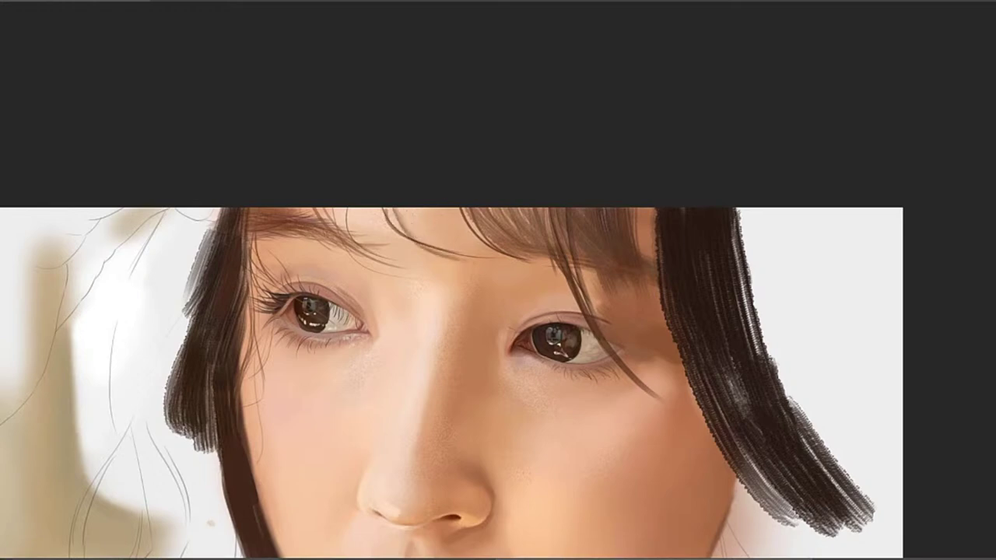
Paint short fine strands falling from the fringe over the inner end of the left eyebrow
{"action": "mouse_move", "coordinate": [368, 215]}
{"action": "left_mouse_down"}
{"action": "mouse_move", "coordinate": [418, 225]}
{"action": "mouse_move", "coordinate": [393, 246]}
{"action": "left_mouse_up"}
{"action": "left_click_drag", "start_coordinate": [387, 212], "coordinate": [411, 253]}
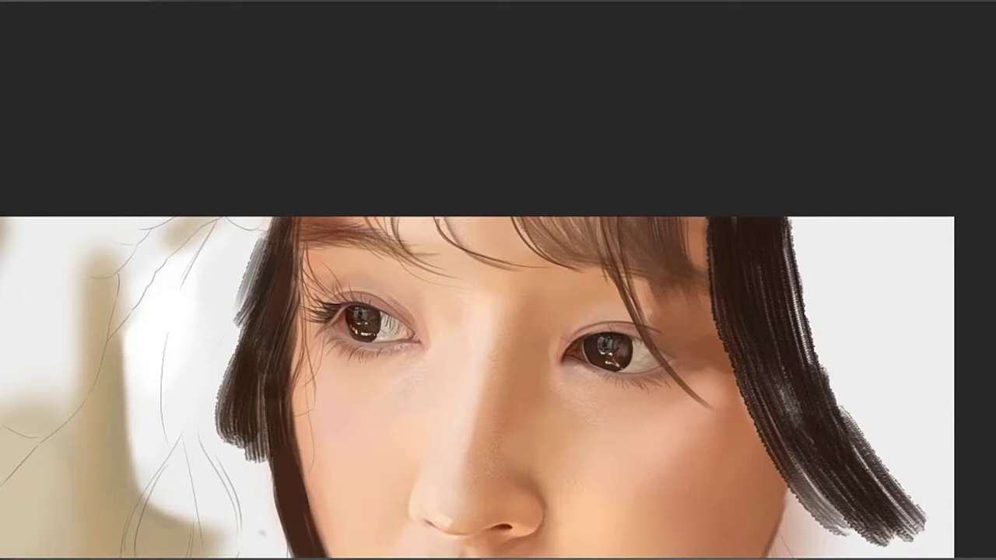
{"action": "key", "text": "ctrl+z"}
{"action": "left_click_drag", "start_coordinate": [391, 212], "coordinate": [414, 264]}
{"action": "key", "text": "ctrl+z"}
{"action": "key", "text": "ctrl+z"}
{"action": "left_click_drag", "start_coordinate": [396, 213], "coordinate": [414, 261]}
{"action": "left_click_drag", "start_coordinate": [489, 220], "coordinate": [515, 212]}
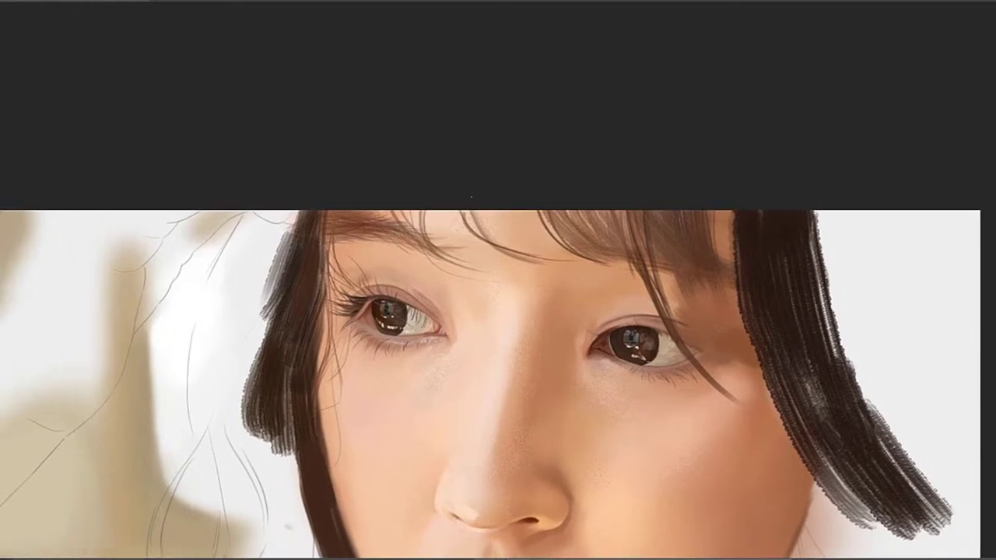
{"action": "key", "text": "ctrl+z"}
{"action": "mouse_move", "coordinate": [400, 212]}
{"action": "left_mouse_down"}
{"action": "mouse_move", "coordinate": [468, 246]}
{"action": "mouse_move", "coordinate": [434, 242]}
{"action": "left_mouse_up"}
{"action": "key", "text": "ctrl+z"}
{"action": "left_click_drag", "start_coordinate": [578, 205], "coordinate": [507, 202]}
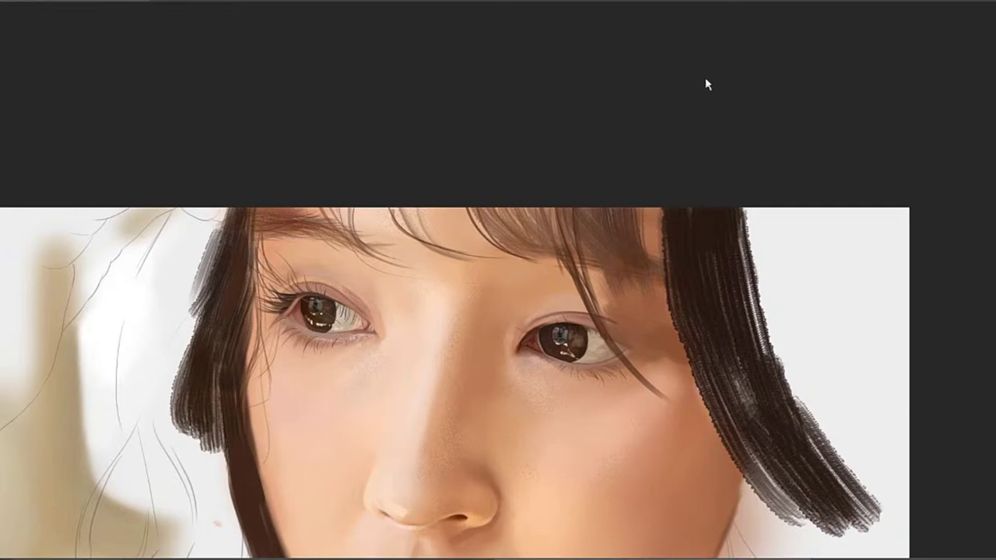
{"action": "mouse_move", "coordinate": [495, 220]}
{"action": "left_mouse_down"}
{"action": "mouse_move", "coordinate": [502, 169]}
{"action": "mouse_move", "coordinate": [519, 214]}
{"action": "left_mouse_up"}
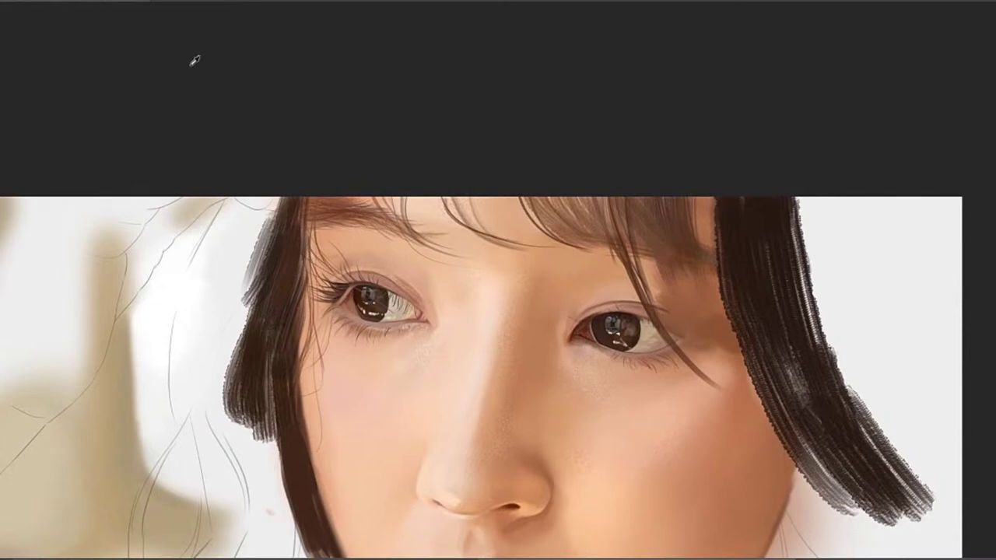
Deepen the central fringe lock with dark brown strands curving toward the right eyebrow
{"action": "left_click_drag", "start_coordinate": [667, 258], "coordinate": [570, 242]}
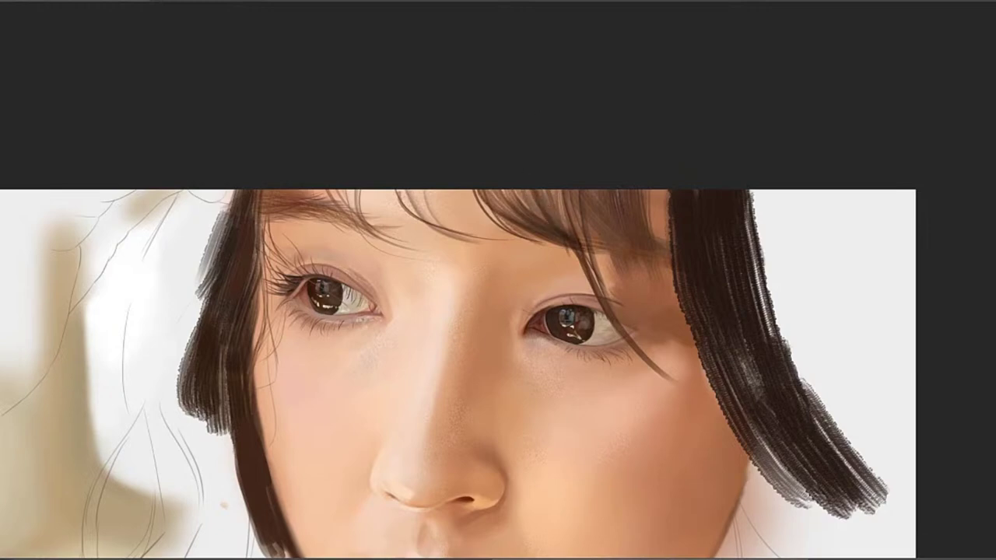
{"action": "left_click_drag", "start_coordinate": [532, 190], "coordinate": [586, 248]}
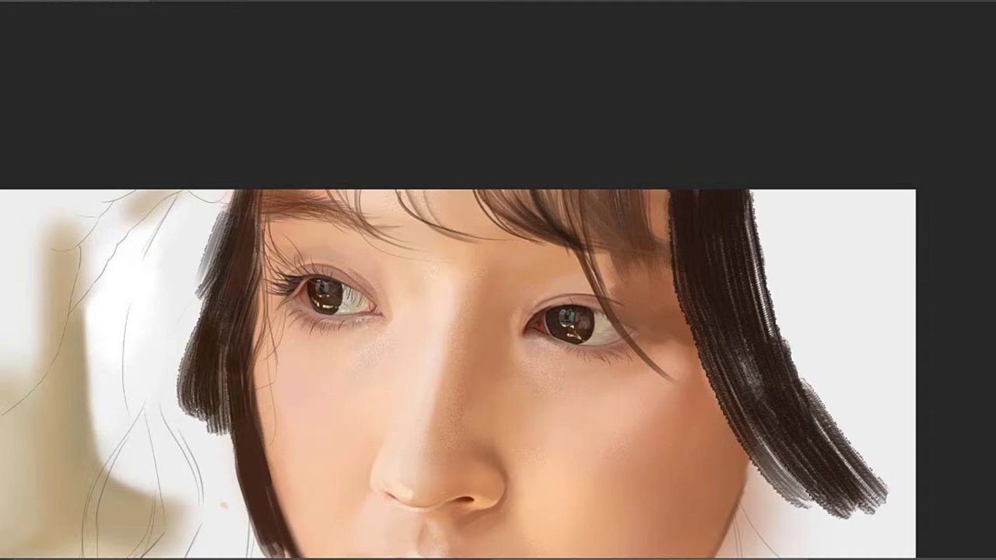
{"action": "key", "text": "ctrl+z"}
Paint thin curved strands filling the gap between the loose forehead strands and the dark central fringe lock
{"action": "left_click_drag", "start_coordinate": [450, 191], "coordinate": [557, 244]}
{"action": "key", "text": "ctrl+z"}
{"action": "mouse_move", "coordinate": [440, 191]}
{"action": "left_mouse_down"}
{"action": "mouse_move", "coordinate": [476, 224]}
{"action": "mouse_move", "coordinate": [548, 241]}
{"action": "left_mouse_up"}
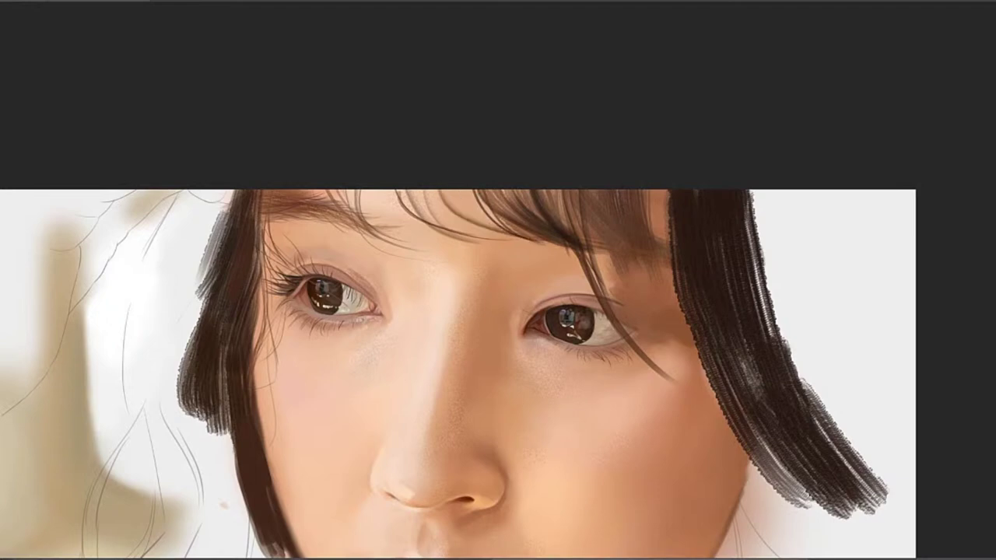
{"action": "key", "text": "ctrl+z"}
{"action": "left_click_drag", "start_coordinate": [445, 191], "coordinate": [537, 233]}
{"action": "key", "text": "ctrl+z"}
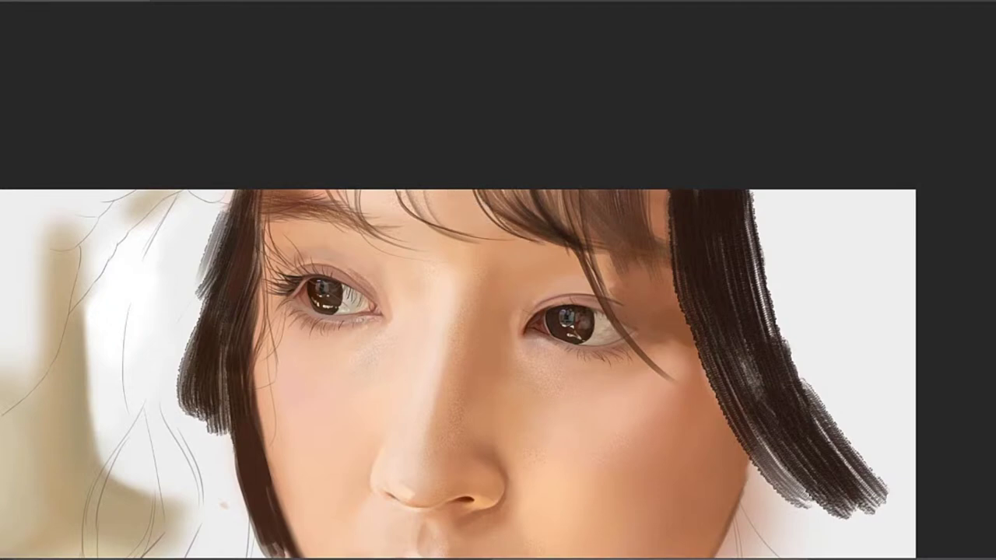
{"action": "left_click_drag", "start_coordinate": [442, 191], "coordinate": [547, 244]}
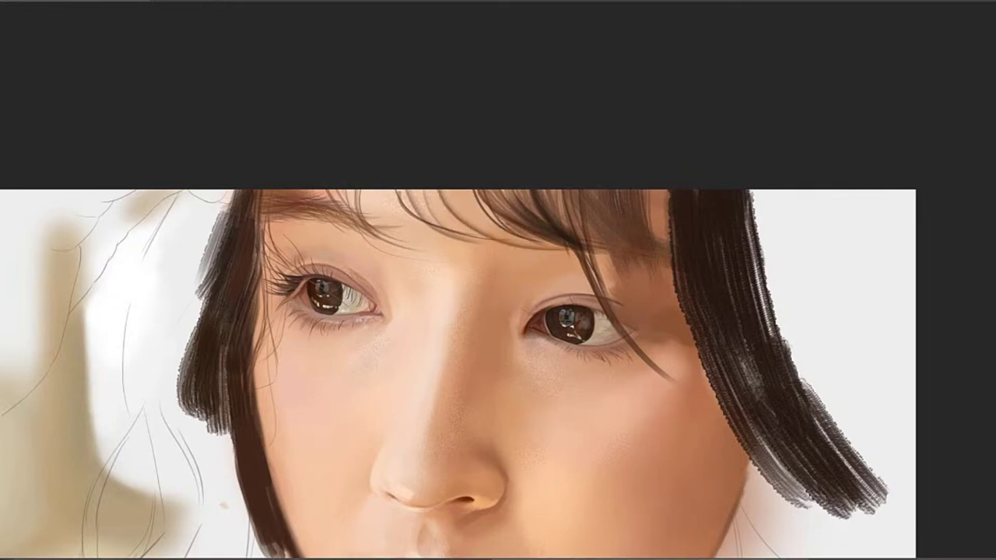
{"action": "mouse_move", "coordinate": [504, 205]}
{"action": "left_mouse_down"}
{"action": "mouse_move", "coordinate": [449, 189]}
{"action": "mouse_move", "coordinate": [458, 187]}
{"action": "left_mouse_up"}
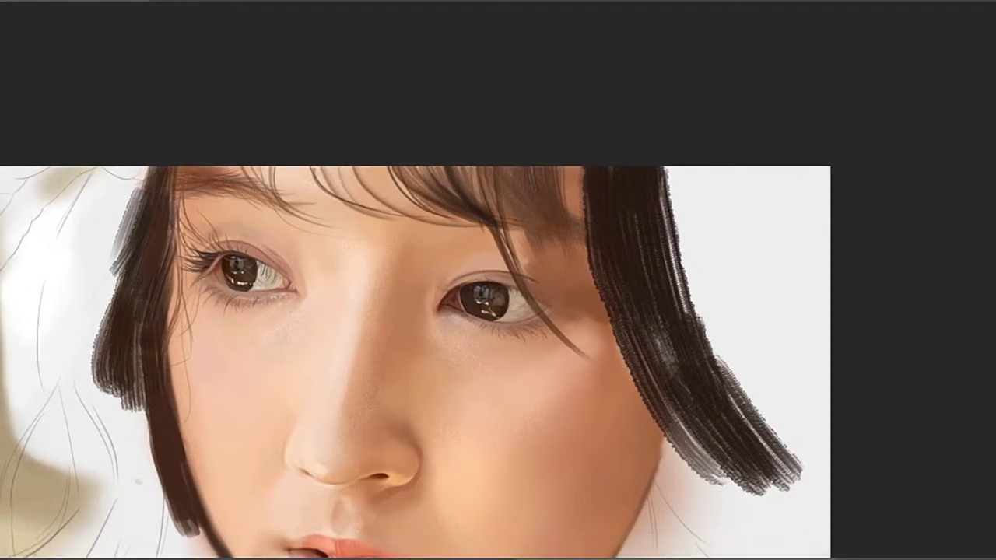
{"action": "left_click_drag", "start_coordinate": [392, 178], "coordinate": [423, 217]}
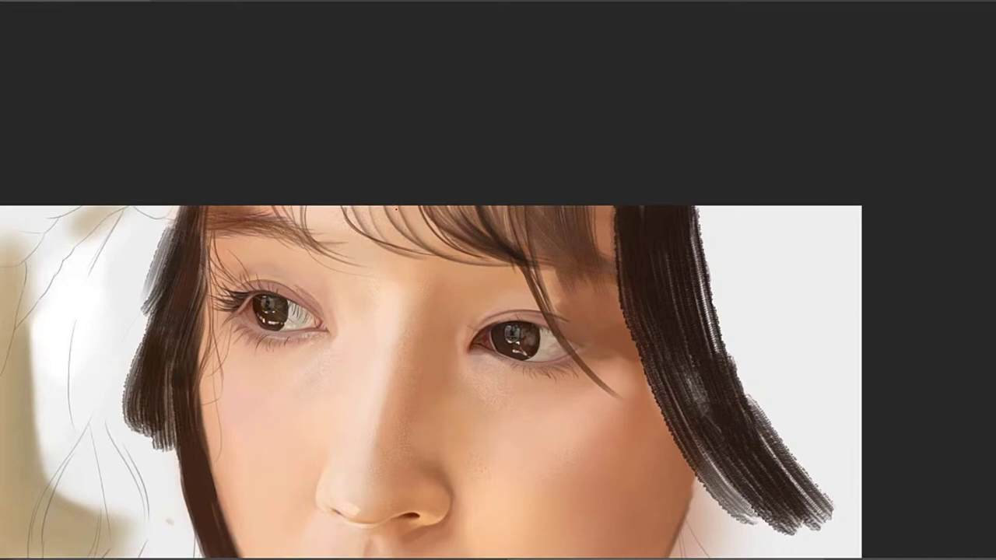
Refine the lower edge of the fringe with more fine curved strands above the nose bridge and right eye
{"action": "left_click_drag", "start_coordinate": [446, 196], "coordinate": [531, 189]}
{"action": "mouse_move", "coordinate": [476, 209]}
{"action": "left_mouse_down"}
{"action": "mouse_move", "coordinate": [474, 231]}
{"action": "mouse_move", "coordinate": [477, 222]}
{"action": "left_mouse_up"}
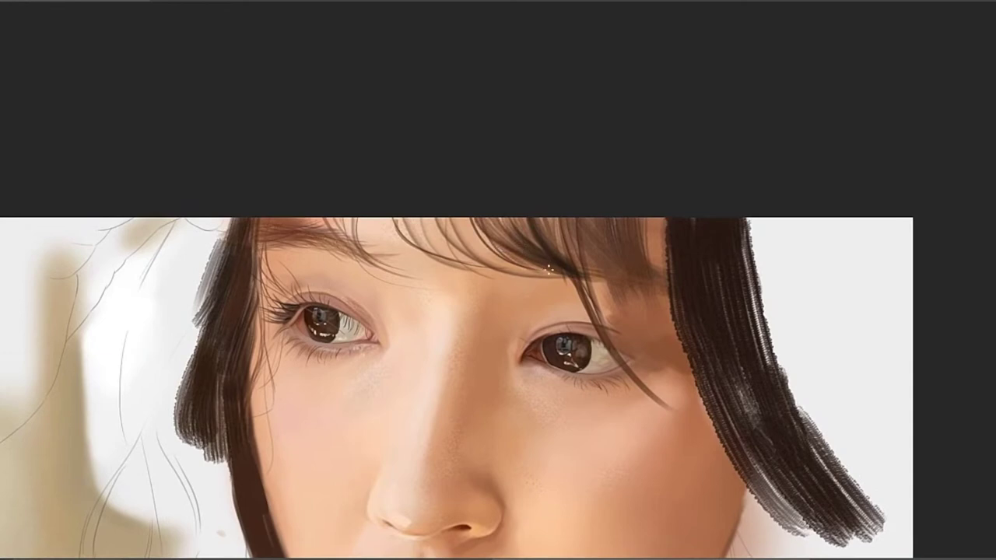
{"action": "mouse_move", "coordinate": [546, 272]}
{"action": "left_mouse_down"}
{"action": "mouse_move", "coordinate": [524, 227]}
{"action": "mouse_move", "coordinate": [479, 226]}
{"action": "left_mouse_up"}
{"action": "mouse_move", "coordinate": [410, 232]}
{"action": "left_mouse_down"}
{"action": "mouse_move", "coordinate": [638, 220]}
{"action": "mouse_move", "coordinate": [637, 231]}
{"action": "left_mouse_up"}
{"action": "left_click_drag", "start_coordinate": [477, 177], "coordinate": [504, 215]}
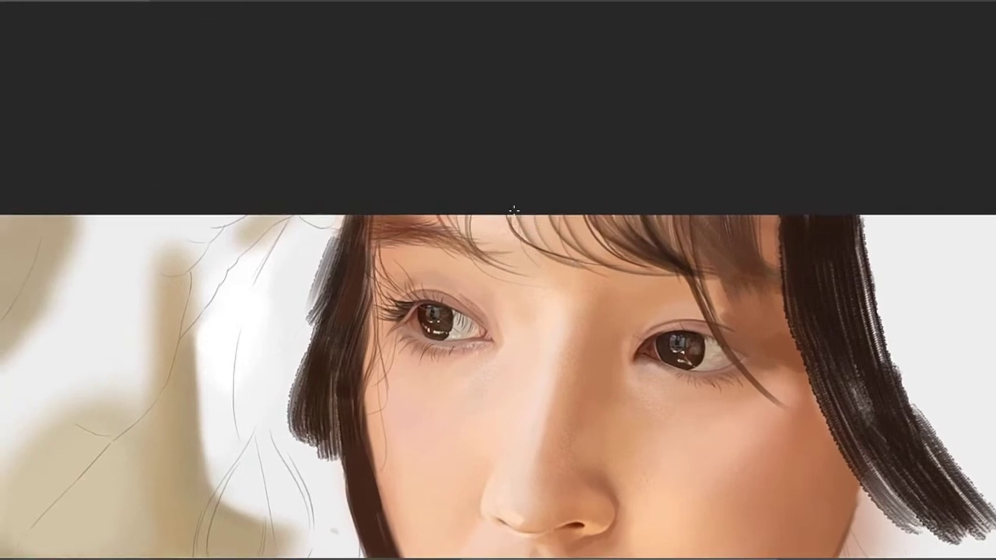
{"action": "mouse_move", "coordinate": [542, 243]}
{"action": "left_mouse_down"}
{"action": "mouse_move", "coordinate": [506, 208]}
{"action": "mouse_move", "coordinate": [496, 213]}
{"action": "left_mouse_up"}
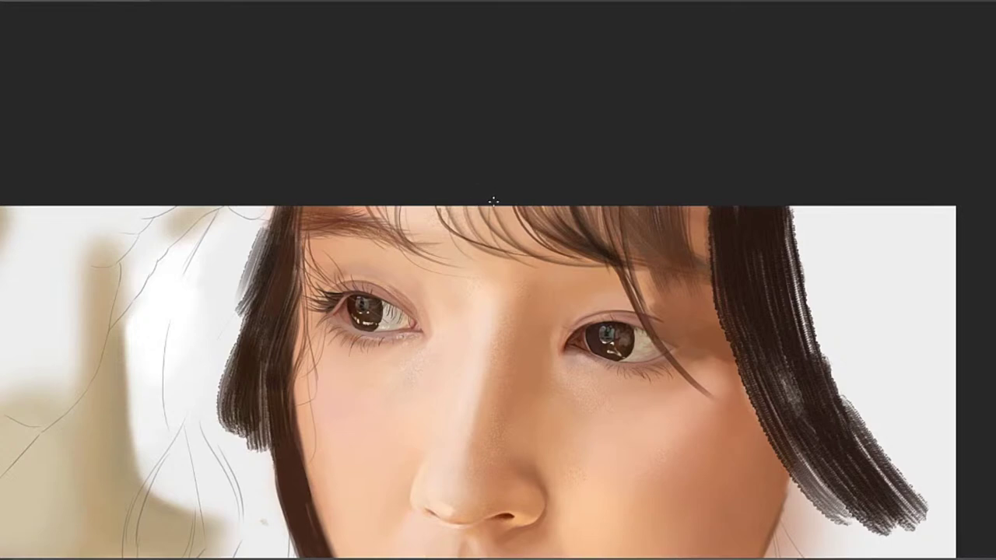
{"action": "left_click_drag", "start_coordinate": [584, 203], "coordinate": [485, 192]}
{"action": "mouse_move", "coordinate": [498, 238]}
{"action": "left_mouse_down"}
{"action": "mouse_move", "coordinate": [454, 240]}
{"action": "mouse_move", "coordinate": [471, 260]}
{"action": "mouse_move", "coordinate": [512, 240]}
{"action": "left_mouse_up"}
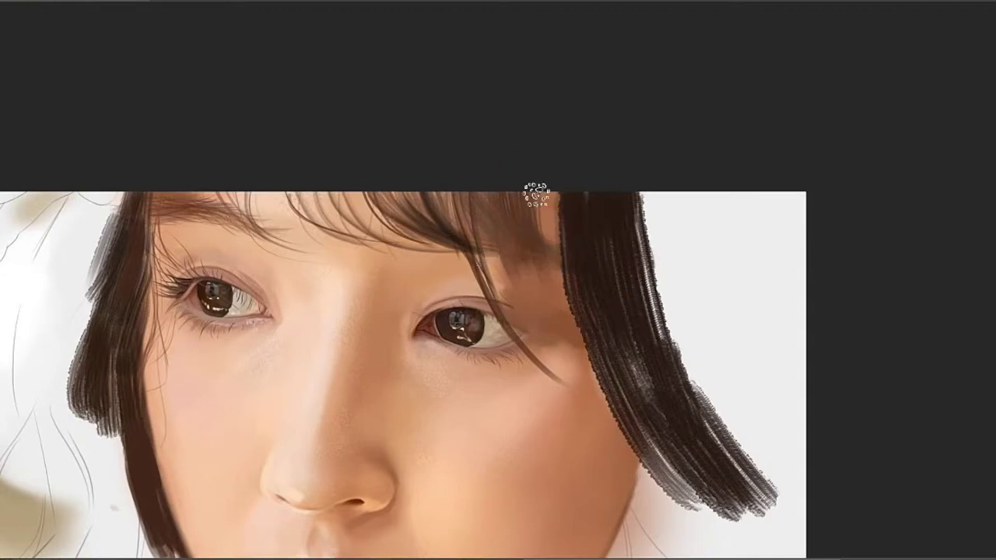
Try to paint a broader translucent strand hanging from the fringe down across the right eye
{"action": "left_click_drag", "start_coordinate": [535, 191], "coordinate": [604, 343]}
{"action": "key", "text": "ctrl+z"}
{"action": "left_click_drag", "start_coordinate": [496, 198], "coordinate": [542, 335]}
{"action": "key", "text": "ctrl+z"}
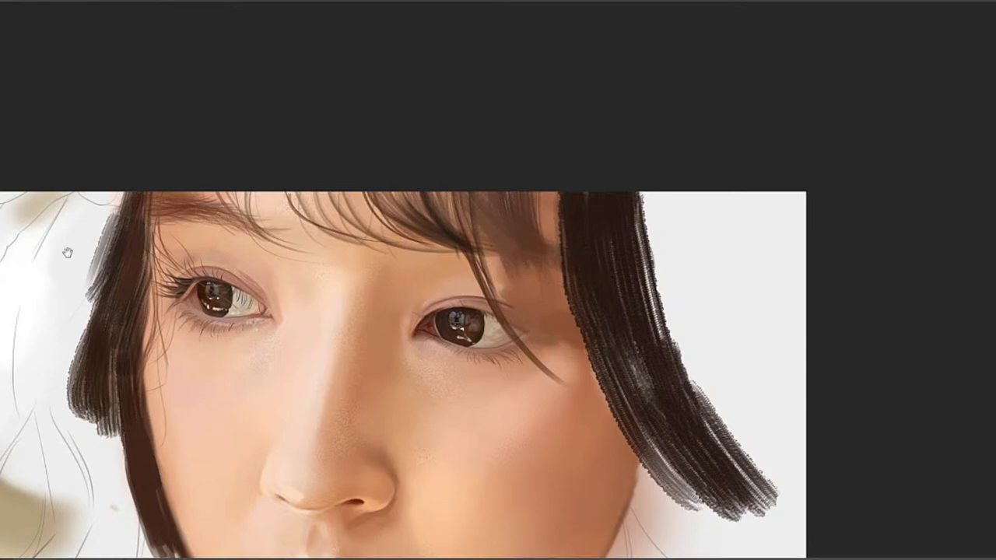
{"action": "mouse_move", "coordinate": [583, 236]}
{"action": "left_mouse_down"}
{"action": "mouse_move", "coordinate": [599, 202]}
{"action": "mouse_move", "coordinate": [586, 201]}
{"action": "left_mouse_up"}
{"action": "mouse_move", "coordinate": [558, 274]}
{"action": "left_mouse_down"}
{"action": "mouse_move", "coordinate": [553, 240]}
{"action": "mouse_move", "coordinate": [567, 283]}
{"action": "left_mouse_up"}
{"action": "left_click_drag", "start_coordinate": [793, 268], "coordinate": [797, 274]}
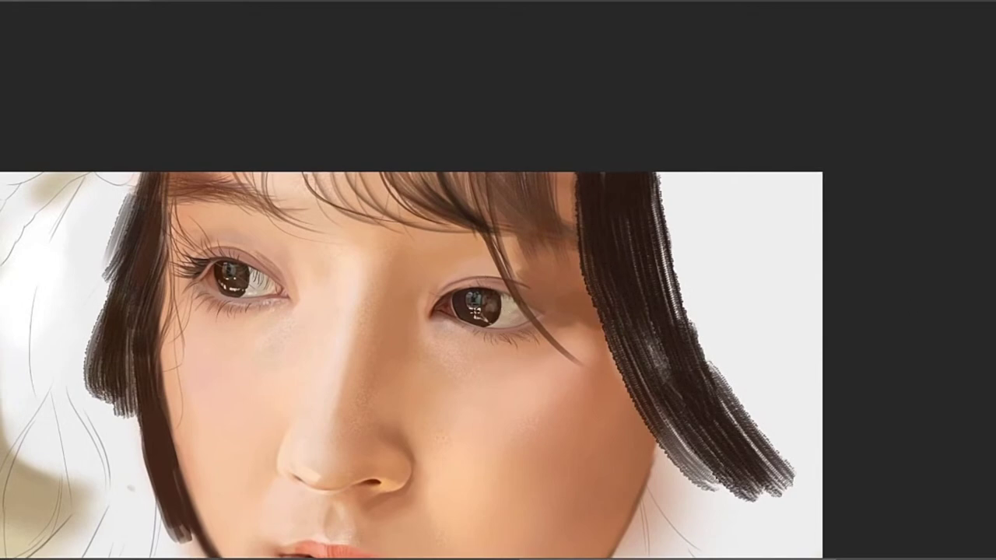
{"action": "left_click_drag", "start_coordinate": [393, 320], "coordinate": [457, 398]}
{"action": "key", "text": "ctrl+z"}
{"action": "left_click_drag", "start_coordinate": [445, 247], "coordinate": [476, 371]}
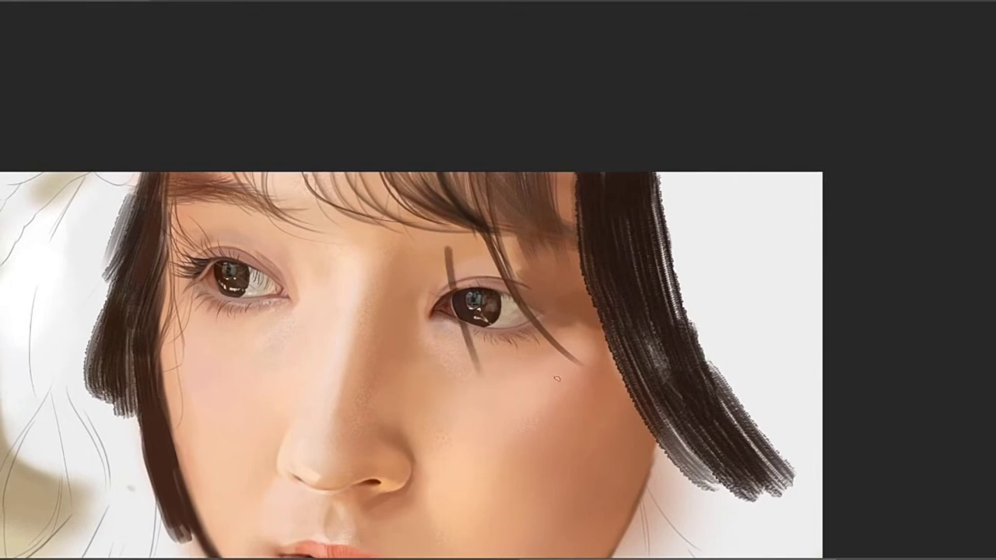
{"action": "key", "text": "ctrl+z"}
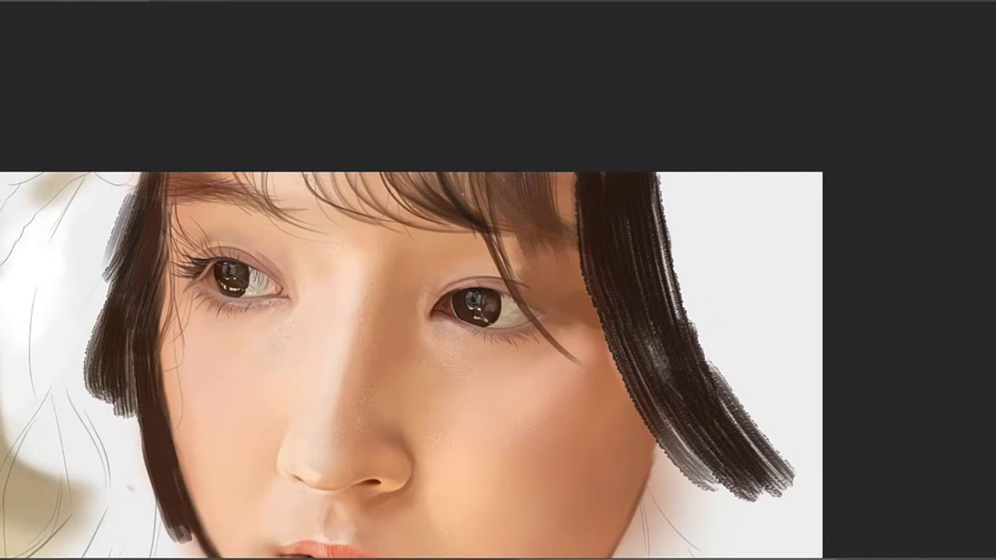
Sample the brown of the fringe and thicken the curved strands in its middle with soft strokes
{"action": "left_click", "coordinate": [514, 208], "text": "alt"}
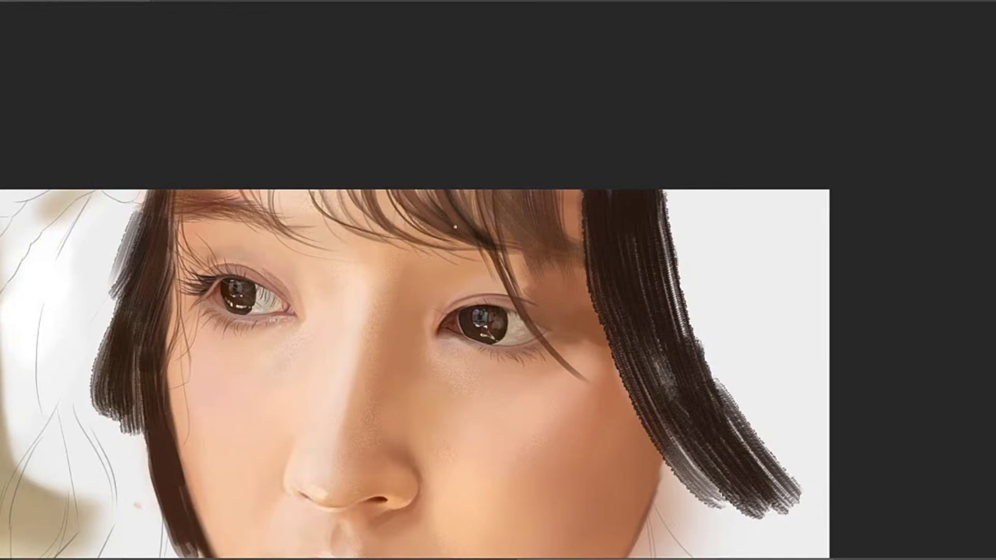
{"action": "mouse_move", "coordinate": [451, 187]}
{"action": "left_mouse_down"}
{"action": "mouse_move", "coordinate": [478, 160]}
{"action": "mouse_move", "coordinate": [535, 186]}
{"action": "mouse_move", "coordinate": [508, 176]}
{"action": "left_mouse_up"}
{"action": "left_click_drag", "start_coordinate": [576, 231], "coordinate": [561, 275]}
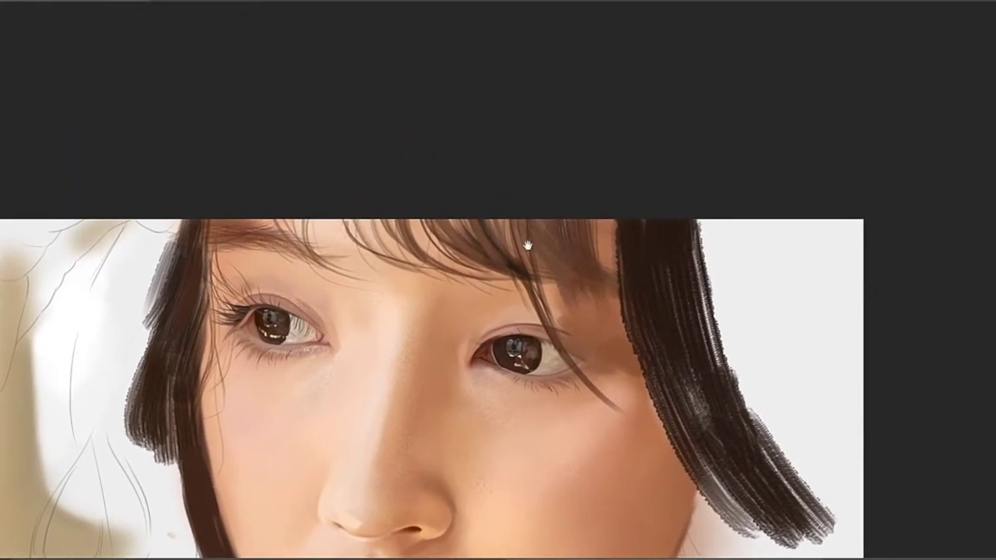
{"action": "left_click_drag", "start_coordinate": [526, 244], "coordinate": [484, 228]}
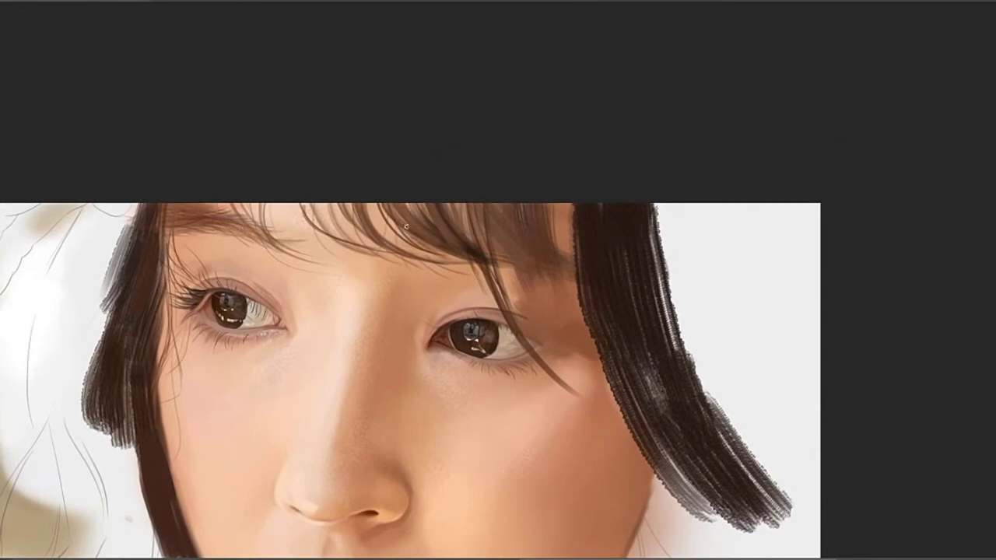
{"action": "left_click_drag", "start_coordinate": [448, 215], "coordinate": [426, 217]}
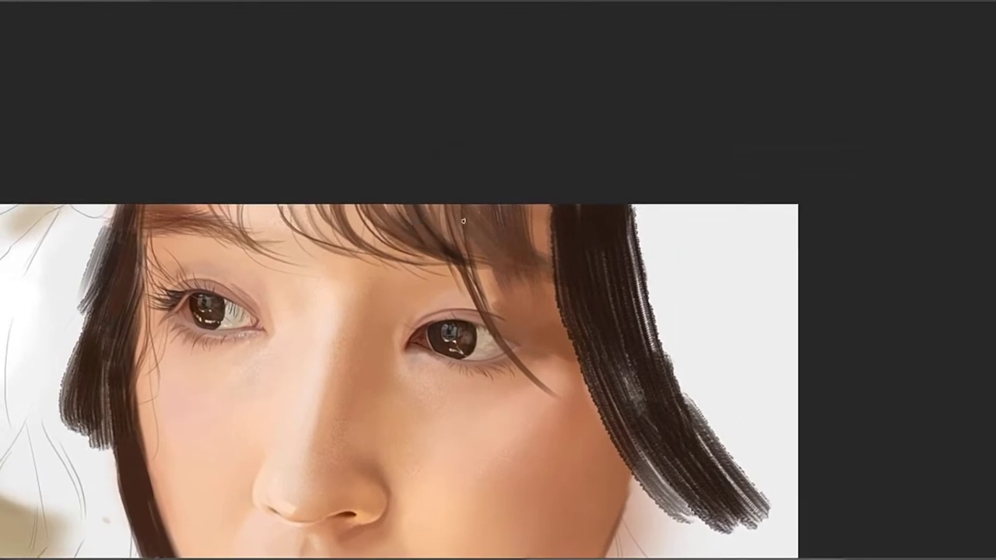
Examine the fringe strands against the eyes, lips and the dark hair masses framing the face
{"action": "left_click_drag", "start_coordinate": [510, 315], "coordinate": [724, 244]}
{"action": "left_click_drag", "start_coordinate": [505, 347], "coordinate": [502, 265]}
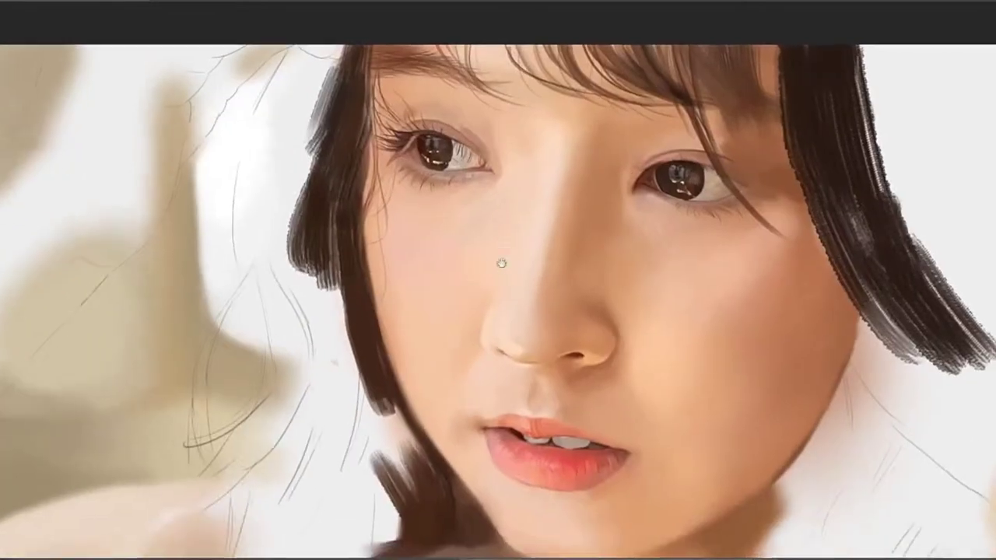
{"action": "mouse_move", "coordinate": [423, 217]}
{"action": "left_mouse_down"}
{"action": "mouse_move", "coordinate": [469, 244]}
{"action": "mouse_move", "coordinate": [406, 232]}
{"action": "left_mouse_up"}
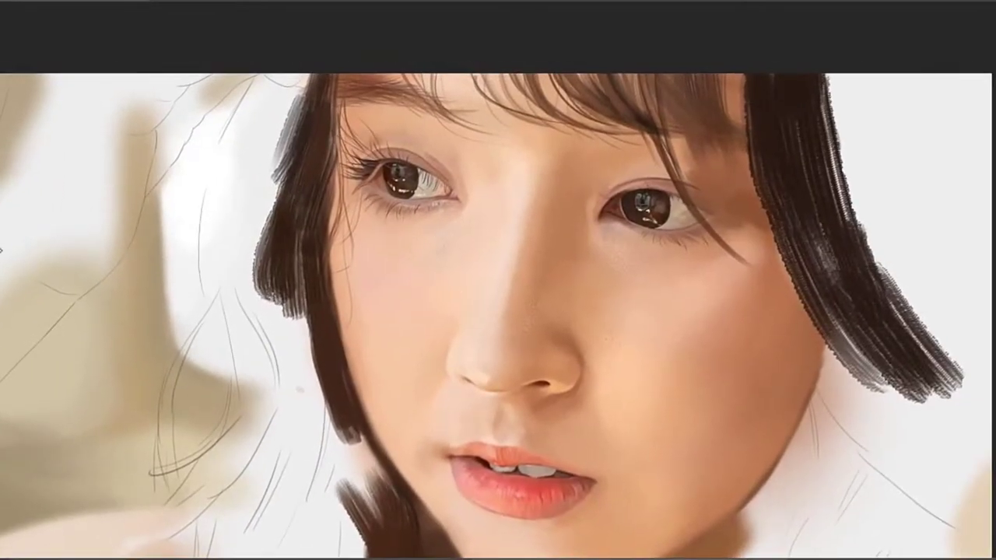
{"action": "scroll", "coordinate": [533, 216], "scroll_direction": "up", "scroll_amount": 2}
{"action": "scroll", "coordinate": [534, 216], "scroll_direction": "right", "scroll_amount": 1}
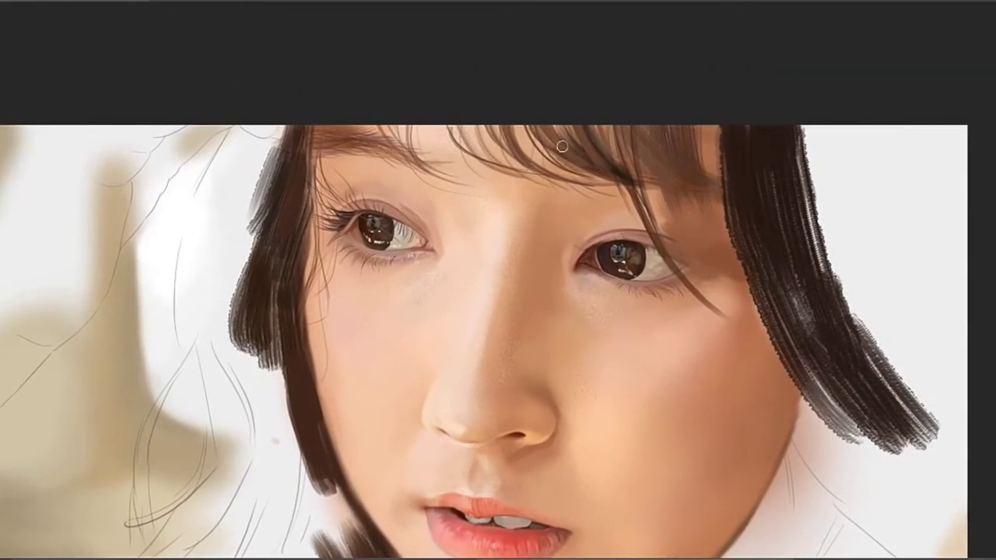
{"action": "scroll", "coordinate": [553, 143], "scroll_direction": "right", "scroll_amount": 1}
{"action": "scroll", "coordinate": [553, 143], "scroll_direction": "up", "scroll_amount": 2}
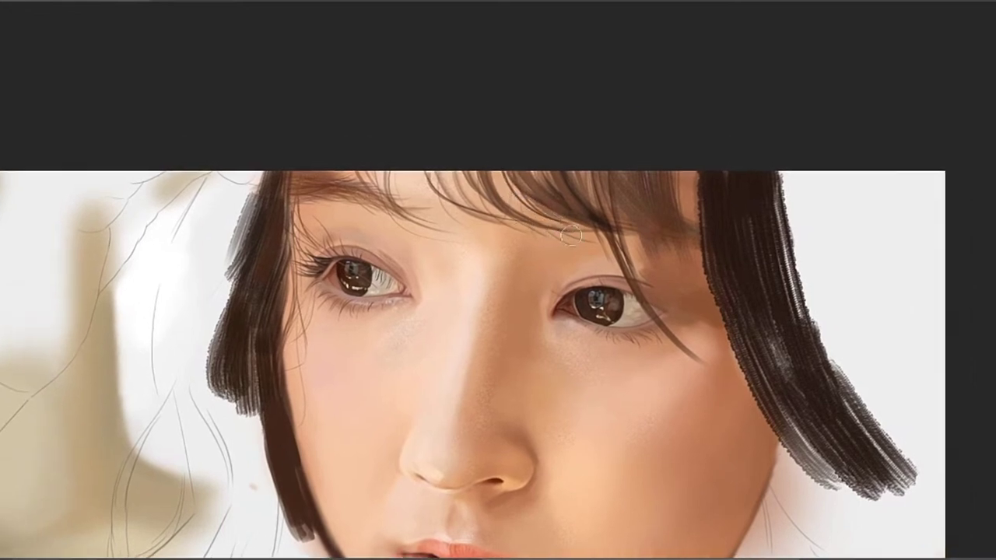
{"action": "left_click_drag", "start_coordinate": [525, 224], "coordinate": [505, 250]}
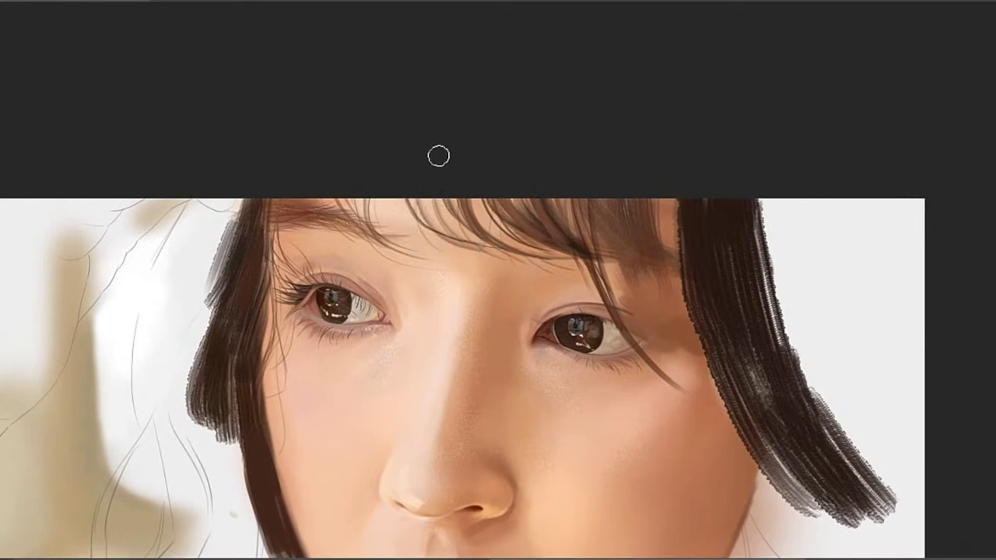
{"action": "left_click_drag", "start_coordinate": [517, 182], "coordinate": [426, 219]}
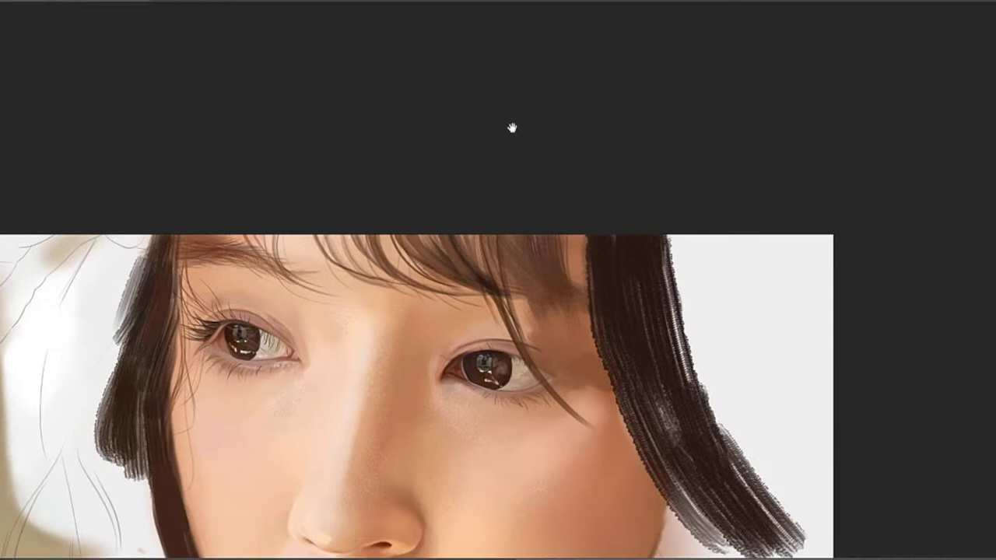
{"action": "left_click_drag", "start_coordinate": [541, 194], "coordinate": [446, 178]}
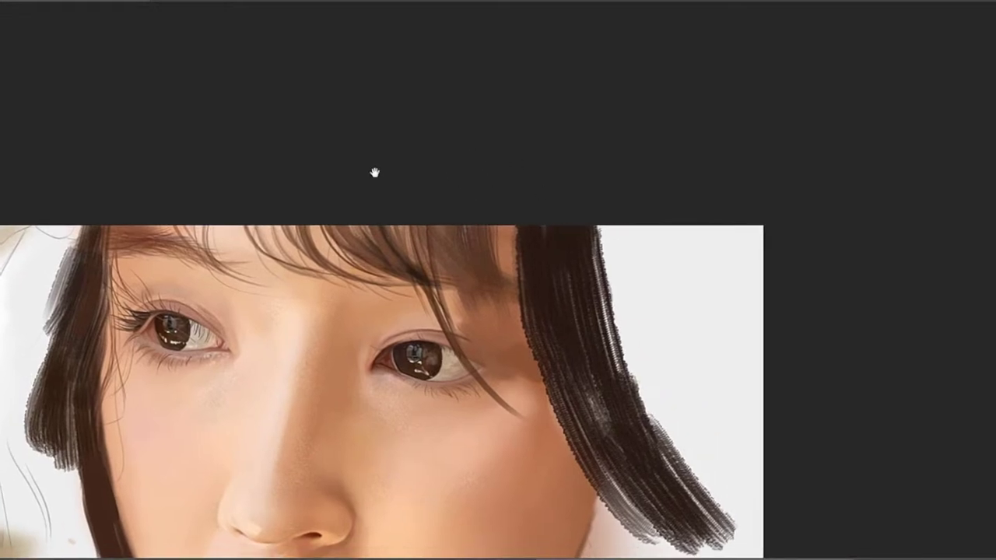
{"action": "left_click_drag", "start_coordinate": [420, 227], "coordinate": [172, 208]}
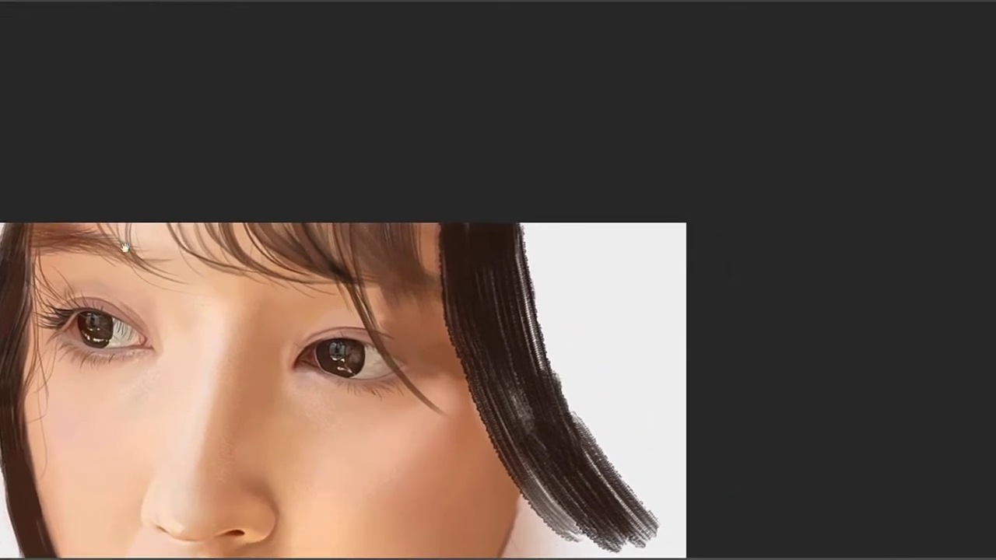
Darken and thicken the long curved strand hanging from the fringe across the outer corner of the right eye
{"action": "mouse_move", "coordinate": [400, 222]}
{"action": "left_mouse_down"}
{"action": "mouse_move", "coordinate": [426, 148]}
{"action": "mouse_move", "coordinate": [383, 152]}
{"action": "left_mouse_up"}
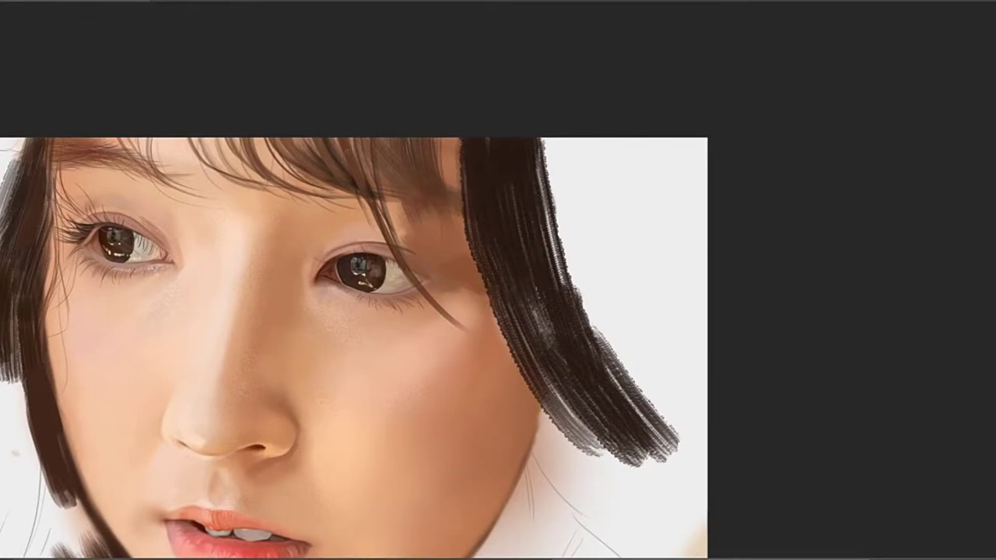
{"action": "key", "text": "ctrl+z"}
{"action": "left_click_drag", "start_coordinate": [344, 138], "coordinate": [391, 251]}
{"action": "key", "text": "ctrl+z"}
{"action": "left_click_drag", "start_coordinate": [333, 136], "coordinate": [376, 222]}
{"action": "key", "text": "ctrl+z"}
{"action": "left_click_drag", "start_coordinate": [334, 137], "coordinate": [414, 274]}
{"action": "left_click_drag", "start_coordinate": [425, 217], "coordinate": [356, 189]}
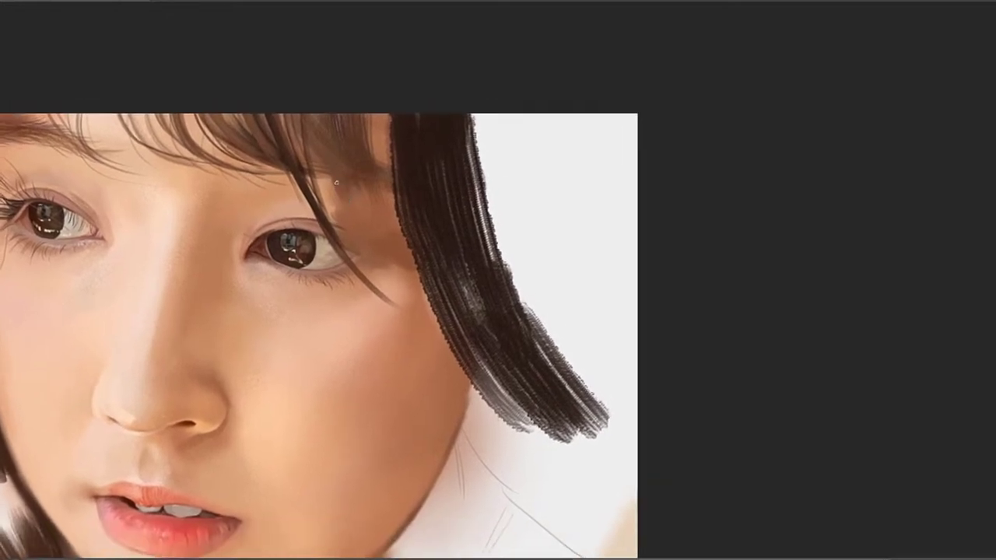
{"action": "left_click_drag", "start_coordinate": [353, 237], "coordinate": [364, 242]}
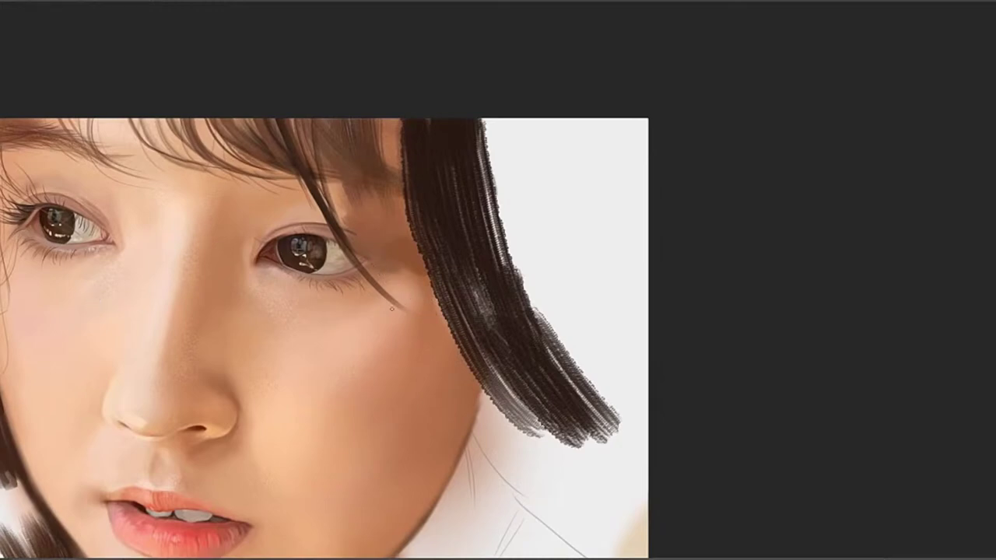
Add short fine flyaway hairs at the tip of the long strand on the cheek beside the right eye
{"action": "left_click_drag", "start_coordinate": [423, 265], "coordinate": [483, 281]}
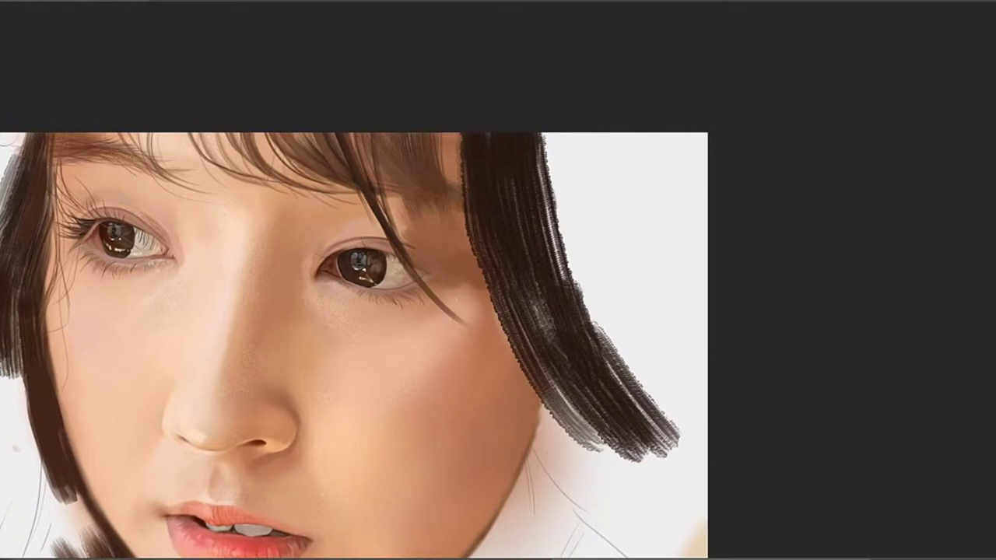
{"action": "left_click_drag", "start_coordinate": [451, 286], "coordinate": [447, 333]}
{"action": "key", "text": "ctrl+z"}
{"action": "left_click_drag", "start_coordinate": [451, 295], "coordinate": [442, 338]}
{"action": "key", "text": "ctrl+z"}
{"action": "left_click_drag", "start_coordinate": [451, 299], "coordinate": [443, 342]}
{"action": "key", "text": "ctrl+z"}
{"action": "mouse_move", "coordinate": [450, 306]}
{"action": "left_mouse_down"}
{"action": "mouse_move", "coordinate": [429, 361]}
{"action": "mouse_move", "coordinate": [441, 343]}
{"action": "left_mouse_up"}
{"action": "key", "text": "ctrl+z"}
{"action": "mouse_move", "coordinate": [433, 296]}
{"action": "left_mouse_down"}
{"action": "mouse_move", "coordinate": [476, 315]}
{"action": "mouse_move", "coordinate": [531, 294]}
{"action": "mouse_move", "coordinate": [556, 302]}
{"action": "left_mouse_up"}
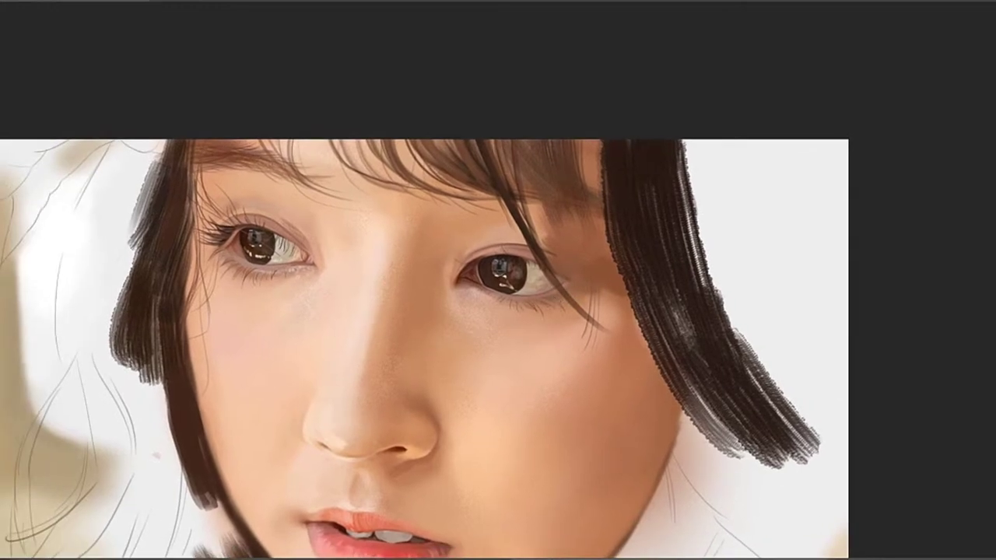
Paint a dark curved stroke along the right eyebrow beneath the translucent fringe
{"action": "left_click_drag", "start_coordinate": [538, 247], "coordinate": [537, 293]}
{"action": "left_click_drag", "start_coordinate": [519, 254], "coordinate": [487, 218]}
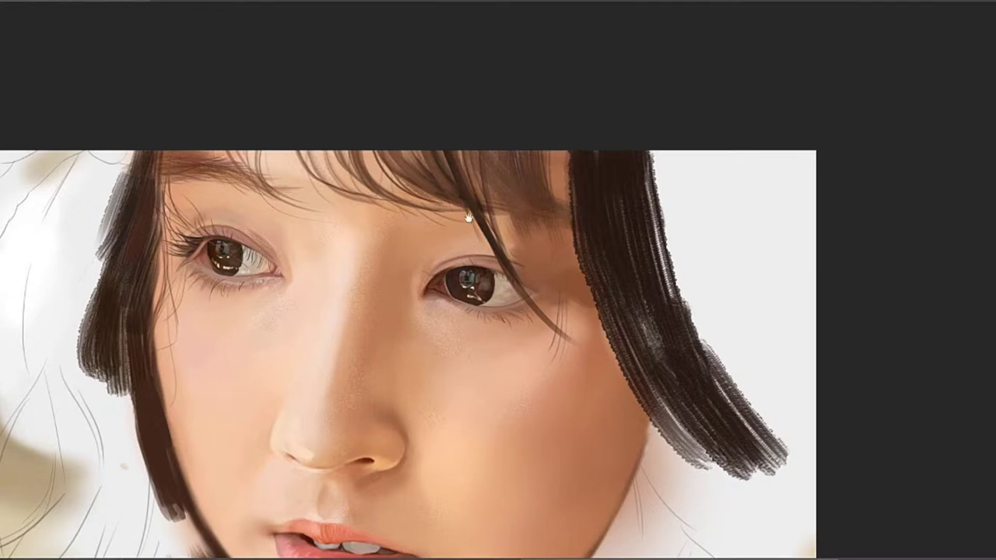
{"action": "mouse_move", "coordinate": [468, 218]}
{"action": "left_mouse_down"}
{"action": "mouse_move", "coordinate": [484, 231]}
{"action": "mouse_move", "coordinate": [487, 175]}
{"action": "left_mouse_up"}
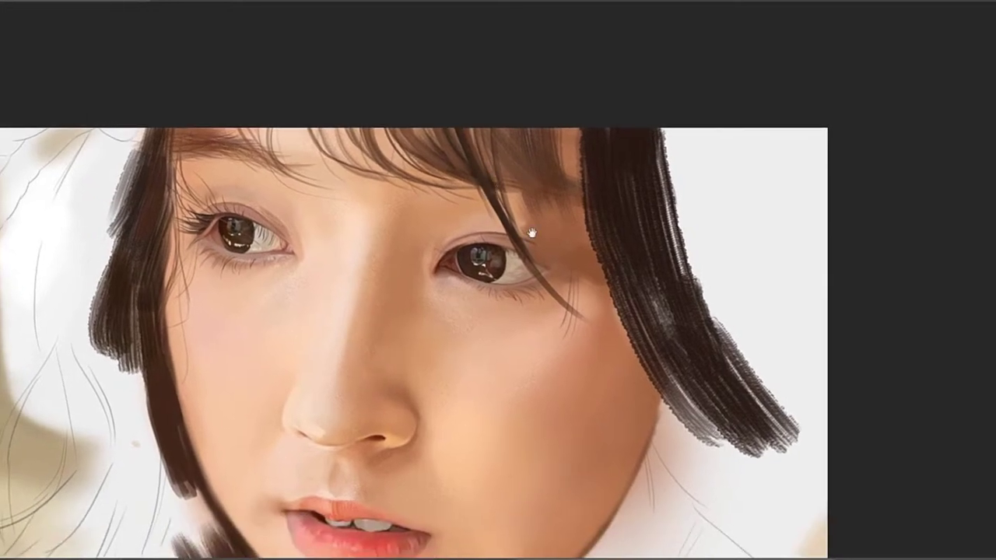
{"action": "left_click_drag", "start_coordinate": [532, 233], "coordinate": [568, 263]}
{"action": "left_click_drag", "start_coordinate": [491, 221], "coordinate": [567, 224]}
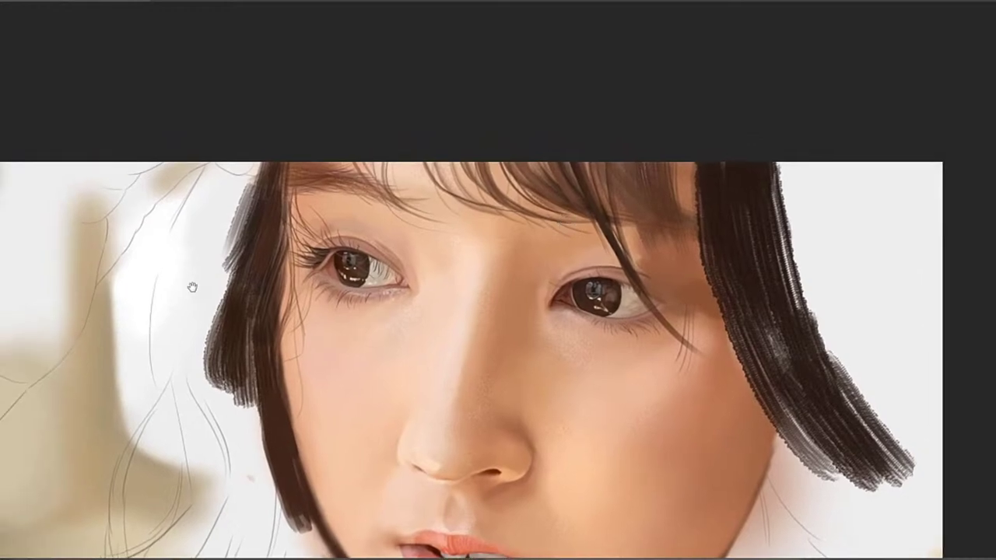
{"action": "left_click_drag", "start_coordinate": [635, 262], "coordinate": [623, 252]}
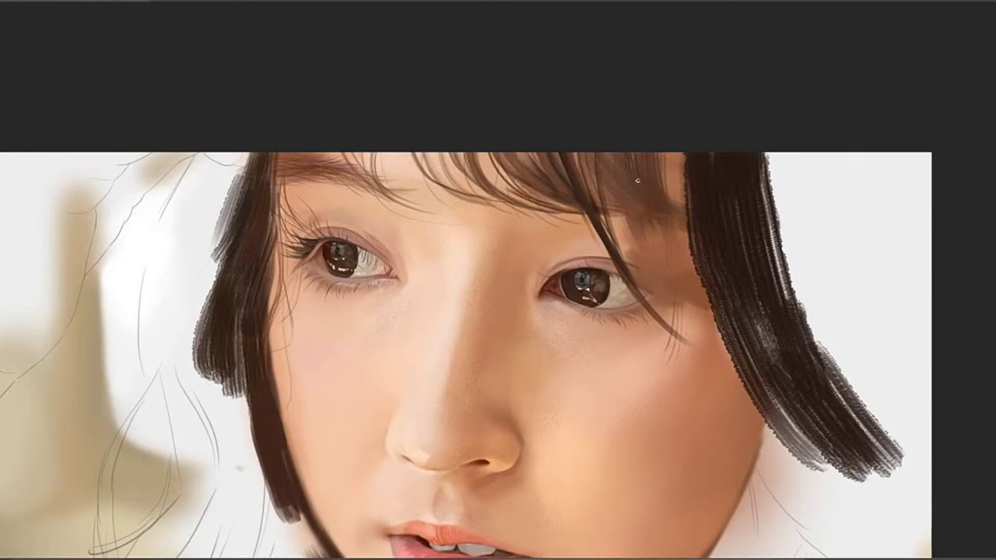
{"action": "left_click_drag", "start_coordinate": [504, 191], "coordinate": [572, 208]}
{"action": "key", "text": "ctrl+z"}
{"action": "mouse_move", "coordinate": [501, 197]}
{"action": "left_mouse_down"}
{"action": "mouse_move", "coordinate": [576, 213]}
{"action": "mouse_move", "coordinate": [546, 189]}
{"action": "mouse_move", "coordinate": [610, 203]}
{"action": "left_mouse_up"}
{"action": "key", "text": "ctrl+z"}
{"action": "key", "text": "ctrl+z"}
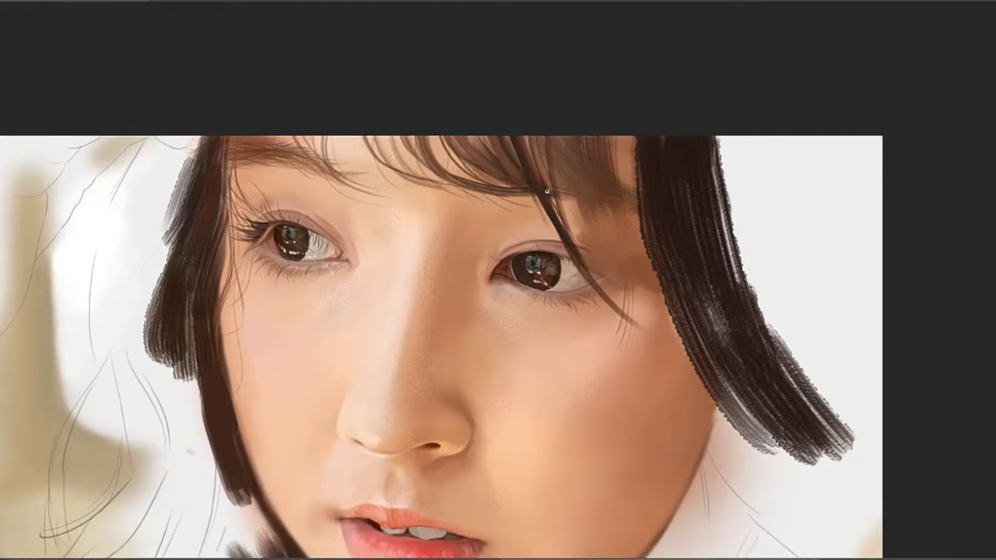
{"action": "left_click_drag", "start_coordinate": [551, 192], "coordinate": [613, 206]}
{"action": "key", "text": "ctrl+z"}
{"action": "left_click_drag", "start_coordinate": [550, 188], "coordinate": [612, 210]}
Darken the lower edge of the fringe and give it a pointed tip above the nose bridge
{"action": "mouse_move", "coordinate": [502, 195]}
{"action": "left_mouse_down"}
{"action": "mouse_move", "coordinate": [611, 211]}
{"action": "mouse_move", "coordinate": [561, 170]}
{"action": "left_mouse_up"}
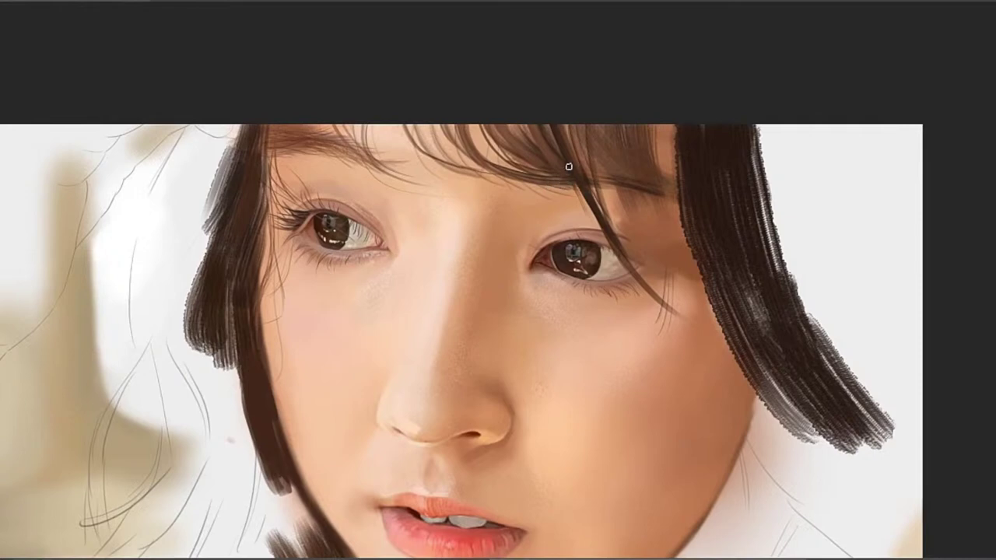
{"action": "left_click_drag", "start_coordinate": [570, 167], "coordinate": [545, 181]}
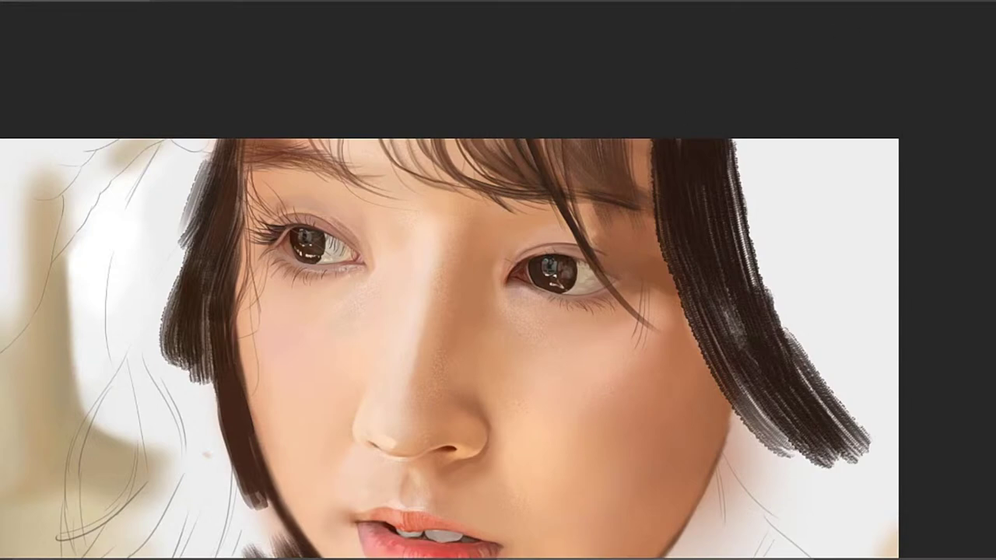
{"action": "left_click_drag", "start_coordinate": [539, 217], "coordinate": [451, 203]}
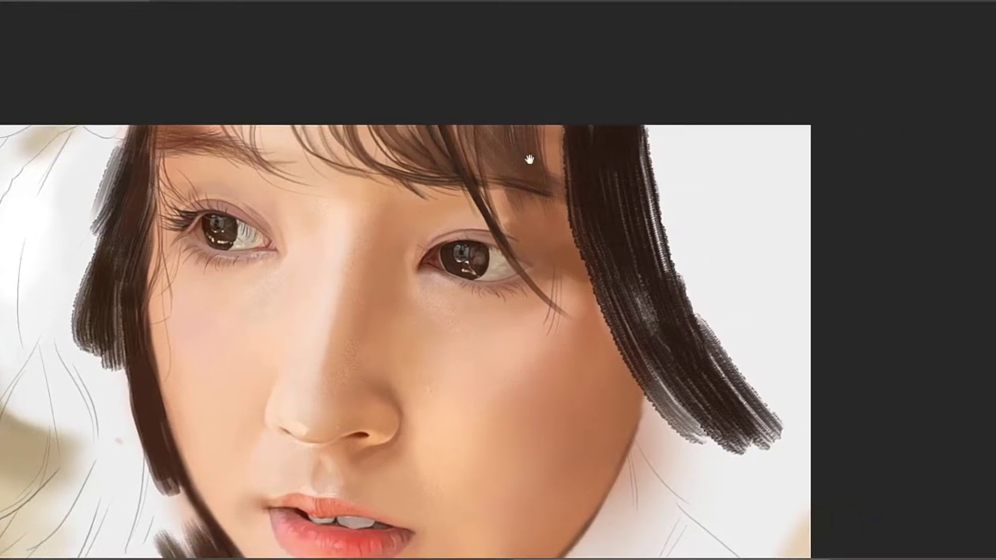
Paint a second thin strand from the fringe down past the right eyebrow, beside the long strand
{"action": "mouse_move", "coordinate": [487, 171]}
{"action": "left_mouse_down"}
{"action": "mouse_move", "coordinate": [479, 208]}
{"action": "mouse_move", "coordinate": [408, 205]}
{"action": "mouse_move", "coordinate": [430, 260]}
{"action": "left_mouse_up"}
{"action": "mouse_move", "coordinate": [414, 189]}
{"action": "left_mouse_down"}
{"action": "mouse_move", "coordinate": [476, 332]}
{"action": "mouse_move", "coordinate": [471, 347]}
{"action": "left_mouse_up"}
{"action": "key", "text": "ctrl+z"}
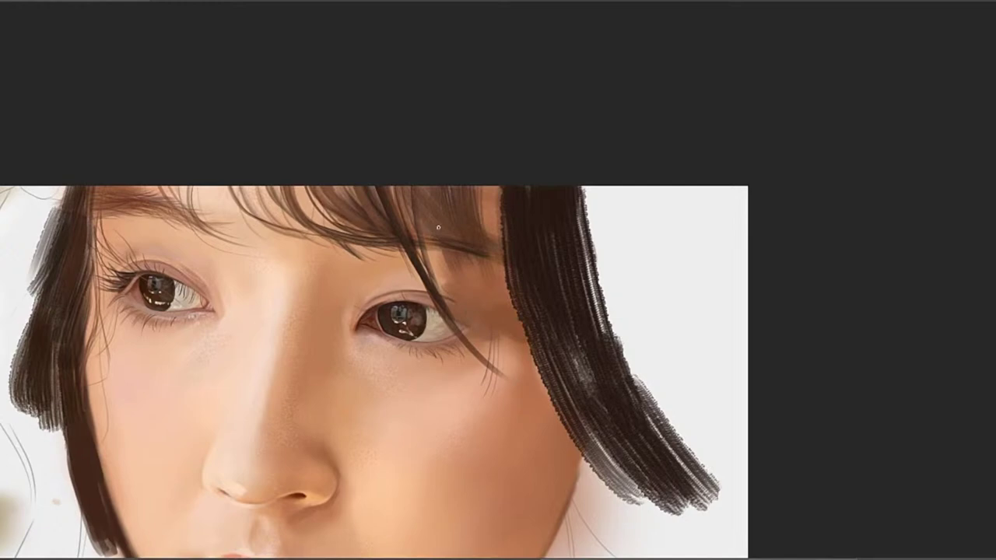
{"action": "left_click_drag", "start_coordinate": [427, 196], "coordinate": [467, 342]}
{"action": "key", "text": "ctrl+z"}
{"action": "left_click_drag", "start_coordinate": [421, 187], "coordinate": [468, 339]}
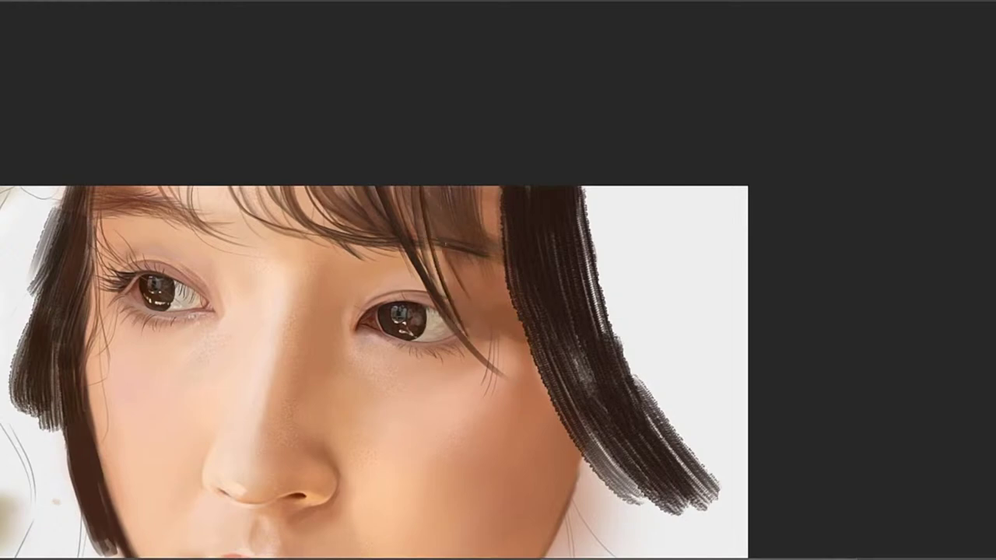
Paint a long dark strand sweeping from the fringe past the right eye's outer corner into the dark side hair
{"action": "left_click_drag", "start_coordinate": [427, 203], "coordinate": [522, 356]}
{"action": "key", "text": "ctrl+z"}
{"action": "key", "text": "ctrl+shift+z"}
{"action": "key", "text": "ctrl+z"}
{"action": "mouse_move", "coordinate": [407, 194]}
{"action": "left_mouse_down"}
{"action": "mouse_move", "coordinate": [532, 377]}
{"action": "mouse_move", "coordinate": [527, 345]}
{"action": "left_mouse_up"}
{"action": "key", "text": "ctrl+z"}
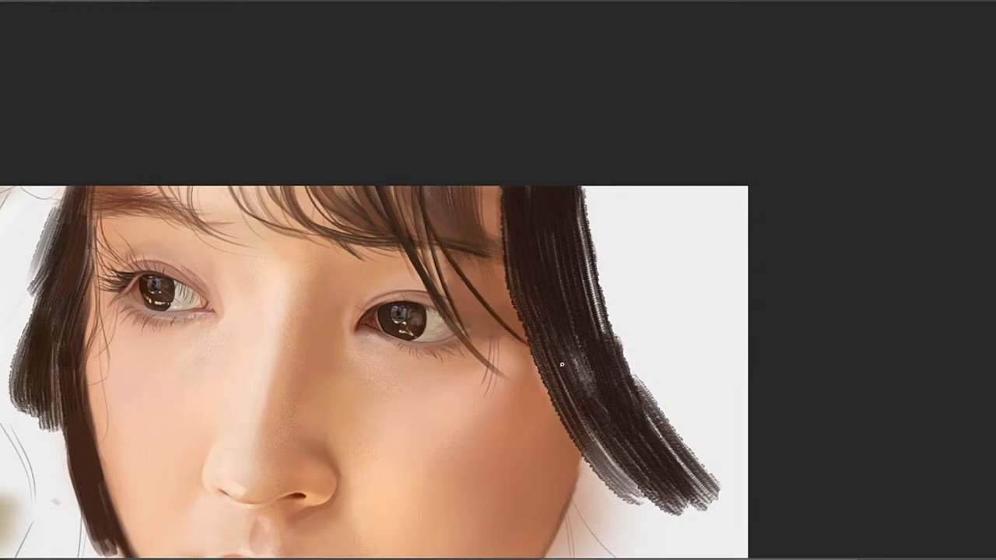
{"action": "key", "text": "ctrl+z"}
{"action": "key", "text": "ctrl+shift+z"}
{"action": "key", "text": "ctrl+z"}
{"action": "key", "text": "ctrl+shift+z"}
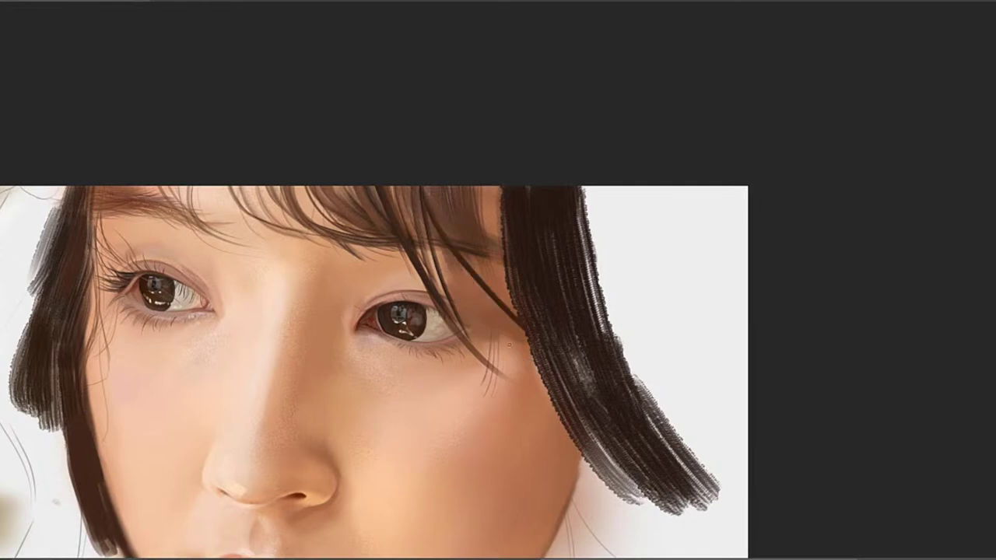
{"action": "key", "text": "ctrl+z"}
{"action": "left_click_drag", "start_coordinate": [427, 188], "coordinate": [551, 382]}
{"action": "key", "text": "ctrl+z"}
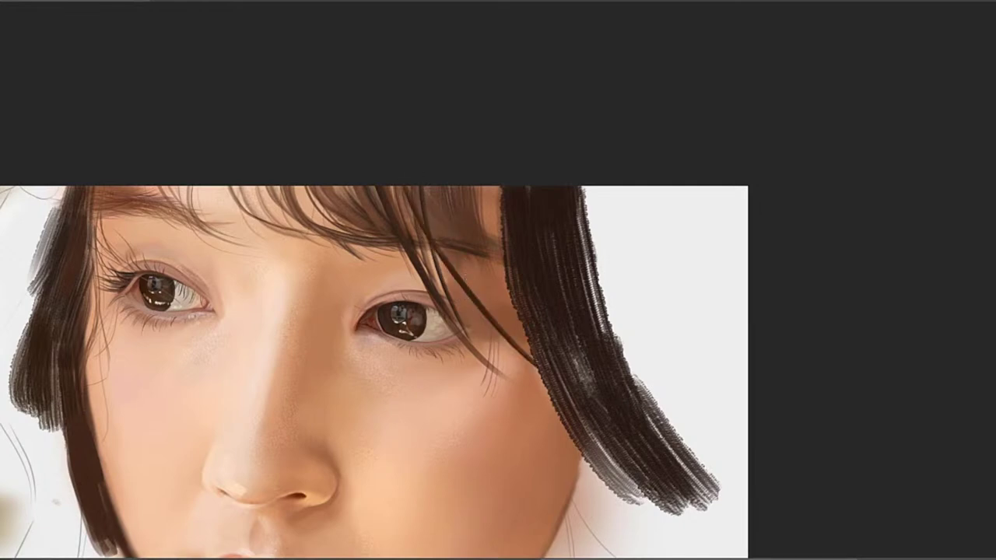
Reinforce the sweeping strand beside the right eye with parallel strokes running up into the fringe
{"action": "left_click_drag", "start_coordinate": [437, 255], "coordinate": [531, 357]}
{"action": "key", "text": "ctrl+z"}
{"action": "key", "text": "ctrl+z"}
{"action": "left_click_drag", "start_coordinate": [437, 260], "coordinate": [523, 366]}
{"action": "key", "text": "ctrl+z"}
{"action": "left_click_drag", "start_coordinate": [437, 258], "coordinate": [511, 347]}
{"action": "key", "text": "ctrl+z"}
{"action": "left_click_drag", "start_coordinate": [437, 217], "coordinate": [503, 329]}
{"action": "key", "text": "ctrl+z"}
{"action": "left_click_drag", "start_coordinate": [404, 199], "coordinate": [475, 322]}
{"action": "key", "text": "ctrl+z"}
{"action": "mouse_move", "coordinate": [406, 187]}
{"action": "left_mouse_down"}
{"action": "mouse_move", "coordinate": [481, 336]}
{"action": "mouse_move", "coordinate": [509, 368]}
{"action": "mouse_move", "coordinate": [485, 333]}
{"action": "left_mouse_up"}
{"action": "key", "text": "ctrl+z"}
{"action": "key", "text": "ctrl+z"}
{"action": "key", "text": "ctrl+shift+z"}
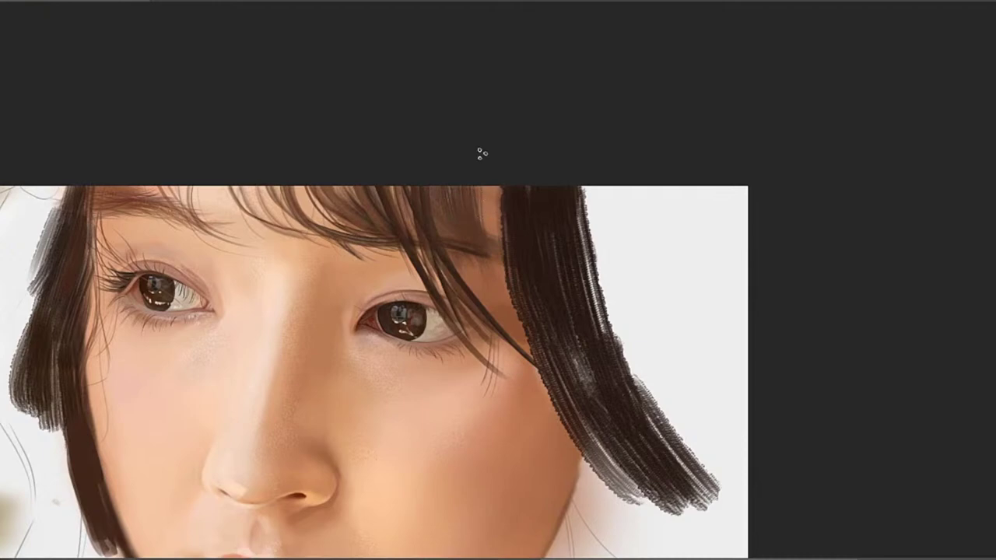
Layer translucent strands over the fringe above the right eyebrow with the multi-bristle brush, following the sweeping strand
{"action": "key", "text": "ctrl+z"}
{"action": "left_click_drag", "start_coordinate": [441, 181], "coordinate": [484, 302]}
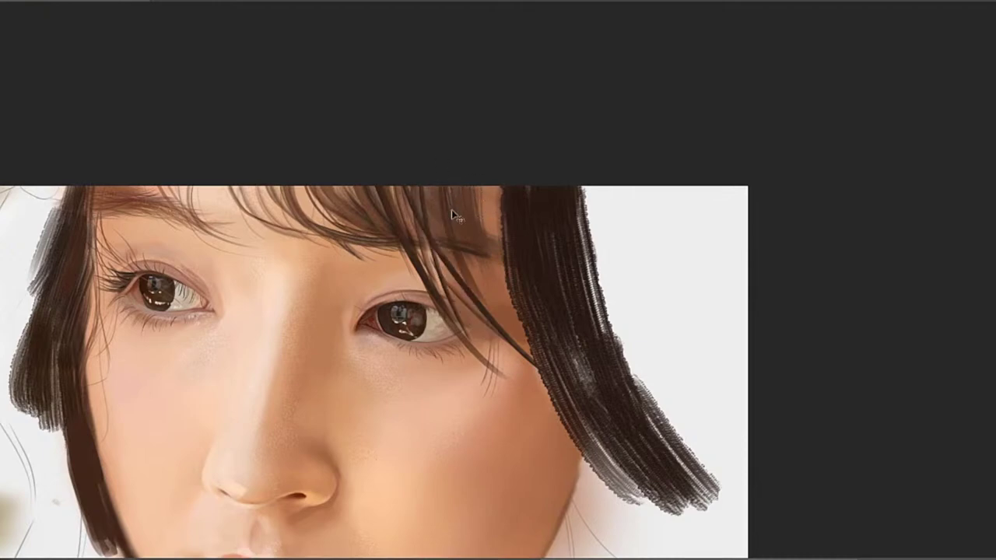
{"action": "key", "text": "ctrl+z"}
{"action": "mouse_move", "coordinate": [434, 190]}
{"action": "left_mouse_down"}
{"action": "mouse_move", "coordinate": [470, 299]}
{"action": "mouse_move", "coordinate": [477, 286]}
{"action": "left_mouse_up"}
{"action": "key", "text": "ctrl+z"}
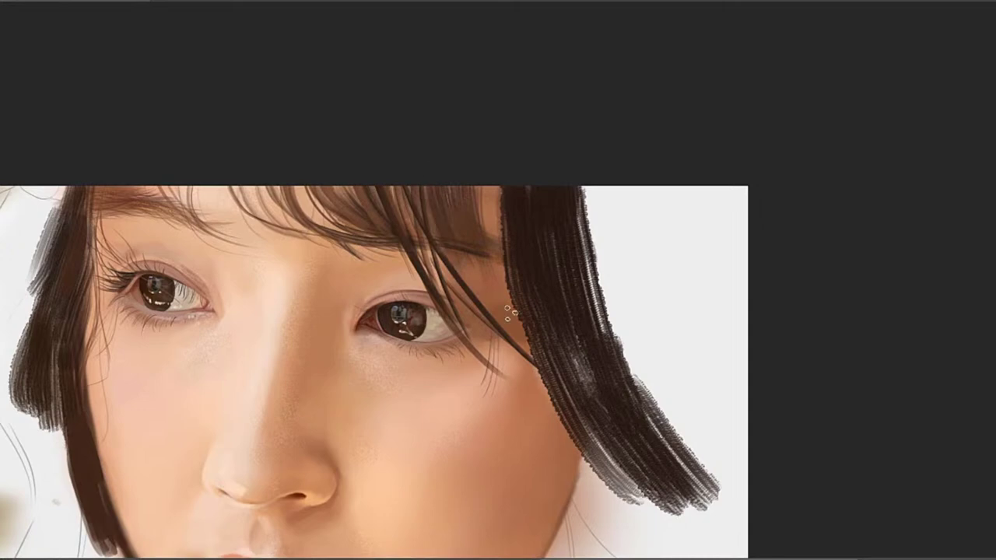
{"action": "key", "text": "ctrl+z"}
{"action": "left_click_drag", "start_coordinate": [434, 187], "coordinate": [471, 288]}
{"action": "key", "text": "ctrl+z"}
{"action": "key", "text": "ctrl+shift+z"}
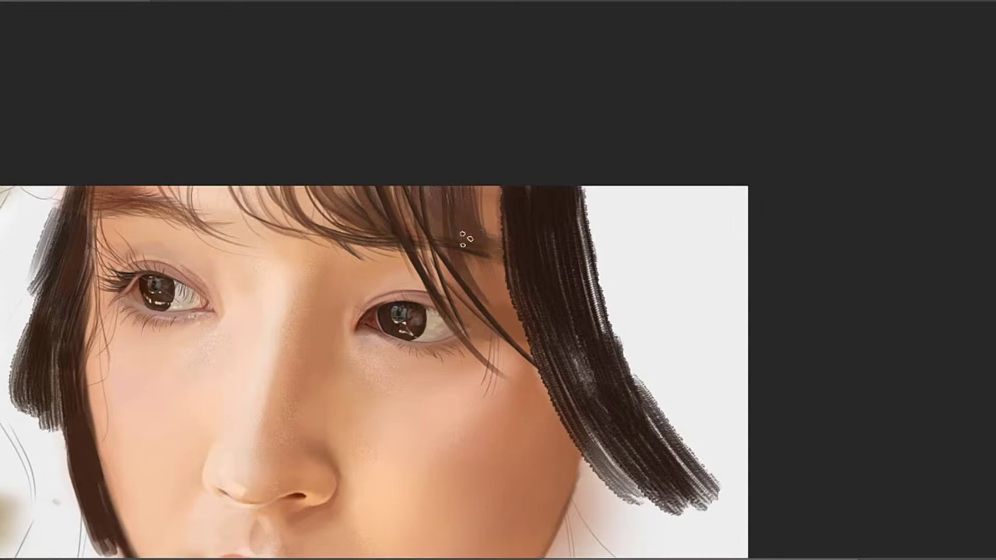
{"action": "key", "text": "ctrl+z"}
{"action": "key", "text": "ctrl+shift+z"}
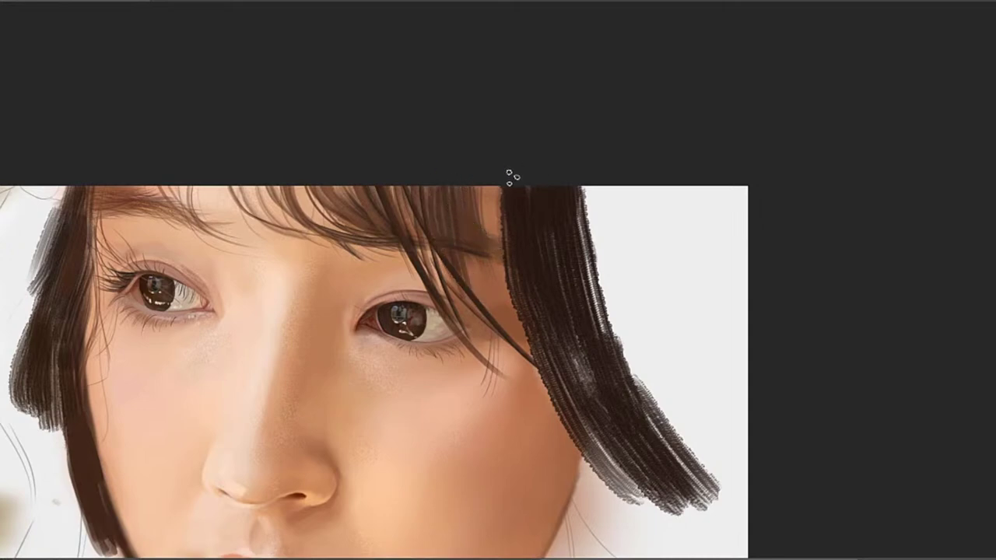
Fill the skin gap between the fringe and the right dark hair mass with multi-bristle strands curving downward
{"action": "key", "text": "ctrl+shift+z"}
{"action": "key", "text": "ctrl+z"}
{"action": "mouse_move", "coordinate": [479, 190]}
{"action": "left_mouse_down"}
{"action": "mouse_move", "coordinate": [531, 325]}
{"action": "mouse_move", "coordinate": [536, 385]}
{"action": "left_mouse_up"}
{"action": "key", "text": "ctrl+z"}
{"action": "key", "text": "ctrl+z"}
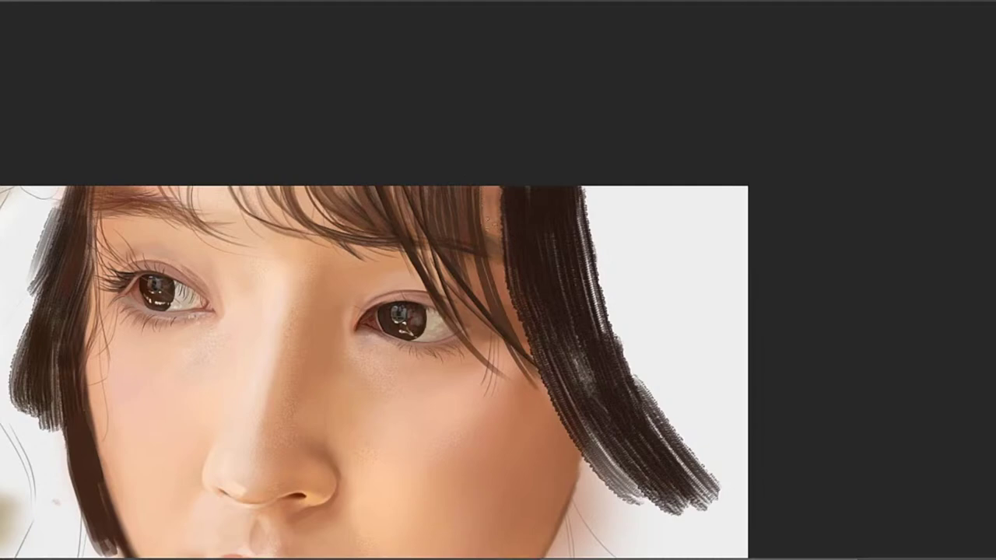
{"action": "key", "text": "ctrl+z"}
{"action": "left_click_drag", "start_coordinate": [479, 188], "coordinate": [539, 376]}
{"action": "key", "text": "ctrl+z"}
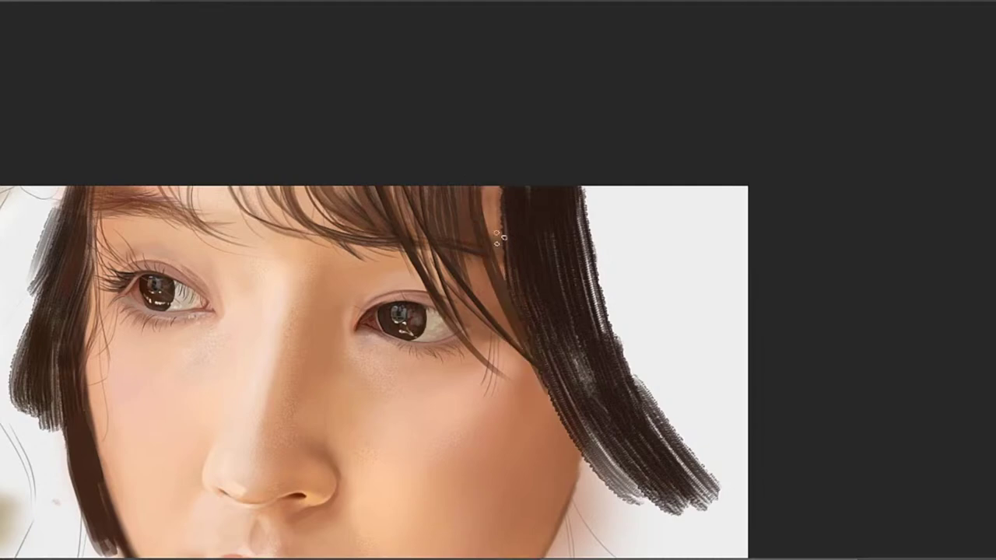
{"action": "left_click_drag", "start_coordinate": [495, 183], "coordinate": [510, 302]}
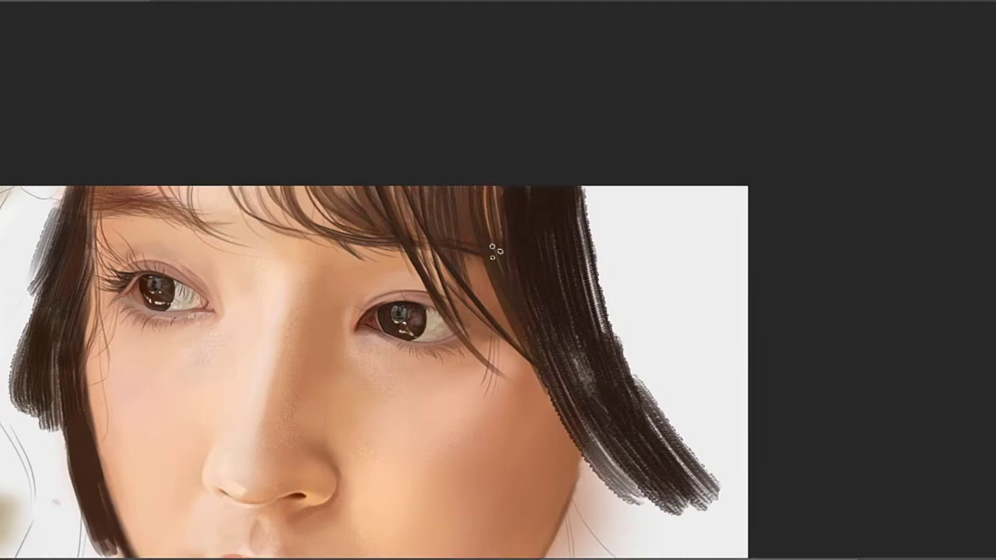
Paint translucent strands along the inner edge of the right hair mass, tapering down past the cheek and jaw
{"action": "left_click_drag", "start_coordinate": [526, 348], "coordinate": [594, 292]}
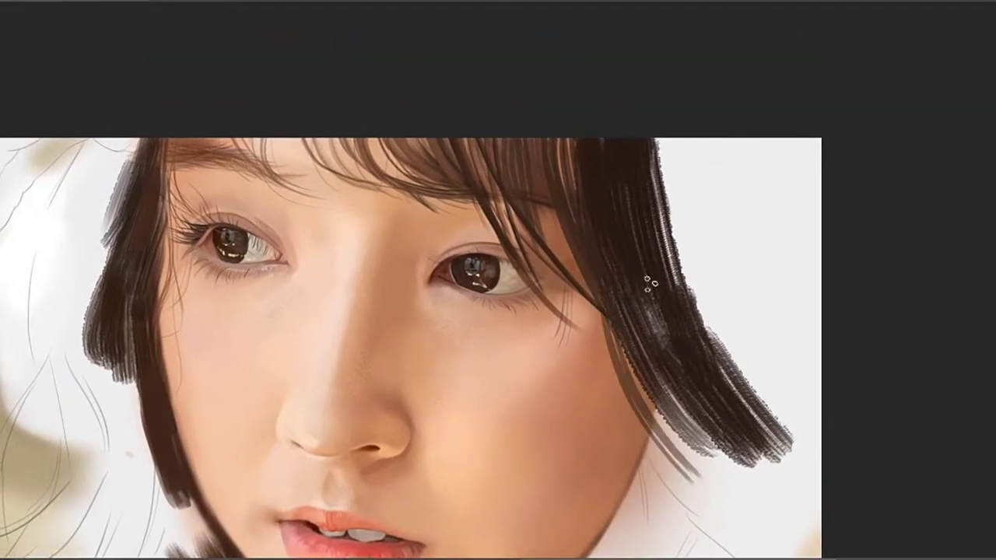
{"action": "mouse_move", "coordinate": [646, 282]}
{"action": "left_mouse_down"}
{"action": "mouse_move", "coordinate": [572, 239]}
{"action": "mouse_move", "coordinate": [560, 245]}
{"action": "left_mouse_up"}
{"action": "left_click_drag", "start_coordinate": [512, 299], "coordinate": [549, 411]}
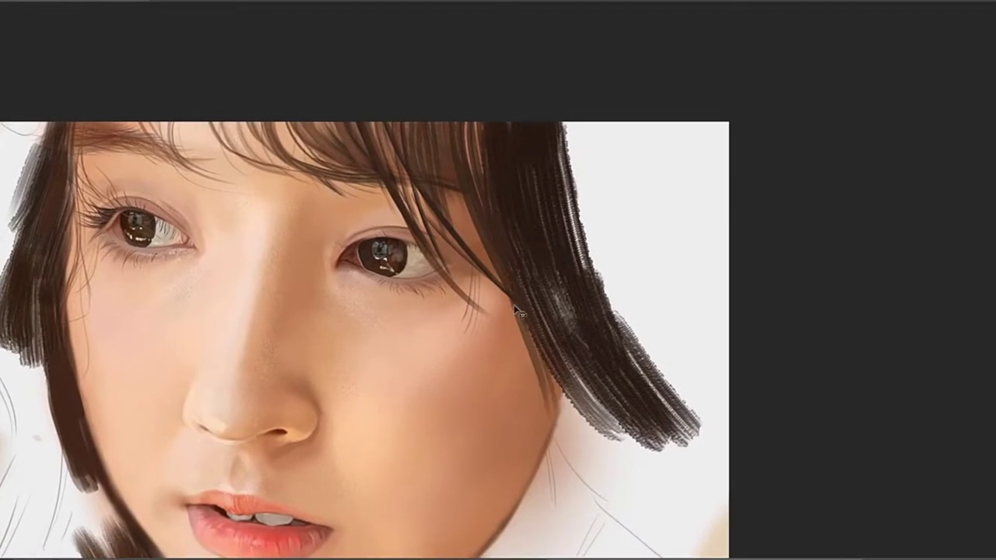
{"action": "key", "text": "ctrl+z"}
{"action": "left_click_drag", "start_coordinate": [503, 272], "coordinate": [567, 495]}
{"action": "mouse_move", "coordinate": [541, 349]}
{"action": "left_mouse_down"}
{"action": "mouse_move", "coordinate": [470, 247]}
{"action": "mouse_move", "coordinate": [525, 364]}
{"action": "left_mouse_up"}
{"action": "mouse_move", "coordinate": [550, 345]}
{"action": "left_mouse_down"}
{"action": "mouse_move", "coordinate": [618, 318]}
{"action": "mouse_move", "coordinate": [753, 335]}
{"action": "left_mouse_up"}
{"action": "left_click_drag", "start_coordinate": [619, 214], "coordinate": [651, 318]}
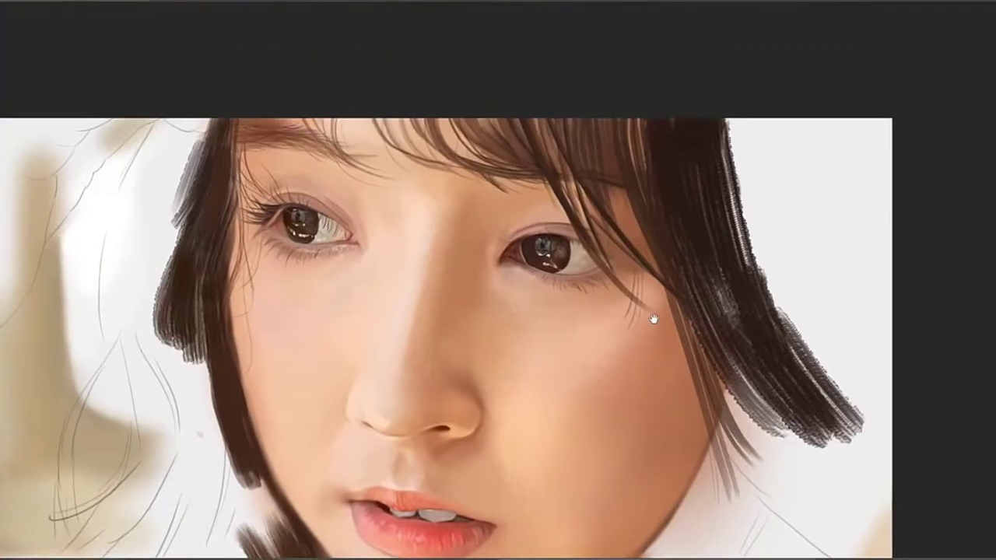
Blend the right hair mass into the cheek-side strands with further multi-bristle strokes following its curve
{"action": "left_click_drag", "start_coordinate": [664, 278], "coordinate": [574, 273]}
{"action": "left_click_drag", "start_coordinate": [625, 246], "coordinate": [551, 257]}
{"action": "left_click_drag", "start_coordinate": [583, 328], "coordinate": [587, 272]}
{"action": "left_click_drag", "start_coordinate": [558, 240], "coordinate": [602, 320]}
{"action": "left_click_drag", "start_coordinate": [594, 283], "coordinate": [586, 285]}
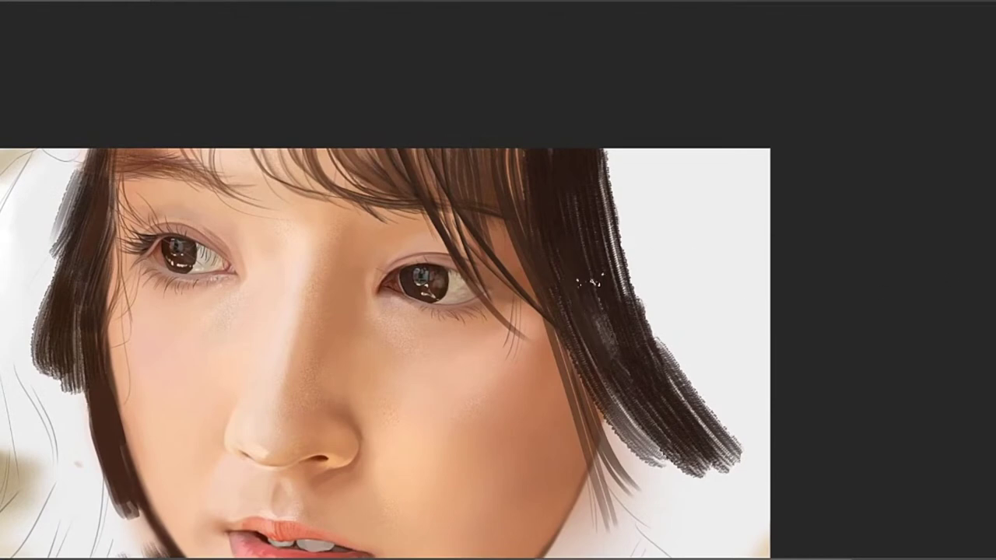
{"action": "mouse_move", "coordinate": [583, 317]}
{"action": "left_mouse_down"}
{"action": "mouse_move", "coordinate": [613, 424]}
{"action": "mouse_move", "coordinate": [641, 365]}
{"action": "mouse_move", "coordinate": [650, 434]}
{"action": "left_mouse_up"}
{"action": "mouse_move", "coordinate": [584, 264]}
{"action": "left_mouse_down"}
{"action": "mouse_move", "coordinate": [584, 312]}
{"action": "mouse_move", "coordinate": [487, 265]}
{"action": "mouse_move", "coordinate": [428, 195]}
{"action": "mouse_move", "coordinate": [450, 247]}
{"action": "left_mouse_up"}
{"action": "key", "text": "ctrl+z"}
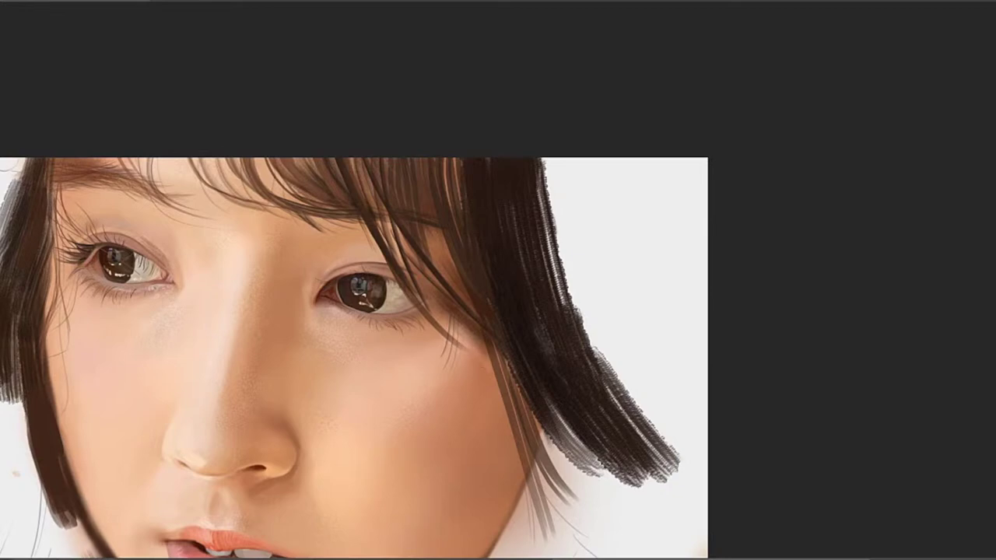
Sample hair and skin colours near the right eyebrow and refine the fringe strands crossing the right eye with fine strokes
{"action": "mouse_move", "coordinate": [482, 359]}
{"action": "left_mouse_down"}
{"action": "mouse_move", "coordinate": [425, 262]}
{"action": "mouse_move", "coordinate": [466, 336]}
{"action": "left_mouse_up"}
{"action": "left_click", "coordinate": [452, 261], "text": "alt"}
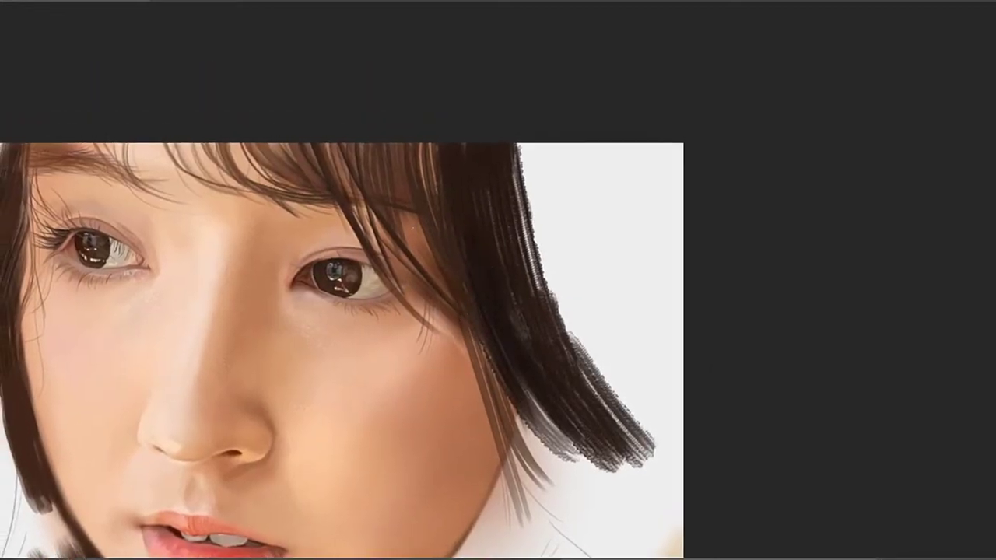
{"action": "left_click", "coordinate": [404, 207], "text": "alt"}
{"action": "left_click_drag", "start_coordinate": [394, 181], "coordinate": [416, 201]}
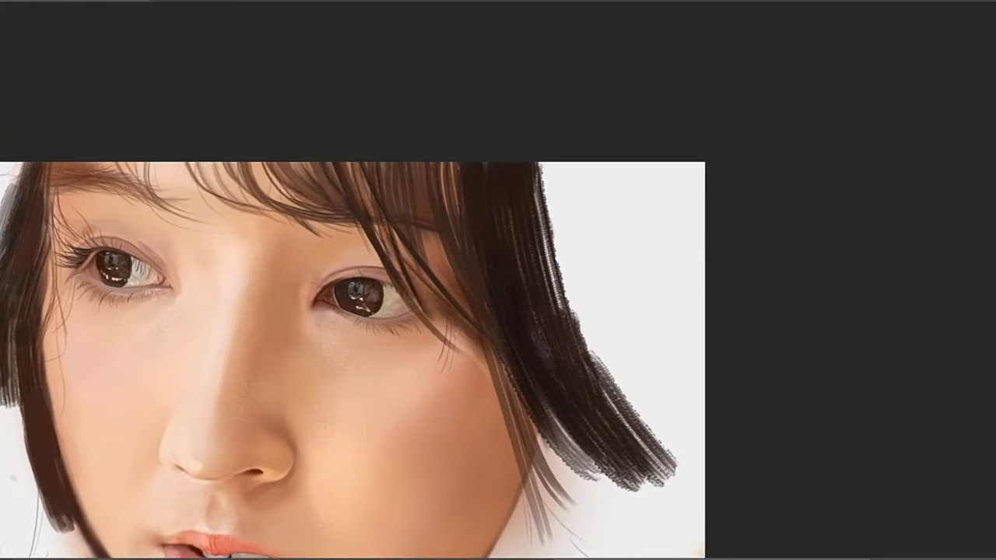
{"action": "left_click_drag", "start_coordinate": [365, 164], "coordinate": [412, 295]}
{"action": "key", "text": "ctrl+z"}
{"action": "left_click_drag", "start_coordinate": [360, 164], "coordinate": [406, 285]}
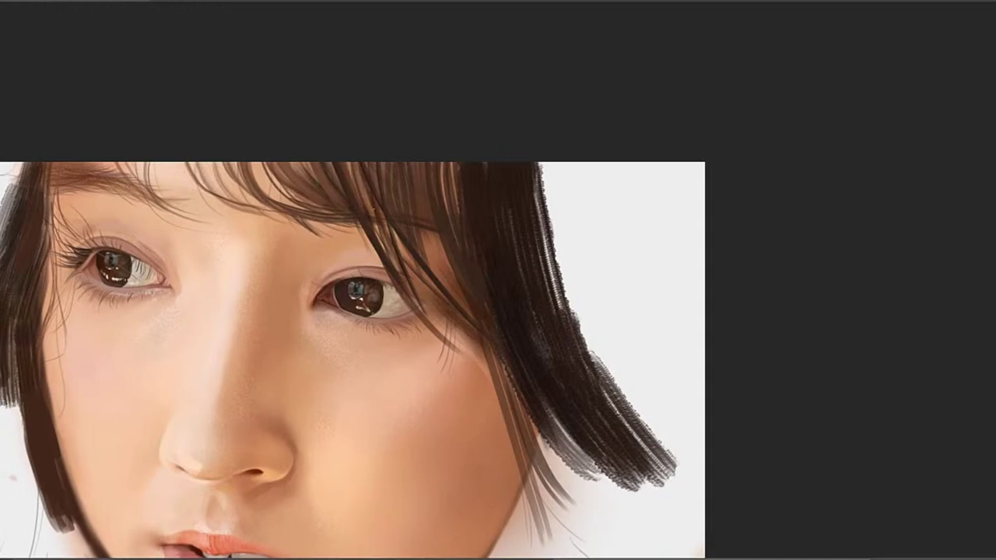
{"action": "left_click_drag", "start_coordinate": [355, 163], "coordinate": [403, 302]}
{"action": "left_click_drag", "start_coordinate": [380, 224], "coordinate": [455, 353]}
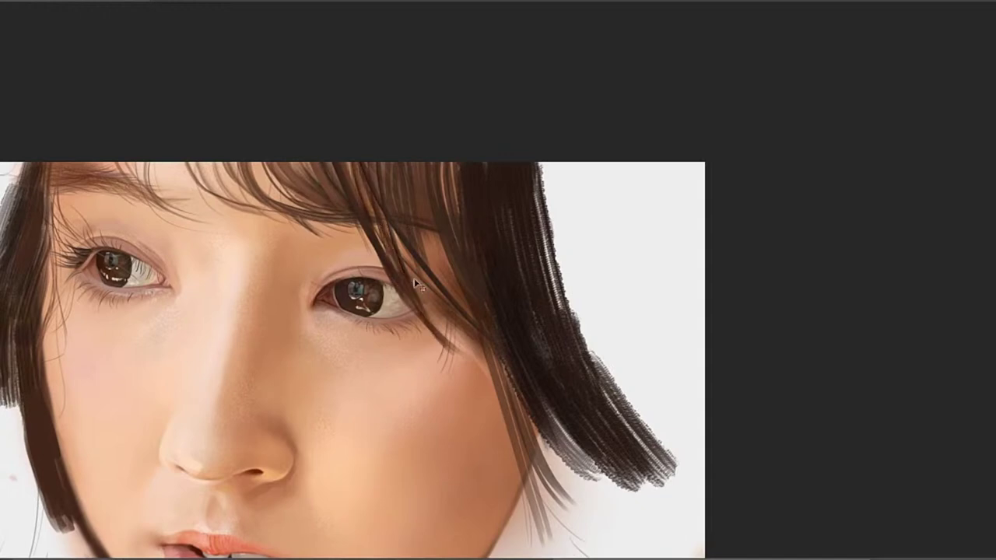
Fill the skin gap between the locks crossing the outer corner of the right eye with dark brown strands
{"action": "key", "text": "ctrl+z"}
{"action": "left_click_drag", "start_coordinate": [389, 239], "coordinate": [483, 365]}
{"action": "left_click_drag", "start_coordinate": [461, 299], "coordinate": [423, 308]}
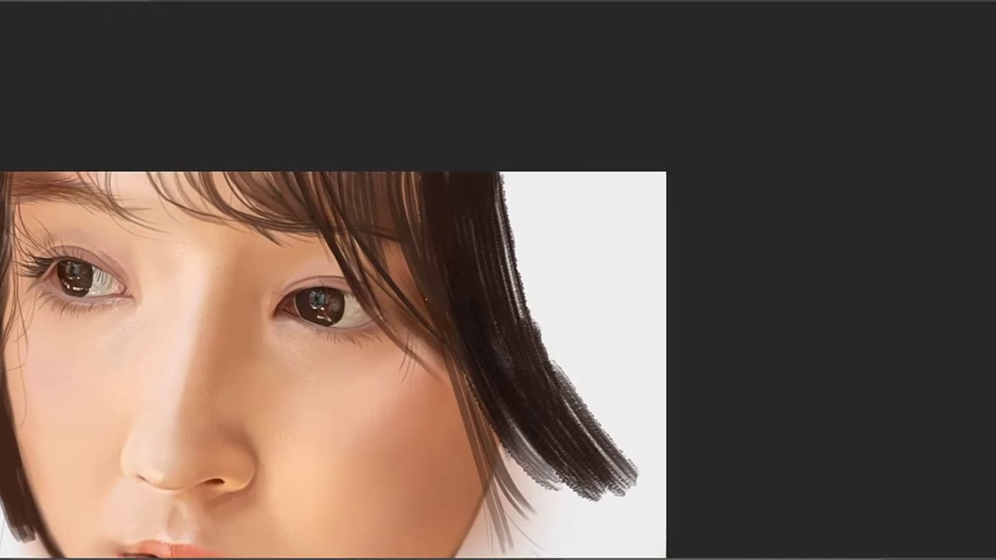
{"action": "left_click_drag", "start_coordinate": [392, 265], "coordinate": [403, 295]}
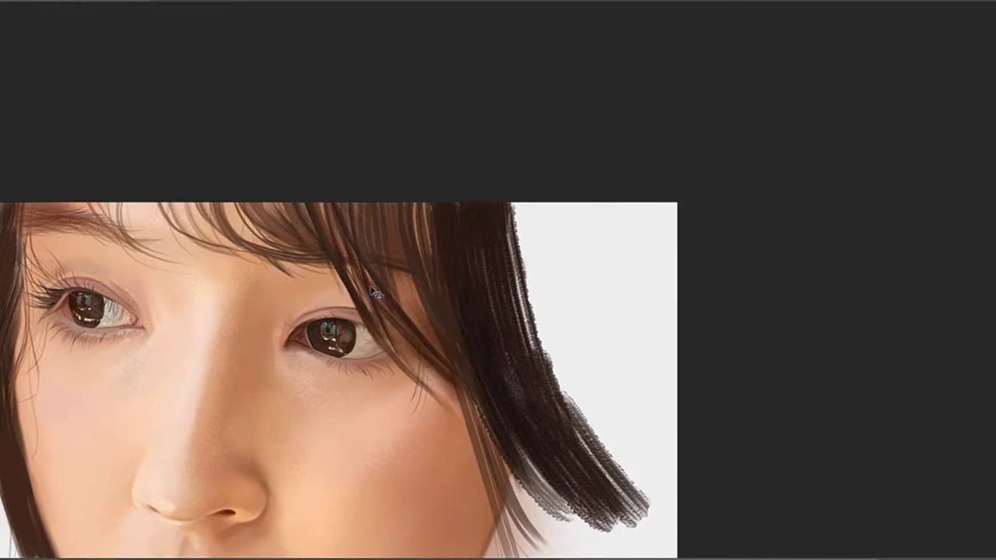
{"action": "mouse_move", "coordinate": [359, 266]}
{"action": "left_mouse_down"}
{"action": "mouse_move", "coordinate": [406, 331]}
{"action": "mouse_move", "coordinate": [397, 319]}
{"action": "left_mouse_up"}
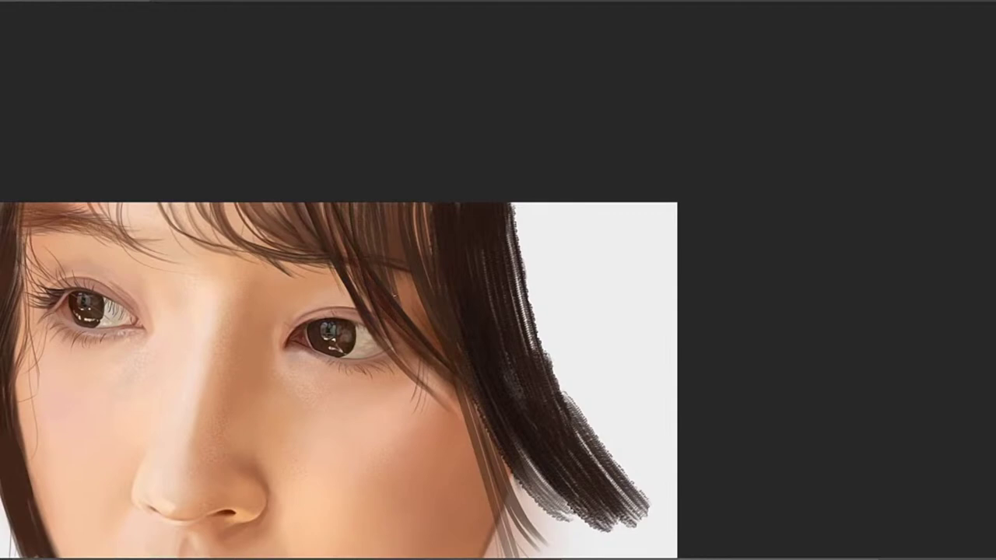
{"action": "left_click_drag", "start_coordinate": [387, 271], "coordinate": [432, 360]}
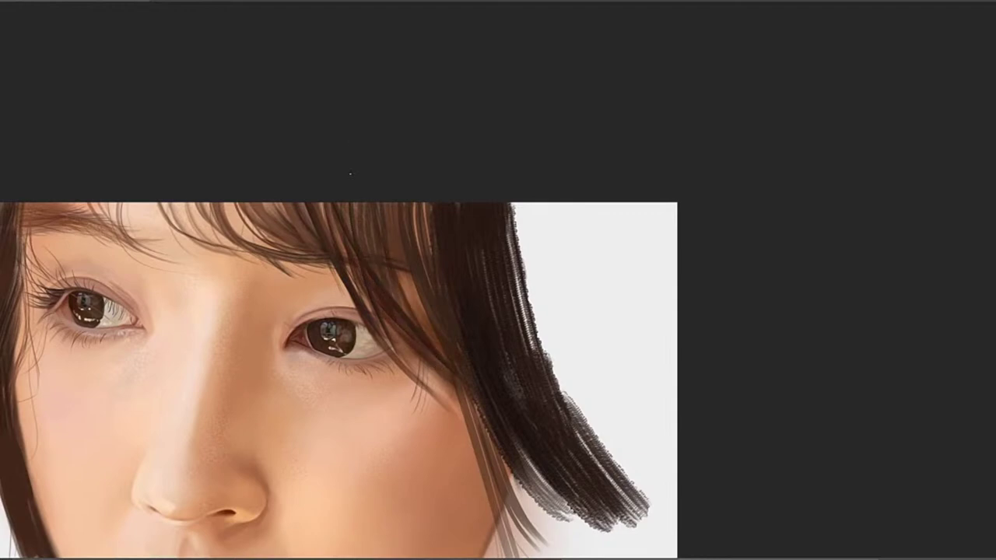
{"action": "left_click_drag", "start_coordinate": [406, 285], "coordinate": [461, 252]}
{"action": "mouse_move", "coordinate": [537, 299]}
{"action": "left_mouse_down"}
{"action": "mouse_move", "coordinate": [696, 196]}
{"action": "mouse_move", "coordinate": [715, 262]}
{"action": "mouse_move", "coordinate": [662, 278]}
{"action": "left_mouse_up"}
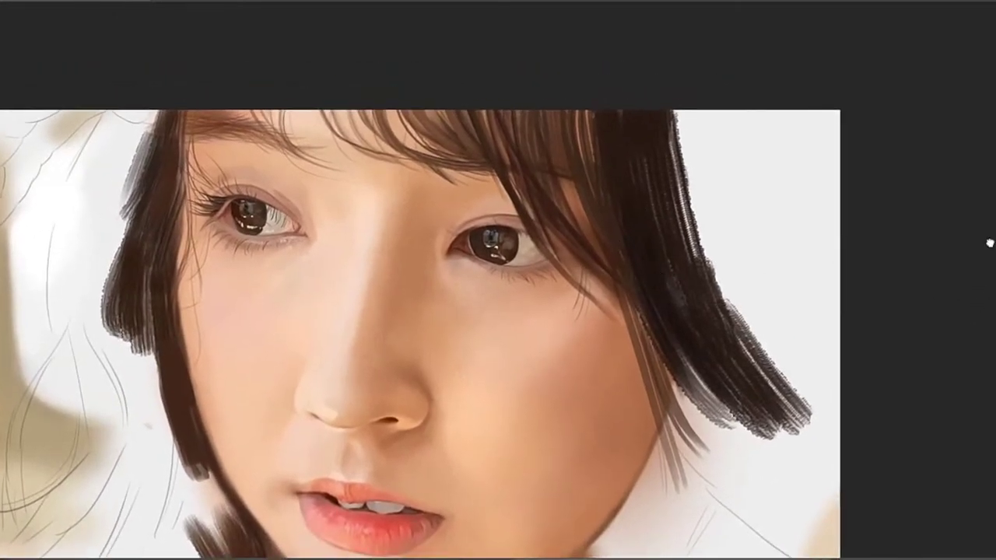
{"action": "left_click_drag", "start_coordinate": [621, 291], "coordinate": [585, 381]}
{"action": "key", "text": "ctrl+z"}
{"action": "left_click_drag", "start_coordinate": [697, 260], "coordinate": [632, 291]}
{"action": "mouse_move", "coordinate": [550, 228]}
{"action": "left_mouse_down"}
{"action": "mouse_move", "coordinate": [527, 249]}
{"action": "mouse_move", "coordinate": [444, 243]}
{"action": "left_mouse_up"}
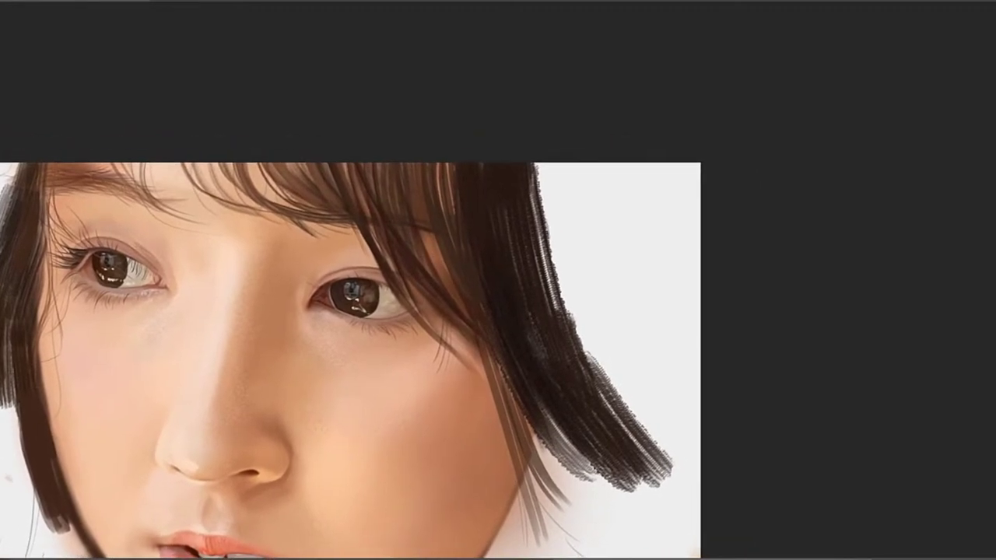
{"action": "mouse_move", "coordinate": [418, 165]}
{"action": "left_mouse_down"}
{"action": "mouse_move", "coordinate": [464, 310]}
{"action": "mouse_move", "coordinate": [436, 236]}
{"action": "left_mouse_up"}
{"action": "key", "text": "ctrl+z"}
{"action": "left_click_drag", "start_coordinate": [396, 263], "coordinate": [416, 200]}
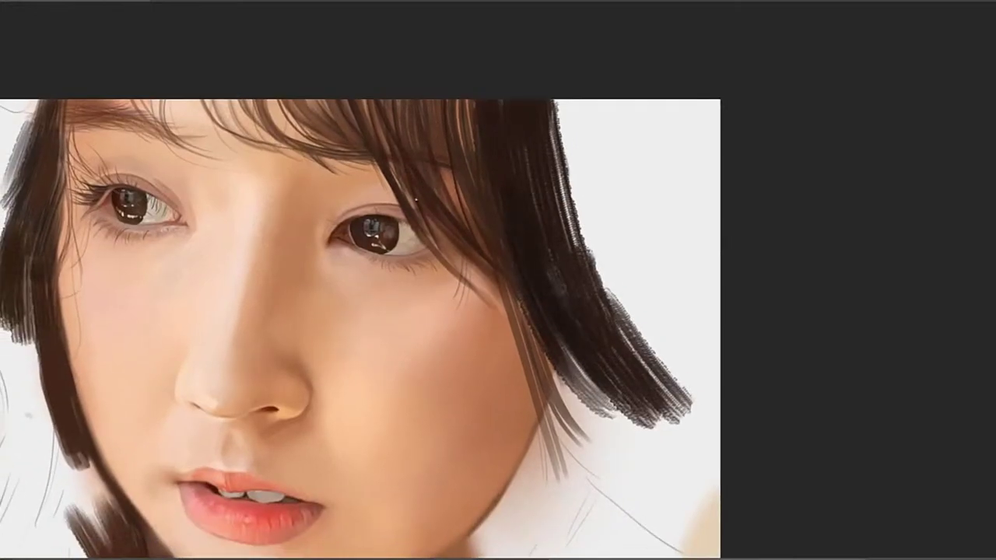
Deepen the fringe strands sweeping from the right eyebrow past the eye towards the temple with fine strokes
{"action": "mouse_move", "coordinate": [447, 230]}
{"action": "left_mouse_down"}
{"action": "mouse_move", "coordinate": [408, 222]}
{"action": "mouse_move", "coordinate": [425, 268]}
{"action": "left_mouse_up"}
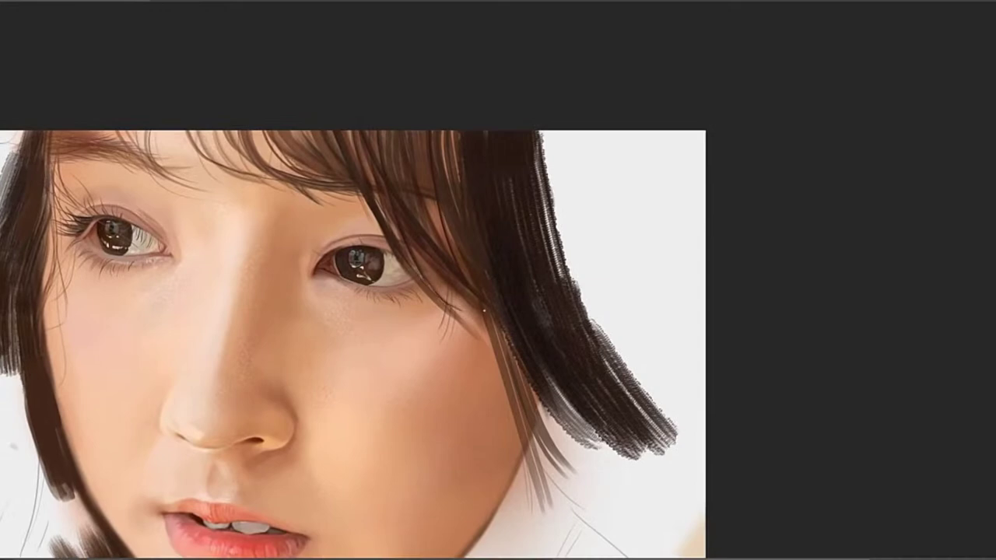
{"action": "left_click_drag", "start_coordinate": [370, 153], "coordinate": [447, 181]}
{"action": "mouse_move", "coordinate": [468, 232]}
{"action": "left_mouse_down"}
{"action": "mouse_move", "coordinate": [459, 203]}
{"action": "mouse_move", "coordinate": [500, 234]}
{"action": "left_mouse_up"}
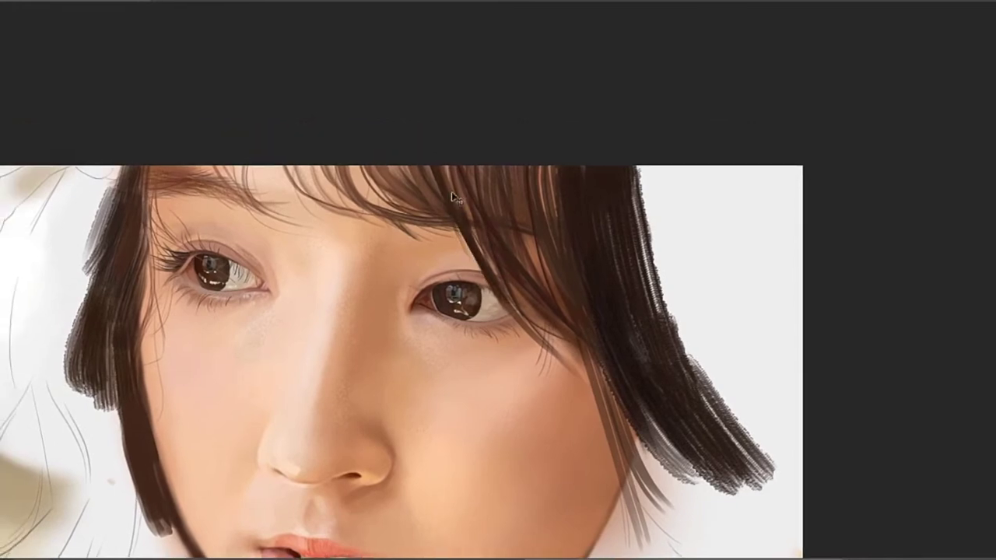
{"action": "mouse_move", "coordinate": [462, 206]}
{"action": "left_mouse_down"}
{"action": "mouse_move", "coordinate": [399, 236]}
{"action": "mouse_move", "coordinate": [354, 233]}
{"action": "left_mouse_up"}
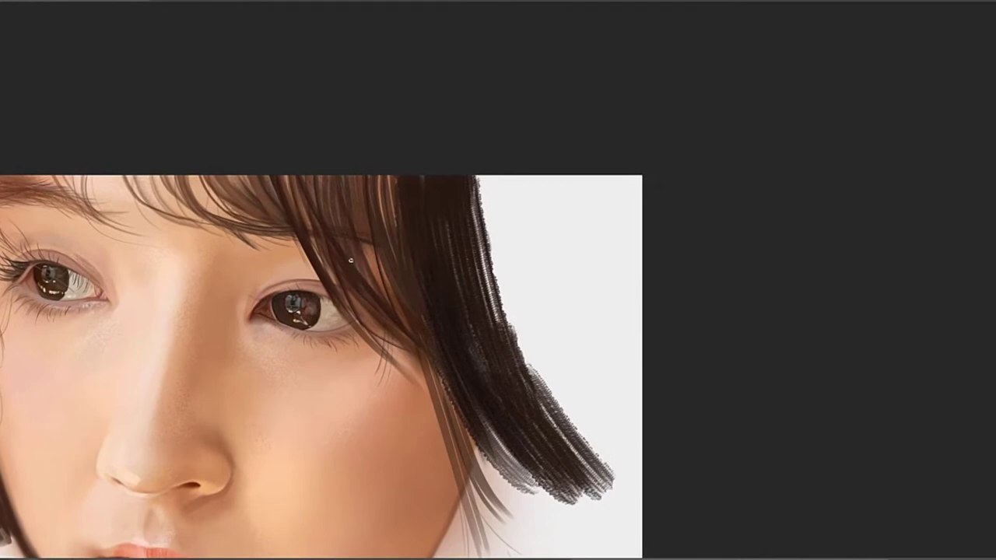
{"action": "left_click_drag", "start_coordinate": [351, 261], "coordinate": [367, 292]}
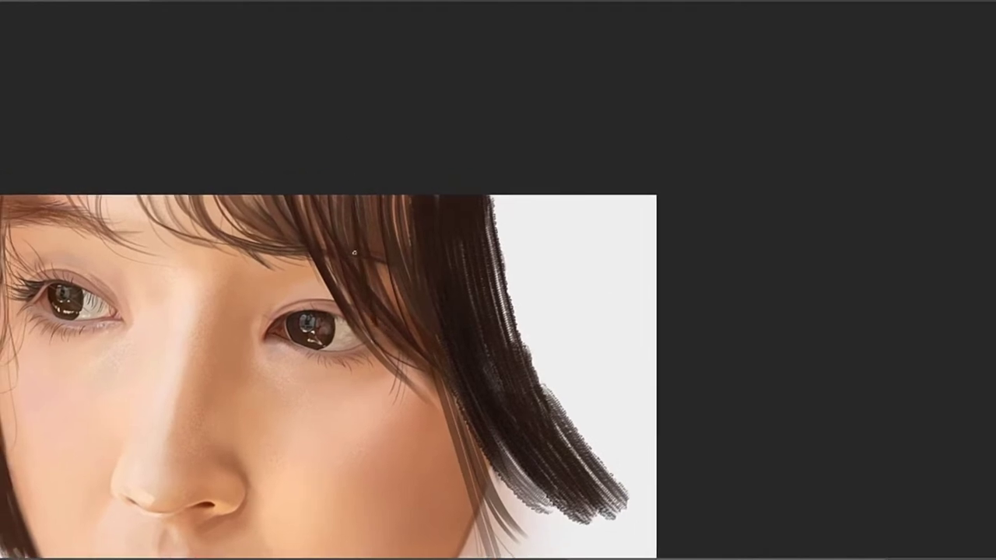
{"action": "left_click_drag", "start_coordinate": [362, 217], "coordinate": [378, 295]}
{"action": "key", "text": "ctrl+z"}
Draw one thin dark strand curving from below the right jaw down the side of the neck to the shoulder
{"action": "mouse_move", "coordinate": [349, 210]}
{"action": "left_mouse_down"}
{"action": "mouse_move", "coordinate": [365, 257]}
{"action": "mouse_move", "coordinate": [445, 319]}
{"action": "mouse_move", "coordinate": [578, 222]}
{"action": "mouse_move", "coordinate": [926, 214]}
{"action": "left_mouse_up"}
{"action": "left_click_drag", "start_coordinate": [893, 250], "coordinate": [764, 228]}
{"action": "left_click_drag", "start_coordinate": [680, 355], "coordinate": [722, 172]}
{"action": "mouse_move", "coordinate": [663, 329]}
{"action": "left_mouse_down"}
{"action": "mouse_move", "coordinate": [693, 272]}
{"action": "mouse_move", "coordinate": [599, 272]}
{"action": "mouse_move", "coordinate": [594, 305]}
{"action": "mouse_move", "coordinate": [609, 291]}
{"action": "mouse_move", "coordinate": [617, 322]}
{"action": "left_mouse_up"}
{"action": "mouse_move", "coordinate": [567, 354]}
{"action": "left_mouse_down"}
{"action": "mouse_move", "coordinate": [567, 429]}
{"action": "mouse_move", "coordinate": [580, 452]}
{"action": "left_mouse_up"}
{"action": "key", "text": "ctrl+z"}
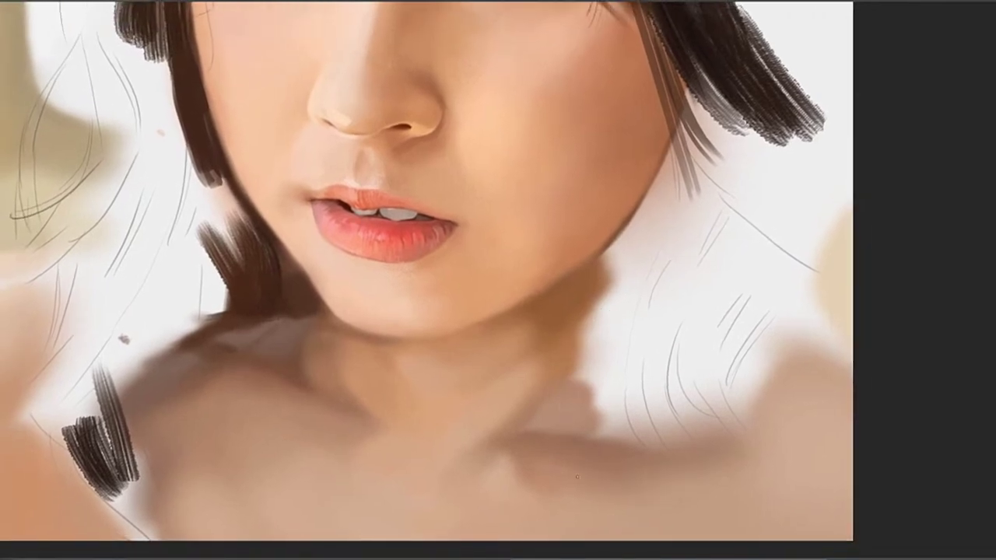
{"action": "left_click_drag", "start_coordinate": [566, 326], "coordinate": [578, 468]}
{"action": "key", "text": "ctrl+z"}
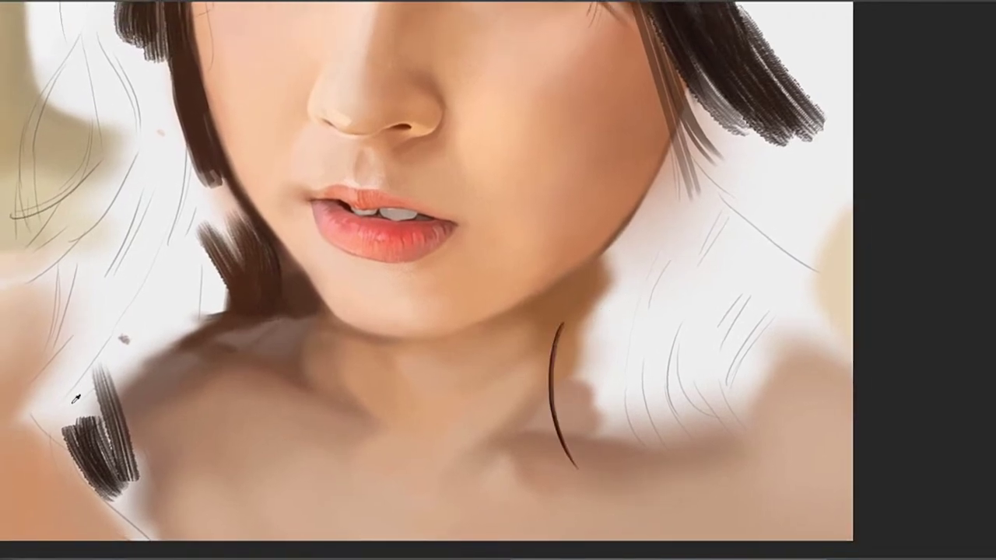
{"action": "mouse_move", "coordinate": [528, 328]}
{"action": "left_mouse_down"}
{"action": "mouse_move", "coordinate": [508, 338]}
{"action": "mouse_move", "coordinate": [558, 478]}
{"action": "left_mouse_up"}
{"action": "key", "text": "ctrl+z"}
{"action": "left_click_drag", "start_coordinate": [536, 372], "coordinate": [561, 485]}
{"action": "key", "text": "ctrl+z"}
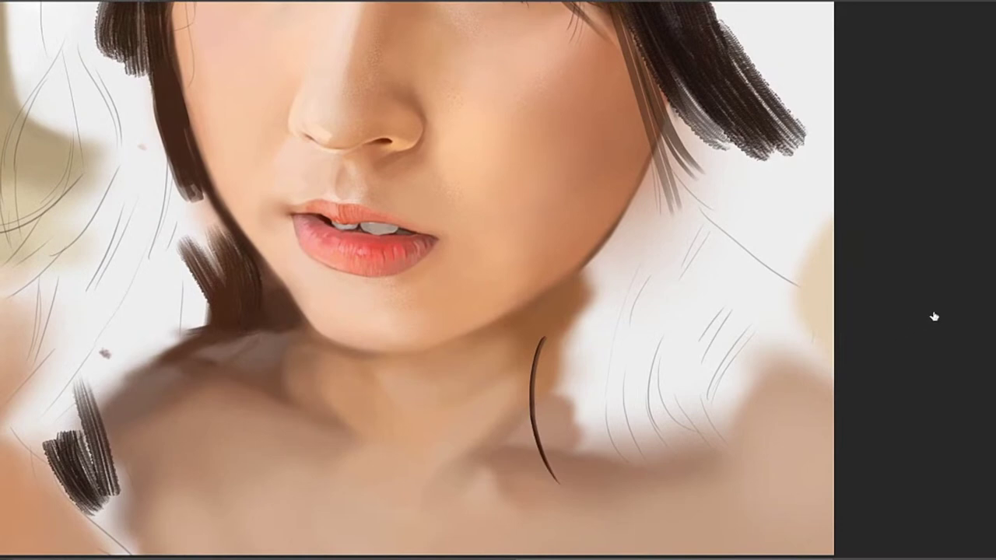
{"action": "left_click_drag", "start_coordinate": [538, 446], "coordinate": [610, 282]}
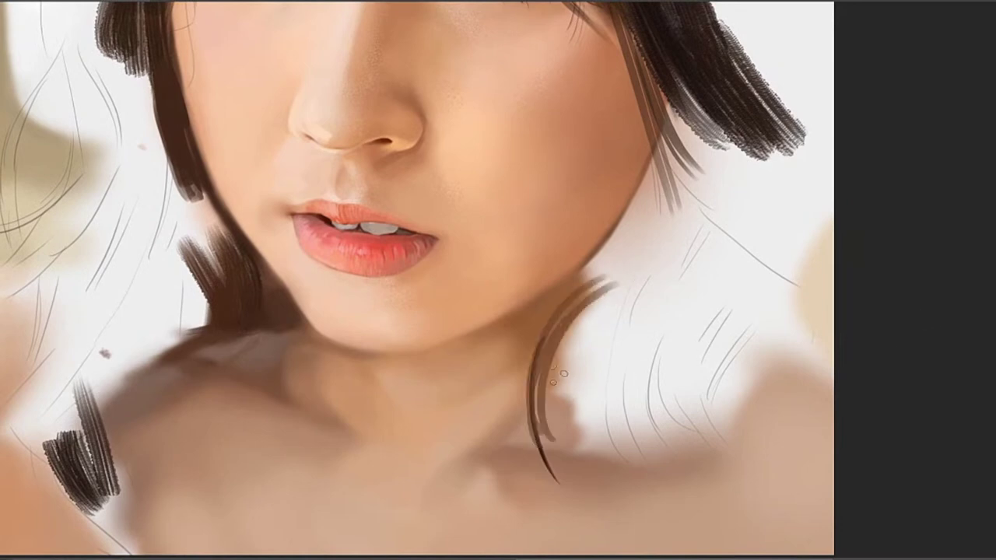
{"action": "key", "text": "ctrl+z"}
{"action": "left_click_drag", "start_coordinate": [552, 476], "coordinate": [558, 327]}
{"action": "key", "text": "ctrl+z"}
{"action": "key", "text": "ctrl+shift+z"}
{"action": "key", "text": "ctrl+z"}
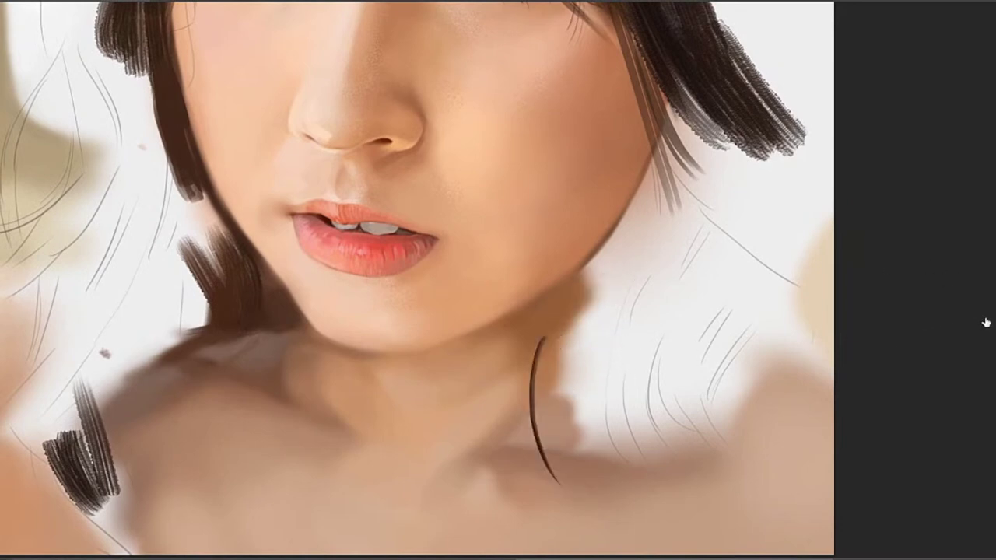
{"action": "left_click_drag", "start_coordinate": [541, 389], "coordinate": [592, 264]}
{"action": "key", "text": "ctrl+z"}
{"action": "left_click_drag", "start_coordinate": [542, 359], "coordinate": [606, 268]}
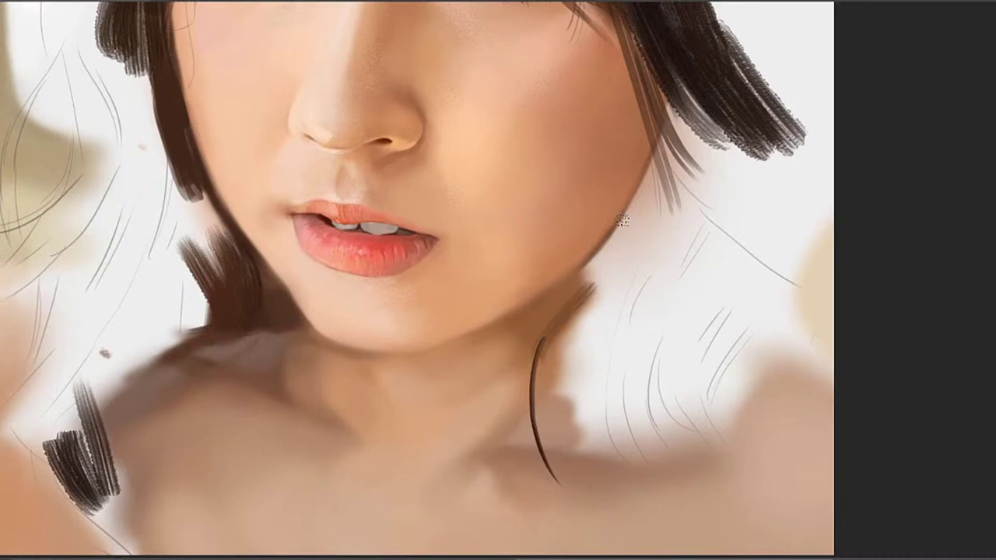
{"action": "key", "text": "ctrl+z"}
Paint a dark multi-bristle lock along the right jawline and down the neck, merging with the thin curved strand
{"action": "left_click_drag", "start_coordinate": [612, 229], "coordinate": [588, 273]}
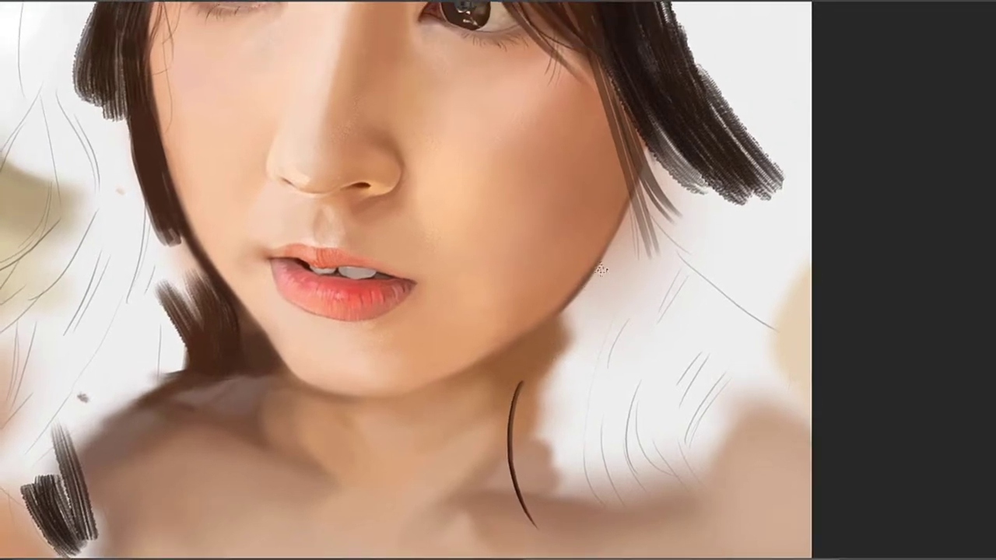
{"action": "key", "text": "ctrl+z"}
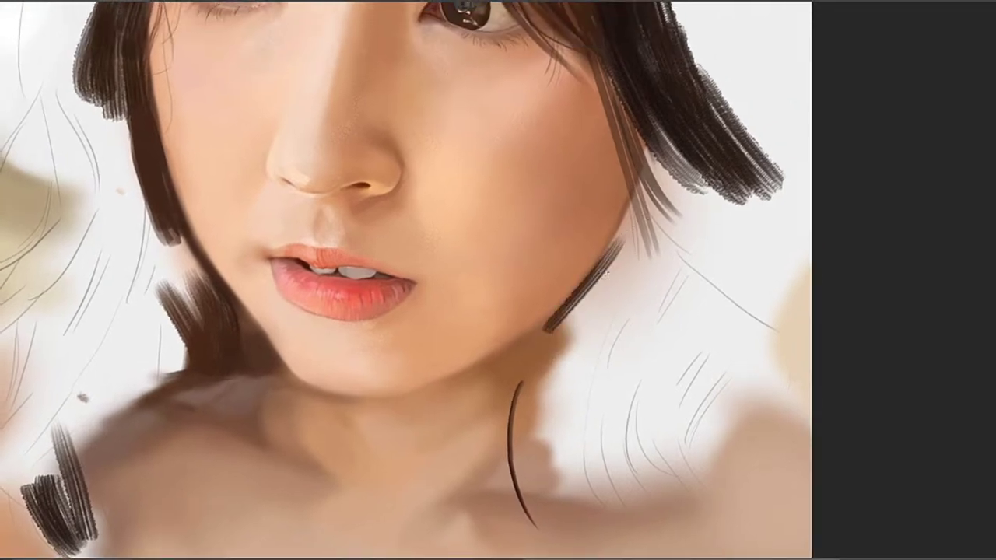
{"action": "left_click_drag", "start_coordinate": [622, 256], "coordinate": [563, 327]}
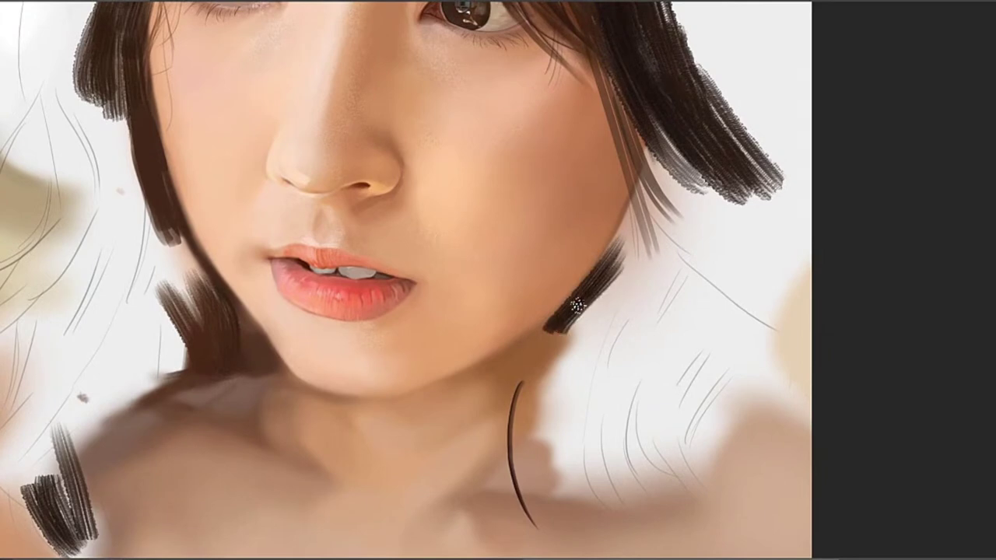
{"action": "key", "text": "ctrl+z"}
{"action": "mouse_move", "coordinate": [613, 264]}
{"action": "left_mouse_down"}
{"action": "mouse_move", "coordinate": [528, 386]}
{"action": "mouse_move", "coordinate": [540, 409]}
{"action": "mouse_move", "coordinate": [542, 400]}
{"action": "left_mouse_up"}
{"action": "mouse_move", "coordinate": [599, 287]}
{"action": "left_mouse_down"}
{"action": "mouse_move", "coordinate": [526, 382]}
{"action": "mouse_move", "coordinate": [582, 300]}
{"action": "mouse_move", "coordinate": [548, 401]}
{"action": "left_mouse_up"}
{"action": "key", "text": "ctrl+z"}
{"action": "key", "text": "ctrl+z"}
{"action": "left_click_drag", "start_coordinate": [584, 283], "coordinate": [551, 429]}
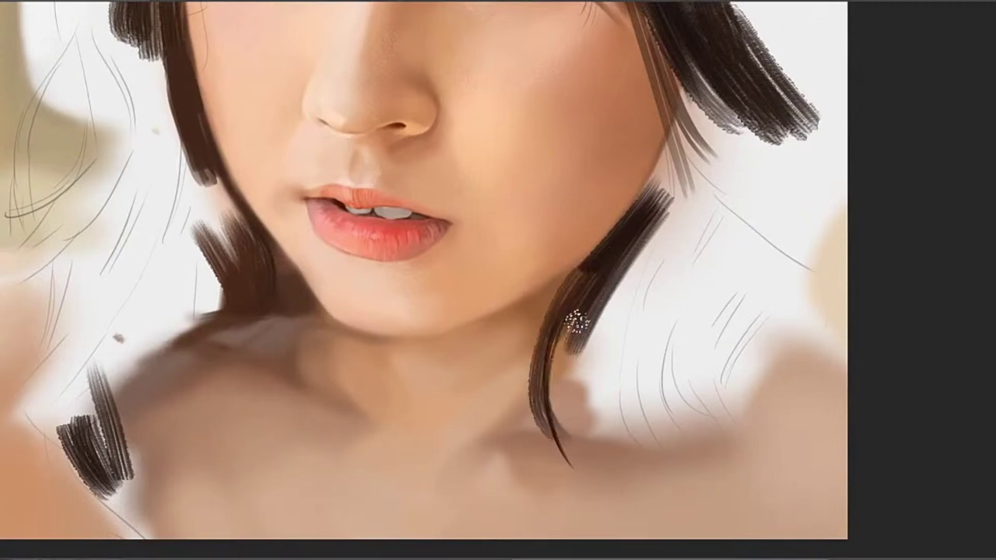
{"action": "key", "text": "ctrl+z"}
{"action": "mouse_move", "coordinate": [578, 278]}
{"action": "left_mouse_down"}
{"action": "mouse_move", "coordinate": [569, 461]}
{"action": "mouse_move", "coordinate": [552, 375]}
{"action": "mouse_move", "coordinate": [561, 413]}
{"action": "left_mouse_up"}
Sample the dark hair colour and extend the jawline lock up along the cheek edge to the right hair mass
{"action": "mouse_move", "coordinate": [665, 205]}
{"action": "left_mouse_down"}
{"action": "mouse_move", "coordinate": [556, 320]}
{"action": "mouse_move", "coordinate": [470, 384]}
{"action": "left_mouse_up"}
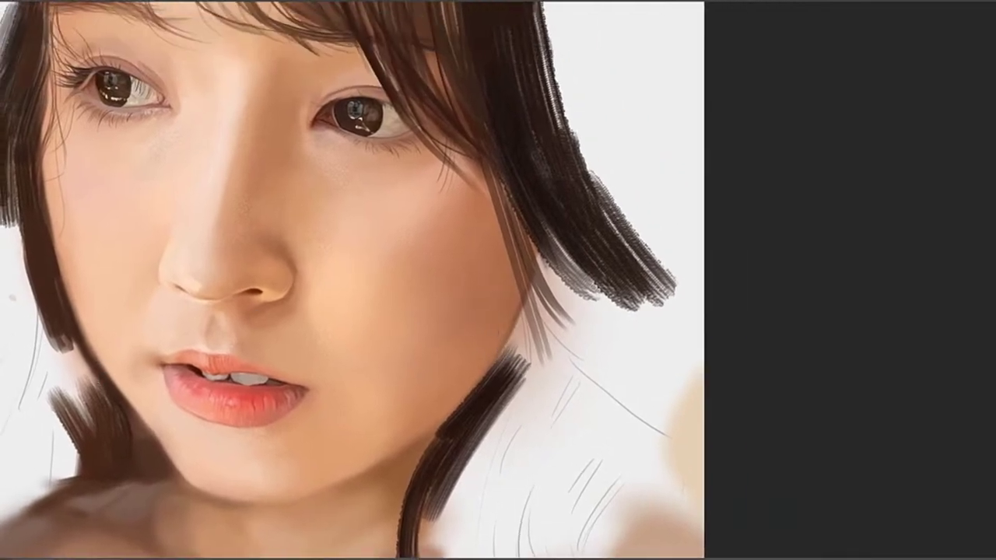
{"action": "left_click_drag", "start_coordinate": [547, 302], "coordinate": [469, 425]}
{"action": "left_click", "coordinate": [466, 430], "text": "alt"}
{"action": "left_click_drag", "start_coordinate": [530, 307], "coordinate": [471, 427]}
{"action": "left_click_drag", "start_coordinate": [542, 282], "coordinate": [502, 383]}
{"action": "left_click_drag", "start_coordinate": [492, 404], "coordinate": [473, 441]}
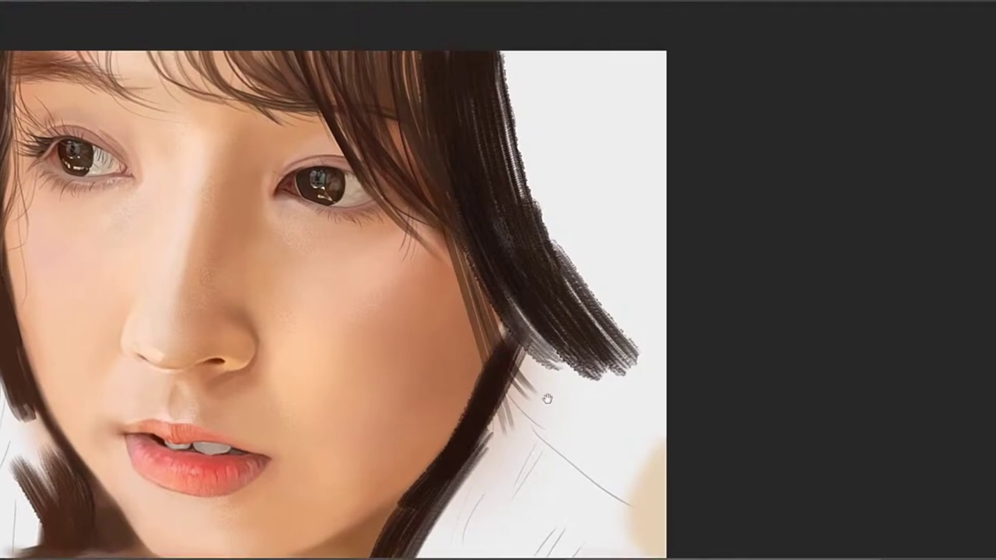
Refine the cheek-side edge of the jawline lock with strokes running from the jaw up to the right hair mass
{"action": "left_click_drag", "start_coordinate": [546, 399], "coordinate": [578, 251]}
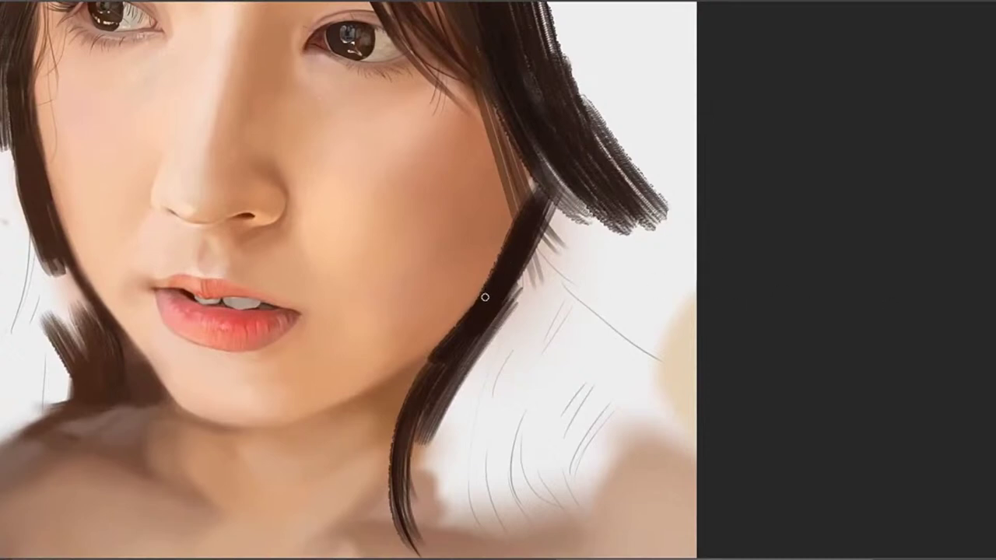
{"action": "left_click_drag", "start_coordinate": [484, 297], "coordinate": [469, 324]}
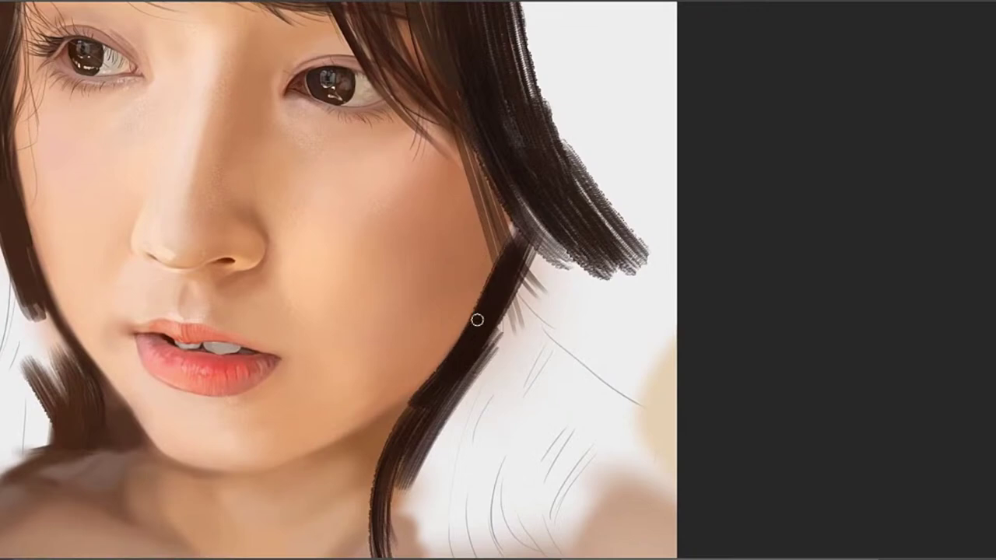
{"action": "left_click_drag", "start_coordinate": [451, 358], "coordinate": [518, 233]}
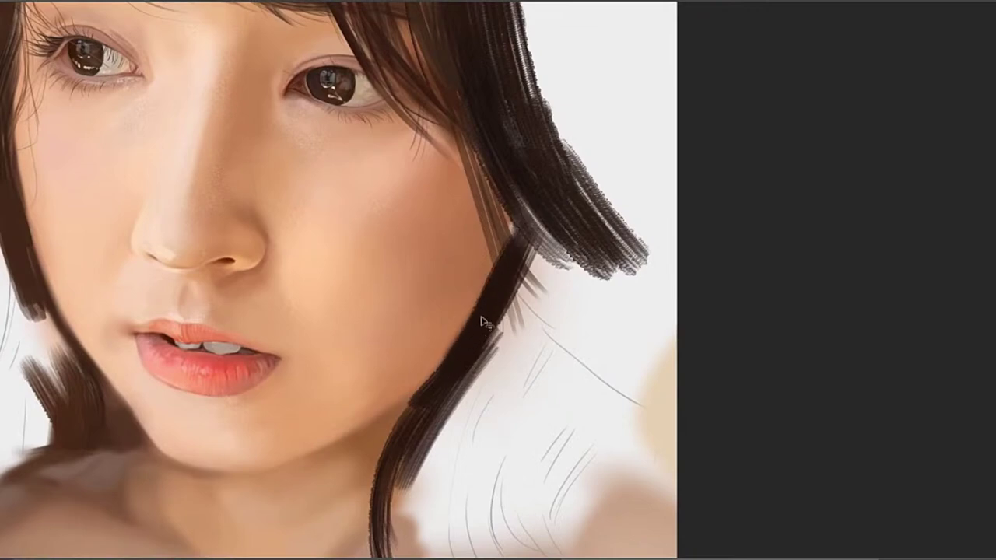
{"action": "left_click_drag", "start_coordinate": [420, 402], "coordinate": [530, 215]}
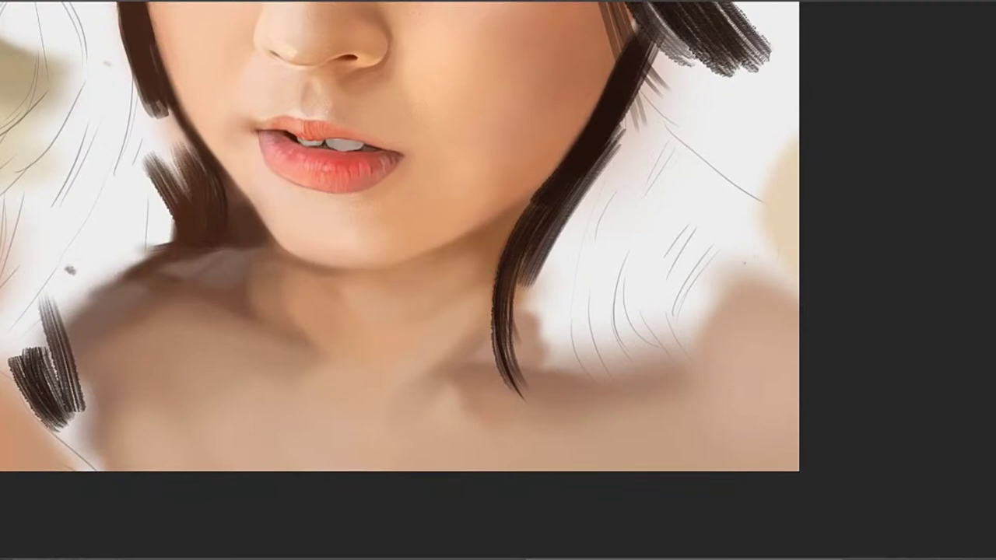
Paint the neck lock's tip curving outward onto the right shoulder with multi-bristle strokes
{"action": "mouse_move", "coordinate": [482, 276]}
{"action": "left_mouse_down"}
{"action": "mouse_move", "coordinate": [526, 405]}
{"action": "mouse_move", "coordinate": [510, 340]}
{"action": "mouse_move", "coordinate": [548, 401]}
{"action": "left_mouse_up"}
{"action": "key", "text": "ctrl+z"}
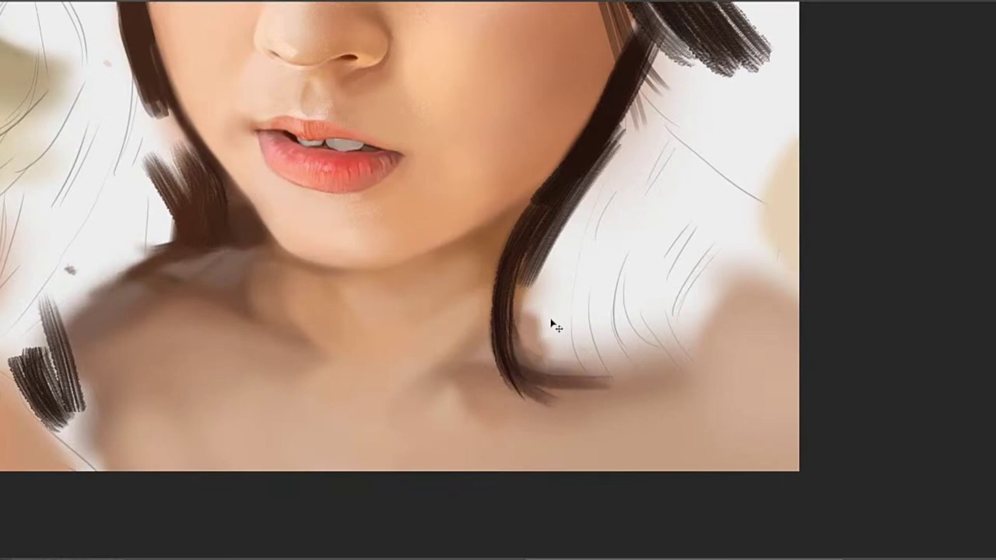
{"action": "left_click_drag", "start_coordinate": [521, 268], "coordinate": [573, 403]}
Sample the brownish tone beside the neck lock, soften its outer curve with translucent strands and add a thin stray hair on the neck
{"action": "left_click", "coordinate": [524, 334], "text": "alt"}
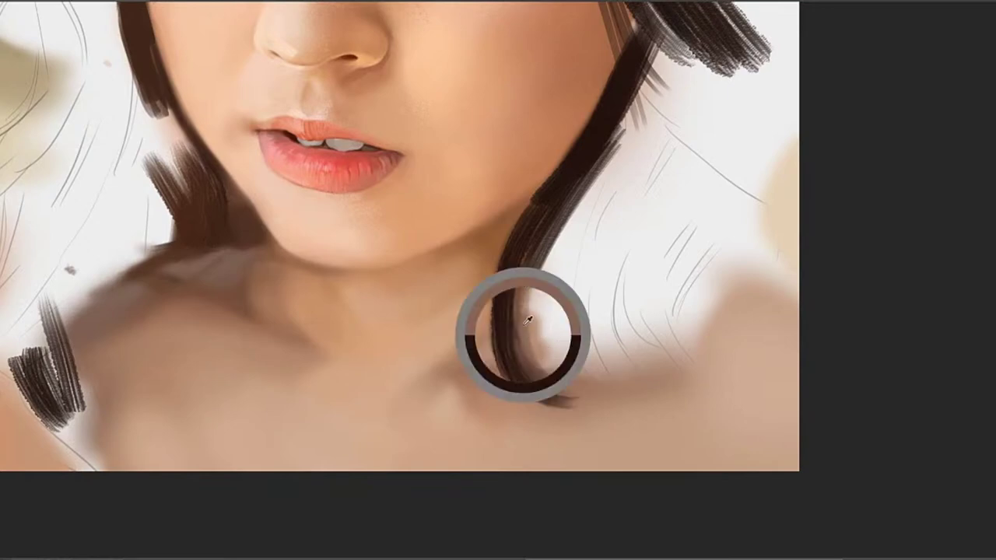
{"action": "mouse_move", "coordinate": [515, 270]}
{"action": "left_mouse_down"}
{"action": "mouse_move", "coordinate": [515, 369]}
{"action": "mouse_move", "coordinate": [552, 396]}
{"action": "mouse_move", "coordinate": [537, 362]}
{"action": "mouse_move", "coordinate": [551, 393]}
{"action": "left_mouse_up"}
{"action": "key", "text": "ctrl+z"}
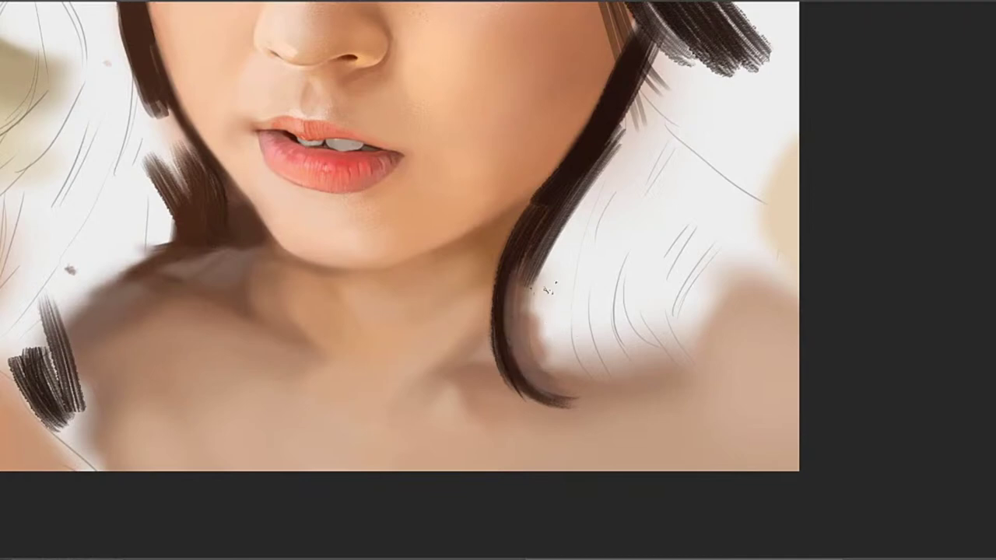
{"action": "left_click_drag", "start_coordinate": [530, 269], "coordinate": [554, 378]}
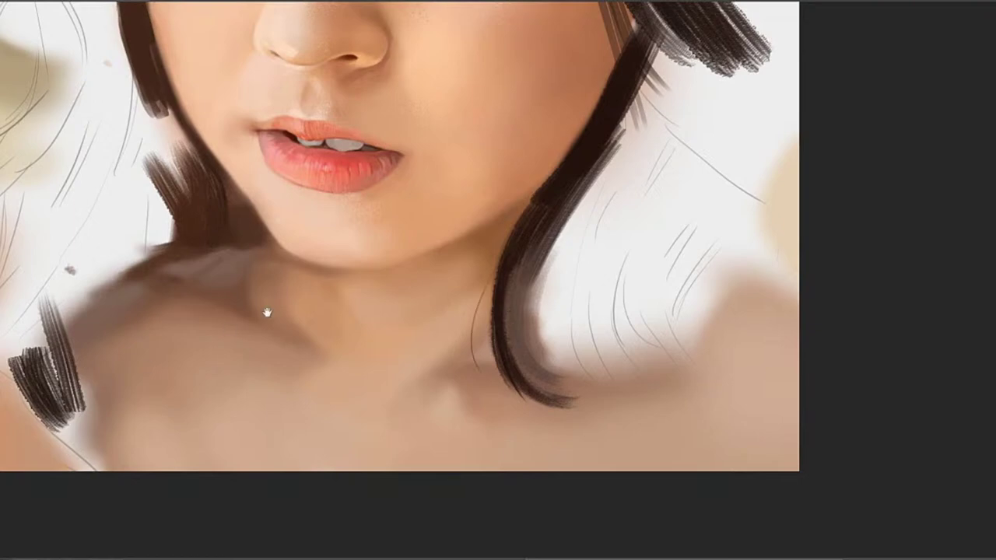
{"action": "left_click_drag", "start_coordinate": [544, 241], "coordinate": [563, 268]}
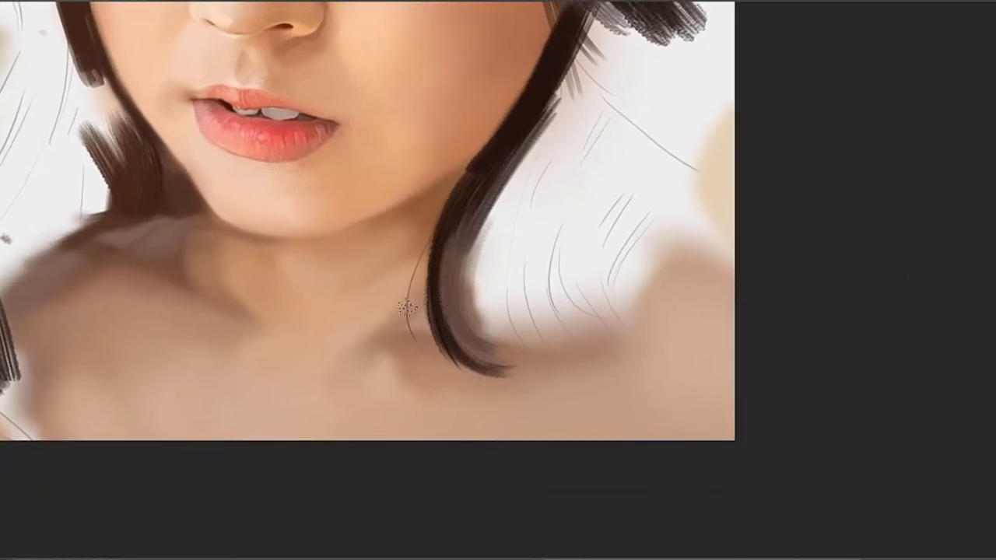
Layer warm brown multi-bristle strands over the lower neck lock, following its curve out to the tip on the shoulder
{"action": "left_click_drag", "start_coordinate": [432, 291], "coordinate": [538, 375]}
{"action": "key", "text": "ctrl+z"}
{"action": "left_click_drag", "start_coordinate": [437, 280], "coordinate": [525, 381]}
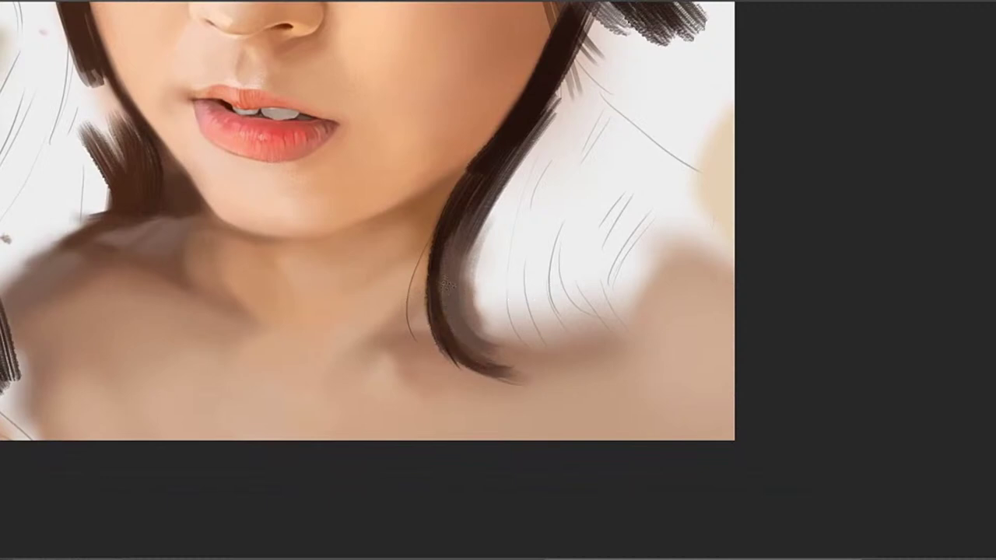
{"action": "left_click_drag", "start_coordinate": [448, 285], "coordinate": [498, 297]}
{"action": "left_click_drag", "start_coordinate": [442, 277], "coordinate": [486, 335]}
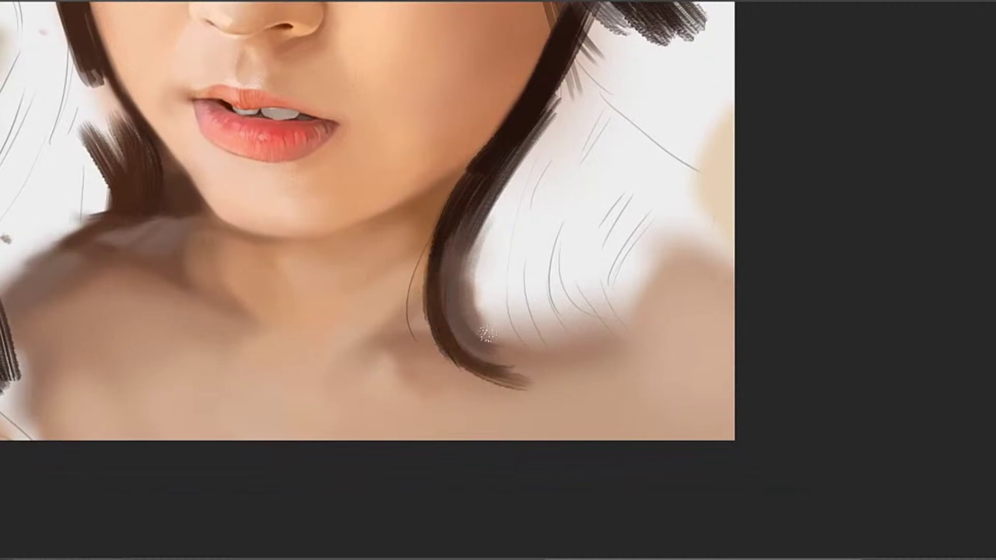
{"action": "mouse_move", "coordinate": [437, 274]}
{"action": "left_mouse_down"}
{"action": "mouse_move", "coordinate": [503, 316]}
{"action": "mouse_move", "coordinate": [506, 296]}
{"action": "left_mouse_up"}
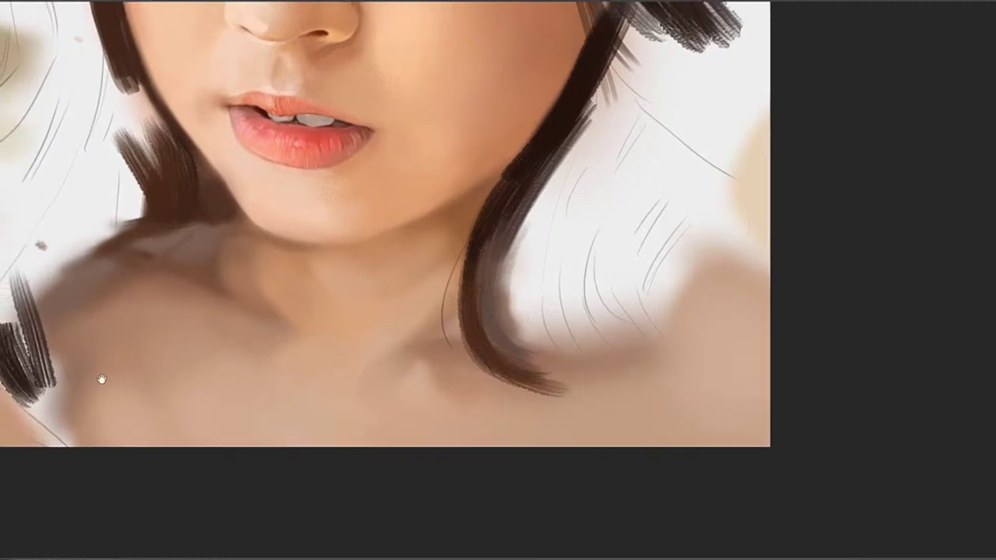
Paint a short vertical dark lock in the white gap between the neck lock and the right shoulder
{"action": "mouse_move", "coordinate": [582, 315]}
{"action": "left_mouse_down"}
{"action": "mouse_move", "coordinate": [537, 284]}
{"action": "mouse_move", "coordinate": [485, 284]}
{"action": "mouse_move", "coordinate": [536, 352]}
{"action": "left_mouse_up"}
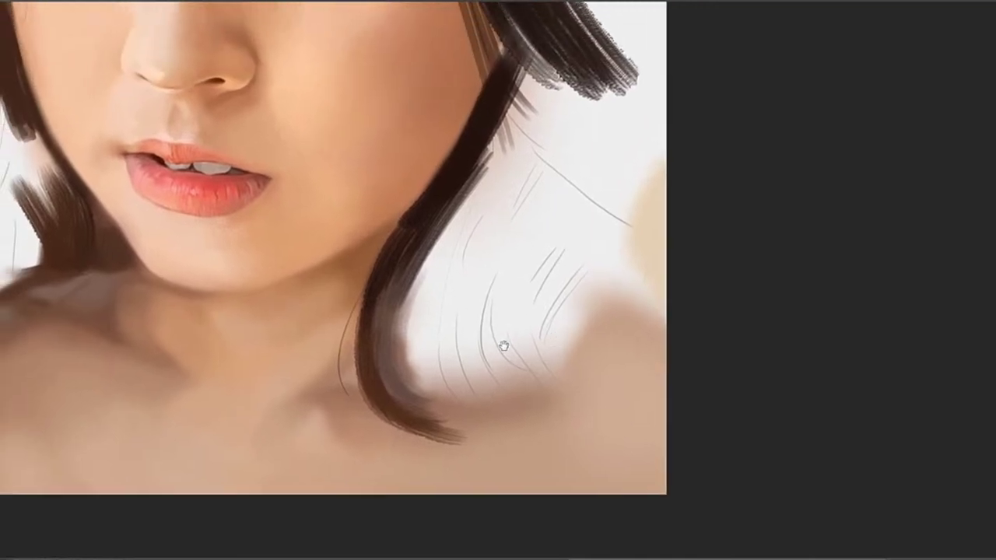
{"action": "left_click_drag", "start_coordinate": [486, 310], "coordinate": [535, 384]}
{"action": "key", "text": "ctrl+z"}
{"action": "mouse_move", "coordinate": [494, 282]}
{"action": "left_mouse_down"}
{"action": "mouse_move", "coordinate": [510, 379]}
{"action": "mouse_move", "coordinate": [497, 273]}
{"action": "left_mouse_up"}
{"action": "key", "text": "ctrl+z"}
{"action": "left_click_drag", "start_coordinate": [496, 373], "coordinate": [496, 274]}
{"action": "left_click_drag", "start_coordinate": [511, 381], "coordinate": [506, 292]}
{"action": "left_click_drag", "start_coordinate": [493, 223], "coordinate": [498, 380]}
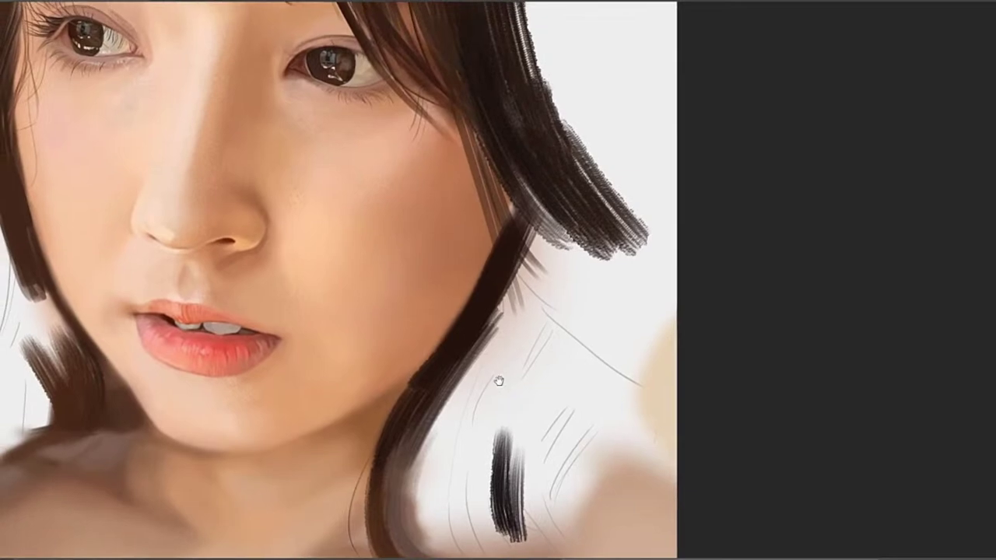
Sample the dark hair tone, fill the junction of the right hair mass and jaw lock, and add a curved strand beneath it
{"action": "left_click_drag", "start_coordinate": [403, 258], "coordinate": [564, 251]}
{"action": "left_click_drag", "start_coordinate": [555, 32], "coordinate": [596, 133]}
{"action": "mouse_move", "coordinate": [575, 212]}
{"action": "left_mouse_down"}
{"action": "mouse_move", "coordinate": [531, 235]}
{"action": "mouse_move", "coordinate": [532, 273]}
{"action": "left_mouse_up"}
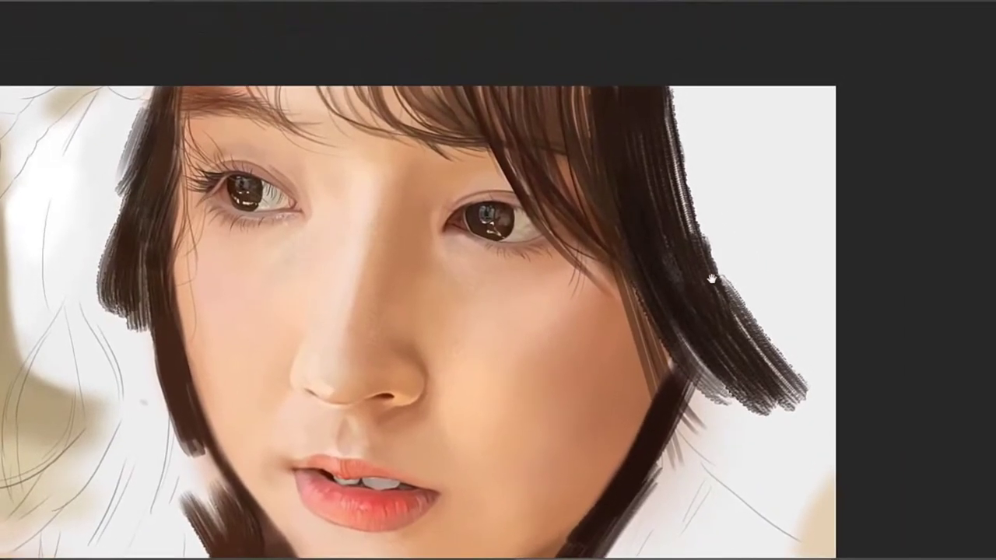
{"action": "mouse_move", "coordinate": [710, 278]}
{"action": "left_mouse_down"}
{"action": "mouse_move", "coordinate": [606, 275]}
{"action": "mouse_move", "coordinate": [559, 419]}
{"action": "left_mouse_up"}
{"action": "left_click", "coordinate": [559, 425], "text": "alt"}
{"action": "left_click_drag", "start_coordinate": [573, 328], "coordinate": [565, 405]}
{"action": "left_click_drag", "start_coordinate": [573, 311], "coordinate": [540, 286]}
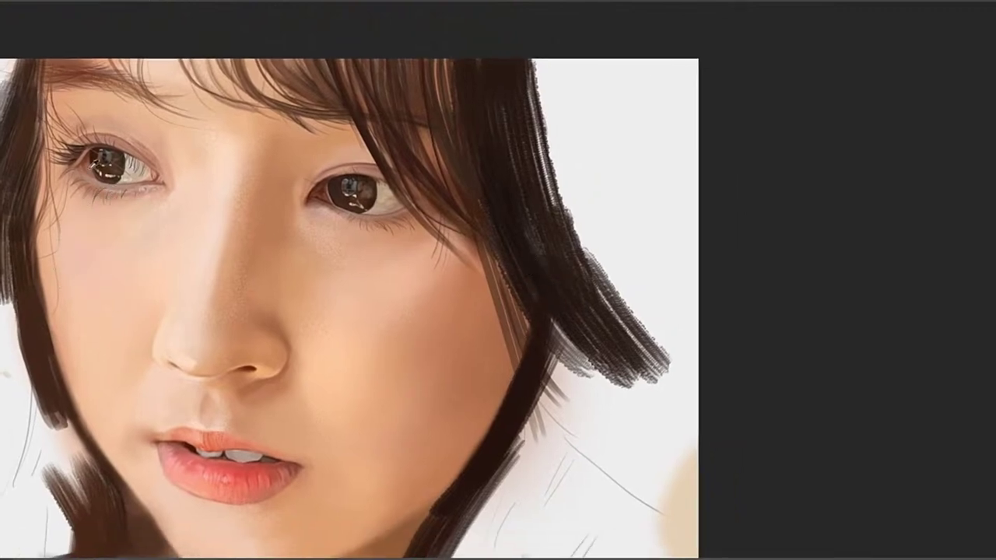
{"action": "left_click_drag", "start_coordinate": [543, 242], "coordinate": [490, 143]}
{"action": "left_click_drag", "start_coordinate": [498, 252], "coordinate": [548, 324]}
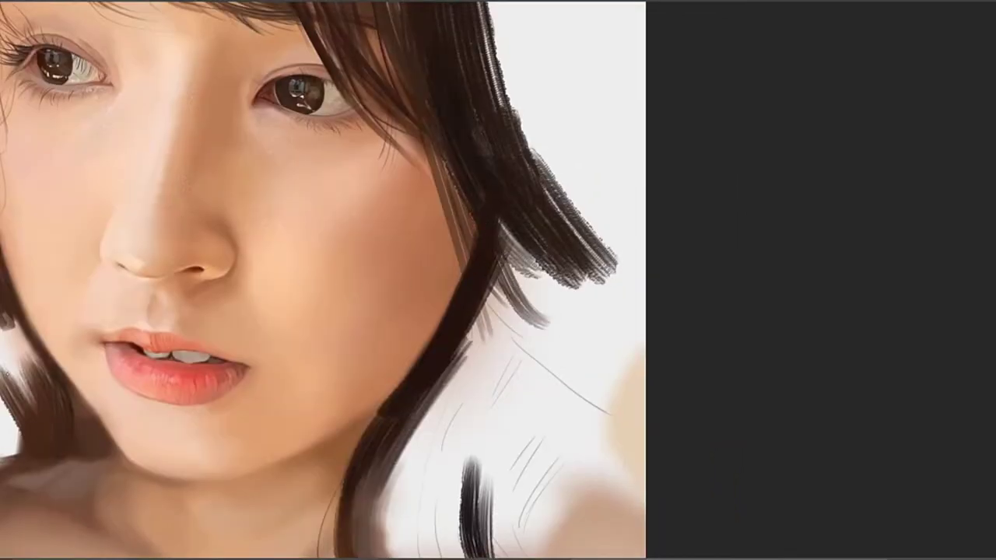
Enlarge the brush and paint broad multi-bristle strokes widening the right hair mass outward beside the eye
{"action": "key", "text": "z"}
{"action": "left_click_drag", "start_coordinate": [596, 269], "coordinate": [225, 334]}
{"action": "left_click_drag", "start_coordinate": [221, 336], "coordinate": [511, 299]}
{"action": "key", "text": "ctrl+plus"}
{"action": "key", "text": "ctrl+plus"}
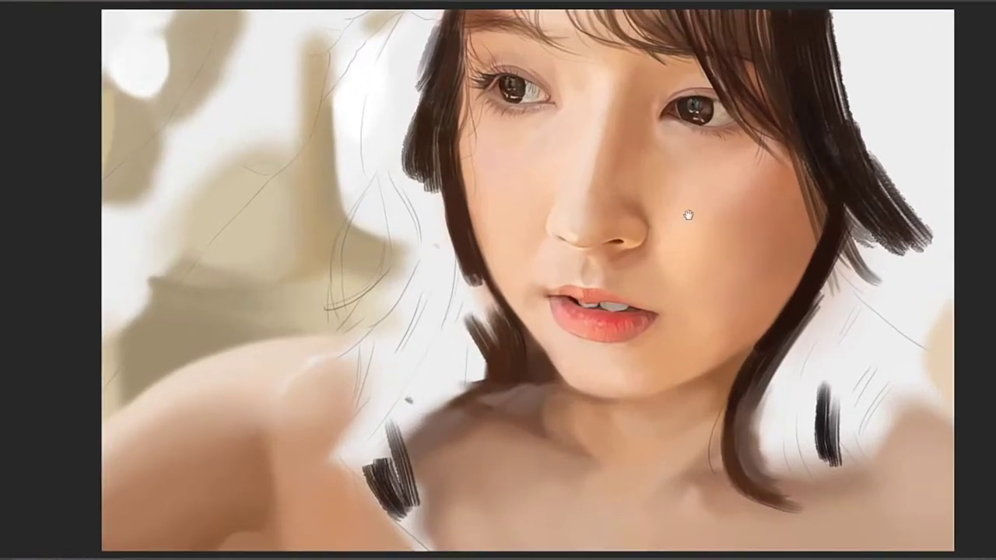
{"action": "left_click_drag", "start_coordinate": [634, 238], "coordinate": [528, 190]}
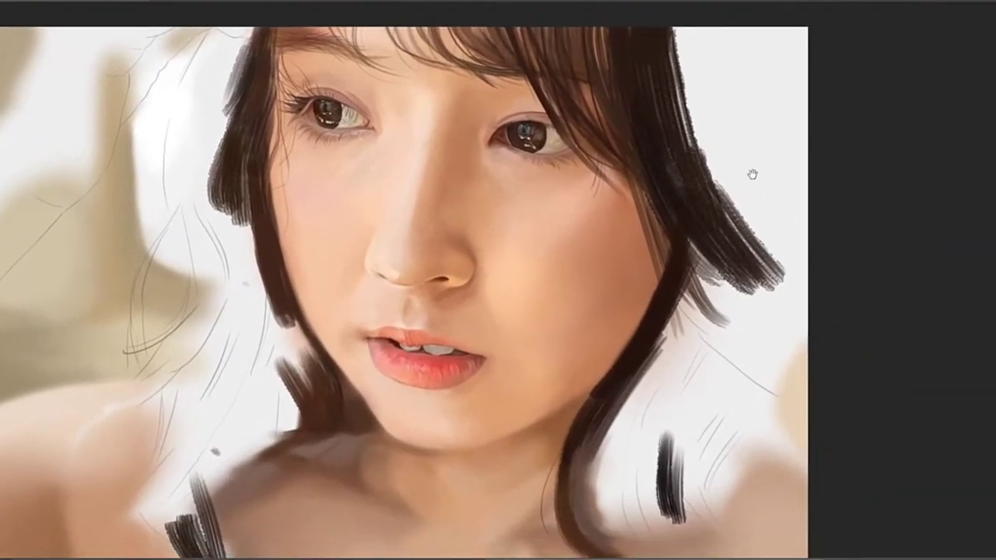
{"action": "mouse_move", "coordinate": [752, 174]}
{"action": "left_mouse_down"}
{"action": "mouse_move", "coordinate": [691, 236]}
{"action": "mouse_move", "coordinate": [741, 272]}
{"action": "mouse_move", "coordinate": [748, 323]}
{"action": "left_mouse_up"}
{"action": "key", "text": "bracketright"}
{"action": "key", "text": "bracketright"}
{"action": "key", "text": "bracketright"}
{"action": "key", "text": "ctrl+z"}
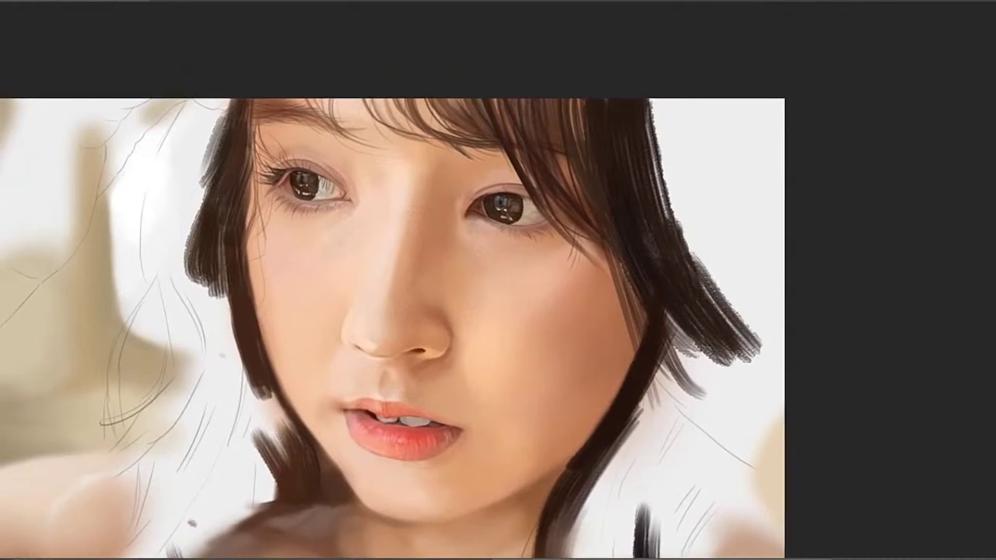
{"action": "mouse_move", "coordinate": [669, 131]}
{"action": "left_mouse_down"}
{"action": "mouse_move", "coordinate": [728, 281]}
{"action": "mouse_move", "coordinate": [669, 188]}
{"action": "mouse_move", "coordinate": [704, 255]}
{"action": "left_mouse_up"}
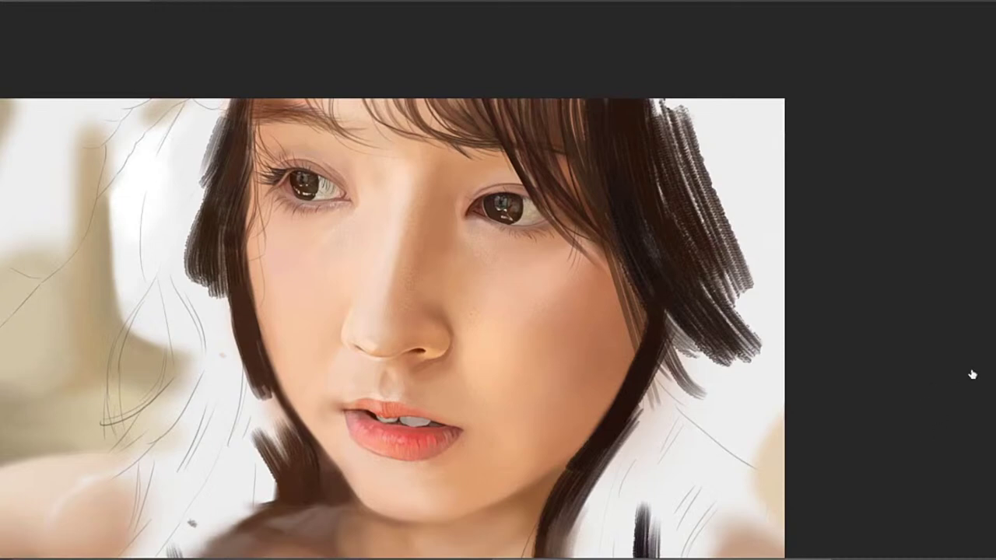
Extend the upper right hair mass to the canvas edge with wide, flat dark brown strokes
{"action": "mouse_move", "coordinate": [732, 283]}
{"action": "left_mouse_down"}
{"action": "mouse_move", "coordinate": [760, 343]}
{"action": "mouse_move", "coordinate": [760, 325]}
{"action": "left_mouse_up"}
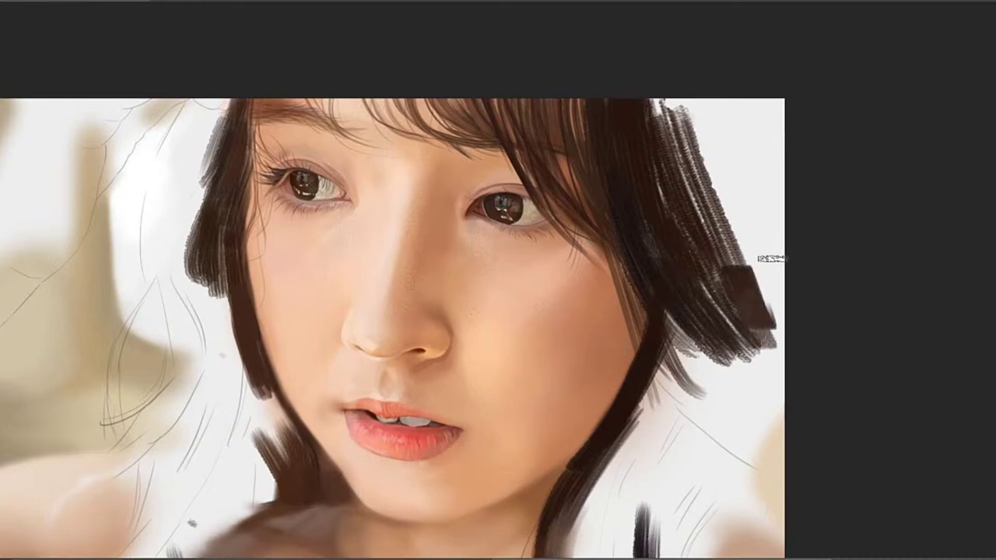
{"action": "key", "text": "ctrl+z"}
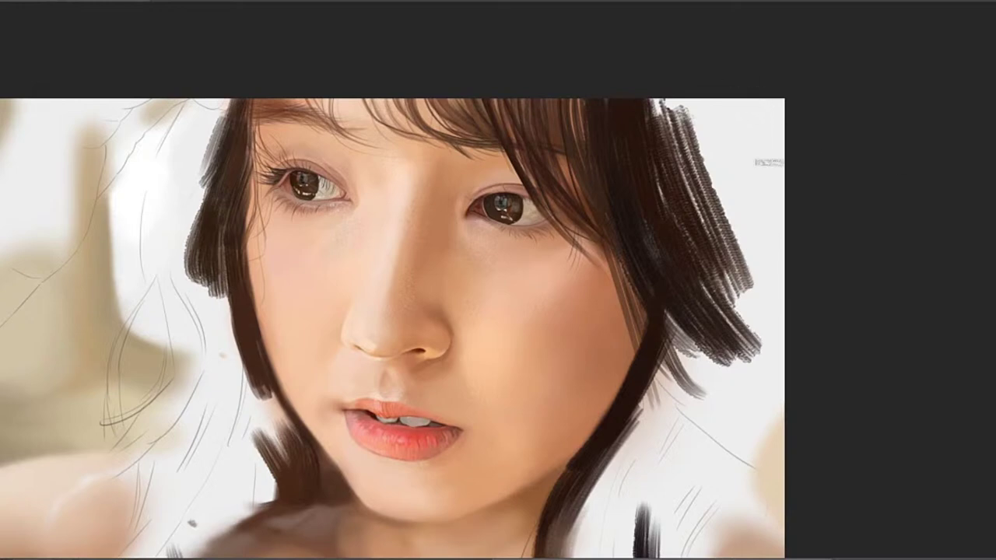
{"action": "mouse_move", "coordinate": [767, 105]}
{"action": "left_mouse_down"}
{"action": "mouse_move", "coordinate": [760, 86]}
{"action": "mouse_move", "coordinate": [735, 233]}
{"action": "mouse_move", "coordinate": [751, 268]}
{"action": "left_mouse_up"}
{"action": "mouse_move", "coordinate": [671, 164]}
{"action": "left_mouse_down"}
{"action": "mouse_move", "coordinate": [729, 184]}
{"action": "mouse_move", "coordinate": [658, 104]}
{"action": "mouse_move", "coordinate": [716, 282]}
{"action": "mouse_move", "coordinate": [758, 343]}
{"action": "mouse_move", "coordinate": [745, 312]}
{"action": "left_mouse_up"}
{"action": "left_click_drag", "start_coordinate": [732, 347], "coordinate": [728, 297]}
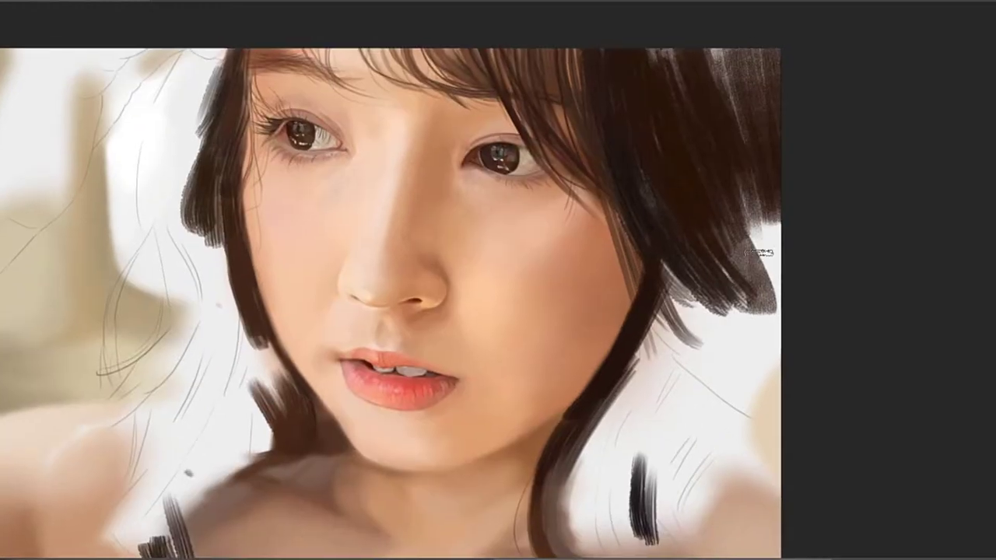
Paint flat dark strokes down the right canvas edge, curving inward below the outer hair mass
{"action": "mouse_move", "coordinate": [768, 257]}
{"action": "left_mouse_down"}
{"action": "mouse_move", "coordinate": [741, 372]}
{"action": "mouse_move", "coordinate": [775, 294]}
{"action": "mouse_move", "coordinate": [747, 396]}
{"action": "left_mouse_up"}
{"action": "left_click_drag", "start_coordinate": [769, 344], "coordinate": [725, 422]}
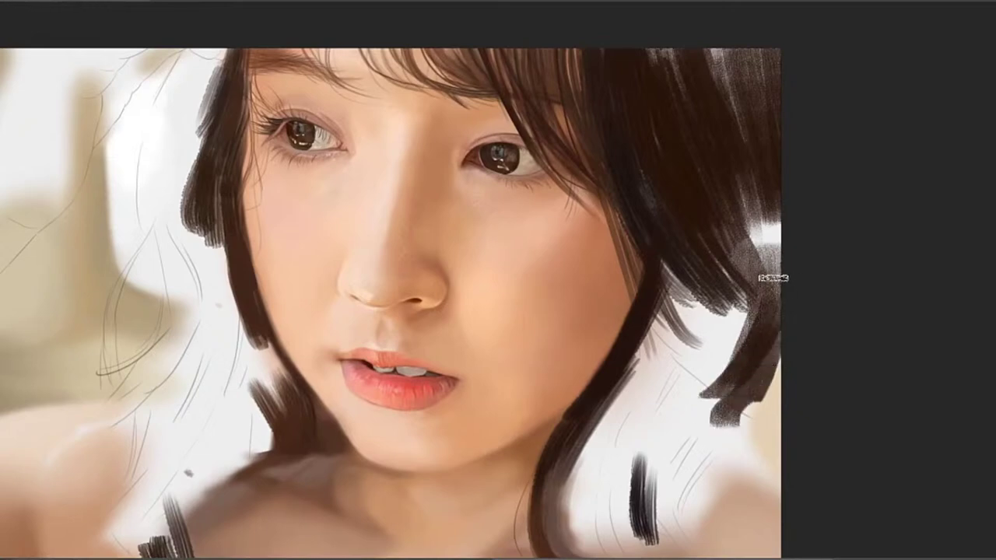
{"action": "mouse_move", "coordinate": [765, 214]}
{"action": "left_mouse_down"}
{"action": "mouse_move", "coordinate": [766, 322]}
{"action": "mouse_move", "coordinate": [763, 299]}
{"action": "left_mouse_up"}
Fill the white gap below the right hair mass with overlapping downward strokes of solid dark brown
{"action": "mouse_move", "coordinate": [707, 320]}
{"action": "left_mouse_down"}
{"action": "mouse_move", "coordinate": [697, 269]}
{"action": "mouse_move", "coordinate": [729, 342]}
{"action": "left_mouse_up"}
{"action": "left_click_drag", "start_coordinate": [678, 280], "coordinate": [713, 360]}
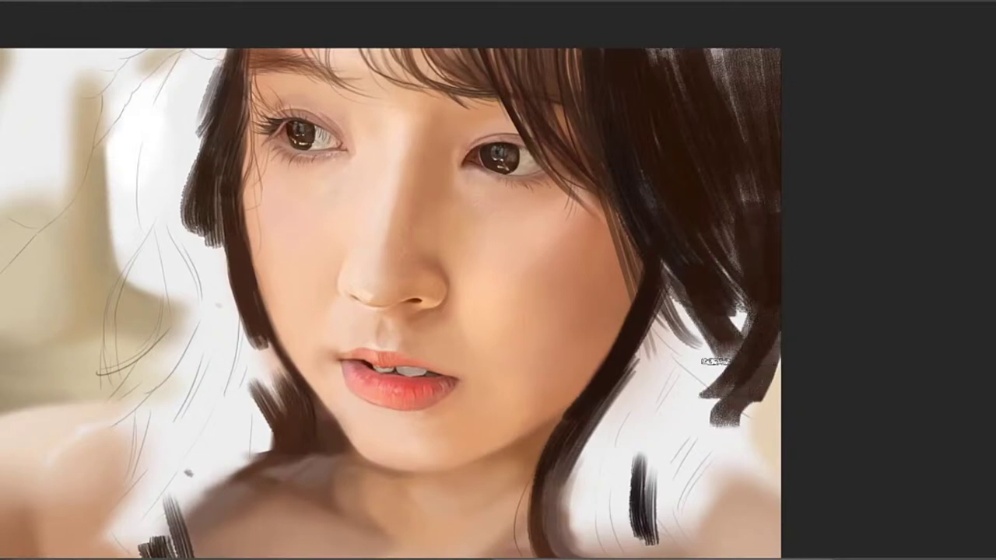
{"action": "left_click_drag", "start_coordinate": [720, 274], "coordinate": [724, 342]}
{"action": "left_click_drag", "start_coordinate": [740, 261], "coordinate": [749, 378]}
{"action": "left_click_drag", "start_coordinate": [679, 298], "coordinate": [712, 378]}
{"action": "left_click_drag", "start_coordinate": [695, 338], "coordinate": [712, 408]}
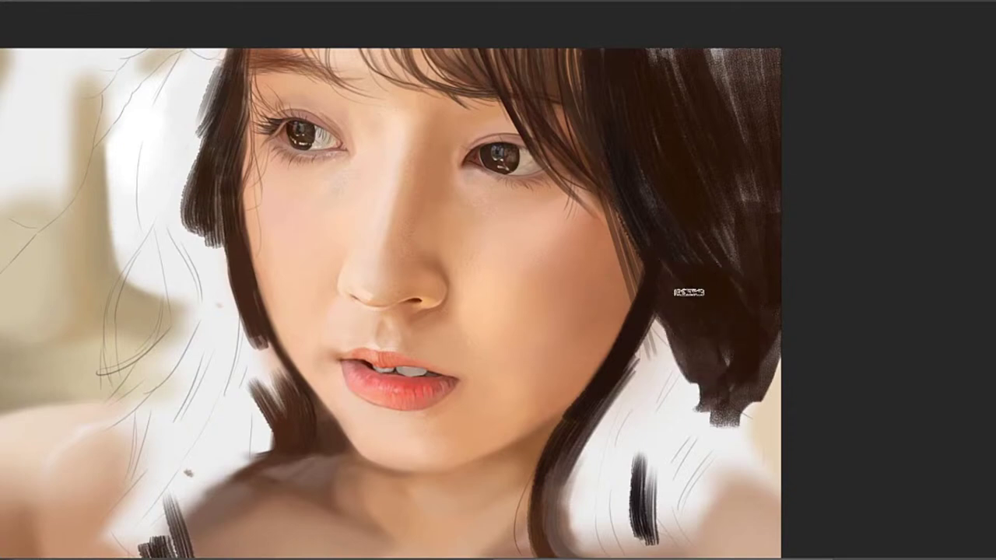
{"action": "left_click_drag", "start_coordinate": [689, 291], "coordinate": [709, 435]}
Block in broad diagonal strokes from the right hair mass toward the shoulder, shaping a curved lock beside the neck lock
{"action": "mouse_move", "coordinate": [689, 367]}
{"action": "left_mouse_down"}
{"action": "mouse_move", "coordinate": [728, 224]}
{"action": "mouse_move", "coordinate": [666, 247]}
{"action": "left_mouse_up"}
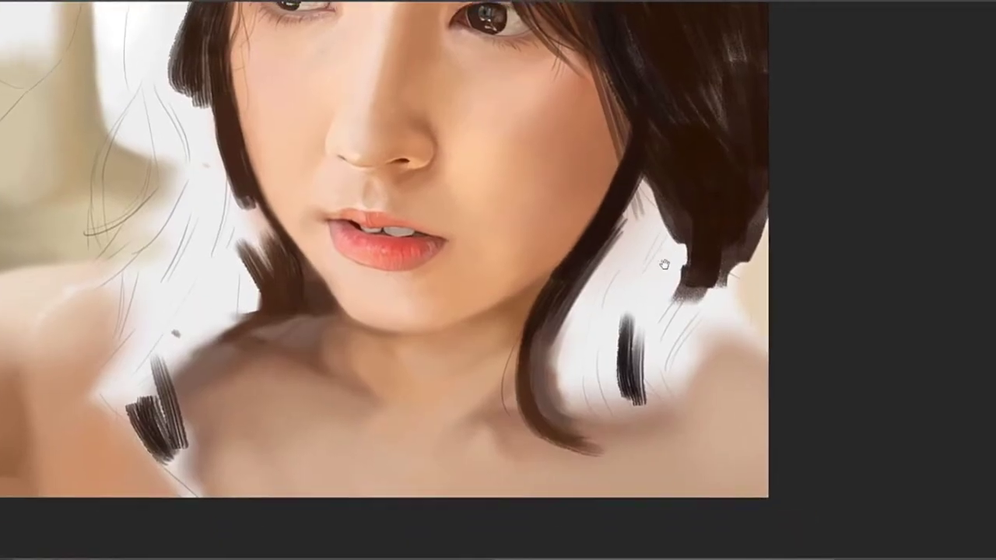
{"action": "mouse_move", "coordinate": [666, 204]}
{"action": "left_mouse_down"}
{"action": "mouse_move", "coordinate": [596, 280]}
{"action": "mouse_move", "coordinate": [672, 179]}
{"action": "mouse_move", "coordinate": [607, 262]}
{"action": "left_mouse_up"}
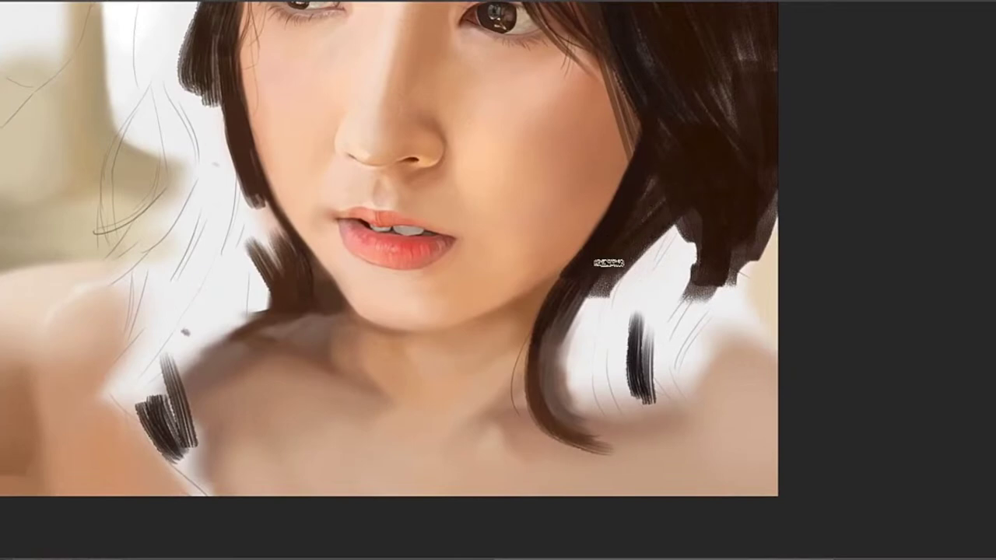
{"action": "left_click_drag", "start_coordinate": [697, 233], "coordinate": [596, 317]}
{"action": "left_click_drag", "start_coordinate": [690, 261], "coordinate": [588, 367]}
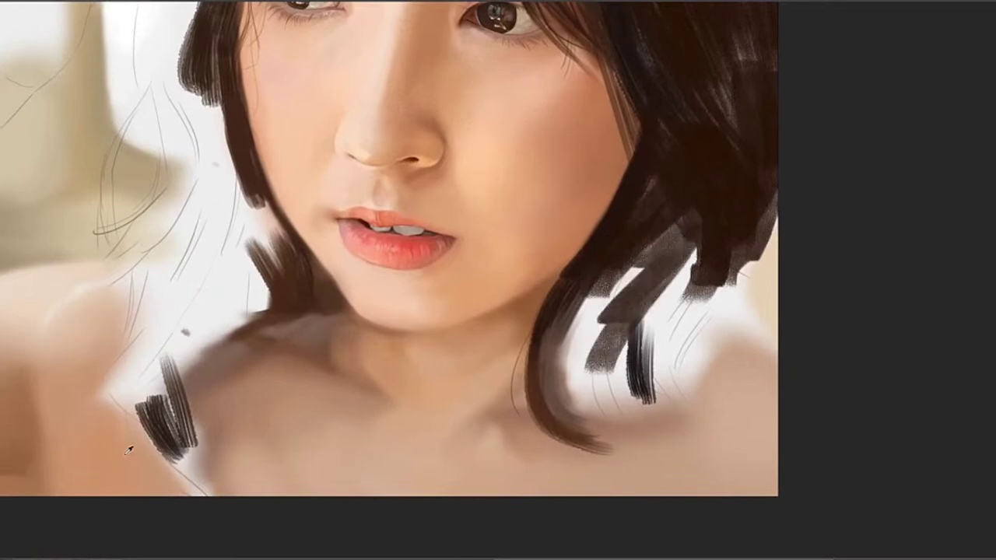
{"action": "mouse_move", "coordinate": [626, 302]}
{"action": "left_mouse_down"}
{"action": "mouse_move", "coordinate": [593, 420]}
{"action": "mouse_move", "coordinate": [595, 404]}
{"action": "left_mouse_up"}
{"action": "left_click_drag", "start_coordinate": [661, 274], "coordinate": [580, 424]}
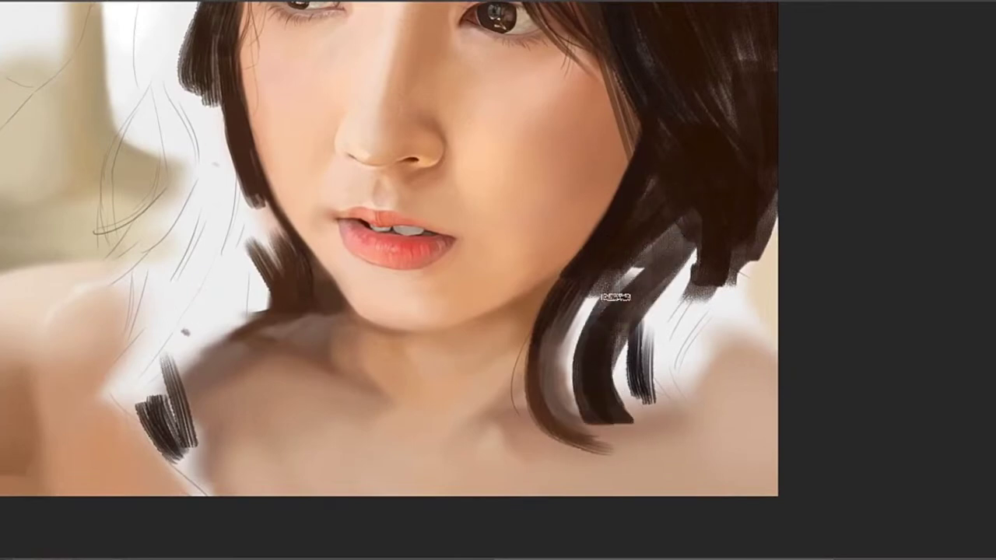
Fill the gaps between the neck lock and the adjacent curved lock with dark strokes following their bend
{"action": "left_click_drag", "start_coordinate": [628, 289], "coordinate": [599, 432]}
{"action": "left_click_drag", "start_coordinate": [572, 299], "coordinate": [607, 445]}
{"action": "left_click_drag", "start_coordinate": [650, 266], "coordinate": [583, 335]}
{"action": "left_click_drag", "start_coordinate": [678, 226], "coordinate": [583, 313]}
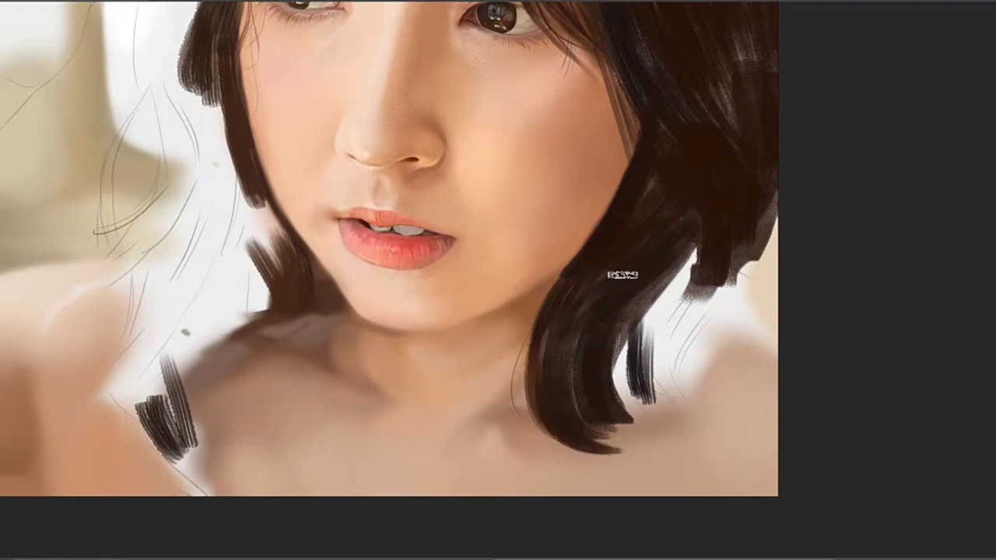
Block in dark diagonal strokes below the outer hair mass, down toward the right shoulder near the canvas edge
{"action": "mouse_move", "coordinate": [680, 341]}
{"action": "left_mouse_down"}
{"action": "mouse_move", "coordinate": [660, 291]}
{"action": "mouse_move", "coordinate": [631, 260]}
{"action": "left_mouse_up"}
{"action": "left_click_drag", "start_coordinate": [687, 186], "coordinate": [621, 288]}
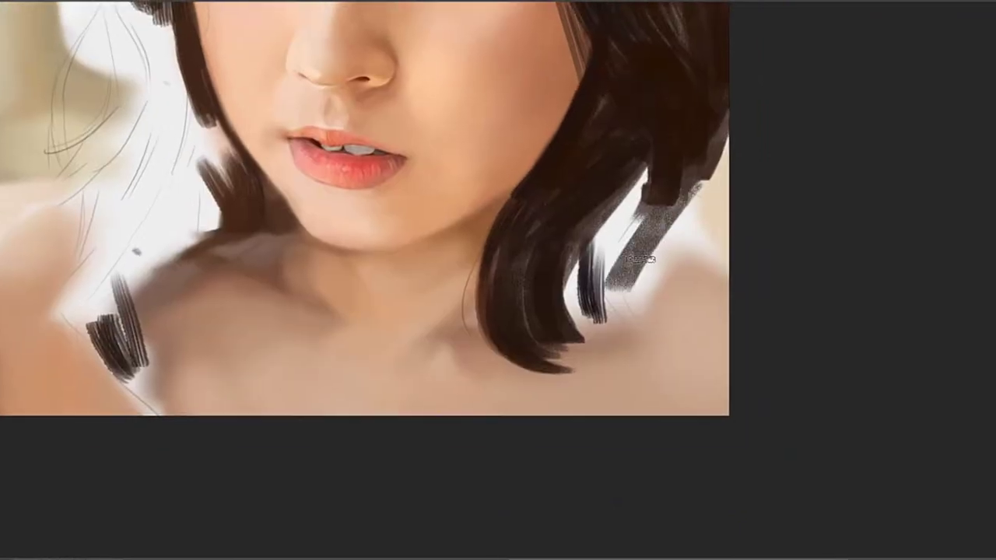
{"action": "left_click_drag", "start_coordinate": [703, 187], "coordinate": [623, 301]}
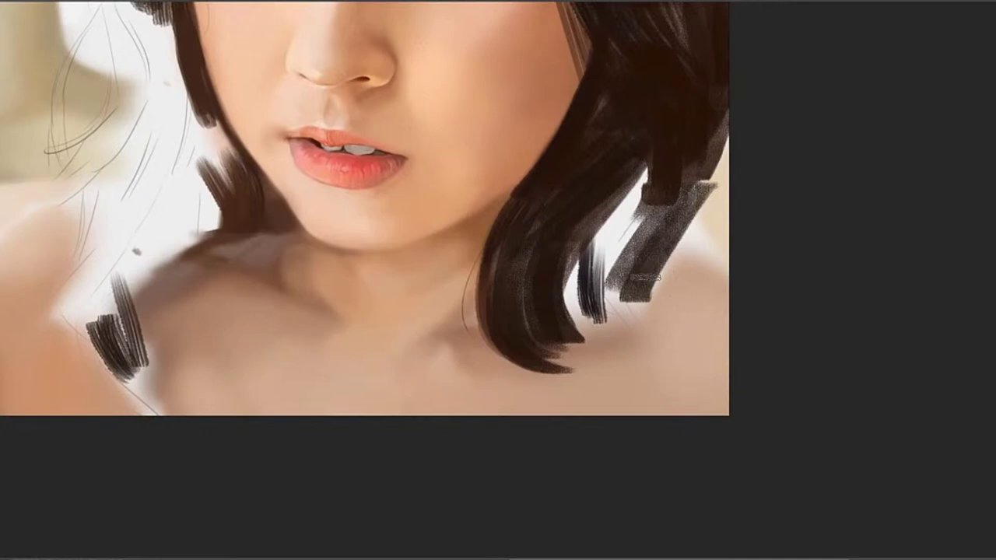
{"action": "left_click_drag", "start_coordinate": [733, 229], "coordinate": [696, 271]}
{"action": "left_click_drag", "start_coordinate": [701, 317], "coordinate": [637, 266]}
{"action": "key", "text": "ctrl+z"}
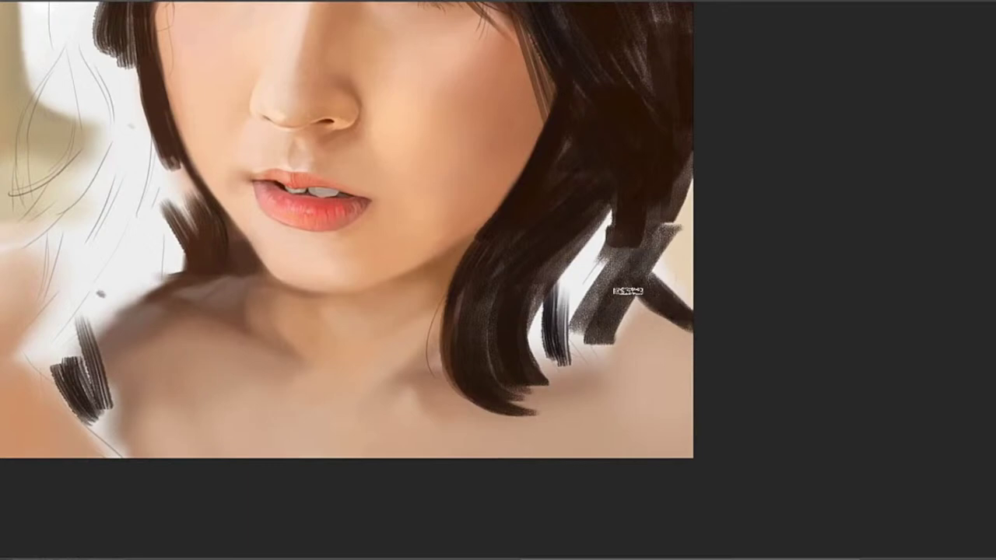
Outline the curved bottom of the right hair across the shoulder and fill the area inside with dense dark strokes
{"action": "mouse_move", "coordinate": [677, 354]}
{"action": "left_mouse_down"}
{"action": "mouse_move", "coordinate": [640, 387]}
{"action": "mouse_move", "coordinate": [482, 416]}
{"action": "left_mouse_up"}
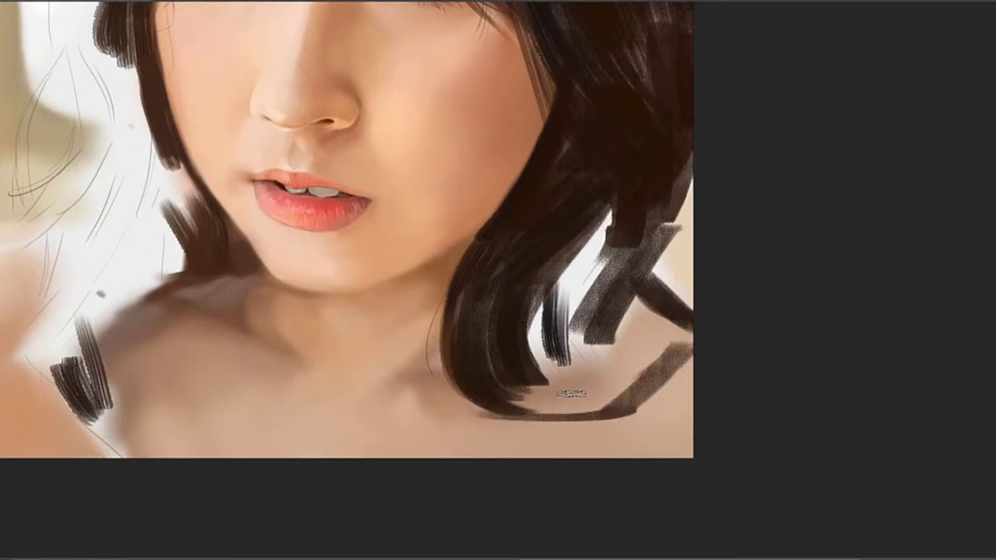
{"action": "mouse_move", "coordinate": [573, 390]}
{"action": "left_mouse_down"}
{"action": "mouse_move", "coordinate": [614, 404]}
{"action": "mouse_move", "coordinate": [544, 397]}
{"action": "mouse_move", "coordinate": [514, 305]}
{"action": "mouse_move", "coordinate": [591, 233]}
{"action": "mouse_move", "coordinate": [628, 253]}
{"action": "left_mouse_up"}
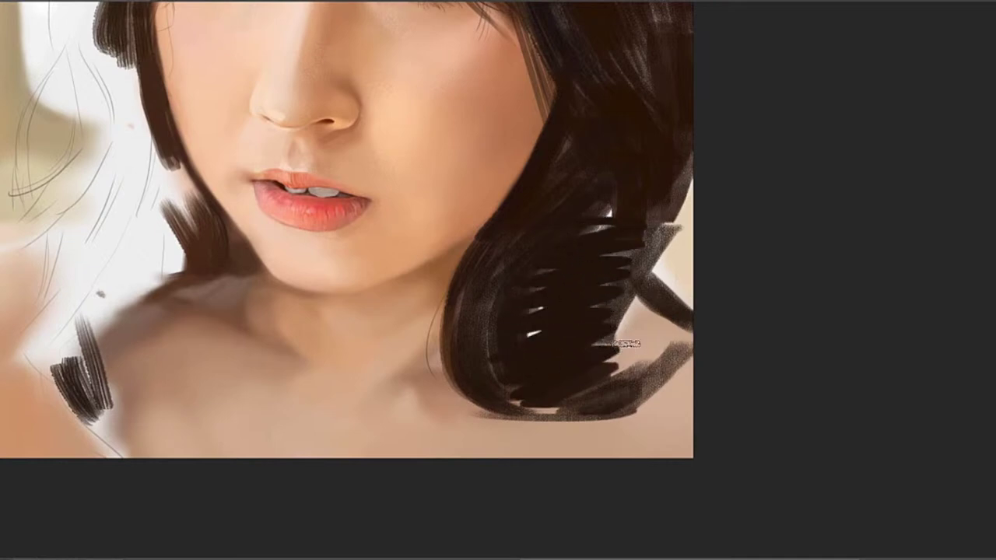
{"action": "mouse_move", "coordinate": [622, 346]}
{"action": "left_mouse_down"}
{"action": "mouse_move", "coordinate": [651, 358]}
{"action": "mouse_move", "coordinate": [692, 349]}
{"action": "left_mouse_up"}
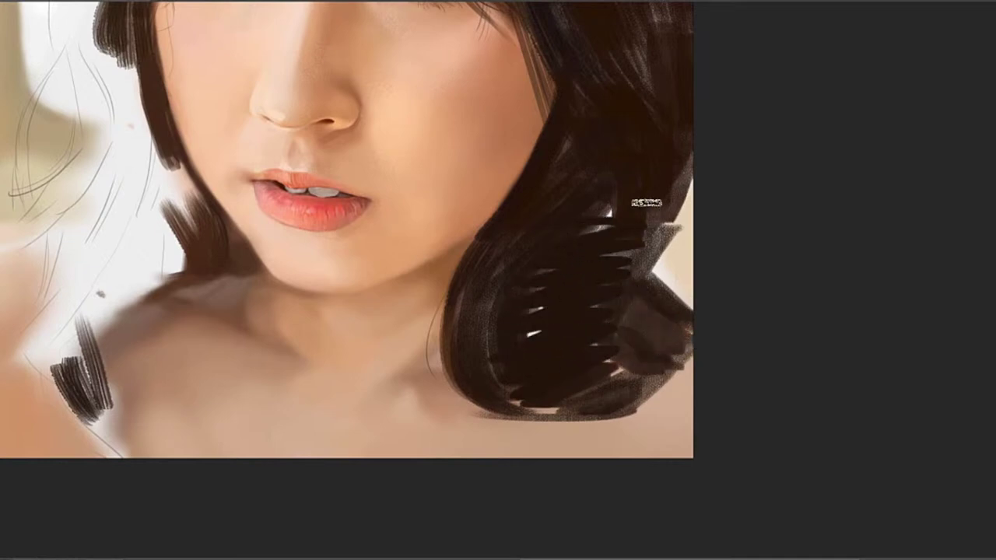
{"action": "mouse_move", "coordinate": [678, 218]}
{"action": "left_mouse_down"}
{"action": "mouse_move", "coordinate": [665, 294]}
{"action": "mouse_move", "coordinate": [690, 260]}
{"action": "mouse_move", "coordinate": [654, 311]}
{"action": "mouse_move", "coordinate": [696, 287]}
{"action": "left_mouse_up"}
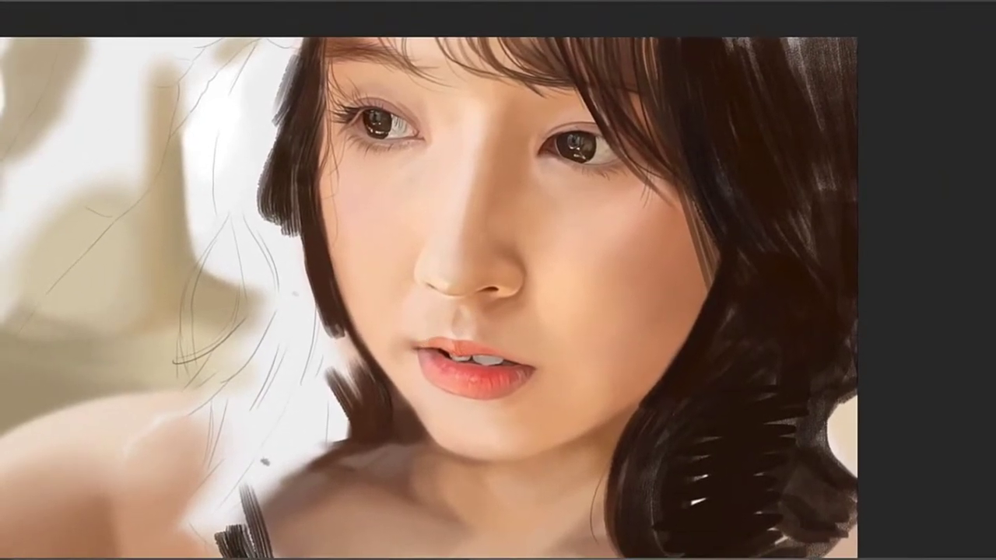
Examine the whole portrait's hair silhouette, including the unpainted hair area on the left side of the face
{"action": "left_click_drag", "start_coordinate": [661, 269], "coordinate": [620, 298]}
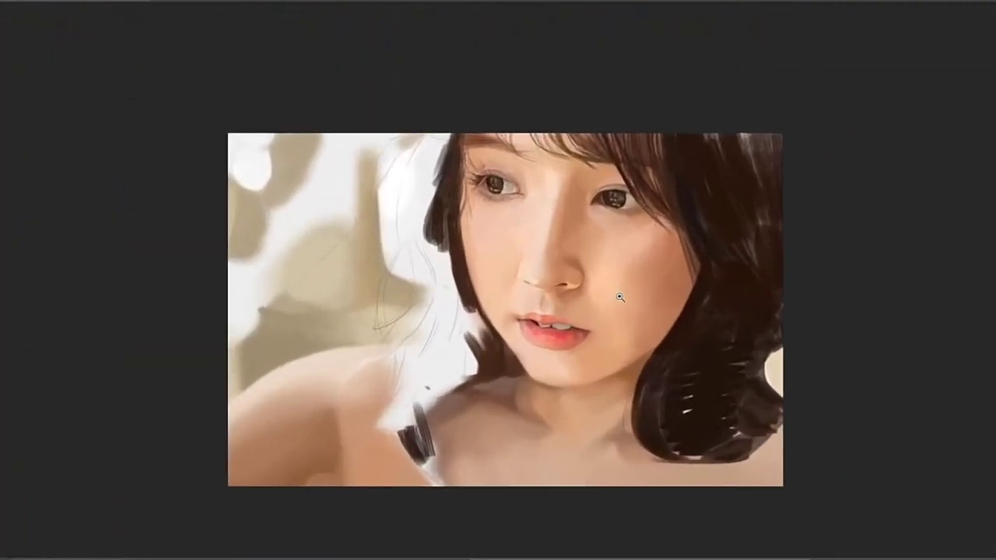
{"action": "key", "text": "ctrl+1"}
{"action": "key", "text": "ctrl+0"}
{"action": "left_click_drag", "start_coordinate": [597, 261], "coordinate": [647, 291]}
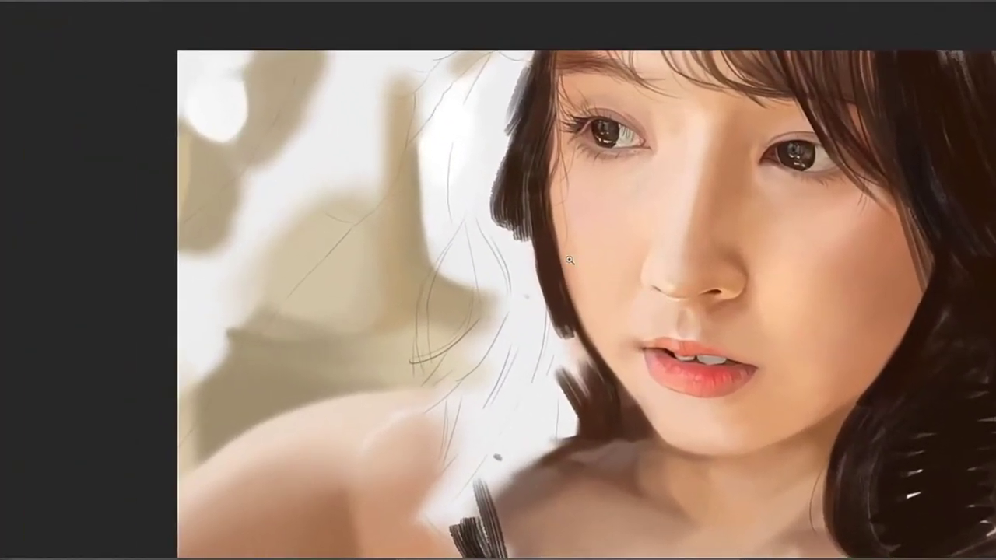
{"action": "left_click_drag", "start_coordinate": [607, 249], "coordinate": [600, 269]}
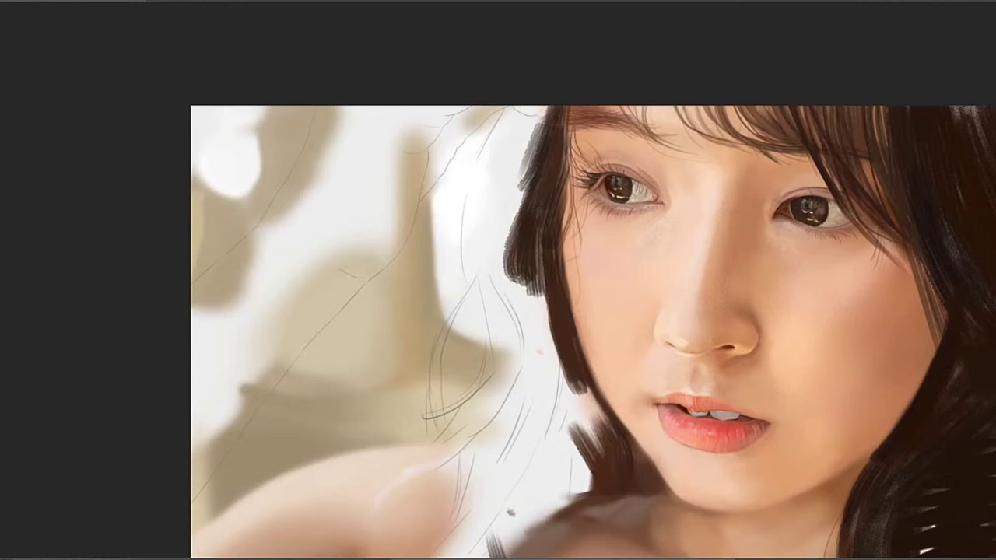
{"action": "mouse_move", "coordinate": [519, 200]}
{"action": "left_mouse_down"}
{"action": "mouse_move", "coordinate": [530, 238]}
{"action": "mouse_move", "coordinate": [575, 209]}
{"action": "mouse_move", "coordinate": [550, 242]}
{"action": "mouse_move", "coordinate": [552, 259]}
{"action": "mouse_move", "coordinate": [466, 191]}
{"action": "mouse_move", "coordinate": [460, 203]}
{"action": "mouse_move", "coordinate": [458, 81]}
{"action": "left_mouse_up"}
{"action": "left_click_drag", "start_coordinate": [693, 217], "coordinate": [537, 182]}
{"action": "left_click_drag", "start_coordinate": [699, 188], "coordinate": [601, 210]}
{"action": "mouse_move", "coordinate": [224, 265]}
{"action": "left_mouse_down"}
{"action": "mouse_move", "coordinate": [275, 245]}
{"action": "mouse_move", "coordinate": [375, 255]}
{"action": "mouse_move", "coordinate": [473, 239]}
{"action": "mouse_move", "coordinate": [605, 246]}
{"action": "left_mouse_up"}
{"action": "mouse_move", "coordinate": [437, 164]}
{"action": "left_mouse_down"}
{"action": "mouse_move", "coordinate": [538, 274]}
{"action": "mouse_move", "coordinate": [519, 306]}
{"action": "left_mouse_up"}
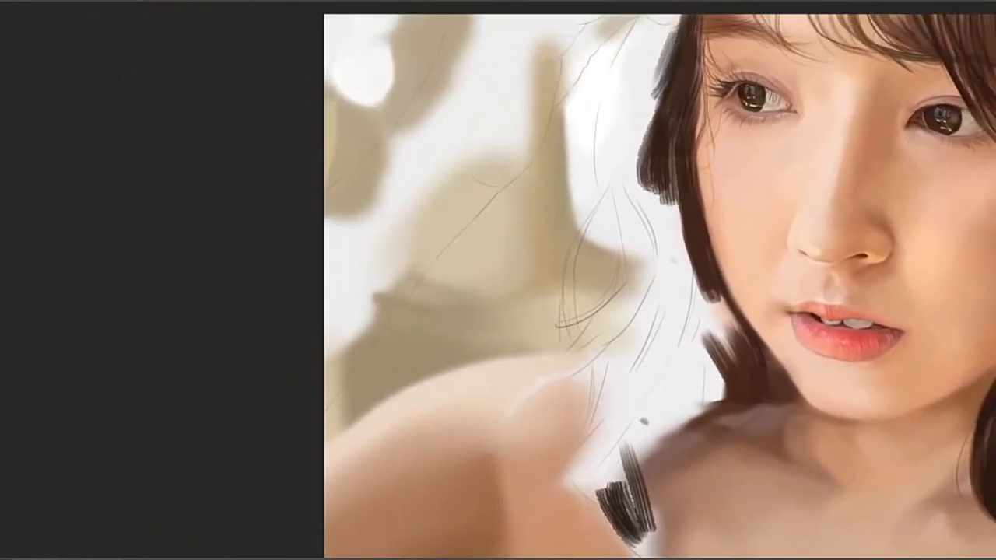
{"action": "mouse_move", "coordinate": [614, 125]}
{"action": "left_mouse_down"}
{"action": "mouse_move", "coordinate": [576, 200]}
{"action": "mouse_move", "coordinate": [563, 255]}
{"action": "left_mouse_up"}
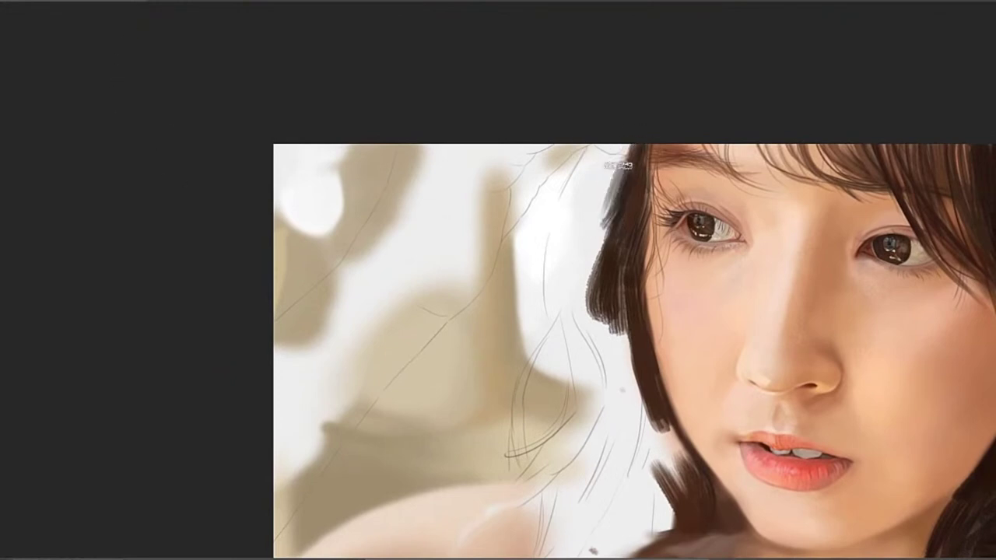
Block in a wide, flat dark lock outside the left temple, beside the existing left hair strands
{"action": "mouse_move", "coordinate": [614, 190]}
{"action": "left_mouse_down"}
{"action": "mouse_move", "coordinate": [600, 155]}
{"action": "mouse_move", "coordinate": [608, 176]}
{"action": "mouse_move", "coordinate": [602, 155]}
{"action": "mouse_move", "coordinate": [582, 208]}
{"action": "mouse_move", "coordinate": [593, 171]}
{"action": "mouse_move", "coordinate": [578, 195]}
{"action": "mouse_move", "coordinate": [598, 221]}
{"action": "mouse_move", "coordinate": [594, 181]}
{"action": "mouse_move", "coordinate": [589, 281]}
{"action": "mouse_move", "coordinate": [590, 177]}
{"action": "mouse_move", "coordinate": [606, 183]}
{"action": "mouse_move", "coordinate": [573, 263]}
{"action": "mouse_move", "coordinate": [611, 183]}
{"action": "mouse_move", "coordinate": [574, 211]}
{"action": "mouse_move", "coordinate": [613, 192]}
{"action": "mouse_move", "coordinate": [590, 226]}
{"action": "mouse_move", "coordinate": [602, 171]}
{"action": "left_mouse_up"}
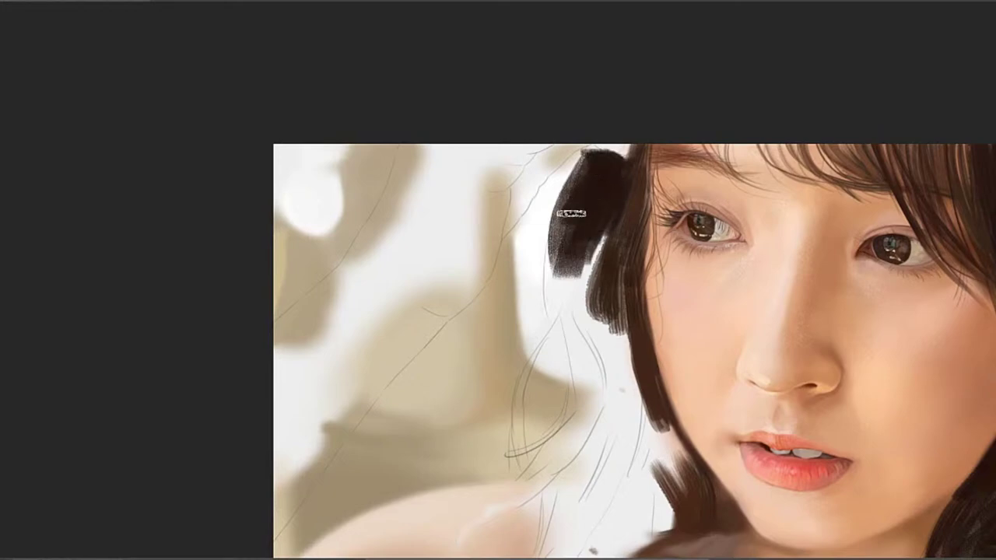
{"action": "mouse_move", "coordinate": [497, 303]}
{"action": "left_mouse_down"}
{"action": "mouse_move", "coordinate": [634, 136]}
{"action": "mouse_move", "coordinate": [649, 96]}
{"action": "left_mouse_up"}
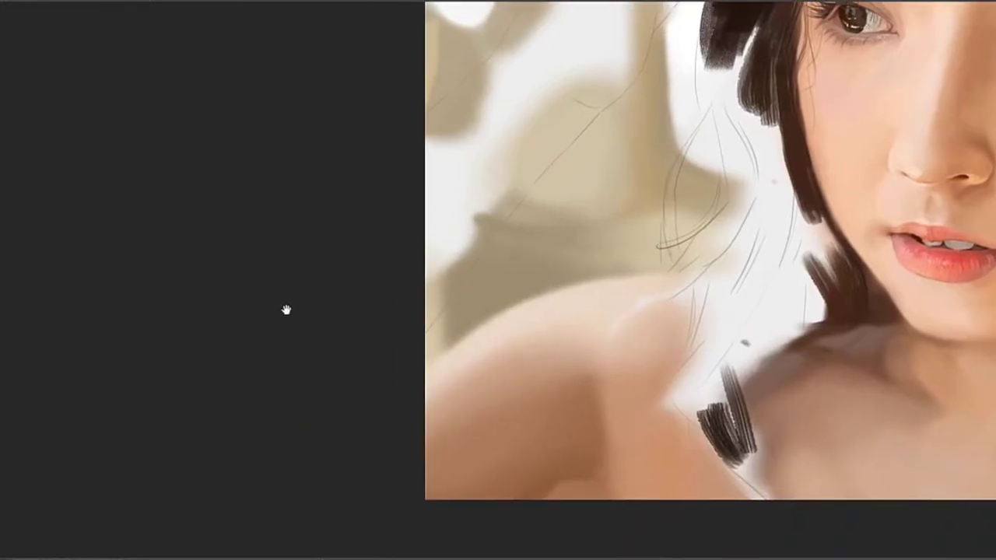
{"action": "left_click_drag", "start_coordinate": [478, 255], "coordinate": [465, 311]}
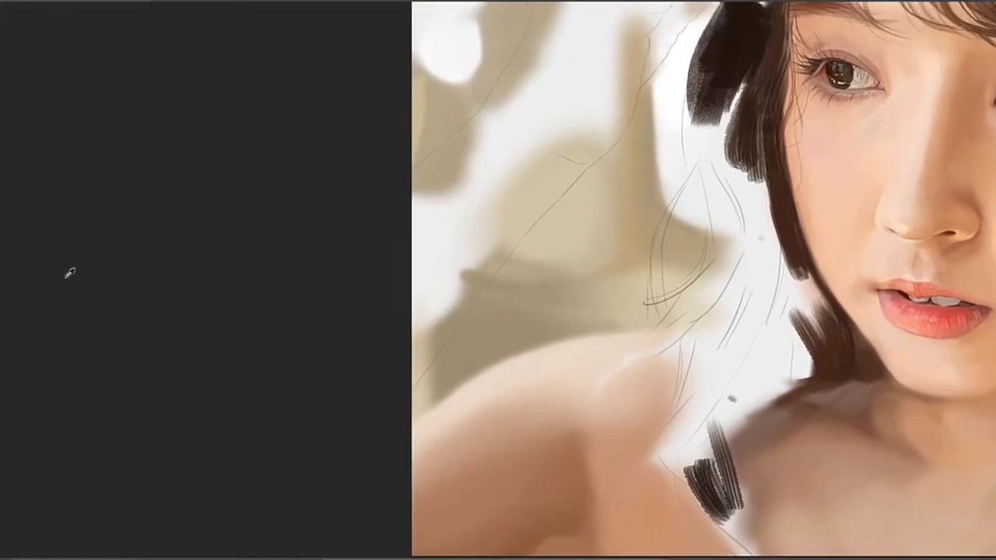
{"action": "left_click_drag", "start_coordinate": [474, 247], "coordinate": [422, 328]}
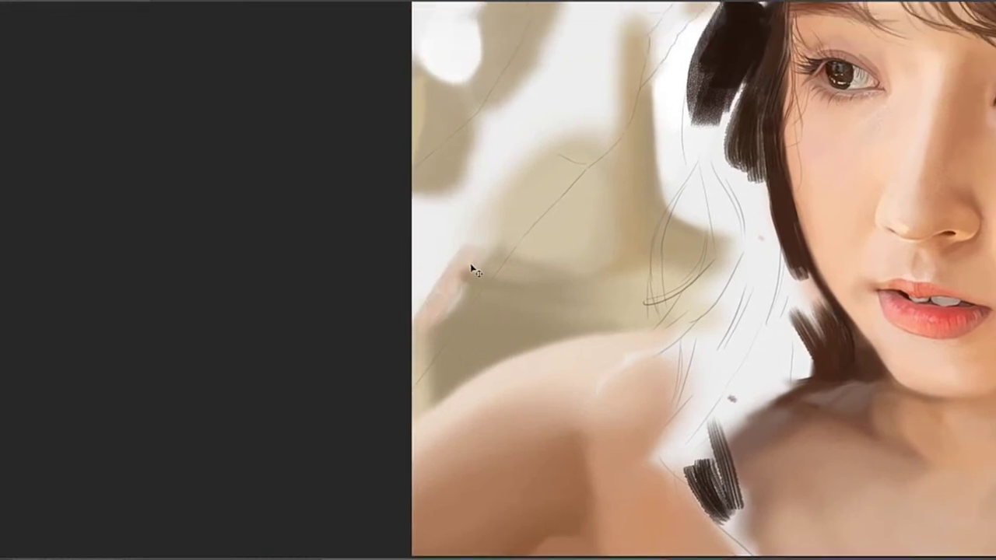
{"action": "key", "text": "ctrl+alt+z"}
{"action": "mouse_move", "coordinate": [500, 234]}
{"action": "left_mouse_down"}
{"action": "mouse_move", "coordinate": [433, 314]}
{"action": "mouse_move", "coordinate": [412, 372]}
{"action": "left_mouse_up"}
{"action": "key", "text": "ctrl+z"}
{"action": "key", "text": "ctrl+z"}
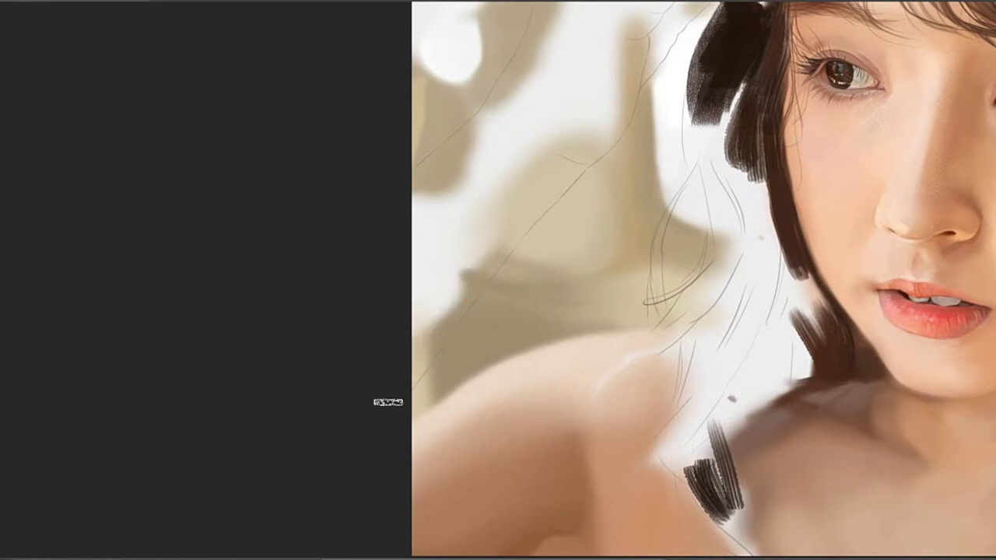
{"action": "left_click_drag", "start_coordinate": [503, 243], "coordinate": [414, 372]}
{"action": "key", "text": "ctrl+z"}
Block in the raised forearm beside the face with a flat orange-brown skin colour, reaching the canvas's left edge
{"action": "left_click_drag", "start_coordinate": [509, 230], "coordinate": [400, 371]}
{"action": "left_click_drag", "start_coordinate": [526, 213], "coordinate": [439, 334]}
{"action": "left_click_drag", "start_coordinate": [546, 196], "coordinate": [425, 339]}
{"action": "left_click_drag", "start_coordinate": [514, 232], "coordinate": [453, 307]}
{"action": "mouse_move", "coordinate": [543, 208]}
{"action": "left_mouse_down"}
{"action": "mouse_move", "coordinate": [438, 312]}
{"action": "mouse_move", "coordinate": [418, 300]}
{"action": "mouse_move", "coordinate": [348, 388]}
{"action": "mouse_move", "coordinate": [399, 298]}
{"action": "mouse_move", "coordinate": [382, 362]}
{"action": "mouse_move", "coordinate": [351, 346]}
{"action": "mouse_move", "coordinate": [411, 244]}
{"action": "mouse_move", "coordinate": [418, 285]}
{"action": "mouse_move", "coordinate": [488, 200]}
{"action": "left_mouse_up"}
{"action": "mouse_move", "coordinate": [404, 272]}
{"action": "left_mouse_down"}
{"action": "mouse_move", "coordinate": [495, 173]}
{"action": "mouse_move", "coordinate": [362, 297]}
{"action": "mouse_move", "coordinate": [490, 168]}
{"action": "left_mouse_up"}
{"action": "mouse_move", "coordinate": [490, 168]}
{"action": "left_mouse_down"}
{"action": "mouse_move", "coordinate": [368, 299]}
{"action": "mouse_move", "coordinate": [534, 116]}
{"action": "mouse_move", "coordinate": [473, 227]}
{"action": "mouse_move", "coordinate": [414, 304]}
{"action": "mouse_move", "coordinate": [505, 258]}
{"action": "mouse_move", "coordinate": [442, 349]}
{"action": "mouse_move", "coordinate": [389, 368]}
{"action": "mouse_move", "coordinate": [363, 418]}
{"action": "left_mouse_up"}
Extend the orange-brown arm shape through the wrist to the upper canvas edge and fill the gap inside it
{"action": "left_click_drag", "start_coordinate": [422, 349], "coordinate": [427, 277]}
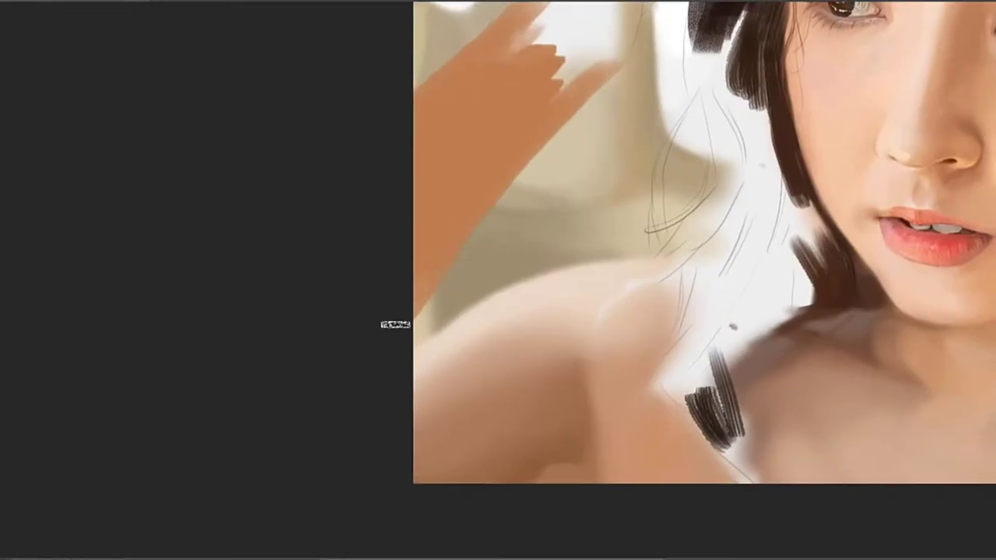
{"action": "left_click_drag", "start_coordinate": [494, 161], "coordinate": [435, 273]}
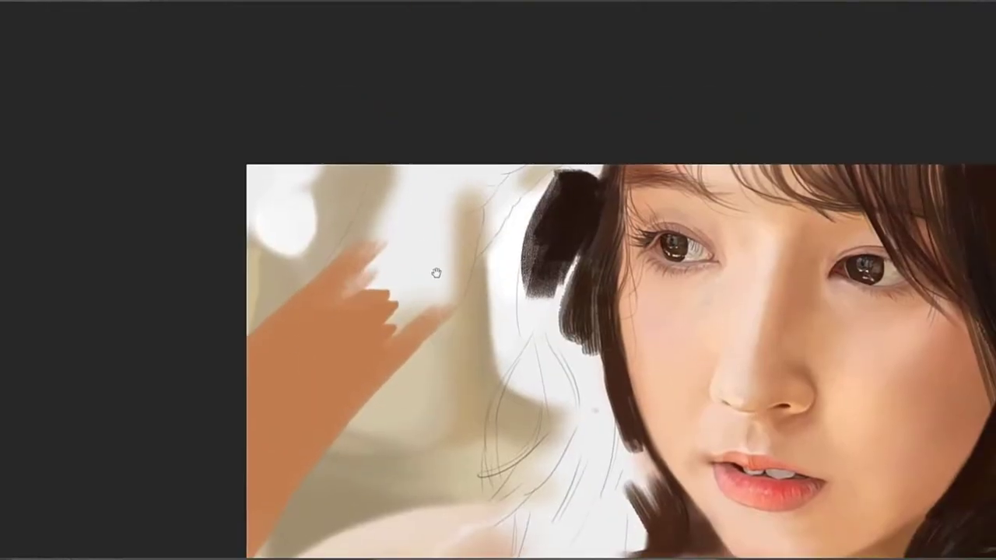
{"action": "mouse_move", "coordinate": [470, 237]}
{"action": "left_mouse_down"}
{"action": "mouse_move", "coordinate": [436, 268]}
{"action": "mouse_move", "coordinate": [444, 280]}
{"action": "mouse_move", "coordinate": [433, 319]}
{"action": "mouse_move", "coordinate": [459, 260]}
{"action": "mouse_move", "coordinate": [474, 160]}
{"action": "mouse_move", "coordinate": [469, 200]}
{"action": "mouse_move", "coordinate": [516, 143]}
{"action": "mouse_move", "coordinate": [511, 152]}
{"action": "mouse_move", "coordinate": [522, 153]}
{"action": "mouse_move", "coordinate": [474, 184]}
{"action": "mouse_move", "coordinate": [424, 145]}
{"action": "mouse_move", "coordinate": [390, 159]}
{"action": "mouse_move", "coordinate": [349, 285]}
{"action": "mouse_move", "coordinate": [370, 233]}
{"action": "left_mouse_up"}
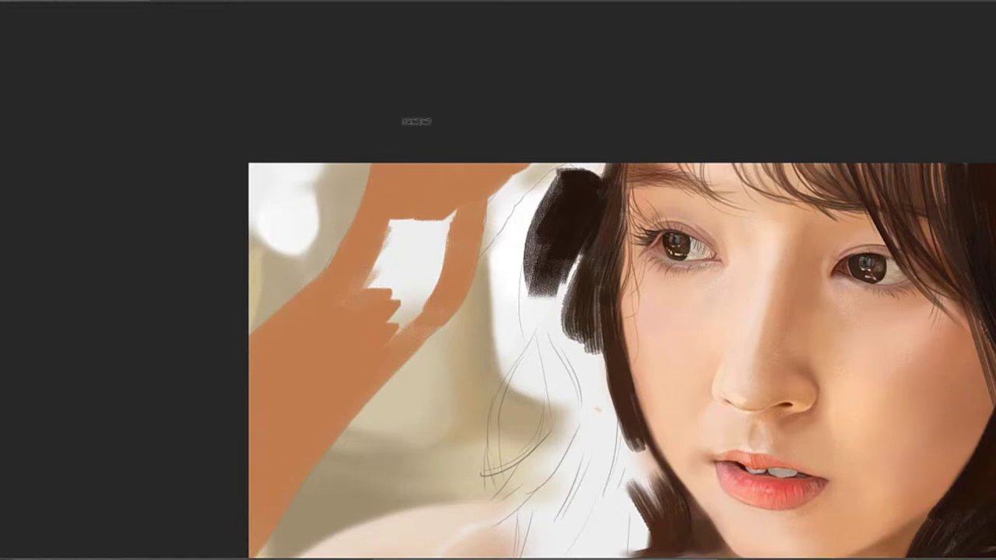
{"action": "mouse_move", "coordinate": [352, 308]}
{"action": "left_mouse_down"}
{"action": "mouse_move", "coordinate": [391, 240]}
{"action": "mouse_move", "coordinate": [355, 340]}
{"action": "mouse_move", "coordinate": [400, 319]}
{"action": "mouse_move", "coordinate": [412, 247]}
{"action": "mouse_move", "coordinate": [389, 220]}
{"action": "mouse_move", "coordinate": [407, 286]}
{"action": "mouse_move", "coordinate": [395, 312]}
{"action": "mouse_move", "coordinate": [437, 280]}
{"action": "mouse_move", "coordinate": [389, 298]}
{"action": "mouse_move", "coordinate": [432, 234]}
{"action": "mouse_move", "coordinate": [412, 250]}
{"action": "left_mouse_up"}
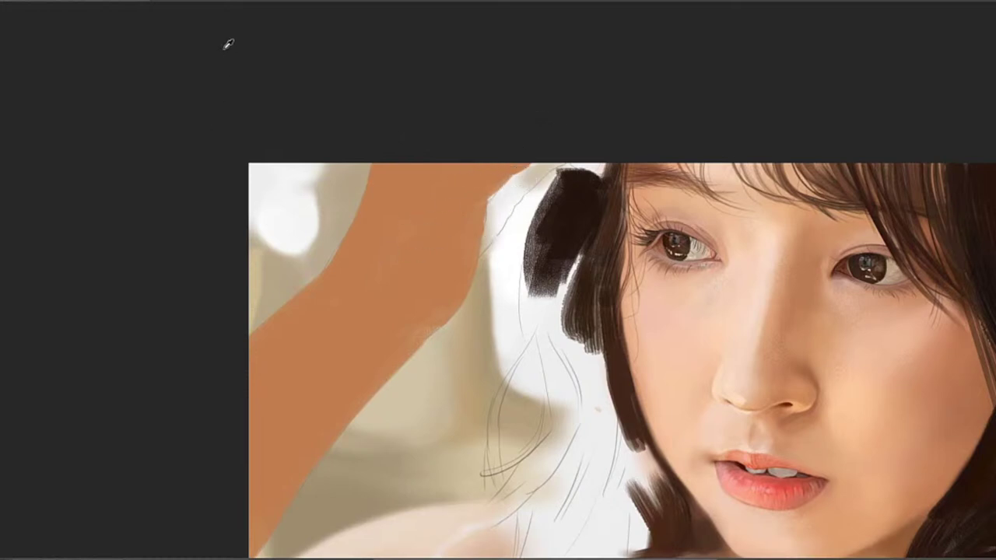
Block in the shadowed part of the hand beside the wrist and above the dark hair in reddish brown
{"action": "left_click_drag", "start_coordinate": [506, 138], "coordinate": [480, 180]}
{"action": "key", "text": "ctrl+z"}
{"action": "left_click_drag", "start_coordinate": [471, 221], "coordinate": [457, 287]}
{"action": "key", "text": "ctrl+z"}
{"action": "mouse_move", "coordinate": [461, 240]}
{"action": "left_mouse_down"}
{"action": "mouse_move", "coordinate": [504, 209]}
{"action": "mouse_move", "coordinate": [581, 210]}
{"action": "mouse_move", "coordinate": [504, 215]}
{"action": "mouse_move", "coordinate": [521, 200]}
{"action": "mouse_move", "coordinate": [470, 261]}
{"action": "mouse_move", "coordinate": [493, 216]}
{"action": "mouse_move", "coordinate": [485, 251]}
{"action": "mouse_move", "coordinate": [448, 296]}
{"action": "mouse_move", "coordinate": [483, 256]}
{"action": "mouse_move", "coordinate": [449, 302]}
{"action": "left_mouse_up"}
{"action": "mouse_move", "coordinate": [476, 263]}
{"action": "left_mouse_down"}
{"action": "mouse_move", "coordinate": [454, 294]}
{"action": "mouse_move", "coordinate": [507, 219]}
{"action": "mouse_move", "coordinate": [490, 221]}
{"action": "mouse_move", "coordinate": [514, 210]}
{"action": "mouse_move", "coordinate": [461, 250]}
{"action": "mouse_move", "coordinate": [488, 226]}
{"action": "left_mouse_up"}
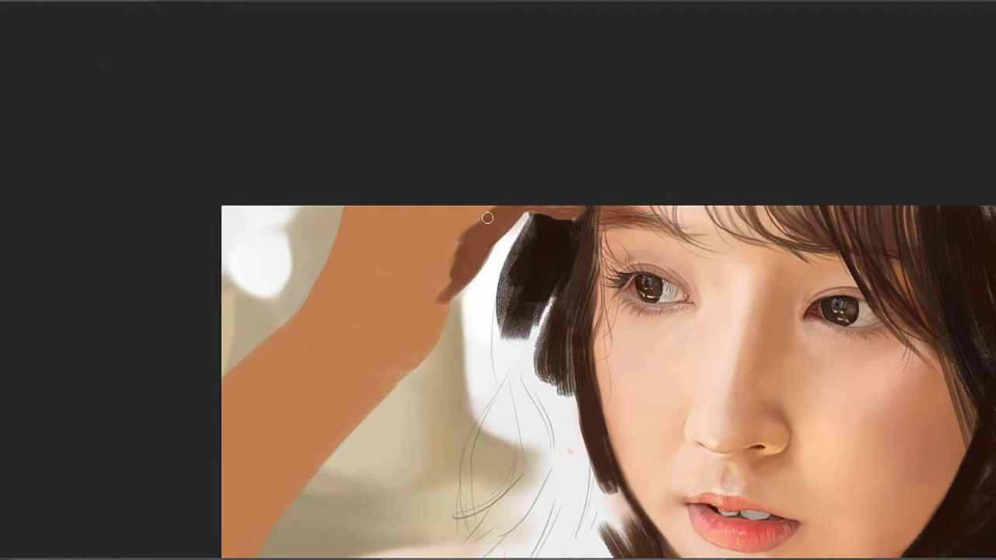
Soften the boundary between the orange wrist and the reddish-brown hand shadow using a larger brush
{"action": "left_click_drag", "start_coordinate": [493, 217], "coordinate": [471, 233]}
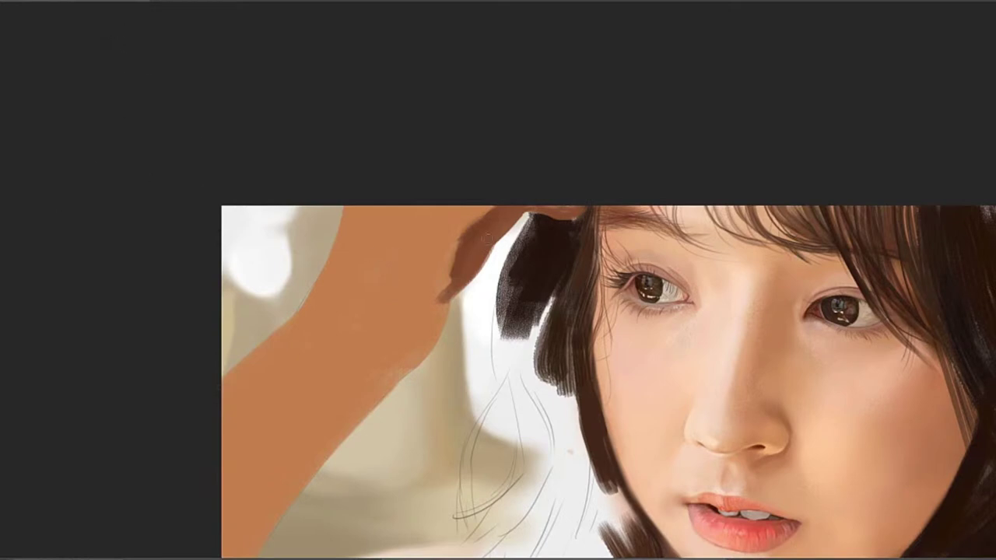
{"action": "key", "text": "]"}
{"action": "key", "text": "]"}
{"action": "key", "text": "]"}
{"action": "left_click_drag", "start_coordinate": [455, 269], "coordinate": [479, 217]}
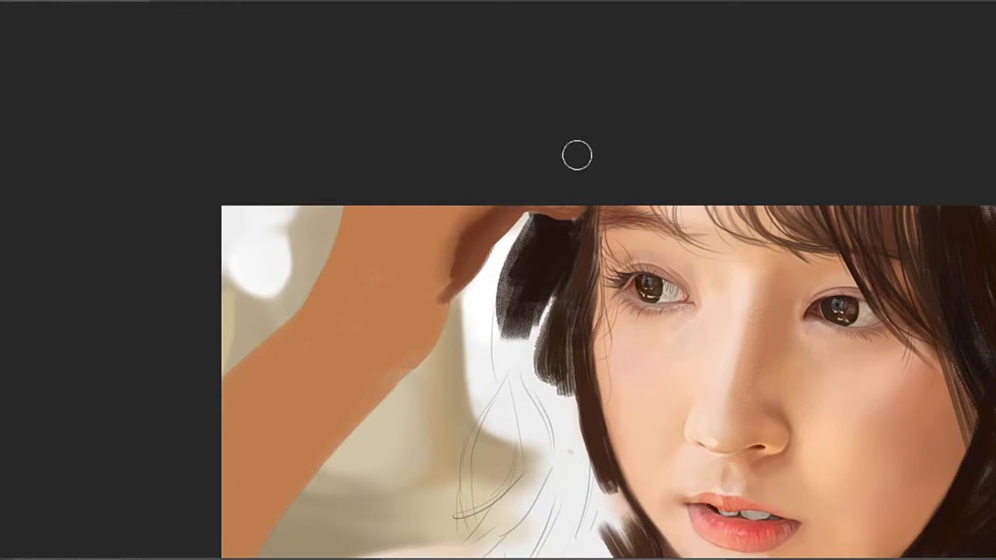
Paint a thin dark crease between the wrist and the shadowed part of the hand using a smaller brush
{"action": "key", "text": "["}
{"action": "key", "text": "["}
{"action": "key", "text": "["}
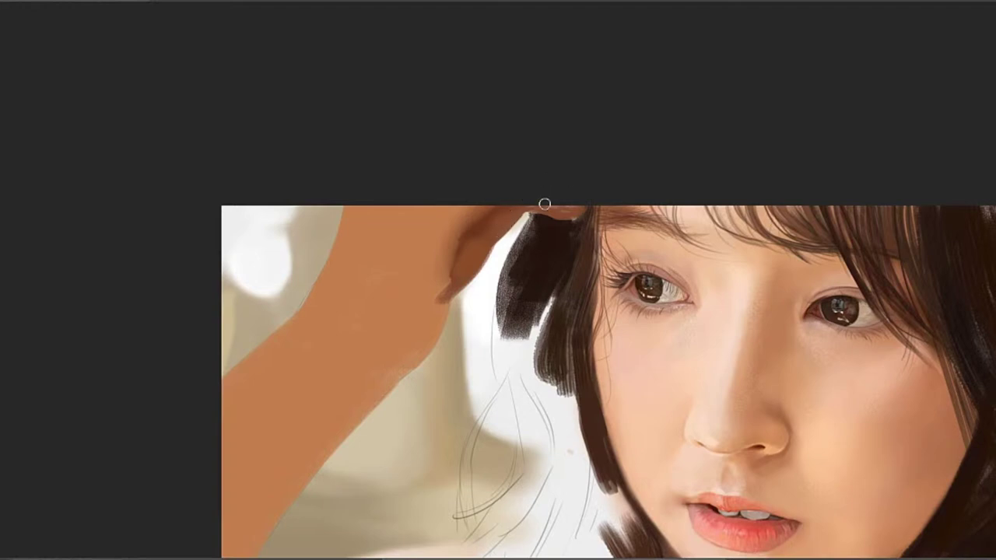
{"action": "left_click", "coordinate": [539, 268], "text": "alt"}
{"action": "key", "text": "ctrl+z"}
{"action": "left_click_drag", "start_coordinate": [451, 312], "coordinate": [455, 251]}
{"action": "key", "text": "ctrl+z"}
{"action": "key", "text": "ctrl+z"}
{"action": "left_click_drag", "start_coordinate": [448, 311], "coordinate": [457, 254]}
{"action": "key", "text": "ctrl+z"}
{"action": "key", "text": "ctrl+z"}
{"action": "left_click_drag", "start_coordinate": [464, 243], "coordinate": [491, 208]}
Shade the wrist's inner edge below the crease with brown skin tones and sample the crease's dark reddish brown
{"action": "left_click", "coordinate": [577, 211]}
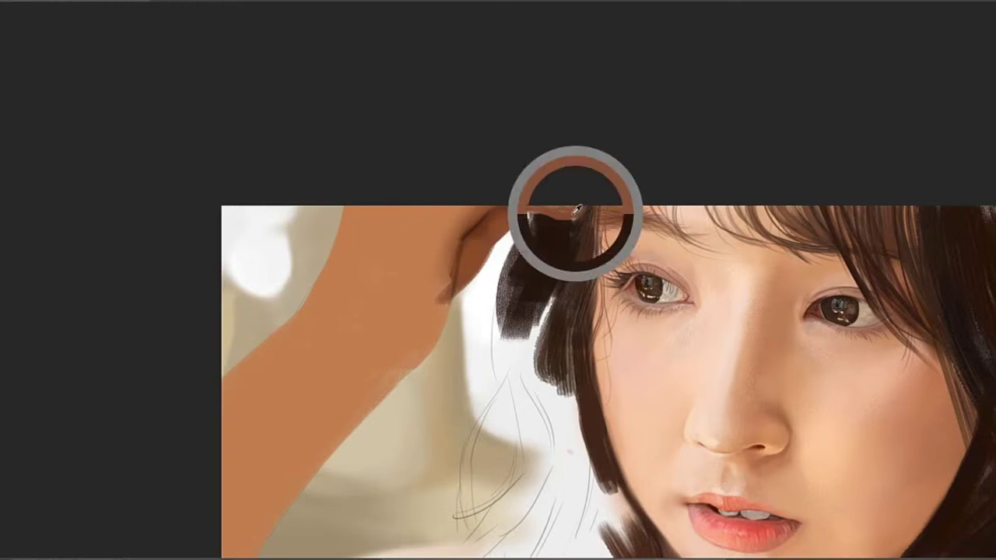
{"action": "left_click", "coordinate": [434, 265]}
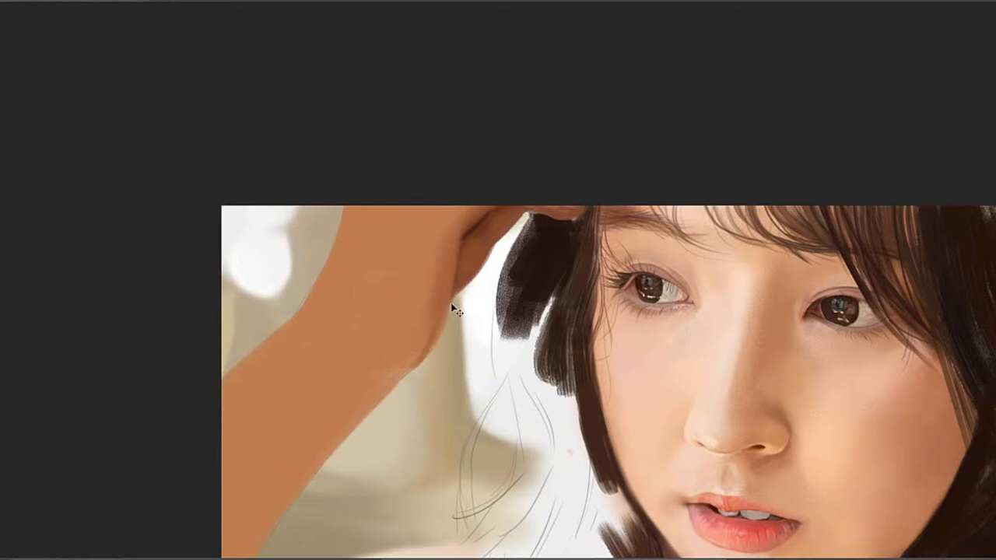
{"action": "left_click", "coordinate": [469, 241], "text": "alt"}
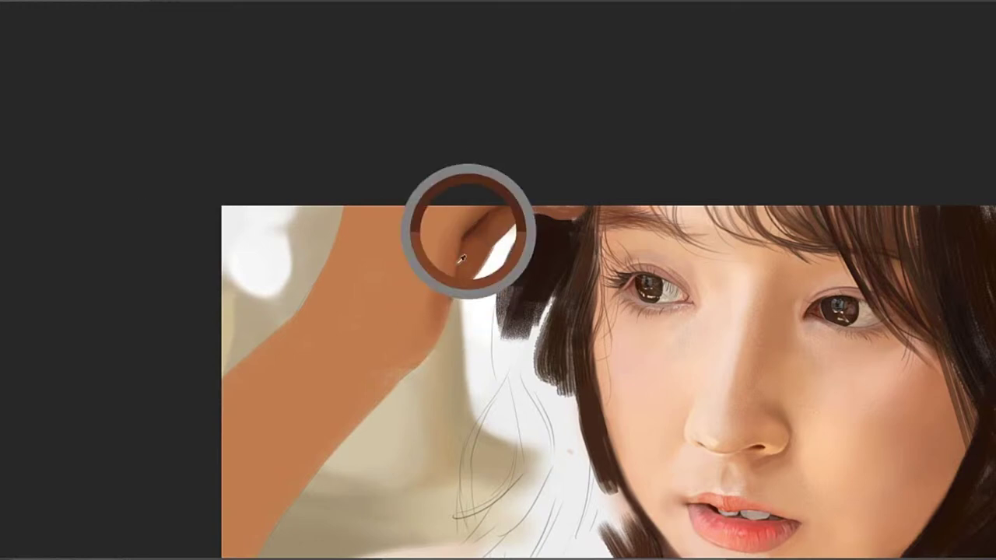
{"action": "key", "text": "ctrl+z"}
{"action": "left_click_drag", "start_coordinate": [420, 359], "coordinate": [453, 295]}
{"action": "key", "text": "ctrl+z"}
{"action": "key", "text": "ctrl+z"}
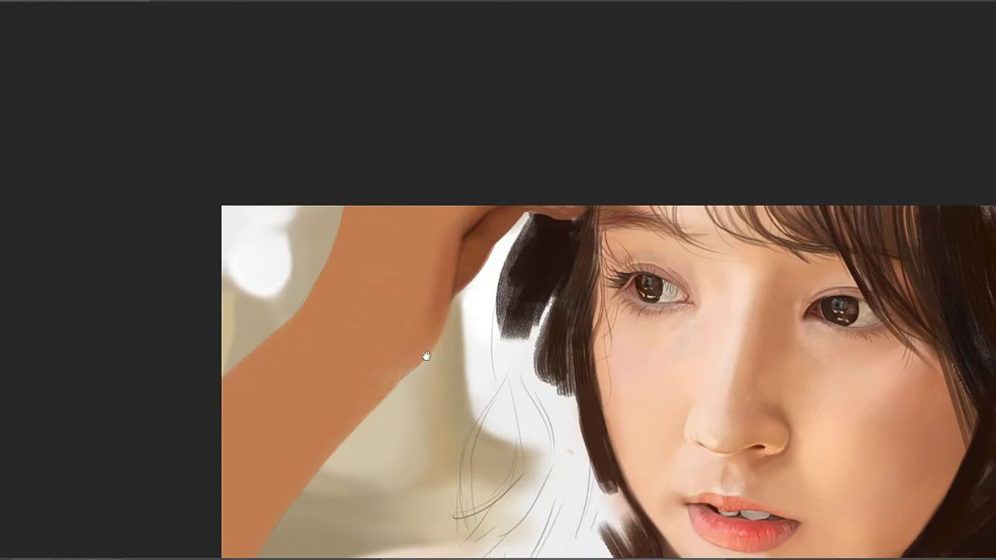
{"action": "left_click_drag", "start_coordinate": [399, 384], "coordinate": [442, 335]}
{"action": "key", "text": "ctrl+z"}
{"action": "key", "text": "ctrl+z"}
Line the underside of the wrist with a thin dark reddish-brown edge and blend it into the skin tone
{"action": "mouse_move", "coordinate": [390, 385]}
{"action": "left_mouse_down"}
{"action": "mouse_move", "coordinate": [451, 319]}
{"action": "mouse_move", "coordinate": [428, 354]}
{"action": "mouse_move", "coordinate": [453, 275]}
{"action": "left_mouse_up"}
{"action": "key", "text": "ctrl+z"}
{"action": "left_click_drag", "start_coordinate": [433, 349], "coordinate": [450, 302]}
{"action": "left_click_drag", "start_coordinate": [432, 348], "coordinate": [459, 283]}
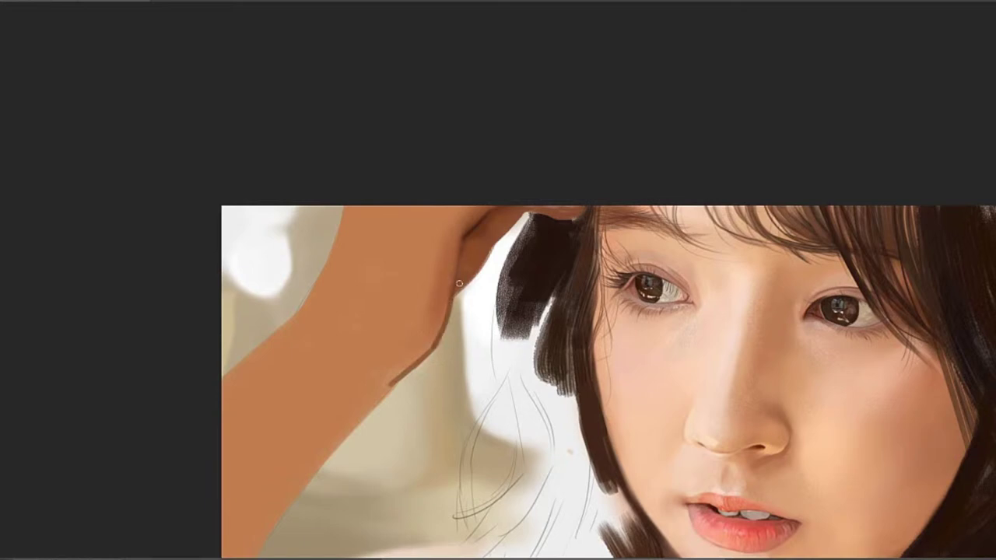
{"action": "left_click", "coordinate": [437, 328], "text": "alt"}
{"action": "left_click_drag", "start_coordinate": [380, 387], "coordinate": [469, 285]}
Continue the dark reddish-brown edge from the wrist down along the underside of the forearm
{"action": "left_click_drag", "start_coordinate": [428, 348], "coordinate": [487, 260]}
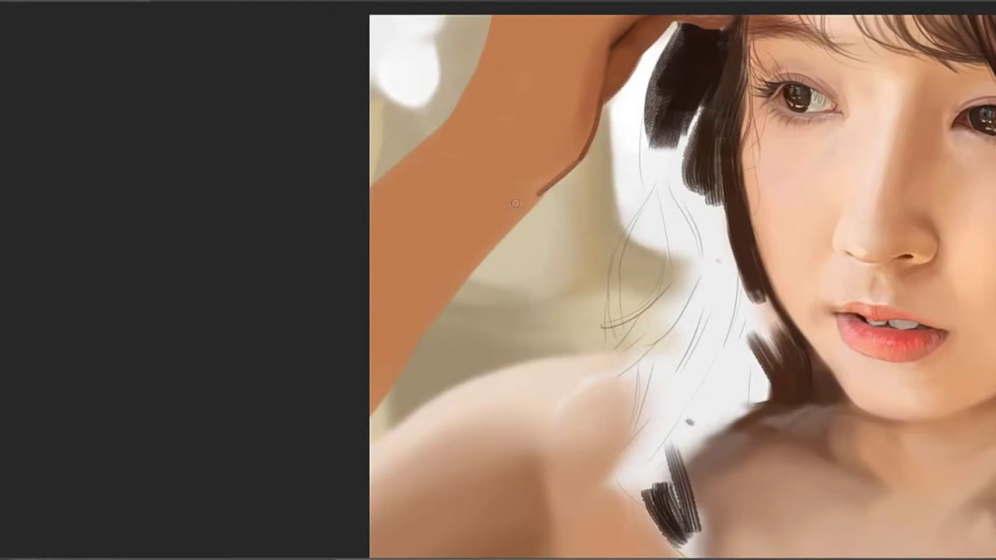
{"action": "left_click_drag", "start_coordinate": [547, 190], "coordinate": [471, 270]}
{"action": "key", "text": "ctrl+z"}
{"action": "key", "text": "ctrl+z"}
{"action": "left_click_drag", "start_coordinate": [546, 190], "coordinate": [456, 285]}
{"action": "mouse_move", "coordinate": [510, 218]}
{"action": "left_mouse_down"}
{"action": "mouse_move", "coordinate": [462, 270]}
{"action": "mouse_move", "coordinate": [532, 196]}
{"action": "mouse_move", "coordinate": [458, 284]}
{"action": "mouse_move", "coordinate": [494, 268]}
{"action": "left_mouse_up"}
{"action": "left_click_drag", "start_coordinate": [566, 190], "coordinate": [528, 262]}
Paint a light pinkish highlight along the upper edge of the forearm, from the canvas edge to the wrist bend
{"action": "scroll", "coordinate": [481, 233], "scroll_direction": "up", "scroll_amount": 2}
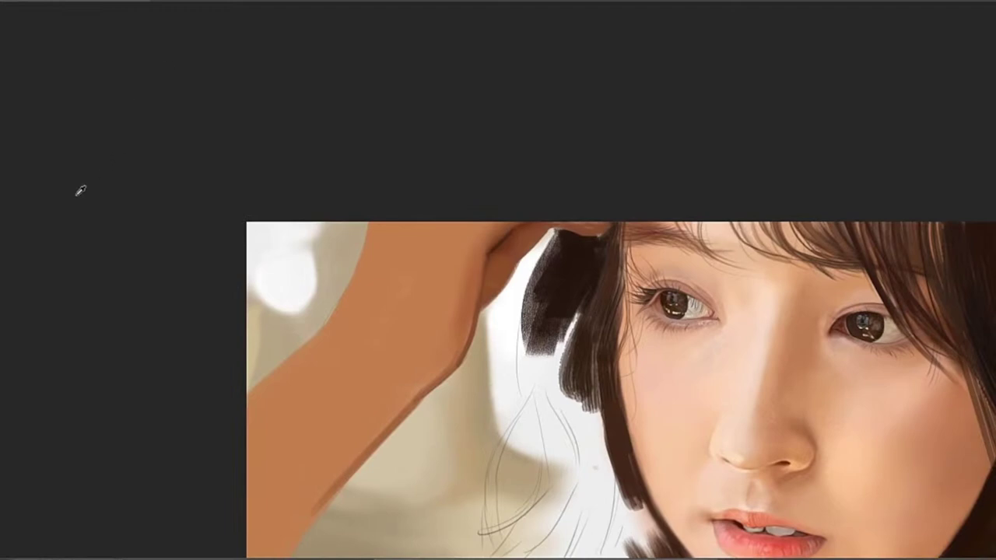
{"action": "scroll", "coordinate": [423, 256], "scroll_direction": "down", "scroll_amount": 3}
{"action": "scroll", "coordinate": [422, 256], "scroll_direction": "left", "scroll_amount": 4}
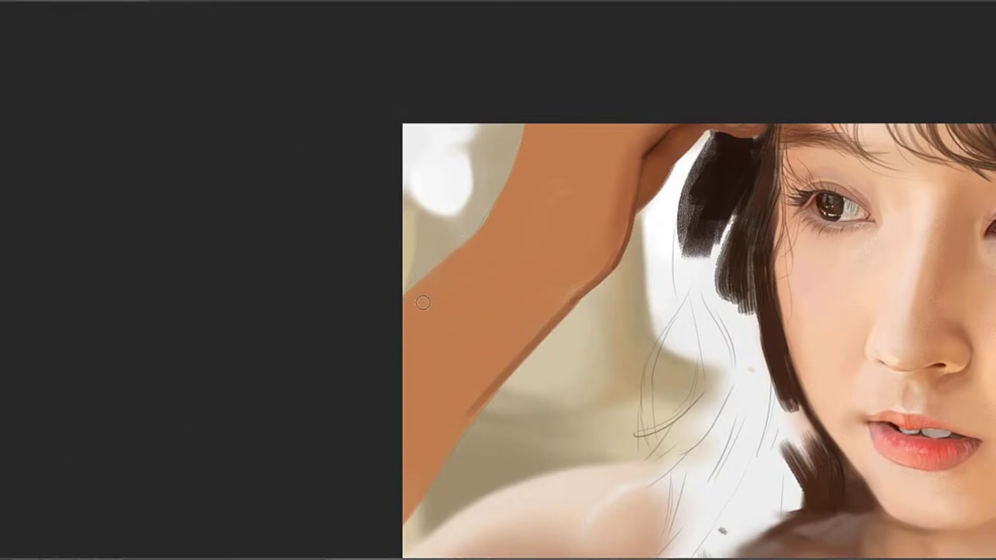
{"action": "key", "text": "ctrl+z"}
{"action": "left_click_drag", "start_coordinate": [406, 305], "coordinate": [490, 227]}
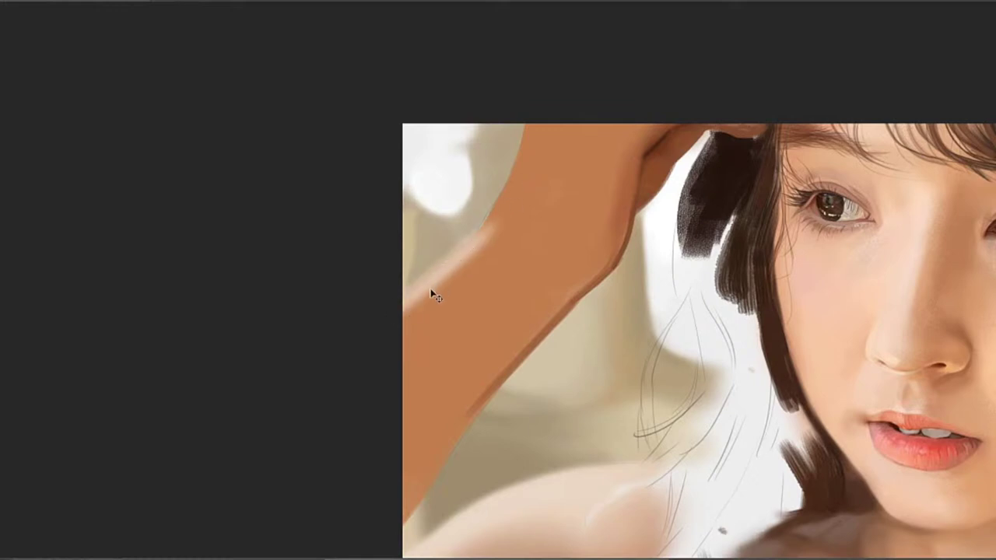
{"action": "key", "text": "ctrl+z"}
{"action": "left_click_drag", "start_coordinate": [406, 306], "coordinate": [482, 238]}
{"action": "mouse_move", "coordinate": [395, 324]}
{"action": "left_mouse_down"}
{"action": "mouse_move", "coordinate": [492, 233]}
{"action": "mouse_move", "coordinate": [466, 263]}
{"action": "mouse_move", "coordinate": [465, 286]}
{"action": "mouse_move", "coordinate": [480, 277]}
{"action": "mouse_move", "coordinate": [414, 345]}
{"action": "left_mouse_up"}
{"action": "key", "text": "ctrl+z"}
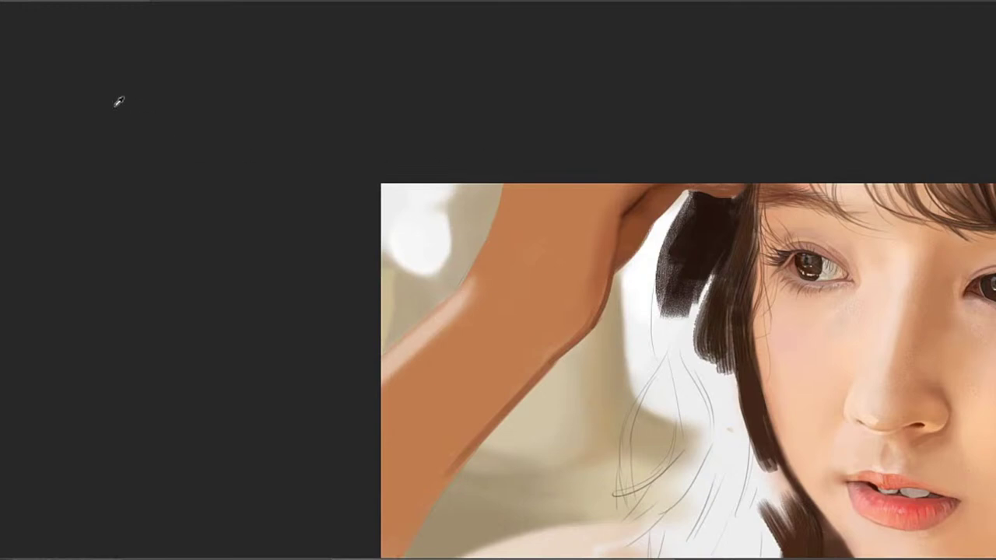
Continue the light pinkish highlight along the outer edge of the wrist up to the upper canvas edge
{"action": "left_click_drag", "start_coordinate": [513, 180], "coordinate": [467, 284]}
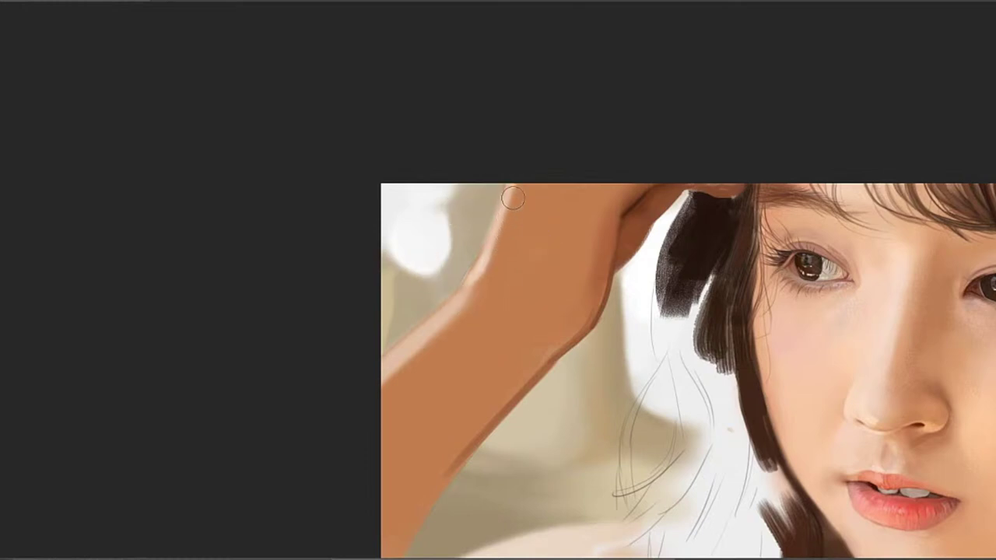
{"action": "mouse_move", "coordinate": [511, 193]}
{"action": "left_mouse_down"}
{"action": "mouse_move", "coordinate": [472, 288]}
{"action": "mouse_move", "coordinate": [506, 238]}
{"action": "left_mouse_up"}
{"action": "key", "text": "ctrl+z"}
{"action": "left_click_drag", "start_coordinate": [499, 277], "coordinate": [539, 168]}
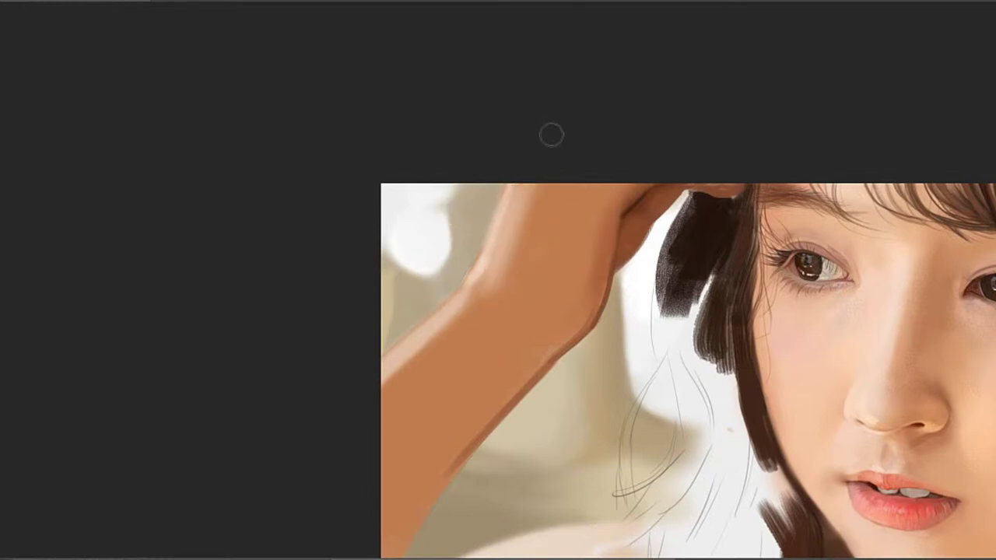
{"action": "mouse_move", "coordinate": [476, 269]}
{"action": "left_mouse_down"}
{"action": "mouse_move", "coordinate": [478, 233]}
{"action": "mouse_move", "coordinate": [502, 228]}
{"action": "left_mouse_up"}
Paint a broad light pinkish patch across the outer bend of the wrist, using a smaller brush
{"action": "key", "text": "bracketleft"}
{"action": "key", "text": "bracketleft"}
{"action": "key", "text": "bracketleft"}
{"action": "key", "text": "bracketleft"}
{"action": "key", "text": "bracketleft"}
{"action": "key", "text": "bracketleft"}
{"action": "key", "text": "bracketleft"}
{"action": "key", "text": "bracketleft"}
{"action": "left_click_drag", "start_coordinate": [500, 269], "coordinate": [467, 331]}
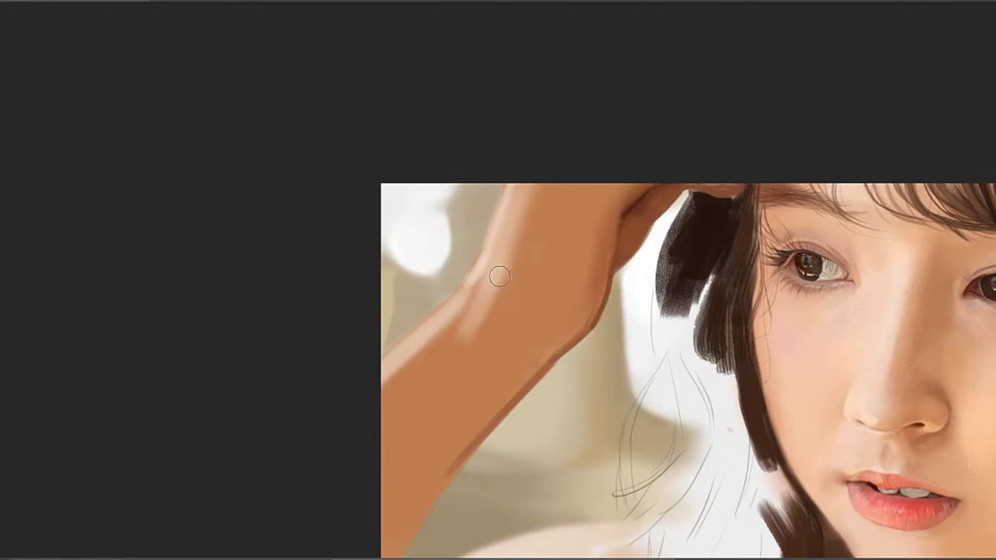
{"action": "key", "text": "ctrl+z"}
{"action": "mouse_move", "coordinate": [496, 280]}
{"action": "left_mouse_down"}
{"action": "mouse_move", "coordinate": [472, 322]}
{"action": "mouse_move", "coordinate": [513, 255]}
{"action": "left_mouse_up"}
Add a soft light vertical highlight on the inner wrist and carry it down to the heel of the hand
{"action": "left_click", "coordinate": [496, 278], "text": "alt"}
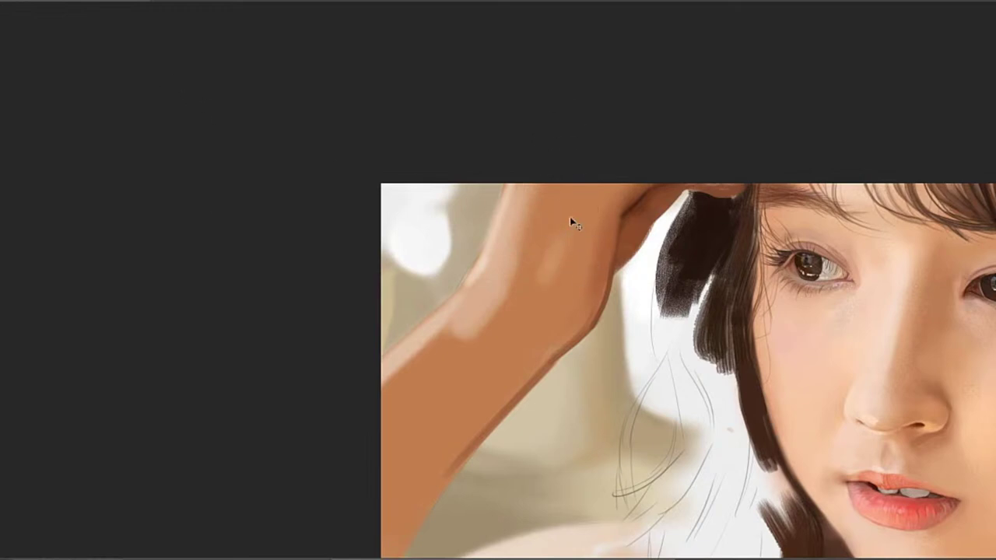
{"action": "mouse_move", "coordinate": [577, 234]}
{"action": "left_mouse_down"}
{"action": "mouse_move", "coordinate": [573, 284]}
{"action": "mouse_move", "coordinate": [575, 240]}
{"action": "mouse_move", "coordinate": [571, 275]}
{"action": "left_mouse_up"}
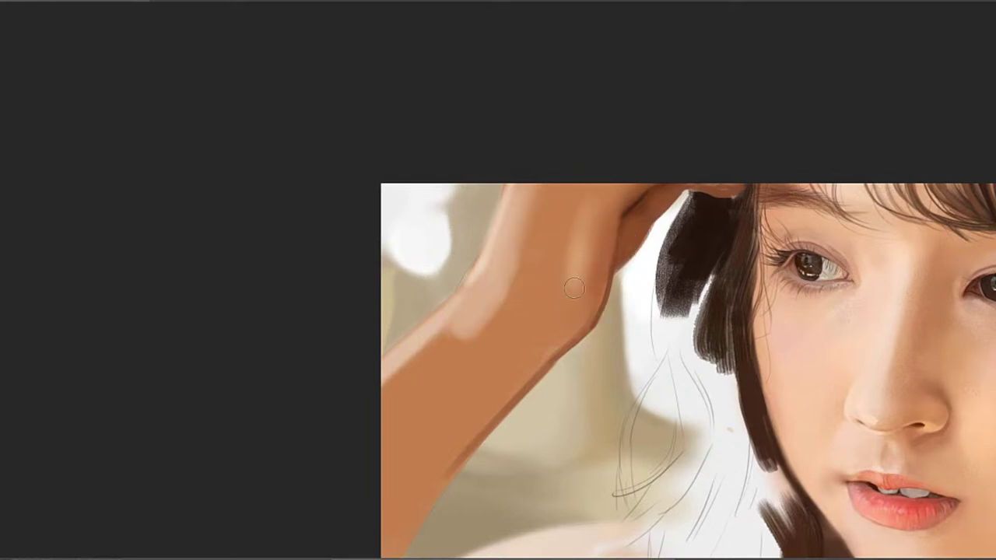
{"action": "mouse_move", "coordinate": [580, 296]}
{"action": "left_mouse_down"}
{"action": "mouse_move", "coordinate": [592, 202]}
{"action": "mouse_move", "coordinate": [576, 298]}
{"action": "mouse_move", "coordinate": [572, 285]}
{"action": "mouse_move", "coordinate": [584, 191]}
{"action": "mouse_move", "coordinate": [601, 226]}
{"action": "mouse_move", "coordinate": [581, 262]}
{"action": "mouse_move", "coordinate": [587, 290]}
{"action": "left_mouse_up"}
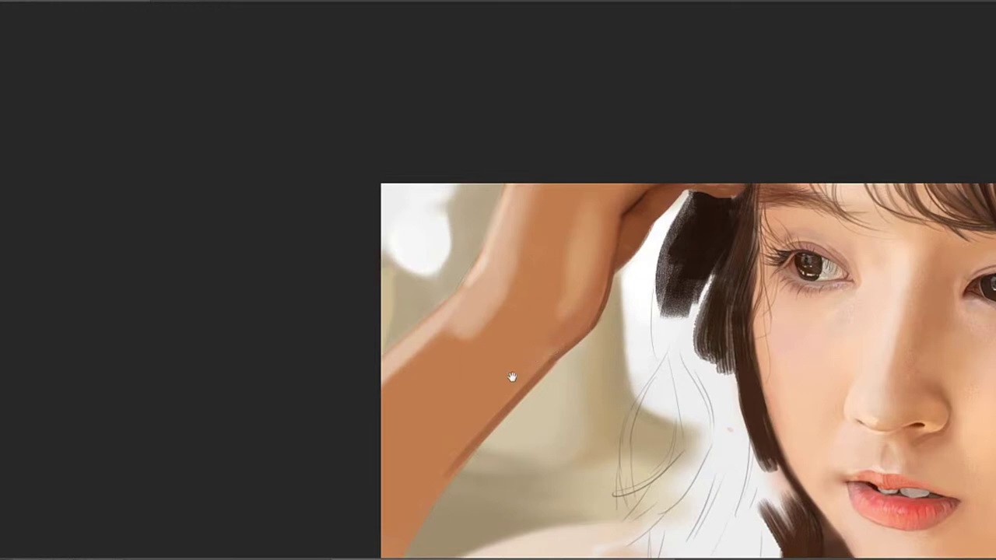
Paint a light peach patch on the forearm just below the wrist, near its dark lower edge
{"action": "left_click_drag", "start_coordinate": [512, 377], "coordinate": [601, 270]}
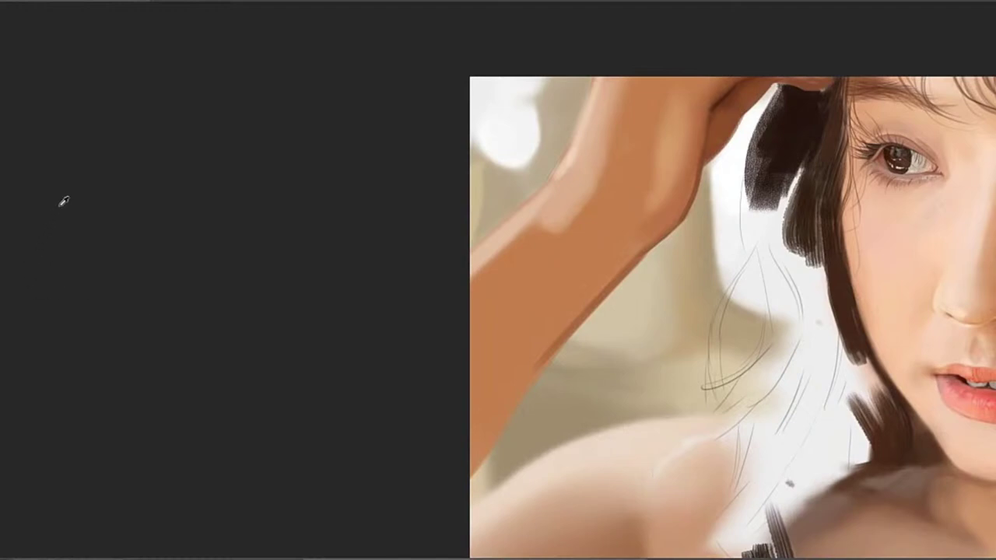
{"action": "mouse_move", "coordinate": [577, 229]}
{"action": "left_mouse_down"}
{"action": "mouse_move", "coordinate": [600, 252]}
{"action": "mouse_move", "coordinate": [596, 266]}
{"action": "mouse_move", "coordinate": [571, 254]}
{"action": "mouse_move", "coordinate": [566, 269]}
{"action": "mouse_move", "coordinate": [592, 228]}
{"action": "mouse_move", "coordinate": [624, 246]}
{"action": "mouse_move", "coordinate": [625, 219]}
{"action": "mouse_move", "coordinate": [607, 201]}
{"action": "left_mouse_up"}
{"action": "key", "text": "ctrl+z"}
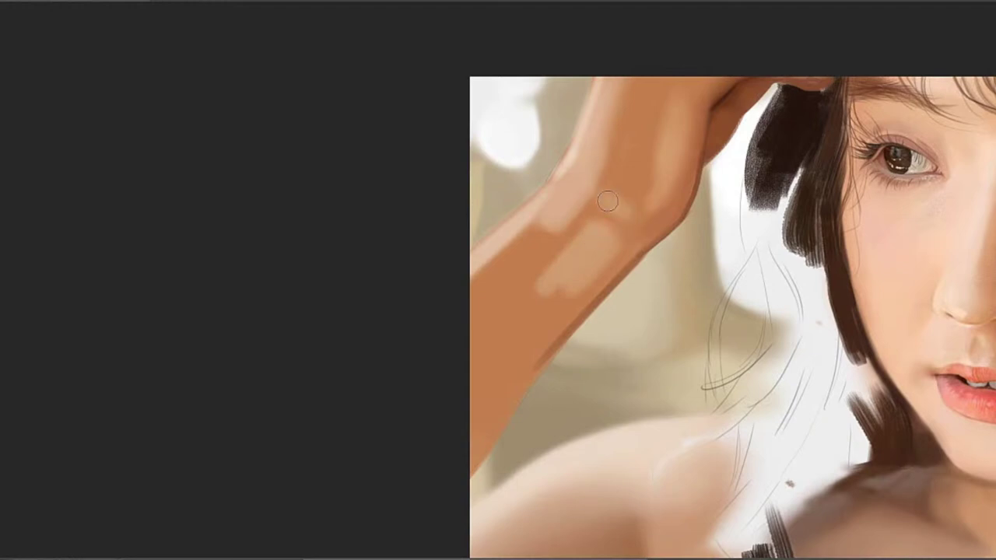
Cover the upper half of the forearm with the sampled light pinkish skin tone down to the canvas edge
{"action": "left_click", "coordinate": [572, 209], "text": "alt"}
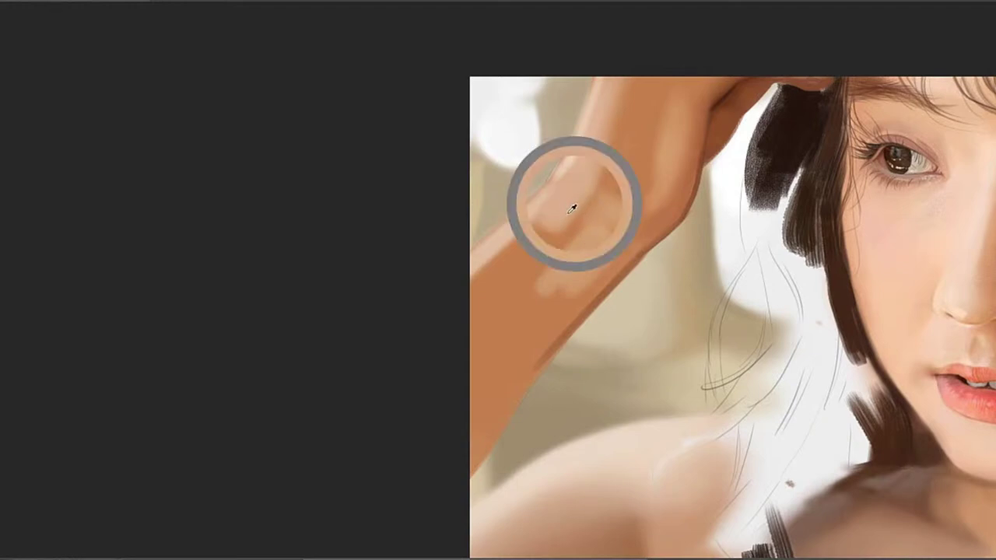
{"action": "left_click_drag", "start_coordinate": [547, 242], "coordinate": [496, 296]}
{"action": "key", "text": "]"}
{"action": "key", "text": "]"}
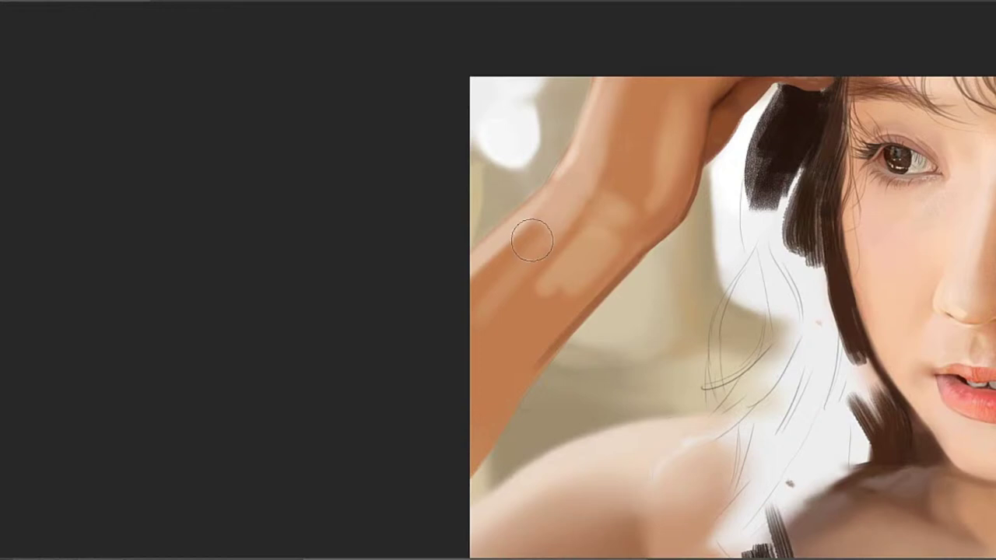
{"action": "key", "text": "]"}
{"action": "mouse_move", "coordinate": [537, 234]}
{"action": "left_mouse_down"}
{"action": "mouse_move", "coordinate": [398, 371]}
{"action": "mouse_move", "coordinate": [477, 308]}
{"action": "mouse_move", "coordinate": [383, 384]}
{"action": "left_mouse_up"}
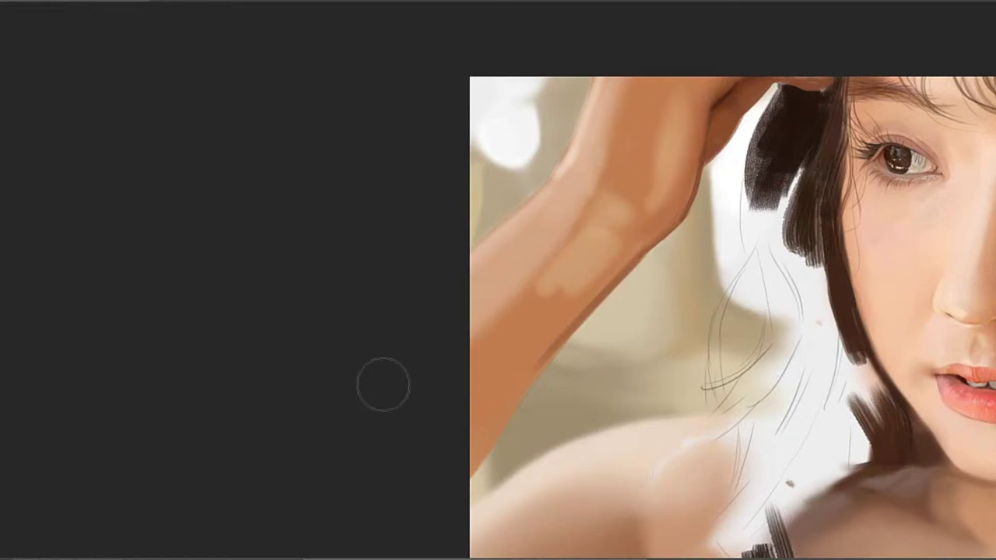
Blend the light patches on the forearm together and fade them smoothly into the orange-brown lower side
{"action": "left_click", "coordinate": [547, 225], "text": "alt"}
{"action": "left_click_drag", "start_coordinate": [570, 232], "coordinate": [522, 291]}
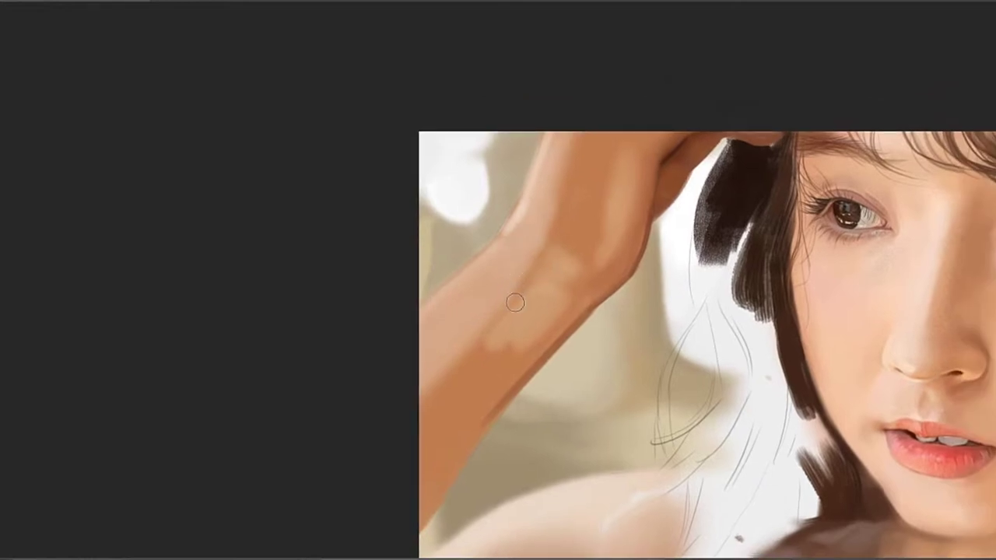
{"action": "left_click_drag", "start_coordinate": [487, 387], "coordinate": [541, 277]}
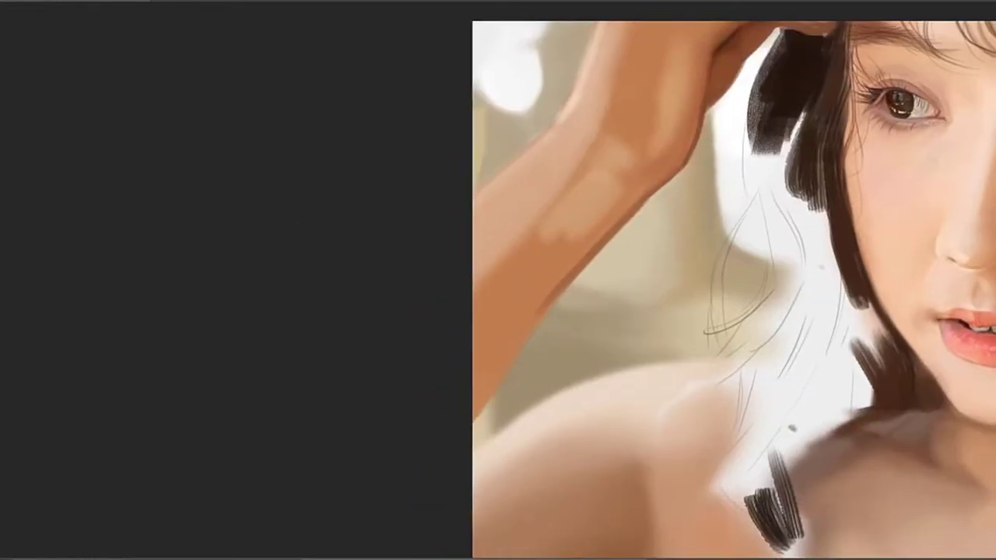
{"action": "key", "text": "bracketright"}
{"action": "key", "text": "bracketright"}
{"action": "key", "text": "bracketright"}
{"action": "left_click_drag", "start_coordinate": [487, 306], "coordinate": [549, 226]}
{"action": "key", "text": "ctrl+z"}
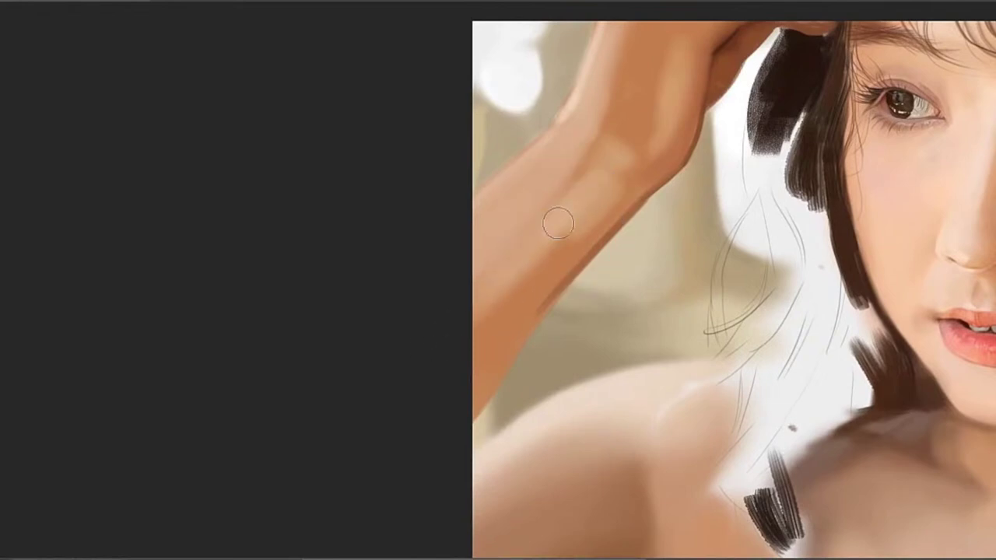
{"action": "left_click", "coordinate": [545, 238], "text": "alt"}
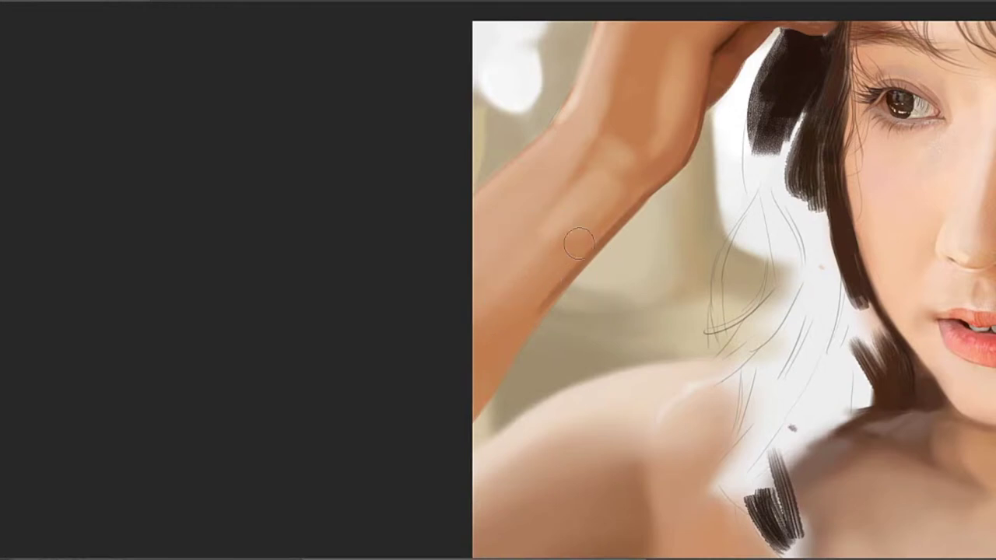
Blend the light tones along the inner wrist and forearm, and soften the palm highlight up to the upper canvas edge
{"action": "left_click_drag", "start_coordinate": [657, 161], "coordinate": [575, 237]}
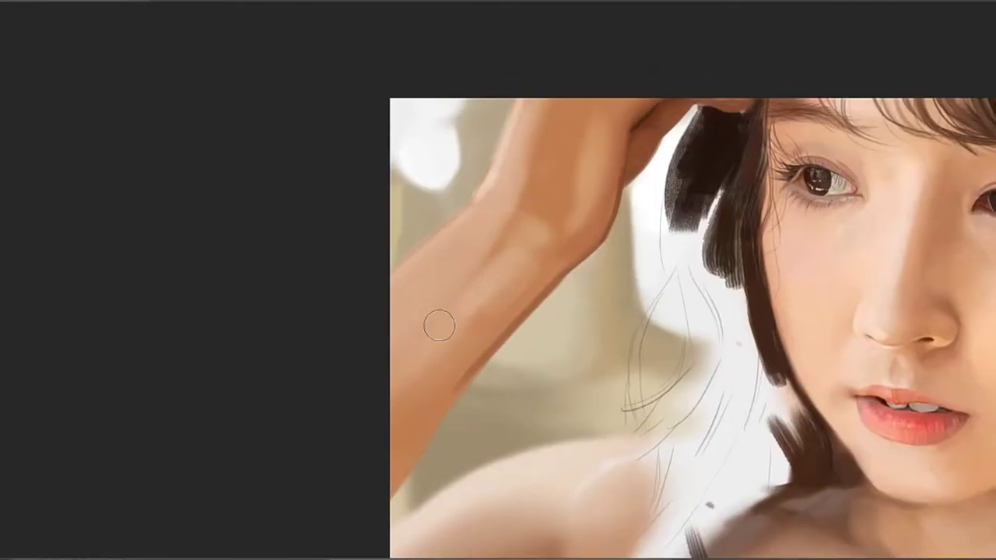
{"action": "left_click_drag", "start_coordinate": [510, 230], "coordinate": [443, 330]}
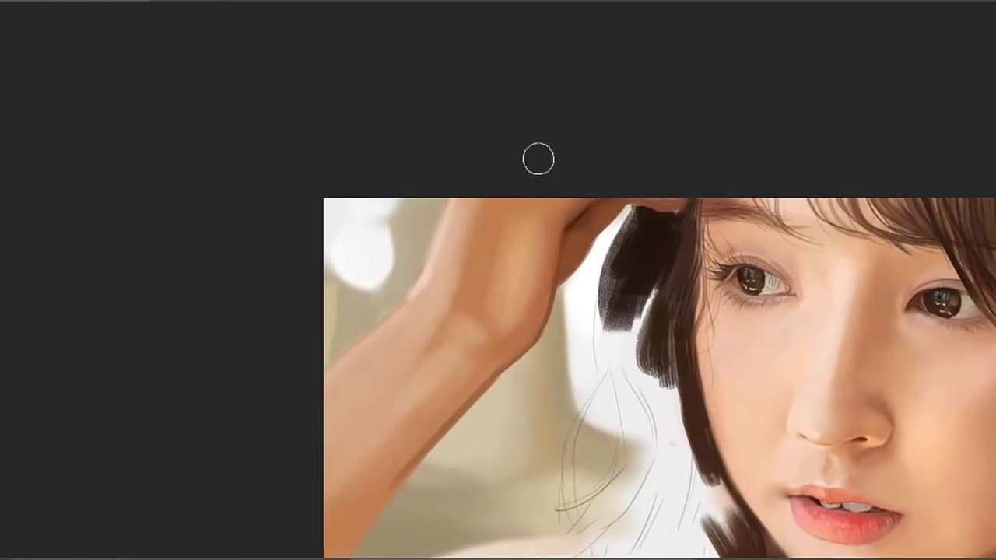
{"action": "key", "text": "ctrl+z"}
{"action": "left_click_drag", "start_coordinate": [513, 287], "coordinate": [518, 215]}
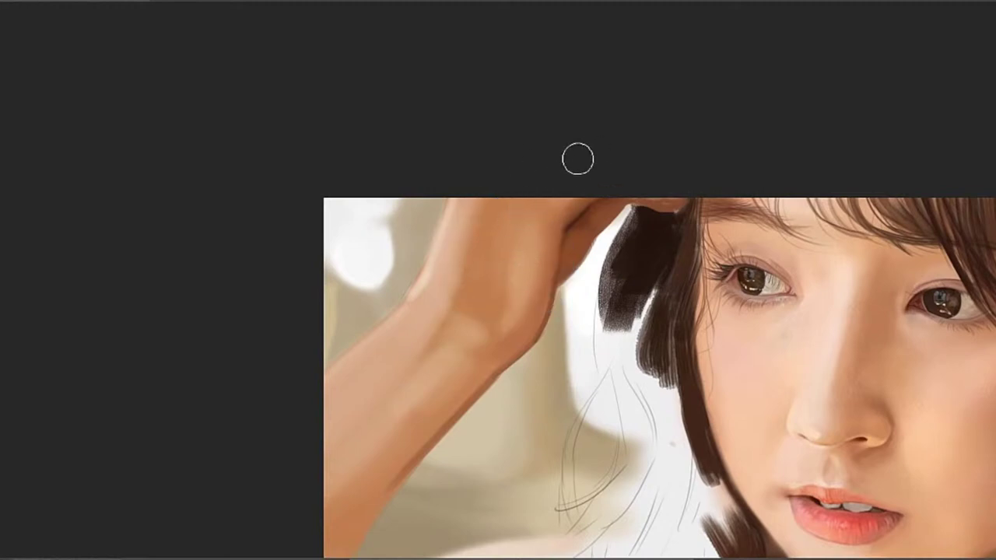
Paint a thin brown crease across the upper palm beside the thumb shadow, using a smaller brush and the sampled shadow color
{"action": "key", "text": "bracketleft"}
{"action": "key", "text": "bracketleft"}
{"action": "left_click", "coordinate": [574, 222], "text": "alt"}
{"action": "left_click_drag", "start_coordinate": [562, 233], "coordinate": [537, 231]}
{"action": "key", "text": "ctrl+z"}
{"action": "key", "text": "ctrl+z"}
{"action": "key", "text": "ctrl+z"}
{"action": "left_click", "coordinate": [568, 223], "text": "alt"}
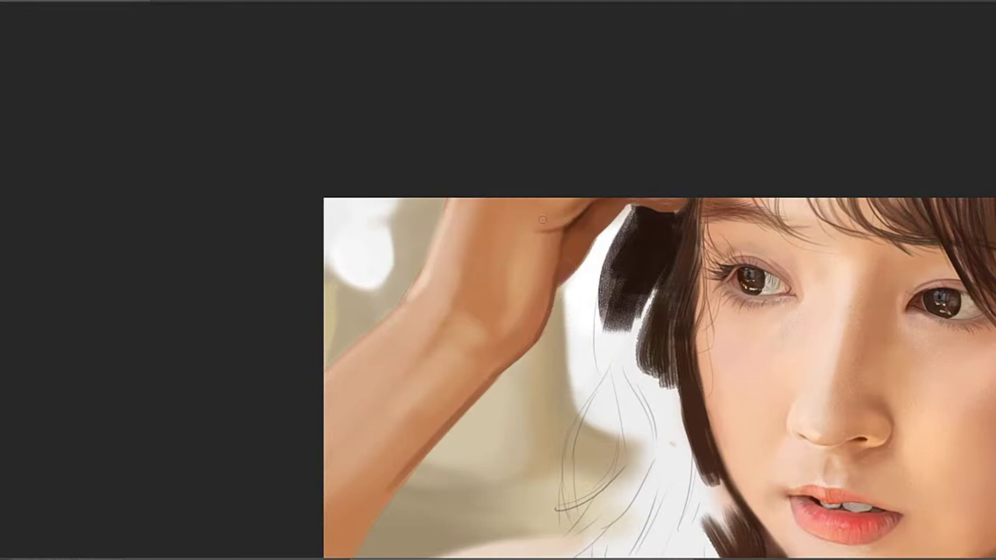
Sample the orange-brown skin tones along the palm's outer edge and below the crease to shade the side of the hand
{"action": "left_click", "coordinate": [545, 298], "text": "alt"}
{"action": "left_click", "coordinate": [546, 305], "text": "alt"}
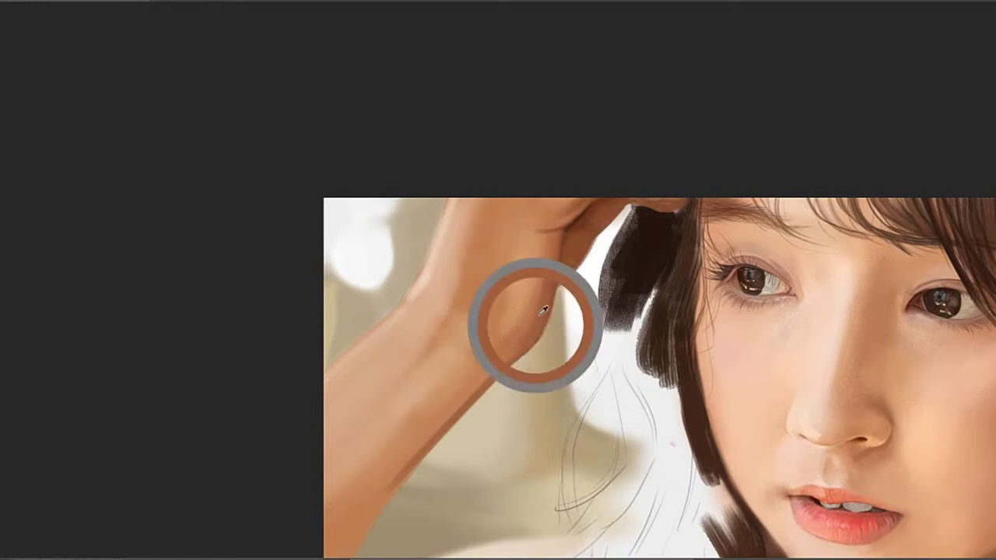
{"action": "left_click", "coordinate": [550, 249], "text": "alt"}
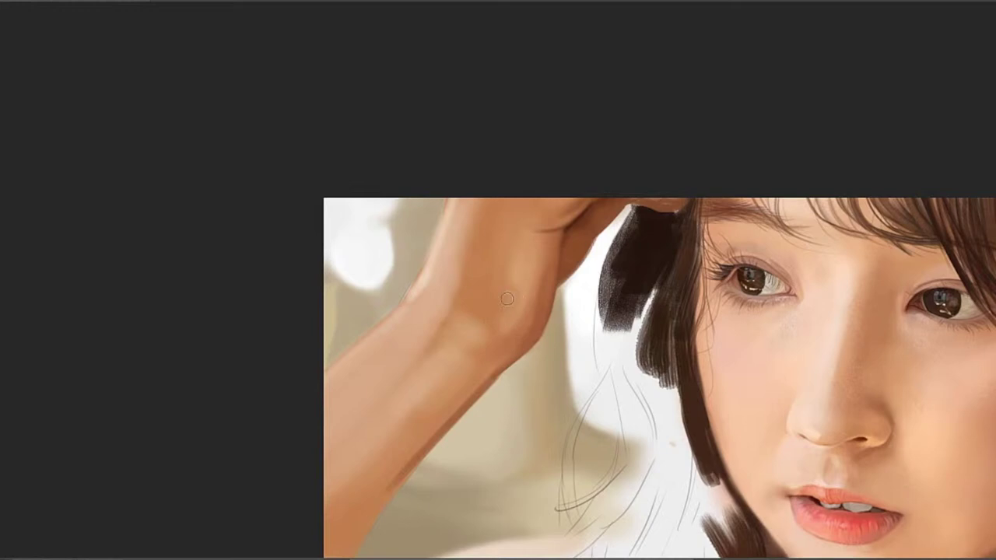
Smooth the shading from the outer wrist up into the hand with skin tones sampled from the wrist
{"action": "left_click", "coordinate": [515, 331], "text": "alt"}
{"action": "left_click", "coordinate": [507, 327], "text": "alt"}
{"action": "left_click", "coordinate": [515, 317], "text": "alt"}
{"action": "mouse_move", "coordinate": [520, 305]}
{"action": "left_mouse_down"}
{"action": "mouse_move", "coordinate": [519, 213]}
{"action": "mouse_move", "coordinate": [506, 294]}
{"action": "mouse_move", "coordinate": [506, 265]}
{"action": "left_mouse_up"}
Paint light skin-tone highlight strokes along the back of the hand and down the forearm with a larger brush
{"action": "key", "text": "bracketright"}
{"action": "key", "text": "bracketright"}
{"action": "key", "text": "bracketright"}
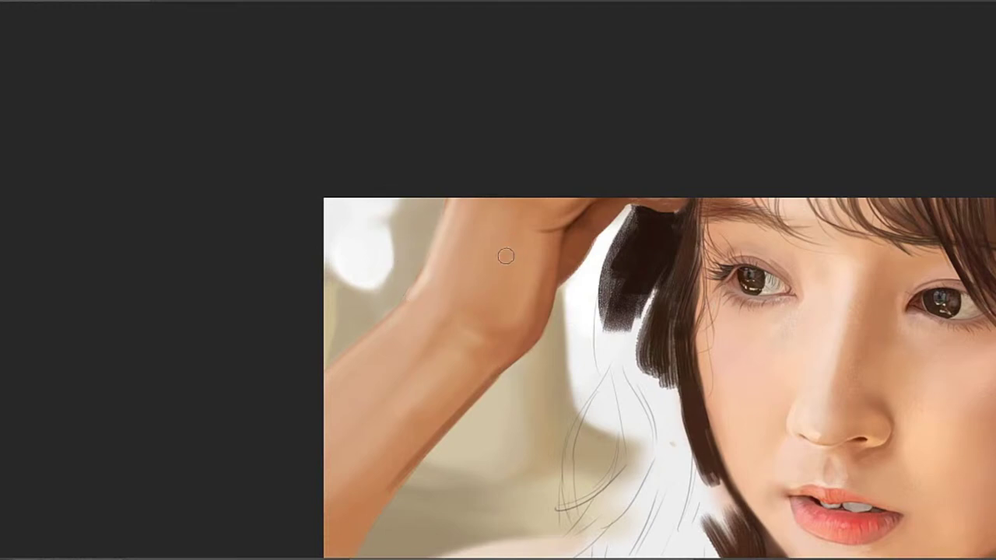
{"action": "mouse_move", "coordinate": [465, 286]}
{"action": "left_mouse_down"}
{"action": "mouse_move", "coordinate": [491, 266]}
{"action": "mouse_move", "coordinate": [483, 248]}
{"action": "mouse_move", "coordinate": [499, 204]}
{"action": "left_mouse_up"}
{"action": "key", "text": "ctrl+z"}
{"action": "key", "text": "ctrl+z"}
{"action": "left_click", "coordinate": [461, 285]}
{"action": "mouse_move", "coordinate": [484, 246]}
{"action": "left_mouse_down"}
{"action": "mouse_move", "coordinate": [513, 191]}
{"action": "mouse_move", "coordinate": [528, 192]}
{"action": "mouse_move", "coordinate": [515, 184]}
{"action": "mouse_move", "coordinate": [472, 283]}
{"action": "left_mouse_up"}
{"action": "left_click_drag", "start_coordinate": [495, 196], "coordinate": [484, 225]}
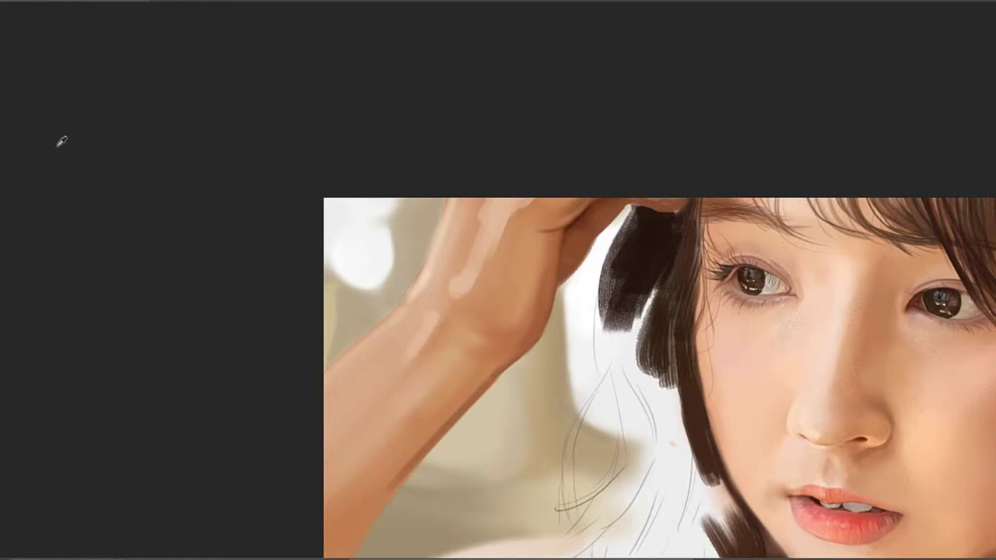
{"action": "mouse_move", "coordinate": [436, 325]}
{"action": "left_mouse_down"}
{"action": "mouse_move", "coordinate": [421, 351]}
{"action": "mouse_move", "coordinate": [441, 320]}
{"action": "mouse_move", "coordinate": [335, 419]}
{"action": "mouse_move", "coordinate": [407, 358]}
{"action": "mouse_move", "coordinate": [332, 410]}
{"action": "left_mouse_up"}
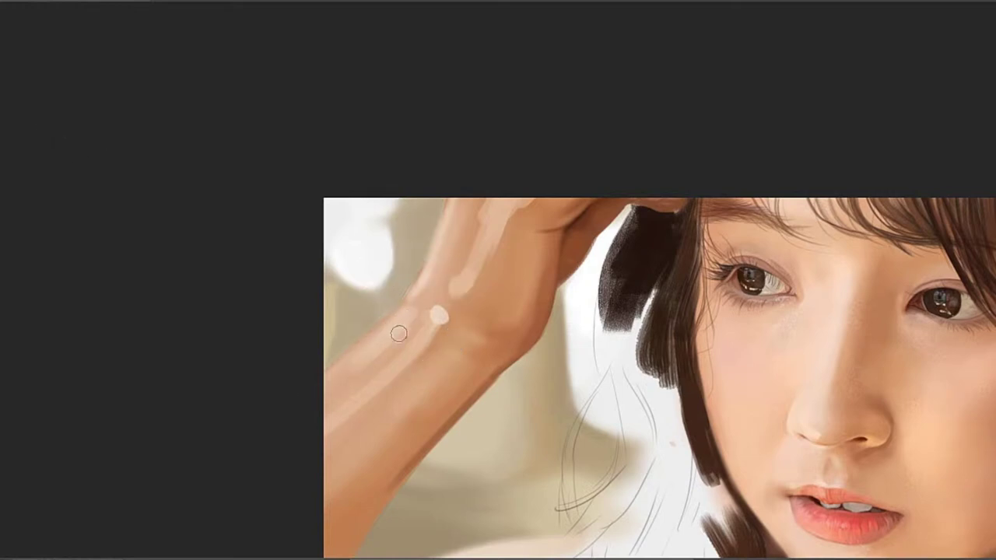
Blend the highlights on the forearm's upper side and the back of the hand with skin tones sampled nearby
{"action": "left_click", "coordinate": [374, 340], "text": "alt"}
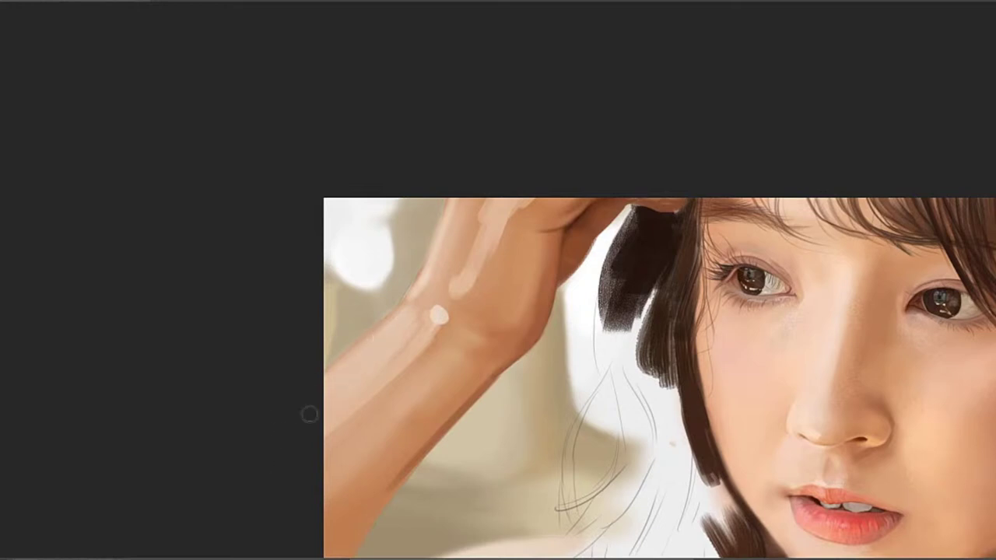
{"action": "left_click", "coordinate": [443, 256], "text": "alt"}
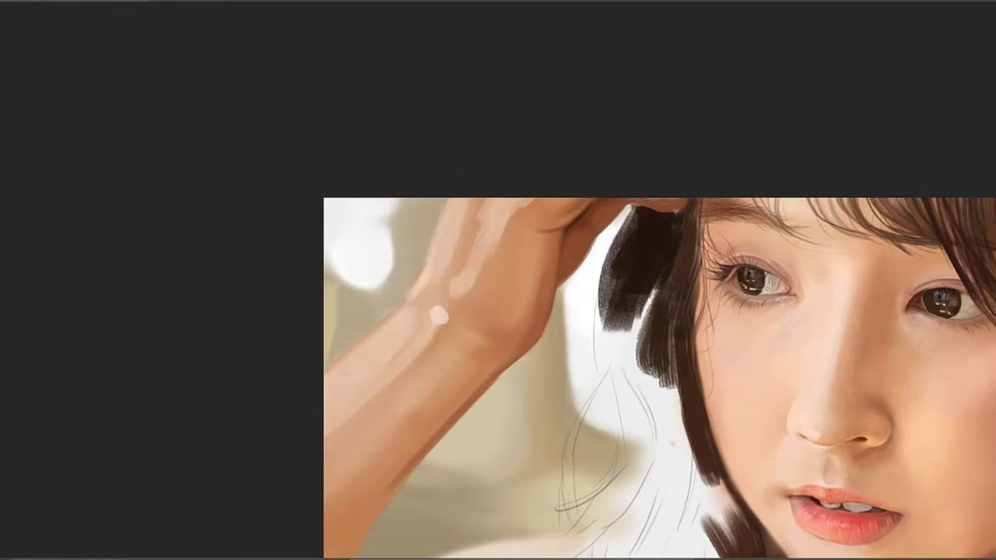
{"action": "left_click_drag", "start_coordinate": [473, 221], "coordinate": [462, 262]}
{"action": "left_click", "coordinate": [459, 262], "text": "alt"}
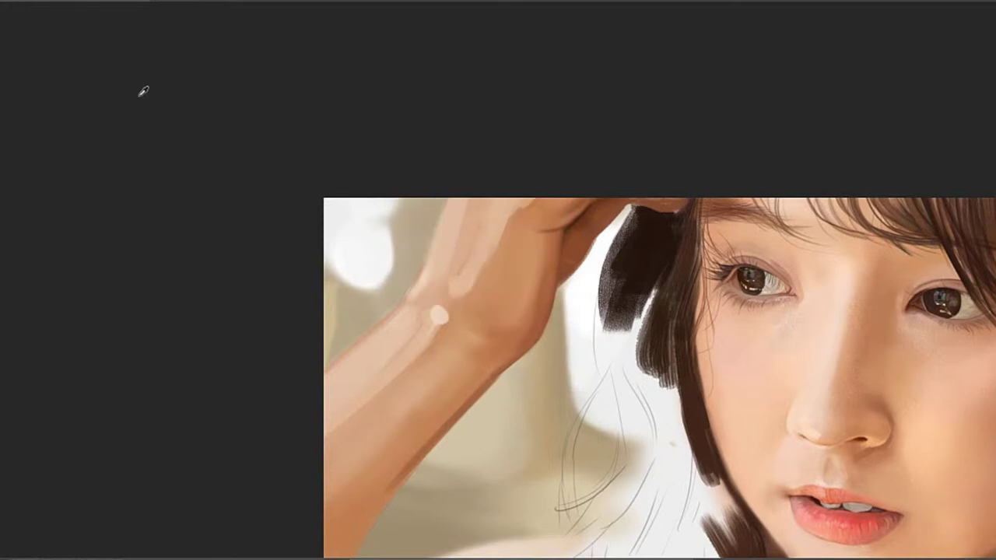
{"action": "mouse_move", "coordinate": [488, 254]}
{"action": "left_mouse_down"}
{"action": "mouse_move", "coordinate": [469, 277]}
{"action": "mouse_move", "coordinate": [499, 203]}
{"action": "left_mouse_up"}
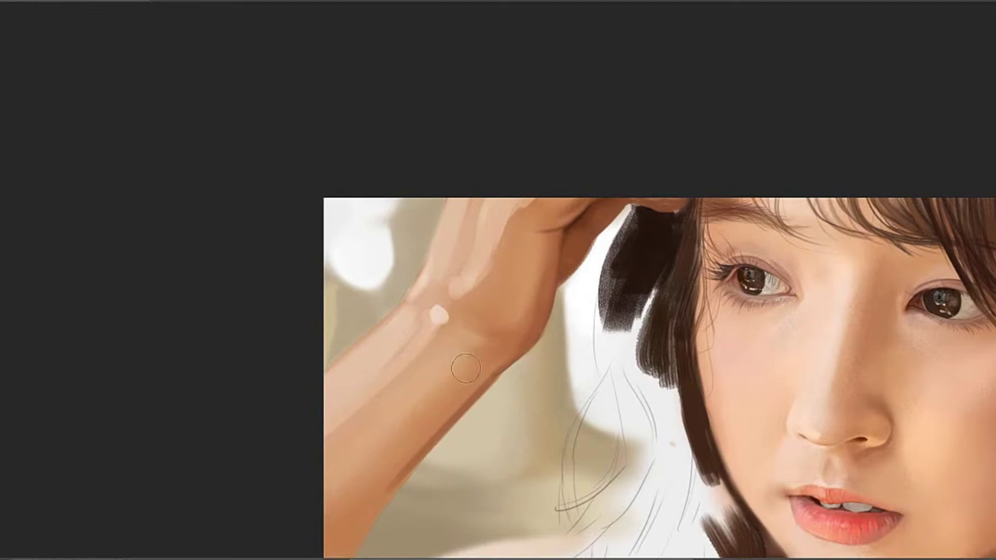
Smooth the tonal transitions between the wrist and forearm with a sampled skin tone, varying the brush size
{"action": "mouse_move", "coordinate": [362, 422]}
{"action": "left_mouse_down"}
{"action": "mouse_move", "coordinate": [378, 371]}
{"action": "mouse_move", "coordinate": [379, 320]}
{"action": "left_mouse_up"}
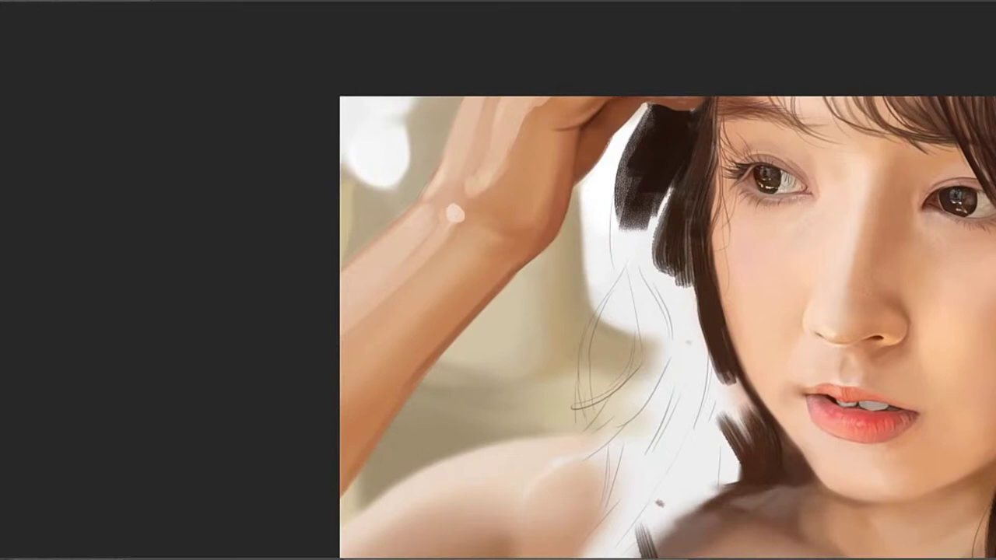
{"action": "left_click_drag", "start_coordinate": [465, 317], "coordinate": [407, 395]}
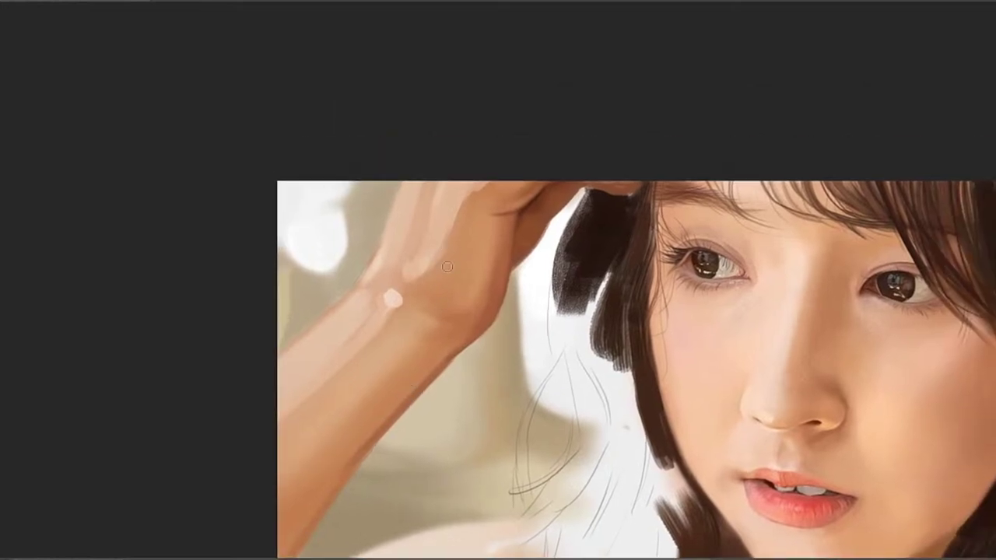
{"action": "left_click", "coordinate": [429, 324], "text": "alt"}
{"action": "mouse_move", "coordinate": [414, 335]}
{"action": "left_mouse_down"}
{"action": "mouse_move", "coordinate": [446, 324]}
{"action": "mouse_move", "coordinate": [437, 321]}
{"action": "left_mouse_up"}
{"action": "key", "text": "]"}
{"action": "key", "text": "]"}
{"action": "key", "text": "]"}
{"action": "key", "text": "]"}
{"action": "key", "text": "["}
{"action": "key", "text": "["}
{"action": "key", "text": "["}
{"action": "key", "text": "["}
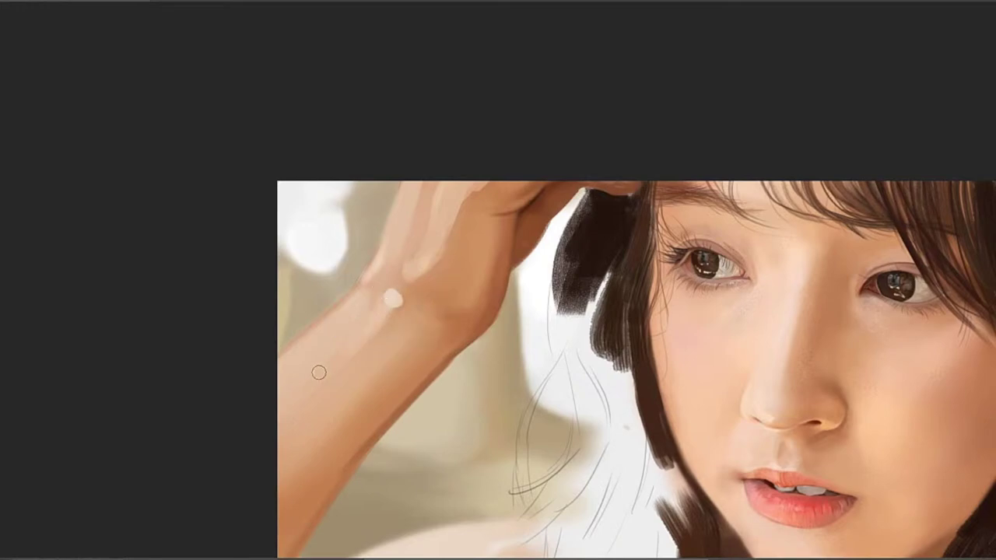
Soften the bright spot on the wrist bone and blend the light streaks on the back of the hand with sampled tones
{"action": "left_click", "coordinate": [400, 296], "text": "alt"}
{"action": "left_click_drag", "start_coordinate": [393, 296], "coordinate": [403, 285]}
{"action": "left_click", "coordinate": [419, 292], "text": "alt"}
{"action": "left_click_drag", "start_coordinate": [417, 289], "coordinate": [426, 278]}
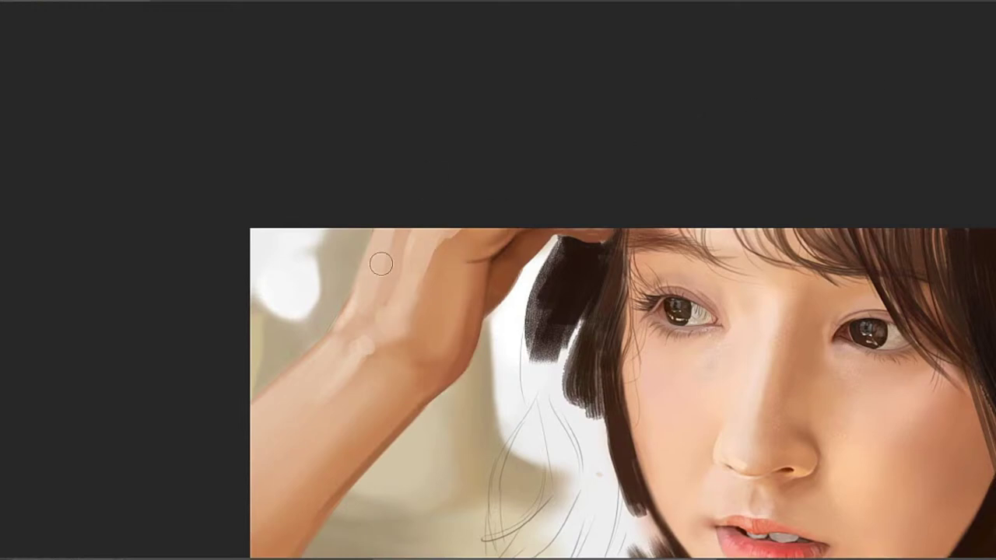
{"action": "left_click", "coordinate": [401, 294], "text": "alt"}
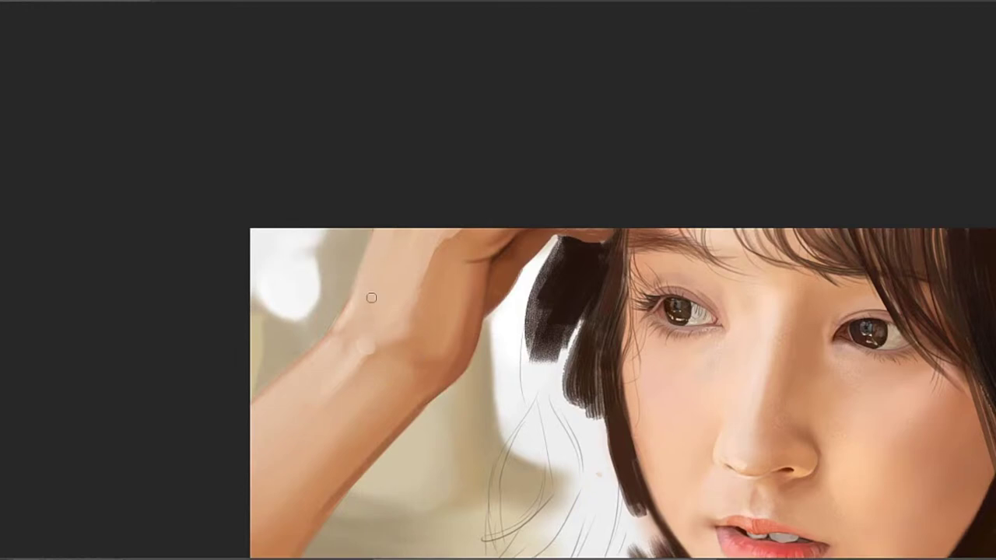
{"action": "left_click", "coordinate": [378, 336], "text": "alt"}
{"action": "left_click_drag", "start_coordinate": [444, 294], "coordinate": [369, 316]}
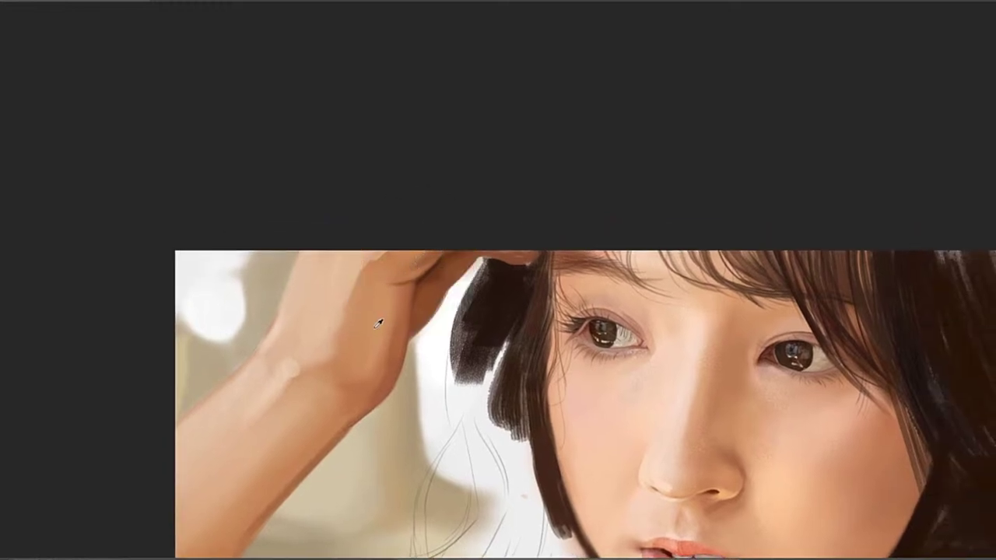
Review the blended arm and hand against the whole portrait at a smaller scale
{"action": "left_click_drag", "start_coordinate": [444, 250], "coordinate": [526, 154]}
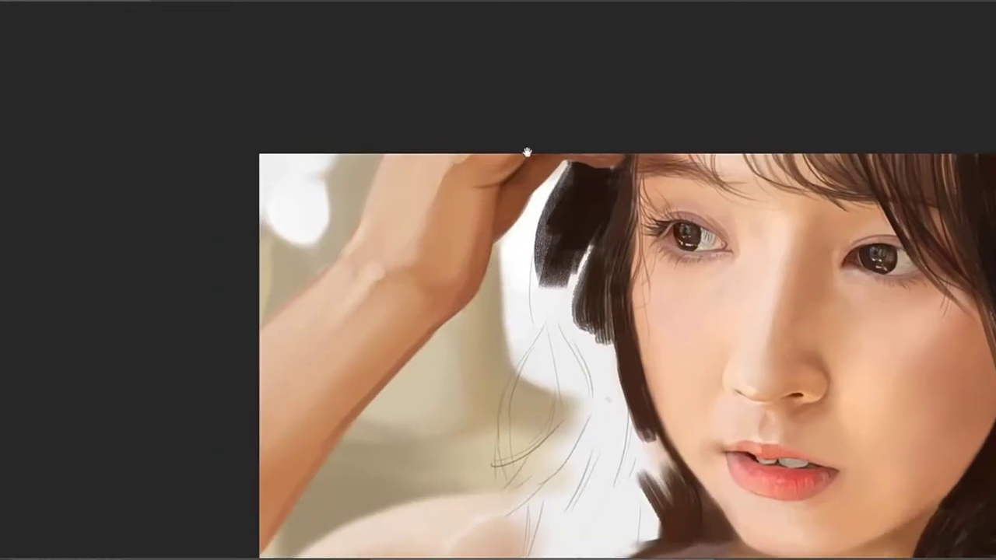
{"action": "left_click_drag", "start_coordinate": [418, 325], "coordinate": [456, 212]}
{"action": "left_click_drag", "start_coordinate": [422, 302], "coordinate": [302, 379]}
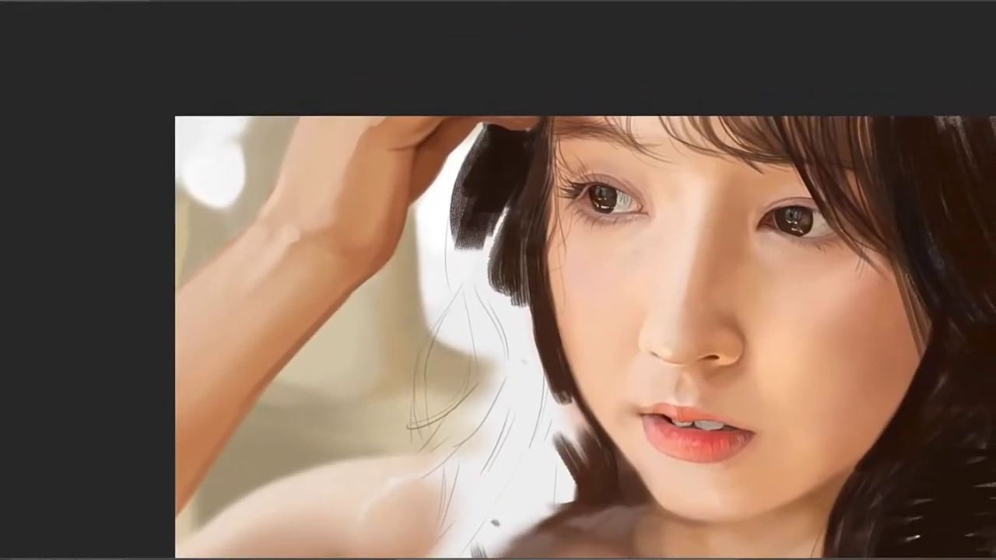
{"action": "left_click_drag", "start_coordinate": [593, 255], "coordinate": [521, 269]}
{"action": "left_click_drag", "start_coordinate": [627, 342], "coordinate": [548, 287]}
{"action": "scroll", "coordinate": [484, 306], "scroll_direction": "down", "scroll_amount": 4}
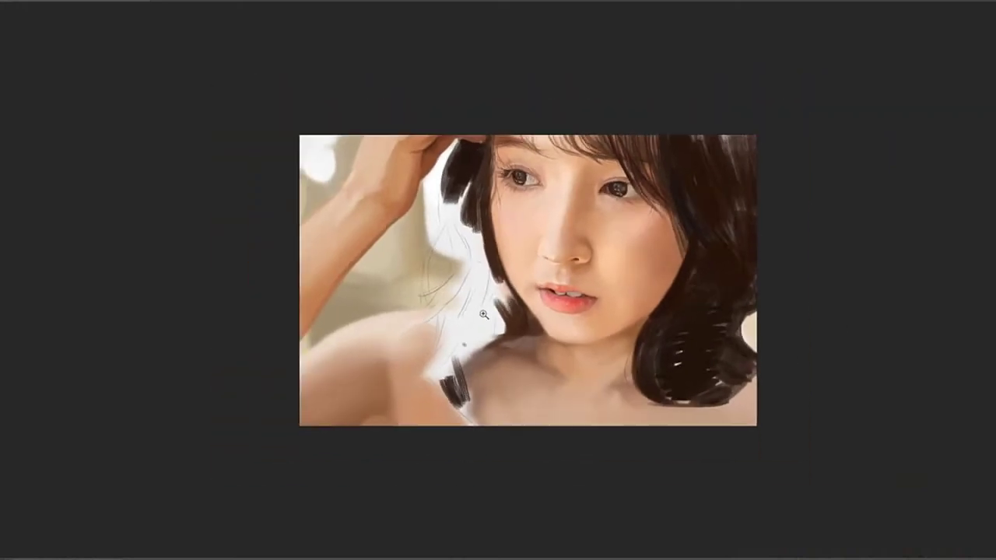
{"action": "scroll", "coordinate": [479, 274], "scroll_direction": "up", "scroll_amount": 3}
{"action": "scroll", "coordinate": [479, 274], "scroll_direction": "down", "scroll_amount": 1}
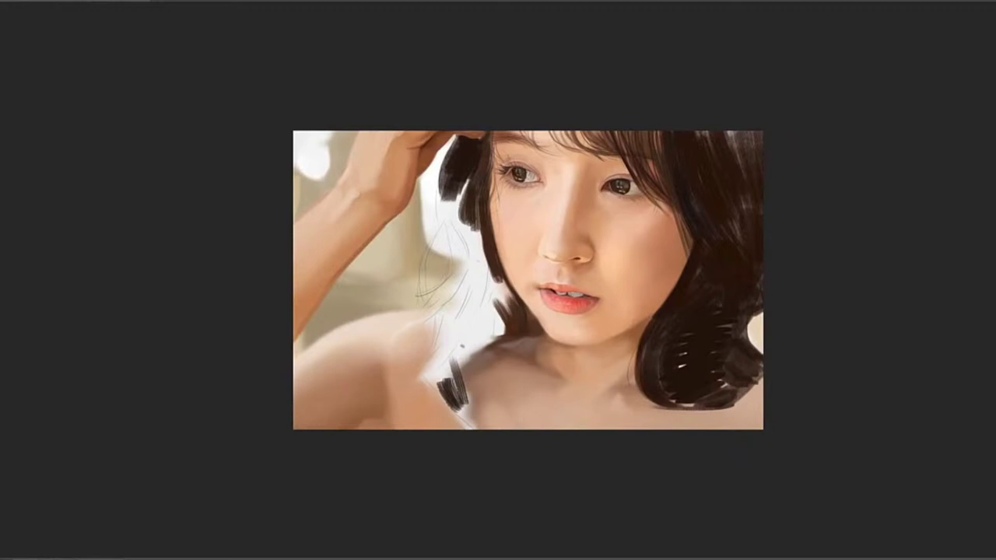
Draw a thin dark strand curving down the outer edge of the hair on the raised-hand side, redoing it until its curve fits
{"action": "left_click", "coordinate": [627, 197]}
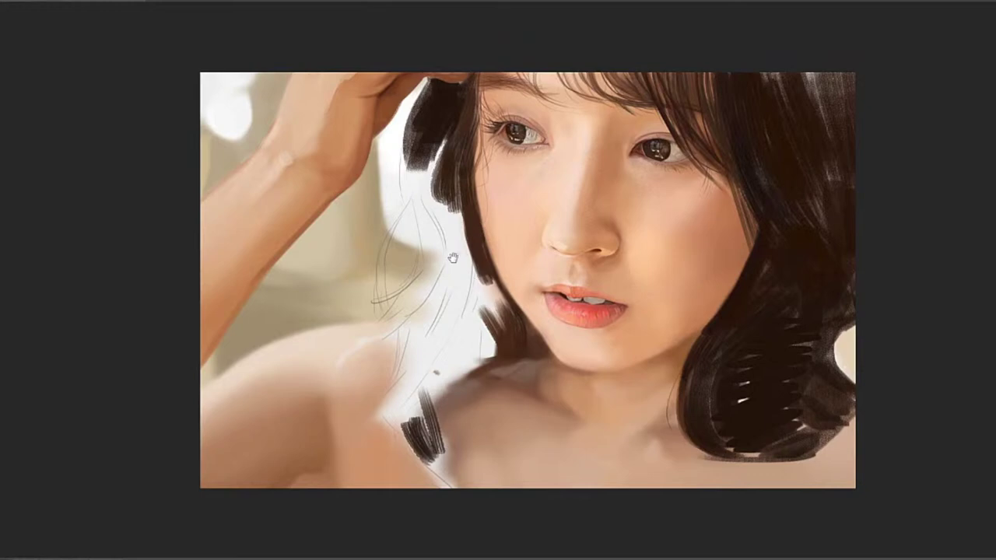
{"action": "left_click", "coordinate": [436, 234]}
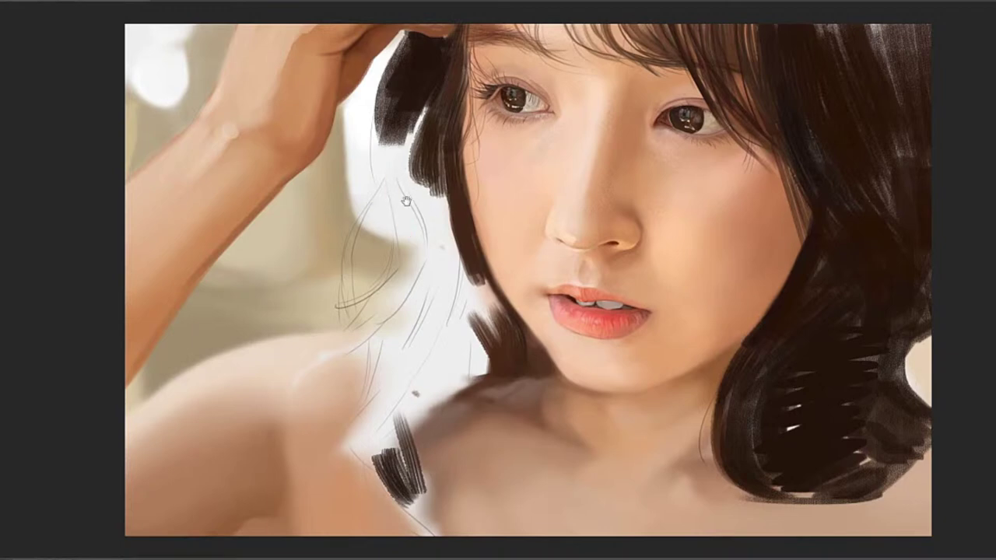
{"action": "left_click_drag", "start_coordinate": [380, 81], "coordinate": [384, 180]}
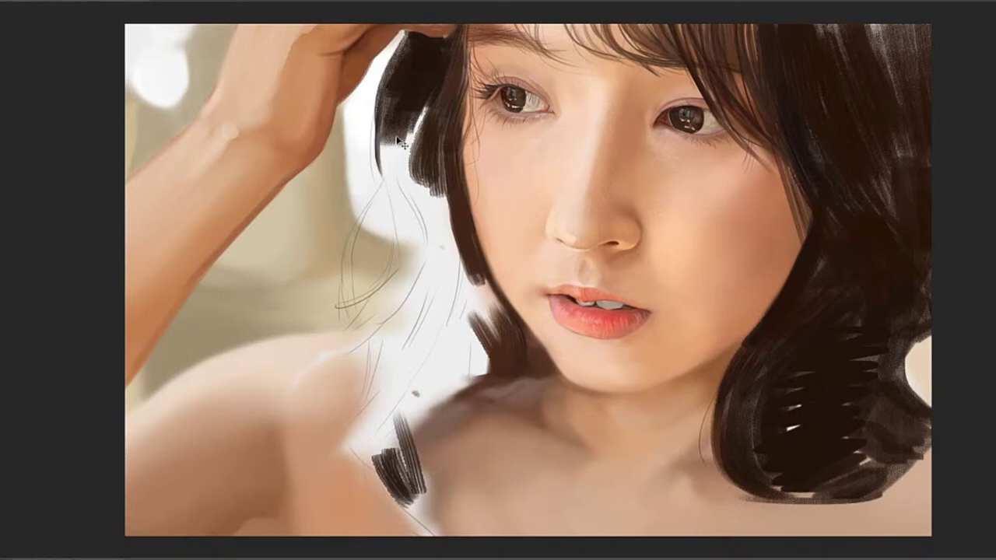
{"action": "key", "text": "ctrl+z"}
{"action": "left_click_drag", "start_coordinate": [381, 83], "coordinate": [397, 235]}
{"action": "key", "text": "ctrl+z"}
{"action": "key", "text": "ctrl+z"}
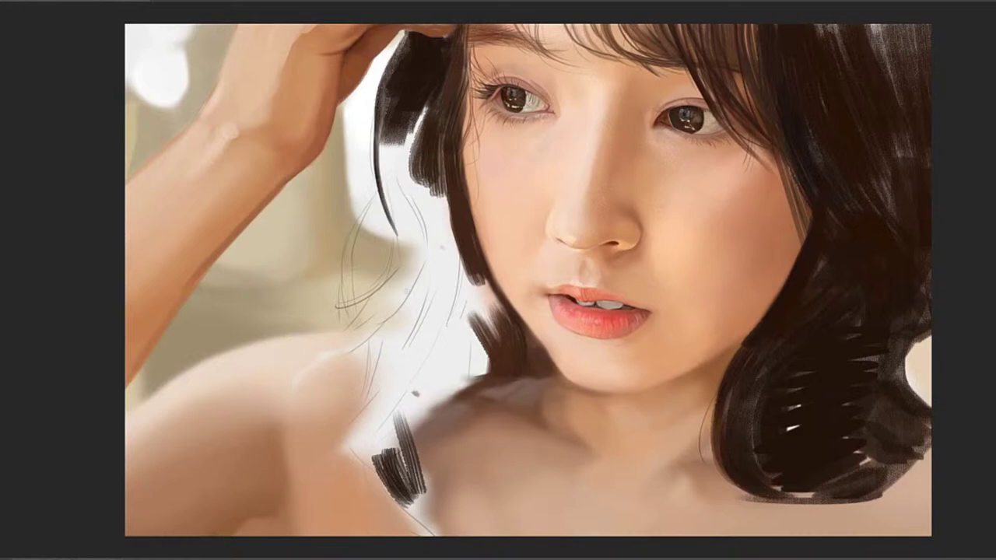
{"action": "mouse_move", "coordinate": [379, 94]}
{"action": "left_mouse_down"}
{"action": "mouse_move", "coordinate": [372, 182]}
{"action": "mouse_move", "coordinate": [399, 237]}
{"action": "left_mouse_up"}
{"action": "key", "text": "ctrl+z"}
{"action": "left_click_drag", "start_coordinate": [375, 123], "coordinate": [398, 237]}
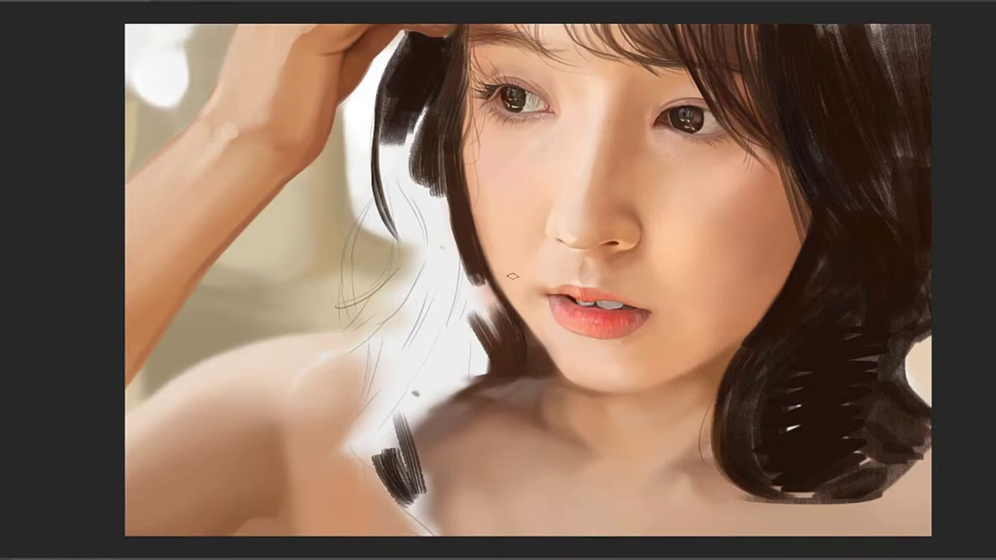
{"action": "left_click_drag", "start_coordinate": [408, 346], "coordinate": [437, 251]}
{"action": "key", "text": "ctrl+z"}
{"action": "left_click_drag", "start_coordinate": [385, 344], "coordinate": [416, 231]}
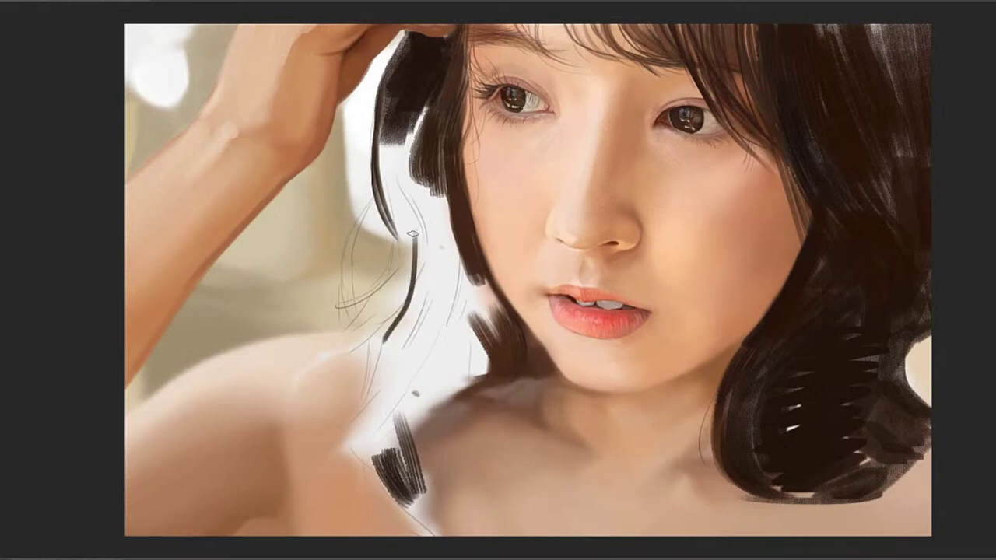
{"action": "key", "text": "ctrl+z"}
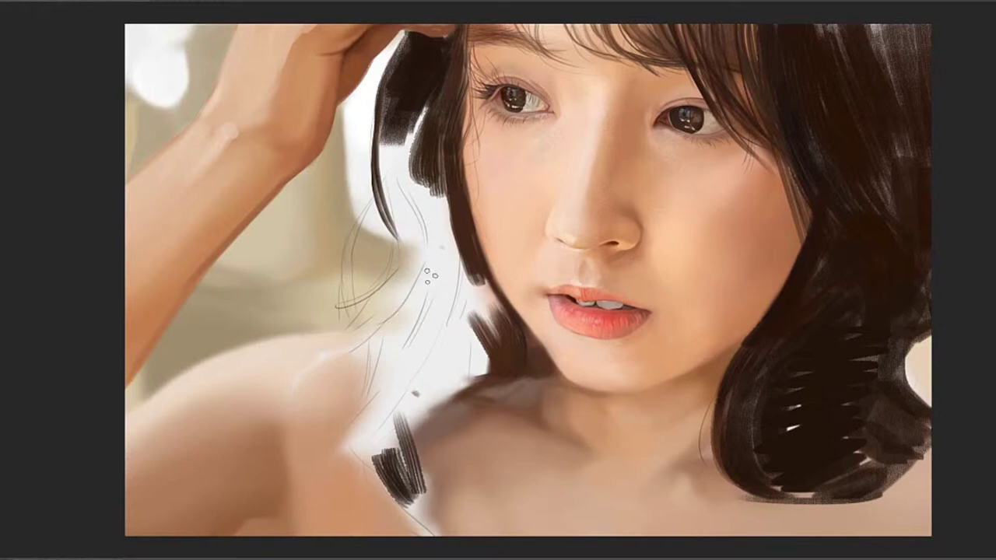
Paint grouped dark strands that continue the outer lock downward and sweep diagonally toward the shoulder with a multi-tip brush
{"action": "left_click_drag", "start_coordinate": [389, 166], "coordinate": [405, 272]}
{"action": "key", "text": "ctrl+z"}
{"action": "mouse_move", "coordinate": [385, 218]}
{"action": "left_mouse_down"}
{"action": "mouse_move", "coordinate": [389, 302]}
{"action": "mouse_move", "coordinate": [383, 212]}
{"action": "left_mouse_up"}
{"action": "key", "text": "ctrl+z"}
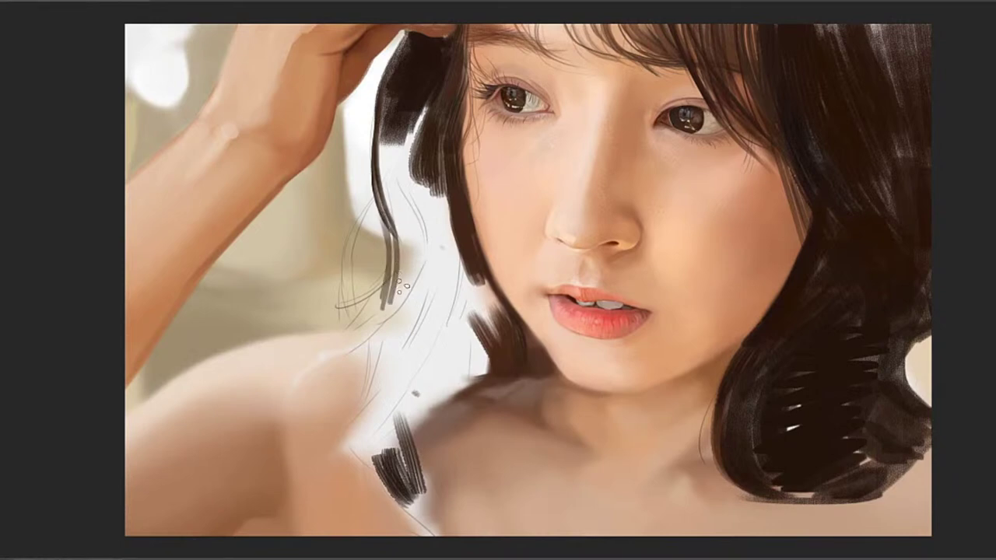
{"action": "left_click_drag", "start_coordinate": [397, 303], "coordinate": [400, 218]}
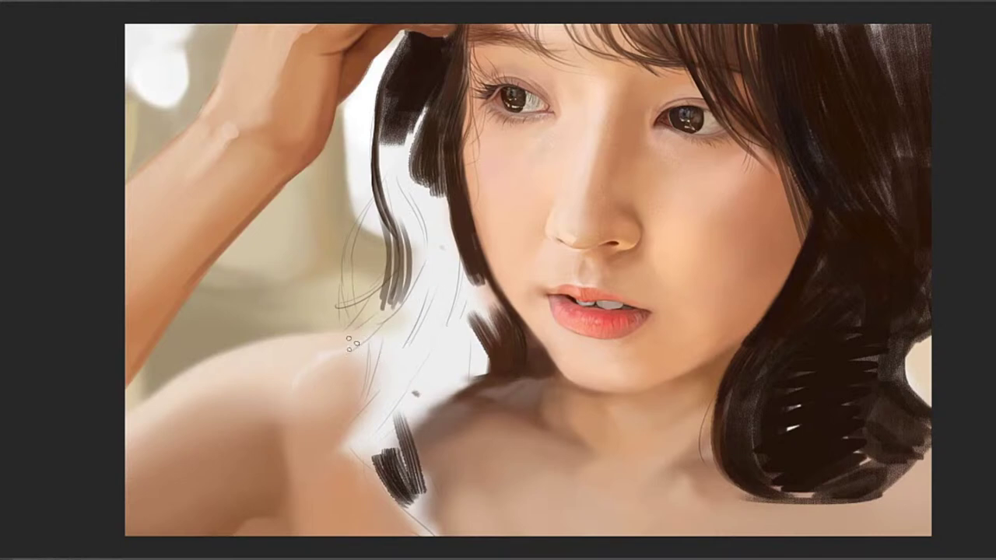
{"action": "left_click_drag", "start_coordinate": [350, 347], "coordinate": [439, 255]}
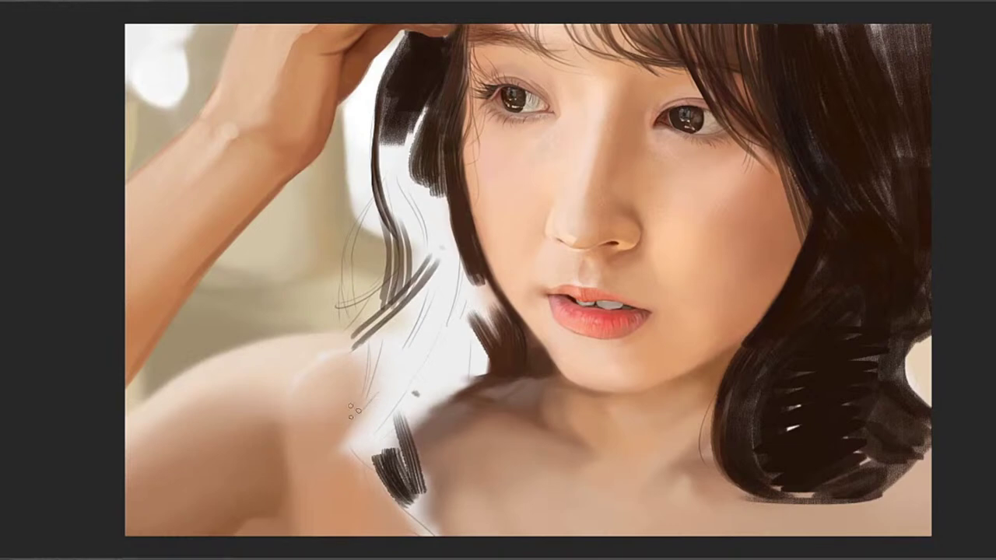
{"action": "mouse_move", "coordinate": [345, 418]}
{"action": "left_mouse_down"}
{"action": "mouse_move", "coordinate": [452, 286]}
{"action": "mouse_move", "coordinate": [443, 332]}
{"action": "left_mouse_up"}
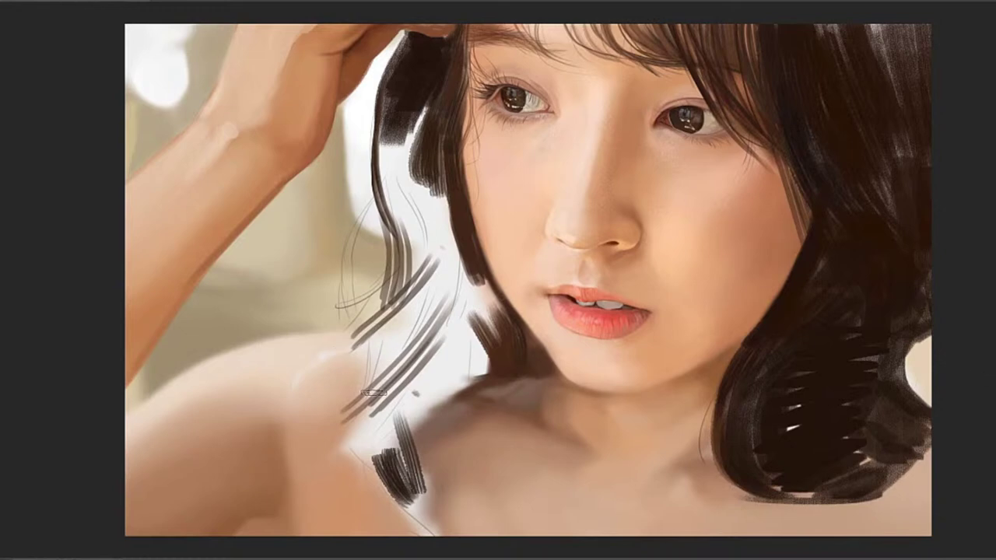
Fill the hair beside the cheek with broad dark strokes from a wide bristle brush, covering the white gap down to mouth height
{"action": "left_click_drag", "start_coordinate": [437, 291], "coordinate": [377, 390]}
{"action": "key", "text": "ctrl+z"}
{"action": "mouse_move", "coordinate": [439, 244]}
{"action": "left_mouse_down"}
{"action": "mouse_move", "coordinate": [416, 356]}
{"action": "mouse_move", "coordinate": [433, 273]}
{"action": "left_mouse_up"}
{"action": "key", "text": "ctrl+z"}
{"action": "key", "text": "ctrl+z"}
{"action": "mouse_move", "coordinate": [430, 189]}
{"action": "left_mouse_down"}
{"action": "mouse_move", "coordinate": [454, 335]}
{"action": "mouse_move", "coordinate": [448, 321]}
{"action": "left_mouse_up"}
{"action": "key", "text": "ctrl+z"}
{"action": "key", "text": "ctrl+z"}
{"action": "mouse_move", "coordinate": [437, 190]}
{"action": "left_mouse_down"}
{"action": "mouse_move", "coordinate": [400, 300]}
{"action": "mouse_move", "coordinate": [420, 174]}
{"action": "left_mouse_up"}
{"action": "key", "text": "ctrl+z"}
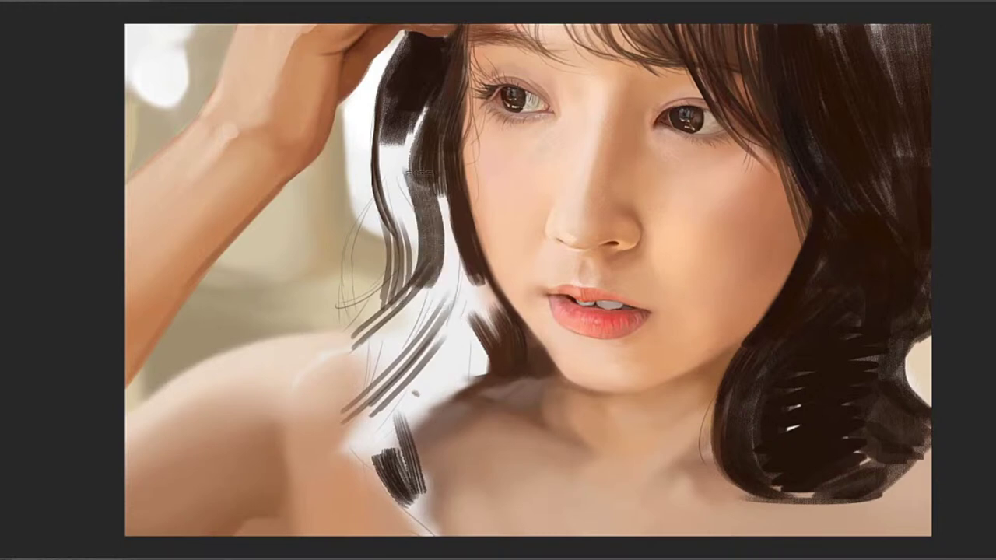
{"action": "mouse_move", "coordinate": [430, 273]}
{"action": "left_mouse_down"}
{"action": "mouse_move", "coordinate": [414, 185]}
{"action": "mouse_move", "coordinate": [439, 182]}
{"action": "mouse_move", "coordinate": [450, 272]}
{"action": "mouse_move", "coordinate": [441, 165]}
{"action": "left_mouse_up"}
{"action": "left_click_drag", "start_coordinate": [446, 228], "coordinate": [442, 273]}
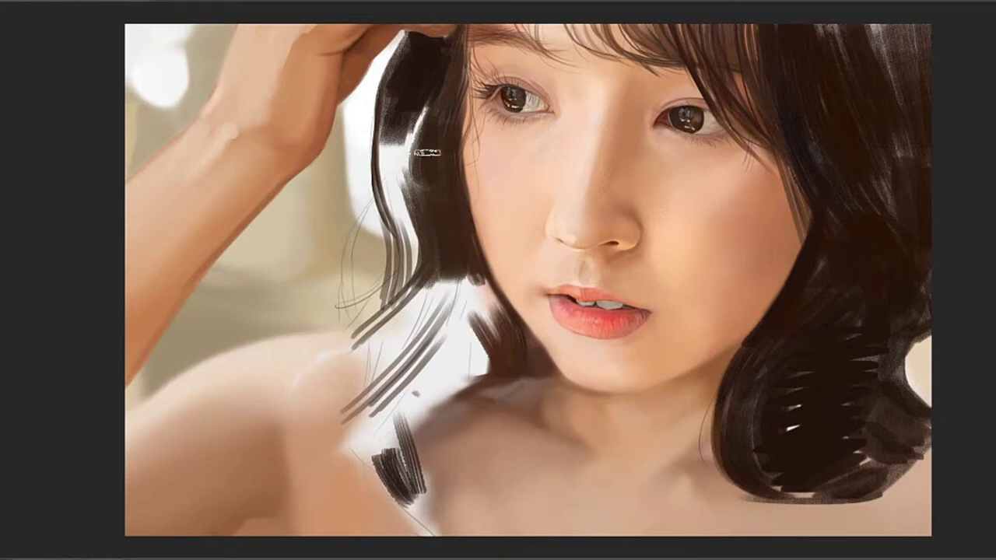
{"action": "mouse_move", "coordinate": [428, 112]}
{"action": "left_mouse_down"}
{"action": "mouse_move", "coordinate": [414, 180]}
{"action": "mouse_move", "coordinate": [425, 227]}
{"action": "mouse_move", "coordinate": [415, 134]}
{"action": "mouse_move", "coordinate": [413, 242]}
{"action": "left_mouse_up"}
{"action": "key", "text": "ctrl+z"}
{"action": "key", "text": "ctrl+z"}
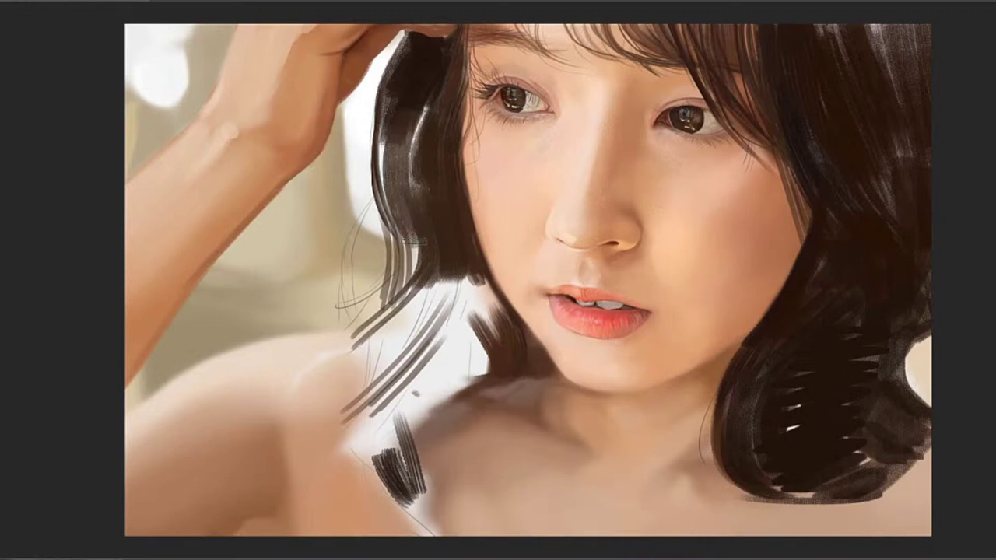
{"action": "key", "text": "ctrl+z"}
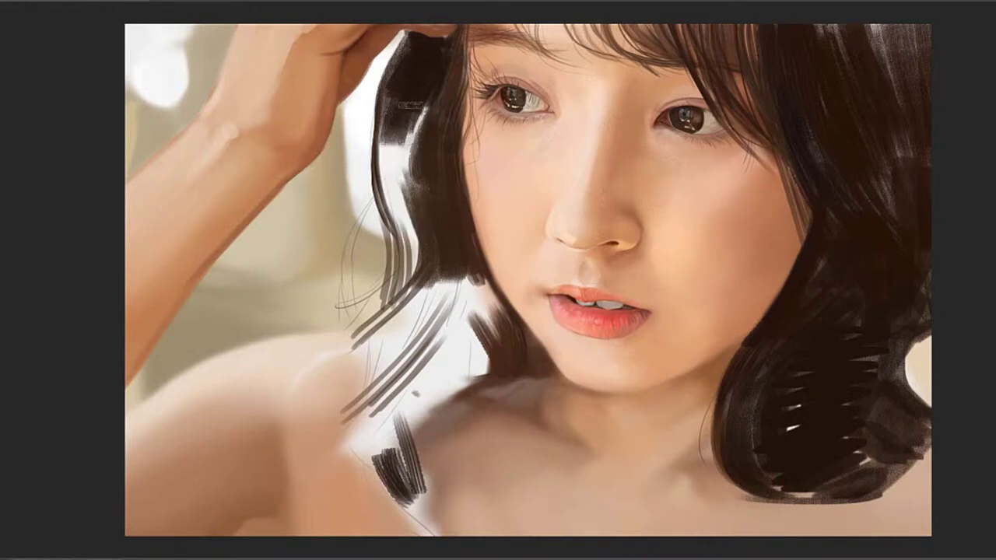
{"action": "left_click_drag", "start_coordinate": [410, 105], "coordinate": [414, 245]}
{"action": "key", "text": "ctrl+z"}
{"action": "mouse_move", "coordinate": [417, 132]}
{"action": "left_mouse_down"}
{"action": "mouse_move", "coordinate": [408, 187]}
{"action": "mouse_move", "coordinate": [420, 97]}
{"action": "mouse_move", "coordinate": [423, 223]}
{"action": "mouse_move", "coordinate": [414, 204]}
{"action": "mouse_move", "coordinate": [413, 124]}
{"action": "mouse_move", "coordinate": [439, 244]}
{"action": "left_mouse_up"}
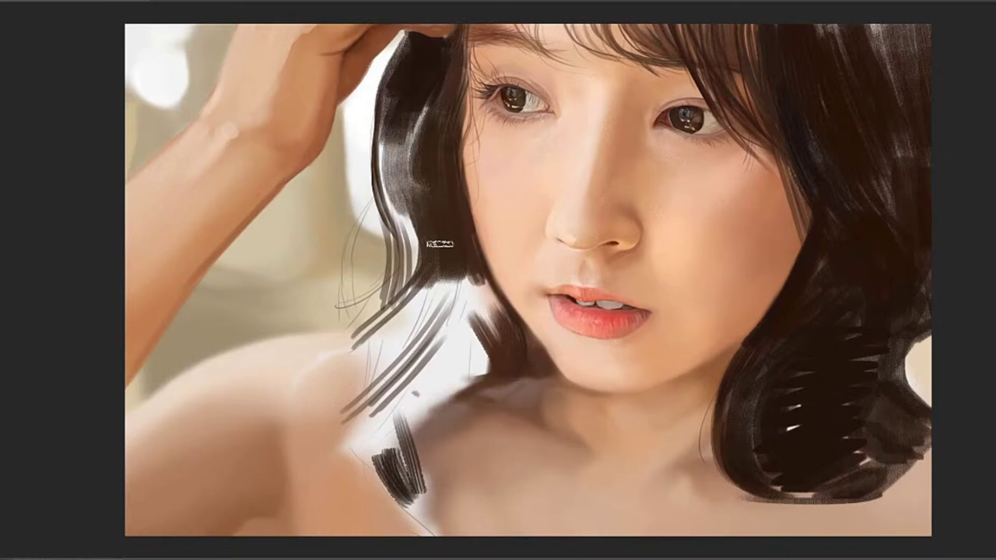
{"action": "key", "text": "ctrl+z"}
{"action": "key", "text": "ctrl+shift+z"}
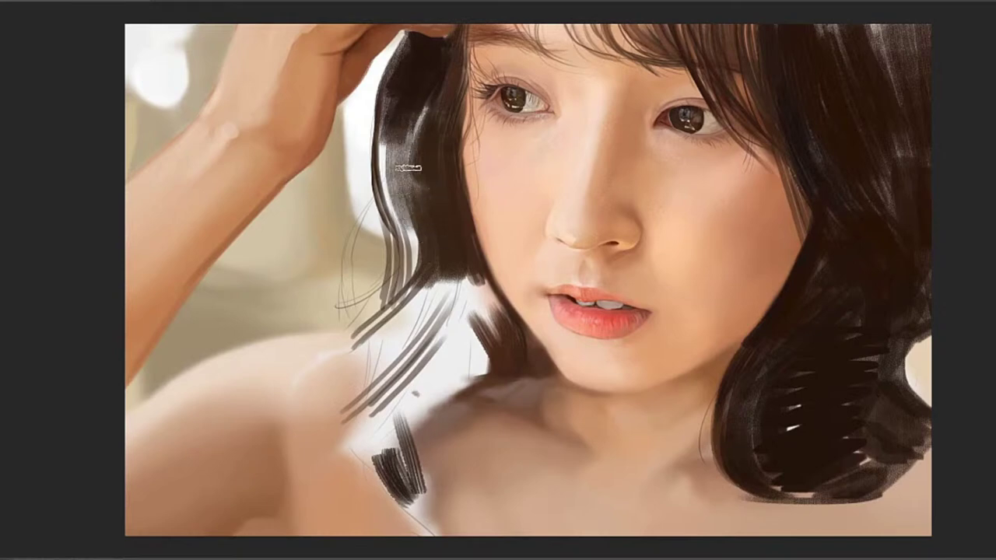
{"action": "key", "text": "ctrl+z"}
{"action": "left_click_drag", "start_coordinate": [412, 119], "coordinate": [397, 255]}
{"action": "key", "text": "ctrl+z"}
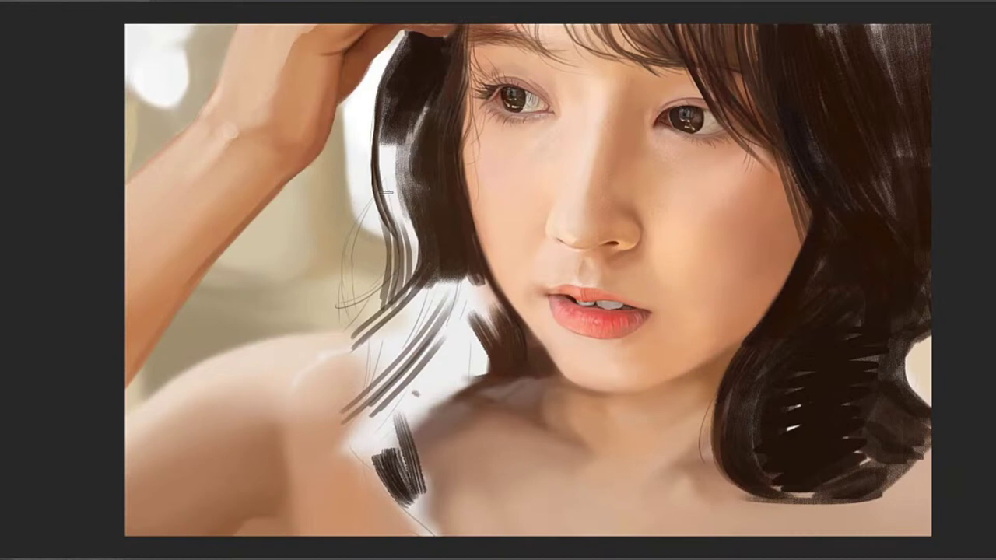
Sweep dark diagonal strokes across the white gap inside the outer lock on the raised-hand side, redoing them until they fit
{"action": "mouse_move", "coordinate": [355, 231]}
{"action": "left_mouse_down"}
{"action": "mouse_move", "coordinate": [409, 165]}
{"action": "mouse_move", "coordinate": [418, 124]}
{"action": "left_mouse_up"}
{"action": "key", "text": "ctrl+z"}
{"action": "key", "text": "ctrl+z"}
{"action": "left_click_drag", "start_coordinate": [365, 215], "coordinate": [422, 102]}
{"action": "left_click_drag", "start_coordinate": [382, 196], "coordinate": [429, 100]}
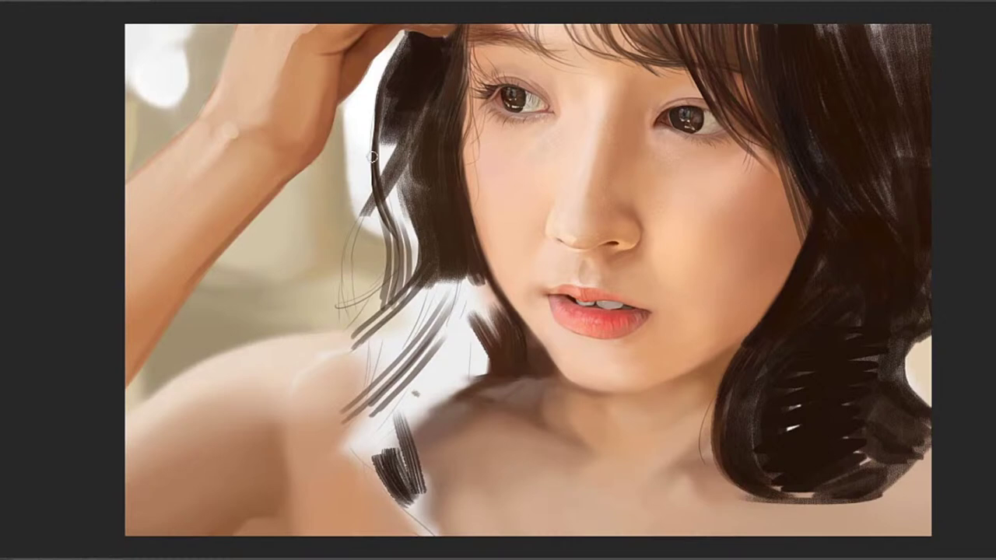
{"action": "key", "text": "e"}
{"action": "left_click_drag", "start_coordinate": [372, 163], "coordinate": [375, 123]}
{"action": "key", "text": "ctrl+z"}
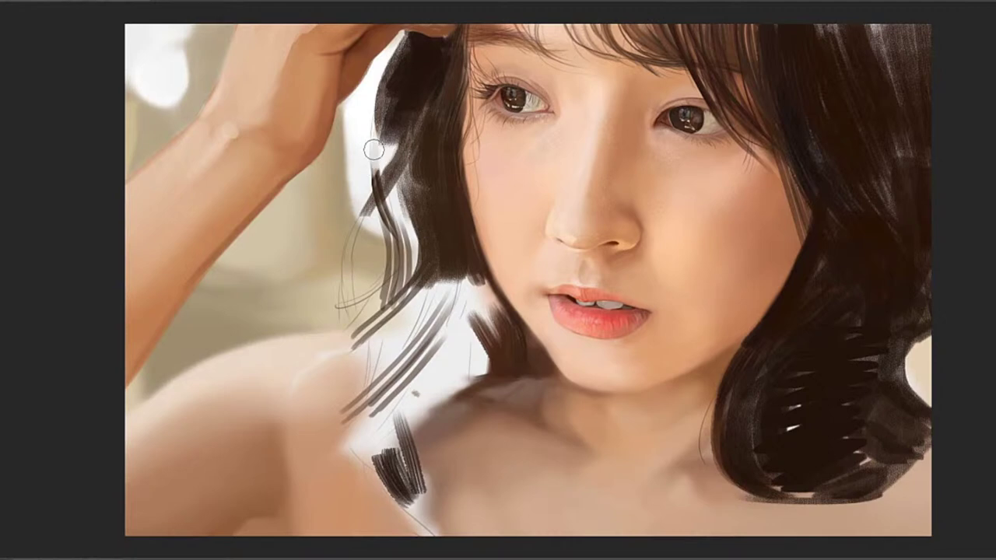
{"action": "left_click_drag", "start_coordinate": [380, 86], "coordinate": [374, 177]}
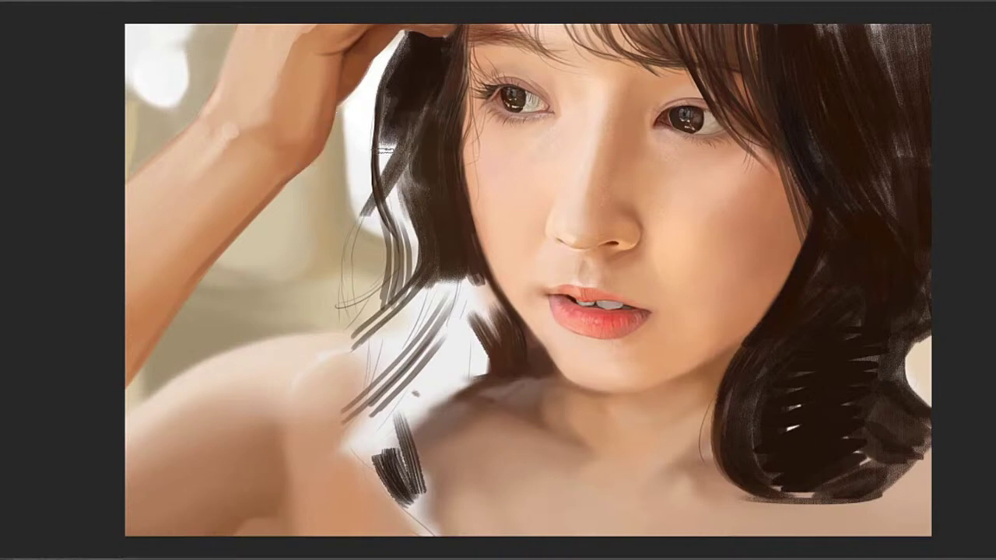
{"action": "left_click_drag", "start_coordinate": [379, 156], "coordinate": [387, 95]}
{"action": "key", "text": "ctrl+z"}
Paint a light textured highlight over the upper part of the outer lock with a colour sampled from the background
{"action": "left_click", "coordinate": [148, 123], "text": "alt"}
{"action": "left_click_drag", "start_coordinate": [378, 134], "coordinate": [401, 62]}
{"action": "key", "text": "ctrl+z"}
{"action": "left_click_drag", "start_coordinate": [358, 160], "coordinate": [393, 75]}
{"action": "left_click_drag", "start_coordinate": [380, 140], "coordinate": [397, 81]}
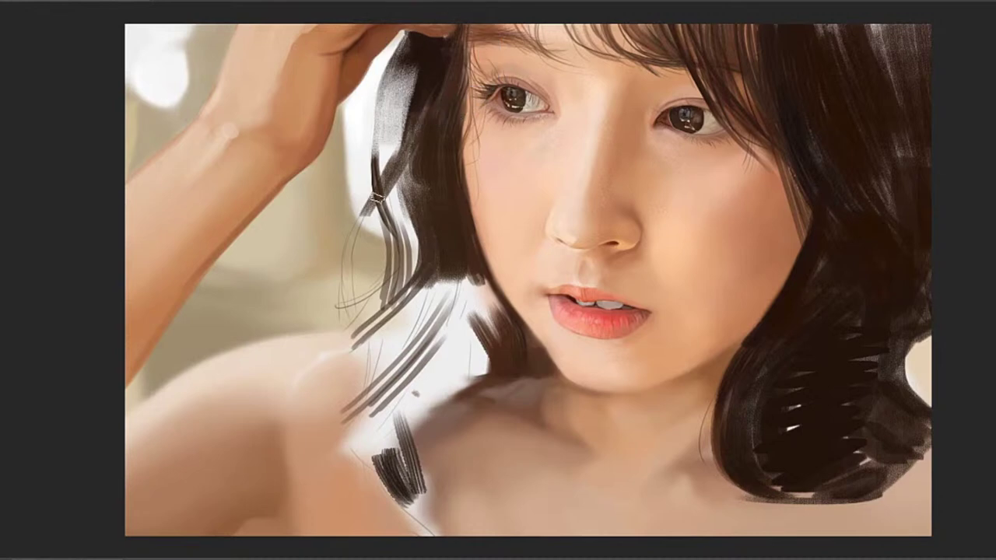
{"action": "key", "text": "ctrl+z"}
{"action": "left_click_drag", "start_coordinate": [395, 58], "coordinate": [376, 188]}
{"action": "key", "text": "ctrl+z"}
{"action": "left_click_drag", "start_coordinate": [397, 67], "coordinate": [406, 212]}
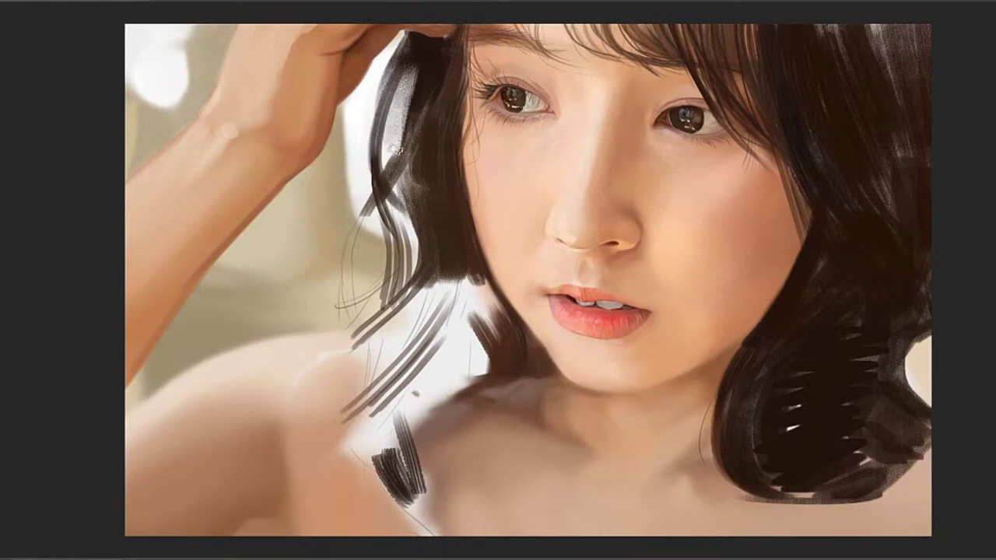
{"action": "key", "text": "ctrl+z"}
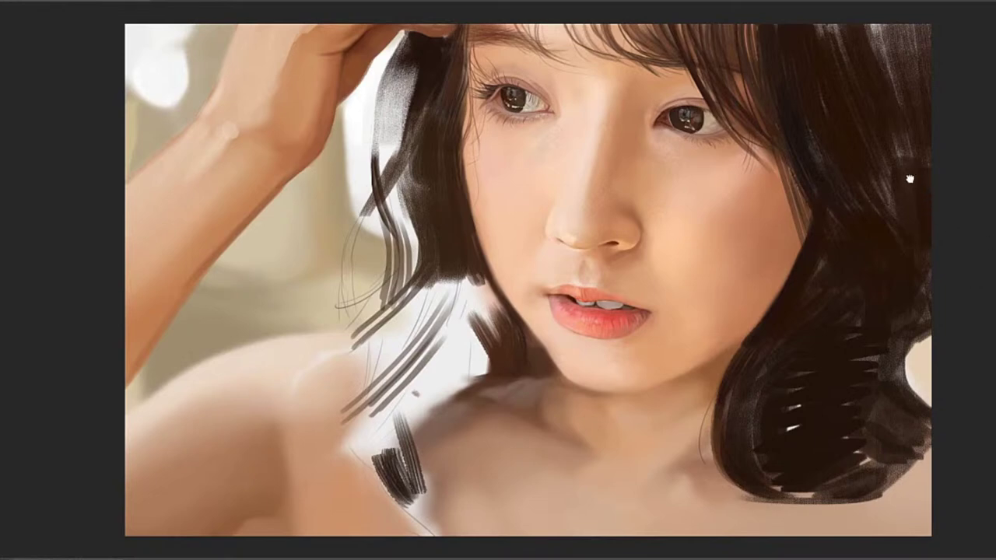
{"action": "left_click_drag", "start_coordinate": [443, 268], "coordinate": [397, 365]}
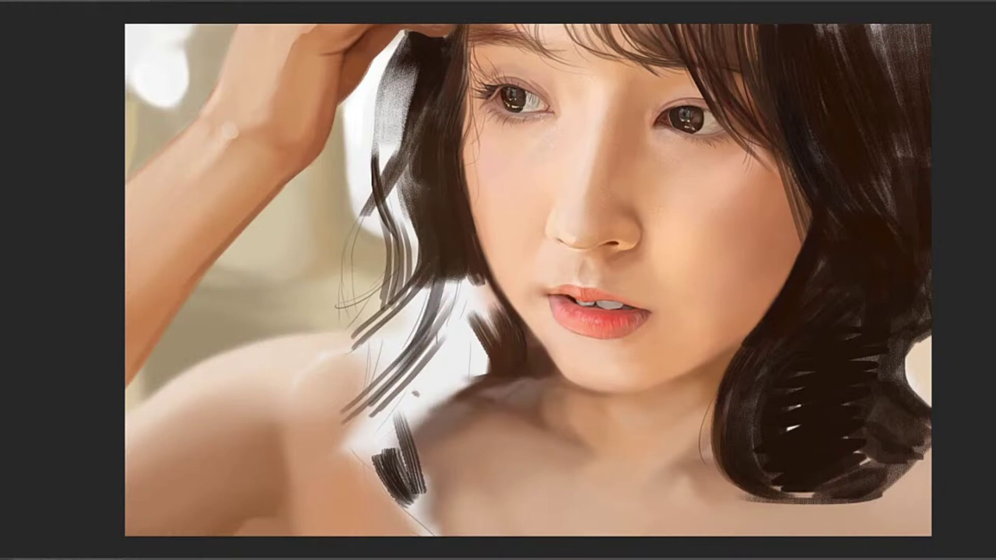
{"action": "key", "text": "ctrl+z"}
{"action": "mouse_move", "coordinate": [448, 274]}
{"action": "left_mouse_down"}
{"action": "mouse_move", "coordinate": [388, 372]}
{"action": "mouse_move", "coordinate": [418, 335]}
{"action": "mouse_move", "coordinate": [387, 365]}
{"action": "left_mouse_up"}
{"action": "key", "text": "ctrl+z"}
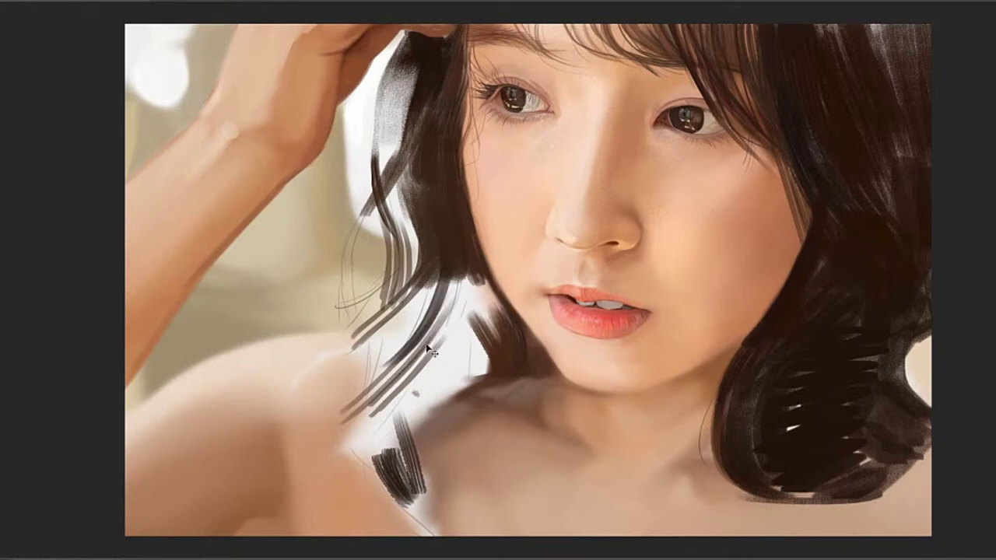
{"action": "key", "text": "ctrl+z"}
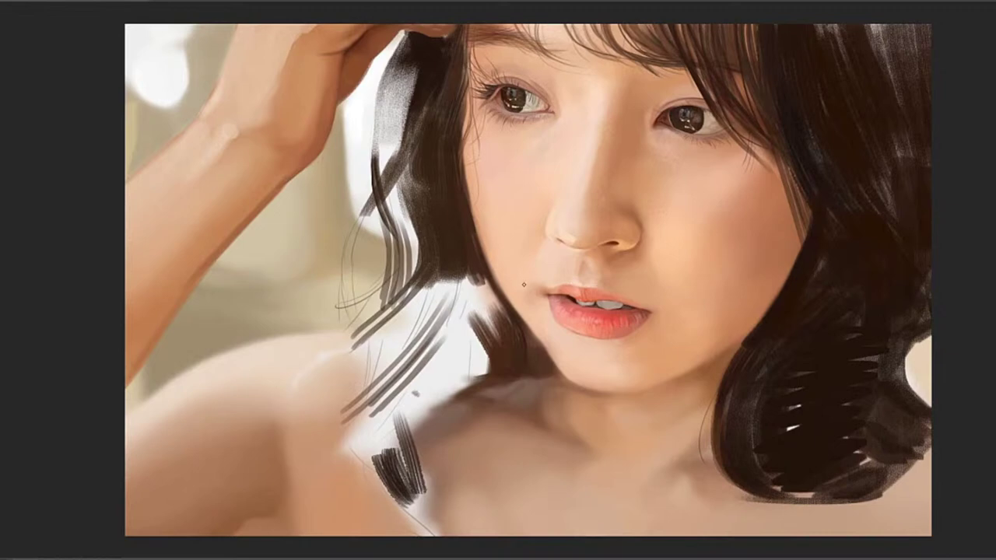
Paint a dark strand that continues the outer lock and hooks in a curve over the shoulder
{"action": "left_click_drag", "start_coordinate": [538, 286], "coordinate": [544, 287]}
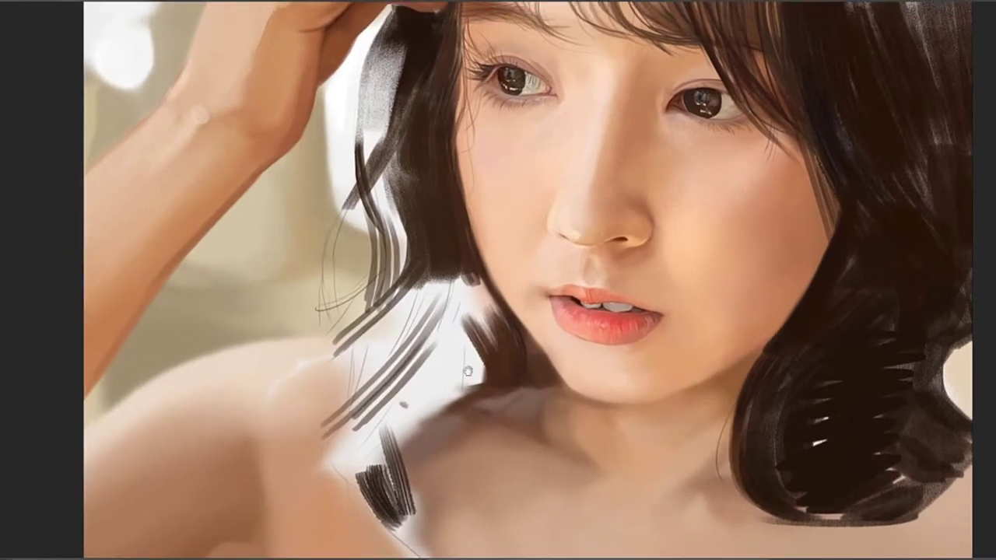
{"action": "left_click_drag", "start_coordinate": [468, 371], "coordinate": [579, 234]}
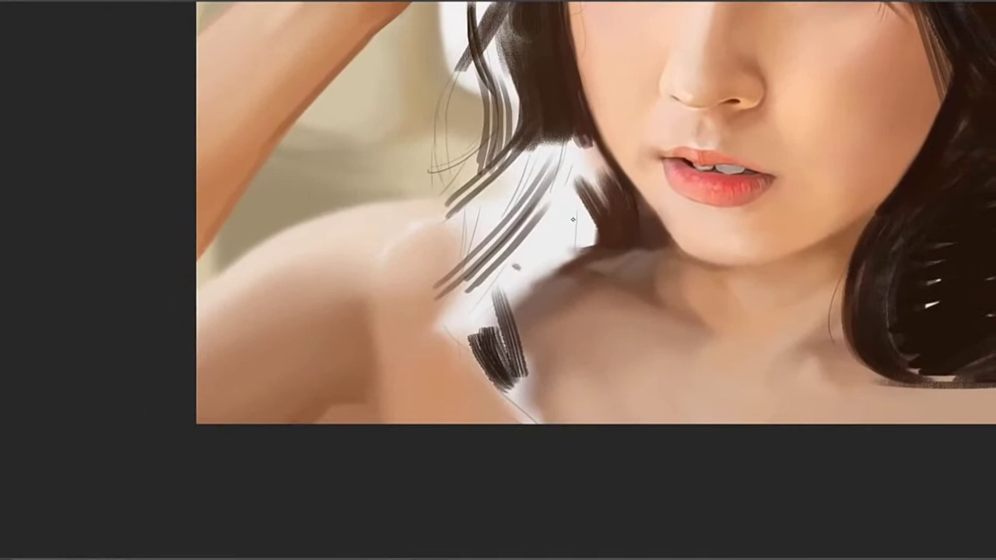
{"action": "left_click_drag", "start_coordinate": [447, 210], "coordinate": [437, 252]}
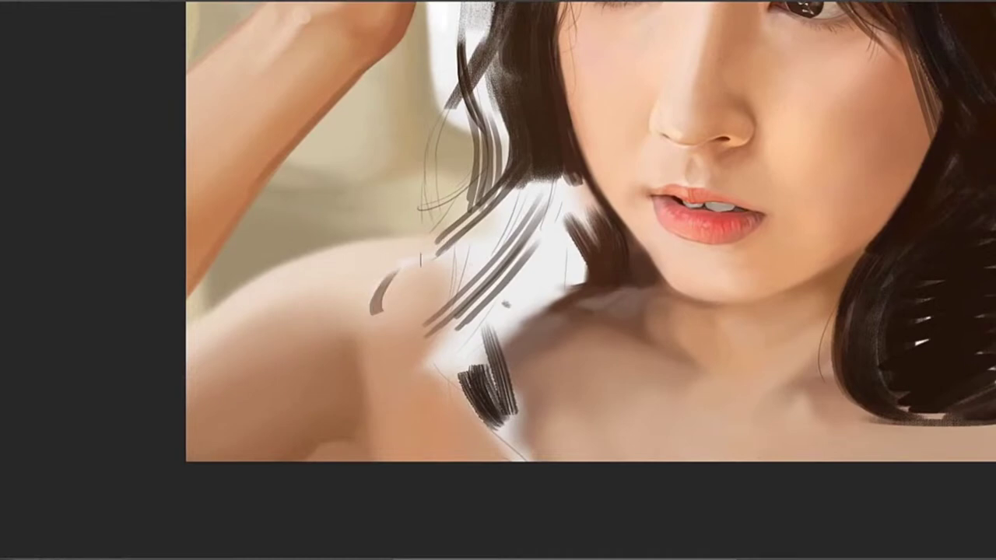
{"action": "mouse_move", "coordinate": [376, 314]}
{"action": "left_mouse_down"}
{"action": "mouse_move", "coordinate": [416, 265]}
{"action": "mouse_move", "coordinate": [460, 243]}
{"action": "left_mouse_up"}
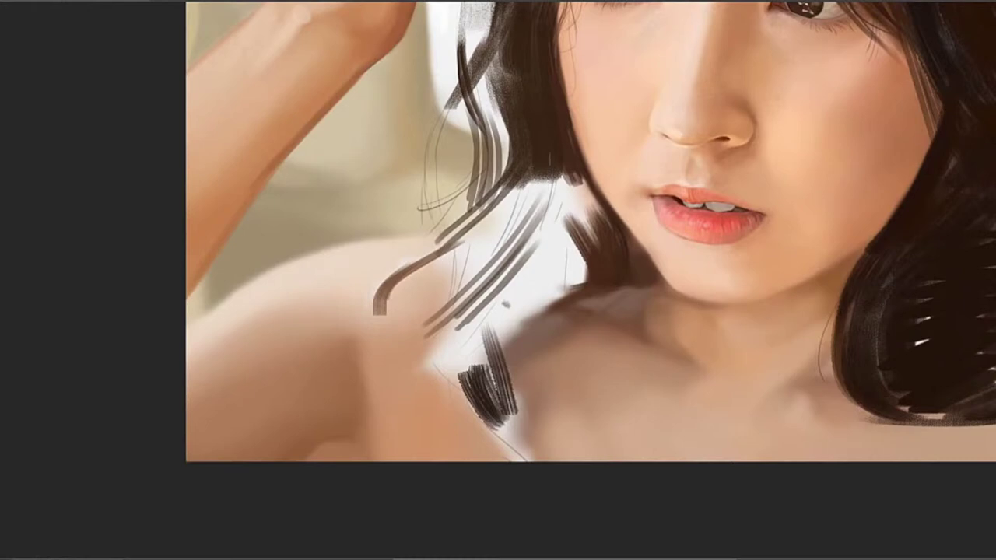
Fill the area between the hair mass beside the cheek and the hooked shoulder strand with translucent brown strokes
{"action": "mouse_move", "coordinate": [538, 182]}
{"action": "left_mouse_down"}
{"action": "mouse_move", "coordinate": [429, 258]}
{"action": "mouse_move", "coordinate": [526, 170]}
{"action": "mouse_move", "coordinate": [445, 247]}
{"action": "left_mouse_up"}
{"action": "key", "text": "ctrl+z"}
{"action": "key", "text": "ctrl+z"}
{"action": "mouse_move", "coordinate": [529, 174]}
{"action": "left_mouse_down"}
{"action": "mouse_move", "coordinate": [424, 266]}
{"action": "mouse_move", "coordinate": [474, 251]}
{"action": "left_mouse_up"}
{"action": "left_click", "coordinate": [418, 266], "text": "alt"}
{"action": "mouse_move", "coordinate": [414, 272]}
{"action": "left_mouse_down"}
{"action": "mouse_move", "coordinate": [482, 245]}
{"action": "mouse_move", "coordinate": [503, 220]}
{"action": "mouse_move", "coordinate": [515, 233]}
{"action": "left_mouse_up"}
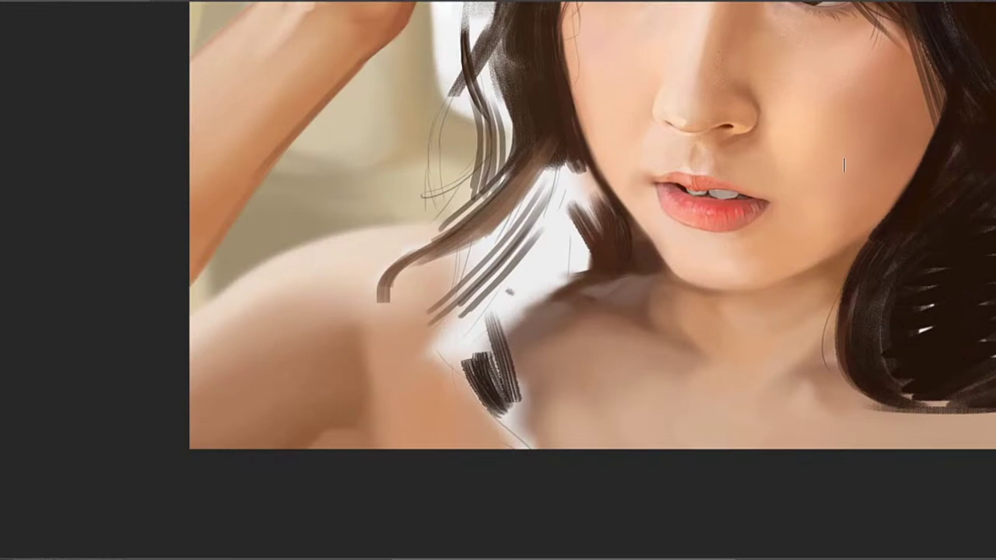
{"action": "left_click_drag", "start_coordinate": [531, 241], "coordinate": [434, 352]}
{"action": "key", "text": "ctrl+z"}
{"action": "key", "text": "ctrl+z"}
{"action": "mouse_move", "coordinate": [533, 276]}
{"action": "left_mouse_down"}
{"action": "mouse_move", "coordinate": [475, 345]}
{"action": "mouse_move", "coordinate": [476, 395]}
{"action": "left_mouse_up"}
{"action": "key", "text": "ctrl+z"}
{"action": "left_click_drag", "start_coordinate": [528, 216], "coordinate": [438, 337]}
{"action": "key", "text": "ctrl+z"}
{"action": "left_click_drag", "start_coordinate": [483, 285], "coordinate": [456, 420]}
{"action": "key", "text": "ctrl+z"}
{"action": "left_click_drag", "start_coordinate": [409, 259], "coordinate": [416, 364]}
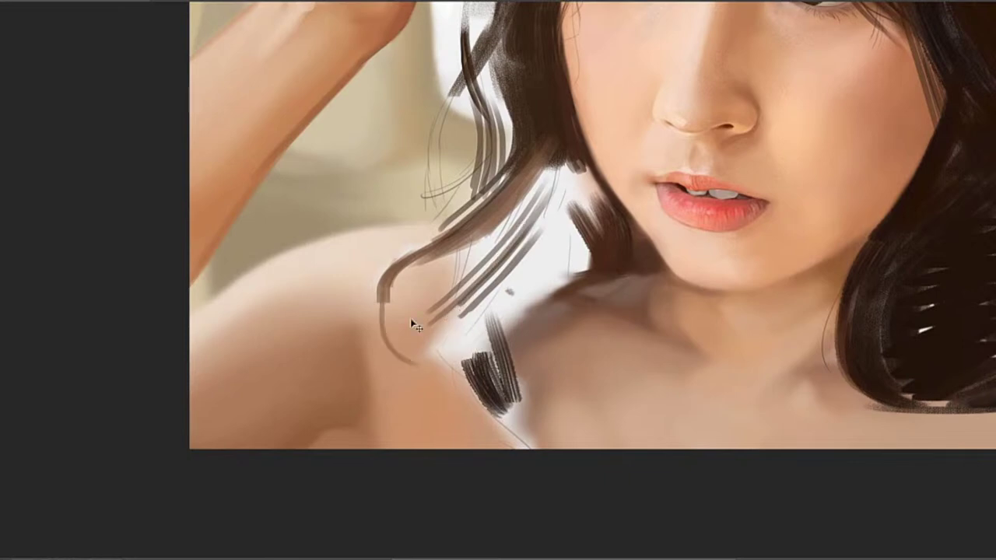
{"action": "key", "text": "ctrl+z"}
{"action": "left_click_drag", "start_coordinate": [385, 289], "coordinate": [449, 386]}
{"action": "key", "text": "ctrl+z"}
{"action": "left_click_drag", "start_coordinate": [382, 294], "coordinate": [457, 383]}
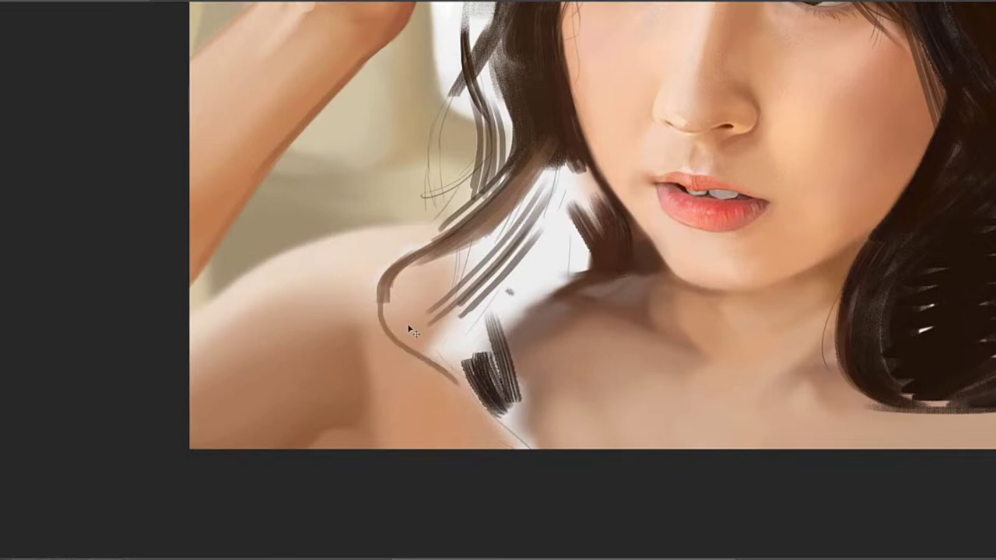
{"action": "key", "text": "ctrl+z"}
{"action": "left_click_drag", "start_coordinate": [380, 300], "coordinate": [428, 378]}
{"action": "key", "text": "ctrl+z"}
{"action": "left_click_drag", "start_coordinate": [380, 300], "coordinate": [424, 401]}
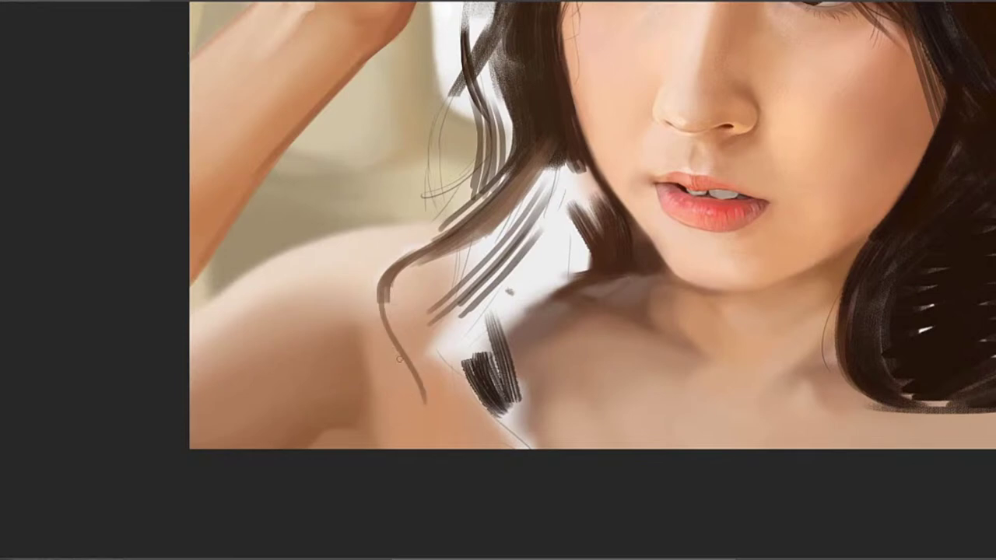
{"action": "key", "text": "ctrl+z"}
{"action": "mouse_move", "coordinate": [381, 300]}
{"action": "left_mouse_down"}
{"action": "mouse_move", "coordinate": [448, 446]}
{"action": "mouse_move", "coordinate": [431, 449]}
{"action": "left_mouse_up"}
{"action": "key", "text": "ctrl+z"}
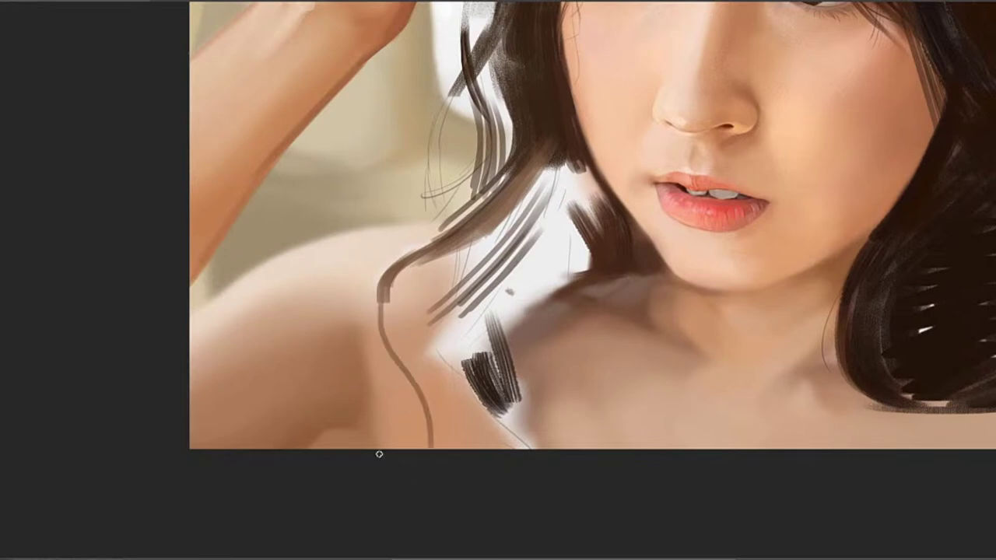
{"action": "key", "text": "ctrl+z"}
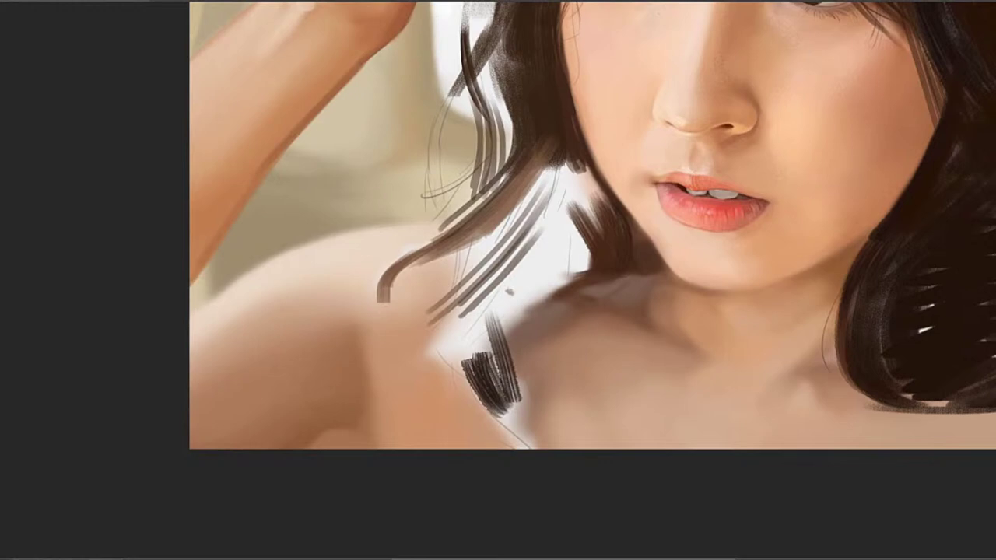
Paint a soft stroke along the outer side of the lower curl and an S-curved strand from the hooked strand to the canvas bottom
{"action": "mouse_move", "coordinate": [459, 303]}
{"action": "left_mouse_down"}
{"action": "mouse_move", "coordinate": [456, 380]}
{"action": "mouse_move", "coordinate": [476, 418]}
{"action": "mouse_move", "coordinate": [509, 412]}
{"action": "left_mouse_up"}
{"action": "key", "text": "ctrl+z"}
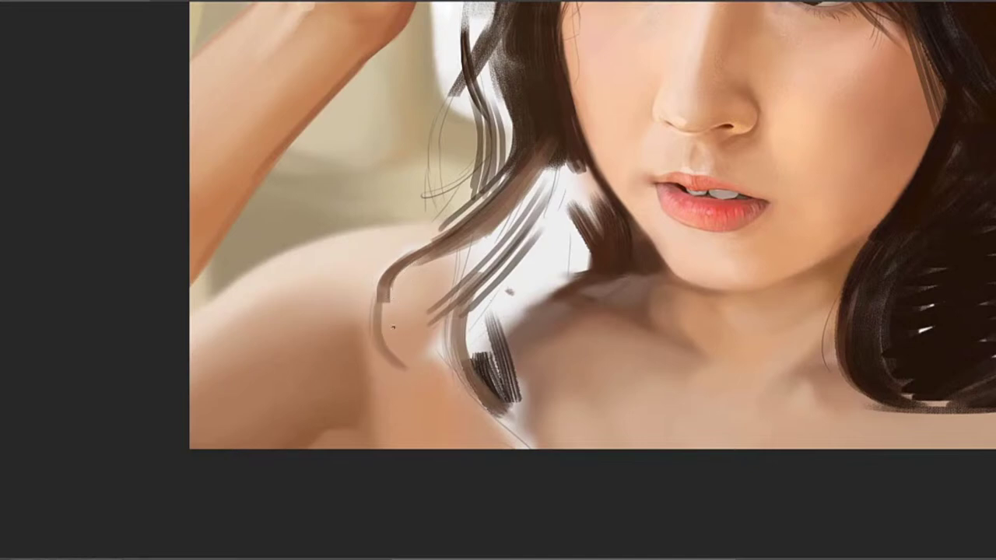
{"action": "left_click_drag", "start_coordinate": [381, 290], "coordinate": [440, 447]}
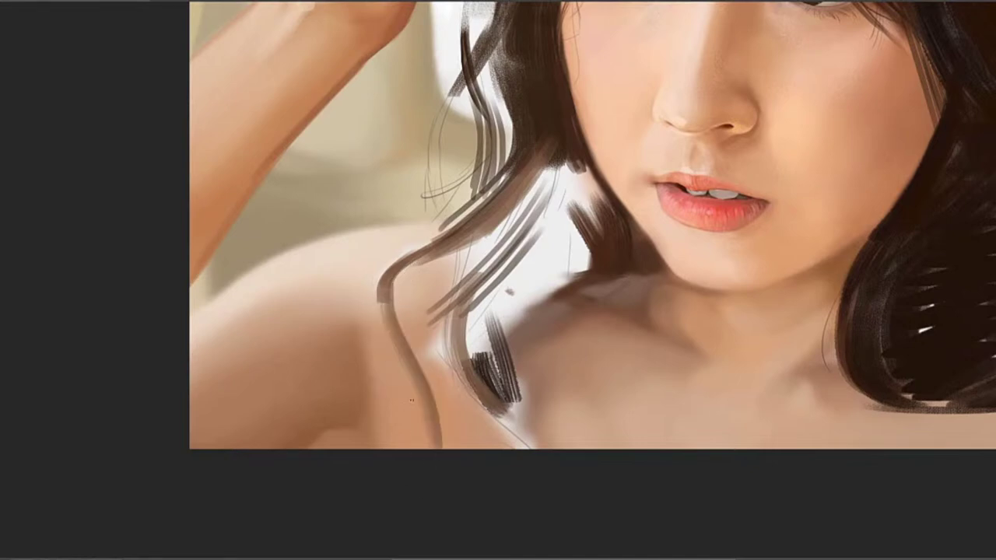
{"action": "key", "text": "ctrl+z"}
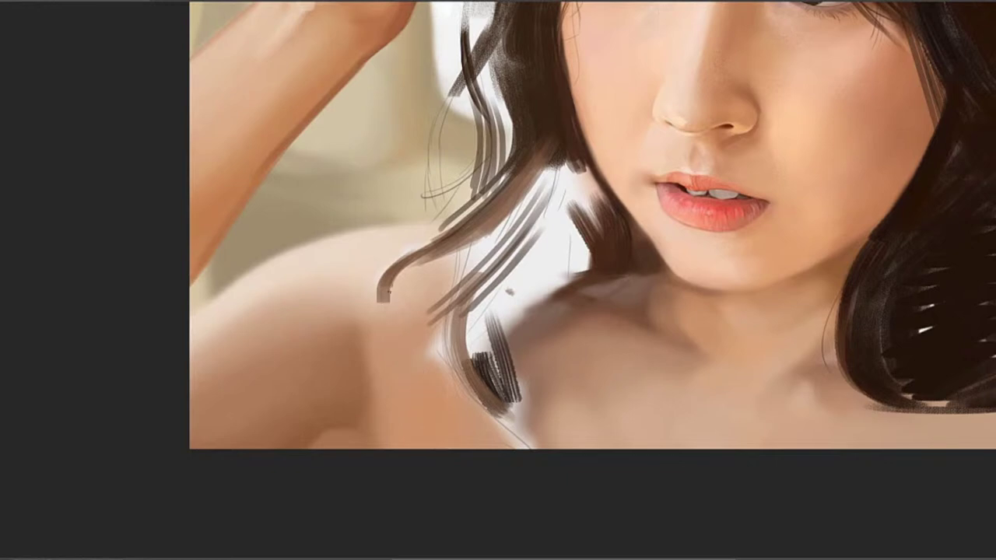
{"action": "left_click_drag", "start_coordinate": [382, 291], "coordinate": [452, 448]}
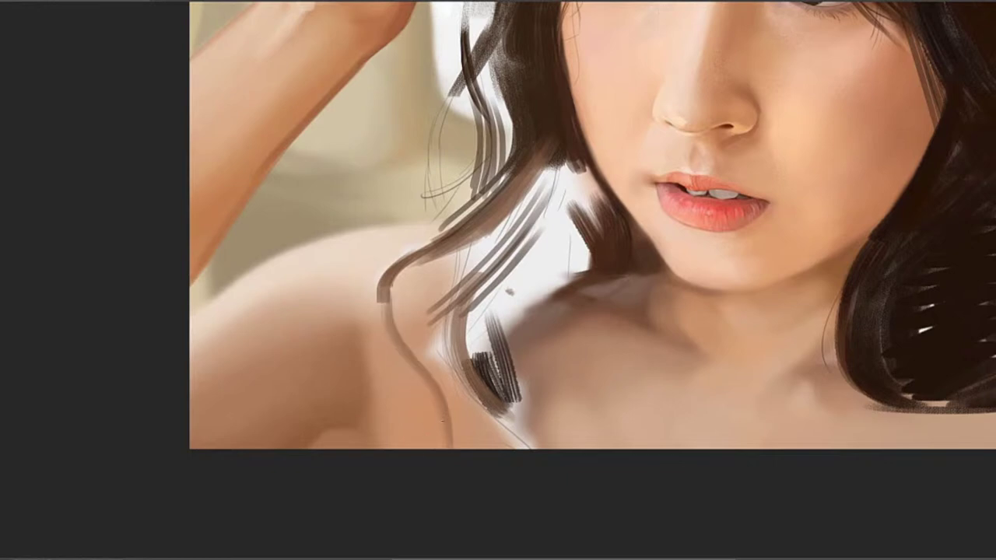
{"action": "left_click_drag", "start_coordinate": [435, 367], "coordinate": [447, 452]}
Add a soft brown strand sweeping from the hooked shoulder curl up across the white gap toward the neck, redoing it until it fits
{"action": "mouse_move", "coordinate": [390, 323]}
{"action": "left_mouse_down"}
{"action": "mouse_move", "coordinate": [401, 283]}
{"action": "mouse_move", "coordinate": [438, 244]}
{"action": "left_mouse_up"}
{"action": "key", "text": "ctrl+z"}
{"action": "left_click_drag", "start_coordinate": [387, 317], "coordinate": [476, 250]}
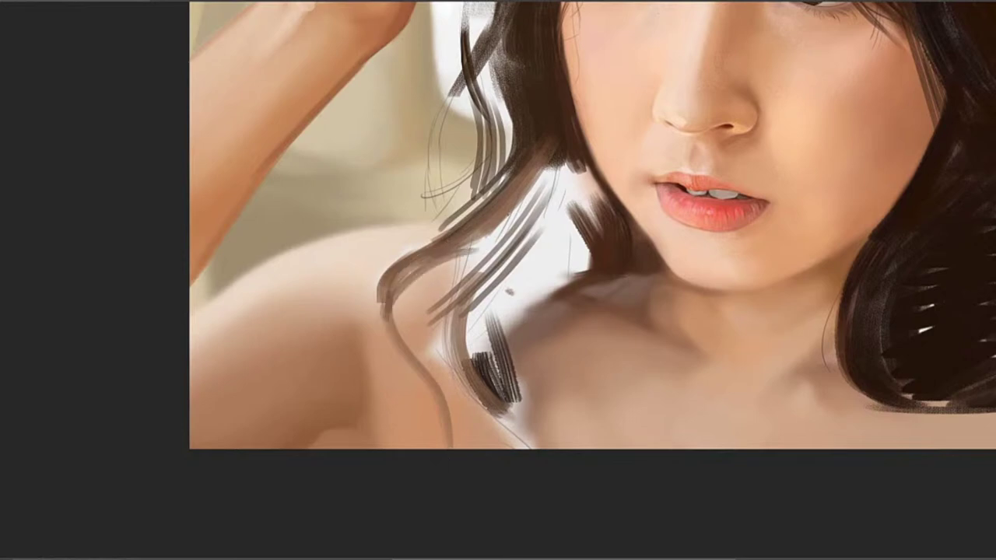
{"action": "key", "text": "ctrl+z"}
{"action": "left_click_drag", "start_coordinate": [412, 272], "coordinate": [546, 206]}
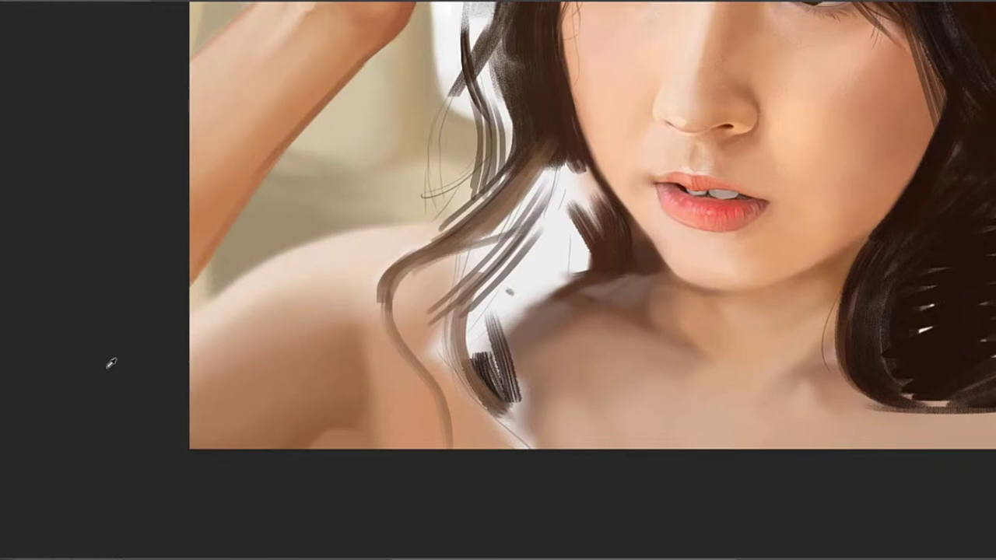
Paint dark strokes along the lower edge of the white gap, joining the hair at the neck to the lower curl
{"action": "left_click_drag", "start_coordinate": [564, 304], "coordinate": [534, 242]}
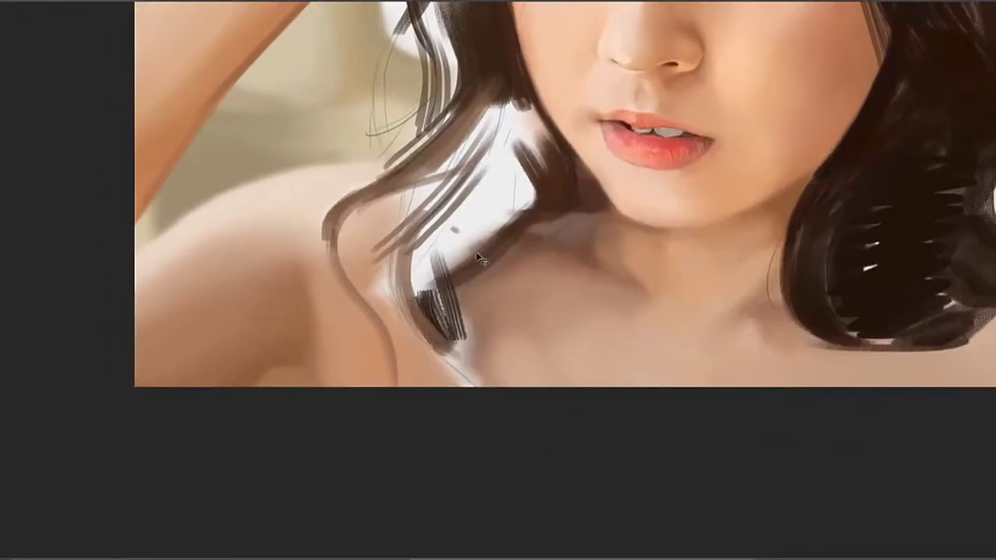
{"action": "left_click_drag", "start_coordinate": [420, 294], "coordinate": [526, 220]}
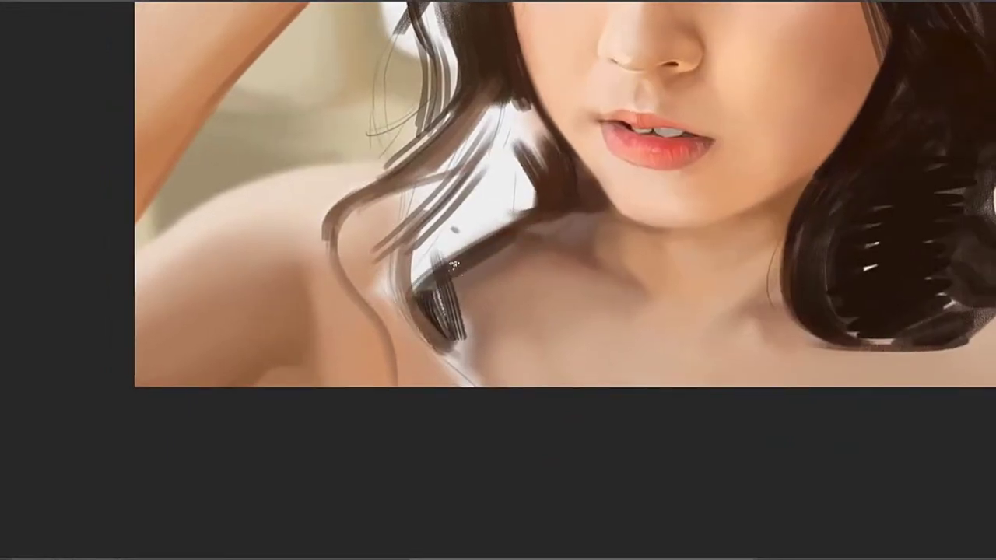
{"action": "key", "text": "ctrl+z"}
{"action": "mouse_move", "coordinate": [414, 289]}
{"action": "left_mouse_down"}
{"action": "mouse_move", "coordinate": [535, 208]}
{"action": "mouse_move", "coordinate": [527, 199]}
{"action": "left_mouse_up"}
{"action": "left_click_drag", "start_coordinate": [426, 262], "coordinate": [500, 218]}
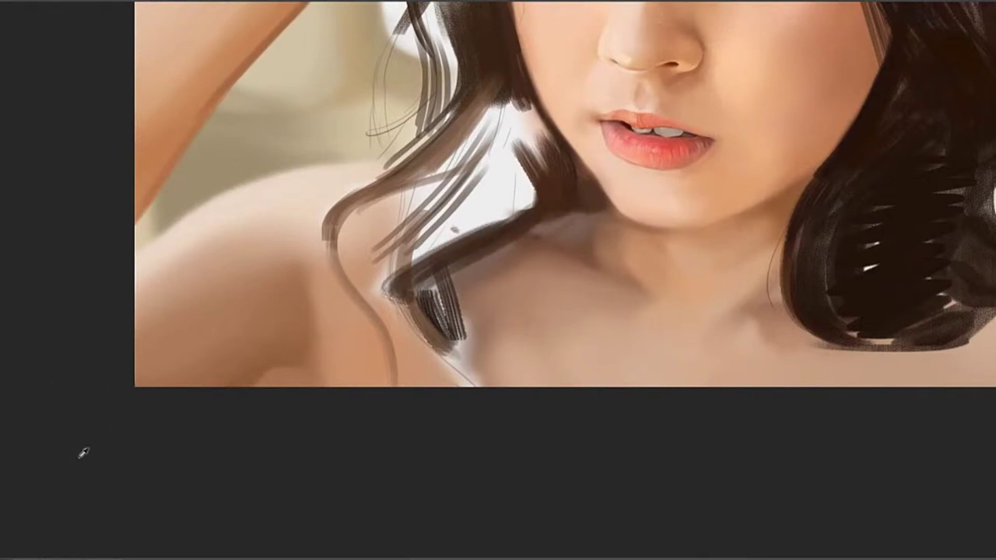
Extend the lower curl in a dark strand down the chest to the canvas bottom, redoing it until its curve fits
{"action": "left_click_drag", "start_coordinate": [408, 299], "coordinate": [498, 384]}
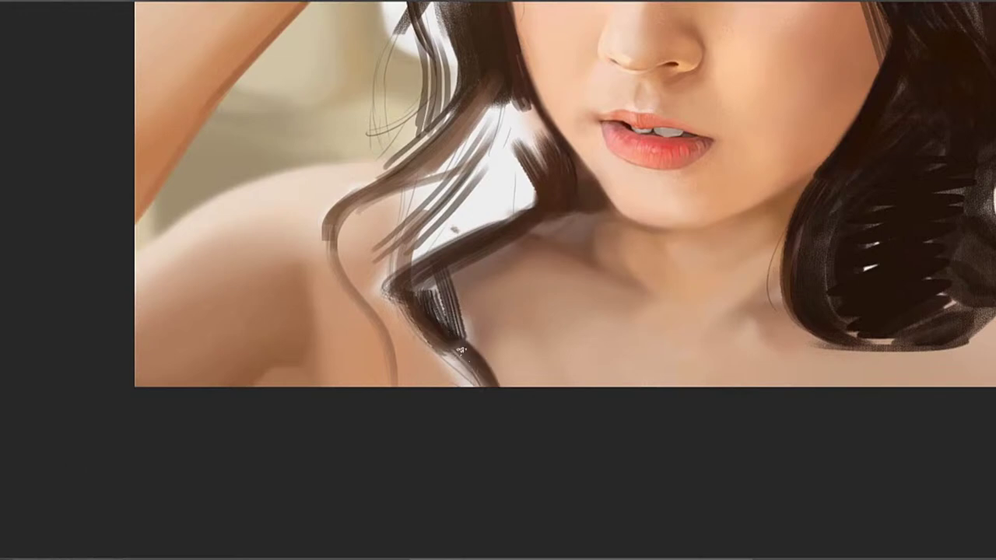
{"action": "key", "text": "ctrl+z"}
{"action": "mouse_move", "coordinate": [413, 303]}
{"action": "left_mouse_down"}
{"action": "mouse_move", "coordinate": [482, 386]}
{"action": "mouse_move", "coordinate": [472, 385]}
{"action": "left_mouse_up"}
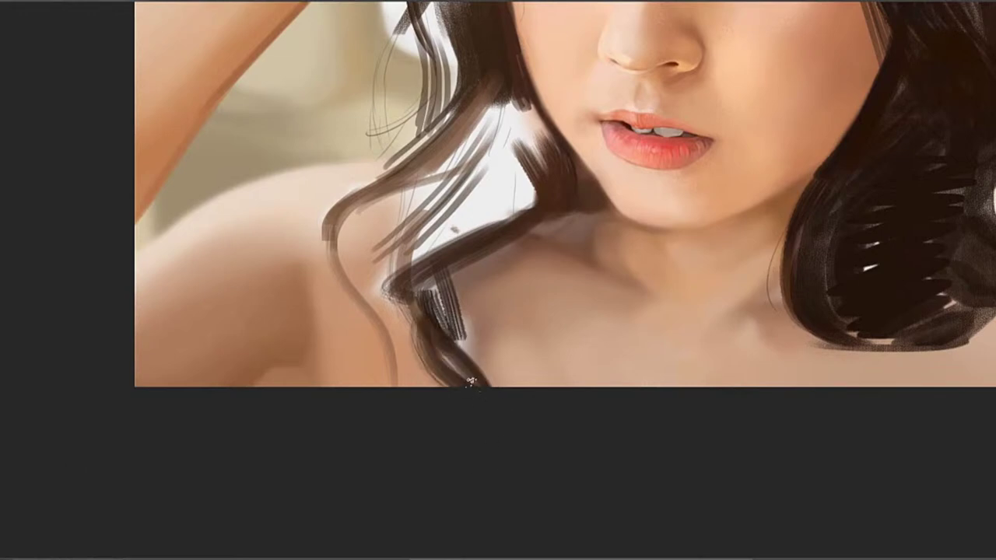
{"action": "key", "text": "ctrl+z"}
{"action": "left_click_drag", "start_coordinate": [404, 302], "coordinate": [483, 395]}
{"action": "left_click_drag", "start_coordinate": [464, 353], "coordinate": [490, 404]}
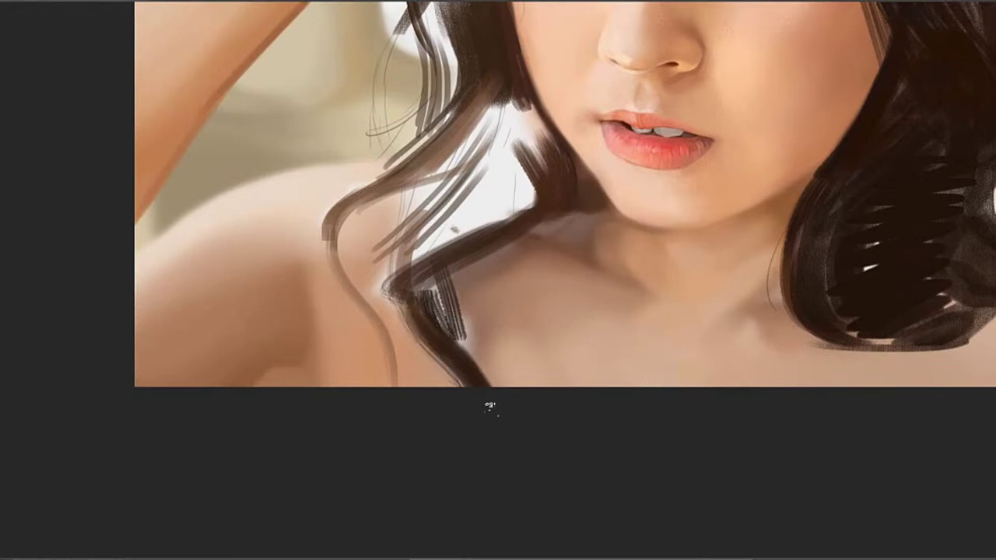
Fill the remaining light gaps inside the lower curl with short dark strokes
{"action": "left_click_drag", "start_coordinate": [459, 331], "coordinate": [483, 380]}
{"action": "left_click_drag", "start_coordinate": [445, 271], "coordinate": [465, 334]}
{"action": "key", "text": "ctrl+z"}
{"action": "left_click_drag", "start_coordinate": [420, 285], "coordinate": [464, 351]}
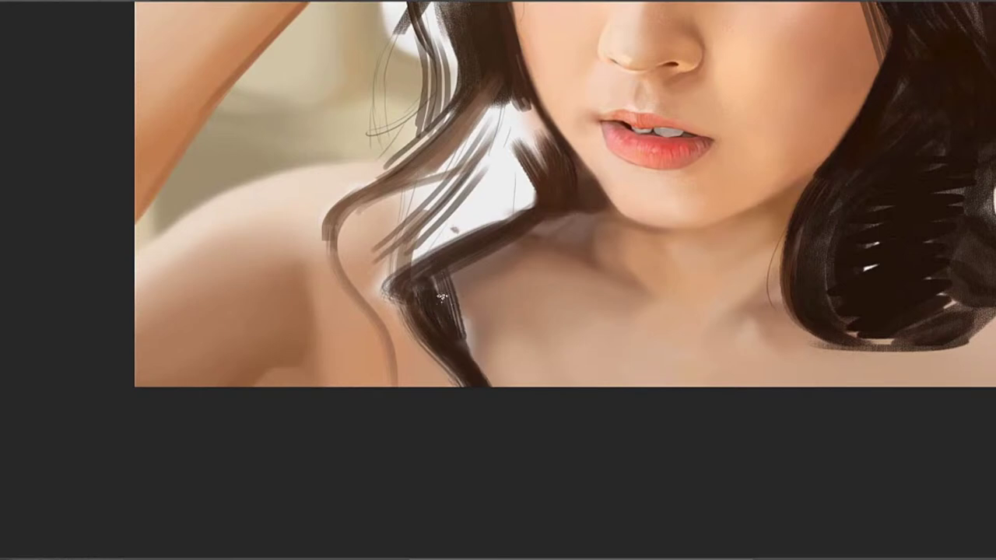
Widen the dark strand running from the lower curl down the chest to the canvas edge, redoing strokes until its edge curves smoothly
{"action": "key", "text": "ctrl+z"}
{"action": "left_click_drag", "start_coordinate": [421, 286], "coordinate": [455, 339]}
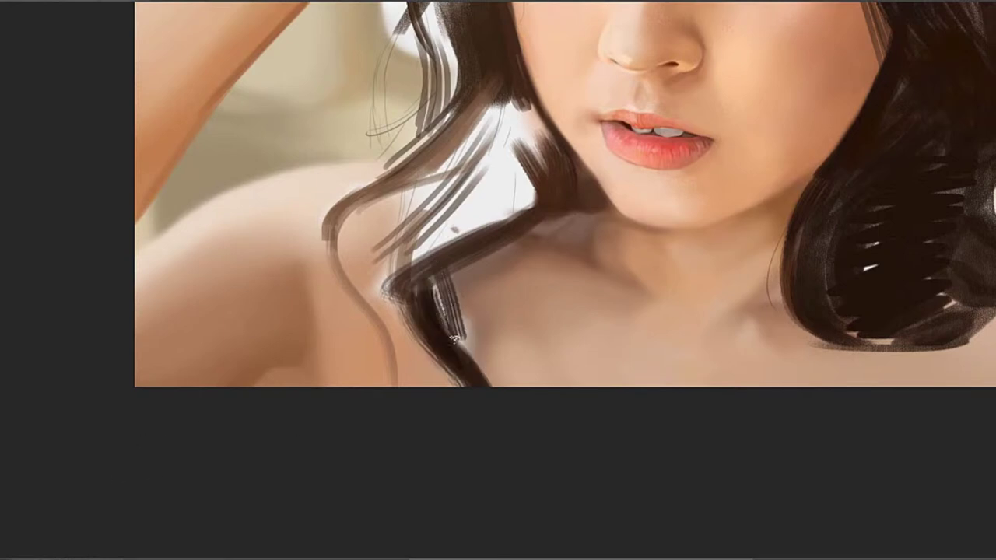
{"action": "left_click_drag", "start_coordinate": [430, 290], "coordinate": [500, 400]}
{"action": "left_click_drag", "start_coordinate": [440, 282], "coordinate": [492, 391]}
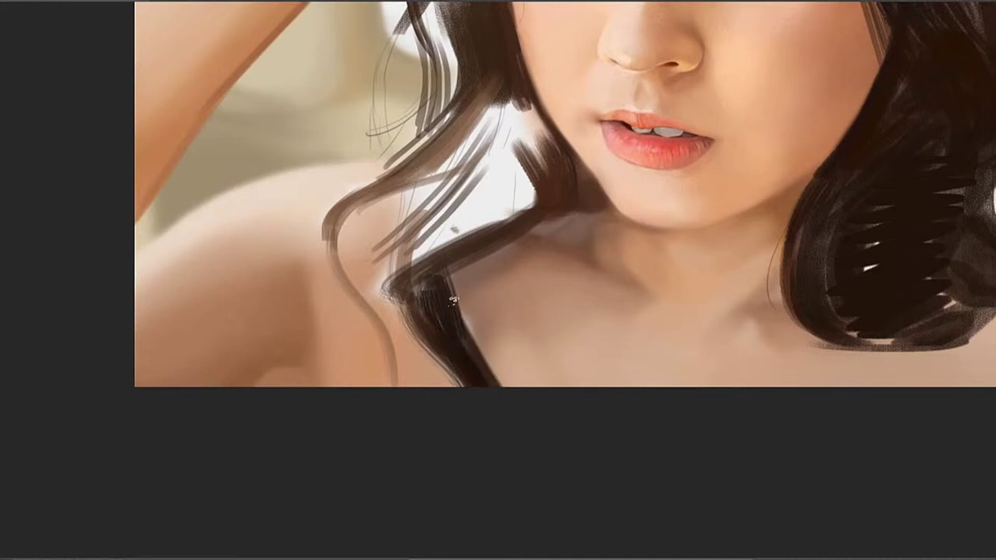
{"action": "left_click_drag", "start_coordinate": [446, 269], "coordinate": [497, 400]}
{"action": "left_click_drag", "start_coordinate": [452, 258], "coordinate": [533, 418]}
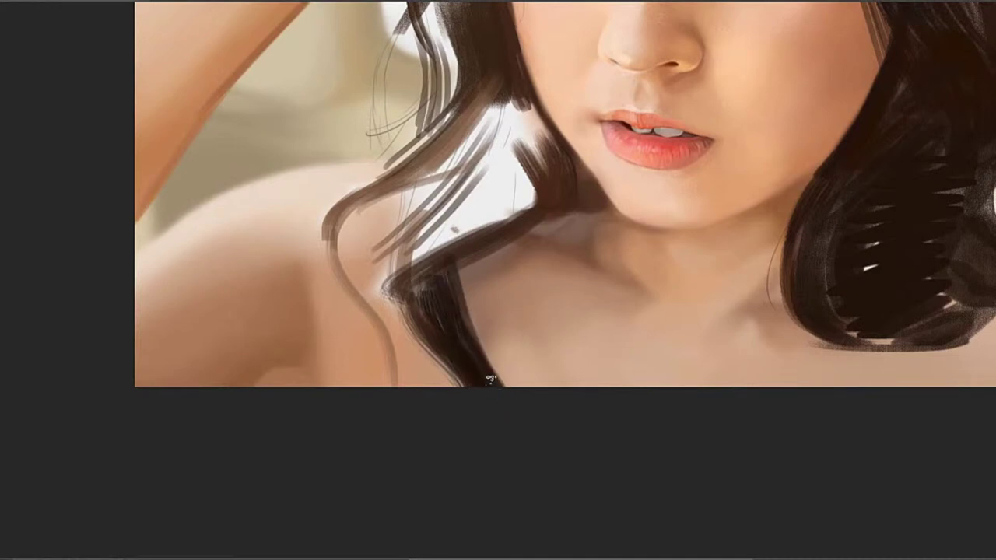
{"action": "key", "text": "ctrl+z"}
{"action": "left_click_drag", "start_coordinate": [448, 272], "coordinate": [499, 426]}
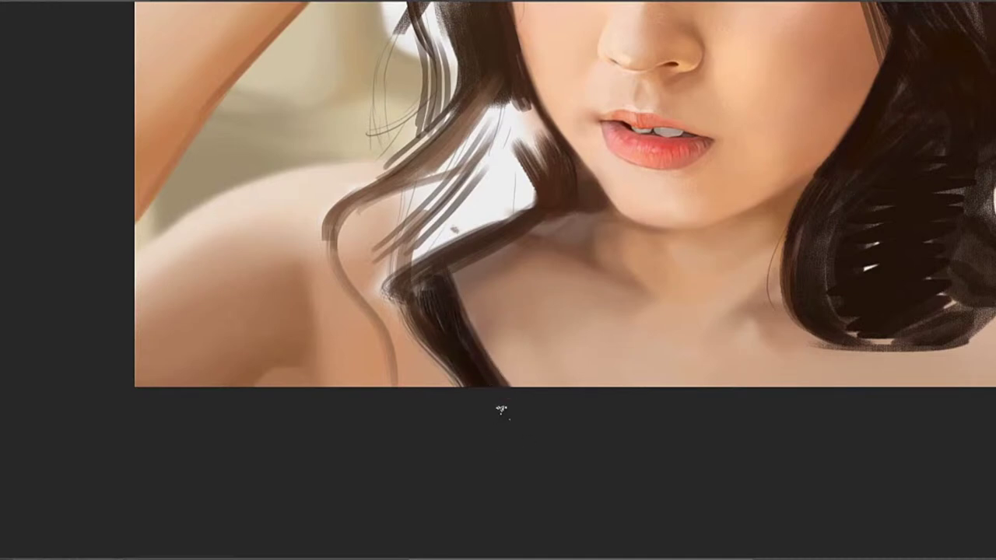
{"action": "key", "text": "ctrl+z"}
{"action": "mouse_move", "coordinate": [493, 383]}
{"action": "left_mouse_down"}
{"action": "mouse_move", "coordinate": [441, 286]}
{"action": "mouse_move", "coordinate": [410, 319]}
{"action": "left_mouse_up"}
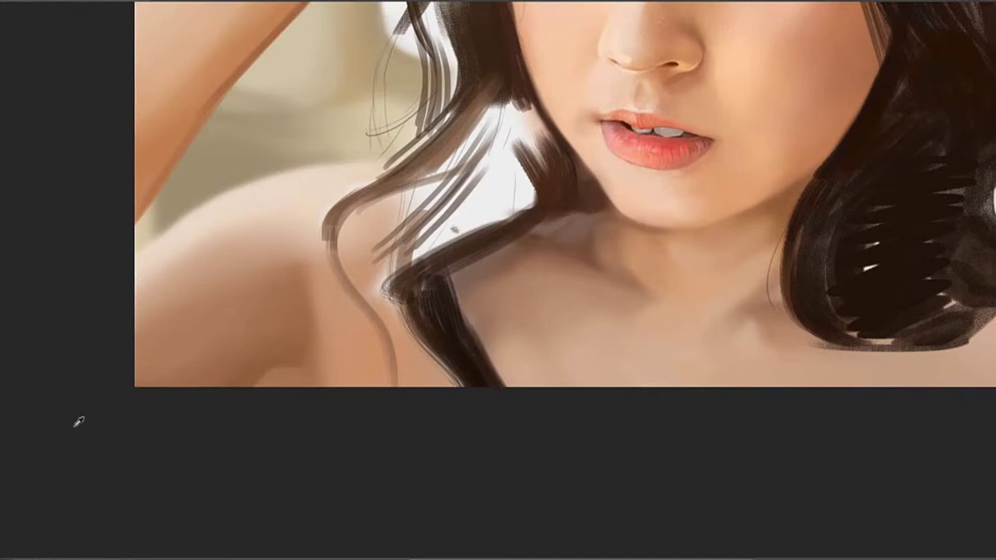
Broaden the hair band along the lower edge of the white gap with brown strokes toward the neck, redoing those that miss
{"action": "left_click_drag", "start_coordinate": [402, 281], "coordinate": [433, 259]}
{"action": "mouse_move", "coordinate": [405, 304]}
{"action": "left_mouse_down"}
{"action": "mouse_move", "coordinate": [444, 248]}
{"action": "mouse_move", "coordinate": [436, 279]}
{"action": "mouse_move", "coordinate": [548, 227]}
{"action": "mouse_move", "coordinate": [456, 262]}
{"action": "left_mouse_up"}
{"action": "key", "text": "ctrl+z"}
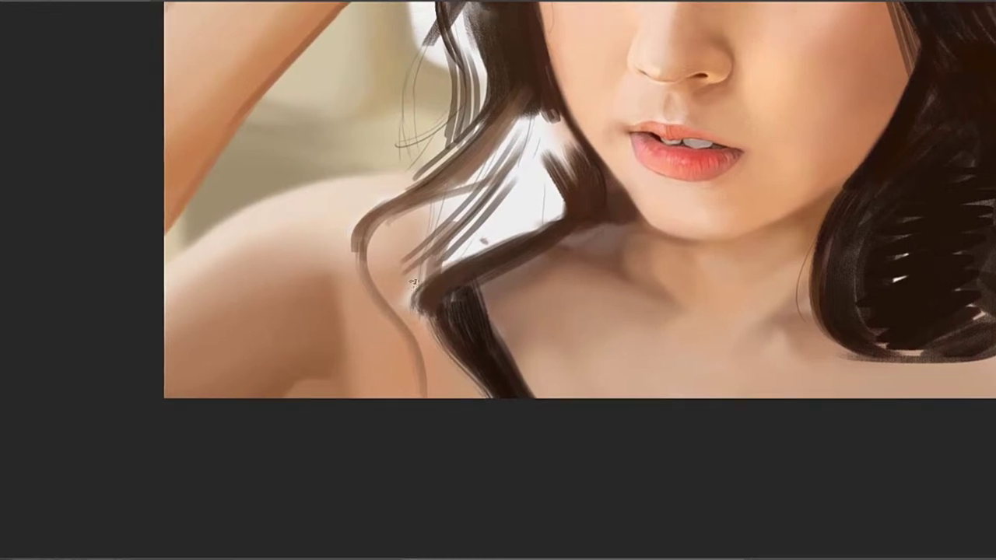
{"action": "mouse_move", "coordinate": [404, 289]}
{"action": "left_mouse_down"}
{"action": "mouse_move", "coordinate": [503, 236]}
{"action": "mouse_move", "coordinate": [426, 279]}
{"action": "mouse_move", "coordinate": [446, 328]}
{"action": "mouse_move", "coordinate": [458, 283]}
{"action": "mouse_move", "coordinate": [440, 297]}
{"action": "mouse_move", "coordinate": [529, 226]}
{"action": "left_mouse_up"}
{"action": "key", "text": "ctrl+z"}
{"action": "mouse_move", "coordinate": [478, 274]}
{"action": "left_mouse_down"}
{"action": "mouse_move", "coordinate": [544, 214]}
{"action": "mouse_move", "coordinate": [509, 266]}
{"action": "left_mouse_up"}
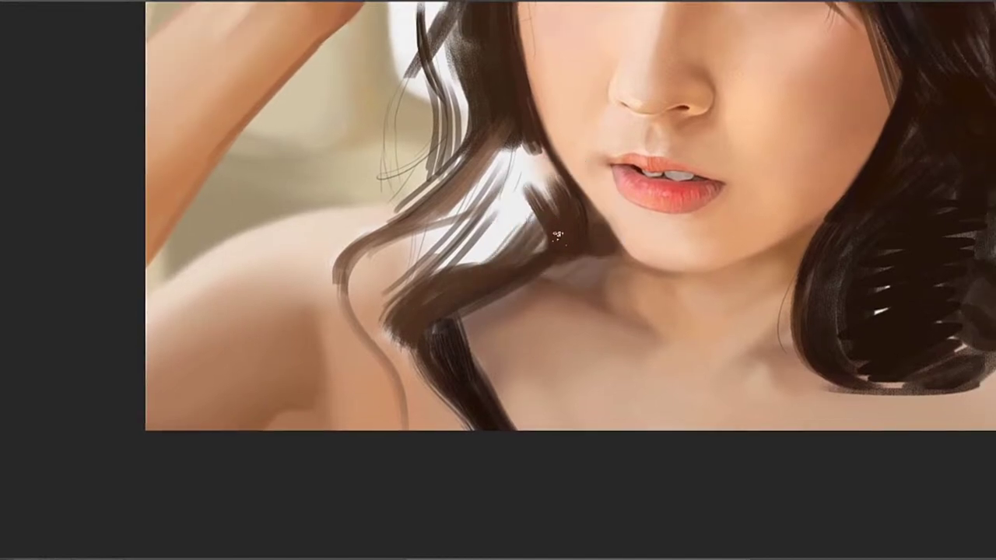
Fill most of the white gap between the neck and the shoulder curl with diagonal brown strokes following the hair flow
{"action": "left_click_drag", "start_coordinate": [556, 236], "coordinate": [520, 259]}
{"action": "mouse_move", "coordinate": [544, 208]}
{"action": "left_mouse_down"}
{"action": "mouse_move", "coordinate": [490, 256]}
{"action": "mouse_move", "coordinate": [498, 272]}
{"action": "mouse_move", "coordinate": [429, 325]}
{"action": "left_mouse_up"}
{"action": "left_click_drag", "start_coordinate": [495, 244], "coordinate": [416, 319]}
{"action": "left_click_drag", "start_coordinate": [512, 217], "coordinate": [457, 301]}
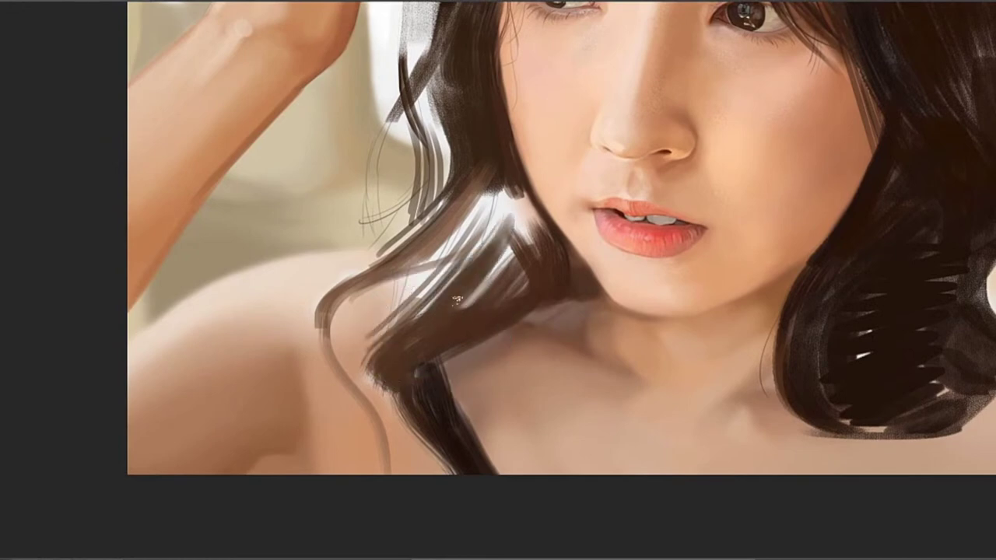
{"action": "mouse_move", "coordinate": [515, 241]}
{"action": "left_mouse_down"}
{"action": "mouse_move", "coordinate": [486, 292]}
{"action": "mouse_move", "coordinate": [460, 300]}
{"action": "left_mouse_up"}
{"action": "left_click_drag", "start_coordinate": [502, 212], "coordinate": [445, 300]}
{"action": "left_click_drag", "start_coordinate": [490, 200], "coordinate": [439, 295]}
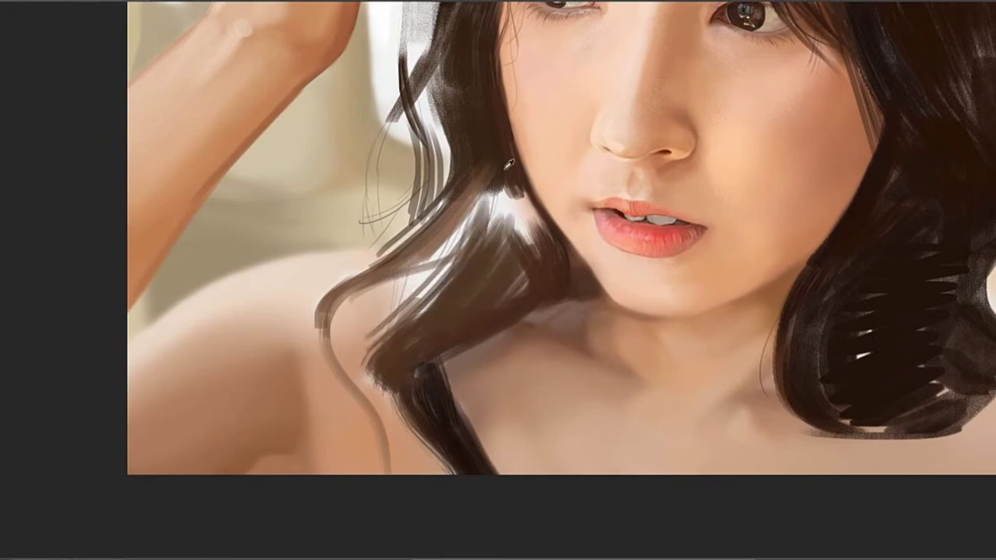
Cover the white patch beside the jaw with dark strokes and shade dark folds down through the brown curl
{"action": "mouse_move", "coordinate": [504, 188]}
{"action": "left_mouse_down"}
{"action": "mouse_move", "coordinate": [457, 288]}
{"action": "mouse_move", "coordinate": [462, 259]}
{"action": "left_mouse_up"}
{"action": "mouse_move", "coordinate": [505, 187]}
{"action": "left_mouse_down"}
{"action": "mouse_move", "coordinate": [476, 281]}
{"action": "mouse_move", "coordinate": [507, 282]}
{"action": "mouse_move", "coordinate": [525, 195]}
{"action": "mouse_move", "coordinate": [542, 251]}
{"action": "mouse_move", "coordinate": [536, 225]}
{"action": "left_mouse_up"}
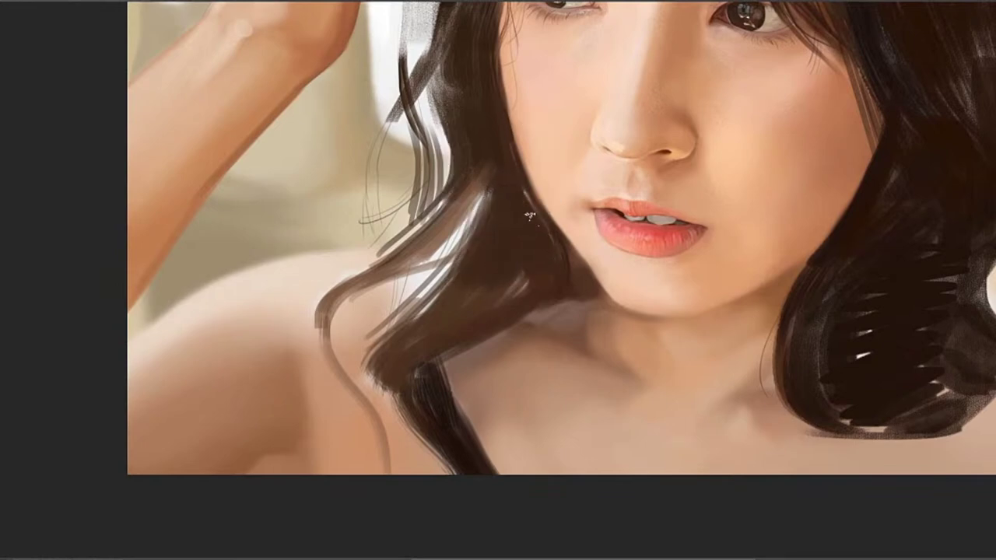
{"action": "mouse_move", "coordinate": [523, 271]}
{"action": "left_mouse_down"}
{"action": "mouse_move", "coordinate": [465, 329]}
{"action": "mouse_move", "coordinate": [495, 307]}
{"action": "left_mouse_up"}
{"action": "left_click_drag", "start_coordinate": [511, 195], "coordinate": [502, 304]}
{"action": "mouse_move", "coordinate": [529, 224]}
{"action": "left_mouse_down"}
{"action": "mouse_move", "coordinate": [500, 297]}
{"action": "mouse_move", "coordinate": [472, 321]}
{"action": "left_mouse_up"}
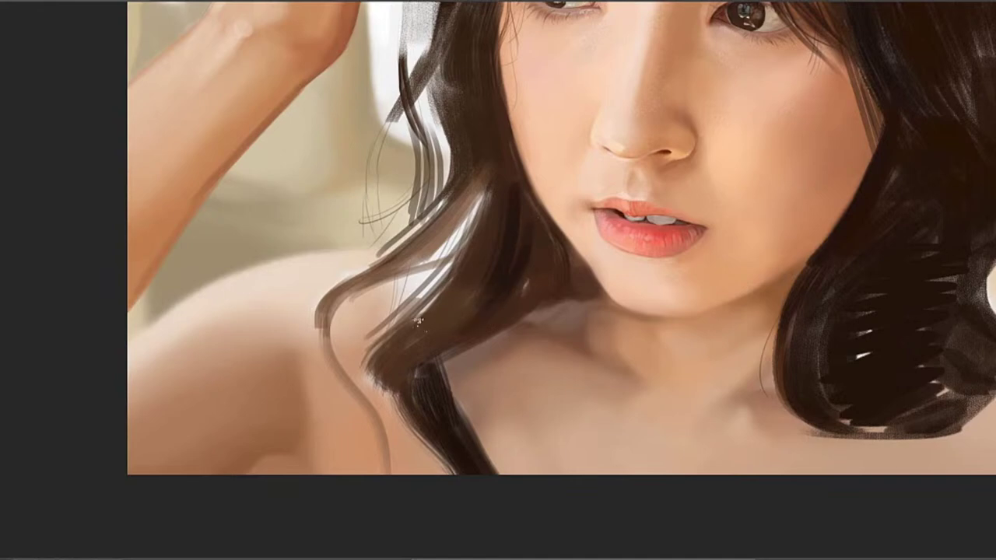
{"action": "left_click_drag", "start_coordinate": [404, 338], "coordinate": [487, 295]}
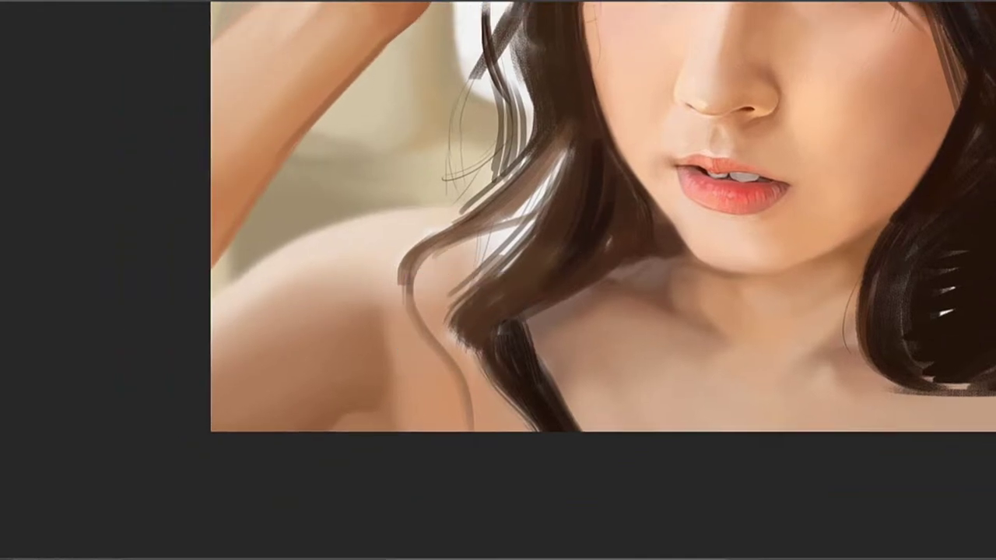
Paint brown and dark strokes over the white slivers between the filled curl and the hooked shoulder strand, redoing those that miss
{"action": "left_click_drag", "start_coordinate": [525, 240], "coordinate": [440, 309]}
{"action": "left_click_drag", "start_coordinate": [482, 272], "coordinate": [452, 317]}
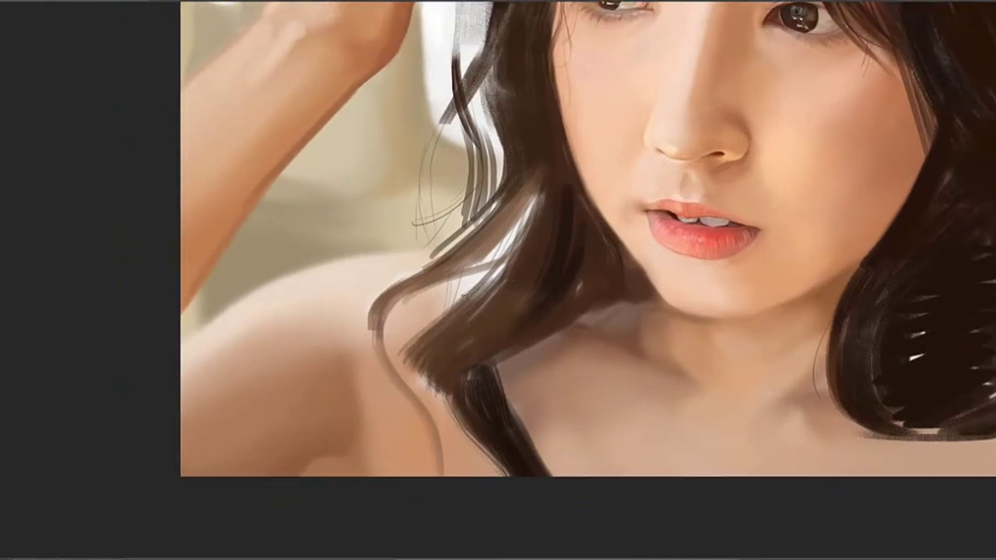
{"action": "left_click_drag", "start_coordinate": [508, 245], "coordinate": [449, 307]}
{"action": "left_click_drag", "start_coordinate": [518, 206], "coordinate": [447, 308]}
{"action": "left_click_drag", "start_coordinate": [535, 190], "coordinate": [472, 314]}
{"action": "mouse_move", "coordinate": [536, 203]}
{"action": "left_mouse_down"}
{"action": "mouse_move", "coordinate": [482, 324]}
{"action": "mouse_move", "coordinate": [486, 222]}
{"action": "mouse_move", "coordinate": [460, 308]}
{"action": "mouse_move", "coordinate": [490, 219]}
{"action": "mouse_move", "coordinate": [456, 306]}
{"action": "left_mouse_up"}
{"action": "key", "text": "ctrl+z"}
{"action": "key", "text": "ctrl+z"}
{"action": "mouse_move", "coordinate": [490, 219]}
{"action": "left_mouse_down"}
{"action": "mouse_move", "coordinate": [467, 260]}
{"action": "mouse_move", "coordinate": [467, 344]}
{"action": "left_mouse_up"}
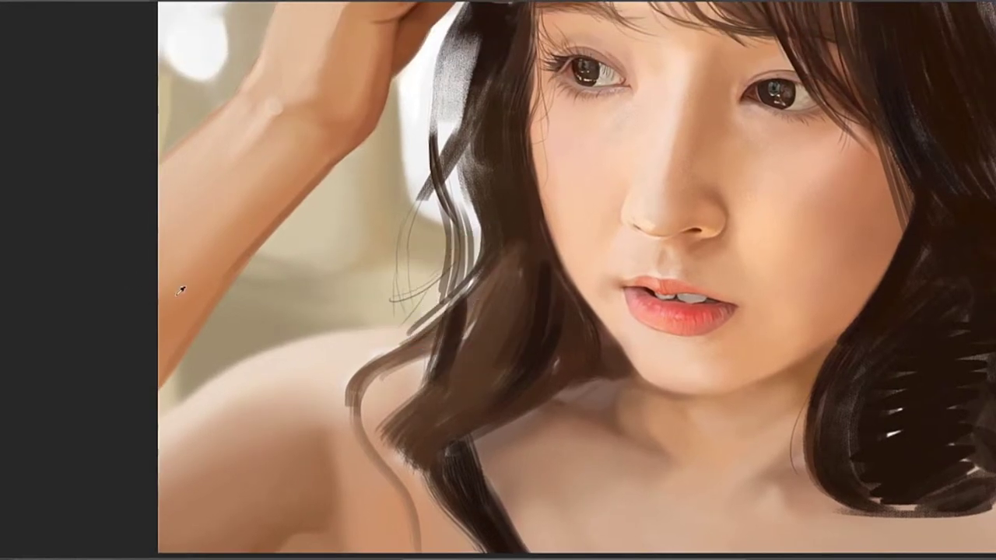
Add dark wavy strokes where the side hair meets the shoulder curl, covering the light gaps near the outer edge
{"action": "left_click_drag", "start_coordinate": [507, 252], "coordinate": [424, 335]}
{"action": "left_click_drag", "start_coordinate": [470, 299], "coordinate": [460, 389]}
{"action": "left_click_drag", "start_coordinate": [469, 318], "coordinate": [471, 355]}
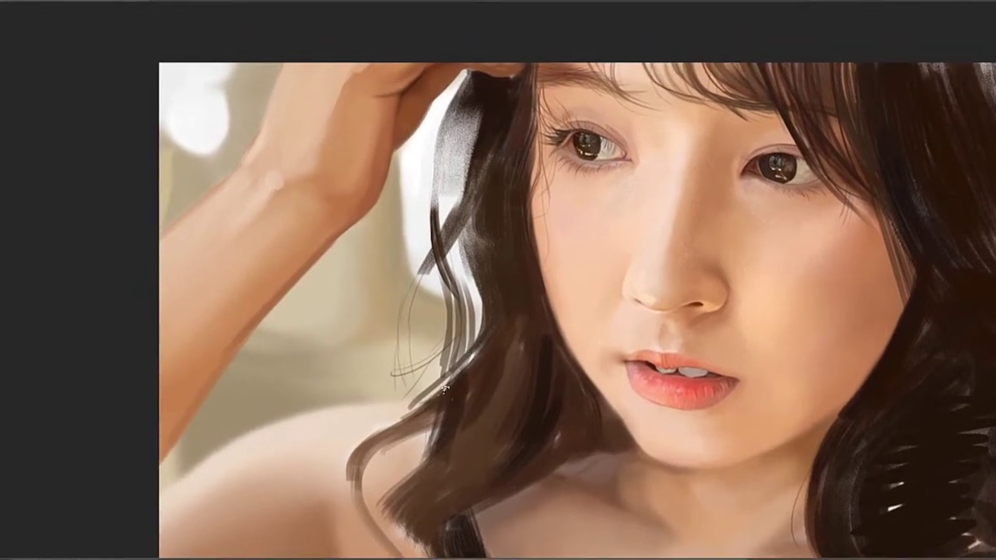
{"action": "left_click_drag", "start_coordinate": [480, 286], "coordinate": [439, 391]}
{"action": "key", "text": "ctrl+z"}
{"action": "left_click_drag", "start_coordinate": [487, 252], "coordinate": [459, 373]}
{"action": "key", "text": "ctrl+z"}
{"action": "left_click_drag", "start_coordinate": [474, 291], "coordinate": [447, 382]}
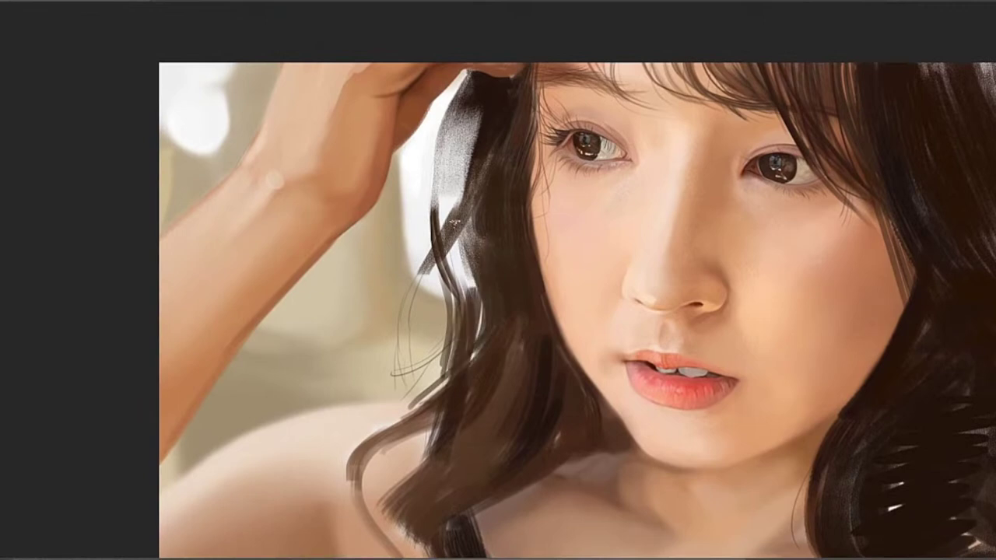
Fill the white streaks in the side hair beside the cheek and temple with long dark strokes, redoing the upper ones
{"action": "left_click_drag", "start_coordinate": [453, 222], "coordinate": [468, 324]}
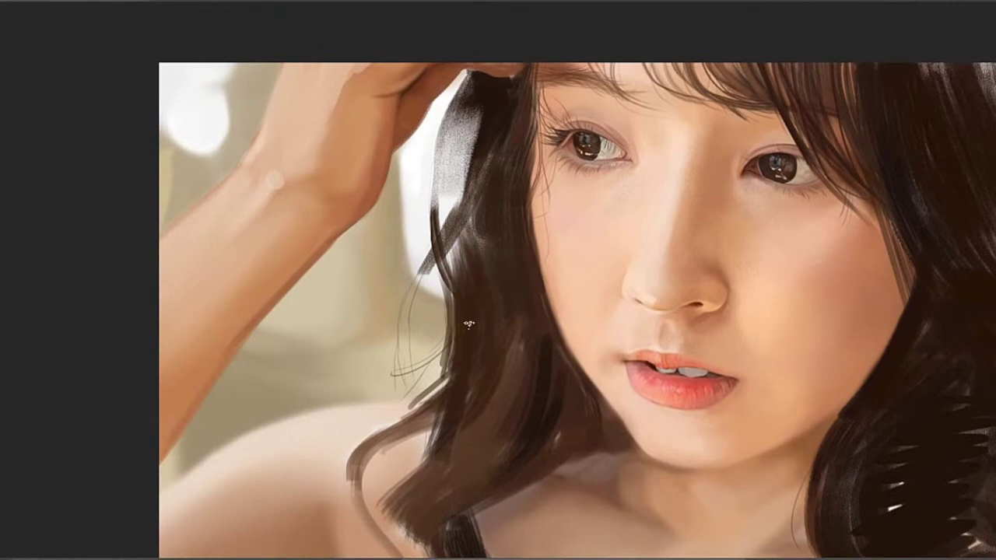
{"action": "left_click_drag", "start_coordinate": [442, 242], "coordinate": [454, 322]}
{"action": "left_click_drag", "start_coordinate": [454, 179], "coordinate": [451, 276]}
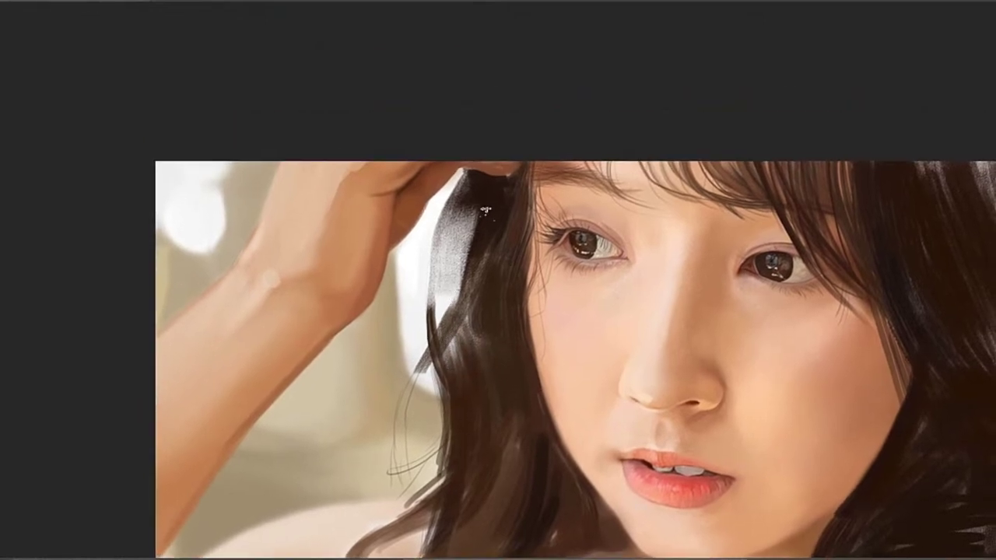
{"action": "mouse_move", "coordinate": [469, 218]}
{"action": "left_mouse_down"}
{"action": "mouse_move", "coordinate": [462, 314]}
{"action": "mouse_move", "coordinate": [451, 318]}
{"action": "mouse_move", "coordinate": [446, 298]}
{"action": "left_mouse_up"}
{"action": "key", "text": "ctrl+z"}
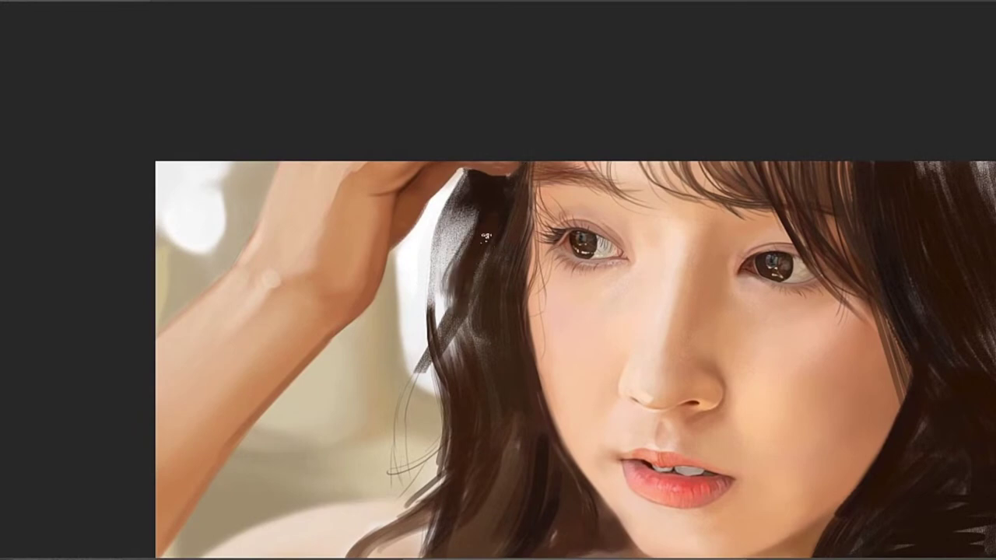
{"action": "key", "text": "ctrl+z"}
{"action": "mouse_move", "coordinate": [466, 244]}
{"action": "left_mouse_down"}
{"action": "mouse_move", "coordinate": [443, 349]}
{"action": "mouse_move", "coordinate": [470, 185]}
{"action": "left_mouse_up"}
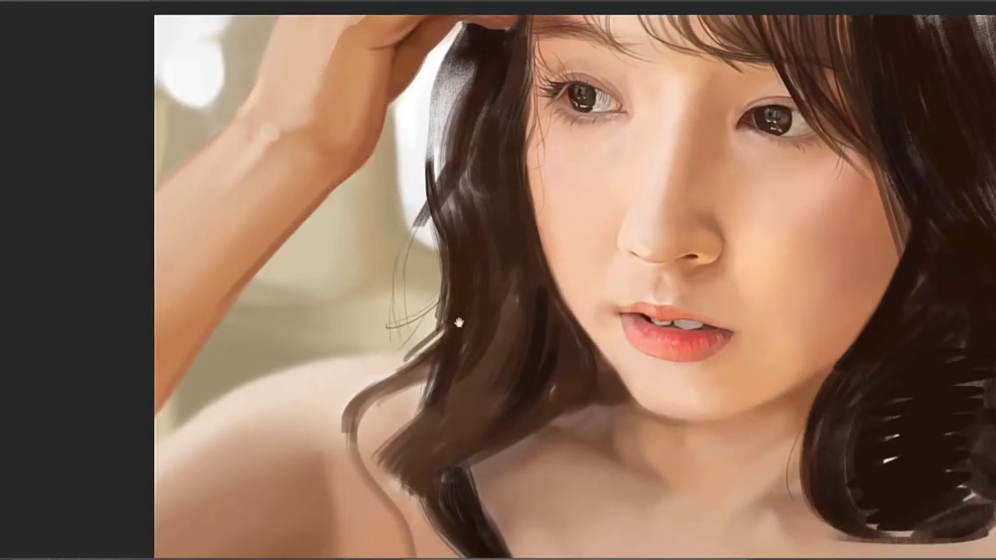
Paint brown strands hanging from the tip of the lower curl to the canvas bottom, beside the dark chest strand
{"action": "left_click_drag", "start_coordinate": [391, 393], "coordinate": [461, 251]}
{"action": "left_click_drag", "start_coordinate": [506, 321], "coordinate": [457, 252]}
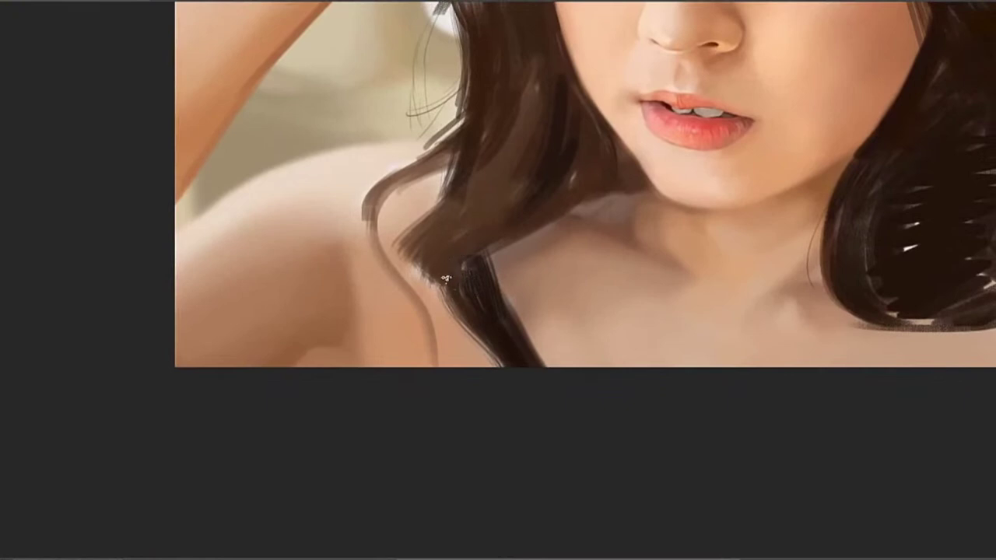
{"action": "left_click_drag", "start_coordinate": [427, 281], "coordinate": [437, 372]}
{"action": "key", "text": "ctrl+z"}
{"action": "left_click_drag", "start_coordinate": [439, 281], "coordinate": [454, 371]}
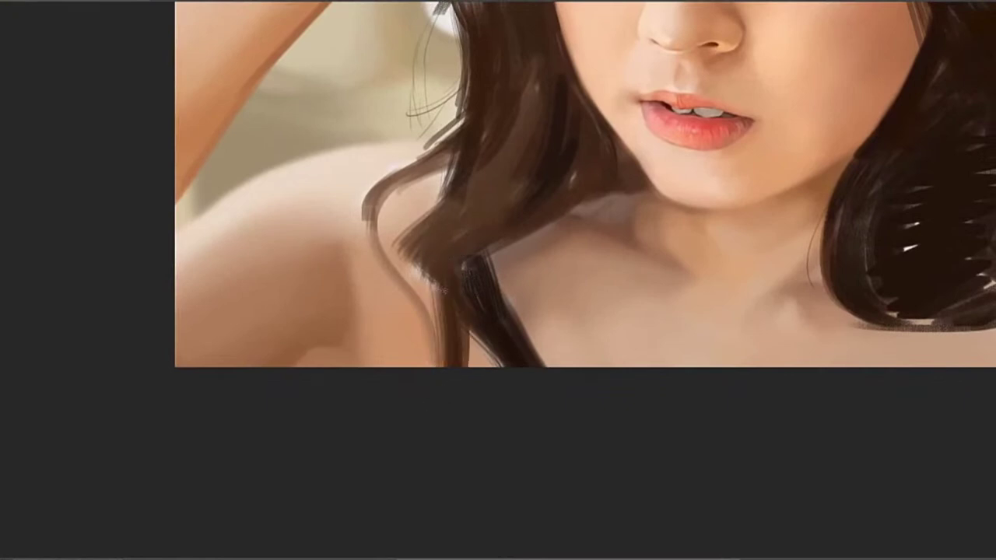
{"action": "mouse_move", "coordinate": [441, 288]}
{"action": "left_mouse_down"}
{"action": "mouse_move", "coordinate": [447, 372]}
{"action": "mouse_move", "coordinate": [441, 323]}
{"action": "left_mouse_up"}
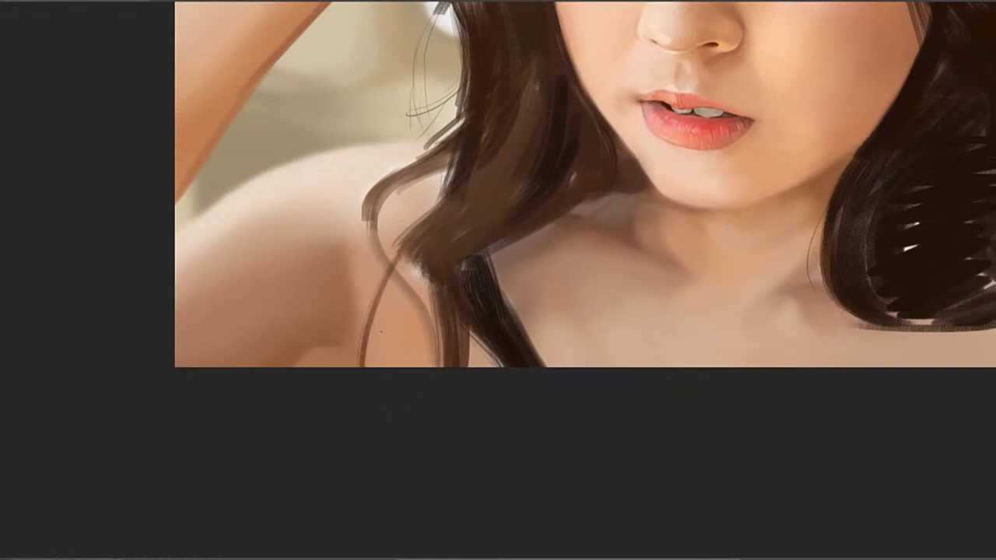
Add a thin dark strand curving from the curl's tip outward across the upper arm to the canvas bottom, redoing it until it fits
{"action": "mouse_move", "coordinate": [414, 258]}
{"action": "left_mouse_down"}
{"action": "mouse_move", "coordinate": [345, 368]}
{"action": "mouse_move", "coordinate": [335, 351]}
{"action": "mouse_move", "coordinate": [330, 369]}
{"action": "left_mouse_up"}
{"action": "key", "text": "ctrl+z"}
{"action": "key", "text": "ctrl+z"}
{"action": "left_click_drag", "start_coordinate": [426, 244], "coordinate": [340, 368]}
{"action": "key", "text": "ctrl+z"}
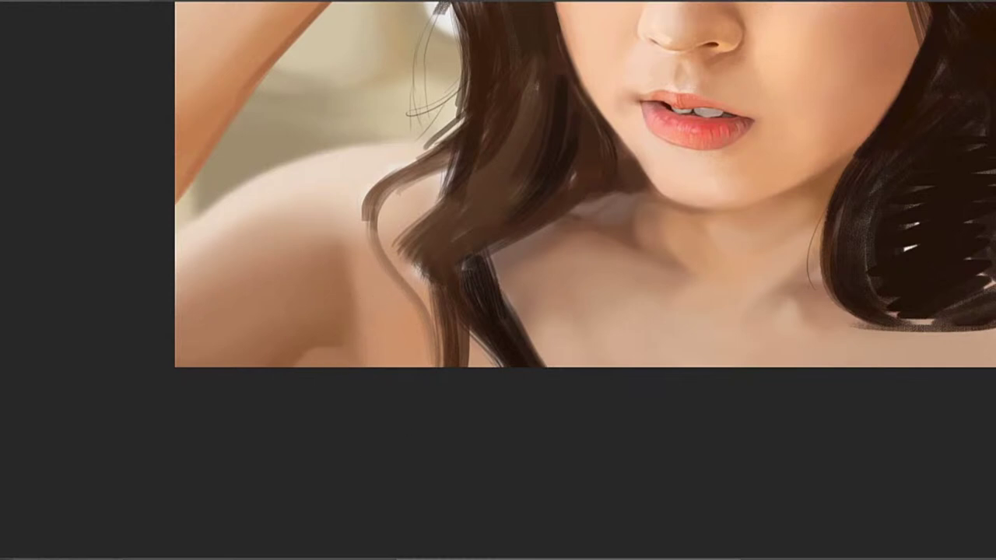
{"action": "left_click_drag", "start_coordinate": [439, 227], "coordinate": [331, 368]}
{"action": "left_click_drag", "start_coordinate": [350, 317], "coordinate": [335, 368]}
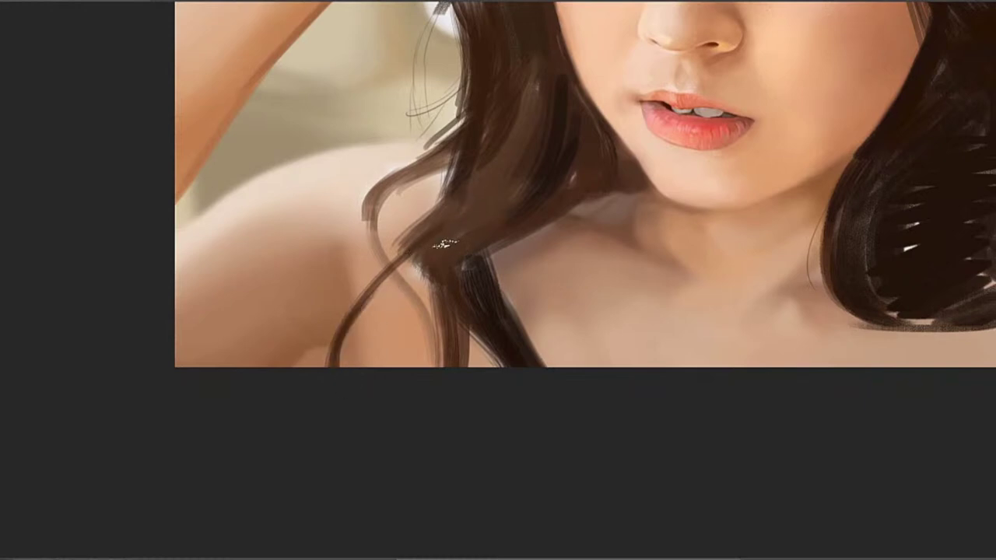
{"action": "mouse_move", "coordinate": [424, 255]}
{"action": "left_mouse_down"}
{"action": "mouse_move", "coordinate": [416, 291]}
{"action": "mouse_move", "coordinate": [420, 233]}
{"action": "mouse_move", "coordinate": [426, 280]}
{"action": "left_mouse_up"}
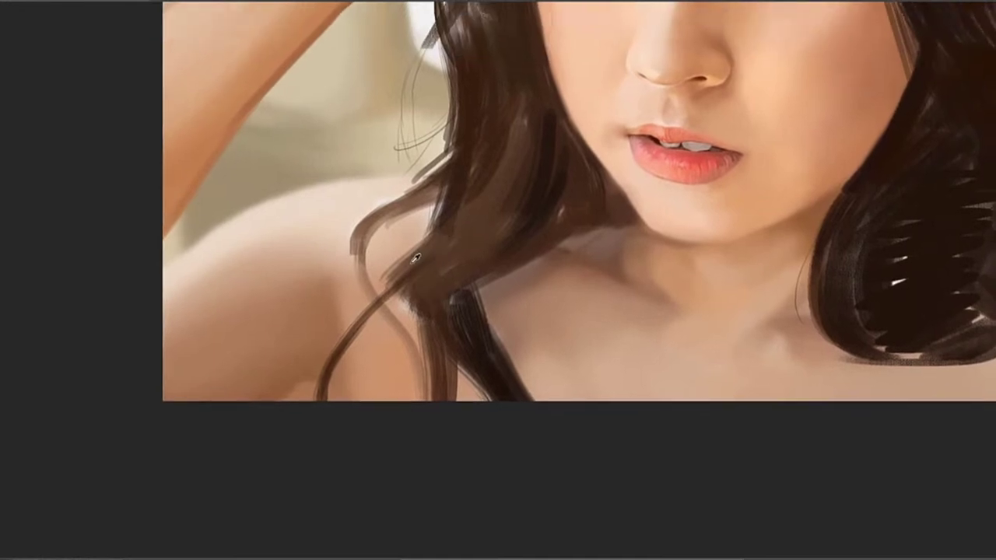
Sample a tone near the curl's outer edge and paint over the light sliver between it and the hooked shoulder strand
{"action": "left_click", "coordinate": [444, 203], "text": "alt"}
{"action": "left_click_drag", "start_coordinate": [445, 192], "coordinate": [420, 260]}
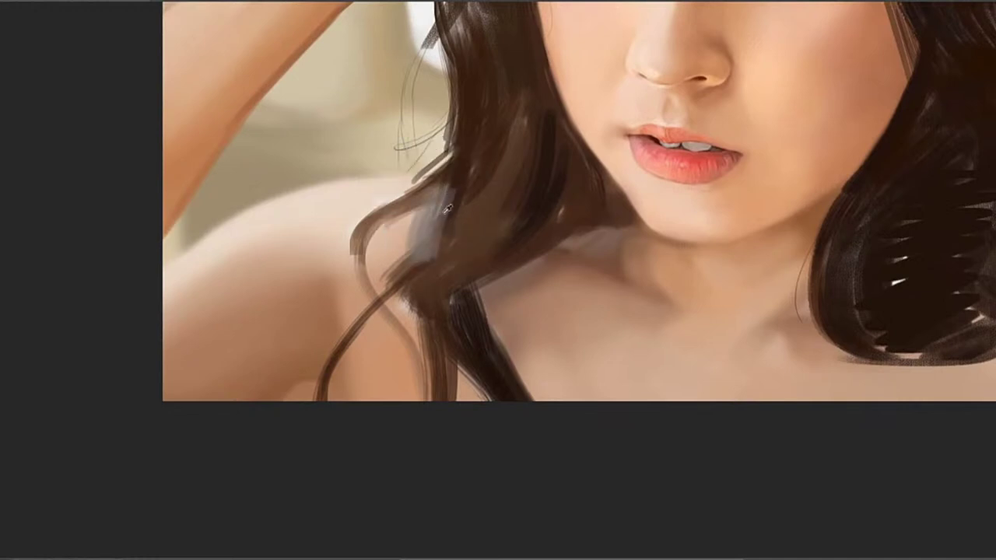
{"action": "left_click_drag", "start_coordinate": [446, 199], "coordinate": [411, 280]}
Add a dark tapering strand flicking outward from the side hair over the background above the shoulder, redoing it until it fits
{"action": "mouse_move", "coordinate": [411, 266]}
{"action": "left_mouse_down"}
{"action": "mouse_move", "coordinate": [427, 201]}
{"action": "mouse_move", "coordinate": [430, 287]}
{"action": "mouse_move", "coordinate": [422, 305]}
{"action": "mouse_move", "coordinate": [388, 310]}
{"action": "left_mouse_up"}
{"action": "key", "text": "ctrl+z"}
{"action": "left_click_drag", "start_coordinate": [443, 272], "coordinate": [363, 316]}
{"action": "key", "text": "ctrl+z"}
{"action": "mouse_move", "coordinate": [444, 265]}
{"action": "left_mouse_down"}
{"action": "mouse_move", "coordinate": [368, 316]}
{"action": "mouse_move", "coordinate": [357, 313]}
{"action": "left_mouse_up"}
{"action": "key", "text": "ctrl+z"}
{"action": "key", "text": "ctrl+z"}
{"action": "key", "text": "ctrl+z"}
{"action": "left_click_drag", "start_coordinate": [445, 239], "coordinate": [358, 281]}
{"action": "key", "text": "ctrl+z"}
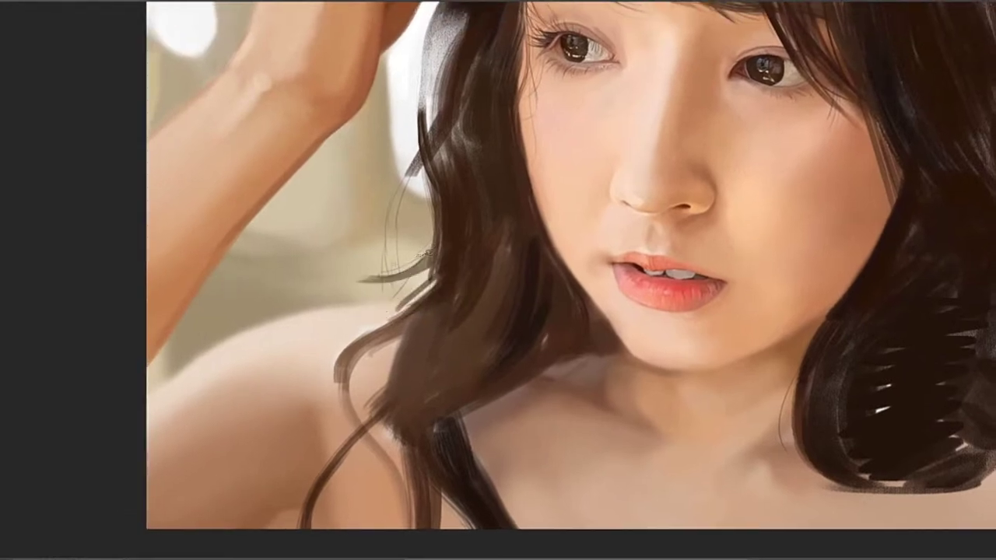
Paint a second outward flick in soft brown between the background flick and the hooked shoulder strand
{"action": "mouse_move", "coordinate": [439, 246]}
{"action": "left_mouse_down"}
{"action": "mouse_move", "coordinate": [375, 276]}
{"action": "mouse_move", "coordinate": [384, 311]}
{"action": "left_mouse_up"}
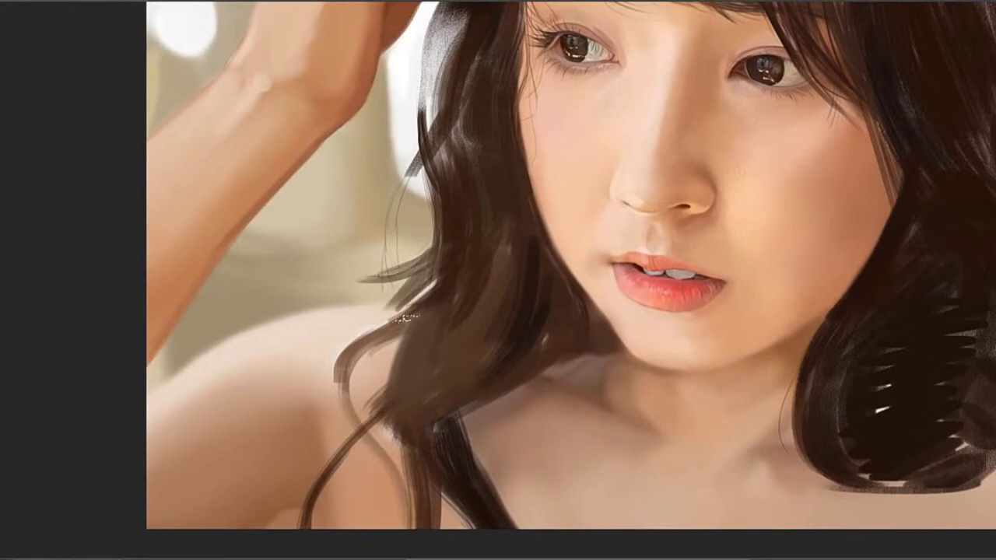
{"action": "key", "text": "ctrl+z"}
{"action": "mouse_move", "coordinate": [452, 269]}
{"action": "left_mouse_down"}
{"action": "mouse_move", "coordinate": [378, 320]}
{"action": "mouse_move", "coordinate": [455, 277]}
{"action": "left_mouse_up"}
{"action": "mouse_move", "coordinate": [428, 337]}
{"action": "left_mouse_down"}
{"action": "mouse_move", "coordinate": [456, 254]}
{"action": "mouse_move", "coordinate": [406, 325]}
{"action": "left_mouse_up"}
{"action": "left_click", "coordinate": [444, 270], "text": "alt"}
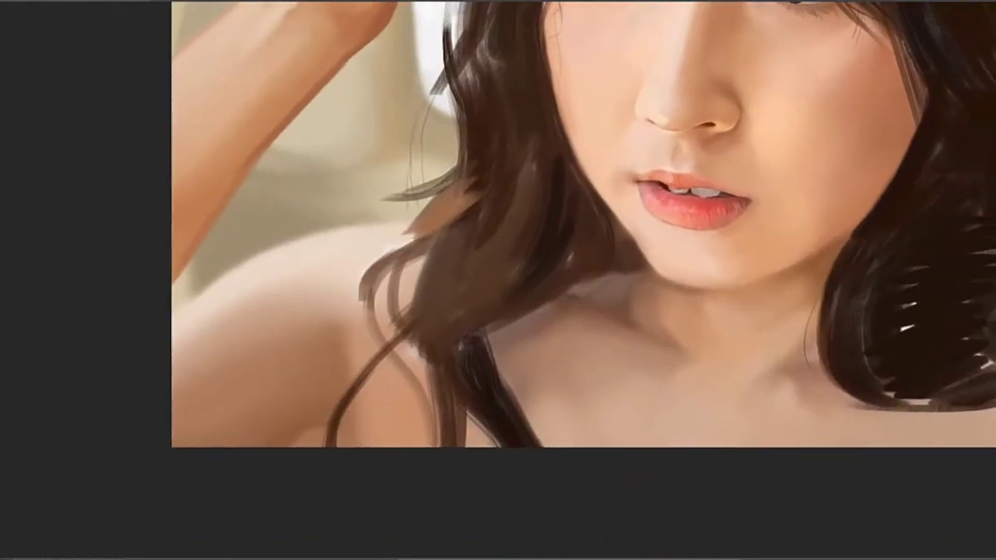
Add a small curved strand inside the hooked shoulder curl, joining it to the curl's tip and redoing it until it fits
{"action": "key", "text": "ctrl+z"}
{"action": "left_click_drag", "start_coordinate": [419, 253], "coordinate": [397, 329]}
{"action": "mouse_move", "coordinate": [415, 296]}
{"action": "left_mouse_down"}
{"action": "mouse_move", "coordinate": [414, 279]}
{"action": "mouse_move", "coordinate": [369, 309]}
{"action": "left_mouse_up"}
{"action": "key", "text": "ctrl+z"}
{"action": "left_click_drag", "start_coordinate": [425, 252], "coordinate": [400, 335]}
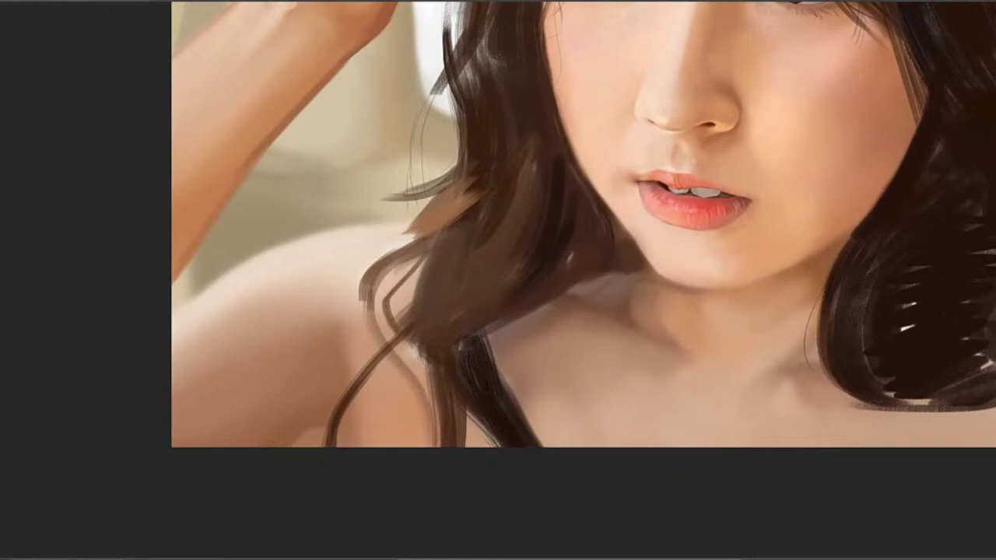
{"action": "key", "text": "ctrl+z"}
{"action": "left_click_drag", "start_coordinate": [425, 250], "coordinate": [401, 327]}
{"action": "key", "text": "ctrl+z"}
{"action": "mouse_move", "coordinate": [426, 250]}
{"action": "left_mouse_down"}
{"action": "mouse_move", "coordinate": [404, 276]}
{"action": "mouse_move", "coordinate": [400, 327]}
{"action": "mouse_move", "coordinate": [400, 251]}
{"action": "mouse_move", "coordinate": [390, 368]}
{"action": "left_mouse_up"}
{"action": "key", "text": "ctrl+z"}
{"action": "key", "text": "ctrl+z"}
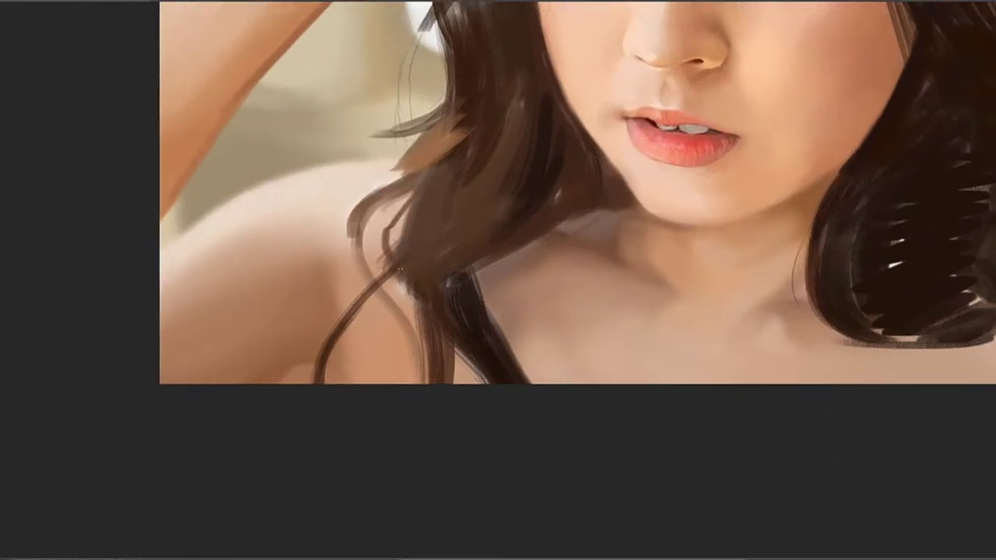
Add a thin wavy strand from the curl's tip down to the canvas bottom between the two existing strands, redoing it until it fits
{"action": "left_click_drag", "start_coordinate": [405, 280], "coordinate": [400, 349]}
{"action": "key", "text": "ctrl+z"}
{"action": "left_click_drag", "start_coordinate": [395, 274], "coordinate": [377, 379]}
{"action": "key", "text": "ctrl+z"}
{"action": "mouse_move", "coordinate": [392, 275]}
{"action": "left_mouse_down"}
{"action": "mouse_move", "coordinate": [376, 381]}
{"action": "mouse_move", "coordinate": [402, 380]}
{"action": "left_mouse_up"}
{"action": "key", "text": "ctrl+z"}
{"action": "key", "text": "ctrl+z"}
{"action": "left_click_drag", "start_coordinate": [398, 275], "coordinate": [373, 375]}
{"action": "key", "text": "ctrl+z"}
{"action": "left_click_drag", "start_coordinate": [394, 284], "coordinate": [407, 352]}
{"action": "key", "text": "ctrl+z"}
{"action": "left_click_drag", "start_coordinate": [394, 278], "coordinate": [378, 373]}
{"action": "key", "text": "ctrl+z"}
{"action": "mouse_move", "coordinate": [394, 279]}
{"action": "left_mouse_down"}
{"action": "mouse_move", "coordinate": [368, 391]}
{"action": "mouse_move", "coordinate": [373, 384]}
{"action": "left_mouse_up"}
{"action": "key", "text": "ctrl+z"}
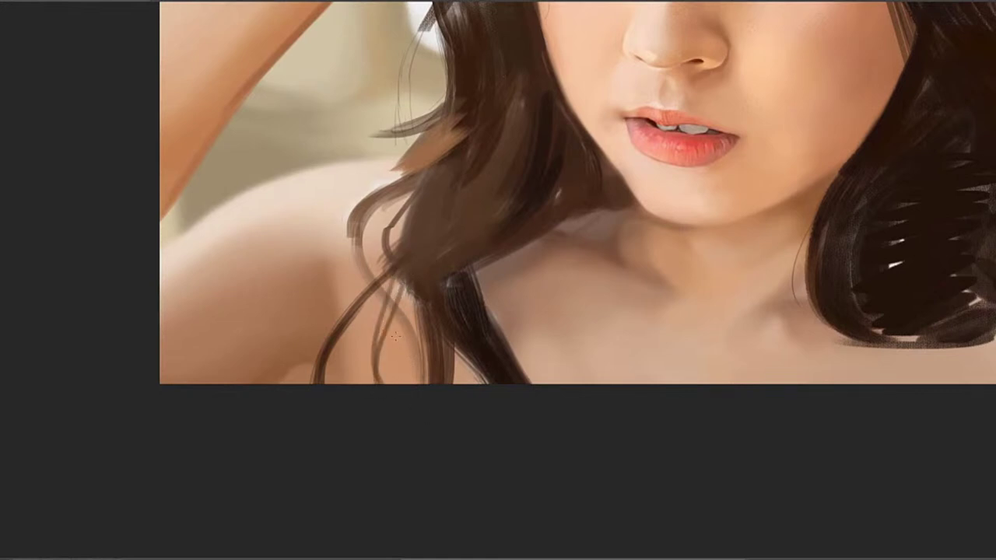
{"action": "scroll", "coordinate": [394, 336], "scroll_direction": "up", "scroll_amount": 5}
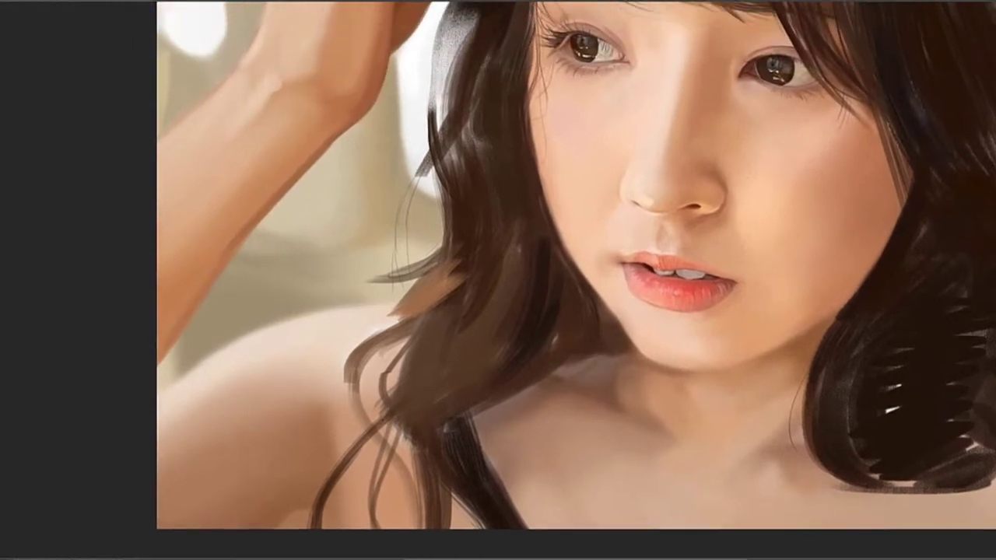
{"action": "left_click_drag", "start_coordinate": [396, 416], "coordinate": [377, 462]}
{"action": "key", "text": "ctrl+z"}
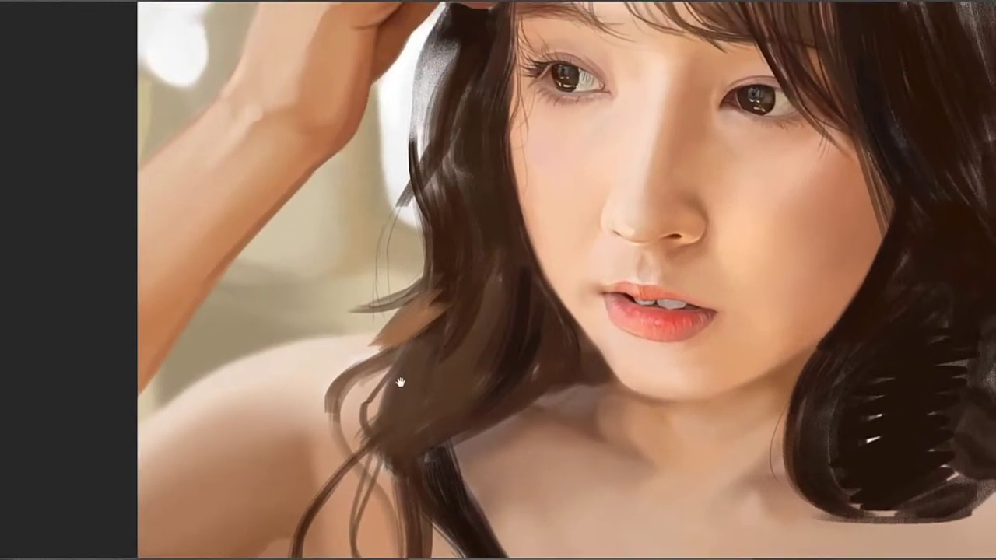
Paint a thin arcing strand from the side hair's outer edge over the background down to the outward flick, redoing it until it fits
{"action": "scroll", "coordinate": [403, 365], "scroll_direction": "up", "scroll_amount": 3}
{"action": "left_click_drag", "start_coordinate": [403, 352], "coordinate": [403, 341]}
{"action": "left_click_drag", "start_coordinate": [402, 253], "coordinate": [379, 319]}
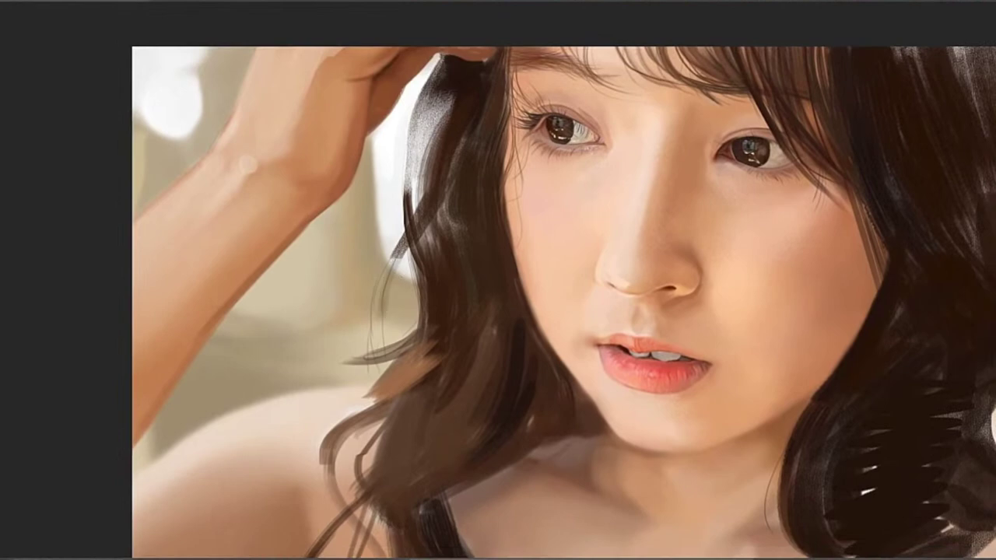
{"action": "key", "text": "ctrl+z"}
{"action": "left_click_drag", "start_coordinate": [404, 251], "coordinate": [406, 388]}
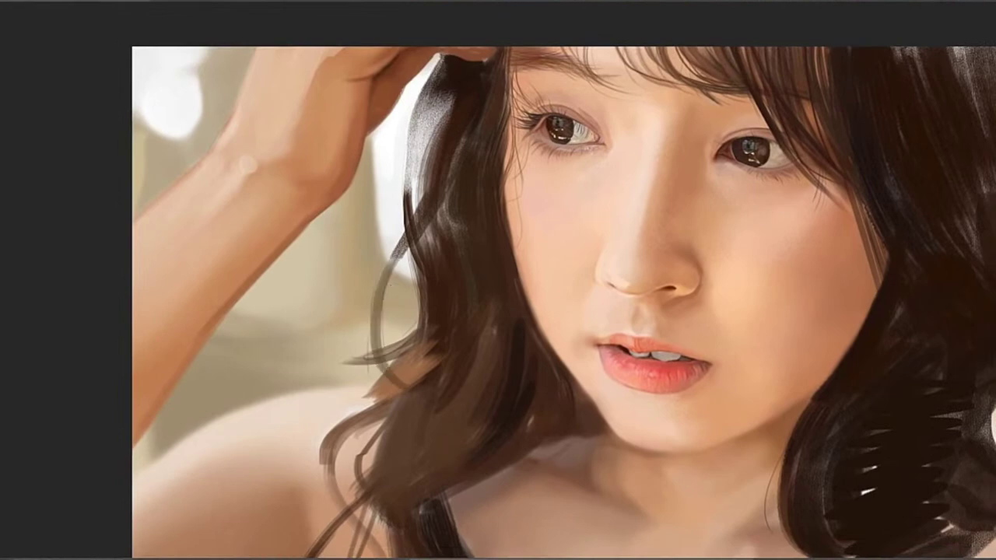
{"action": "mouse_move", "coordinate": [400, 257]}
{"action": "left_mouse_down"}
{"action": "mouse_move", "coordinate": [402, 395]}
{"action": "mouse_move", "coordinate": [413, 390]}
{"action": "left_mouse_up"}
{"action": "key", "text": "ctrl+z"}
Add finer parallel arcs inside the new strand so it joins the side hair, redoing the strokes until they fit
{"action": "left_click_drag", "start_coordinate": [424, 283], "coordinate": [425, 347]}
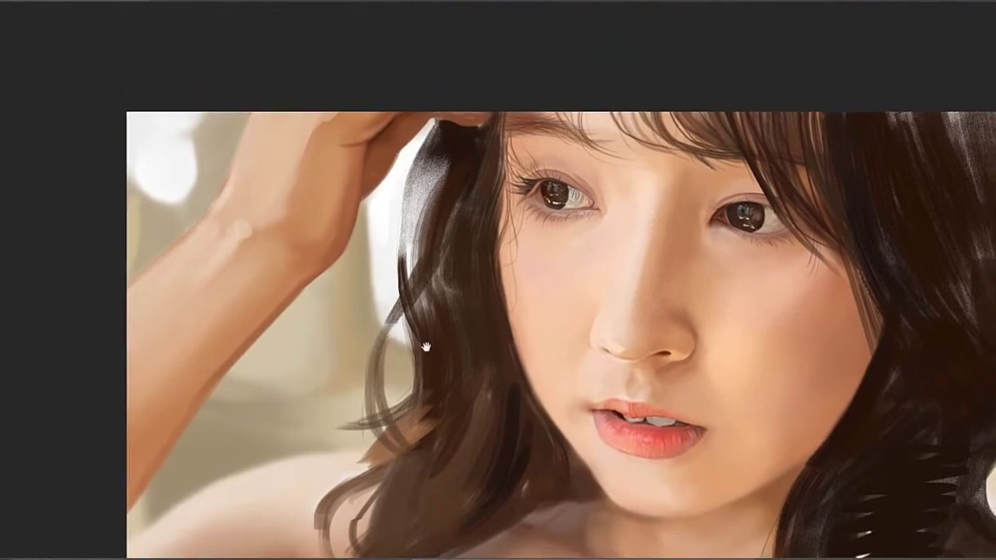
{"action": "left_click_drag", "start_coordinate": [406, 438], "coordinate": [398, 328]}
{"action": "key", "text": "ctrl+z"}
{"action": "left_click_drag", "start_coordinate": [402, 448], "coordinate": [408, 317]}
{"action": "key", "text": "ctrl+z"}
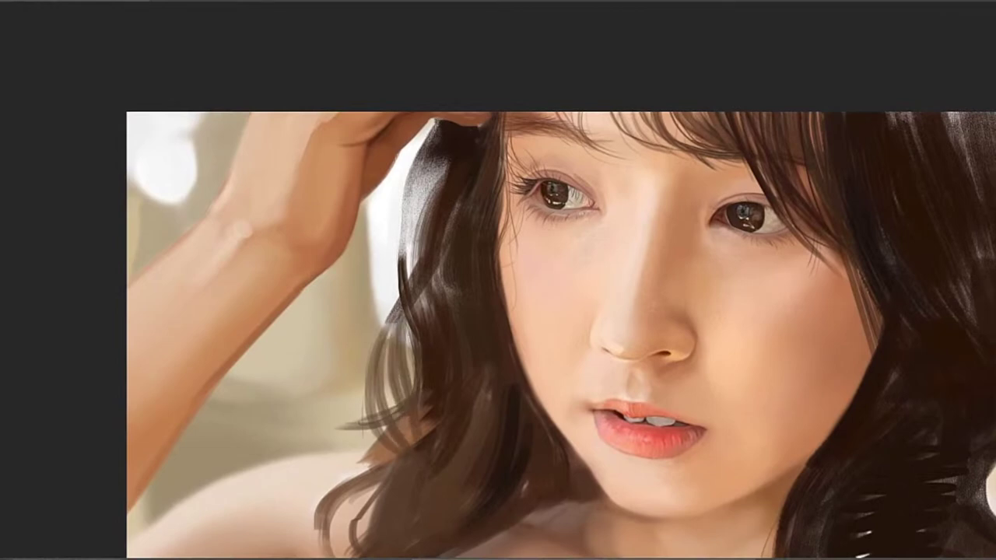
Paint fine dark strands along the outer edge of the side hair below the raised hand, redoing them until they fit
{"action": "left_click_drag", "start_coordinate": [419, 254], "coordinate": [396, 348]}
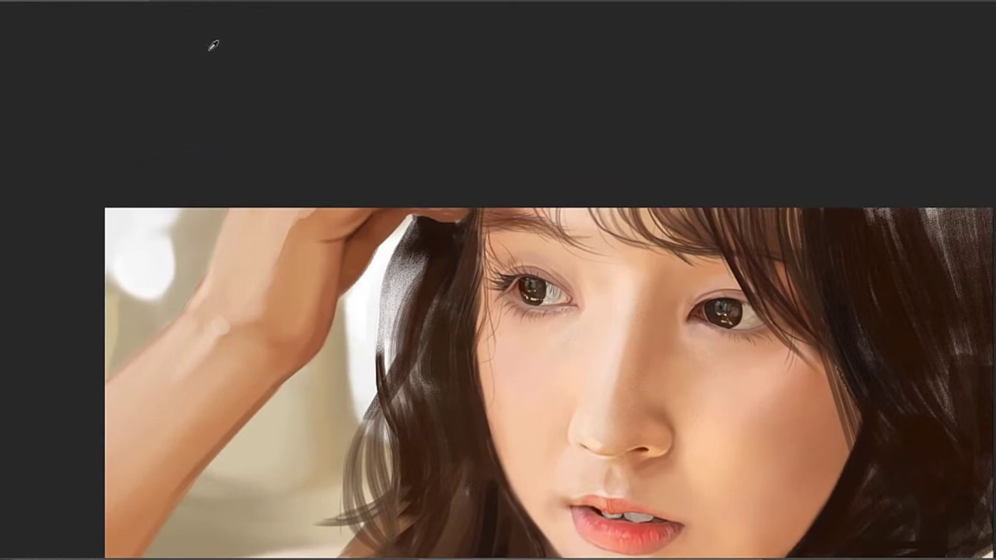
{"action": "left_click_drag", "start_coordinate": [408, 305], "coordinate": [377, 256]}
{"action": "left_click_drag", "start_coordinate": [369, 204], "coordinate": [353, 323]}
{"action": "key", "text": "ctrl+z"}
{"action": "key", "text": "ctrl+z"}
{"action": "left_click_drag", "start_coordinate": [369, 208], "coordinate": [364, 356]}
{"action": "key", "text": "ctrl+z"}
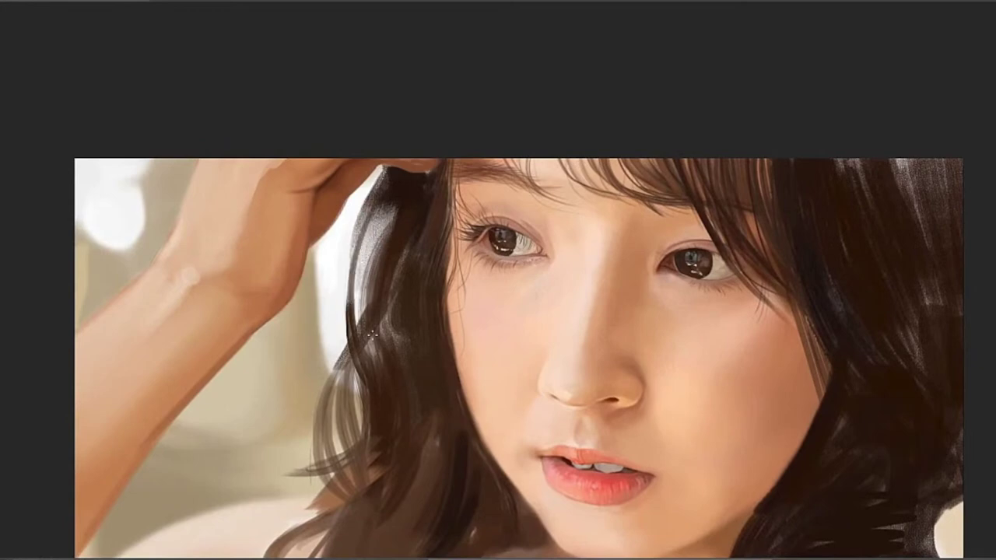
{"action": "mouse_move", "coordinate": [369, 209]}
{"action": "left_mouse_down"}
{"action": "mouse_move", "coordinate": [357, 332]}
{"action": "mouse_move", "coordinate": [369, 351]}
{"action": "left_mouse_up"}
{"action": "key", "text": "ctrl+z"}
{"action": "key", "text": "ctrl+z"}
{"action": "key", "text": "ctrl+z"}
{"action": "key", "text": "ctrl+z"}
{"action": "mouse_move", "coordinate": [369, 208]}
{"action": "left_mouse_down"}
{"action": "mouse_move", "coordinate": [356, 334]}
{"action": "mouse_move", "coordinate": [369, 357]}
{"action": "left_mouse_up"}
{"action": "key", "text": "ctrl+z"}
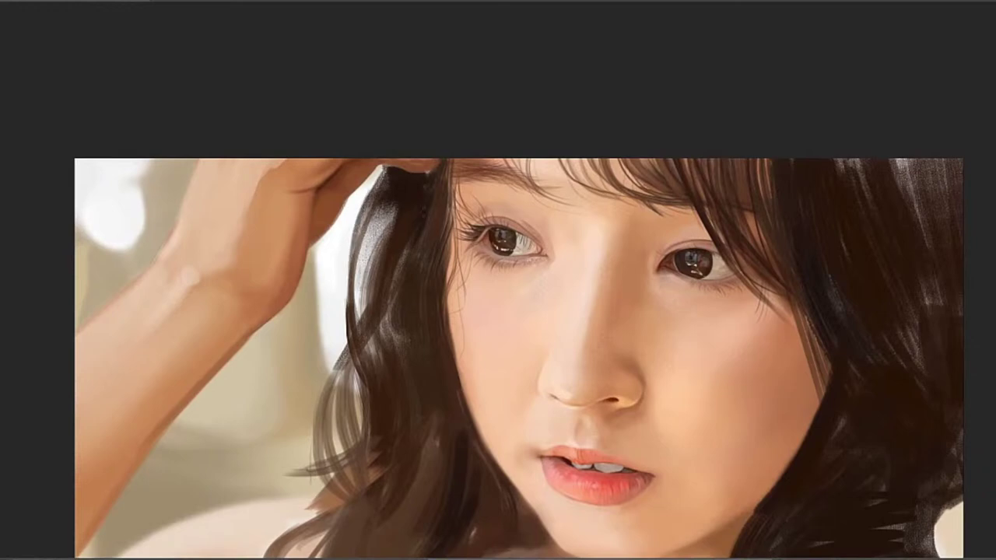
Break up the pale sheen on the upper side hair with thin dark strands, redoing the strokes until they fit
{"action": "mouse_move", "coordinate": [401, 193]}
{"action": "left_mouse_down"}
{"action": "mouse_move", "coordinate": [380, 244]}
{"action": "mouse_move", "coordinate": [371, 215]}
{"action": "left_mouse_up"}
{"action": "left_click_drag", "start_coordinate": [364, 286], "coordinate": [354, 278]}
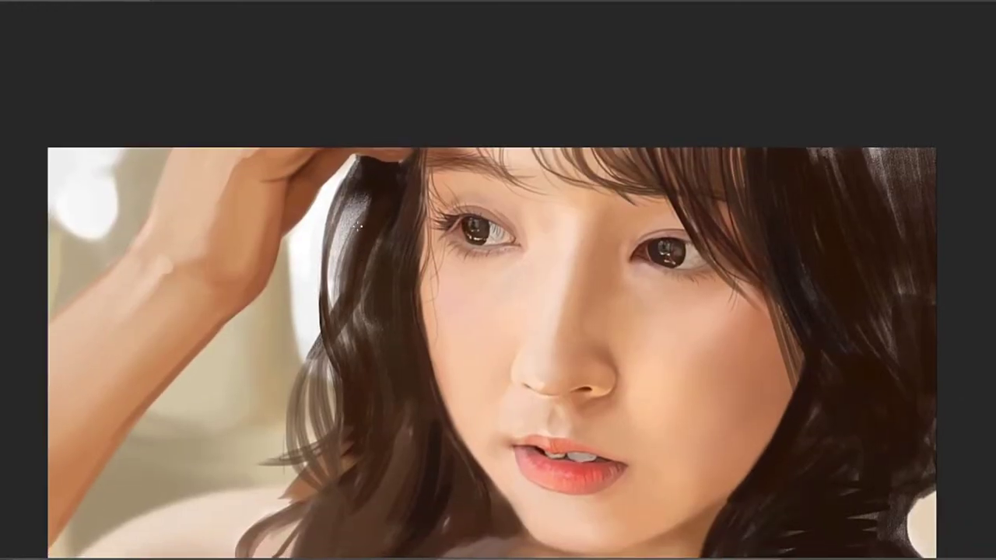
{"action": "left_click_drag", "start_coordinate": [357, 203], "coordinate": [349, 266]}
{"action": "key", "text": "ctrl+z"}
{"action": "left_click_drag", "start_coordinate": [349, 201], "coordinate": [345, 261]}
{"action": "key", "text": "ctrl+z"}
Sample the dark brown of the lower hair and add a thin wavy strand from the hooked shoulder curl down over the upper arm
{"action": "mouse_move", "coordinate": [351, 227]}
{"action": "left_mouse_down"}
{"action": "mouse_move", "coordinate": [340, 299]}
{"action": "mouse_move", "coordinate": [446, 183]}
{"action": "left_mouse_up"}
{"action": "mouse_move", "coordinate": [405, 316]}
{"action": "left_mouse_down"}
{"action": "mouse_move", "coordinate": [498, 189]}
{"action": "mouse_move", "coordinate": [518, 225]}
{"action": "mouse_move", "coordinate": [442, 249]}
{"action": "mouse_move", "coordinate": [451, 273]}
{"action": "mouse_move", "coordinate": [440, 400]}
{"action": "left_mouse_up"}
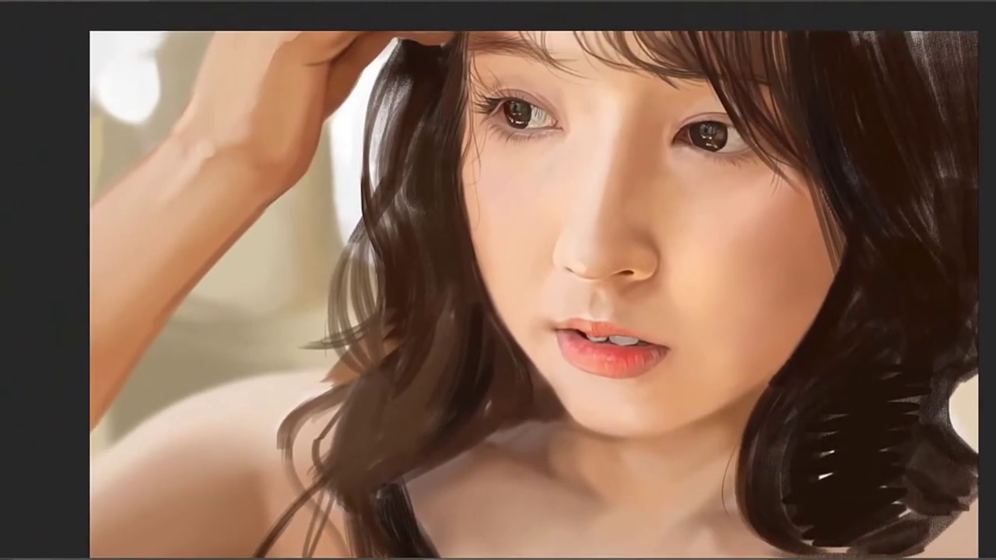
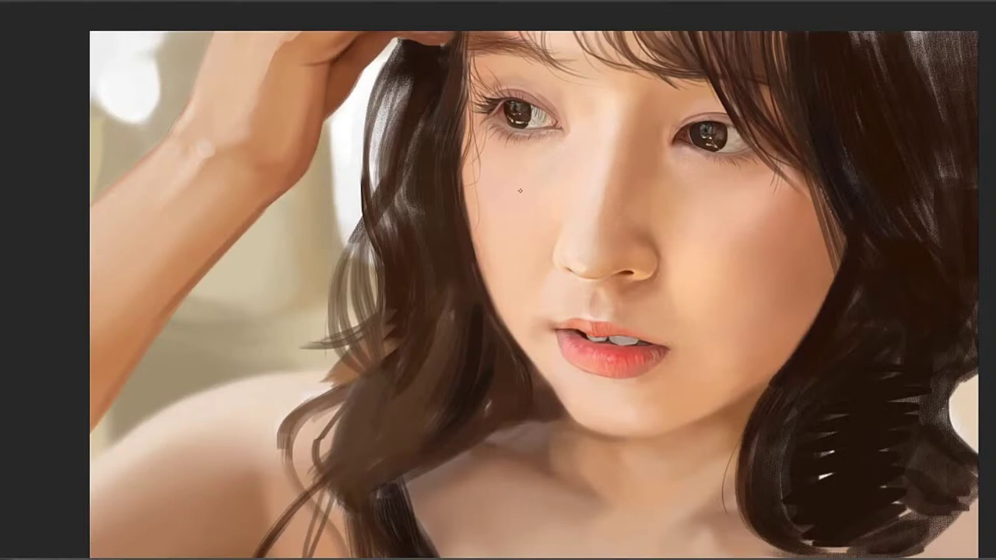
{"action": "left_click_drag", "start_coordinate": [521, 191], "coordinate": [441, 186]}
{"action": "left_click_drag", "start_coordinate": [422, 340], "coordinate": [503, 212]}
{"action": "left_click_drag", "start_coordinate": [448, 284], "coordinate": [440, 220]}
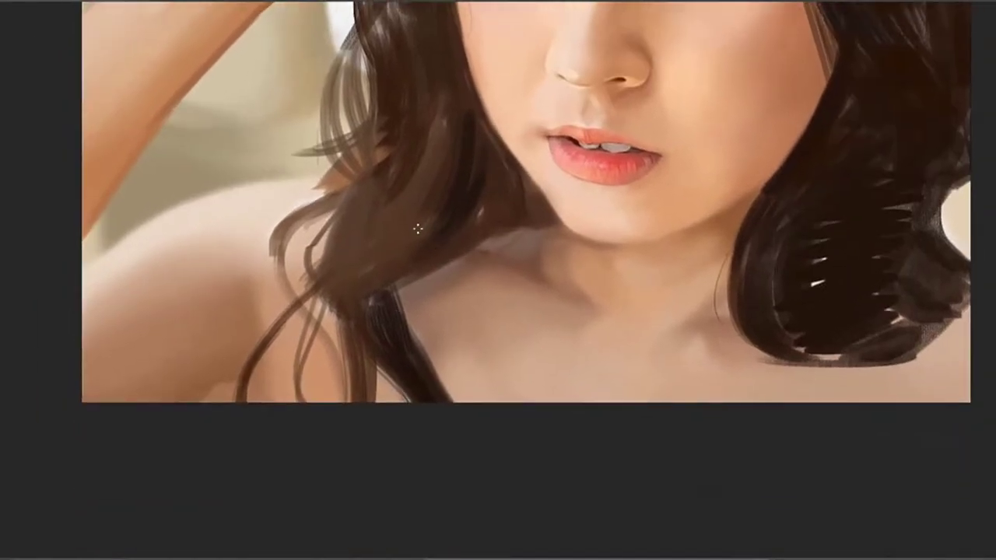
{"action": "left_click_drag", "start_coordinate": [397, 281], "coordinate": [446, 252]}
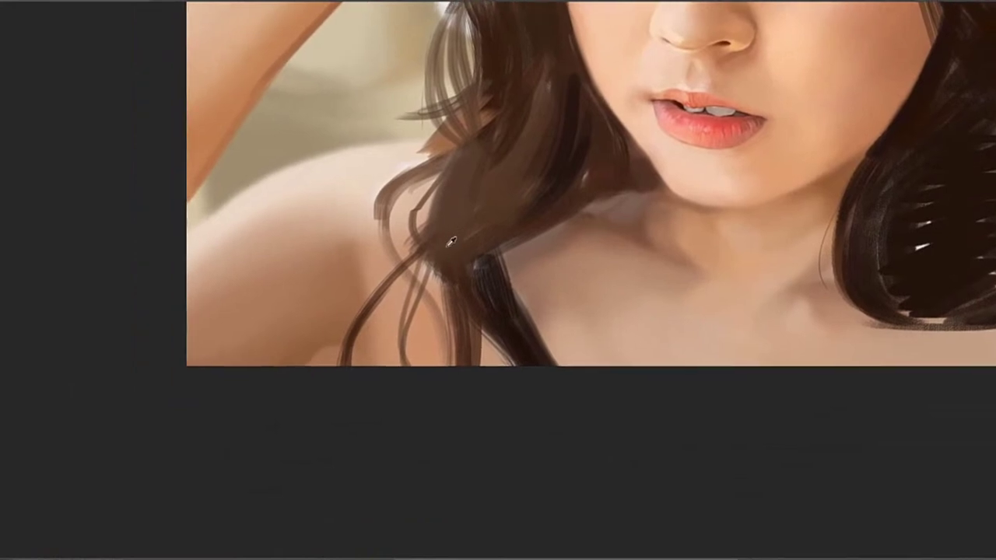
{"action": "left_click", "coordinate": [451, 247], "text": "alt"}
{"action": "left_click_drag", "start_coordinate": [381, 335], "coordinate": [428, 280]}
{"action": "mouse_move", "coordinate": [358, 329]}
{"action": "left_mouse_down"}
{"action": "mouse_move", "coordinate": [421, 267]}
{"action": "mouse_move", "coordinate": [400, 295]}
{"action": "left_mouse_up"}
{"action": "key", "text": "ctrl+z"}
{"action": "left_click_drag", "start_coordinate": [422, 263], "coordinate": [354, 357]}
{"action": "key", "text": "ctrl+z"}
{"action": "left_click_drag", "start_coordinate": [382, 228], "coordinate": [378, 327]}
{"action": "key", "text": "ctrl+z"}
{"action": "left_click_drag", "start_coordinate": [393, 213], "coordinate": [376, 357]}
{"action": "key", "text": "ctrl+z"}
{"action": "key", "text": "ctrl+z"}
{"action": "key", "text": "ctrl+z"}
{"action": "key", "text": "ctrl+z"}
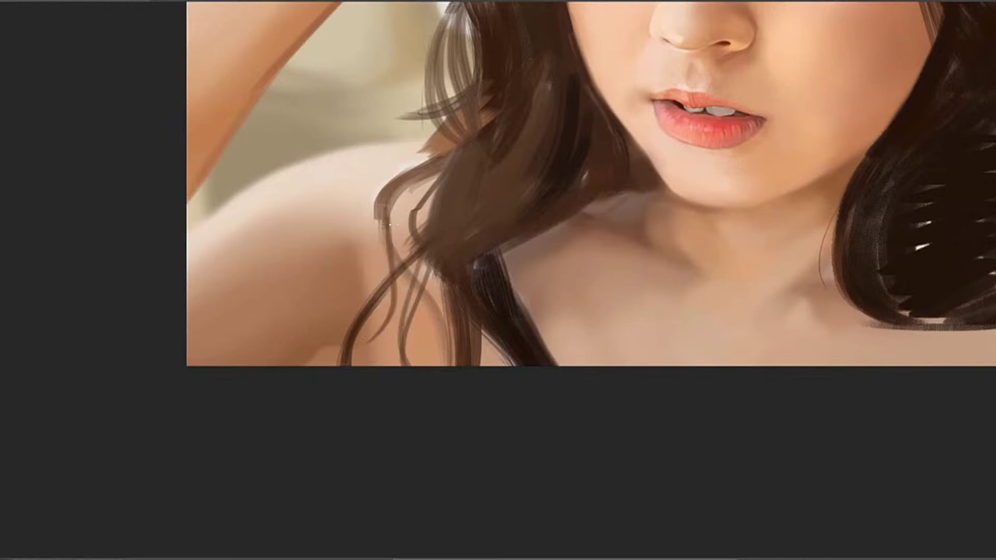
Refine the join between the hooked shoulder curl and the thin wavy strand below it, redoing the strokes
{"action": "key", "text": "ctrl+z"}
{"action": "key", "text": "ctrl+z"}
{"action": "key", "text": "ctrl+z"}
{"action": "key", "text": "ctrl+z"}
{"action": "left_click_drag", "start_coordinate": [392, 243], "coordinate": [412, 229]}
{"action": "left_click_drag", "start_coordinate": [397, 195], "coordinate": [417, 310]}
{"action": "key", "text": "ctrl+z"}
{"action": "key", "text": "ctrl+z"}
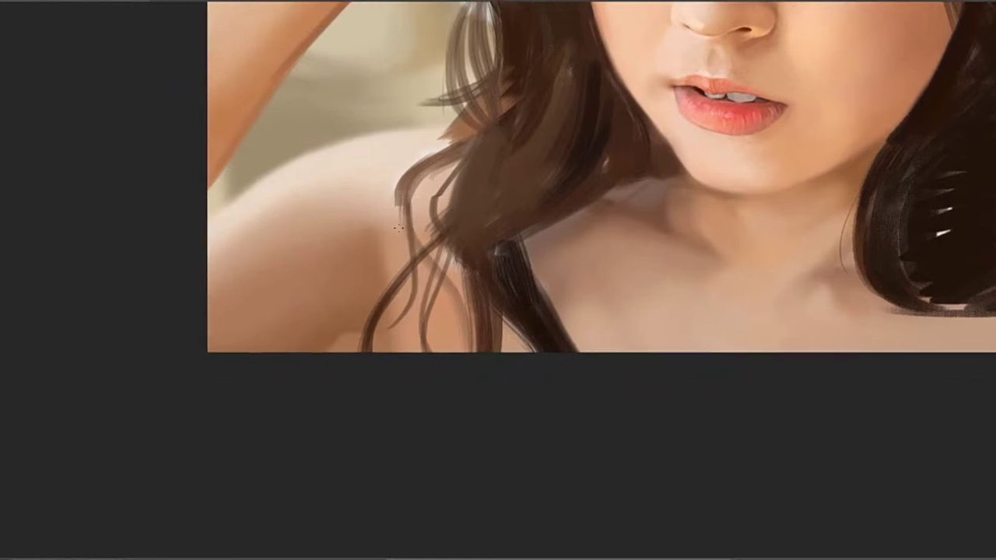
Rework the loose strands near the canvas bottom beside the dark strap with fine strokes, redoing them
{"action": "key", "text": "ctrl+z"}
{"action": "key", "text": "ctrl+z"}
{"action": "key", "text": "ctrl+z"}
{"action": "key", "text": "ctrl+z"}
{"action": "key", "text": "ctrl+z"}
{"action": "key", "text": "ctrl+z"}
{"action": "left_click_drag", "start_coordinate": [467, 353], "coordinate": [473, 315]}
{"action": "key", "text": "ctrl+z"}
{"action": "left_click_drag", "start_coordinate": [420, 351], "coordinate": [462, 193]}
{"action": "key", "text": "ctrl+z"}
Paint a soft lighter-brown streak through the middle of the side hair beside the jaw
{"action": "left_click_drag", "start_coordinate": [457, 254], "coordinate": [421, 323]}
{"action": "left_click_drag", "start_coordinate": [407, 266], "coordinate": [369, 297]}
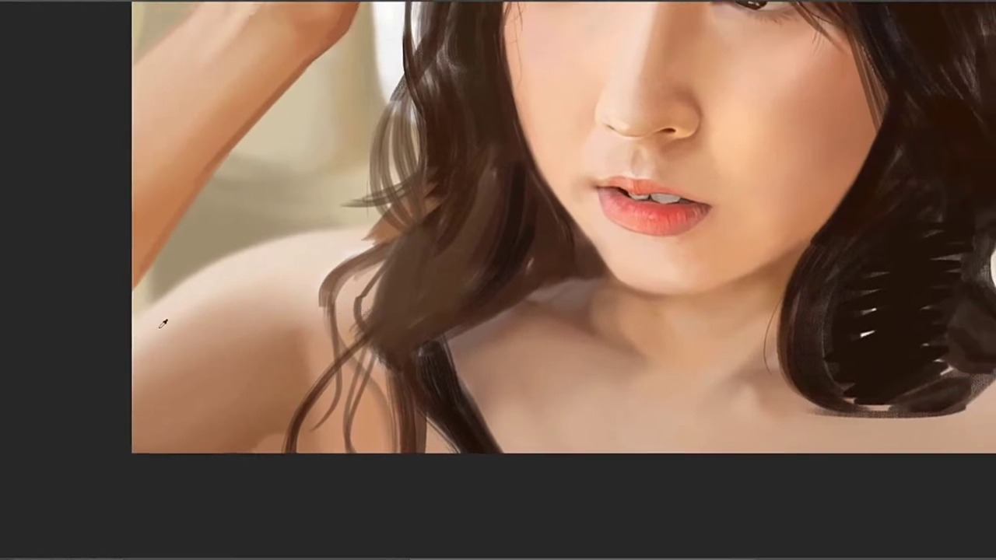
{"action": "mouse_move", "coordinate": [403, 257]}
{"action": "left_mouse_down"}
{"action": "mouse_move", "coordinate": [358, 304]}
{"action": "mouse_move", "coordinate": [446, 223]}
{"action": "left_mouse_up"}
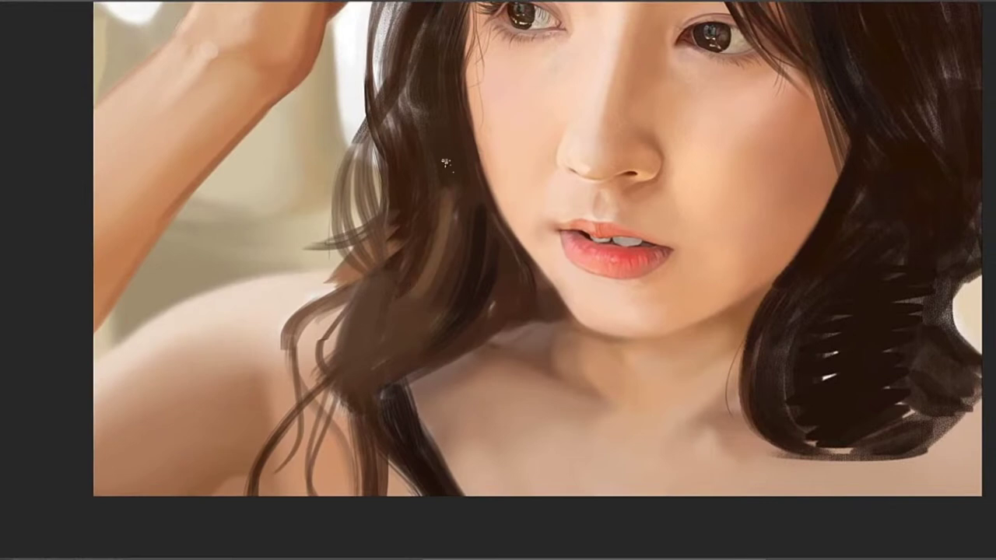
{"action": "left_click_drag", "start_coordinate": [420, 258], "coordinate": [371, 291]}
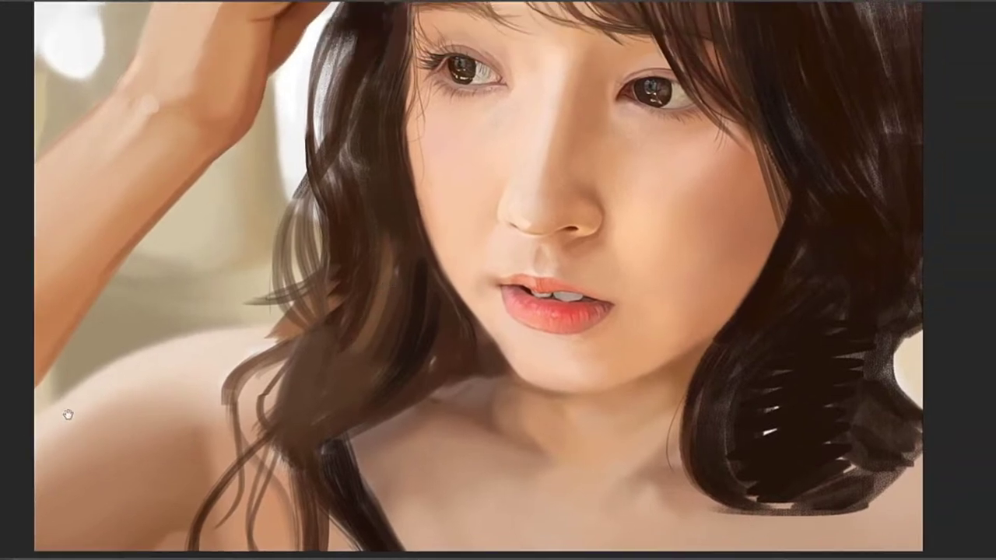
{"action": "left_click_drag", "start_coordinate": [410, 320], "coordinate": [434, 273]}
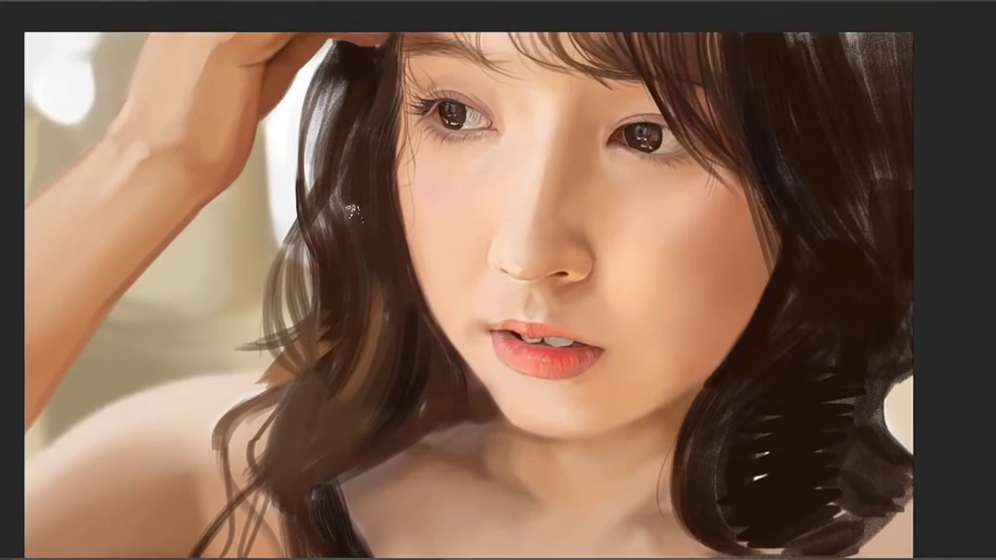
Deepen the shadow in the side hair next to the cheek with a long near-black stroke, redoing it until it fits
{"action": "left_click_drag", "start_coordinate": [333, 162], "coordinate": [349, 270]}
{"action": "key", "text": "ctrl+z"}
{"action": "mouse_move", "coordinate": [355, 154]}
{"action": "left_mouse_down"}
{"action": "mouse_move", "coordinate": [363, 230]}
{"action": "mouse_move", "coordinate": [354, 178]}
{"action": "mouse_move", "coordinate": [378, 278]}
{"action": "mouse_move", "coordinate": [365, 201]}
{"action": "mouse_move", "coordinate": [371, 155]}
{"action": "mouse_move", "coordinate": [372, 267]}
{"action": "left_mouse_up"}
{"action": "key", "text": "ctrl+z"}
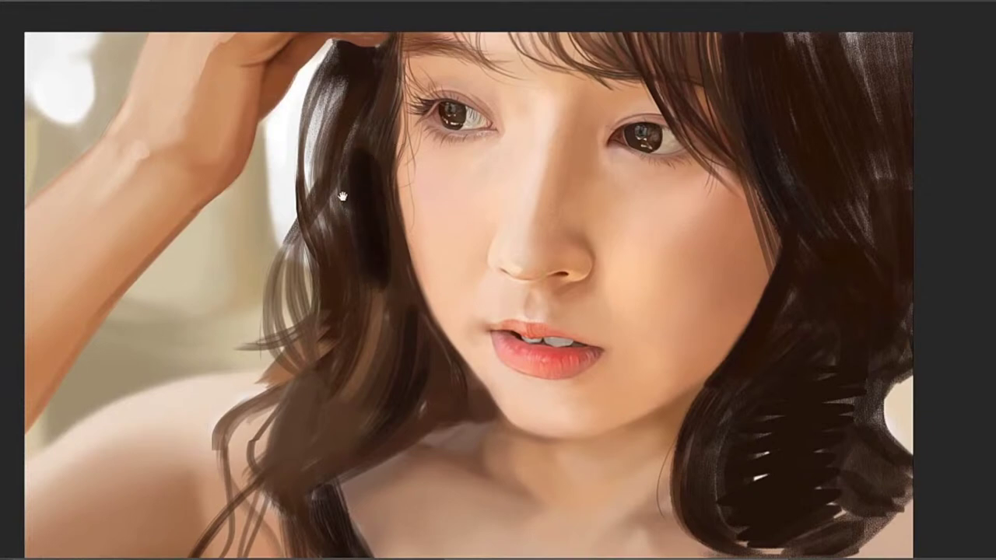
{"action": "left_click_drag", "start_coordinate": [342, 196], "coordinate": [339, 232]}
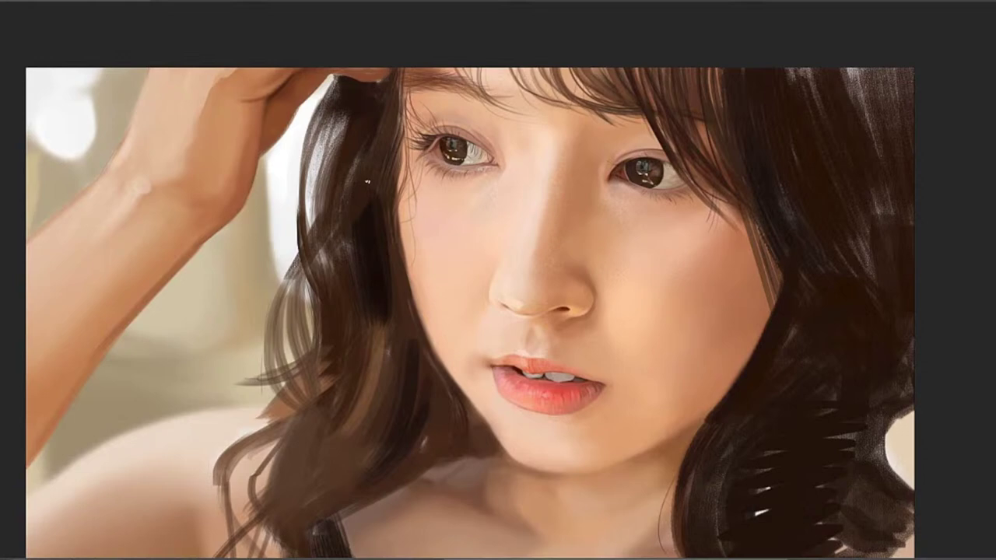
{"action": "left_click_drag", "start_coordinate": [330, 226], "coordinate": [376, 155]}
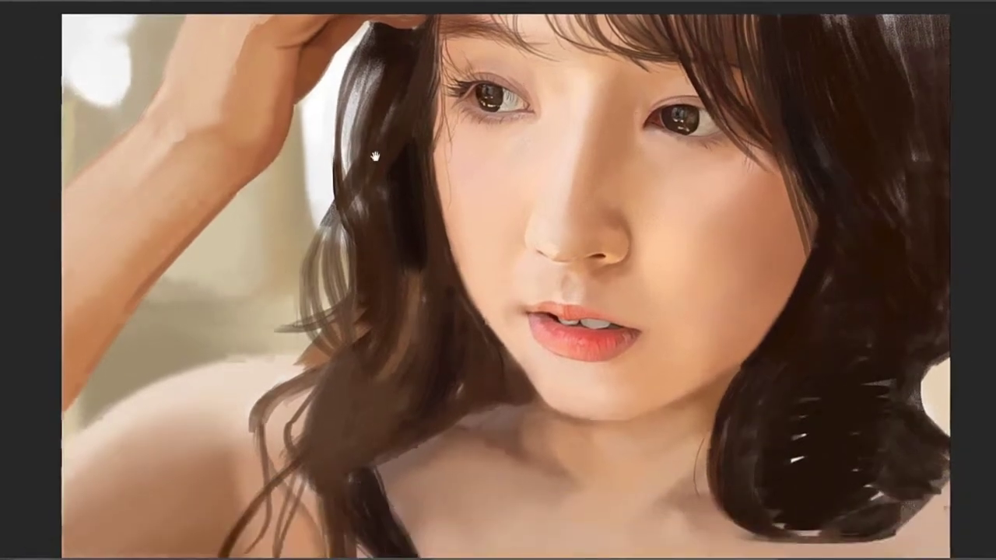
{"action": "left_click_drag", "start_coordinate": [416, 246], "coordinate": [379, 209]}
{"action": "left_click_drag", "start_coordinate": [382, 273], "coordinate": [458, 185]}
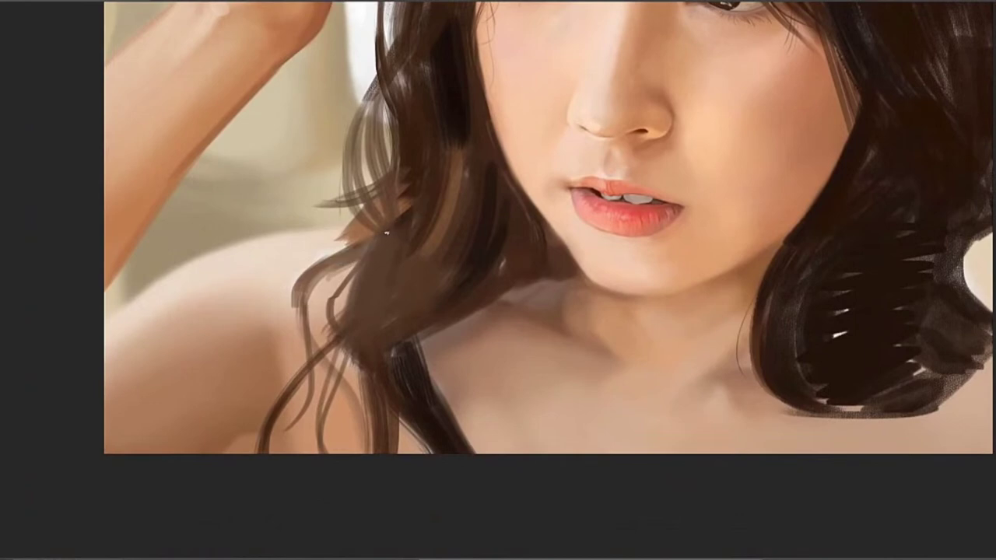
Paint dark curved strands sweeping from the middle of the side hair outward to the top of the shoulder curl
{"action": "left_click_drag", "start_coordinate": [389, 233], "coordinate": [412, 257]}
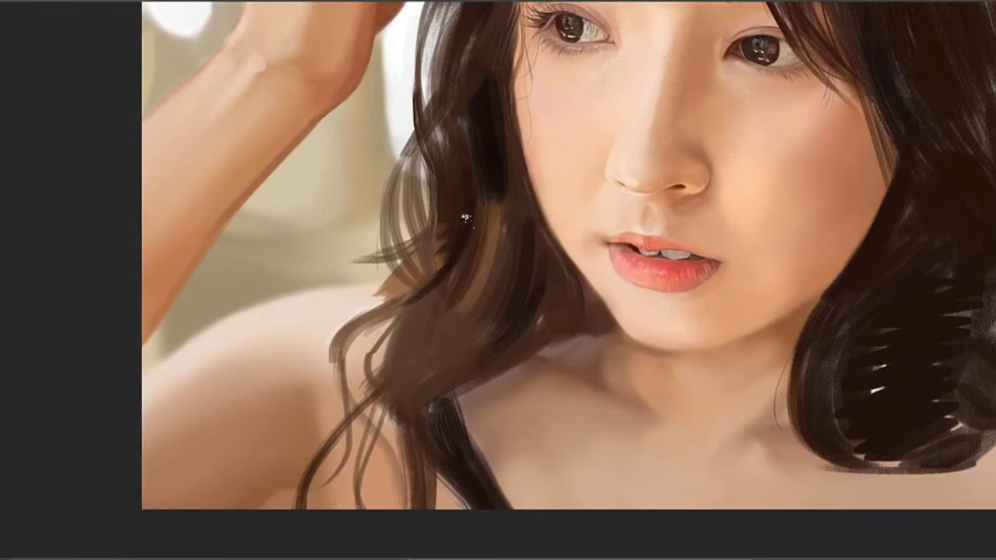
{"action": "left_click_drag", "start_coordinate": [460, 179], "coordinate": [444, 263]}
{"action": "left_click_drag", "start_coordinate": [456, 162], "coordinate": [443, 262]}
{"action": "mouse_move", "coordinate": [468, 197]}
{"action": "left_mouse_down"}
{"action": "mouse_move", "coordinate": [464, 247]}
{"action": "mouse_move", "coordinate": [427, 285]}
{"action": "left_mouse_up"}
{"action": "left_click_drag", "start_coordinate": [446, 226], "coordinate": [405, 286]}
{"action": "left_click_drag", "start_coordinate": [449, 203], "coordinate": [382, 300]}
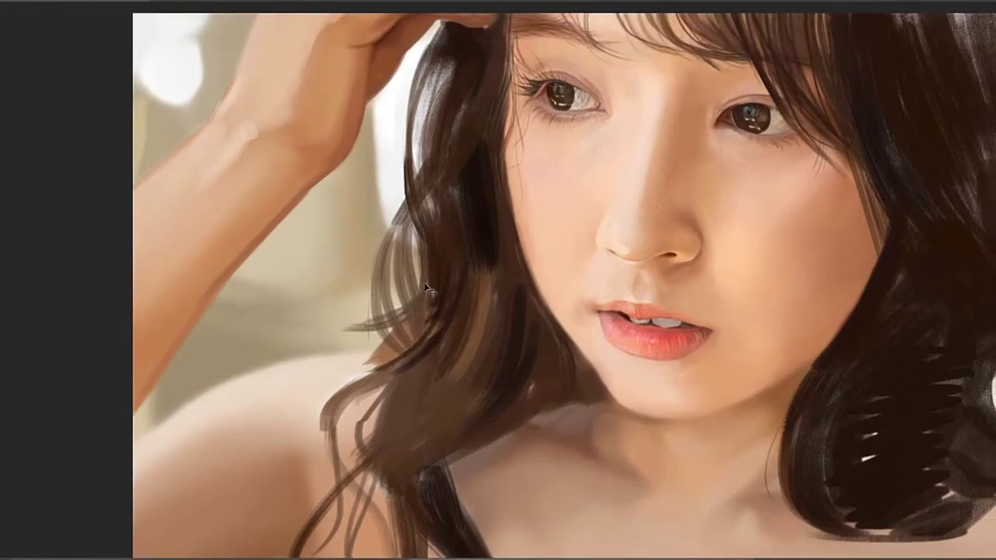
{"action": "left_click_drag", "start_coordinate": [429, 314], "coordinate": [409, 209]}
{"action": "left_click_drag", "start_coordinate": [428, 289], "coordinate": [373, 362]}
{"action": "key", "text": "ctrl+z"}
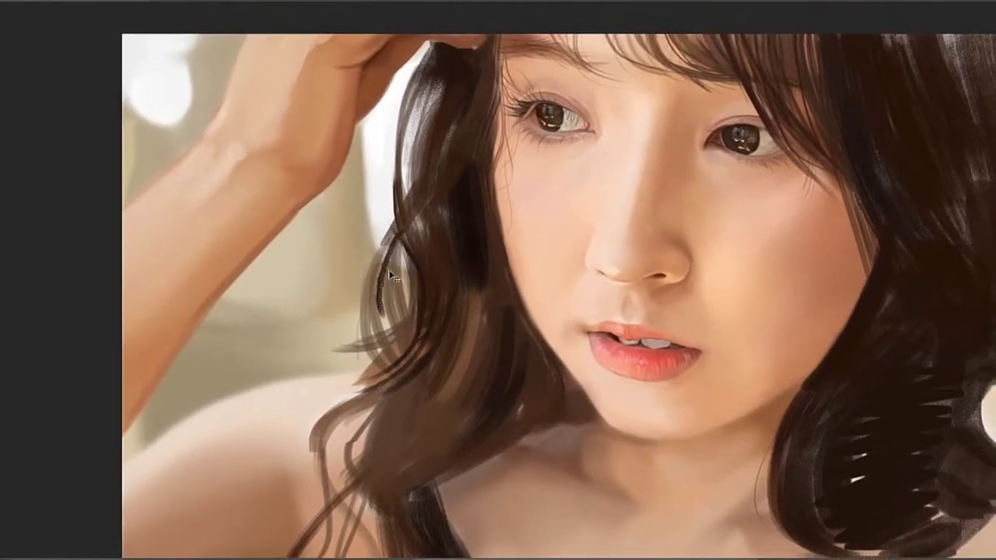
Add a dark curling lock over the pale arcing strands at the hair's outer edge, redoing it until it fits
{"action": "left_click_drag", "start_coordinate": [396, 247], "coordinate": [398, 273]}
{"action": "key", "text": "ctrl+z"}
{"action": "left_click_drag", "start_coordinate": [395, 232], "coordinate": [389, 325]}
{"action": "key", "text": "ctrl+z"}
{"action": "left_click_drag", "start_coordinate": [395, 232], "coordinate": [390, 333]}
{"action": "key", "text": "ctrl+z"}
{"action": "mouse_move", "coordinate": [398, 233]}
{"action": "left_mouse_down"}
{"action": "mouse_move", "coordinate": [404, 335]}
{"action": "mouse_move", "coordinate": [397, 256]}
{"action": "mouse_move", "coordinate": [412, 238]}
{"action": "mouse_move", "coordinate": [405, 308]}
{"action": "mouse_move", "coordinate": [402, 249]}
{"action": "mouse_move", "coordinate": [390, 287]}
{"action": "left_mouse_up"}
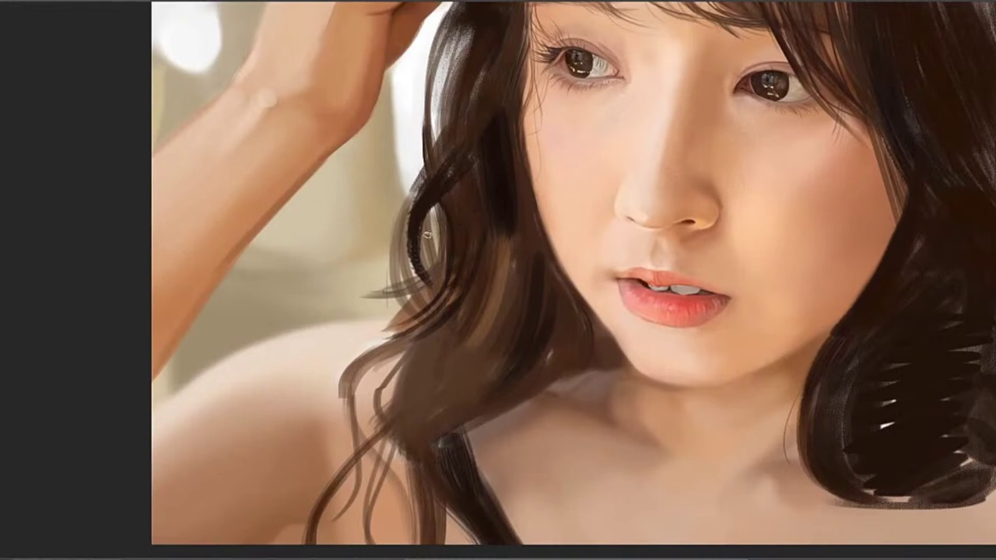
Extend the dark curling lock up into the side hair and refine its inner edge and lower tip
{"action": "mouse_move", "coordinate": [455, 174]}
{"action": "left_mouse_down"}
{"action": "mouse_move", "coordinate": [418, 262]}
{"action": "mouse_move", "coordinate": [441, 194]}
{"action": "left_mouse_up"}
{"action": "left_click_drag", "start_coordinate": [429, 278], "coordinate": [423, 240]}
{"action": "left_click_drag", "start_coordinate": [427, 278], "coordinate": [438, 212]}
{"action": "key", "text": "ctrl+z"}
{"action": "mouse_move", "coordinate": [428, 281]}
{"action": "left_mouse_down"}
{"action": "mouse_move", "coordinate": [438, 203]}
{"action": "mouse_move", "coordinate": [439, 249]}
{"action": "left_mouse_up"}
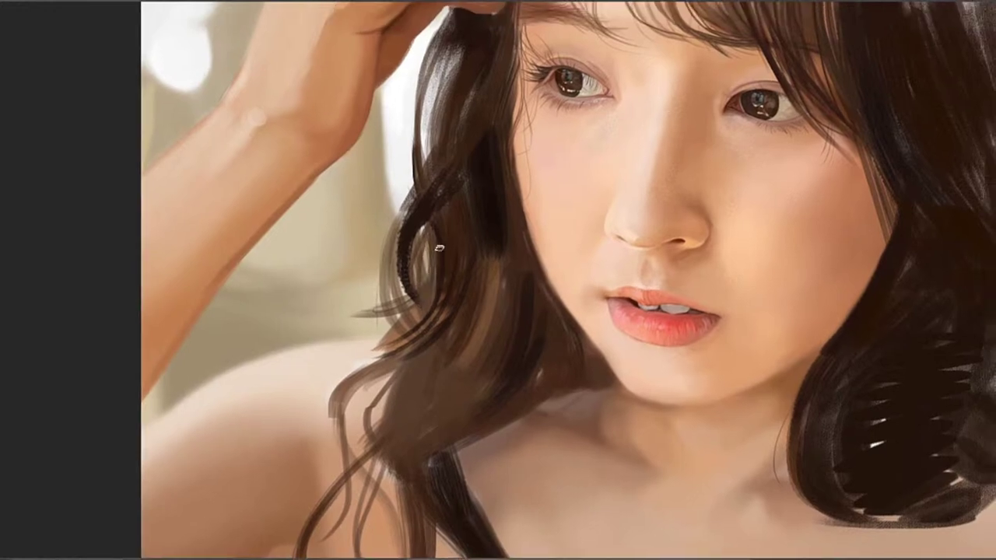
Add fine strands linking the side hair to the top of the hooked shoulder curl, redoing them until they fit
{"action": "left_click_drag", "start_coordinate": [378, 268], "coordinate": [376, 330]}
{"action": "left_click_drag", "start_coordinate": [406, 299], "coordinate": [475, 241]}
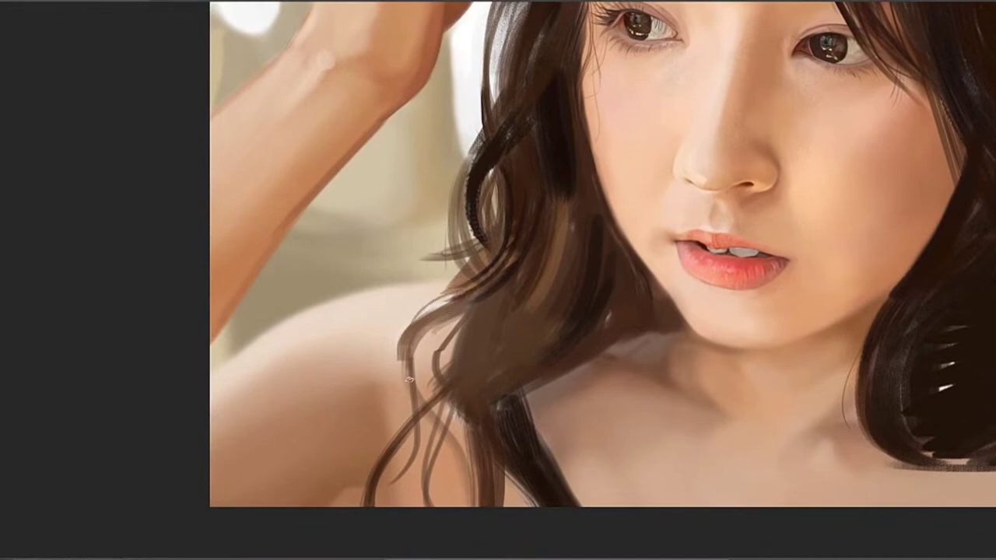
{"action": "left_click_drag", "start_coordinate": [439, 316], "coordinate": [470, 299]}
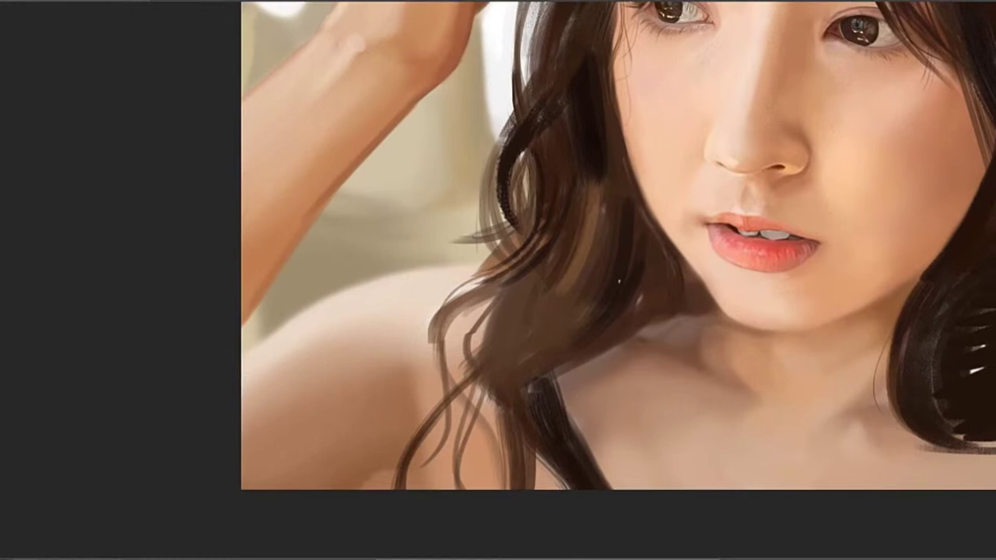
{"action": "left_click_drag", "start_coordinate": [526, 249], "coordinate": [430, 307]}
{"action": "key", "text": "ctrl+z"}
{"action": "left_click_drag", "start_coordinate": [507, 267], "coordinate": [434, 342]}
{"action": "key", "text": "ctrl+z"}
{"action": "mouse_move", "coordinate": [524, 229]}
{"action": "left_mouse_down"}
{"action": "mouse_move", "coordinate": [481, 300]}
{"action": "mouse_move", "coordinate": [424, 266]}
{"action": "left_mouse_up"}
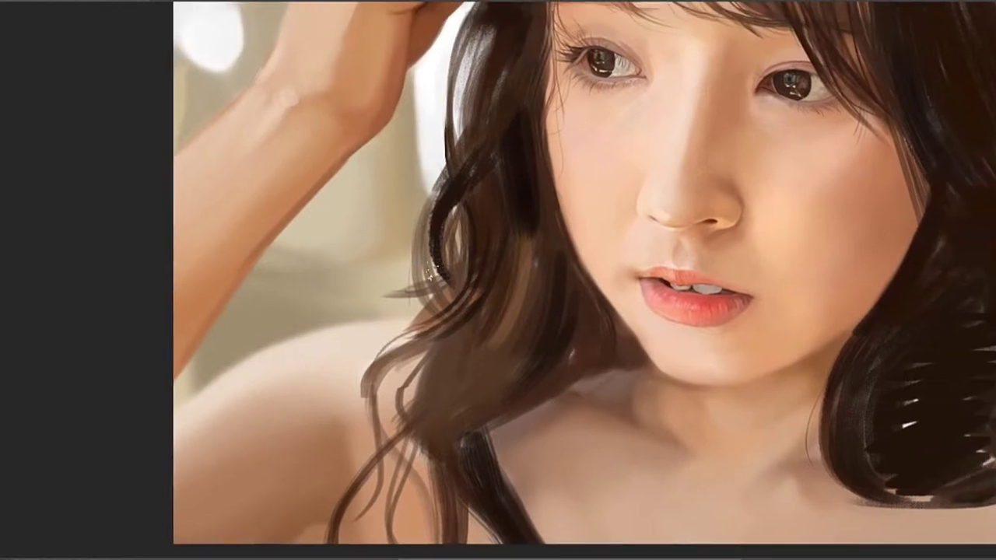
Carry the lighter-brown streak down through the lower hair mass toward the loose strands on the shoulder
{"action": "left_click_drag", "start_coordinate": [474, 410], "coordinate": [436, 249]}
{"action": "left_click_drag", "start_coordinate": [477, 218], "coordinate": [434, 245]}
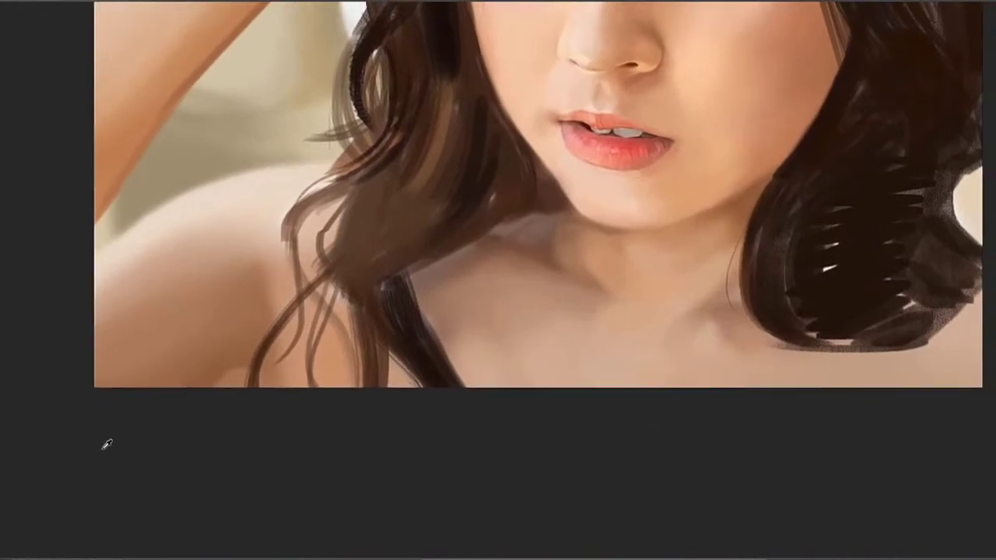
{"action": "left_click_drag", "start_coordinate": [430, 303], "coordinate": [437, 332]}
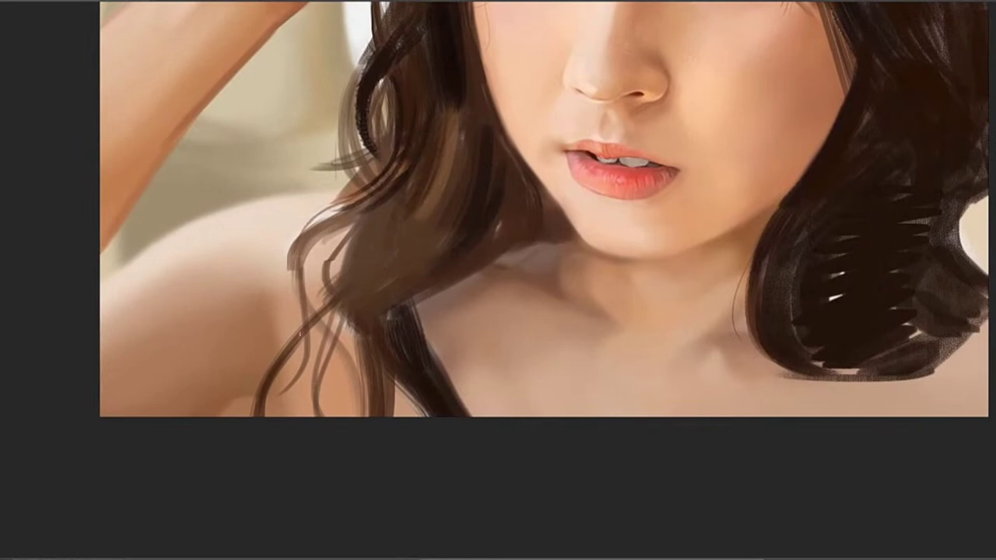
{"action": "mouse_move", "coordinate": [326, 331]}
{"action": "left_mouse_down"}
{"action": "mouse_move", "coordinate": [454, 234]}
{"action": "mouse_move", "coordinate": [381, 262]}
{"action": "left_mouse_up"}
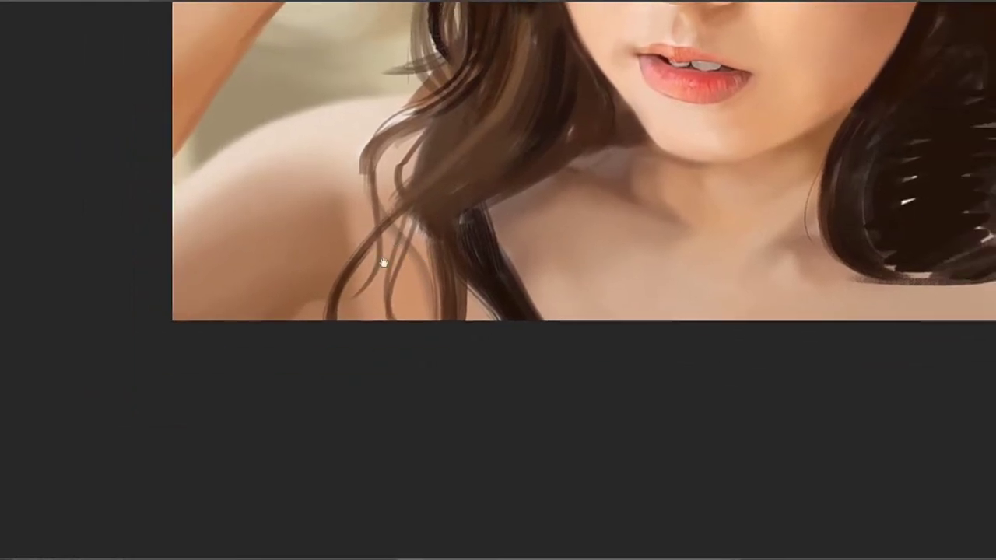
Thicken the wavy strand that falls from the lower hair mass over the upper arm to the canvas bottom
{"action": "key", "text": "ctrl+z"}
{"action": "mouse_move", "coordinate": [412, 214]}
{"action": "left_mouse_down"}
{"action": "mouse_move", "coordinate": [381, 284]}
{"action": "mouse_move", "coordinate": [387, 268]}
{"action": "left_mouse_up"}
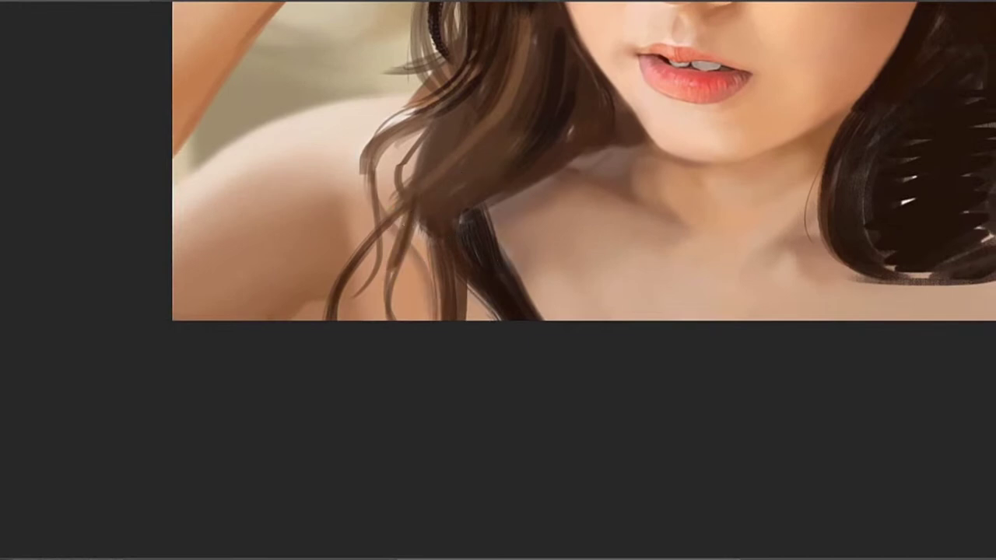
{"action": "left_click_drag", "start_coordinate": [419, 186], "coordinate": [401, 318]}
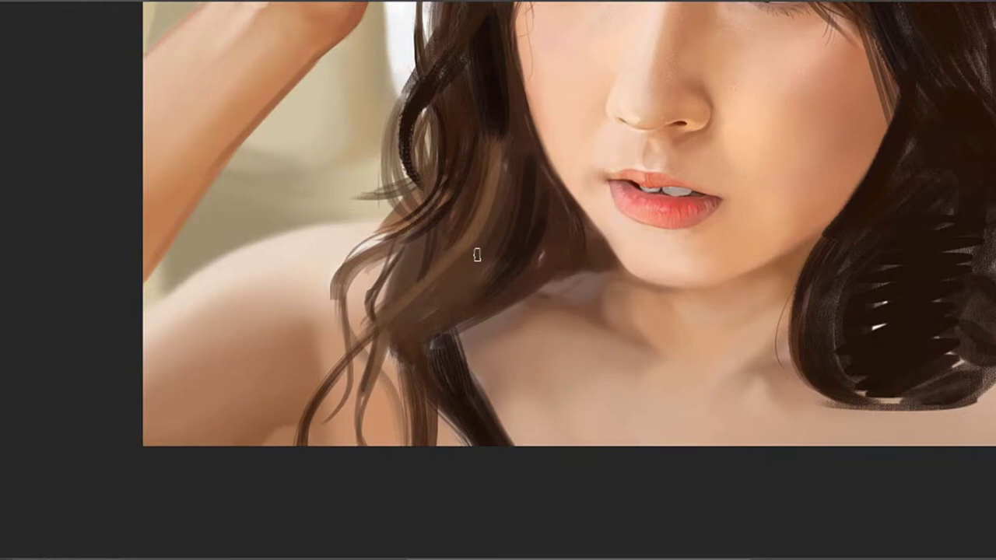
{"action": "mouse_move", "coordinate": [420, 276]}
{"action": "left_mouse_down"}
{"action": "mouse_move", "coordinate": [435, 231]}
{"action": "mouse_move", "coordinate": [424, 235]}
{"action": "left_mouse_up"}
{"action": "key", "text": "ctrl+z"}
{"action": "mouse_move", "coordinate": [414, 218]}
{"action": "left_mouse_down"}
{"action": "mouse_move", "coordinate": [418, 284]}
{"action": "mouse_move", "coordinate": [400, 235]}
{"action": "left_mouse_up"}
{"action": "key", "text": "ctrl+z"}
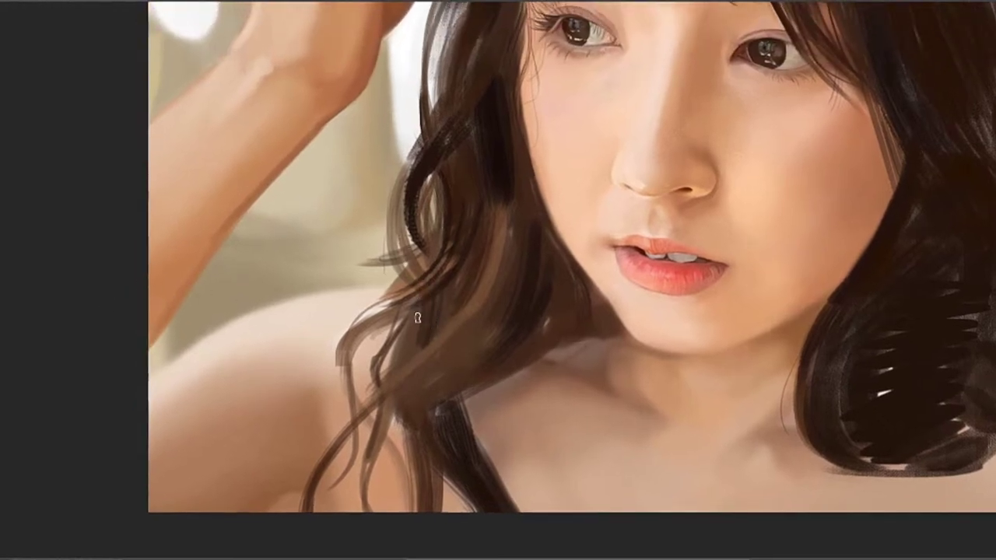
{"action": "mouse_move", "coordinate": [416, 277]}
{"action": "left_mouse_down"}
{"action": "mouse_move", "coordinate": [390, 227]}
{"action": "mouse_move", "coordinate": [420, 294]}
{"action": "left_mouse_up"}
{"action": "key", "text": "ctrl+z"}
{"action": "key", "text": "ctrl+z"}
{"action": "left_click_drag", "start_coordinate": [407, 237], "coordinate": [418, 279]}
{"action": "key", "text": "ctrl+z"}
{"action": "left_click_drag", "start_coordinate": [398, 240], "coordinate": [417, 281]}
{"action": "key", "text": "ctrl+z"}
{"action": "left_click_drag", "start_coordinate": [396, 238], "coordinate": [413, 285]}
{"action": "key", "text": "ctrl+z"}
{"action": "key", "text": "ctrl+z"}
{"action": "key", "text": "ctrl+z"}
Paint thin brown strands over and below the dark looping lock beside the background, using a sampled hair colour
{"action": "left_click_drag", "start_coordinate": [434, 225], "coordinate": [406, 261]}
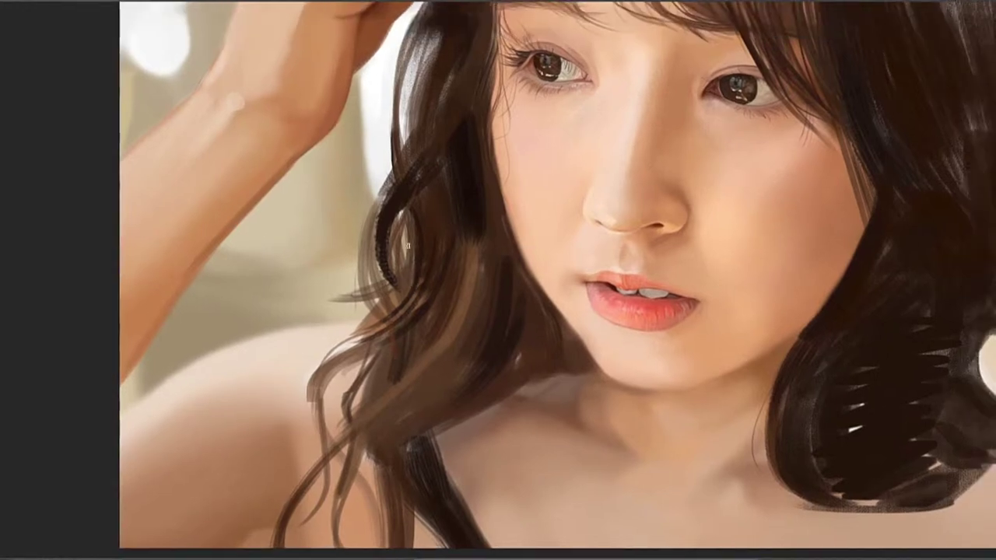
{"action": "left_click", "coordinate": [383, 238], "text": "alt"}
{"action": "left_click_drag", "start_coordinate": [380, 230], "coordinate": [385, 257]}
{"action": "mouse_move", "coordinate": [380, 263]}
{"action": "left_mouse_down"}
{"action": "mouse_move", "coordinate": [391, 342]}
{"action": "mouse_move", "coordinate": [386, 280]}
{"action": "left_mouse_up"}
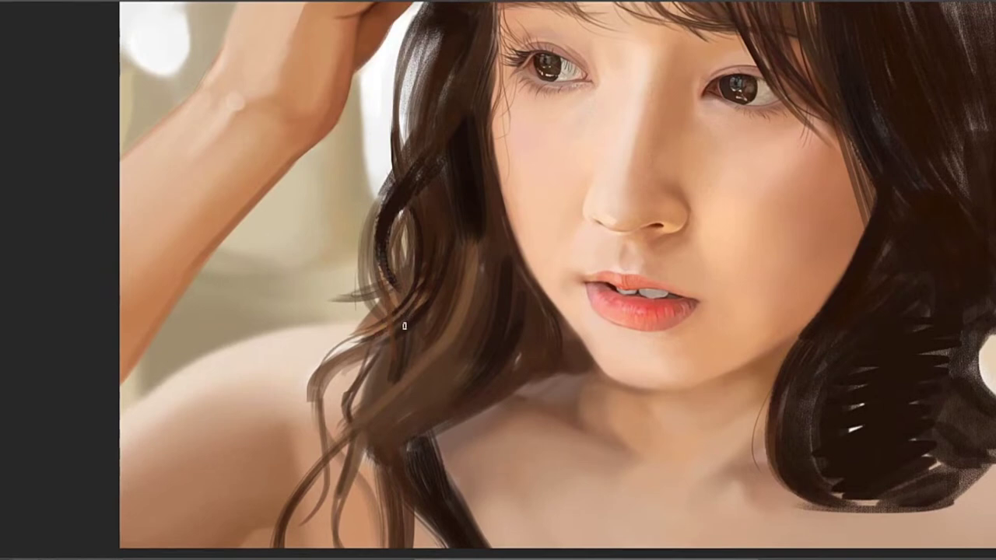
{"action": "left_click_drag", "start_coordinate": [387, 351], "coordinate": [423, 264]}
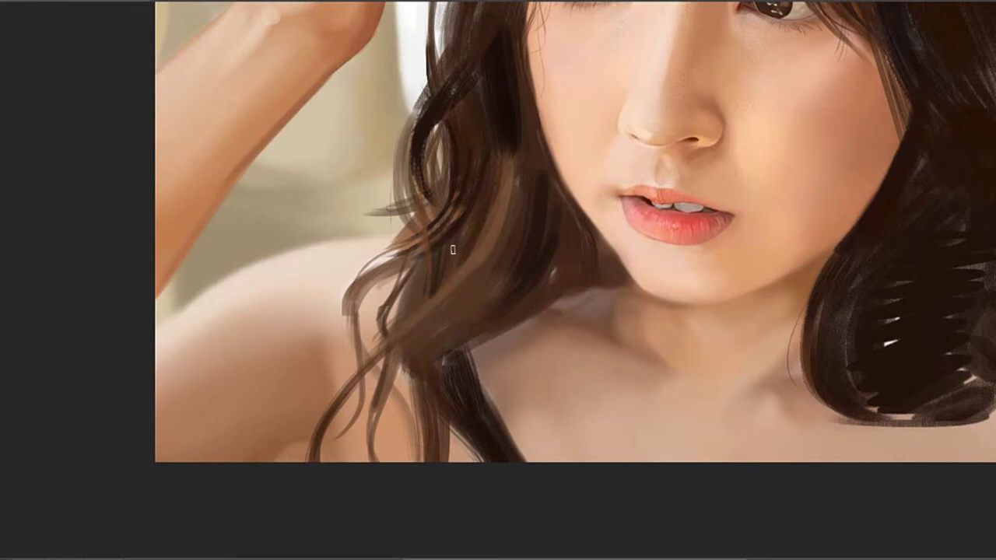
Add long strands through the lower hair mass and tidy its edge above the dress strap
{"action": "left_click_drag", "start_coordinate": [436, 287], "coordinate": [497, 170]}
{"action": "left_click_drag", "start_coordinate": [438, 288], "coordinate": [504, 143]}
{"action": "mouse_move", "coordinate": [470, 286]}
{"action": "left_mouse_down"}
{"action": "mouse_move", "coordinate": [560, 220]}
{"action": "mouse_move", "coordinate": [514, 211]}
{"action": "mouse_move", "coordinate": [470, 245]}
{"action": "mouse_move", "coordinate": [490, 229]}
{"action": "left_mouse_up"}
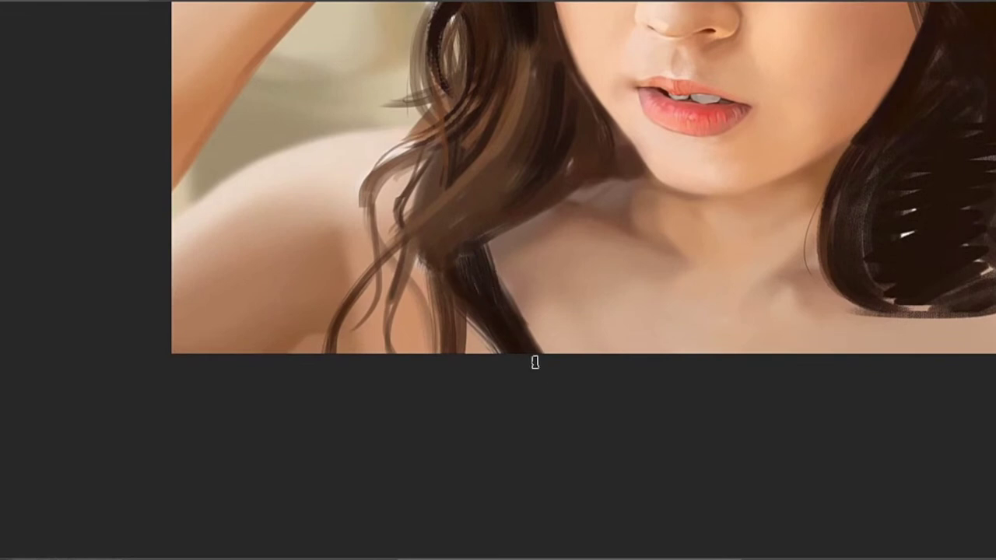
{"action": "left_click_drag", "start_coordinate": [478, 339], "coordinate": [471, 256]}
{"action": "left_click_drag", "start_coordinate": [445, 223], "coordinate": [409, 249]}
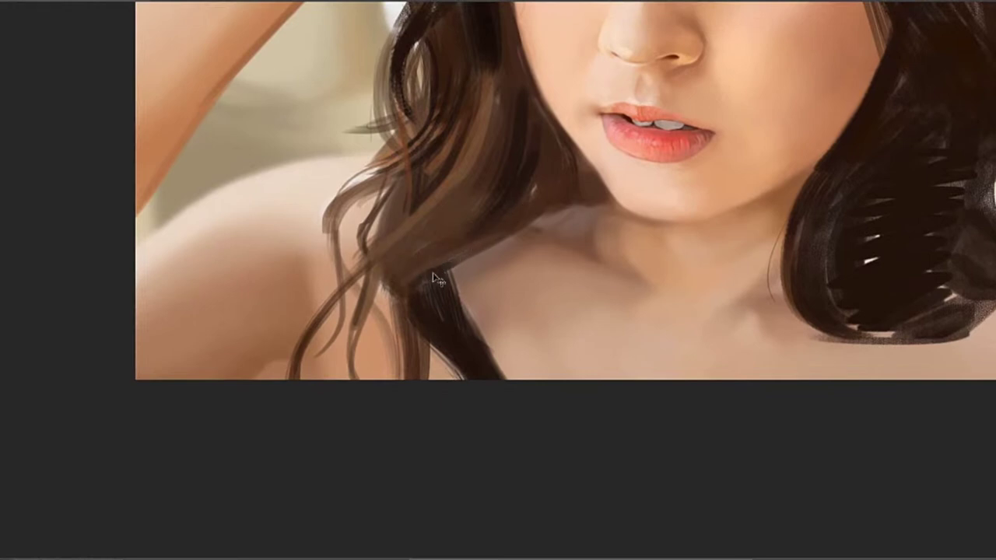
{"action": "left_click_drag", "start_coordinate": [419, 276], "coordinate": [523, 224]}
{"action": "left_click_drag", "start_coordinate": [551, 187], "coordinate": [457, 216]}
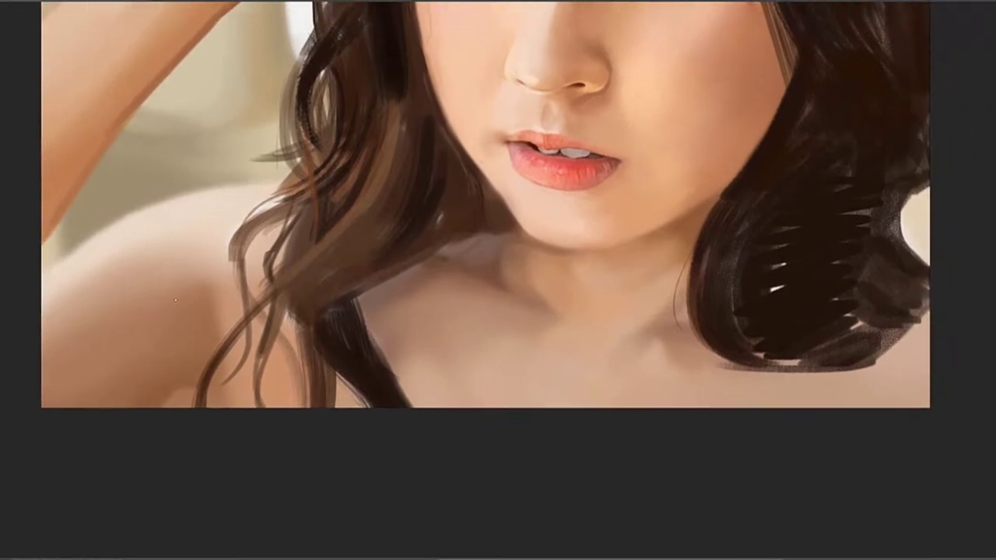
{"action": "left_click_drag", "start_coordinate": [525, 217], "coordinate": [521, 266]}
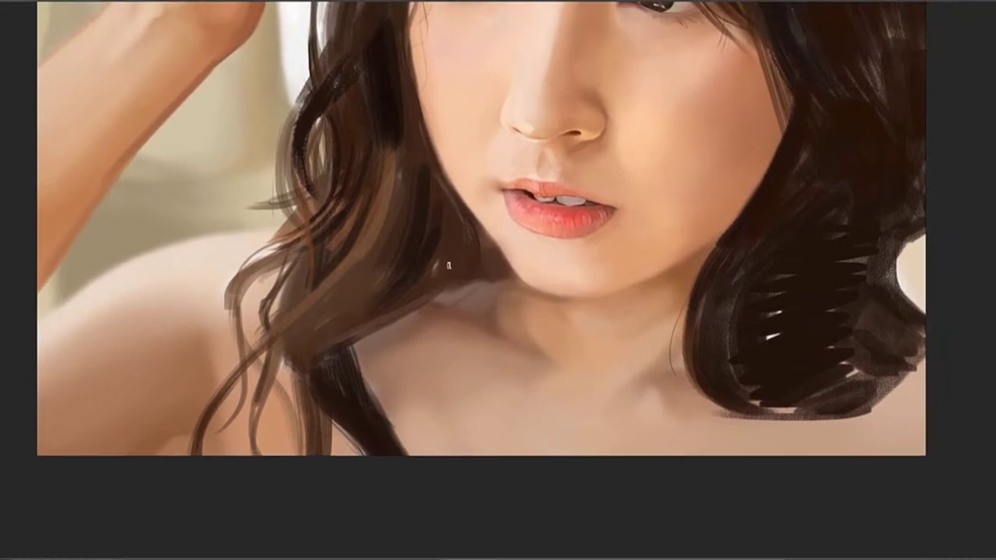
Draw fine stray strands curving from the hair below the jaw over the neck and upper chest
{"action": "mouse_move", "coordinate": [430, 211]}
{"action": "left_mouse_down"}
{"action": "mouse_move", "coordinate": [458, 344]}
{"action": "mouse_move", "coordinate": [505, 362]}
{"action": "mouse_move", "coordinate": [494, 339]}
{"action": "left_mouse_up"}
{"action": "key", "text": "ctrl+z"}
{"action": "key", "text": "ctrl+z"}
{"action": "mouse_move", "coordinate": [580, 417]}
{"action": "left_mouse_down"}
{"action": "mouse_move", "coordinate": [503, 356]}
{"action": "mouse_move", "coordinate": [491, 333]}
{"action": "left_mouse_up"}
{"action": "left_click_drag", "start_coordinate": [456, 222], "coordinate": [560, 207]}
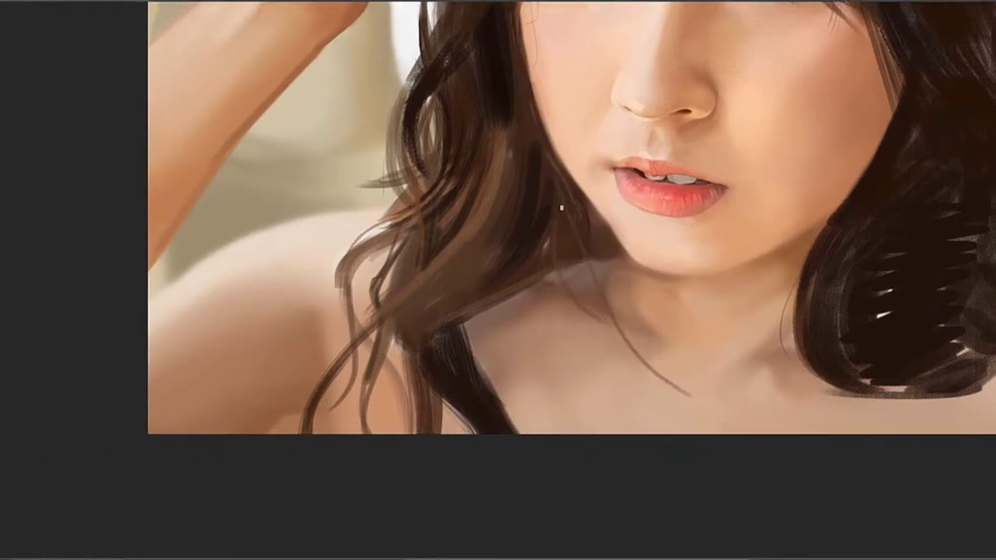
{"action": "left_click", "coordinate": [600, 246]}
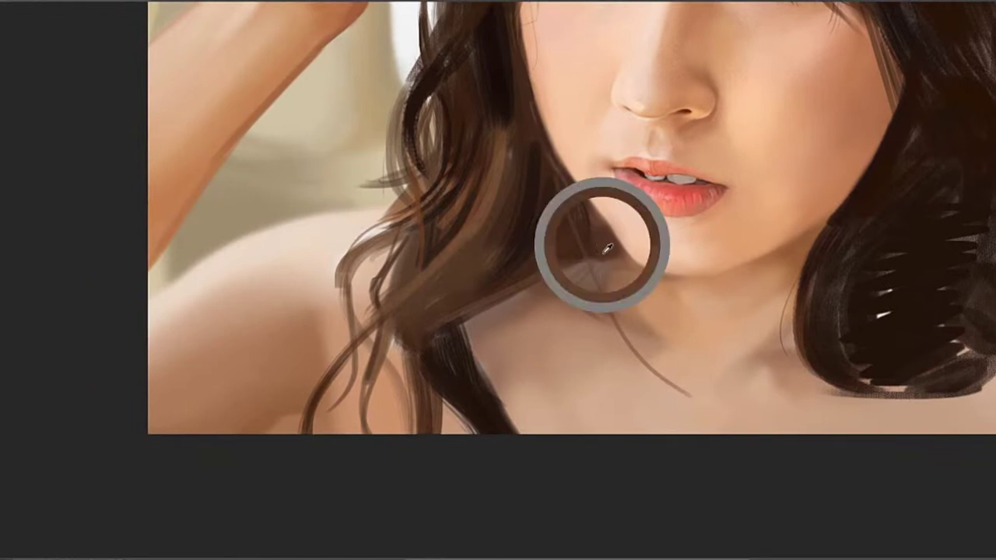
{"action": "mouse_move", "coordinate": [511, 276]}
{"action": "left_mouse_down"}
{"action": "mouse_move", "coordinate": [571, 264]}
{"action": "mouse_move", "coordinate": [550, 276]}
{"action": "left_mouse_up"}
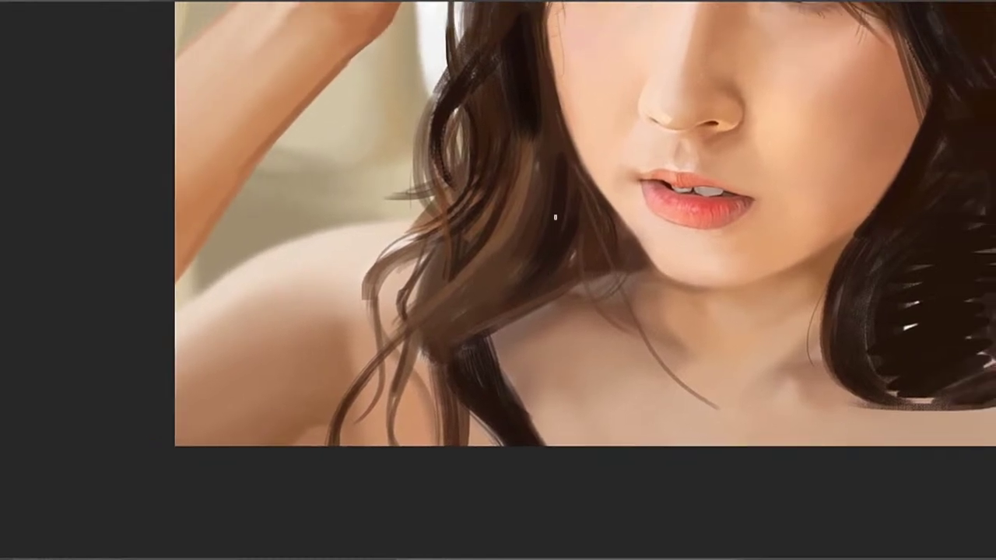
Paint thin strands into the shadowed inner side hair and darken the hair edge along the jaw
{"action": "left_click_drag", "start_coordinate": [549, 218], "coordinate": [503, 317]}
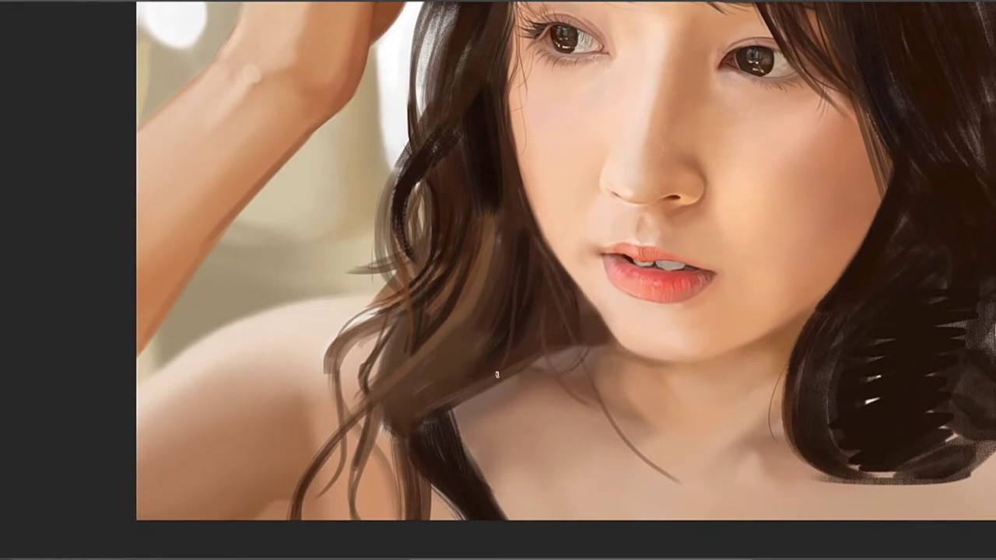
{"action": "left_click_drag", "start_coordinate": [497, 375], "coordinate": [483, 338]}
{"action": "left_click_drag", "start_coordinate": [471, 280], "coordinate": [464, 309]}
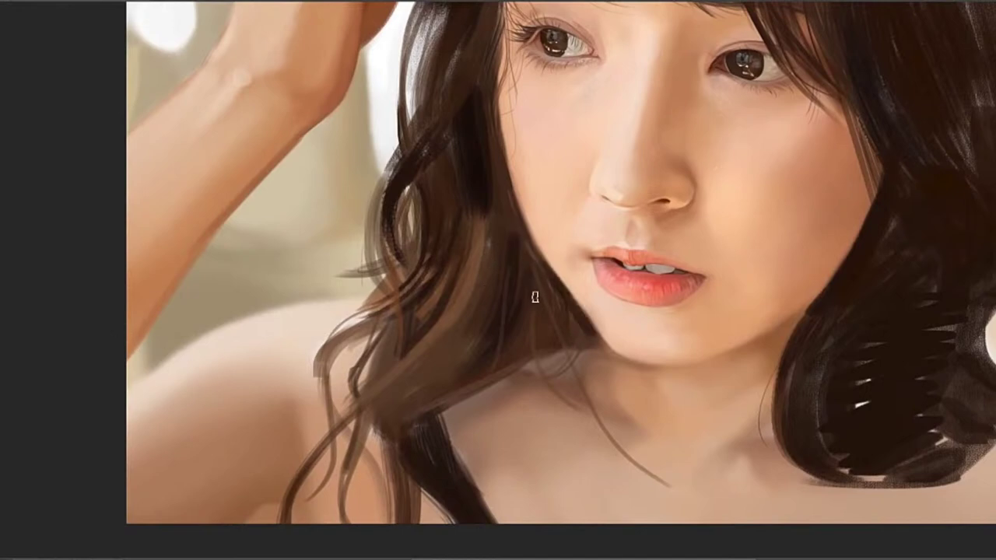
{"action": "left_click_drag", "start_coordinate": [515, 278], "coordinate": [521, 348]}
{"action": "left_click_drag", "start_coordinate": [513, 255], "coordinate": [493, 285]}
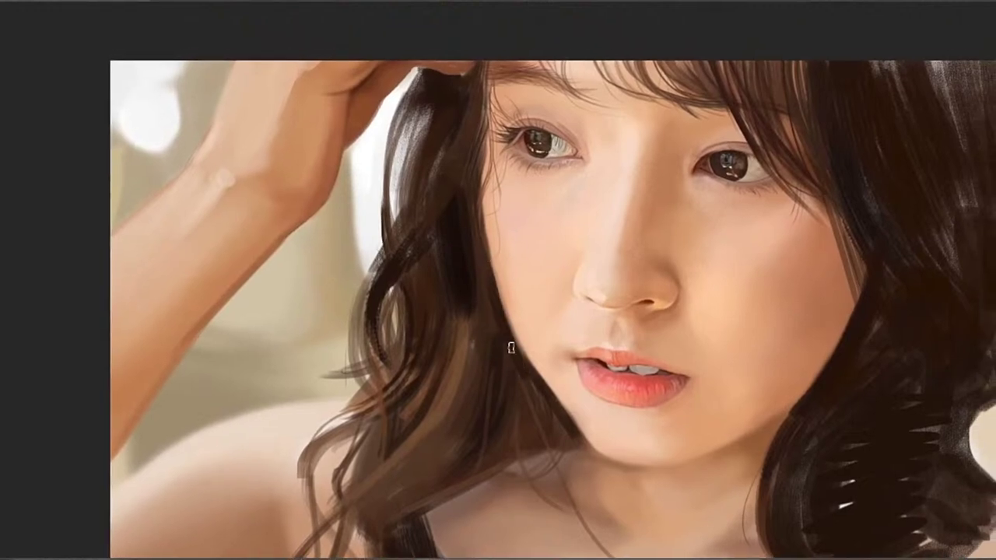
{"action": "mouse_move", "coordinate": [512, 362]}
{"action": "left_mouse_down"}
{"action": "mouse_move", "coordinate": [542, 319]}
{"action": "mouse_move", "coordinate": [542, 357]}
{"action": "left_mouse_up"}
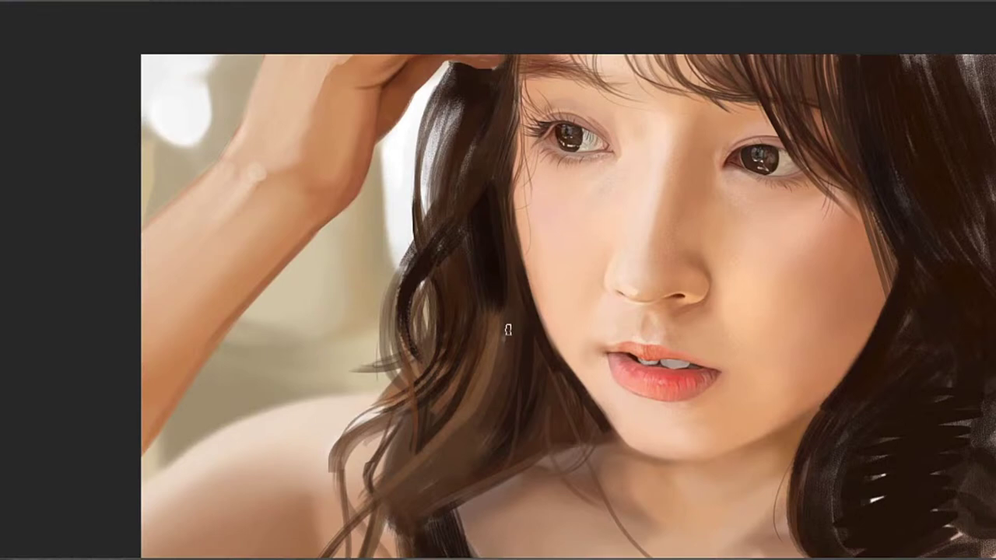
Sample a brown from the lower hair and blend tapered strands over the top of the lighter streak
{"action": "left_click_drag", "start_coordinate": [508, 330], "coordinate": [497, 383]}
{"action": "left_click", "coordinate": [479, 415], "text": "alt"}
{"action": "left_click_drag", "start_coordinate": [496, 331], "coordinate": [472, 400]}
{"action": "left_click_drag", "start_coordinate": [498, 305], "coordinate": [474, 401]}
{"action": "key", "text": "ctrl+z"}
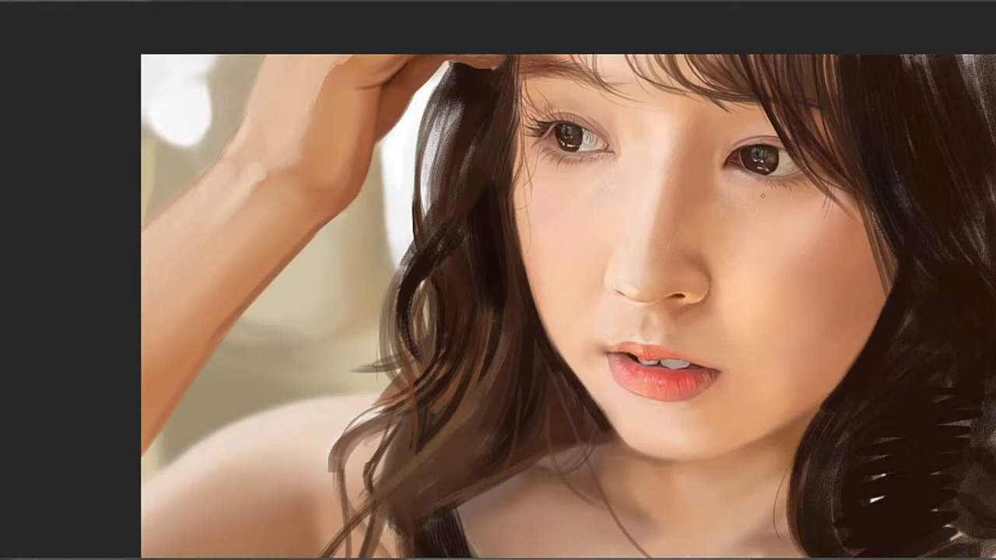
Paint a thin orange streak curving down the middle of the side hair, redoing it until it fits
{"action": "left_click_drag", "start_coordinate": [480, 384], "coordinate": [495, 359]}
{"action": "key", "text": "ctrl+z"}
{"action": "left_click_drag", "start_coordinate": [473, 386], "coordinate": [500, 287]}
{"action": "left_click_drag", "start_coordinate": [479, 372], "coordinate": [476, 388]}
{"action": "key", "text": "ctrl+z"}
{"action": "left_click_drag", "start_coordinate": [495, 314], "coordinate": [476, 384]}
Brighten the orange streak in the side hair and extend its lower end with a golden tail
{"action": "left_click_drag", "start_coordinate": [513, 349], "coordinate": [595, 248]}
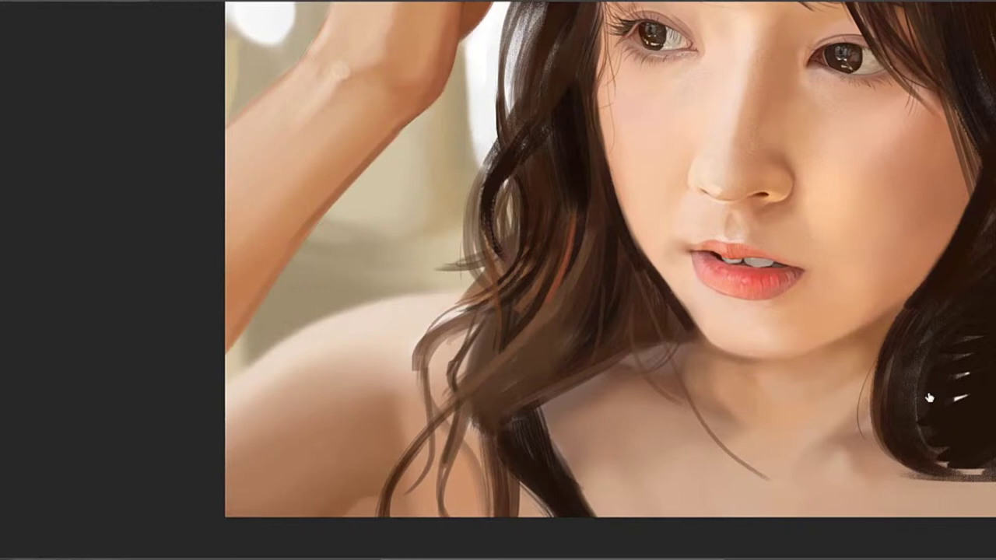
{"action": "left_click_drag", "start_coordinate": [557, 280], "coordinate": [543, 308]}
{"action": "mouse_move", "coordinate": [558, 257]}
{"action": "left_mouse_down"}
{"action": "mouse_move", "coordinate": [539, 317]}
{"action": "mouse_move", "coordinate": [578, 295]}
{"action": "left_mouse_up"}
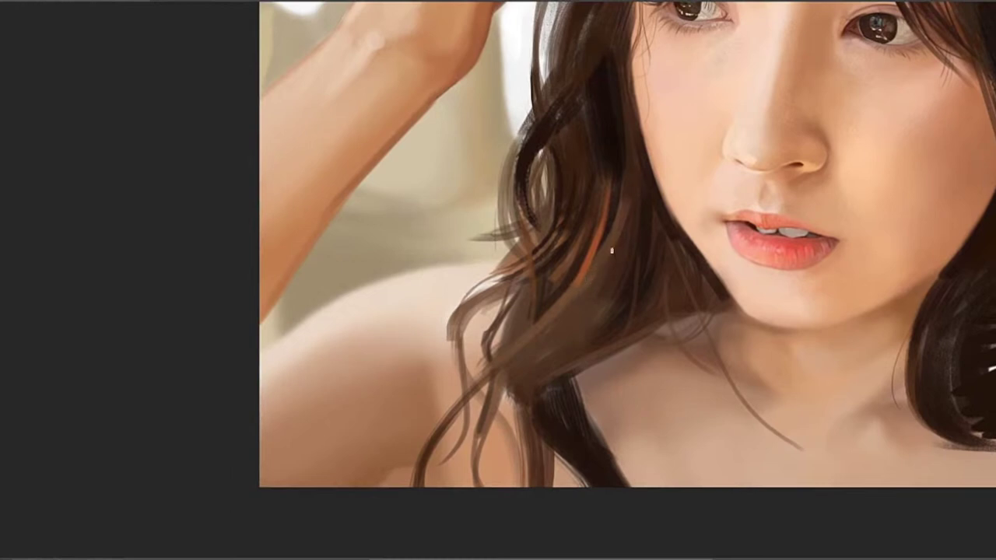
{"action": "mouse_move", "coordinate": [605, 258]}
{"action": "left_mouse_down"}
{"action": "mouse_move", "coordinate": [518, 307]}
{"action": "mouse_move", "coordinate": [544, 276]}
{"action": "left_mouse_up"}
{"action": "key", "text": "ctrl+z"}
{"action": "key", "text": "ctrl+z"}
{"action": "left_click_drag", "start_coordinate": [524, 311], "coordinate": [546, 276]}
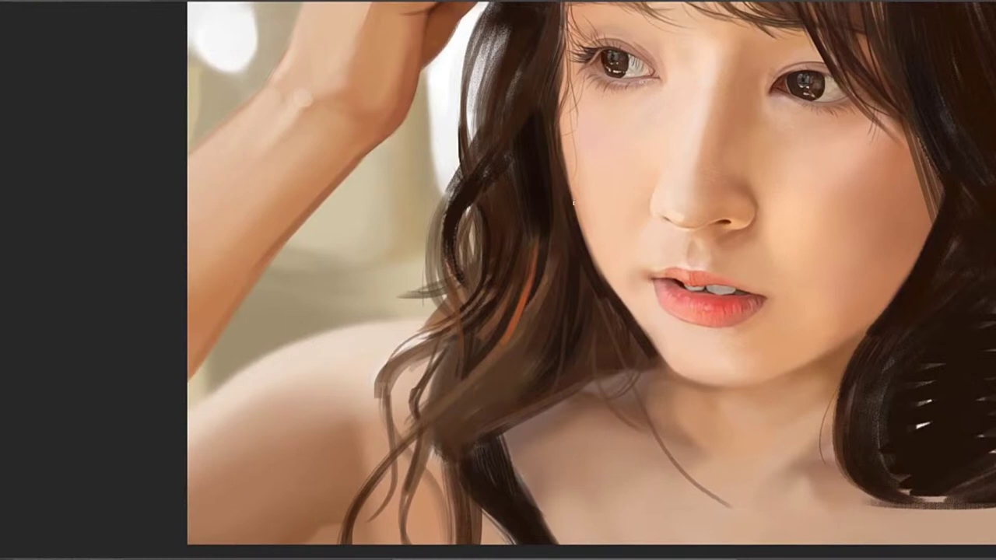
{"action": "key", "text": "ctrl+z"}
{"action": "left_click_drag", "start_coordinate": [526, 308], "coordinate": [552, 264]}
{"action": "key", "text": "ctrl+z"}
{"action": "left_click_drag", "start_coordinate": [523, 313], "coordinate": [546, 261]}
{"action": "mouse_move", "coordinate": [476, 400]}
{"action": "left_mouse_down"}
{"action": "mouse_move", "coordinate": [503, 342]}
{"action": "mouse_move", "coordinate": [484, 360]}
{"action": "mouse_move", "coordinate": [464, 352]}
{"action": "mouse_move", "coordinate": [476, 329]}
{"action": "left_mouse_up"}
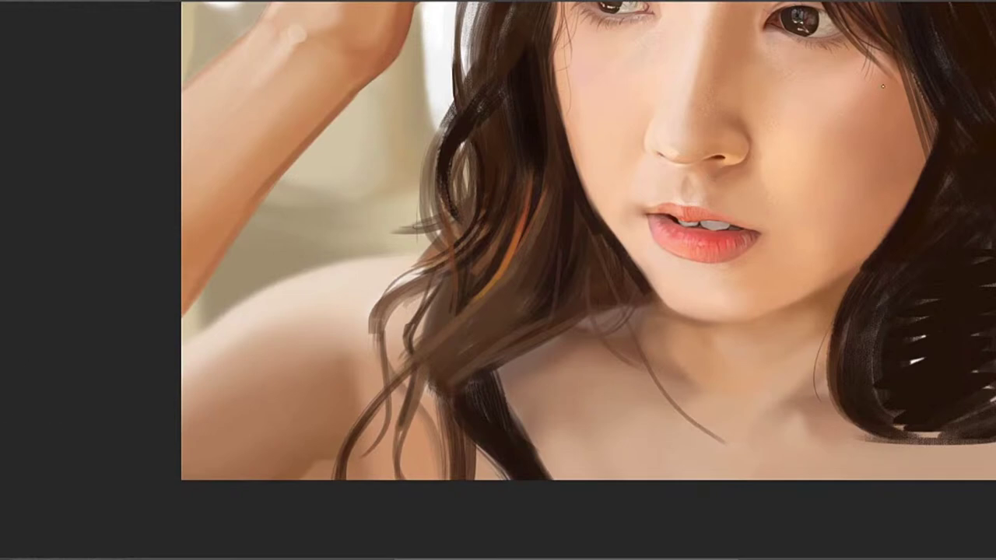
Paint light-brown strands along the lower edge of the hair mass from the dress strap toward the jaw
{"action": "left_click_drag", "start_coordinate": [485, 390], "coordinate": [441, 383]}
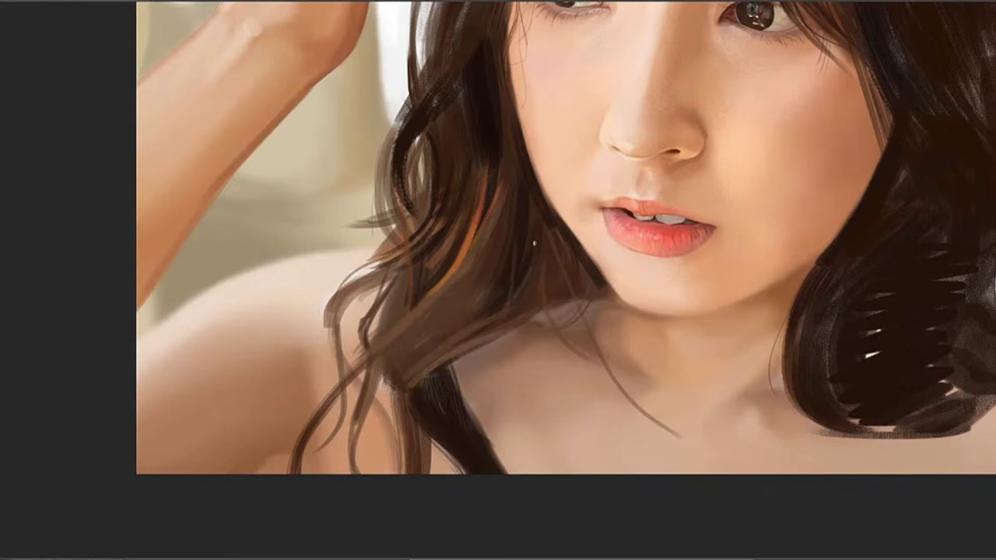
{"action": "left_click_drag", "start_coordinate": [537, 291], "coordinate": [492, 322]}
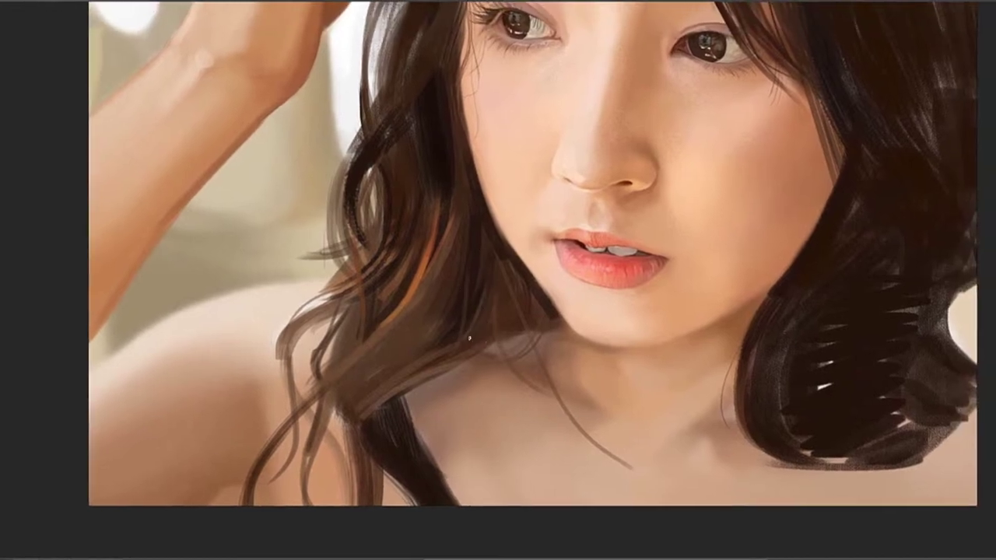
{"action": "mouse_move", "coordinate": [483, 321]}
{"action": "left_mouse_down"}
{"action": "mouse_move", "coordinate": [500, 262]}
{"action": "mouse_move", "coordinate": [552, 247]}
{"action": "mouse_move", "coordinate": [565, 218]}
{"action": "left_mouse_up"}
{"action": "left_click_drag", "start_coordinate": [542, 254], "coordinate": [503, 277]}
{"action": "left_click_drag", "start_coordinate": [434, 295], "coordinate": [505, 315]}
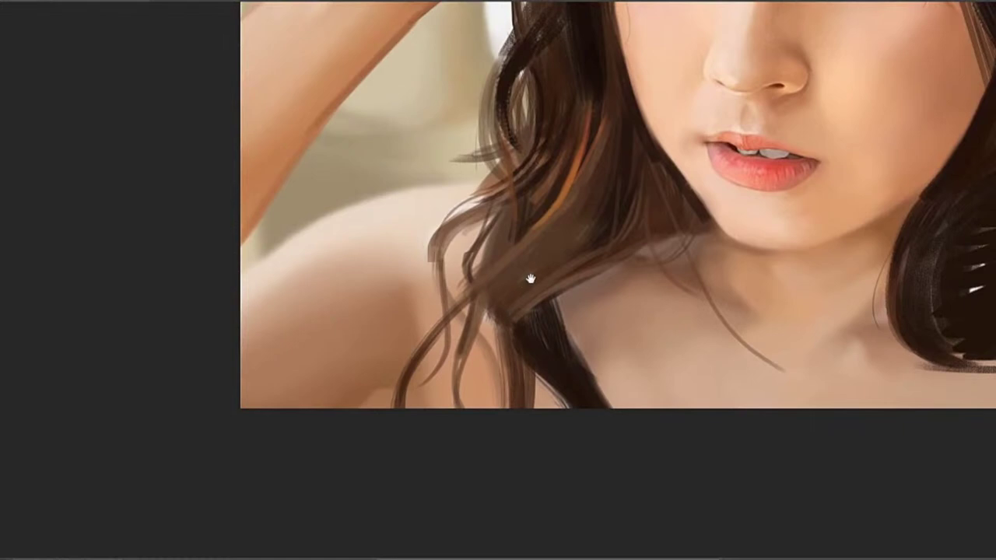
Refine the hooked curl and the loose strands over the shoulder with fine strokes
{"action": "mouse_move", "coordinate": [416, 357]}
{"action": "left_mouse_down"}
{"action": "mouse_move", "coordinate": [371, 432]}
{"action": "mouse_move", "coordinate": [411, 356]}
{"action": "mouse_move", "coordinate": [407, 395]}
{"action": "left_mouse_up"}
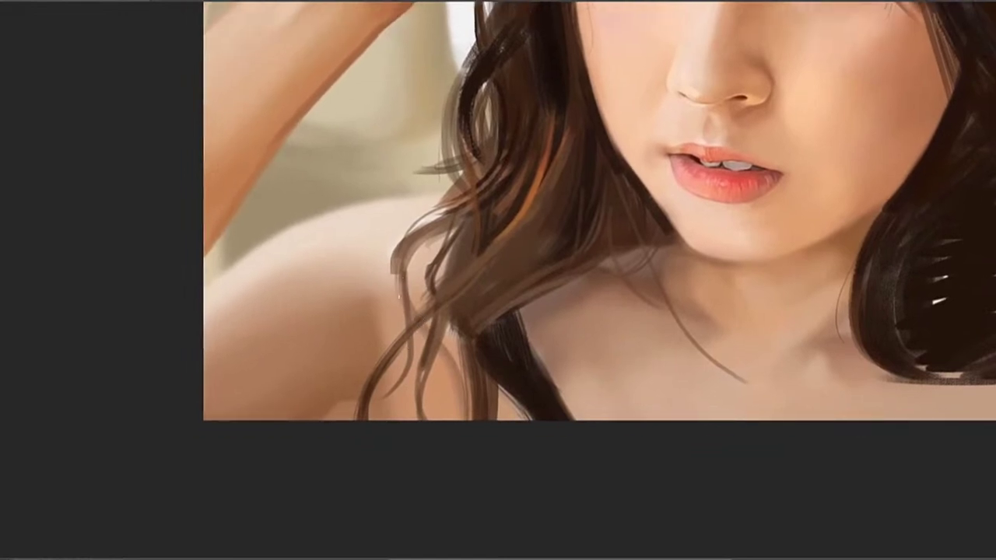
{"action": "left_click_drag", "start_coordinate": [394, 266], "coordinate": [403, 378]}
{"action": "key", "text": "ctrl+z"}
{"action": "key", "text": "ctrl+z"}
{"action": "left_click_drag", "start_coordinate": [429, 277], "coordinate": [409, 330]}
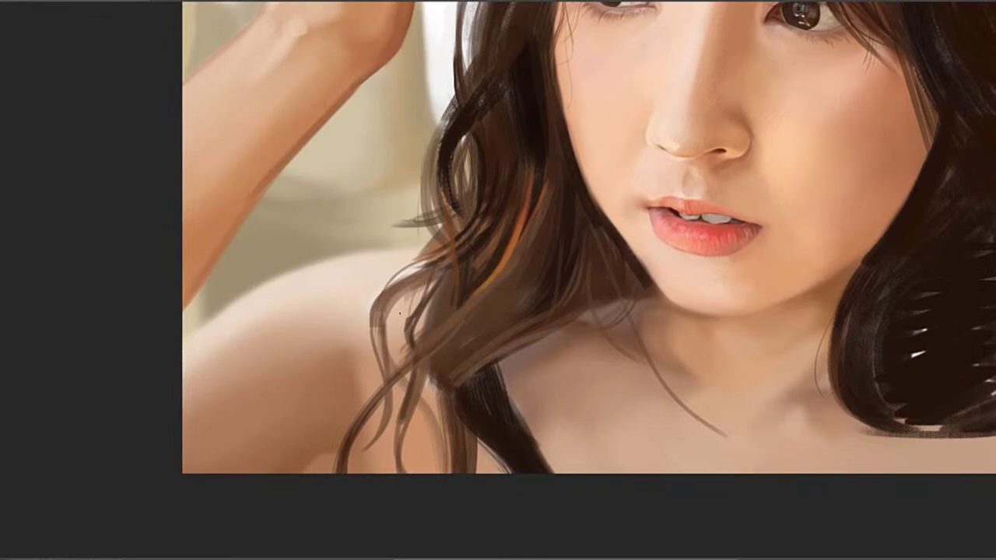
{"action": "left_click_drag", "start_coordinate": [458, 234], "coordinate": [422, 304]}
{"action": "mouse_move", "coordinate": [415, 227]}
{"action": "left_mouse_down"}
{"action": "mouse_move", "coordinate": [420, 278]}
{"action": "mouse_move", "coordinate": [383, 376]}
{"action": "left_mouse_up"}
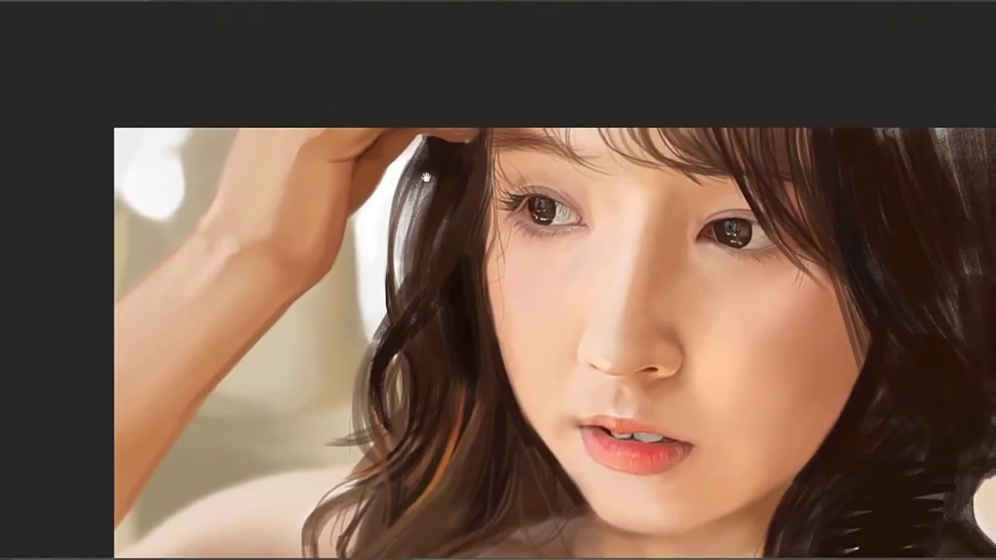
Cover the grey highlight on the upper side hair below the hand with long dark-brown strands
{"action": "left_click_drag", "start_coordinate": [427, 177], "coordinate": [406, 255]}
{"action": "left_click_drag", "start_coordinate": [407, 218], "coordinate": [400, 267]}
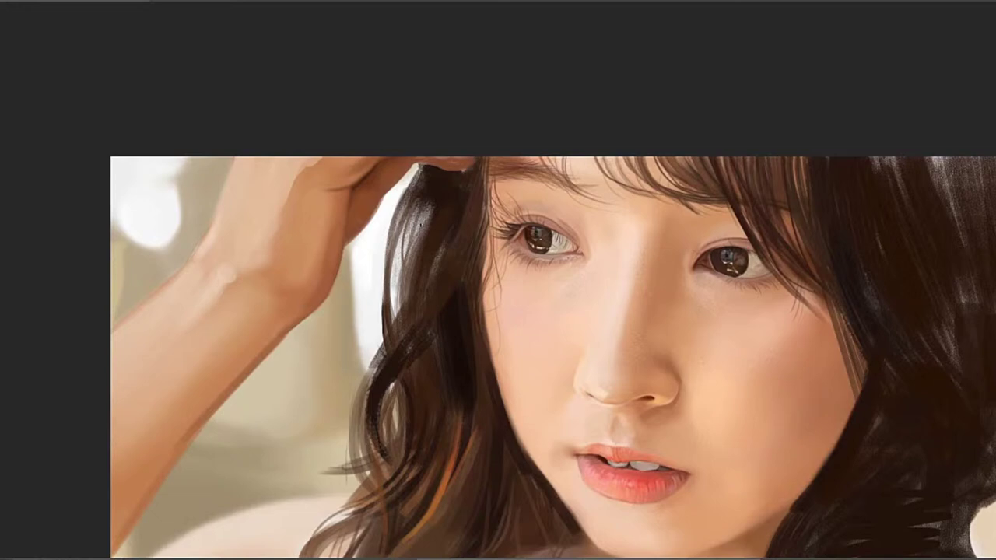
{"action": "left_click_drag", "start_coordinate": [428, 213], "coordinate": [407, 266]}
{"action": "mouse_move", "coordinate": [430, 204]}
{"action": "left_mouse_down"}
{"action": "mouse_move", "coordinate": [409, 297]}
{"action": "mouse_move", "coordinate": [412, 274]}
{"action": "left_mouse_up"}
{"action": "left_click_drag", "start_coordinate": [420, 210], "coordinate": [405, 327]}
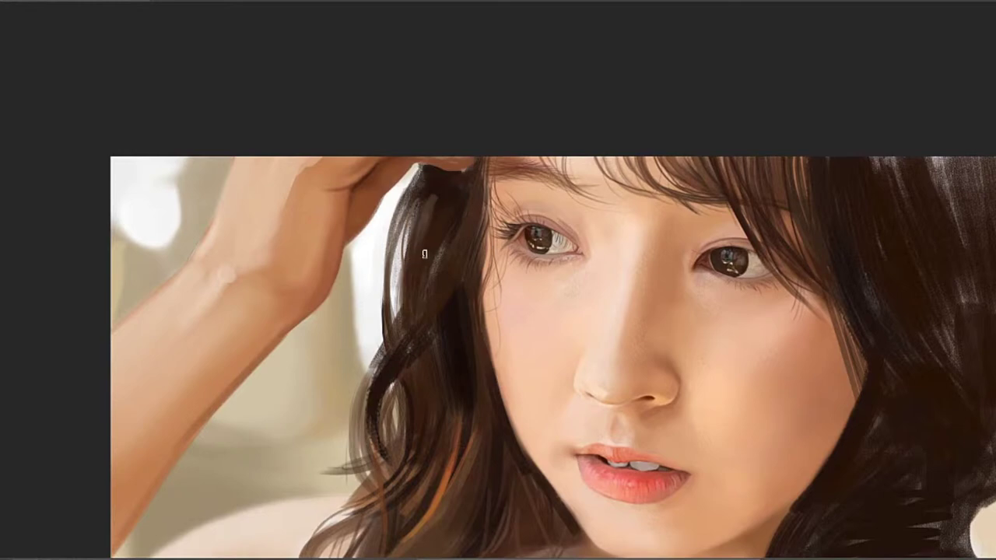
{"action": "left_click_drag", "start_coordinate": [429, 204], "coordinate": [400, 333]}
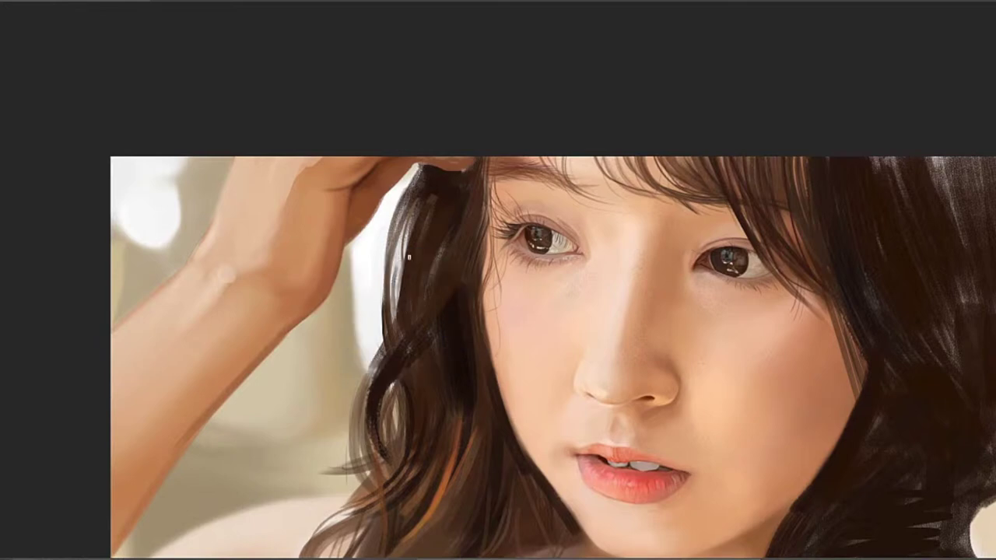
Paint fine dark strands along the outer edge of the upper side hair against the bright background
{"action": "left_click_drag", "start_coordinate": [397, 246], "coordinate": [394, 308]}
{"action": "key", "text": "ctrl+z"}
{"action": "mouse_move", "coordinate": [386, 309]}
{"action": "left_mouse_down"}
{"action": "mouse_move", "coordinate": [433, 220]}
{"action": "mouse_move", "coordinate": [439, 172]}
{"action": "left_mouse_up"}
{"action": "left_click_drag", "start_coordinate": [384, 296], "coordinate": [397, 216]}
{"action": "key", "text": "ctrl+z"}
{"action": "left_click_drag", "start_coordinate": [387, 277], "coordinate": [413, 199]}
{"action": "key", "text": "ctrl+z"}
{"action": "key", "text": "ctrl+z"}
{"action": "left_click_drag", "start_coordinate": [389, 271], "coordinate": [419, 169]}
{"action": "key", "text": "ctrl+z"}
{"action": "left_click_drag", "start_coordinate": [402, 205], "coordinate": [418, 167]}
{"action": "mouse_move", "coordinate": [389, 228]}
{"action": "left_mouse_down"}
{"action": "mouse_move", "coordinate": [417, 167]}
{"action": "mouse_move", "coordinate": [388, 239]}
{"action": "left_mouse_up"}
{"action": "left_click_drag", "start_coordinate": [420, 165], "coordinate": [394, 227]}
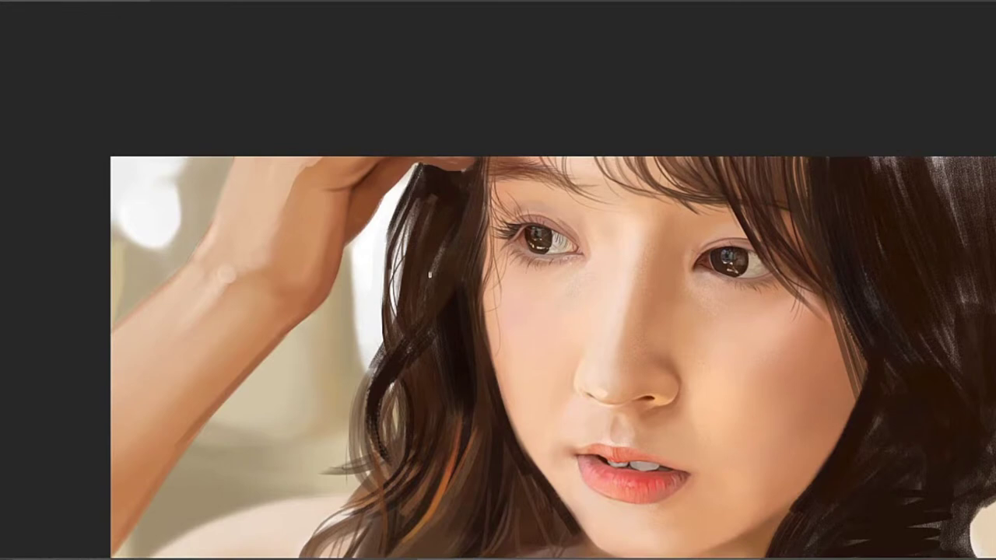
Draw a long thin warm-brown strand from the upper outer hair down across the looping lock, redoing it until it fits
{"action": "scroll", "coordinate": [429, 273], "scroll_direction": "down", "scroll_amount": 2}
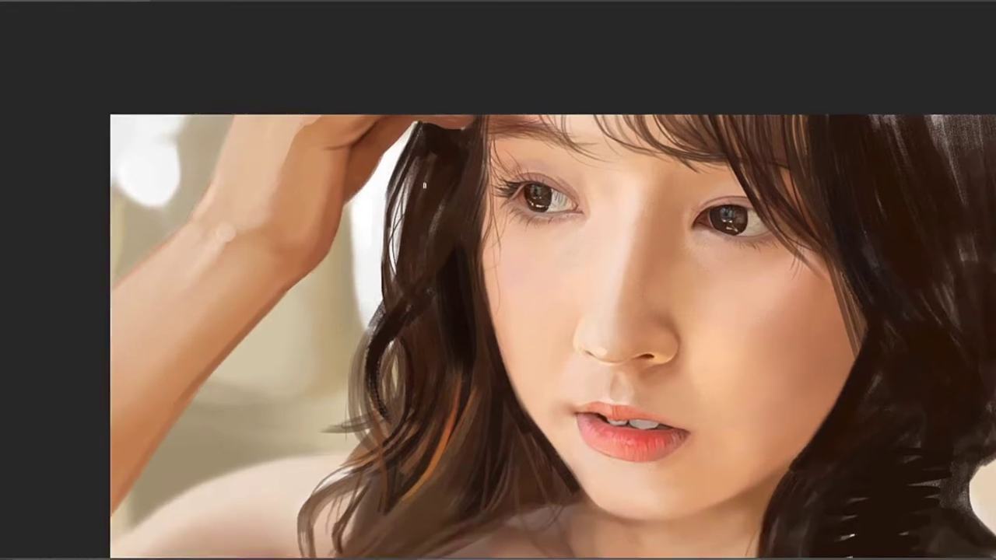
{"action": "mouse_move", "coordinate": [386, 235]}
{"action": "left_mouse_down"}
{"action": "mouse_move", "coordinate": [387, 294]}
{"action": "mouse_move", "coordinate": [424, 281]}
{"action": "mouse_move", "coordinate": [409, 327]}
{"action": "mouse_move", "coordinate": [408, 254]}
{"action": "mouse_move", "coordinate": [404, 393]}
{"action": "left_mouse_up"}
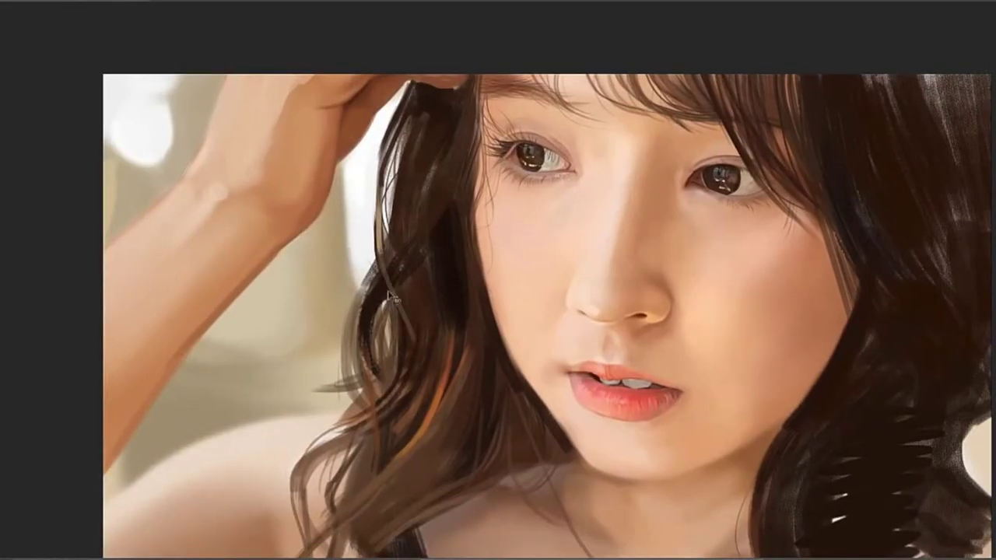
{"action": "key", "text": "ctrl+z"}
{"action": "left_click_drag", "start_coordinate": [383, 253], "coordinate": [395, 342]}
{"action": "key", "text": "ctrl+z"}
{"action": "left_click_drag", "start_coordinate": [380, 254], "coordinate": [409, 367]}
{"action": "key", "text": "ctrl+z"}
{"action": "left_click_drag", "start_coordinate": [379, 252], "coordinate": [412, 359]}
{"action": "mouse_move", "coordinate": [391, 257]}
{"action": "left_mouse_down"}
{"action": "mouse_move", "coordinate": [415, 311]}
{"action": "mouse_move", "coordinate": [388, 271]}
{"action": "mouse_move", "coordinate": [418, 338]}
{"action": "left_mouse_up"}
{"action": "key", "text": "ctrl+z"}
Add a fine strand along the outer edge of the looping lock against the background
{"action": "mouse_move", "coordinate": [420, 363]}
{"action": "left_mouse_down"}
{"action": "mouse_move", "coordinate": [469, 271]}
{"action": "mouse_move", "coordinate": [486, 283]}
{"action": "left_mouse_up"}
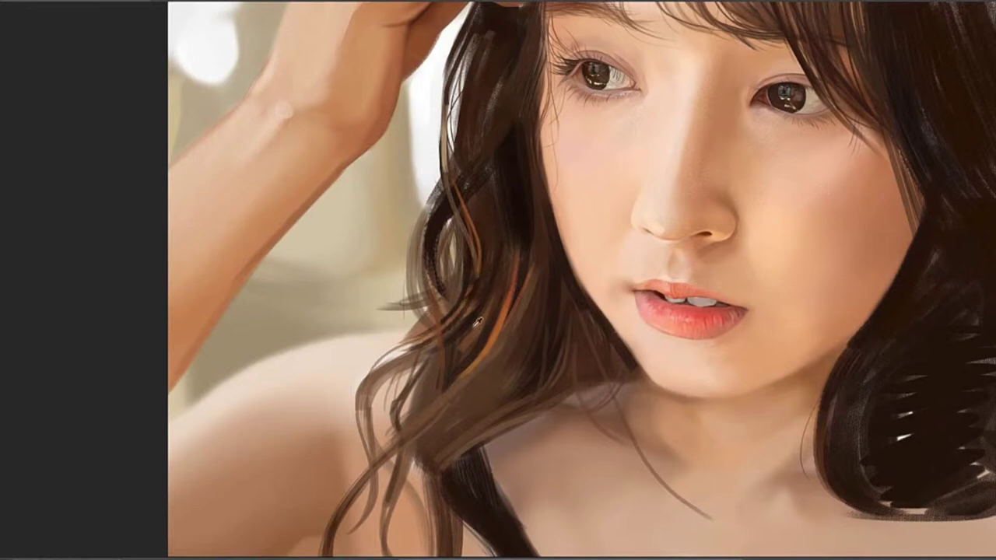
{"action": "mouse_move", "coordinate": [468, 300]}
{"action": "left_mouse_down"}
{"action": "mouse_move", "coordinate": [451, 328]}
{"action": "mouse_move", "coordinate": [450, 306]}
{"action": "left_mouse_up"}
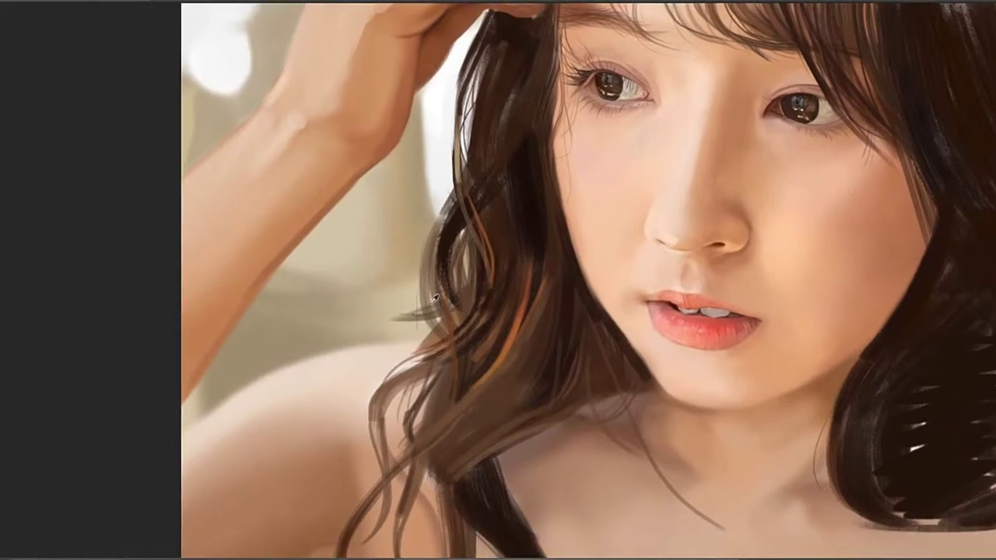
{"action": "left_click_drag", "start_coordinate": [429, 250], "coordinate": [433, 319]}
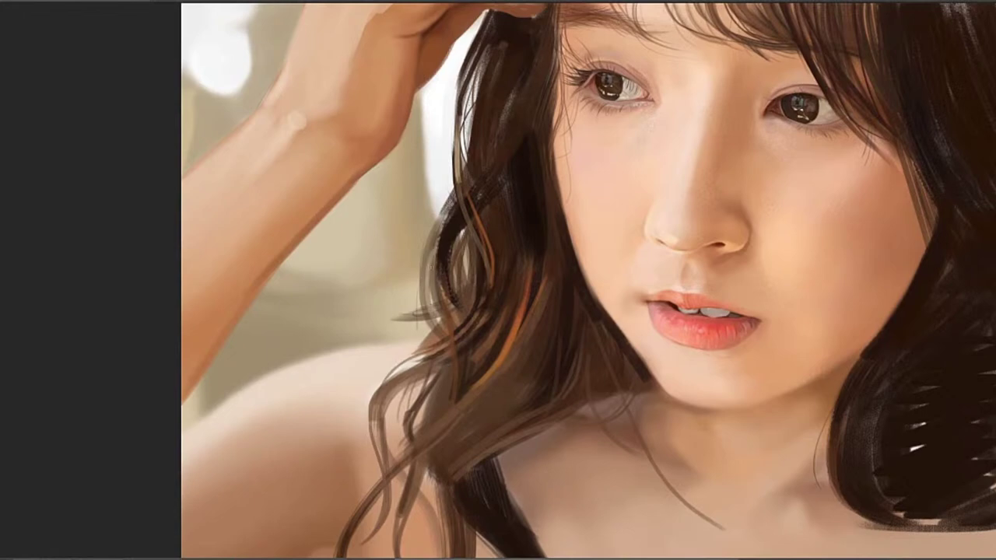
Paint dark sampled strands along the outer edge and inside of the looping lock against the background
{"action": "left_click", "coordinate": [449, 230], "text": "alt"}
{"action": "left_click", "coordinate": [448, 233], "text": "alt"}
{"action": "left_click_drag", "start_coordinate": [442, 214], "coordinate": [422, 269]}
{"action": "left_click_drag", "start_coordinate": [441, 217], "coordinate": [424, 303]}
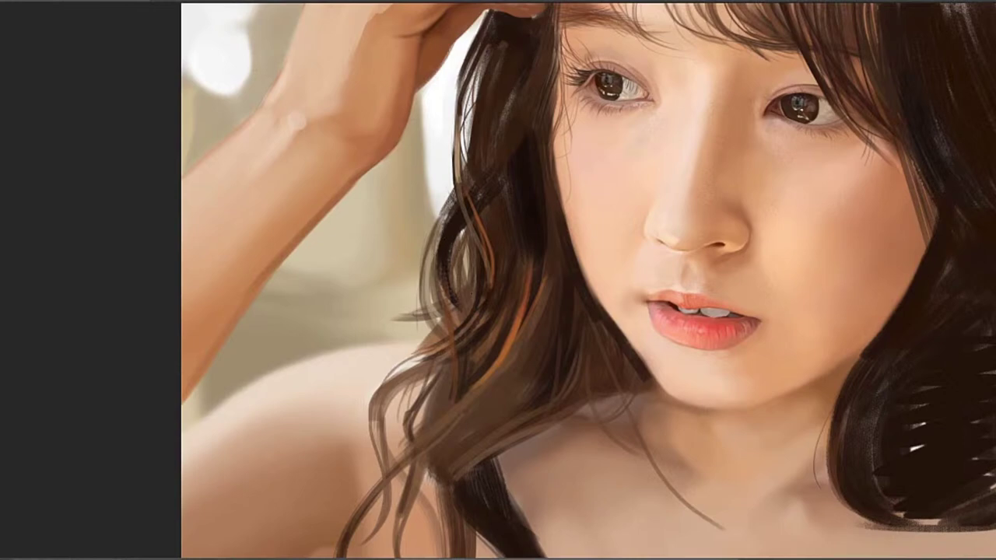
{"action": "left_click_drag", "start_coordinate": [436, 222], "coordinate": [430, 283]}
{"action": "left_click_drag", "start_coordinate": [456, 242], "coordinate": [447, 268]}
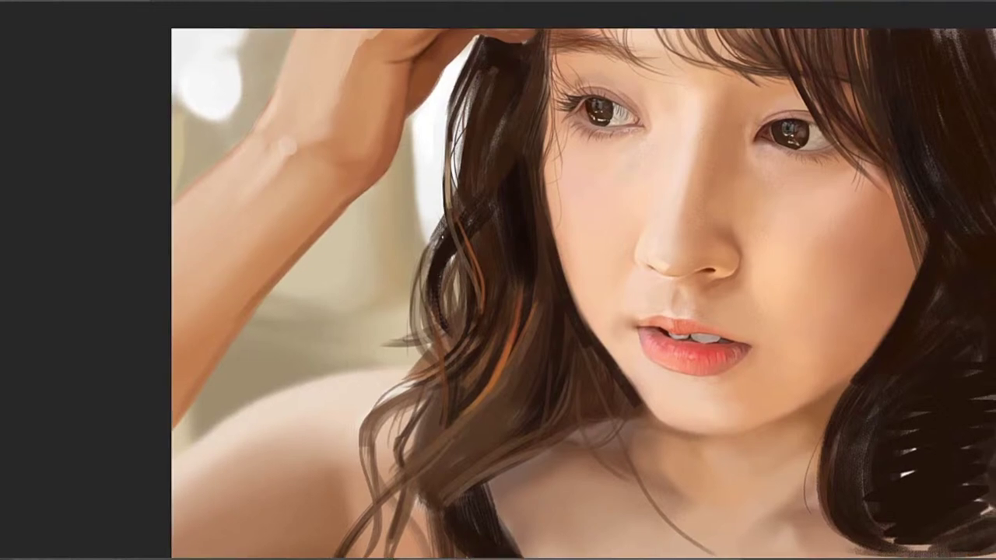
{"action": "mouse_move", "coordinate": [448, 223]}
{"action": "left_mouse_down"}
{"action": "mouse_move", "coordinate": [448, 183]}
{"action": "mouse_move", "coordinate": [426, 233]}
{"action": "left_mouse_up"}
{"action": "mouse_move", "coordinate": [459, 276]}
{"action": "left_mouse_down"}
{"action": "mouse_move", "coordinate": [451, 225]}
{"action": "mouse_move", "coordinate": [428, 273]}
{"action": "mouse_move", "coordinate": [436, 281]}
{"action": "mouse_move", "coordinate": [473, 203]}
{"action": "left_mouse_up"}
Add fine brown strands along the outer curve of the curl resting on the shoulder, redoing the last one
{"action": "left_click_drag", "start_coordinate": [436, 311], "coordinate": [516, 224]}
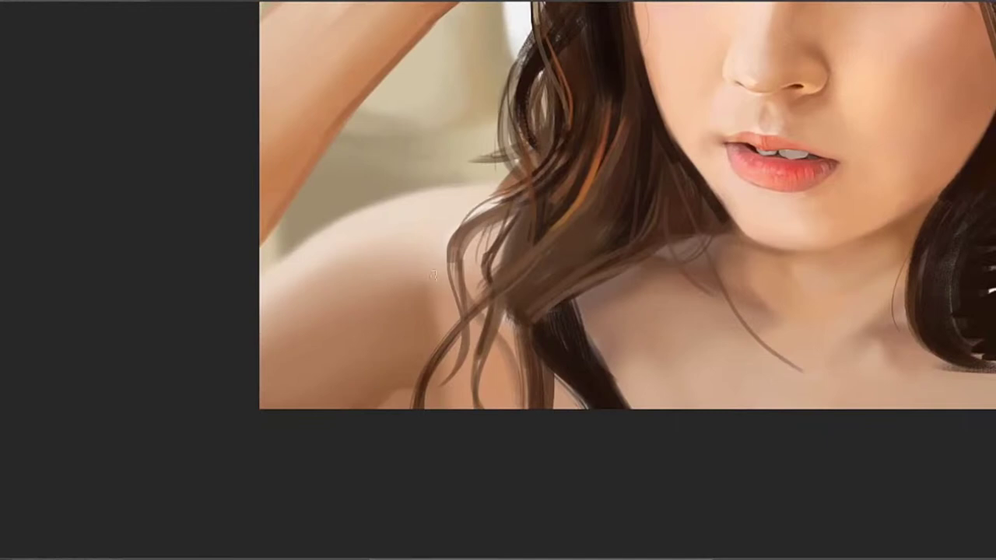
{"action": "left_click_drag", "start_coordinate": [509, 195], "coordinate": [388, 255]}
{"action": "left_click_drag", "start_coordinate": [469, 203], "coordinate": [449, 234]}
{"action": "mouse_move", "coordinate": [377, 289]}
{"action": "left_mouse_down"}
{"action": "mouse_move", "coordinate": [426, 247]}
{"action": "mouse_move", "coordinate": [435, 264]}
{"action": "left_mouse_up"}
{"action": "left_click_drag", "start_coordinate": [392, 291], "coordinate": [440, 235]}
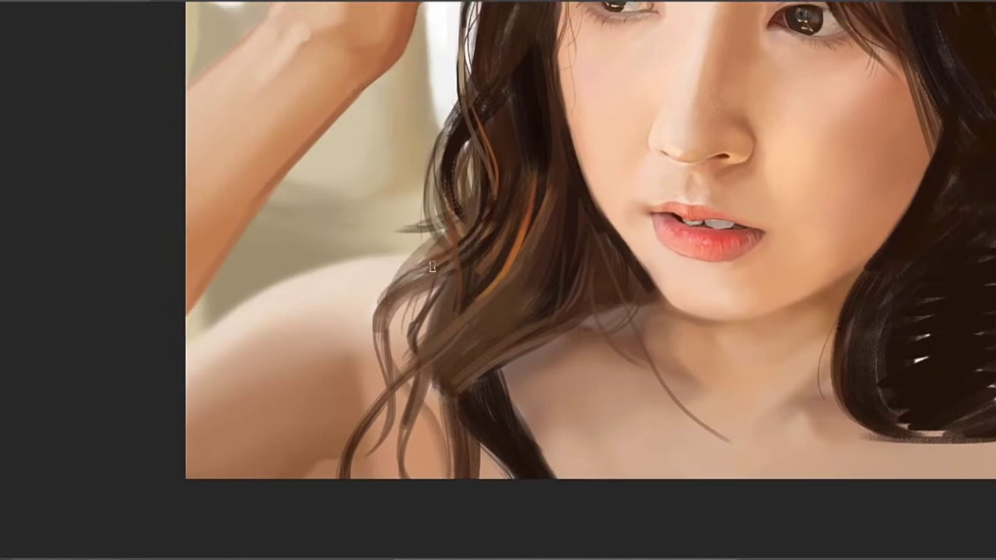
{"action": "key", "text": "ctrl+z"}
{"action": "left_click_drag", "start_coordinate": [388, 293], "coordinate": [437, 238]}
Draw thin curved strands inside the shoulder curl above the hanging ends, redoing them until they fit
{"action": "left_click_drag", "start_coordinate": [443, 324], "coordinate": [429, 199]}
{"action": "key", "text": "ctrl+z"}
{"action": "left_click_drag", "start_coordinate": [404, 260], "coordinate": [429, 202]}
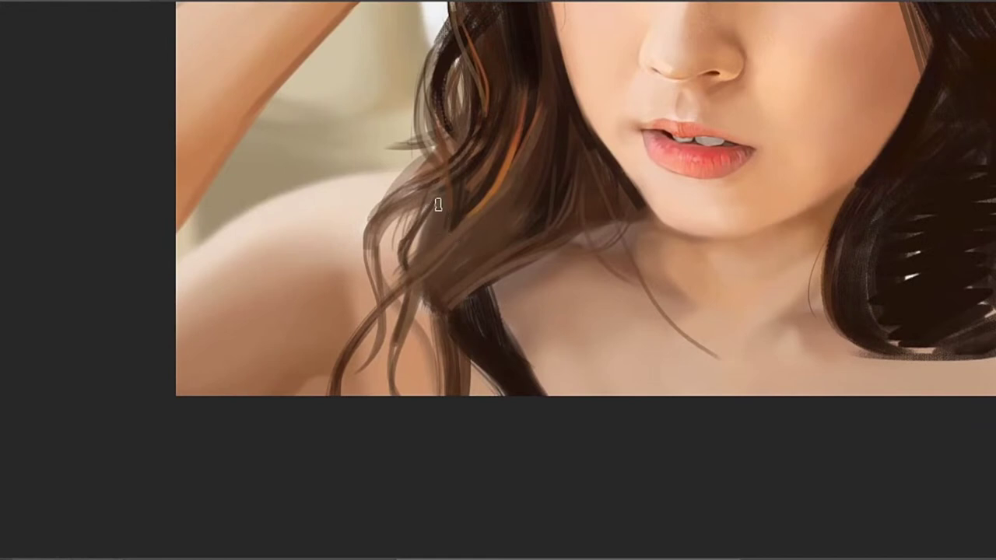
{"action": "key", "text": "ctrl+z"}
{"action": "left_click_drag", "start_coordinate": [395, 260], "coordinate": [424, 205]}
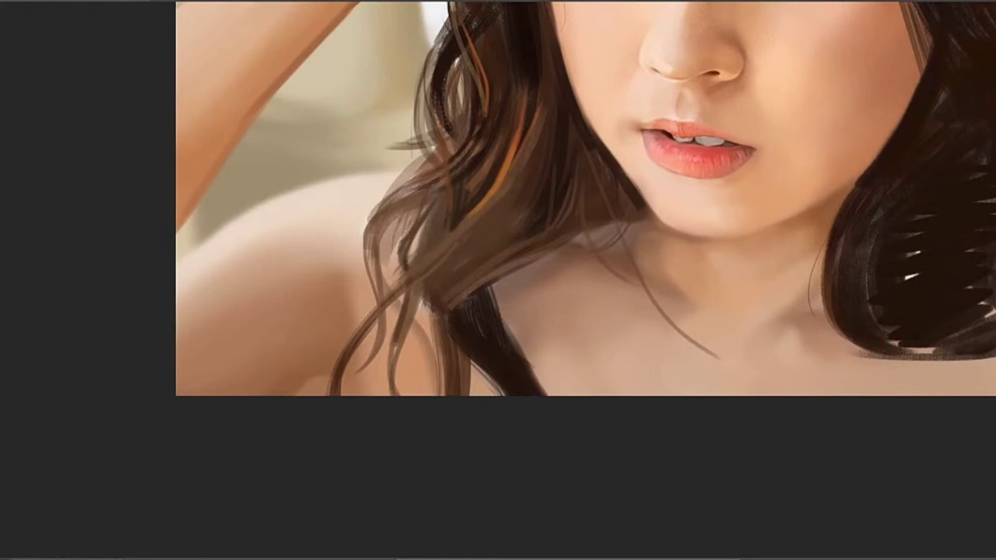
{"action": "key", "text": "ctrl+z"}
{"action": "left_click_drag", "start_coordinate": [396, 263], "coordinate": [425, 208]}
{"action": "key", "text": "ctrl+z"}
{"action": "mouse_move", "coordinate": [395, 254]}
{"action": "left_mouse_down"}
{"action": "mouse_move", "coordinate": [425, 205]}
{"action": "mouse_move", "coordinate": [419, 247]}
{"action": "left_mouse_up"}
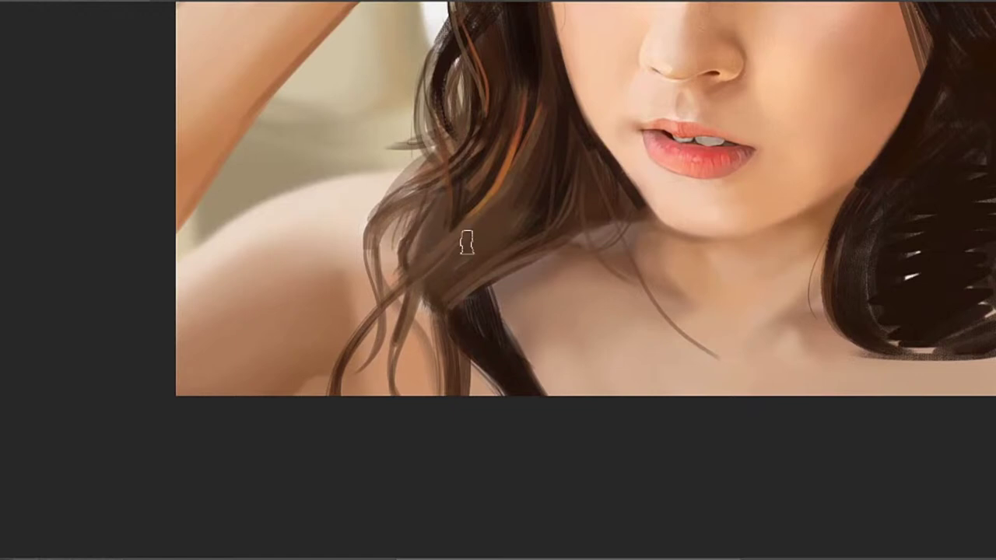
With a smaller brush and a sampled hair colour, draw thin dark strands down the hanging hair ends beside the strap, redoing them until they fit
{"action": "key", "text": "bracketleft"}
{"action": "key", "text": "bracketleft"}
{"action": "left_click_drag", "start_coordinate": [439, 324], "coordinate": [423, 289]}
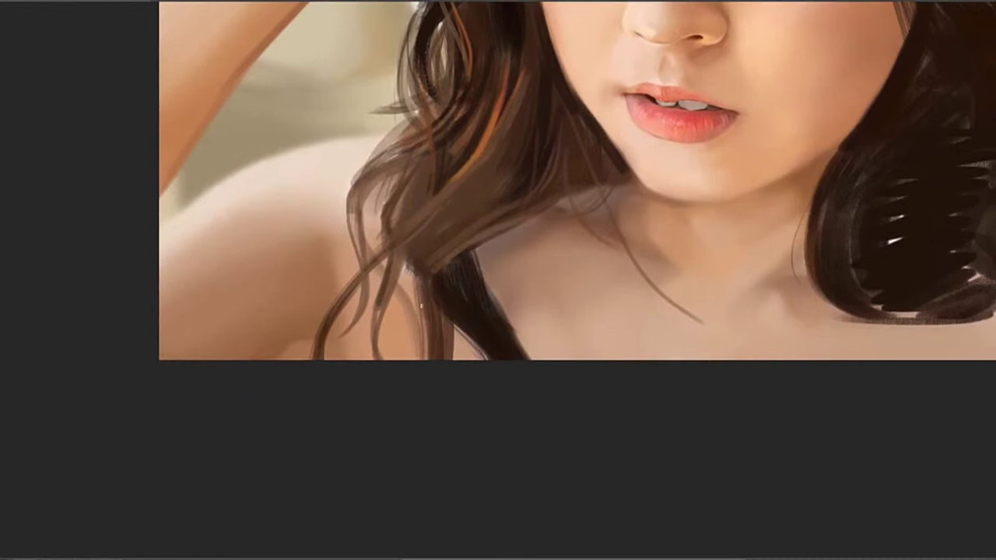
{"action": "left_click", "coordinate": [428, 315], "text": "alt"}
{"action": "mouse_move", "coordinate": [409, 269]}
{"action": "left_mouse_down"}
{"action": "mouse_move", "coordinate": [412, 317]}
{"action": "mouse_move", "coordinate": [427, 343]}
{"action": "left_mouse_up"}
{"action": "key", "text": "ctrl+z"}
{"action": "left_click_drag", "start_coordinate": [408, 270], "coordinate": [428, 351]}
{"action": "key", "text": "ctrl+z"}
{"action": "key", "text": "ctrl+z"}
{"action": "left_click_drag", "start_coordinate": [419, 280], "coordinate": [427, 334]}
{"action": "key", "text": "ctrl+z"}
{"action": "left_click_drag", "start_coordinate": [412, 272], "coordinate": [427, 336]}
{"action": "mouse_move", "coordinate": [414, 278]}
{"action": "left_mouse_down"}
{"action": "mouse_move", "coordinate": [440, 303]}
{"action": "mouse_move", "coordinate": [425, 280]}
{"action": "left_mouse_up"}
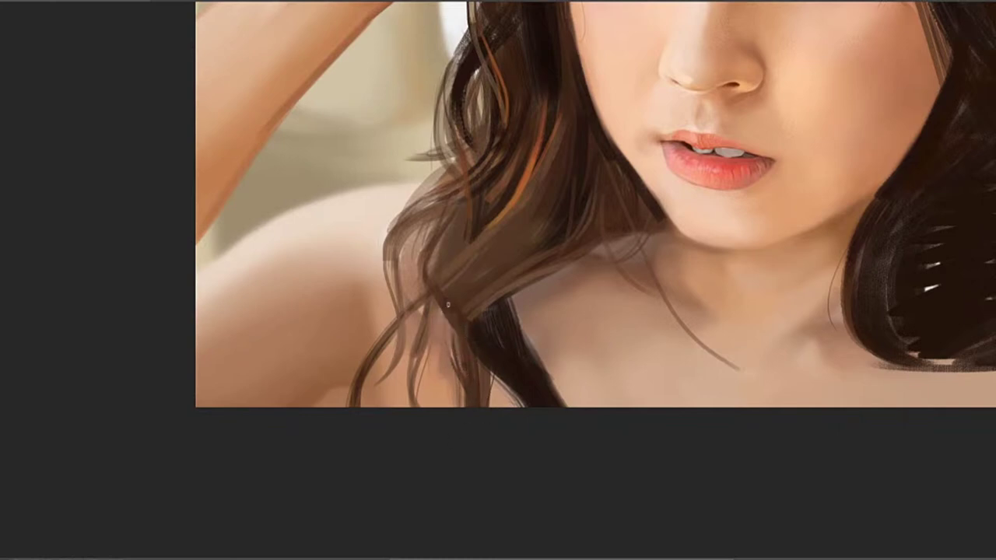
Blend sampled brown strands through the lower side hair between the orange streak and the strap
{"action": "left_click_drag", "start_coordinate": [516, 180], "coordinate": [483, 225]}
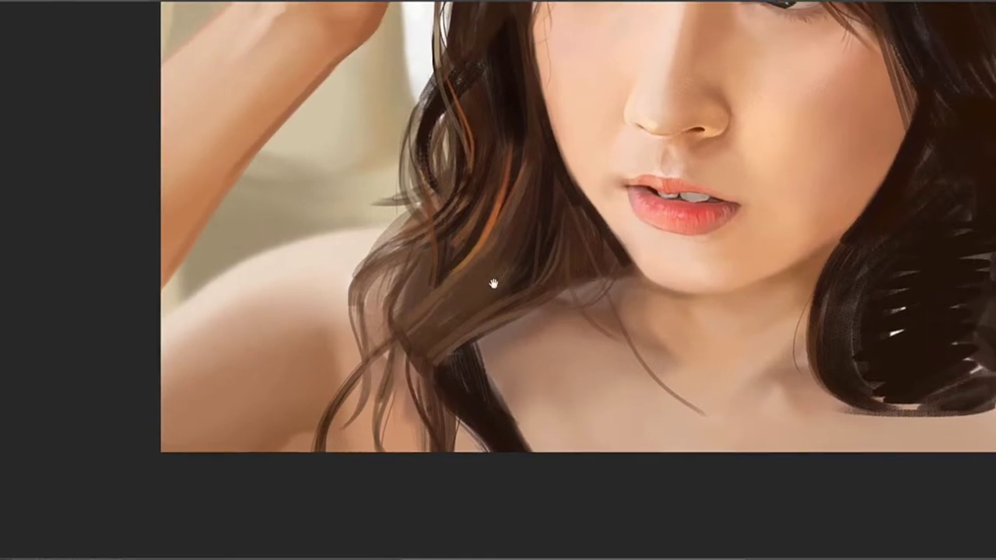
{"action": "left_click_drag", "start_coordinate": [523, 277], "coordinate": [467, 352]}
{"action": "mouse_move", "coordinate": [476, 386]}
{"action": "left_mouse_down"}
{"action": "mouse_move", "coordinate": [431, 315]}
{"action": "mouse_move", "coordinate": [413, 327]}
{"action": "mouse_move", "coordinate": [434, 326]}
{"action": "left_mouse_up"}
{"action": "left_click_drag", "start_coordinate": [446, 291], "coordinate": [413, 329]}
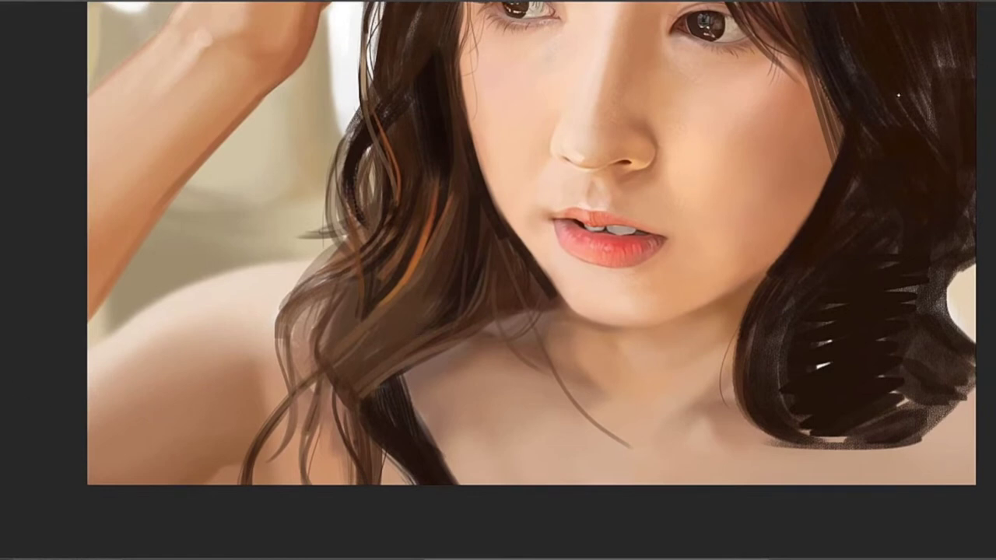
{"action": "left_click_drag", "start_coordinate": [539, 254], "coordinate": [506, 291]}
{"action": "left_click_drag", "start_coordinate": [366, 363], "coordinate": [423, 336]}
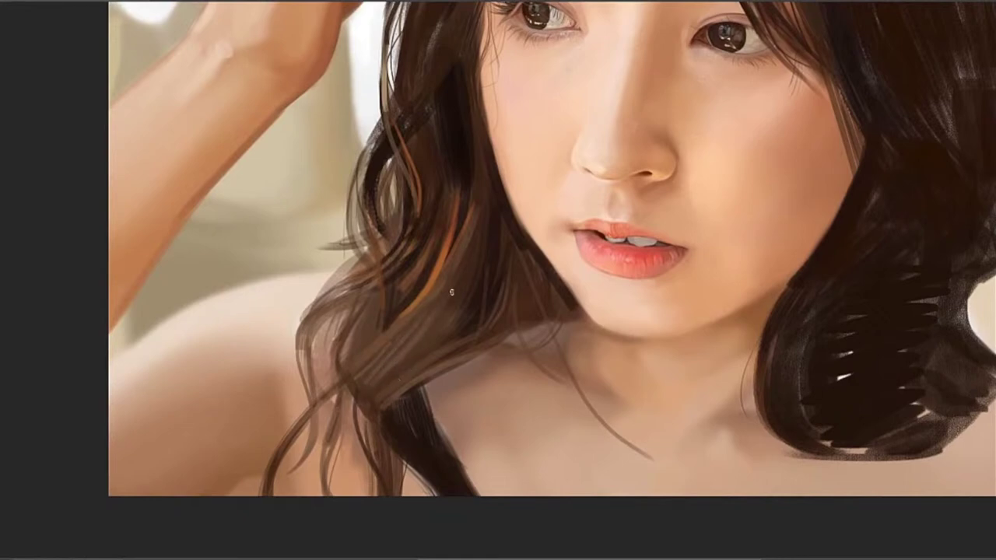
{"action": "left_click_drag", "start_coordinate": [393, 390], "coordinate": [409, 325]}
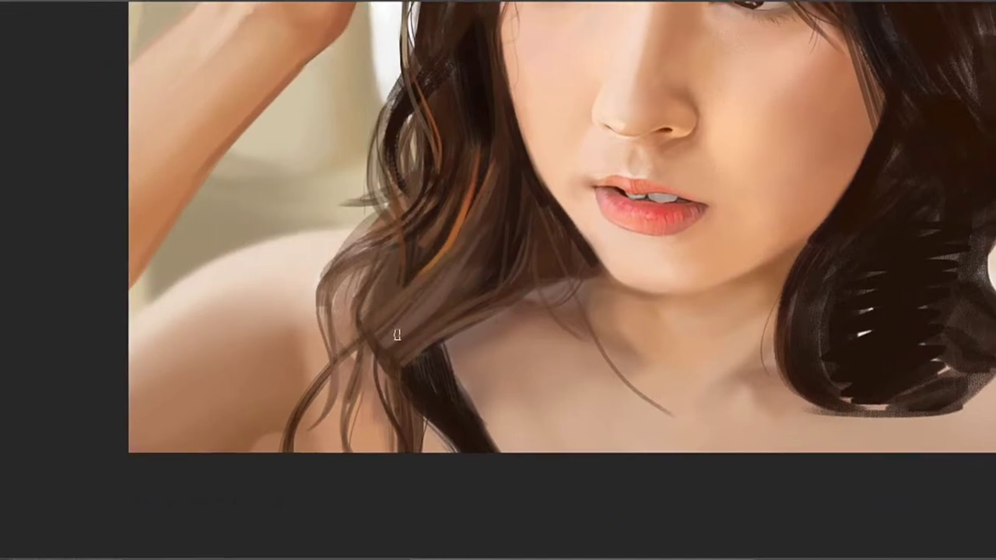
{"action": "left_click", "coordinate": [391, 341], "text": "alt"}
{"action": "left_click_drag", "start_coordinate": [467, 247], "coordinate": [413, 325]}
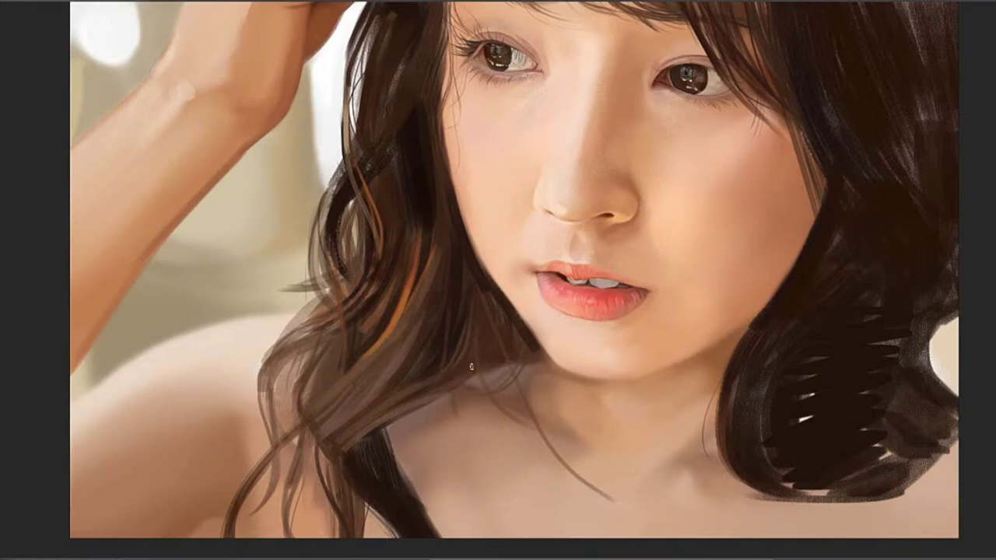
Paint a reddish-brown strand down the upper side hair next to the temple, redoing it until it fits
{"action": "left_click_drag", "start_coordinate": [456, 251], "coordinate": [444, 314]}
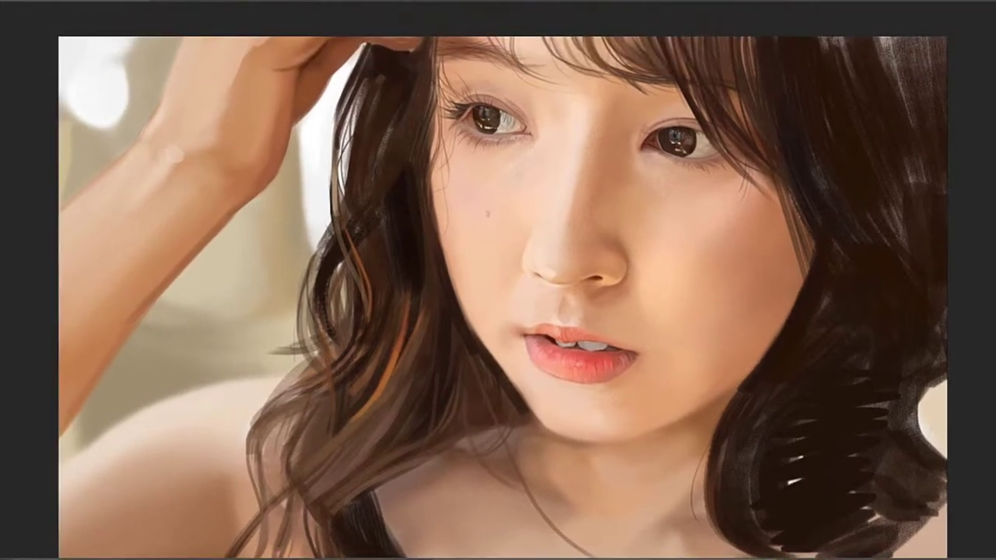
{"action": "left_click_drag", "start_coordinate": [424, 250], "coordinate": [419, 323]}
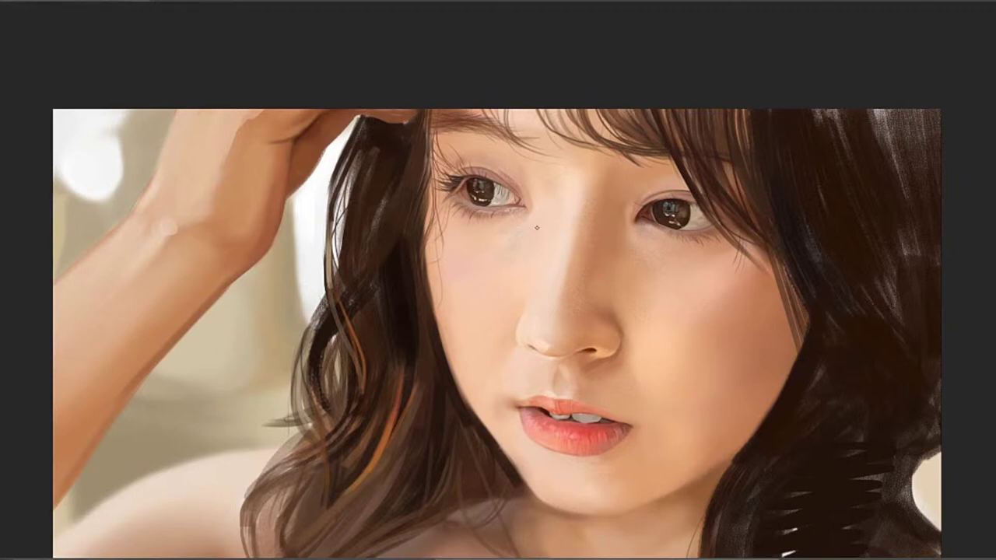
{"action": "key", "text": "ctrl+z"}
{"action": "mouse_move", "coordinate": [403, 202]}
{"action": "left_mouse_down"}
{"action": "mouse_move", "coordinate": [412, 308]}
{"action": "mouse_move", "coordinate": [405, 224]}
{"action": "mouse_move", "coordinate": [428, 345]}
{"action": "left_mouse_up"}
{"action": "key", "text": "ctrl+z"}
{"action": "left_click_drag", "start_coordinate": [412, 211], "coordinate": [413, 303]}
{"action": "key", "text": "ctrl+z"}
{"action": "mouse_move", "coordinate": [404, 238]}
{"action": "left_mouse_down"}
{"action": "mouse_move", "coordinate": [406, 211]}
{"action": "mouse_move", "coordinate": [412, 235]}
{"action": "left_mouse_up"}
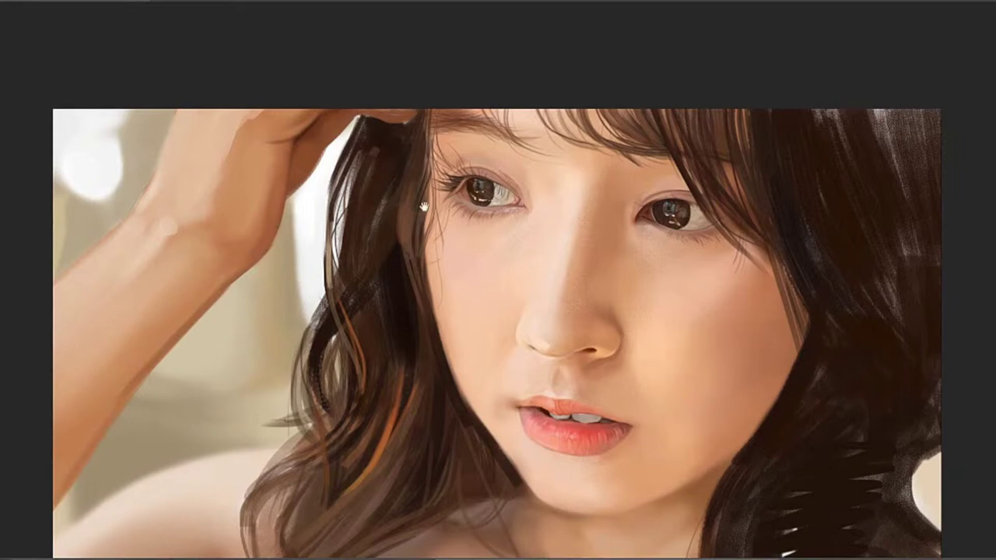
Paint curved brown strands from the upper side hair down into the dark middle section, redoing them as needed
{"action": "left_click_drag", "start_coordinate": [423, 205], "coordinate": [418, 235]}
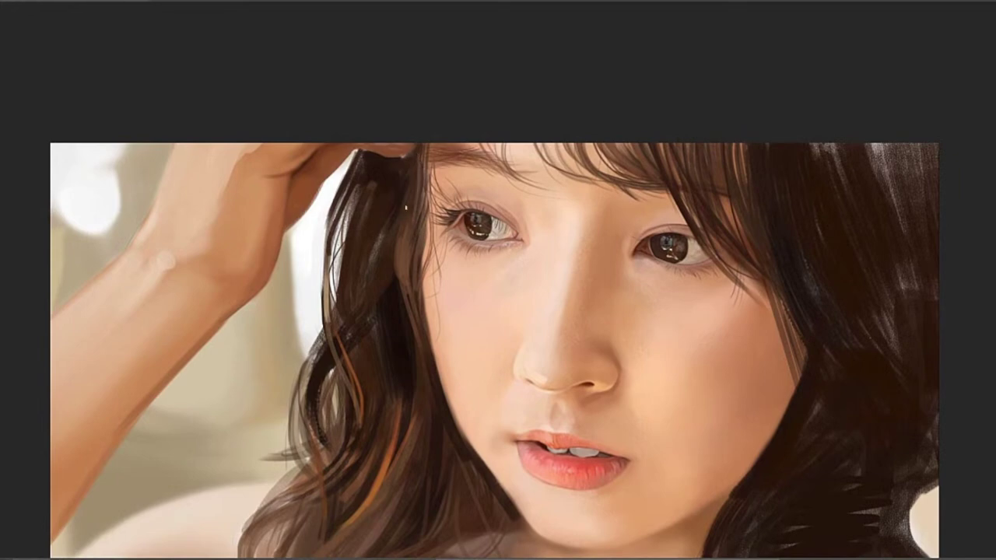
{"action": "mouse_move", "coordinate": [407, 225]}
{"action": "left_mouse_down"}
{"action": "mouse_move", "coordinate": [444, 190]}
{"action": "mouse_move", "coordinate": [503, 213]}
{"action": "left_mouse_up"}
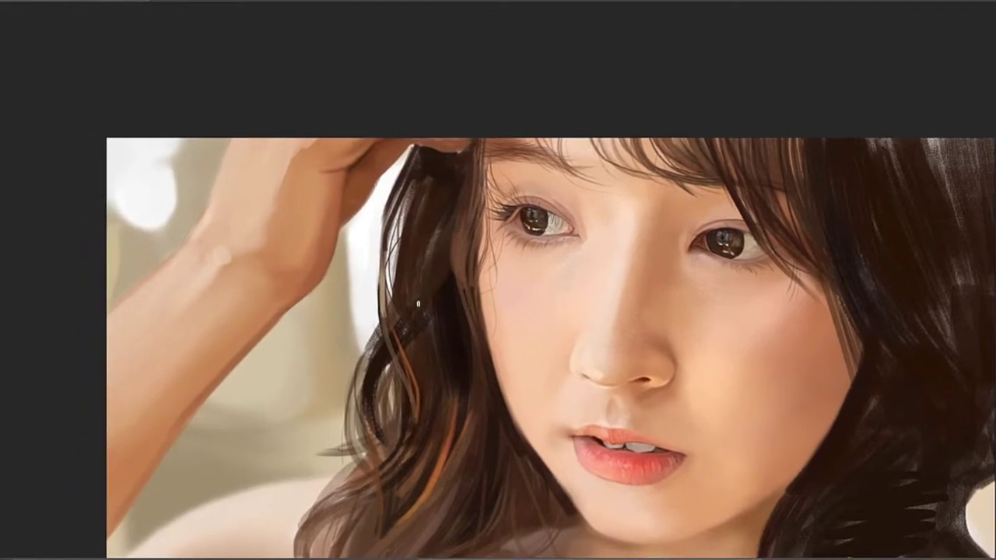
{"action": "left_click_drag", "start_coordinate": [443, 239], "coordinate": [410, 358]}
{"action": "left_click_drag", "start_coordinate": [448, 259], "coordinate": [412, 358]}
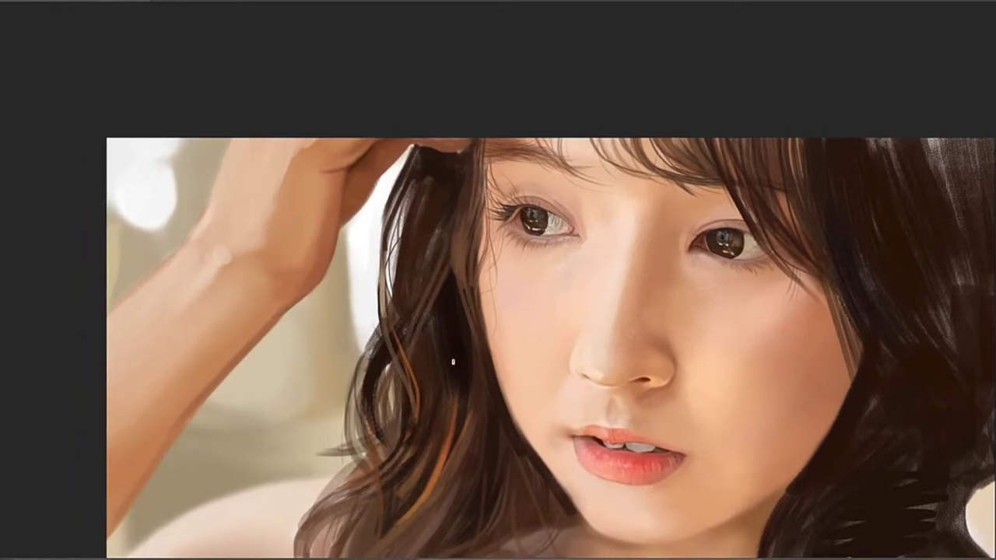
{"action": "key", "text": "ctrl+z"}
{"action": "left_click_drag", "start_coordinate": [425, 302], "coordinate": [413, 361]}
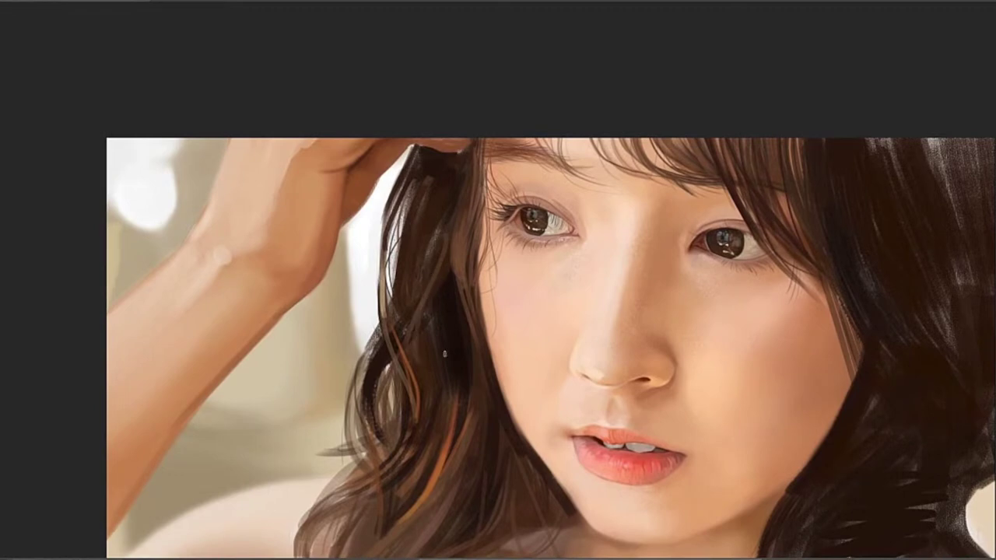
{"action": "key", "text": "ctrl+z"}
{"action": "left_click_drag", "start_coordinate": [426, 313], "coordinate": [416, 371]}
{"action": "left_click_drag", "start_coordinate": [432, 307], "coordinate": [419, 364]}
Cover the upper side hair below the hand with long warm-brown strands running up towards the roots
{"action": "left_click_drag", "start_coordinate": [428, 312], "coordinate": [448, 252]}
{"action": "left_click_drag", "start_coordinate": [431, 301], "coordinate": [448, 263]}
{"action": "left_click_drag", "start_coordinate": [425, 278], "coordinate": [406, 329]}
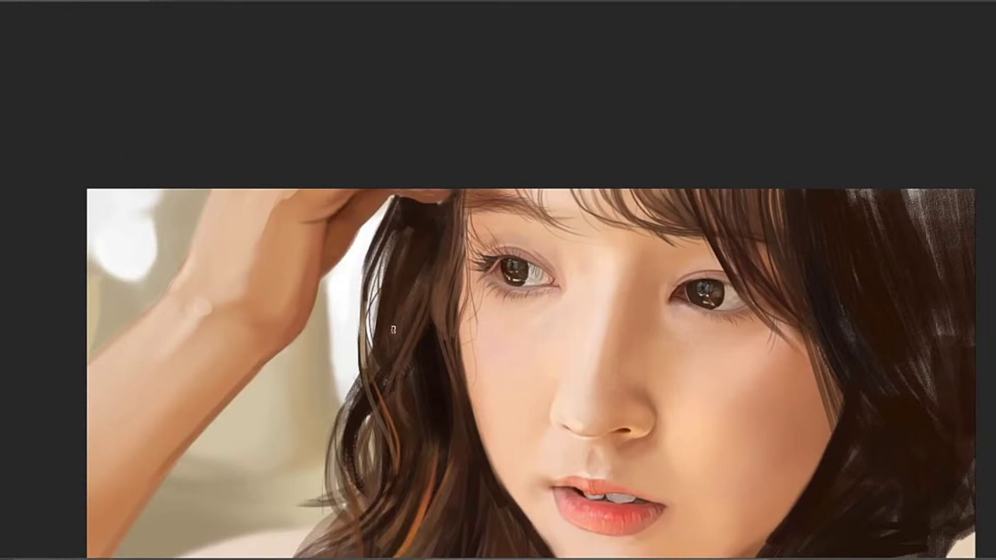
{"action": "left_click_drag", "start_coordinate": [395, 329], "coordinate": [414, 277]}
{"action": "left_click_drag", "start_coordinate": [385, 323], "coordinate": [427, 245]}
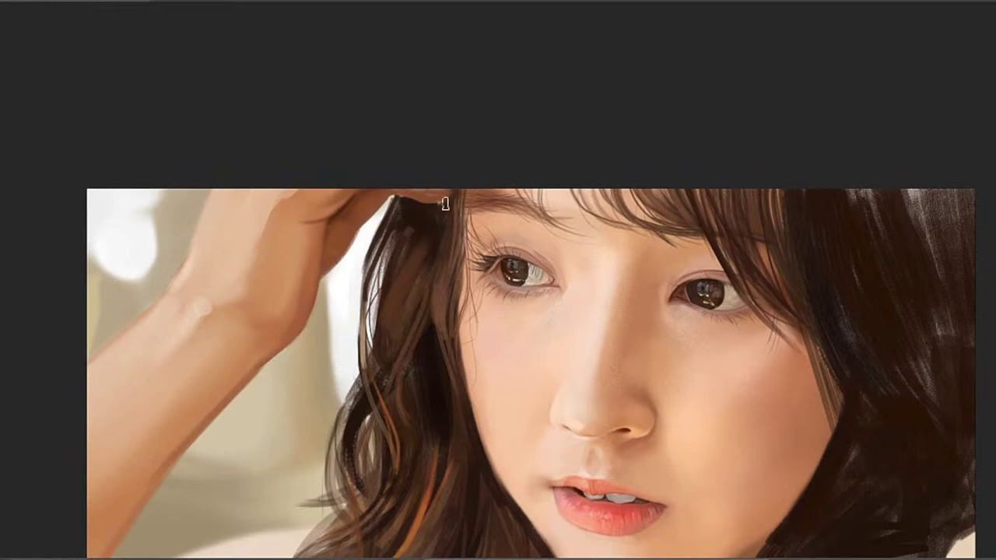
{"action": "mouse_move", "coordinate": [413, 301]}
{"action": "left_mouse_down"}
{"action": "mouse_move", "coordinate": [391, 207]}
{"action": "mouse_move", "coordinate": [407, 311]}
{"action": "mouse_move", "coordinate": [418, 284]}
{"action": "mouse_move", "coordinate": [420, 298]}
{"action": "mouse_move", "coordinate": [427, 147]}
{"action": "left_mouse_up"}
Sample a hair colour and paint brown strands through the dark middle of the side hair beside the cheek
{"action": "left_click", "coordinate": [420, 300], "text": "alt"}
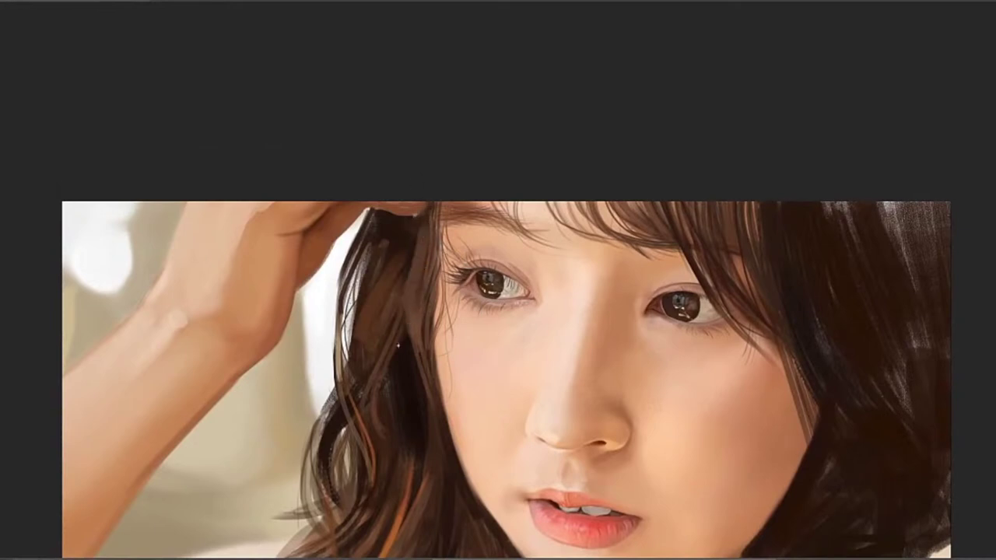
{"action": "mouse_move", "coordinate": [442, 450]}
{"action": "left_mouse_down"}
{"action": "mouse_move", "coordinate": [402, 332]}
{"action": "mouse_move", "coordinate": [500, 249]}
{"action": "mouse_move", "coordinate": [462, 292]}
{"action": "left_mouse_up"}
{"action": "left_click_drag", "start_coordinate": [449, 264], "coordinate": [442, 341]}
{"action": "left_click_drag", "start_coordinate": [448, 220], "coordinate": [443, 247]}
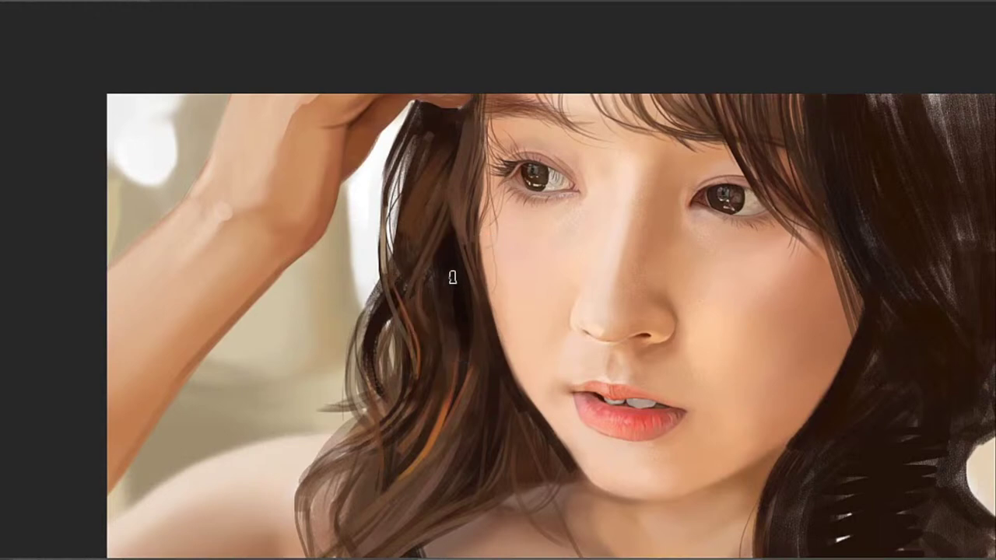
{"action": "mouse_move", "coordinate": [452, 395]}
{"action": "left_mouse_down"}
{"action": "mouse_move", "coordinate": [510, 242]}
{"action": "mouse_move", "coordinate": [494, 311]}
{"action": "mouse_move", "coordinate": [437, 308]}
{"action": "left_mouse_up"}
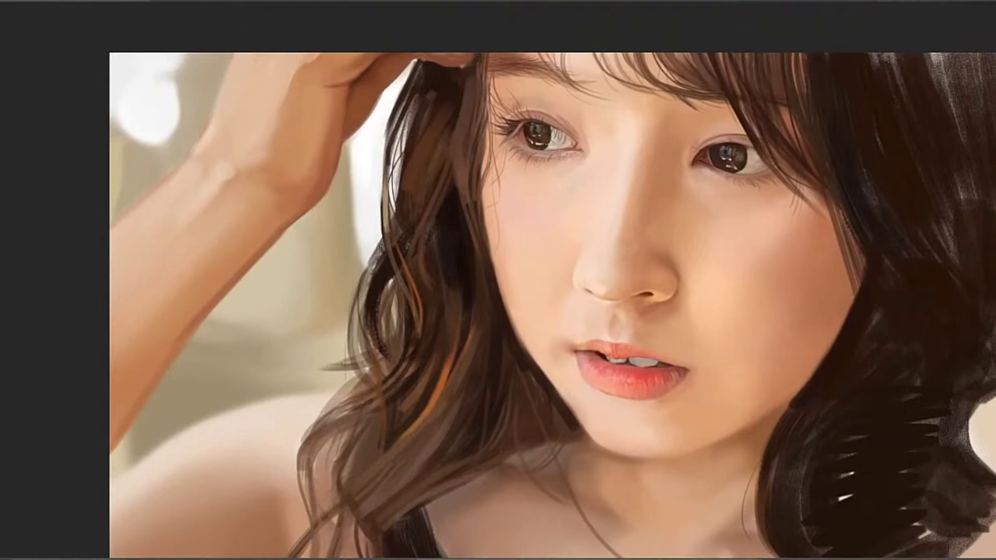
{"action": "mouse_move", "coordinate": [558, 286]}
{"action": "left_mouse_down"}
{"action": "mouse_move", "coordinate": [480, 289]}
{"action": "mouse_move", "coordinate": [523, 291]}
{"action": "mouse_move", "coordinate": [525, 281]}
{"action": "mouse_move", "coordinate": [539, 296]}
{"action": "mouse_move", "coordinate": [491, 314]}
{"action": "left_mouse_up"}
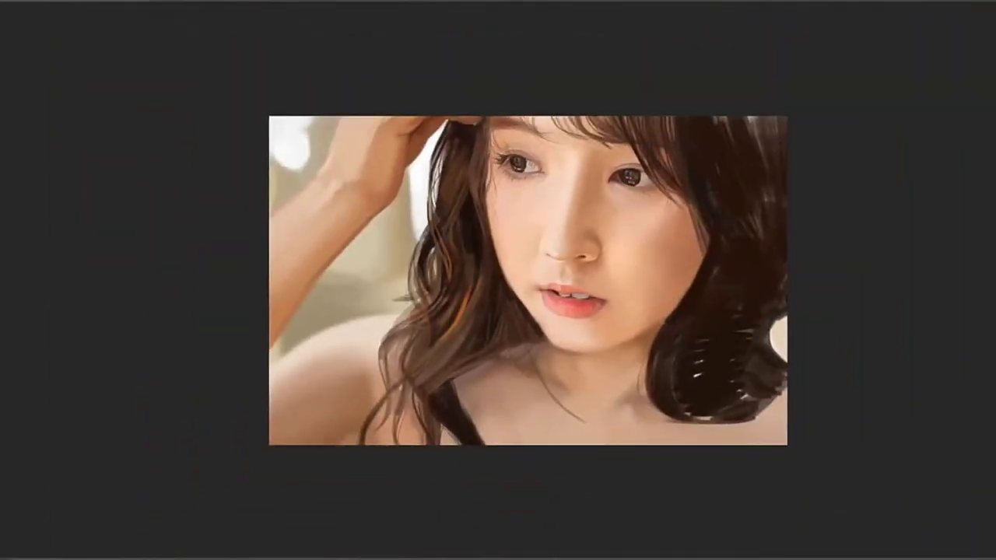
{"action": "scroll", "coordinate": [420, 373], "scroll_direction": "up", "scroll_amount": 3}
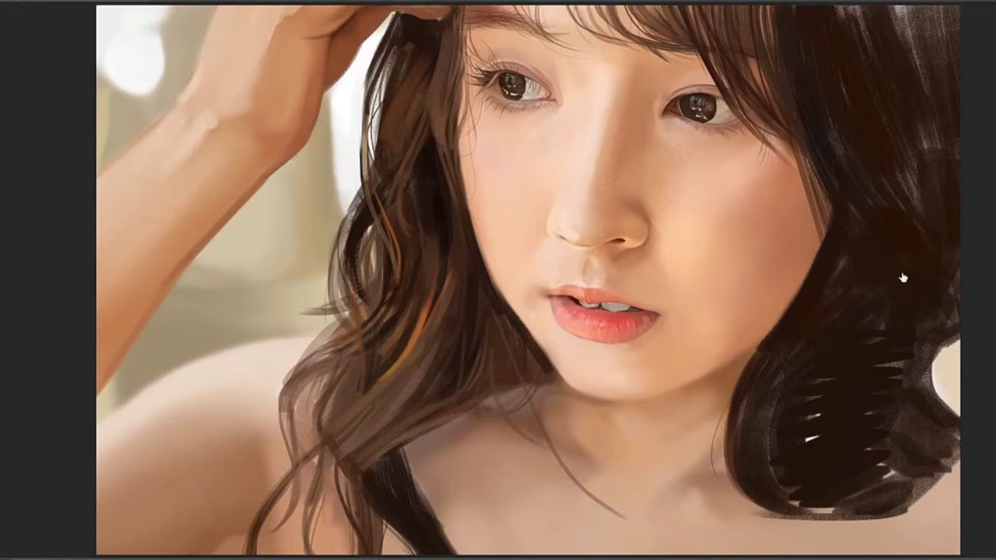
Soften the lower side hair around the orange streak with sampled brown and smooth the dark strap beneath it
{"action": "left_click", "coordinate": [414, 330], "text": "alt"}
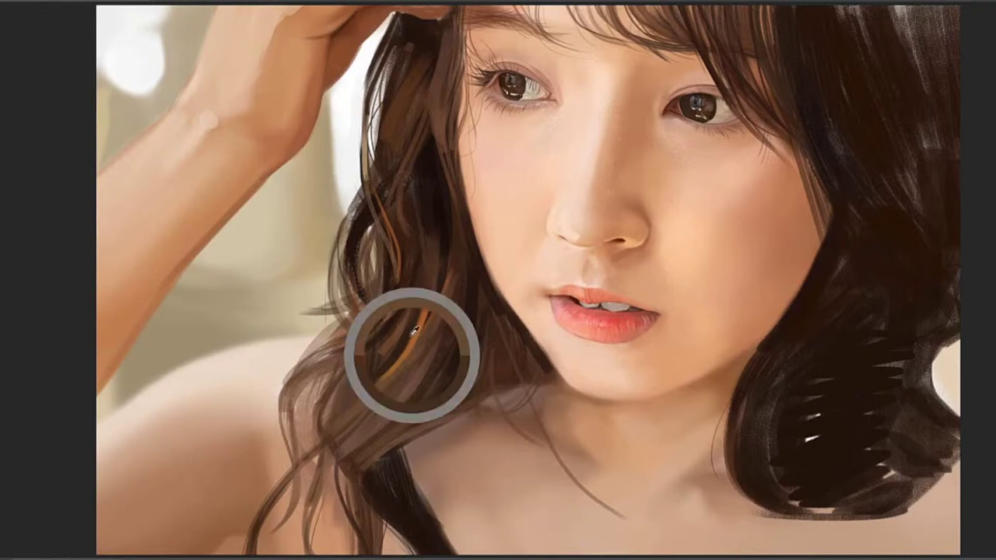
{"action": "left_click_drag", "start_coordinate": [441, 308], "coordinate": [356, 394]}
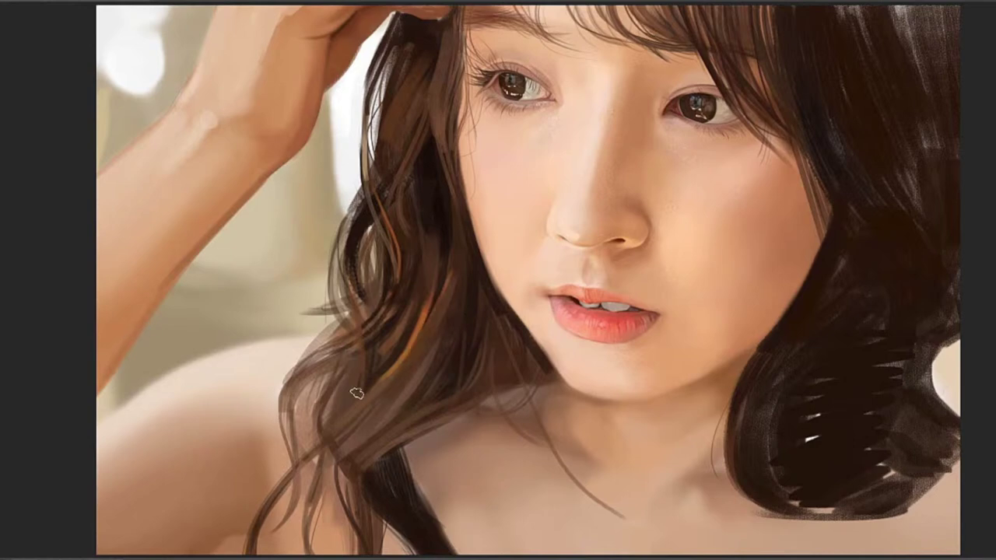
{"action": "left_click", "coordinate": [418, 366], "text": "alt"}
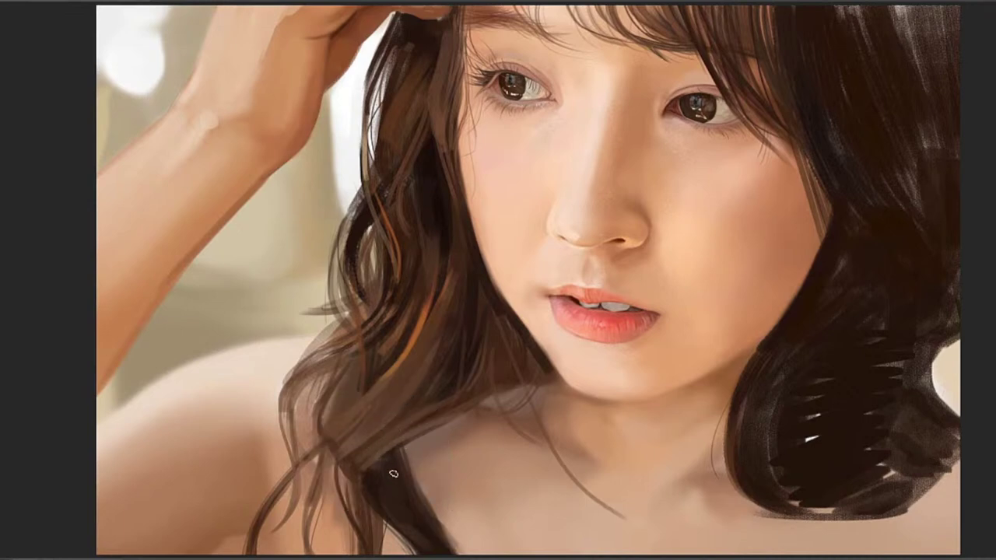
{"action": "mouse_move", "coordinate": [403, 446]}
{"action": "left_mouse_down"}
{"action": "mouse_move", "coordinate": [369, 475]}
{"action": "mouse_move", "coordinate": [429, 434]}
{"action": "left_mouse_up"}
Darken the gap where the lower hair meets the strap and reshape the hair edge above it with larger brown strokes
{"action": "left_click", "coordinate": [371, 471]}
{"action": "left_click", "coordinate": [369, 478]}
{"action": "left_click_drag", "start_coordinate": [349, 451], "coordinate": [363, 477]}
{"action": "key", "text": "bracketright"}
{"action": "mouse_move", "coordinate": [345, 461]}
{"action": "left_mouse_down"}
{"action": "mouse_move", "coordinate": [368, 478]}
{"action": "mouse_move", "coordinate": [395, 416]}
{"action": "left_mouse_up"}
{"action": "key", "text": "ctrl+z"}
{"action": "left_click_drag", "start_coordinate": [356, 454], "coordinate": [409, 419]}
{"action": "left_click_drag", "start_coordinate": [349, 447], "coordinate": [410, 405]}
{"action": "mouse_move", "coordinate": [362, 473]}
{"action": "left_mouse_down"}
{"action": "mouse_move", "coordinate": [360, 451]}
{"action": "mouse_move", "coordinate": [370, 460]}
{"action": "left_mouse_up"}
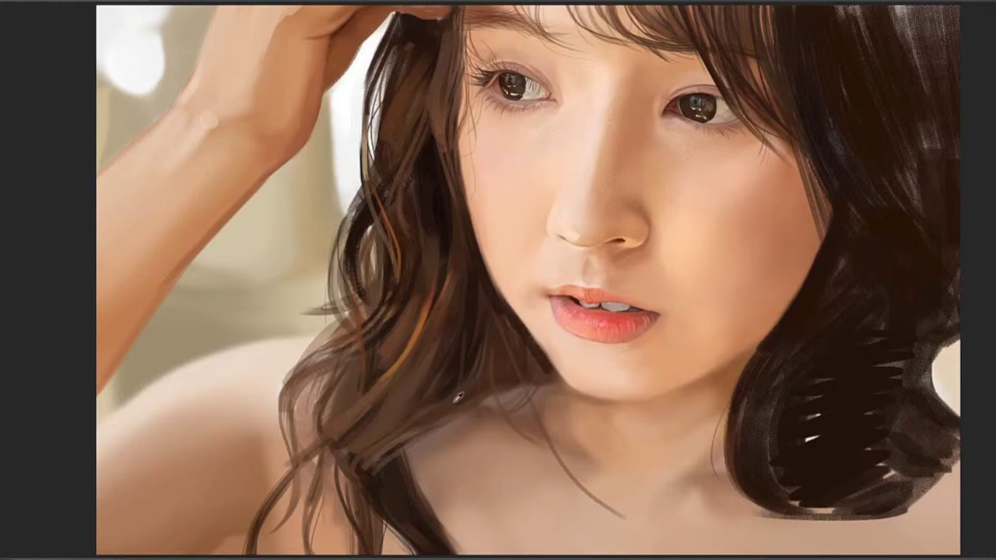
Blend sampled soft brown along the lower edge of the side hair over the collarbone
{"action": "left_click", "coordinate": [511, 373], "text": "alt"}
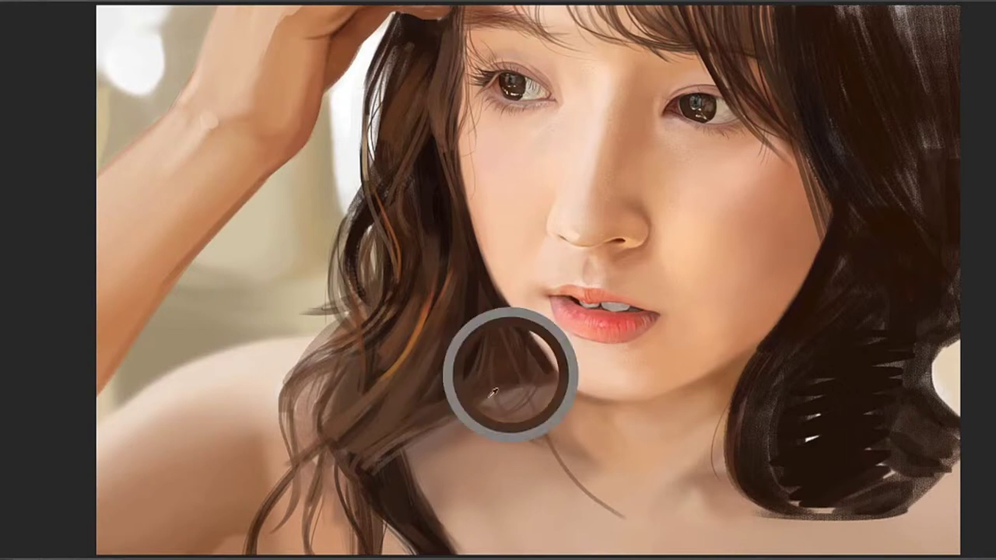
{"action": "left_click", "coordinate": [496, 386], "text": "alt"}
{"action": "left_click_drag", "start_coordinate": [472, 412], "coordinate": [428, 437]}
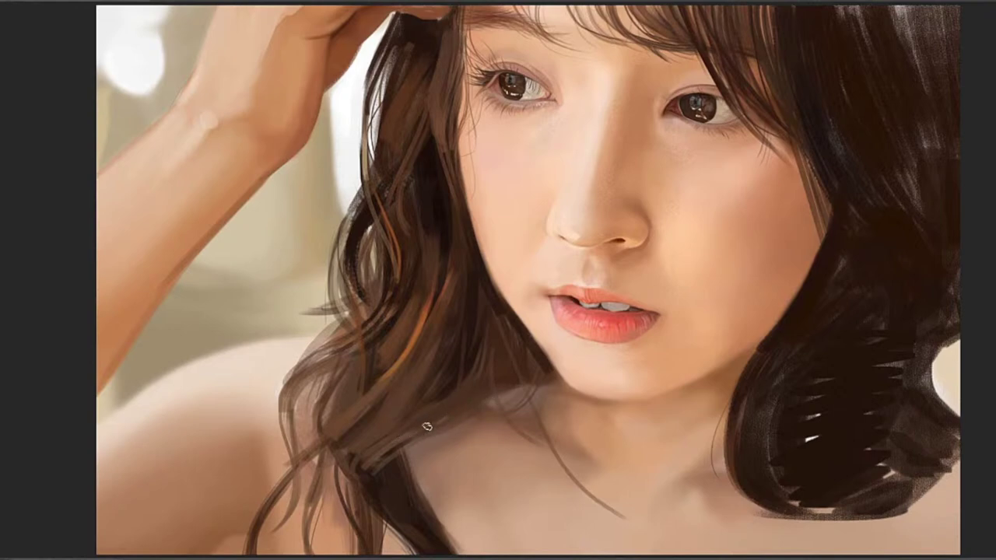
{"action": "left_click_drag", "start_coordinate": [403, 454], "coordinate": [447, 427]}
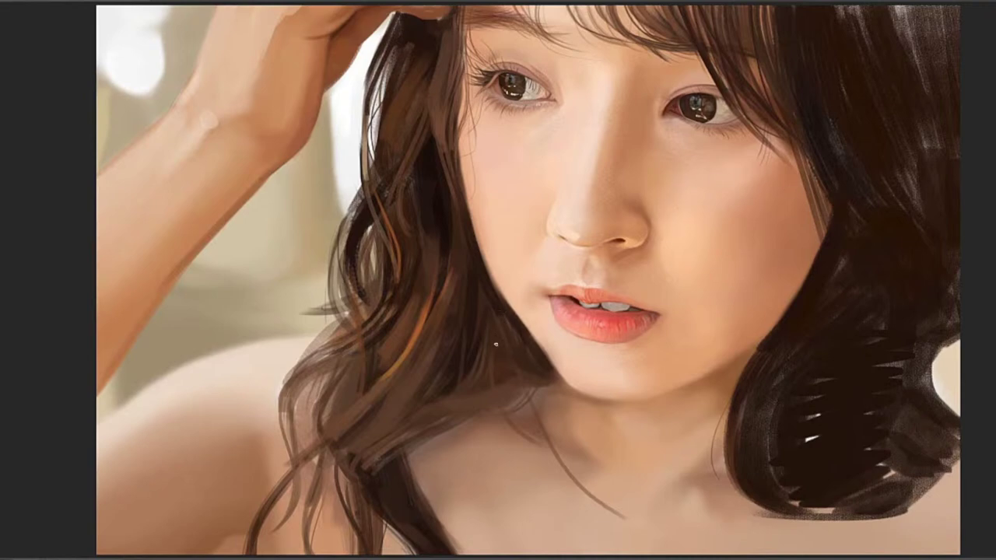
Paint soft strands into the dark hair beside the jaw and touch up the loose ends over the shoulder
{"action": "left_click_drag", "start_coordinate": [497, 341], "coordinate": [508, 384]}
{"action": "left_click", "coordinate": [493, 305], "text": "alt"}
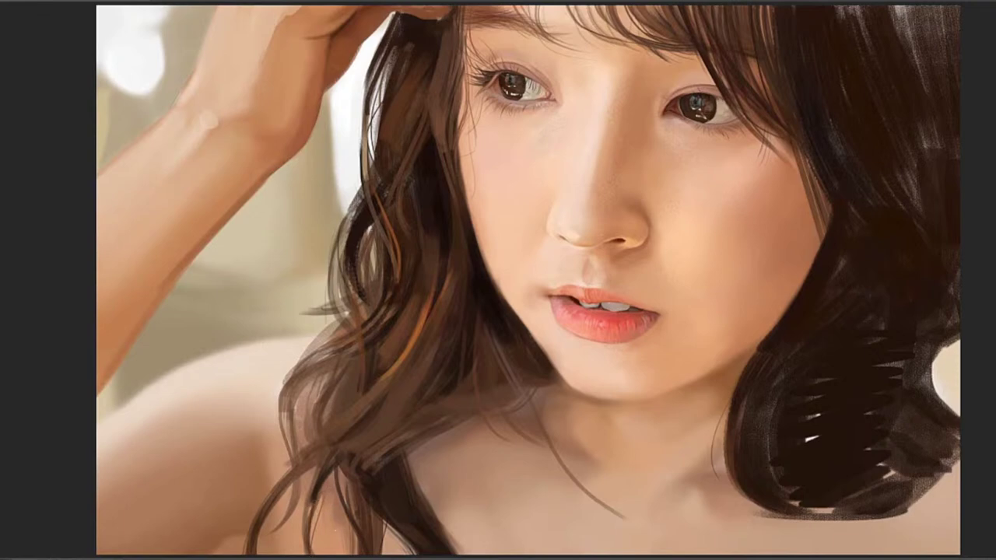
{"action": "left_click_drag", "start_coordinate": [318, 502], "coordinate": [309, 549]}
{"action": "left_click", "coordinate": [374, 485], "text": "alt"}
{"action": "left_click_drag", "start_coordinate": [363, 466], "coordinate": [340, 459]}
{"action": "key", "text": "ctrl+z"}
{"action": "left_click", "coordinate": [327, 478], "text": "alt"}
{"action": "left_click_drag", "start_coordinate": [311, 546], "coordinate": [322, 465]}
{"action": "left_click_drag", "start_coordinate": [316, 552], "coordinate": [315, 513]}
{"action": "key", "text": "ctrl+z"}
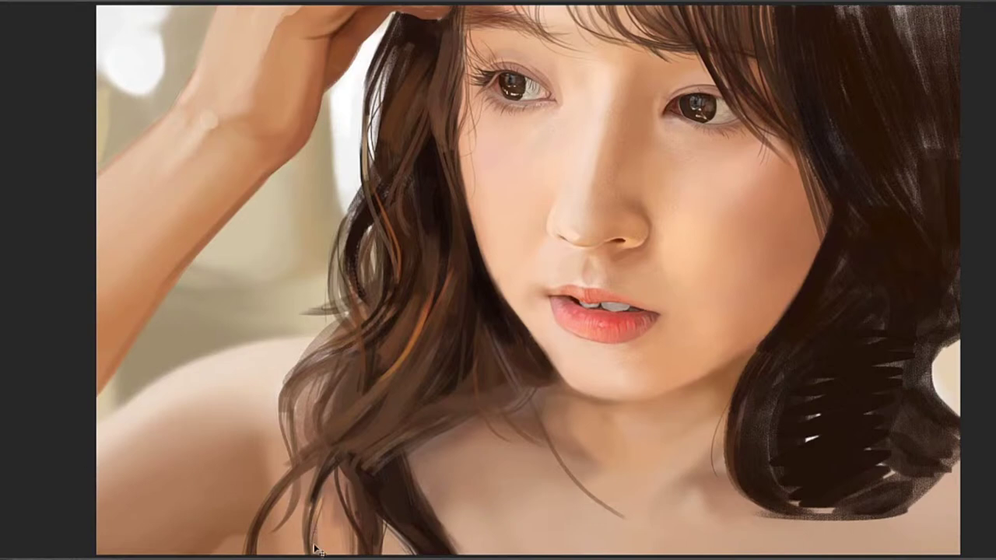
{"action": "key", "text": "ctrl+z"}
{"action": "left_click_drag", "start_coordinate": [315, 550], "coordinate": [326, 481]}
{"action": "key", "text": "ctrl+z"}
{"action": "left_click_drag", "start_coordinate": [314, 551], "coordinate": [332, 496]}
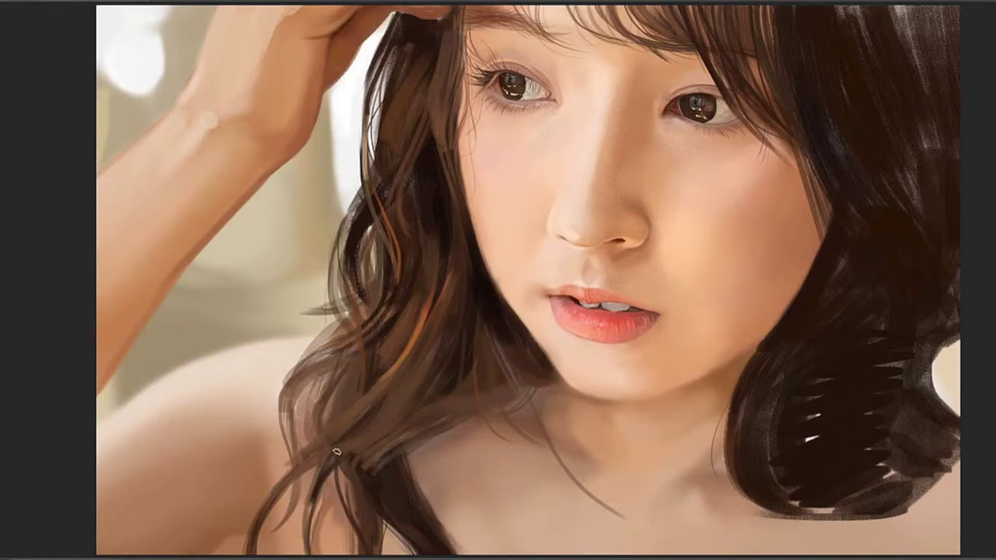
{"action": "key", "text": "ctrl+z"}
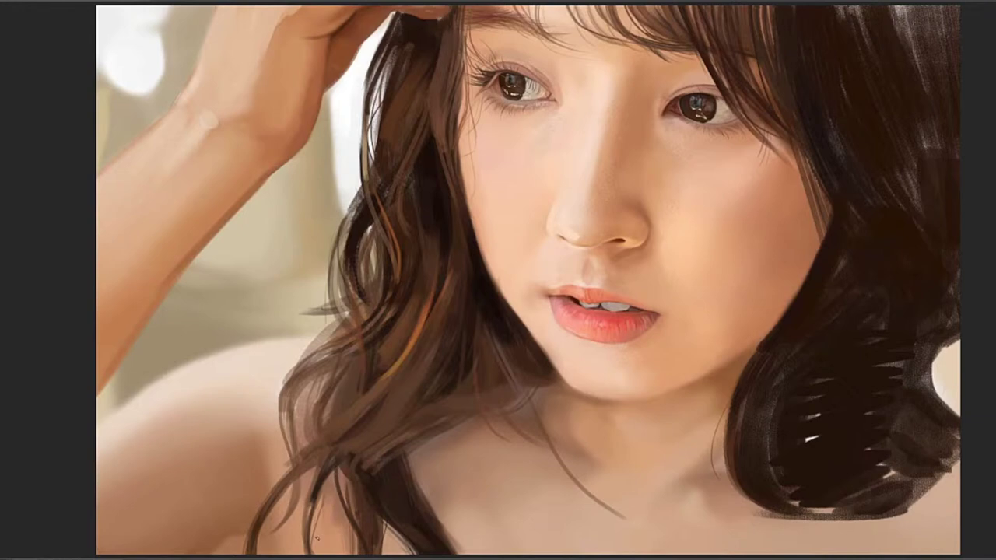
{"action": "left_click_drag", "start_coordinate": [315, 545], "coordinate": [328, 484]}
{"action": "key", "text": "ctrl+z"}
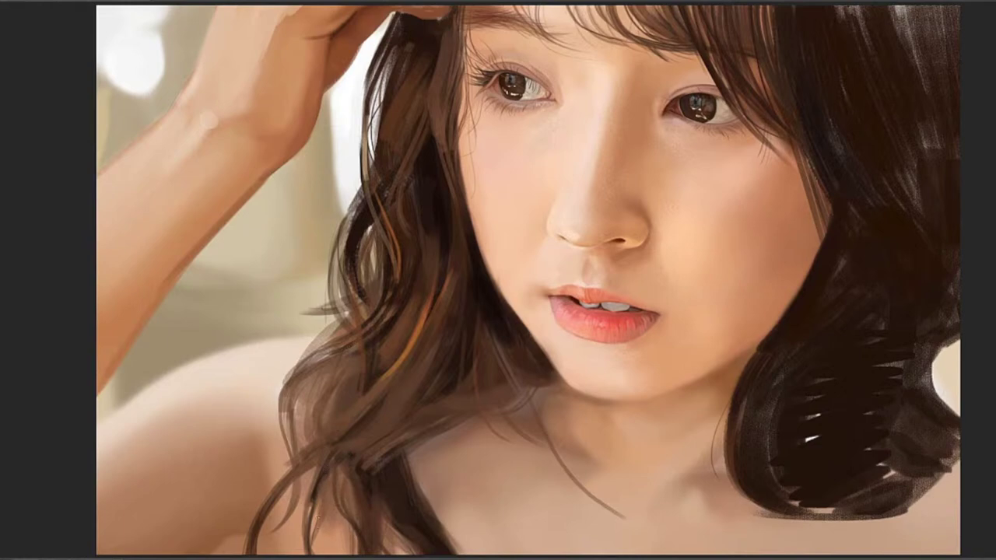
Paint a thin curved strand into the loose hair ends at the canvas's lower edge
{"action": "left_click_drag", "start_coordinate": [319, 518], "coordinate": [325, 486]}
{"action": "key", "text": "ctrl+z"}
{"action": "left_click_drag", "start_coordinate": [324, 521], "coordinate": [325, 479]}
{"action": "key", "text": "ctrl+z"}
{"action": "left_click_drag", "start_coordinate": [321, 528], "coordinate": [326, 484]}
{"action": "key", "text": "ctrl+z"}
{"action": "left_click_drag", "start_coordinate": [320, 529], "coordinate": [327, 486]}
Paint a fine curved strand through the soft curl where the side hair rests on the shoulder
{"action": "left_click_drag", "start_coordinate": [283, 412], "coordinate": [322, 365]}
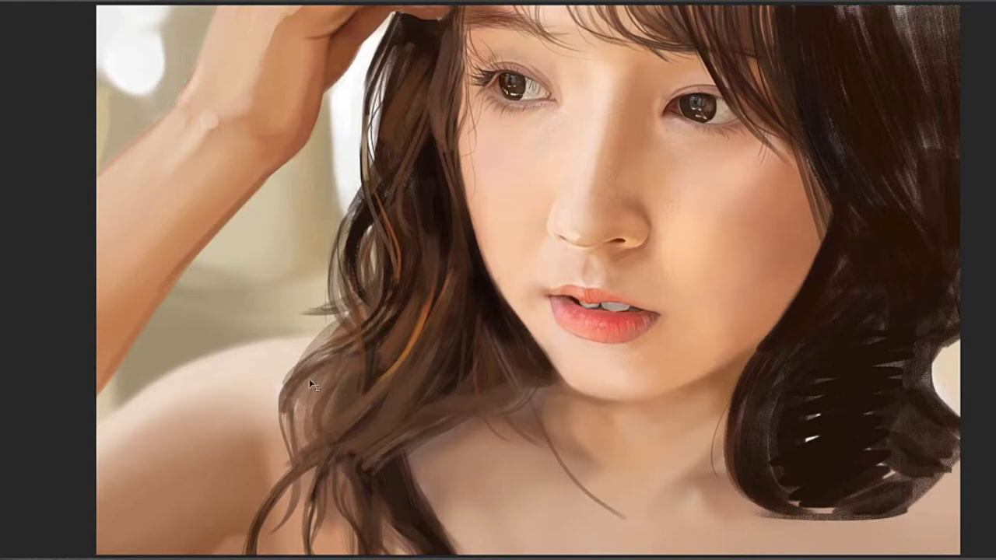
{"action": "key", "text": "ctrl+z"}
{"action": "mouse_move", "coordinate": [313, 375]}
{"action": "left_mouse_down"}
{"action": "mouse_move", "coordinate": [290, 423]}
{"action": "mouse_move", "coordinate": [300, 437]}
{"action": "mouse_move", "coordinate": [320, 371]}
{"action": "left_mouse_up"}
{"action": "key", "text": "ctrl+z"}
{"action": "key", "text": "ctrl+z"}
{"action": "left_click_drag", "start_coordinate": [289, 410], "coordinate": [335, 371]}
{"action": "key", "text": "ctrl+z"}
{"action": "left_click_drag", "start_coordinate": [320, 424], "coordinate": [345, 380]}
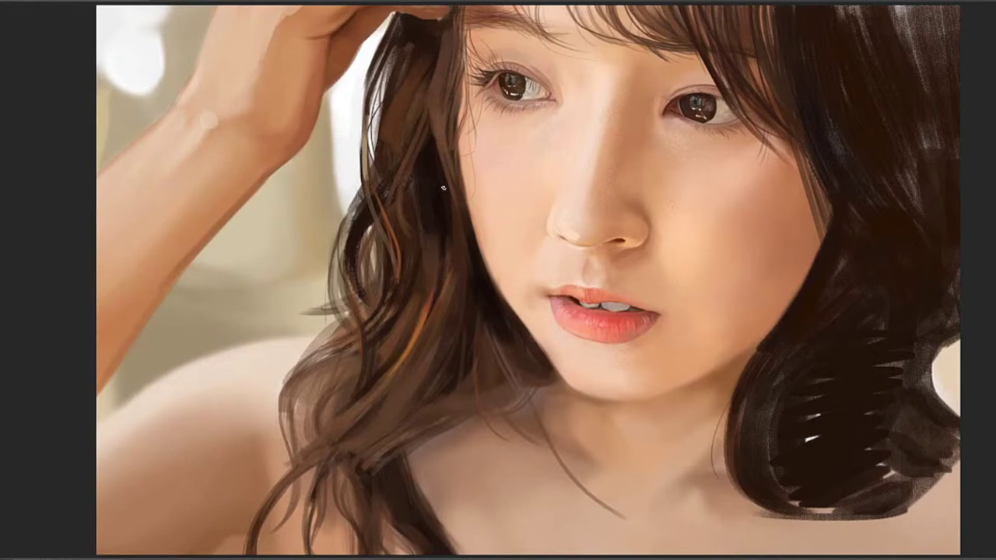
Add thin warm brown strands to the dark hair beside the cheek and to the outer hair above the curl
{"action": "left_click_drag", "start_coordinate": [445, 279], "coordinate": [445, 232]}
{"action": "mouse_move", "coordinate": [383, 154]}
{"action": "left_mouse_down"}
{"action": "mouse_move", "coordinate": [391, 206]}
{"action": "mouse_move", "coordinate": [387, 193]}
{"action": "left_mouse_up"}
{"action": "key", "text": "ctrl+z"}
{"action": "key", "text": "ctrl+z"}
{"action": "left_click_drag", "start_coordinate": [384, 148], "coordinate": [392, 207]}
{"action": "key", "text": "ctrl+z"}
{"action": "left_click_drag", "start_coordinate": [383, 154], "coordinate": [389, 186]}
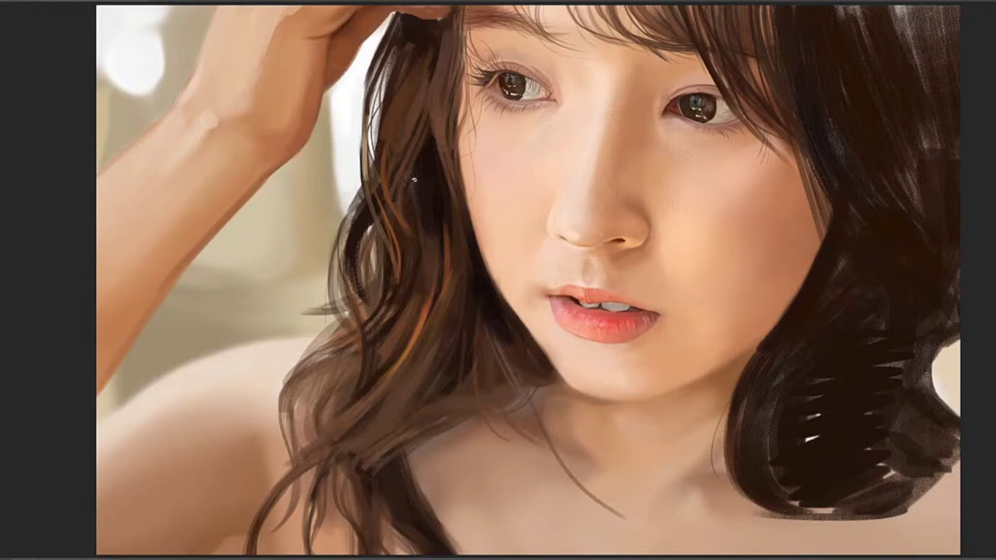
Blend sampled dark and mid browns through the shadowed middle of the side hair next to the cheek
{"action": "mouse_move", "coordinate": [414, 180]}
{"action": "left_mouse_down"}
{"action": "mouse_move", "coordinate": [426, 230]}
{"action": "mouse_move", "coordinate": [417, 242]}
{"action": "mouse_move", "coordinate": [409, 226]}
{"action": "mouse_move", "coordinate": [424, 224]}
{"action": "left_mouse_up"}
{"action": "left_click", "coordinate": [433, 204], "text": "alt"}
{"action": "mouse_move", "coordinate": [429, 182]}
{"action": "left_mouse_down"}
{"action": "mouse_move", "coordinate": [428, 224]}
{"action": "mouse_move", "coordinate": [436, 214]}
{"action": "left_mouse_up"}
{"action": "left_click", "coordinate": [422, 233], "text": "alt"}
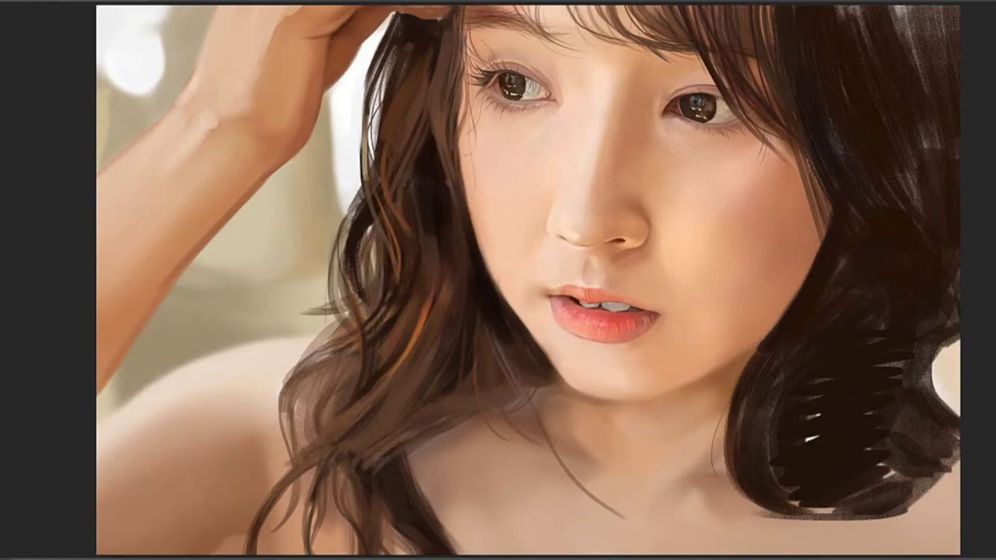
{"action": "left_click", "coordinate": [440, 135], "text": "alt"}
{"action": "left_click", "coordinate": [395, 213]}
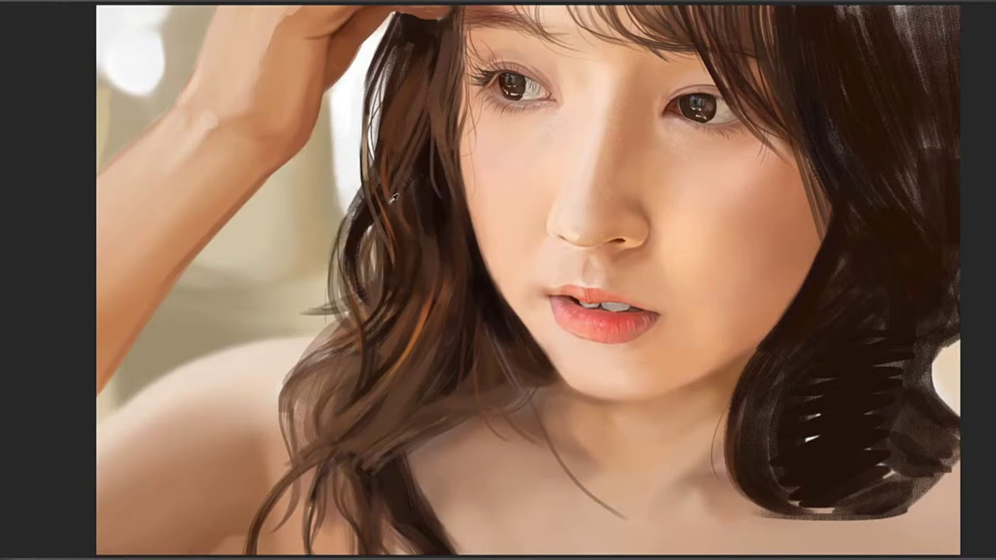
Cover the bright strand beside the outer curl with sampled brown using a larger brush
{"action": "left_click", "coordinate": [393, 199], "text": "alt"}
{"action": "left_click", "coordinate": [357, 238], "text": "alt"}
{"action": "left_click", "coordinate": [392, 350], "text": "alt"}
{"action": "key", "text": "]"}
{"action": "key", "text": "]"}
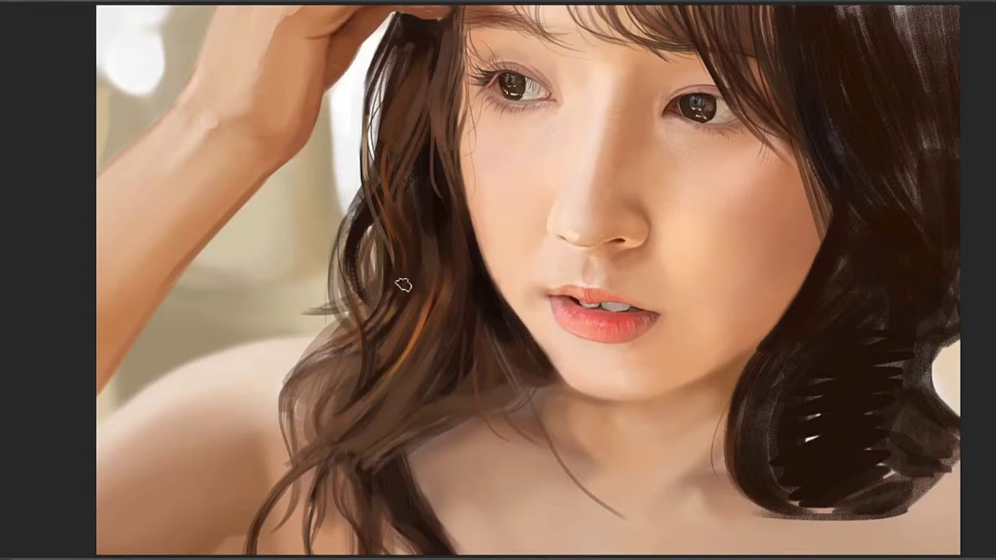
{"action": "left_click_drag", "start_coordinate": [387, 253], "coordinate": [387, 208]}
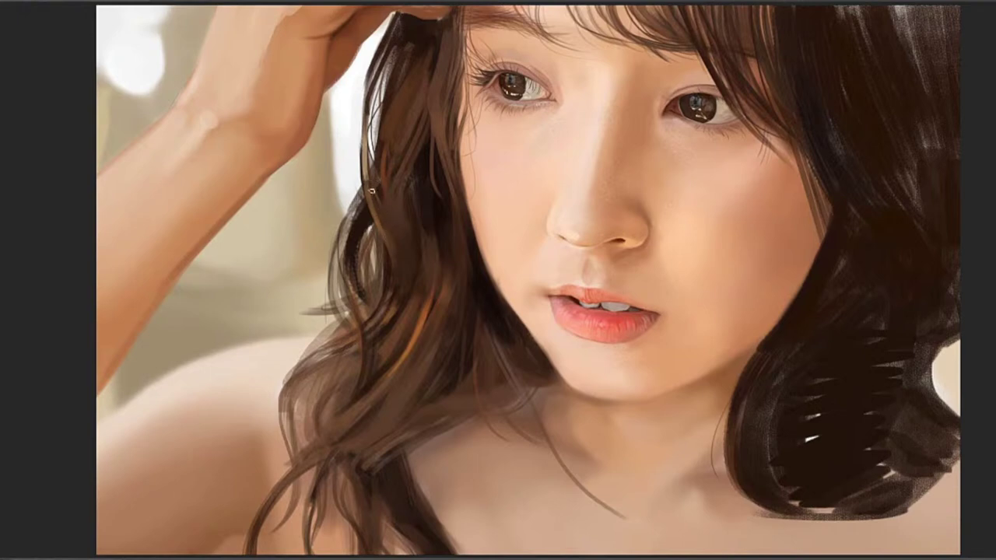
Paint a long lighter brown strand curving down the inner side of the outer curl
{"action": "left_click_drag", "start_coordinate": [372, 191], "coordinate": [398, 269]}
{"action": "left_click", "coordinate": [397, 282], "text": "alt"}
{"action": "left_click_drag", "start_coordinate": [380, 203], "coordinate": [400, 273]}
Reduce the brush size and paint a dark strand sweeping across the curl over the shoulder
{"action": "key", "text": "bracketright"}
{"action": "key", "text": "bracketright"}
{"action": "key", "text": "bracketleft"}
{"action": "key", "text": "bracketleft"}
{"action": "key", "text": "bracketleft"}
{"action": "key", "text": "bracketleft"}
{"action": "left_click", "coordinate": [406, 323], "text": "alt"}
{"action": "left_click", "coordinate": [402, 272], "text": "alt"}
{"action": "key", "text": "ctrl+z"}
{"action": "left_click_drag", "start_coordinate": [362, 346], "coordinate": [303, 372]}
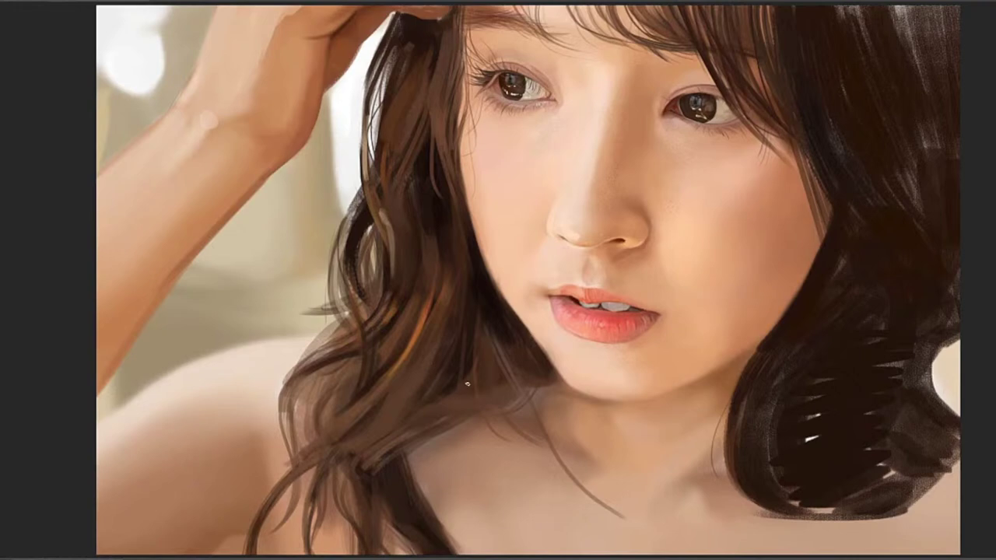
Soften the upper end of the orange streak with strokes of sampled reddish brown
{"action": "scroll", "coordinate": [467, 256], "scroll_direction": "down", "scroll_amount": 5}
{"action": "scroll", "coordinate": [499, 293], "scroll_direction": "up", "scroll_amount": 6}
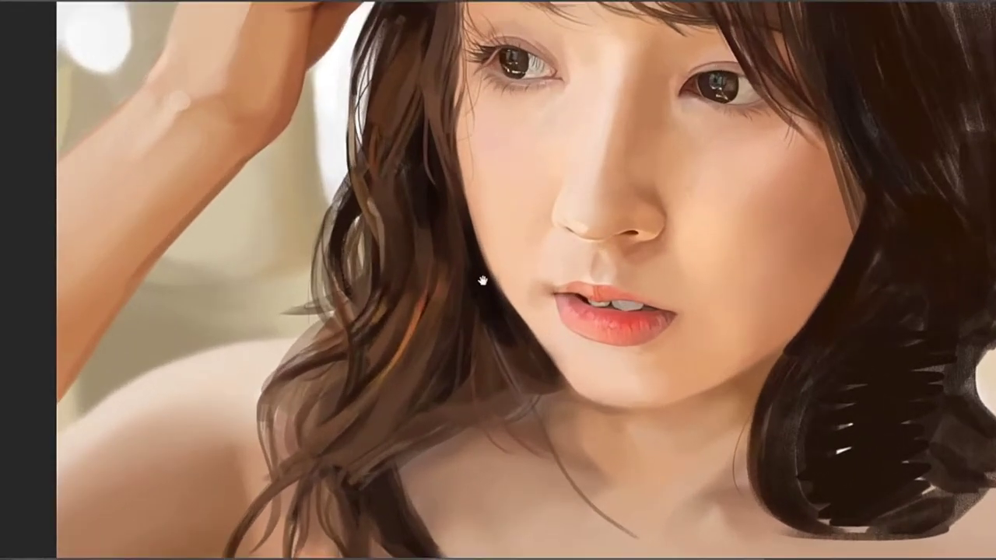
{"action": "left_click_drag", "start_coordinate": [482, 282], "coordinate": [478, 332]}
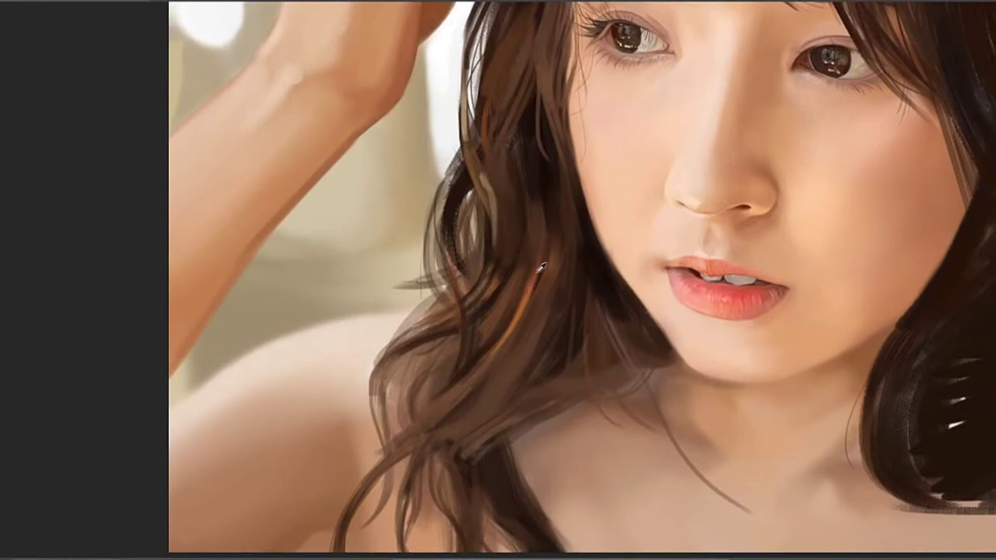
{"action": "left_click", "coordinate": [538, 262], "text": "alt"}
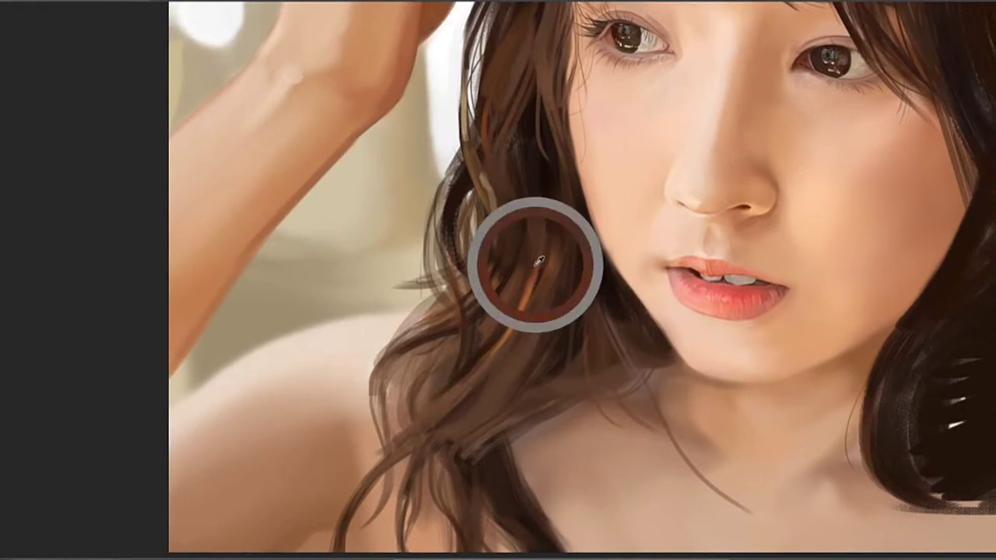
{"action": "left_click_drag", "start_coordinate": [533, 265], "coordinate": [548, 279]}
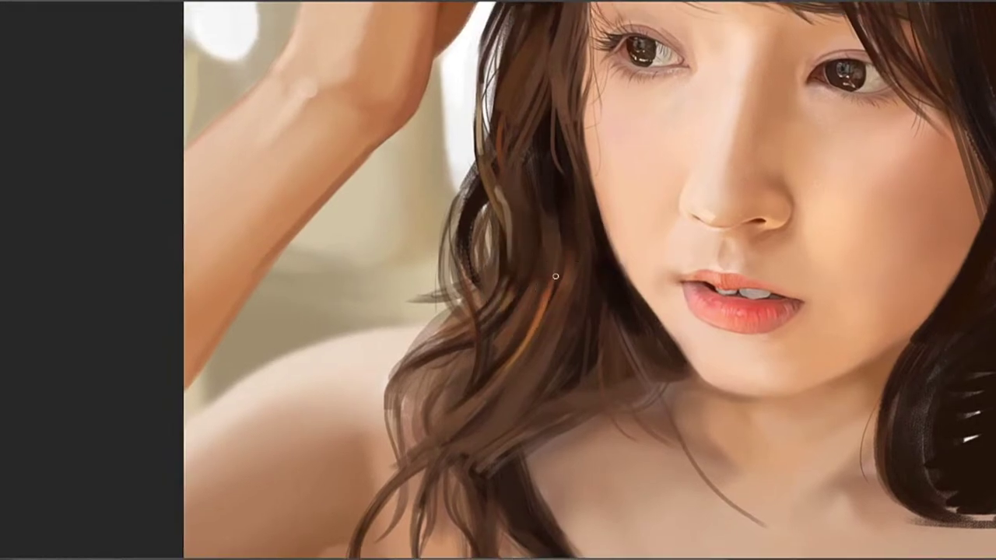
{"action": "mouse_move", "coordinate": [555, 255]}
{"action": "left_mouse_down"}
{"action": "mouse_move", "coordinate": [560, 286]}
{"action": "mouse_move", "coordinate": [560, 242]}
{"action": "mouse_move", "coordinate": [558, 312]}
{"action": "left_mouse_up"}
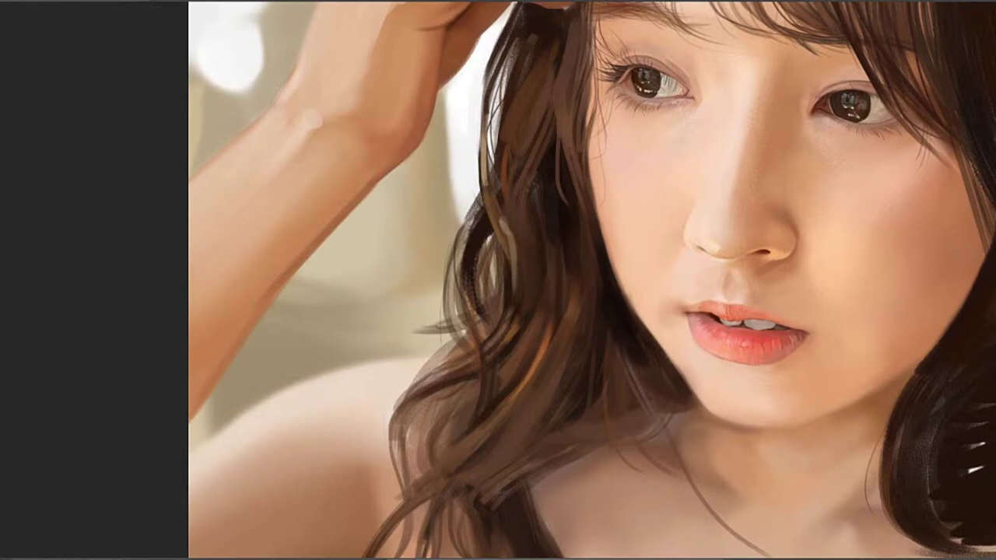
{"action": "left_click_drag", "start_coordinate": [553, 344], "coordinate": [512, 328]}
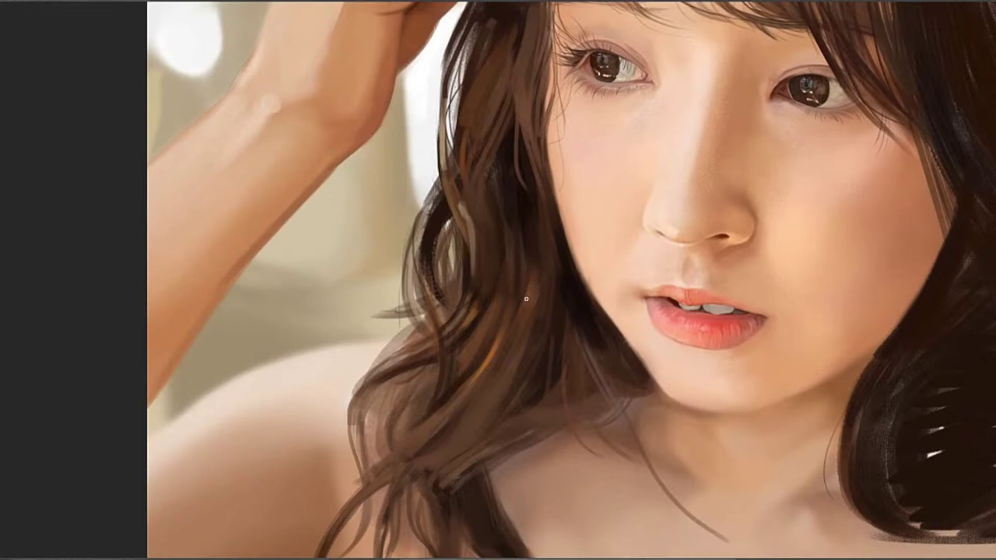
{"action": "left_click_drag", "start_coordinate": [525, 276], "coordinate": [499, 299]}
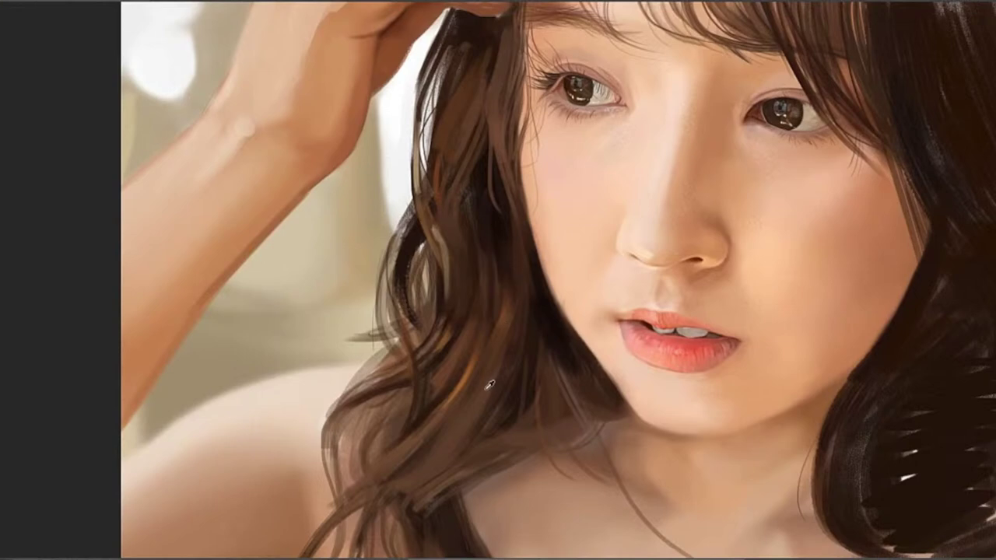
Sample the brown beside the orange streak and paint it into the lower hair above the collarbone
{"action": "scroll", "coordinate": [496, 303], "scroll_direction": "up", "scroll_amount": 1}
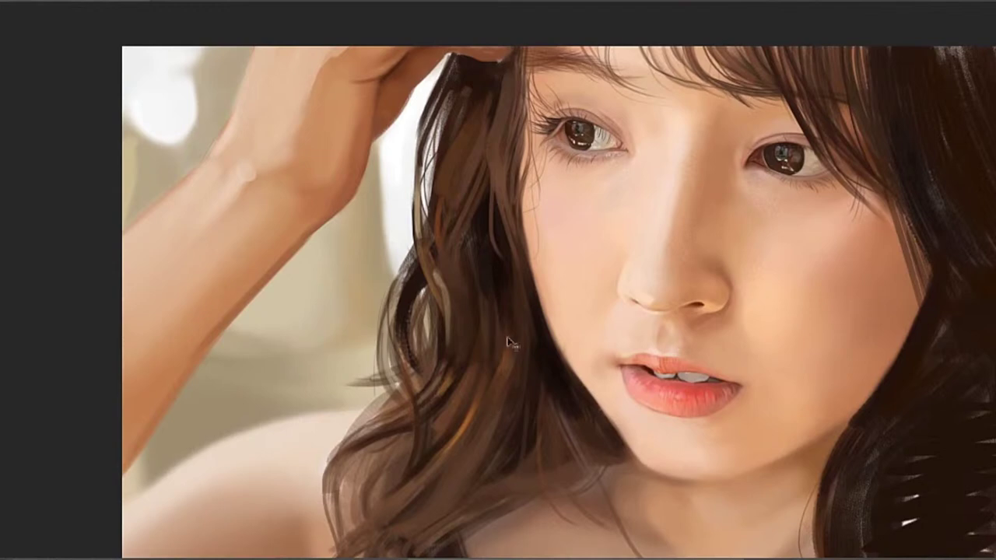
{"action": "left_click_drag", "start_coordinate": [508, 357], "coordinate": [532, 305]}
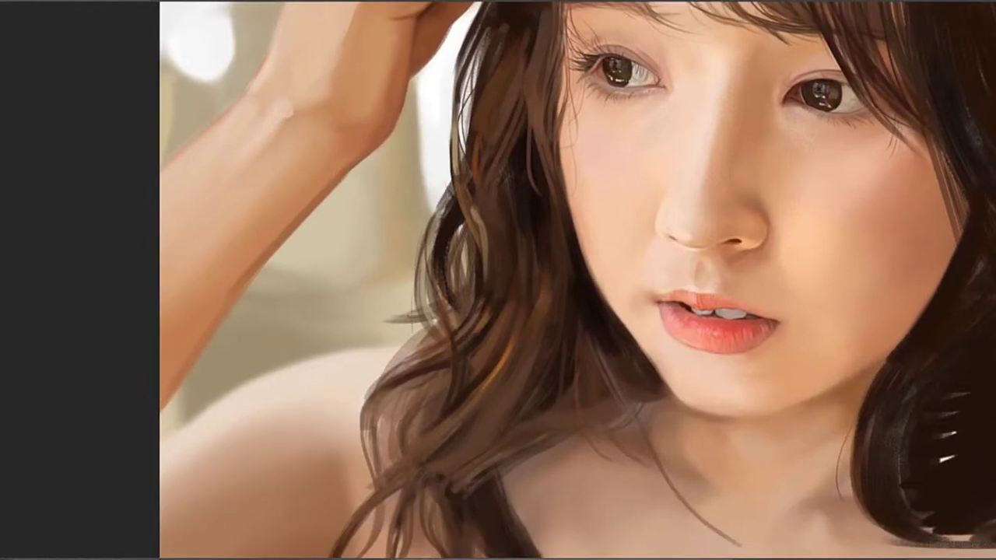
{"action": "mouse_move", "coordinate": [506, 343]}
{"action": "left_mouse_down"}
{"action": "mouse_move", "coordinate": [538, 283]}
{"action": "mouse_move", "coordinate": [555, 289]}
{"action": "left_mouse_up"}
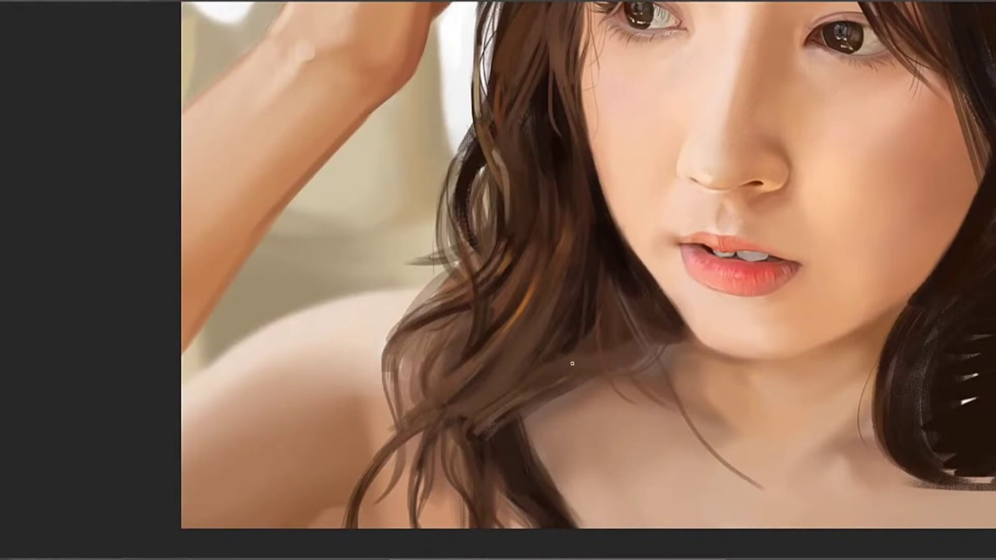
{"action": "left_click_drag", "start_coordinate": [555, 381], "coordinate": [604, 315]}
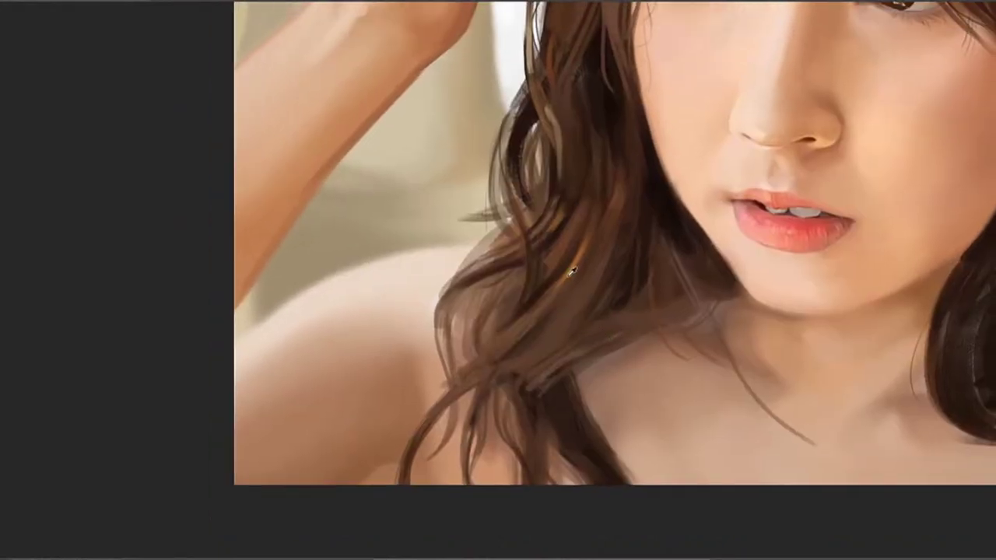
{"action": "left_click_drag", "start_coordinate": [574, 364], "coordinate": [576, 309]}
{"action": "left_click", "coordinate": [572, 311], "text": "alt"}
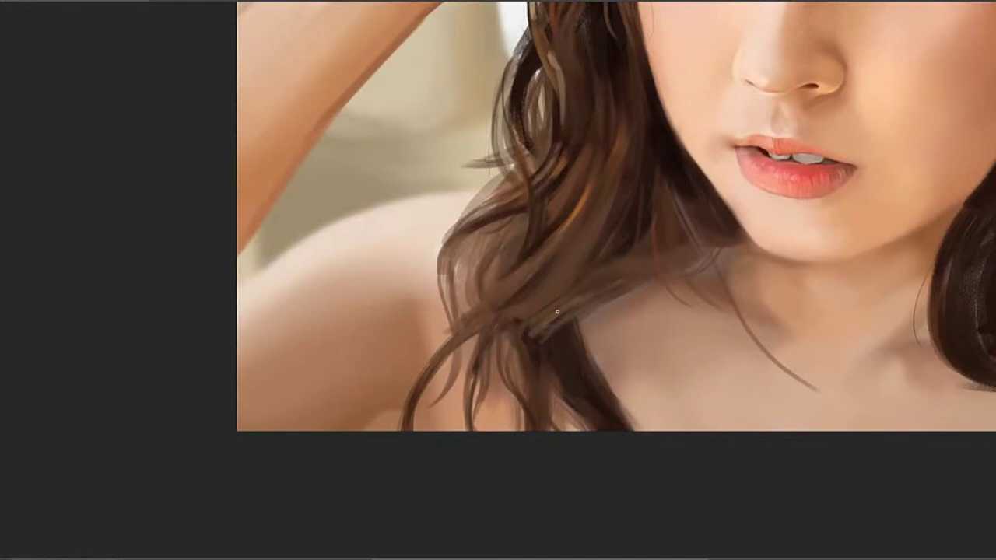
{"action": "scroll", "coordinate": [548, 327], "scroll_direction": "up", "scroll_amount": 1}
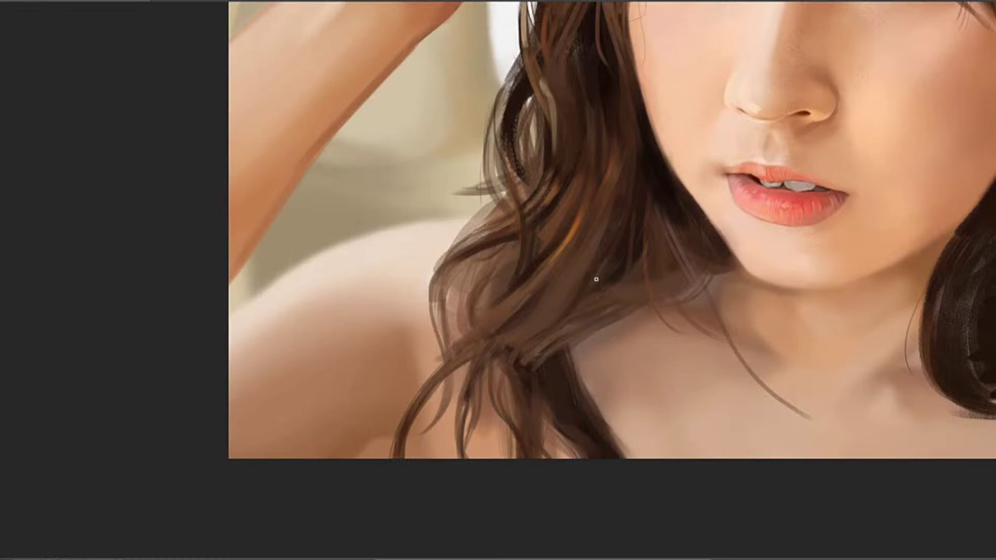
{"action": "left_click_drag", "start_coordinate": [582, 226], "coordinate": [568, 283]}
{"action": "left_click_drag", "start_coordinate": [558, 338], "coordinate": [545, 341]}
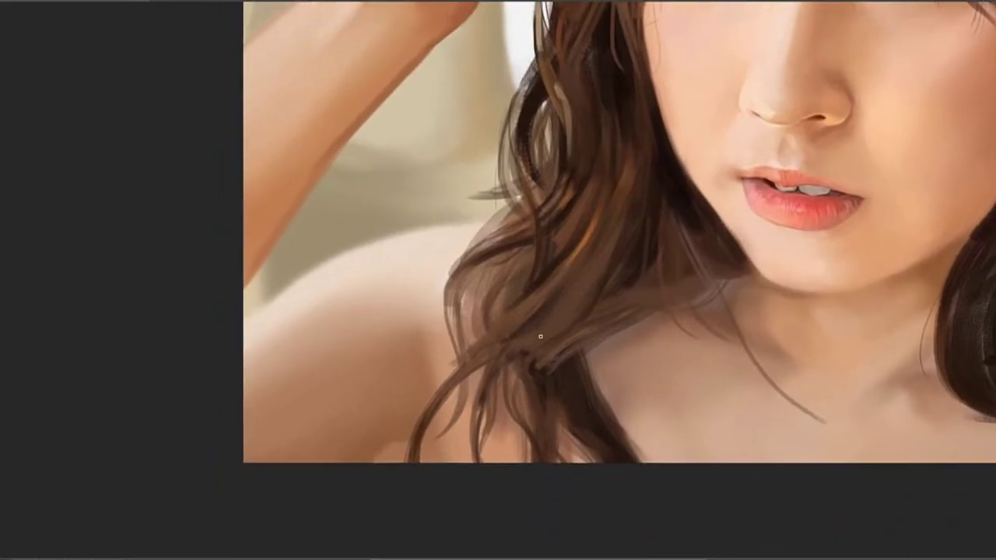
Smooth the lower side hair above the strap and the strands leading to the loose ends with sampled brown
{"action": "left_click", "coordinate": [543, 330], "text": "alt"}
{"action": "left_click_drag", "start_coordinate": [567, 335], "coordinate": [538, 317]}
{"action": "left_click_drag", "start_coordinate": [529, 282], "coordinate": [552, 321]}
{"action": "left_click_drag", "start_coordinate": [535, 263], "coordinate": [537, 302]}
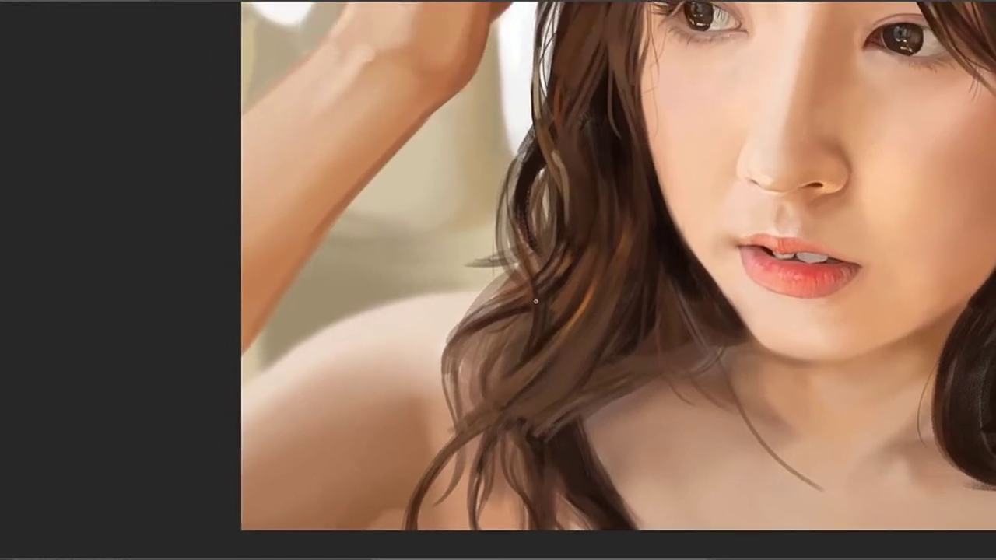
{"action": "mouse_move", "coordinate": [531, 377]}
{"action": "left_mouse_down"}
{"action": "mouse_move", "coordinate": [533, 303]}
{"action": "mouse_move", "coordinate": [577, 280]}
{"action": "left_mouse_up"}
{"action": "left_click_drag", "start_coordinate": [549, 334], "coordinate": [617, 281]}
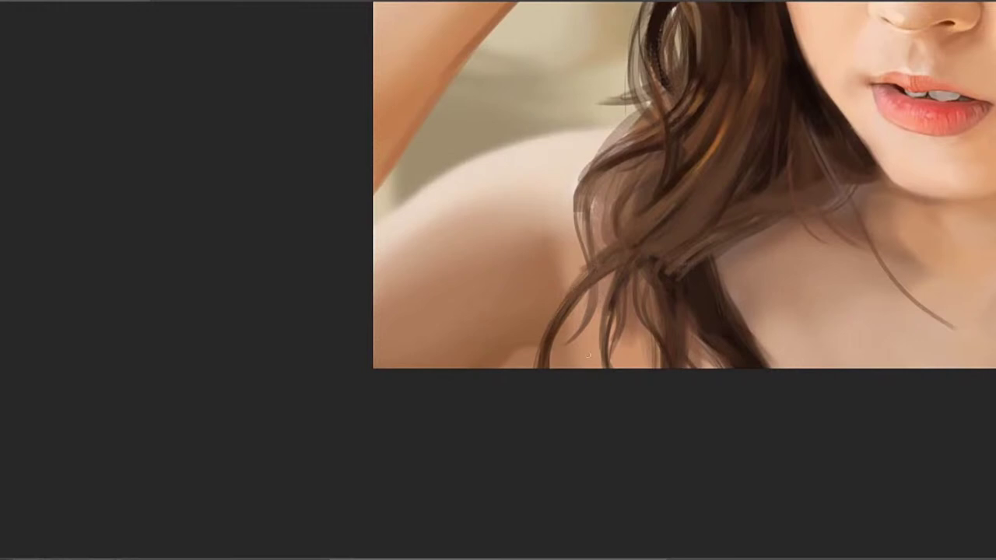
{"action": "mouse_move", "coordinate": [590, 263]}
{"action": "left_mouse_down"}
{"action": "mouse_move", "coordinate": [553, 318]}
{"action": "mouse_move", "coordinate": [565, 294]}
{"action": "left_mouse_up"}
{"action": "mouse_move", "coordinate": [631, 230]}
{"action": "left_mouse_down"}
{"action": "mouse_move", "coordinate": [568, 290]}
{"action": "mouse_move", "coordinate": [539, 285]}
{"action": "mouse_move", "coordinate": [517, 302]}
{"action": "mouse_move", "coordinate": [504, 333]}
{"action": "left_mouse_up"}
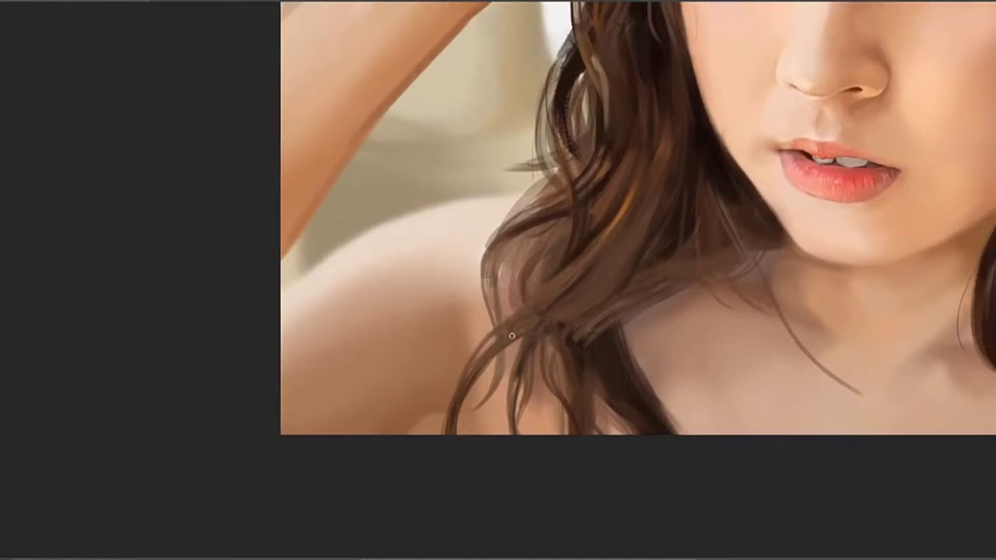
{"action": "left_click_drag", "start_coordinate": [503, 285], "coordinate": [493, 327]}
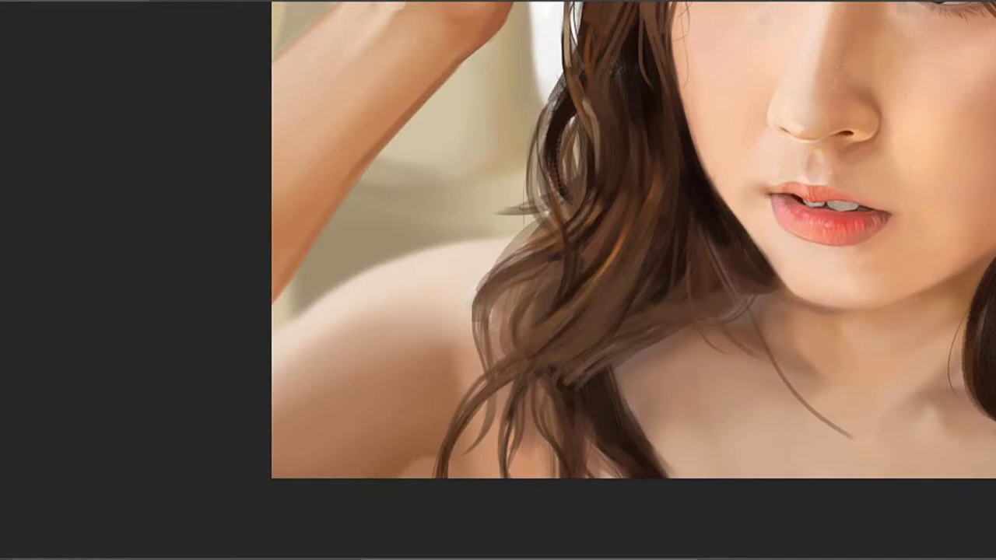
Reduce the brush size and soften the dark strands of the shoulder curl beside the orange streak
{"action": "key", "text": "bracketleft"}
{"action": "key", "text": "bracketleft"}
{"action": "key", "text": "bracketleft"}
{"action": "scroll", "coordinate": [427, 313], "scroll_direction": "up", "scroll_amount": 2}
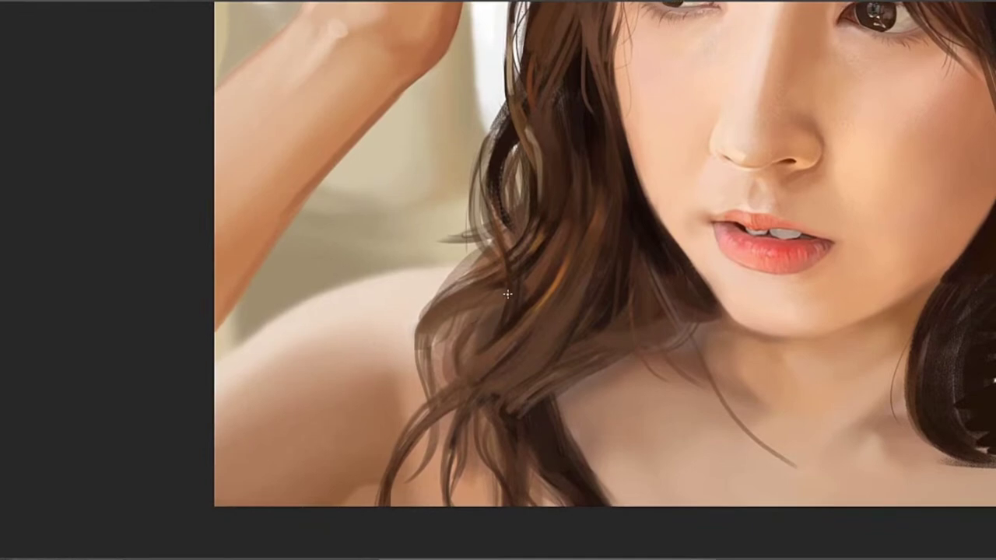
{"action": "left_click_drag", "start_coordinate": [546, 267], "coordinate": [529, 306]}
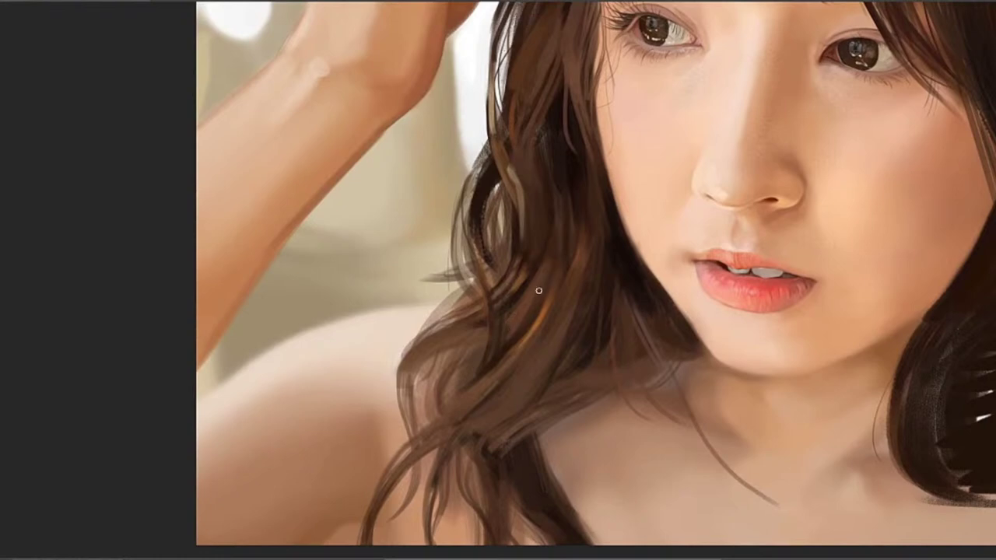
{"action": "scroll", "coordinate": [511, 238], "scroll_direction": "down", "scroll_amount": 1}
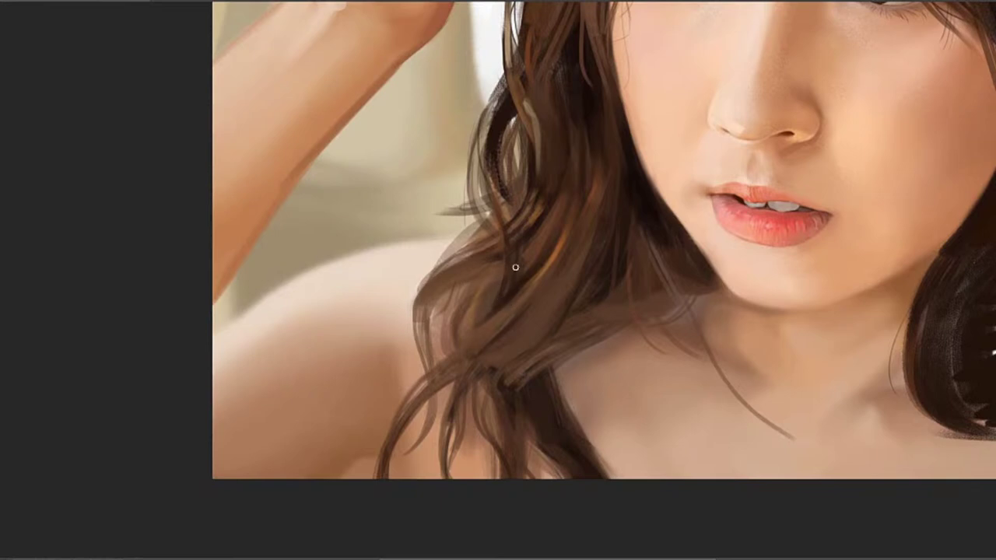
{"action": "left_click_drag", "start_coordinate": [530, 244], "coordinate": [514, 274]}
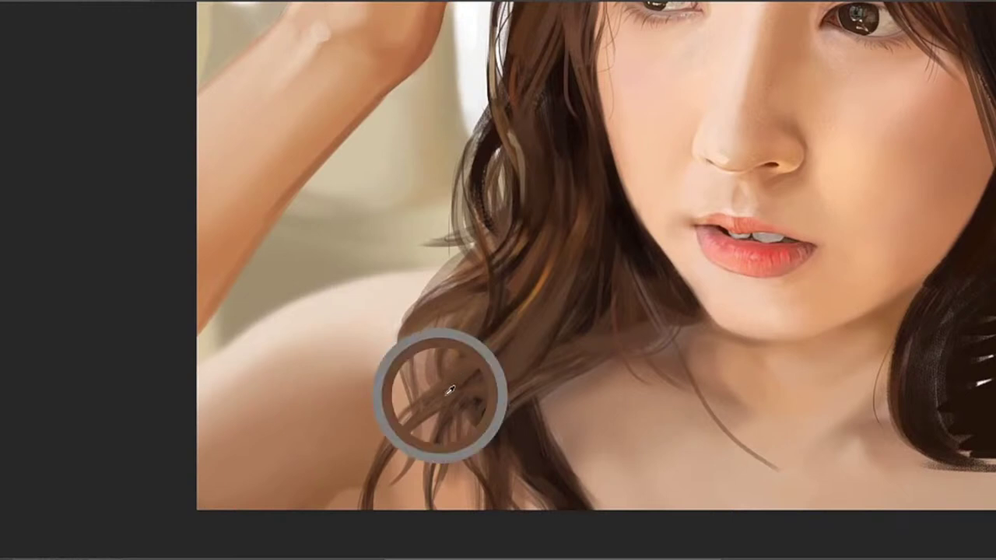
Refine the thin dark strands around the curl loop beside the background with small strokes of sampled brown
{"action": "mouse_move", "coordinate": [515, 268]}
{"action": "left_mouse_down"}
{"action": "mouse_move", "coordinate": [510, 352]}
{"action": "mouse_move", "coordinate": [482, 374]}
{"action": "left_mouse_up"}
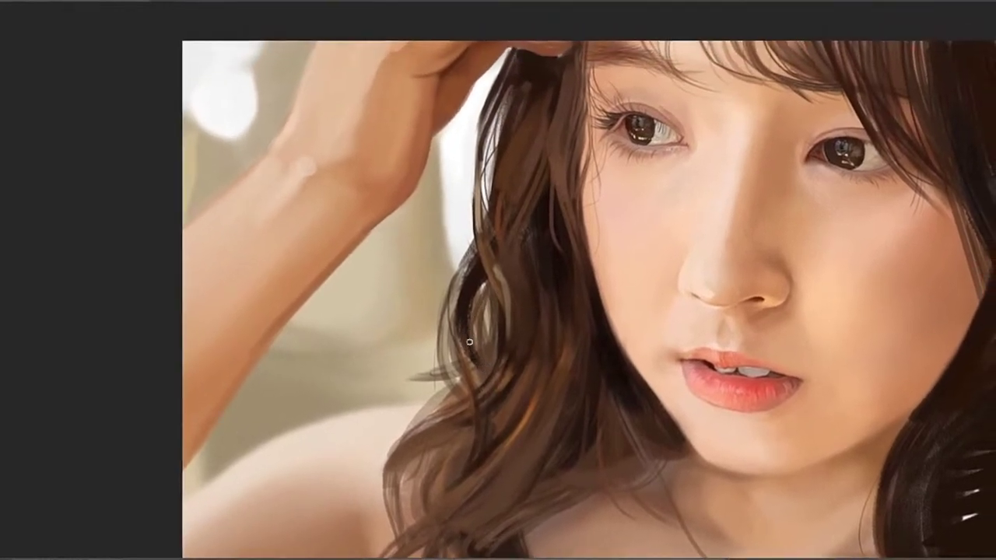
{"action": "mouse_move", "coordinate": [465, 392]}
{"action": "left_mouse_down"}
{"action": "mouse_move", "coordinate": [454, 332]}
{"action": "mouse_move", "coordinate": [452, 364]}
{"action": "mouse_move", "coordinate": [493, 309]}
{"action": "mouse_move", "coordinate": [526, 323]}
{"action": "left_mouse_up"}
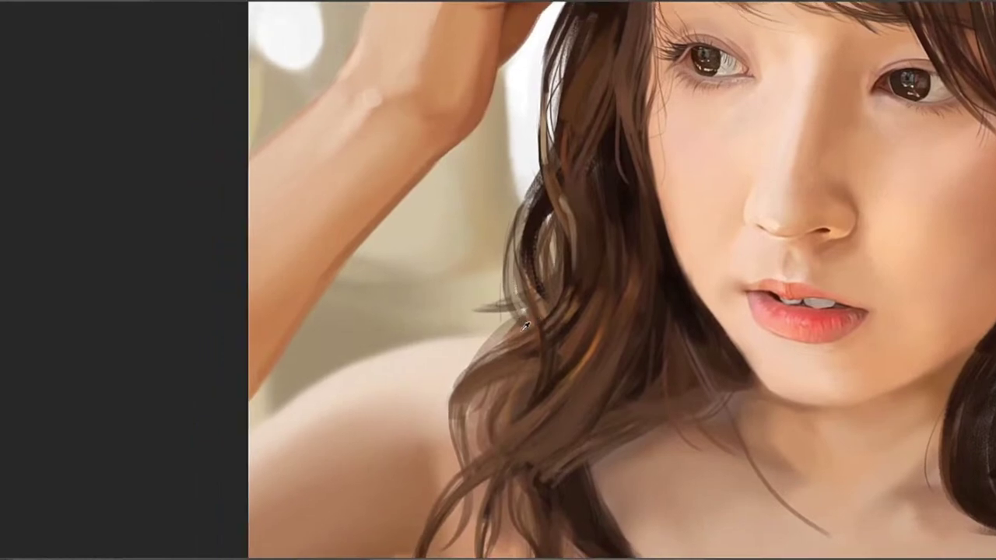
{"action": "mouse_move", "coordinate": [509, 311]}
{"action": "left_mouse_down"}
{"action": "mouse_move", "coordinate": [466, 327]}
{"action": "mouse_move", "coordinate": [446, 344]}
{"action": "mouse_move", "coordinate": [446, 362]}
{"action": "left_mouse_up"}
{"action": "left_click_drag", "start_coordinate": [472, 279], "coordinate": [467, 309]}
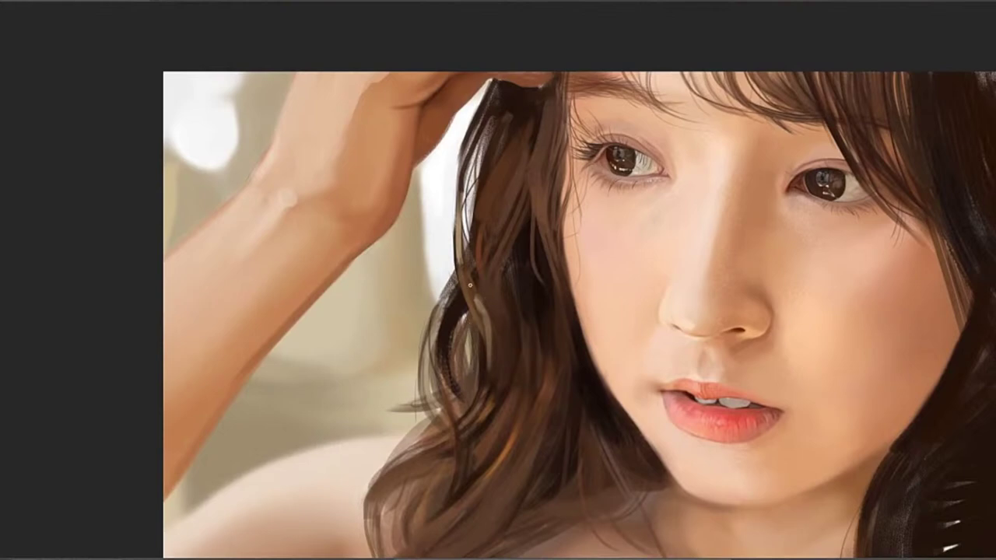
{"action": "scroll", "coordinate": [470, 284], "scroll_direction": "up", "scroll_amount": 2}
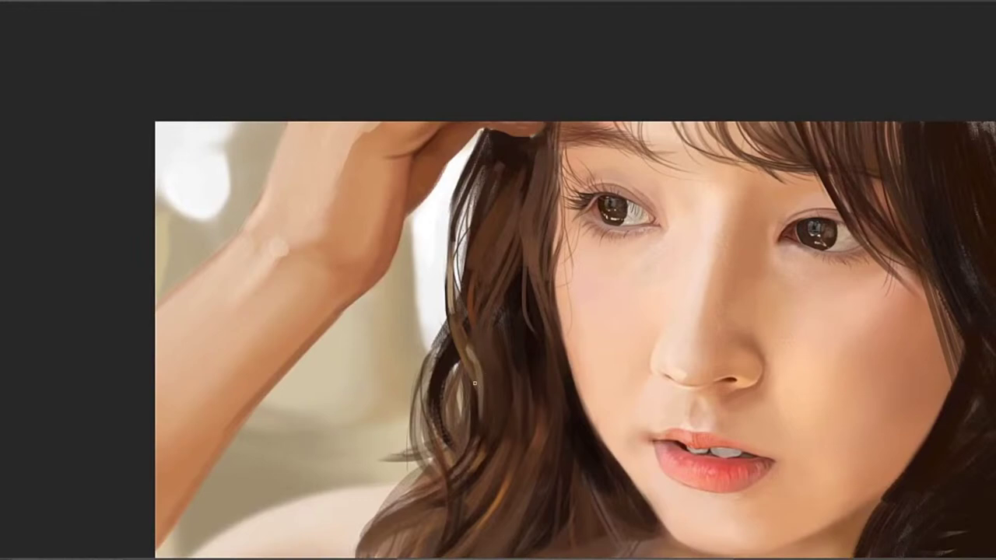
{"action": "mouse_move", "coordinate": [483, 381]}
{"action": "left_mouse_down"}
{"action": "mouse_move", "coordinate": [465, 338]}
{"action": "mouse_move", "coordinate": [467, 374]}
{"action": "left_mouse_up"}
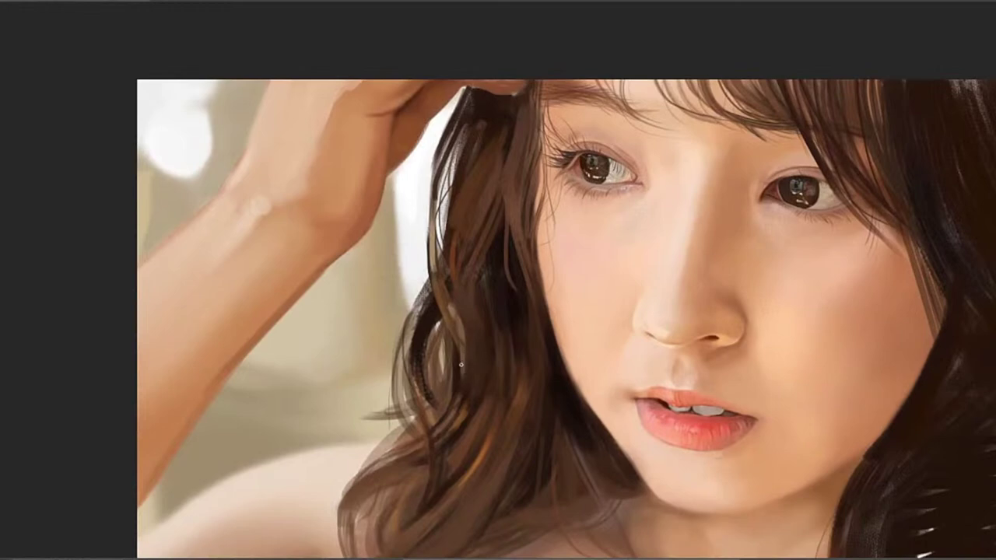
Paint fine strands along the outer edge of the upper side hair just below the raised hand
{"action": "left_click_drag", "start_coordinate": [452, 282], "coordinate": [446, 332]}
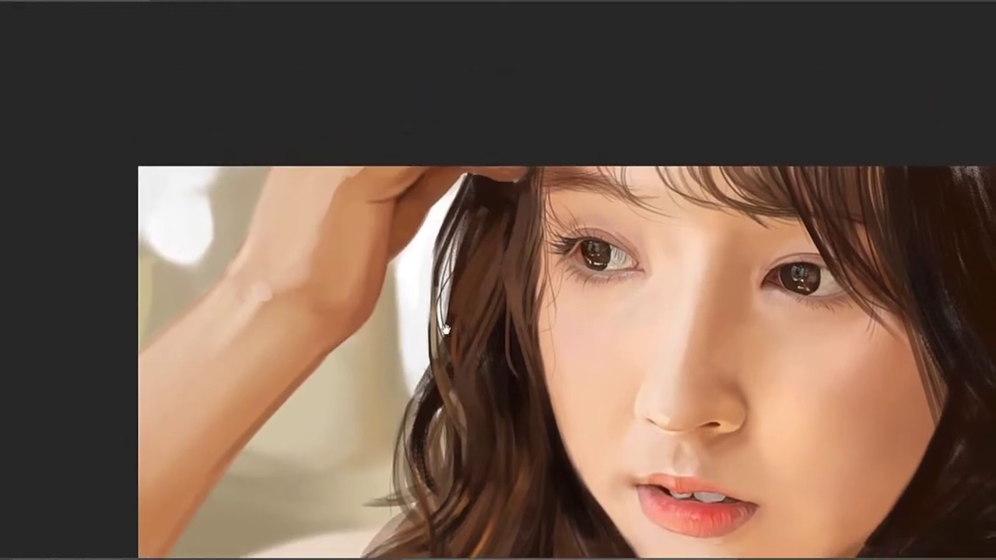
{"action": "left_click_drag", "start_coordinate": [510, 364], "coordinate": [482, 319]}
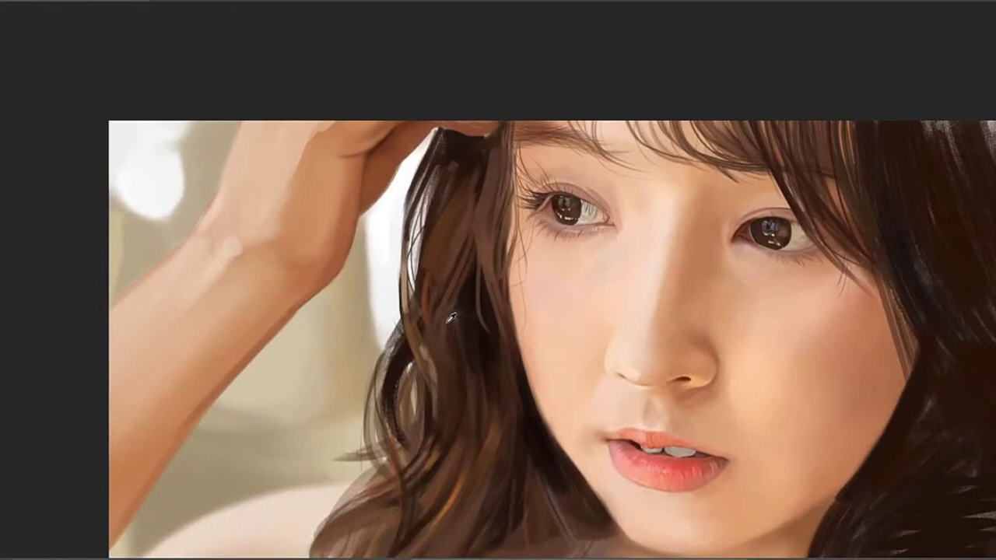
{"action": "left_click_drag", "start_coordinate": [426, 268], "coordinate": [447, 318]}
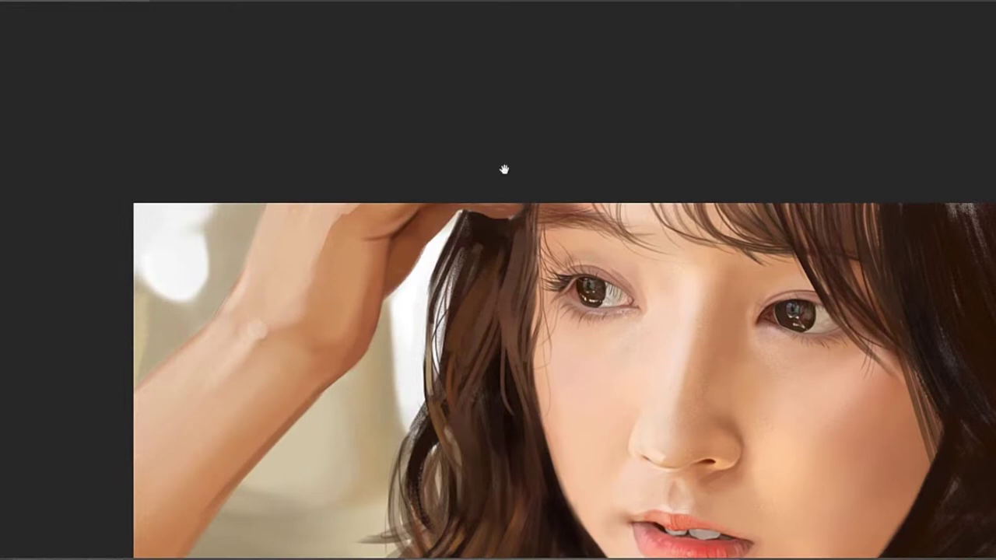
{"action": "left_click_drag", "start_coordinate": [504, 170], "coordinate": [510, 230]}
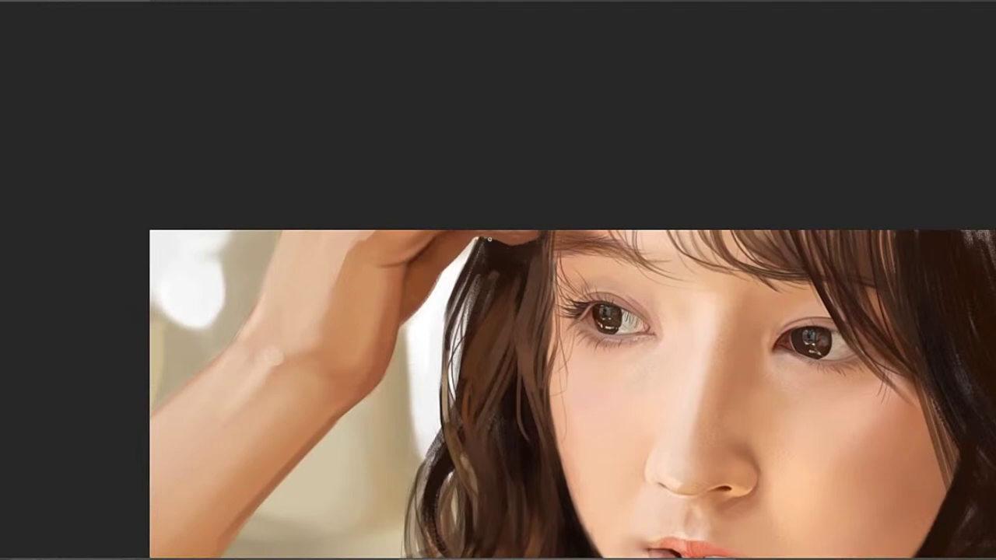
{"action": "left_click_drag", "start_coordinate": [506, 266], "coordinate": [493, 220]}
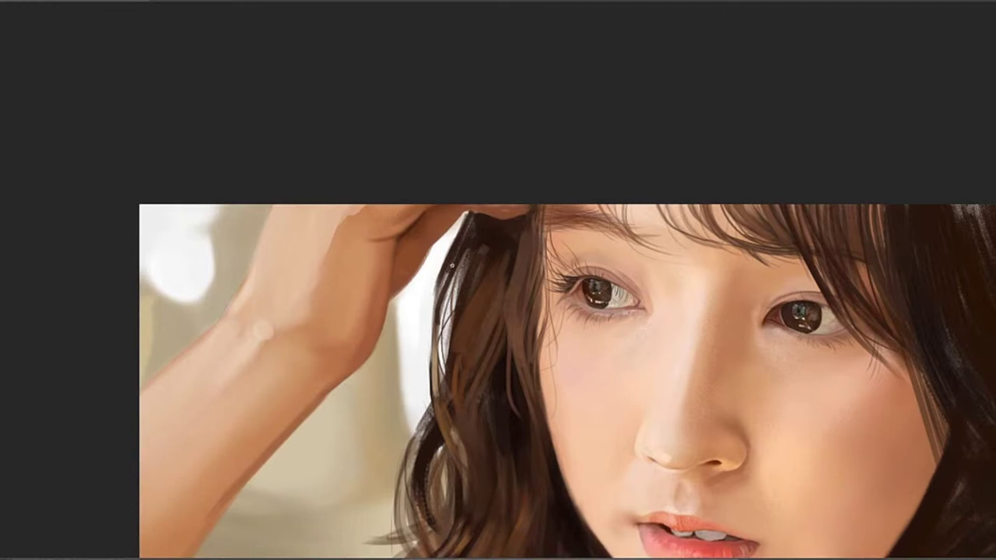
{"action": "left_click_drag", "start_coordinate": [451, 268], "coordinate": [439, 296]}
{"action": "mouse_move", "coordinate": [475, 258]}
{"action": "left_mouse_down"}
{"action": "mouse_move", "coordinate": [480, 230]}
{"action": "mouse_move", "coordinate": [436, 296]}
{"action": "mouse_move", "coordinate": [439, 317]}
{"action": "mouse_move", "coordinate": [437, 274]}
{"action": "mouse_move", "coordinate": [426, 320]}
{"action": "left_mouse_up"}
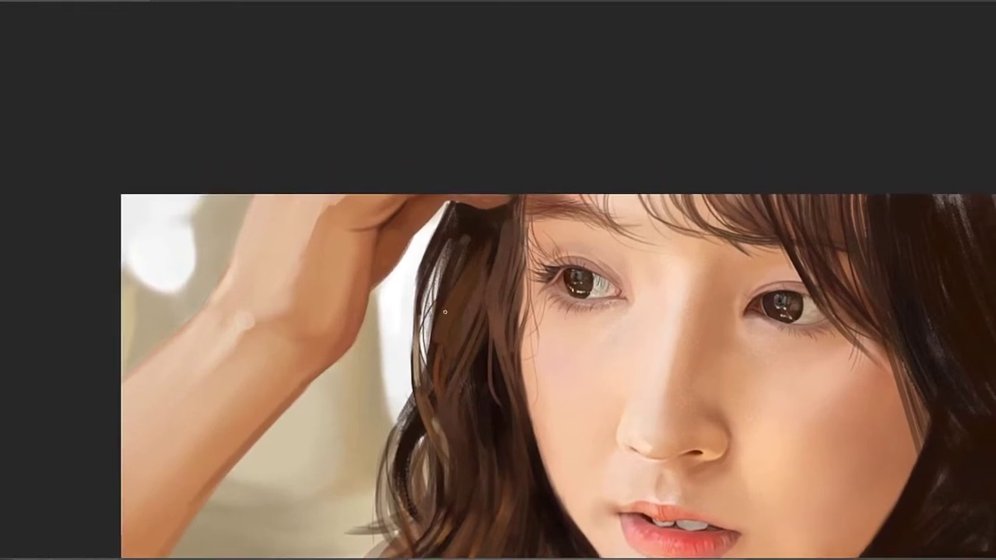
{"action": "mouse_move", "coordinate": [432, 282]}
{"action": "left_mouse_down"}
{"action": "mouse_move", "coordinate": [424, 323]}
{"action": "mouse_move", "coordinate": [428, 260]}
{"action": "mouse_move", "coordinate": [447, 269]}
{"action": "mouse_move", "coordinate": [460, 258]}
{"action": "mouse_move", "coordinate": [457, 288]}
{"action": "mouse_move", "coordinate": [437, 277]}
{"action": "left_mouse_up"}
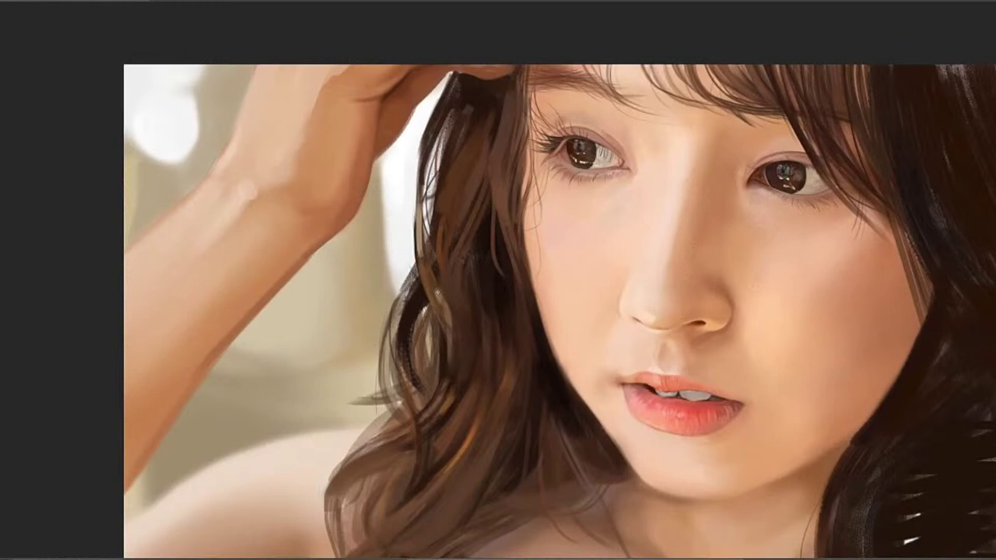
Sample the brown above the strap and smooth the lower edge of the side hair over the collarbone
{"action": "left_click_drag", "start_coordinate": [439, 334], "coordinate": [477, 303]}
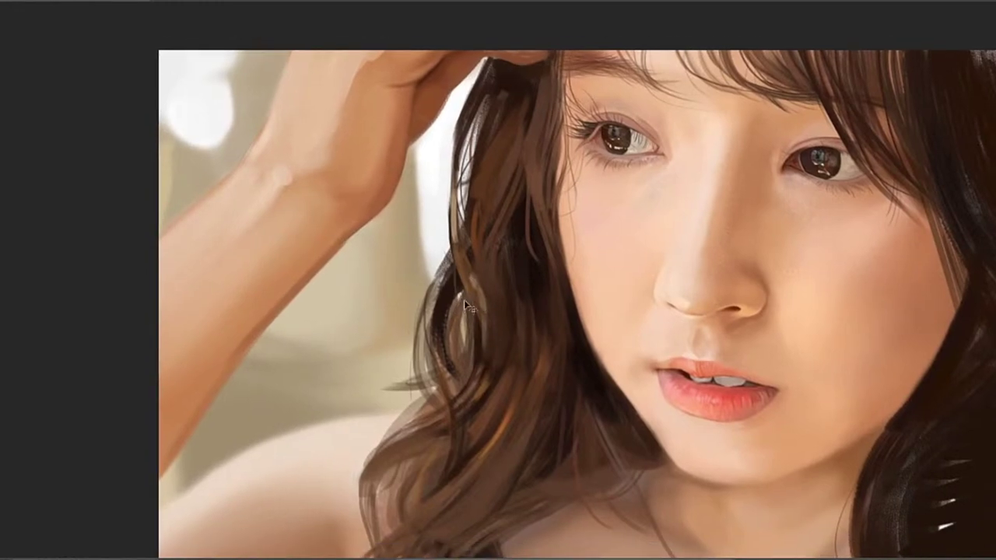
{"action": "mouse_move", "coordinate": [480, 373]}
{"action": "left_mouse_down"}
{"action": "mouse_move", "coordinate": [493, 306]}
{"action": "mouse_move", "coordinate": [496, 340]}
{"action": "left_mouse_up"}
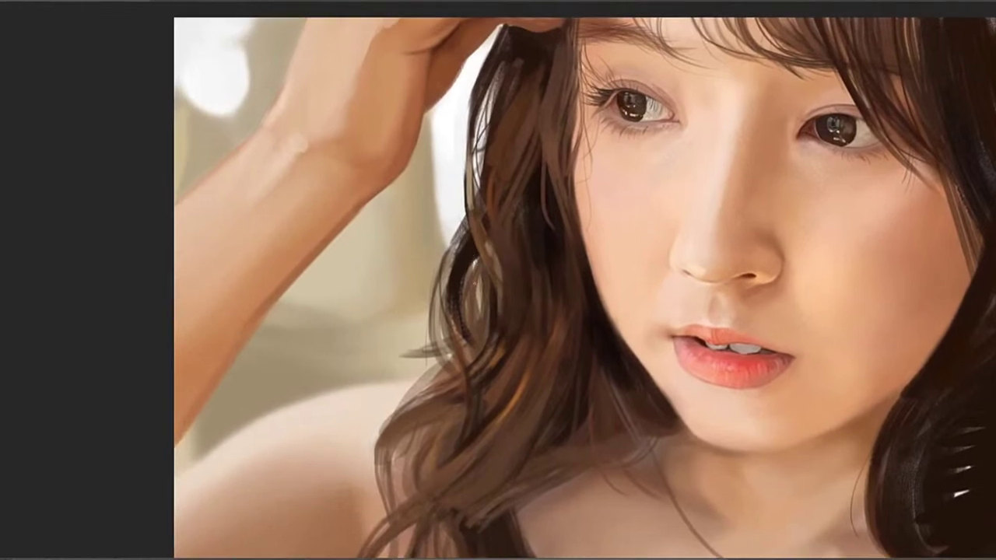
{"action": "left_click_drag", "start_coordinate": [459, 417], "coordinate": [489, 271]}
{"action": "left_click_drag", "start_coordinate": [452, 304], "coordinate": [488, 296]}
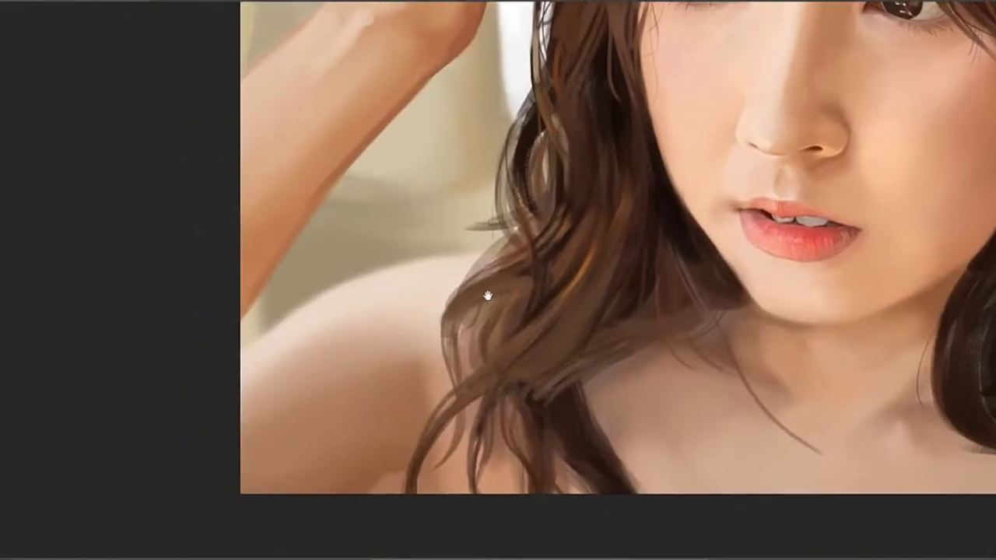
{"action": "left_click_drag", "start_coordinate": [550, 344], "coordinate": [580, 146]}
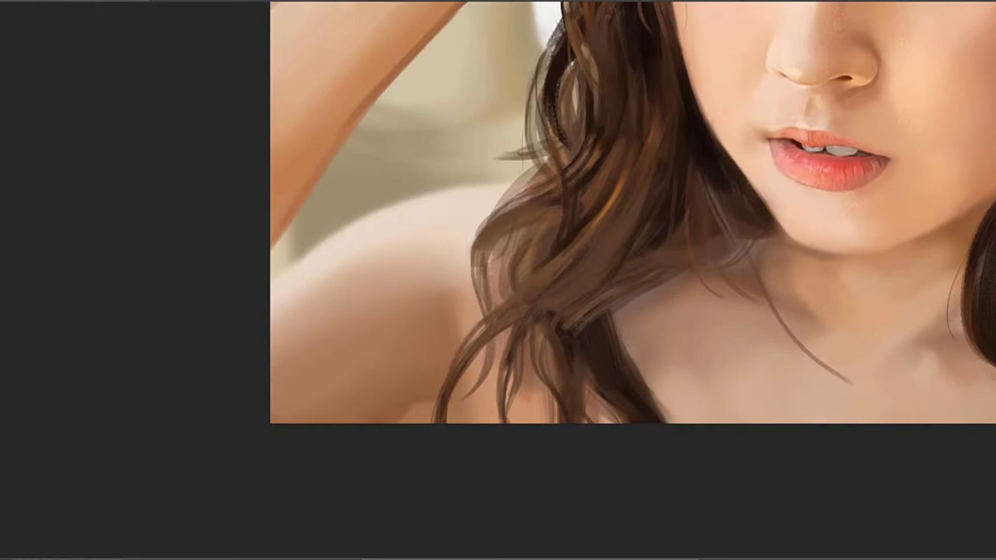
{"action": "left_click_drag", "start_coordinate": [614, 274], "coordinate": [521, 299]}
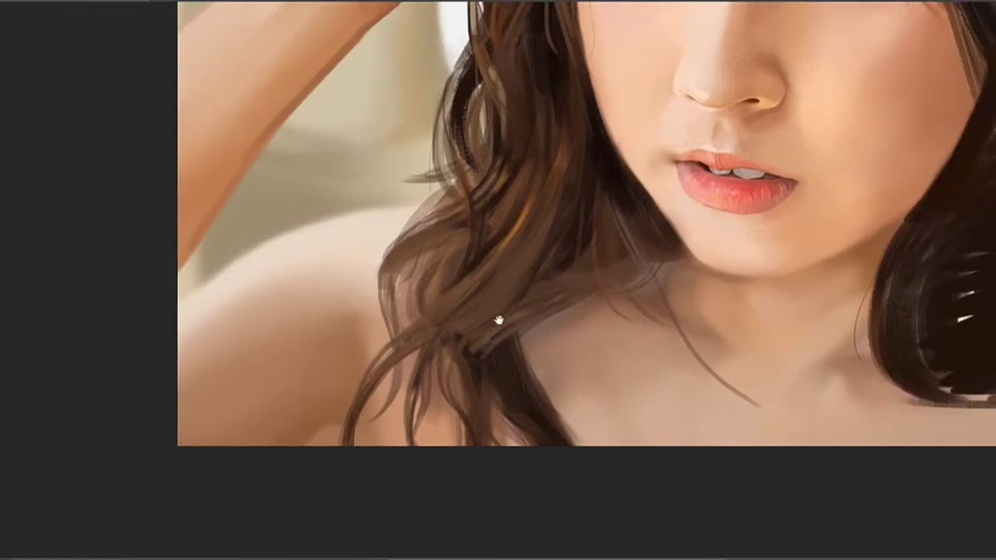
{"action": "left_click_drag", "start_coordinate": [495, 335], "coordinate": [447, 332]}
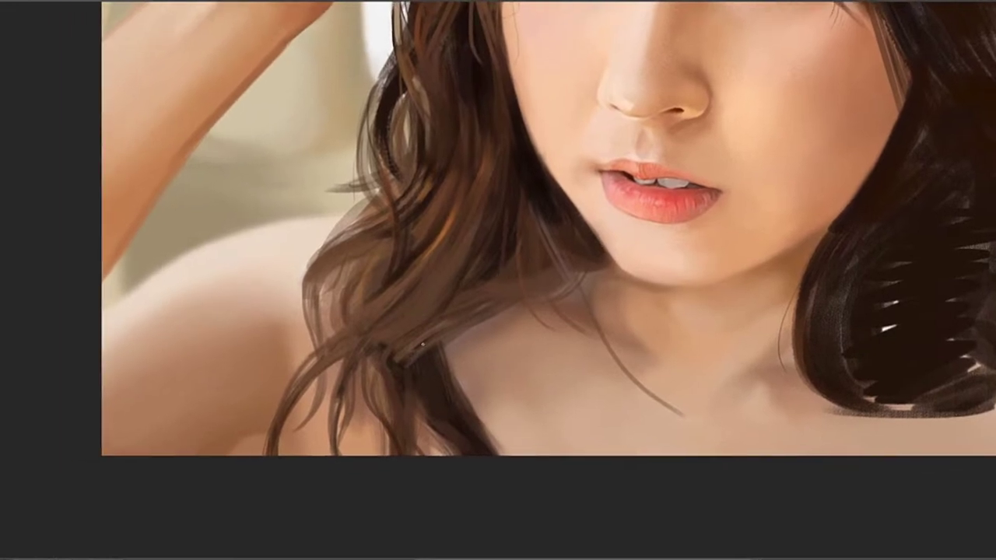
{"action": "left_click", "coordinate": [413, 349], "text": "alt"}
{"action": "left_click_drag", "start_coordinate": [422, 343], "coordinate": [408, 357]}
{"action": "mouse_move", "coordinate": [506, 273]}
{"action": "left_mouse_down"}
{"action": "mouse_move", "coordinate": [493, 307]}
{"action": "mouse_move", "coordinate": [501, 305]}
{"action": "left_mouse_up"}
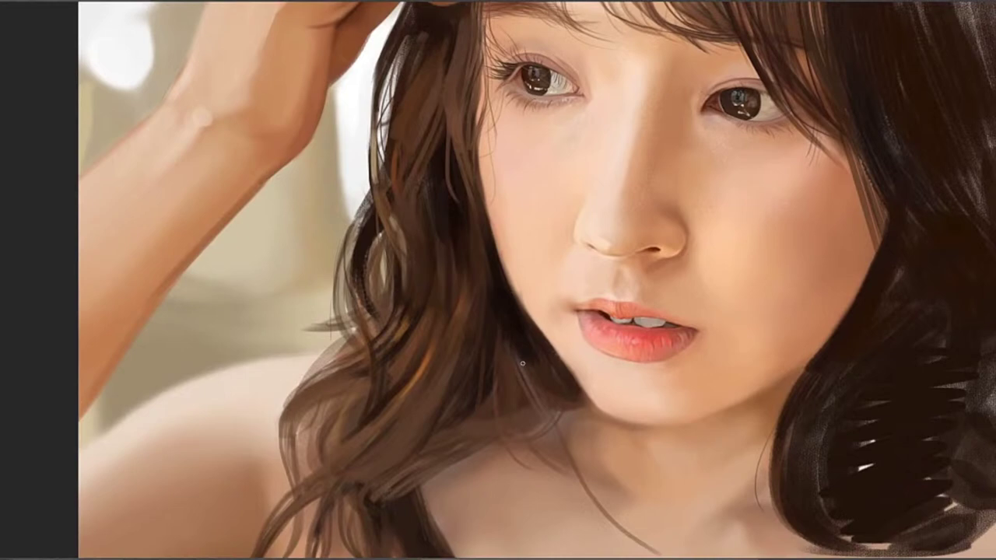
Soften the hair beside the jaw and the outer strands of the shoulder curl with sampled tones
{"action": "left_click_drag", "start_coordinate": [480, 334], "coordinate": [531, 312]}
{"action": "mouse_move", "coordinate": [554, 371]}
{"action": "left_mouse_down"}
{"action": "mouse_move", "coordinate": [533, 305]}
{"action": "mouse_move", "coordinate": [502, 317]}
{"action": "left_mouse_up"}
{"action": "mouse_move", "coordinate": [433, 312]}
{"action": "left_mouse_down"}
{"action": "mouse_move", "coordinate": [453, 333]}
{"action": "mouse_move", "coordinate": [434, 349]}
{"action": "mouse_move", "coordinate": [435, 373]}
{"action": "left_mouse_up"}
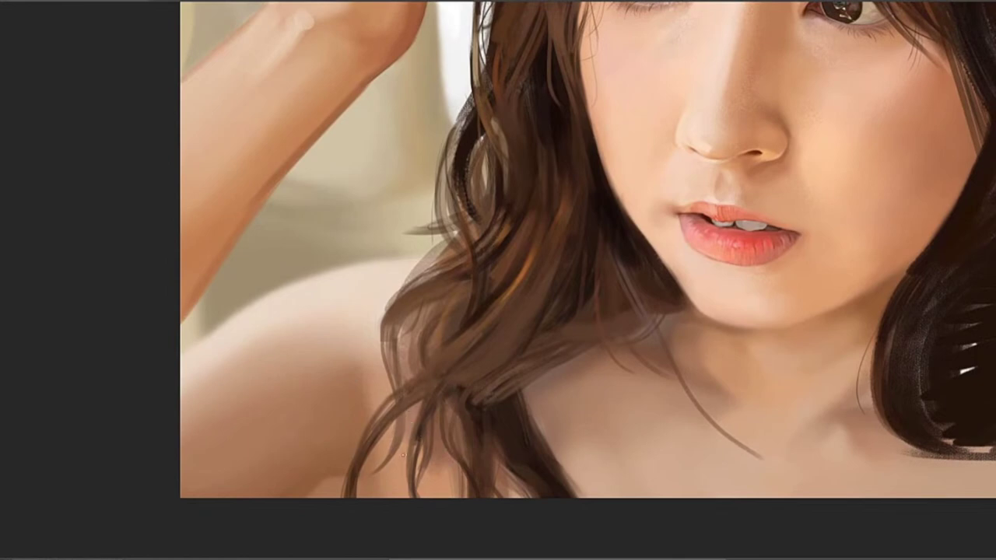
{"action": "left_click_drag", "start_coordinate": [414, 359], "coordinate": [408, 403]}
{"action": "left_click", "coordinate": [385, 388], "text": "alt"}
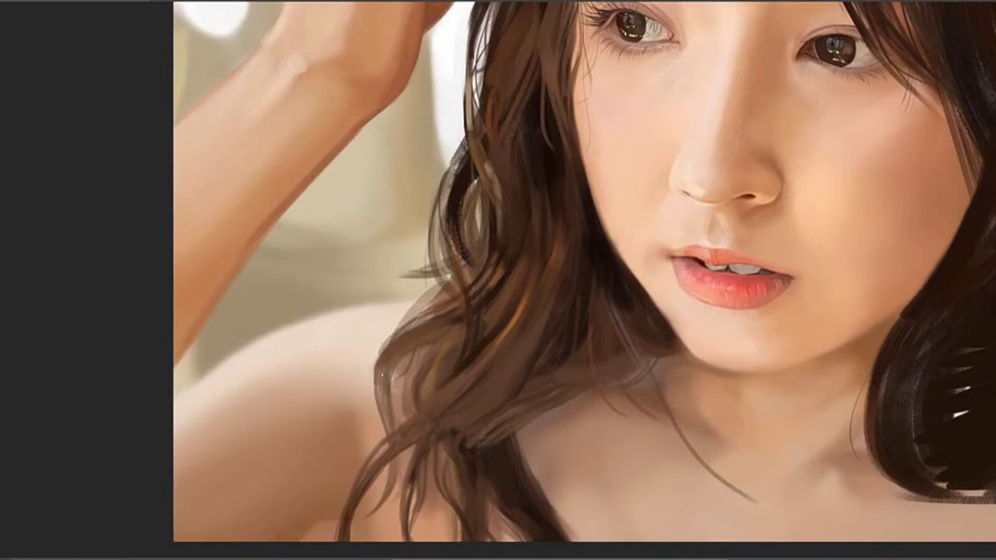
{"action": "left_click", "coordinate": [389, 360], "text": "alt"}
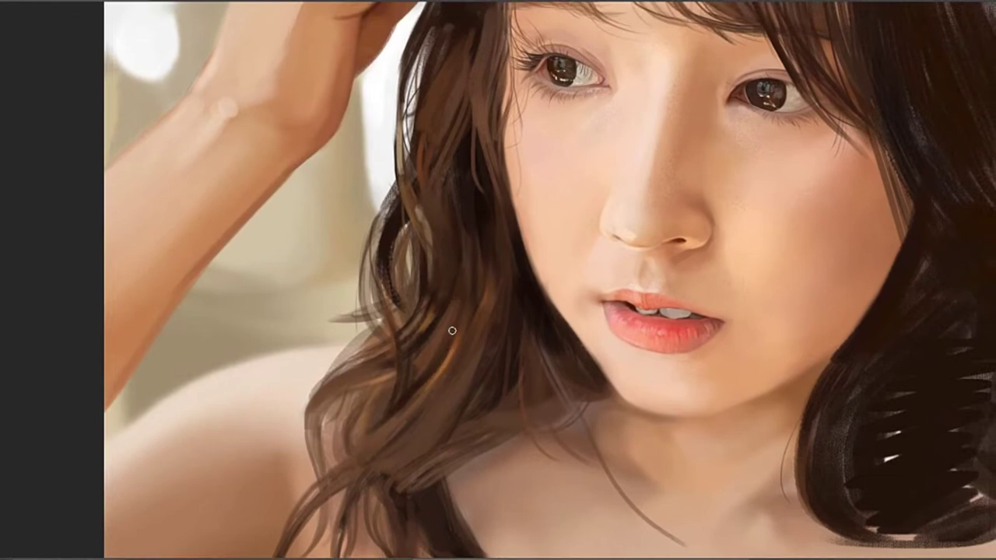
Enlarge the brush and blend lighter brown highlight strands into the shoulder curl beside the orange streak
{"action": "key", "text": "bracketright"}
{"action": "key", "text": "bracketright"}
{"action": "key", "text": "bracketright"}
{"action": "key", "text": "bracketright"}
{"action": "left_click_drag", "start_coordinate": [451, 326], "coordinate": [416, 365]}
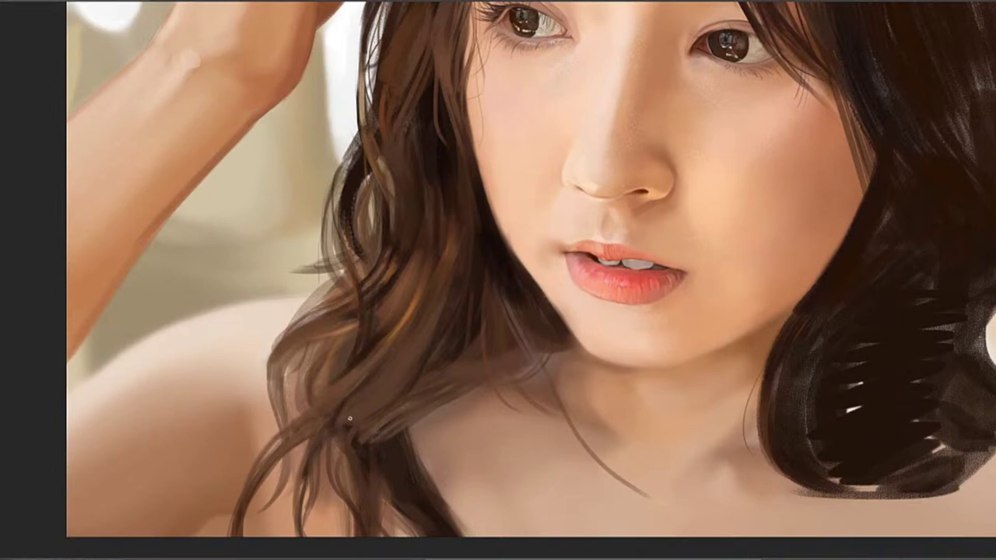
{"action": "left_click_drag", "start_coordinate": [349, 418], "coordinate": [390, 333]}
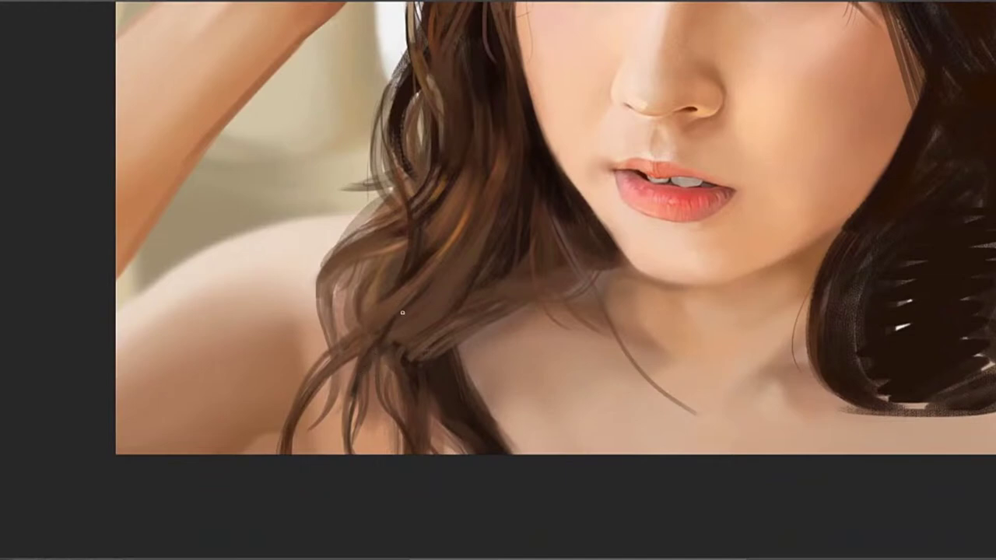
{"action": "left_click_drag", "start_coordinate": [444, 231], "coordinate": [398, 387]}
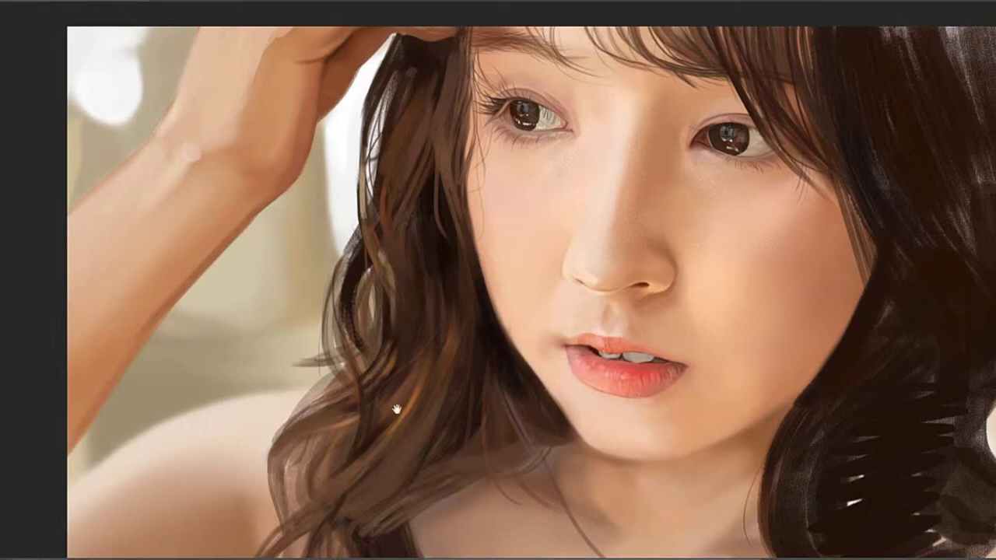
Paint a warm brown strand curving down through the curl loop above the shoulder, undoing stray strokes and resampling the colour
{"action": "mouse_move", "coordinate": [350, 381]}
{"action": "left_mouse_down"}
{"action": "mouse_move", "coordinate": [389, 319]}
{"action": "mouse_move", "coordinate": [441, 342]}
{"action": "left_mouse_up"}
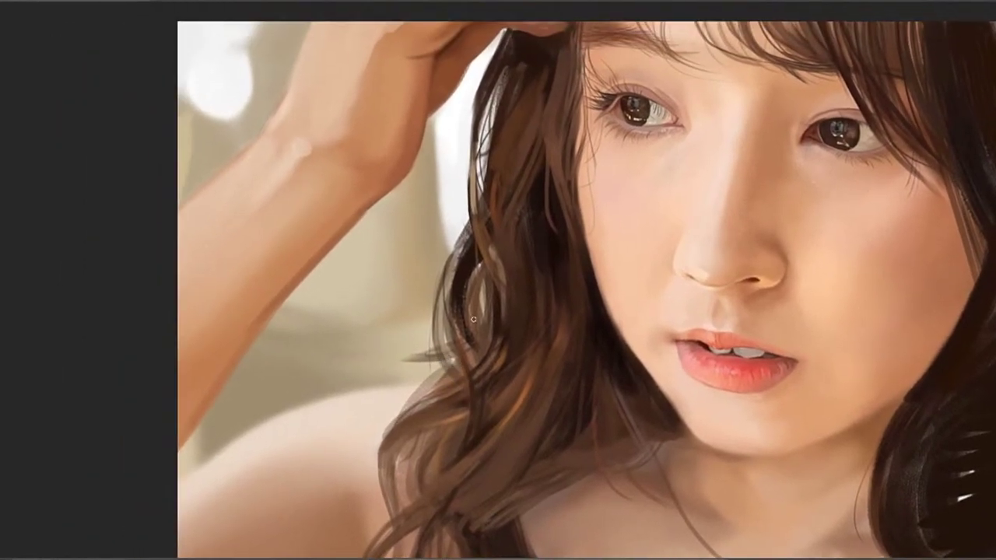
{"action": "left_click_drag", "start_coordinate": [495, 325], "coordinate": [458, 355]}
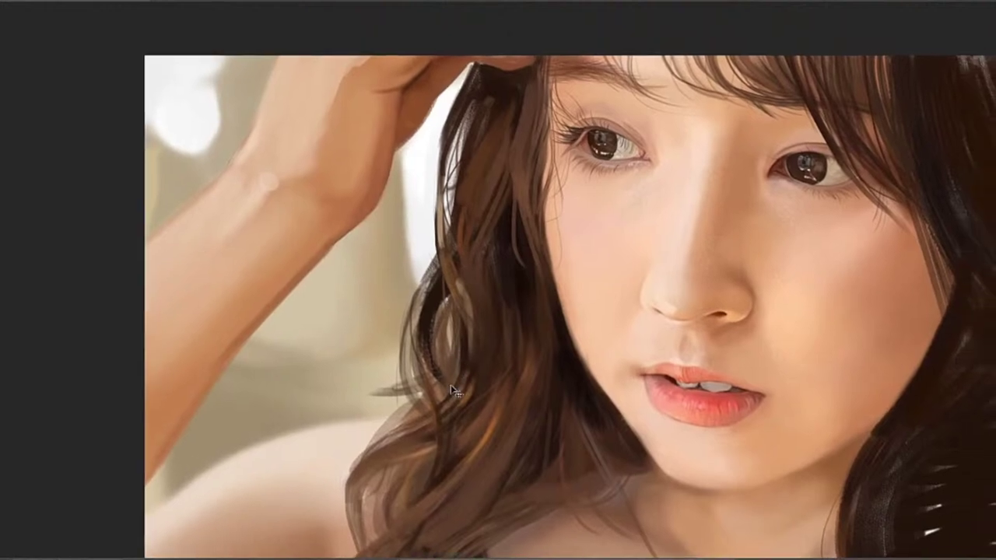
{"action": "left_click_drag", "start_coordinate": [459, 305], "coordinate": [453, 390]}
{"action": "key", "text": "ctrl+z"}
{"action": "left_click", "coordinate": [451, 372], "text": "alt"}
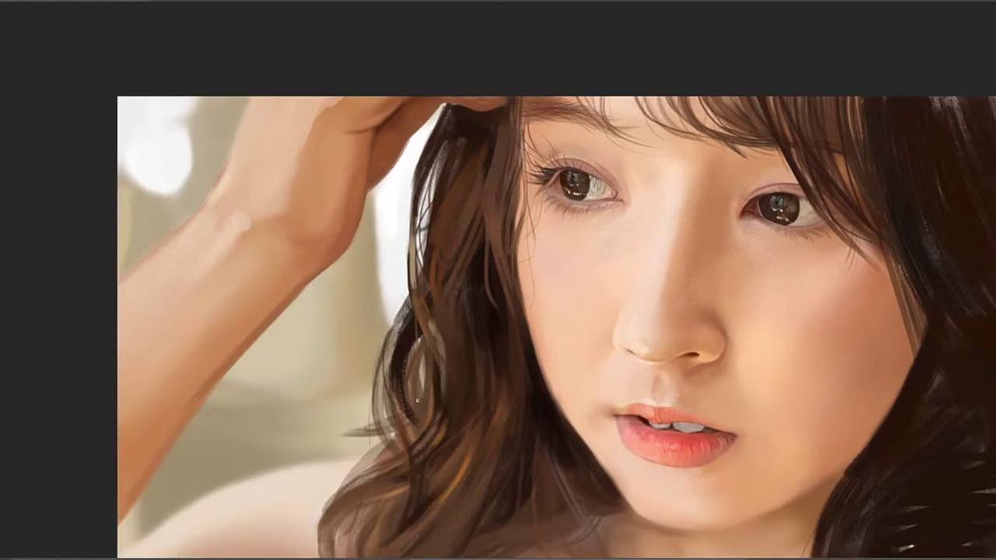
{"action": "left_click_drag", "start_coordinate": [424, 373], "coordinate": [422, 389]}
{"action": "key", "text": "ctrl+z"}
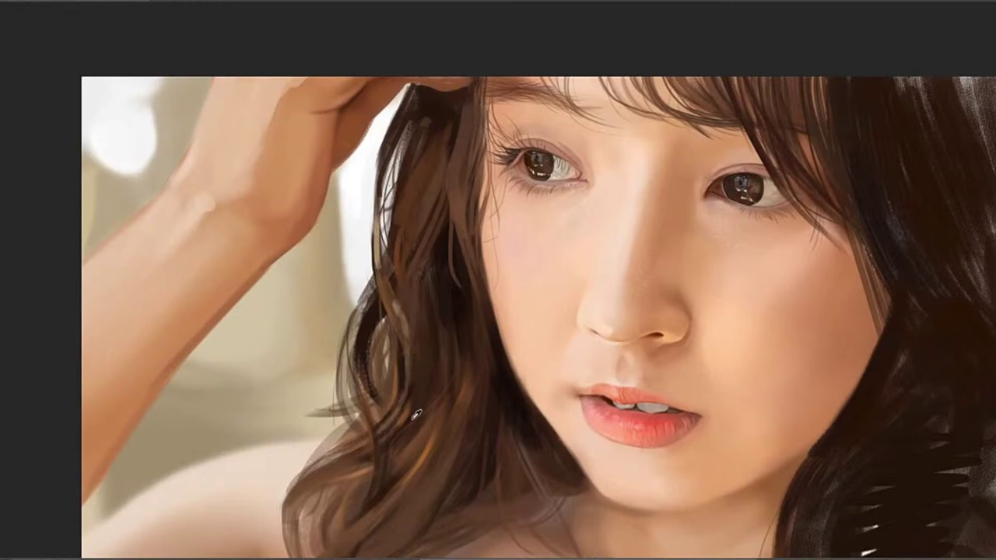
{"action": "mouse_move", "coordinate": [408, 395]}
{"action": "left_mouse_down"}
{"action": "mouse_move", "coordinate": [410, 413]}
{"action": "mouse_move", "coordinate": [425, 351]}
{"action": "left_mouse_up"}
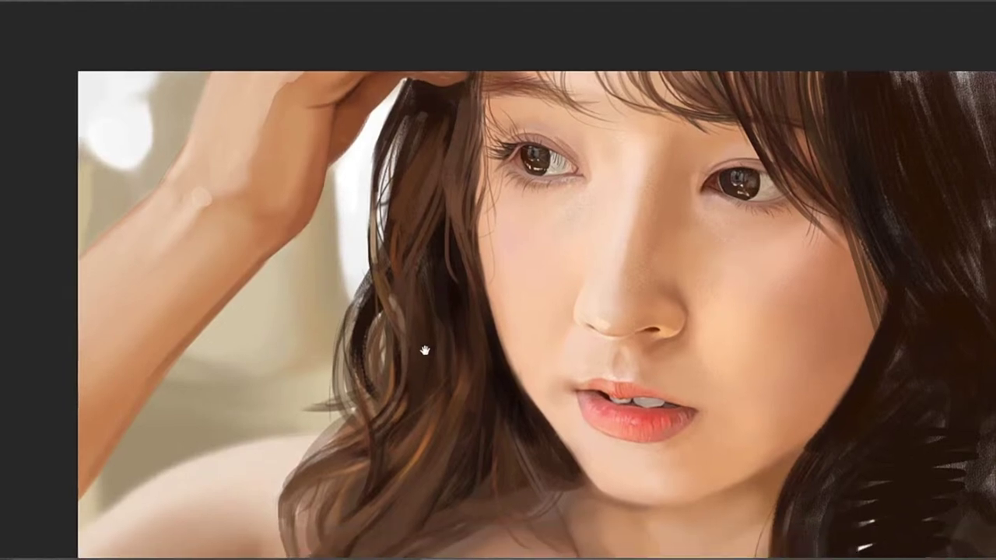
{"action": "left_click", "coordinate": [418, 394], "text": "alt"}
Add fine brown strands to the upper side hair and soften the light gaps along its outer edge
{"action": "left_click_drag", "start_coordinate": [432, 340], "coordinate": [504, 209]}
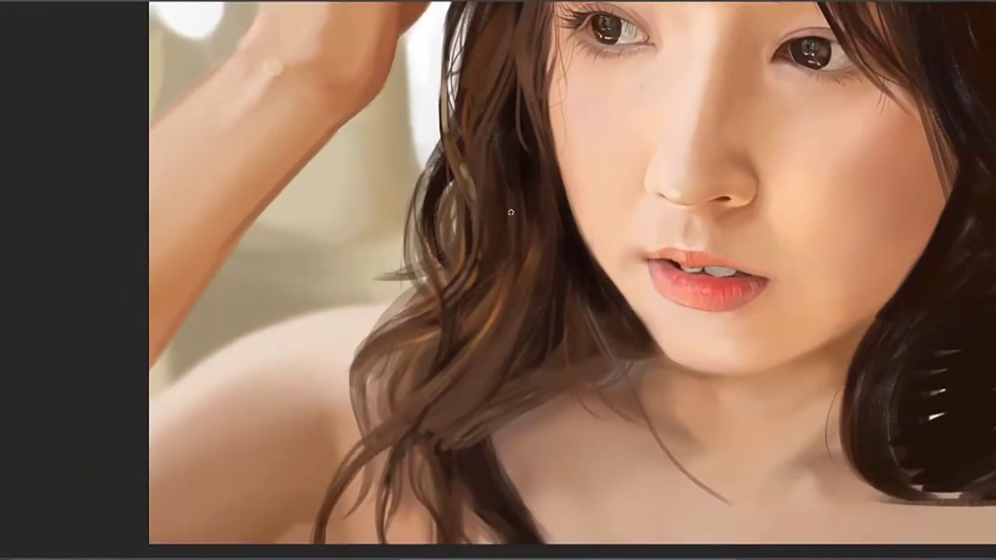
{"action": "mouse_move", "coordinate": [449, 289]}
{"action": "left_mouse_down"}
{"action": "mouse_move", "coordinate": [482, 248]}
{"action": "mouse_move", "coordinate": [552, 238]}
{"action": "mouse_move", "coordinate": [509, 295]}
{"action": "mouse_move", "coordinate": [506, 318]}
{"action": "left_mouse_up"}
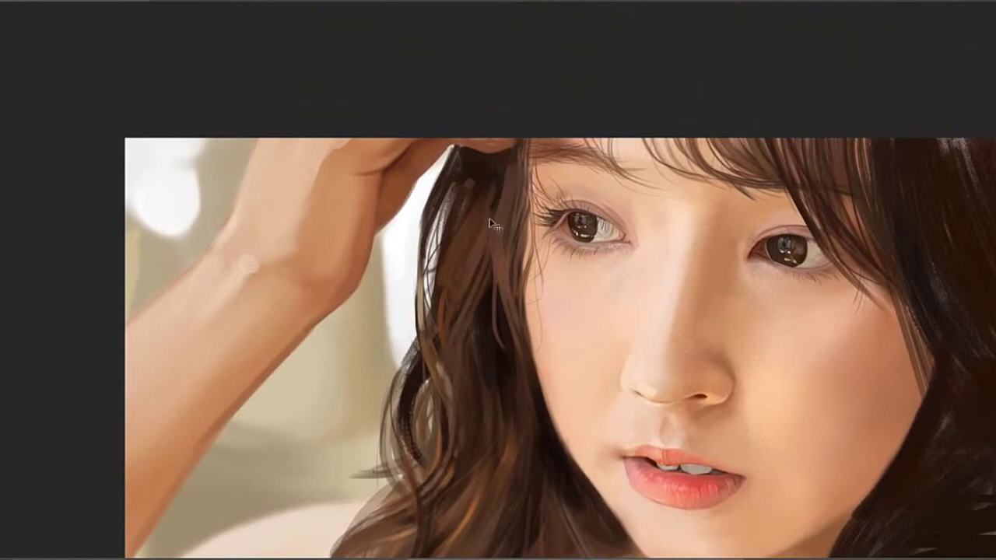
{"action": "left_click_drag", "start_coordinate": [484, 221], "coordinate": [480, 239]}
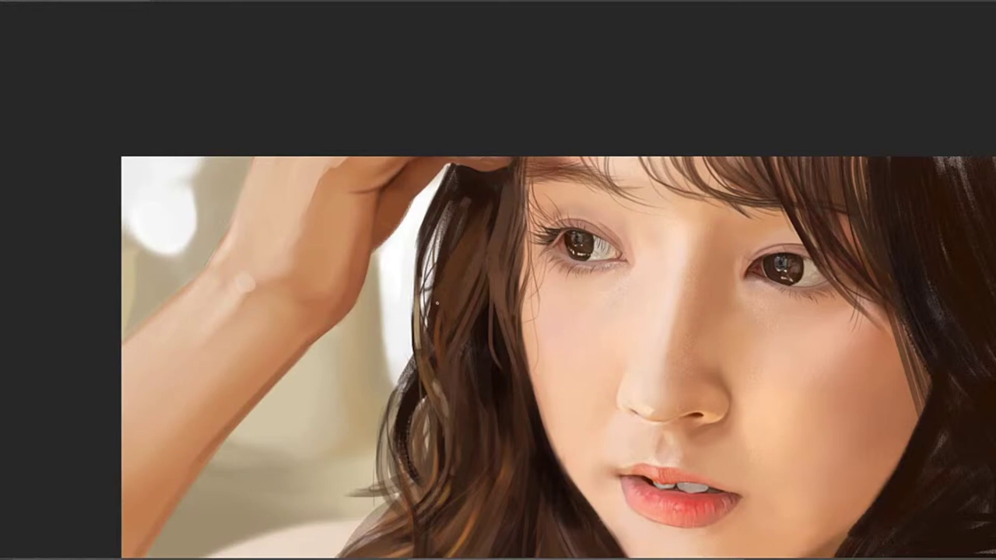
{"action": "left_click", "coordinate": [442, 326]}
{"action": "left_click_drag", "start_coordinate": [435, 357], "coordinate": [433, 323]}
{"action": "left_click", "coordinate": [446, 274]}
{"action": "scroll", "coordinate": [459, 243], "scroll_direction": "up", "scroll_amount": 2}
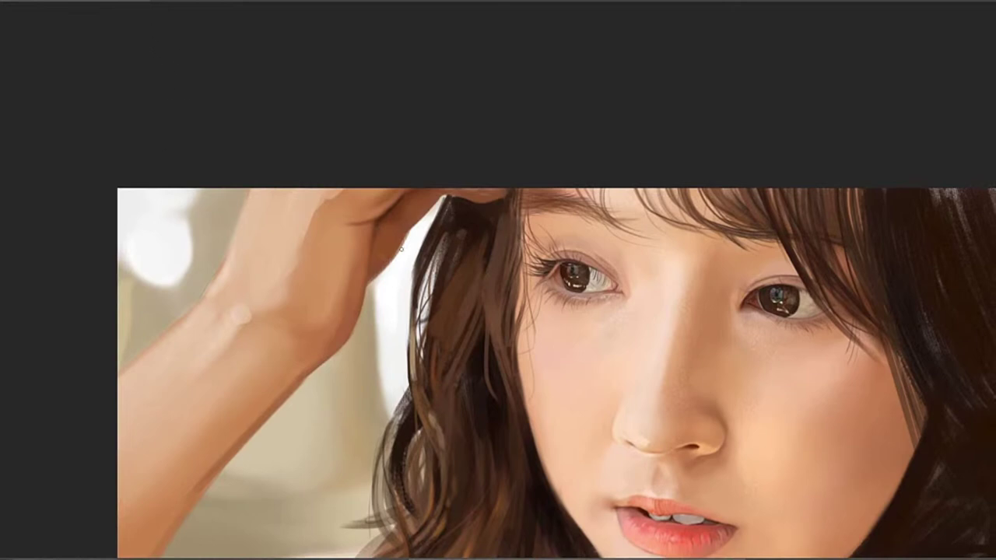
{"action": "left_click_drag", "start_coordinate": [441, 248], "coordinate": [429, 320]}
{"action": "mouse_move", "coordinate": [448, 235]}
{"action": "left_mouse_down"}
{"action": "mouse_move", "coordinate": [433, 329]}
{"action": "mouse_move", "coordinate": [447, 242]}
{"action": "mouse_move", "coordinate": [429, 299]}
{"action": "left_mouse_up"}
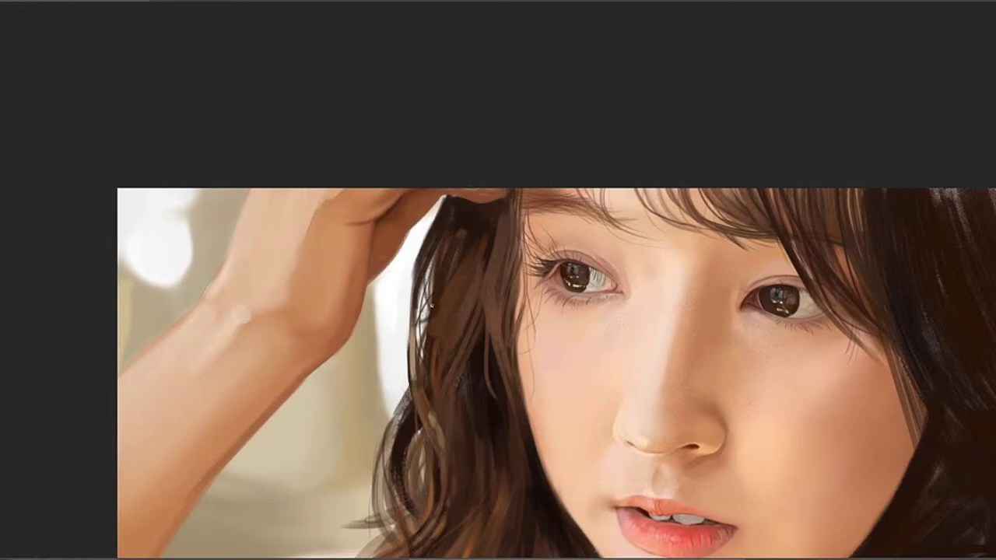
Refine the thin outer strands of the upper side hair and around the curl loop against the light background
{"action": "scroll", "coordinate": [427, 234], "scroll_direction": "down", "scroll_amount": 4}
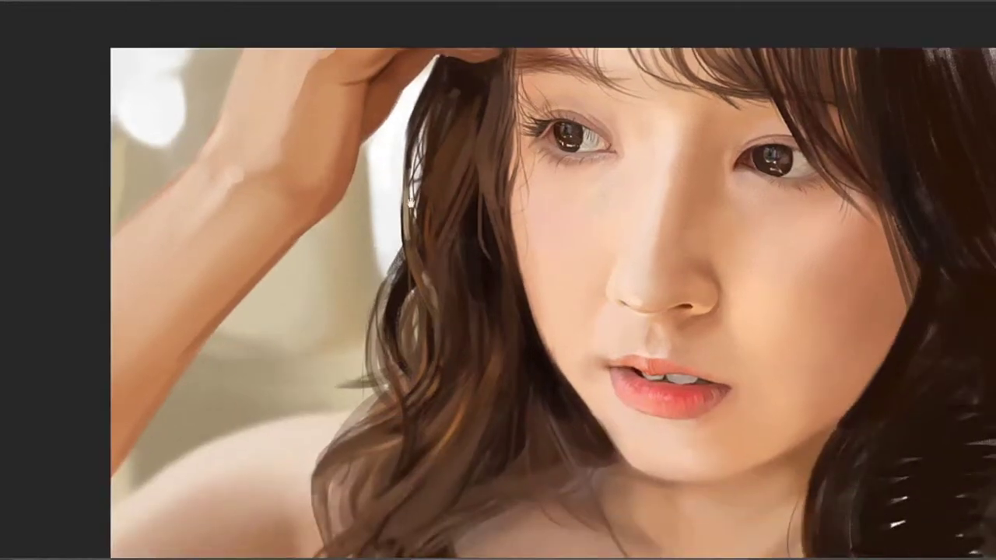
{"action": "scroll", "coordinate": [424, 215], "scroll_direction": "up", "scroll_amount": 1}
{"action": "left_click_drag", "start_coordinate": [410, 261], "coordinate": [388, 237]}
{"action": "left_click_drag", "start_coordinate": [422, 297], "coordinate": [463, 309]}
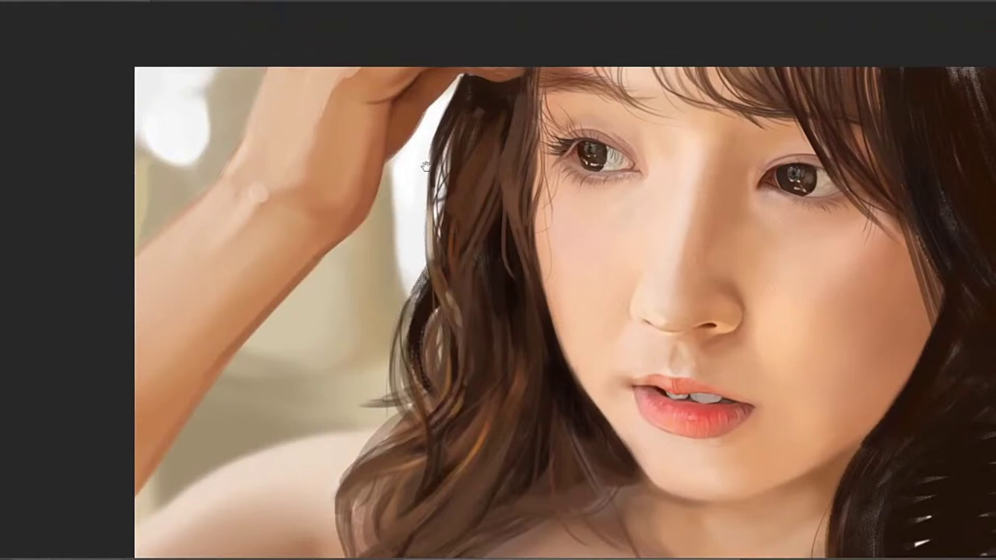
{"action": "left_click_drag", "start_coordinate": [426, 156], "coordinate": [403, 253]}
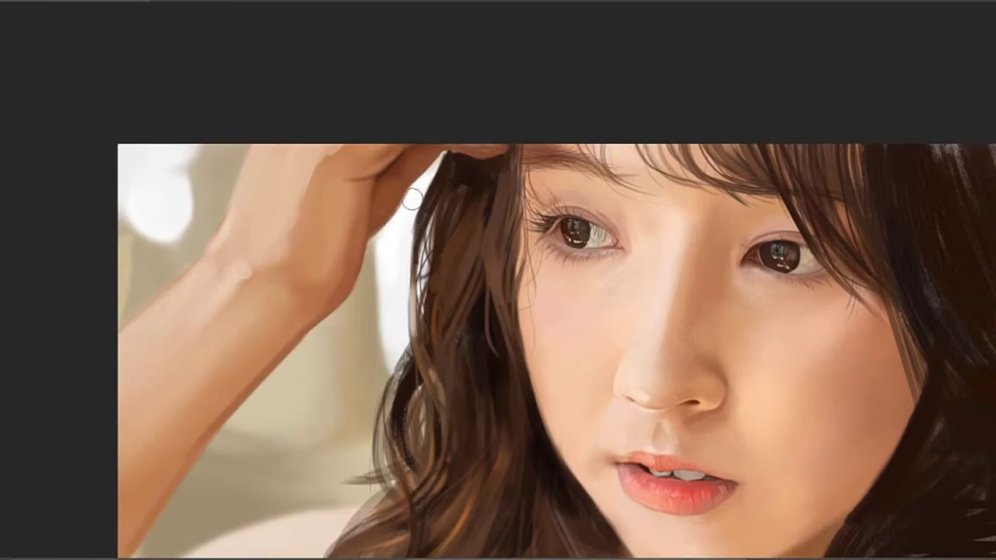
{"action": "mouse_move", "coordinate": [412, 208]}
{"action": "left_mouse_down"}
{"action": "mouse_move", "coordinate": [391, 285]}
{"action": "mouse_move", "coordinate": [403, 302]}
{"action": "mouse_move", "coordinate": [444, 195]}
{"action": "left_mouse_up"}
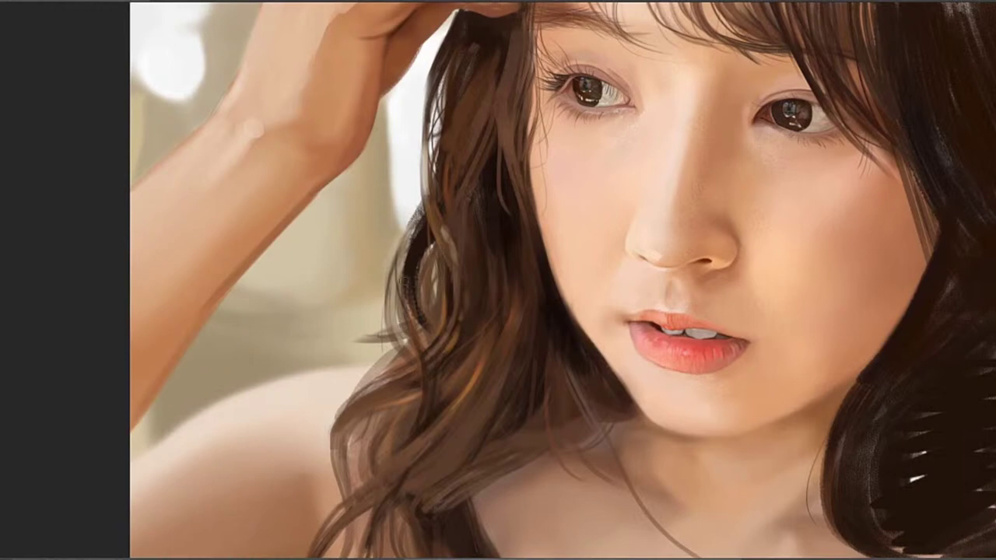
{"action": "mouse_move", "coordinate": [424, 316]}
{"action": "left_mouse_down"}
{"action": "mouse_move", "coordinate": [393, 292]}
{"action": "mouse_move", "coordinate": [409, 332]}
{"action": "left_mouse_up"}
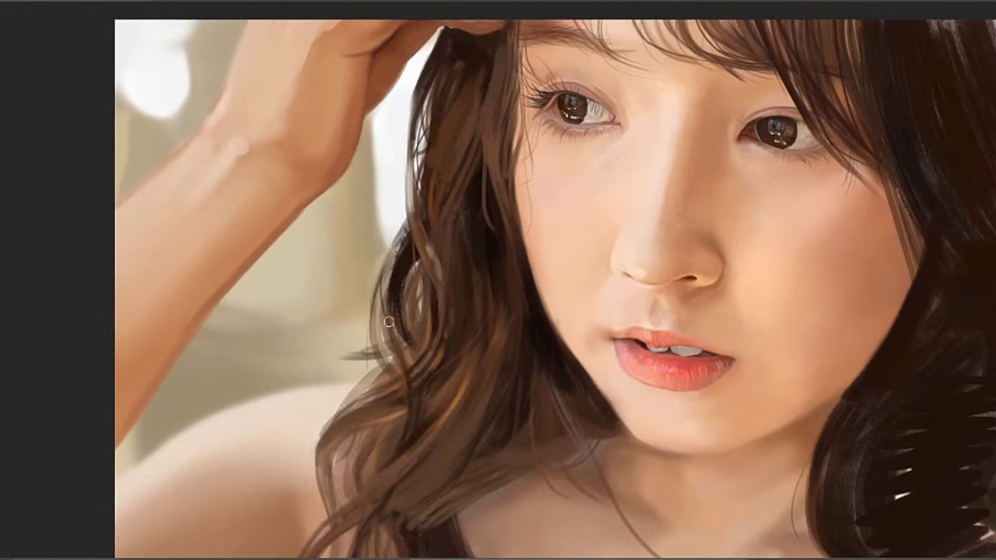
Blend sampled brown tones into the shoulder curl below the orange streak, smoothing its overlapping strands
{"action": "mouse_move", "coordinate": [412, 366]}
{"action": "left_mouse_down"}
{"action": "mouse_move", "coordinate": [459, 274]}
{"action": "mouse_move", "coordinate": [467, 305]}
{"action": "left_mouse_up"}
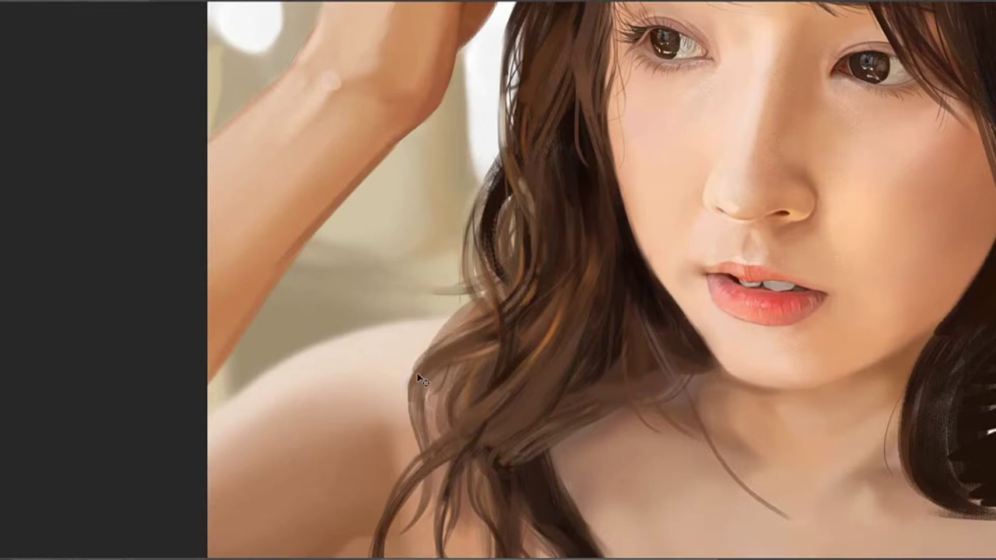
{"action": "left_click", "coordinate": [452, 322], "text": "alt"}
{"action": "left_click_drag", "start_coordinate": [459, 300], "coordinate": [434, 338]}
{"action": "left_click_drag", "start_coordinate": [510, 253], "coordinate": [440, 211]}
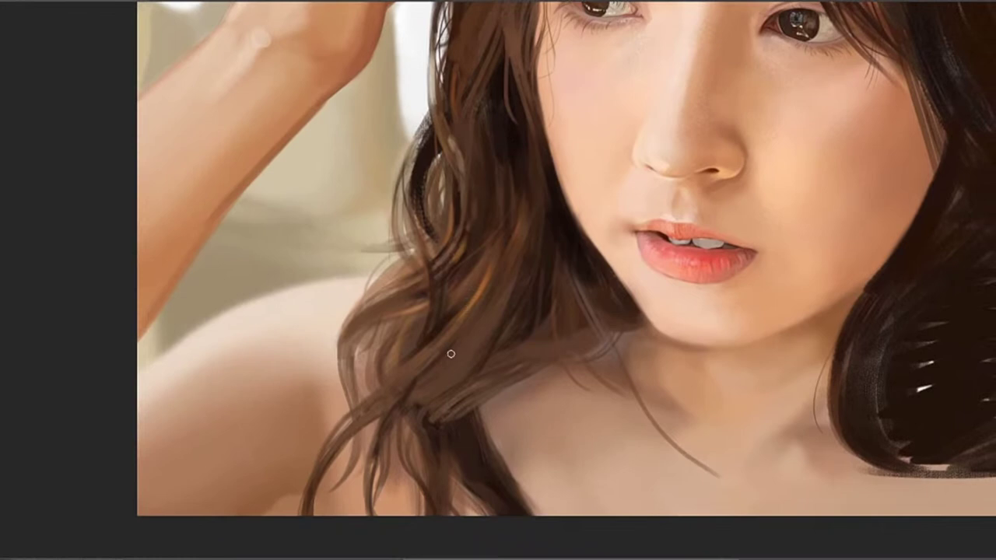
{"action": "left_click", "coordinate": [415, 370], "text": "alt"}
{"action": "left_click_drag", "start_coordinate": [443, 398], "coordinate": [494, 326]}
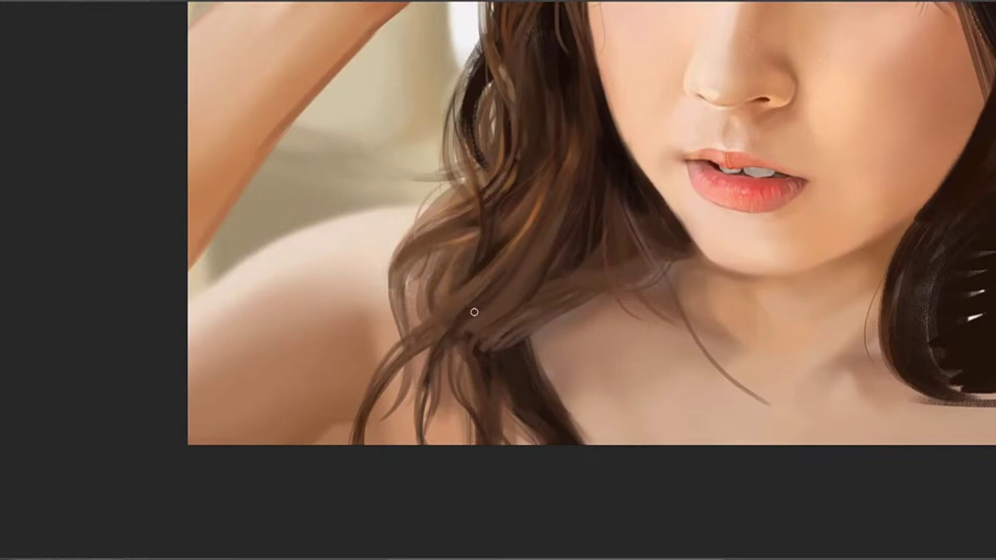
{"action": "left_click_drag", "start_coordinate": [491, 301], "coordinate": [479, 325]}
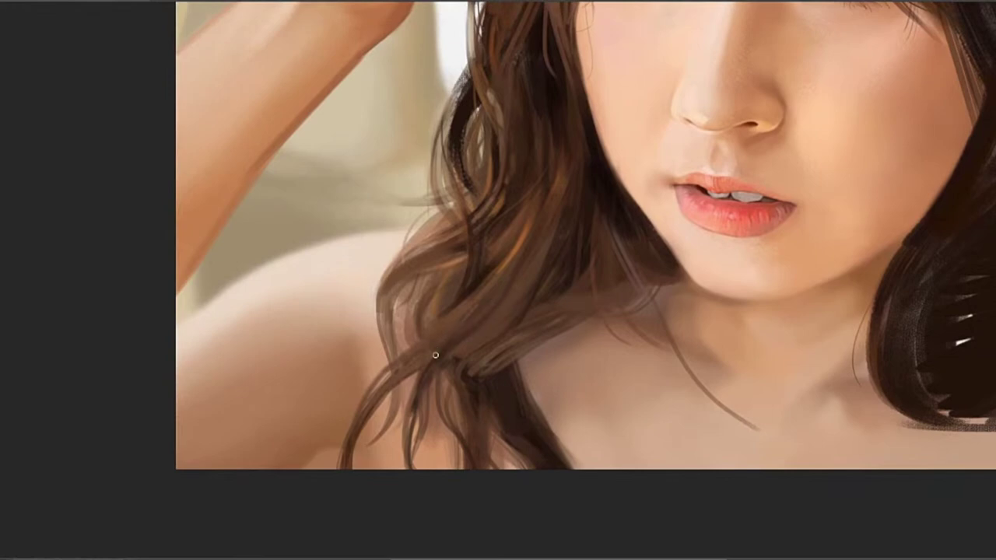
Soften the strand crossing and loose hair ends at the bottom of the shoulder curl, resampling the local brown
{"action": "mouse_move", "coordinate": [446, 384]}
{"action": "left_mouse_down"}
{"action": "mouse_move", "coordinate": [514, 271]}
{"action": "mouse_move", "coordinate": [491, 302]}
{"action": "left_mouse_up"}
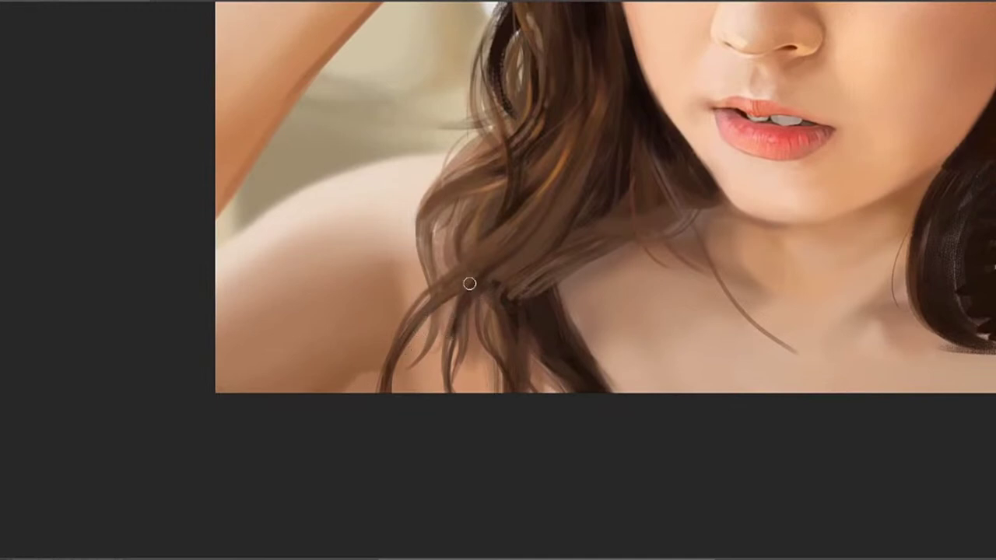
{"action": "mouse_move", "coordinate": [493, 278]}
{"action": "left_mouse_down"}
{"action": "mouse_move", "coordinate": [451, 311]}
{"action": "mouse_move", "coordinate": [433, 287]}
{"action": "left_mouse_up"}
{"action": "mouse_move", "coordinate": [465, 332]}
{"action": "left_mouse_down"}
{"action": "mouse_move", "coordinate": [440, 324]}
{"action": "mouse_move", "coordinate": [416, 384]}
{"action": "left_mouse_up"}
{"action": "left_click", "coordinate": [428, 399], "text": "alt"}
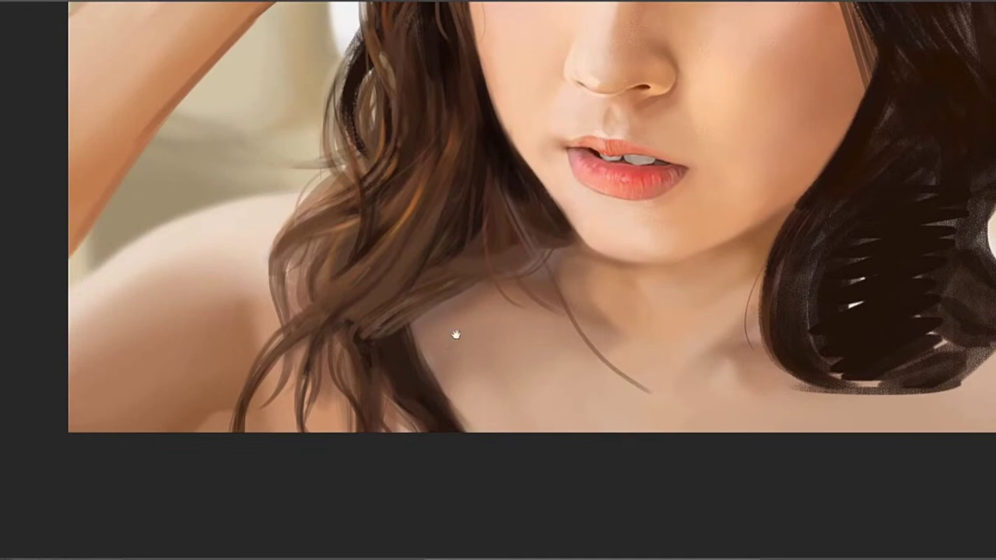
Examine the side hair, face and whole portrait at different magnifications to judge the balance of the hair strands
{"action": "mouse_move", "coordinate": [455, 334]}
{"action": "left_mouse_down"}
{"action": "mouse_move", "coordinate": [443, 392]}
{"action": "mouse_move", "coordinate": [487, 362]}
{"action": "left_mouse_up"}
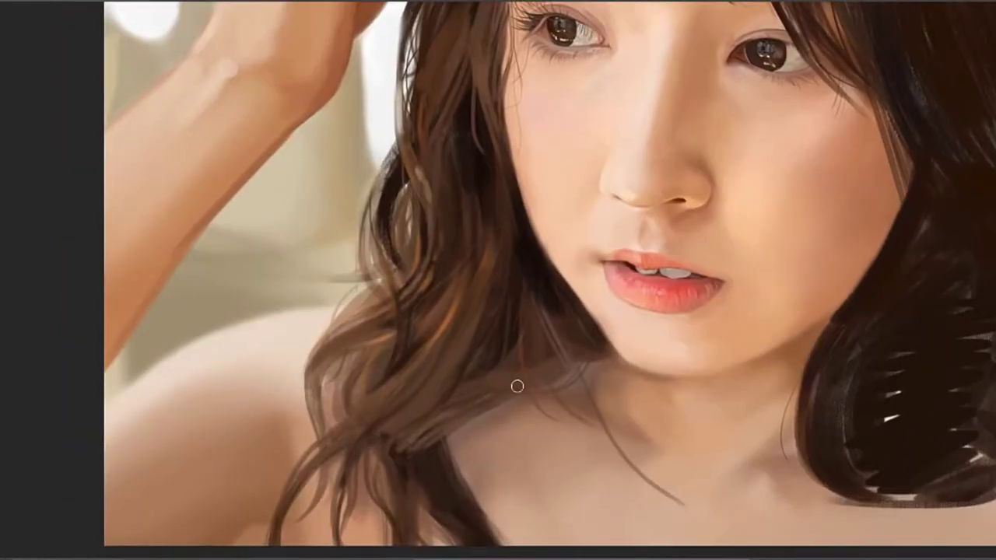
{"action": "left_click_drag", "start_coordinate": [587, 355], "coordinate": [506, 334]}
{"action": "left_click_drag", "start_coordinate": [516, 205], "coordinate": [527, 288]}
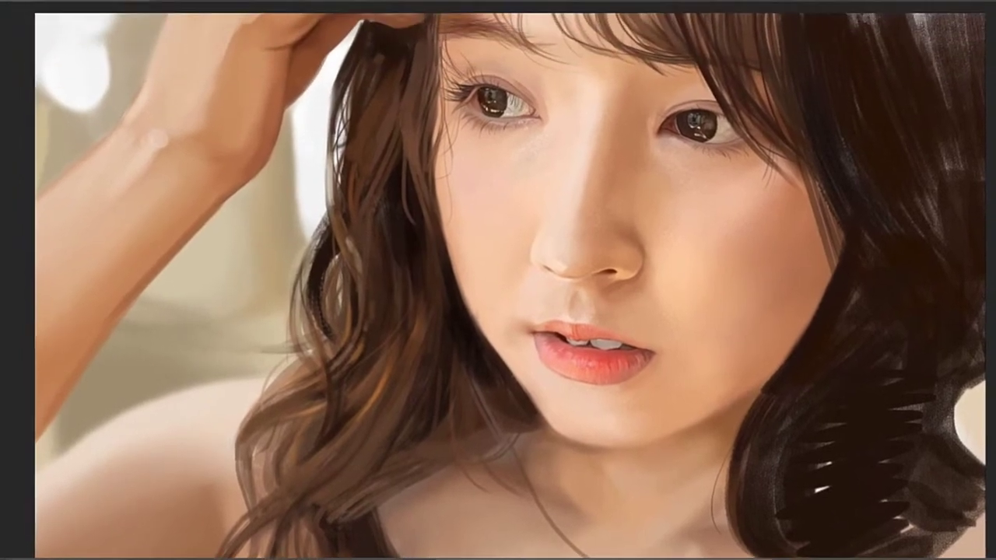
{"action": "left_click_drag", "start_coordinate": [524, 386], "coordinate": [542, 338]}
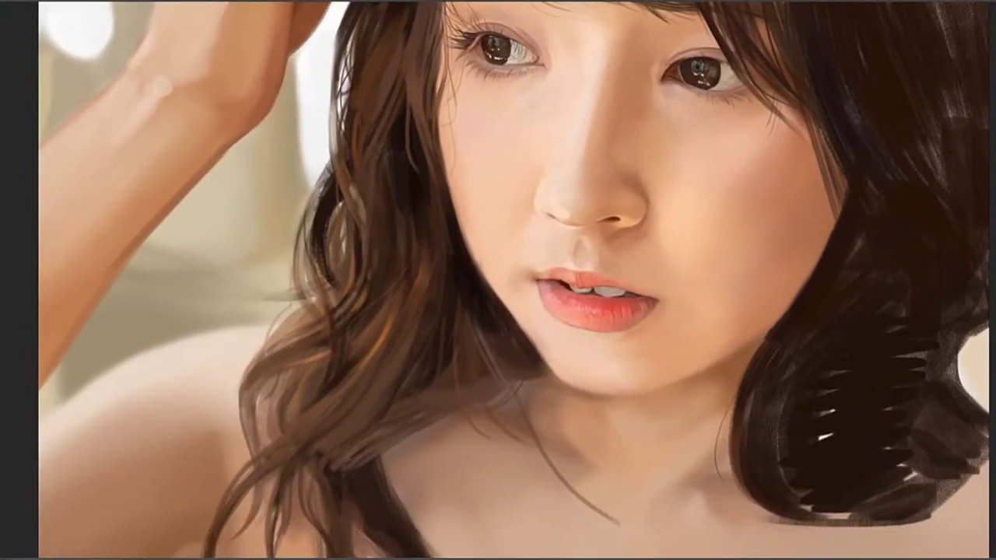
{"action": "left_click_drag", "start_coordinate": [526, 380], "coordinate": [472, 391]}
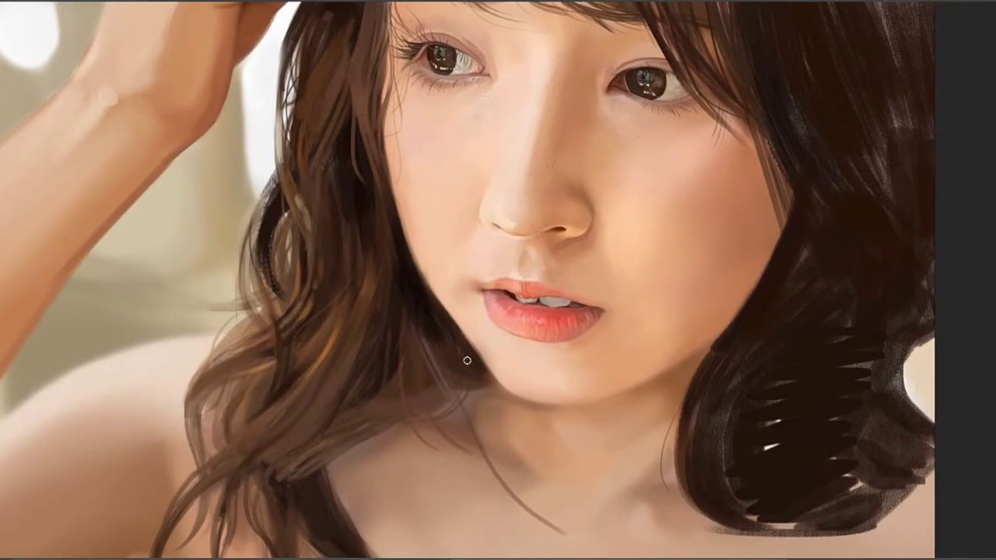
{"action": "mouse_move", "coordinate": [483, 409]}
{"action": "left_mouse_down"}
{"action": "mouse_move", "coordinate": [506, 357]}
{"action": "mouse_move", "coordinate": [478, 393]}
{"action": "mouse_move", "coordinate": [495, 504]}
{"action": "left_mouse_up"}
{"action": "mouse_move", "coordinate": [531, 247]}
{"action": "left_mouse_down"}
{"action": "mouse_move", "coordinate": [536, 283]}
{"action": "mouse_move", "coordinate": [507, 295]}
{"action": "left_mouse_up"}
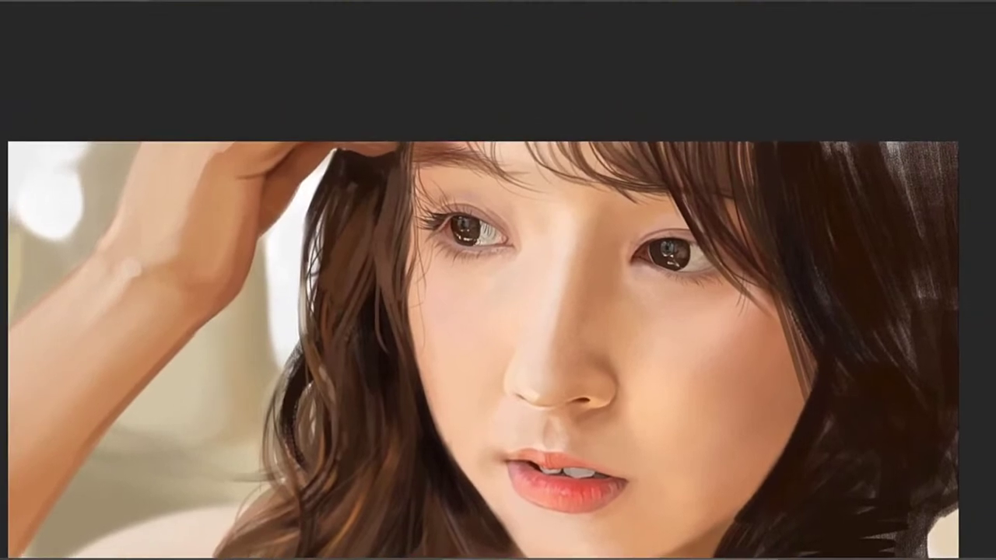
{"action": "left_click_drag", "start_coordinate": [662, 351], "coordinate": [567, 358]}
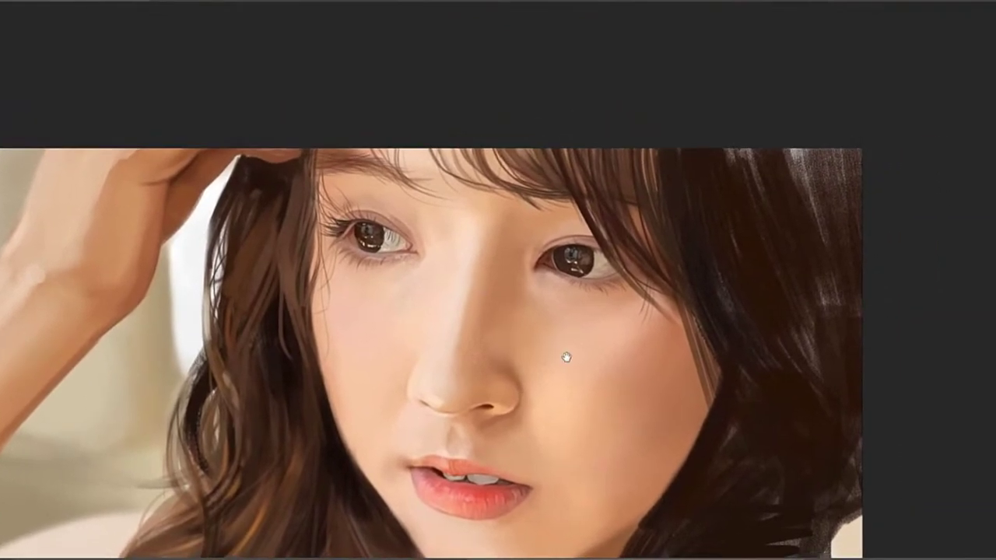
{"action": "mouse_move", "coordinate": [595, 397]}
{"action": "left_mouse_down"}
{"action": "mouse_move", "coordinate": [555, 247]}
{"action": "mouse_move", "coordinate": [584, 234]}
{"action": "left_mouse_up"}
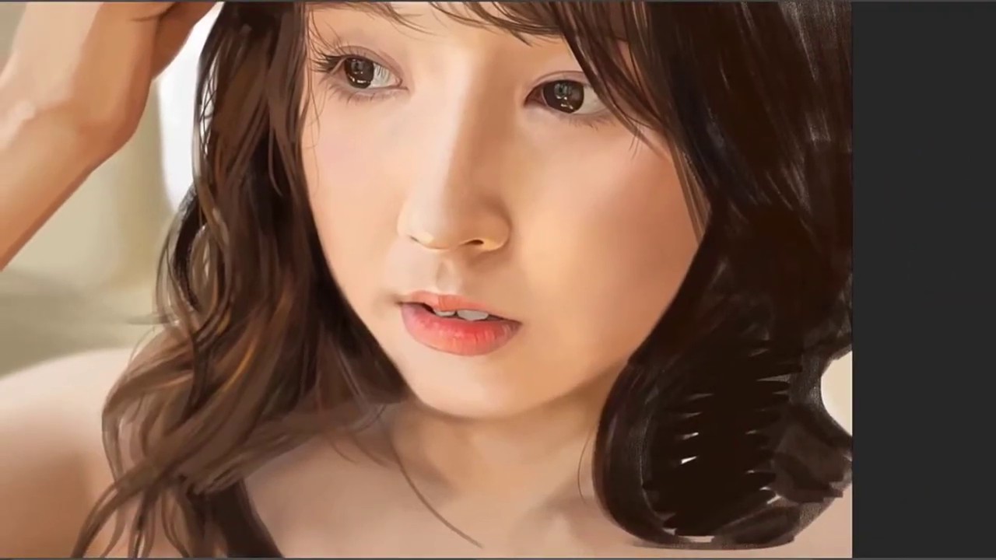
{"action": "mouse_move", "coordinate": [507, 317]}
{"action": "left_mouse_down"}
{"action": "mouse_move", "coordinate": [210, 319]}
{"action": "mouse_move", "coordinate": [420, 323]}
{"action": "mouse_move", "coordinate": [393, 330]}
{"action": "left_mouse_up"}
{"action": "left_click_drag", "start_coordinate": [370, 336], "coordinate": [462, 322]}
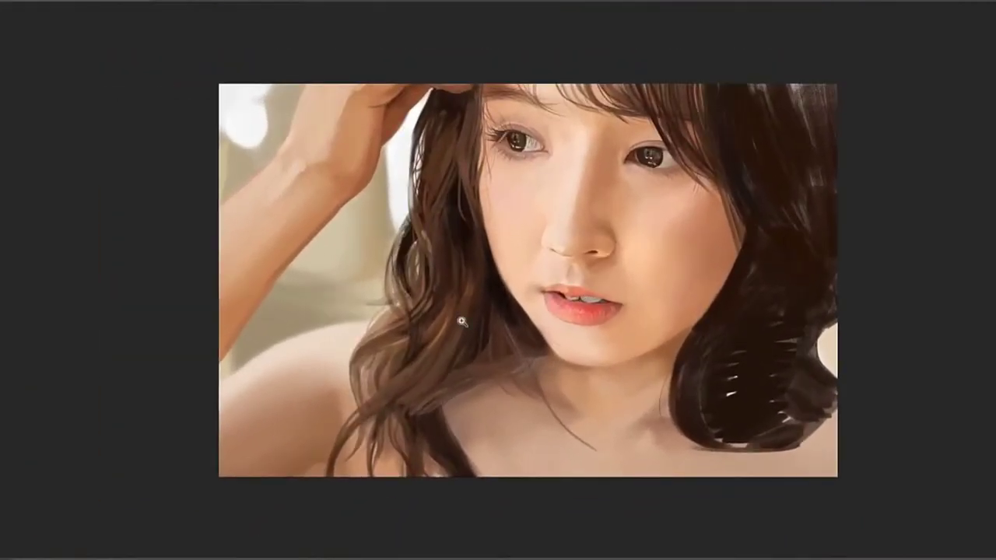
{"action": "scroll", "coordinate": [536, 278], "scroll_direction": "up", "scroll_amount": 2}
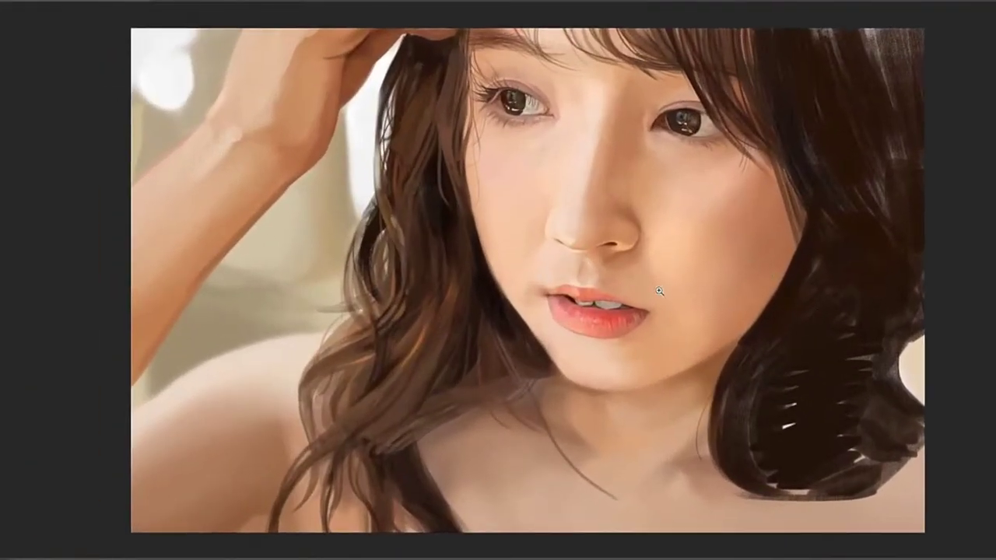
{"action": "left_click_drag", "start_coordinate": [538, 290], "coordinate": [585, 310]}
{"action": "left_click_drag", "start_coordinate": [566, 315], "coordinate": [871, 490]}
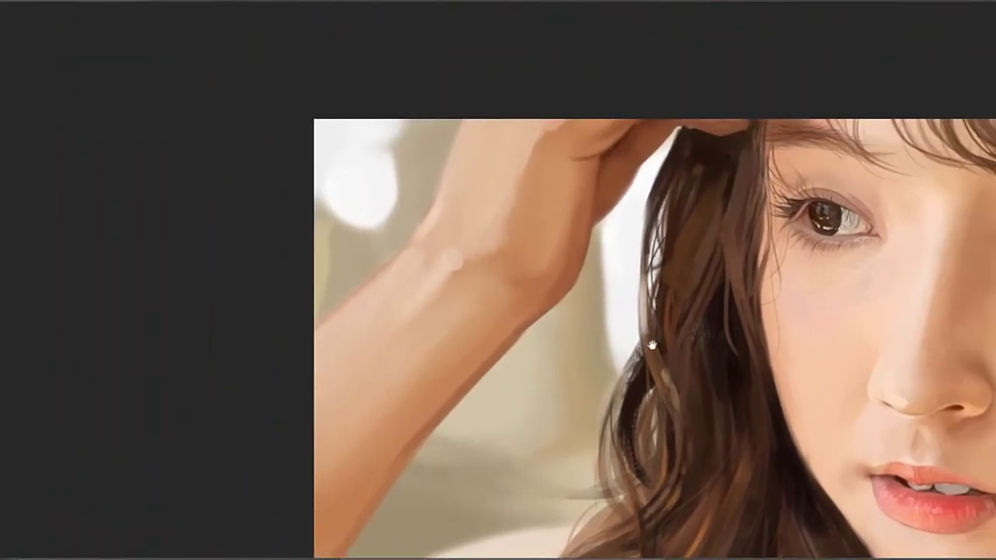
{"action": "left_click_drag", "start_coordinate": [667, 330], "coordinate": [628, 330]}
{"action": "left_click_drag", "start_coordinate": [904, 460], "coordinate": [655, 338]}
{"action": "mouse_move", "coordinate": [718, 241]}
{"action": "left_mouse_down"}
{"action": "mouse_move", "coordinate": [738, 235]}
{"action": "mouse_move", "coordinate": [672, 294]}
{"action": "left_mouse_up"}
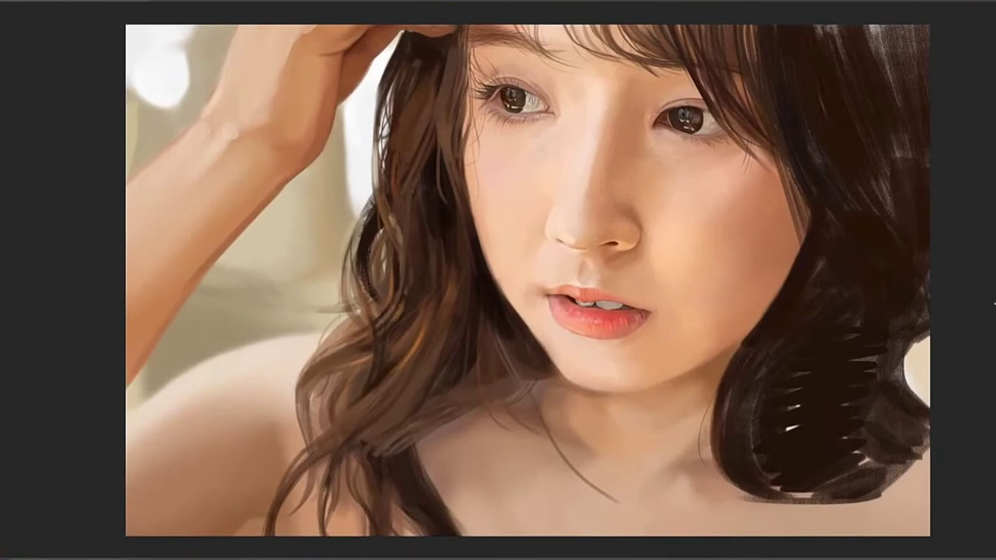
Blend the side hair beside the cheek with a sampled dark brown
{"action": "left_click", "coordinate": [448, 301], "text": "alt"}
{"action": "left_click_drag", "start_coordinate": [458, 263], "coordinate": [445, 314]}
{"action": "left_click_drag", "start_coordinate": [448, 244], "coordinate": [461, 303]}
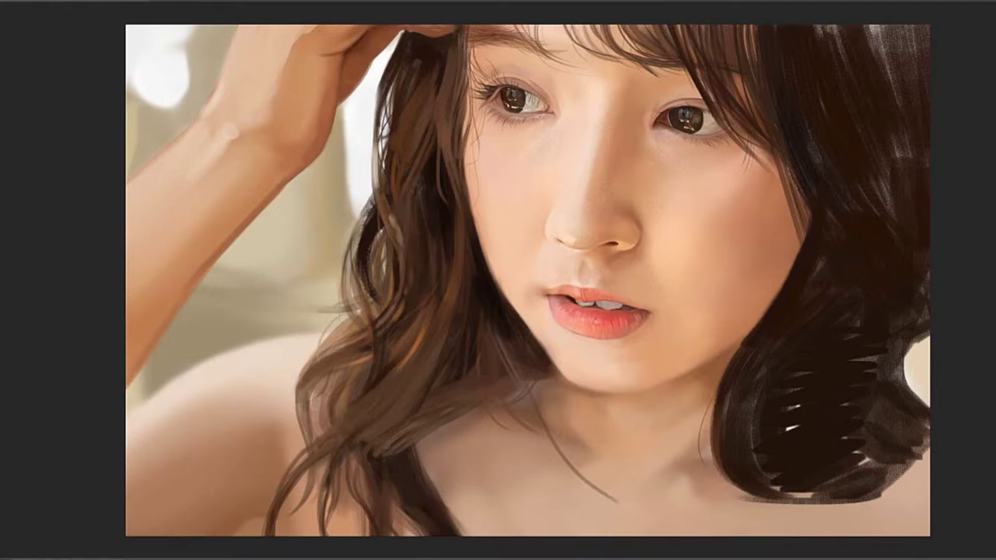
Enlarge the textured brush and try broad brown strokes over the upper hair beyond the eye with the bangs, undoing unwanted ones
{"action": "left_click_drag", "start_coordinate": [575, 328], "coordinate": [603, 330]}
{"action": "left_click_drag", "start_coordinate": [784, 387], "coordinate": [475, 333]}
{"action": "left_click_drag", "start_coordinate": [443, 278], "coordinate": [442, 309]}
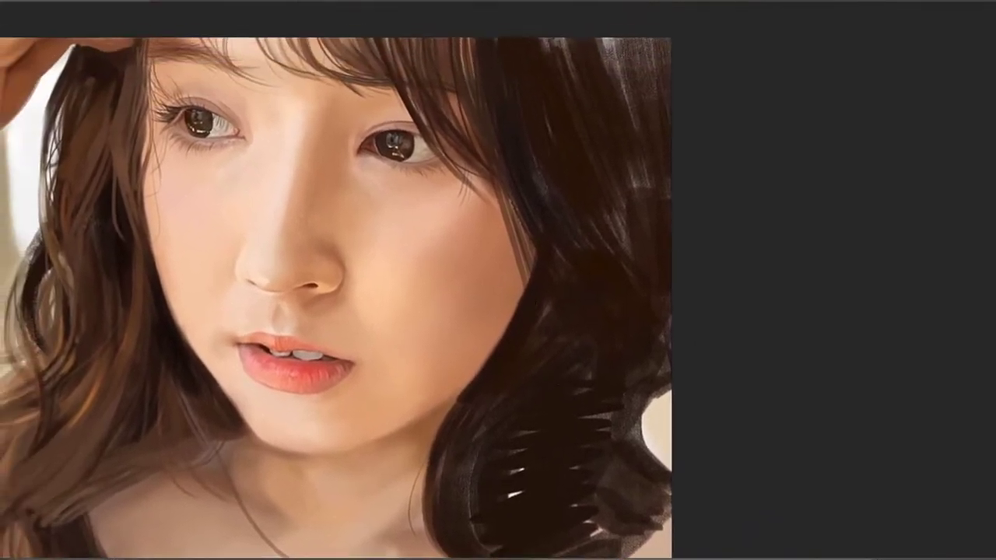
{"action": "left_click_drag", "start_coordinate": [291, 242], "coordinate": [304, 303]}
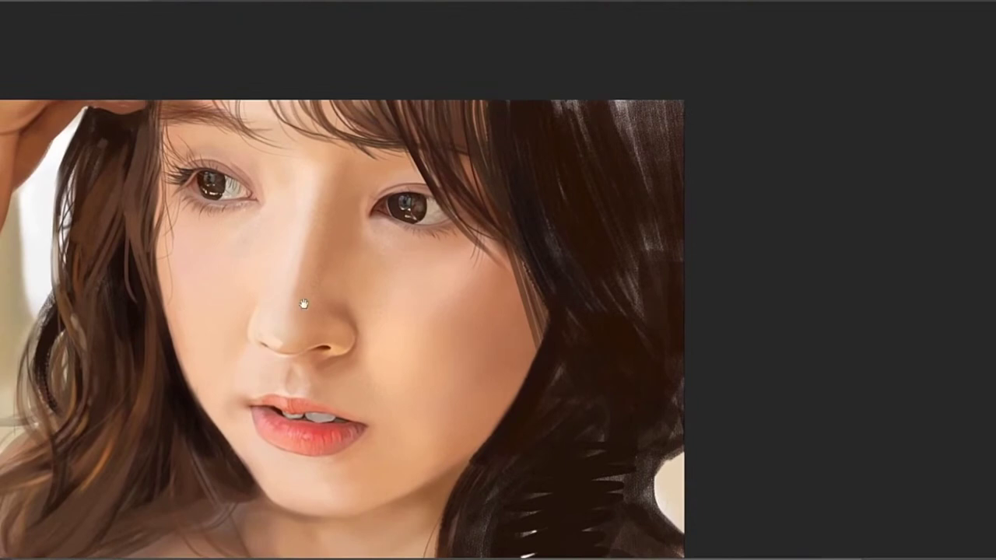
{"action": "left_click_drag", "start_coordinate": [553, 290], "coordinate": [504, 305]}
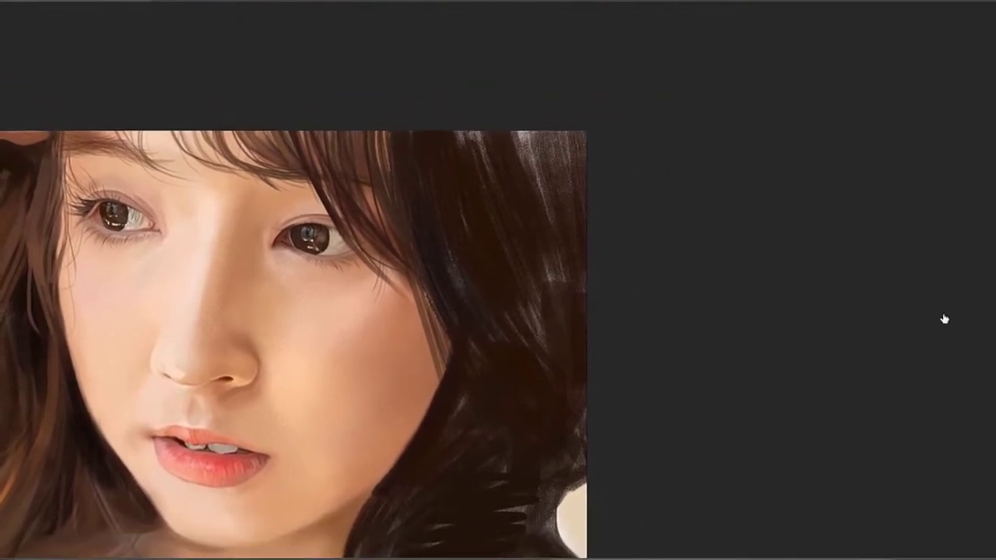
{"action": "left_click_drag", "start_coordinate": [605, 338], "coordinate": [687, 318]}
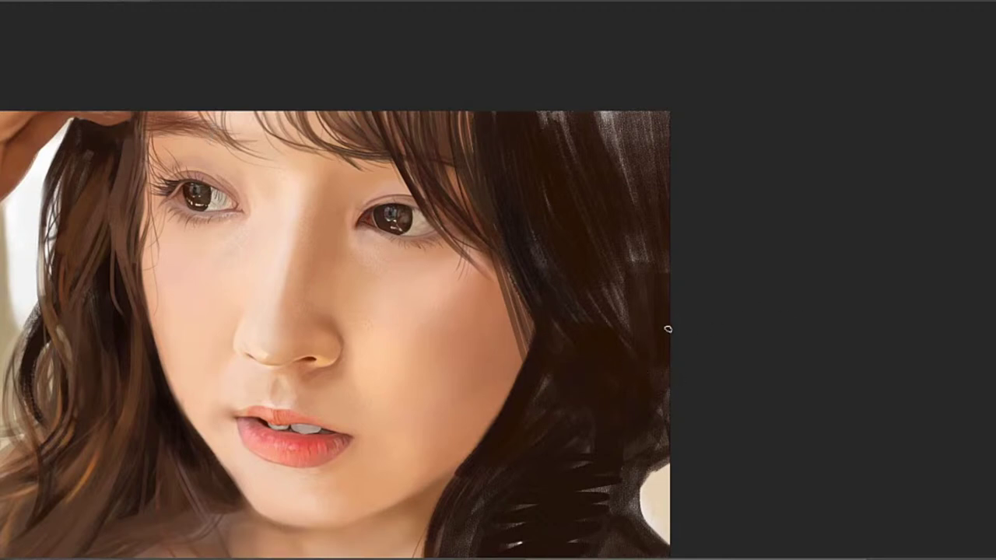
{"action": "key", "text": "bracketright"}
{"action": "key", "text": "bracketright"}
{"action": "key", "text": "bracketright"}
{"action": "key", "text": "bracketright"}
{"action": "key", "text": "bracketright"}
{"action": "key", "text": "bracketright"}
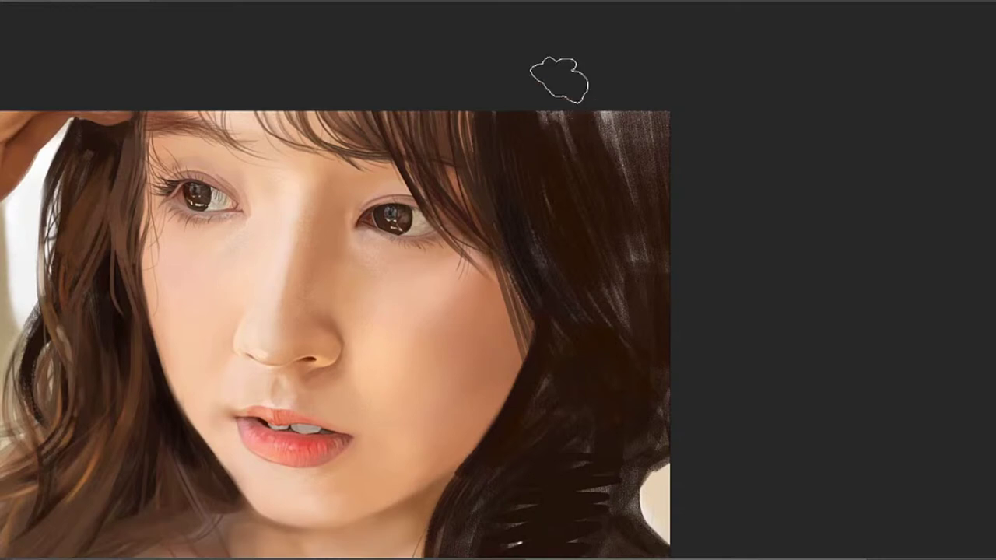
{"action": "left_click_drag", "start_coordinate": [606, 101], "coordinate": [605, 237]}
{"action": "key", "text": "ctrl+z"}
{"action": "left_click_drag", "start_coordinate": [561, 97], "coordinate": [565, 240]}
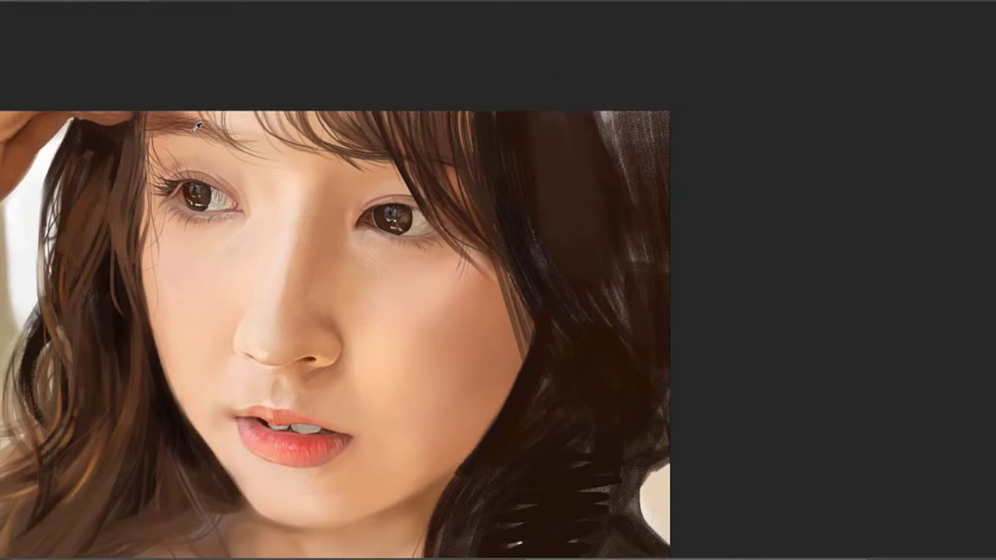
{"action": "left_click_drag", "start_coordinate": [516, 129], "coordinate": [603, 305]}
{"action": "key", "text": "ctrl+z"}
Cover the pale streaks in the upper hair mass at the canvas edge with broad near-black strokes, resampling the dark tone
{"action": "left_click_drag", "start_coordinate": [555, 112], "coordinate": [595, 278]}
{"action": "left_click_drag", "start_coordinate": [572, 89], "coordinate": [640, 245]}
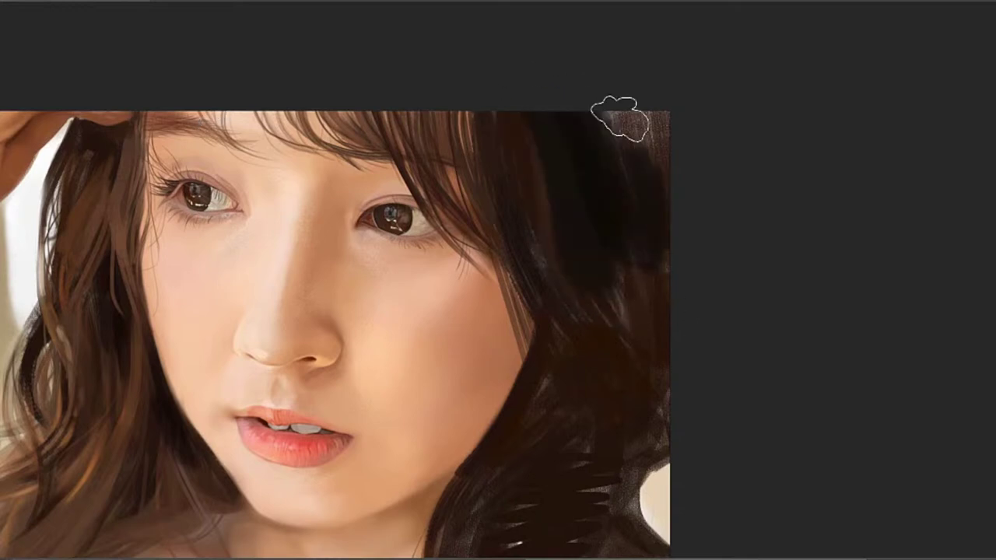
{"action": "left_click", "coordinate": [579, 216], "text": "alt"}
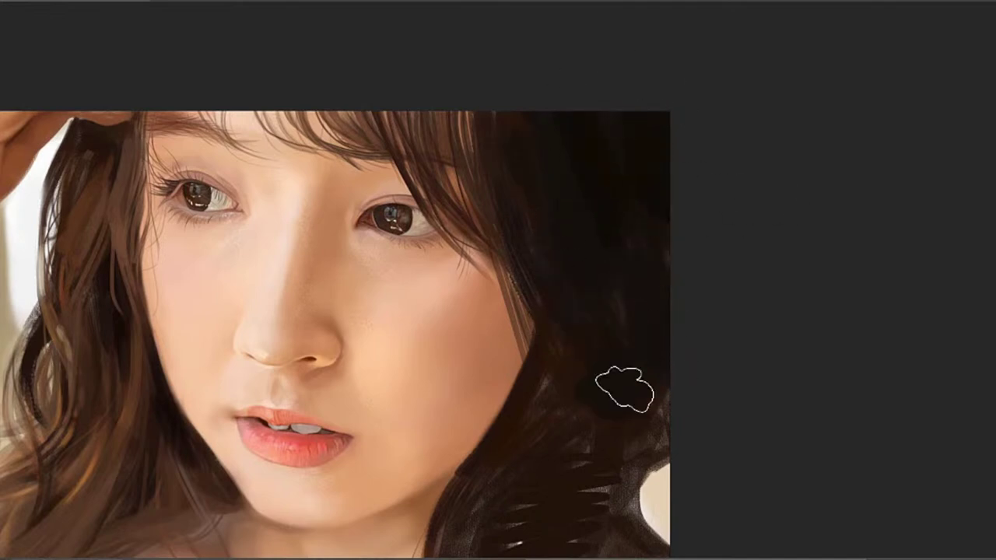
{"action": "left_click_drag", "start_coordinate": [625, 388], "coordinate": [651, 286]}
{"action": "left_click", "coordinate": [624, 270], "text": "alt"}
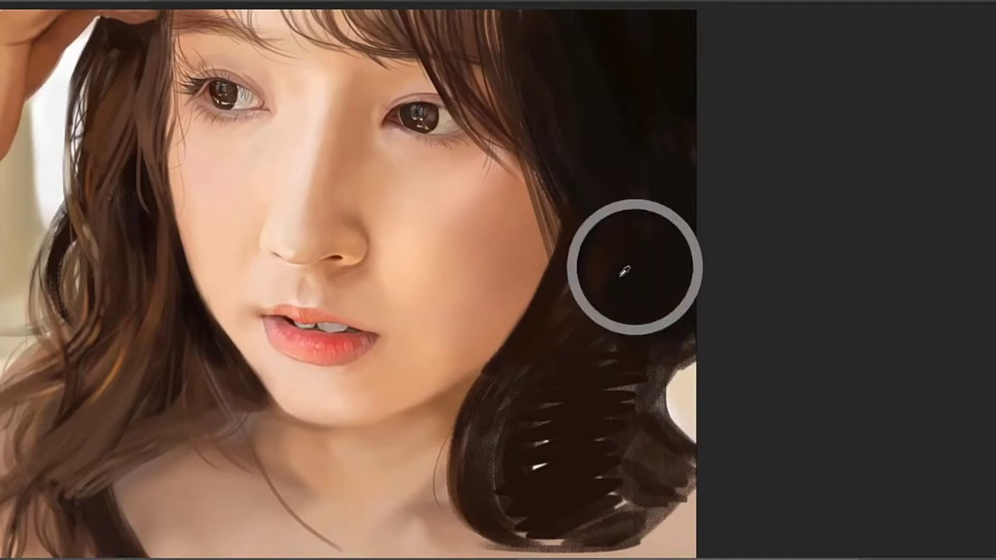
Fill the jagged gaps in the large lower curl beside the jaw with near-black paint and resample the upper hair tone
{"action": "mouse_move", "coordinate": [562, 462]}
{"action": "left_mouse_down"}
{"action": "mouse_move", "coordinate": [591, 454]}
{"action": "mouse_move", "coordinate": [616, 490]}
{"action": "mouse_move", "coordinate": [623, 378]}
{"action": "left_mouse_up"}
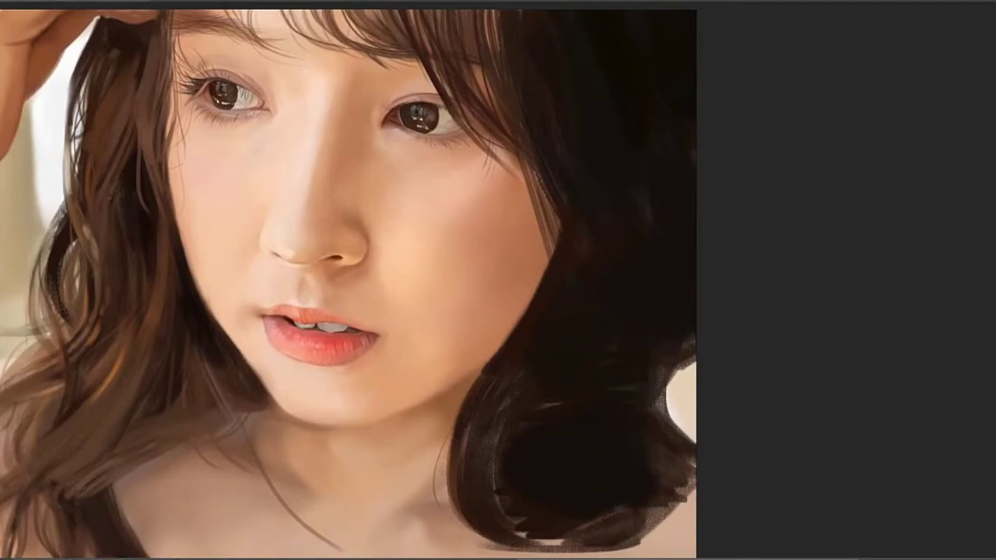
{"action": "mouse_move", "coordinate": [501, 389]}
{"action": "left_mouse_down"}
{"action": "mouse_move", "coordinate": [485, 464]}
{"action": "mouse_move", "coordinate": [567, 475]}
{"action": "mouse_move", "coordinate": [518, 518]}
{"action": "mouse_move", "coordinate": [667, 480]}
{"action": "left_mouse_up"}
{"action": "left_click_drag", "start_coordinate": [614, 347], "coordinate": [577, 412]}
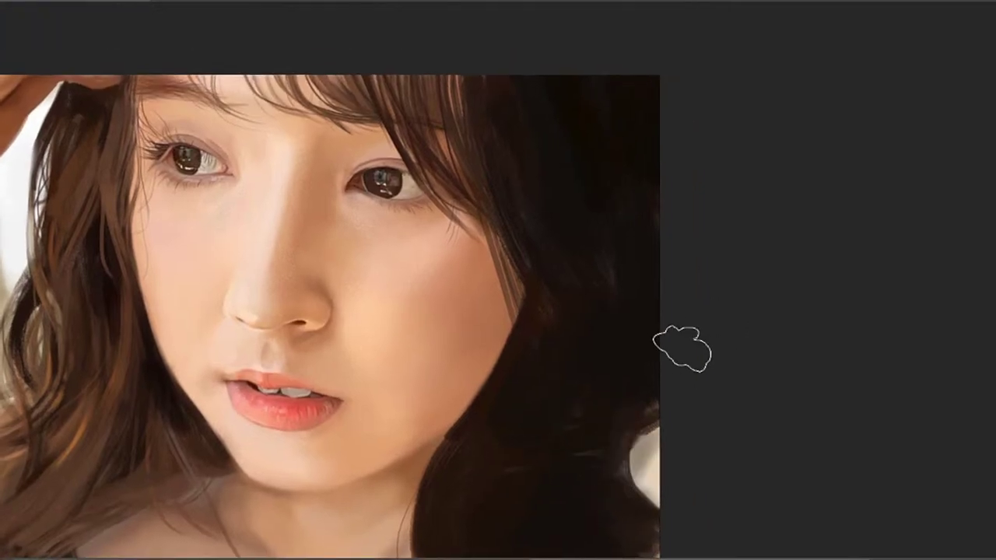
{"action": "left_click_drag", "start_coordinate": [600, 317], "coordinate": [630, 400]}
{"action": "left_click", "coordinate": [537, 211], "text": "alt"}
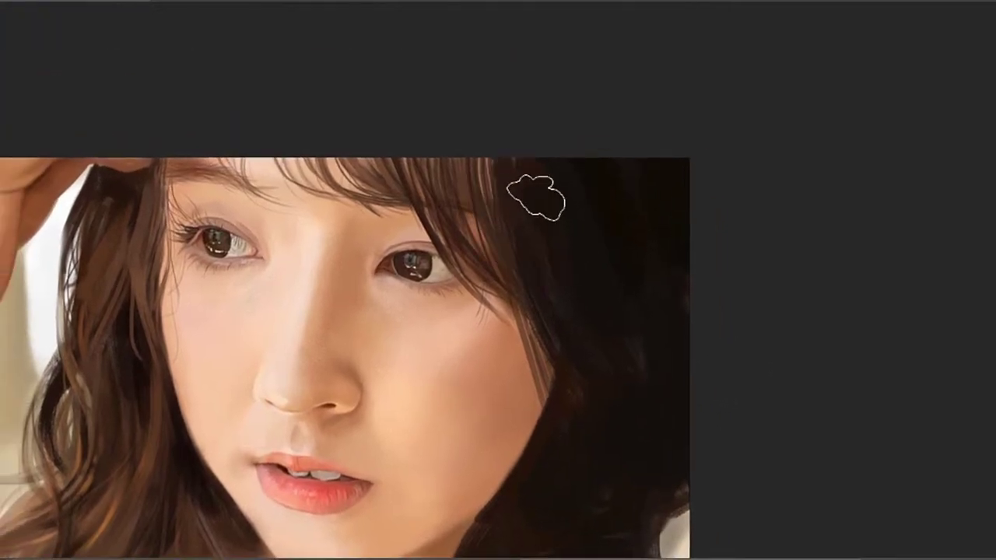
Shrink the textured brush and paint thin dark strands down the upper hair between the bangs and the cheek
{"action": "key", "text": "bracketleft"}
{"action": "key", "text": "bracketleft"}
{"action": "key", "text": "bracketleft"}
{"action": "key", "text": "bracketleft"}
{"action": "key", "text": "bracketleft"}
{"action": "left_click_drag", "start_coordinate": [495, 160], "coordinate": [517, 247]}
{"action": "left_click_drag", "start_coordinate": [491, 161], "coordinate": [510, 295]}
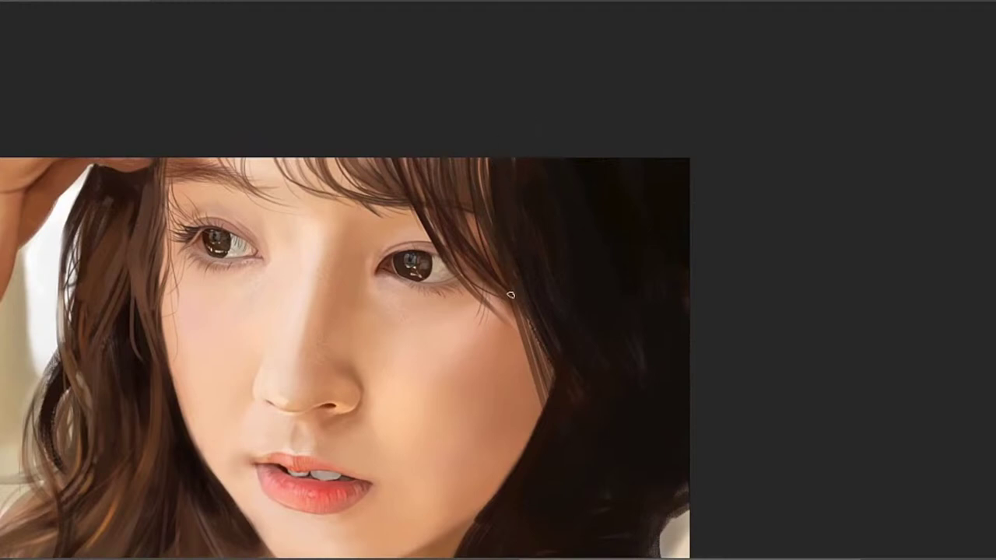
{"action": "left_click_drag", "start_coordinate": [493, 194], "coordinate": [539, 352]}
{"action": "left_click_drag", "start_coordinate": [511, 266], "coordinate": [524, 288]}
{"action": "left_click_drag", "start_coordinate": [498, 173], "coordinate": [540, 347]}
{"action": "left_click_drag", "start_coordinate": [491, 160], "coordinate": [522, 306]}
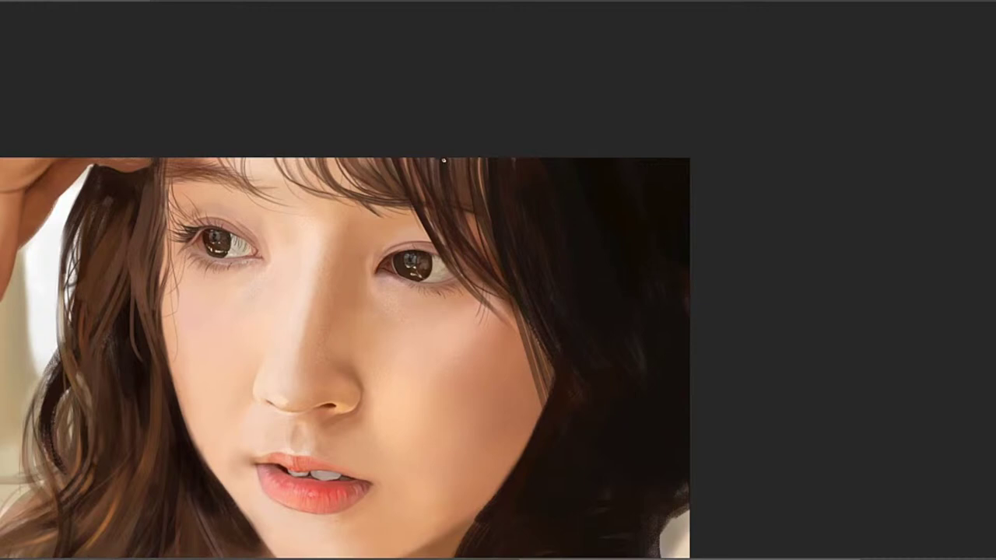
Add fine dark strands to the bangs above the eye and repaint the strand tips beside its outer corner
{"action": "left_click_drag", "start_coordinate": [437, 159], "coordinate": [455, 248]}
{"action": "left_click_drag", "start_coordinate": [447, 177], "coordinate": [455, 199]}
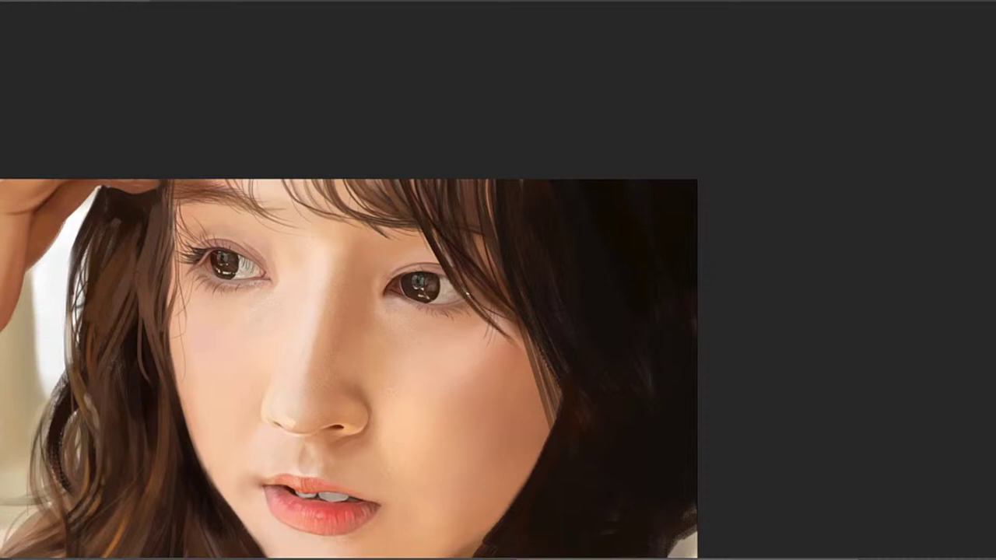
{"action": "left_click_drag", "start_coordinate": [458, 285], "coordinate": [492, 340]}
{"action": "key", "text": "ctrl+z"}
{"action": "left_click_drag", "start_coordinate": [463, 296], "coordinate": [499, 338]}
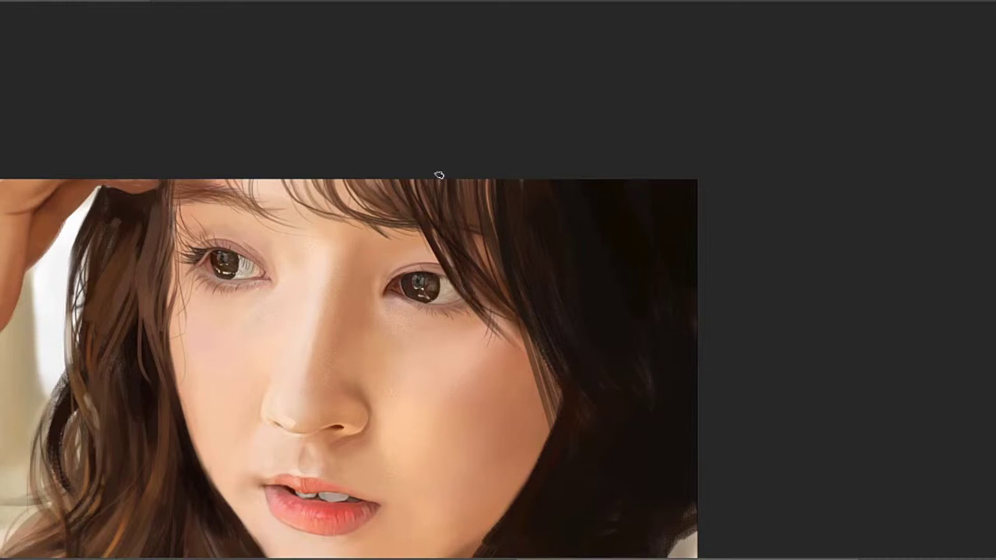
{"action": "left_click_drag", "start_coordinate": [467, 292], "coordinate": [446, 241]}
{"action": "left_click_drag", "start_coordinate": [506, 287], "coordinate": [624, 293]}
{"action": "left_click_drag", "start_coordinate": [611, 414], "coordinate": [534, 371]}
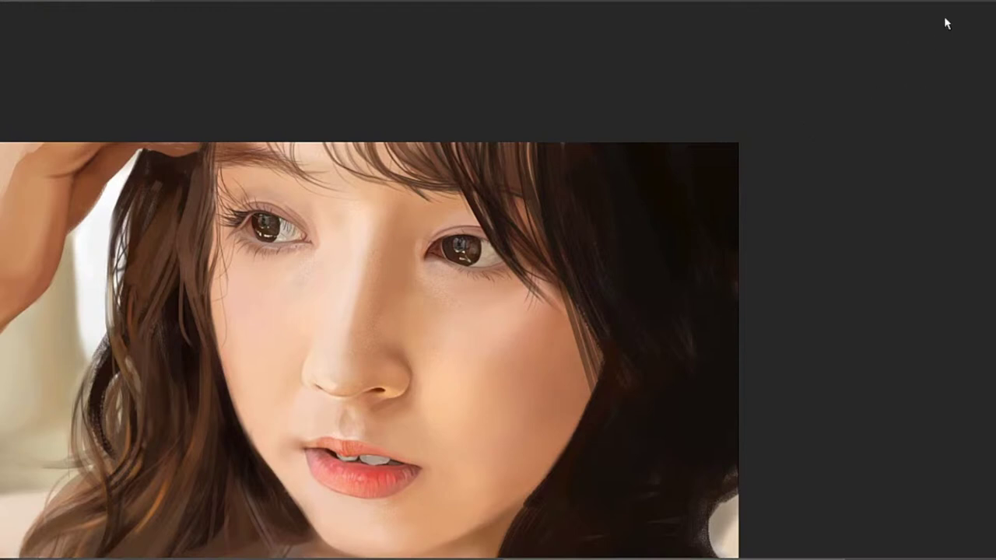
Paint one thin brown curved strand through the large lower curl beside the jaw, undoing and redrawing unwanted versions
{"action": "scroll", "coordinate": [609, 209], "scroll_direction": "down", "scroll_amount": 5}
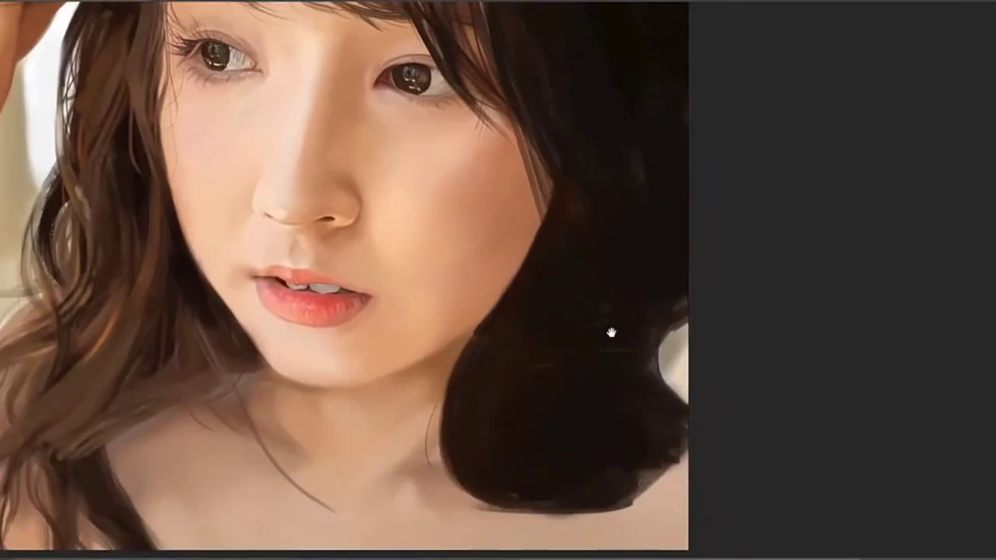
{"action": "left_click_drag", "start_coordinate": [611, 332], "coordinate": [593, 313]}
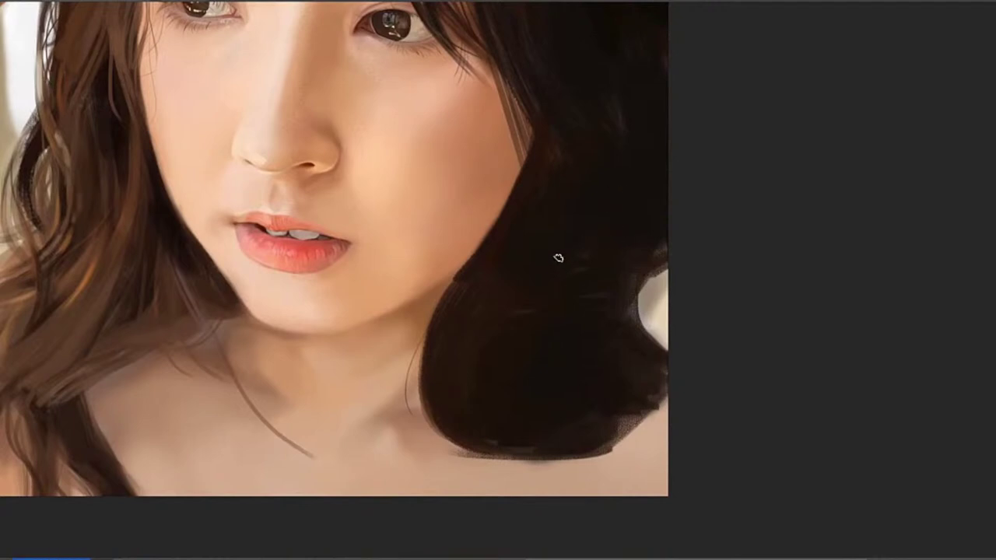
{"action": "mouse_move", "coordinate": [501, 339]}
{"action": "left_mouse_down"}
{"action": "mouse_move", "coordinate": [553, 311]}
{"action": "mouse_move", "coordinate": [533, 427]}
{"action": "left_mouse_up"}
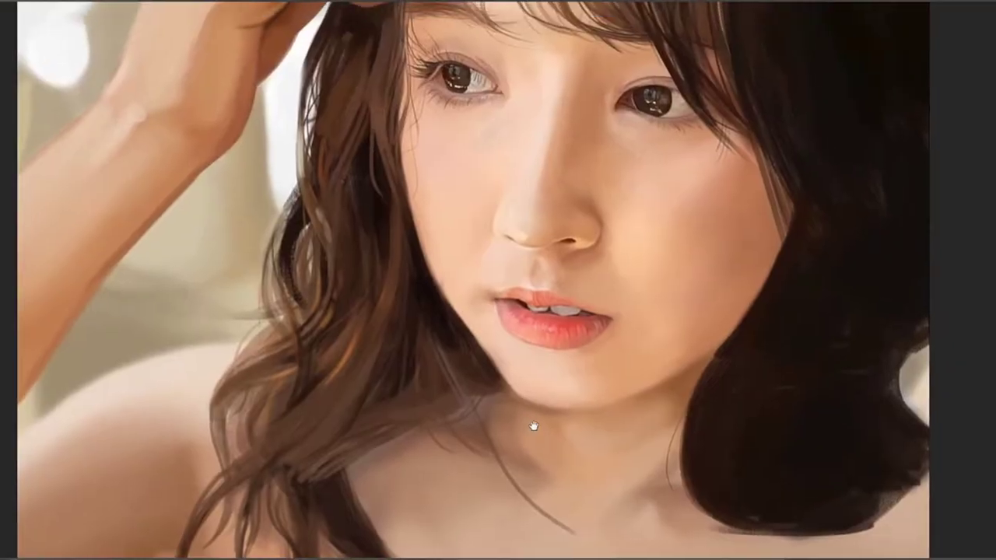
{"action": "left_click_drag", "start_coordinate": [676, 362], "coordinate": [431, 285]}
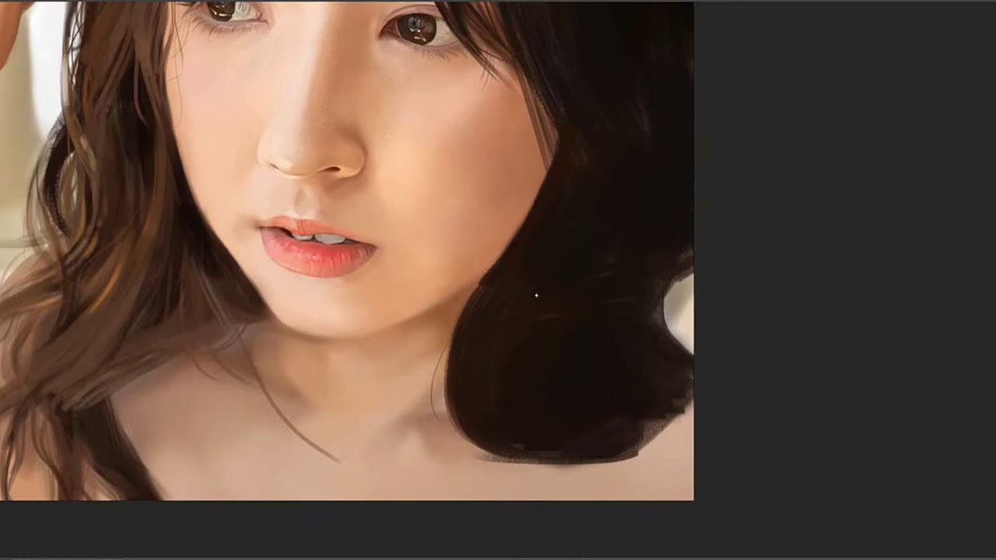
{"action": "left_click_drag", "start_coordinate": [549, 278], "coordinate": [502, 436]}
{"action": "key", "text": "ctrl+z"}
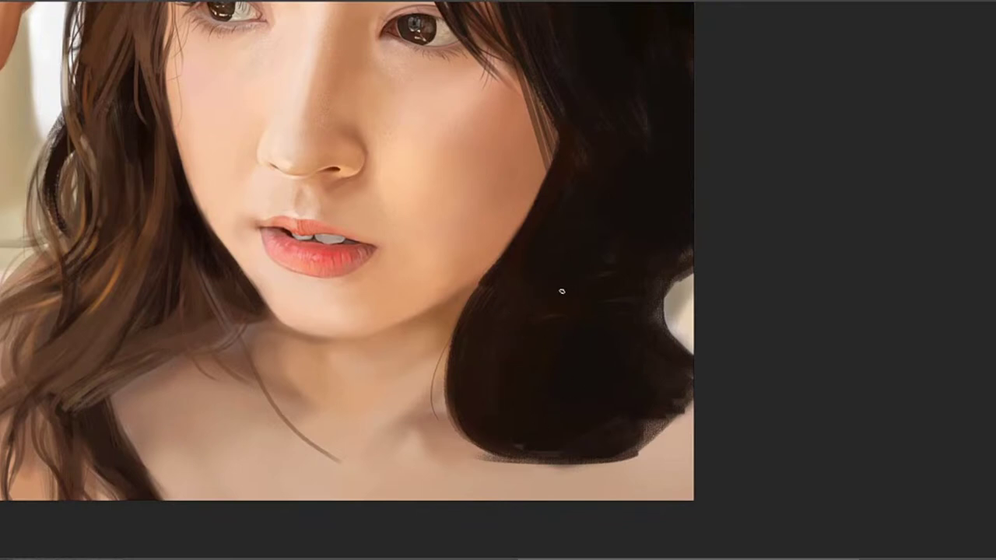
{"action": "left_click_drag", "start_coordinate": [597, 265], "coordinate": [505, 417]}
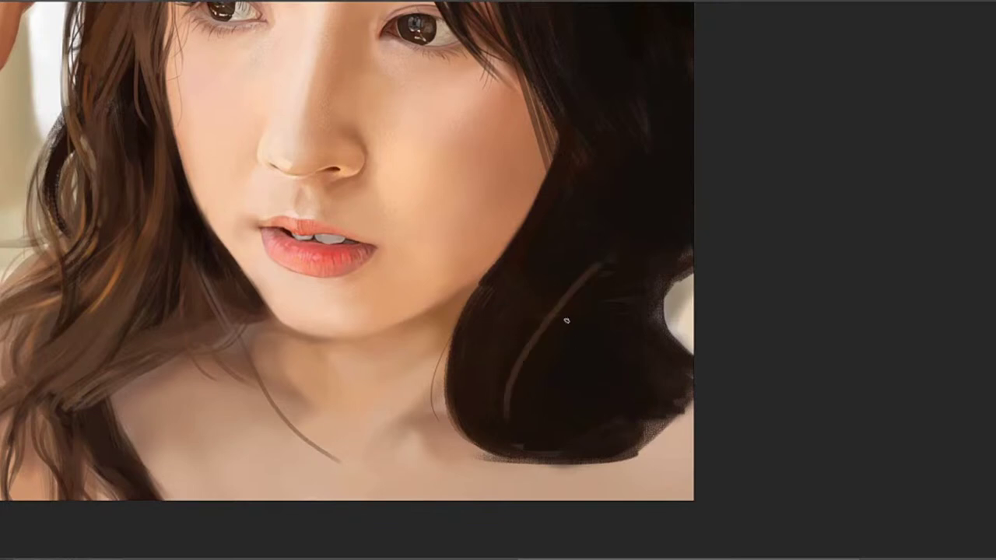
{"action": "key", "text": "ctrl+z"}
{"action": "left_click_drag", "start_coordinate": [595, 253], "coordinate": [505, 406]}
{"action": "key", "text": "ctrl+z"}
{"action": "left_click_drag", "start_coordinate": [595, 258], "coordinate": [503, 425]}
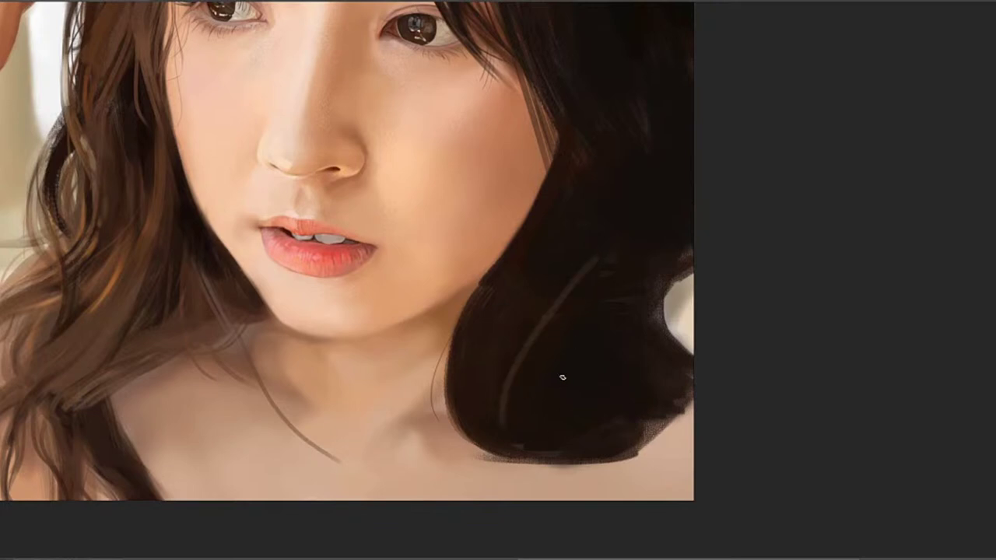
{"action": "key", "text": "ctrl+z"}
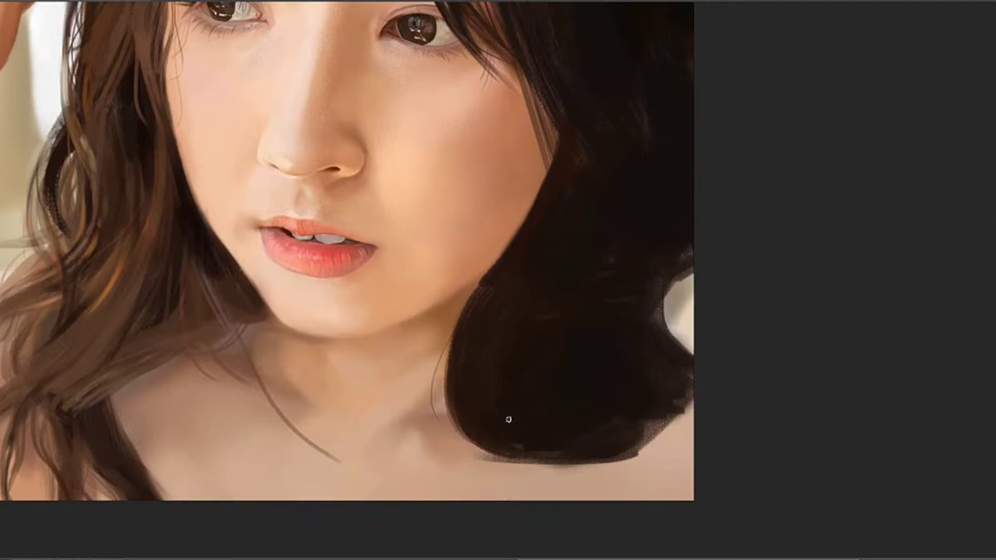
{"action": "left_click_drag", "start_coordinate": [510, 417], "coordinate": [595, 265]}
{"action": "key", "text": "ctrl+z"}
{"action": "left_click_drag", "start_coordinate": [515, 446], "coordinate": [563, 298]}
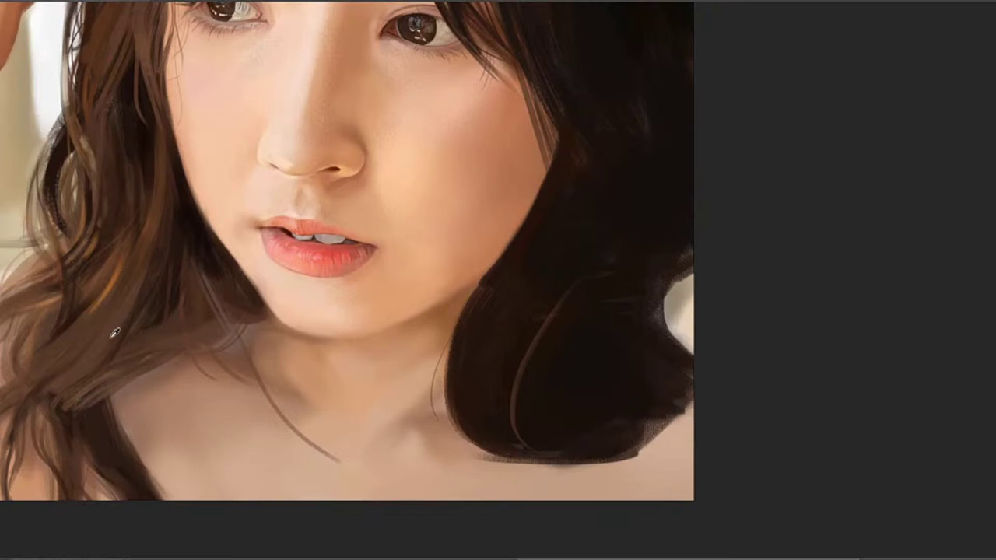
Try additional thin curved strands along the lower curl and near the canvas edge, undoing each attempt
{"action": "left_click_drag", "start_coordinate": [546, 287], "coordinate": [514, 398]}
{"action": "key", "text": "ctrl+z"}
{"action": "left_click_drag", "start_coordinate": [528, 320], "coordinate": [514, 441]}
{"action": "key", "text": "ctrl+z"}
{"action": "left_click_drag", "start_coordinate": [524, 324], "coordinate": [550, 475]}
{"action": "key", "text": "ctrl+z"}
{"action": "left_click_drag", "start_coordinate": [574, 267], "coordinate": [512, 366]}
{"action": "key", "text": "ctrl+z"}
{"action": "mouse_move", "coordinate": [644, 187]}
{"action": "left_mouse_down"}
{"action": "mouse_move", "coordinate": [686, 242]}
{"action": "mouse_move", "coordinate": [670, 261]}
{"action": "left_mouse_up"}
{"action": "key", "text": "ctrl+z"}
{"action": "key", "text": "ctrl+z"}
{"action": "left_click", "coordinate": [907, 325]}
{"action": "left_click_drag", "start_coordinate": [563, 278], "coordinate": [507, 405]}
{"action": "key", "text": "ctrl+z"}
{"action": "left_click_drag", "start_coordinate": [538, 299], "coordinate": [507, 437]}
{"action": "key", "text": "ctrl+z"}
Sweep brown strands from the cheek toward the canvas edge and darken the pale strand bordering the cheek
{"action": "left_click_drag", "start_coordinate": [584, 126], "coordinate": [616, 179]}
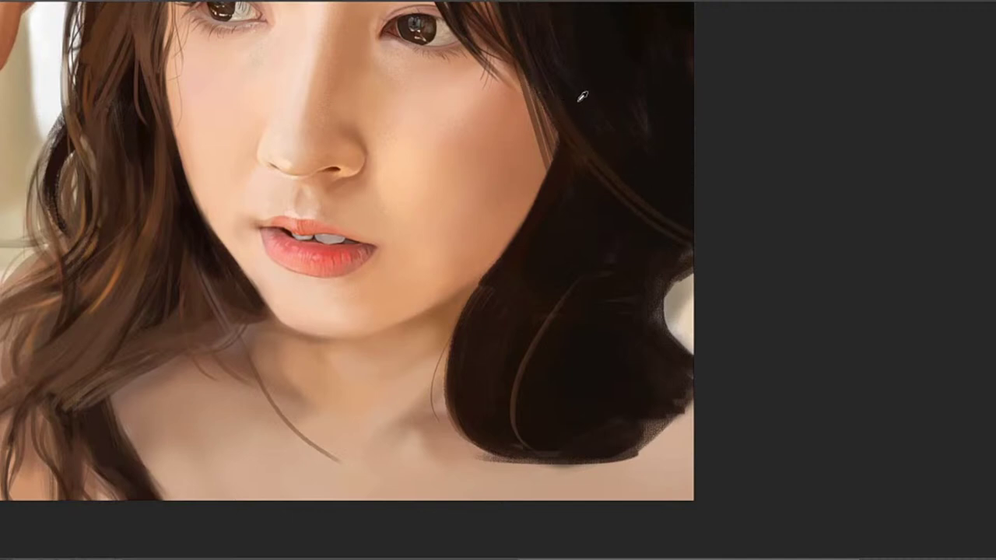
{"action": "left_click_drag", "start_coordinate": [528, 83], "coordinate": [551, 176]}
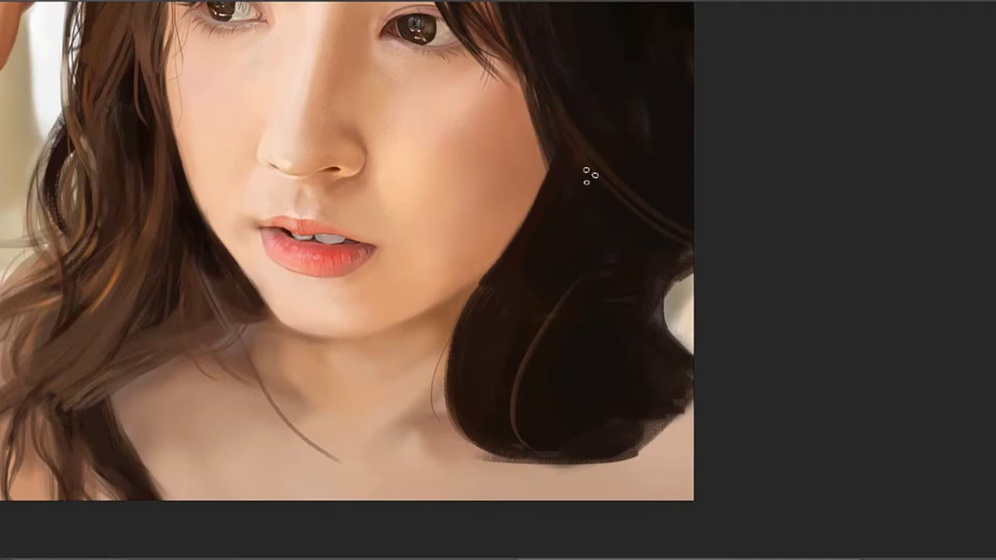
{"action": "left_click_drag", "start_coordinate": [537, 127], "coordinate": [581, 241]}
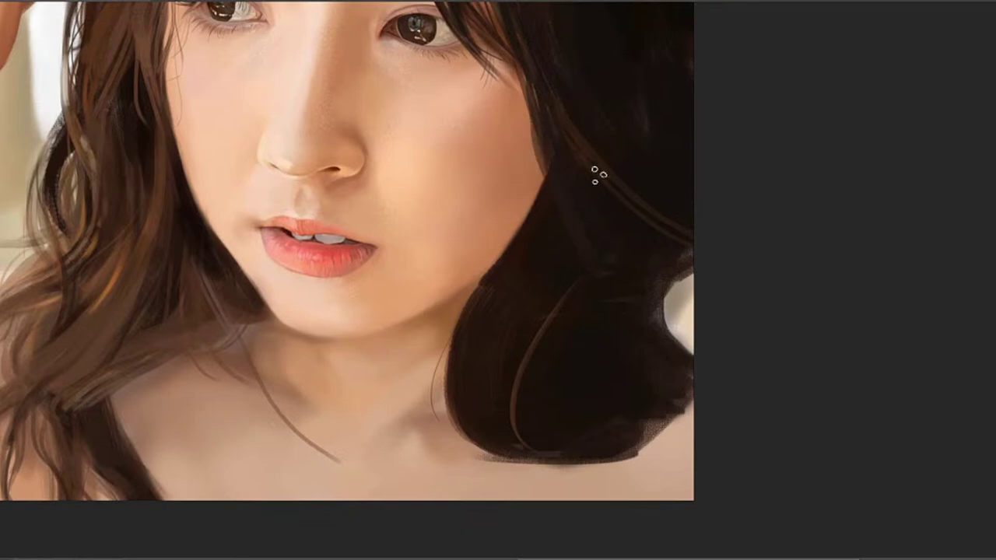
{"action": "key", "text": "ctrl+z"}
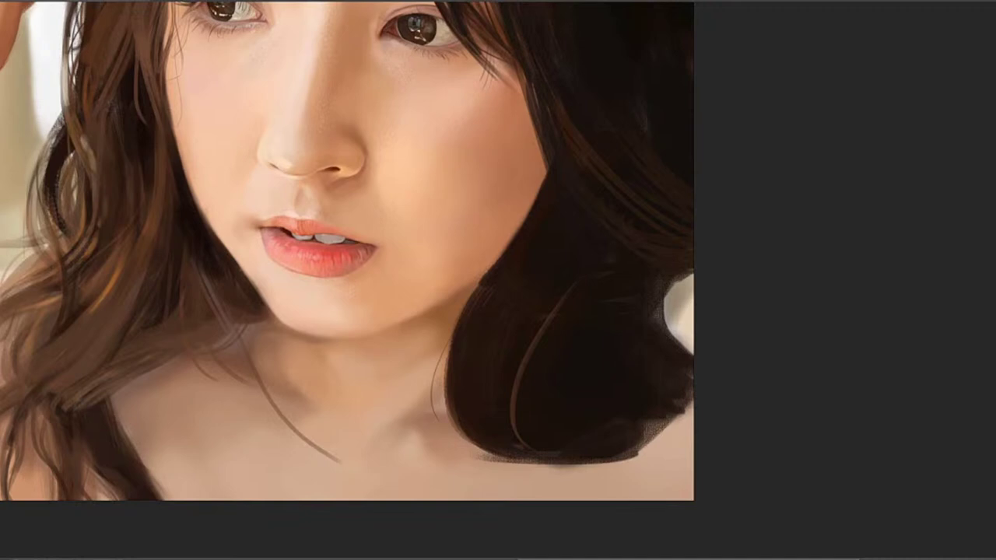
Paint wider brown strands through the middle of the lower curl and up toward the hair beside the cheek
{"action": "left_click_drag", "start_coordinate": [570, 285], "coordinate": [558, 288]}
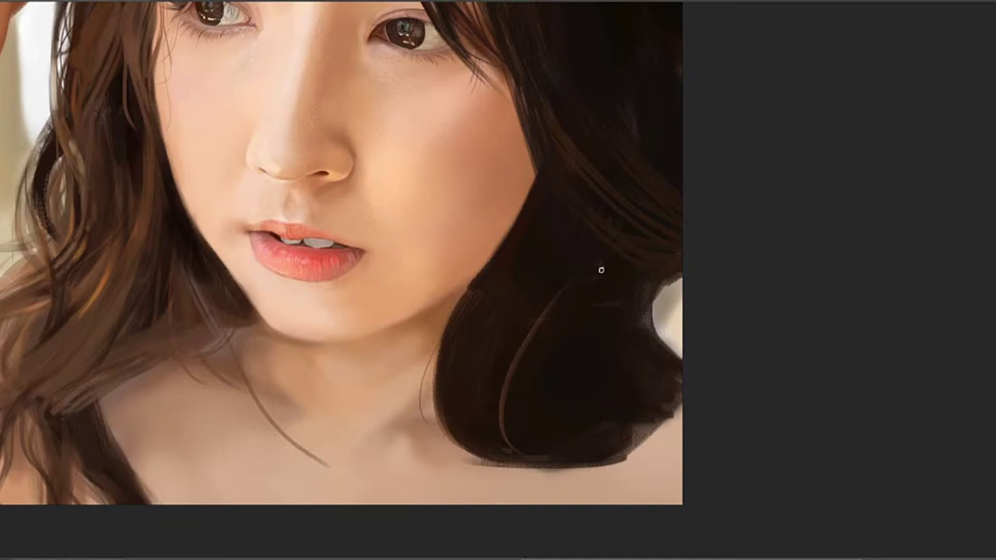
{"action": "left_click_drag", "start_coordinate": [596, 273], "coordinate": [567, 331]}
{"action": "key", "text": "ctrl+z"}
{"action": "left_click_drag", "start_coordinate": [604, 253], "coordinate": [562, 343]}
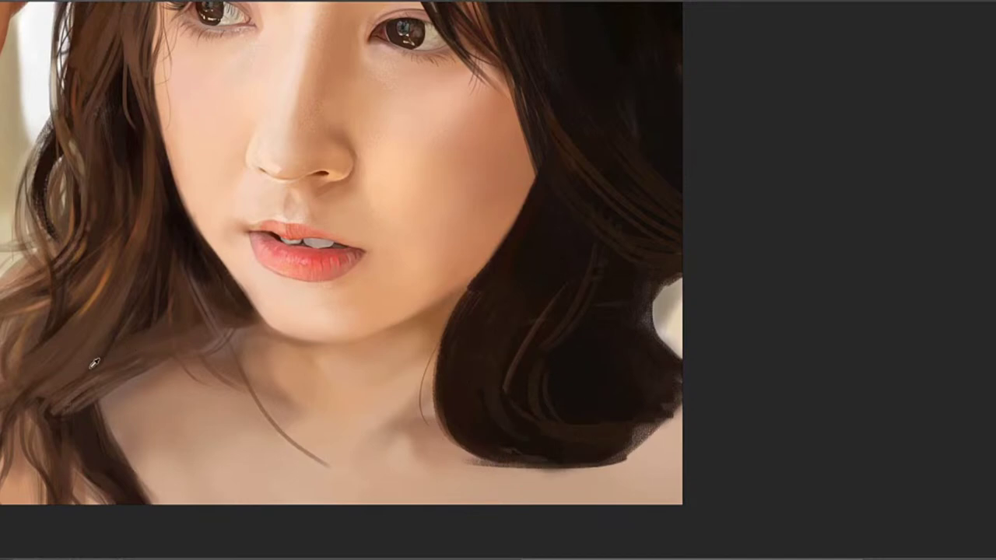
{"action": "left_click_drag", "start_coordinate": [501, 330], "coordinate": [493, 398]}
{"action": "left_click_drag", "start_coordinate": [534, 304], "coordinate": [554, 264]}
{"action": "left_click_drag", "start_coordinate": [559, 210], "coordinate": [548, 273]}
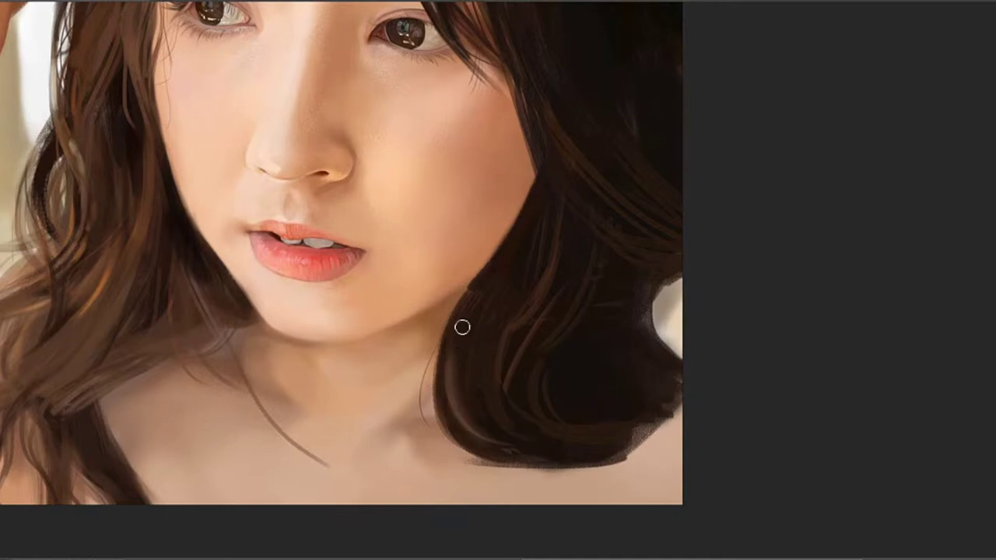
Soften the lower curl's outer edge by the neck and blend its inner brown strands with a round brush
{"action": "left_click_drag", "start_coordinate": [462, 326], "coordinate": [492, 442]}
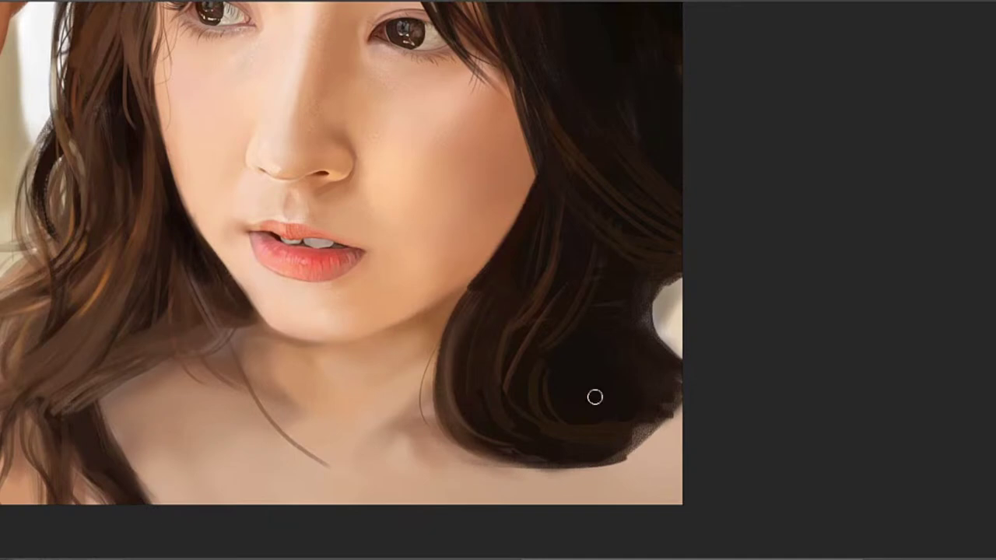
{"action": "left_click_drag", "start_coordinate": [545, 365], "coordinate": [552, 408]}
{"action": "left_click_drag", "start_coordinate": [592, 268], "coordinate": [567, 322]}
Reduce the brush size and paint a fine pale strand running down the middle of the lower curl, redrawing unwanted versions
{"action": "key", "text": "bracketleft"}
{"action": "key", "text": "bracketleft"}
{"action": "key", "text": "bracketleft"}
{"action": "key", "text": "bracketleft"}
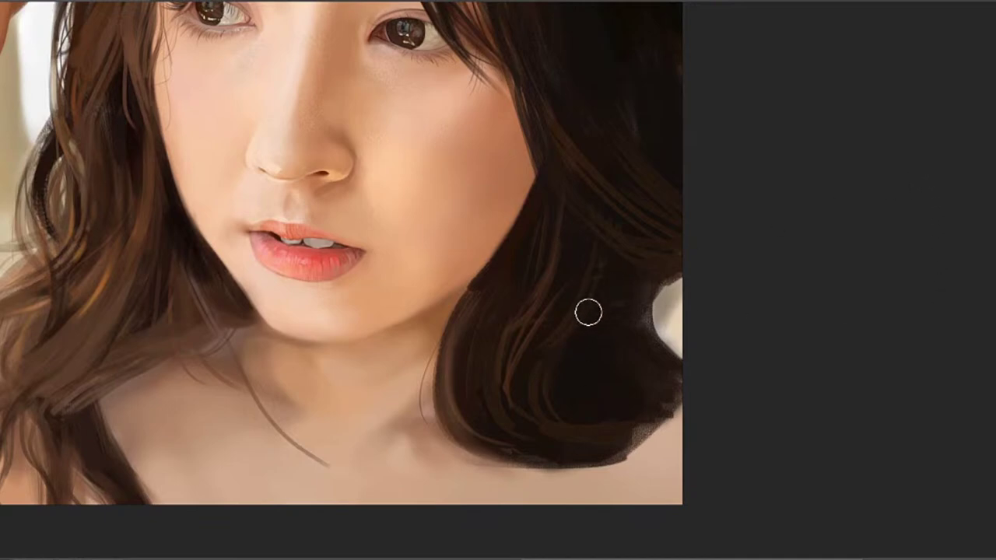
{"action": "key", "text": "bracketleft"}
{"action": "key", "text": "bracketleft"}
{"action": "key", "text": "bracketleft"}
{"action": "key", "text": "bracketleft"}
{"action": "left_click_drag", "start_coordinate": [561, 216], "coordinate": [553, 382]}
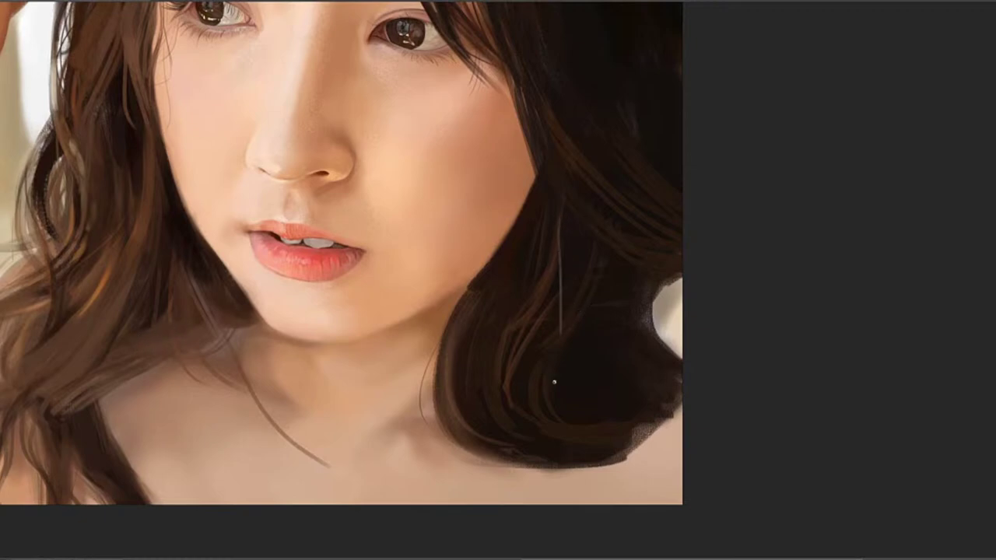
{"action": "key", "text": "ctrl+z"}
{"action": "left_click_drag", "start_coordinate": [567, 277], "coordinate": [566, 438]}
{"action": "key", "text": "ctrl+z"}
{"action": "left_click_drag", "start_coordinate": [558, 232], "coordinate": [556, 400]}
{"action": "key", "text": "ctrl+z"}
{"action": "left_click_drag", "start_coordinate": [554, 258], "coordinate": [555, 399]}
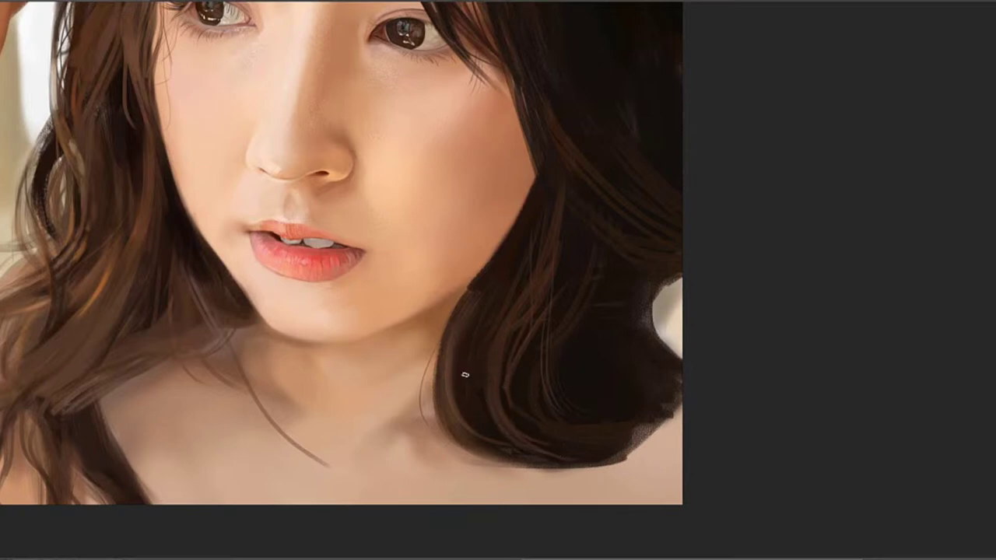
Enlarge the brush and paint brown strands along the neck side of the lower curl, undoing unwanted strokes
{"action": "key", "text": "]"}
{"action": "key", "text": "]"}
{"action": "key", "text": "]"}
{"action": "mouse_move", "coordinate": [468, 332]}
{"action": "left_mouse_down"}
{"action": "mouse_move", "coordinate": [467, 399]}
{"action": "mouse_move", "coordinate": [507, 440]}
{"action": "left_mouse_up"}
{"action": "key", "text": "ctrl+z"}
{"action": "left_click_drag", "start_coordinate": [475, 318], "coordinate": [491, 432]}
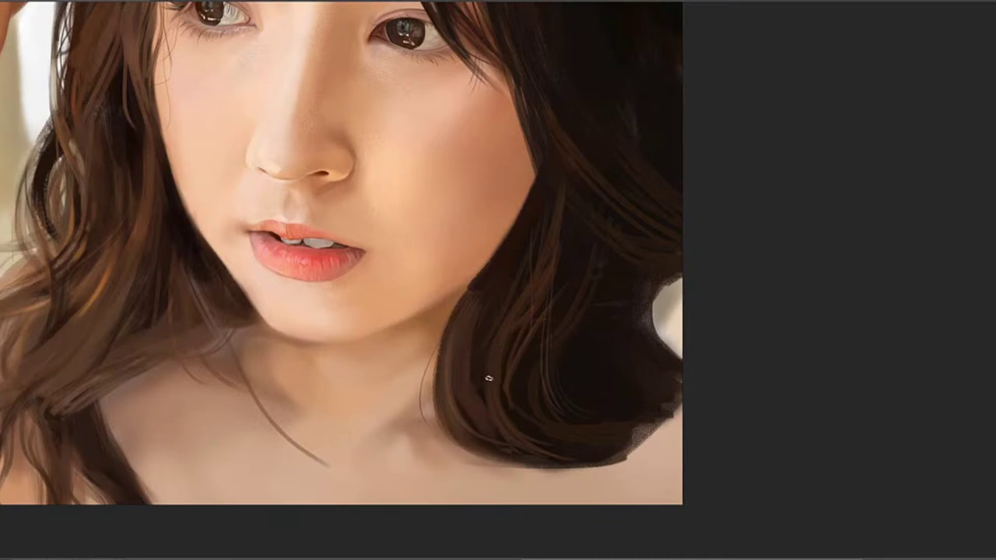
{"action": "left_click_drag", "start_coordinate": [475, 389], "coordinate": [485, 331]}
{"action": "key", "text": "ctrl+z"}
{"action": "left_click_drag", "start_coordinate": [476, 403], "coordinate": [531, 268]}
{"action": "key", "text": "ctrl+z"}
{"action": "left_click_drag", "start_coordinate": [474, 385], "coordinate": [523, 259]}
{"action": "key", "text": "ctrl+z"}
{"action": "key", "text": "ctrl+z"}
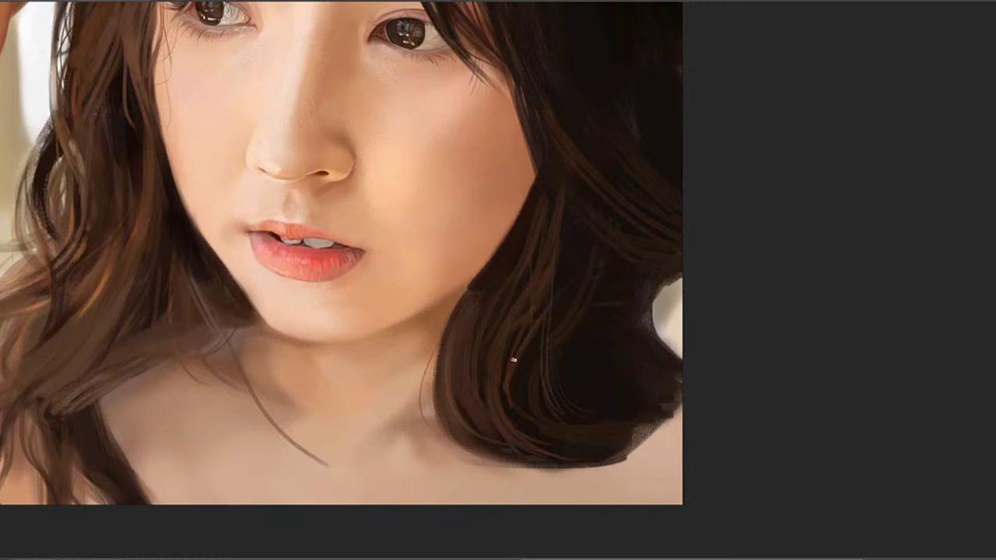
Paint lighter highlight strands in the upper middle of the lower curl and broader brown strands toward the canvas edge
{"action": "left_click_drag", "start_coordinate": [585, 255], "coordinate": [552, 307]}
{"action": "left_click_drag", "start_coordinate": [554, 294], "coordinate": [581, 216]}
{"action": "left_click_drag", "start_coordinate": [566, 273], "coordinate": [583, 233]}
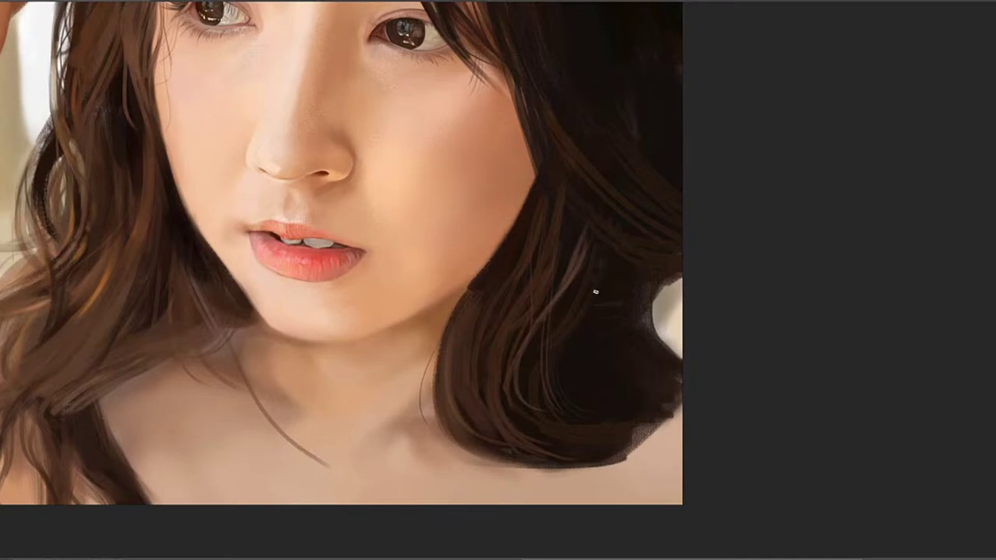
{"action": "left_click_drag", "start_coordinate": [599, 273], "coordinate": [572, 319]}
{"action": "left_click_drag", "start_coordinate": [609, 309], "coordinate": [599, 374]}
{"action": "mouse_move", "coordinate": [615, 308]}
{"action": "left_mouse_down"}
{"action": "mouse_move", "coordinate": [629, 290]}
{"action": "mouse_move", "coordinate": [623, 375]}
{"action": "left_mouse_up"}
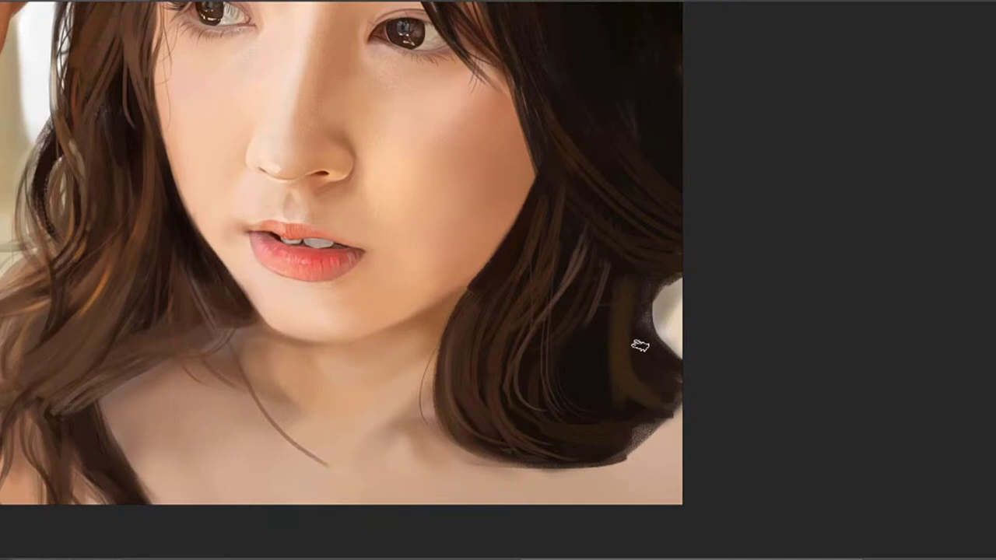
Shape the hair flick at the canvas edge with sampled-colour strokes and add loose strands over the pale background gap
{"action": "left_click_drag", "start_coordinate": [643, 307], "coordinate": [680, 369]}
{"action": "key", "text": "ctrl+z"}
{"action": "left_click", "coordinate": [677, 420], "text": "alt"}
{"action": "left_click_drag", "start_coordinate": [675, 408], "coordinate": [657, 364]}
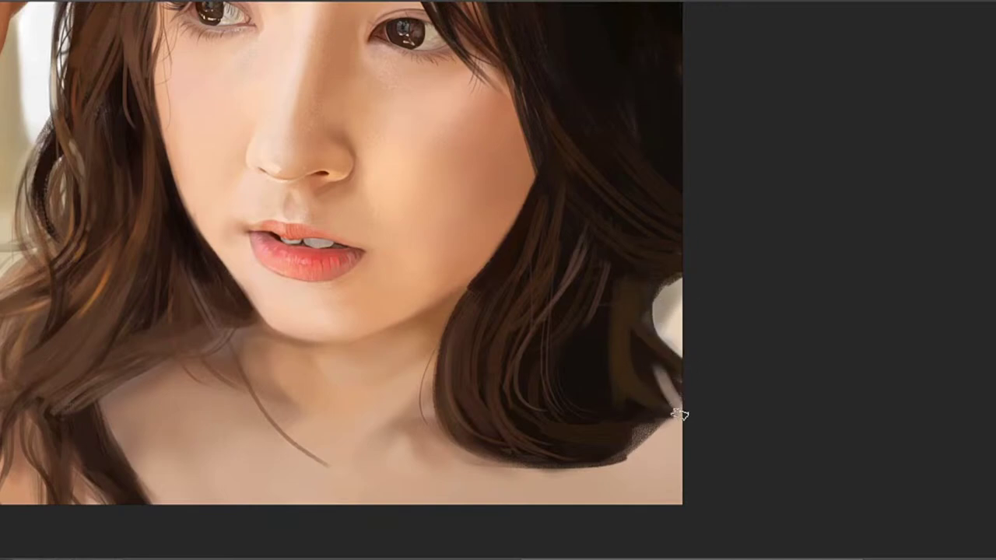
{"action": "key", "text": "ctrl+z"}
{"action": "left_click_drag", "start_coordinate": [675, 416], "coordinate": [661, 381]}
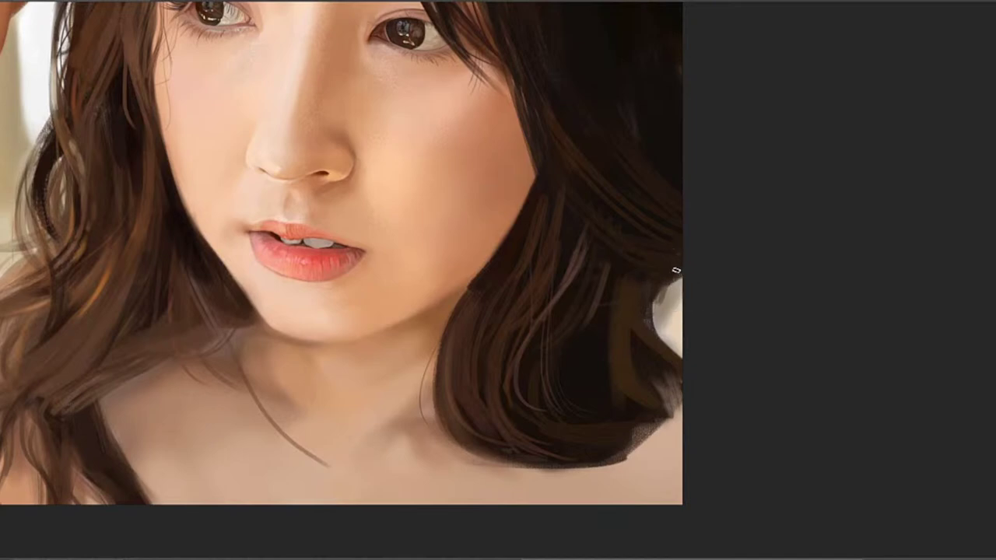
{"action": "mouse_move", "coordinate": [673, 277]}
{"action": "left_mouse_down"}
{"action": "mouse_move", "coordinate": [677, 312]}
{"action": "mouse_move", "coordinate": [673, 289]}
{"action": "mouse_move", "coordinate": [679, 298]}
{"action": "left_mouse_up"}
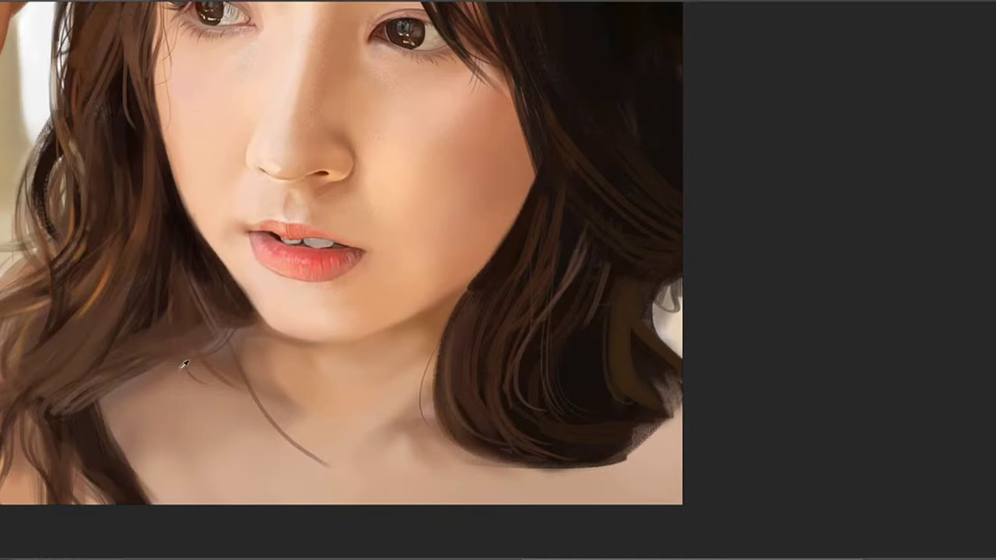
Add brown strands over the dark gap in the centre of the lower curl, undoing unwanted strokes
{"action": "mouse_move", "coordinate": [615, 274]}
{"action": "left_mouse_down"}
{"action": "mouse_move", "coordinate": [585, 350]}
{"action": "mouse_move", "coordinate": [519, 367]}
{"action": "left_mouse_up"}
{"action": "key", "text": "ctrl+z"}
{"action": "key", "text": "ctrl+z"}
{"action": "mouse_move", "coordinate": [616, 287]}
{"action": "left_mouse_down"}
{"action": "mouse_move", "coordinate": [539, 353]}
{"action": "mouse_move", "coordinate": [600, 316]}
{"action": "mouse_move", "coordinate": [575, 347]}
{"action": "left_mouse_up"}
{"action": "key", "text": "ctrl+z"}
{"action": "left_click_drag", "start_coordinate": [599, 299], "coordinate": [566, 345]}
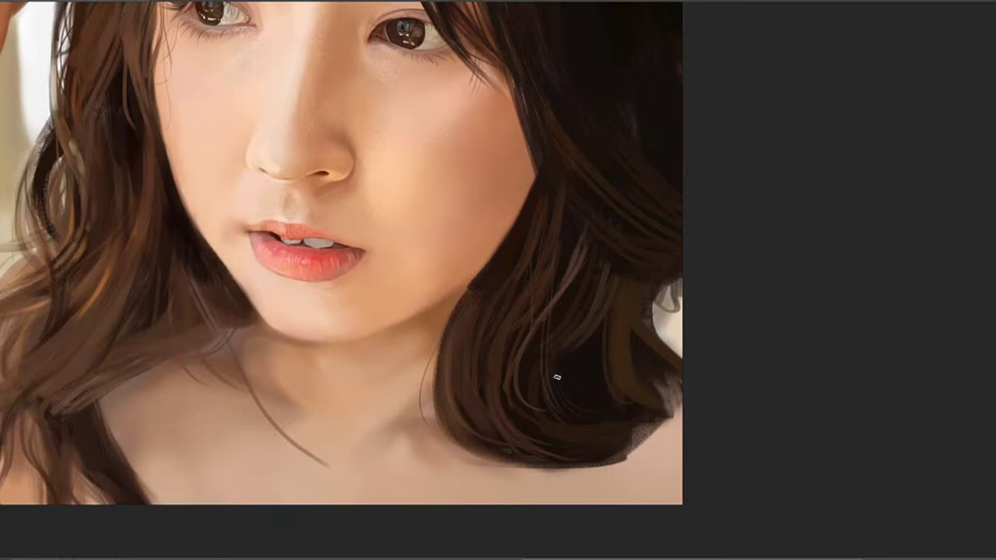
Paint long thin strands curving along the underside of the lower curl toward the canvas edge
{"action": "left_click_drag", "start_coordinate": [546, 330], "coordinate": [594, 420]}
{"action": "left_click_drag", "start_coordinate": [548, 348], "coordinate": [612, 425]}
{"action": "left_click_drag", "start_coordinate": [548, 354], "coordinate": [628, 395]}
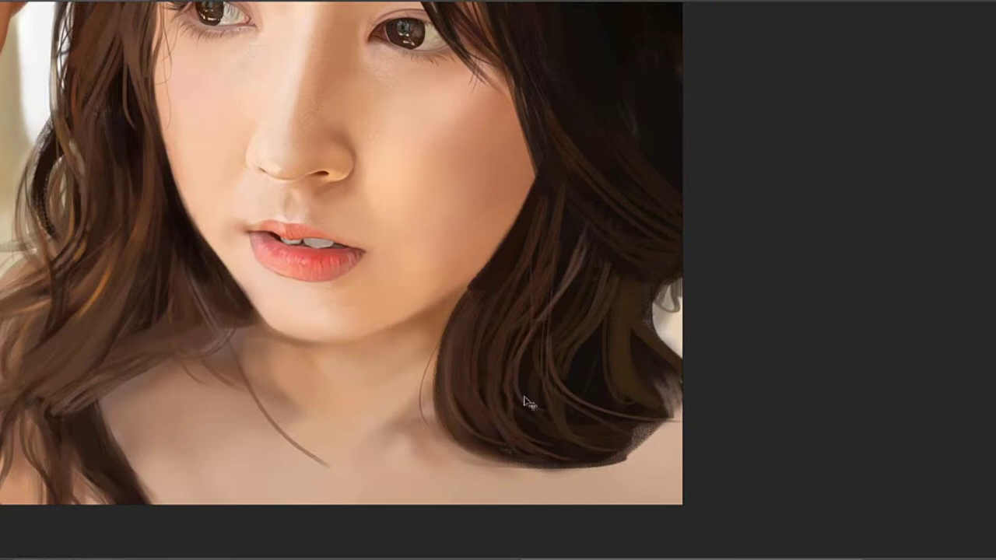
{"action": "scroll", "coordinate": [583, 330], "scroll_direction": "up", "scroll_amount": 2}
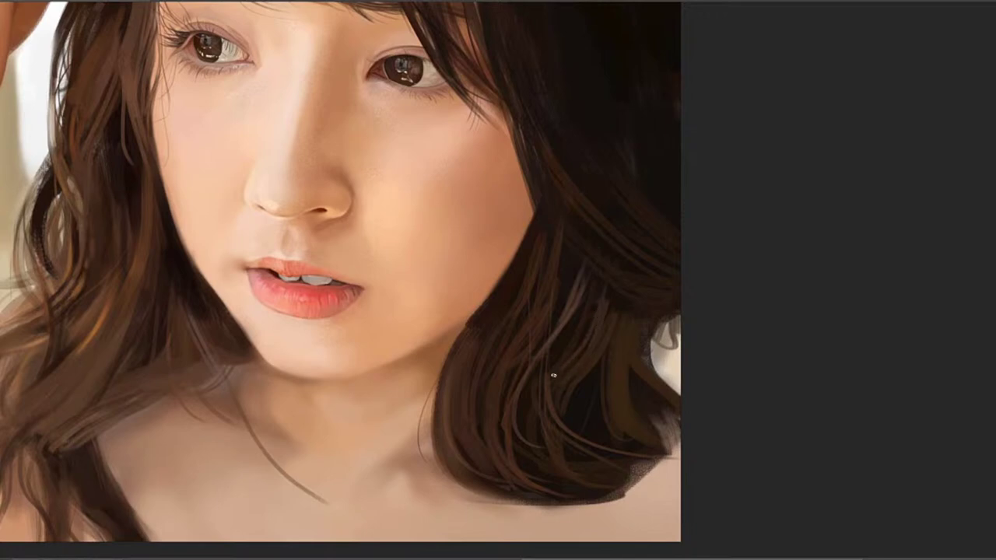
Paint fine light strands down through the upper part of the lower curl beside the jaw
{"action": "left_click_drag", "start_coordinate": [567, 349], "coordinate": [577, 312]}
{"action": "mouse_move", "coordinate": [552, 321]}
{"action": "left_mouse_down"}
{"action": "mouse_move", "coordinate": [564, 271]}
{"action": "mouse_move", "coordinate": [558, 286]}
{"action": "left_mouse_up"}
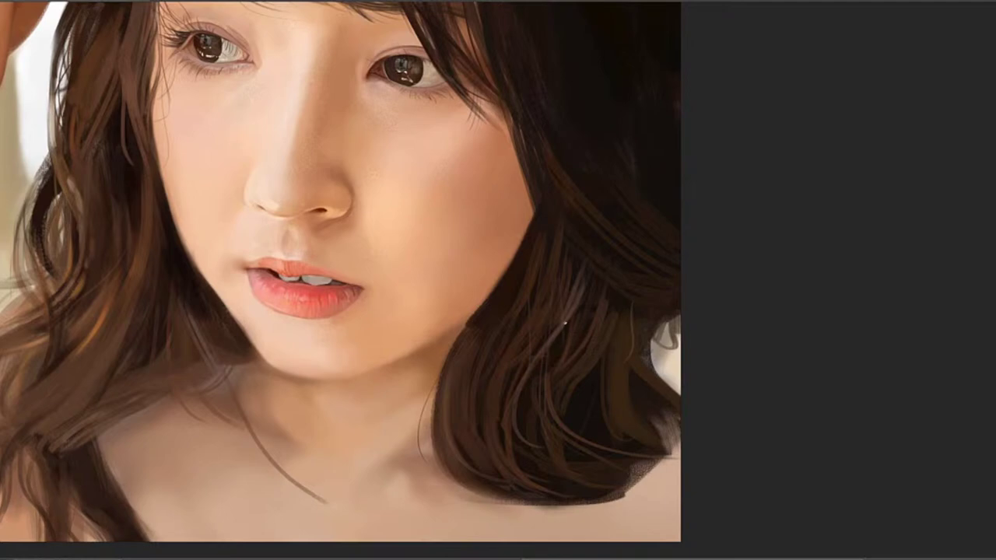
{"action": "left_click_drag", "start_coordinate": [563, 252], "coordinate": [559, 375]}
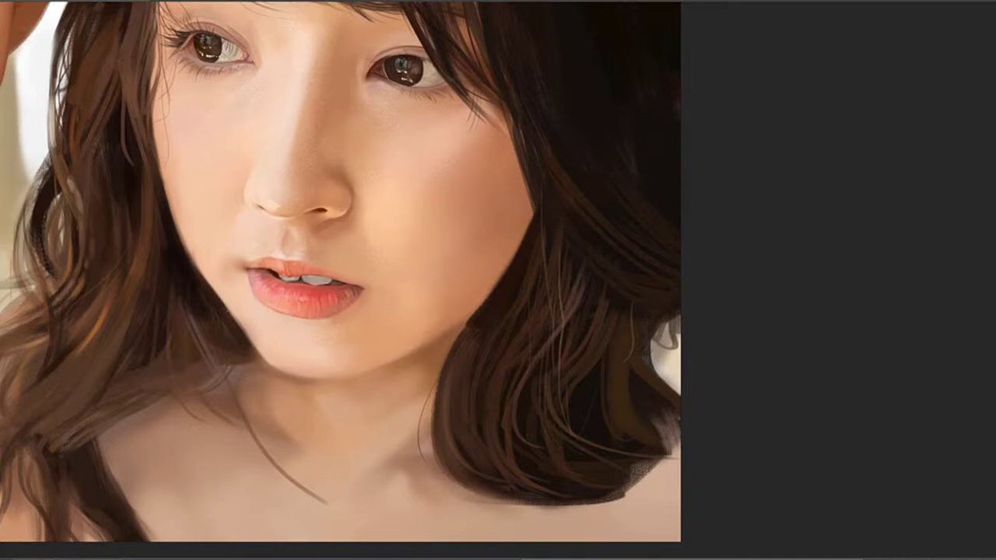
Paint a brown highlight strand curving across the dark hair beside the cheek toward the canvas edge, undoing unwanted attempts
{"action": "left_click_drag", "start_coordinate": [596, 245], "coordinate": [609, 312]}
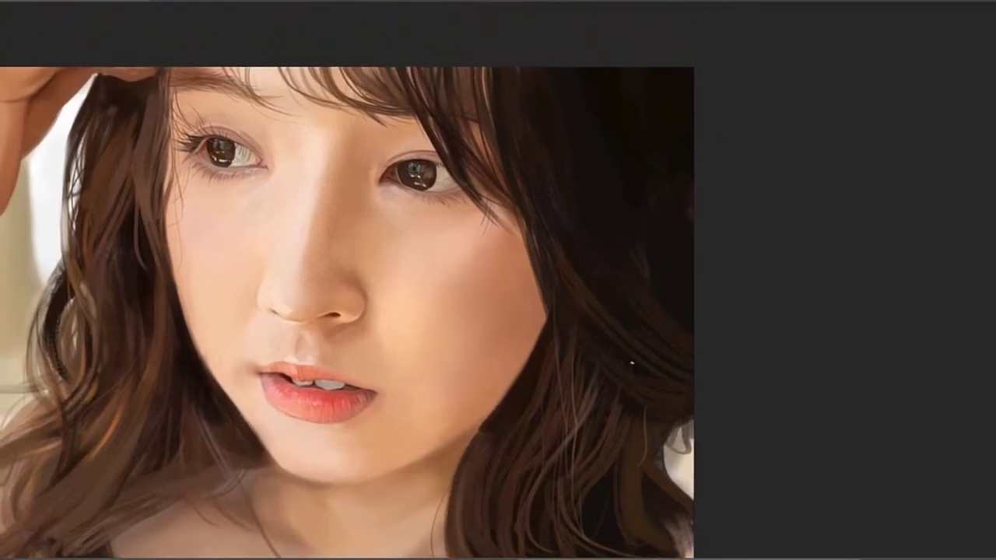
{"action": "left_click_drag", "start_coordinate": [629, 371], "coordinate": [590, 367]}
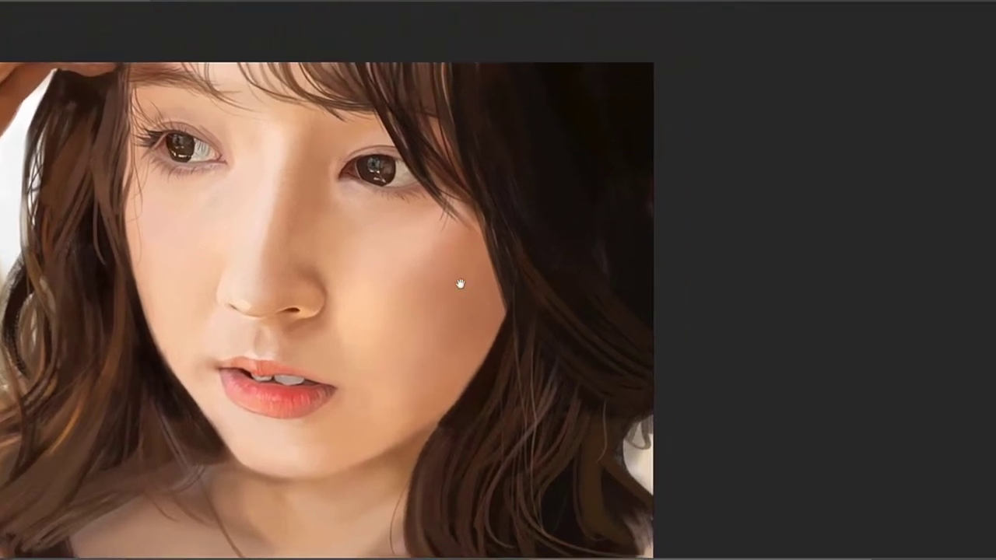
{"action": "left_click_drag", "start_coordinate": [474, 246], "coordinate": [476, 281]}
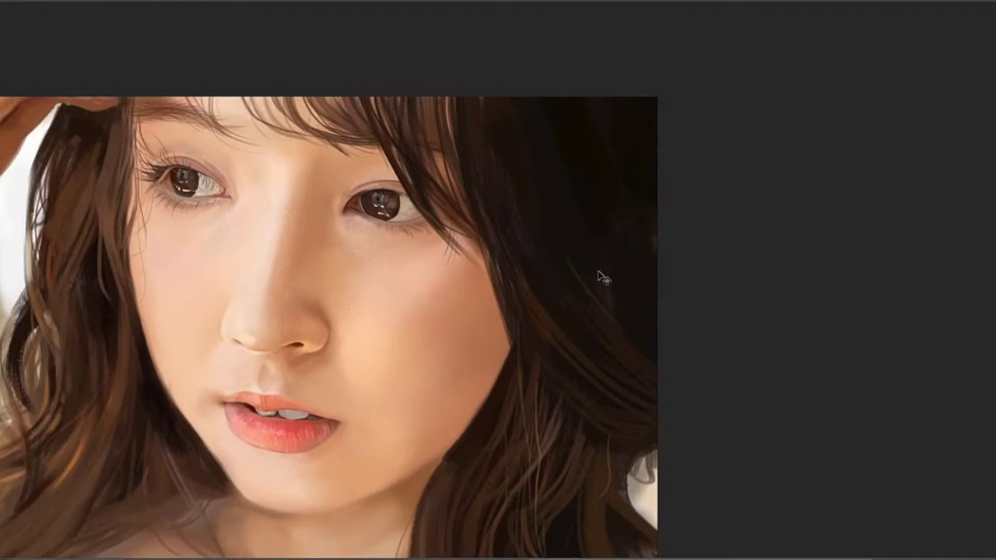
{"action": "left_click_drag", "start_coordinate": [596, 267], "coordinate": [631, 317]}
{"action": "key", "text": "ctrl+z"}
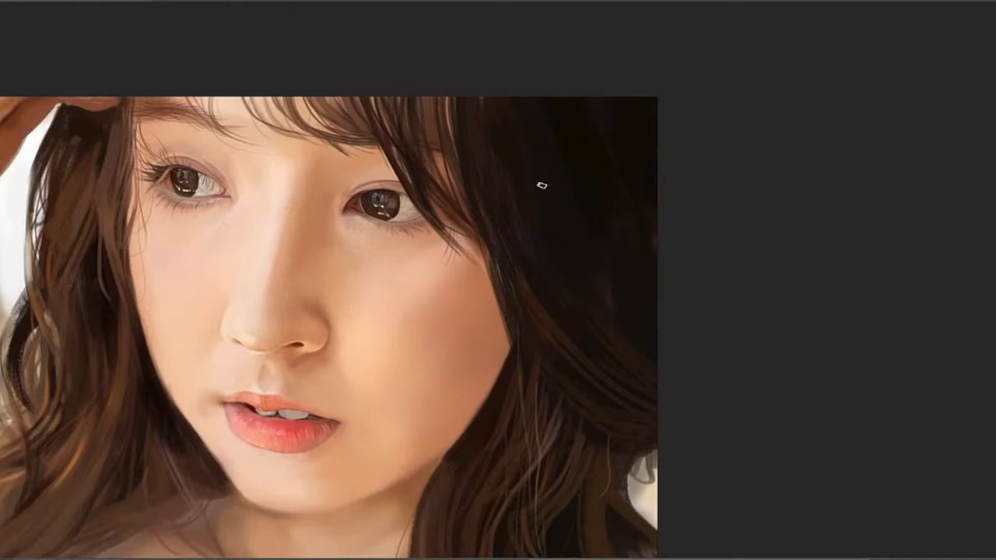
{"action": "left_click_drag", "start_coordinate": [542, 206], "coordinate": [653, 347]}
{"action": "key", "text": "ctrl+z"}
{"action": "left_click_drag", "start_coordinate": [543, 208], "coordinate": [648, 347]}
{"action": "key", "text": "ctrl+z"}
{"action": "left_click_drag", "start_coordinate": [550, 238], "coordinate": [651, 340]}
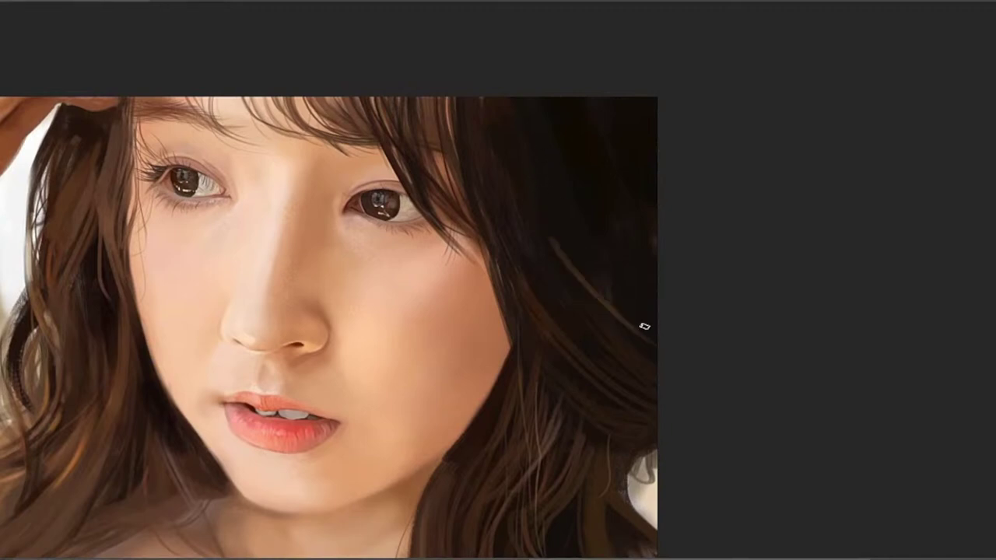
{"action": "left_click_drag", "start_coordinate": [557, 243], "coordinate": [635, 332]}
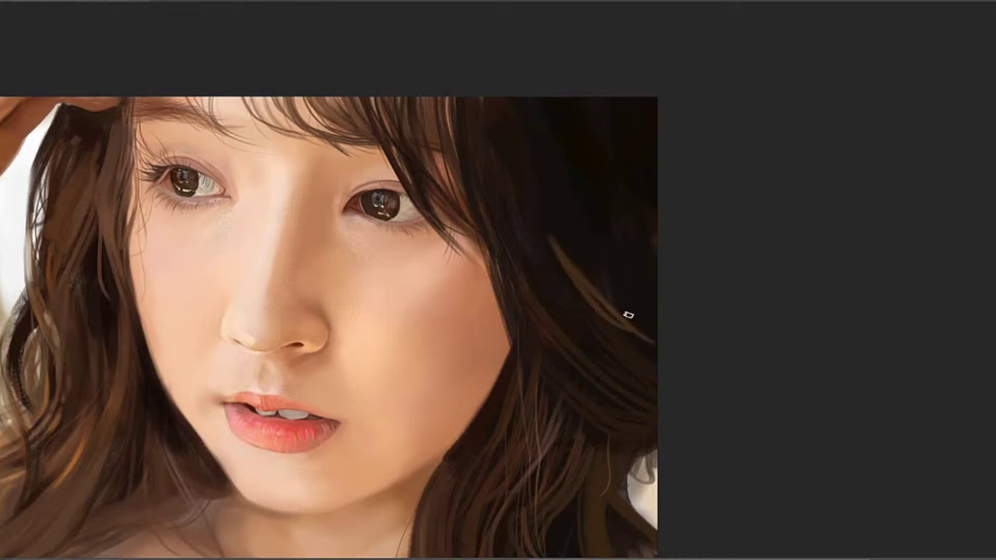
Add parallel golden-brown strands above the new highlight strand, extending them up into the near-black hair and undoing unwanted strokes
{"action": "mouse_move", "coordinate": [581, 255]}
{"action": "left_mouse_down"}
{"action": "mouse_move", "coordinate": [631, 318]}
{"action": "mouse_move", "coordinate": [657, 314]}
{"action": "left_mouse_up"}
{"action": "key", "text": "ctrl+z"}
{"action": "mouse_move", "coordinate": [571, 243]}
{"action": "left_mouse_down"}
{"action": "mouse_move", "coordinate": [659, 327]}
{"action": "mouse_move", "coordinate": [689, 331]}
{"action": "left_mouse_up"}
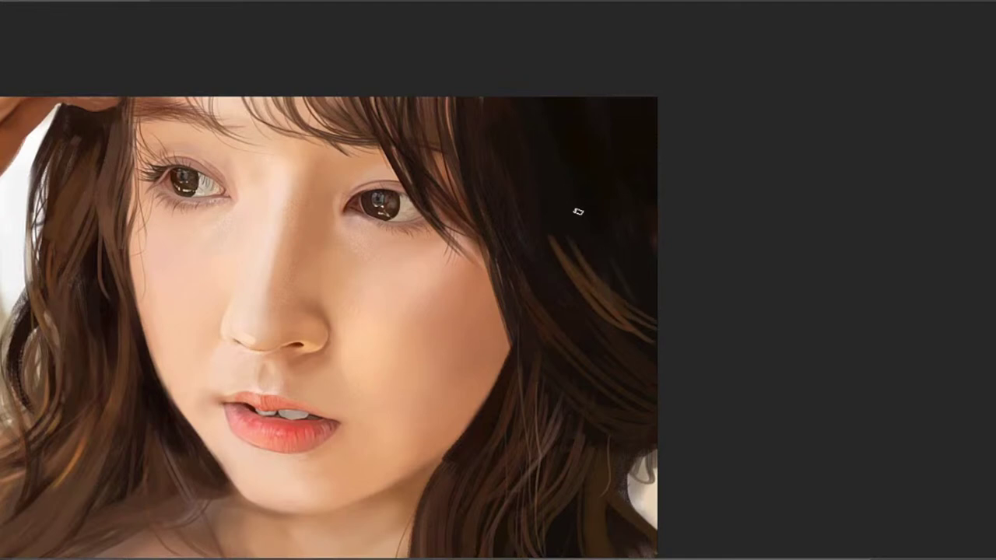
{"action": "left_click_drag", "start_coordinate": [586, 219], "coordinate": [647, 311]}
{"action": "key", "text": "ctrl+z"}
{"action": "left_click_drag", "start_coordinate": [578, 206], "coordinate": [638, 304]}
{"action": "left_click_drag", "start_coordinate": [580, 169], "coordinate": [601, 223]}
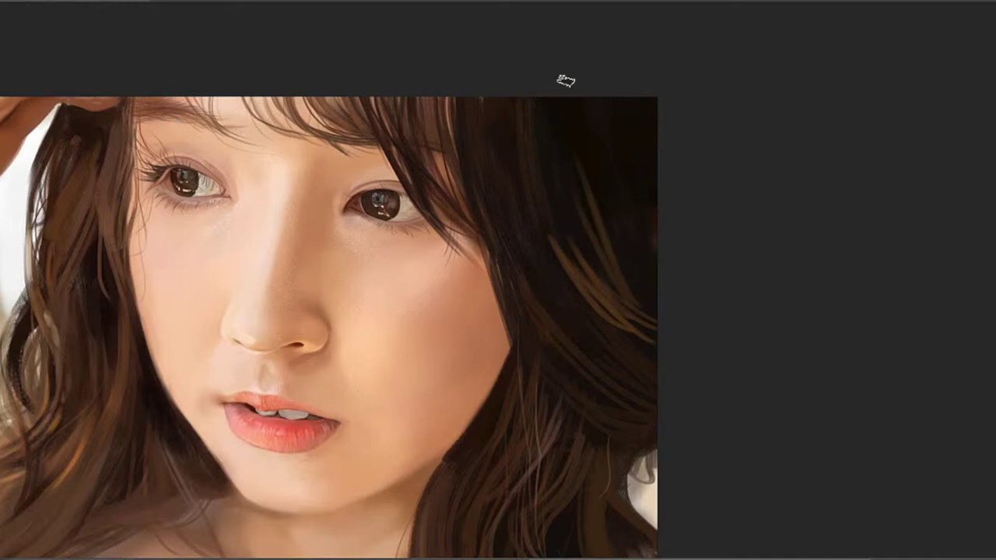
Paint broad dark-brown strands down from the upper canvas edge through the near-black hair, undoing an unwanted stroke
{"action": "left_click_drag", "start_coordinate": [556, 103], "coordinate": [595, 256]}
{"action": "key", "text": "ctrl+z"}
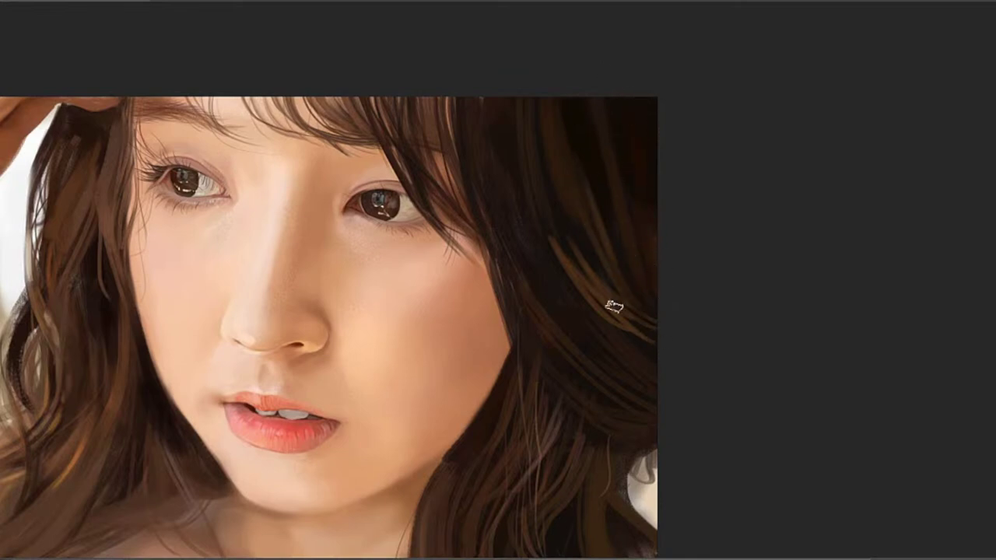
{"action": "left_click_drag", "start_coordinate": [624, 367], "coordinate": [664, 347]}
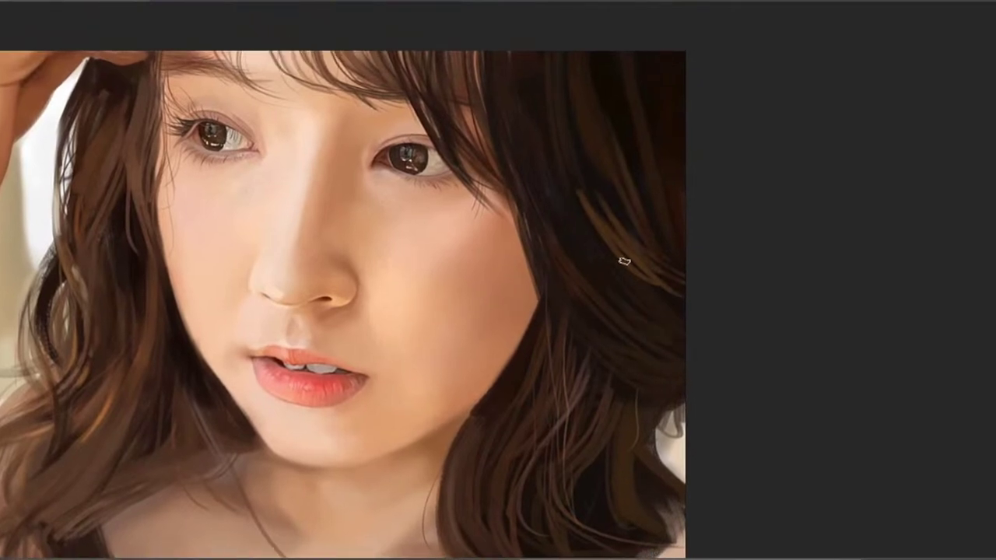
Paint thin strands curving from the cheek and jaw along the underside of the upper hair mass
{"action": "left_click_drag", "start_coordinate": [613, 127], "coordinate": [517, 252]}
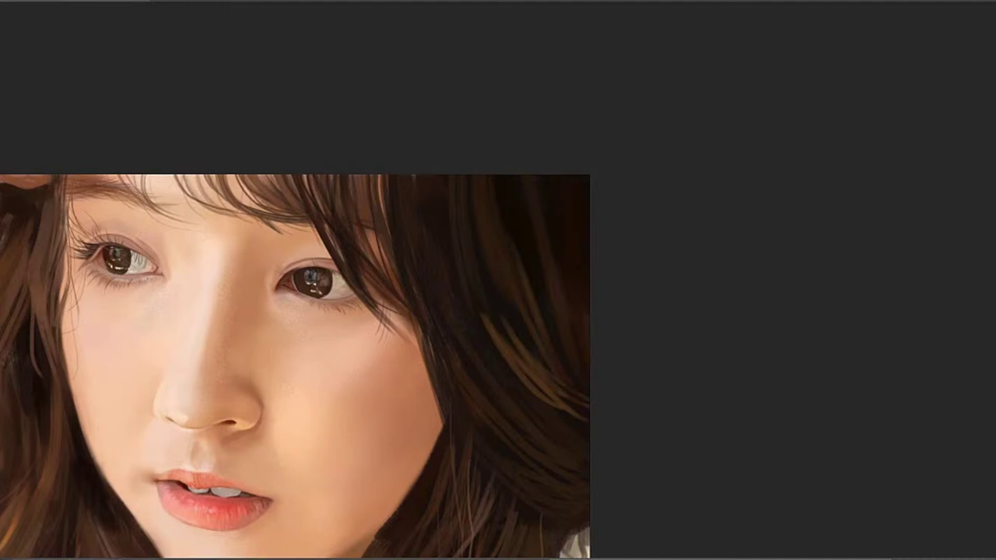
{"action": "left_click_drag", "start_coordinate": [656, 444], "coordinate": [658, 288]}
{"action": "left_click_drag", "start_coordinate": [591, 371], "coordinate": [624, 366]}
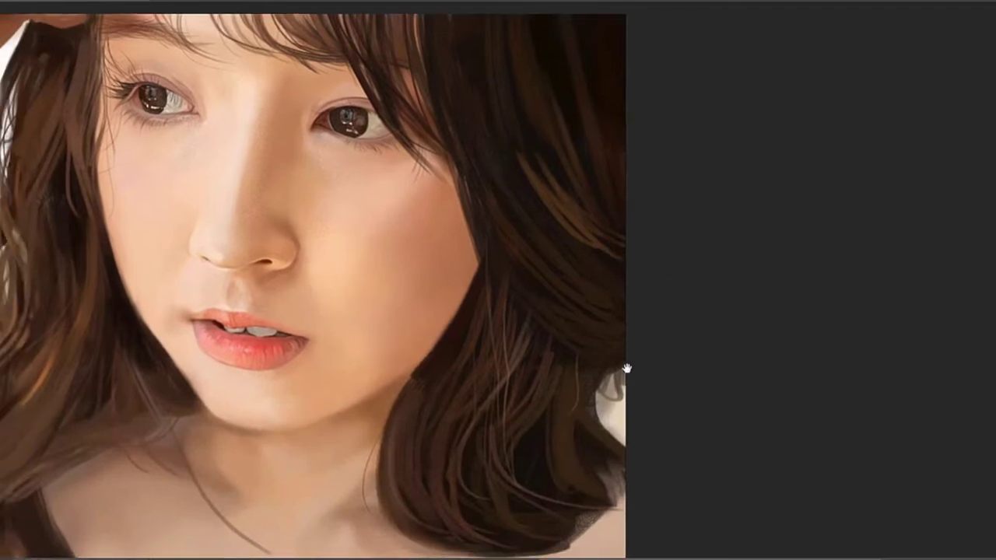
{"action": "left_click_drag", "start_coordinate": [557, 284], "coordinate": [548, 349]}
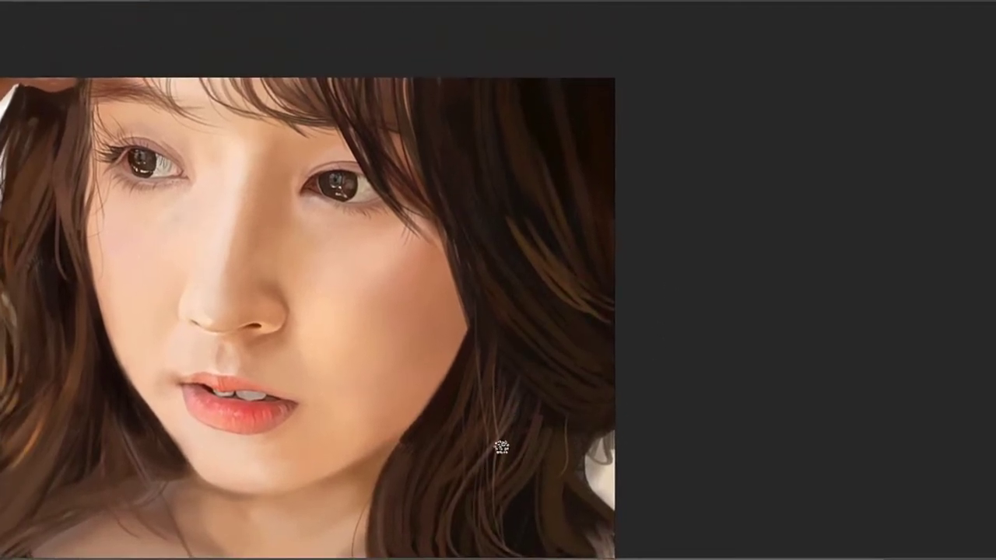
{"action": "left_click_drag", "start_coordinate": [528, 442], "coordinate": [504, 360]}
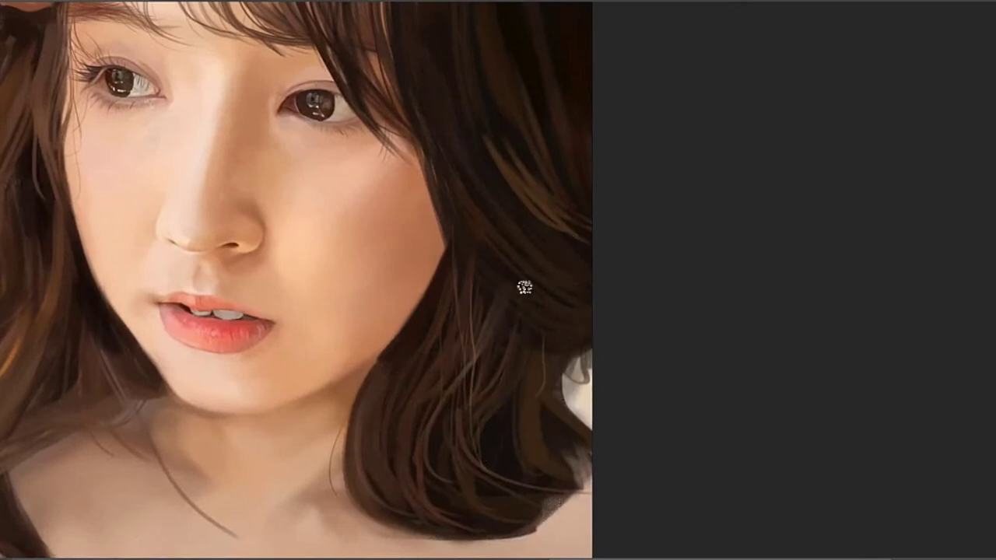
{"action": "left_click_drag", "start_coordinate": [566, 293], "coordinate": [575, 348]}
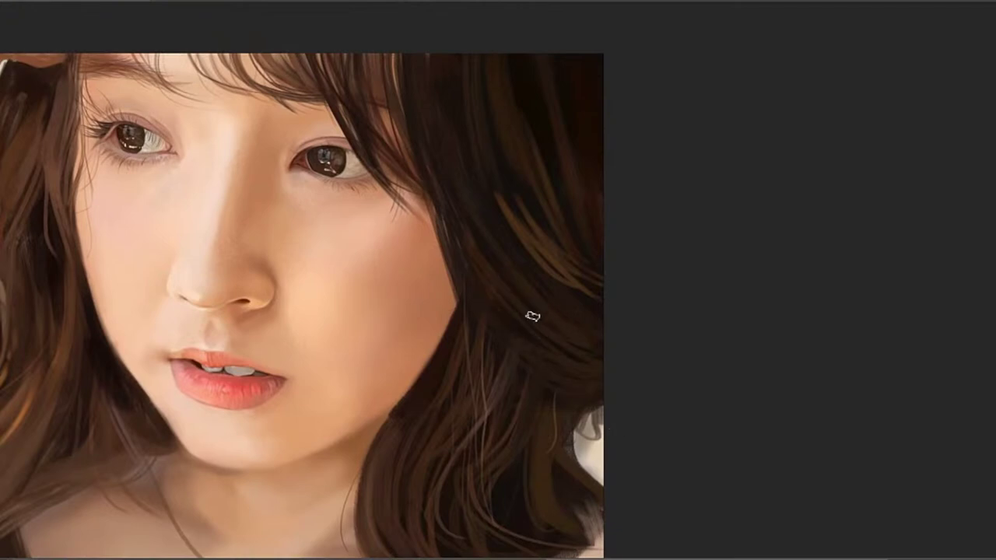
{"action": "left_click_drag", "start_coordinate": [493, 327], "coordinate": [541, 305]}
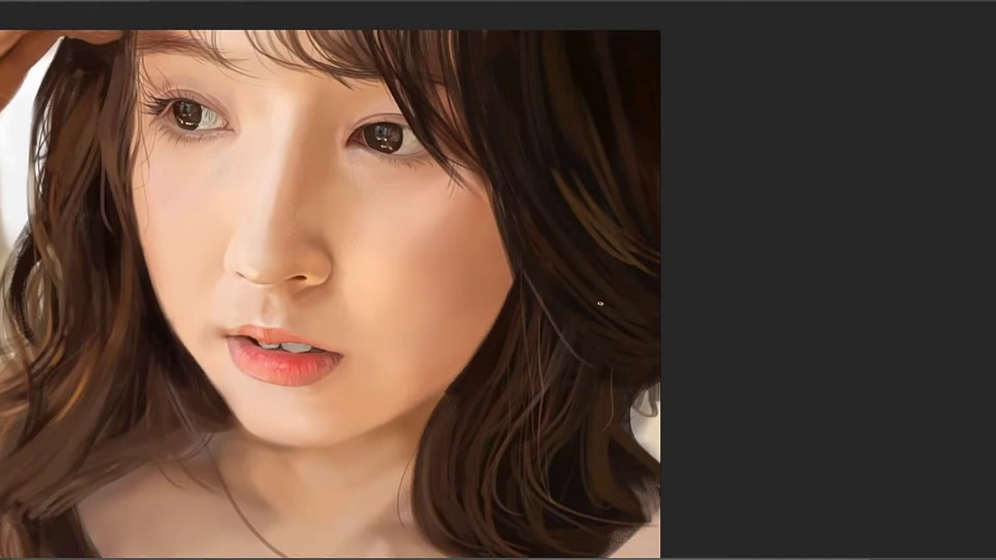
{"action": "left_click_drag", "start_coordinate": [523, 280], "coordinate": [589, 326]}
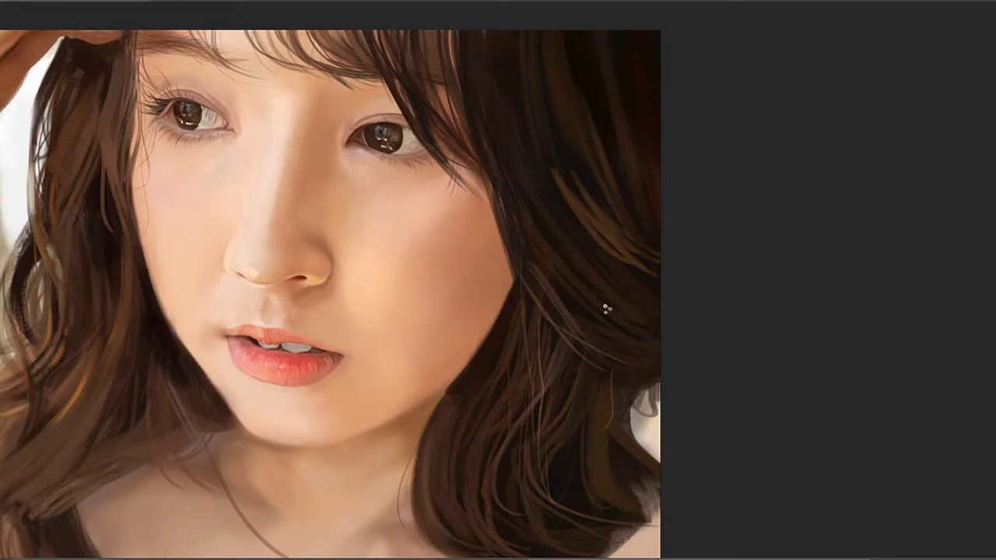
{"action": "scroll", "coordinate": [591, 312], "scroll_direction": "up", "scroll_amount": 2}
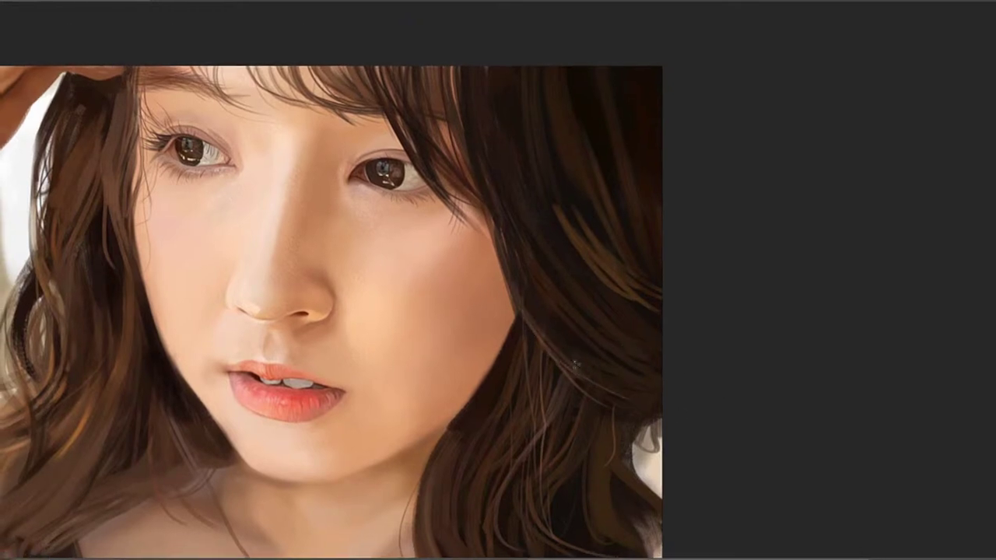
Paint fine strands with a smaller brush through the hair beside the cheek and down from the upper canvas edge
{"action": "left_click_drag", "start_coordinate": [583, 336], "coordinate": [551, 346]}
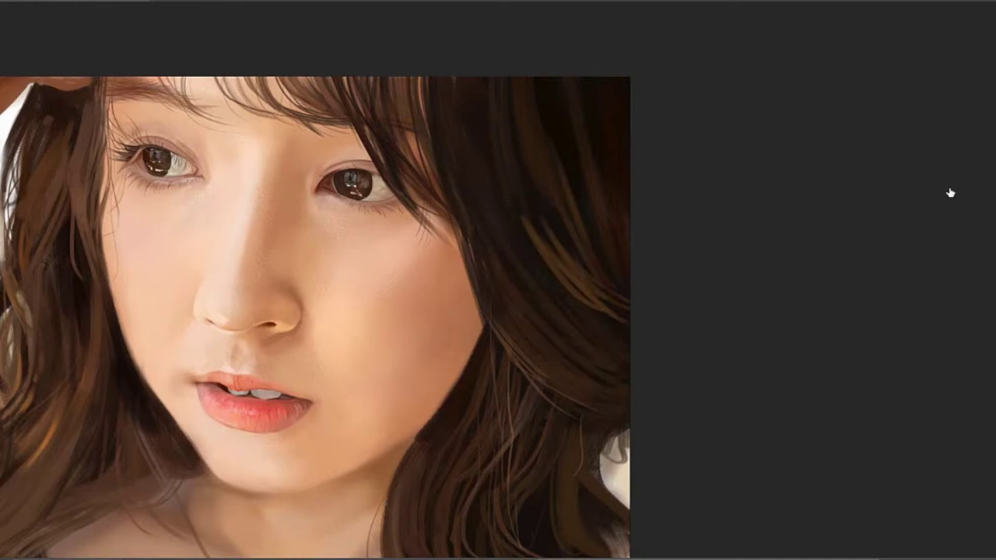
{"action": "key", "text": "["}
{"action": "left_click", "coordinate": [539, 249]}
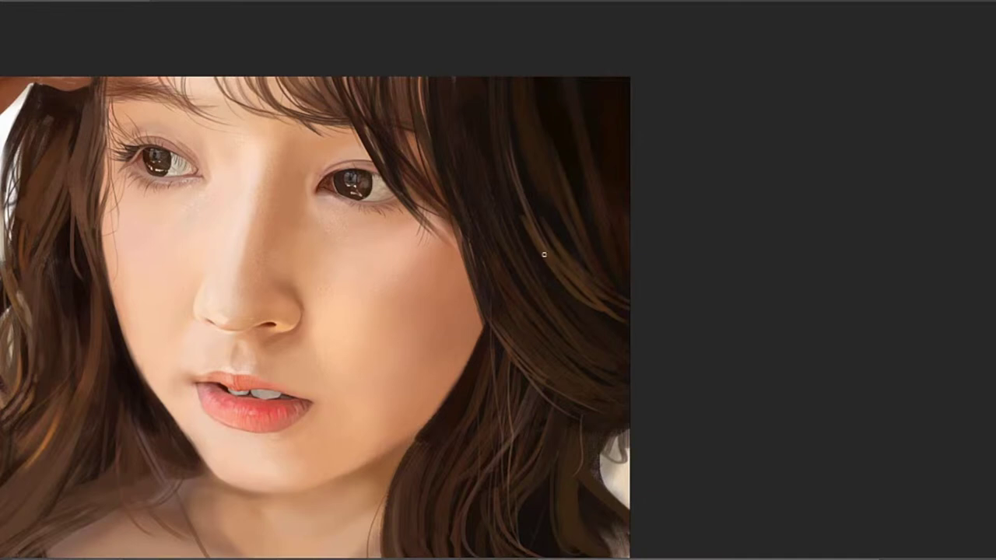
{"action": "left_click_drag", "start_coordinate": [549, 262], "coordinate": [613, 338]}
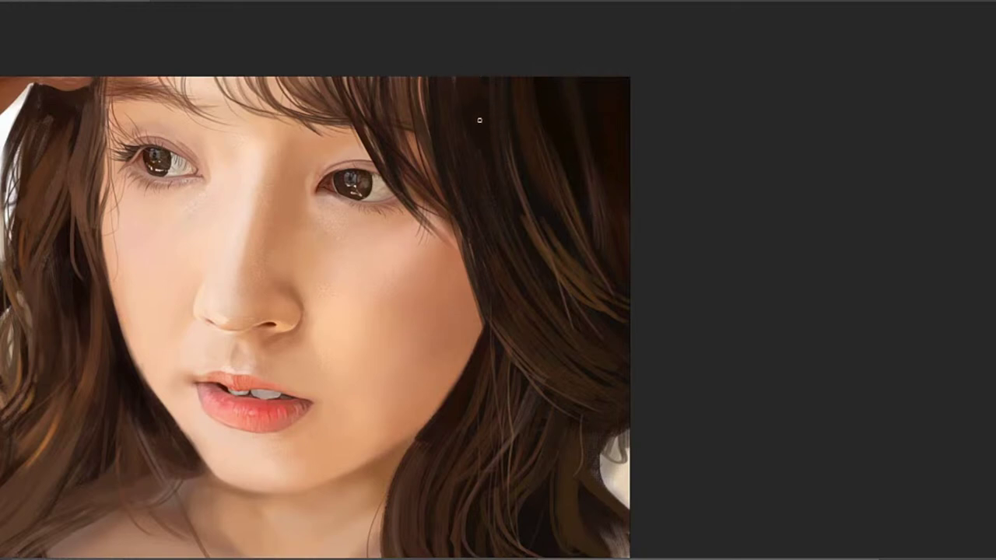
{"action": "left_click_drag", "start_coordinate": [485, 92], "coordinate": [503, 207]}
{"action": "left_click_drag", "start_coordinate": [482, 111], "coordinate": [481, 160]}
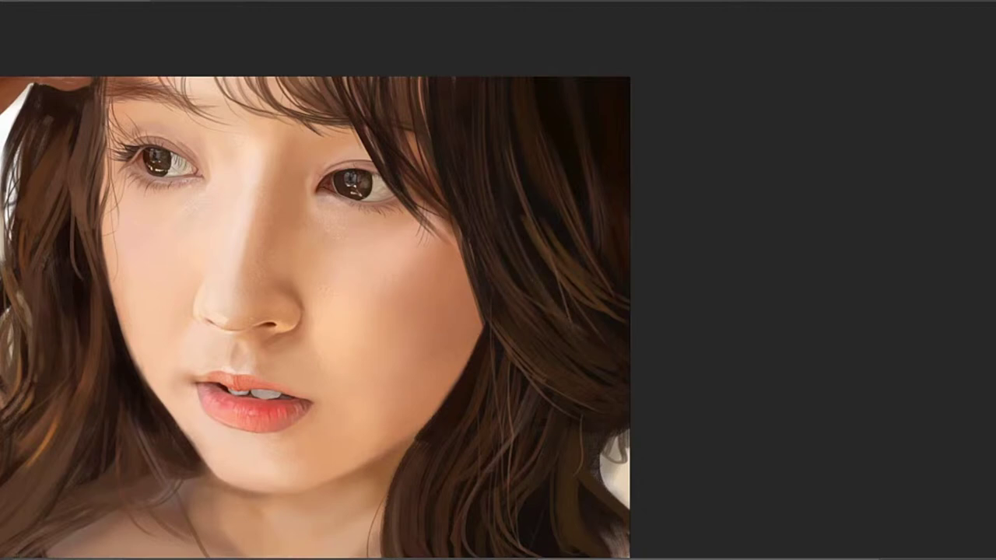
Paint brown strands sweeping toward the canvas edge at jaw height and refine loose hairs over the lower curl
{"action": "left_click_drag", "start_coordinate": [595, 297], "coordinate": [647, 303]}
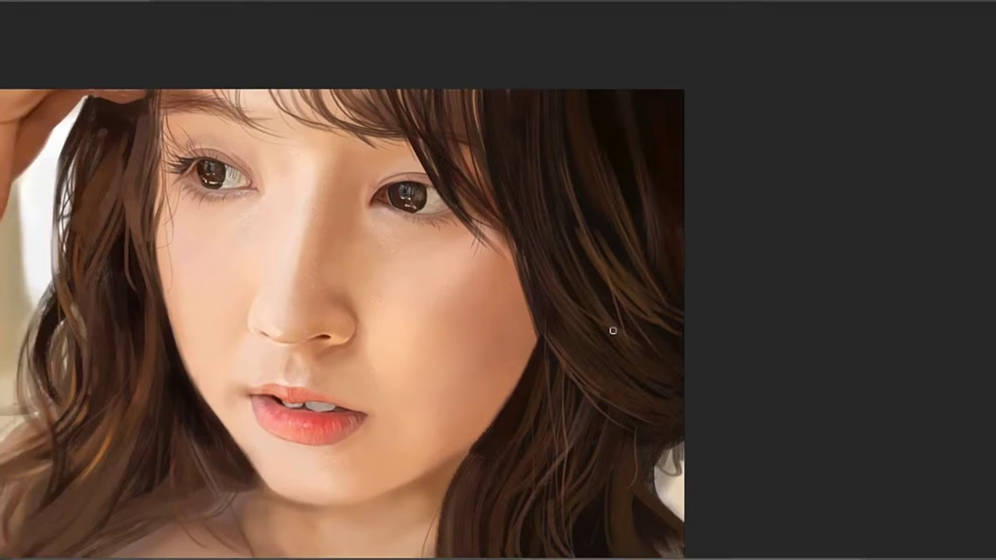
{"action": "left_click_drag", "start_coordinate": [627, 343], "coordinate": [683, 359]}
{"action": "left_click_drag", "start_coordinate": [606, 358], "coordinate": [693, 369]}
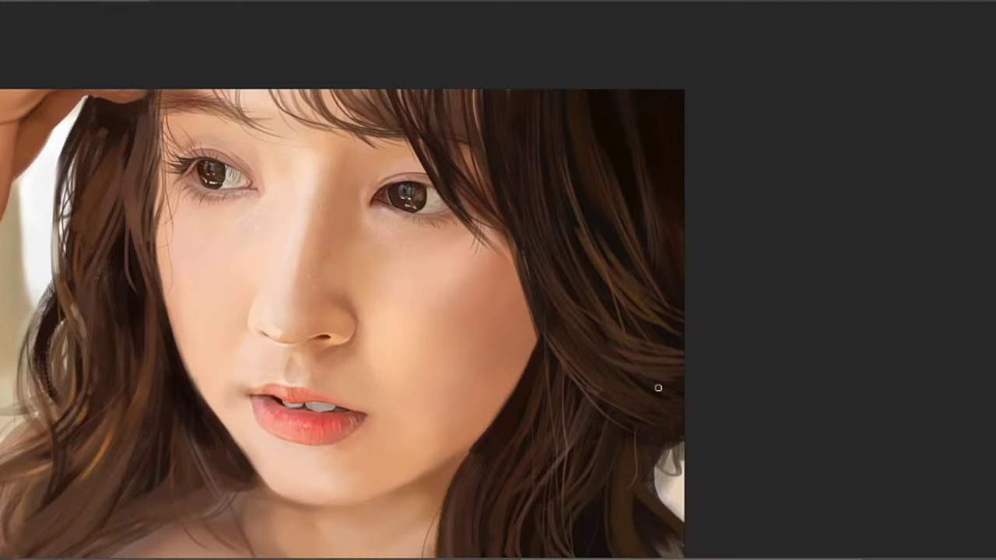
{"action": "left_click_drag", "start_coordinate": [654, 393], "coordinate": [636, 319]}
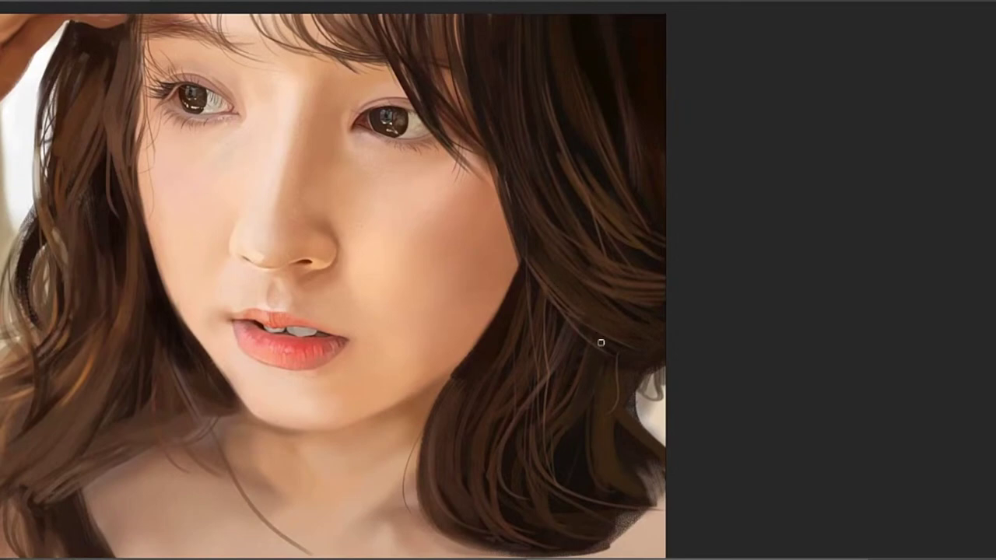
{"action": "mouse_move", "coordinate": [643, 339]}
{"action": "left_mouse_down"}
{"action": "mouse_move", "coordinate": [584, 349]}
{"action": "mouse_move", "coordinate": [591, 364]}
{"action": "mouse_move", "coordinate": [539, 415]}
{"action": "left_mouse_up"}
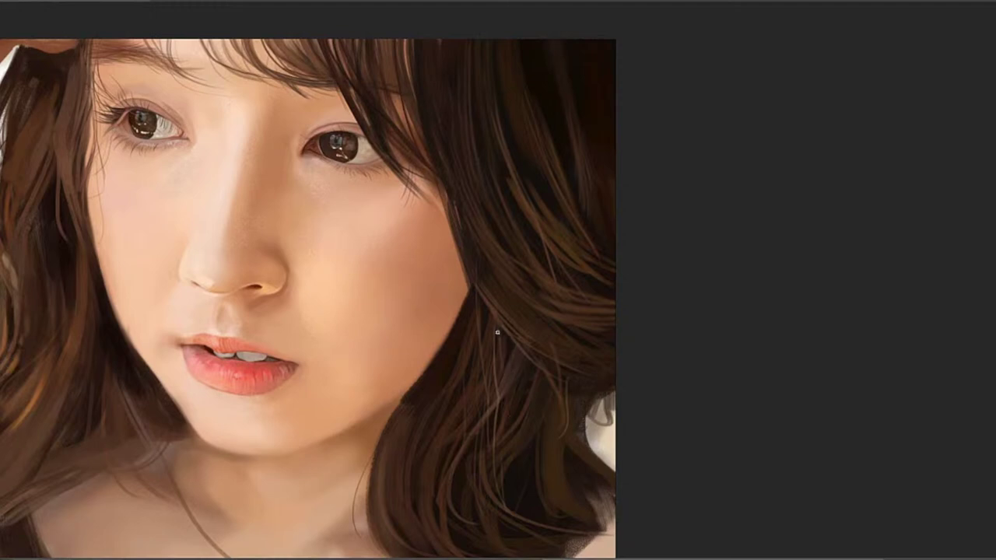
{"action": "mouse_move", "coordinate": [530, 286]}
{"action": "left_mouse_down"}
{"action": "mouse_move", "coordinate": [515, 314]}
{"action": "mouse_move", "coordinate": [515, 355]}
{"action": "left_mouse_up"}
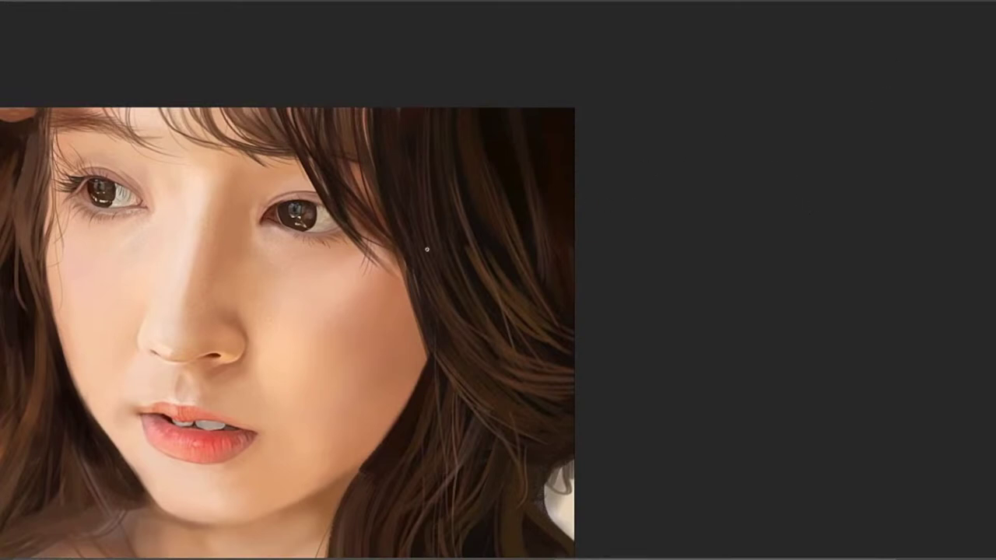
{"action": "left_click_drag", "start_coordinate": [489, 351], "coordinate": [456, 346]}
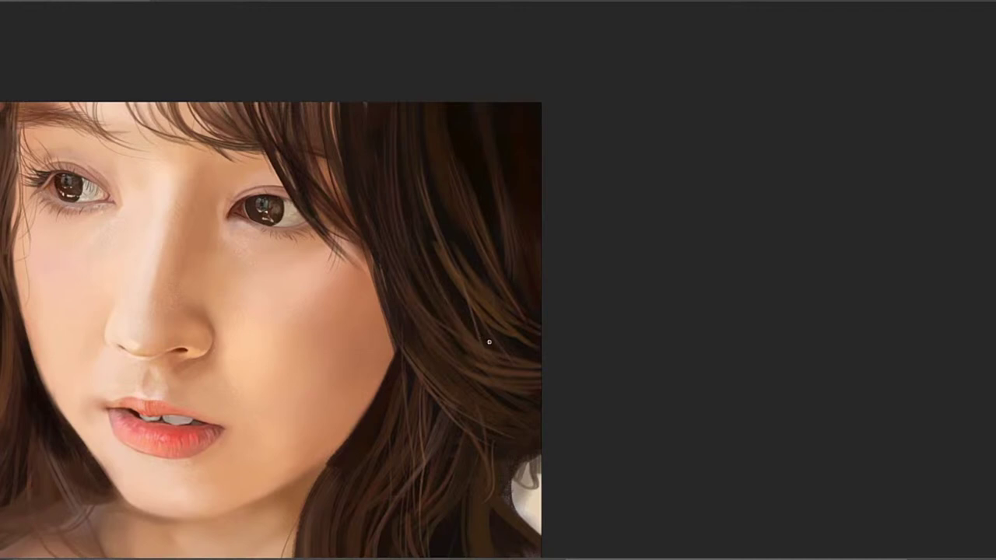
Add a thin highlight hair along the golden-brown strands and blend nearby strands with sampled browns, undoing unwanted strokes
{"action": "left_click_drag", "start_coordinate": [444, 300], "coordinate": [490, 346]}
{"action": "key", "text": "ctrl+z"}
{"action": "left_click_drag", "start_coordinate": [434, 272], "coordinate": [496, 352]}
{"action": "key", "text": "ctrl+z"}
{"action": "left_click_drag", "start_coordinate": [432, 268], "coordinate": [521, 368]}
{"action": "key", "text": "ctrl+z"}
{"action": "left_click_drag", "start_coordinate": [426, 247], "coordinate": [463, 311]}
{"action": "left_click", "coordinate": [460, 313], "text": "alt"}
{"action": "left_click", "coordinate": [463, 277], "text": "alt"}
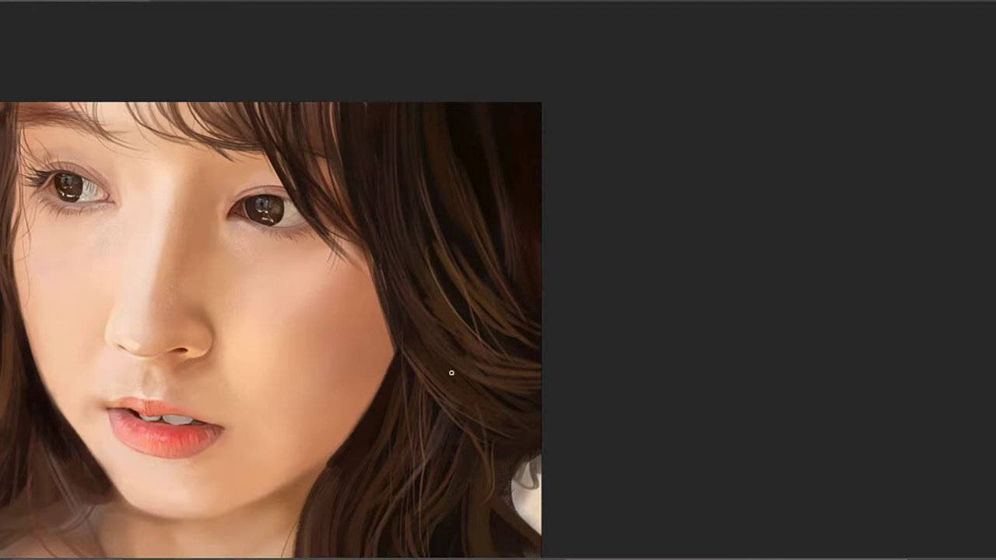
{"action": "left_click_drag", "start_coordinate": [465, 223], "coordinate": [477, 273]}
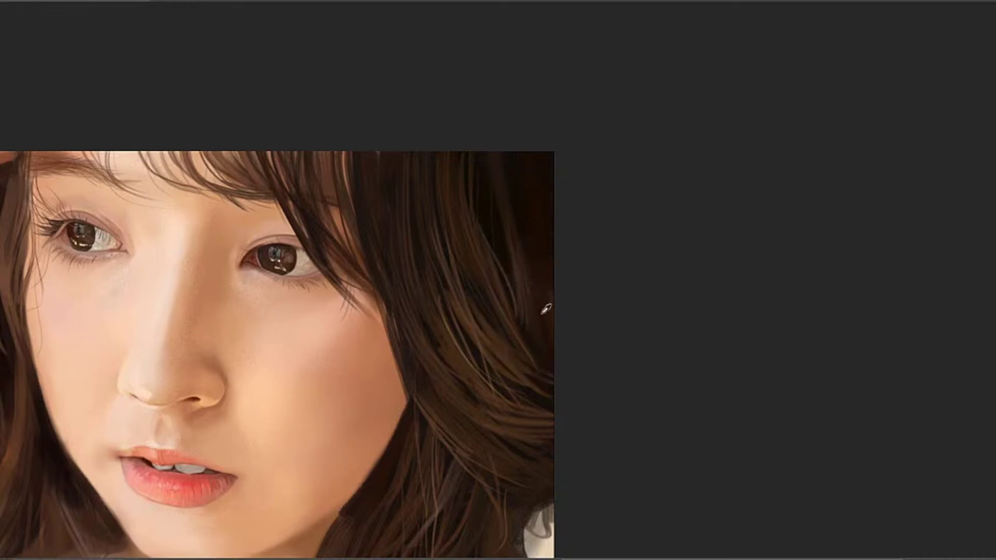
{"action": "left_click", "coordinate": [516, 255], "text": "alt"}
Examine the whole portrait to judge how the newly painted hair fits with the face
{"action": "left_click_drag", "start_coordinate": [518, 309], "coordinate": [623, 207]}
{"action": "left_click_drag", "start_coordinate": [541, 443], "coordinate": [611, 300]}
{"action": "mouse_move", "coordinate": [540, 258]}
{"action": "left_mouse_down"}
{"action": "mouse_move", "coordinate": [569, 377]}
{"action": "mouse_move", "coordinate": [645, 363]}
{"action": "mouse_move", "coordinate": [642, 371]}
{"action": "left_mouse_up"}
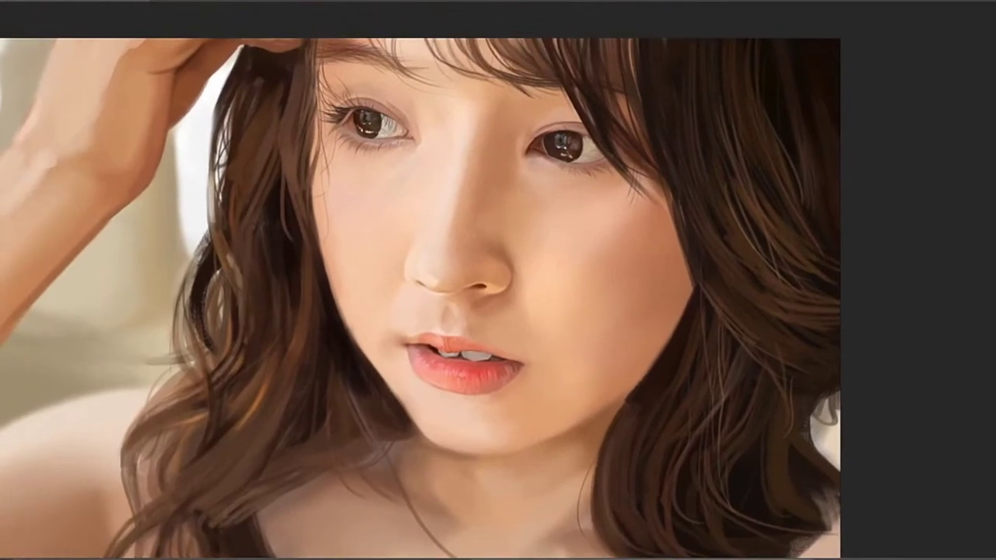
{"action": "left_click_drag", "start_coordinate": [566, 231], "coordinate": [491, 246]}
{"action": "left_click_drag", "start_coordinate": [487, 248], "coordinate": [579, 231]}
{"action": "left_click_drag", "start_coordinate": [529, 256], "coordinate": [537, 318]}
{"action": "left_click_drag", "start_coordinate": [464, 356], "coordinate": [511, 413]}
{"action": "key", "text": "ctrl+minus"}
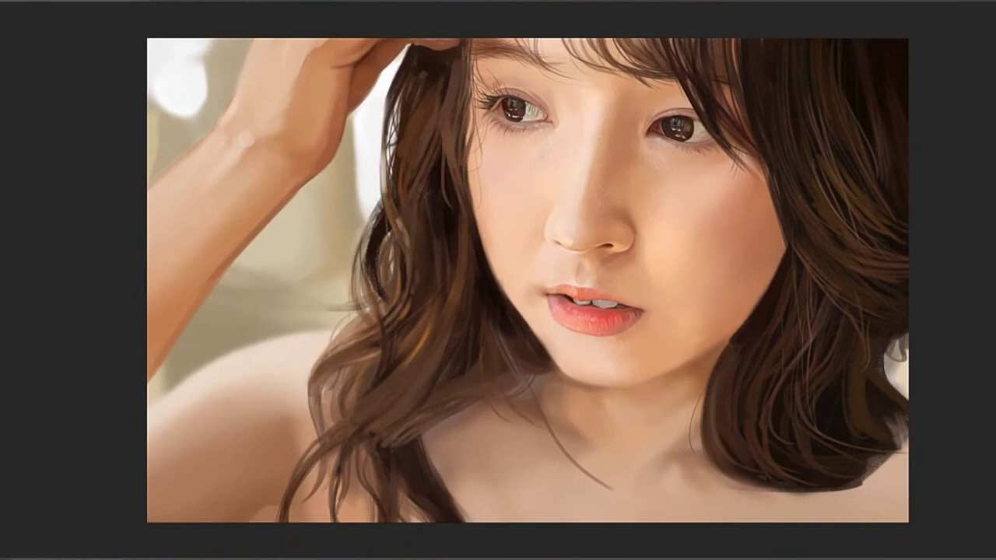
{"action": "left_click_drag", "start_coordinate": [576, 329], "coordinate": [588, 359]}
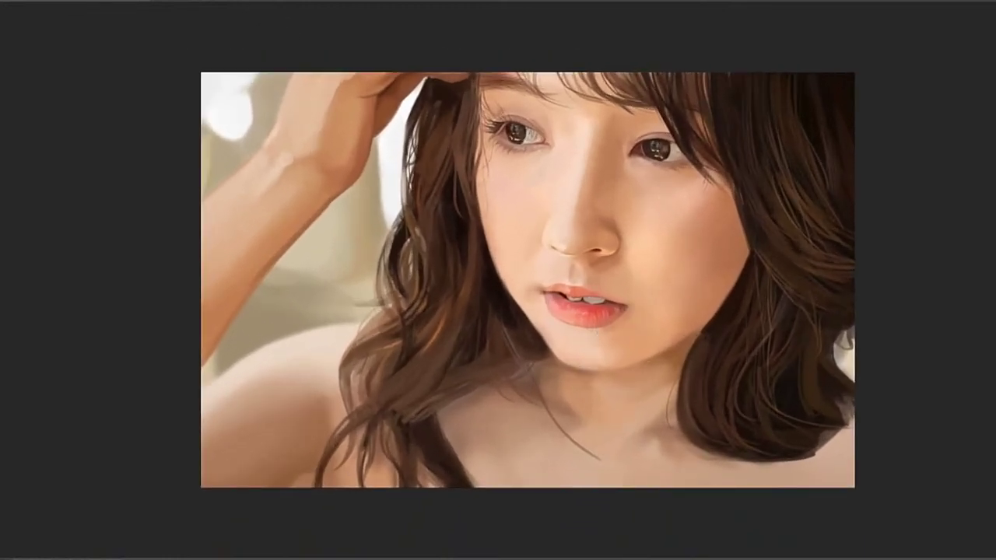
{"action": "key", "text": "ctrl+plus"}
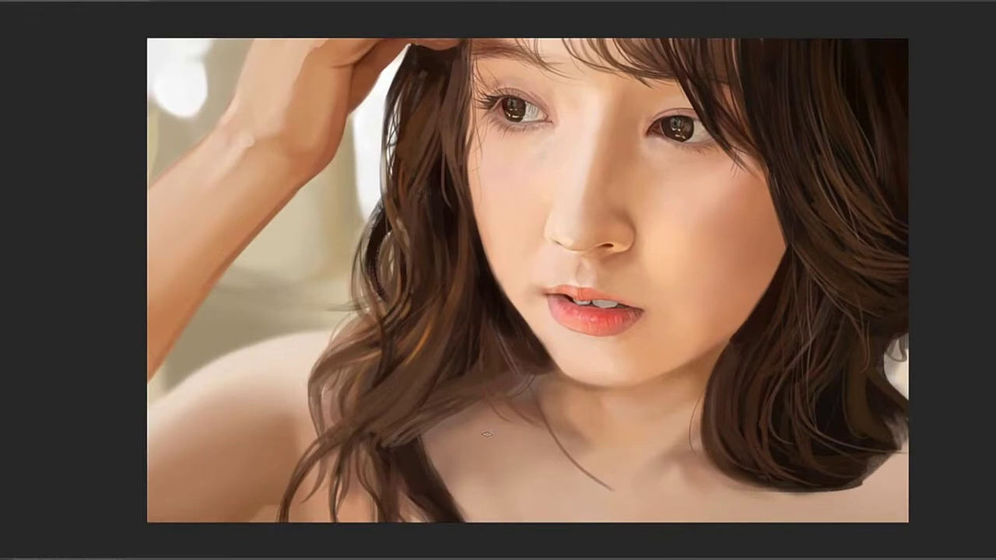
{"action": "left_click_drag", "start_coordinate": [249, 448], "coordinate": [311, 459]}
{"action": "key", "text": "ctrl+z"}
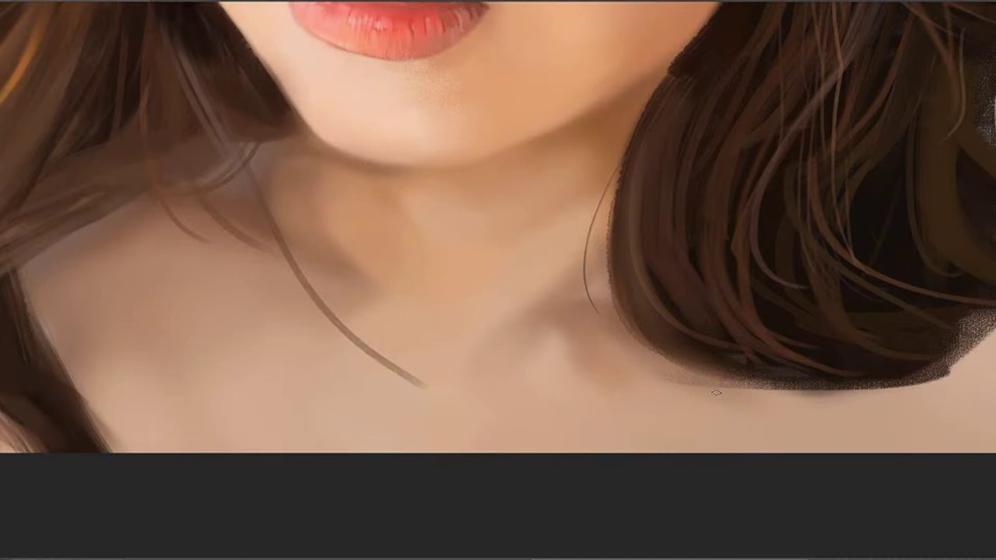
Handwrite the artist's signature in purple capital letters, rising across the lower hair edge near the bottom of the portrait
{"action": "left_click_drag", "start_coordinate": [714, 400], "coordinate": [647, 379]}
{"action": "mouse_move", "coordinate": [555, 321]}
{"action": "left_mouse_down"}
{"action": "mouse_move", "coordinate": [552, 417]}
{"action": "mouse_move", "coordinate": [535, 420]}
{"action": "left_mouse_up"}
{"action": "mouse_move", "coordinate": [585, 359]}
{"action": "left_mouse_down"}
{"action": "mouse_move", "coordinate": [584, 406]}
{"action": "mouse_move", "coordinate": [610, 360]}
{"action": "mouse_move", "coordinate": [614, 396]}
{"action": "mouse_move", "coordinate": [631, 354]}
{"action": "mouse_move", "coordinate": [635, 383]}
{"action": "left_mouse_up"}
{"action": "mouse_move", "coordinate": [623, 375]}
{"action": "left_mouse_down"}
{"action": "mouse_move", "coordinate": [648, 369]}
{"action": "mouse_move", "coordinate": [666, 345]}
{"action": "mouse_move", "coordinate": [625, 406]}
{"action": "left_mouse_up"}
{"action": "mouse_move", "coordinate": [626, 376]}
{"action": "left_mouse_down"}
{"action": "mouse_move", "coordinate": [636, 388]}
{"action": "mouse_move", "coordinate": [653, 367]}
{"action": "left_mouse_up"}
{"action": "mouse_move", "coordinate": [653, 366]}
{"action": "left_mouse_down"}
{"action": "mouse_move", "coordinate": [656, 406]}
{"action": "mouse_move", "coordinate": [640, 380]}
{"action": "mouse_move", "coordinate": [613, 405]}
{"action": "left_mouse_up"}
{"action": "left_click_drag", "start_coordinate": [625, 362], "coordinate": [635, 396]}
{"action": "mouse_move", "coordinate": [614, 391]}
{"action": "left_mouse_down"}
{"action": "mouse_move", "coordinate": [642, 356]}
{"action": "mouse_move", "coordinate": [675, 392]}
{"action": "mouse_move", "coordinate": [680, 342]}
{"action": "mouse_move", "coordinate": [700, 381]}
{"action": "left_mouse_up"}
{"action": "left_click_drag", "start_coordinate": [669, 376], "coordinate": [683, 375]}
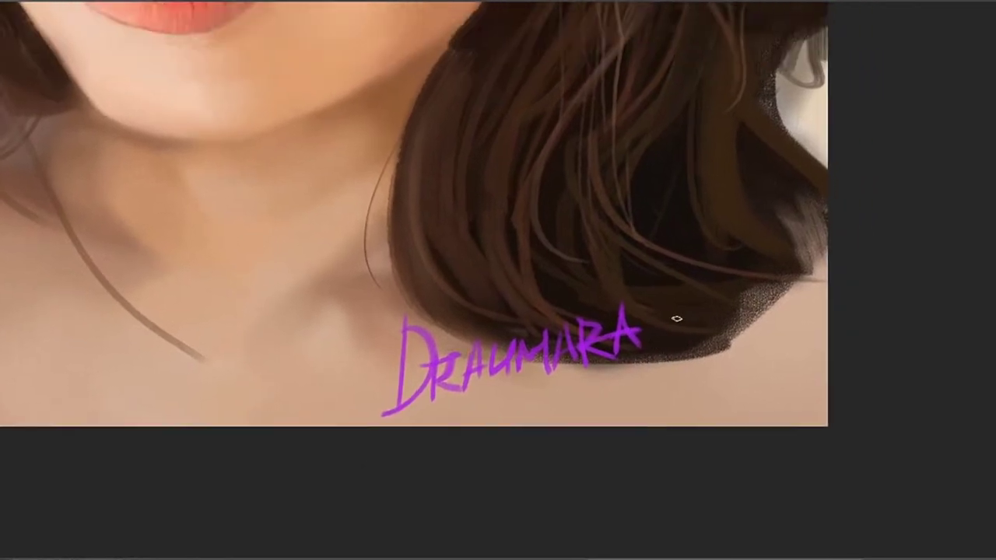
Draw a purple heart at the end of the signature and touch up the hair edge around its lower tip
{"action": "left_click_drag", "start_coordinate": [672, 289], "coordinate": [674, 366]}
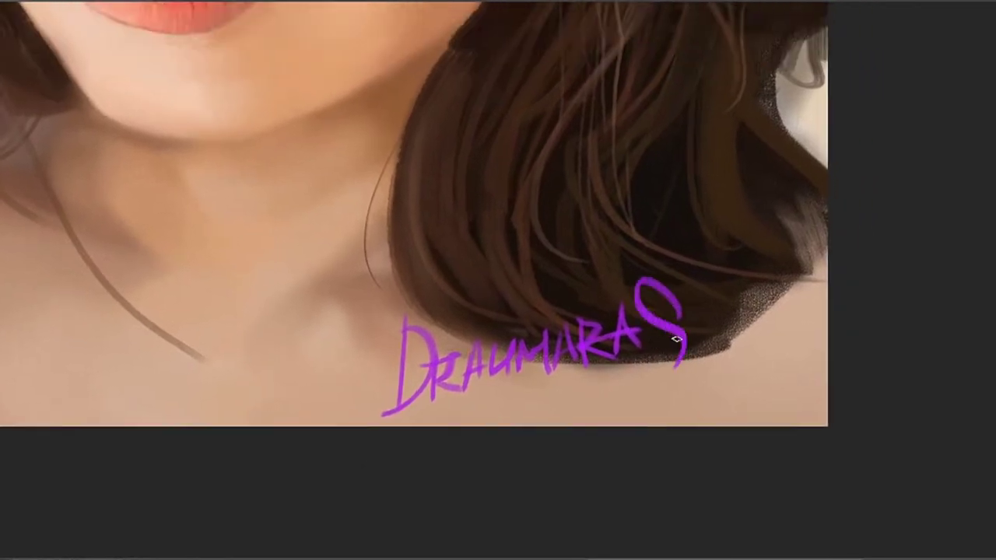
{"action": "left_click_drag", "start_coordinate": [671, 289], "coordinate": [705, 334]}
{"action": "left_click_drag", "start_coordinate": [639, 396], "coordinate": [717, 344]}
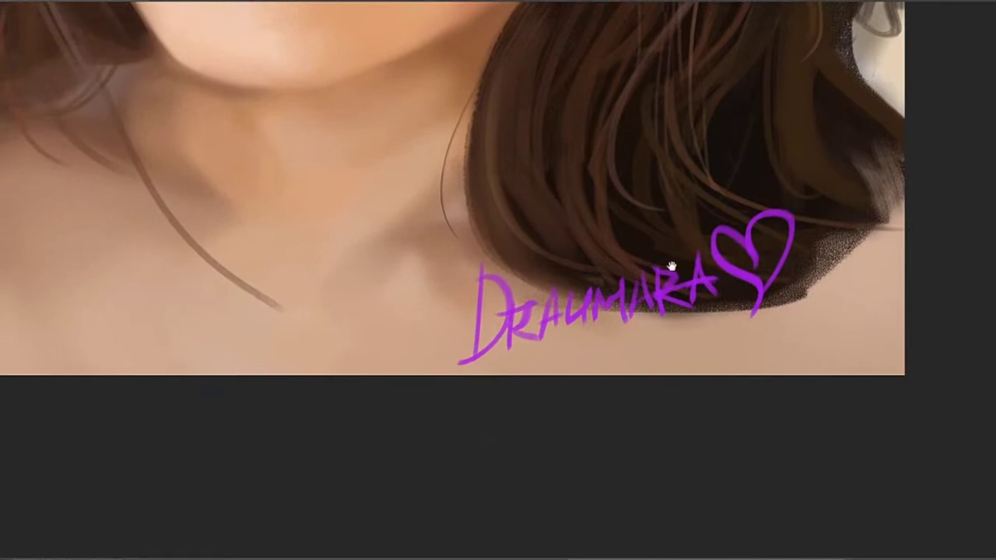
{"action": "left_click_drag", "start_coordinate": [671, 267], "coordinate": [676, 314]}
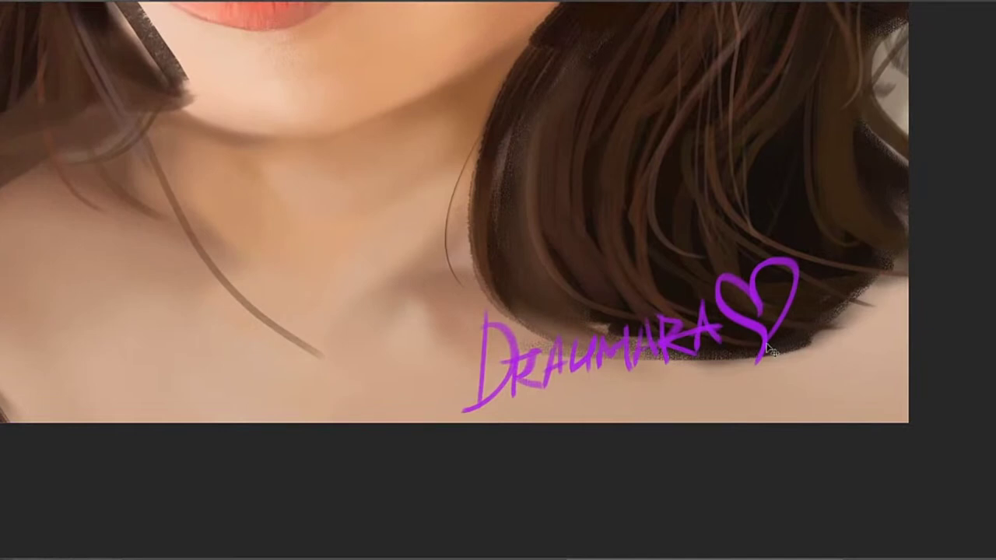
{"action": "mouse_move", "coordinate": [776, 354]}
{"action": "left_mouse_down"}
{"action": "mouse_move", "coordinate": [848, 347]}
{"action": "mouse_move", "coordinate": [766, 346]}
{"action": "left_mouse_up"}
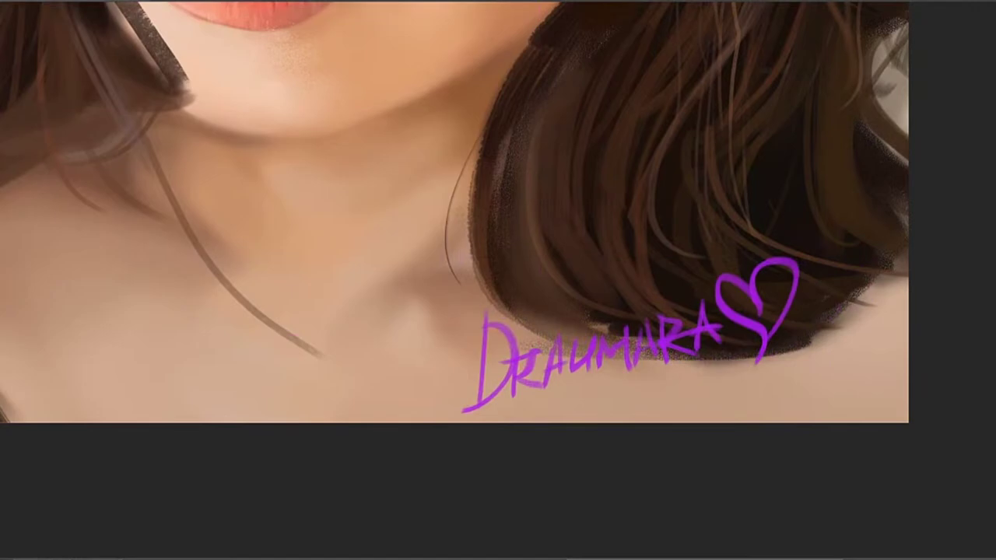